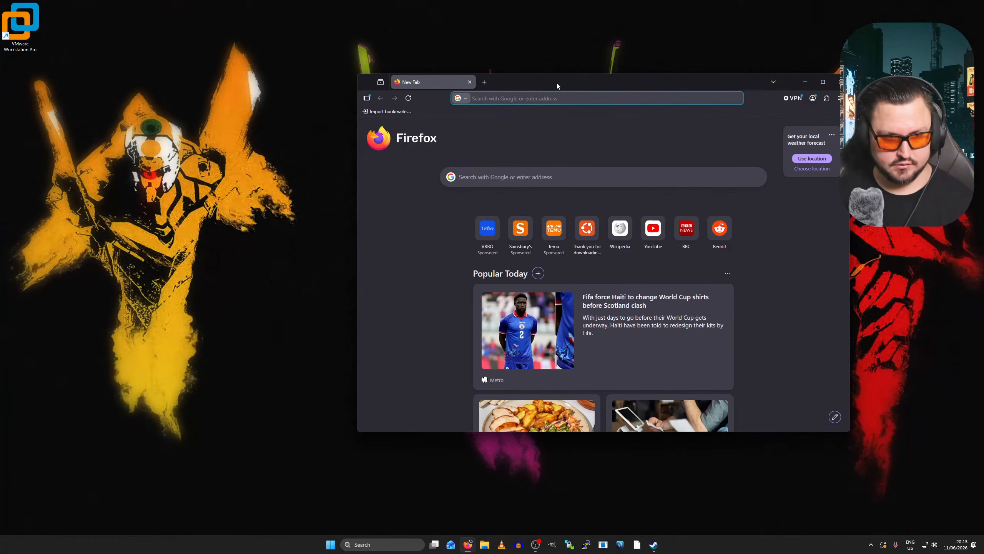
# - Maximise Firefox and go to ubuntu.com, dismissing the security summary notification
pyautogui.doubleClick(557, 81)
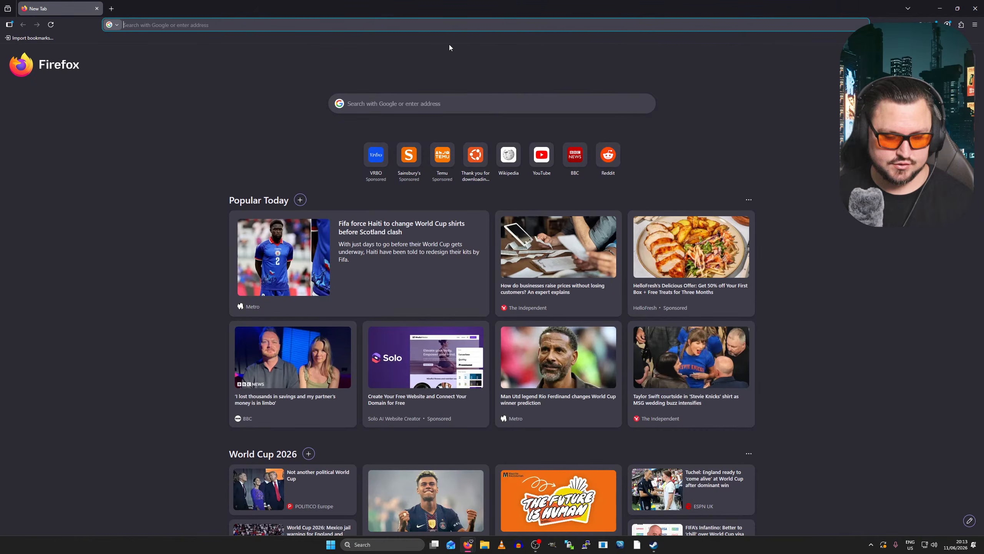
pyautogui.write('ubuntu.com/')
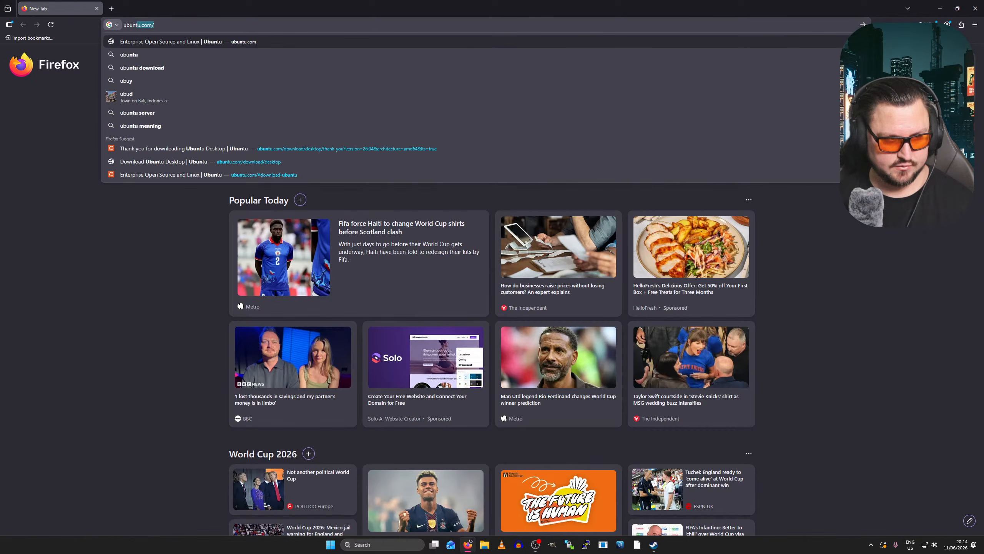
pyautogui.press('Return')
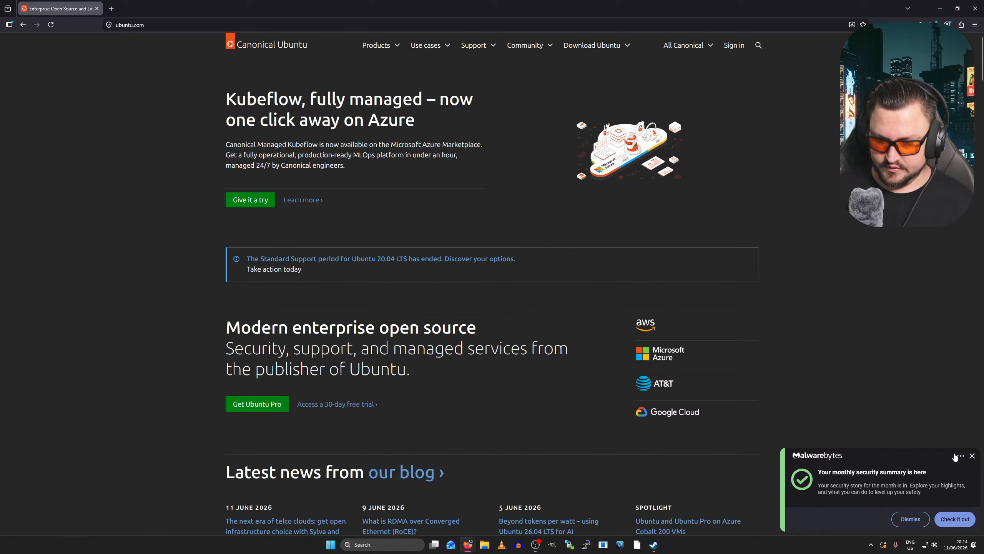
pyautogui.click(972, 456)
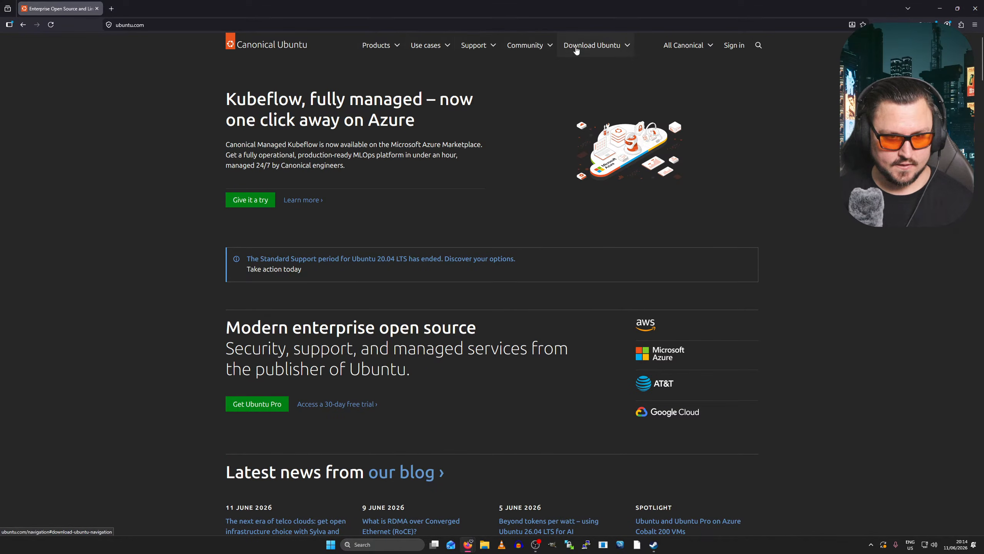
# - Look through the Download Ubuntu section of ubuntu.com
pyautogui.click(628, 45)
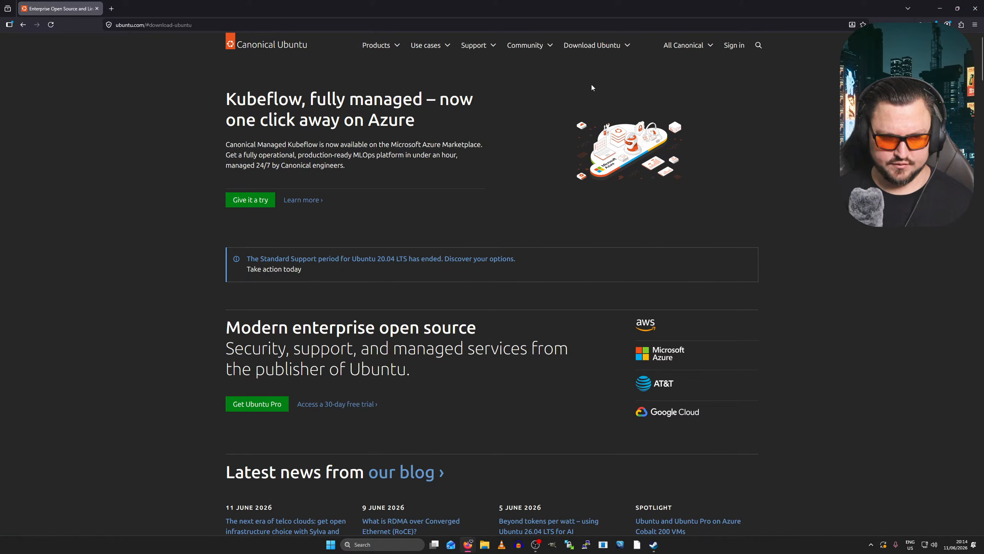
pyautogui.scroll(-5, 591, 88)
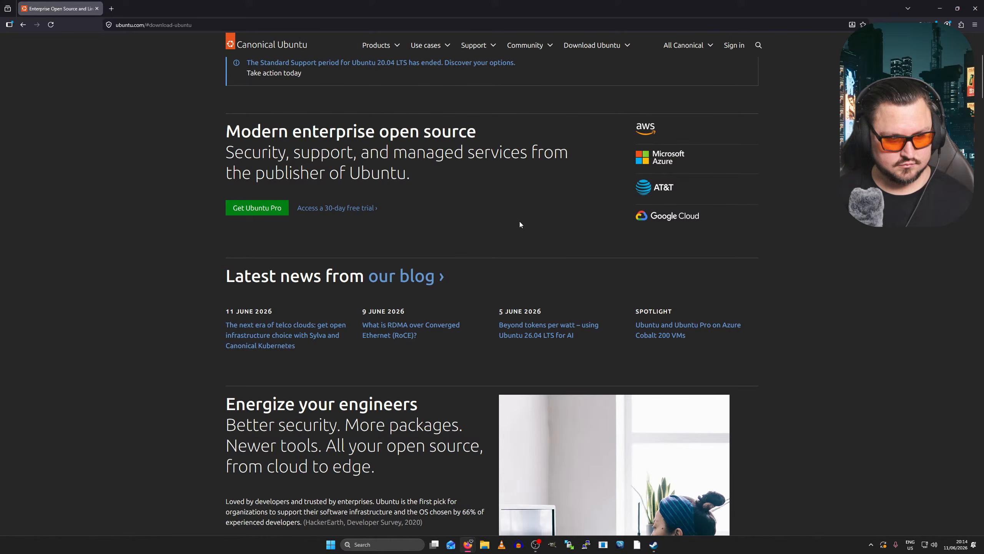
pyautogui.scroll(5, 515, 229)
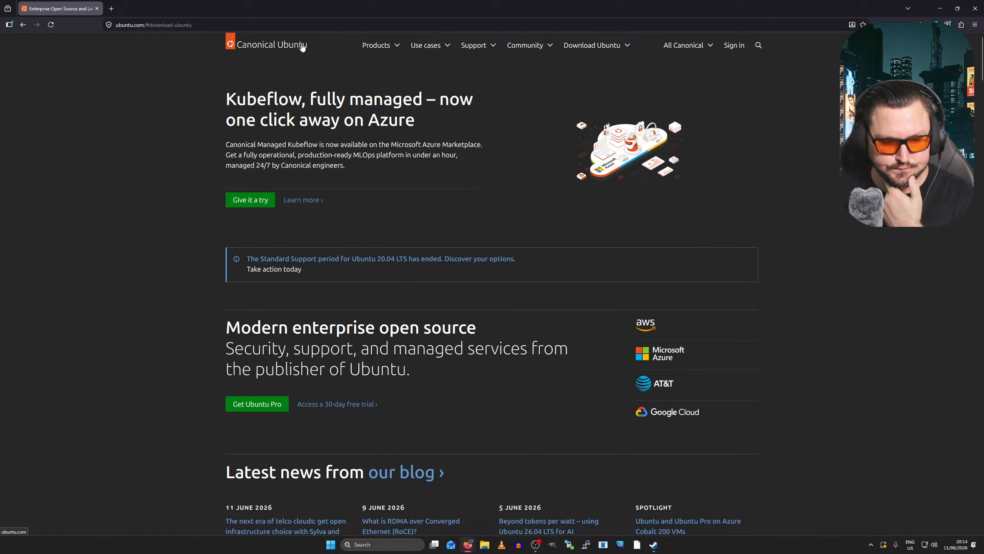
pyautogui.scroll(-1, 511, 287)
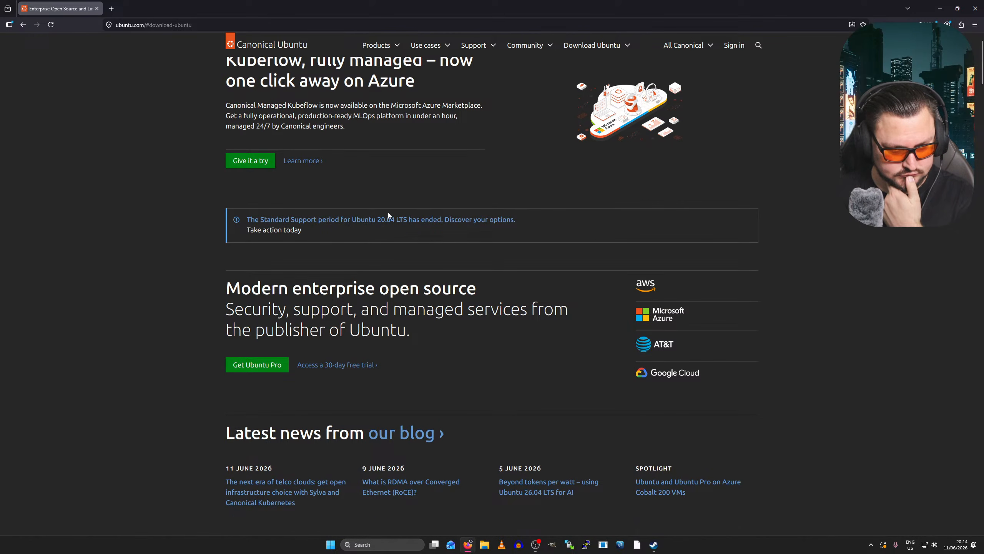
pyautogui.scroll(-3, 329, 182)
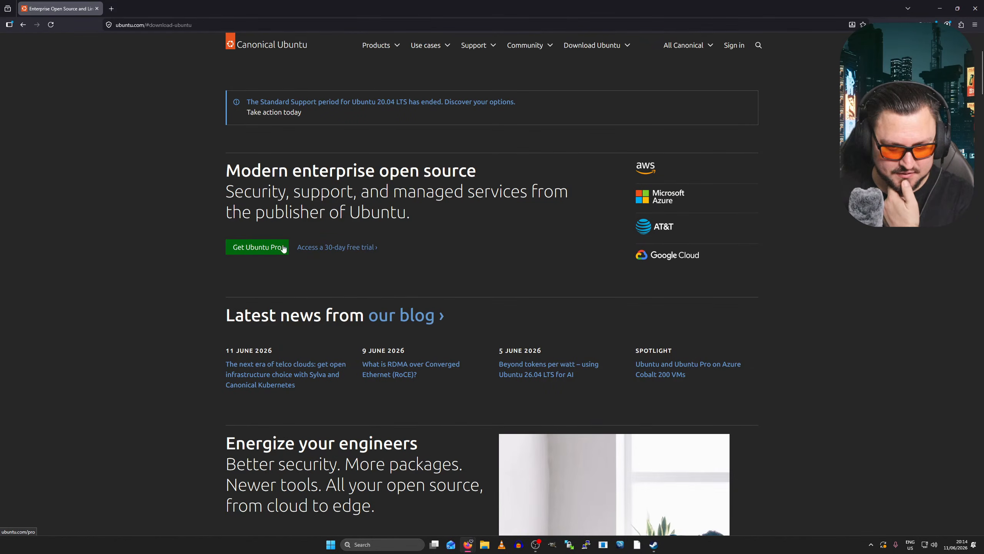
pyautogui.scroll(2, 335, 222)
pyautogui.scroll(2, 302, 155)
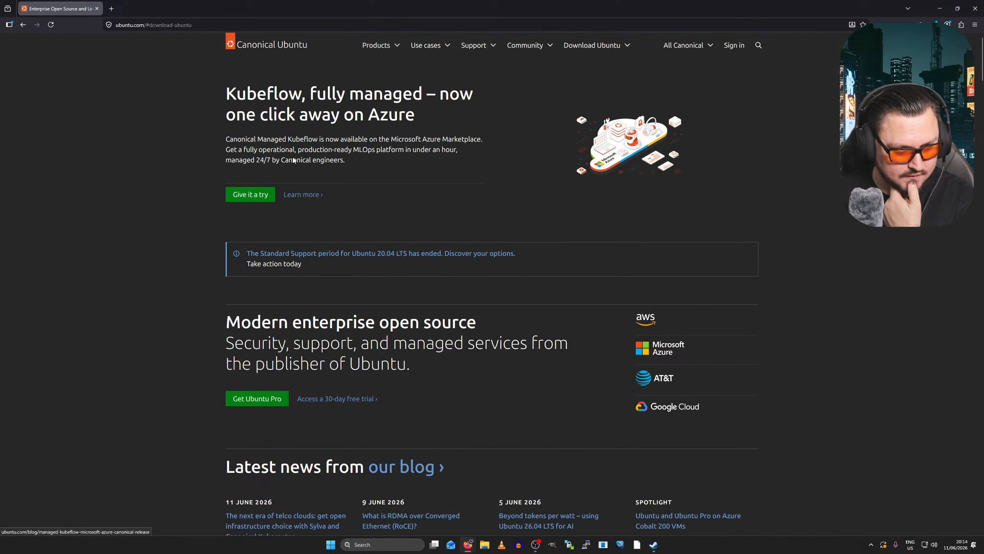
pyautogui.scroll(-2, 293, 160)
pyautogui.scroll(-18, 293, 160)
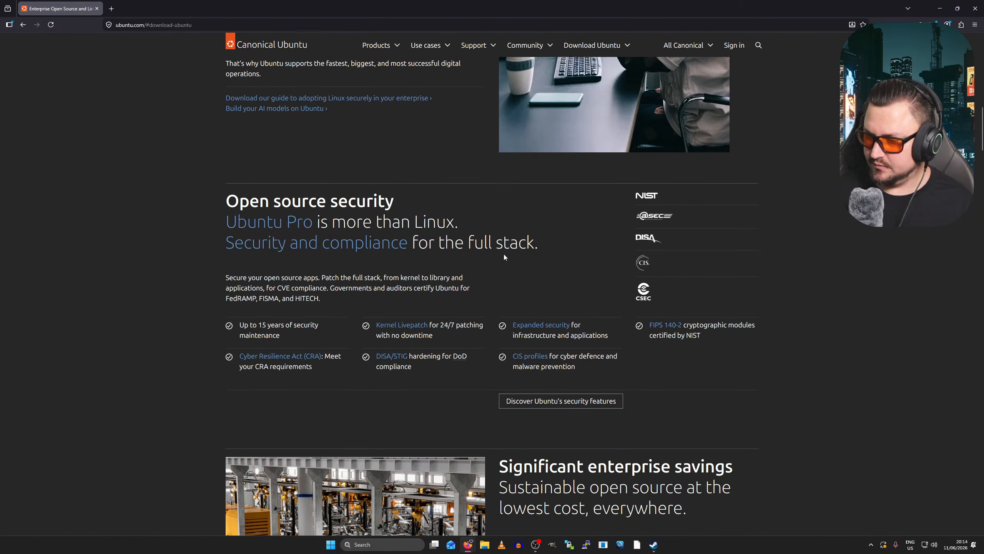
pyautogui.scroll(-6, 508, 234)
pyautogui.middleClick(757, 339)
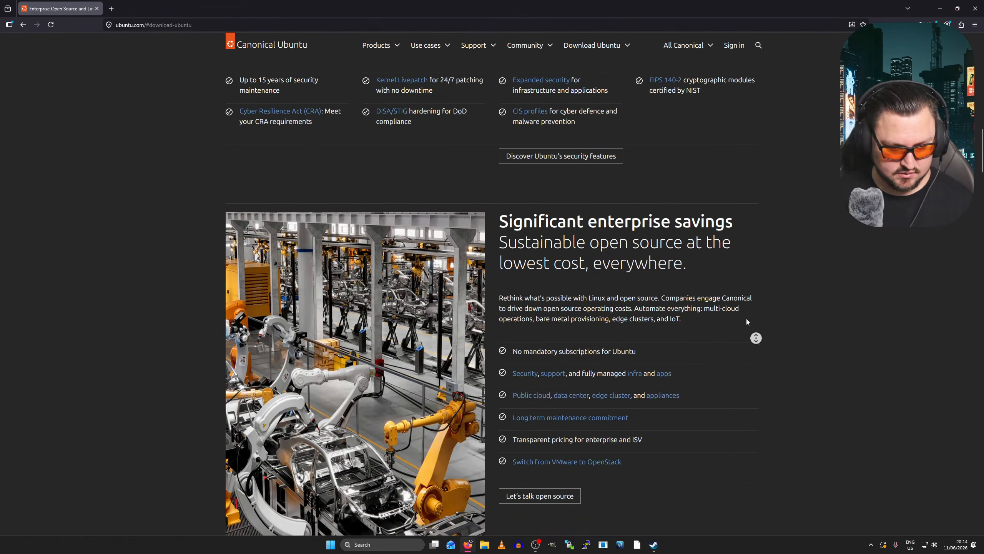
pyautogui.middleClick(661, 198)
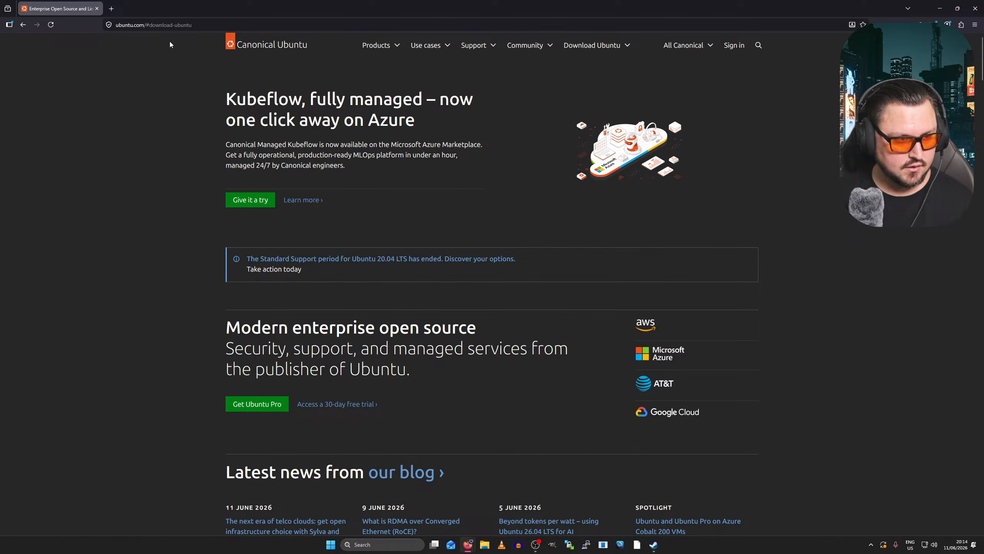
# - Remove the #download-ubuntu anchor and reload the plain ubuntu.com homepage
pyautogui.moveTo(147, 26); pyautogui.dragTo(341, 36)
pyautogui.press('BackSpace')
pyautogui.press('BackSpace')
pyautogui.press('Return')
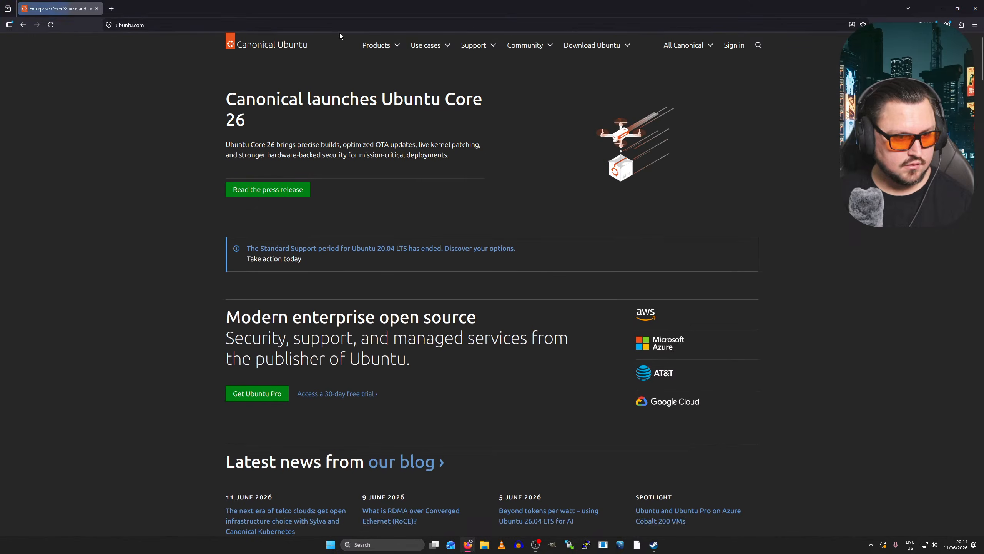
# - Start downloading Ubuntu Desktop 26.04 for Intel or AMD 64-bit
pyautogui.click(589, 45)
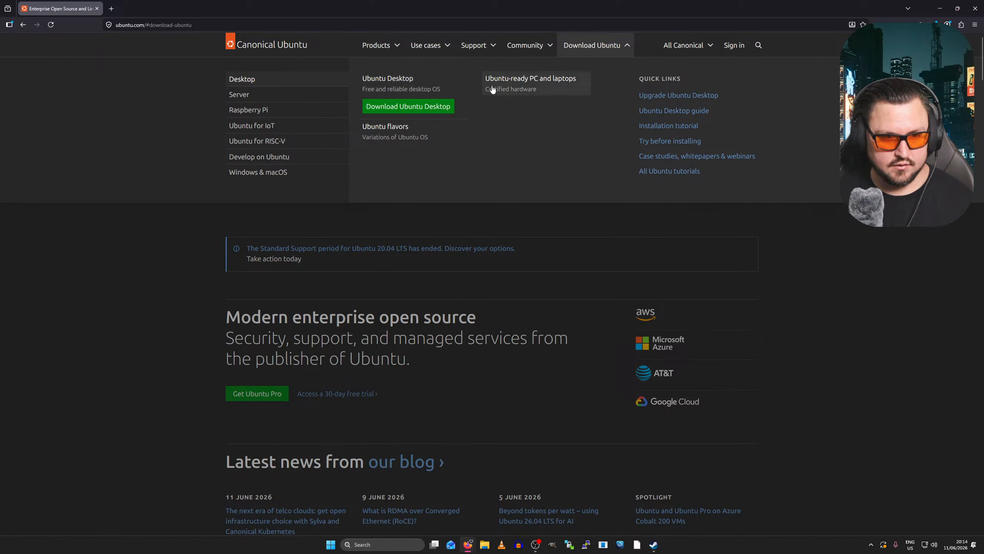
pyautogui.click(383, 108)
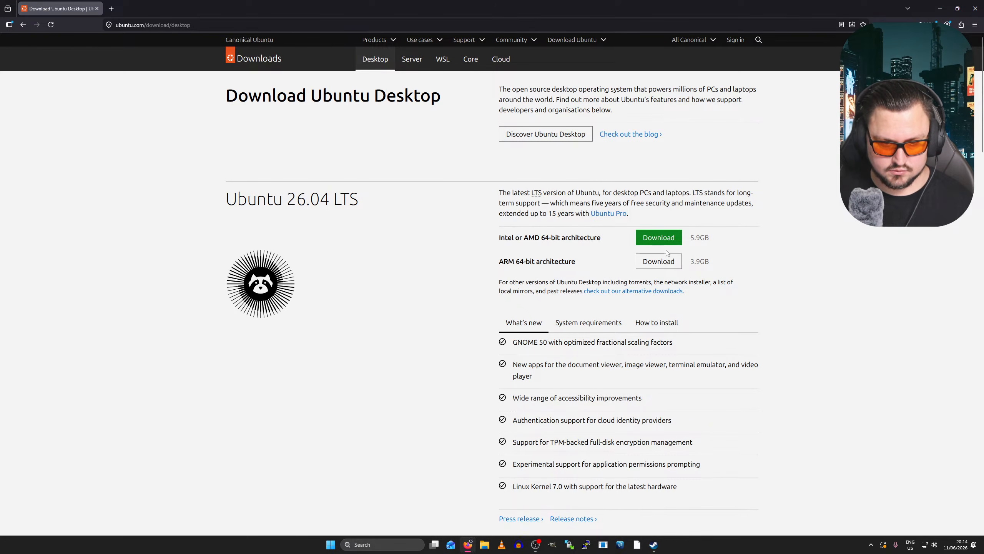
pyautogui.click(656, 237)
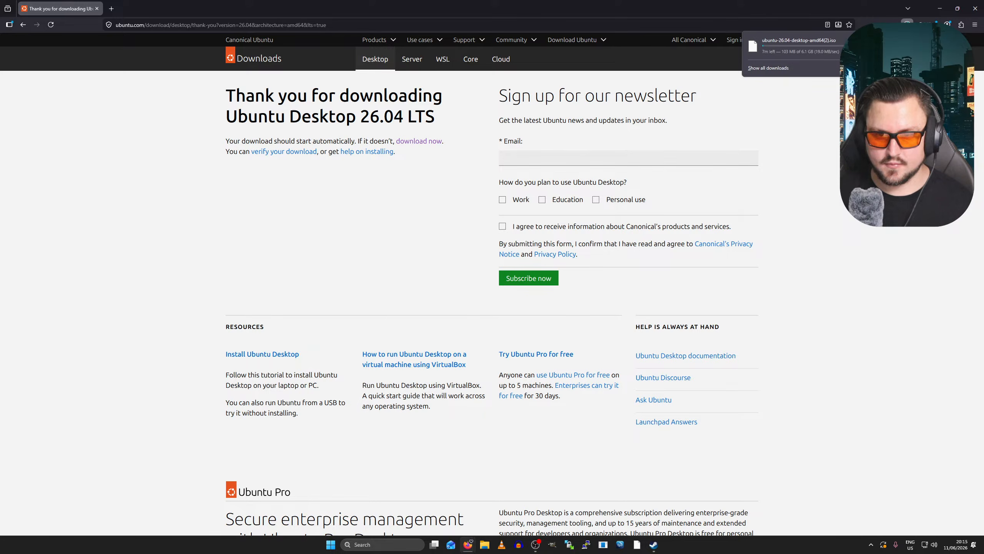
# - Cancel the Ubuntu ISO download and minimise Firefox to the desktop
pyautogui.click(851, 45)
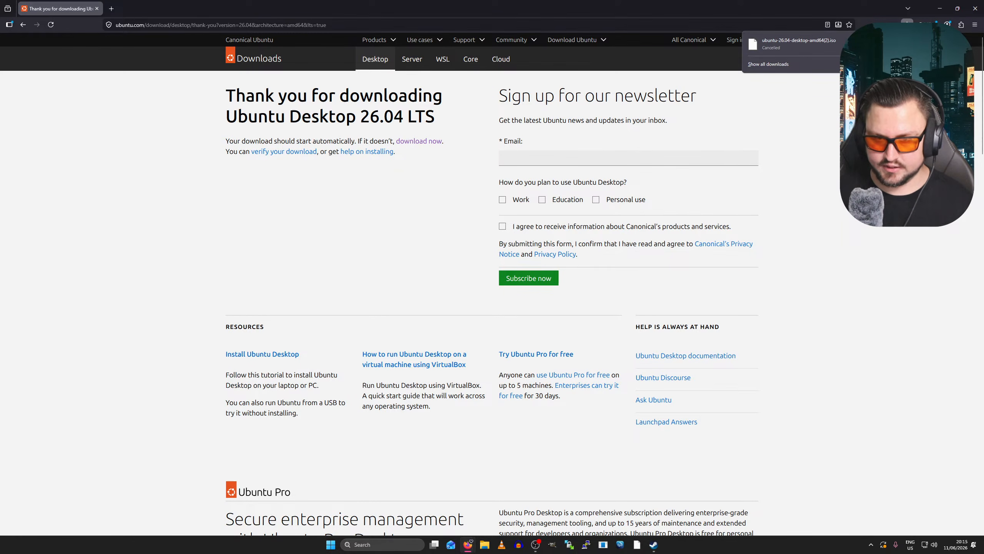
pyautogui.click(935, 11)
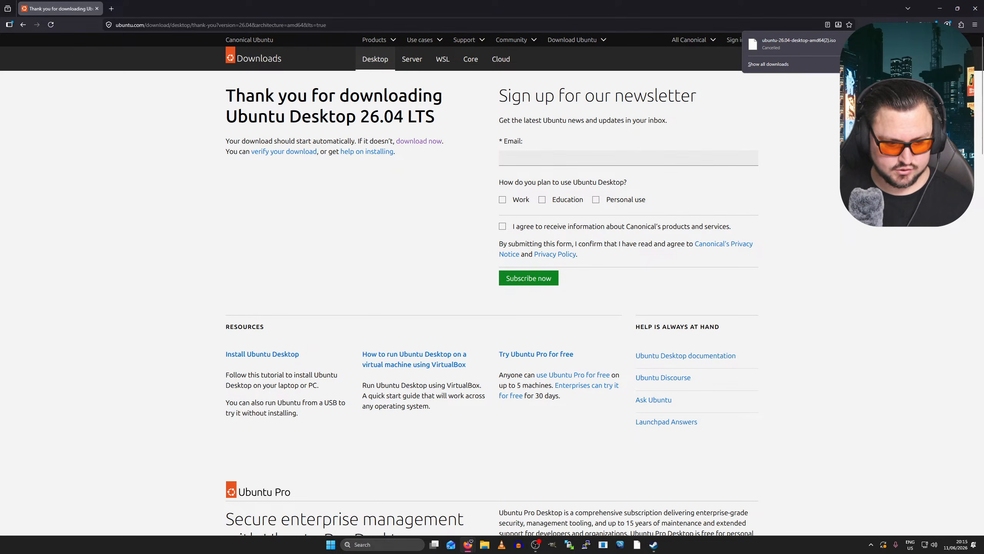
pyautogui.click(941, 8)
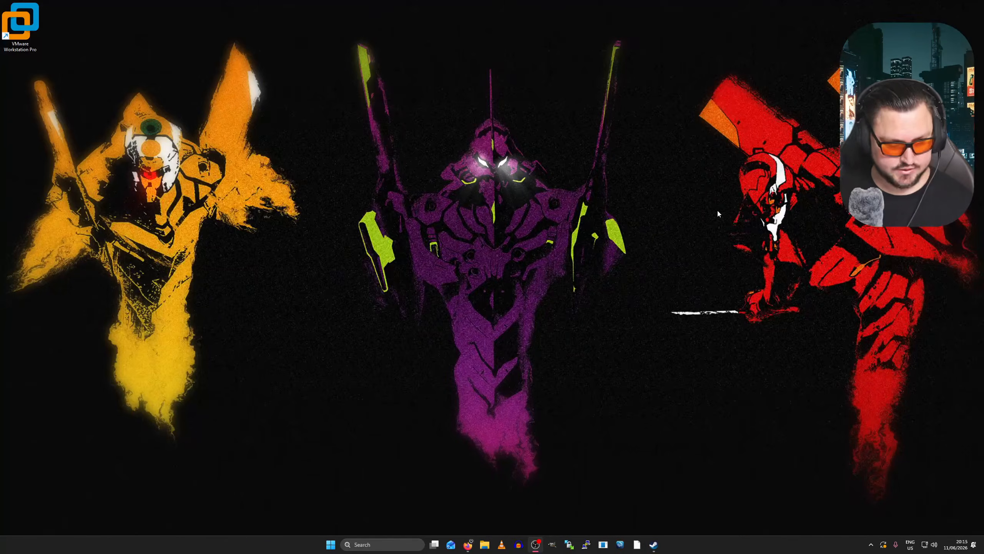
# - Launch VMware Workstation Pro and start a New Virtual Machine from the Library, past the welcome page
pyautogui.doubleClick(35, 44)
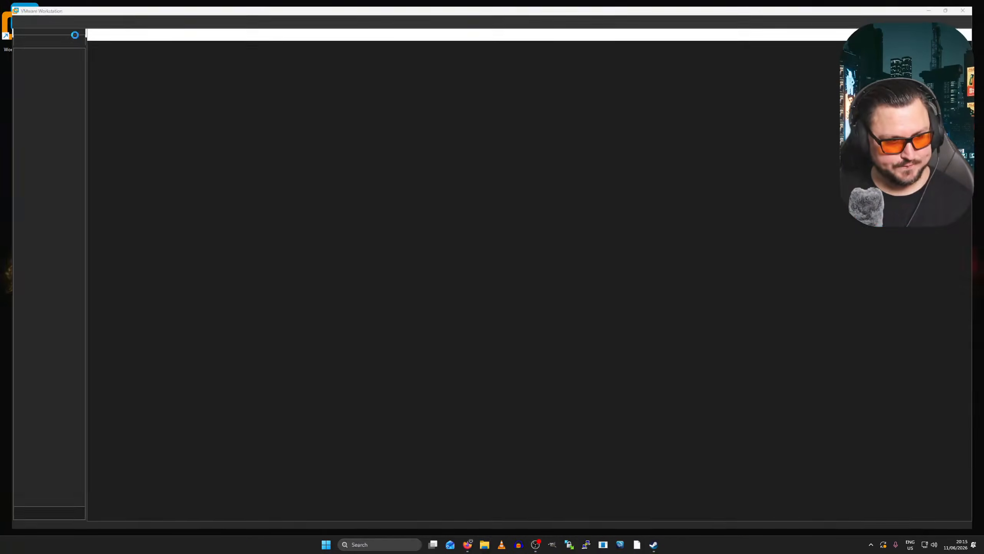
pyautogui.rightClick(41, 62)
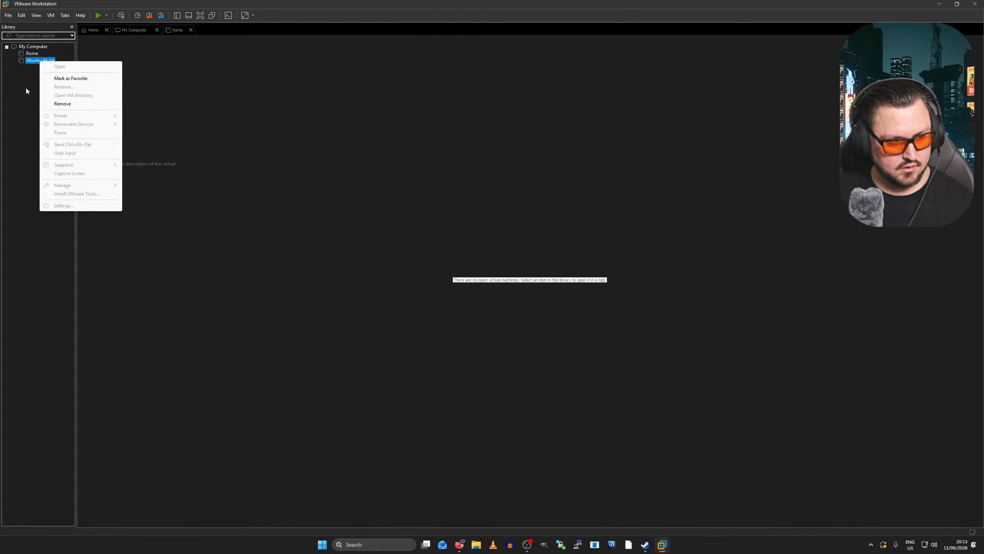
pyautogui.rightClick(26, 88)
pyautogui.click(57, 93)
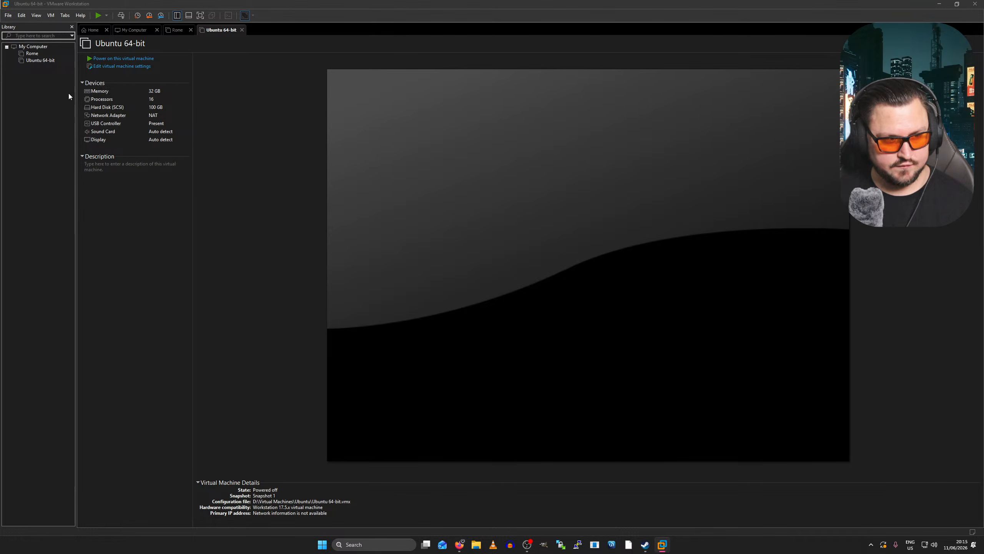
pyautogui.click(524, 342)
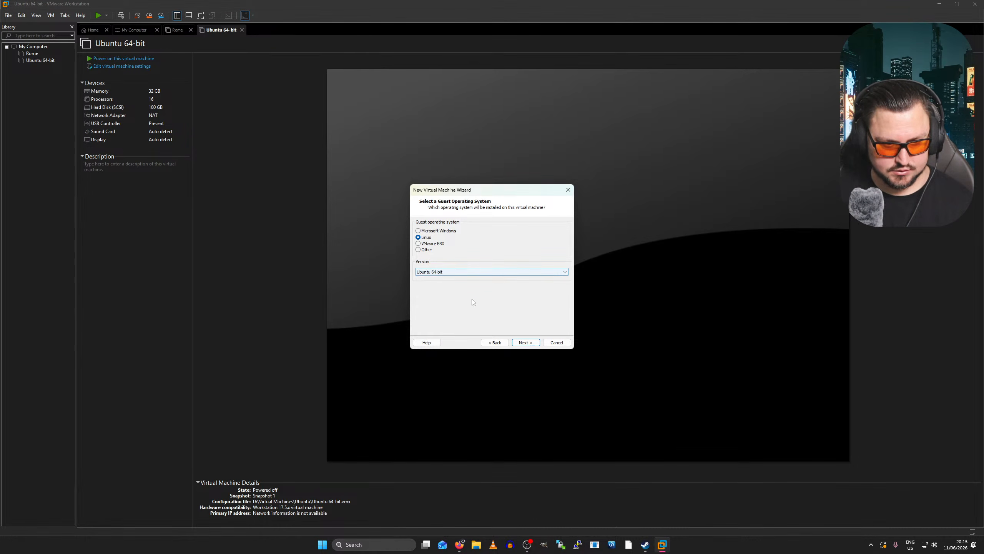
# - Accept Linux Ubuntu 64-bit and browse to D:\Virtual Machines for the VM location
pyautogui.click(524, 342)
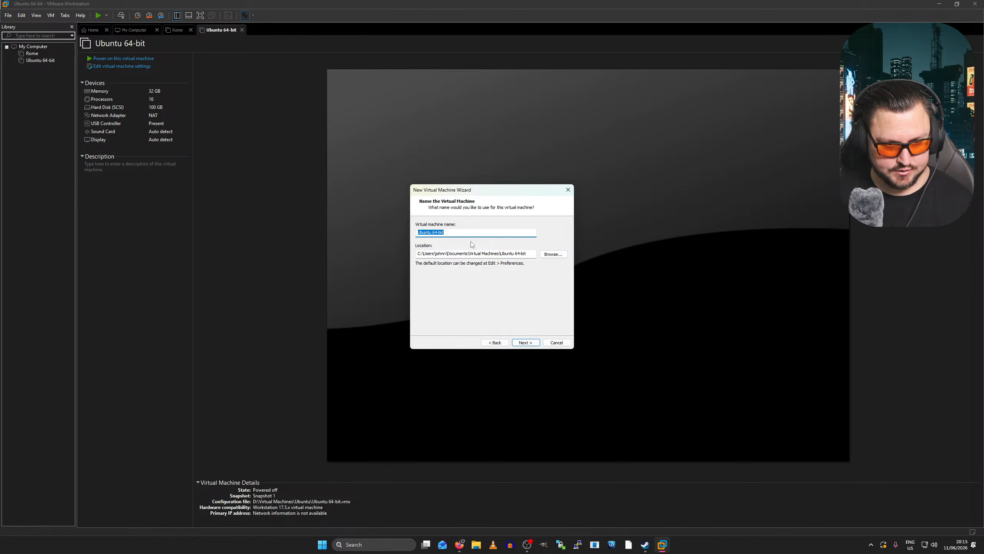
pyautogui.click(458, 231)
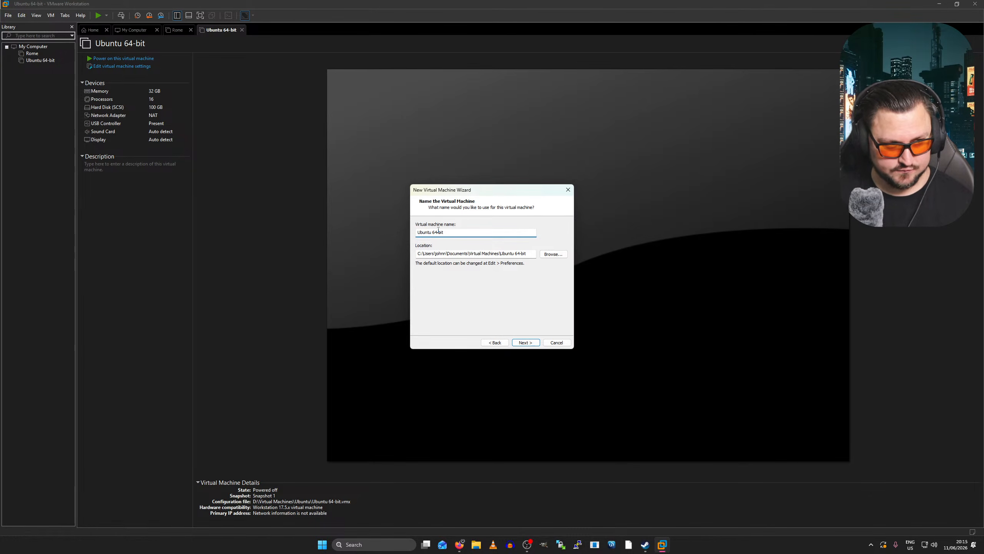
pyautogui.click(553, 254)
pyautogui.scroll(-5, 513, 283)
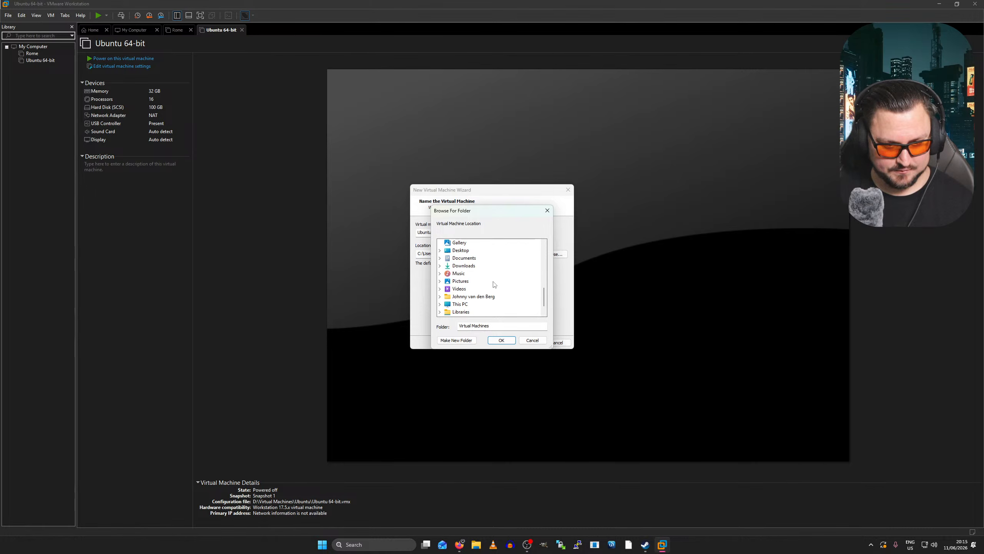
pyautogui.click(461, 289)
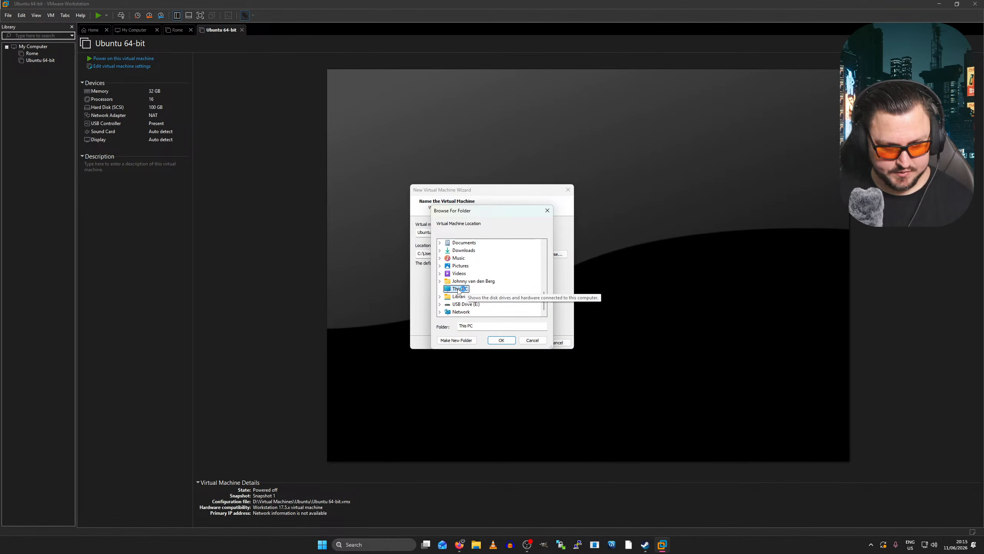
pyautogui.doubleClick(480, 289)
pyautogui.scroll(-10, 483, 291)
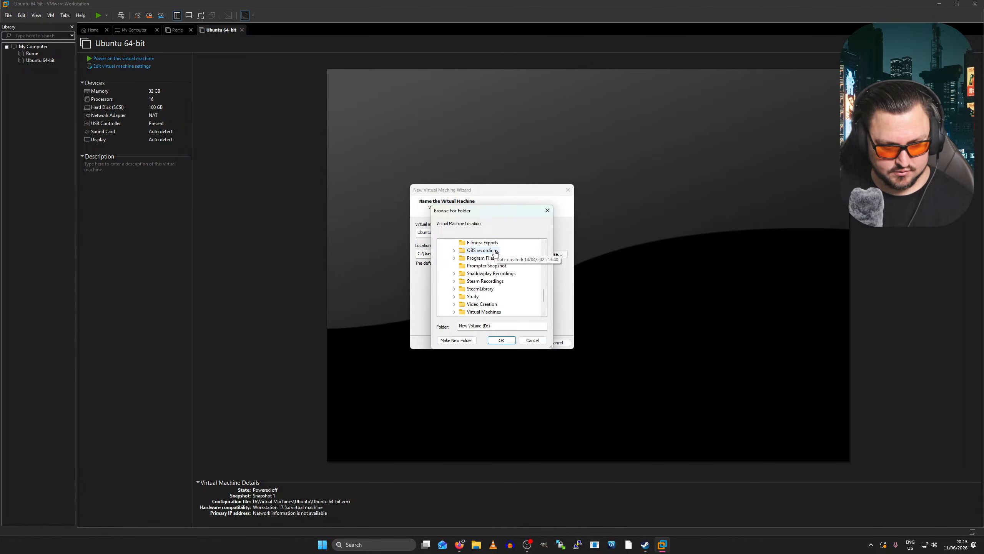
pyautogui.click(484, 290)
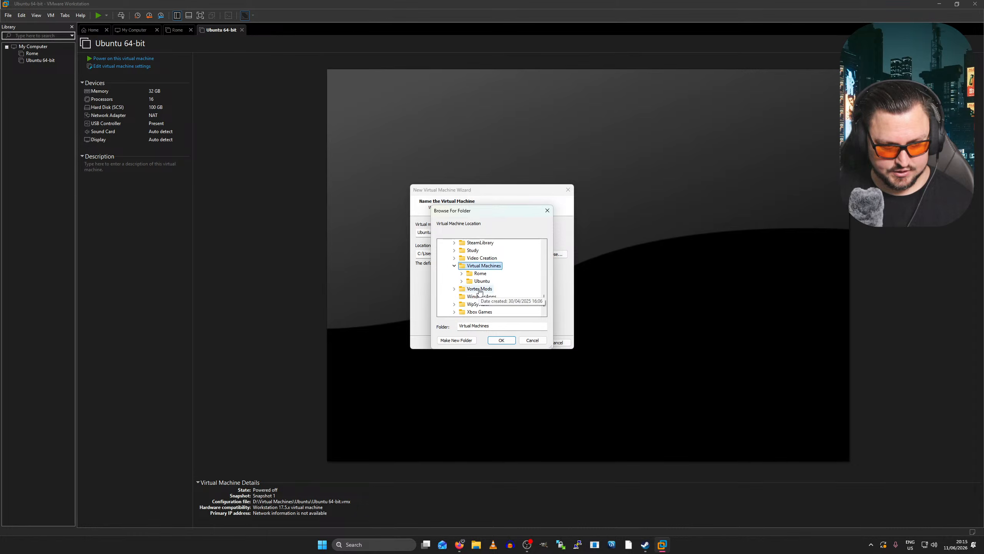
# - Create an Ubuntu_2 folder there and use it as the VM's location
pyautogui.click(456, 340)
pyautogui.write('Un')
pyautogui.write('buntu 2')
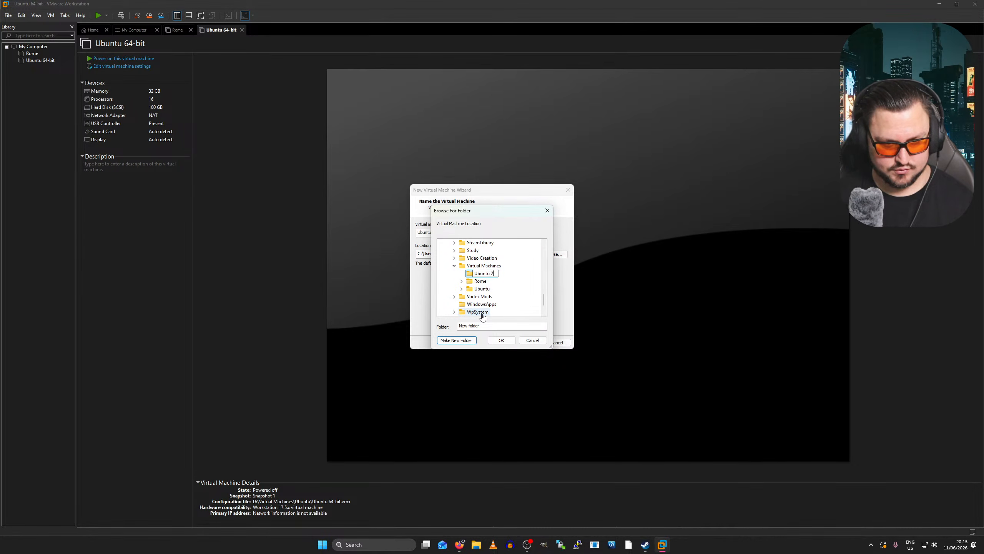
pyautogui.press('BackSpace')
pyautogui.press('BackSpace')
pyautogui.write('_2')
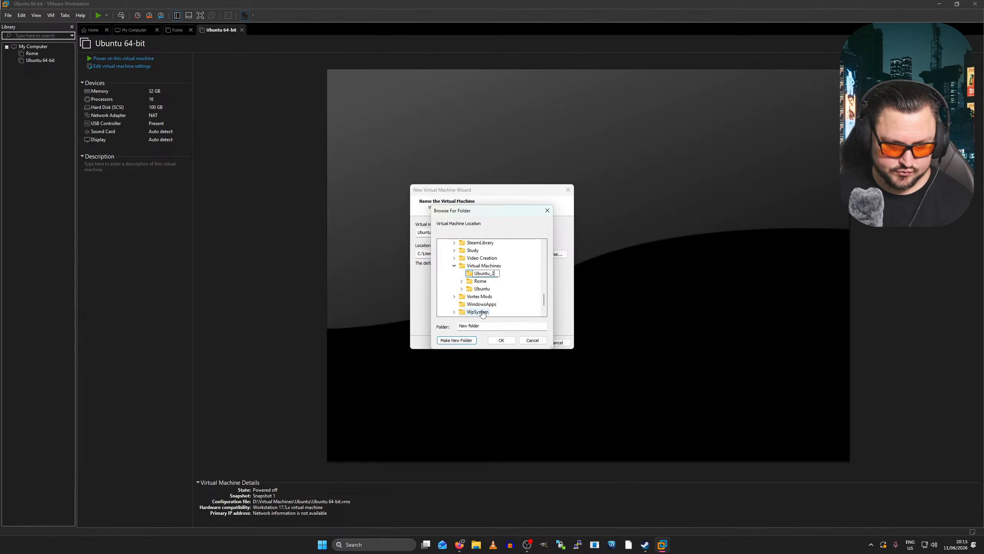
pyautogui.press('Return')
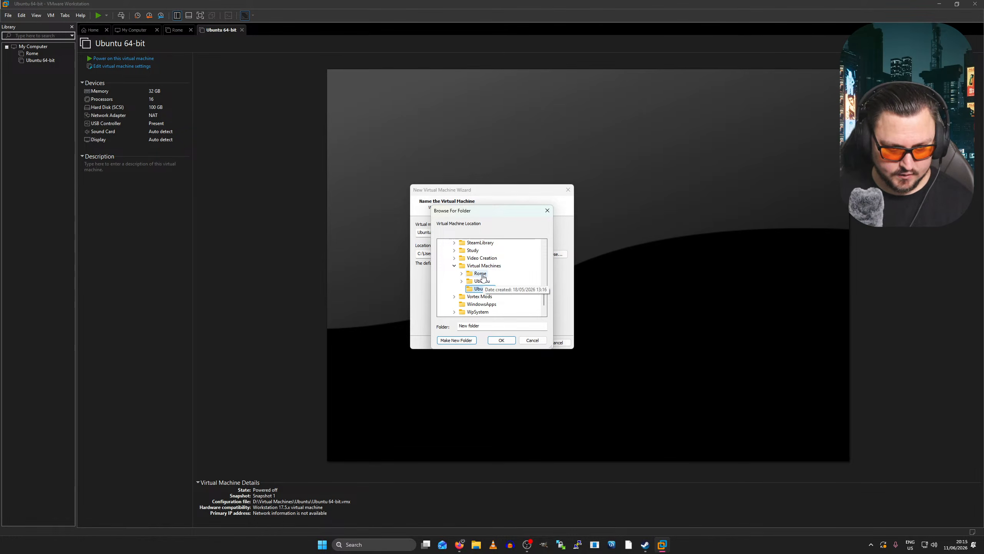
pyautogui.click(500, 340)
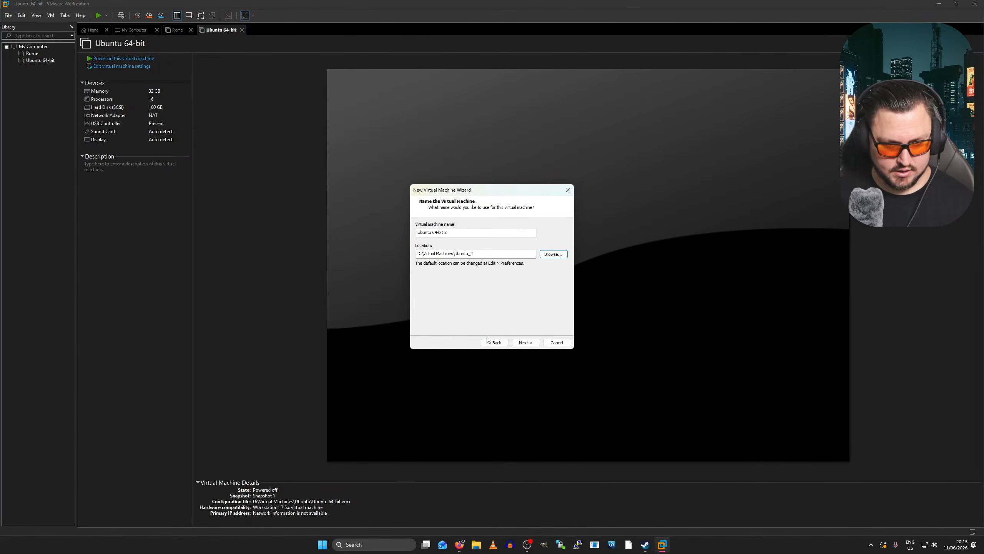
pyautogui.click(524, 343)
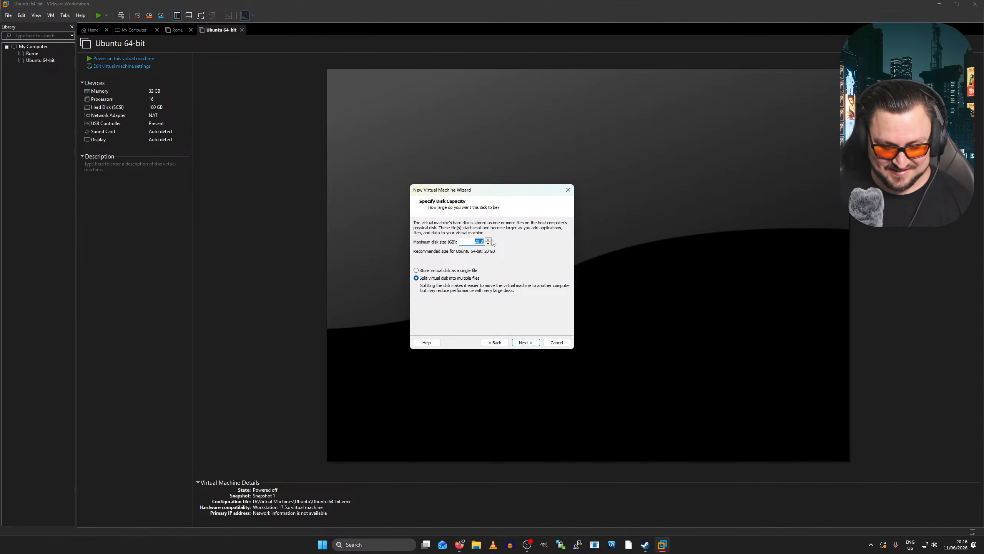
# - Set a 100 GB maximum disk size, then customize the new VM's hardware
pyautogui.write('100')
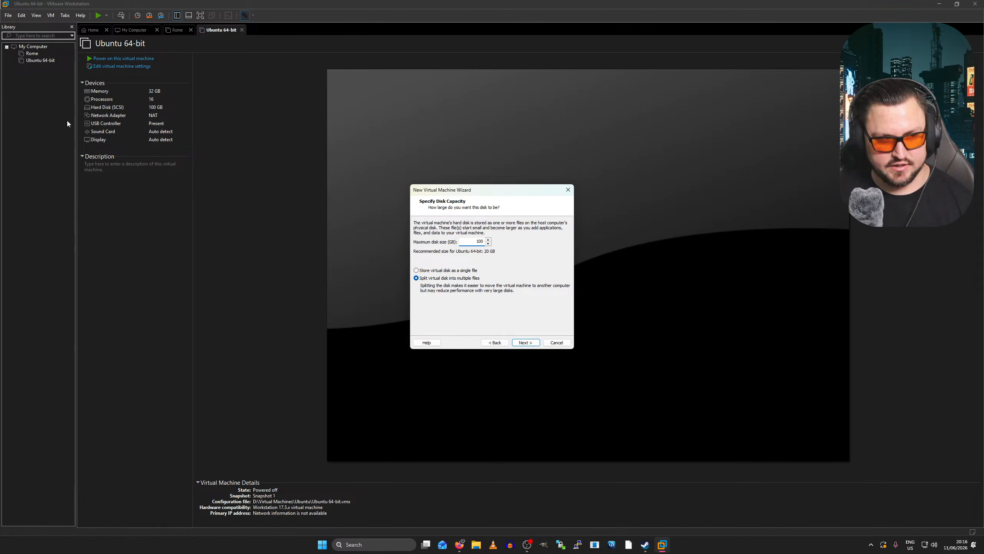
pyautogui.click(536, 344)
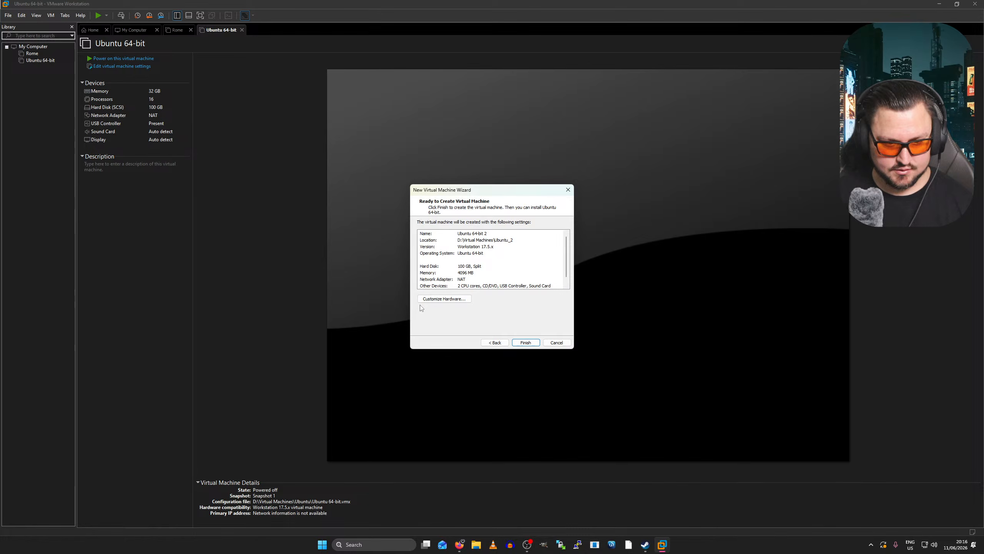
pyautogui.click(445, 299)
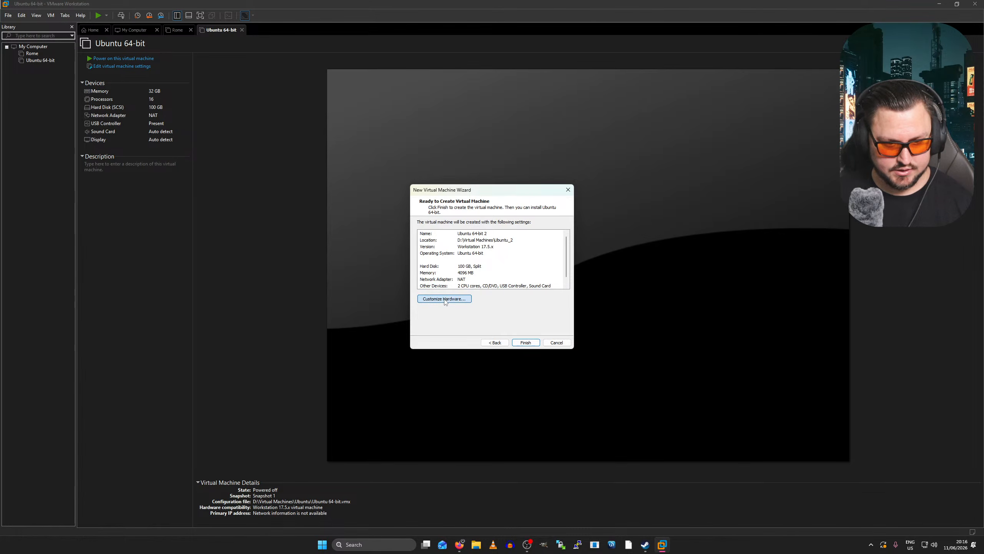
# - Set the VM's memory to 32 GB
pyautogui.click(391, 174)
pyautogui.click(384, 181)
pyautogui.click(384, 174)
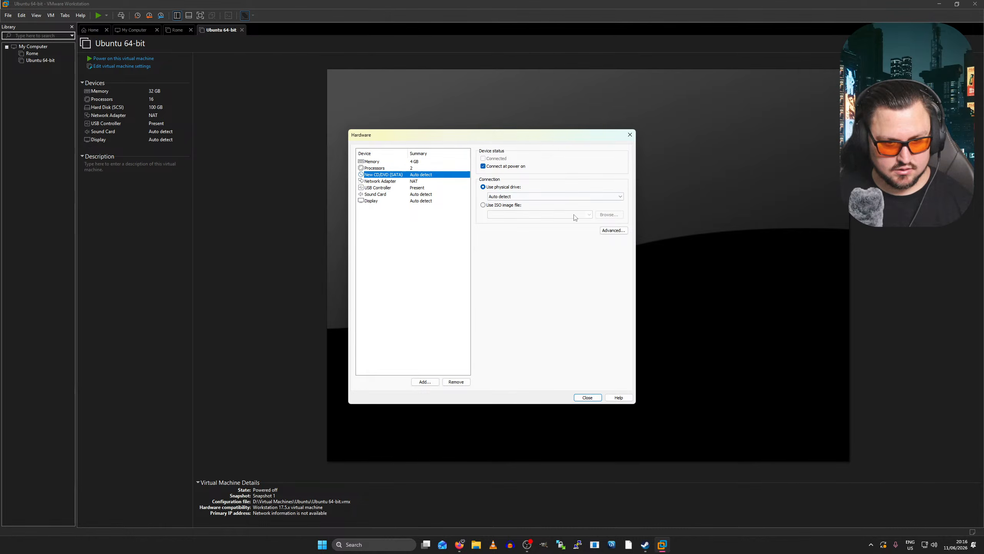
pyautogui.click(413, 162)
pyautogui.click(489, 203)
# - Give it 4 processors with 4 cores each and enable VT-x/EPT and IOMMU virtualization
pyautogui.click(424, 170)
pyautogui.click(554, 159)
pyautogui.click(569, 159)
pyautogui.click(563, 178)
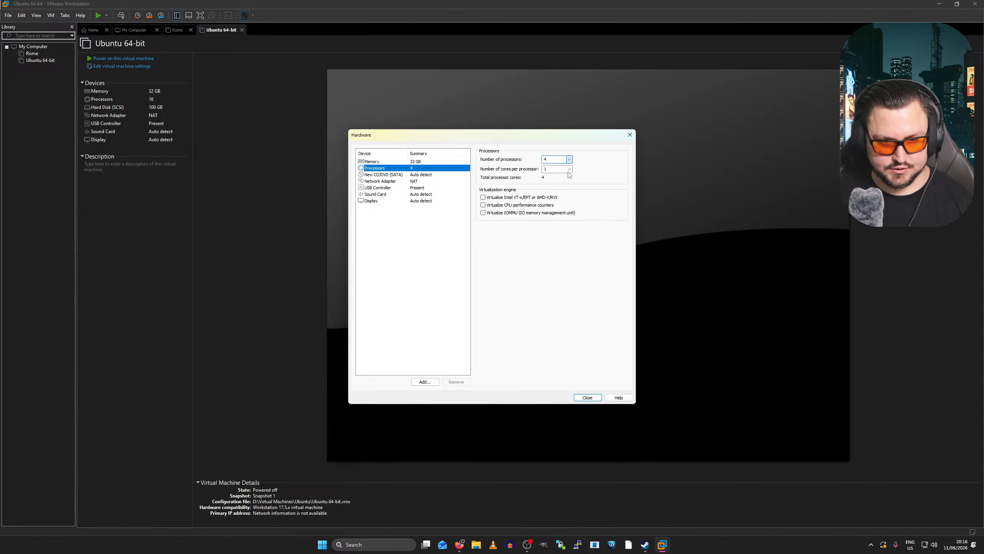
pyautogui.click(569, 169)
pyautogui.click(562, 191)
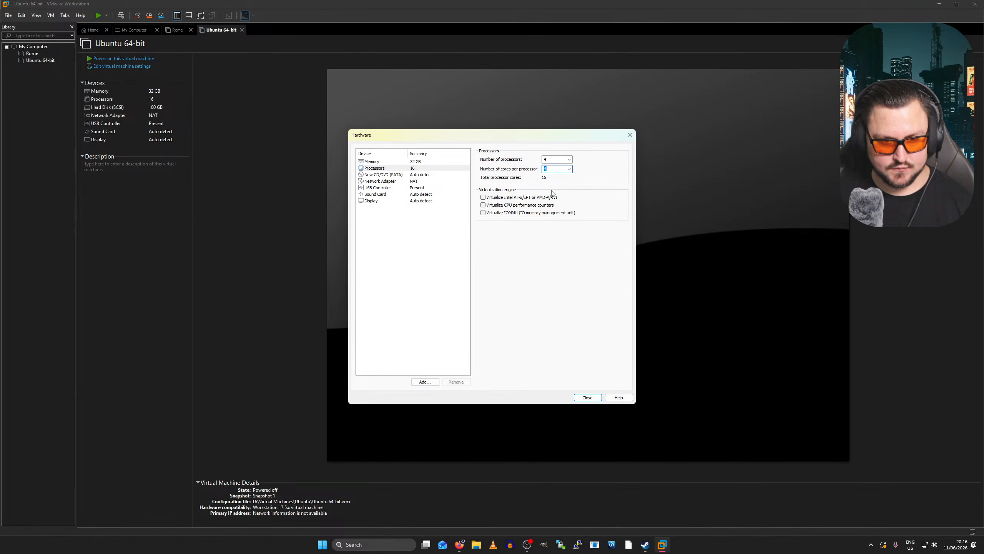
pyautogui.click(502, 197)
pyautogui.click(501, 213)
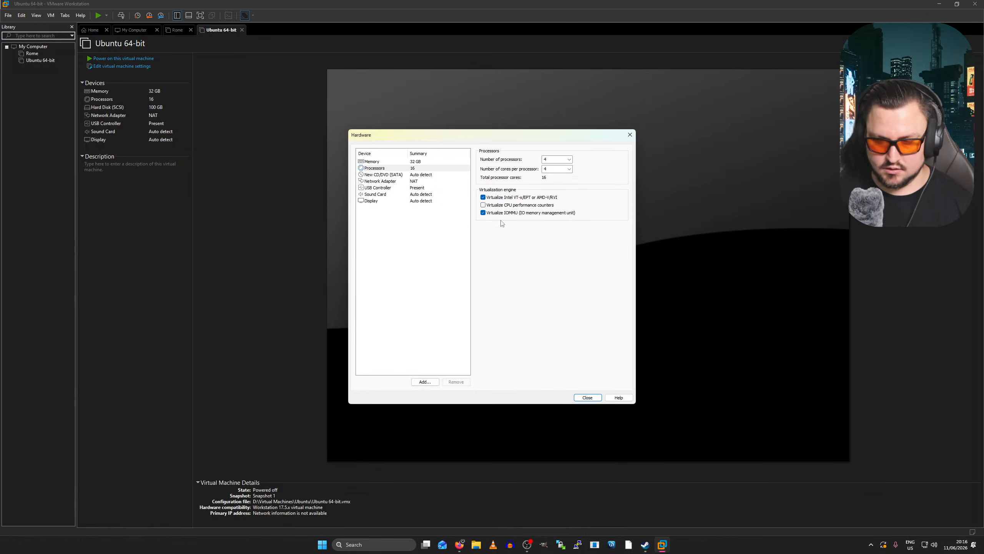
pyautogui.click(430, 175)
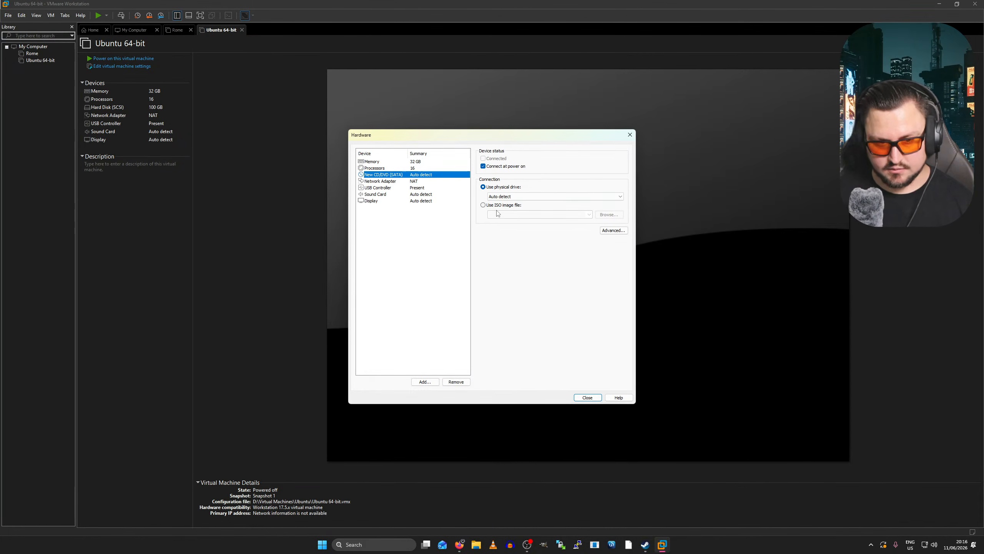
# - Point the CD/DVD drive at the Ubuntu 26.04 desktop ISO file in Downloads
pyautogui.click(500, 207)
pyautogui.click(609, 214)
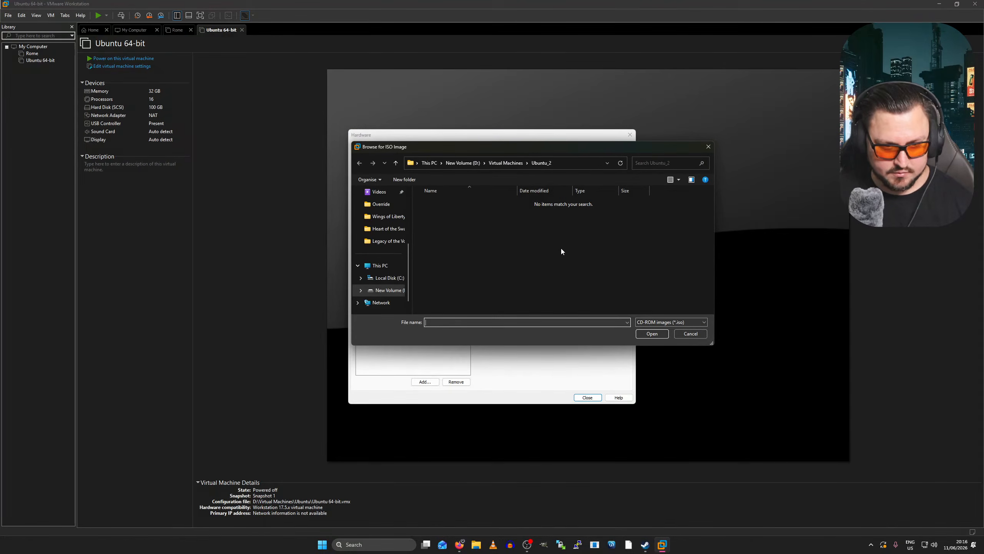
pyautogui.scroll(3, 397, 230)
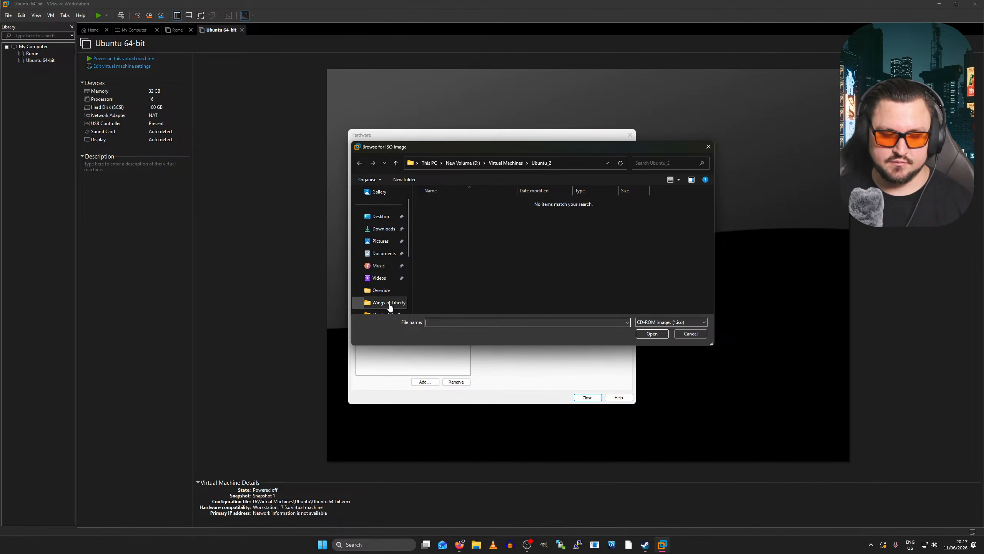
pyautogui.scroll(-2, 392, 264)
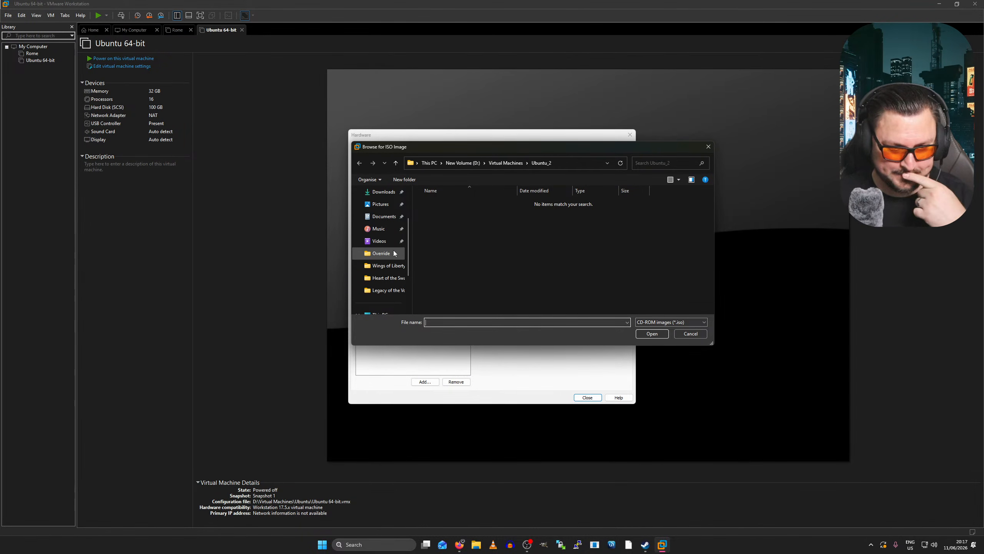
pyautogui.scroll(-2, 380, 248)
pyautogui.scroll(4, 367, 211)
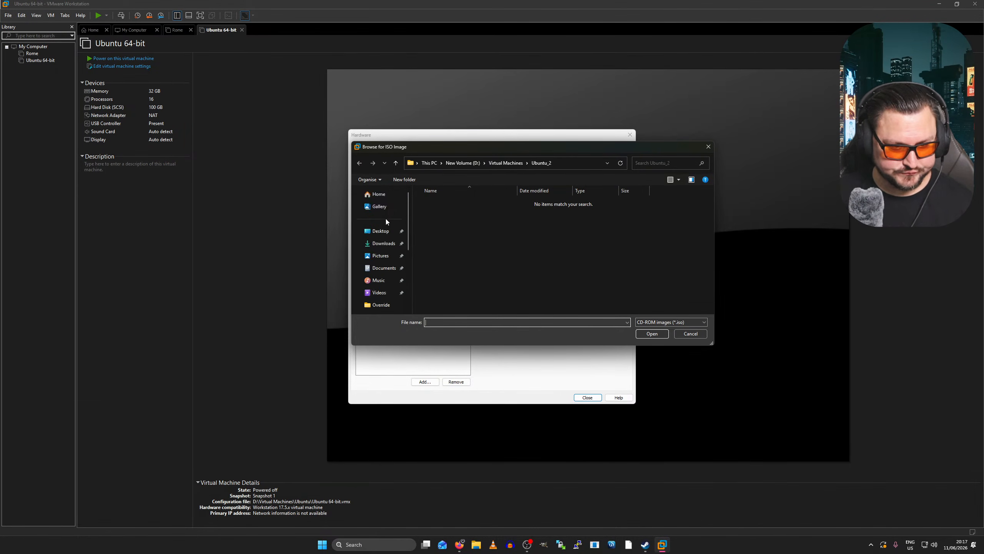
pyautogui.click(383, 243)
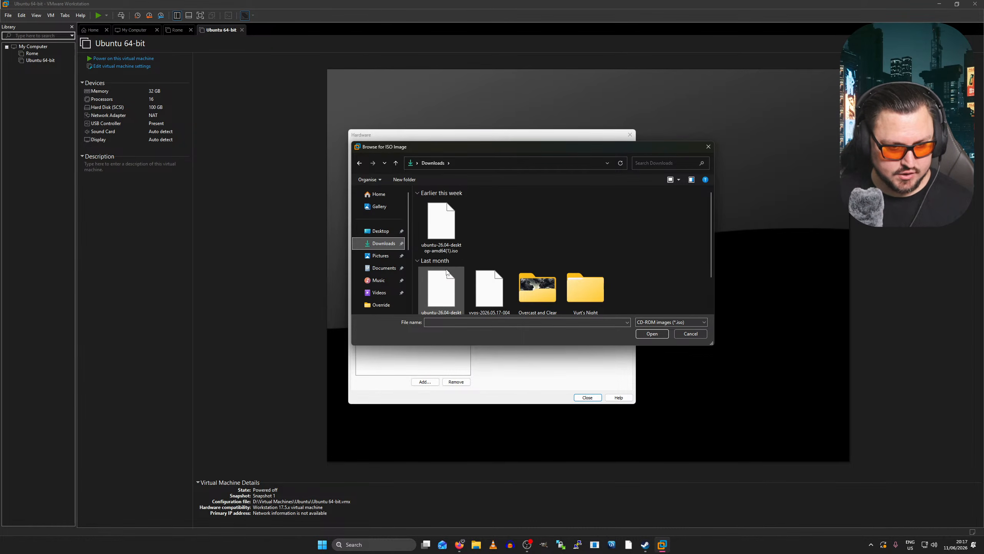
pyautogui.doubleClick(446, 272)
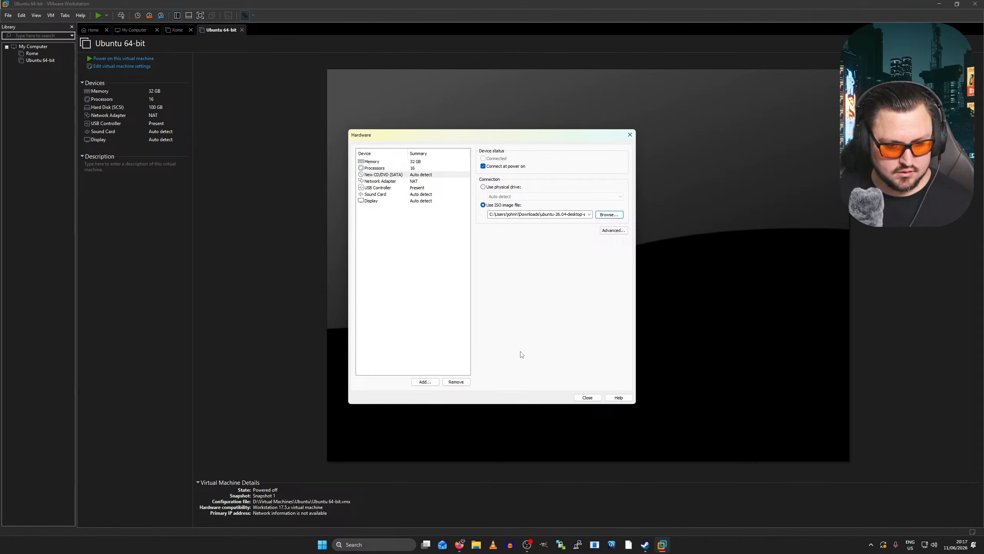
# - Close hardware settings, finish the wizard, and power on Ubuntu 64-bit 2
pyautogui.click(586, 398)
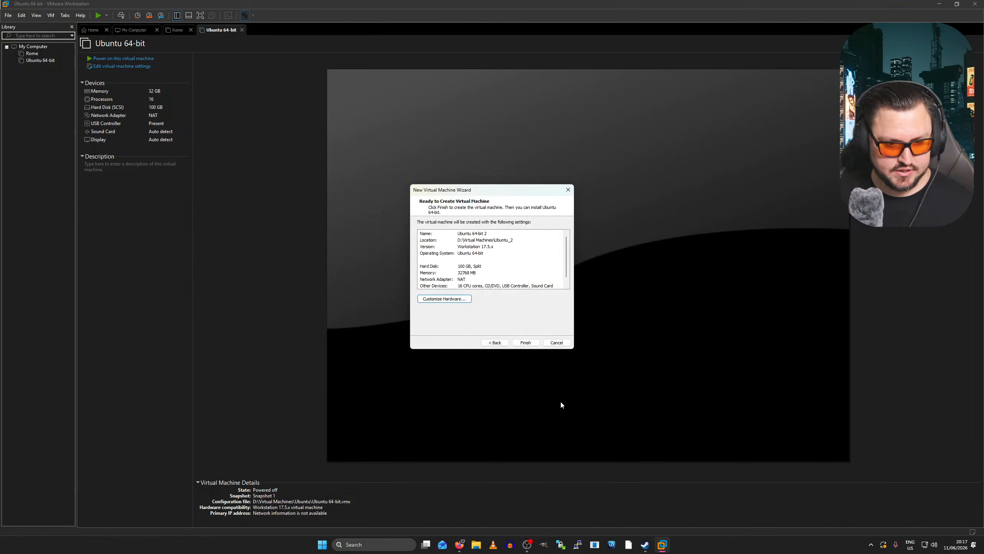
pyautogui.click(526, 342)
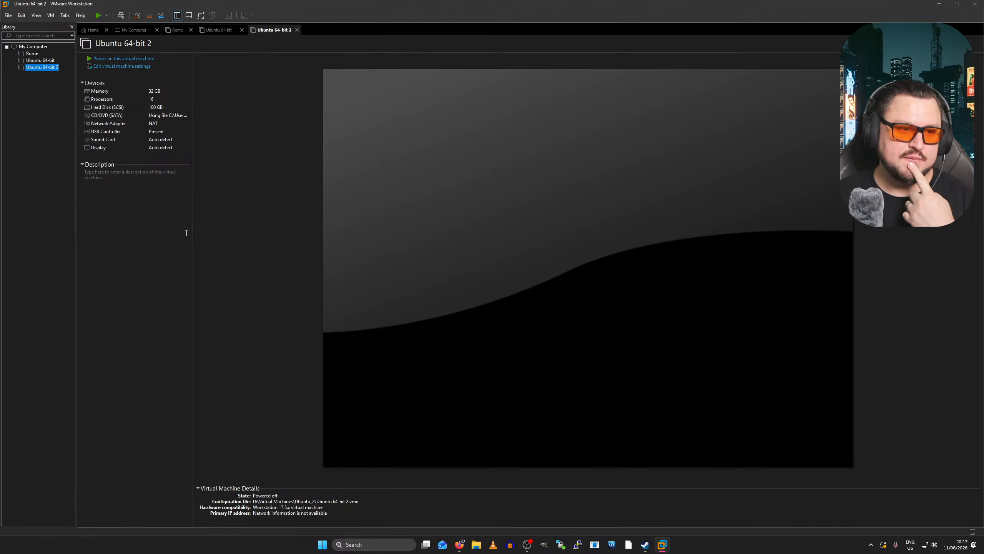
pyautogui.click(135, 59)
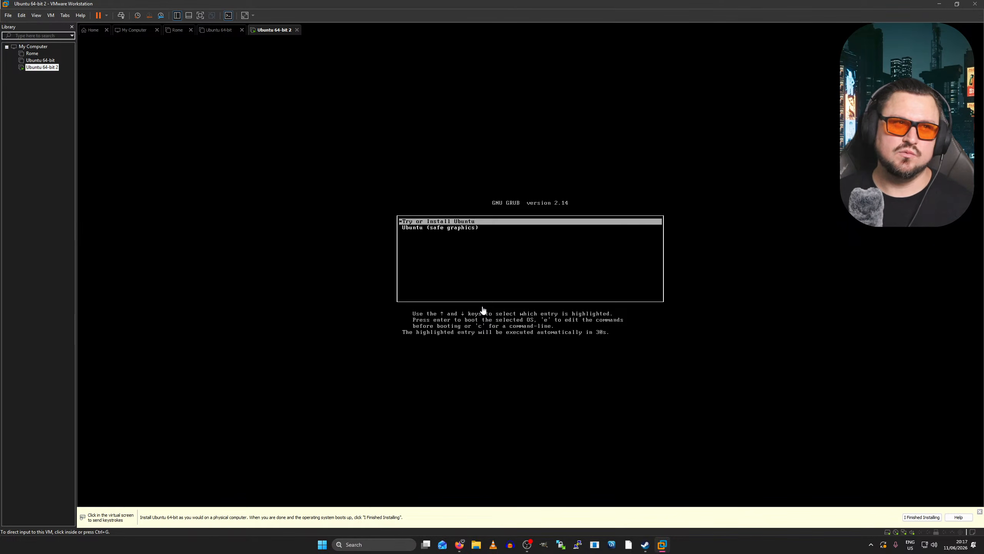
# - Boot the Try or Install Ubuntu entry from the GRUB menu
pyautogui.click(508, 273)
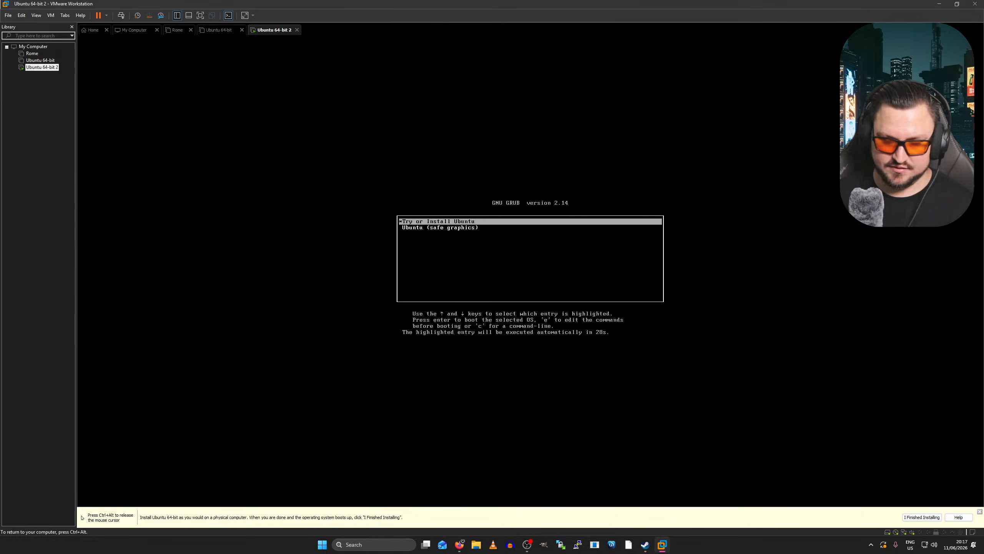
pyautogui.press('Down')
pyautogui.press('Up')
pyautogui.press('Return')
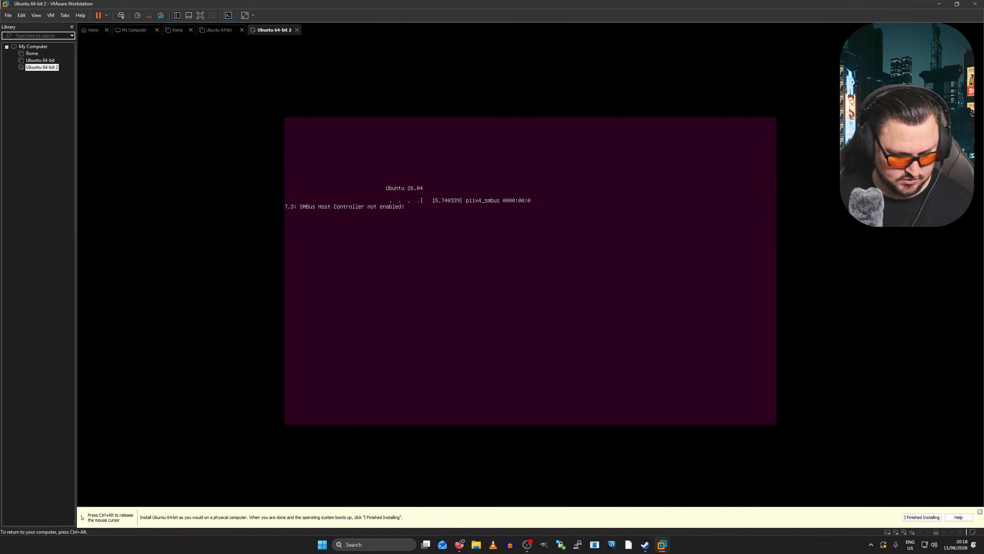
# - Switch the VM console to full-screen with Ctrl+Alt+Enter while Ubuntu loads
pyautogui.hotkey('ctrl', 'alt', 'Return')
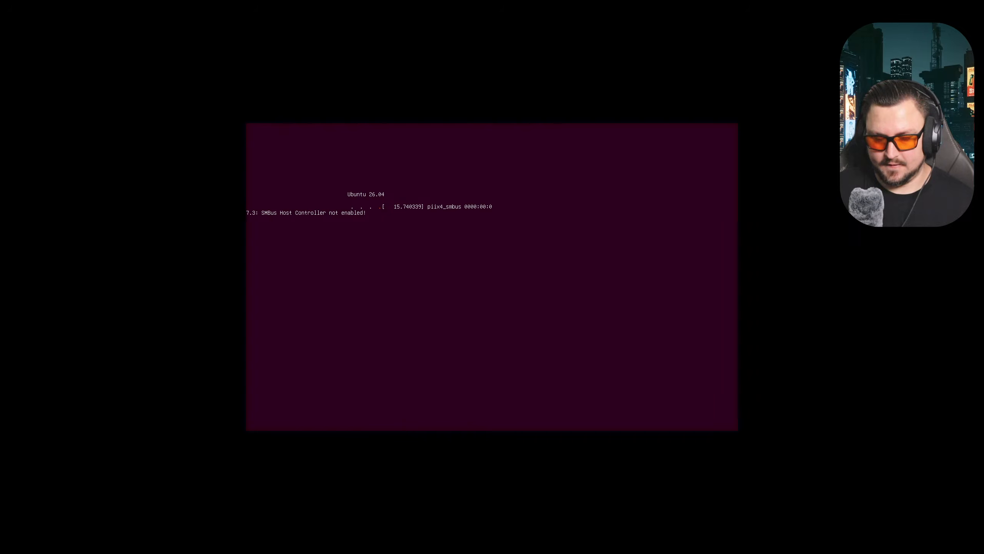
pyautogui.click(384, 119)
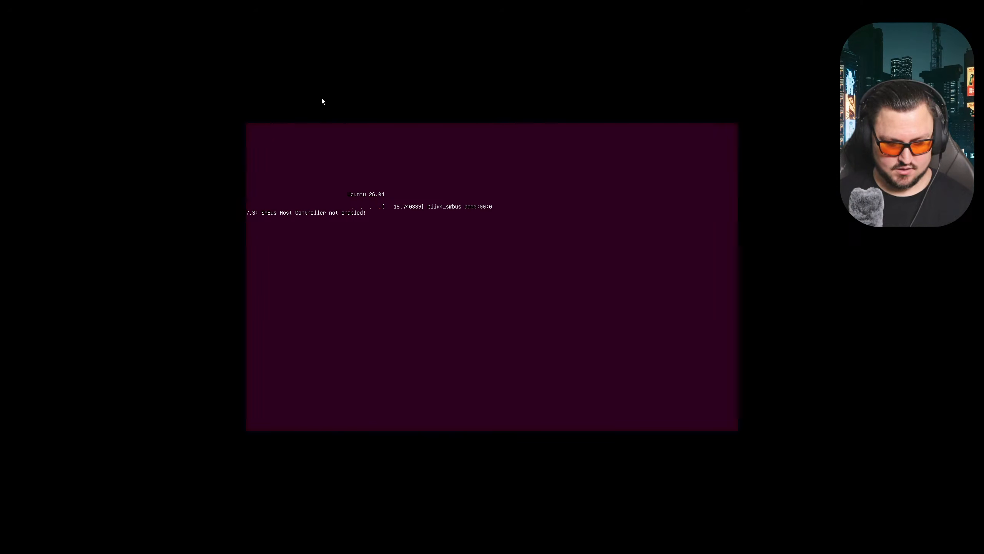
pyautogui.hotkey('ctrl', 'alt', 'Return')
pyautogui.click(217, 87)
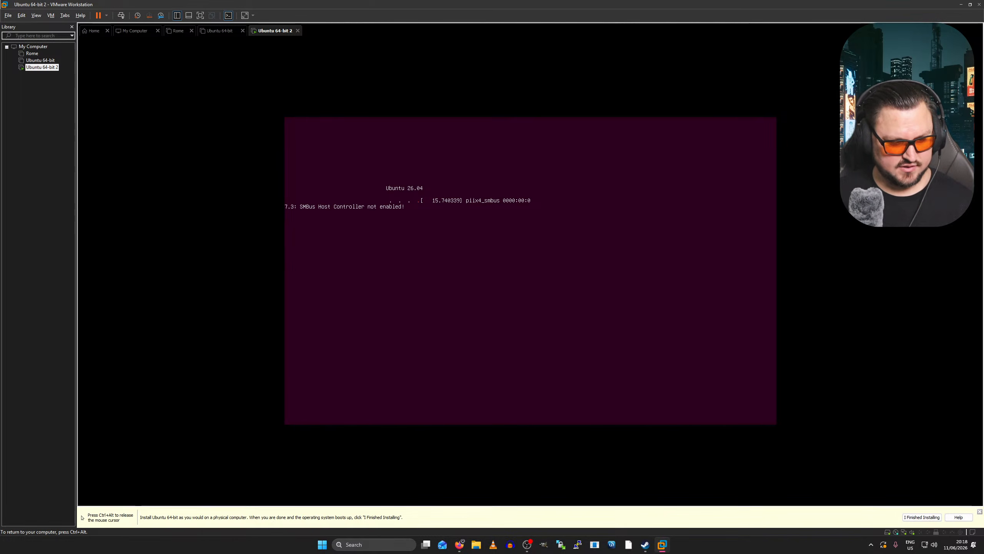
pyautogui.hotkey('ctrl', 'alt')
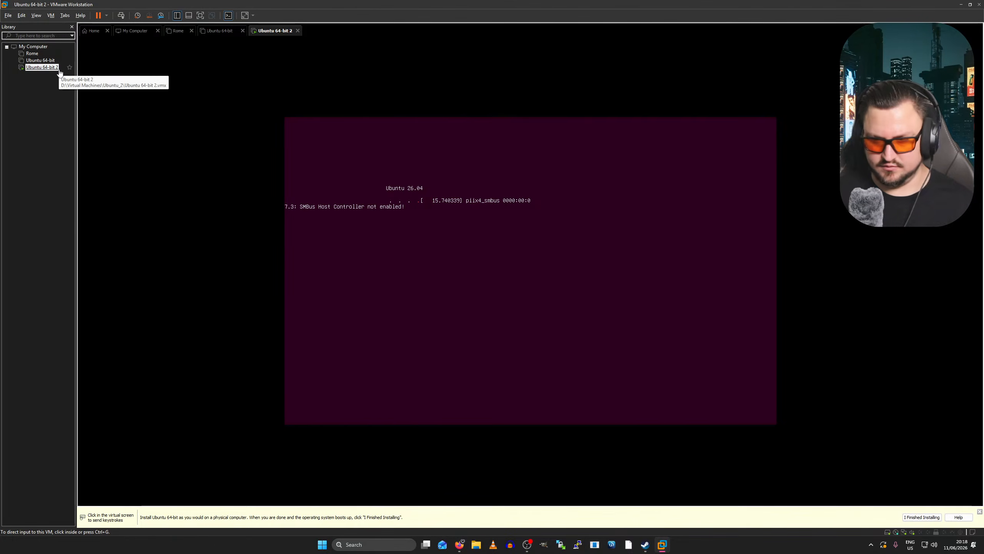
pyautogui.click(272, 175)
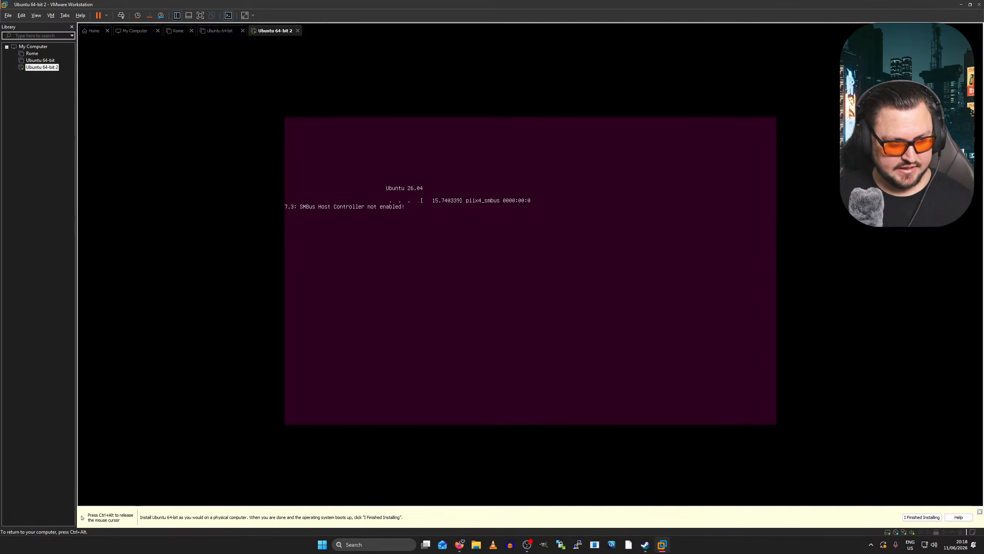
pyautogui.hotkey('ctrl', 'alt', 'Return')
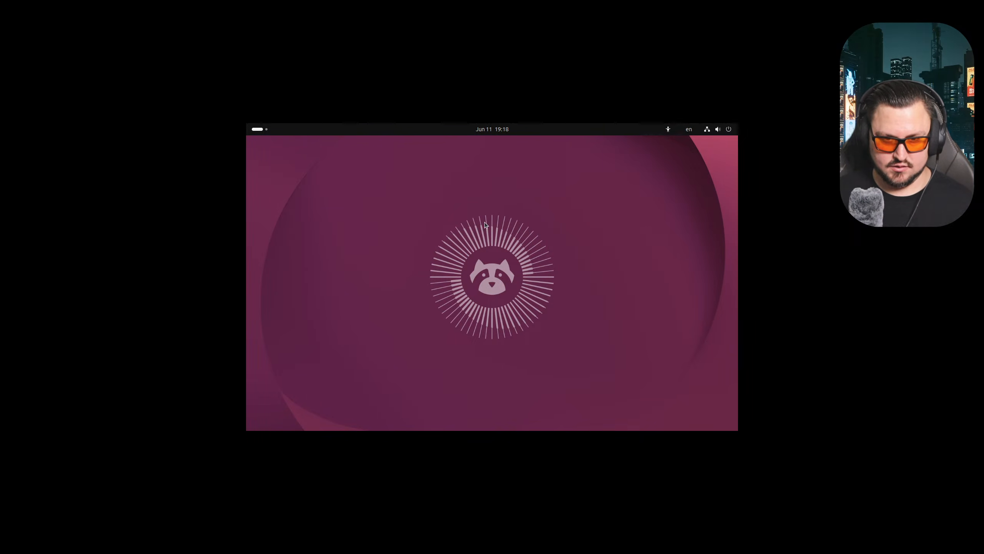
# - Keep English, default accessibility, US keyboard and wired connection, and choose Install Ubuntu
pyautogui.click(517, 140)
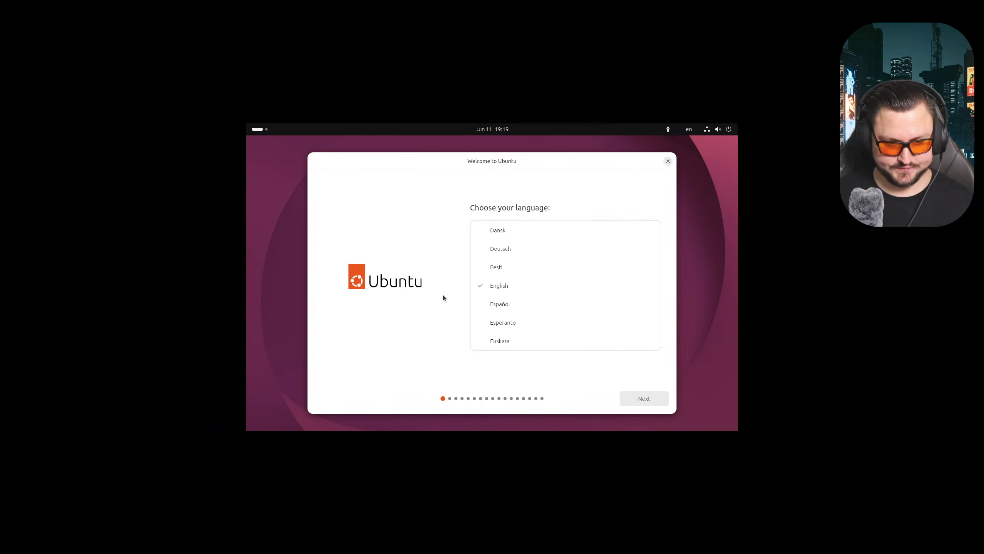
pyautogui.click(630, 400)
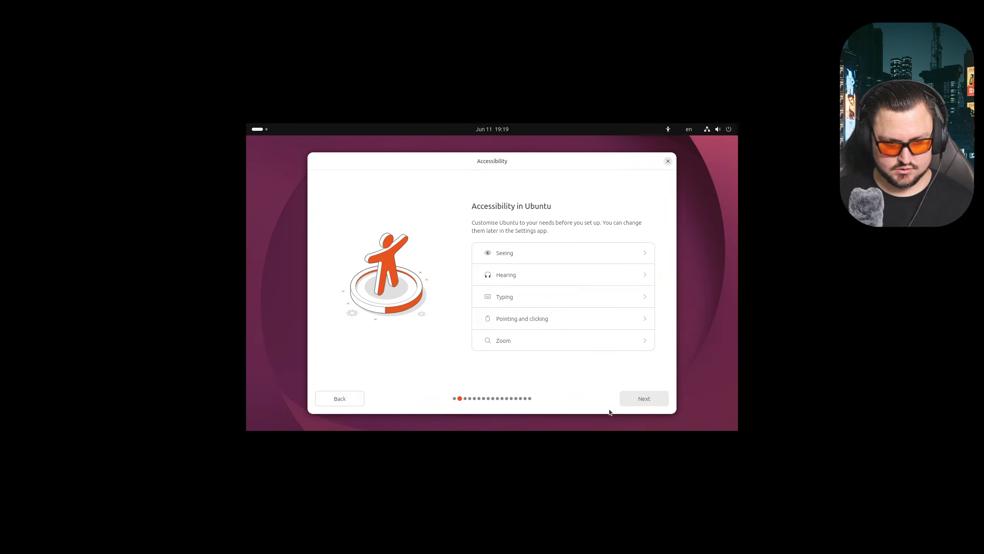
pyautogui.click(635, 400)
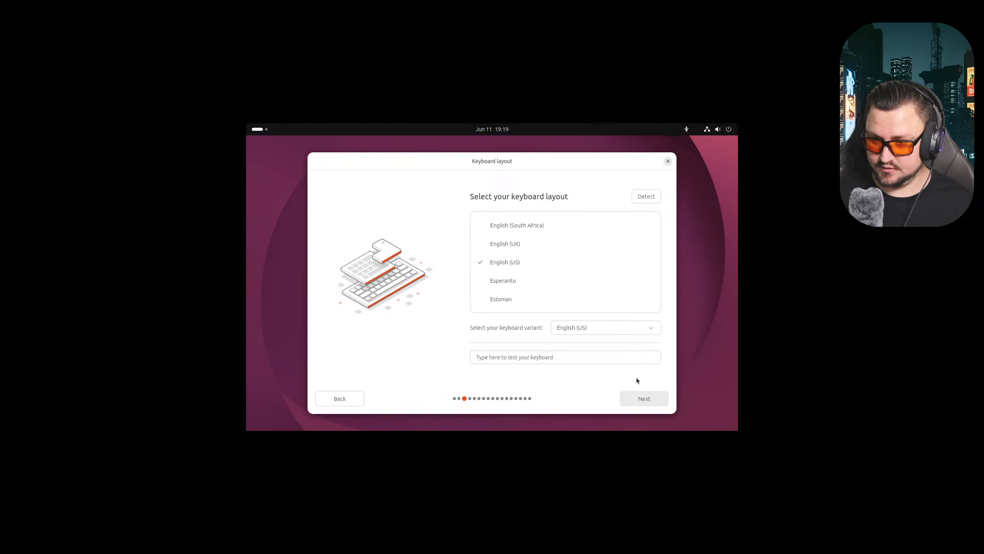
pyautogui.click(645, 400)
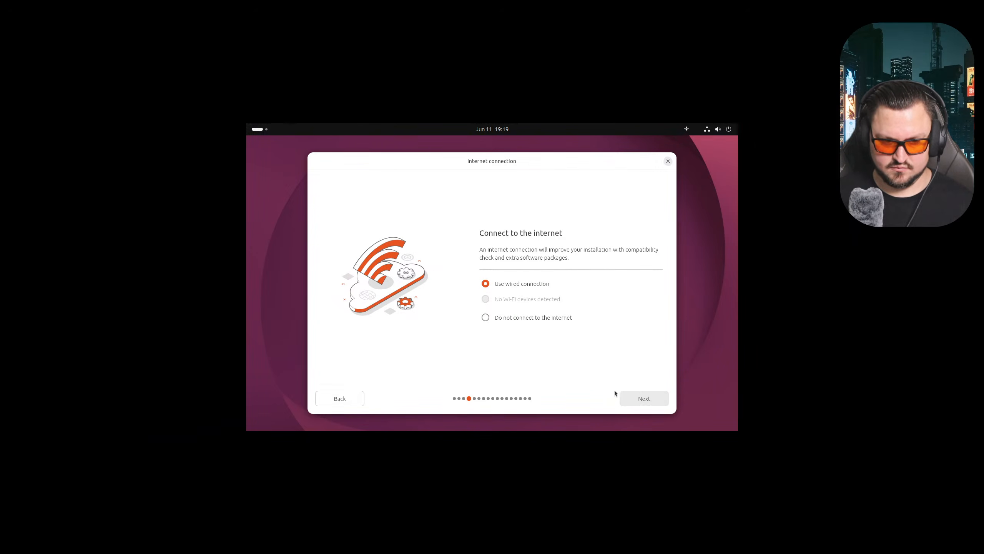
pyautogui.click(635, 396)
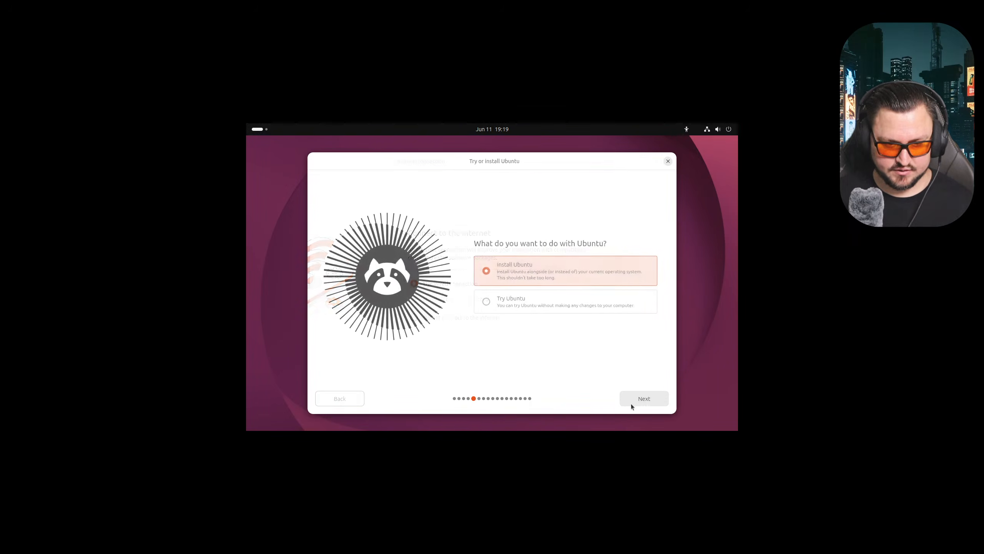
pyautogui.click(653, 403)
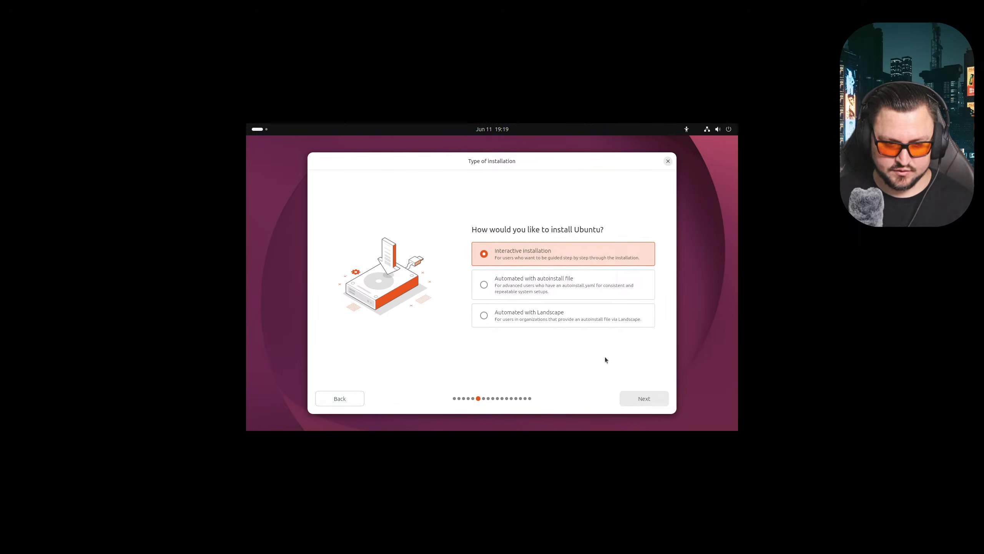
# - Choose interactive installation, default apps, erase disk, and no encryption
pyautogui.click(633, 402)
pyautogui.click(632, 399)
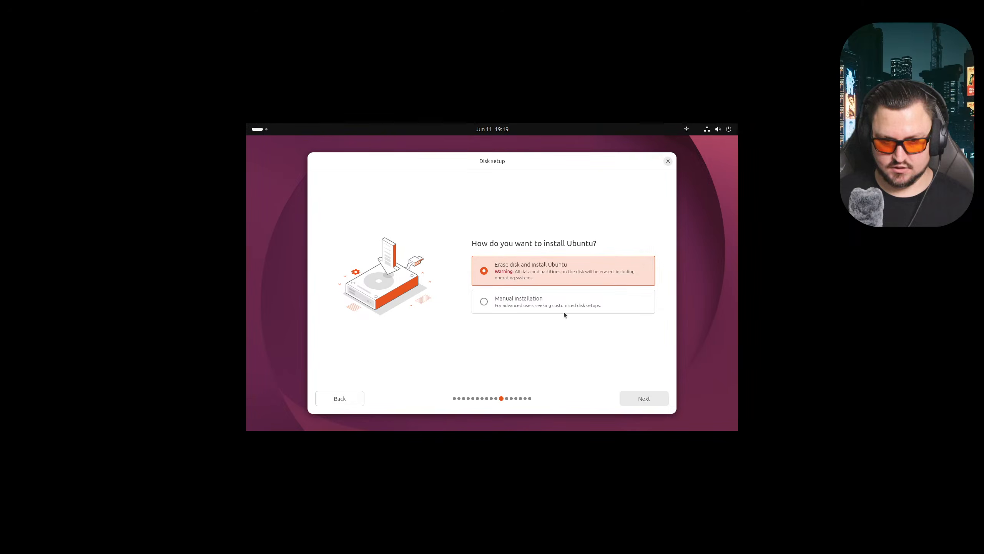
pyautogui.click(633, 403)
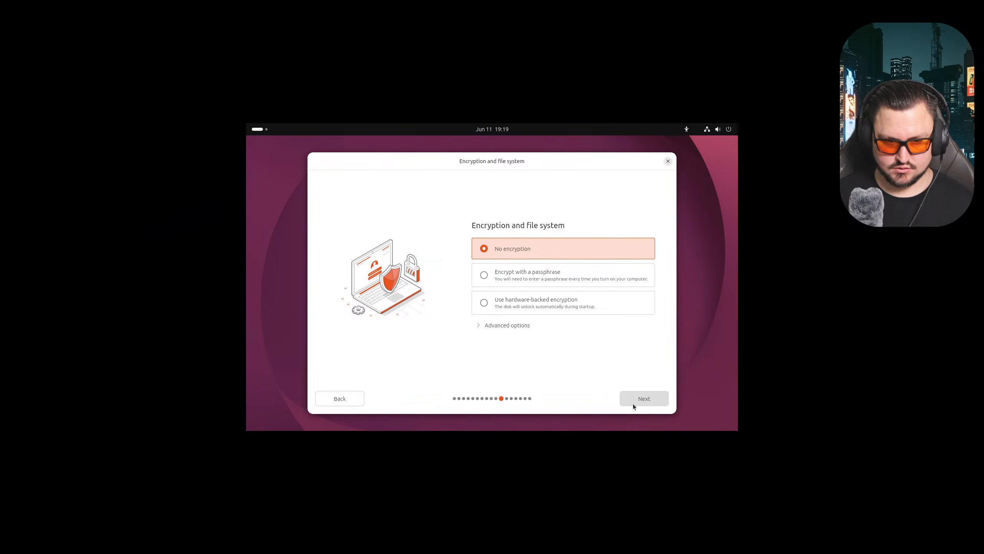
pyautogui.click(633, 403)
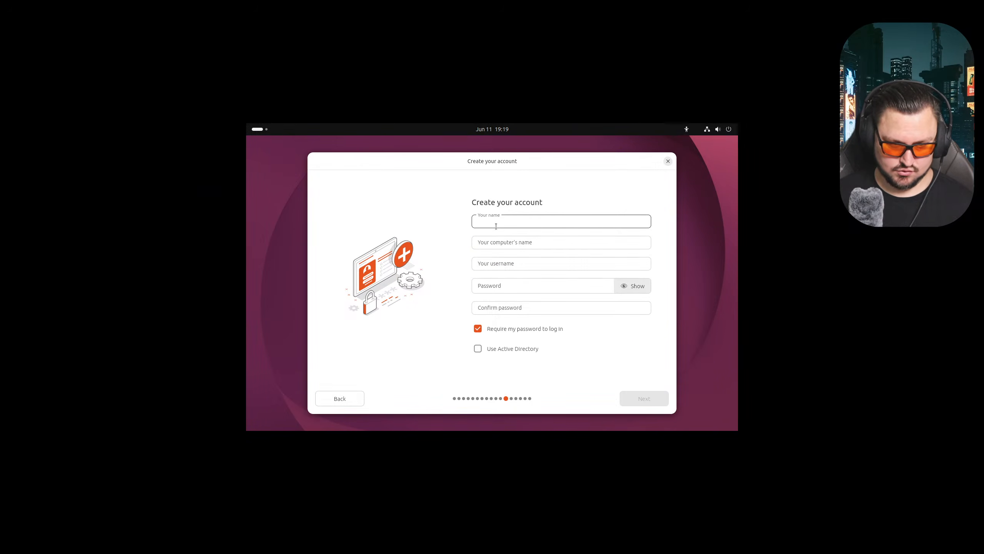
# - Fill in the account form with name Ubuntu, the suggested computer name, and a confirmed password
pyautogui.write('Ubuntu')
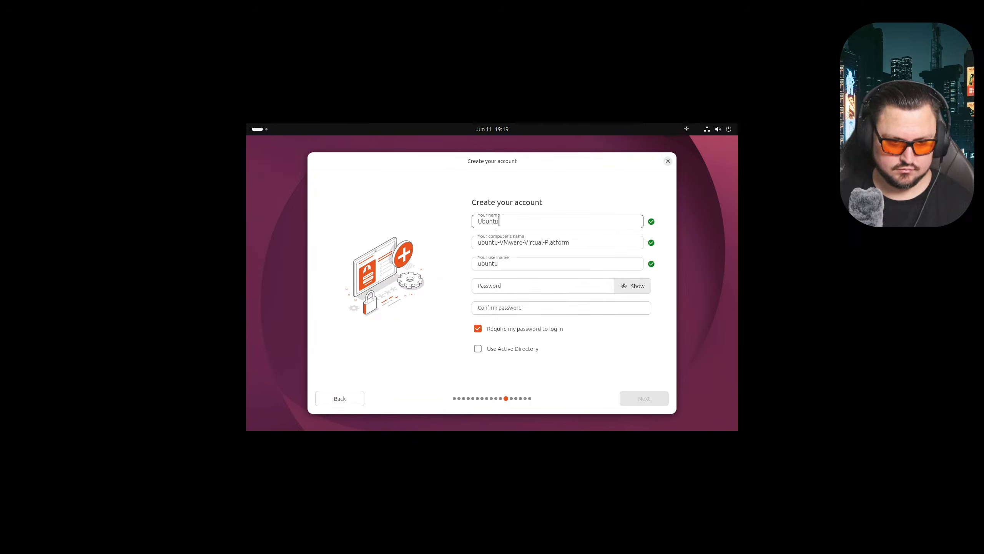
pyautogui.click(504, 244)
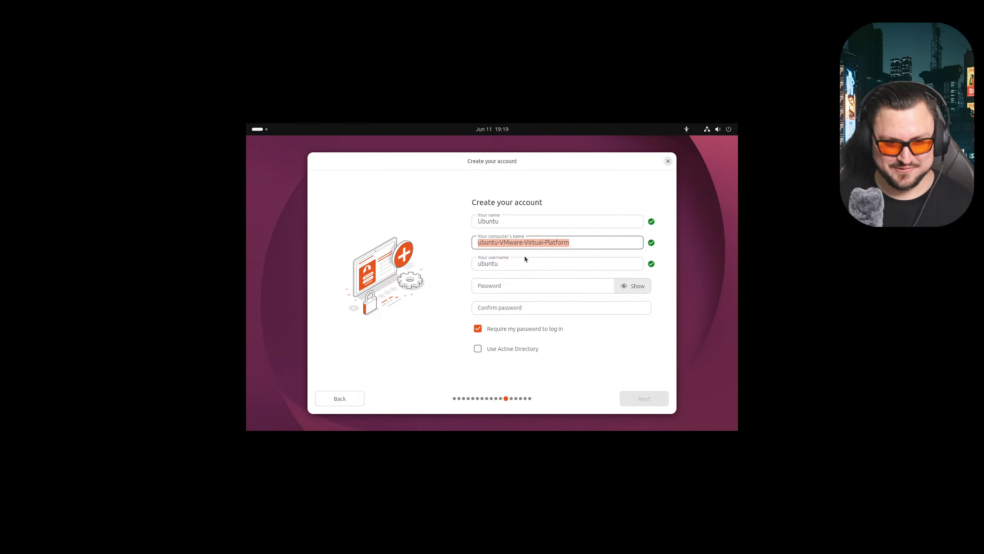
pyautogui.press('Tab')
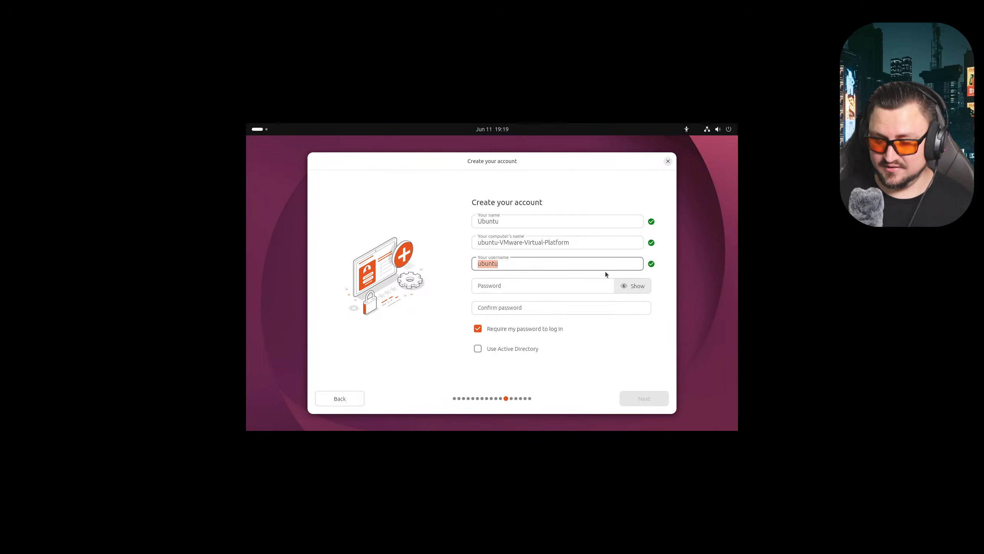
pyautogui.click(537, 282)
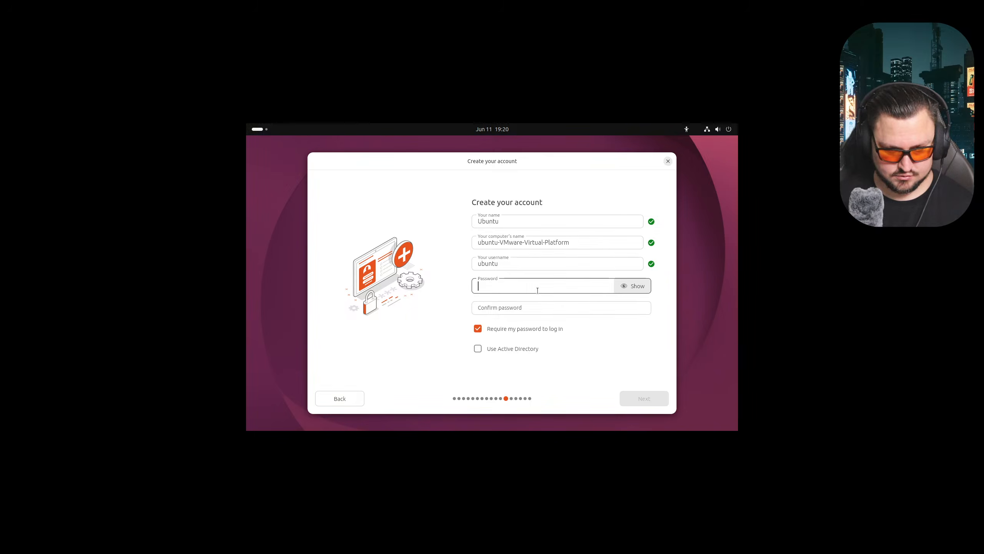
pyautogui.write('*********')
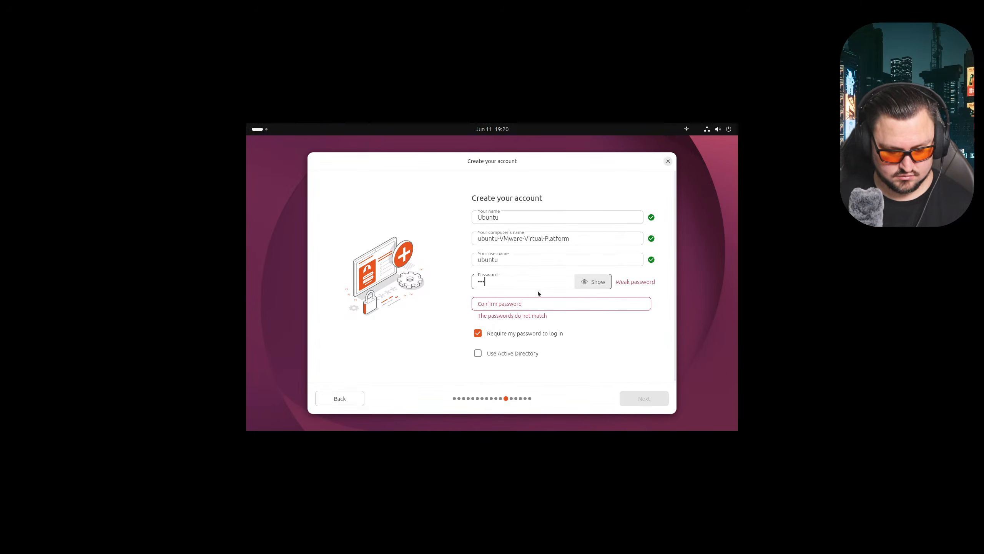
pyautogui.press('Tab')
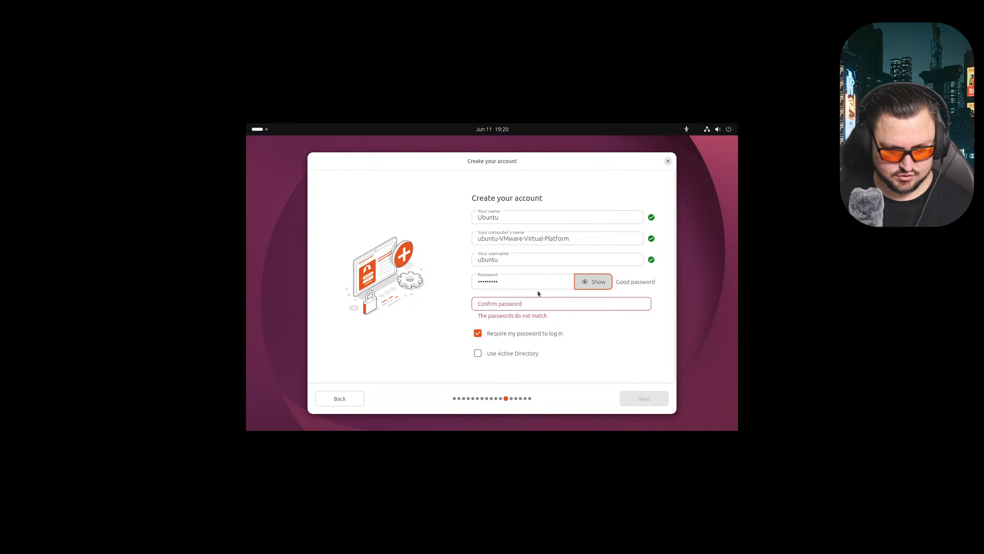
pyautogui.press('Tab')
pyautogui.write('*********')
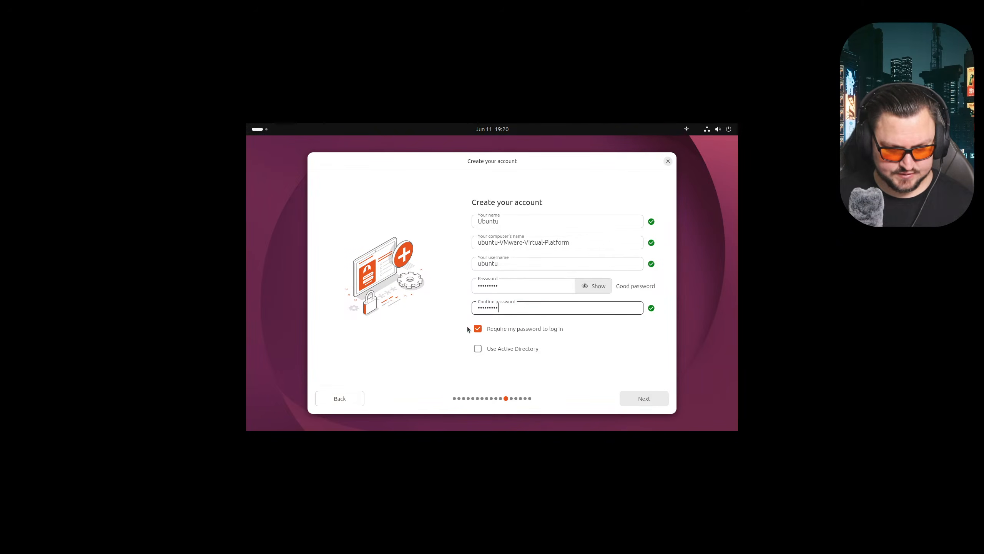
# - Submit the account, keep the London timezone, and start installing Ubuntu
pyautogui.click(636, 403)
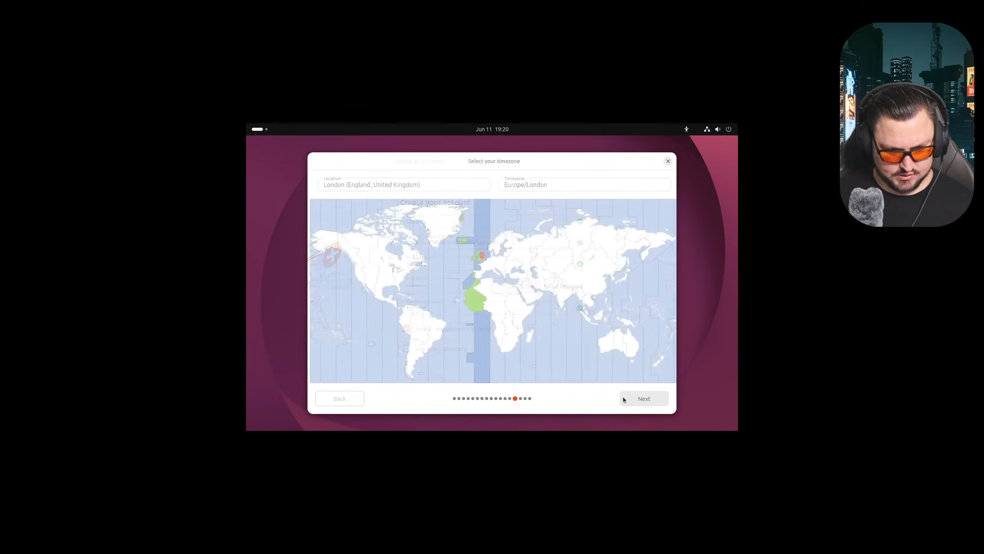
pyautogui.click(655, 397)
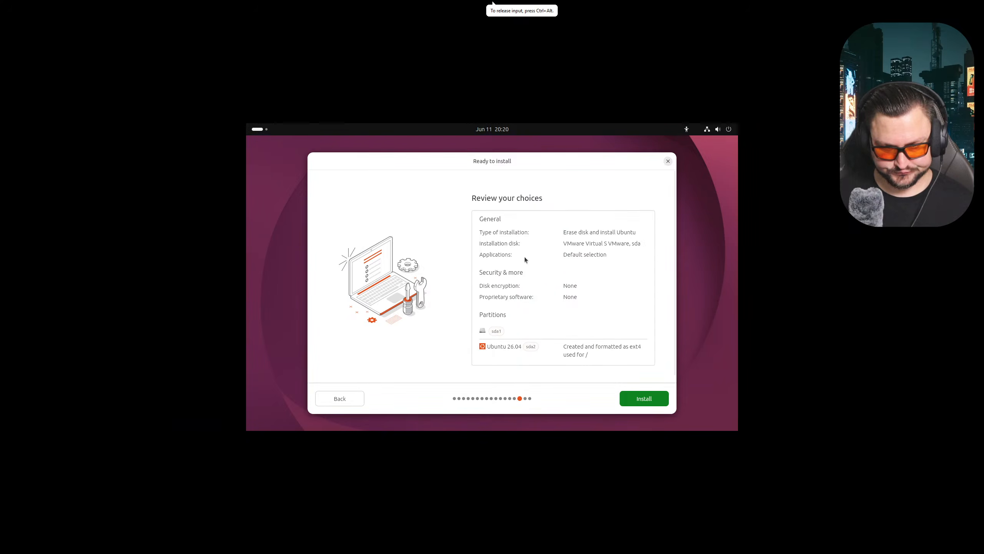
pyautogui.click(629, 395)
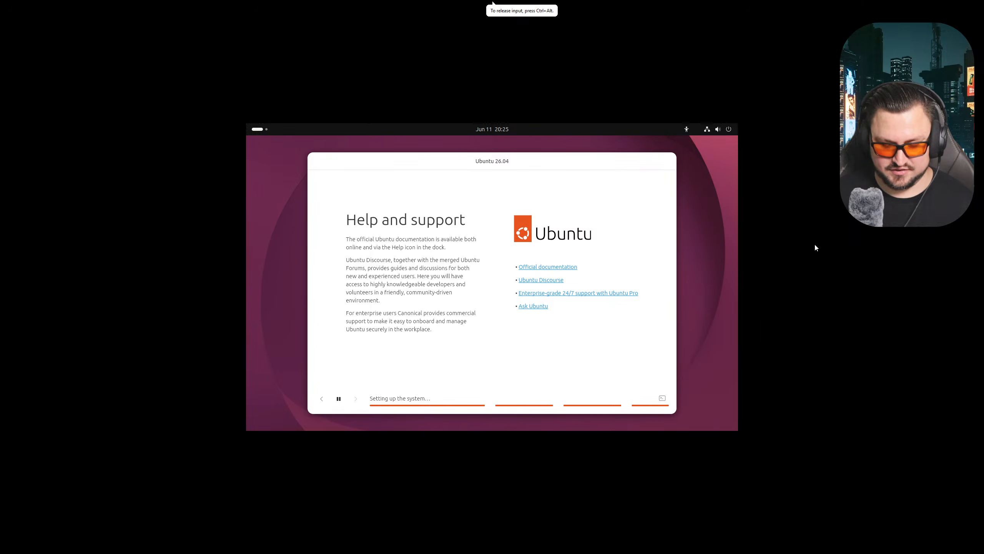
# - Wait for the Ubuntu 26.04 installation to finish, then leave VMware full screen
pyautogui.hotkey('ctrl', 'alt', 'Return')
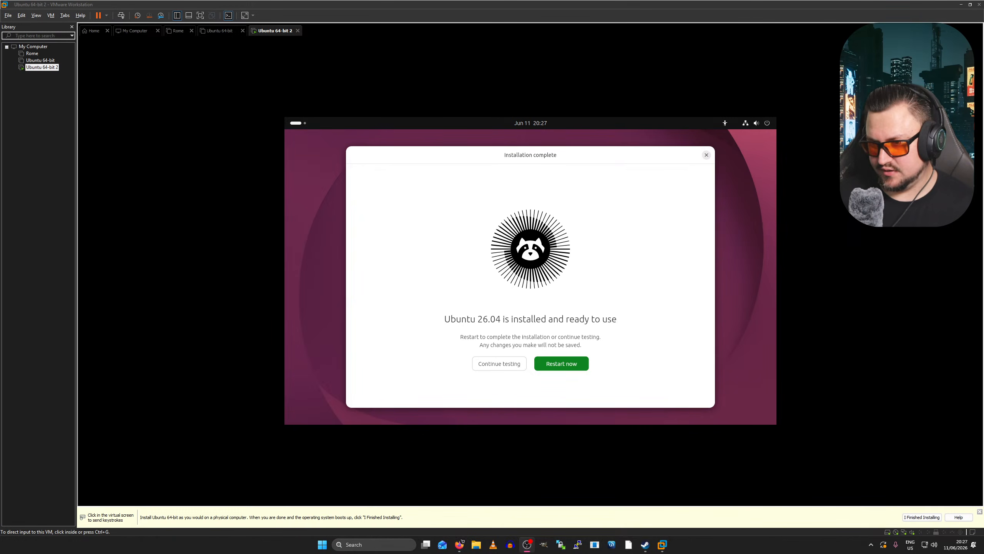
# - Restart the Ubuntu guest from the Installation complete dialog
pyautogui.click(524, 311)
pyautogui.hotkey('ctrl', 'alt')
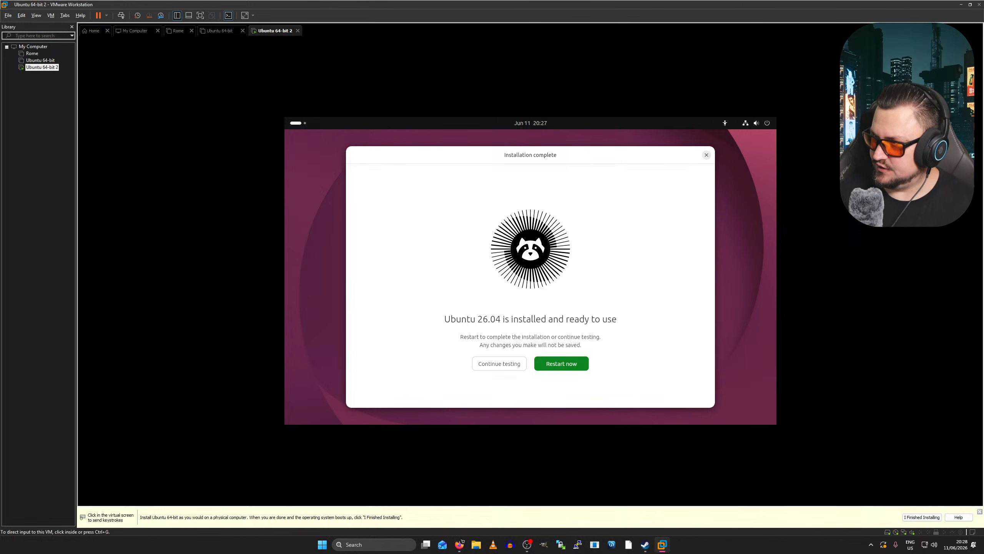
pyautogui.hotkey('alt', 'Tab')
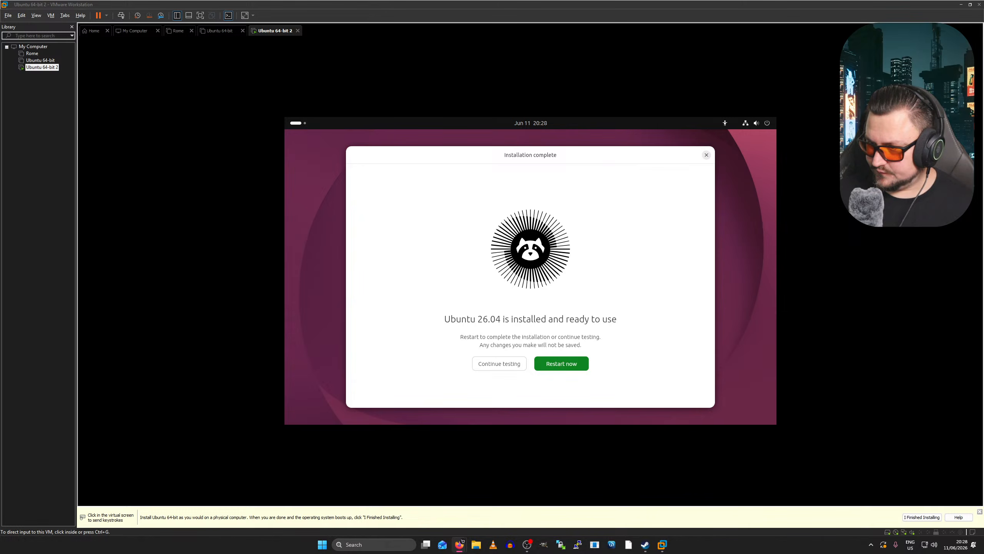
pyautogui.click(649, 322)
pyautogui.hotkey('ctrl', 'alt', 'Return')
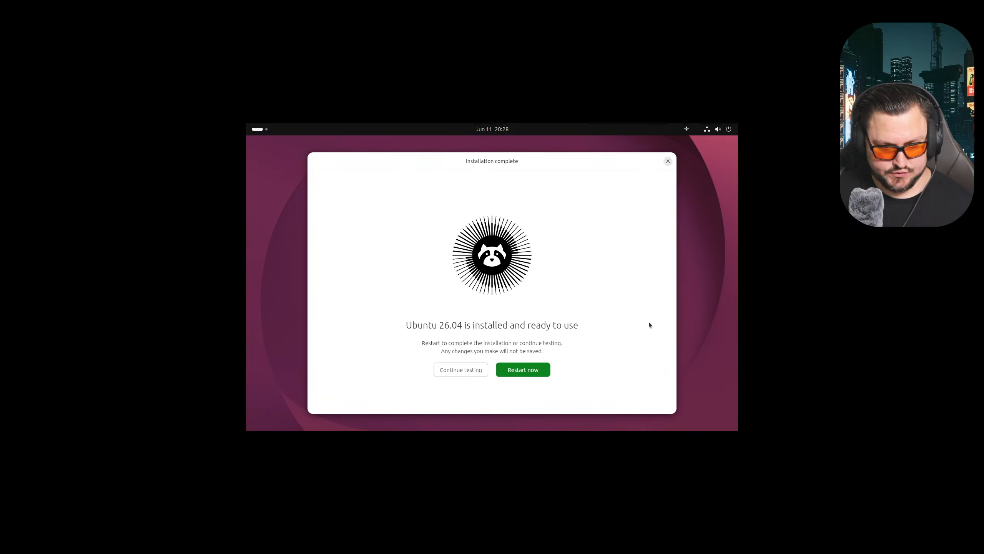
pyautogui.click(520, 370)
# - Leave full screen and open the Ubuntu 64-bit 2 VM's settings from the Library
pyautogui.hotkey('ctrl', 'alt', 'Return')
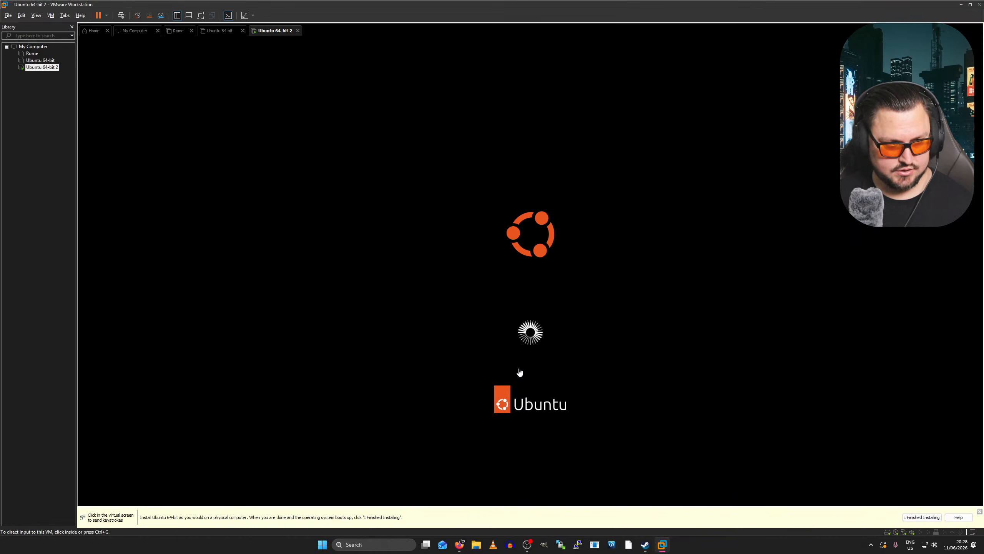
pyautogui.rightClick(50, 67)
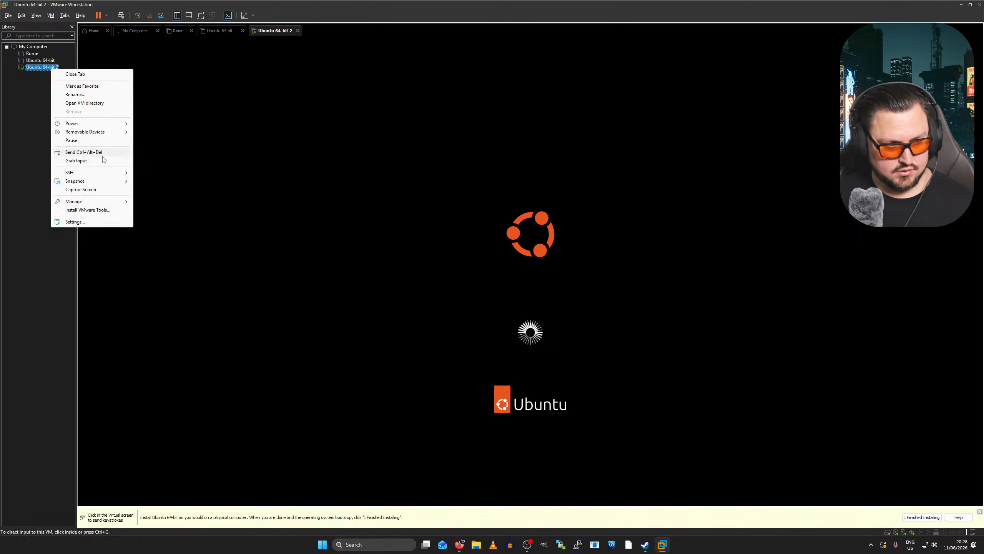
pyautogui.click(95, 222)
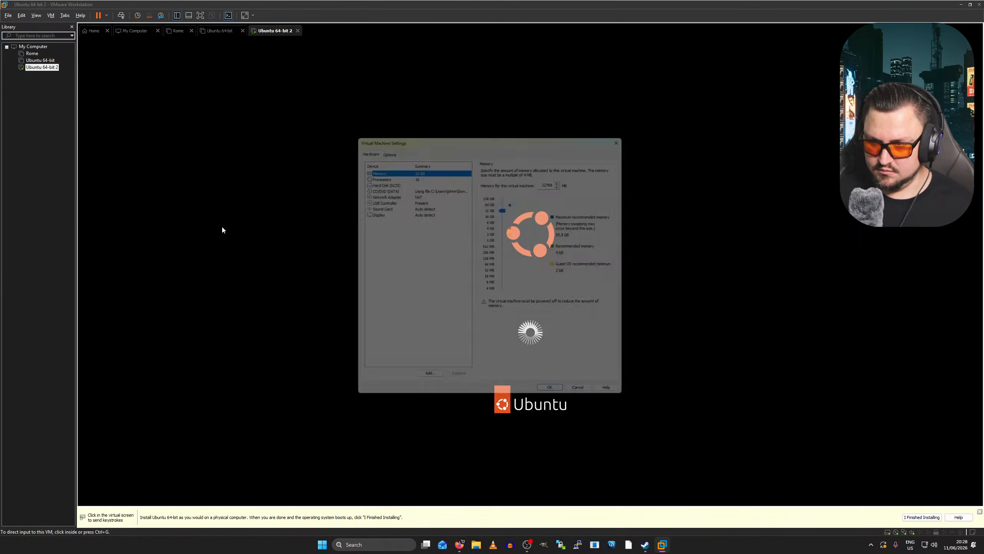
# - Remove the CD/DVD (SATA) drive from the VM settings and save them
pyautogui.click(411, 186)
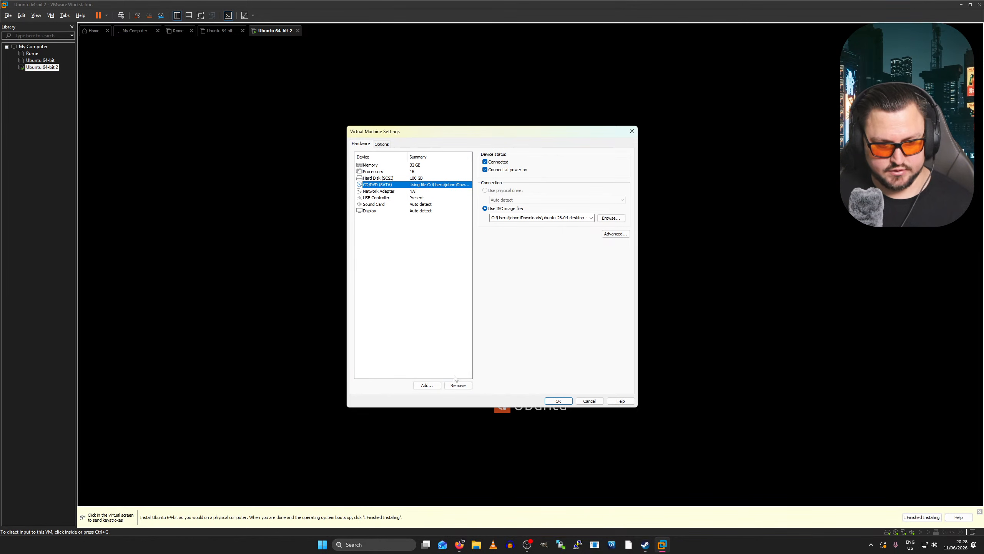
pyautogui.click(459, 385)
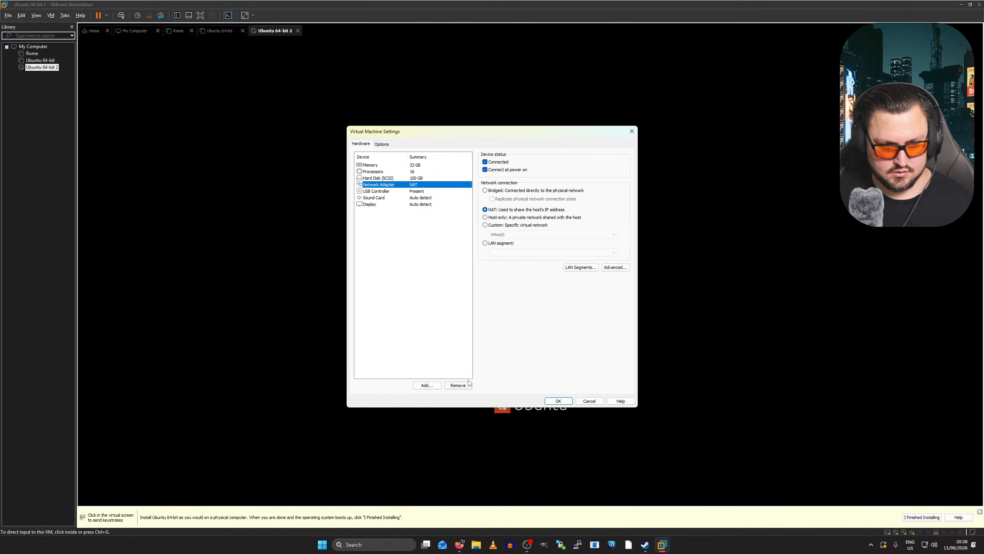
pyautogui.click(558, 401)
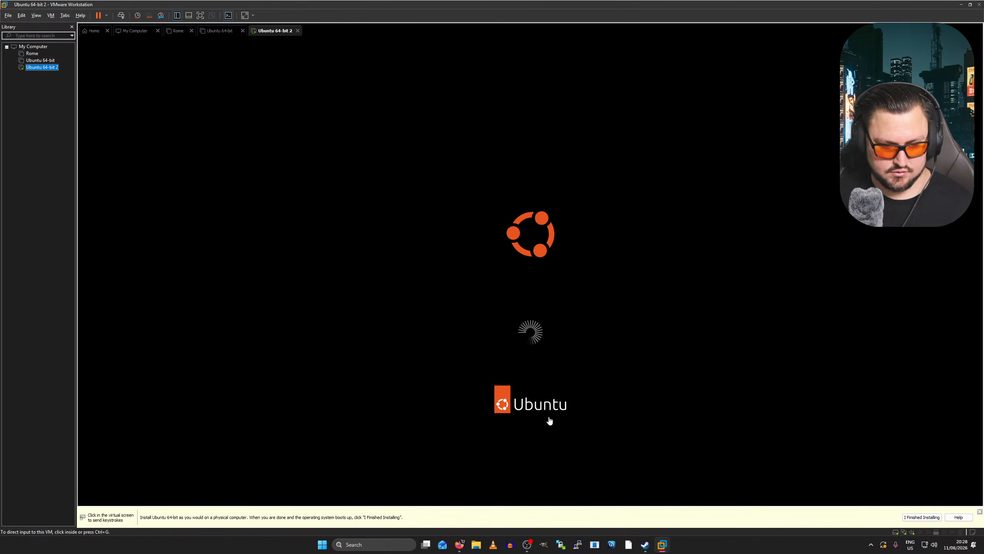
# - Return to the full-screen guest and confirm the installation medium is removed to reboot
pyautogui.click(548, 375)
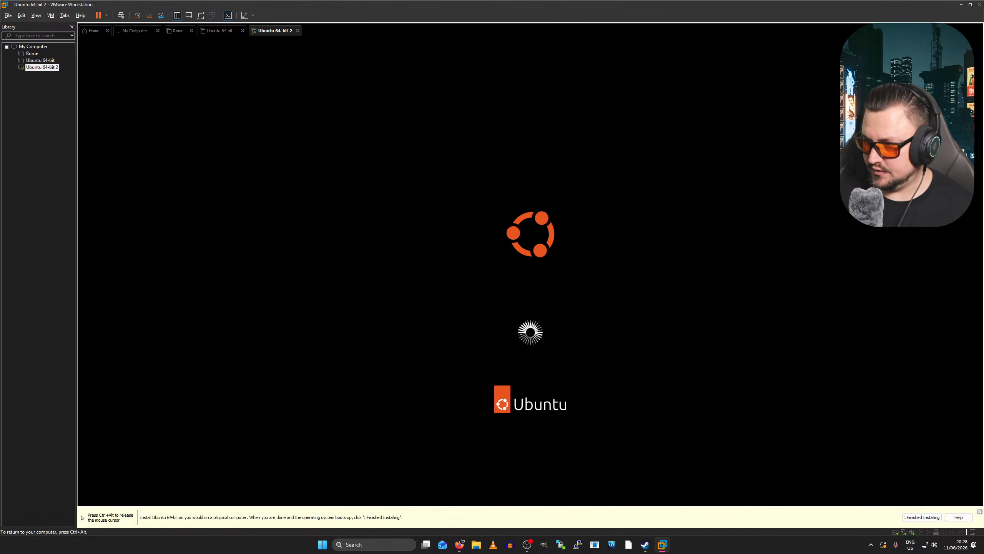
pyautogui.hotkey('ctrl', 'alt', 'Return')
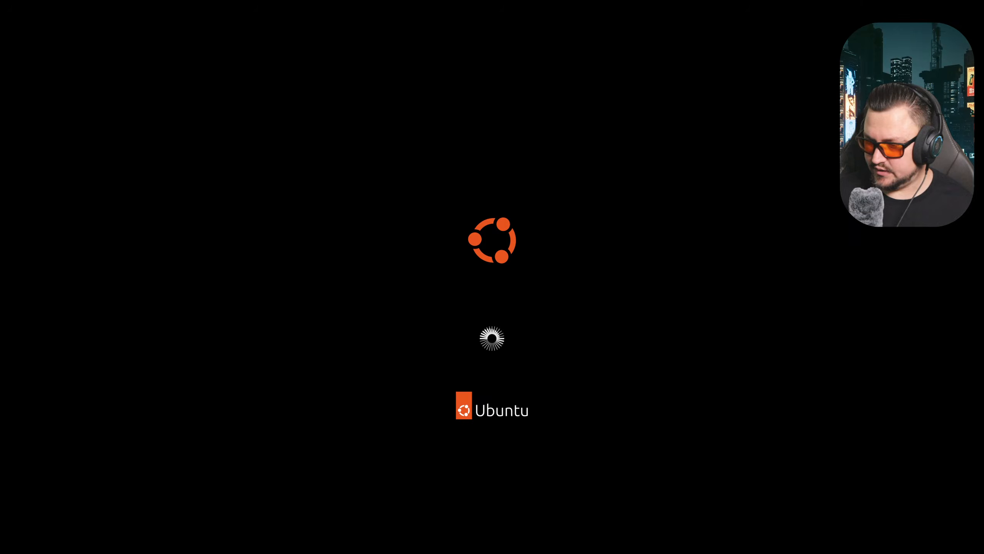
pyautogui.hotkey('ctrl', 'alt', 'Return')
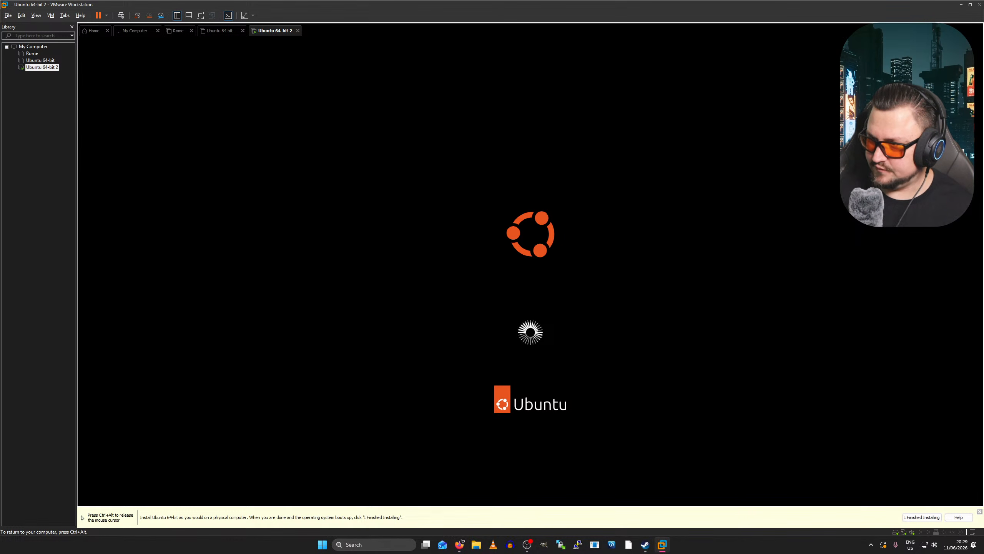
pyautogui.hotkey('ctrl', 'alt')
pyautogui.hotkey('alt', 'Tab')
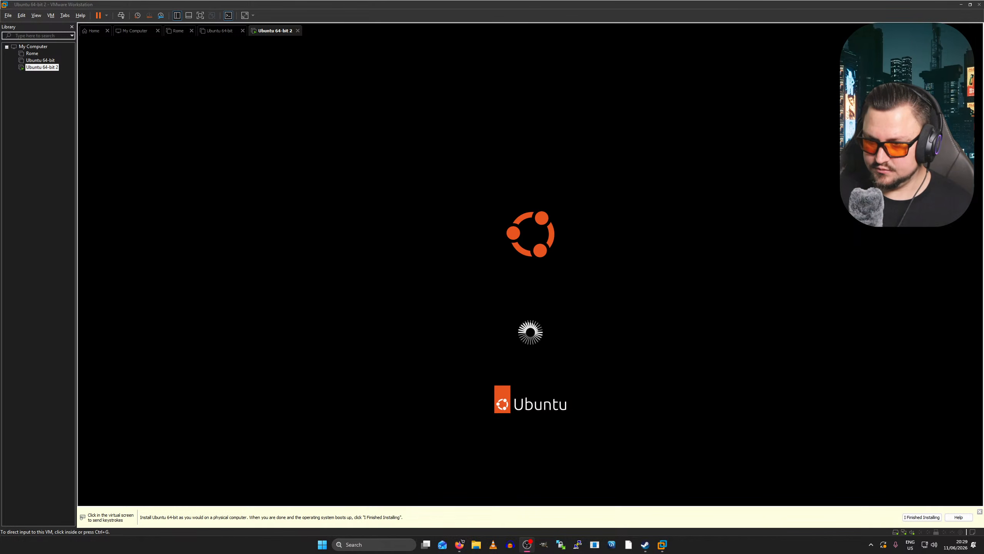
pyautogui.hotkey('ctrl', 'alt', 'Return')
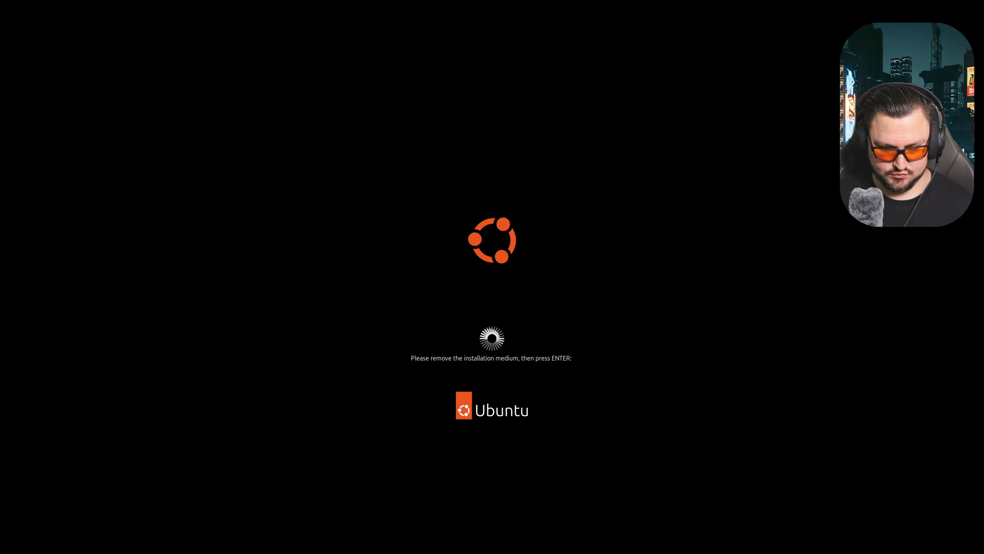
pyautogui.press('Return')
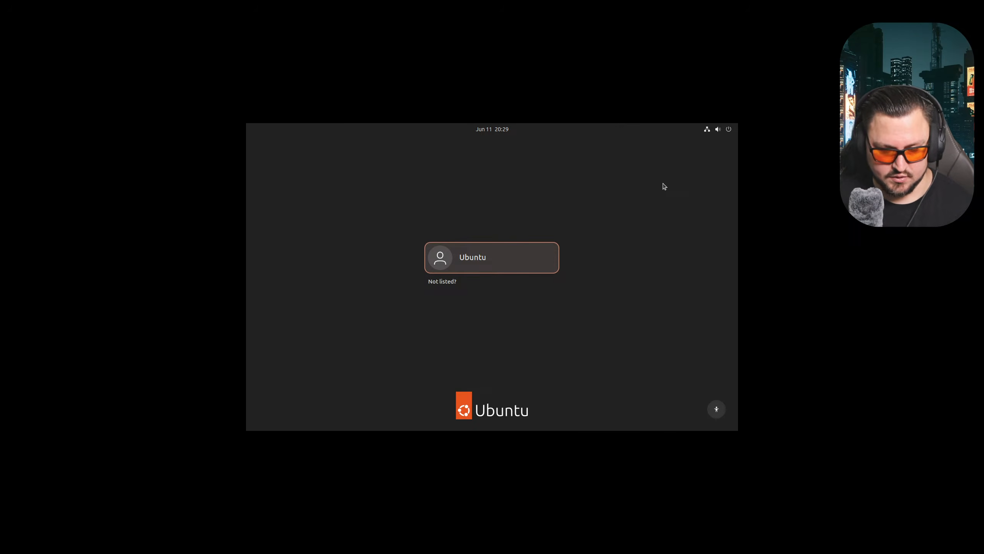
# - Select the Ubuntu user on the login screen and sign in with its password
pyautogui.click(550, 252)
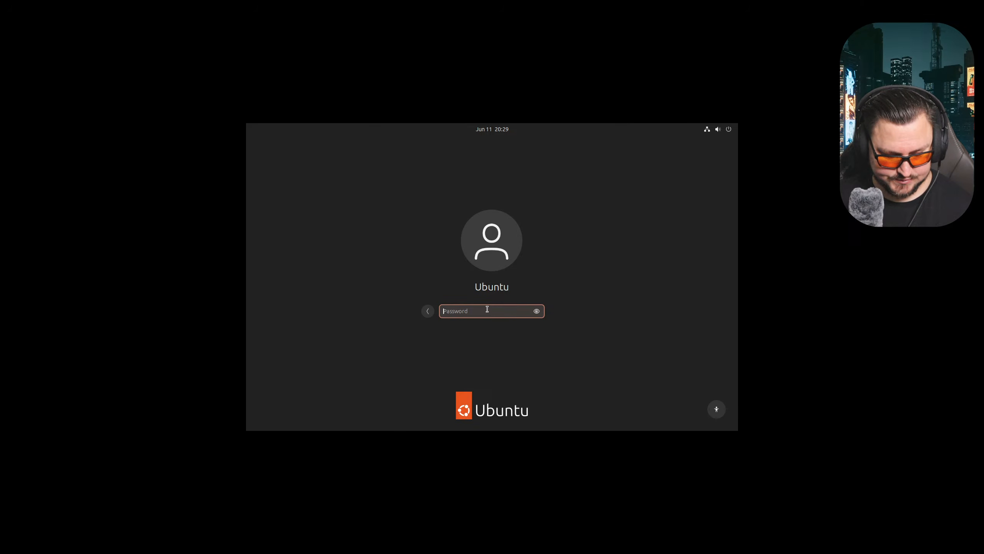
pyautogui.write('************')
pyautogui.press('Return')
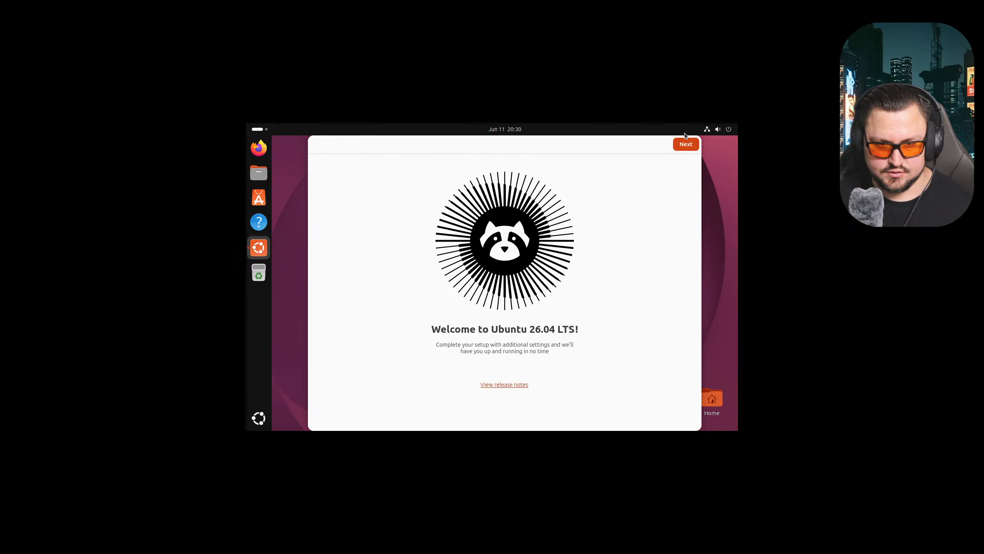
# - Skip location services and data sharing, choose the Dark style, and finish the welcome setup
pyautogui.click(684, 144)
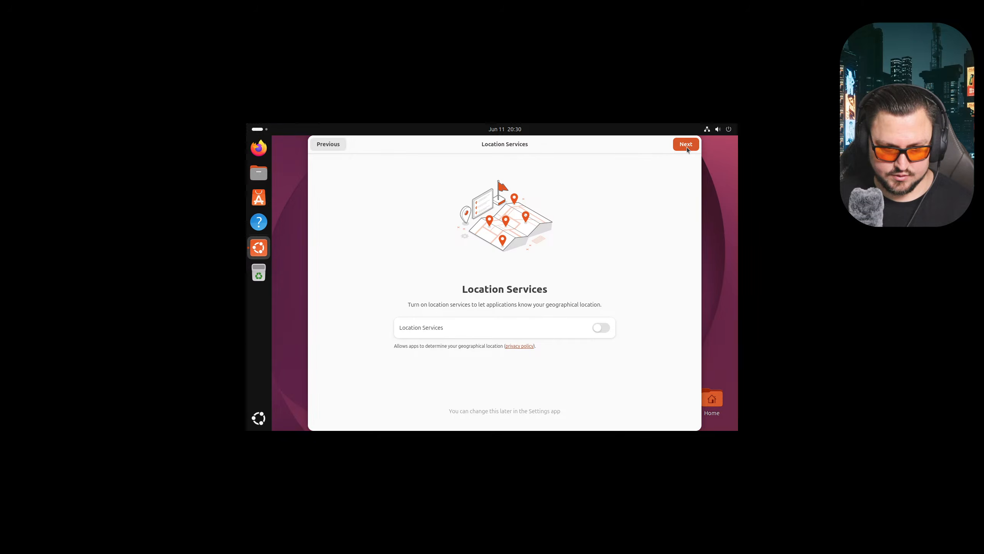
pyautogui.click(686, 146)
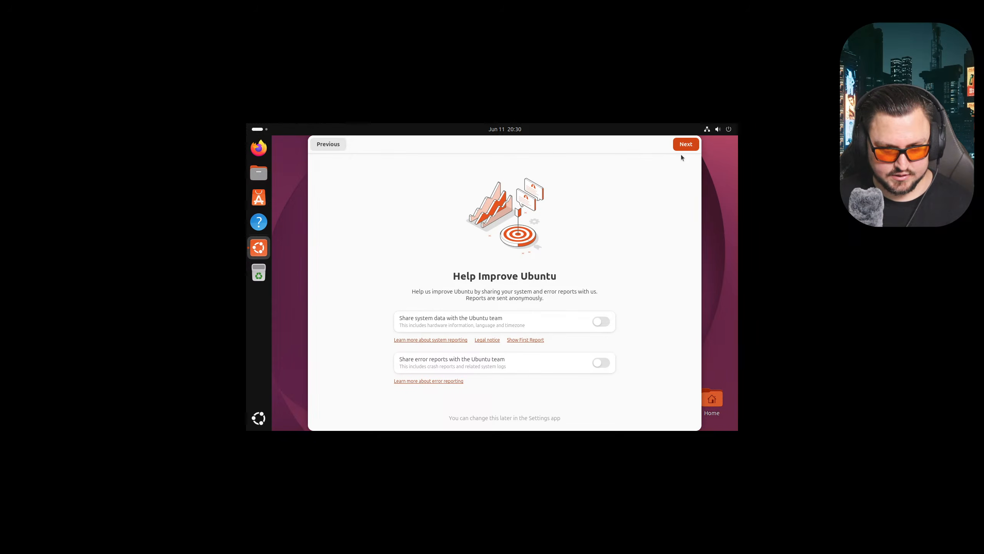
pyautogui.click(684, 146)
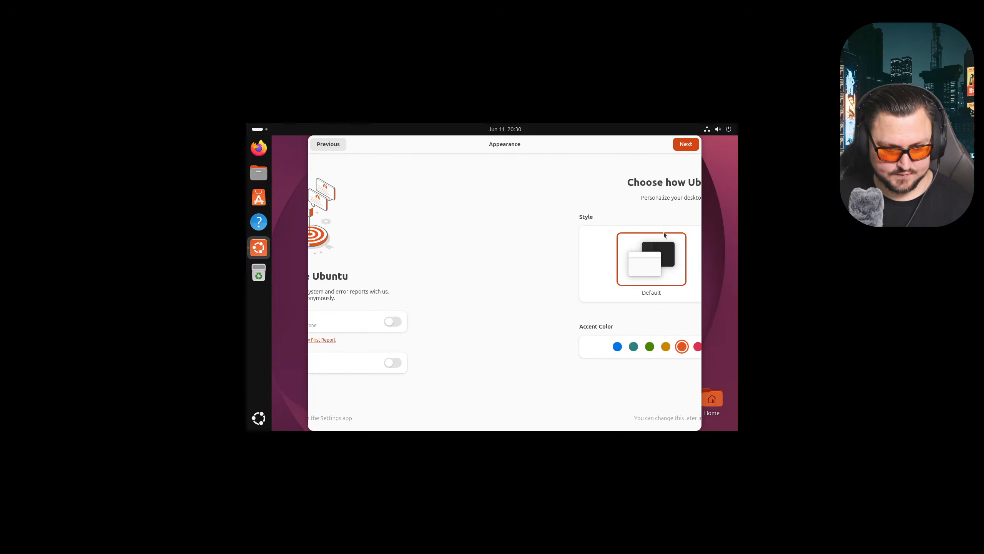
pyautogui.click(551, 261)
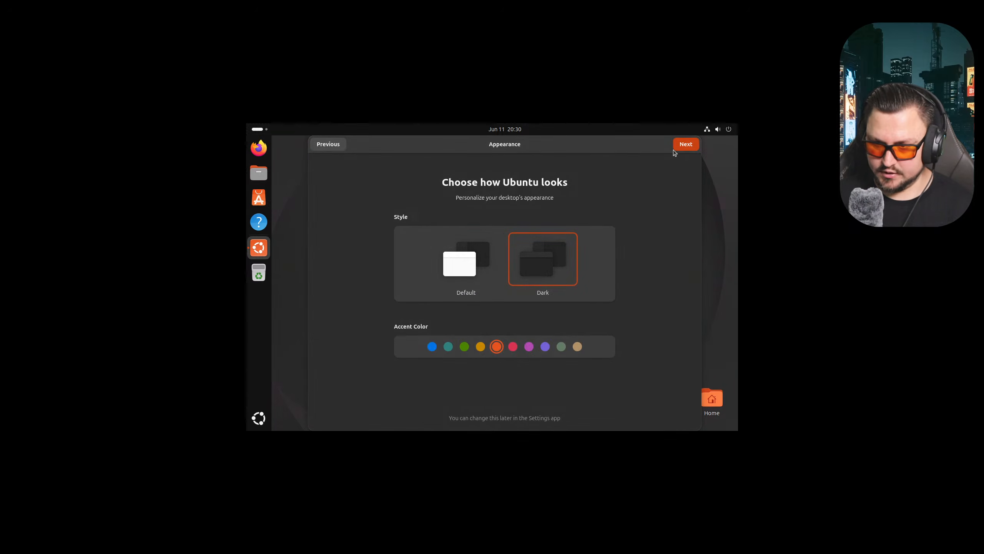
pyautogui.click(674, 147)
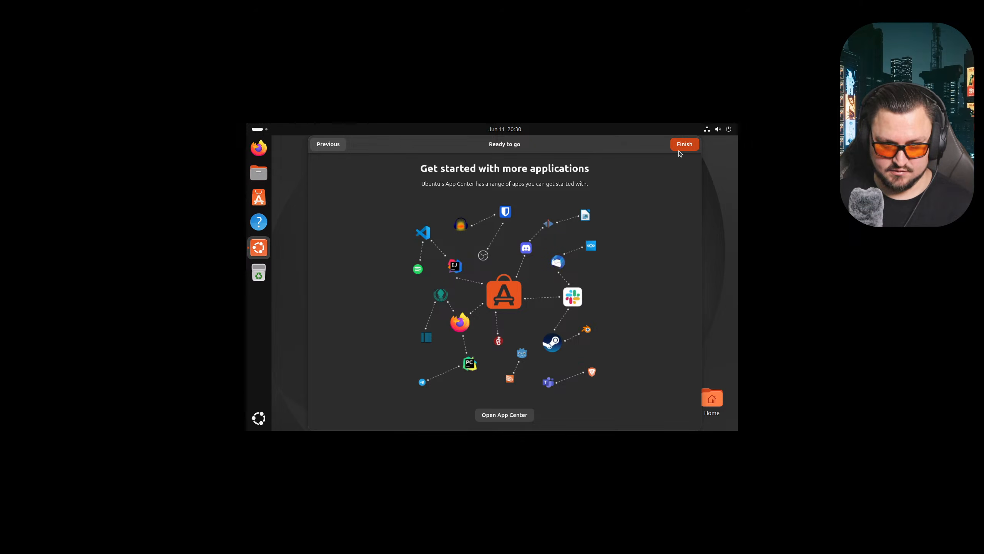
pyautogui.click(680, 144)
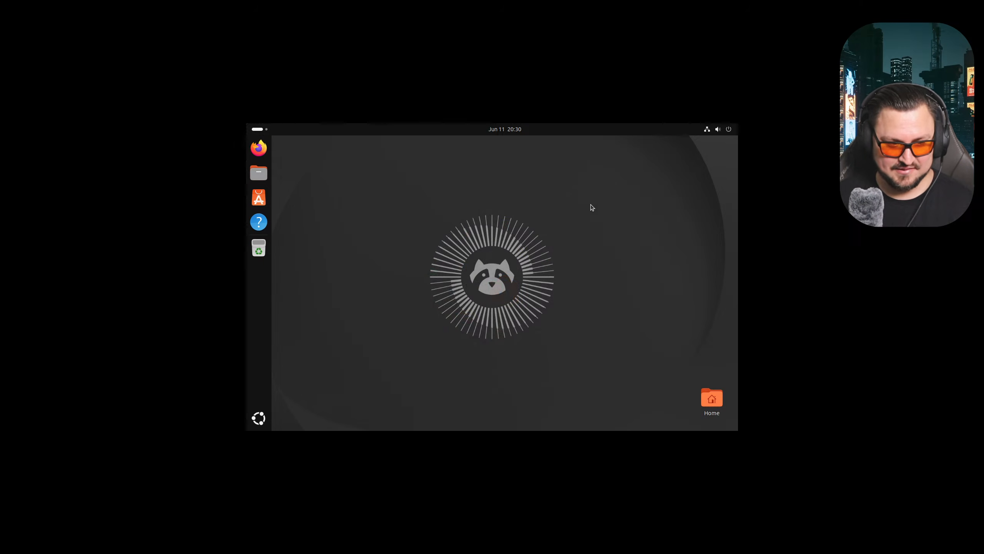
# - In Settings > Displays, apply and keep a 1920 × 1080 (16:9) resolution
pyautogui.click(258, 405)
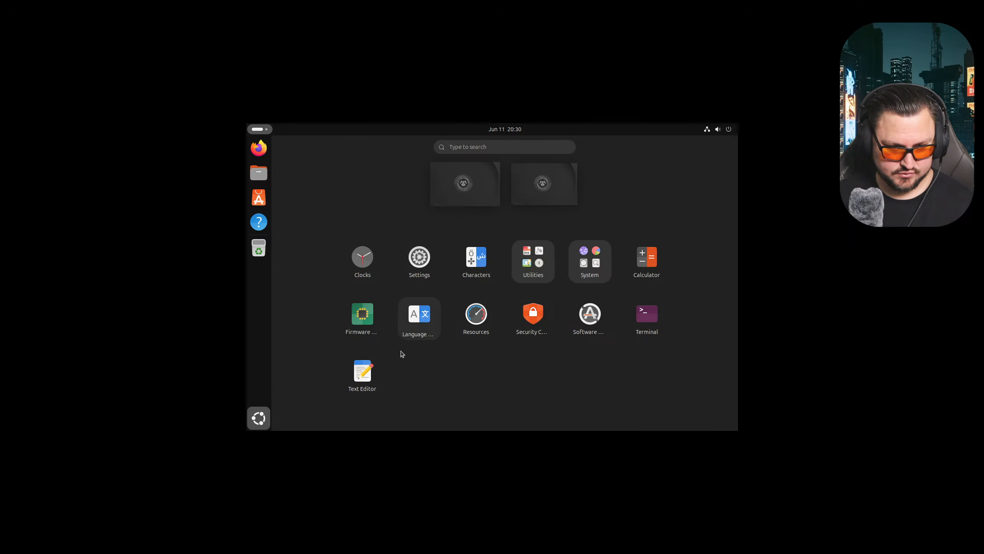
pyautogui.click(419, 258)
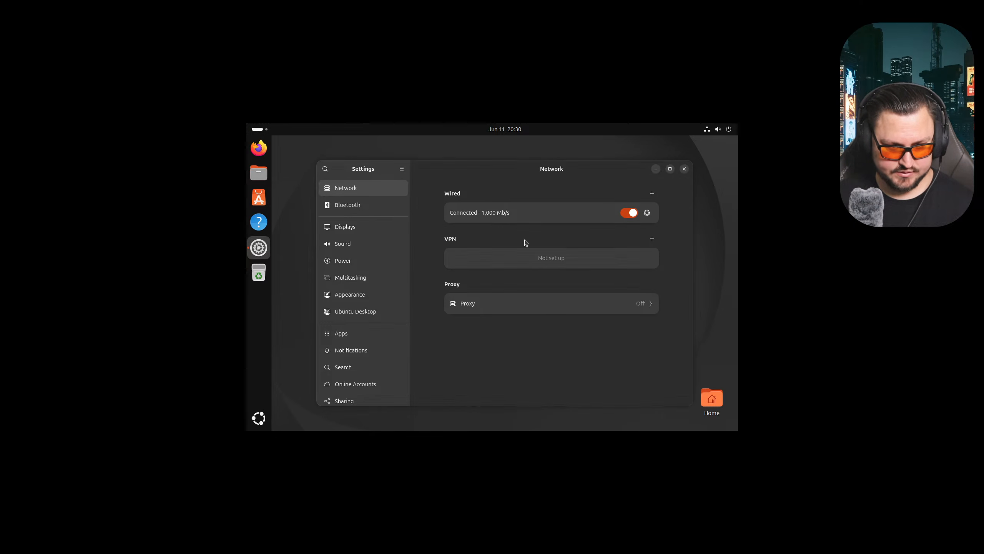
pyautogui.click(350, 227)
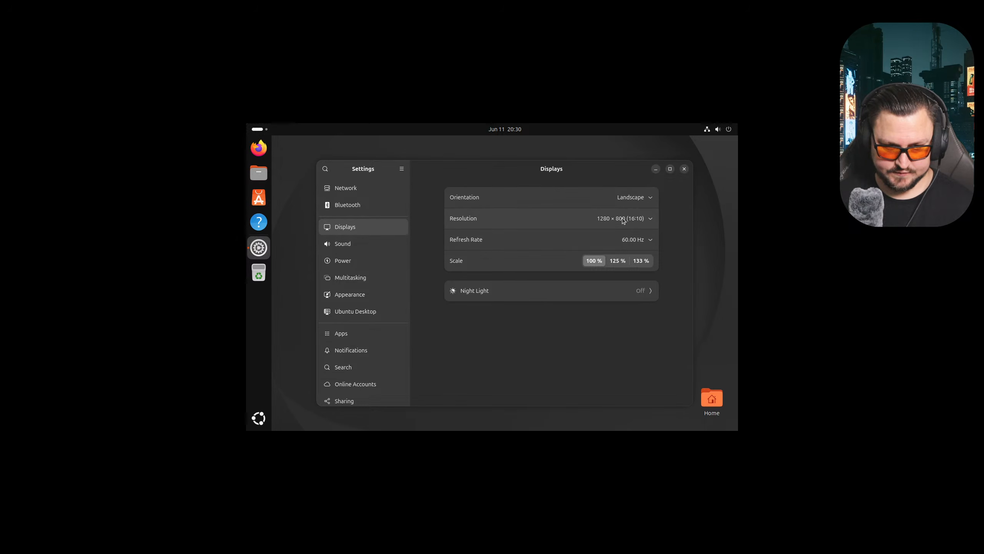
pyautogui.click(639, 219)
pyautogui.scroll(5, 641, 273)
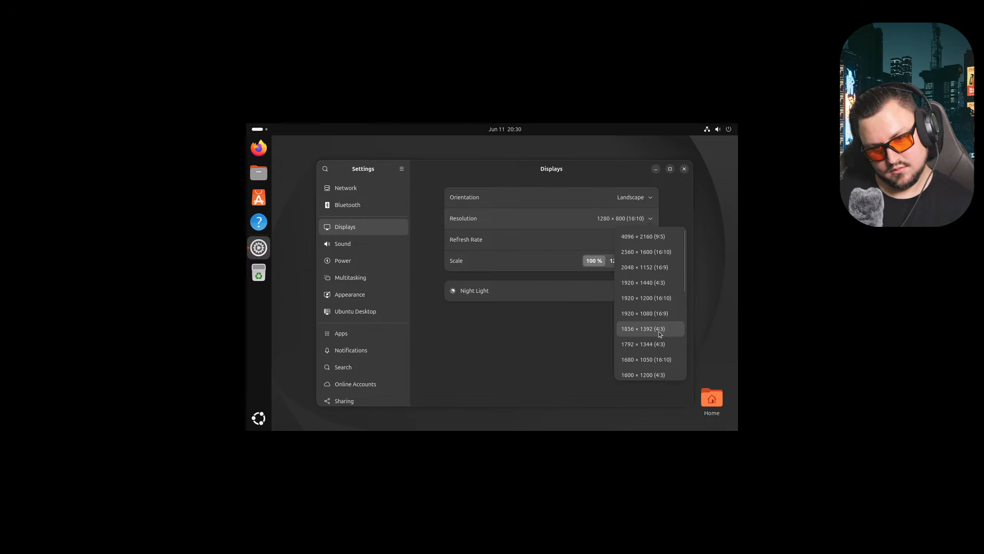
pyautogui.click(656, 313)
pyautogui.click(672, 173)
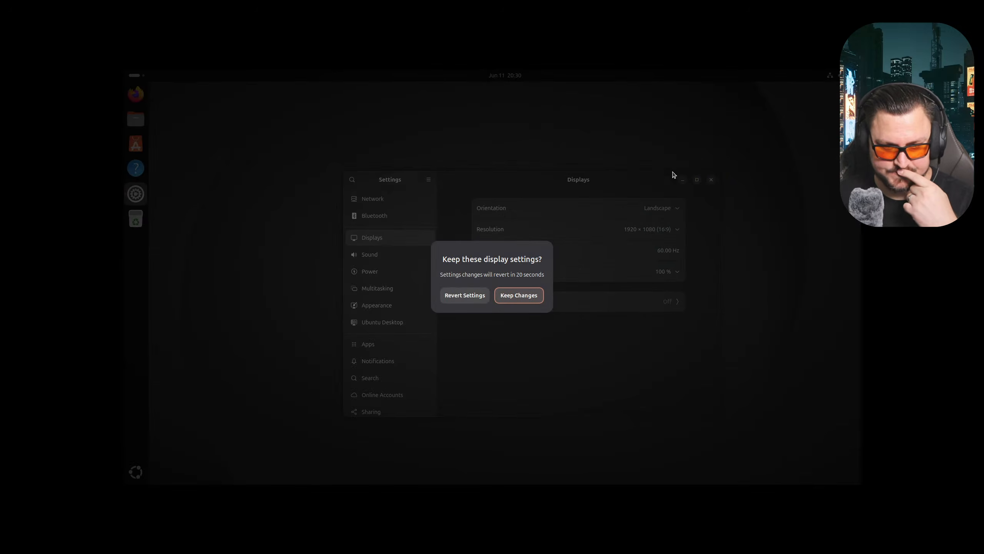
pyautogui.click(513, 297)
# - Switch to 2560 × 1600 (16:10), keep the change, and leave VMware full screen
pyautogui.click(631, 234)
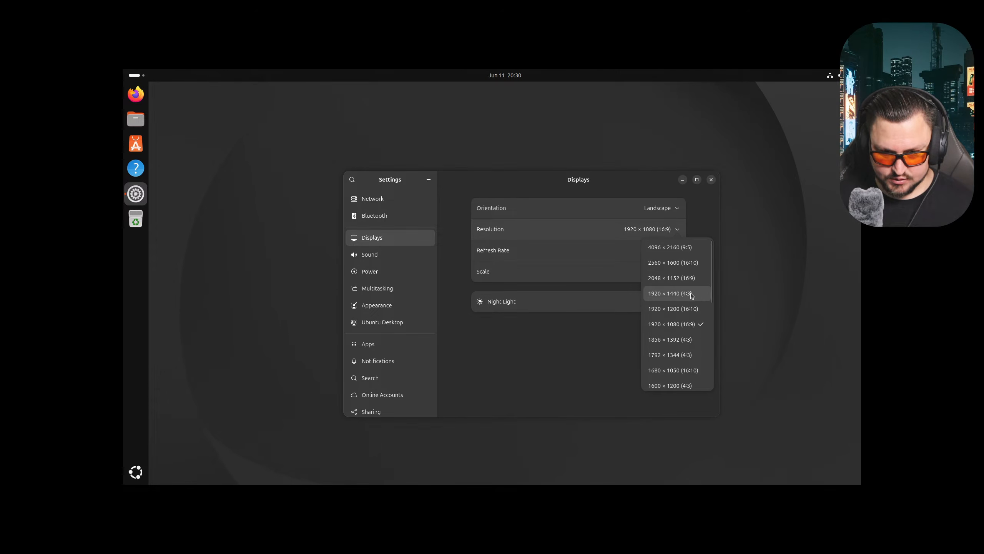
pyautogui.click(694, 264)
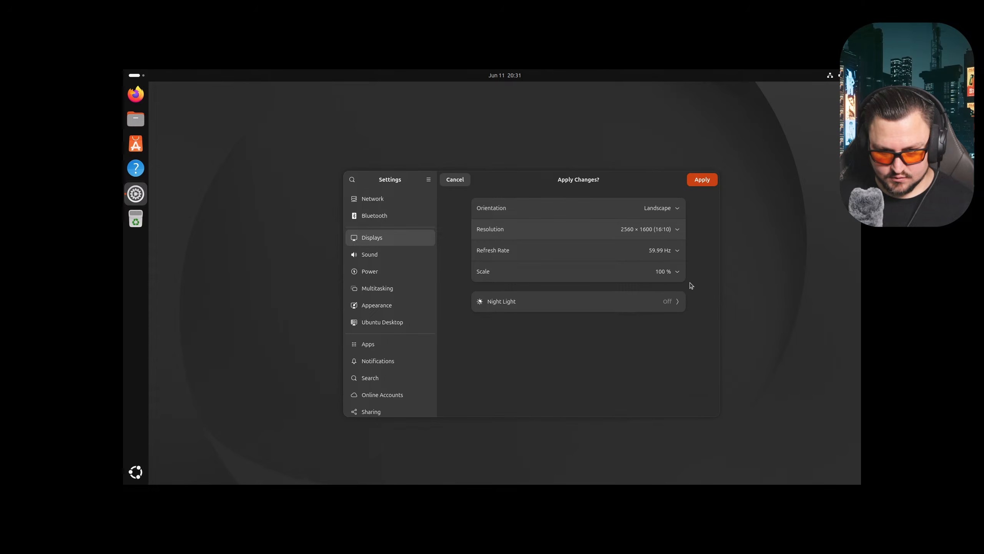
pyautogui.click(694, 183)
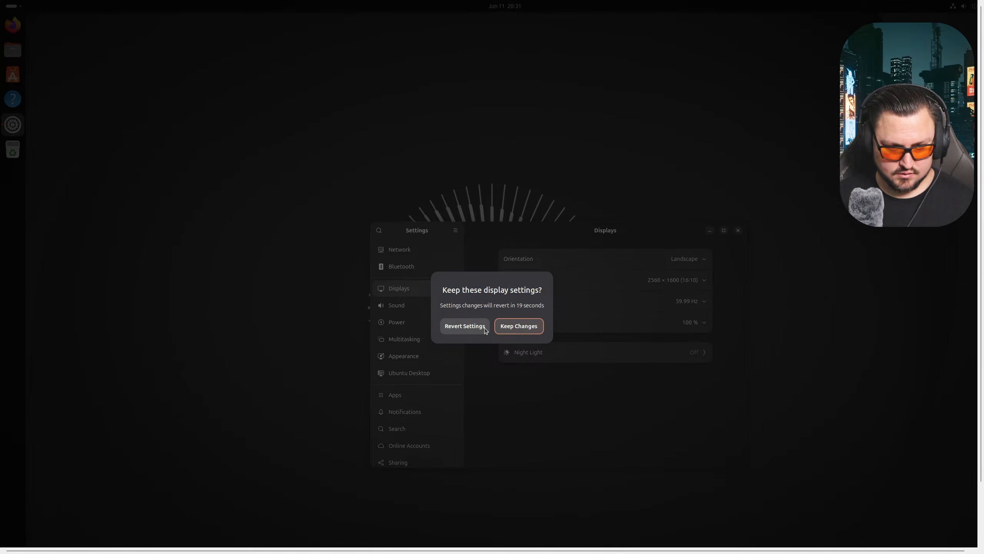
pyautogui.click(514, 329)
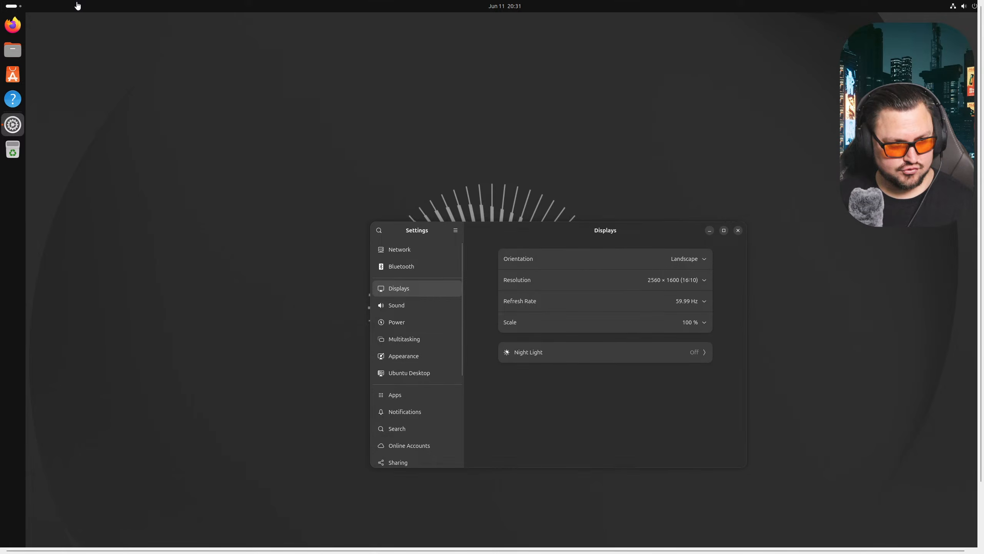
pyautogui.hotkey('ctrl', 'alt', 'Return')
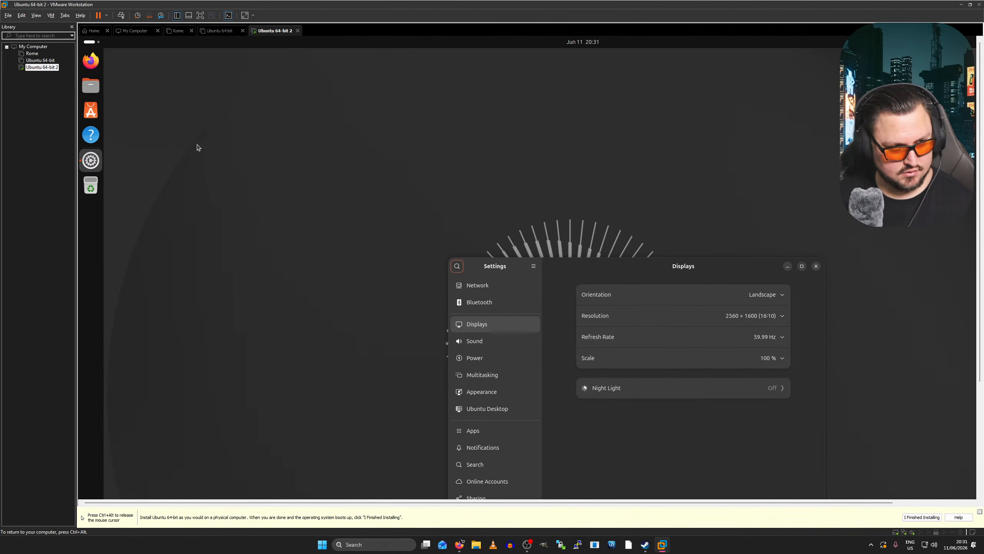
# - Set View > Stretch Guest to Keep Aspect Ratio Stretch and enter full screen
pyautogui.click(21, 15)
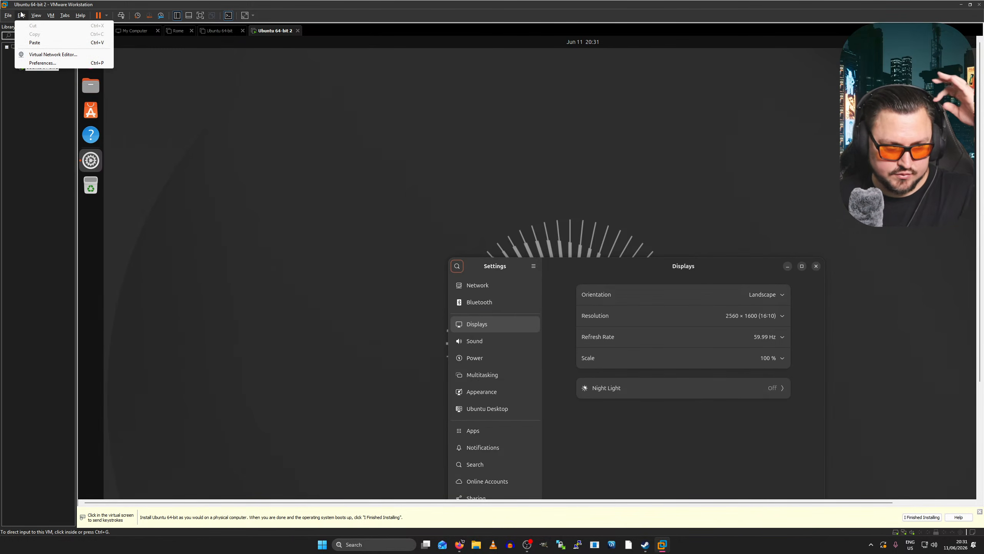
pyautogui.moveTo(33, 16)
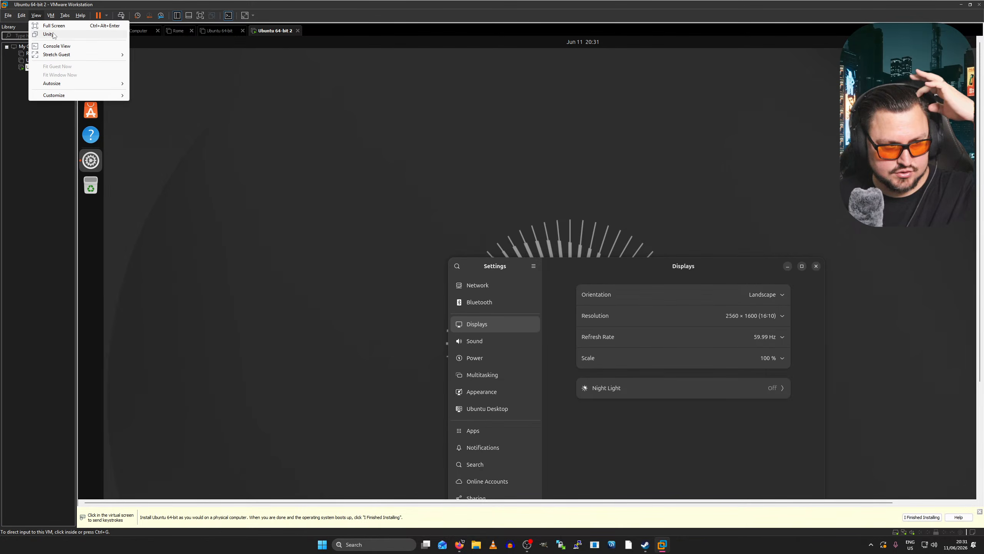
pyautogui.moveTo(116, 83)
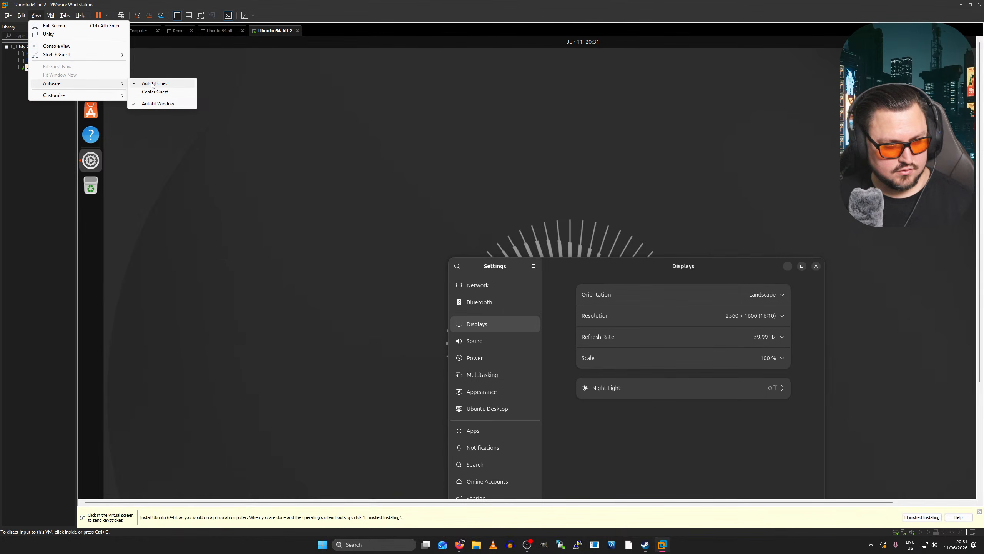
pyautogui.moveTo(102, 55)
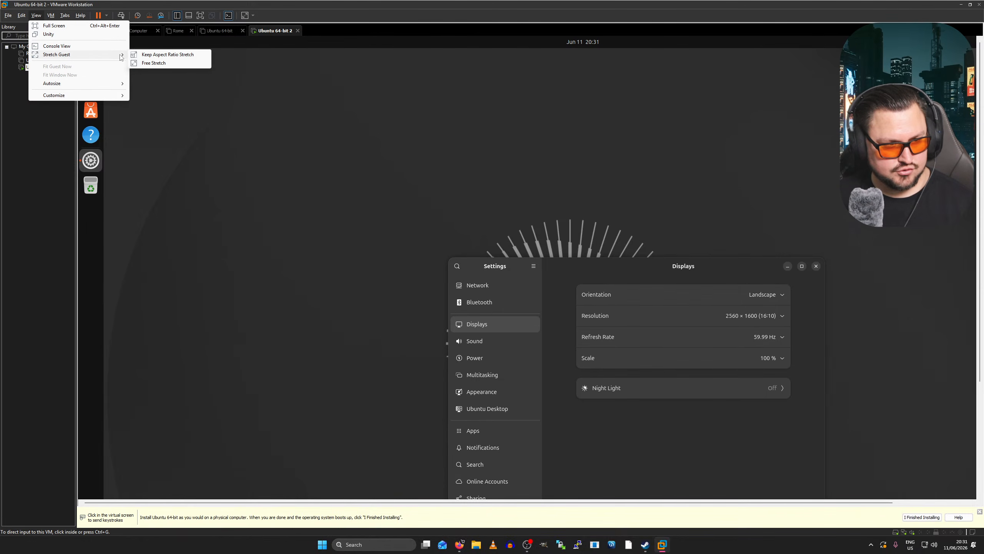
pyautogui.click(140, 58)
pyautogui.hotkey('ctrl', 'alt', 'Return')
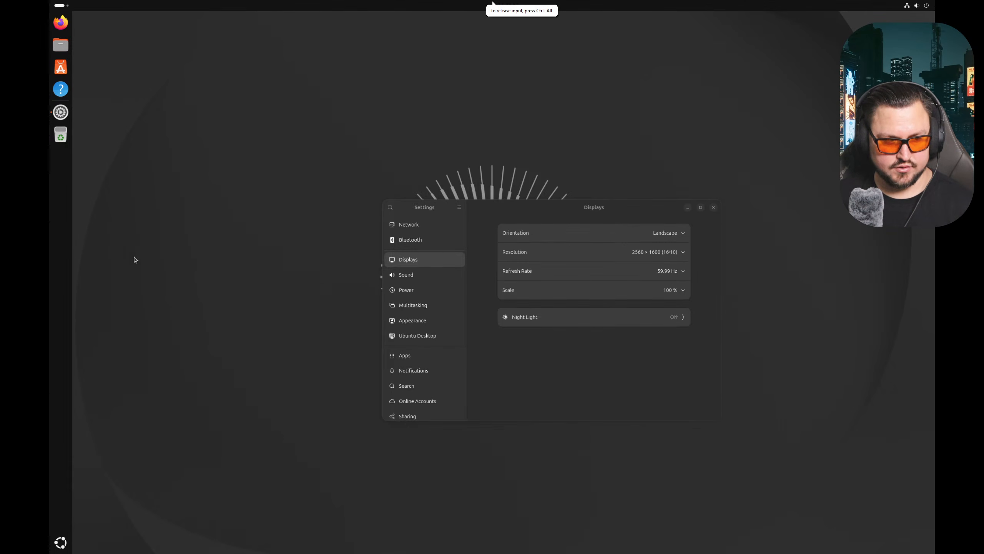
# - Switch Stretch Guest to Free Stretch so the guest fills the screen
pyautogui.moveTo(92, 3)
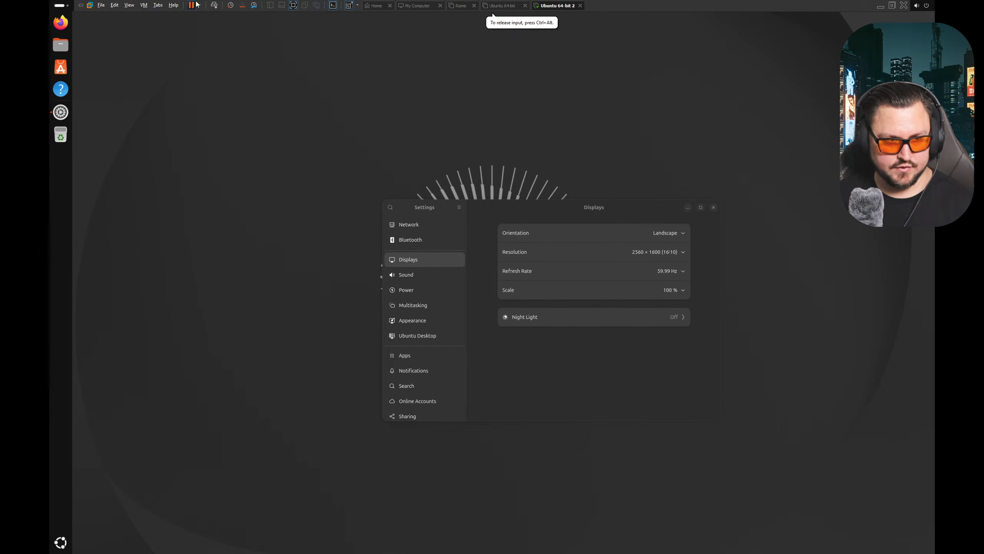
pyautogui.click(136, 8)
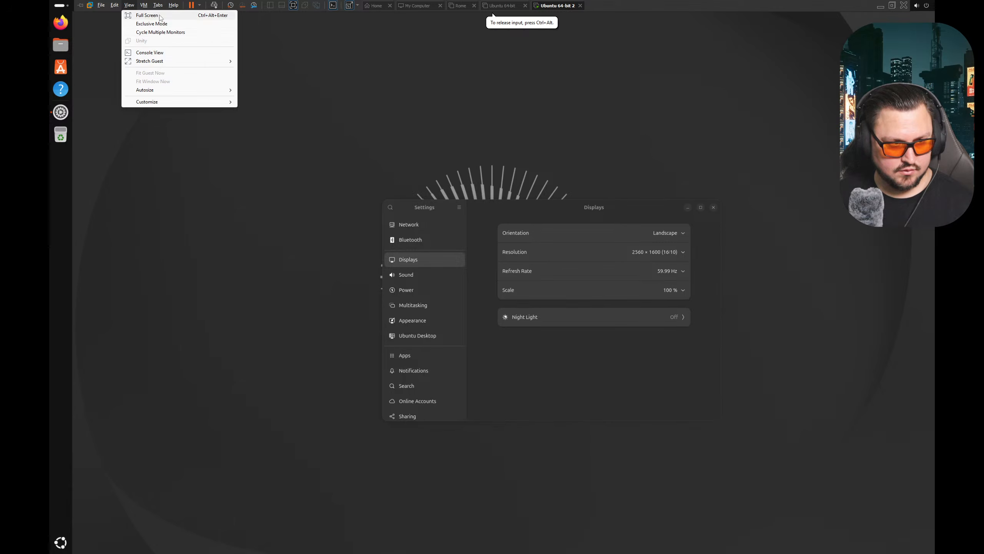
pyautogui.moveTo(144, 4)
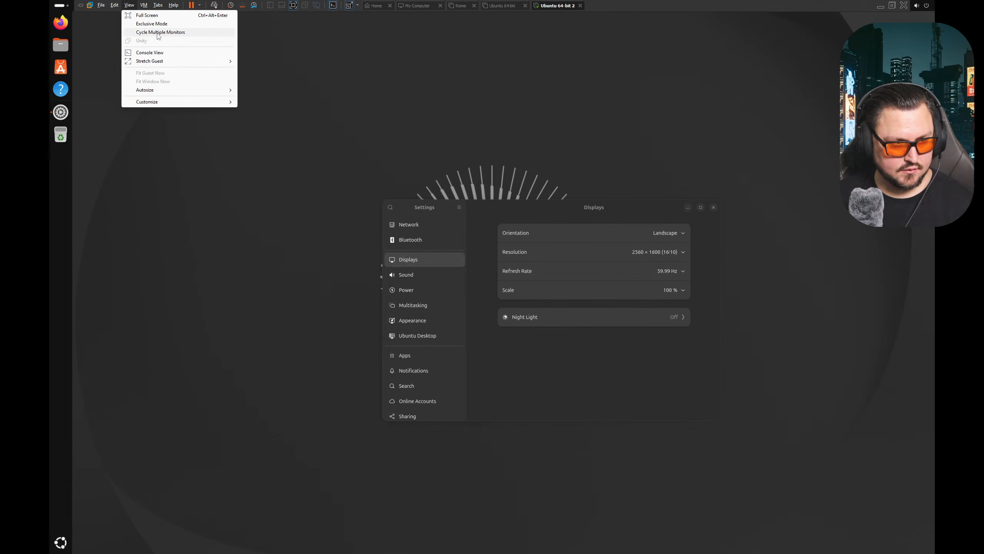
pyautogui.moveTo(154, 63)
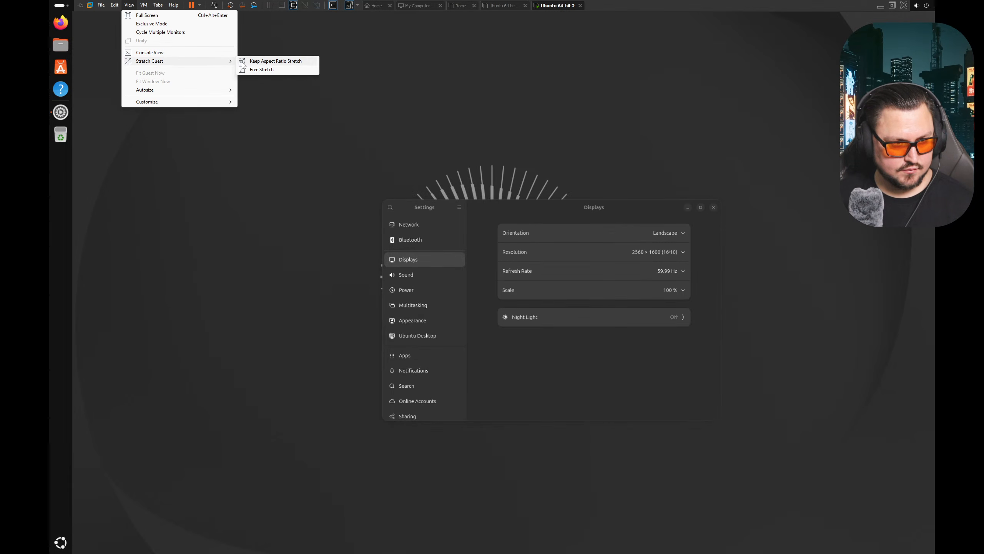
pyautogui.click(248, 69)
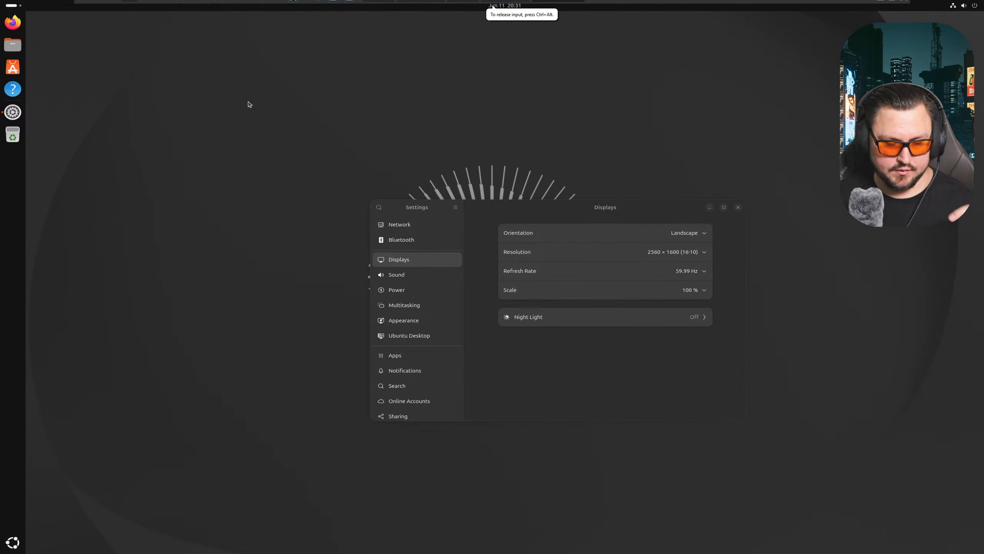
# - Close Settings and drag the Home icon to the desktop's bottom-right corner
pyautogui.click(738, 207)
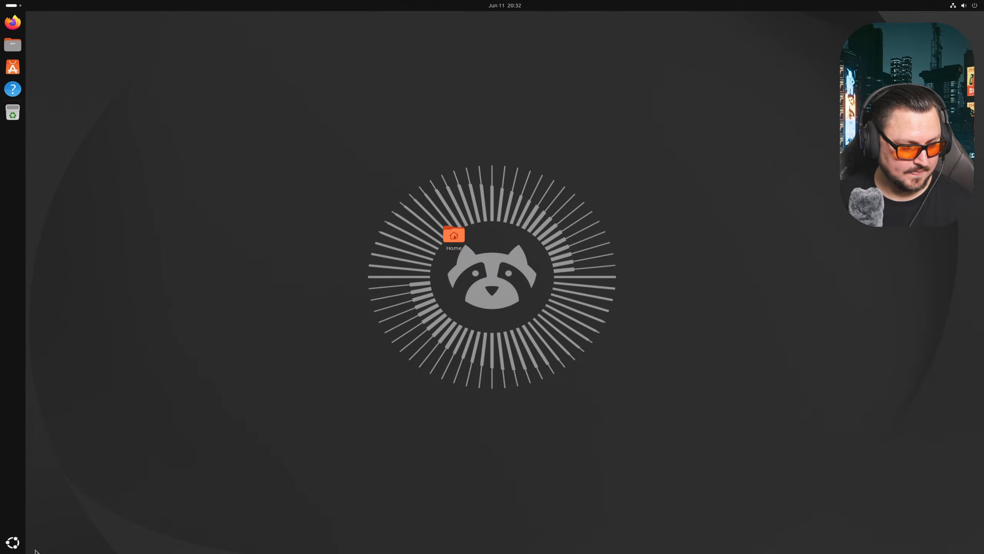
pyautogui.click(12, 542)
pyautogui.click(12, 542)
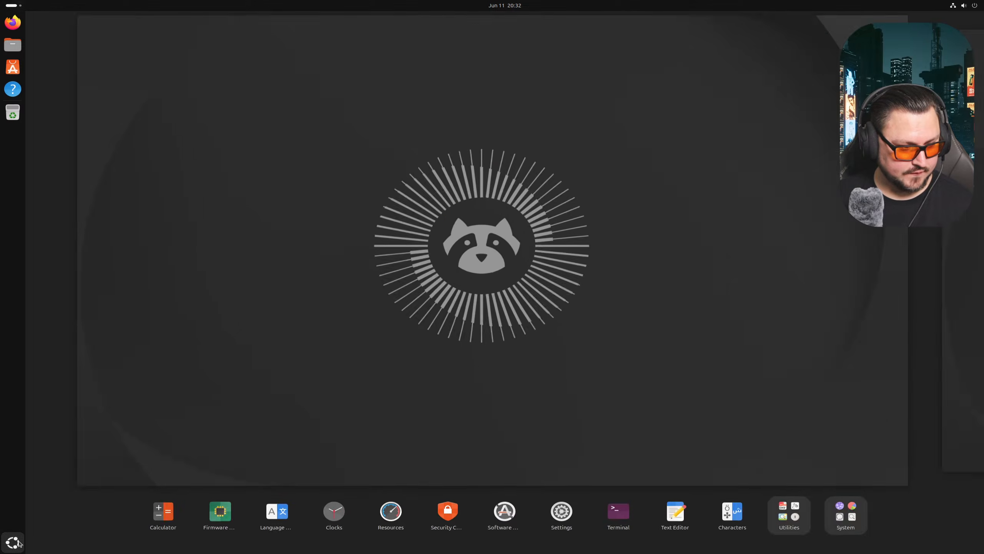
pyautogui.moveTo(452, 251); pyautogui.dragTo(905, 501)
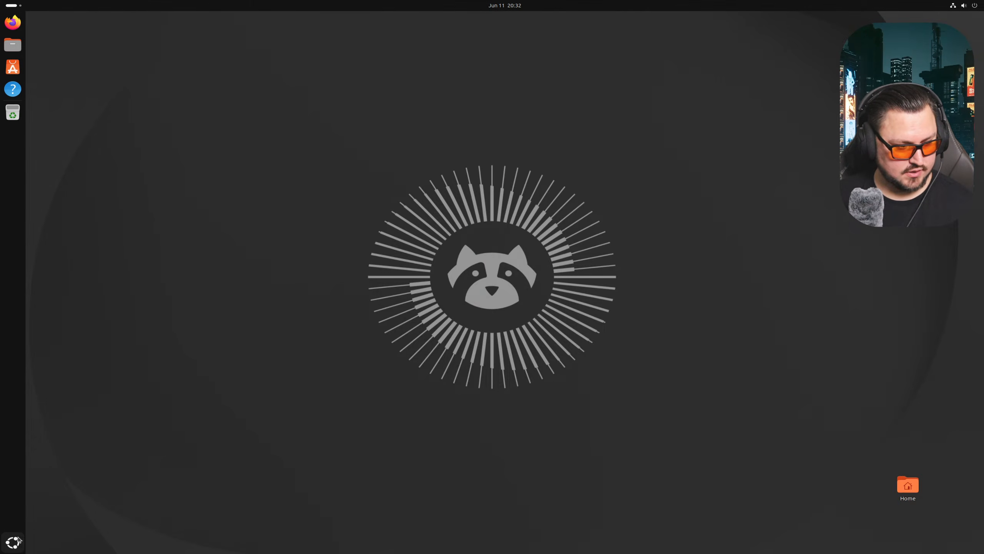
# - Search 'term' in the apps overview and launch Terminal
pyautogui.click(19, 540)
pyautogui.write('term')
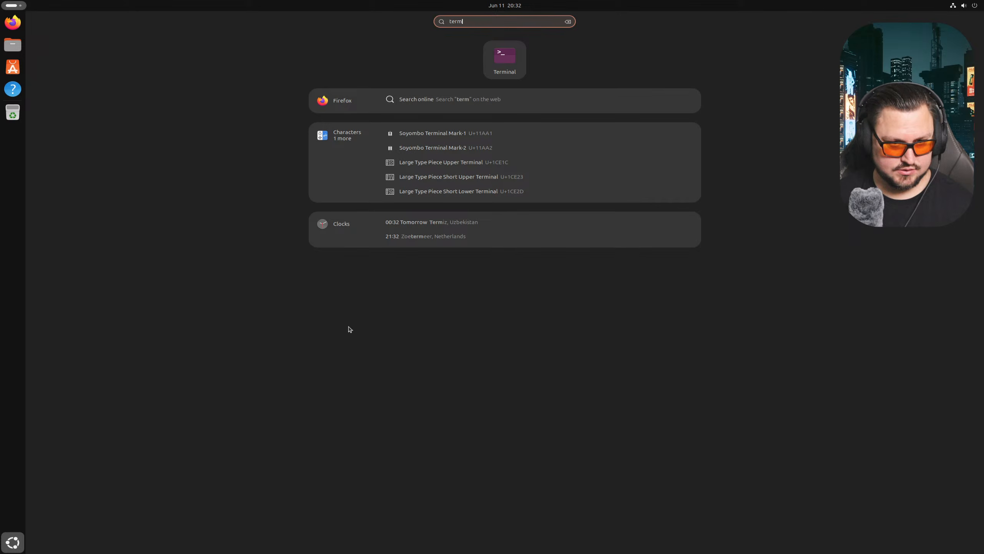
pyautogui.click(496, 75)
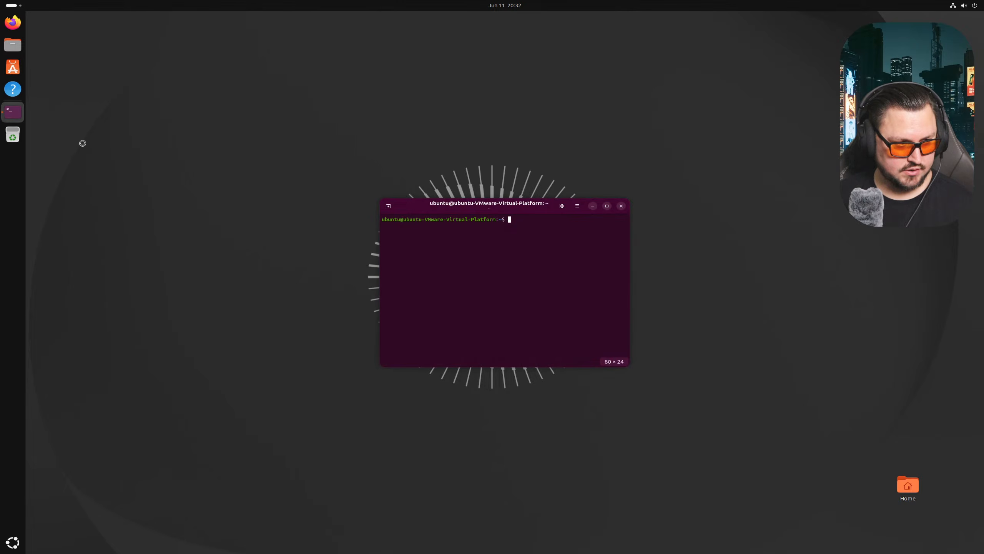
pyautogui.rightClick(18, 118)
# - Pin Terminal to the dock and launch App Center
pyautogui.click(60, 146)
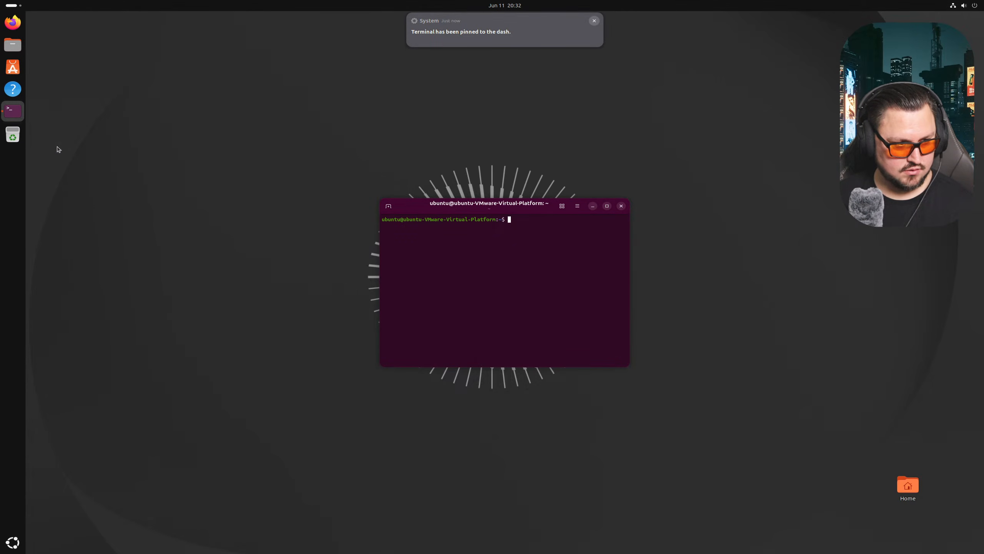
pyautogui.click(15, 541)
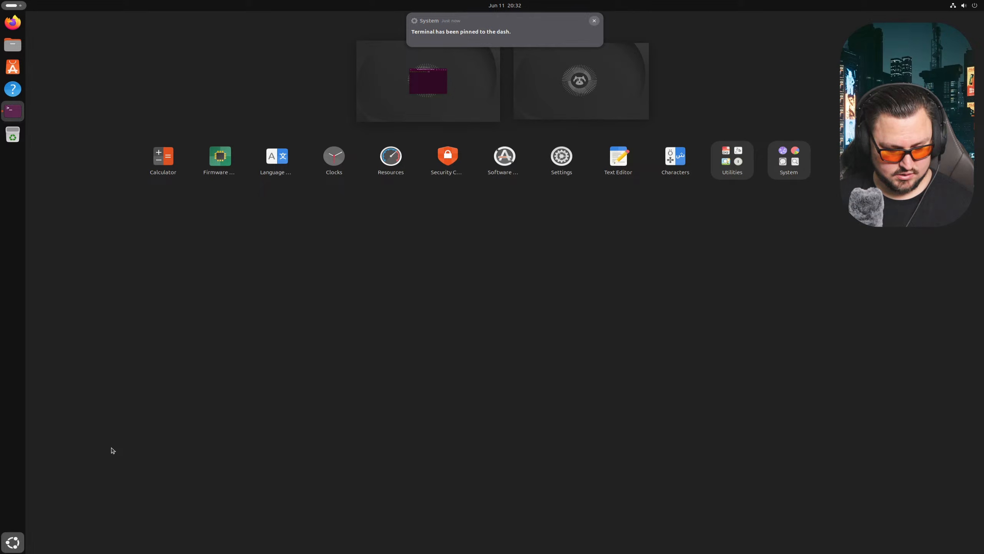
pyautogui.write('app')
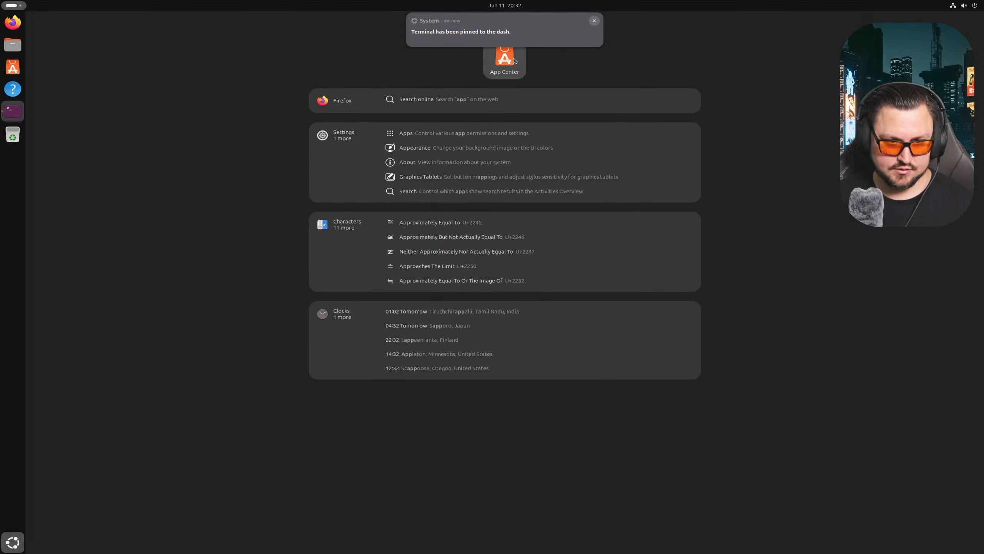
pyautogui.hotkey('ctrl', 'alt', 't')
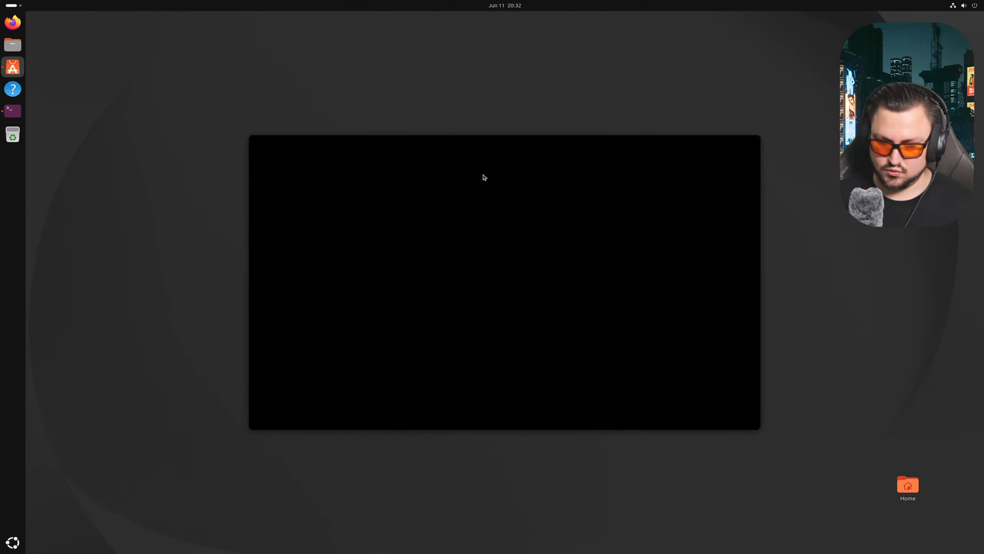
# - Search 'code' in App Center and install Visual Studio Code, authenticating with the password
pyautogui.click(491, 146)
pyautogui.write('code')
pyautogui.press('Return')
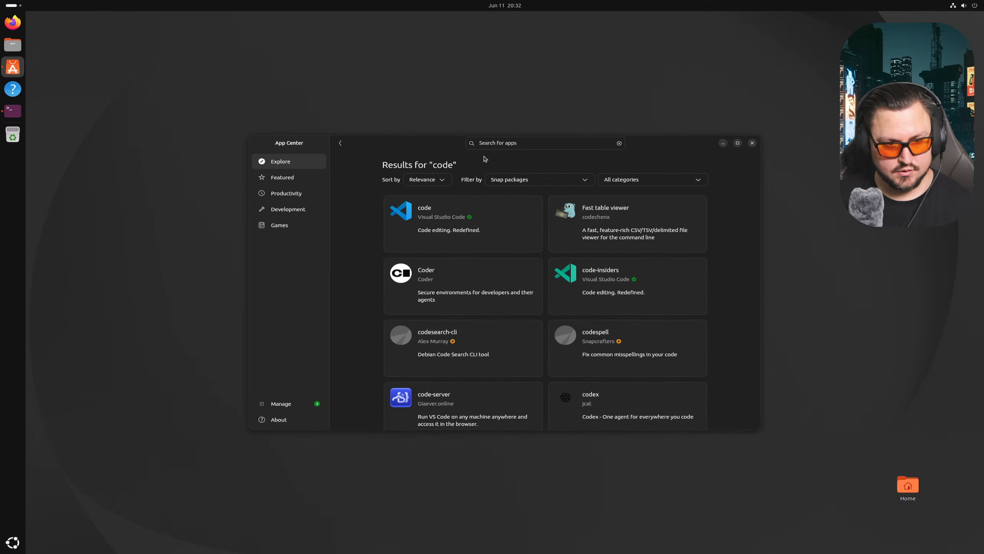
pyautogui.click(471, 217)
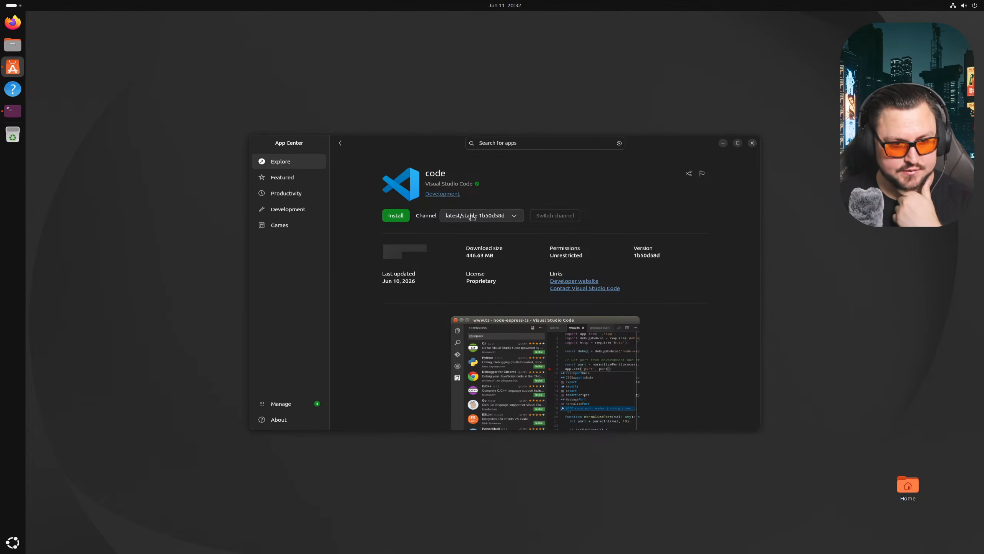
pyautogui.click(404, 216)
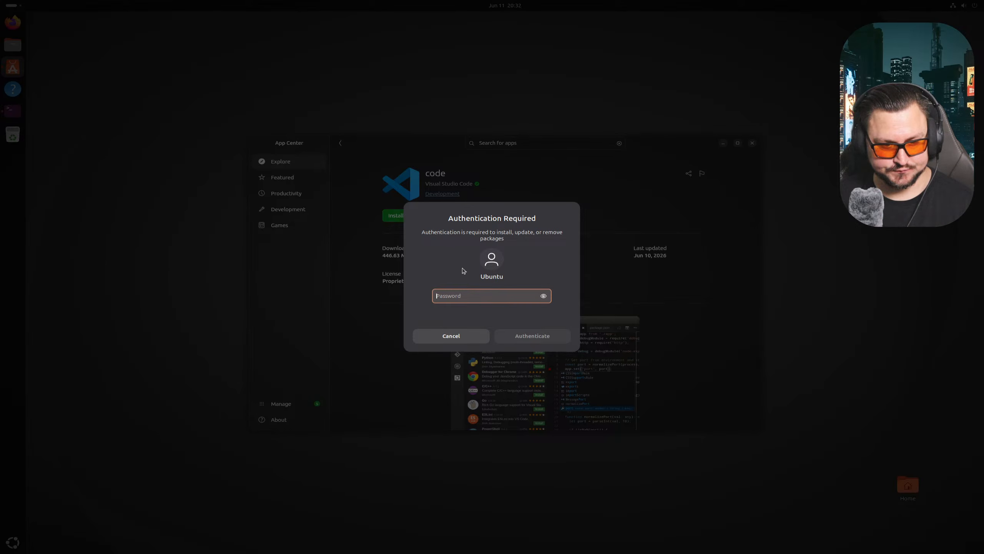
pyautogui.write('*********')
pyautogui.press('Return')
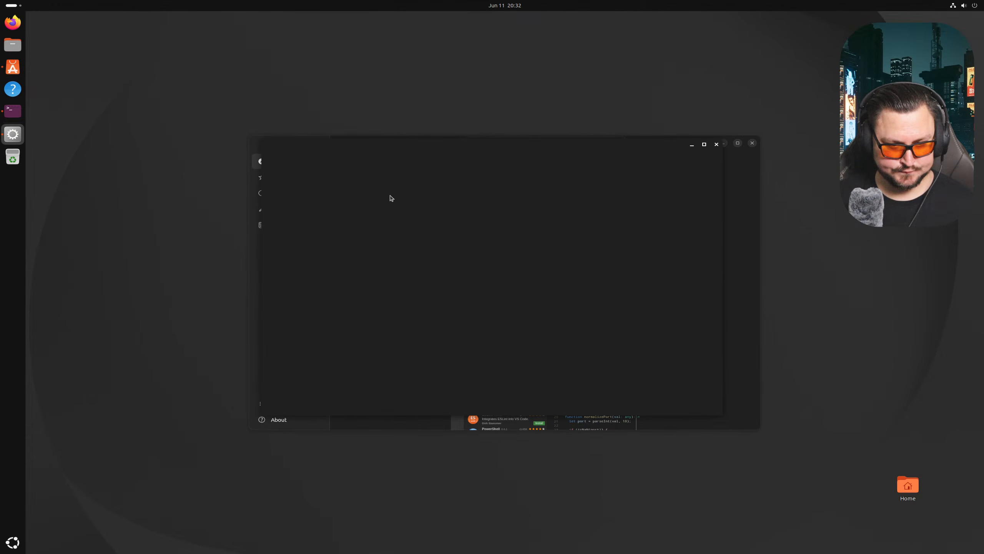
# - Continue VS Code without signing in, minimize it, close App Center and launch Firefox
pyautogui.click(705, 144)
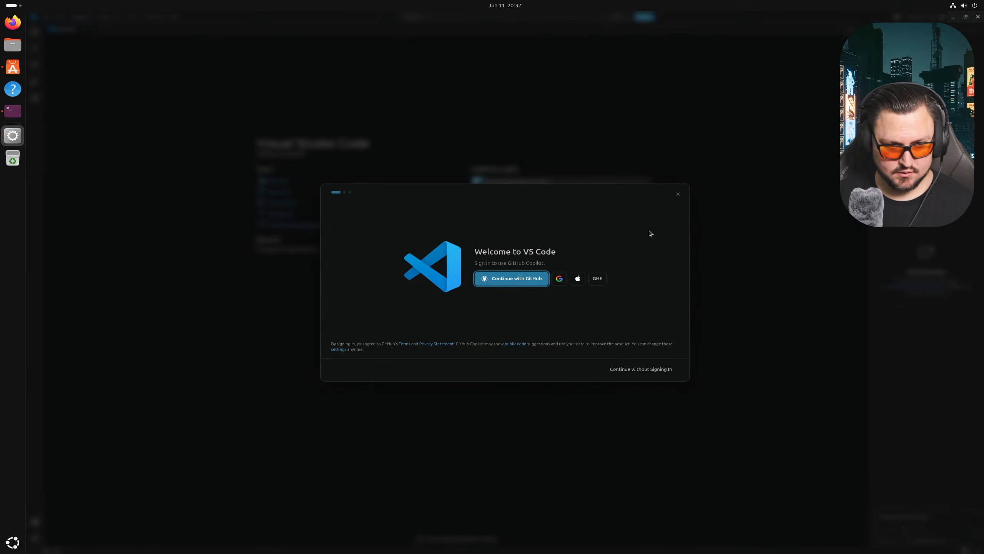
pyautogui.click(660, 370)
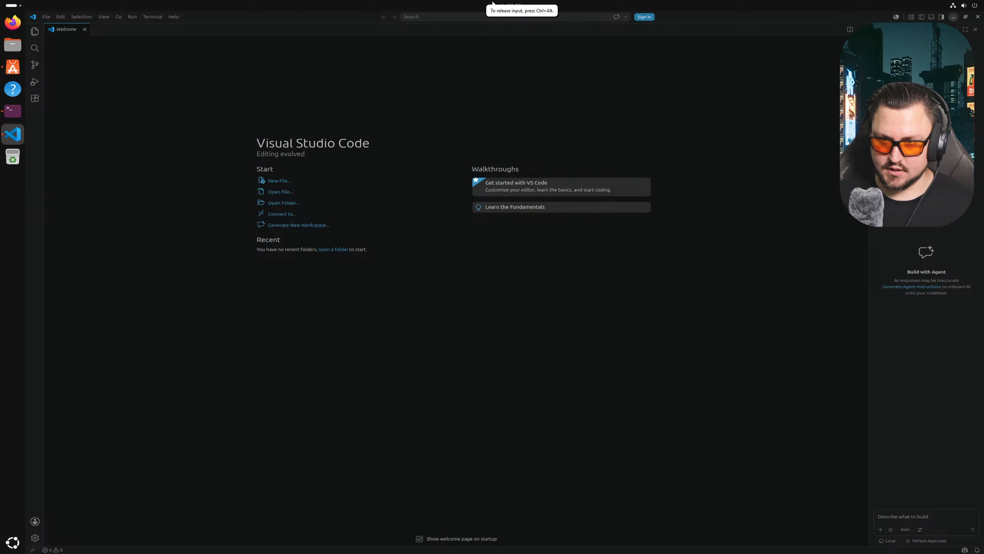
pyautogui.click(953, 16)
pyautogui.click(752, 143)
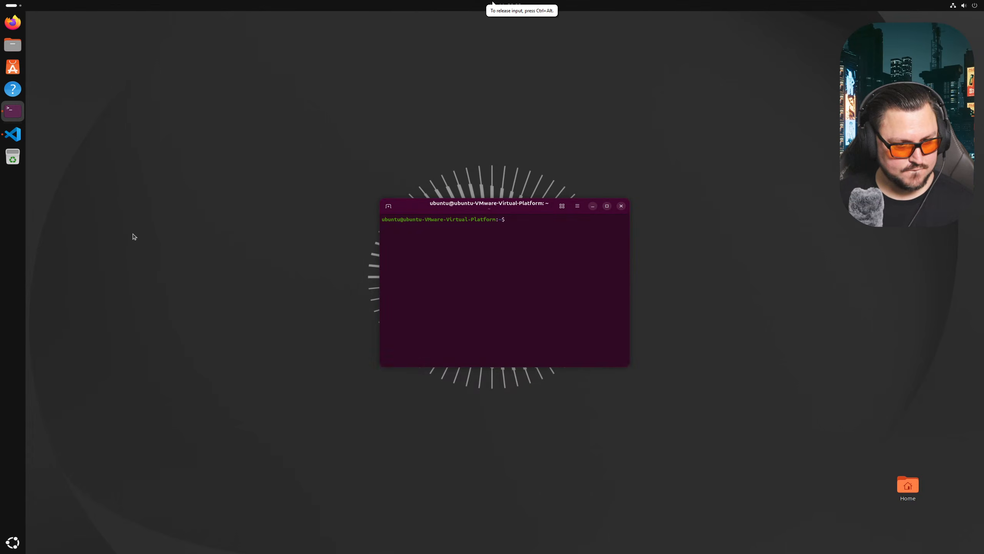
pyautogui.click(17, 29)
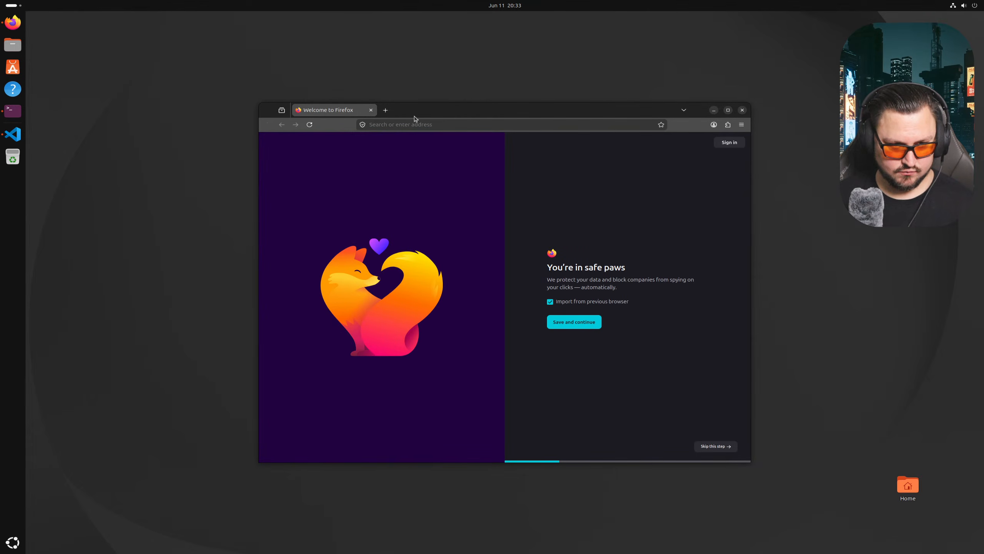
# - Maximize Firefox, Google 'containerlab', reject cookies and open the containerlab.dev result
pyautogui.doubleClick(431, 112)
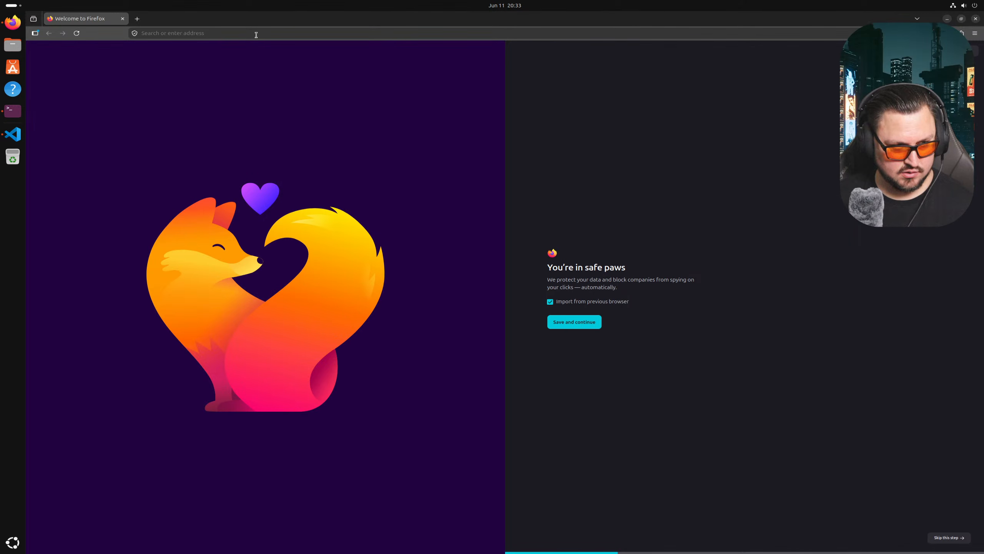
pyautogui.click(256, 38)
pyautogui.write('containerlab')
pyautogui.press('Return')
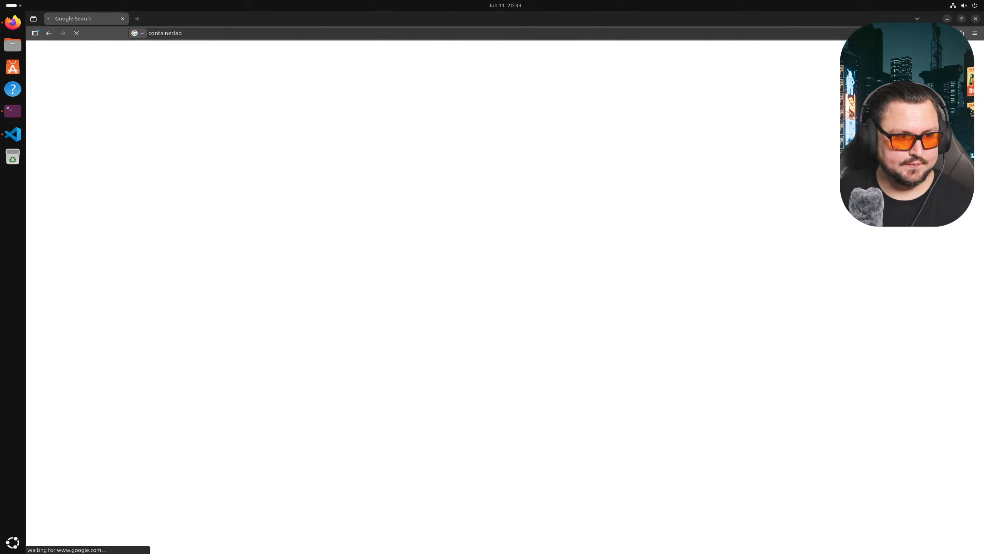
pyautogui.click(485, 397)
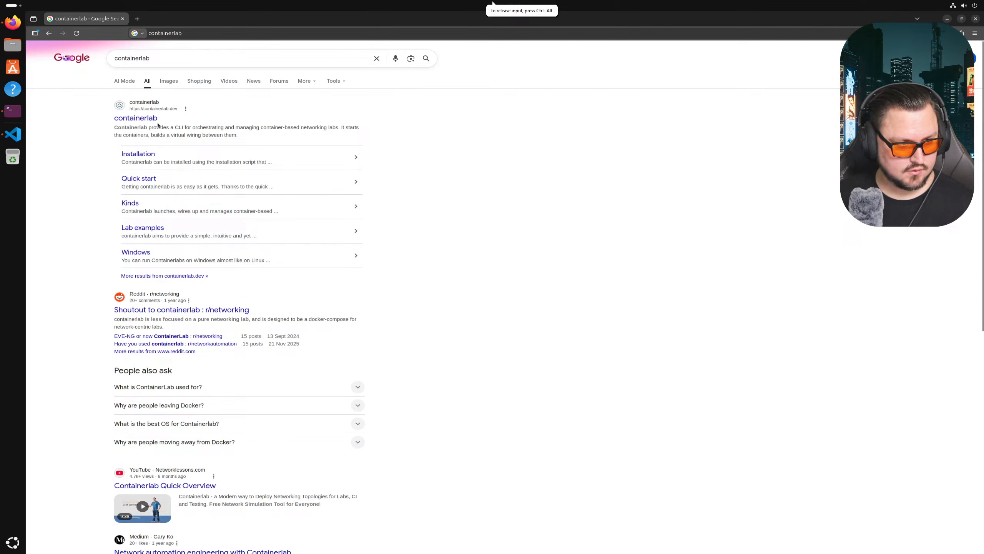
pyautogui.click(137, 118)
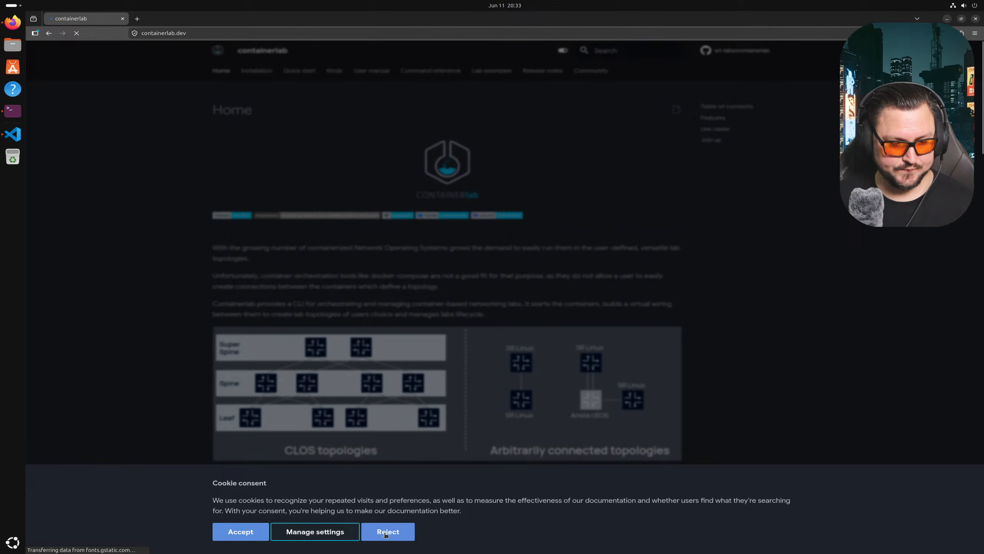
# - Reject the containerlab site's cookies and read through the home page overview
pyautogui.click(403, 535)
pyautogui.scroll(-2, 264, 147)
pyautogui.scroll(3, 267, 163)
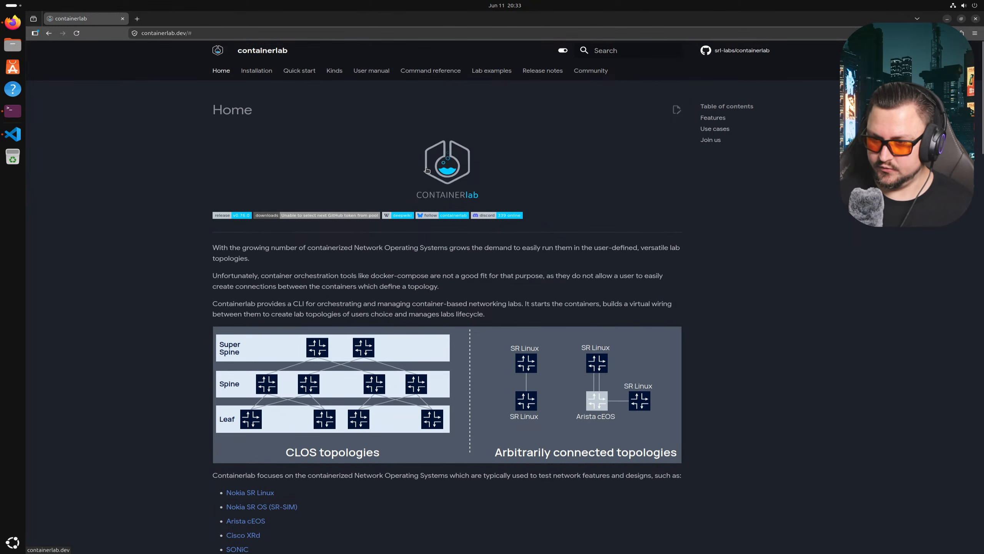
pyautogui.scroll(-4, 477, 159)
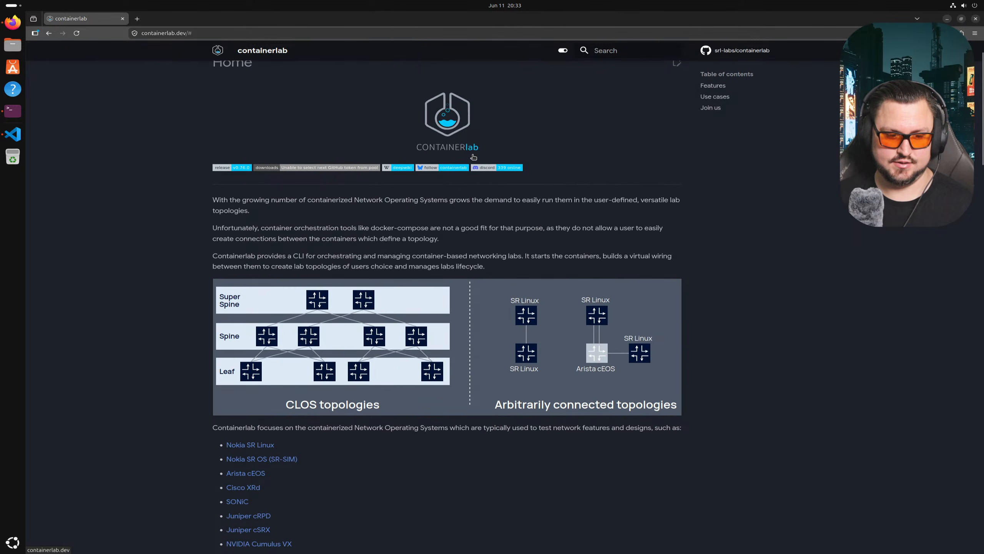
pyautogui.scroll(-1, 462, 150)
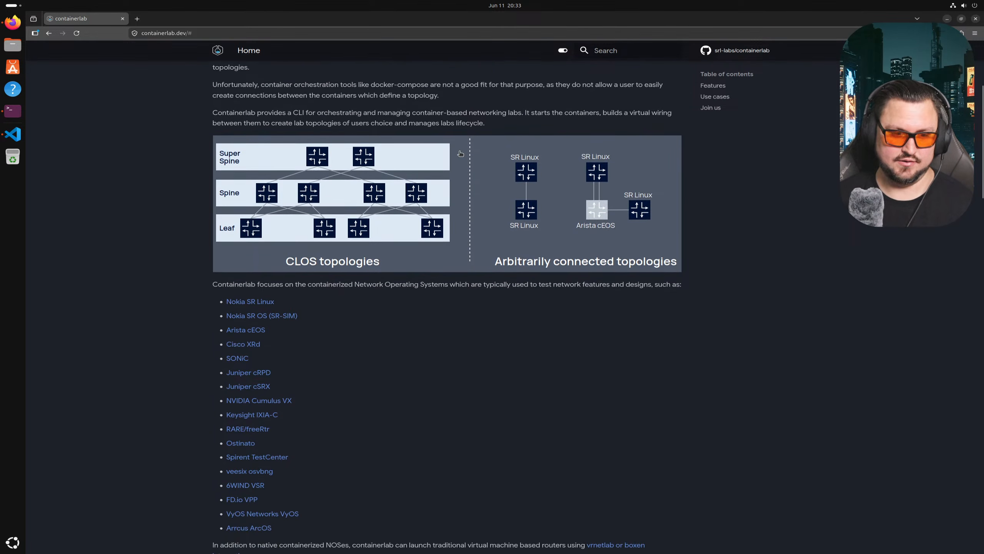
pyautogui.scroll(-1, 402, 162)
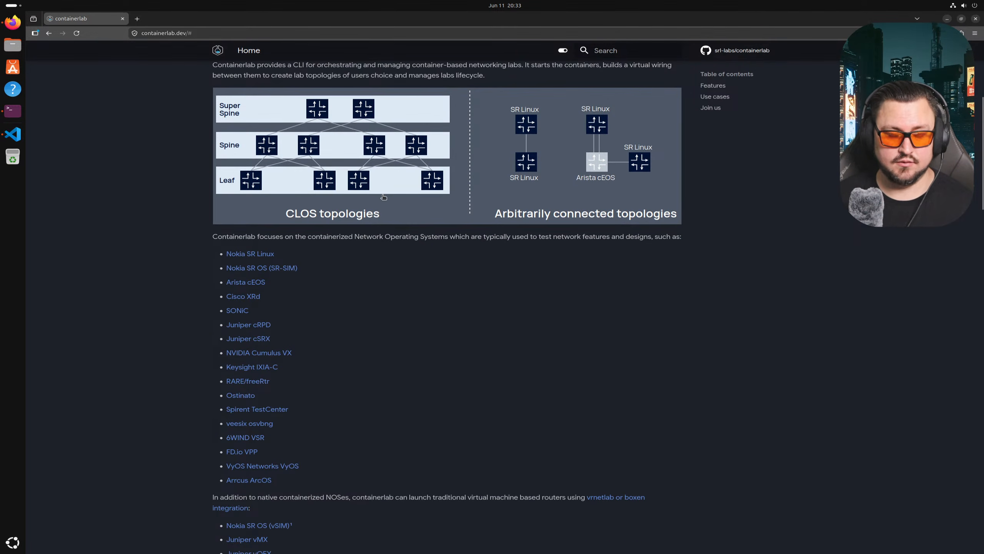
pyautogui.scroll(3, 383, 198)
pyautogui.scroll(2, 383, 197)
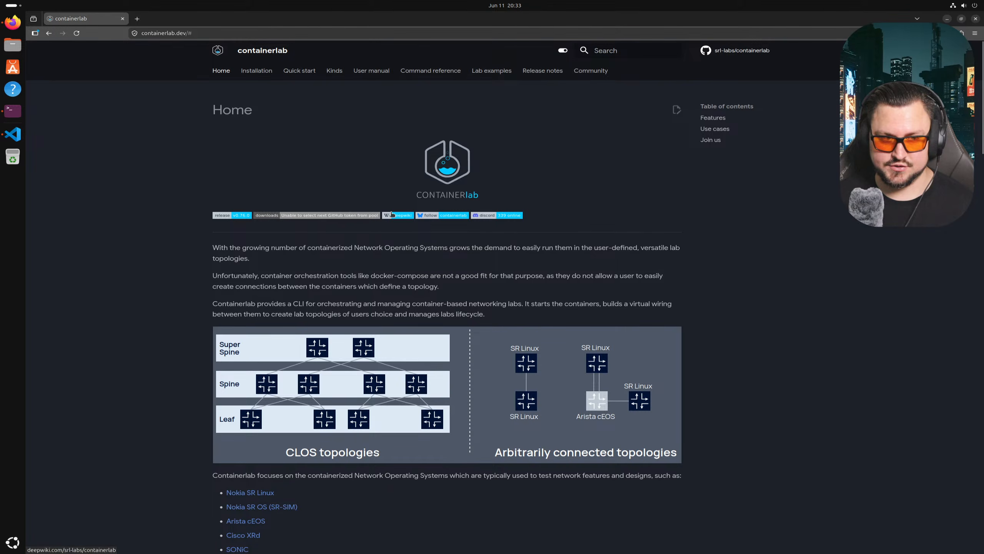
pyautogui.scroll(-1, 346, 187)
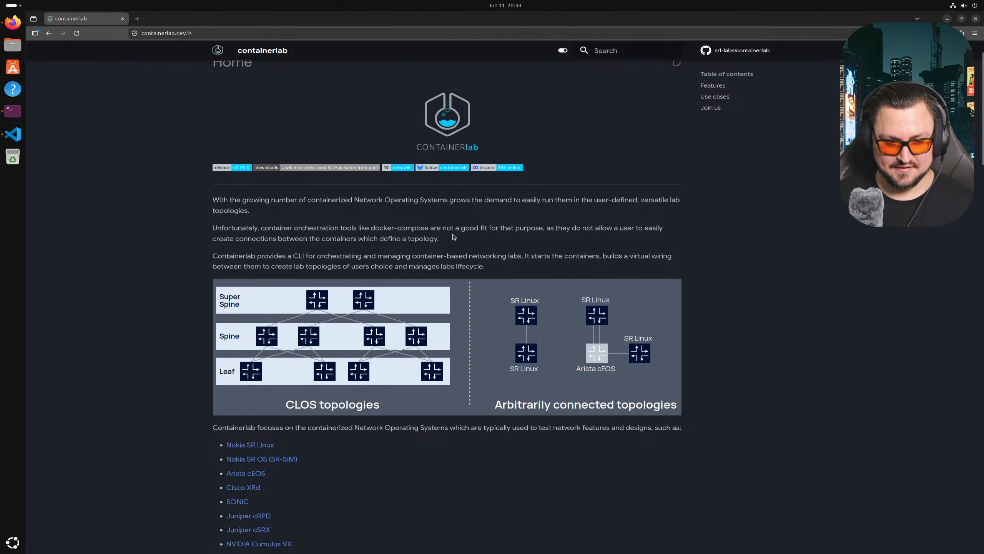
pyautogui.scroll(-6, 454, 237)
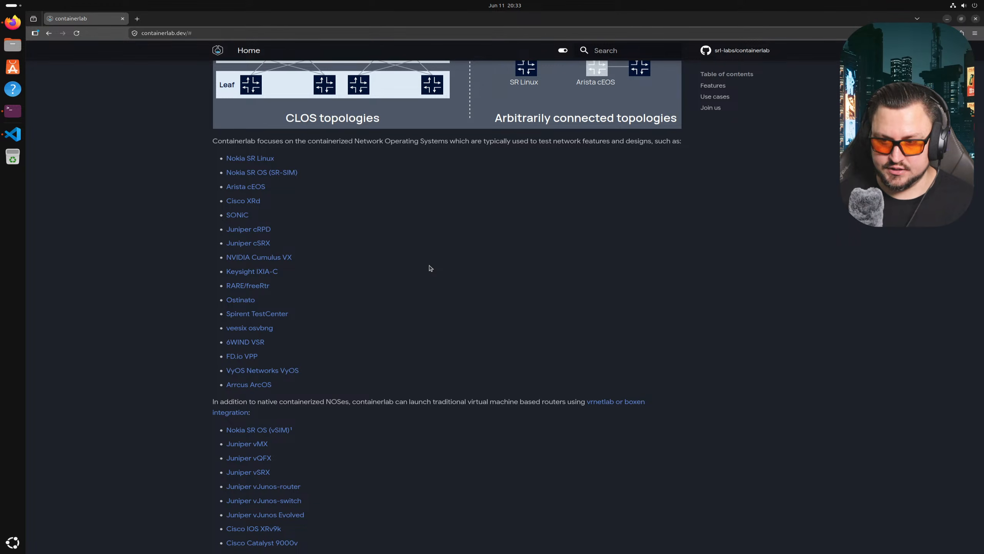
pyautogui.scroll(3, 430, 267)
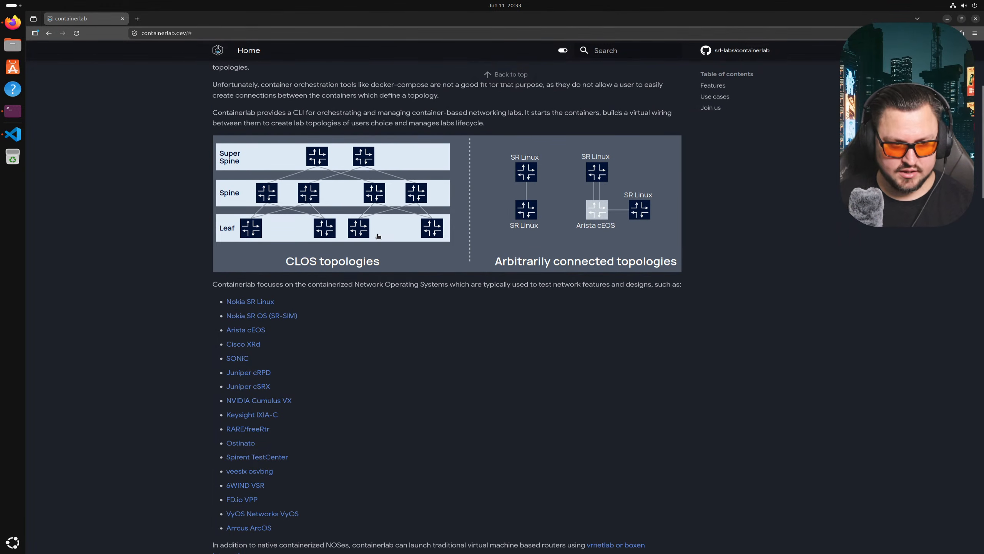
pyautogui.scroll(4, 378, 235)
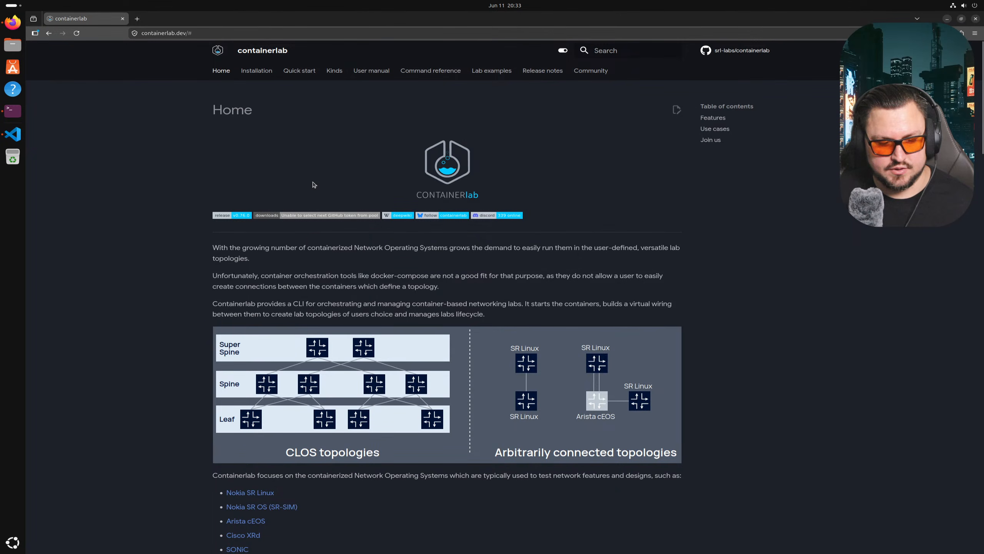
# - Finish reviewing the home page and go to the containerlab Installation guide
pyautogui.scroll(-3, 310, 202)
pyautogui.scroll(-6, 306, 217)
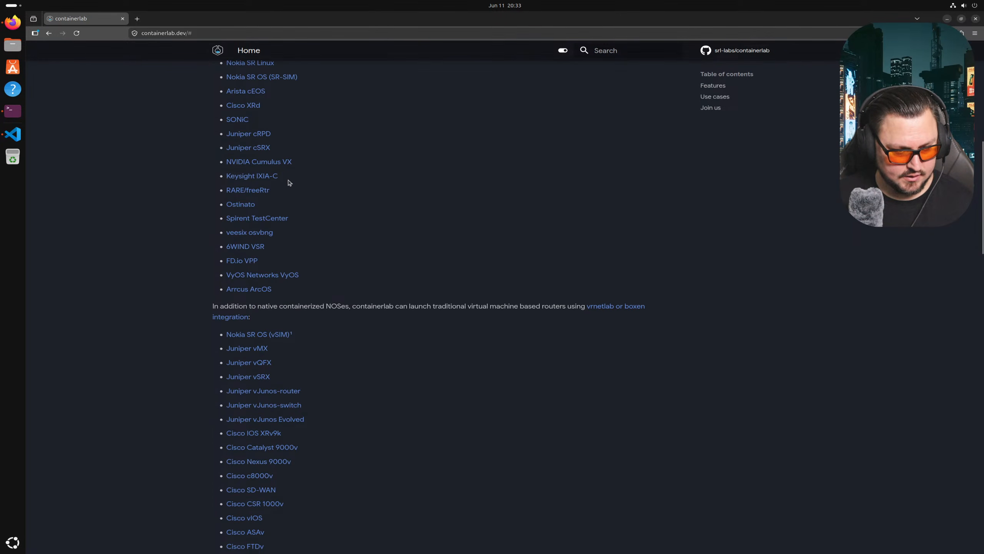
pyautogui.scroll(-8, 348, 307)
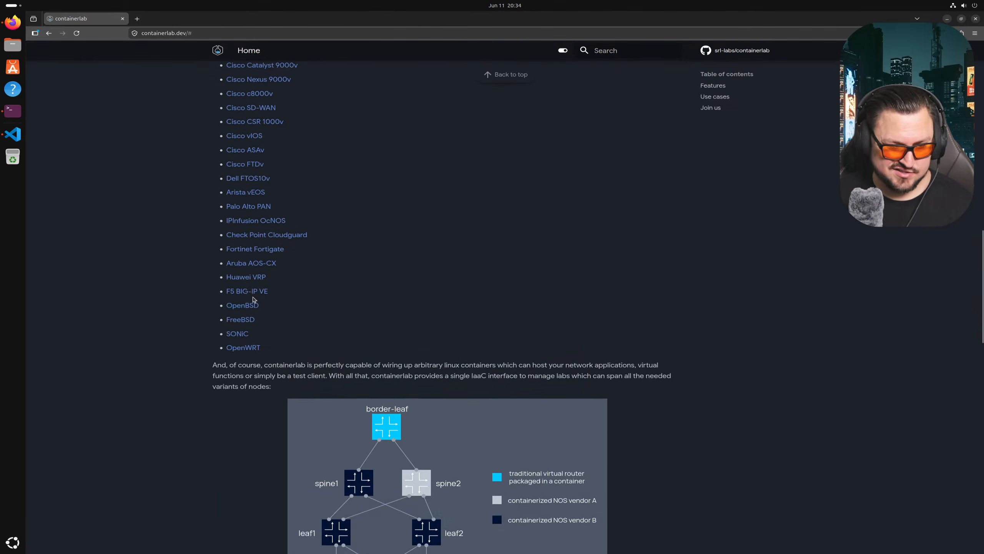
pyautogui.scroll(6, 255, 292)
pyautogui.scroll(-2, 255, 292)
pyautogui.scroll(-13, 234, 311)
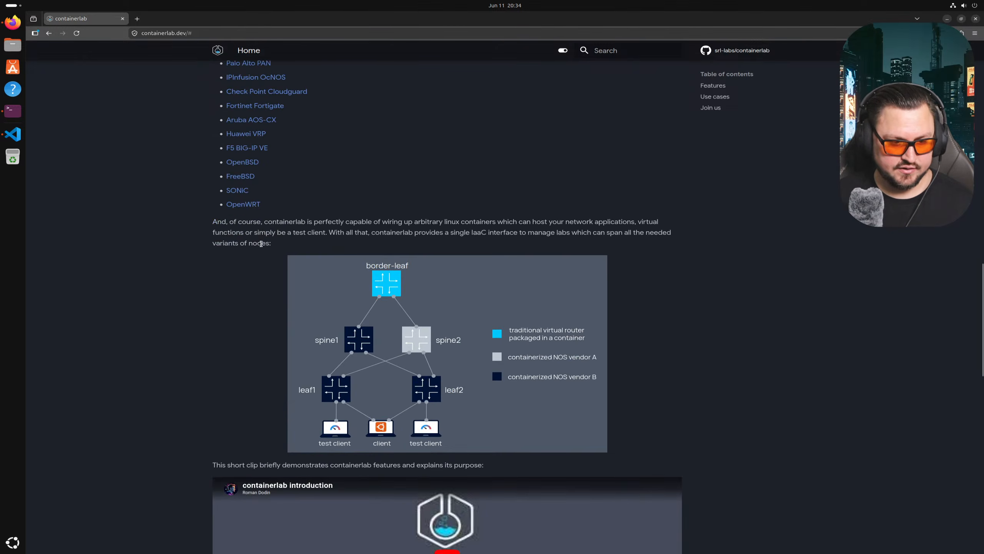
pyautogui.scroll(-3, 234, 311)
pyautogui.scroll(-12, 204, 380)
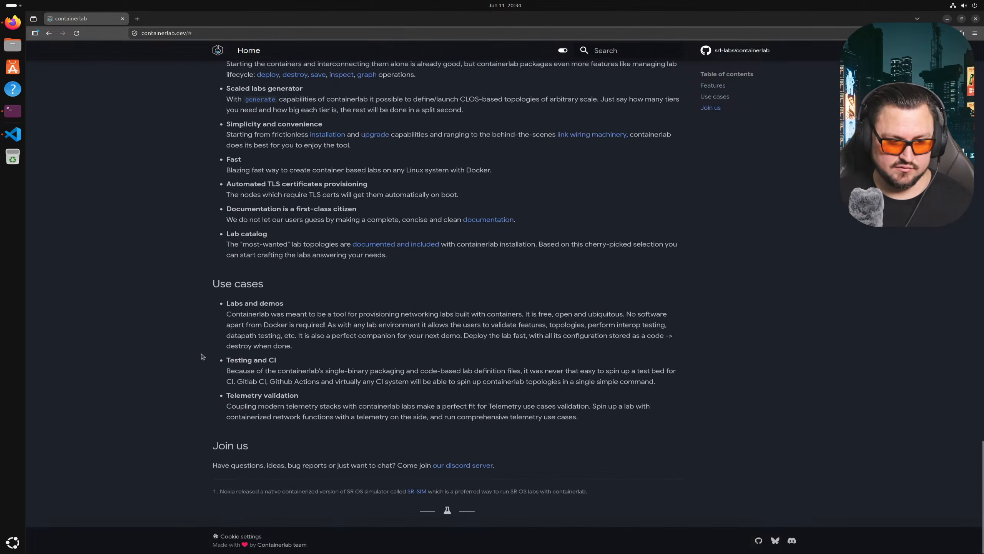
pyautogui.scroll(20, 213, 227)
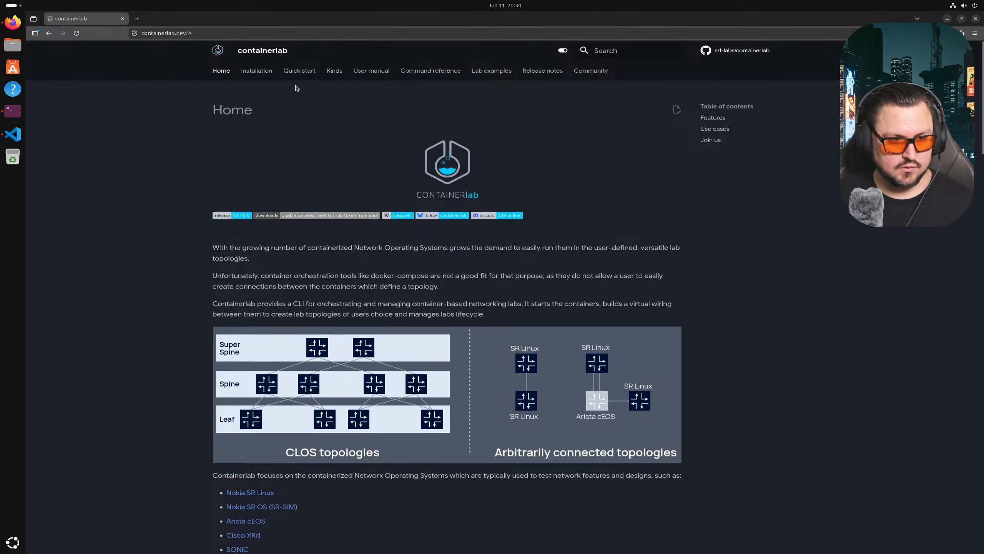
pyautogui.click(265, 77)
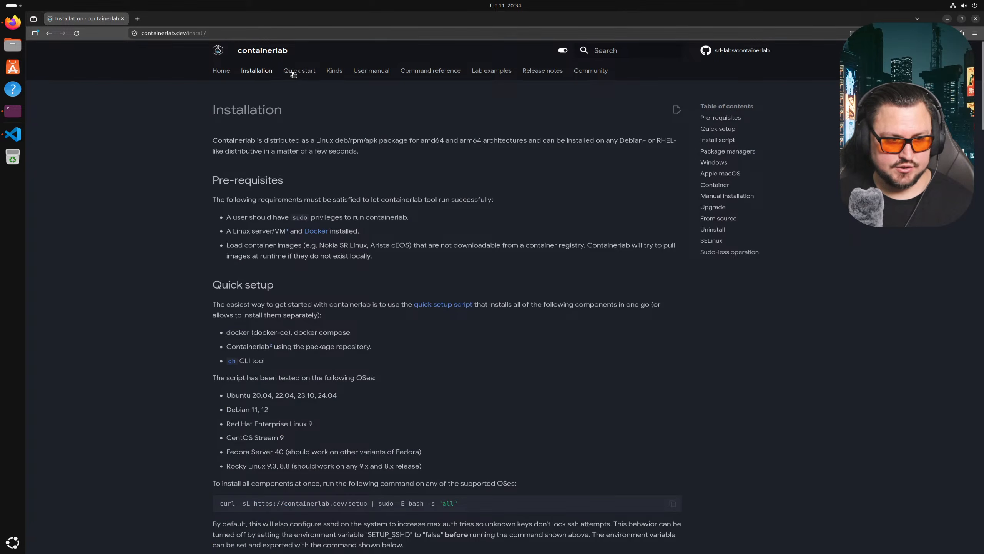
# - Glance at Quick start, then return to Installation and highlight the Pre-requisites and sudo requirement
pyautogui.click(295, 73)
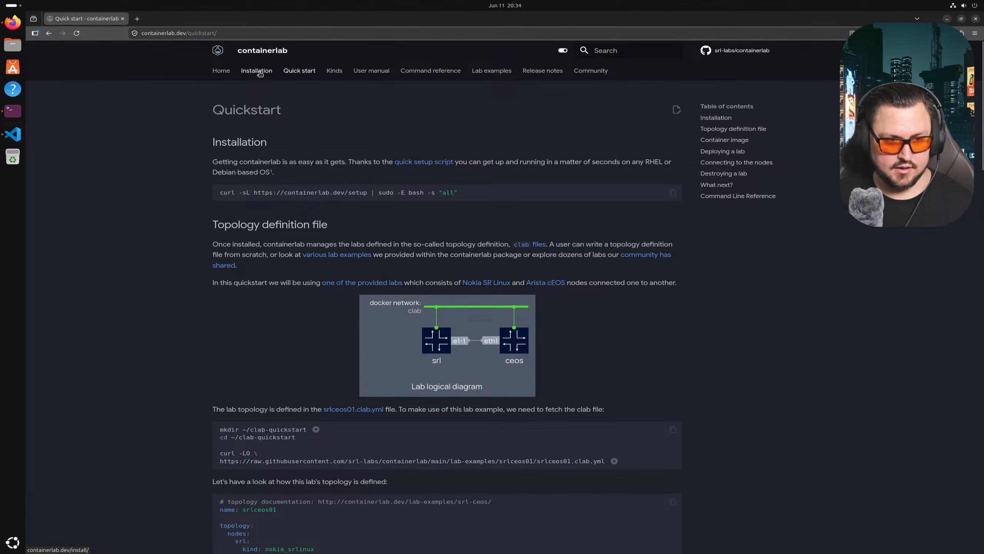
pyautogui.click(260, 74)
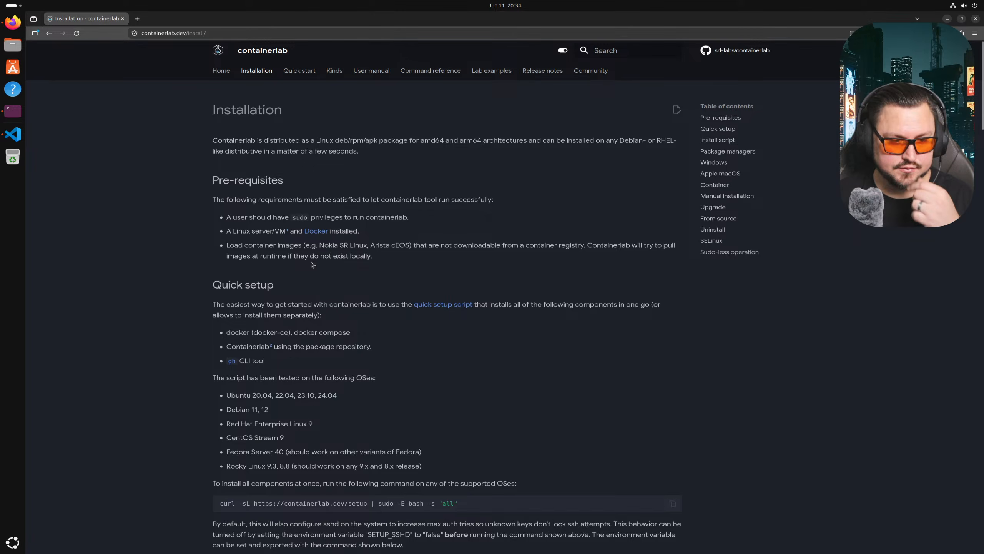
pyautogui.moveTo(224, 183); pyautogui.dragTo(281, 191)
pyautogui.click(206, 217)
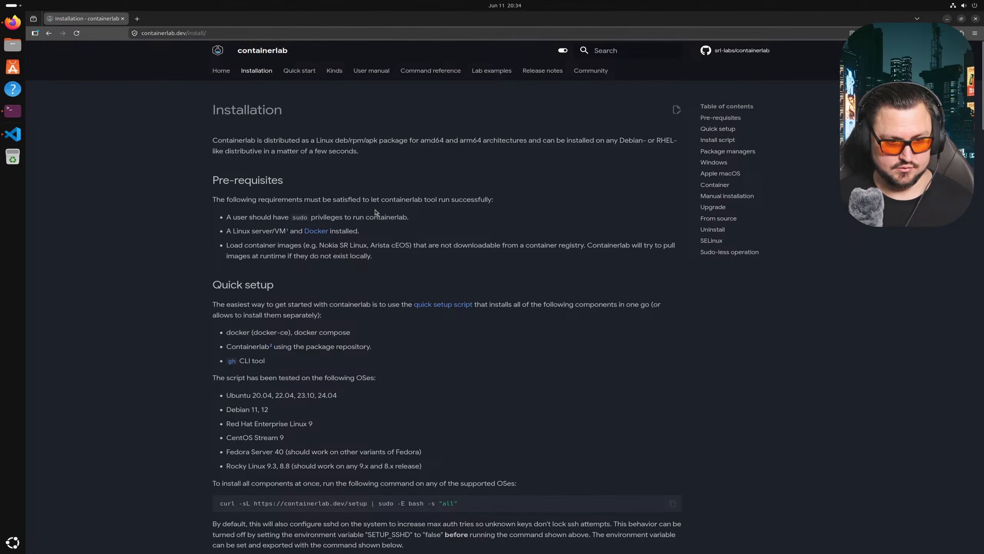
pyautogui.moveTo(370, 210); pyautogui.dragTo(399, 220)
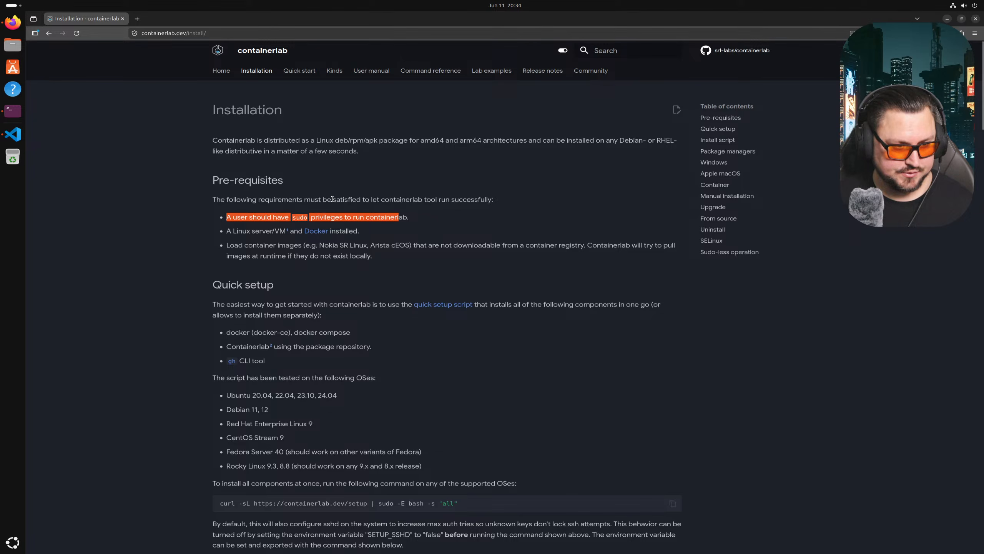
pyautogui.scroll(-2, 333, 199)
# - Open Docker's Install Docker Engine page in a new tab and switch to it
pyautogui.middleClick(326, 183)
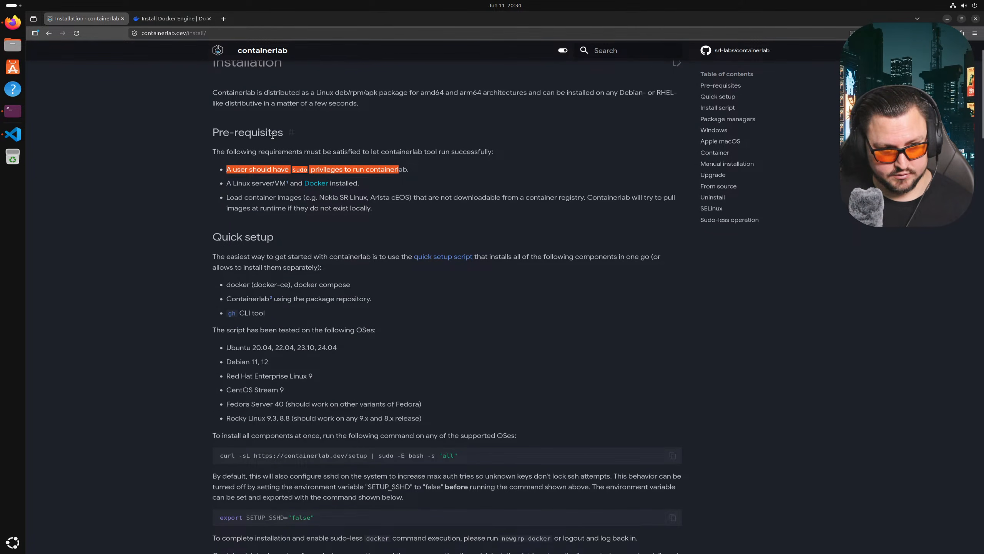
pyautogui.scroll(-2, 289, 182)
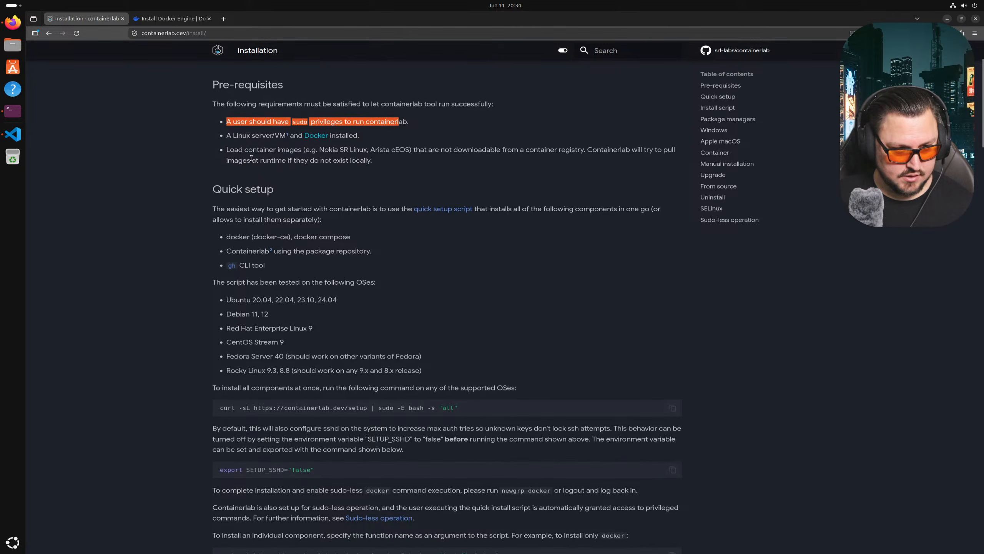
pyautogui.moveTo(395, 164); pyautogui.dragTo(267, 159)
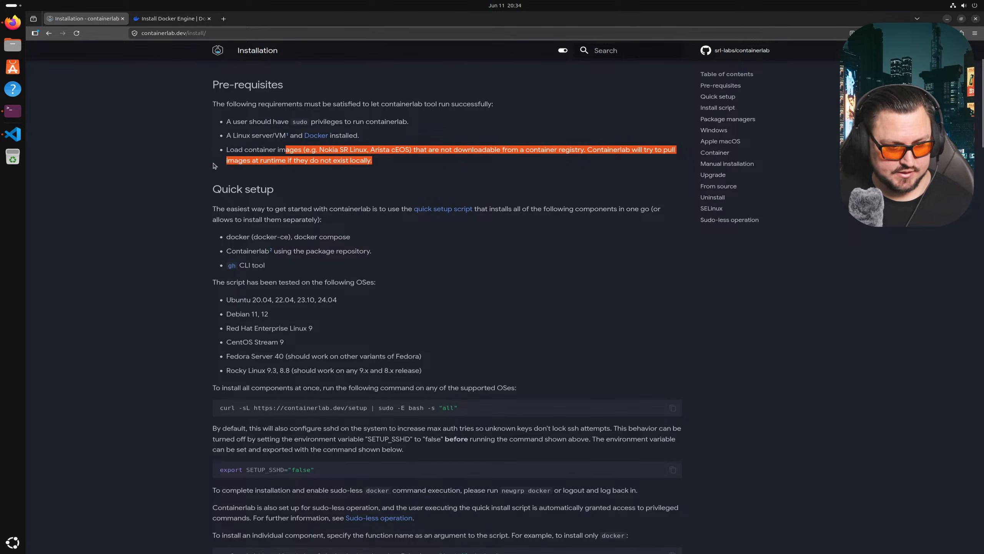
pyautogui.hotkey('ctrl', 'Tab')
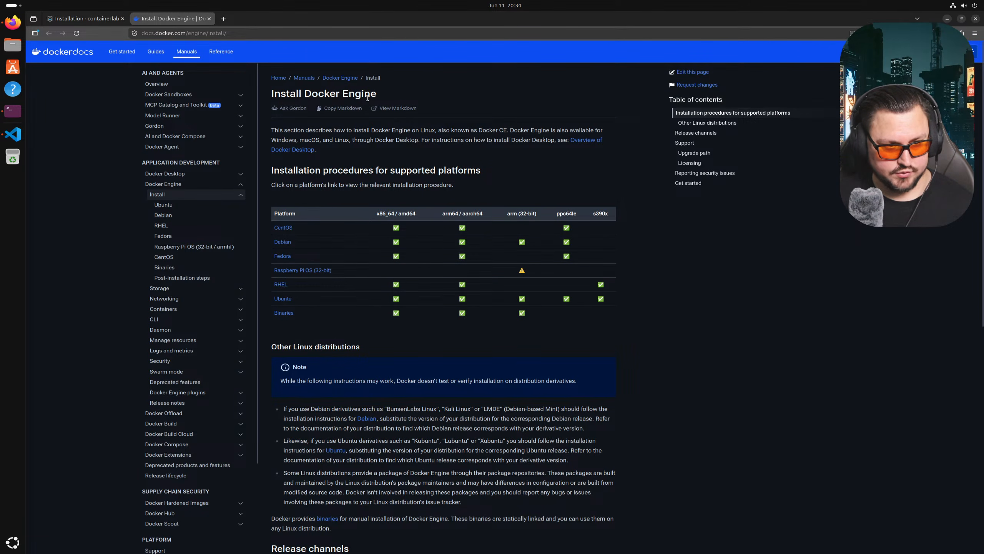
# - Open Docker's Ubuntu install guide from the supported-platforms table and scroll to the apt setup
pyautogui.scroll(-6, 367, 97)
pyautogui.scroll(-4, 357, 95)
pyautogui.scroll(10, 379, 265)
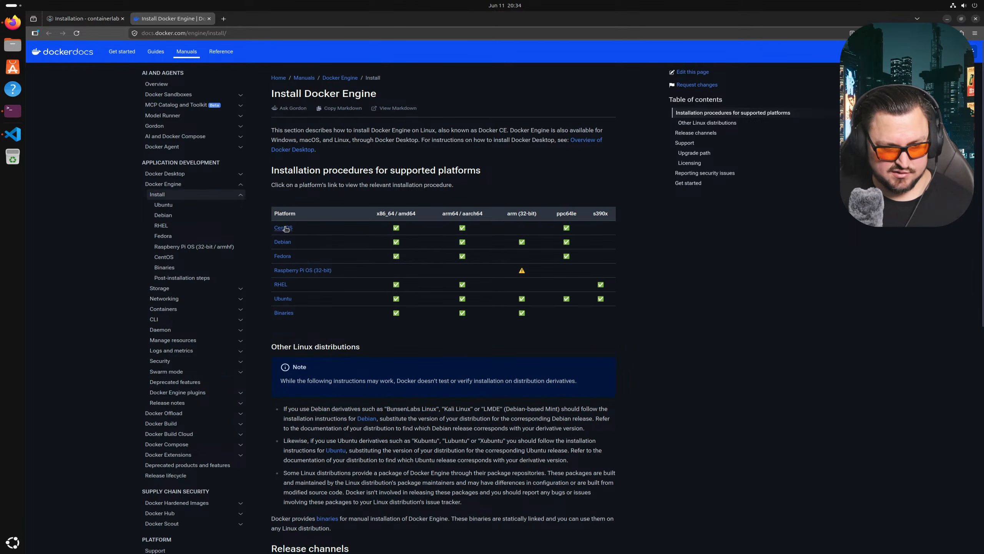
pyautogui.click(286, 299)
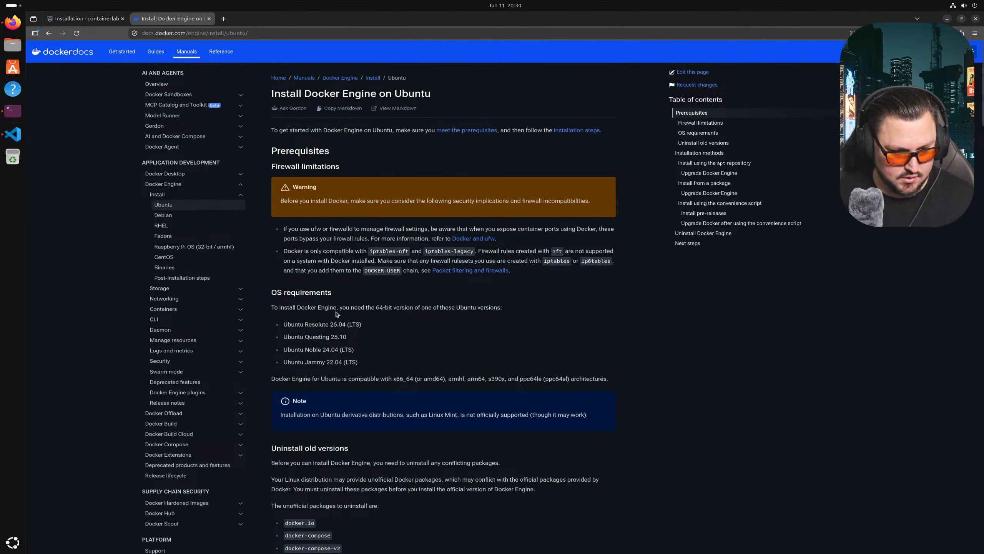
pyautogui.scroll(-4, 337, 317)
pyautogui.scroll(-5, 336, 311)
pyautogui.scroll(10, 337, 311)
pyautogui.scroll(-13, 337, 308)
pyautogui.scroll(-4, 337, 308)
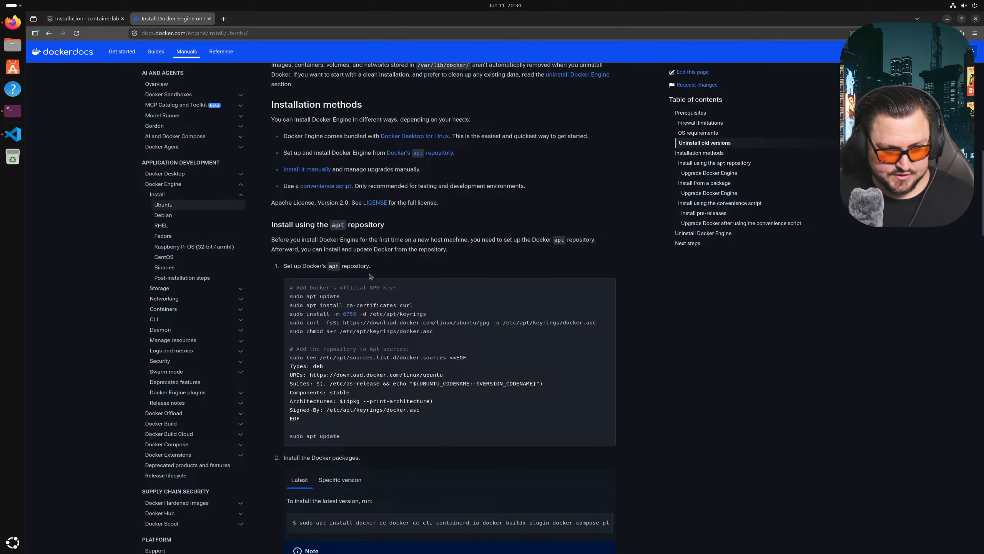
pyautogui.scroll(-1, 349, 298)
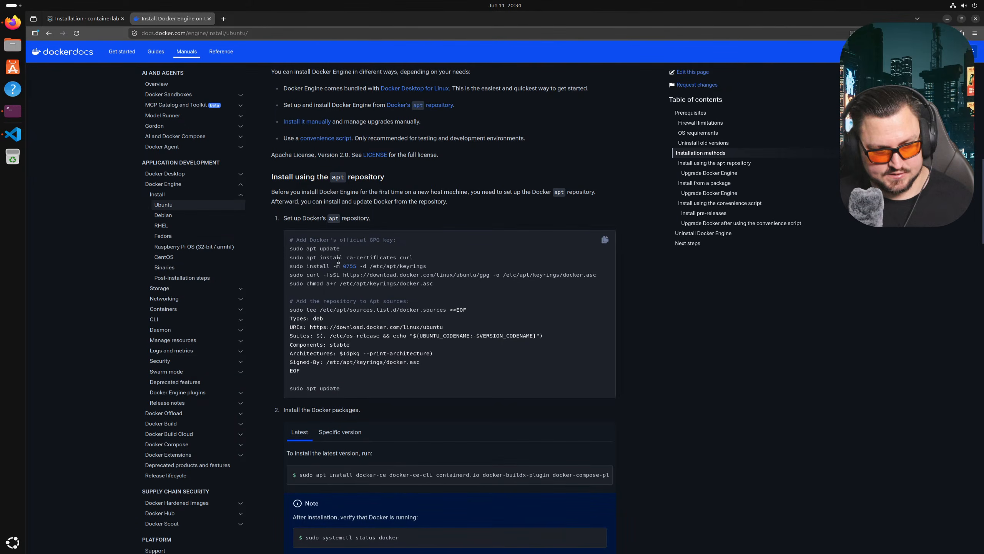
# - Copy the sudo apt update command from the Ubuntu install guide
pyautogui.tripleClick(334, 249)
pyautogui.rightClick(334, 249)
pyautogui.click(346, 258)
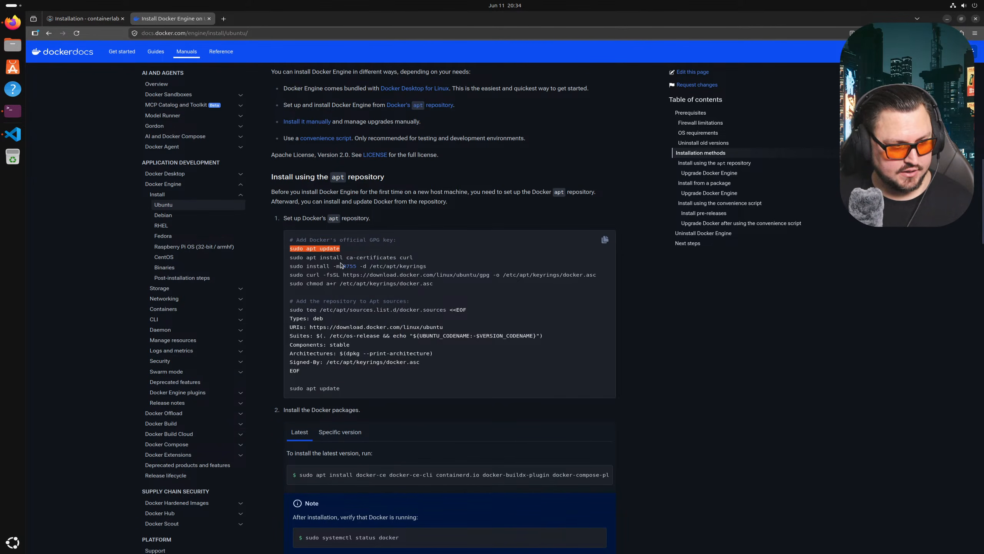
pyautogui.scroll(-2, 389, 334)
pyautogui.moveTo(284, 314); pyautogui.dragTo(406, 314)
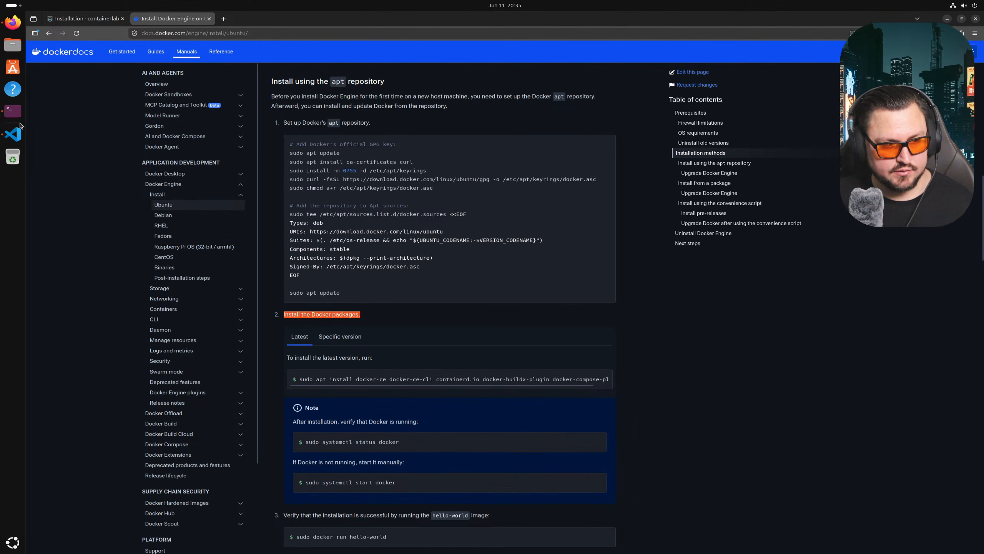
# - Open a new Terminal window and shrink Firefox toward the left side
pyautogui.click(13, 111)
pyautogui.moveTo(485, 209); pyautogui.dragTo(615, 251)
pyautogui.moveTo(483, 18); pyautogui.dragTo(22, 157)
# - Tile Firefox left and Terminal right, then copy and run sudo apt update
pyautogui.click(696, 299)
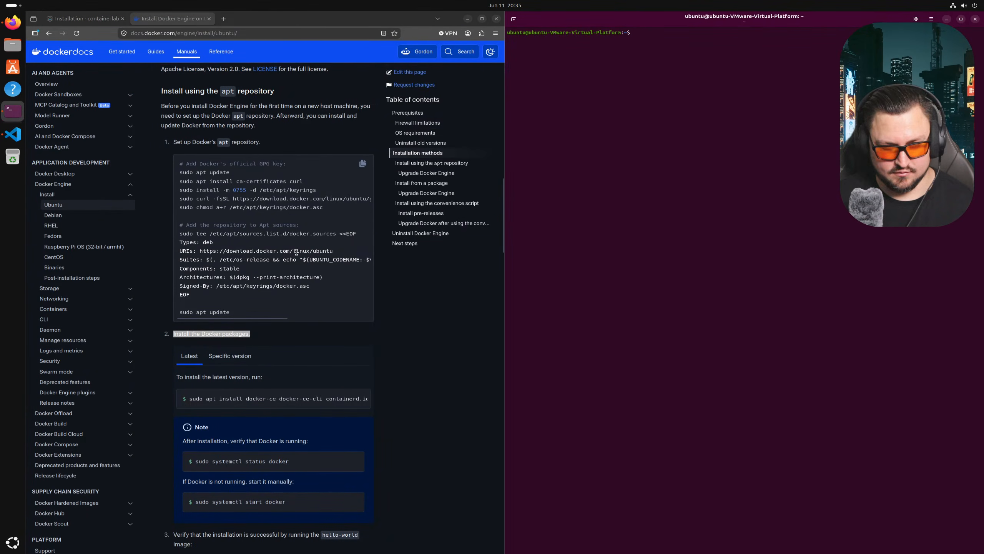
pyautogui.rightClick(222, 335)
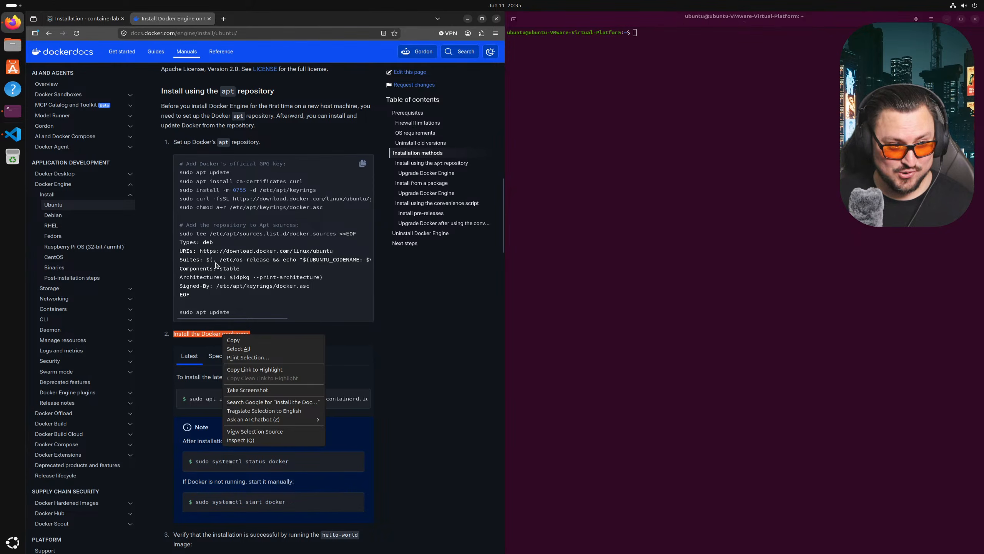
pyautogui.click(216, 177)
pyautogui.doubleClick(216, 178)
pyautogui.tripleClick(216, 175)
pyautogui.tripleClick(216, 175)
pyautogui.rightClick(216, 175)
pyautogui.click(230, 182)
pyautogui.rightClick(583, 203)
pyautogui.click(613, 231)
pyautogui.press('Return')
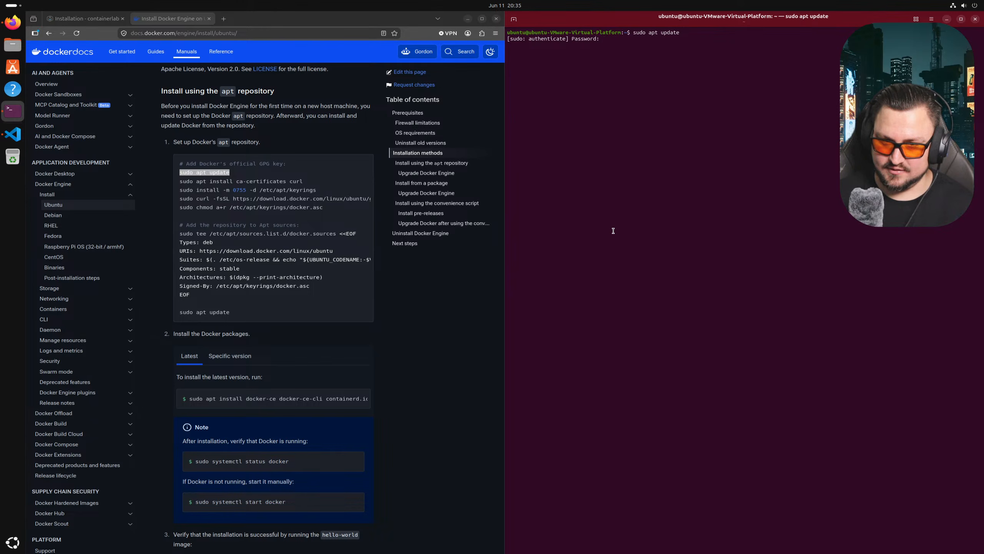
pyautogui.press('Return')
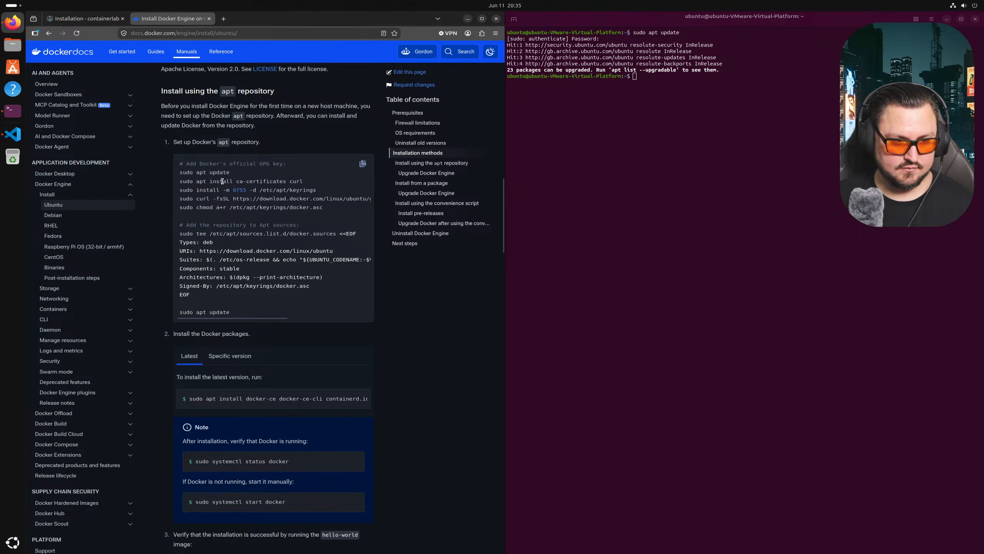
# - Install ca-certificates and curl via apt, confirming with Y
pyautogui.doubleClick(223, 181)
pyautogui.click(222, 181)
pyautogui.rightClick(223, 182)
pyautogui.click(236, 190)
pyautogui.rightClick(631, 214)
pyautogui.click(646, 244)
pyautogui.press('Return')
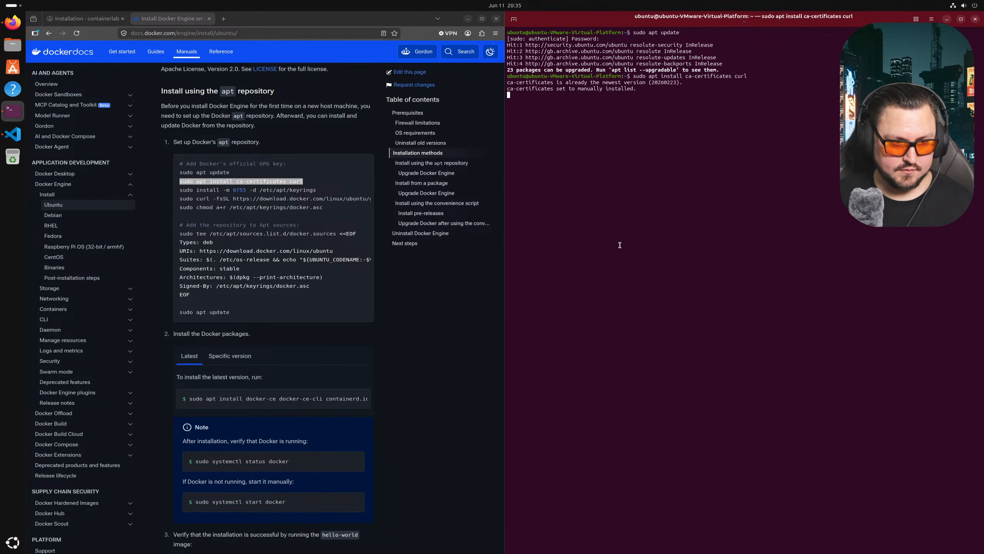
pyautogui.doubleClick(301, 189)
pyautogui.click(602, 241)
pyautogui.write('Y')
pyautogui.press('Return')
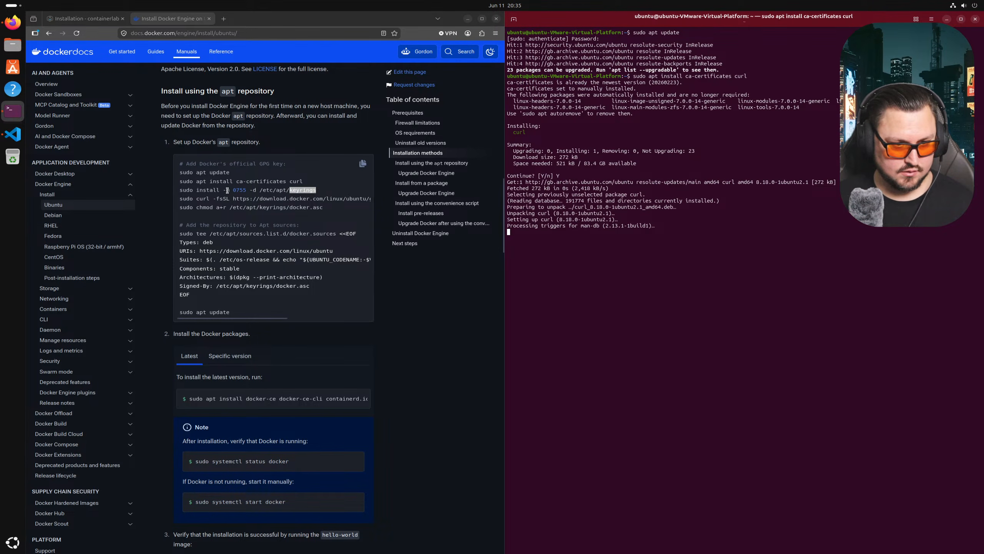
# - Create the /etc/apt/keyrings directory with the copied install command
pyautogui.tripleClick(228, 189)
pyautogui.rightClick(229, 190)
pyautogui.click(256, 197)
pyautogui.rightClick(586, 273)
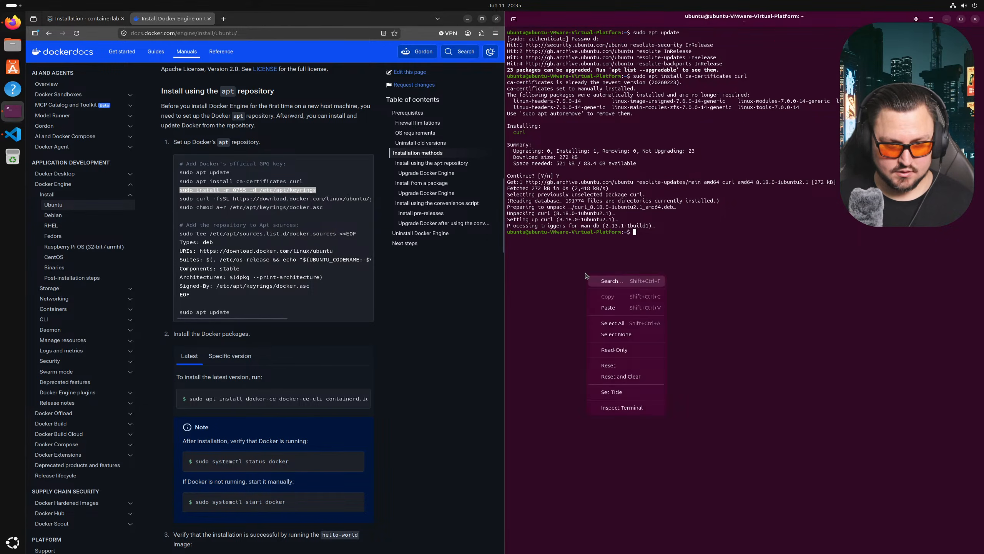
pyautogui.click(626, 309)
pyautogui.press('Return')
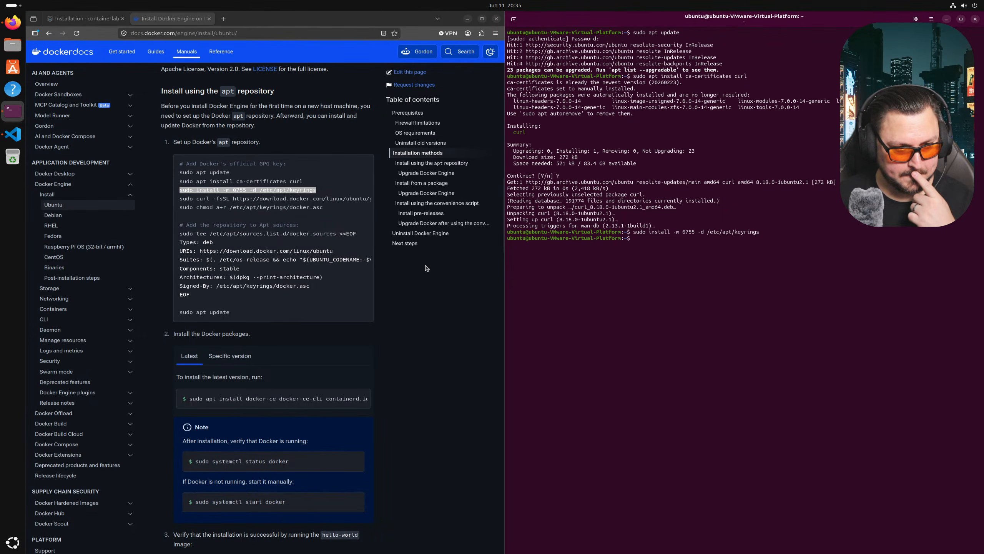
# - Download Docker's GPG key to /etc/apt/keyrings/docker.asc with curl
pyautogui.tripleClick(293, 199)
pyautogui.rightClick(294, 199)
pyautogui.click(310, 207)
pyautogui.rightClick(668, 327)
pyautogui.click(686, 359)
pyautogui.press('Return')
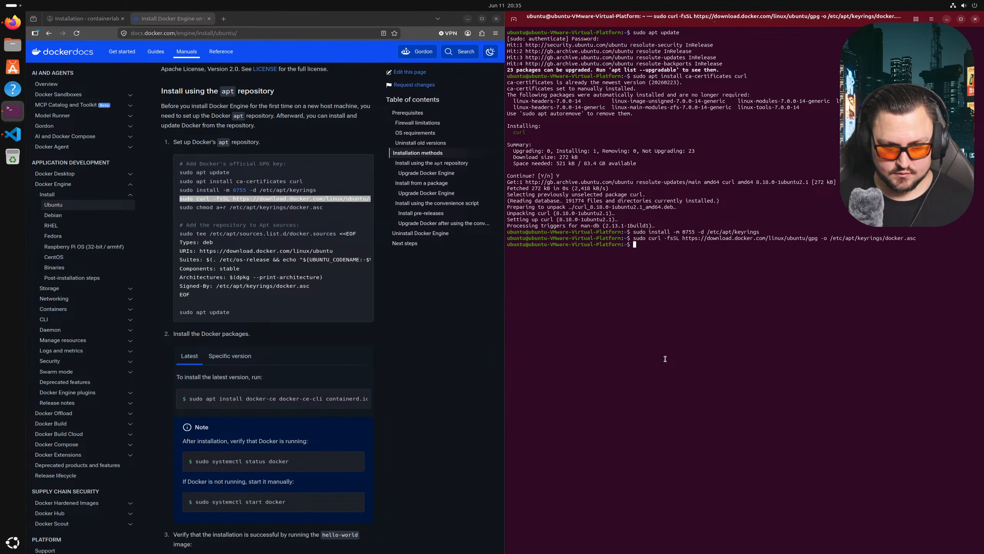
# - Make /etc/apt/keyrings/docker.asc readable by everyone with chmod a+r
pyautogui.tripleClick(271, 208)
pyautogui.rightClick(274, 209)
pyautogui.click(283, 216)
pyautogui.rightClick(704, 294)
pyautogui.click(736, 331)
pyautogui.press('Return')
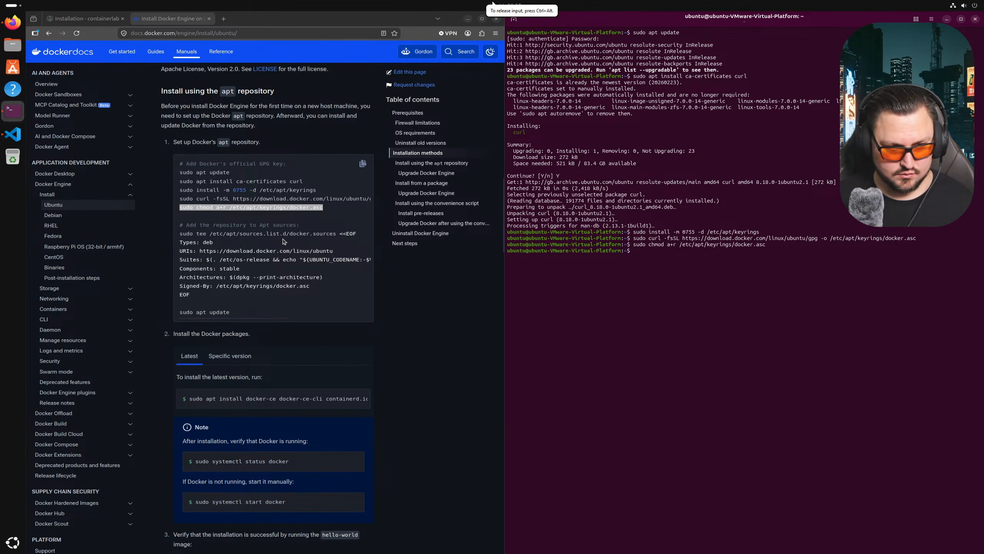
pyautogui.scroll(-1, 241, 195)
pyautogui.tripleClick(240, 186)
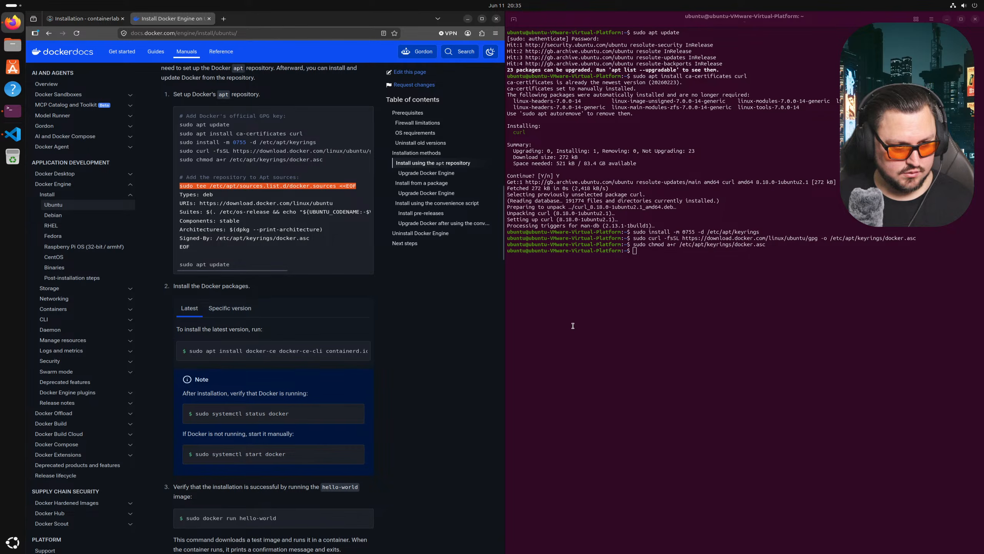
# - Copy the full sudo tee <<EOF repository block and erase the partial tee paste in the terminal
pyautogui.rightClick(628, 310)
pyautogui.click(627, 384)
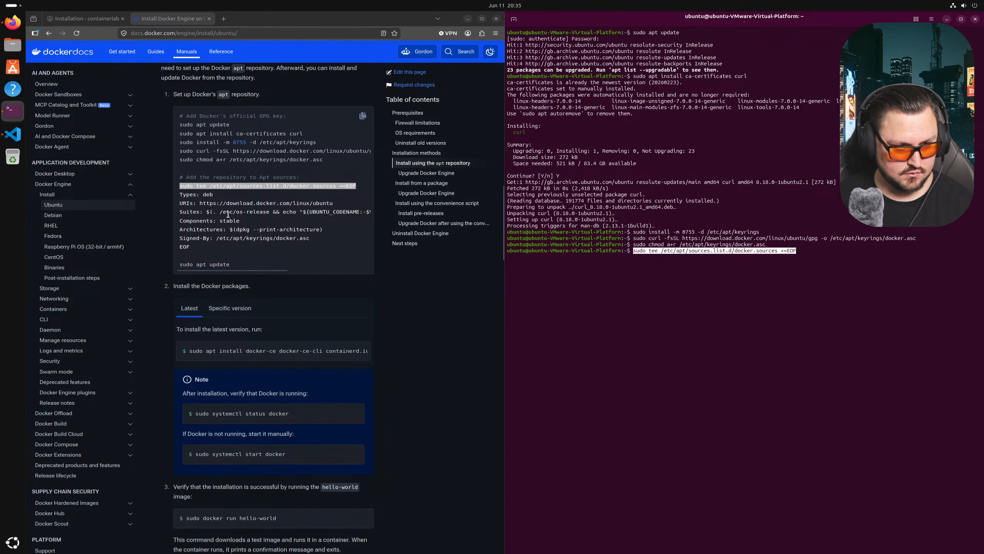
pyautogui.click(219, 204)
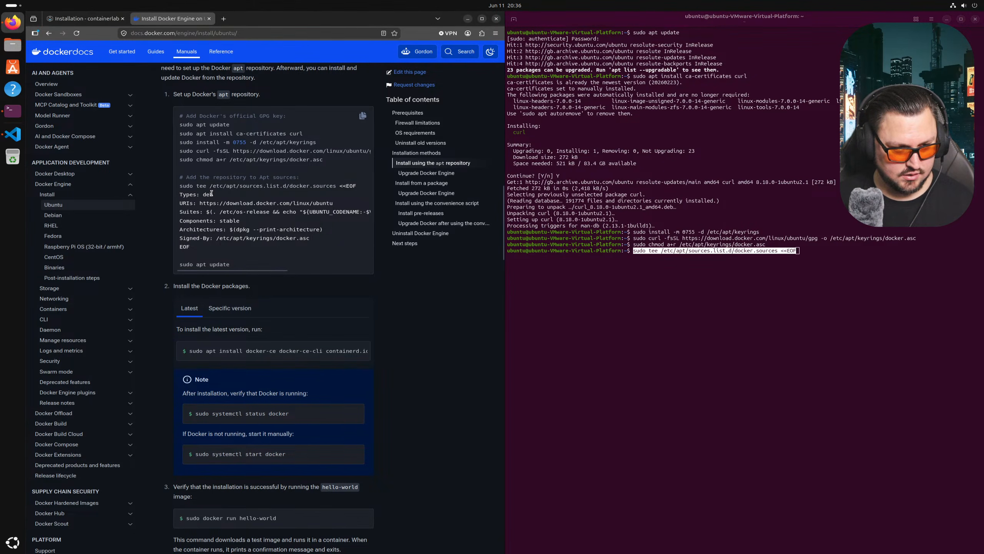
pyautogui.moveTo(180, 185); pyautogui.dragTo(340, 240)
pyautogui.click(182, 185)
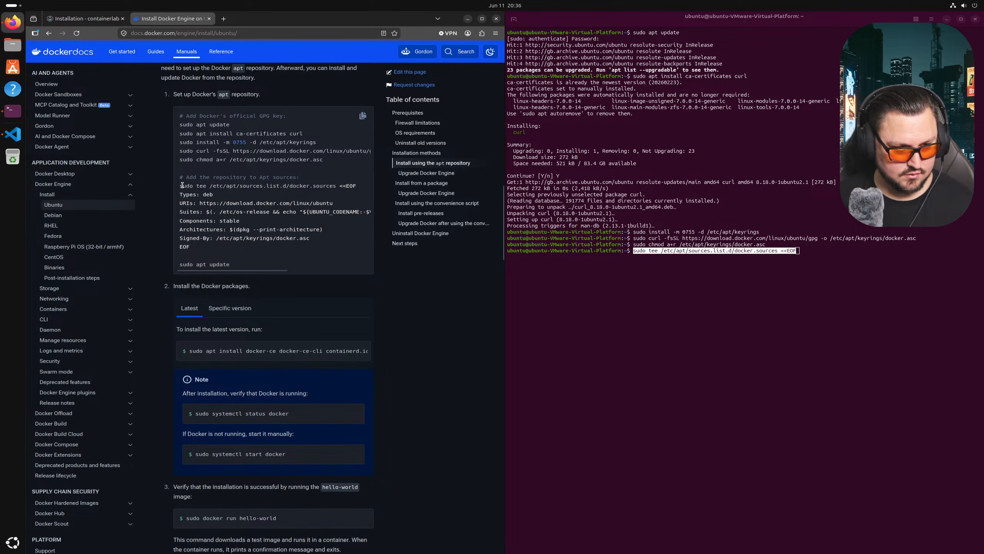
pyautogui.moveTo(180, 185); pyautogui.dragTo(338, 250)
pyautogui.rightClick(236, 216)
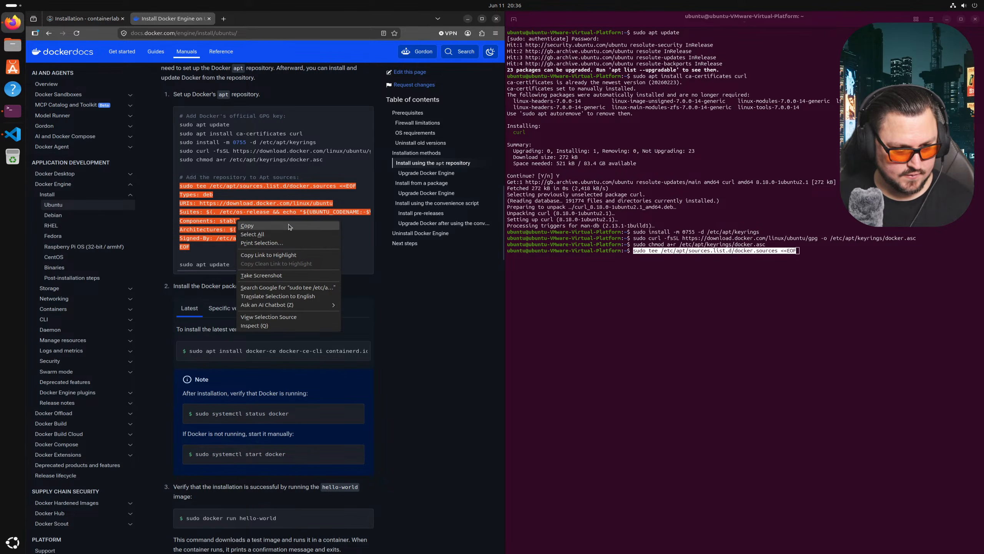
pyautogui.click(248, 222)
pyautogui.click(719, 335)
pyautogui.press('BackSpace')
pyautogui.press('BackSpace')
pyautogui.press('BackSpace')
pyautogui.press('BackSpace')
pyautogui.press('BackSpace')
pyautogui.press('BackSpace')
pyautogui.press('BackSpace')
pyautogui.press('BackSpace')
pyautogui.press('BackSpace')
pyautogui.press('BackSpace')
pyautogui.press('BackSpace')
pyautogui.press('BackSpace')
pyautogui.press('BackSpace')
pyautogui.press('BackSpace')
pyautogui.press('BackSpace')
pyautogui.press('BackSpace')
pyautogui.press('BackSpace')
pyautogui.press('BackSpace')
pyautogui.press('BackSpace')
pyautogui.press('BackSpace')
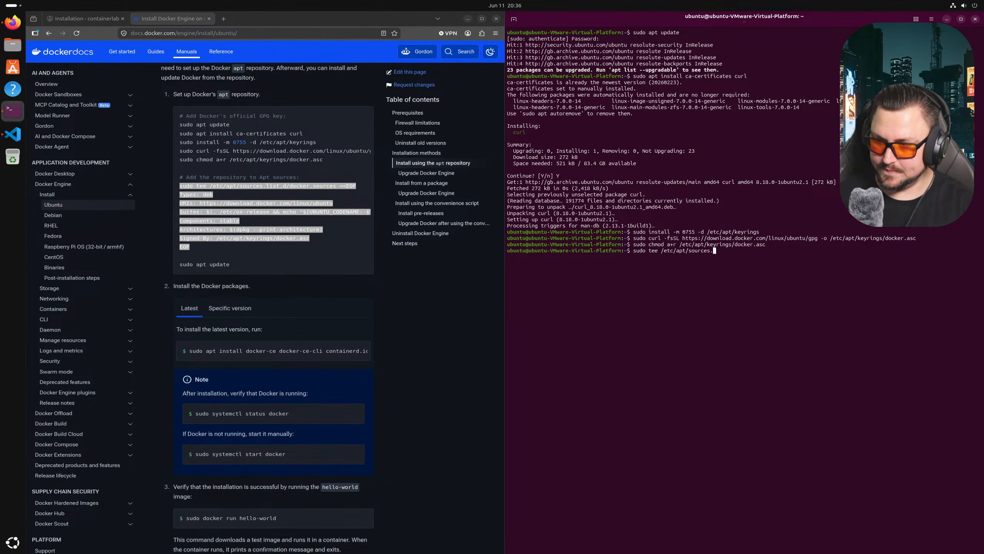
pyautogui.press('BackSpace')
pyautogui.press('BackSpace')
pyautogui.press('BackSpace')
pyautogui.press('BackSpace')
pyautogui.press('BackSpace')
pyautogui.press('BackSpace')
pyautogui.press('BackSpace')
pyautogui.press('BackSpace')
pyautogui.press('BackSpace')
pyautogui.press('BackSpace')
# - Paste and run the heredoc to write /etc/apt/sources.list.d/docker.sources
pyautogui.rightClick(759, 335)
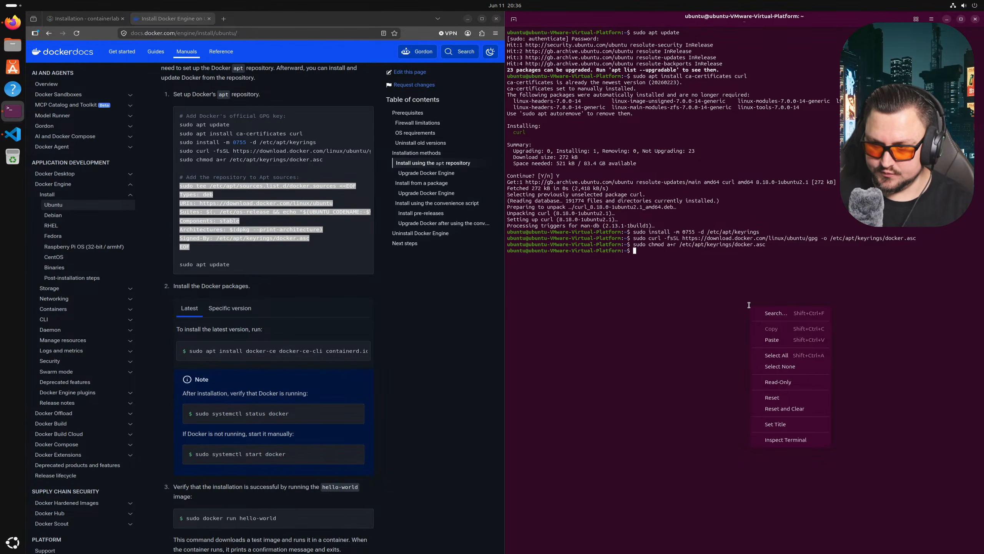
pyautogui.click(764, 338)
pyautogui.press('Return')
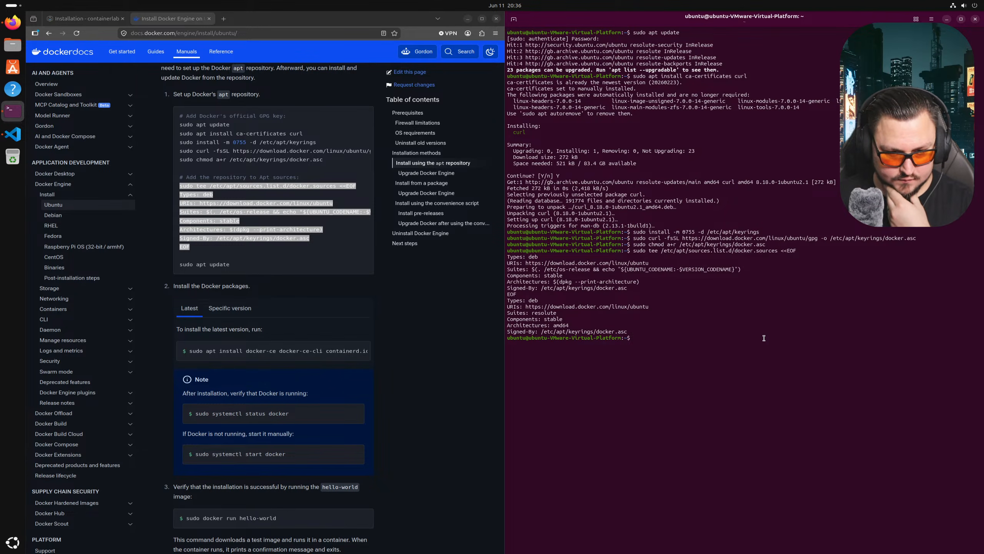
pyautogui.scroll(-2, 271, 233)
pyautogui.tripleClick(218, 216)
pyautogui.rightClick(759, 330)
# - Refresh package lists including Docker's repository, then start the full package upgrade
pyautogui.click(760, 363)
pyautogui.press('Return')
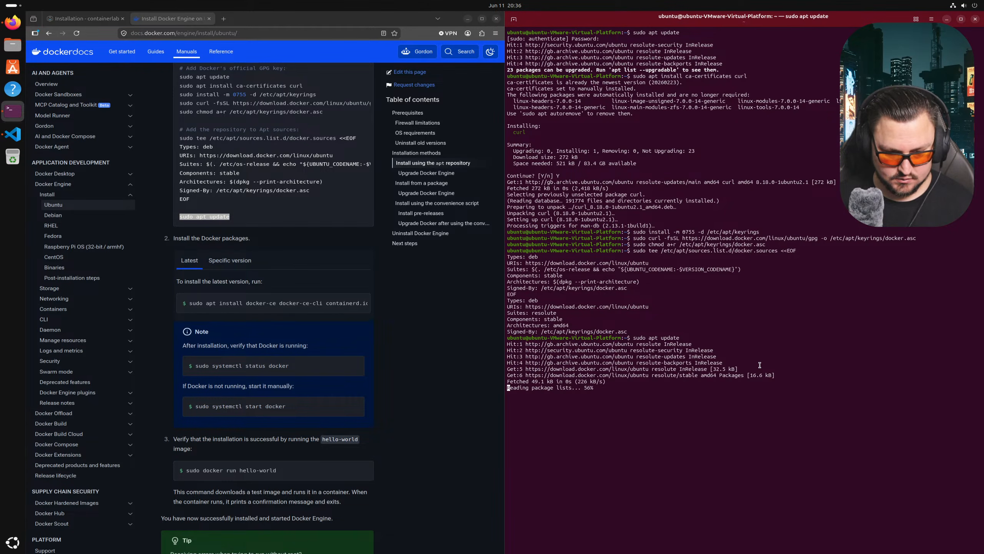
pyautogui.write('sudo apt updat')
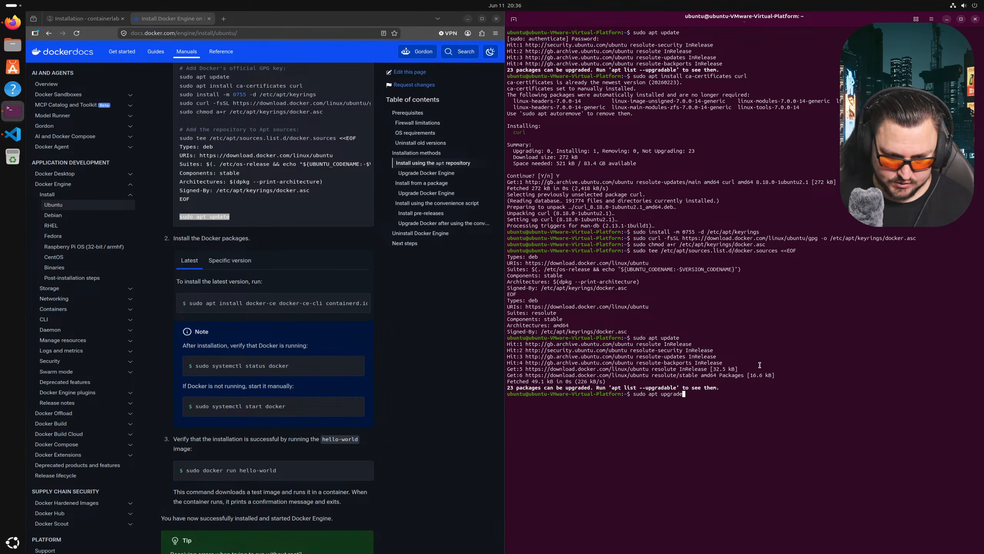
pyautogui.write('de')
pyautogui.press('Return')
pyautogui.press('Return')
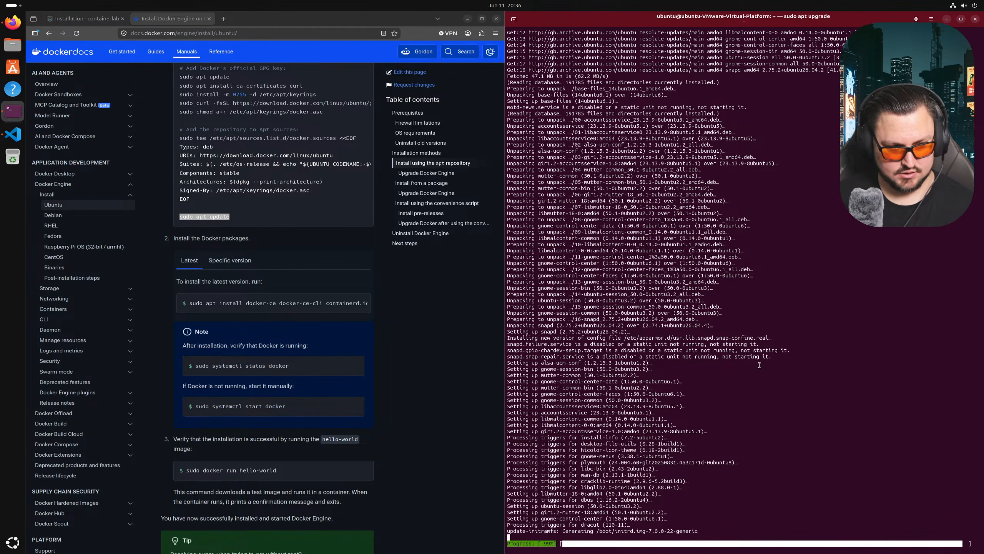
# - Reread the GPG-key setup commands in the Docker docs while the upgrade runs
pyautogui.scroll(2, 267, 272)
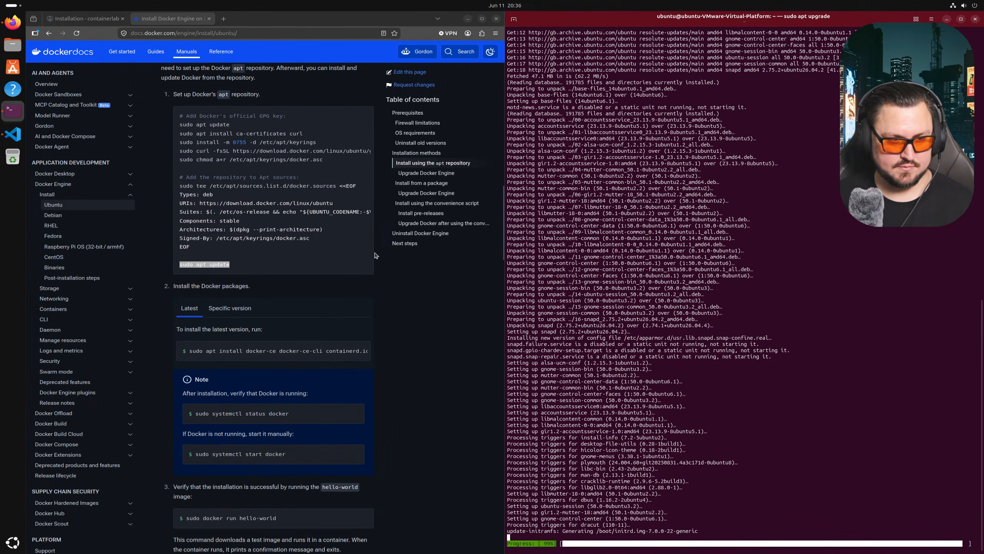
pyautogui.moveTo(182, 124); pyautogui.dragTo(200, 159)
pyautogui.click(252, 182)
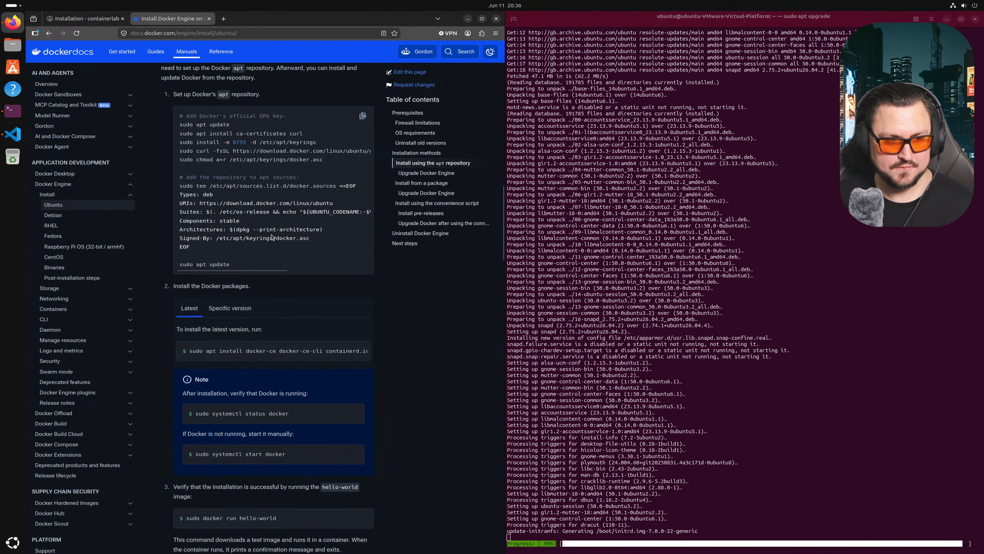
pyautogui.moveTo(171, 124); pyautogui.dragTo(332, 163)
pyautogui.click(287, 212)
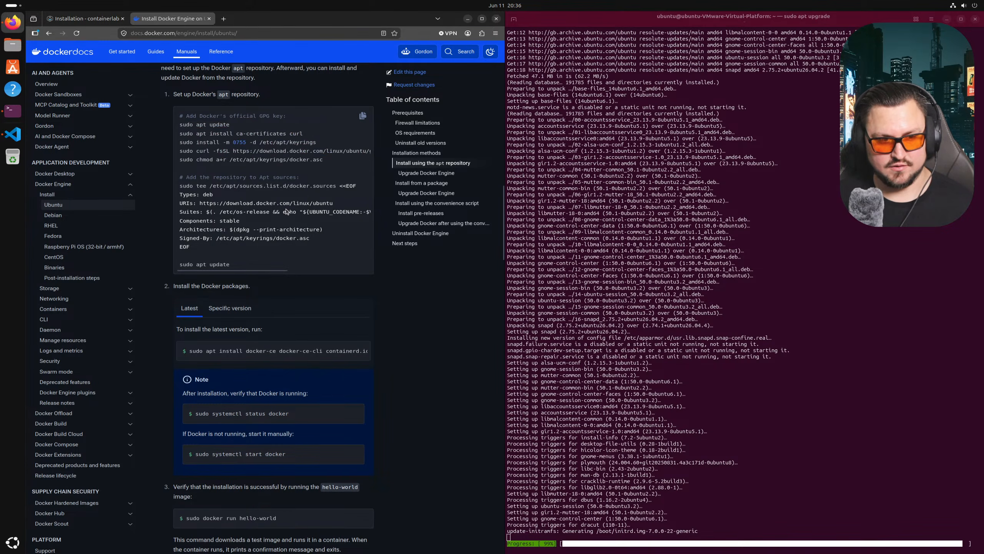
pyautogui.scroll(-2, 289, 163)
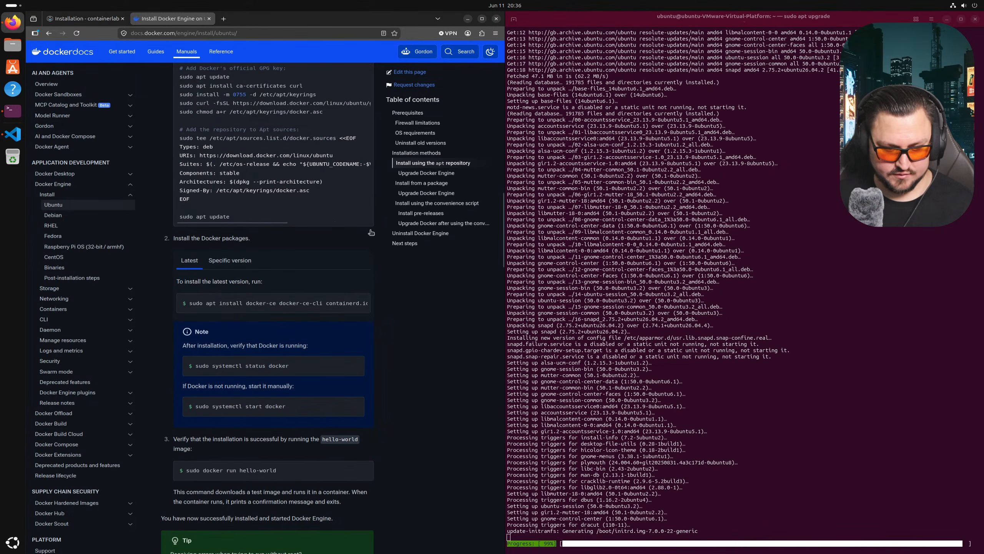
# - Check the specific-version instructions, then copy the Latest tab's Docker install command
pyautogui.doubleClick(218, 239)
pyautogui.doubleClick(181, 238)
pyautogui.click(233, 262)
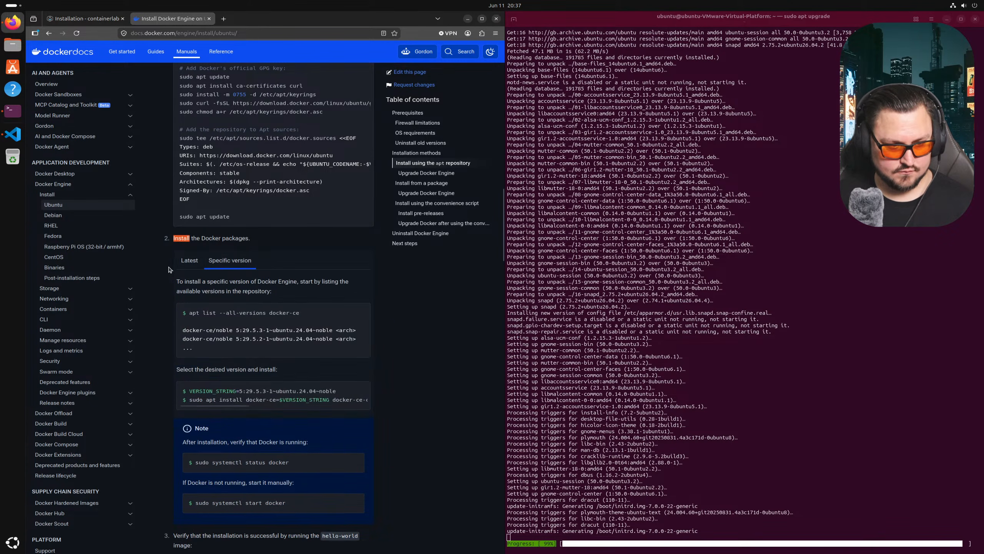
pyautogui.scroll(-2, 185, 273)
pyautogui.click(190, 214)
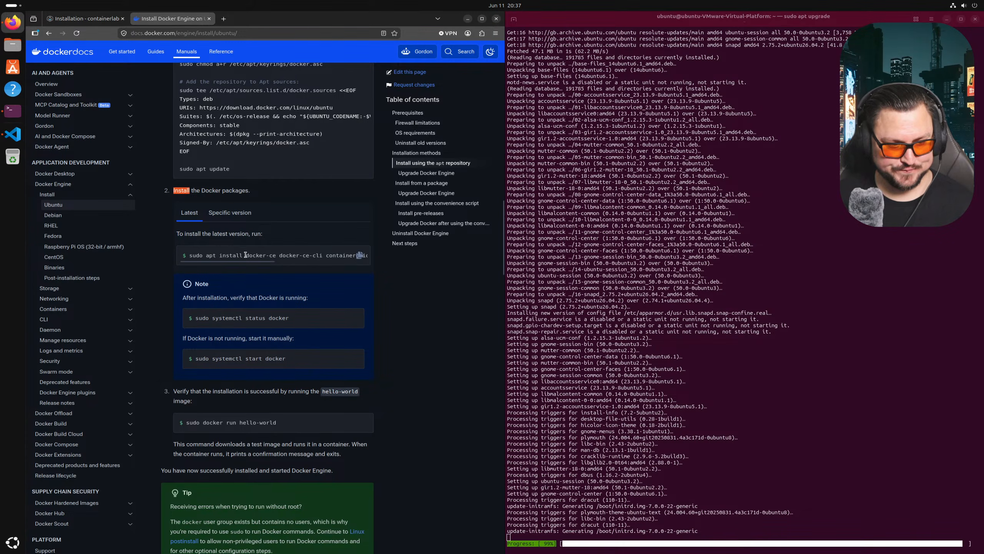
pyautogui.click(360, 256)
pyautogui.click(604, 385)
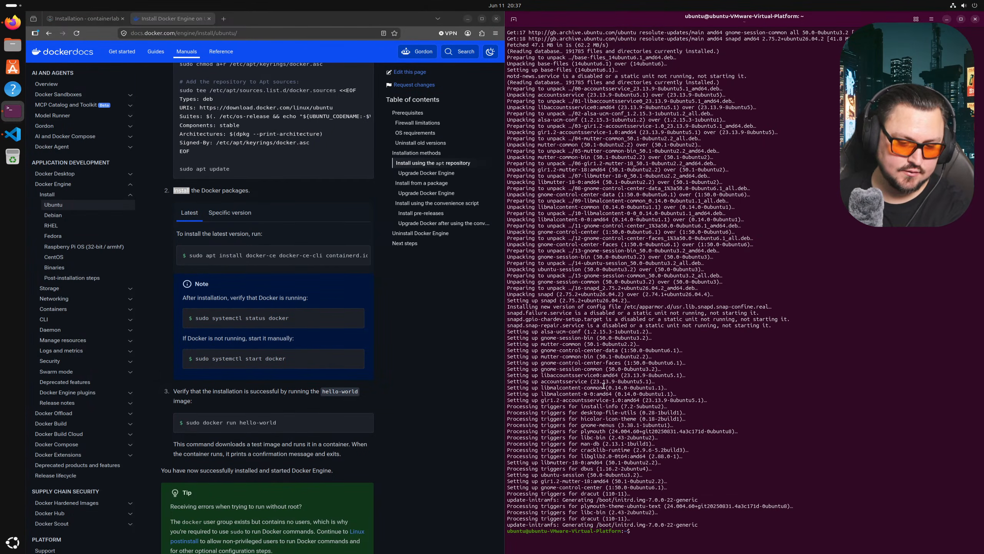
# - Install docker-ce, the Docker CLI, containerd.io, and the buildx and compose plugins, answering Y at apt's prompt
pyautogui.rightClick(770, 325)
pyautogui.click(792, 357)
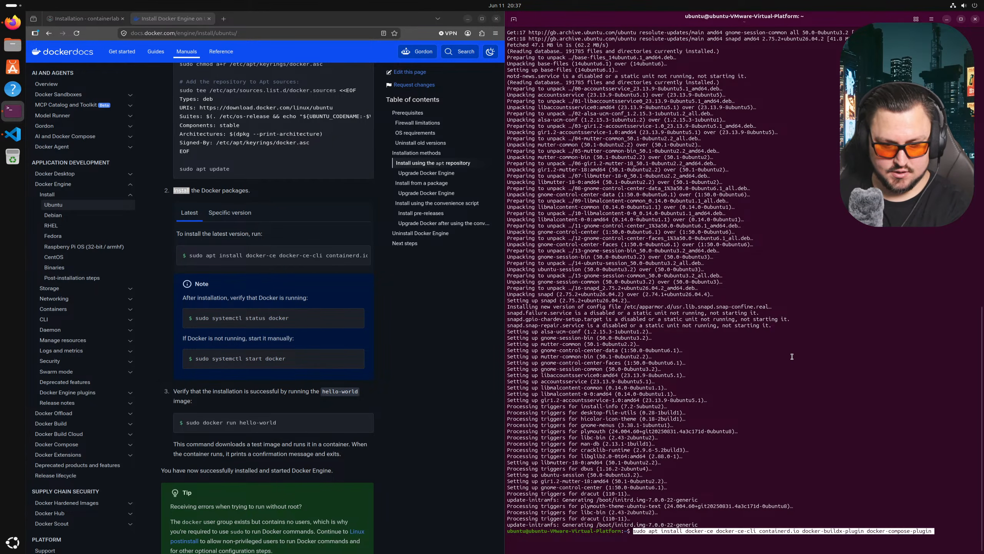
pyautogui.press('Return')
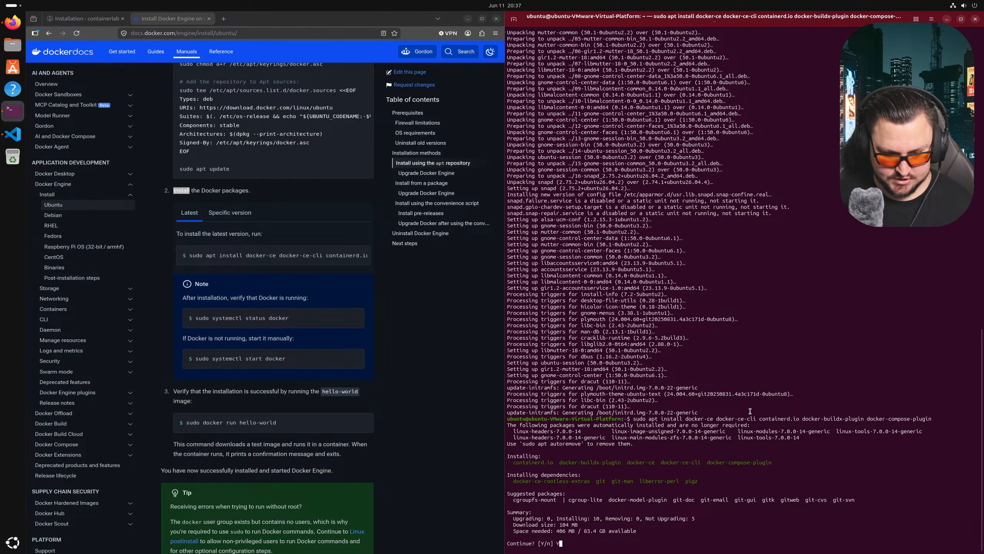
pyautogui.write('Y')
pyautogui.press('Return')
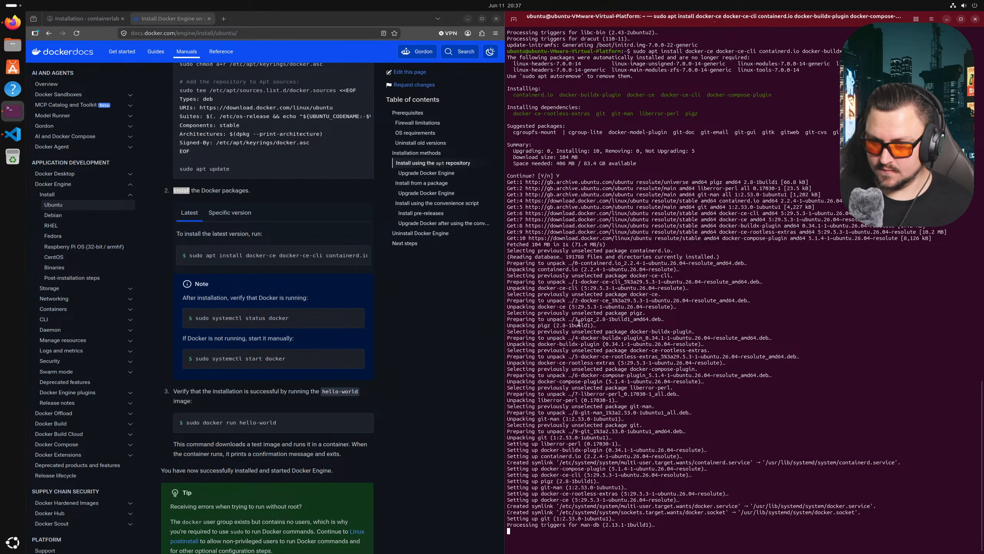
pyautogui.scroll(-2, 245, 318)
pyautogui.tripleClick(244, 270)
# - Run 'sudo systemctl status docker' to confirm the Docker service is active
pyautogui.rightClick(244, 275)
pyautogui.click(245, 277)
pyautogui.rightClick(655, 413)
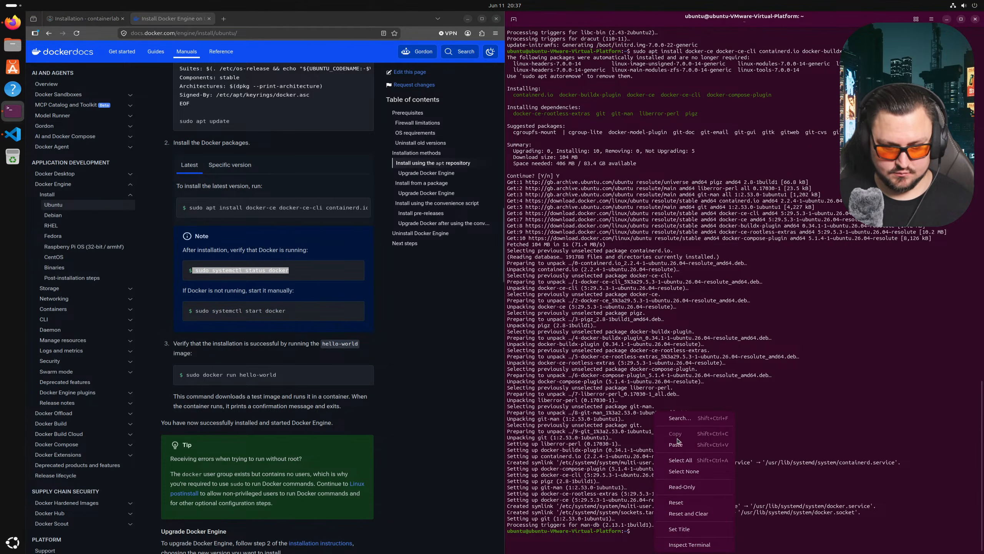
pyautogui.click(676, 444)
pyautogui.press('Return')
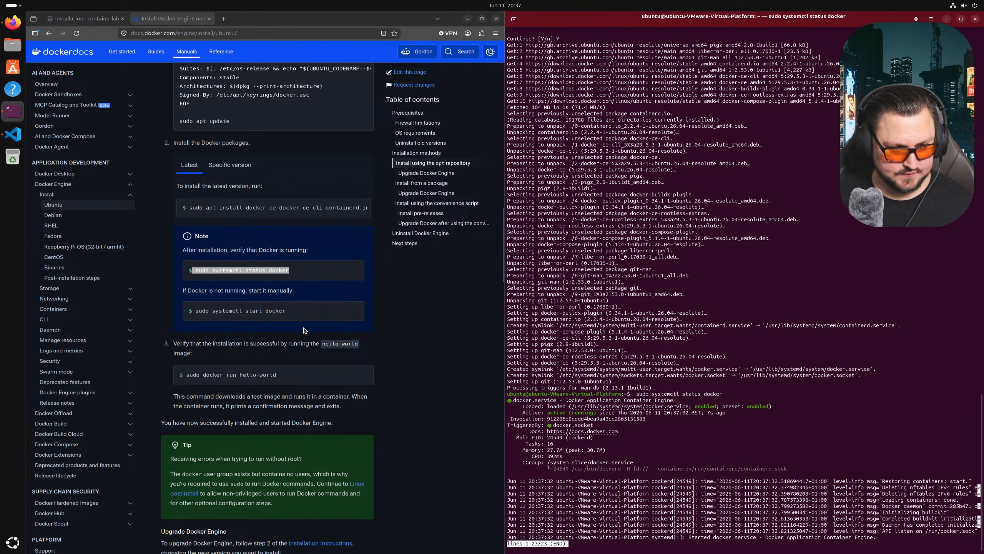
# - Quit the status view and run the 'sudo docker run hello-world' test container
pyautogui.click(258, 316)
pyautogui.scroll(-2, 263, 324)
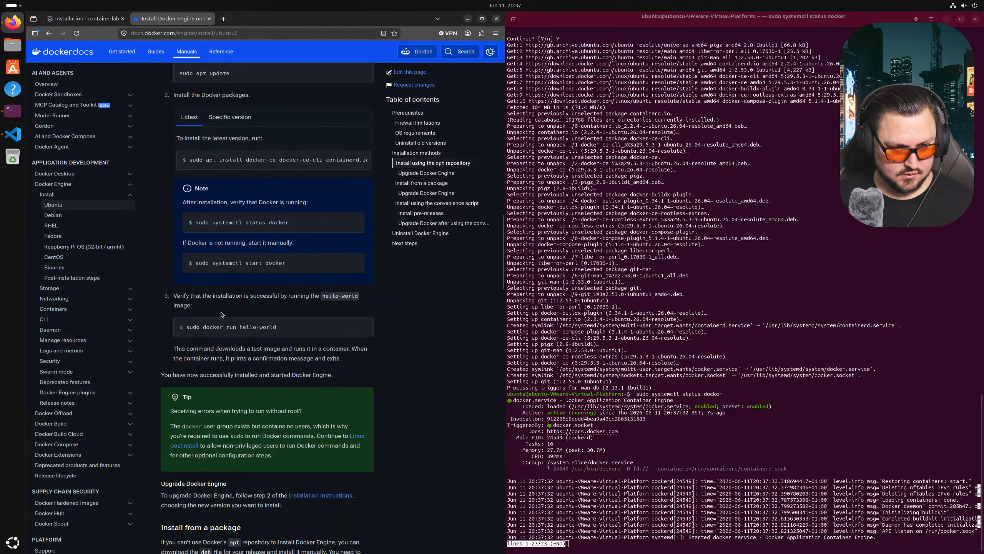
pyautogui.moveTo(285, 331); pyautogui.dragTo(188, 328)
pyautogui.rightClick(194, 329)
pyautogui.click(205, 336)
pyautogui.rightClick(562, 424)
pyautogui.click(767, 479)
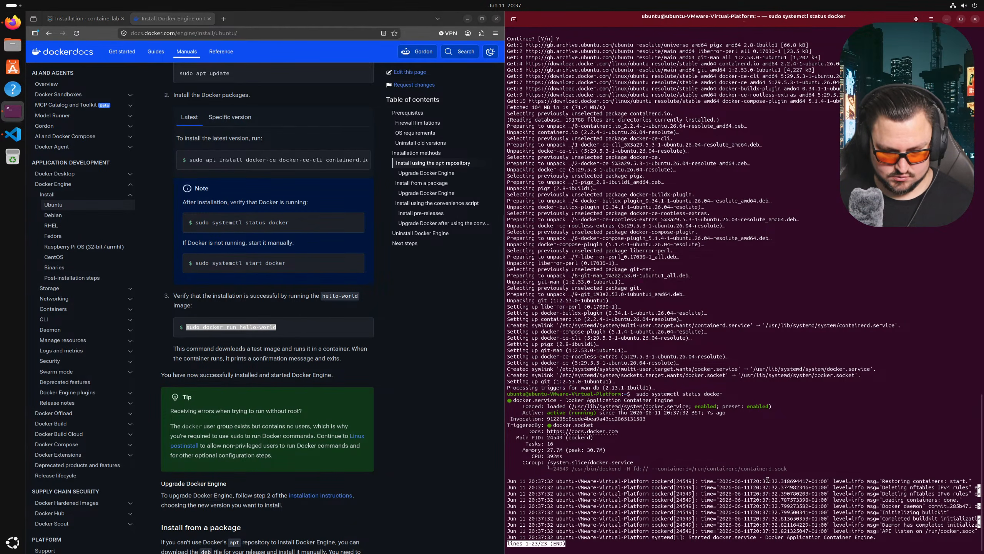
pyautogui.press('q')
pyautogui.rightClick(732, 310)
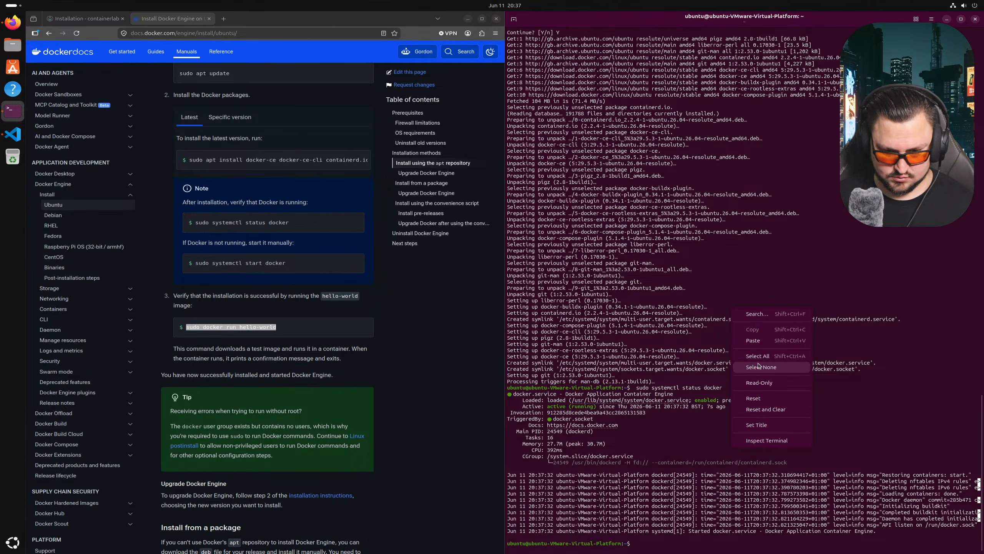
pyautogui.click(753, 340)
pyautogui.press('Return')
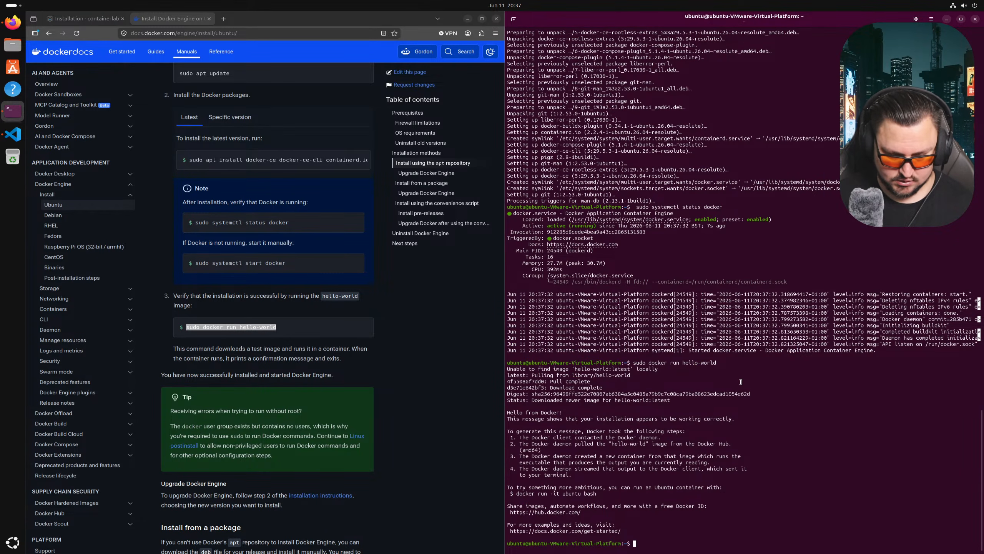
# - List the Docker images with 'sudo docker images', showing hello-world:latest
pyautogui.write('docker ')
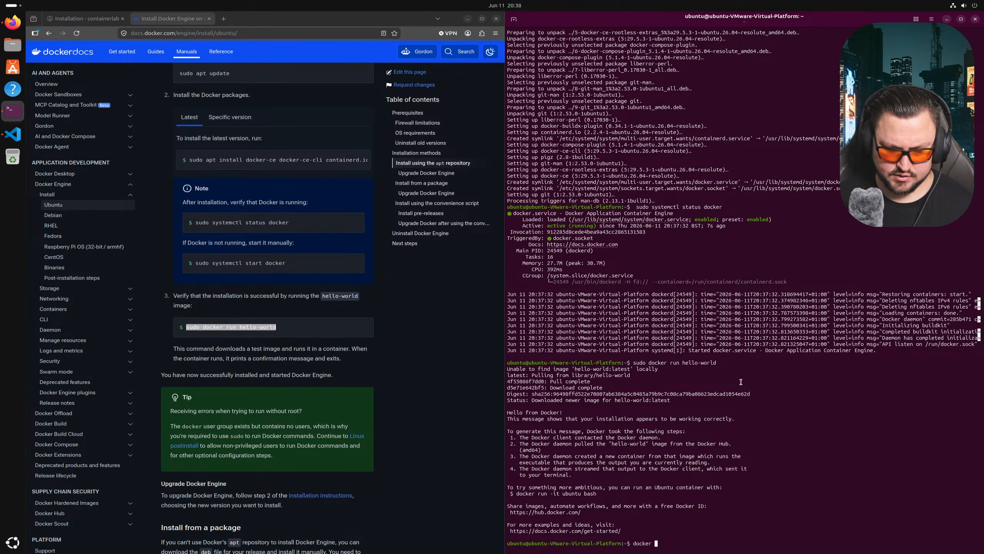
pyautogui.write('images')
pyautogui.press('Return')
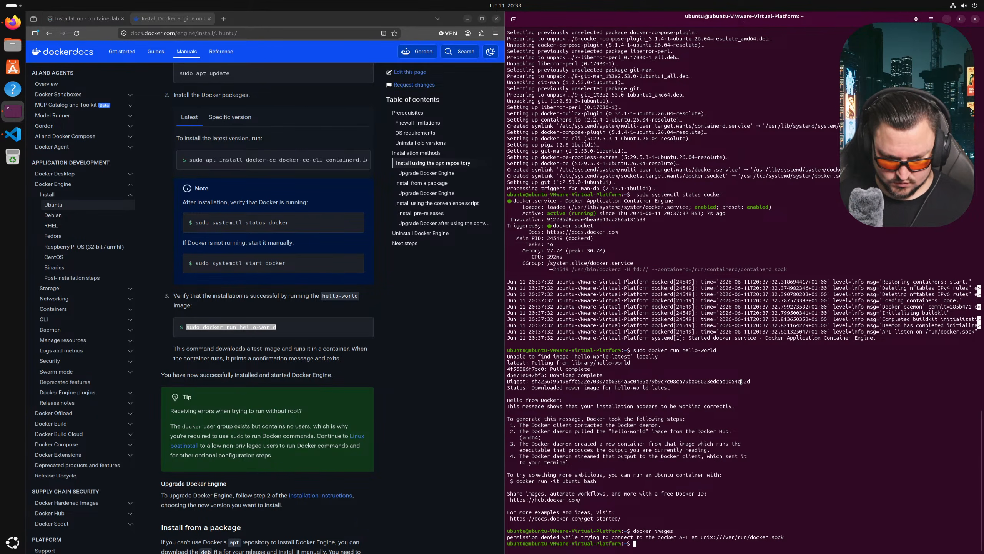
pyautogui.write('sudo container')
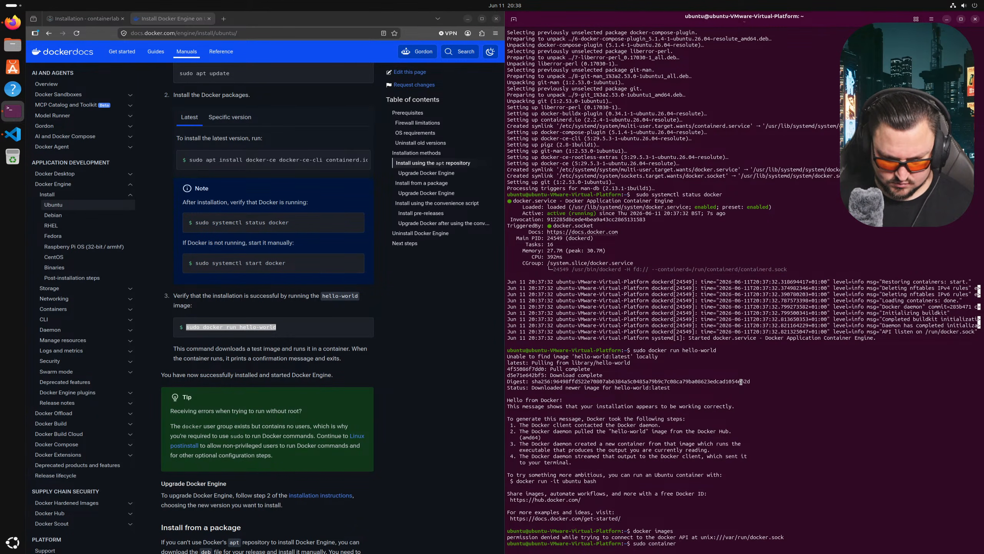
pyautogui.write('ocker images')
pyautogui.press('Return')
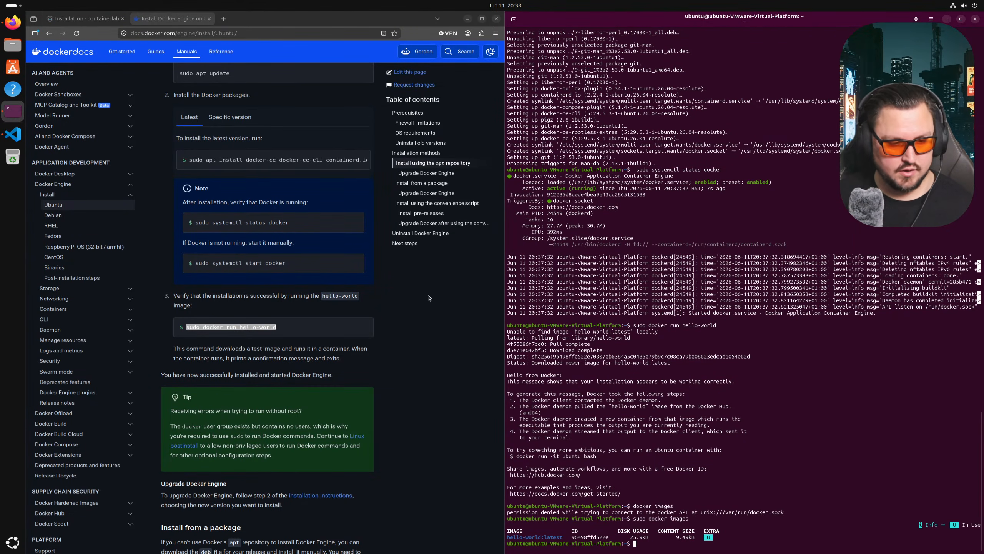
pyautogui.scroll(-2, 209, 167)
pyautogui.scroll(-3, 209, 167)
pyautogui.hotkey('ctrl', 'Tab')
# - Read the containerlab Installation prerequisites, then open the Quickstart page in a new Firefox tab
pyautogui.scroll(3, 187, 162)
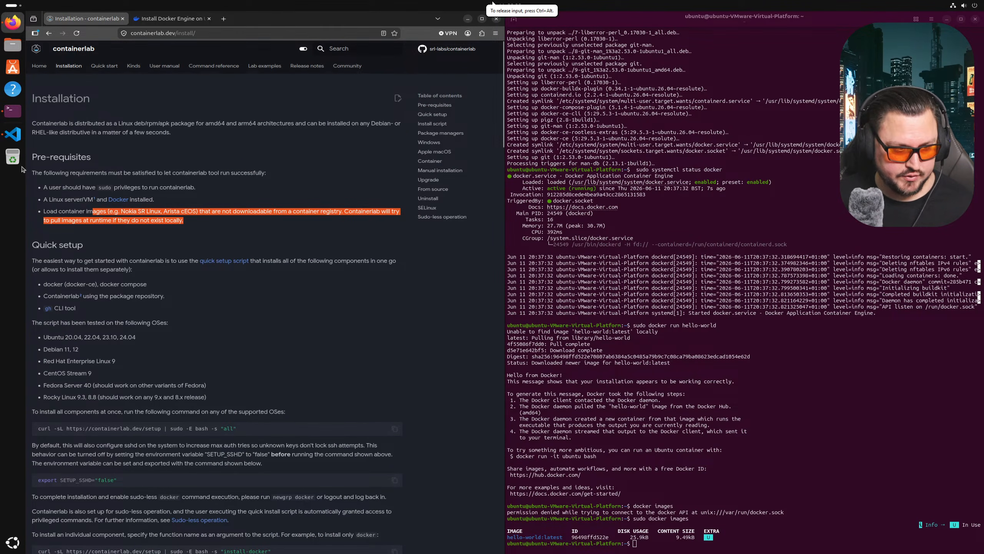
pyautogui.click(49, 201)
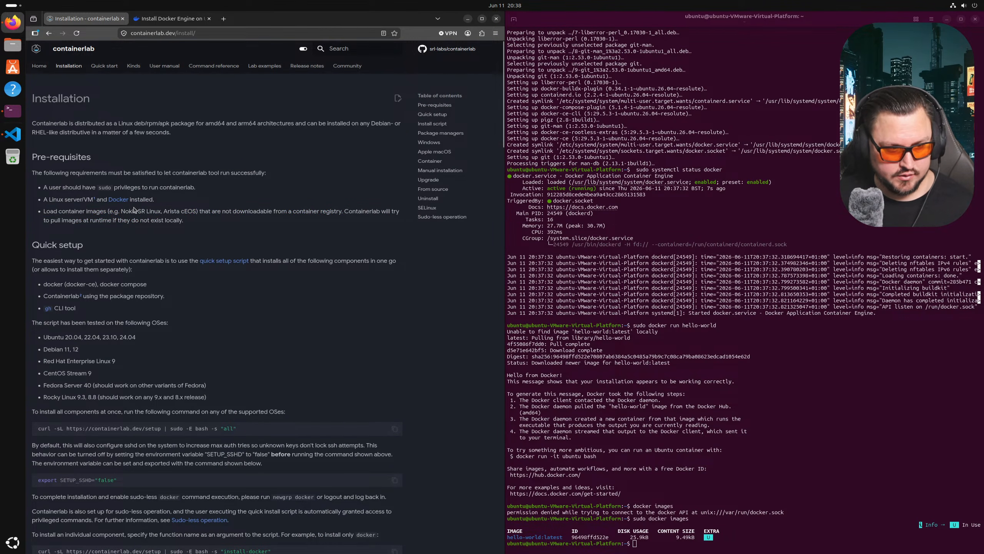
pyautogui.moveTo(185, 224); pyautogui.dragTo(39, 214)
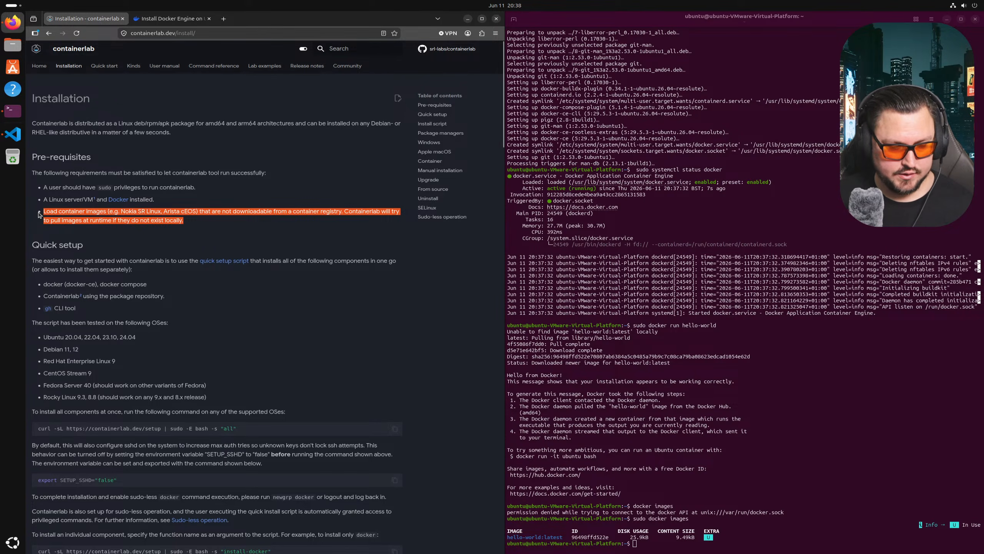
pyautogui.click(144, 216)
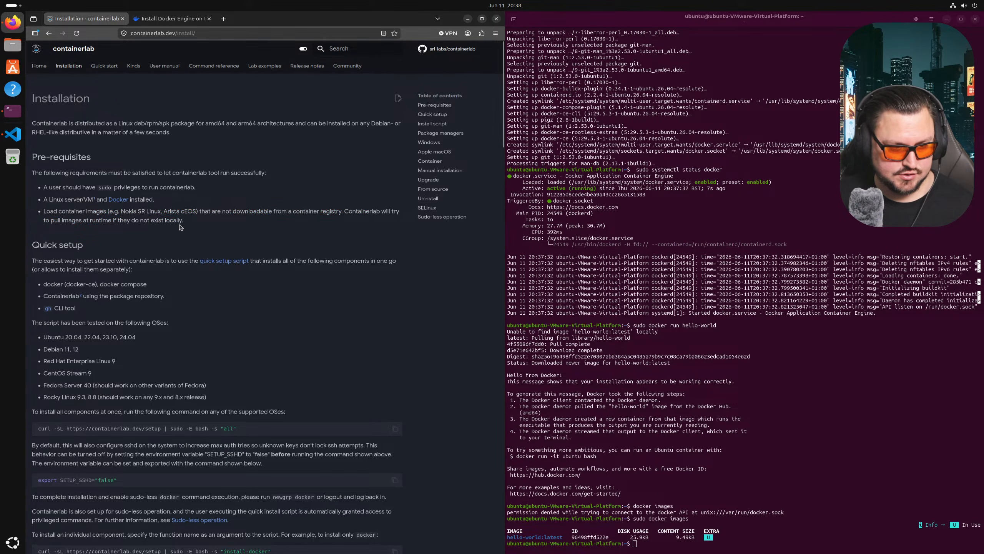
pyautogui.scroll(-2, 190, 228)
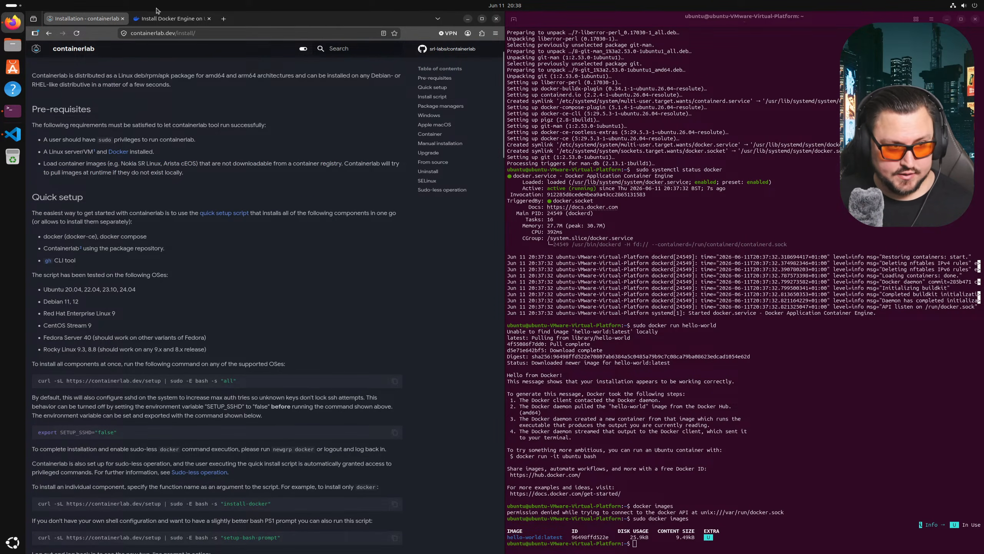
pyautogui.scroll(2, 197, 102)
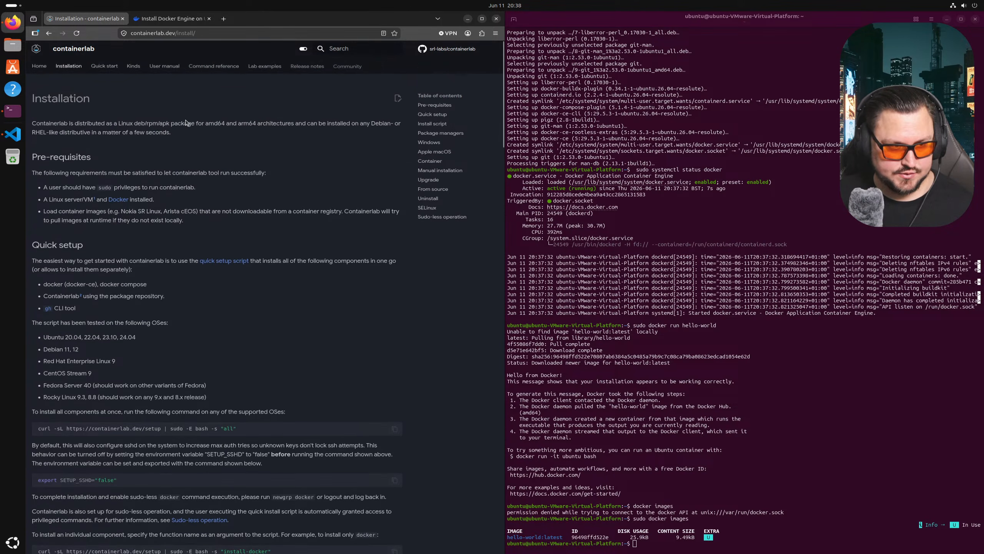
pyautogui.middleClick(110, 68)
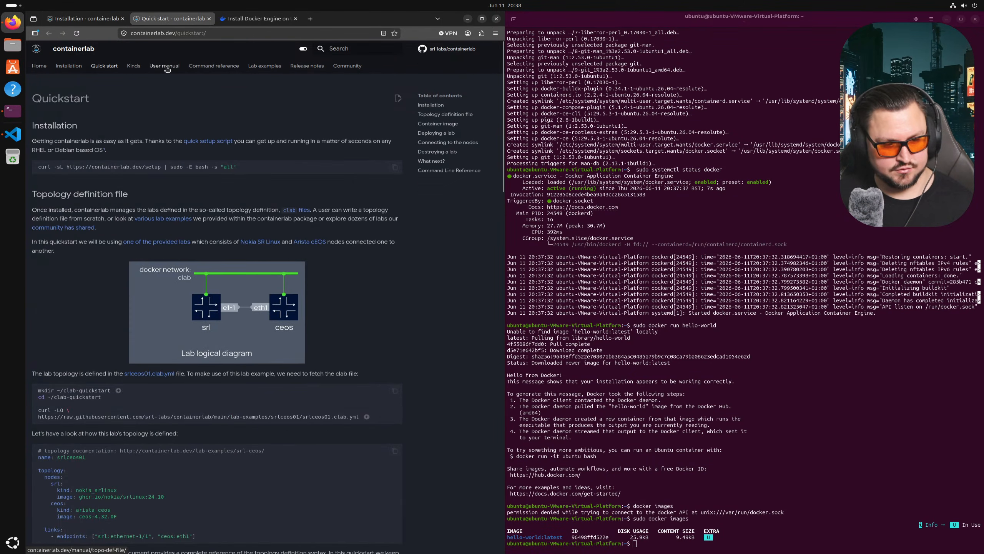
# - Copy containerlab's quick setup curl command from the Quickstart page and run it in the terminal
pyautogui.tripleClick(75, 165)
pyautogui.rightClick(75, 165)
pyautogui.click(89, 172)
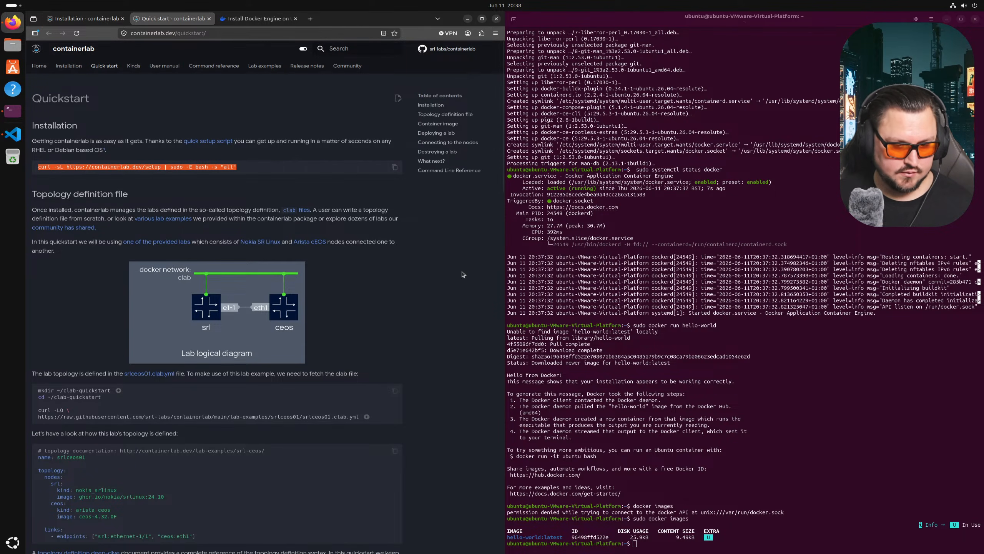
pyautogui.rightClick(729, 378)
pyautogui.click(751, 410)
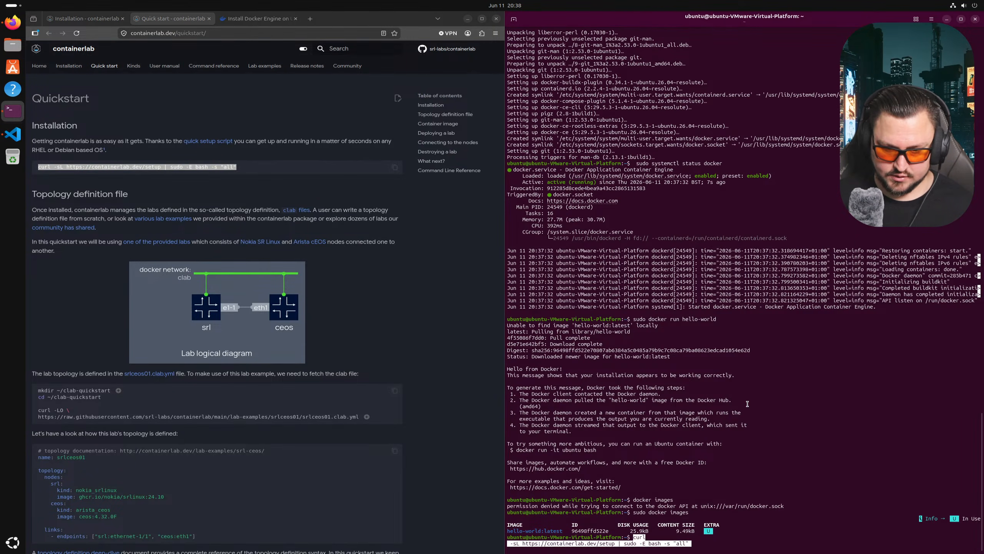
pyautogui.press('Return')
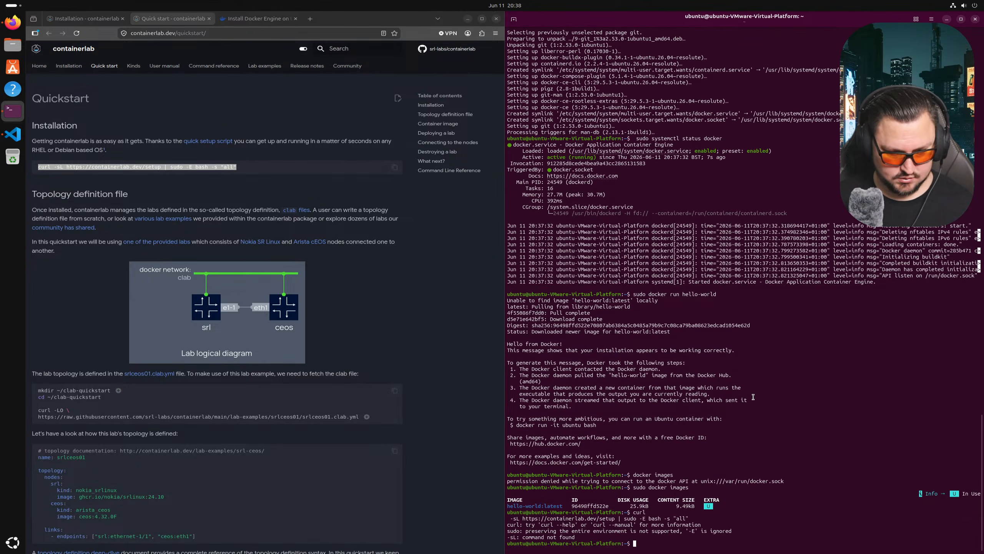
pyautogui.press('Up')
pyautogui.press('Up')
pyautogui.press('Down')
pyautogui.press('Down')
pyautogui.press('Down')
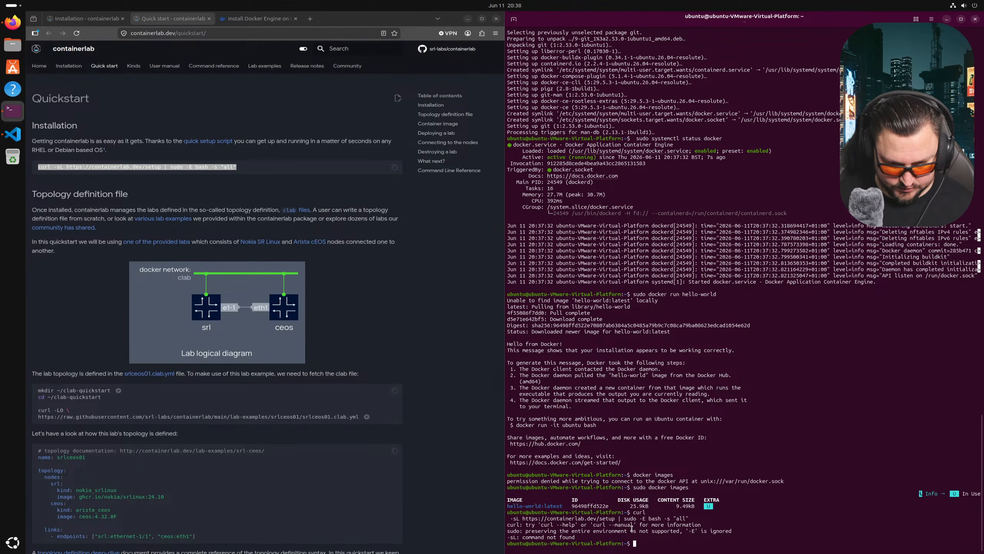
pyautogui.press('Return')
pyautogui.press('Return')
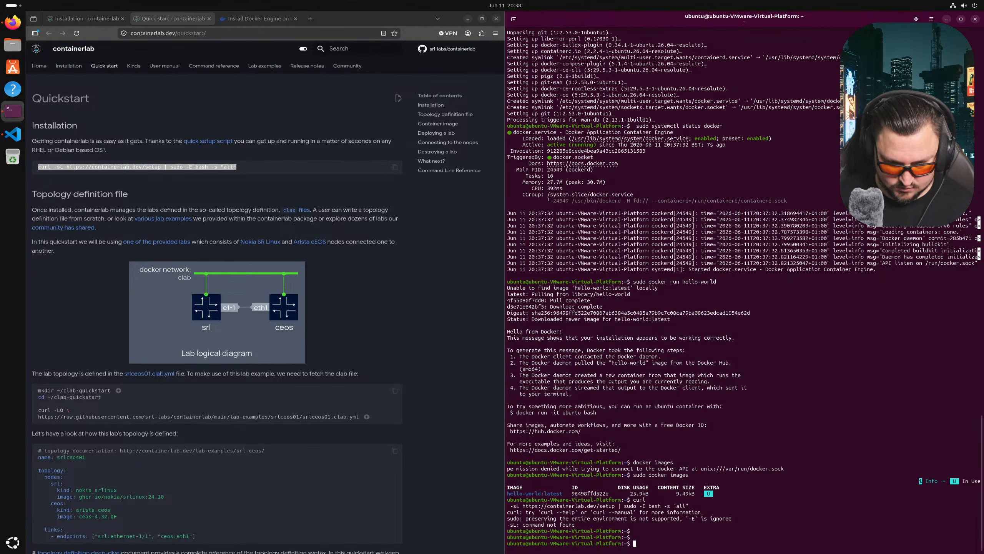
# - Retry the quick setup command prefixed with sudo, pasting it again at the prompt
pyautogui.write('sudo')
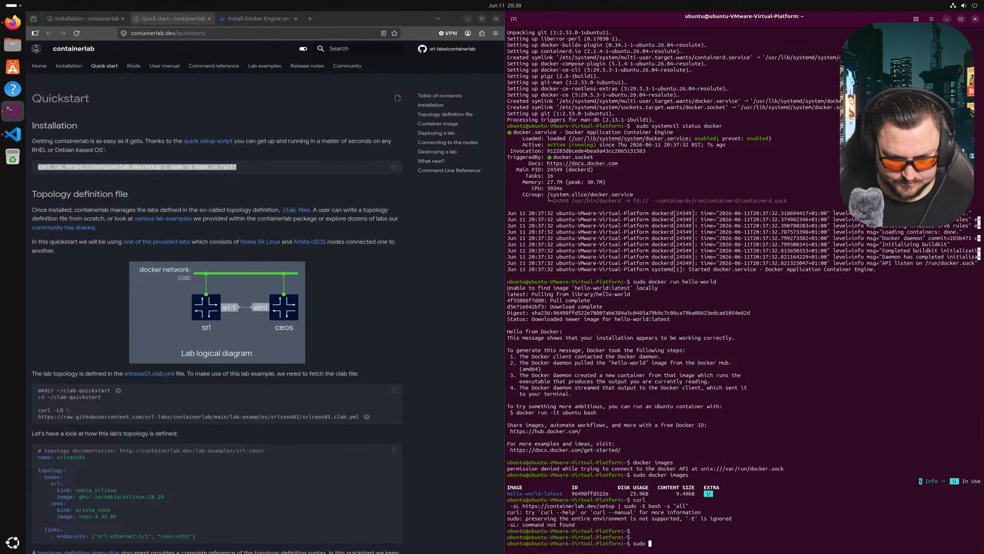
pyautogui.rightClick(765, 500)
pyautogui.click(787, 376)
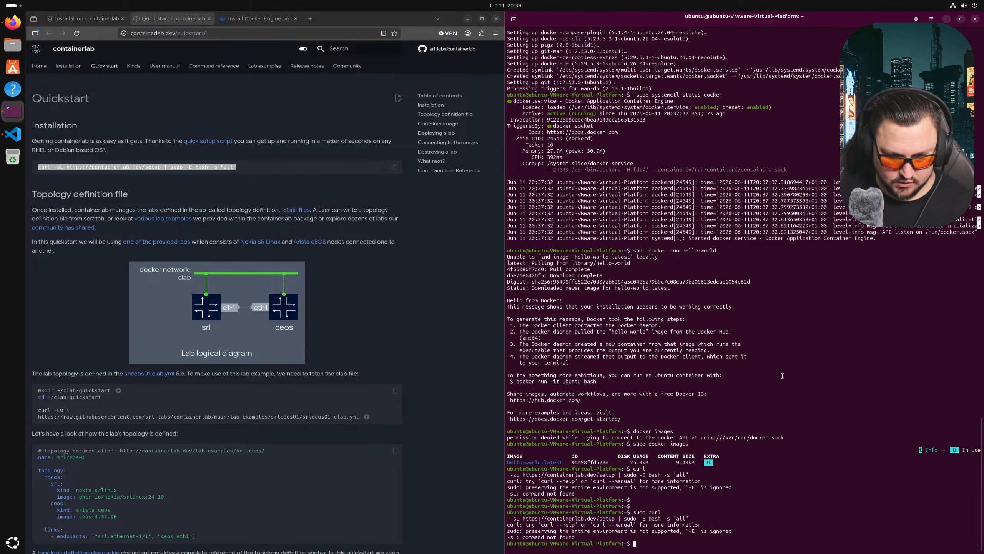
pyautogui.rightClick(95, 164)
pyautogui.click(116, 174)
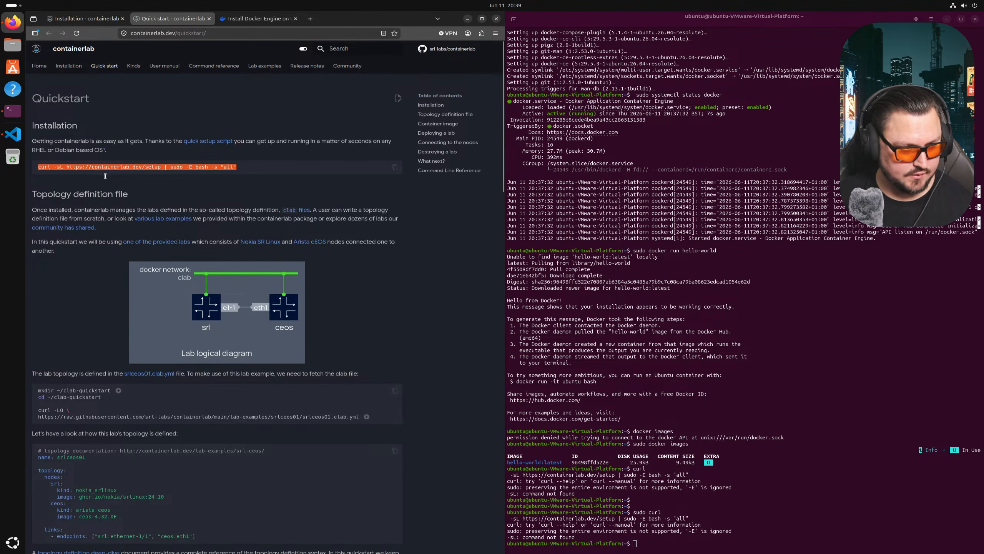
pyautogui.rightClick(712, 331)
pyautogui.click(757, 363)
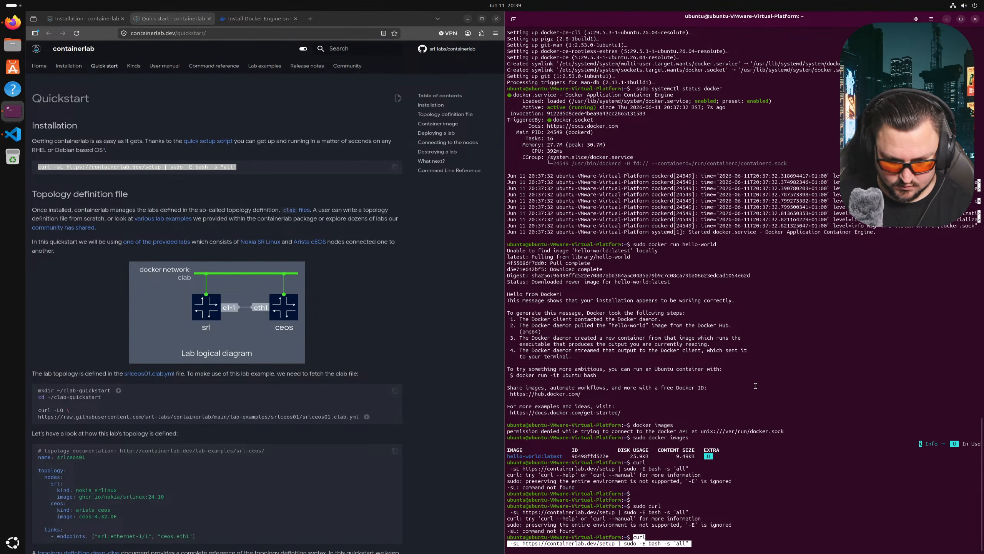
pyautogui.press('Return')
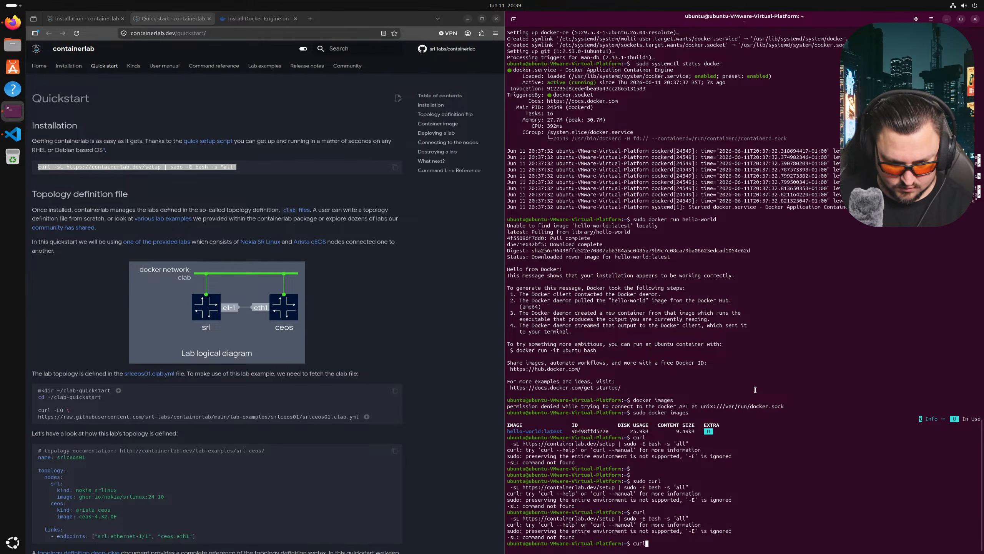
# - Copy the curl setup command once more and run it, starting the containerlab install
pyautogui.click(205, 217)
pyautogui.click(395, 168)
pyautogui.click(748, 414)
pyautogui.press('Return')
pyautogui.press('Return')
pyautogui.rightClick(748, 414)
pyautogui.click(771, 307)
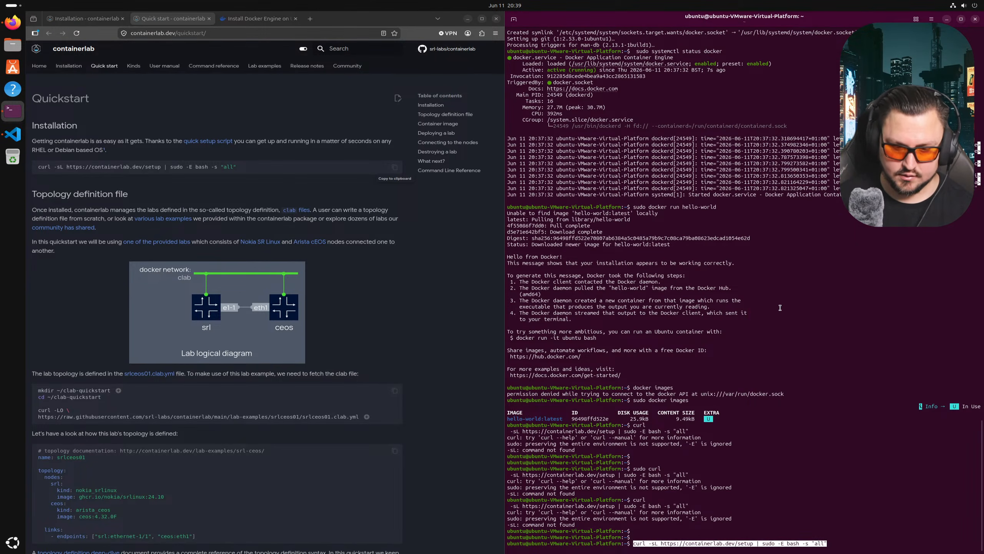
pyautogui.press('Return')
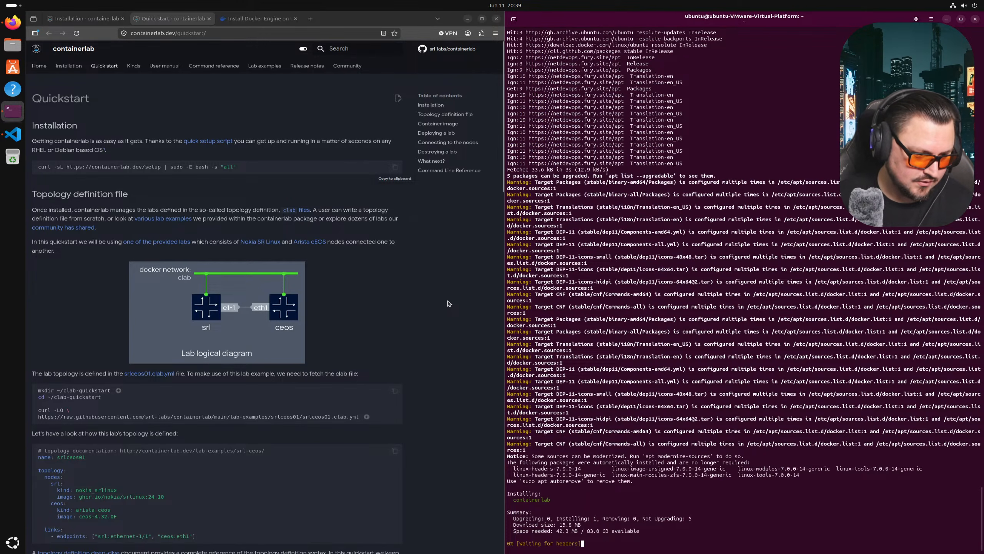
# - Scroll the Quickstart page while containerlab 0.76.0 finishes installing, then get a fresh prompt
pyautogui.scroll(-2, 434, 296)
pyautogui.scroll(-3, 434, 296)
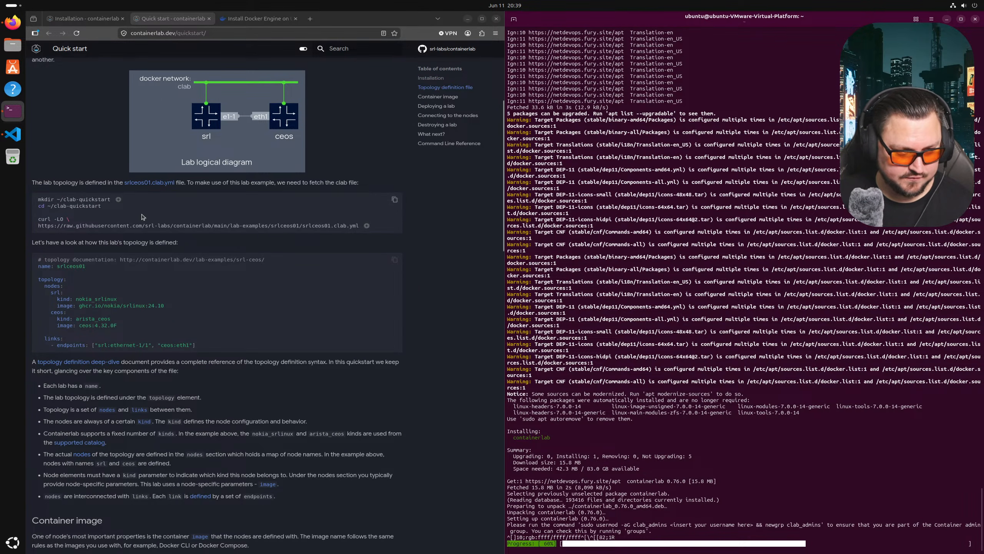
pyautogui.scroll(-1, 151, 194)
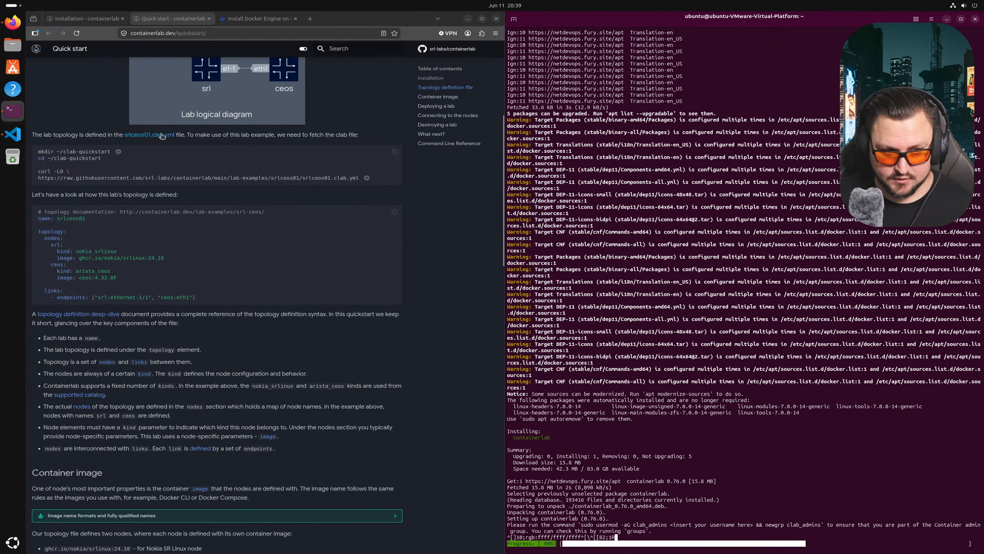
pyautogui.scroll(1, 167, 188)
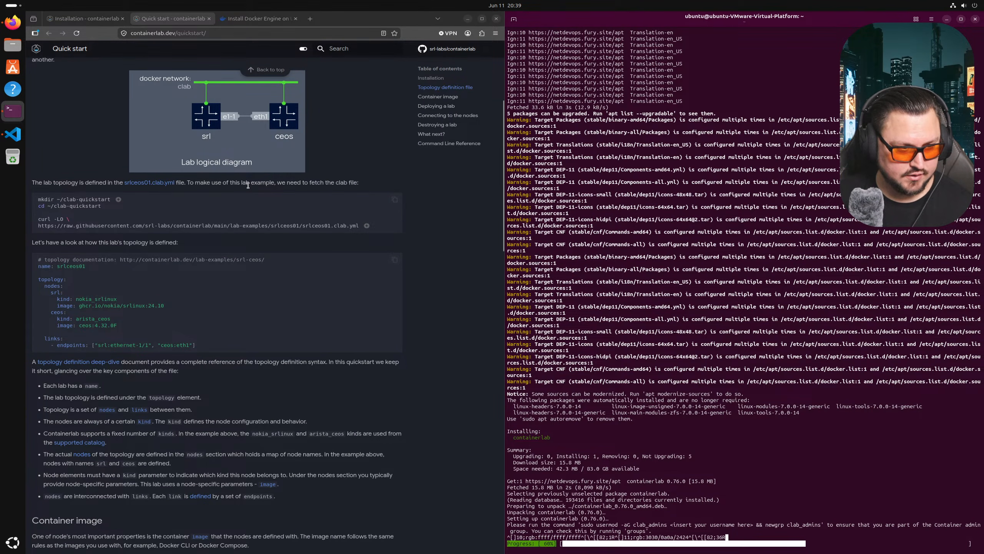
pyautogui.scroll(-3, 233, 182)
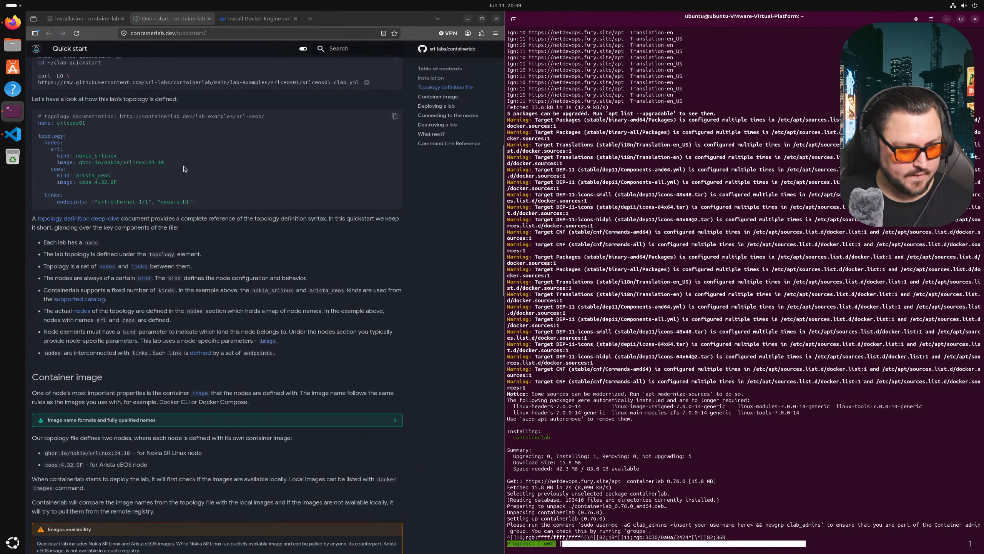
pyautogui.scroll(2, 185, 169)
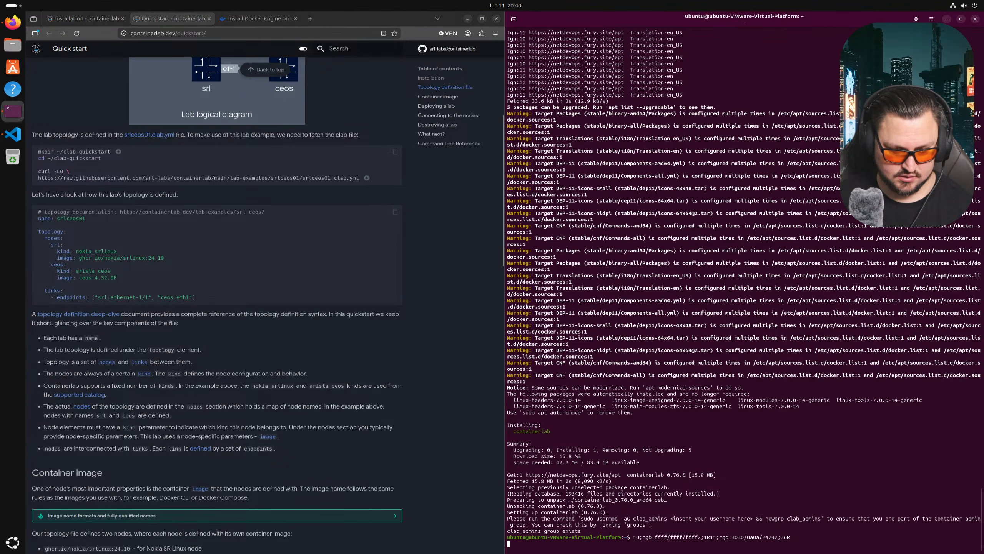
pyautogui.press('Return')
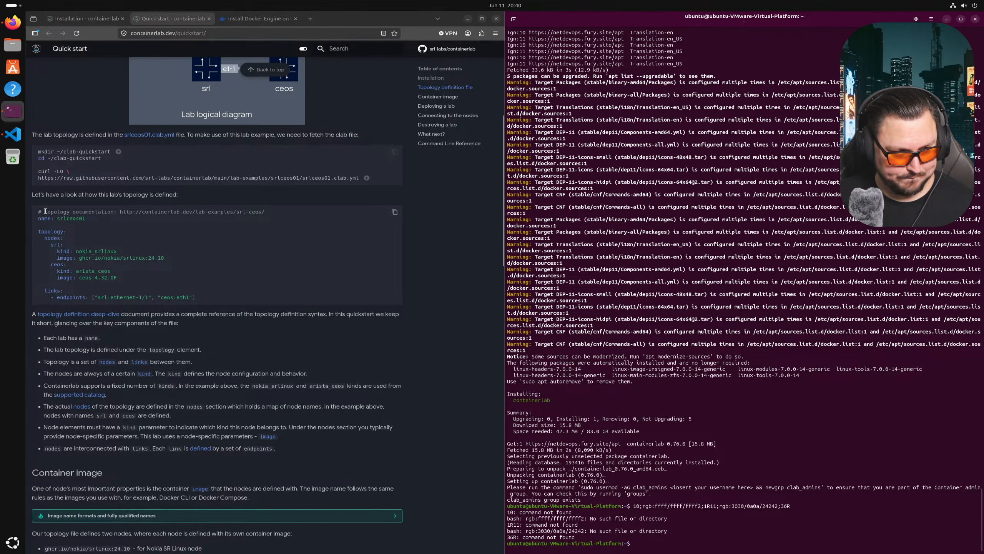
# - Read through the srlceos01 topology example, highlighting its name, node and link lines
pyautogui.moveTo(40, 213); pyautogui.dragTo(175, 255)
pyautogui.click(98, 238)
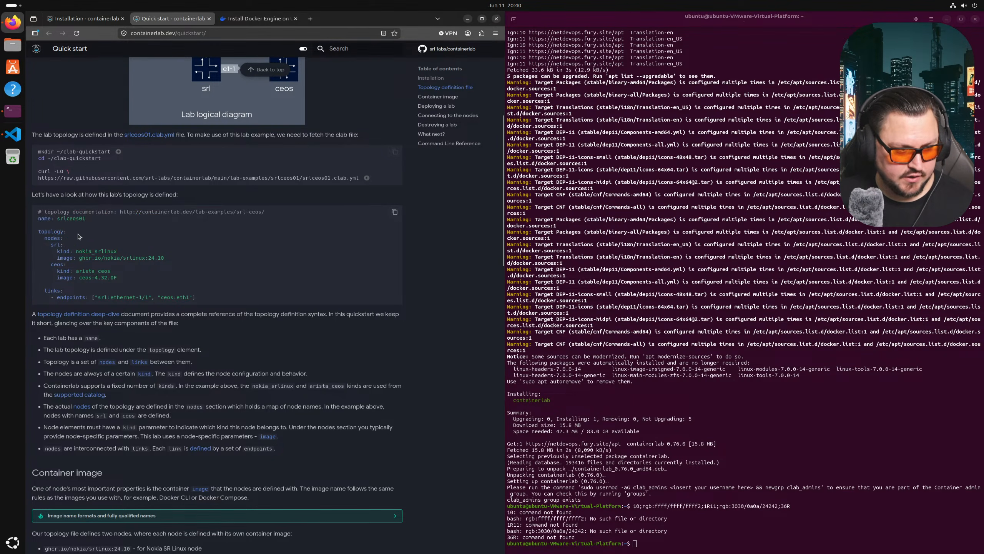
pyautogui.moveTo(38, 218); pyautogui.dragTo(151, 234)
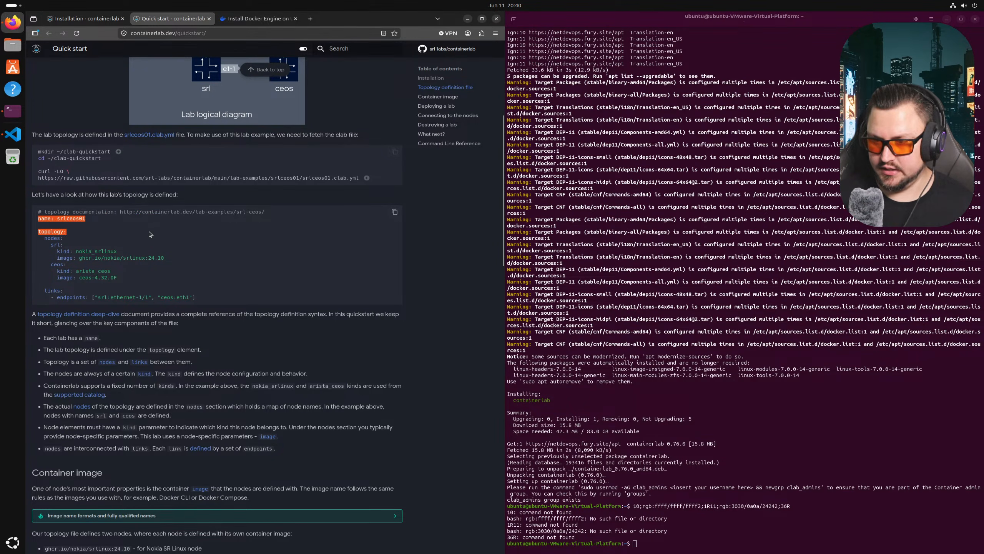
pyautogui.click(78, 247)
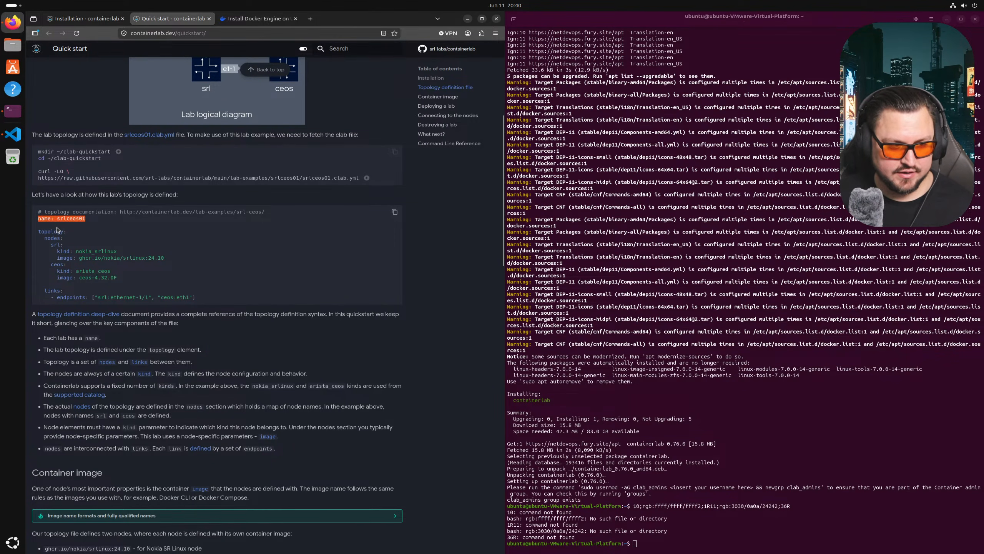
pyautogui.moveTo(53, 249)
pyautogui.mouseDown()
pyautogui.moveTo(134, 280)
pyautogui.moveTo(42, 239)
pyautogui.mouseUp()
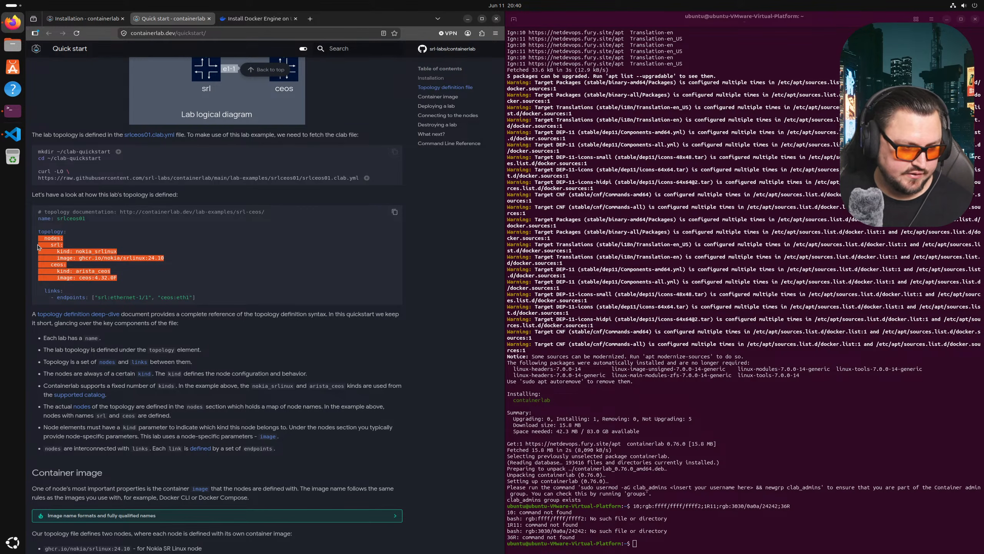
pyautogui.click(200, 297)
pyautogui.scroll(1, 187, 335)
pyautogui.moveTo(203, 350); pyautogui.dragTo(39, 336)
pyautogui.scroll(2, 155, 272)
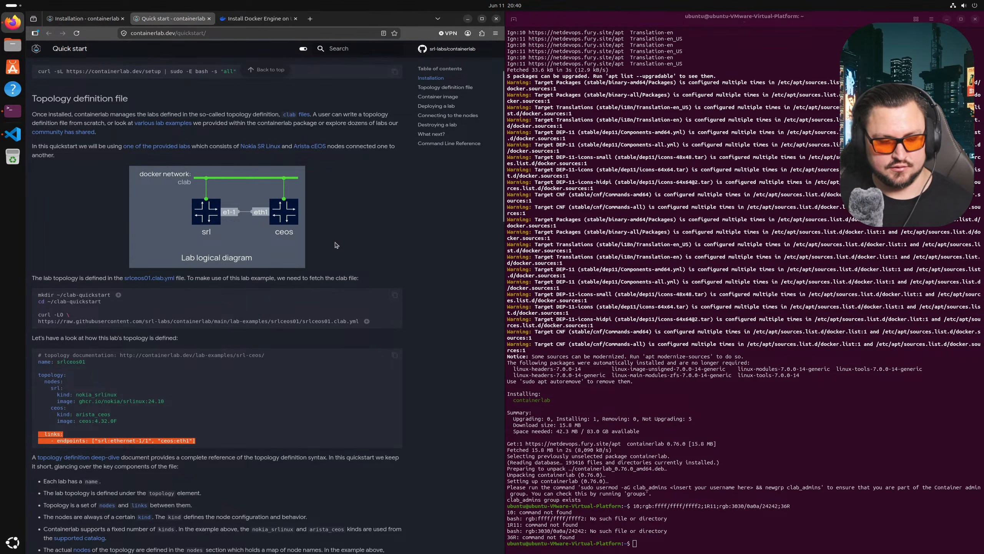
pyautogui.scroll(2, 336, 245)
pyautogui.scroll(-10, 336, 244)
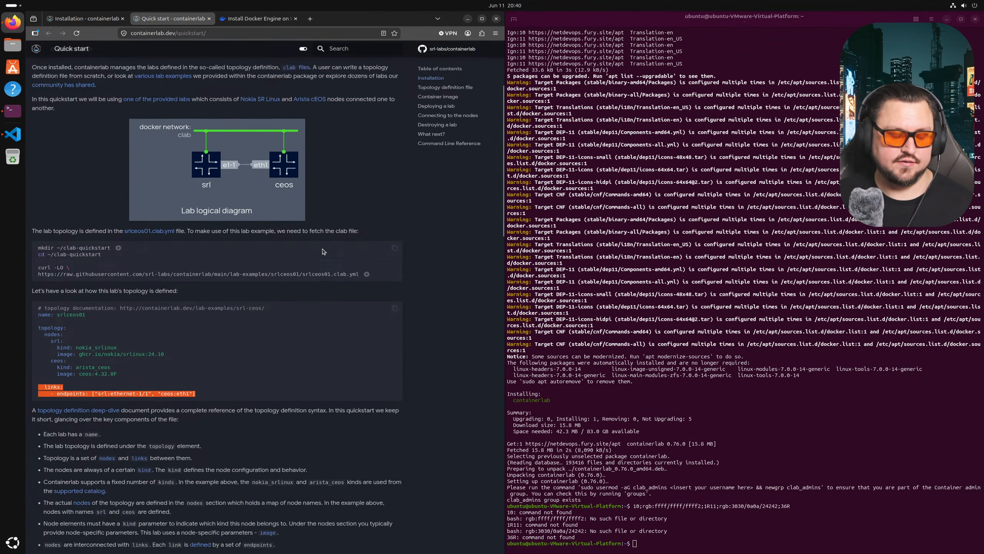
pyautogui.scroll(-2, 262, 255)
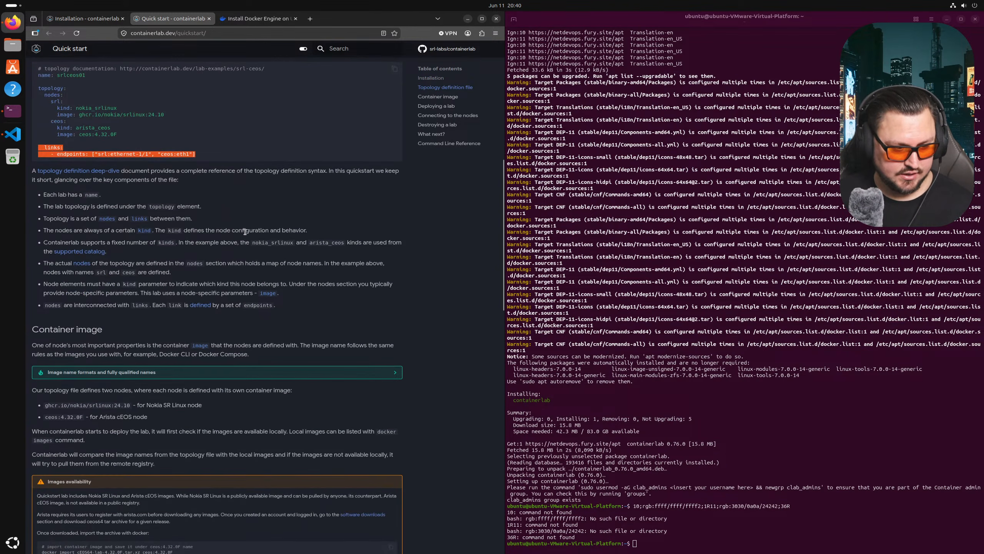
# - Type 'containerlab' at a fresh terminal prompt
pyautogui.click(590, 273)
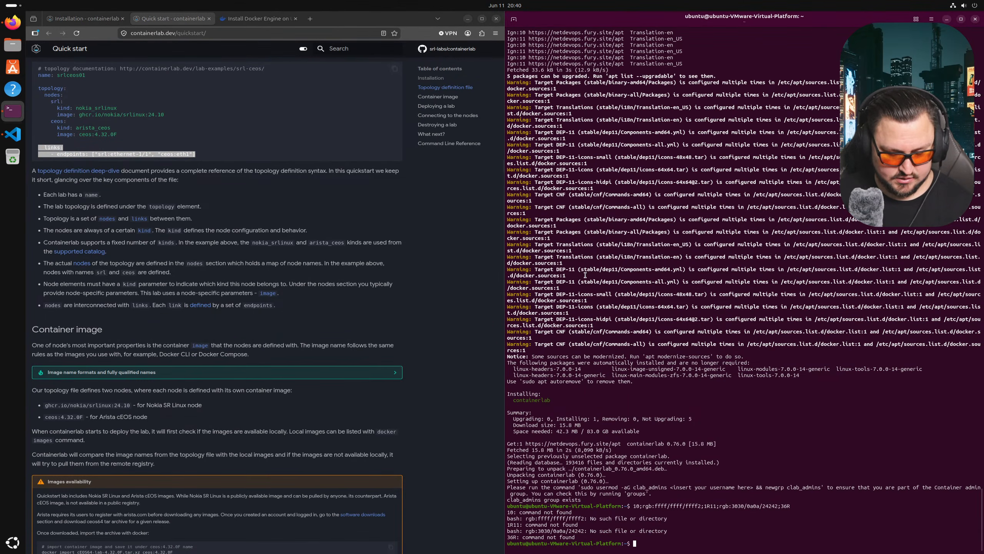
pyautogui.press('Return')
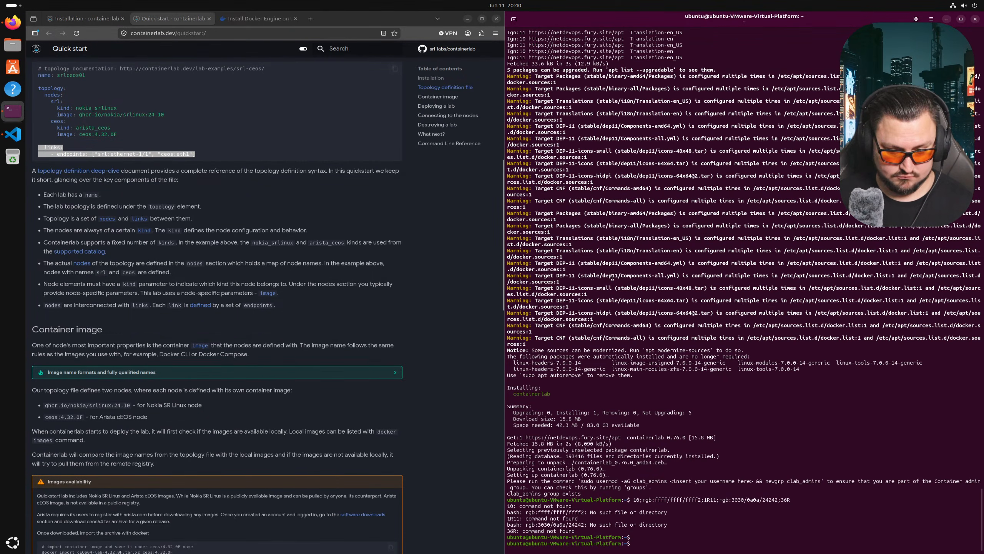
pyautogui.write('cla')
pyautogui.press('BackSpace')
pyautogui.press('BackSpace')
pyautogui.write('ontainerlab')
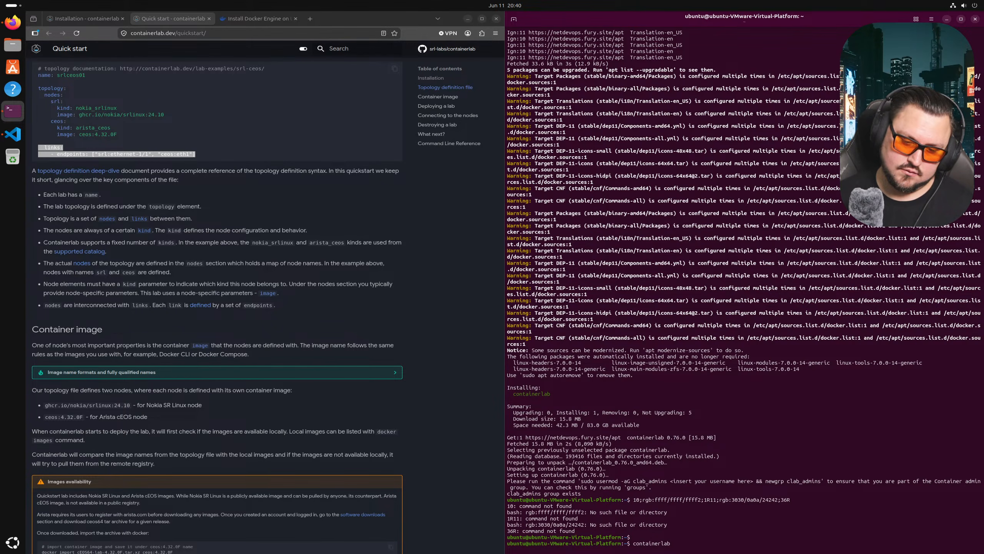
# - Run containerlab and review the commands listed in its help output
pyautogui.press('Return')
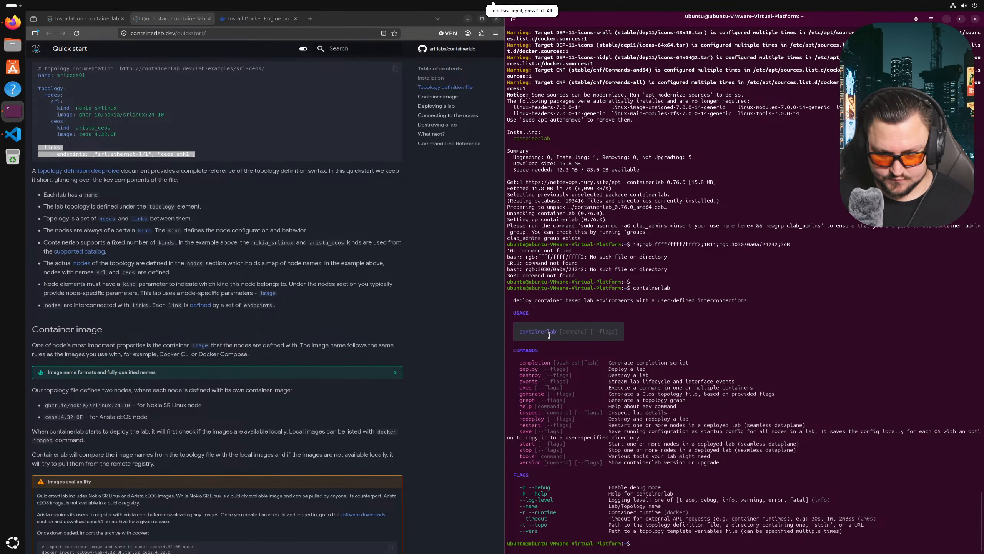
pyautogui.moveTo(649, 375); pyautogui.dragTo(571, 364)
pyautogui.click(572, 367)
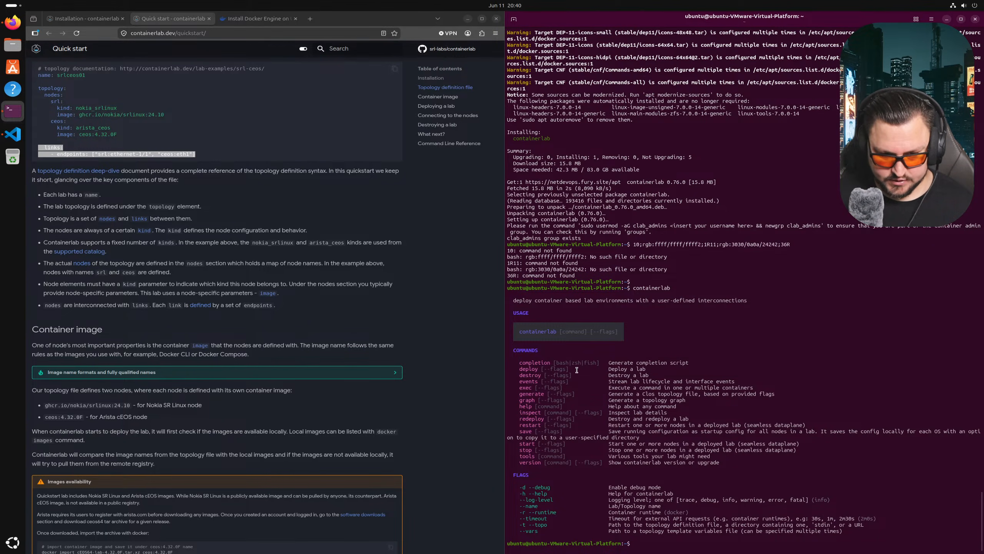
# - Run 'containerlab inspect', which finds no *.clab.yml topology files, then switch to Visual Studio Code
pyautogui.press('Up')
pyautogui.write('inpsec')
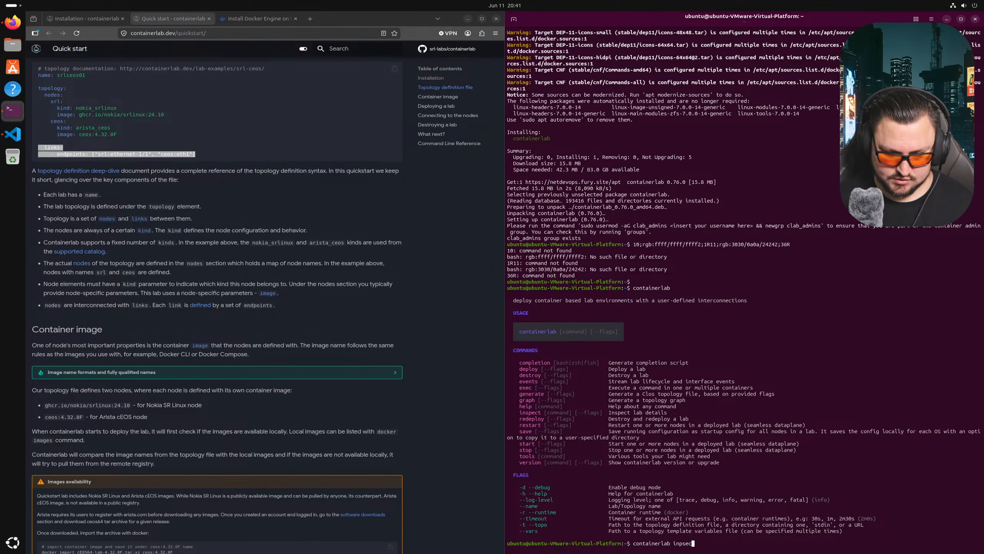
pyautogui.press('BackSpace')
pyautogui.press('BackSpace')
pyautogui.press('BackSpace')
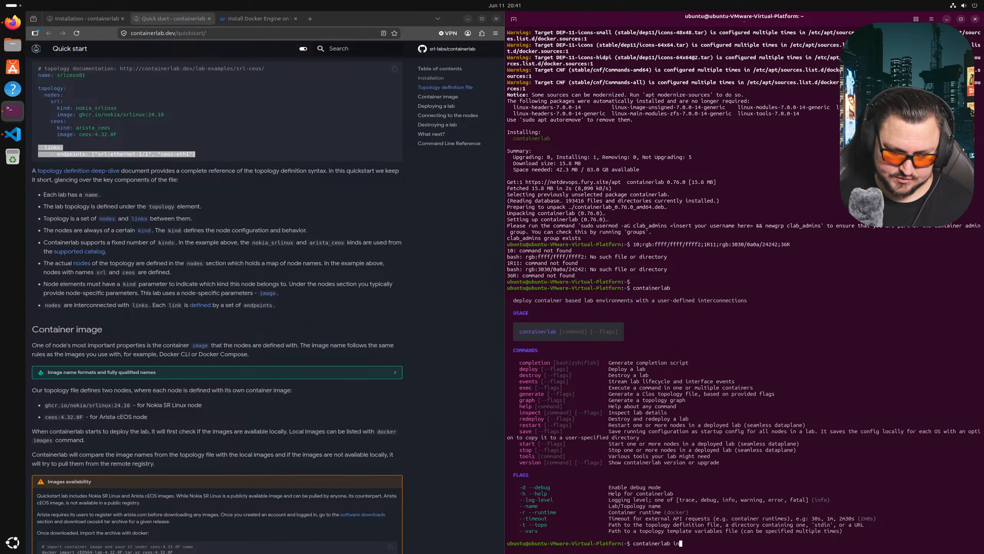
pyautogui.write('spect')
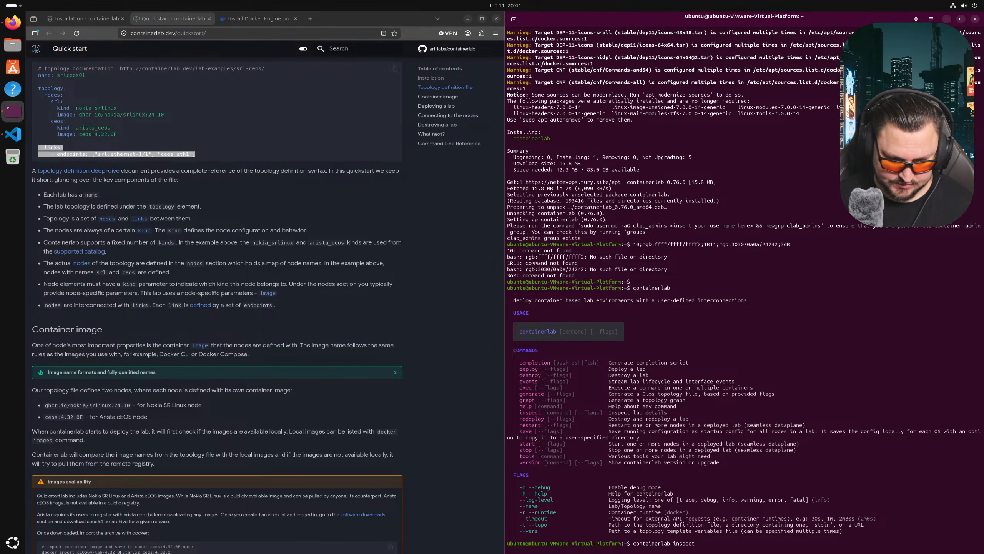
pyautogui.press('Return')
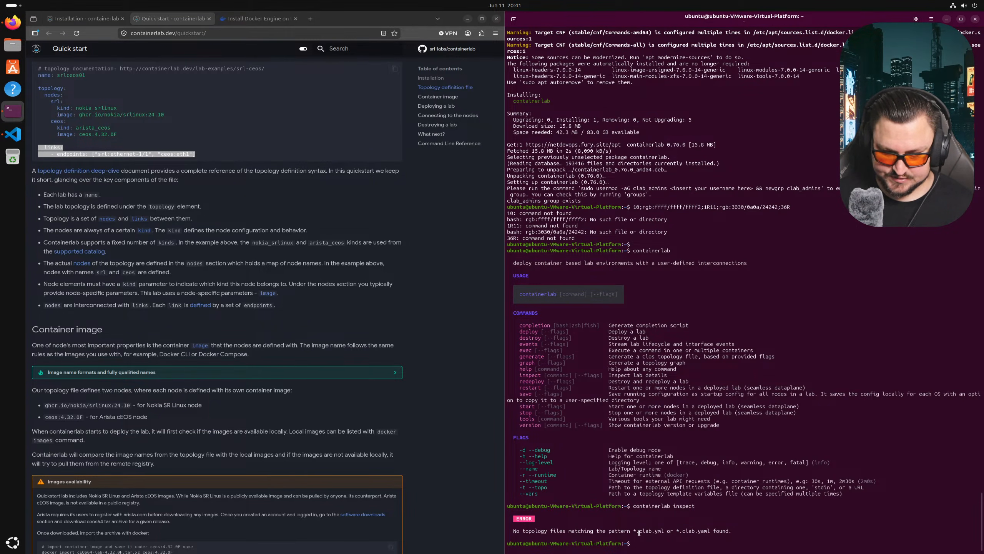
pyautogui.moveTo(669, 533); pyautogui.dragTo(651, 521)
pyautogui.click(681, 523)
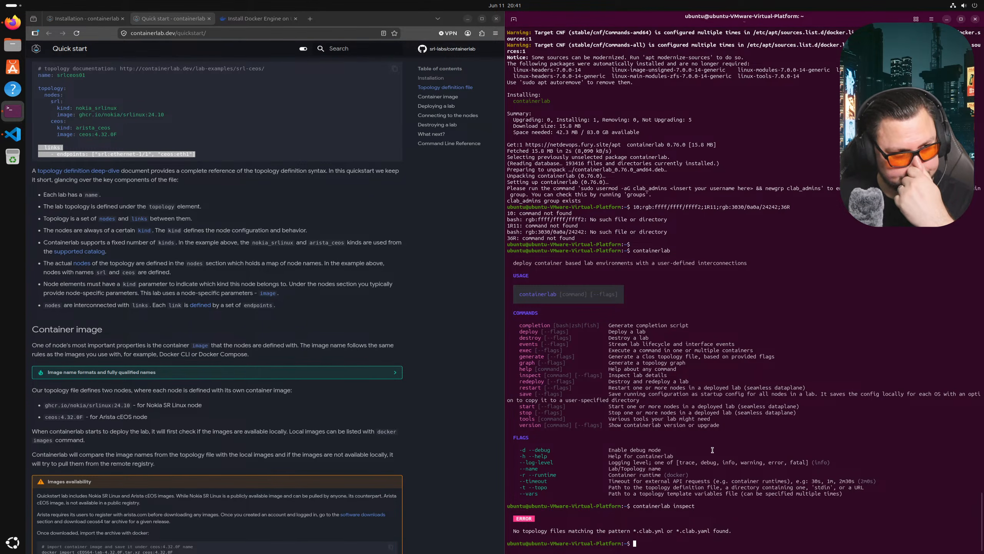
pyautogui.click(18, 137)
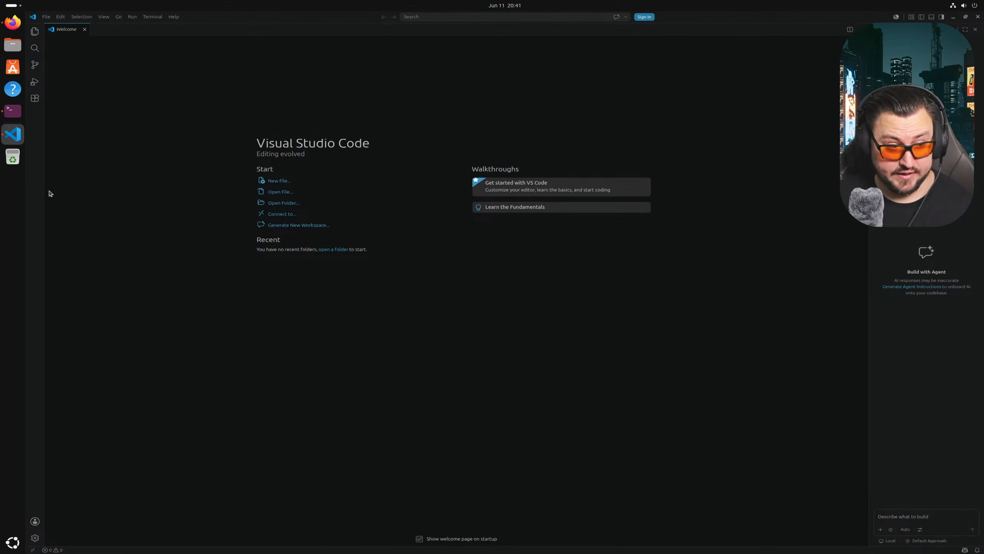
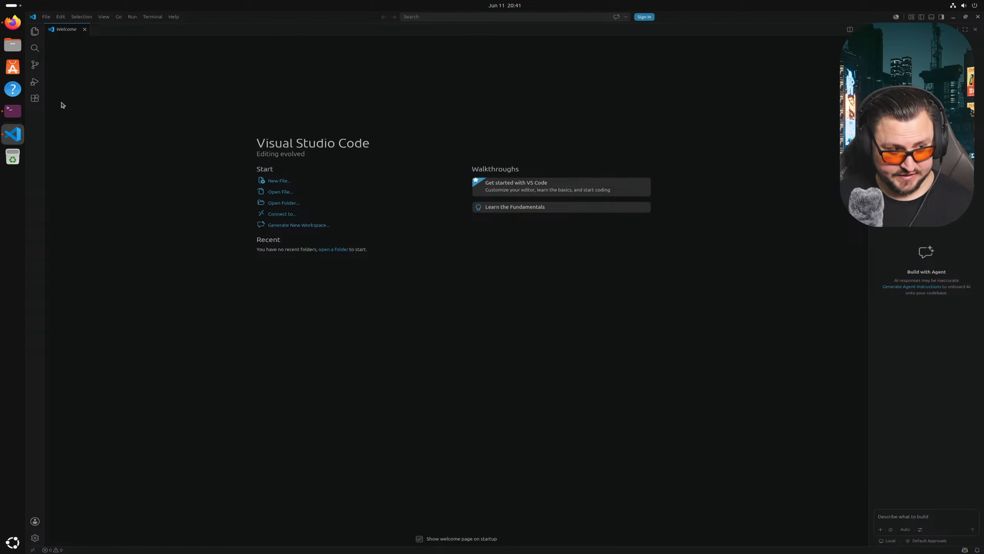
# - Install the Containerlab extension from the marketplace, trusting its publisher, and open the Containerlab Explorer
pyautogui.click(35, 99)
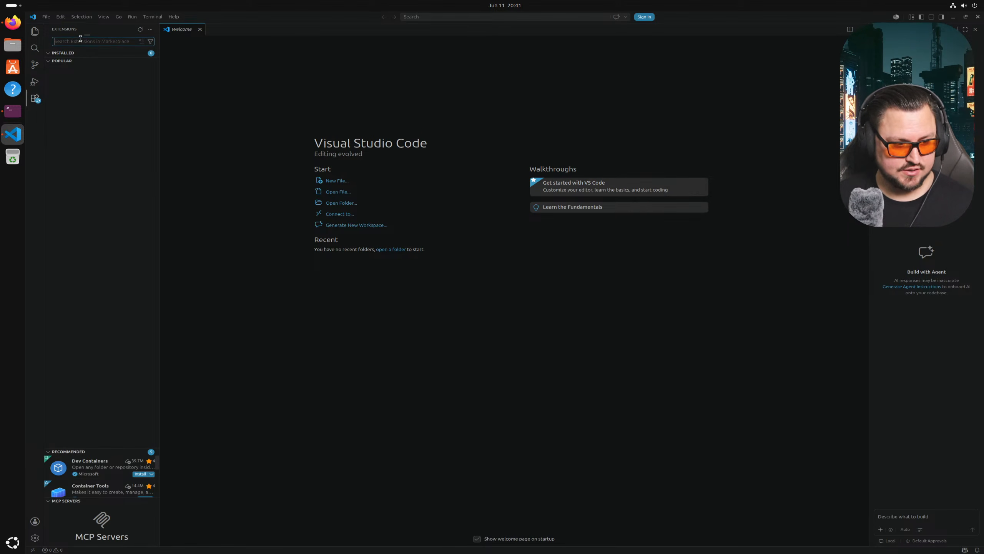
pyautogui.write('Containerla')
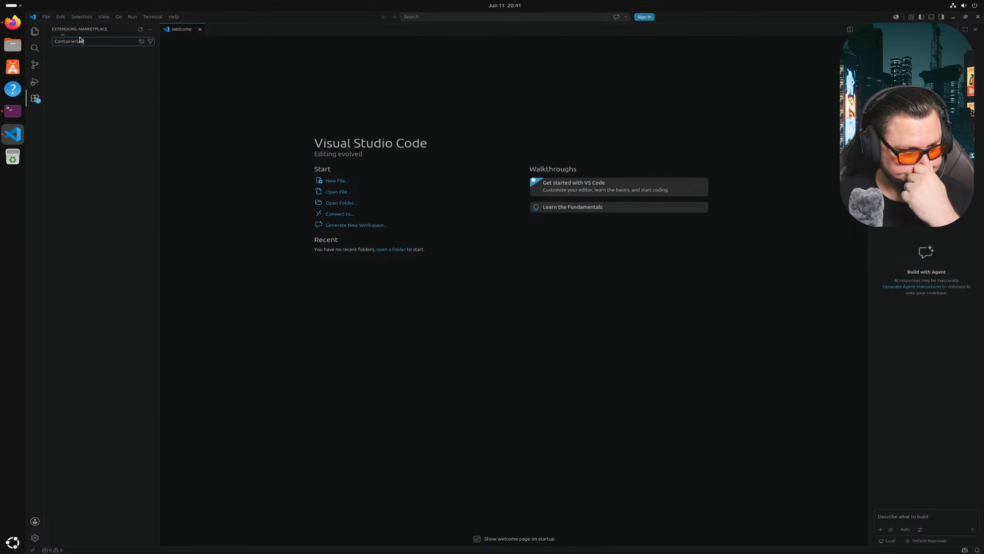
pyautogui.write('b')
pyautogui.click(146, 67)
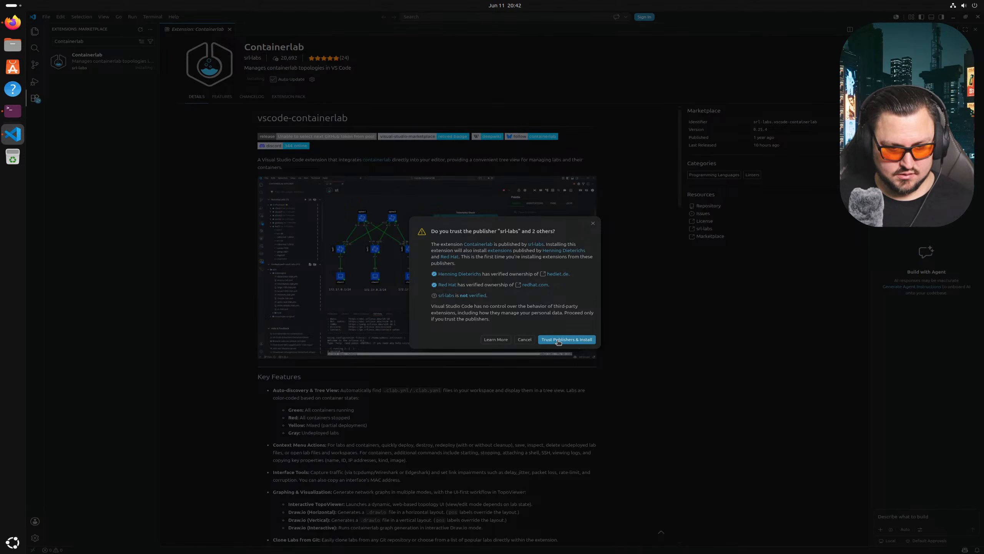
pyautogui.click(558, 341)
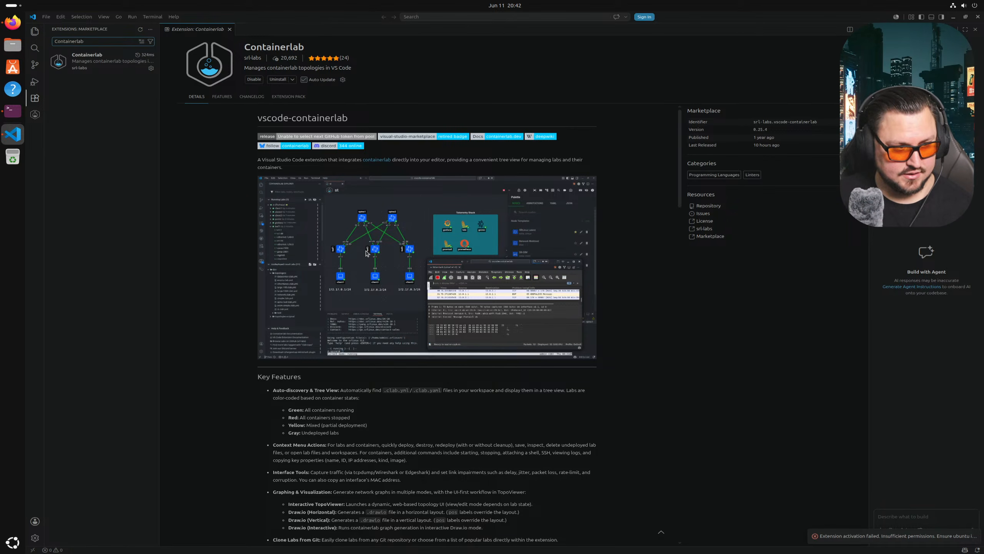
pyautogui.click(35, 114)
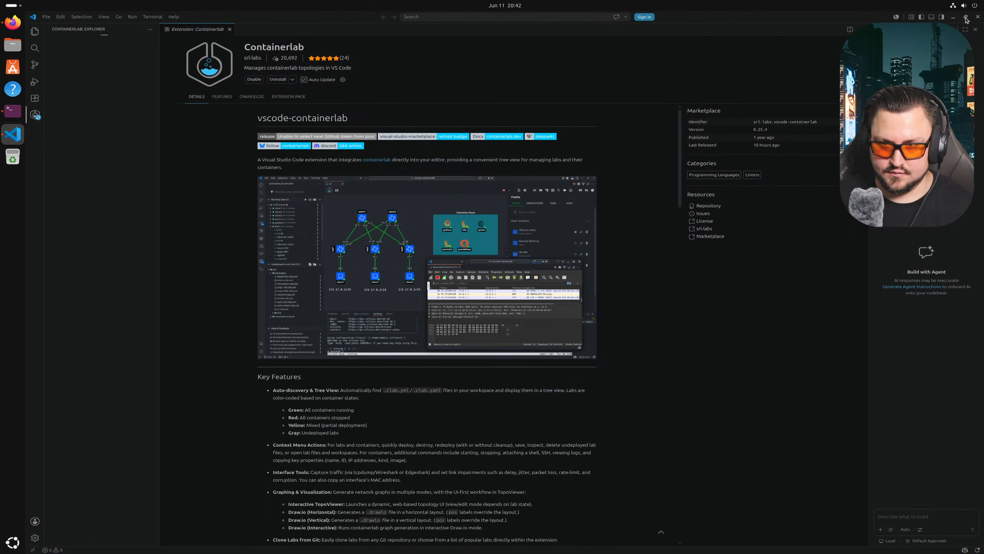
# - Restart Visual Studio Code, show the Containerlab Explorer, close the chat panel, and return to the terminal
pyautogui.click(978, 16)
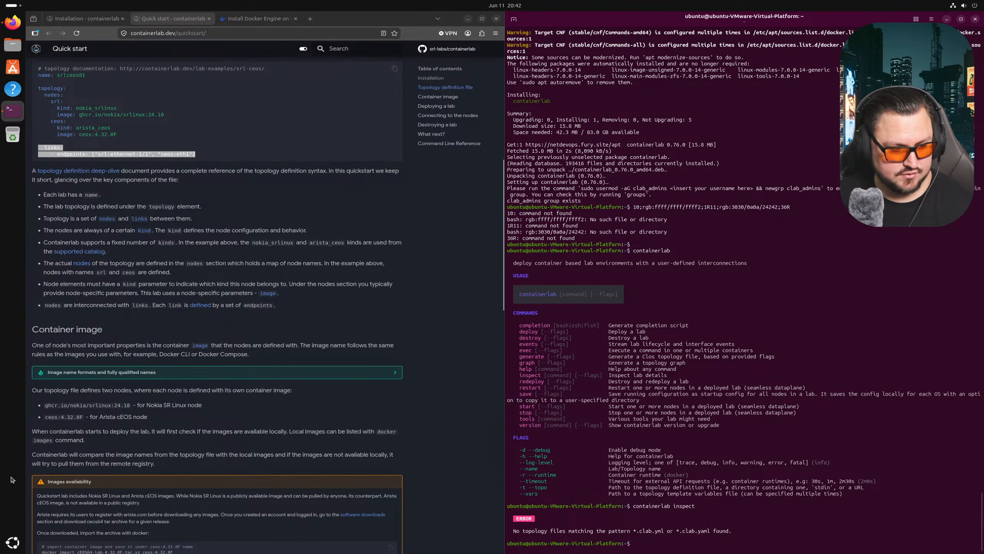
pyautogui.click(17, 543)
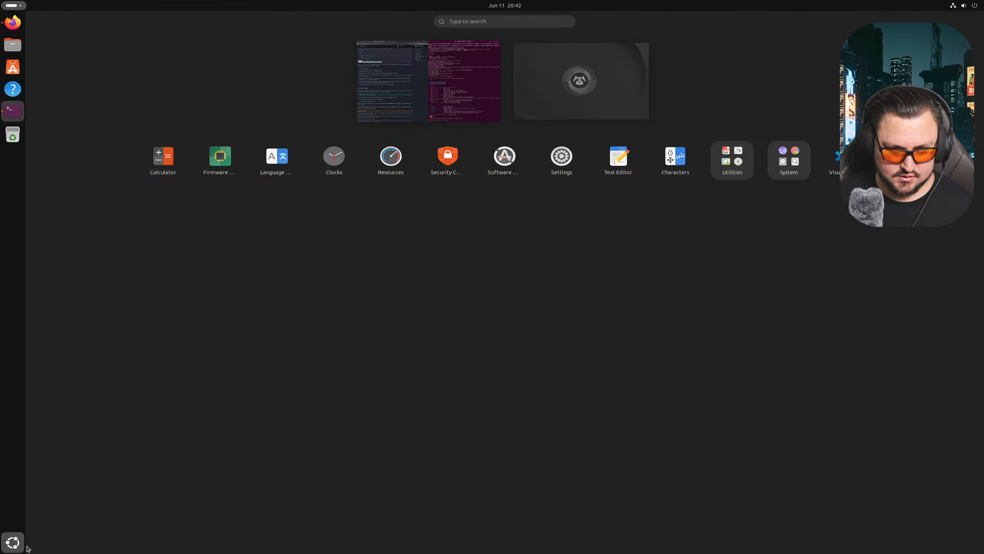
pyautogui.click(833, 167)
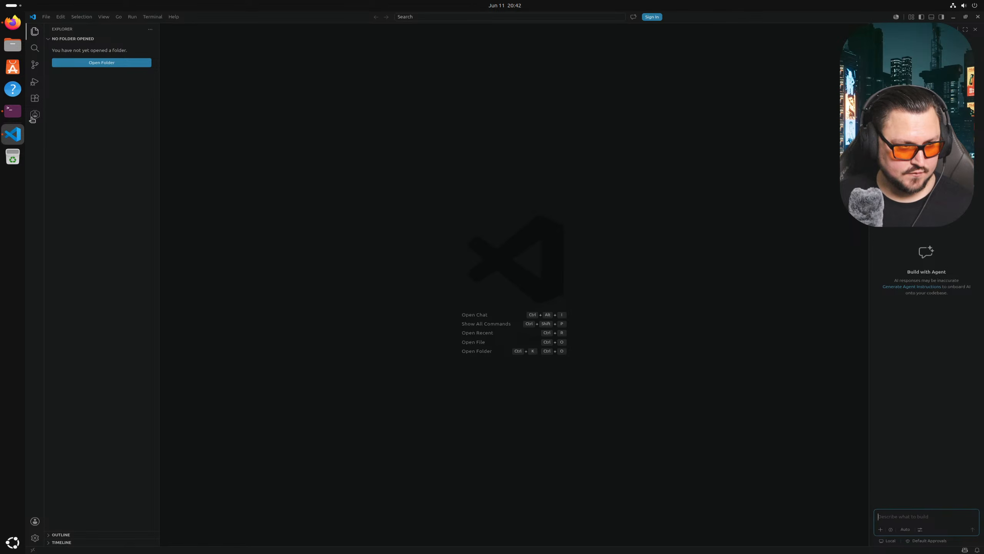
pyautogui.click(34, 116)
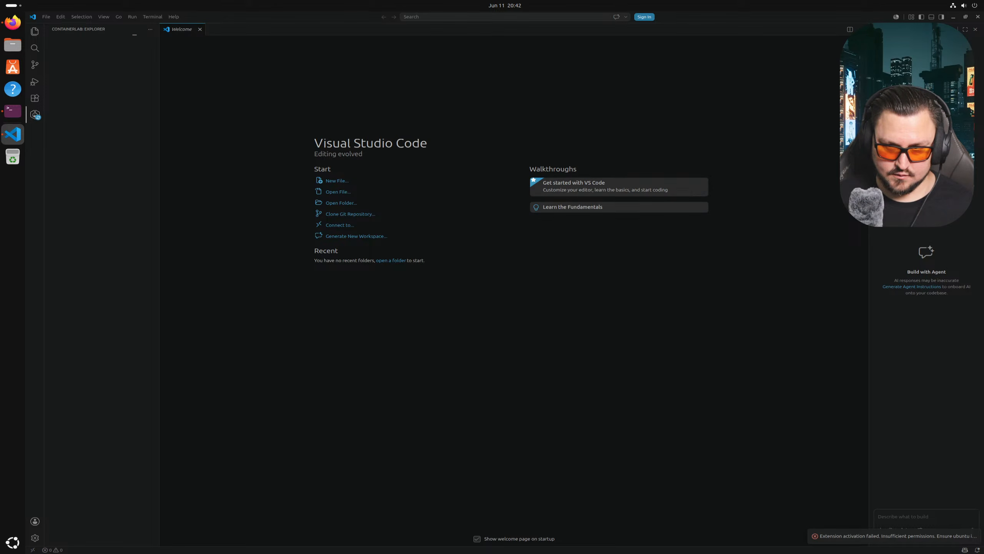
pyautogui.click(977, 31)
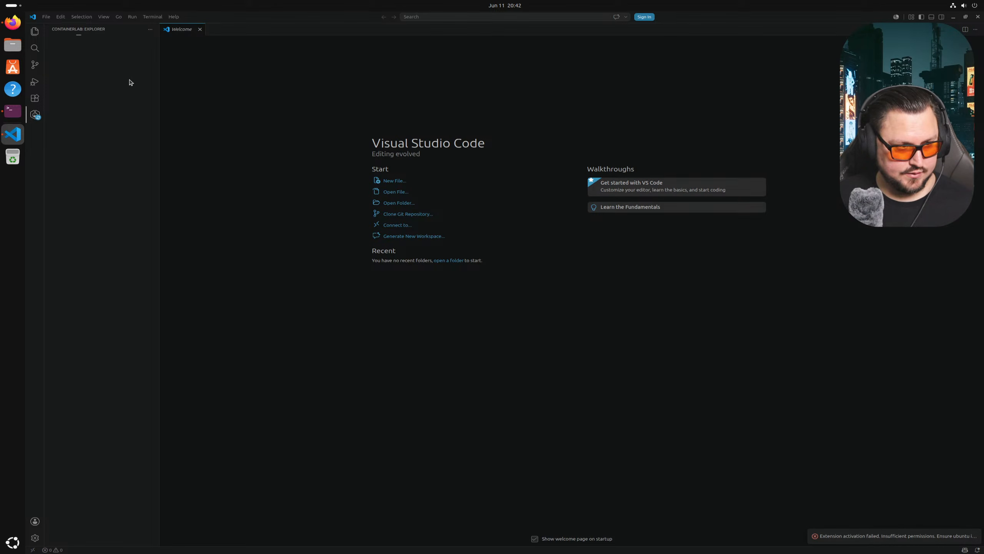
pyautogui.click(12, 110)
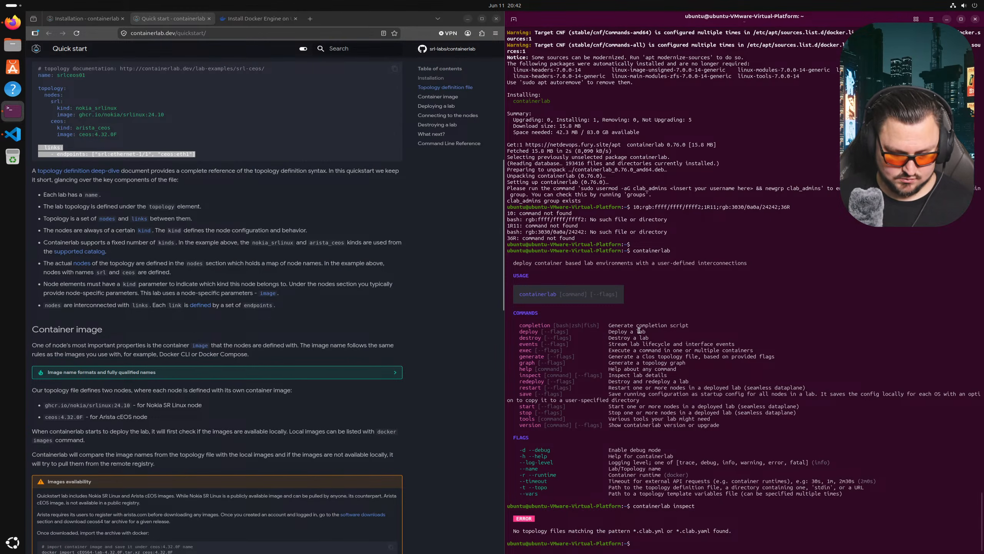
# - Run sudo apt update, then sudo apt upgrade to upgrade the installed packages
pyautogui.press('Return')
pyautogui.press('Return')
pyautogui.write('su')
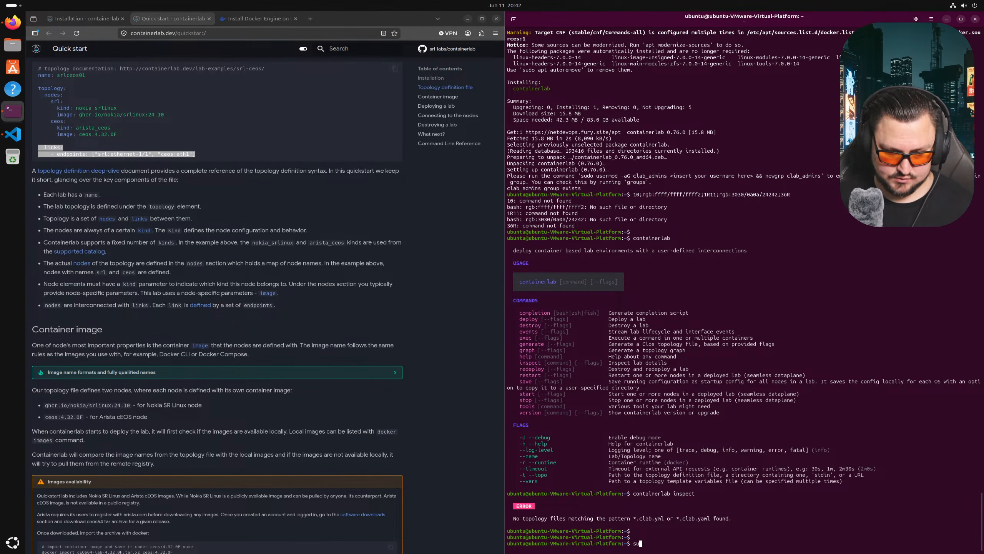
pyautogui.write('do apt update')
pyautogui.press('Return')
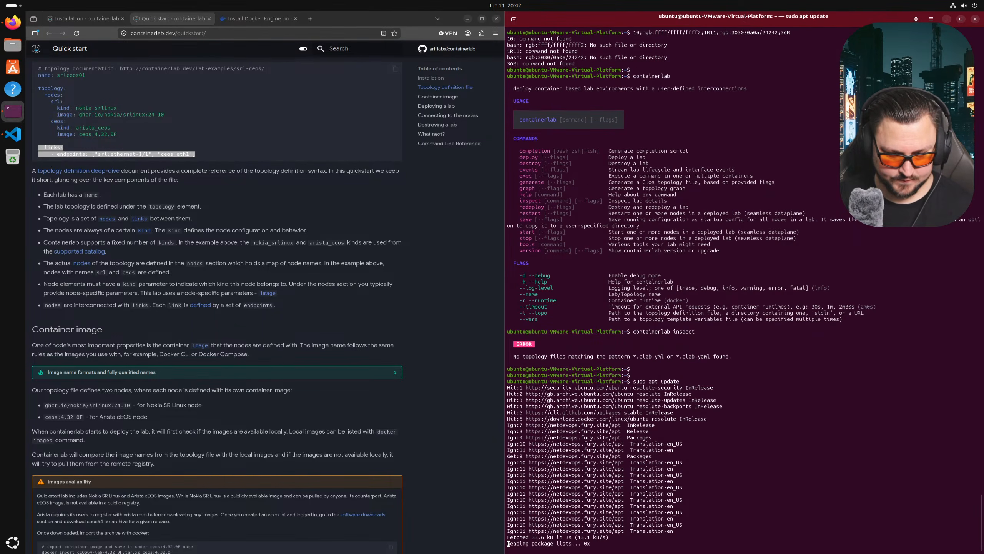
pyautogui.press('Up')
pyautogui.press('BackSpace')
pyautogui.press('BackSpace')
pyautogui.press('BackSpace')
pyautogui.press('BackSpace')
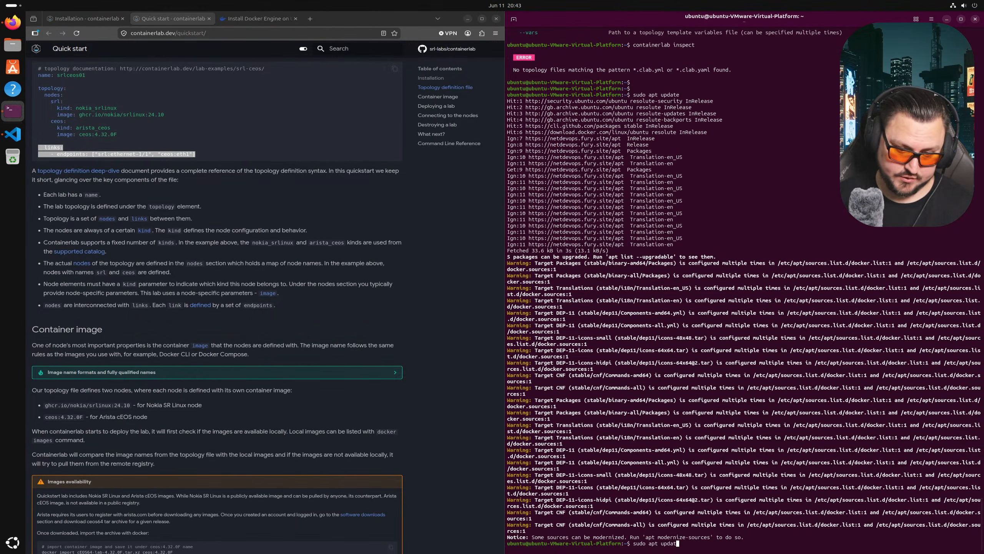
pyautogui.write('grade')
pyautogui.press('Return')
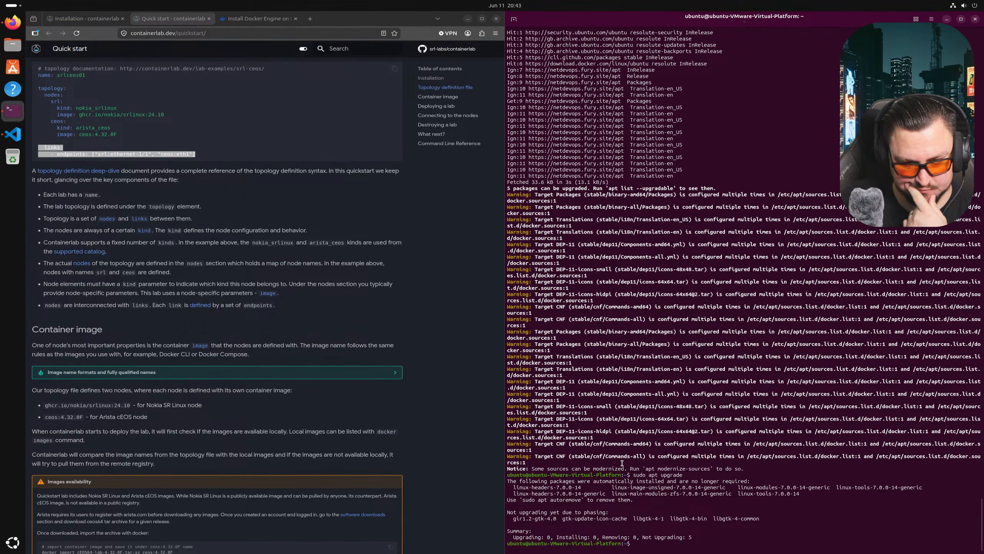
# - Reboot the virtual machine with sudo reboot -h
pyautogui.click(5, 131)
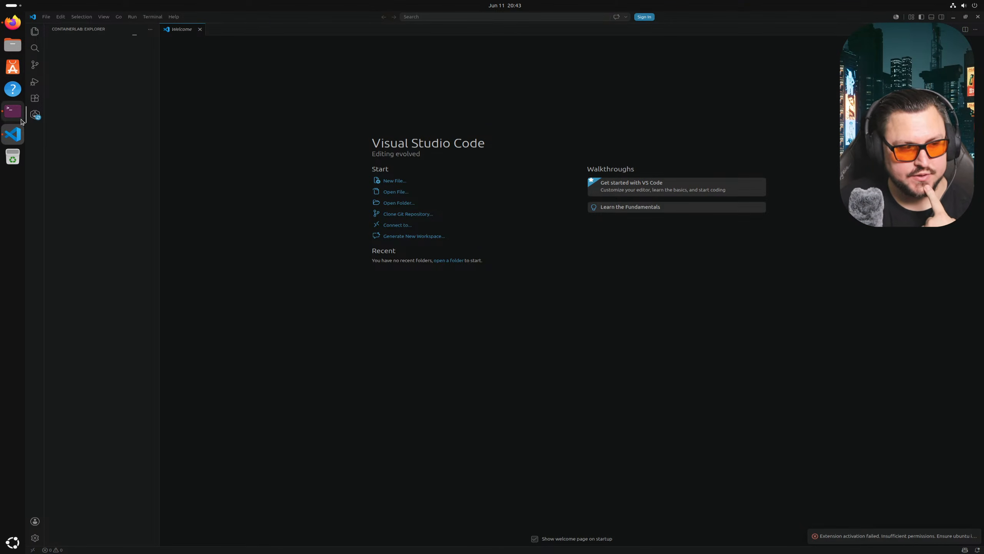
pyautogui.click(23, 123)
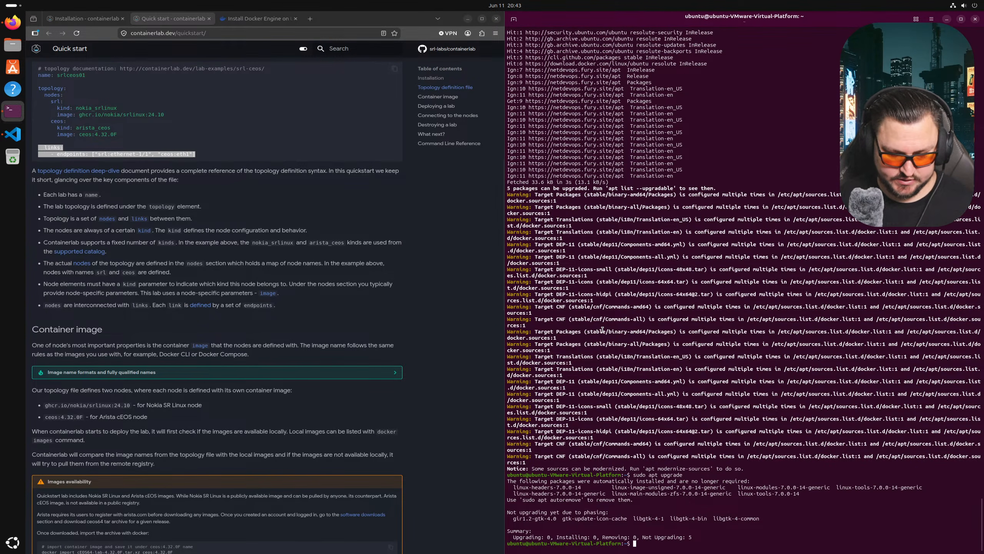
pyautogui.write('reboot')
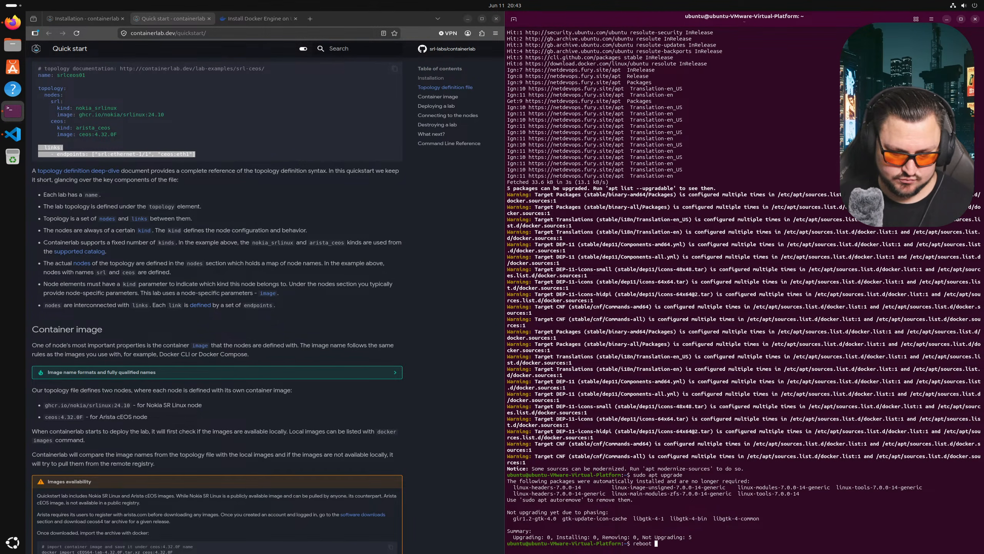
pyautogui.press('BackSpace')
pyautogui.press('BackSpace')
pyautogui.press('BackSpace')
pyautogui.press('BackSpace')
pyautogui.press('BackSpace')
pyautogui.press('BackSpace')
pyautogui.write('sudo reboot -h')
pyautogui.press('Return')
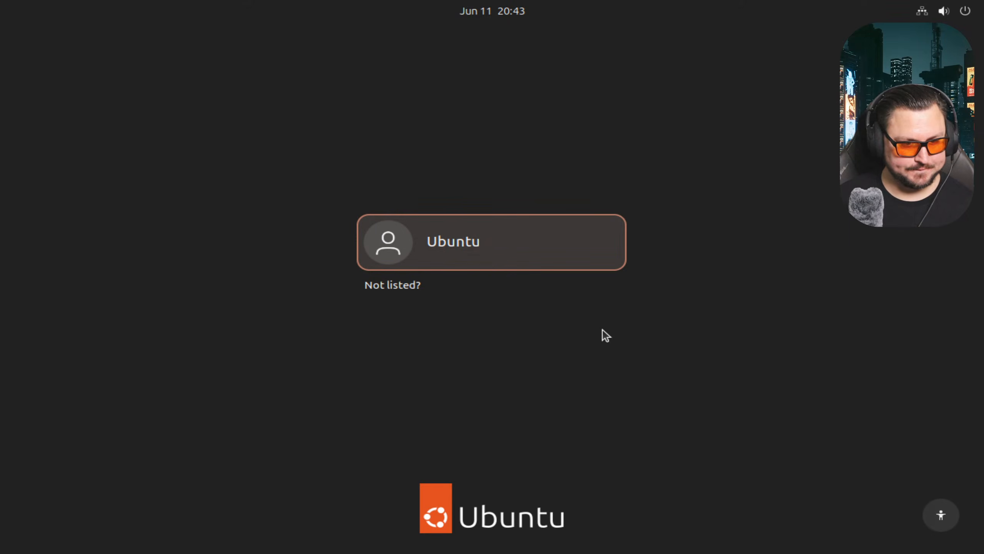
# - Log back into the Ubuntu account, retyping the mistyped password
pyautogui.click(544, 259)
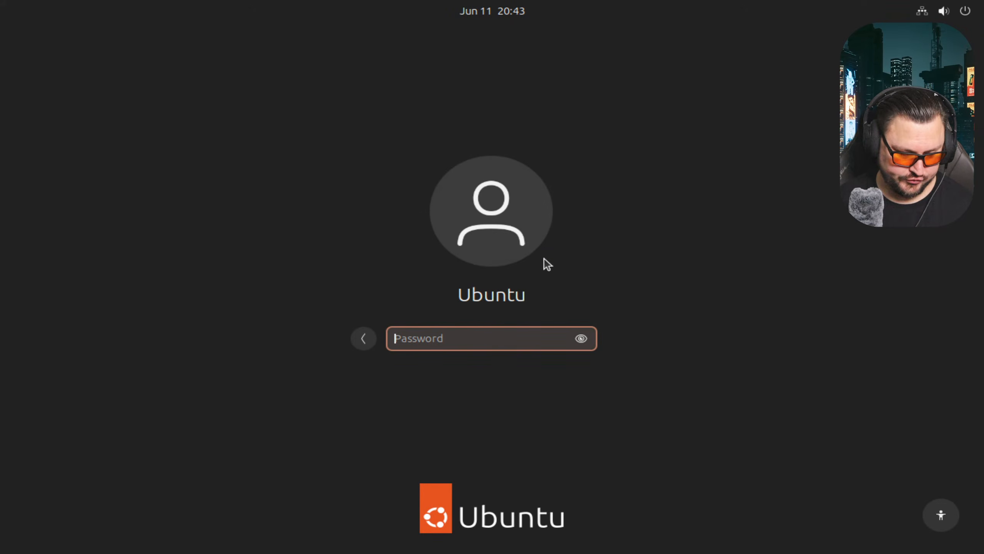
pyautogui.write('********')
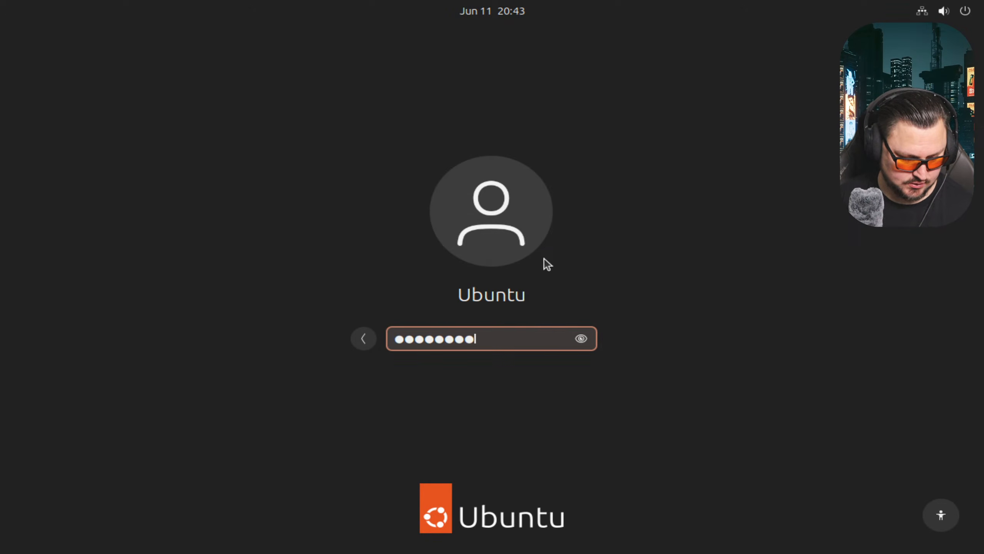
pyautogui.press('BackSpace')
pyautogui.press('BackSpace')
pyautogui.press('BackSpace')
pyautogui.press('BackSpace')
pyautogui.press('BackSpace')
pyautogui.press('BackSpace')
pyautogui.press('BackSpace')
pyautogui.press('BackSpace')
pyautogui.write('*********')
pyautogui.press('Return')
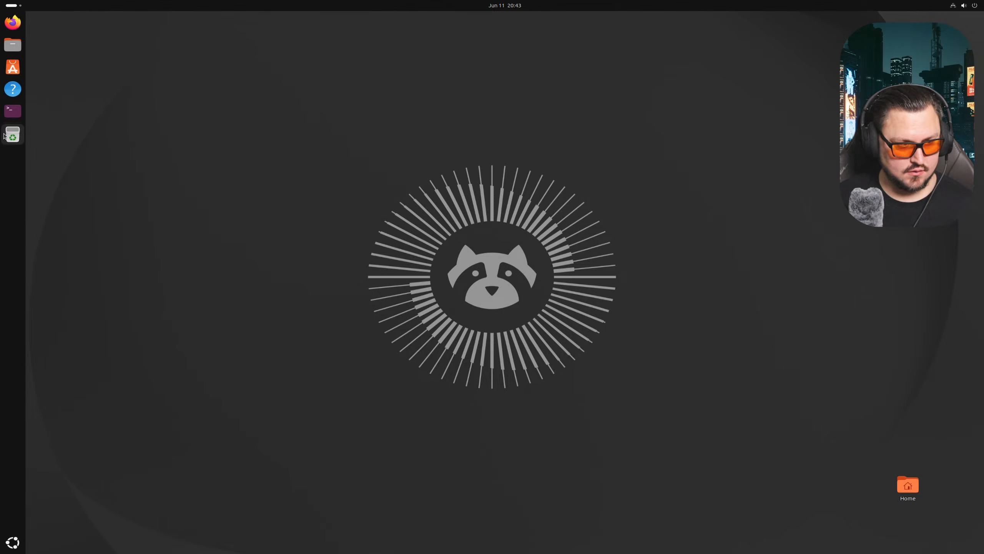
# - Pin Visual Studio Code to the dock, open its Containerlab Explorer, then bring up Firefox
pyautogui.click(23, 532)
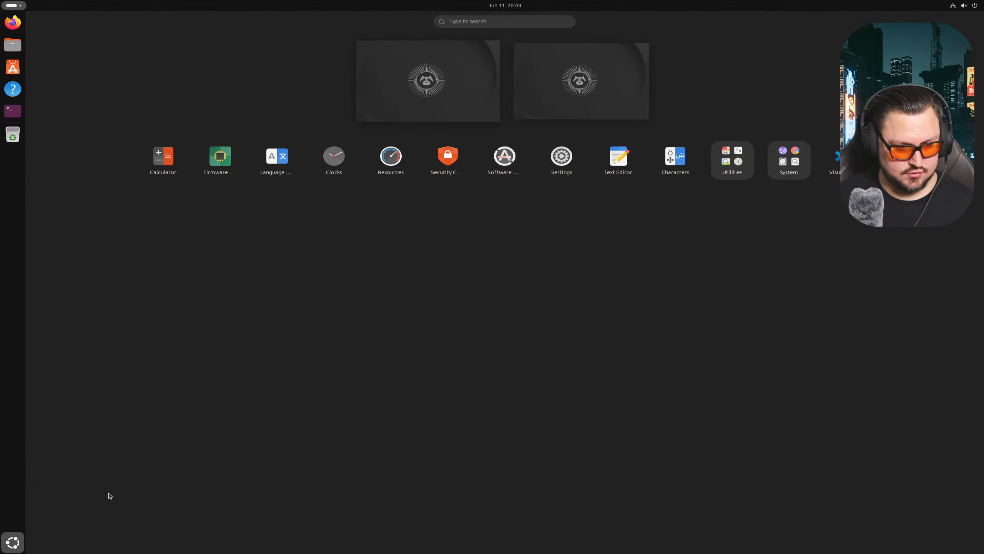
pyautogui.write('vs')
pyautogui.rightClick(493, 67)
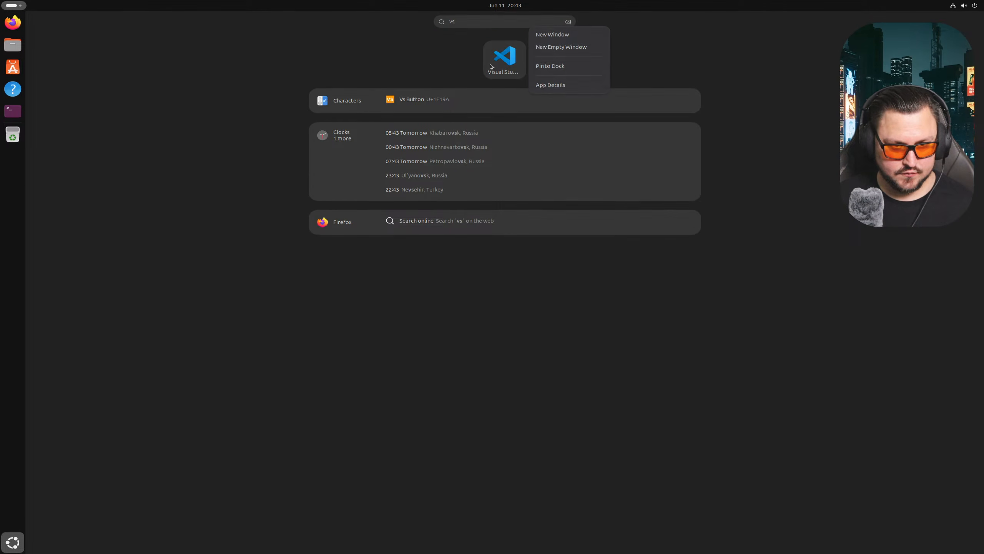
pyautogui.click(551, 66)
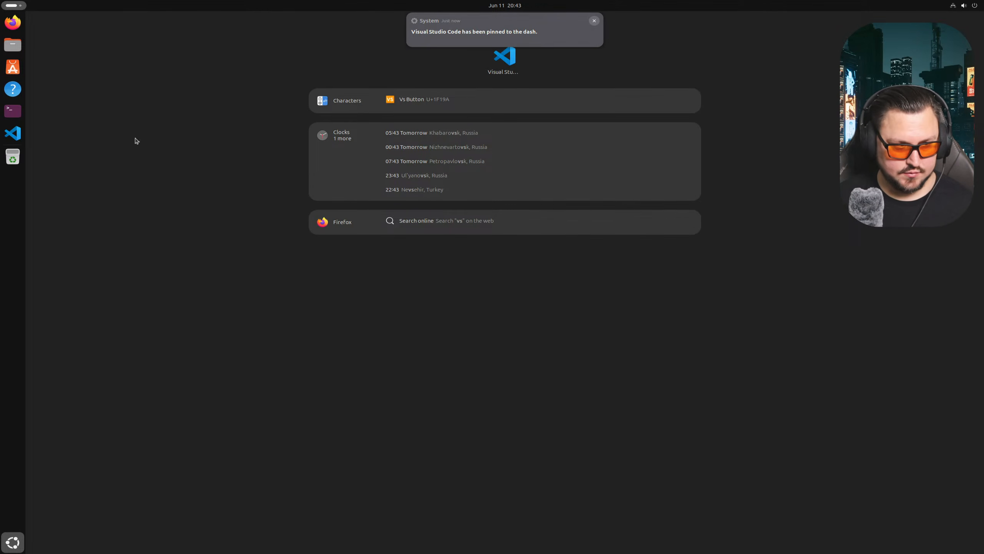
pyautogui.click(12, 133)
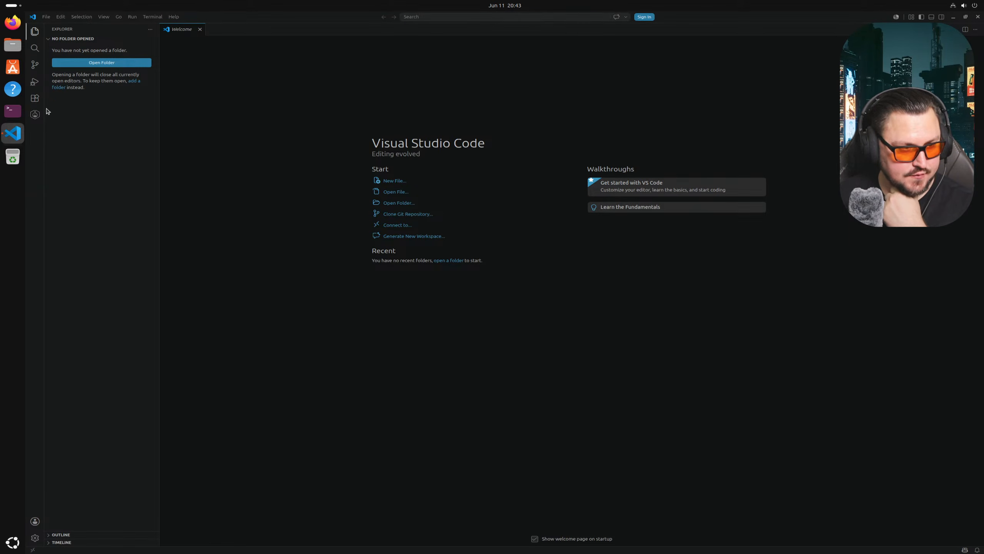
pyautogui.click(35, 113)
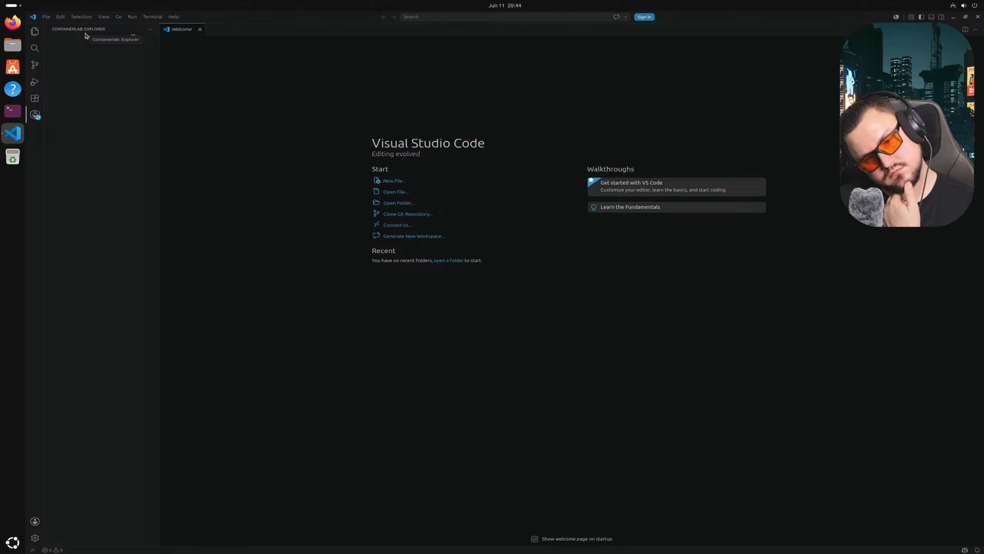
pyautogui.click(12, 22)
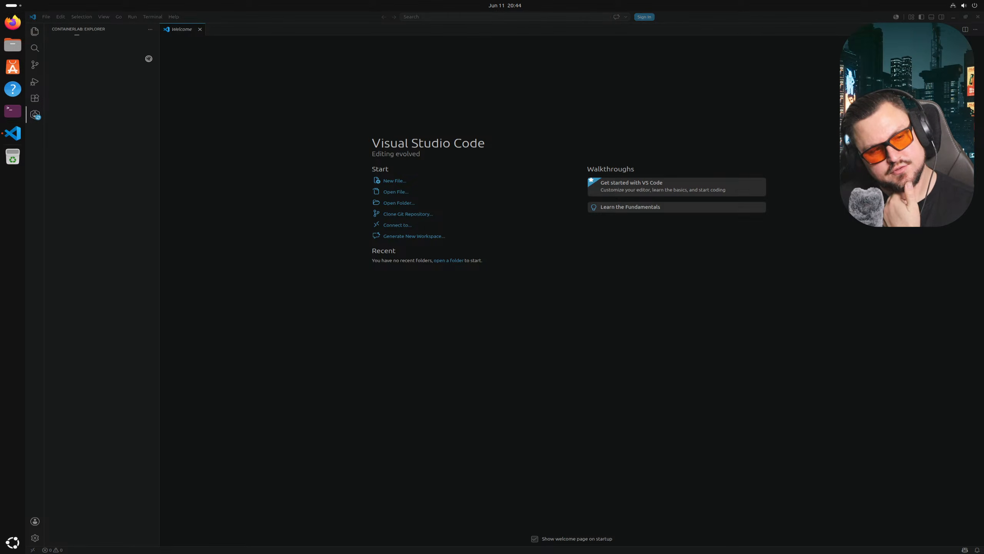
pyautogui.click(954, 17)
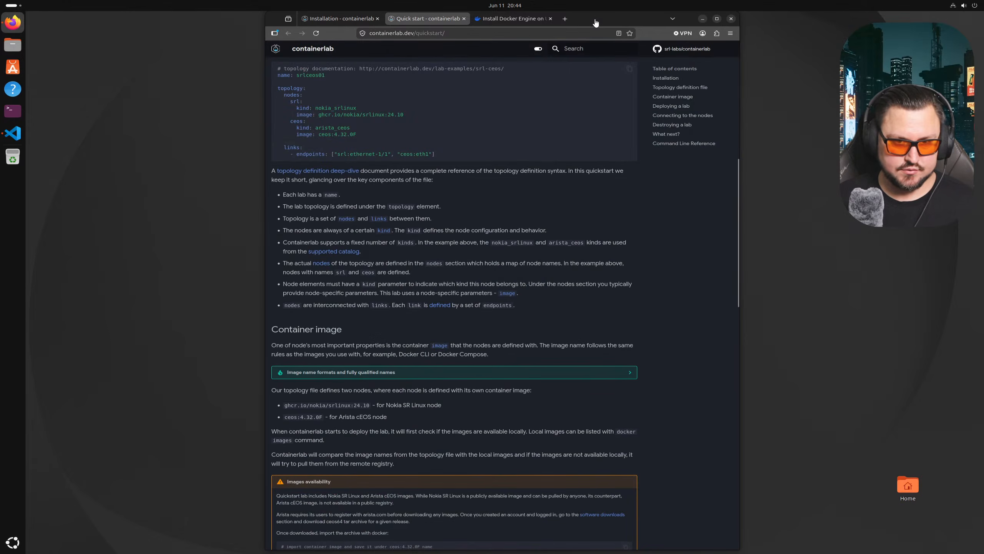
# - Tile the Firefox quick-start page onto the left half of the screen
pyautogui.moveTo(591, 17); pyautogui.dragTo(983, 90)
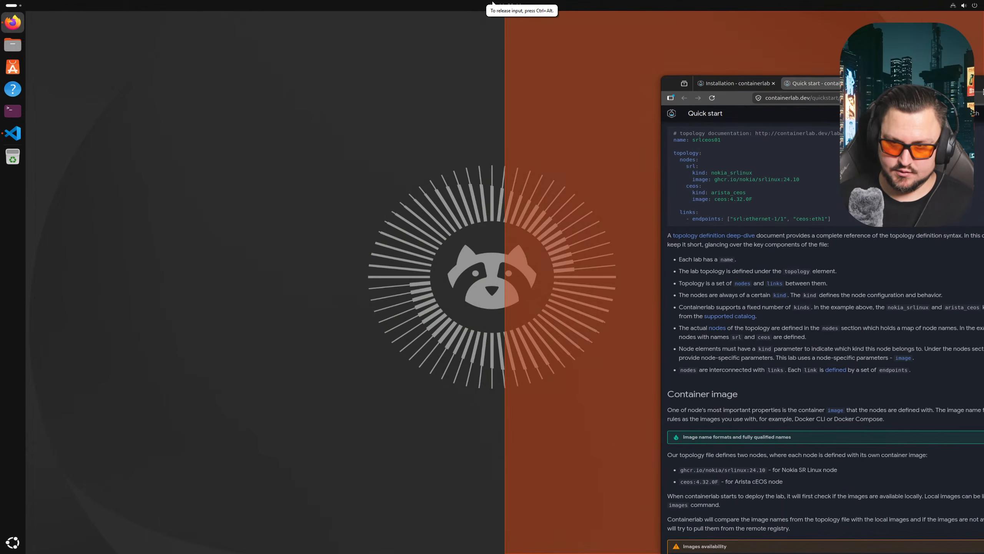
pyautogui.moveTo(11, 116); pyautogui.dragTo(1, 112)
pyautogui.click(11, 116)
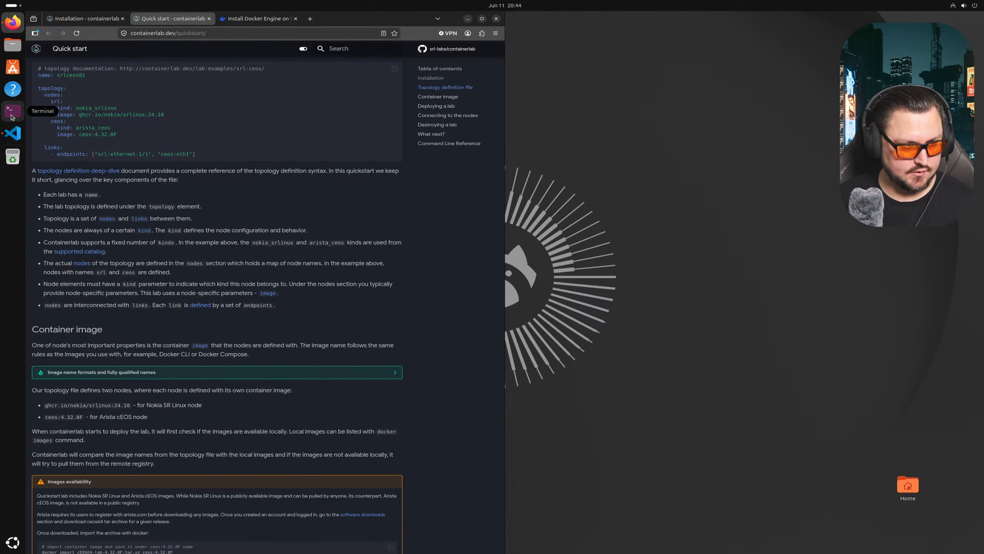
# - Open a terminal window and tile it onto the right half beside Firefox
pyautogui.click(12, 113)
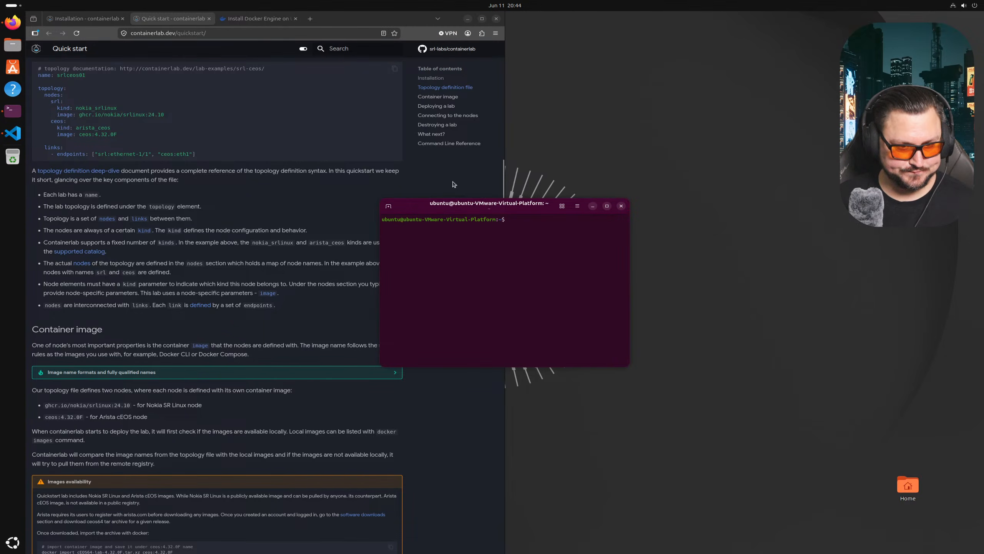
pyautogui.moveTo(457, 205); pyautogui.dragTo(982, 238)
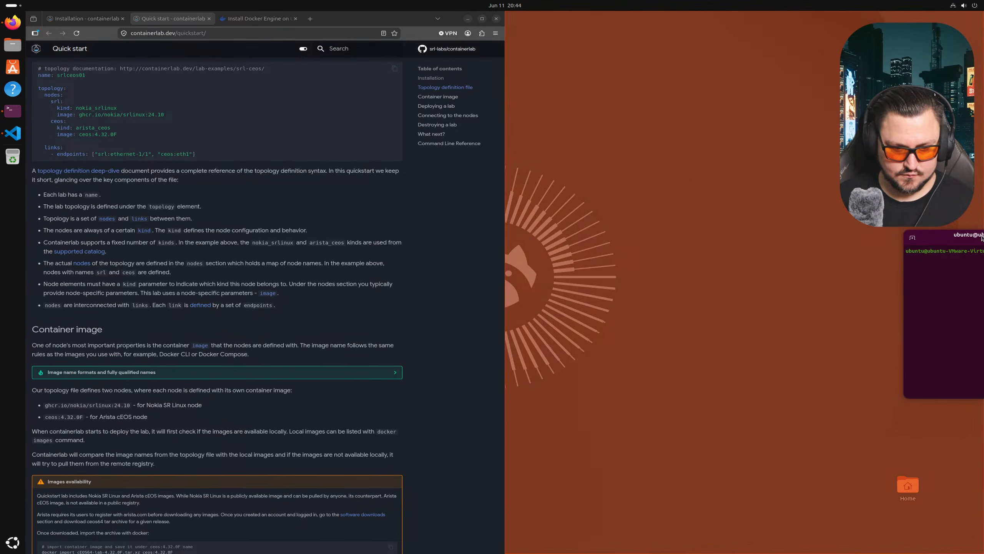
pyautogui.moveTo(503, 232); pyautogui.dragTo(977, 275)
pyautogui.moveTo(855, 274); pyautogui.dragTo(983, 90)
pyautogui.press('Return')
pyautogui.press('Return')
pyautogui.scroll(10, 66, 101)
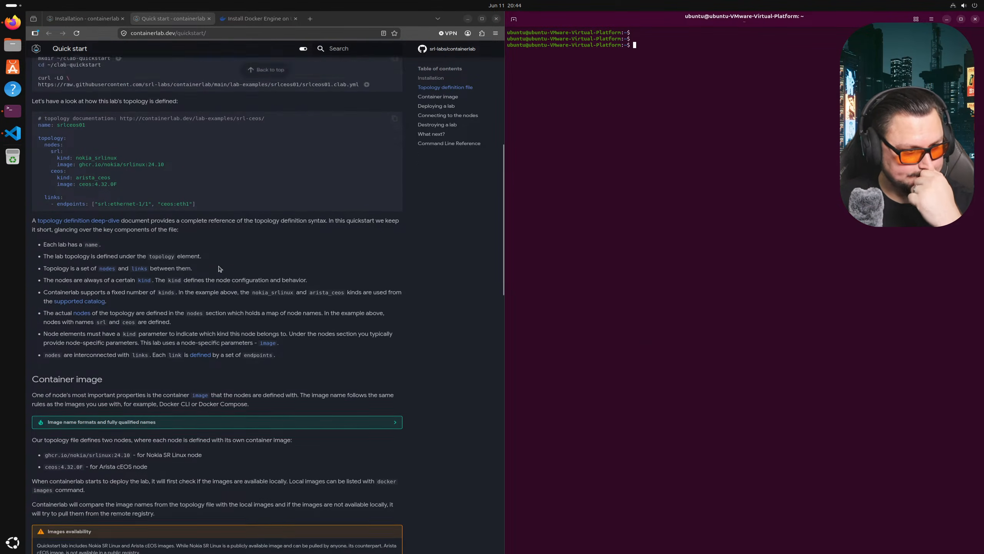
# - Copy the mkdir ~/clab-quickstart command from the Quick start page and run it in the terminal
pyautogui.scroll(-4, 121, 229)
pyautogui.scroll(-1, 121, 229)
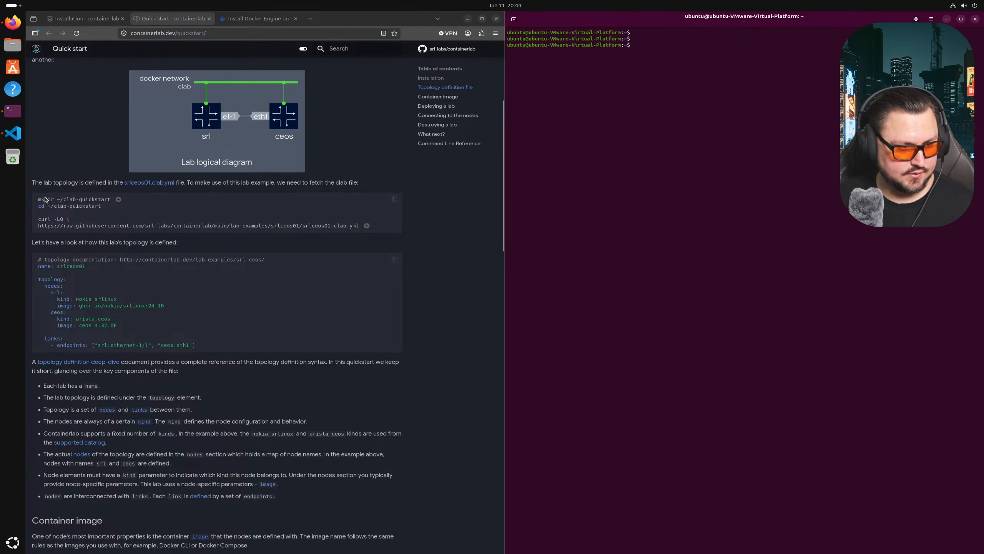
pyautogui.moveTo(38, 198); pyautogui.dragTo(88, 213)
pyautogui.click(88, 223)
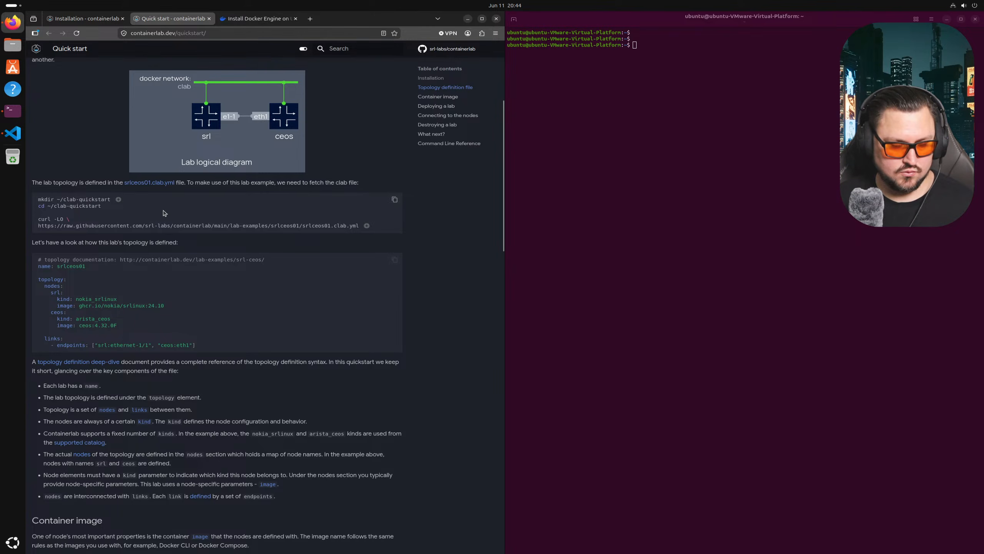
pyautogui.click(735, 237)
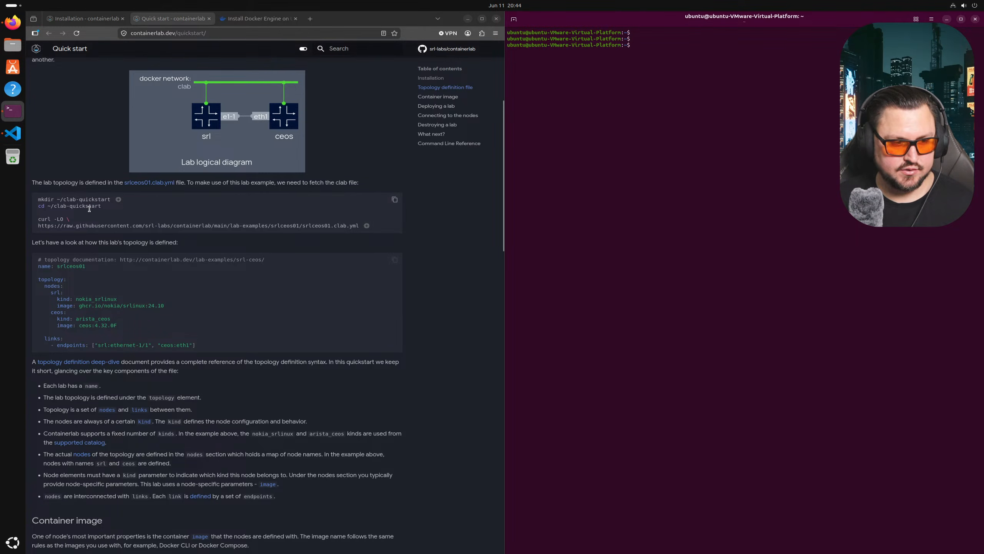
pyautogui.tripleClick(61, 198)
pyautogui.rightClick(79, 203)
pyautogui.click(97, 208)
pyautogui.rightClick(573, 261)
pyautogui.click(619, 294)
pyautogui.press('Return')
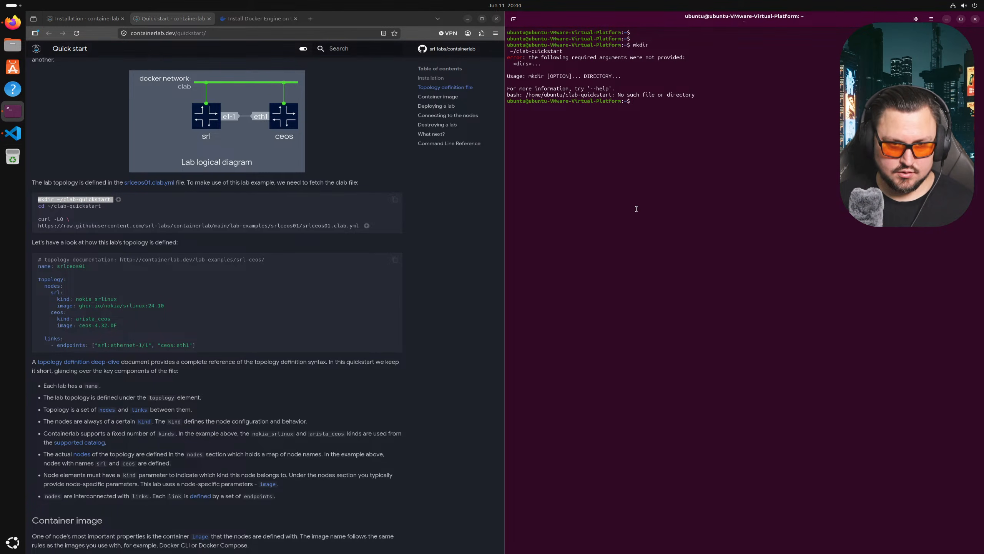
# - Paste and run the whole mkdir, cd and curl quickstart block in the terminal
pyautogui.write('mkdir')
pyautogui.press('Home')
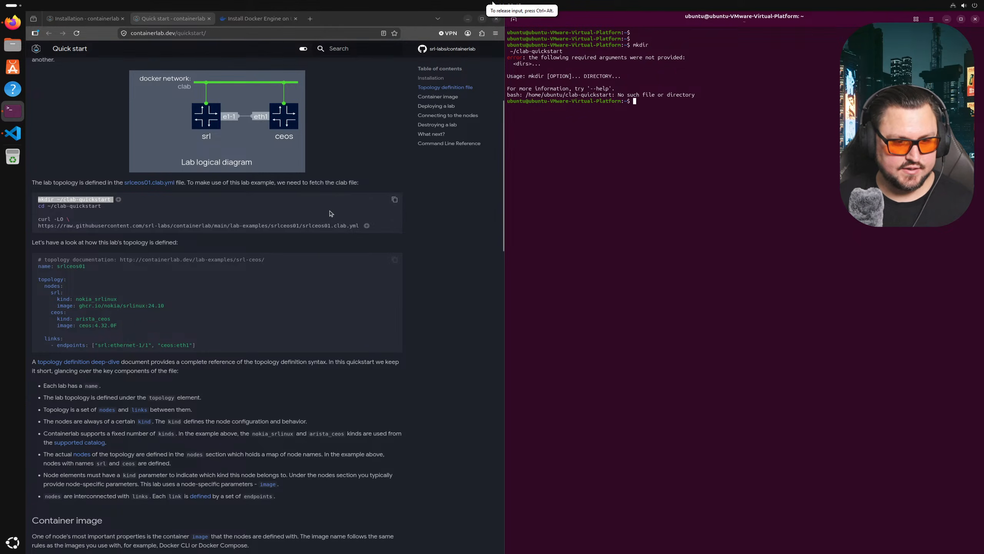
pyautogui.click(394, 200)
pyautogui.rightClick(616, 190)
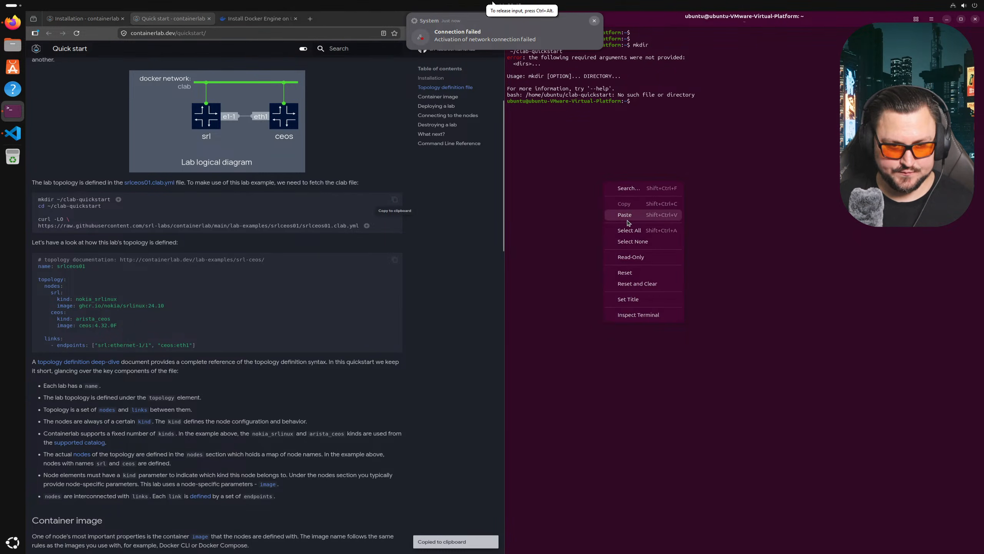
pyautogui.click(628, 225)
pyautogui.press('Return')
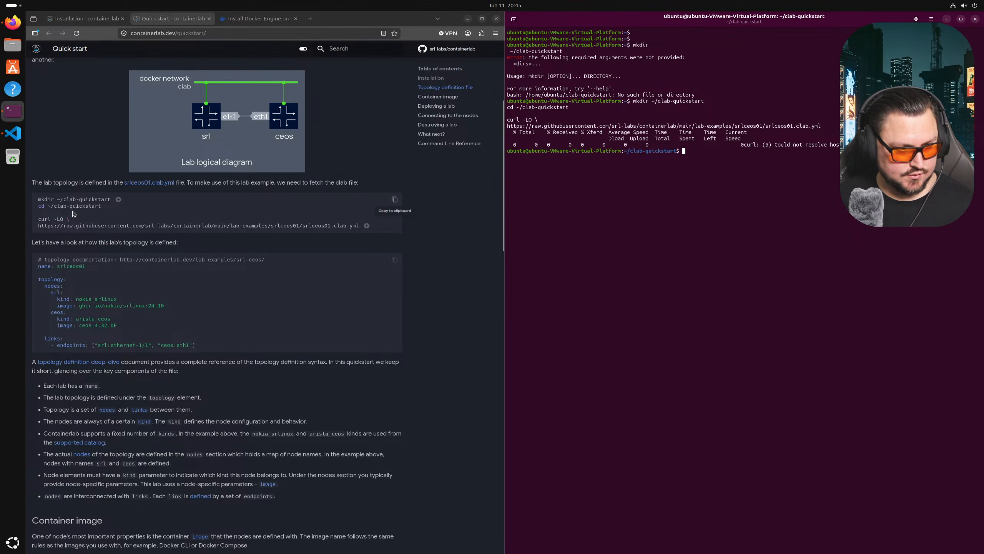
# - List the contents of the clab-quickstart folder with ls -la
pyautogui.moveTo(63, 199); pyautogui.dragTo(115, 201)
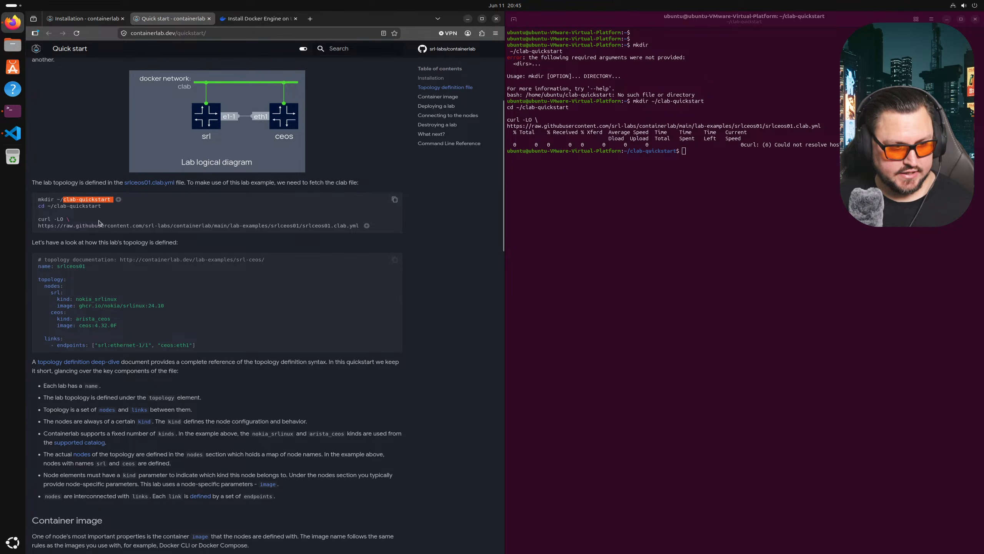
pyautogui.click(639, 302)
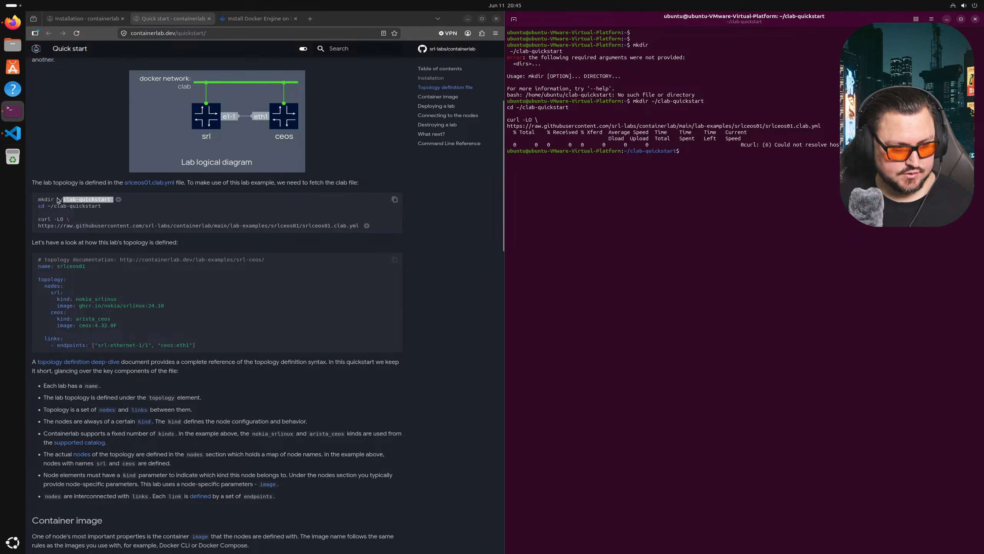
pyautogui.scroll(-2, 106, 225)
pyautogui.click(63, 176)
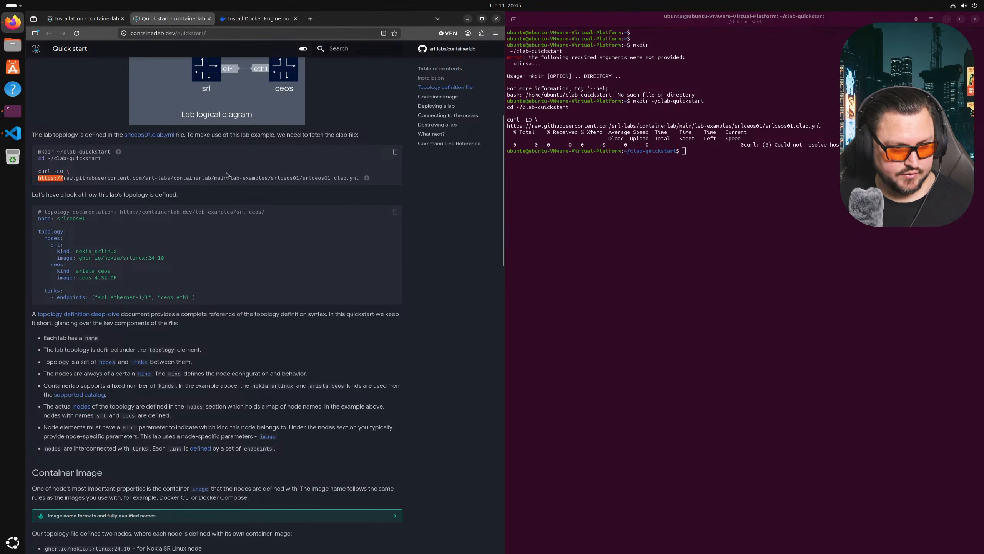
pyautogui.click(771, 256)
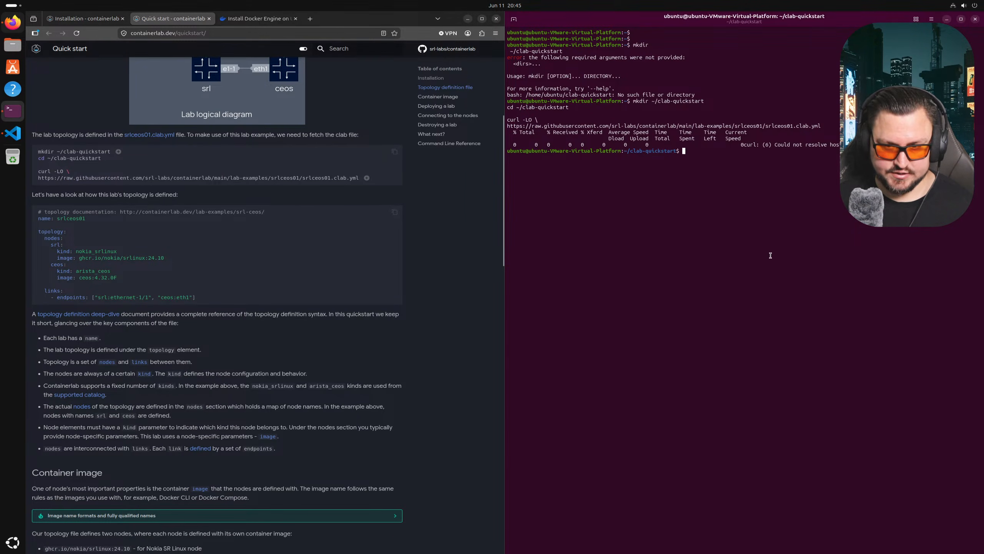
pyautogui.write('ls -la')
pyautogui.press('Return')
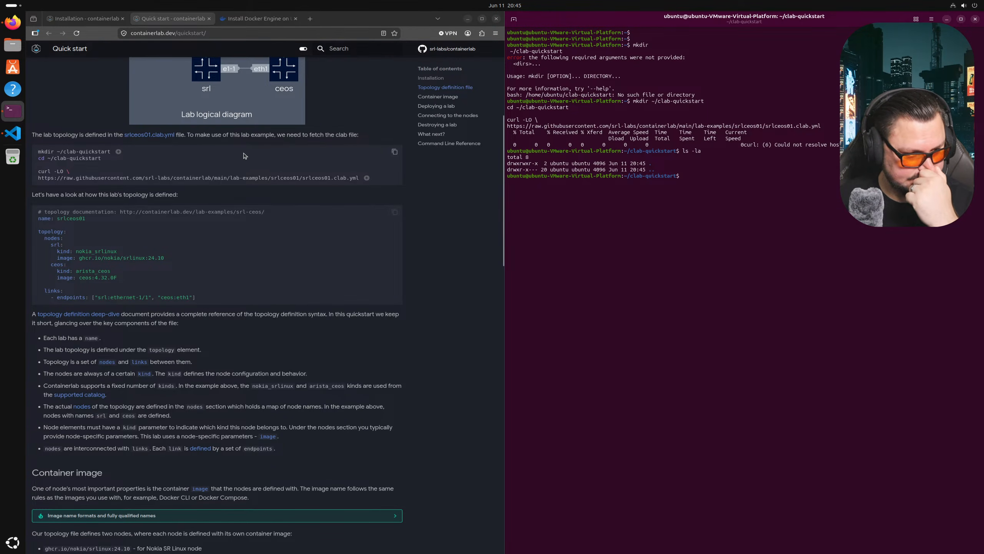
# - Paste the topology file's download URL at the prompt, then erase it
pyautogui.click(185, 177)
pyautogui.tripleClick(184, 178)
pyautogui.rightClick(185, 179)
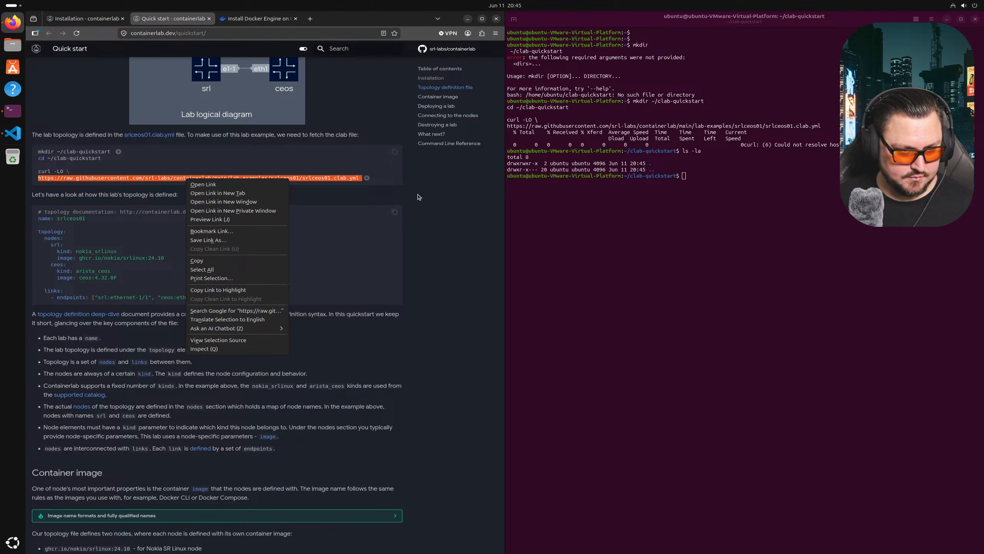
pyautogui.click(369, 183)
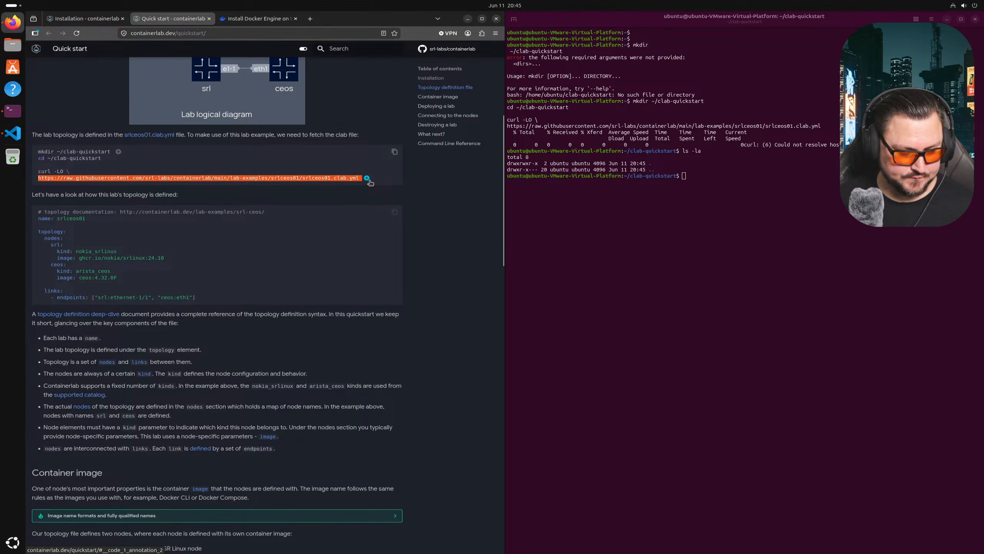
pyautogui.rightClick(361, 180)
pyautogui.click(383, 262)
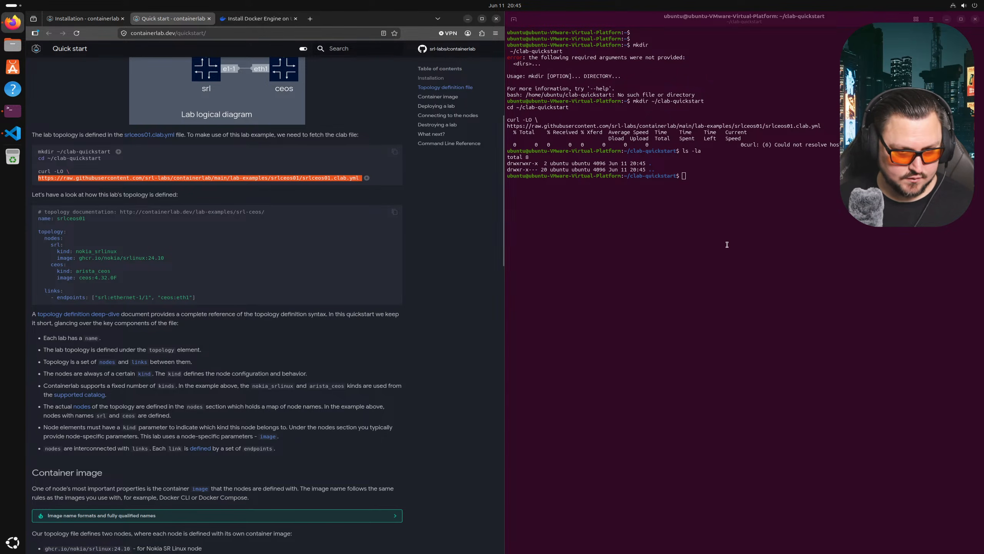
pyautogui.rightClick(727, 244)
pyautogui.click(748, 281)
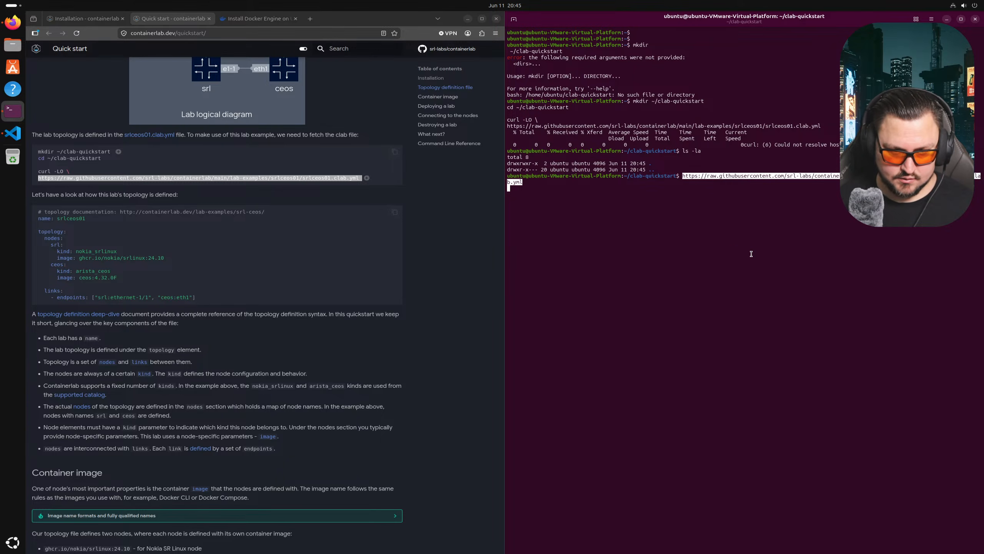
pyautogui.press('BackSpace')
pyautogui.press('BackSpace')
pyautogui.press('BackSpace')
pyautogui.press('BackSpace')
pyautogui.press('BackSpace')
pyautogui.press('BackSpace')
pyautogui.press('BackSpace')
pyautogui.press('BackSpace')
pyautogui.press('BackSpace')
pyautogui.press('BackSpace')
pyautogui.press('BackSpace')
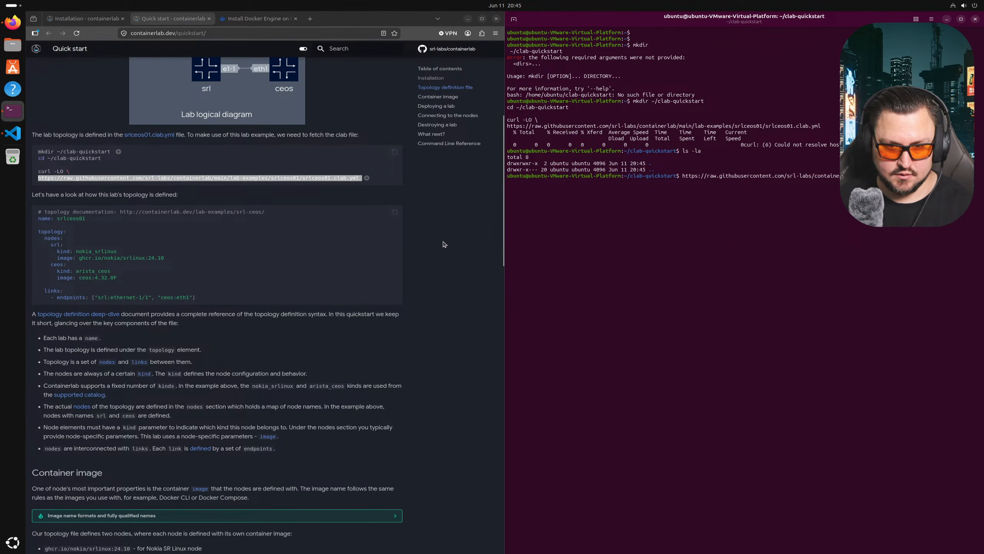
pyautogui.press('BackSpace')
pyautogui.press('BackSpace')
pyautogui.press('BackSpace')
pyautogui.press('BackSpace')
pyautogui.press('BackSpace')
pyautogui.press('BackSpace')
pyautogui.press('BackSpace')
pyautogui.press('BackSpace')
pyautogui.press('BackSpace')
pyautogui.press('BackSpace')
pyautogui.press('BackSpace')
pyautogui.press('BackSpace')
pyautogui.press('BackSpace')
pyautogui.press('BackSpace')
pyautogui.press('BackSpace')
pyautogui.press('BackSpace')
pyautogui.press('BackSpace')
pyautogui.press('BackSpace')
pyautogui.press('BackSpace')
pyautogui.press('BackSpace')
pyautogui.press('BackSpace')
pyautogui.press('BackSpace')
pyautogui.press('BackSpace')
pyautogui.press('BackSpace')
pyautogui.press('BackSpace')
pyautogui.press('BackSpace')
pyautogui.press('BackSpace')
pyautogui.press('BackSpace')
pyautogui.press('BackSpace')
pyautogui.press('BackSpace')
pyautogui.press('BackSpace')
pyautogui.press('BackSpace')
pyautogui.press('BackSpace')
pyautogui.press('BackSpace')
pyautogui.press('BackSpace')
pyautogui.press('BackSpace')
pyautogui.press('BackSpace')
pyautogui.press('BackSpace')
pyautogui.press('BackSpace')
pyautogui.press('BackSpace')
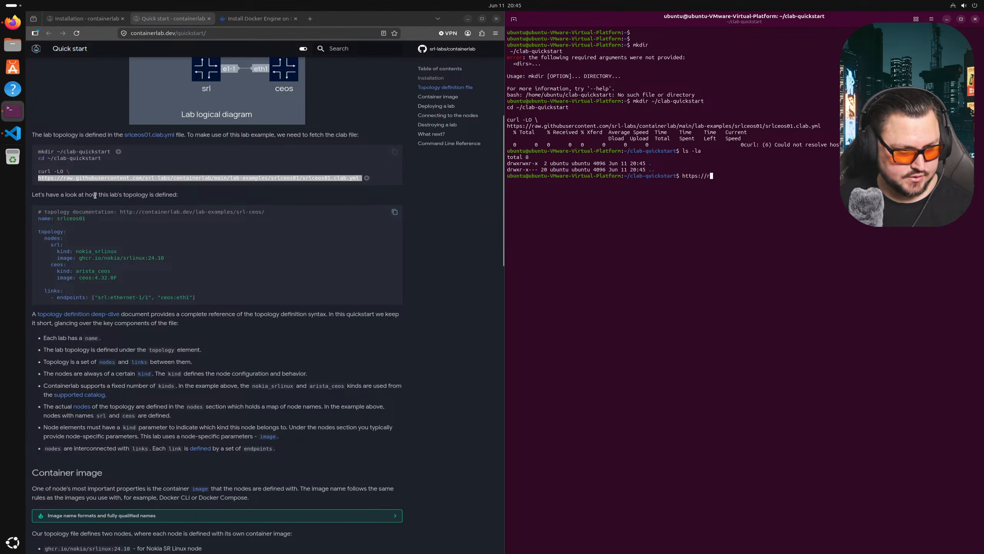
# - Run the full curl download of srlceos01.clab.yml, which fails to resolve, and check network quick settings
pyautogui.moveTo(38, 171); pyautogui.dragTo(365, 178)
pyautogui.rightClick(343, 178)
pyautogui.click(355, 183)
pyautogui.click(645, 209)
pyautogui.rightClick(645, 211)
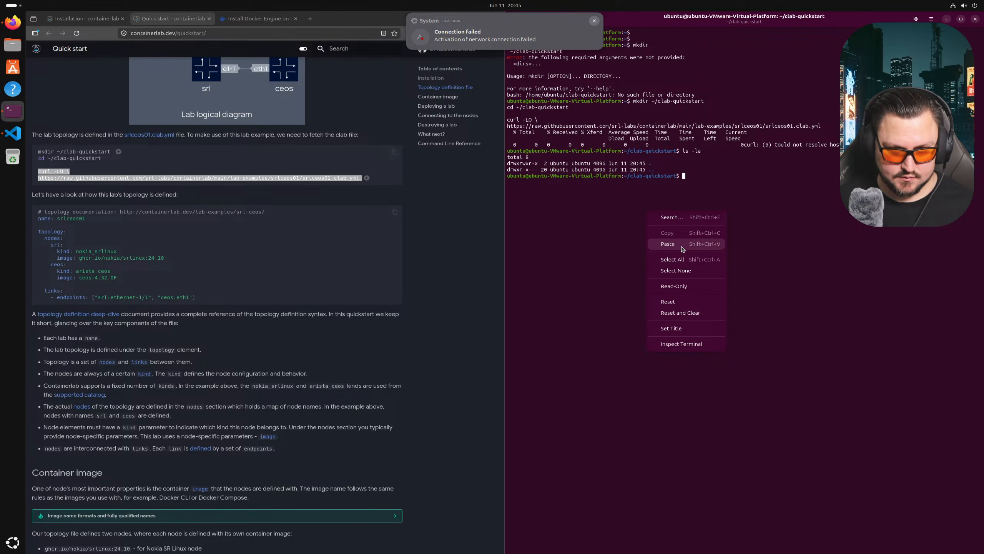
pyautogui.click(668, 244)
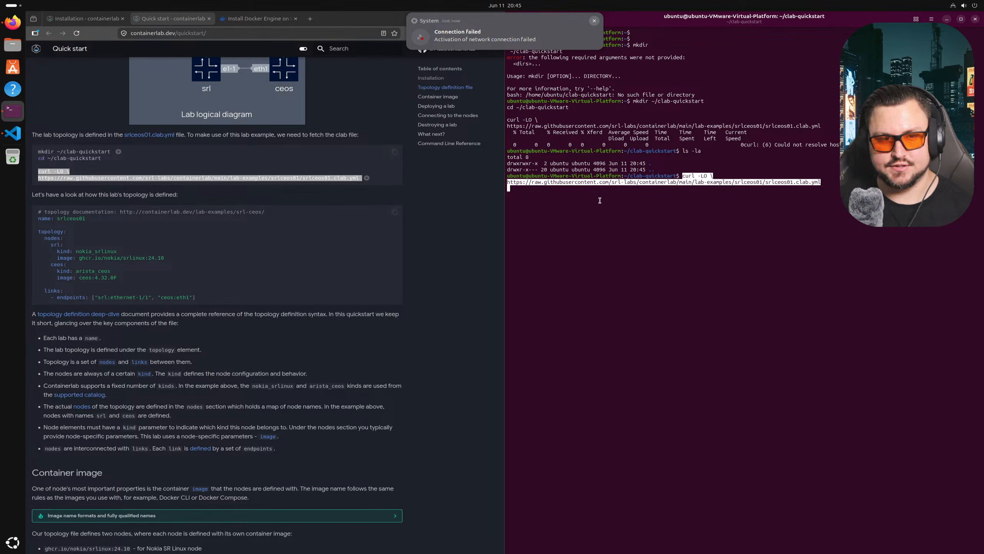
pyautogui.press('Return')
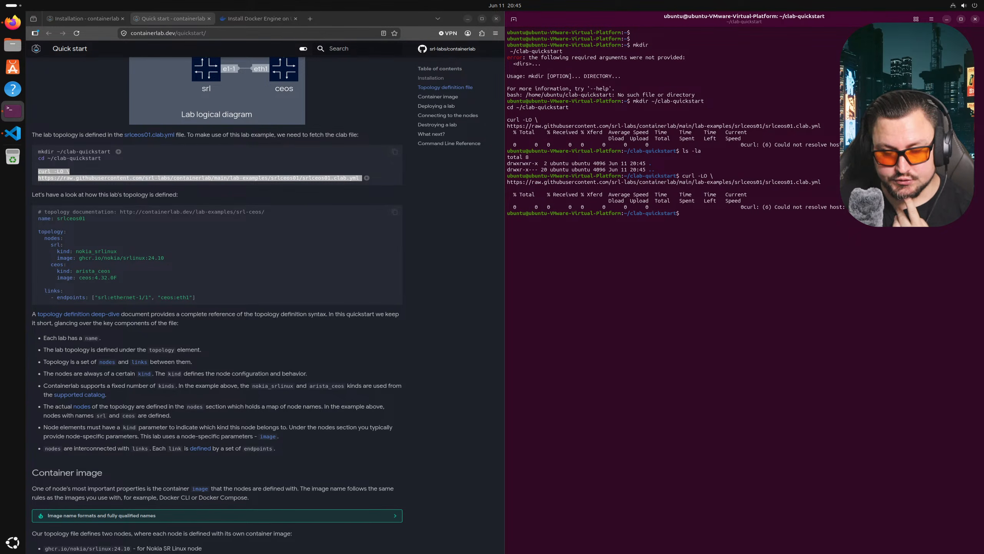
pyautogui.click(954, 6)
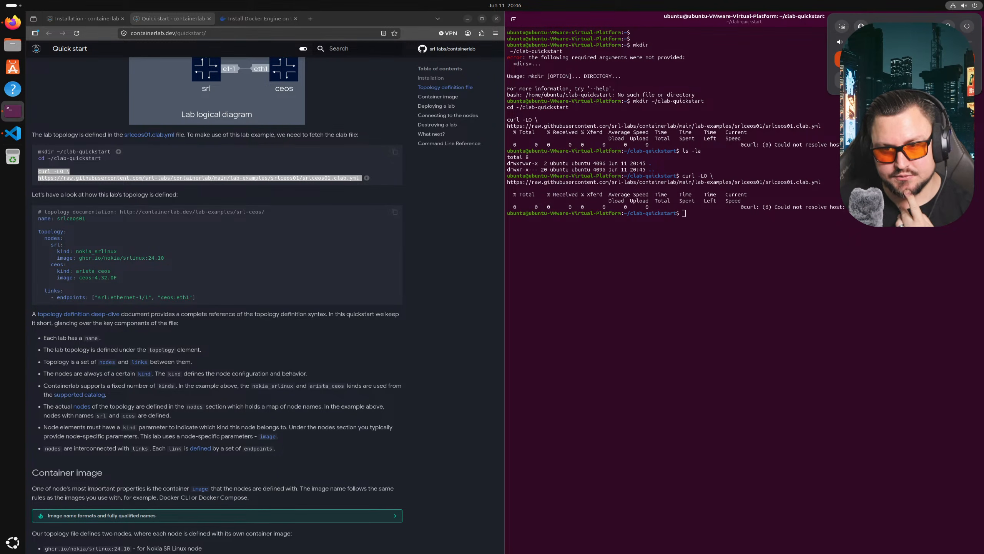
pyautogui.click(895, 59)
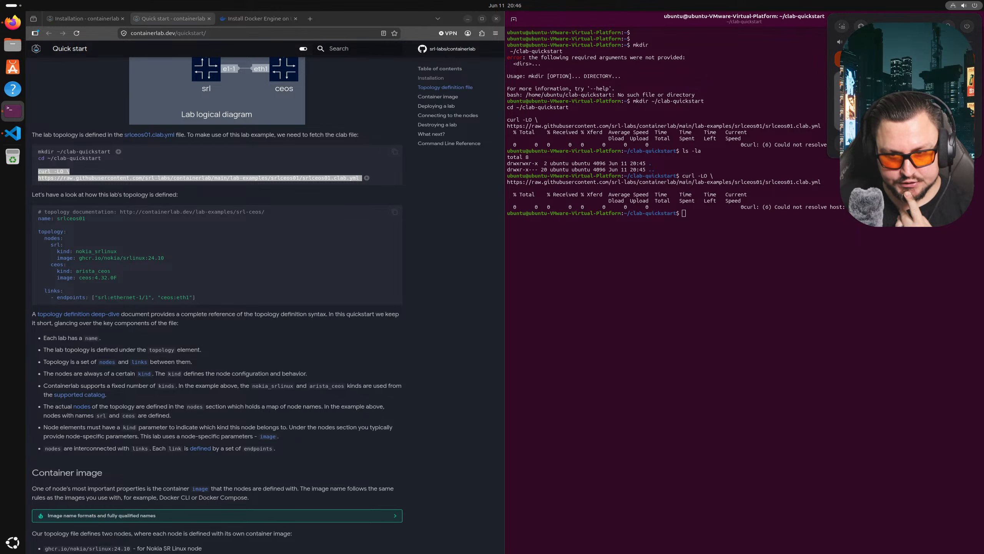
pyautogui.click(881, 234)
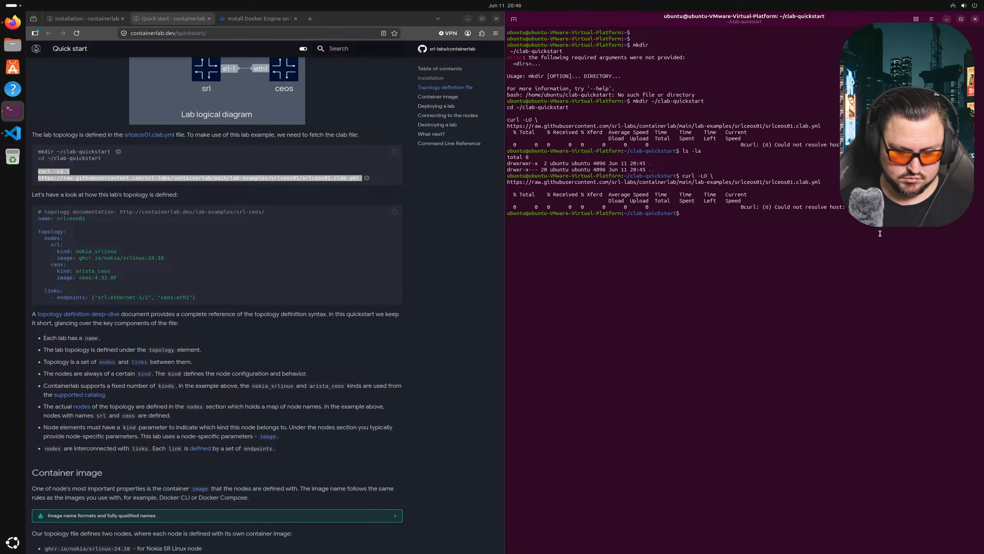
# - Run ifconfig in a new terminal tab, finding it is not installed
pyautogui.hotkey('ctrl', 'shift', 't')
pyautogui.write('ifconfig')
pyautogui.press('Return')
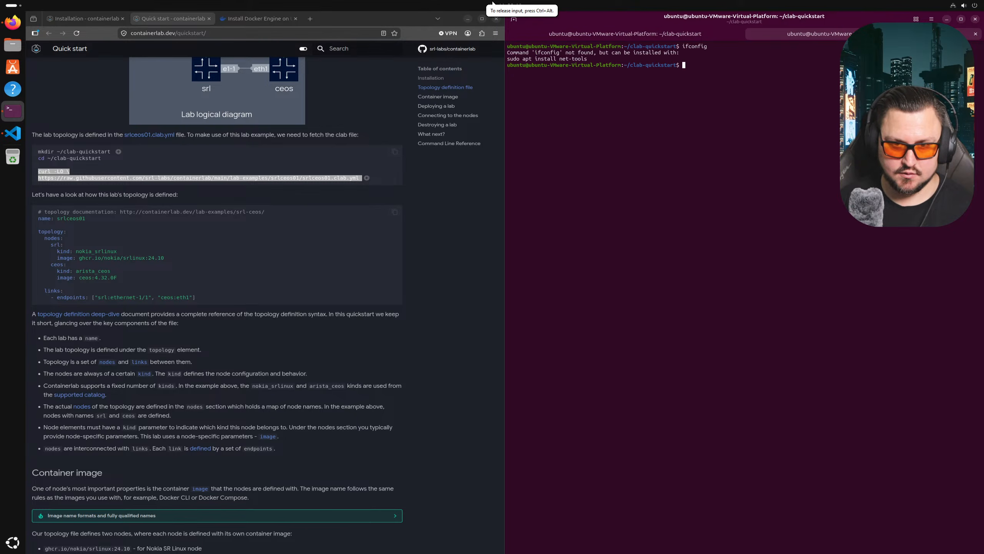
# - Try sudo apt install net-tools, which fails resolving archive.ubuntu.com, then return to the VMware host window
pyautogui.write('sudo a')
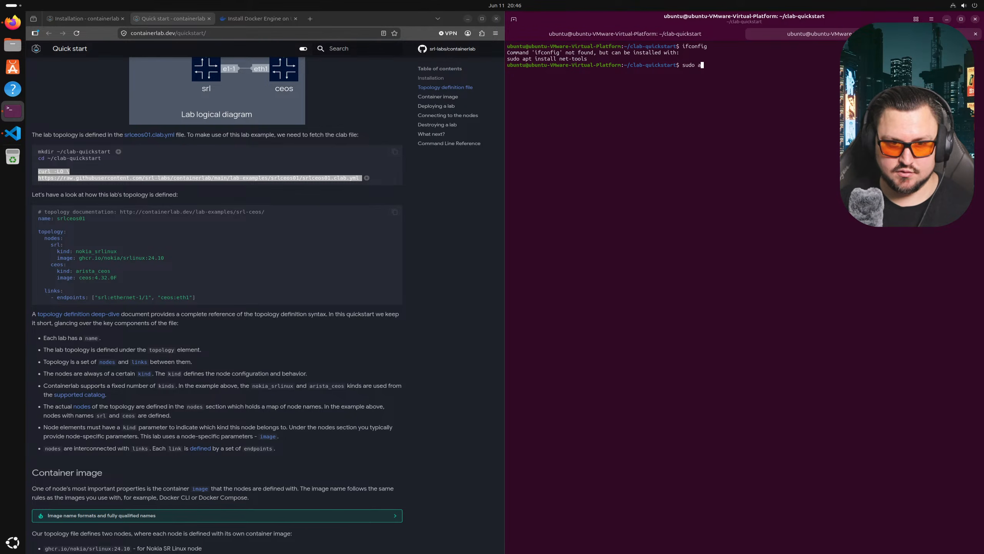
pyautogui.write('pt install net-tools')
pyautogui.press('Return')
pyautogui.write('********')
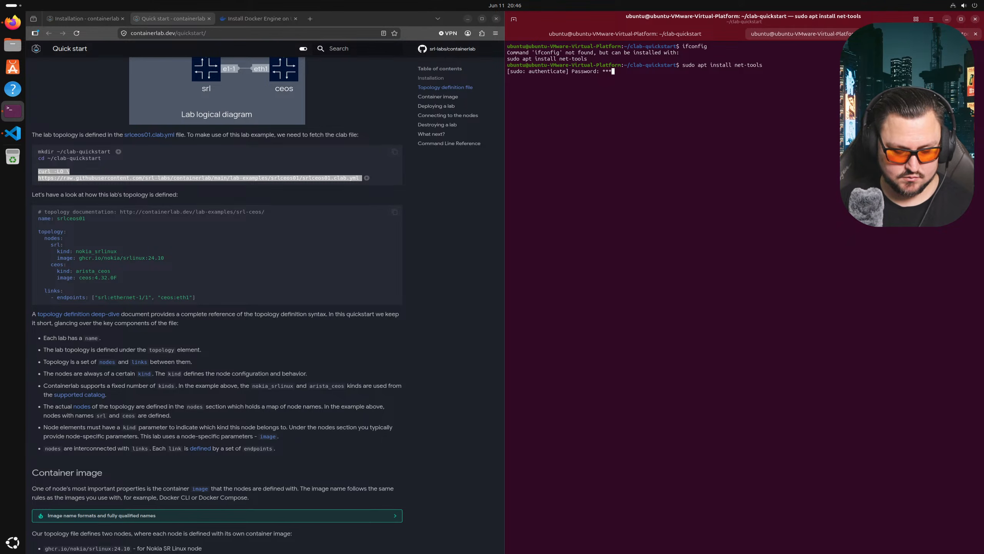
pyautogui.press('Return')
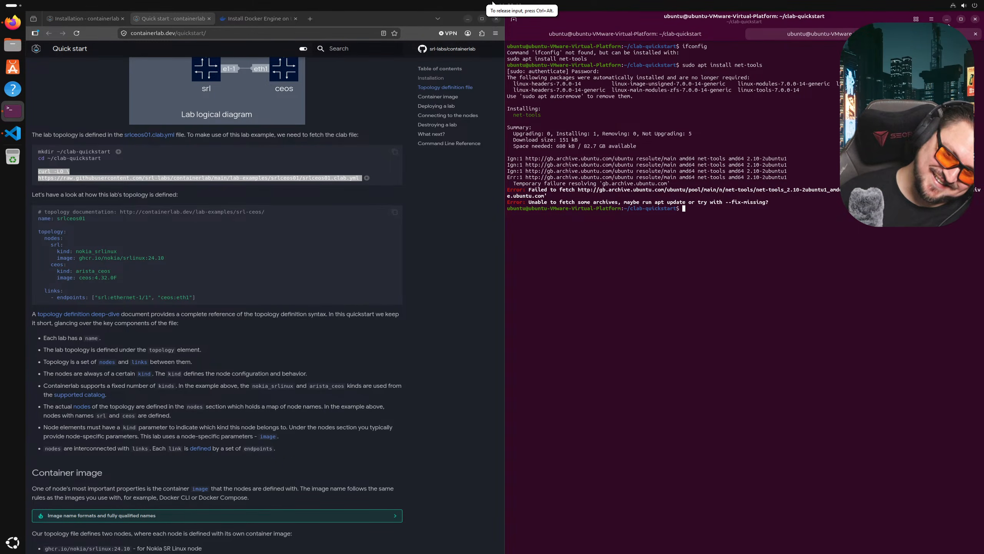
pyautogui.click(960, 6)
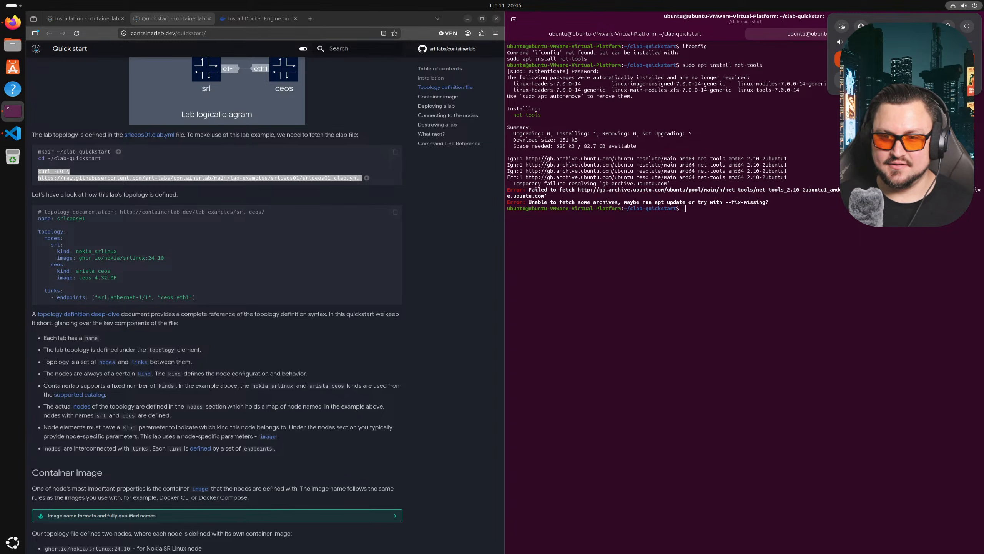
pyautogui.click(951, 5)
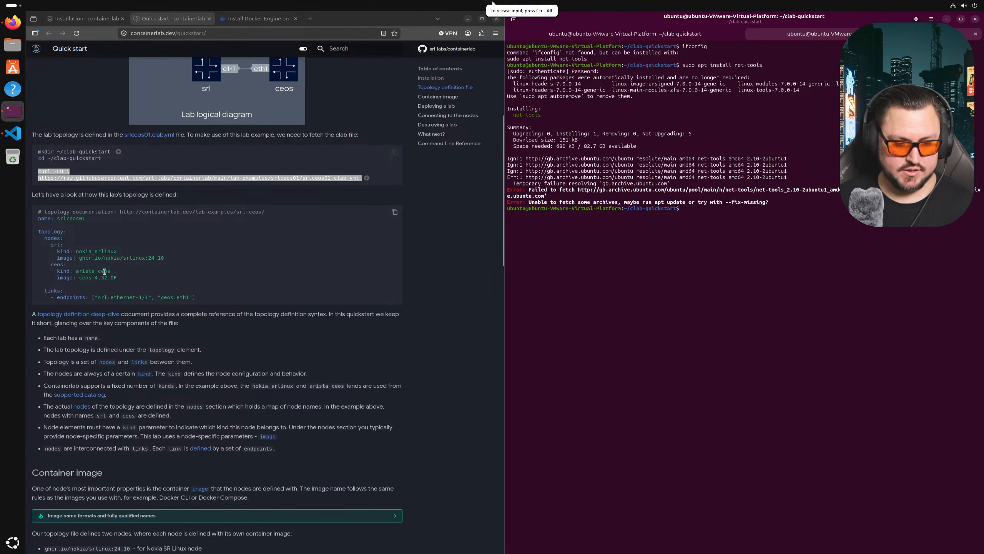
pyautogui.hotkey('ctrl', 'alt', 'Return')
# - Switch the Ubuntu 64-bit 2 VM's network adapter from NAT to Bridged and resume full screen
pyautogui.rightClick(29, 67)
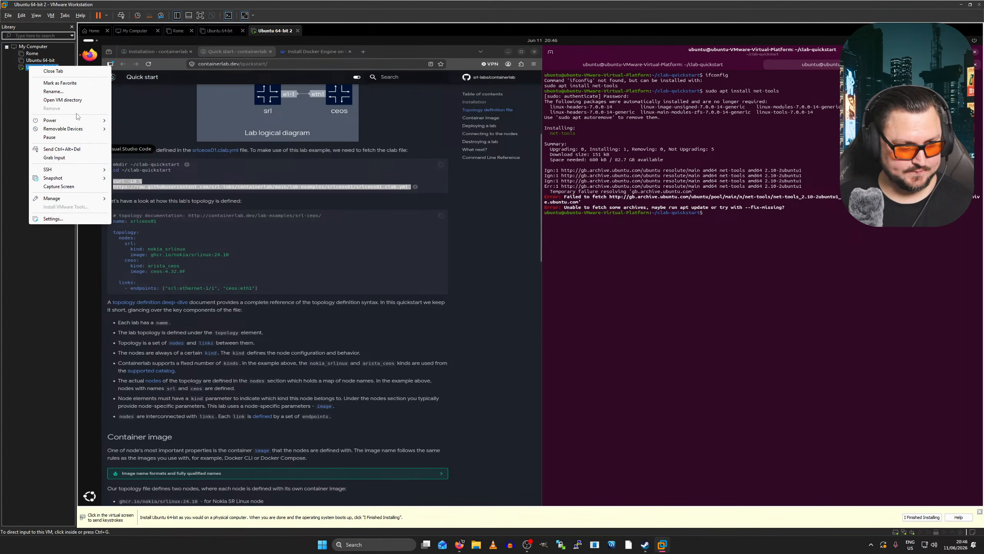
pyautogui.click(196, 200)
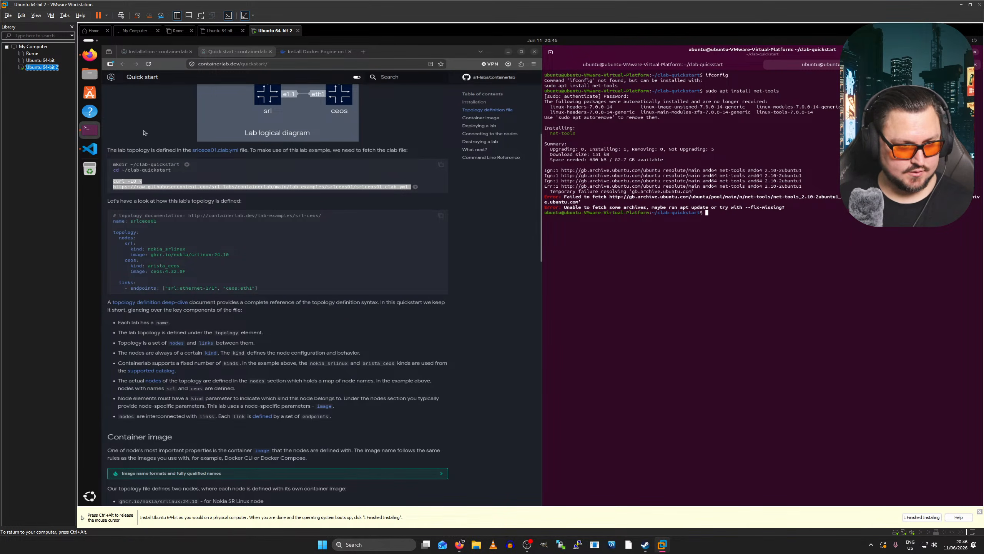
pyautogui.hotkey('ctrl', 'd')
pyautogui.click(423, 186)
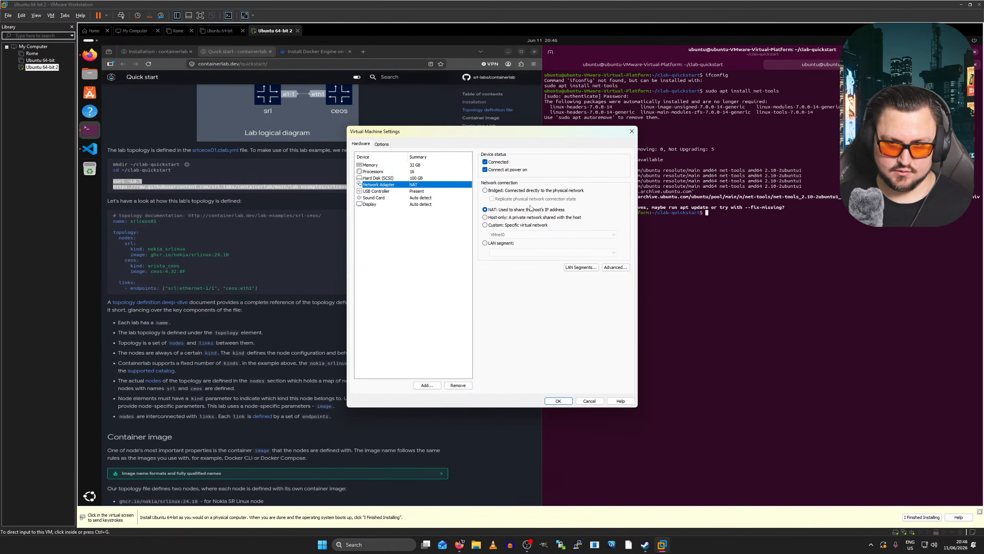
pyautogui.click(527, 191)
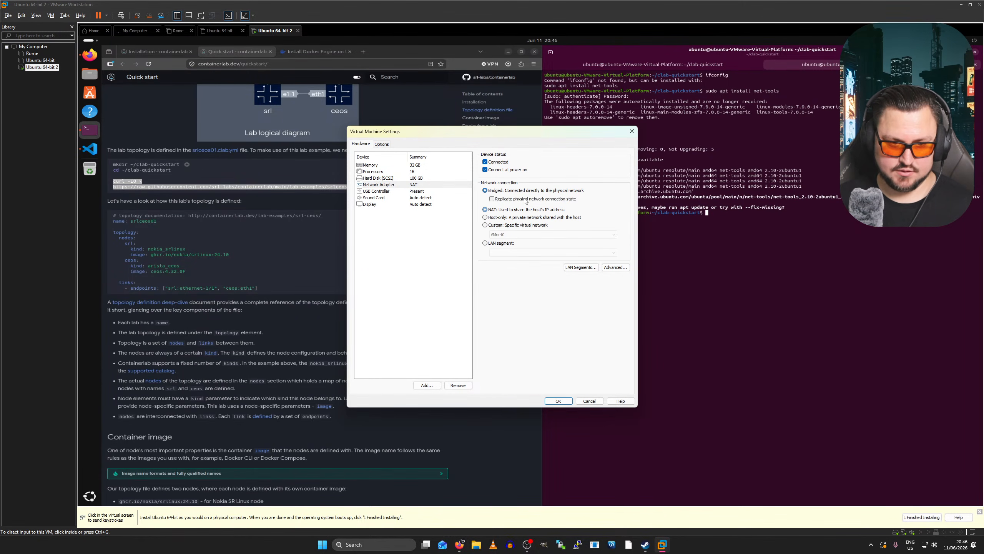
pyautogui.click(556, 400)
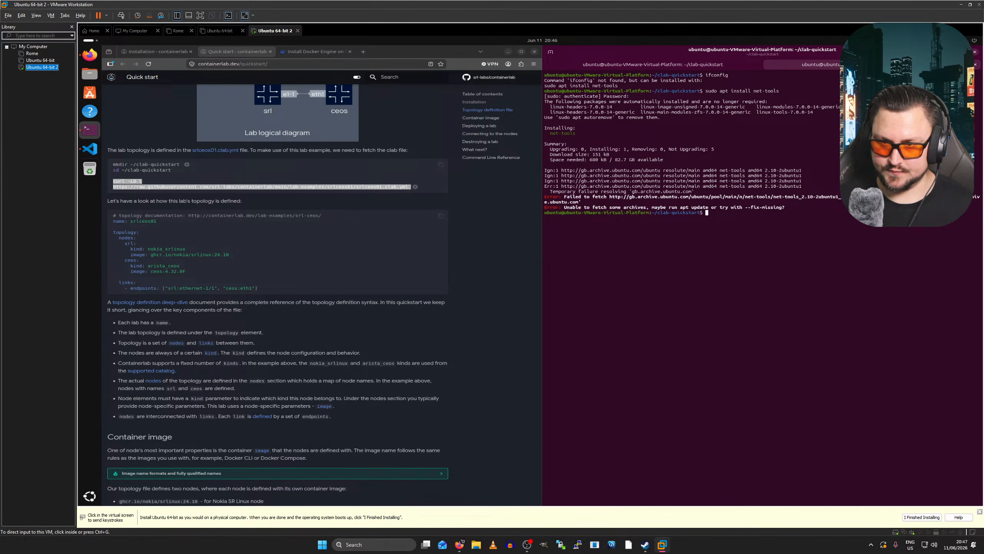
pyautogui.hotkey('ctrl', 'g')
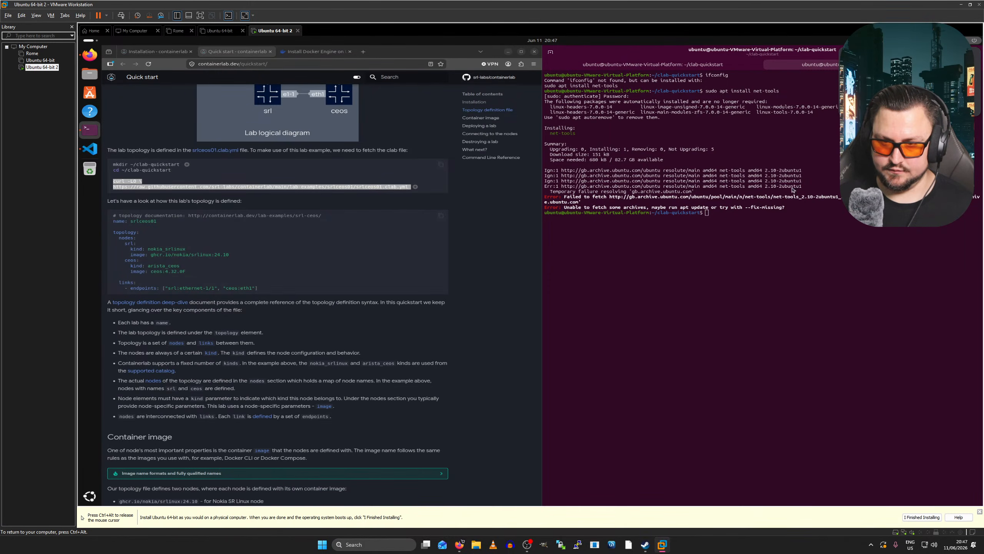
pyautogui.hotkey('ctrl', 'alt', 'Return')
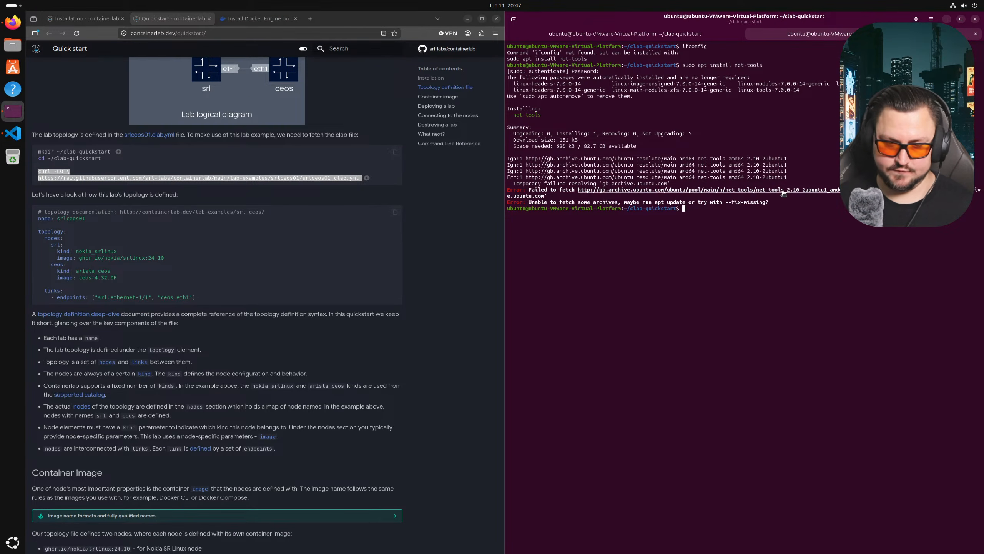
# - Rerun the net-tools install, then paste and run the curl download of srlceos01.clab.yml
pyautogui.press('Up')
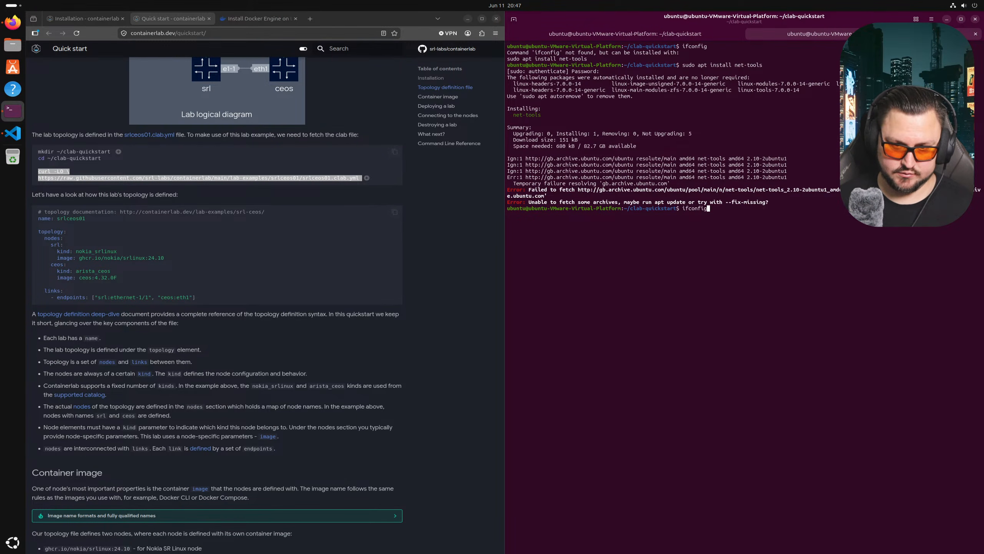
pyautogui.press('Return')
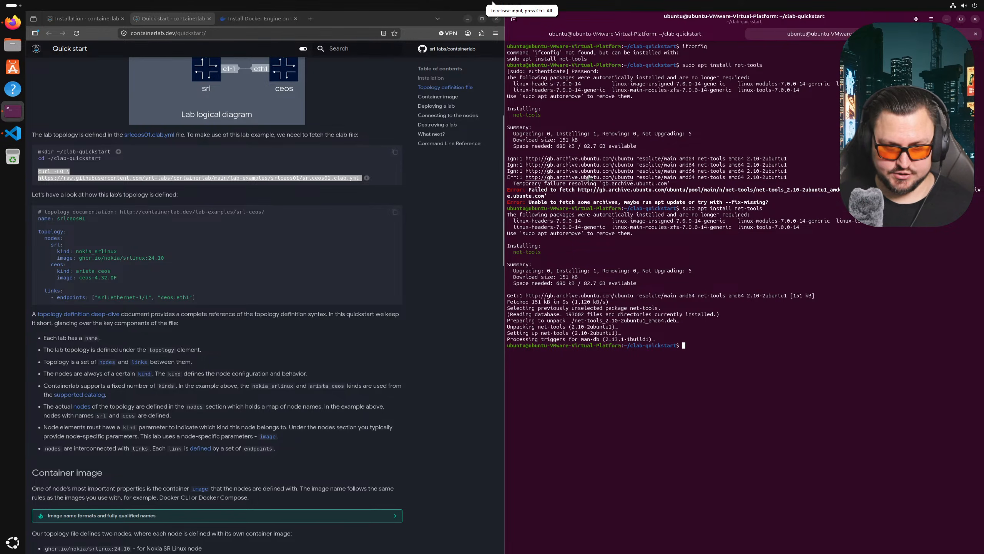
pyautogui.rightClick(77, 183)
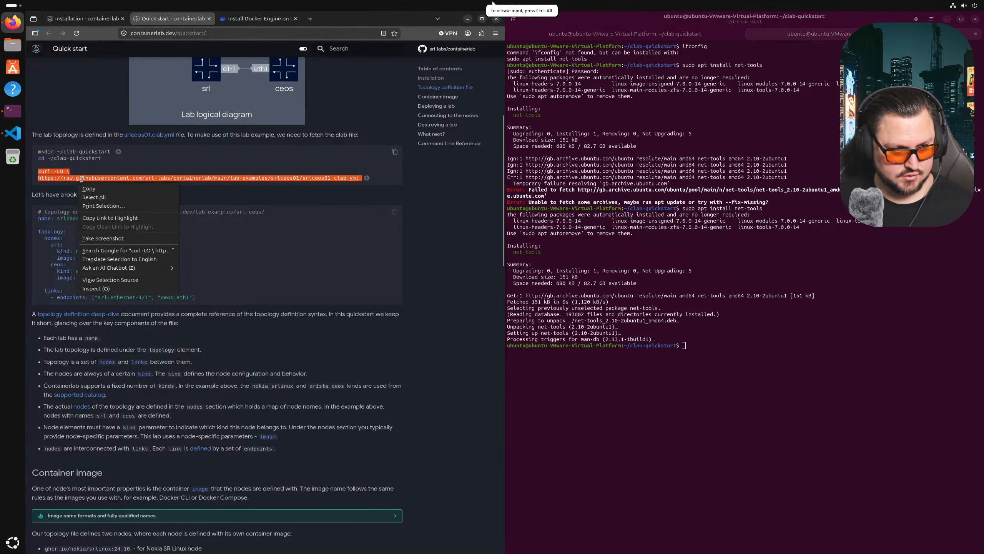
pyautogui.click(84, 187)
pyautogui.rightClick(692, 341)
pyautogui.click(719, 358)
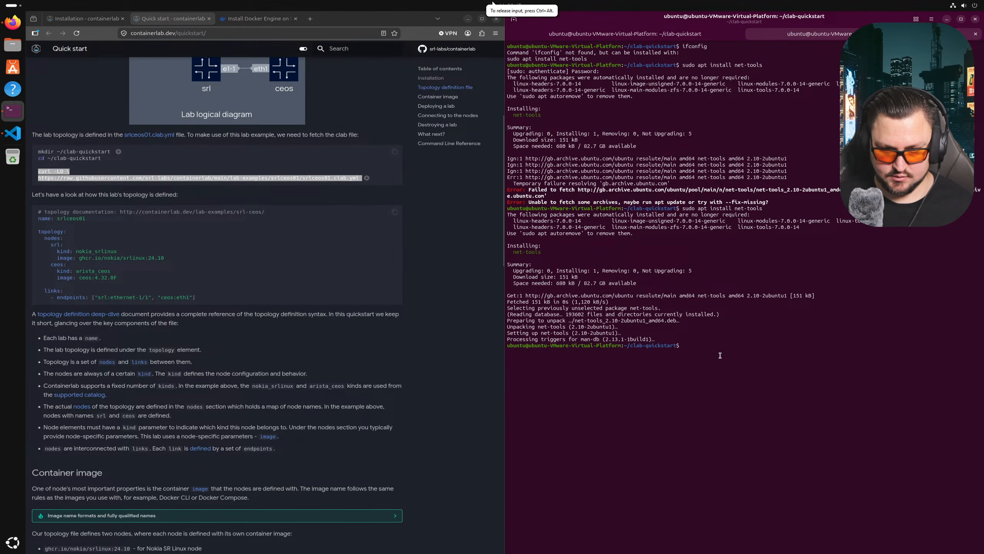
pyautogui.press('Return')
# - List the folder with ls -la to confirm srlceos01.clab.yml (306 bytes) is present
pyautogui.write('ls -la')
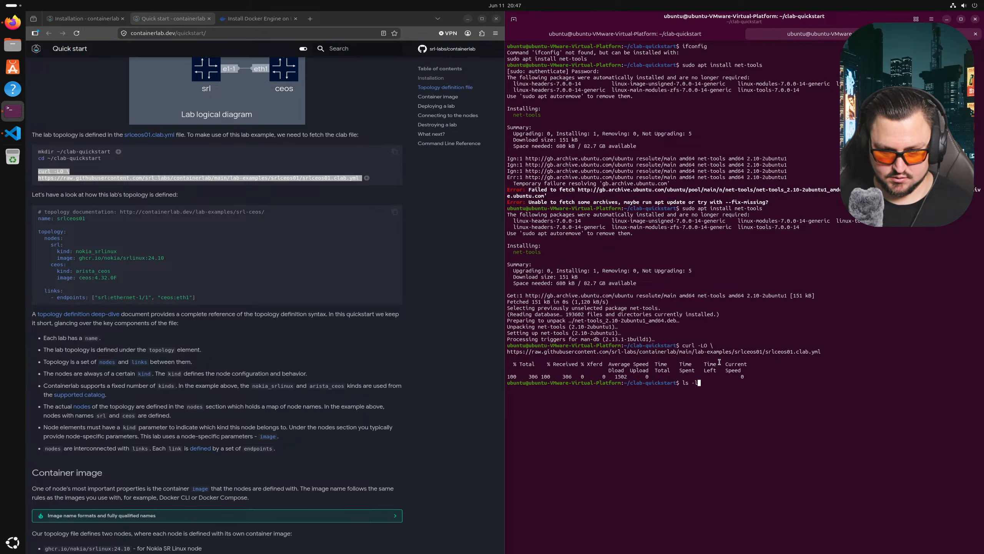
pyautogui.press('Return')
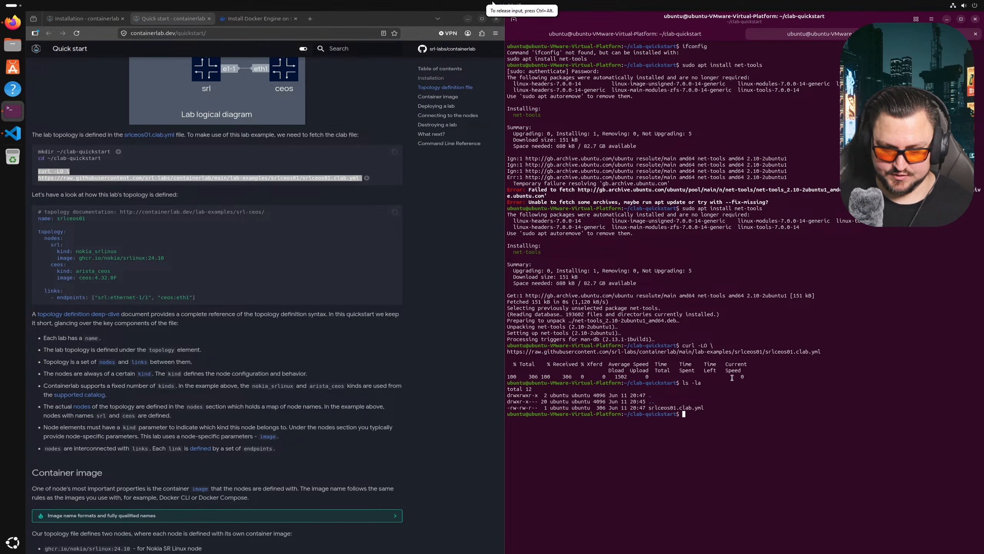
pyautogui.write('cat')
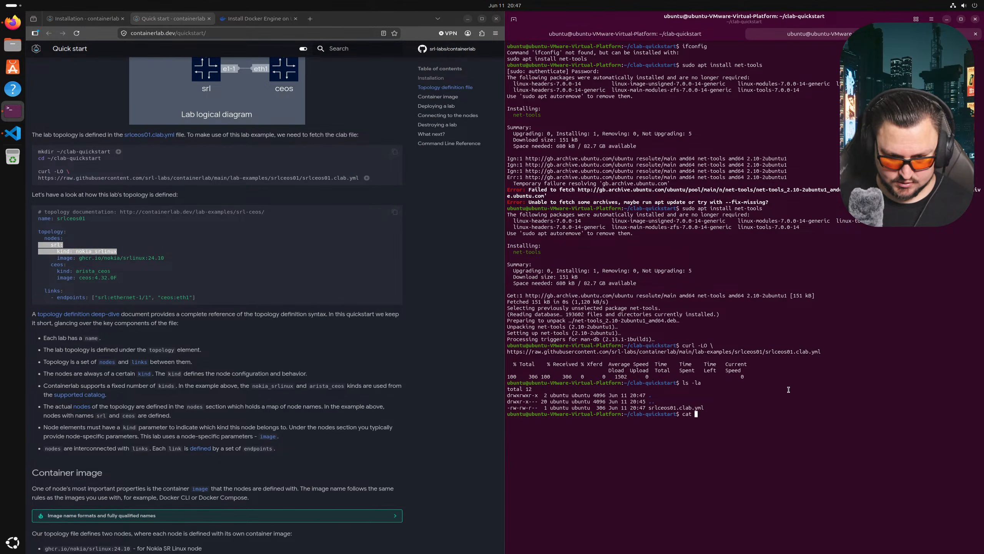
# - Print srlceos01.clab.yml with cat, showing the srl and ceos nodes and their link
pyautogui.write('srl')
pyautogui.press('Tab')
pyautogui.press('Return')
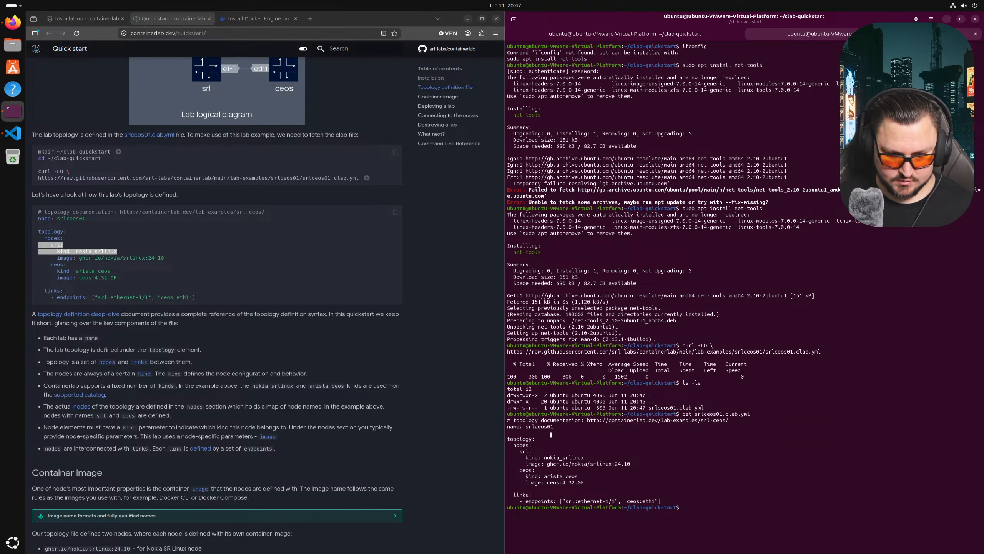
pyautogui.moveTo(508, 426); pyautogui.dragTo(564, 470)
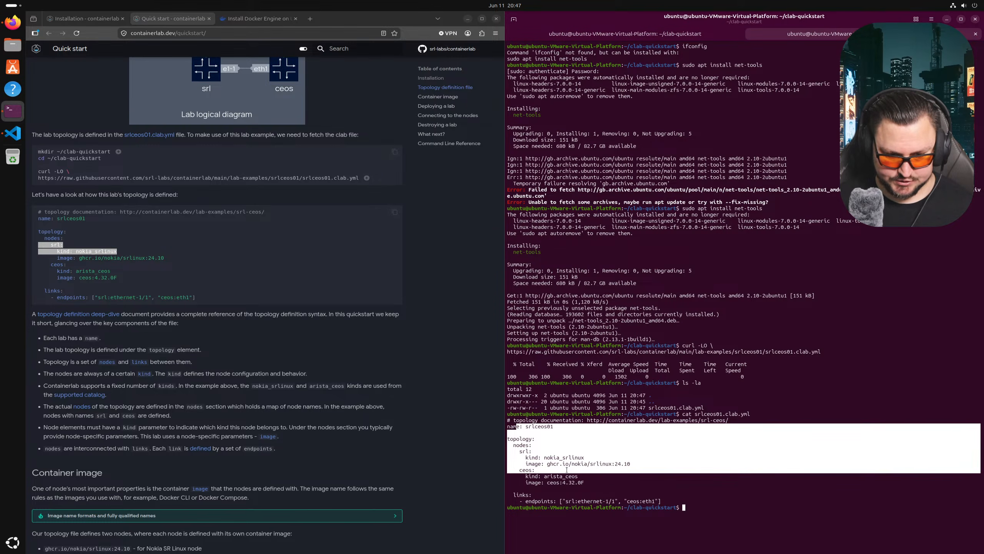
pyautogui.click(595, 491)
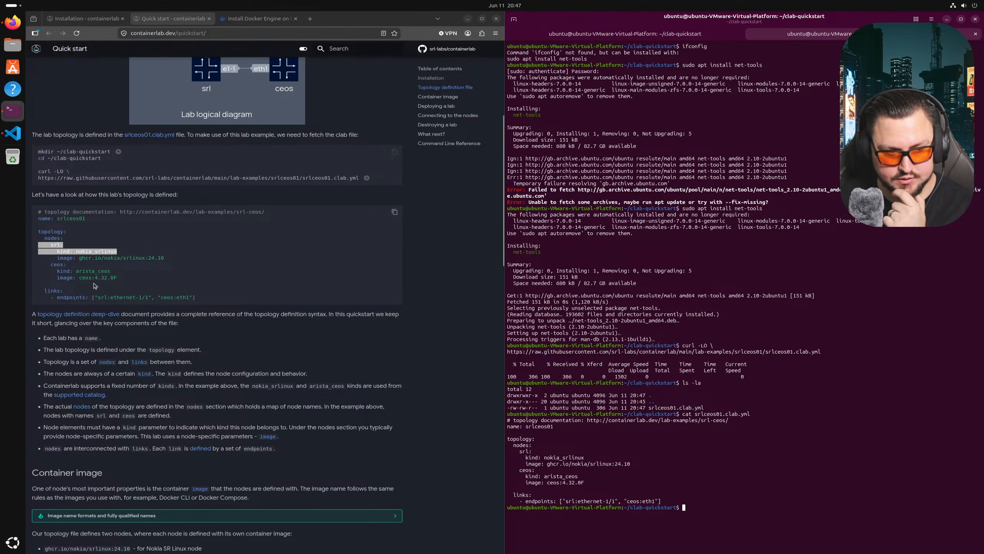
# - Compare the output with the quick-start page's SR Linux and ceos:4.32.0F image lines
pyautogui.moveTo(118, 278); pyautogui.dragTo(78, 280)
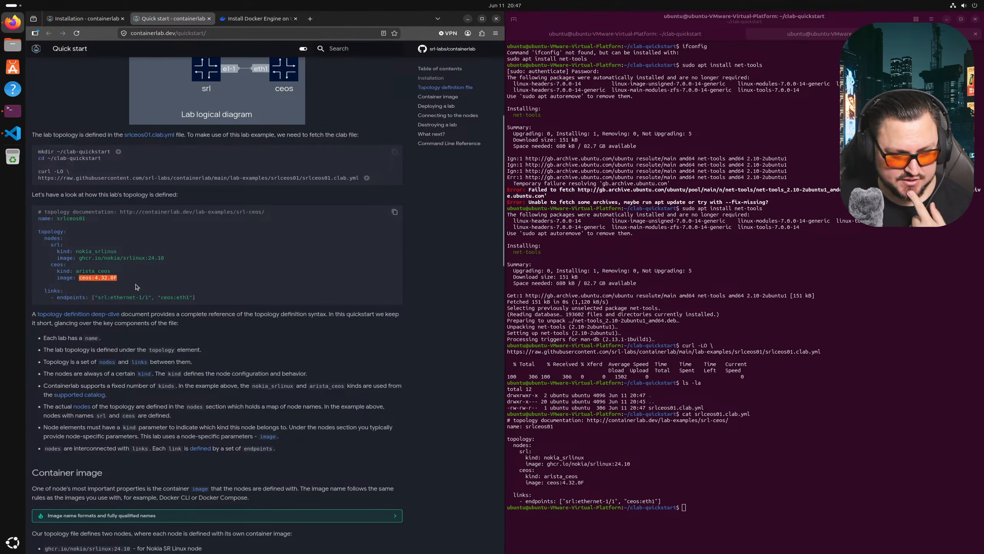
pyautogui.scroll(-2, 139, 276)
pyautogui.scroll(-6, 83, 247)
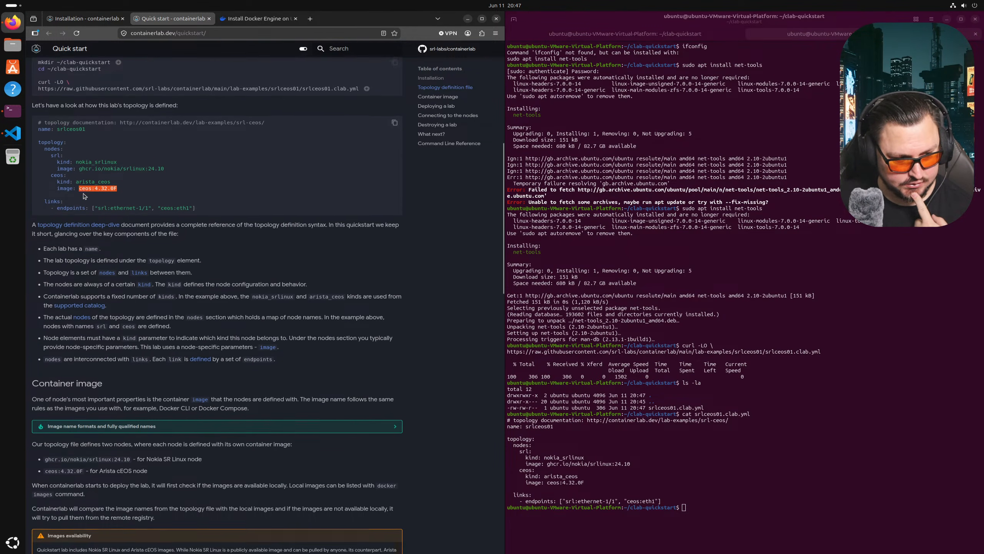
pyautogui.scroll(10, 89, 182)
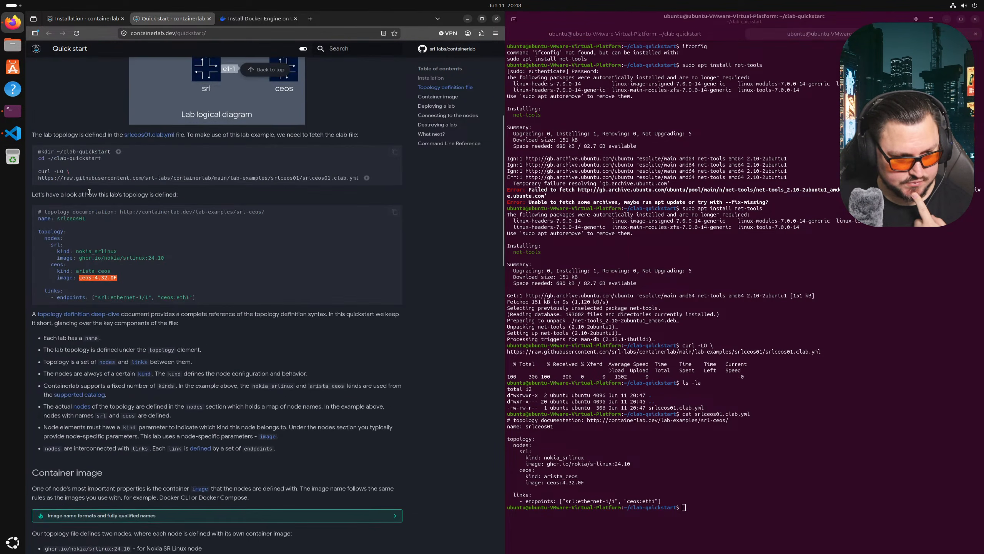
pyautogui.scroll(-10, 83, 322)
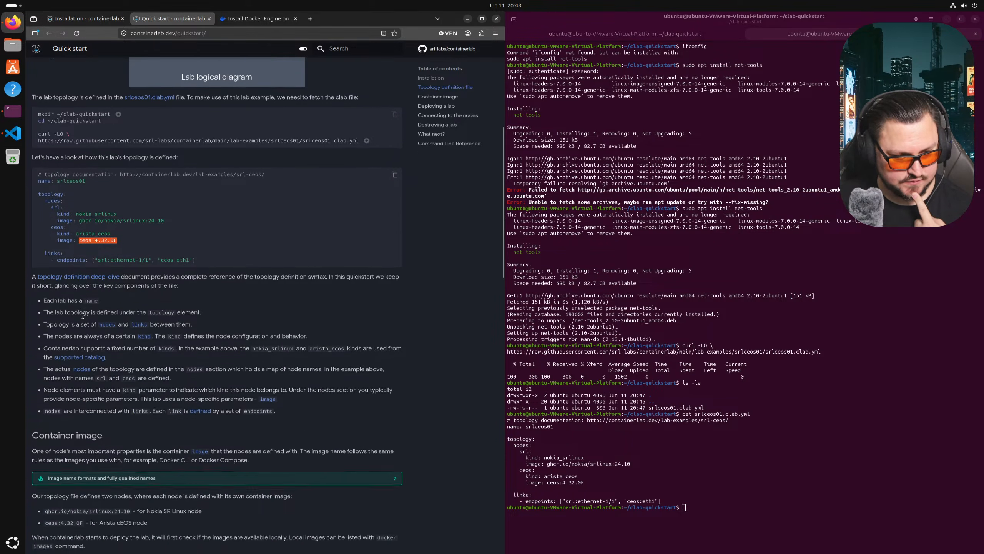
pyautogui.scroll(-2, 118, 244)
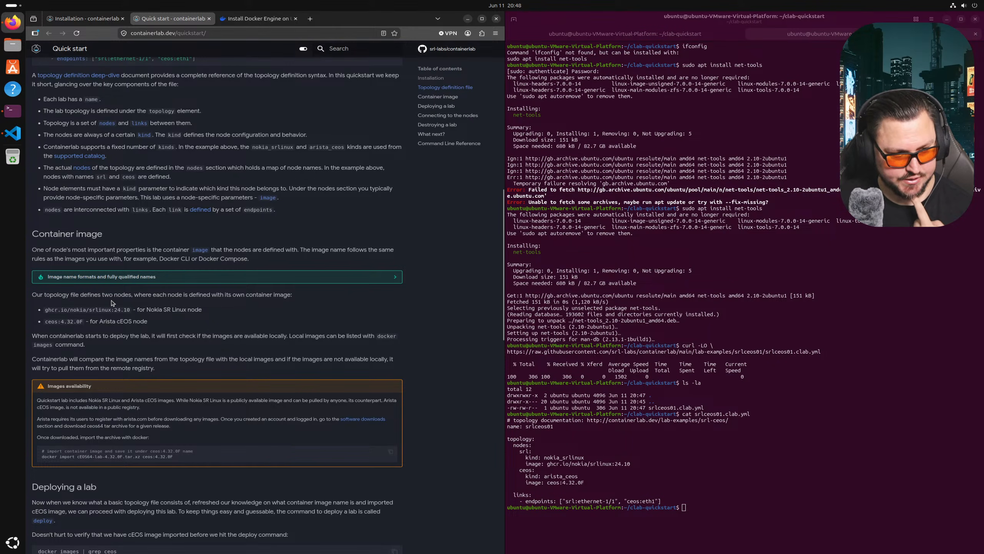
pyautogui.moveTo(51, 313); pyautogui.dragTo(212, 313)
pyautogui.click(190, 319)
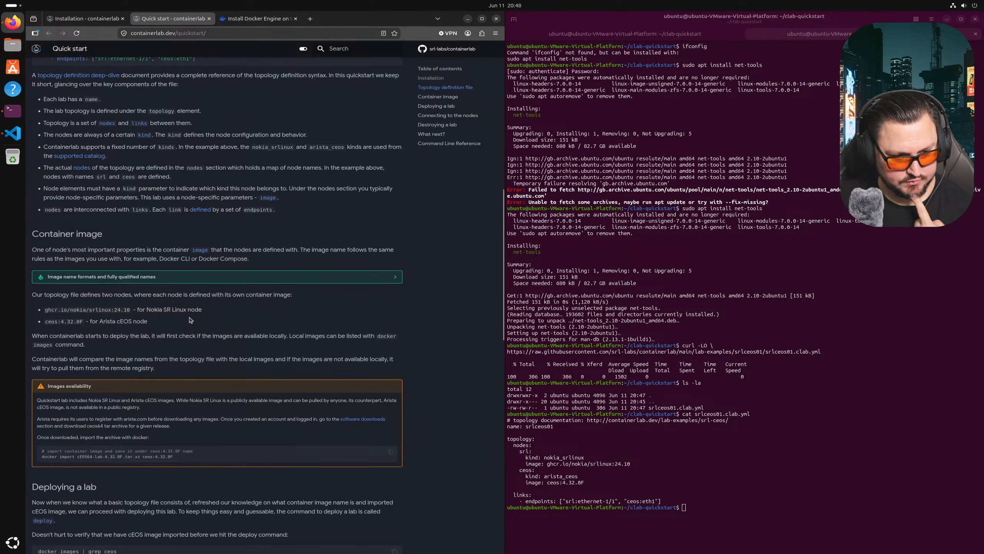
pyautogui.scroll(7, 191, 310)
pyautogui.moveTo(167, 354); pyautogui.dragTo(111, 354)
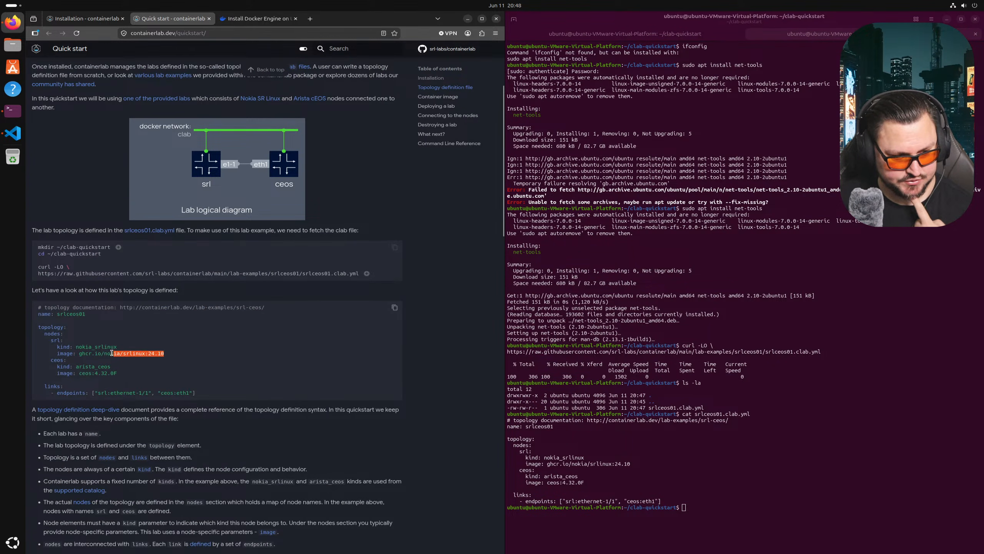
pyautogui.scroll(-3, 174, 350)
pyautogui.scroll(-10, 174, 350)
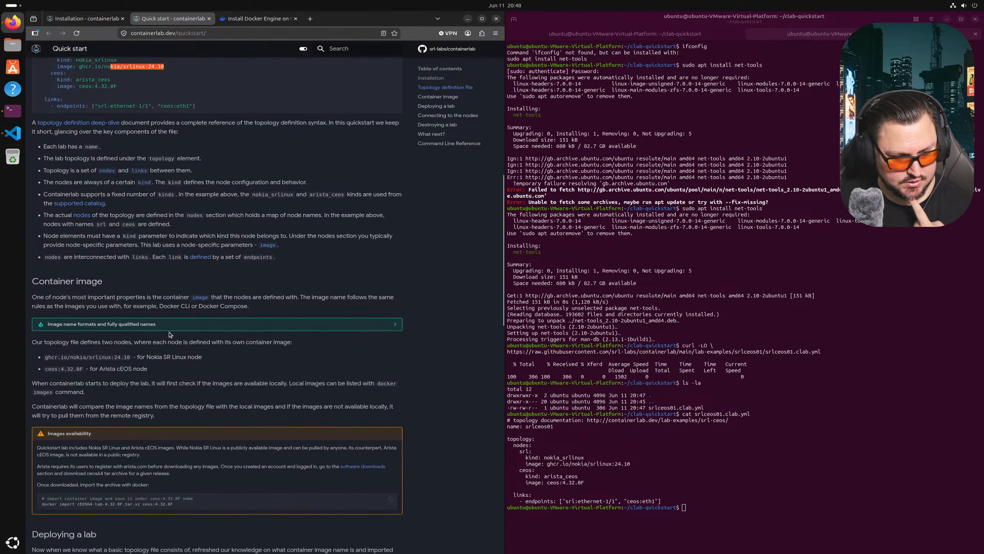
pyautogui.moveTo(46, 321); pyautogui.dragTo(147, 321)
pyautogui.click(103, 329)
pyautogui.scroll(-4, 101, 329)
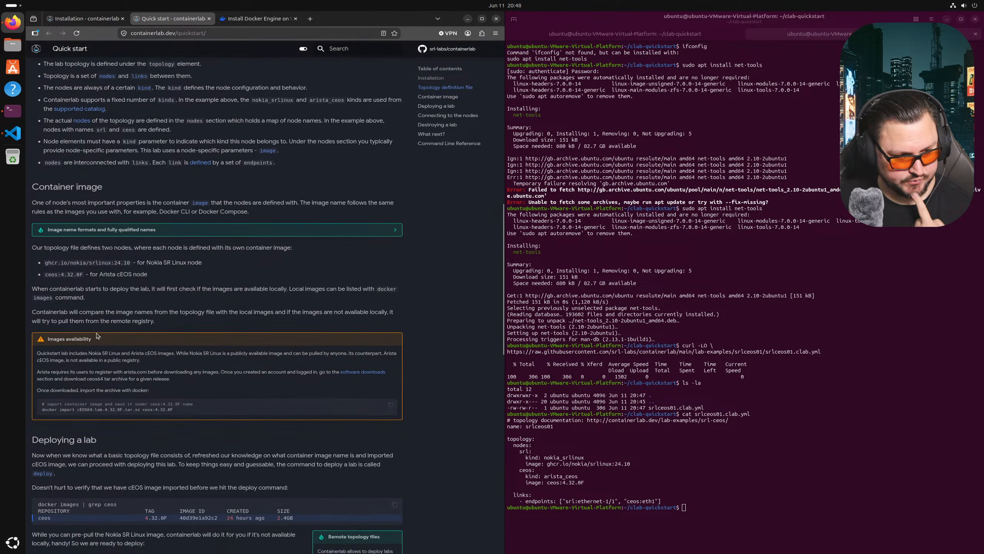
pyautogui.scroll(-2, 95, 332)
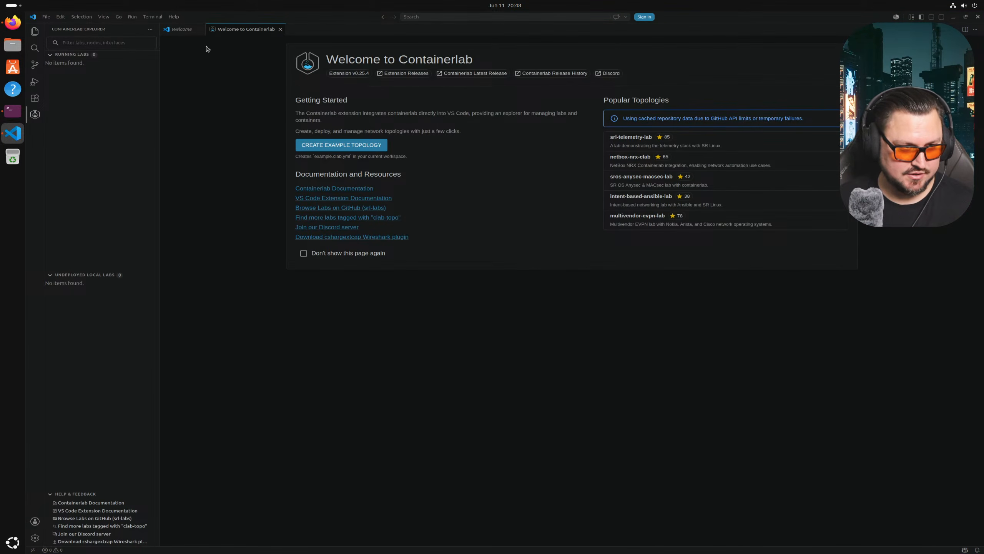
# - Open srlceos01.clab.yml from the clab-quickstart folder and trust it in the editor
pyautogui.click(59, 18)
pyautogui.moveTo(49, 19)
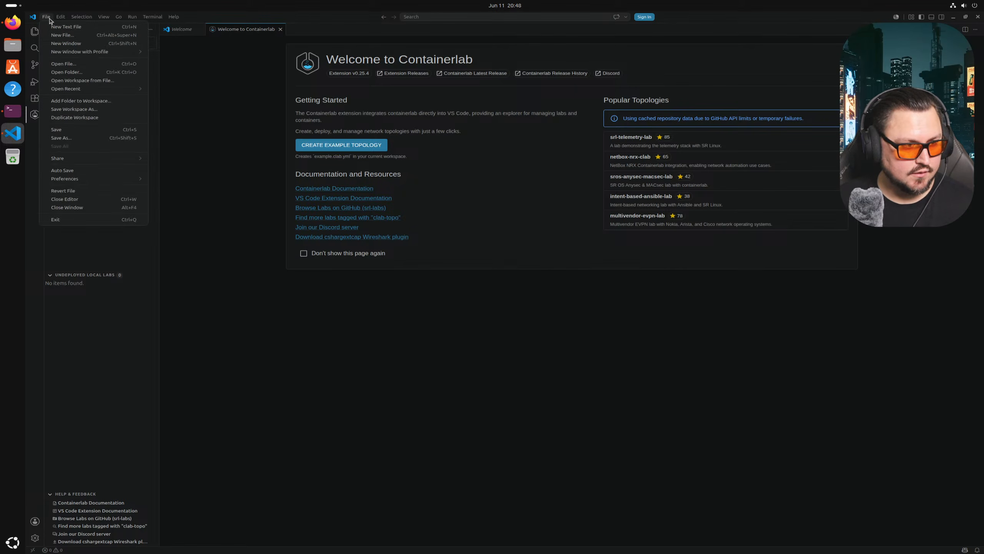
pyautogui.click(68, 66)
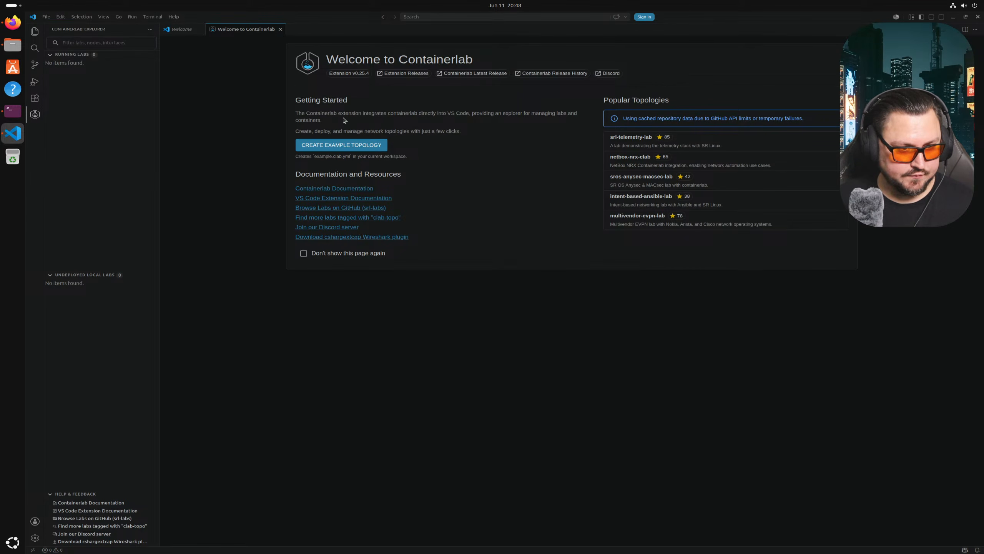
pyautogui.doubleClick(435, 176)
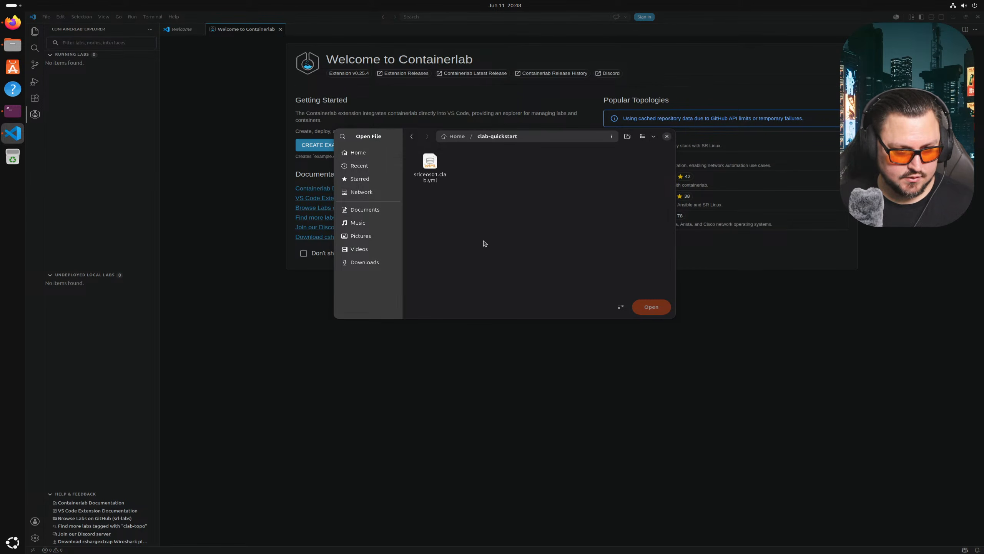
pyautogui.doubleClick(435, 175)
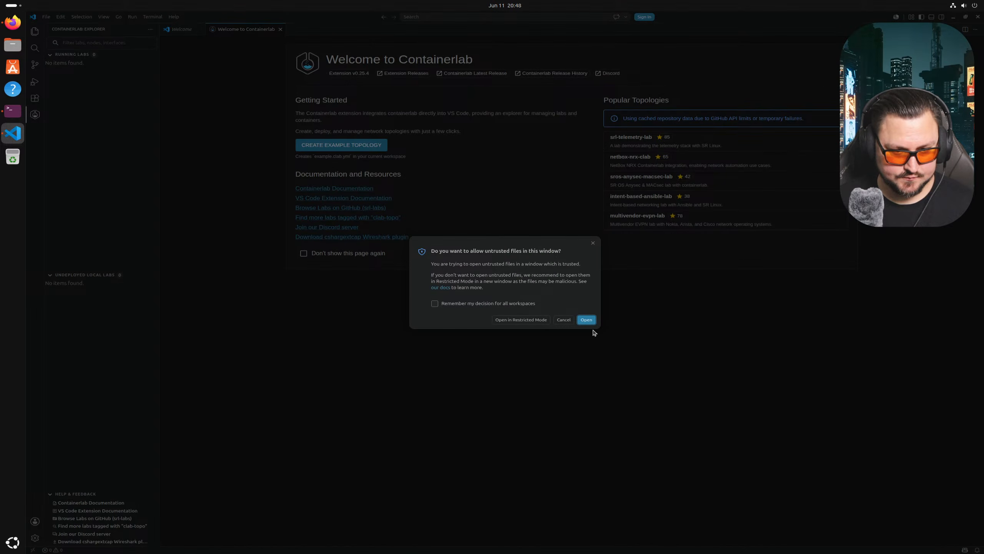
pyautogui.click(586, 320)
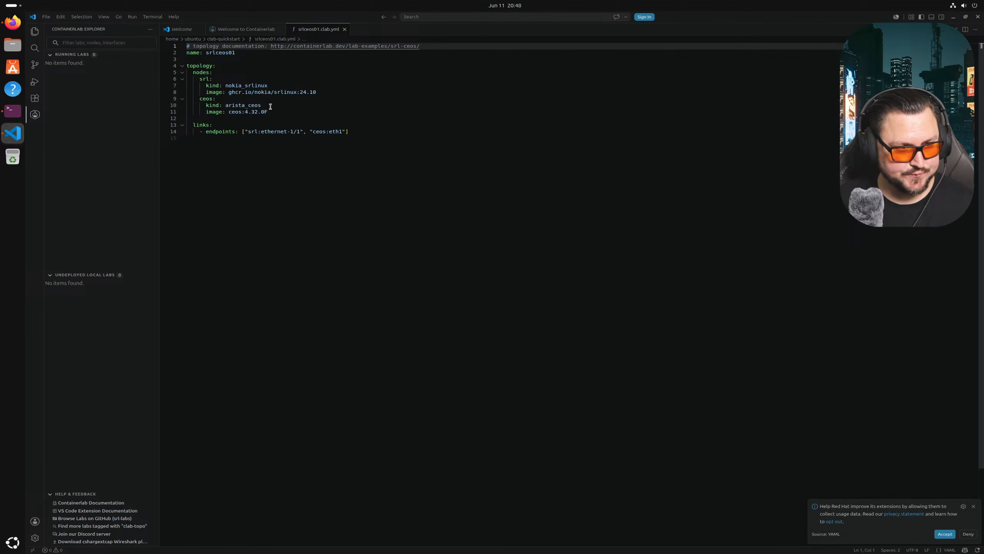
# - Place the cursor in the topology text and move to the ceos node definition
pyautogui.click(944, 529)
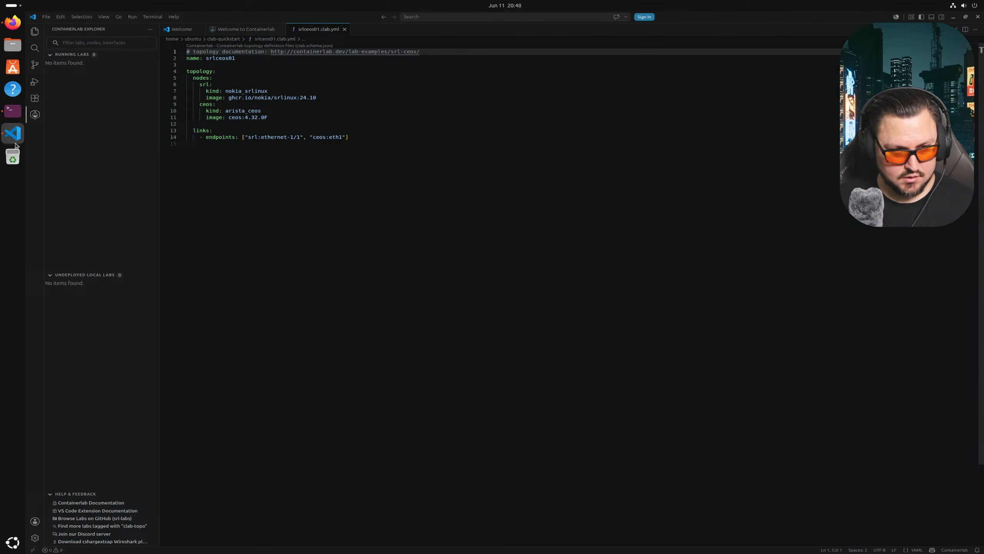
pyautogui.click(323, 165)
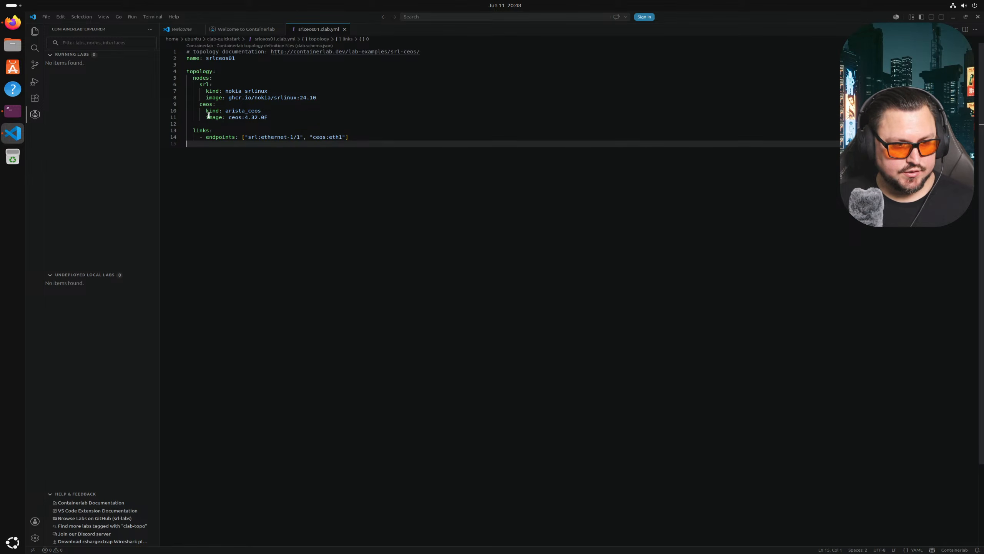
pyautogui.click(212, 105)
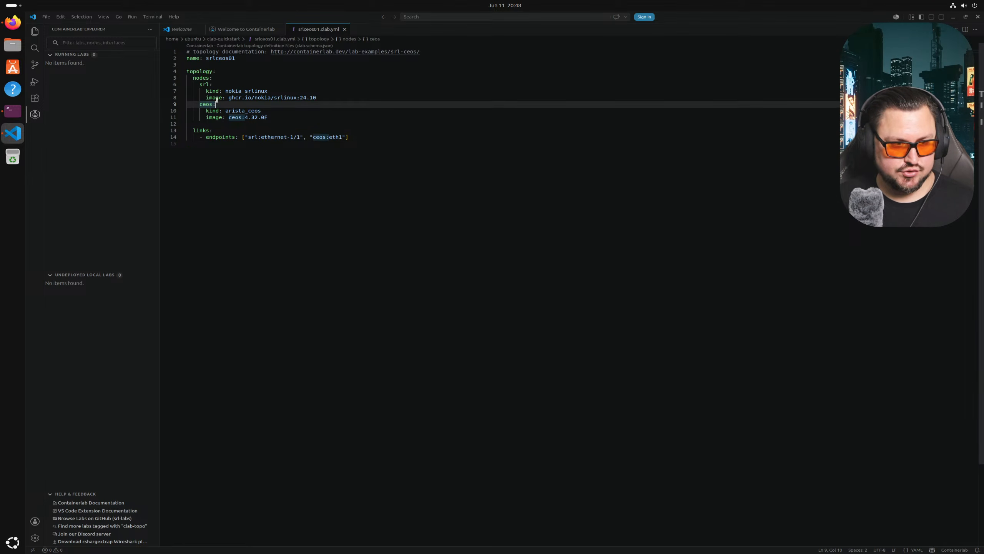
# - Rename the srl node to srl1 and paste that name over the ceos node name
pyautogui.click(210, 83)
pyautogui.press('Left')
pyautogui.write('1')
pyautogui.press('Down')
pyautogui.press('Down')
pyautogui.press('Down')
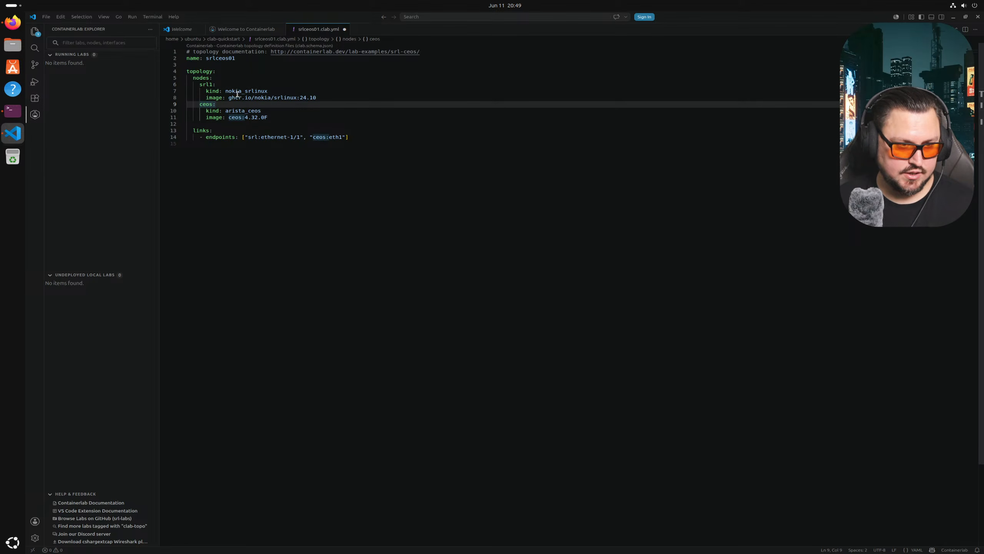
pyautogui.doubleClick(208, 85)
pyautogui.hotkey('ctrl', 'c')
pyautogui.doubleClick(212, 104)
pyautogui.hotkey('ctrl', 'v')
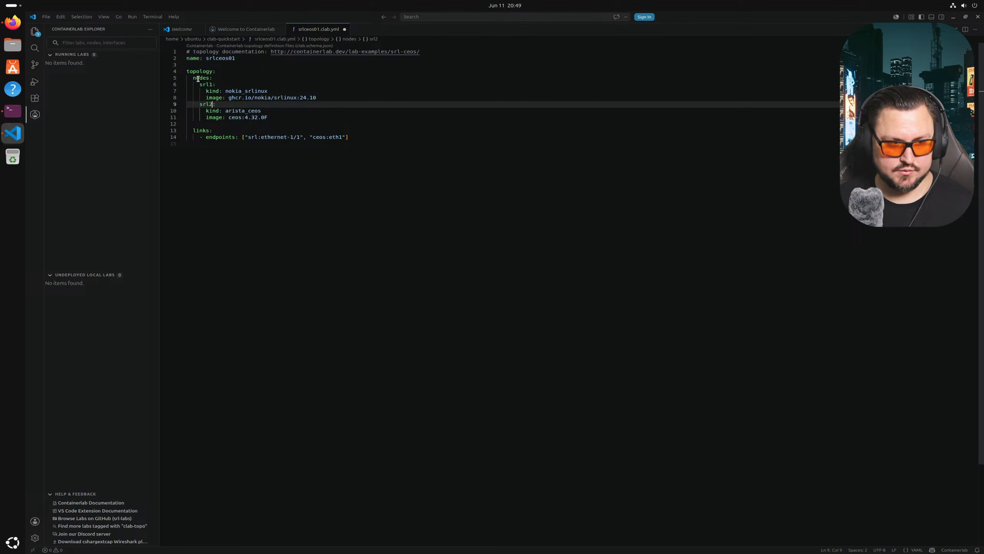
# - Give the second node kind nokia_srlinux and the ghcr.io/nokia/srlinux:24.10 image
pyautogui.click(242, 98)
pyautogui.moveTo(271, 92); pyautogui.dragTo(225, 93)
pyautogui.hotkey('ctrl', 'c')
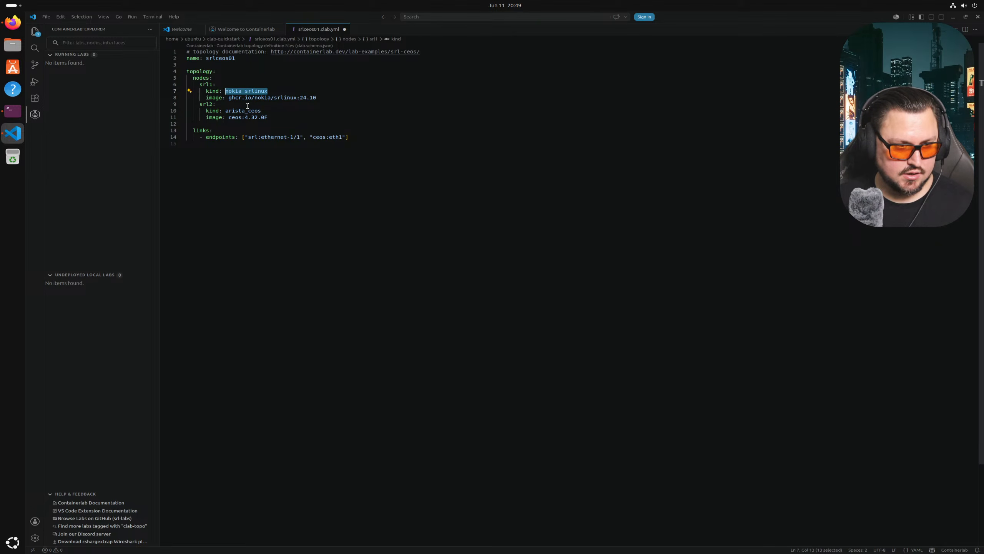
pyautogui.doubleClick(245, 110)
pyautogui.hotkey('ctrl', 'v')
pyautogui.moveTo(317, 97); pyautogui.dragTo(228, 117)
pyautogui.hotkey('ctrl', 'c')
pyautogui.hotkey('ctrl', 'v')
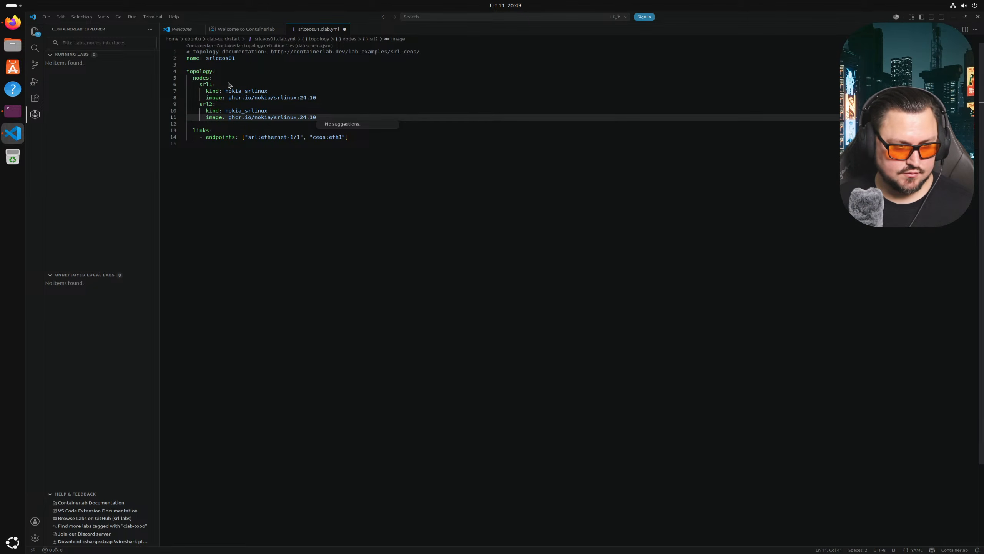
pyautogui.click(350, 230)
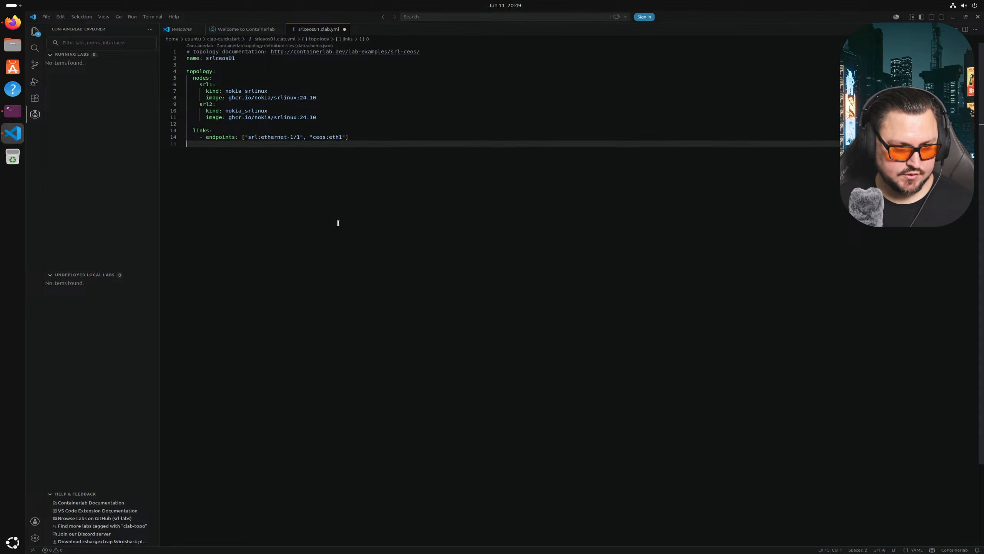
# - Set the link endpoints to srl1:ethernet-1/1 and srl2:ethernet-1/1
pyautogui.doubleClick(316, 138)
pyautogui.write('srl2')
pyautogui.press('Left')
pyautogui.press('Left')
pyautogui.press('Left')
pyautogui.press('Left')
pyautogui.press('Left')
pyautogui.press('Left')
pyautogui.press('Left')
pyautogui.press('Left')
pyautogui.press('Left')
pyautogui.press('Left')
pyautogui.press('Left')
pyautogui.press('Left')
pyautogui.press('Right')
pyautogui.write('1')
pyautogui.moveTo(303, 136); pyautogui.dragTo(263, 136)
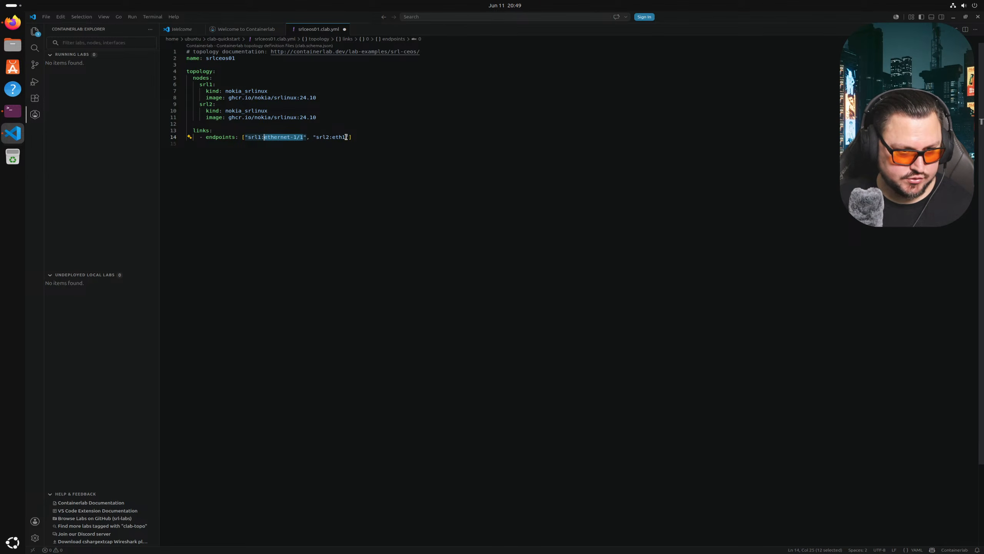
pyautogui.moveTo(346, 137); pyautogui.dragTo(333, 137)
pyautogui.hotkey('ctrl', 'v')
# - Check both endpoint node and interface names match, then return to the browser
pyautogui.click(357, 220)
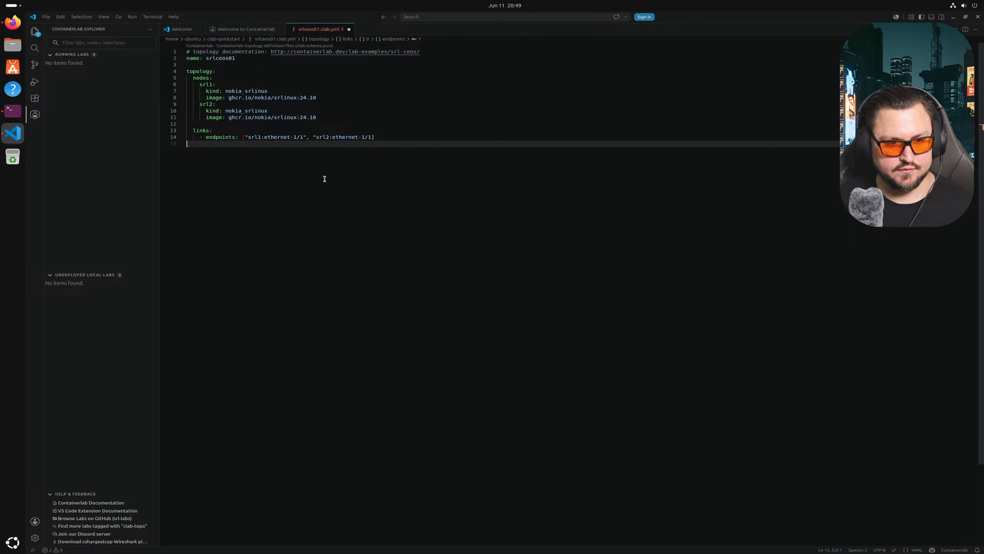
pyautogui.doubleClick(257, 137)
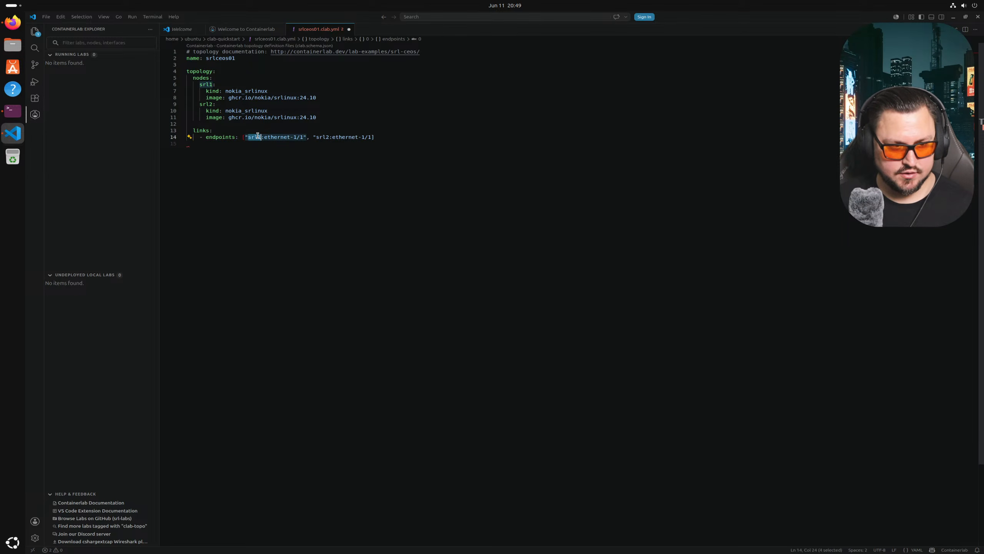
pyautogui.click(263, 136)
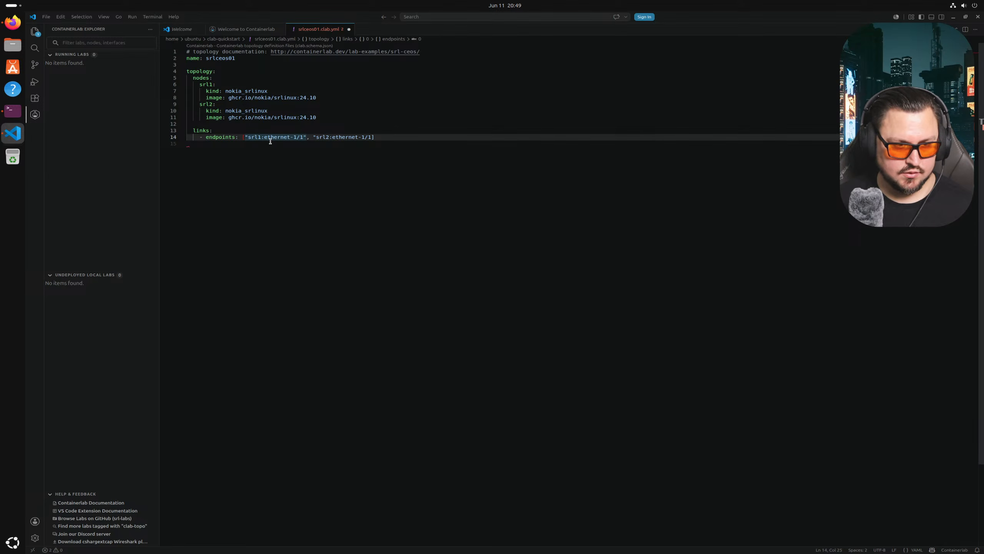
pyautogui.moveTo(265, 136)
pyautogui.mouseDown()
pyautogui.moveTo(365, 136)
pyautogui.moveTo(246, 136)
pyautogui.mouseUp()
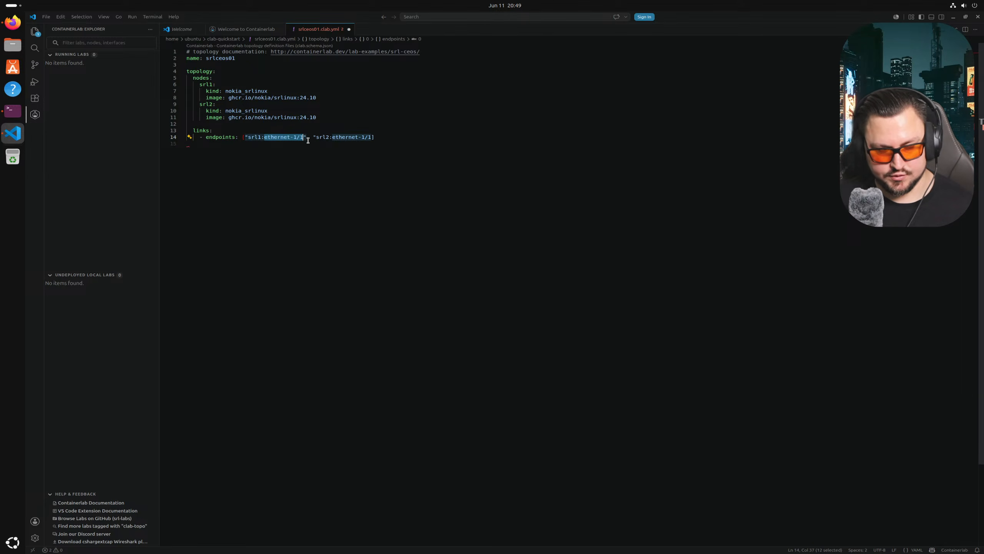
pyautogui.click(326, 156)
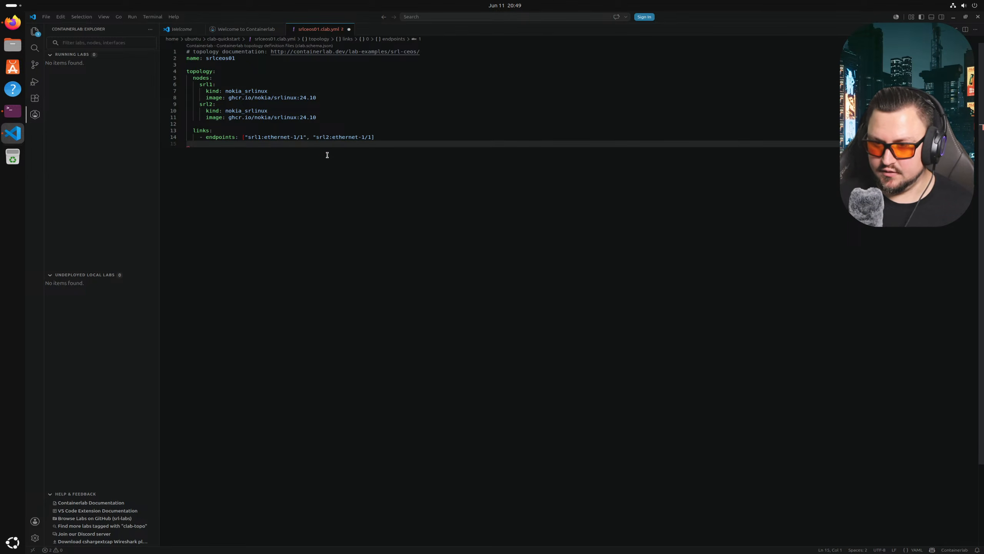
pyautogui.hotkey('alt', 'Tab')
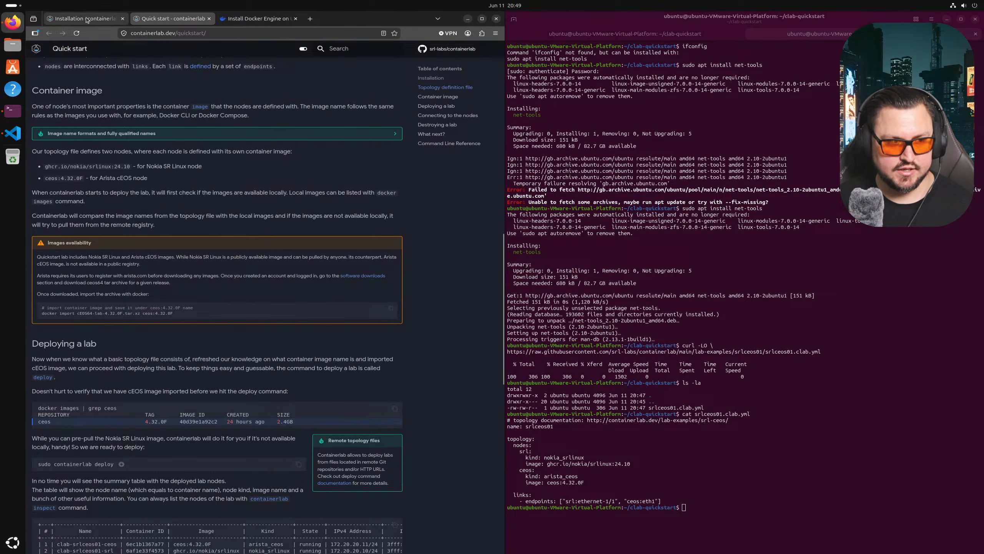
# - Browse containerlab's supported Kinds table and open the MikroTik RouterOS kind page
pyautogui.click(81, 16)
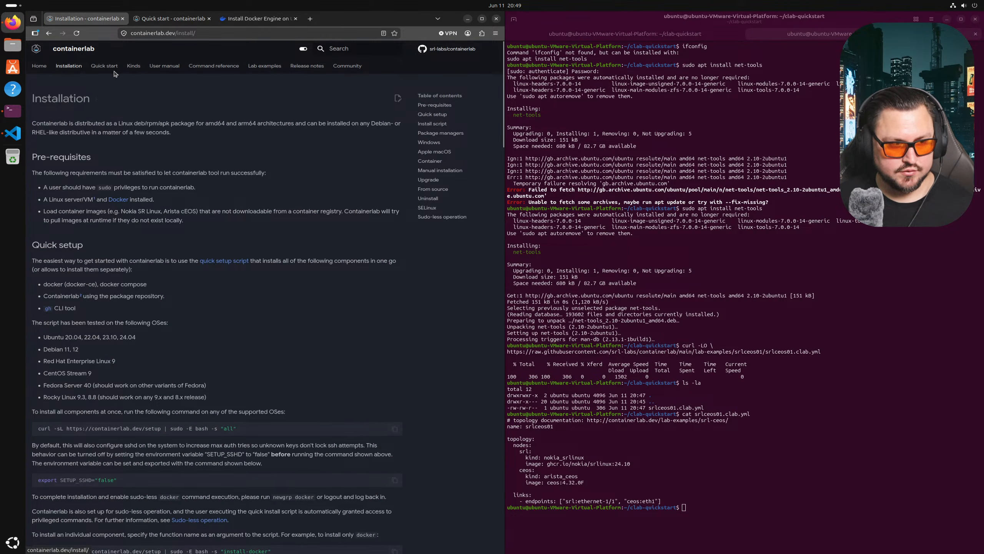
pyautogui.click(134, 66)
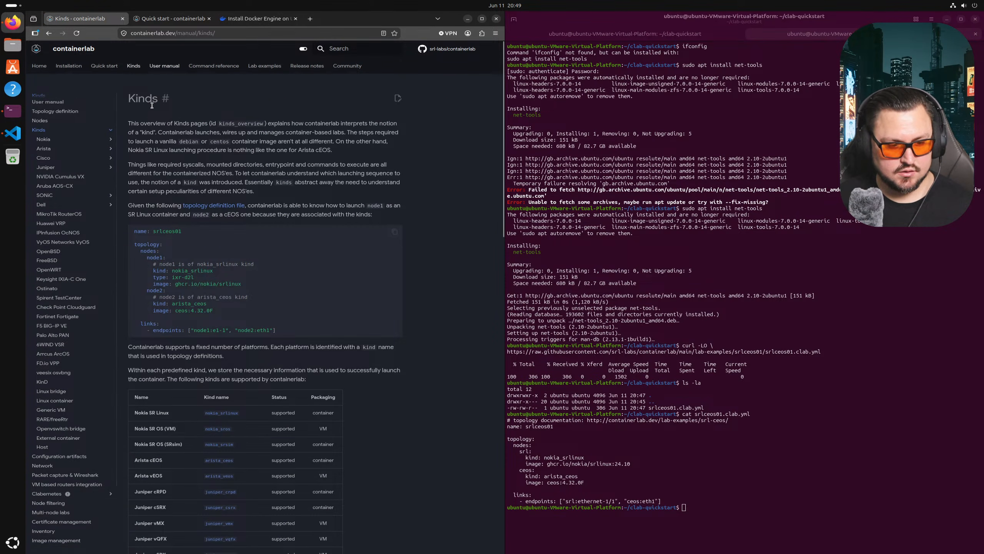
pyautogui.scroll(-3, 165, 204)
pyautogui.scroll(-5, 165, 203)
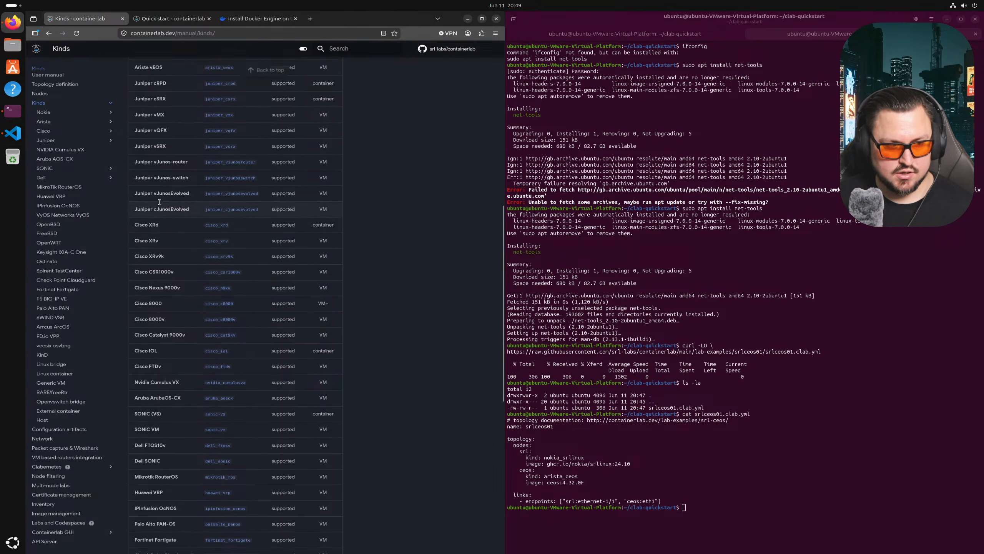
pyautogui.scroll(5, 127, 204)
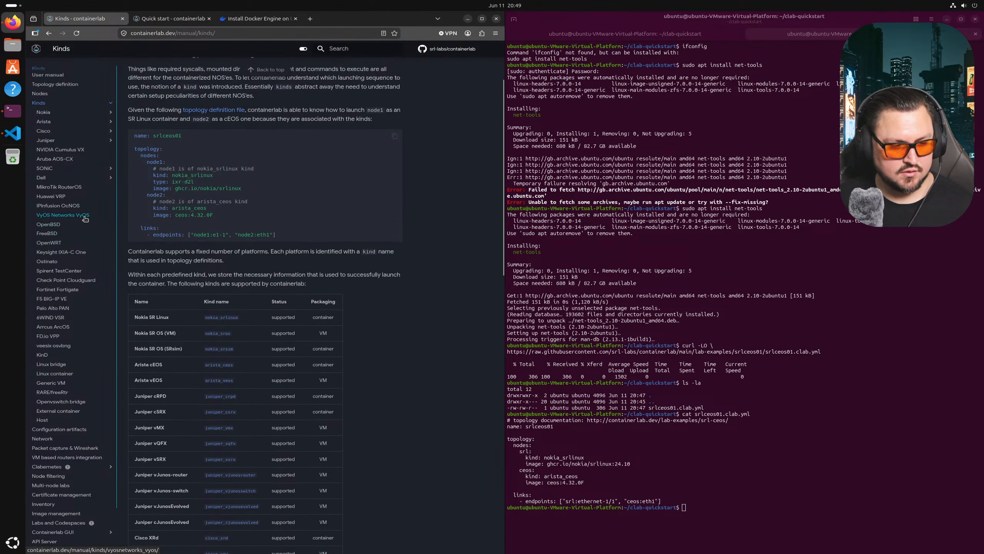
pyautogui.scroll(-1, 82, 227)
pyautogui.scroll(1, 71, 204)
pyautogui.click(58, 186)
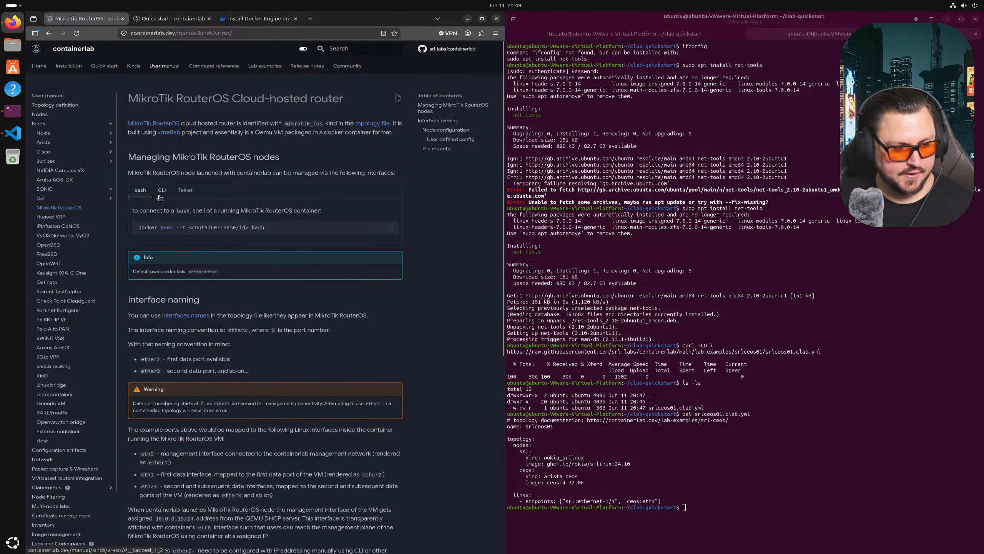
pyautogui.scroll(-1, 158, 190)
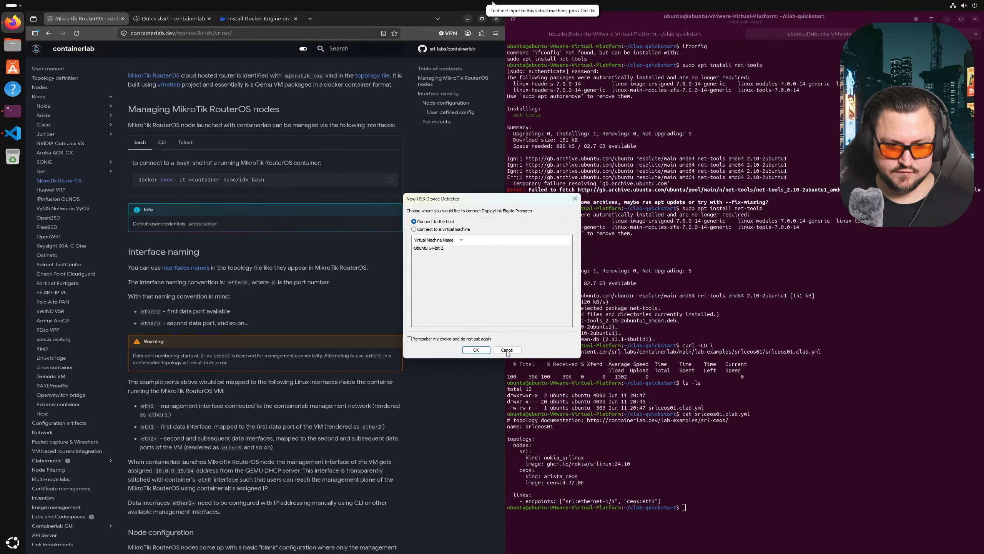
# - Dismiss the prompt covering the virtual machine's desktop
pyautogui.click(510, 334)
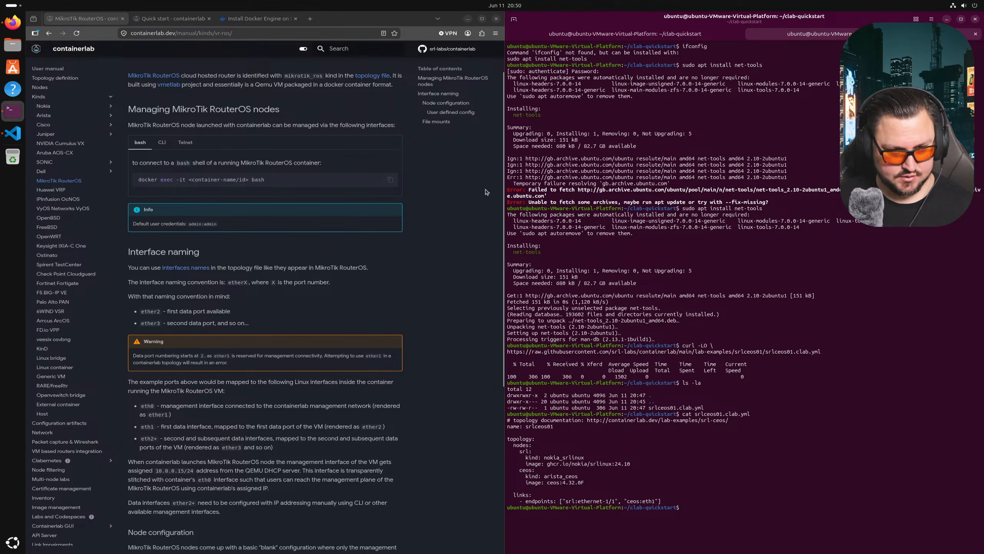
# - Save the edited srlceos01.clab.yml and close its tab
pyautogui.click(13, 133)
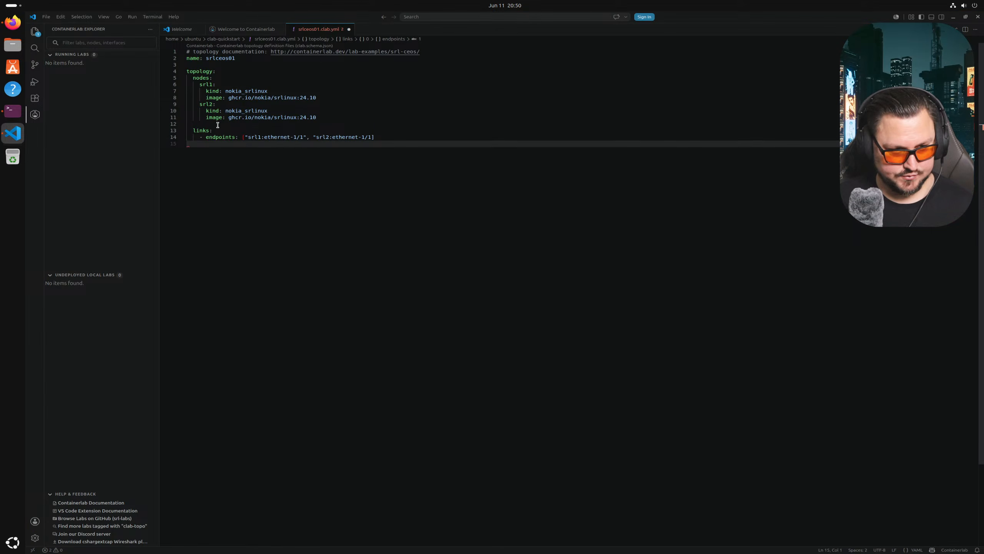
pyautogui.hotkey('ctrl', 's')
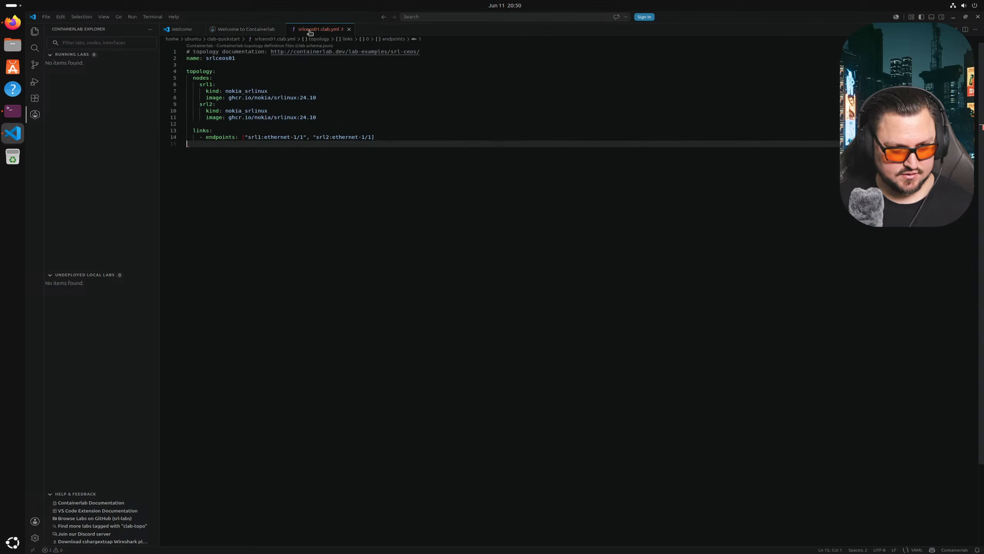
pyautogui.click(46, 16)
pyautogui.click(72, 131)
pyautogui.click(244, 30)
pyautogui.click(330, 30)
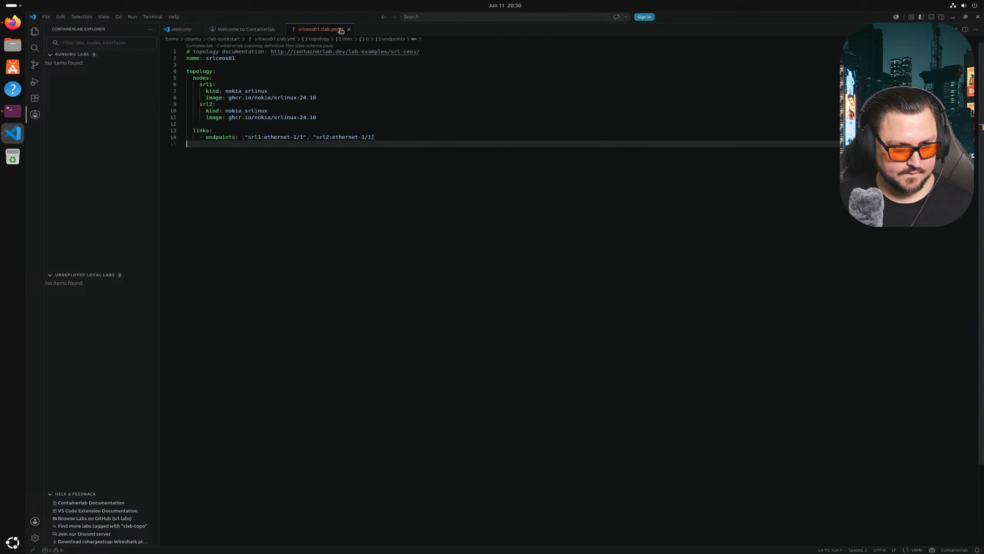
pyautogui.click(349, 30)
# - Reopen srlceos01.clab.yml from the lab folder and show the Containerlab Explorer panel
pyautogui.click(47, 16)
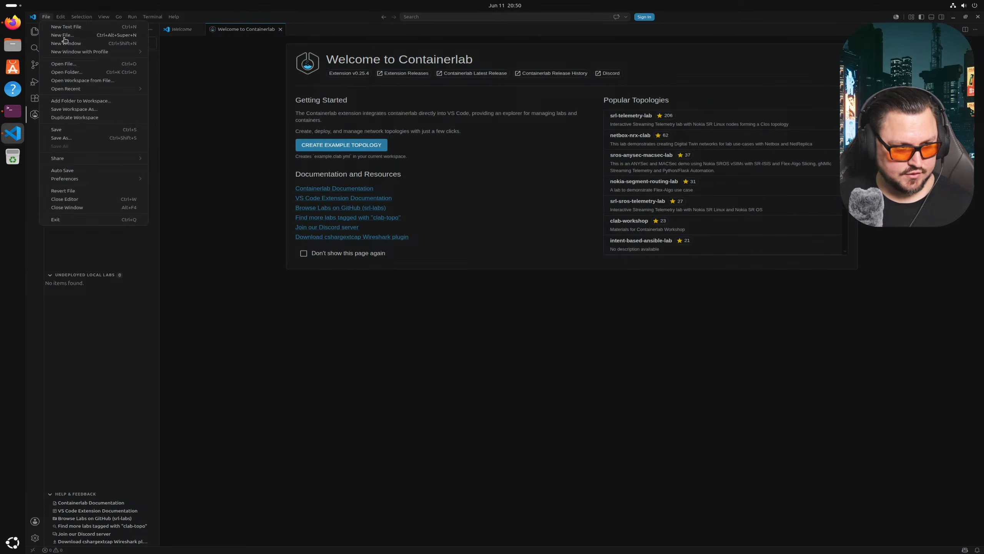
pyautogui.click(71, 67)
pyautogui.doubleClick(431, 166)
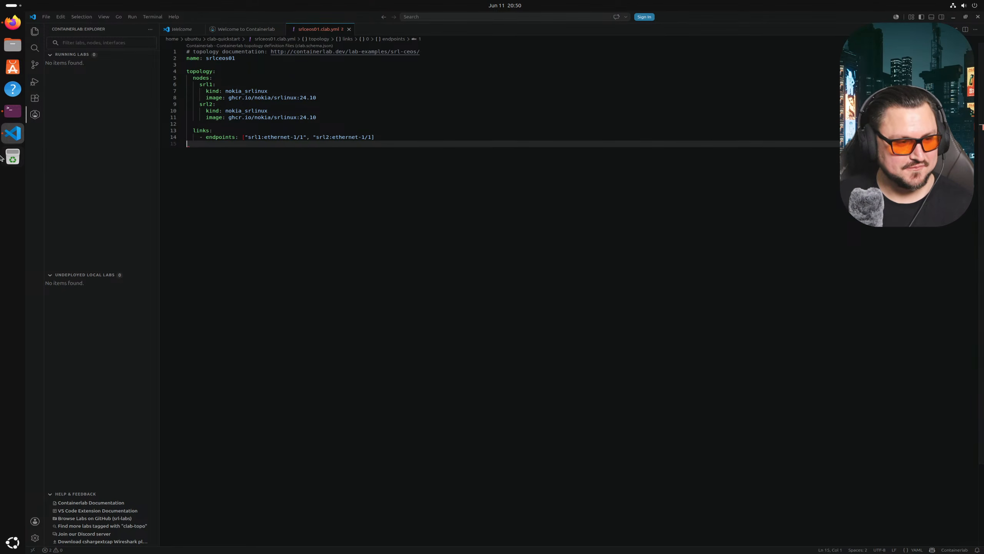
pyautogui.click(5, 116)
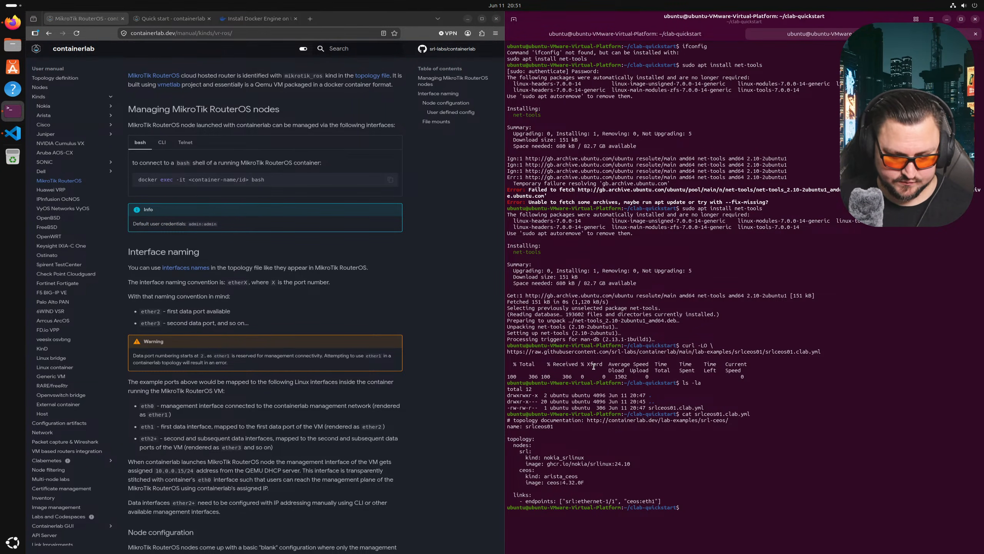
pyautogui.click(13, 133)
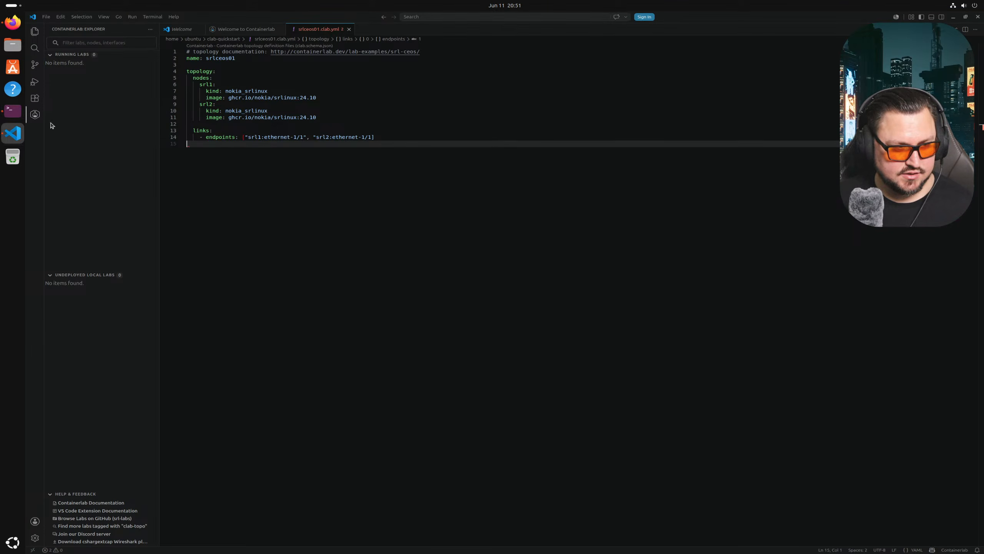
pyautogui.click(35, 115)
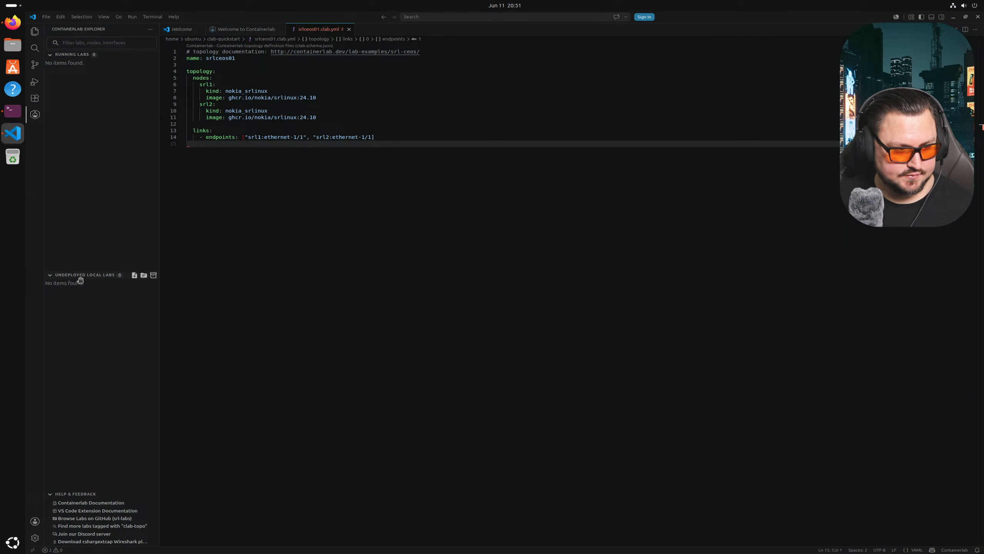
# - Deploy the lab from the topology tab's menu and view the failed-deploy logs
pyautogui.rightClick(312, 30)
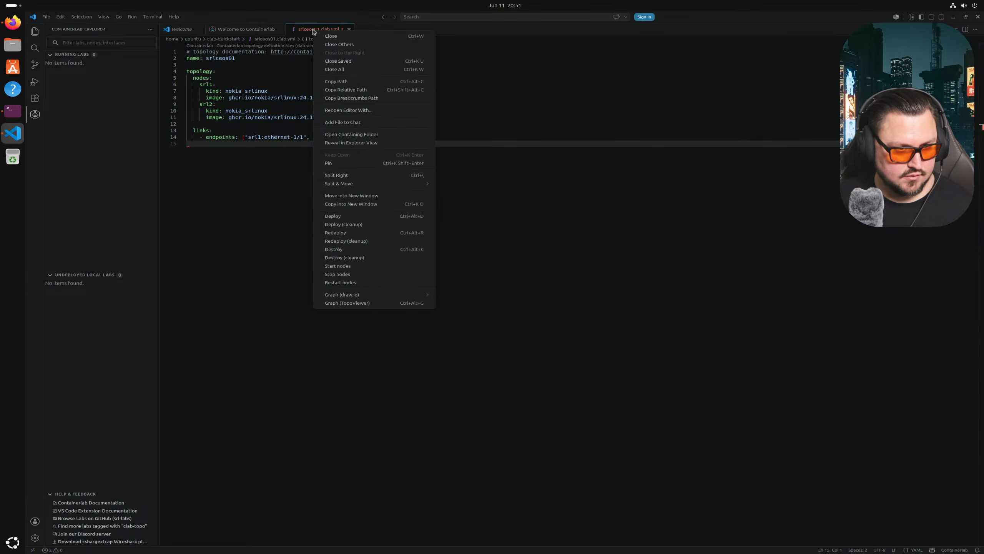
pyautogui.click(333, 216)
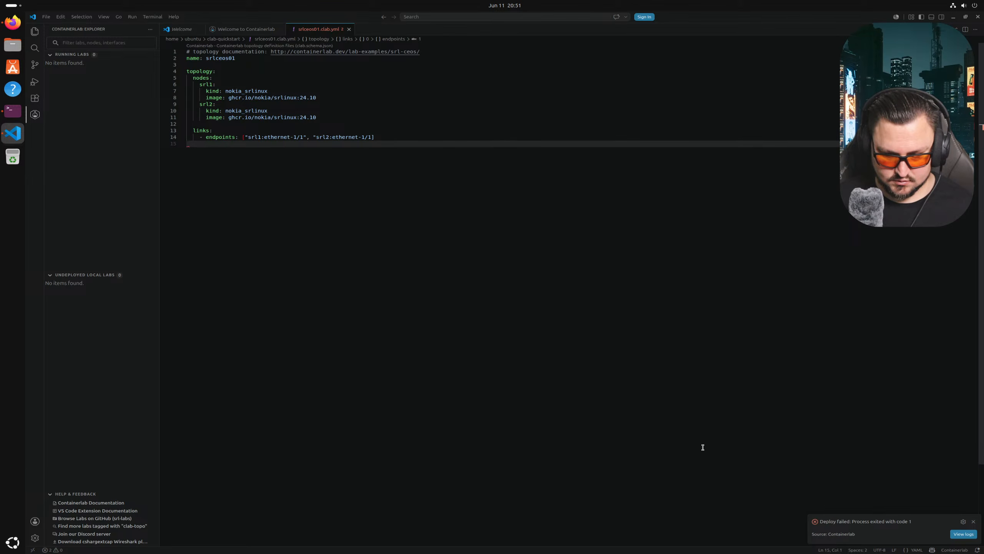
pyautogui.click(964, 534)
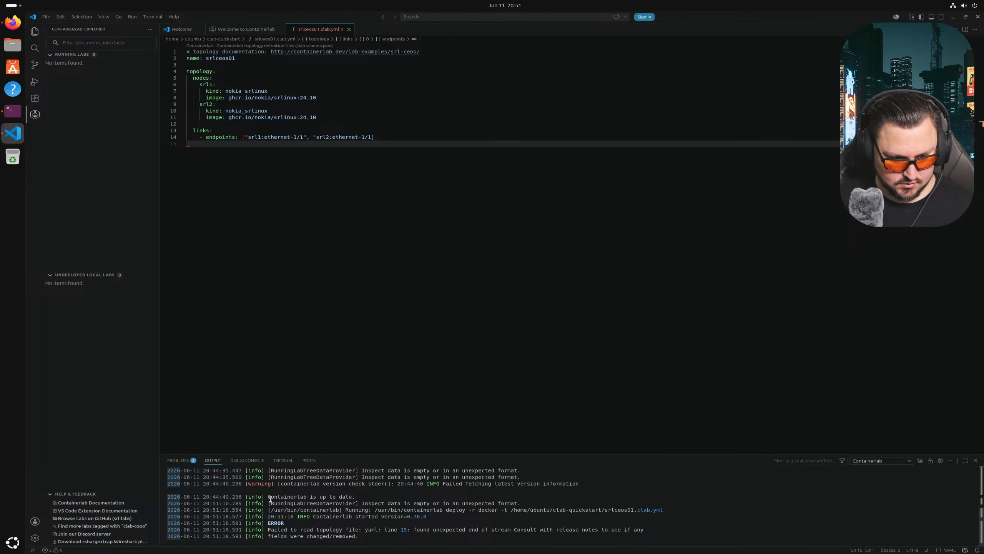
# - Rerun cat srlceos01.clab.yml in the terminal to print the updated topology
pyautogui.click(13, 111)
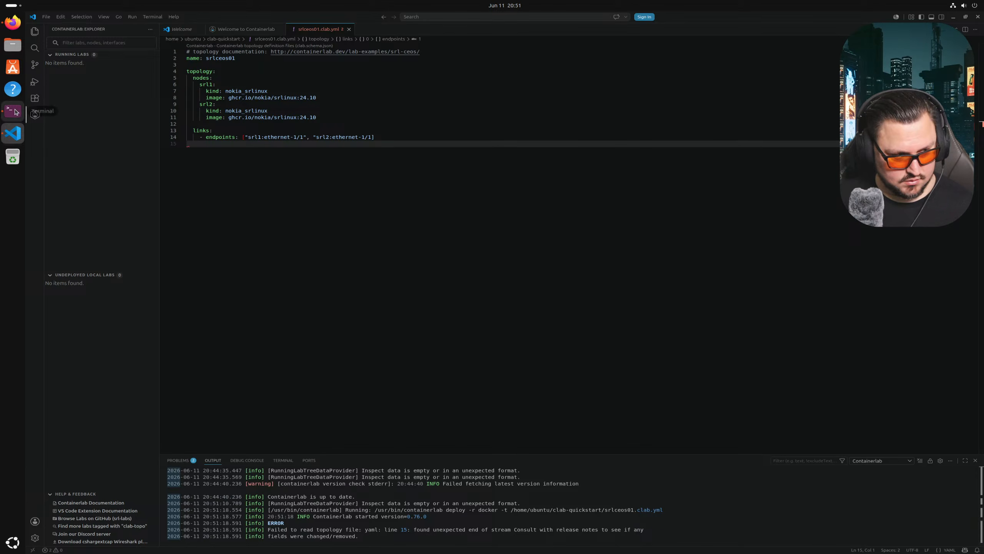
pyautogui.press('Return')
pyautogui.press('Up')
pyautogui.press('Return')
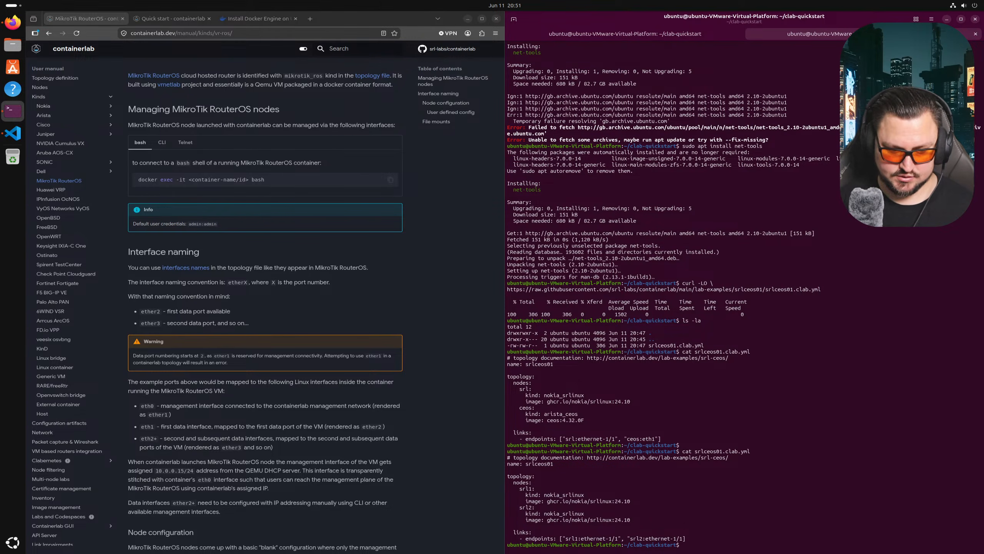
# - Run clab deploy in the terminal and read the YAML line 15 unexpected-end-of-stream error
pyautogui.write('clab deploy')
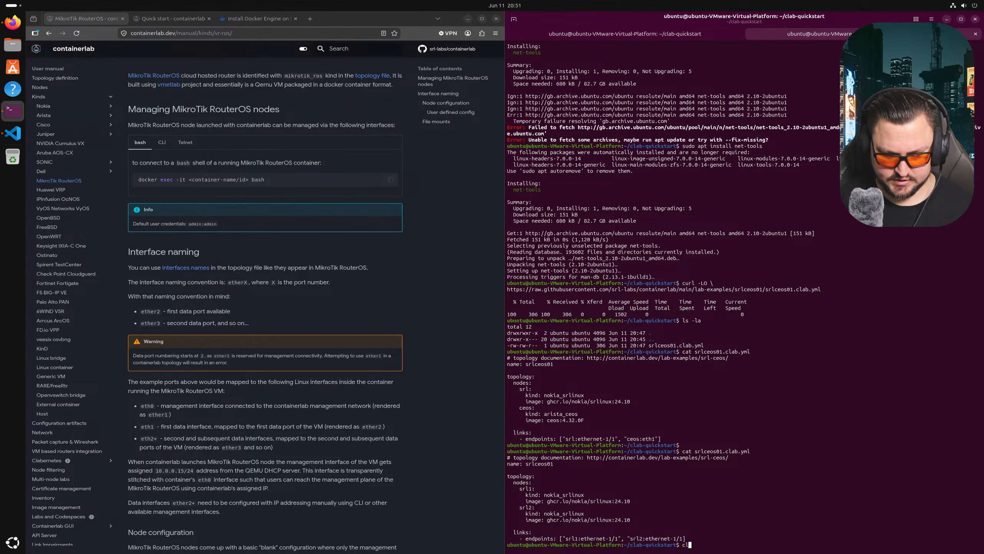
pyautogui.press('Return')
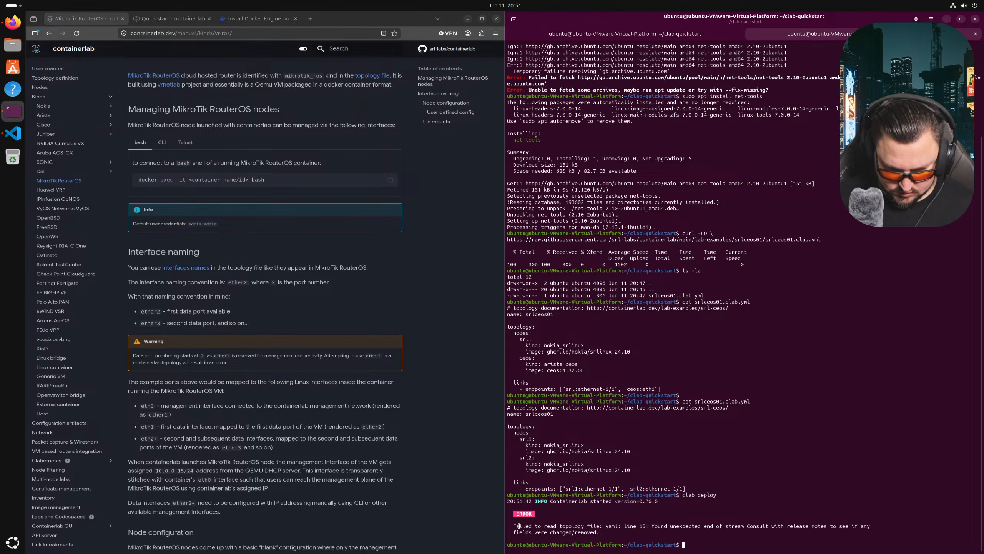
pyautogui.moveTo(514, 526); pyautogui.dragTo(545, 517)
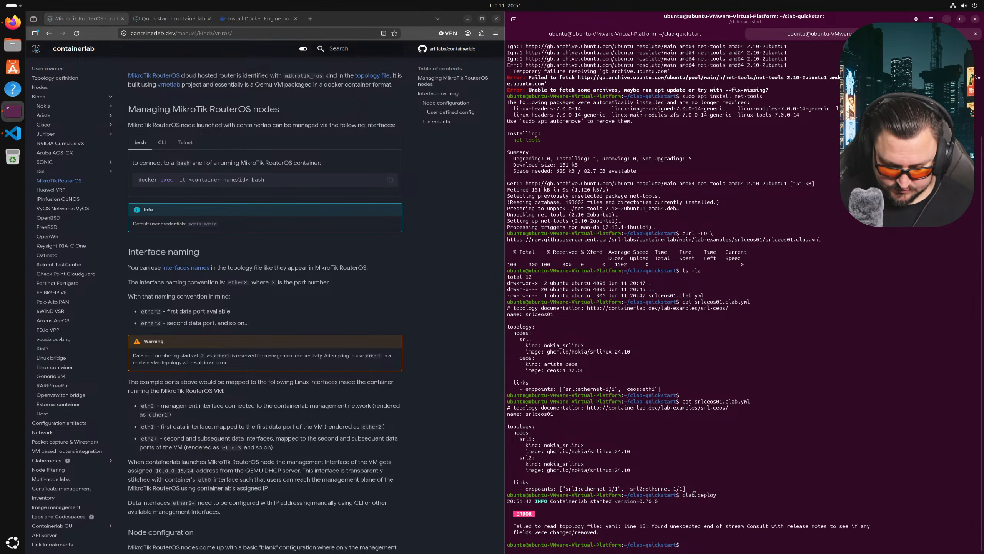
# - Focus the topology file in Visual Studio Code and move to the endpoints line's end
pyautogui.click(13, 133)
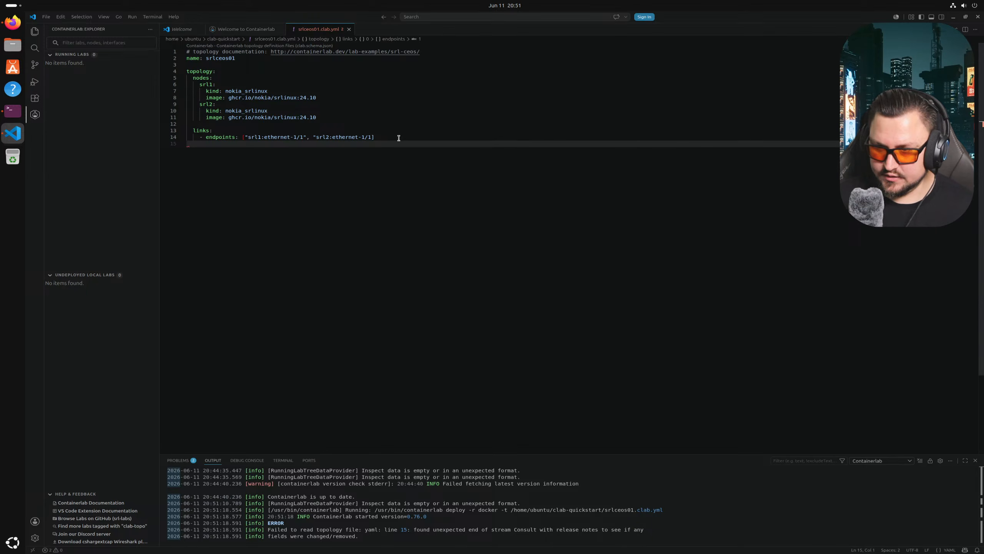
pyautogui.click(354, 190)
pyautogui.press('Up')
pyautogui.press('Up')
pyautogui.press('End')
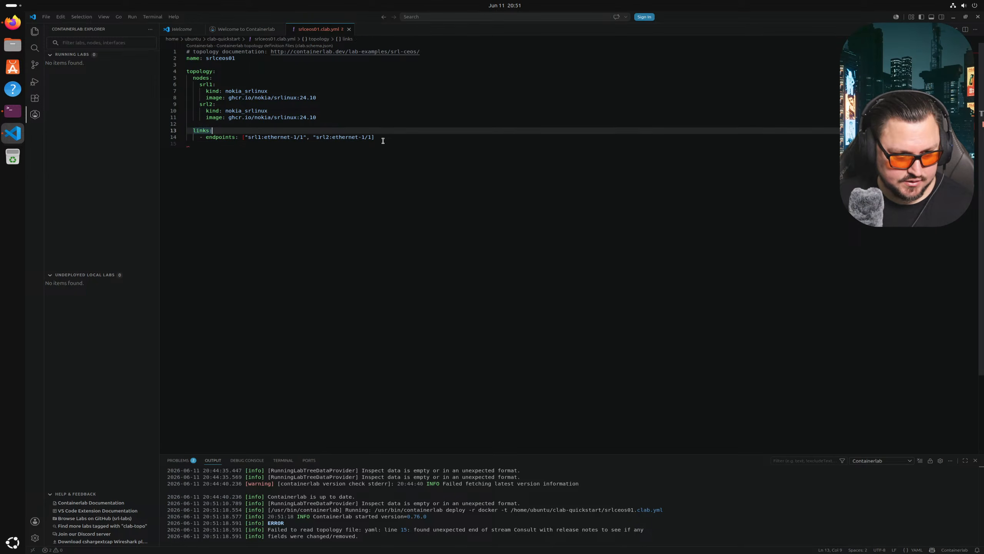
pyautogui.click(342, 161)
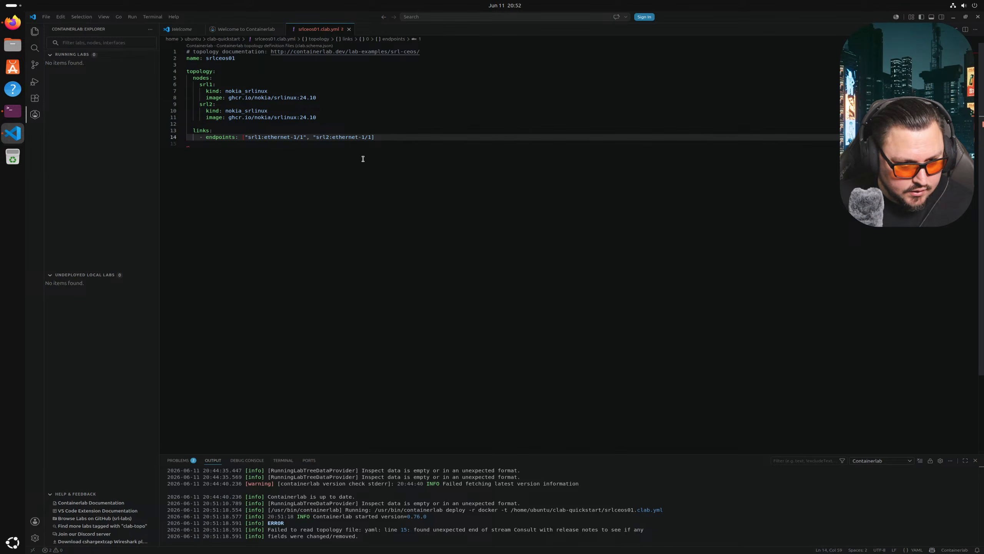
# - Add the missing closing quote after srl2:ethernet-1/1 on line 14 and save
pyautogui.press('Left')
pyautogui.write('@')
pyautogui.press('BackSpace')
pyautogui.press('BackSpace')
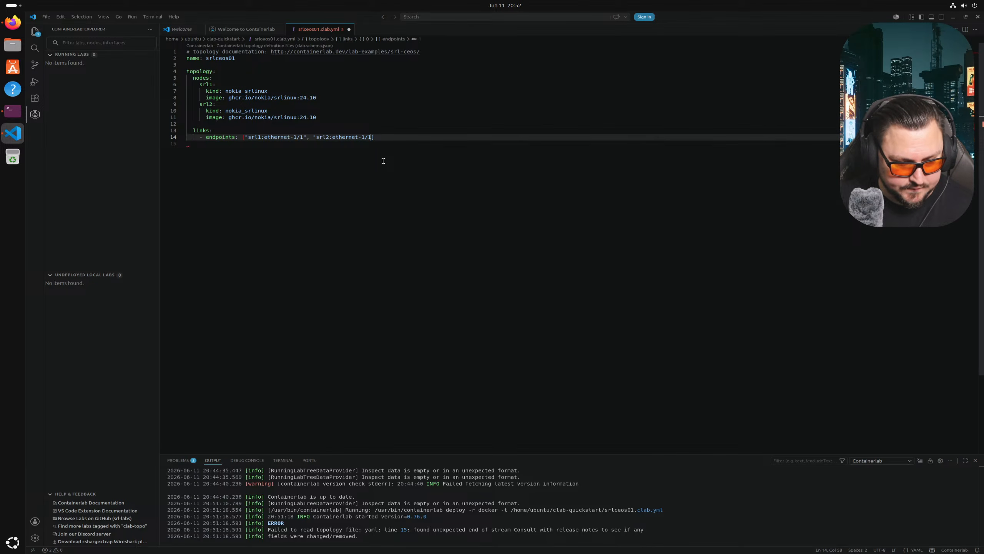
pyautogui.write('@')
pyautogui.press('BackSpace')
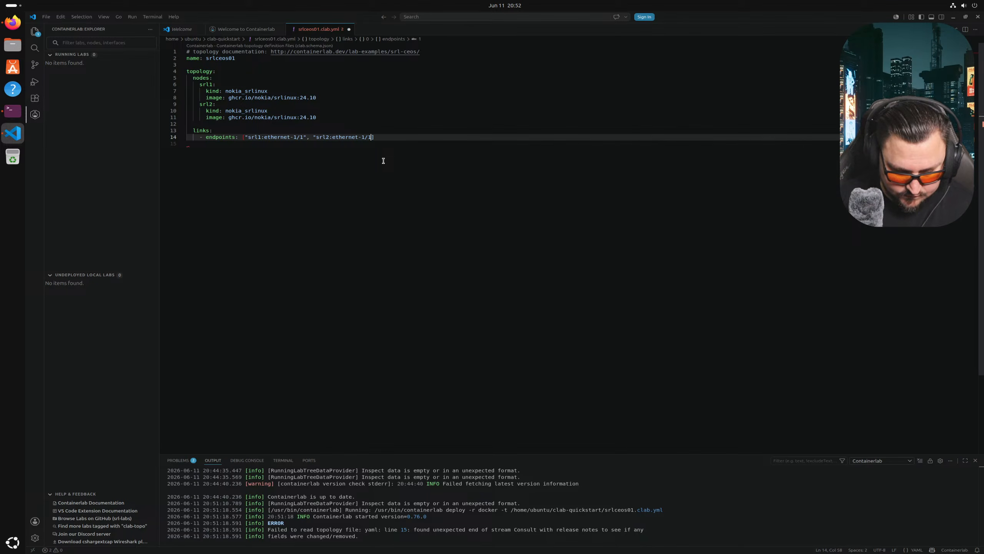
pyautogui.press('BackSpace')
pyautogui.write(";'")
pyautogui.press('BackSpace')
pyautogui.press('BackSpace')
pyautogui.write('"')
pyautogui.hotkey('ctrl', 's')
pyautogui.click(413, 164)
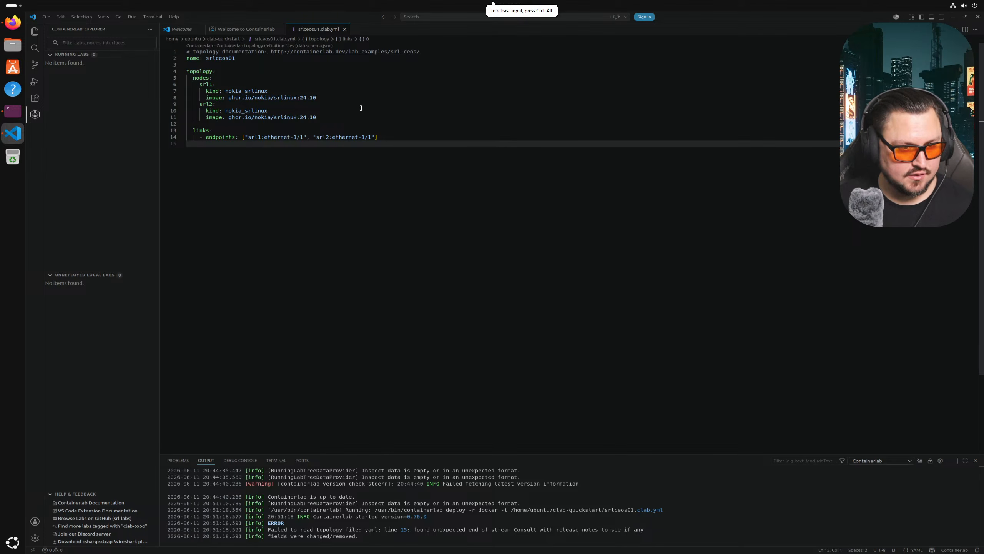
# - Deploy srlceos01.clab.yml from its tab menu and follow the srlinux:24.10 image pull in the log
pyautogui.click(264, 31)
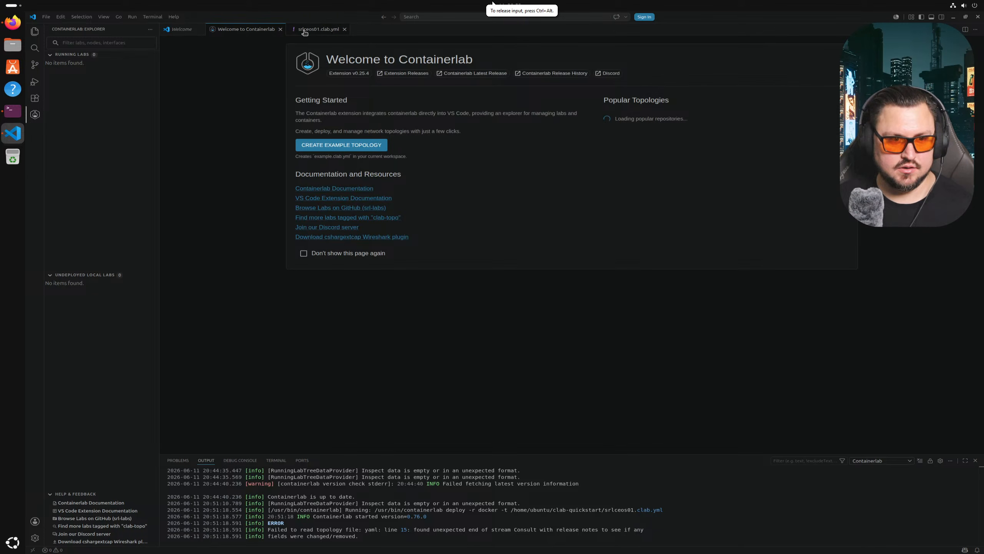
pyautogui.click(304, 31)
pyautogui.rightClick(309, 30)
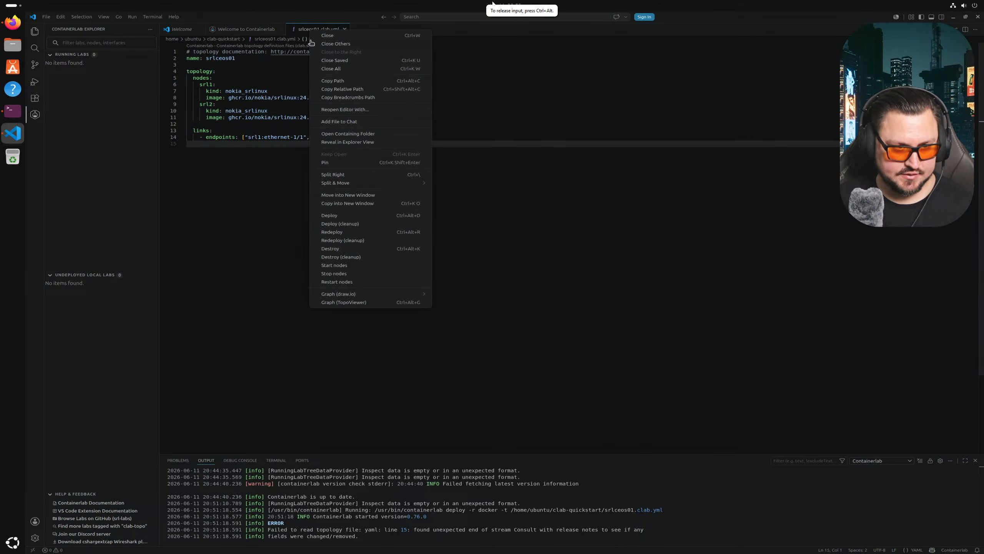
pyautogui.click(328, 216)
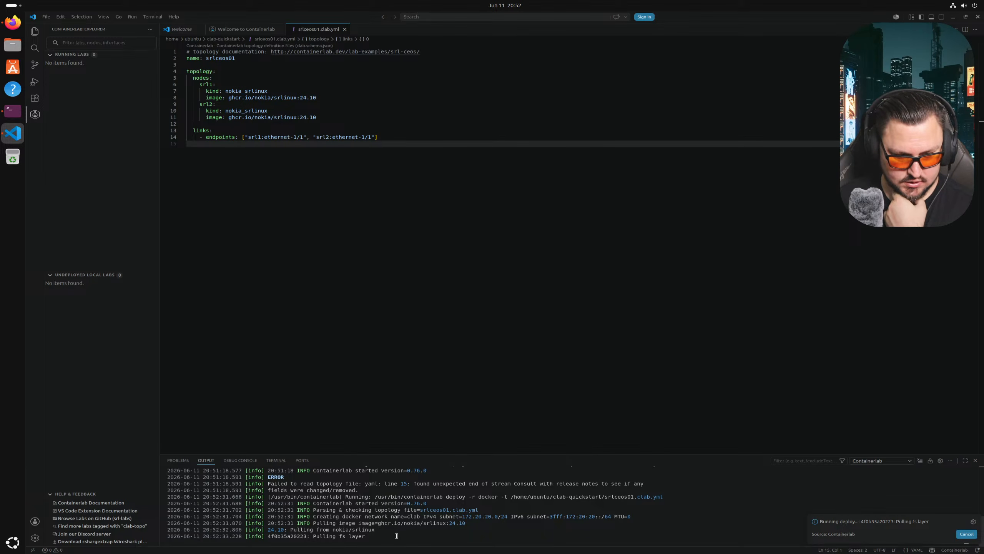
pyautogui.moveTo(366, 537); pyautogui.dragTo(274, 536)
pyautogui.click(312, 536)
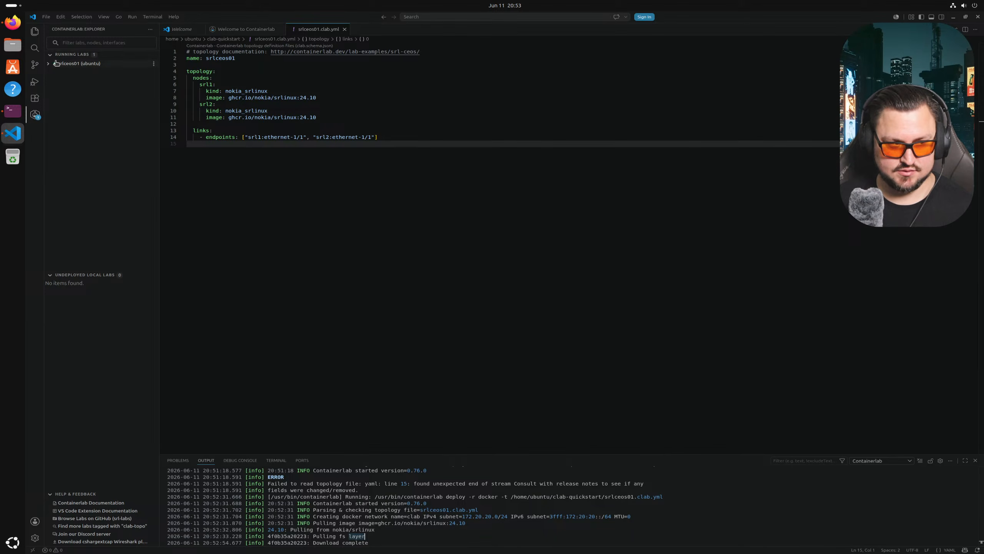
# - Open the srlceos01 graph, unlock it, drag srl1 and srl2 apart, then destroy the lab
pyautogui.click(71, 64)
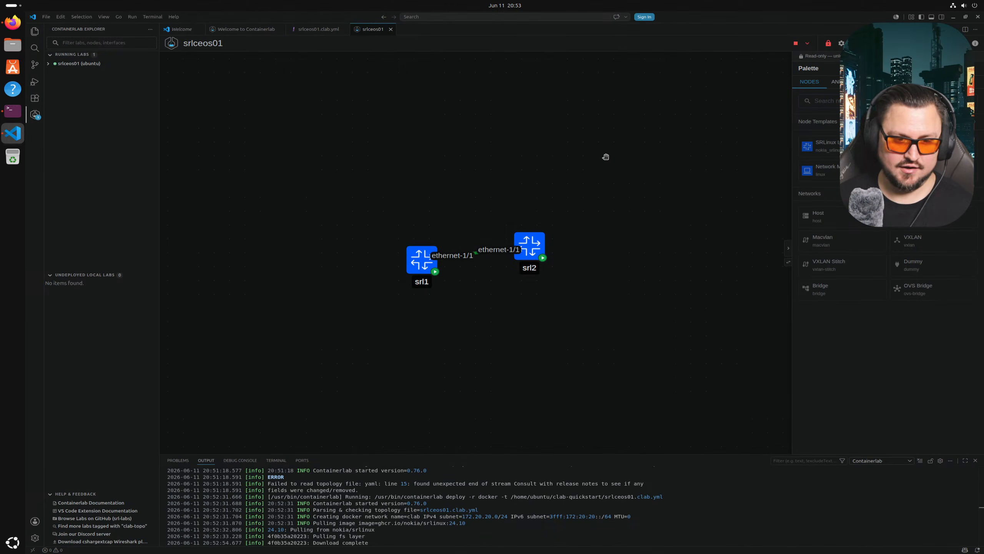
pyautogui.click(828, 44)
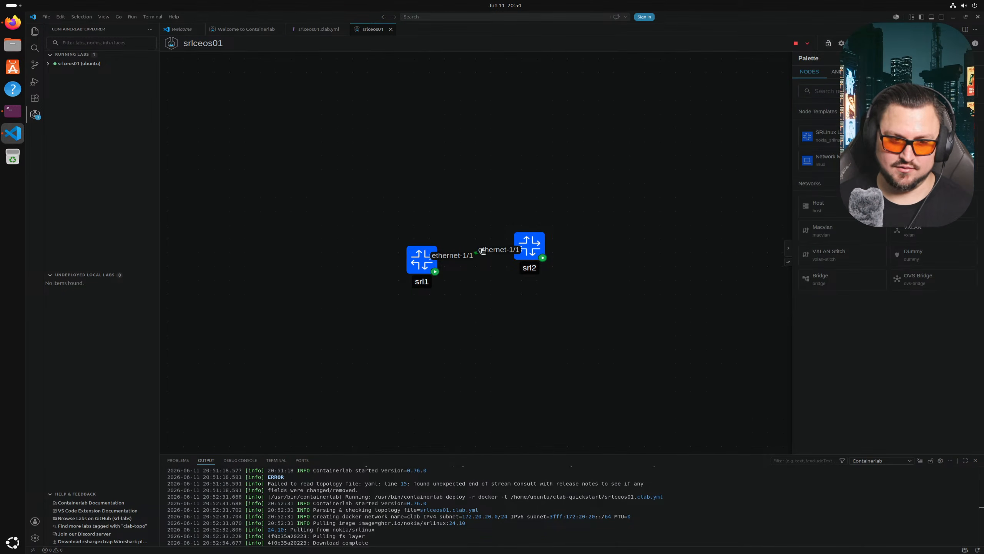
pyautogui.moveTo(407, 272); pyautogui.dragTo(359, 256)
pyautogui.moveTo(530, 255); pyautogui.dragTo(549, 253)
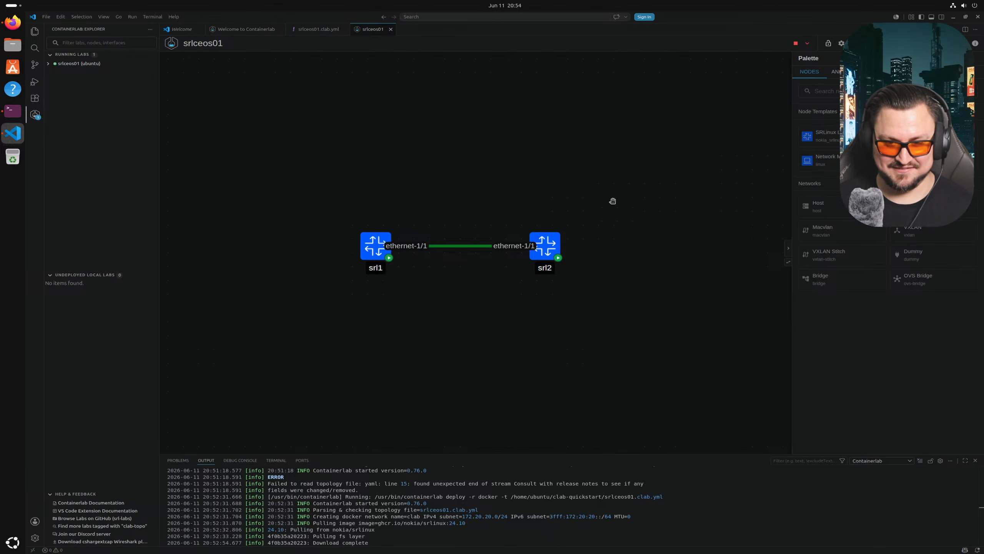
pyautogui.rightClick(624, 177)
pyautogui.moveTo(651, 209)
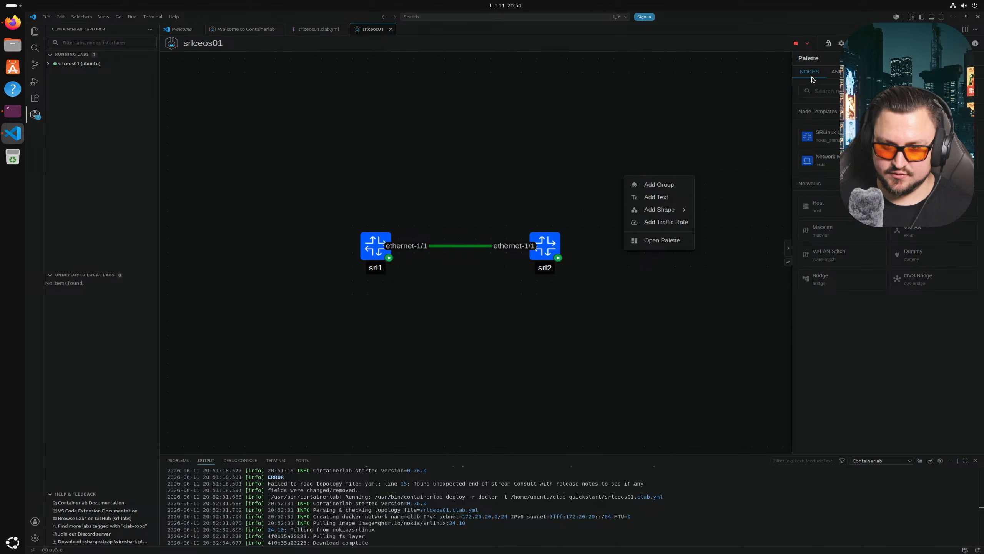
pyautogui.click(769, 136)
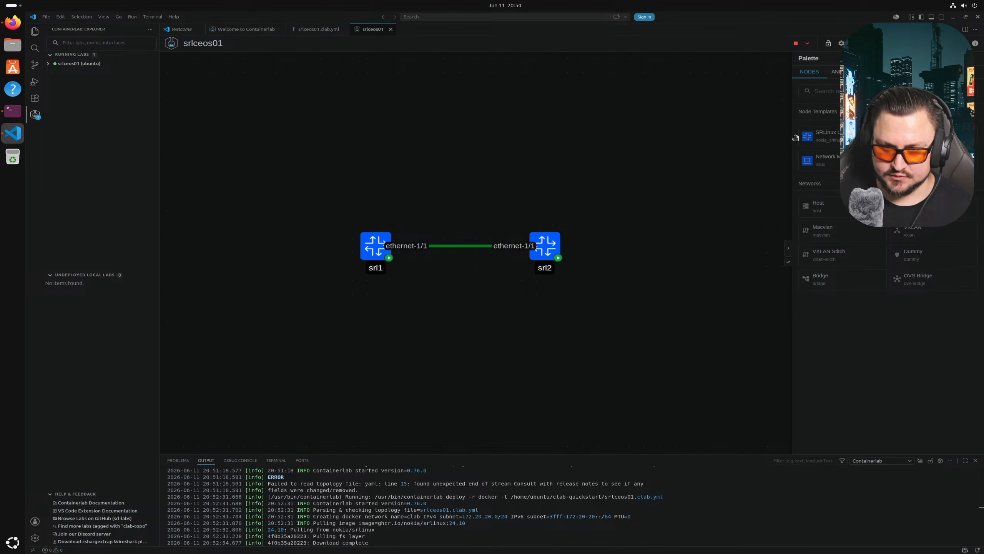
pyautogui.moveTo(785, 137); pyautogui.dragTo(769, 138)
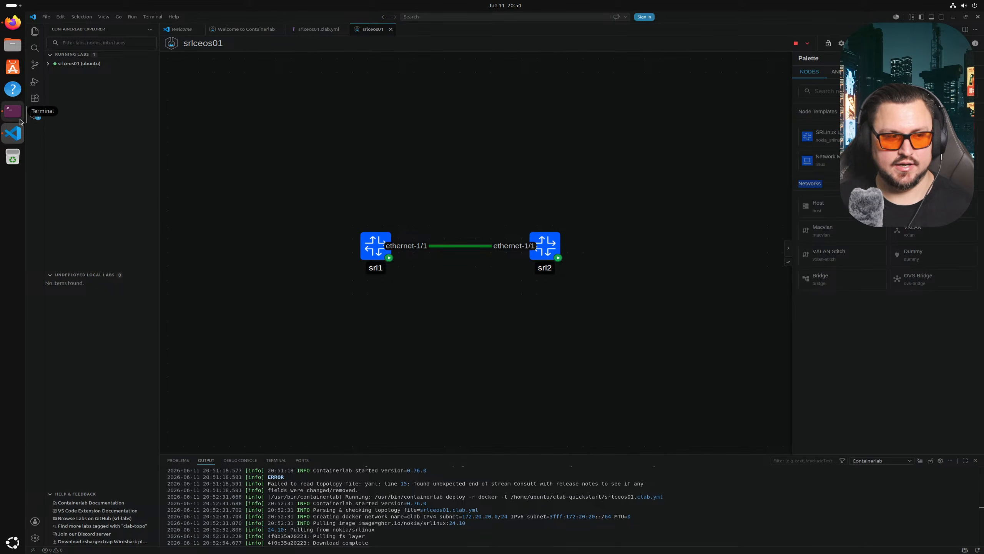
pyautogui.rightClick(77, 64)
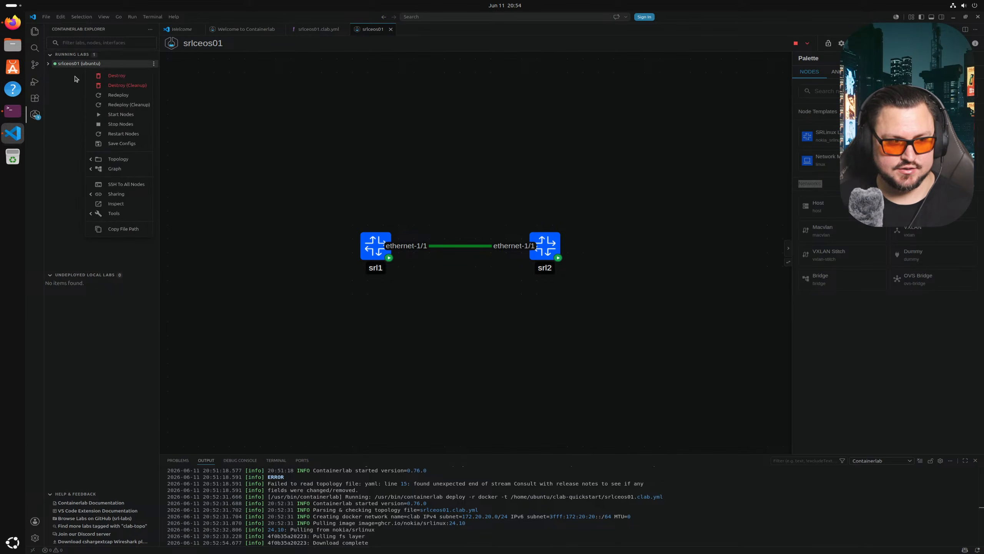
pyautogui.click(113, 76)
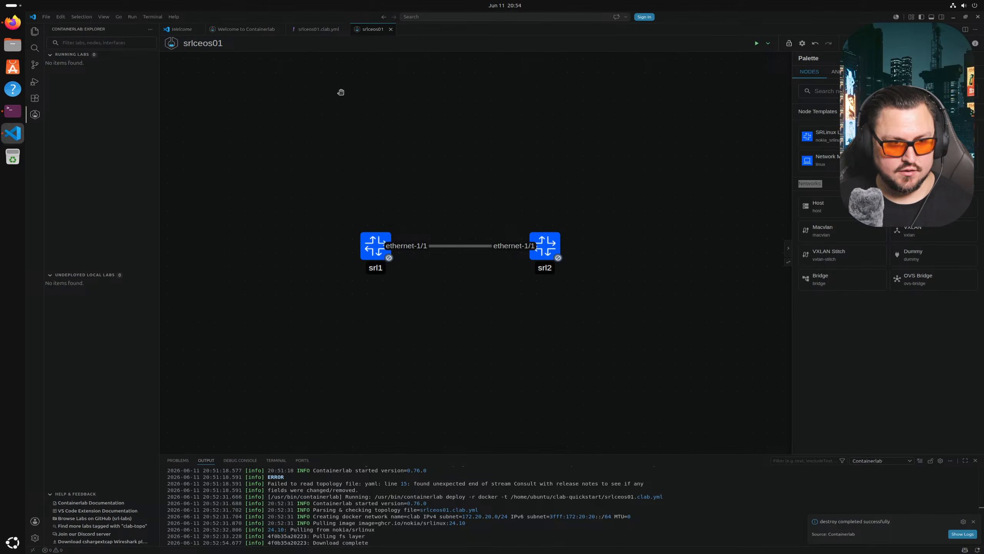
# - Paste three copies of the srl2 node block below it in srlceos01.clab.yml
pyautogui.click(313, 34)
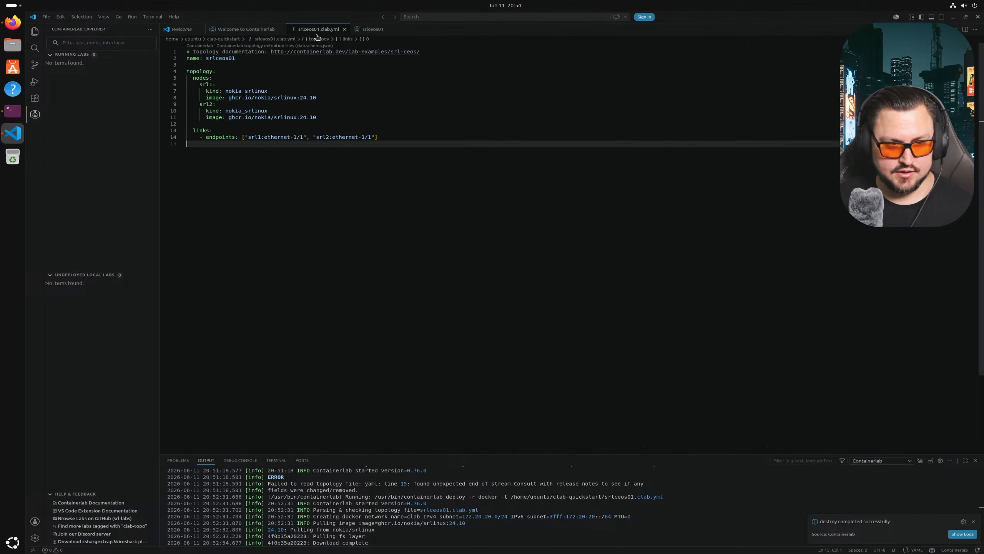
pyautogui.click(368, 32)
pyautogui.click(328, 31)
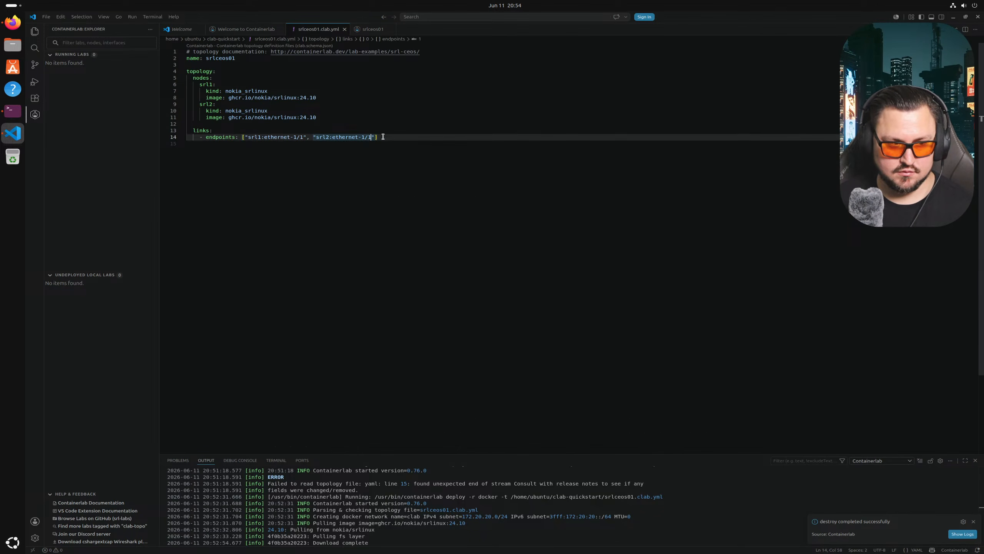
pyautogui.moveTo(332, 120); pyautogui.dragTo(187, 104)
pyautogui.hotkey('ctrl', 'c')
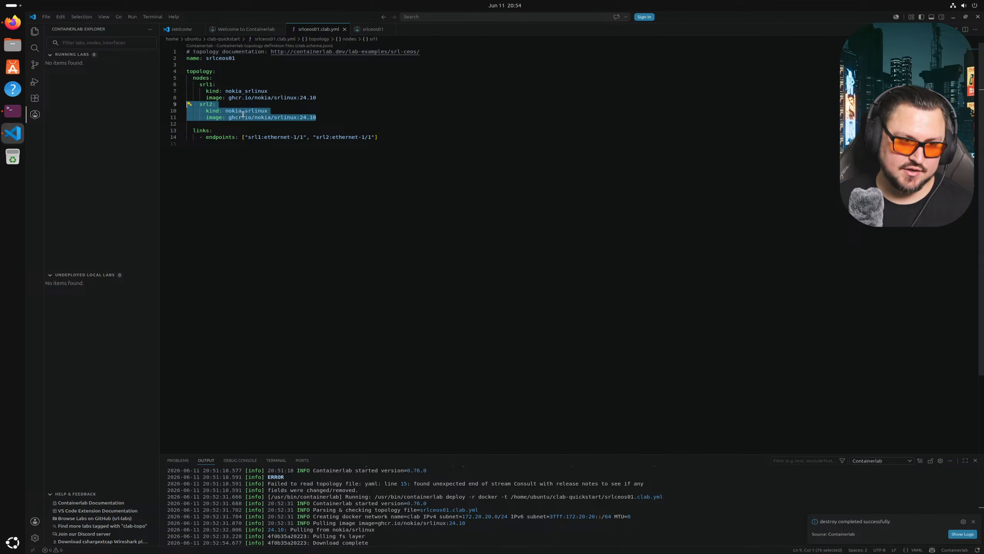
pyautogui.click(325, 119)
pyautogui.press('Return')
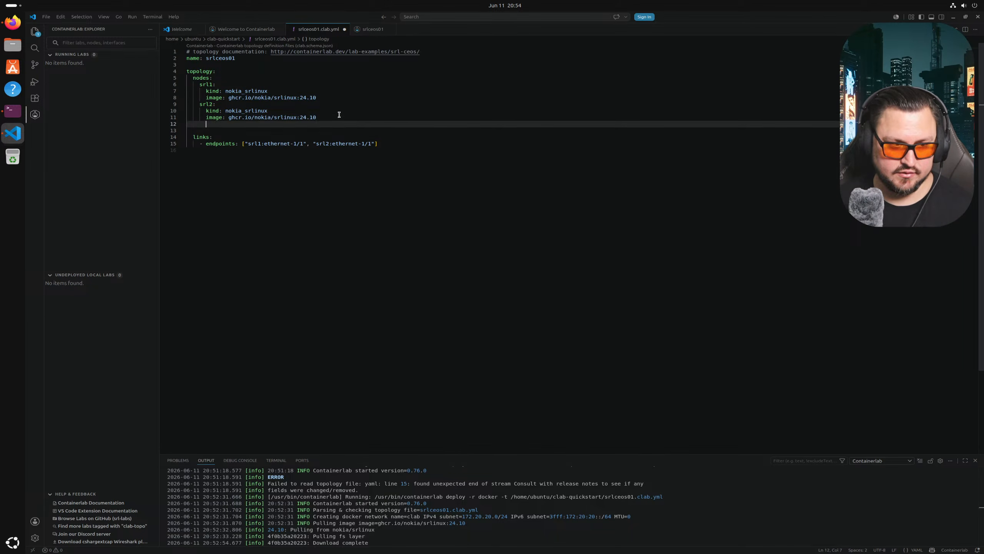
pyautogui.hotkey('ctrl', 'v')
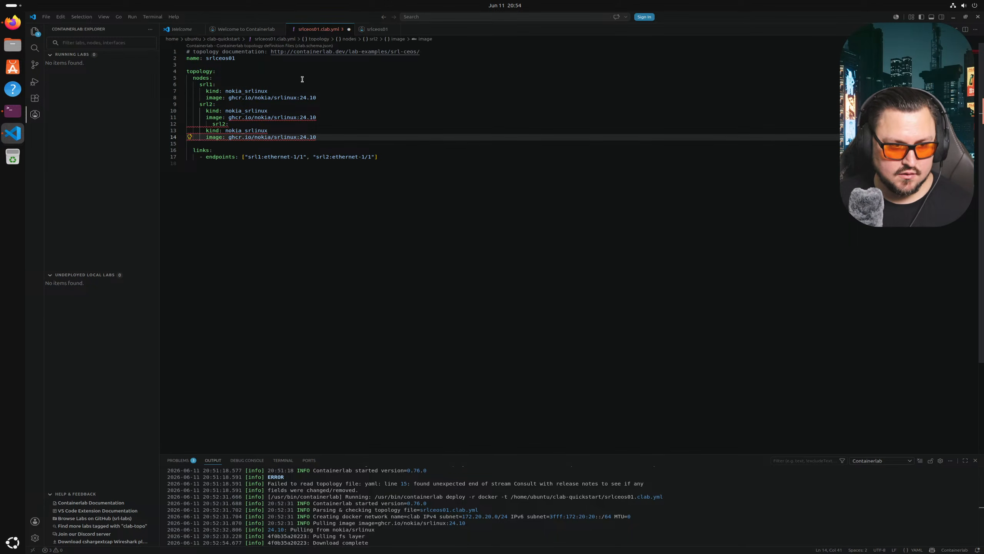
pyautogui.hotkey('ctrl', 'z')
pyautogui.hotkey('ctrl', 'v')
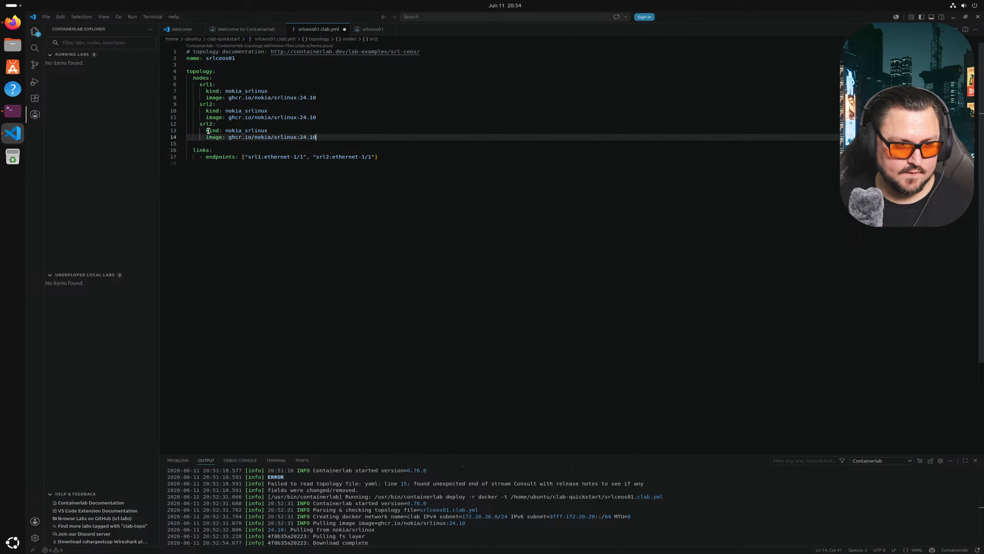
pyautogui.press('Return')
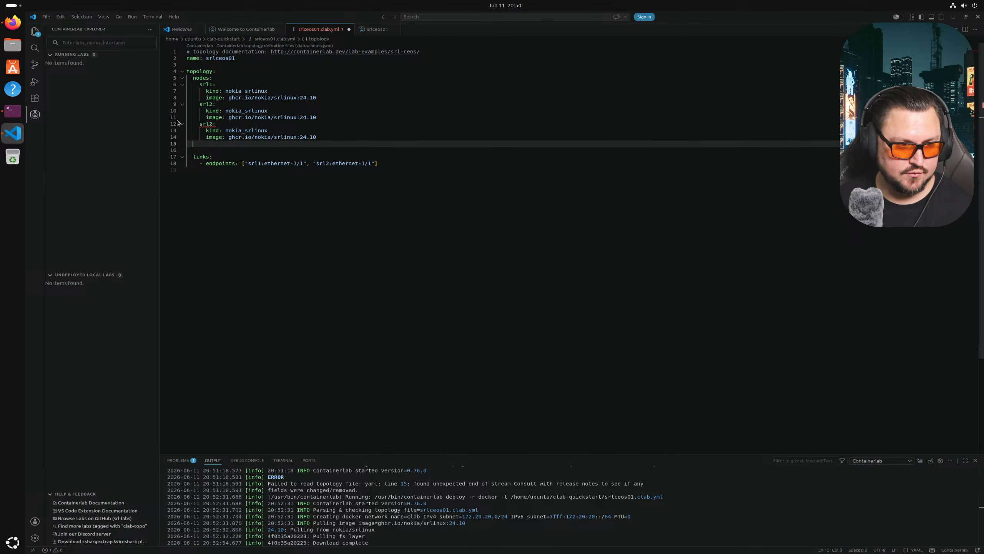
pyautogui.hotkey('ctrl', 'v')
pyautogui.press('Return')
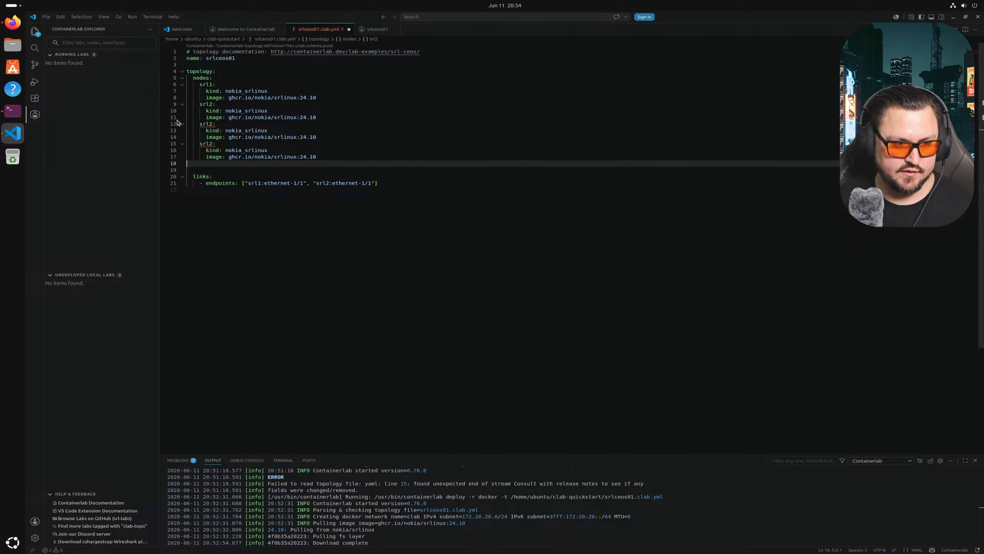
pyautogui.write('srl2:   kind: nokia_srlinux   image: ghcr.io/nokia/srlinux:24.10')
# - Rename the three copied nodes to srl3, srl4 and srl5
pyautogui.click(216, 124)
pyautogui.press('Left')
pyautogui.press('BackSpace')
pyautogui.write('3')
pyautogui.press('Down')
pyautogui.press('Down')
pyautogui.press('Down')
pyautogui.press('BackSpace')
pyautogui.write('4')
pyautogui.press('Down')
pyautogui.press('Down')
pyautogui.press('Down')
pyautogui.press('BackSpace')
pyautogui.write('5')
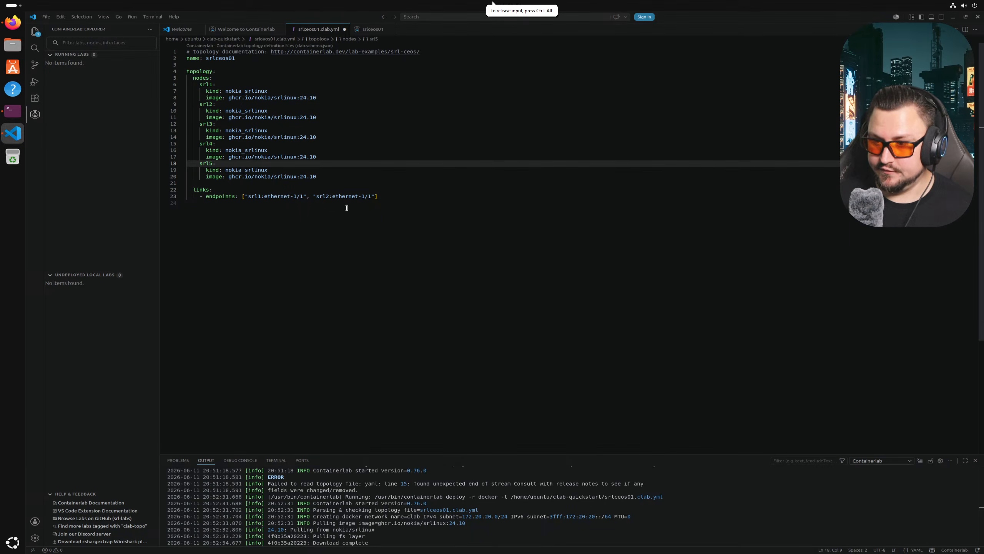
pyautogui.click(425, 239)
# - Duplicate the srl1–srl2 endpoints line three times under links
pyautogui.moveTo(400, 195); pyautogui.dragTo(181, 196)
pyautogui.hotkey('ctrl', 'c')
pyautogui.press('Down')
pyautogui.hotkey('ctrl', 'v')
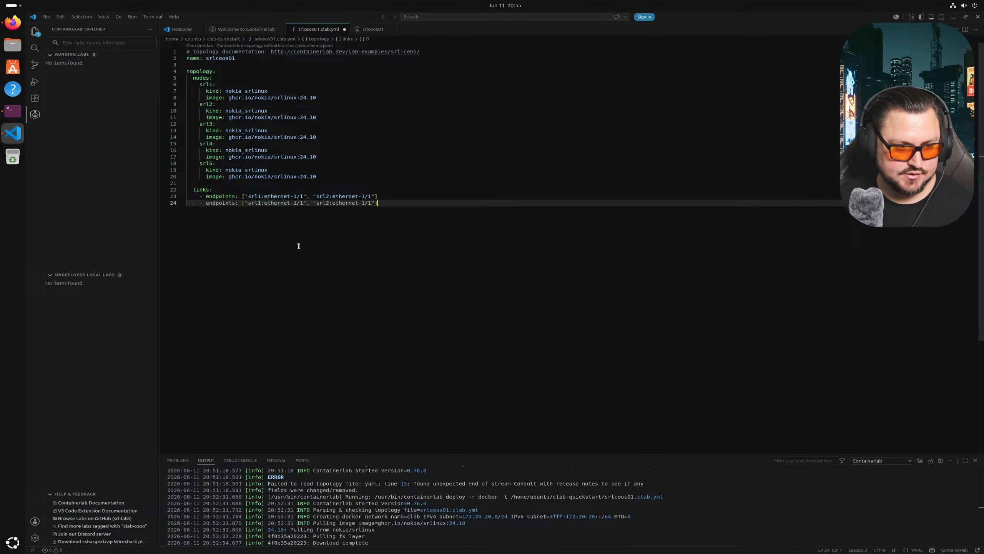
pyautogui.press('Return')
pyautogui.hotkey('ctrl', 'v')
pyautogui.press('Return')
pyautogui.hotkey('ctrl', 'v')
pyautogui.press('Return')
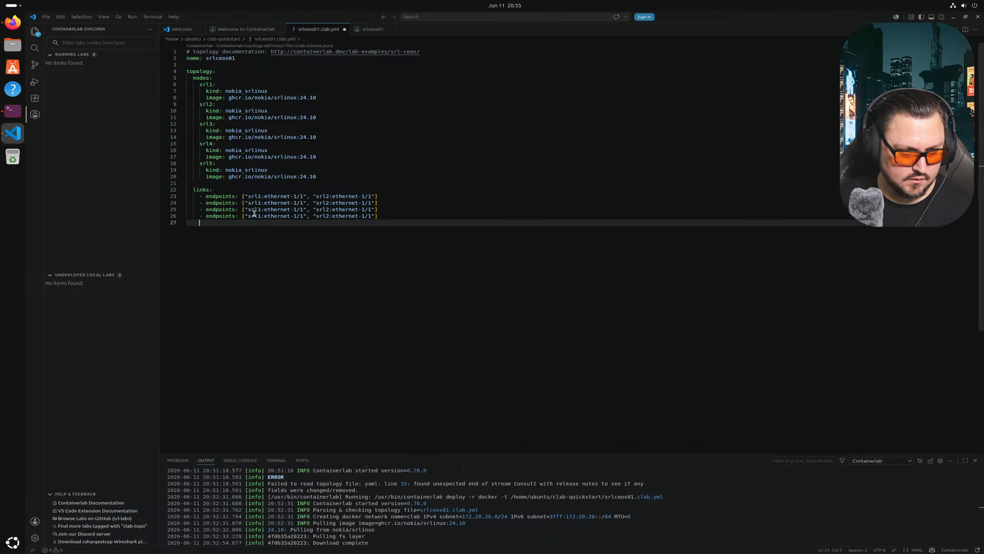
# - Edit the second link to srl2:ethernet-1/2 to srl3:ethernet-1/1
pyautogui.click(266, 203)
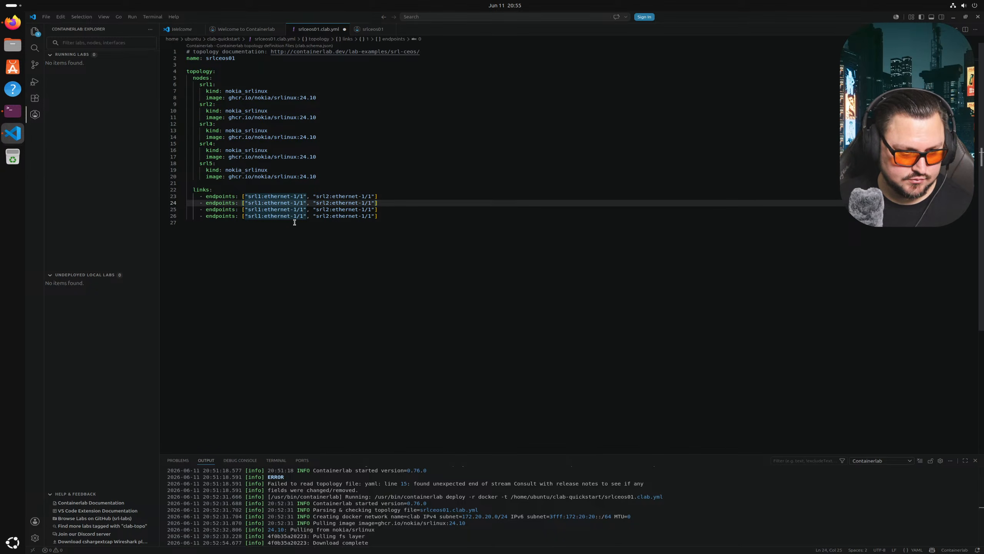
pyautogui.press('BackSpace')
pyautogui.write('2:')
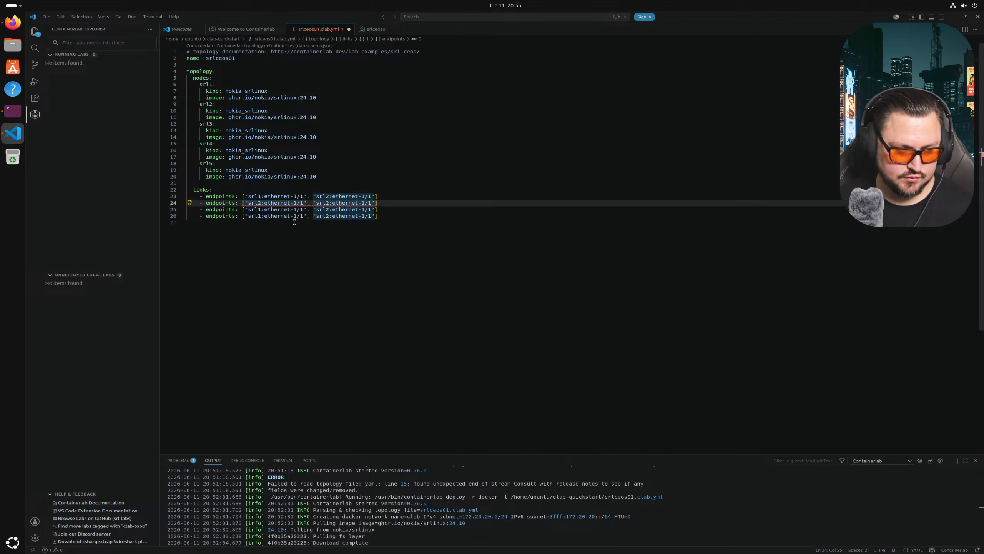
pyautogui.press('BackSpace')
pyautogui.write('2')
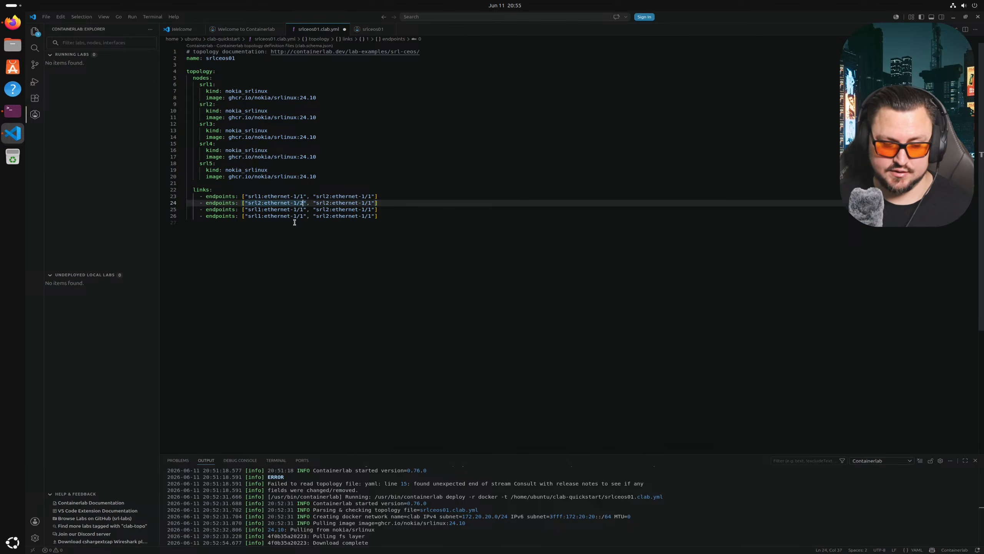
pyautogui.press('Right')
pyautogui.press('Right')
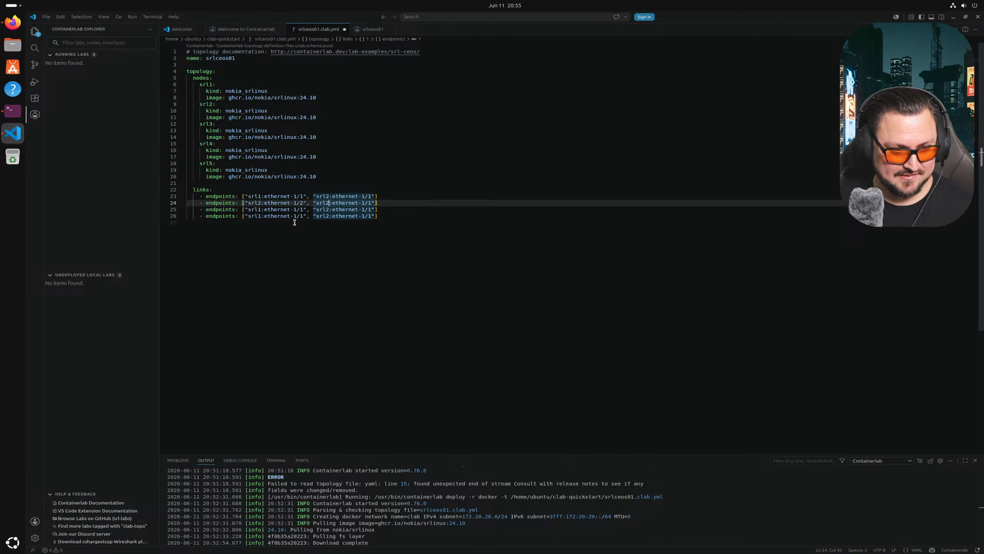
pyautogui.press('BackSpace')
pyautogui.write('3')
pyautogui.press('Right')
pyautogui.press('Right')
pyautogui.press('Right')
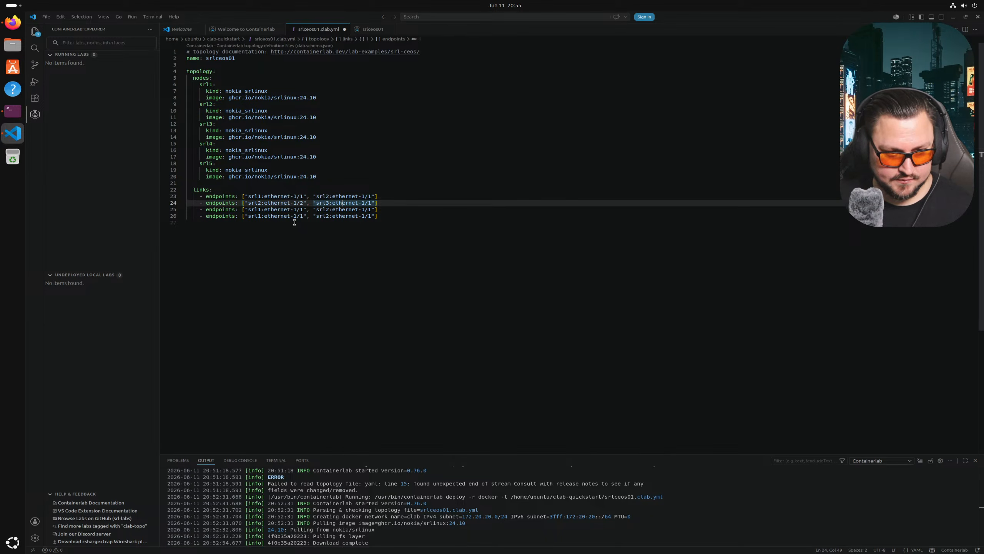
pyautogui.press('Right')
pyautogui.press('Right')
pyautogui.press('Right')
pyautogui.press('Right')
pyautogui.press('Right')
pyautogui.press('Right')
pyautogui.press('Right')
pyautogui.press('Right')
pyautogui.press('Right')
pyautogui.press('Right')
pyautogui.press('Right')
pyautogui.press('Right')
pyautogui.press('Right')
pyautogui.press('Right')
pyautogui.press('Right')
pyautogui.press('Right')
pyautogui.press('Right')
pyautogui.press('Right')
pyautogui.press('Right')
pyautogui.press('Right')
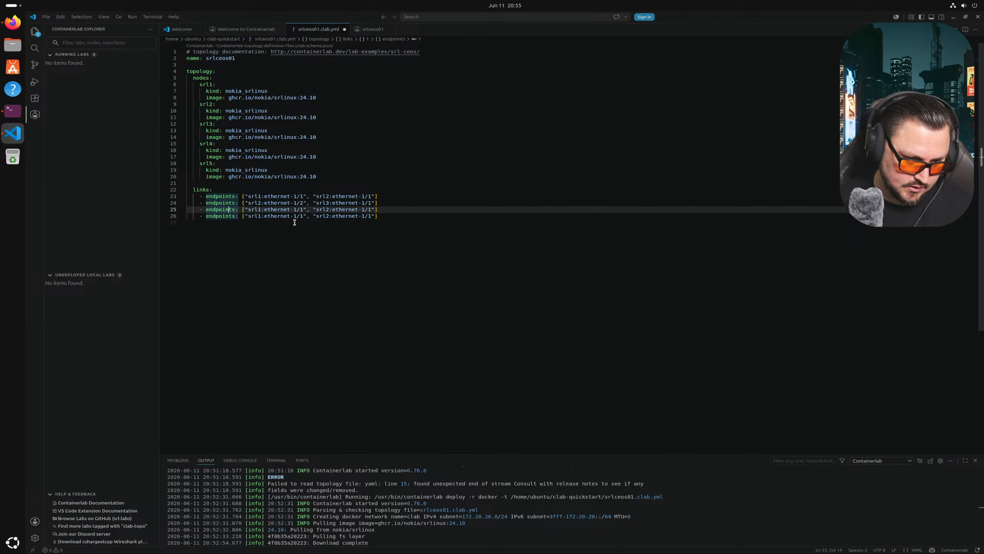
# - Edit the third link to srl3:ethernet-1/2 to srl4:ethernet-1/1
pyautogui.press('BackSpace')
pyautogui.write('3')
pyautogui.press('Right')
pyautogui.press('Right')
pyautogui.press('Right')
pyautogui.press('Right')
pyautogui.press('Right')
pyautogui.press('Right')
pyautogui.press('Right')
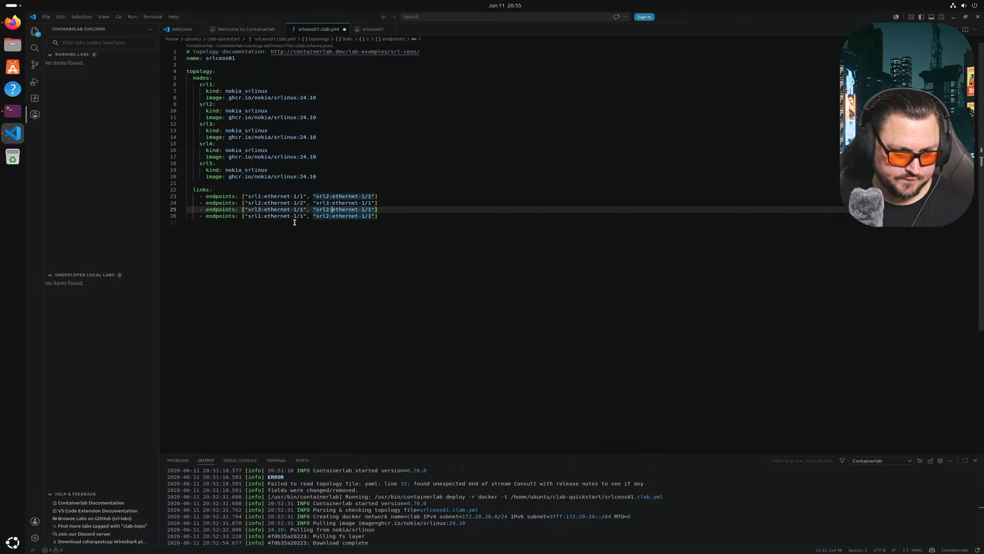
pyautogui.press('BackSpace')
pyautogui.write('4')
pyautogui.press('Right')
pyautogui.press('Right')
pyautogui.press('Right')
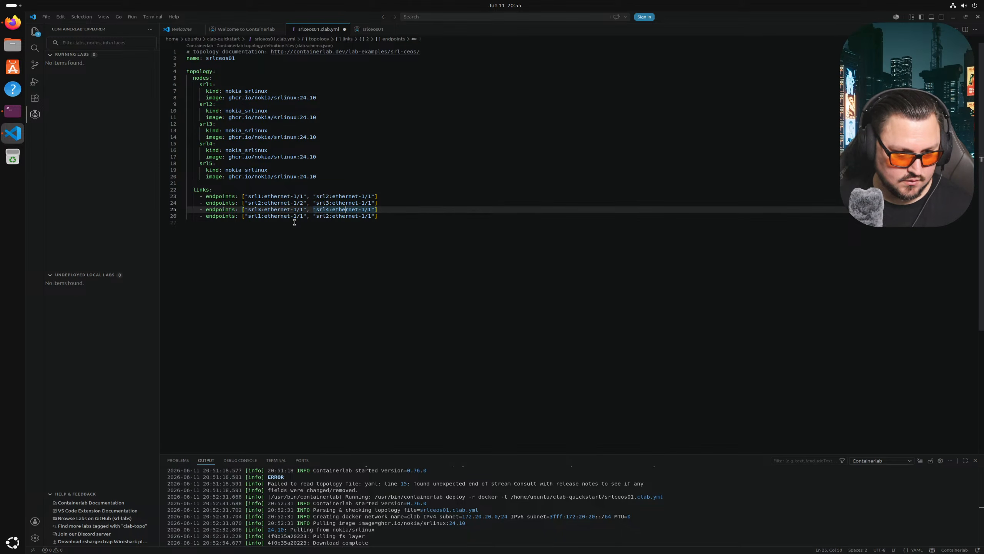
pyautogui.press('Left')
pyautogui.press('Left')
pyautogui.press('Left')
pyautogui.press('Left')
pyautogui.press('Left')
pyautogui.press('Left')
pyautogui.press('Left')
pyautogui.press('BackSpace')
pyautogui.write('2')
pyautogui.press('Right')
pyautogui.press('Right')
pyautogui.press('Right')
pyautogui.press('Right')
pyautogui.press('Right')
pyautogui.press('Right')
# - Edit the fourth link to srl4:ethernet-1/2 to srl5s:ethernet-1/1
pyautogui.press('Right')
pyautogui.press('Right')
pyautogui.press('Right')
pyautogui.press('Right')
pyautogui.press('Right')
pyautogui.press('Right')
pyautogui.press('Right')
pyautogui.press('Right')
pyautogui.press('Right')
pyautogui.press('Right')
pyautogui.press('Right')
pyautogui.press('Right')
pyautogui.press('Right')
pyautogui.press('Right')
pyautogui.press('Right')
pyautogui.press('Right')
pyautogui.press('Right')
pyautogui.press('Right')
pyautogui.press('Right')
pyautogui.press('Right')
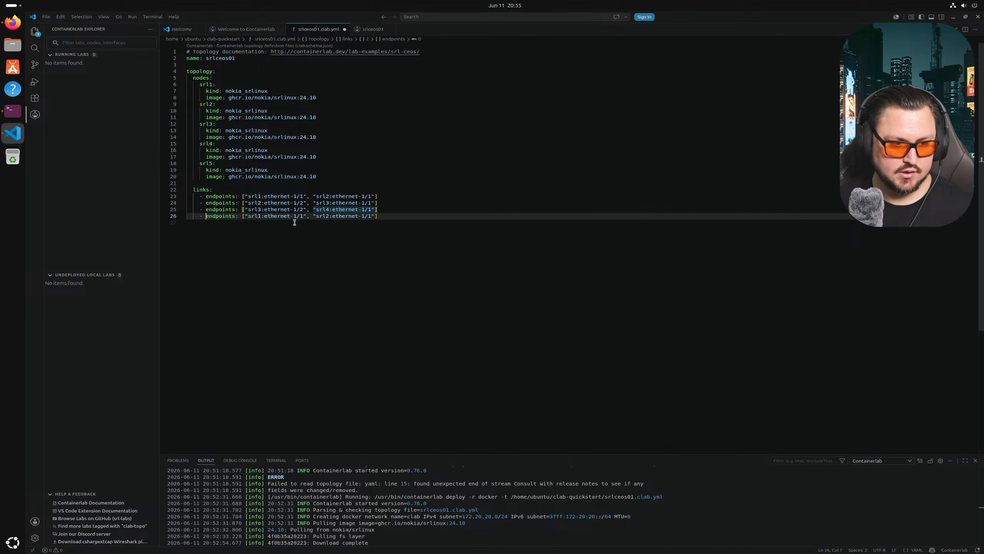
pyautogui.press('BackSpace')
pyautogui.write('4')
pyautogui.press('Right')
pyautogui.press('Right')
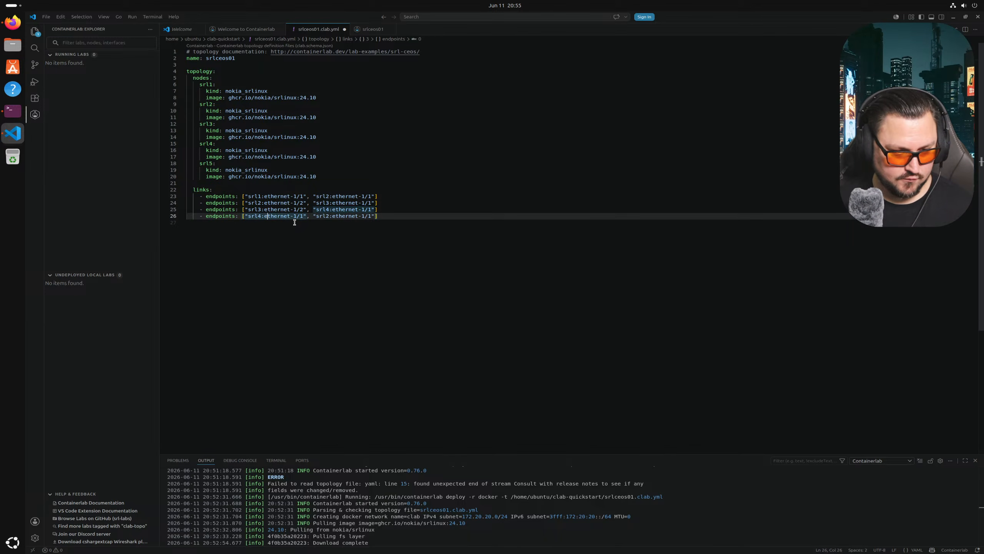
pyautogui.press('BackSpace')
pyautogui.write('2')
pyautogui.press('Right')
pyautogui.press('Right')
pyautogui.press('Right')
pyautogui.press('BackSpace')
pyautogui.write('5')
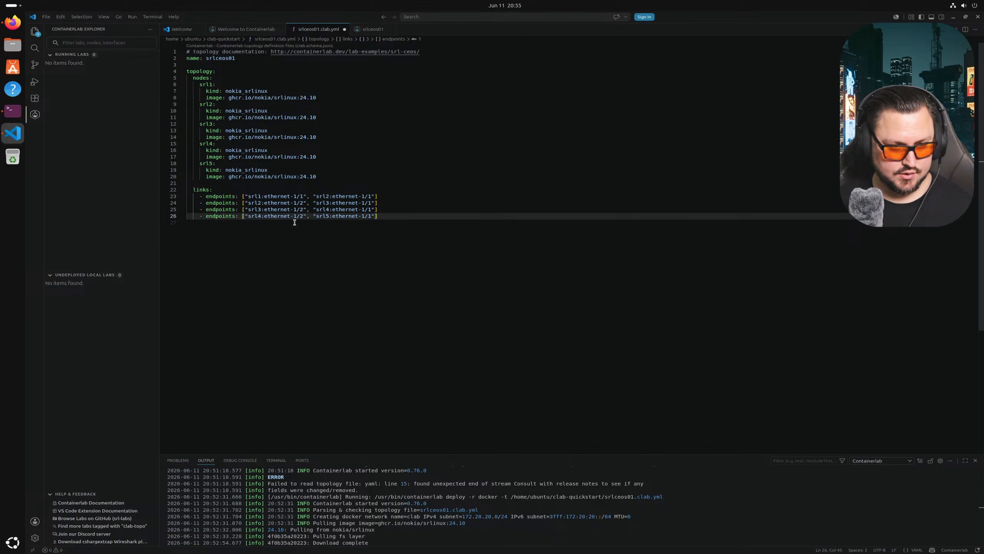
pyautogui.write('s')
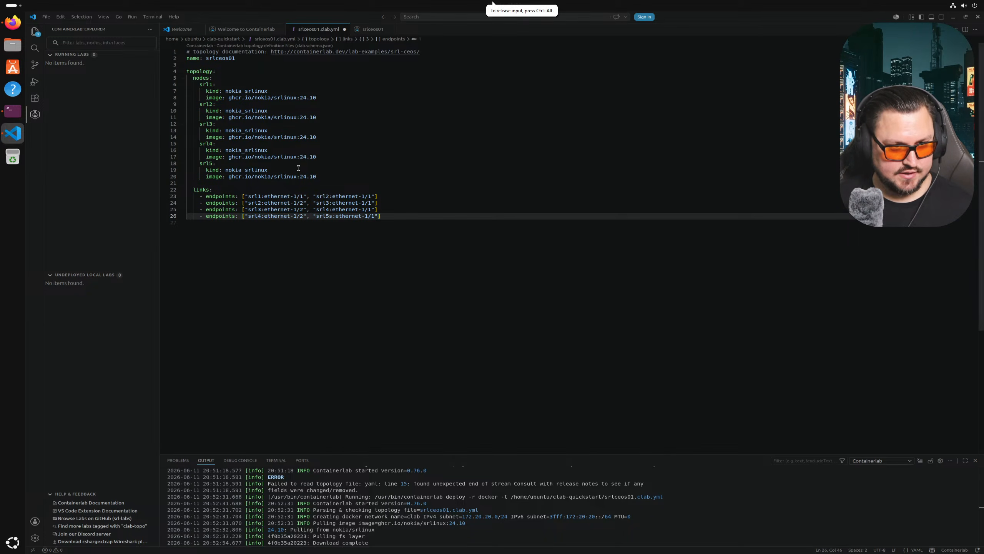
# - Deploy srlceos01 from the topology file and inspect the graph showing only srl1 and srl2
pyautogui.rightClick(325, 30)
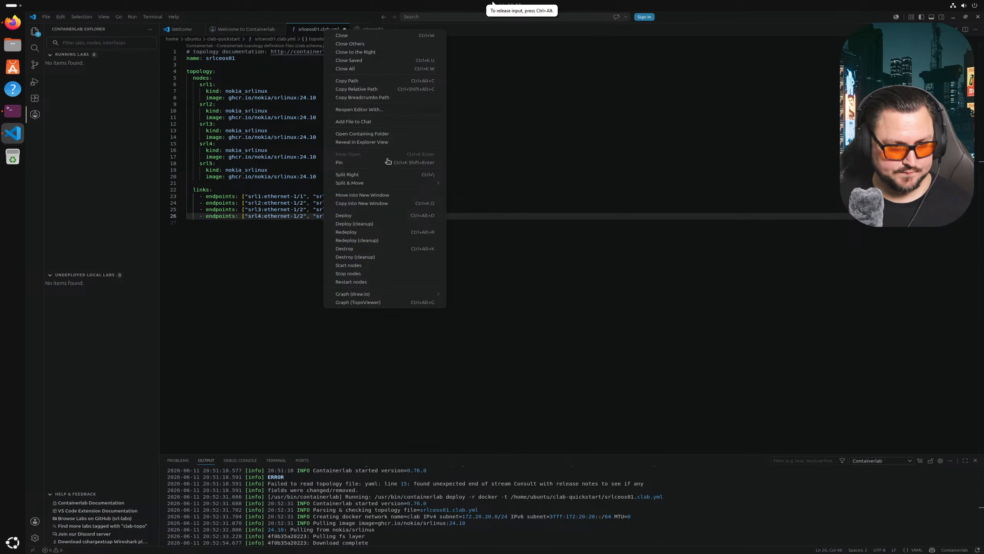
pyautogui.click(371, 215)
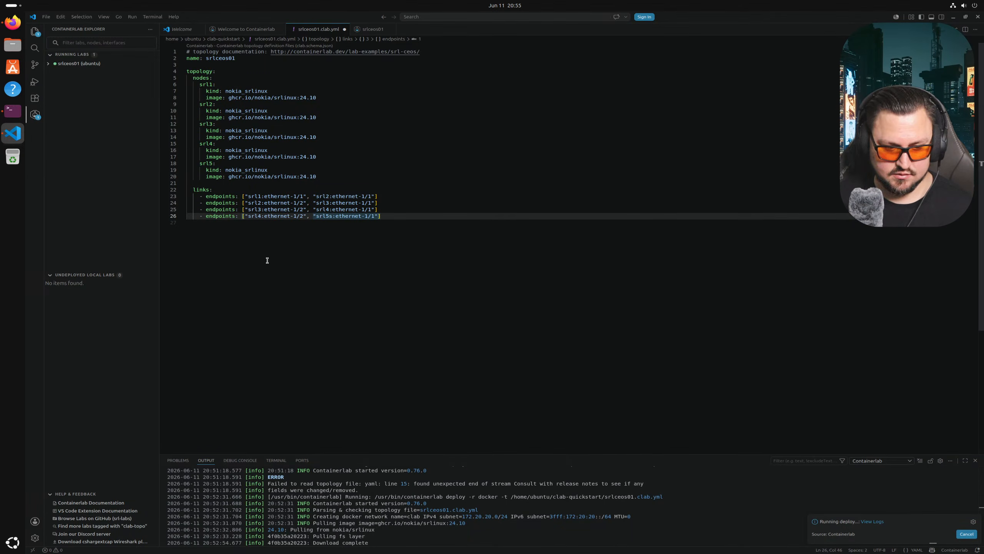
pyautogui.click(318, 222)
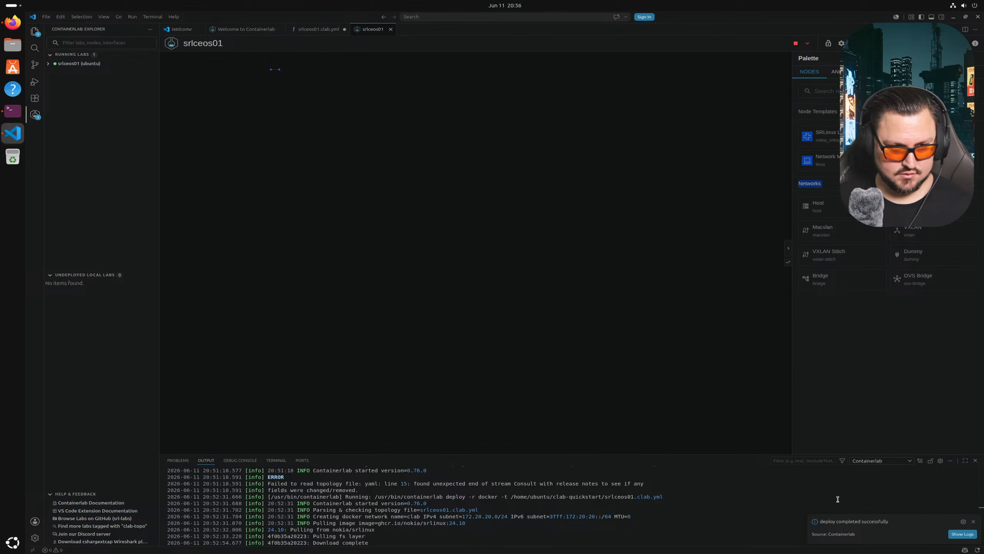
pyautogui.click(952, 535)
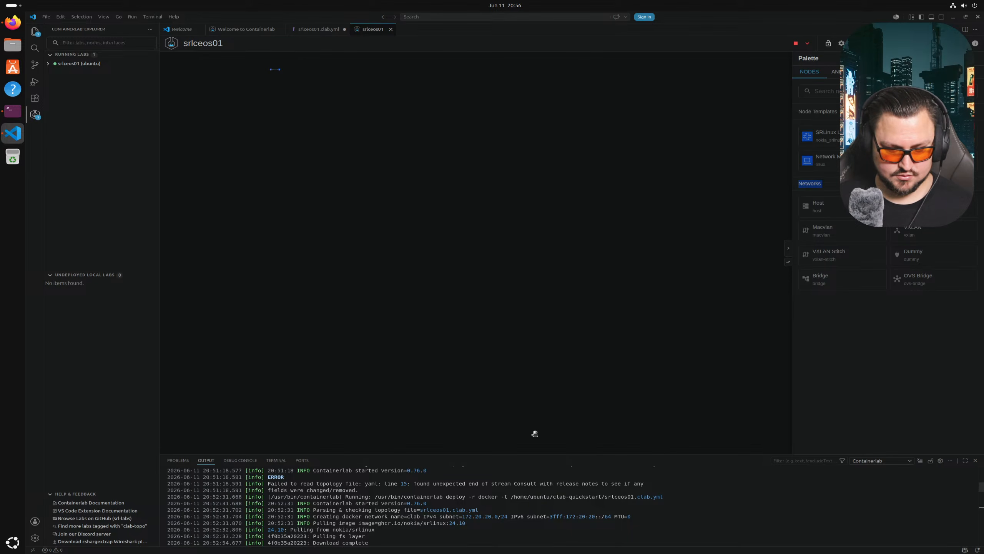
pyautogui.moveTo(292, 76); pyautogui.dragTo(585, 304)
pyautogui.scroll(15, 370, 191)
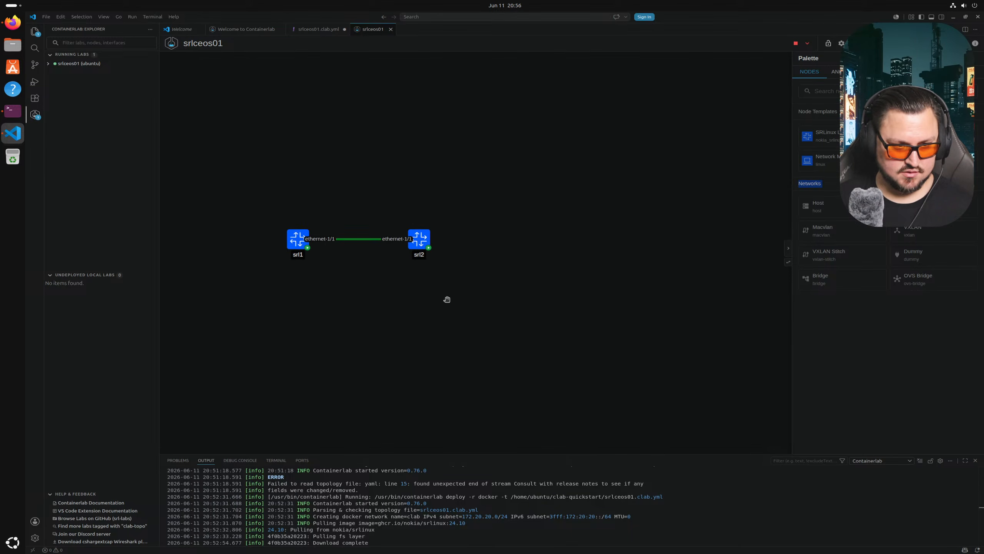
pyautogui.moveTo(498, 318); pyautogui.dragTo(597, 335)
pyautogui.click(58, 63)
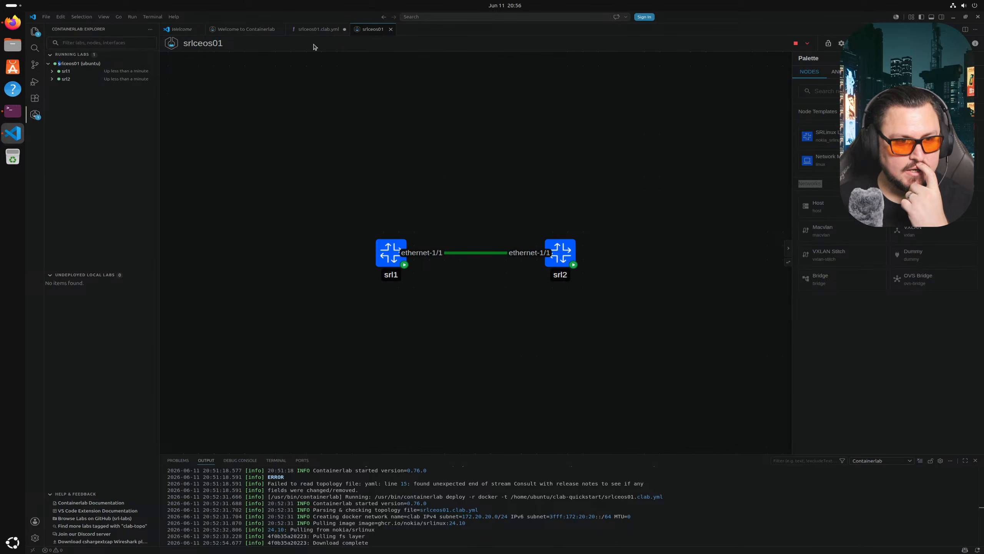
# - Destroy the running srlceos01 lab and switch to the terminal
pyautogui.click(311, 31)
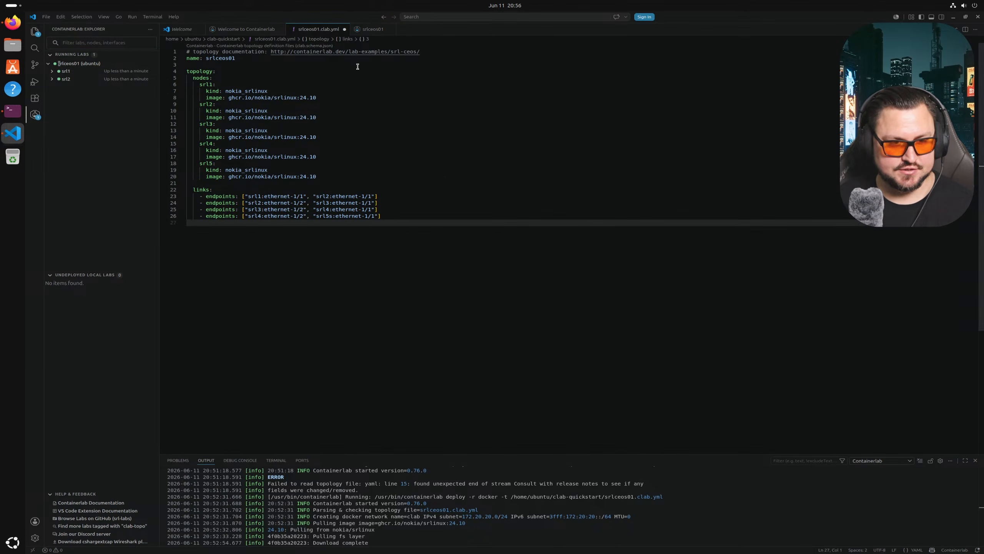
pyautogui.rightClick(75, 66)
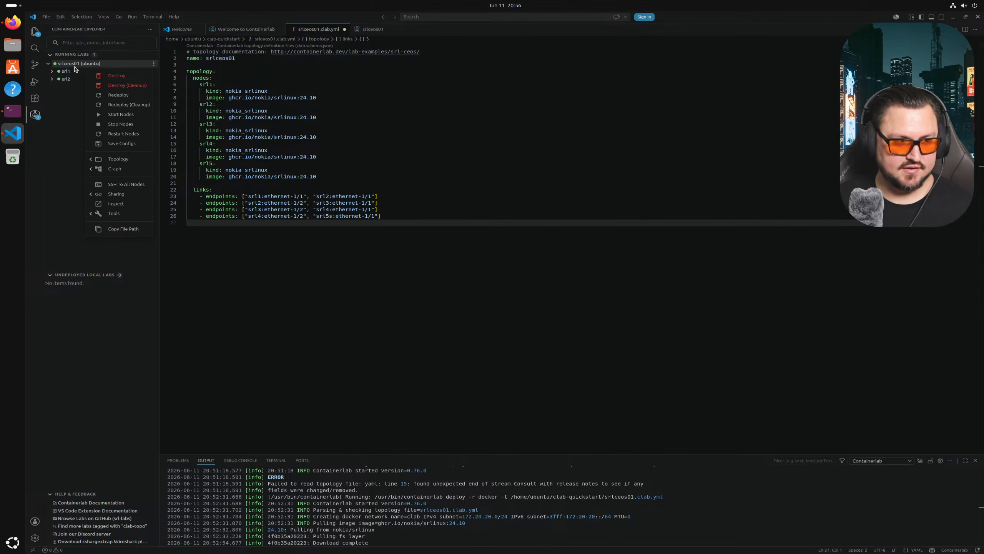
pyautogui.click(115, 77)
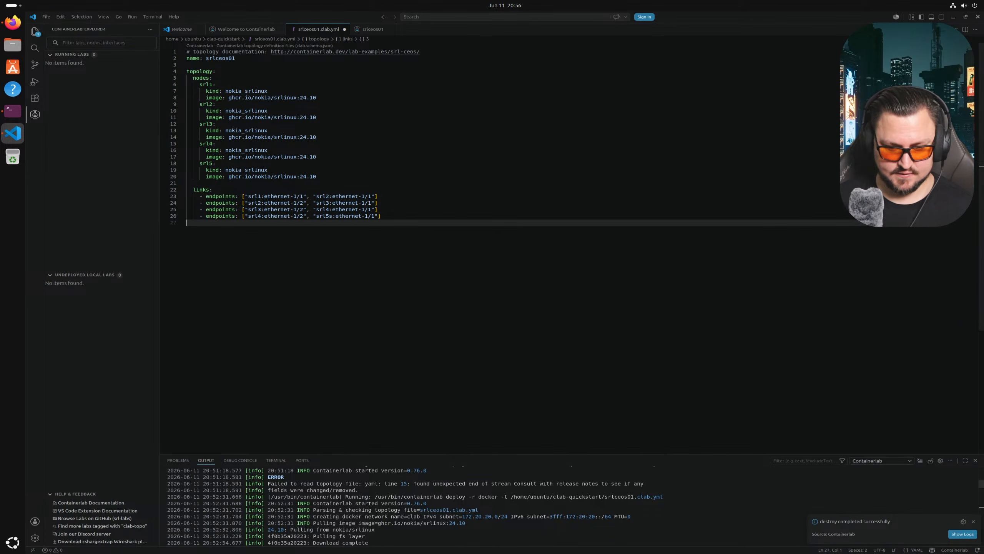
pyautogui.click(643, 336)
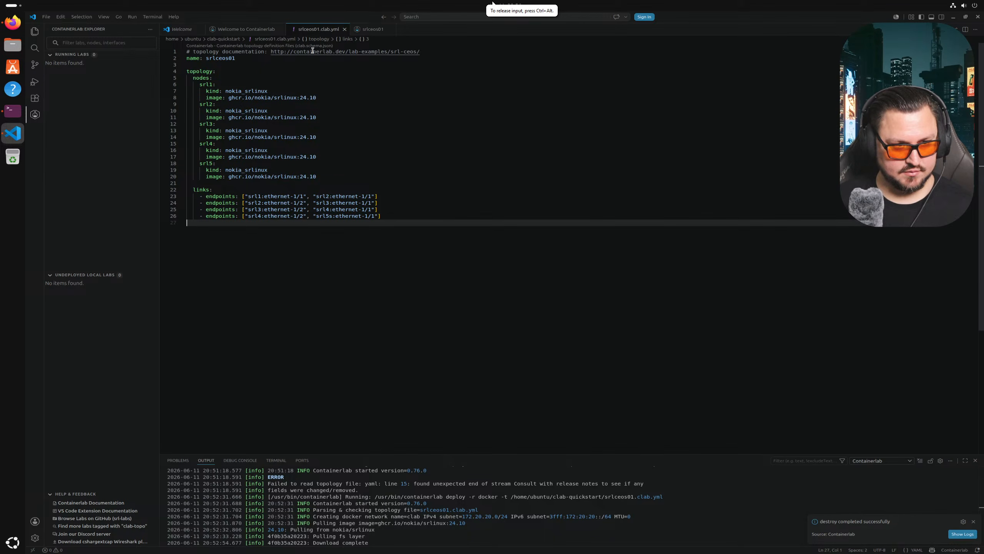
pyautogui.hotkey('alt', 'Tab')
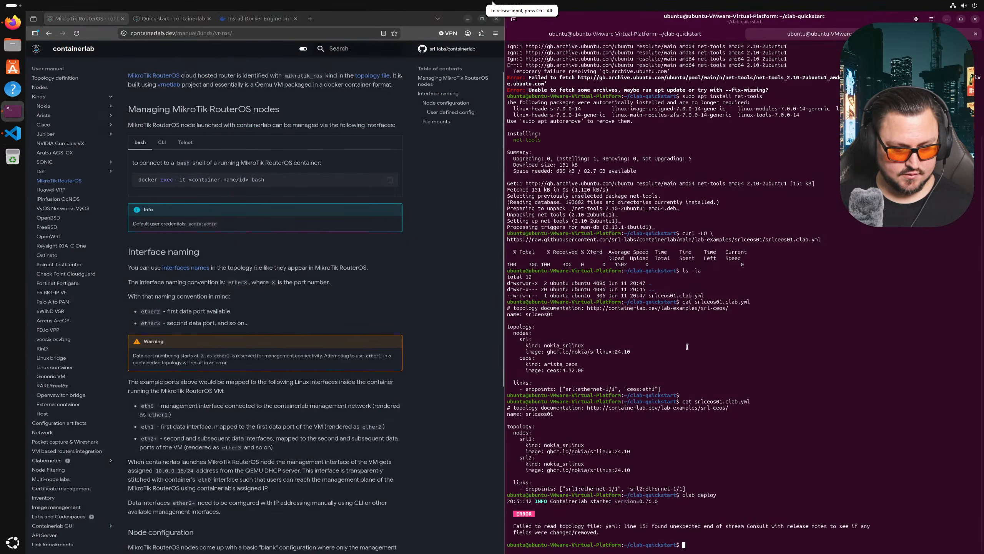
# - Print the edited topology file and rerun clab deploy for the five-node lab
pyautogui.press('Up')
pyautogui.press('Up')
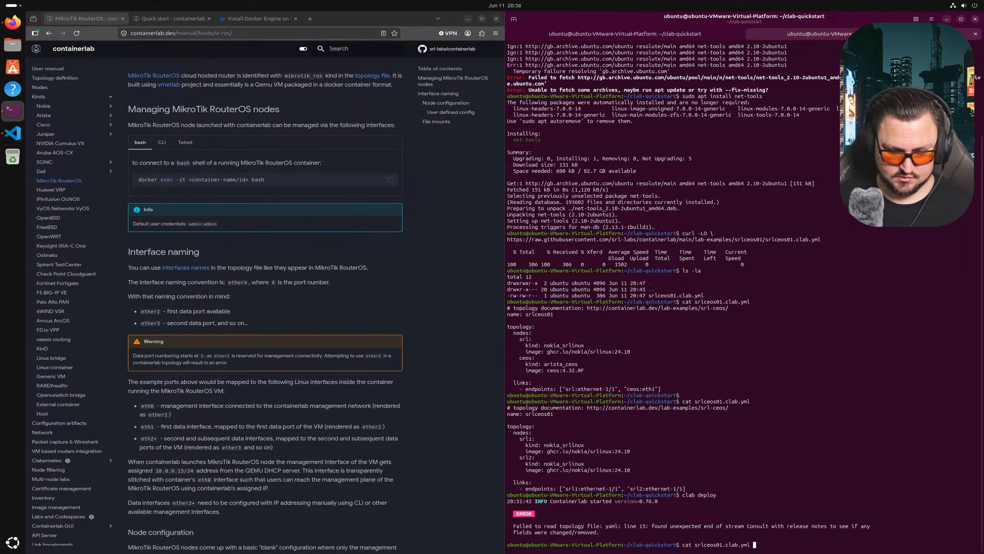
pyautogui.press('Return')
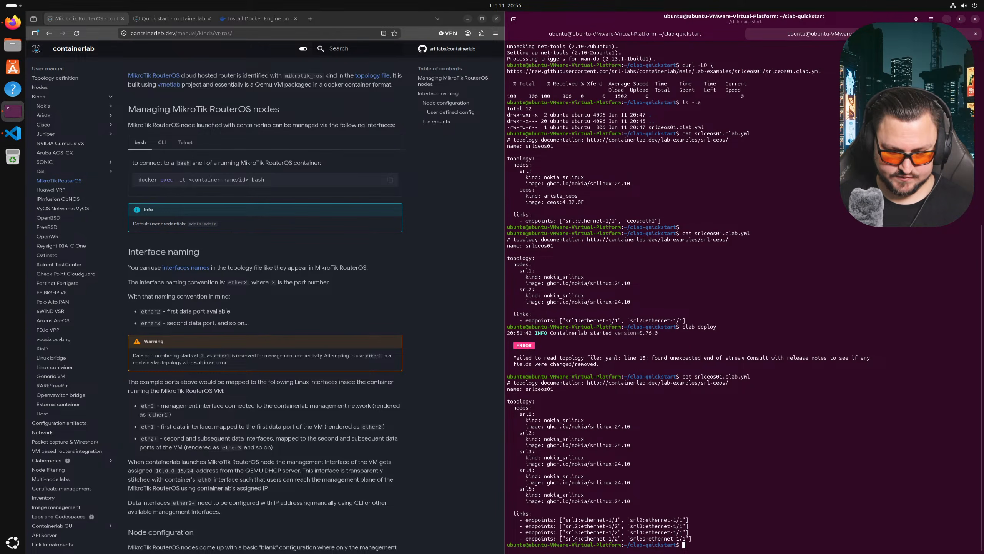
pyautogui.press('Up')
pyautogui.press('Up')
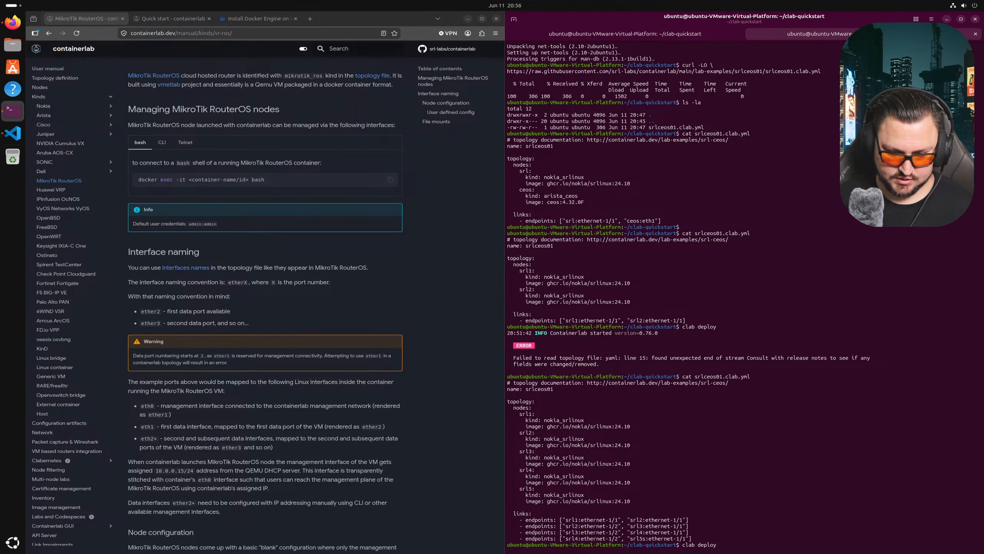
pyautogui.press('Return')
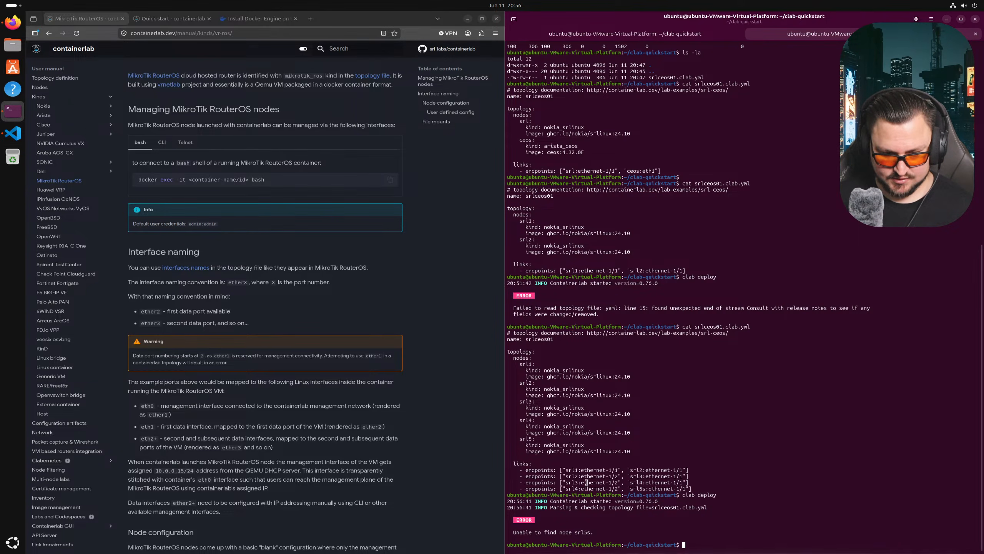
# - Find the 'Unable to find node srl5s' error and return to srlceos01.clab.yml in the editor
pyautogui.moveTo(575, 532); pyautogui.dragTo(507, 532)
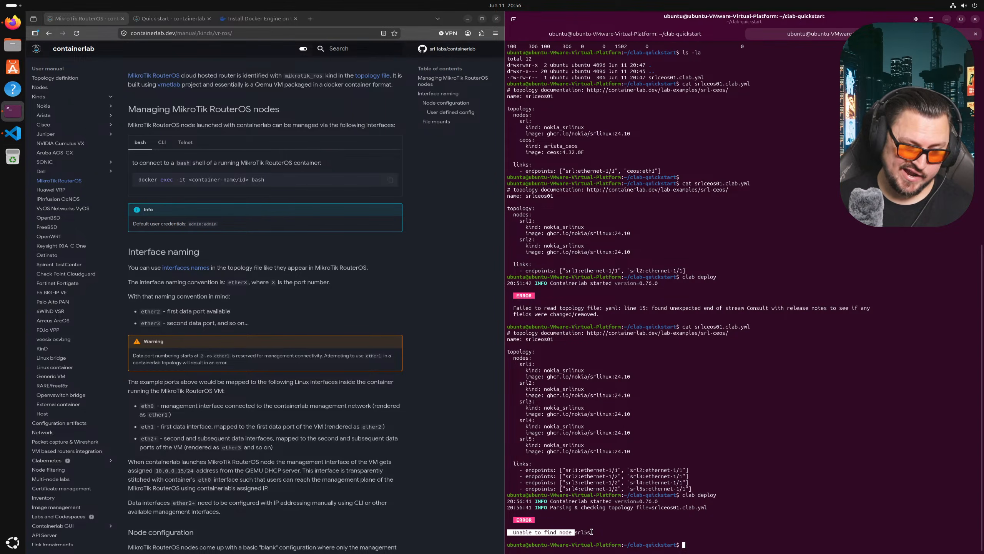
pyautogui.click(585, 534)
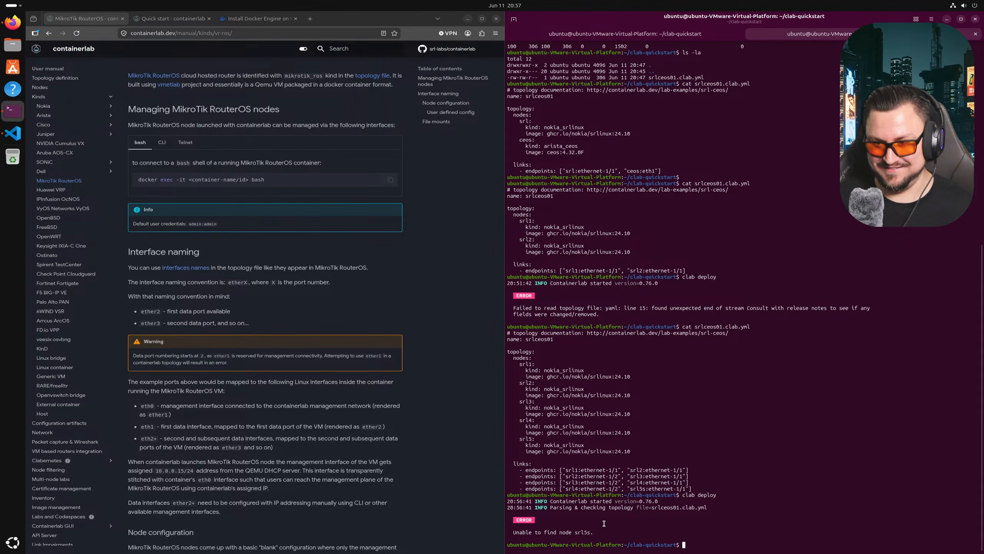
pyautogui.click(13, 133)
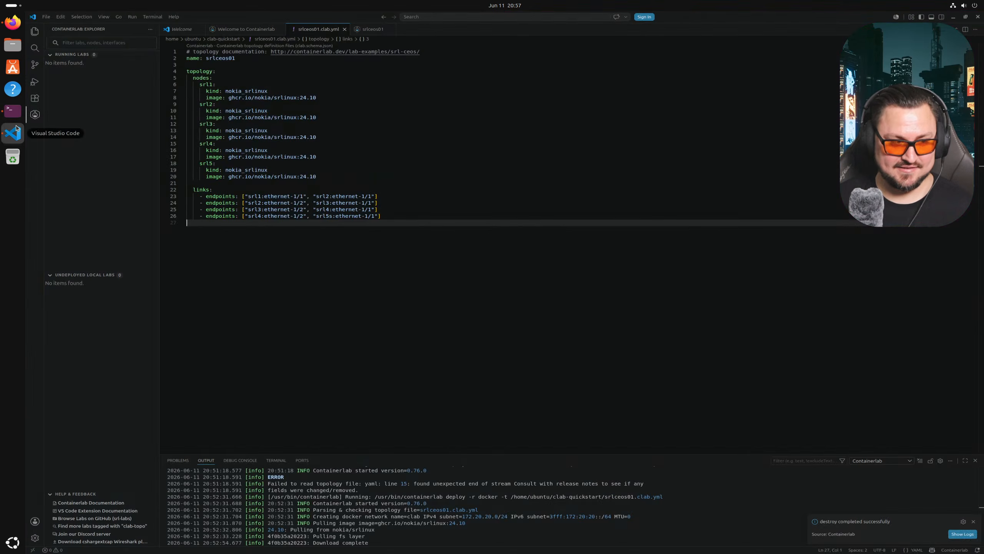
# - Fix srl5s to srl5 on line 26 and rerun clab deploy in the terminal
pyautogui.click(329, 216)
pyautogui.press('Delete')
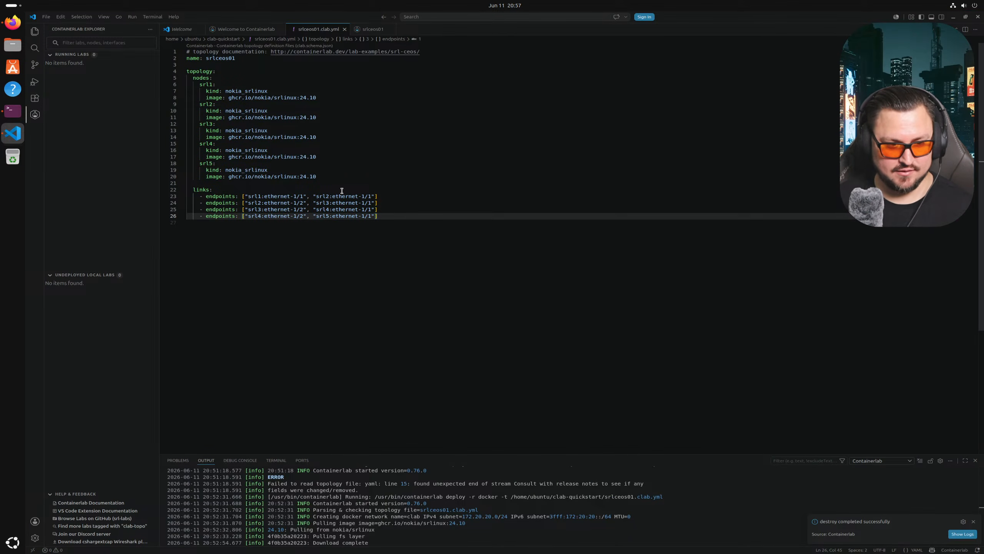
pyautogui.rightClick(305, 31)
pyautogui.hotkey('alt', 'Tab')
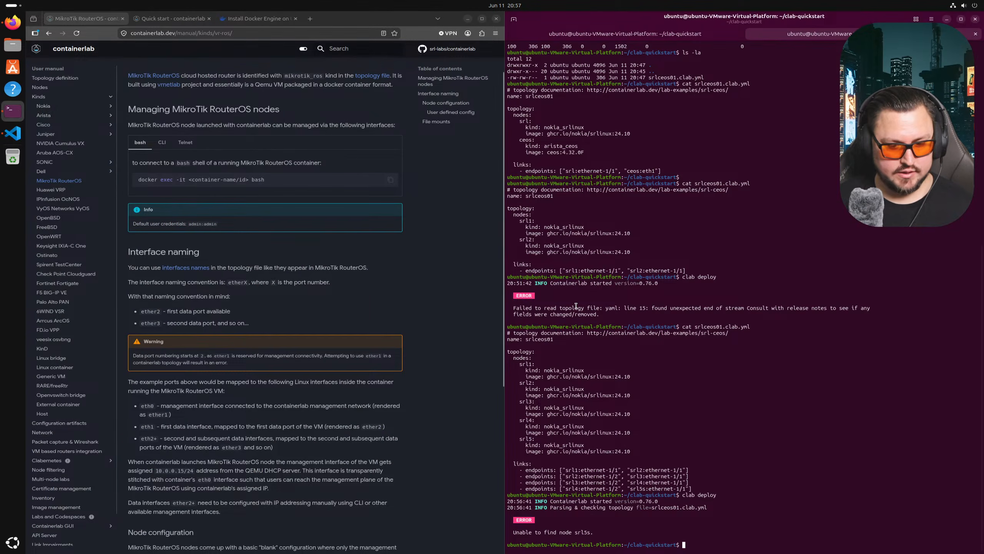
pyautogui.press('Return')
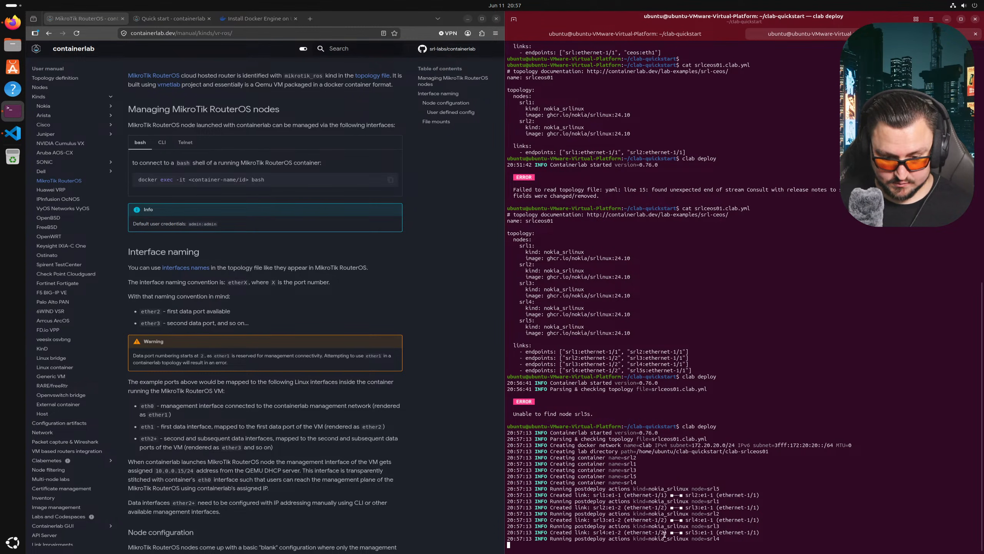
# - Read containerlab's Nokia SR Linux page on node management and ethernet-1/Y interface naming
pyautogui.scroll(2, 59, 139)
pyautogui.click(58, 134)
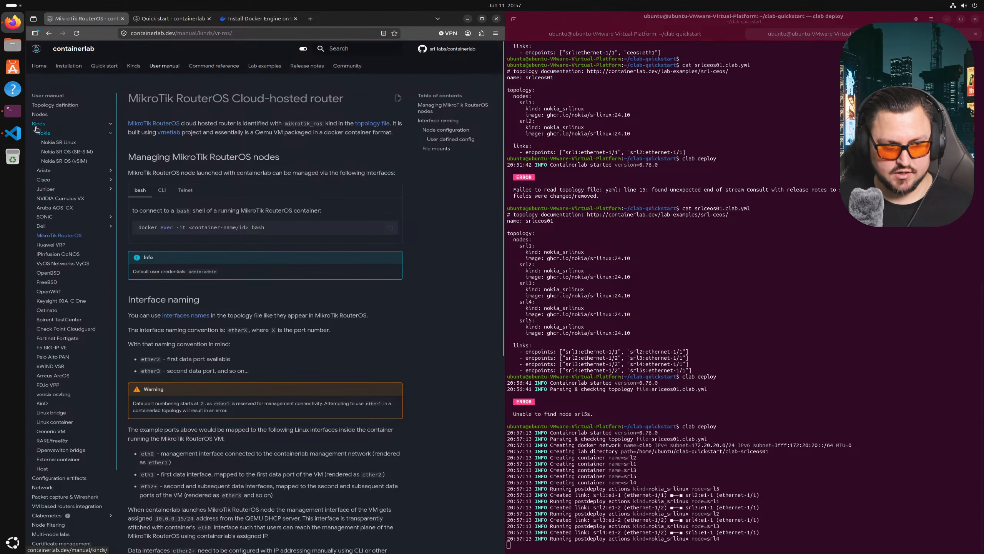
pyautogui.moveTo(76, 142); pyautogui.dragTo(51, 145)
pyautogui.click(54, 146)
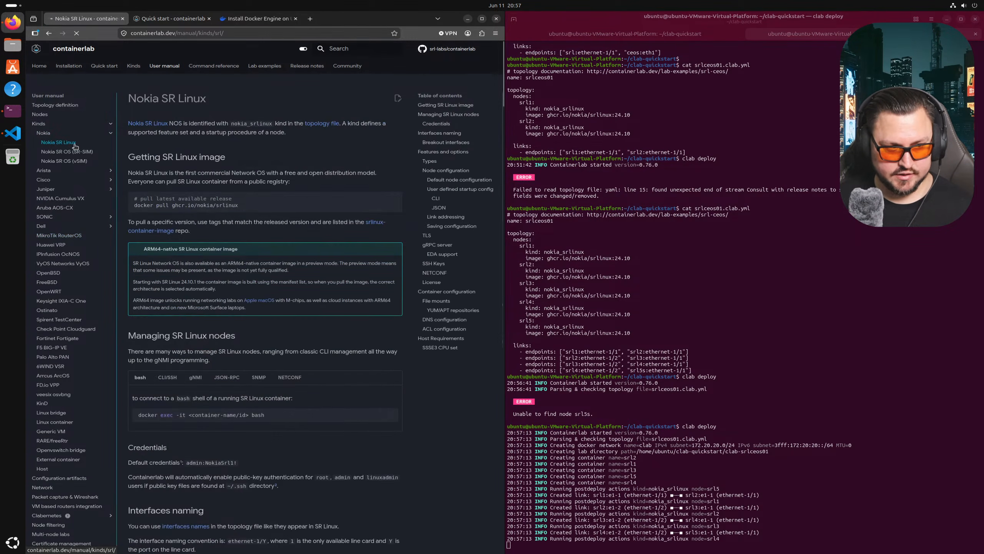
pyautogui.scroll(-2, 196, 183)
pyautogui.scroll(-2, 195, 183)
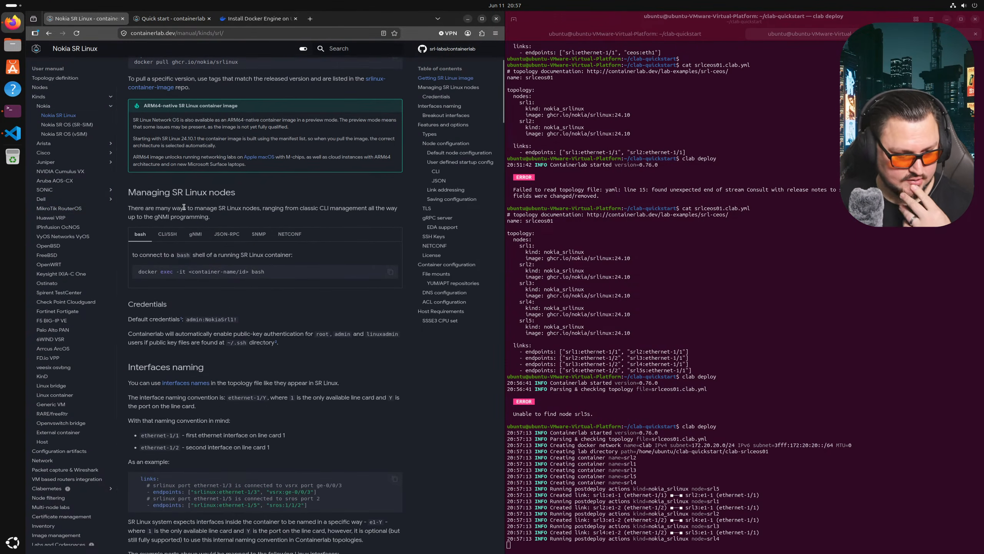
pyautogui.moveTo(184, 448); pyautogui.dragTo(259, 447)
pyautogui.click(184, 456)
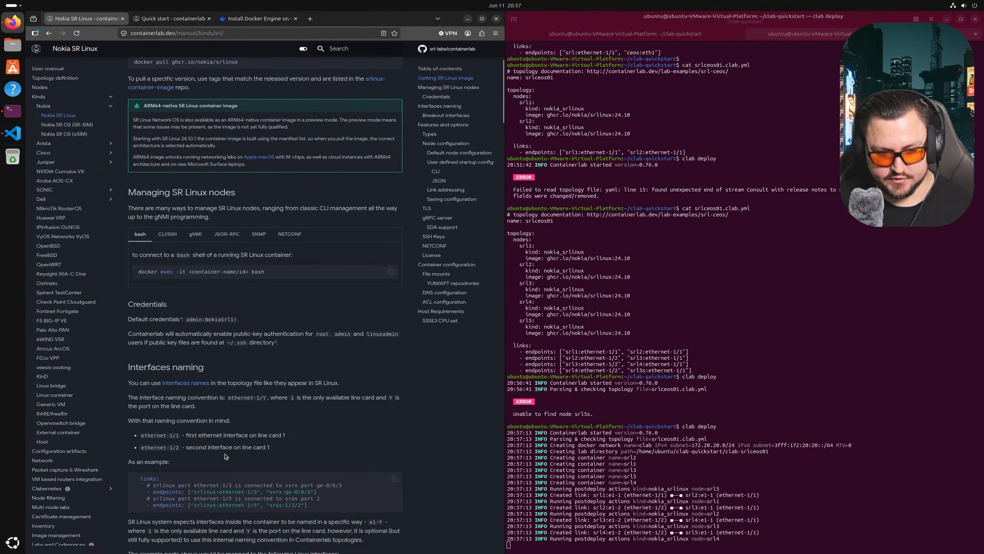
pyautogui.scroll(-1, 234, 465)
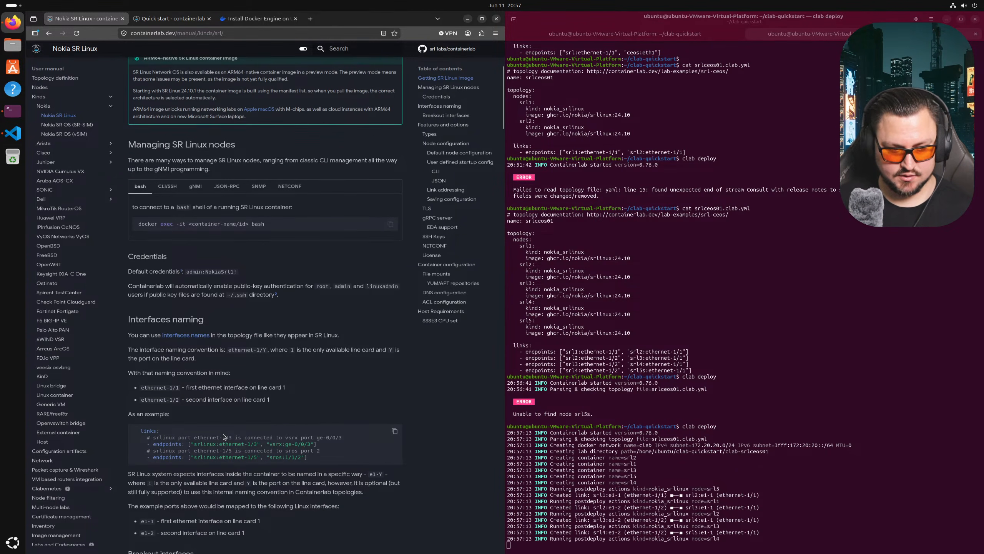
pyautogui.click(12, 132)
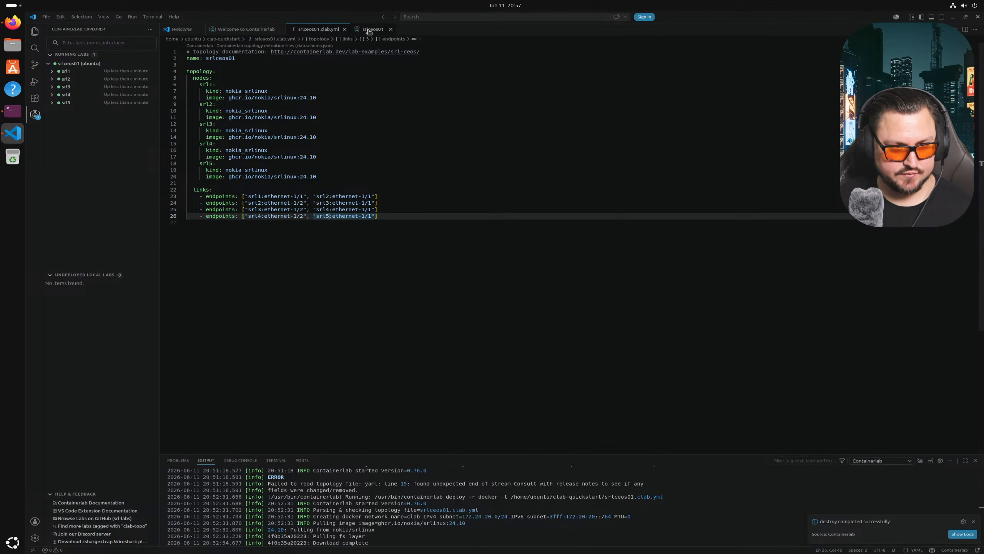
# - Open the srlceos01 topology view and dismiss the command completed notification
pyautogui.click(85, 64)
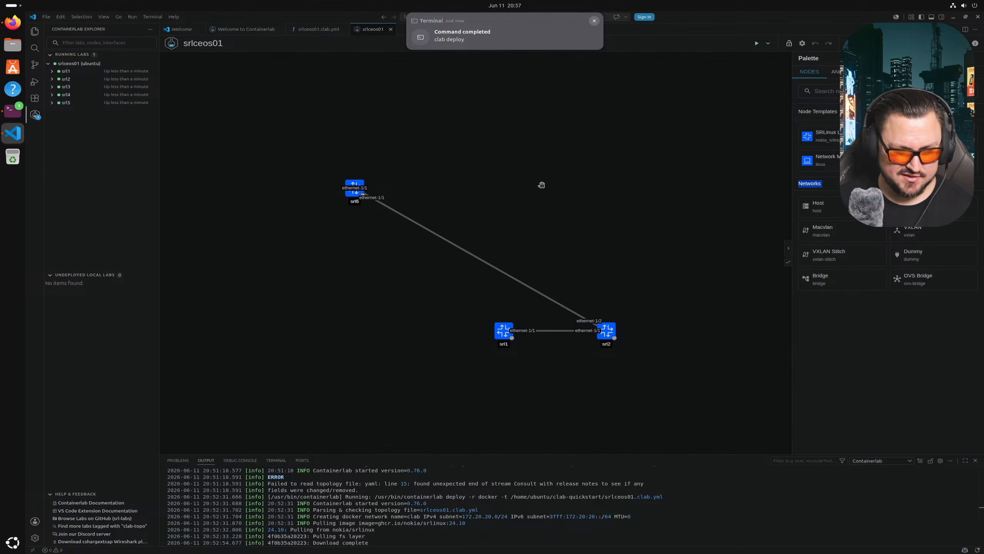
pyautogui.click(594, 20)
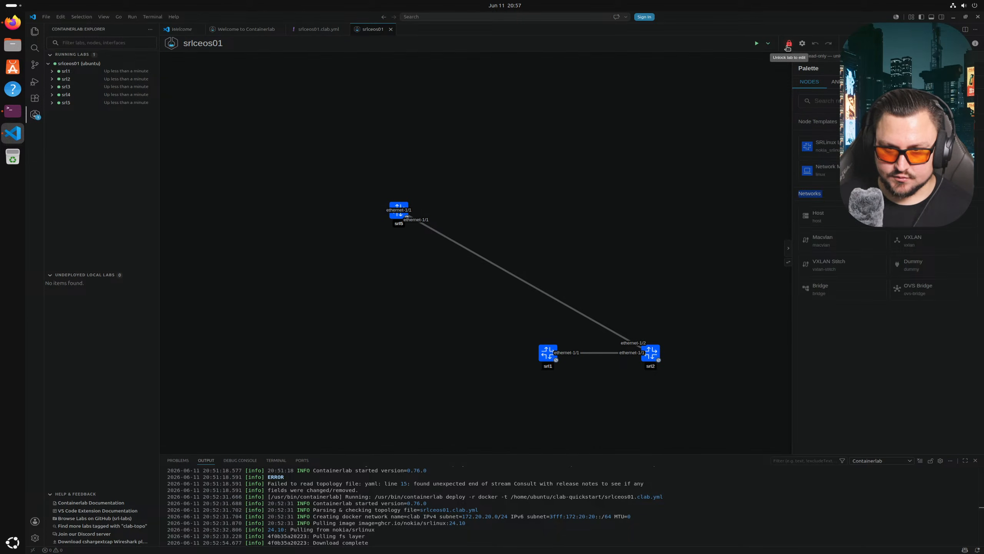
pyautogui.moveTo(699, 169); pyautogui.dragTo(680, 137)
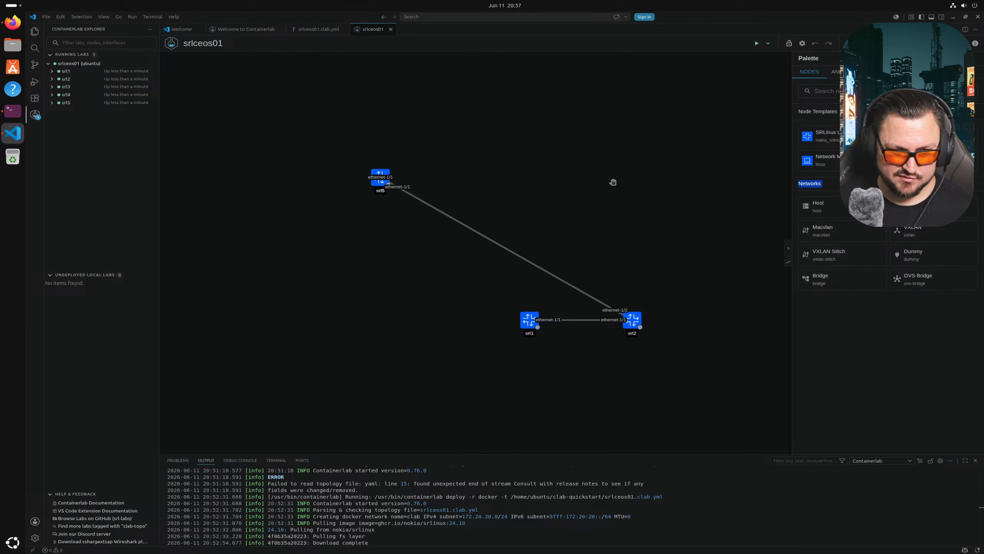
# - Drag srl1 through srl5 apart into a tidy chain, srl1 and srl2 along the bottom
pyautogui.moveTo(384, 182); pyautogui.dragTo(455, 158)
pyautogui.moveTo(528, 332); pyautogui.dragTo(379, 332)
pyautogui.moveTo(638, 332); pyautogui.dragTo(456, 331)
pyautogui.moveTo(381, 185); pyautogui.dragTo(511, 202)
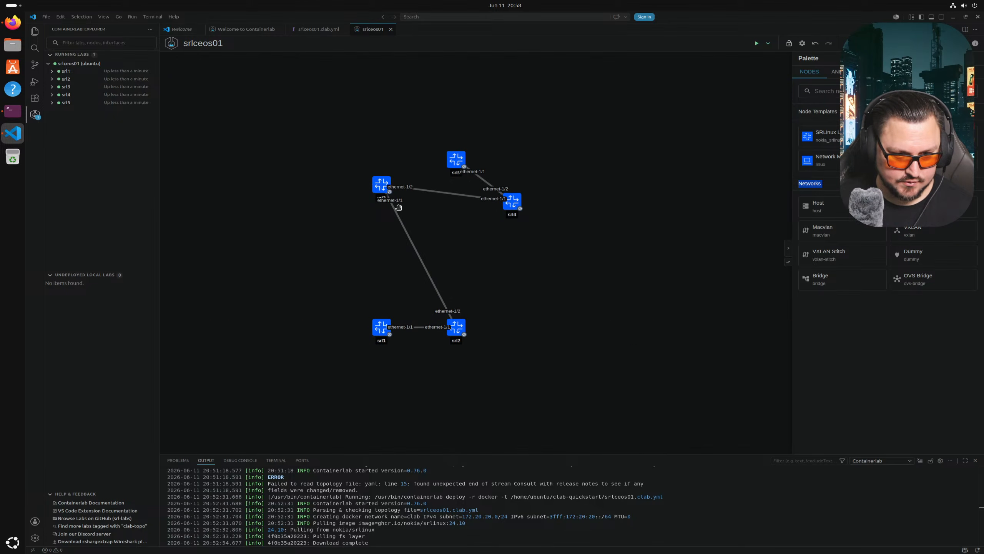
pyautogui.moveTo(387, 188); pyautogui.dragTo(518, 247)
pyautogui.moveTo(504, 204); pyautogui.dragTo(374, 189)
pyautogui.moveTo(485, 185); pyautogui.dragTo(450, 184)
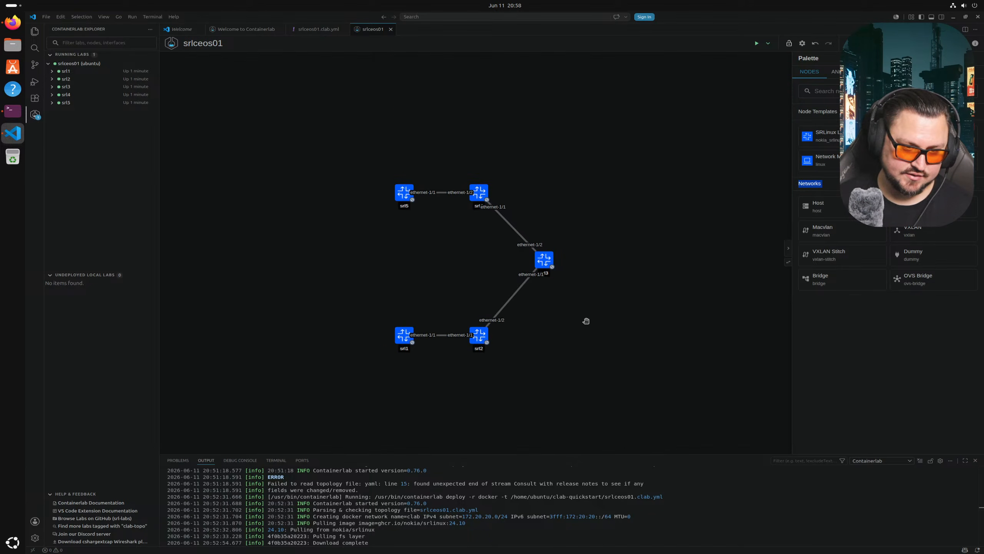
pyautogui.moveTo(536, 264)
pyautogui.mouseDown()
pyautogui.moveTo(463, 264)
pyautogui.moveTo(527, 268)
pyautogui.mouseUp()
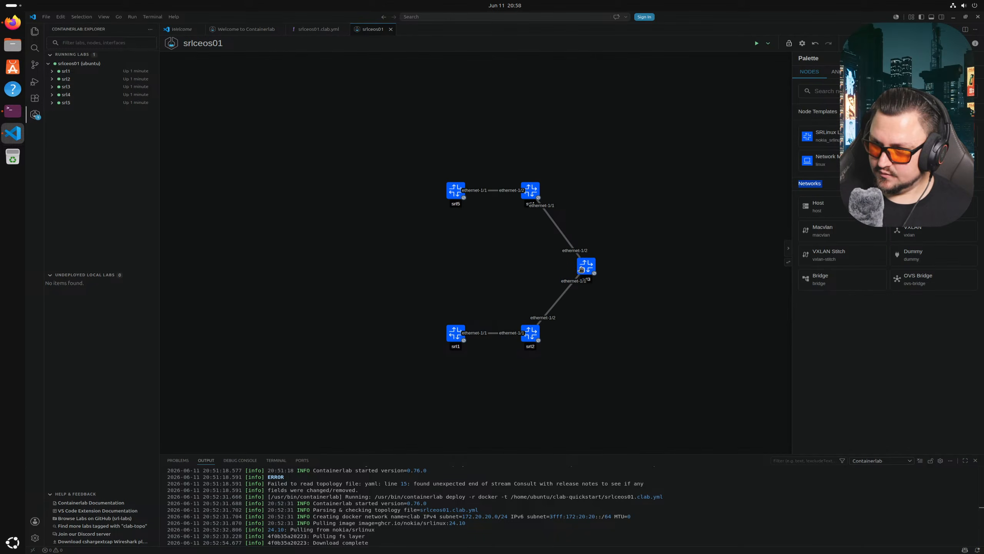
# - Expand srl1's interfaces and nudge srl5 into line with srl4 on the zoomed canvas
pyautogui.click(52, 72)
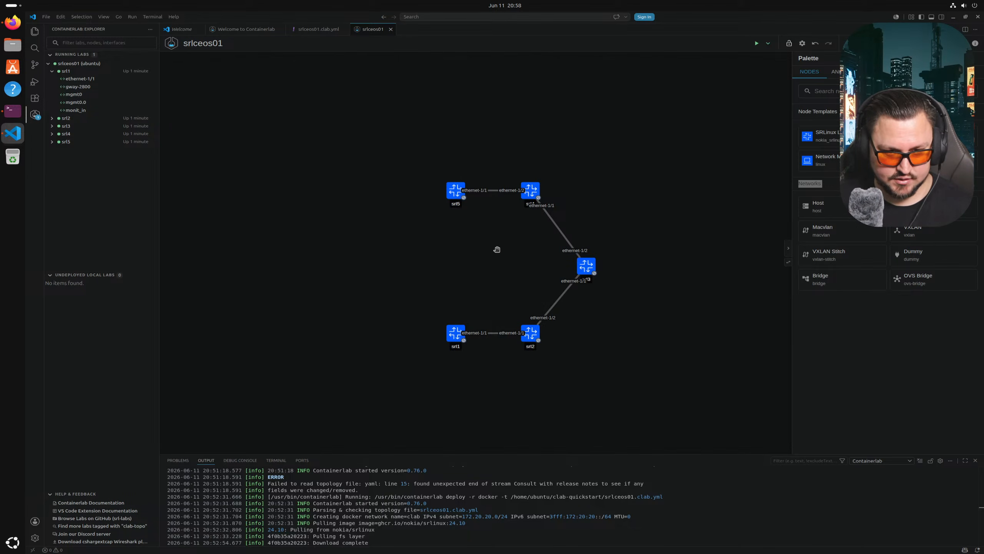
pyautogui.scroll(5, 498, 252)
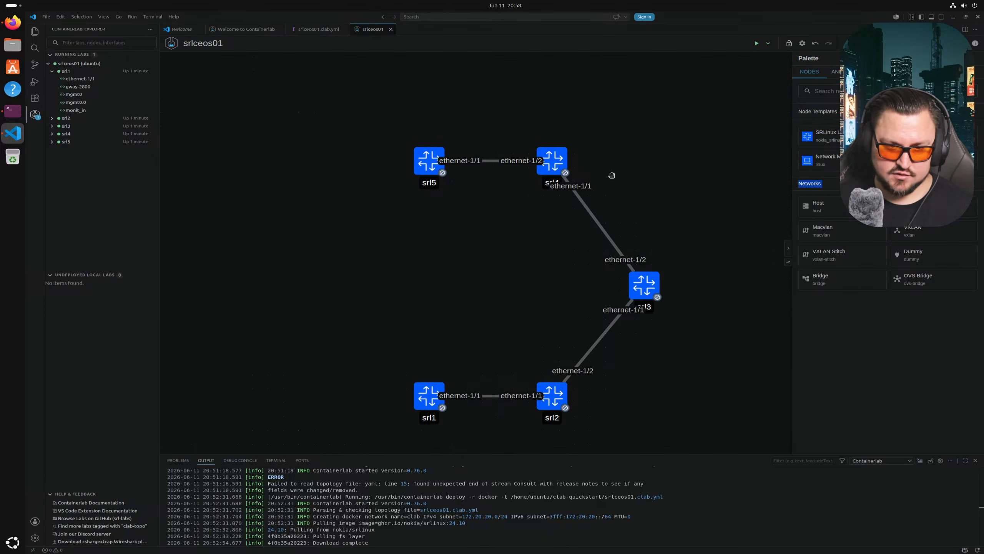
pyautogui.moveTo(430, 160); pyautogui.dragTo(414, 161)
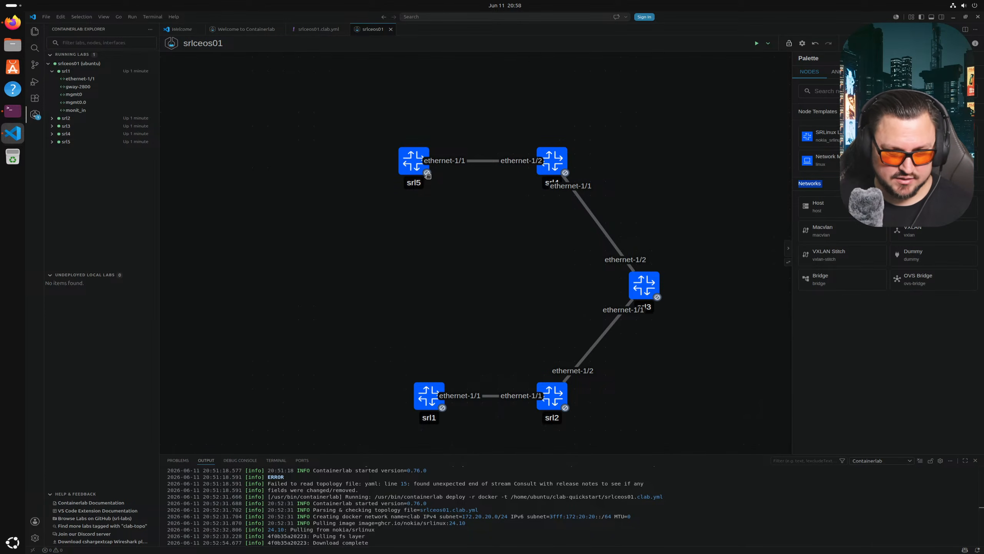
# - Collapse the srl1 and srlceos01 entries in Running Labs and go to the terminal's deploy summary
pyautogui.click(63, 65)
pyautogui.rightClick(65, 70)
pyautogui.click(50, 70)
pyautogui.click(50, 70)
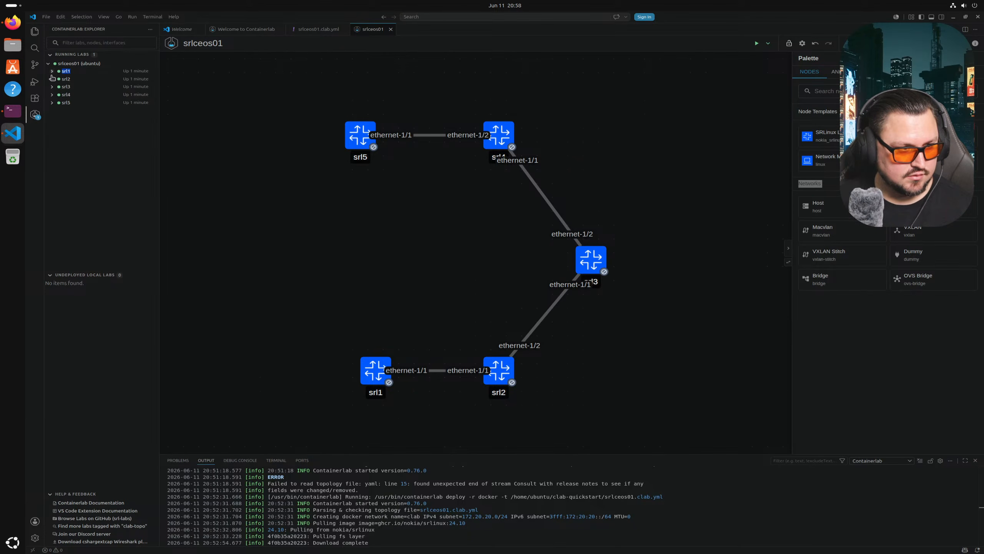
pyautogui.click(48, 63)
pyautogui.rightClick(67, 64)
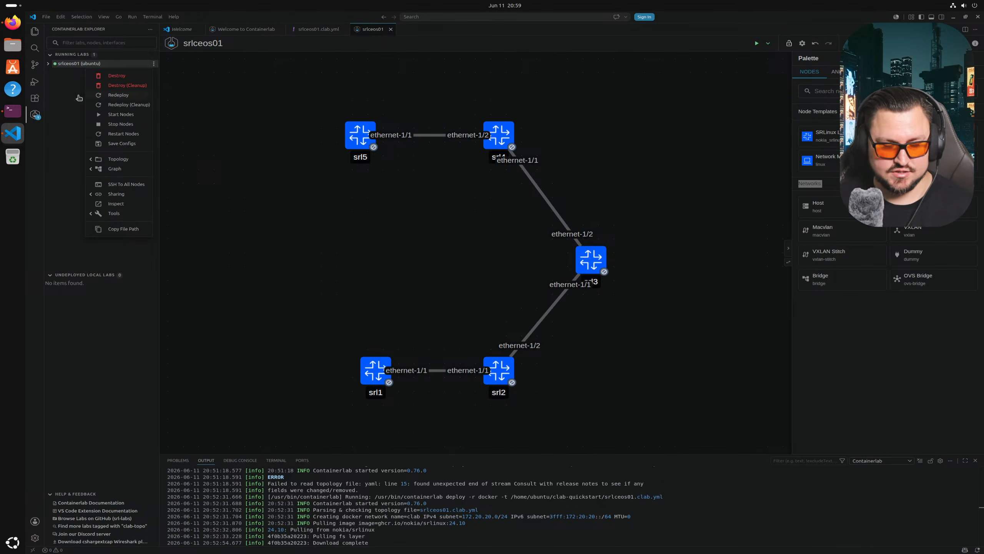
pyautogui.moveTo(326, 160); pyautogui.dragTo(356, 210)
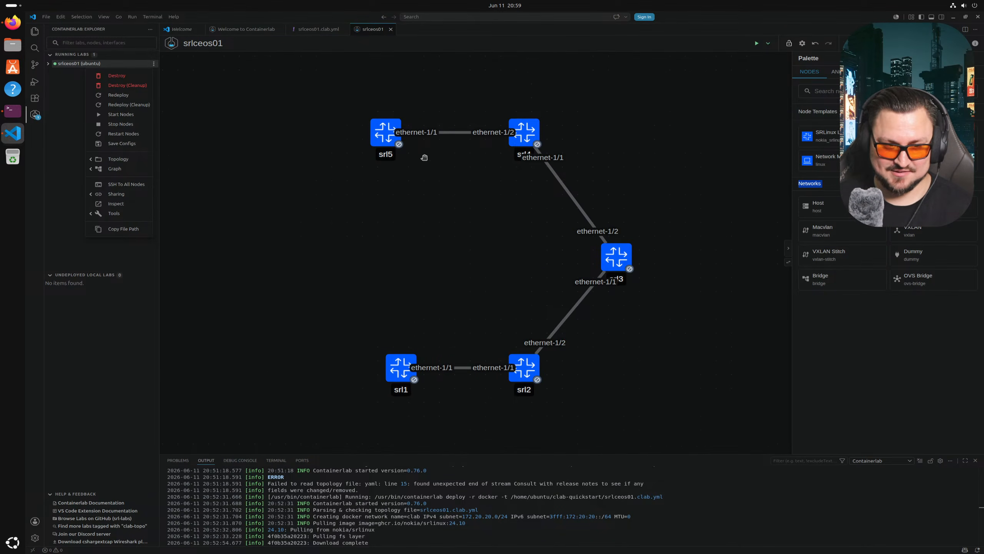
pyautogui.click(12, 110)
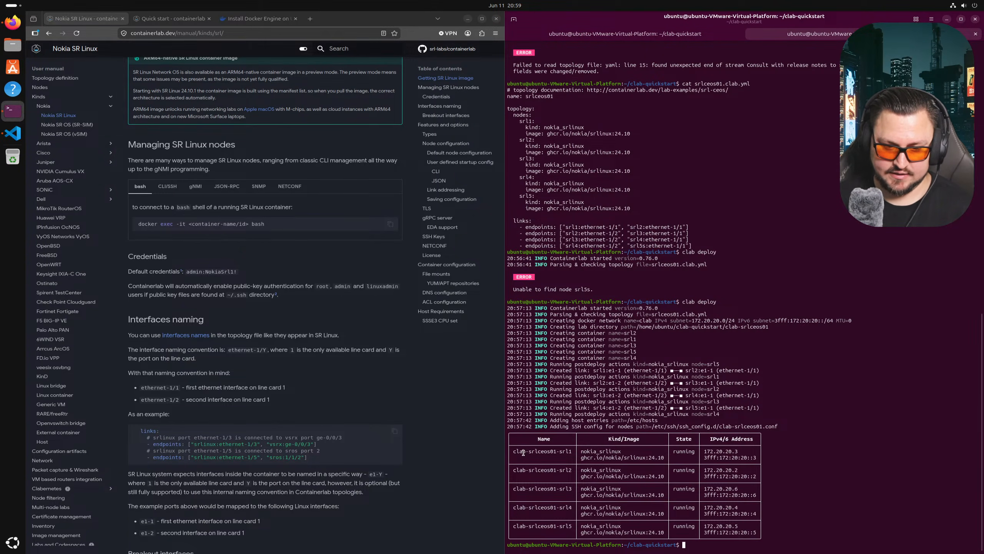
# - Ping clab-srlceos01-srl1 using the copied container name and stop after two replies
pyautogui.moveTo(516, 451)
pyautogui.mouseDown()
pyautogui.moveTo(573, 446)
pyautogui.moveTo(511, 452)
pyautogui.mouseUp()
pyautogui.rightClick(571, 449)
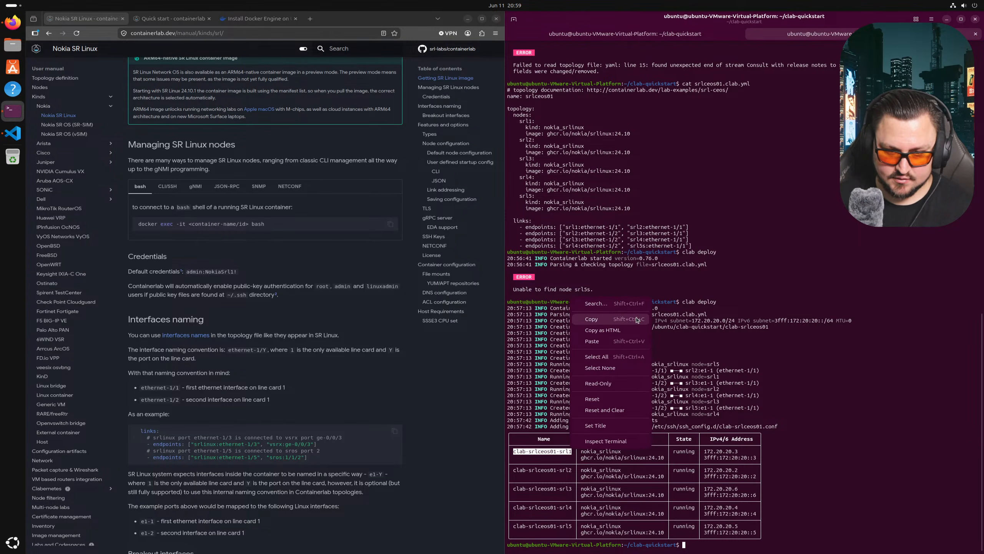
pyautogui.click(637, 320)
pyautogui.write('ping')
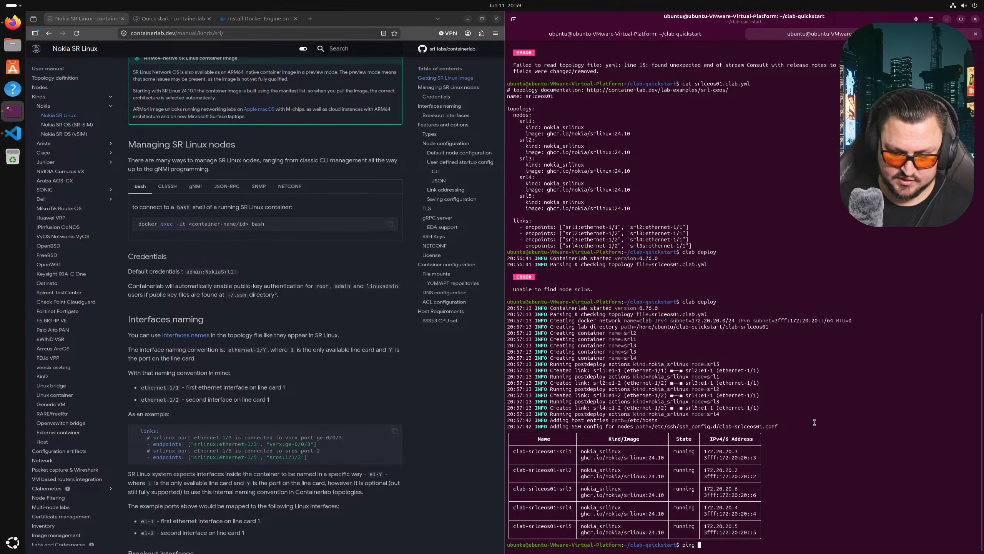
pyautogui.rightClick(815, 421)
pyautogui.click(843, 320)
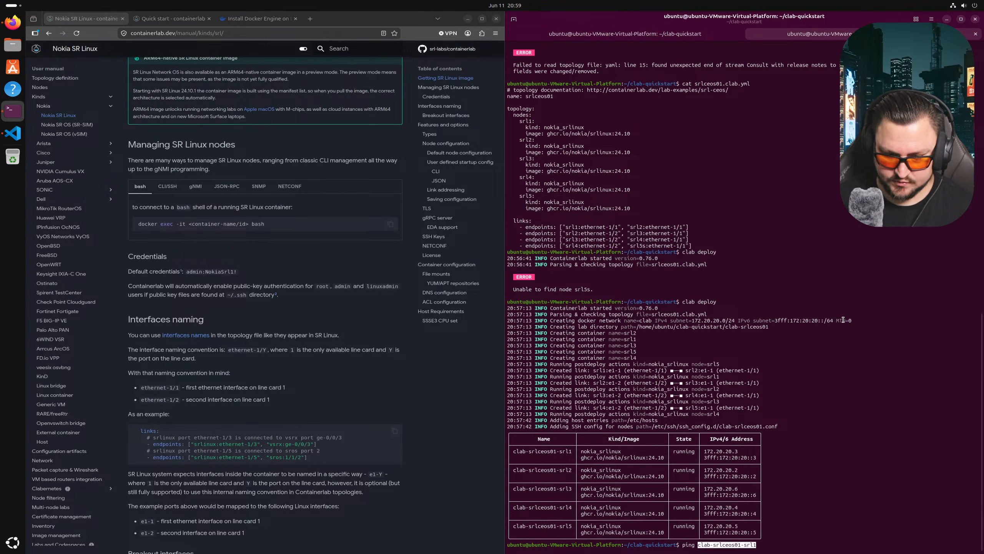
pyautogui.press('Return')
pyautogui.hotkey('ctrl', 'c')
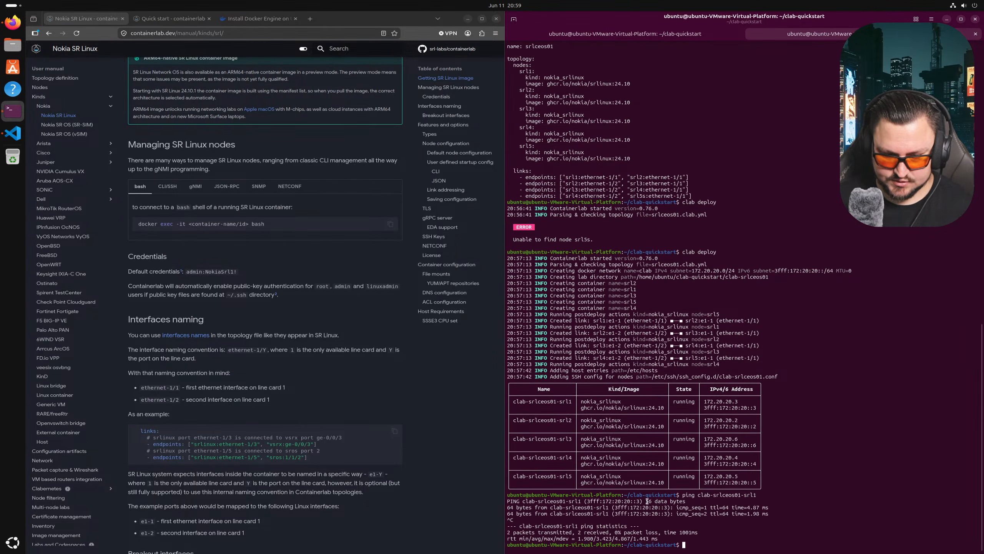
# - Highlight srl1's IPv6 and IPv4 addresses and the docker exec -it docs example
pyautogui.moveTo(616, 514); pyautogui.dragTo(666, 514)
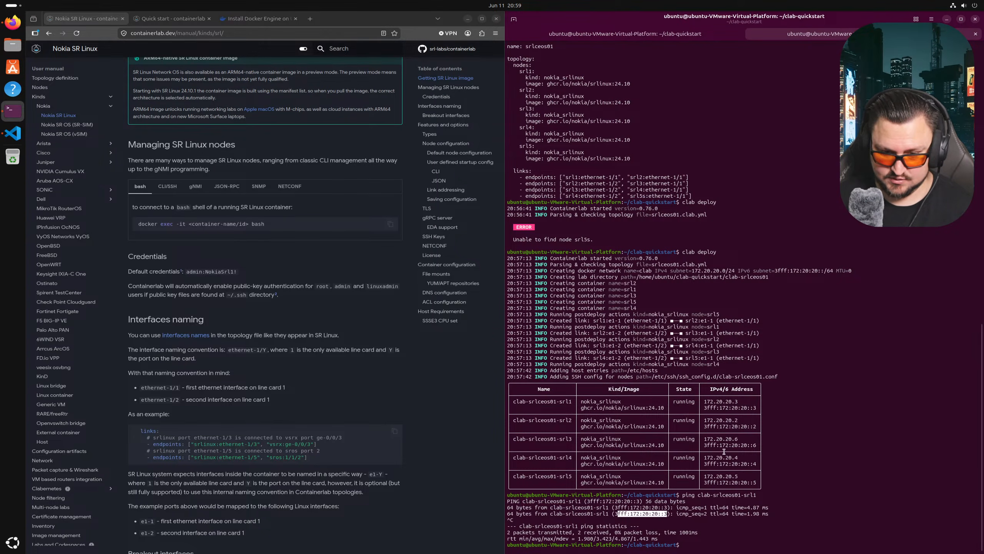
pyautogui.moveTo(738, 401); pyautogui.dragTo(709, 403)
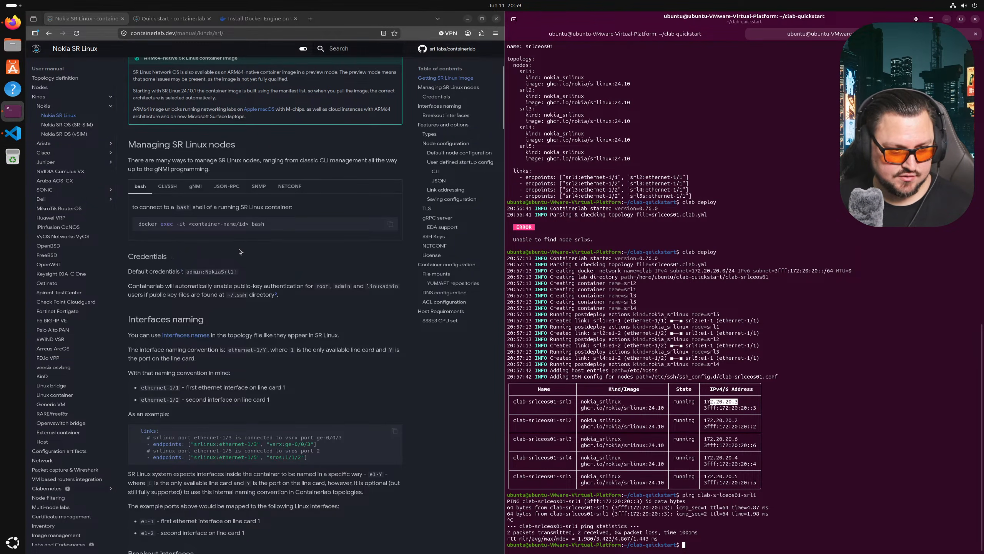
pyautogui.moveTo(141, 224); pyautogui.dragTo(183, 223)
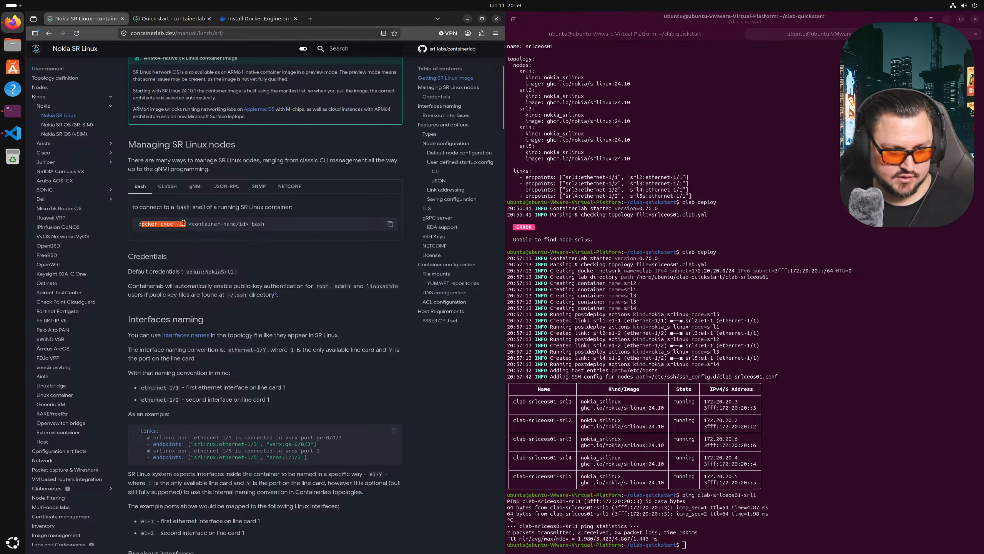
# - Open a bash shell in clab-srlceos01-srl1 with docker exec -it, using the container name copied from the docs, then exit it
pyautogui.scroll(3, 182, 237)
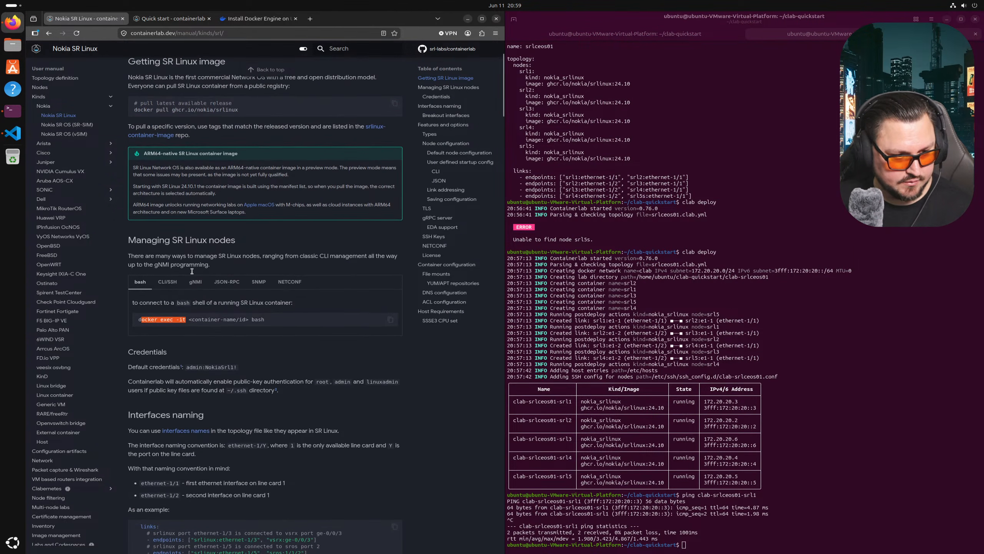
pyautogui.click(200, 316)
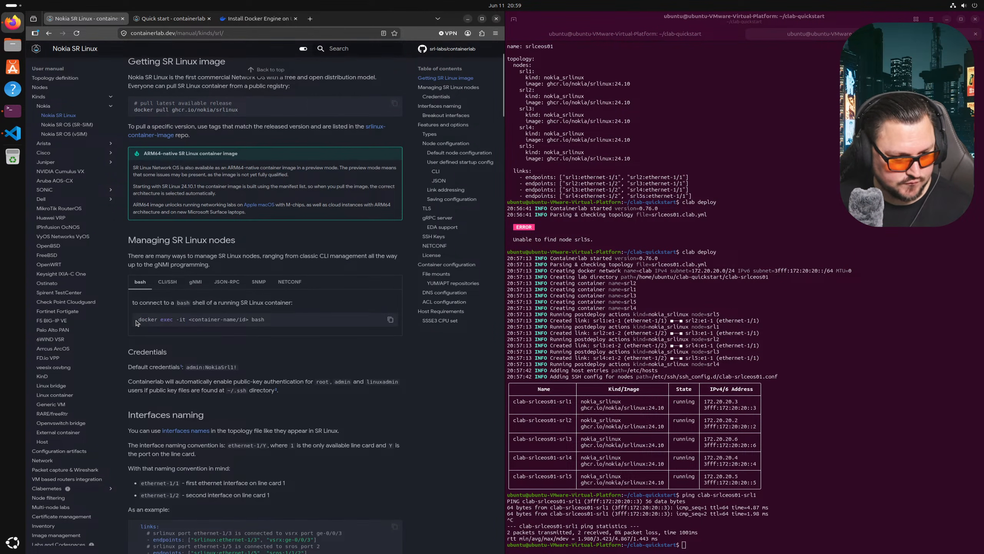
pyautogui.moveTo(140, 320); pyautogui.dragTo(186, 322)
pyautogui.hotkey('alt', 'Tab')
pyautogui.write('do')
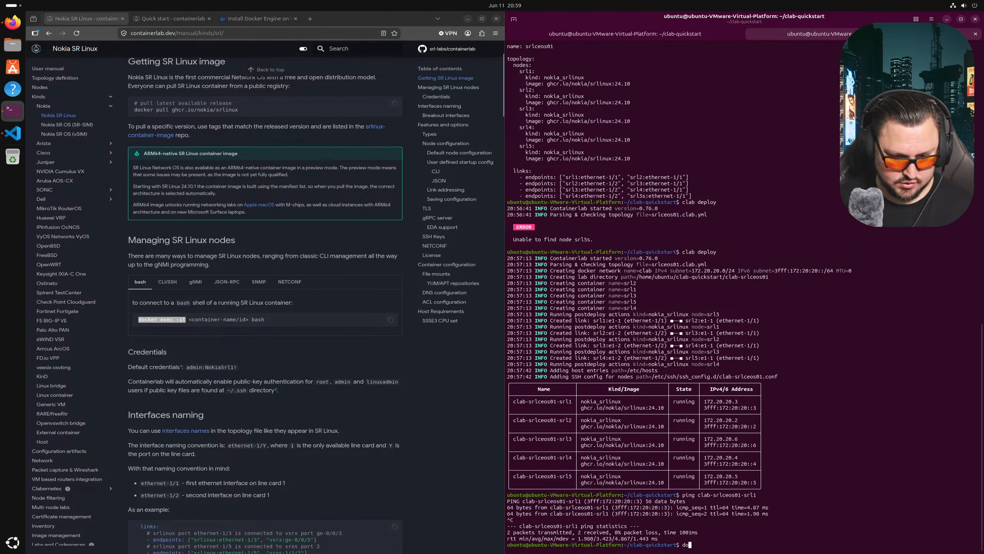
pyautogui.write('cker exec -it')
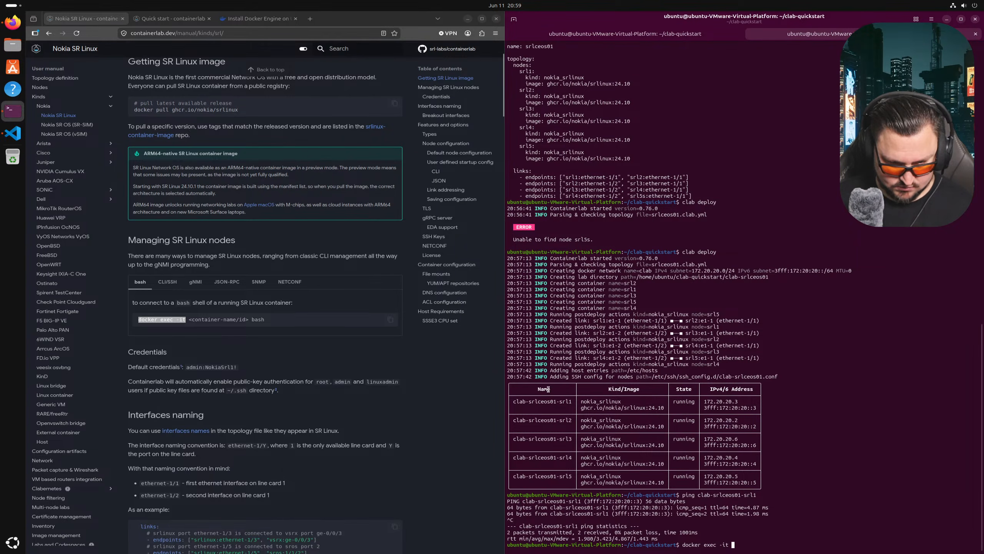
pyautogui.rightClick(682, 480)
pyautogui.click(722, 374)
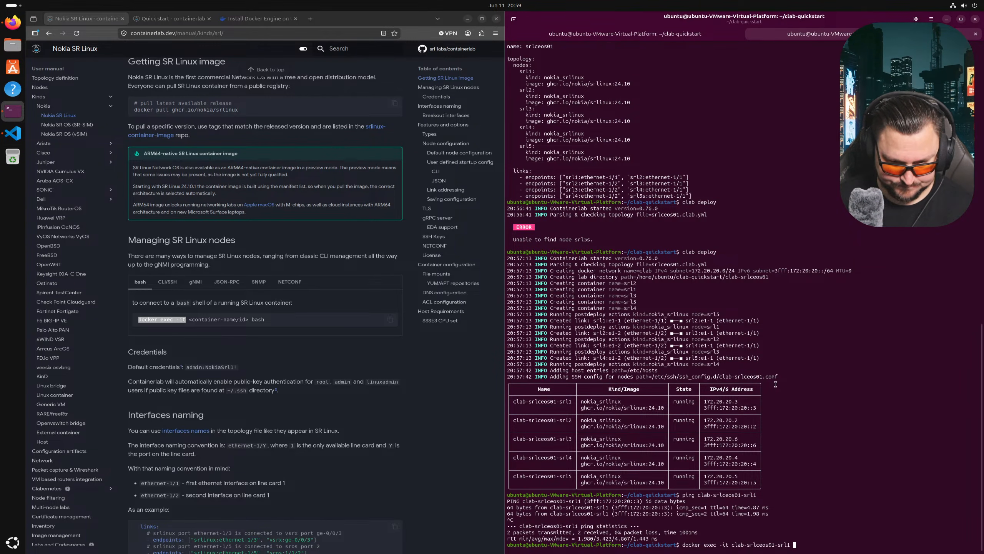
pyautogui.write('bash')
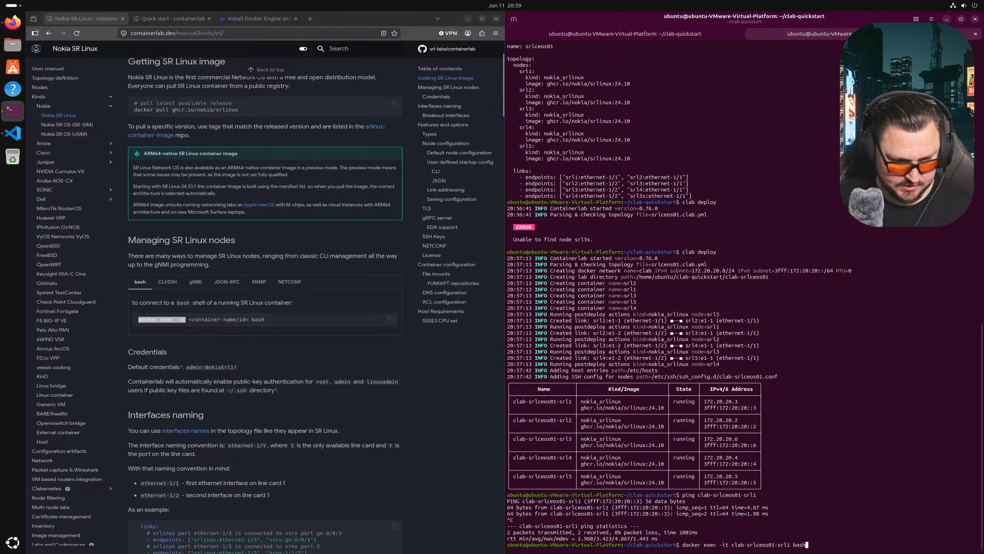
pyautogui.press('Return')
pyautogui.press('Return')
pyautogui.press('Return')
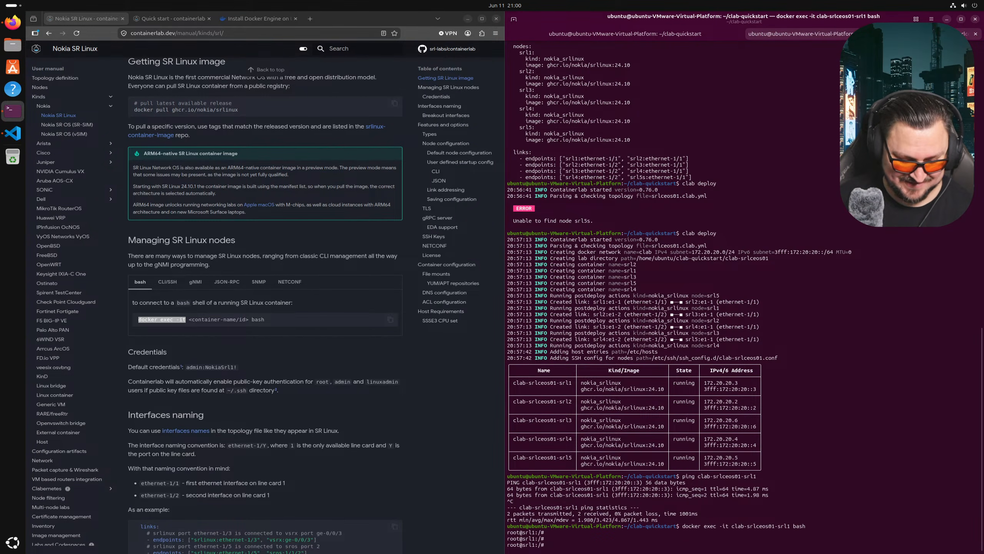
pyautogui.press('Return')
pyautogui.write('exit')
pyautogui.press('Return')
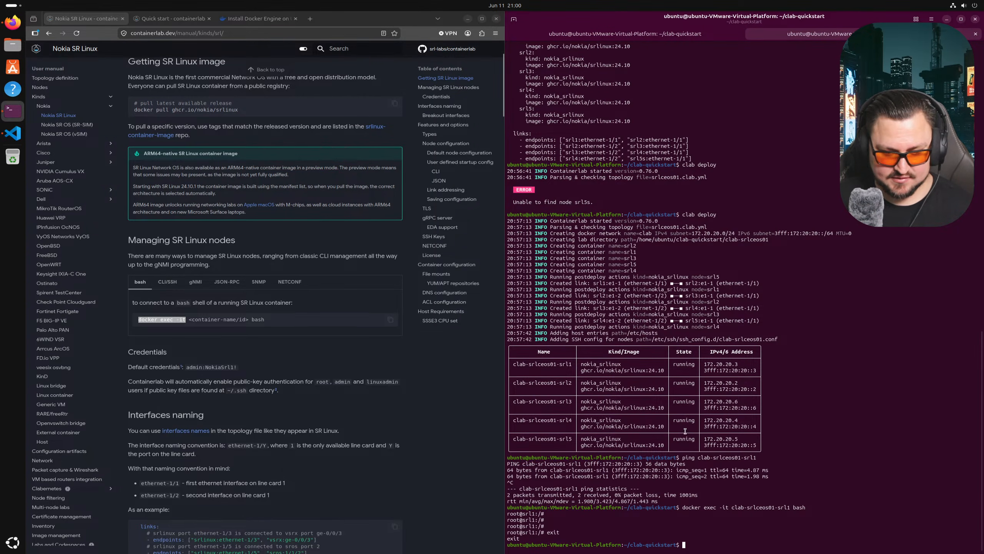
# - Edit the recalled docker exec command into an SSH login as admin to clab-srlceos01-srl1
pyautogui.press('Up')
pyautogui.press('BackSpace')
pyautogui.press('BackSpace')
pyautogui.press('BackSpace')
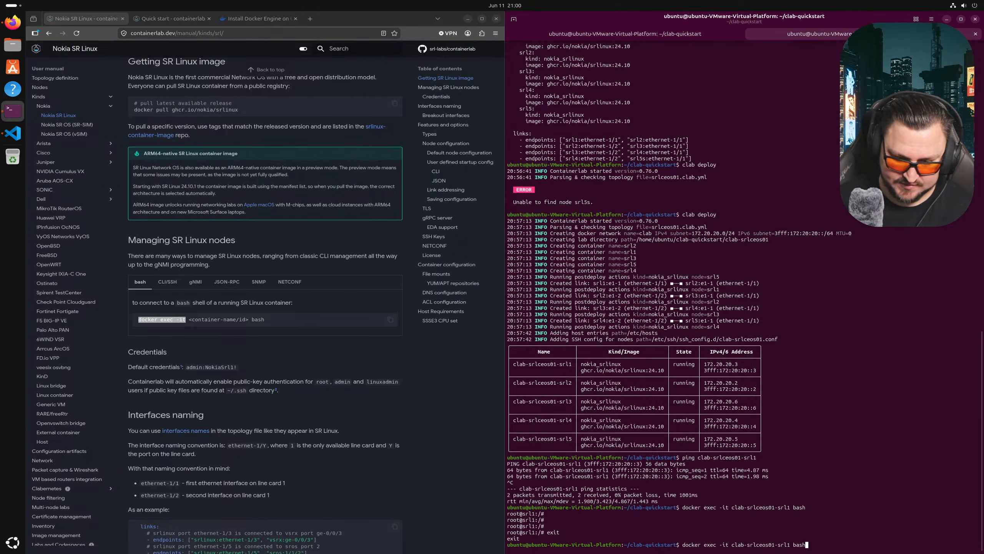
pyautogui.press('BackSpace')
pyautogui.press('BackSpace')
pyautogui.press('Left')
pyautogui.press('Left')
pyautogui.press('Left')
pyautogui.press('Left')
pyautogui.press('Left')
pyautogui.press('Left')
pyautogui.press('Left')
pyautogui.press('Left')
pyautogui.press('Left')
pyautogui.press('Left')
pyautogui.press('Left')
pyautogui.press('Left')
pyautogui.press('Left')
pyautogui.press('Left')
pyautogui.press('Left')
pyautogui.press('Left')
pyautogui.press('Left')
pyautogui.press('Left')
pyautogui.press('Left')
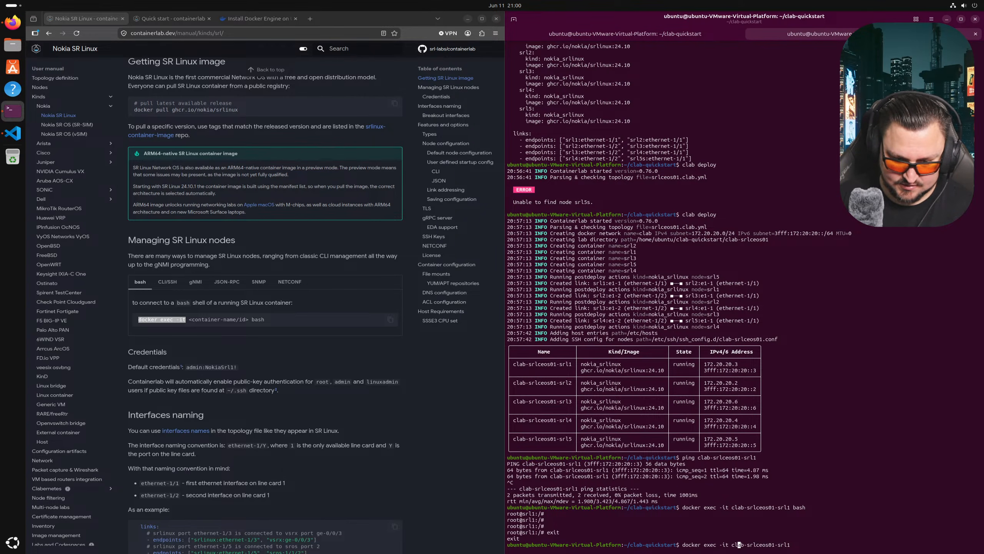
pyautogui.press('BackSpace')
pyautogui.press('BackSpace')
pyautogui.press('BackSpace')
pyautogui.press('BackSpace')
pyautogui.press('BackSpace')
pyautogui.press('BackSpace')
pyautogui.press('BackSpace')
pyautogui.press('BackSpace')
pyautogui.press('BackSpace')
pyautogui.press('BackSpace')
pyautogui.press('BackSpace')
pyautogui.press('BackSpace')
pyautogui.press('BackSpace')
pyautogui.press('BackSpace')
pyautogui.press('BackSpace')
pyautogui.press('BackSpace')
pyautogui.write('ssh admin"')
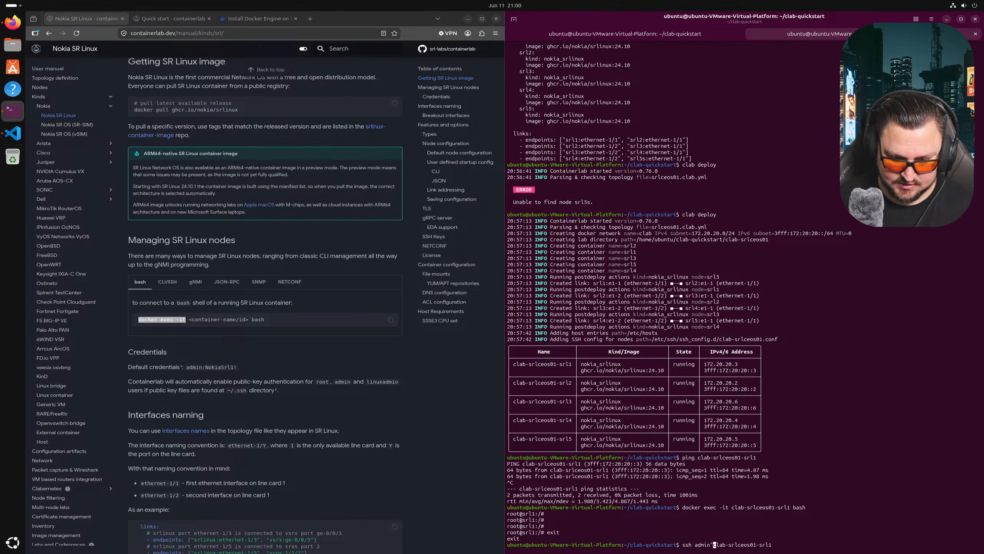
# - SSH into srl1 as admin using the default password copied from the docs
pyautogui.press('Return')
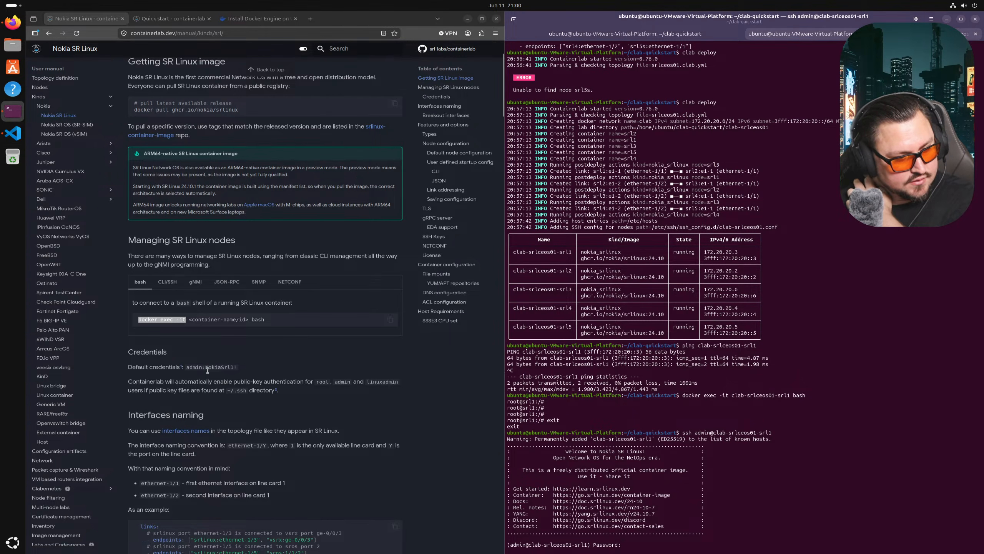
pyautogui.moveTo(205, 367); pyautogui.dragTo(241, 369)
pyautogui.rightClick(240, 370)
pyautogui.click(251, 375)
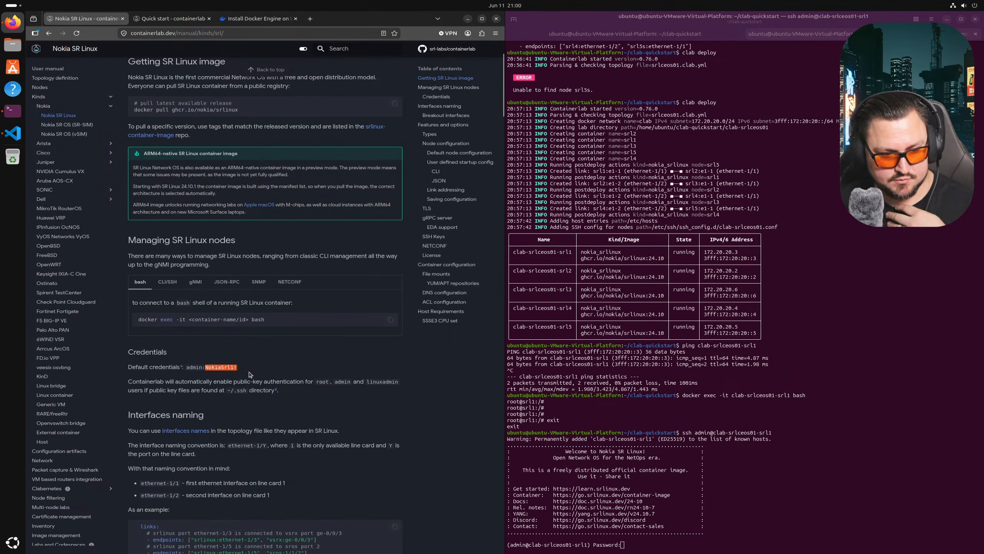
pyautogui.click(605, 391)
pyautogui.rightClick(605, 391)
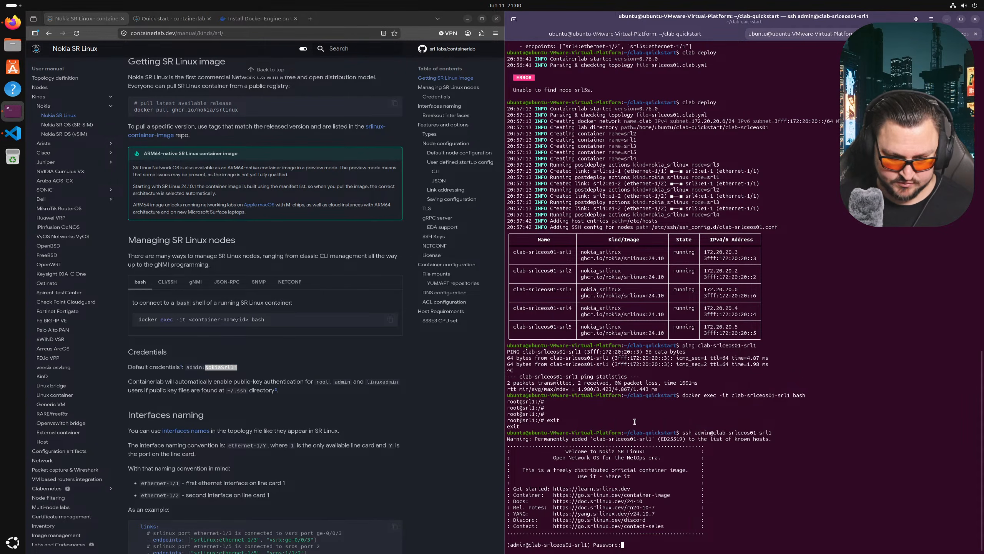
pyautogui.click(635, 421)
pyautogui.press('Return')
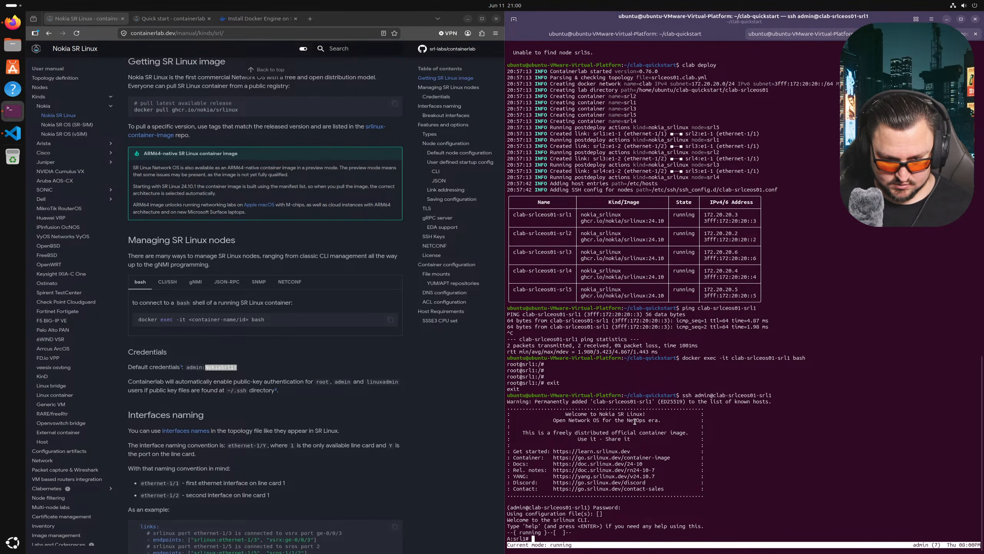
pyautogui.press('Return')
pyautogui.press('Return')
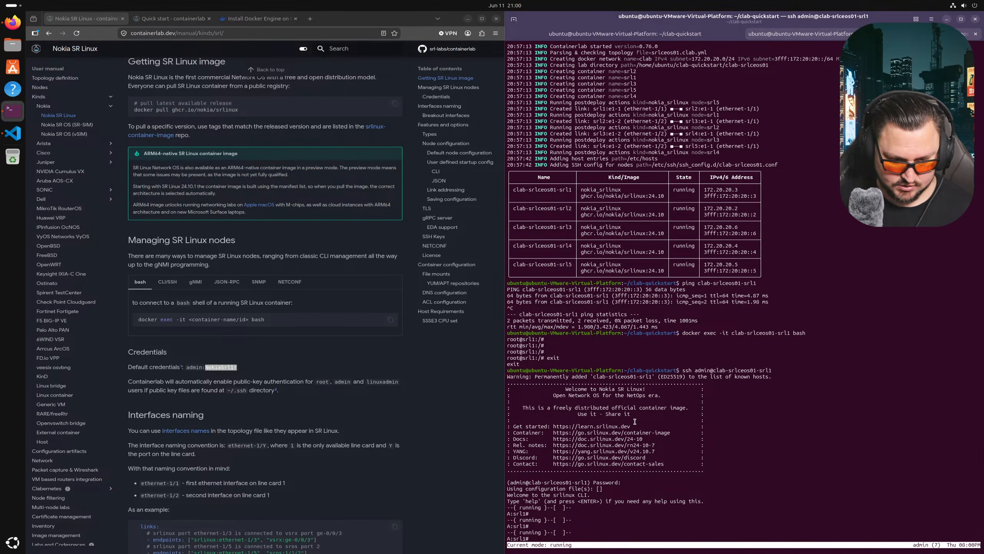
# - List the available SR Linux commands with ?, then enter the interface ethernet-1/1 context
pyautogui.write('s')
pyautogui.press('BackSpace')
pyautogui.press('?')
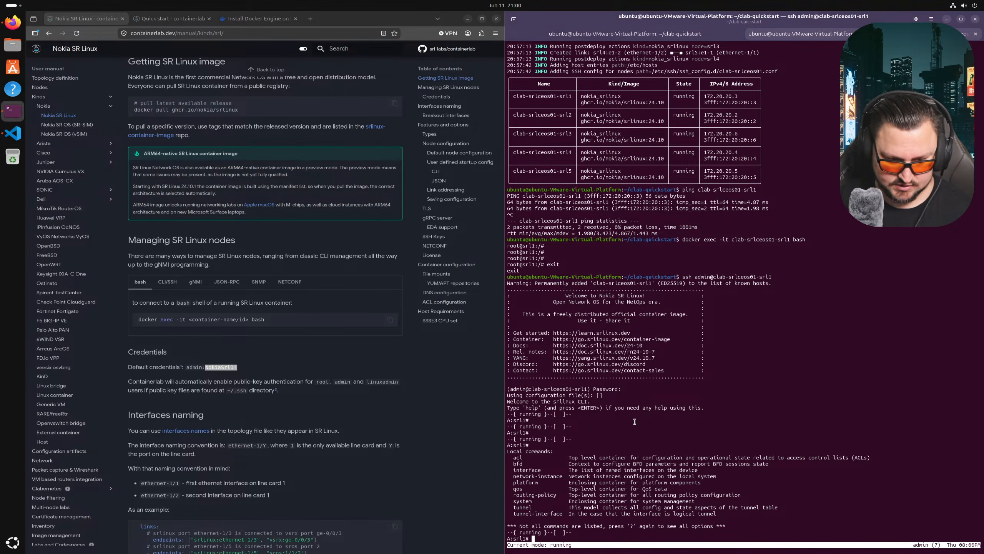
pyautogui.write('interface')
pyautogui.press('Tab')
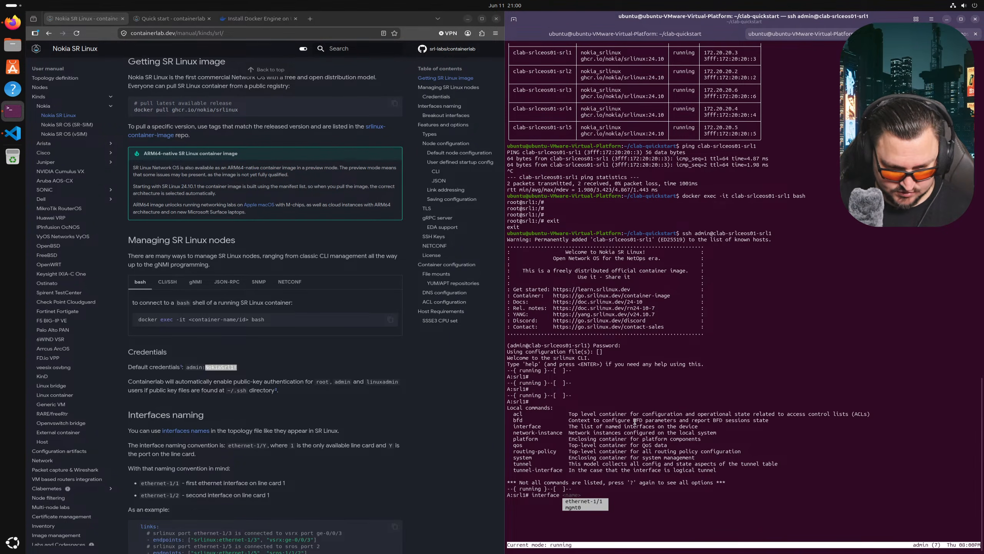
pyautogui.press('Tab')
pyautogui.press('Tab')
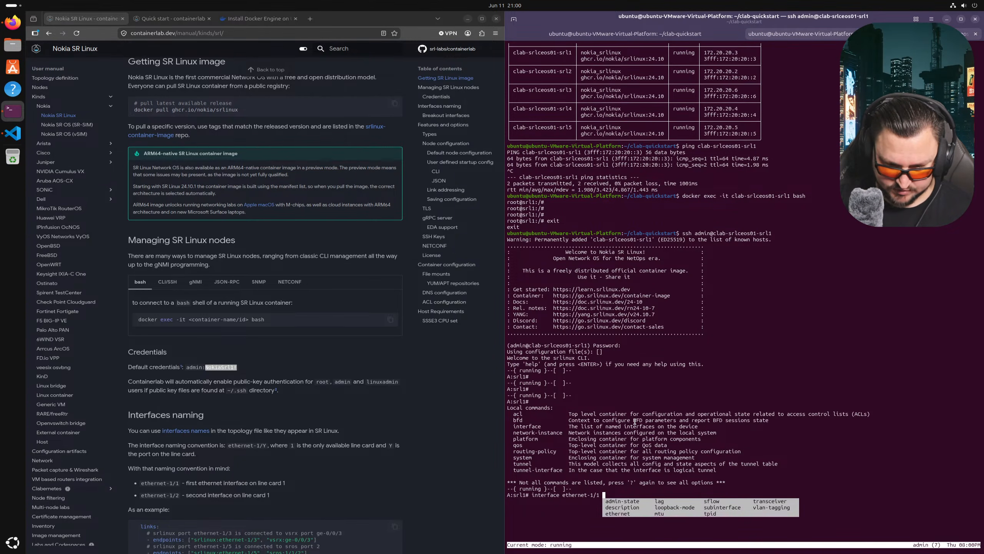
pyautogui.press('Return')
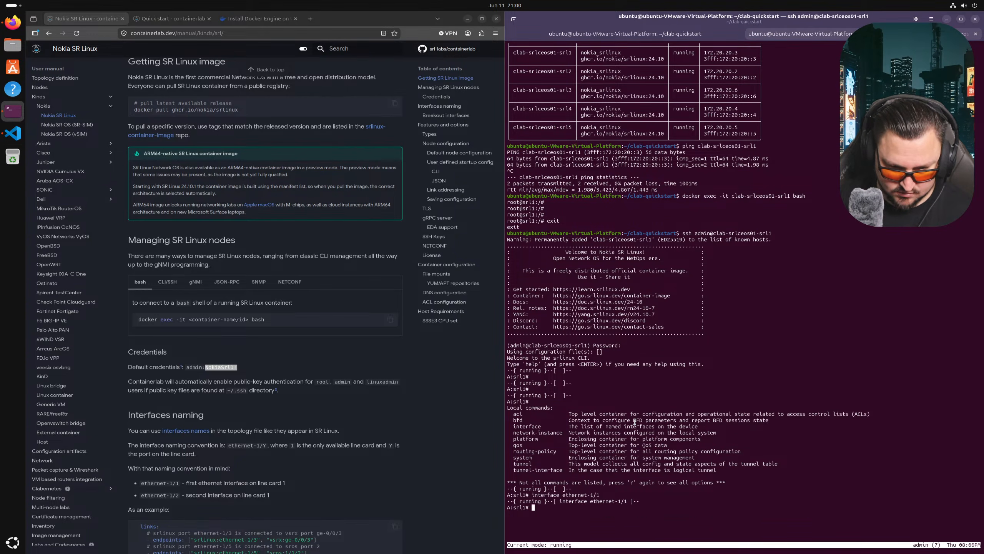
# - Rerun the interface ethernet-1/1 command, exit to the top level, and list the commands again
pyautogui.press('Up')
pyautogui.press('Return')
pyautogui.press('Up')
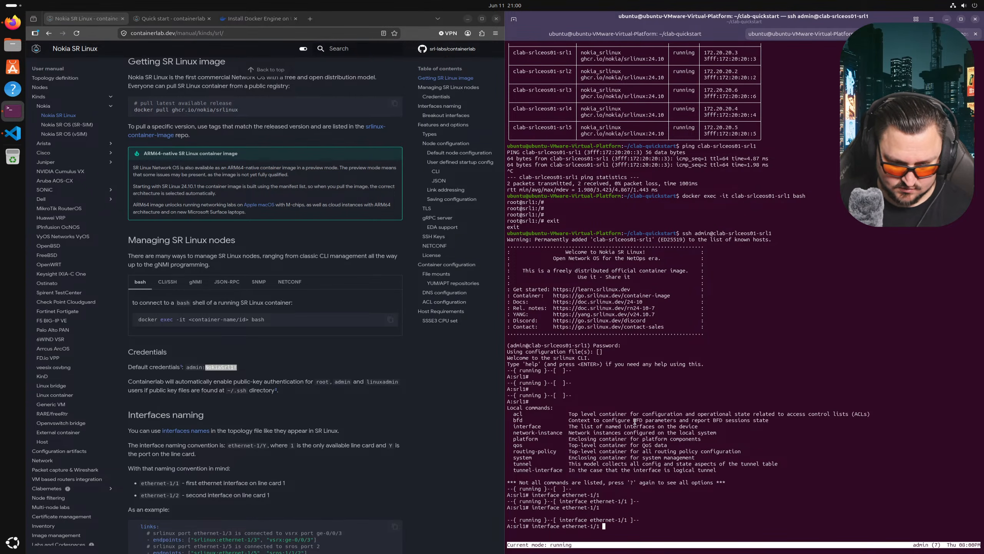
pyautogui.press('Return')
pyautogui.press('Up')
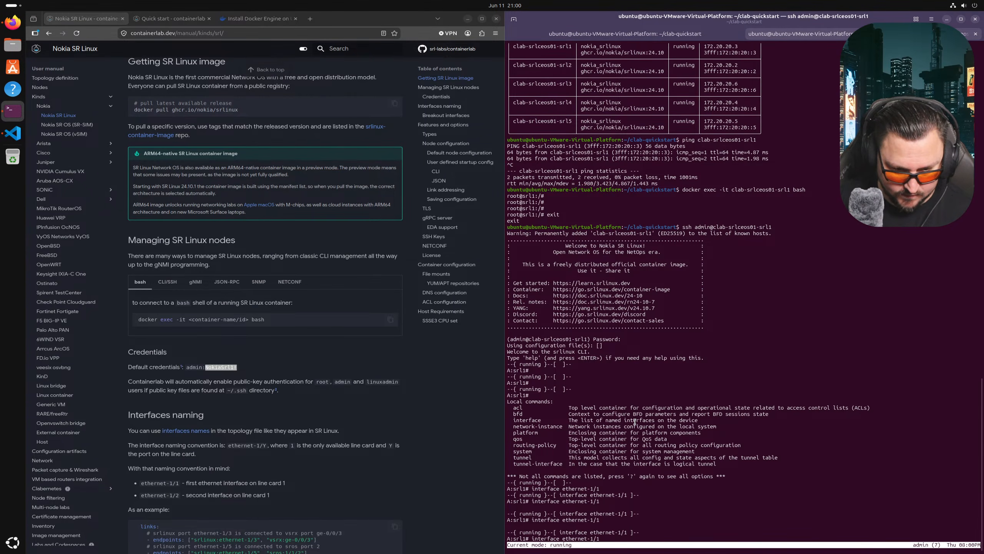
pyautogui.press('BackSpace')
pyautogui.press('BackSpace')
pyautogui.press('BackSpace')
pyautogui.press('BackSpace')
pyautogui.press('BackSpace')
pyautogui.press('BackSpace')
pyautogui.press('BackSpace')
pyautogui.press('BackSpace')
pyautogui.press('BackSpace')
pyautogui.press('BackSpace')
pyautogui.press('BackSpace')
pyautogui.press('BackSpace')
pyautogui.press('BackSpace')
pyautogui.press('BackSpace')
pyautogui.press('BackSpace')
pyautogui.press('BackSpace')
pyautogui.press('BackSpace')
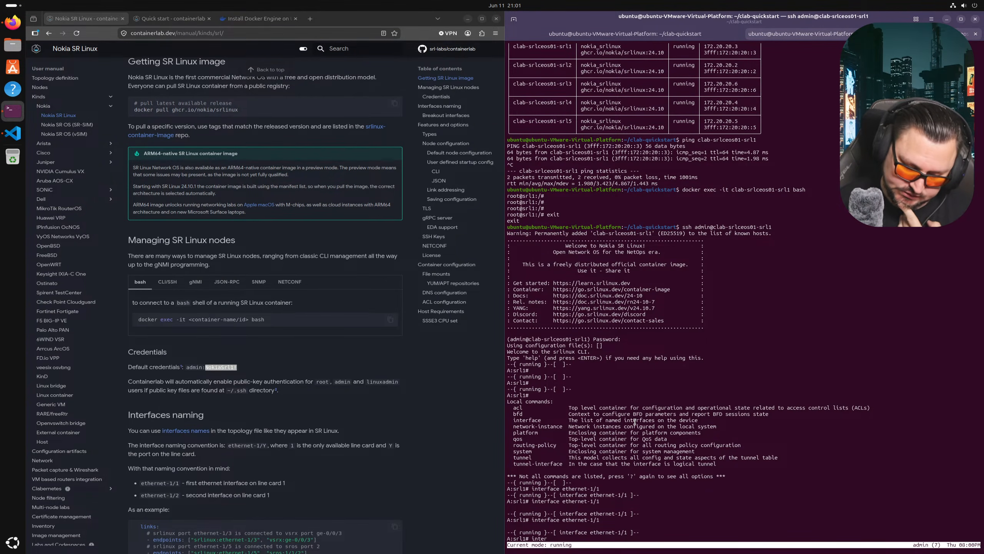
pyautogui.press('BackSpace')
pyautogui.press('BackSpace')
pyautogui.press('BackSpace')
pyautogui.press('BackSpace')
pyautogui.press('BackSpace')
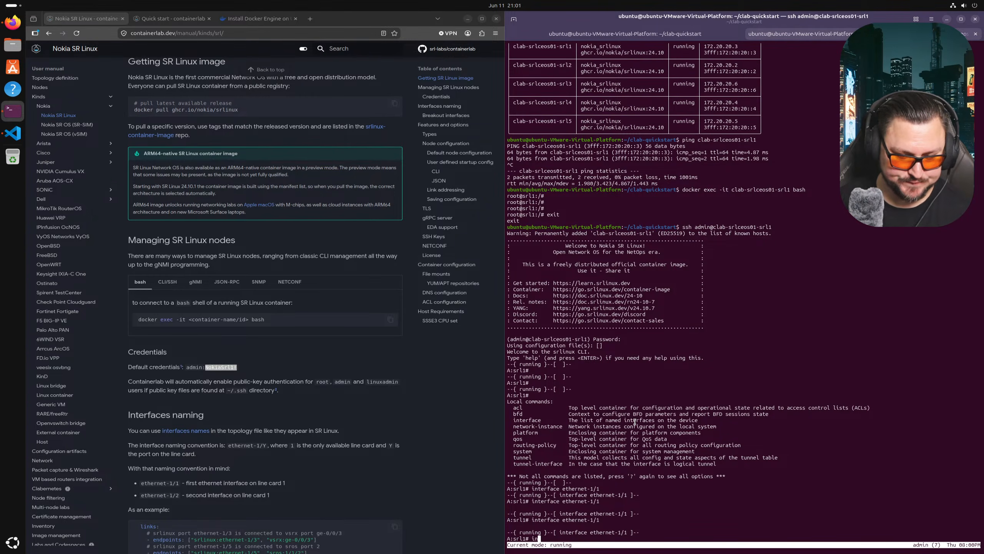
pyautogui.write('exit')
pyautogui.press('Return')
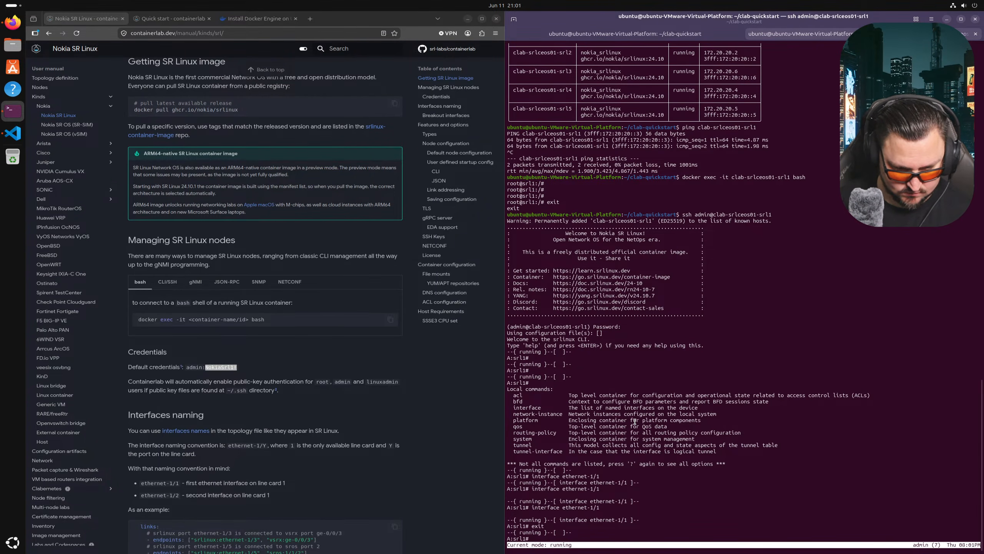
pyautogui.press('?')
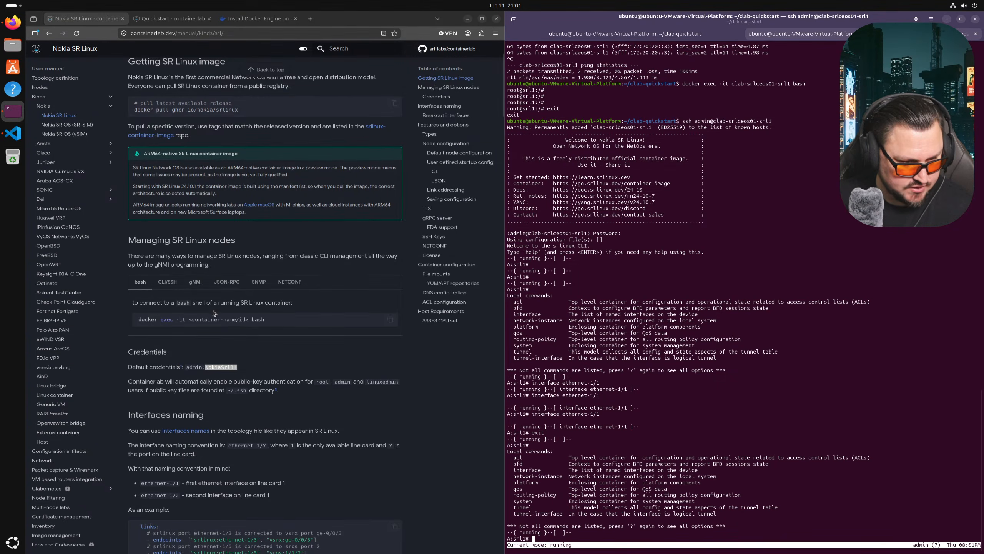
# - Scroll the SR Linux docs to User defined startup config and highlight the startup-config: myconfig.cli line
pyautogui.scroll(-2, 144, 180)
pyautogui.scroll(-1, 144, 180)
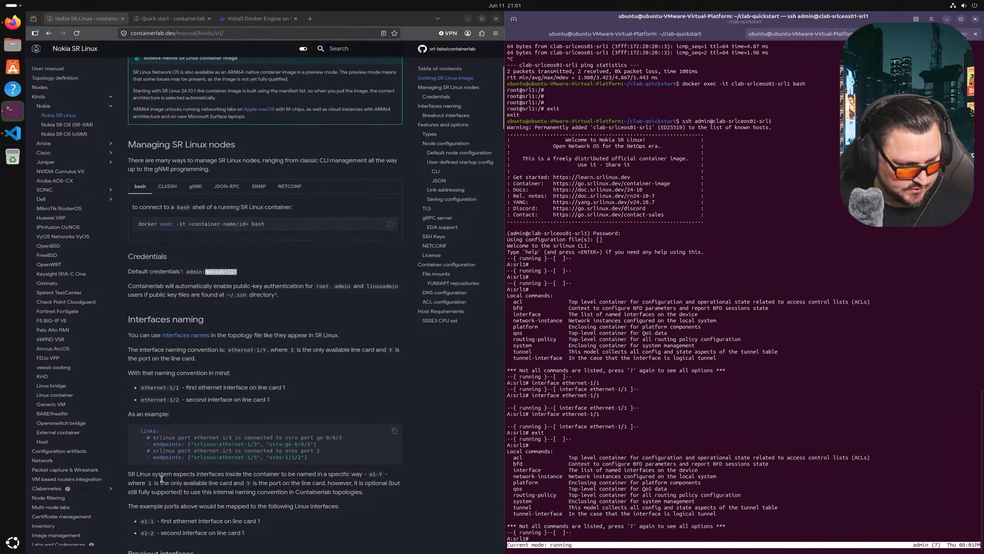
pyautogui.scroll(-3, 167, 423)
pyautogui.scroll(-8, 168, 423)
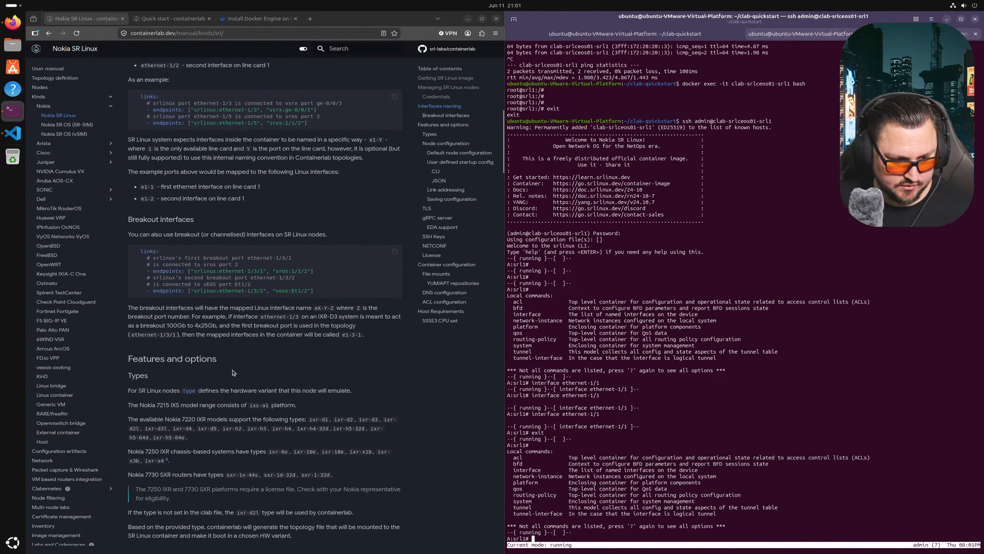
pyautogui.scroll(-11, 232, 372)
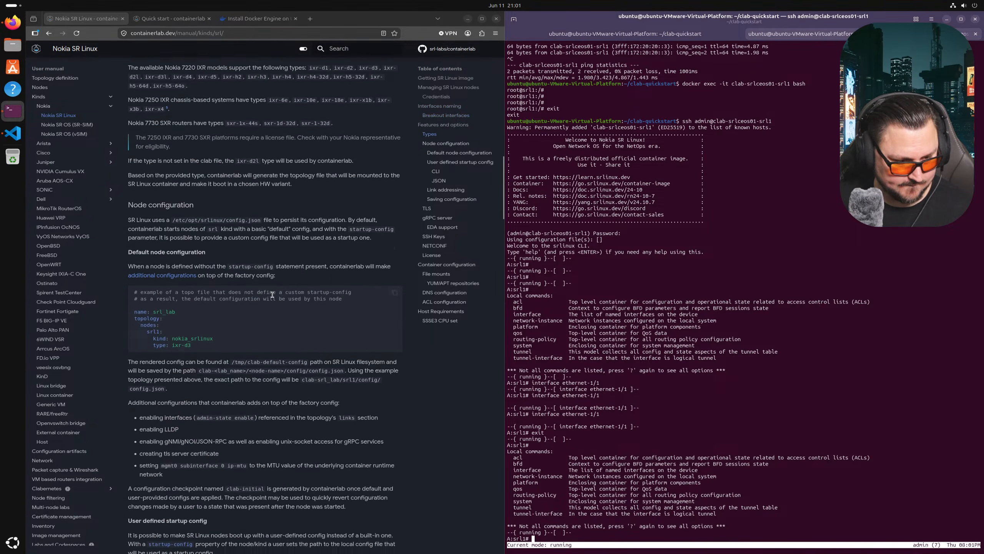
pyautogui.scroll(-4, 255, 296)
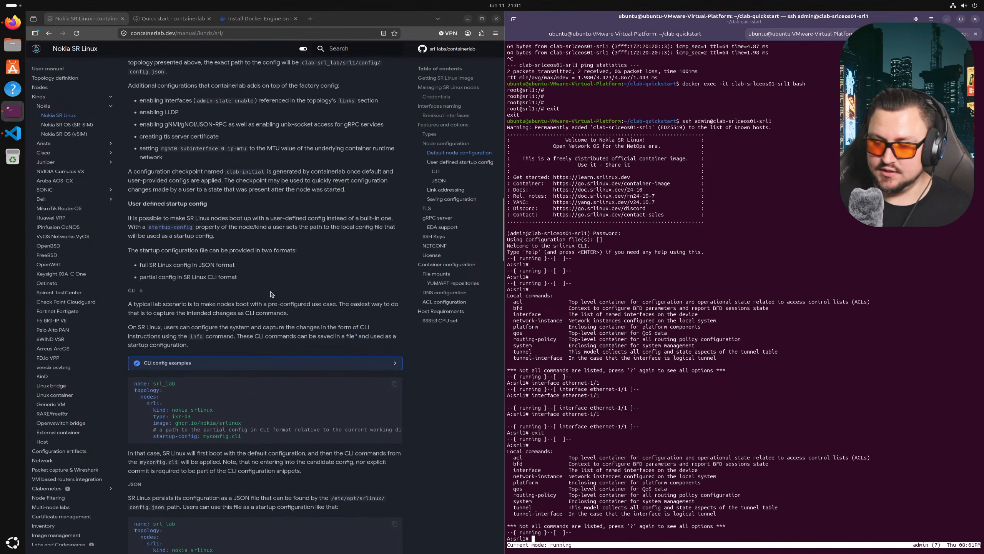
pyautogui.scroll(-1, 220, 381)
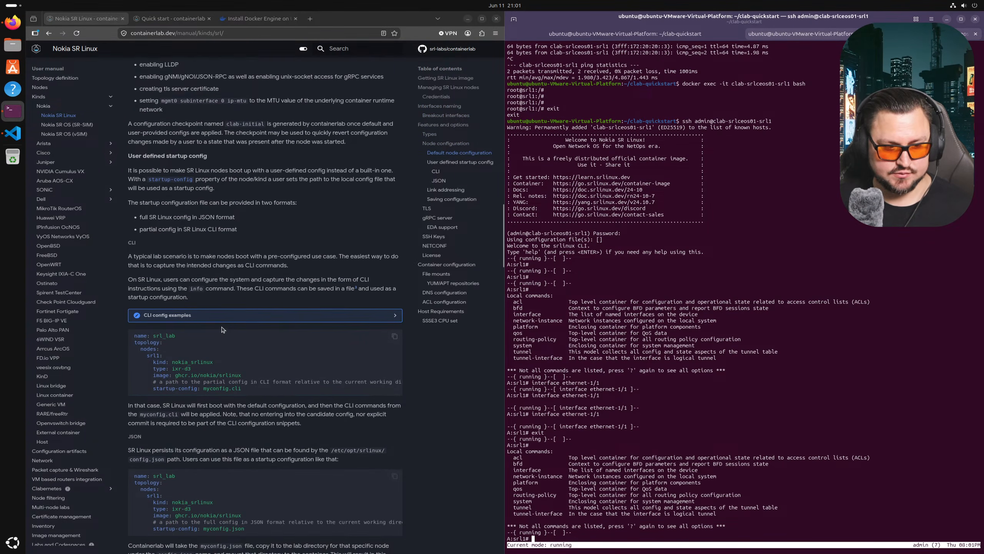
pyautogui.moveTo(244, 392); pyautogui.dragTo(157, 389)
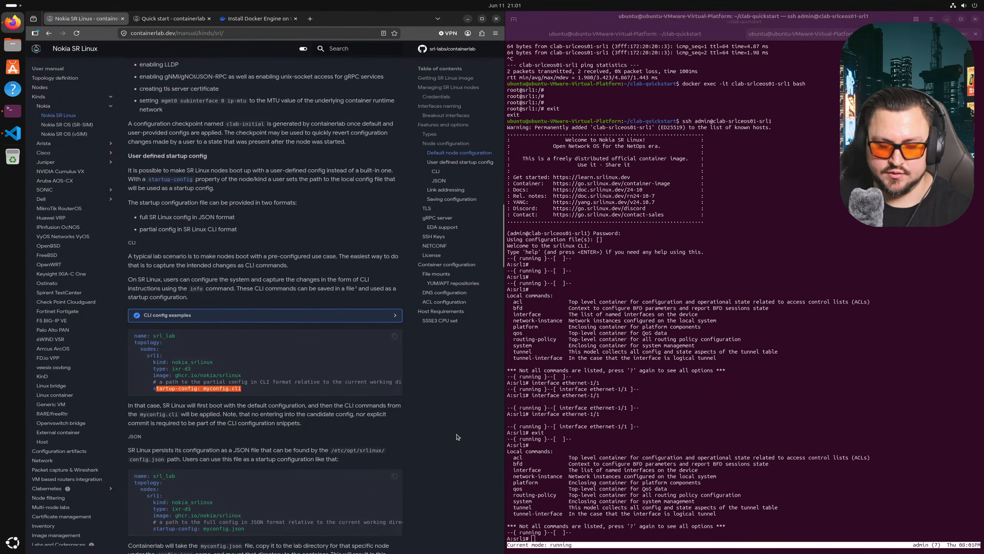
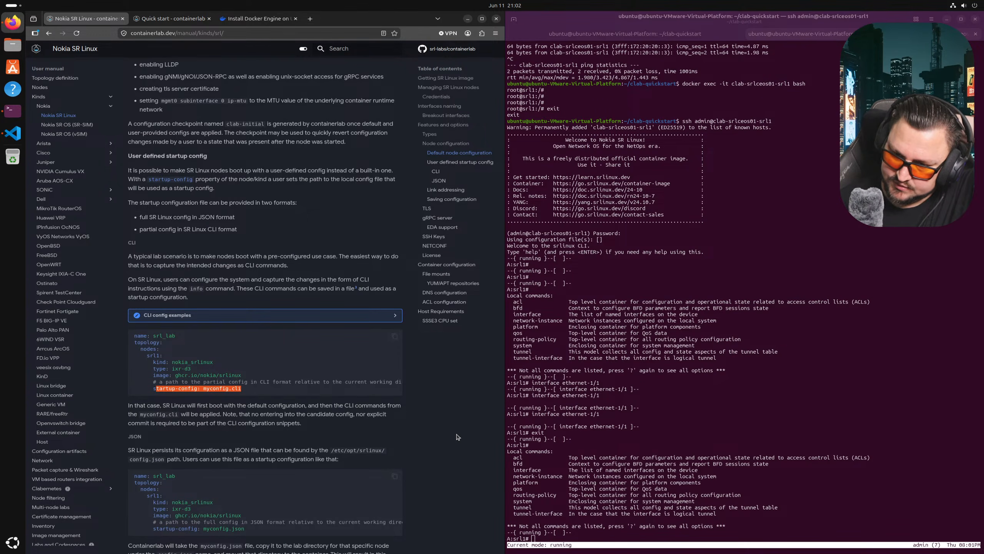
# - Review the SR Linux topology example, highlighting the endpoints lines and the IPv6 prefix
pyautogui.scroll(-15, 286, 280)
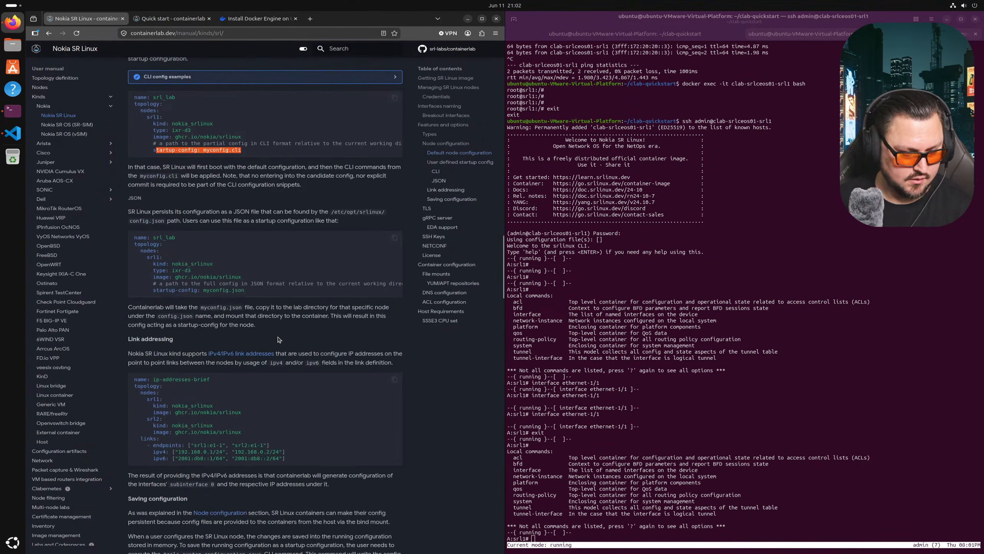
pyautogui.scroll(3, 223, 217)
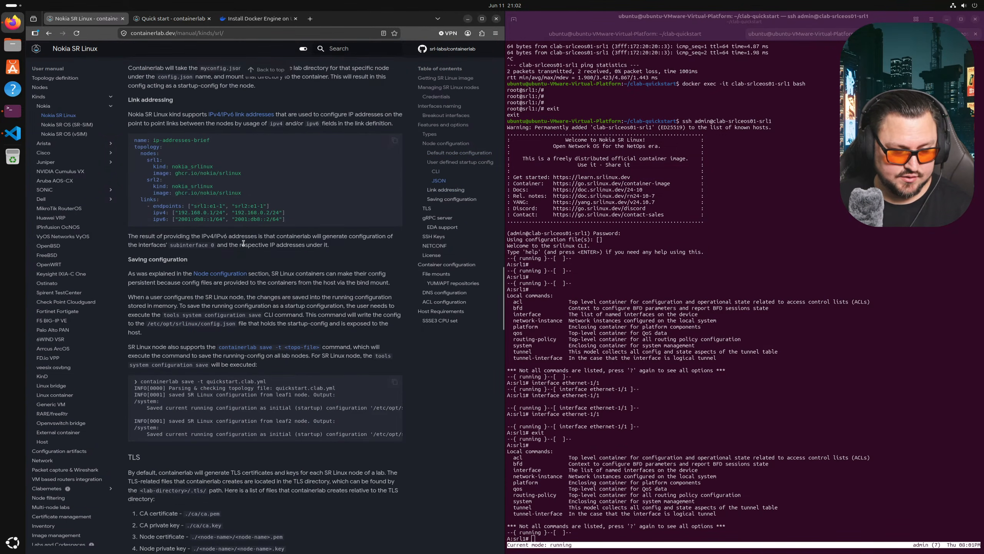
pyautogui.scroll(1, 250, 234)
pyautogui.scroll(-1, 290, 252)
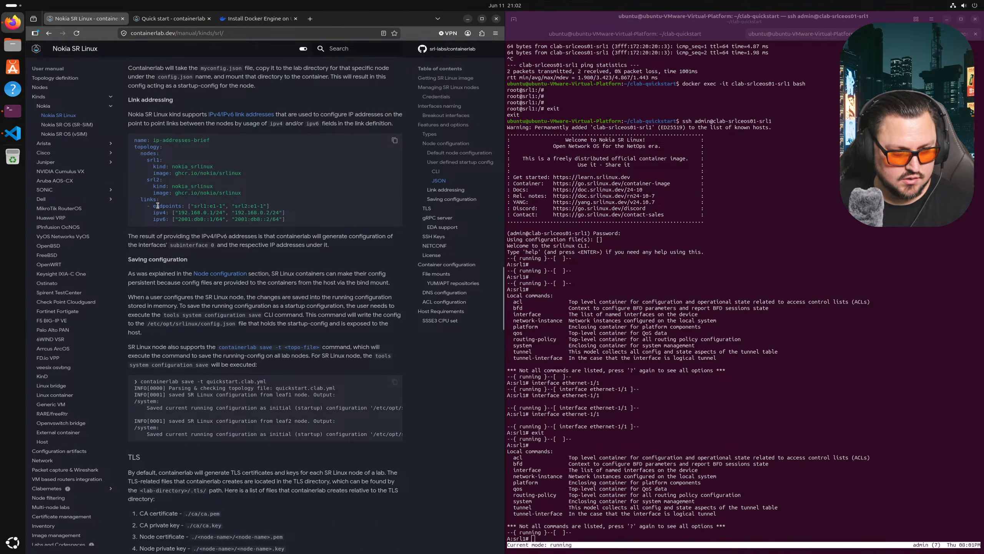
pyautogui.moveTo(153, 206)
pyautogui.mouseDown()
pyautogui.moveTo(287, 222)
pyautogui.moveTo(186, 208)
pyautogui.moveTo(185, 218)
pyautogui.moveTo(168, 205)
pyautogui.mouseUp()
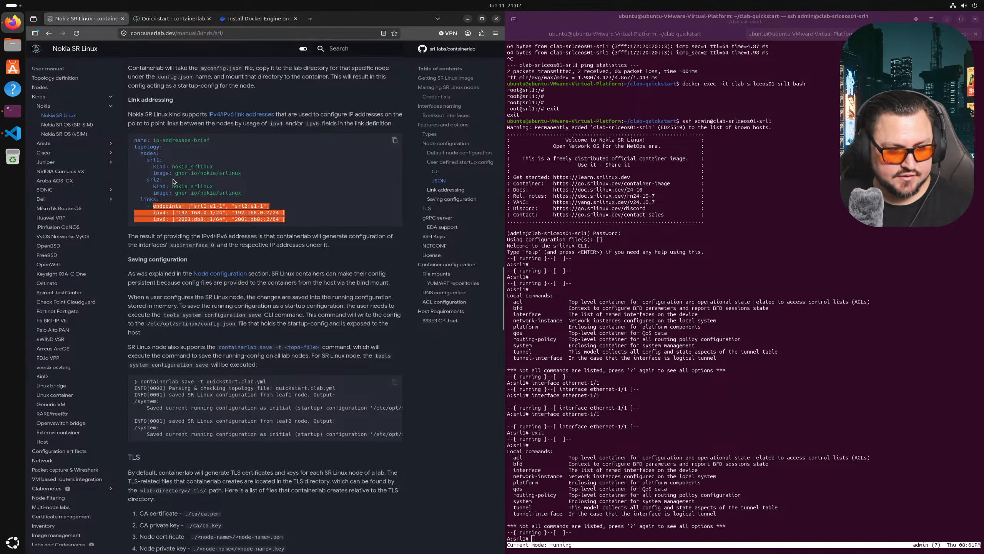
pyautogui.click(163, 207)
pyautogui.moveTo(156, 208)
pyautogui.mouseDown()
pyautogui.moveTo(313, 220)
pyautogui.moveTo(178, 171)
pyautogui.moveTo(157, 200)
pyautogui.mouseUp()
pyautogui.doubleClick(311, 220)
pyautogui.click(279, 211)
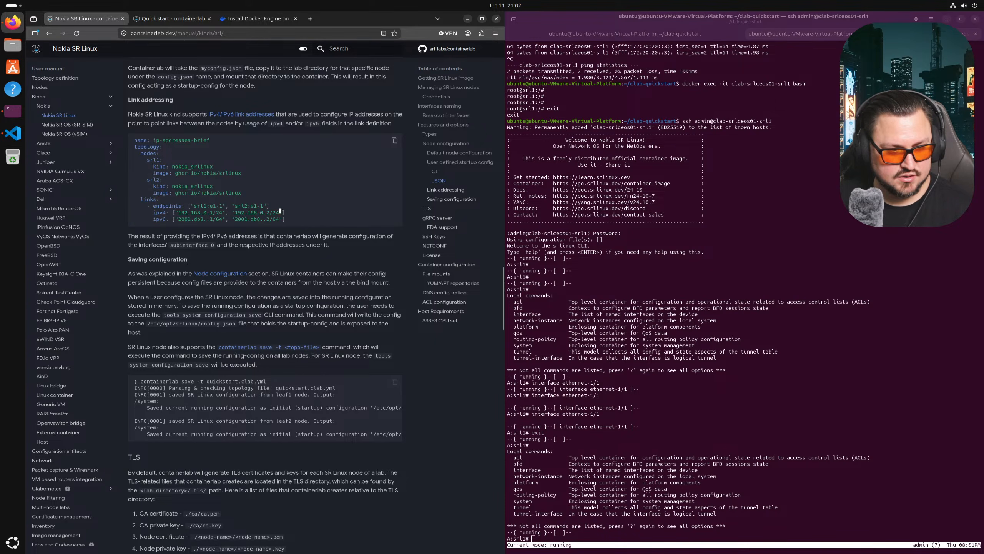
pyautogui.moveTo(288, 224); pyautogui.dragTo(250, 219)
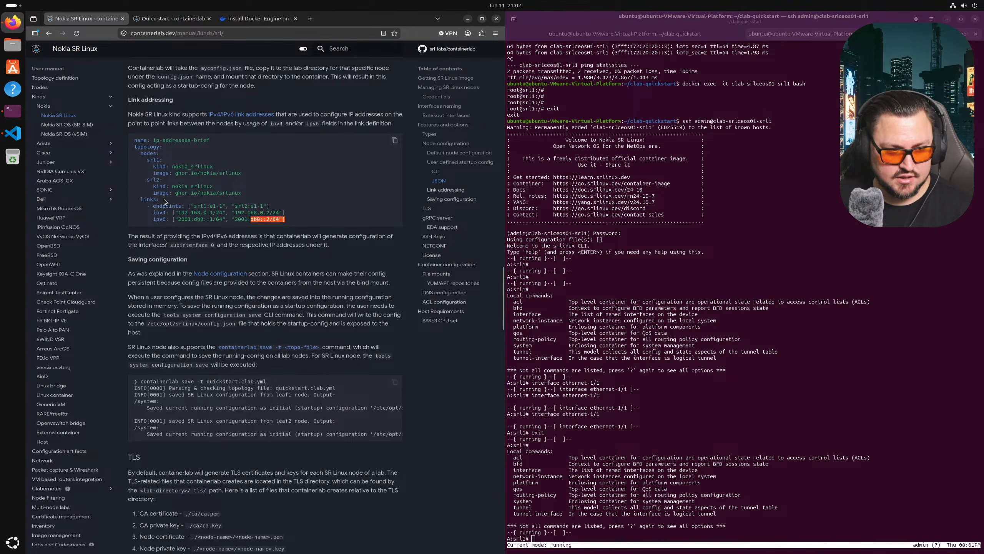
pyautogui.scroll(2, 179, 187)
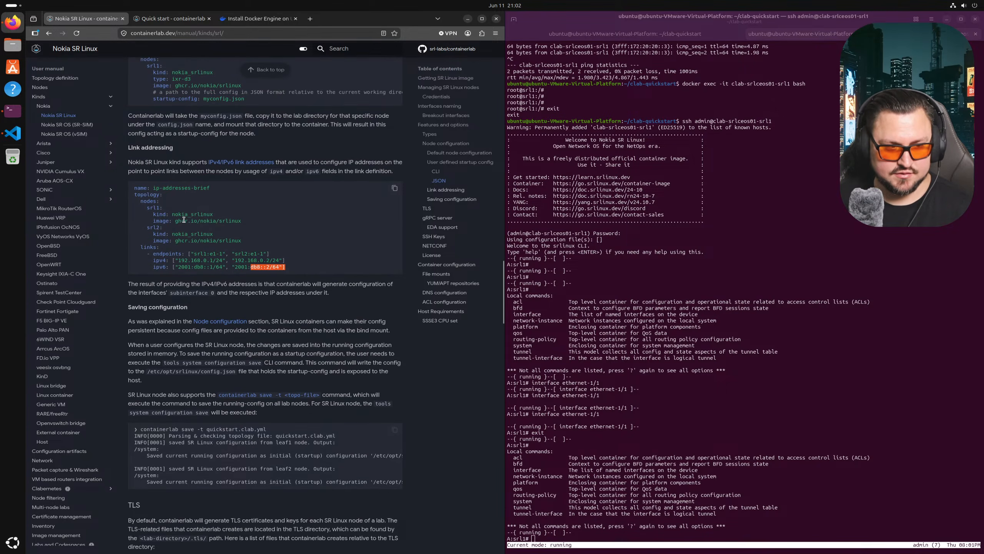
pyautogui.scroll(-10, 195, 204)
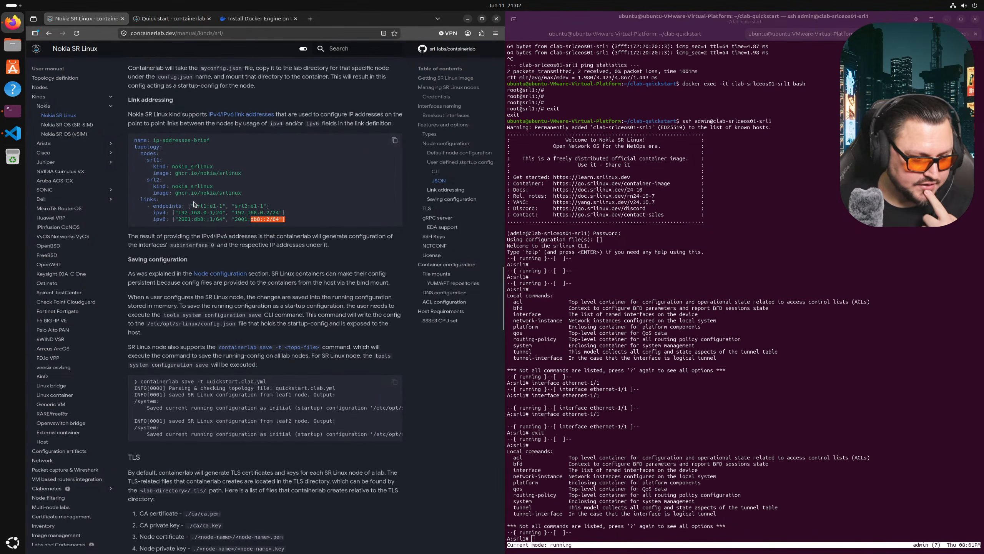
pyautogui.scroll(-2, 208, 259)
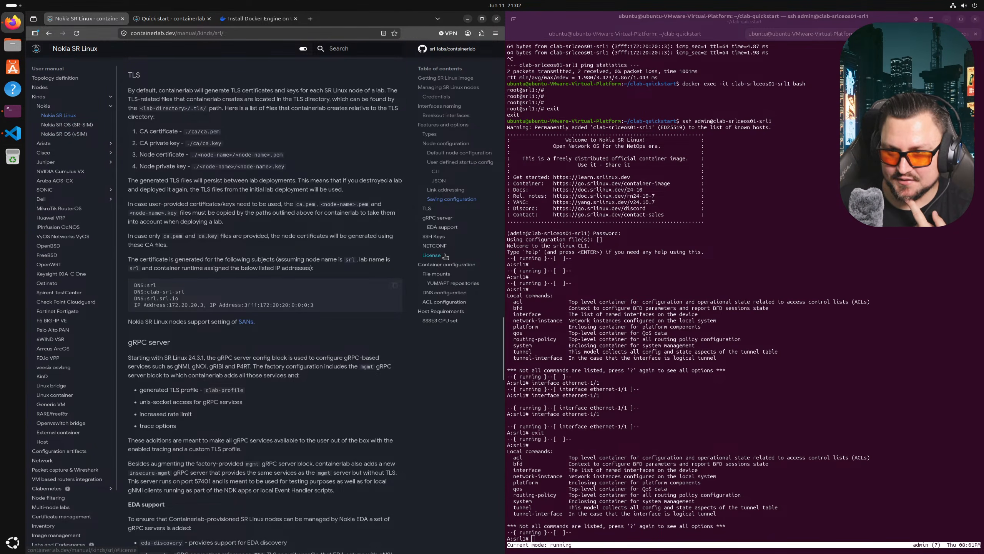
pyautogui.scroll(-8, 367, 290)
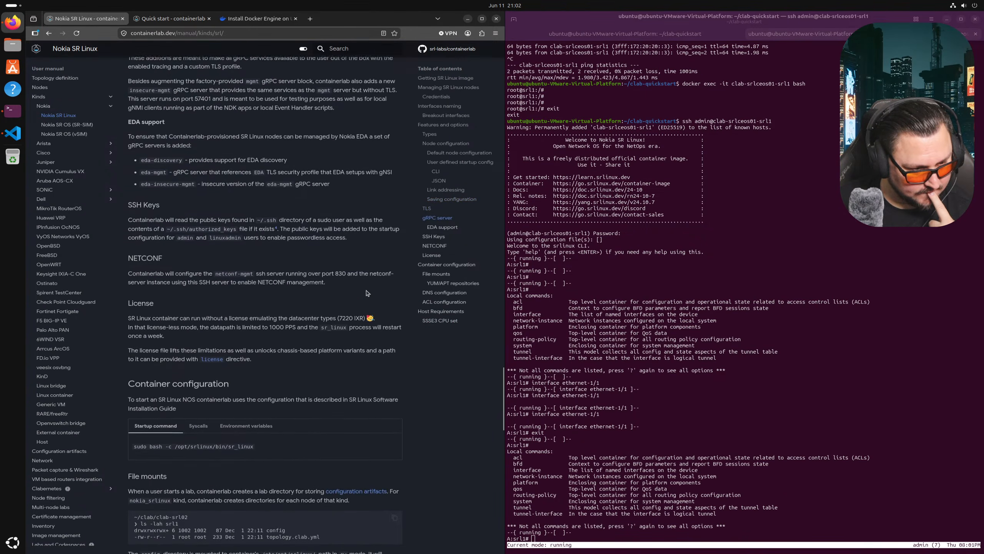
pyautogui.scroll(-3, 367, 290)
pyautogui.scroll(-4, 372, 289)
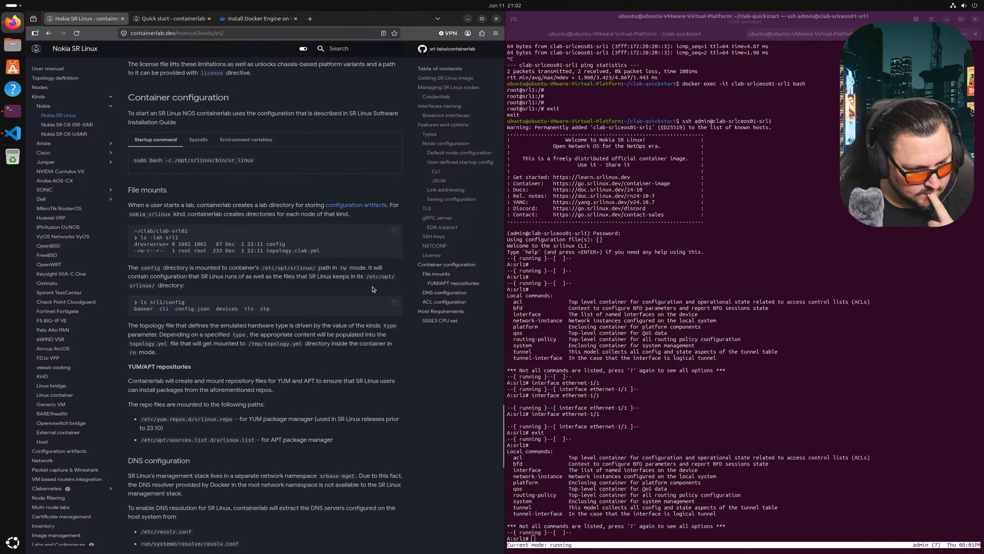
pyautogui.scroll(20, 324, 302)
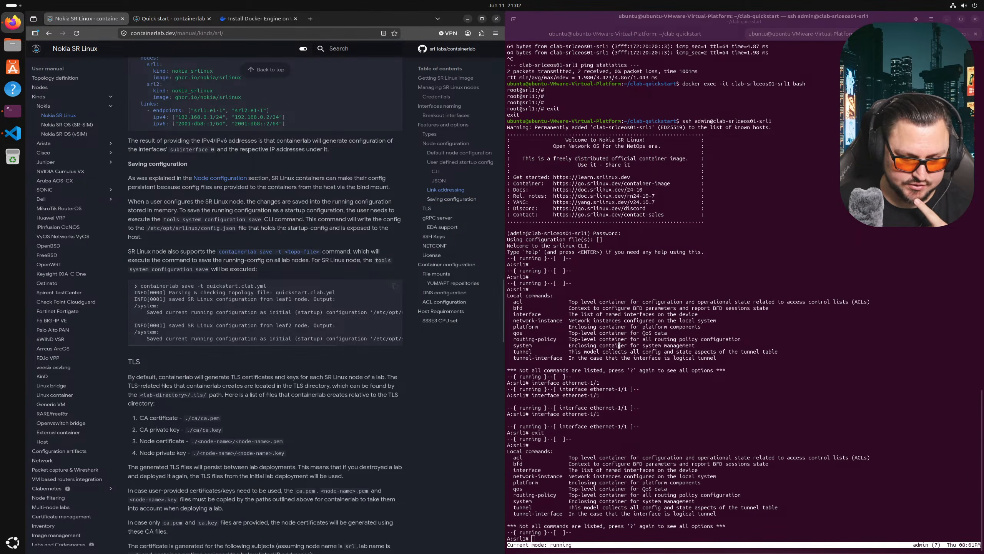
# - Leave the SR Linux CLI with exit, exit and quit
pyautogui.click(709, 338)
pyautogui.press('Return')
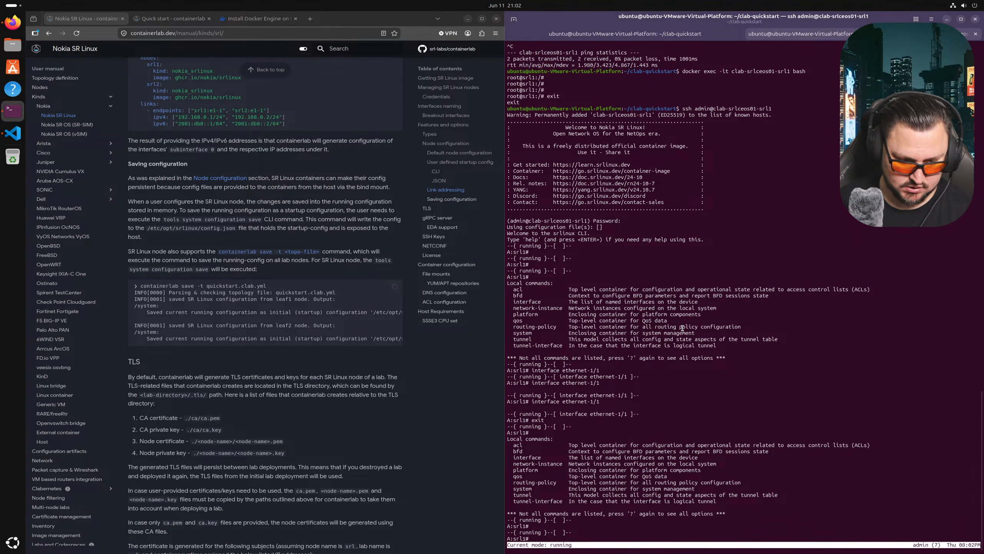
pyautogui.write('exit')
pyautogui.press('Return')
pyautogui.write('exit')
pyautogui.press('Return')
pyautogui.write('quit')
pyautogui.press('Return')
# - Return to the home directory and create the clab-mikrotik folder
pyautogui.write('e')
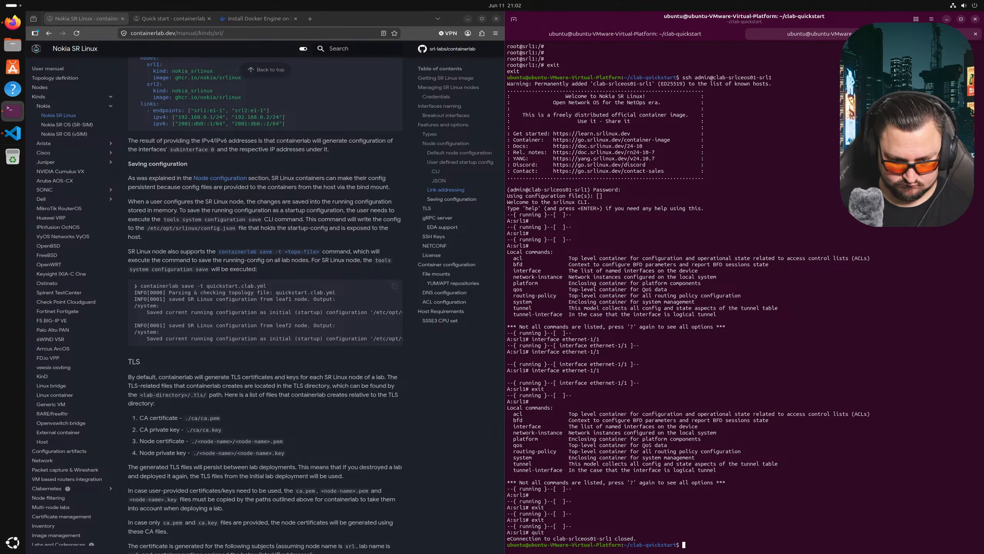
pyautogui.write('cd')
pyautogui.press('Return')
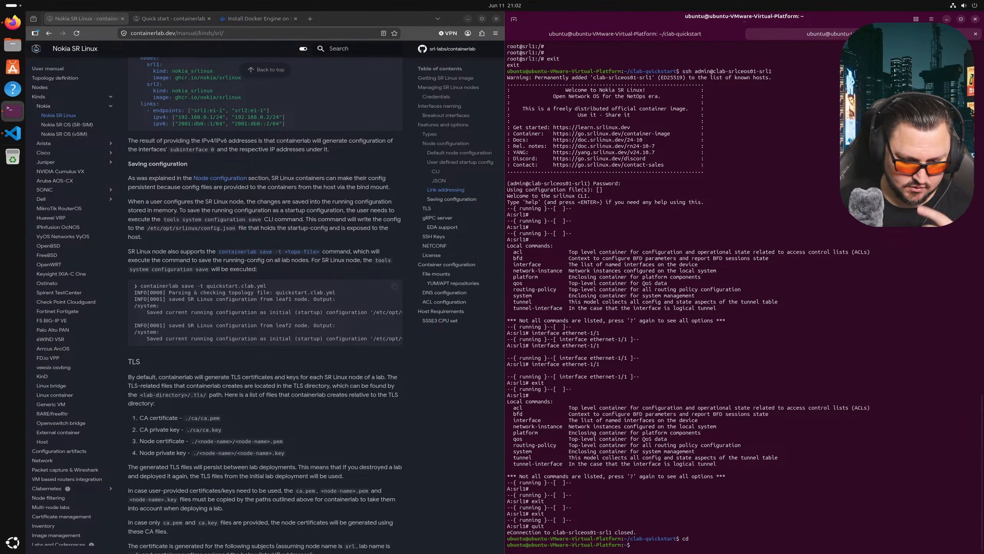
pyautogui.write('mki')
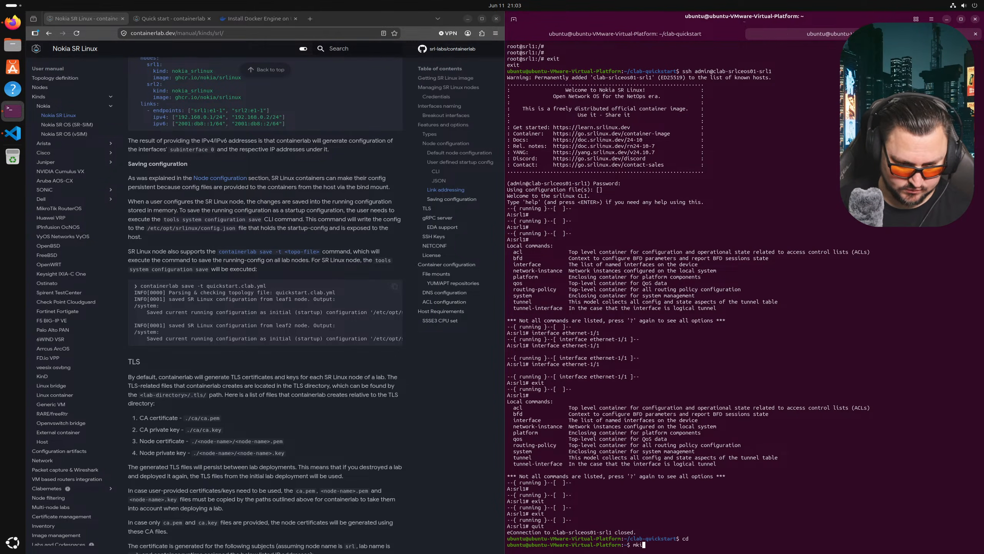
pyautogui.write('r cl')
pyautogui.press('Tab')
pyautogui.press('BackSpace')
pyautogui.press('BackSpace')
pyautogui.press('BackSpace')
pyautogui.press('BackSpace')
pyautogui.press('BackSpace')
pyautogui.press('BackSpace')
pyautogui.press('BackSpace')
pyautogui.press('BackSpace')
pyautogui.press('BackSpace')
pyautogui.press('BackSpace')
pyautogui.write('mikrotik')
pyautogui.press('Return')
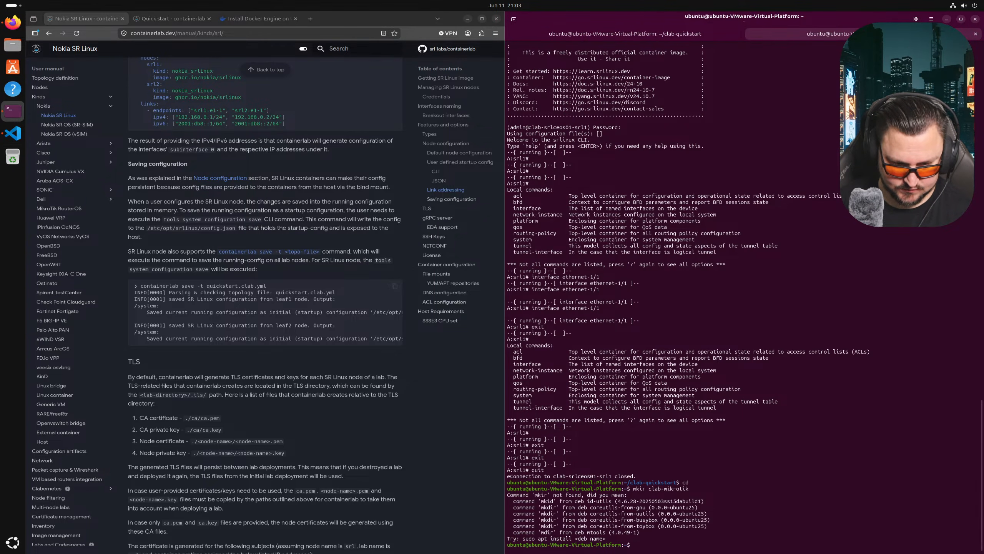
pyautogui.press('Up')
pyautogui.press('Left')
pyautogui.press('Left')
pyautogui.press('Left')
pyautogui.press('Left')
pyautogui.press('Left')
pyautogui.press('Left')
pyautogui.press('Left')
pyautogui.press('Left')
pyautogui.press('Left')
pyautogui.press('Left')
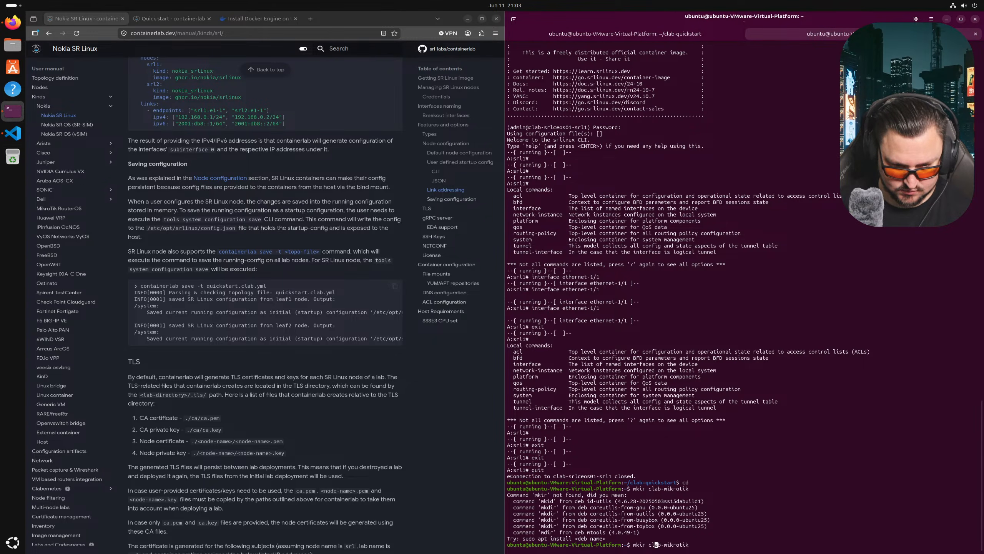
pyautogui.write('d')
pyautogui.press('Return')
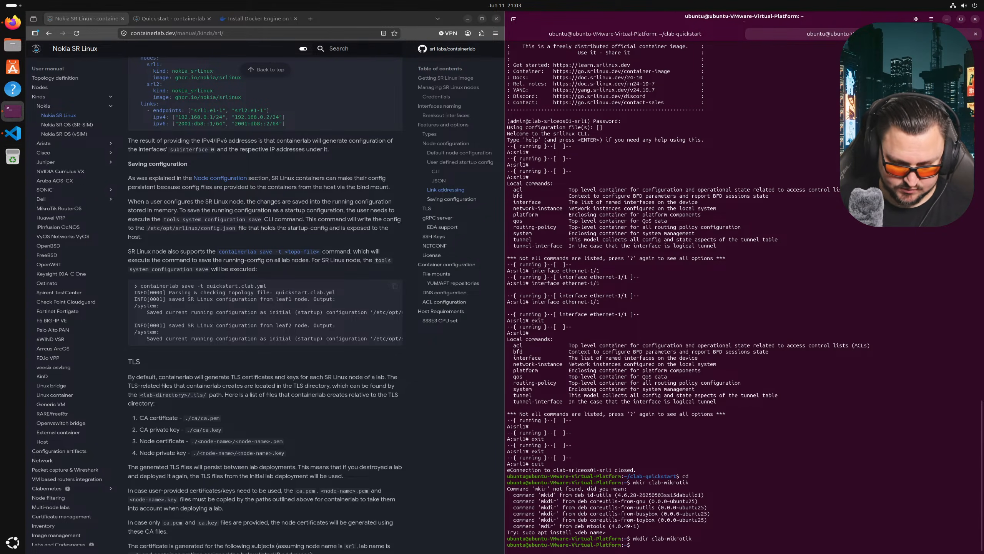
# - Enter clab-mikrotik, list its contents, then create and enter the LAB01 folder
pyautogui.write('cd clab-mmi')
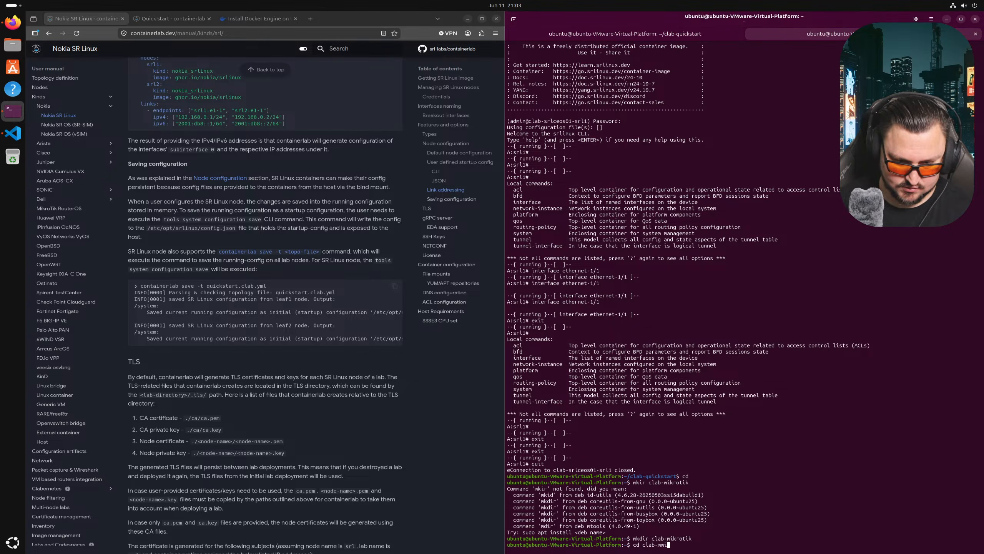
pyautogui.press('Tab')
pyautogui.press('Return')
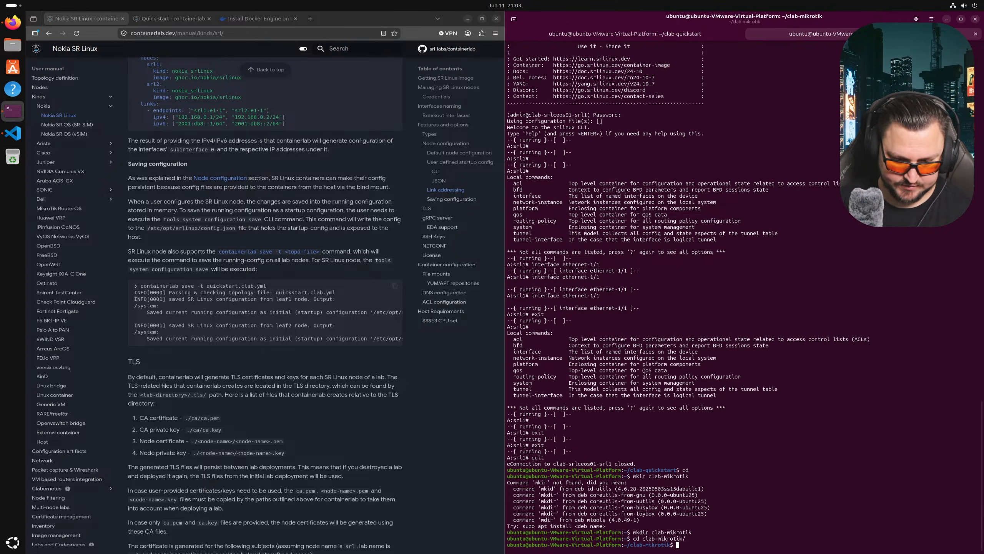
pyautogui.write('ls -la')
pyautogui.press('Return')
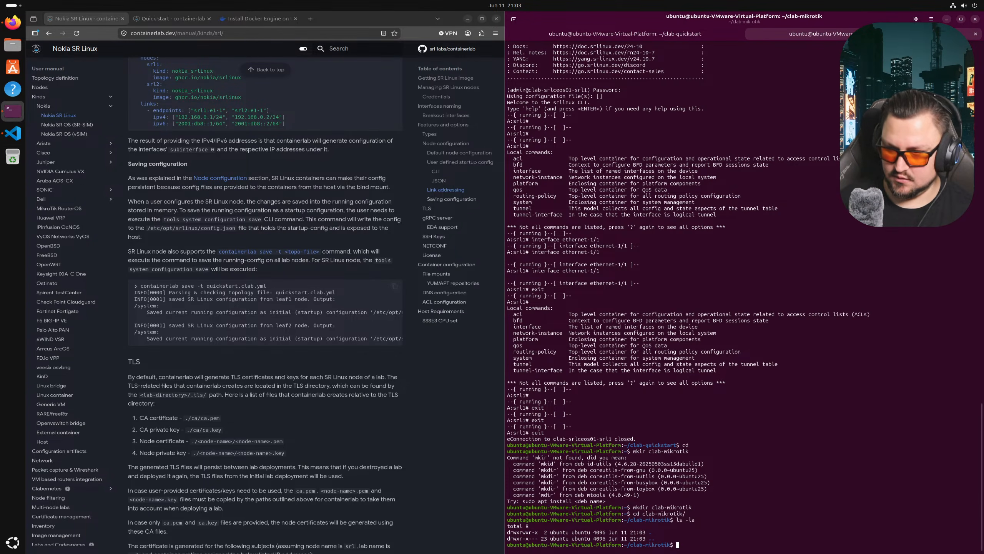
pyautogui.write('mkdir ')
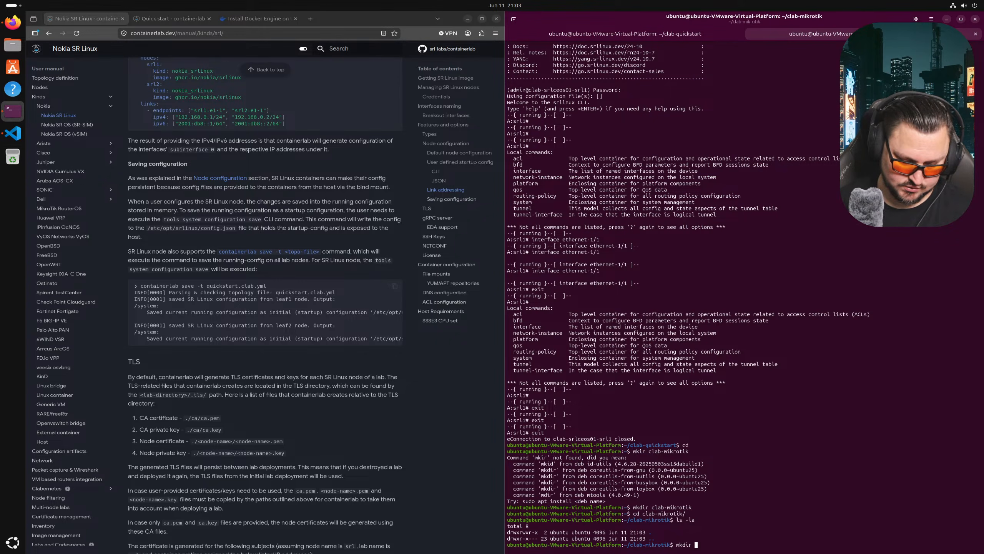
pyautogui.write('LAB01')
pyautogui.press('Return')
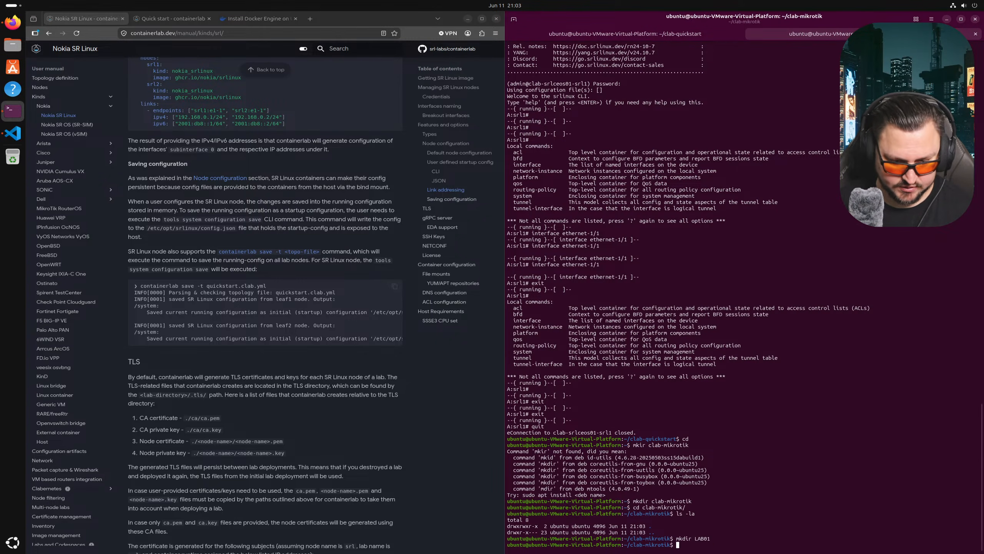
pyautogui.write('cd LAb')
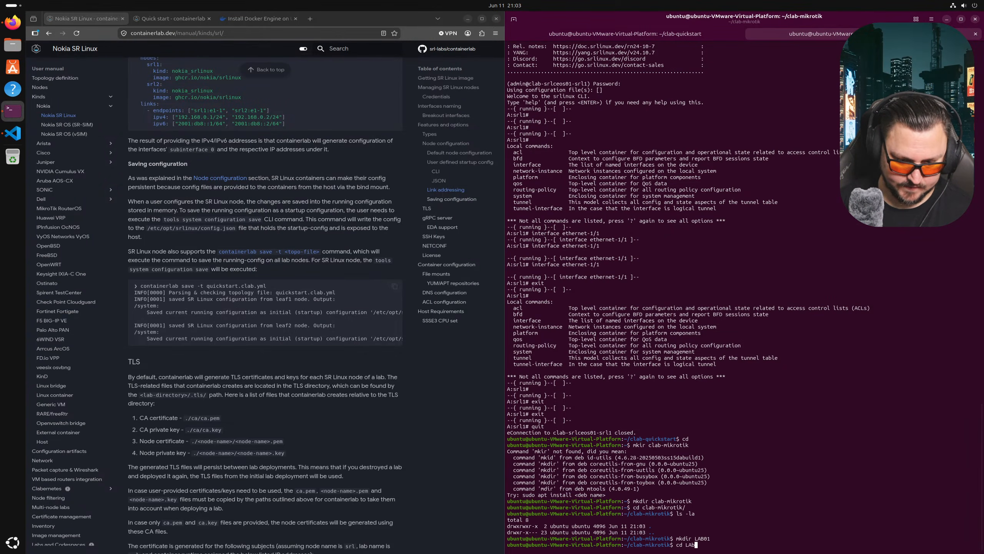
pyautogui.press('Tab')
pyautogui.press('Return')
pyautogui.write('ls -la')
pyautogui.press('BackSpace')
pyautogui.press('BackSpace')
pyautogui.press('BackSpace')
pyautogui.press('BackSpace')
pyautogui.press('BackSpace')
pyautogui.press('BackSpace')
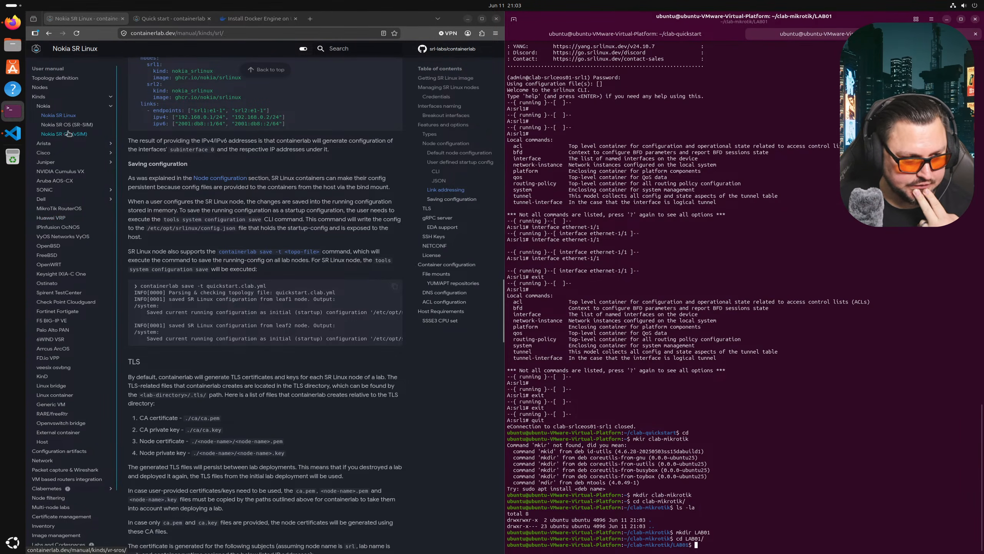
pyautogui.click(17, 141)
pyautogui.click(60, 127)
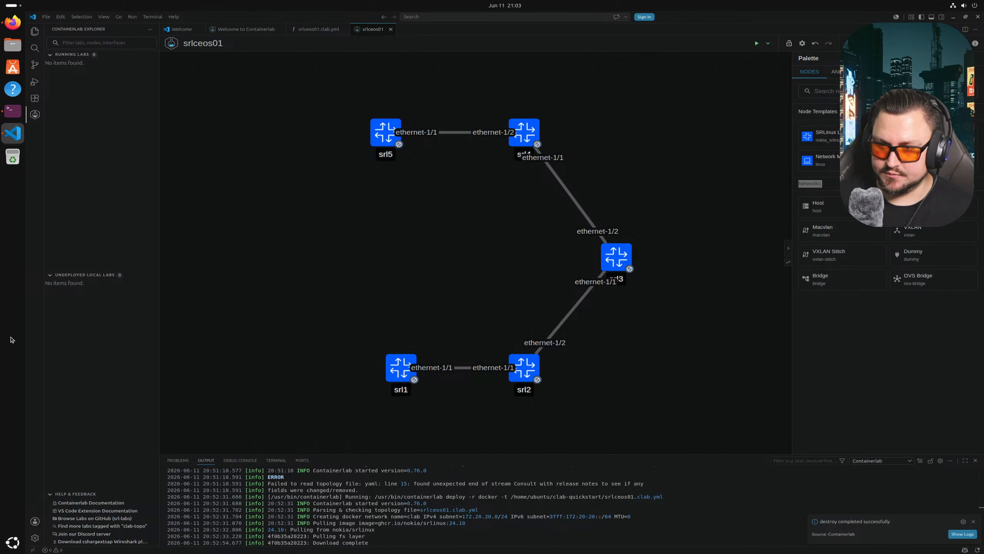
pyautogui.click(17, 112)
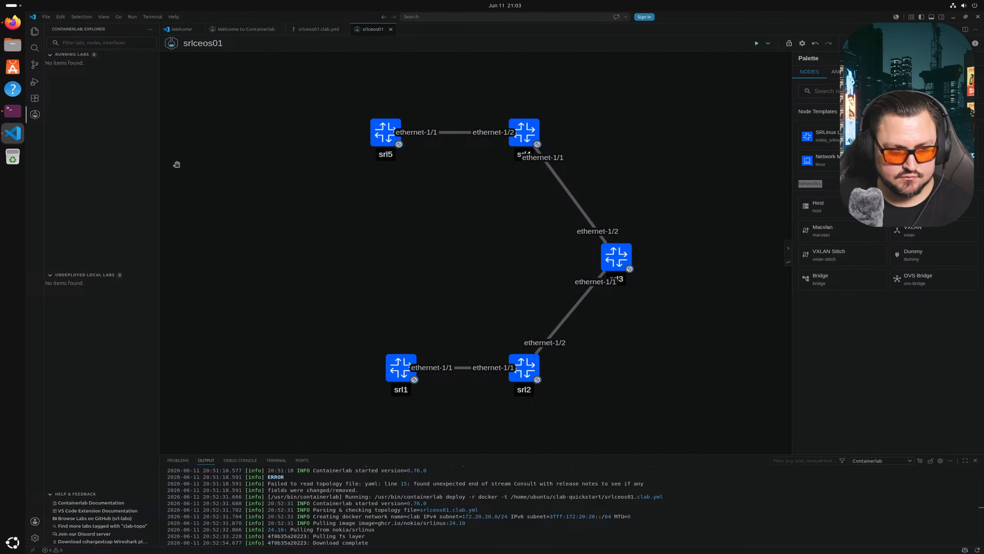
pyautogui.click(15, 116)
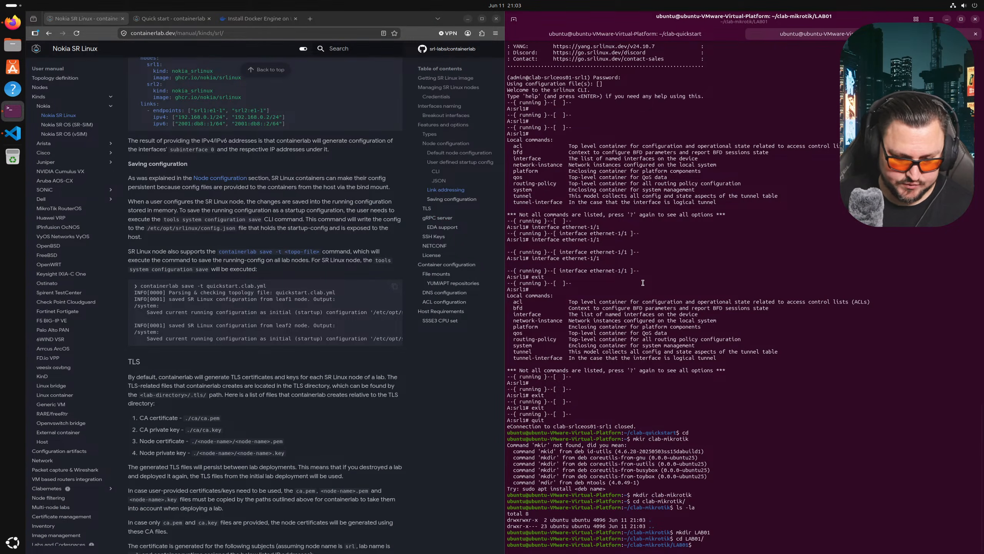
# - Open the MikroTik RouterOS kind page in the containerlab docs and scroll through it
pyautogui.scroll(3, 194, 248)
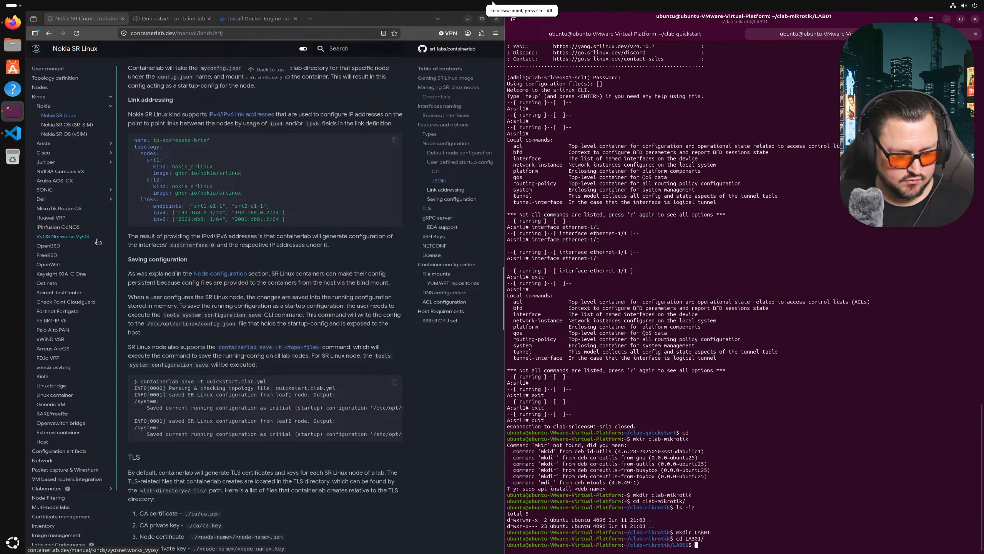
pyautogui.scroll(4, 95, 242)
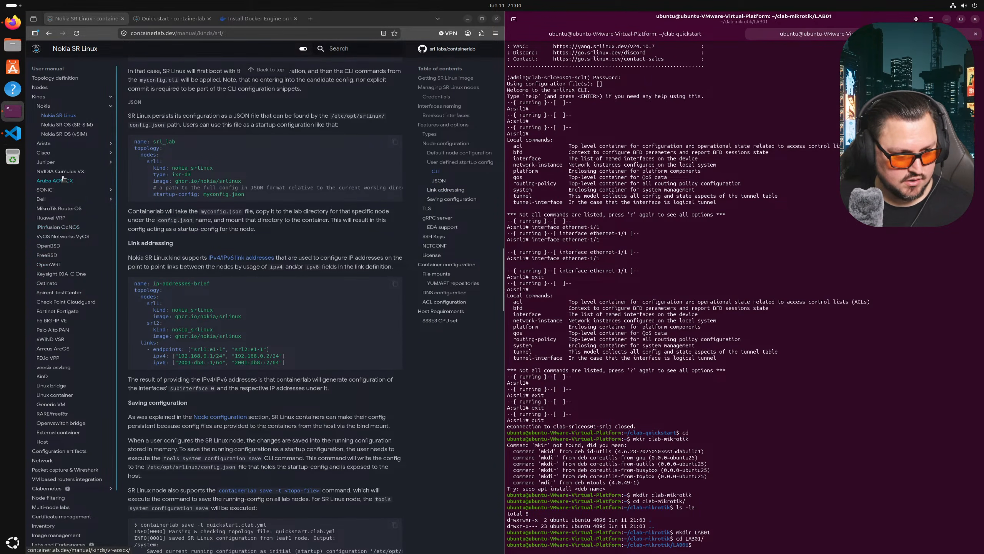
pyautogui.click(68, 209)
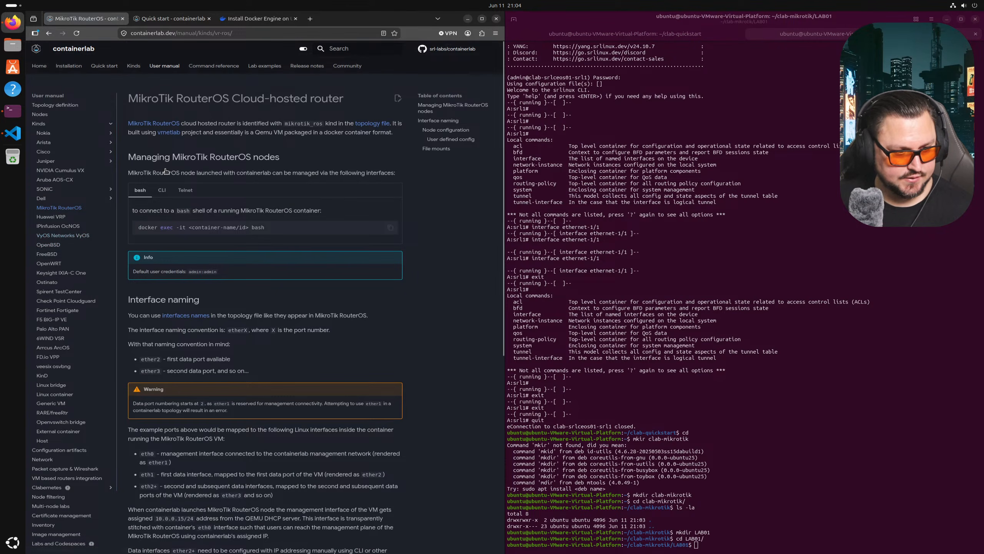
pyautogui.scroll(-2, 192, 217)
pyautogui.scroll(-2, 192, 217)
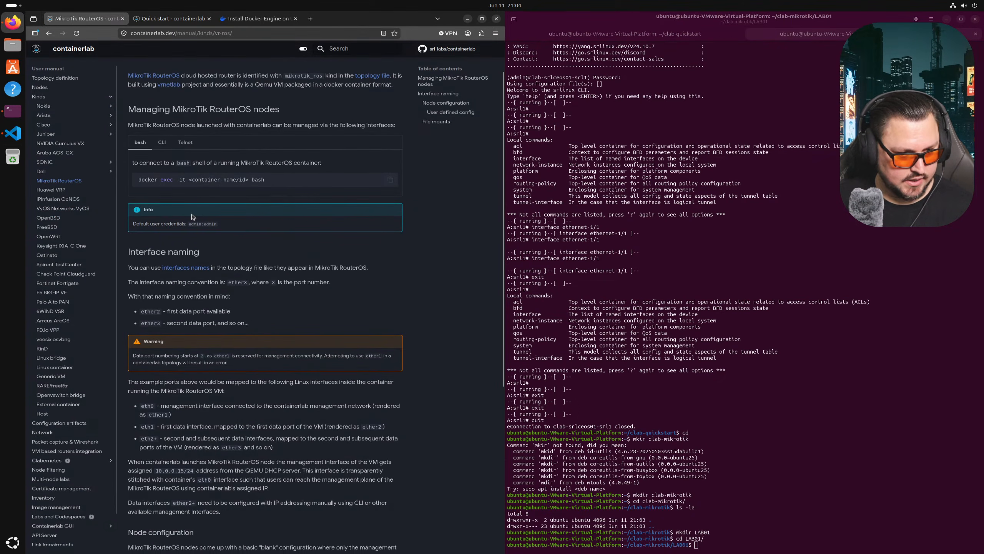
pyautogui.scroll(-3, 187, 155)
pyautogui.scroll(-2, 187, 155)
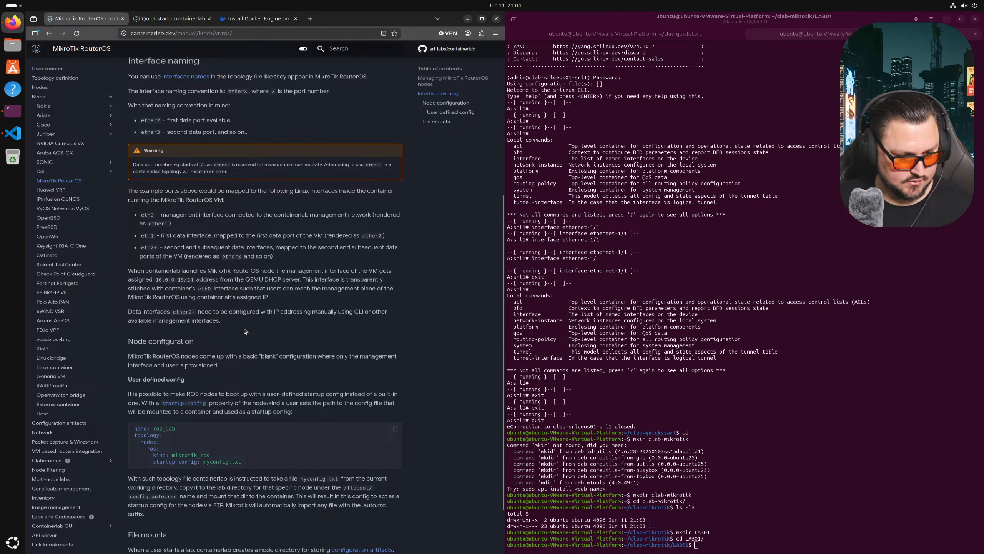
pyautogui.scroll(-1, 191, 434)
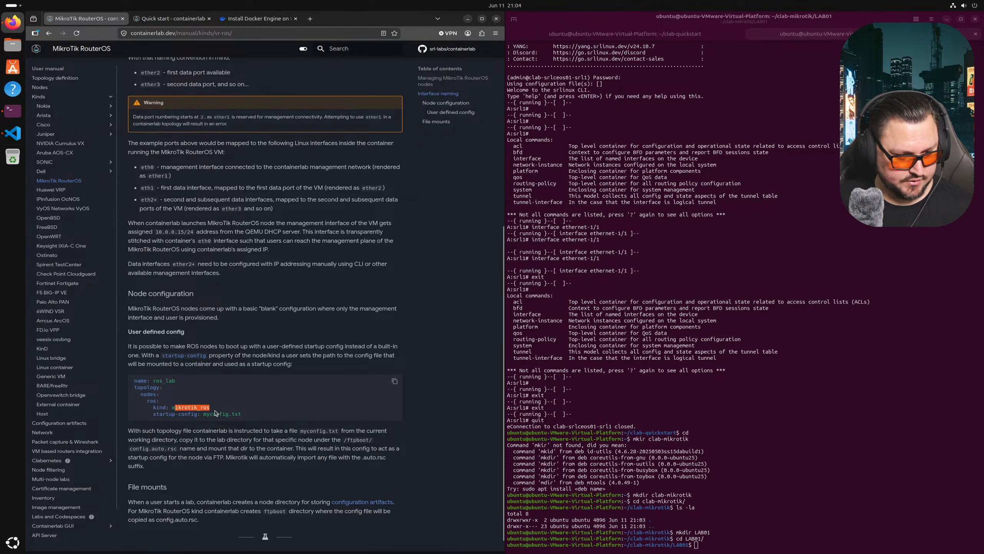
pyautogui.scroll(-1, 233, 411)
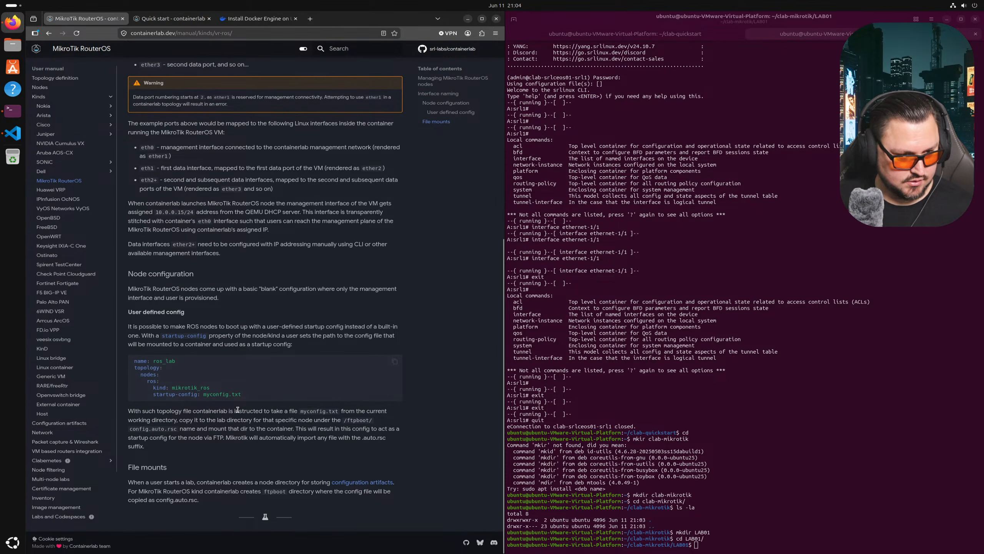
pyautogui.scroll(7, 238, 410)
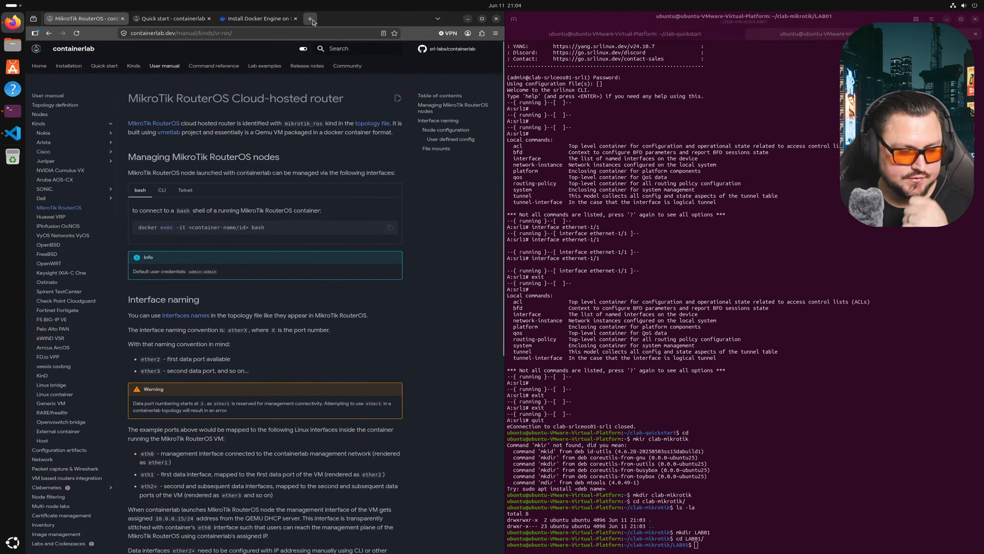
# - Go to the Docker Hub home page in a new tab
pyautogui.click(310, 19)
pyautogui.write('docker hub')
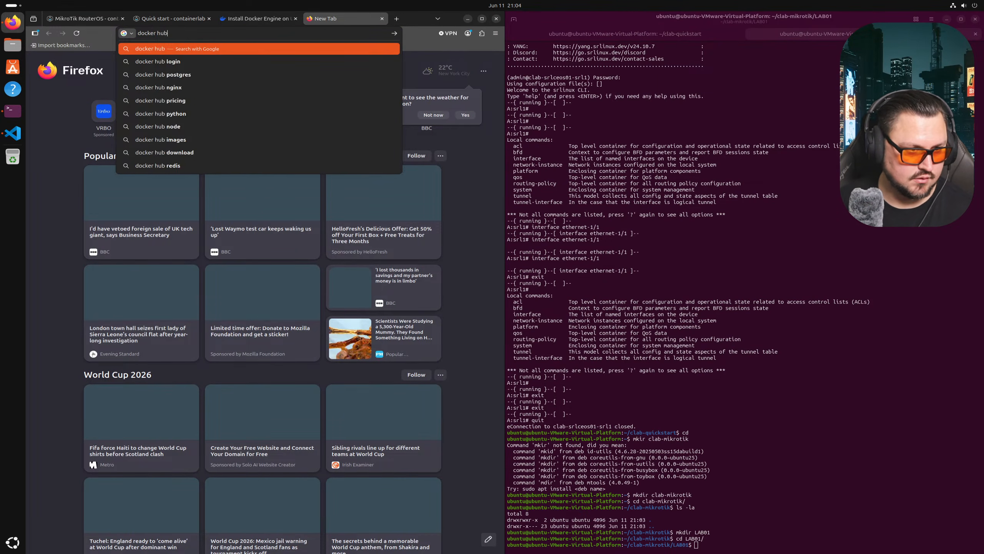
pyautogui.press('Return')
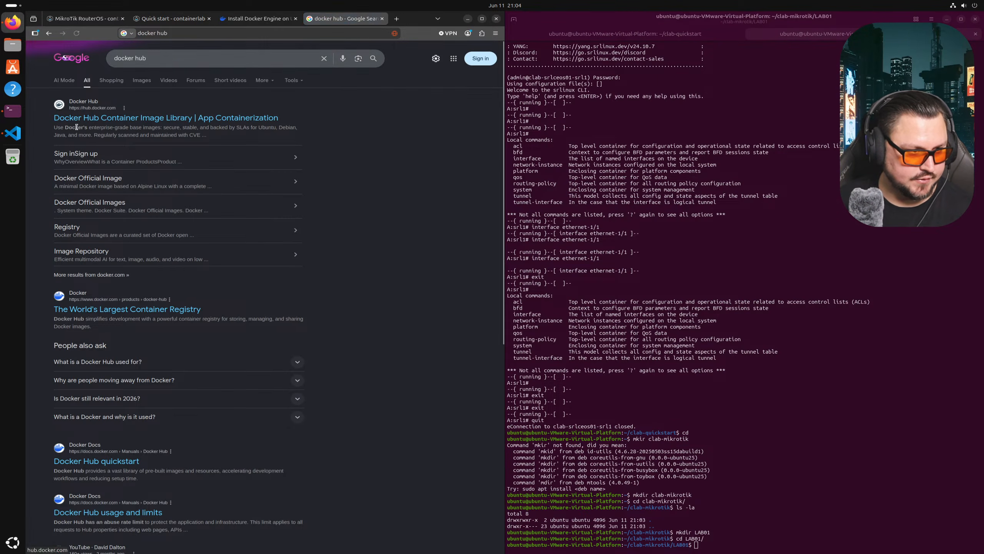
pyautogui.click(110, 148)
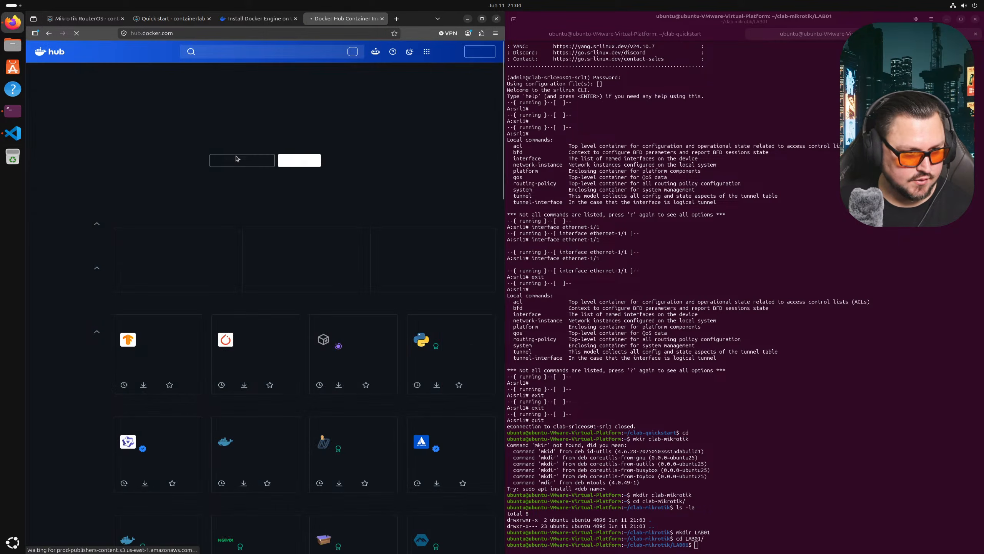
# - Search Docker Hub for CHR, open mikrotik/chr and copy its development pull command
pyautogui.click(234, 53)
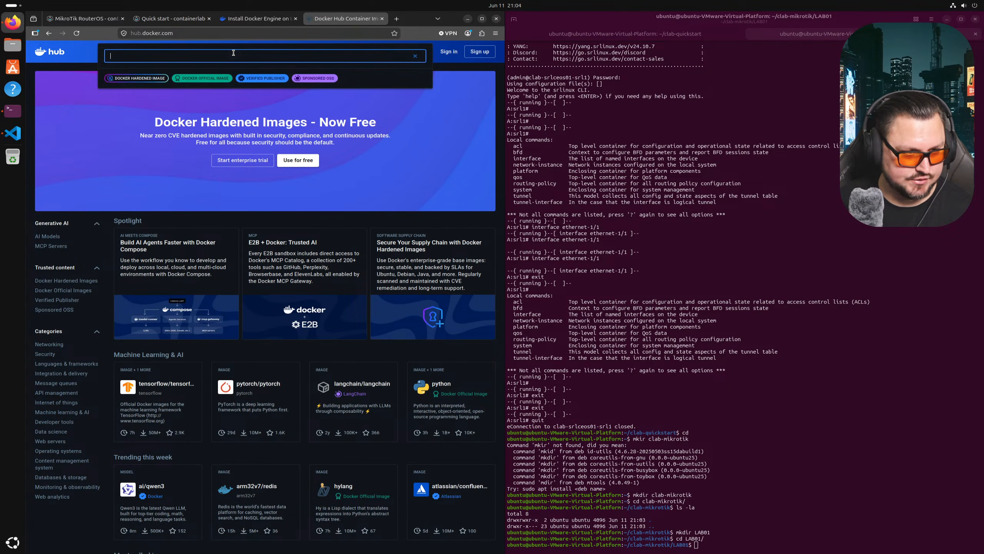
pyautogui.write('CHR')
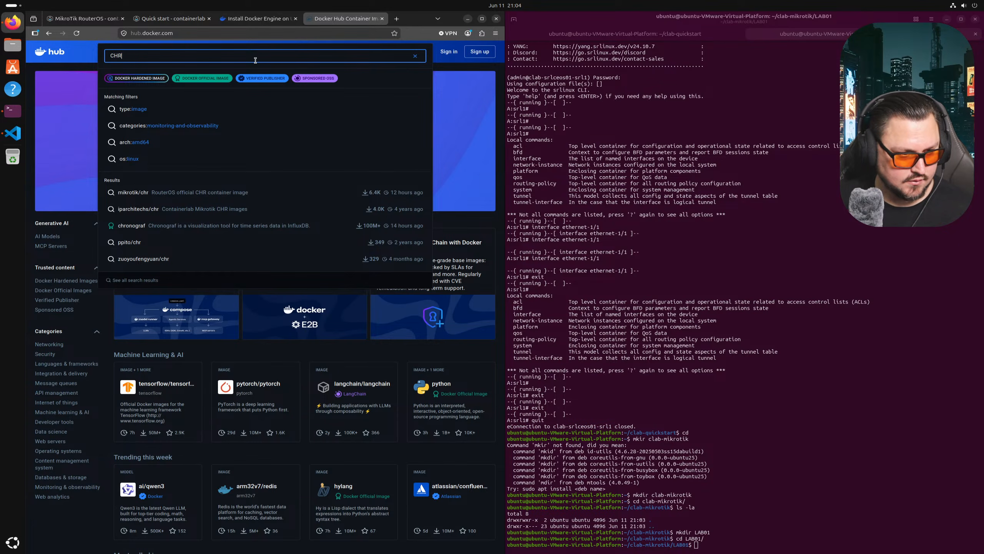
pyautogui.click(244, 193)
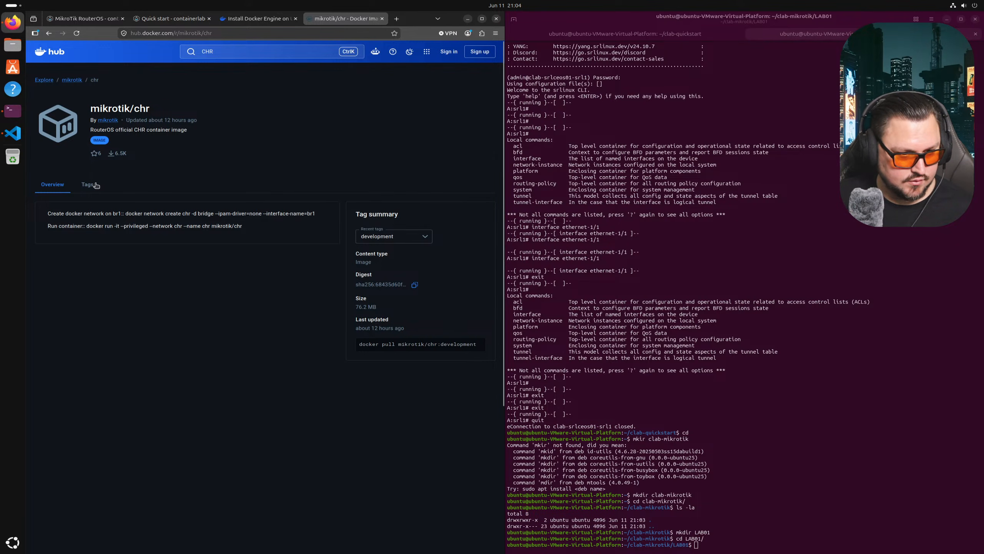
pyautogui.click(407, 235)
pyautogui.click(415, 237)
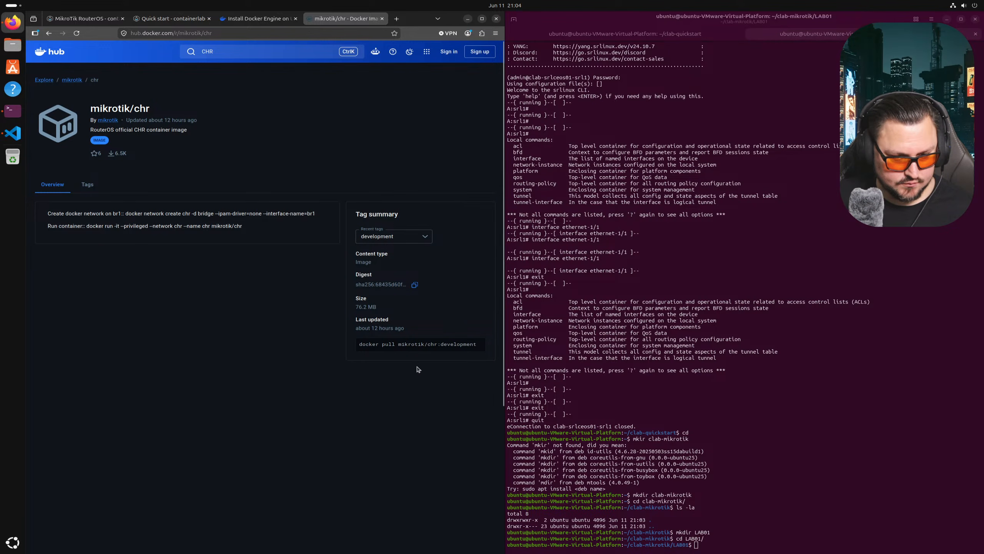
pyautogui.click(425, 348)
# - List local Docker images, then paste and run docker pull mikrotik/chr:development
pyautogui.click(695, 371)
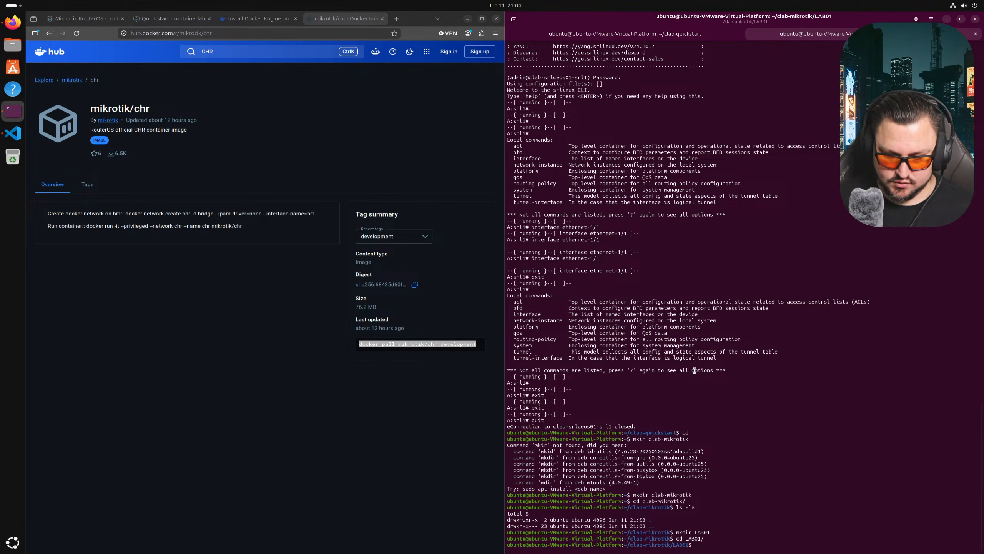
pyautogui.write('docker images')
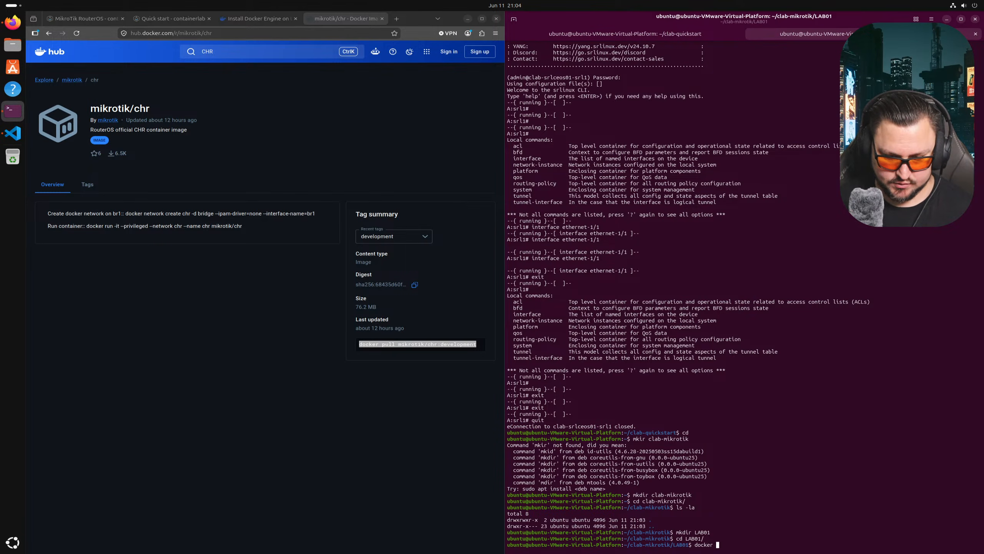
pyautogui.press('Return')
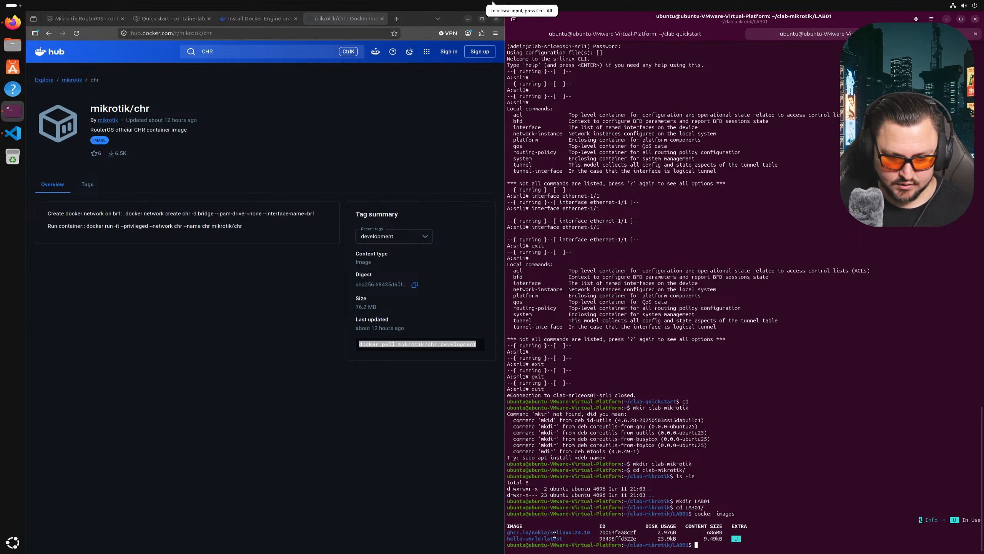
pyautogui.rightClick(783, 395)
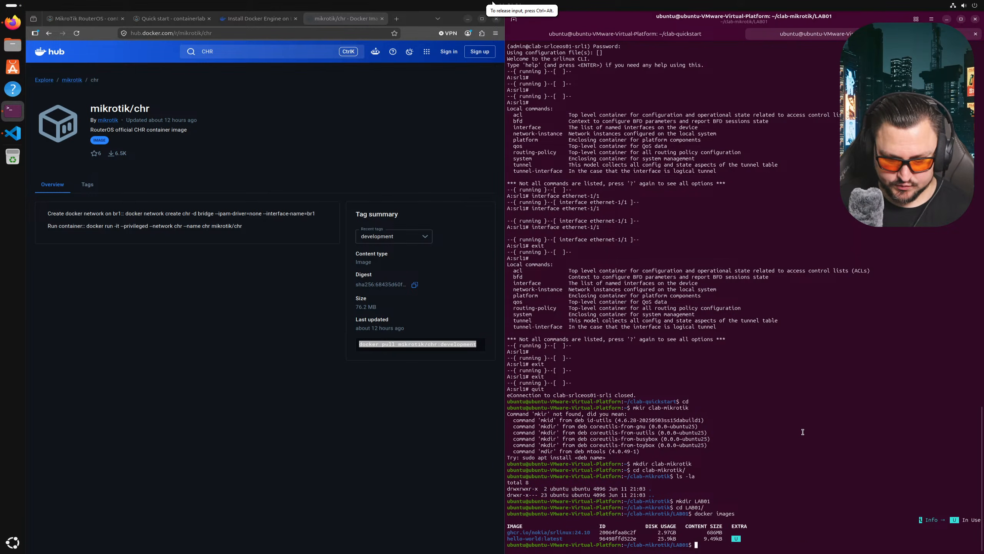
pyautogui.click(785, 429)
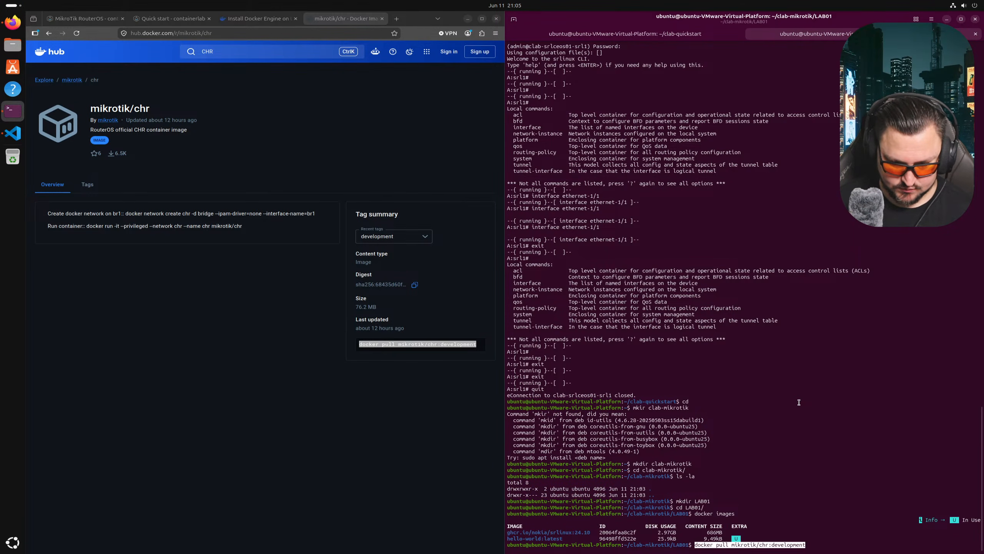
pyautogui.press('Return')
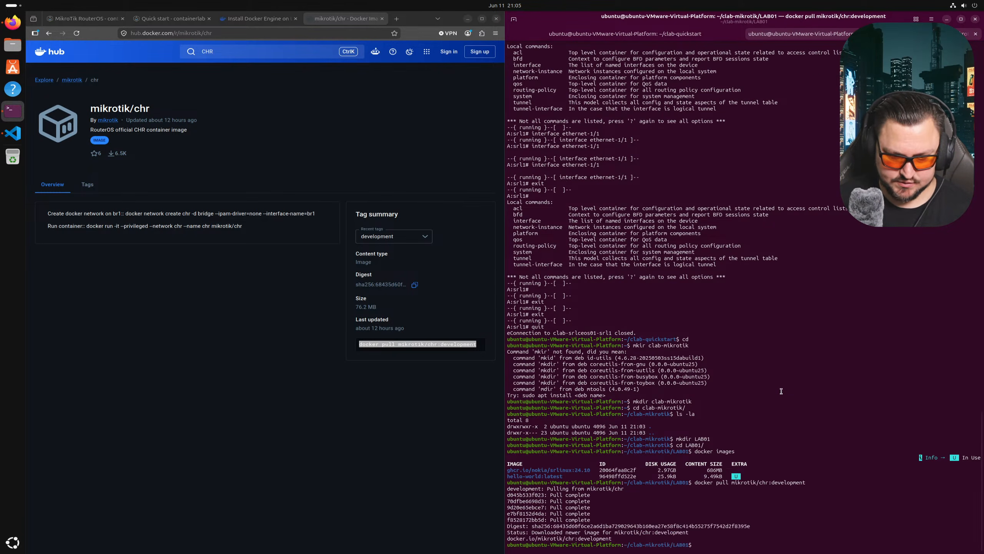
# - Confirm the new image with docker images and copy the mikrotik/chr:development name
pyautogui.write('docker images')
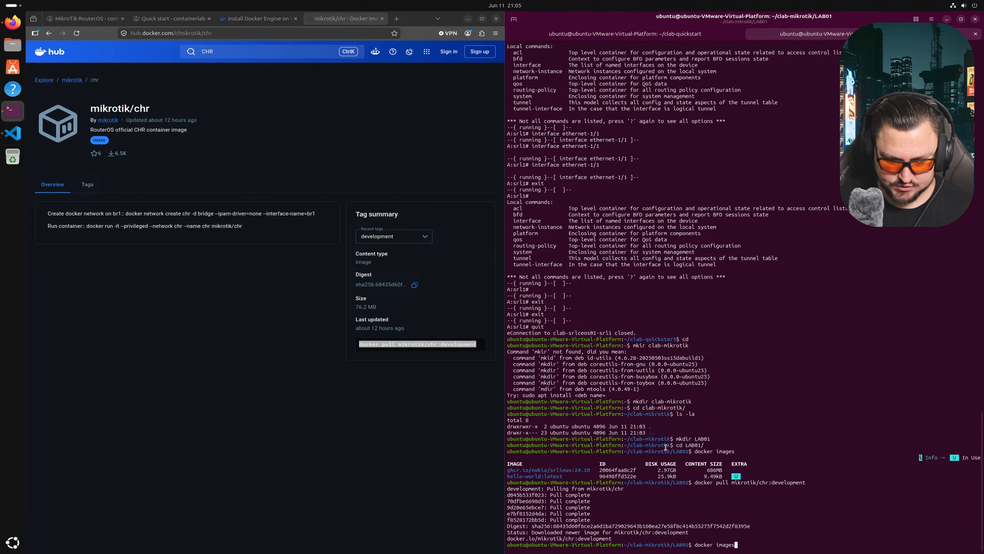
pyautogui.press('Return')
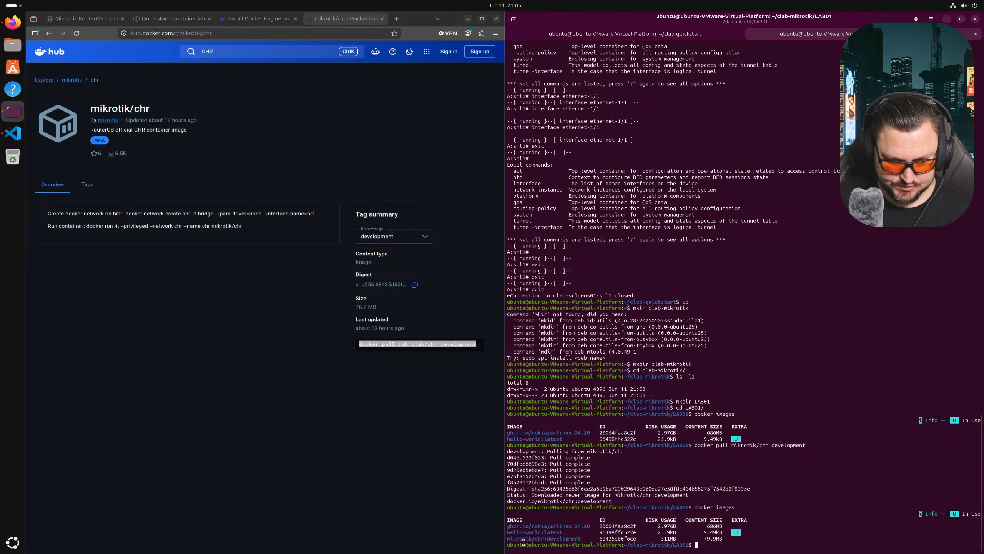
pyautogui.moveTo(507, 539)
pyautogui.mouseDown()
pyautogui.moveTo(581, 538)
pyautogui.moveTo(507, 539)
pyautogui.mouseUp()
pyautogui.rightClick(514, 540)
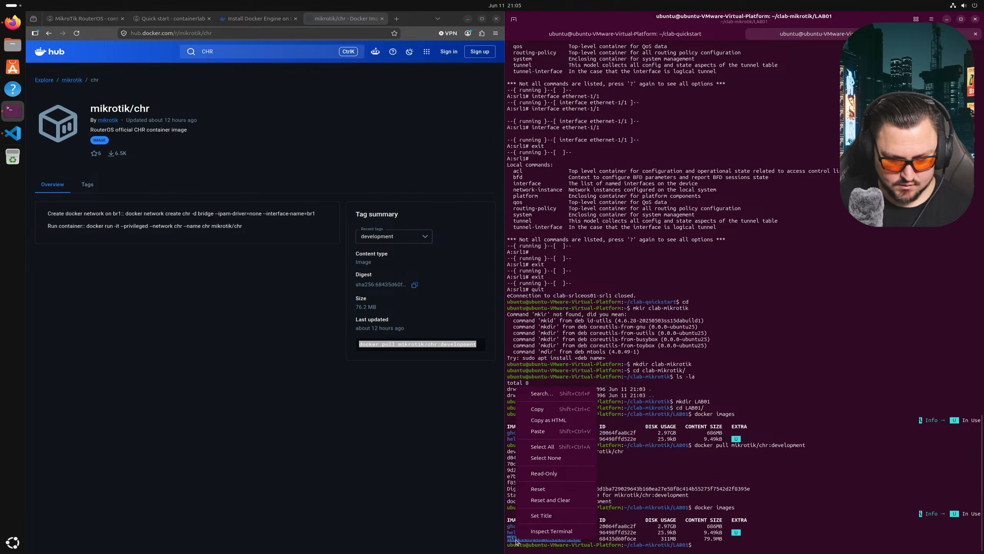
pyautogui.click(538, 415)
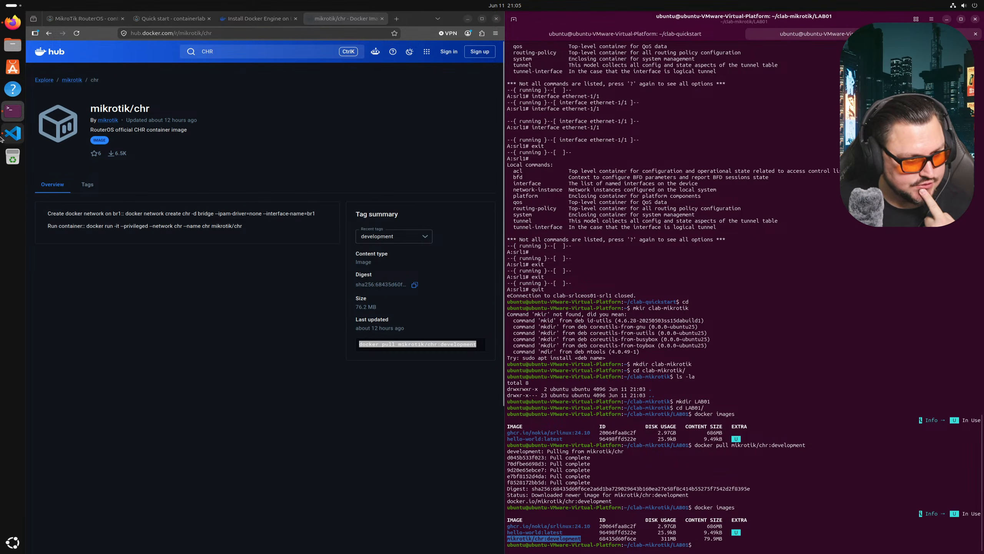
# - Copy the whole srlceos01.clab.yml topology into a new untitled file
pyautogui.click(5, 136)
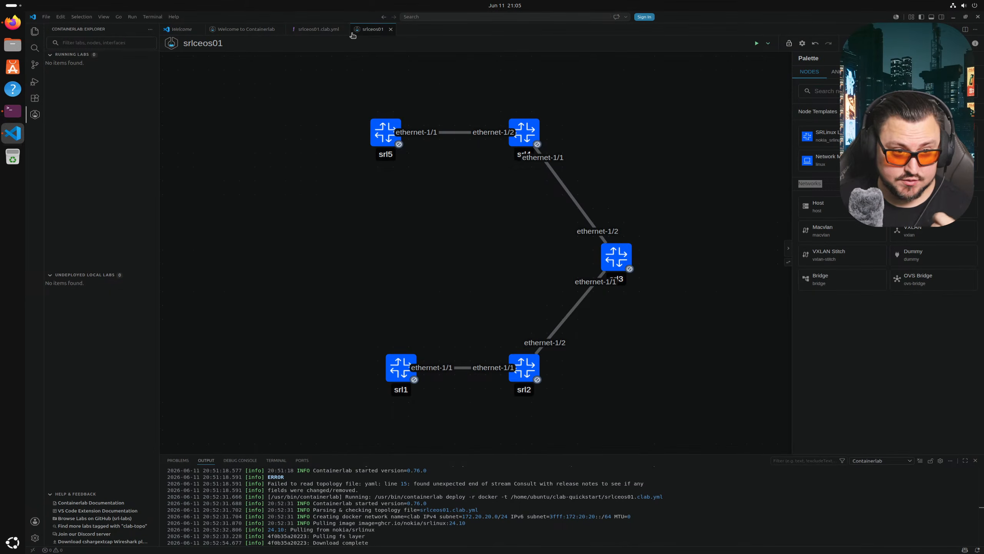
pyautogui.click(311, 35)
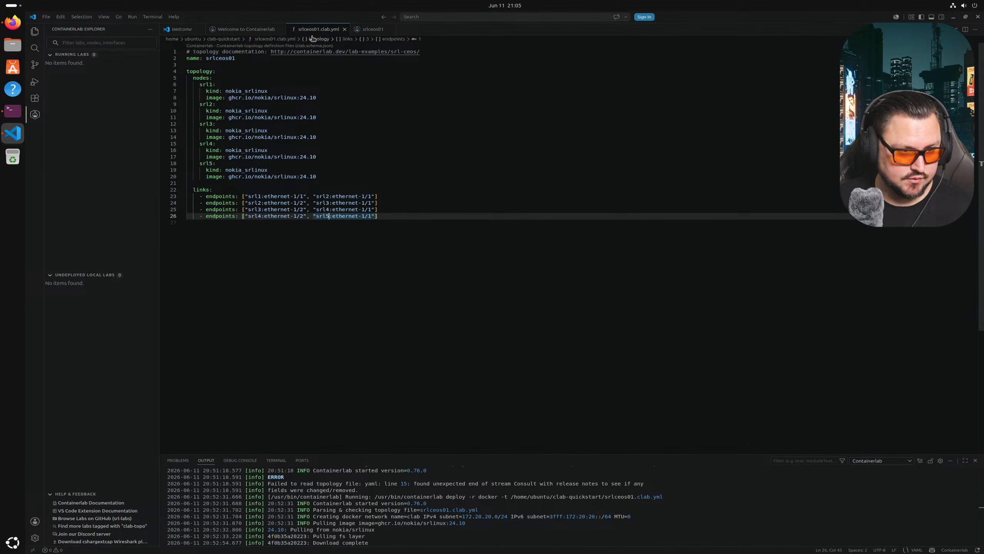
pyautogui.rightClick(311, 31)
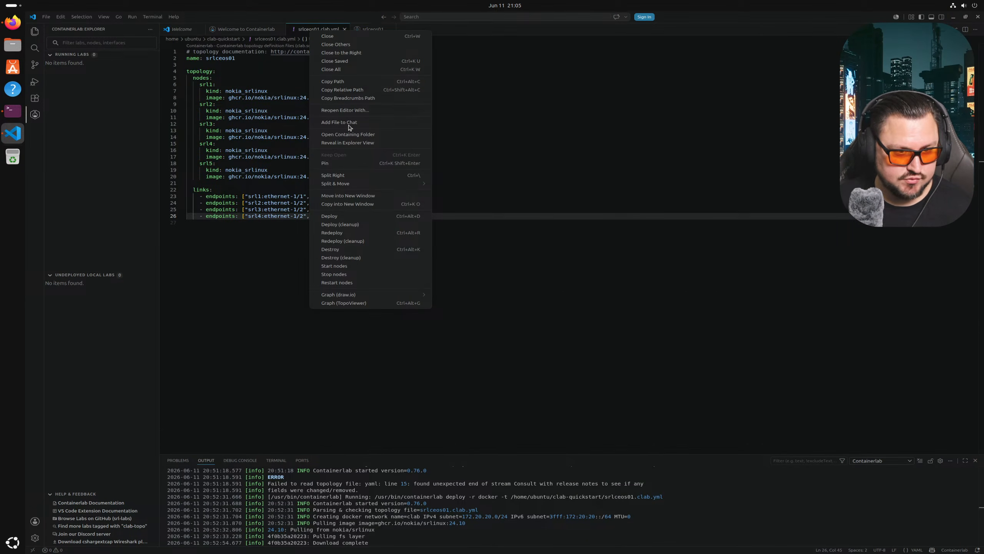
pyautogui.click(291, 198)
pyautogui.click(288, 221)
pyautogui.hotkey('ctrl', 'shift', 'Home')
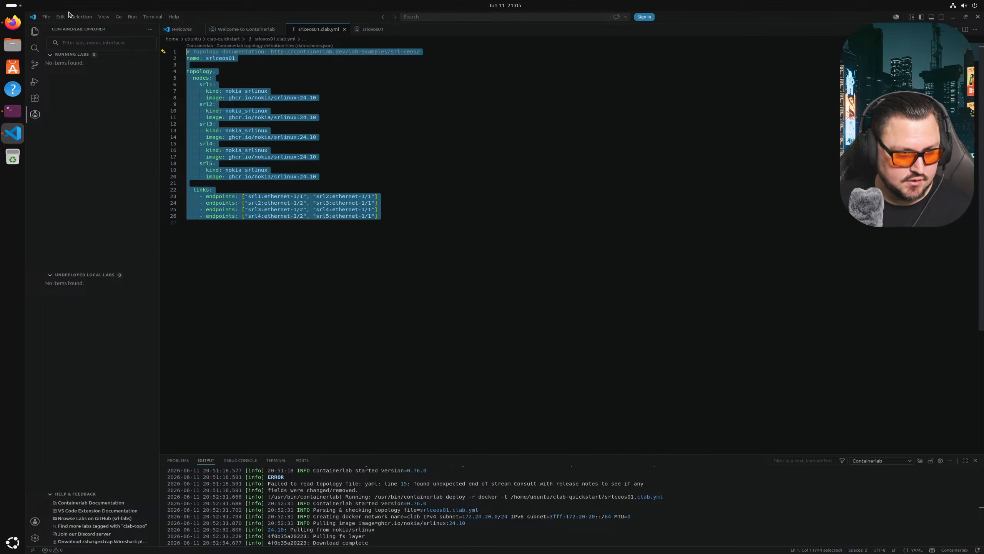
pyautogui.hotkey('ctrl', 'c')
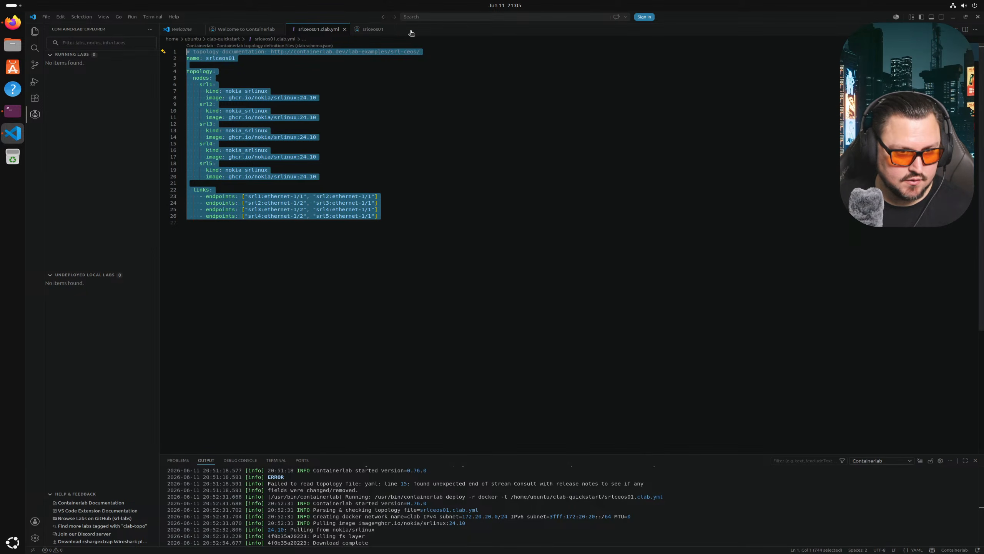
pyautogui.hotkey('ctrl', 'n')
pyautogui.hotkey('ctrl', 'v')
# - Delete the top comment line and rename the lab from srlceos01 to mkt01
pyautogui.click(384, 83)
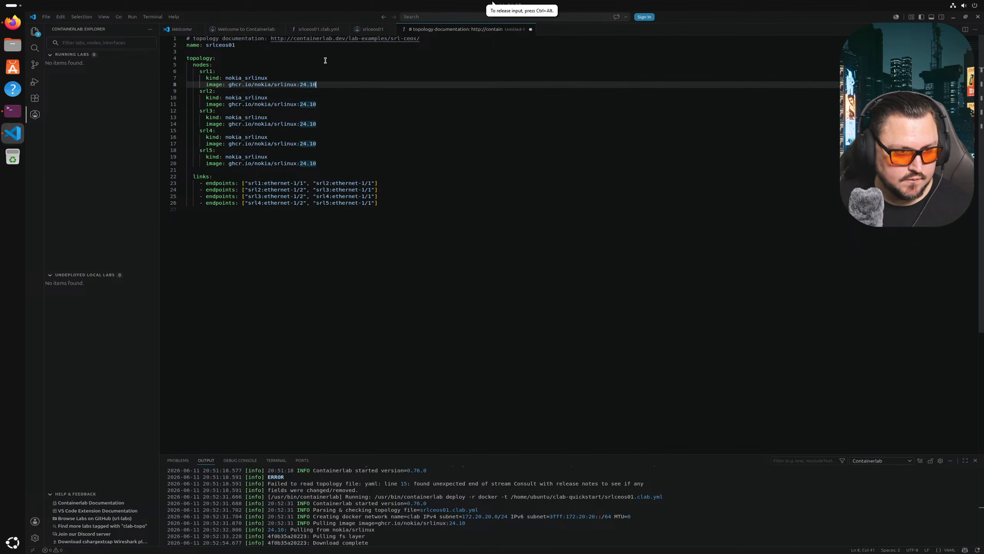
pyautogui.moveTo(420, 38); pyautogui.dragTo(111, 24)
pyautogui.press('Delete')
pyautogui.press('Delete')
pyautogui.click(223, 38)
pyautogui.doubleClick(223, 38)
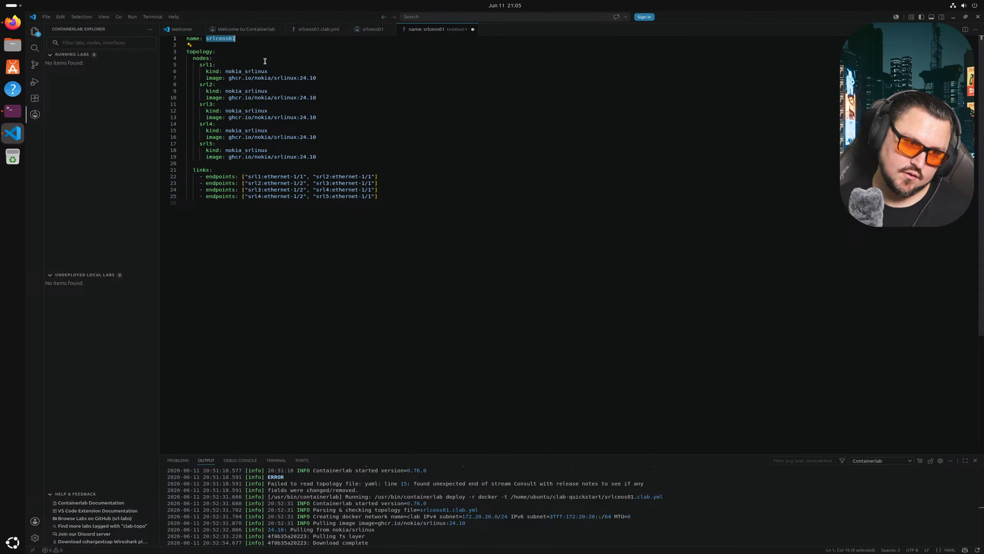
pyautogui.write('mkt')
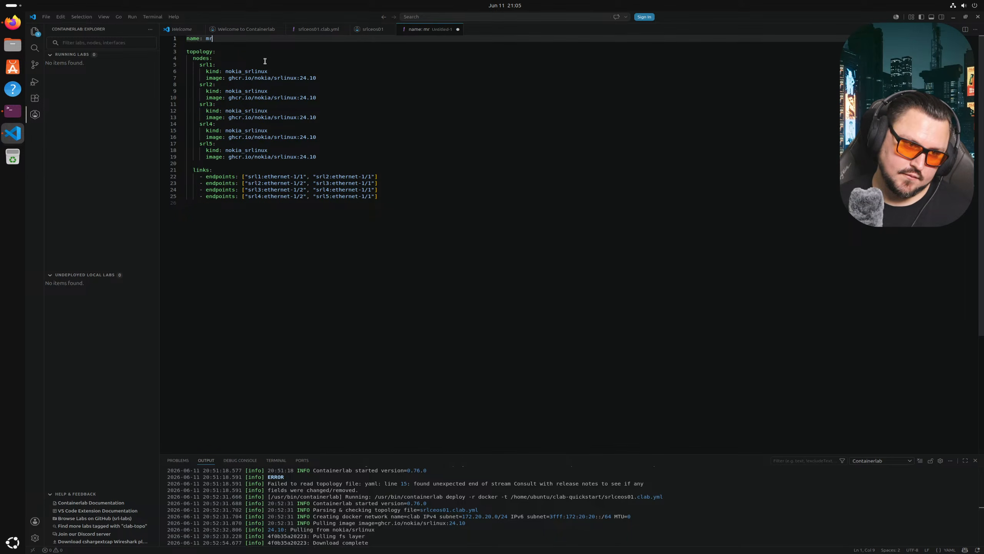
pyautogui.write('01')
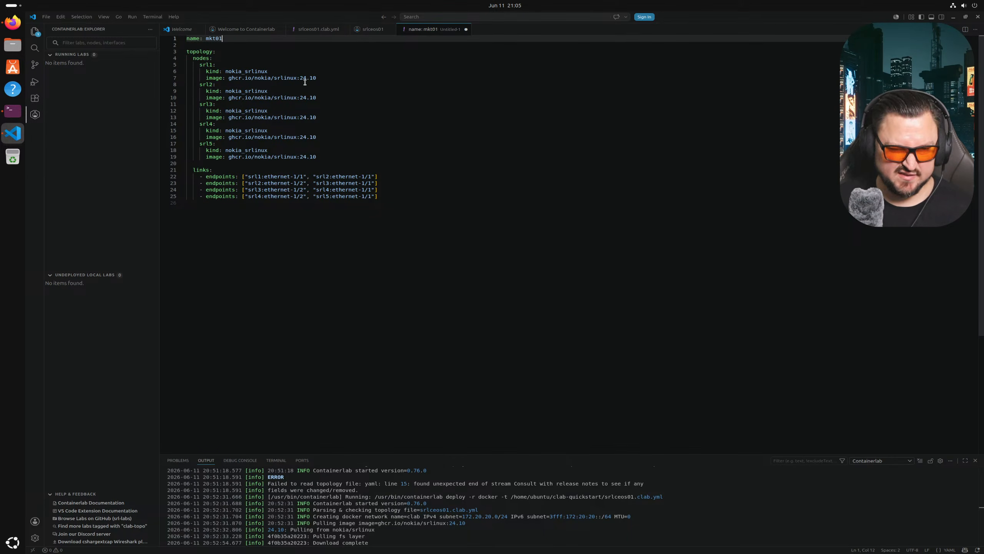
pyautogui.click(202, 50)
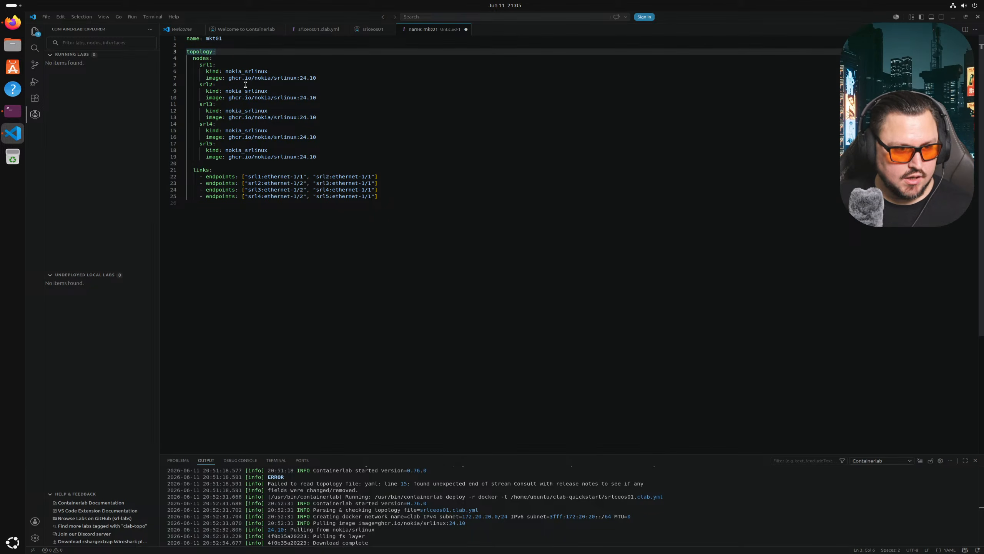
pyautogui.moveTo(269, 72); pyautogui.dragTo(226, 72)
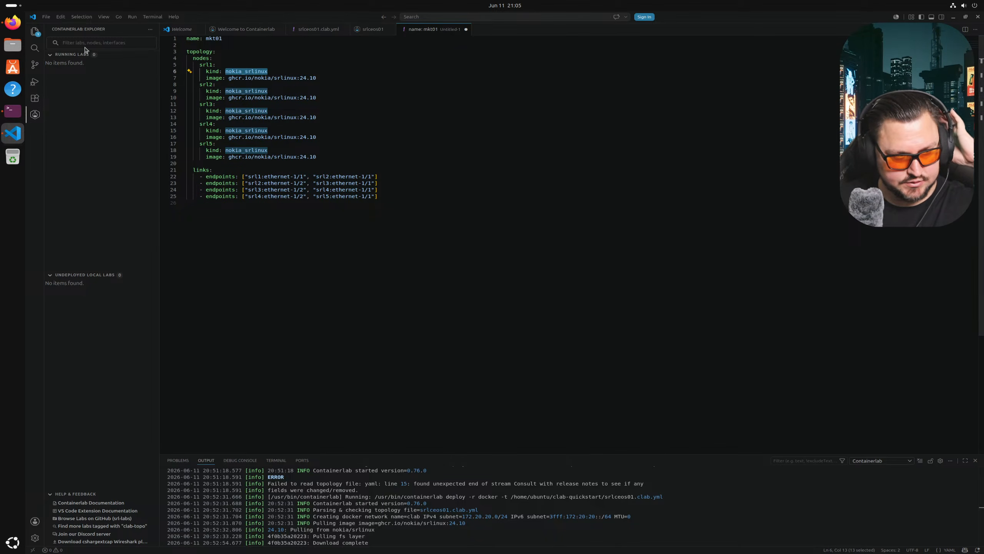
pyautogui.click(12, 22)
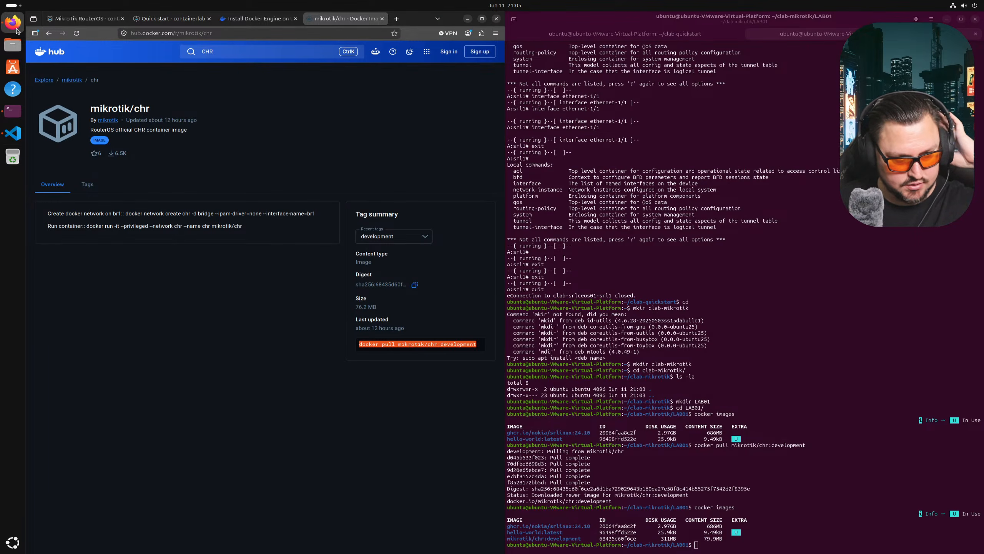
pyautogui.click(183, 19)
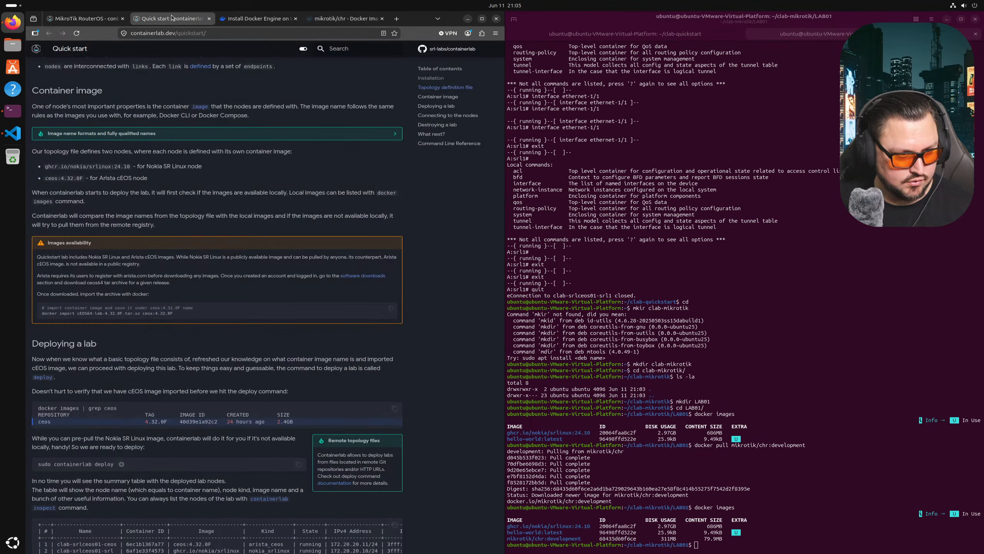
pyautogui.click(100, 24)
pyautogui.scroll(2, 220, 204)
pyautogui.scroll(-7, 233, 240)
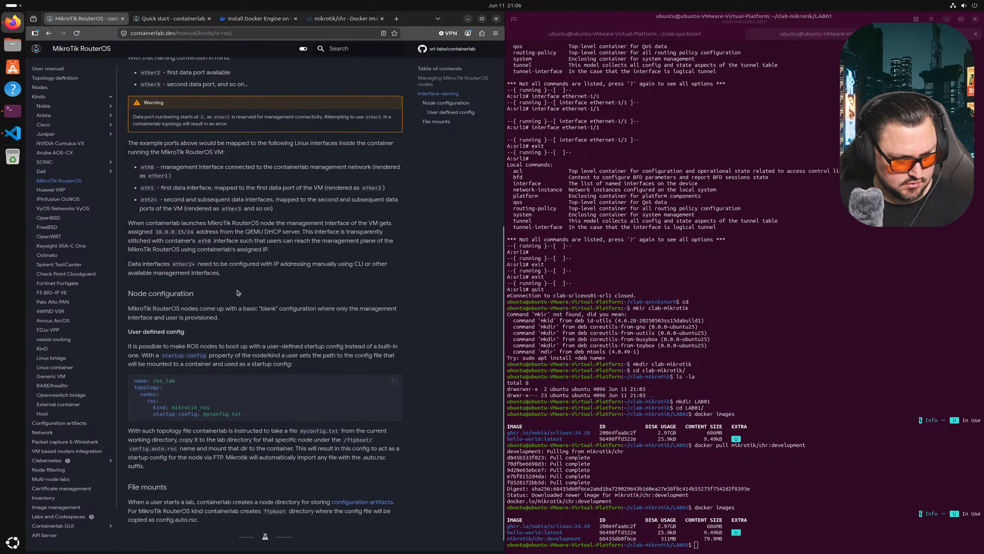
pyautogui.moveTo(210, 407); pyautogui.dragTo(171, 407)
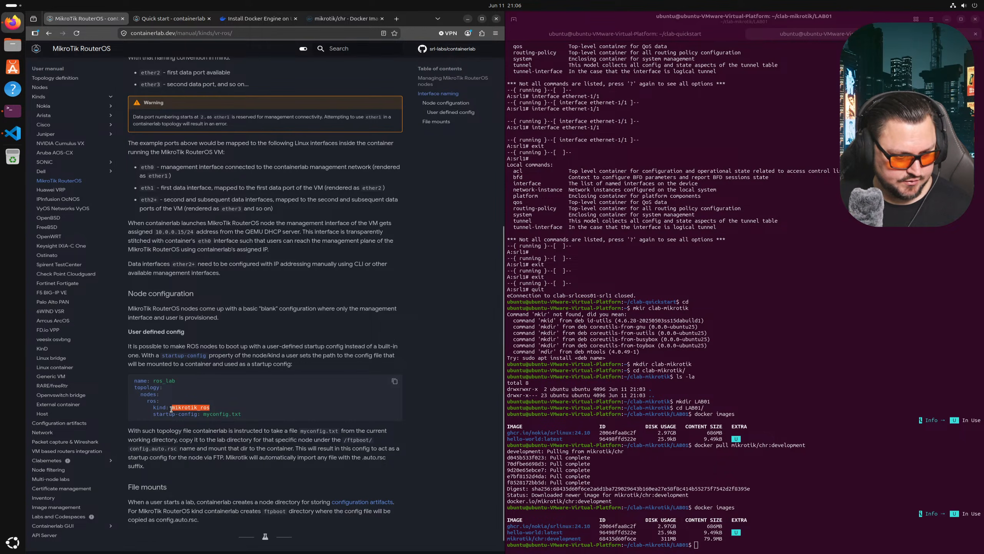
pyautogui.click(326, 18)
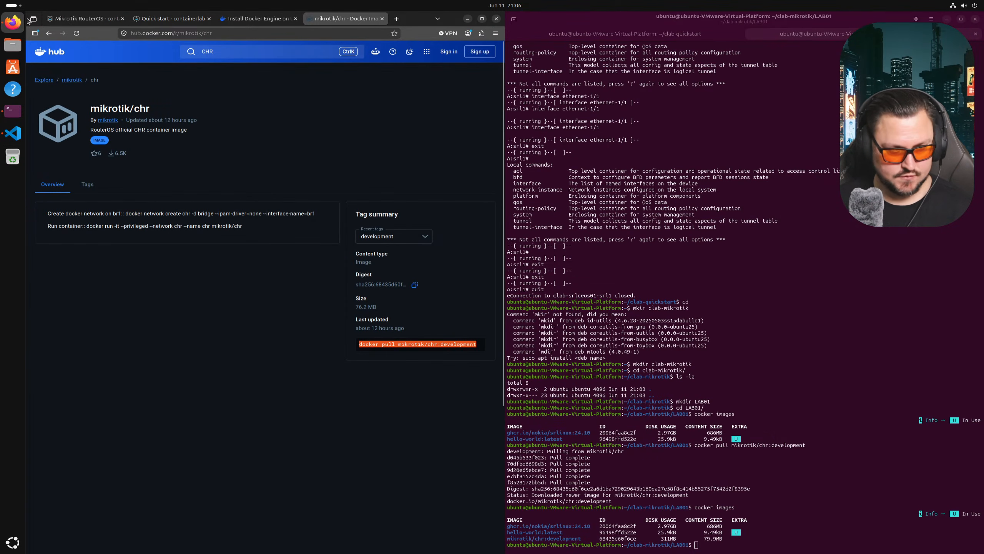
pyautogui.click(13, 133)
pyautogui.moveTo(268, 71); pyautogui.dragTo(227, 72)
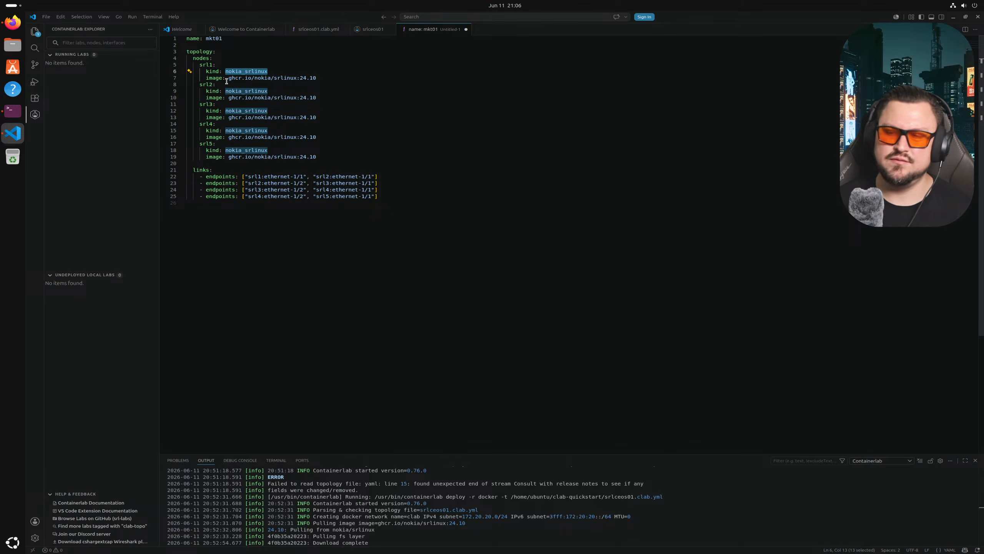
# - Replace every nokia_srlinux node kind with mikrotik_ros
pyautogui.hotkey('ctrl', 'h')
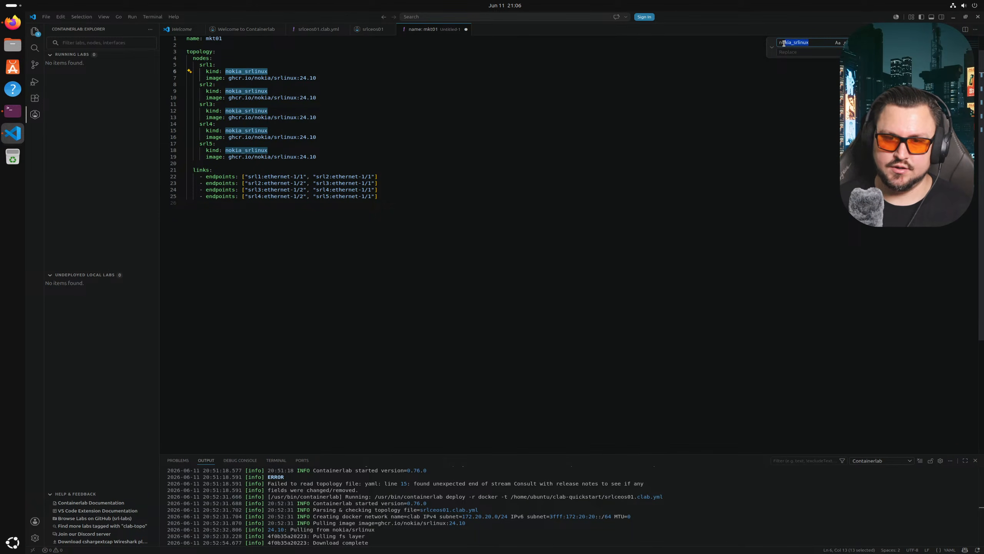
pyautogui.click(794, 52)
pyautogui.write('mikrotik_ros')
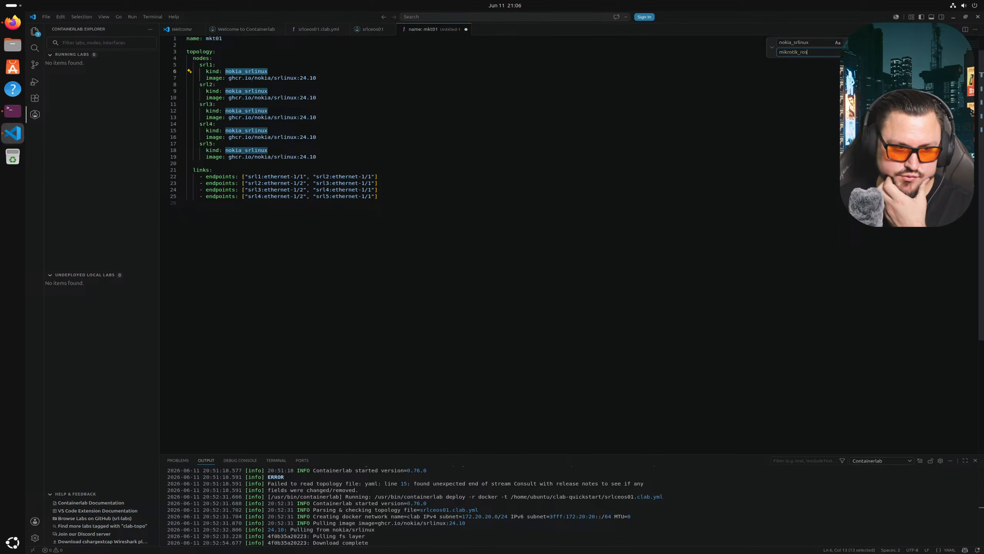
pyautogui.hotkey('ctrl', 'alt', 'Return')
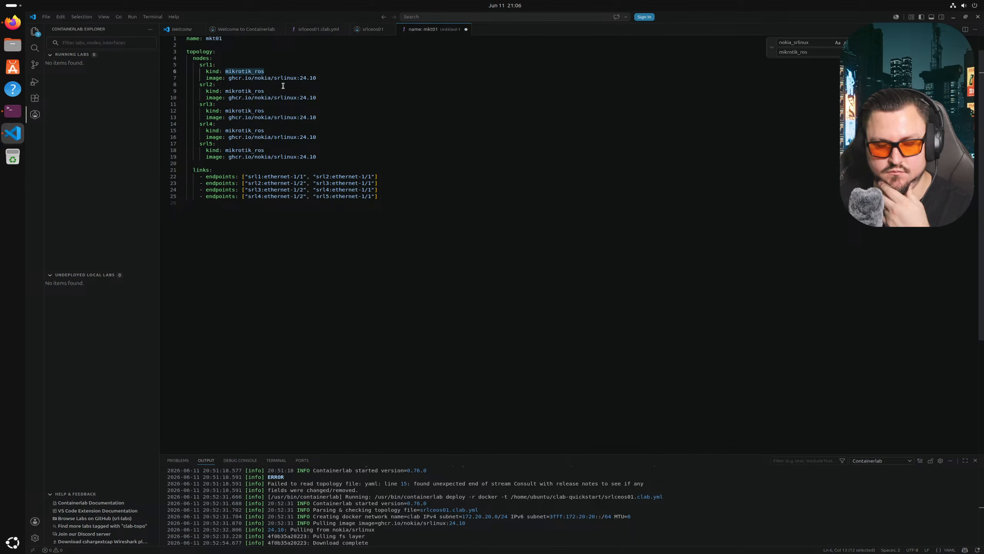
# - Copy mikrotik/chr:development from the terminal and replace all five srlinux images with it
pyautogui.click(13, 112)
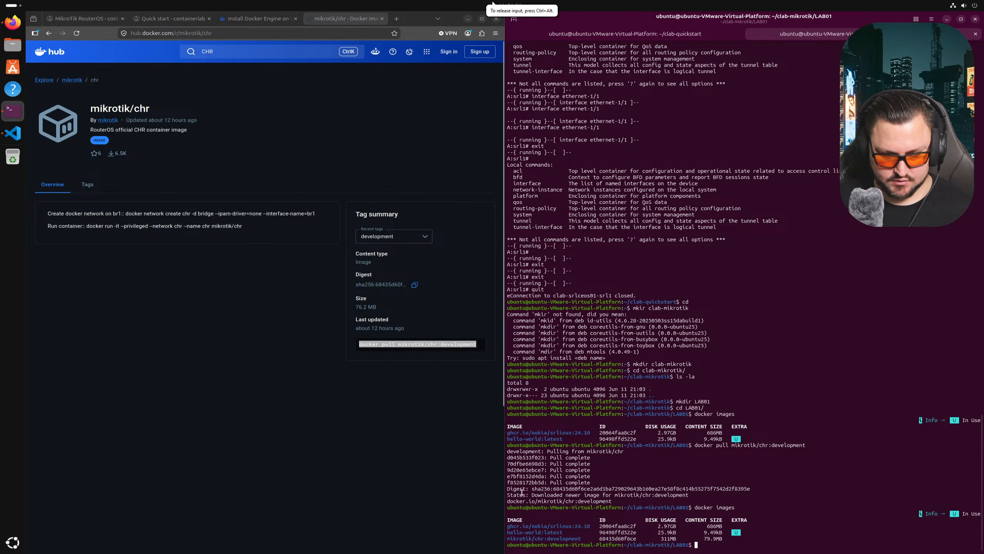
pyautogui.moveTo(581, 538); pyautogui.dragTo(508, 536)
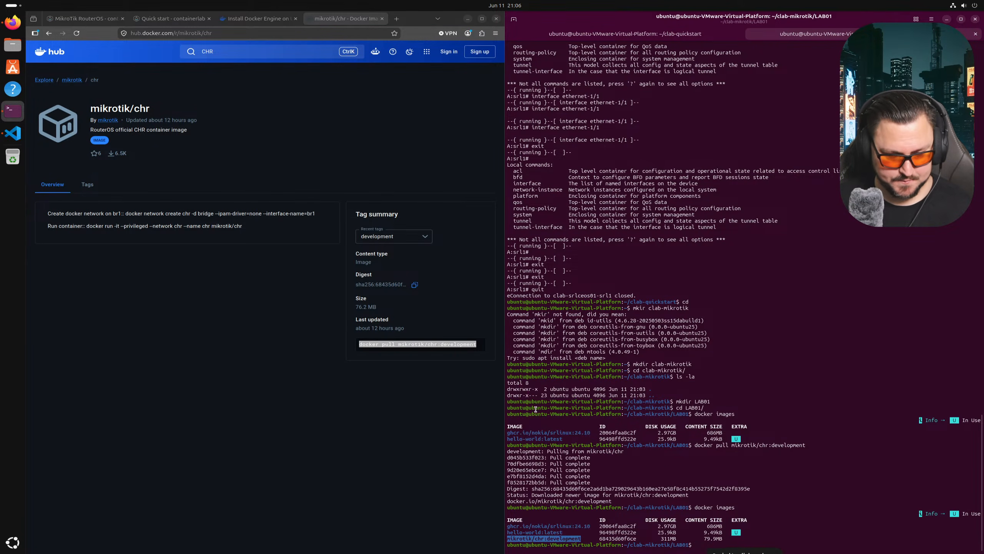
pyautogui.hotkey('ctrl', 'shift', 'c')
pyautogui.click(12, 133)
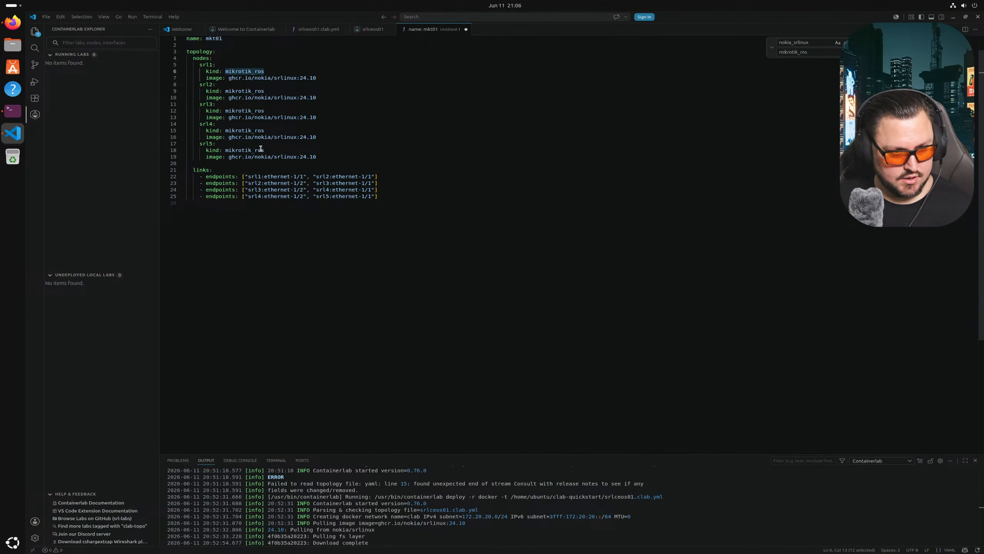
pyautogui.moveTo(324, 80); pyautogui.dragTo(229, 77)
pyautogui.hotkey('ctrl', 'shift', 'l')
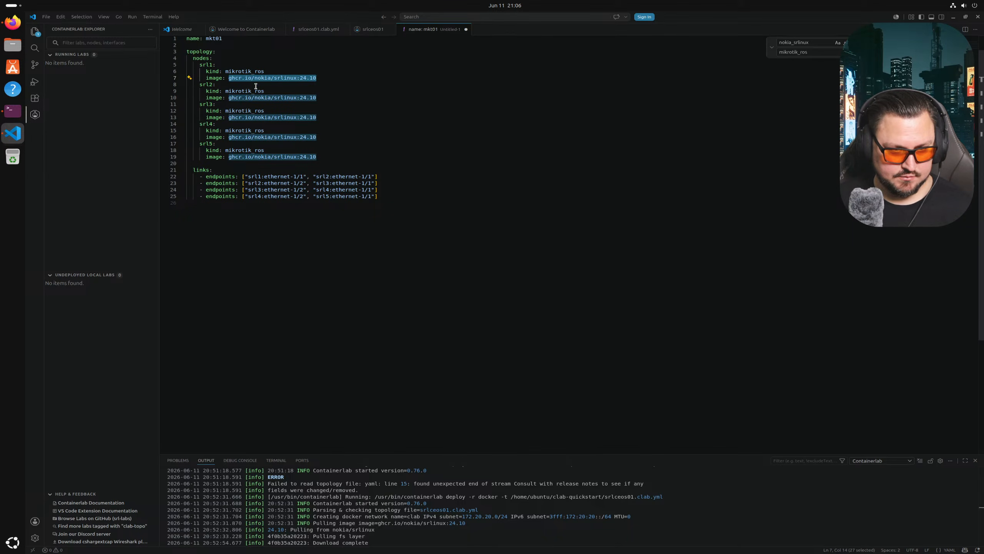
pyautogui.hotkey('ctrl', 'h')
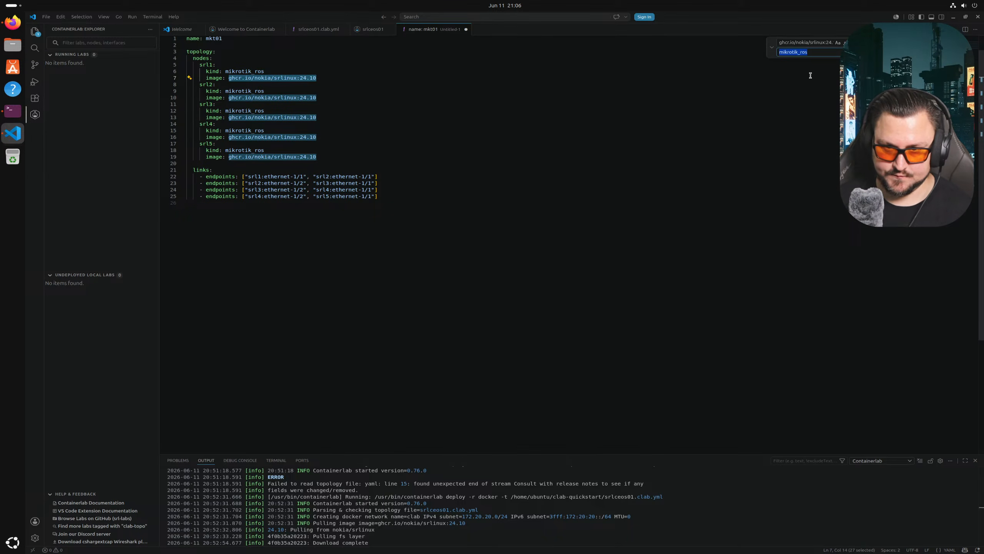
pyautogui.hotkey('ctrl', 'v')
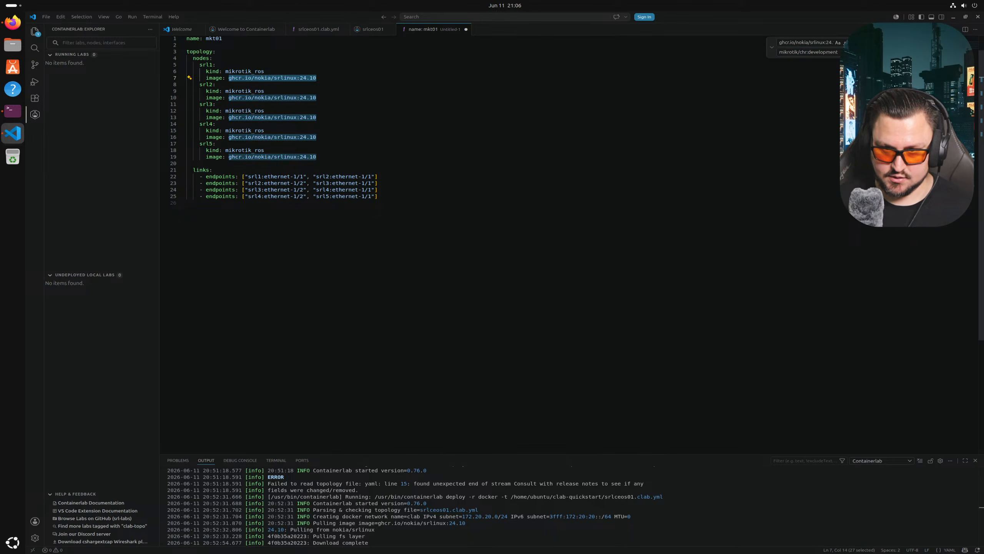
pyautogui.hotkey('ctrl', 'alt', 'Return')
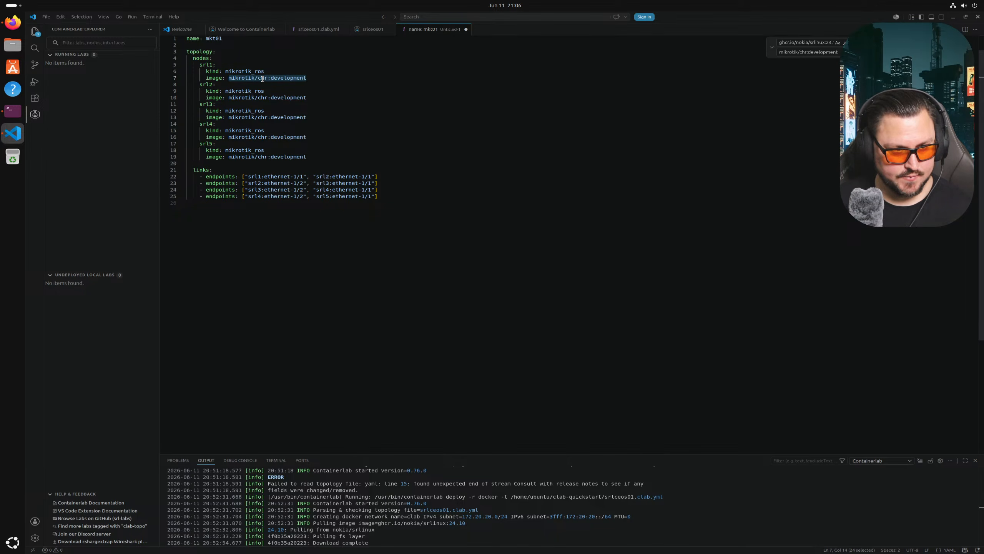
pyautogui.click(314, 102)
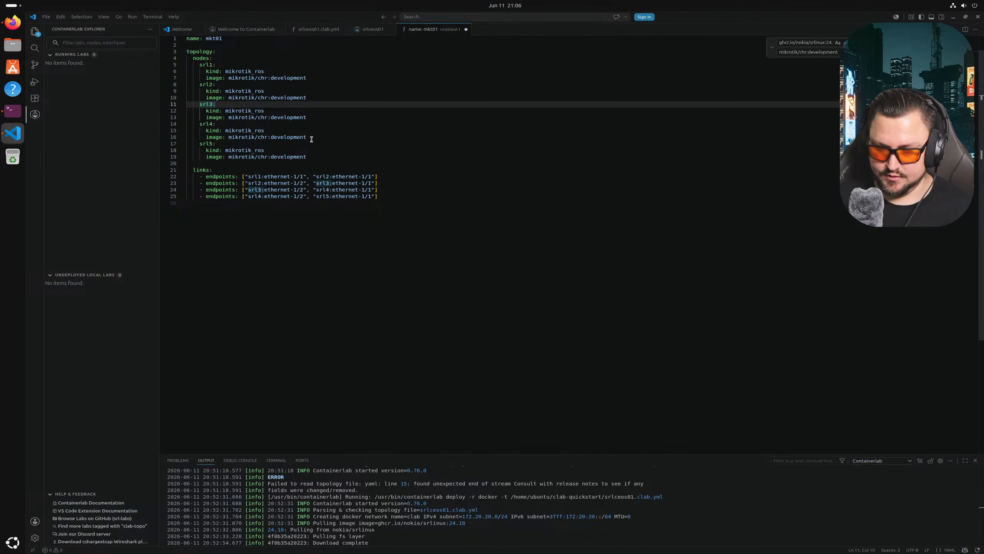
# - Rename every srl node name to mkt across the file with Replace All
pyautogui.click(302, 176)
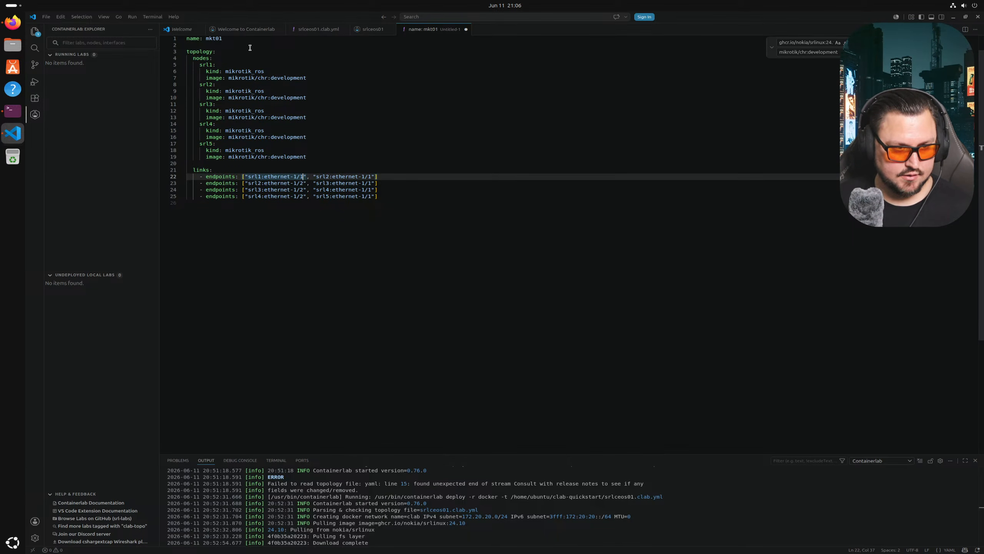
pyautogui.press('Up')
pyautogui.press('Up')
pyautogui.press('Up')
pyautogui.press('Up')
pyautogui.press('Up')
pyautogui.press('Up')
pyautogui.press('Up')
pyautogui.press('Up')
pyautogui.press('Up')
pyautogui.press('Up')
pyautogui.press('Up')
pyautogui.press('Up')
pyautogui.press('Up')
pyautogui.press('Up')
pyautogui.press('Up')
pyautogui.press('Up')
pyautogui.press('Up')
pyautogui.press('Left')
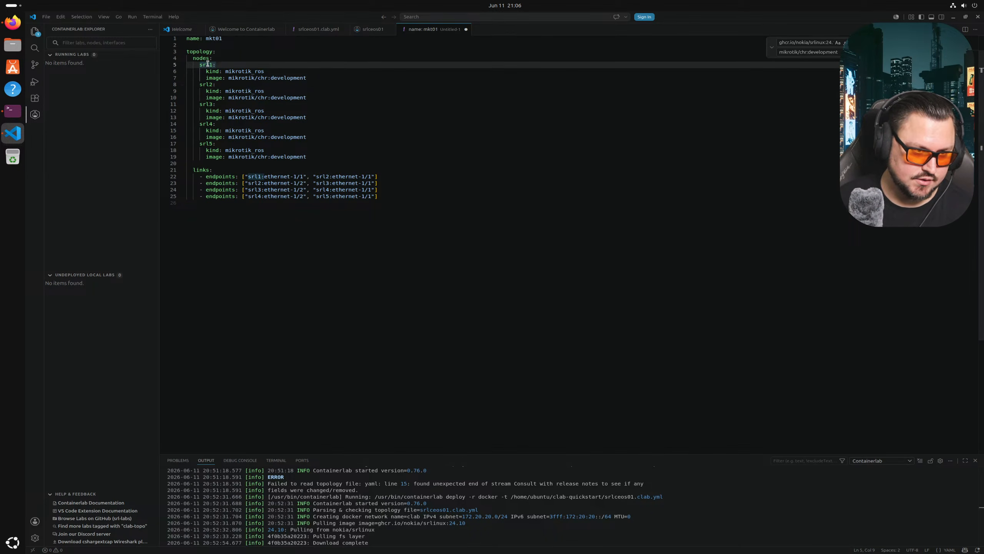
pyautogui.moveTo(214, 65)
pyautogui.mouseDown()
pyautogui.moveTo(200, 65)
pyautogui.moveTo(211, 64)
pyautogui.mouseUp()
pyautogui.click(200, 64)
pyautogui.click(200, 65)
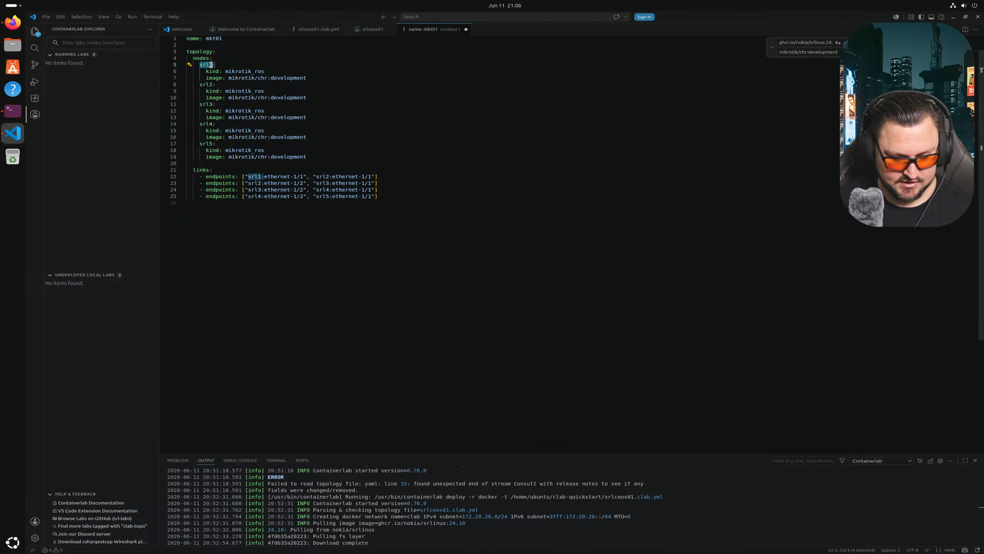
pyautogui.hotkey('ctrl', 'h')
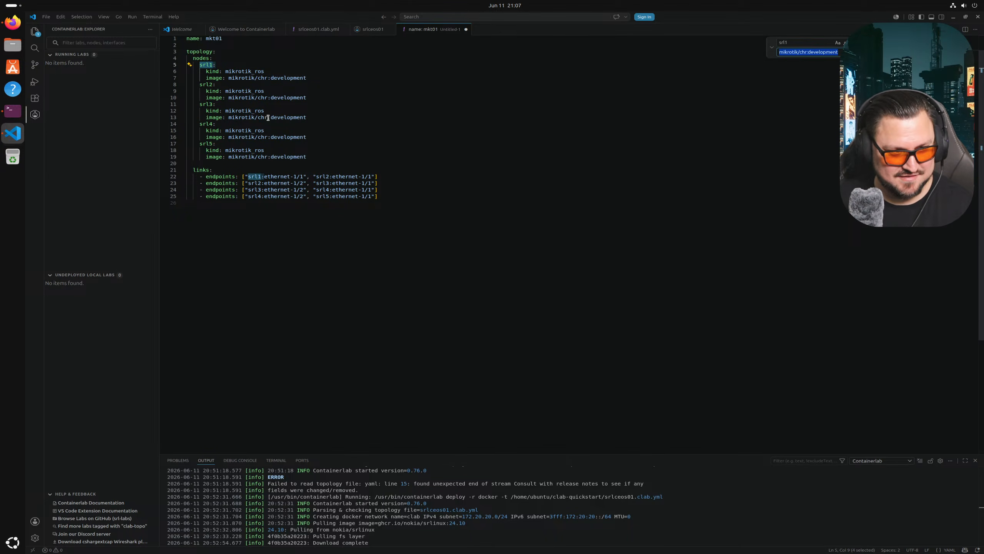
pyautogui.click(806, 47)
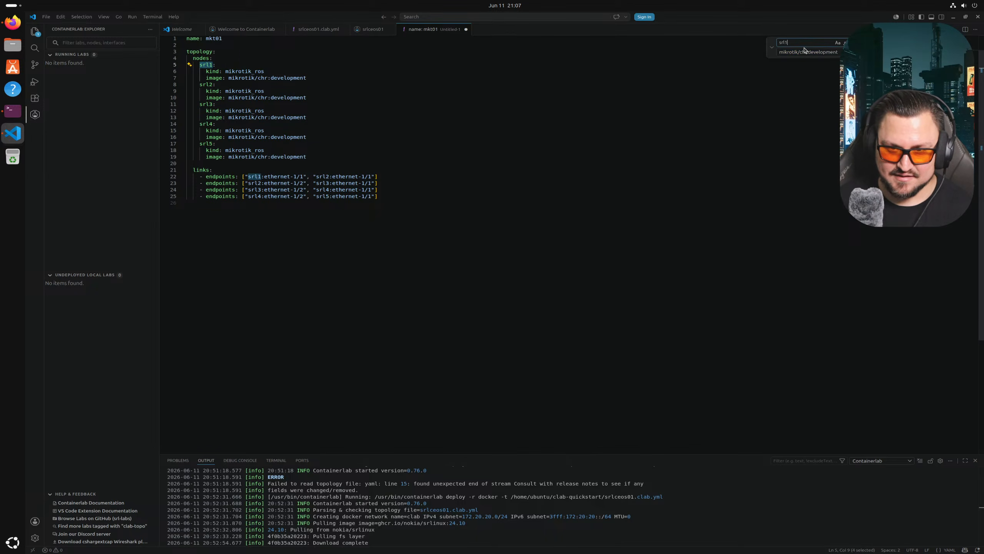
pyautogui.press('BackSpace')
pyautogui.click(839, 52)
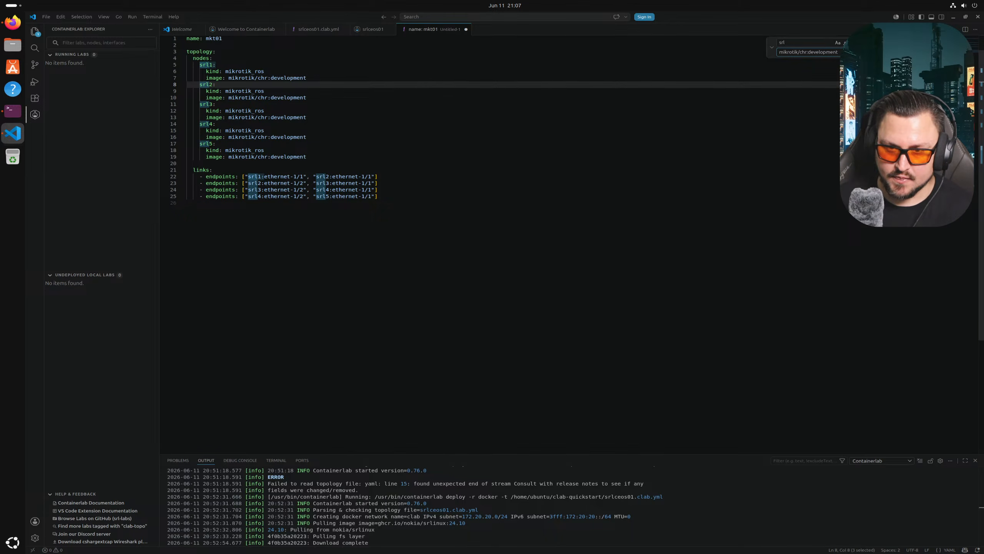
pyautogui.hotkey('ctrl', 'a')
pyautogui.write('mmk')
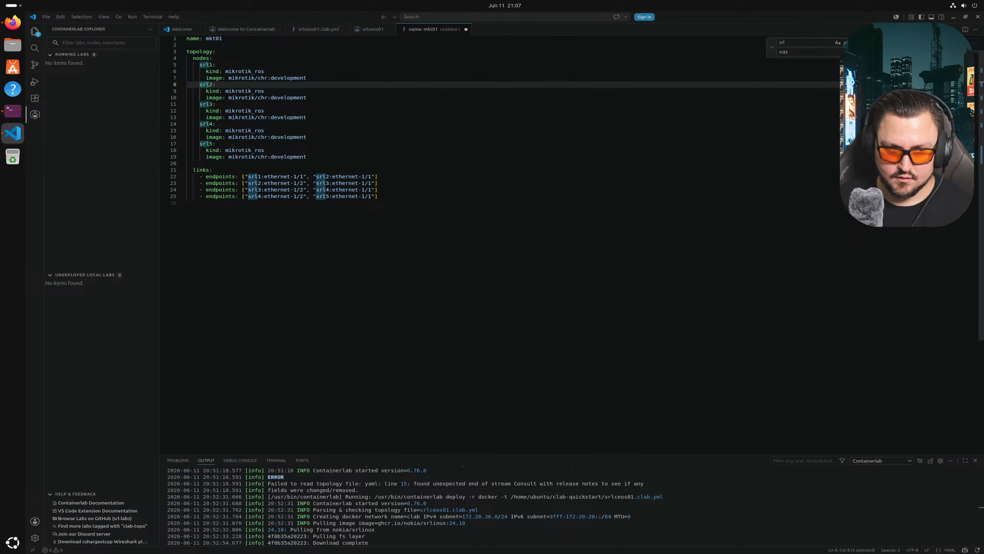
pyautogui.click(878, 52)
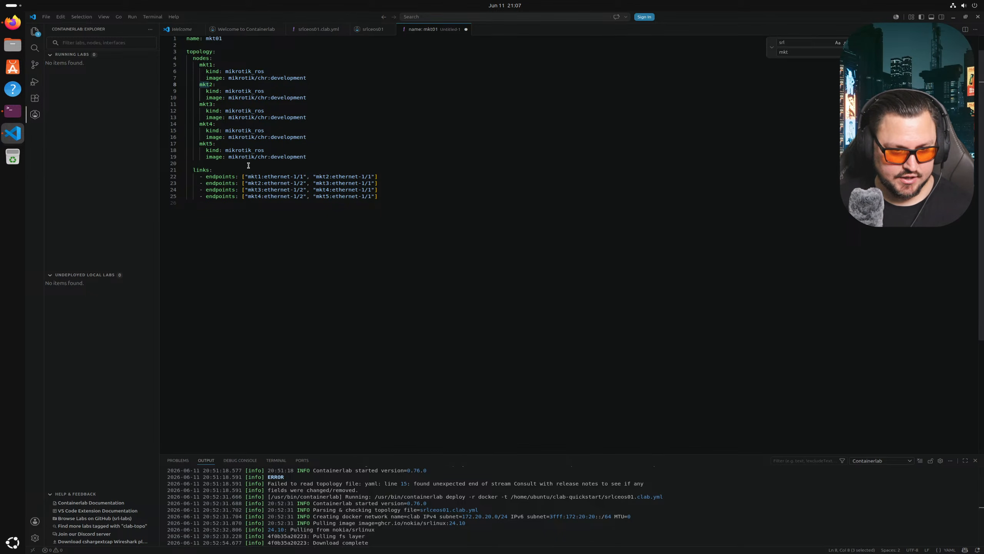
# - Review the links section to check the endpoints now reference mkt1–mkt5
pyautogui.click(384, 170)
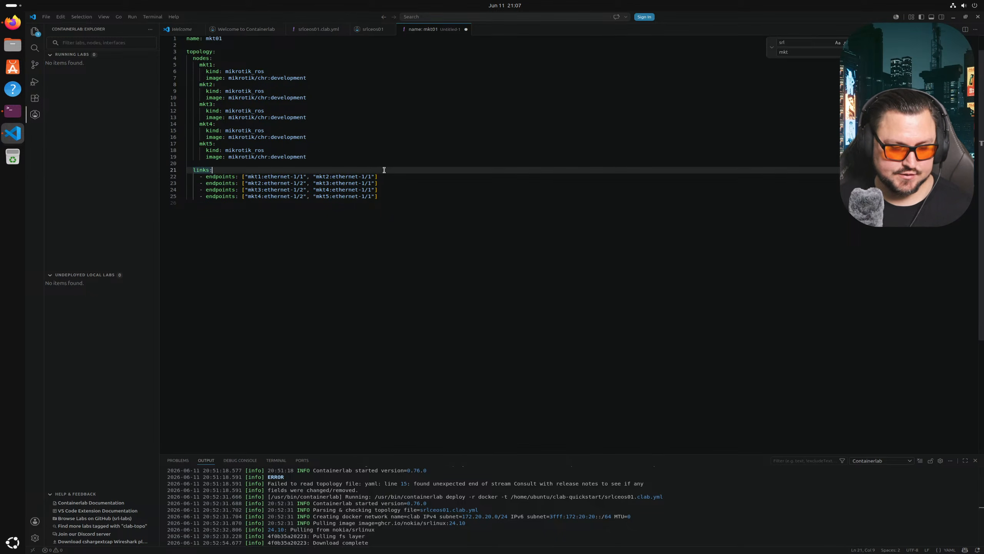
pyautogui.moveTo(306, 179); pyautogui.dragTo(265, 176)
pyautogui.press('Up')
pyautogui.press('Up')
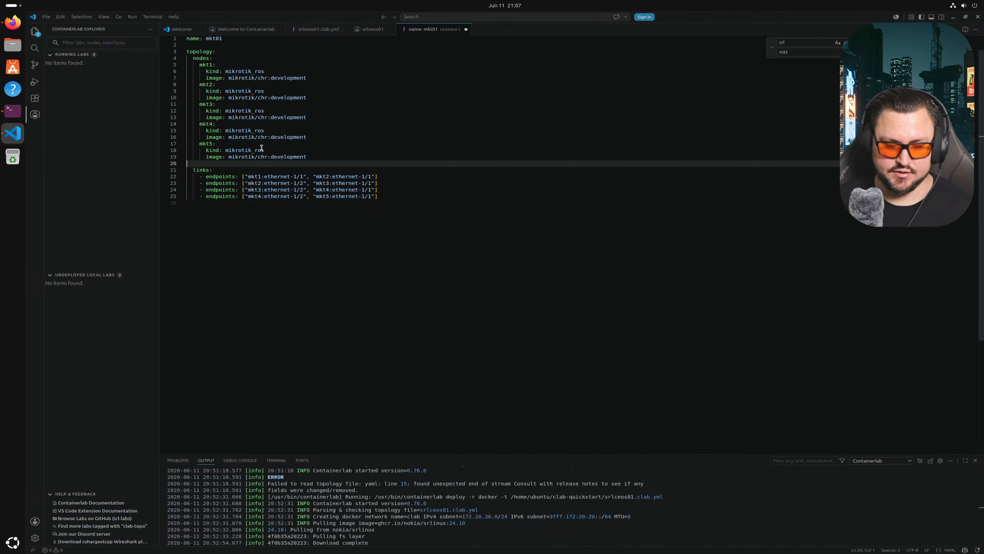
pyautogui.rightClick(253, 157)
pyautogui.press('Escape')
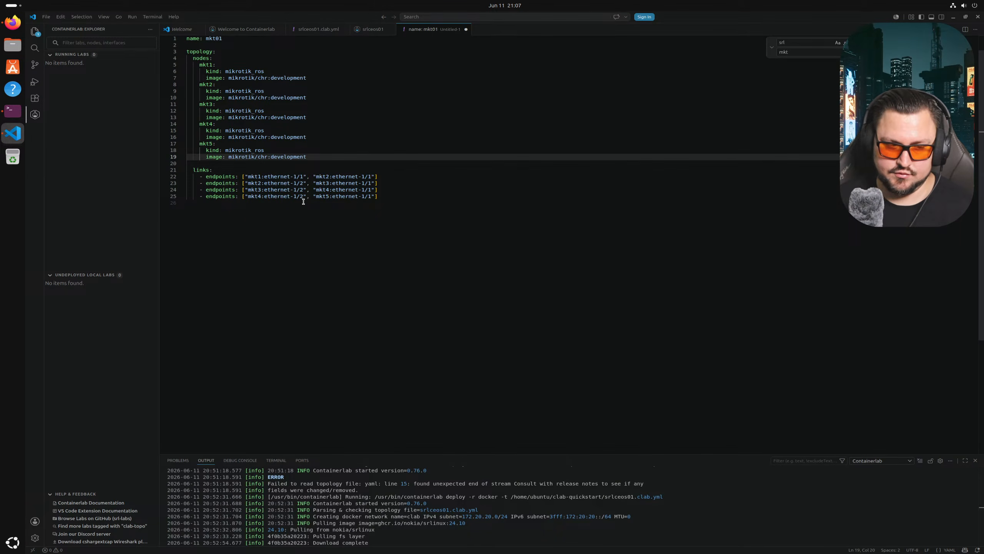
# - Change the first two links to mkt1:ether2–mkt2:ether2 and mkt2:ether3–mkt3:ether2
pyautogui.click(303, 176)
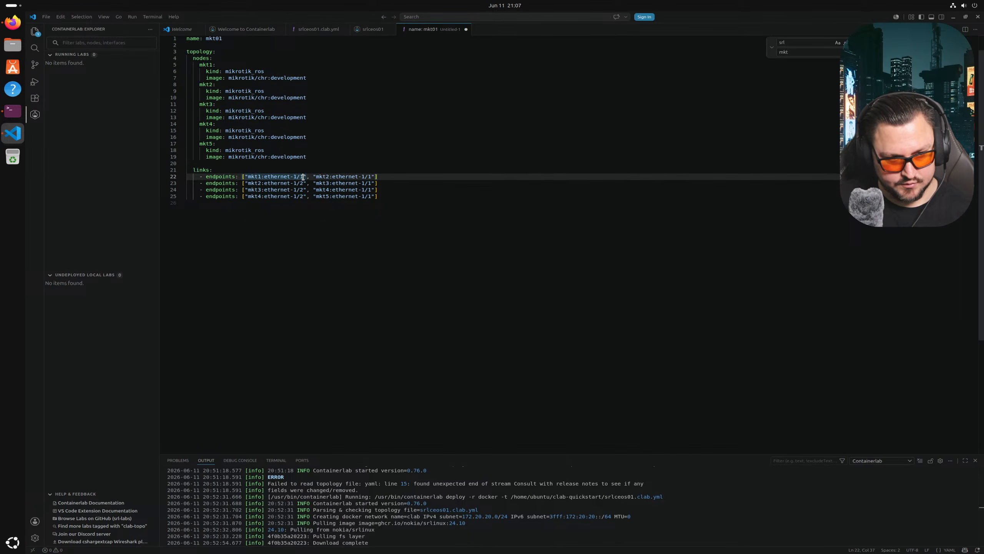
pyautogui.press('BackSpace')
pyautogui.press('BackSpace')
pyautogui.press('BackSpace')
pyautogui.press('BackSpace')
pyautogui.press('BackSpace')
pyautogui.press('BackSpace')
pyautogui.press('BackSpace')
pyautogui.press('BackSpace')
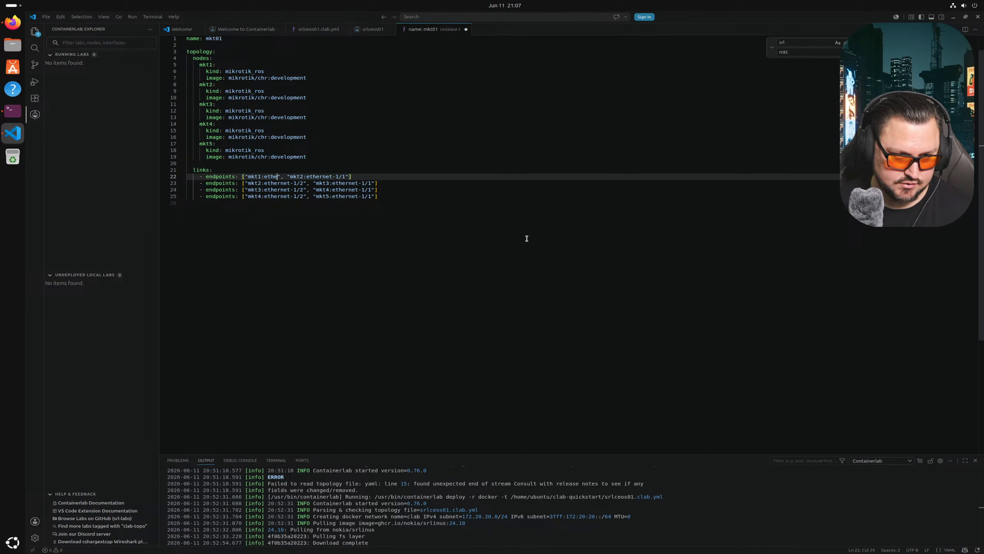
pyautogui.write('r2')
pyautogui.press('Right')
pyautogui.press('Right')
pyautogui.press('Right')
pyautogui.press('Right')
pyautogui.press('Right')
pyautogui.press('Right')
pyautogui.press('Right')
pyautogui.press('Right')
pyautogui.press('Right')
pyautogui.press('Right')
pyautogui.press('Right')
pyautogui.press('Right')
pyautogui.press('Right')
pyautogui.press('Right')
pyautogui.press('Right')
pyautogui.press('BackSpace')
pyautogui.press('BackSpace')
pyautogui.press('BackSpace')
pyautogui.press('BackSpace')
pyautogui.press('BackSpace')
pyautogui.press('BackSpace')
pyautogui.press('BackSpace')
pyautogui.press('BackSpace')
pyautogui.press('BackSpace')
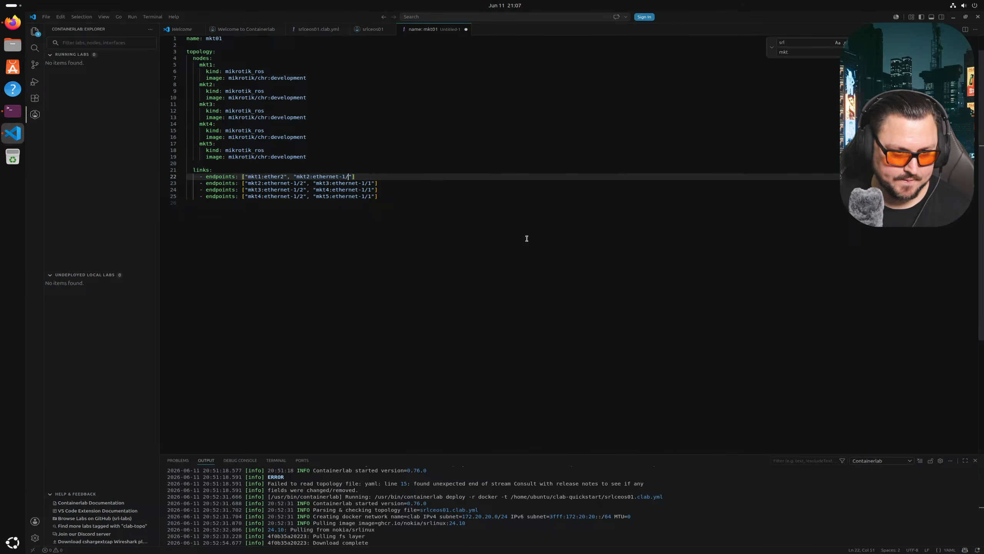
pyautogui.write('er2')
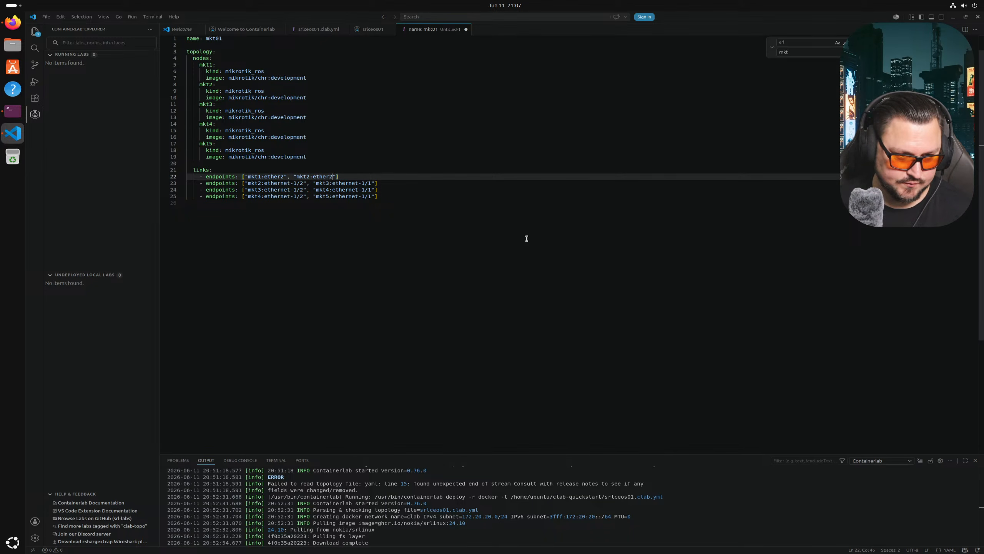
pyautogui.press('Down')
pyautogui.press('Left')
pyautogui.press('Left')
pyautogui.press('Left')
pyautogui.press('Left')
pyautogui.press('Left')
pyautogui.press('Left')
pyautogui.press('Left')
pyautogui.press('Left')
pyautogui.doubleClick(273, 177)
pyautogui.hotkey('ctrl', 'c')
pyautogui.moveTo(305, 184); pyautogui.dragTo(265, 185)
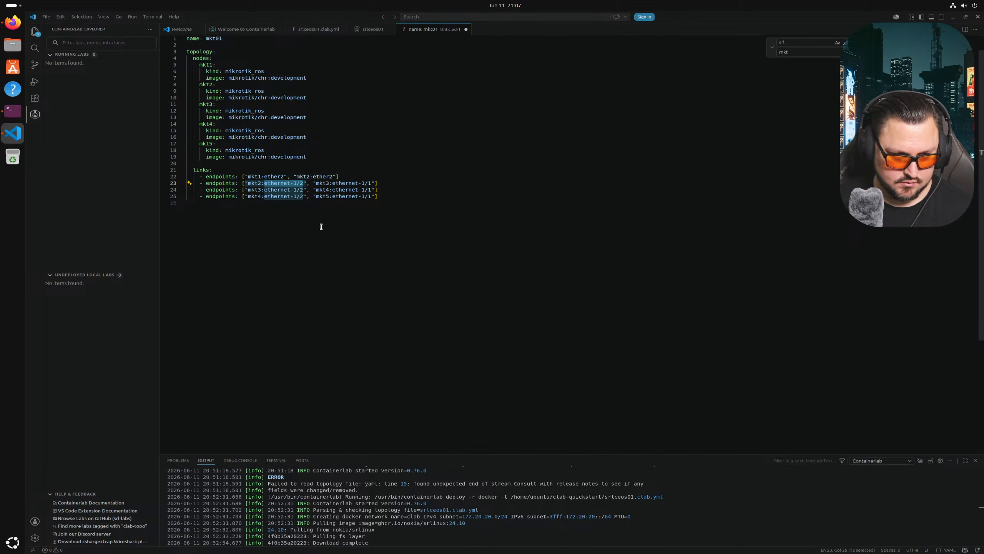
pyautogui.hotkey('ctrl', 'v')
pyautogui.press('BackSpace')
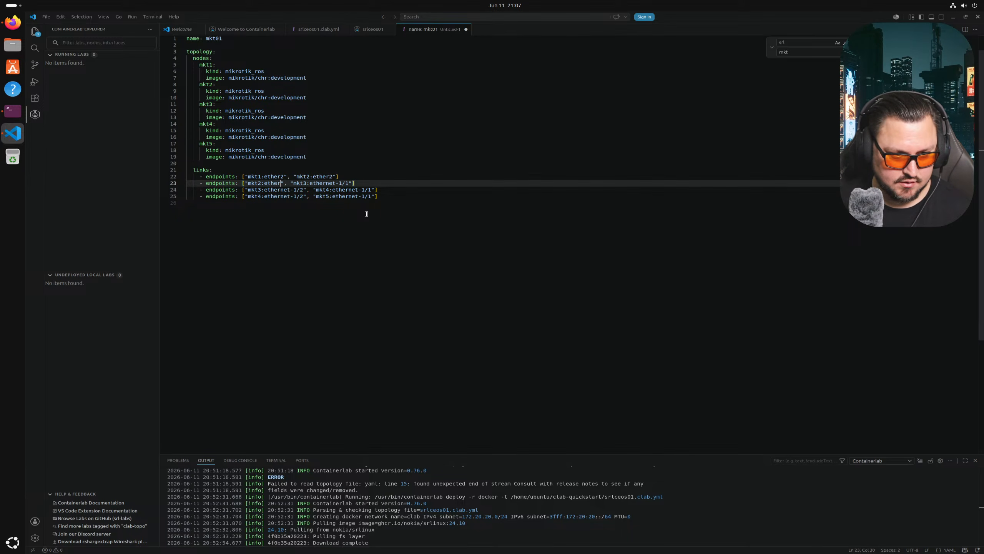
pyautogui.write('3')
pyautogui.press('Left')
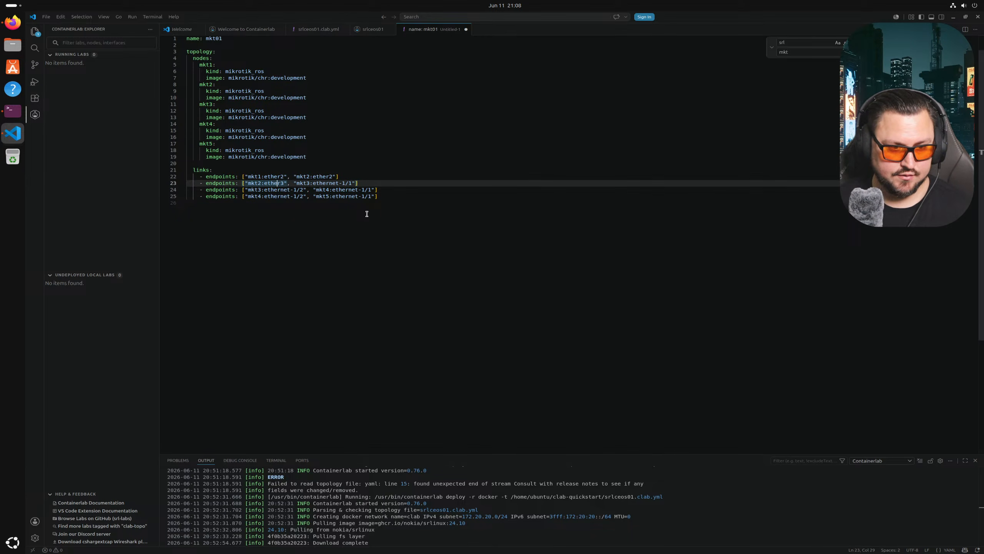
pyautogui.press('Right')
pyautogui.press('Right')
pyautogui.press('Right')
pyautogui.press('Right')
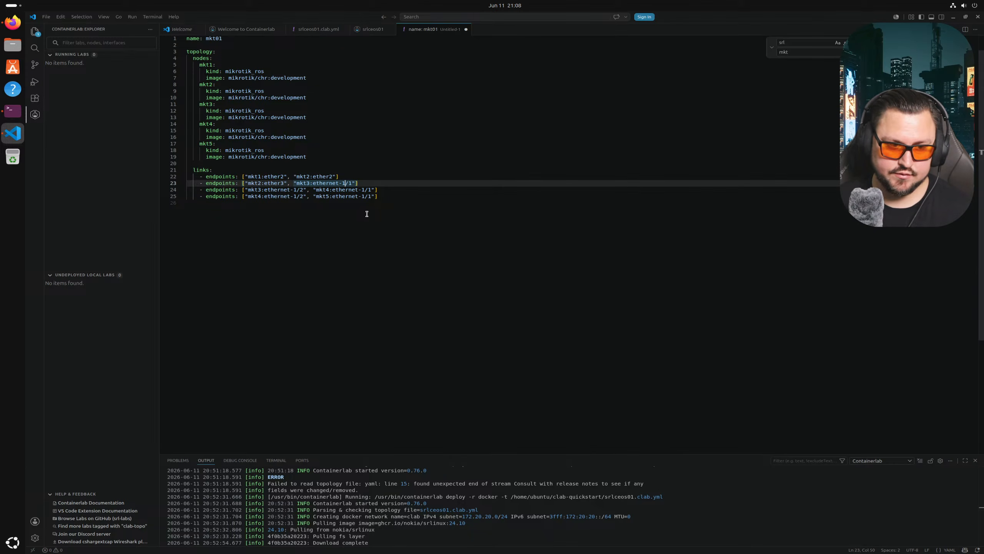
pyautogui.press('BackSpace')
pyautogui.press('BackSpace')
pyautogui.press('BackSpace')
pyautogui.press('BackSpace')
pyautogui.press('BackSpace')
pyautogui.press('BackSpace')
pyautogui.press('BackSpace')
pyautogui.write('2')
# - Change the last two links to mkt3:ether3–mkt4:ether2 and mkt4:ether3–mkt5:ether2
pyautogui.press('Down')
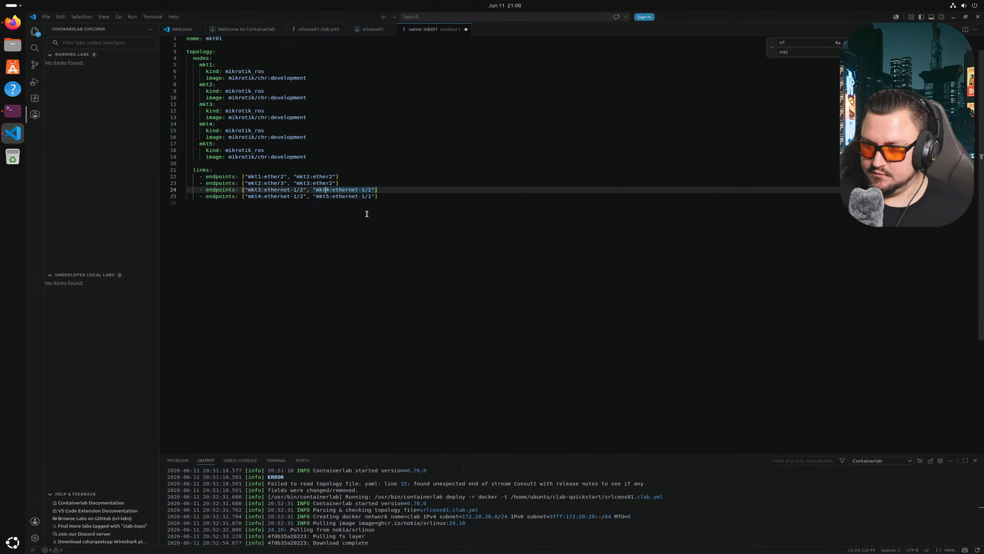
pyautogui.press('Left')
pyautogui.press('Left')
pyautogui.press('Left')
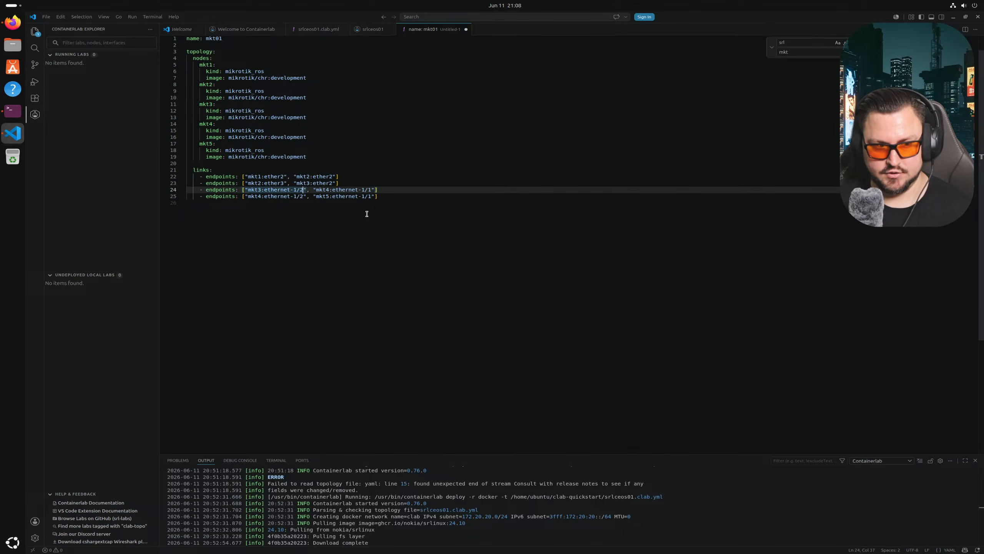
pyautogui.press('BackSpace')
pyautogui.press('BackSpace')
pyautogui.press('BackSpace')
pyautogui.press('BackSpace')
pyautogui.press('BackSpace')
pyautogui.press('BackSpace')
pyautogui.press('BackSpace')
pyautogui.press('BackSpace')
pyautogui.press('BackSpace')
pyautogui.press('BackSpace')
pyautogui.press('BackSpace')
pyautogui.write('ther2')
pyautogui.press('Right')
pyautogui.press('Right')
pyautogui.press('Right')
pyautogui.press('Right')
pyautogui.press('Right')
pyautogui.press('Right')
pyautogui.press('Right')
pyautogui.press('Right')
pyautogui.press('Right')
pyautogui.press('Right')
pyautogui.press('Right')
pyautogui.press('Right')
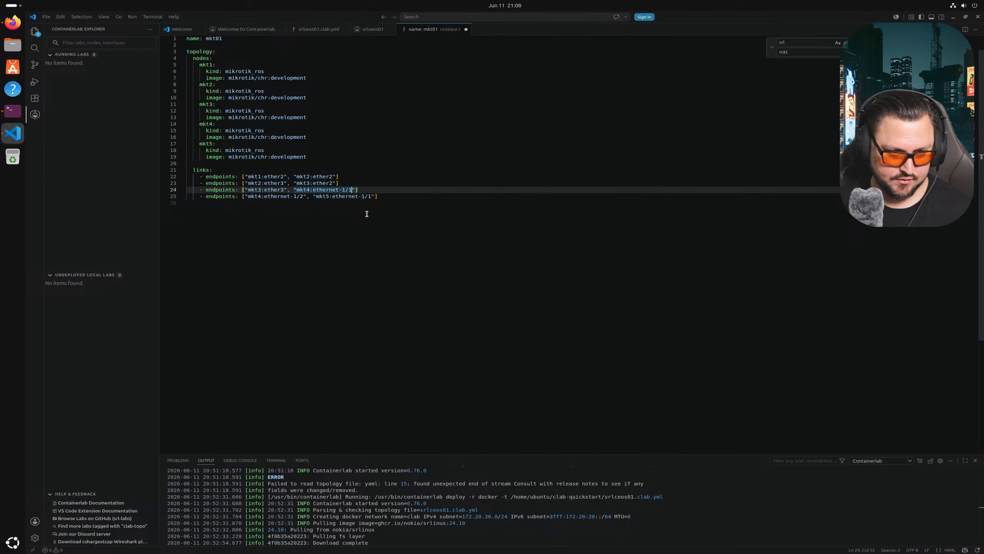
pyautogui.press('BackSpace')
pyautogui.press('BackSpace')
pyautogui.press('BackSpace')
pyautogui.press('BackSpace')
pyautogui.press('BackSpace')
pyautogui.press('BackSpace')
pyautogui.press('BackSpace')
pyautogui.write('2')
pyautogui.press('Down')
pyautogui.press('Left')
pyautogui.press('Left')
pyautogui.press('Left')
pyautogui.press('Left')
pyautogui.press('Left')
pyautogui.press('Left')
pyautogui.press('Left')
pyautogui.press('Left')
pyautogui.press('Left')
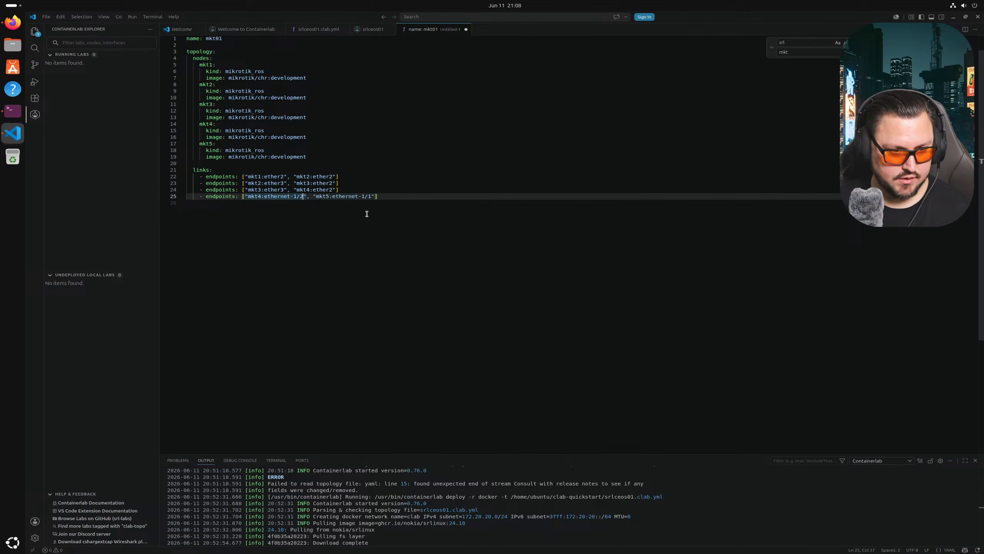
pyautogui.press('BackSpace')
pyautogui.press('BackSpace')
pyautogui.press('BackSpace')
pyautogui.press('BackSpace')
pyautogui.press('BackSpace')
pyautogui.press('BackSpace')
pyautogui.press('BackSpace')
pyautogui.press('BackSpace')
pyautogui.press('BackSpace')
pyautogui.press('BackSpace')
pyautogui.write('her2')
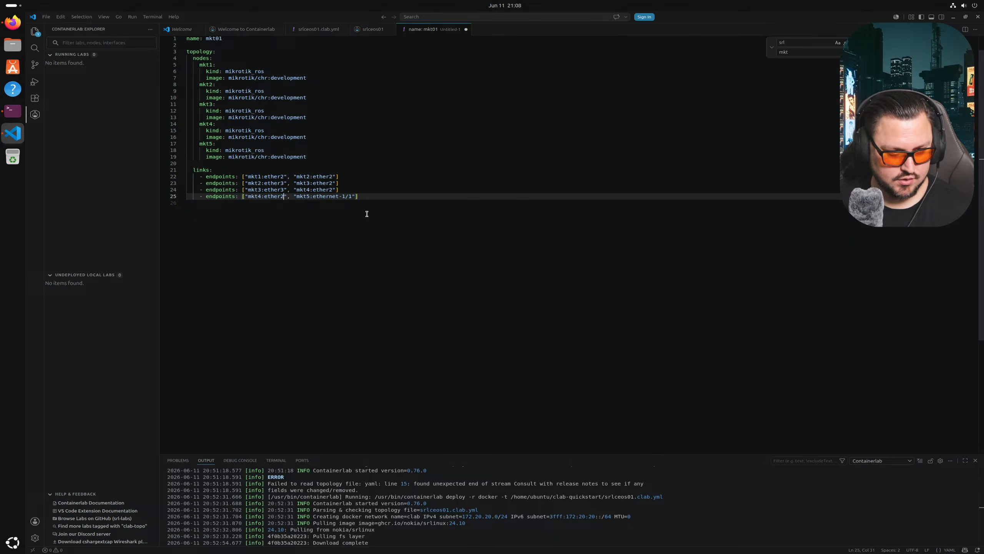
pyautogui.press('Right')
pyautogui.press('Right')
pyautogui.press('Right')
pyautogui.press('Right')
pyautogui.press('Right')
pyautogui.press('Right')
pyautogui.press('Right')
pyautogui.press('Right')
pyautogui.press('Right')
pyautogui.press('Right')
pyautogui.press('Right')
pyautogui.press('Right')
pyautogui.press('BackSpace')
pyautogui.press('BackSpace')
pyautogui.press('BackSpace')
pyautogui.press('BackSpace')
pyautogui.press('BackSpace')
pyautogui.press('BackSpace')
pyautogui.press('BackSpace')
pyautogui.press('BackSpace')
pyautogui.press('BackSpace')
pyautogui.press('BackSpace')
pyautogui.press('BackSpace')
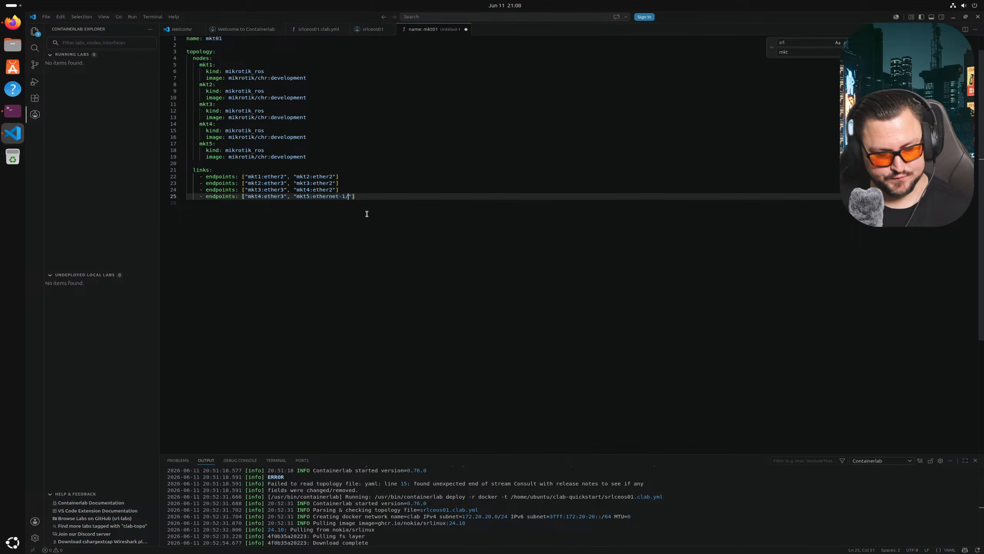
pyautogui.write('ther2')
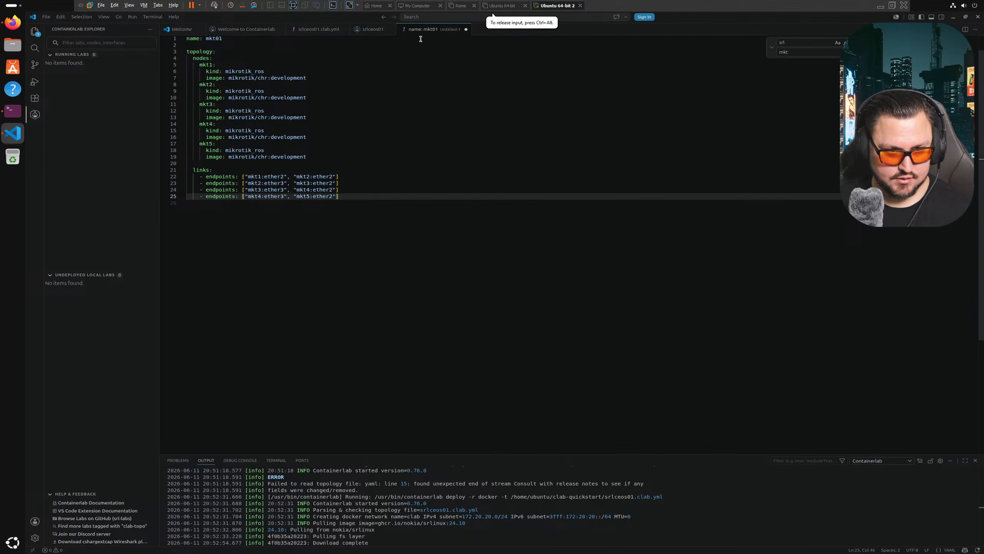
# - Start Save As for the topology and browse to ~/clab-mikrotik/LAB01
pyautogui.click(425, 86)
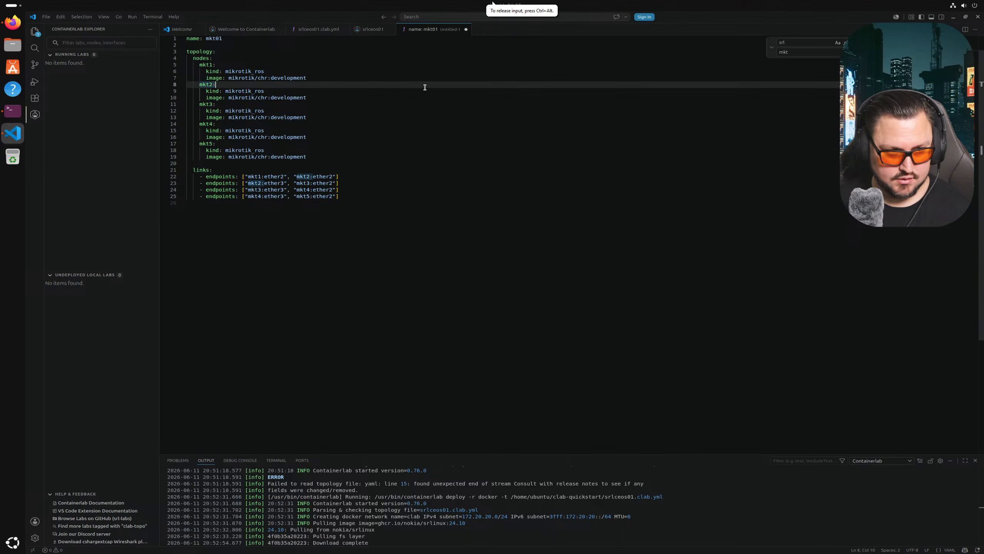
pyautogui.click(46, 17)
pyautogui.click(73, 139)
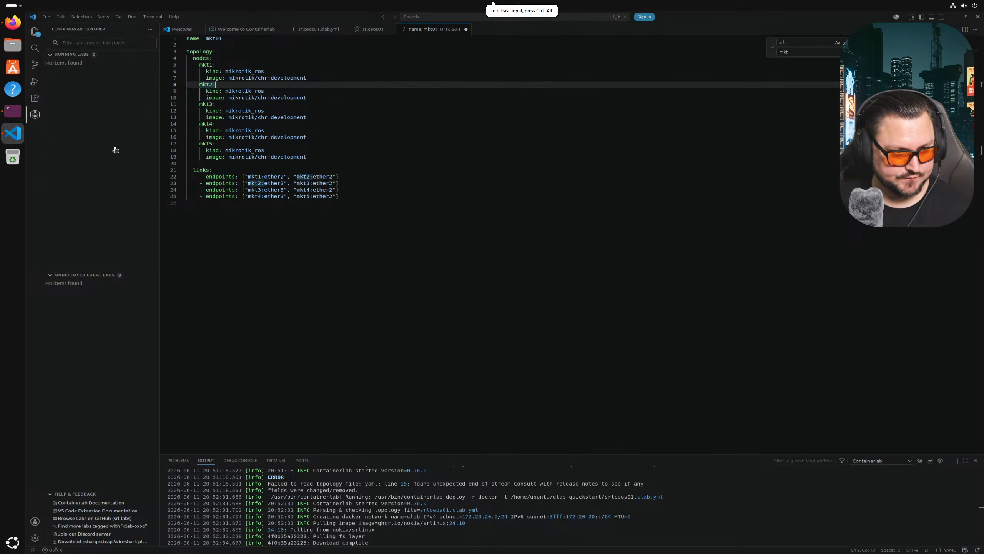
pyautogui.click(468, 249)
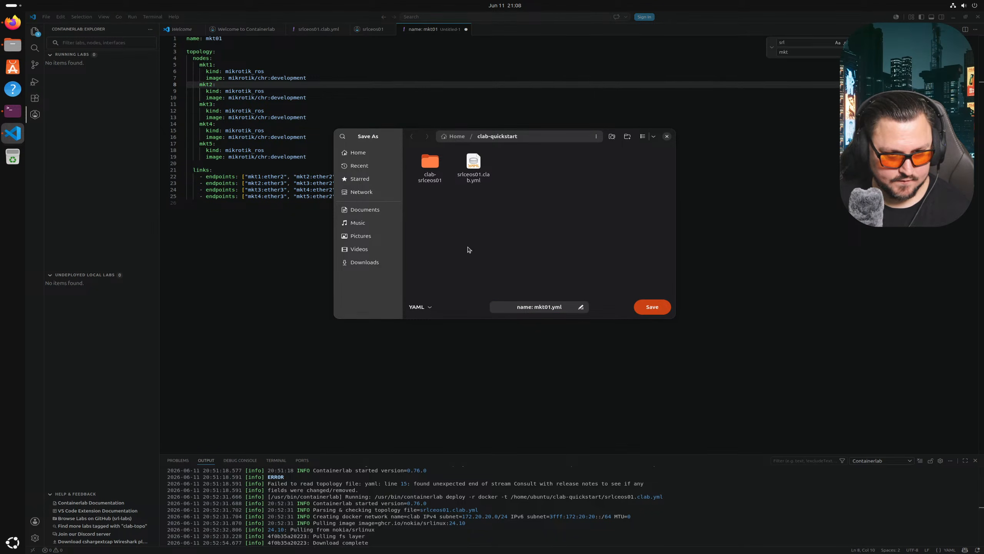
pyautogui.hotkey('alt', 'Up')
pyautogui.doubleClick(424, 172)
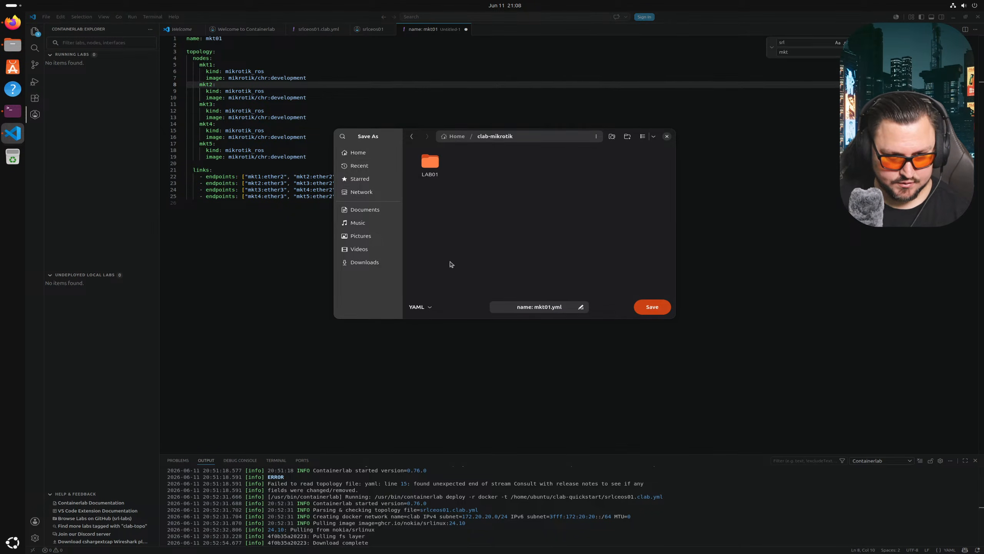
pyautogui.doubleClick(423, 173)
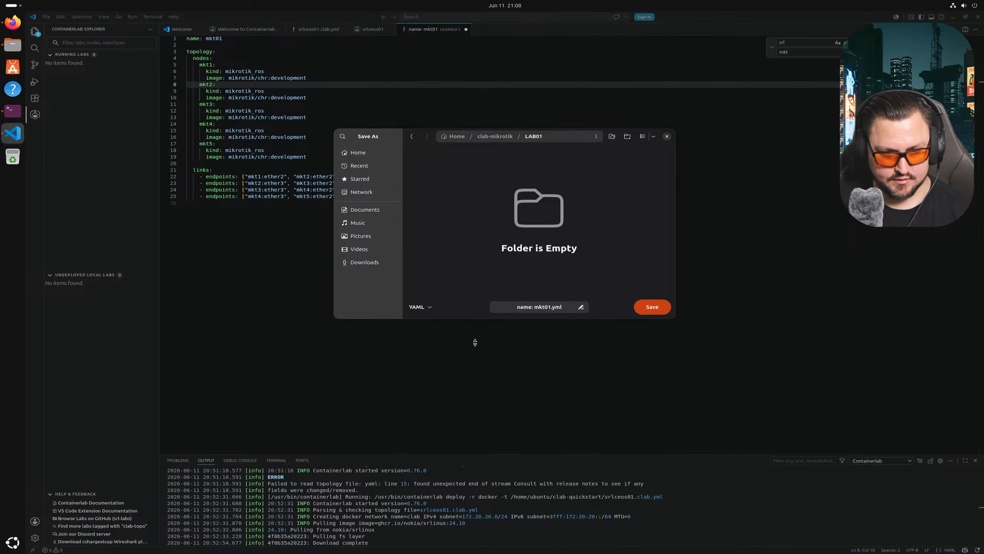
# - Save the file as mkt01.clab.yml and go back to the terminal
pyautogui.click(537, 308)
pyautogui.press('Home')
pyautogui.press('BackSpace')
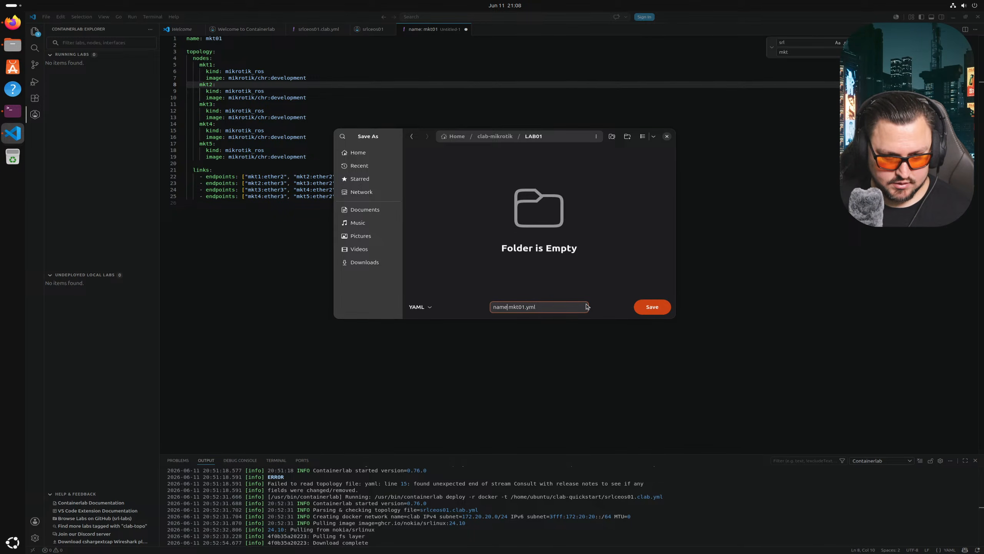
pyautogui.press('BackSpace')
pyautogui.press('BackSpace')
pyautogui.press('BackSpace')
pyautogui.press('BackSpace')
pyautogui.press('BackSpace')
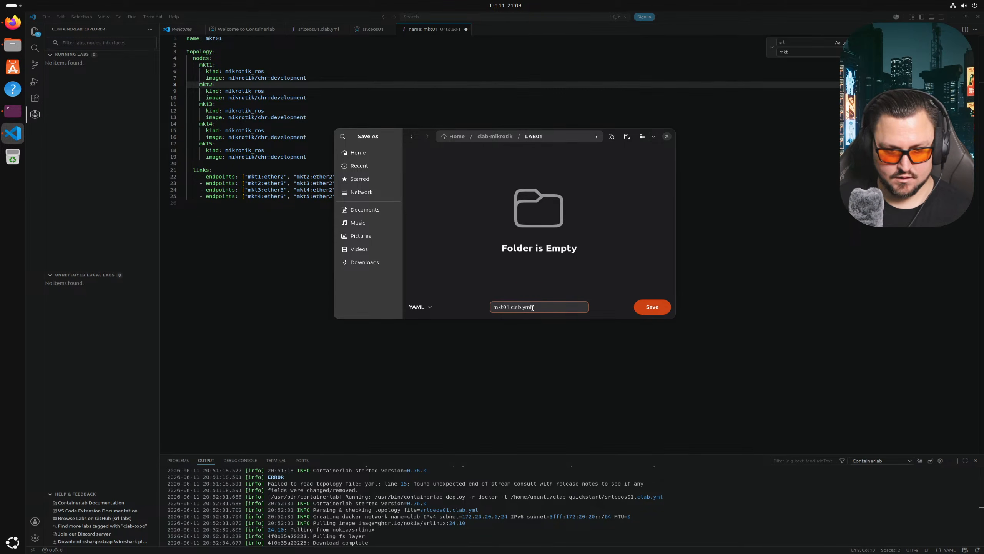
pyautogui.click(652, 307)
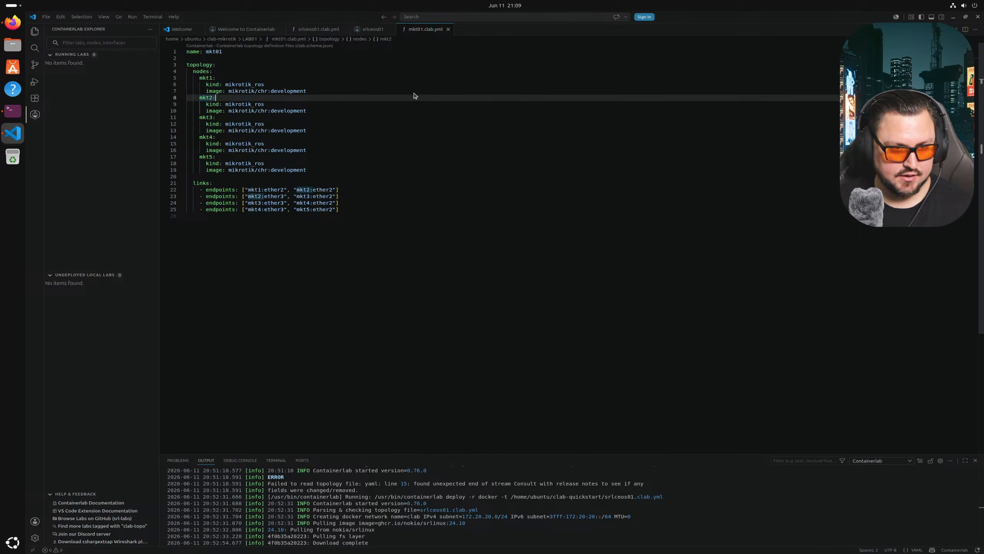
pyautogui.rightClick(436, 31)
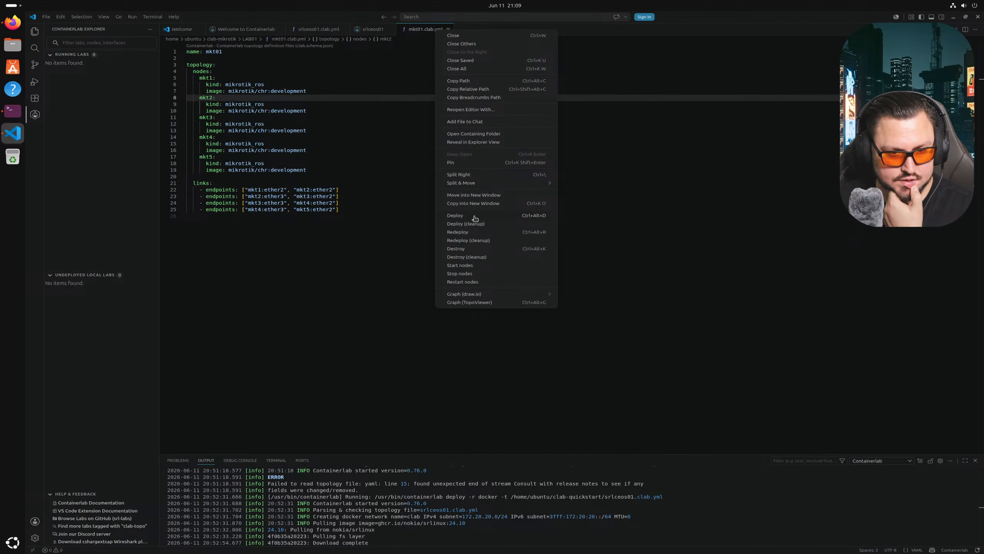
pyautogui.click(13, 111)
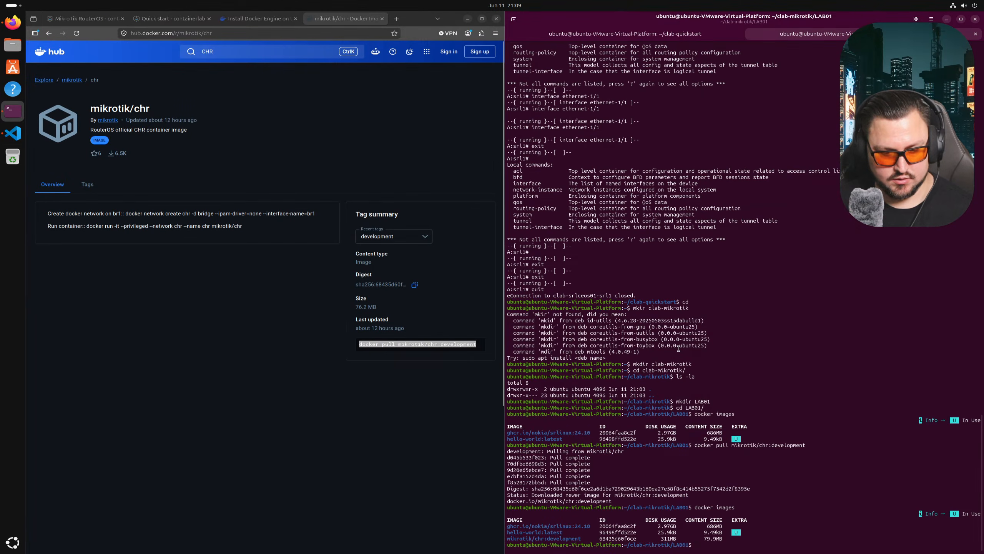
# - List LAB01 with ls -la, run clab deploy, and review the mkt1–mkt5 node table
pyautogui.write('ls -la')
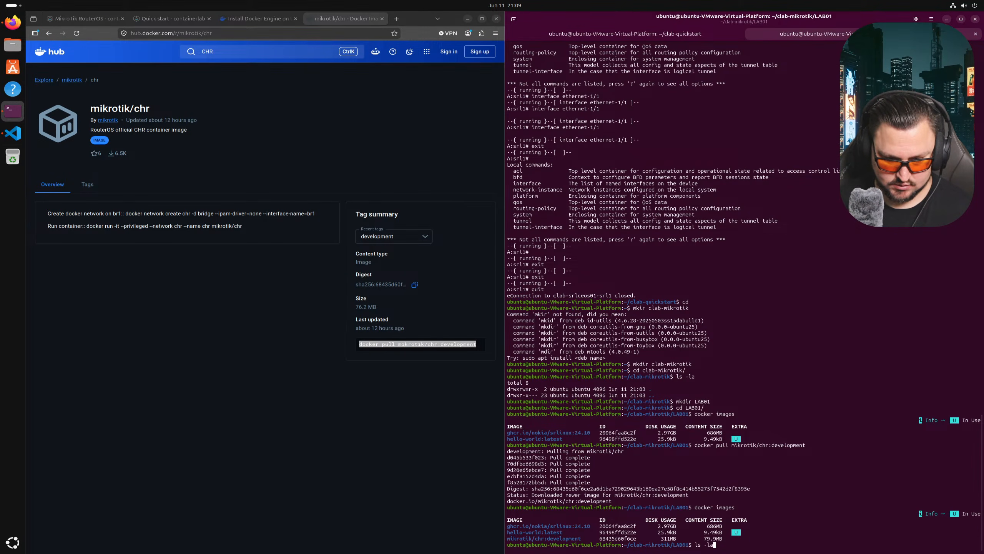
pyautogui.press('Return')
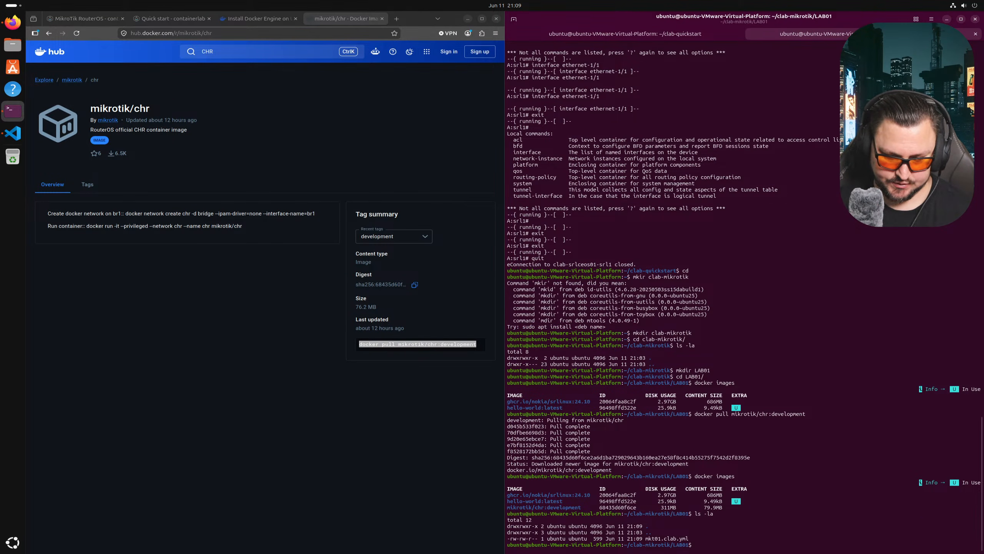
pyautogui.write('clab deploy')
pyautogui.press('Return')
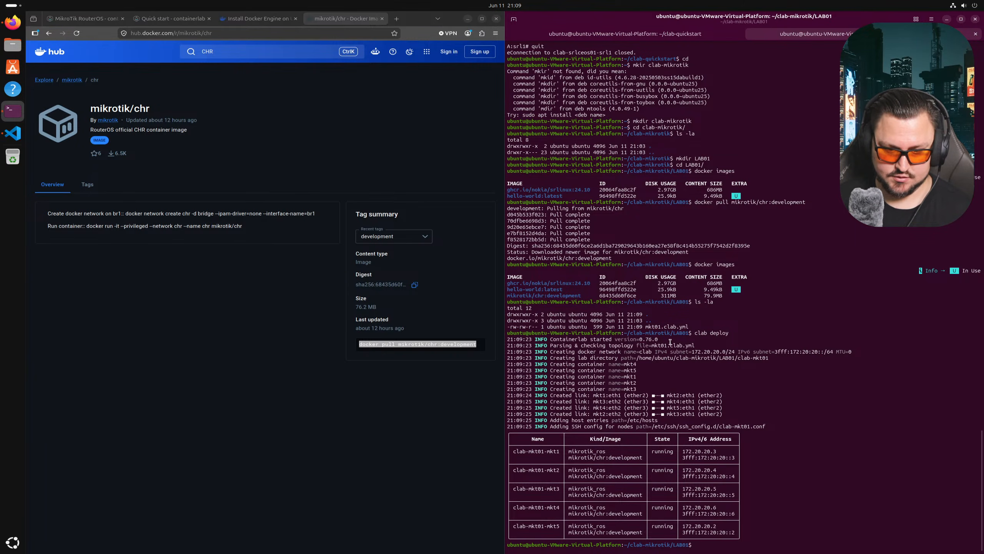
pyautogui.moveTo(567, 402); pyautogui.dragTo(650, 402)
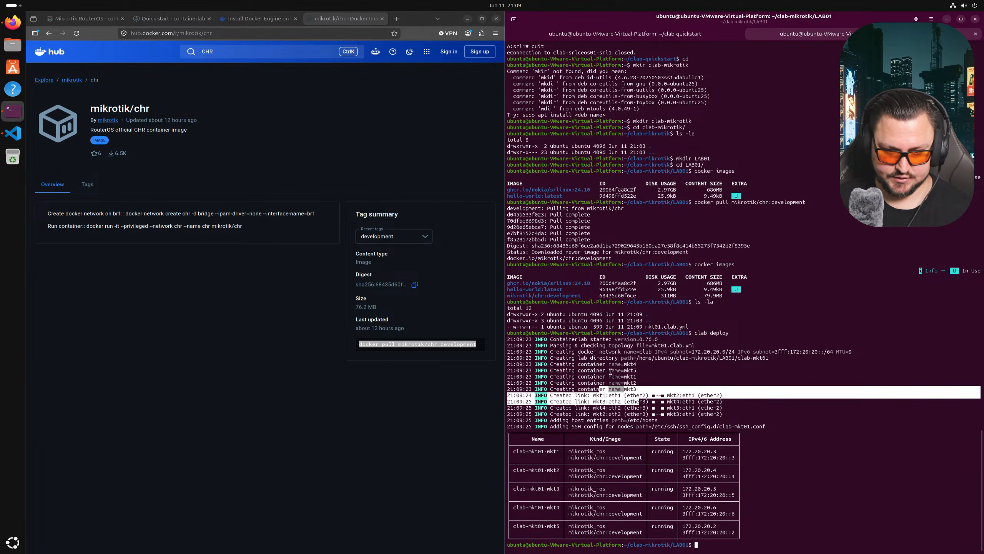
pyautogui.moveTo(612, 372); pyautogui.dragTo(625, 396)
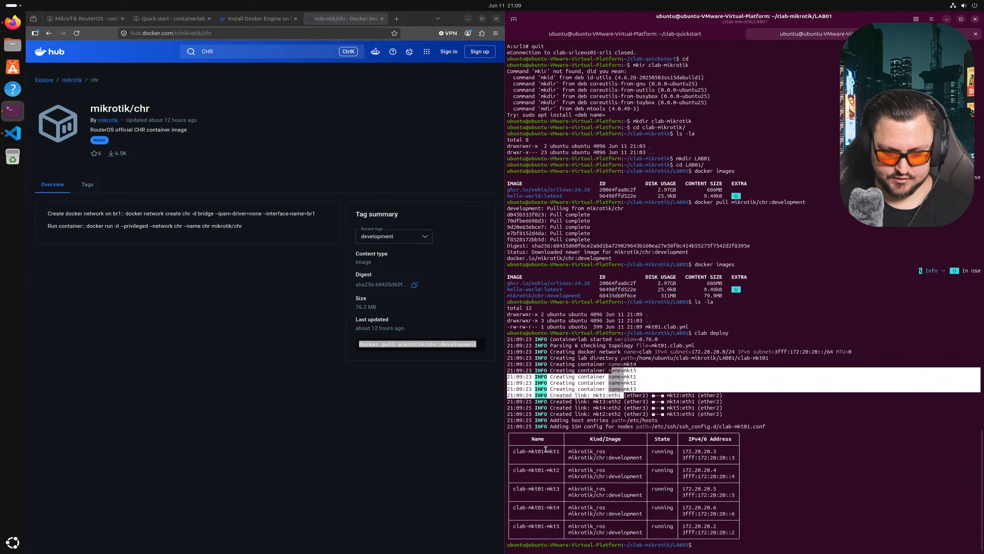
pyautogui.moveTo(543, 455); pyautogui.dragTo(581, 438)
pyautogui.click(649, 468)
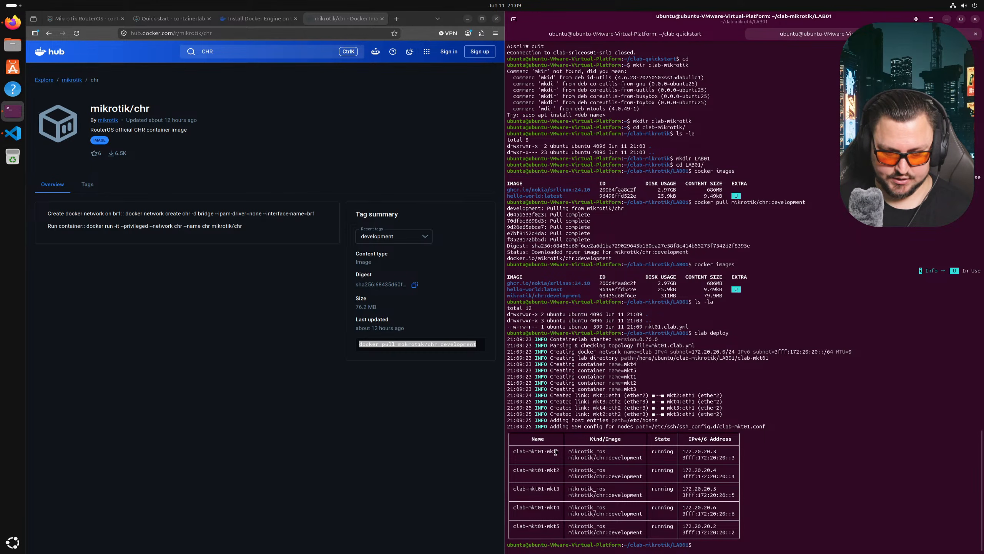
pyautogui.moveTo(590, 454); pyautogui.dragTo(653, 457)
pyautogui.click(645, 472)
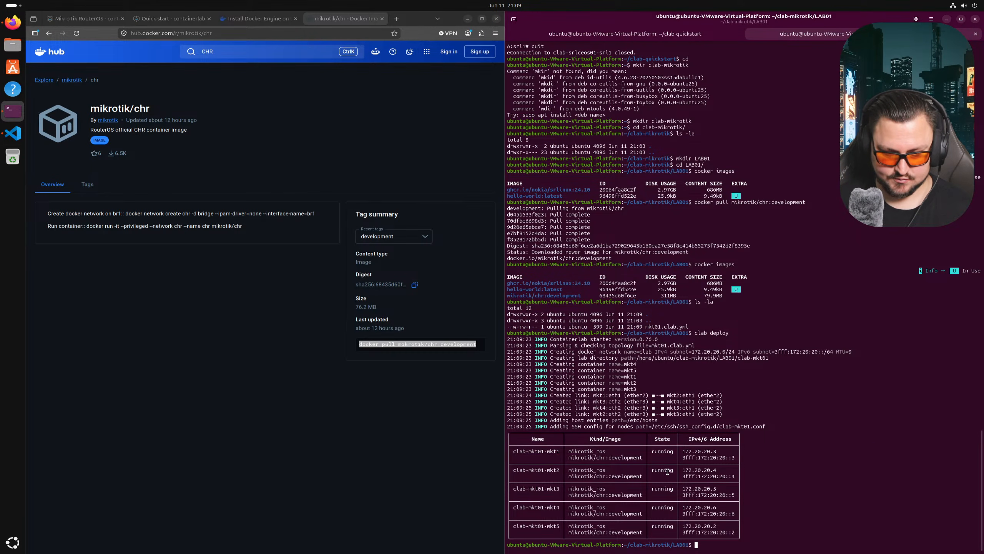
# - Ping clab-mkt01-mkt1 by name, see 100% packet loss, and stop it
pyautogui.moveTo(559, 450); pyautogui.dragTo(512, 452)
pyautogui.rightClick(526, 456)
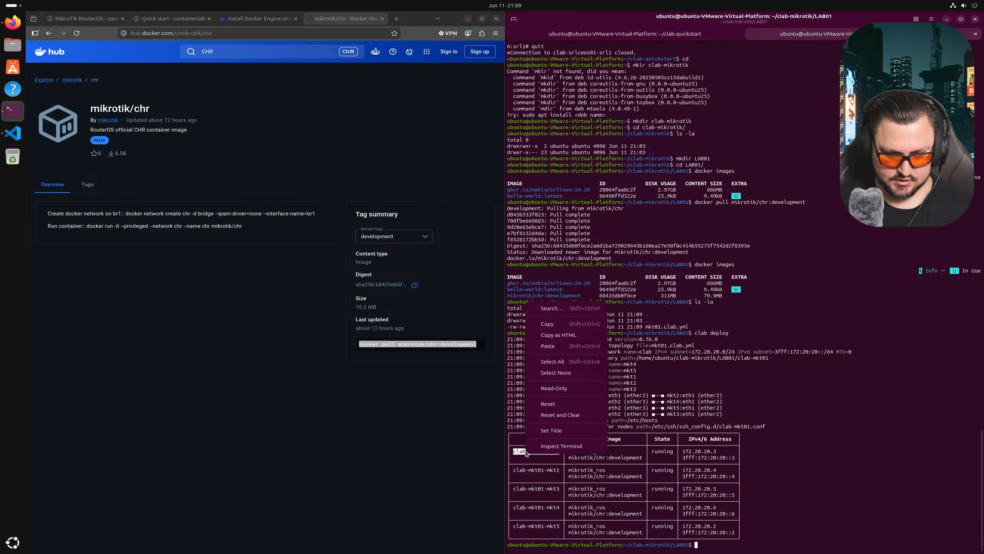
pyautogui.click(565, 334)
pyautogui.write('ping')
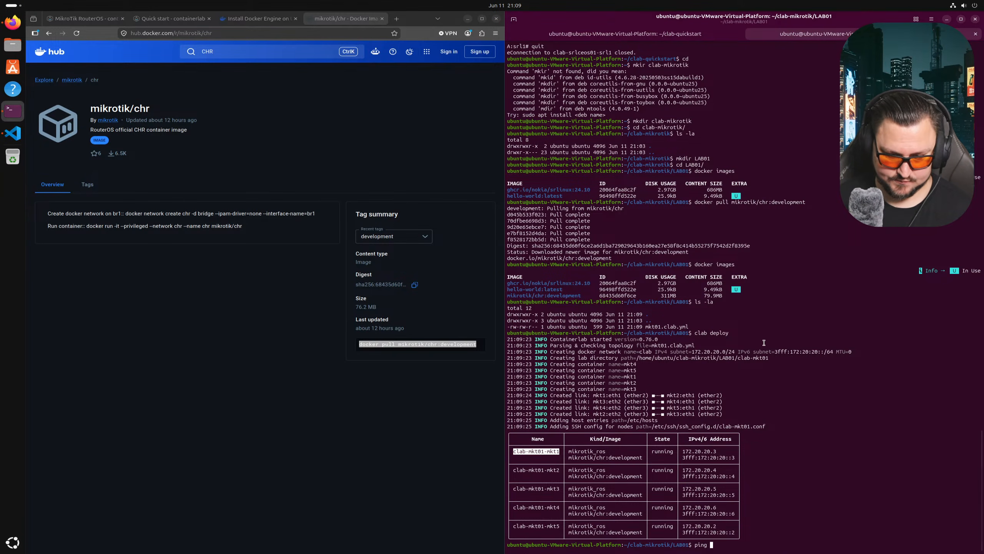
pyautogui.rightClick(752, 315)
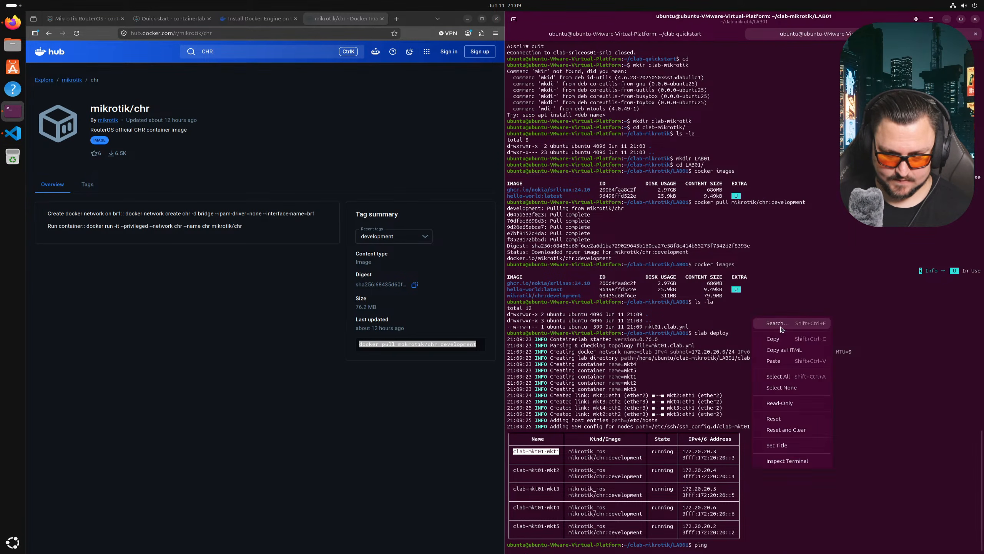
pyautogui.click(774, 361)
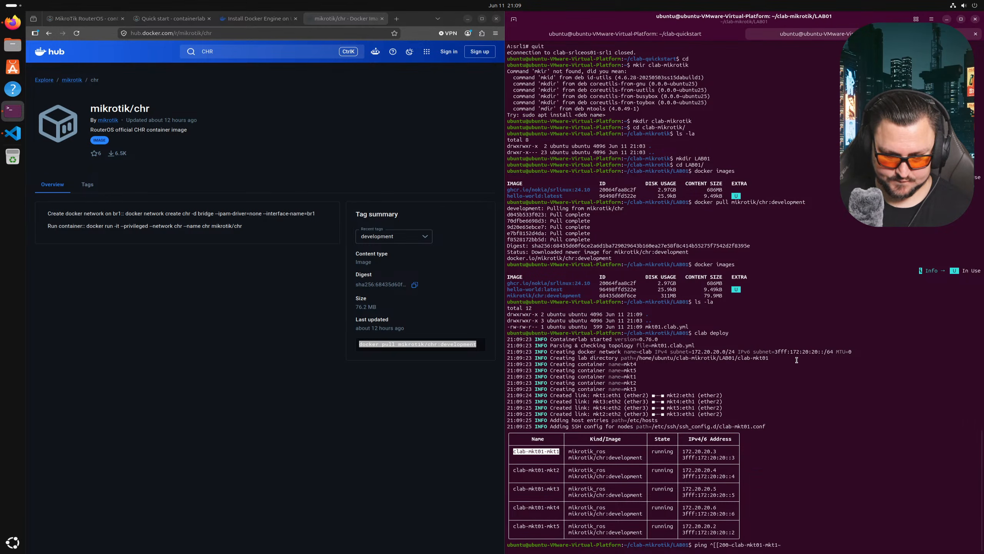
pyautogui.press('Left')
pyautogui.press('Left')
pyautogui.press('Left')
pyautogui.press('Left')
pyautogui.press('Left')
pyautogui.press('Left')
pyautogui.press('Left')
pyautogui.press('Left')
pyautogui.press('Left')
pyautogui.press('Left')
pyautogui.press('Left')
pyautogui.press('Left')
pyautogui.press('Left')
pyautogui.press('BackSpace')
pyautogui.press('BackSpace')
pyautogui.press('BackSpace')
pyautogui.press('BackSpace')
pyautogui.press('BackSpace')
pyautogui.press('BackSpace')
pyautogui.press('BackSpace')
pyautogui.press('Return')
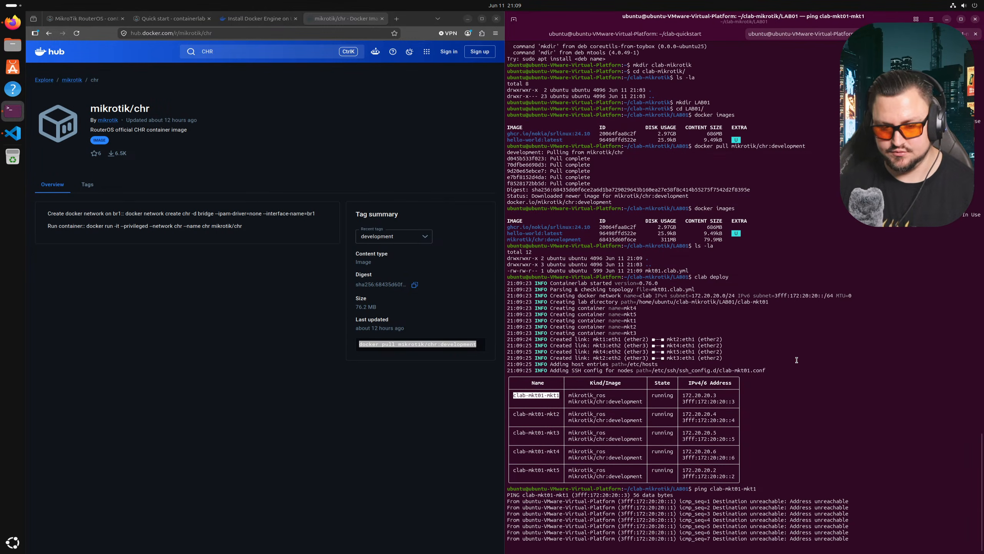
pyautogui.hotkey('ctrl', 'c')
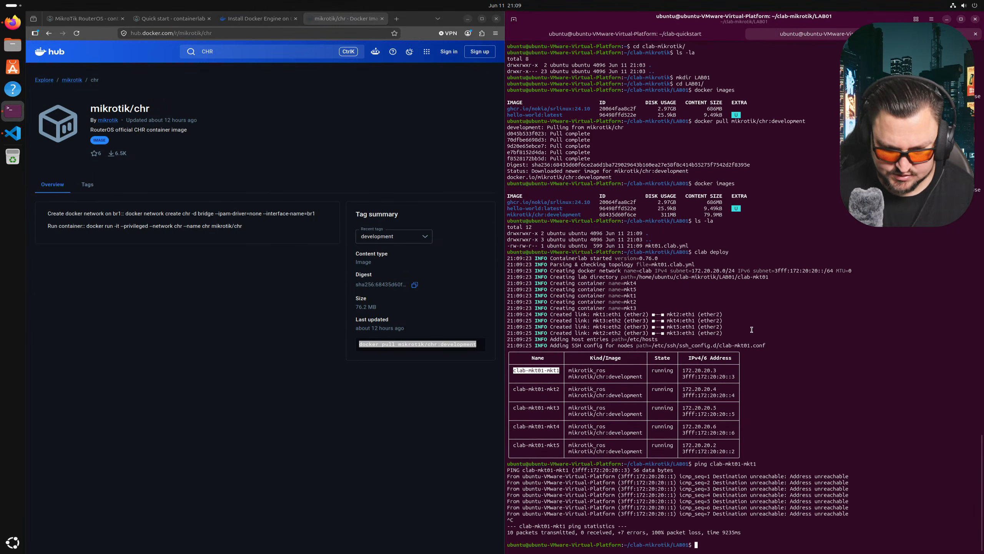
# - Ping mkt1's address 172.20.20.3, then stop the ping
pyautogui.moveTo(716, 371); pyautogui.dragTo(686, 365)
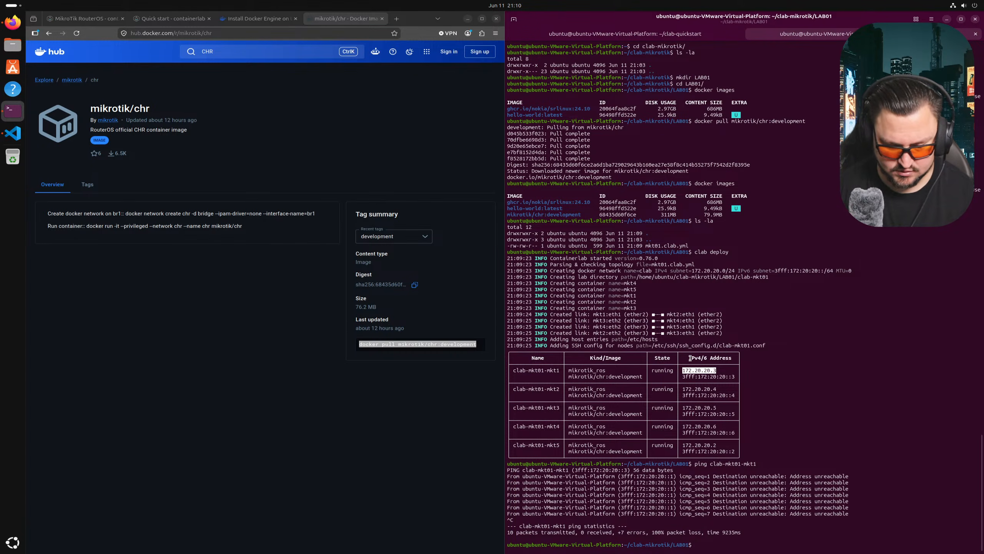
pyautogui.rightClick(706, 372)
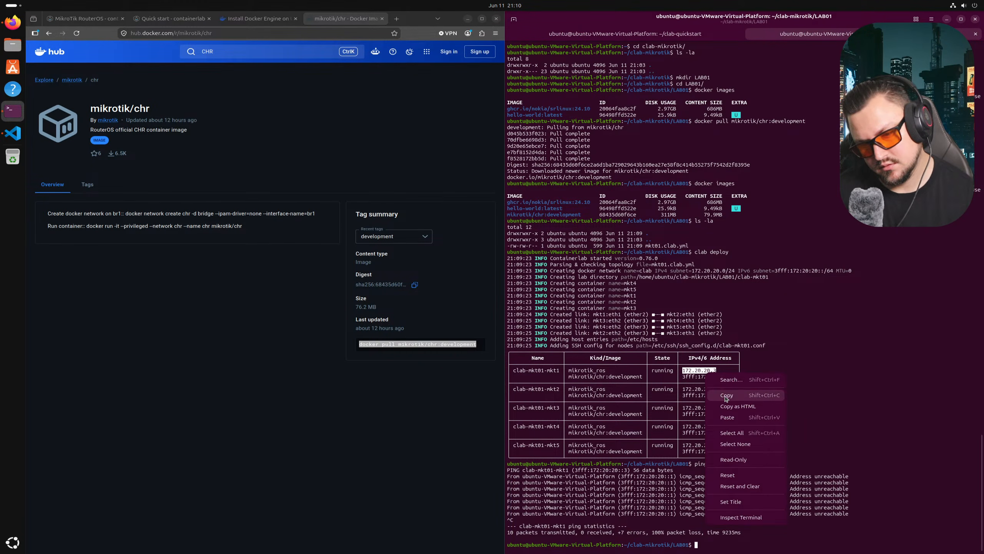
pyautogui.click(724, 383)
pyautogui.write('ing')
pyautogui.rightClick(833, 471)
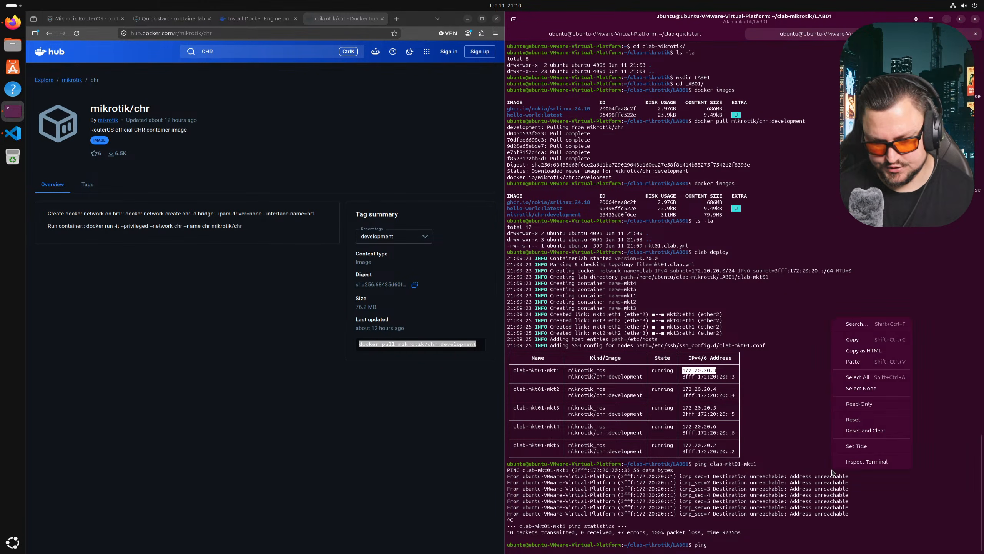
pyautogui.click(867, 366)
pyautogui.press('Return')
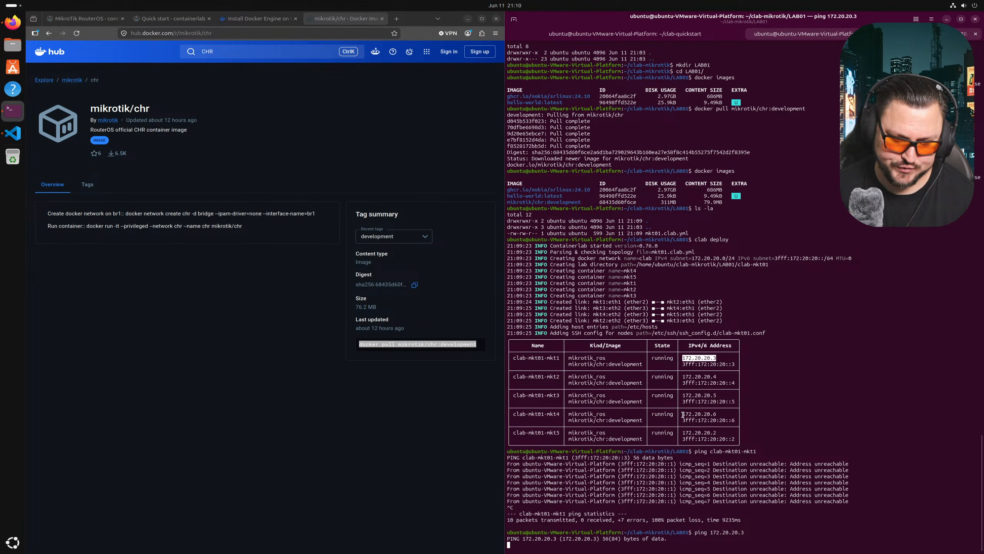
pyautogui.hotkey('ctrl', 'c')
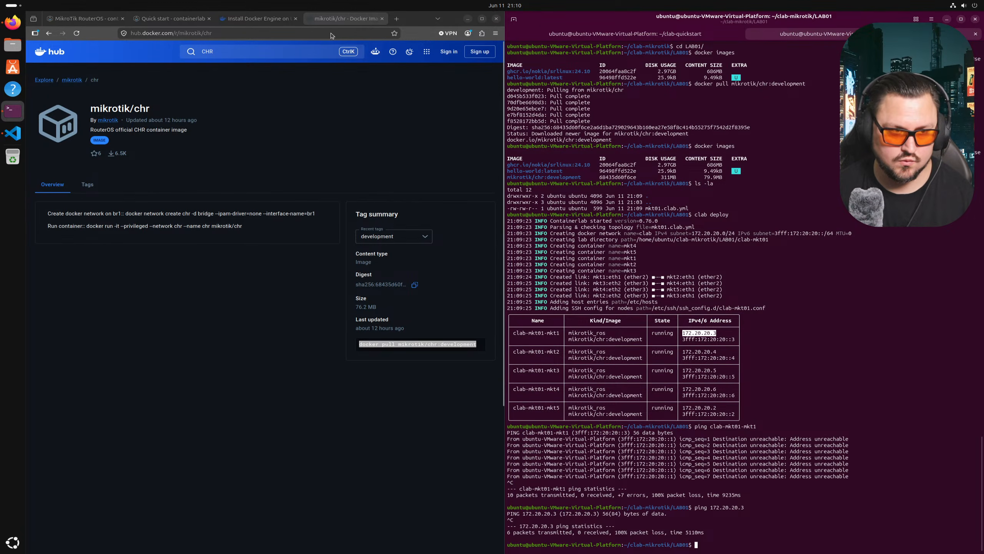
# - Search Google for winbox and download Linux (64-bit) WinBox from MikroTik's Downloads page
pyautogui.click(397, 18)
pyautogui.write('winbox')
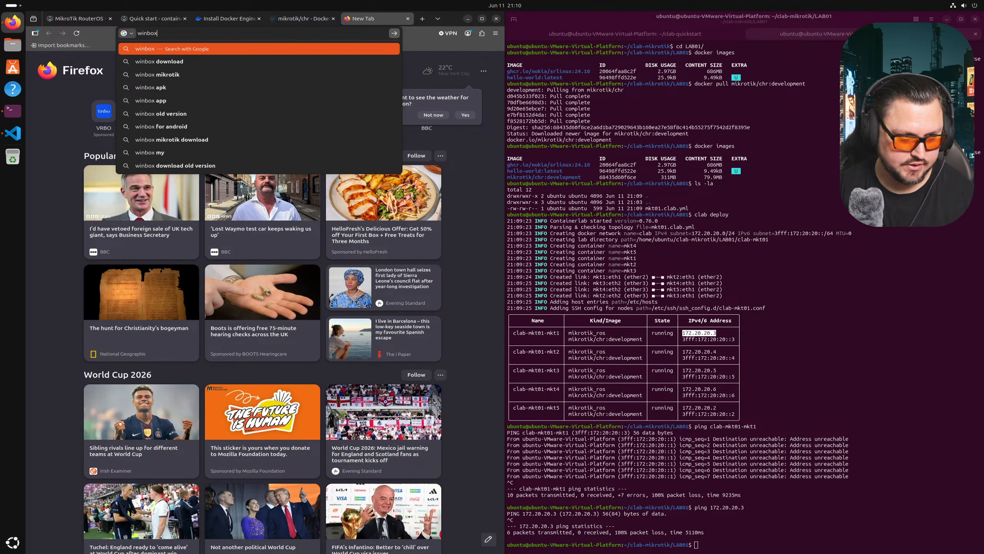
pyautogui.click(392, 34)
pyautogui.click(118, 119)
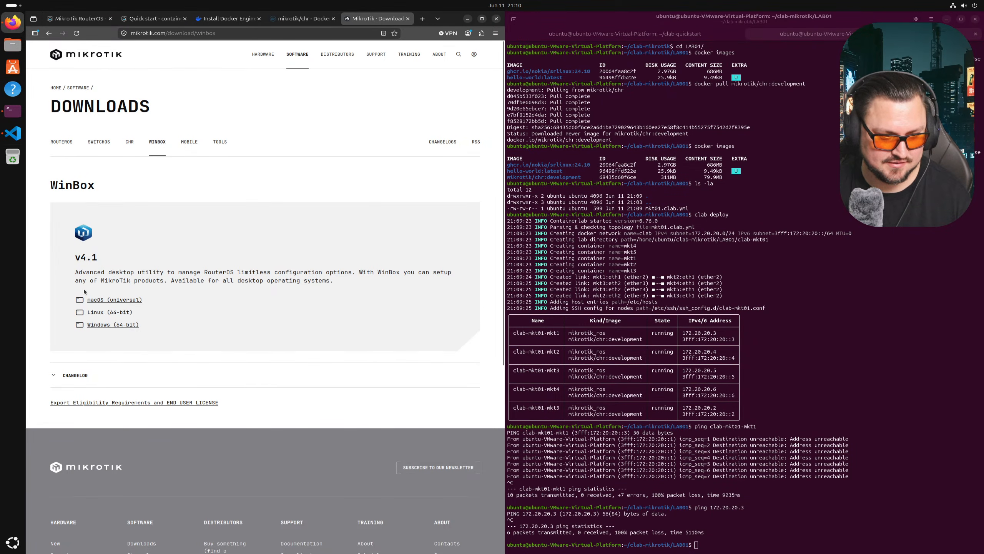
pyautogui.click(116, 313)
pyautogui.click(315, 73)
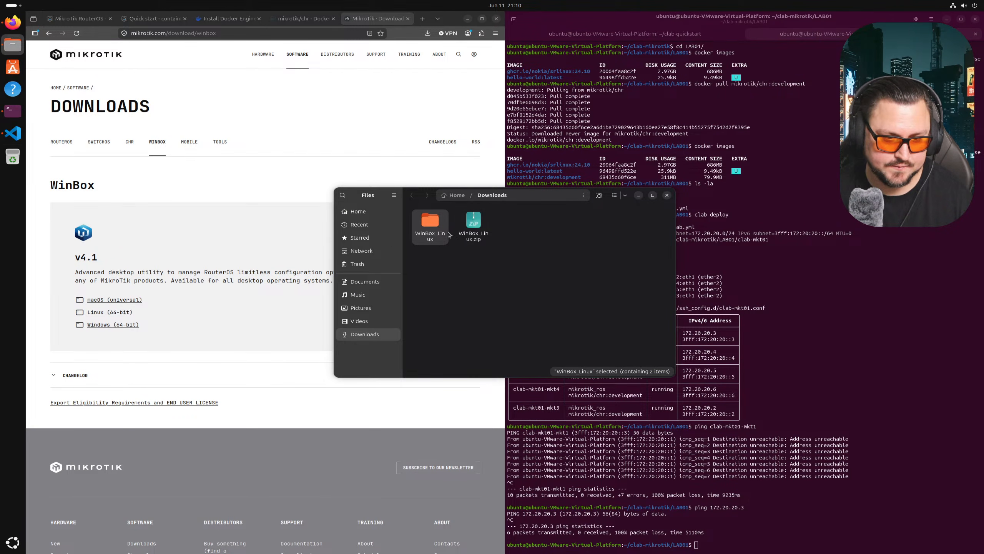
# - Open the WinBox_Linux folder in Downloads and run the WinBox program
pyautogui.doubleClick(434, 231)
pyautogui.click(473, 229)
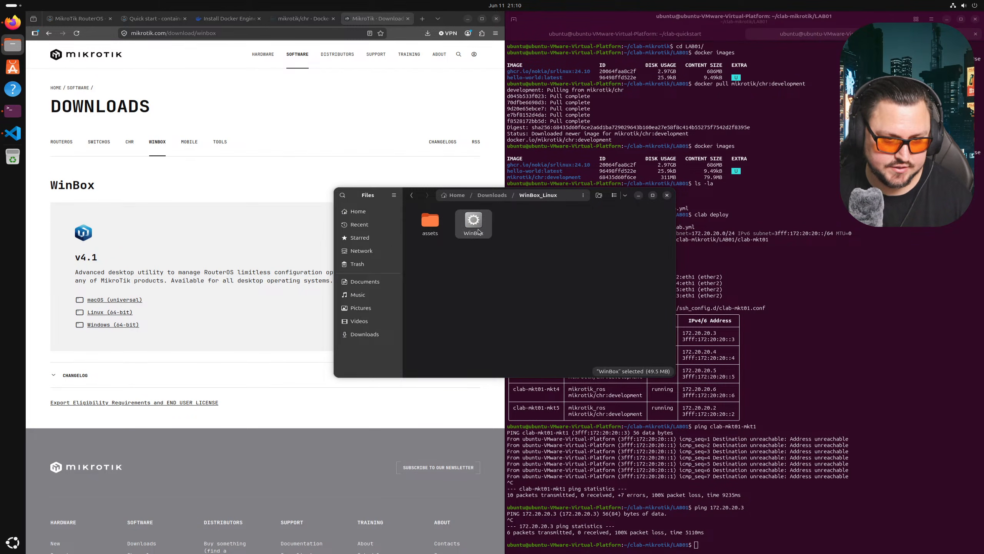
pyautogui.click(492, 195)
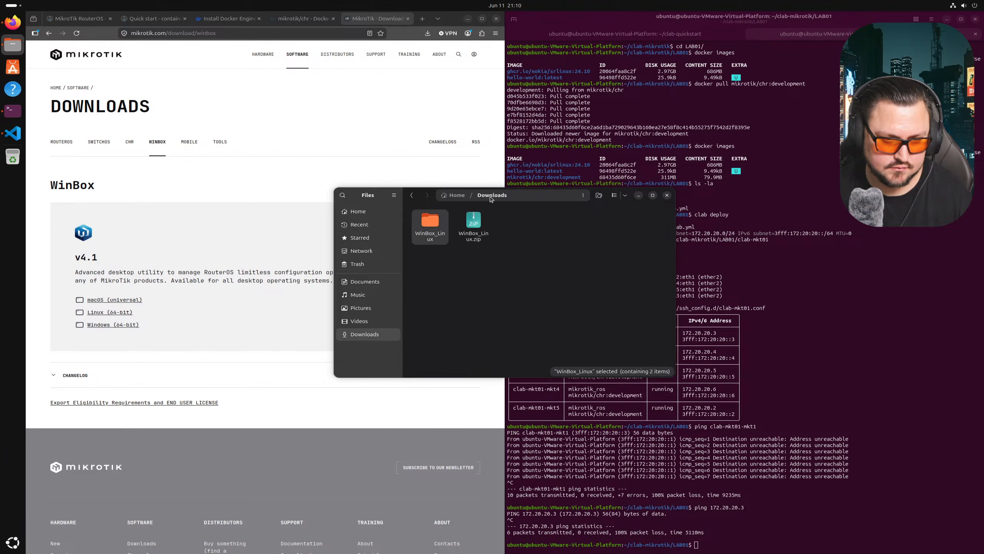
pyautogui.doubleClick(430, 227)
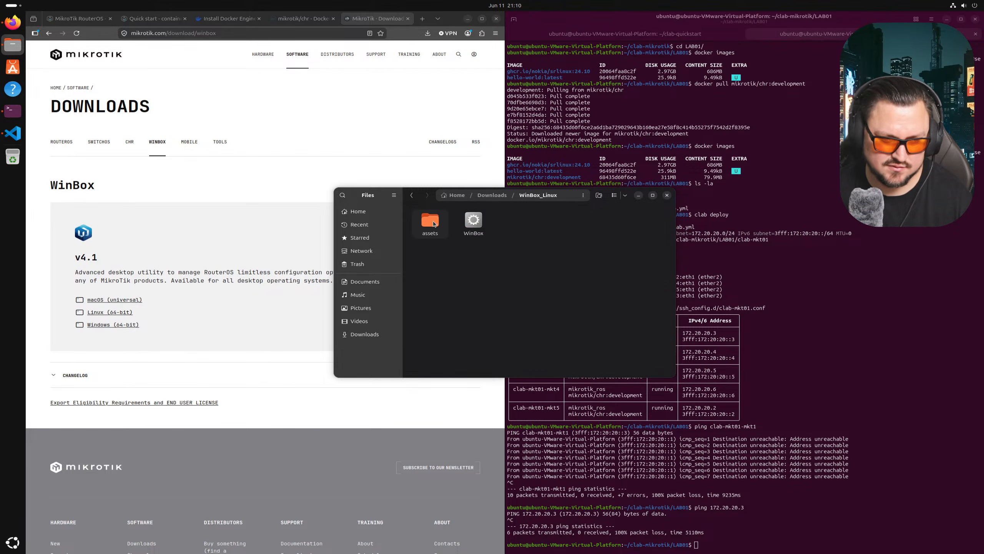
pyautogui.rightClick(469, 224)
pyautogui.click(487, 230)
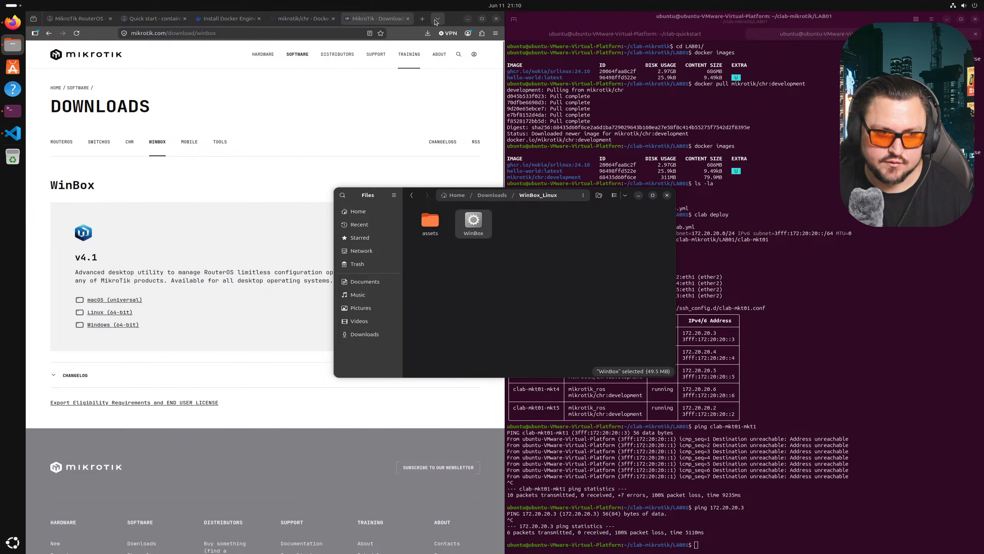
# - Pull Firefox out of tiling and maximize it to full screen
pyautogui.moveTo(423, 20); pyautogui.dragTo(421, 2)
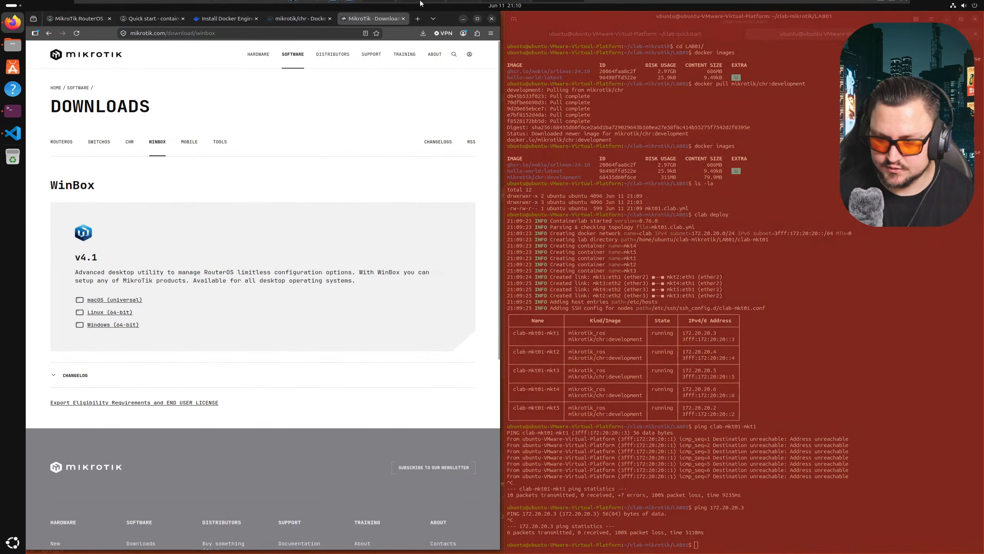
pyautogui.moveTo(429, 73); pyautogui.dragTo(458, 96)
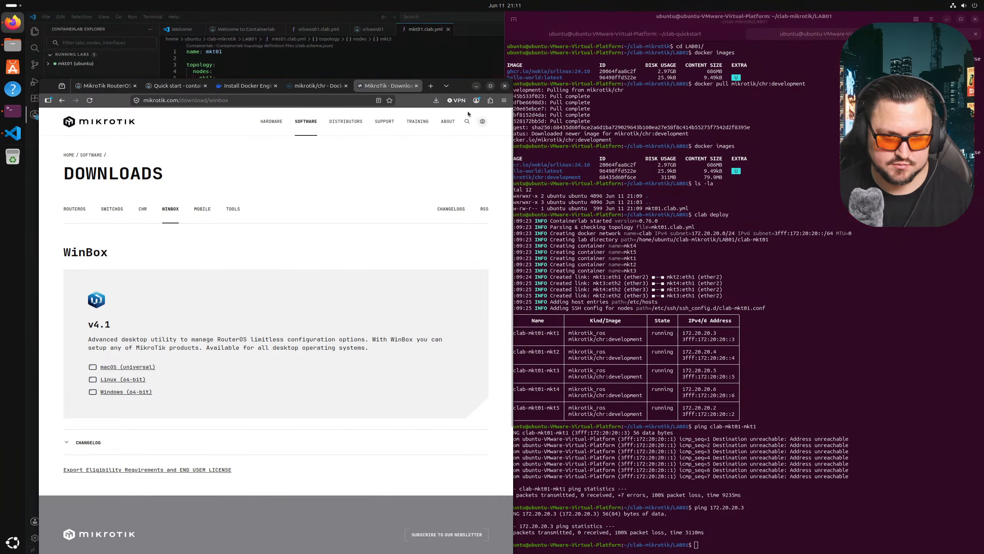
pyautogui.doubleClick(462, 88)
# - Search Google for 'Ubuntu Winbox 4 Reddit', then refine it with 'package install'
pyautogui.click(483, 19)
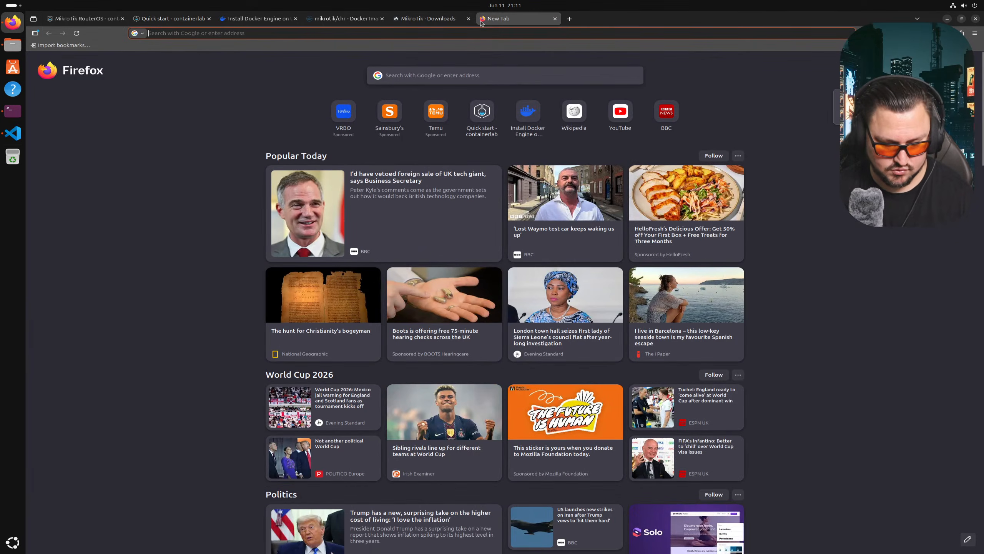
pyautogui.write('Ubuntu Winbox ')
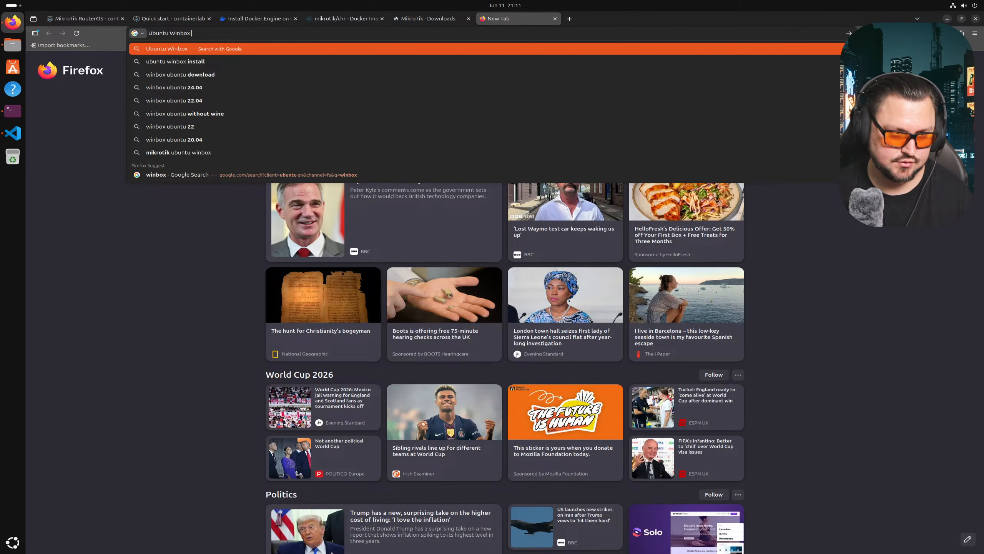
pyautogui.write('4 Reddit')
pyautogui.press('Return')
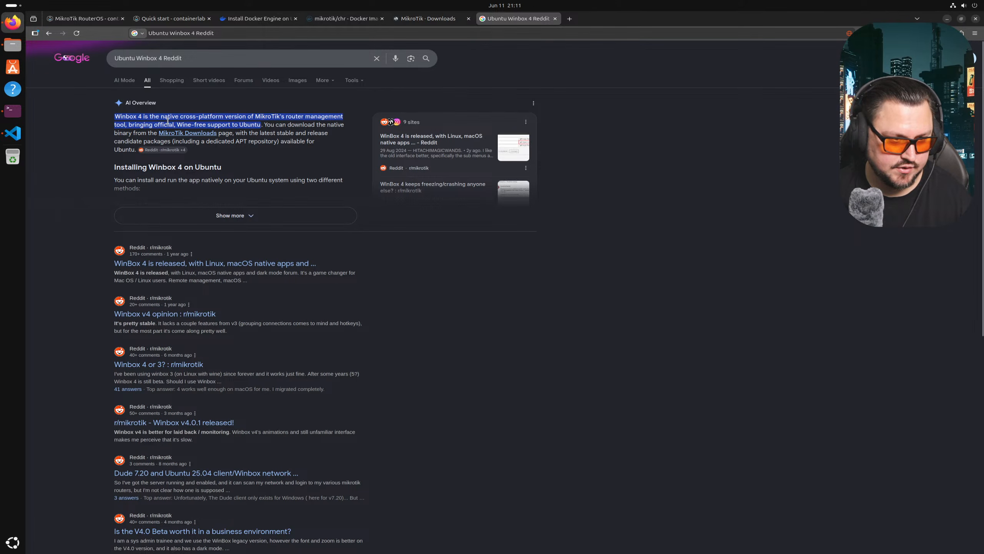
pyautogui.click(192, 61)
pyautogui.write('package ')
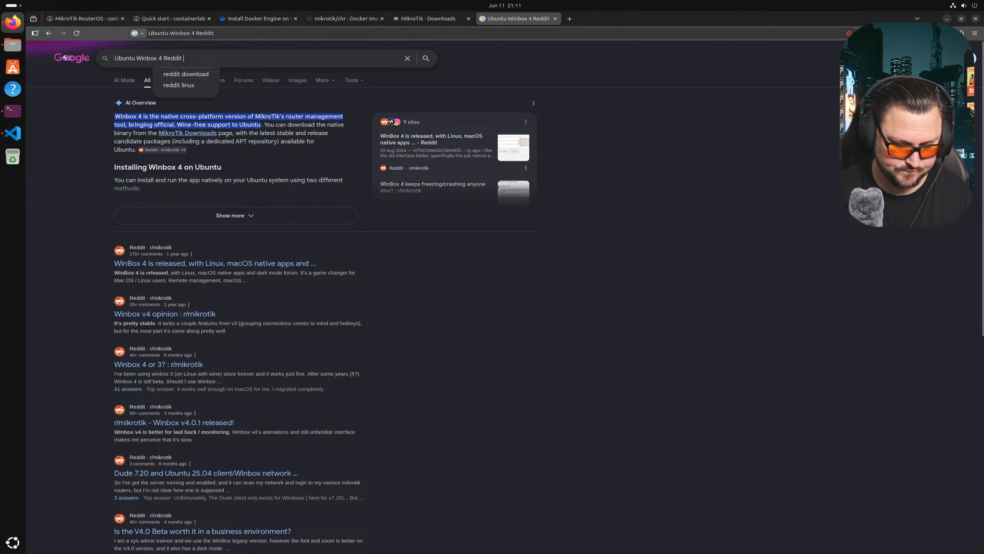
pyautogui.write('install')
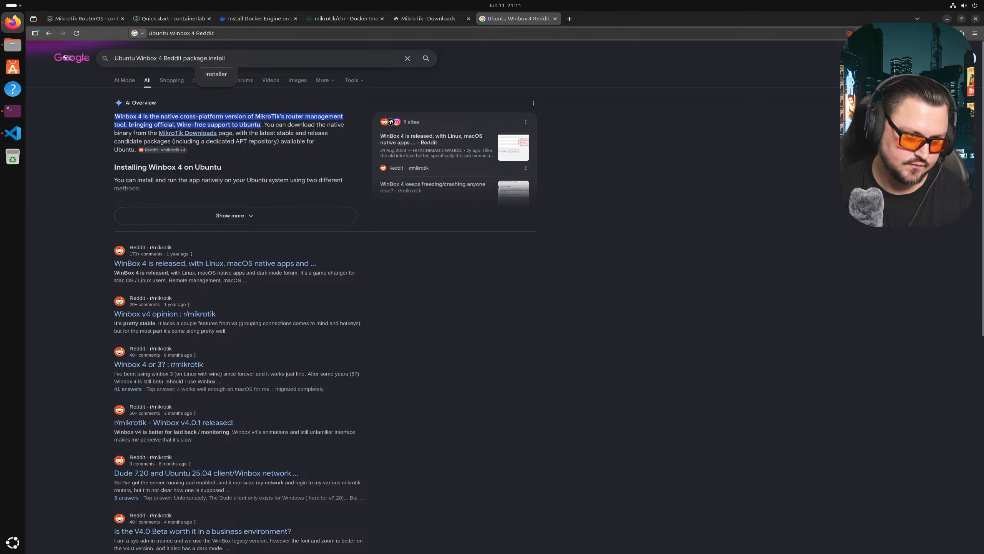
pyautogui.press('Return')
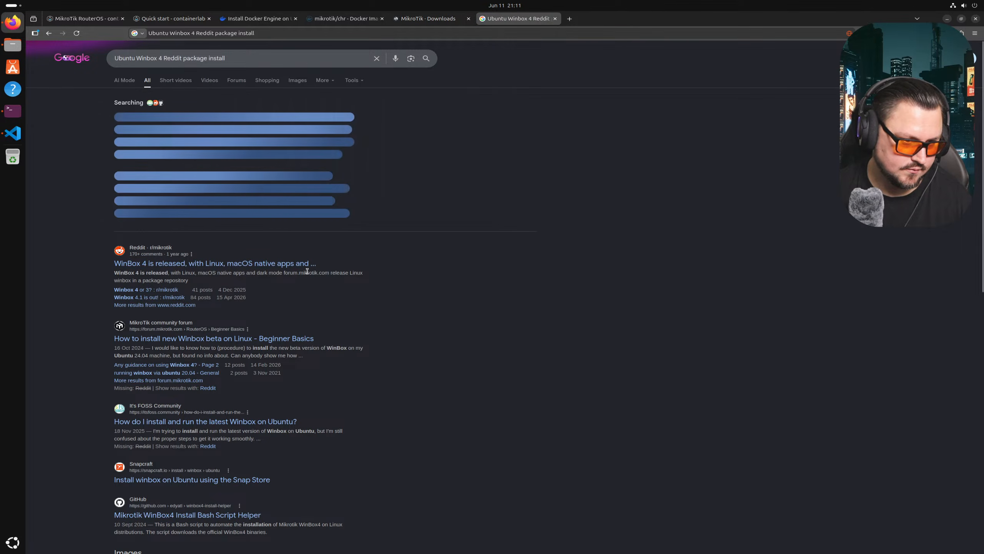
pyautogui.scroll(-3, 255, 232)
pyautogui.scroll(-5, 249, 215)
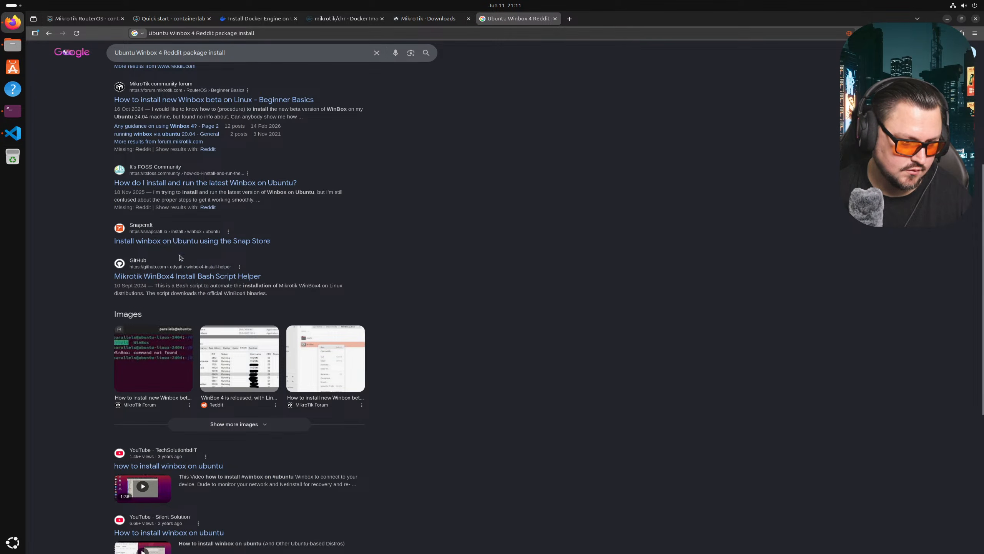
pyautogui.scroll(-7, 292, 256)
pyautogui.scroll(-2, 292, 255)
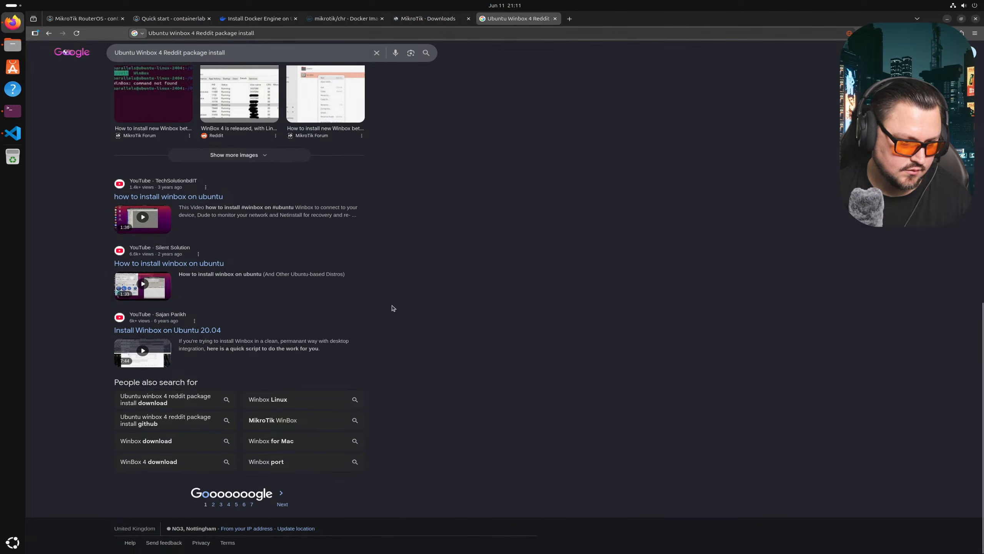
pyautogui.scroll(15, 282, 162)
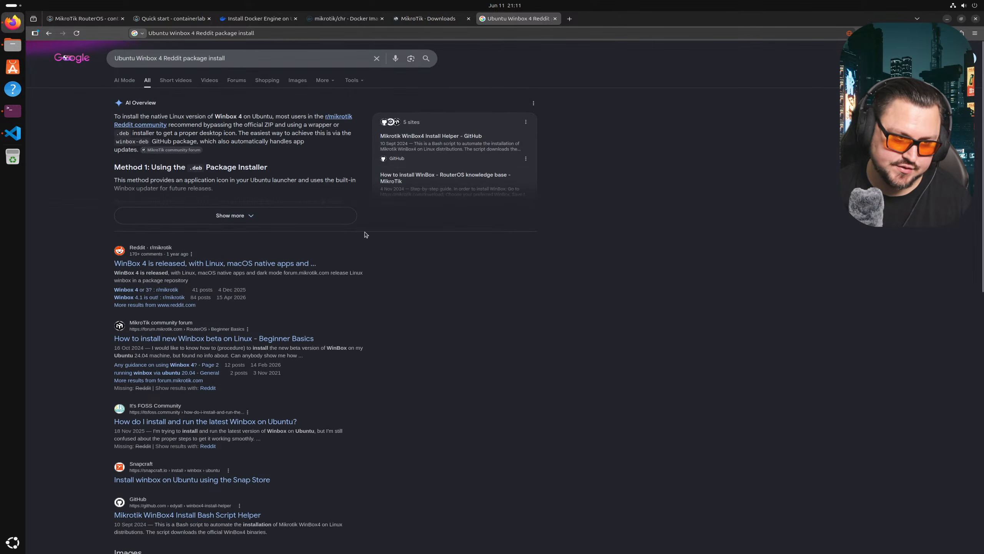
# - Replace the query with 'Winbox 4 Ubuntu not opening reddit' and browse the results
pyautogui.tripleClick(245, 60)
pyautogui.write('Winb')
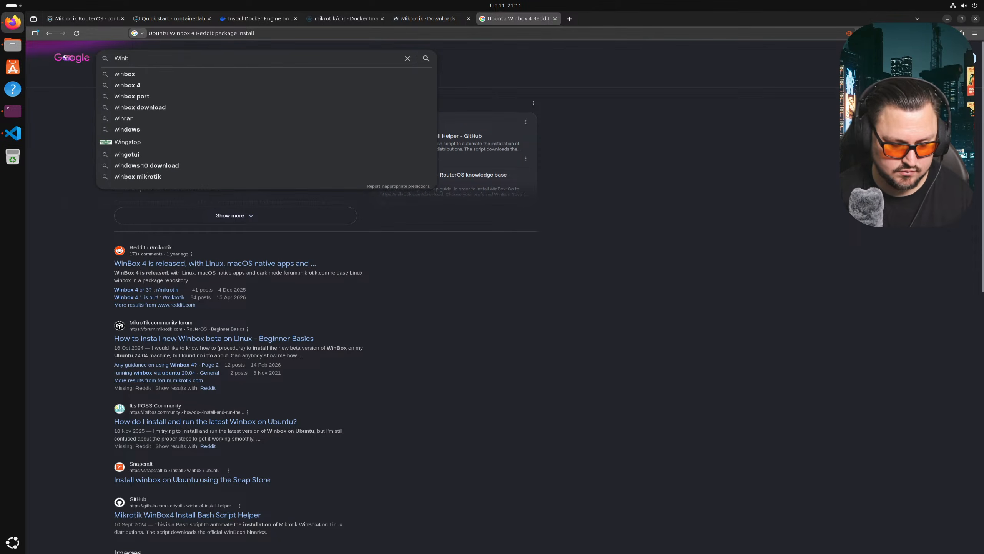
pyautogui.write('ox 4 Ubuntu ')
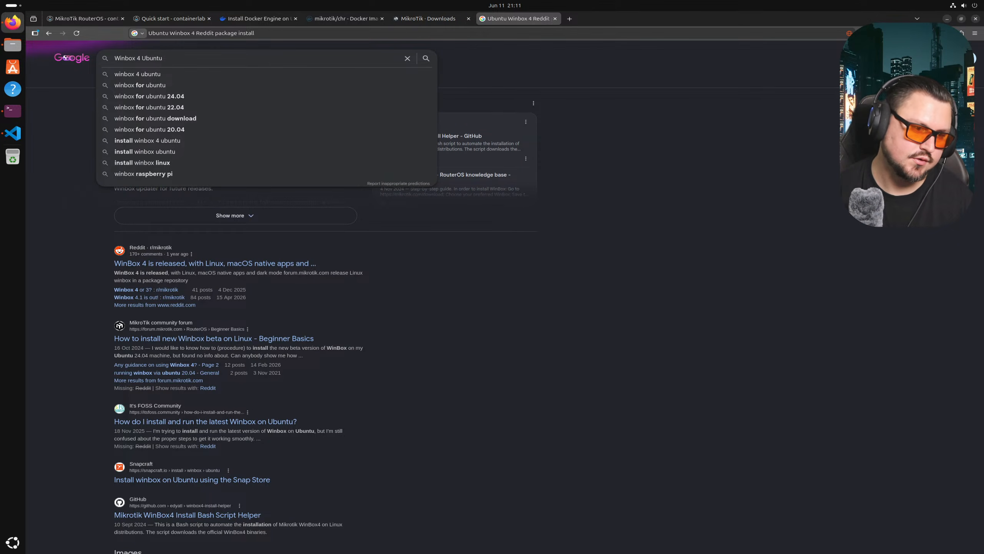
pyautogui.write('not openi')
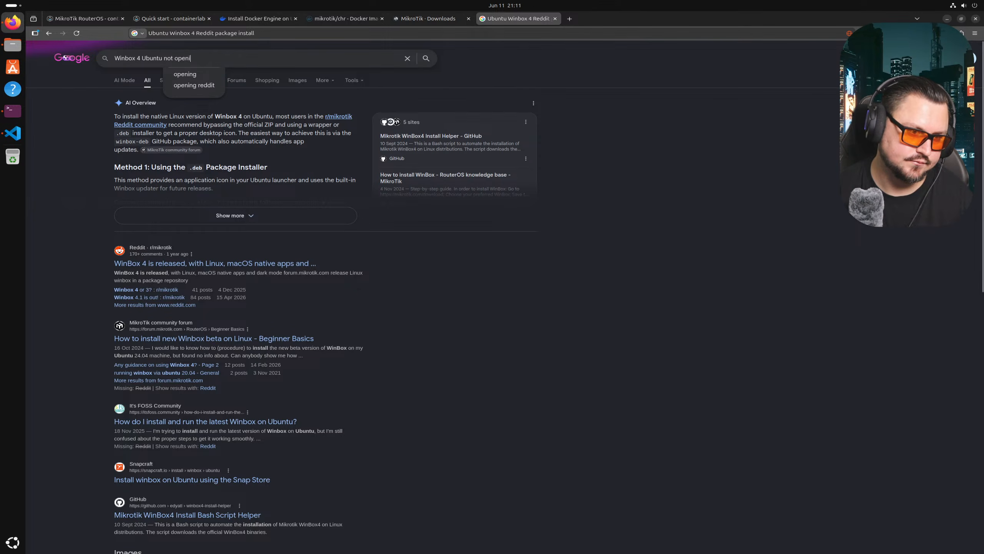
pyautogui.write('ng reddit')
pyautogui.press('Return')
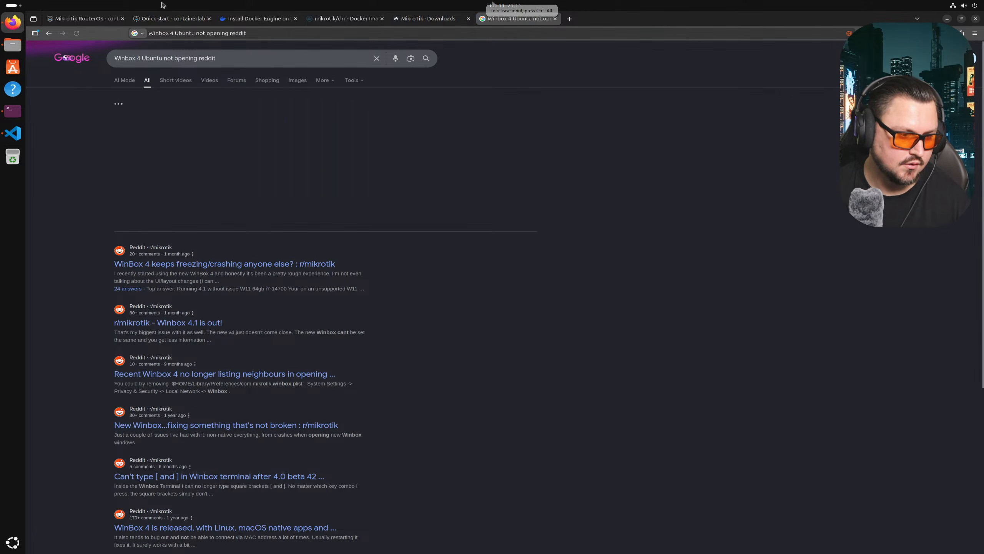
pyautogui.scroll(-1, 247, 326)
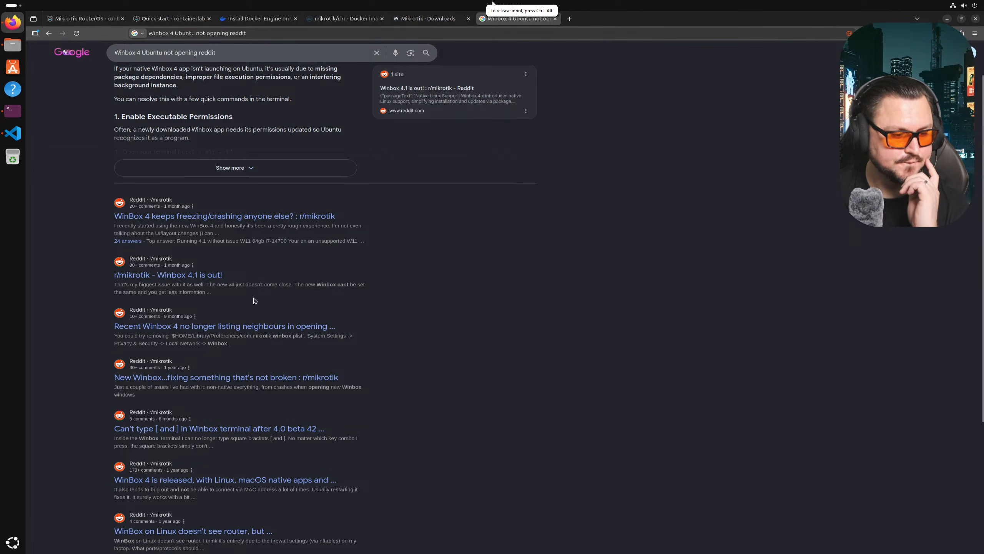
pyautogui.scroll(-1, 260, 292)
pyautogui.scroll(-1, 265, 290)
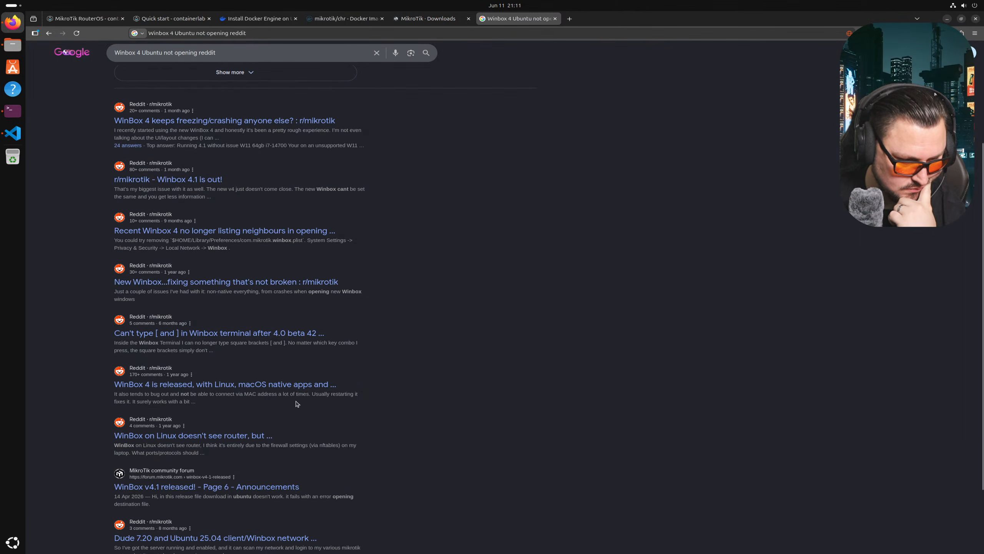
# - Open the WinBox 4 release and WinBox on Linux Reddit threads in tabs, read, and close them
pyautogui.middleClick(297, 381)
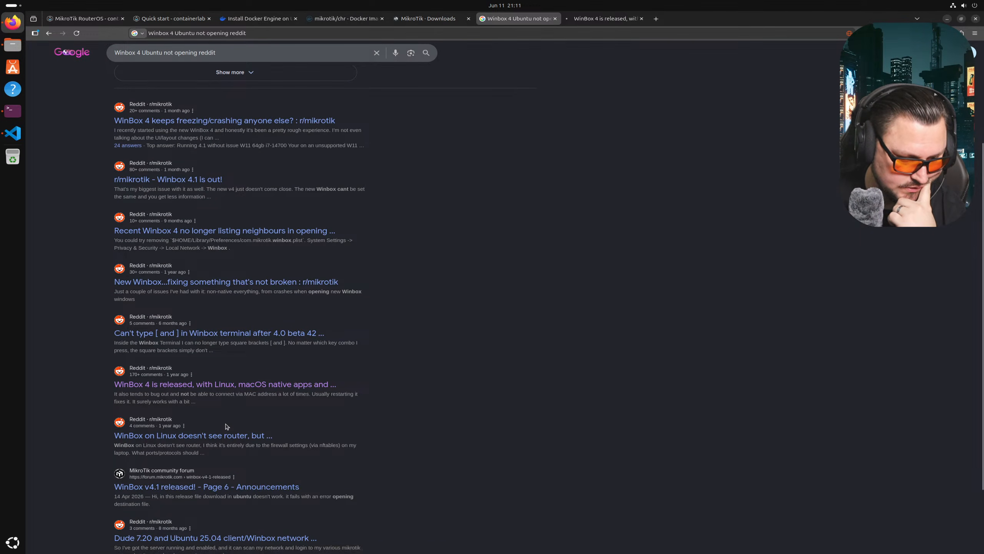
pyautogui.middleClick(219, 434)
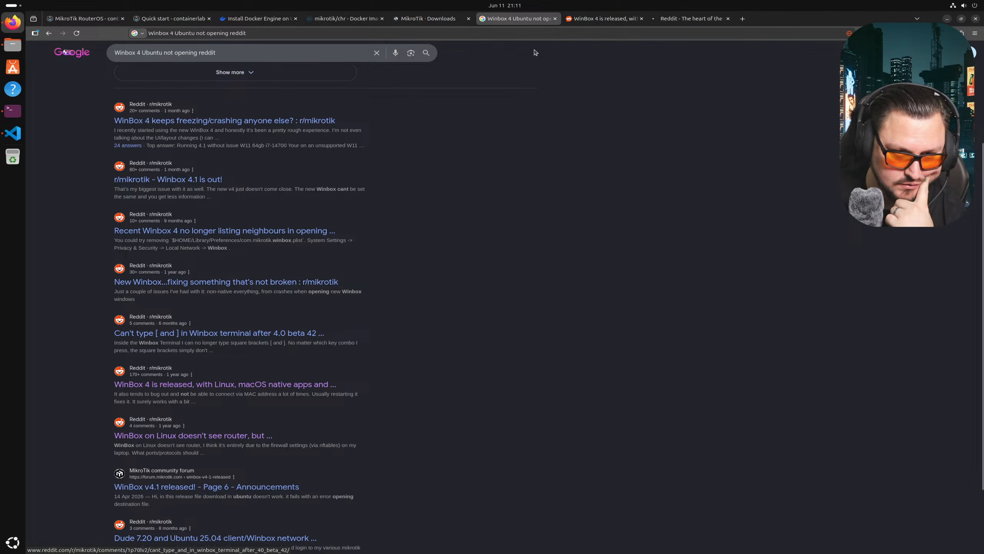
pyautogui.click(596, 18)
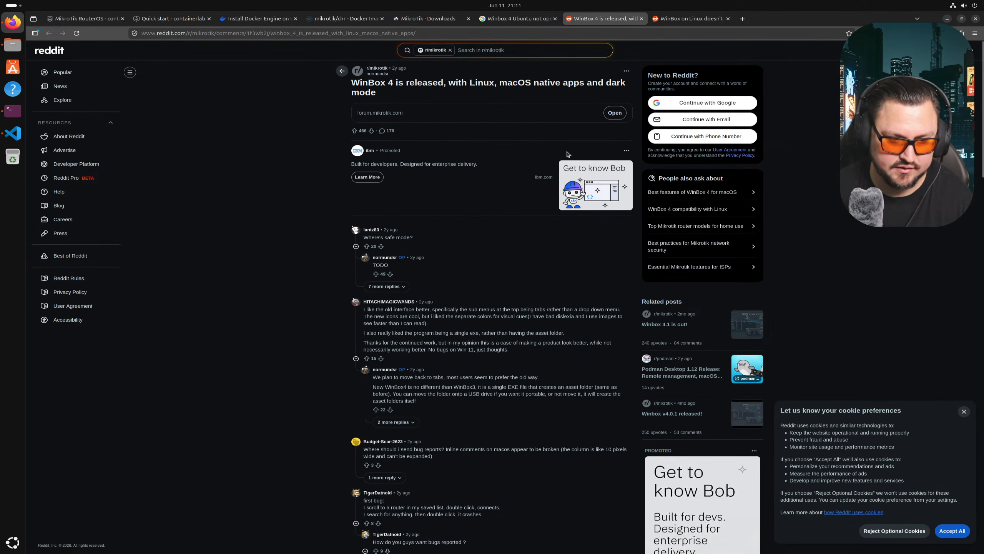
pyautogui.scroll(-2, 519, 149)
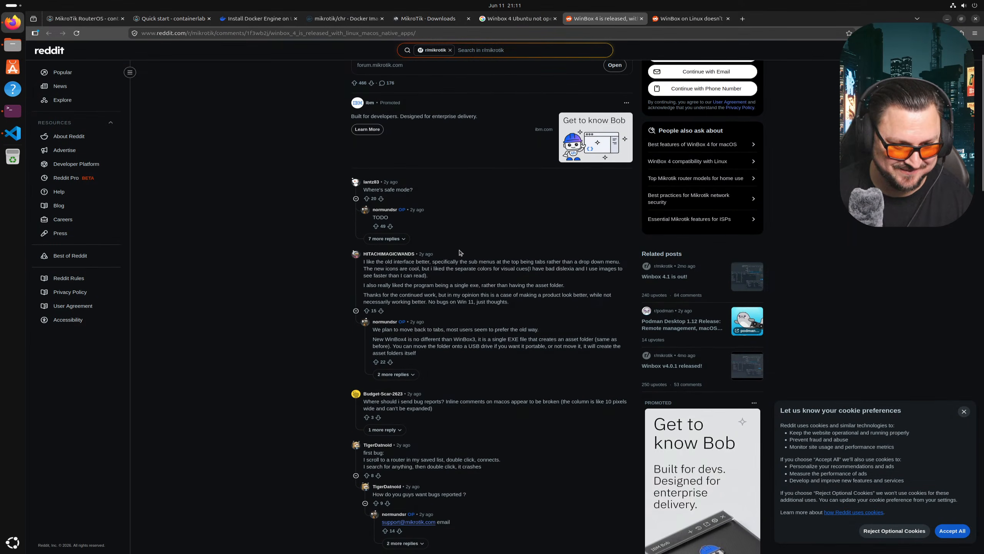
pyautogui.scroll(-5, 460, 252)
pyautogui.click(692, 19)
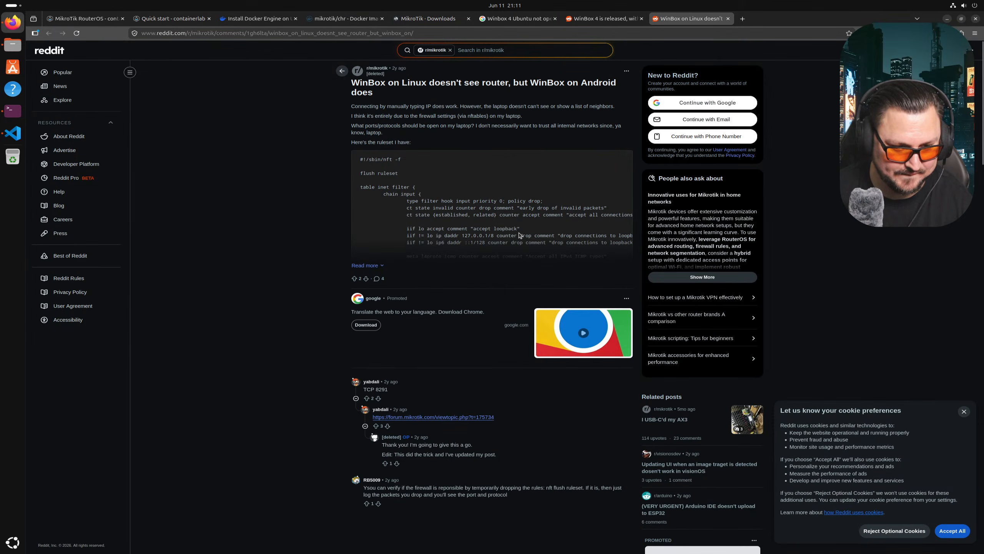
pyautogui.scroll(-2, 456, 270)
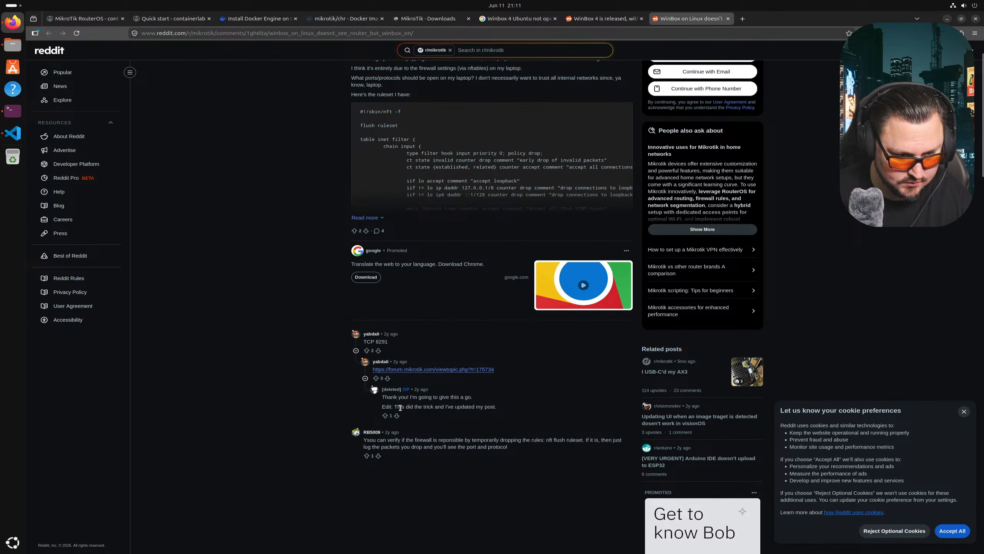
pyautogui.scroll(2, 426, 272)
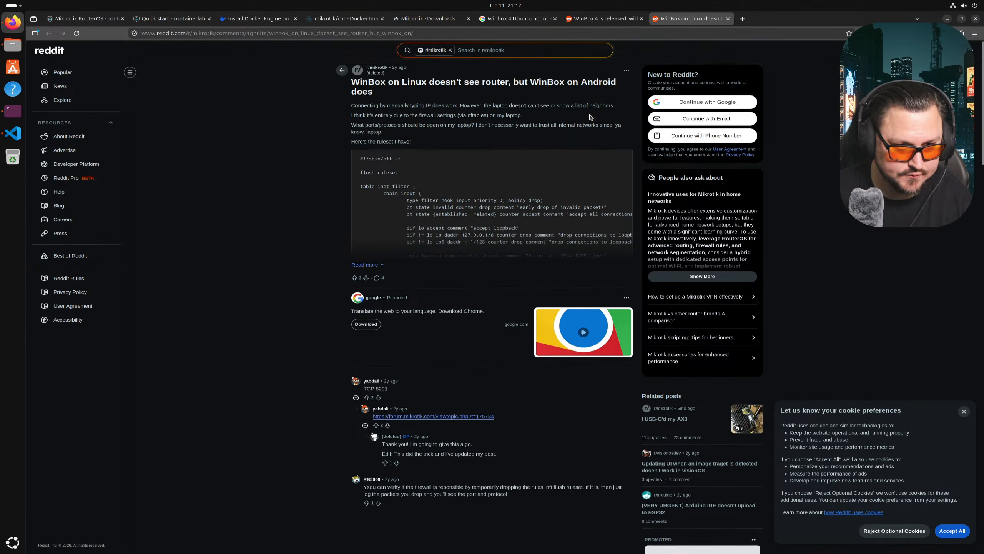
pyautogui.middleClick(596, 17)
pyautogui.scroll(2, 310, 259)
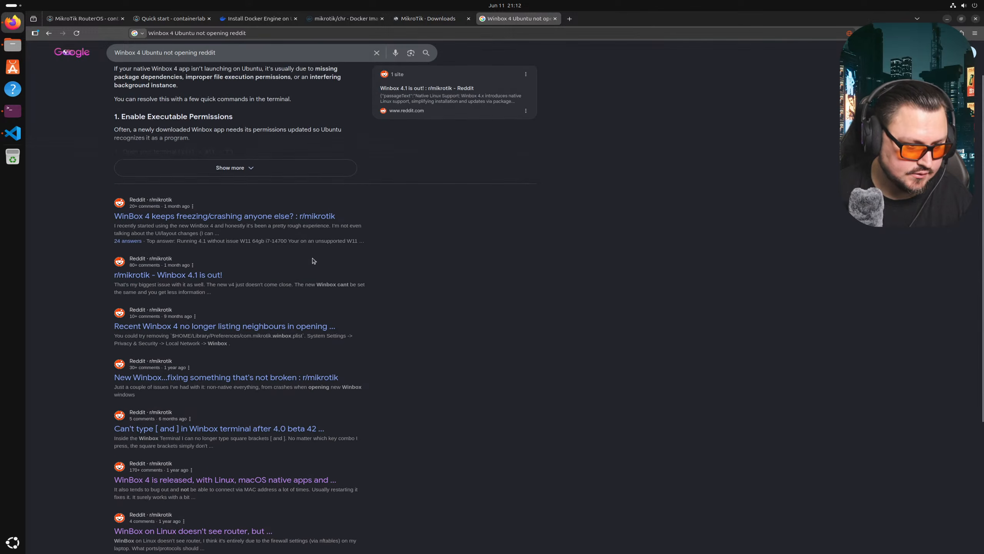
# - Expand Google's AI overview to show all its steps
pyautogui.scroll(-4, 309, 272)
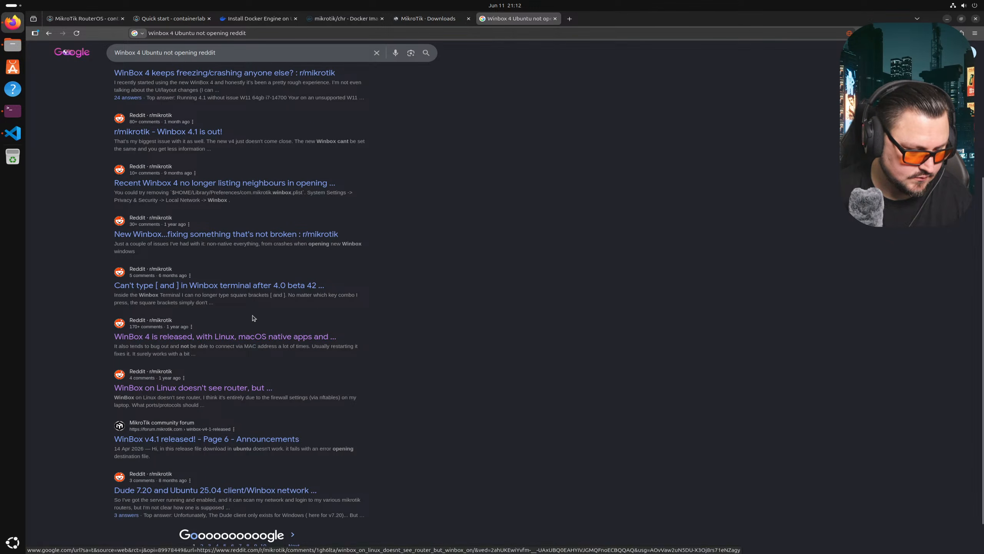
pyautogui.scroll(3, 248, 333)
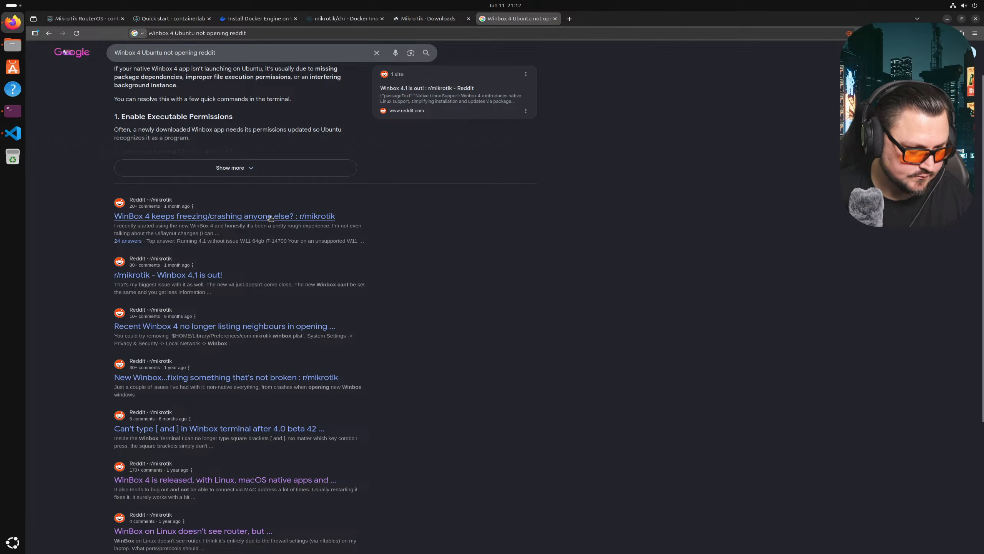
pyautogui.scroll(2, 270, 218)
pyautogui.click(177, 219)
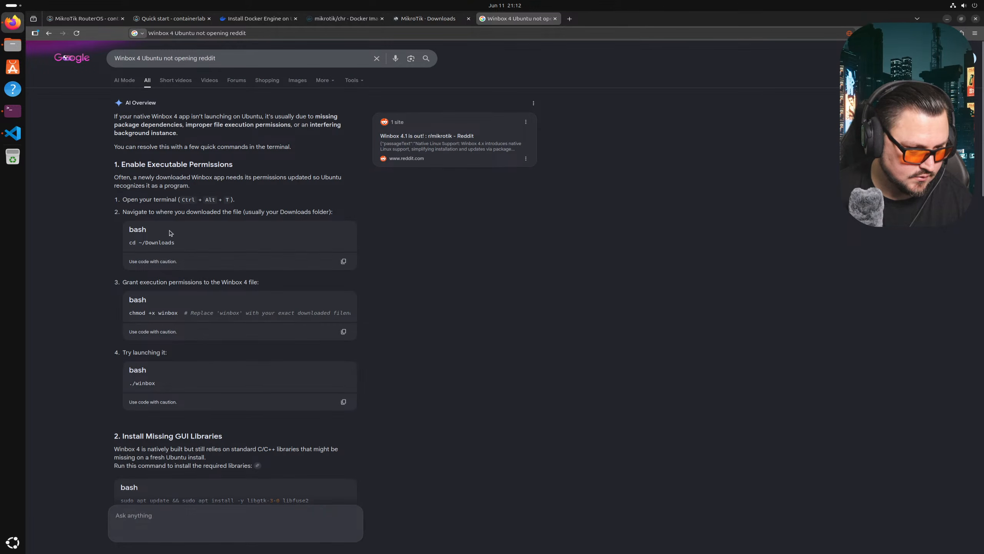
pyautogui.scroll(-3, 200, 318)
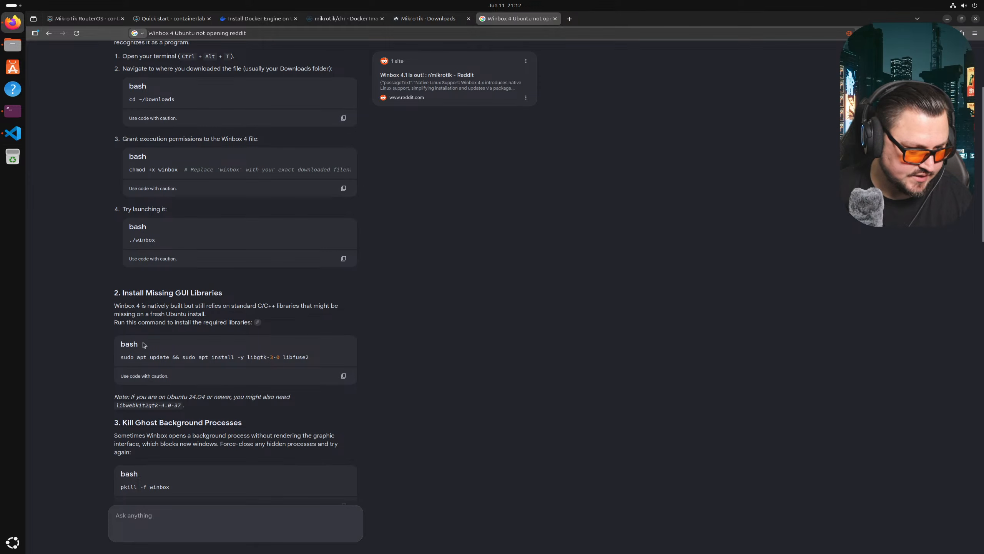
# - Copy the sudo apt install -y libgtk-3-0 libfuse2 command and bring up the terminal
pyautogui.moveTo(130, 298); pyautogui.dragTo(187, 294)
pyautogui.tripleClick(147, 358)
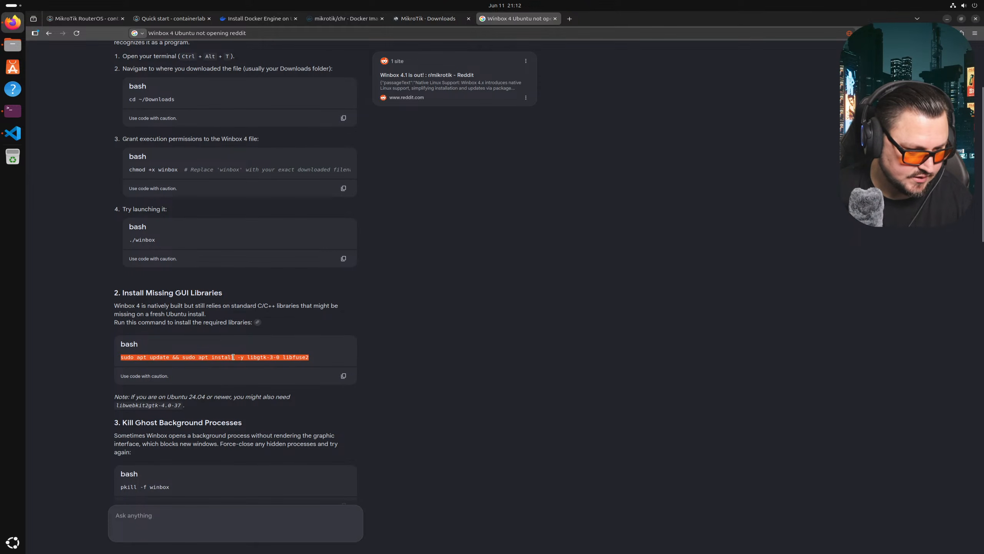
pyautogui.rightClick(229, 359)
pyautogui.click(262, 366)
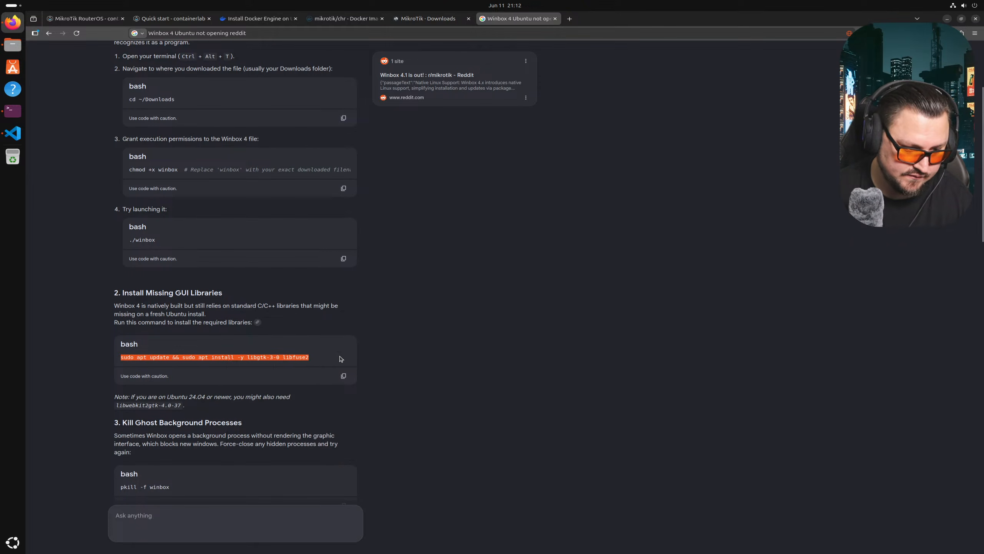
pyautogui.scroll(-2, 179, 286)
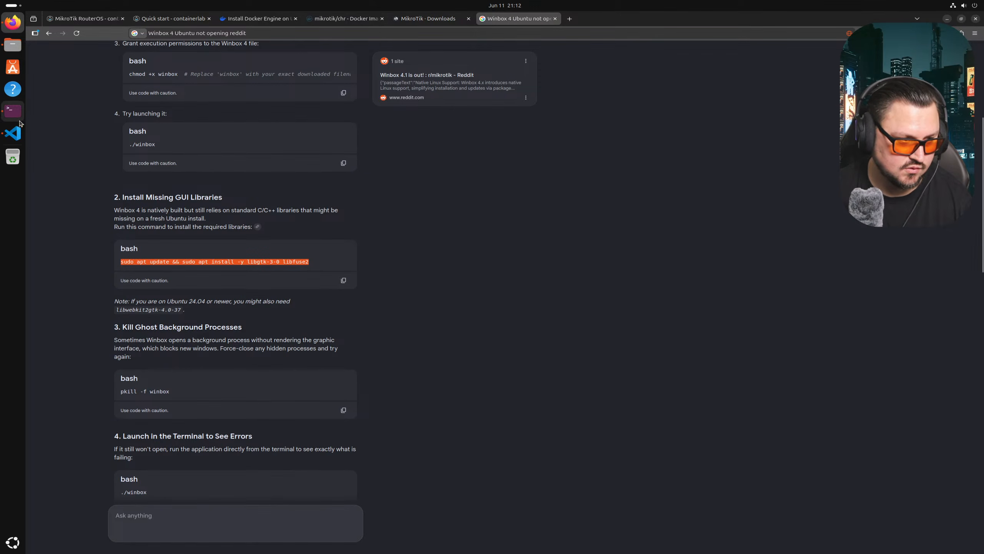
pyautogui.click(13, 111)
pyautogui.rightClick(734, 377)
# - Run the pasted apt install for libgtk-3-0 and libfuse2, entering the sudo password
pyautogui.click(777, 404)
pyautogui.press('Return')
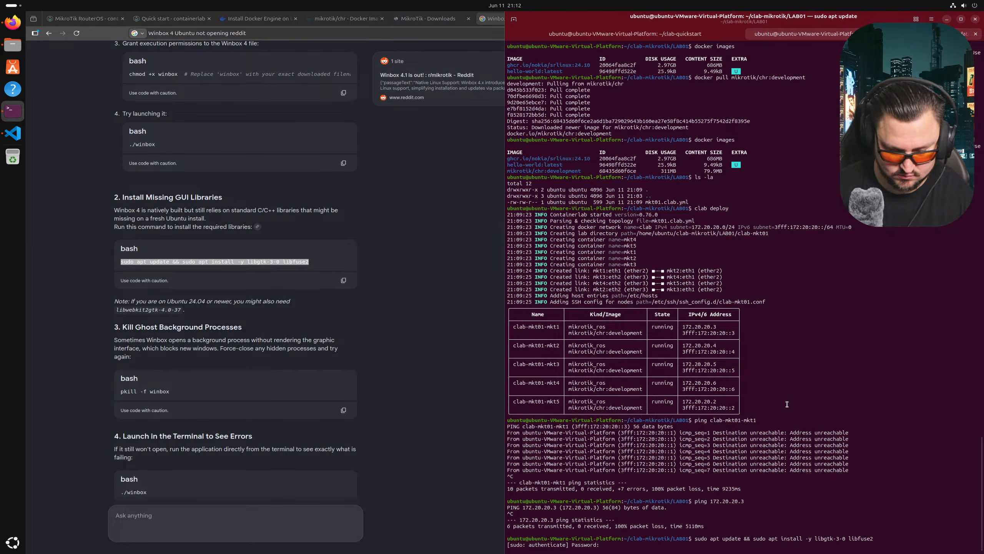
pyautogui.write('ubuntu')
pyautogui.press('Return')
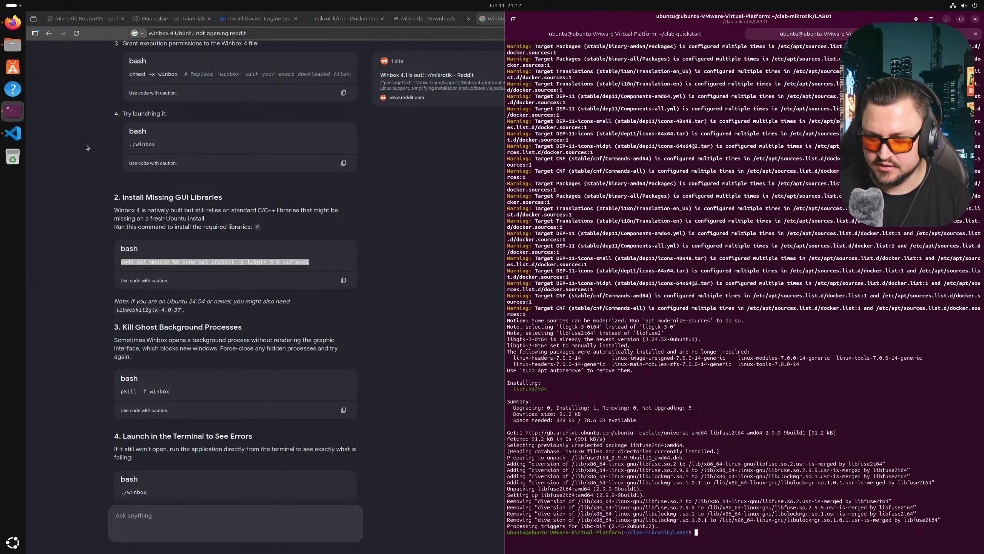
# - Check the mkt01.clab.yml editor, then return to the Winbox 4 search results
pyautogui.click(12, 27)
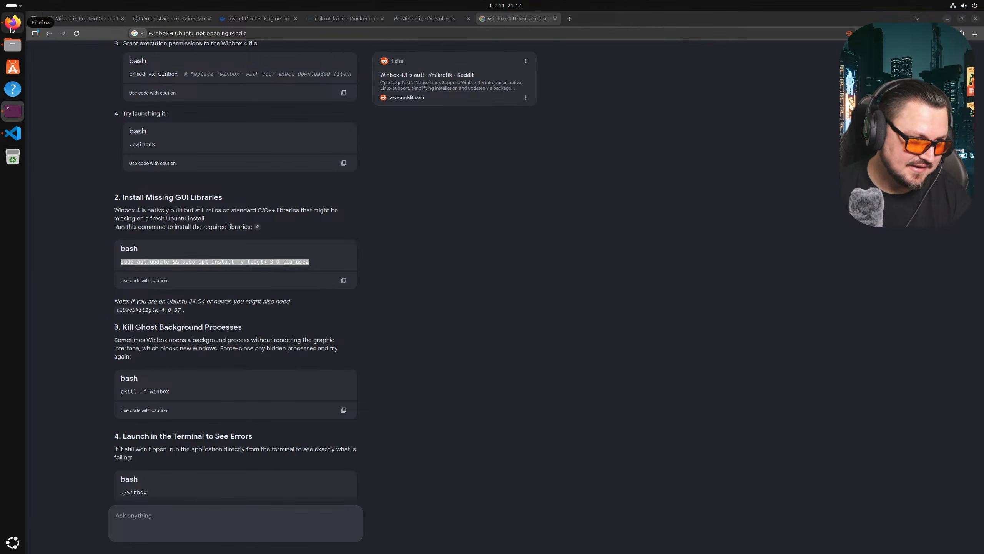
pyautogui.click(12, 133)
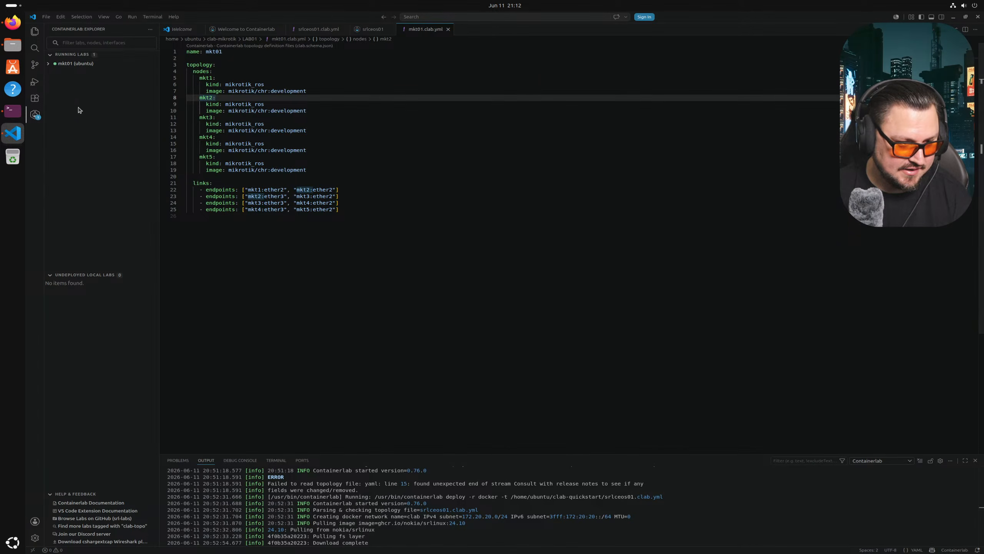
pyautogui.click(12, 22)
# - Try running the WinBox program from the Downloads/WinBox_Linux folder in Files
pyautogui.click(12, 110)
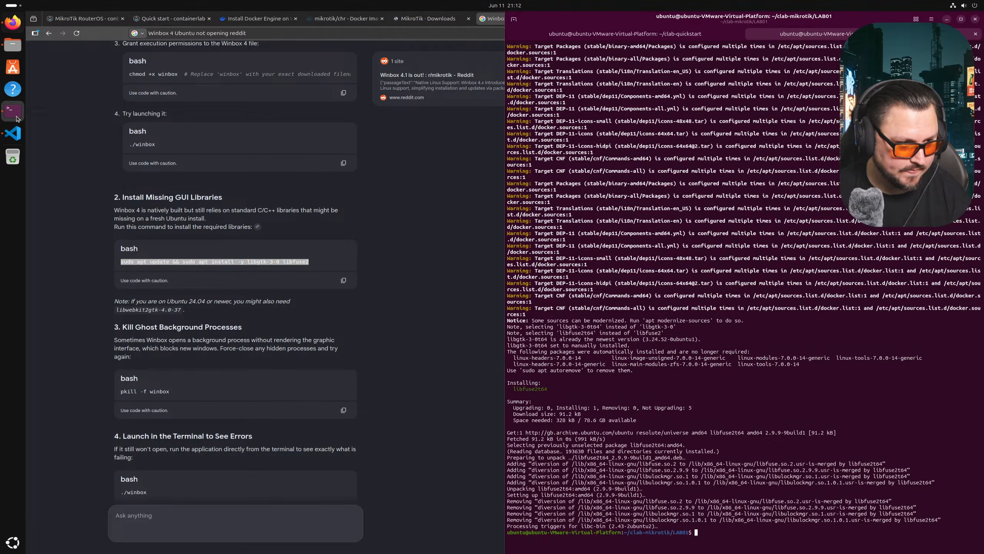
pyautogui.click(12, 44)
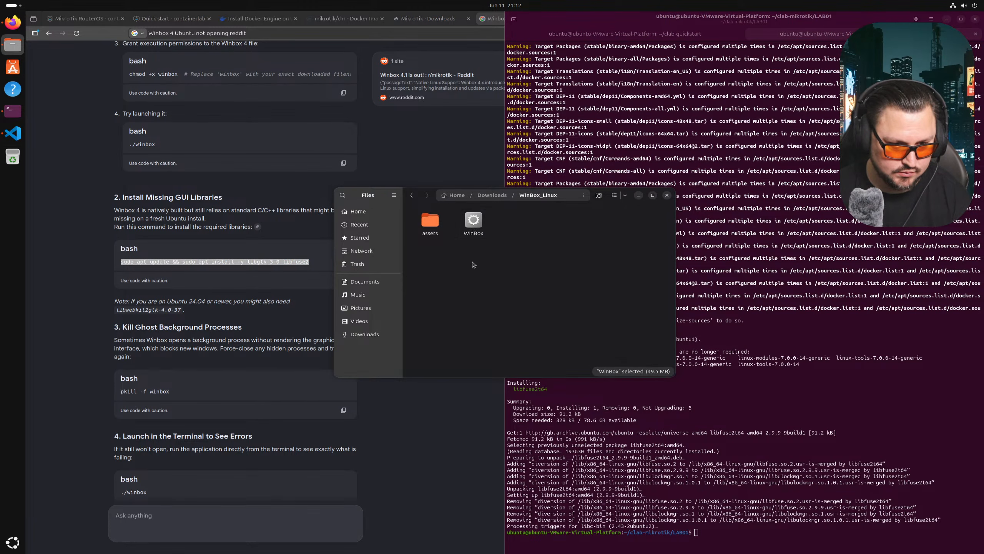
pyautogui.rightClick(482, 231)
pyautogui.click(485, 234)
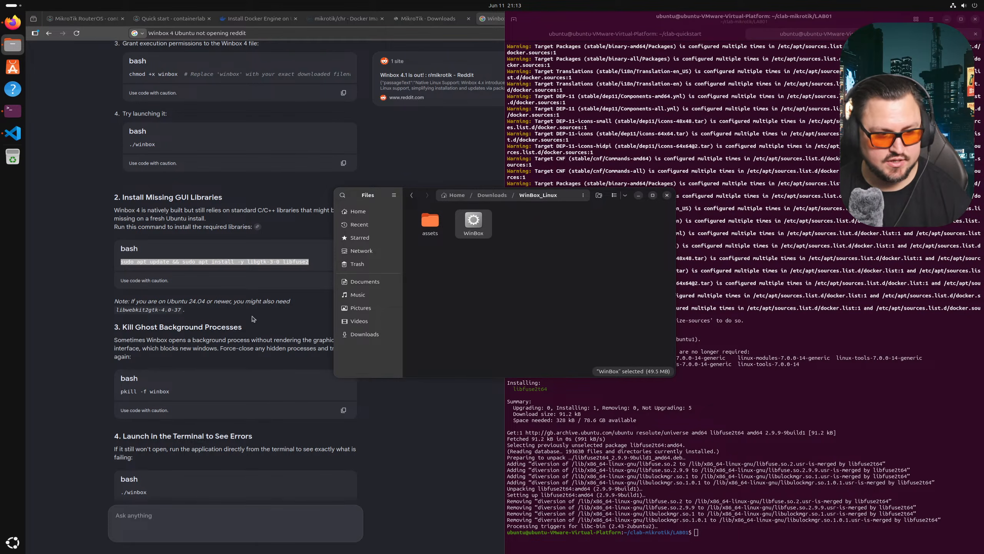
# - Return to Firefox and read Google's AI overview of fixes for Winbox 4 not opening
pyautogui.click(288, 334)
pyautogui.scroll(-2, 215, 295)
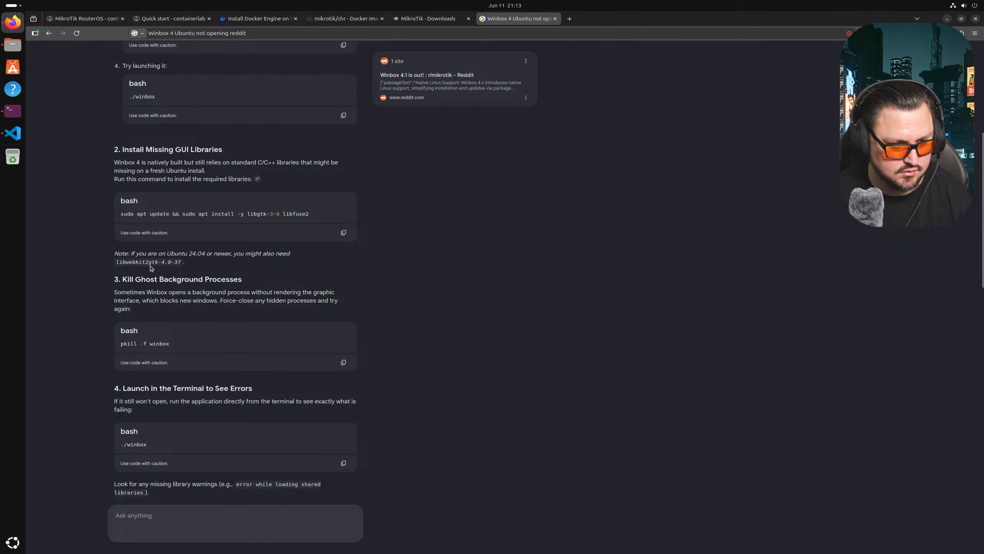
pyautogui.scroll(-12, 153, 267)
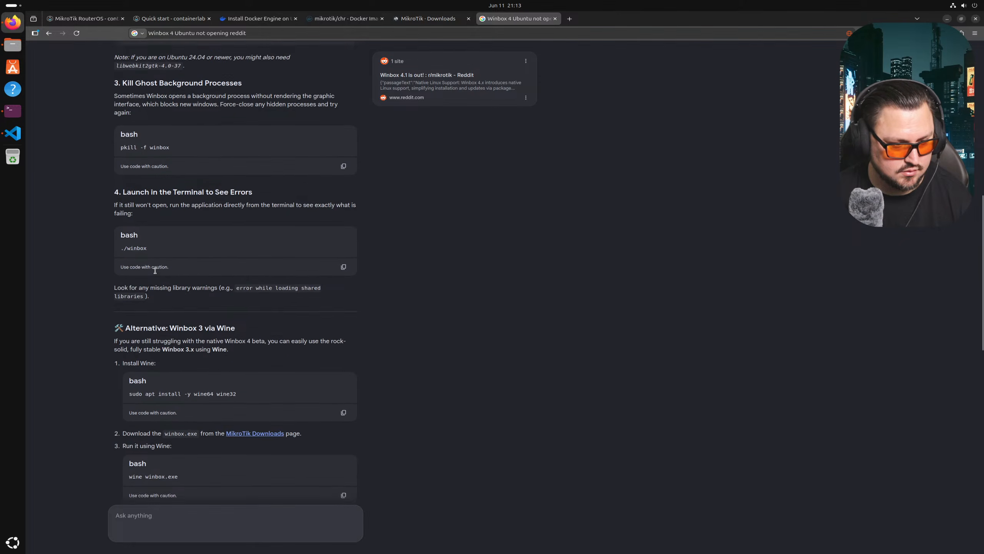
pyautogui.scroll(-3, 155, 271)
pyautogui.scroll(20, 304, 344)
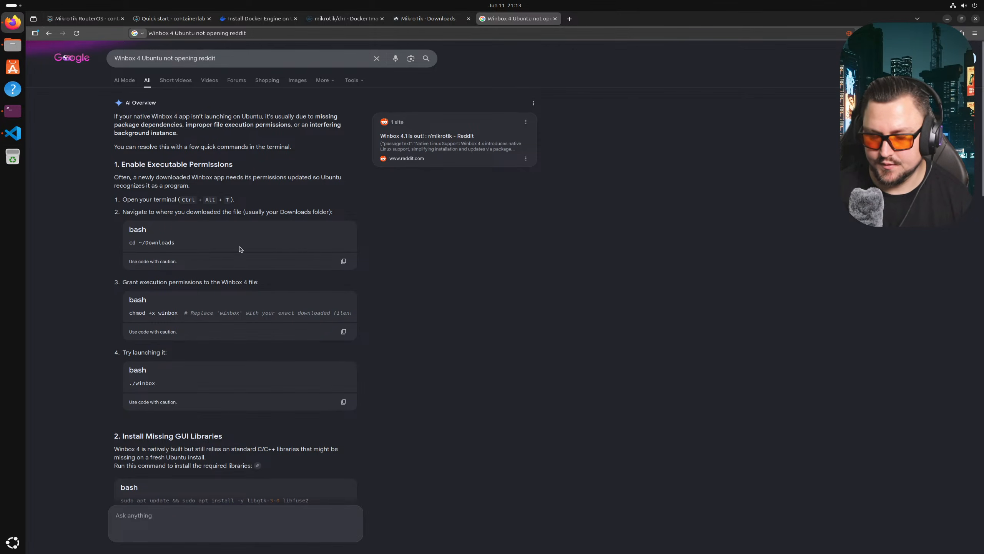
# - Change the Google query to 'Winbox 4 Not working Ubuntu' and search
pyautogui.click(243, 57)
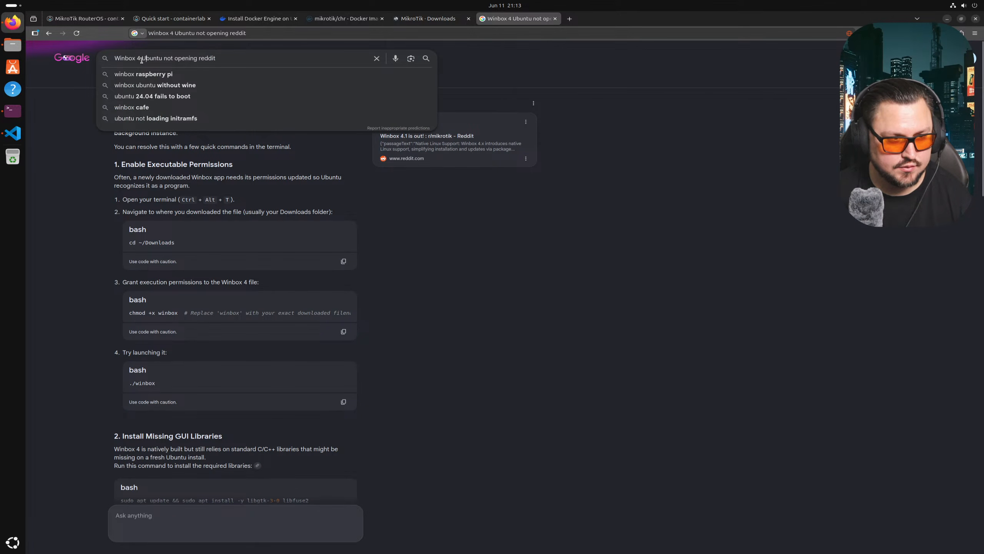
pyautogui.moveTo(142, 60); pyautogui.dragTo(307, 63)
pyautogui.write('Not work')
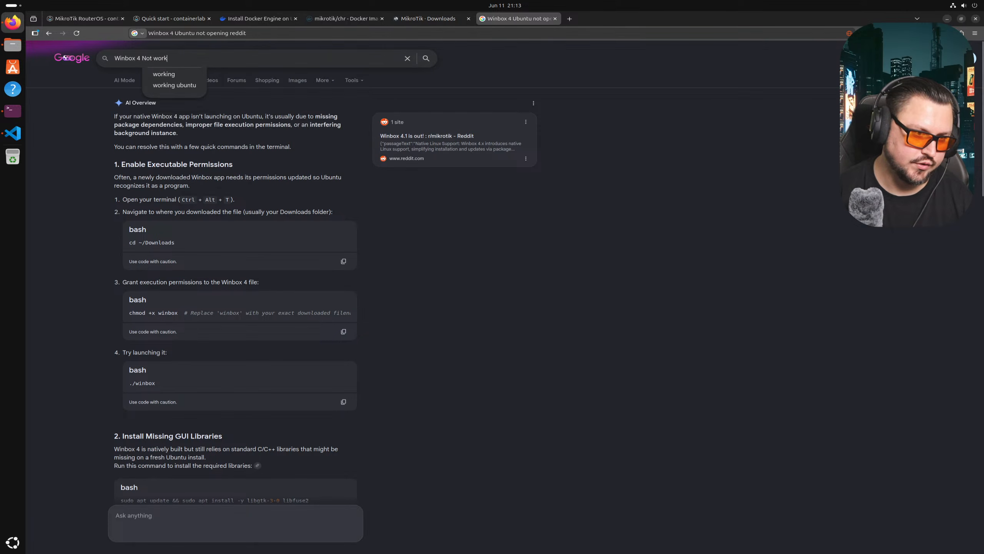
pyautogui.write('ing Ubuntu')
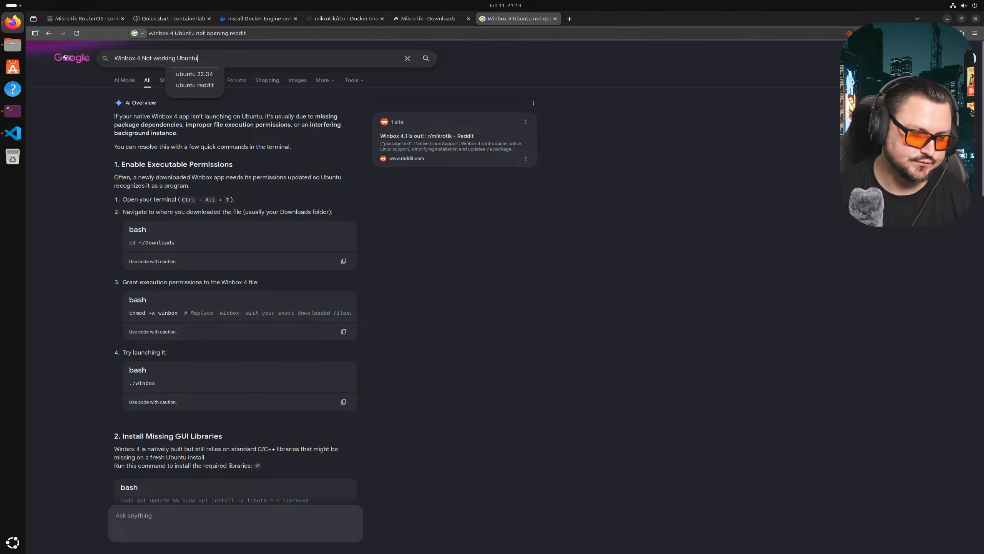
pyautogui.press('Return')
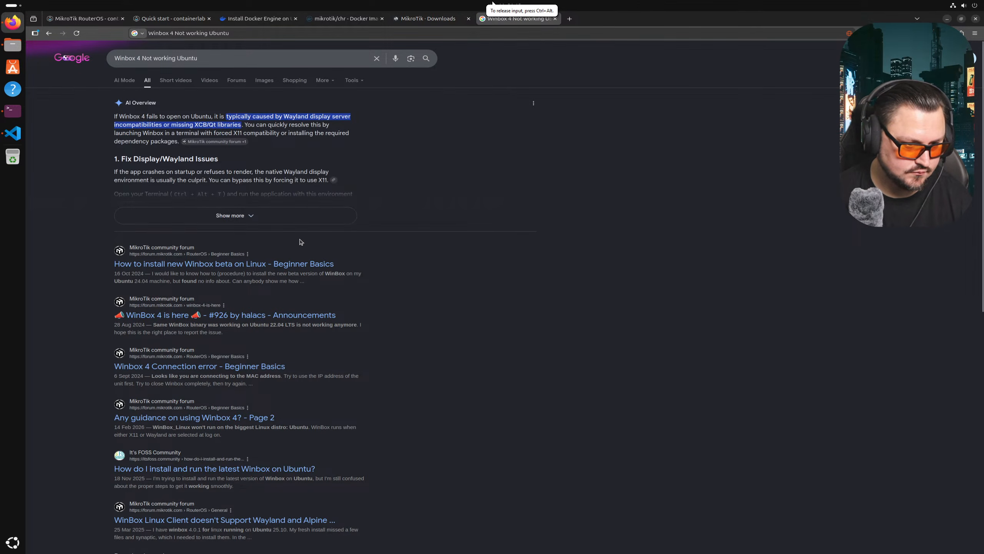
# - Expand the AI overview and copy its apt install libxcb library command
pyautogui.click(248, 215)
pyautogui.scroll(-2, 166, 158)
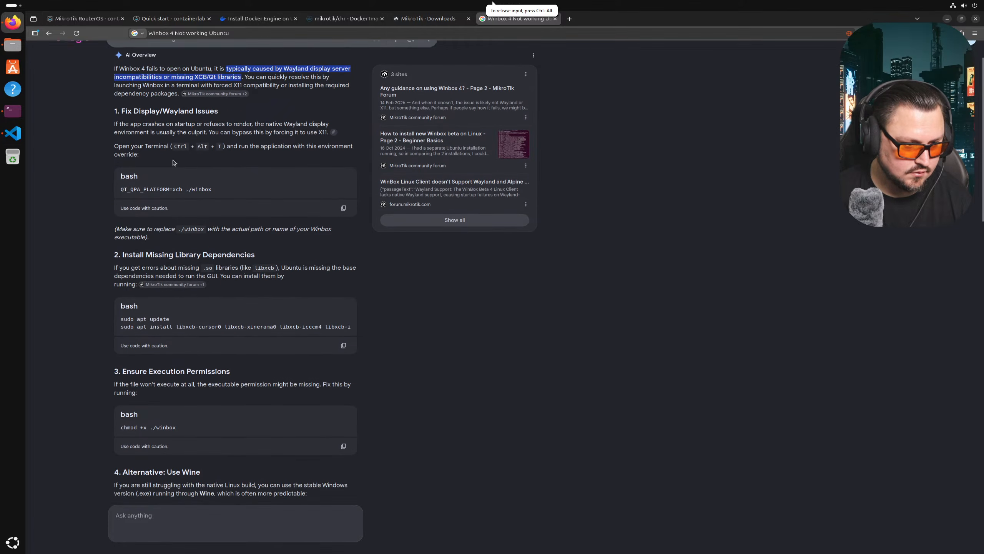
pyautogui.scroll(-2, 166, 157)
pyautogui.doubleClick(199, 278)
pyautogui.click(233, 278)
pyautogui.tripleClick(255, 278)
pyautogui.rightClick(254, 278)
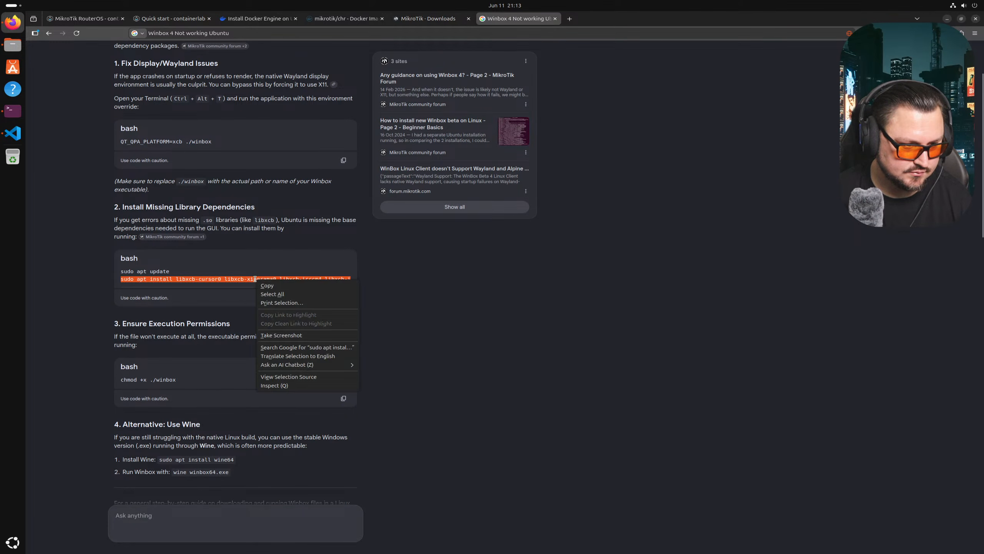
pyautogui.click(266, 286)
pyautogui.click(12, 110)
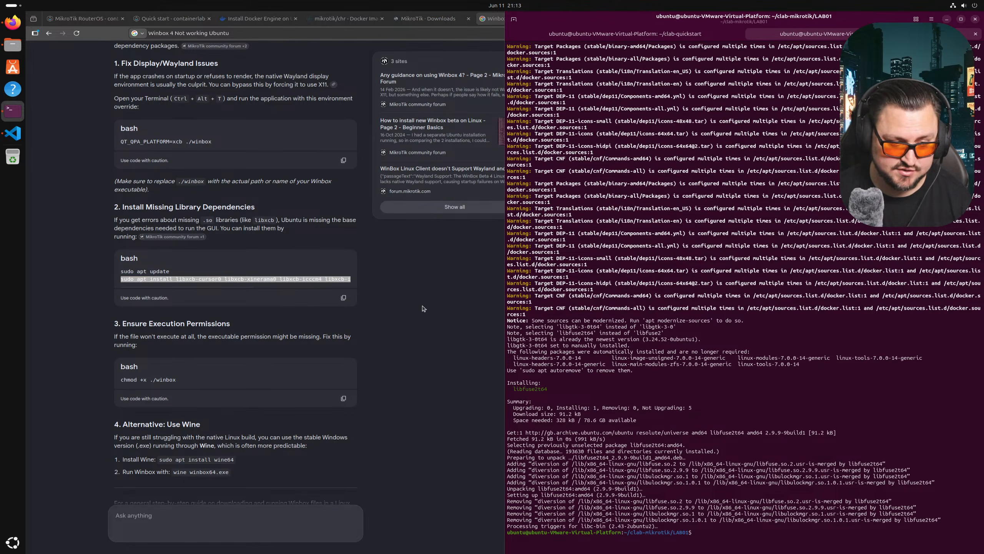
# - Paste and run the apt install command for the libxcb libraries in the terminal
pyautogui.rightClick(661, 382)
pyautogui.click(691, 419)
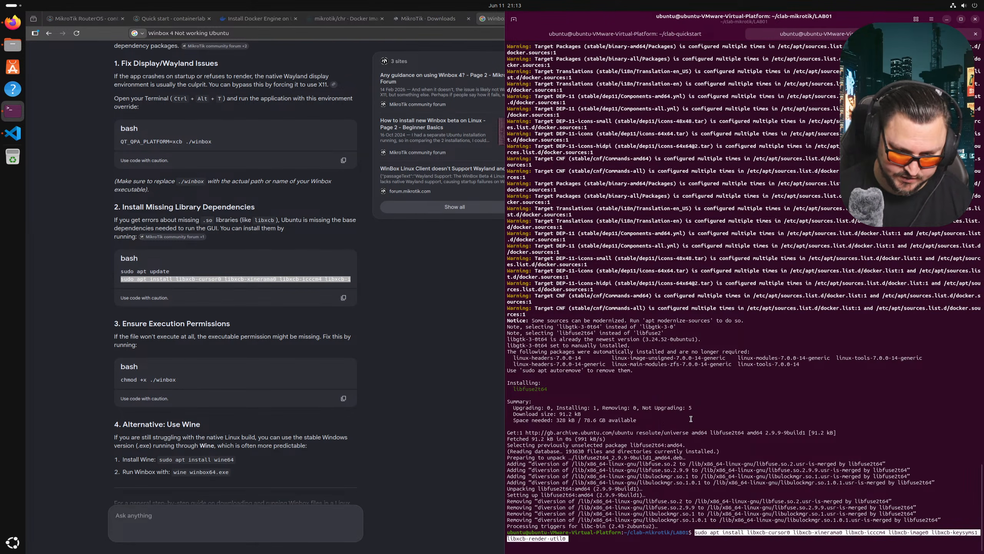
pyautogui.press('Return')
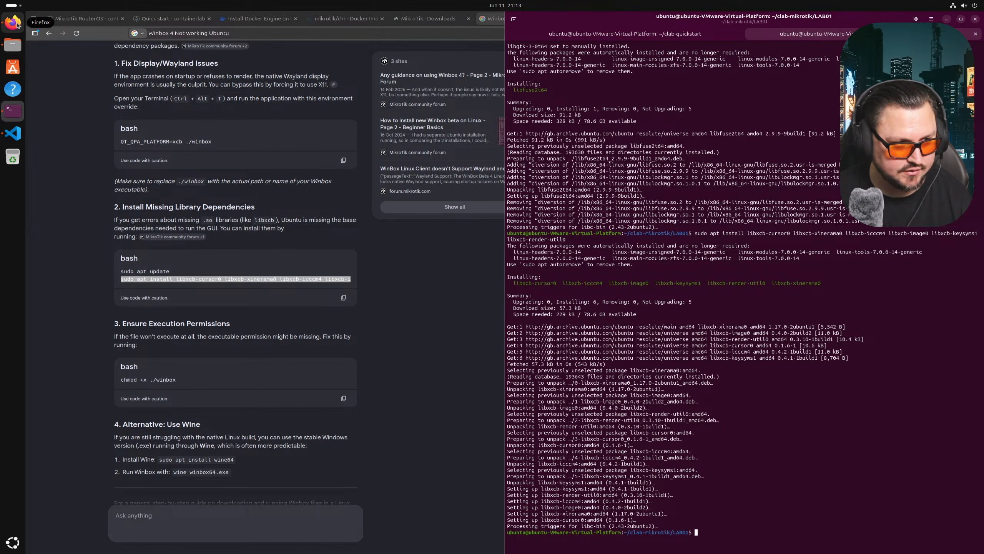
# - Retry running WinBox from the Files window, then return to the terminal
pyautogui.click(13, 26)
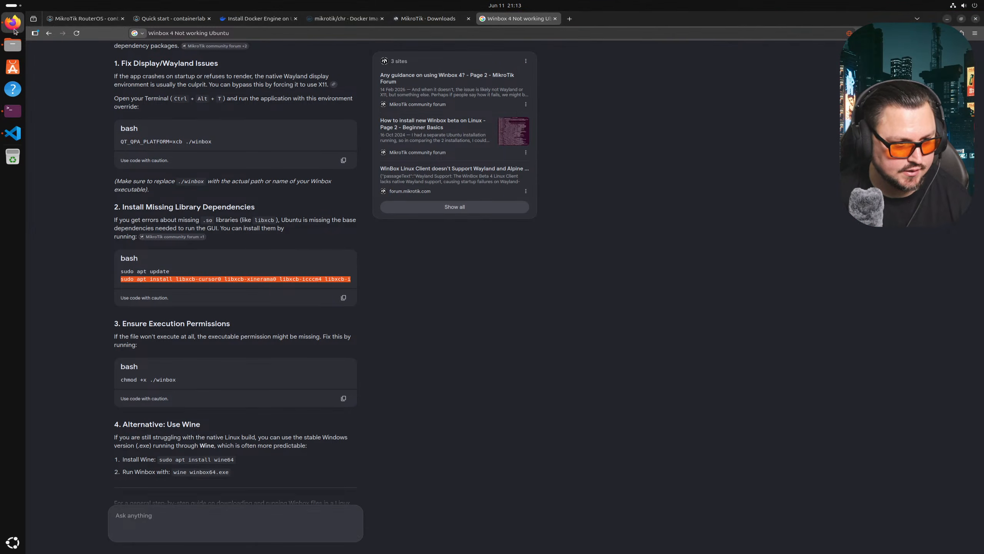
pyautogui.click(11, 52)
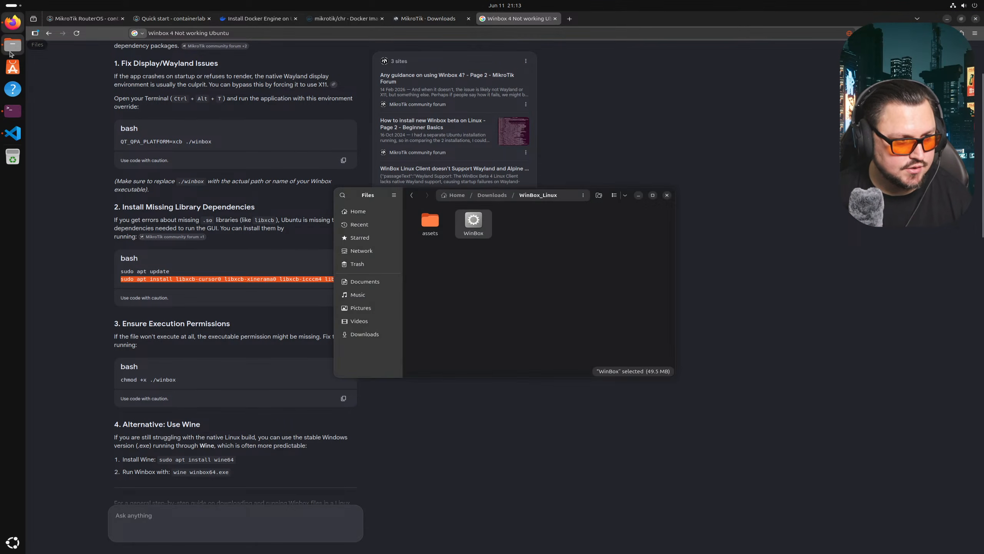
pyautogui.rightClick(475, 218)
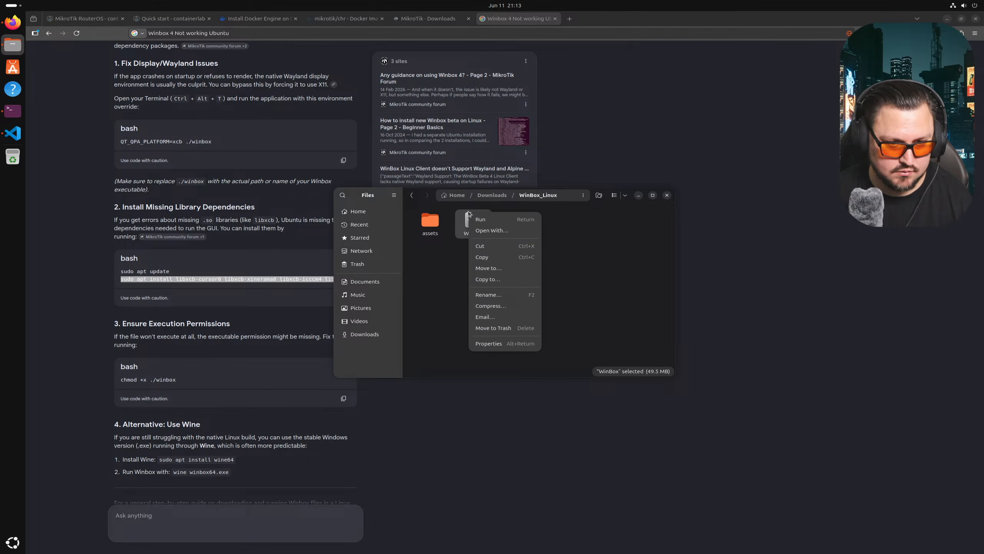
pyautogui.click(489, 223)
pyautogui.click(93, 269)
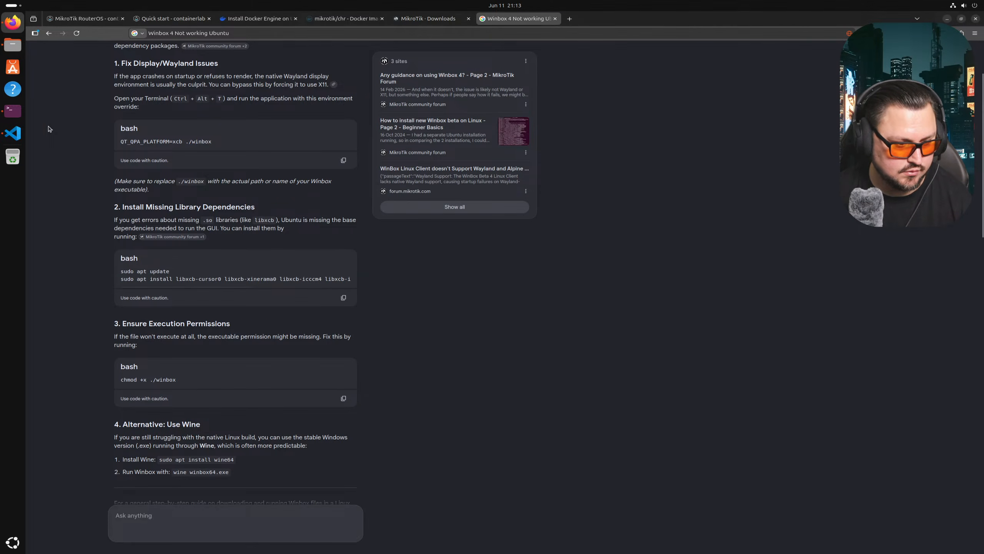
pyautogui.click(13, 111)
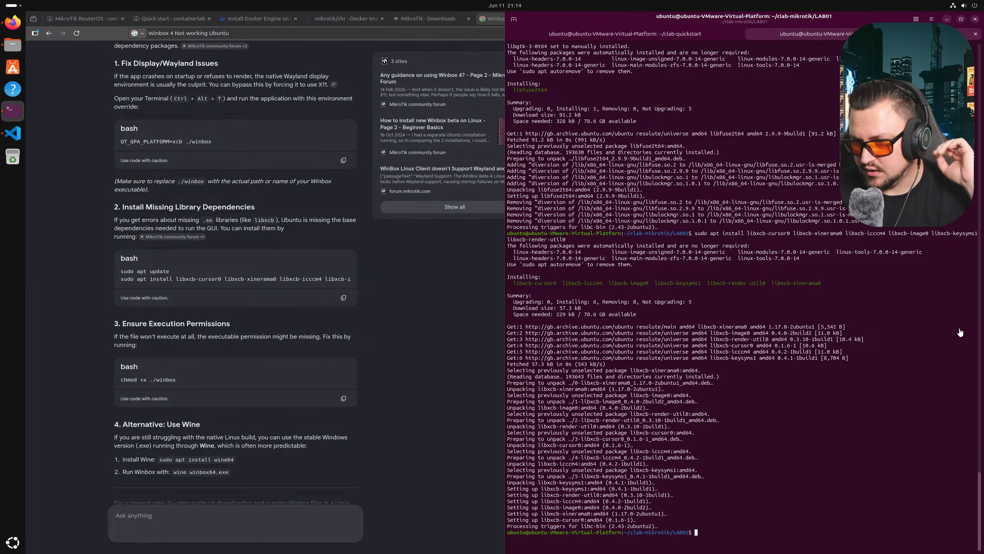
# - Run sudo apt install -y libxcb-cursor0, which reports it is already the newest version
pyautogui.rightClick(775, 408)
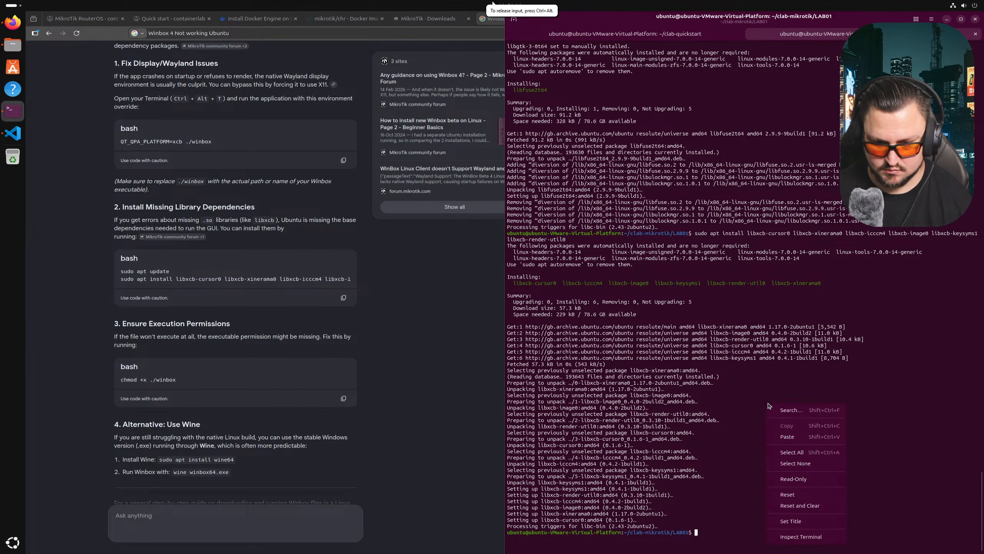
pyautogui.click(790, 435)
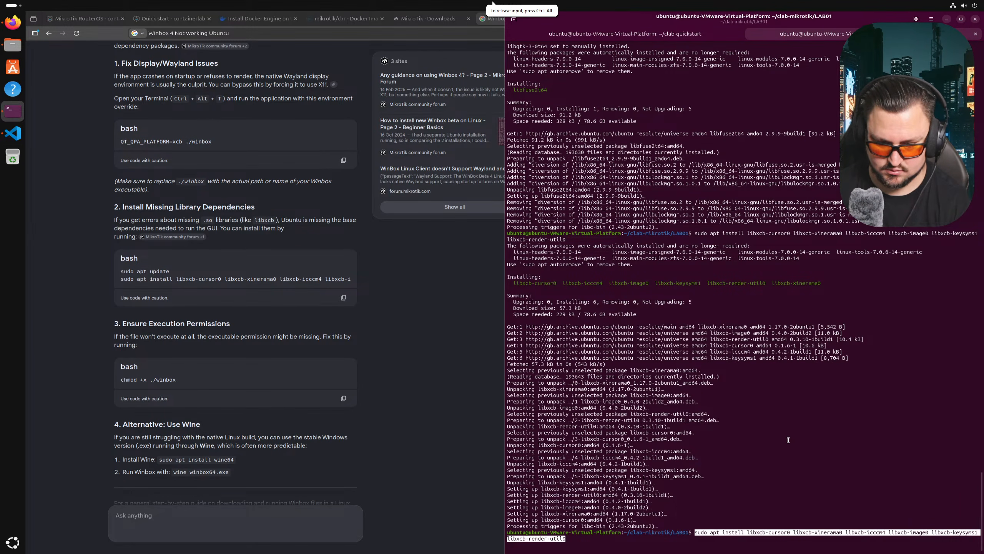
pyautogui.press('BackSpace')
pyautogui.press('BackSpace')
pyautogui.press('BackSpace')
pyautogui.press('BackSpace')
pyautogui.press('BackSpace')
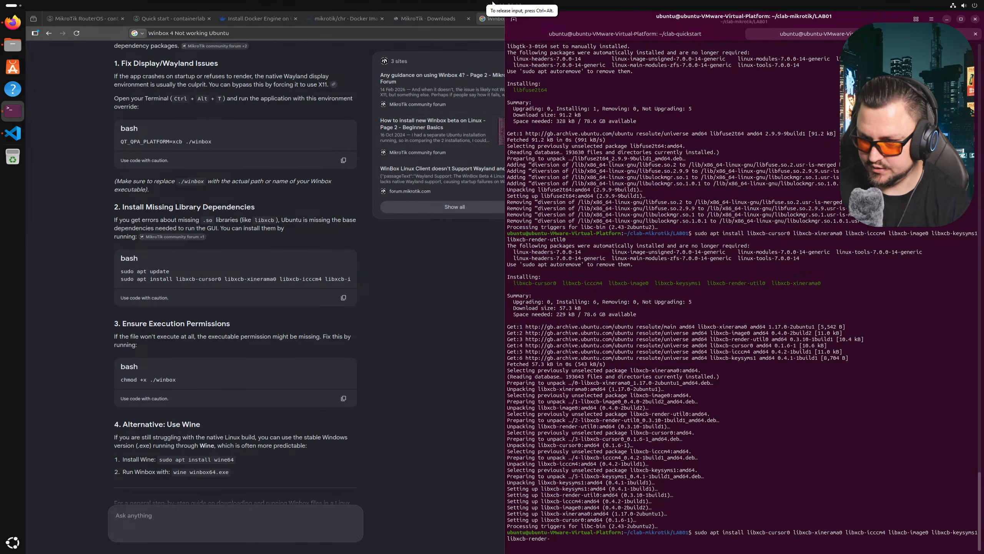
pyautogui.press('BackSpace')
pyautogui.press('BackSpace')
pyautogui.press('BackSpace')
pyautogui.press('BackSpace')
pyautogui.press('BackSpace')
pyautogui.press('BackSpace')
pyautogui.press('BackSpace')
pyautogui.press('BackSpace')
pyautogui.press('BackSpace')
pyautogui.press('BackSpace')
pyautogui.press('BackSpace')
pyautogui.press('BackSpace')
pyautogui.press('BackSpace')
pyautogui.press('BackSpace')
pyautogui.press('BackSpace')
pyautogui.press('BackSpace')
pyautogui.press('BackSpace')
pyautogui.press('BackSpace')
pyautogui.press('BackSpace')
pyautogui.press('BackSpace')
pyautogui.press('BackSpace')
pyautogui.press('BackSpace')
pyautogui.press('BackSpace')
pyautogui.press('BackSpace')
pyautogui.press('BackSpace')
pyautogui.press('BackSpace')
pyautogui.press('BackSpace')
pyautogui.press('BackSpace')
pyautogui.press('BackSpace')
pyautogui.press('BackSpace')
pyautogui.press('BackSpace')
pyautogui.press('BackSpace')
pyautogui.press('BackSpace')
pyautogui.press('BackSpace')
pyautogui.press('BackSpace')
pyautogui.press('BackSpace')
pyautogui.press('BackSpace')
pyautogui.press('BackSpace')
pyautogui.press('BackSpace')
pyautogui.press('BackSpace')
pyautogui.press('BackSpace')
pyautogui.press('BackSpace')
pyautogui.press('BackSpace')
pyautogui.press('BackSpace')
pyautogui.press('BackSpace')
pyautogui.press('BackSpace')
pyautogui.press('BackSpace')
pyautogui.press('BackSpace')
pyautogui.press('BackSpace')
pyautogui.press('BackSpace')
pyautogui.press('BackSpace')
pyautogui.write('pt install -y li')
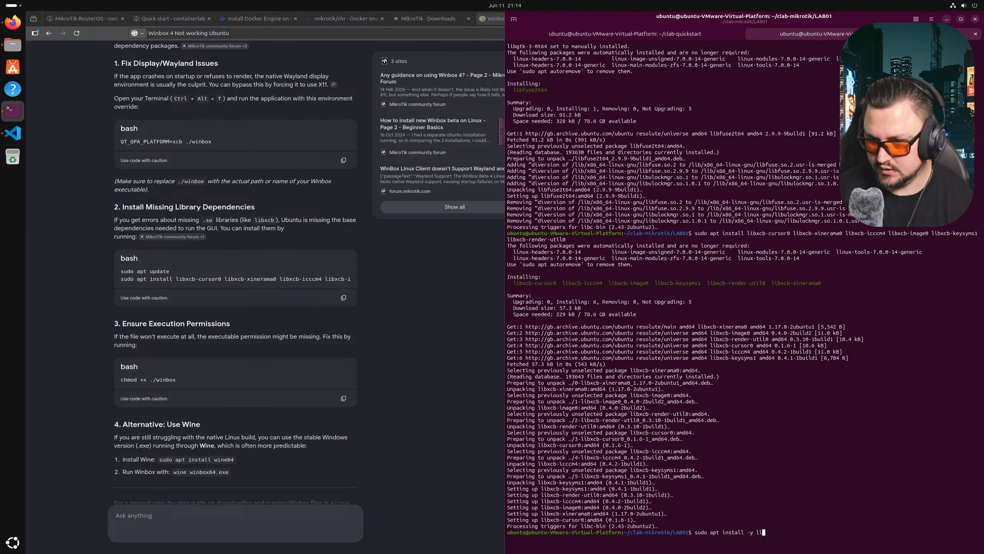
pyautogui.write('bxcb-cursor0')
pyautogui.press('Return')
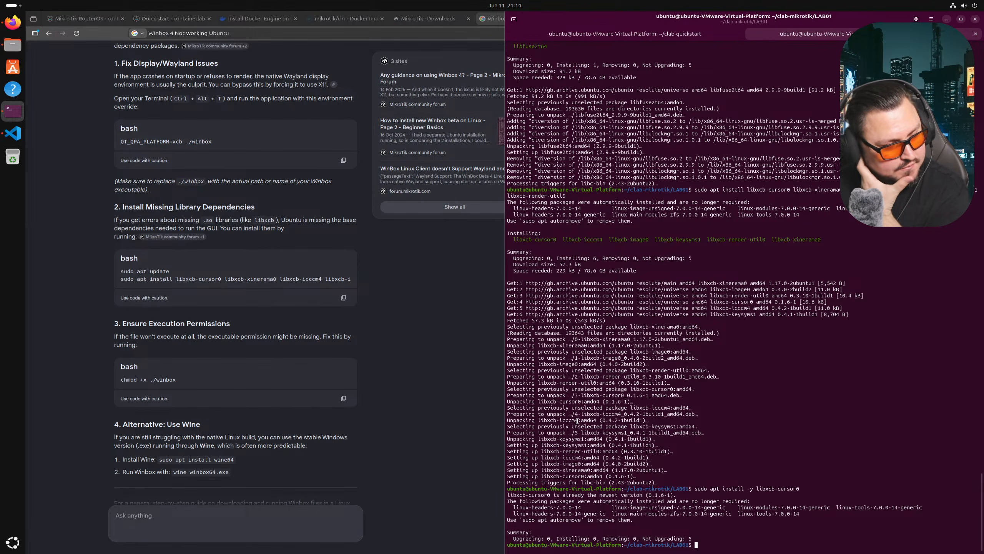
# - Open the Reddit thread 'WinBox 4 keeps freezing/crashing anyone else?' in its own tab and read it
pyautogui.click(13, 22)
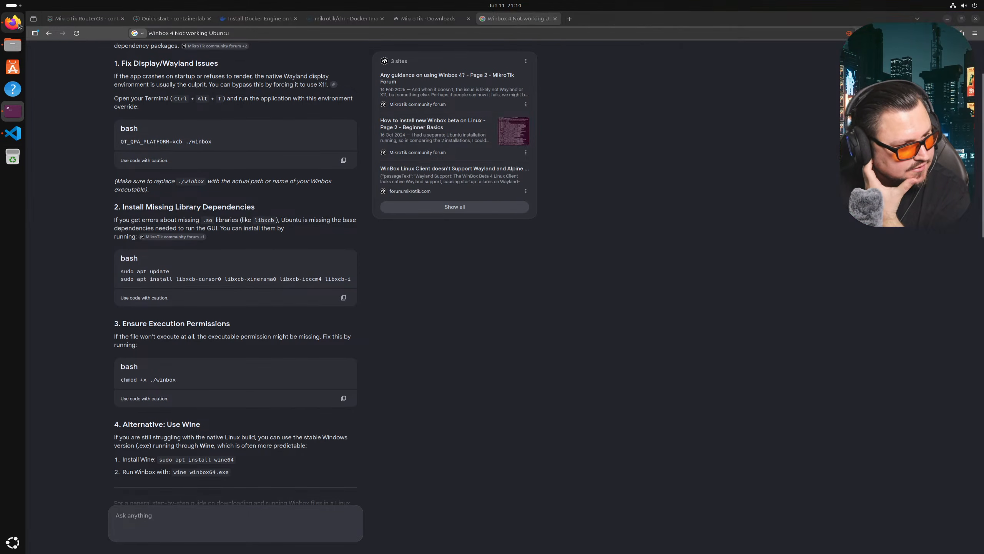
pyautogui.scroll(-10, 140, 237)
pyautogui.scroll(-5, 140, 237)
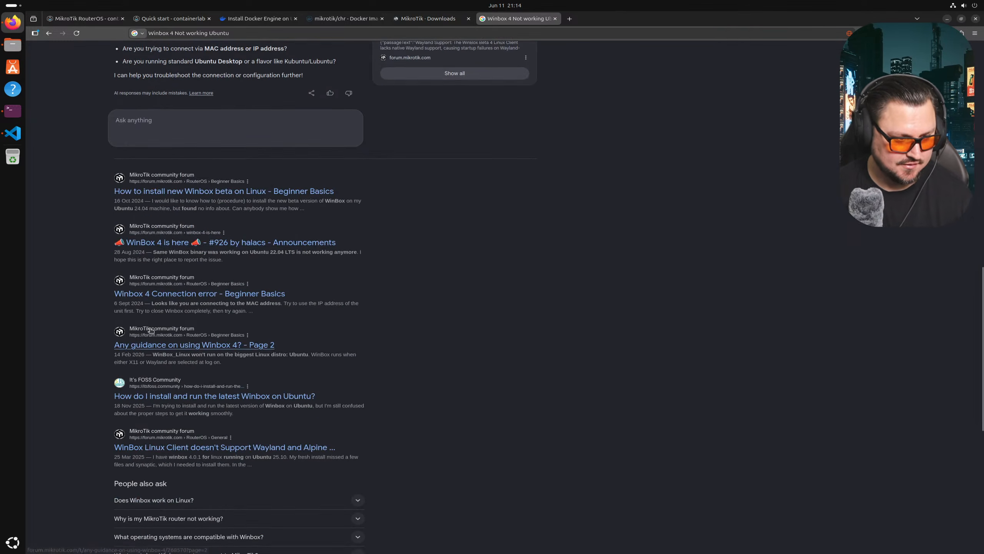
pyautogui.scroll(-9, 265, 210)
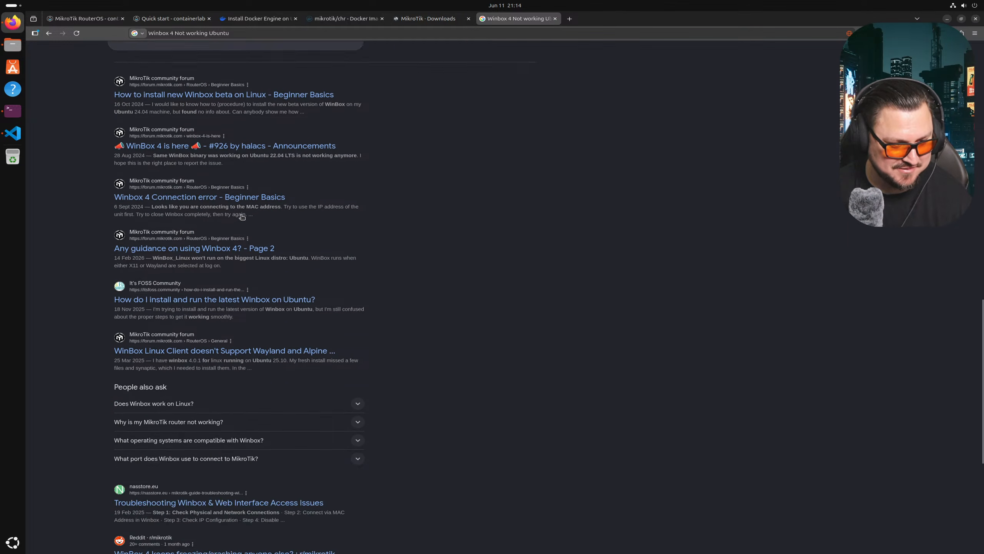
pyautogui.middleClick(241, 316)
pyautogui.click(599, 19)
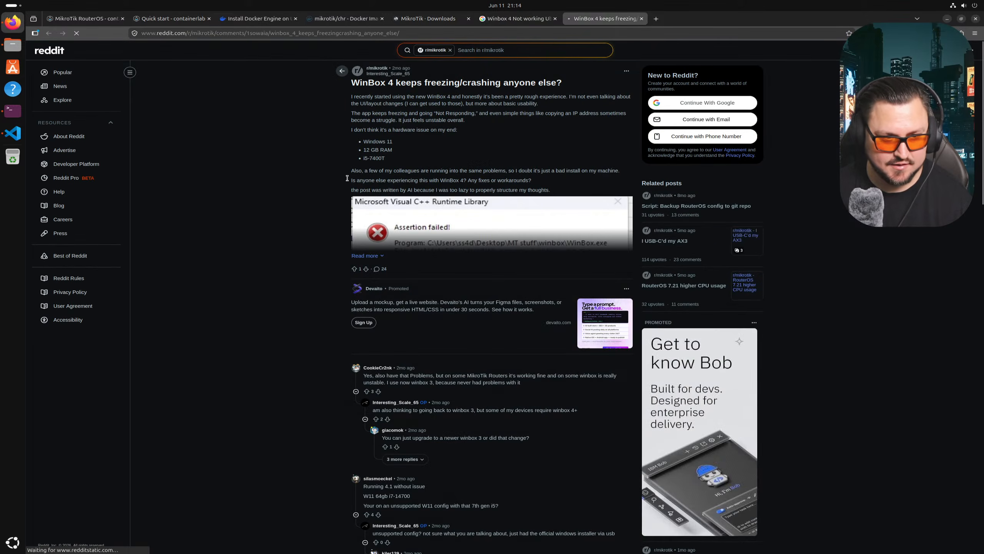
pyautogui.scroll(-10, 458, 213)
pyautogui.scroll(-6, 405, 206)
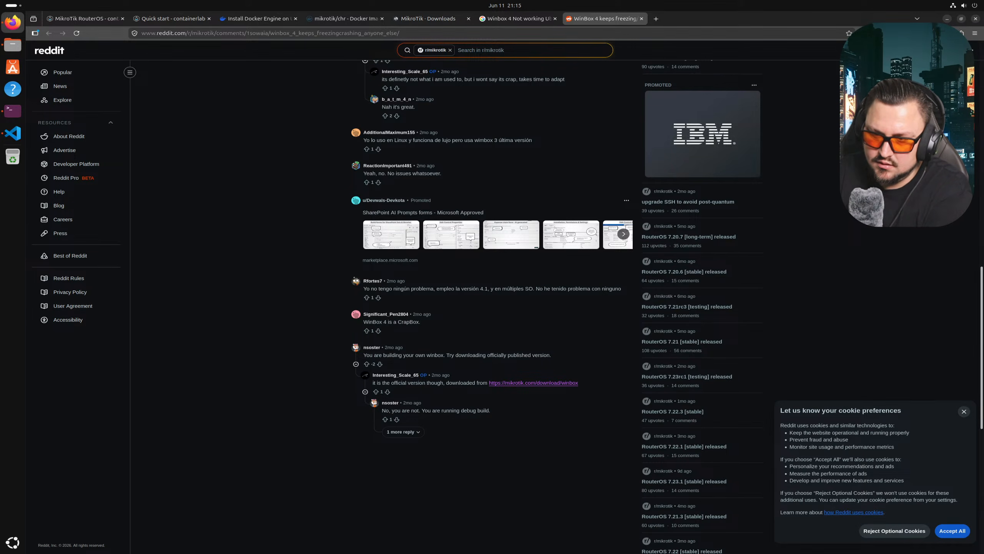
# - Look up Wayland in a new tab, close it, and scroll the thread back to the top
pyautogui.hotkey('ctrl', 't')
pyautogui.write('Wayland')
pyautogui.press('Return')
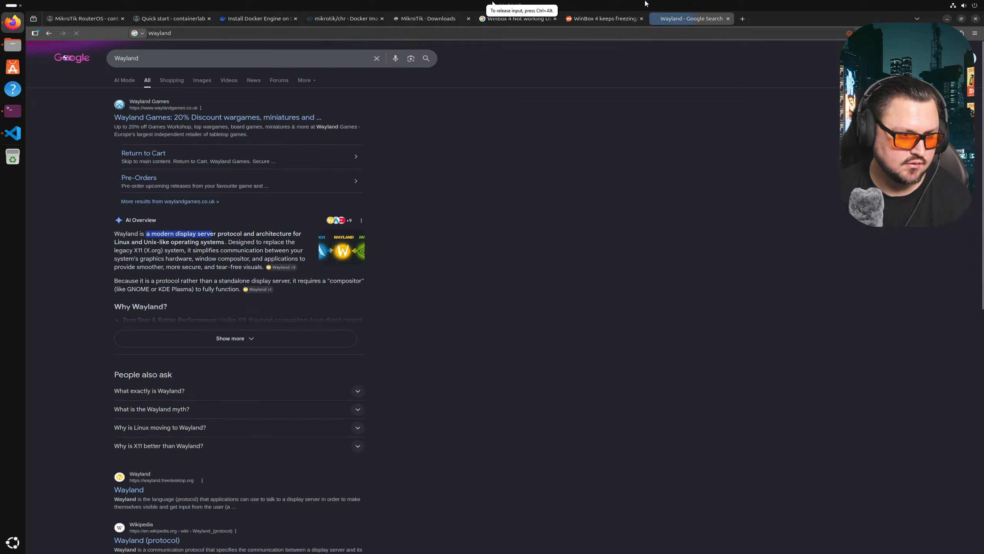
pyautogui.scroll(-5, 335, 113)
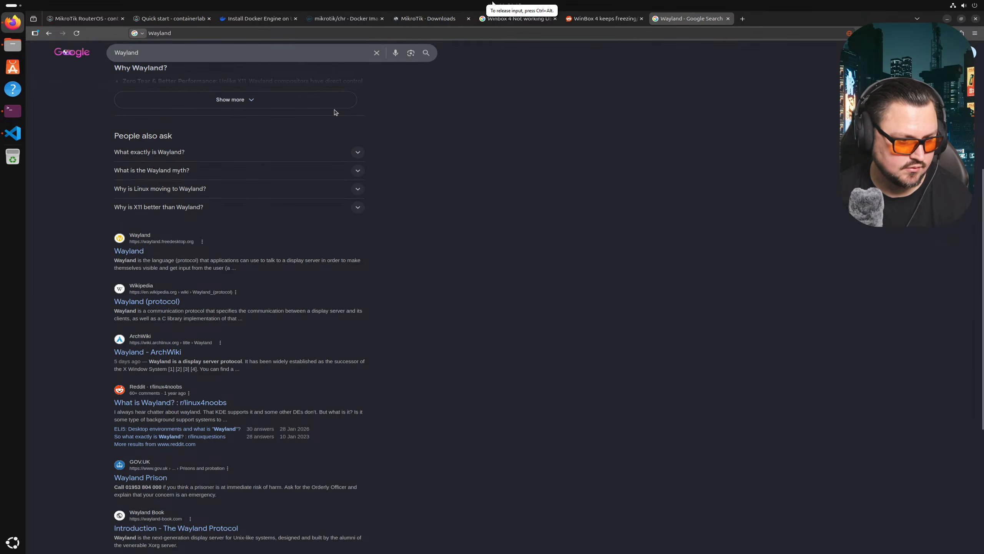
pyautogui.scroll(-5, 336, 112)
pyautogui.scroll(4, 449, 115)
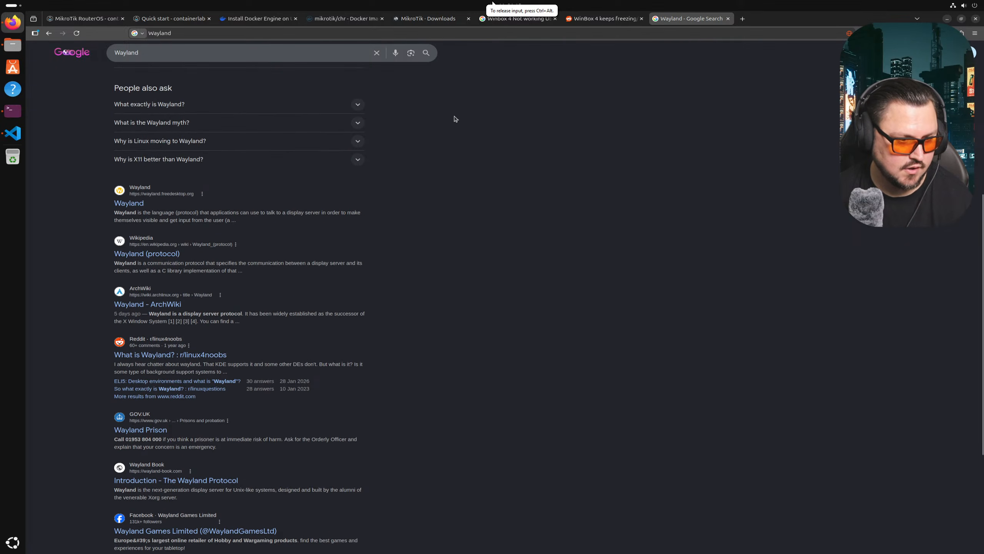
pyautogui.scroll(3, 453, 114)
pyautogui.middleClick(669, 17)
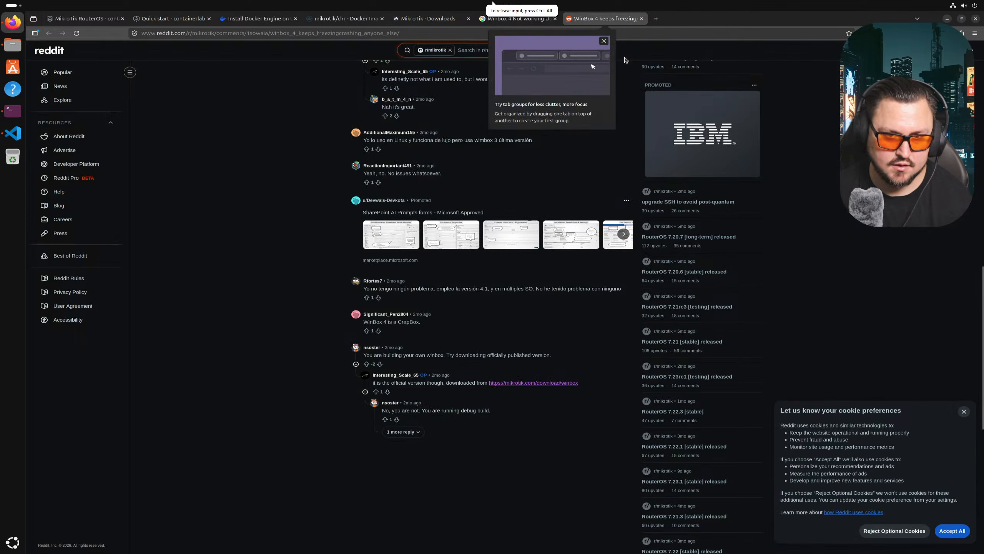
pyautogui.scroll(5, 250, 210)
pyautogui.scroll(10, 249, 211)
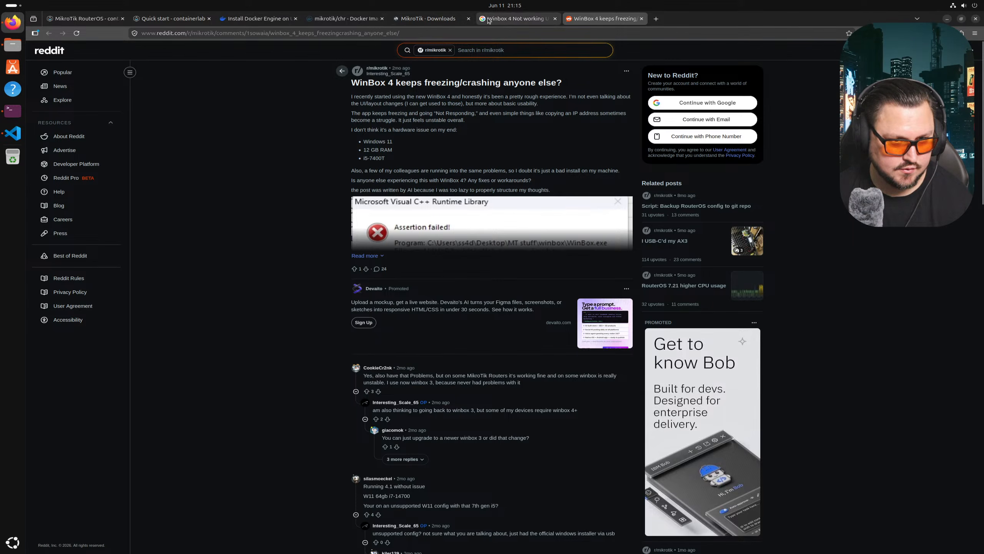
# - Search Google for 'Winbox 4 Not working Ubuntu reddit'
pyautogui.click(517, 19)
pyautogui.scroll(-1, 278, 231)
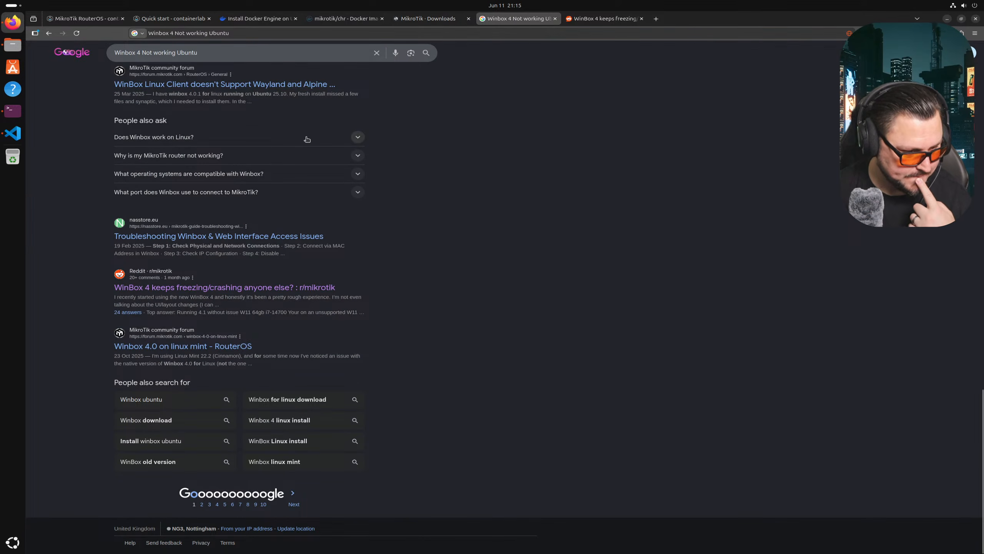
pyautogui.scroll(15, 506, 343)
pyautogui.click(214, 58)
pyautogui.write('reddit')
pyautogui.press('Return')
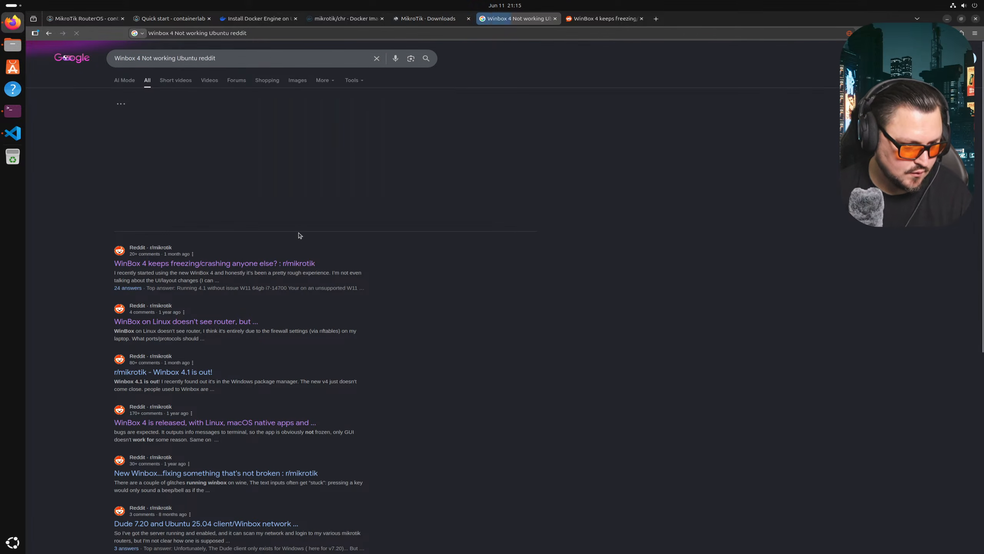
# - Preview the 'Winbox 4.1 is out' and 'New Winbox' Reddit posts in tabs, then close them
pyautogui.middleClick(197, 378)
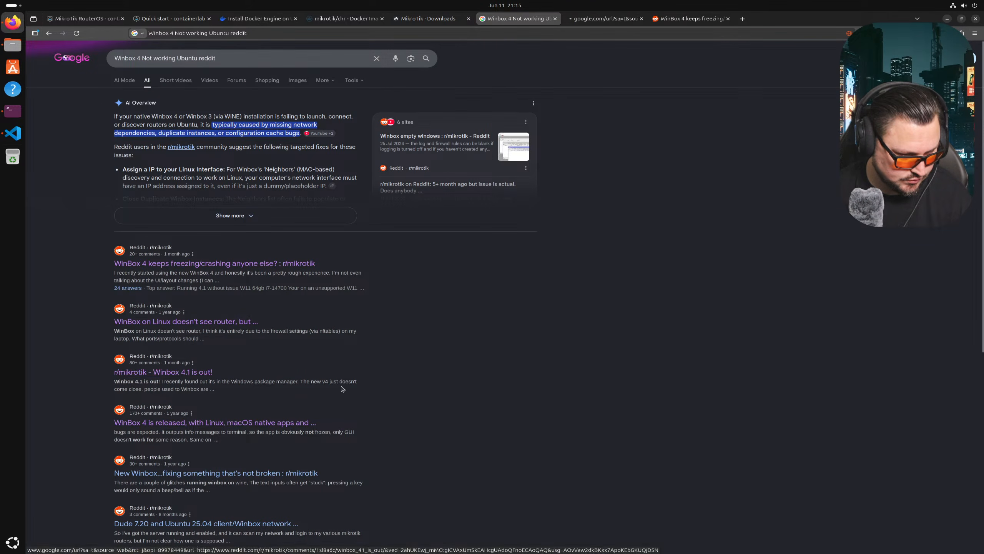
pyautogui.scroll(-4, 509, 170)
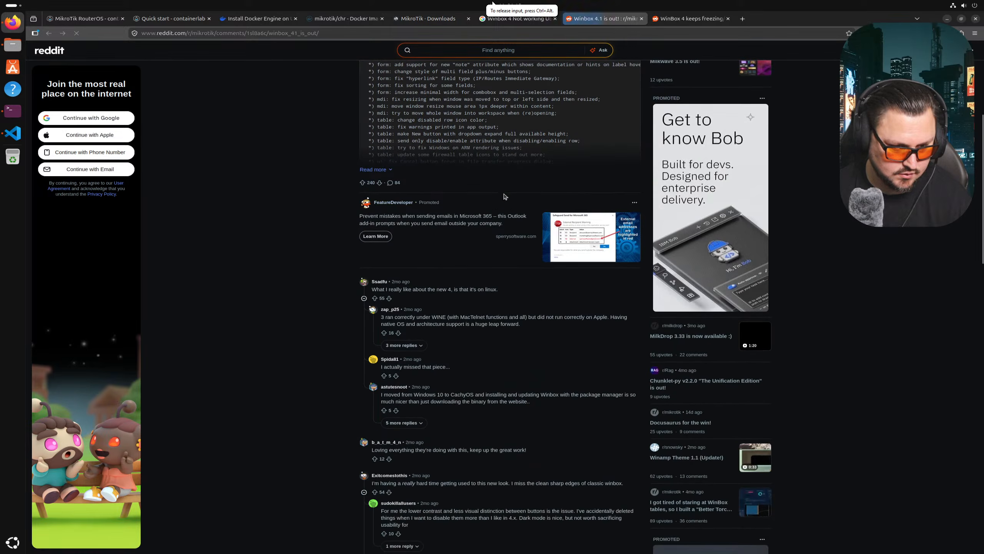
pyautogui.hotkey('ctrl', 'w')
pyautogui.scroll(-2, 481, 91)
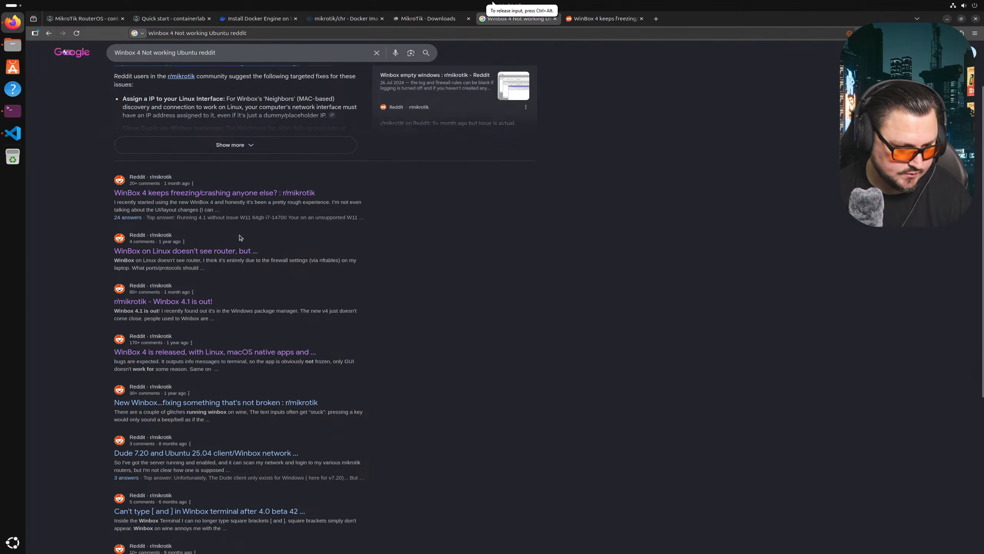
pyautogui.middleClick(274, 378)
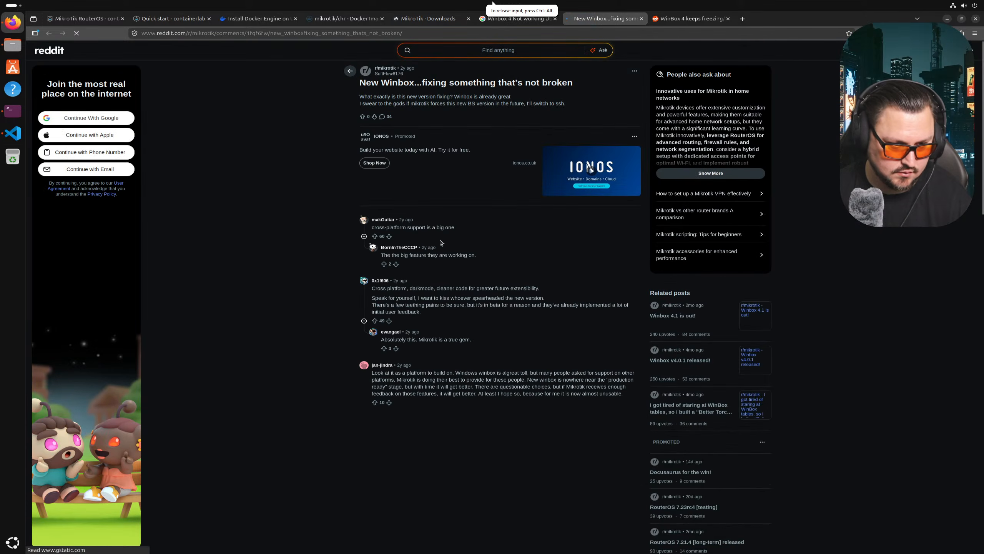
pyautogui.click(606, 23)
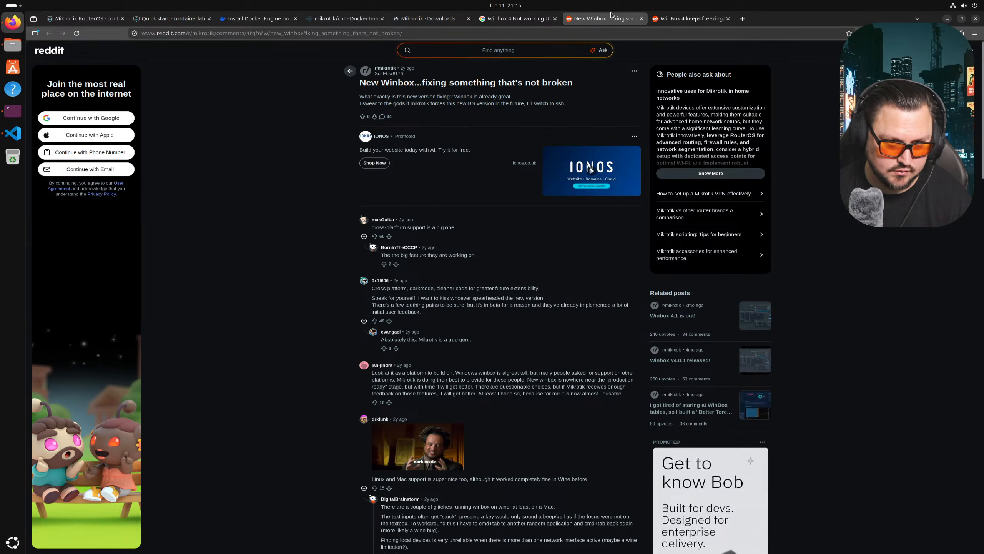
pyautogui.hotkey('ctrl', 'w')
# - Expand the AI Overview suggesting an interface IP, port 8291, or WINE
pyautogui.scroll(-2, 346, 228)
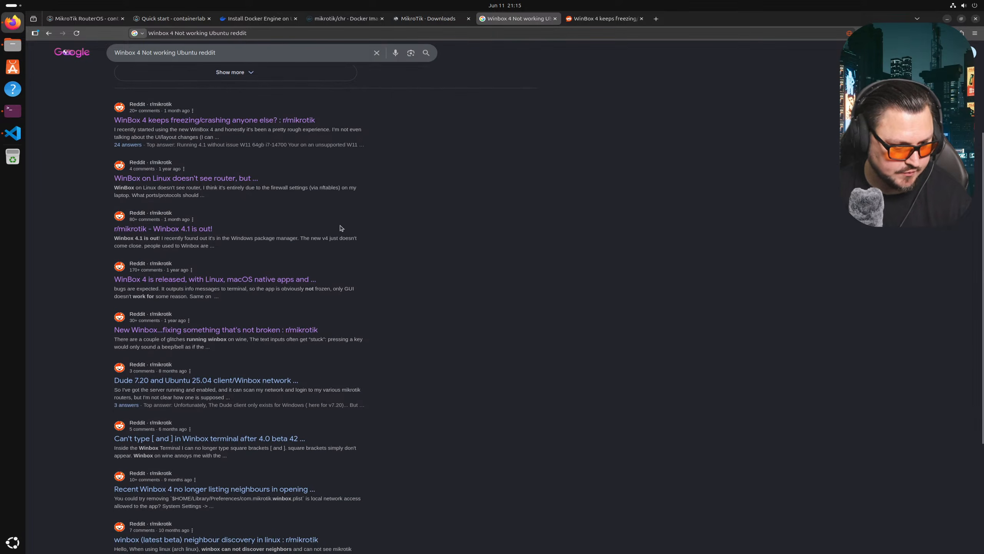
pyautogui.scroll(-6, 333, 241)
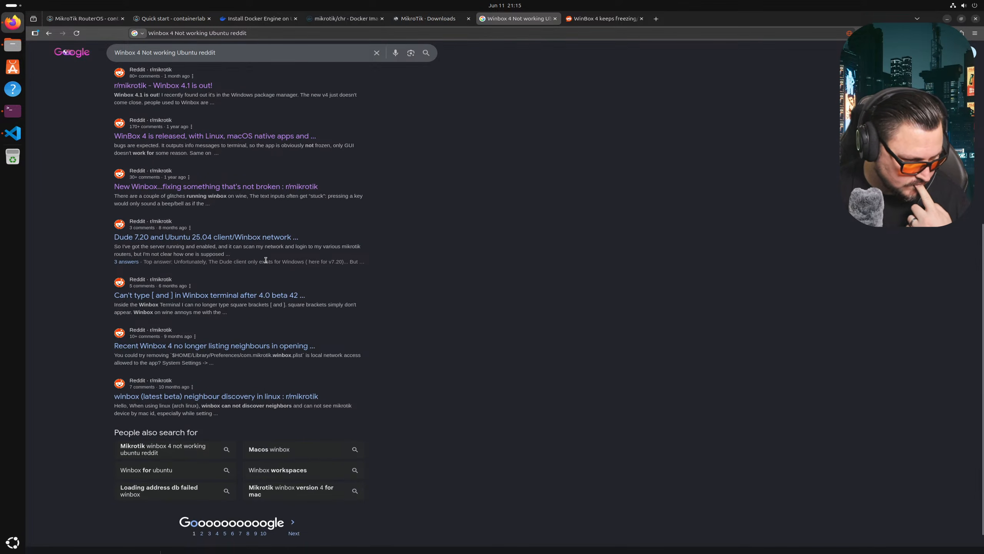
pyautogui.scroll(-2, 265, 260)
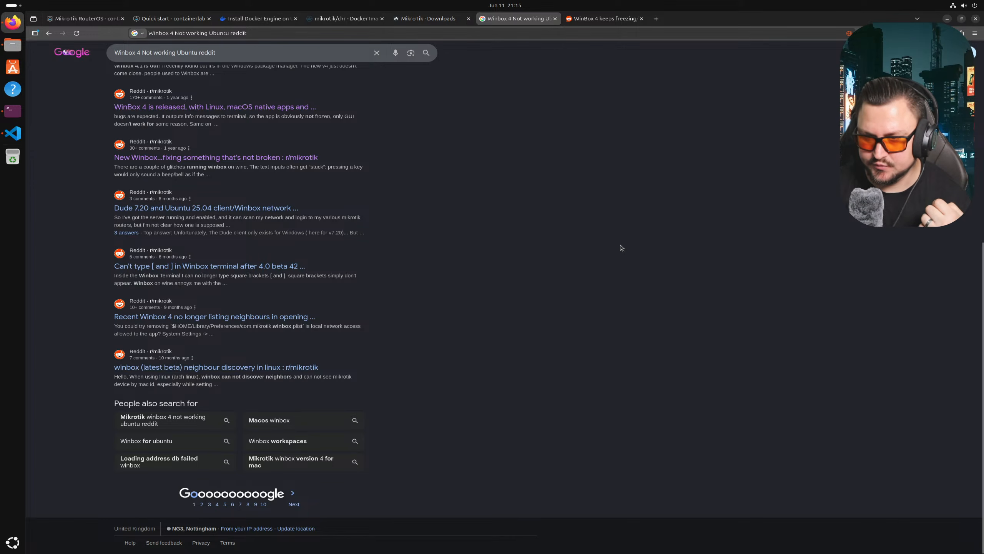
pyautogui.scroll(13, 372, 257)
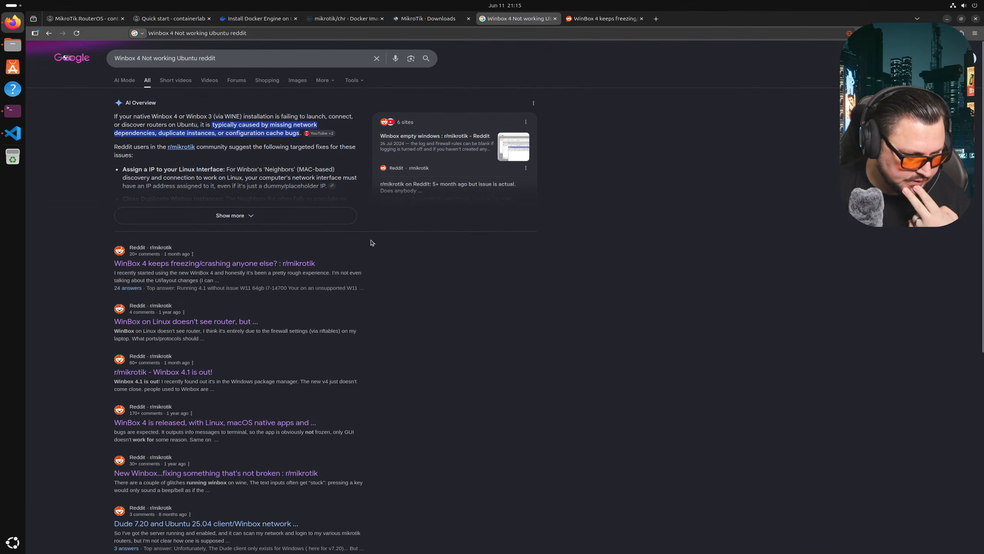
pyautogui.click(294, 219)
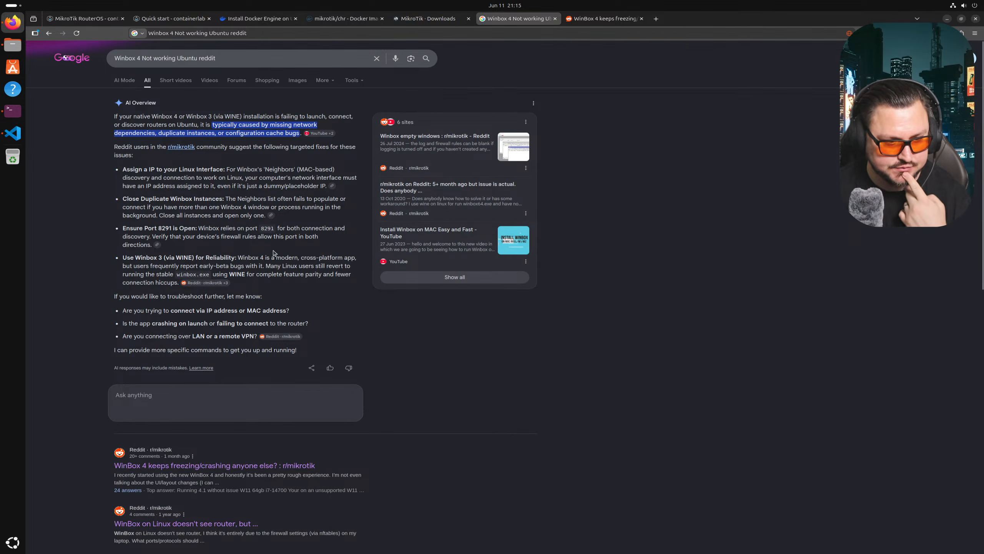
pyautogui.scroll(-2, 272, 252)
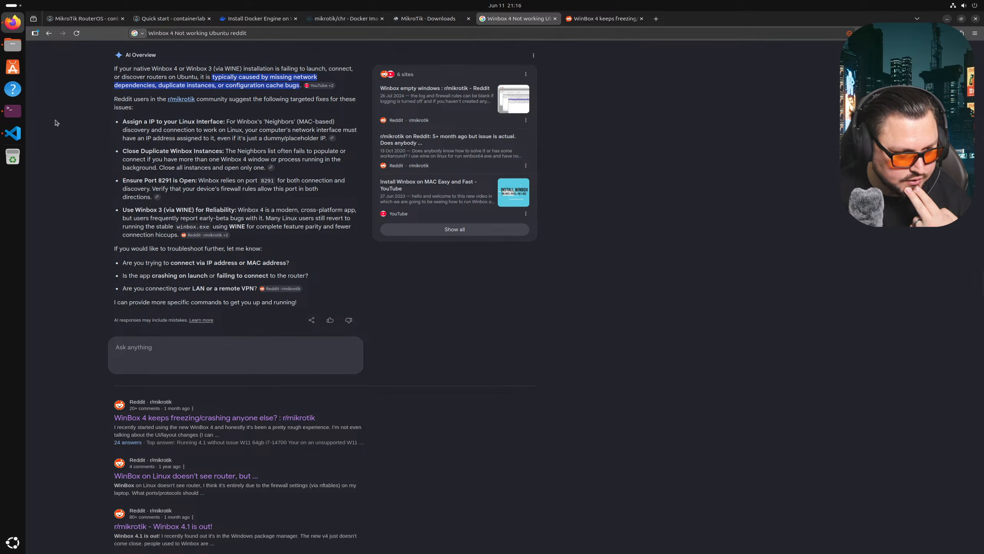
# - Extract WinBox_Linux.zip in Downloads into a new WinBox_Linux (2) folder
pyautogui.click(12, 45)
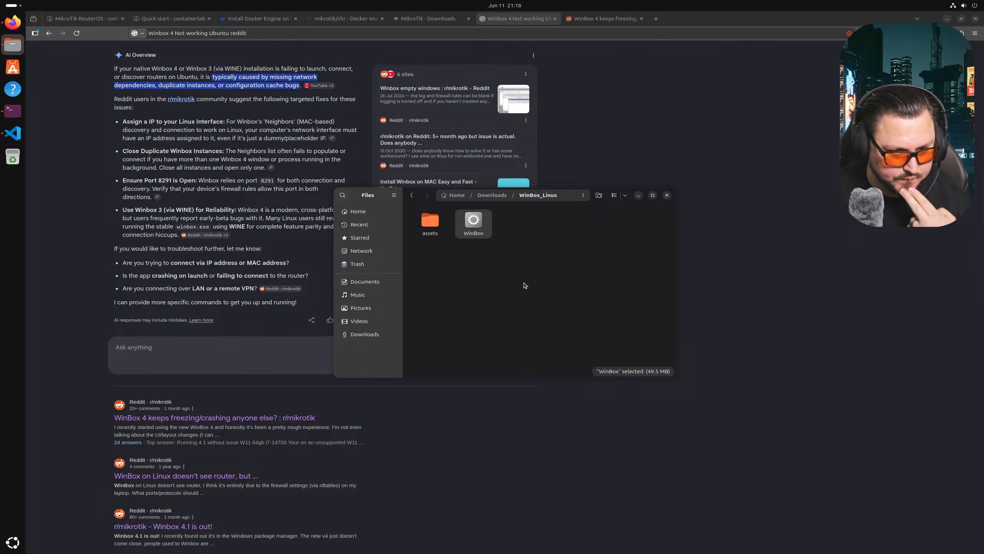
pyautogui.click(492, 195)
pyautogui.rightClick(476, 238)
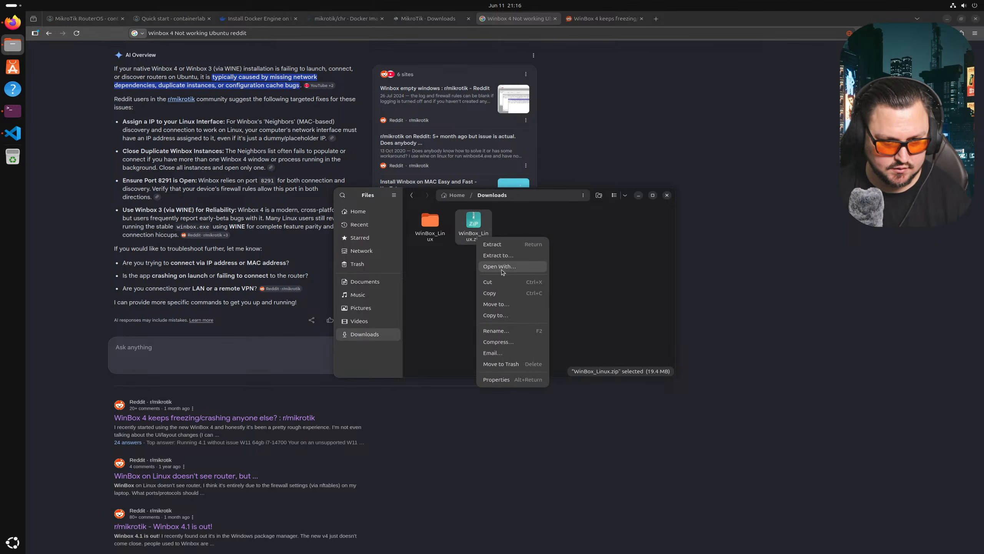
pyautogui.click(514, 250)
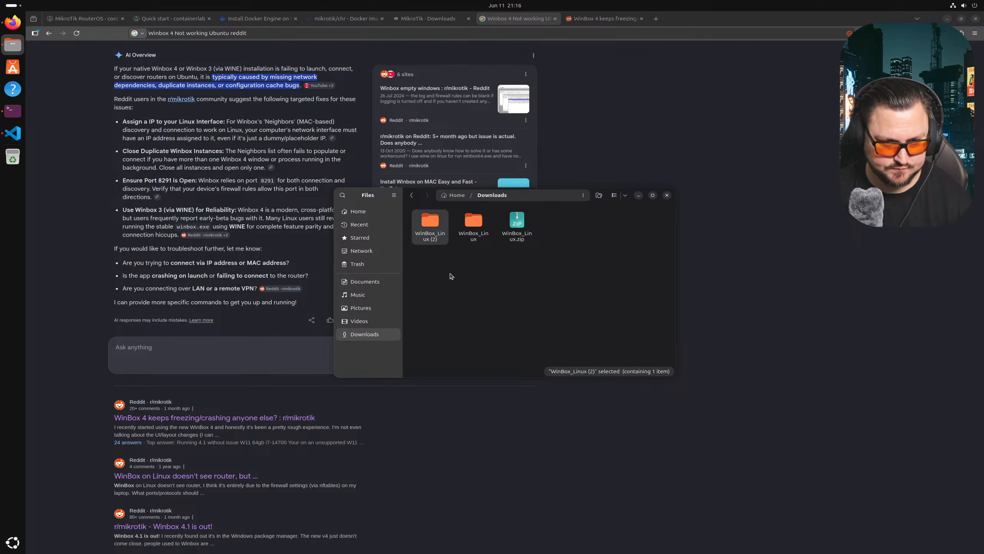
# - Run WinBox from the WinBox_Linux (2) folder, then bring the terminal forward
pyautogui.doubleClick(431, 224)
pyautogui.click(474, 223)
pyautogui.rightClick(479, 235)
pyautogui.click(485, 241)
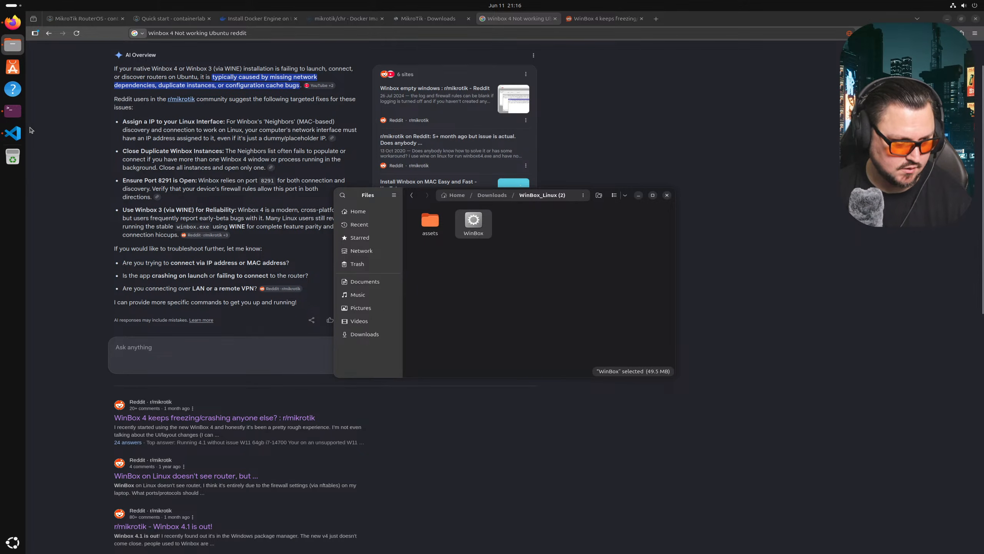
pyautogui.click(14, 118)
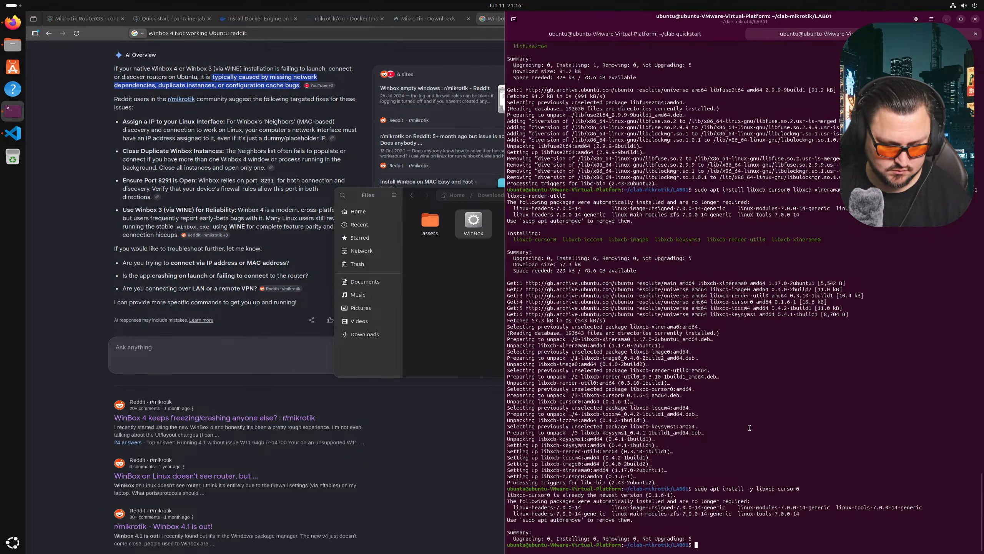
# - Run reboot -h now (permission denied), then open the mkt01 lab's menu in VS Code's Containerlab explorer
pyautogui.press('Return')
pyautogui.press('Return')
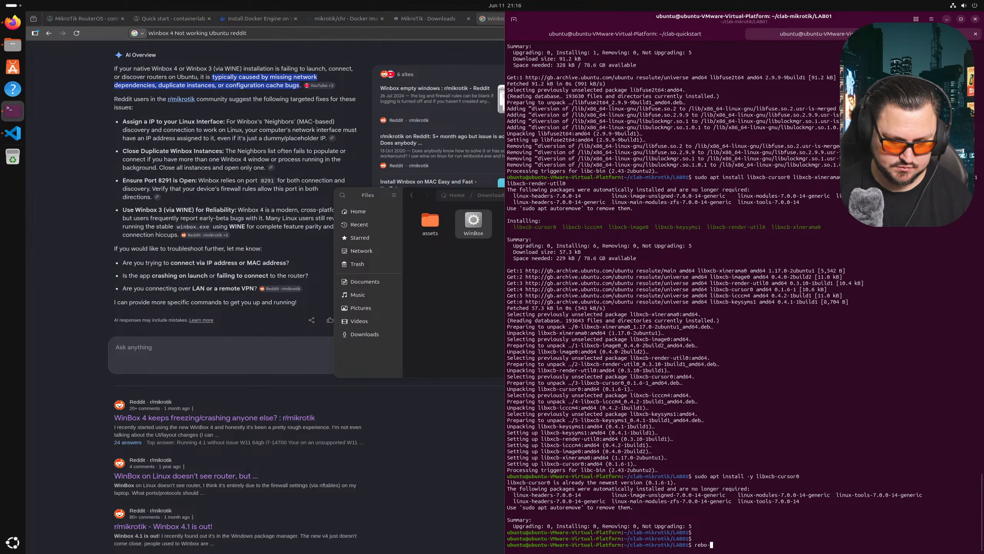
pyautogui.press('Return')
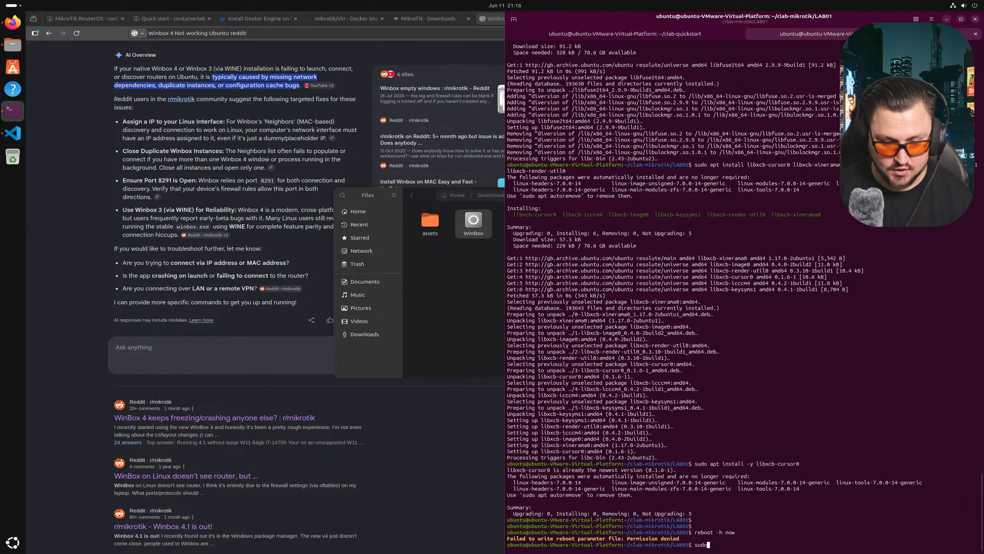
pyautogui.write('sudo')
pyautogui.click(9, 130)
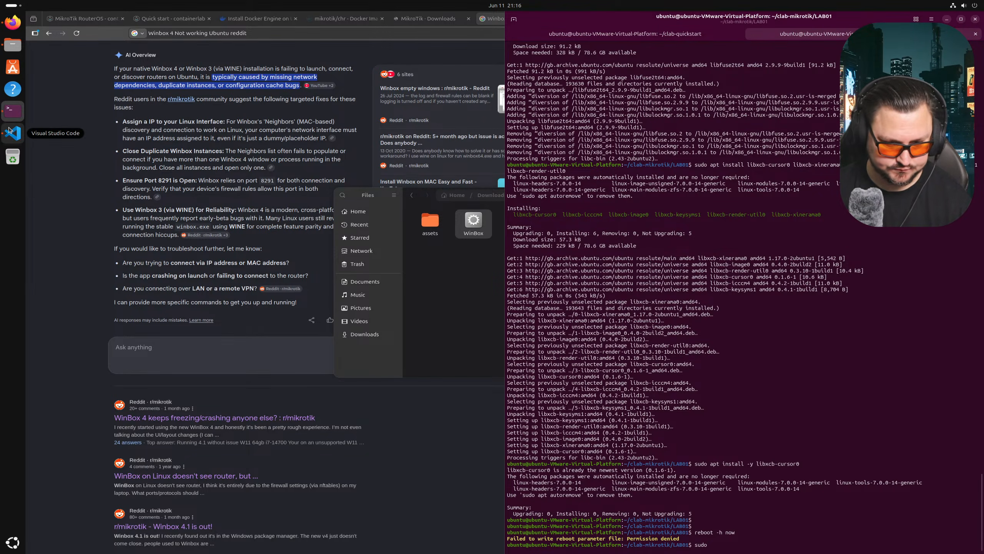
pyautogui.rightClick(80, 65)
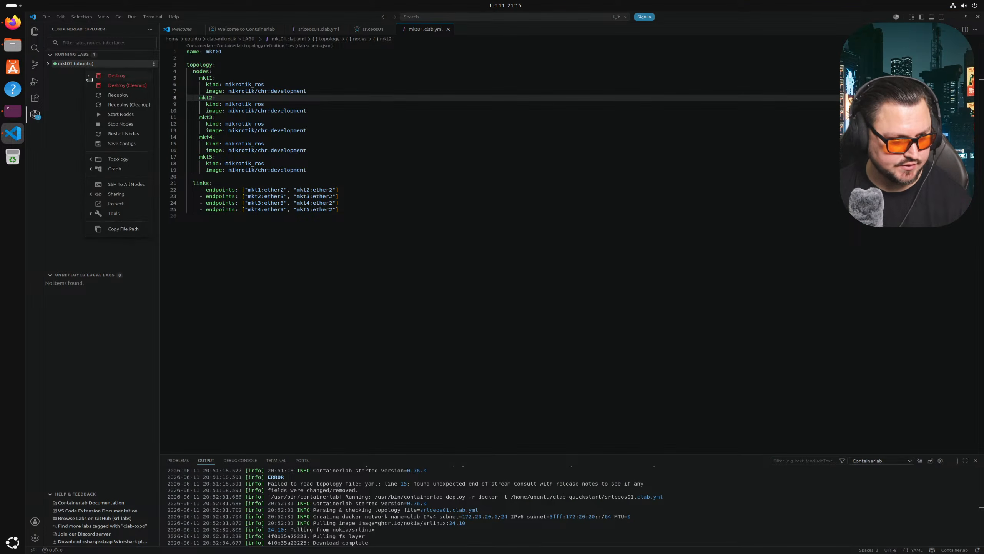
# - Destroy the mkt01 lab, confirming in the Output panel that its five containers are removed
pyautogui.click(112, 76)
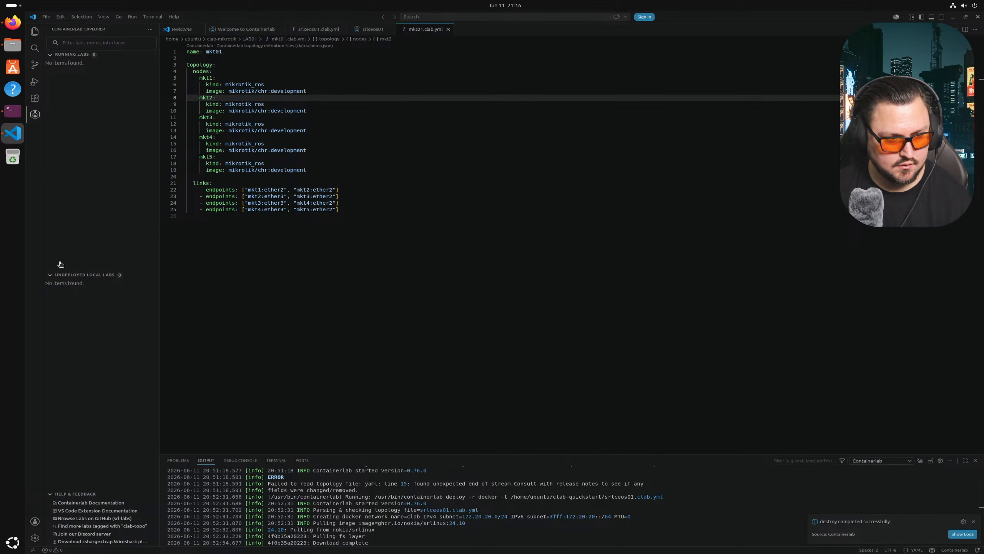
pyautogui.scroll(-15, 362, 541)
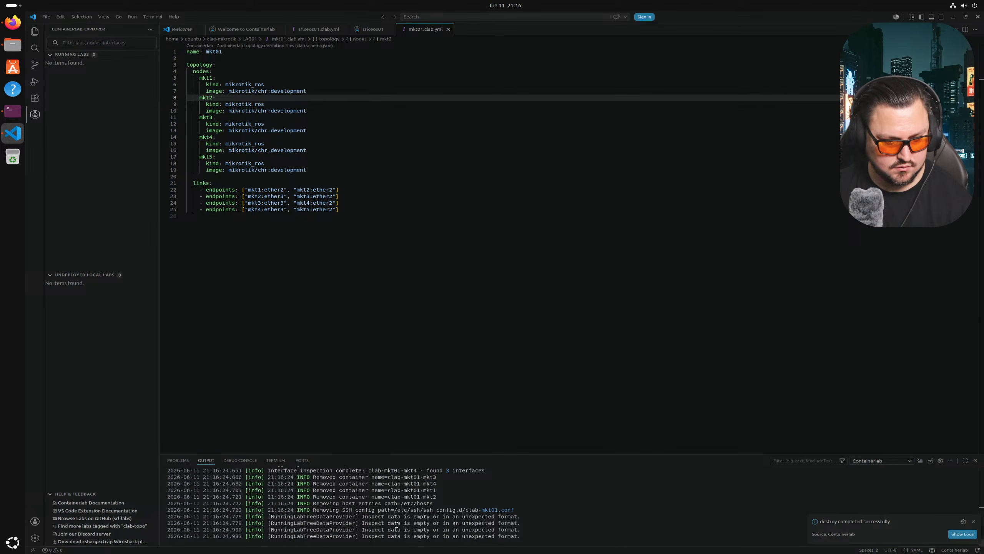
pyautogui.click(13, 111)
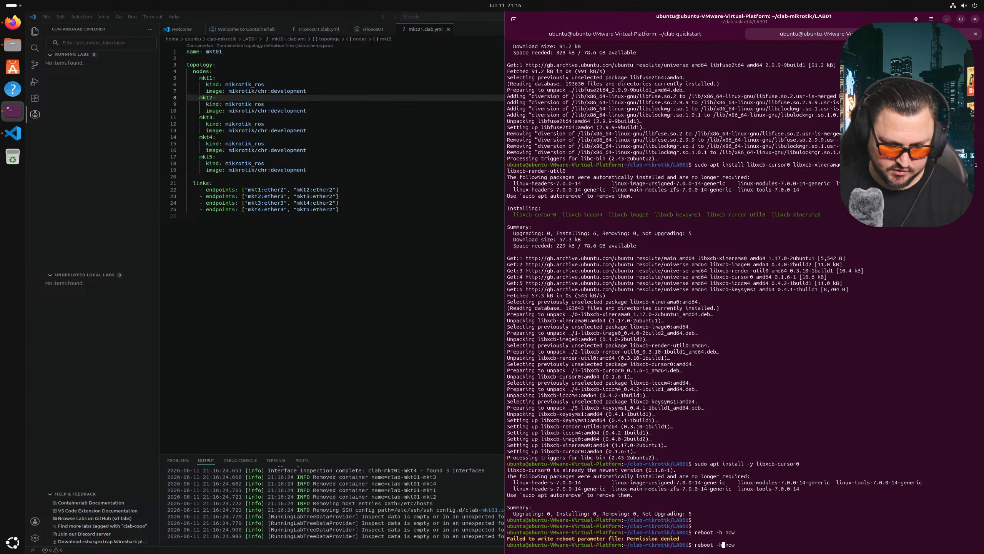
# - Rerun the reboot as sudo reboot -h now, which an active block inhibitor refuses
pyautogui.press('Home')
pyautogui.write('sudo')
pyautogui.press('Return')
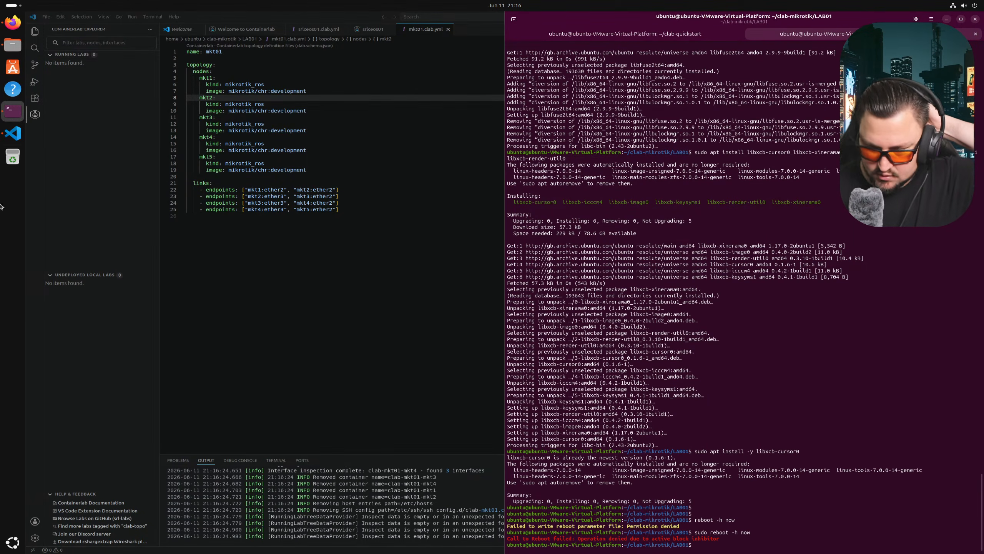
pyautogui.click(13, 22)
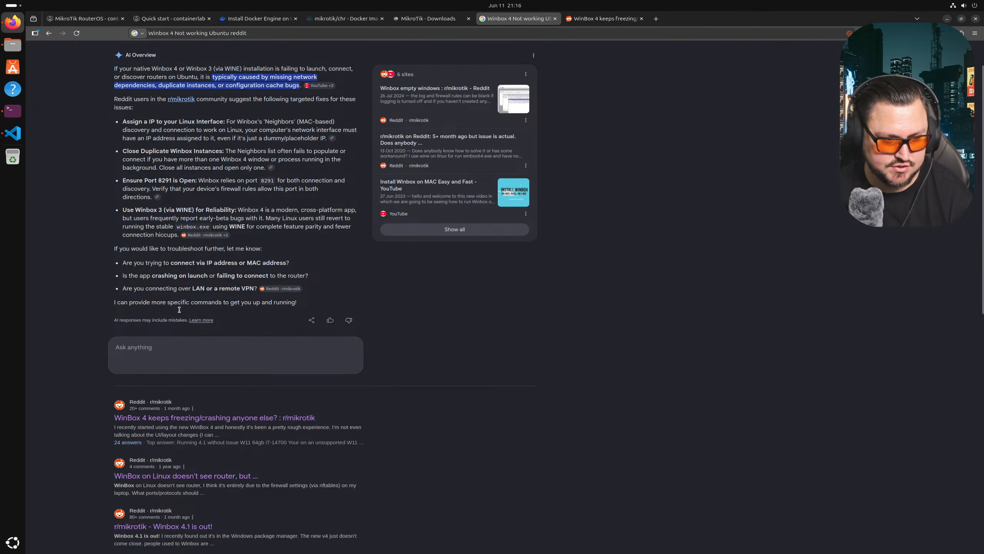
# - Search Google for 'winbox 4 install ubuntu'
pyautogui.scroll(-8, 188, 305)
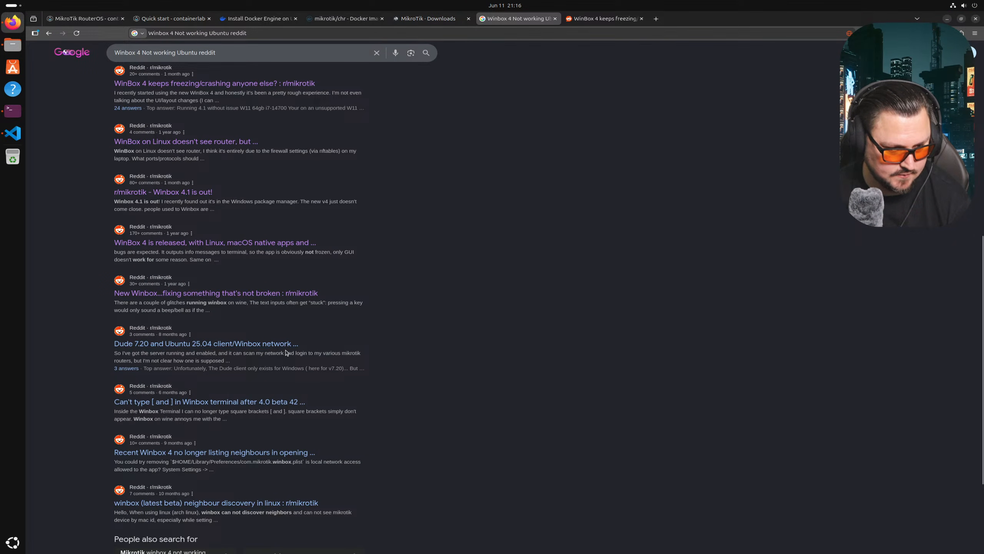
pyautogui.scroll(-3, 197, 366)
pyautogui.scroll(7, 413, 374)
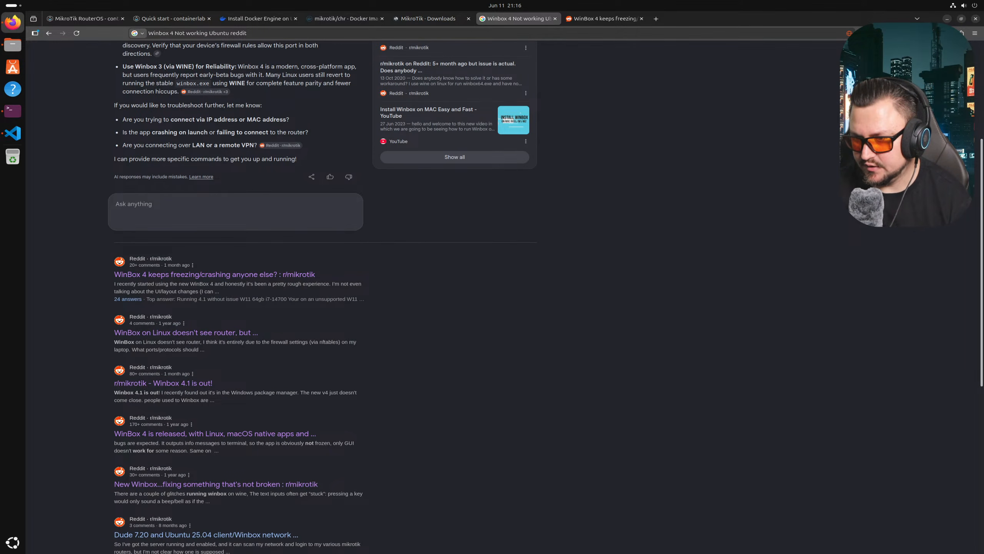
pyautogui.scroll(5, 737, 312)
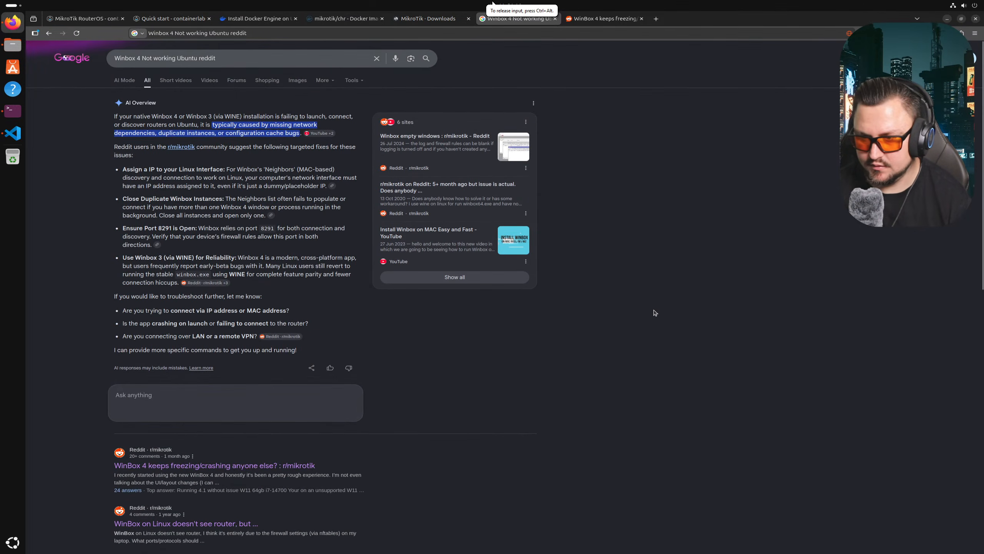
pyautogui.click(236, 56)
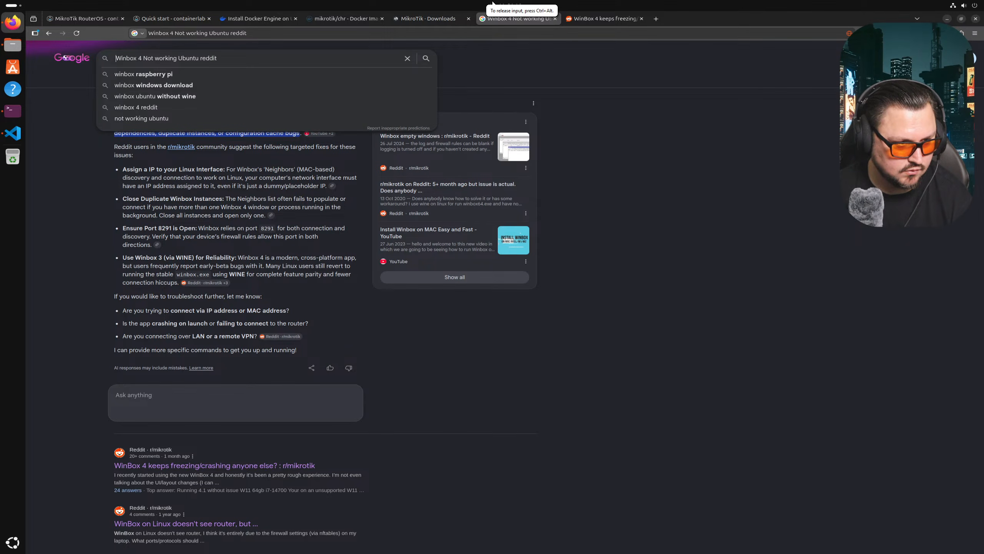
pyautogui.moveTo(142, 58); pyautogui.dragTo(282, 71)
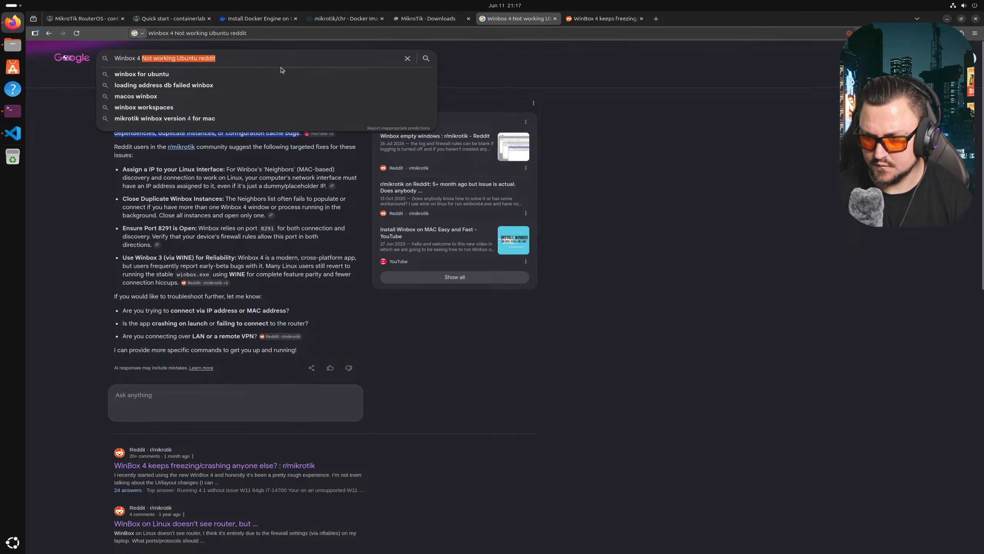
pyautogui.write('install')
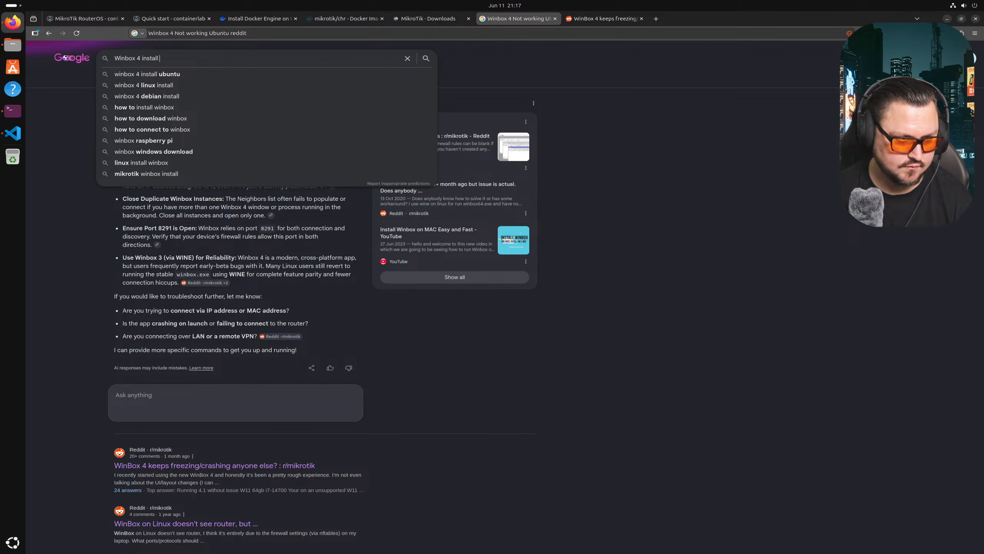
pyautogui.click(281, 74)
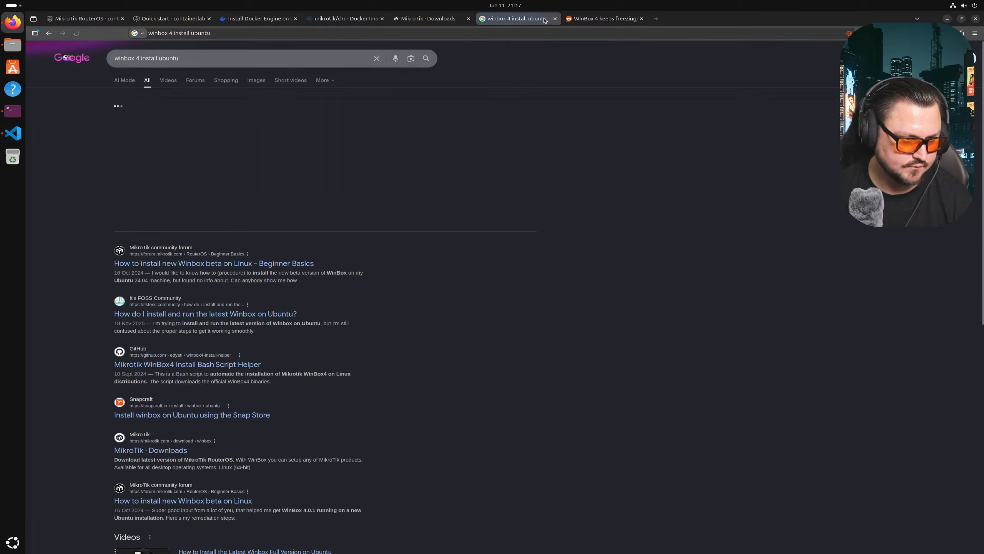
# - Search Google for 'Mikrotik Winbox not working ubuntu'
pyautogui.scroll(-7, 272, 221)
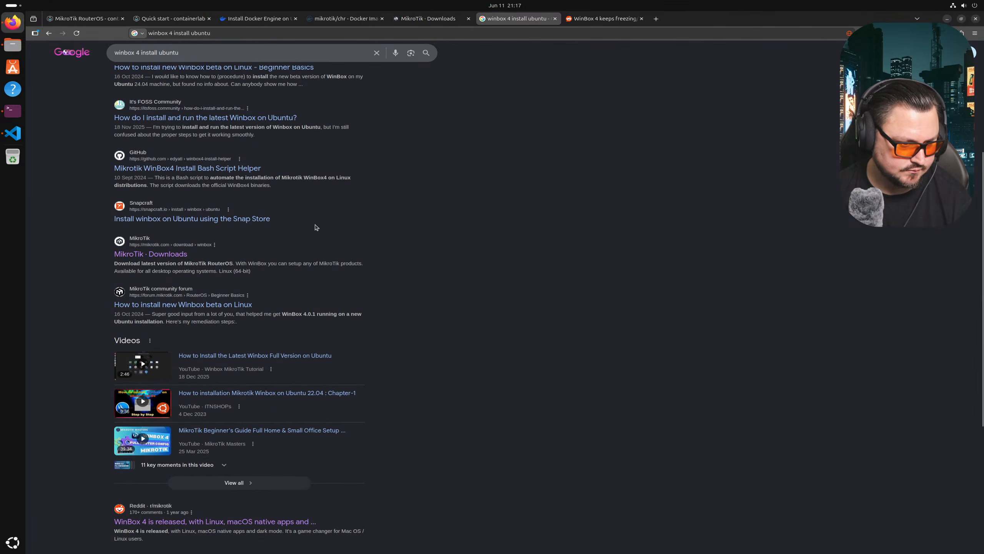
pyautogui.scroll(-2, 284, 383)
pyautogui.scroll(10, 161, 112)
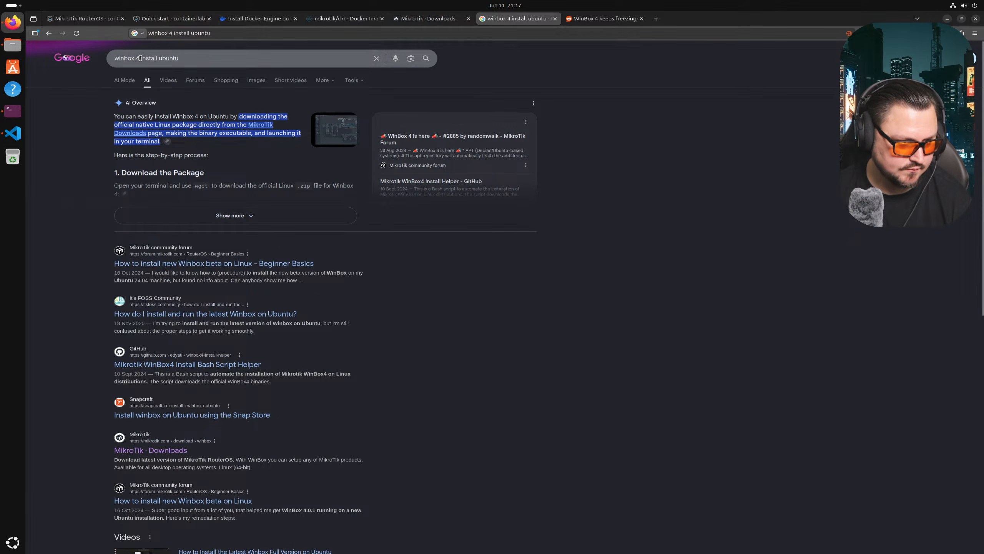
pyautogui.moveTo(140, 58); pyautogui.dragTo(312, 64)
pyautogui.press('BackSpace')
pyautogui.press('BackSpace')
pyautogui.press('BackSpace')
pyautogui.press('BackSpace')
pyautogui.press('BackSpace')
pyautogui.press('BackSpace')
pyautogui.press('BackSpace')
pyautogui.press('BackSpace')
pyautogui.press('BackSpace')
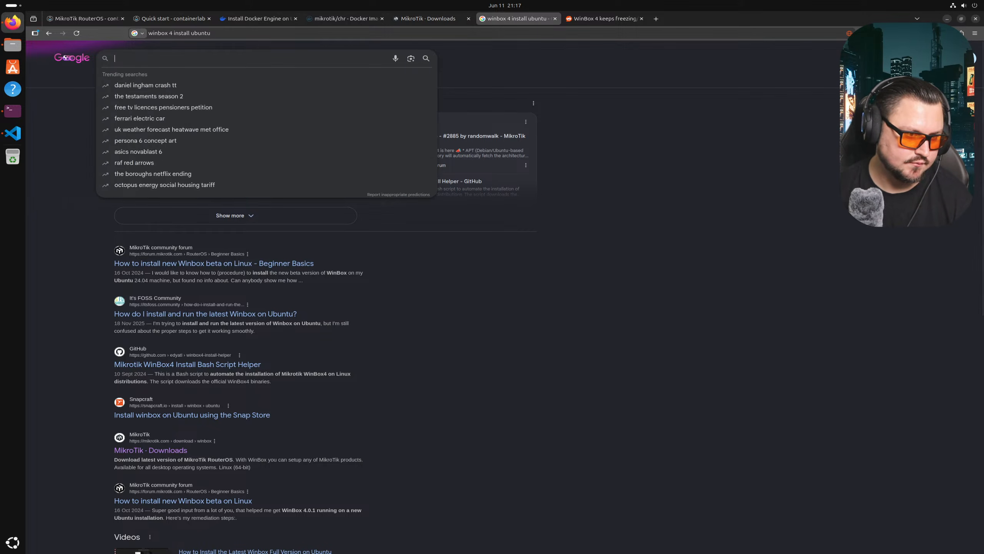
pyautogui.write('Mikrotik Winbox ')
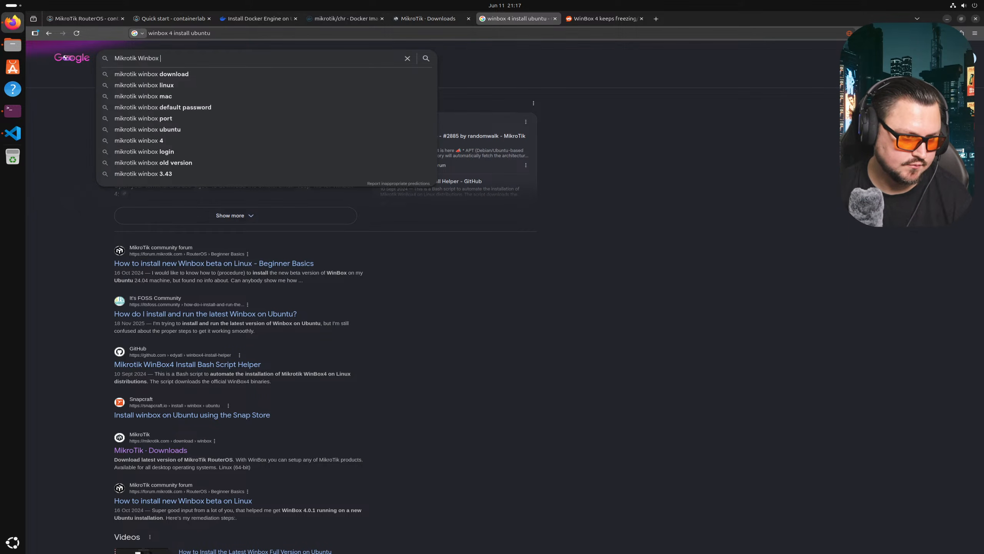
pyautogui.write('not working unb')
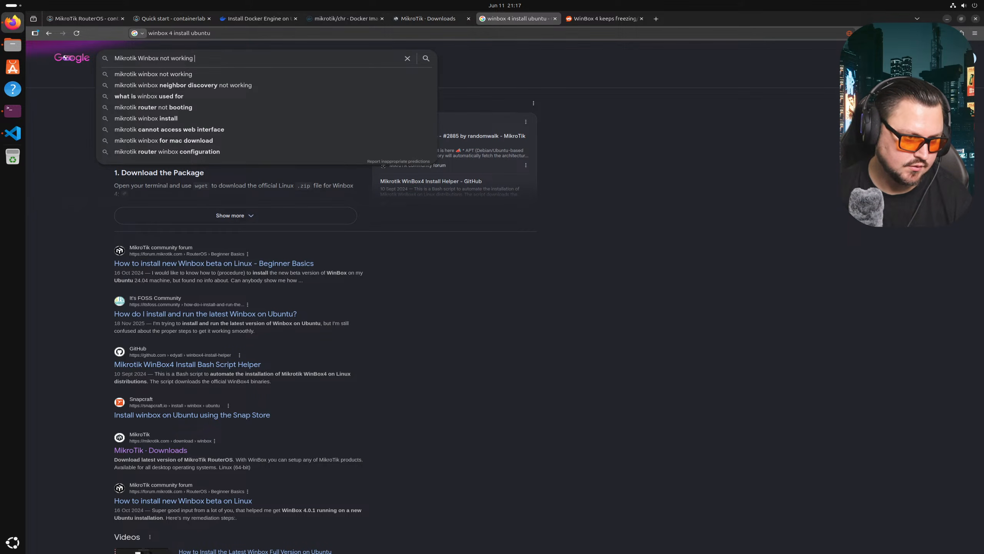
pyautogui.press('BackSpace')
pyautogui.press('BackSpace')
pyautogui.write('buntu')
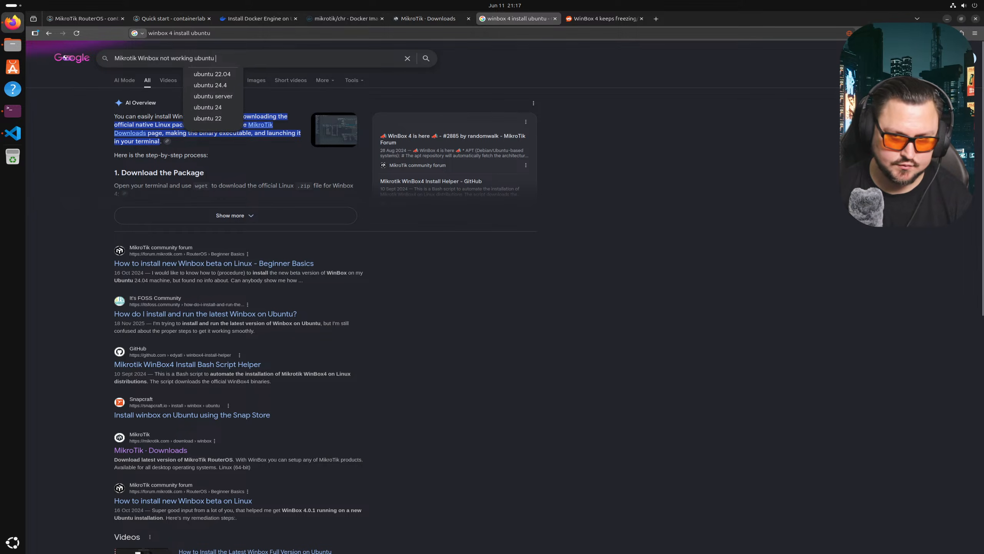
pyautogui.press('Return')
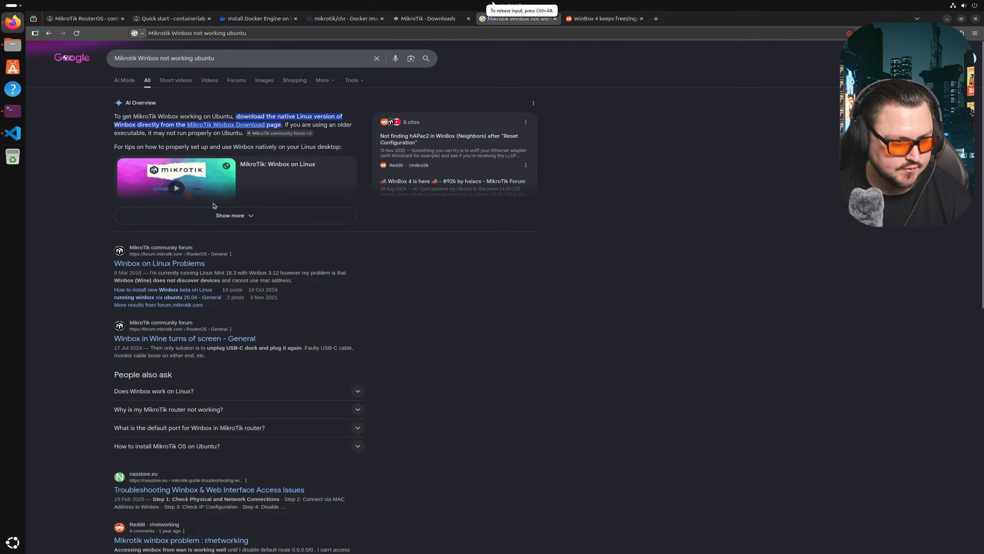
# - Open the 'Mikrotik winbox problem' Reddit thread in a new tab, then return to the results
pyautogui.scroll(-2, 240, 193)
pyautogui.scroll(-2, 217, 208)
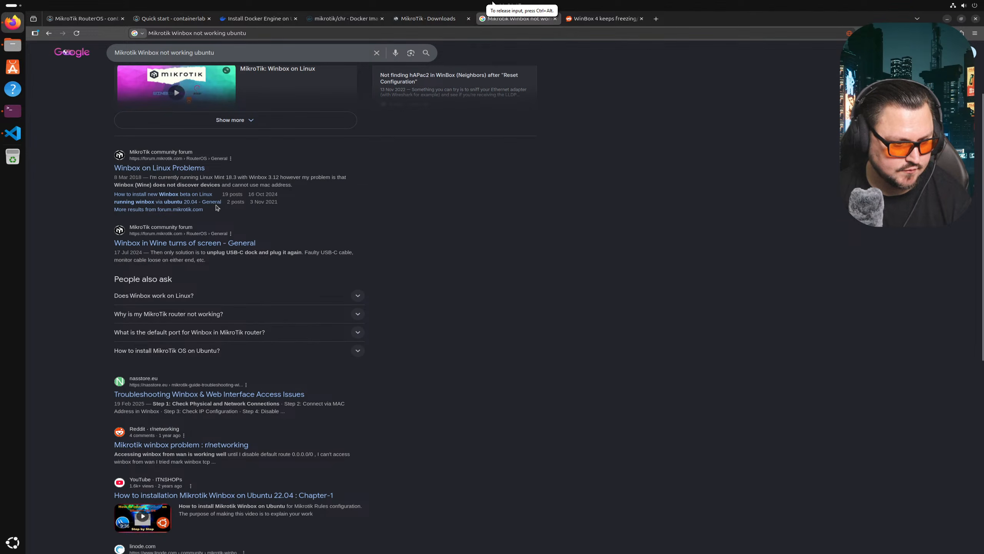
pyautogui.scroll(-2, 217, 207)
pyautogui.middleClick(209, 397)
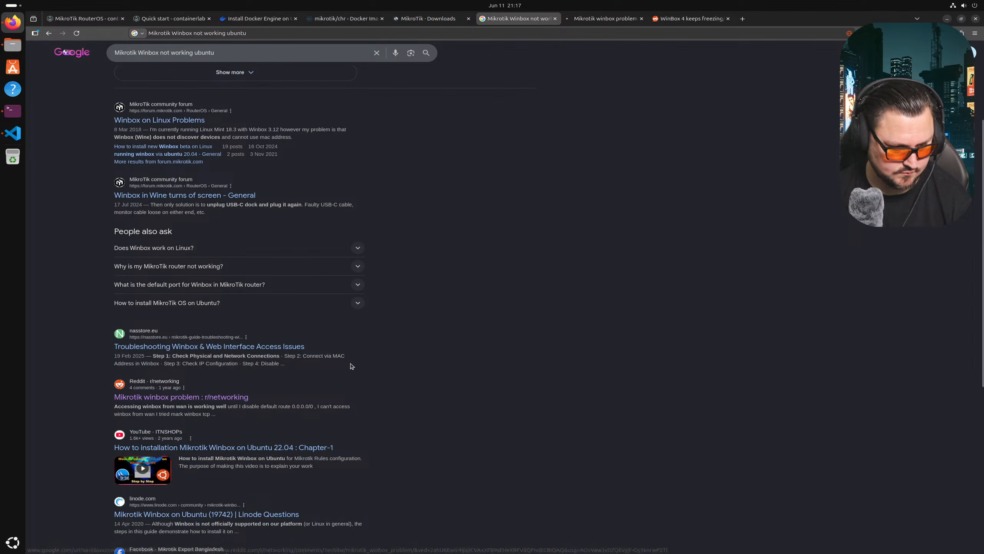
pyautogui.click(582, 24)
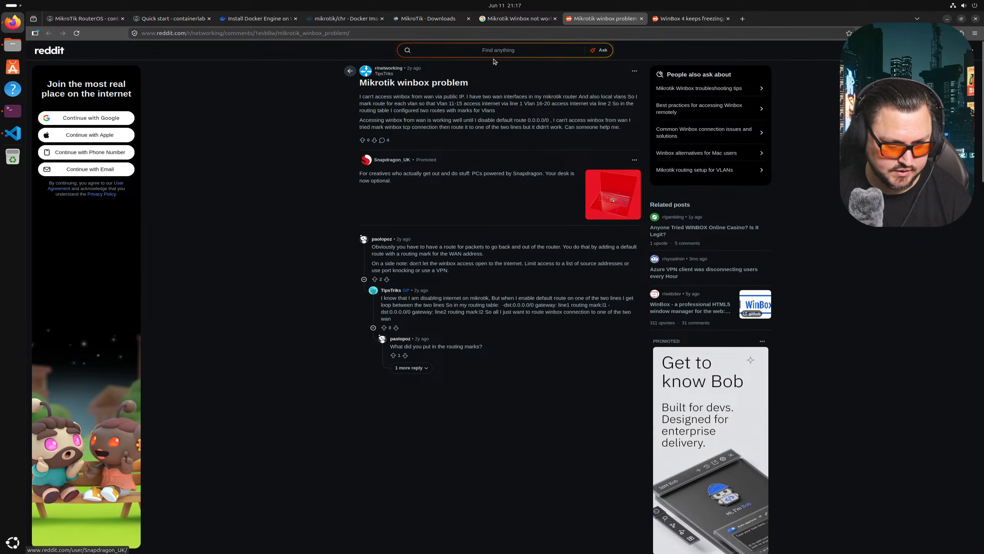
pyautogui.click(480, 24)
# - Read the expanded AI overview, then run sudo reboot -h now to restart the VM
pyautogui.scroll(-10, 281, 231)
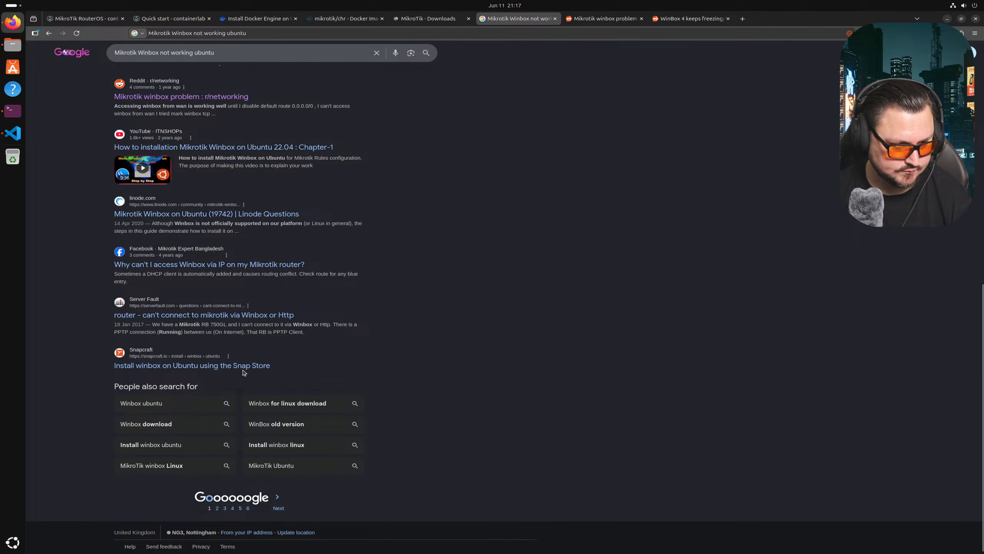
pyautogui.scroll(8, 244, 372)
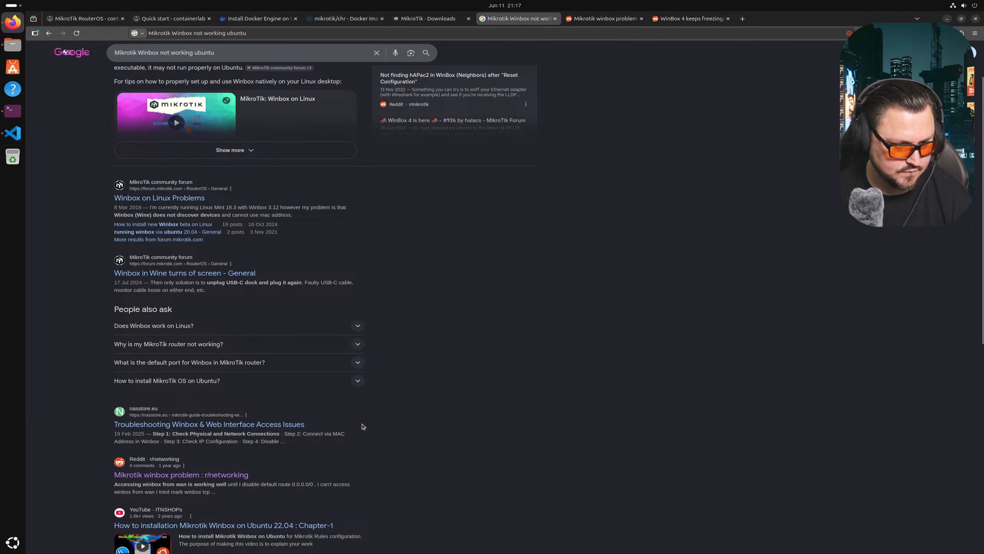
pyautogui.scroll(1, 211, 385)
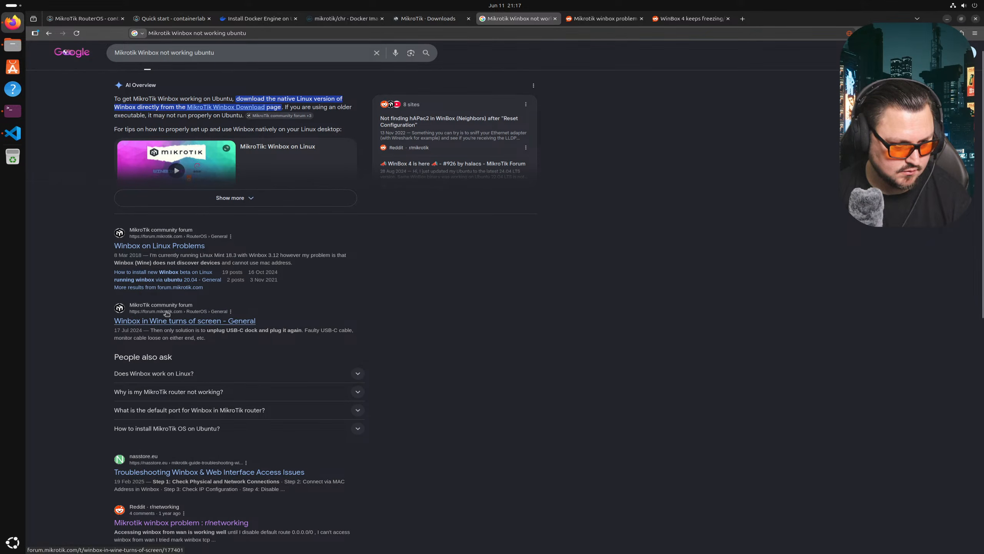
pyautogui.scroll(1, 167, 271)
pyautogui.click(202, 217)
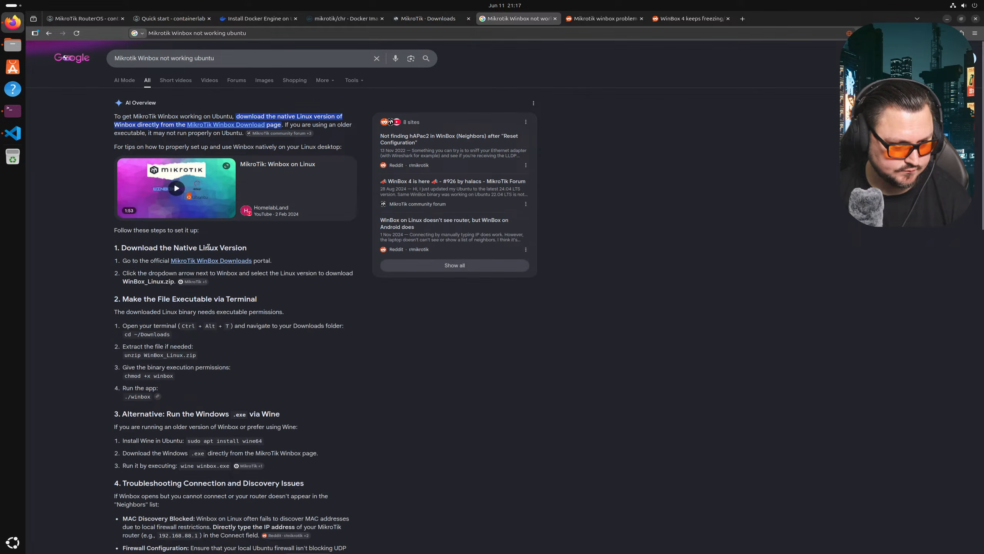
pyautogui.scroll(-2, 217, 312)
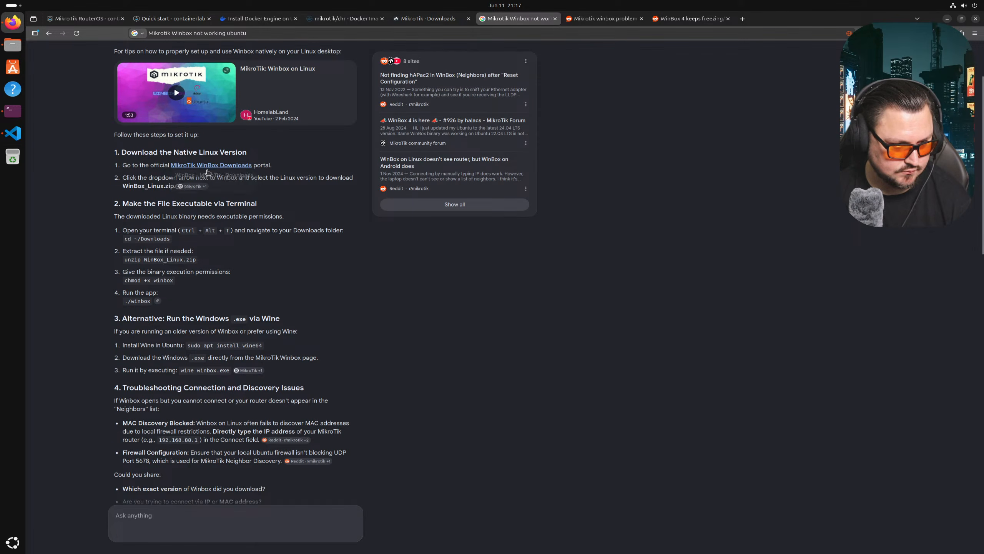
pyautogui.scroll(-3, 147, 191)
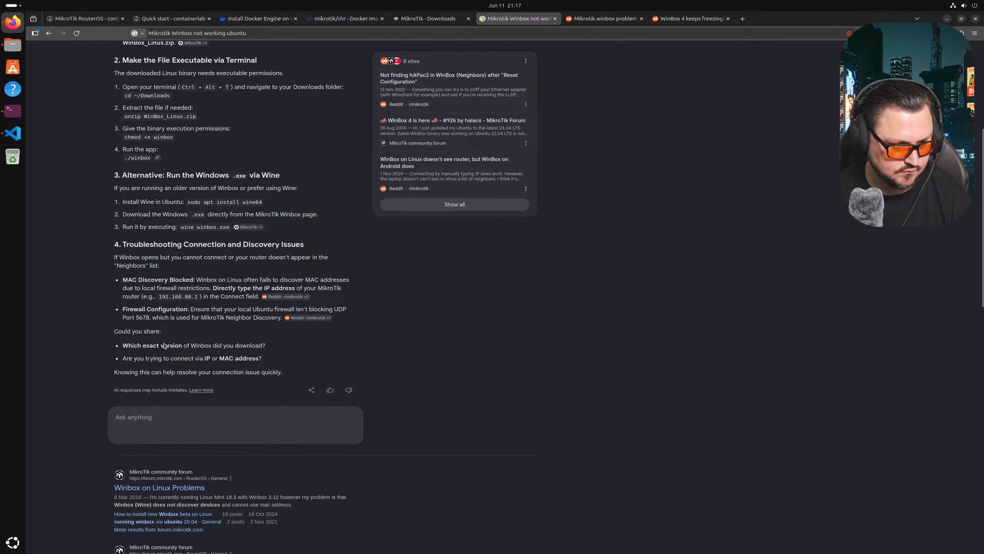
pyautogui.scroll(-3, 150, 343)
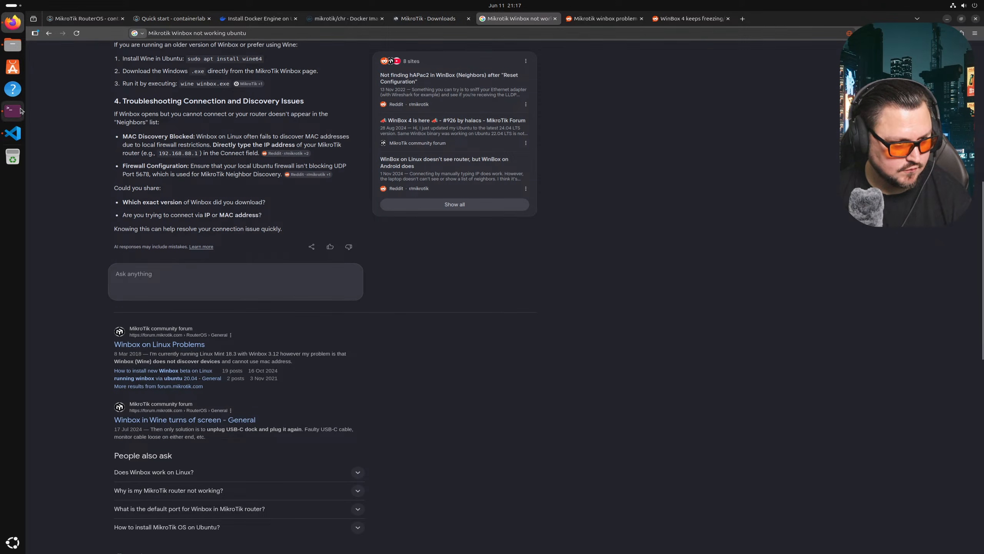
pyautogui.click(12, 111)
pyautogui.press('Return')
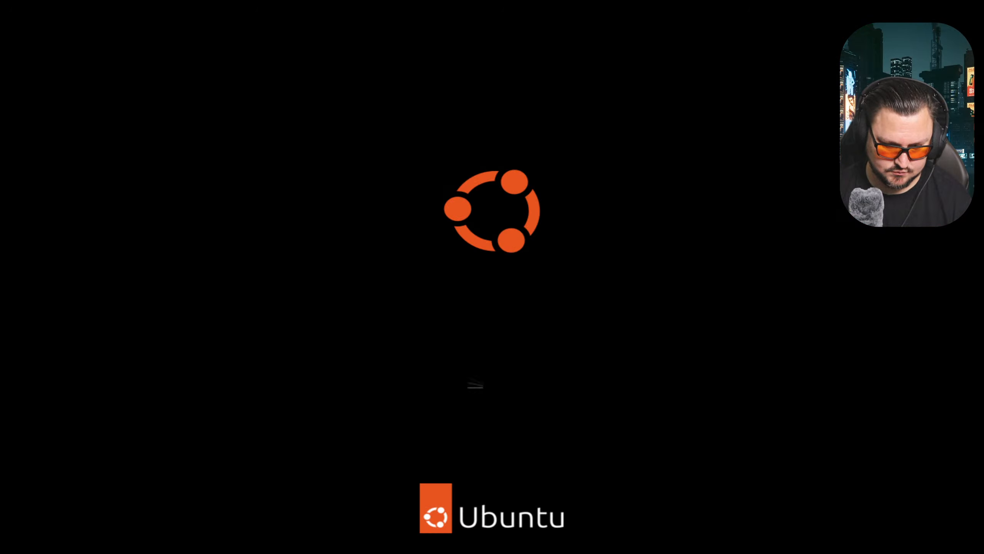
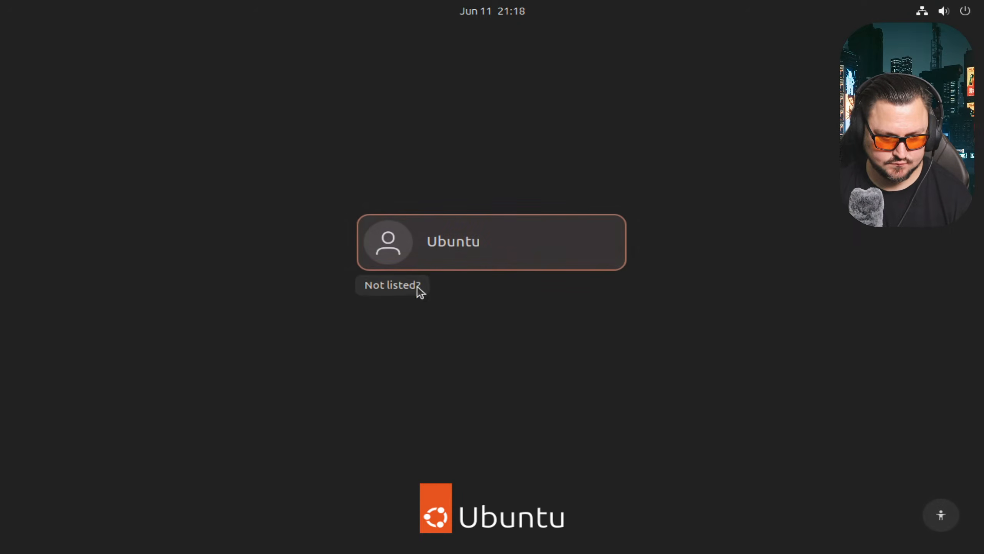
# - Log back into the Ubuntu desktop with the user's password
pyautogui.click(440, 257)
pyautogui.write('●●●●●●●●●')
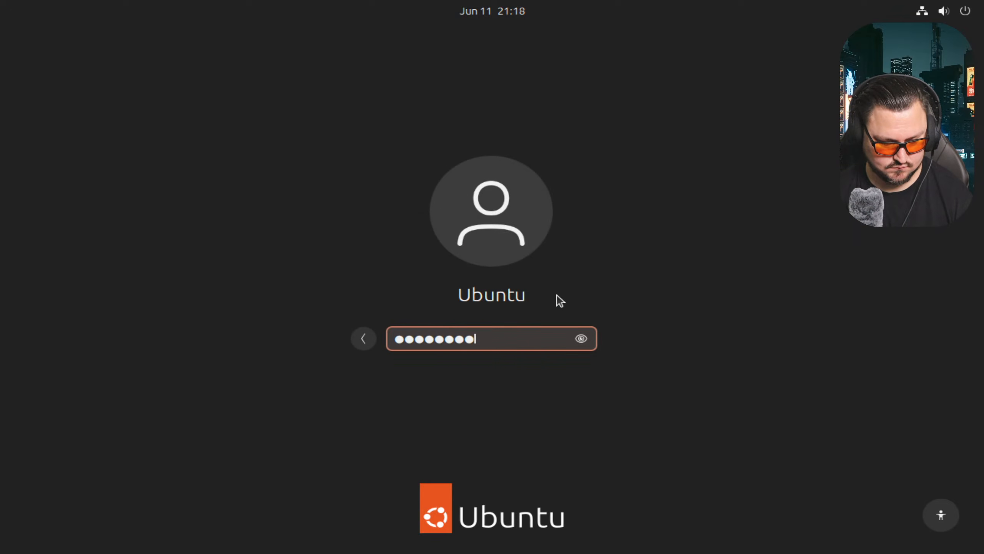
pyautogui.press('Return')
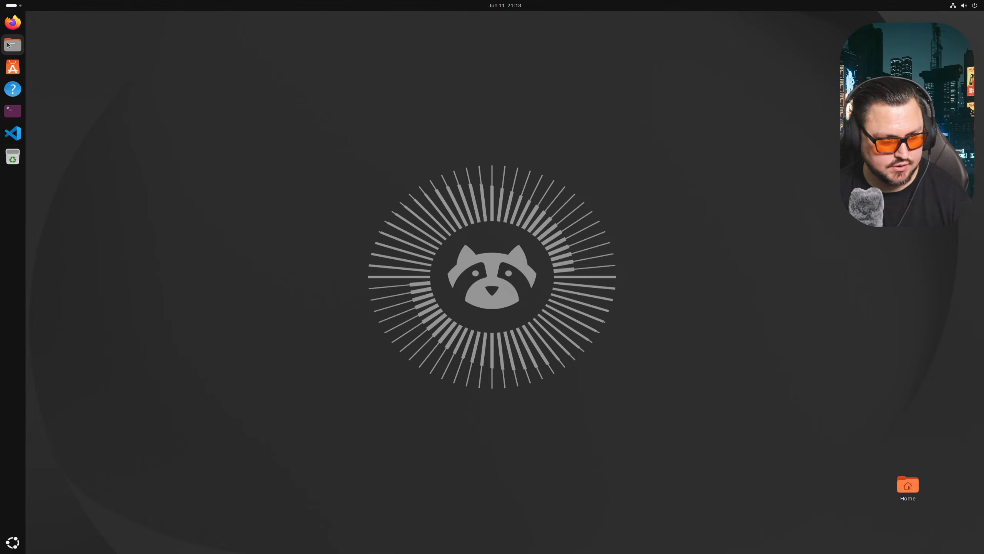
# - In Files, go to Downloads/WinBox_Linux and launch WinBox via right-click Open
pyautogui.click(7, 45)
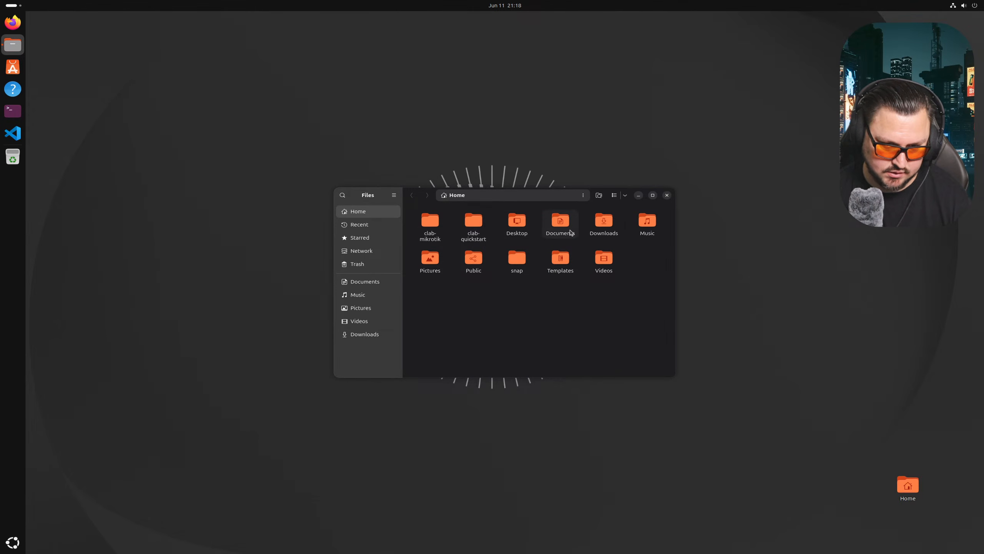
pyautogui.doubleClick(599, 229)
pyautogui.doubleClick(474, 223)
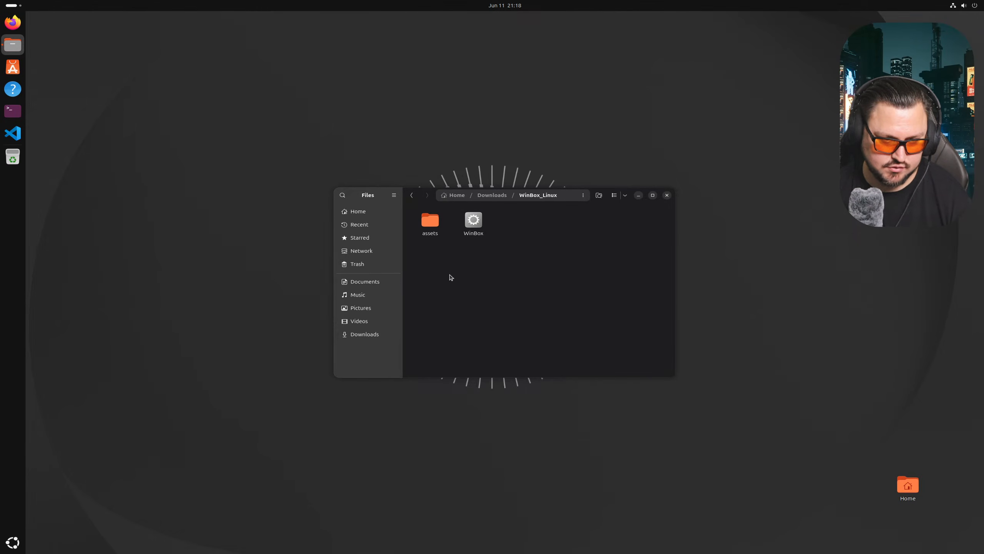
pyautogui.rightClick(479, 232)
pyautogui.click(500, 240)
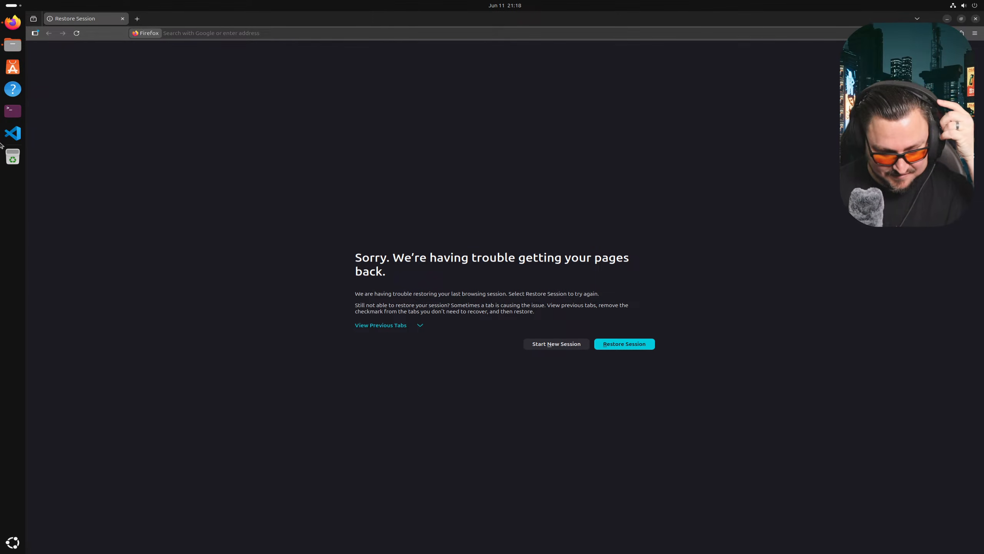
# - Restore the Firefox session and search Google for 'Winbox 4 not opening Ubuntu'
pyautogui.click(625, 343)
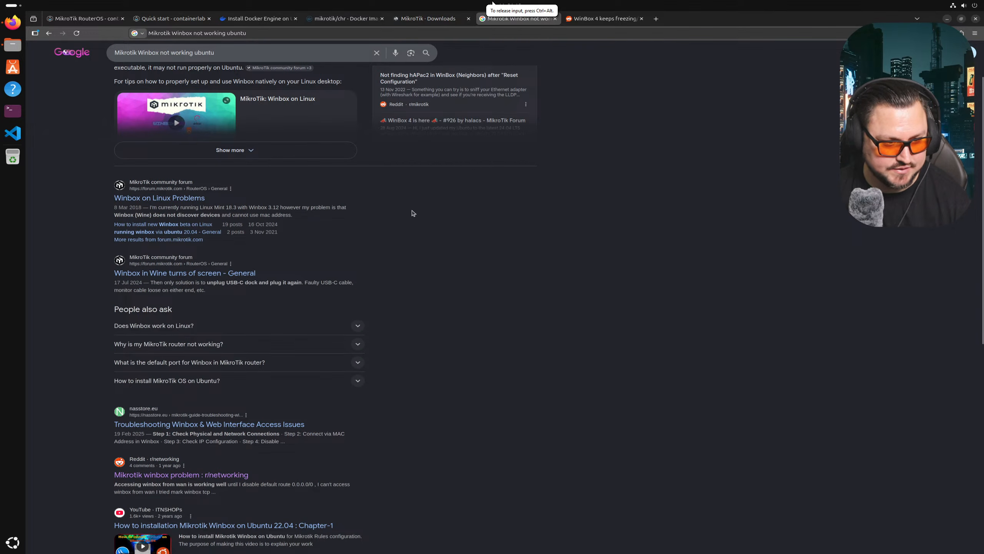
pyautogui.scroll(-2, 379, 192)
pyautogui.scroll(4, 365, 188)
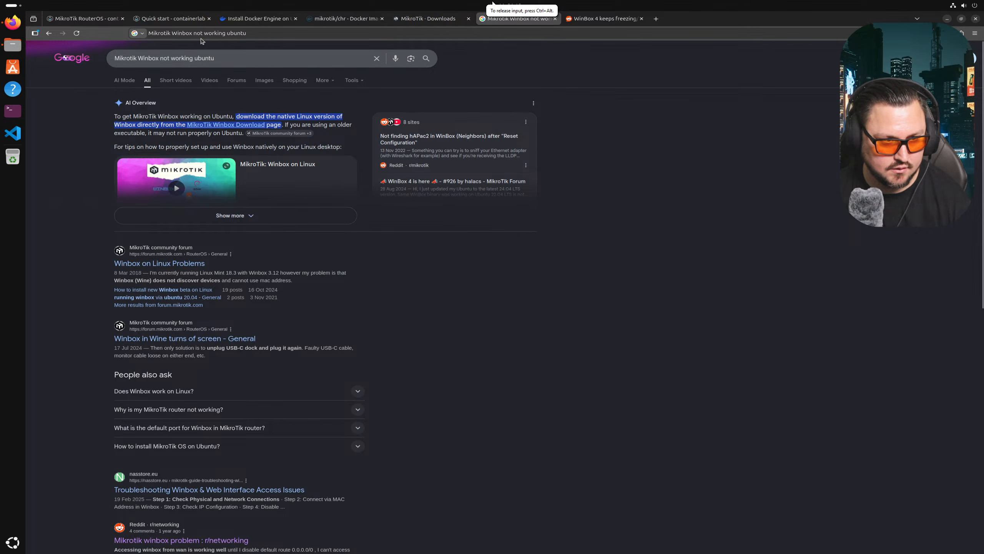
pyautogui.tripleClick(223, 58)
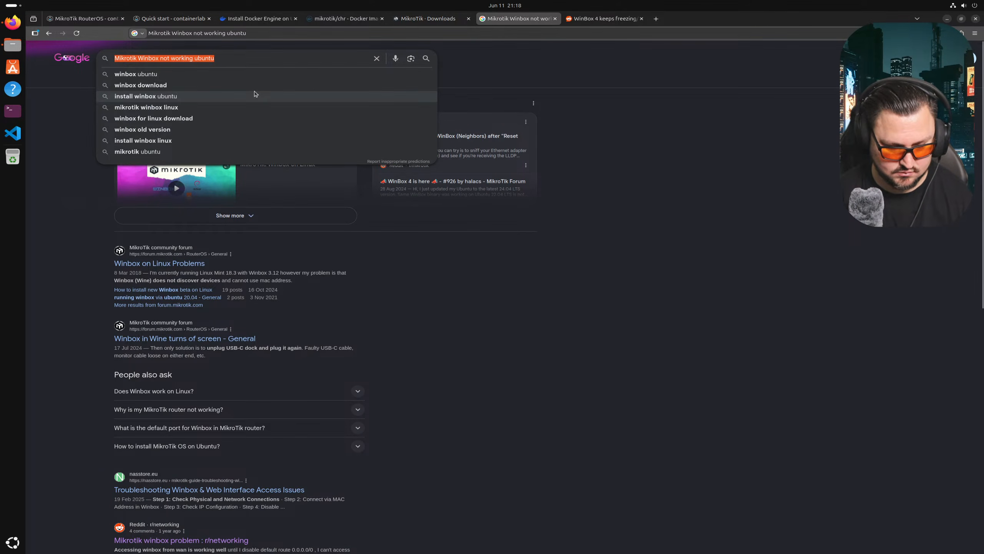
pyautogui.write('Winbox')
pyautogui.write('4 ')
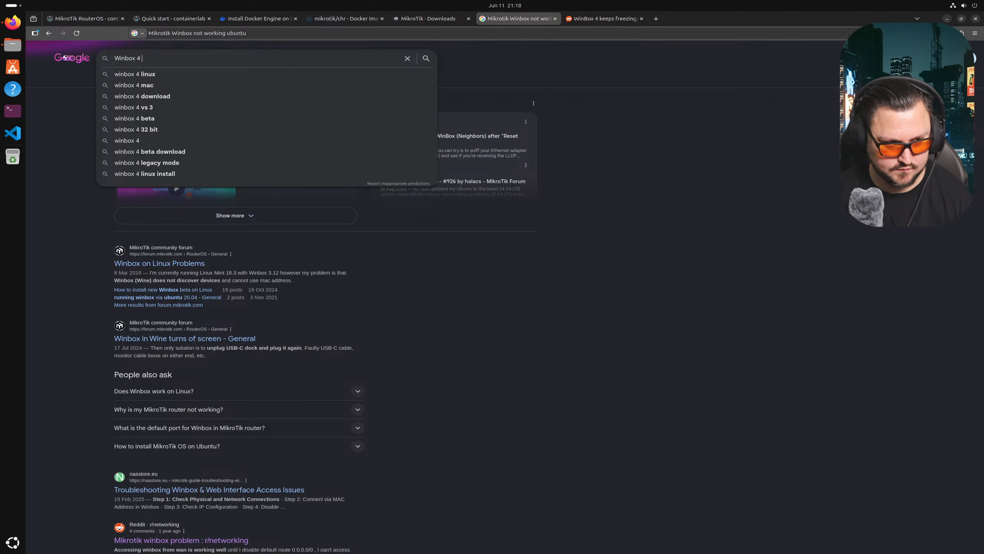
pyautogui.write('not opening Ubuntu')
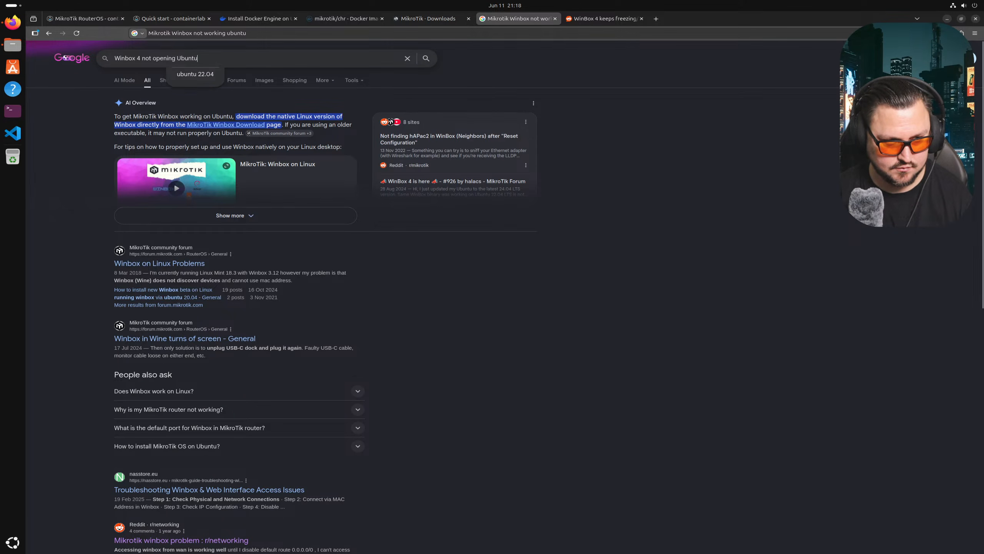
pyautogui.press('Return')
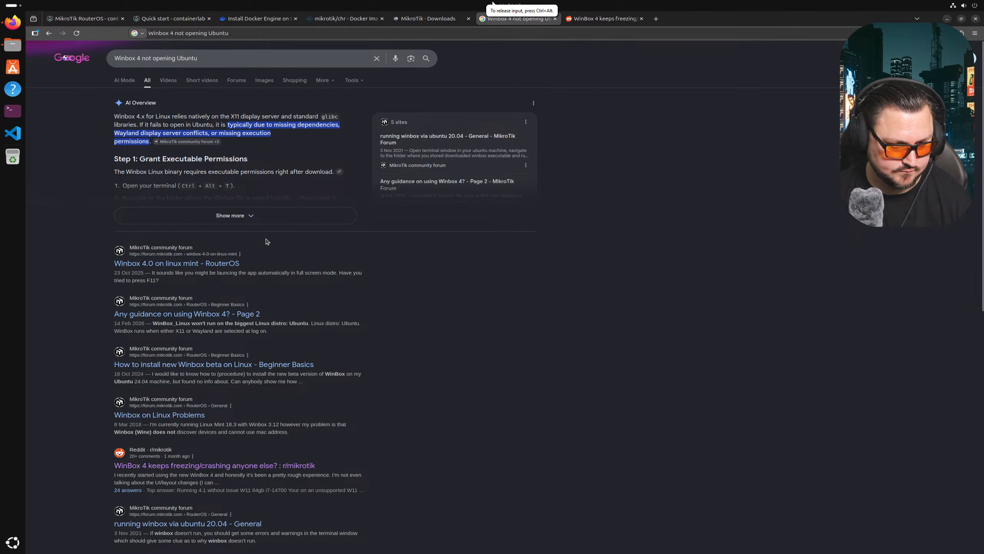
# - Expand the AI overview and read its fixes: permissions, X11, dependencies, Wine
pyautogui.click(203, 220)
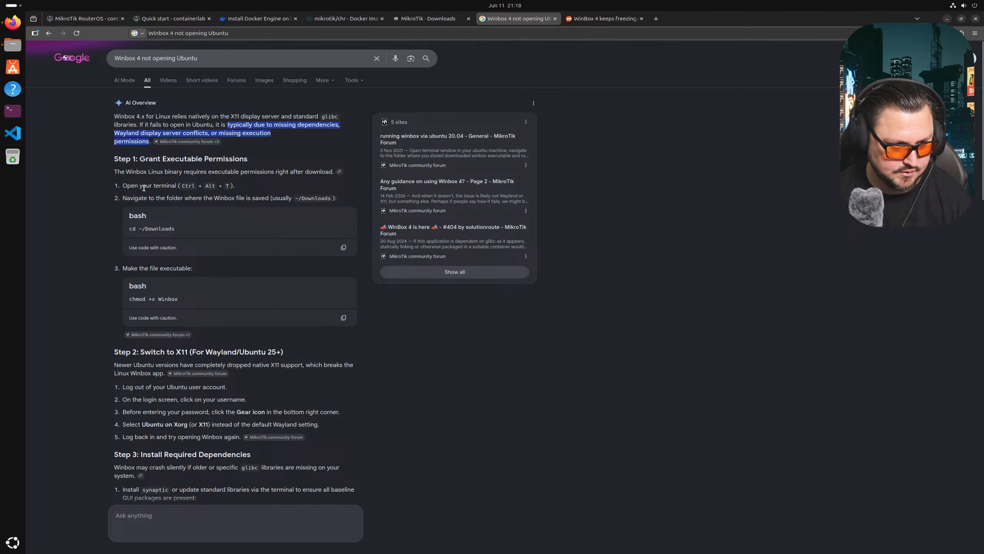
pyautogui.scroll(-1, 145, 187)
pyautogui.scroll(-1, 153, 206)
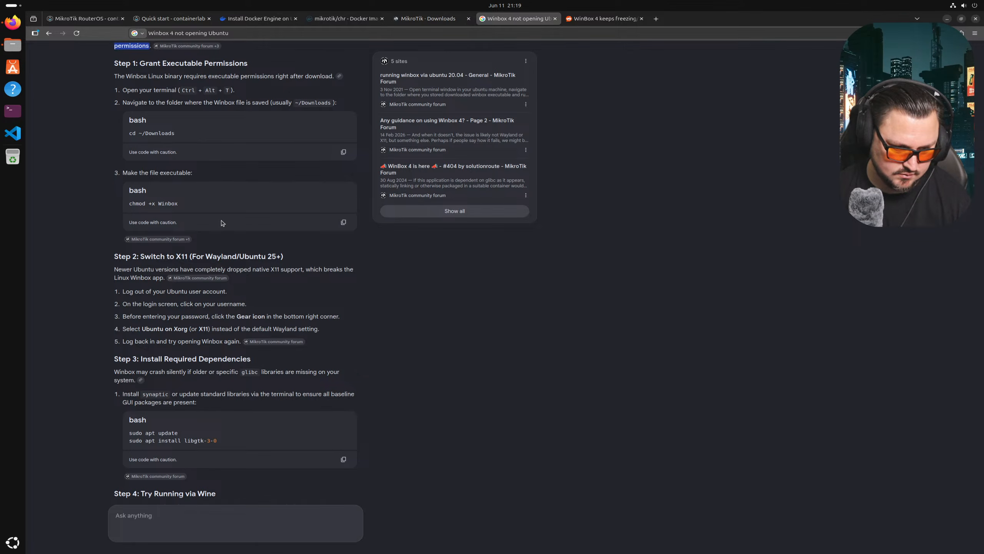
pyautogui.moveTo(196, 253); pyautogui.dragTo(212, 259)
pyautogui.click(181, 260)
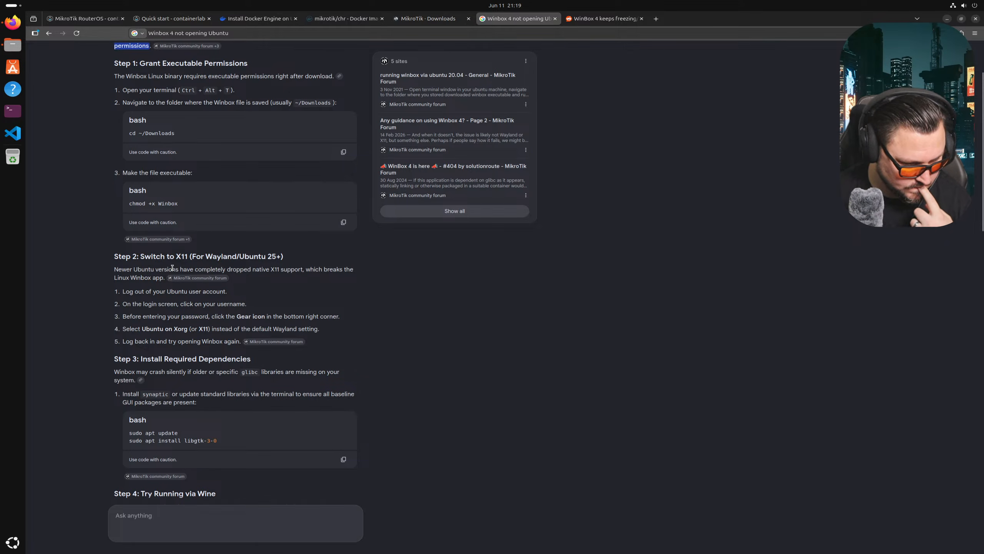
pyautogui.scroll(-2, 174, 267)
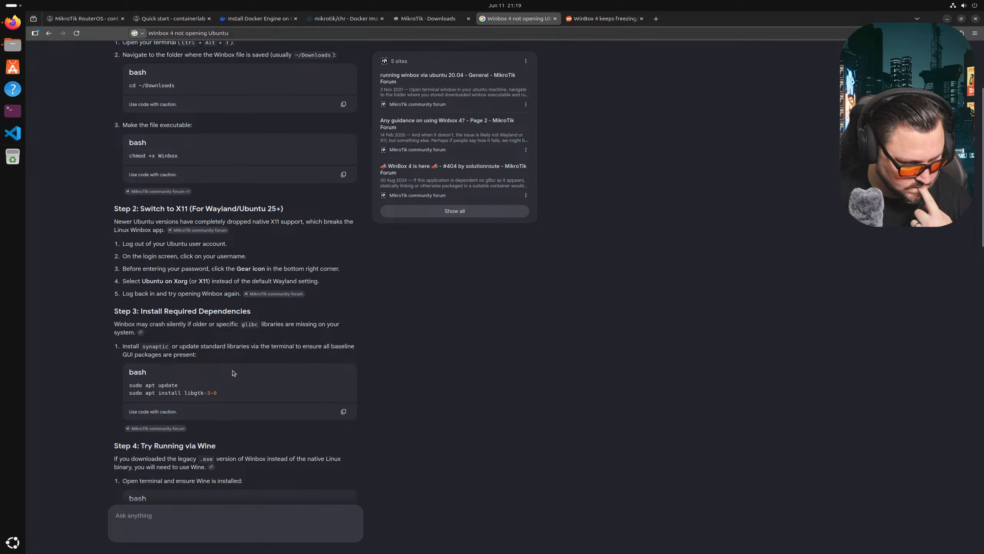
pyautogui.scroll(-4, 234, 373)
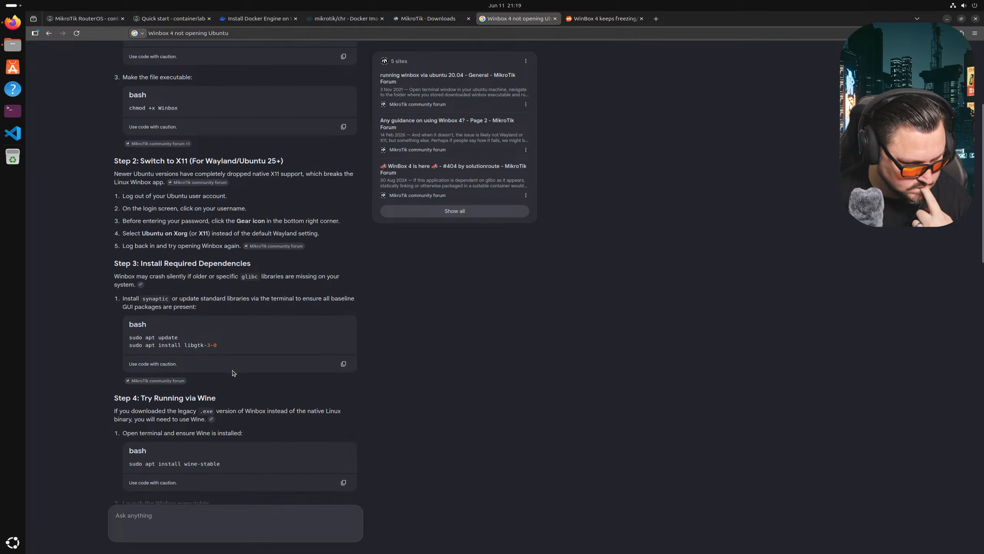
pyautogui.scroll(-2, 201, 354)
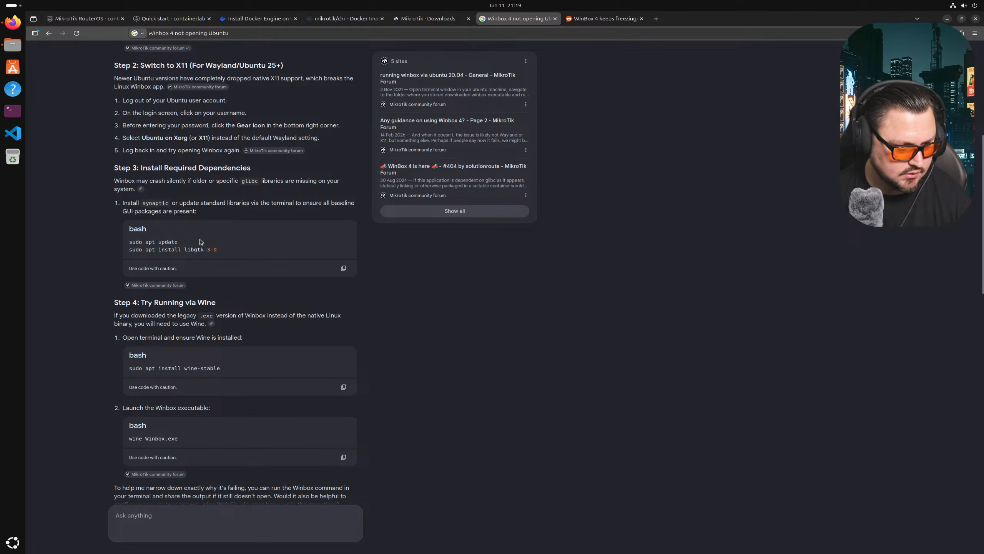
# - Copy the libgtk install command, then run sudo apt update in a new terminal
pyautogui.tripleClick(169, 249)
pyautogui.rightClick(216, 258)
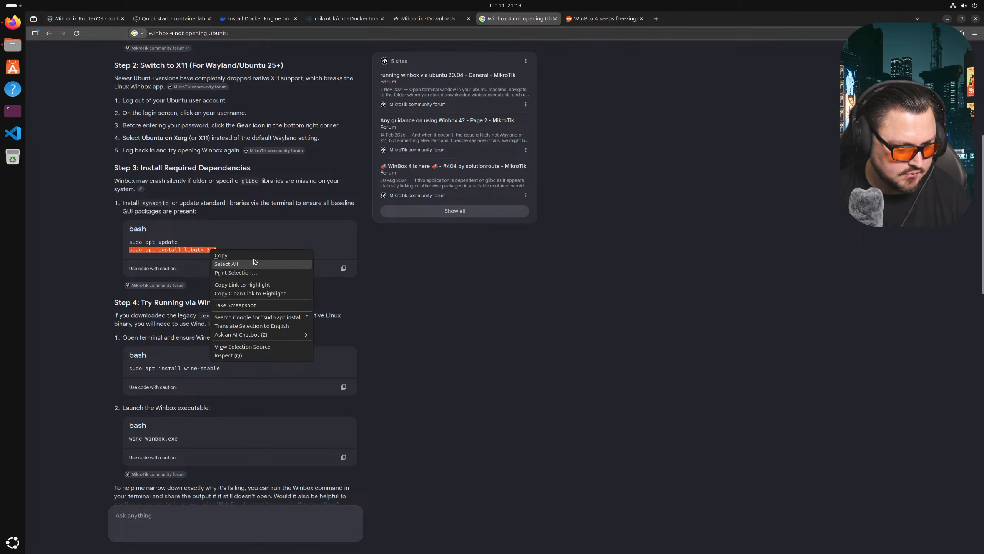
pyautogui.click(238, 256)
pyautogui.click(19, 116)
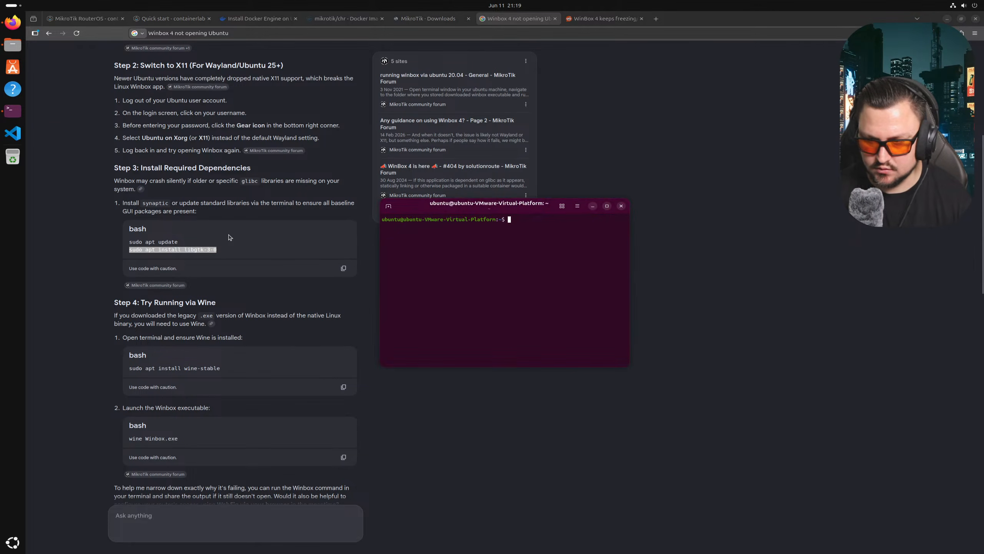
pyautogui.write('sudo apt update')
pyautogui.press('Return')
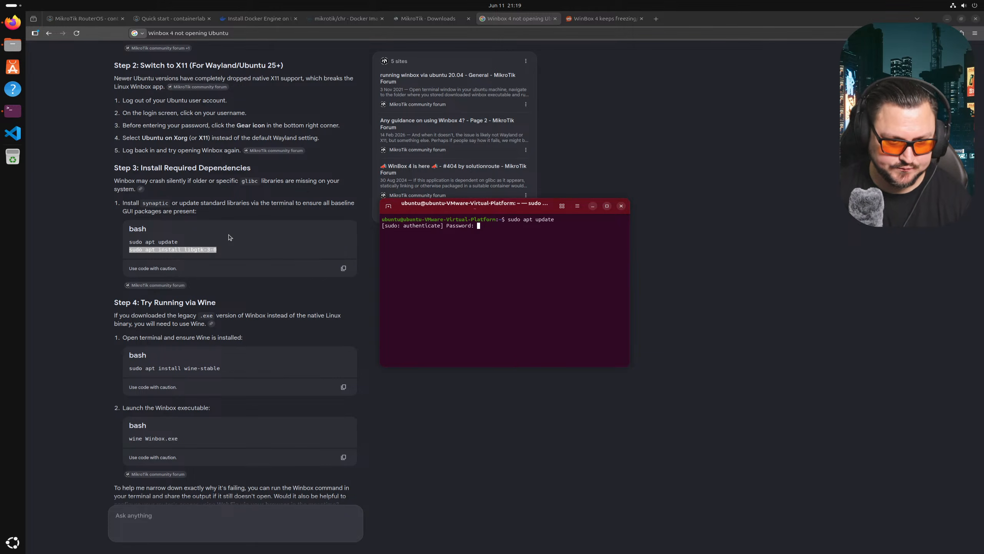
pyautogui.write('********')
pyautogui.press('Return')
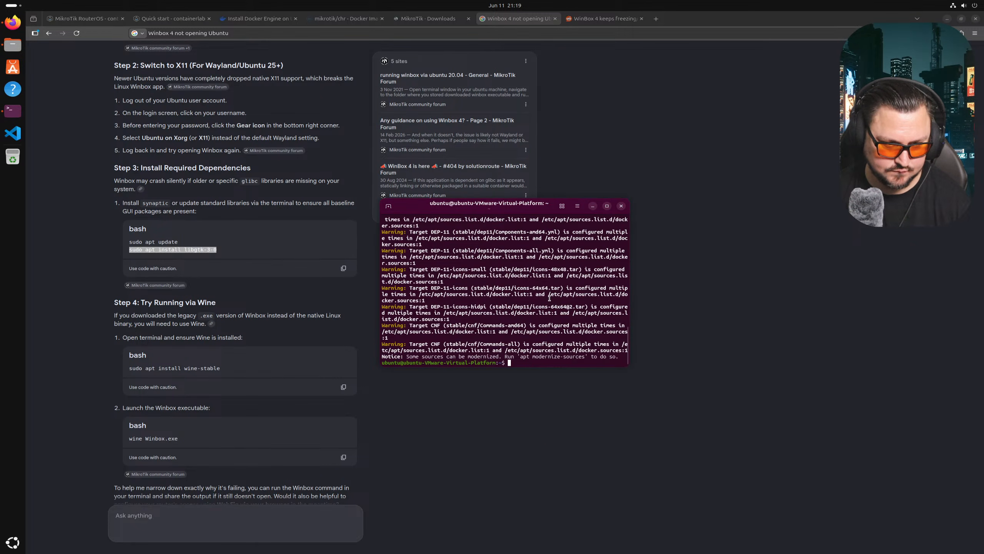
# - Run sudo apt install libgtk-3-0 (already newest), then open the cited forum thread in a new tab
pyautogui.rightClick(549, 297)
pyautogui.click(571, 332)
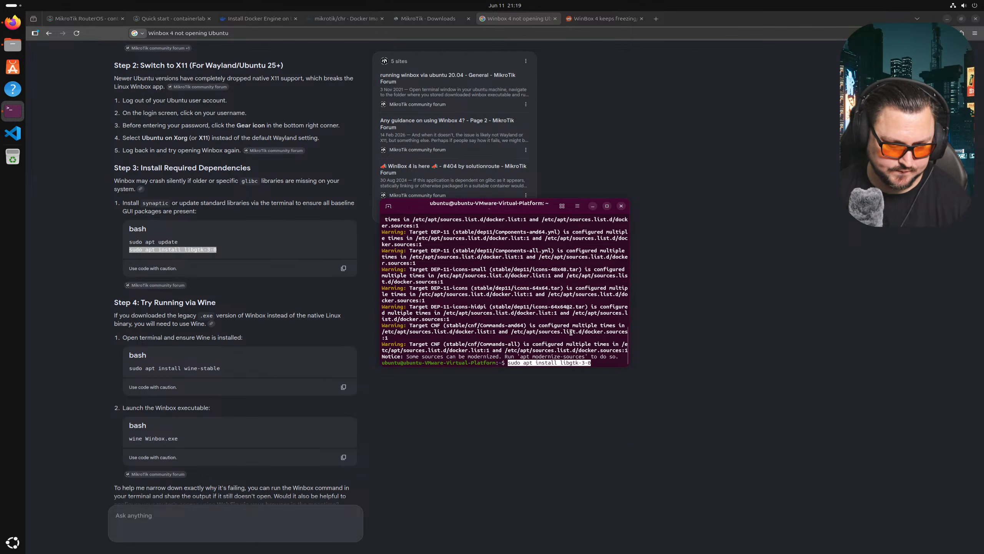
pyautogui.press('Return')
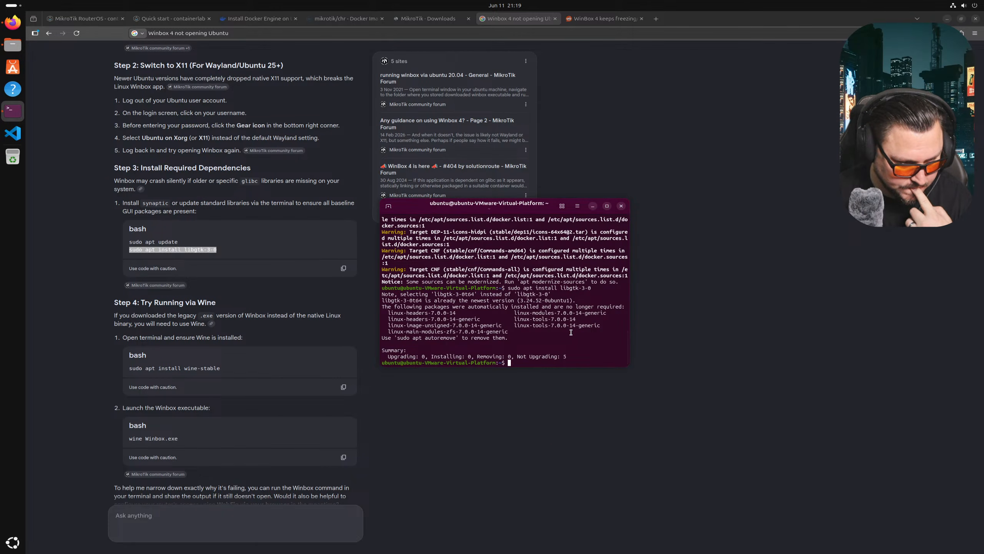
pyautogui.middleClick(179, 289)
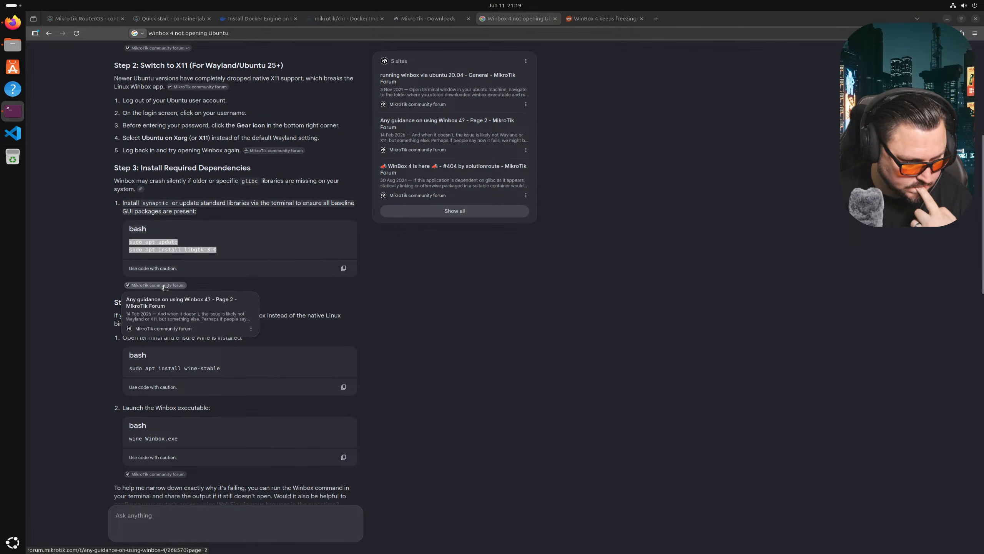
# - Read the 'Any guidance on using Winbox 4?' forum thread, then return to the search tab
pyautogui.click(588, 19)
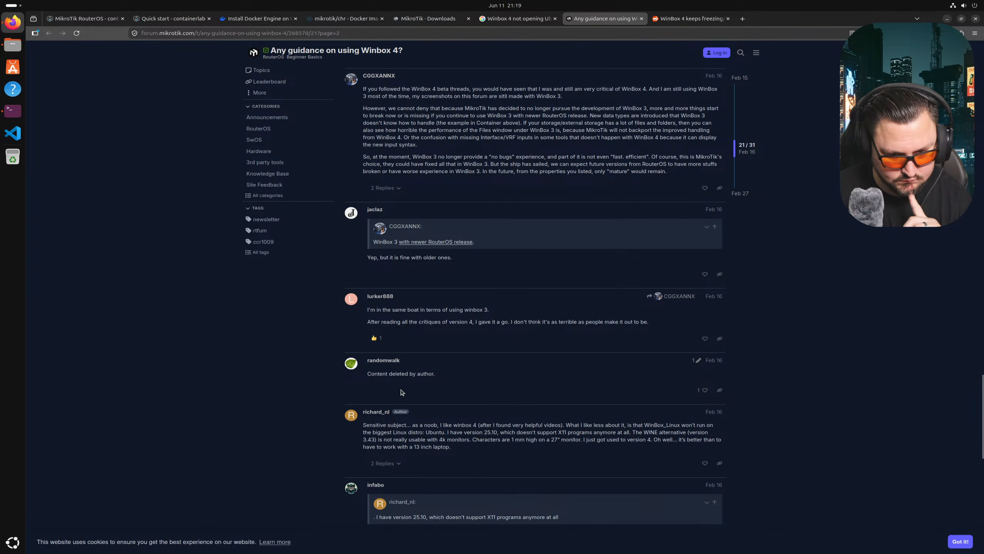
pyautogui.scroll(3, 400, 391)
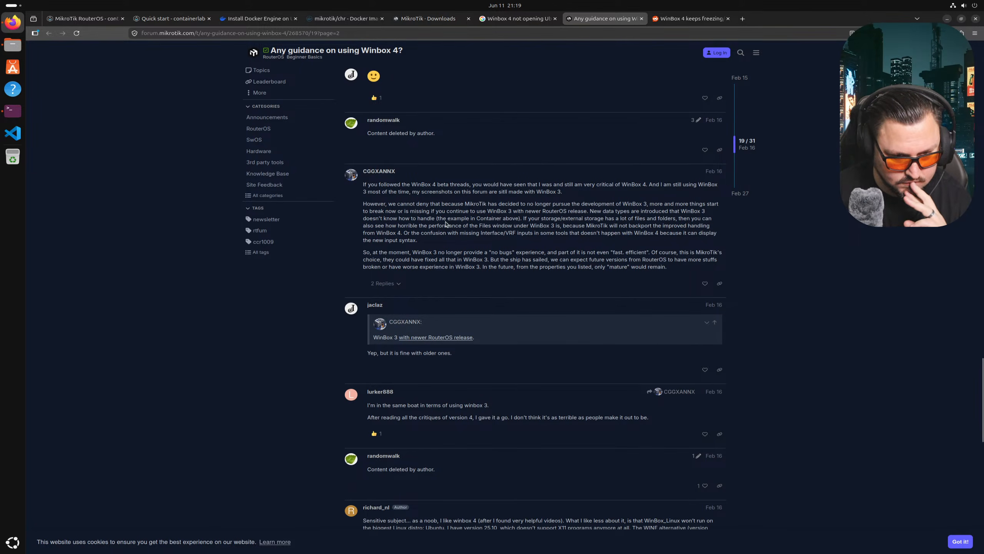
pyautogui.scroll(20, 544, 235)
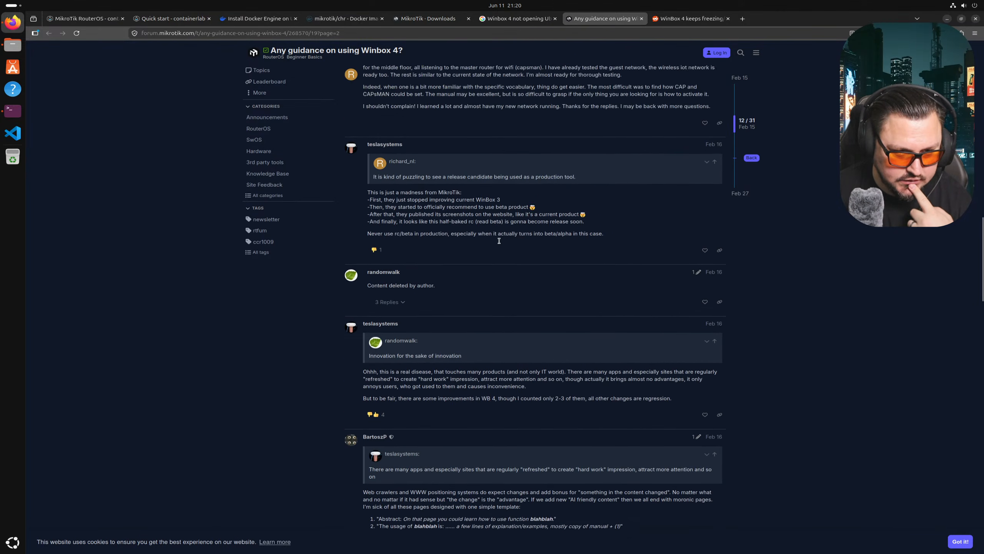
pyautogui.scroll(7, 502, 249)
pyautogui.scroll(6, 451, 188)
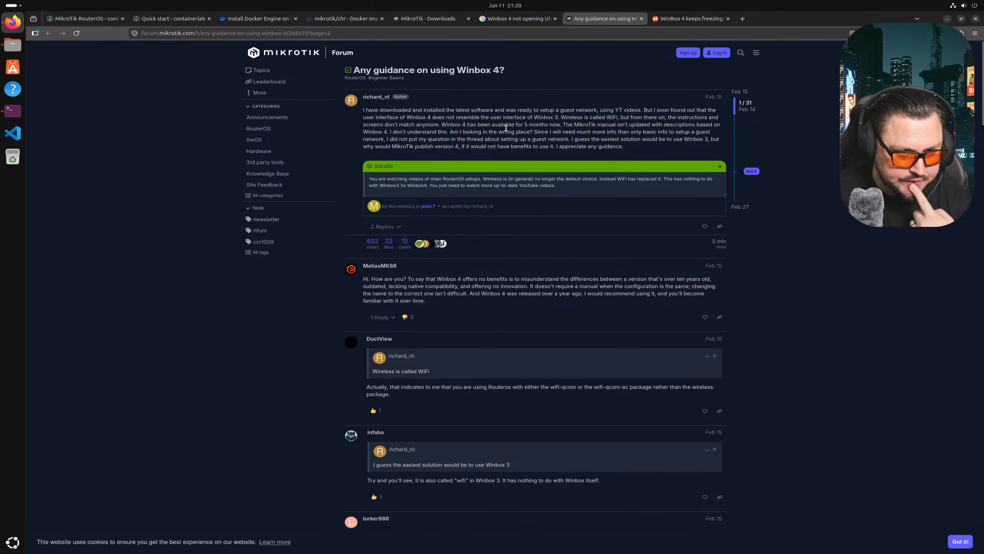
pyautogui.moveTo(386, 110); pyautogui.dragTo(507, 109)
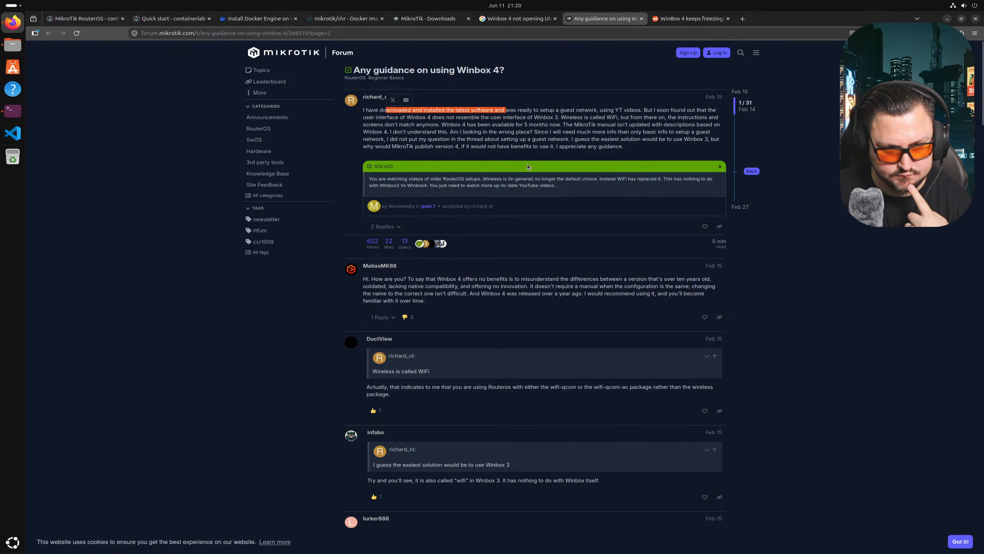
pyautogui.click(398, 139)
pyautogui.scroll(-20, 507, 257)
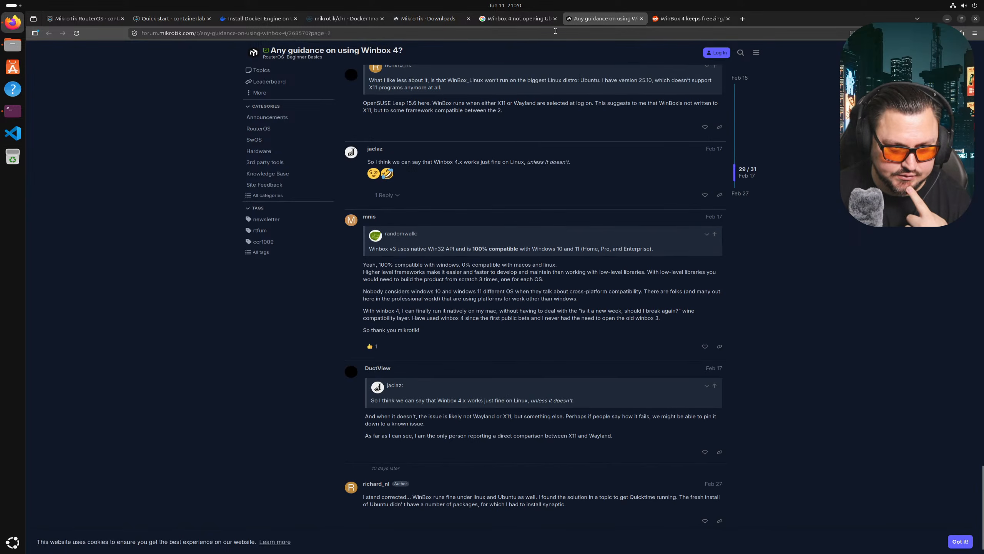
pyautogui.click(540, 19)
# - Scroll through the Winbox 4 search results, briefly checking the MikroTik downloads tab
pyautogui.scroll(-2, 310, 299)
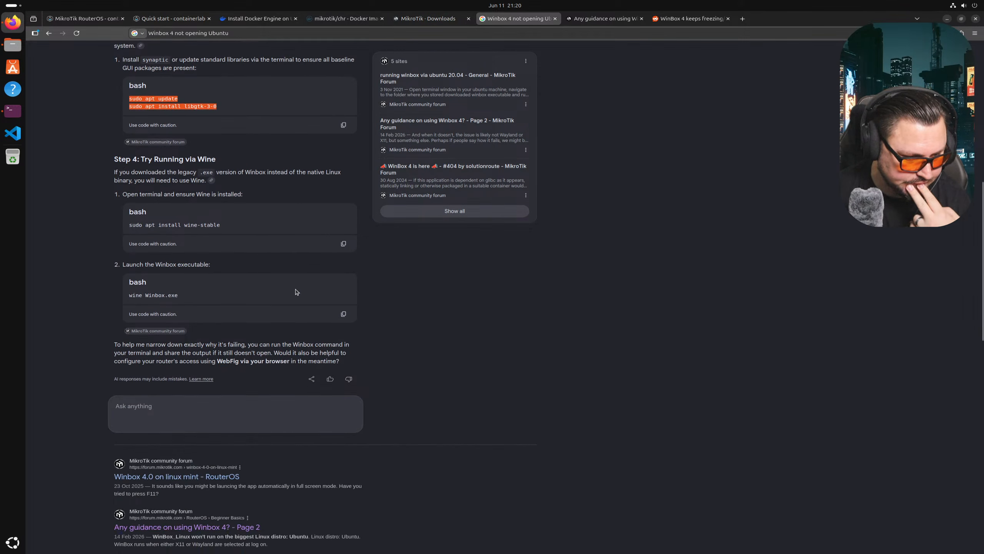
pyautogui.scroll(-3, 281, 291)
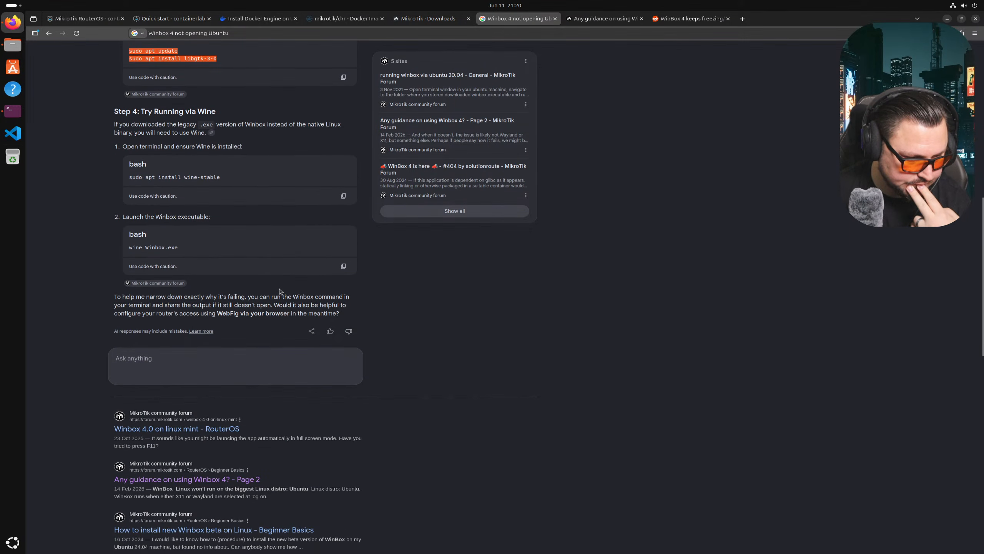
pyautogui.scroll(-5, 281, 291)
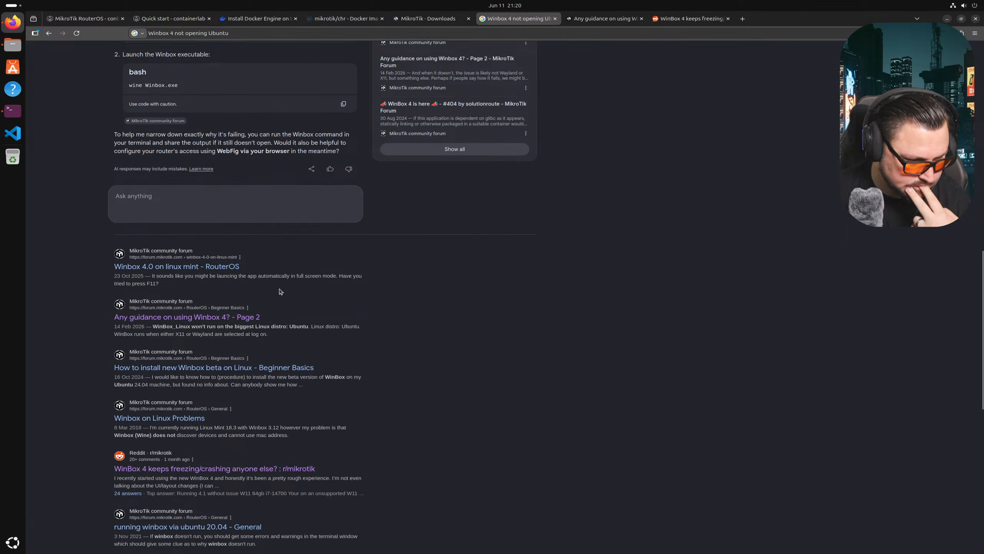
pyautogui.scroll(-4, 280, 291)
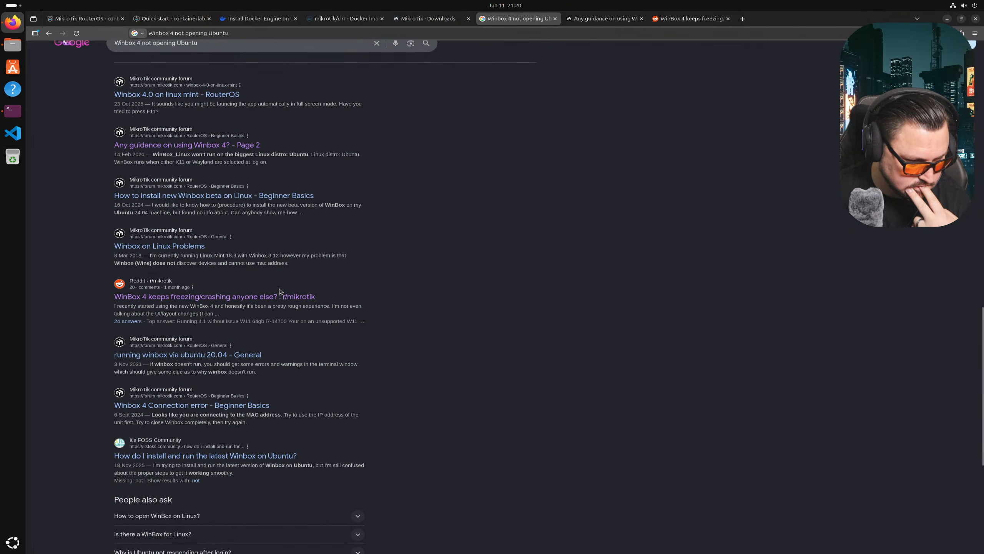
pyautogui.scroll(-2, 280, 291)
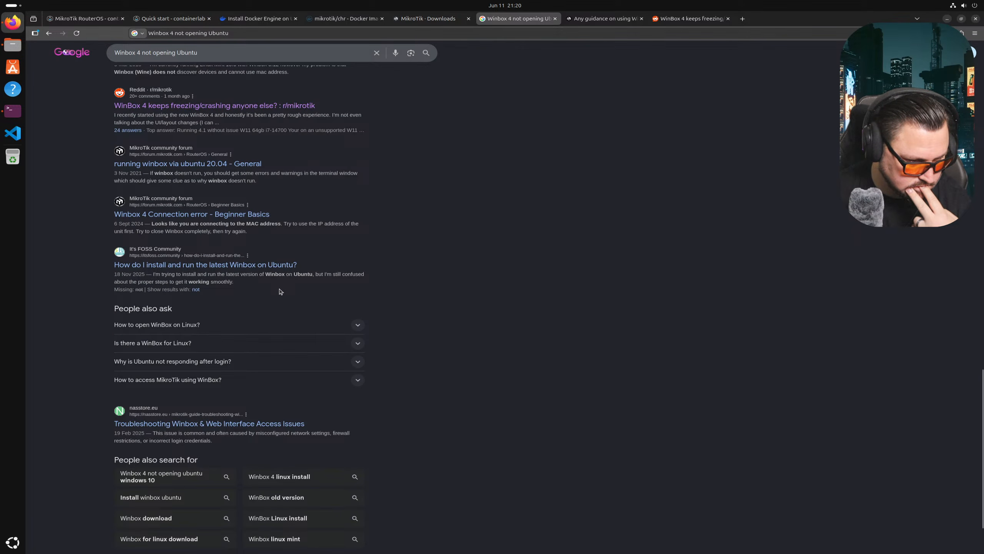
pyautogui.scroll(5, 280, 291)
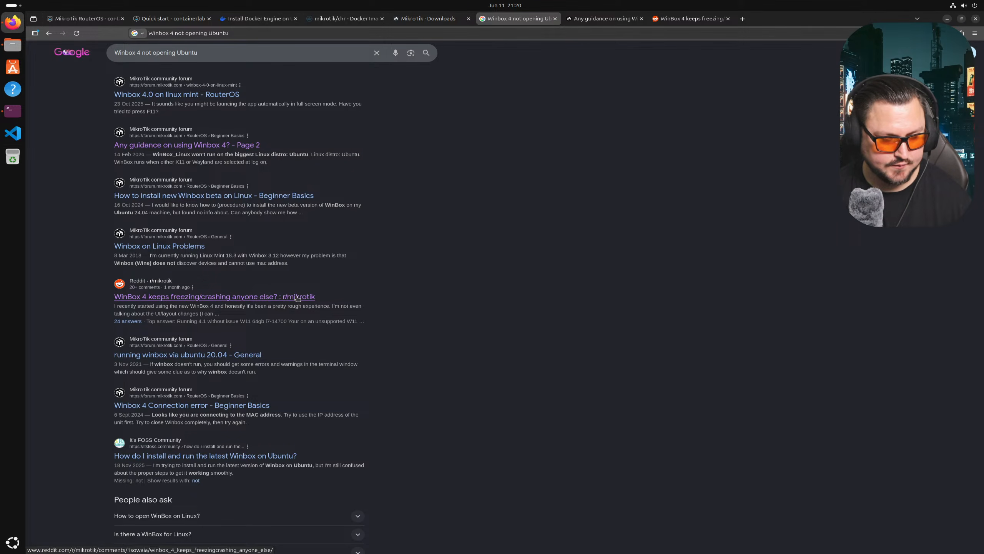
pyautogui.scroll(-1, 217, 238)
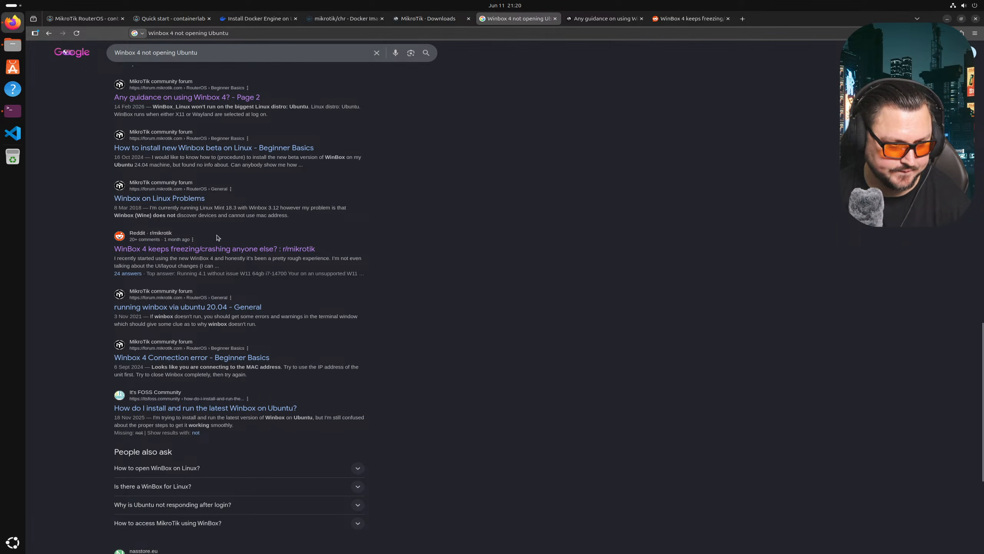
pyautogui.scroll(-5, 217, 237)
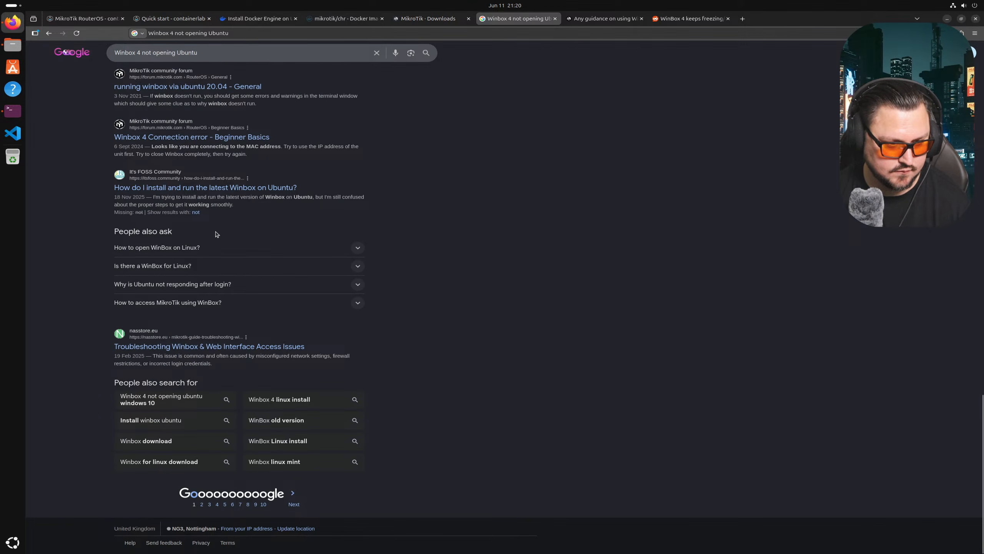
pyautogui.scroll(8, 216, 234)
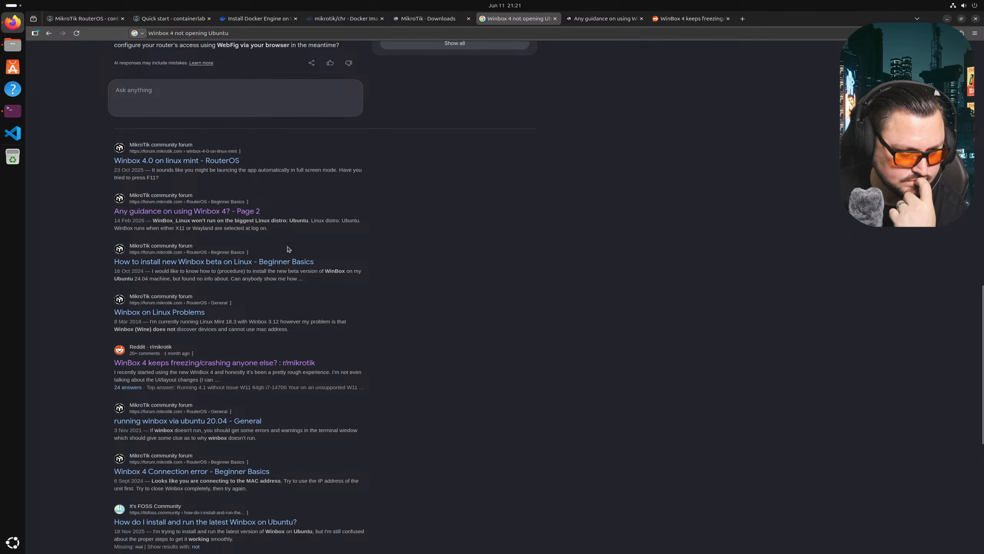
pyautogui.scroll(-1, 287, 250)
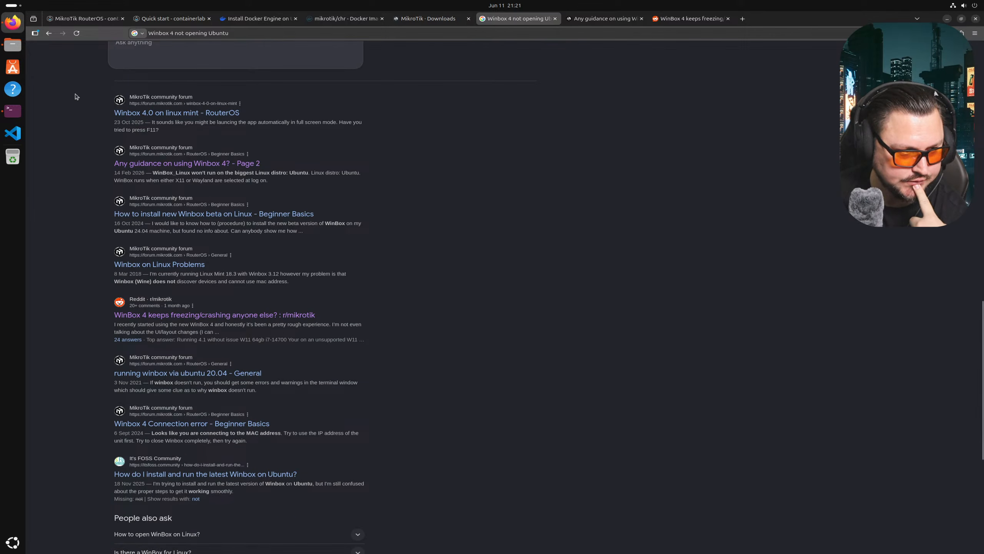
pyautogui.scroll(6, 80, 99)
pyautogui.scroll(5, 236, 95)
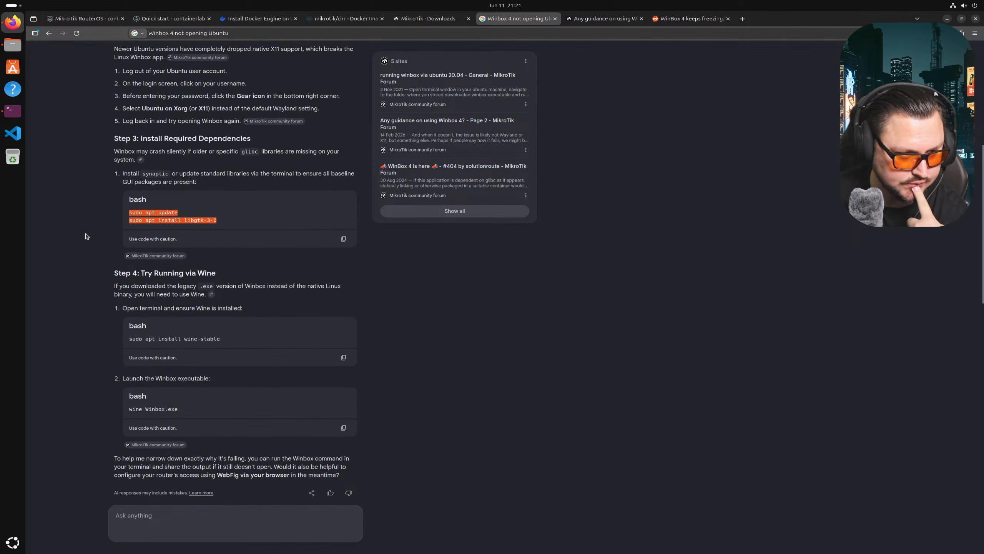
pyautogui.scroll(1, 176, 189)
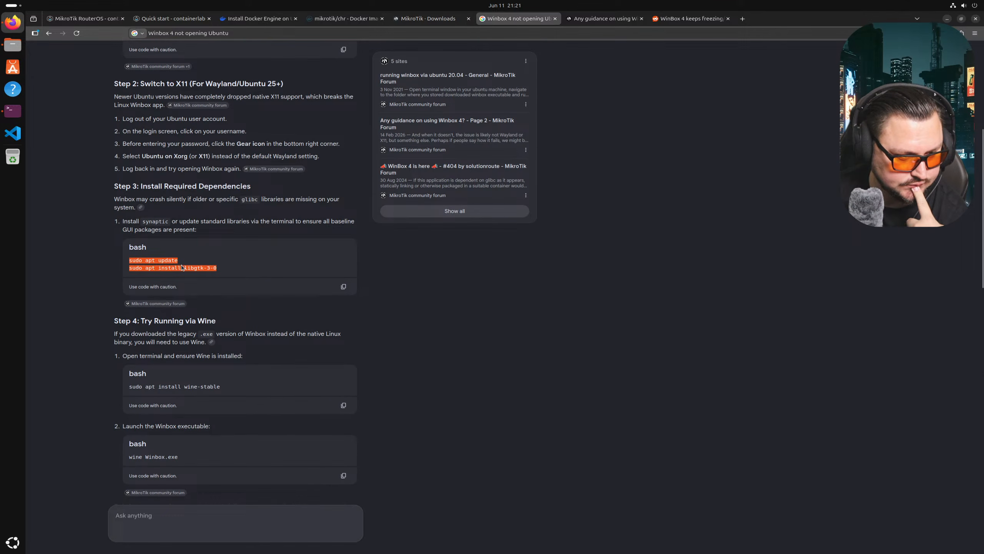
pyautogui.scroll(-1, 180, 267)
pyautogui.scroll(5, 179, 265)
pyautogui.click(418, 18)
pyautogui.click(552, 17)
pyautogui.scroll(3, 97, 116)
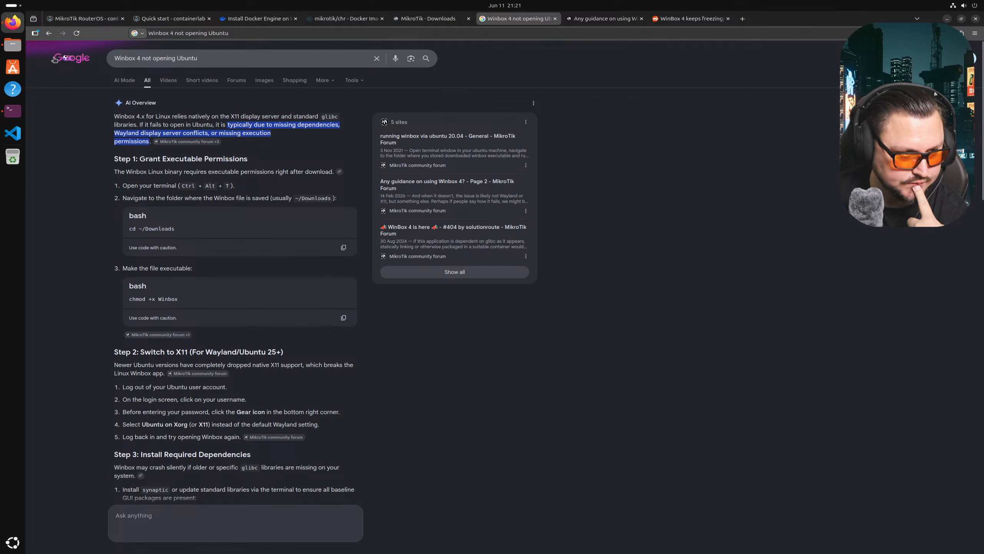
pyautogui.scroll(-1, 180, 88)
pyautogui.scroll(1, 180, 88)
# - Search 'Winbox 4 not opening Ubuntu reddit', skim the r/mikrotik results, and exit VM full screen
pyautogui.click(201, 61)
pyautogui.write('r')
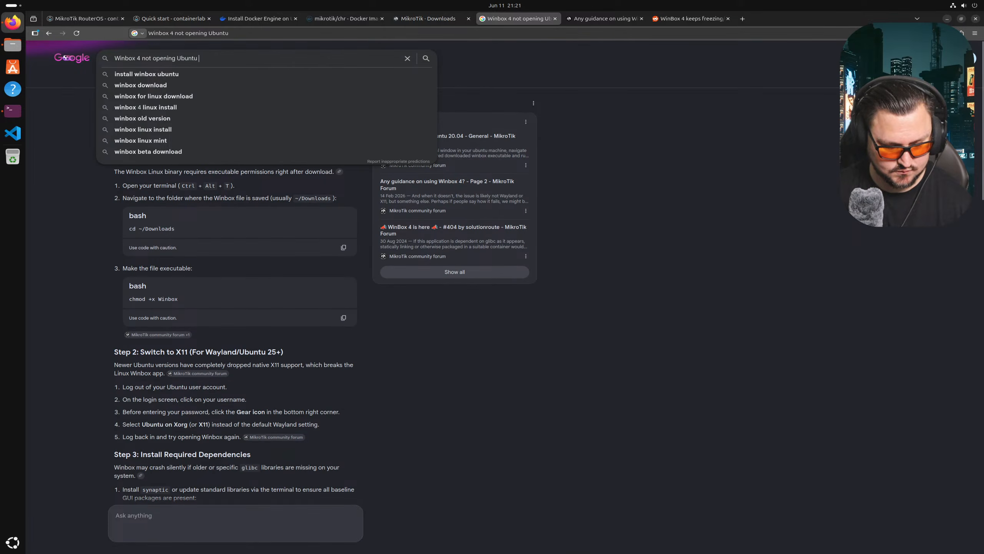
pyautogui.write('eddit')
pyautogui.press('Return')
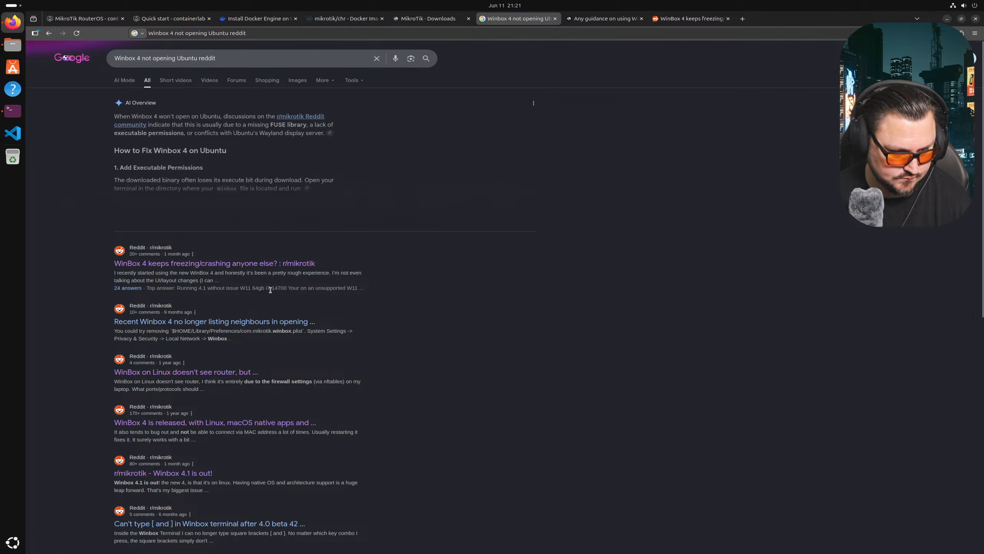
pyautogui.scroll(-1, 219, 279)
pyautogui.scroll(-2, 218, 287)
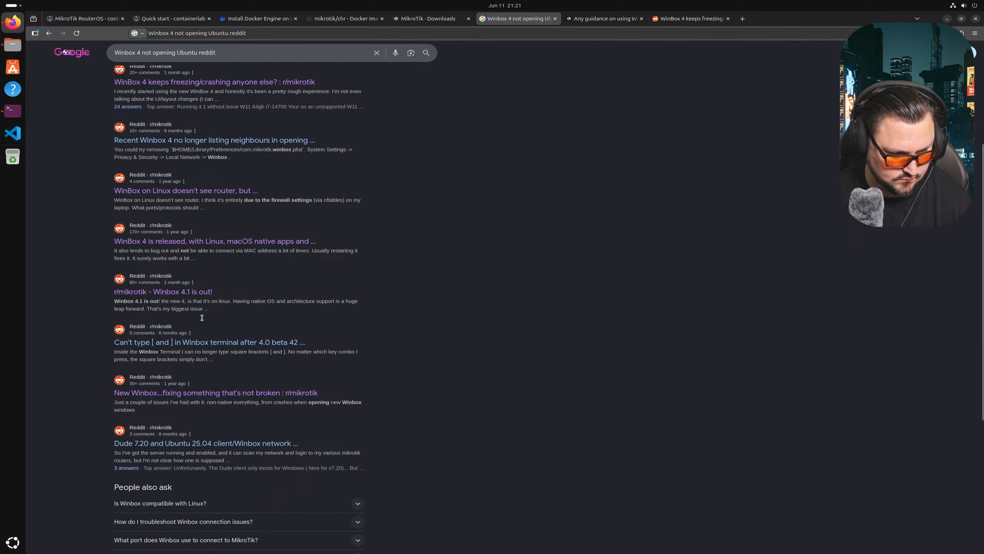
pyautogui.scroll(-2, 204, 321)
pyautogui.scroll(-5, 212, 466)
pyautogui.scroll(6, 161, 376)
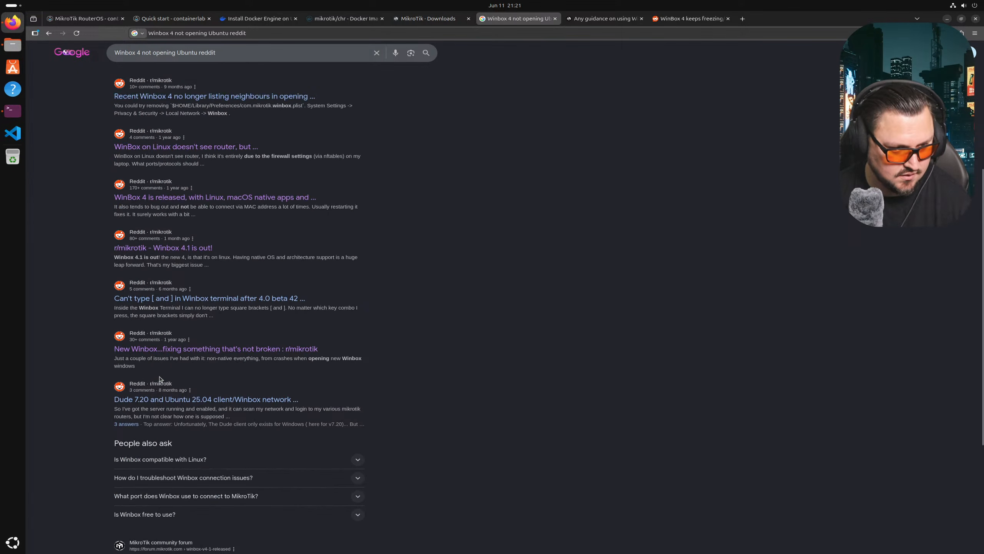
pyautogui.scroll(3, 208, 192)
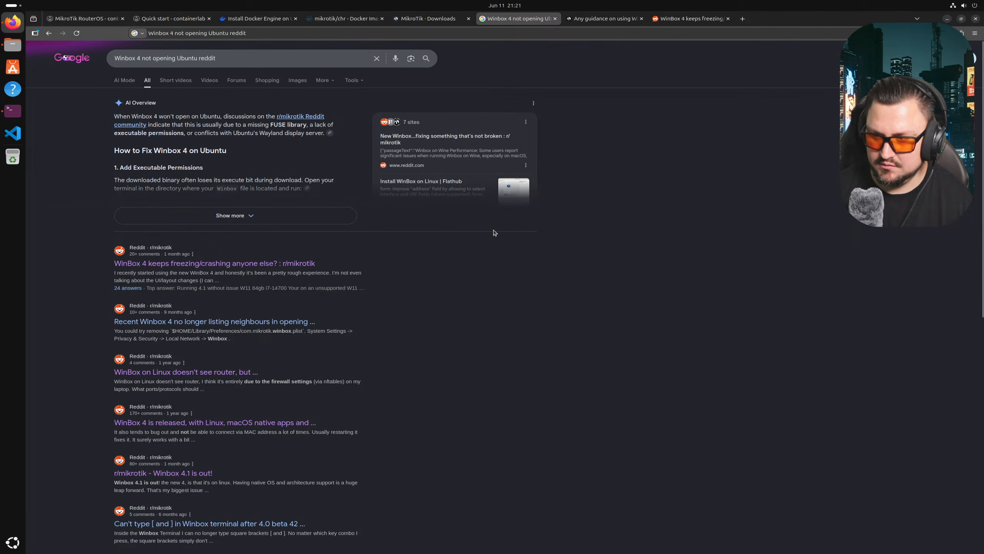
pyautogui.hotkey('ctrl', 'alt', 'Return')
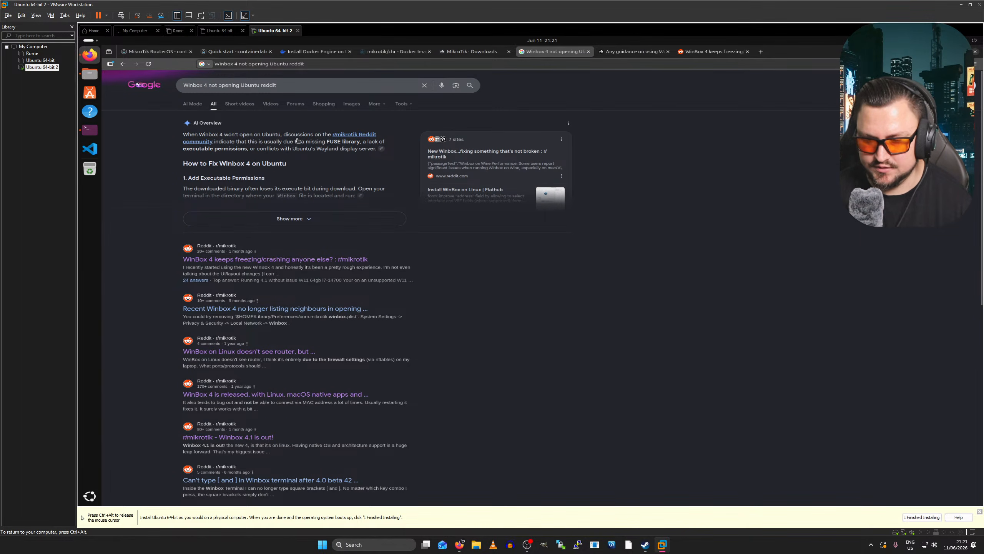
# - Power on the Rome VM in VMware and show it full screen with Ctrl+Alt+Enter
pyautogui.click(32, 53)
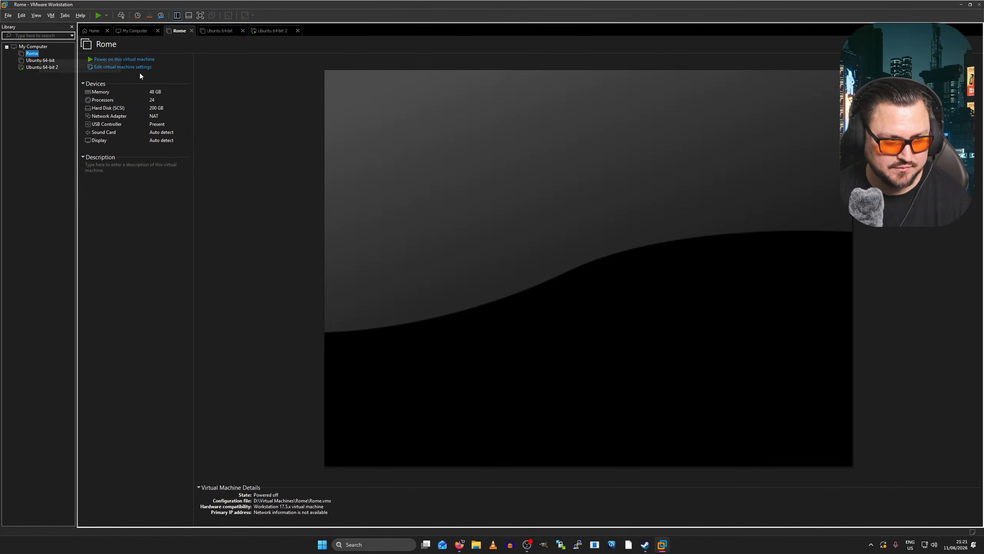
pyautogui.click(136, 60)
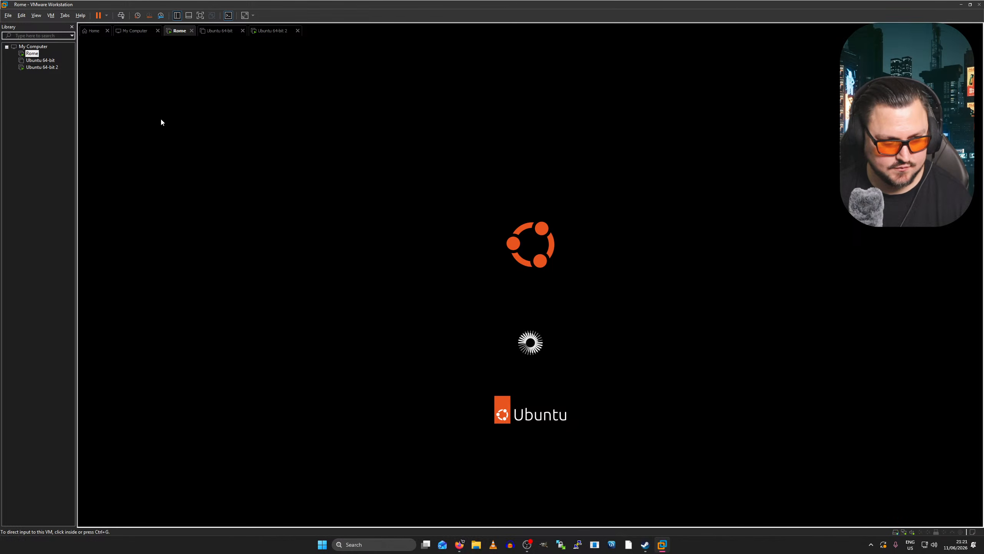
pyautogui.click(40, 60)
pyautogui.click(42, 69)
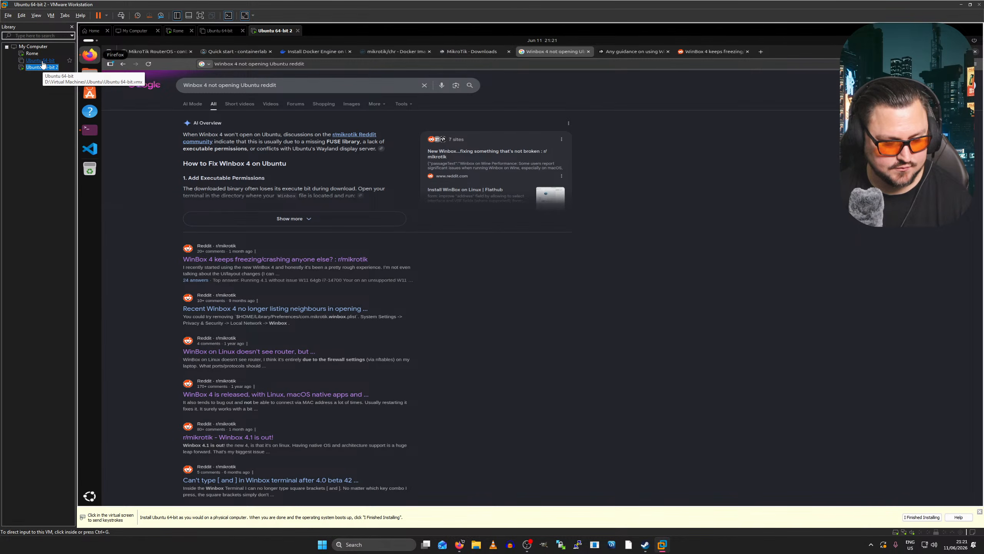
pyautogui.click(37, 54)
pyautogui.click(526, 270)
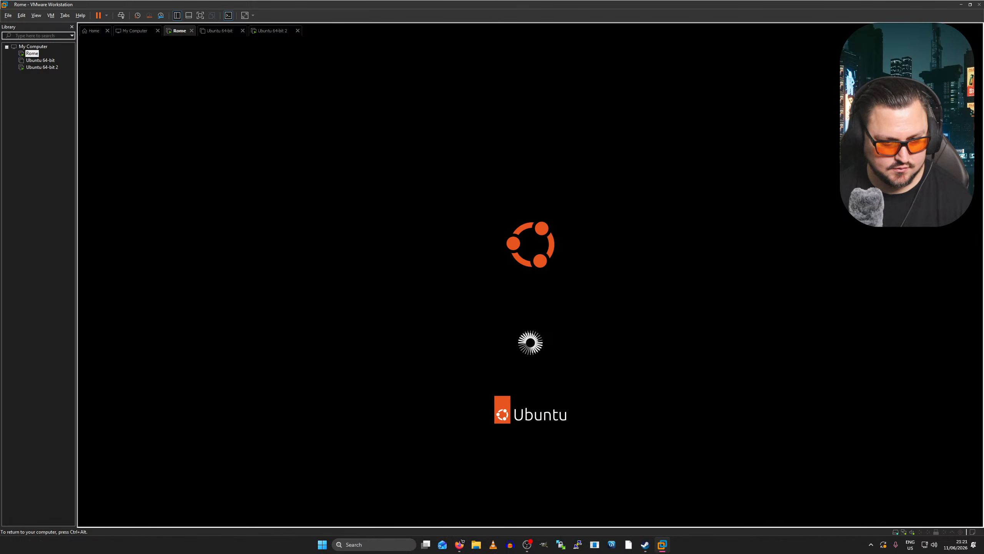
pyautogui.hotkey('ctrl', 'alt', 'Return')
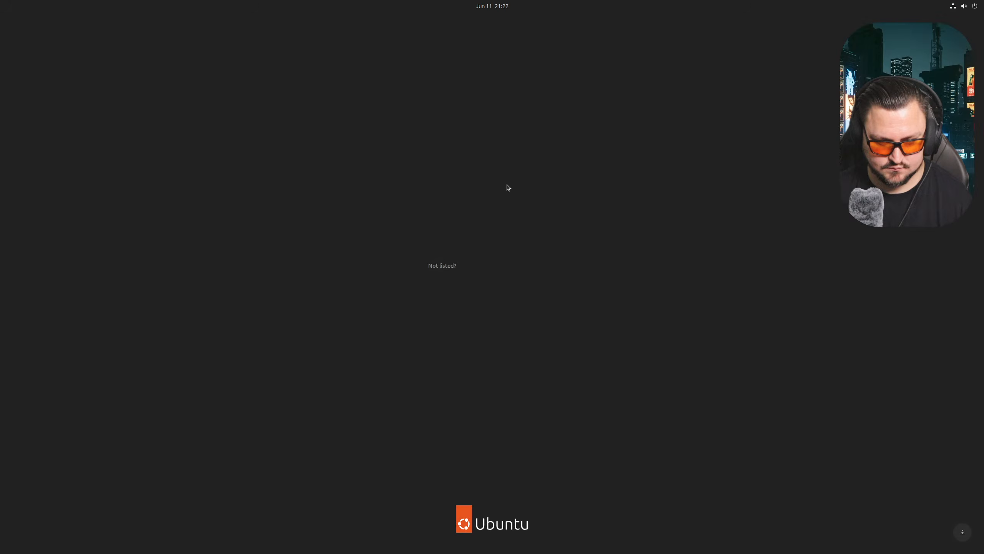
# - Sign in to the Ubuntu user account, retyping the mistyped password until it is accepted
pyautogui.click(483, 261)
pyautogui.write('********')
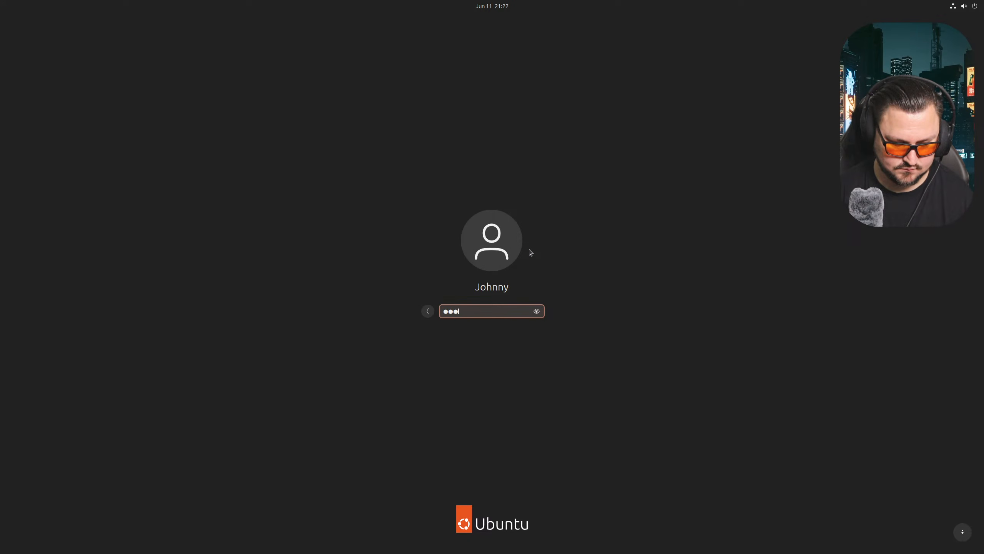
pyautogui.press('BackSpace')
pyautogui.press('BackSpace')
pyautogui.press('BackSpace')
pyautogui.press('BackSpace')
pyautogui.press('BackSpace')
pyautogui.press('BackSpace')
pyautogui.press('BackSpace')
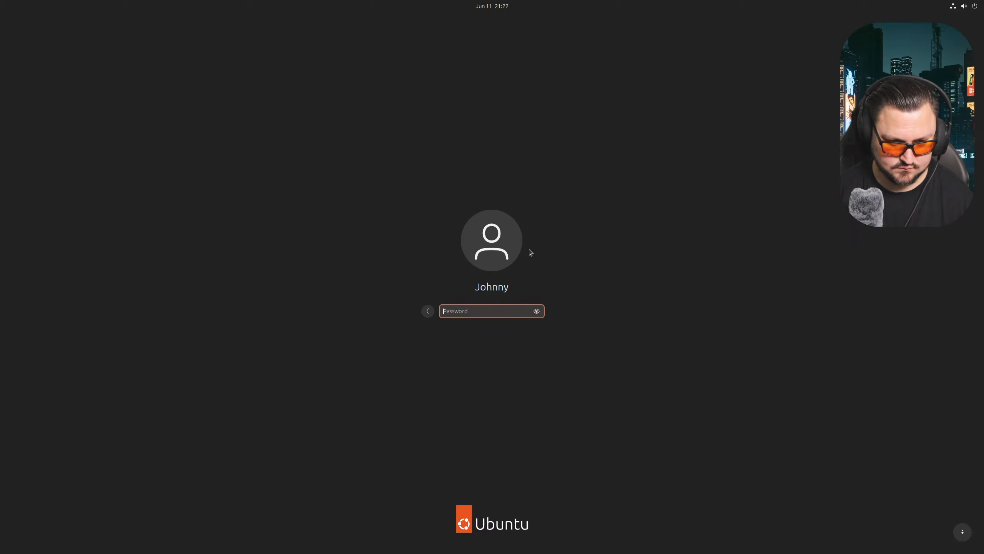
pyautogui.write('*********')
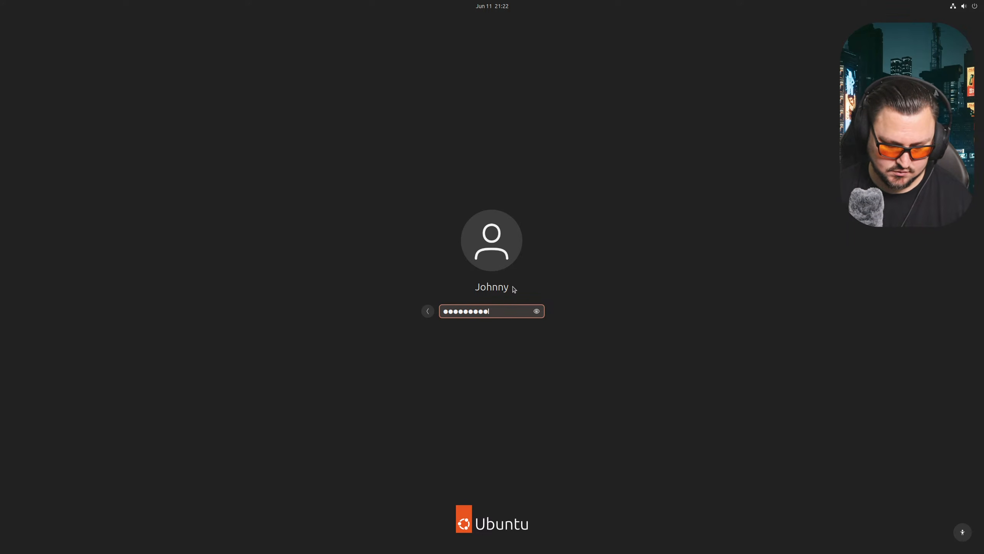
pyautogui.hotkey('ctrl', 'a')
pyautogui.press('BackSpace')
pyautogui.write('********')
pyautogui.press('BackSpace')
pyautogui.press('BackSpace')
pyautogui.press('BackSpace')
pyautogui.press('BackSpace')
pyautogui.press('BackSpace')
pyautogui.press('BackSpace')
pyautogui.press('BackSpace')
pyautogui.press('BackSpace')
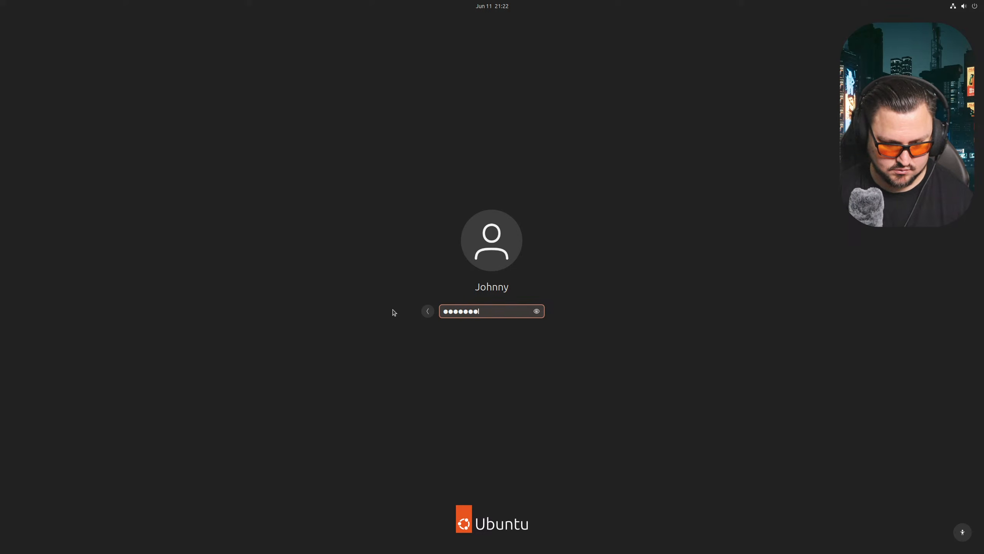
pyautogui.write('*********')
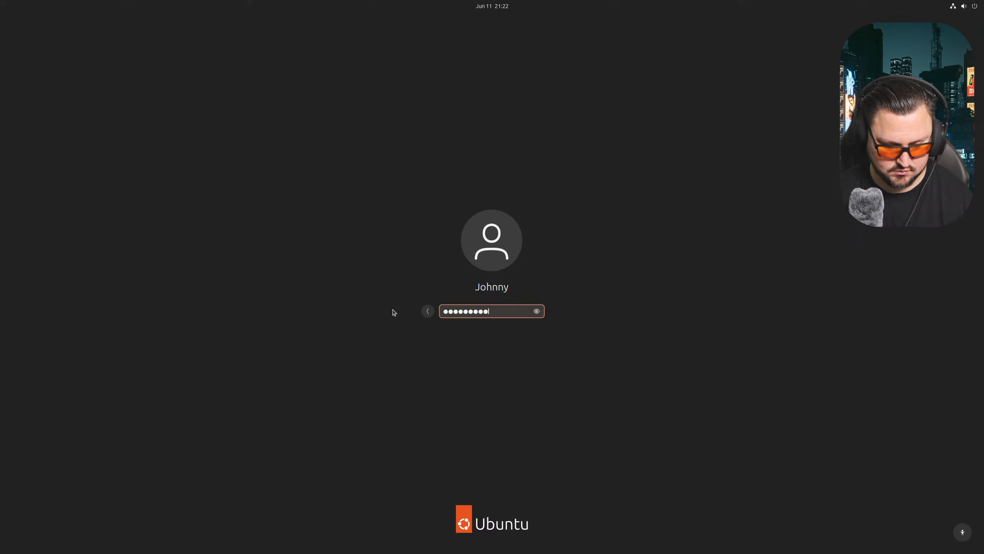
pyautogui.press('Return')
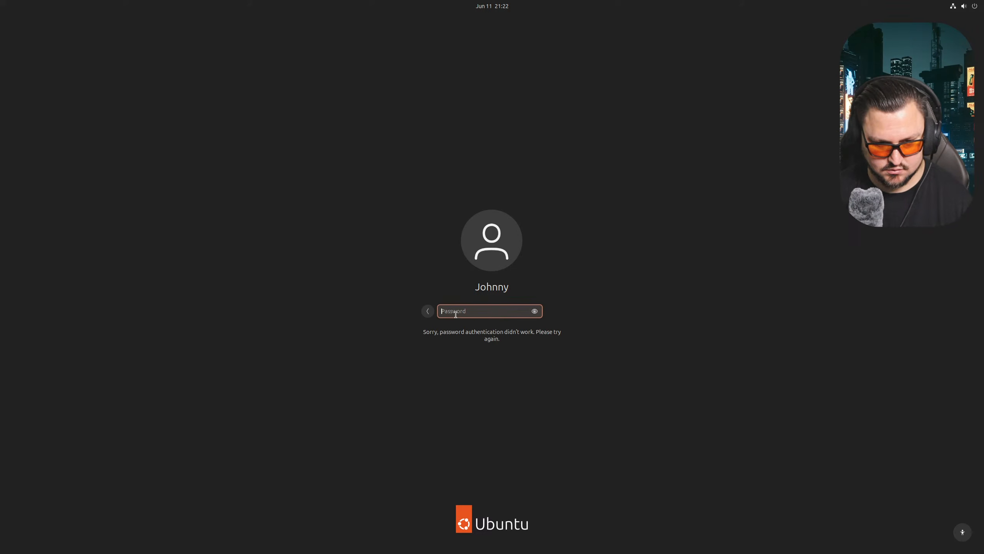
pyautogui.write('************')
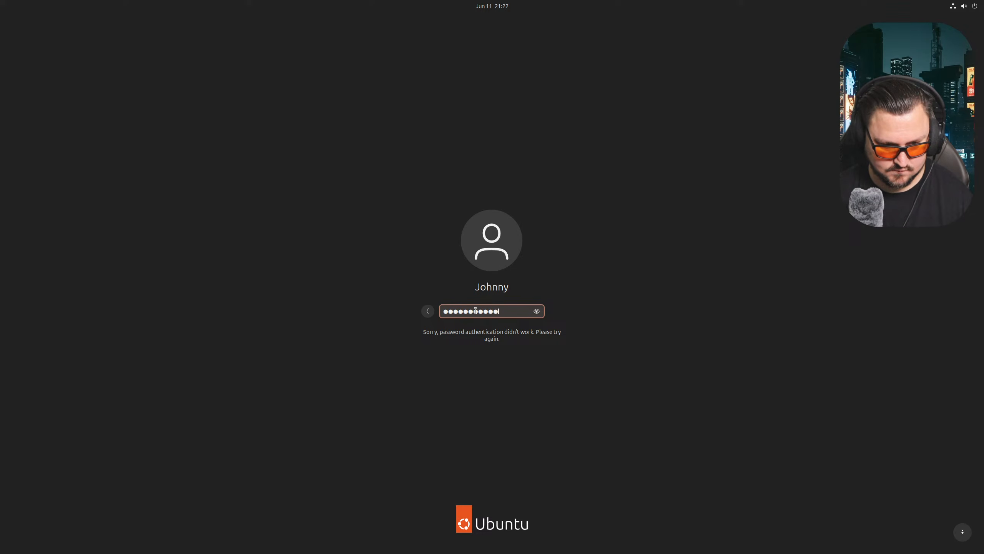
pyautogui.press('Return')
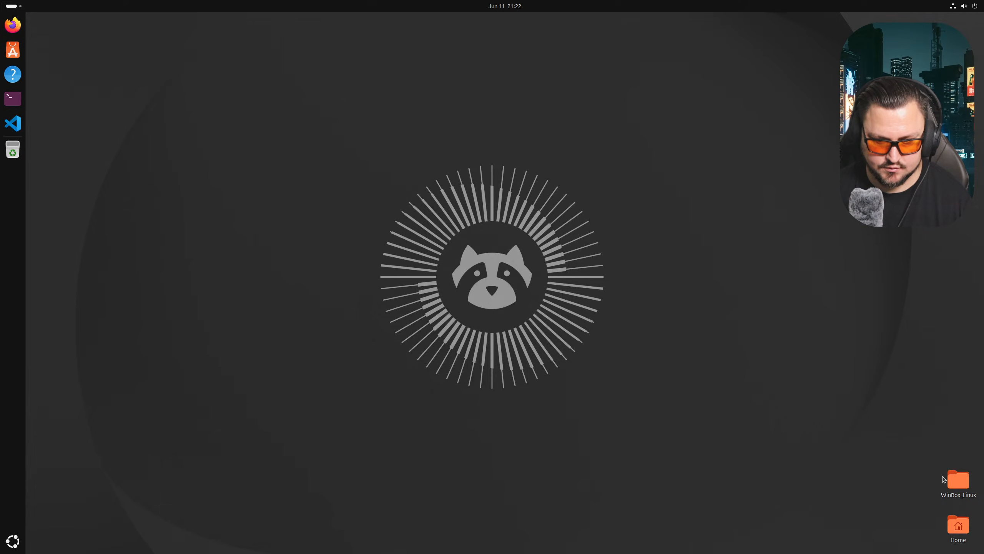
# - Launch Firefox and open the 'Containerlab and Mikrotik' Reddit post from the history search
pyautogui.click(21, 35)
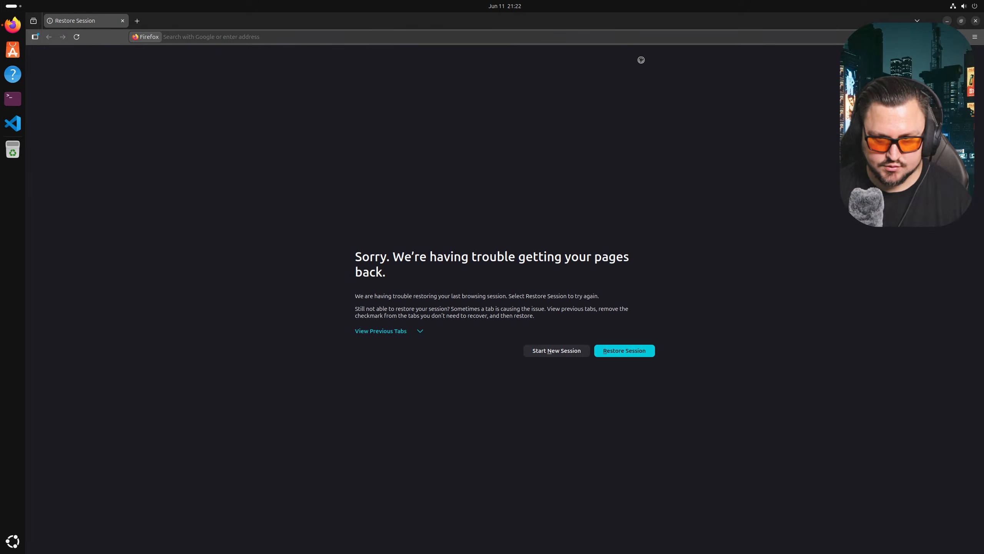
pyautogui.click(584, 37)
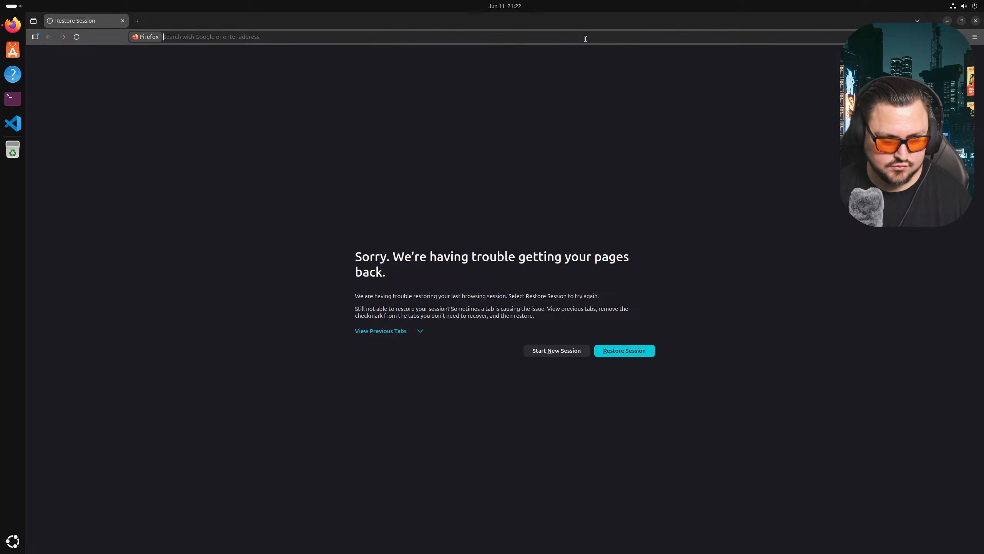
pyautogui.write('reddit')
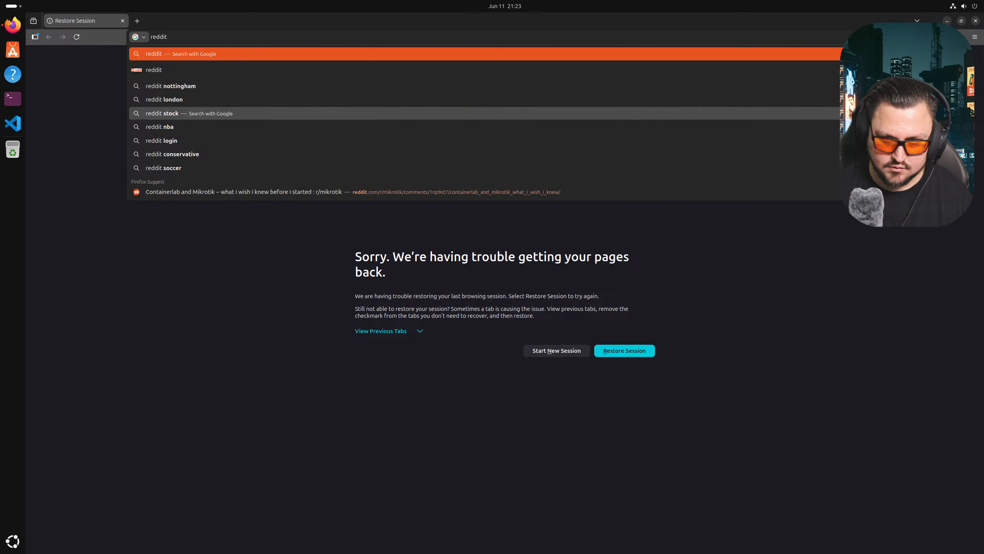
pyautogui.press('Escape')
pyautogui.click(975, 37)
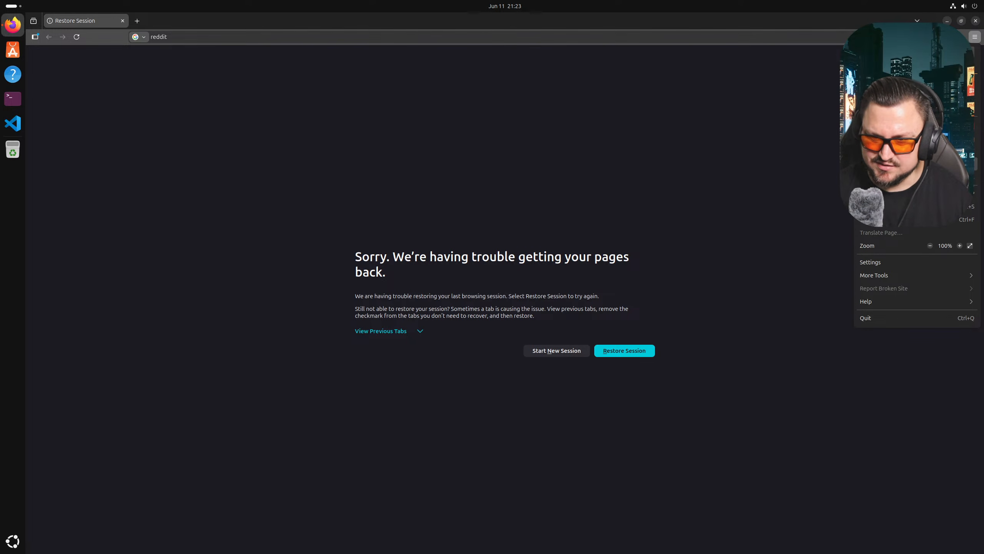
pyautogui.click(877, 137)
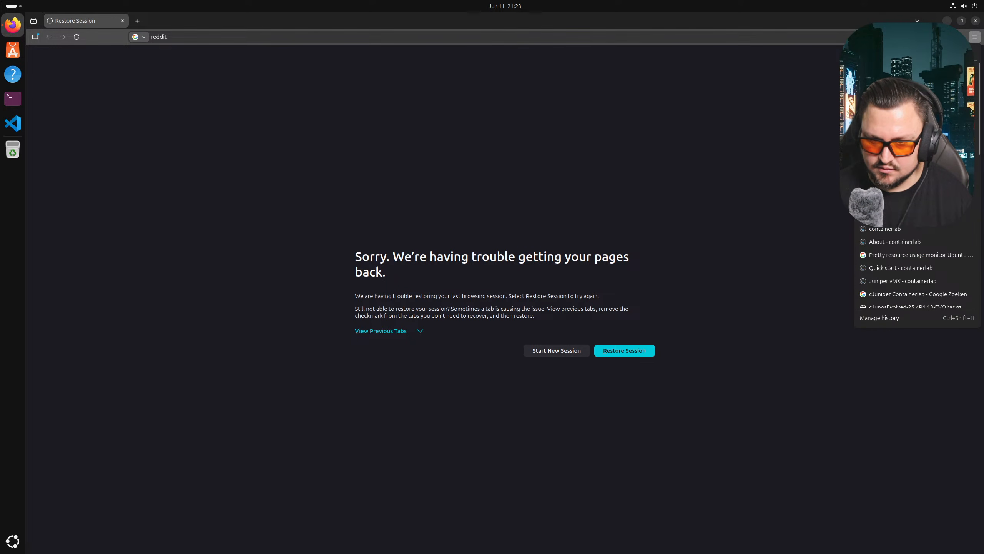
pyautogui.click(903, 178)
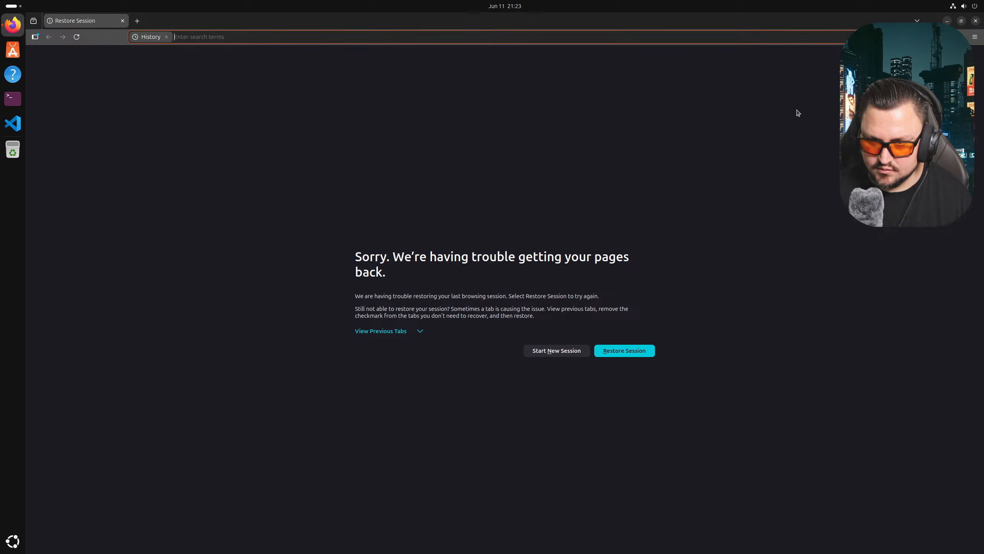
pyautogui.write('reddit')
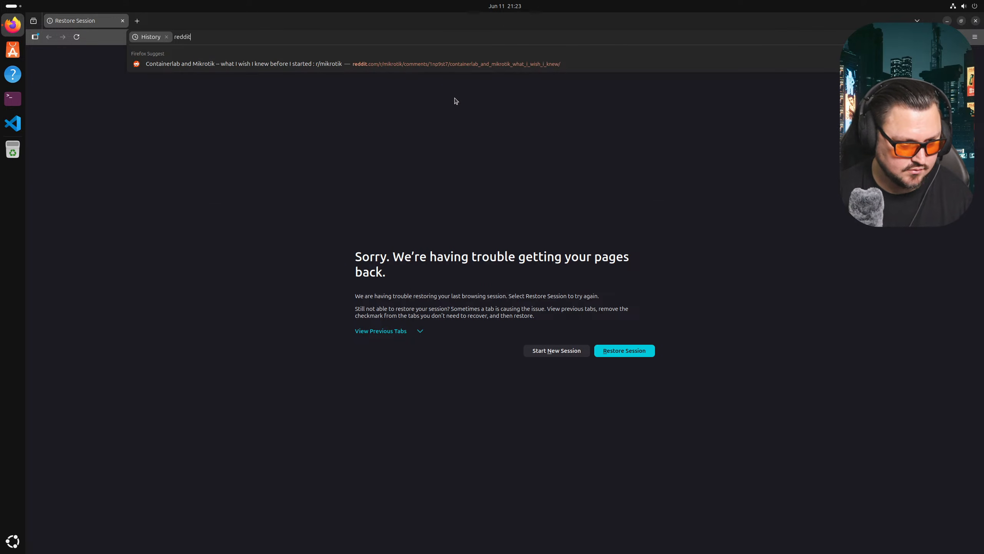
pyautogui.click(395, 64)
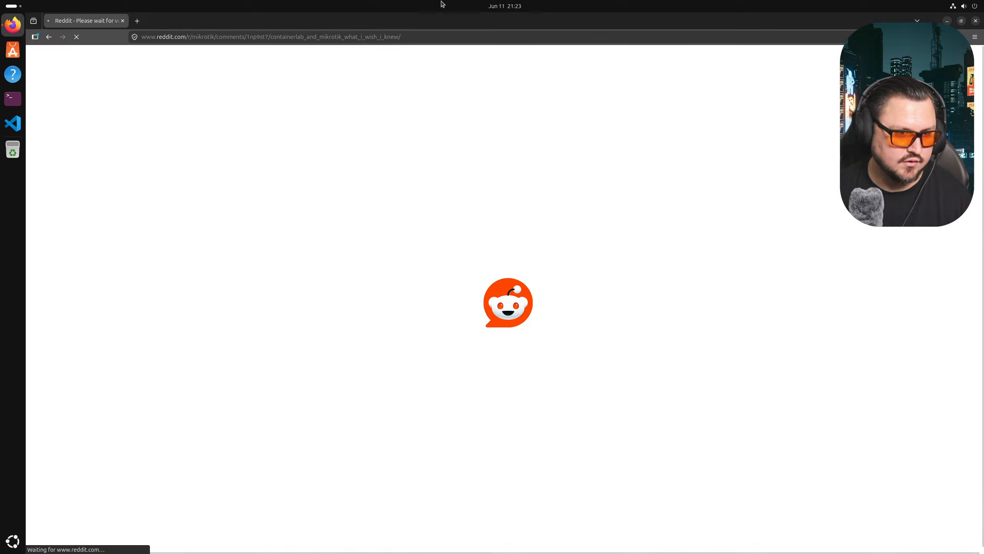
# - Dismiss Reddit's cookie notice, minimize Firefox, and open the WinBox_Linux folder
pyautogui.scroll(-6, 395, 167)
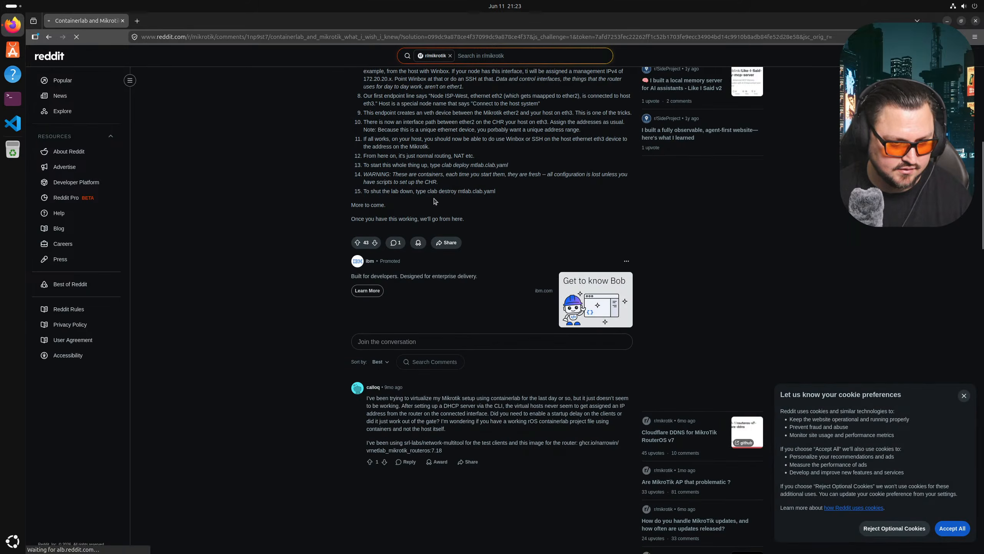
pyautogui.scroll(6, 476, 128)
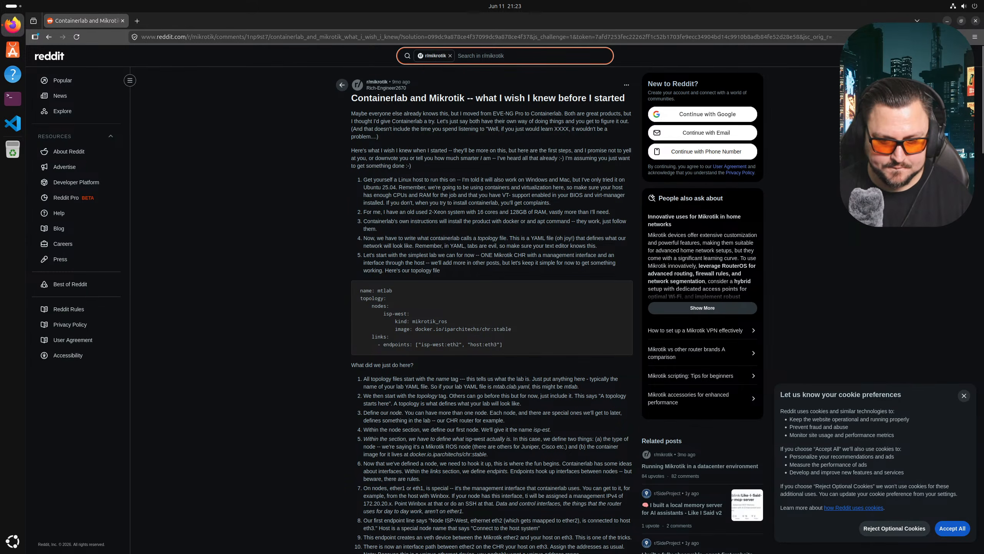
pyautogui.click(964, 396)
pyautogui.click(946, 20)
pyautogui.doubleClick(957, 481)
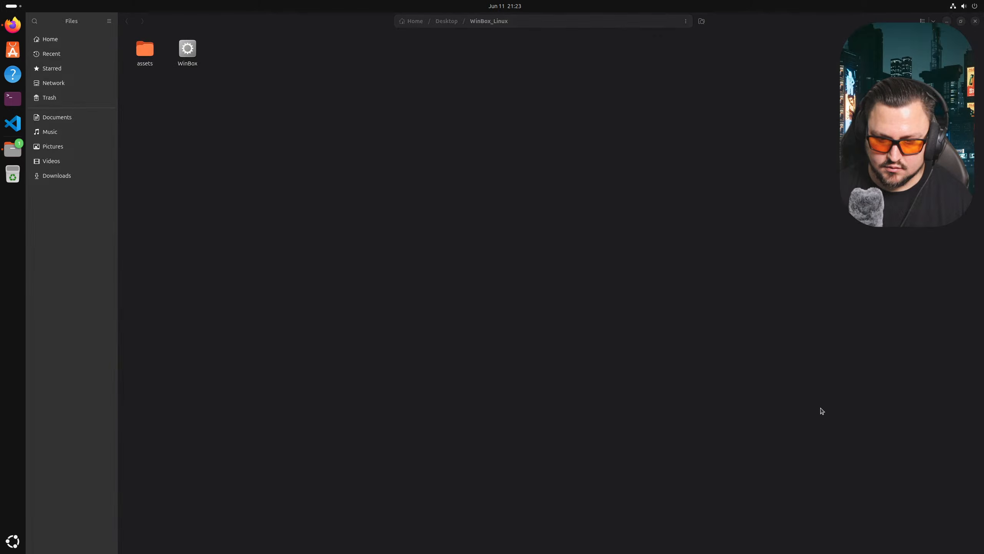
# - Launch WinBox from WinBox_Linux, close the Files window, then close WinBox
pyautogui.doubleClick(188, 49)
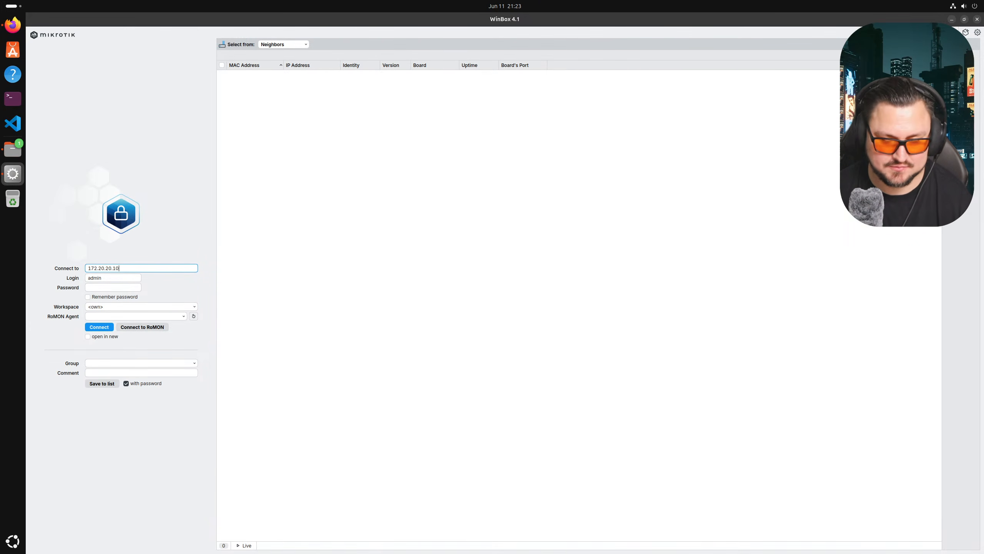
pyautogui.click(952, 19)
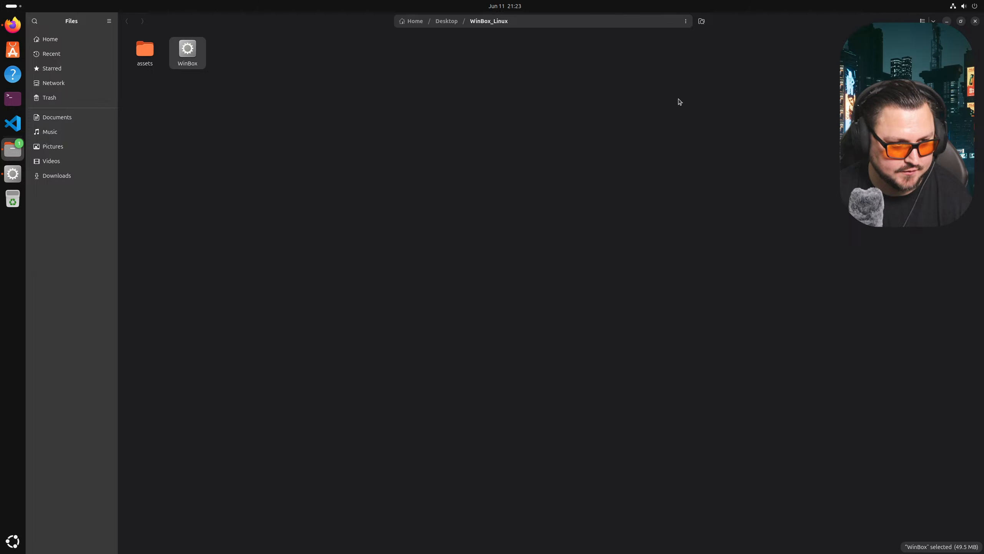
pyautogui.click(976, 21)
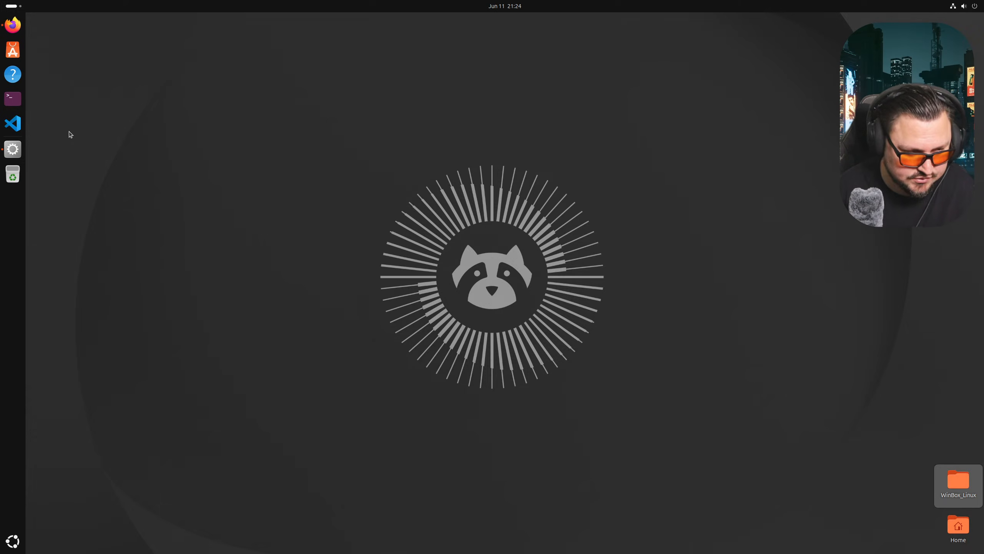
pyautogui.click(20, 149)
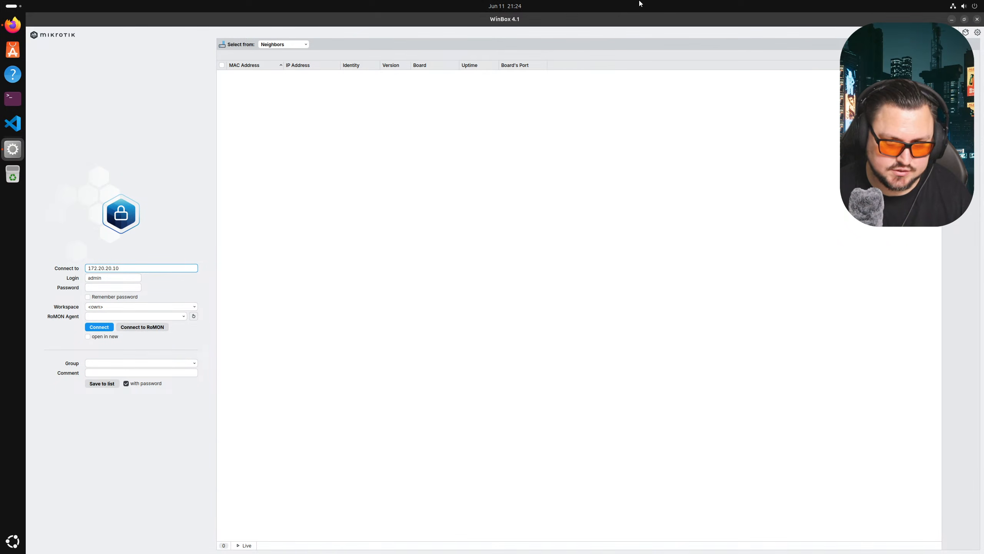
pyautogui.moveTo(640, 4)
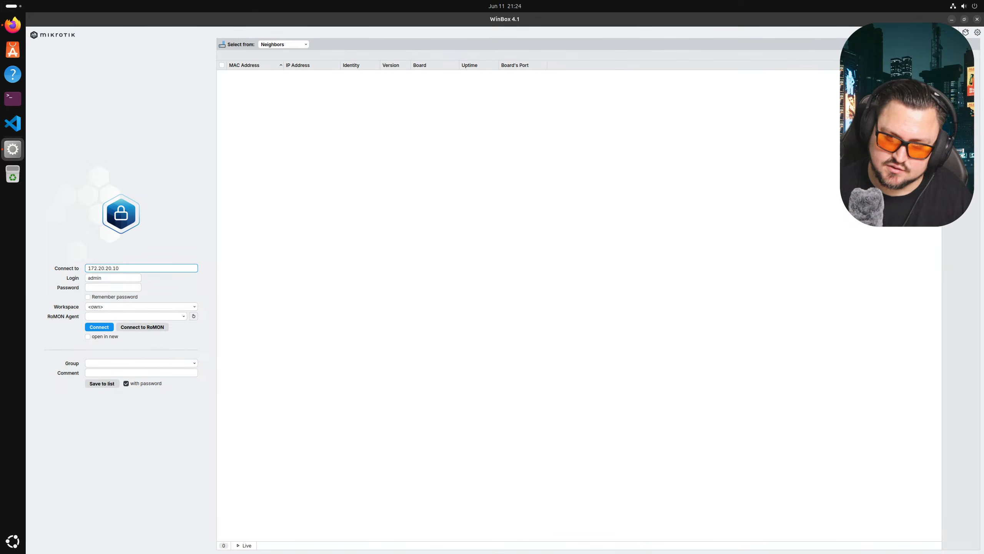
pyautogui.click(973, 21)
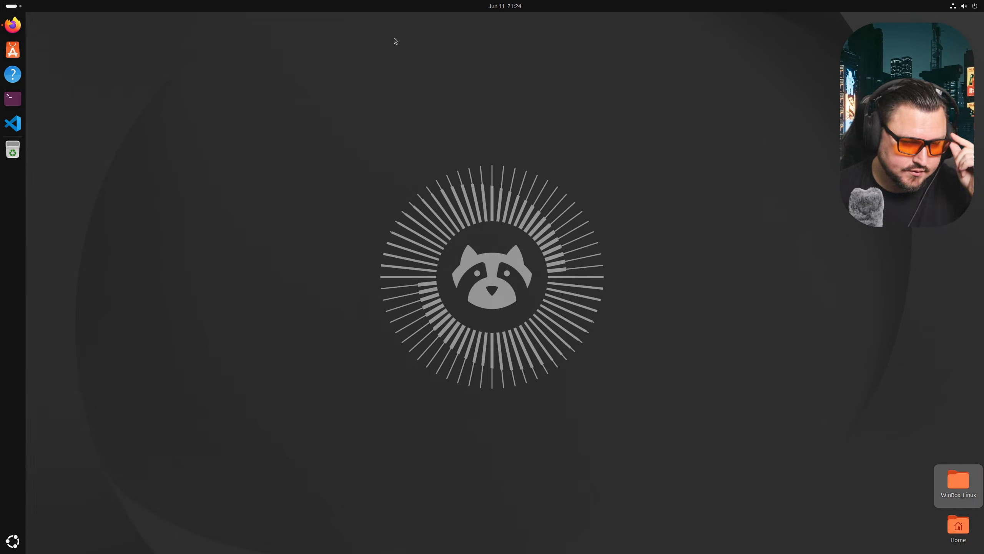
# - Open a terminal and run shutdown -hj now to power off Ubuntu
pyautogui.click(20, 24)
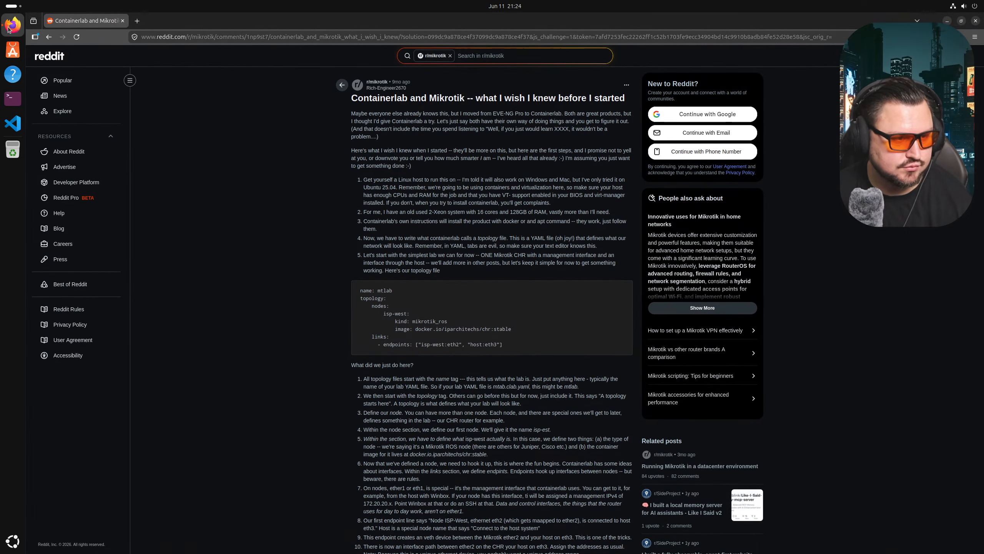
pyautogui.click(13, 98)
pyautogui.write('shutdown -hj n')
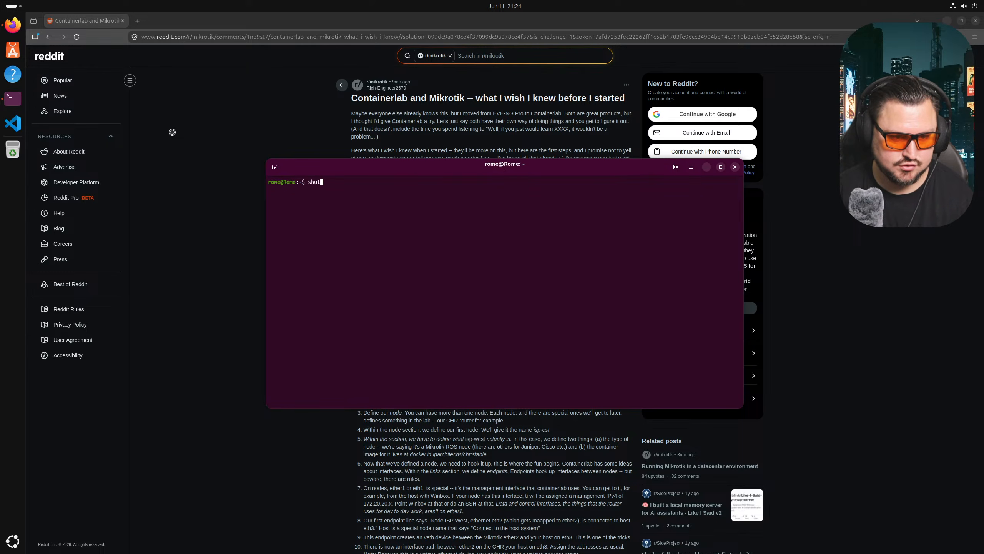
pyautogui.write('ow')
pyautogui.press('Return')
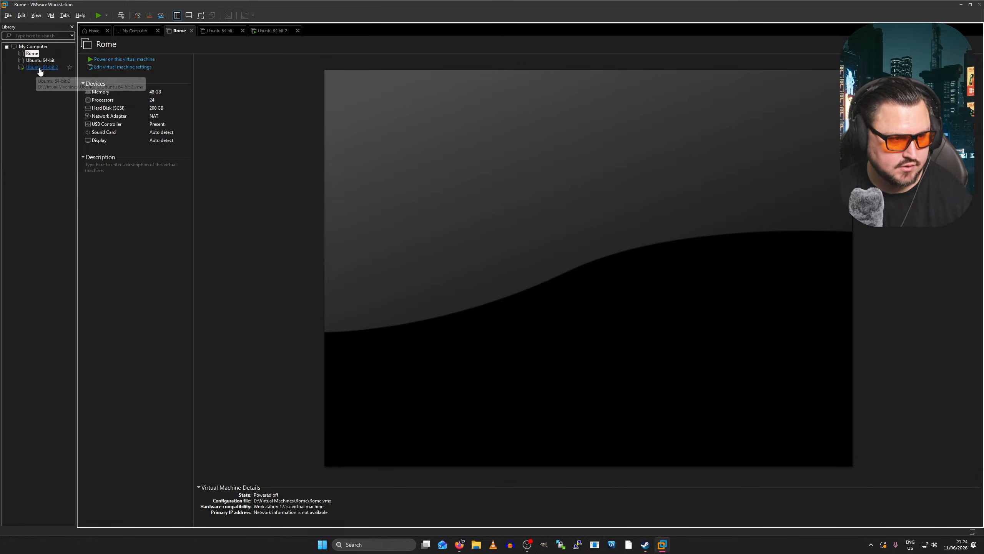
# - Open the Ubuntu 64-bit 2 VM full screen and list Downloads/WinBox_Linux with ls -la
pyautogui.click(42, 67)
pyautogui.hotkey('ctrl', 'alt', 'Return')
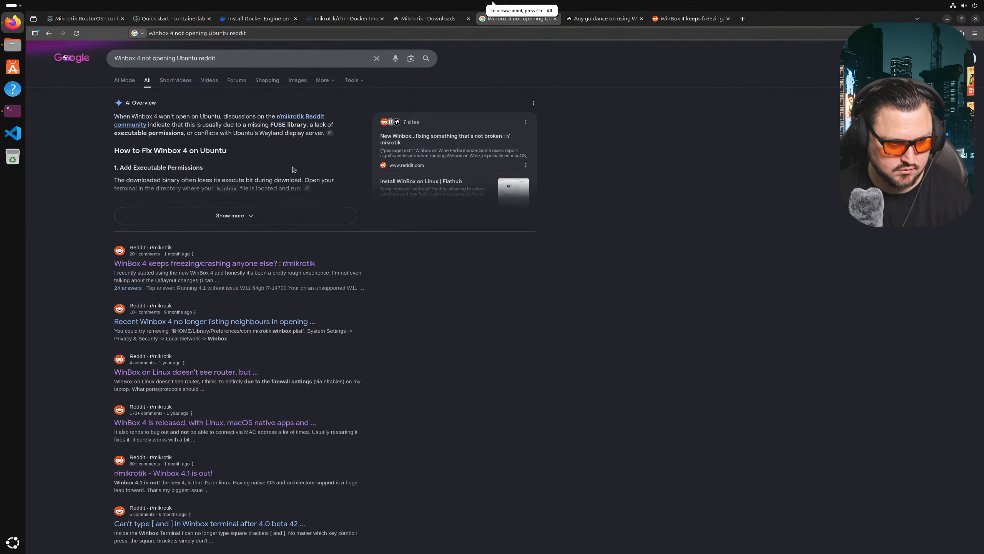
pyautogui.click(14, 111)
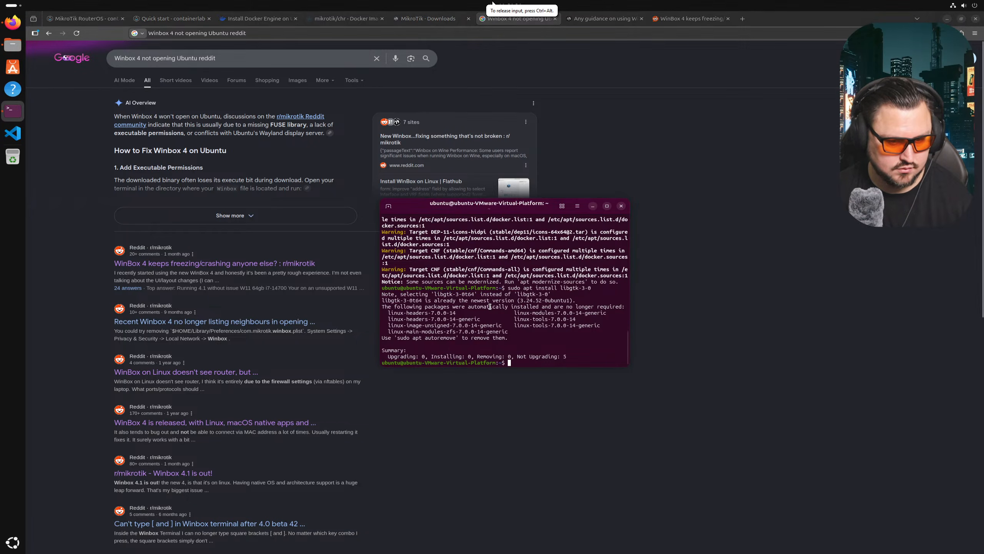
pyautogui.write('cd Do')
pyautogui.press('Tab')
pyautogui.press('Return')
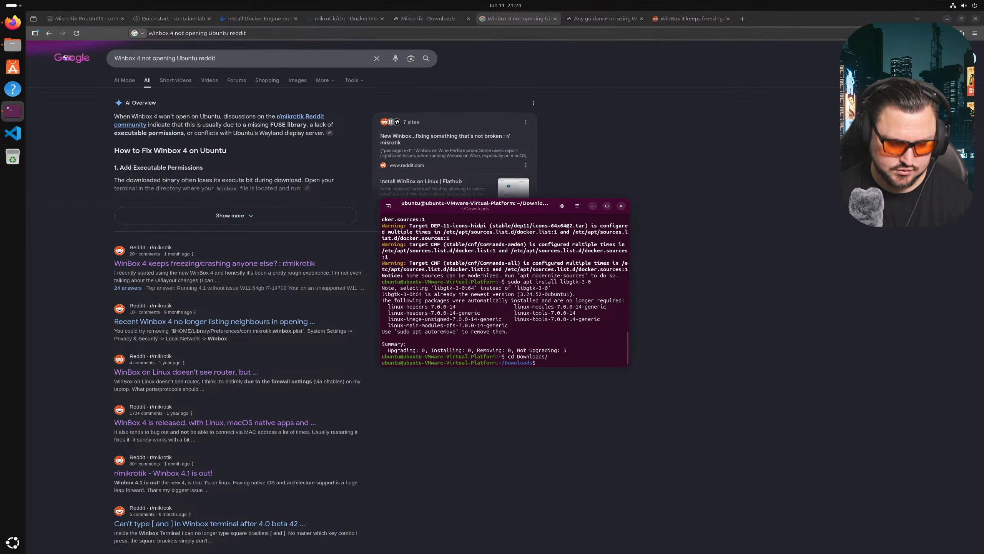
pyautogui.write('cd W')
pyautogui.press('Tab')
pyautogui.press('Return')
pyautogui.write('ls -la')
pyautogui.press('Return')
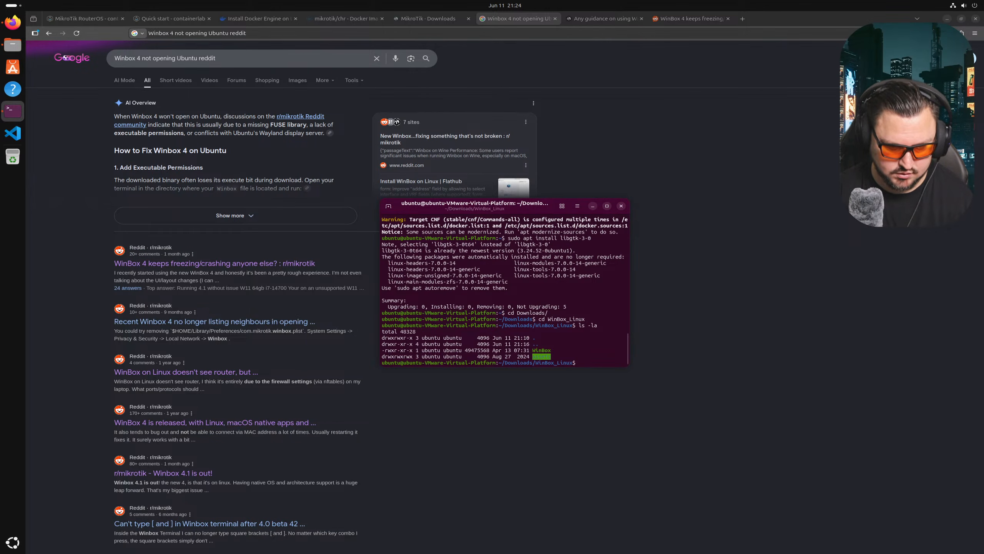
# - Try running WinBox and 'run Winbox' in the terminal, both reporting command not found
pyautogui.write('WinBo')
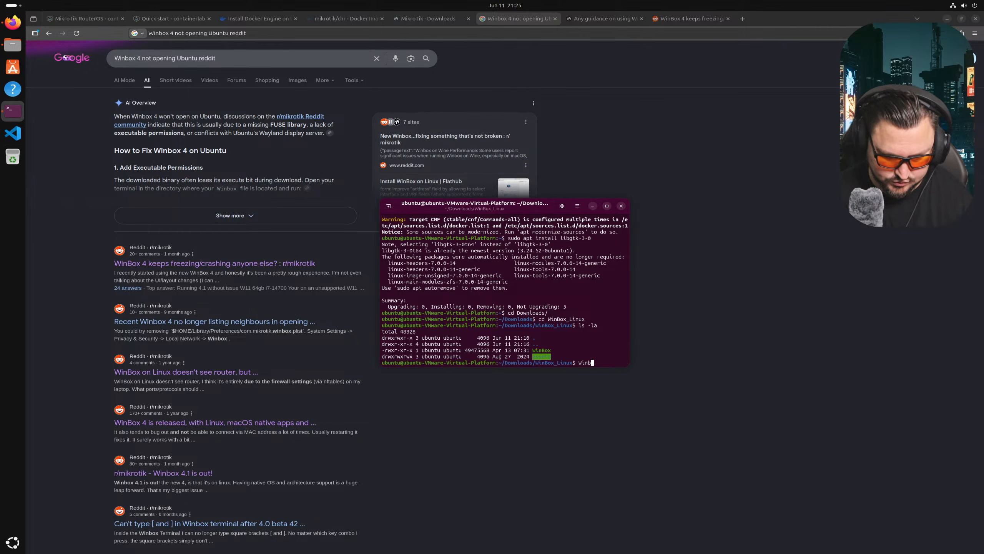
pyautogui.write('x')
pyautogui.press('Return')
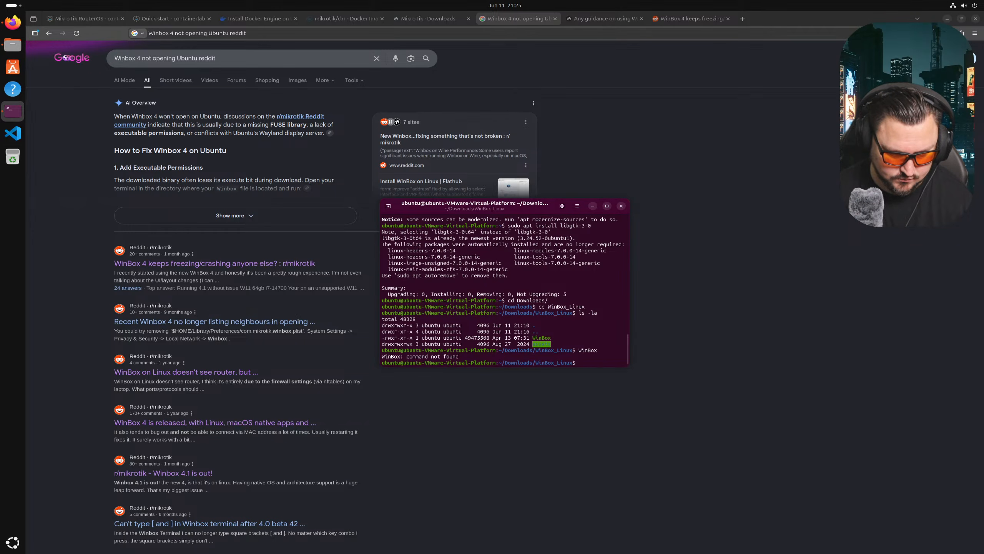
pyautogui.write('run ')
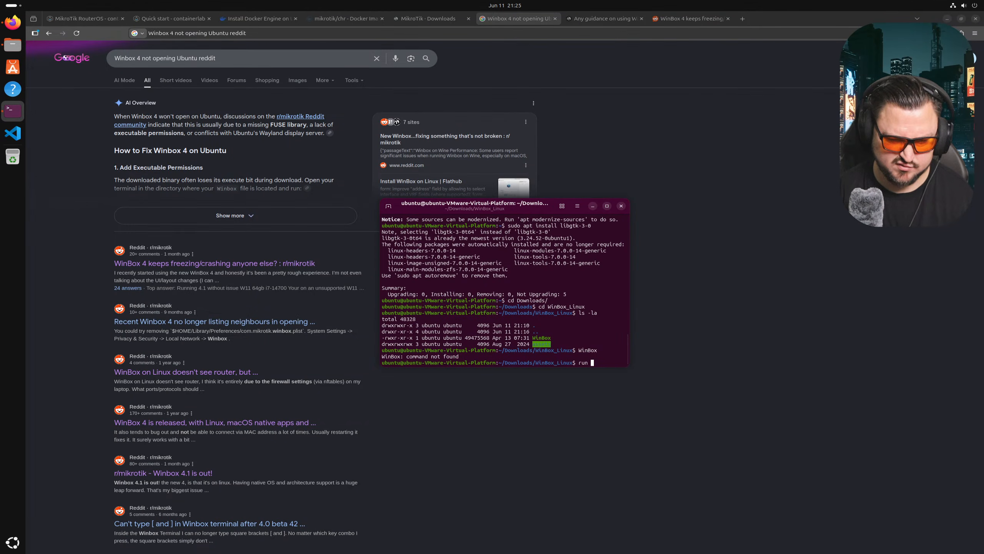
pyautogui.write('Winbox')
pyautogui.press('Return')
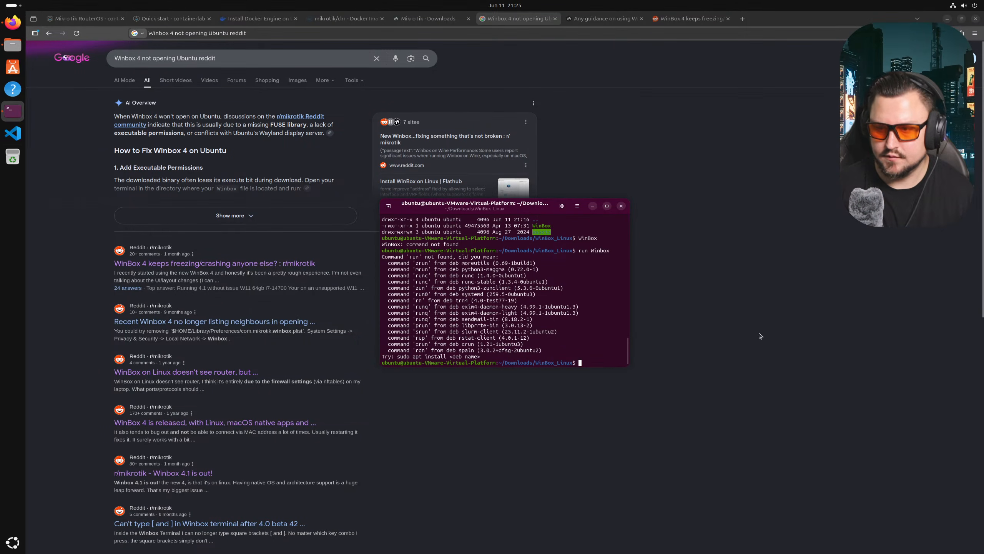
# - Move the Firefox window over the terminal and Files windows and maximize it
pyautogui.click(817, 19)
pyautogui.scroll(-10, 564, 174)
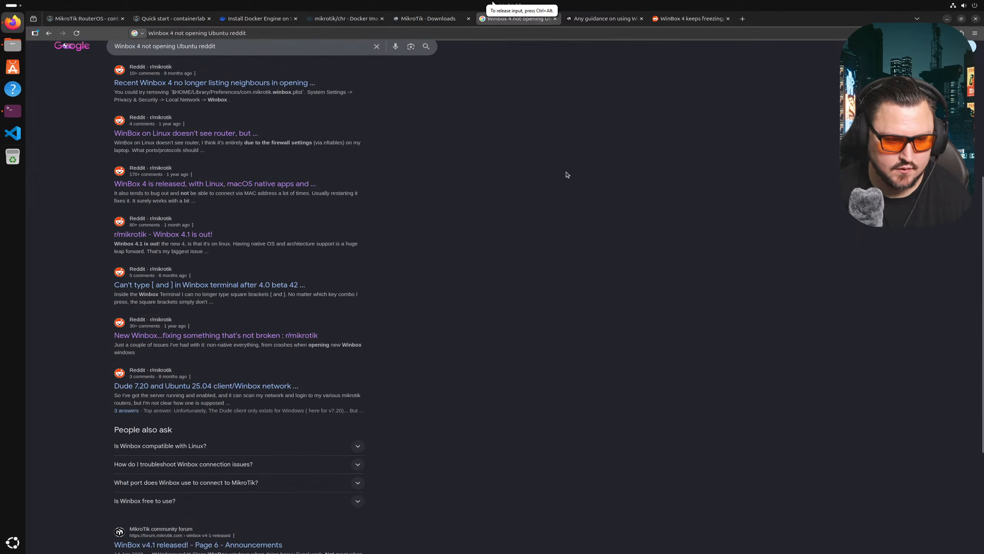
pyautogui.scroll(4, 545, 182)
pyautogui.scroll(7, 181, 298)
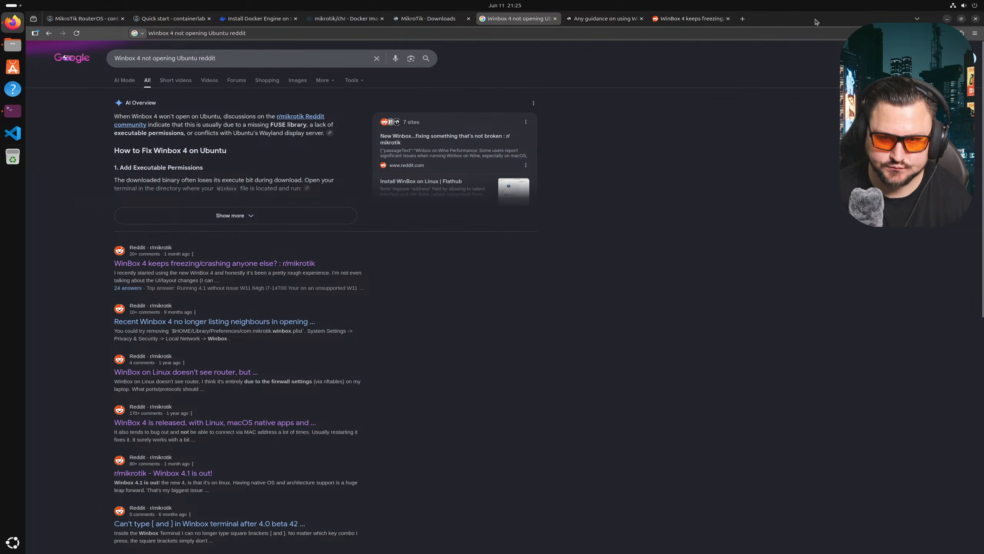
pyautogui.click(961, 19)
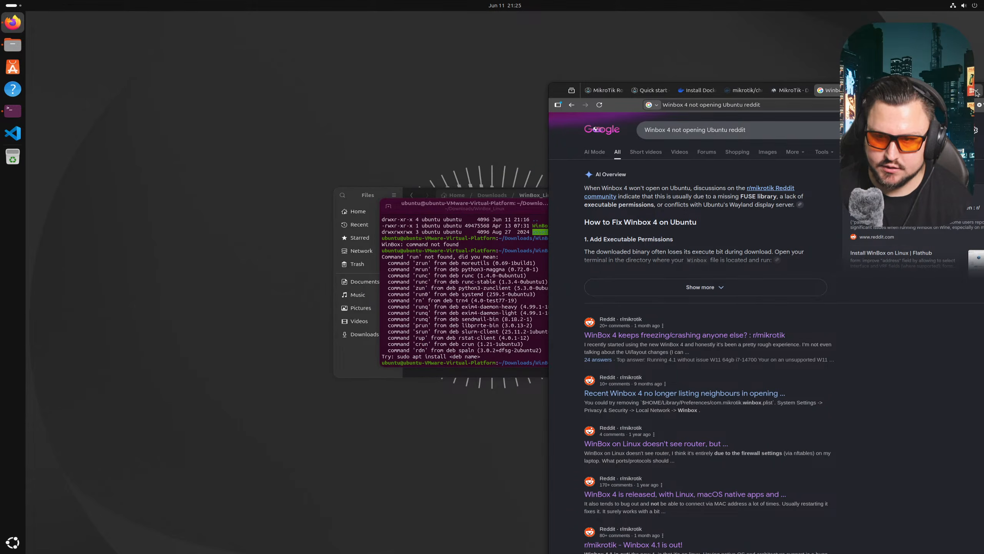
pyautogui.click(572, 89)
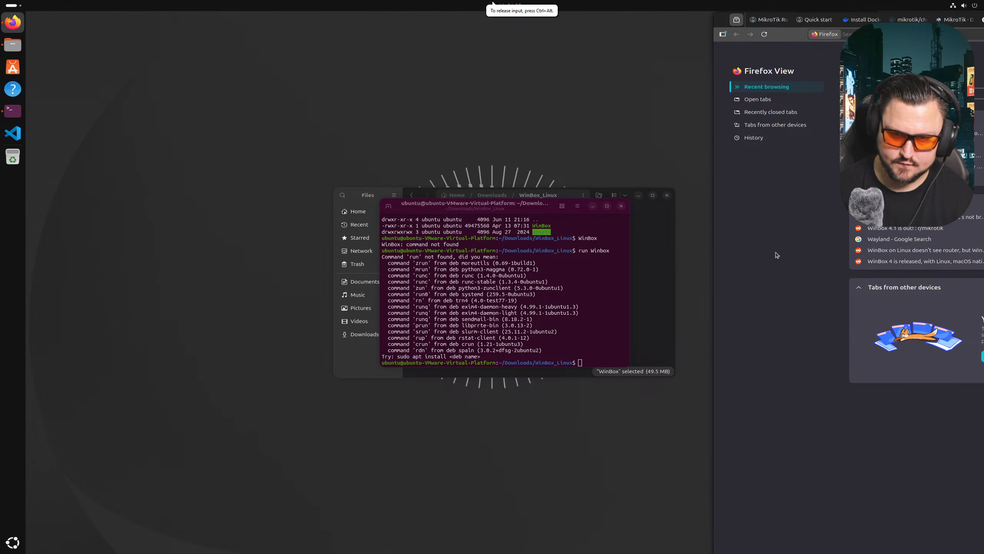
pyautogui.moveTo(722, 22); pyautogui.dragTo(324, 102)
pyautogui.click(787, 100)
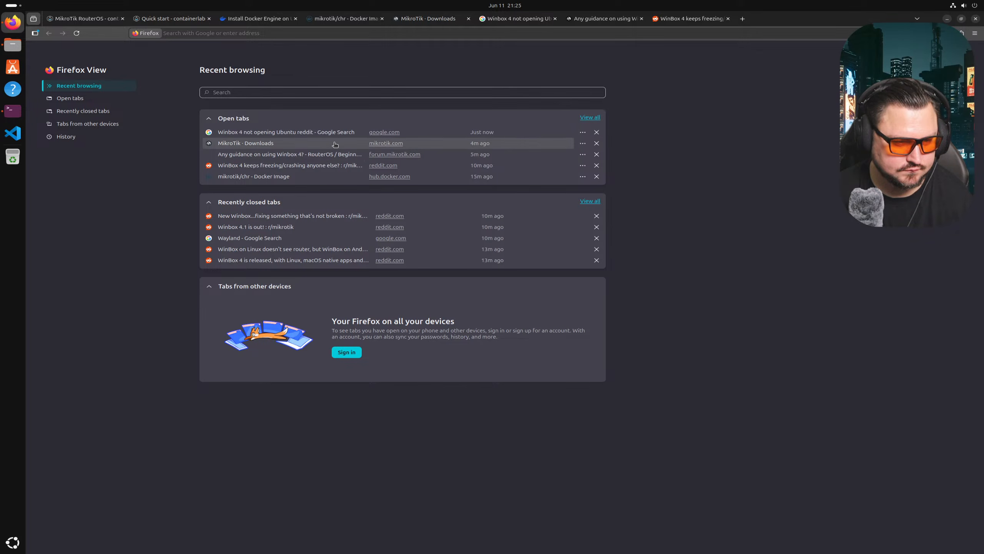
# - Search Google for 'Winbox v4 GUI error Ubuntu', refining the first 'Winbox GUI error Ubuntu' query
pyautogui.click(224, 35)
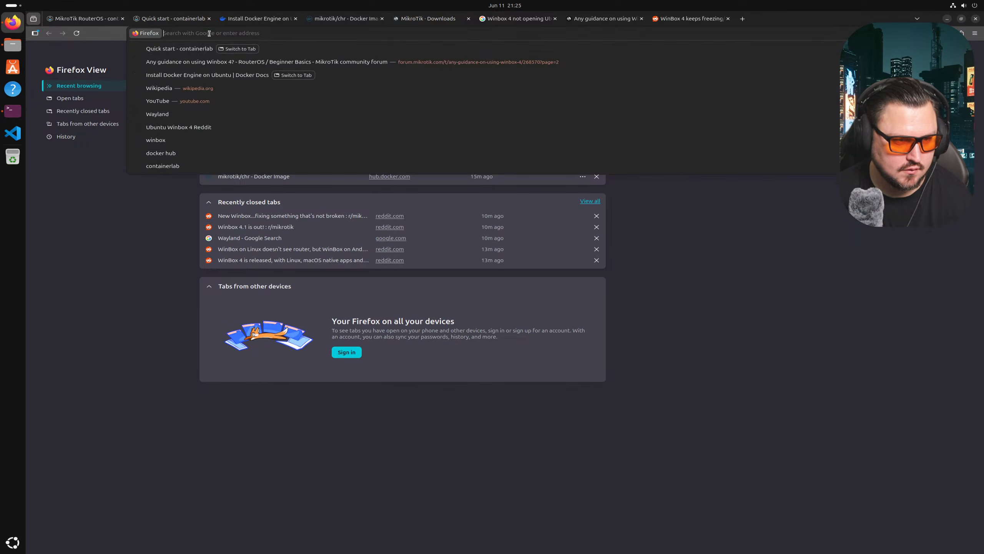
pyautogui.write('Winbox ')
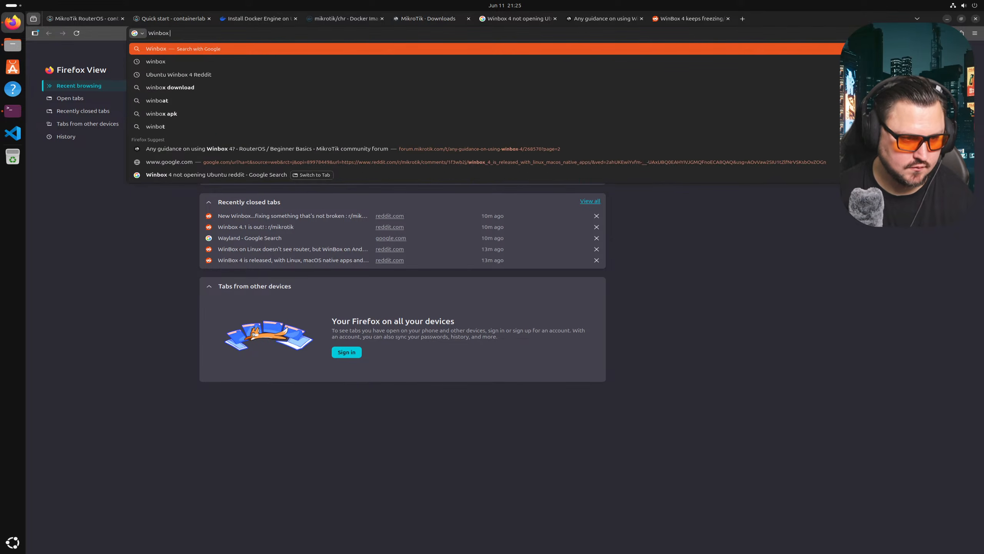
pyautogui.write('GUI error')
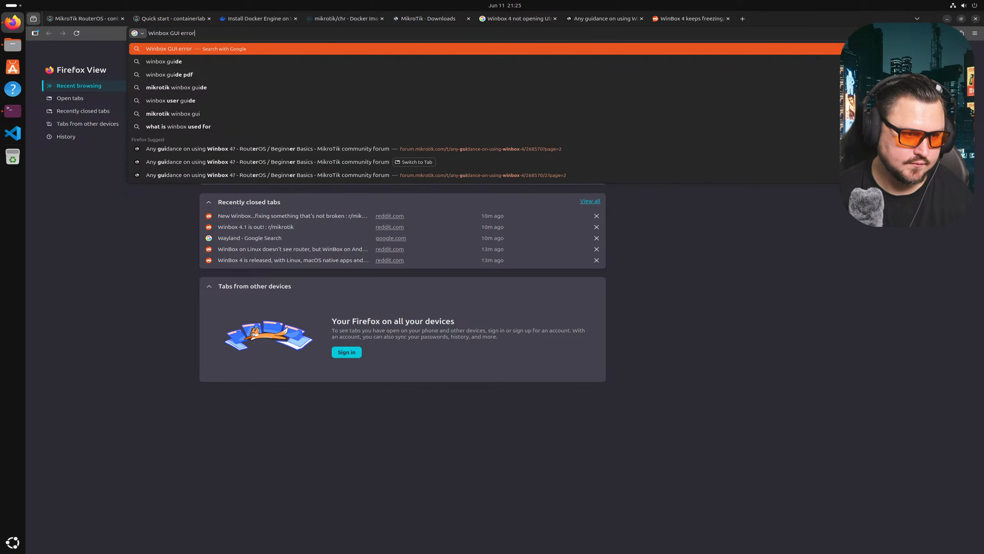
pyautogui.write(' Ubuntu')
pyautogui.press('Return')
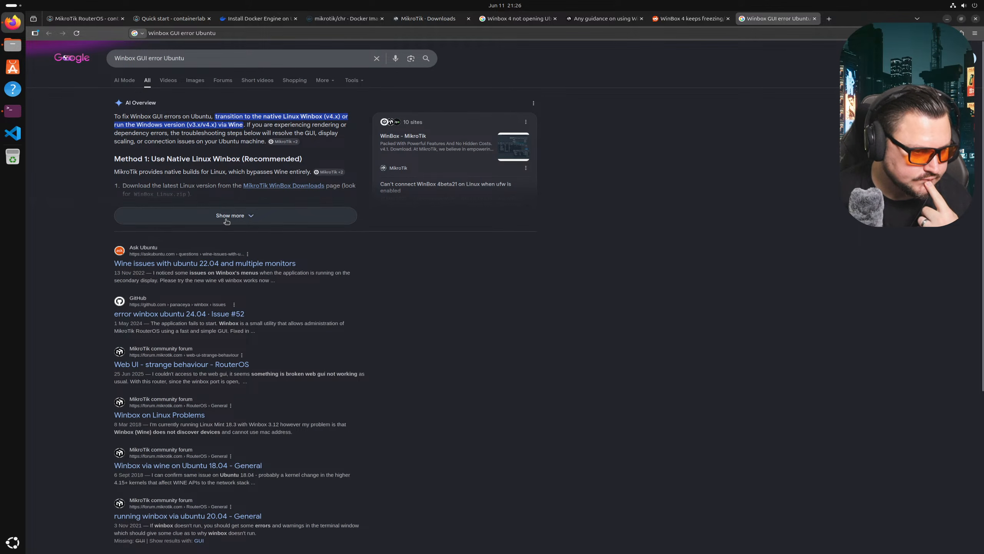
pyautogui.click(136, 58)
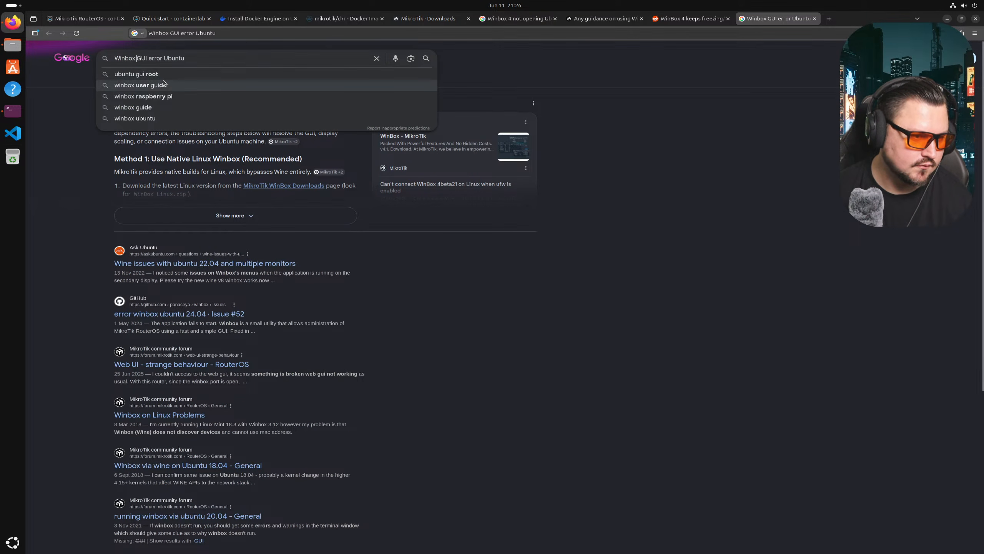
pyautogui.write('Versi')
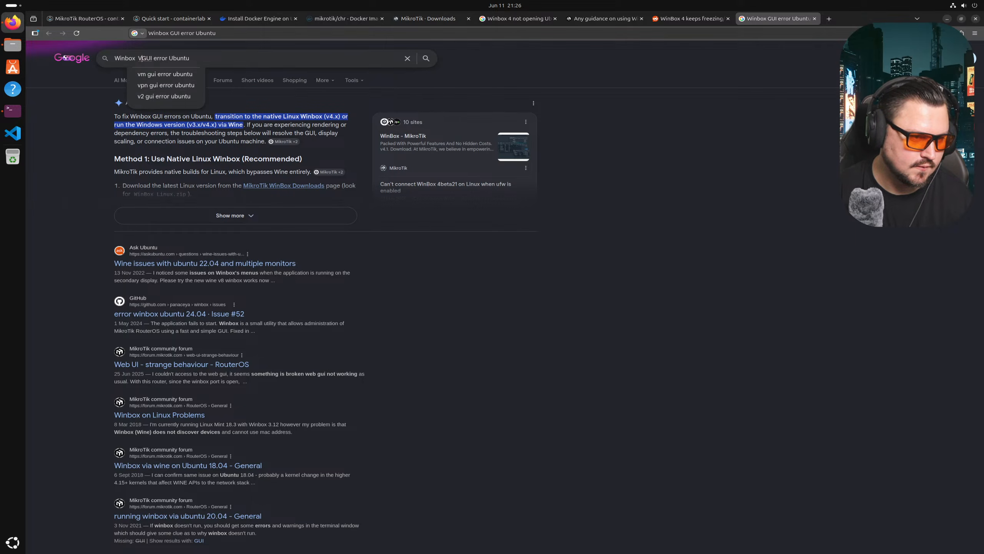
pyautogui.press('BackSpace')
pyautogui.press('BackSpace')
pyautogui.press('BackSpace')
pyautogui.press('BackSpace')
pyautogui.press('BackSpace')
pyautogui.press('BackSpace')
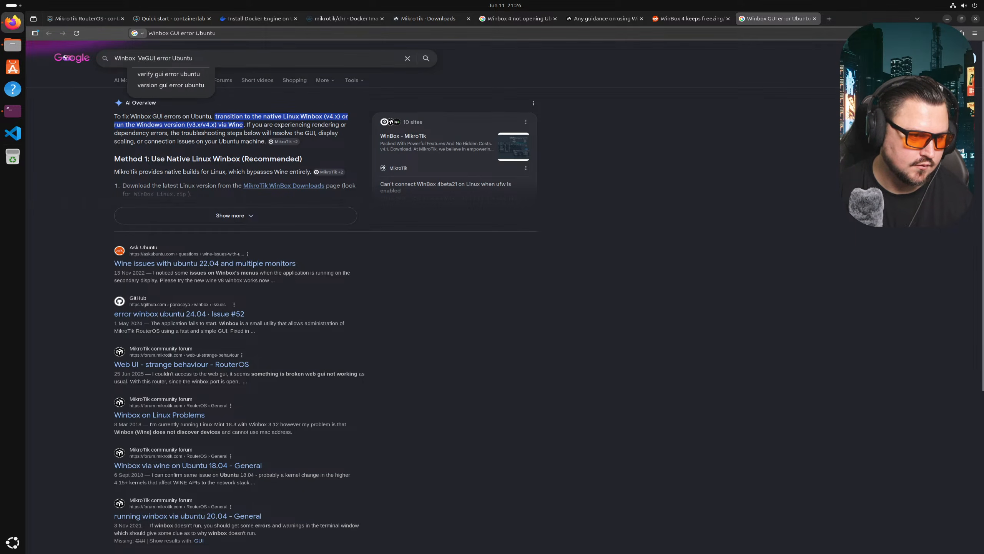
pyautogui.write('v4')
pyautogui.press('BackSpace')
pyautogui.press('BackSpace')
pyautogui.press('BackSpace')
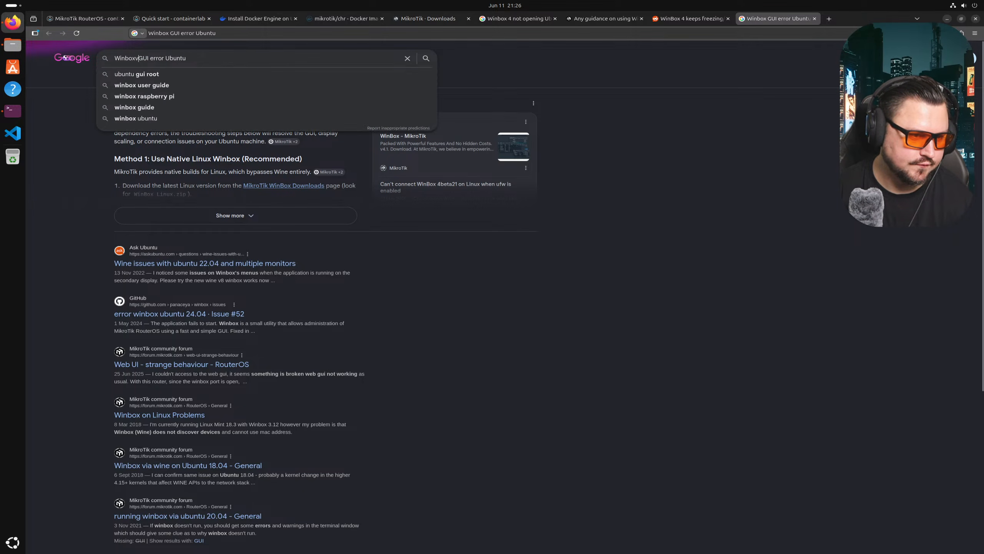
pyautogui.write('v4')
pyautogui.press('Return')
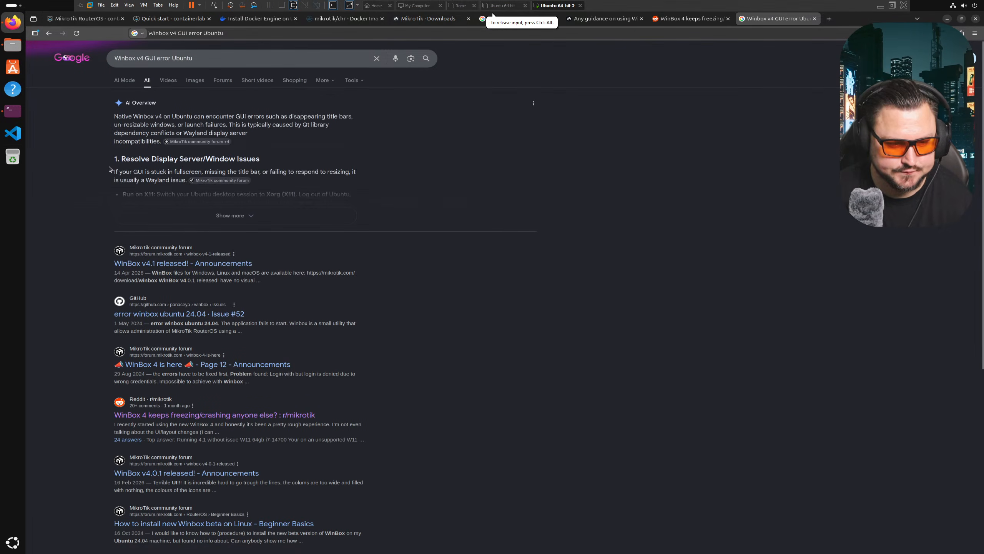
# - Expand and read the AI Overview, then open the Reddit 'WinBox 4 keeps freezing' thread in a new tab
pyautogui.click(253, 218)
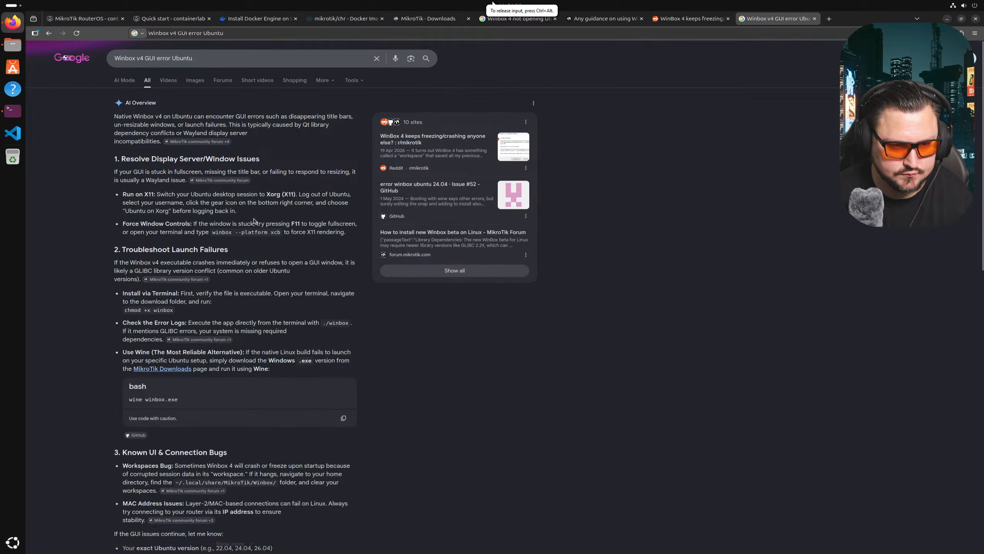
pyautogui.scroll(-1, 304, 224)
pyautogui.scroll(-5, 304, 224)
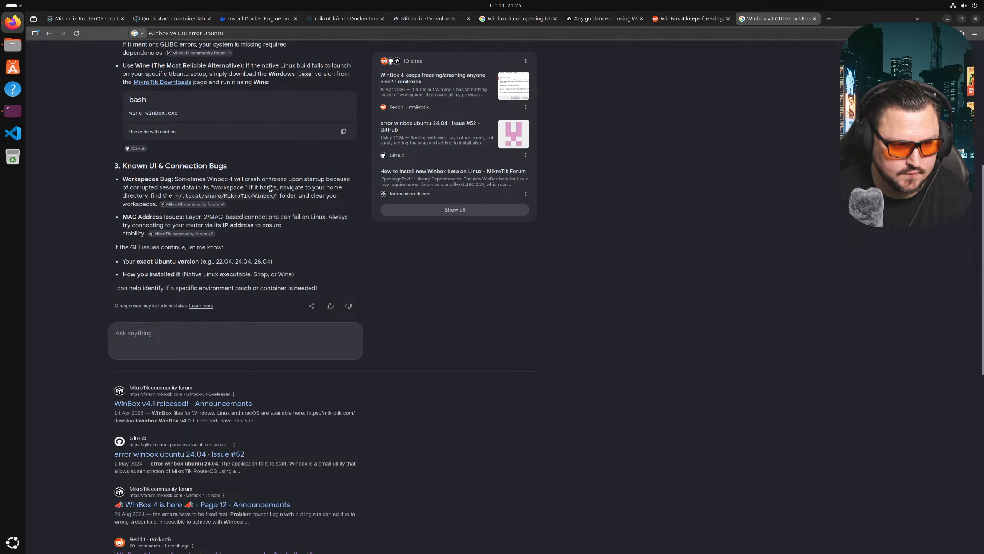
pyautogui.scroll(3, 271, 188)
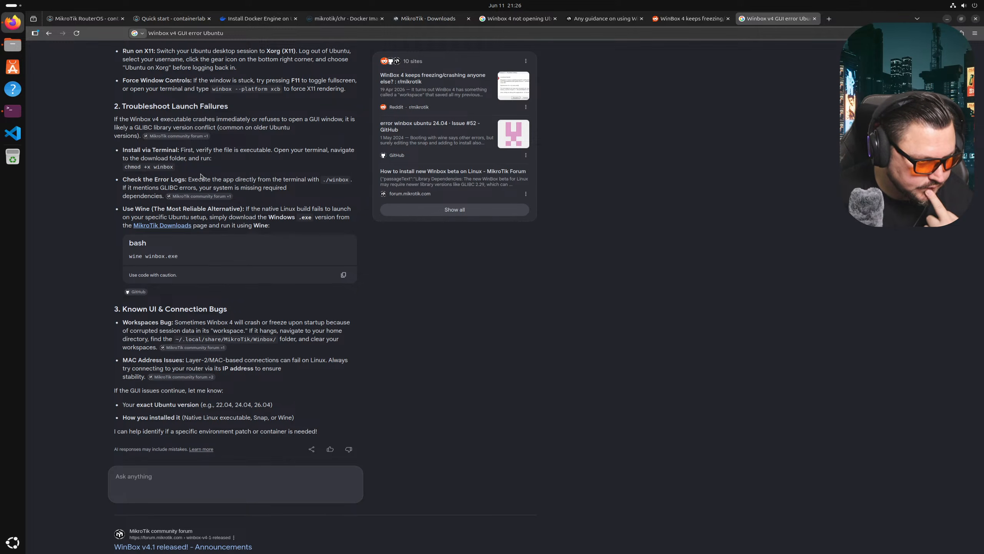
pyautogui.scroll(-3, 239, 142)
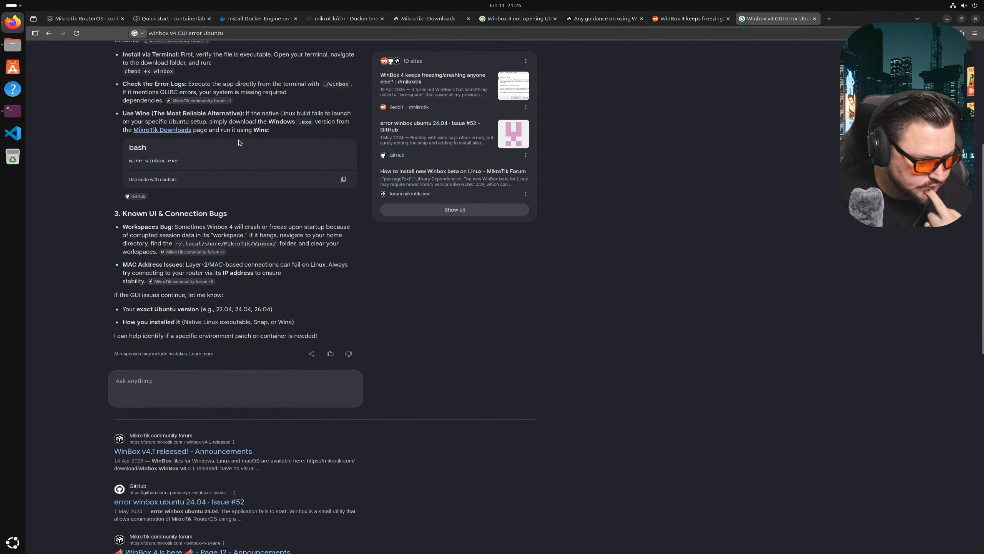
pyautogui.scroll(-4, 239, 143)
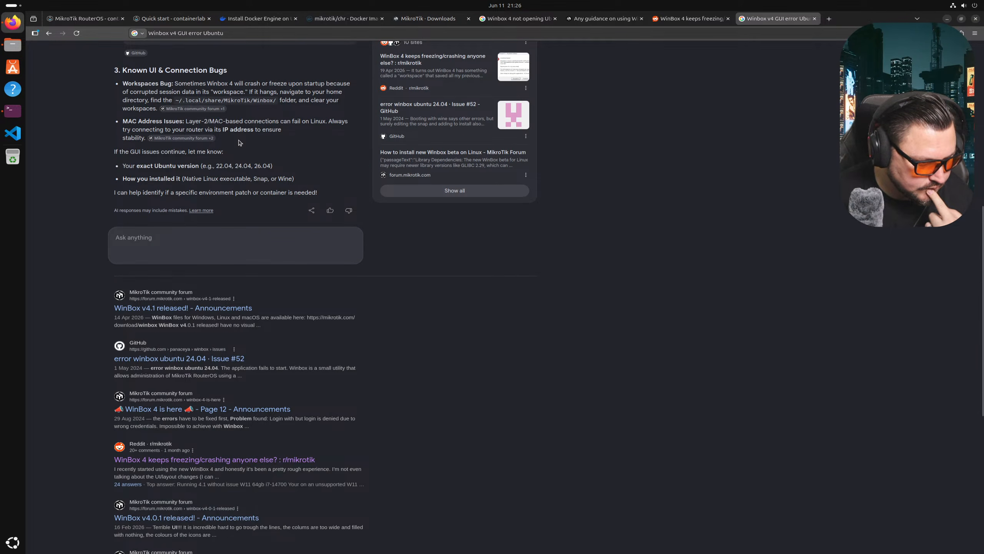
pyautogui.scroll(-1, 239, 143)
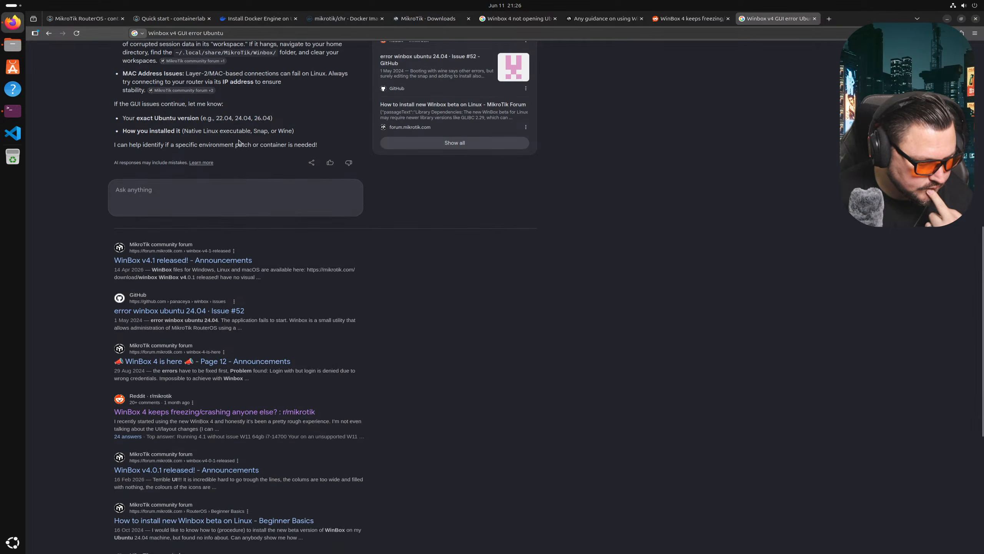
pyautogui.middleClick(268, 410)
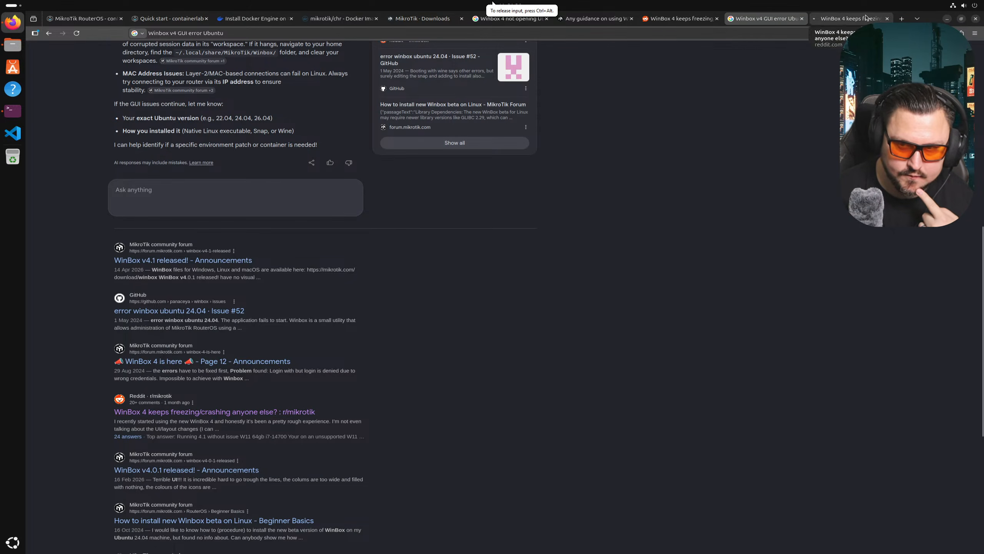
# - Read through the comments of the Reddit WinBox 4 freezing thread
pyautogui.hotkey('ctrl', 'Tab')
pyautogui.scroll(-2, 432, 142)
pyautogui.scroll(-1, 395, 219)
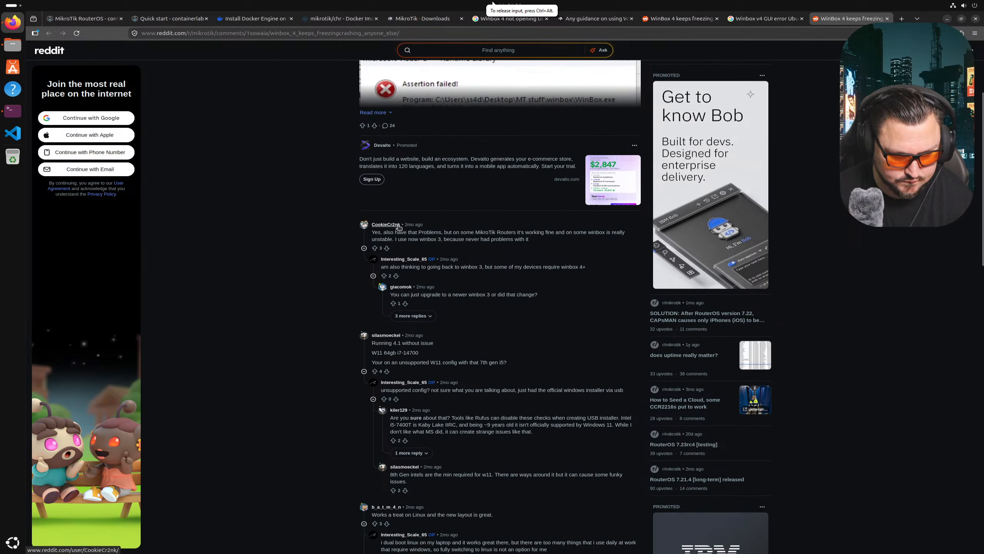
pyautogui.scroll(-1, 430, 246)
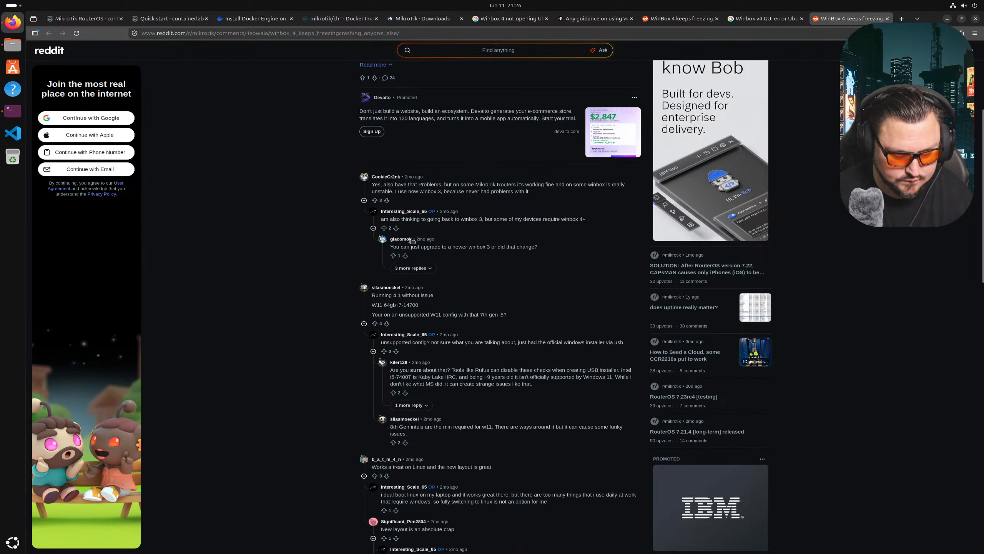
pyautogui.scroll(-1, 414, 243)
pyautogui.scroll(-1, 406, 259)
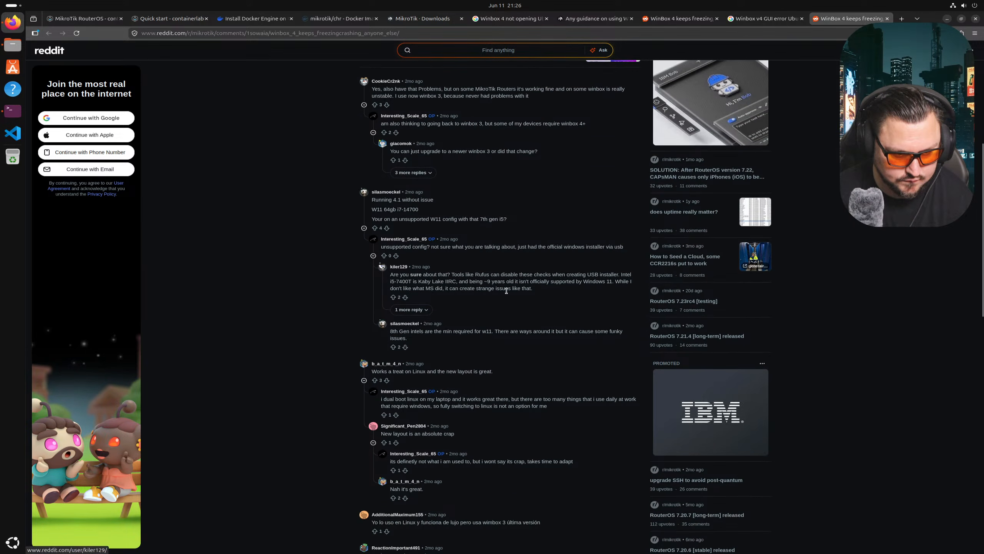
pyautogui.scroll(-2, 407, 295)
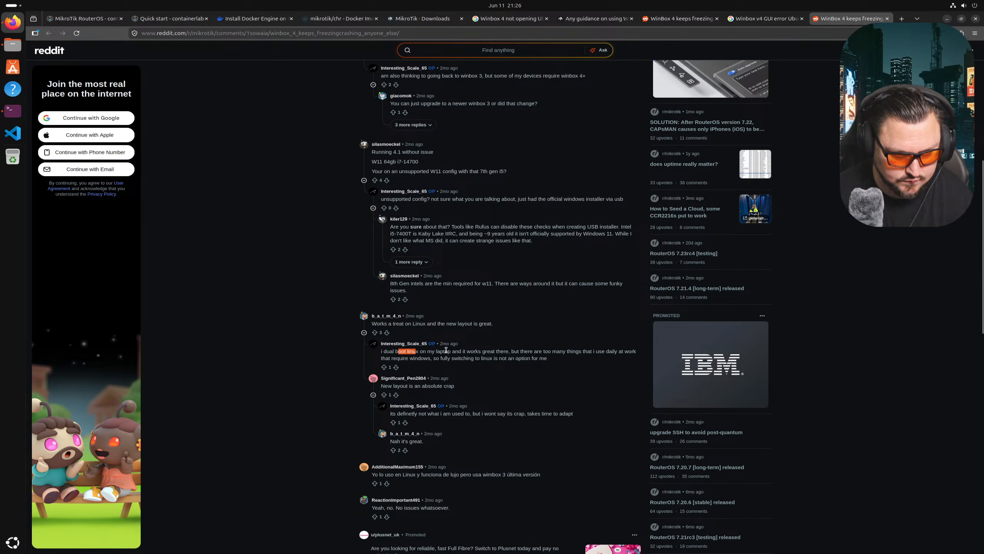
pyautogui.scroll(-3, 438, 284)
pyautogui.scroll(-3, 500, 276)
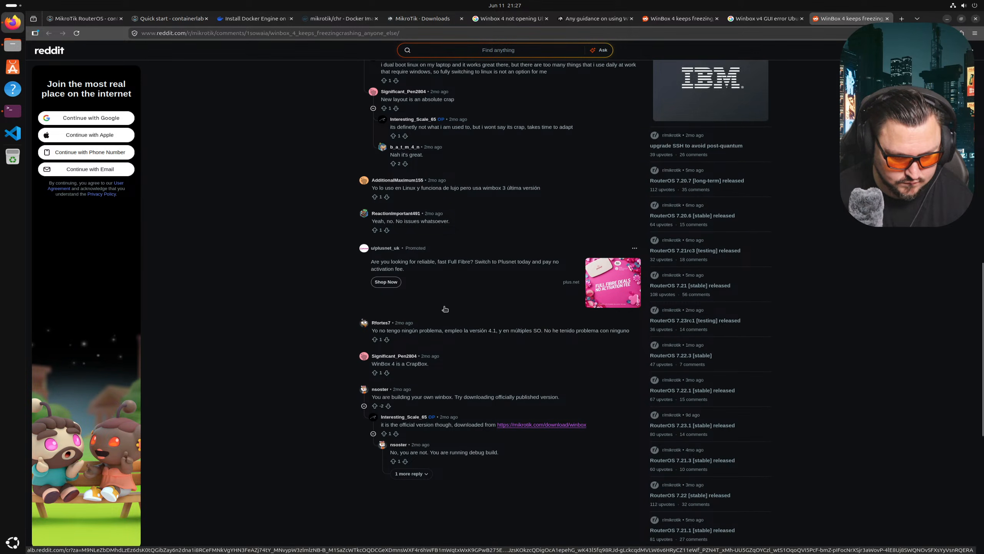
pyautogui.scroll(1, 515, 233)
pyautogui.scroll(15, 515, 232)
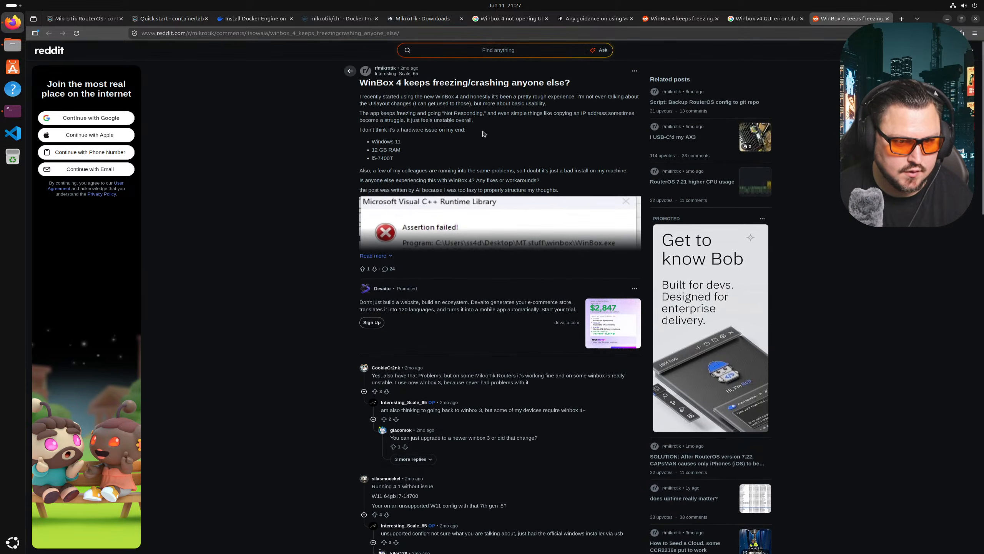
# - Drop the Reddit search and return to the Winbox v4 Google results, with the terminal in front
pyautogui.click(460, 52)
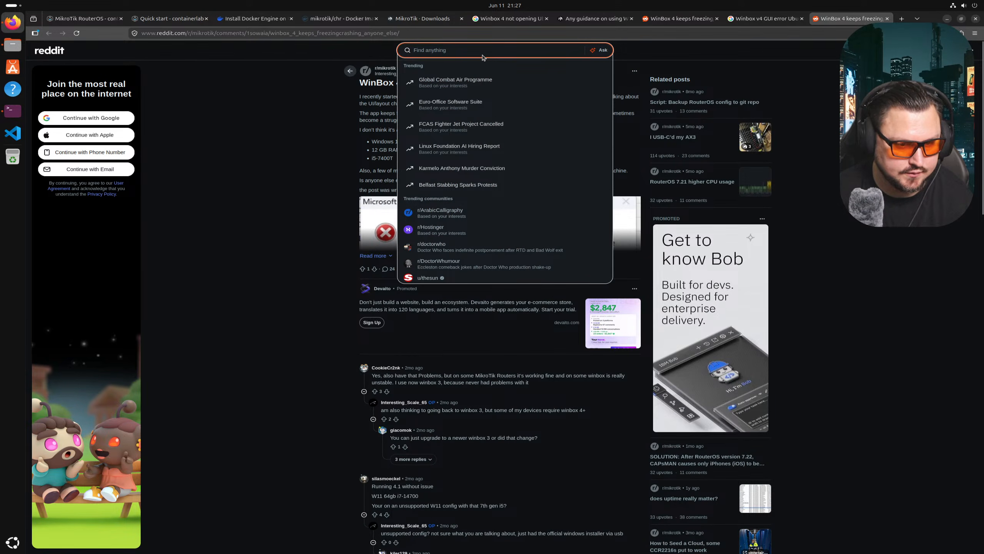
pyautogui.write('W')
pyautogui.press('BackSpace')
pyautogui.press('BackSpace')
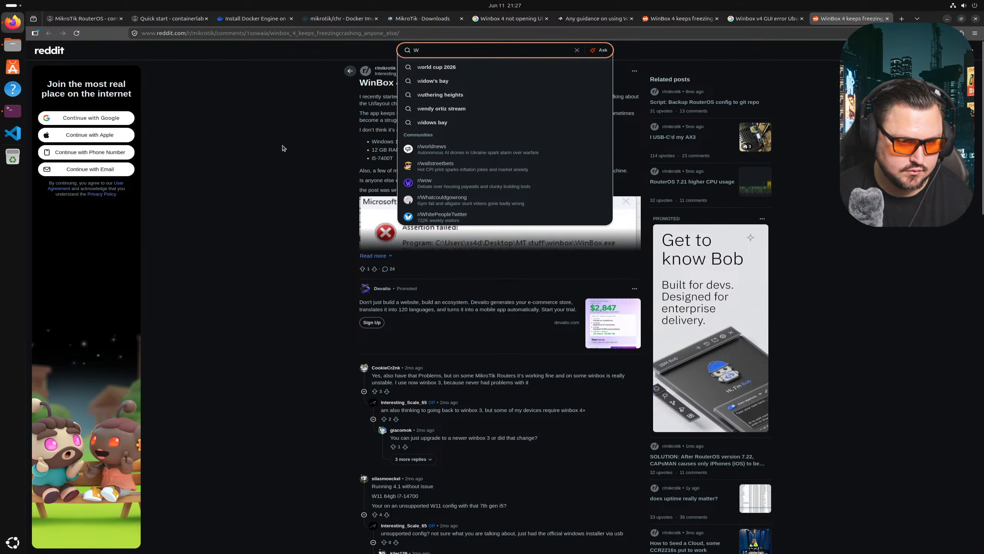
pyautogui.click(741, 19)
pyautogui.click(17, 110)
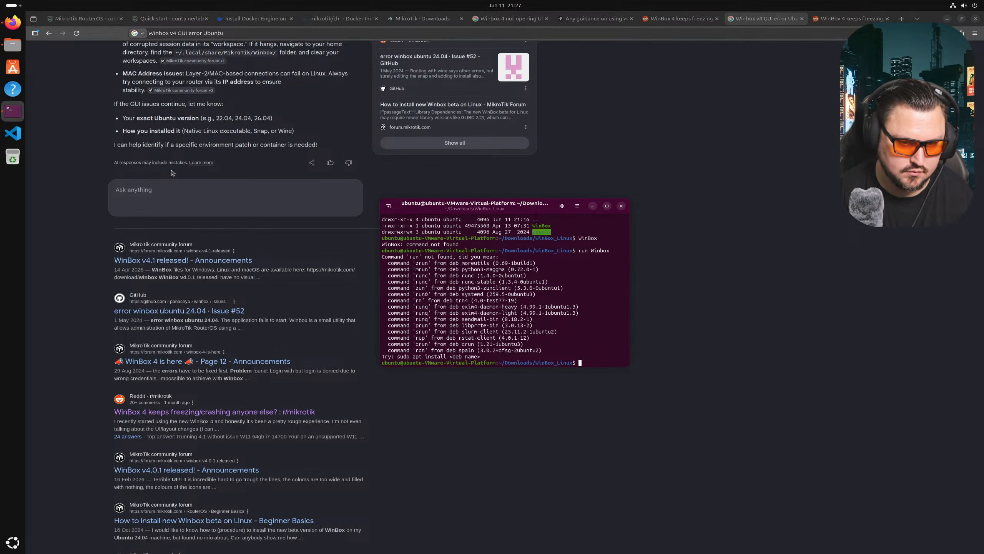
# - Run ./WinBox in the terminal to reveal its missing shared-library error
pyautogui.write('winbox')
pyautogui.press('Return')
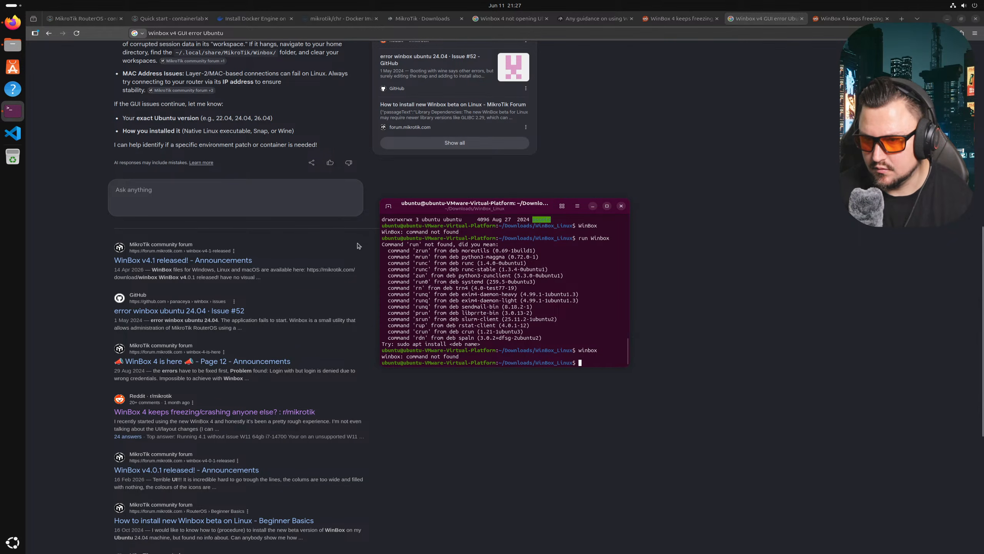
pyautogui.write('./W')
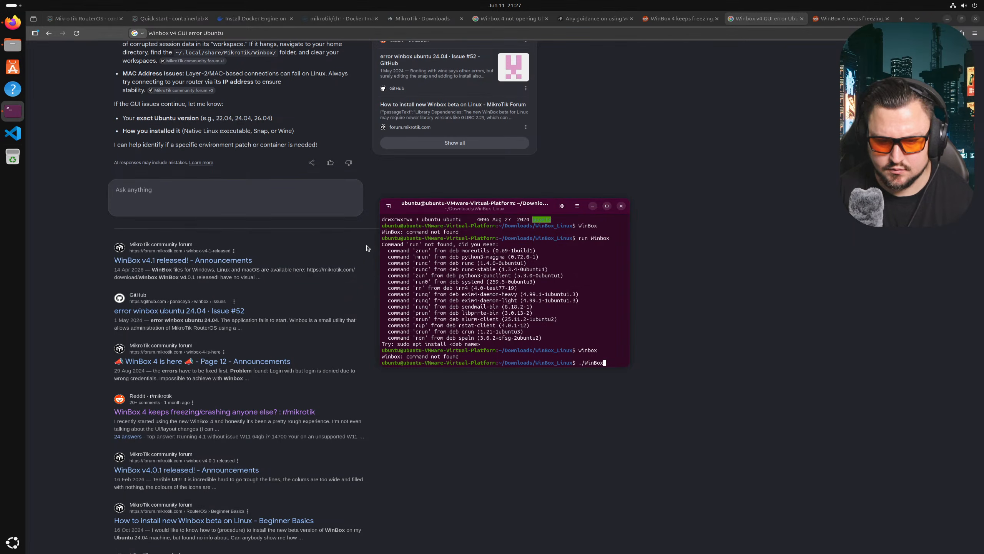
pyautogui.write('inBox')
pyautogui.press('Return')
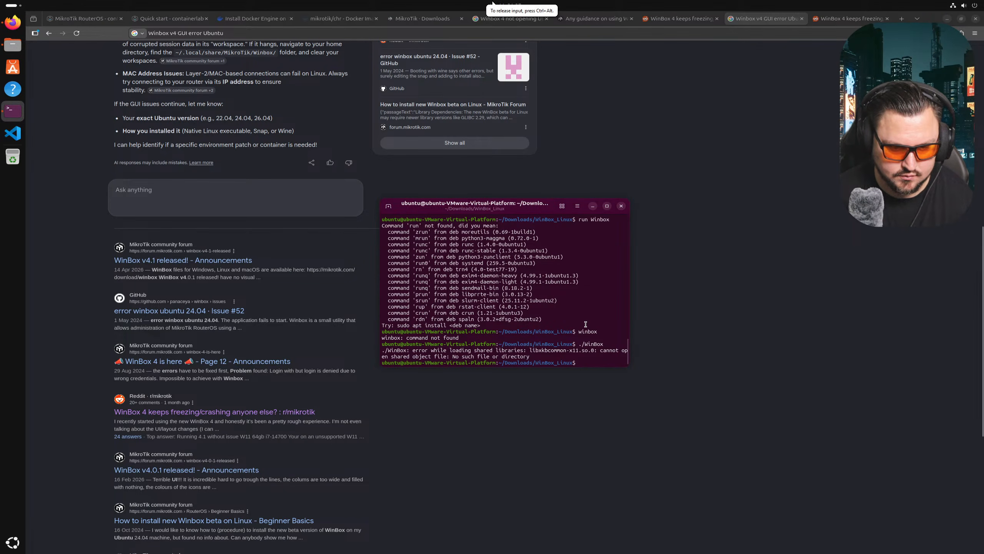
# - Copy the missing library name libxkbcommon-x11.so.0 from the error output
pyautogui.moveTo(546, 350); pyautogui.dragTo(592, 348)
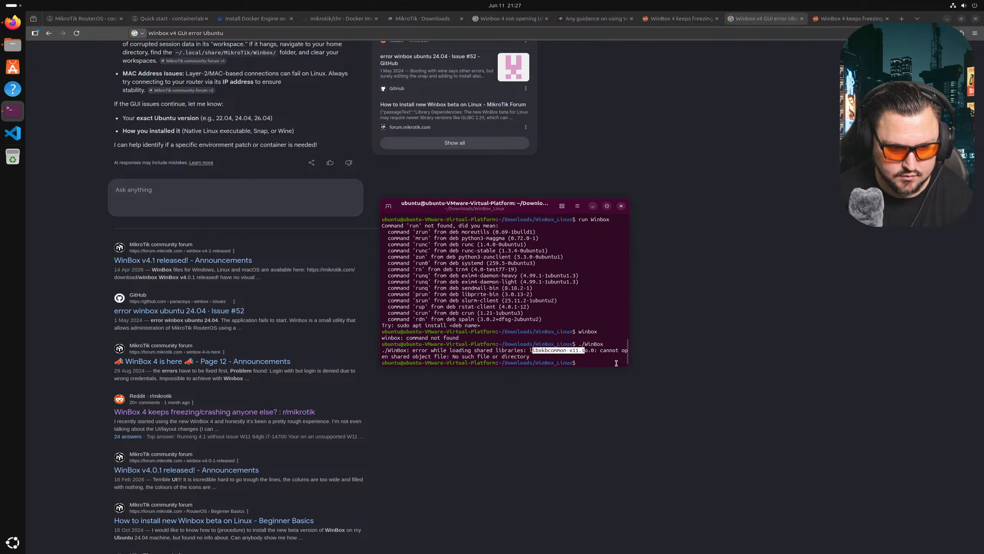
pyautogui.click(528, 355)
pyautogui.moveTo(531, 350); pyautogui.dragTo(595, 347)
pyautogui.rightClick(595, 347)
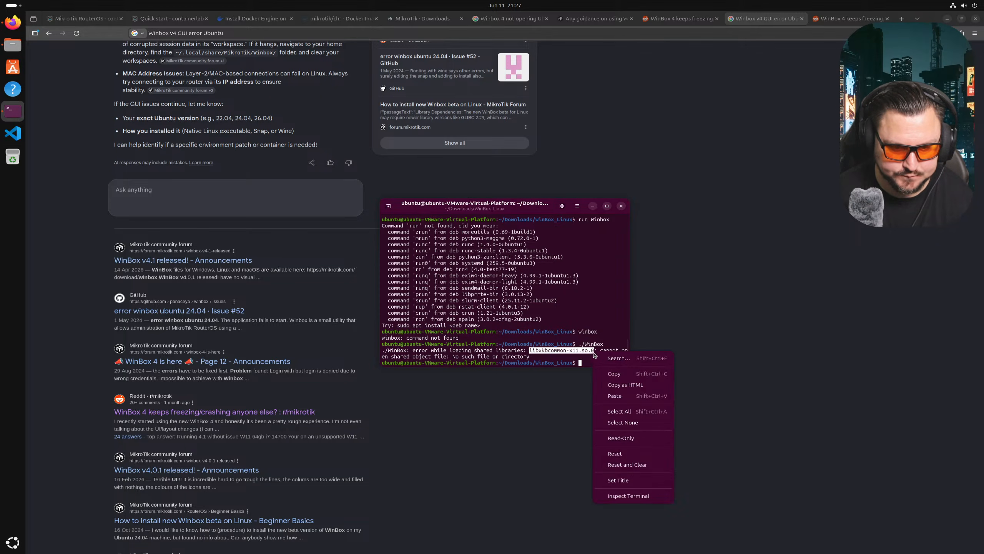
pyautogui.click(610, 374)
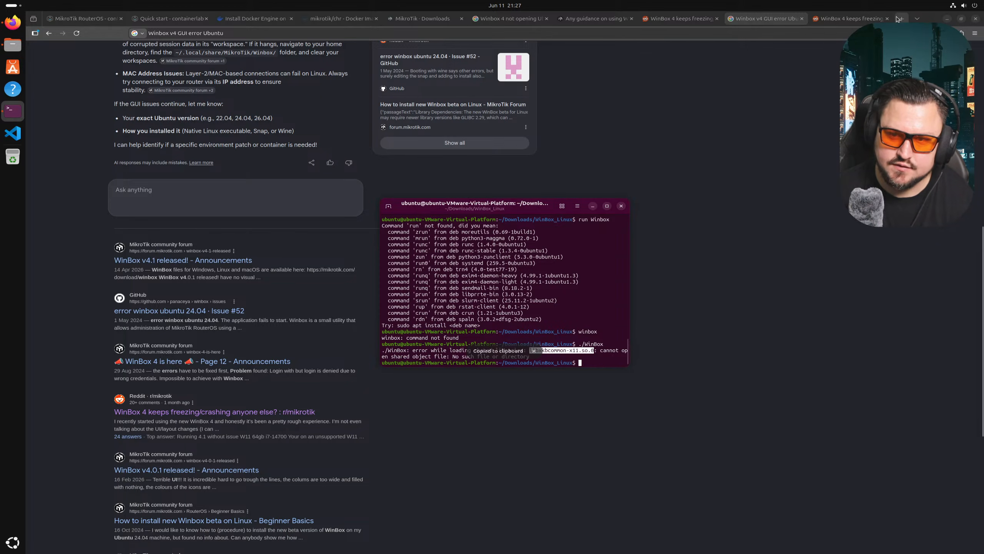
pyautogui.click(901, 19)
# - Search Google for 'Winbox libxkbcommon-x11.so.0' using the pasted library name
pyautogui.hotkey('ctrl', 'v')
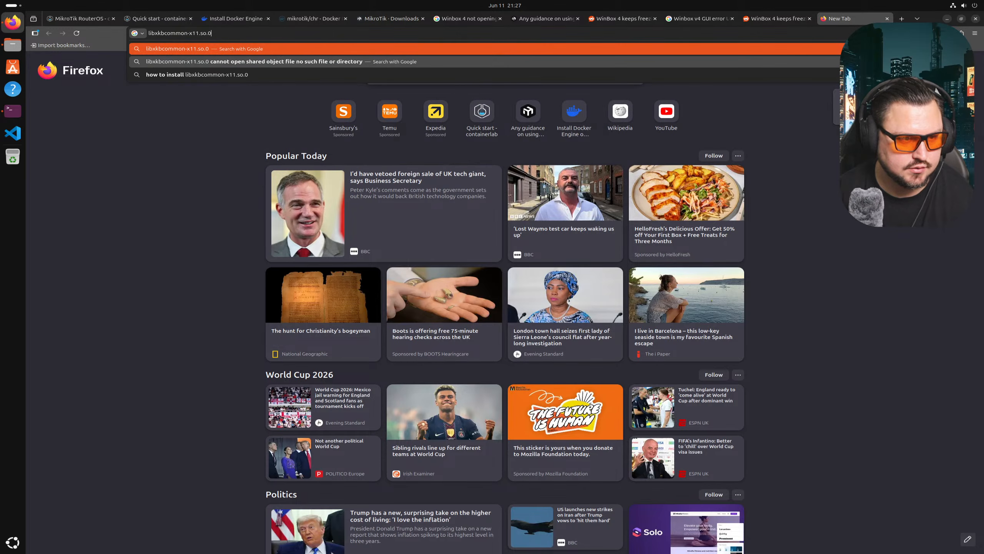
pyautogui.press('Return')
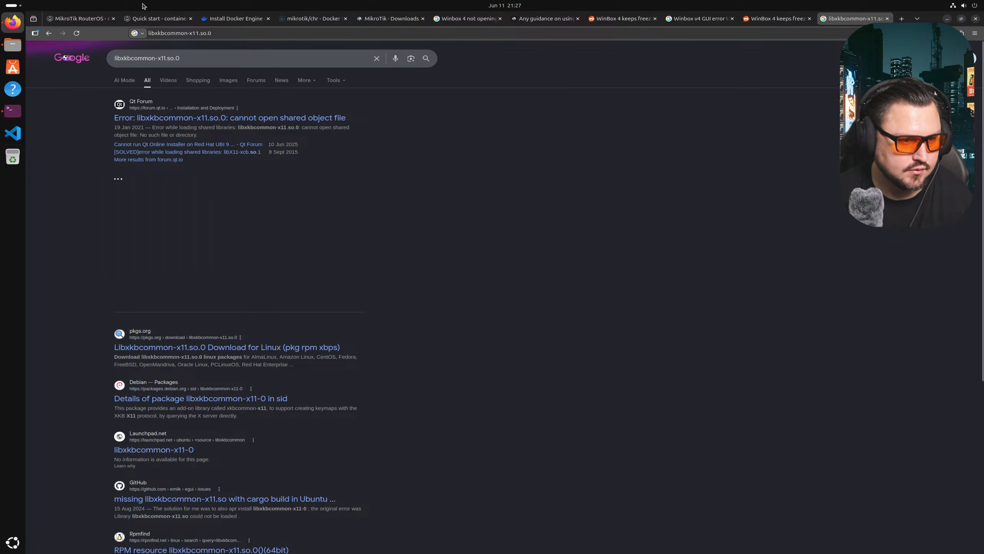
pyautogui.click(183, 54)
pyautogui.write('apt')
pyautogui.press('BackSpace')
pyautogui.press('BackSpace')
pyautogui.press('BackSpace')
pyautogui.press('Left')
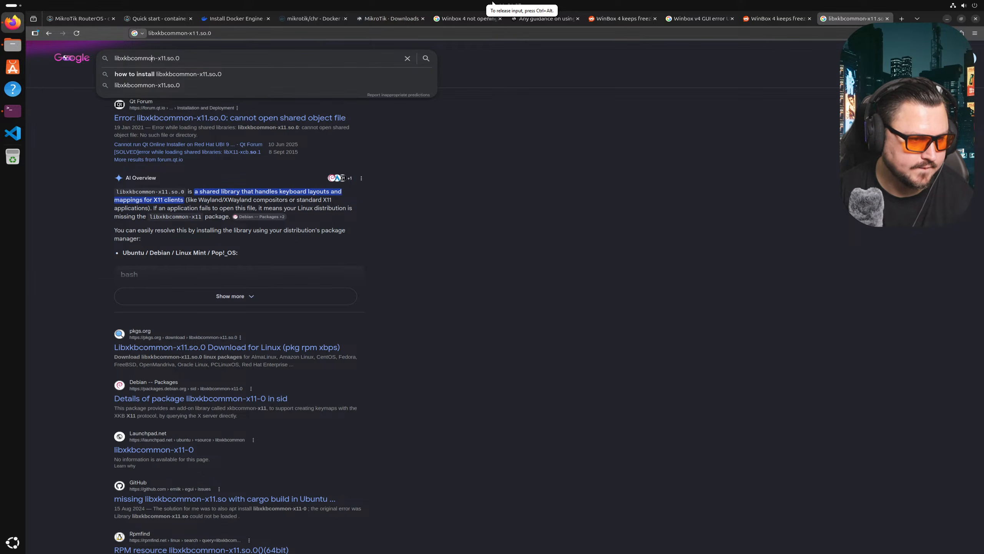
pyautogui.write('Winbox')
pyautogui.press('Return')
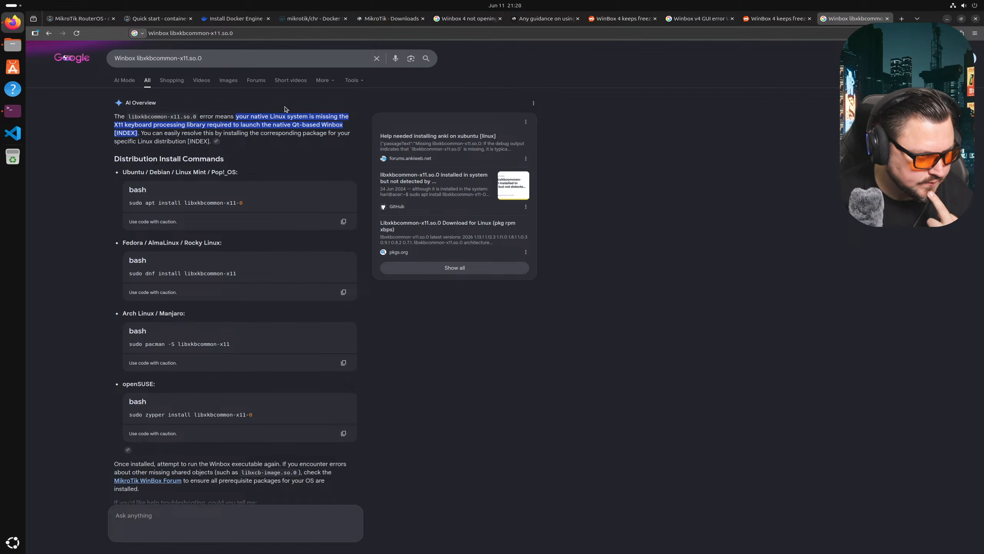
# - Copy the Ubuntu command 'sudo apt install libxkbcommon-x11-0' from the results
pyautogui.scroll(-12, 294, 235)
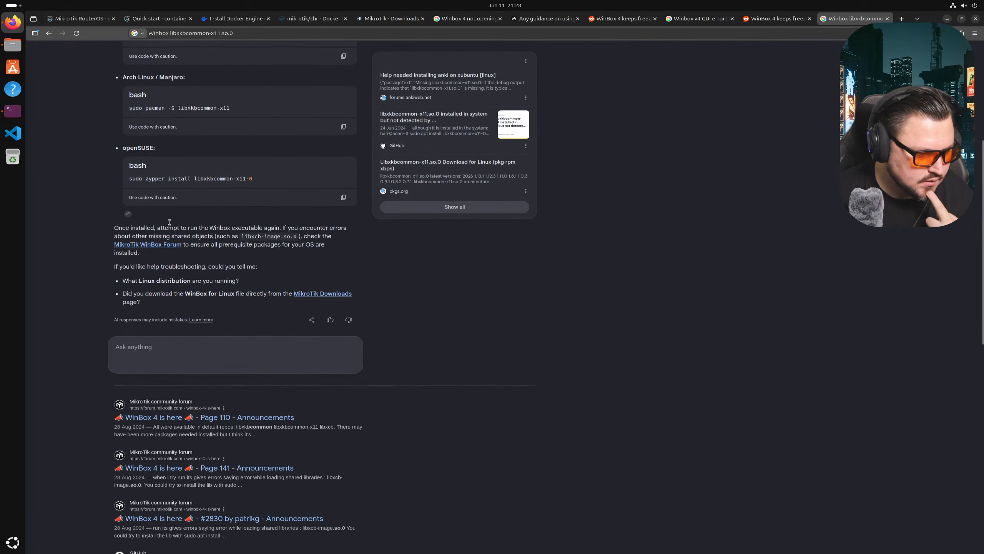
pyautogui.scroll(-3, 137, 306)
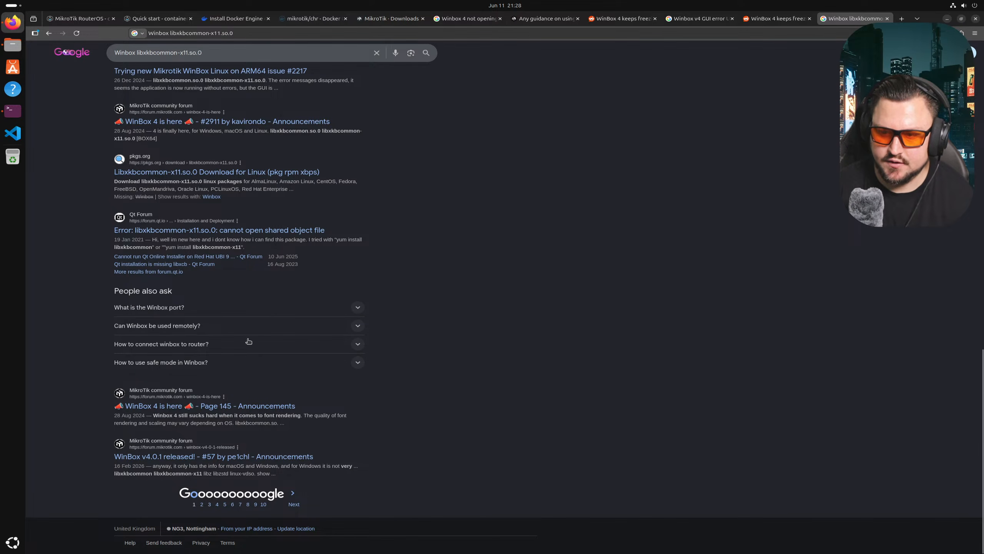
pyautogui.scroll(10, 246, 352)
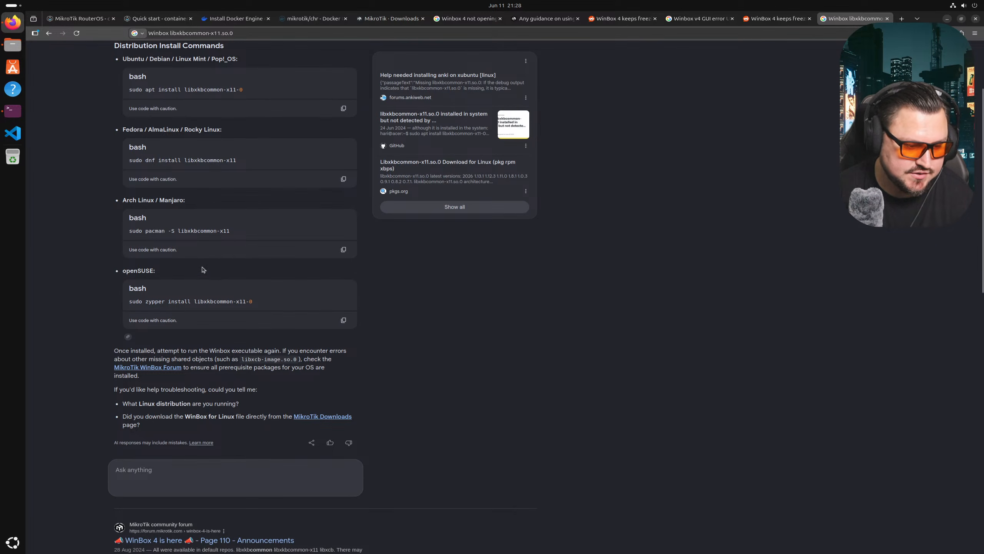
pyautogui.scroll(3, 221, 301)
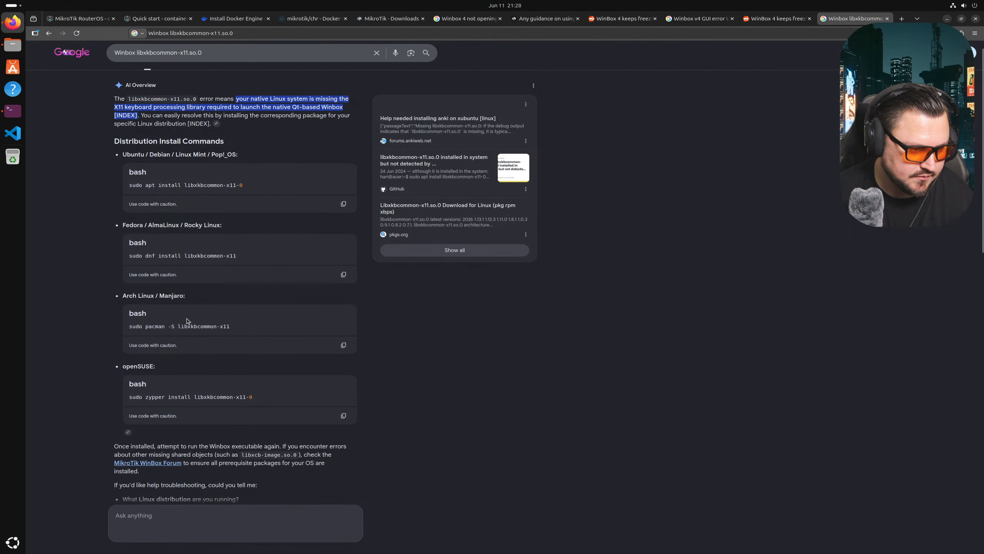
pyautogui.tripleClick(192, 202)
pyautogui.click(344, 222)
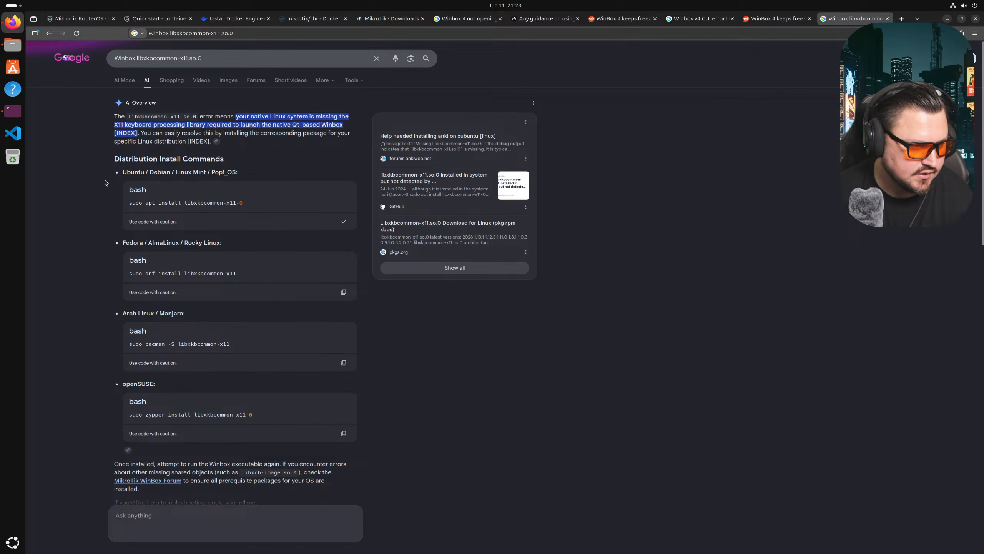
pyautogui.click(15, 111)
# - Install libxkbcommon-x11-0 with the pasted apt command, confirming with y, then launch ./WinBox
pyautogui.rightClick(603, 351)
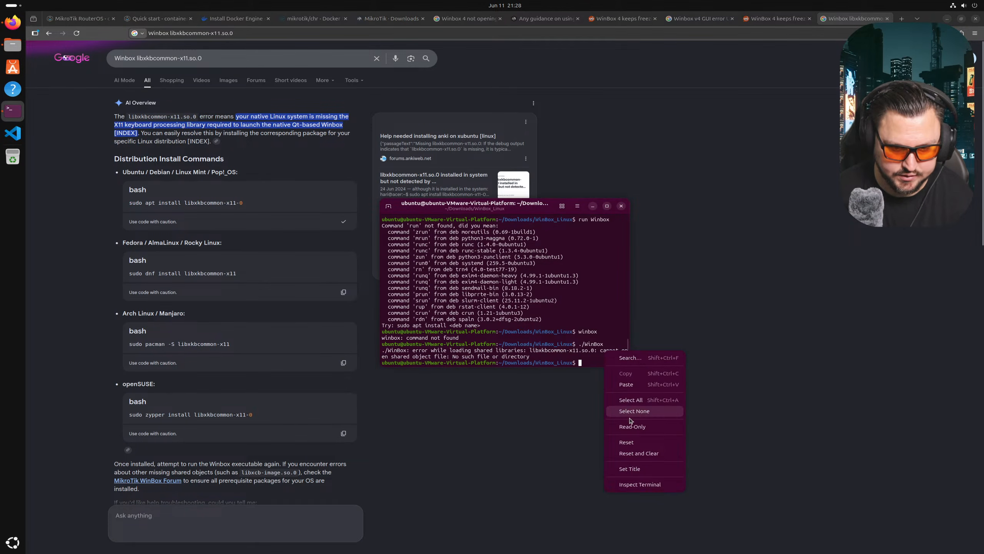
pyautogui.click(627, 385)
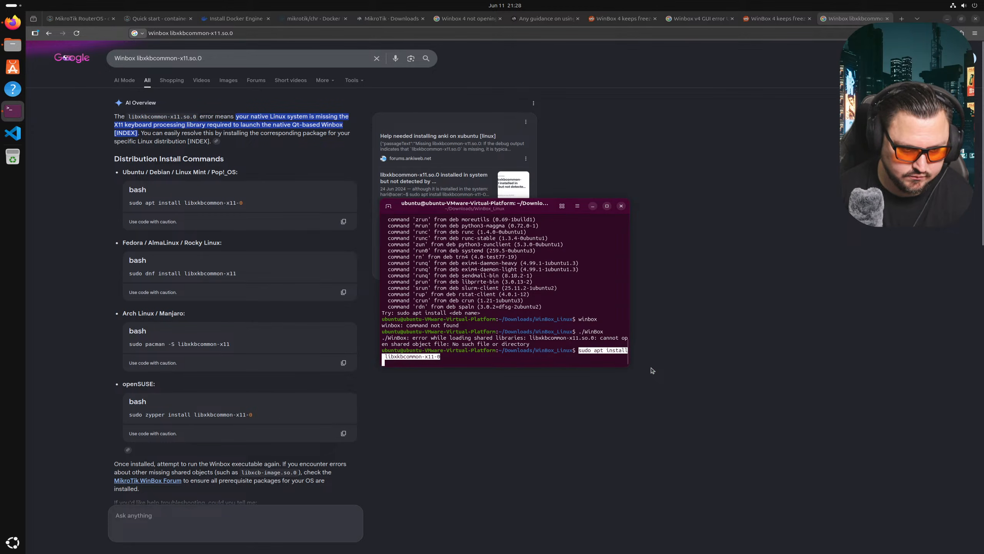
pyautogui.press('Return')
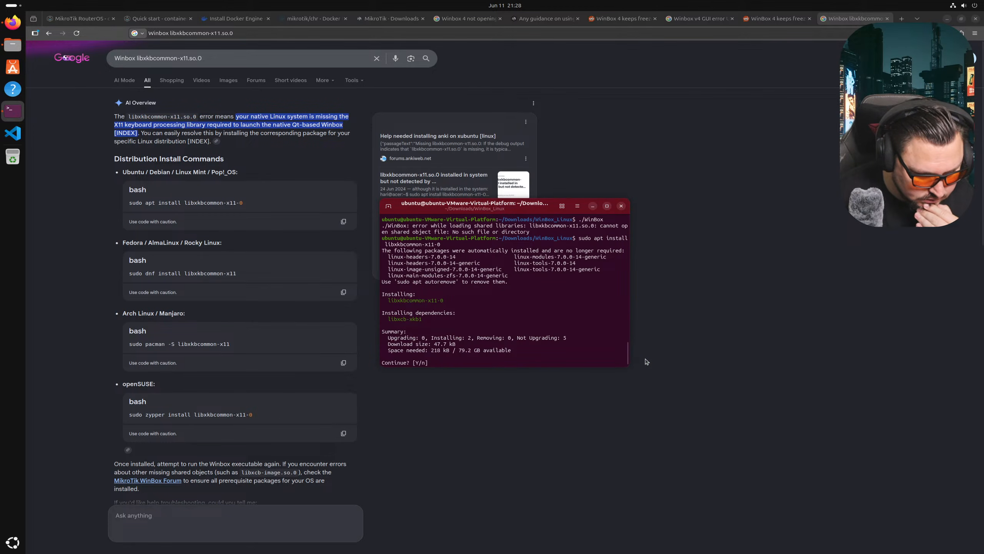
pyautogui.write('y')
pyautogui.press('Return')
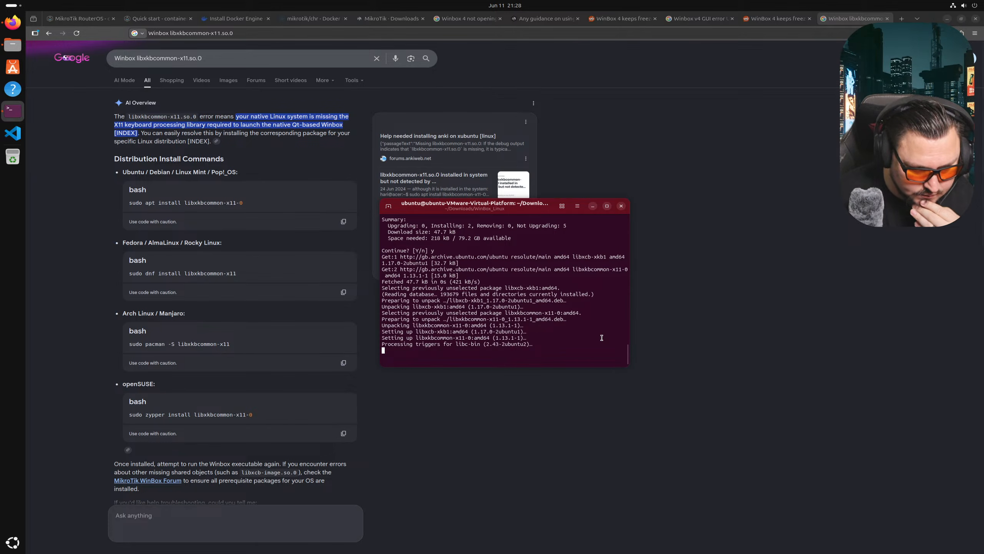
pyautogui.write('./WinBox')
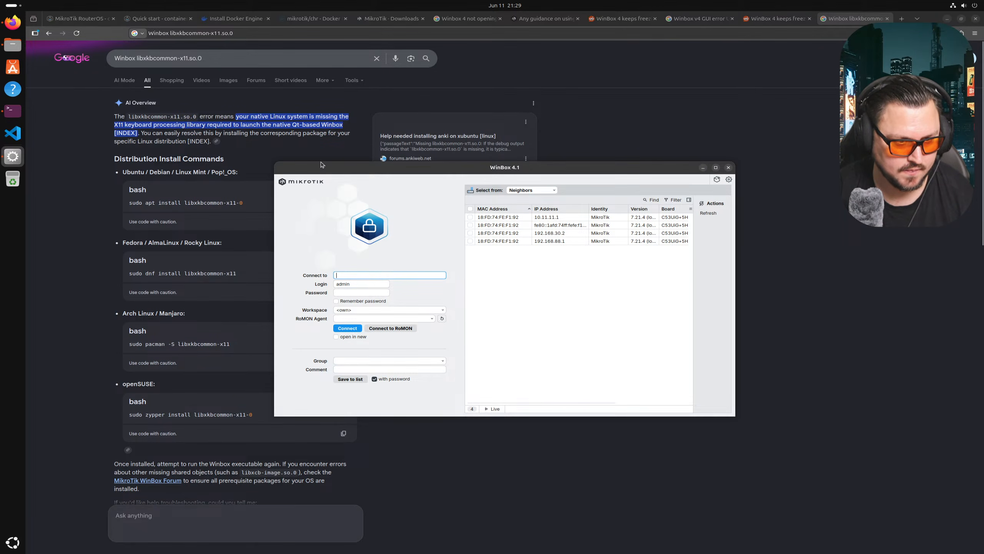
pyautogui.click(12, 110)
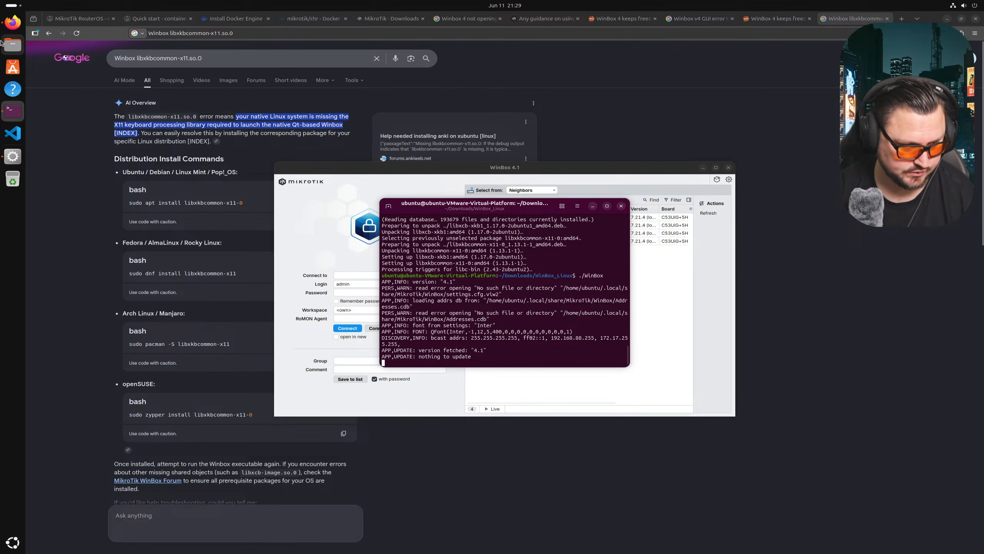
# - Stop the terminal-run WinBox and relaunch it by double-clicking it in its Files folder
pyautogui.hotkey('ctrl', 'c')
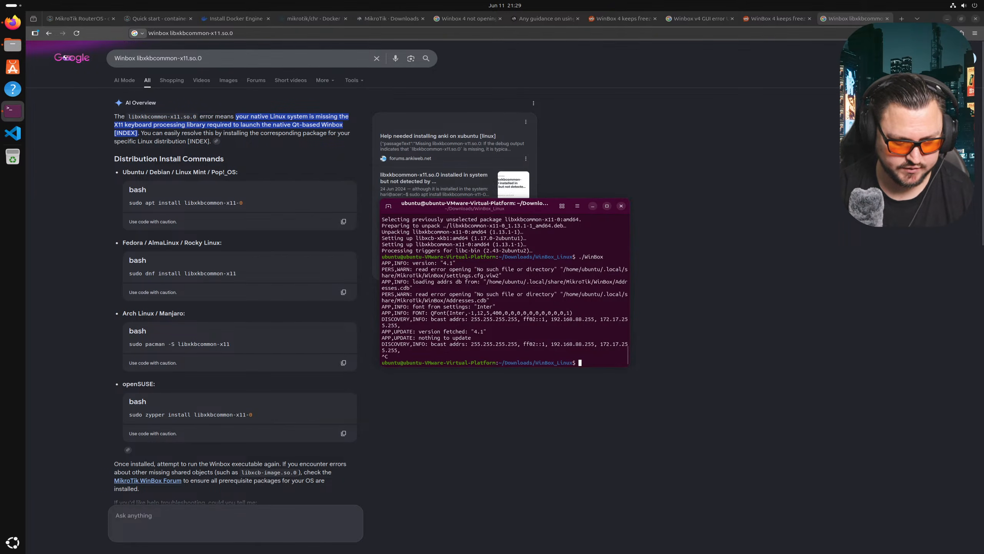
pyautogui.click(15, 49)
pyautogui.doubleClick(474, 222)
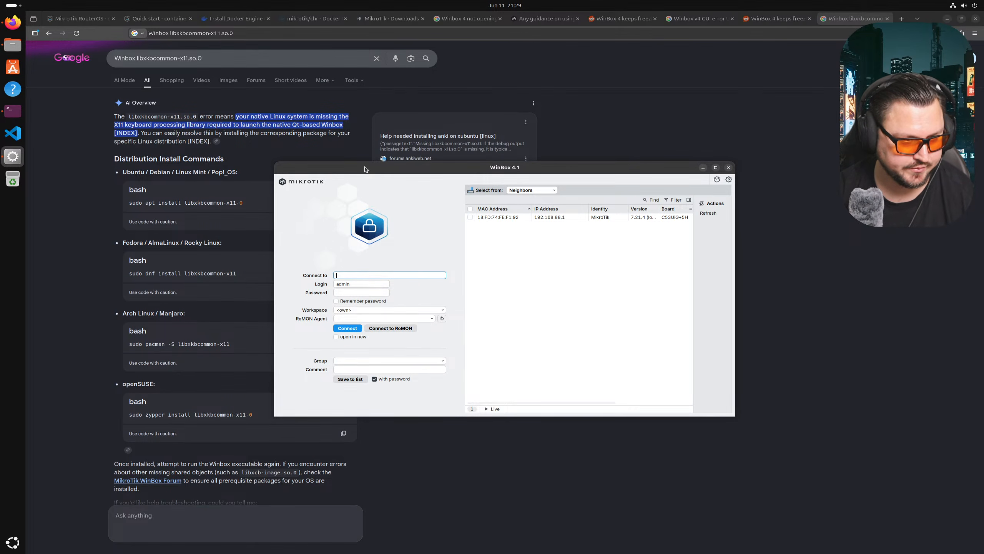
pyautogui.moveTo(365, 172); pyautogui.dragTo(562, 210)
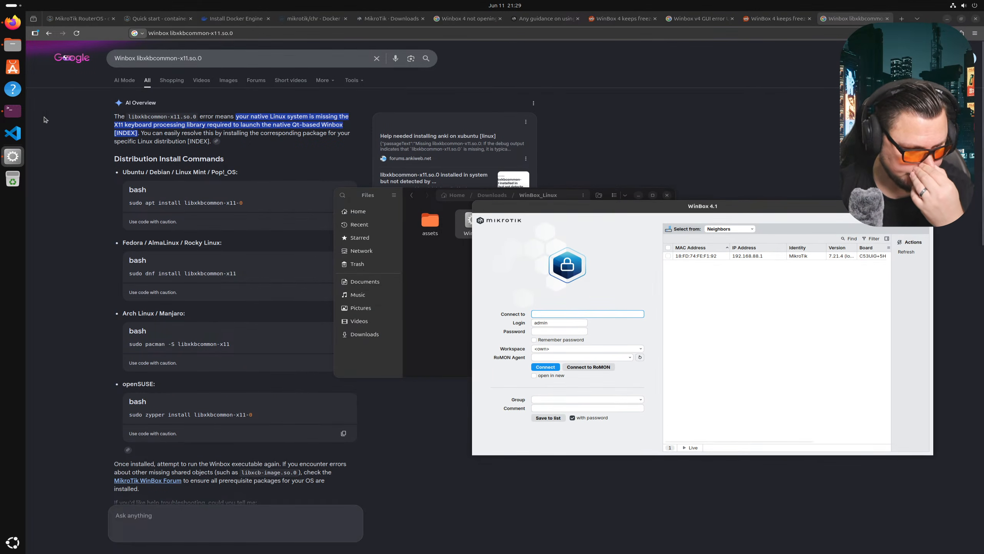
# - Change to ~/clab-mikrotik/LAB01 and list its contents with ls -la
pyautogui.click(13, 111)
pyautogui.press('Return')
pyautogui.write('cd')
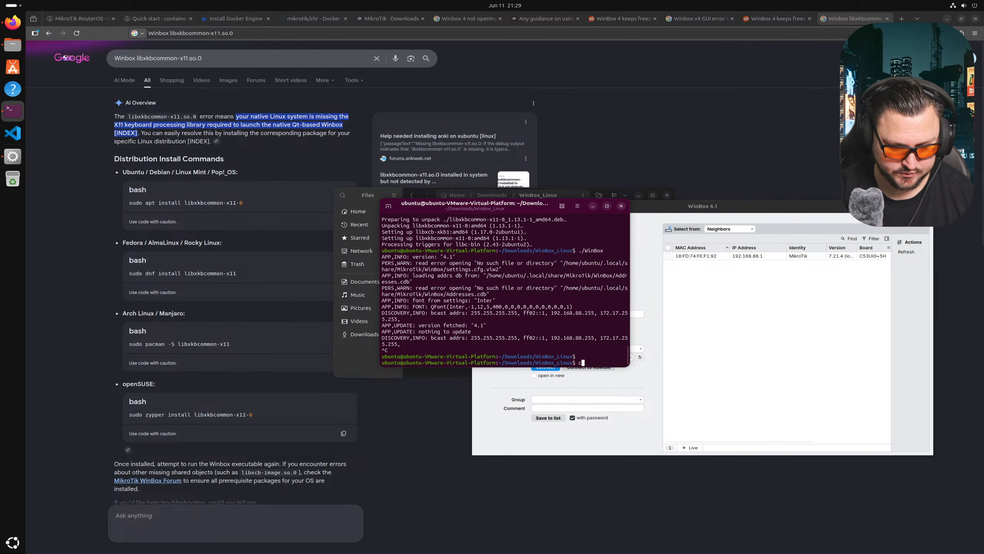
pyautogui.press('Return')
pyautogui.write('cd ')
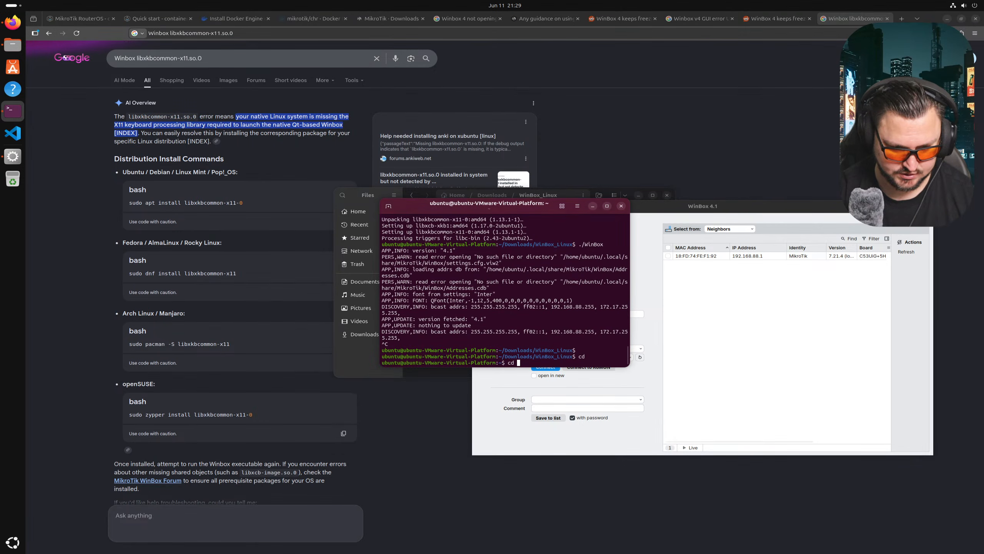
pyautogui.write('clab-mikrotik/')
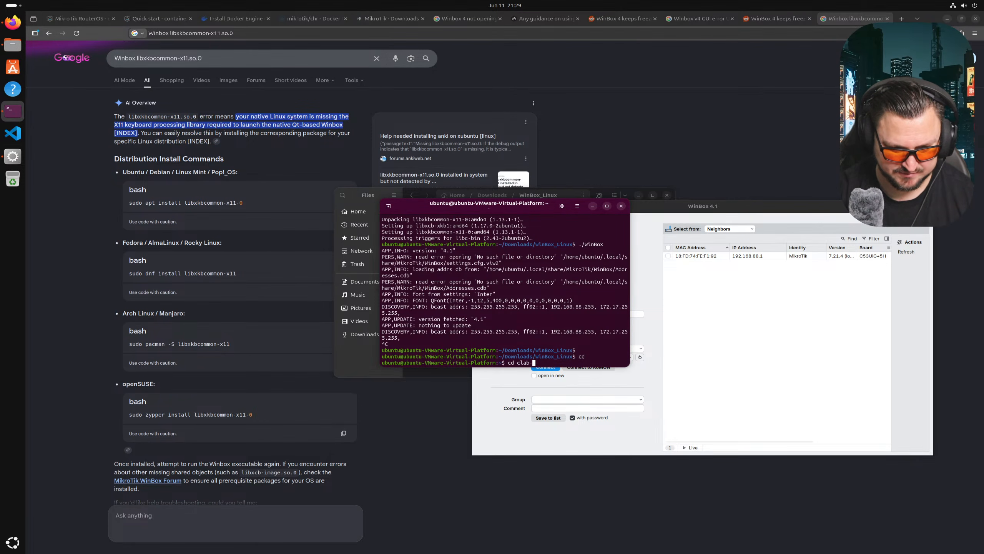
pyautogui.press('Return')
pyautogui.write('cd LAB01/')
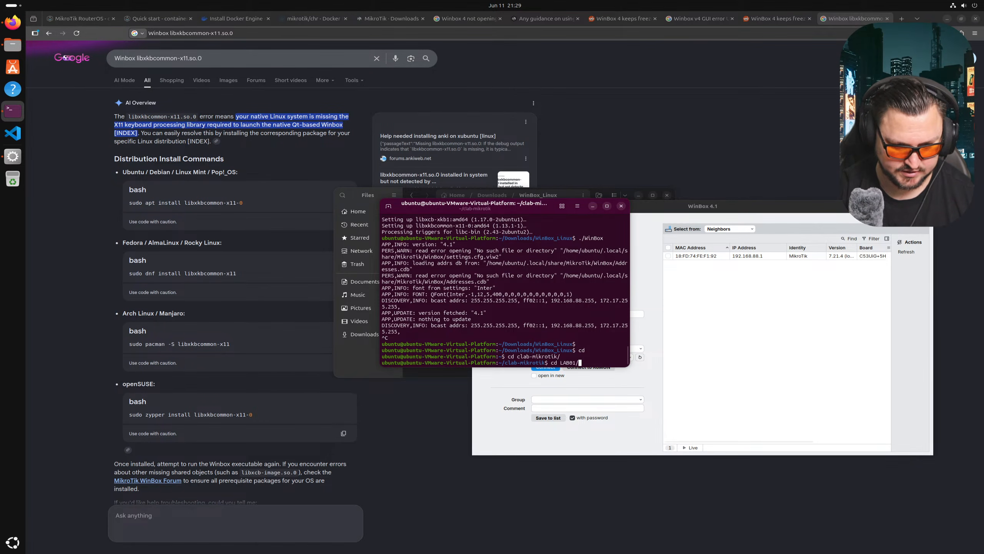
pyautogui.press('Return')
pyautogui.write('ls -la')
pyautogui.press('Return')
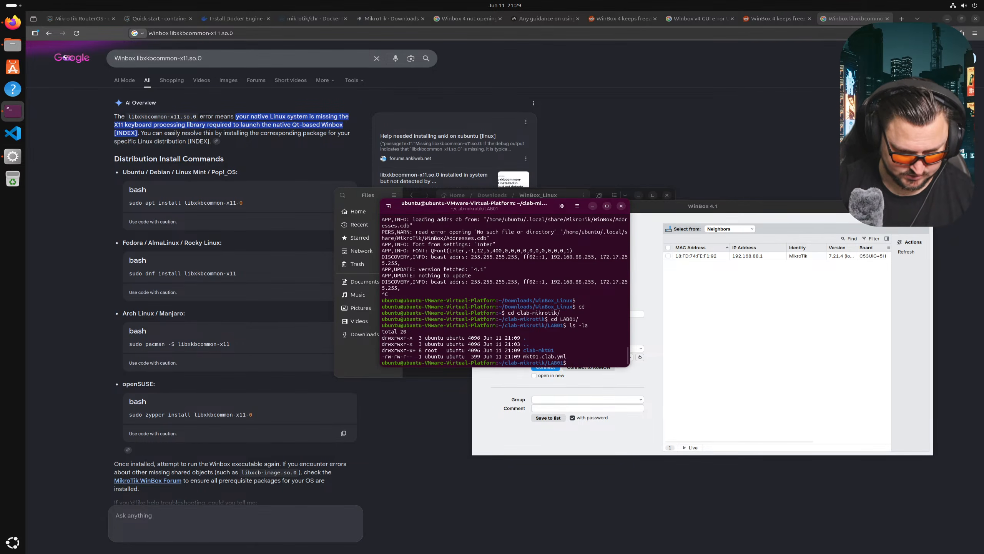
# - Deploy the lab topology with clab deploy
pyautogui.write('cla')
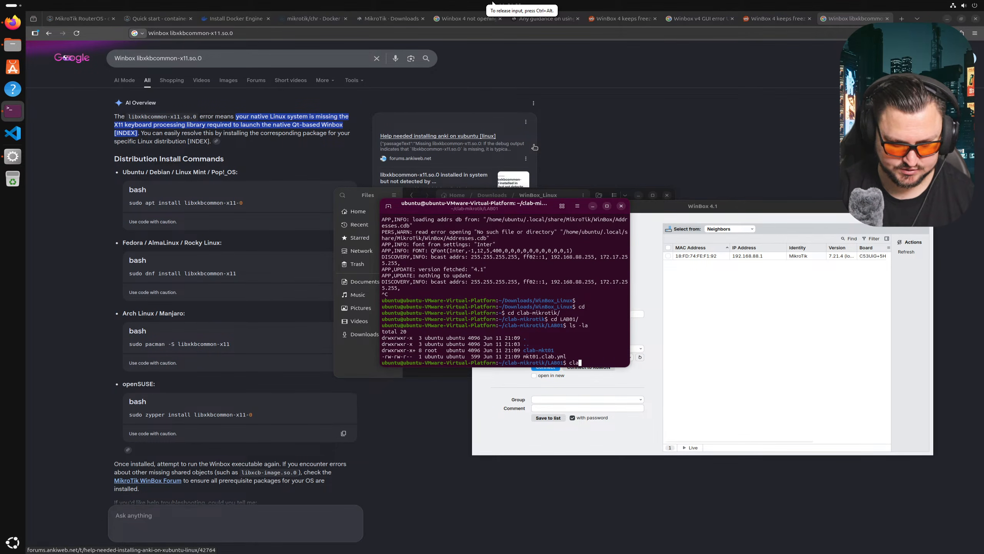
pyautogui.write('b deploy')
pyautogui.press('Return')
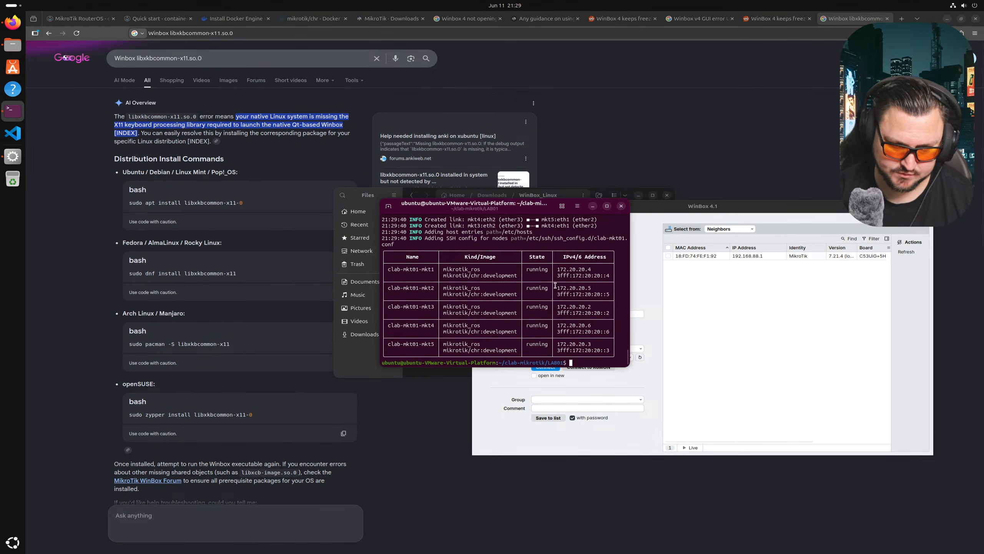
# - Move WinBox to the upper left and refresh its Neighbors list to discover the CHR 7.24beta routers
pyautogui.click(813, 328)
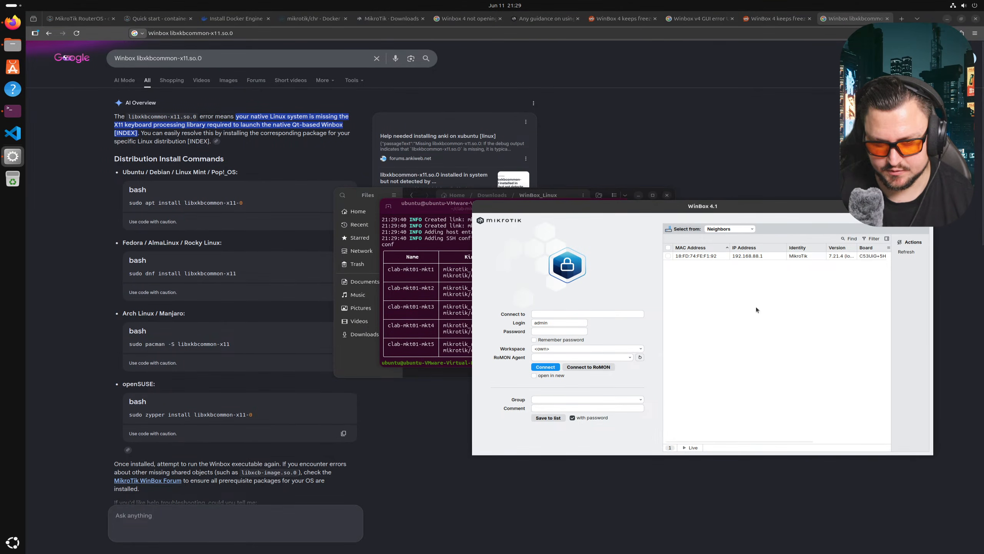
pyautogui.moveTo(663, 210); pyautogui.dragTo(351, 45)
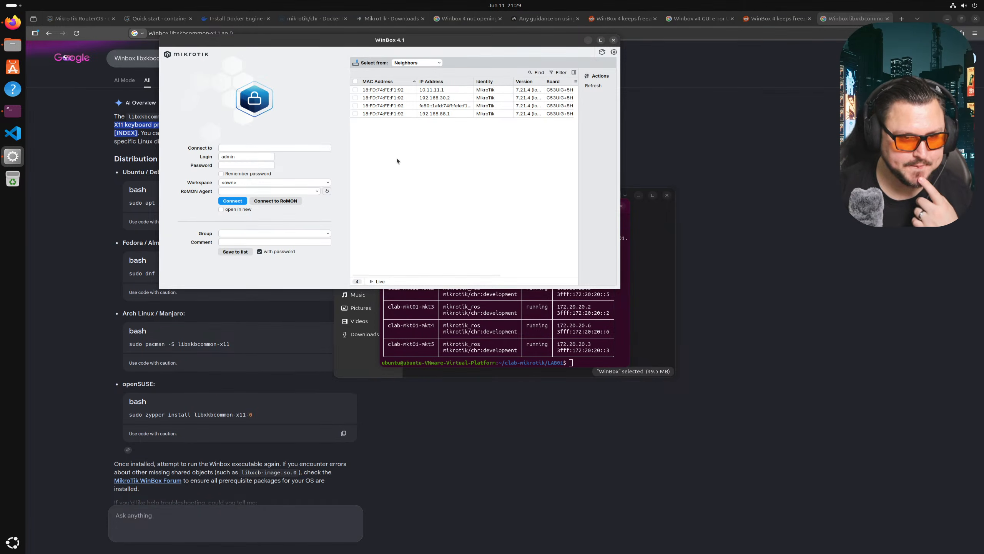
pyautogui.click(594, 86)
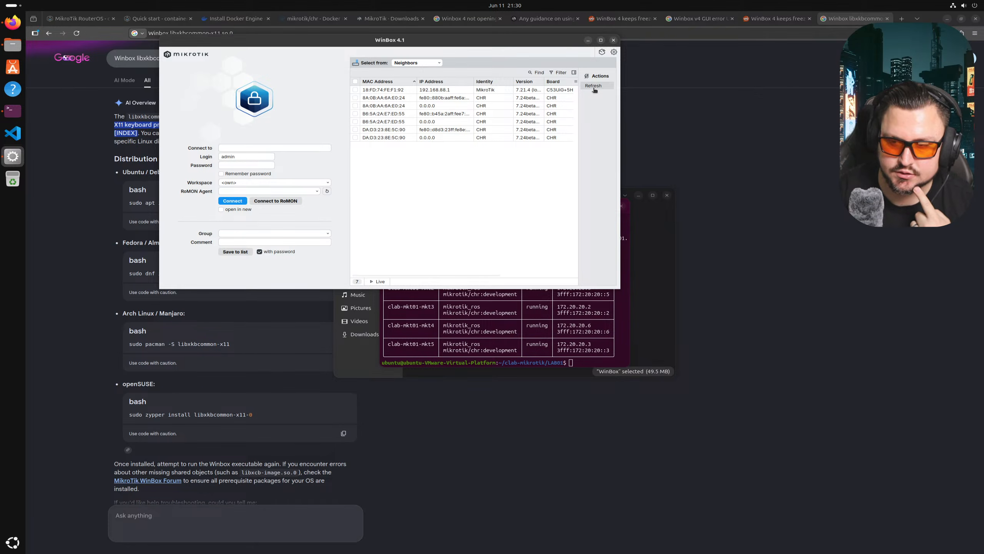
pyautogui.click(594, 87)
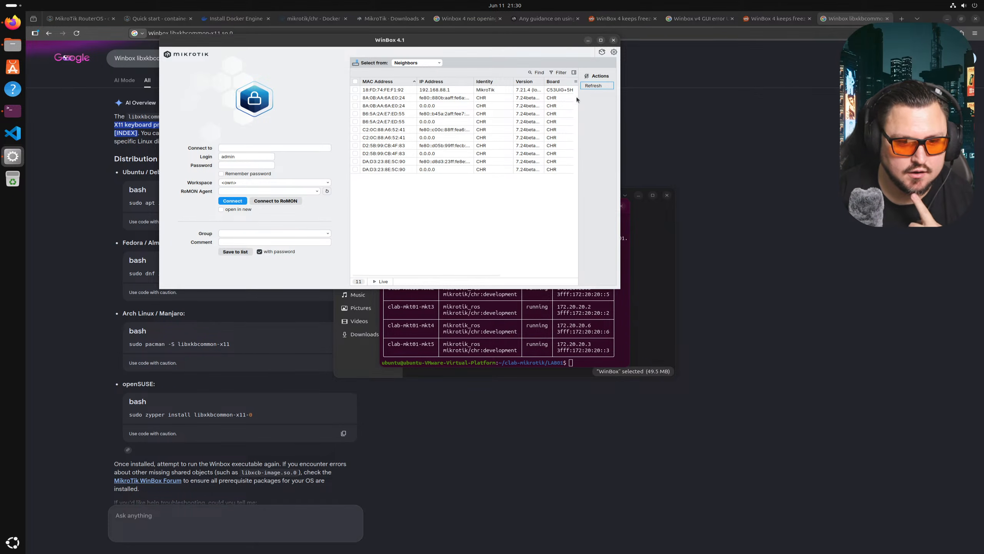
# - Tear down the running mkt01 lab with clab destroy
pyautogui.click(543, 336)
pyautogui.write('clab de')
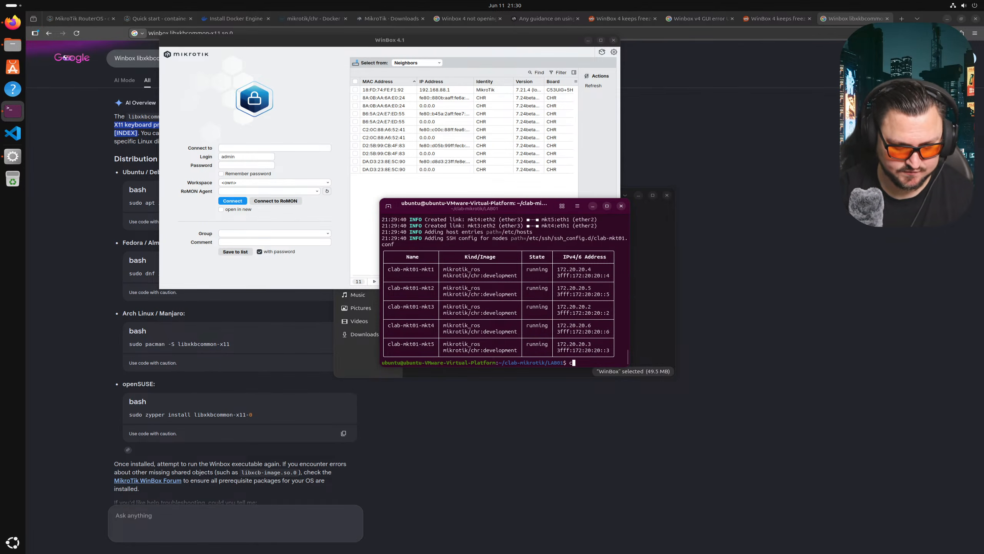
pyautogui.write('stroy')
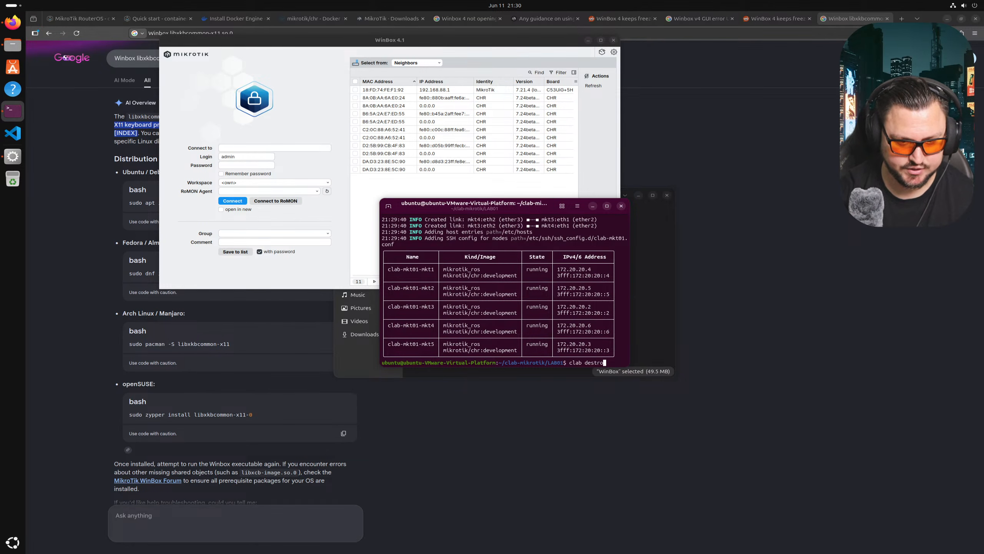
pyautogui.press('Return')
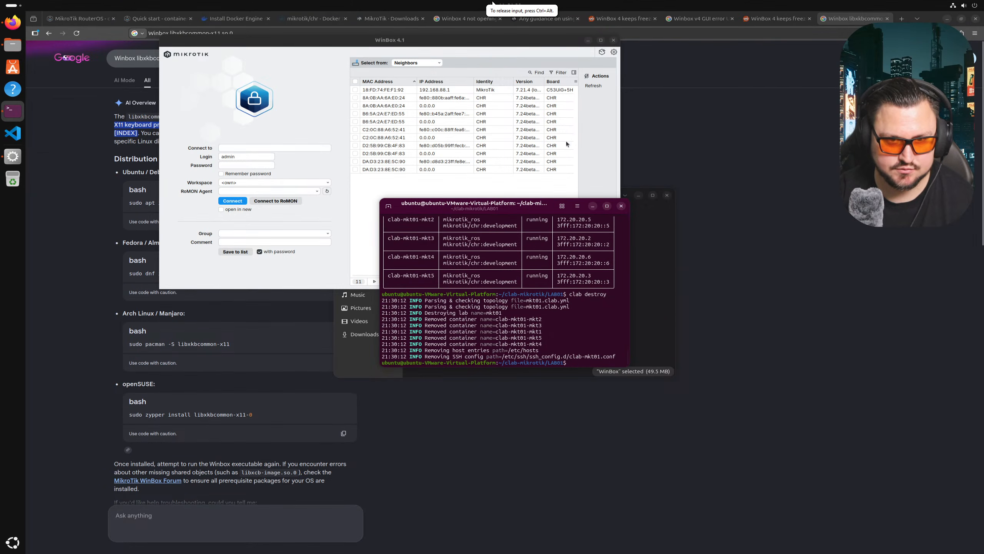
# - Bring up the 'Install Docker Engine on Ubuntu' page in Firefox
pyautogui.hotkey('alt', 'Tab')
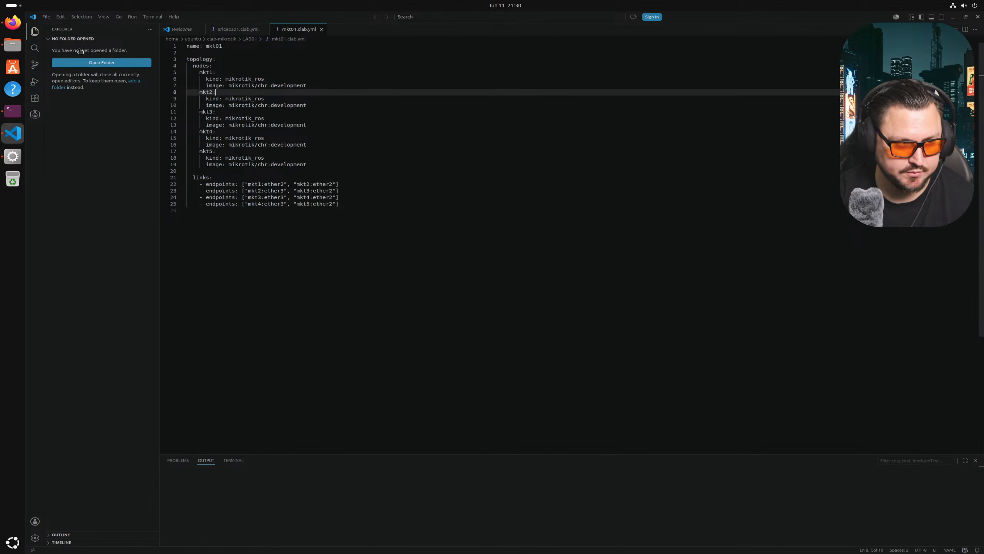
pyautogui.click(13, 22)
pyautogui.click(248, 18)
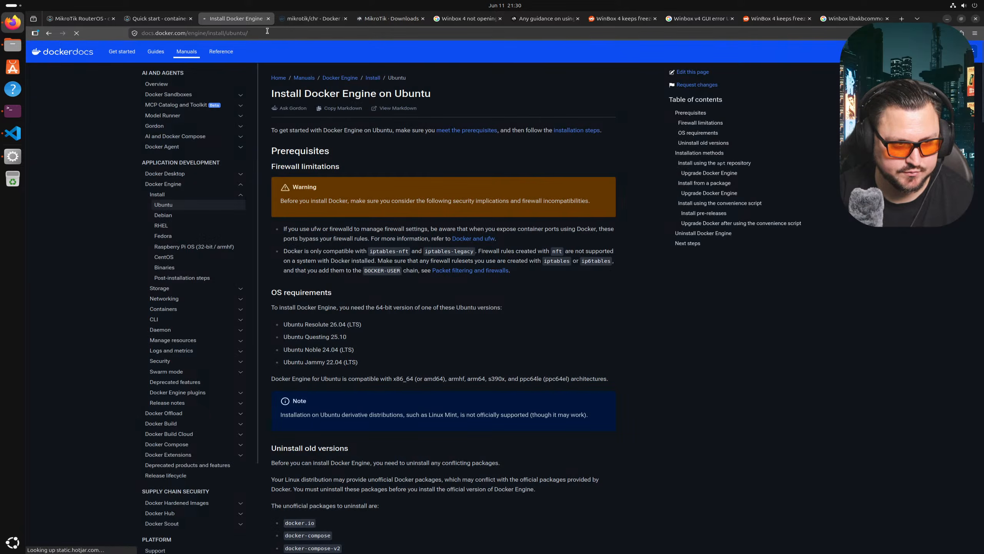
# - Compare the mikrotik/chr latest, development and stable tags on Docker Hub, settling on latest
pyautogui.click(308, 19)
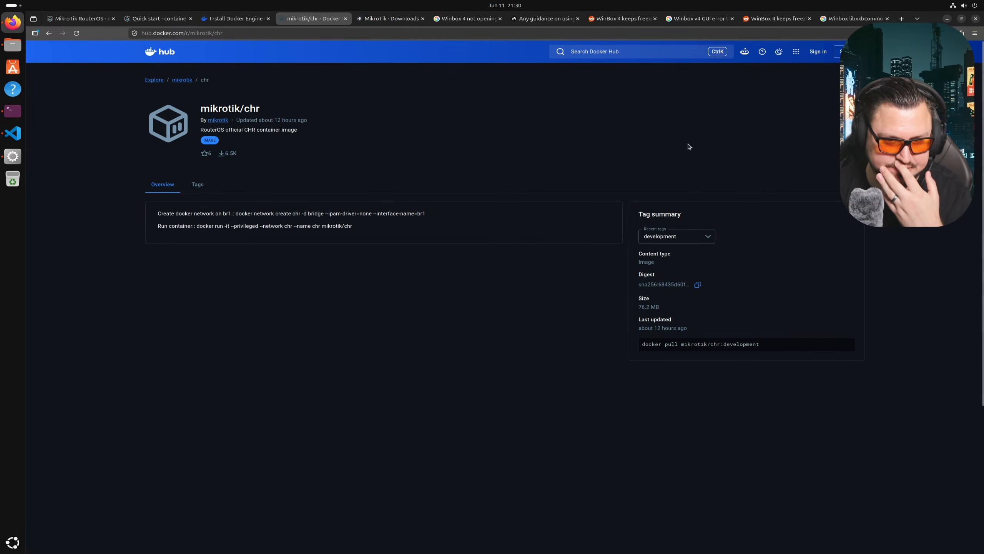
pyautogui.click(688, 237)
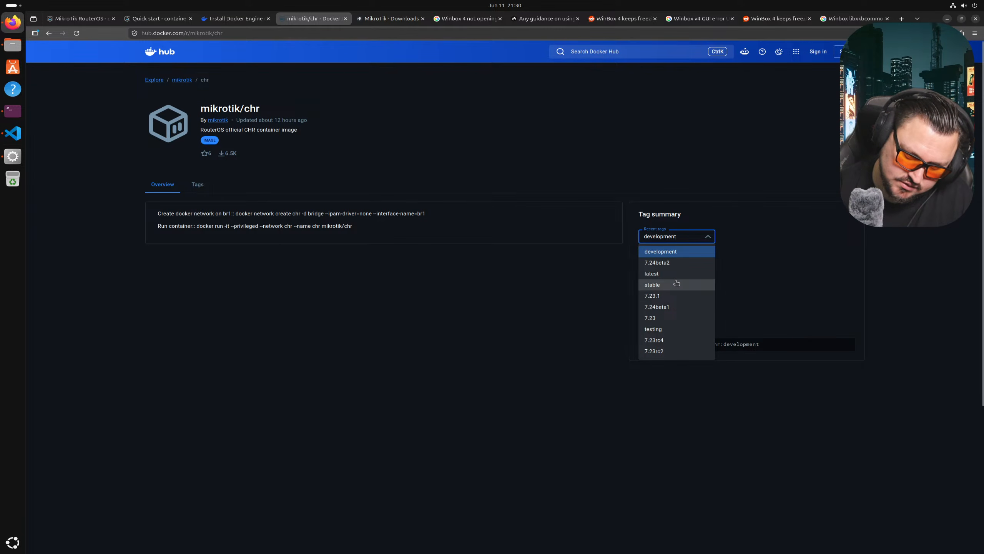
pyautogui.scroll(-2, 676, 283)
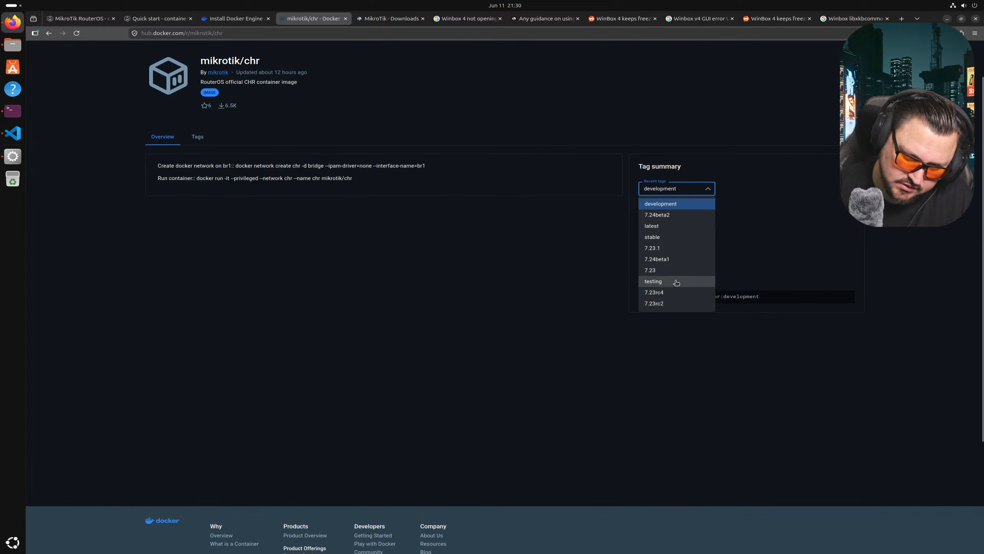
pyautogui.click(676, 229)
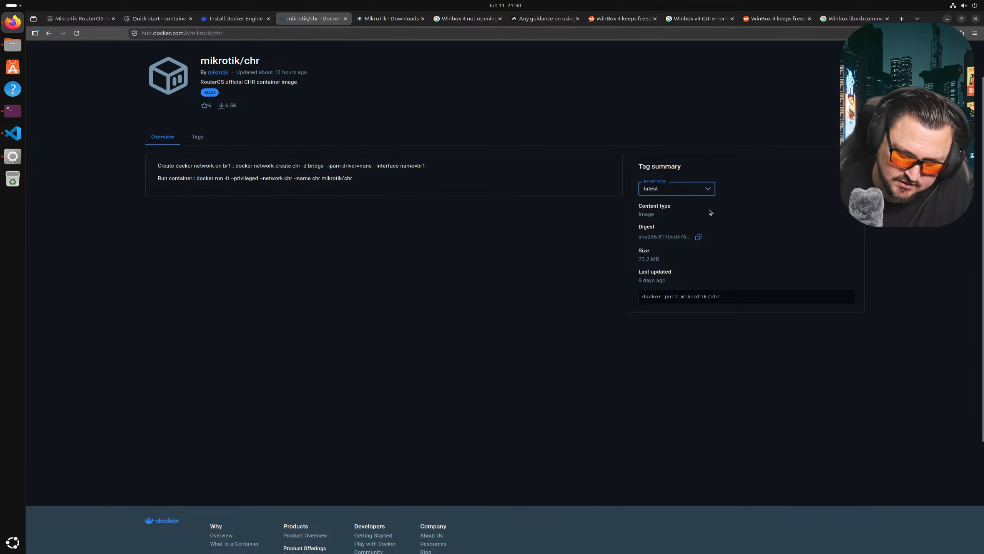
pyautogui.click(695, 192)
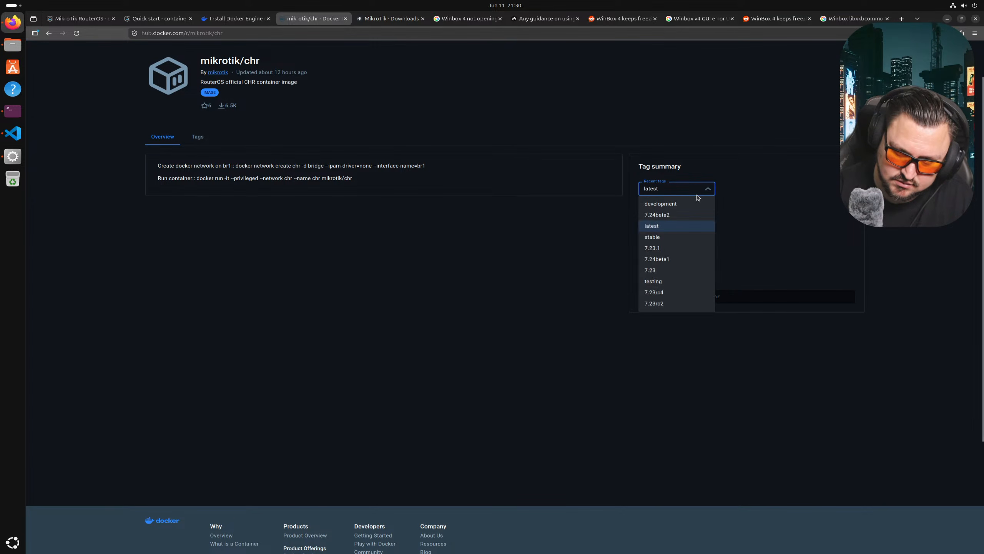
pyautogui.click(688, 206)
pyautogui.click(710, 188)
pyautogui.click(678, 227)
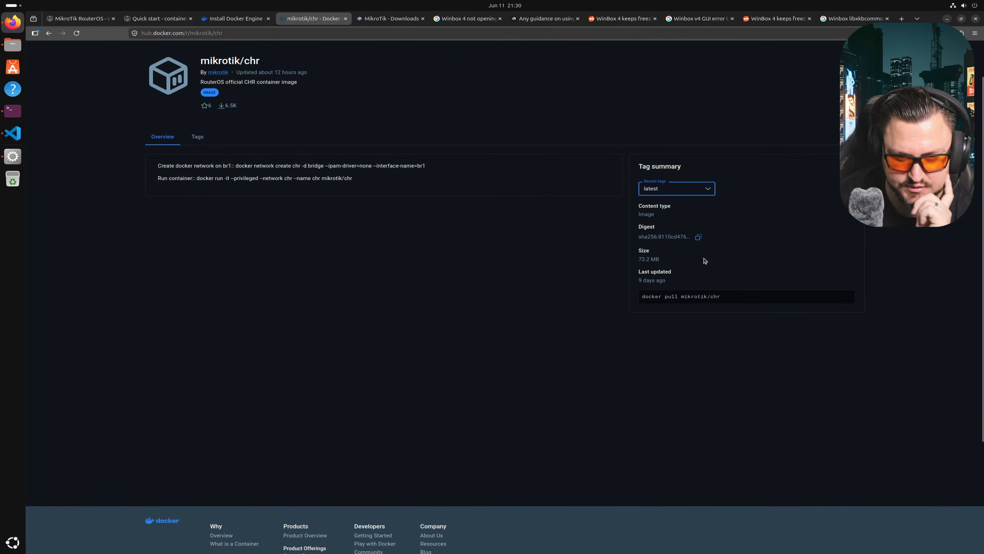
pyautogui.click(660, 194)
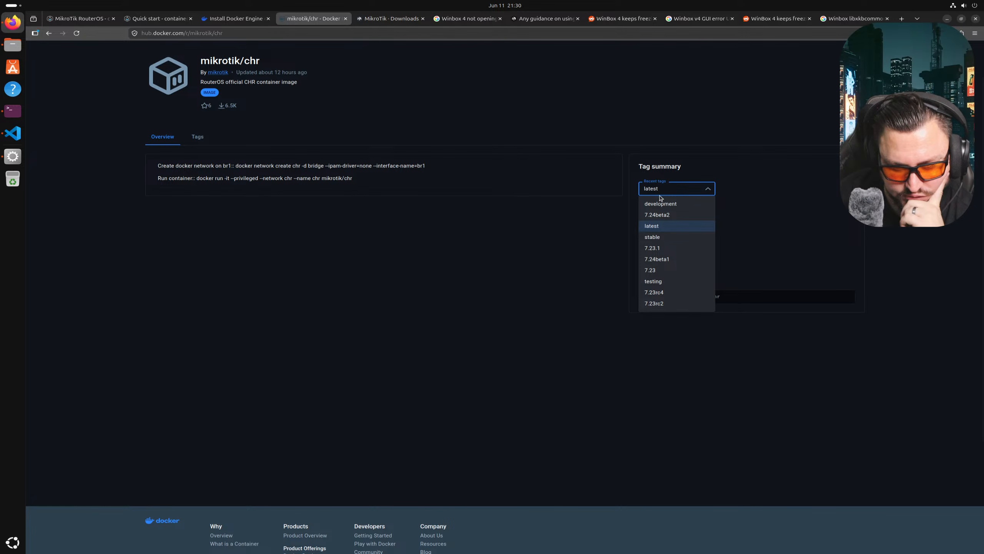
pyautogui.scroll(-2, 667, 287)
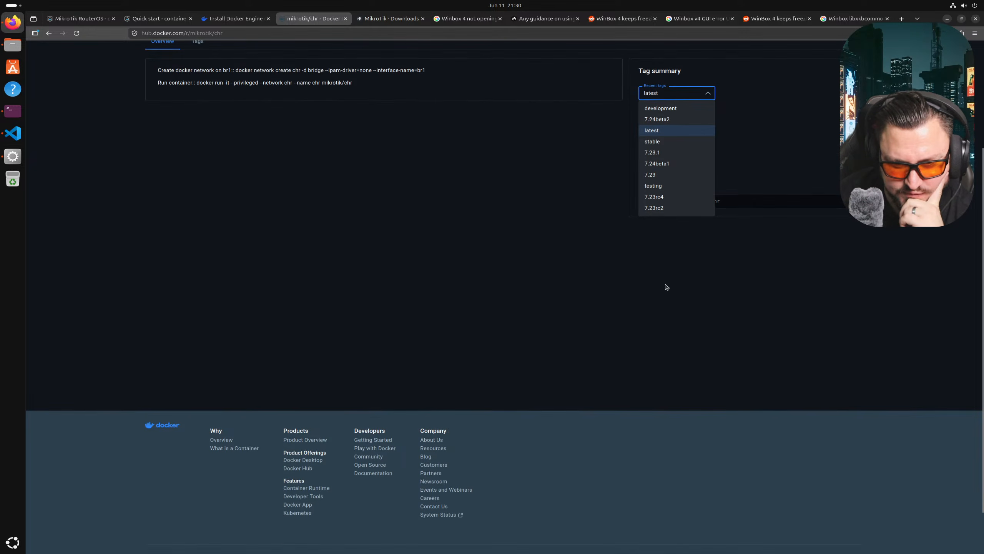
pyautogui.click(680, 142)
pyautogui.click(694, 93)
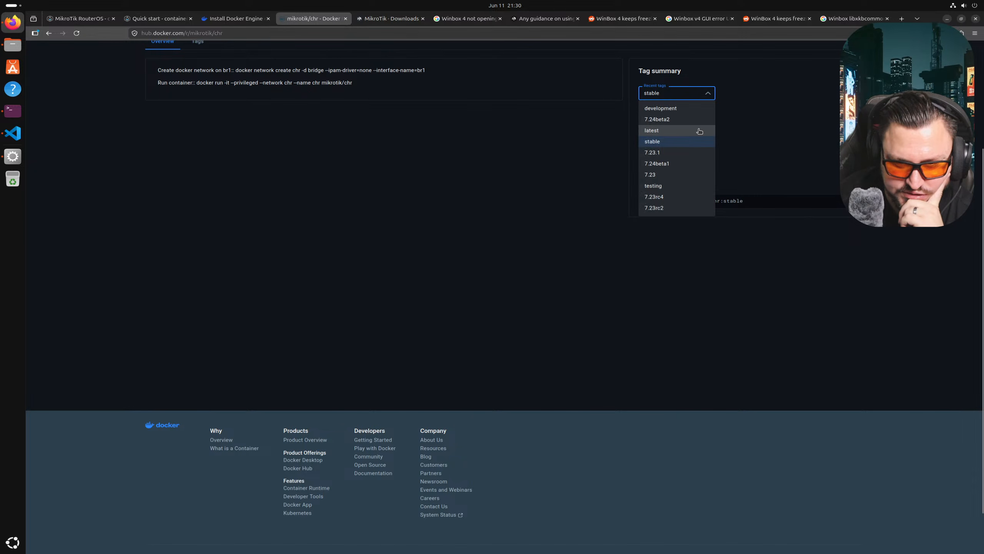
pyautogui.click(696, 131)
pyautogui.click(693, 93)
pyautogui.click(684, 104)
pyautogui.click(686, 91)
pyautogui.click(677, 131)
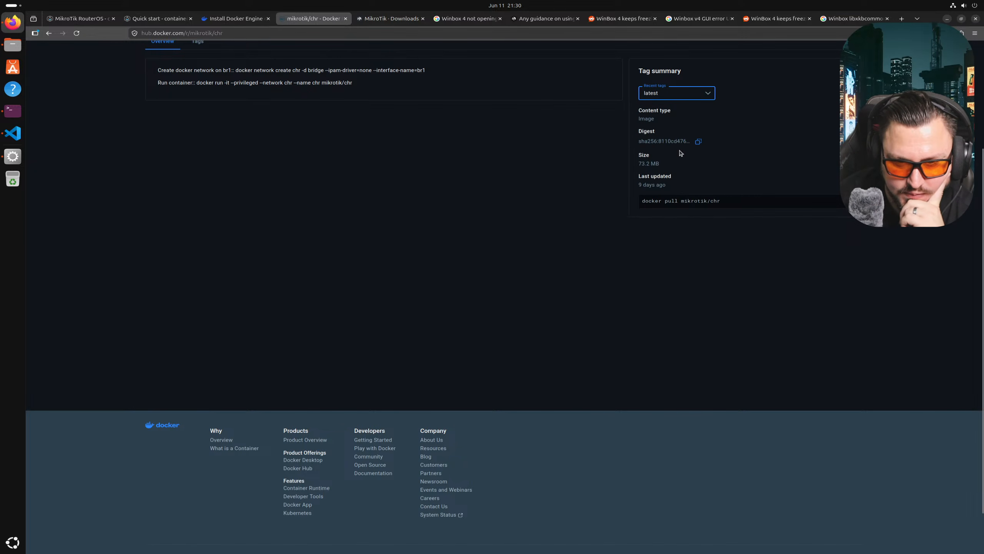
# - Copy the 'docker pull mikrotik/chr' command
pyautogui.doubleClick(697, 201)
pyautogui.click(838, 202)
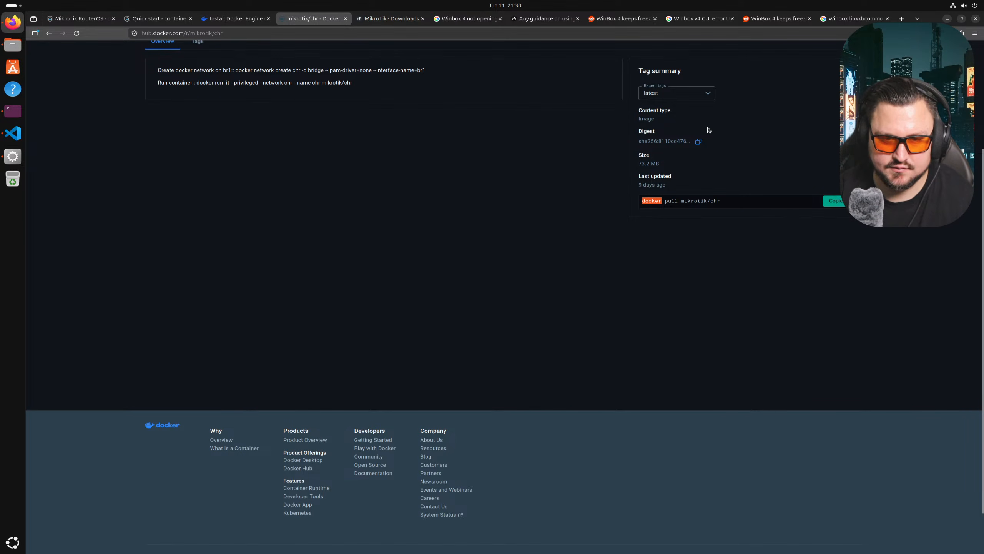
pyautogui.scroll(3, 440, 120)
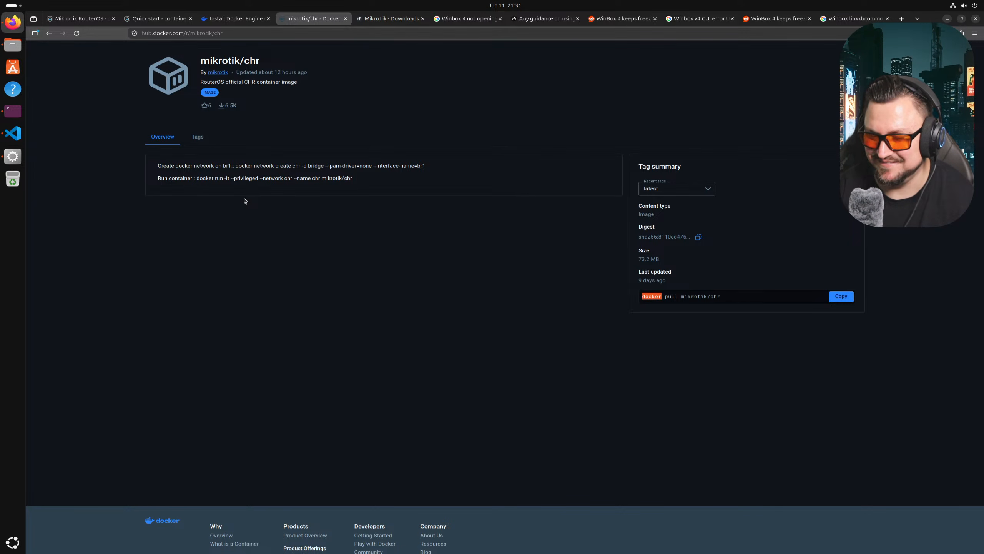
pyautogui.click(12, 111)
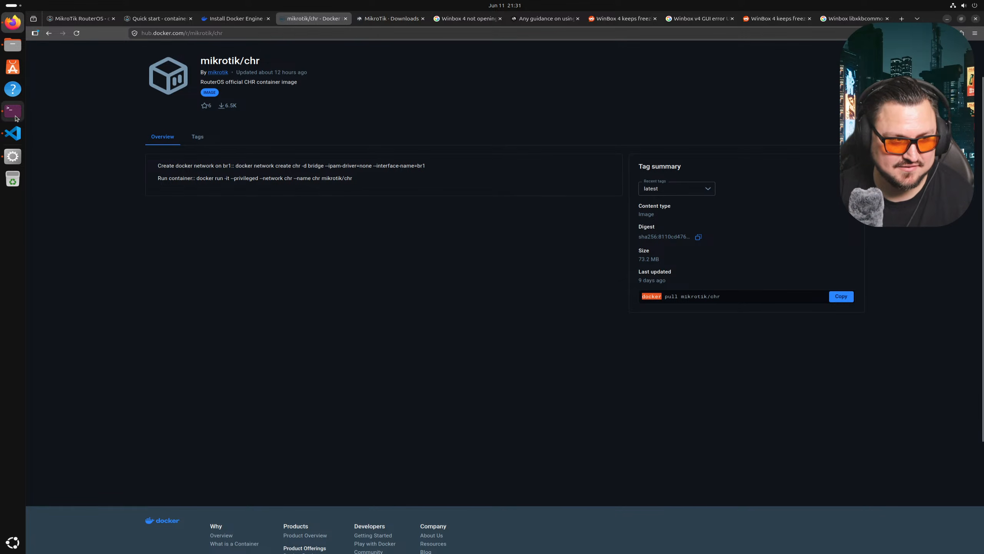
# - Paste and run 'docker pull mikrotik/chr' to download the latest image
pyautogui.rightClick(568, 315)
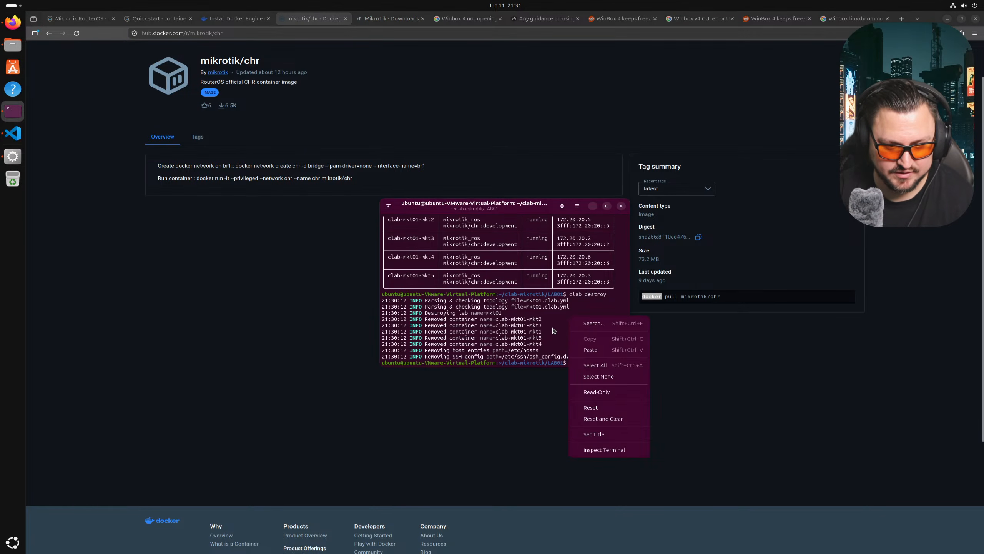
pyautogui.click(601, 359)
pyautogui.press('Left')
pyautogui.press('Right')
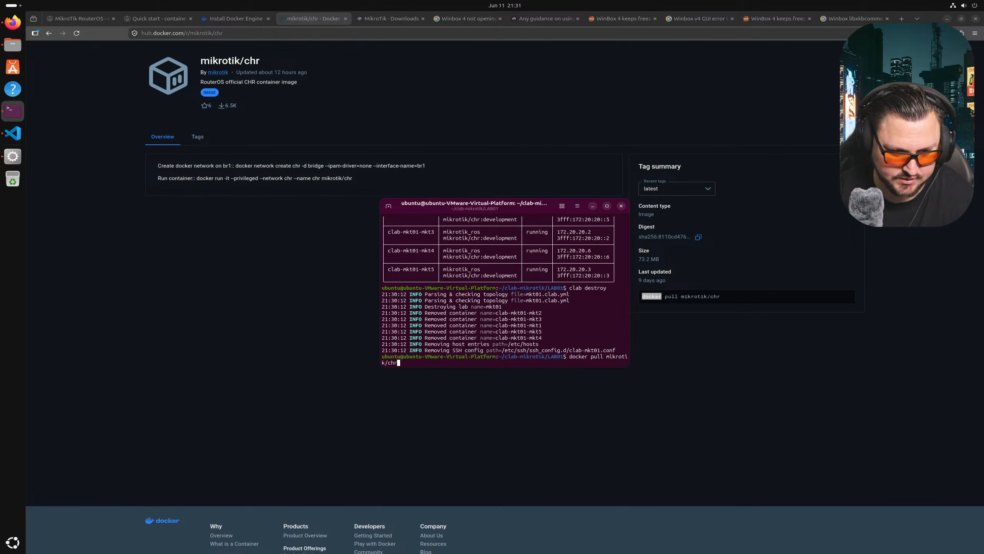
pyautogui.press('Return')
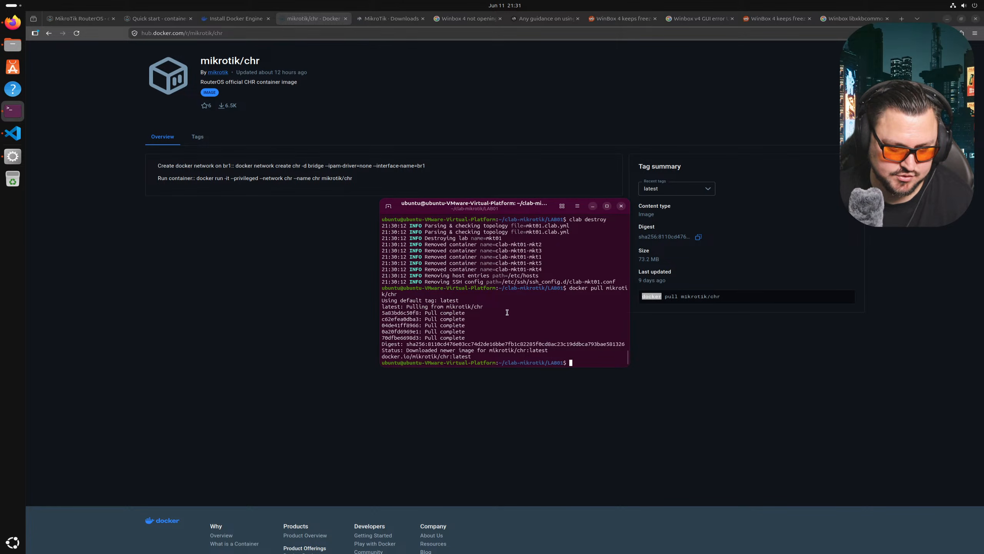
# - List local images with docker images and copy the mikrotik/chr:latest name
pyautogui.write('docker images')
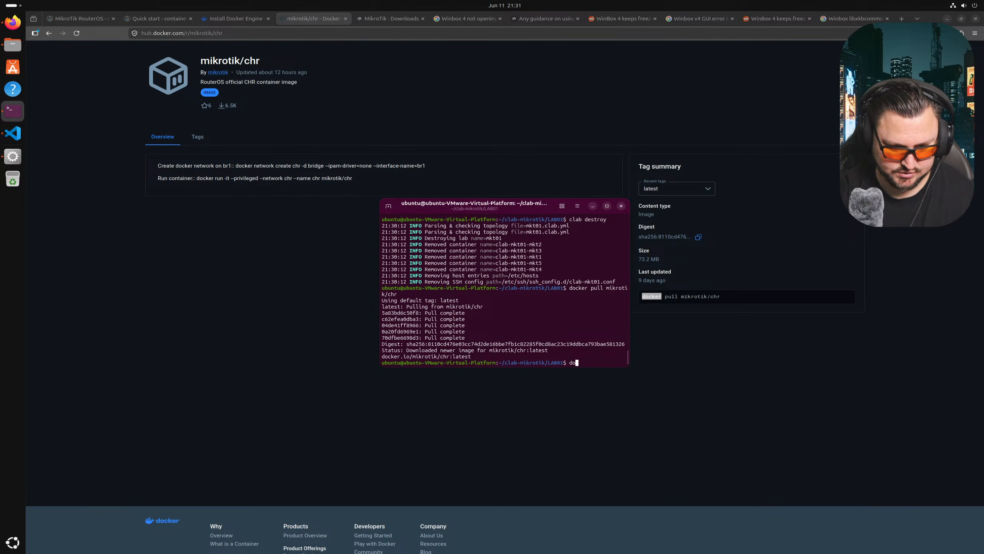
pyautogui.press('Return')
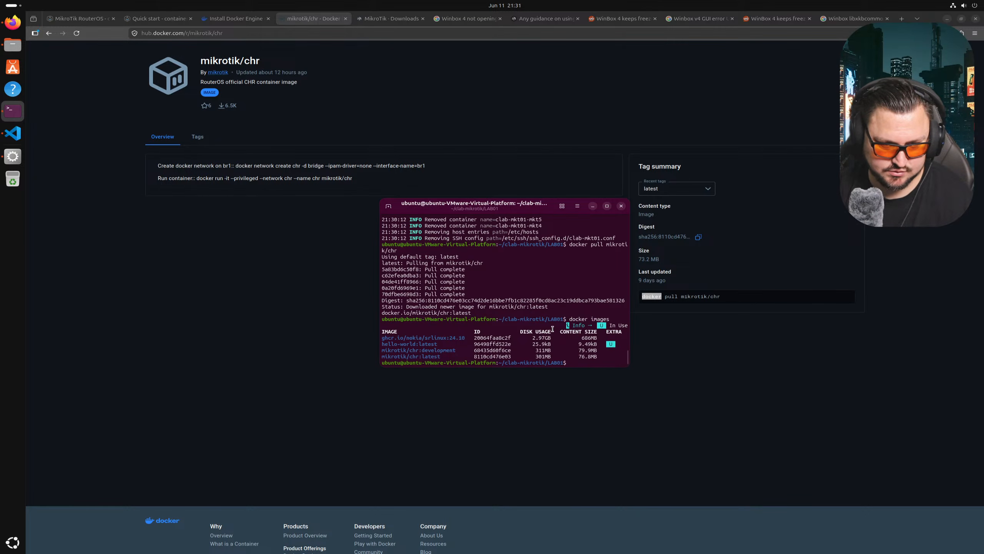
pyautogui.moveTo(454, 345); pyautogui.dragTo(378, 353)
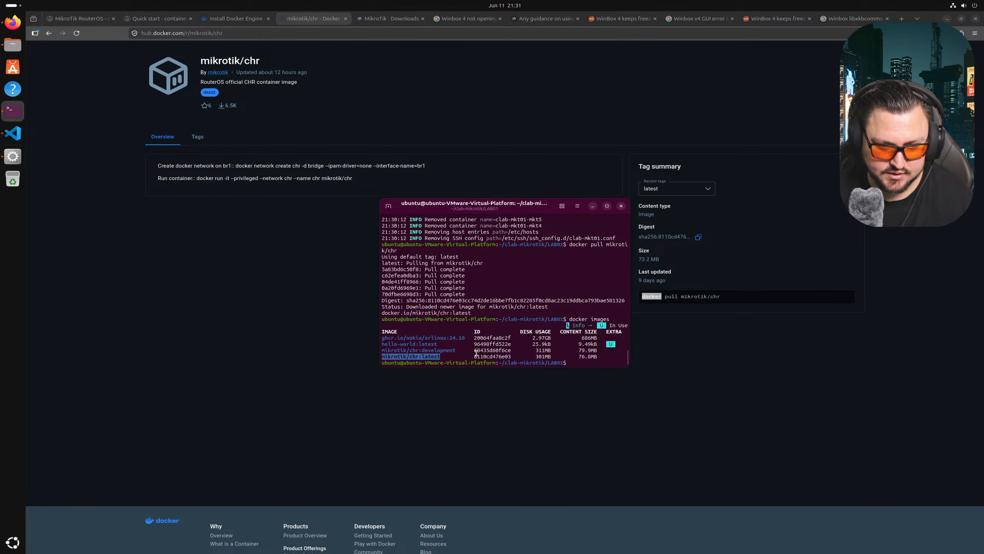
pyautogui.rightClick(419, 358)
pyautogui.click(439, 377)
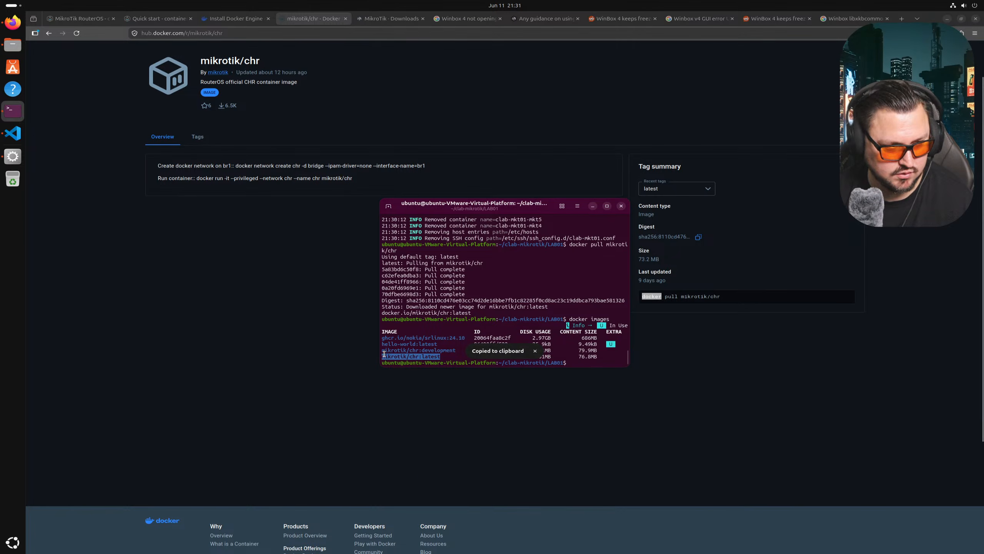
# - Replace mikrotik/chr:development with mikrotik/chr:latest for all five nodes in mkt01.clab.yml
pyautogui.click(13, 133)
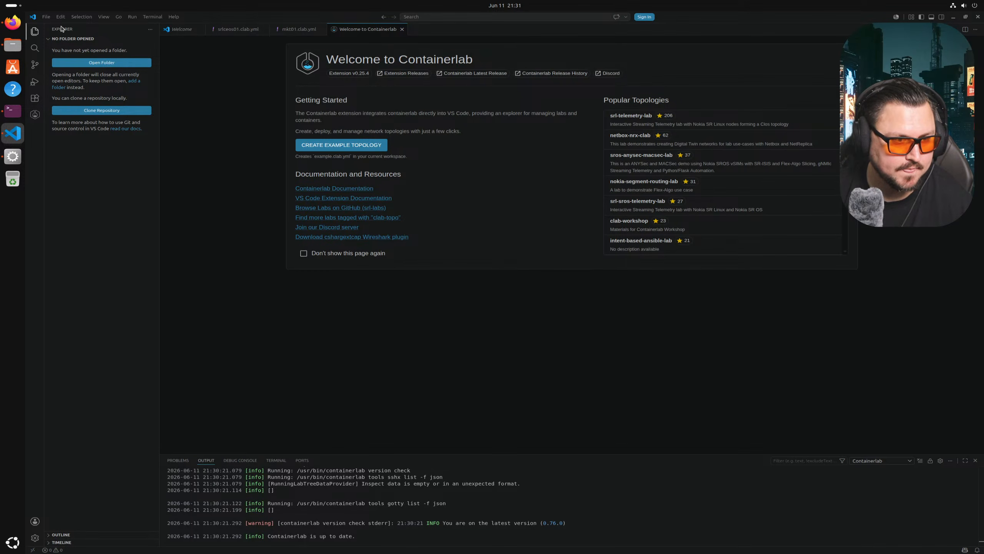
pyautogui.click(298, 29)
pyautogui.click(316, 91)
pyautogui.moveTo(316, 91); pyautogui.dragTo(229, 90)
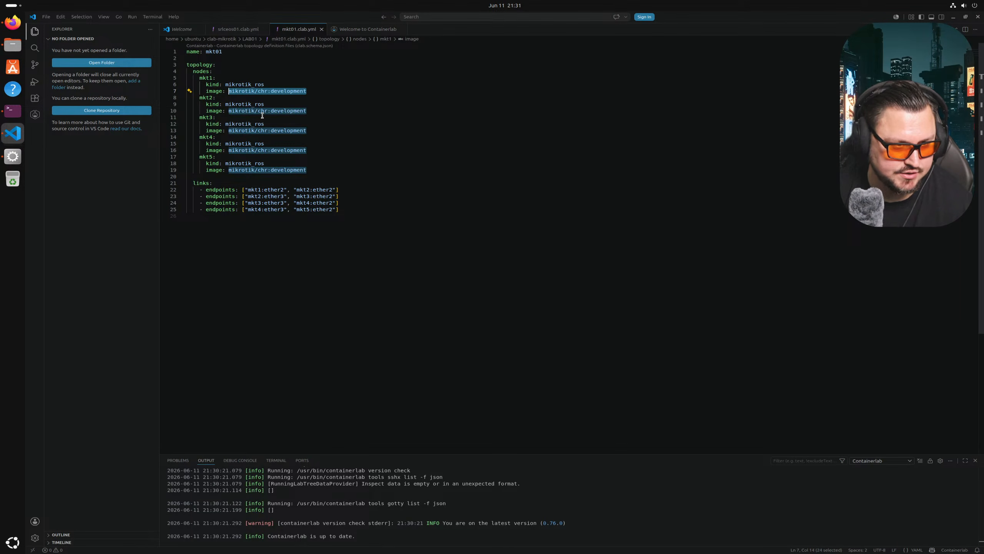
pyautogui.hotkey('ctrl', 'h')
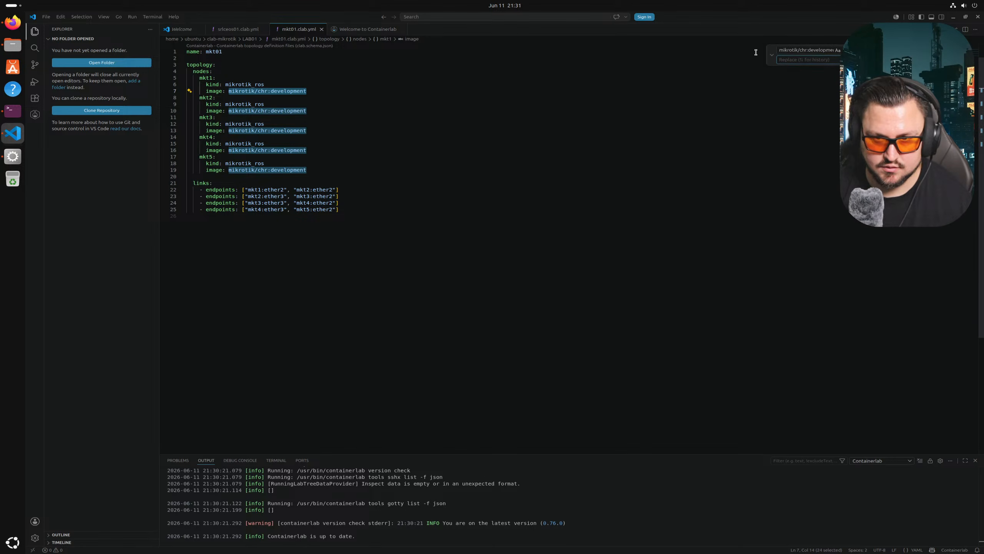
pyautogui.hotkey('ctrl', 'v')
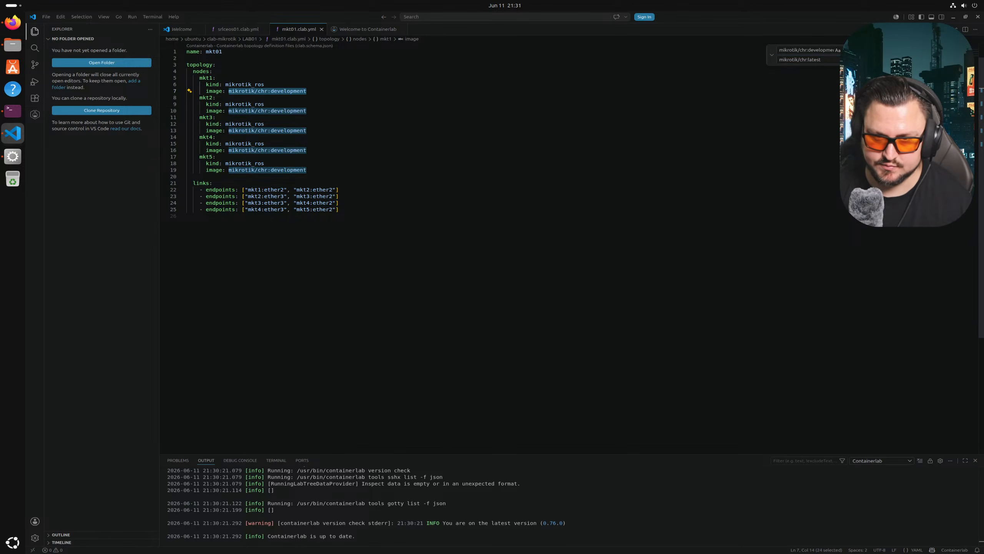
pyautogui.hotkey('ctrl', 'alt', 'Return')
pyautogui.click(769, 132)
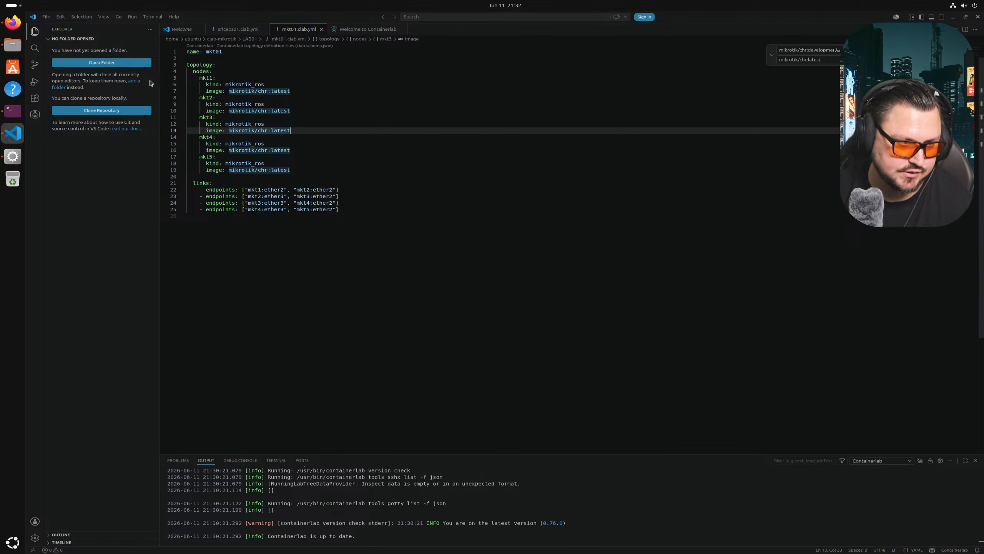
# - Deploy the mkt01 lab from the topology file's Containerlab context menu
pyautogui.click(646, 89)
pyautogui.rightClick(302, 30)
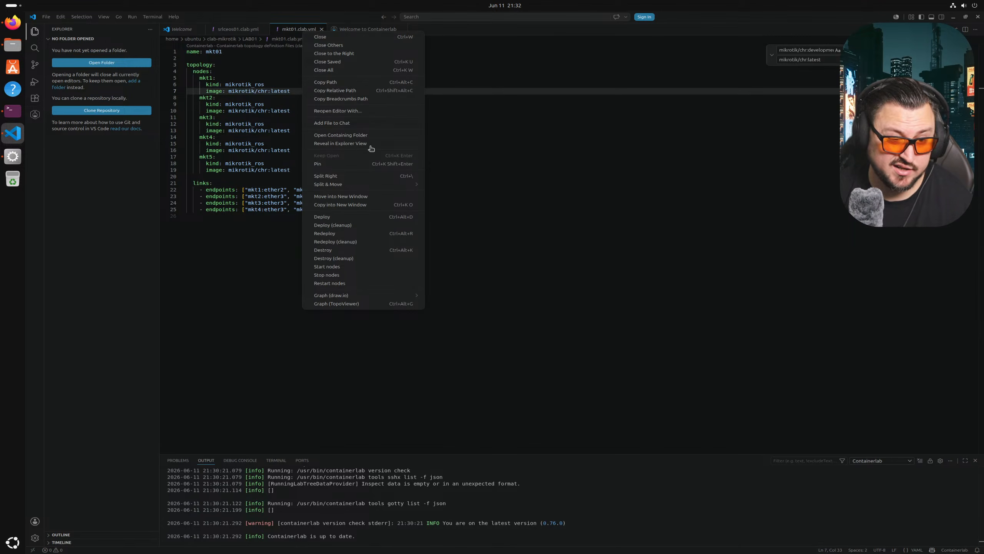
pyautogui.click(347, 218)
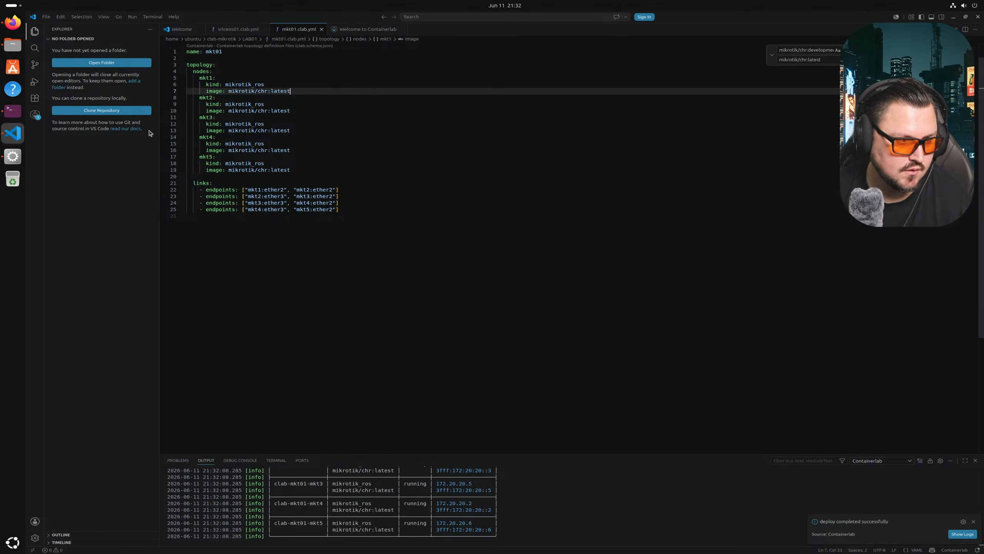
pyautogui.click(35, 115)
# - Open the mkt01 topology view, list its nodes, and check mkt3's 172.20.20.5 address in the output
pyautogui.click(78, 64)
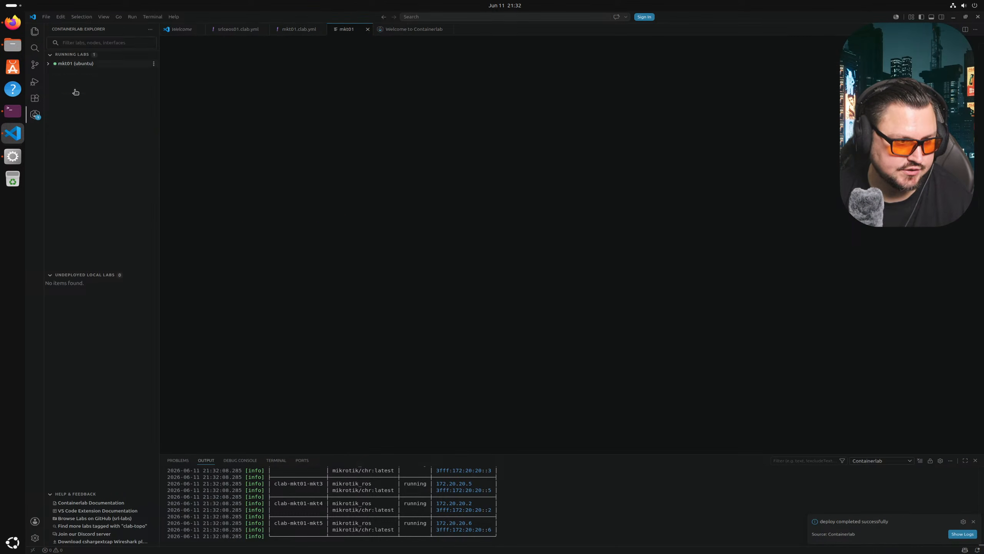
pyautogui.click(50, 63)
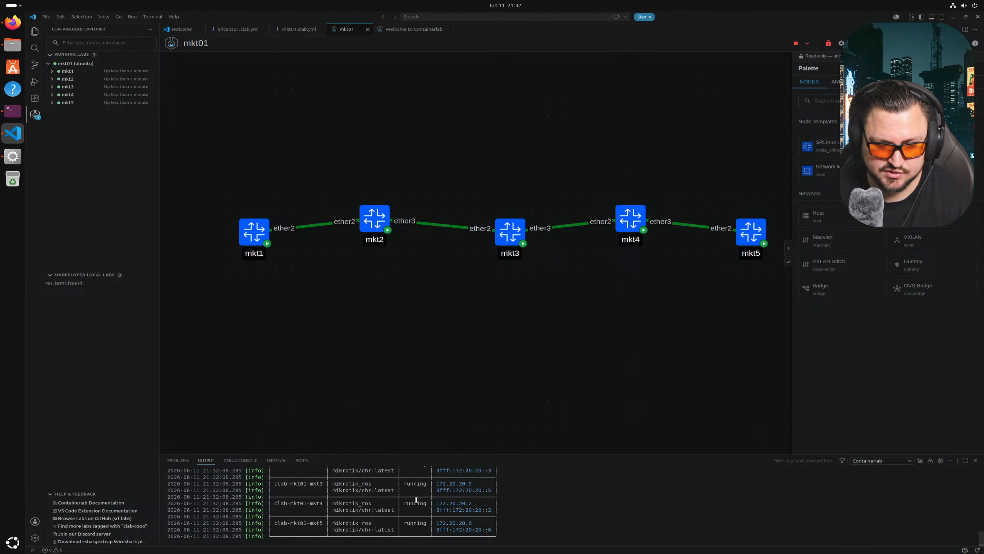
pyautogui.click(296, 496)
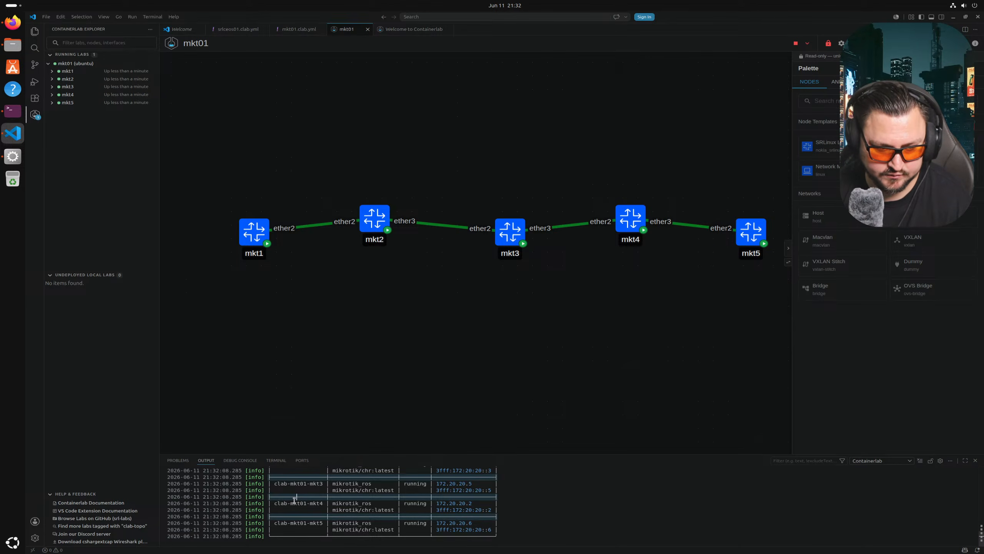
pyautogui.moveTo(275, 484); pyautogui.dragTo(328, 487)
pyautogui.moveTo(458, 482); pyautogui.dragTo(466, 483)
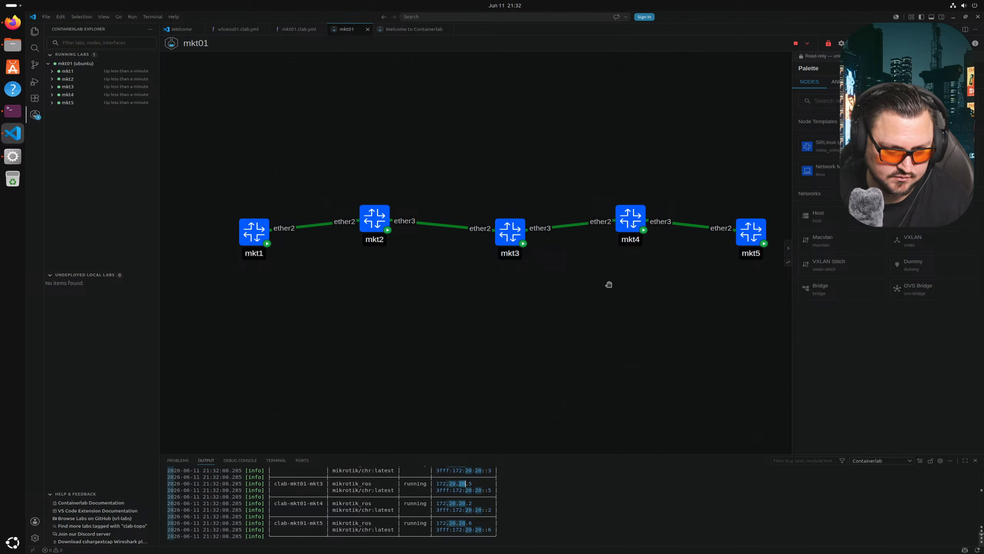
# - Pan the topology graph to view the mkt1–mkt5 chain, then bring WinBox forward
pyautogui.click(393, 290)
pyautogui.moveTo(444, 280); pyautogui.dragTo(417, 277)
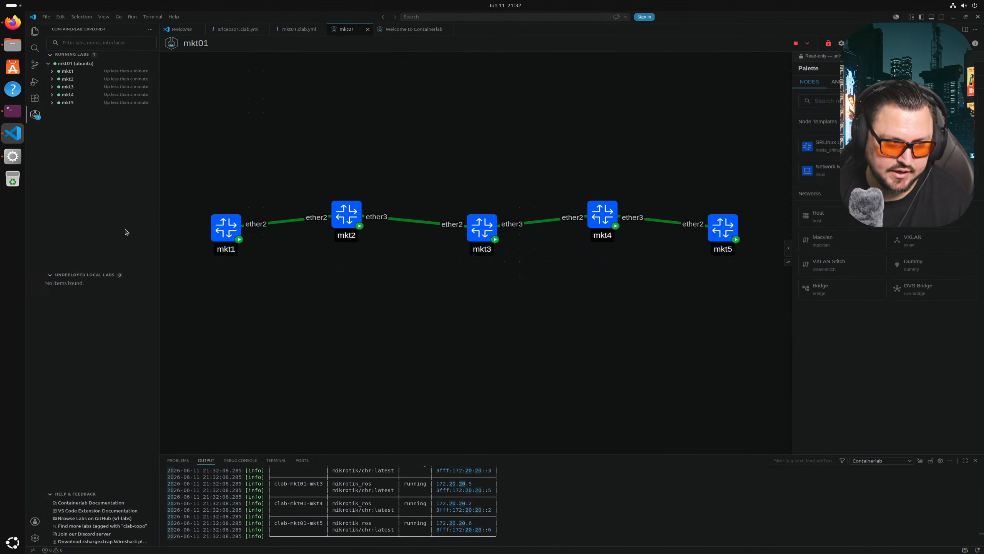
pyautogui.click(15, 155)
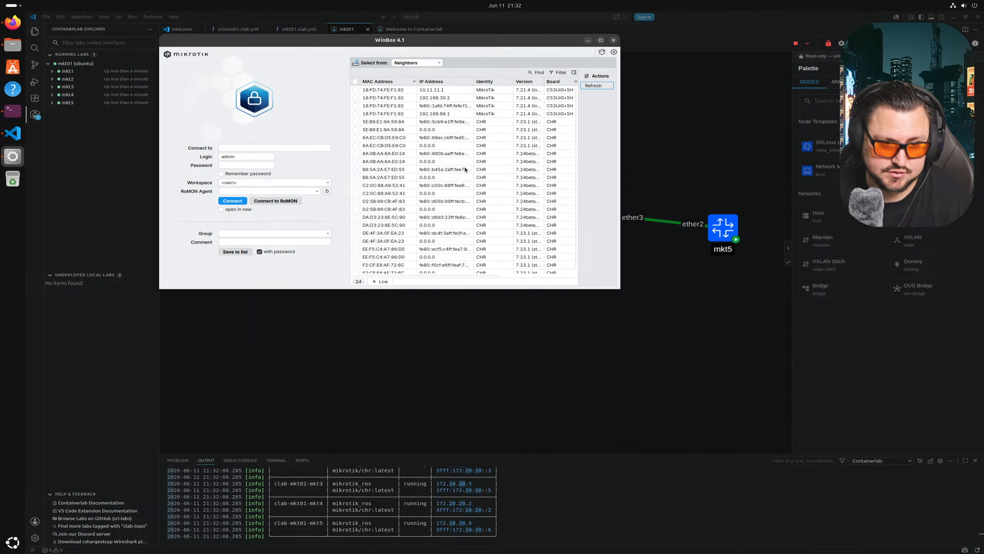
# - Refresh WinBox's Neighbors list and widen the Version column to read RouterOS 7.23.1 (stable)
pyautogui.scroll(-1, 455, 177)
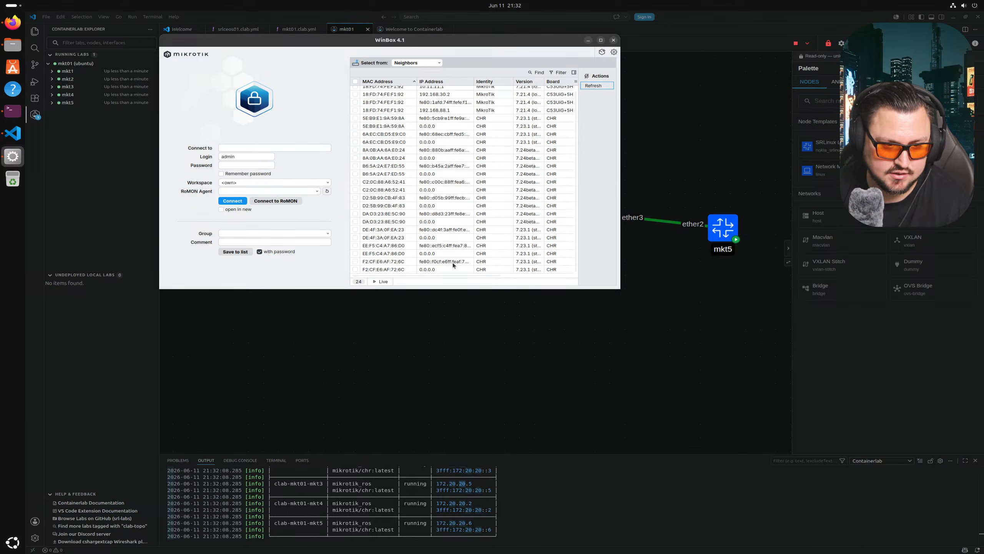
pyautogui.scroll(1, 448, 245)
pyautogui.click(415, 130)
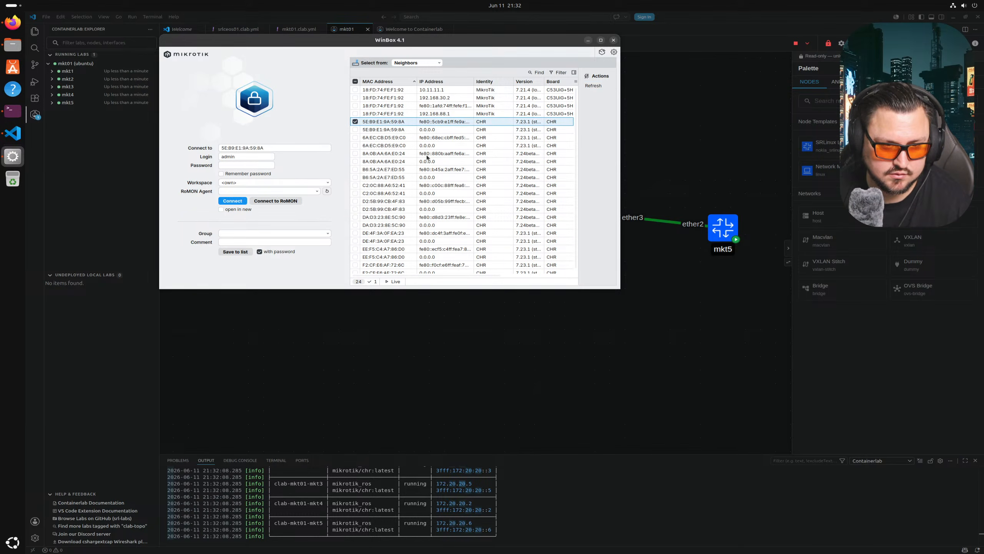
pyautogui.click(441, 146)
pyautogui.click(445, 257)
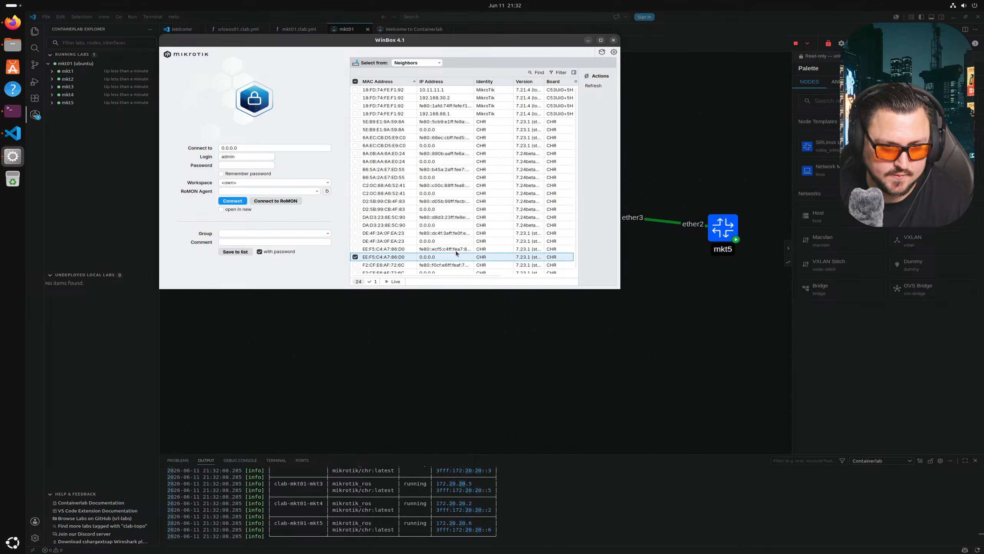
pyautogui.scroll(-1, 482, 185)
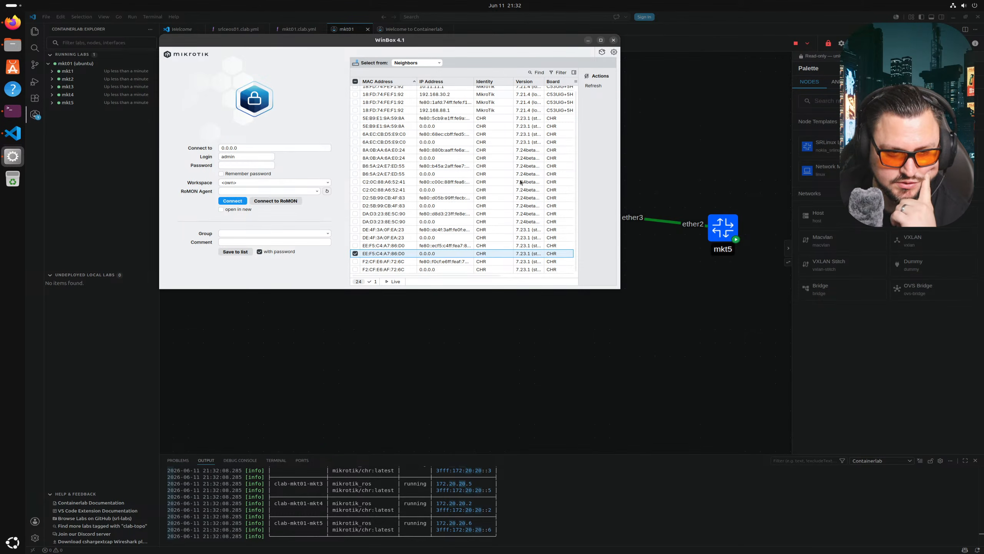
pyautogui.click(593, 86)
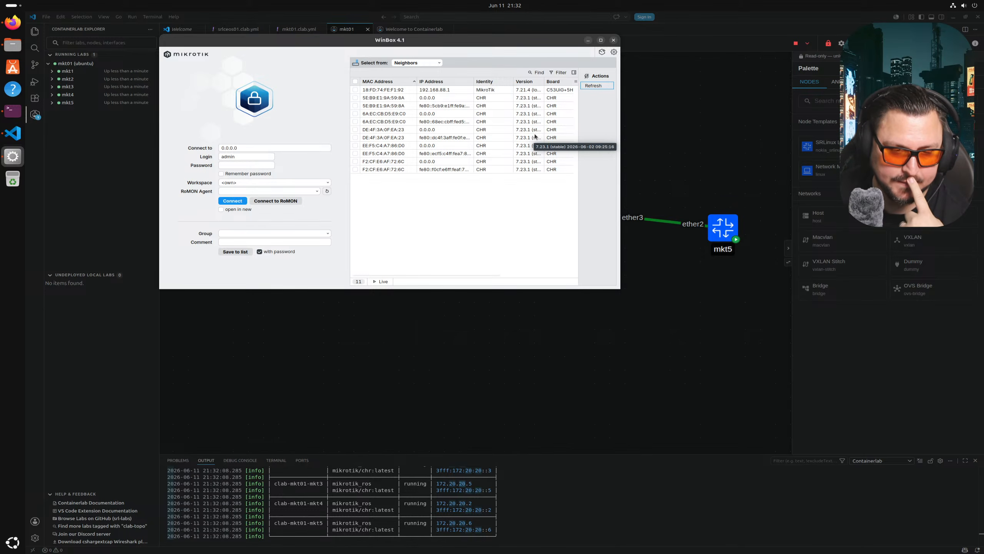
pyautogui.moveTo(543, 81); pyautogui.dragTo(581, 87)
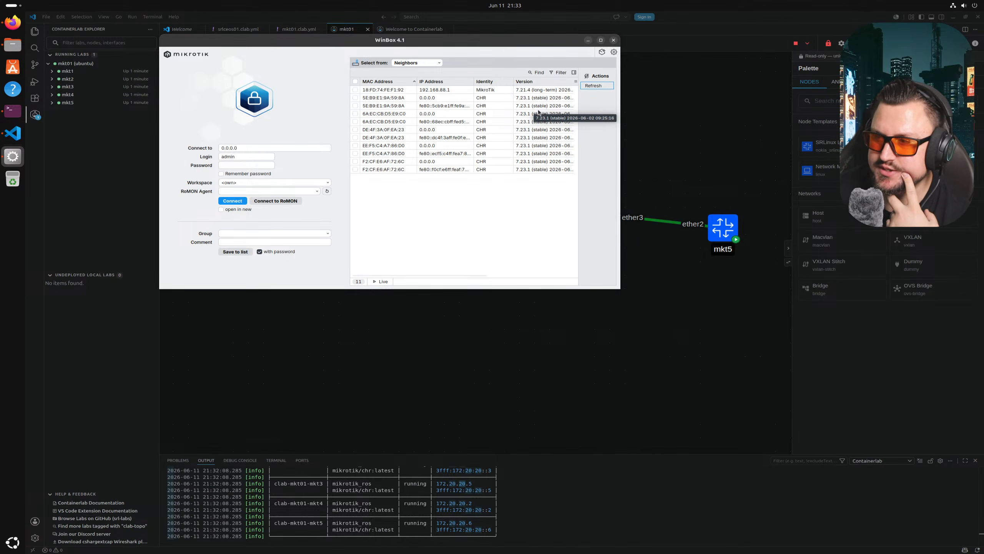
# - Review the mikrotik/chr recent tags on Docker Hub, glance at the terminal, and return to VS Code
pyautogui.click(13, 21)
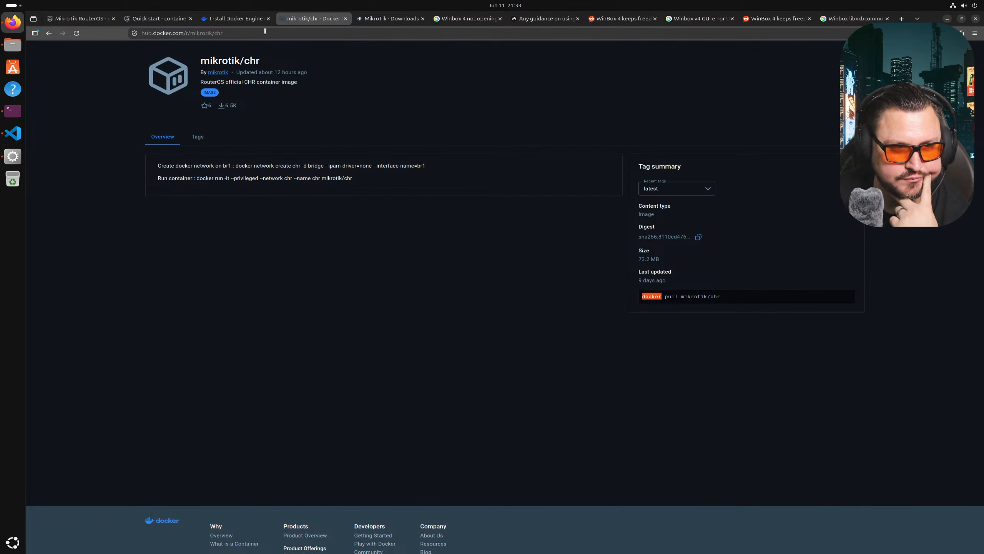
pyautogui.click(666, 189)
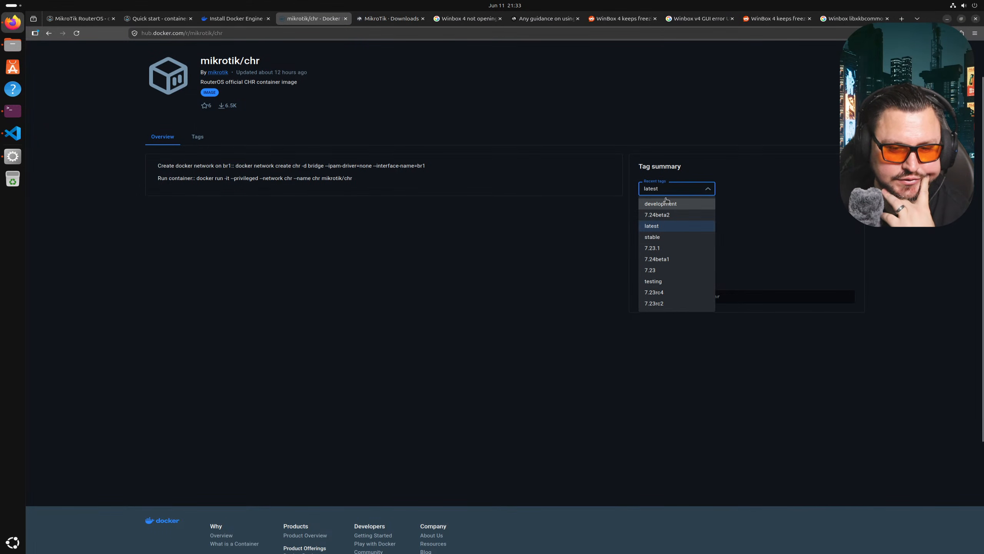
pyautogui.scroll(-3, 682, 240)
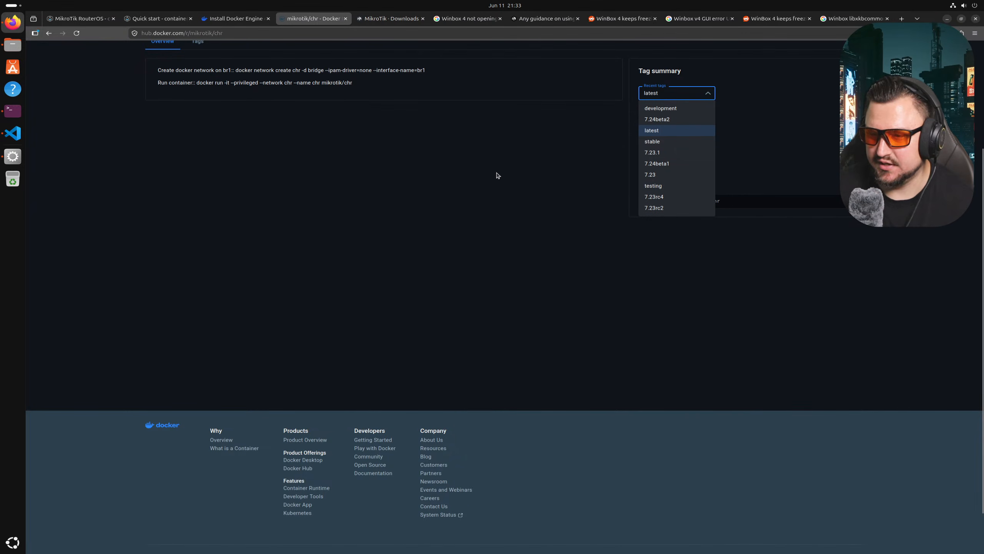
pyautogui.click(12, 111)
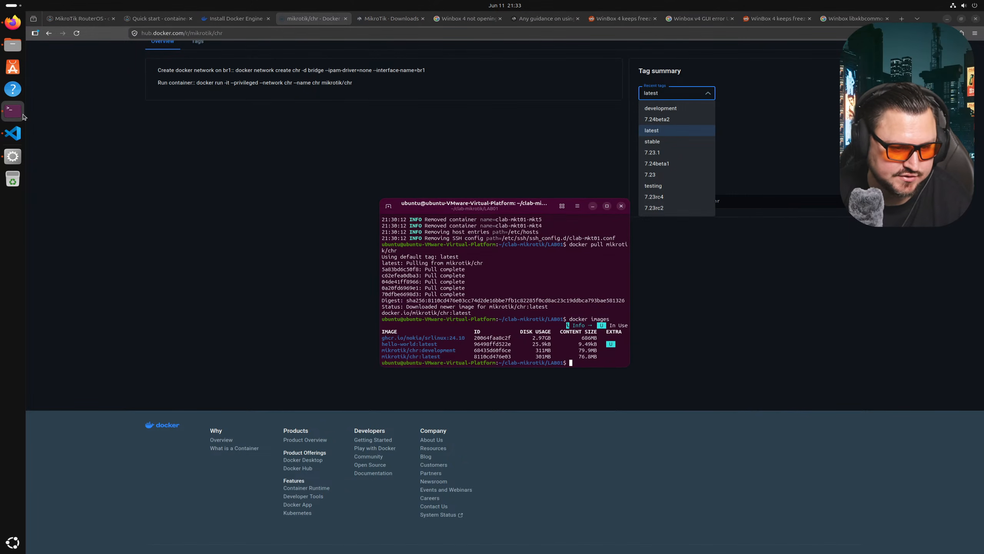
pyautogui.click(13, 133)
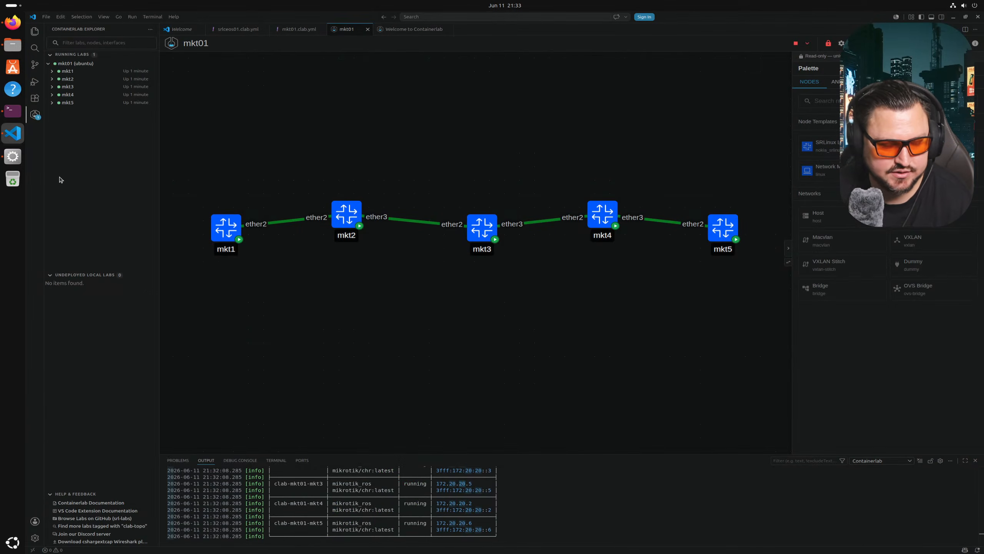
# - Bring WinBox up briefly and close it
pyautogui.click(12, 156)
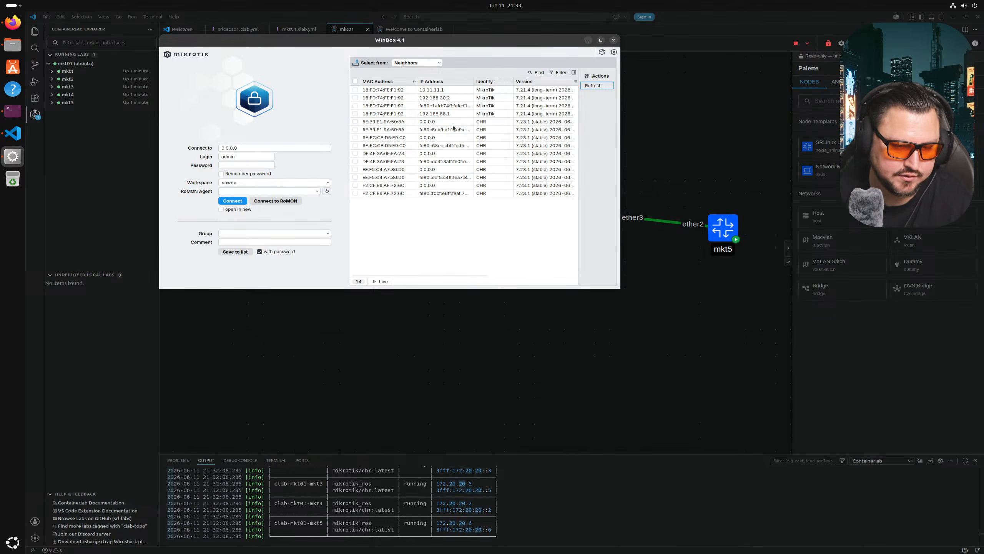
pyautogui.click(423, 123)
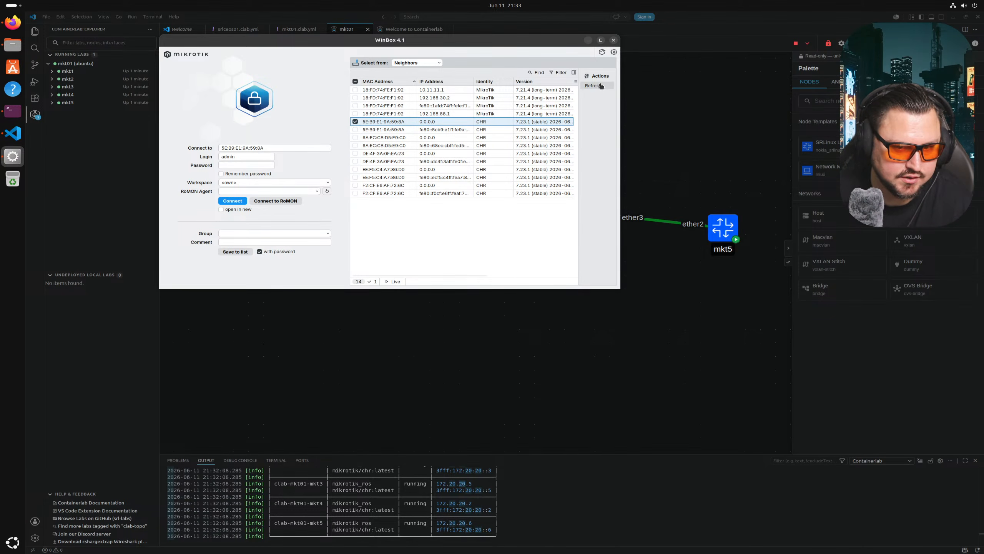
pyautogui.click(613, 41)
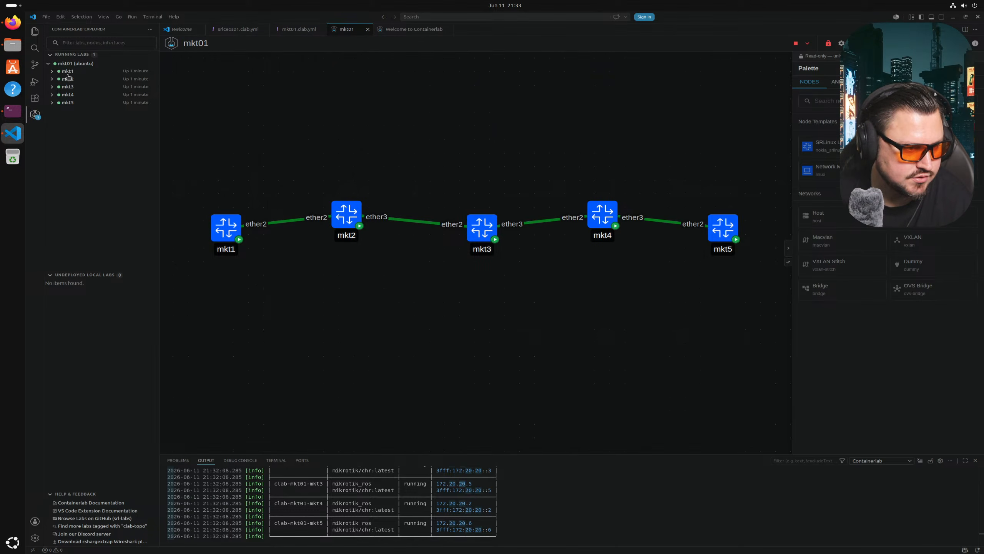
# - Destroy the mkt01 lab, review mkt3's definition in mkt01.clab.yml, then return to Docker Hub
pyautogui.rightClick(76, 63)
pyautogui.click(116, 76)
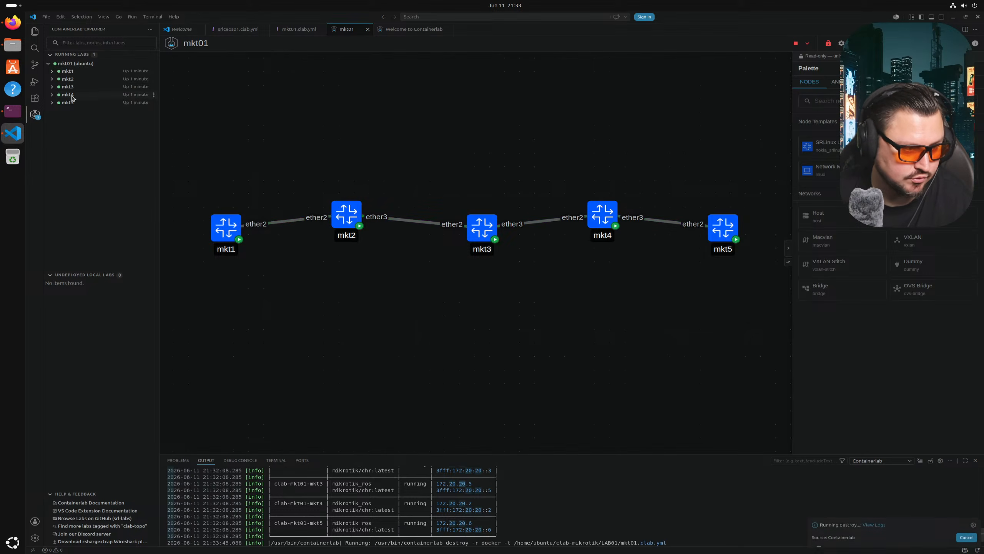
pyautogui.click(12, 110)
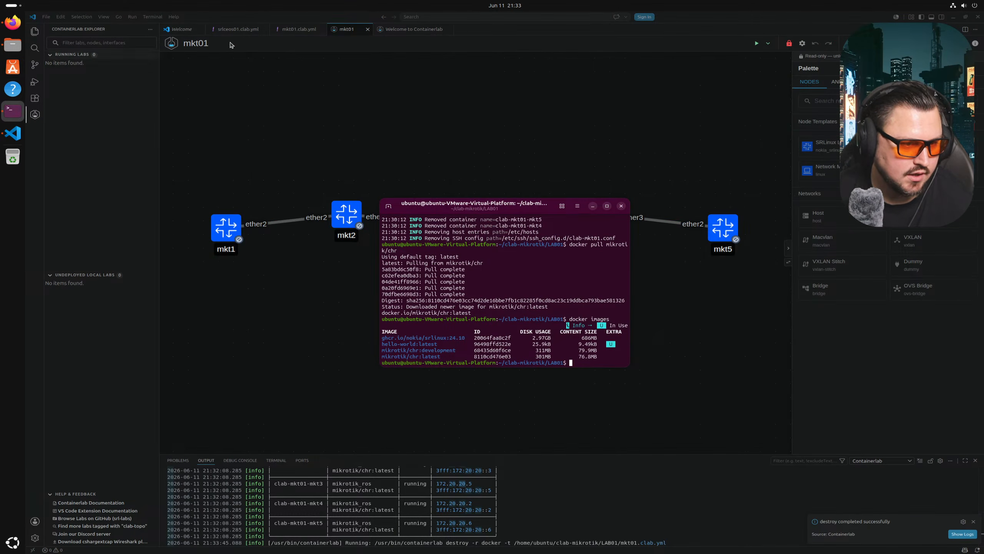
pyautogui.click(298, 30)
pyautogui.click(309, 132)
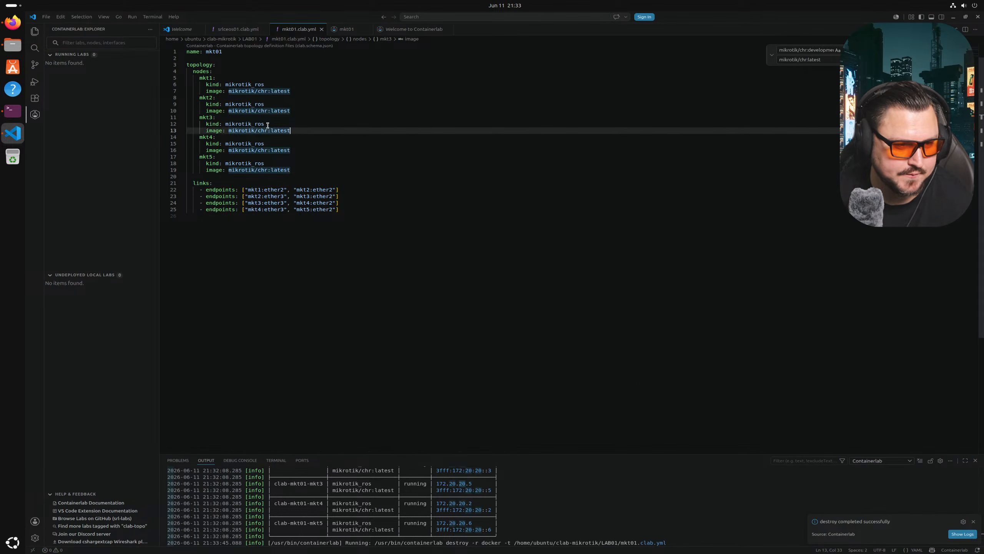
pyautogui.click(258, 115)
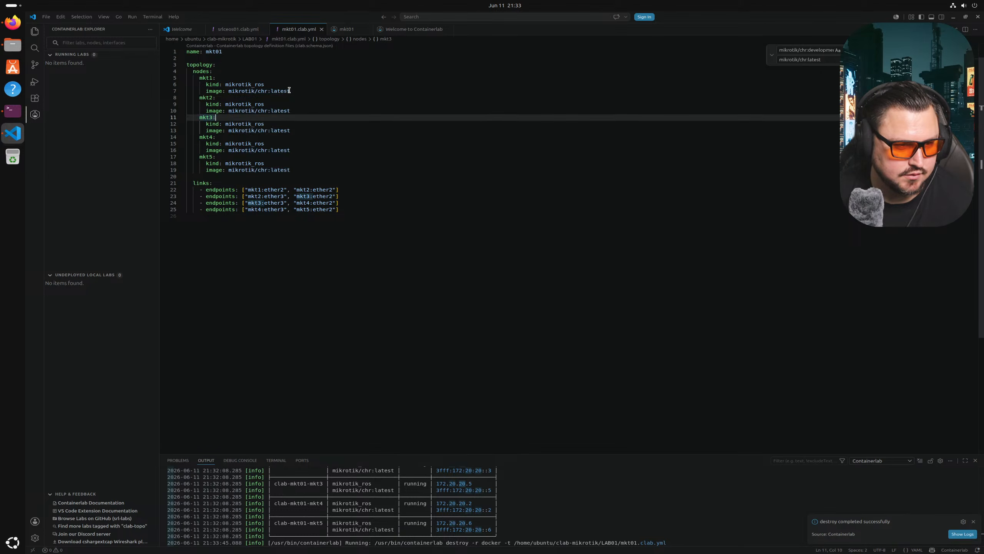
pyautogui.click(12, 22)
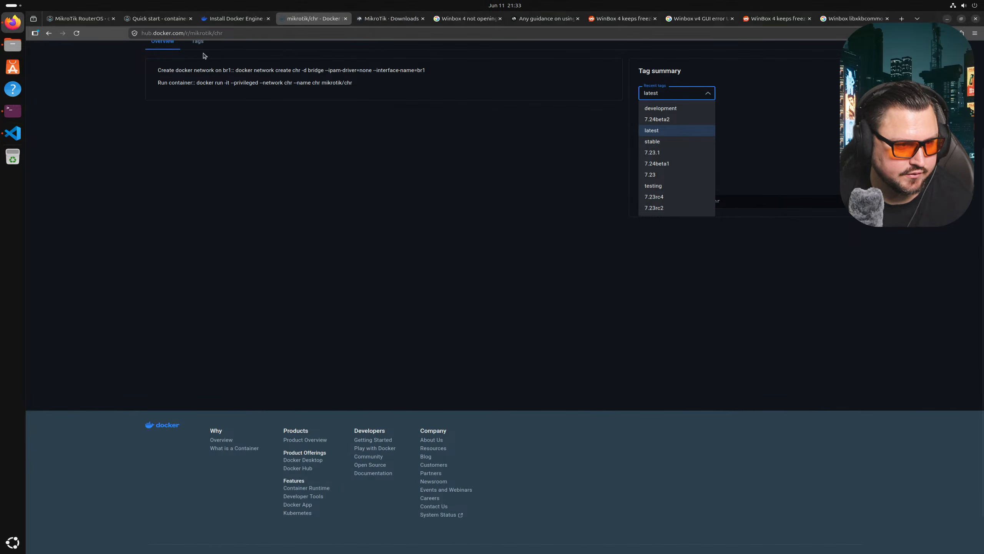
# - Read the startup-config section of Containerlab's MikroTik RouterOS documentation page
pyautogui.click(110, 21)
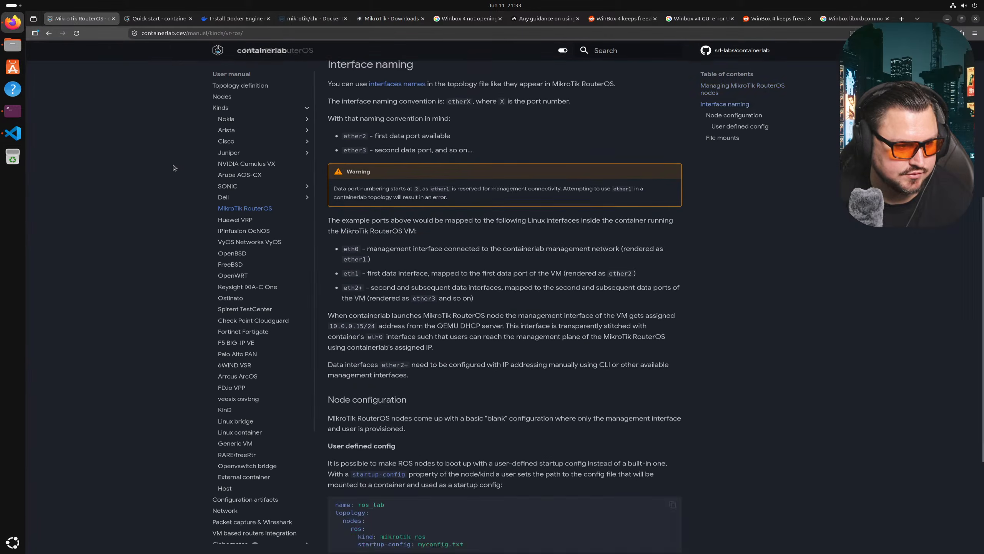
pyautogui.scroll(5, 247, 221)
pyautogui.scroll(-6, 402, 250)
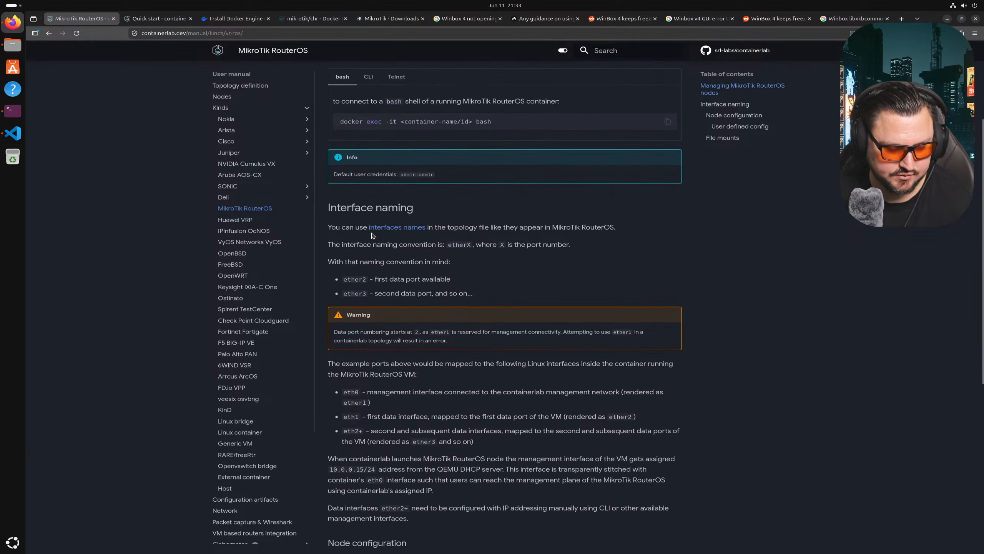
pyautogui.scroll(-2, 402, 250)
pyautogui.moveTo(357, 401); pyautogui.dragTo(410, 402)
pyautogui.click(411, 404)
pyautogui.click(373, 400)
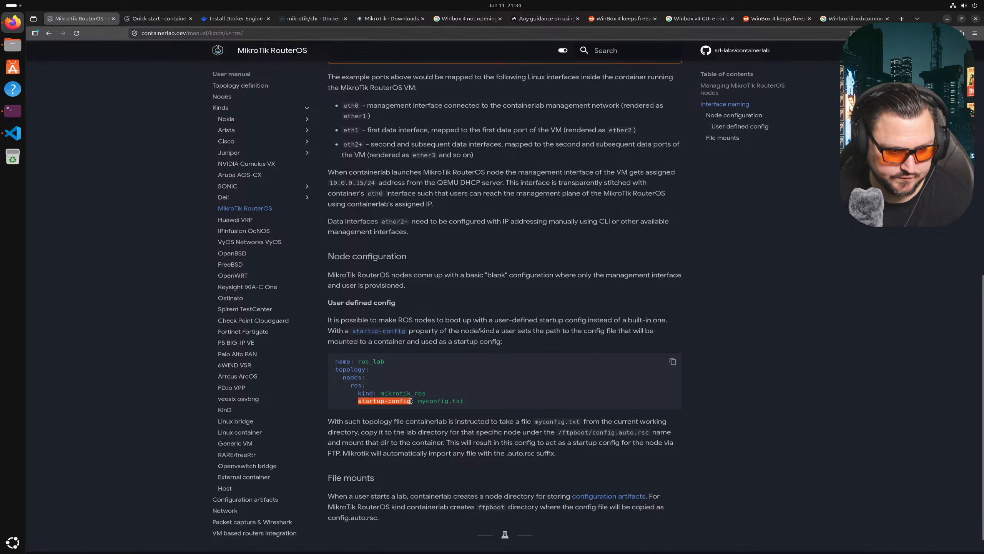
pyautogui.rightClick(404, 402)
pyautogui.click(422, 409)
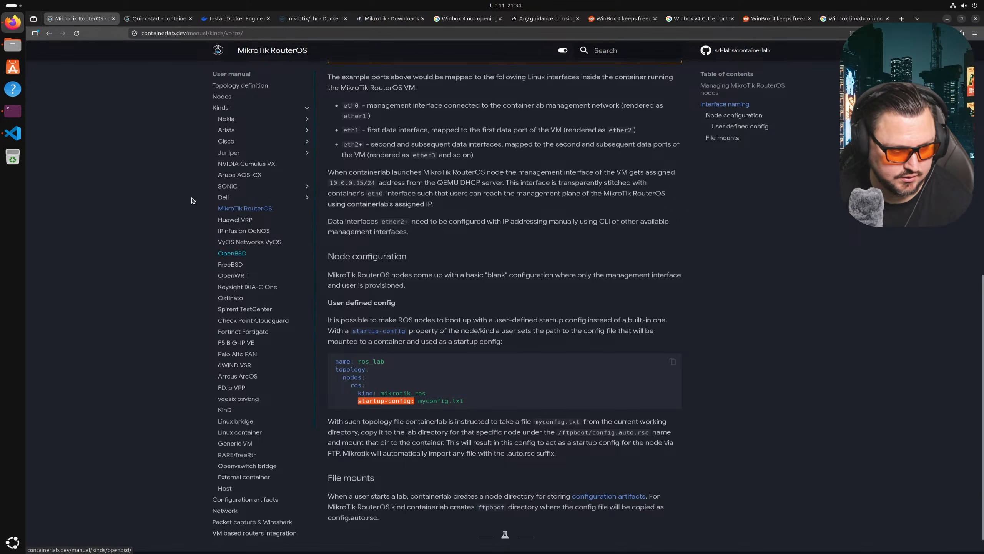
# - Compare the RouterOS docs with mkt01.clab.yml, ending at mkt1's image line in the editor
pyautogui.click(13, 111)
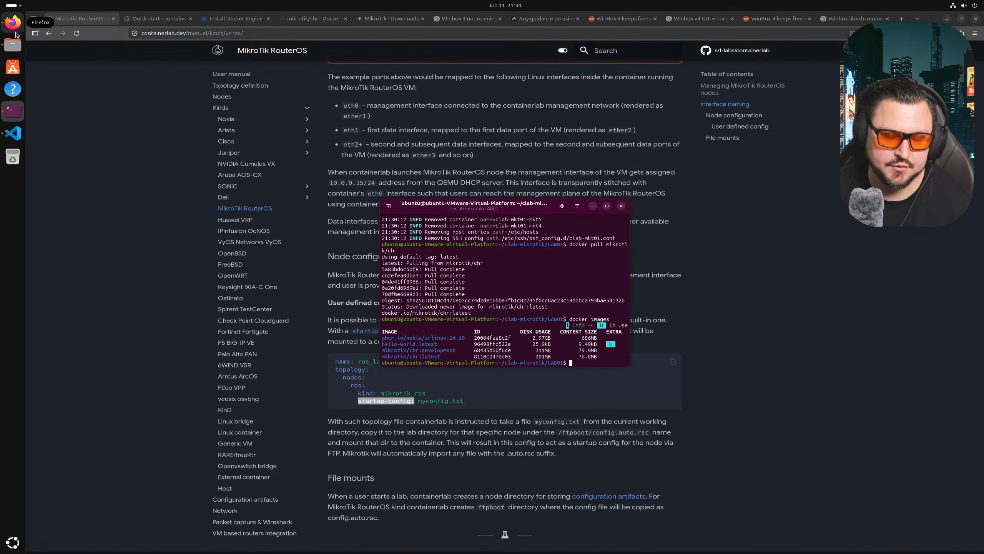
pyautogui.click(13, 28)
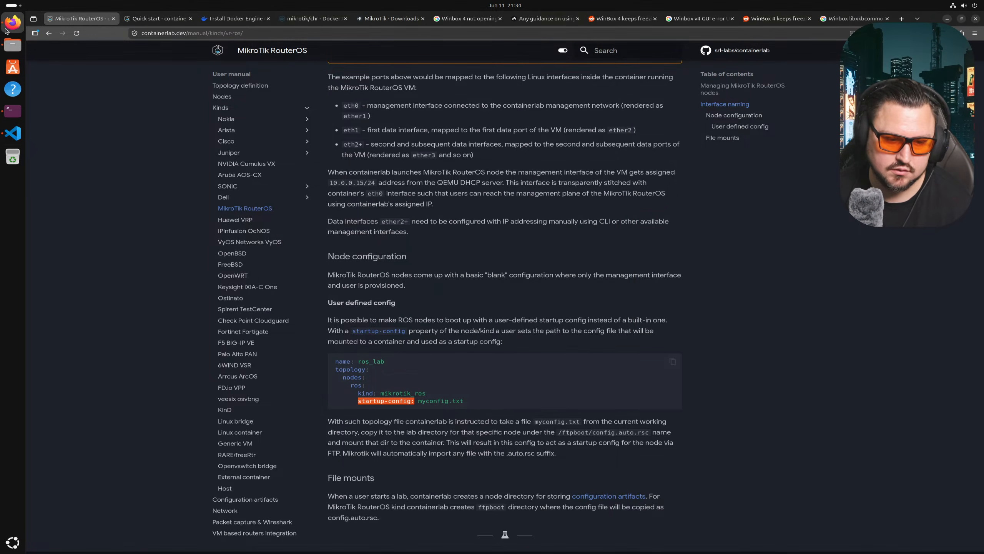
pyautogui.click(17, 130)
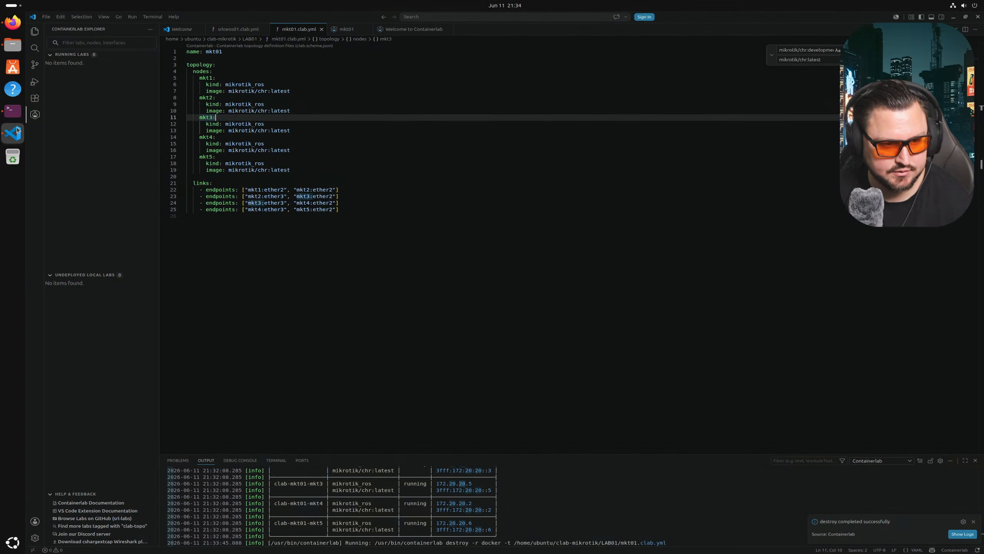
pyautogui.click(12, 23)
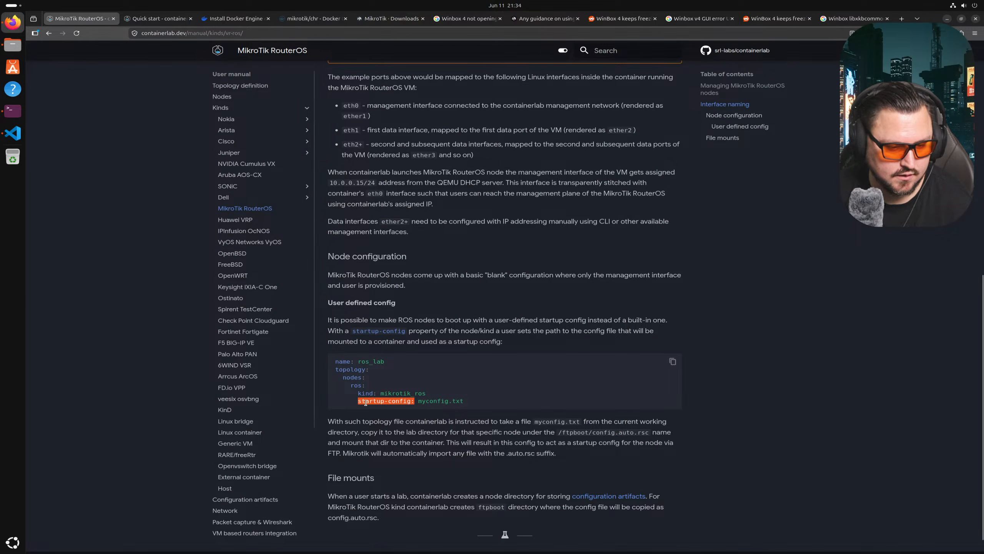
pyautogui.click(12, 133)
pyautogui.click(394, 250)
# - Add a 'startup-config:' line under the image line of each of the five nodes
pyautogui.click(295, 92)
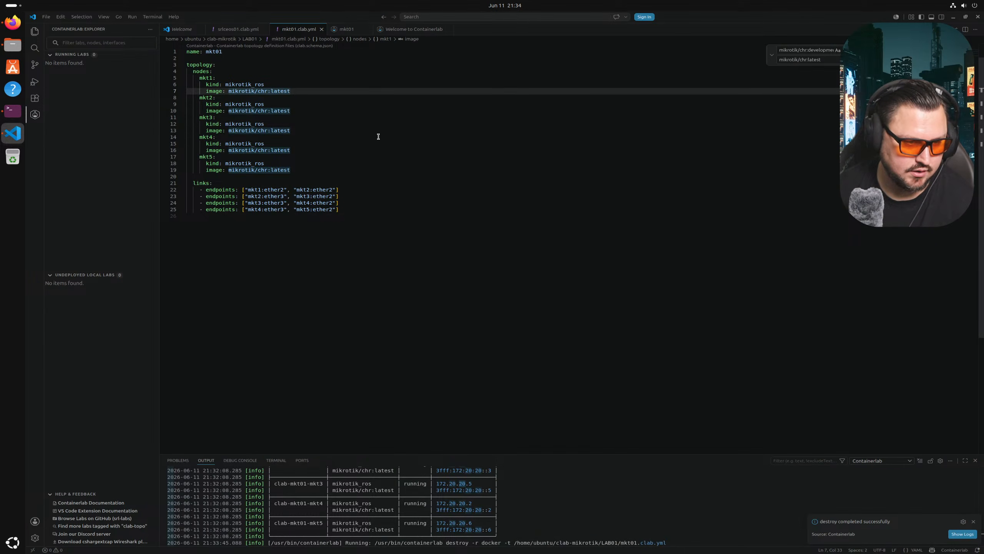
pyautogui.press('Return')
pyautogui.write('startup-config:')
pyautogui.click(301, 118)
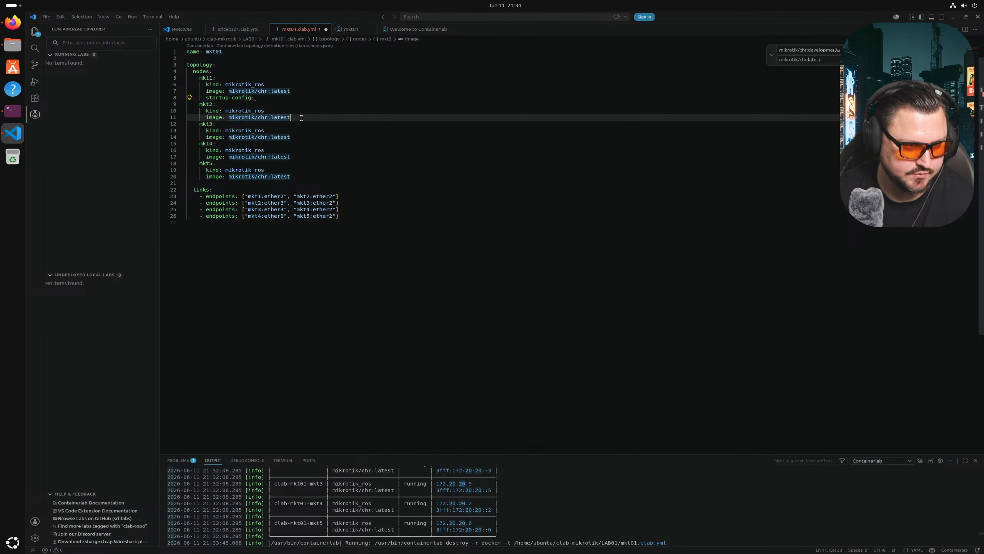
pyautogui.press('Return')
pyautogui.write('startup-config:')
pyautogui.click(342, 146)
pyautogui.press('Return')
pyautogui.write('startup-config:')
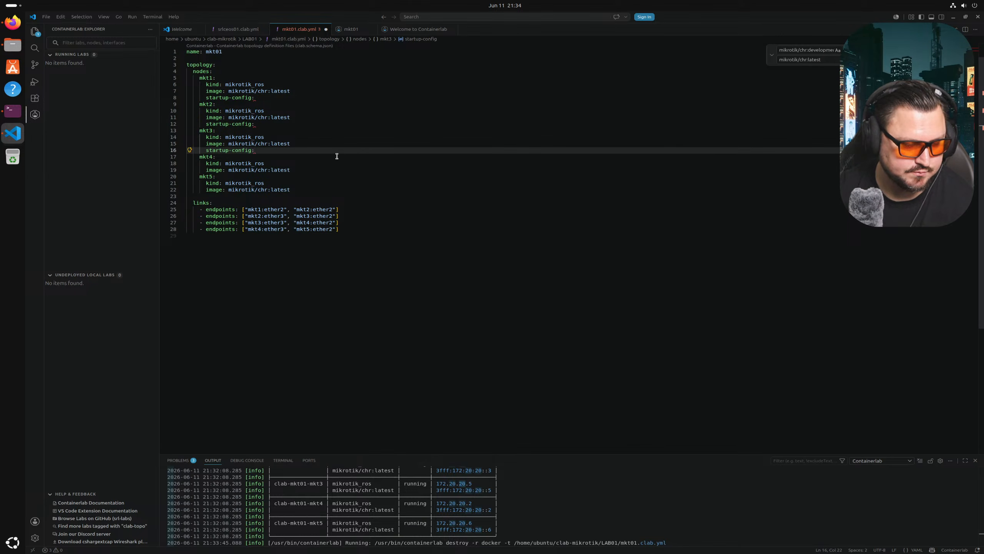
pyautogui.click(333, 171)
pyautogui.press('Return')
pyautogui.write('startup-config:')
pyautogui.click(312, 196)
pyautogui.press('Return')
pyautogui.write('startup-config:')
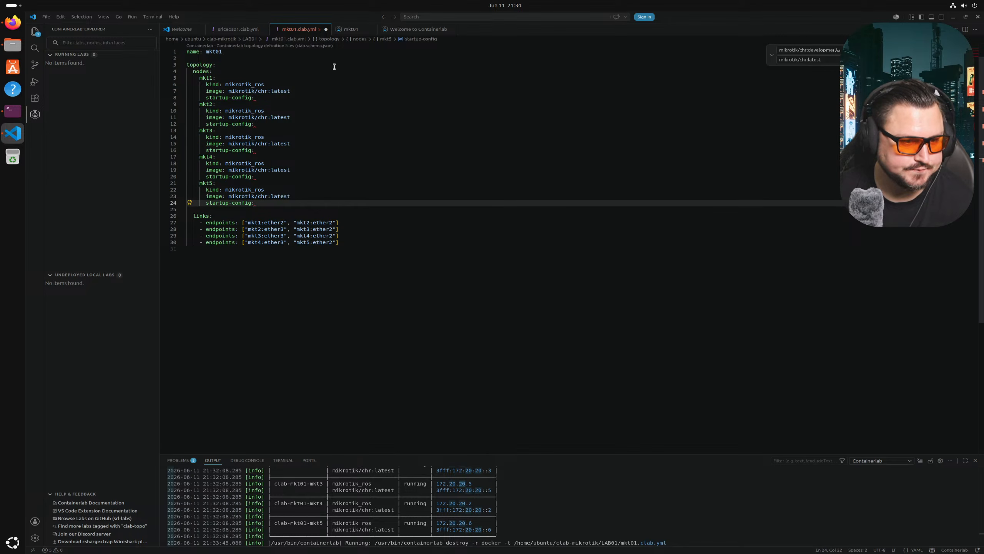
# - Set mkt1's startup-config to mkt01.txt, correcting the mistyped .cfg extension
pyautogui.click(299, 98)
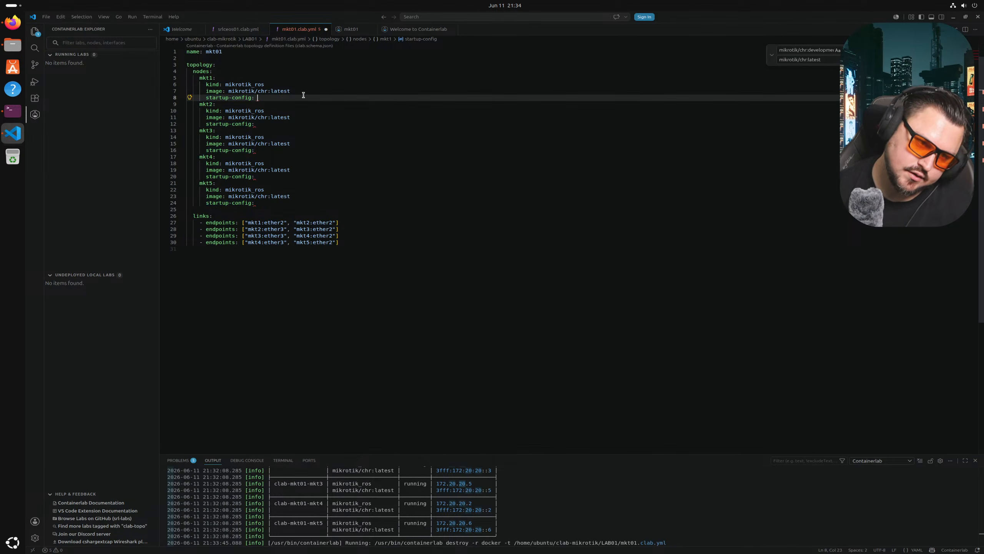
pyautogui.write('mkt')
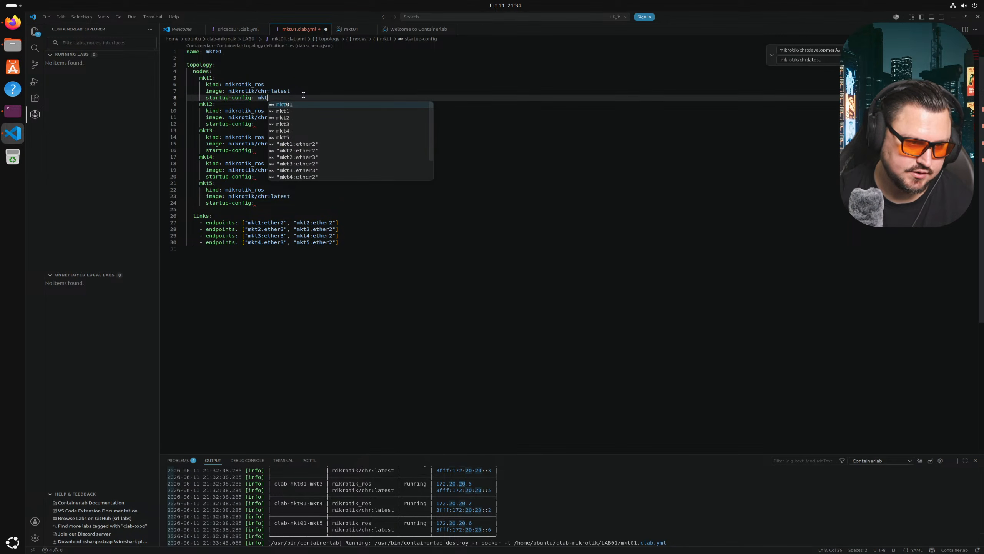
pyautogui.write('01.cf')
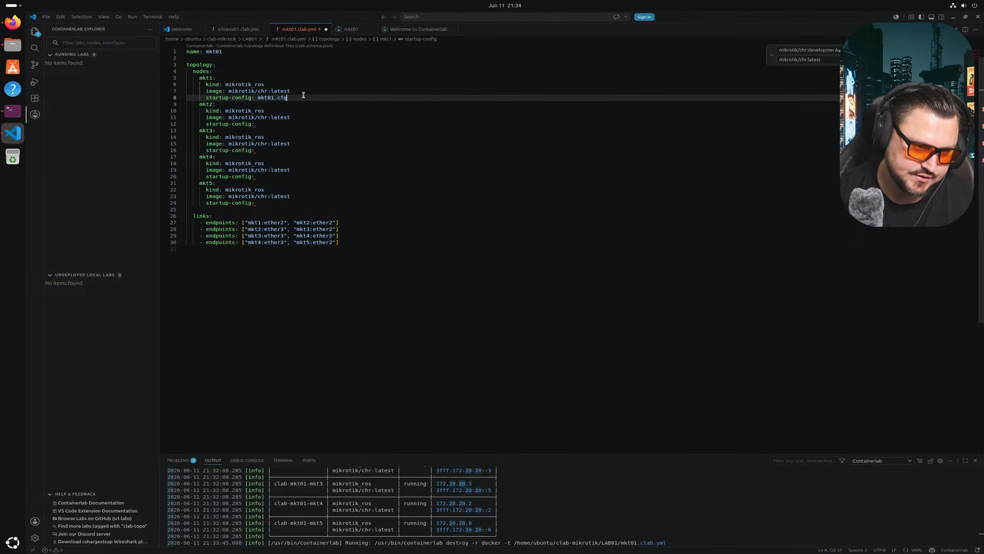
pyautogui.write('g')
pyautogui.moveTo(266, 97); pyautogui.dragTo(328, 92)
pyautogui.click(279, 97)
pyautogui.press('BackSpace')
# - Copy mkt01.txt into the startup-config lines of mkt2 through mkt5
pyautogui.click(245, 130)
pyautogui.moveTo(257, 97); pyautogui.dragTo(283, 98)
pyautogui.click(279, 123)
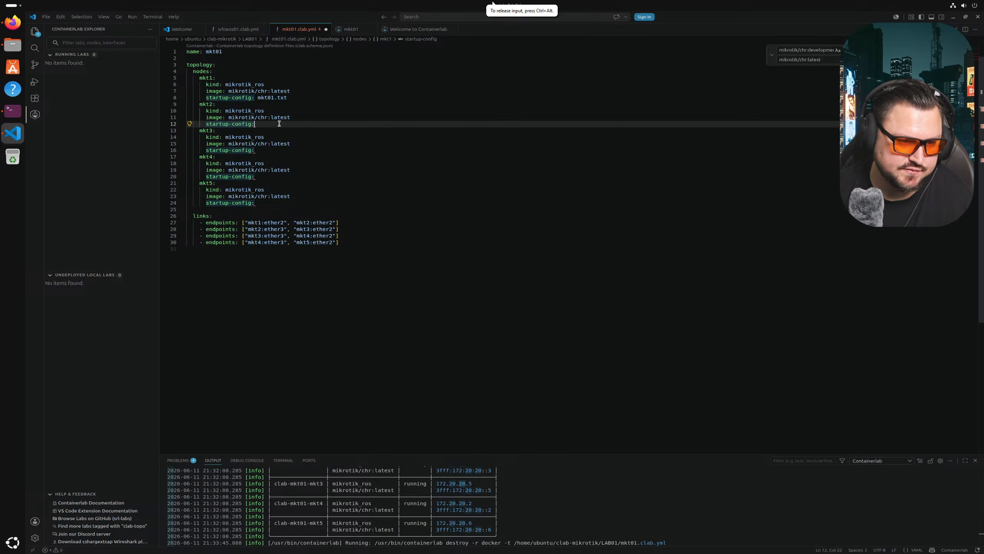
pyautogui.write('mkt01.txt')
pyautogui.click(281, 149)
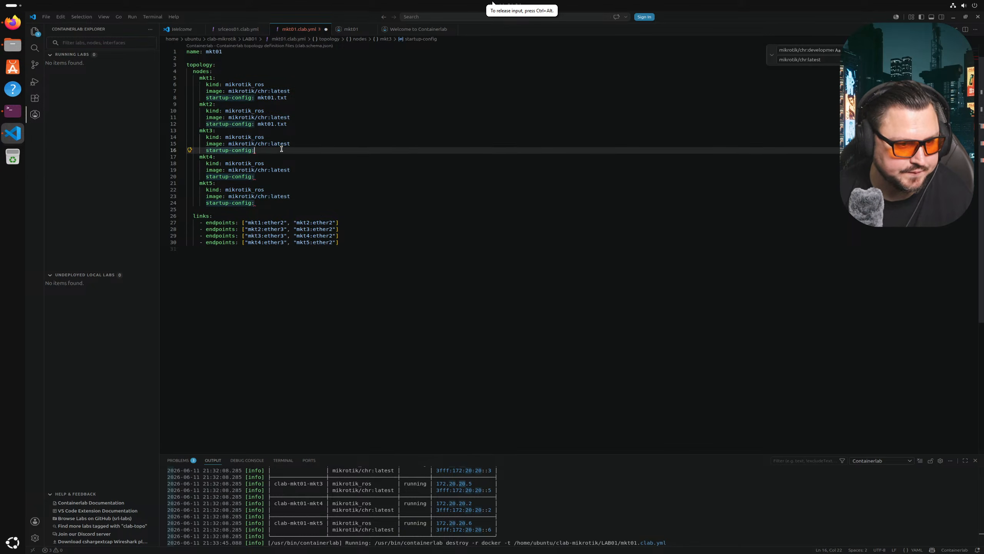
pyautogui.write('mkt01.txt')
pyautogui.click(271, 176)
pyautogui.write('mkt01.txt')
pyautogui.click(274, 202)
pyautogui.hotkey('ctrl', 'f')
pyautogui.write('mkt01.txt')
pyautogui.click(273, 198)
pyautogui.click(274, 202)
pyautogui.write('mkt01.txt')
# - Renumber the copied names to mkt02.txt, mkt03.txt, mkt04.txt and mkt05.txt
pyautogui.click(275, 124)
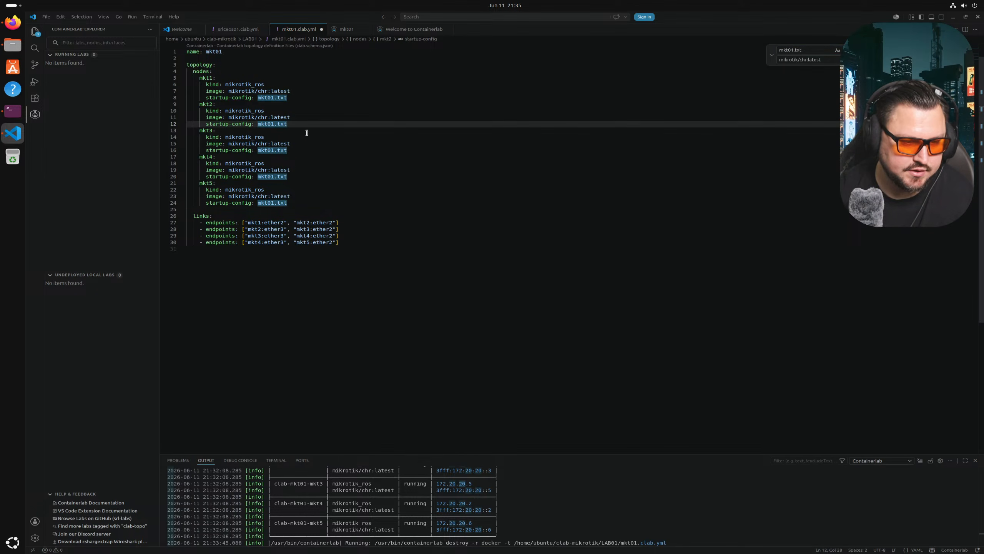
pyautogui.press('F11')
pyautogui.press('BackSpace')
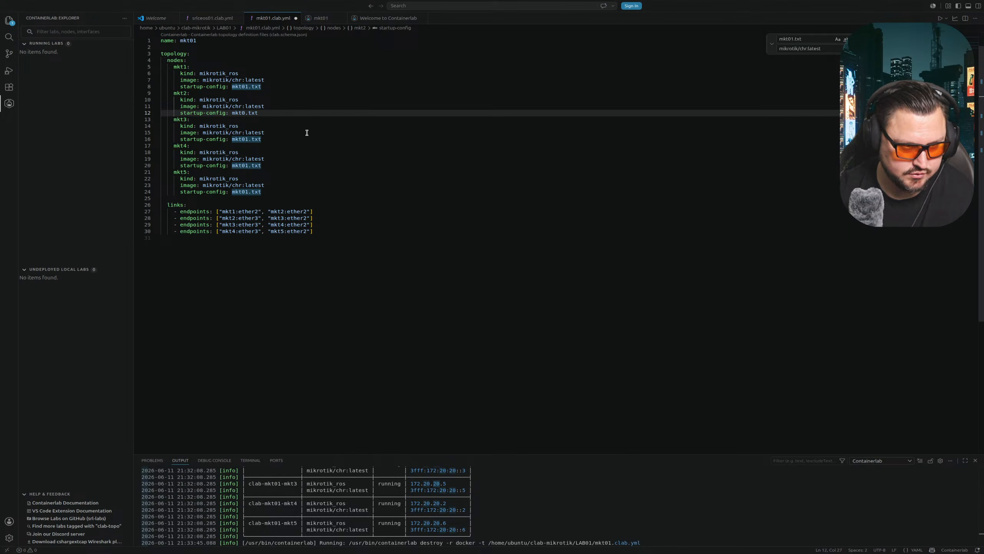
pyautogui.press('F11')
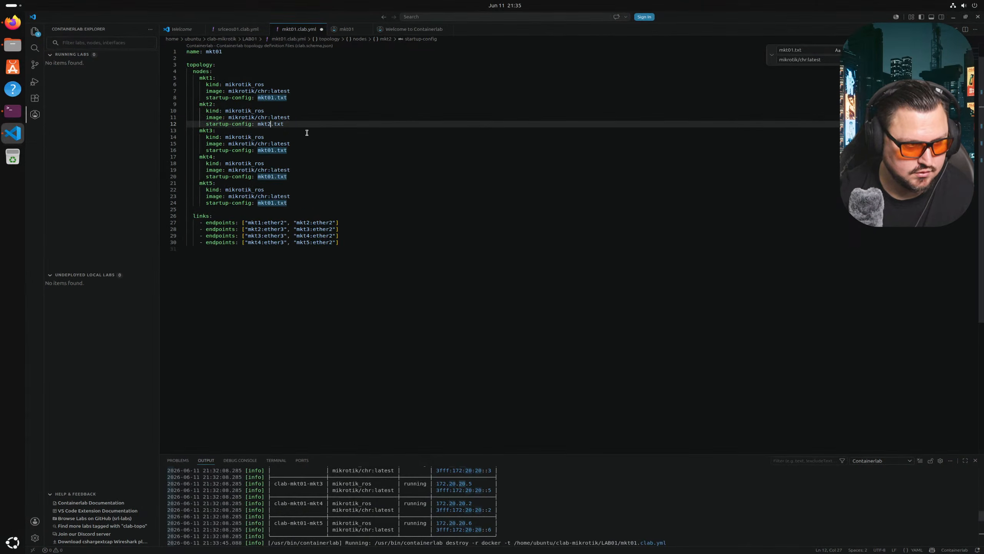
pyautogui.press('BackSpace')
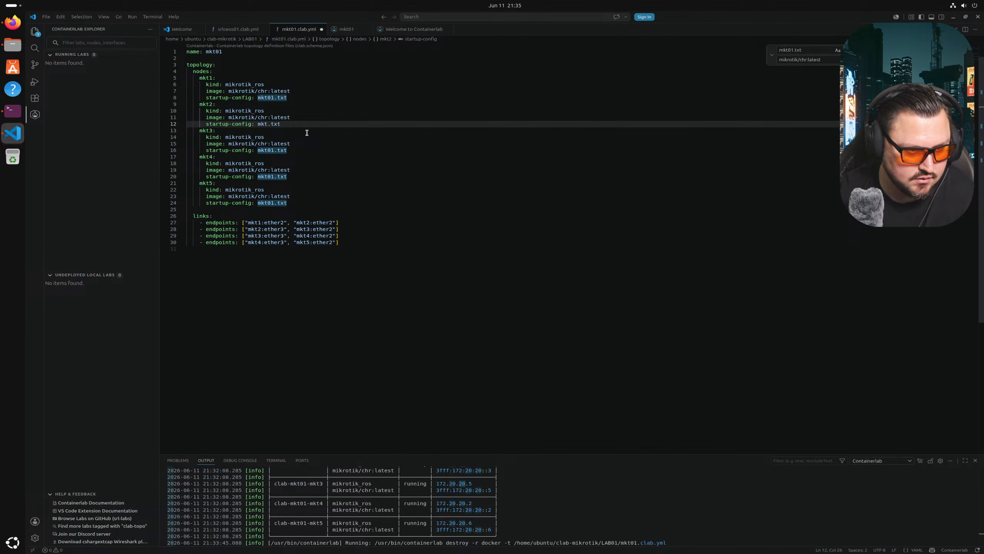
pyautogui.press('Down')
pyautogui.press('Down')
pyautogui.press('Down')
pyautogui.press('Down')
pyautogui.press('BackSpace')
pyautogui.write('3')
pyautogui.press('Down')
pyautogui.press('Down')
pyautogui.press('Down')
pyautogui.press('Down')
pyautogui.press('BackSpace')
pyautogui.write('4')
pyautogui.press('Down')
pyautogui.press('Down')
pyautogui.press('Down')
pyautogui.press('Down')
pyautogui.press('BackSpace')
pyautogui.write('5')
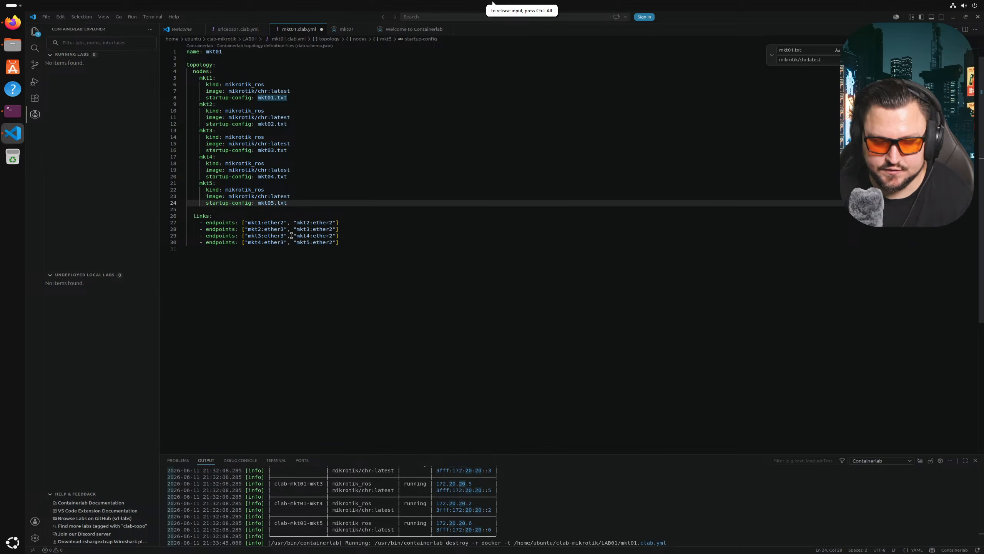
pyautogui.moveTo(313, 202); pyautogui.dragTo(316, 137)
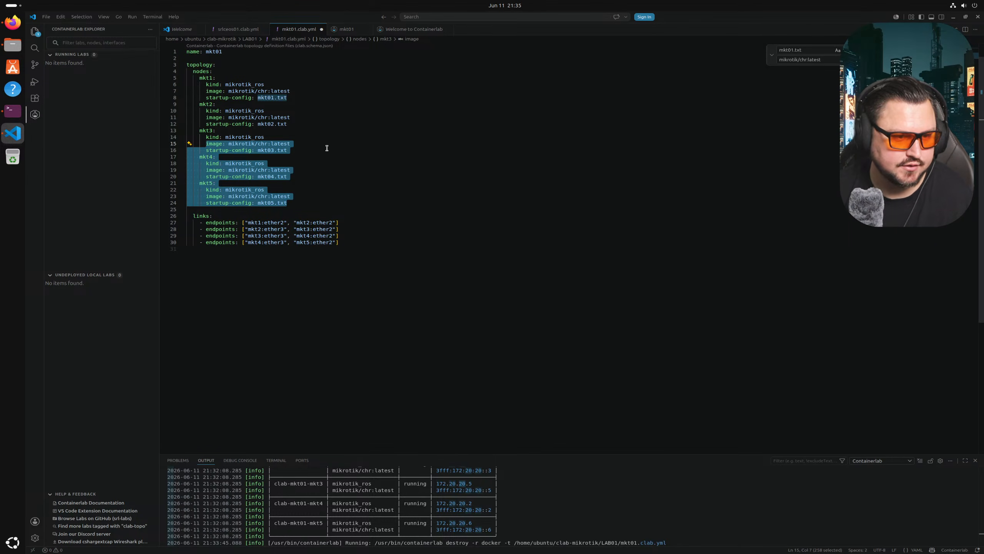
pyautogui.click(319, 137)
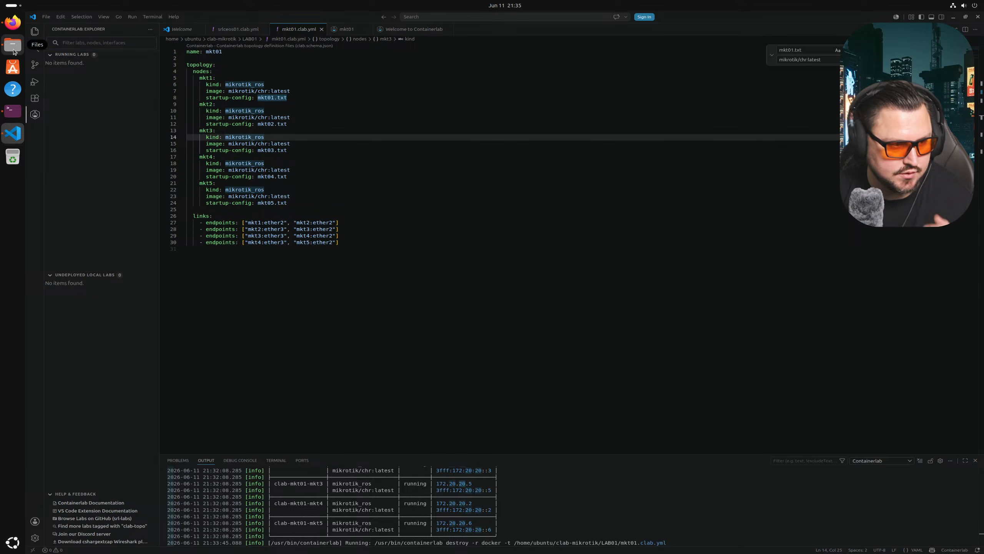
# - Maximize the terminal, list the LAB01 folder with ls -la, and create mkt01.txt with nano
pyautogui.click(13, 111)
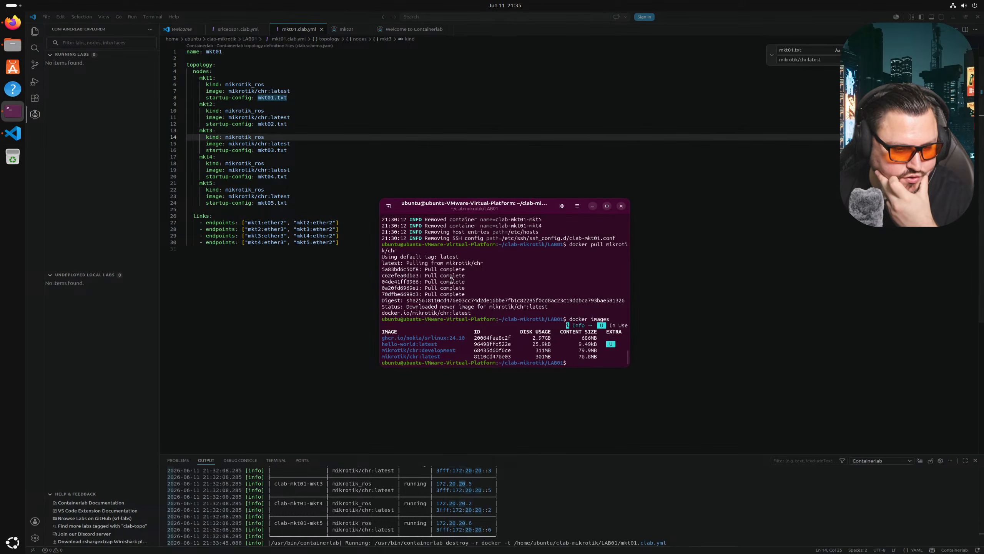
pyautogui.doubleClick(480, 208)
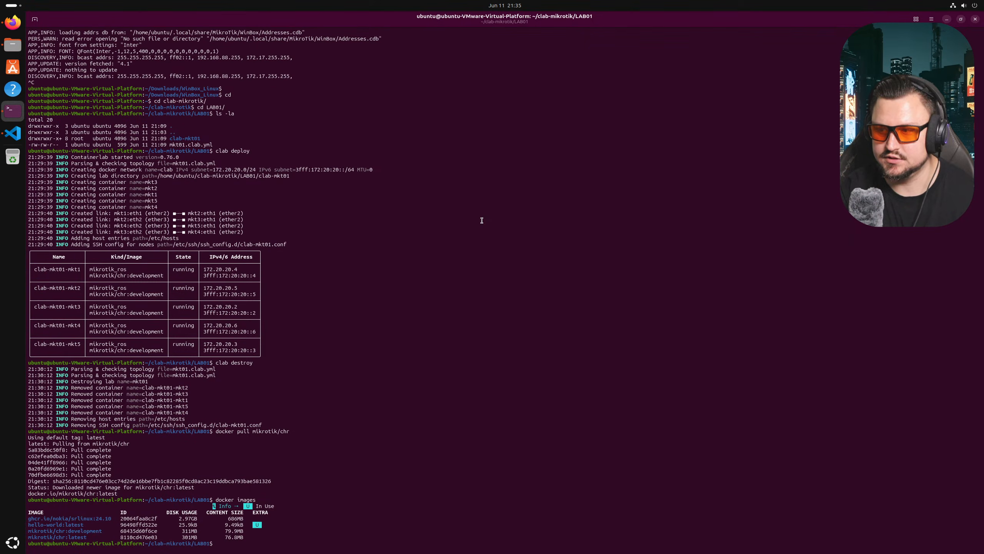
pyautogui.press('Return')
pyautogui.write('ls -la')
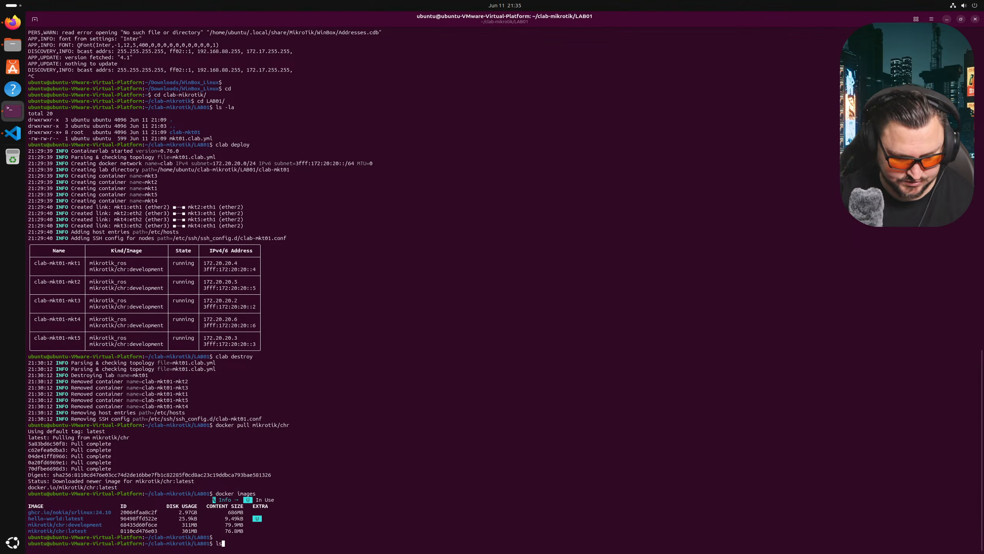
pyautogui.press('Return')
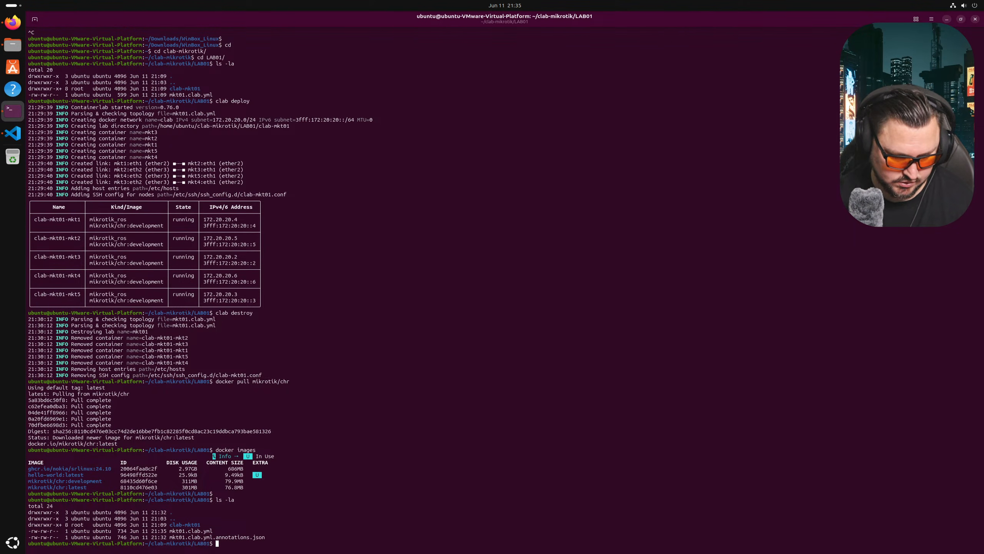
pyautogui.write('nano ')
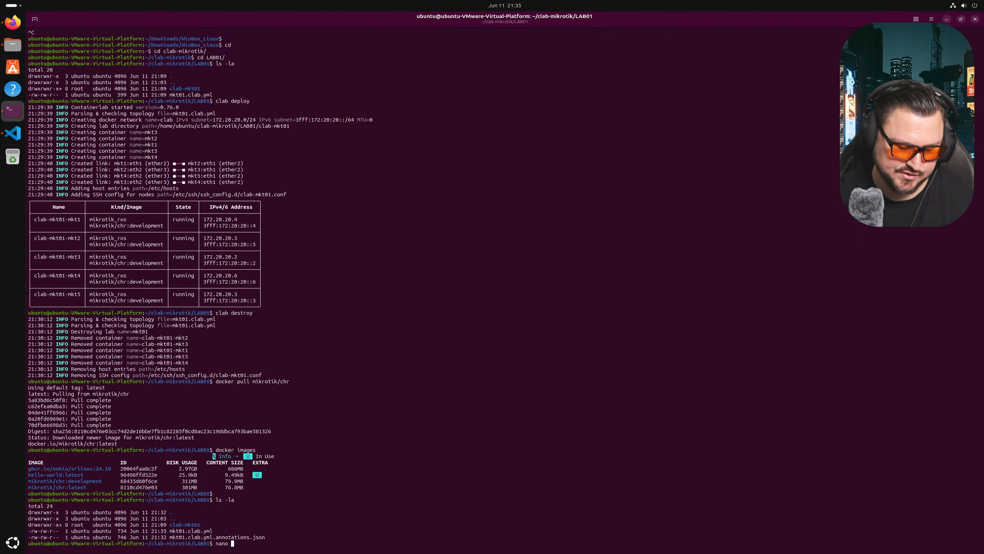
pyautogui.write('mk')
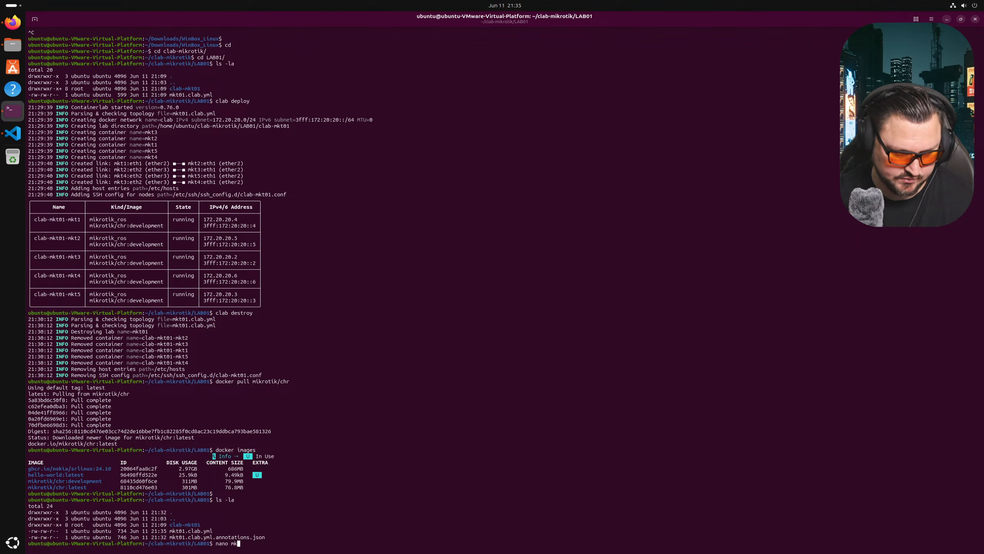
pyautogui.write('t01.txt')
pyautogui.press('Return')
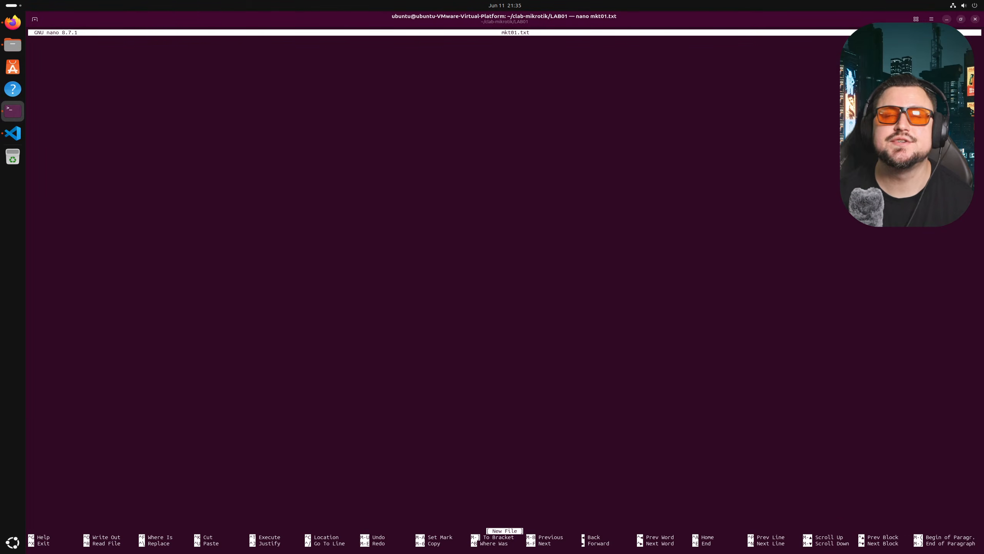
# - Enter '/ip address add address=10.0.0.0/31 interface=ether2' and '/tool romon set enabled=yes' in mkt01.txt
pyautogui.write('ip')
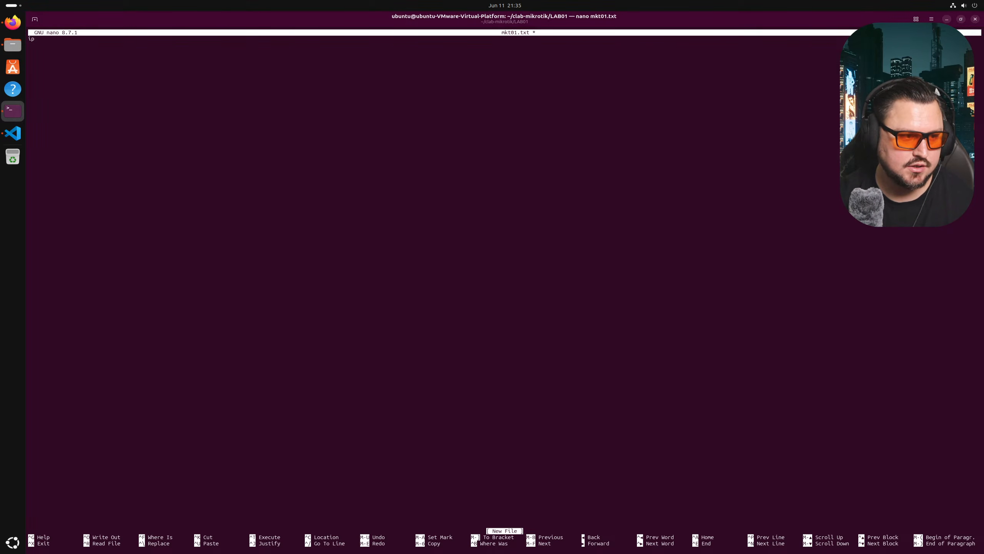
pyautogui.write(' address add')
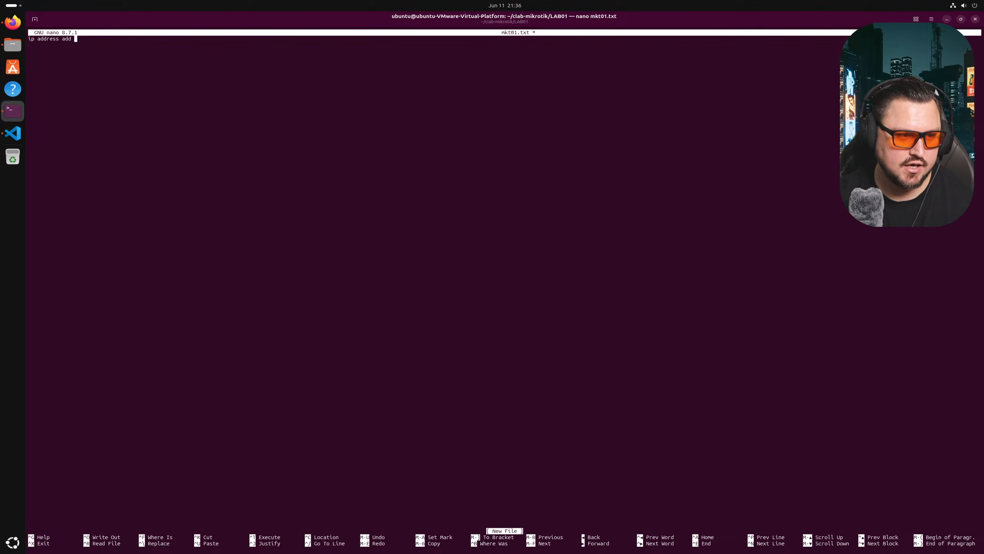
pyautogui.press('BackSpace')
pyautogui.write('=')
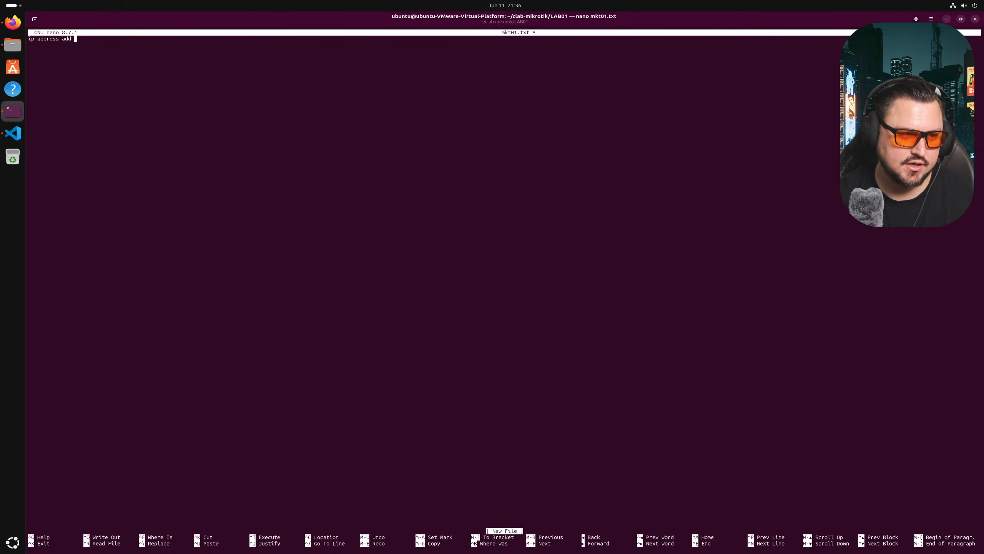
pyautogui.write(' address=')
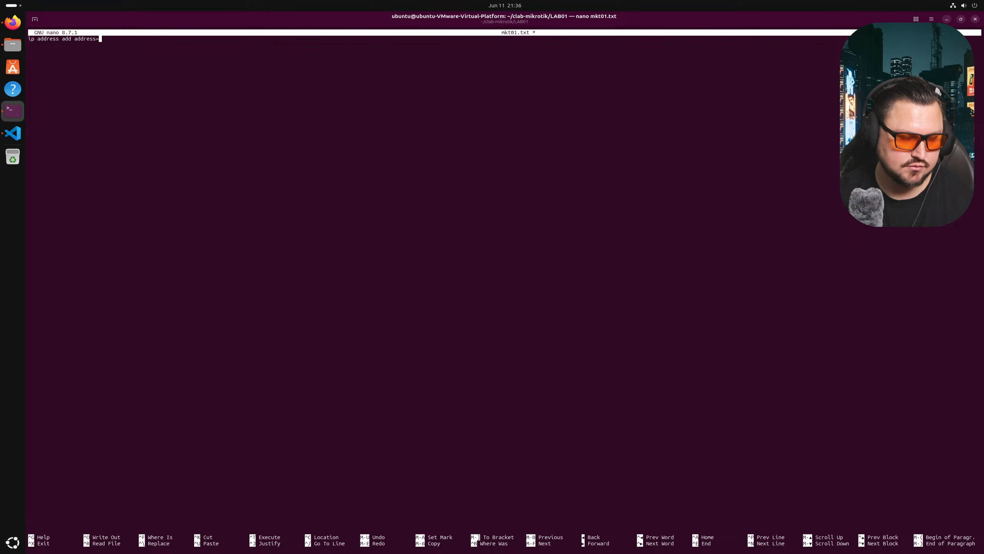
pyautogui.write('10')
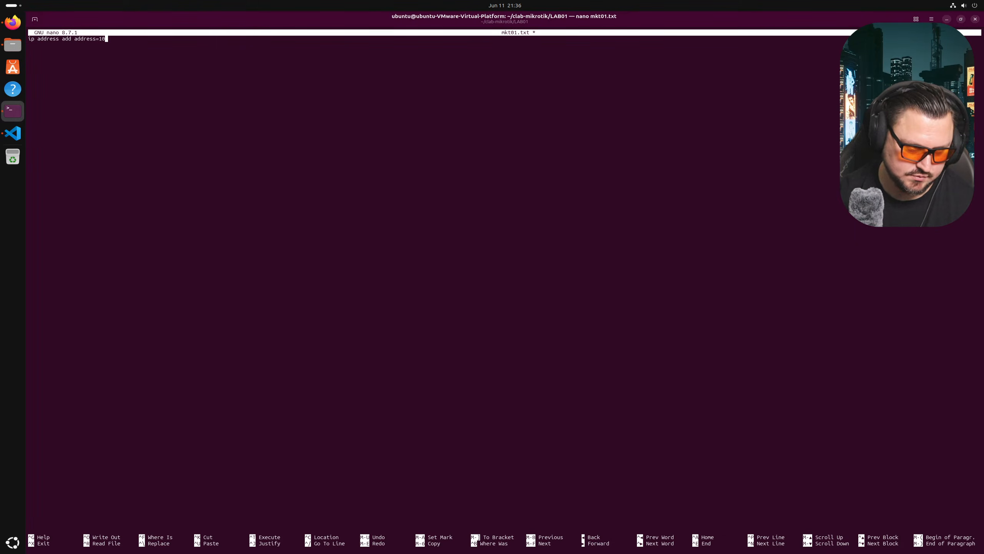
pyautogui.write('.0.0.')
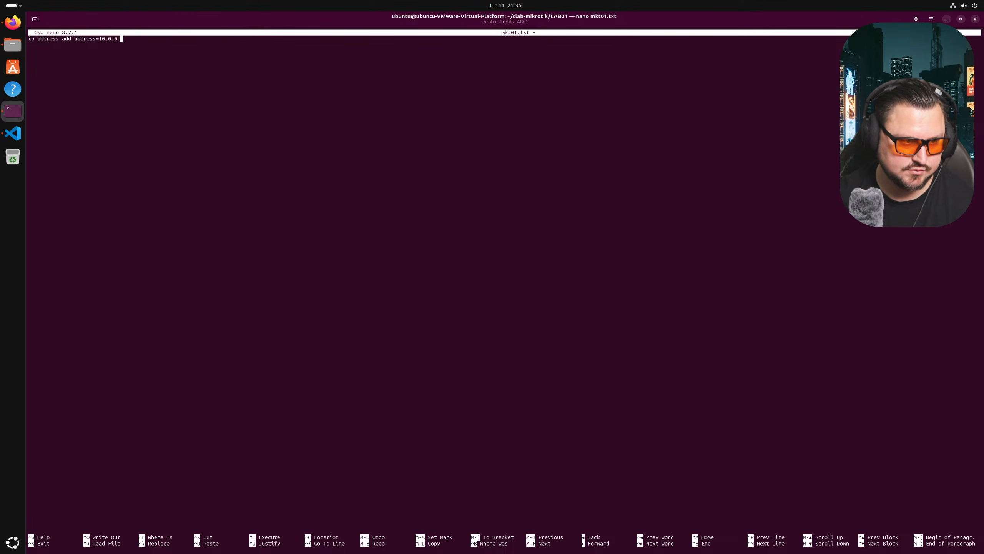
pyautogui.write('0/31 ')
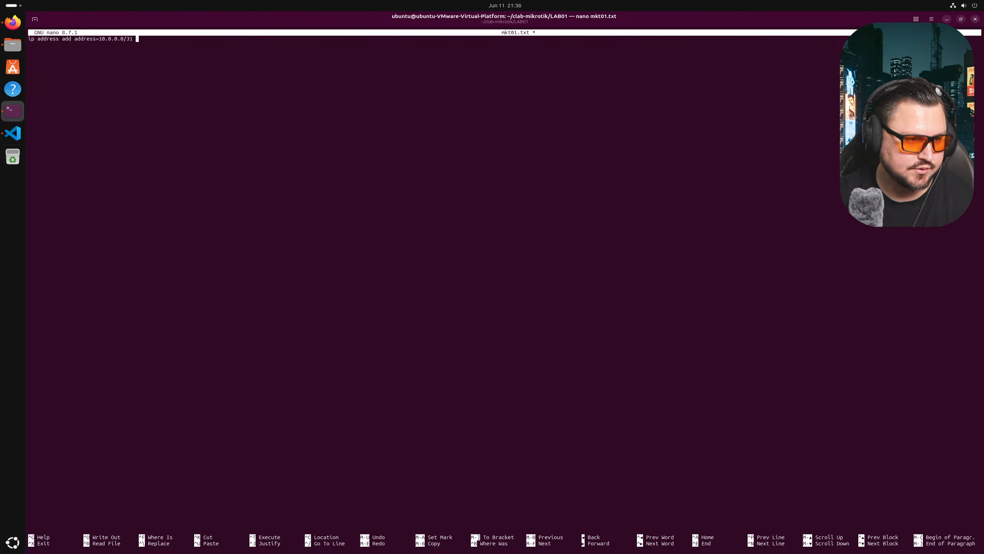
pyautogui.write('interface')
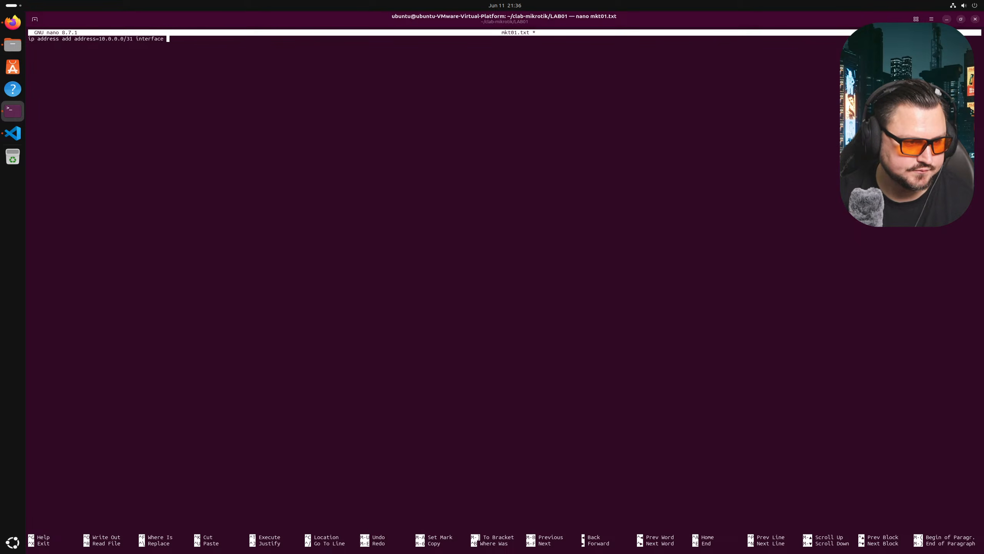
pyautogui.write('=ether2')
pyautogui.press('BackSpace')
pyautogui.press('Left')
pyautogui.press('Left')
pyautogui.press('Left')
pyautogui.press('Left')
pyautogui.press('Left')
pyautogui.press('Left')
pyautogui.press('Left')
pyautogui.press('Left')
pyautogui.press('Left')
pyautogui.press('Left')
pyautogui.press('Left')
pyautogui.press('Left')
pyautogui.press('Left')
pyautogui.press('Left')
pyautogui.press('Left')
pyautogui.press('Left')
pyautogui.press('Left')
pyautogui.press('Left')
pyautogui.press('Left')
pyautogui.press('Left')
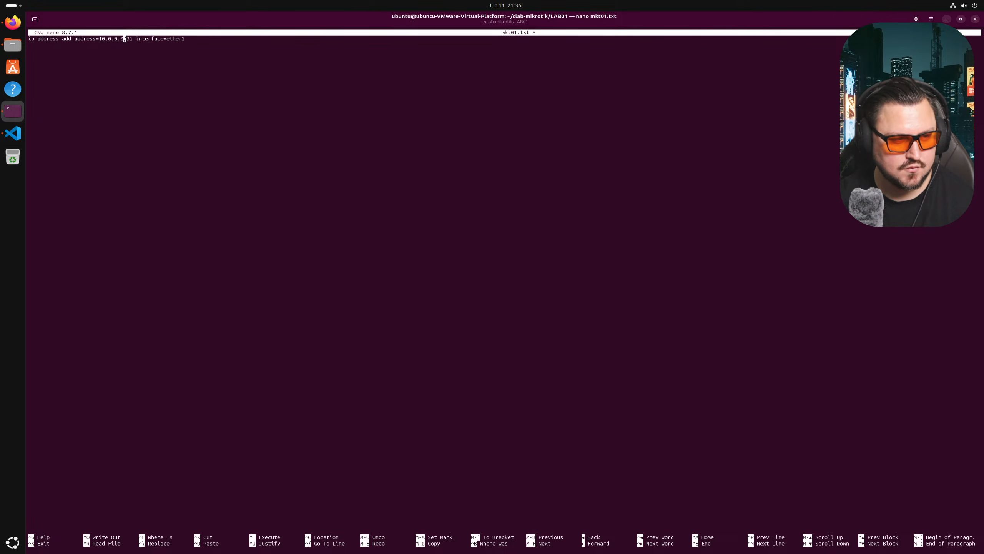
pyautogui.write('/')
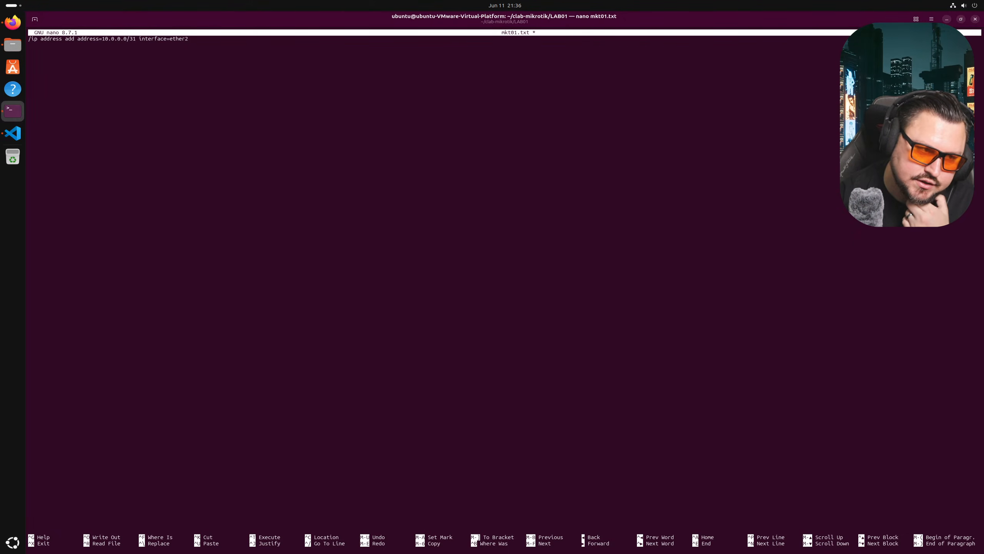
pyautogui.write('/too')
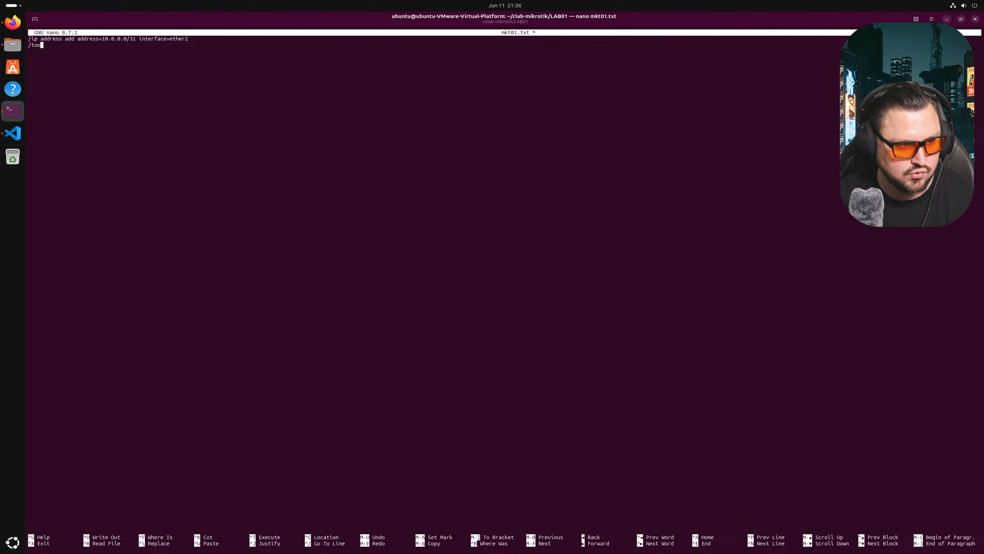
pyautogui.write('l romon set')
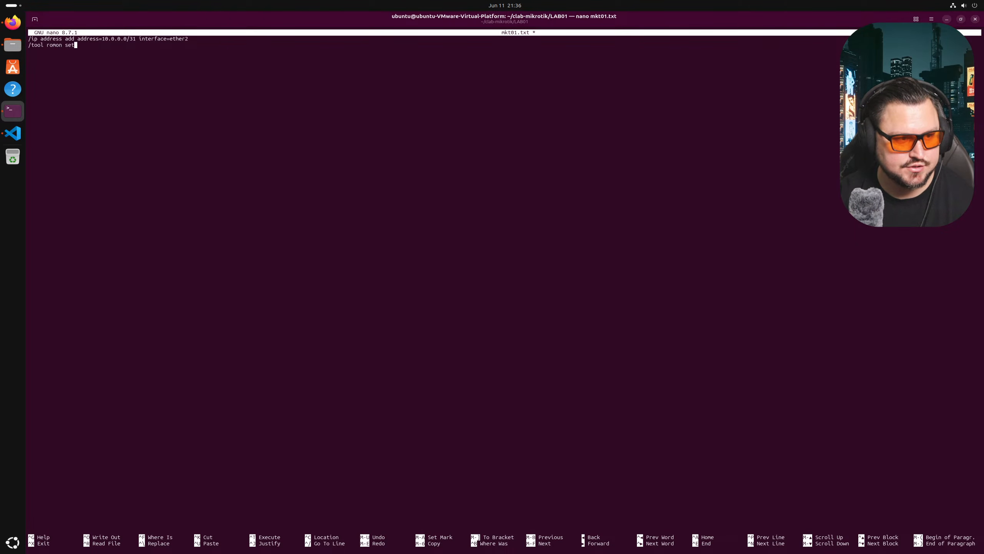
pyautogui.write(' enab')
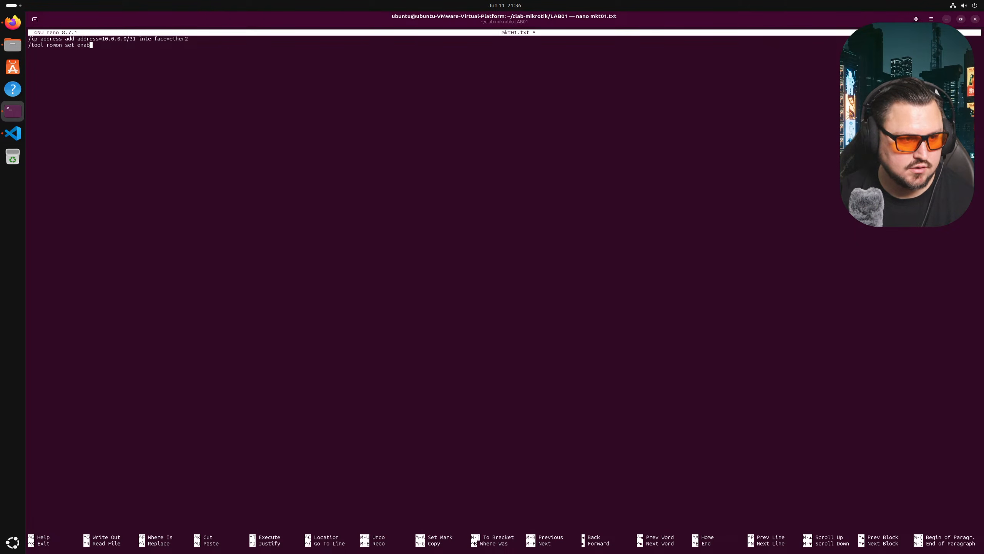
pyautogui.write('led=yes')
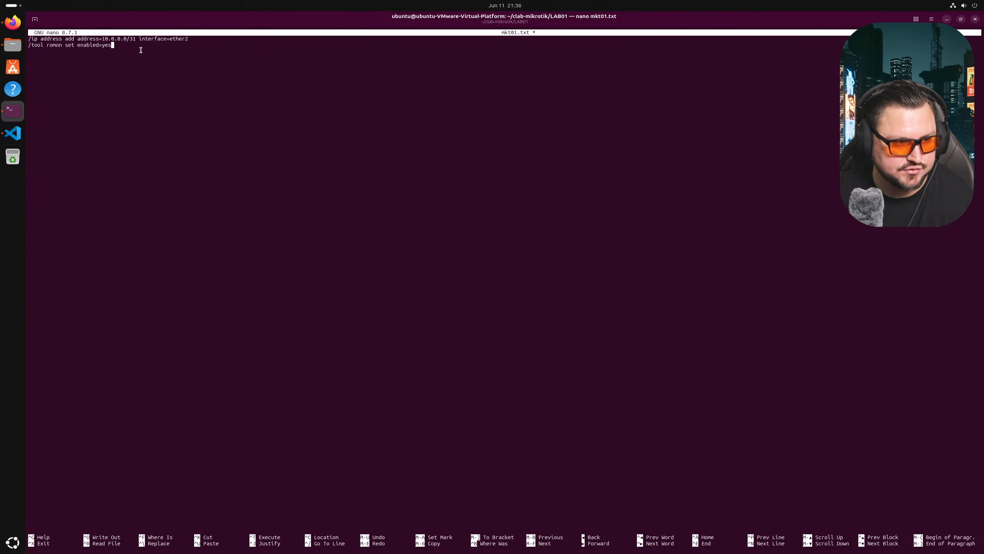
# - Copy both config lines, save mkt01.txt, exit nano, and recall the nano command for the next file
pyautogui.moveTo(141, 50); pyautogui.dragTo(36, 23)
pyautogui.rightClick(55, 49)
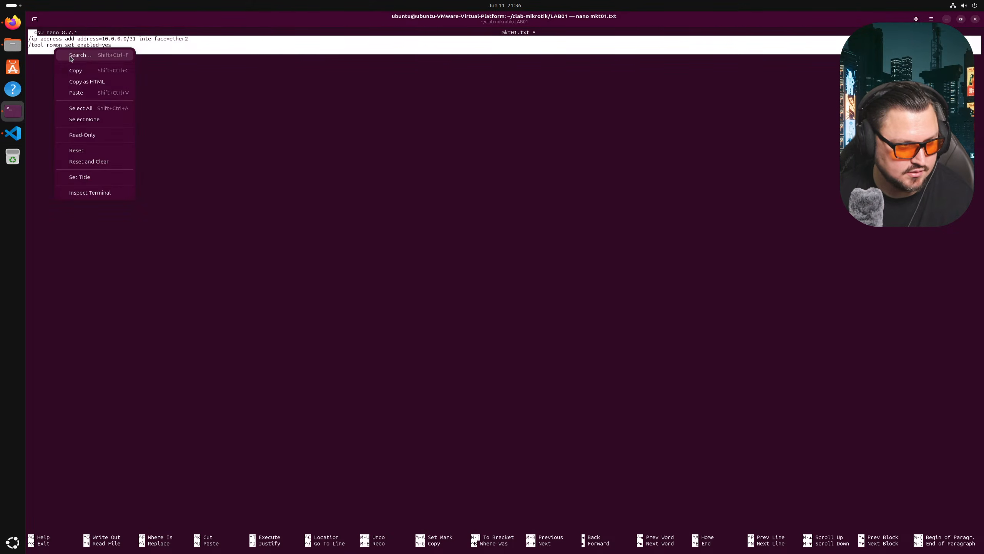
pyautogui.click(76, 71)
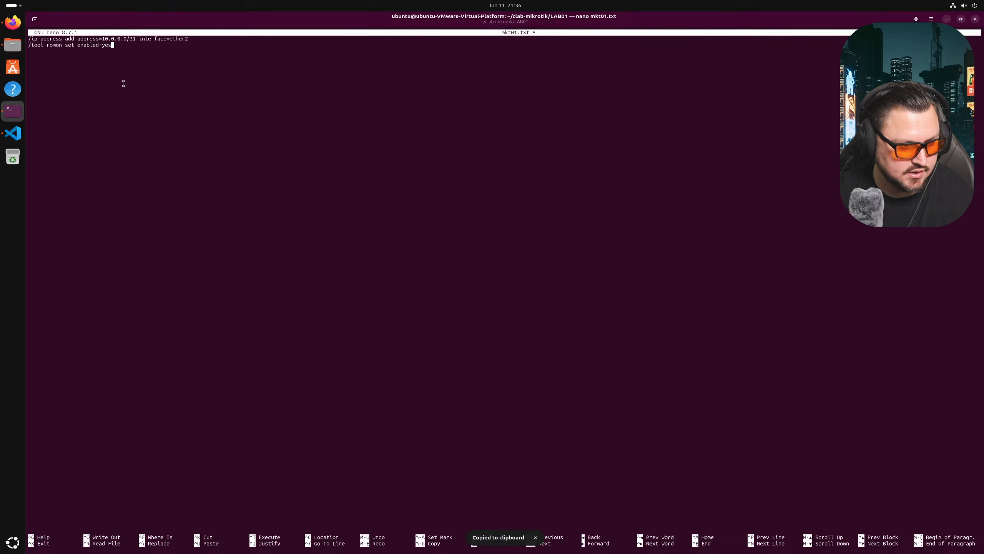
pyautogui.hotkey('ctrl', 'o')
pyautogui.press('Return')
pyautogui.hotkey('ctrl', 'x')
pyautogui.press('Up')
pyautogui.press('Left')
pyautogui.press('Left')
pyautogui.press('Left')
pyautogui.press('Left')
# - Open mkt02.txt in nano and paste the copied config into it
pyautogui.press('BackSpace')
pyautogui.write('2')
pyautogui.press('Return')
pyautogui.rightClick(189, 106)
pyautogui.click(229, 141)
# - Delete the stray header text so the address line stands on its own line
pyautogui.press('Up')
pyautogui.press('Up')
pyautogui.press('Up')
pyautogui.press('Up')
pyautogui.press('Right')
pyautogui.press('Right')
pyautogui.press('Right')
pyautogui.press('Right')
pyautogui.press('Right')
pyautogui.press('Right')
pyautogui.press('Right')
pyautogui.press('Right')
pyautogui.press('Right')
pyautogui.press('Right')
pyautogui.press('Right')
pyautogui.press('Right')
pyautogui.press('Right')
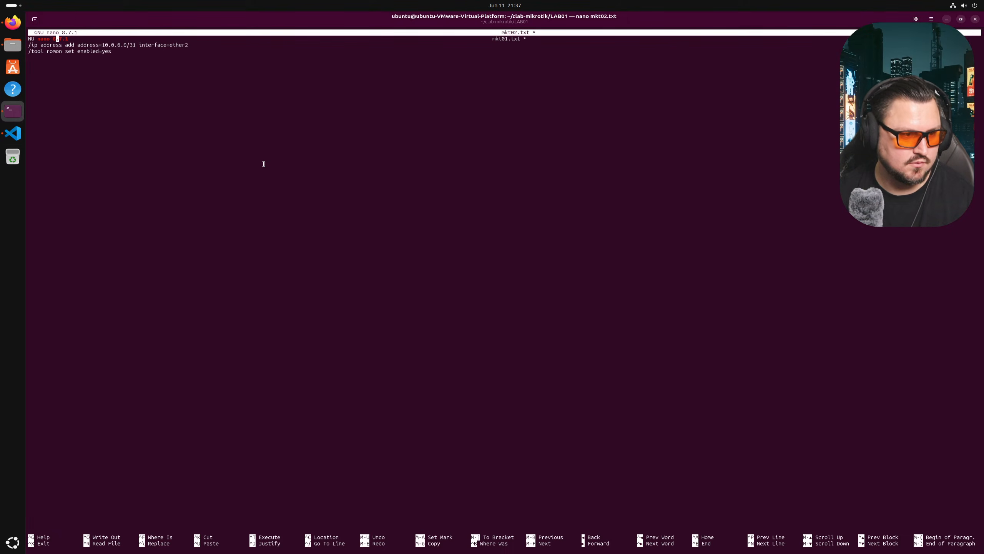
pyautogui.press('BackSpace')
pyautogui.press('BackSpace')
pyautogui.press('BackSpace')
pyautogui.press('BackSpace')
pyautogui.press('BackSpace')
pyautogui.press('BackSpace')
pyautogui.press('BackSpace')
pyautogui.press('BackSpace')
pyautogui.press('BackSpace')
pyautogui.press('BackSpace')
pyautogui.press('BackSpace')
pyautogui.press('BackSpace')
pyautogui.press('BackSpace')
pyautogui.press('Down')
pyautogui.press('BackSpace')
pyautogui.press('Return')
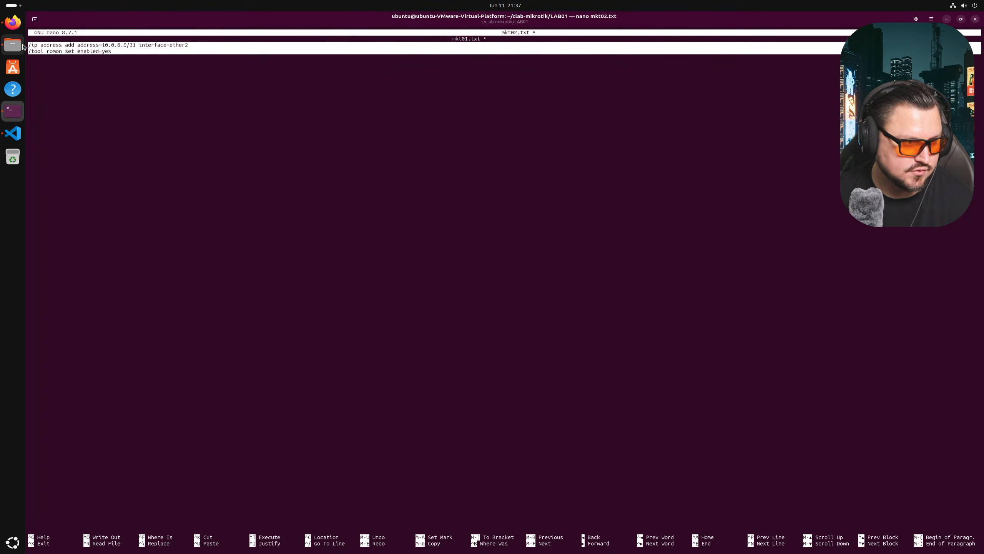
# - Change the first address to 10.0.0.1/31 on ether2 and add an empty line below
pyautogui.press('Right')
pyautogui.press('Right')
pyautogui.press('Right')
pyautogui.press('Right')
pyautogui.press('Right')
pyautogui.press('Right')
pyautogui.press('Right')
pyautogui.press('Right')
pyautogui.press('Right')
pyautogui.press('Right')
pyautogui.press('Right')
pyautogui.press('Right')
pyautogui.press('Right')
pyautogui.press('Right')
pyautogui.press('Right')
pyautogui.press('Right')
pyautogui.press('Right')
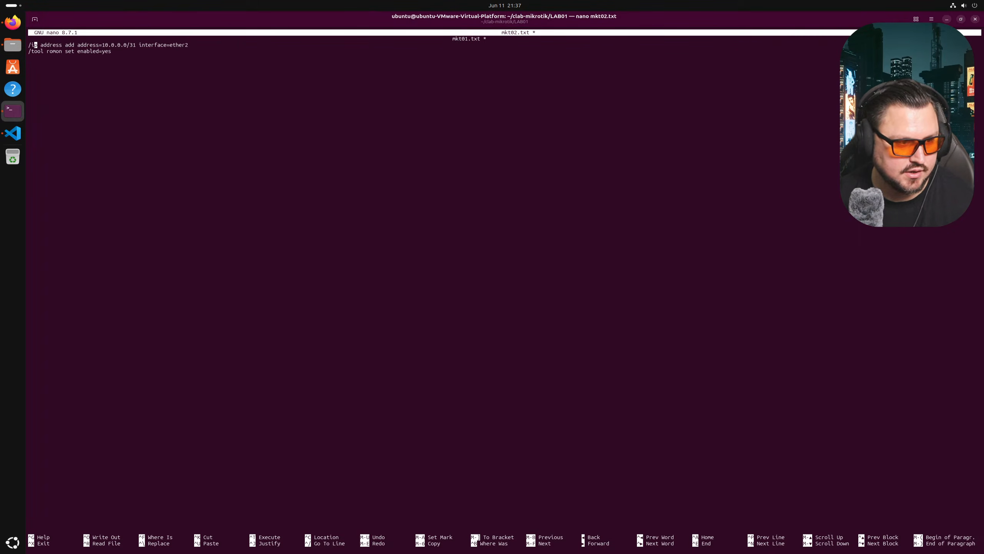
pyautogui.press('Right')
pyautogui.press('Right')
pyautogui.press('Right')
pyautogui.press('Right')
pyautogui.press('Right')
pyautogui.press('Right')
pyautogui.press('Right')
pyautogui.press('Right')
pyautogui.press('Right')
pyautogui.press('Right')
pyautogui.press('Right')
pyautogui.press('Right')
pyautogui.press('Right')
pyautogui.press('Right')
pyautogui.press('Right')
pyautogui.press('Right')
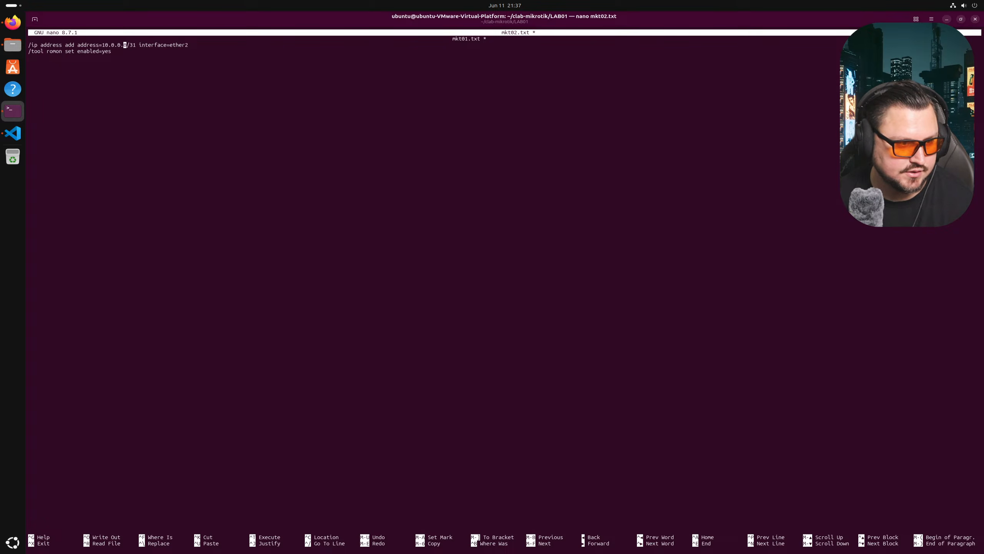
pyautogui.press('Left')
pyautogui.press('BackSpace')
pyautogui.write('1')
pyautogui.press('Right')
pyautogui.press('Right')
pyautogui.press('Right')
pyautogui.press('Right')
pyautogui.press('Right')
pyautogui.press('Right')
pyautogui.press('Right')
pyautogui.press('Right')
pyautogui.press('Right')
pyautogui.press('Right')
pyautogui.press('Right')
pyautogui.press('Right')
pyautogui.press('Right')
pyautogui.press('Right')
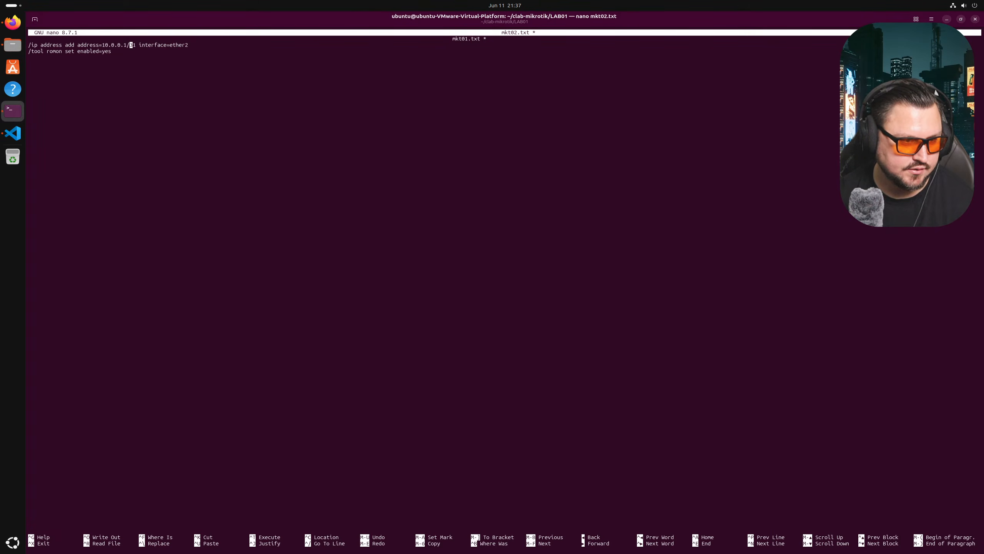
pyautogui.press('Right')
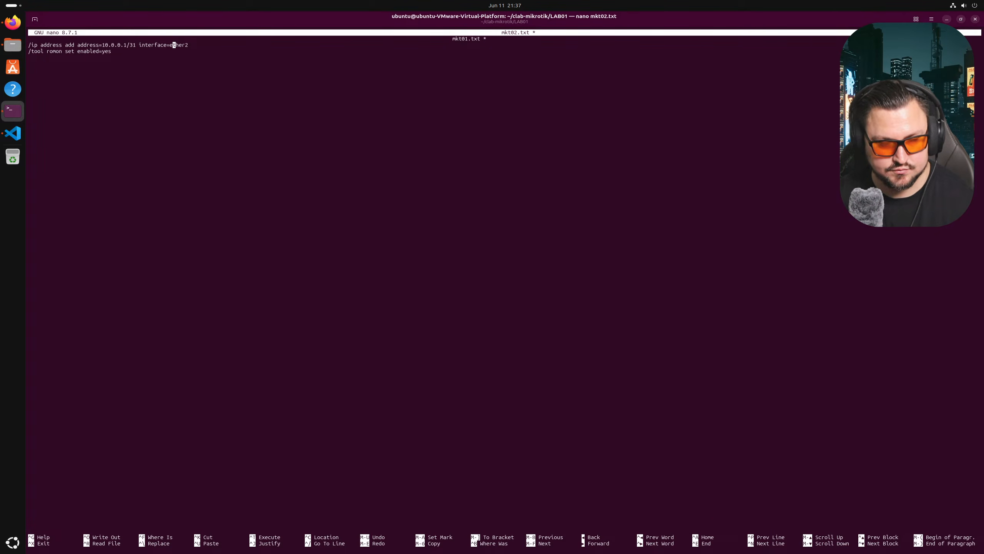
pyautogui.press('Right')
pyautogui.press('Right')
pyautogui.press('Right')
pyautogui.press('Right')
pyautogui.press('Right')
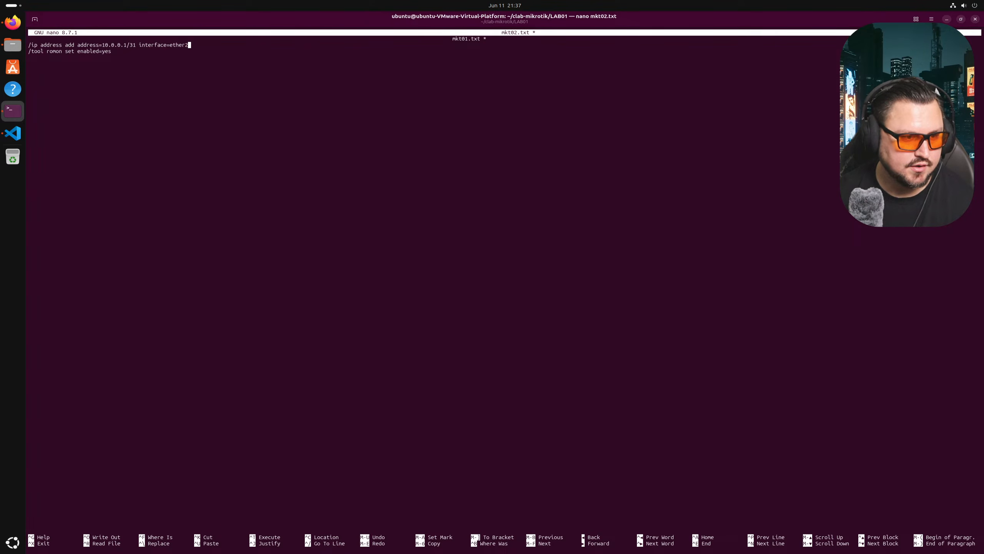
pyautogui.press('Return')
# - Copy the 10.0.0.1/31 ether2 address line
pyautogui.moveTo(170, 49); pyautogui.dragTo(29, 44)
pyautogui.click(35, 44)
pyautogui.click(198, 43)
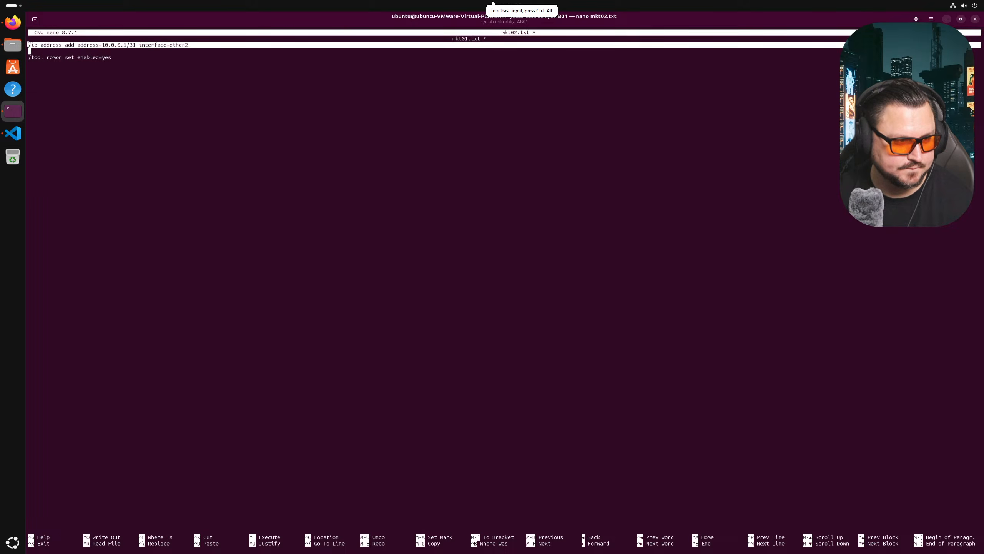
pyautogui.rightClick(47, 54)
pyautogui.click(58, 68)
# - Paste the address line as a second line for 10.0.0.2/31 on ether3
pyautogui.click(55, 55)
pyautogui.rightClick(54, 53)
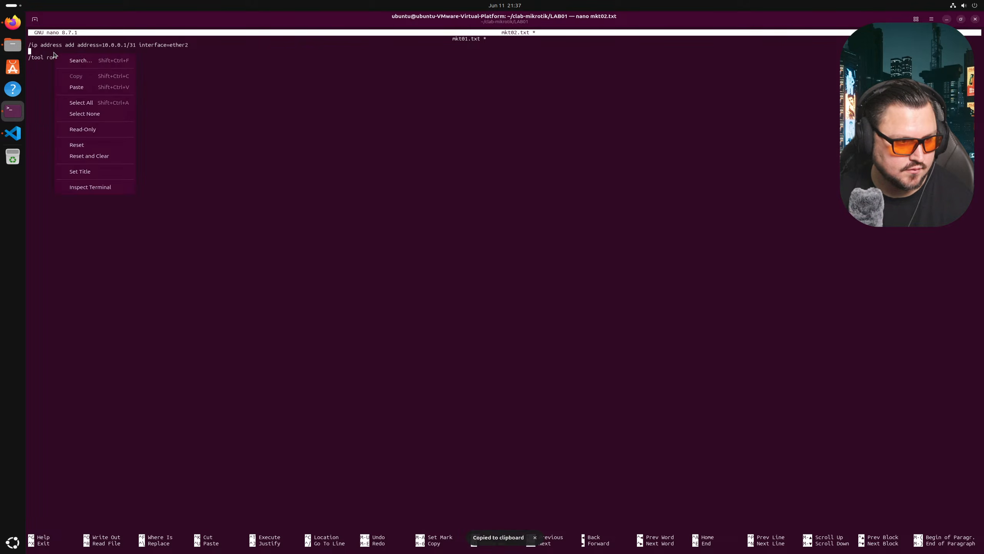
pyautogui.click(50, 54)
pyautogui.rightClick(68, 56)
pyautogui.click(140, 91)
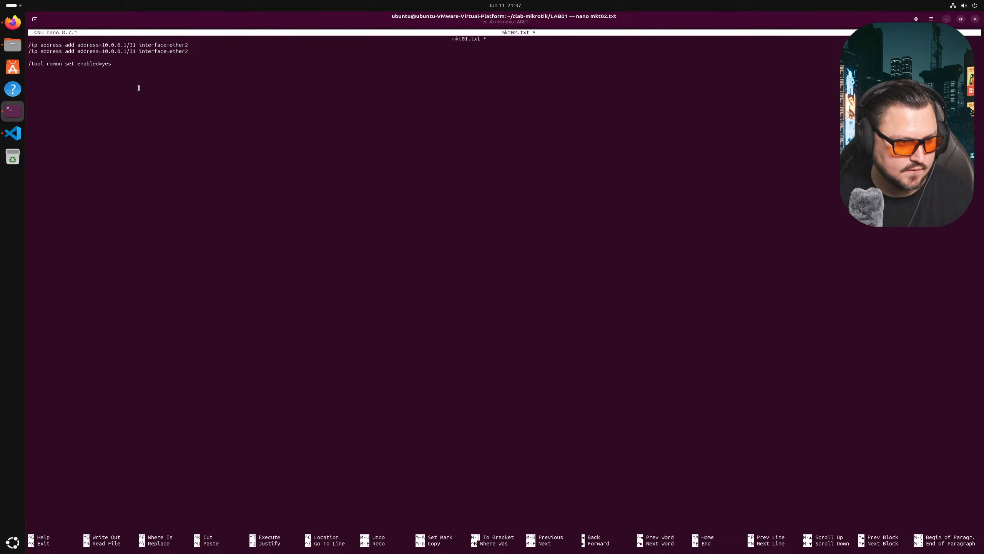
pyautogui.press('BackSpace')
pyautogui.press('Left')
pyautogui.press('Left')
pyautogui.press('Left')
pyautogui.press('Left')
pyautogui.press('Left')
pyautogui.press('Left')
pyautogui.press('Left')
pyautogui.press('Left')
pyautogui.press('Left')
pyautogui.press('Left')
pyautogui.press('Left')
pyautogui.press('Left')
pyautogui.press('Left')
pyautogui.press('Left')
pyautogui.press('Left')
pyautogui.press('Left')
pyautogui.press('Left')
pyautogui.press('Left')
pyautogui.press('Left')
pyautogui.press('Left')
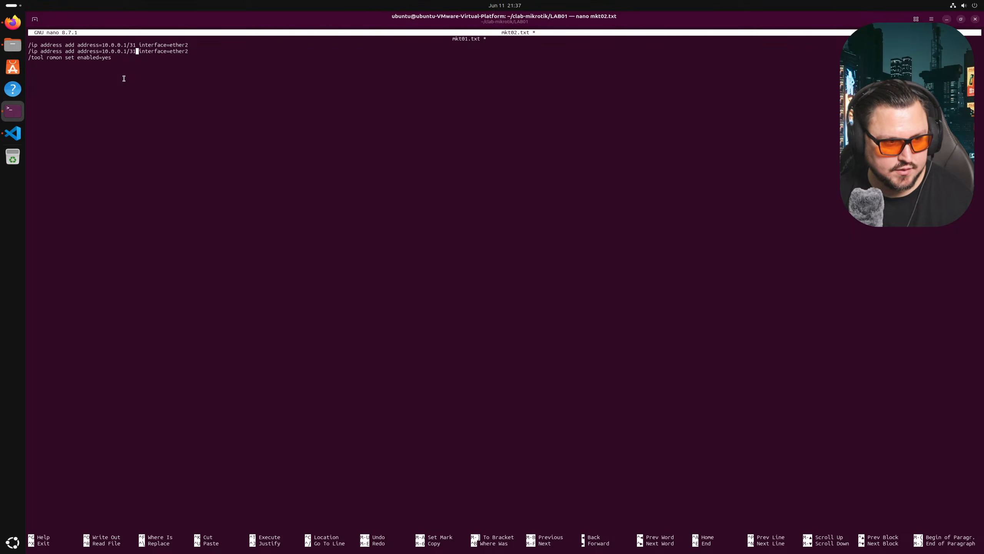
pyautogui.press('Right')
pyautogui.press('Right')
pyautogui.press('Right')
pyautogui.press('Right')
pyautogui.press('Right')
pyautogui.press('Right')
pyautogui.press('Right')
pyautogui.press('Right')
pyautogui.press('Right')
pyautogui.press('Right')
pyautogui.press('Right')
pyautogui.press('Right')
pyautogui.press('Right')
pyautogui.press('Right')
pyautogui.press('Right')
pyautogui.press('Right')
pyautogui.press('Right')
pyautogui.press('Right')
pyautogui.press('Right')
pyautogui.press('Right')
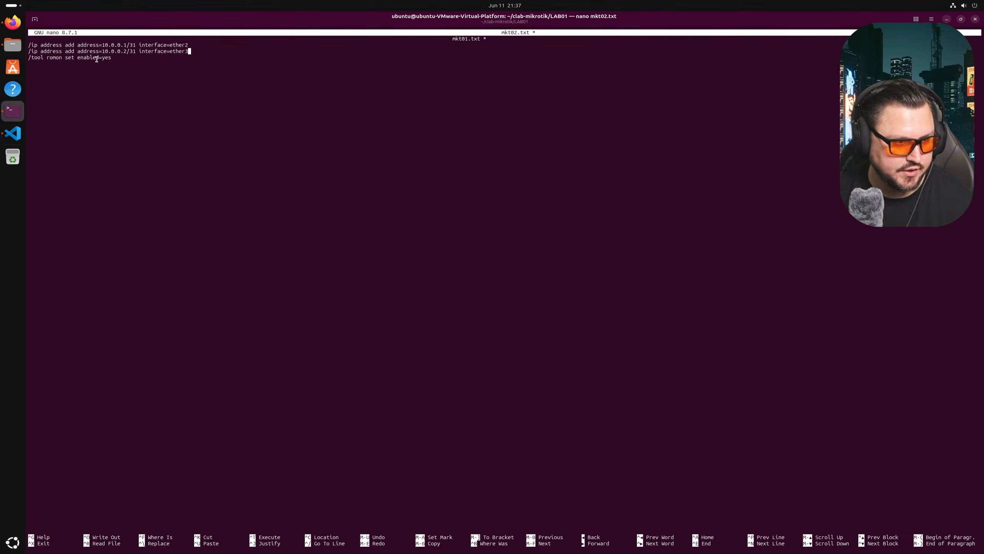
# - Copy all three config lines, then save mkt02.txt and exit nano
pyautogui.moveTo(113, 58); pyautogui.dragTo(28, 45)
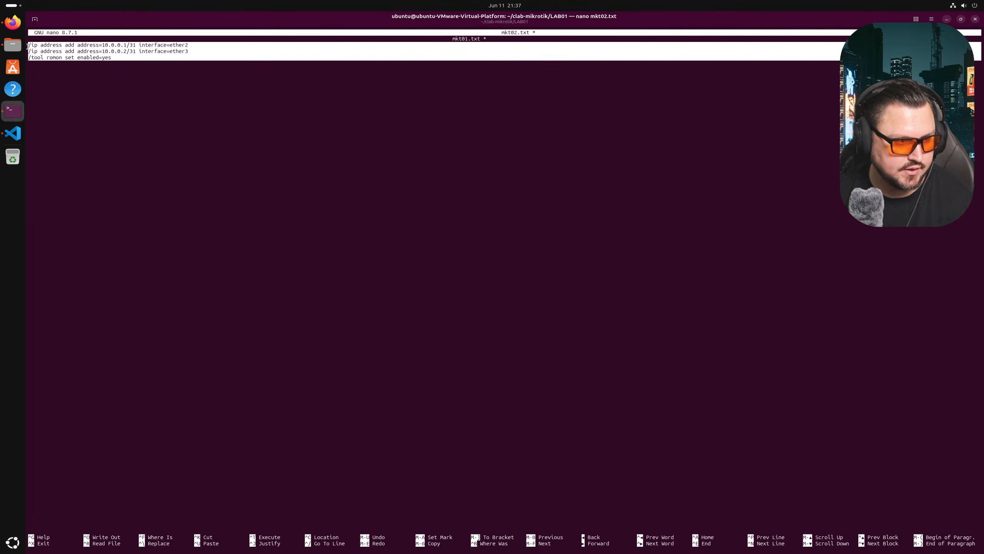
pyautogui.rightClick(27, 46)
pyautogui.click(110, 74)
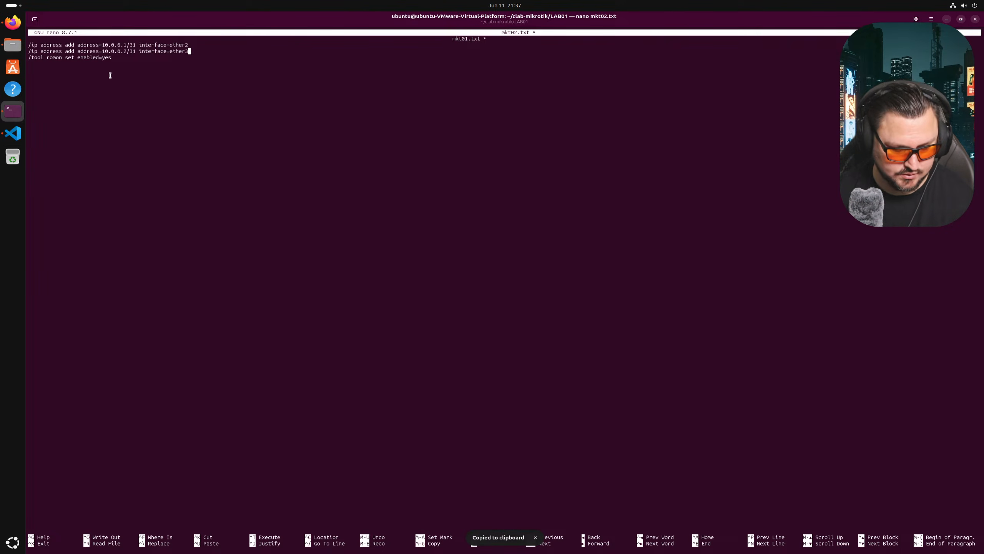
pyautogui.hotkey('ctrl', 'x')
pyautogui.press('y')
pyautogui.press('Return')
# - Recall the previous nano command and remove the 2 from the file name
pyautogui.press('Up')
pyautogui.press('Left')
pyautogui.press('Left')
pyautogui.press('Left')
pyautogui.press('Left')
pyautogui.press('BackSpace')
# - Open mkt03.txt in nano and paste the three copied config lines
pyautogui.write('3')
pyautogui.press('Return')
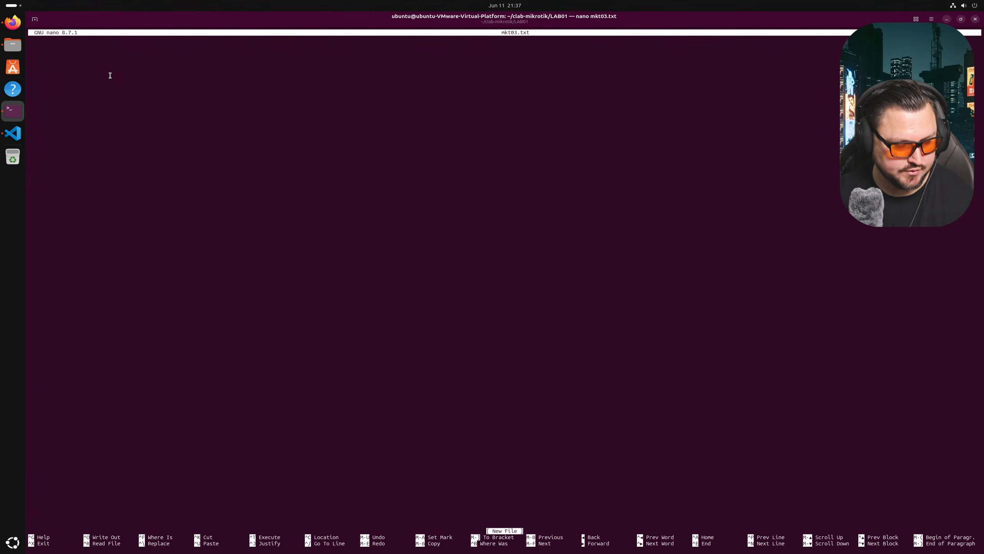
pyautogui.rightClick(132, 140)
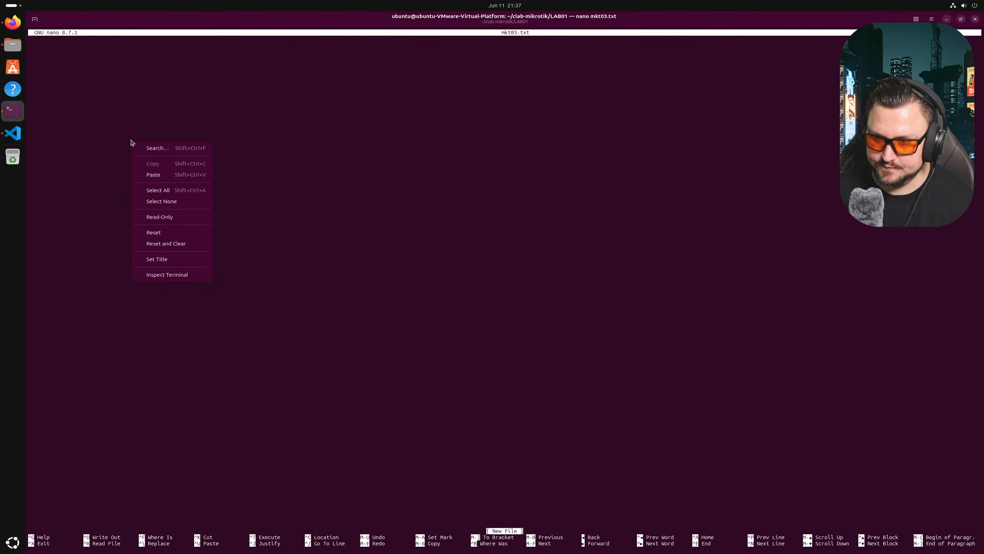
pyautogui.click(165, 175)
# - Change the first address from 10.0.0.1/31 to 10.0.0.3/31 on ether2
pyautogui.press('Up')
pyautogui.press('Up')
pyautogui.press('Right')
pyautogui.press('Right')
pyautogui.press('Right')
pyautogui.press('Right')
pyautogui.press('Right')
pyautogui.press('Right')
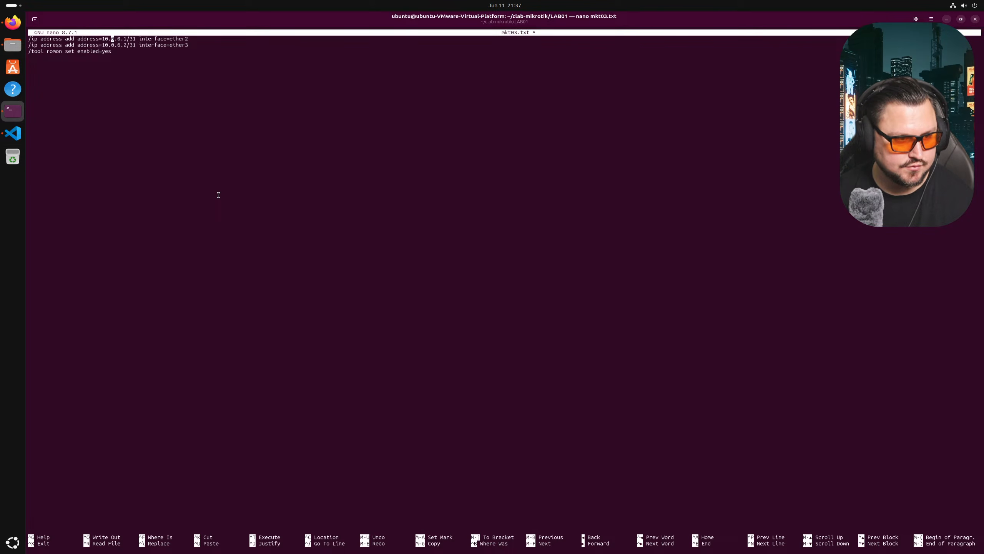
pyautogui.press('BackSpace')
pyautogui.write('3')
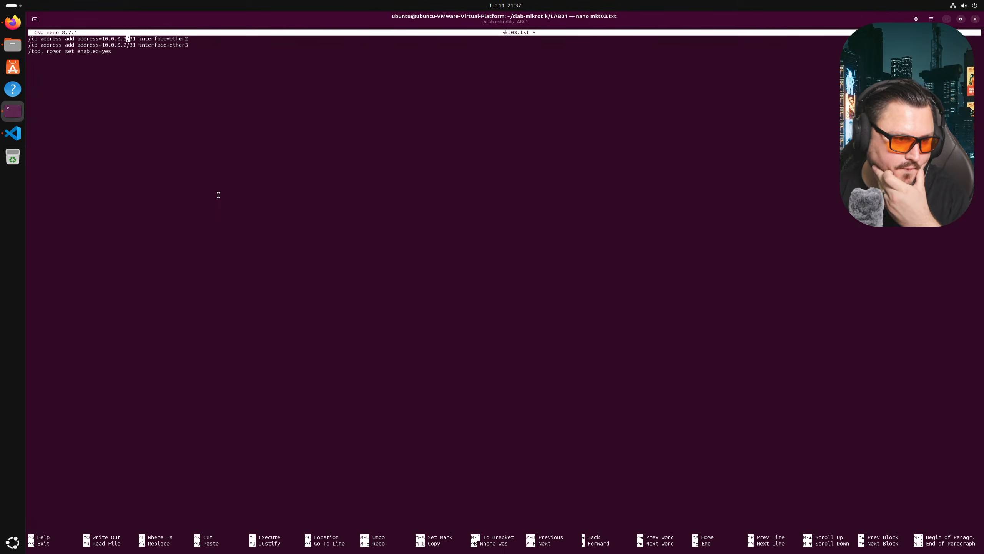
pyautogui.press('Down')
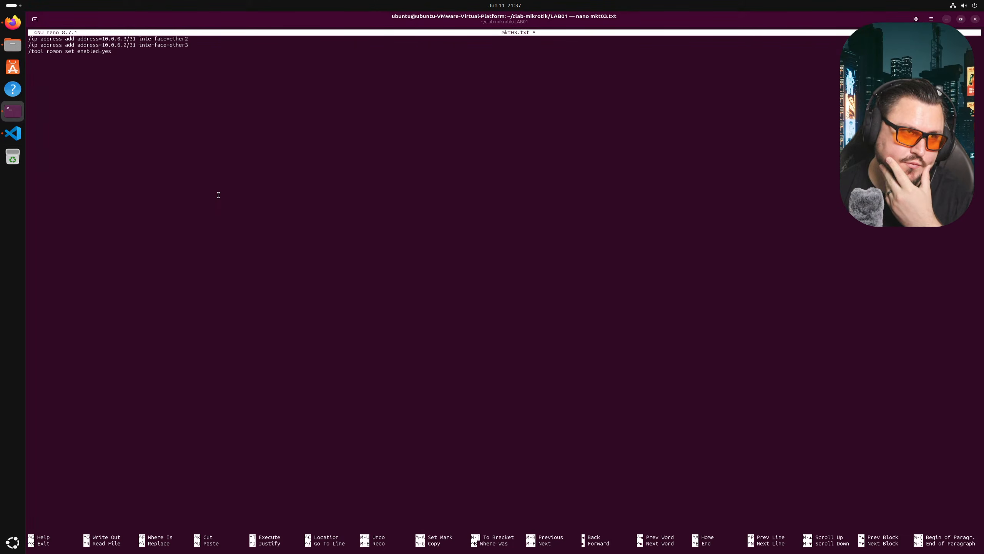
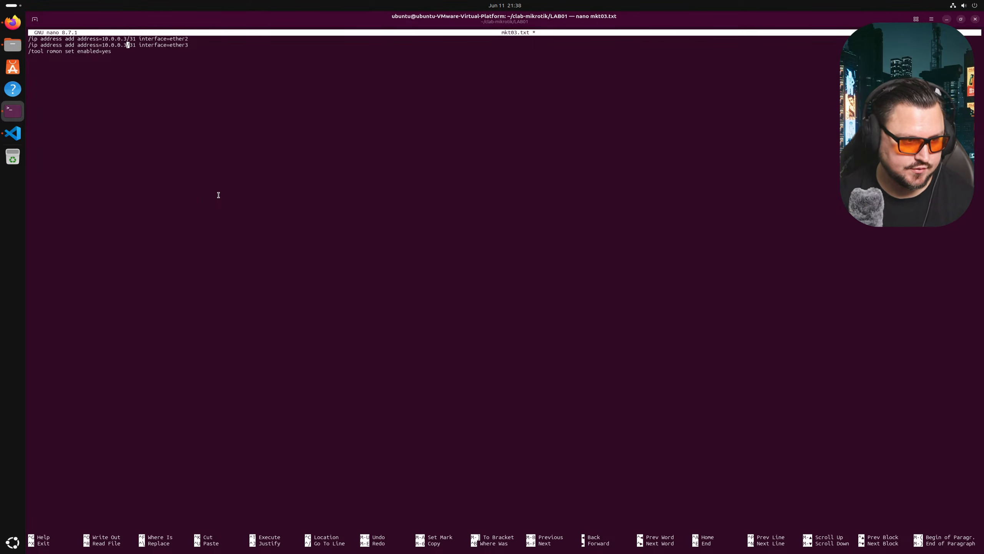
# - Change the second address to 10.0.0.4/31 and add an identity line naming the router mkt03
pyautogui.press('BackSpace')
pyautogui.write('4')
pyautogui.press('Right')
pyautogui.press('Right')
pyautogui.press('Right')
pyautogui.press('Right')
pyautogui.press('Right')
pyautogui.press('Right')
pyautogui.press('Right')
pyautogui.press('Right')
pyautogui.press('Right')
pyautogui.press('Right')
pyautogui.press('Right')
pyautogui.press('Right')
pyautogui.press('Right')
pyautogui.press('Right')
pyautogui.press('Right')
pyautogui.press('Right')
pyautogui.press('Right')
pyautogui.press('Right')
pyautogui.press('Right')
pyautogui.press('Right')
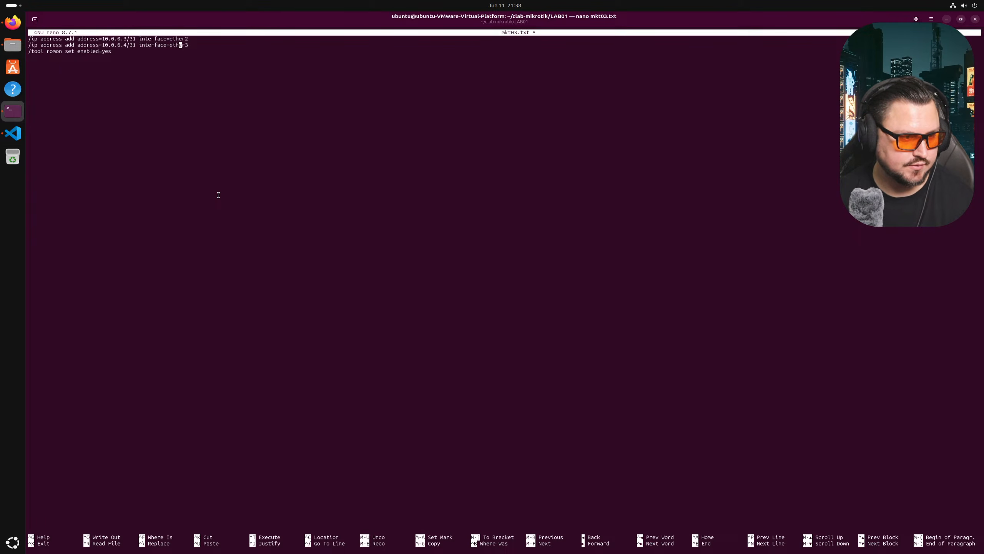
pyautogui.press('Down')
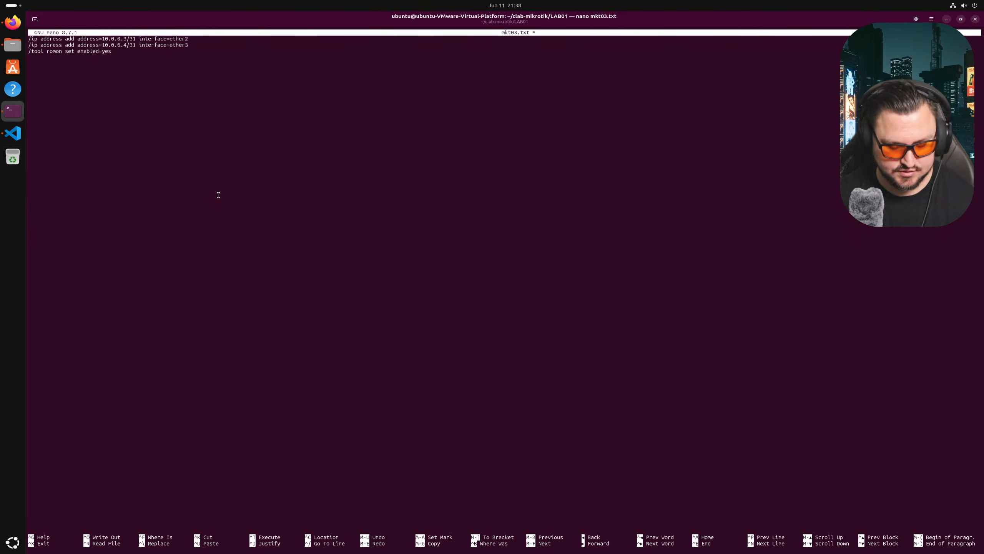
pyautogui.write('/system i')
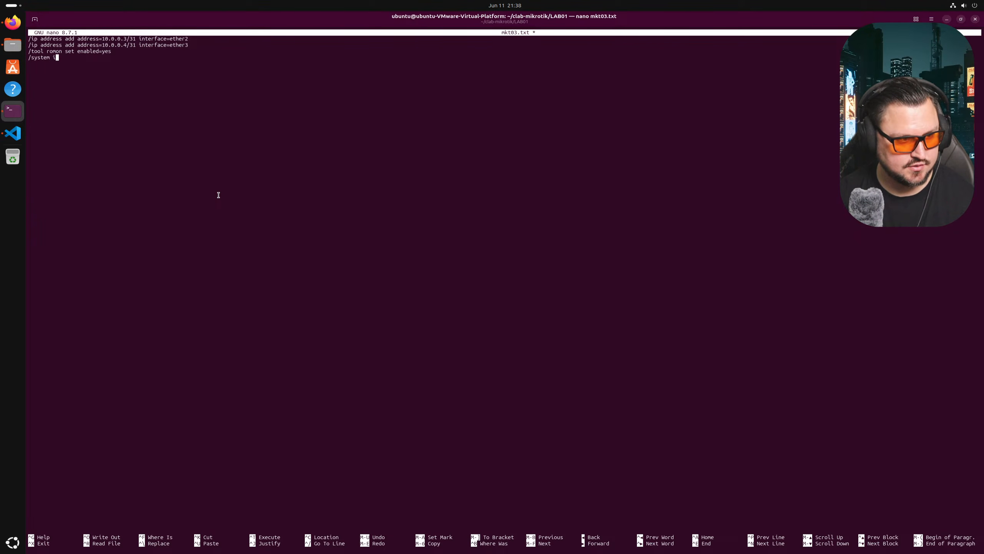
pyautogui.write('dentity ')
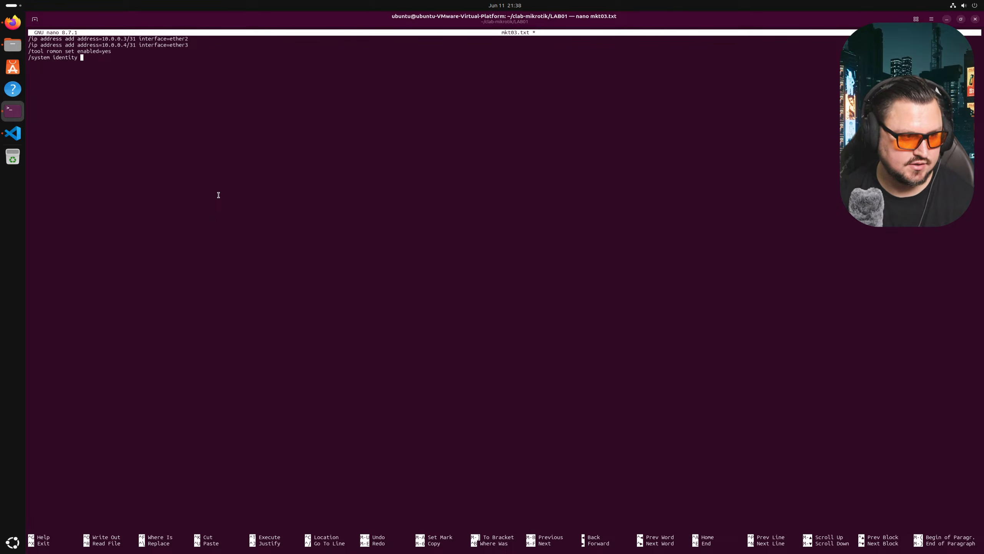
pyautogui.write('set name=')
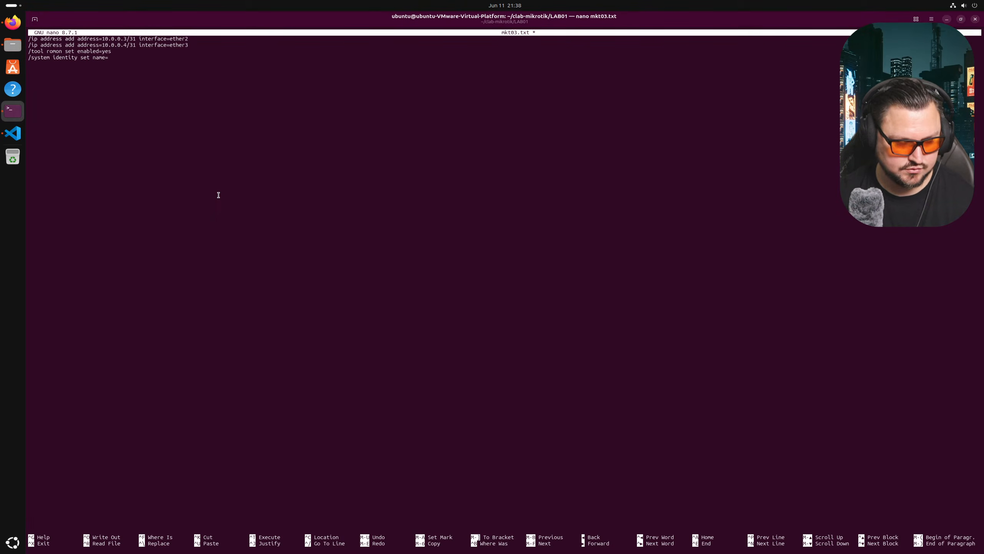
pyautogui.write('mk')
pyautogui.write('t')
pyautogui.write('04')
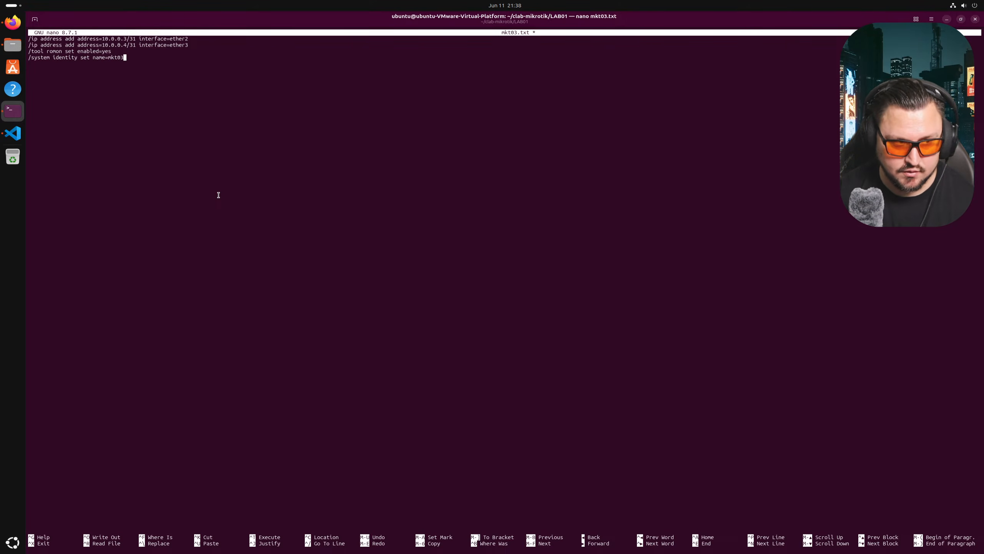
# - Save mkt03.txt, exit nano, and recall the previous nano command
pyautogui.hotkey('ctrl', 'x')
pyautogui.press('y')
pyautogui.press('Return')
pyautogui.press('Up')
pyautogui.press('Left')
pyautogui.press('Left')
pyautogui.press('Left')
pyautogui.press('Left')
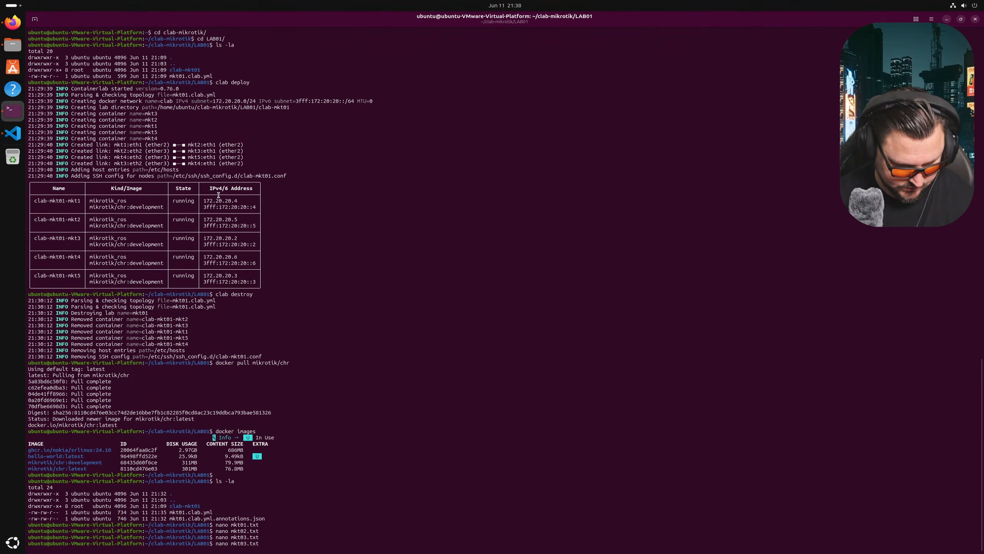
# - Open mkt01.txt, add '/system identity set name=mkt01', then save and exit
pyautogui.press('BackSpace')
pyautogui.write('1')
pyautogui.press('Return')
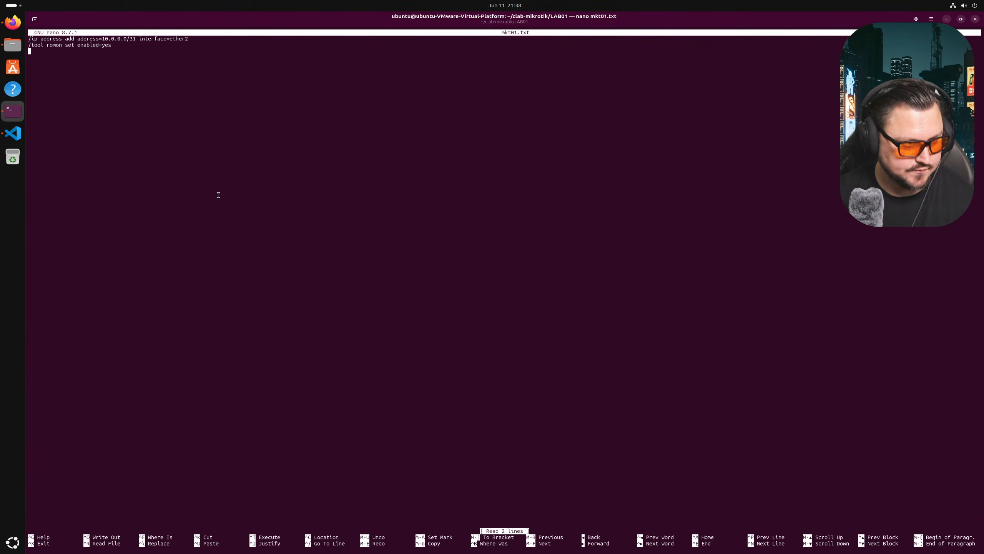
pyautogui.press('Down')
pyautogui.press('Down')
pyautogui.write('/s')
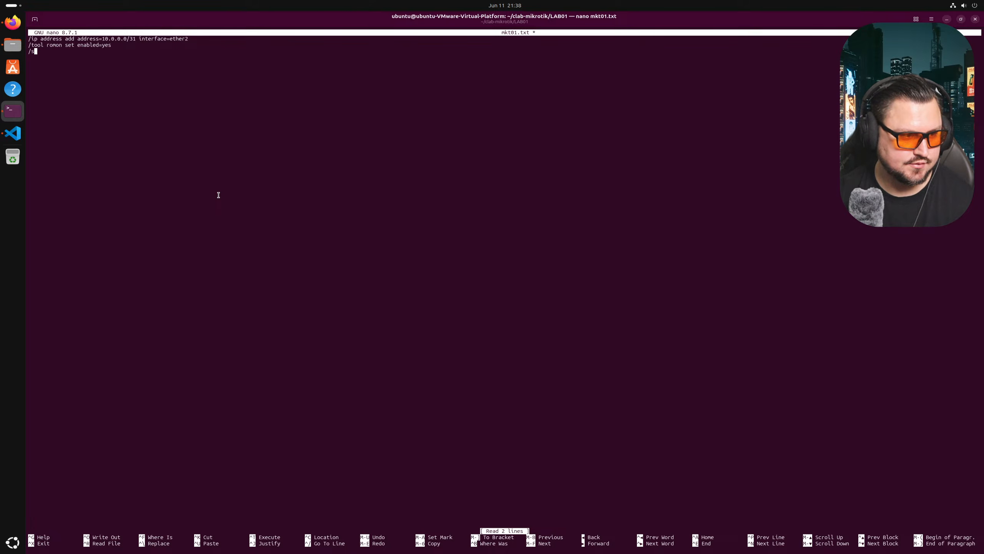
pyautogui.write('ystem identit')
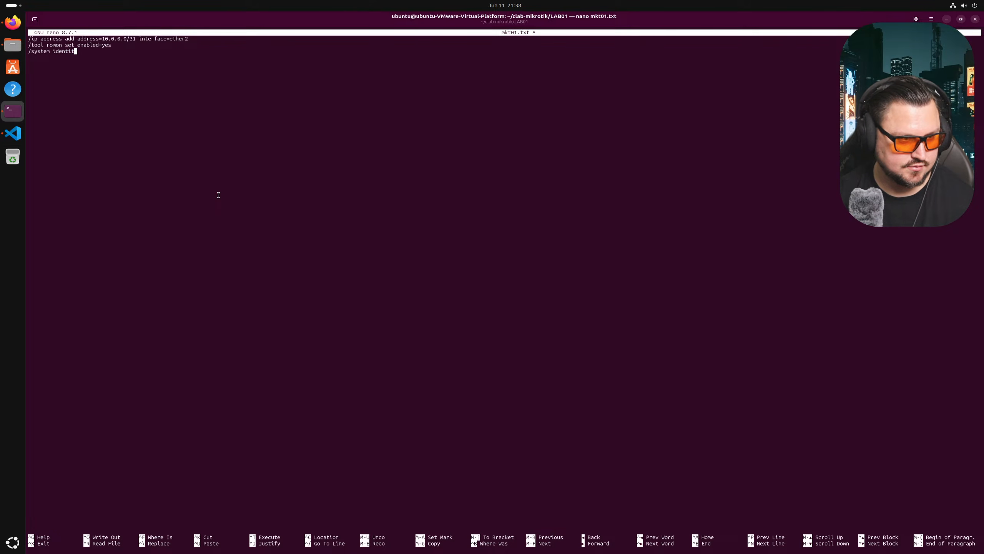
pyautogui.write('y set nam')
pyautogui.press('BackSpace')
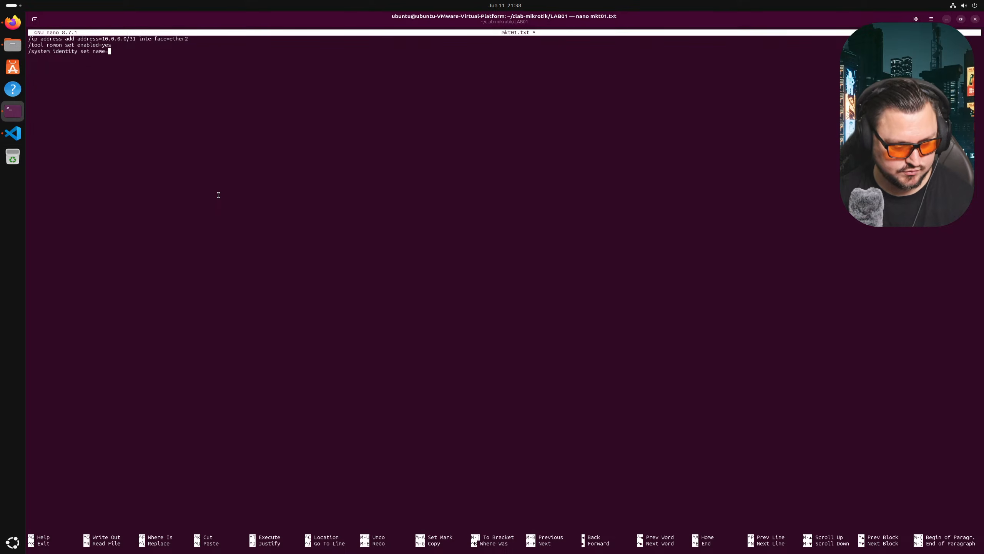
pyautogui.write('mk')
pyautogui.press('BackSpace')
pyautogui.press('BackSpace')
pyautogui.write('mk')
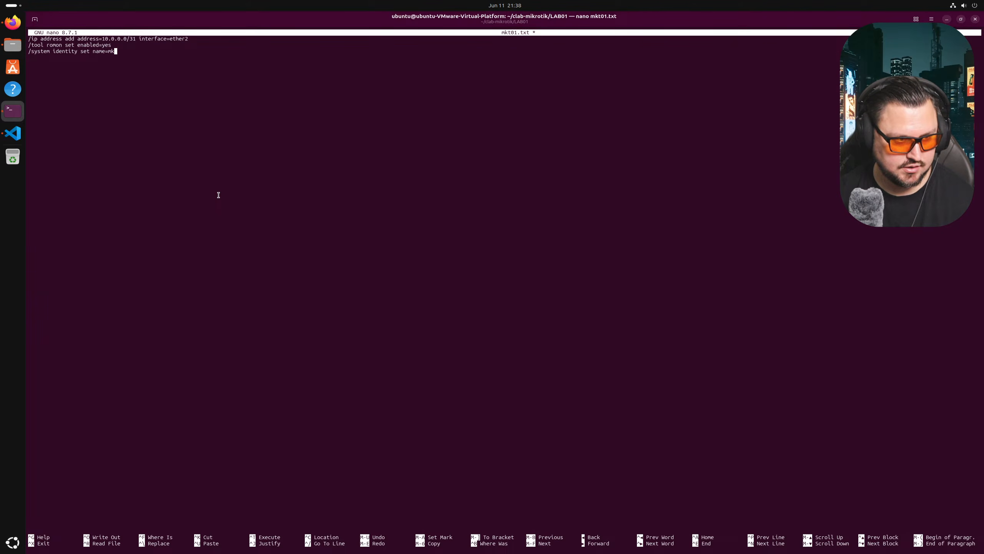
pyautogui.write('t01')
pyautogui.hotkey('ctrl', 'o')
pyautogui.press('Return')
pyautogui.hotkey('ctrl', 'x')
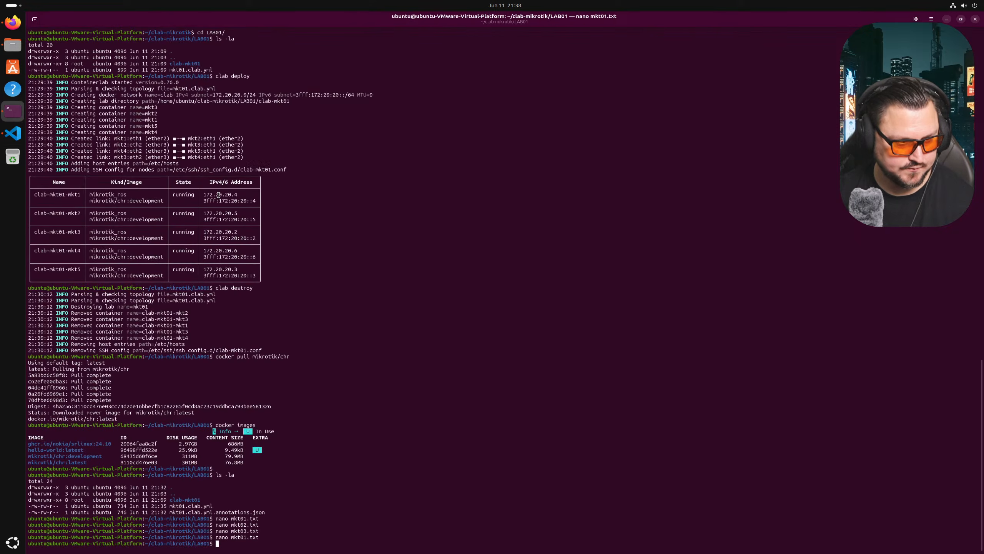
# - Open mkt02.txt and pull its first address line back to the left margin
pyautogui.press('Up')
pyautogui.press('Left')
pyautogui.press('Left')
pyautogui.press('Left')
pyautogui.press('Left')
pyautogui.press('BackSpace')
pyautogui.write('2')
pyautogui.press('Return')
pyautogui.press('Down')
pyautogui.press('Down')
pyautogui.press('Down')
pyautogui.press('Down')
pyautogui.press('Up')
pyautogui.press('Up')
pyautogui.press('Up')
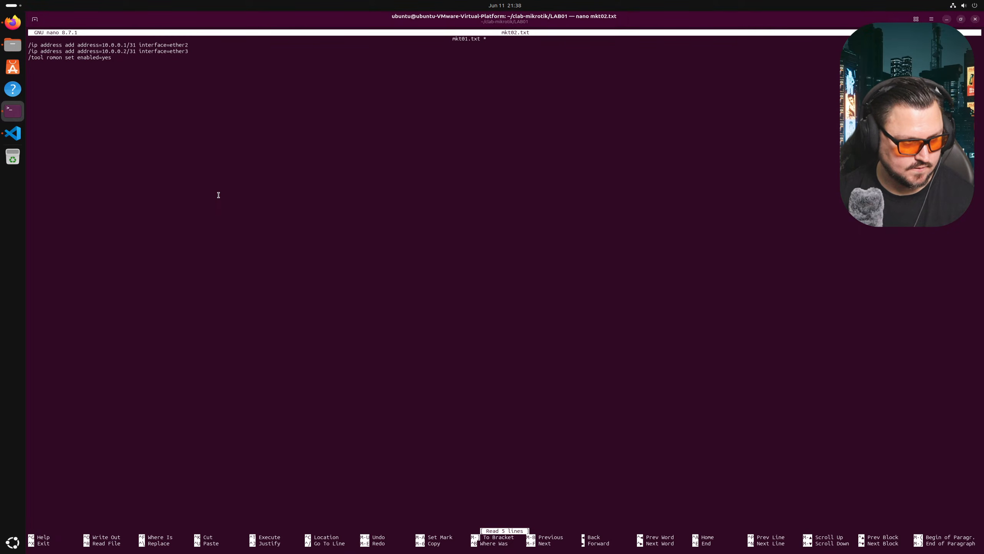
pyautogui.hotkey('ctrl', 'k')
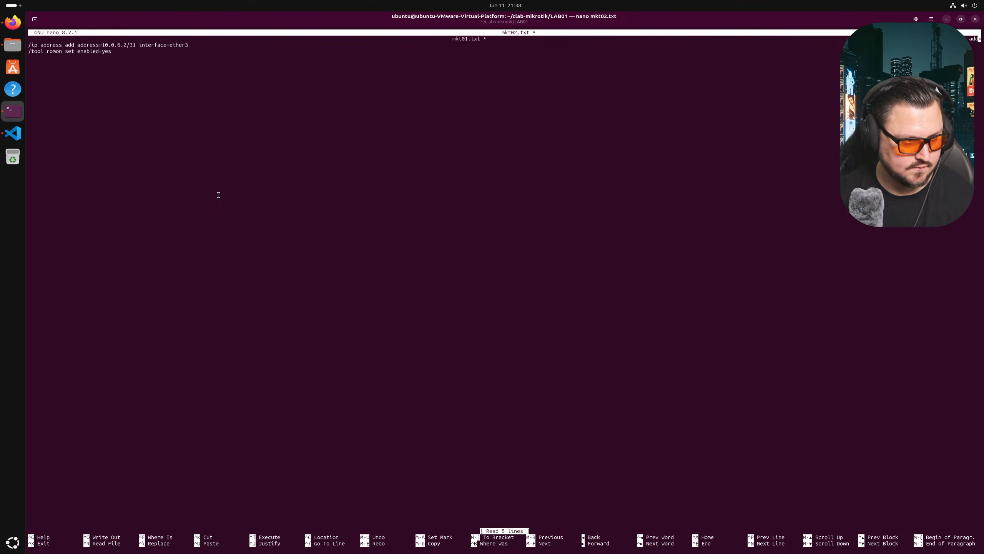
pyautogui.press('BackSpace')
pyautogui.press('BackSpace')
pyautogui.press('BackSpace')
pyautogui.press('BackSpace')
pyautogui.press('BackSpace')
pyautogui.press('BackSpace')
pyautogui.press('BackSpace')
pyautogui.press('BackSpace')
pyautogui.press('BackSpace')
pyautogui.press('BackSpace')
pyautogui.press('BackSpace')
pyautogui.press('BackSpace')
pyautogui.press('BackSpace')
pyautogui.press('BackSpace')
pyautogui.press('BackSpace')
pyautogui.press('BackSpace')
pyautogui.press('BackSpace')
pyautogui.press('BackSpace')
pyautogui.press('BackSpace')
pyautogui.press('BackSpace')
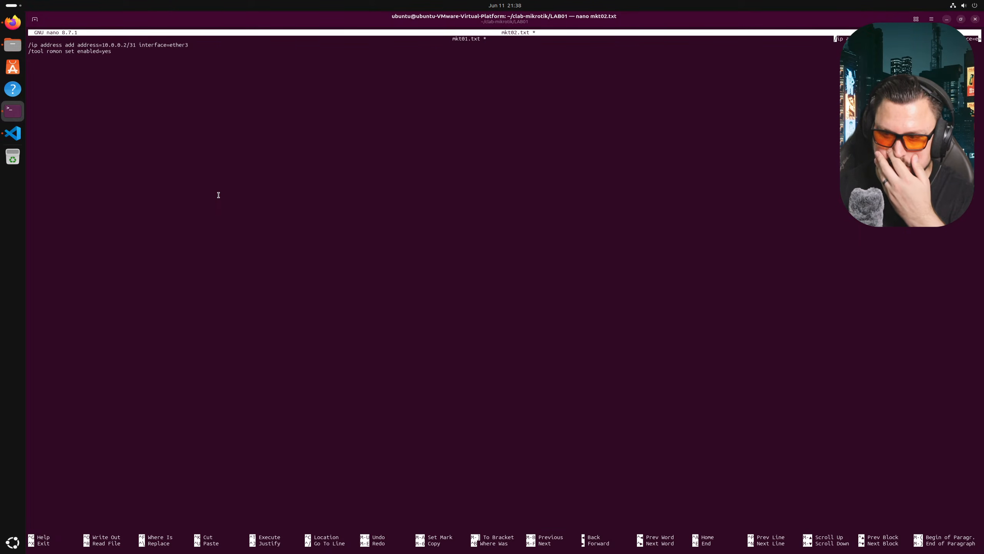
pyautogui.press('BackSpace')
pyautogui.press('BackSpace')
pyautogui.press('BackSpace')
pyautogui.press('BackSpace')
pyautogui.press('BackSpace')
pyautogui.press('BackSpace')
pyautogui.press('BackSpace')
pyautogui.press('BackSpace')
pyautogui.press('BackSpace')
pyautogui.press('BackSpace')
pyautogui.press('BackSpace')
pyautogui.press('BackSpace')
pyautogui.press('BackSpace')
pyautogui.press('BackSpace')
pyautogui.press('BackSpace')
pyautogui.press('BackSpace')
pyautogui.press('BackSpace')
pyautogui.press('BackSpace')
pyautogui.press('BackSpace')
pyautogui.press('BackSpace')
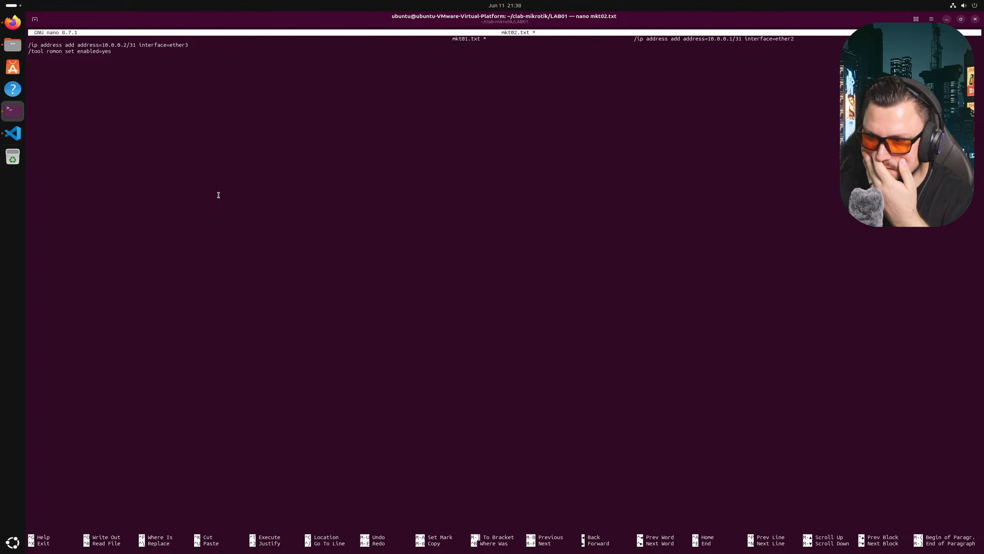
pyautogui.press('BackSpace')
pyautogui.press('BackSpace')
pyautogui.press('BackSpace')
pyautogui.press('BackSpace')
pyautogui.press('BackSpace')
pyautogui.press('BackSpace')
pyautogui.press('BackSpace')
pyautogui.press('BackSpace')
pyautogui.press('BackSpace')
pyautogui.press('BackSpace')
pyautogui.press('BackSpace')
pyautogui.press('BackSpace')
pyautogui.press('BackSpace')
pyautogui.press('BackSpace')
pyautogui.press('BackSpace')
pyautogui.press('BackSpace')
pyautogui.press('BackSpace')
pyautogui.press('BackSpace')
pyautogui.press('BackSpace')
pyautogui.press('BackSpace')
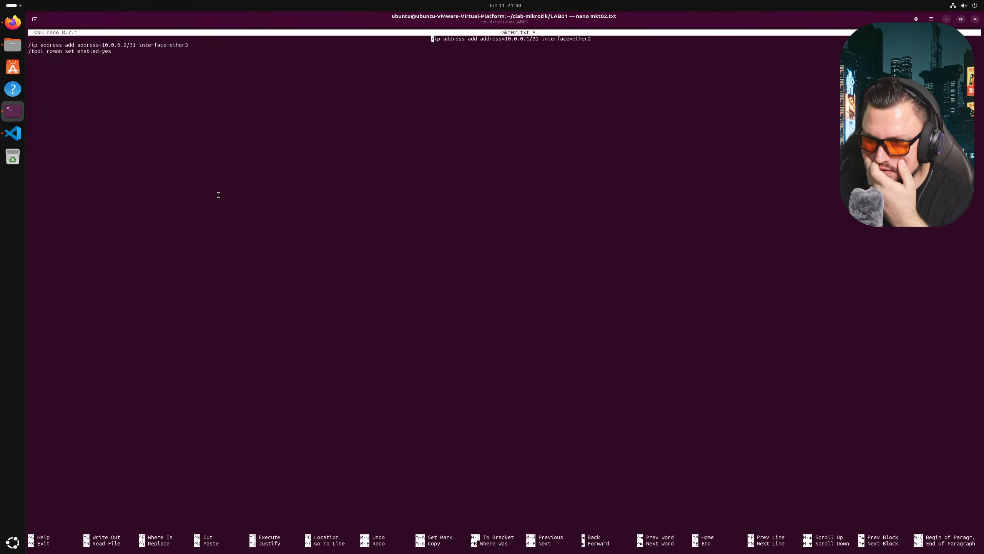
pyautogui.press('BackSpace')
pyautogui.press('BackSpace')
pyautogui.press('BackSpace')
pyautogui.press('BackSpace')
pyautogui.press('BackSpace')
pyautogui.press('BackSpace')
pyautogui.press('BackSpace')
pyautogui.press('BackSpace')
pyautogui.press('BackSpace')
pyautogui.press('BackSpace')
pyautogui.press('BackSpace')
pyautogui.press('BackSpace')
pyautogui.press('BackSpace')
pyautogui.press('BackSpace')
pyautogui.press('BackSpace')
pyautogui.press('BackSpace')
pyautogui.press('BackSpace')
pyautogui.press('BackSpace')
pyautogui.press('BackSpace')
pyautogui.press('BackSpace')
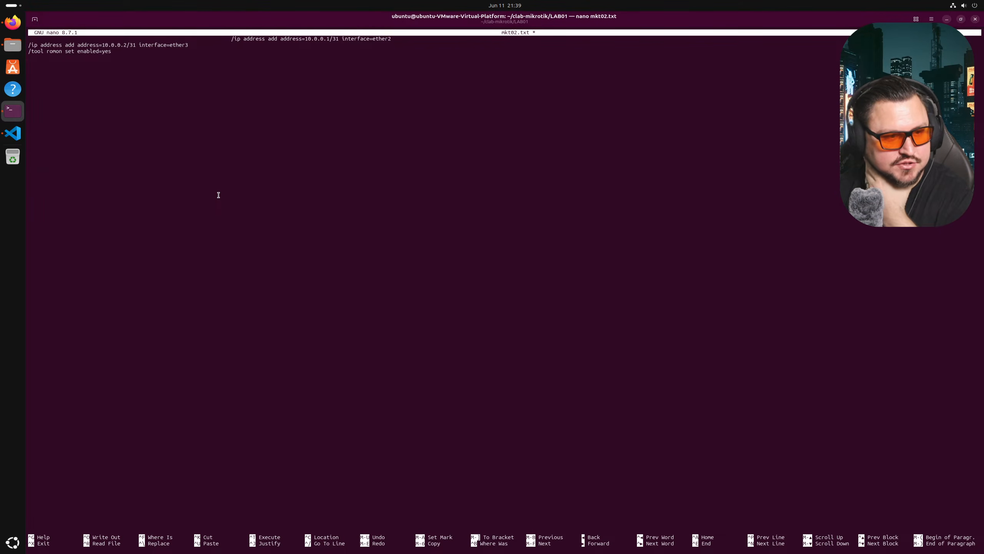
pyautogui.press('BackSpace')
pyautogui.press('BackSpace')
pyautogui.press('BackSpace')
pyautogui.press('BackSpace')
pyautogui.press('BackSpace')
pyautogui.press('BackSpace')
pyautogui.press('BackSpace')
pyautogui.press('BackSpace')
pyautogui.press('BackSpace')
pyautogui.press('BackSpace')
pyautogui.press('BackSpace')
pyautogui.press('BackSpace')
pyautogui.press('BackSpace')
pyautogui.press('BackSpace')
pyautogui.press('BackSpace')
pyautogui.press('BackSpace')
pyautogui.press('BackSpace')
pyautogui.press('BackSpace')
pyautogui.press('BackSpace')
pyautogui.press('BackSpace')
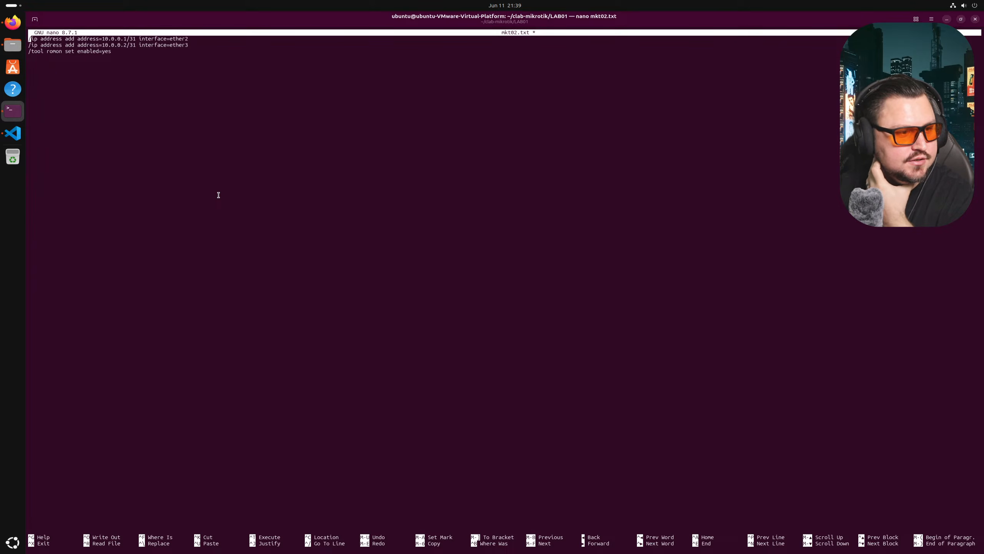
# - Add '/system identity set name=mkt02' to mkt02.txt, then save and exit
pyautogui.press('Down')
pyautogui.press('Down')
pyautogui.write('/sys')
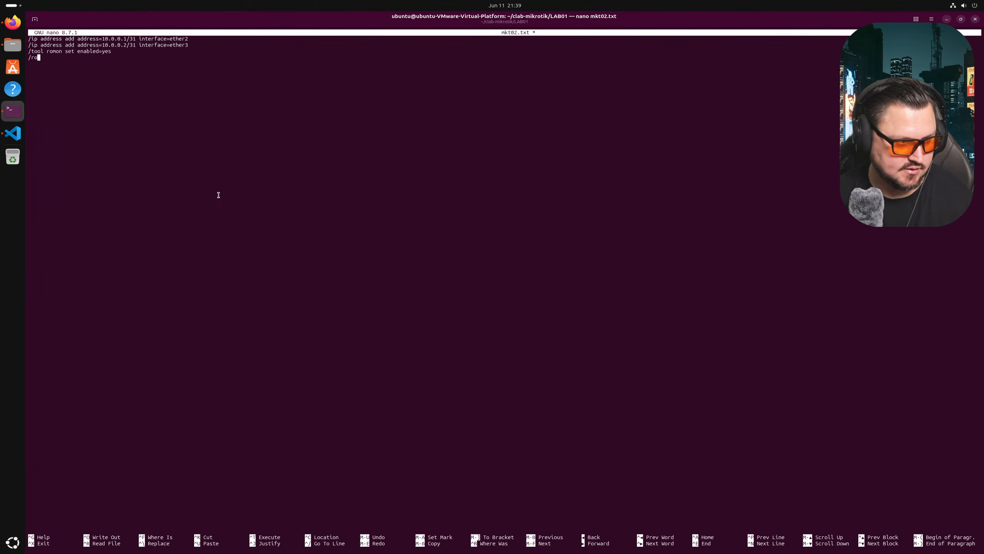
pyautogui.press('BackSpace')
pyautogui.press('BackSpace')
pyautogui.press('BackSpace')
pyautogui.write('ss')
pyautogui.press('BackSpace')
pyautogui.write('ytem identiy')
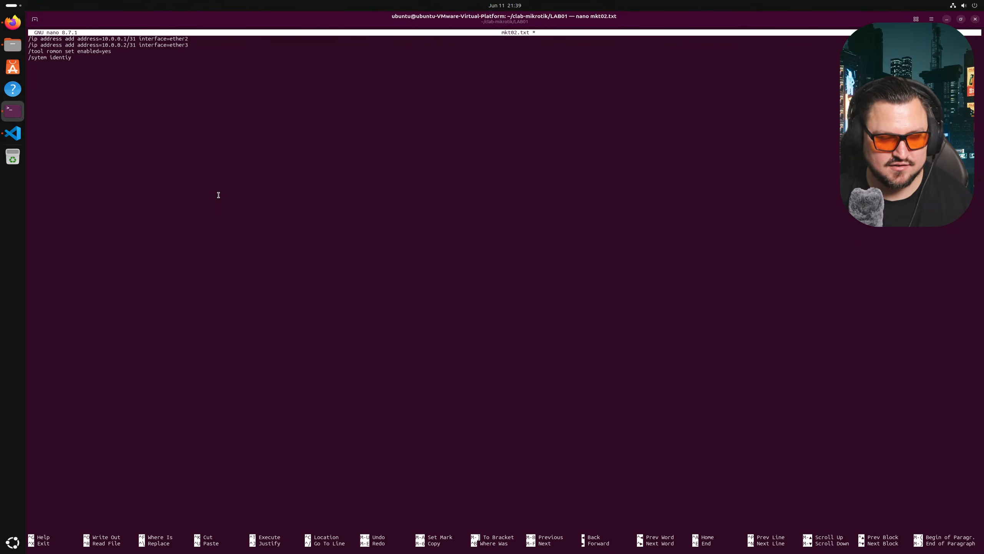
pyautogui.write('set name=mkt02')
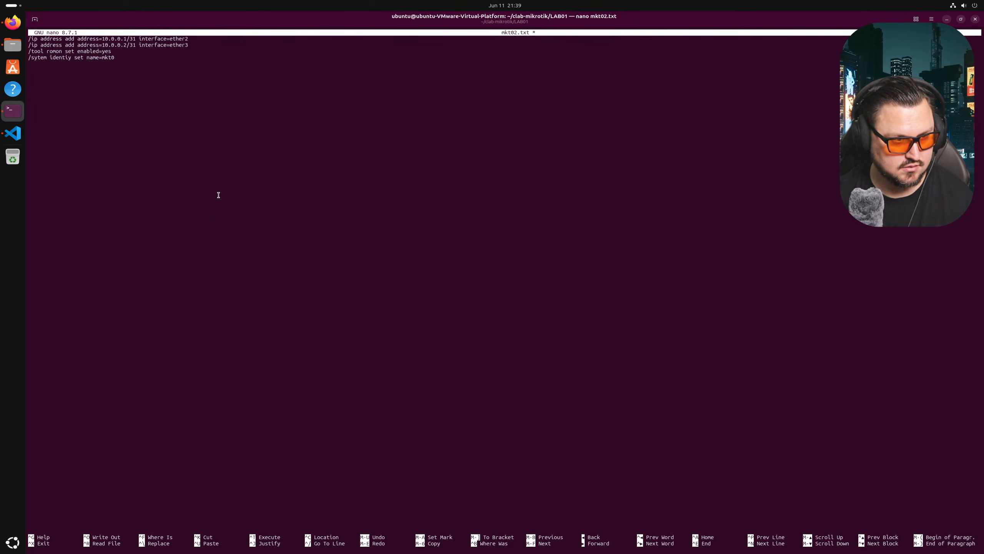
pyautogui.hotkey('ctrl', 's')
pyautogui.hotkey('ctrl', 'x')
# - Create and open a new mkt04.txt in nano
pyautogui.press('Up')
pyautogui.press('Left')
pyautogui.press('Left')
pyautogui.press('Left')
pyautogui.press('Left')
pyautogui.press('BackSpace')
pyautogui.write('4')
pyautogui.press('Return')
# - Paste the three copied config lines into mkt04.txt and review the first address
pyautogui.rightClick(234, 160)
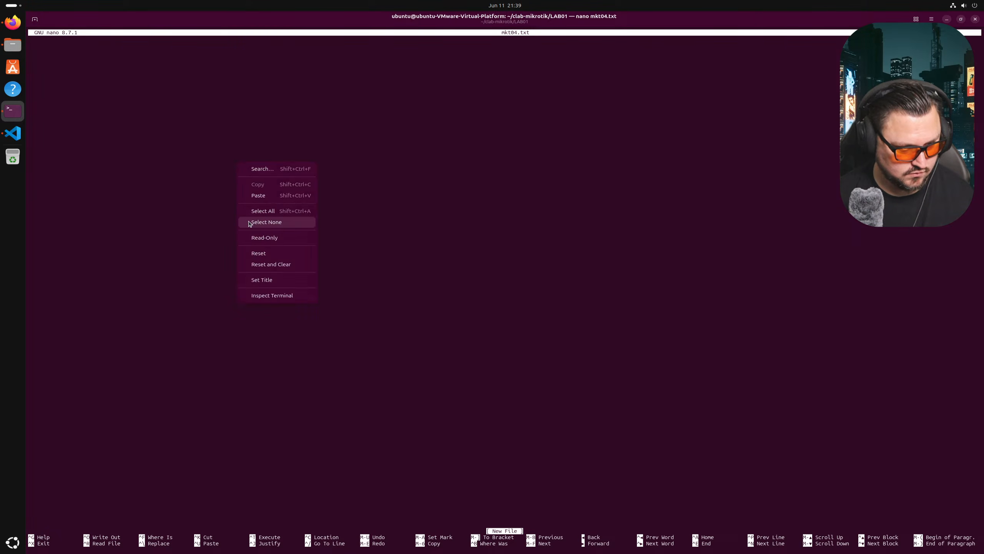
pyautogui.click(254, 196)
pyautogui.press('Up')
pyautogui.press('Up')
pyautogui.press('Up')
pyautogui.press('Right')
pyautogui.press('Right')
pyautogui.press('Right')
pyautogui.press('Right')
pyautogui.press('Right')
pyautogui.press('Right')
pyautogui.press('Right')
pyautogui.press('Right')
pyautogui.press('Right')
pyautogui.press('Right')
pyautogui.press('Right')
pyautogui.press('Right')
pyautogui.press('Right')
pyautogui.press('Right')
pyautogui.press('Right')
pyautogui.press('Right')
pyautogui.press('Right')
pyautogui.press('Right')
pyautogui.press('Right')
pyautogui.press('Right')
pyautogui.press('Right')
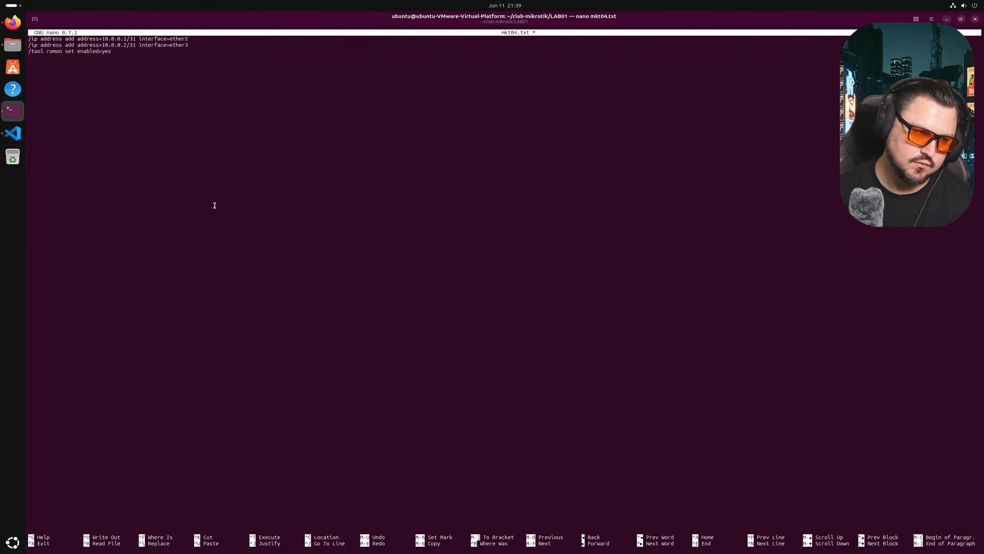
pyautogui.press('Up')
pyautogui.press('Right')
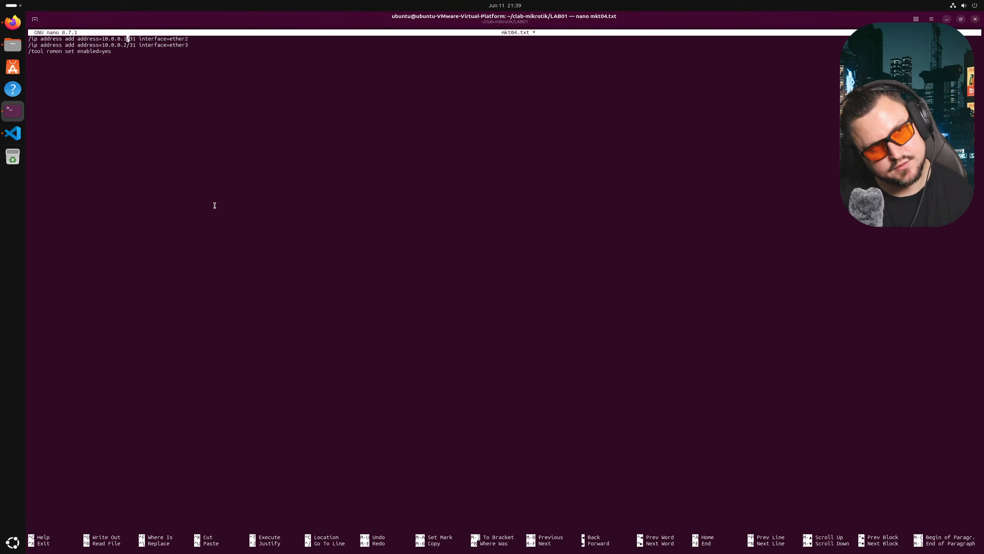
# - Save mkt04.txt, reopen mkt03.txt in nano, then switch to VS Code's topology file
pyautogui.hotkey('ctrl', 'x')
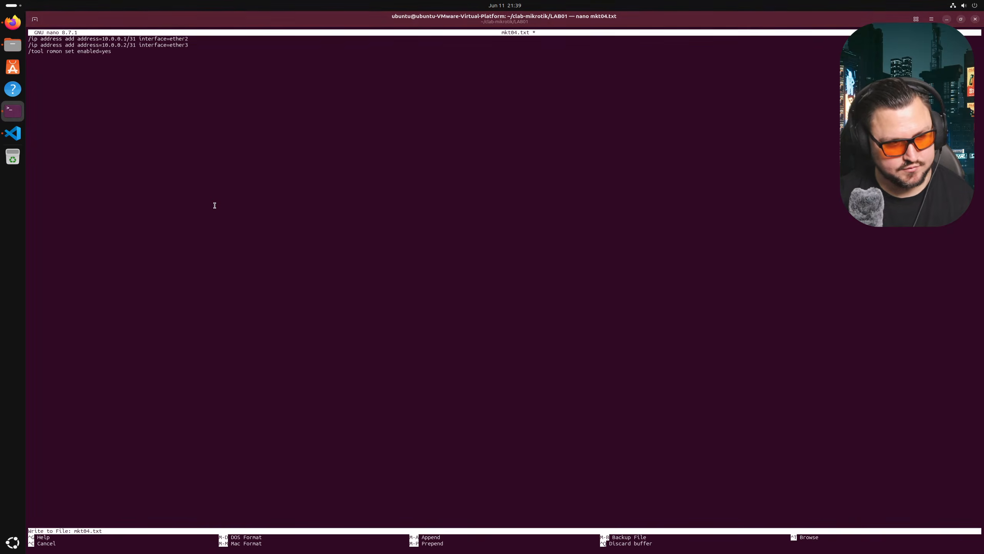
pyautogui.press('y')
pyautogui.press('Return')
pyautogui.press('Up')
pyautogui.press('Left')
pyautogui.press('Left')
pyautogui.press('Left')
pyautogui.press('Left')
pyautogui.press('BackSpace')
pyautogui.write('3')
pyautogui.press('Return')
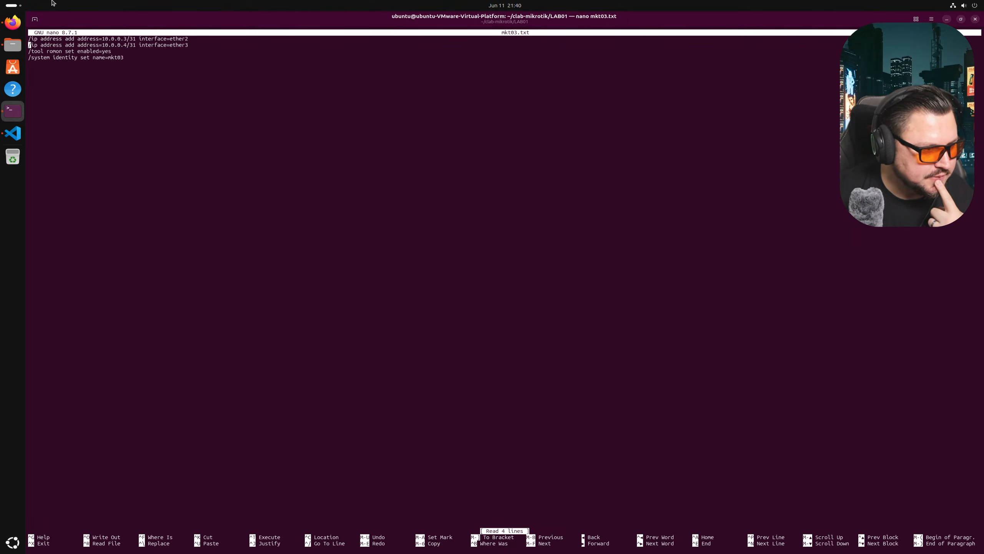
pyautogui.click(13, 133)
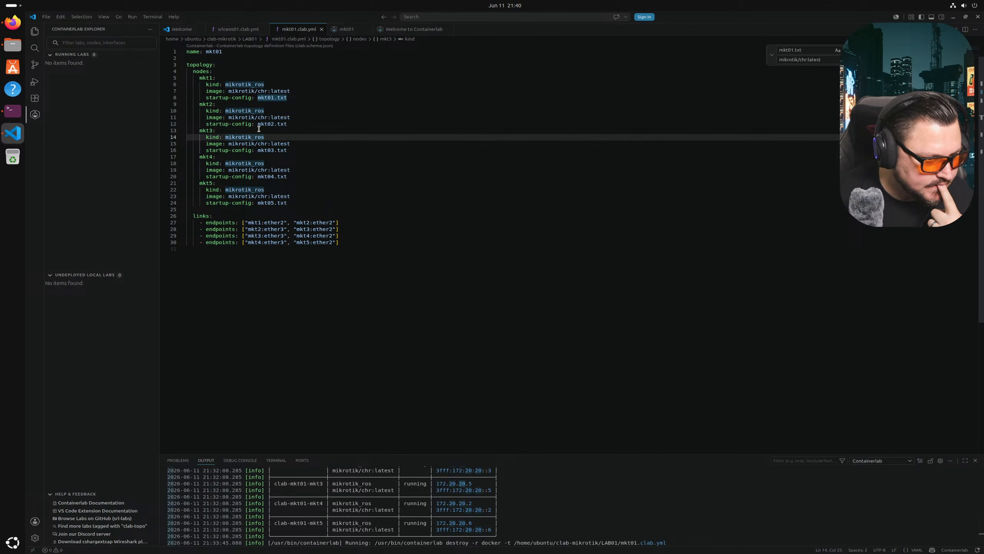
# - Append comments #10.0.0.0/31, #10.0.0.2/31, #10.0.0.4/31 and #10.0.0.6/31 to the four links
pyautogui.click(356, 224)
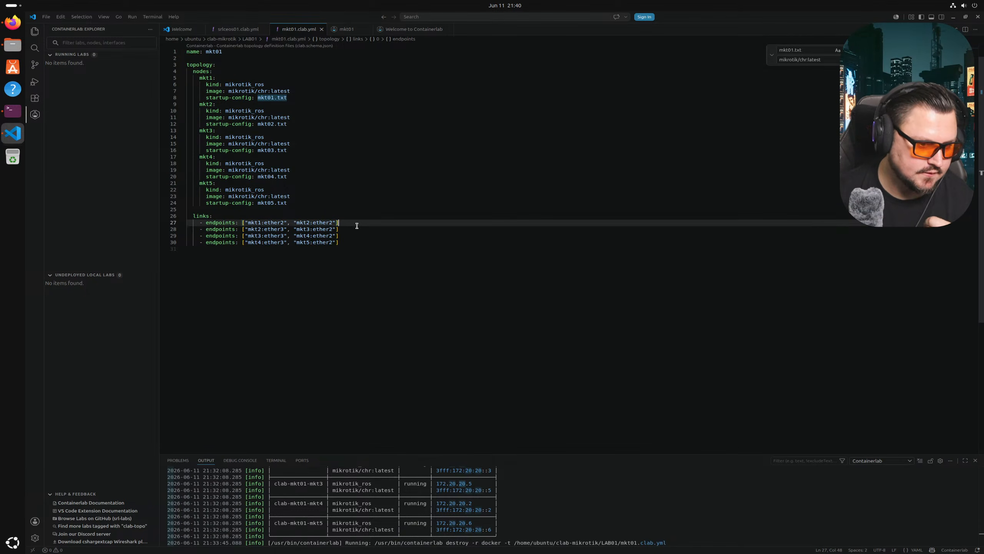
pyautogui.write('#')
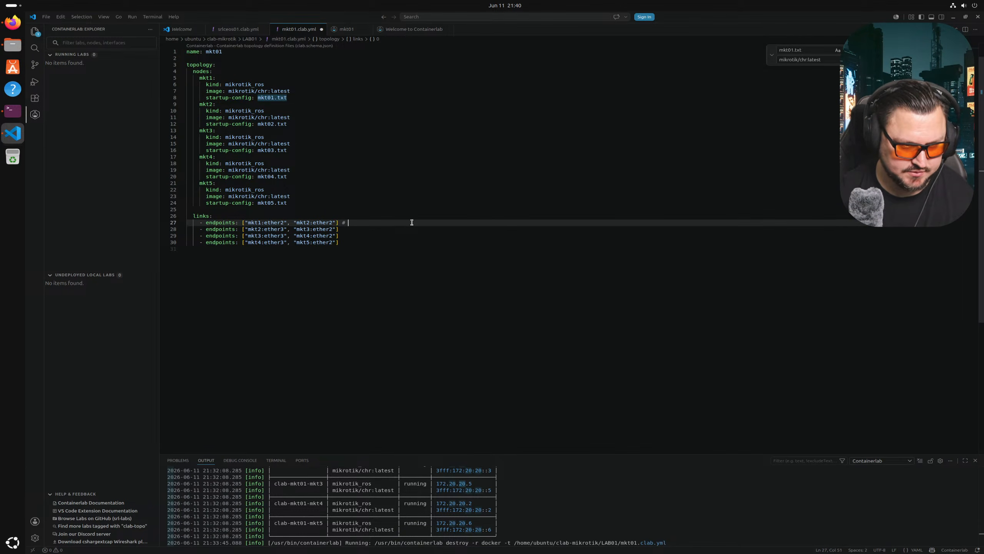
pyautogui.write('10.')
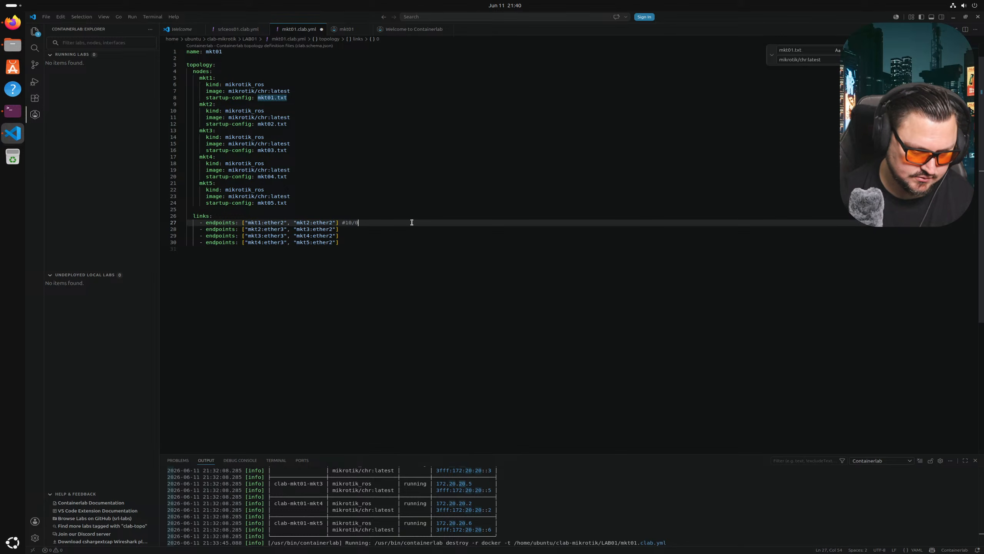
pyautogui.write('0.0.0/31')
pyautogui.press('Down')
pyautogui.write('#10.0.')
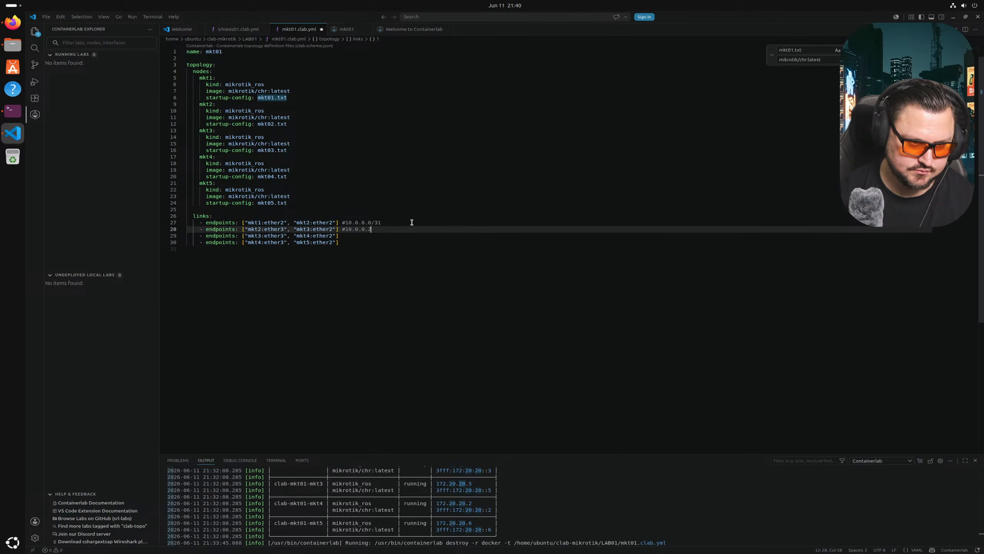
pyautogui.press('Down')
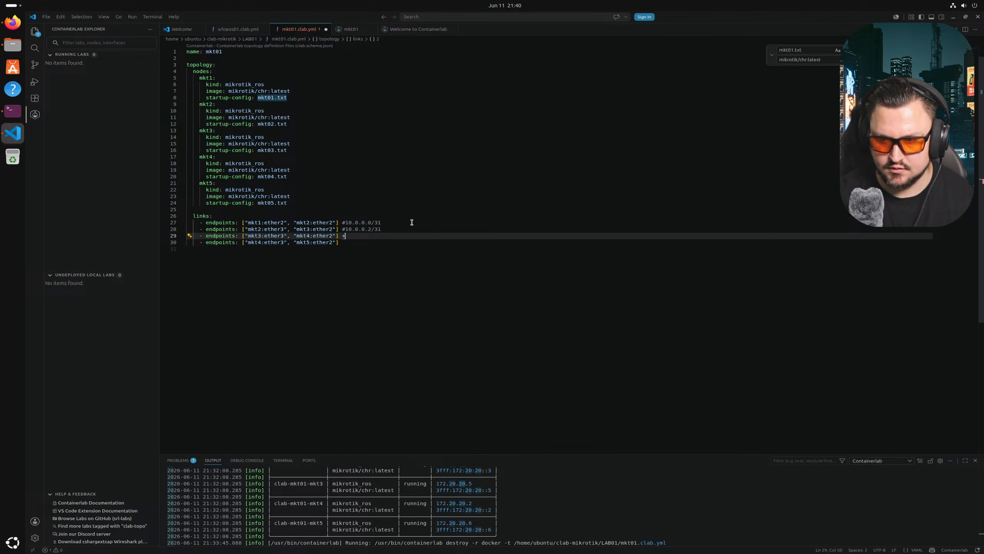
pyautogui.write('"')
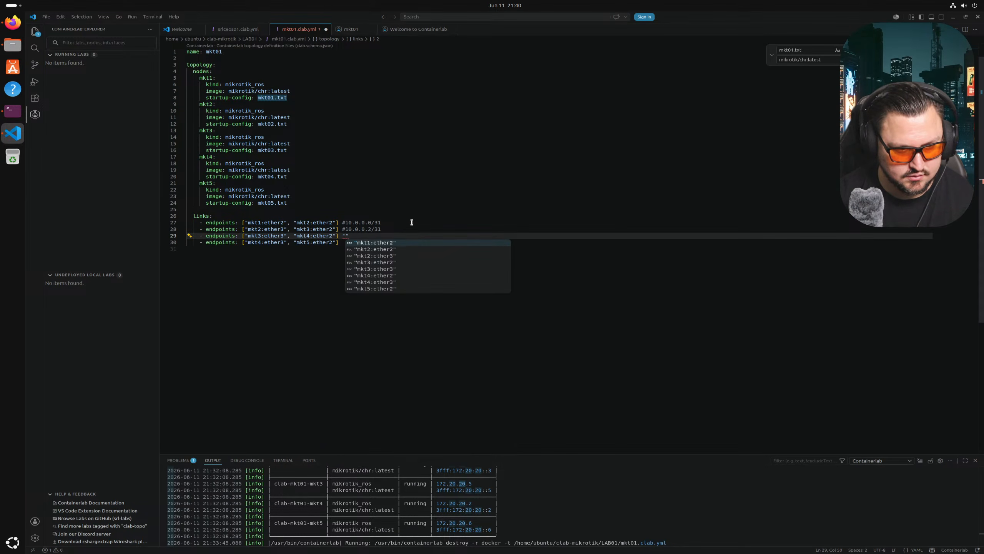
pyautogui.press('BackSpace')
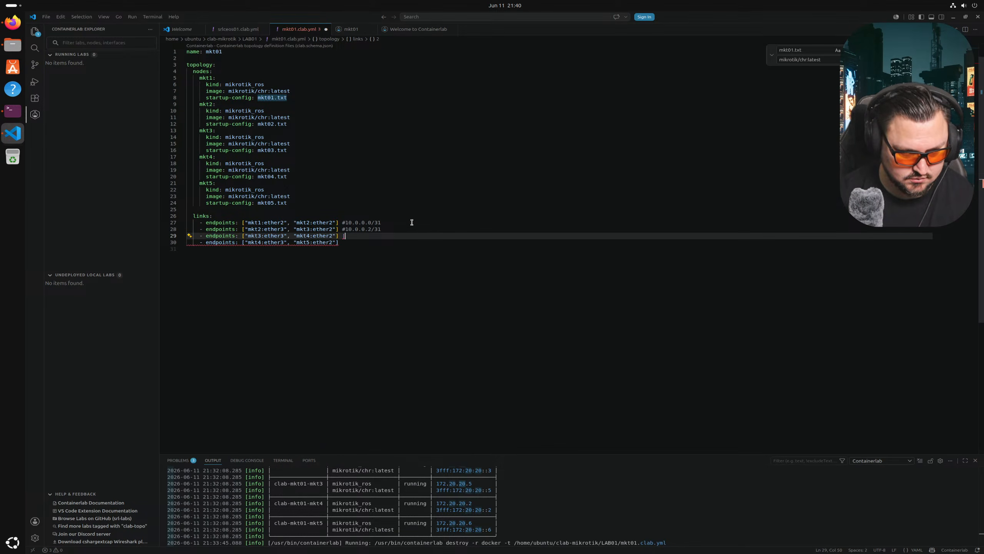
pyautogui.press('BackSpace')
pyautogui.write('#')
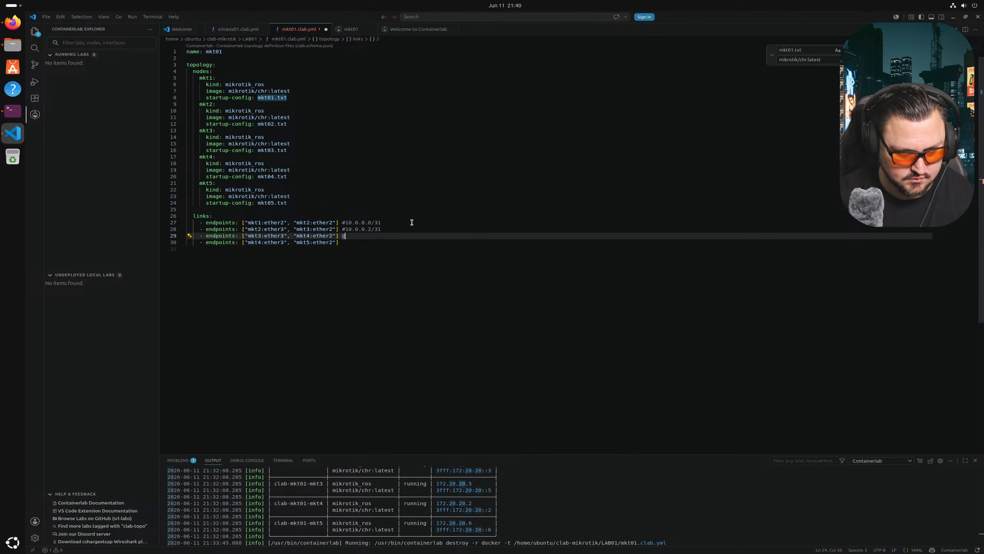
pyautogui.write('10.0.0')
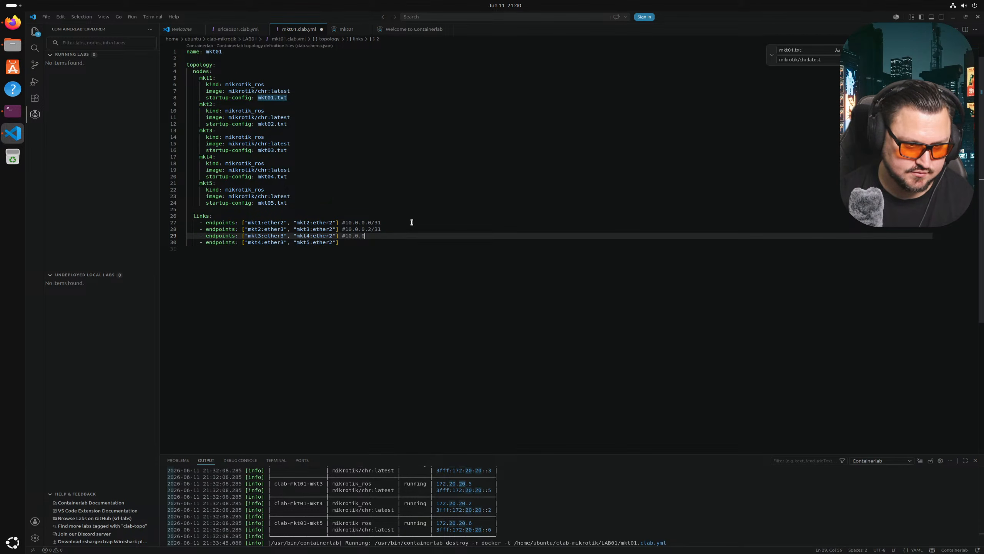
pyautogui.write('.4/31')
pyautogui.press('Down')
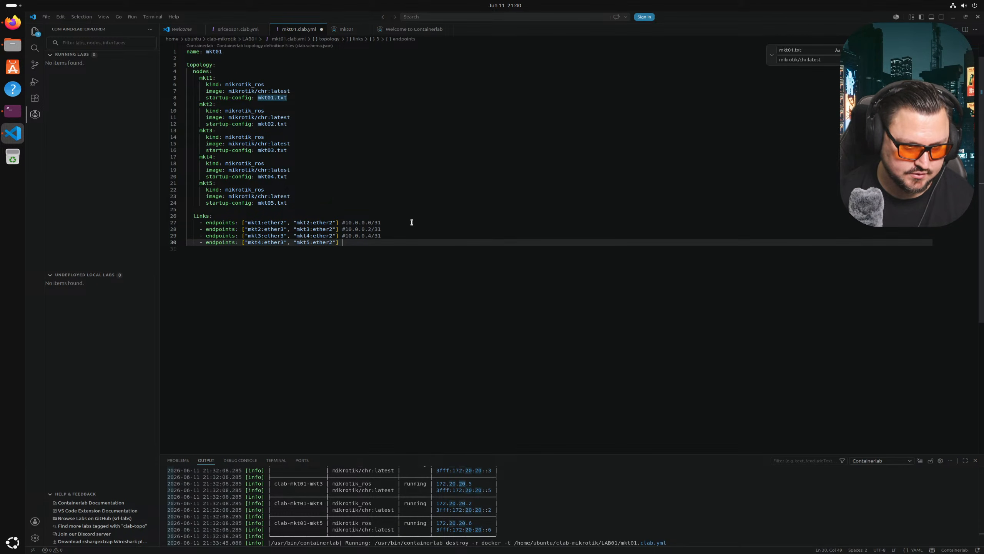
pyautogui.write('#10.0.0.6/31')
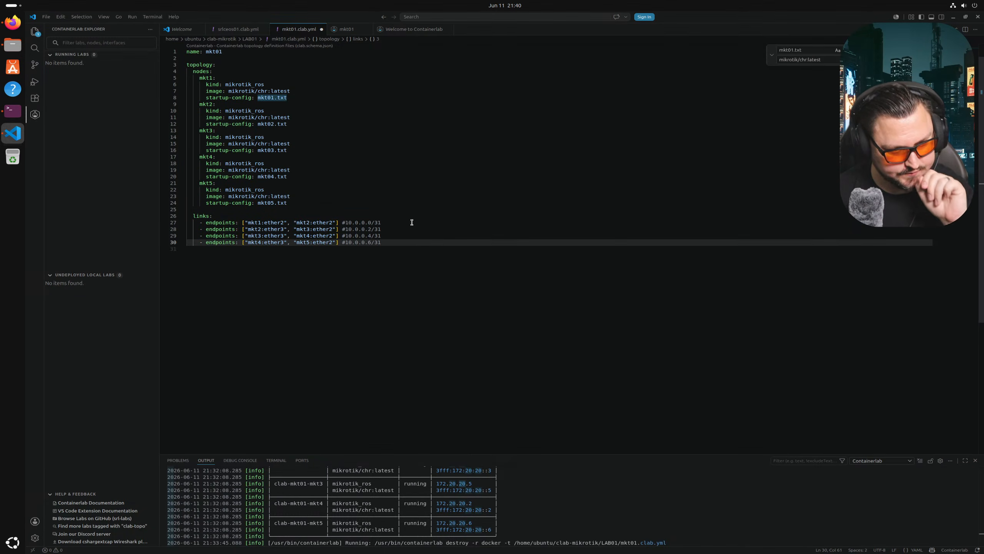
# - Check which interfaces the mkt2–mkt3 and mkt3–mkt4 links use
pyautogui.press('Up')
pyautogui.press('Up')
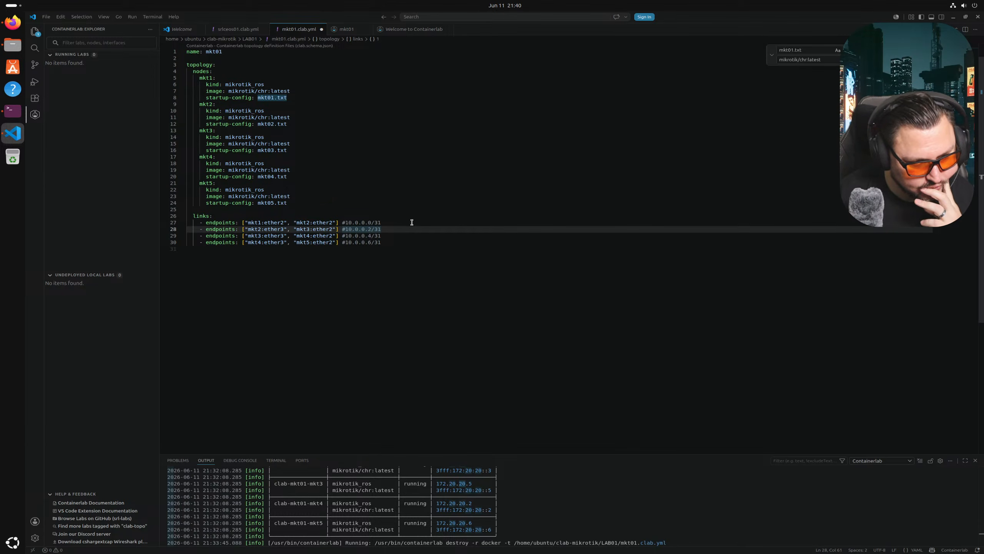
pyautogui.hotkey('ctrl', 'Left')
pyautogui.hotkey('ctrl', 'Left')
pyautogui.hotkey('ctrl', 'Left')
pyautogui.hotkey('ctrl', 'Left')
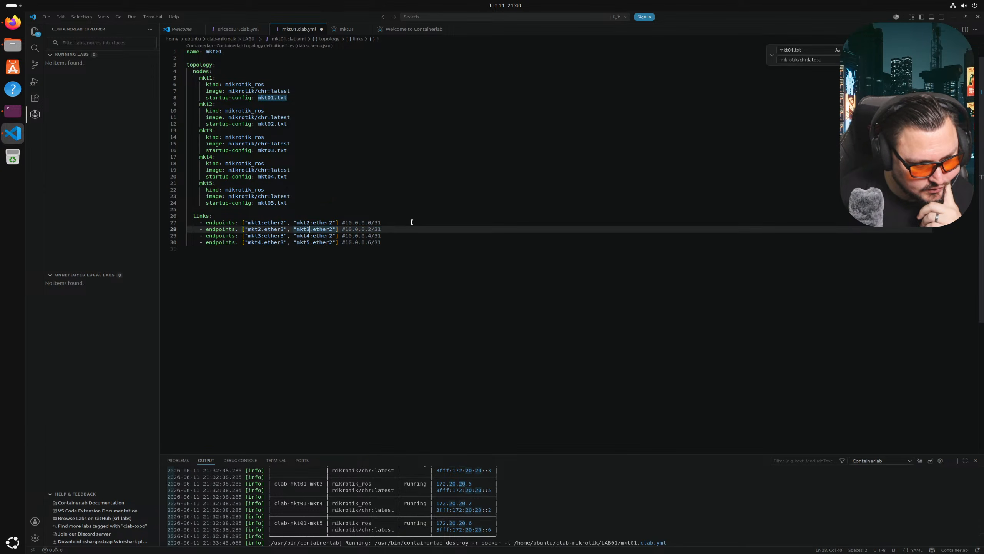
pyautogui.press('Left')
pyautogui.press('Down')
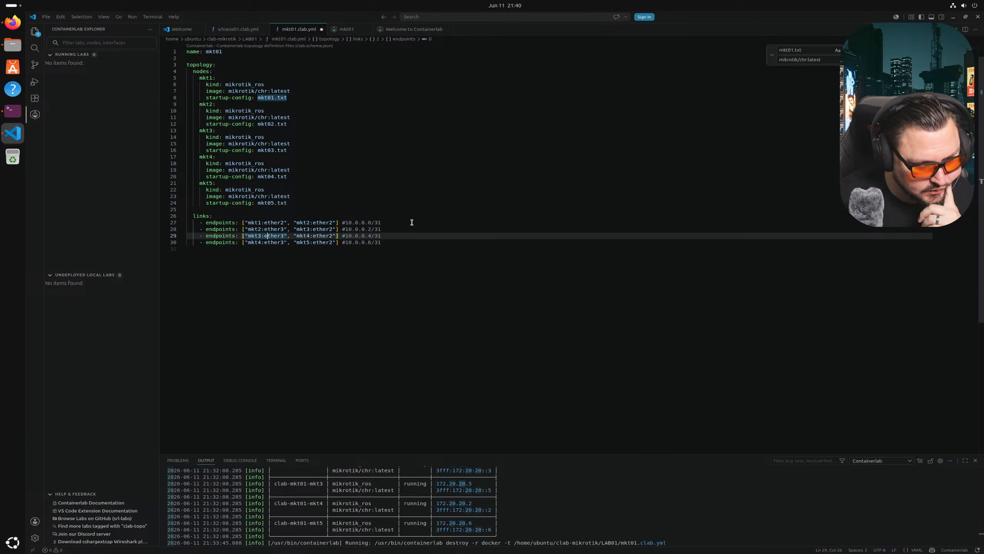
pyautogui.hotkey('ctrl', 'Right')
pyautogui.hotkey('ctrl', 'Right')
pyautogui.hotkey('ctrl', 'Right')
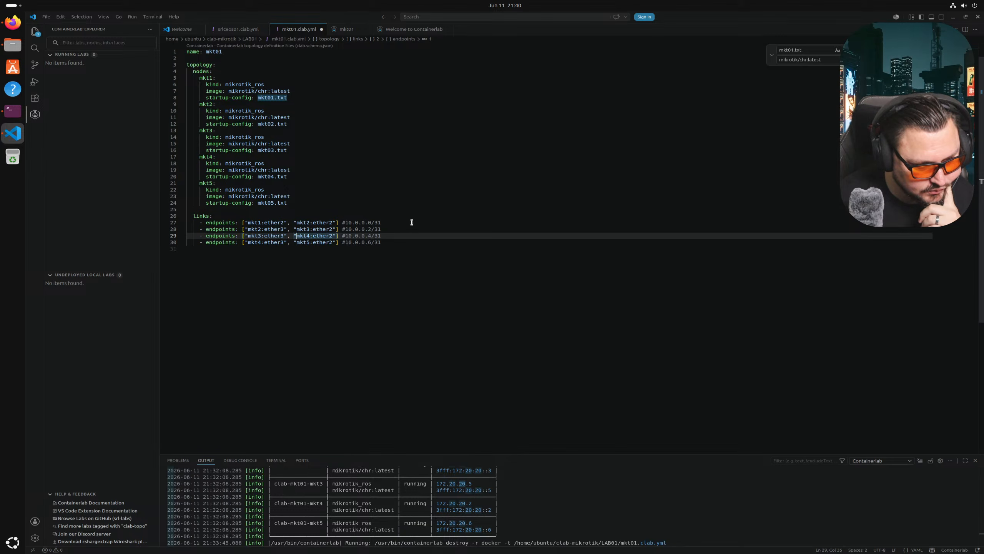
pyautogui.press('Left')
pyautogui.press('Left')
pyautogui.press('Left')
pyautogui.hotkey('ctrl', 'Right')
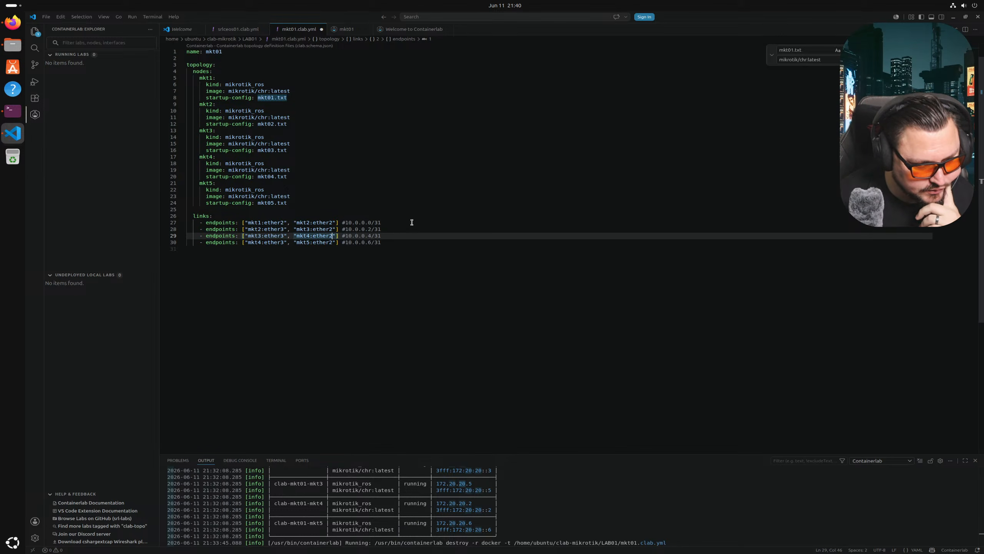
pyautogui.press('Right')
pyautogui.press('Right')
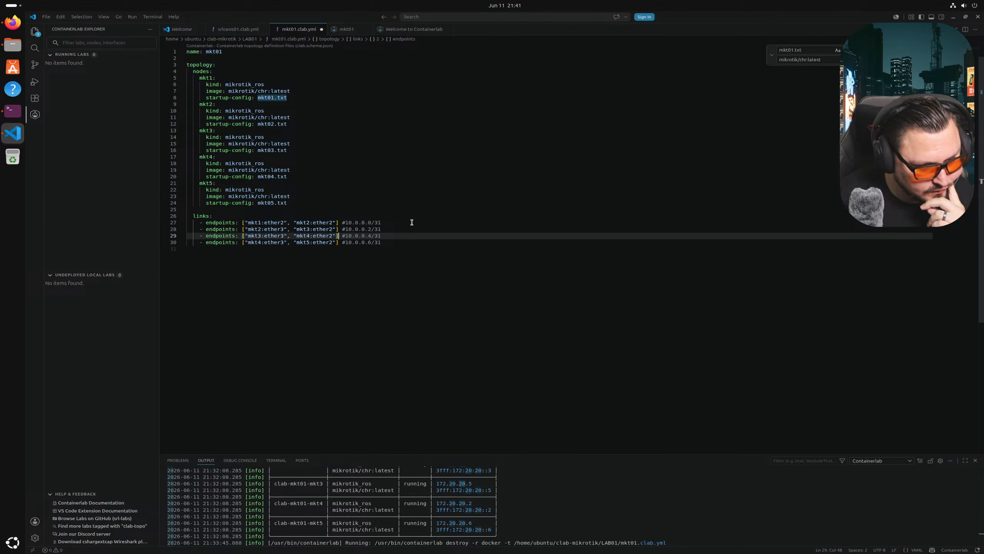
pyautogui.press('Right')
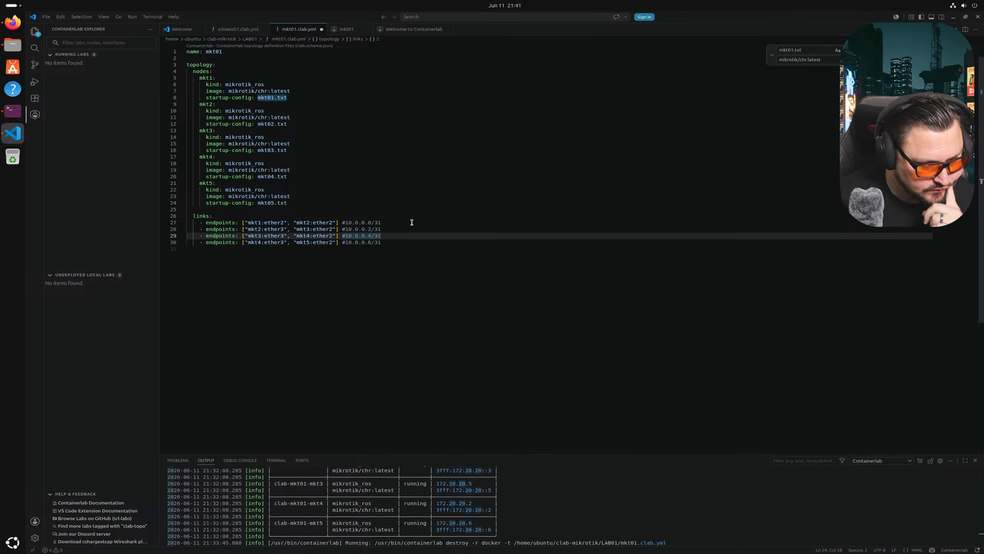
# - Save mkt03.txt in the terminal's nano, exit to the shell, and return to VS Code
pyautogui.click(13, 111)
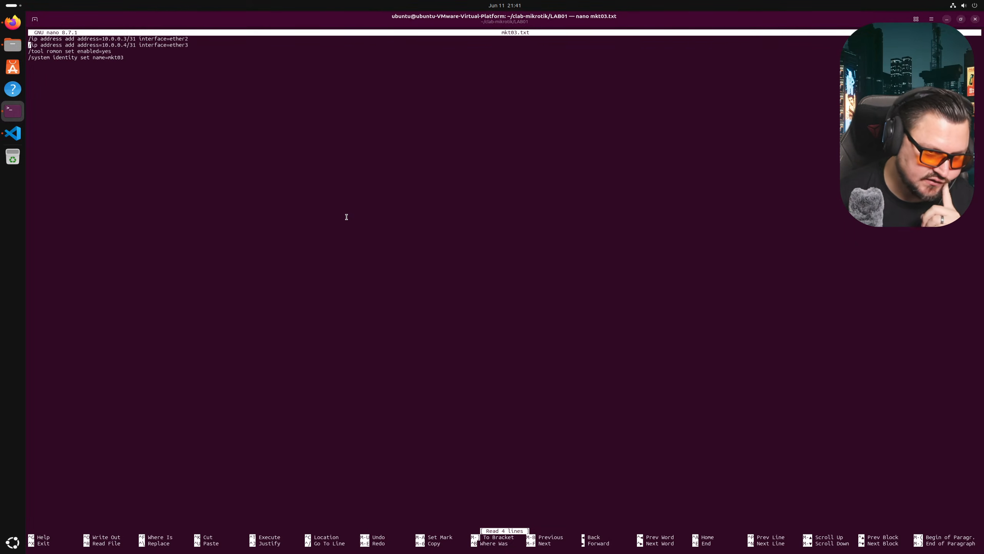
pyautogui.hotkey('ctrl', 'o')
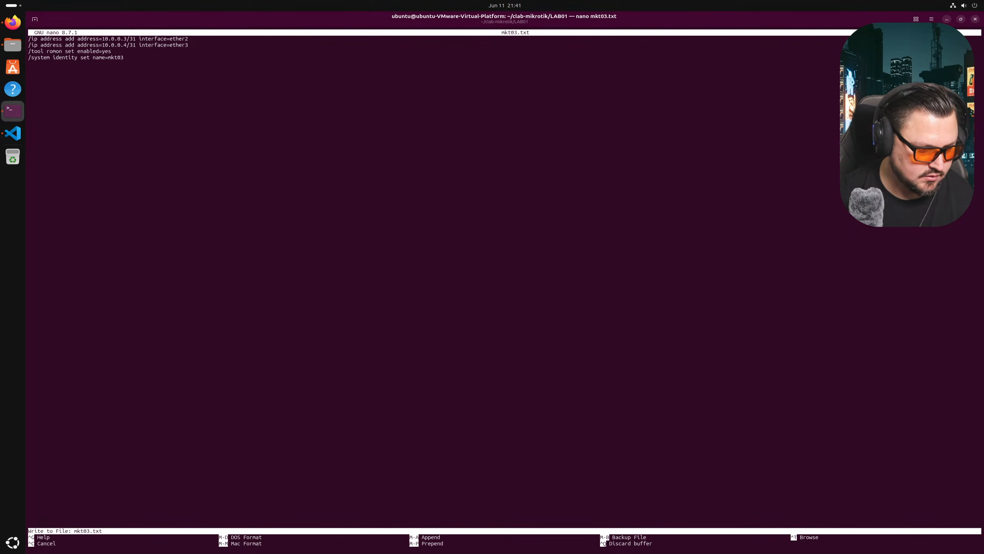
pyautogui.press('Return')
pyautogui.hotkey('ctrl', 'x')
pyautogui.press('Up')
pyautogui.press('Left')
pyautogui.press('Left')
pyautogui.press('Left')
pyautogui.press('Left')
pyautogui.press('Left')
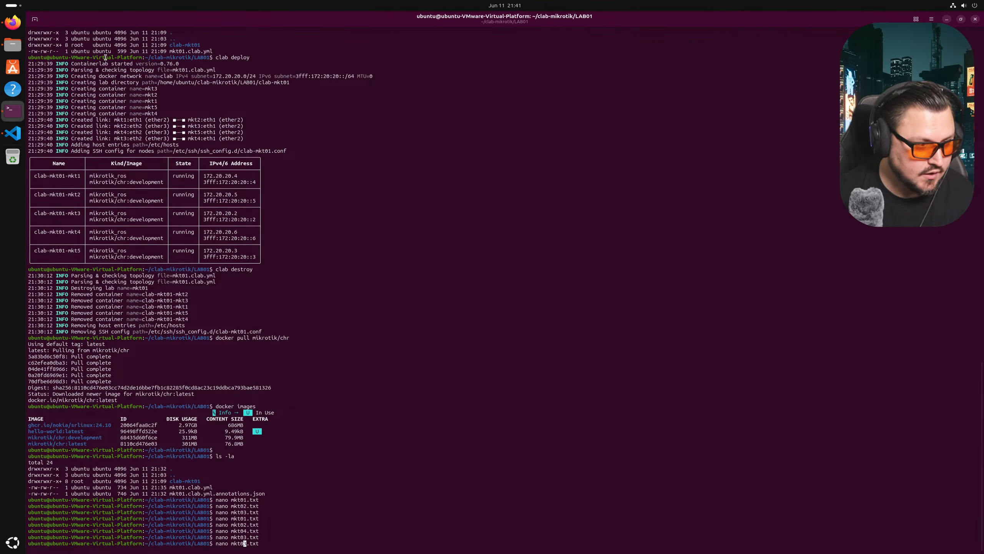
pyautogui.hotkey('alt', 'Tab')
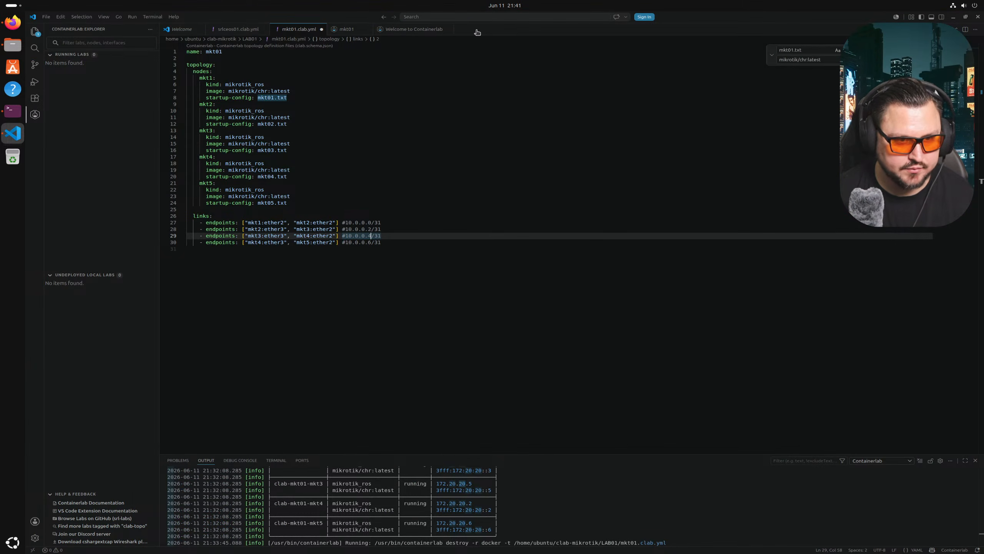
pyautogui.click(46, 16)
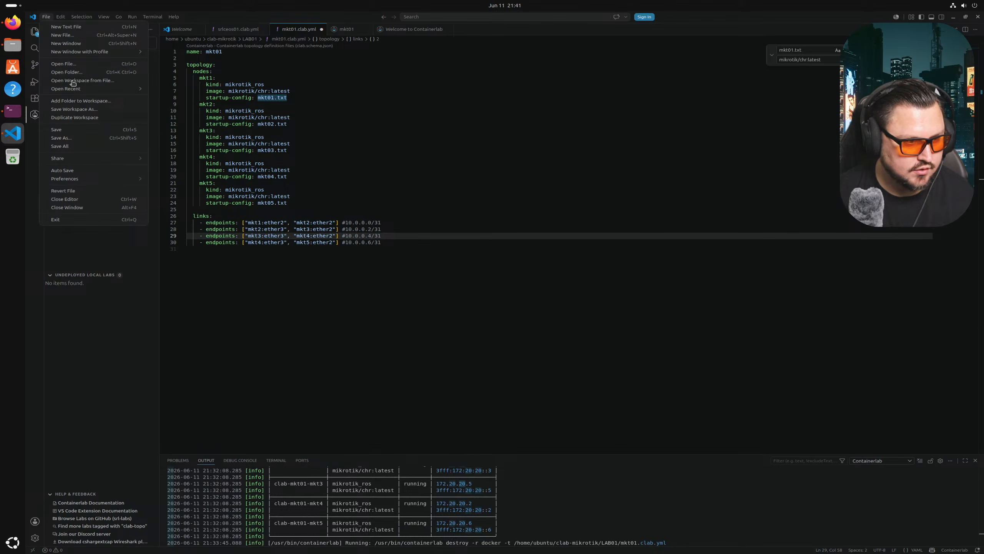
# - Open mkt01.txt and mkt02.txt from LAB01 to inspect them, closing each afterward
pyautogui.click(63, 64)
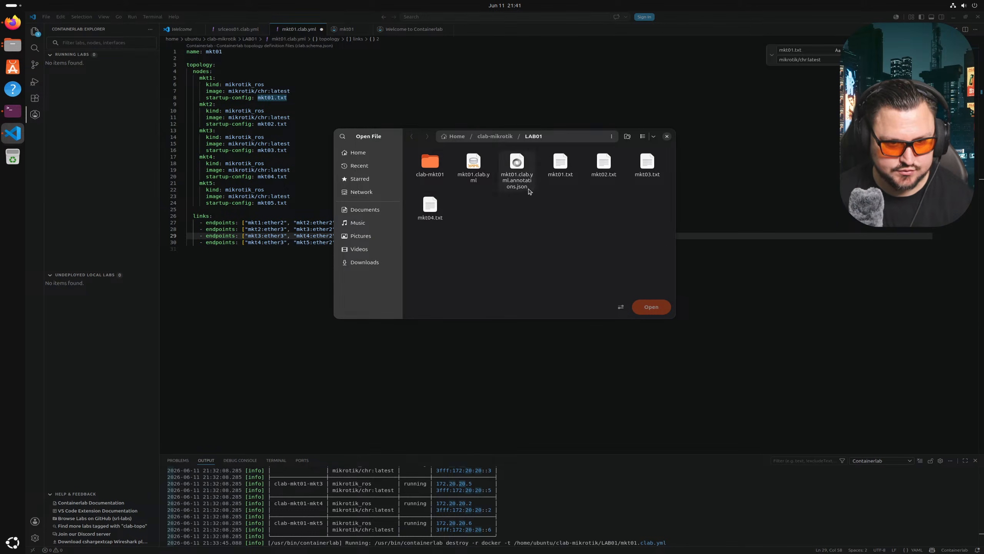
pyautogui.click(562, 165)
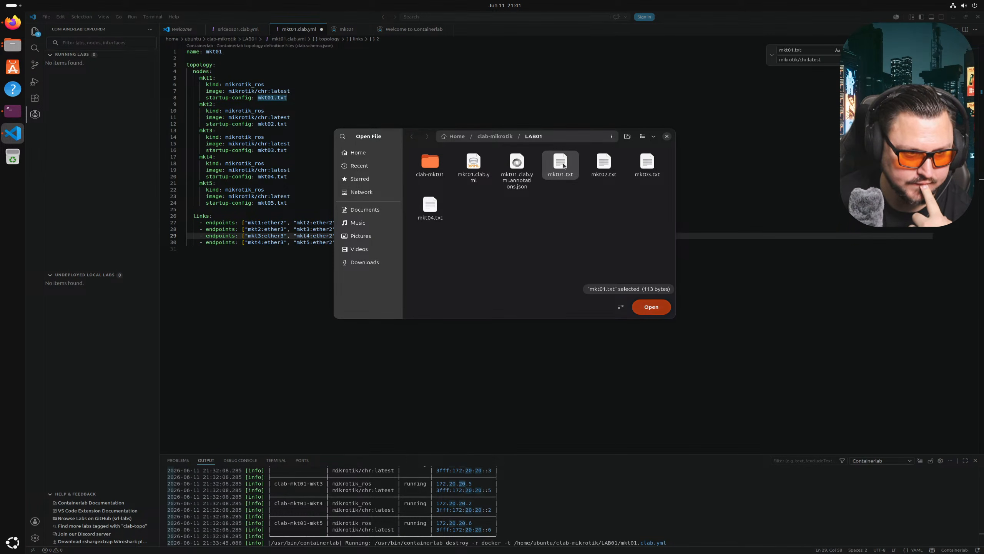
pyautogui.doubleClick(563, 166)
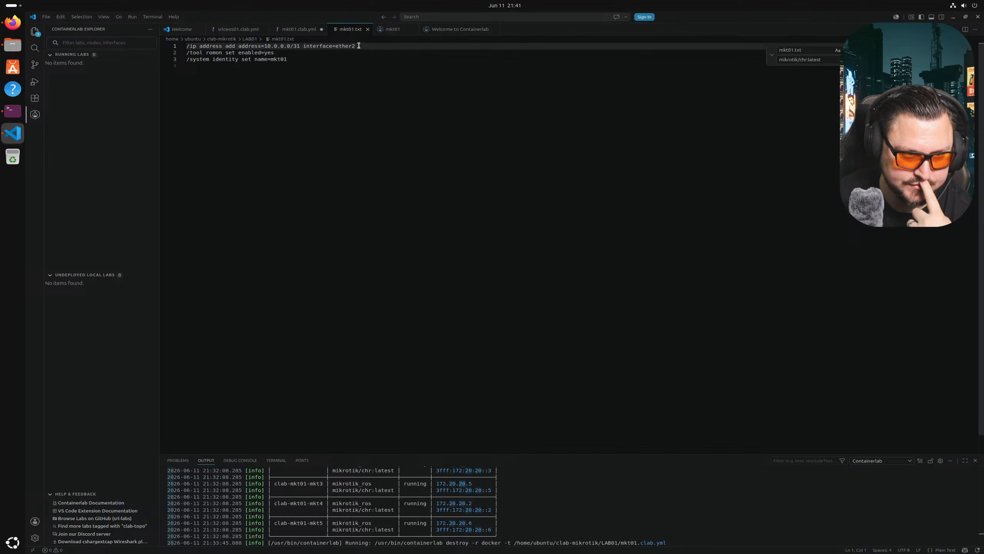
pyautogui.click(367, 30)
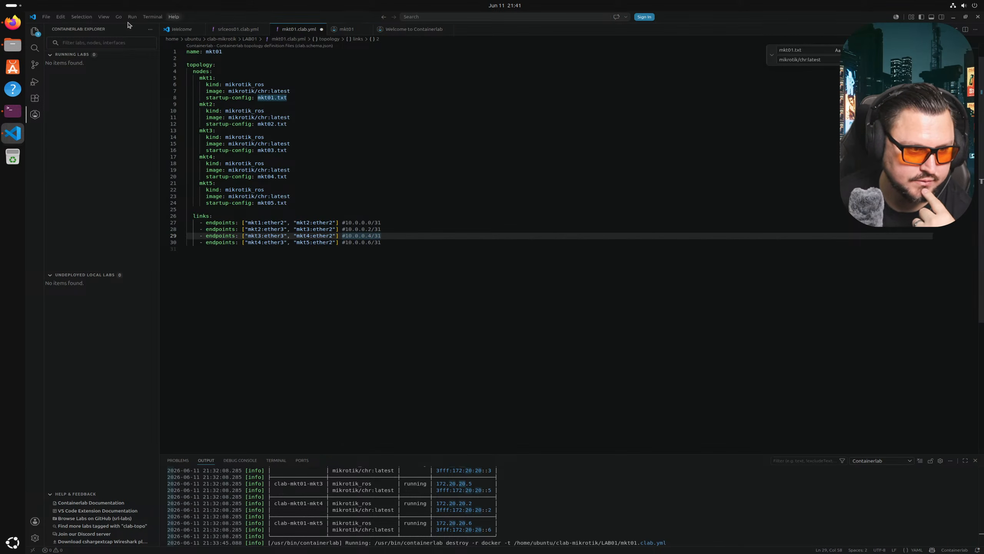
pyautogui.click(45, 17)
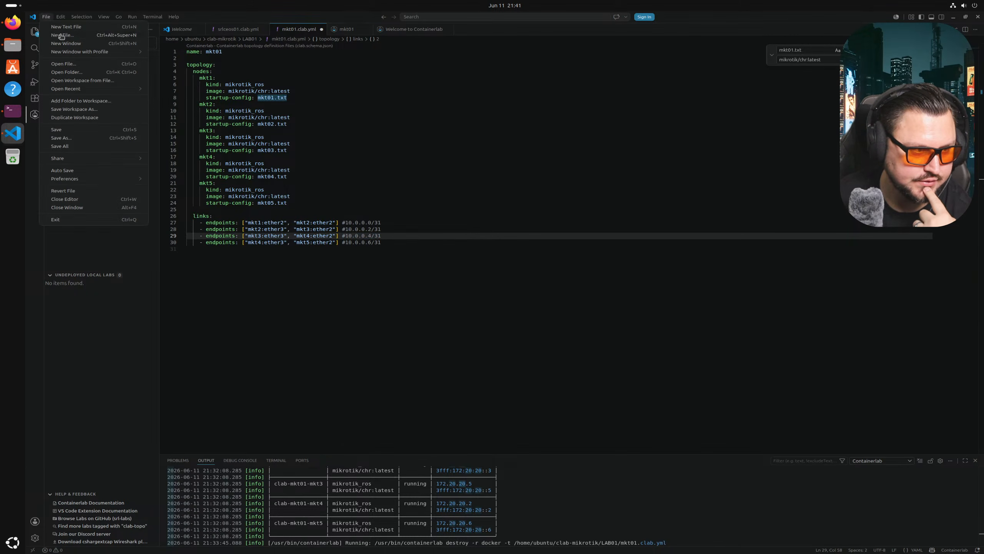
pyautogui.click(62, 64)
pyautogui.doubleClick(603, 163)
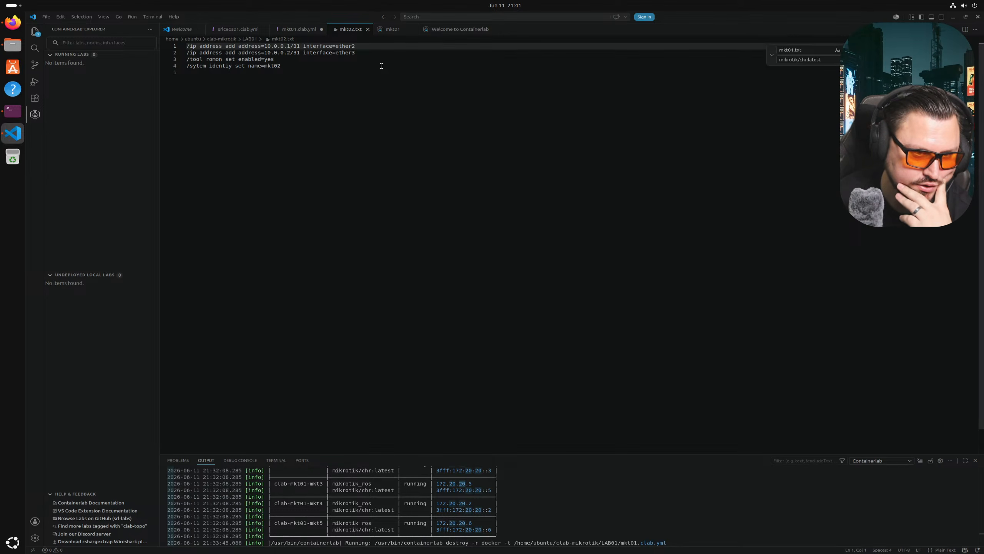
pyautogui.click(368, 29)
# - Open mkt03.txt from LAB01 and review its 10.0.0.3/31 and 10.0.0.4/31 addresses
pyautogui.click(46, 16)
pyautogui.click(64, 63)
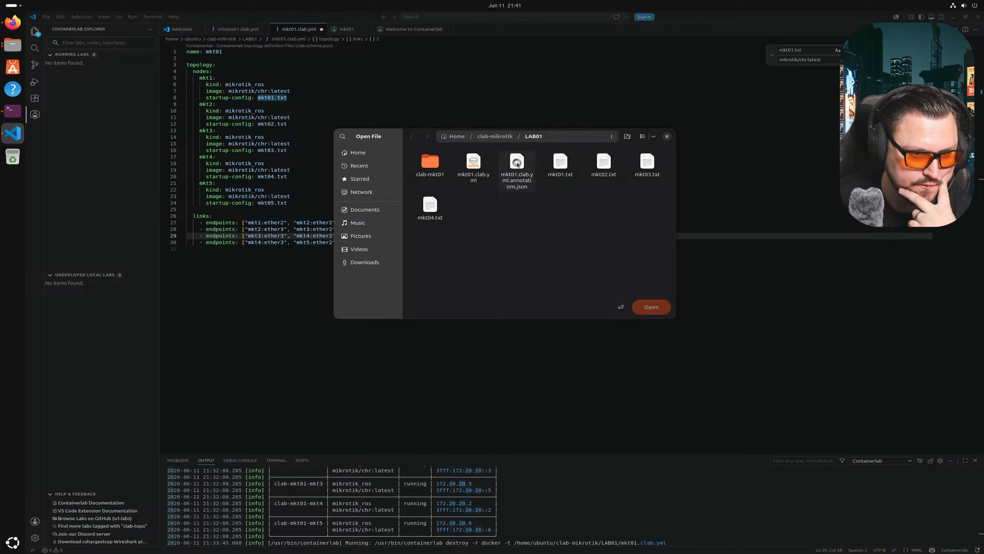
pyautogui.doubleClick(643, 165)
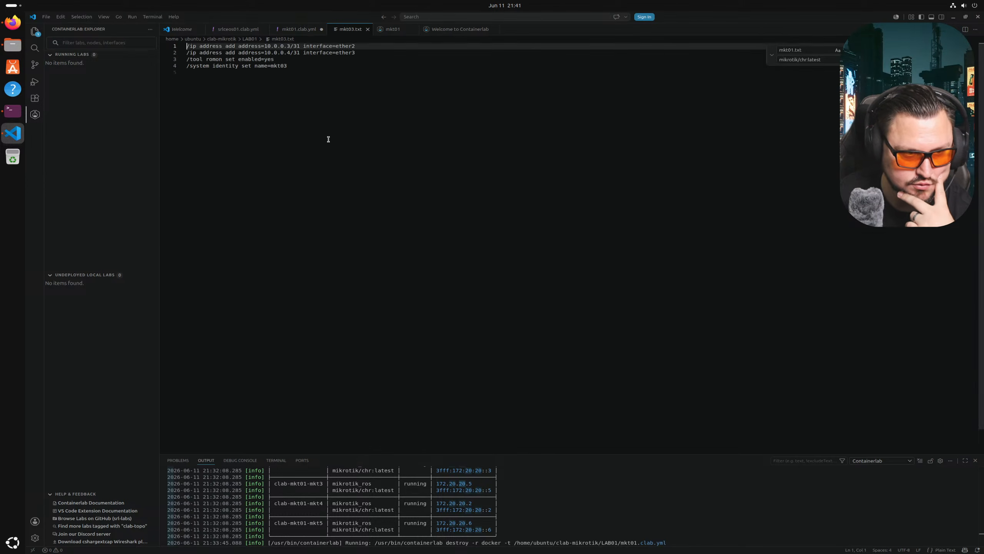
pyautogui.moveTo(273, 46); pyautogui.dragTo(300, 53)
pyautogui.click(373, 48)
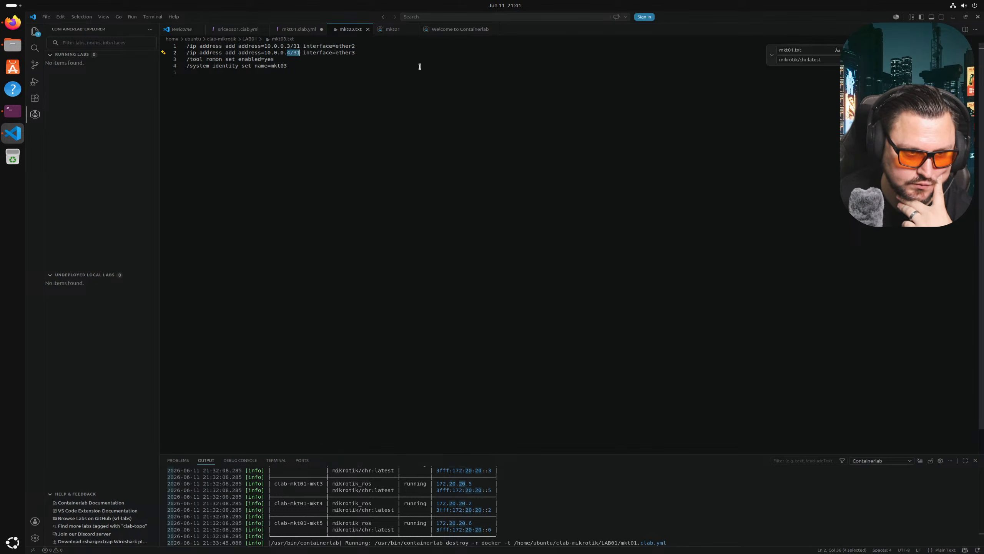
pyautogui.click(287, 52)
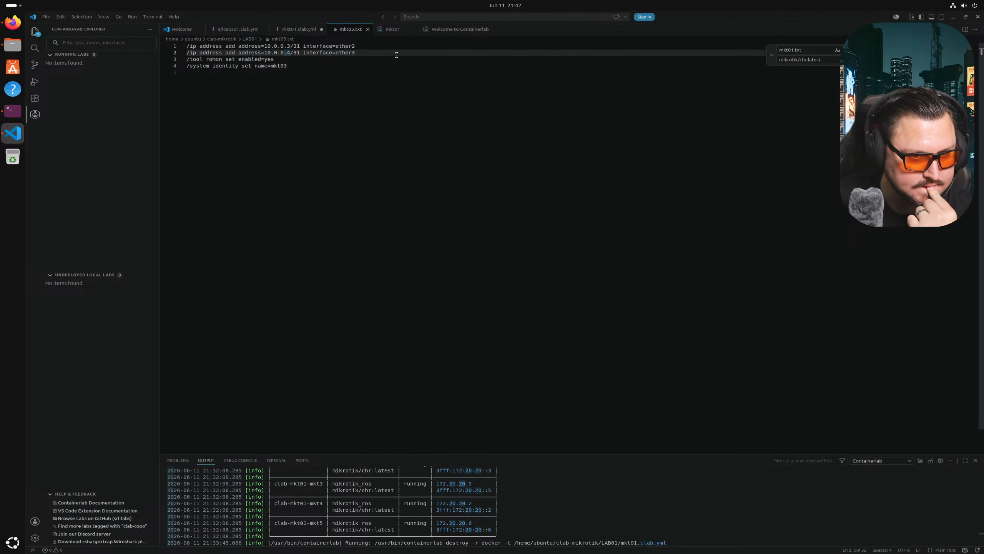
pyautogui.click(59, 16)
# - Open mkt04.txt from LAB01 and change its second address to 10.0.0.6/31
pyautogui.moveTo(45, 17)
pyautogui.click(62, 68)
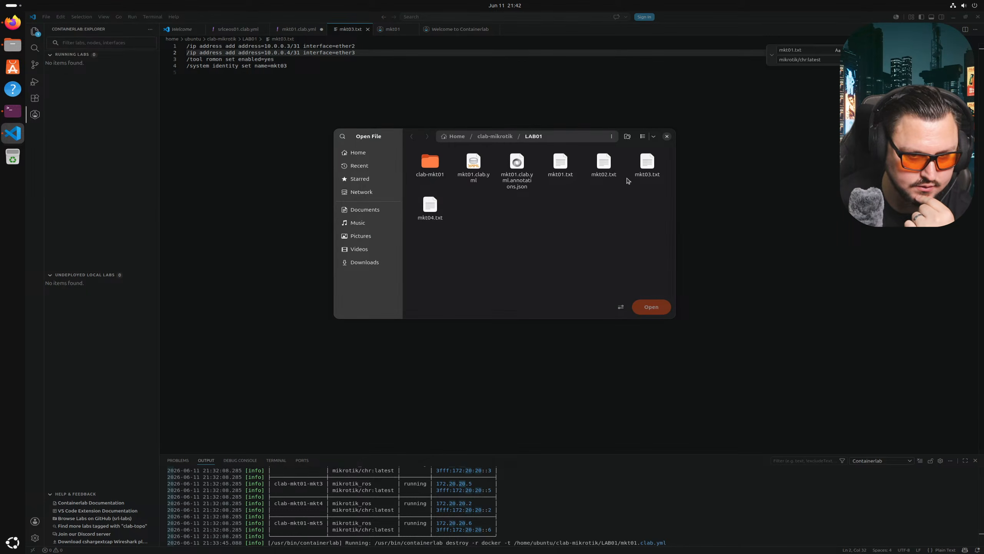
pyautogui.doubleClick(430, 204)
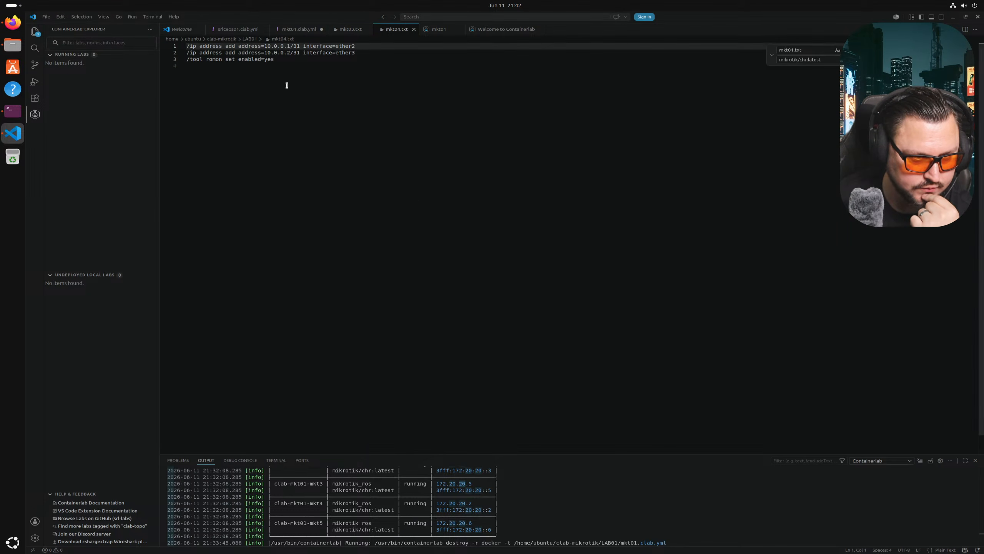
pyautogui.click(289, 47)
pyautogui.moveTo(396, 30)
pyautogui.mouseDown()
pyautogui.moveTo(443, 34)
pyautogui.moveTo(399, 31)
pyautogui.mouseUp()
pyautogui.click(354, 29)
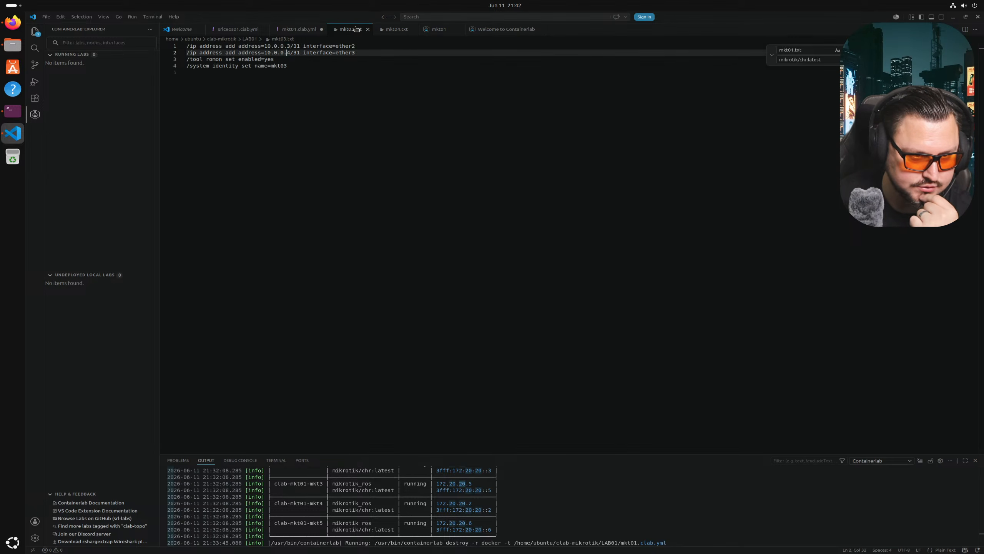
pyautogui.click(392, 29)
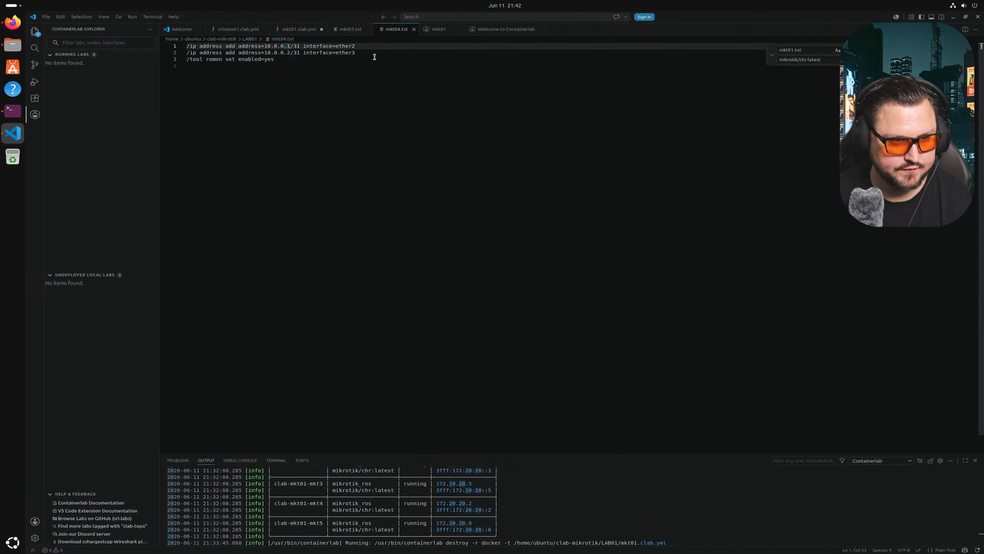
pyautogui.press('Down')
pyautogui.press('BackSpace')
pyautogui.write('6')
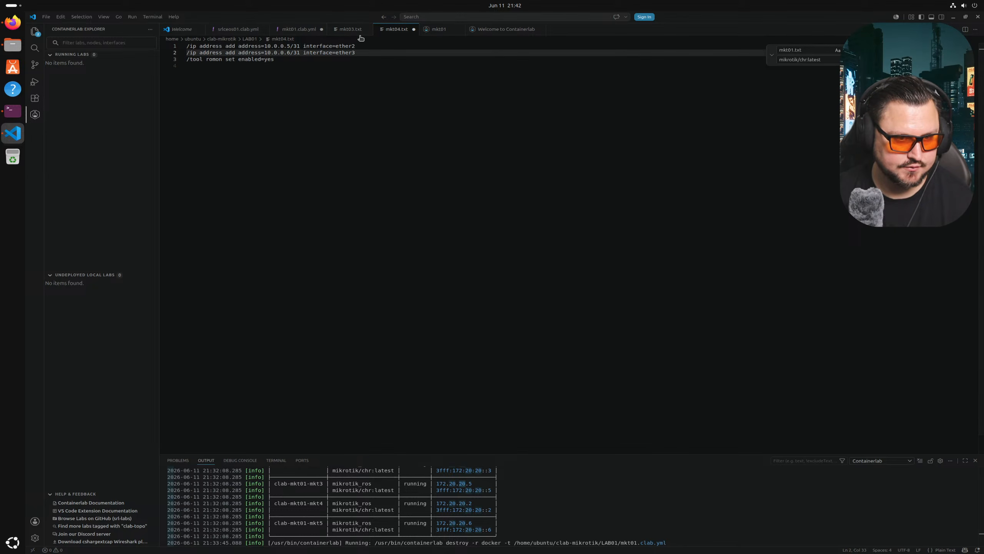
# - Copy mkt03.txt's identity line into mkt04.txt and change the name to mkt04
pyautogui.click(346, 30)
pyautogui.moveTo(301, 73); pyautogui.dragTo(182, 62)
pyautogui.hotkey('ctrl', 'c')
pyautogui.click(395, 29)
pyautogui.click(374, 93)
pyautogui.hotkey('ctrl', 'v')
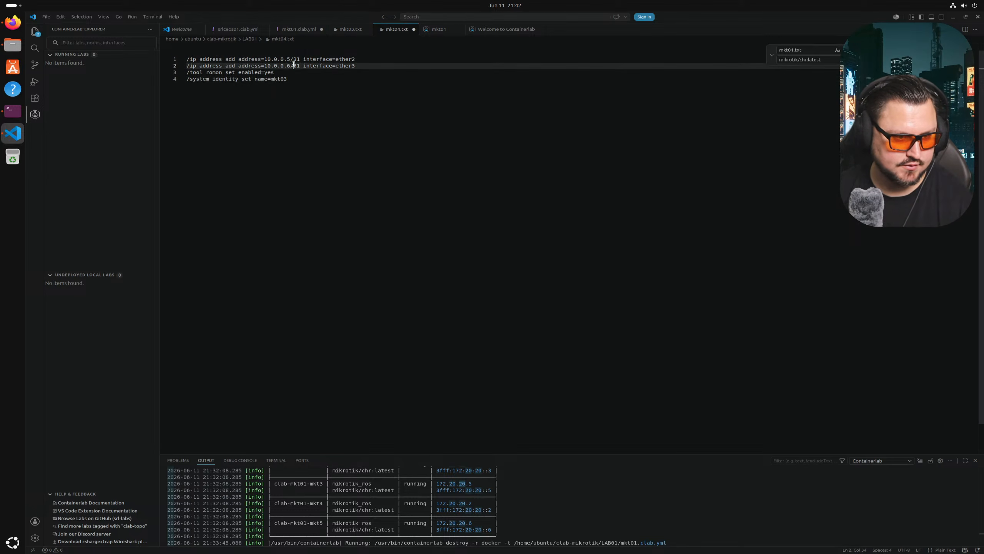
pyautogui.press('BackSpace')
pyautogui.press('BackSpace')
pyautogui.write('4')
pyautogui.hotkey('ctrl', 'Home')
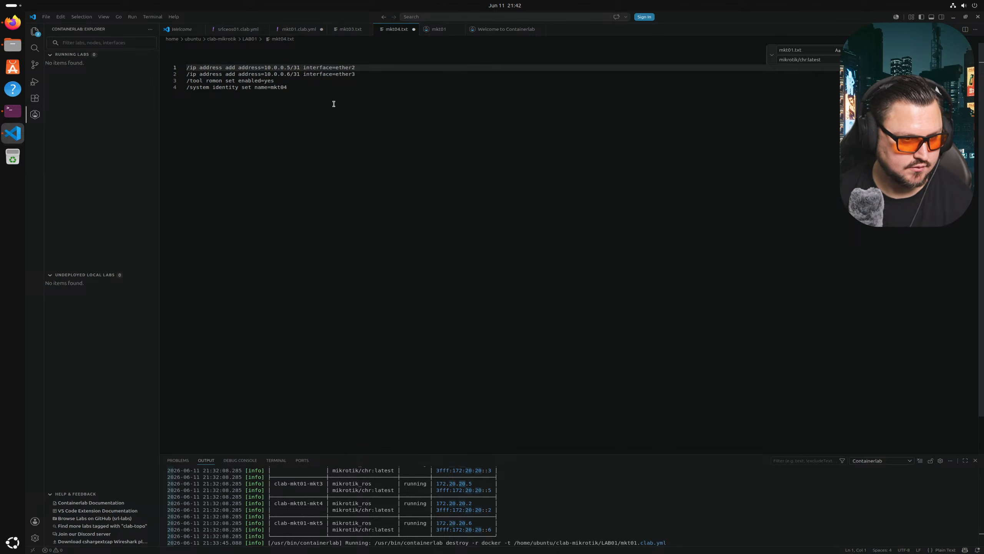
pyautogui.hotkey('ctrl', 'a')
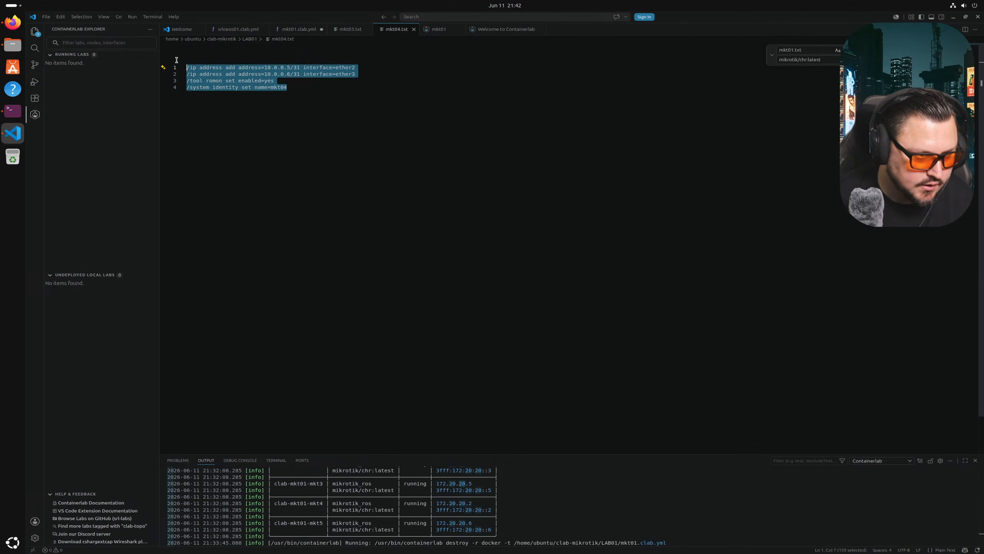
pyautogui.click(46, 16)
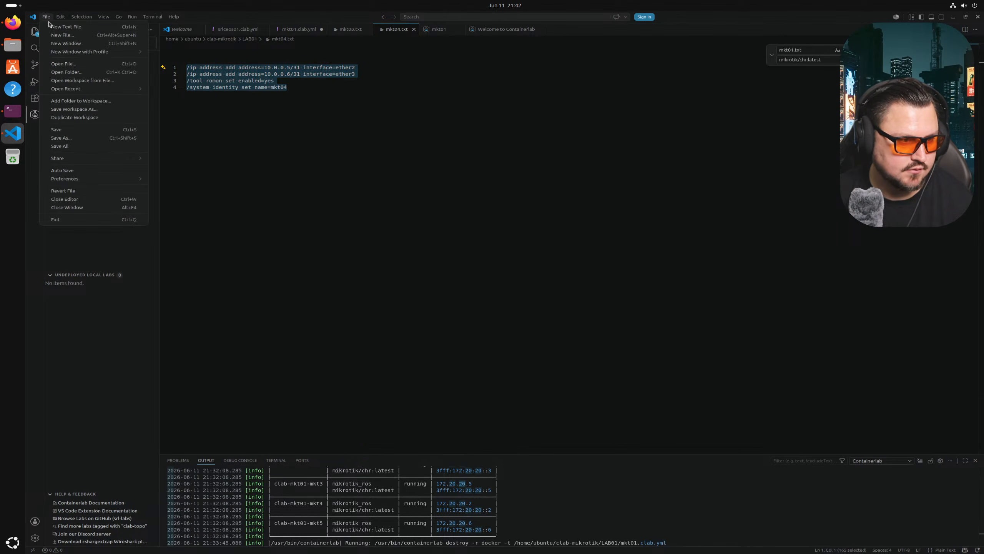
# - In a new text file, paste mkt04's config, delete the second address line, and change the identity to mkt05
pyautogui.click(57, 31)
pyautogui.hotkey('ctrl', 'v')
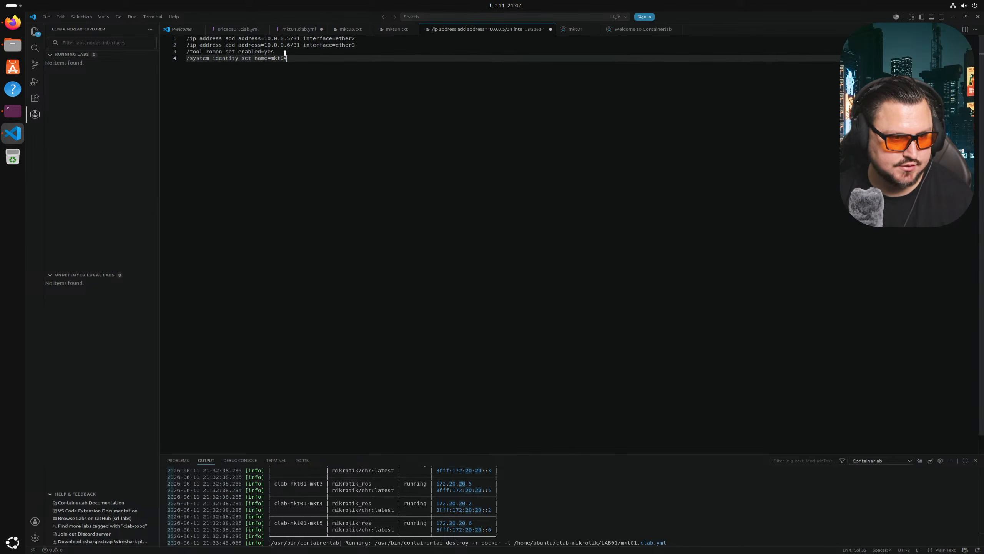
pyautogui.click(291, 39)
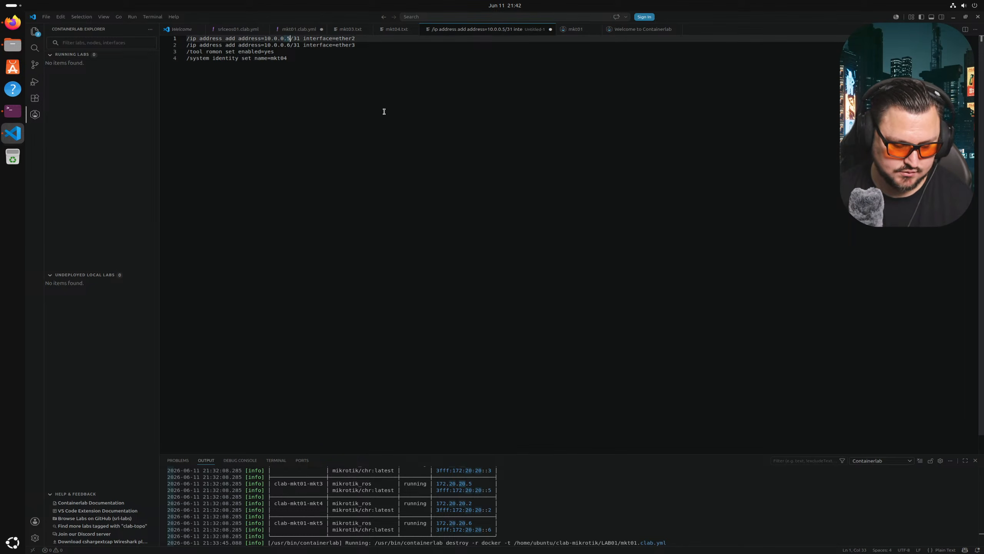
pyautogui.tripleClick(355, 45)
pyautogui.press('BackSpace')
pyautogui.click(294, 55)
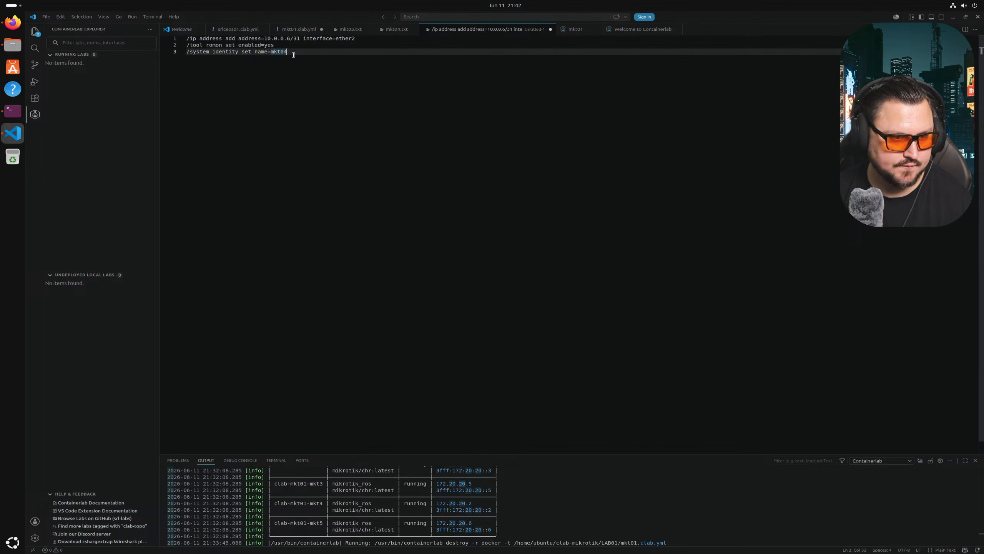
pyautogui.press('BackSpace')
pyautogui.write('5')
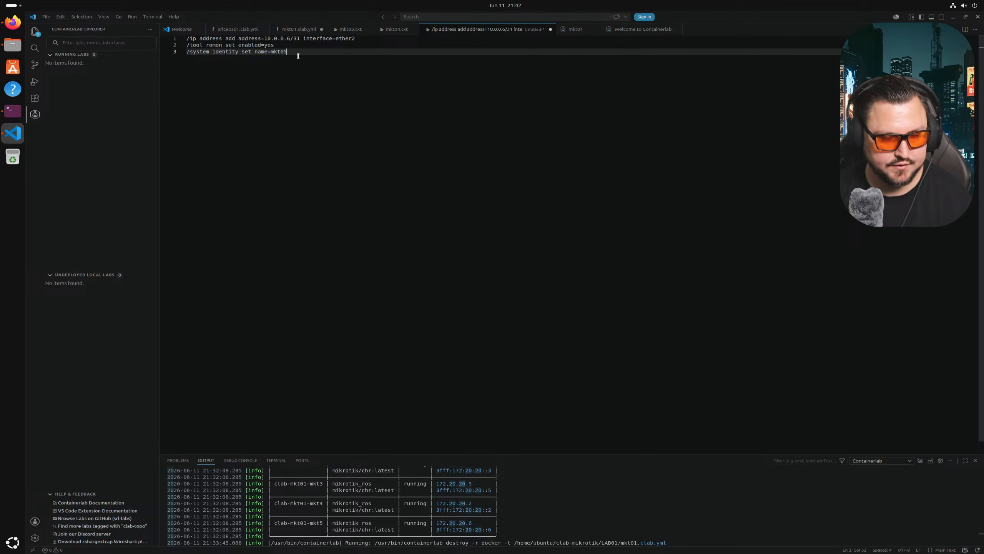
# - Save the new file as mkt05.txt in the LAB01 folder
pyautogui.click(46, 16)
pyautogui.click(88, 138)
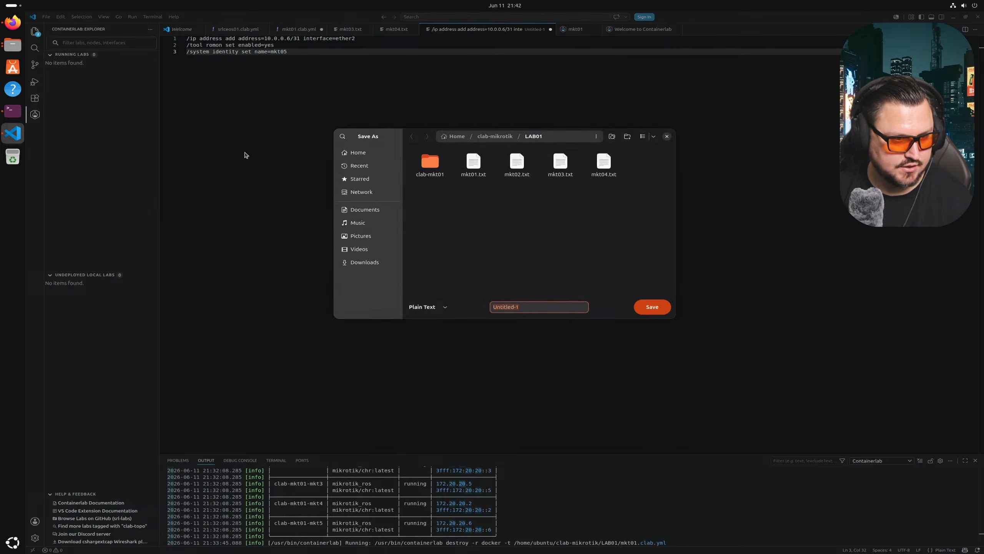
pyautogui.write('mkt05.txt')
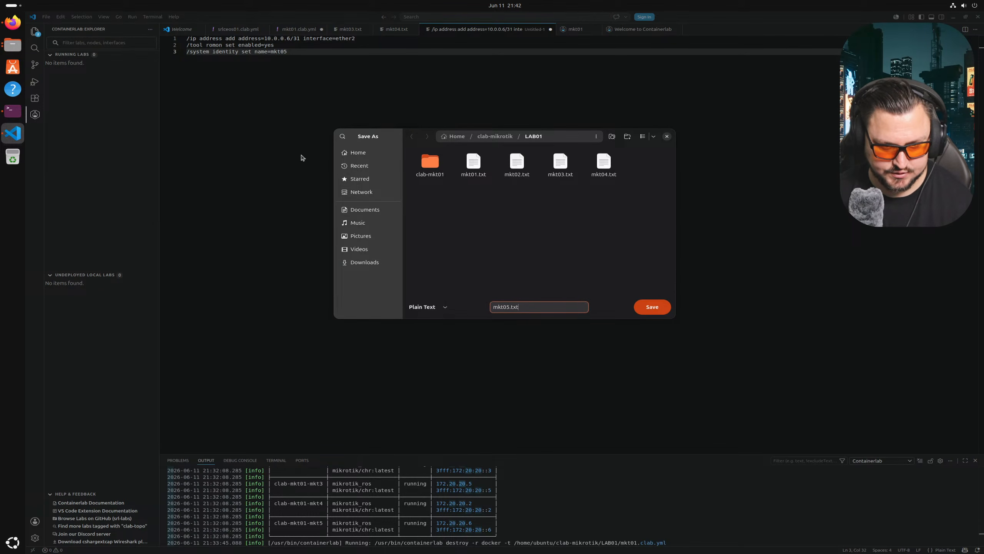
pyautogui.press('Return')
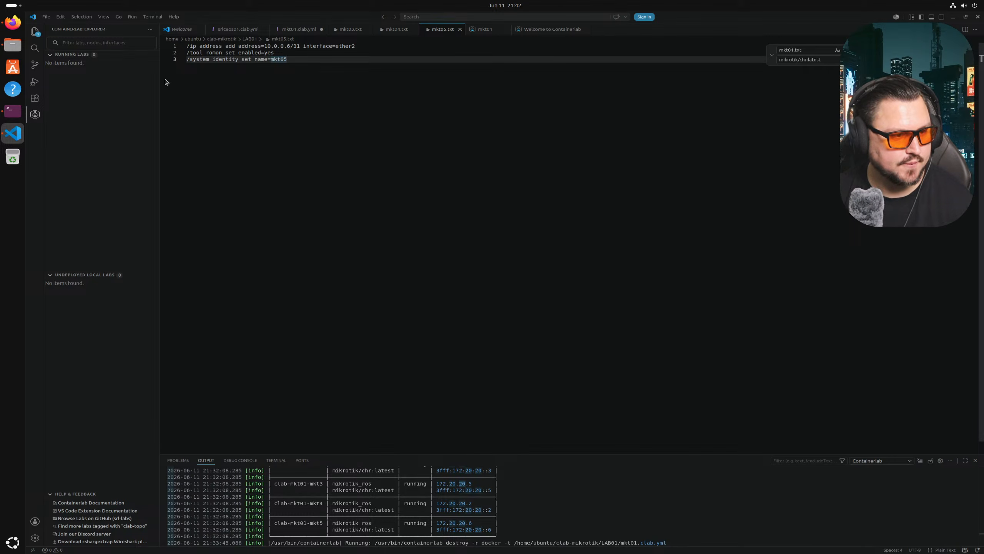
pyautogui.click(12, 111)
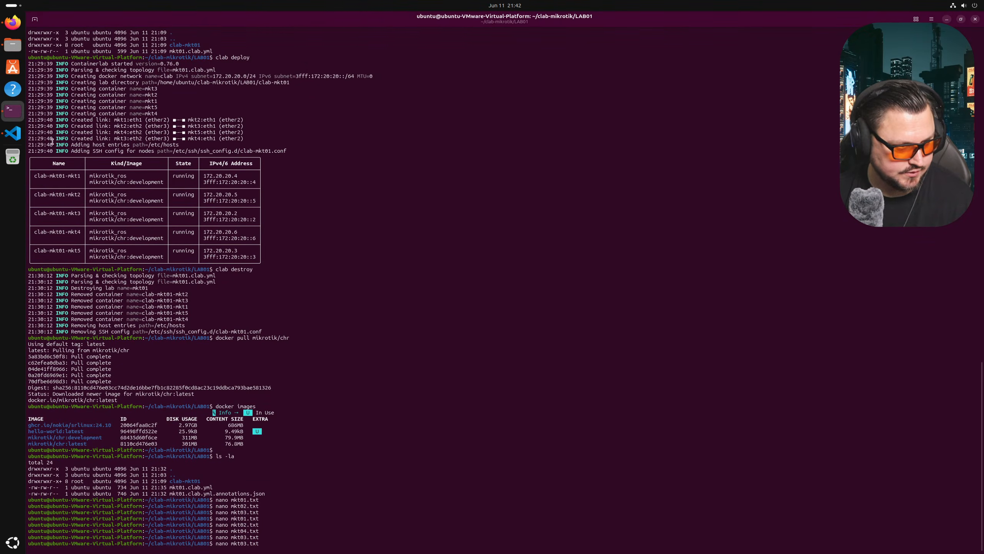
# - Review the srlceos01.clab.yml example topology, then move on to mkt01.clab.yml
pyautogui.click(12, 133)
pyautogui.click(224, 30)
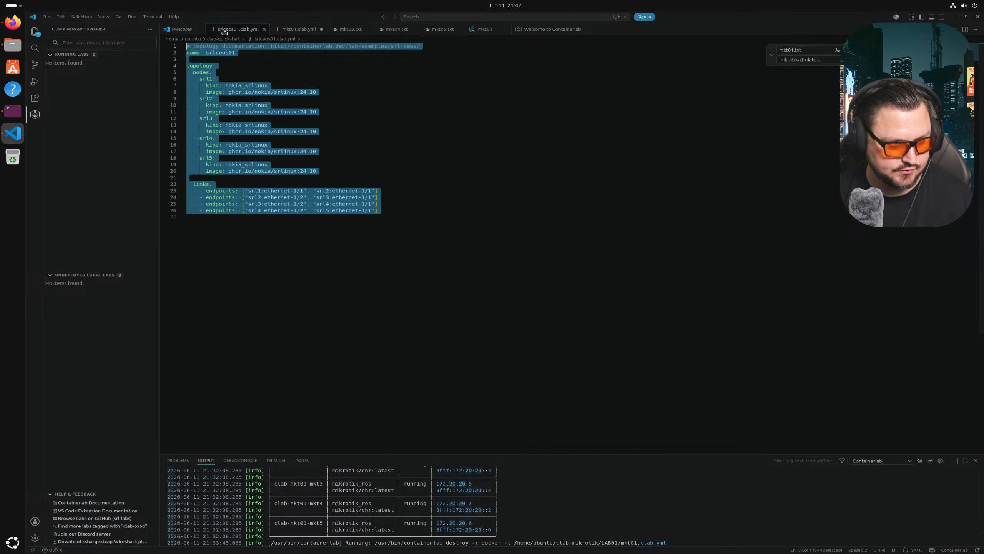
pyautogui.click(446, 135)
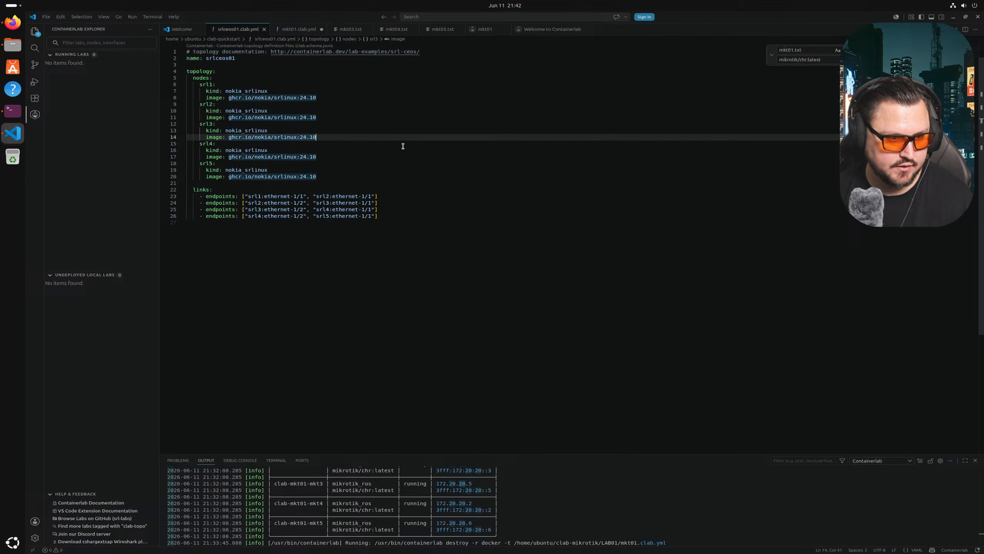
pyautogui.click(294, 30)
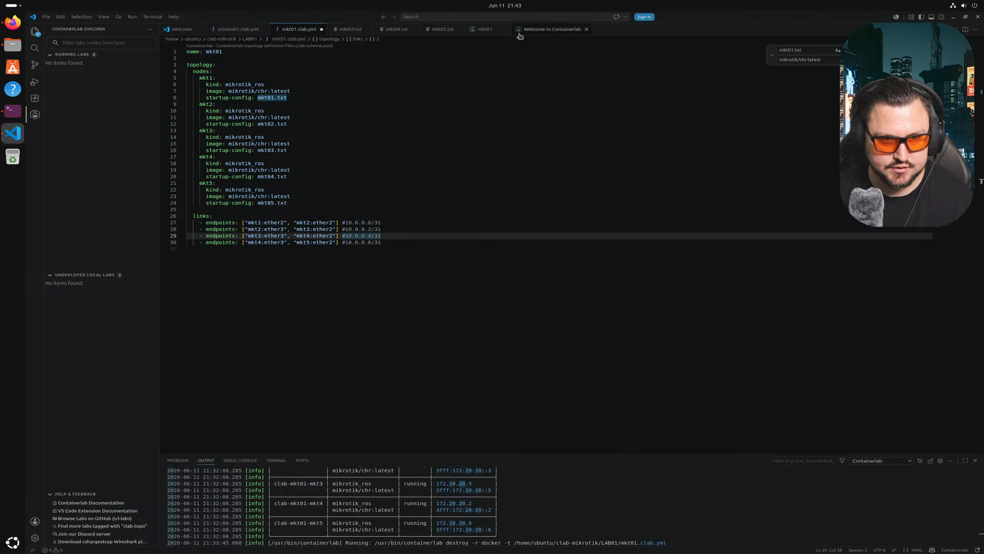
# - Open mkt02.txt from LAB01 and find its misspelled identity line
pyautogui.click(46, 17)
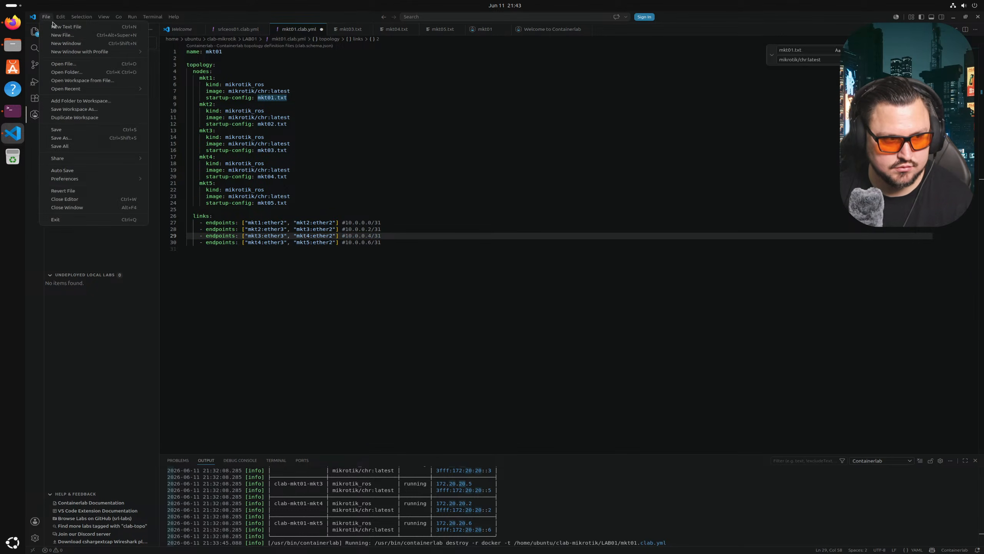
pyautogui.click(76, 63)
pyautogui.doubleClick(603, 163)
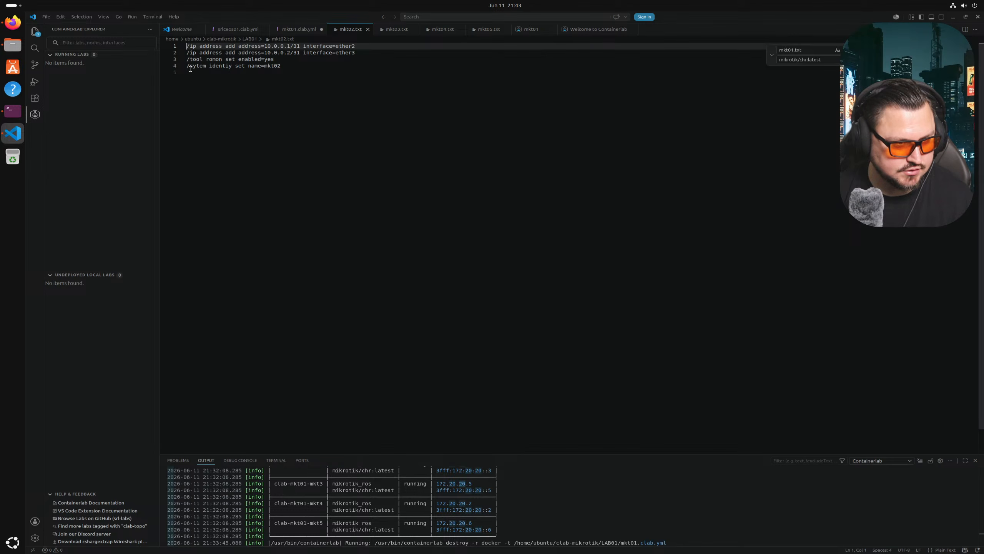
pyautogui.moveTo(288, 68); pyautogui.dragTo(178, 67)
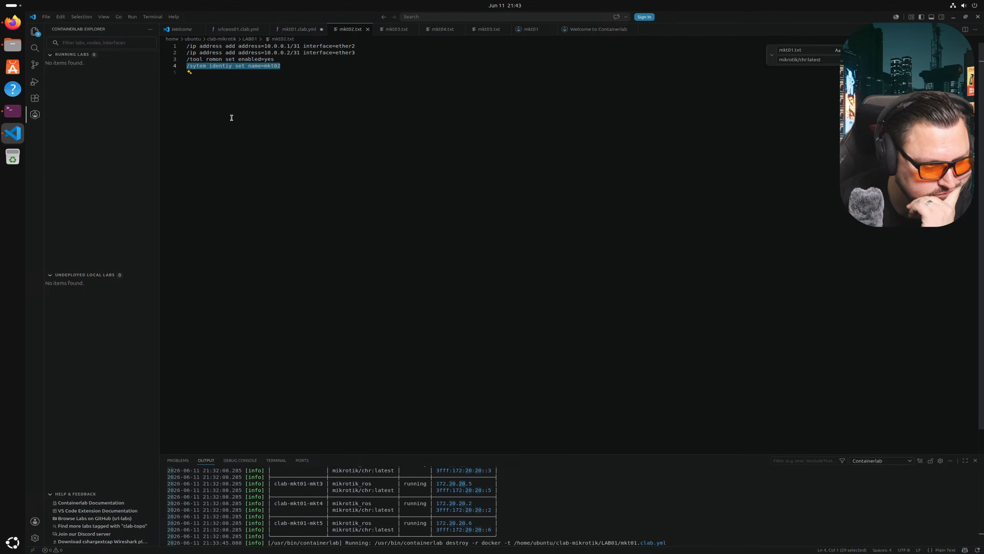
pyautogui.click(270, 114)
# - Compare mkt02.txt's identity line against the one in mkt03.txt
pyautogui.click(389, 30)
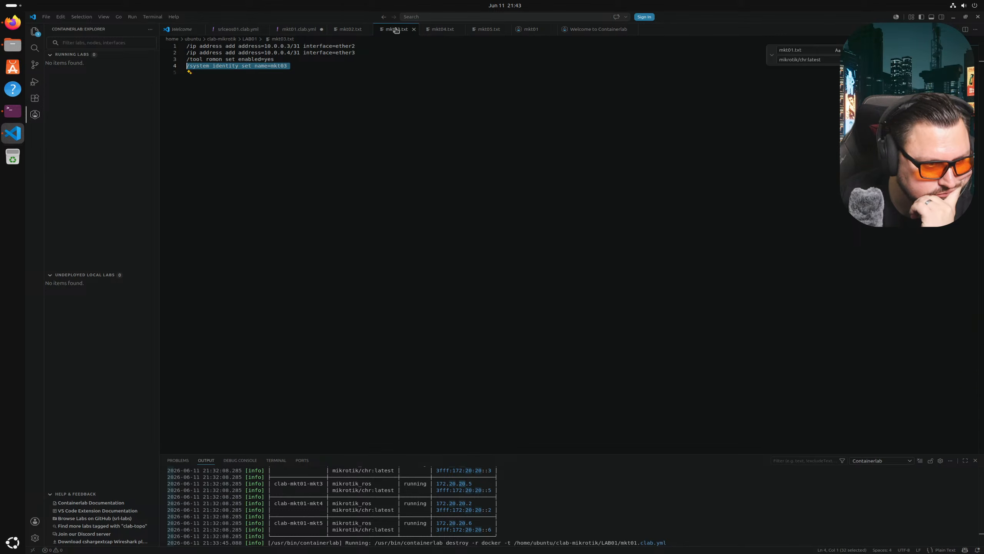
pyautogui.click(350, 30)
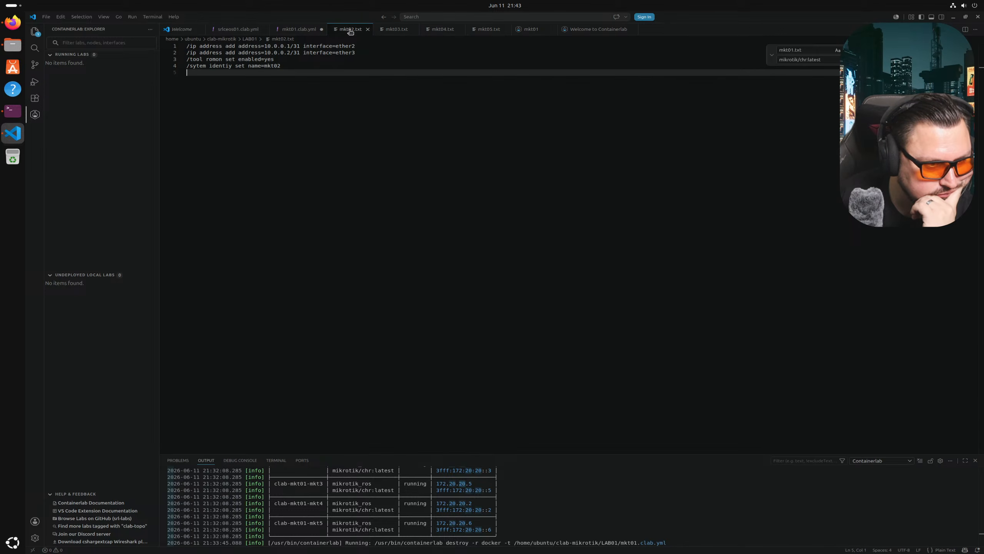
pyautogui.click(388, 30)
pyautogui.click(350, 29)
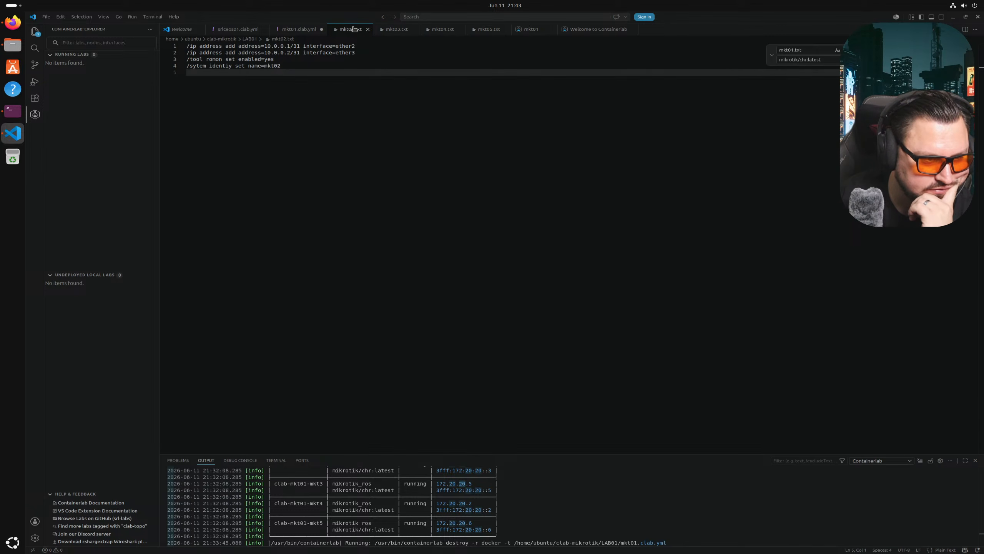
pyautogui.click(380, 29)
pyautogui.click(355, 27)
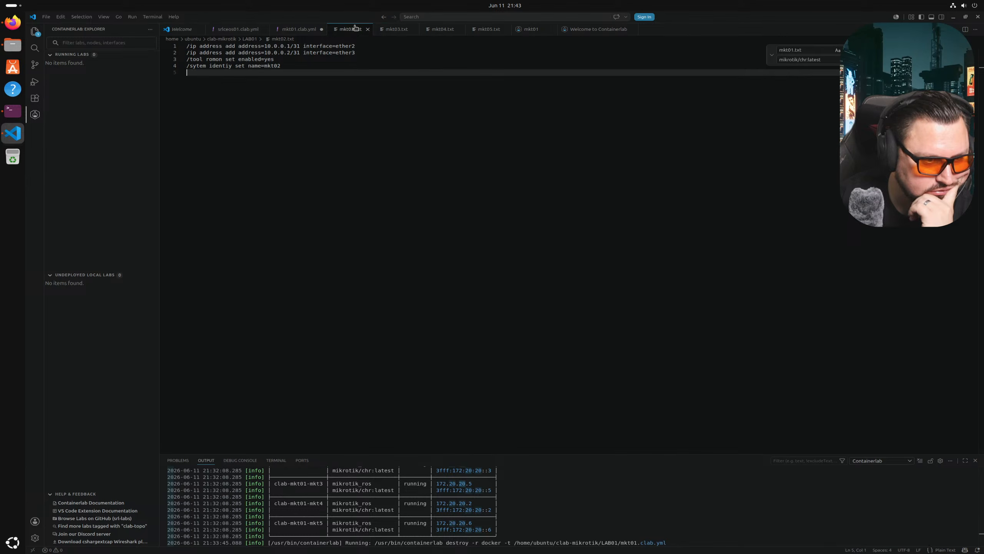
# - Paste mkt03.txt's identity line over line 4 of mkt02.txt and select the node name mkt03
pyautogui.click(395, 28)
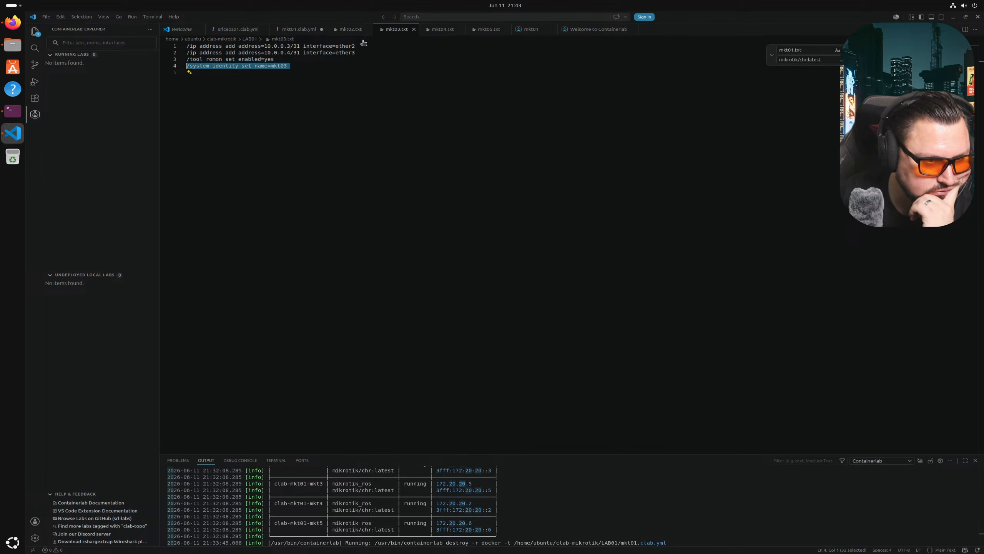
pyautogui.click(283, 59)
pyautogui.click(300, 72)
pyautogui.hotkey('shift', 'Up')
pyautogui.hotkey('ctrl', 'c')
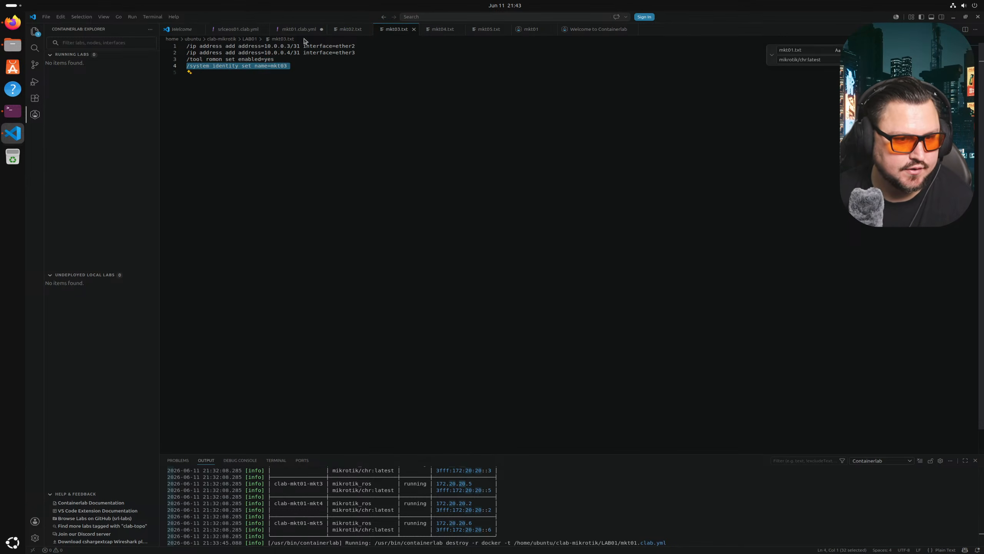
pyautogui.click(334, 29)
pyautogui.click(176, 65)
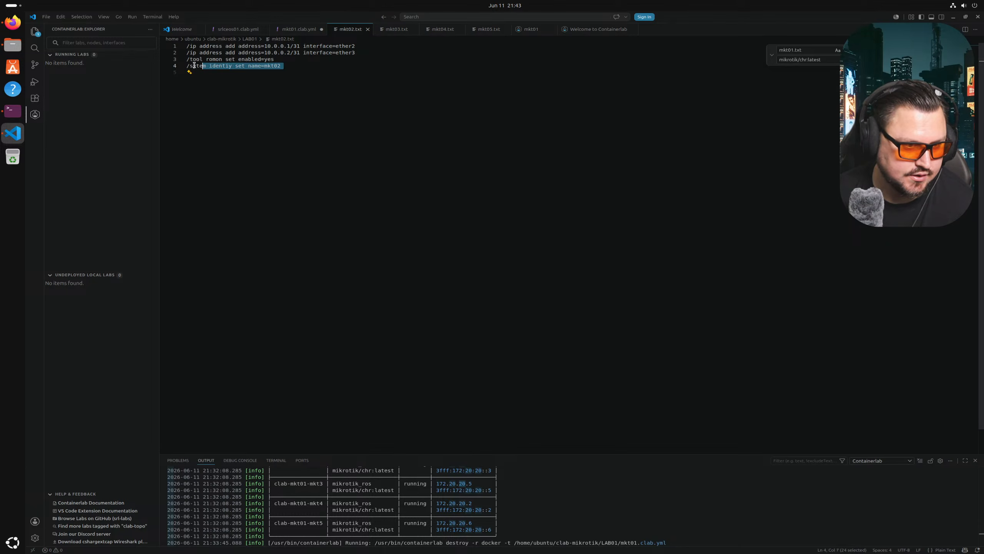
pyautogui.hotkey('ctrl', 'v')
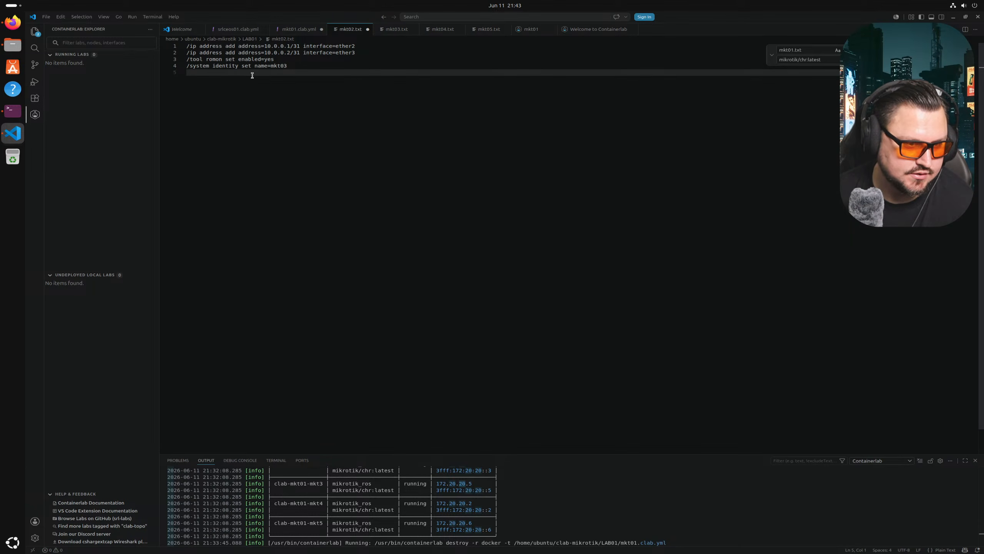
pyautogui.doubleClick(281, 67)
# - Change the identity name to mkt02, then clear the recalled nano command in the terminal
pyautogui.write('mkt02')
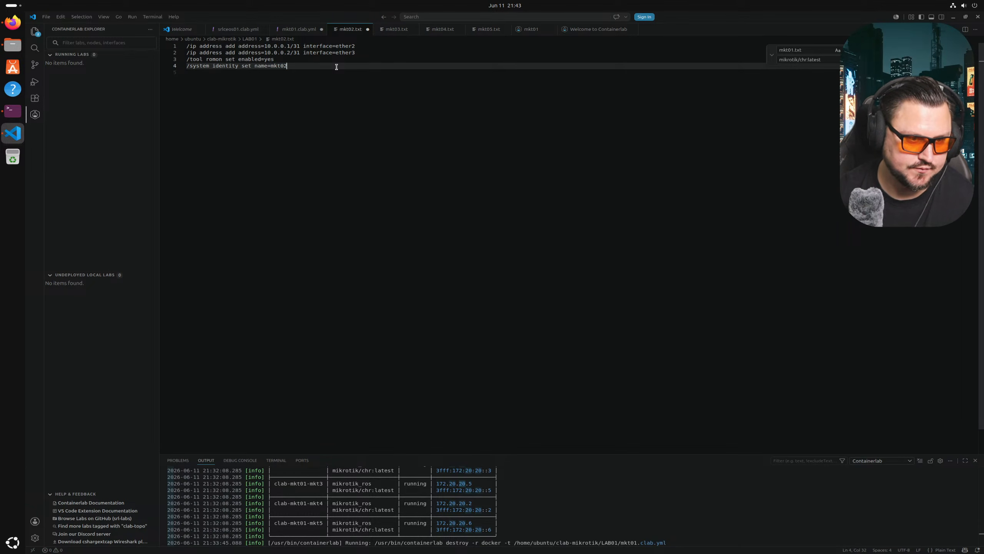
pyautogui.hotkey('alt', 'Tab')
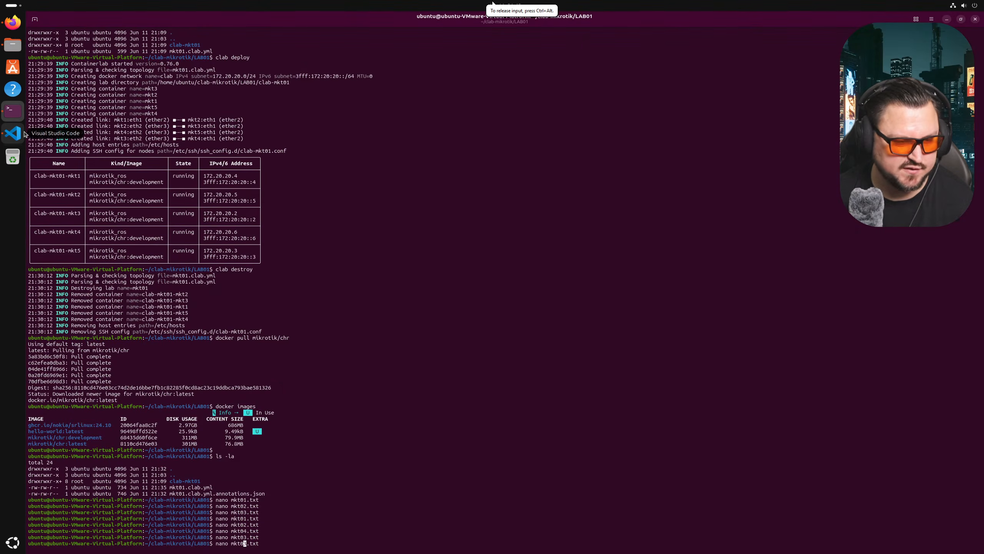
pyautogui.press('End')
pyautogui.press('BackSpace')
pyautogui.press('BackSpace')
pyautogui.press('BackSpace')
pyautogui.press('BackSpace')
pyautogui.press('BackSpace')
pyautogui.press('BackSpace')
pyautogui.press('BackSpace')
pyautogui.press('BackSpace')
pyautogui.press('BackSpace')
pyautogui.press('BackSpace')
pyautogui.press('BackSpace')
pyautogui.press('BackSpace')
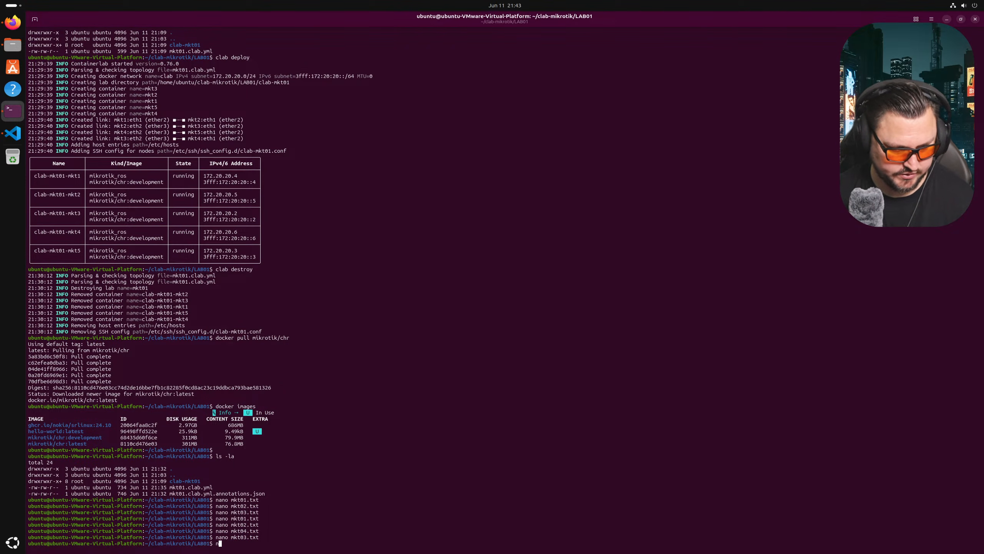
pyautogui.press('BackSpace')
# - Redeploy the mkt01 lab with clab deploy and launch WinBox from the WinBox_Linux folder
pyautogui.write('clab depl')
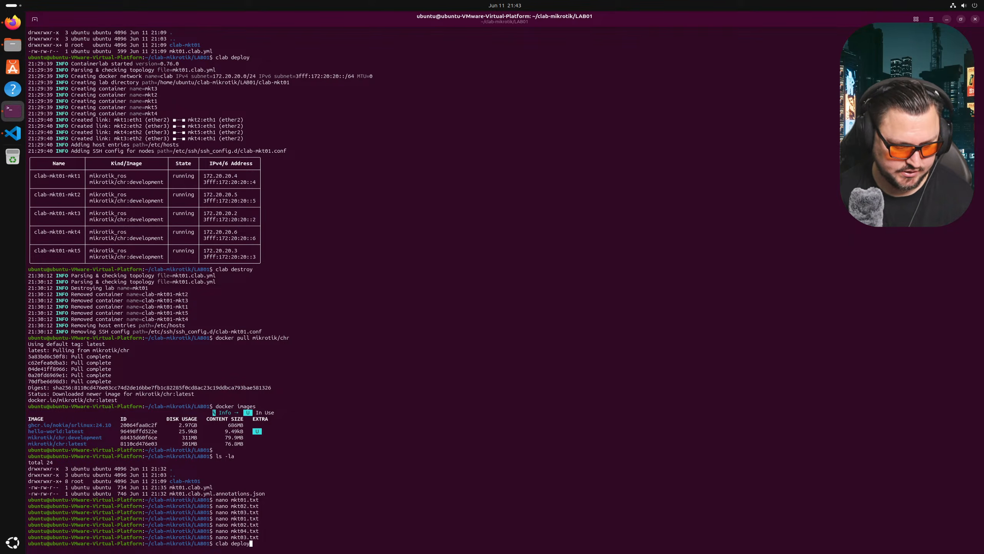
pyautogui.write('oy')
pyautogui.press('Return')
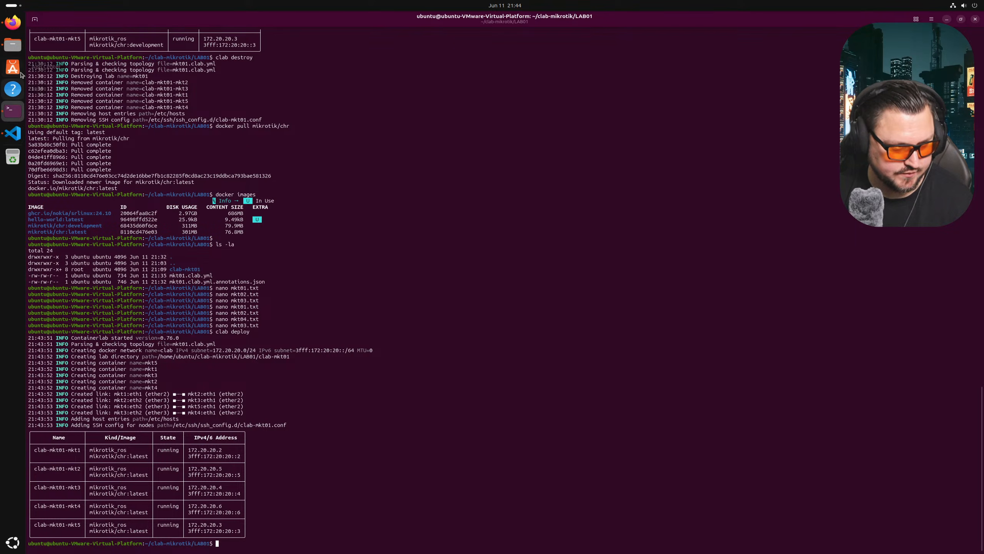
pyautogui.click(12, 44)
pyautogui.doubleClick(484, 232)
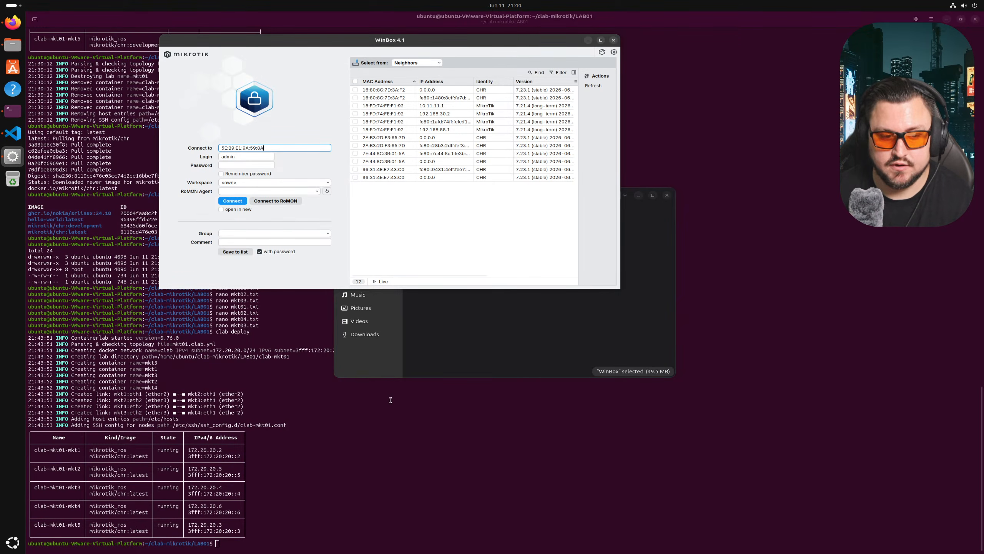
# - Tear down the running mkt01 lab with clab destroy
pyautogui.click(453, 348)
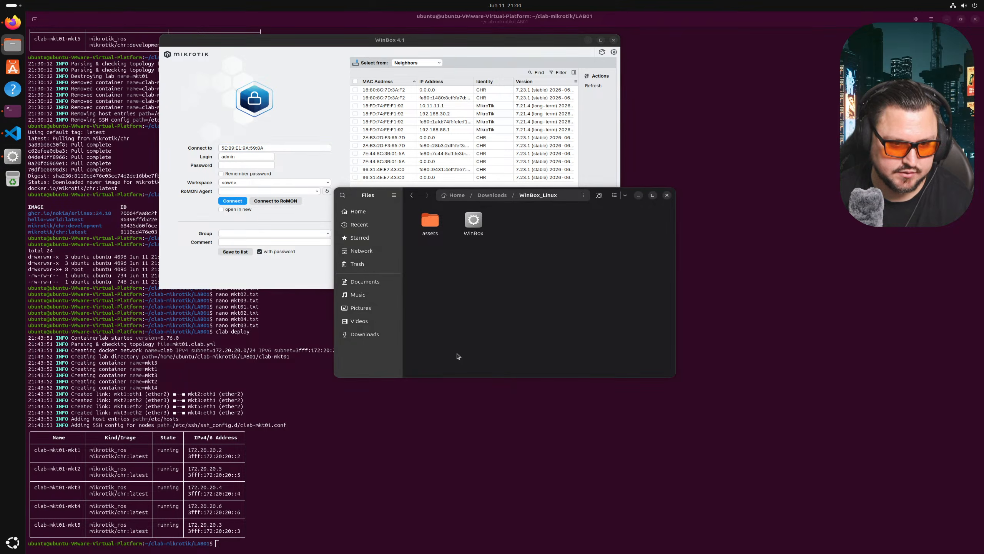
pyautogui.click(262, 414)
pyautogui.write('clab destroy')
pyautogui.press('Return')
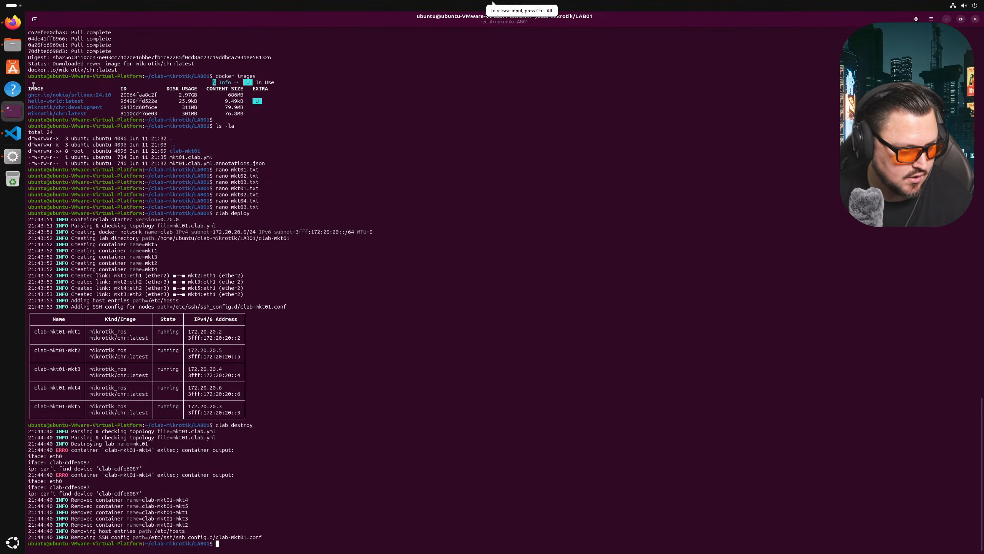
pyautogui.click(11, 22)
# - Open containerlab's VM-based routers (vrnetlab) integration page in a new tab
pyautogui.scroll(3, 236, 209)
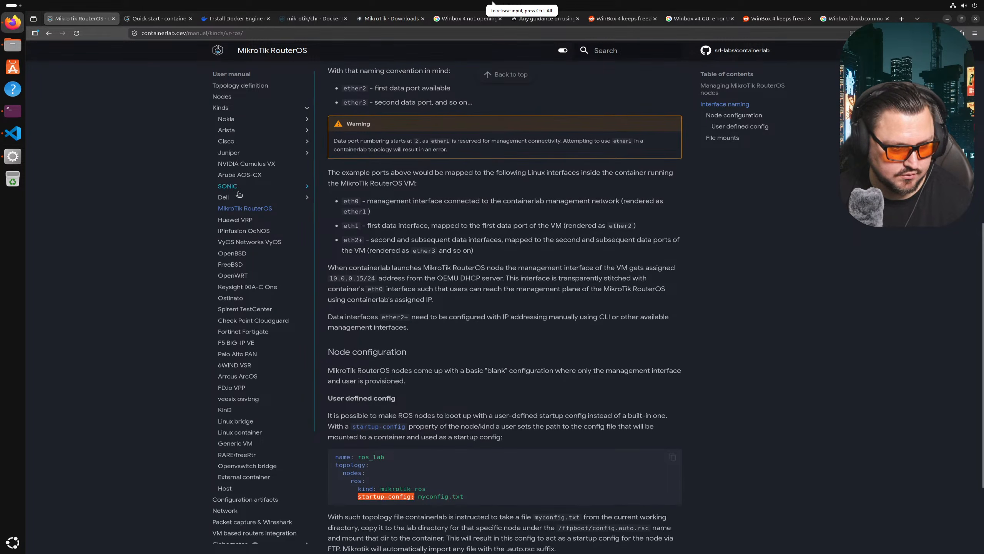
pyautogui.scroll(5, 236, 210)
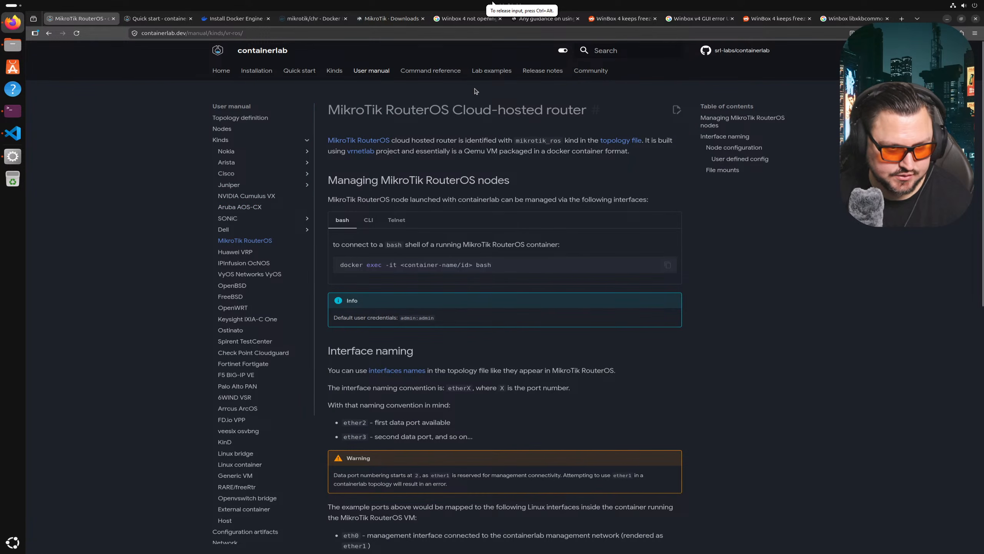
pyautogui.scroll(-10, 437, 189)
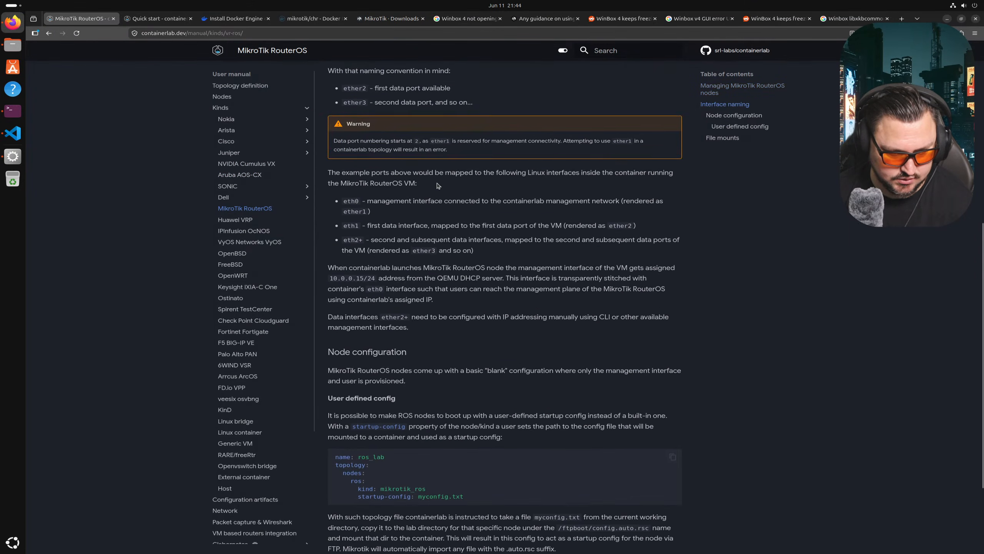
pyautogui.scroll(5, 444, 418)
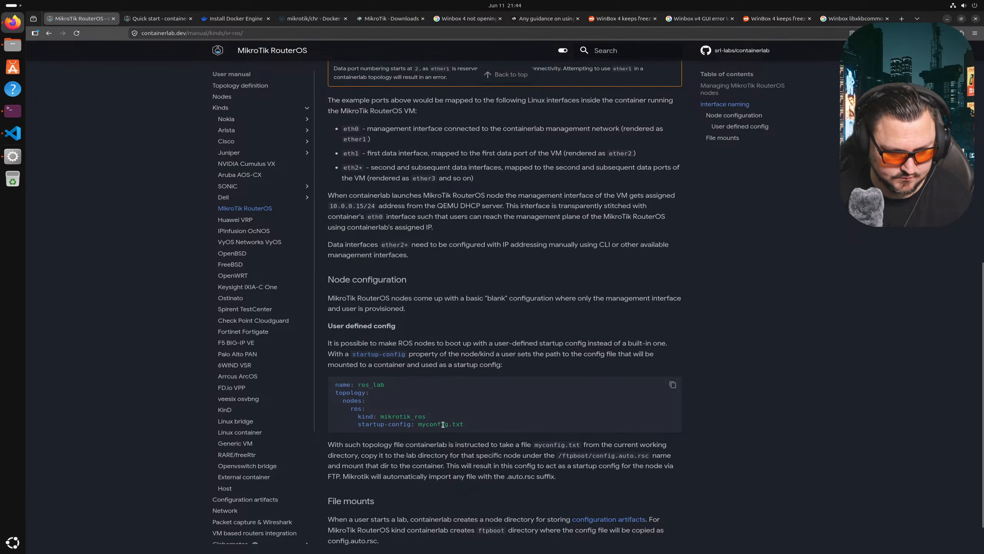
pyautogui.scroll(7, 443, 418)
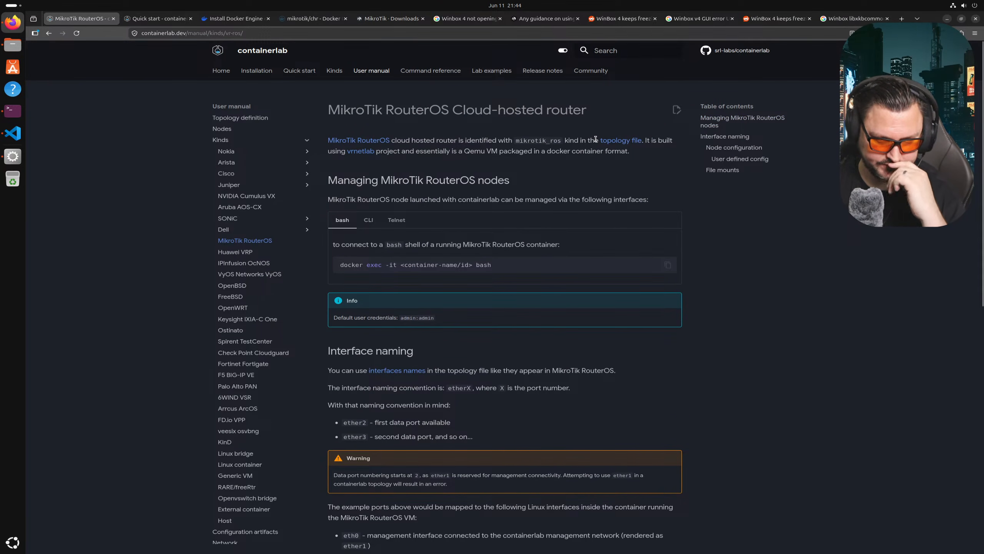
pyautogui.middleClick(368, 157)
pyautogui.click(149, 18)
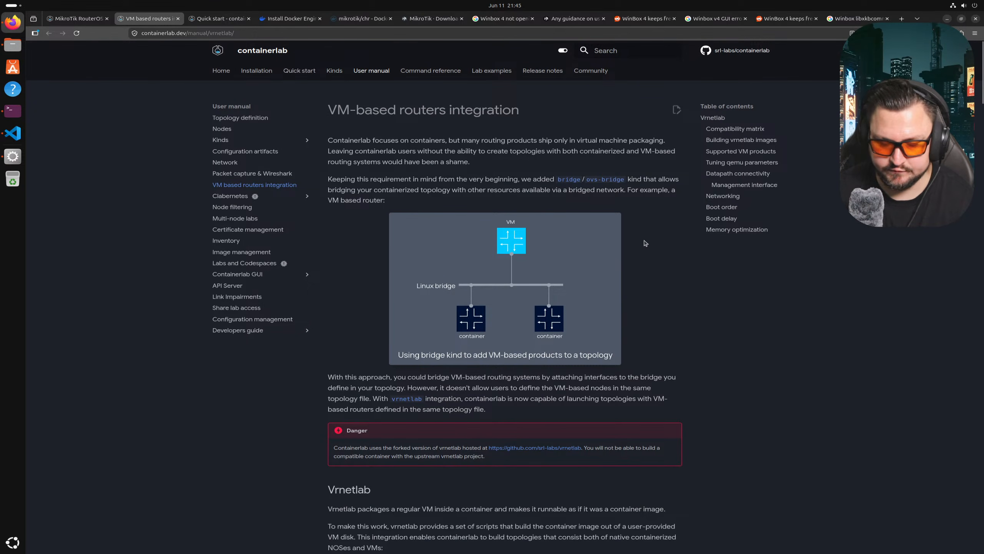
# - Copy the srl-labs/vrnetlab git clone command from the Building vrnetlab images section
pyautogui.scroll(-10, 609, 254)
pyautogui.scroll(-10, 619, 247)
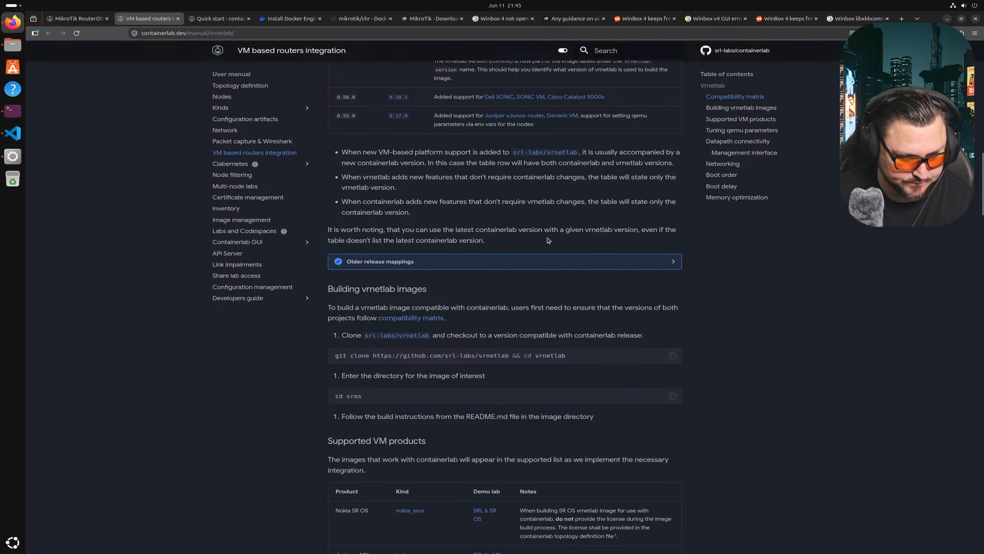
pyautogui.scroll(-2, 536, 233)
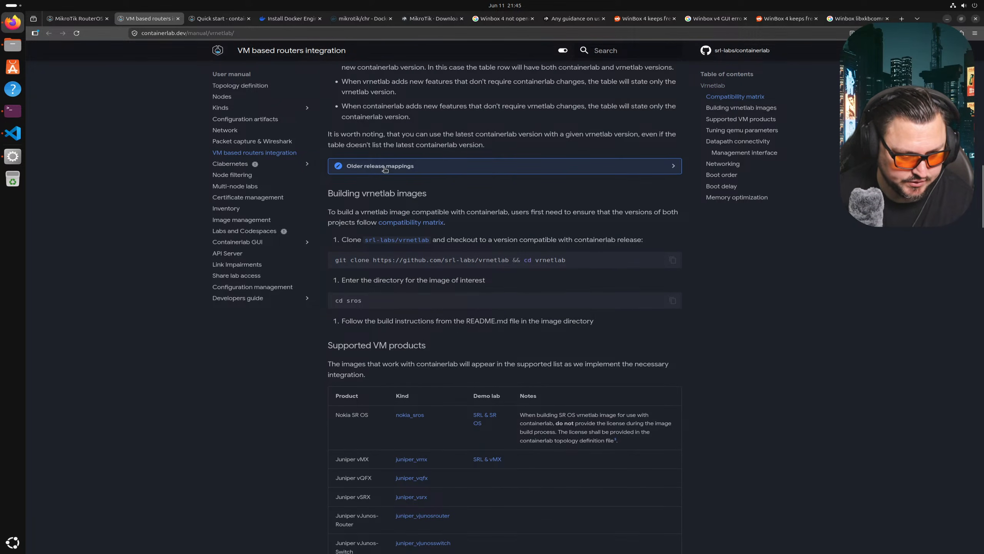
pyautogui.tripleClick(409, 261)
pyautogui.click(535, 273)
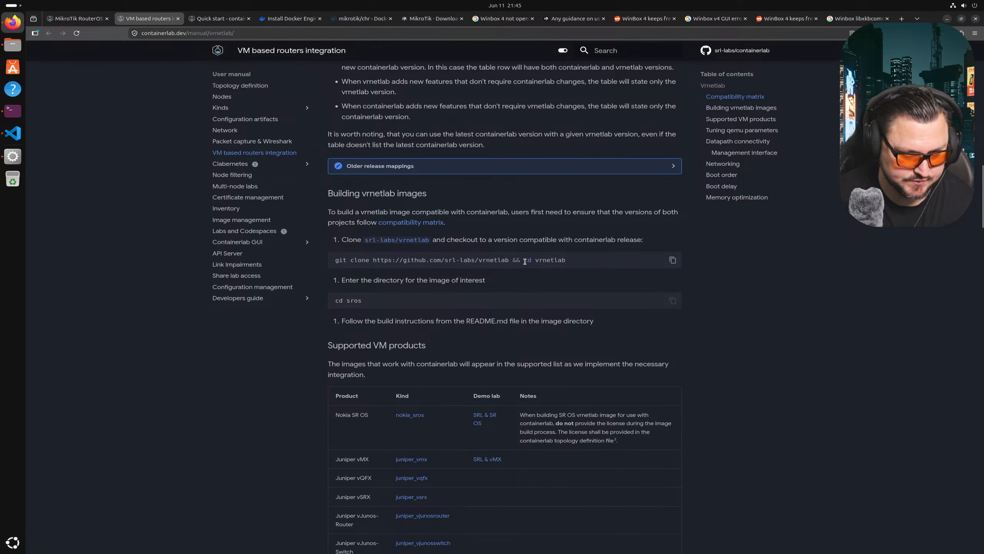
pyautogui.tripleClick(525, 262)
pyautogui.rightClick(525, 262)
pyautogui.click(537, 268)
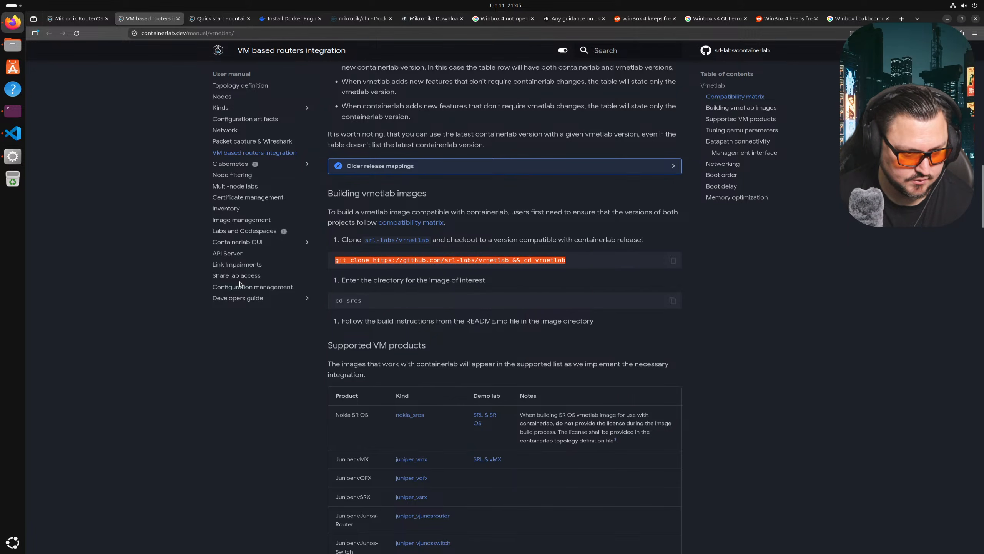
# - Return to the home directory and run the pasted vrnetlab git clone command
pyautogui.click(13, 112)
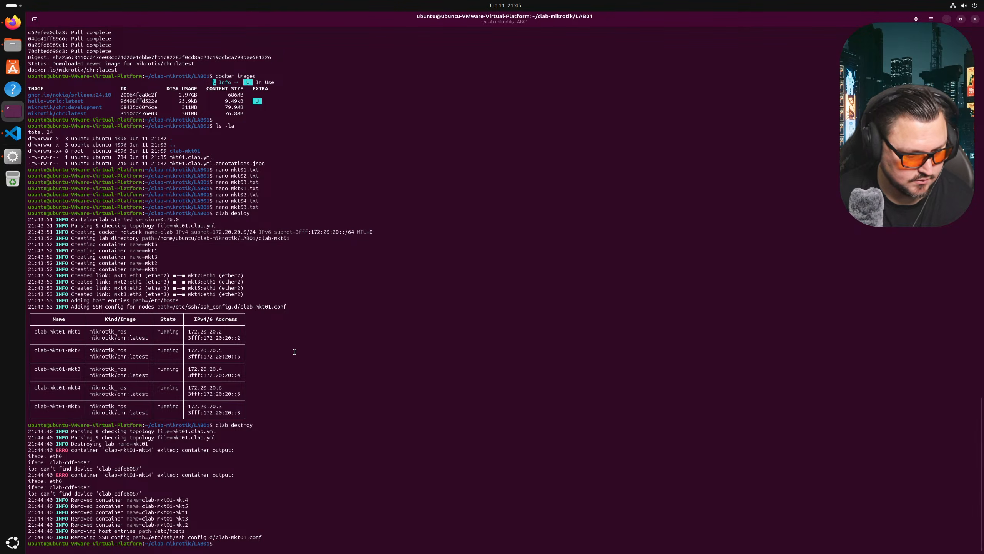
pyautogui.write('cd')
pyautogui.press('Return')
pyautogui.rightClick(299, 363)
pyautogui.click(372, 387)
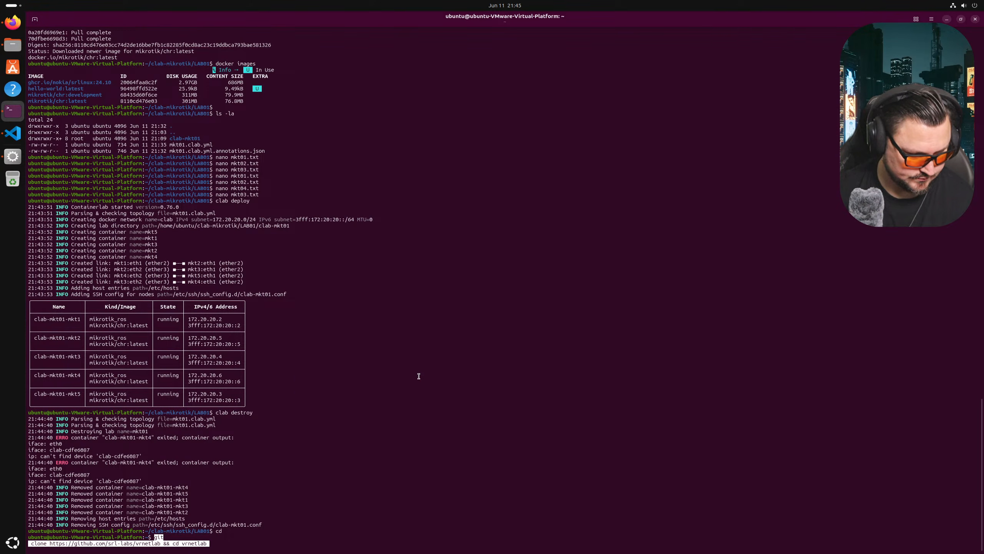
pyautogui.press('Return')
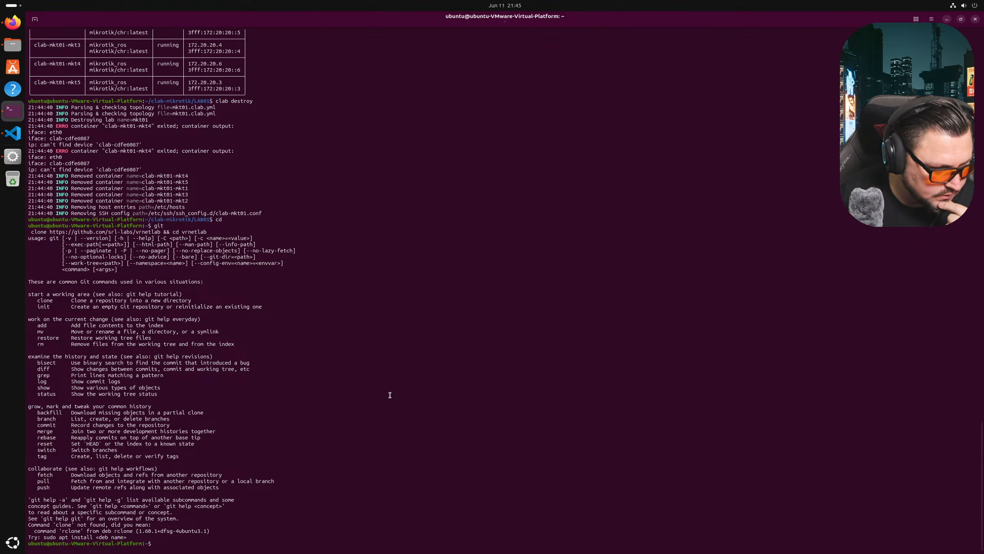
# - Recopy the git clone command from the docs and run it again in the terminal
pyautogui.click(12, 24)
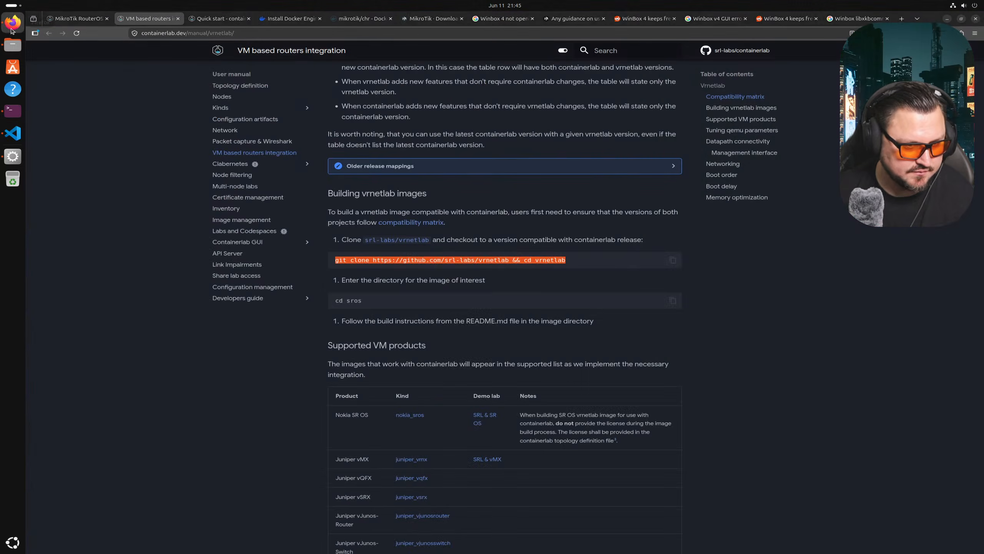
pyautogui.click(673, 260)
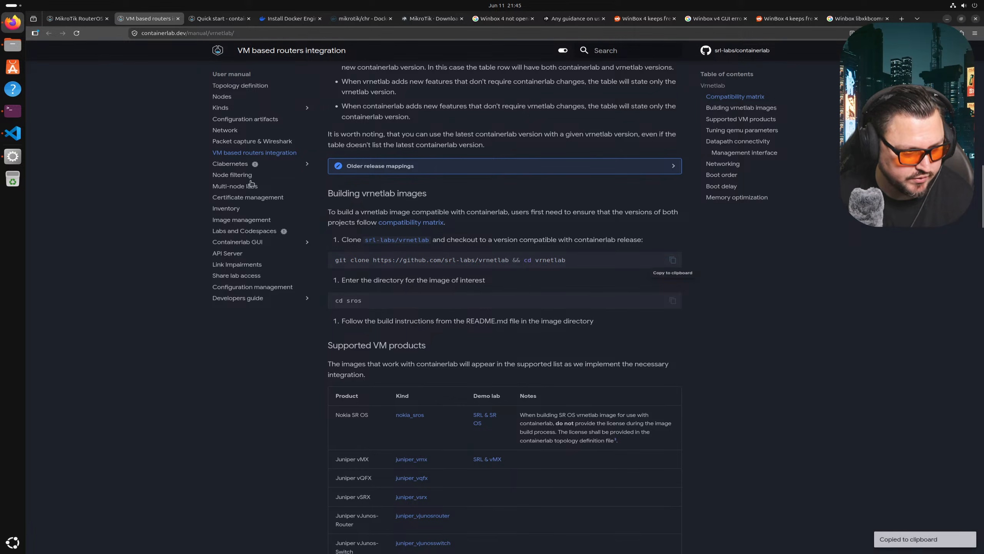
pyautogui.click(12, 111)
pyautogui.rightClick(337, 347)
pyautogui.click(389, 378)
pyautogui.press('Return')
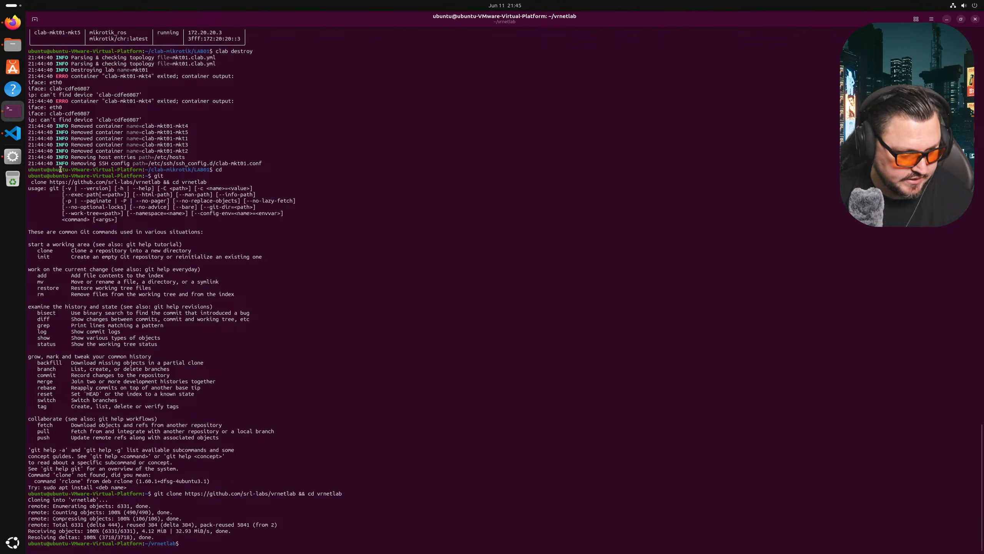
pyautogui.click(15, 23)
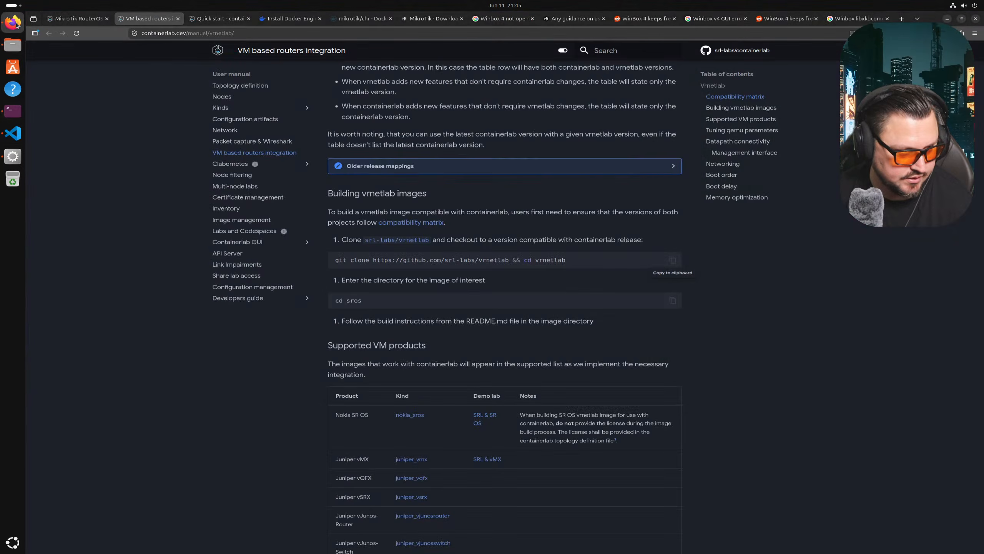
pyautogui.scroll(-2, 422, 250)
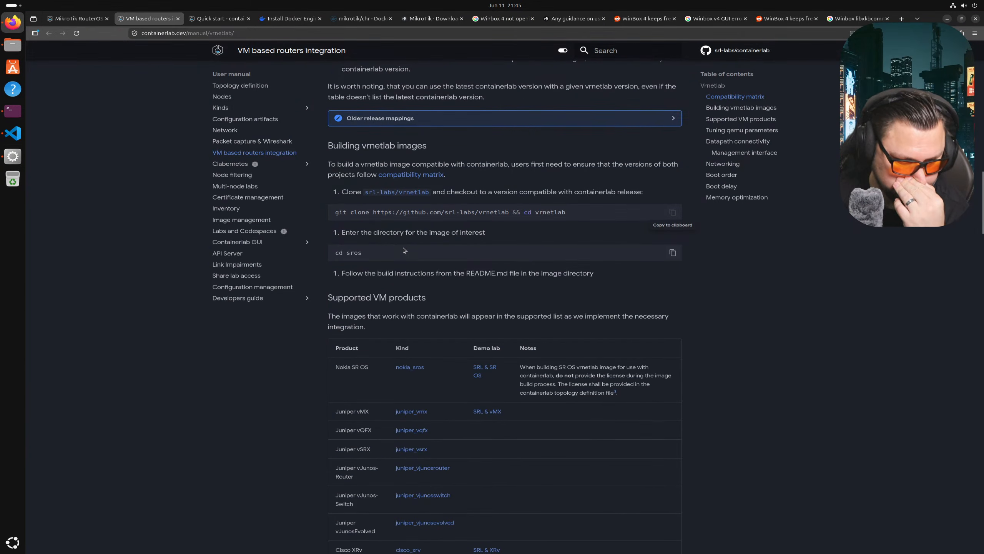
pyautogui.scroll(-4, 403, 250)
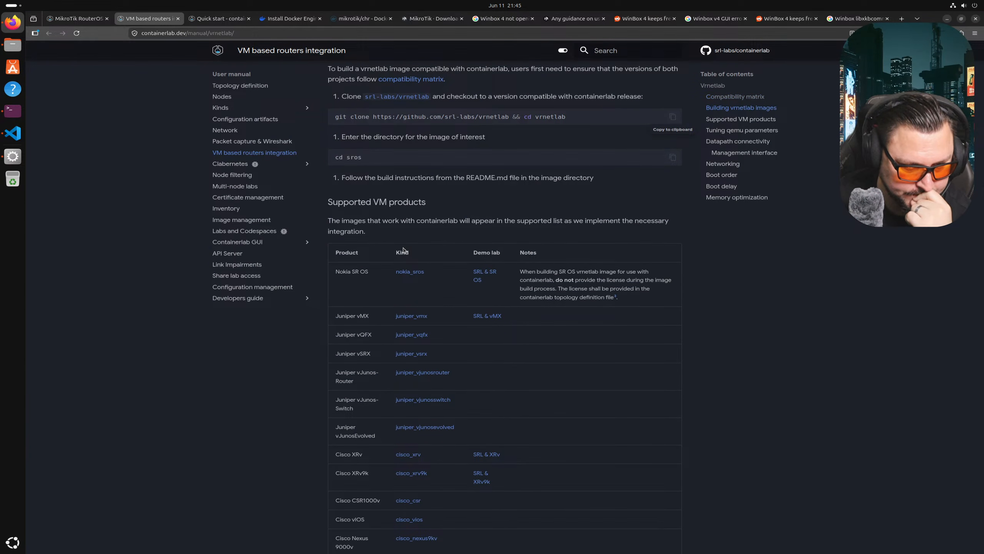
pyautogui.scroll(-19, 394, 176)
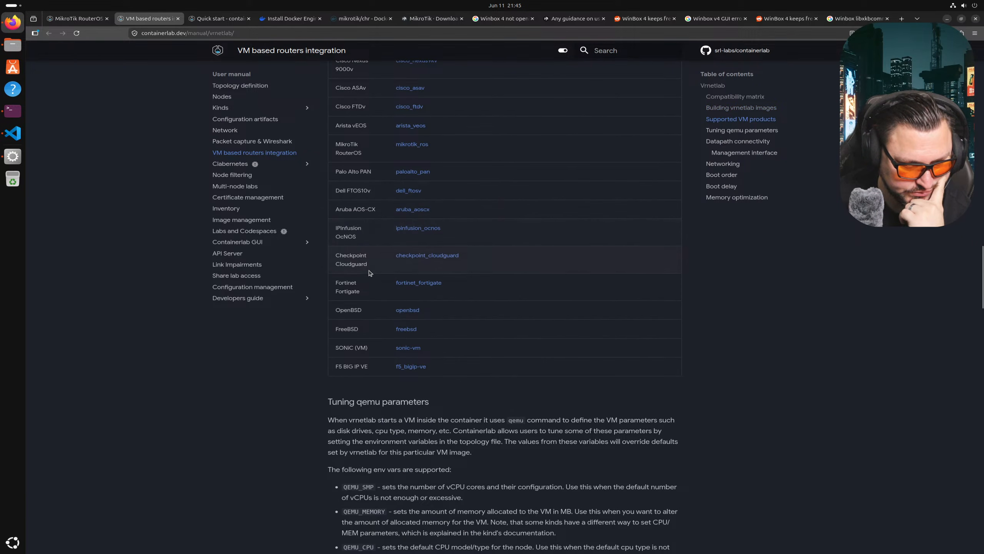
pyautogui.scroll(2, 348, 219)
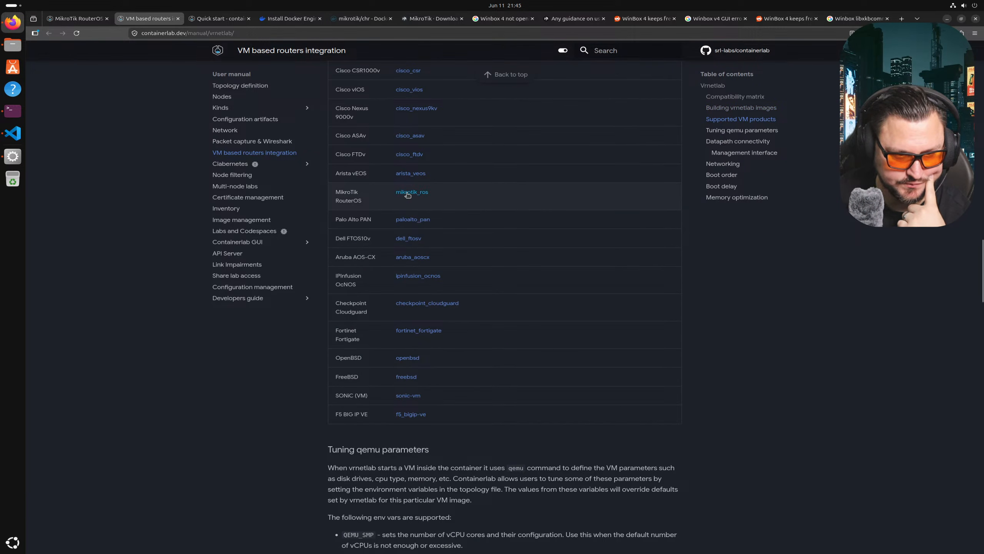
pyautogui.scroll(19, 403, 198)
pyautogui.scroll(2, 403, 197)
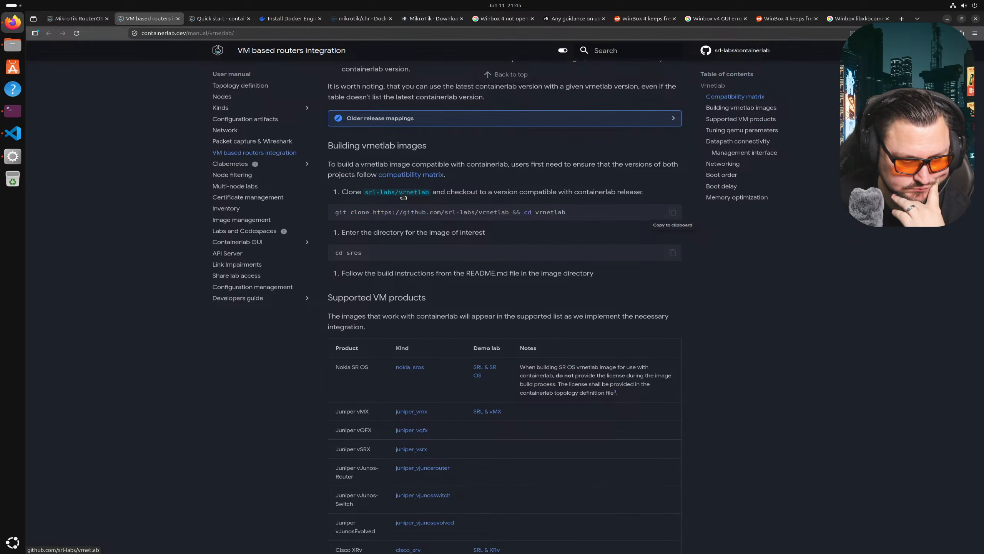
pyautogui.scroll(-2, 403, 195)
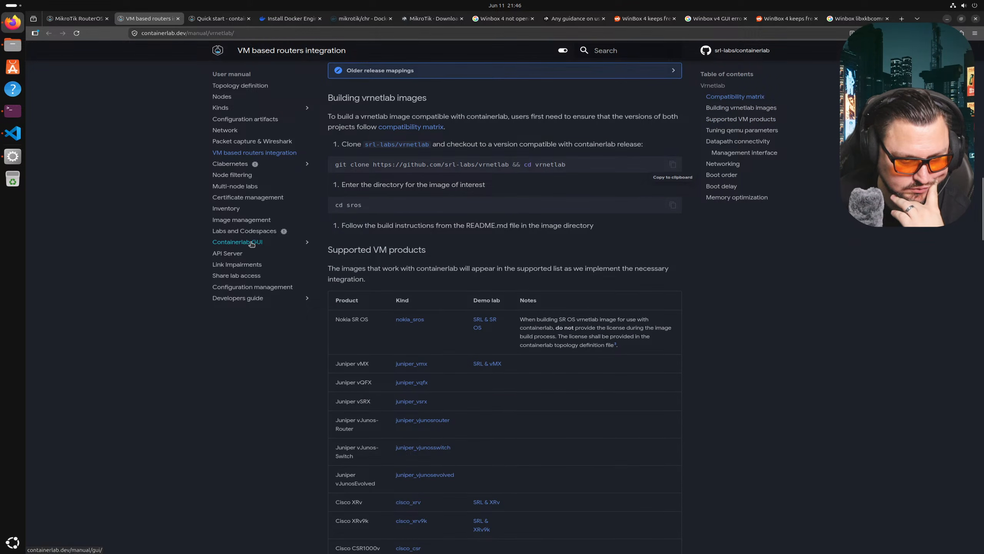
# - List the vrnetlab folder and change into its mikrotik/routeros subfolder
pyautogui.click(12, 110)
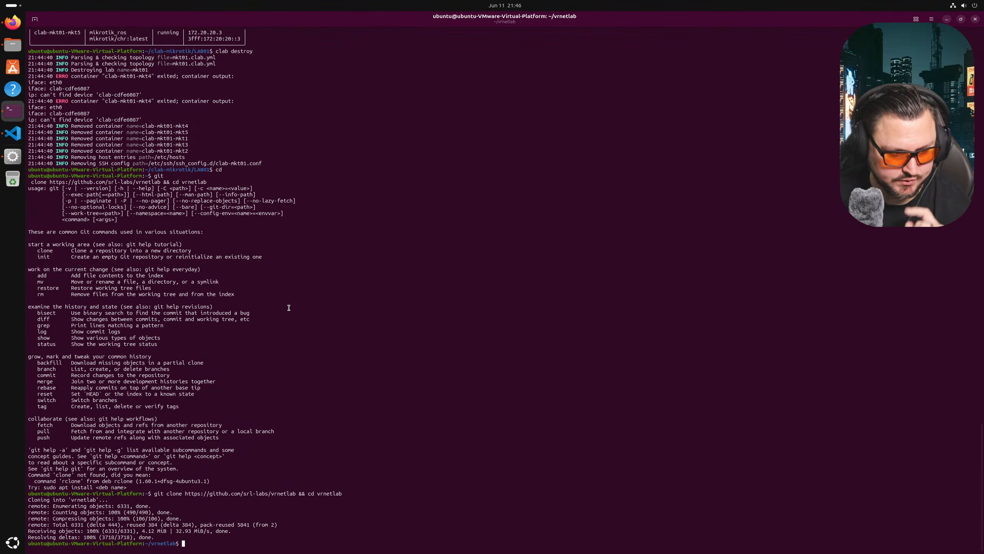
pyautogui.write('ls -la')
pyautogui.press('Return')
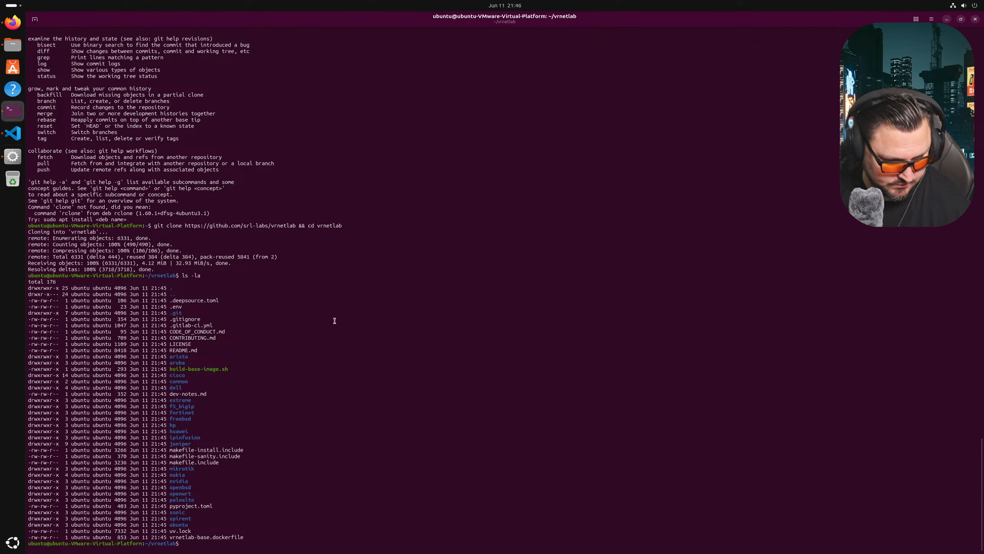
pyautogui.write('cd ')
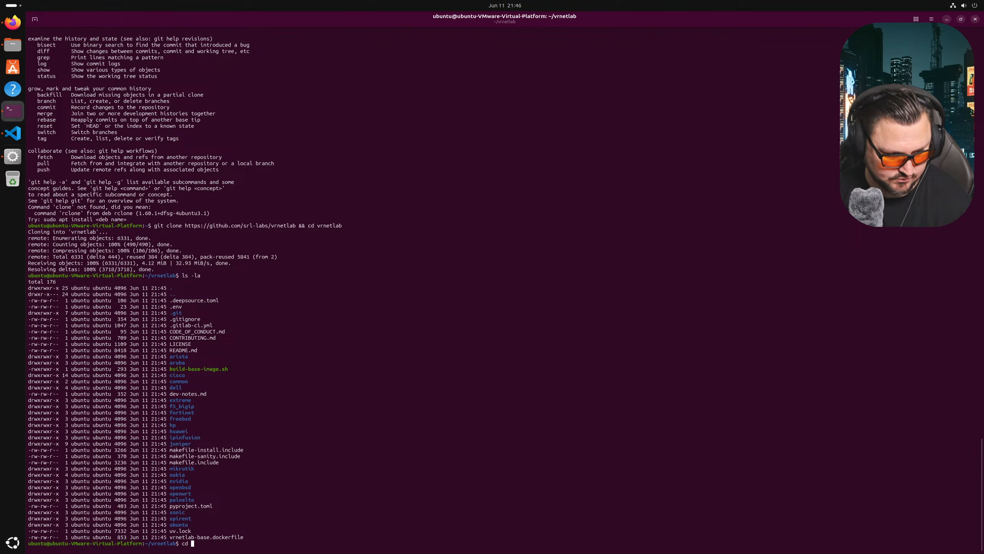
pyautogui.write('mik')
pyautogui.press('Tab')
pyautogui.press('Return')
pyautogui.write('ls -la')
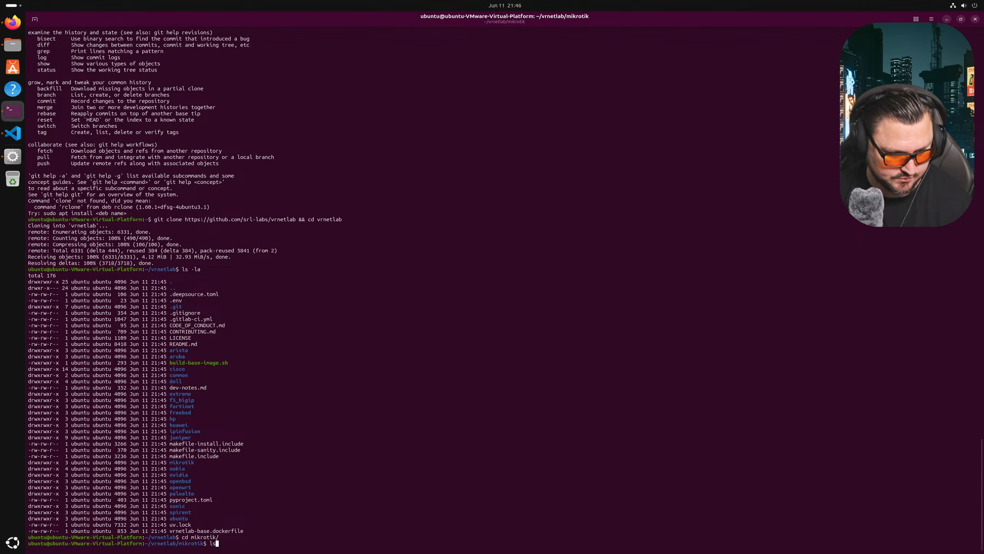
pyautogui.press('Return')
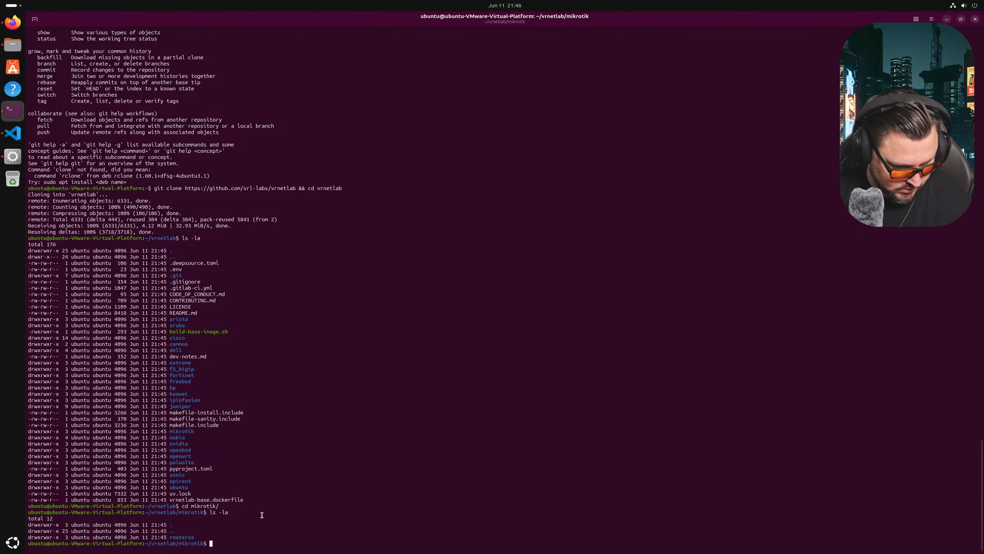
pyautogui.write('cd ro')
pyautogui.press('Tab')
pyautogui.press('Return')
# - List the routeros folder and print README.md, selecting the CHR download instructions
pyautogui.write('ls -la')
pyautogui.press('Return')
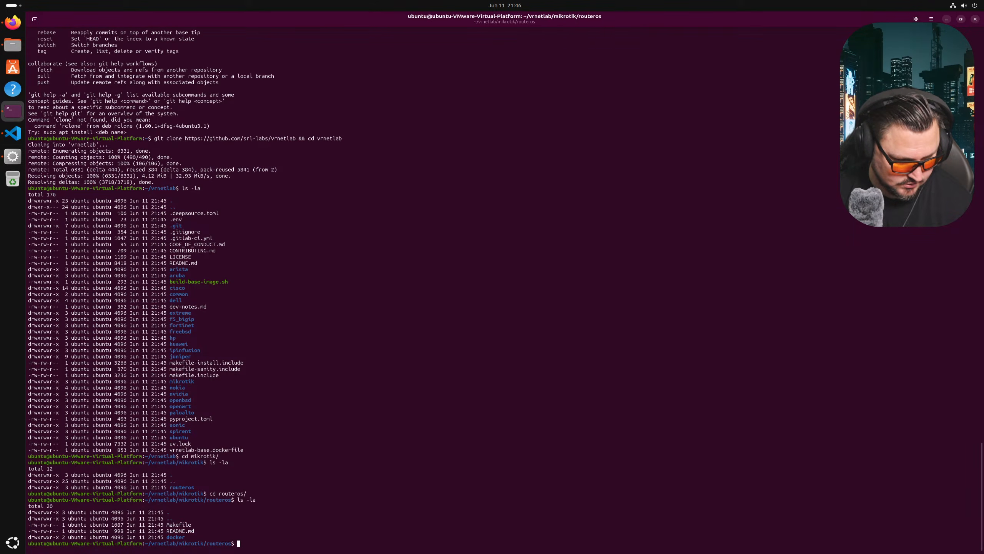
pyautogui.write('cat README.md')
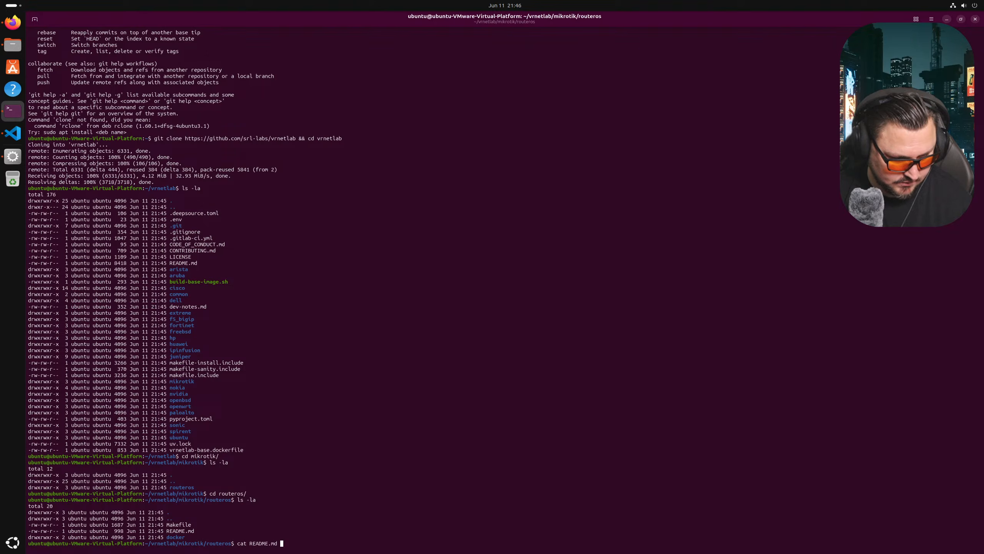
pyautogui.press('Return')
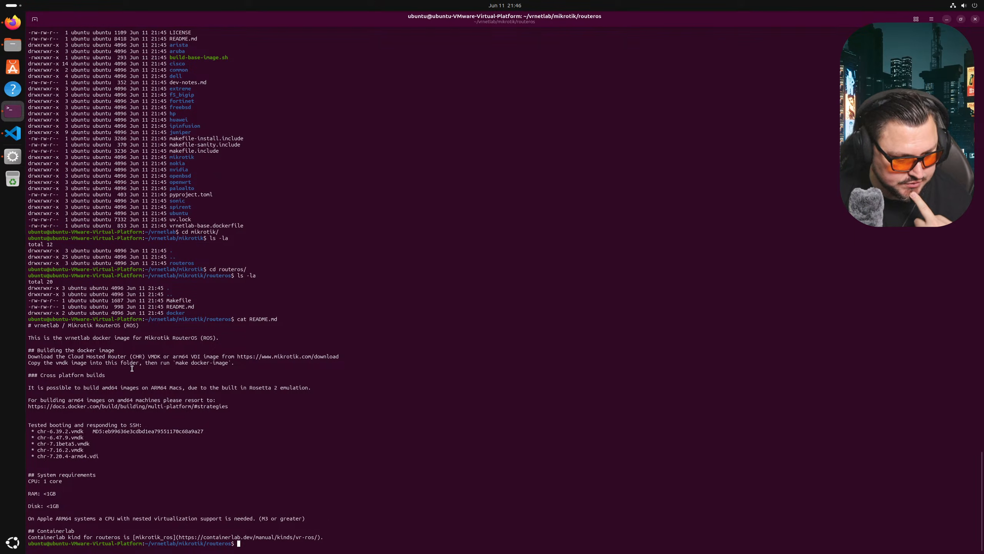
pyautogui.moveTo(189, 367); pyautogui.dragTo(231, 360)
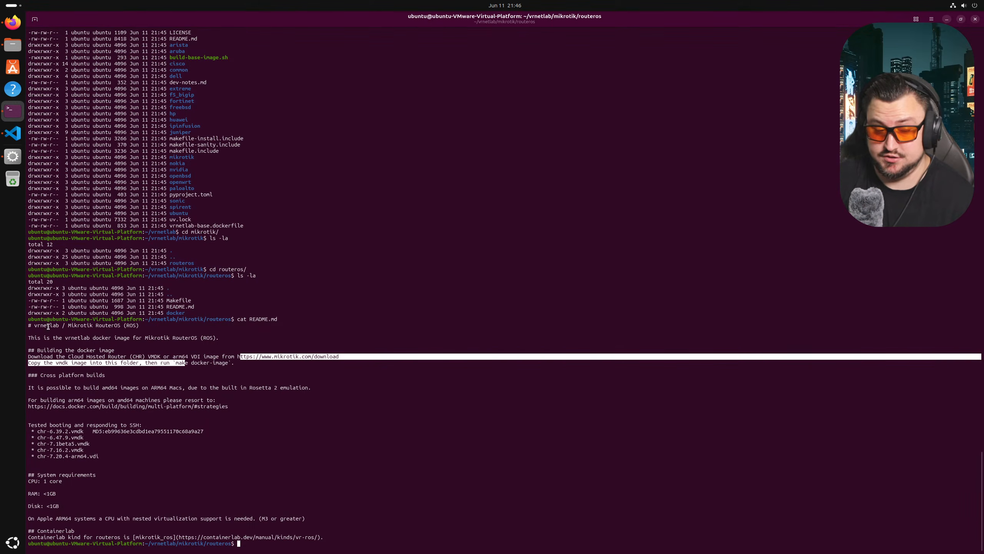
# - Search Google for 'mikrotik' in a new tab and open the MikroTik · Routers and Wireless result
pyautogui.click(13, 22)
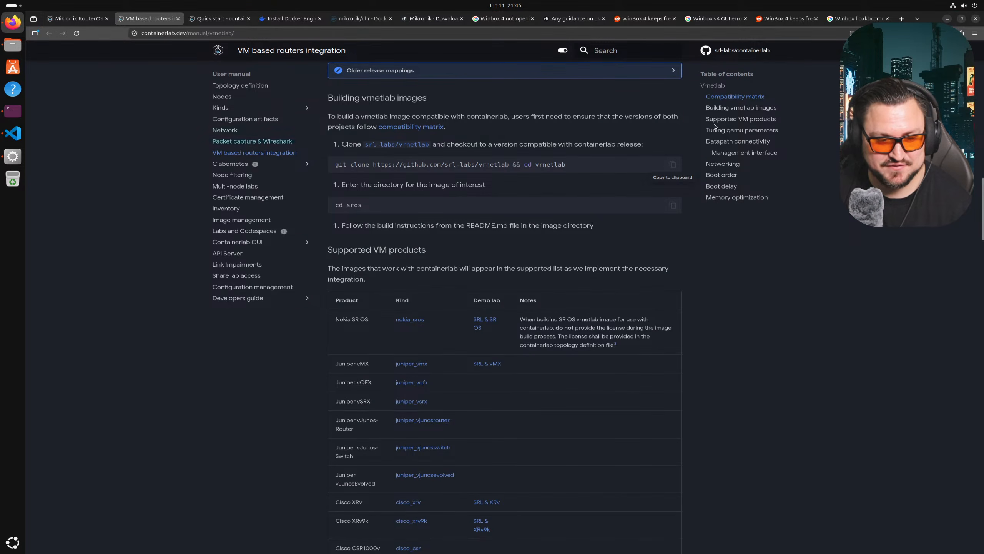
pyautogui.scroll(-10, 617, 117)
pyautogui.scroll(20, 602, 270)
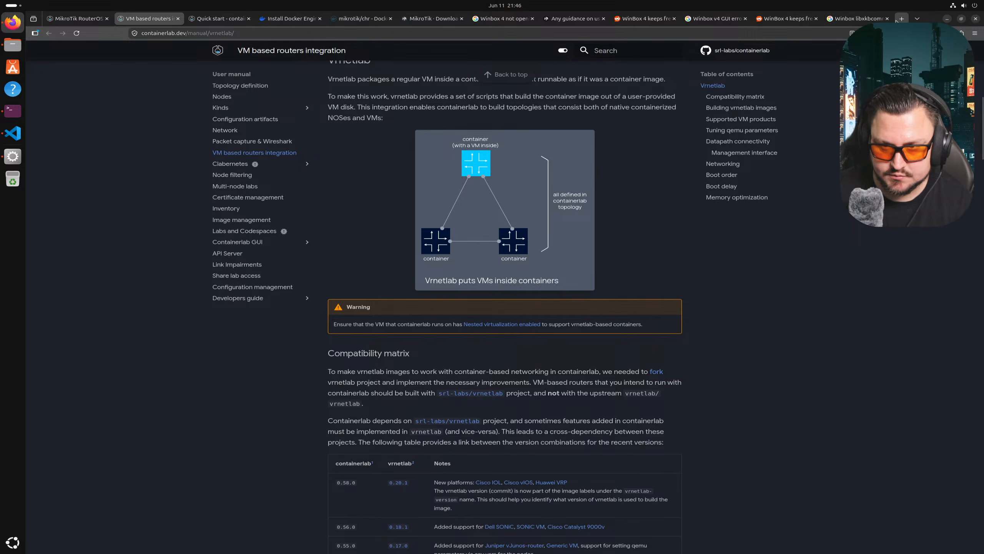
pyautogui.hotkey('ctrl', 't')
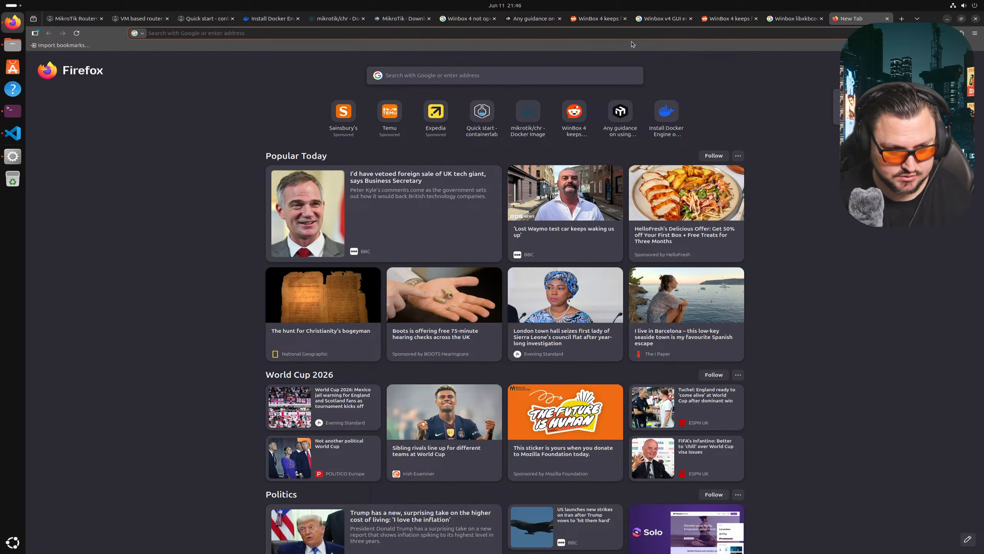
pyautogui.write('mikrotik')
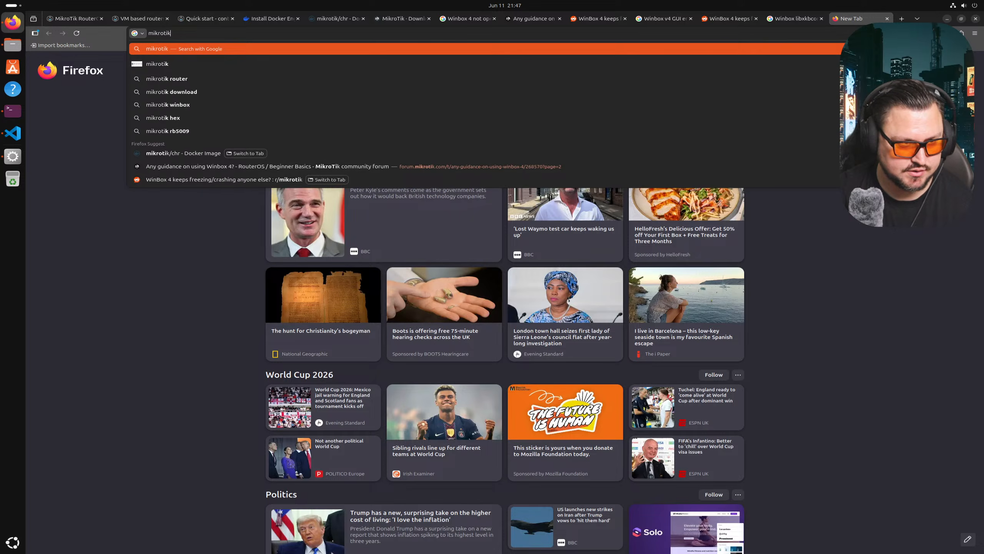
pyautogui.press('Return')
pyautogui.click(202, 118)
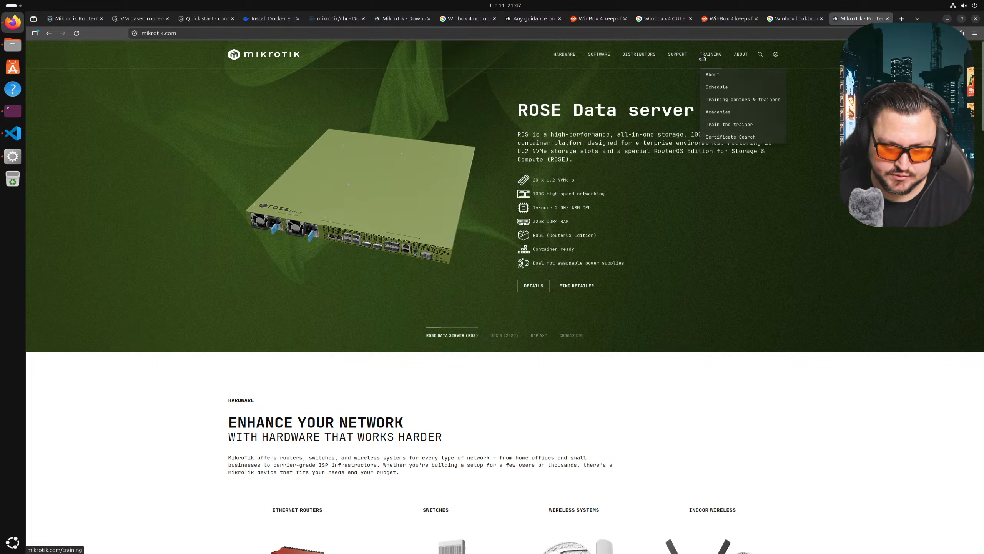
# - Go to MikroTik's Software downloads page and keep RouterOS version 7.21.4 selected
pyautogui.click(602, 60)
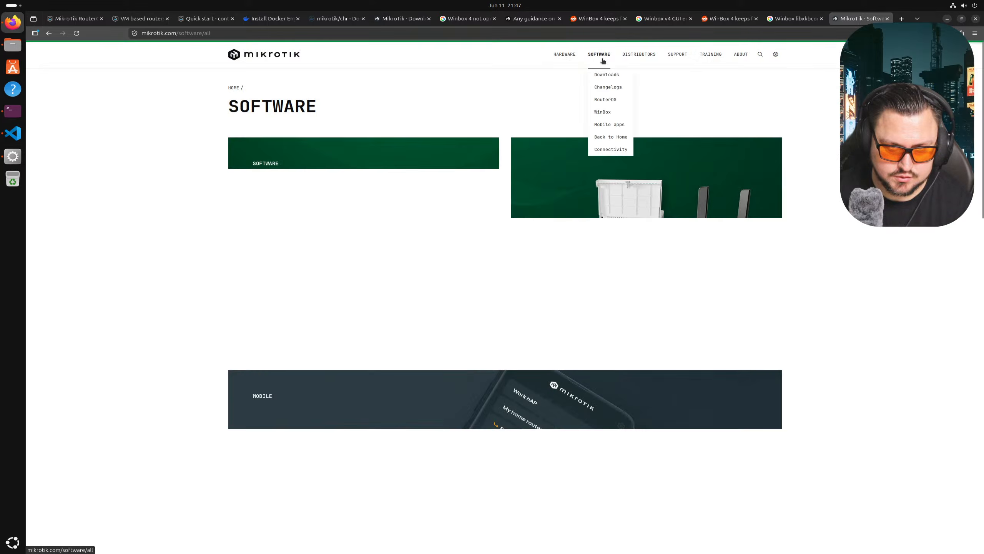
pyautogui.click(603, 74)
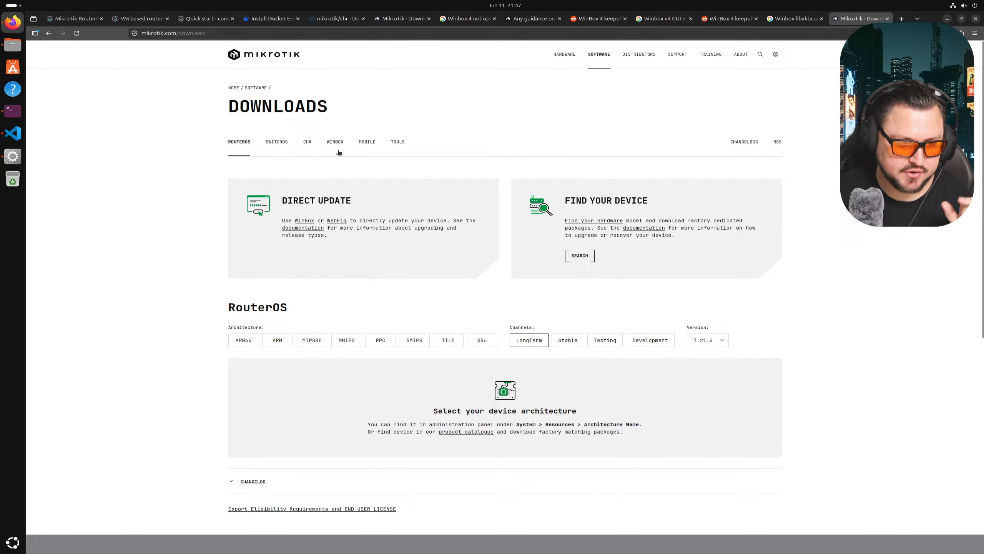
pyautogui.scroll(-3, 409, 230)
pyautogui.scroll(2, 401, 204)
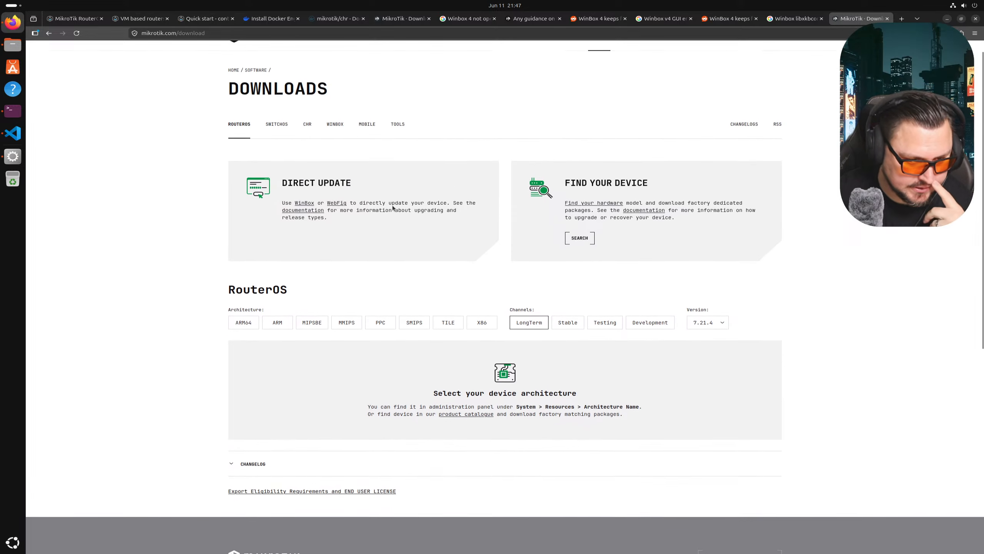
pyautogui.scroll(1, 386, 210)
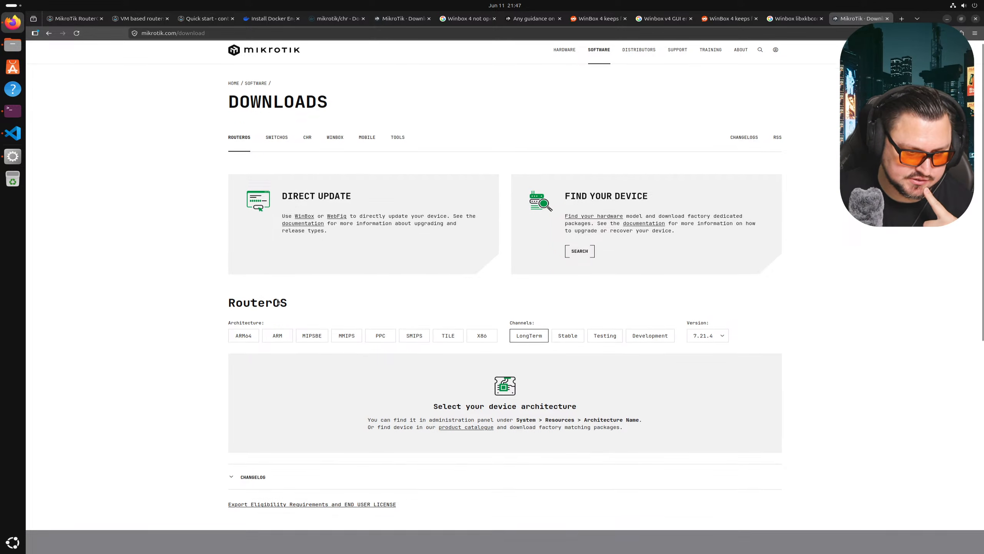
pyautogui.scroll(-2, 279, 272)
pyautogui.click(698, 248)
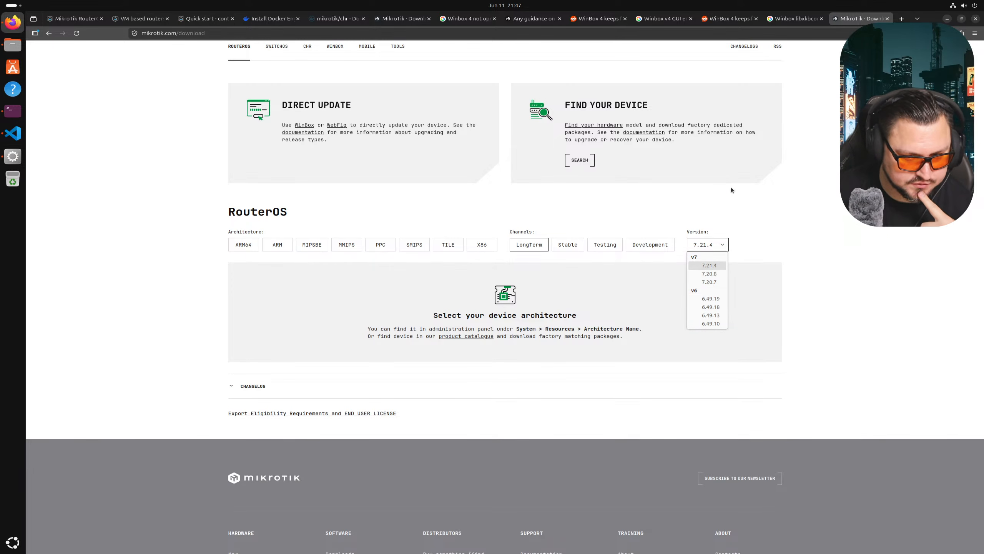
pyautogui.click(722, 229)
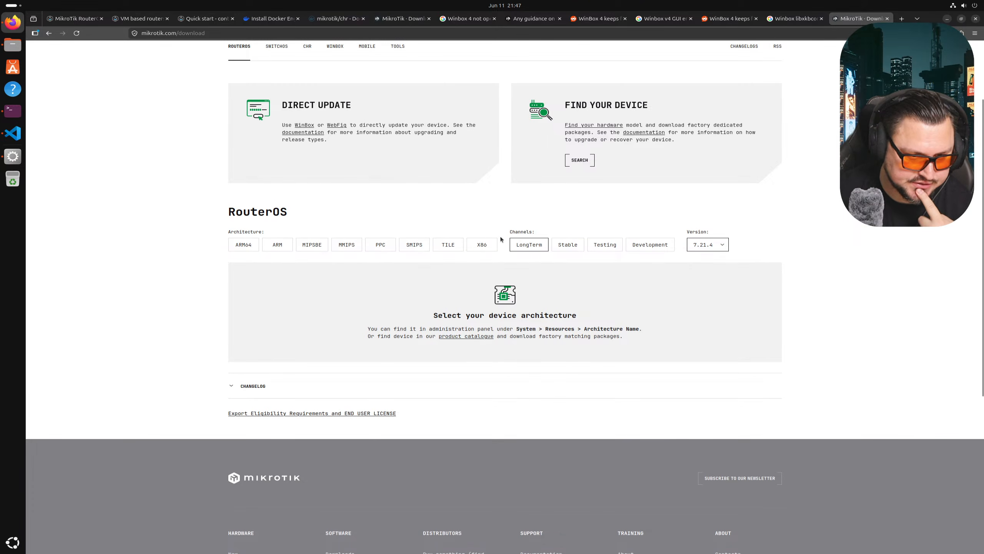
pyautogui.scroll(3, 488, 251)
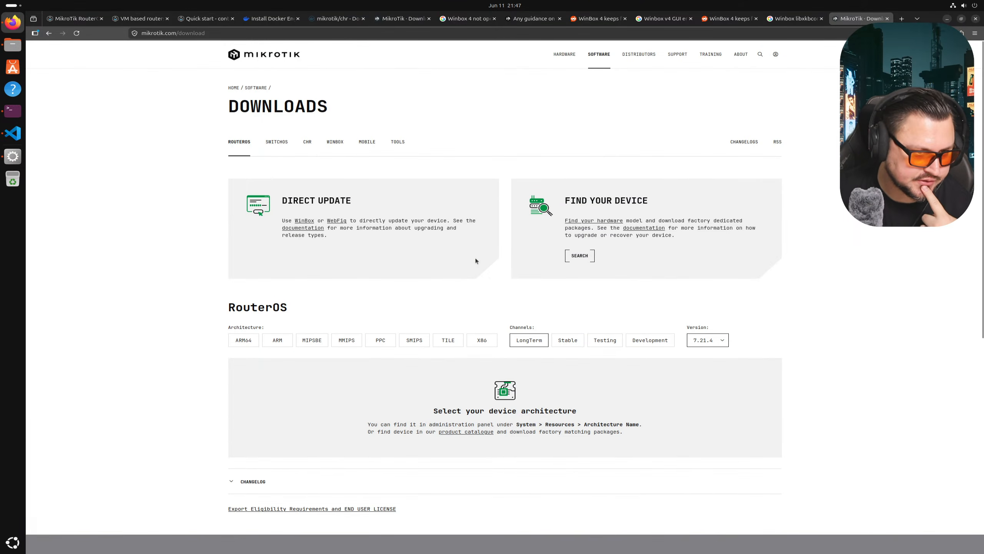
# - Recheck the README, then download the LongTerm CHR 7.21.4 VMDK image as chr-7.21.4.vmdk.zip
pyautogui.click(304, 142)
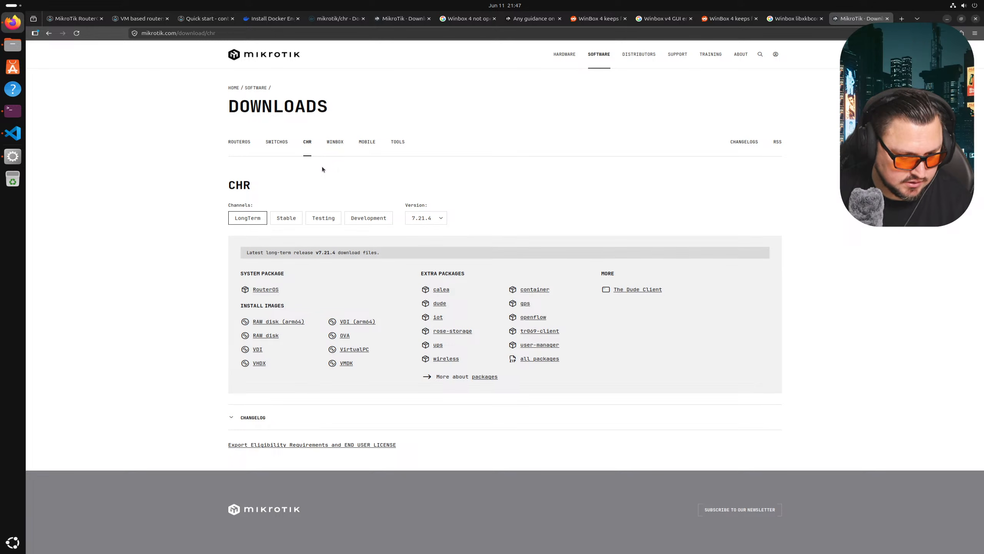
pyautogui.click(18, 118)
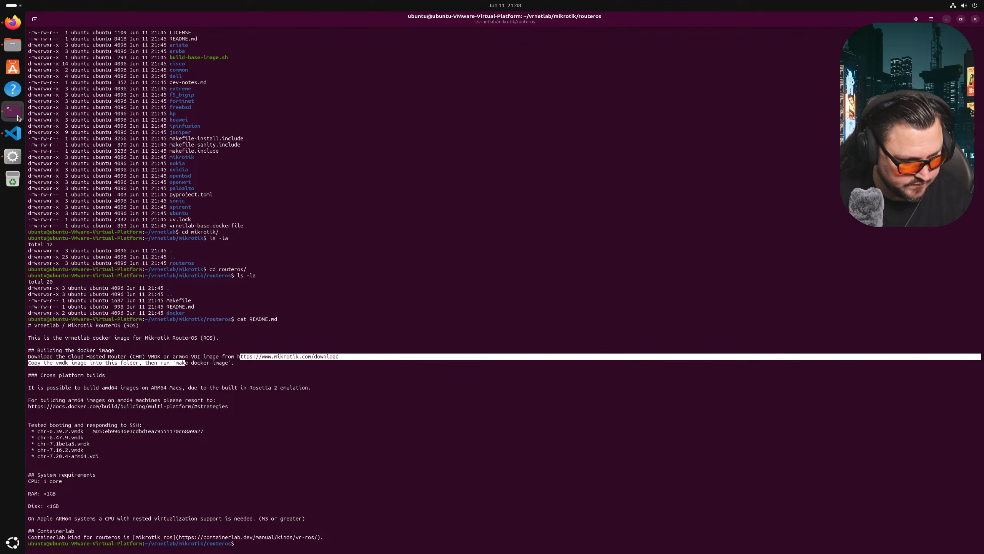
pyautogui.click(13, 22)
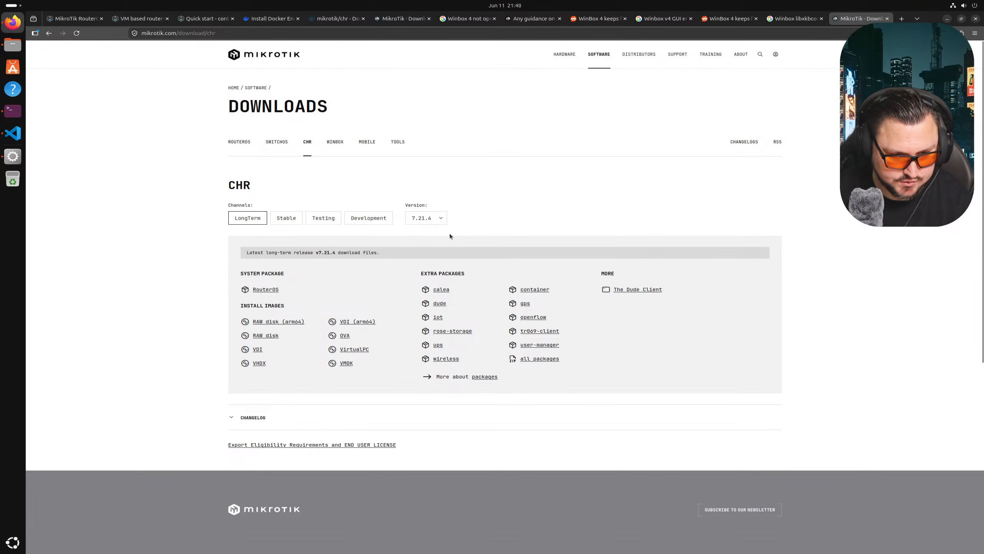
pyautogui.click(346, 364)
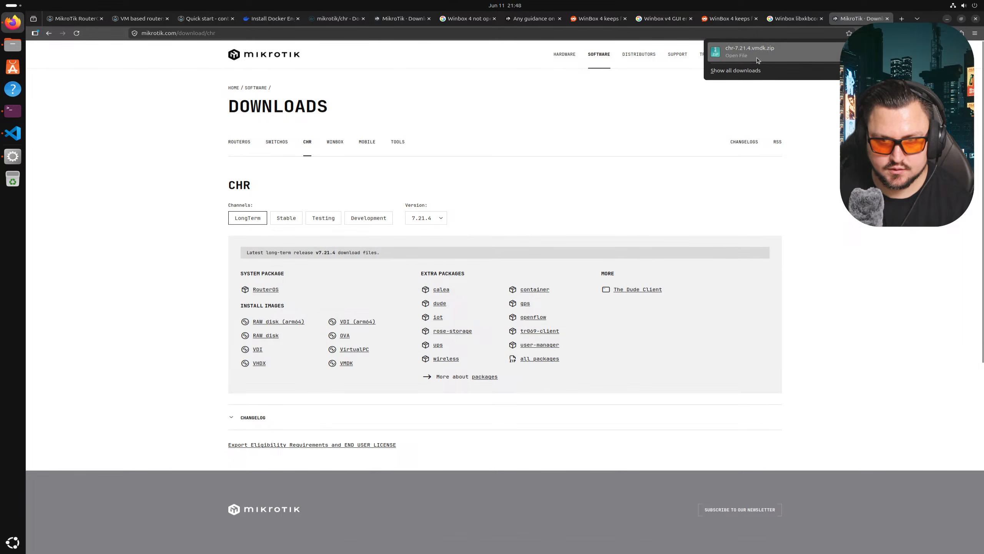
pyautogui.click(758, 58)
# - Cut chr-7.21.4.vmdk from Downloads and paste it into Home/vrnetlab/mikrotik/routeros
pyautogui.click(631, 303)
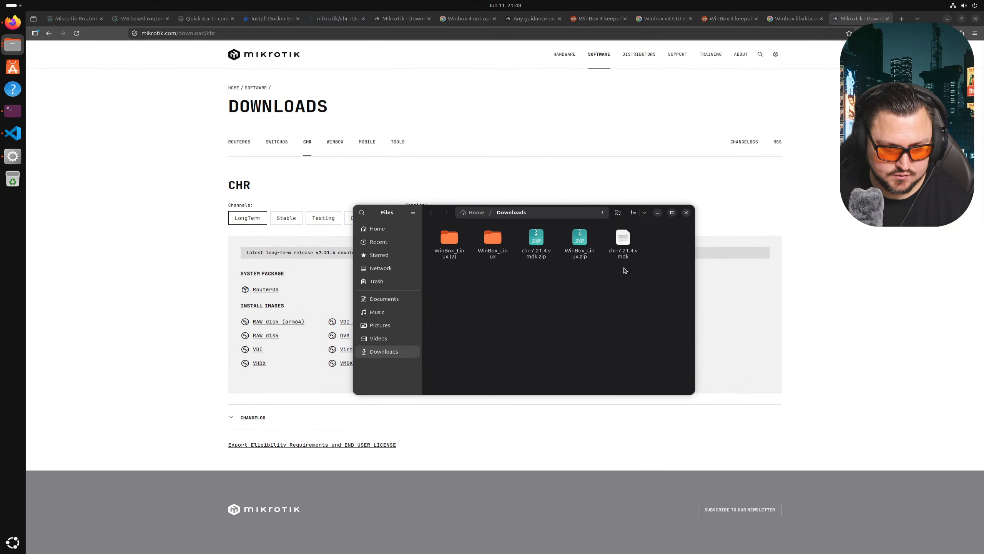
pyautogui.click(625, 256)
pyautogui.hotkey('ctrl', 'x')
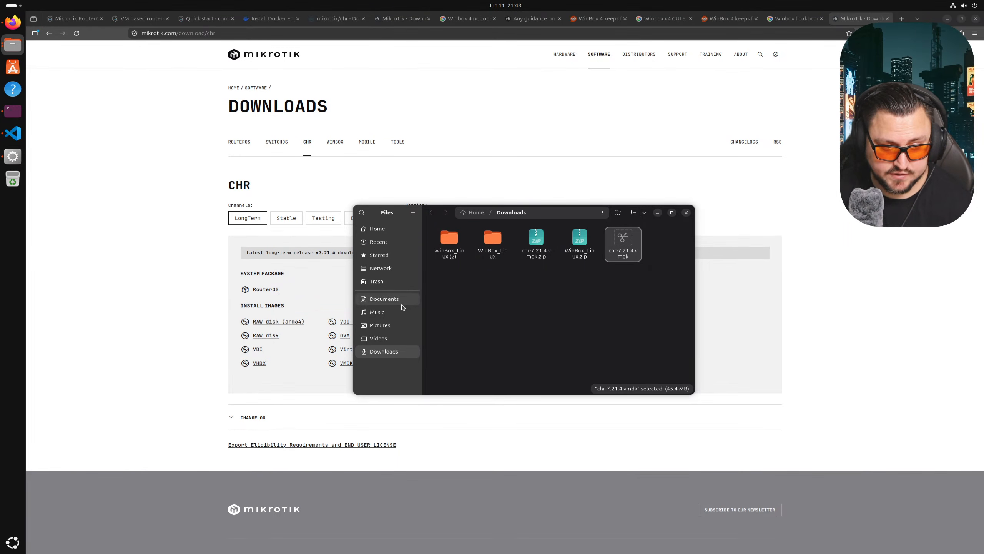
pyautogui.click(392, 232)
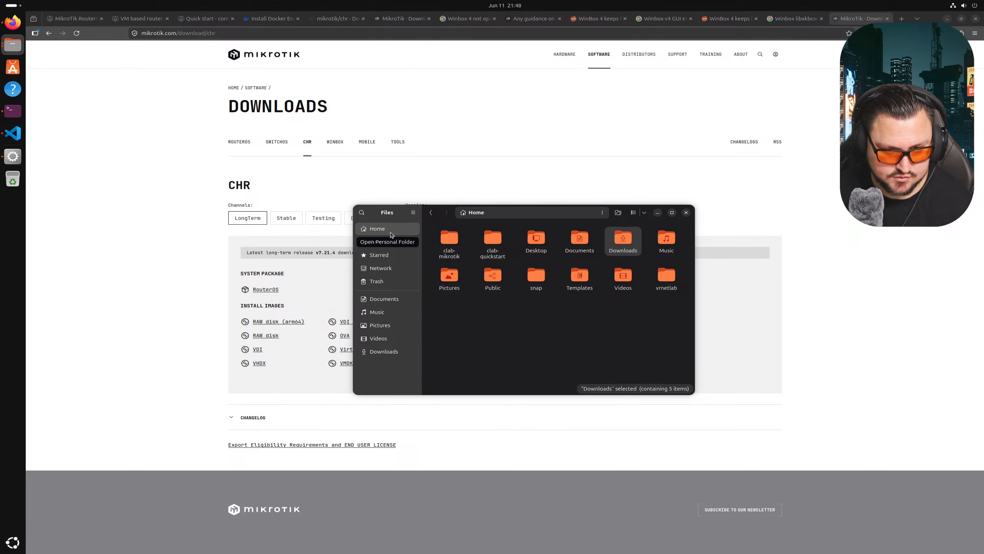
pyautogui.doubleClick(667, 276)
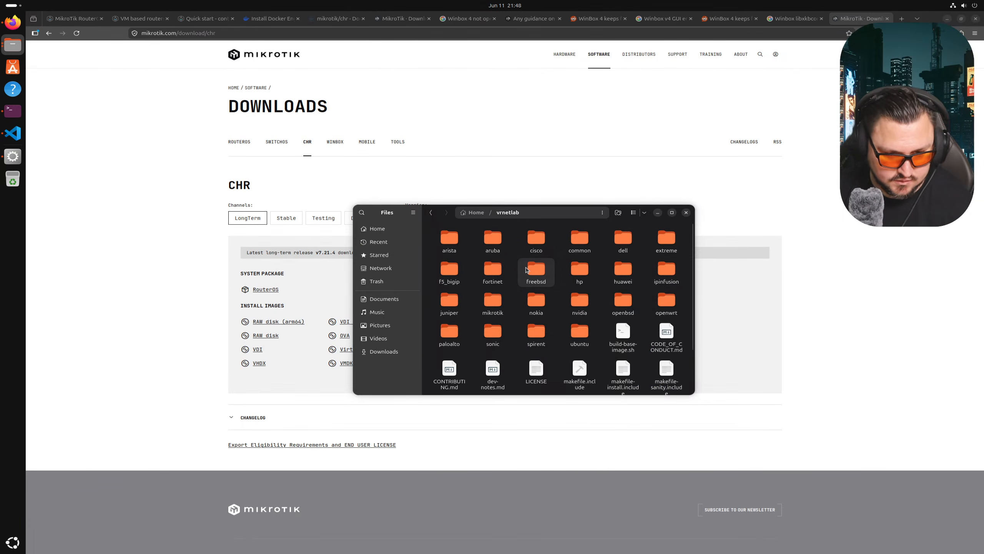
pyautogui.click(526, 270)
pyautogui.write('m')
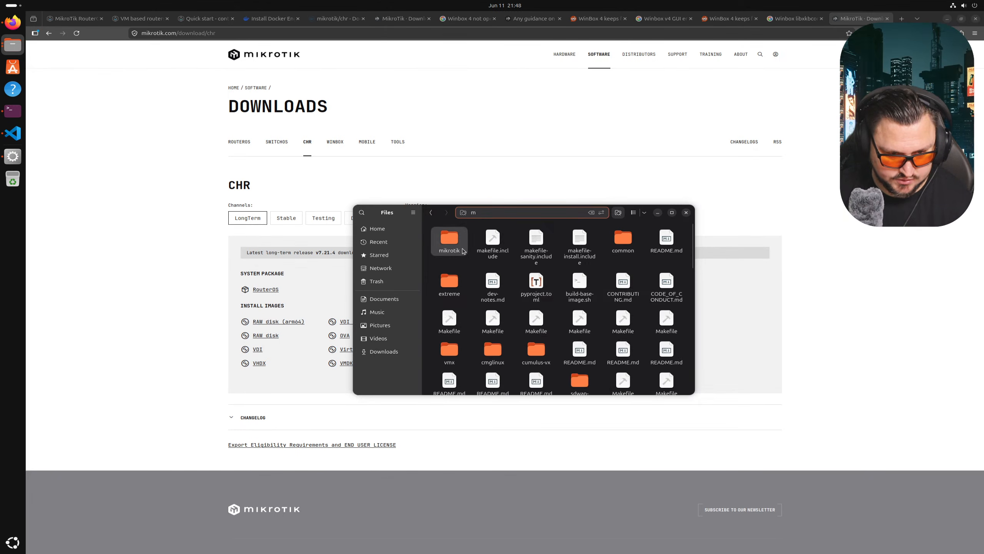
pyautogui.doubleClick(463, 248)
pyautogui.doubleClick(459, 252)
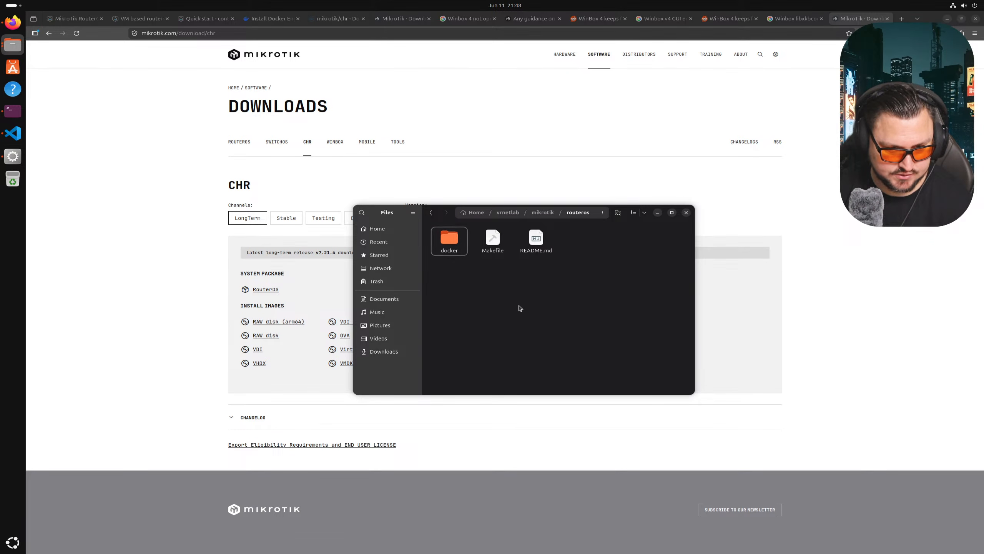
pyautogui.hotkey('ctrl', 'v')
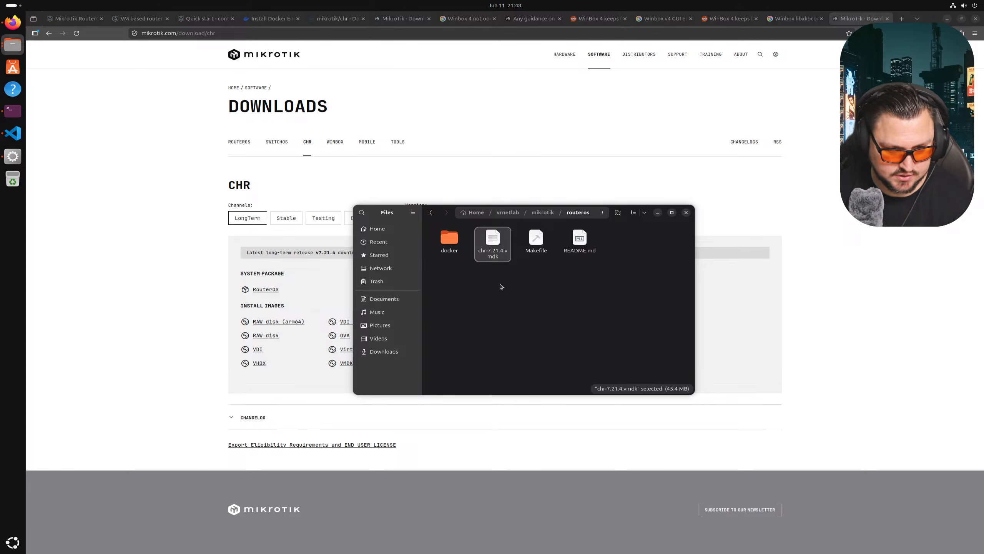
# - List the routeros folder with ls -la to confirm chr-7.21.4.vmdk is there
pyautogui.click(12, 113)
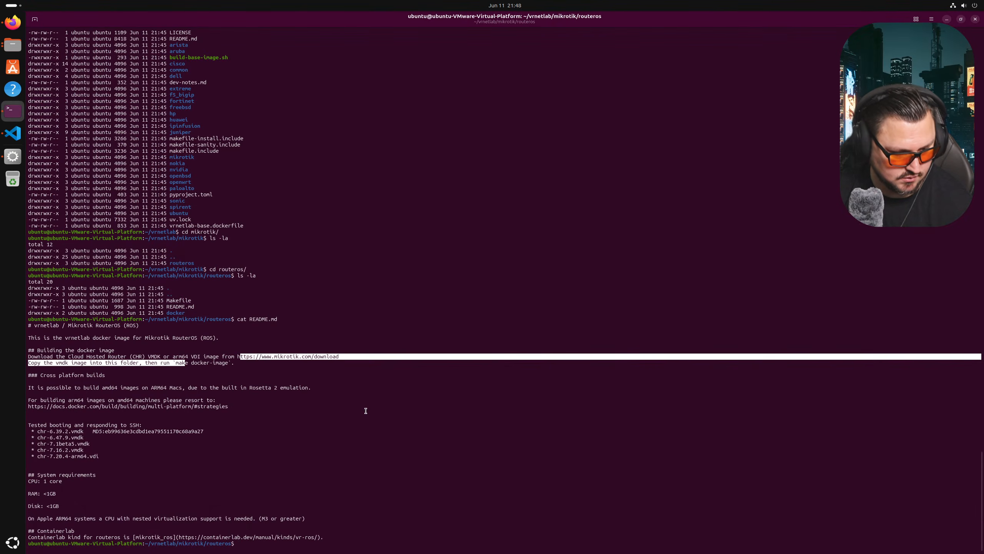
pyautogui.write('ls -la')
pyautogui.press('Return')
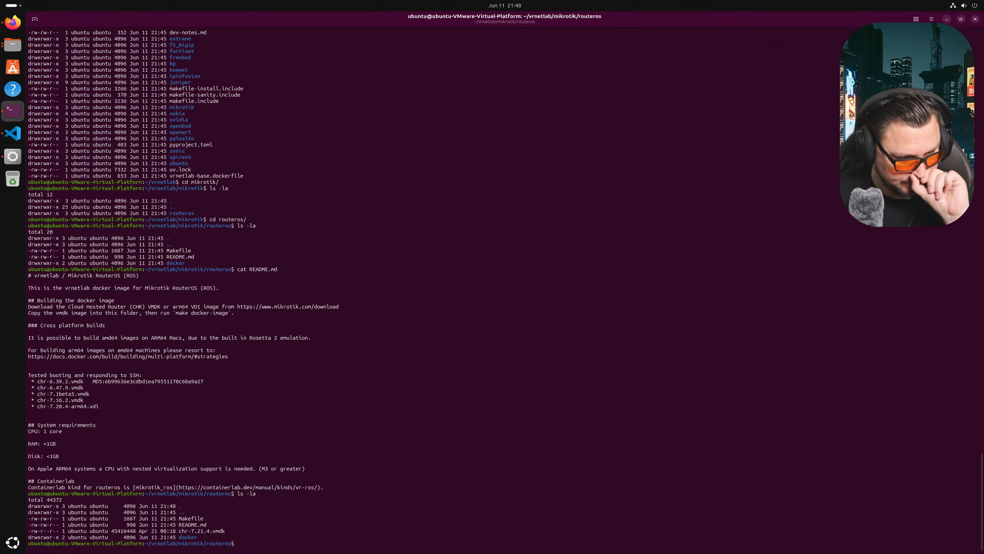
# - Start building the vrnetlab/mikrotik_routeros:7.21.4-amd64 Docker image with make docker-image
pyautogui.write('make do')
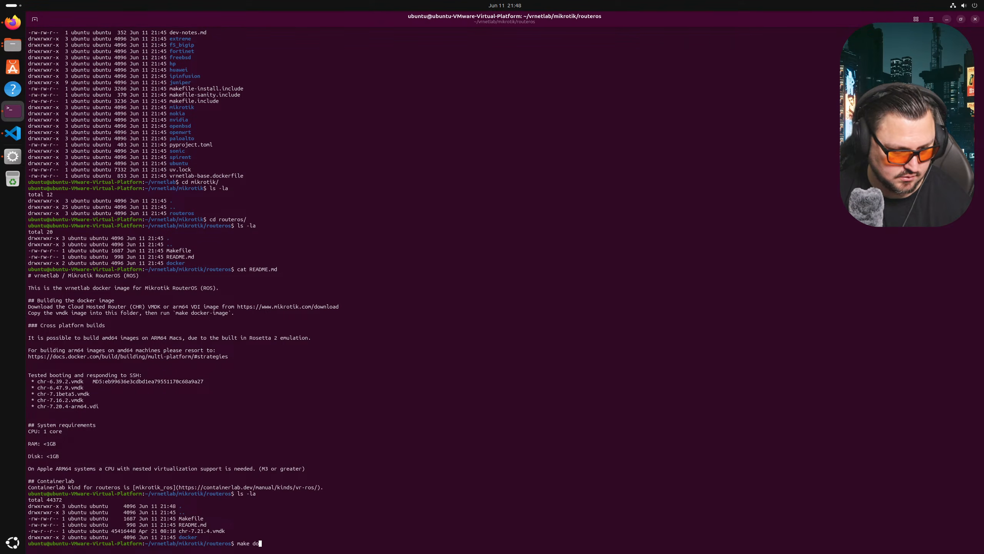
pyautogui.write('cker-image')
pyautogui.press('Return')
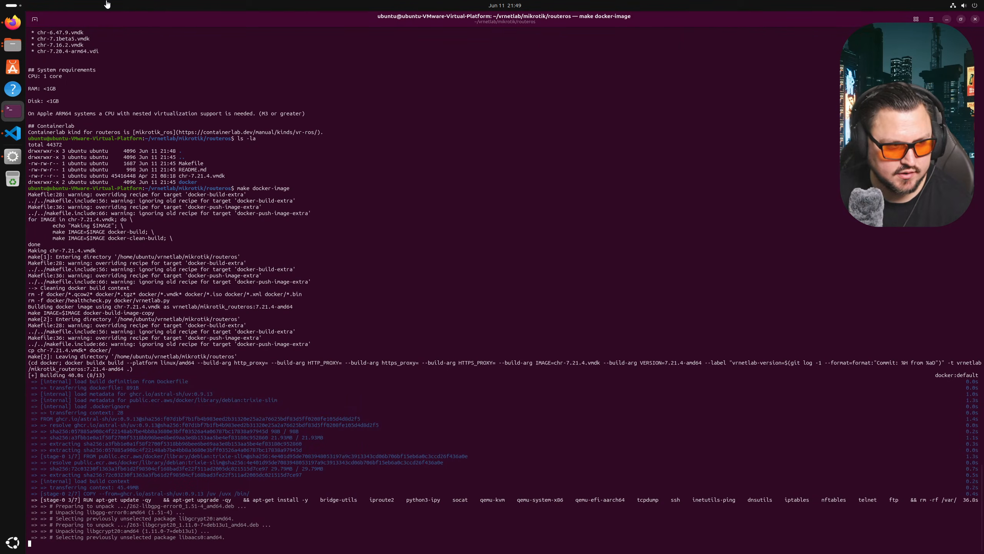
pyautogui.click(8, 20)
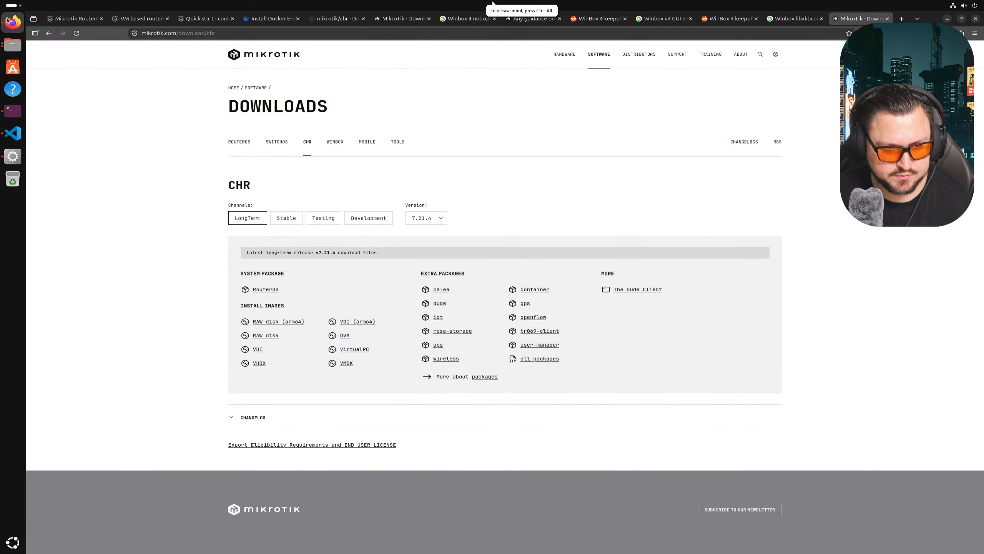
# - Check the CHR Version list shows 7.21.4 long-term, then return to the finished build
pyautogui.click(420, 218)
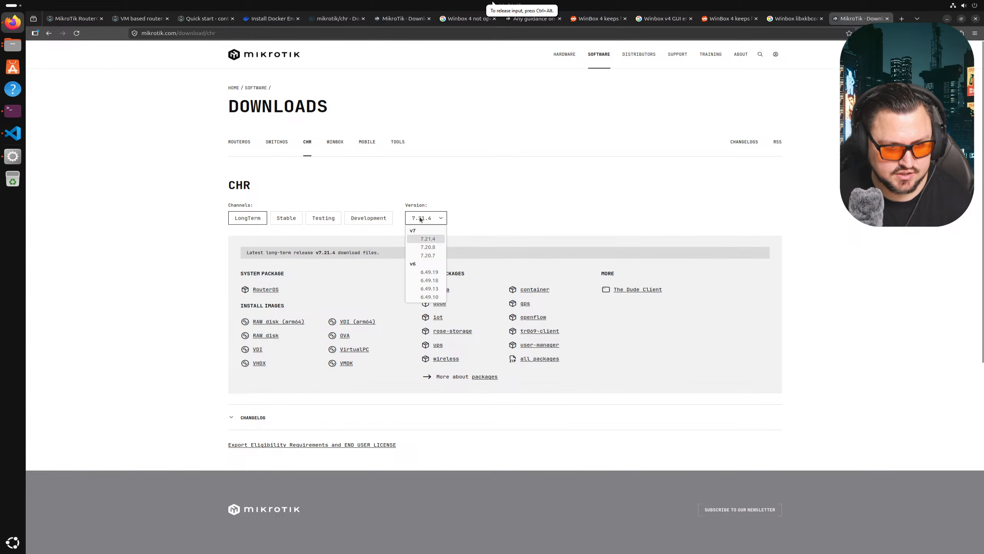
pyautogui.click(422, 222)
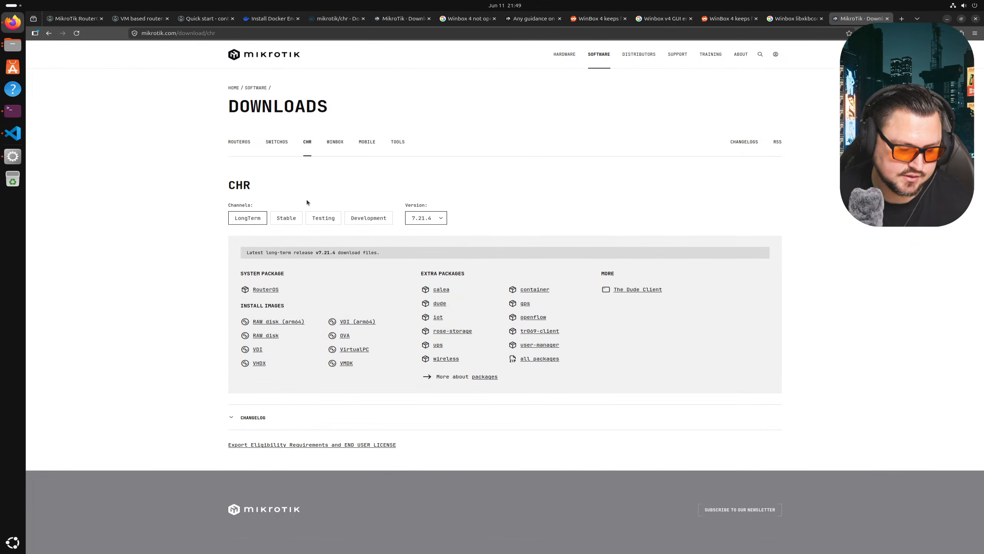
pyautogui.click(13, 110)
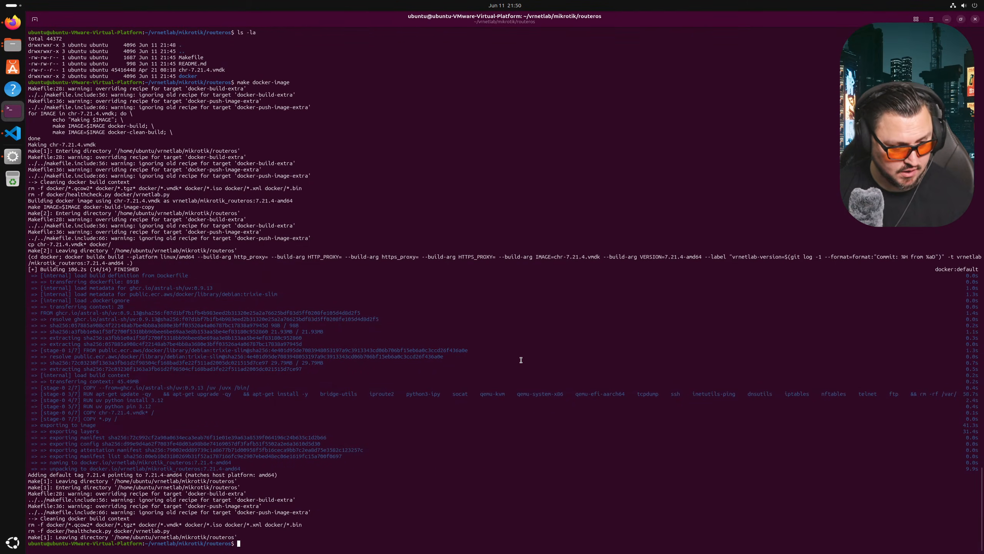
# - List the Docker images with docker images after a failed container images attempt
pyautogui.write('con')
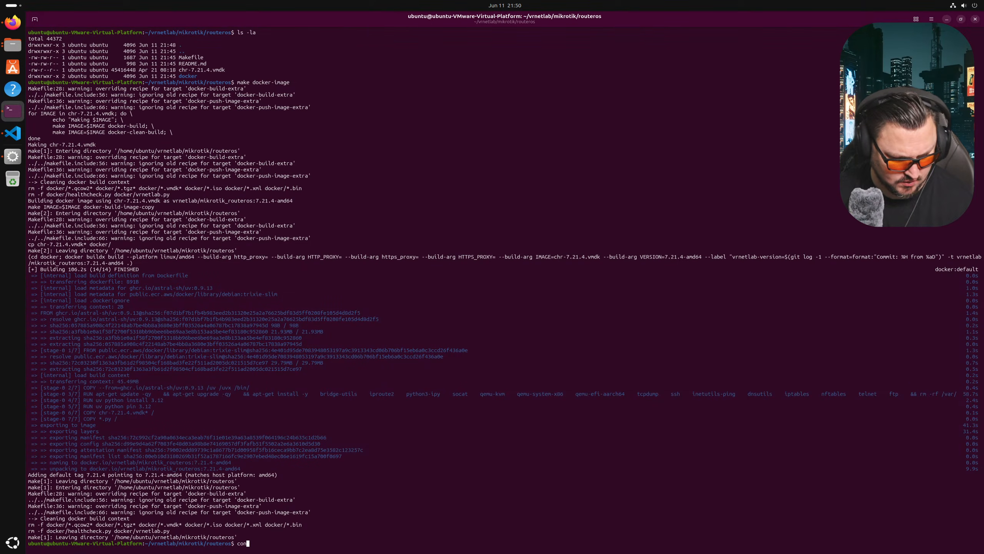
pyautogui.write('tainer images')
pyautogui.press('Return')
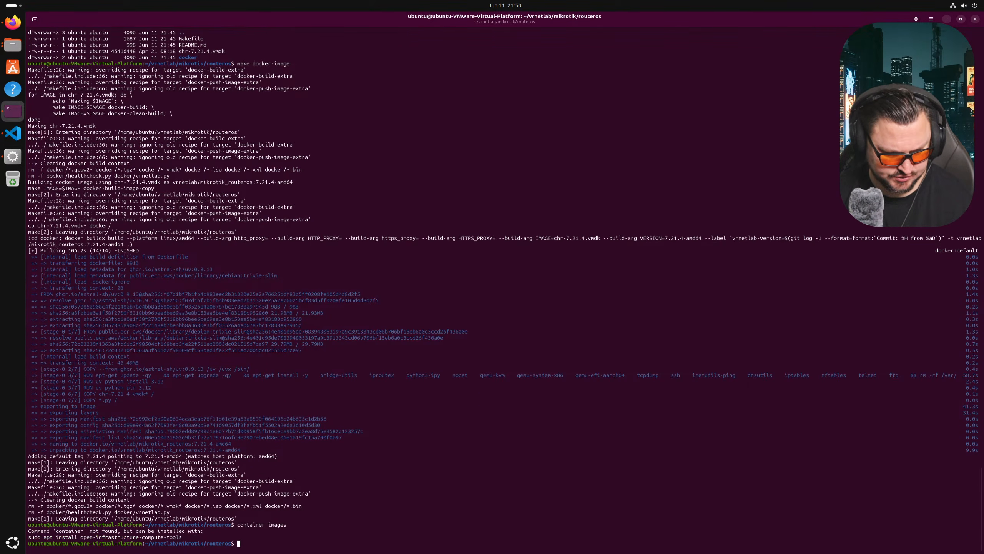
pyautogui.write('docker images')
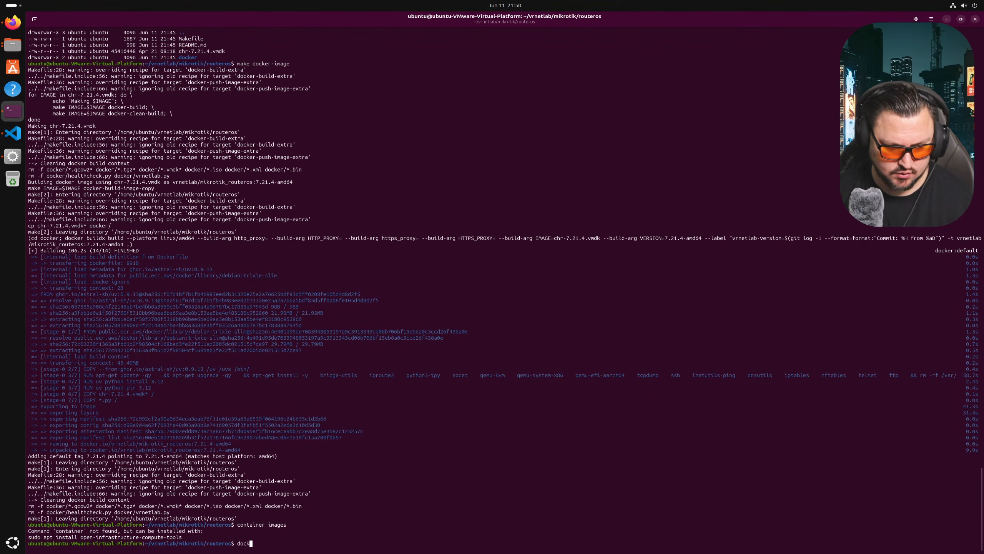
pyautogui.press('Return')
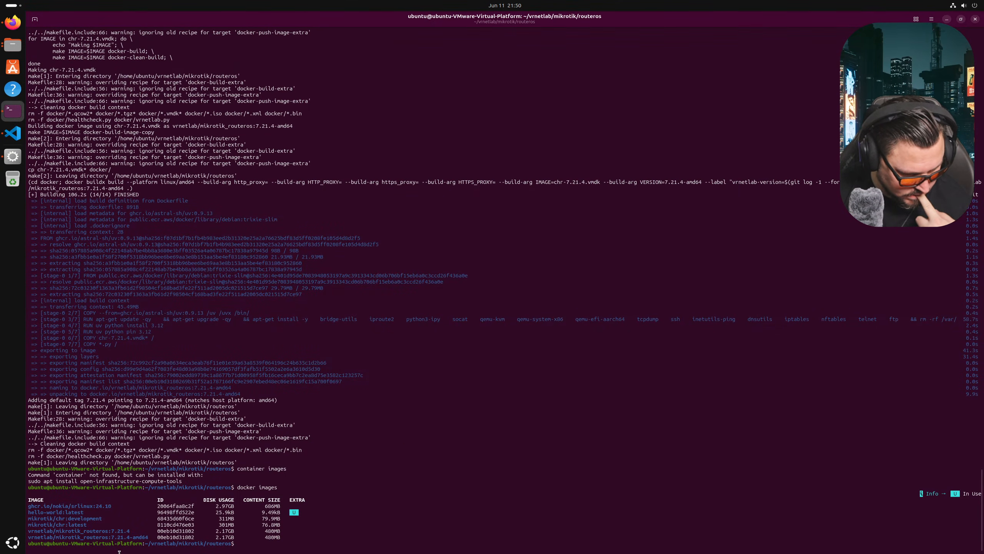
# - Select the vrnetlab/mikrotik_routeros:7.21.4 image name and copy it to the clipboard
pyautogui.moveTo(83, 536); pyautogui.dragTo(118, 536)
pyautogui.click(108, 536)
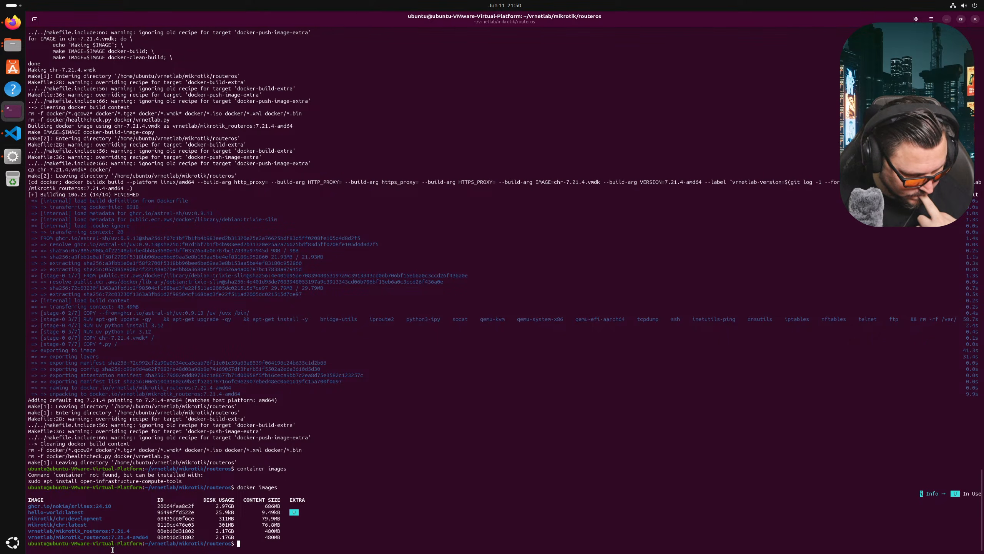
pyautogui.moveTo(43, 534)
pyautogui.mouseDown()
pyautogui.moveTo(143, 539)
pyautogui.moveTo(28, 530)
pyautogui.mouseUp()
pyautogui.click(132, 533)
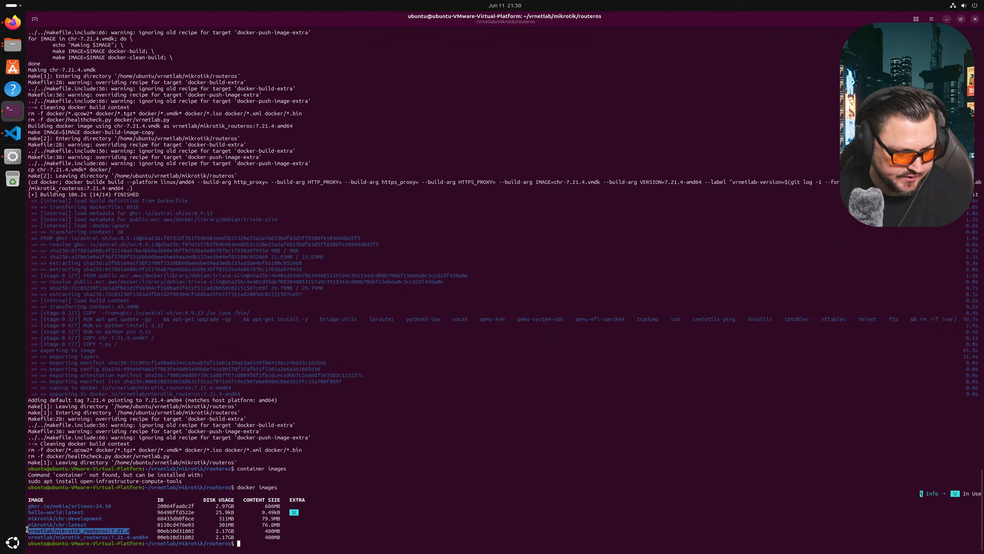
pyautogui.rightClick(32, 529)
pyautogui.click(58, 402)
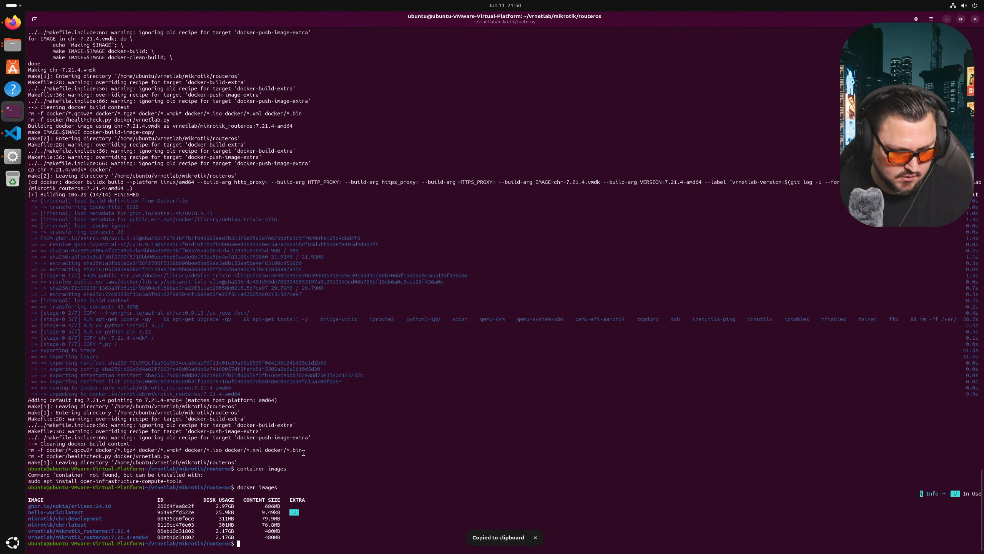
# - Replace every mikrotik/chr:latest in mkt01.clab.yml with vrnetlab/mikrotik_routeros:7.21.4 and save the file
pyautogui.click(12, 133)
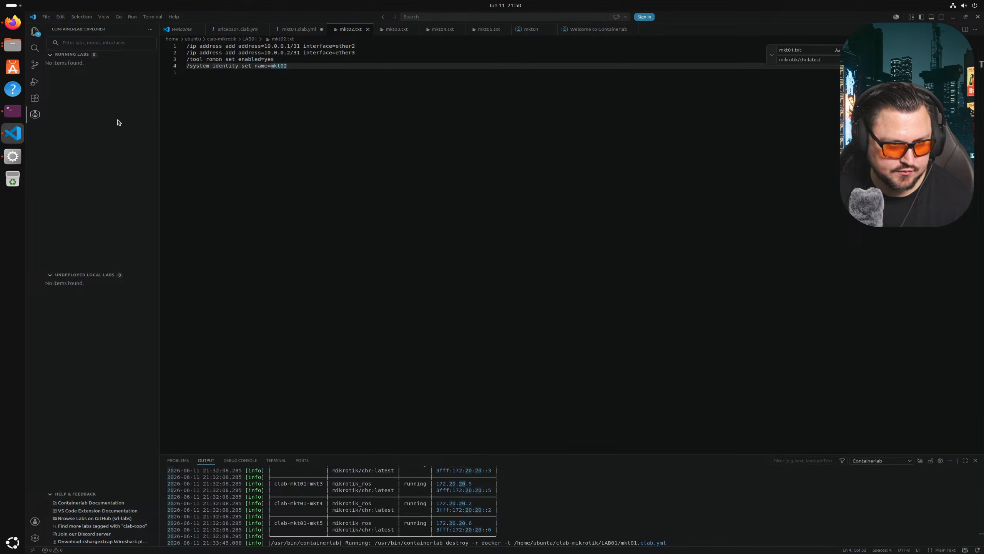
pyautogui.click(302, 32)
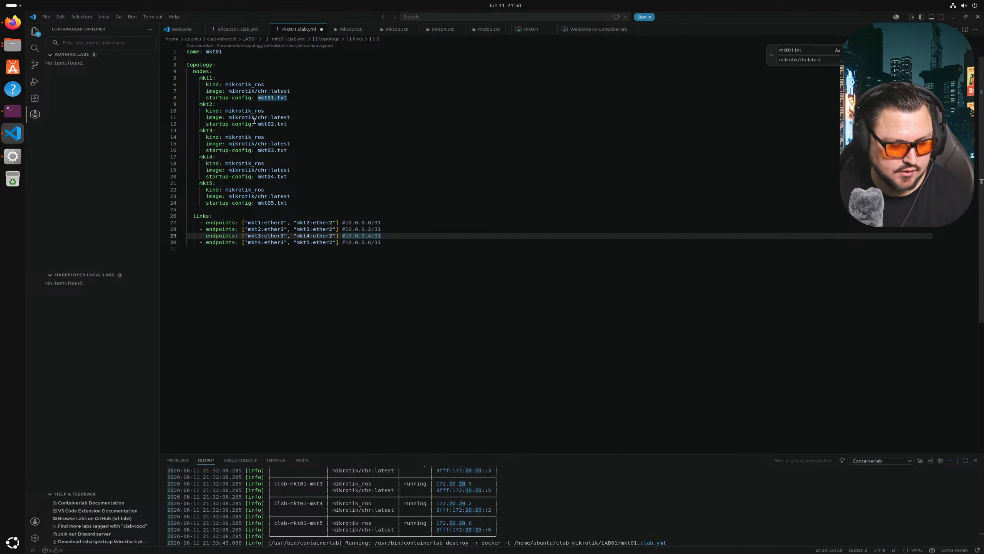
pyautogui.scroll(1, 298, 98)
pyautogui.moveTo(292, 108); pyautogui.dragTo(229, 108)
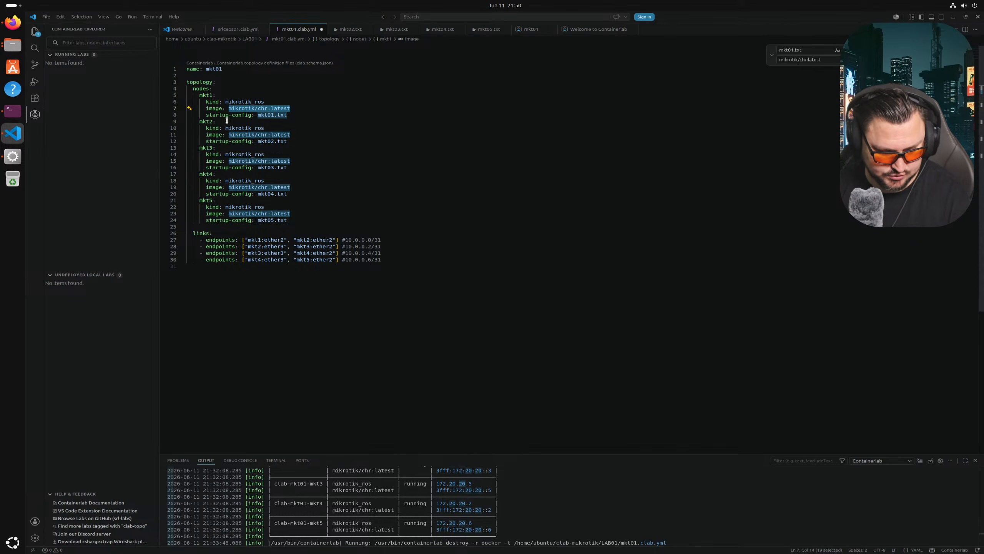
pyautogui.hotkey('ctrl', 'h')
pyautogui.hotkey('ctrl', 'v')
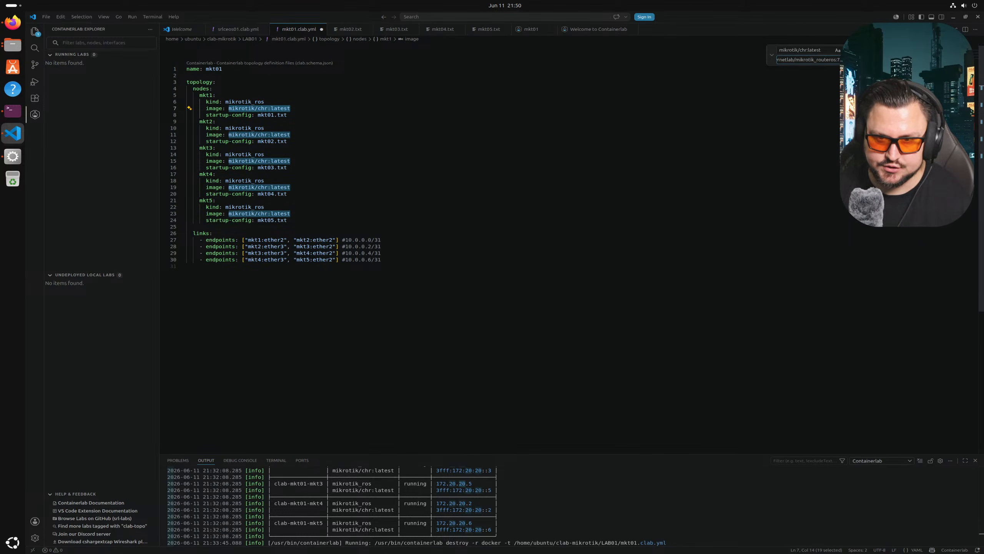
pyautogui.hotkey('ctrl', 'alt', 'Return')
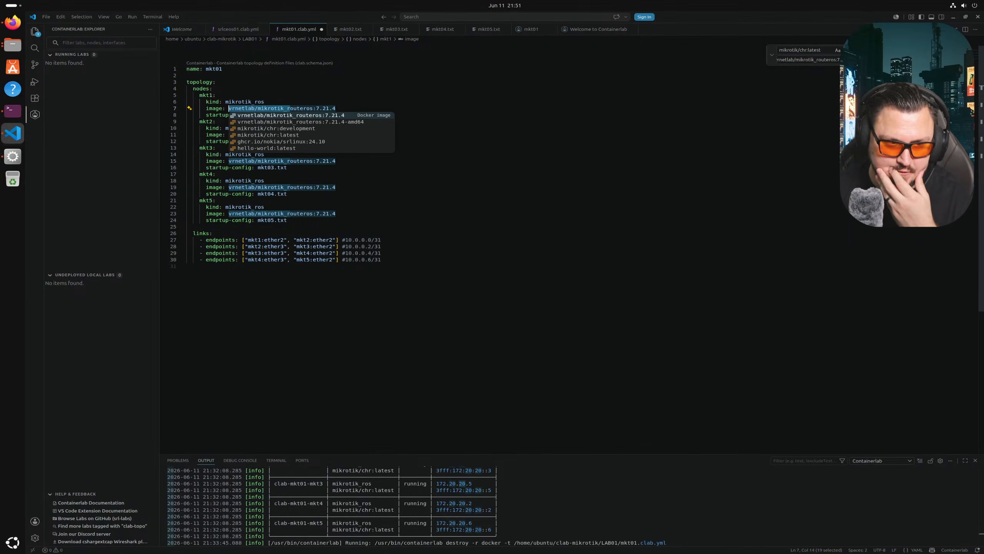
pyautogui.click(712, 156)
pyautogui.hotkey('ctrl', 's')
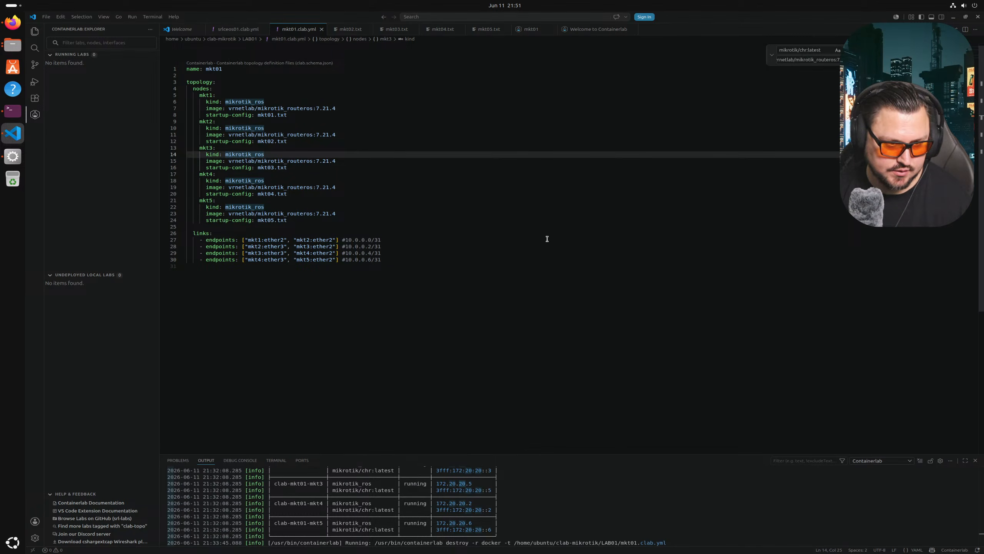
pyautogui.click(13, 111)
# - Change into ~/clab-mikrotik/LAB01 and deploy the lab with clab deploy
pyautogui.write('cd')
pyautogui.press('Return')
pyautogui.write('c')
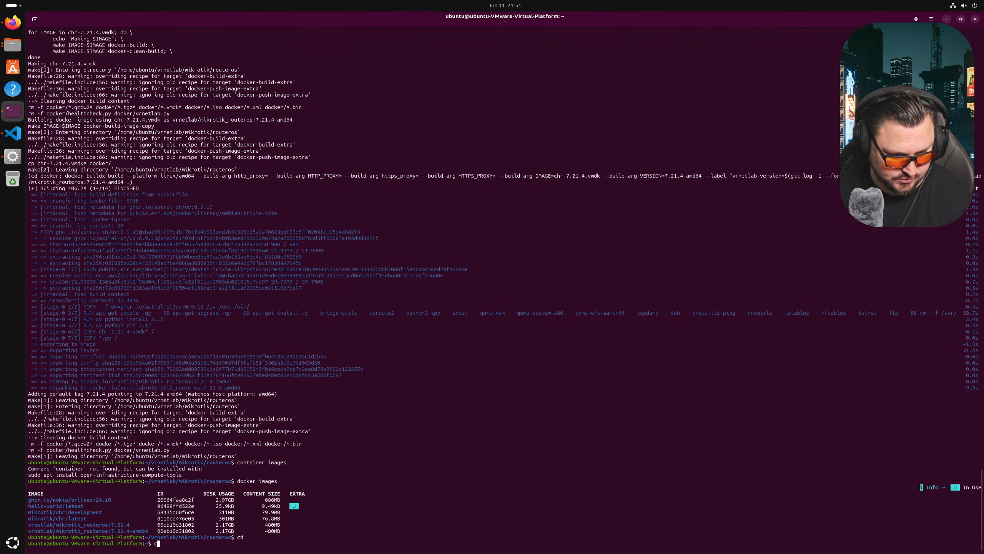
pyautogui.write('d clab-')
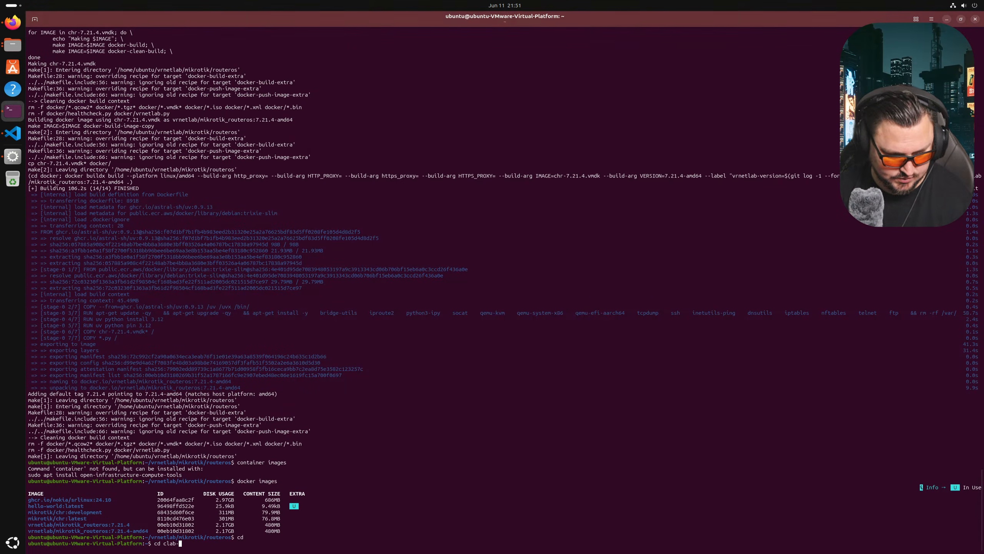
pyautogui.press('Tab')
pyautogui.press('Return')
pyautogui.write('ls -la')
pyautogui.press('Return')
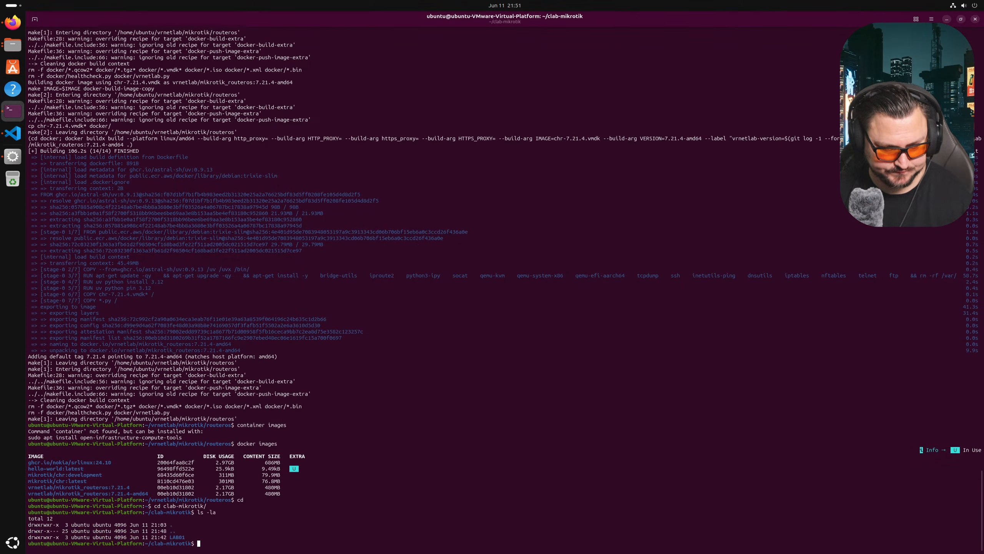
pyautogui.write('cd L')
pyautogui.press('Tab')
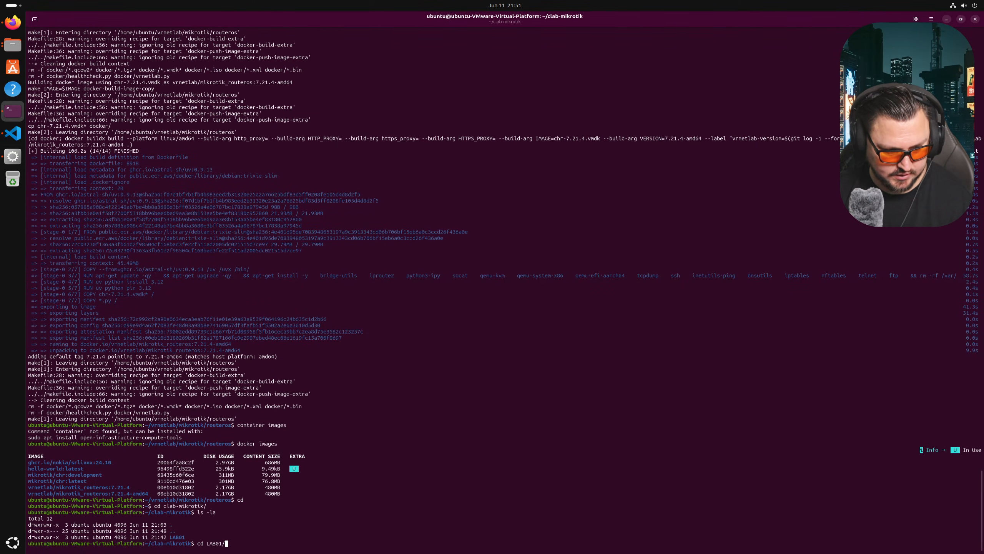
pyautogui.press('Return')
pyautogui.write('clab deploy')
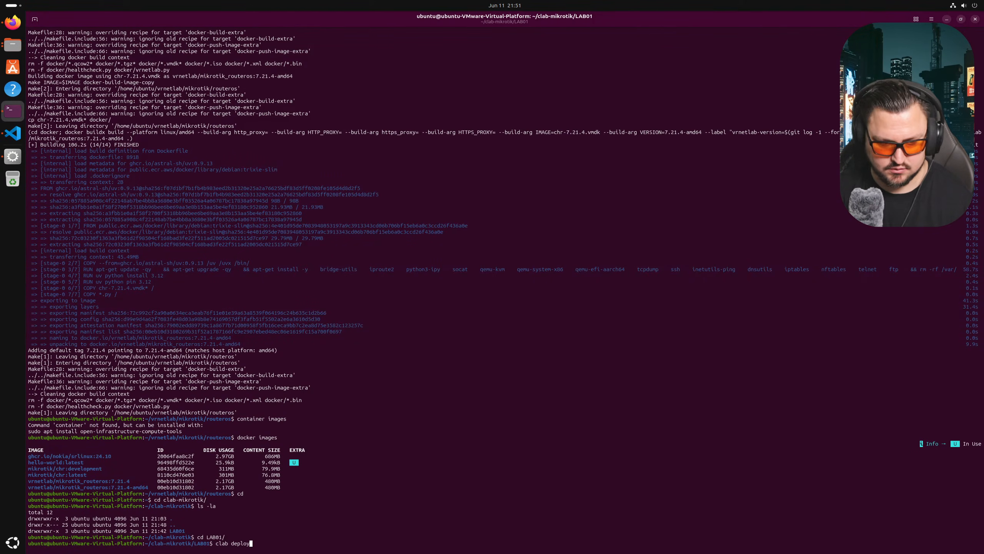
pyautogui.press('Return')
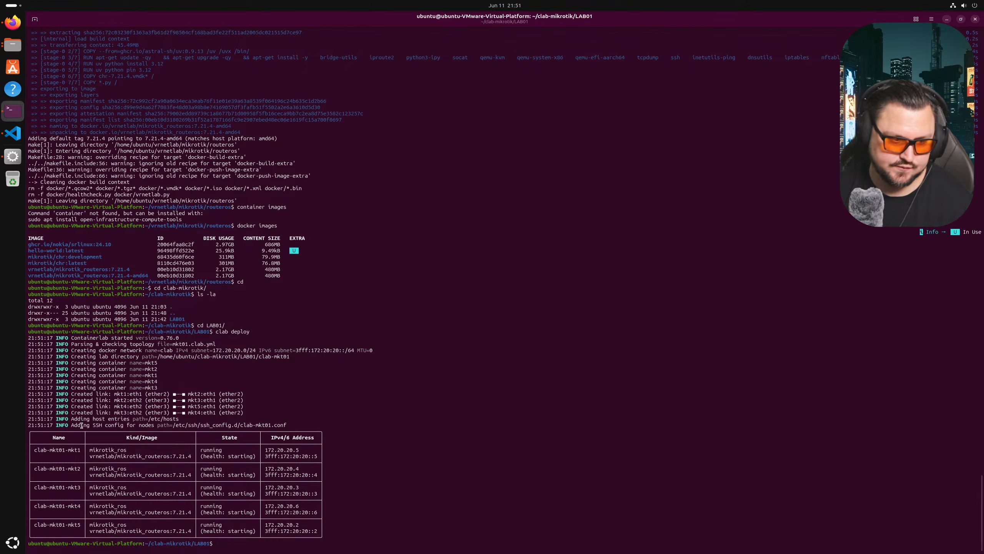
# - Ping clab-mkt01-mkt1 using the copied node name, then stop the ping
pyautogui.write('ping')
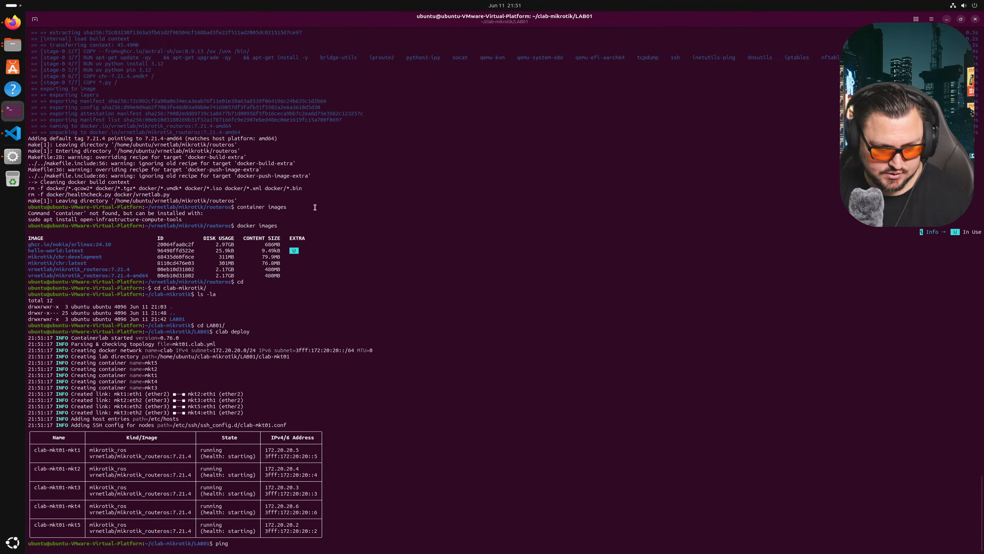
pyautogui.moveTo(36, 451); pyautogui.dragTo(79, 451)
pyautogui.rightClick(79, 452)
pyautogui.click(97, 330)
pyautogui.rightClick(301, 257)
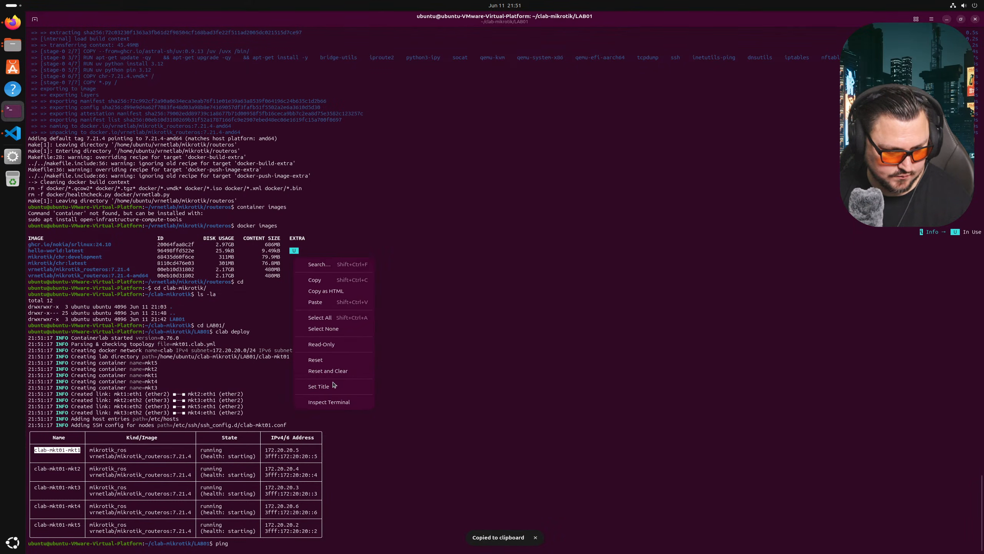
pyautogui.click(350, 302)
pyautogui.press('Return')
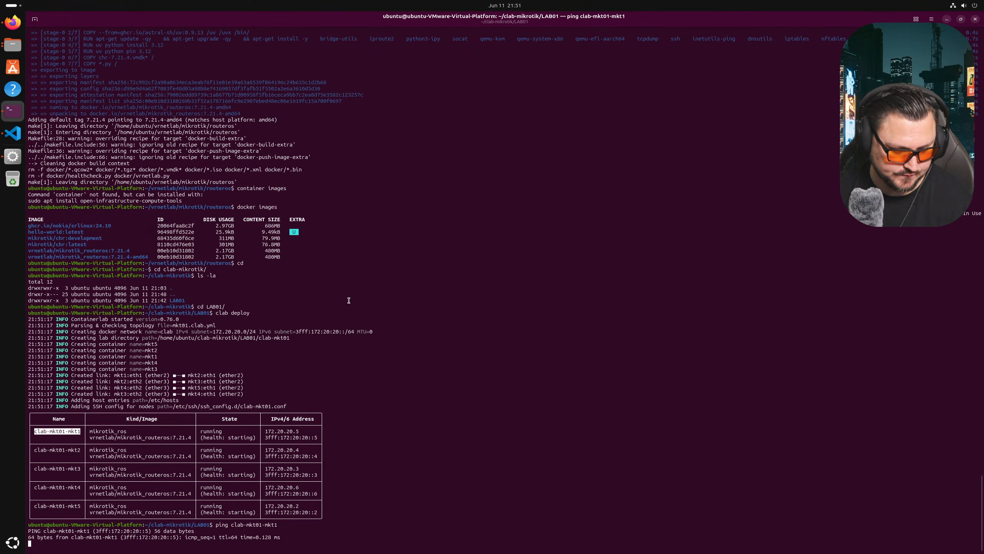
pyautogui.hotkey('ctrl', 'c')
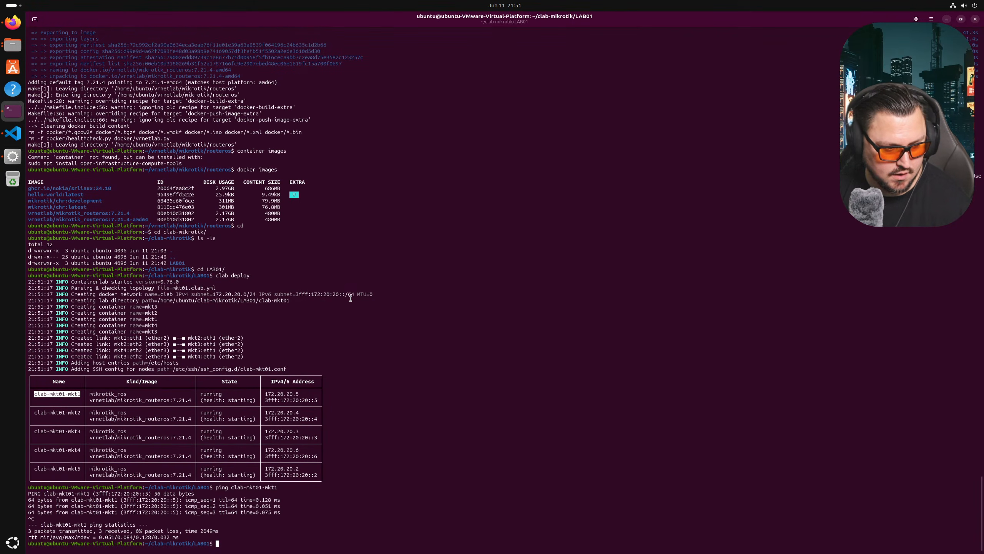
pyautogui.click(13, 133)
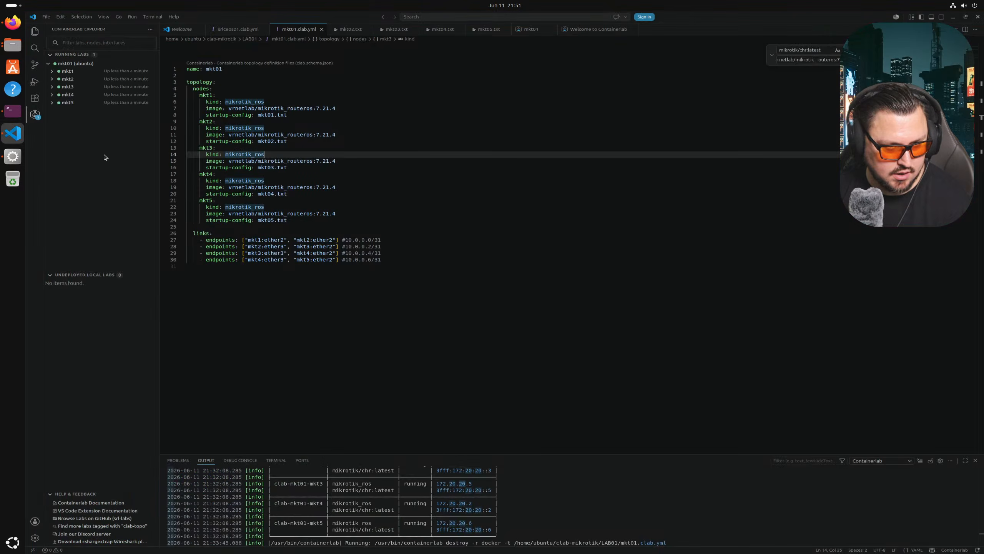
# - Refresh WinBox's Neighbors list repeatedly until only 192.168.88.1 running 7.21.4 remains
pyautogui.click(13, 156)
pyautogui.click(594, 86)
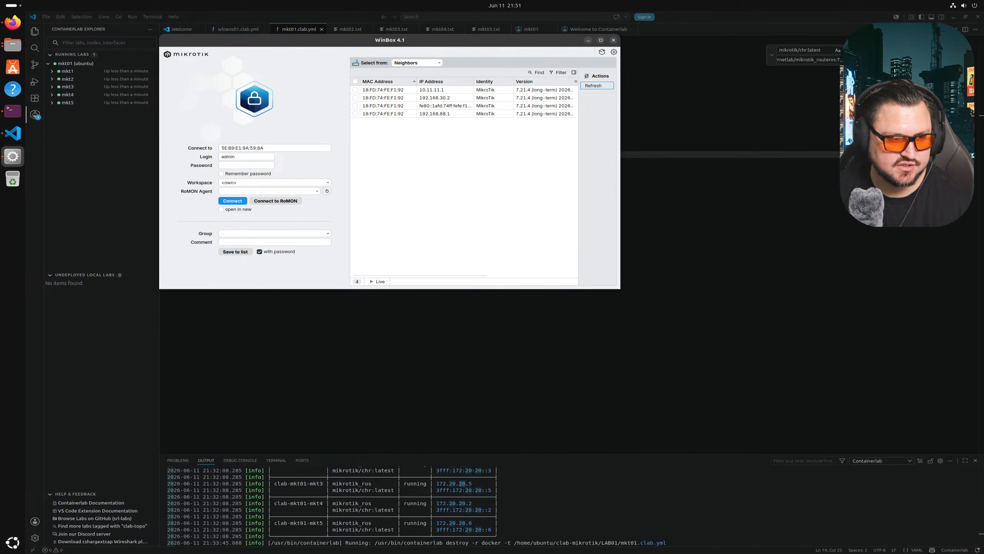
pyautogui.click(598, 86)
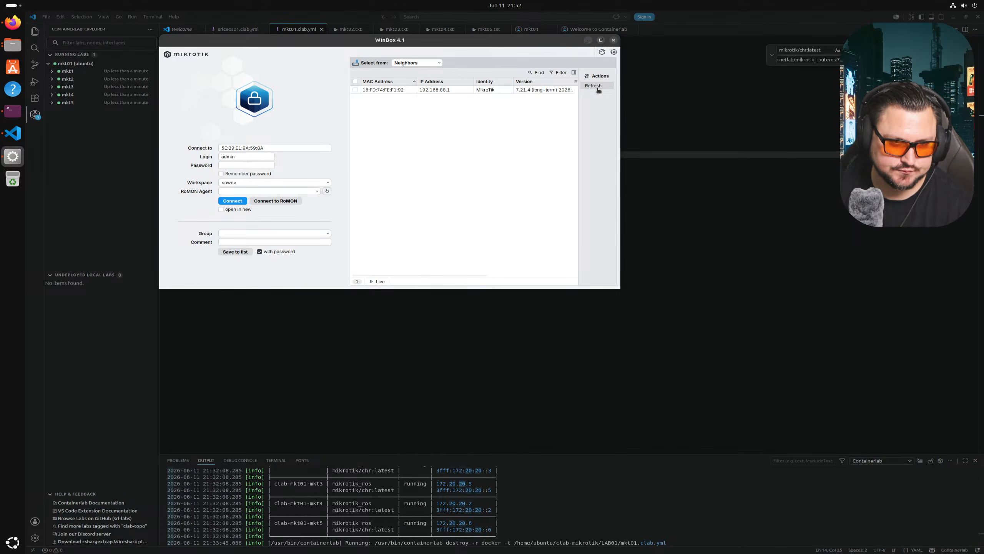
pyautogui.click(597, 86)
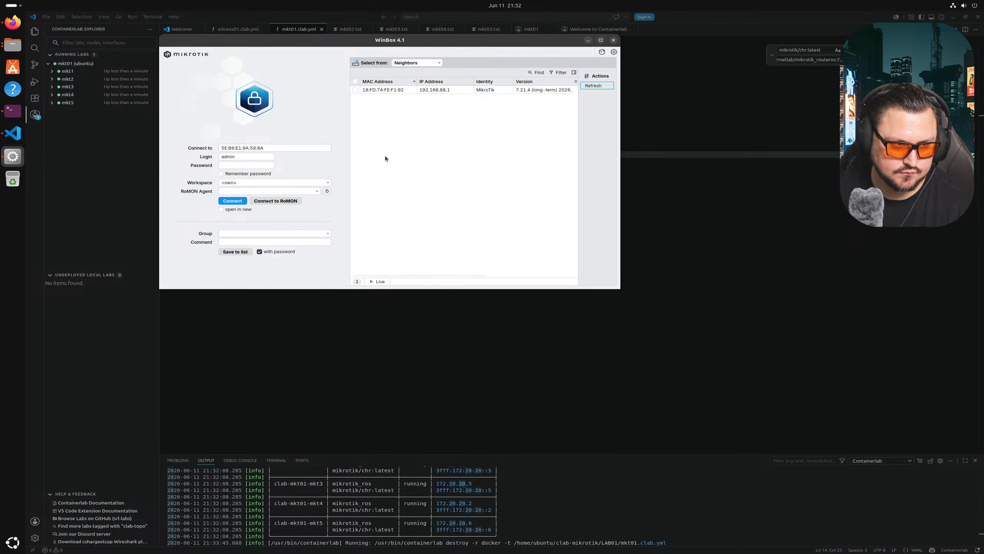
# - Open the mkt01 lab's topology view and zoom in on the node chain
pyautogui.click(56, 65)
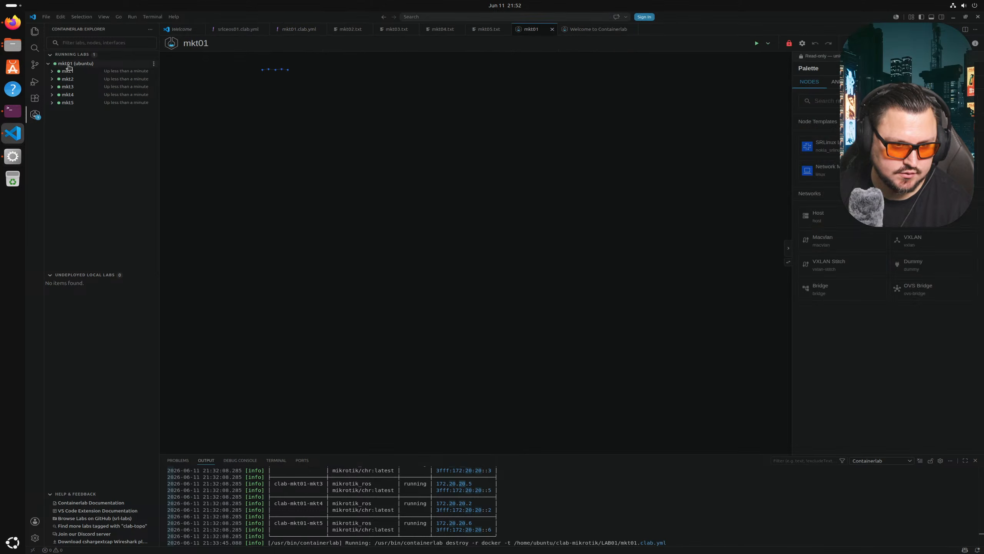
pyautogui.moveTo(294, 112); pyautogui.dragTo(432, 203)
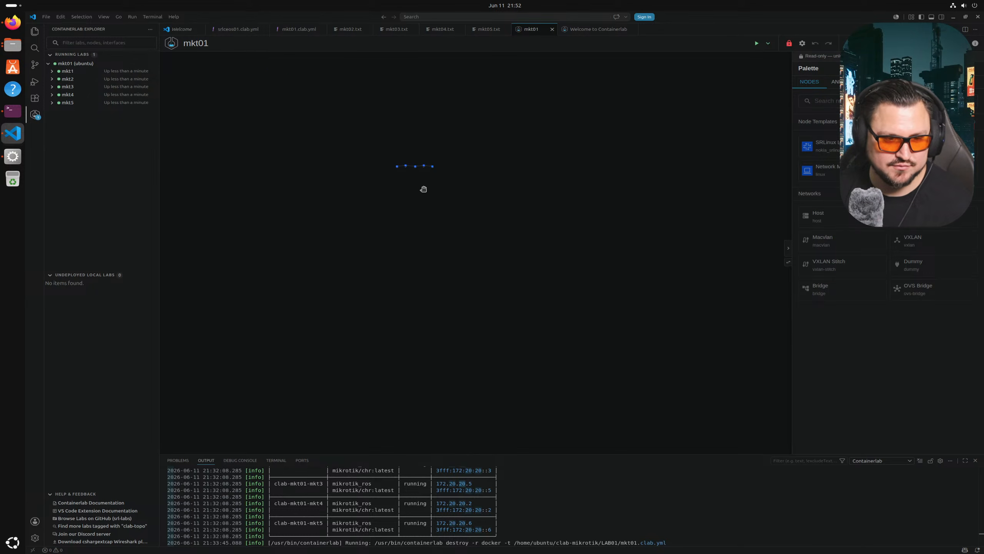
pyautogui.scroll(10, 438, 213)
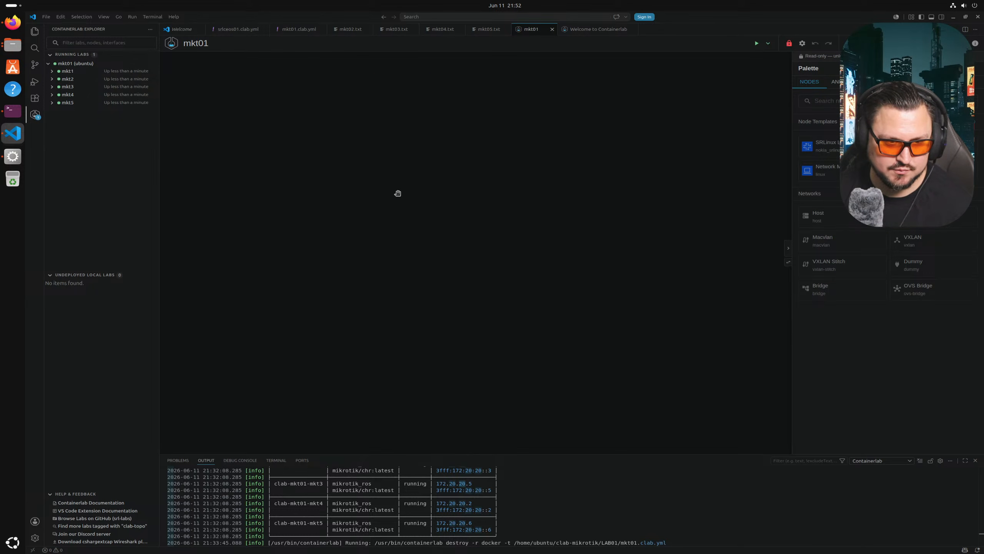
pyautogui.moveTo(403, 167); pyautogui.dragTo(475, 270)
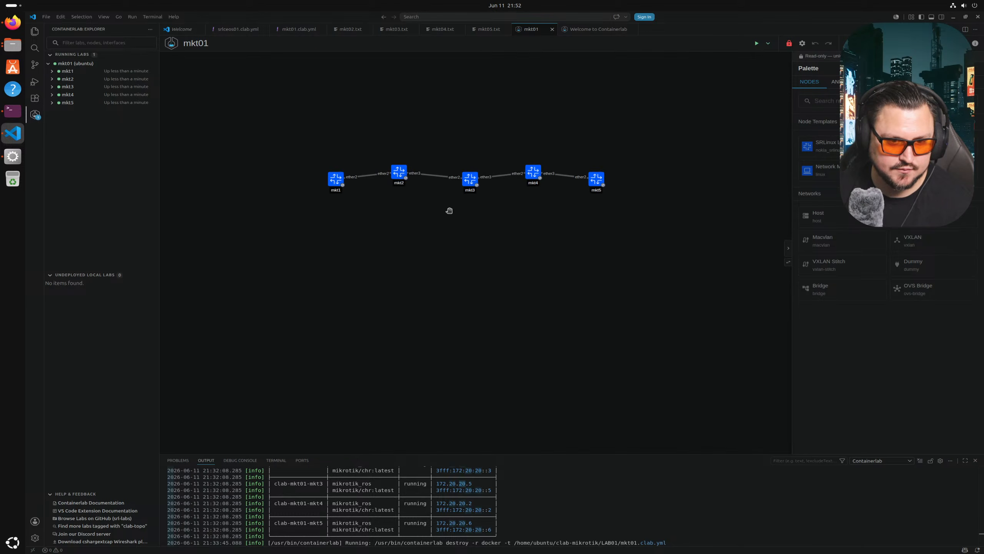
pyautogui.scroll(3, 451, 214)
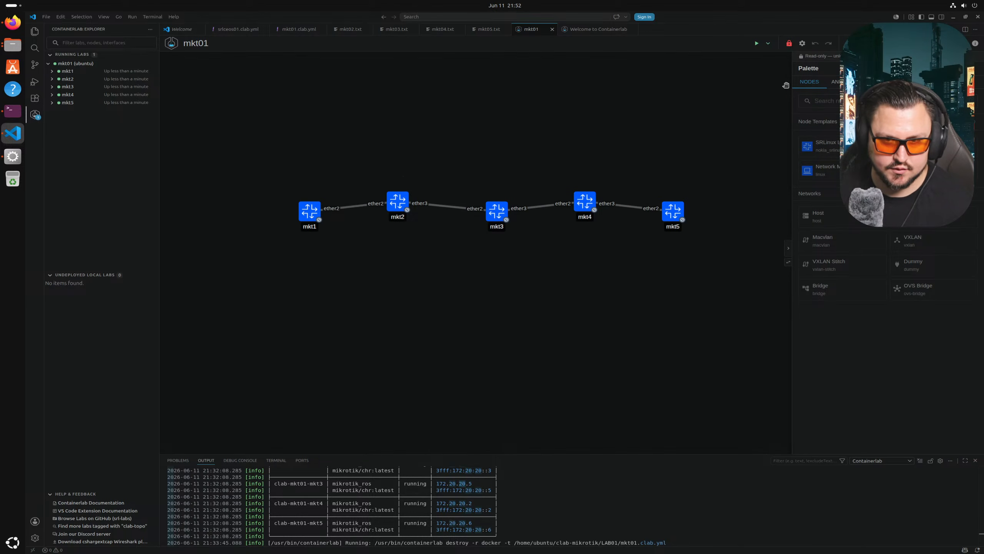
# - Unlock the lab and drag mkt2, mkt4 and mkt5 into one straight row
pyautogui.click(789, 43)
pyautogui.moveTo(628, 115); pyautogui.dragTo(637, 140)
pyautogui.moveTo(407, 236); pyautogui.dragTo(408, 245)
pyautogui.moveTo(683, 234); pyautogui.dragTo(692, 233)
pyautogui.moveTo(595, 229); pyautogui.dragTo(617, 240)
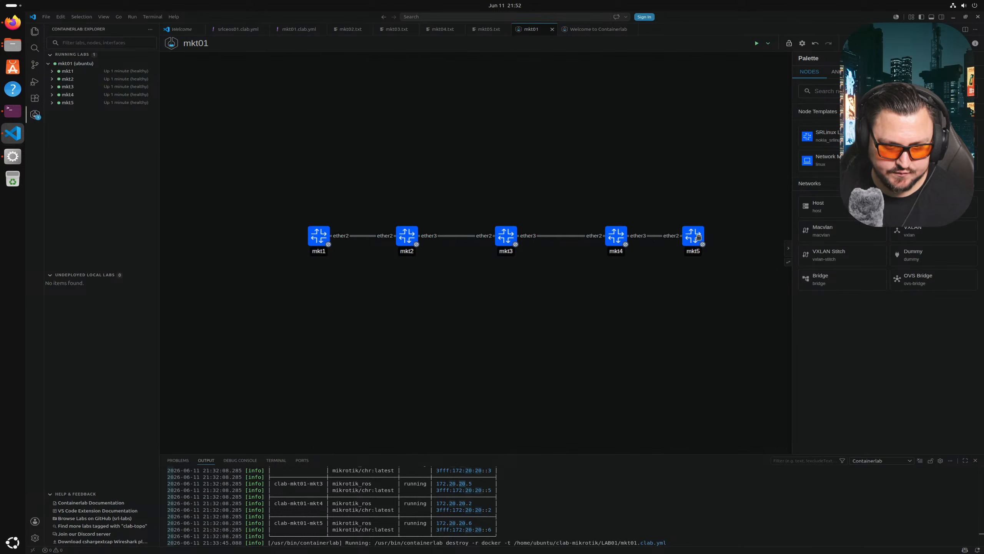
pyautogui.moveTo(699, 233); pyautogui.dragTo(732, 232)
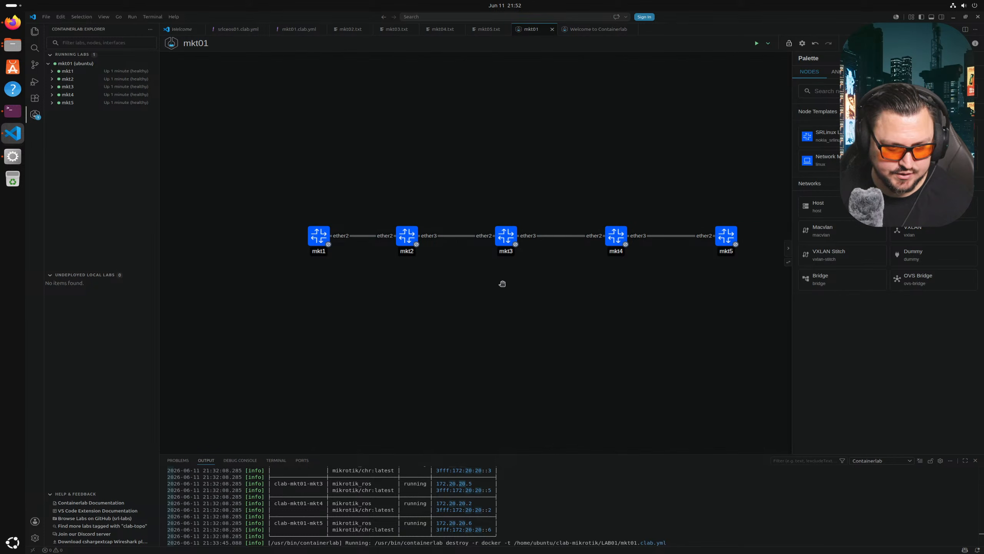
# - Refresh WinBox's neighbour list again, still showing only 192.168.88.1
pyautogui.click(15, 115)
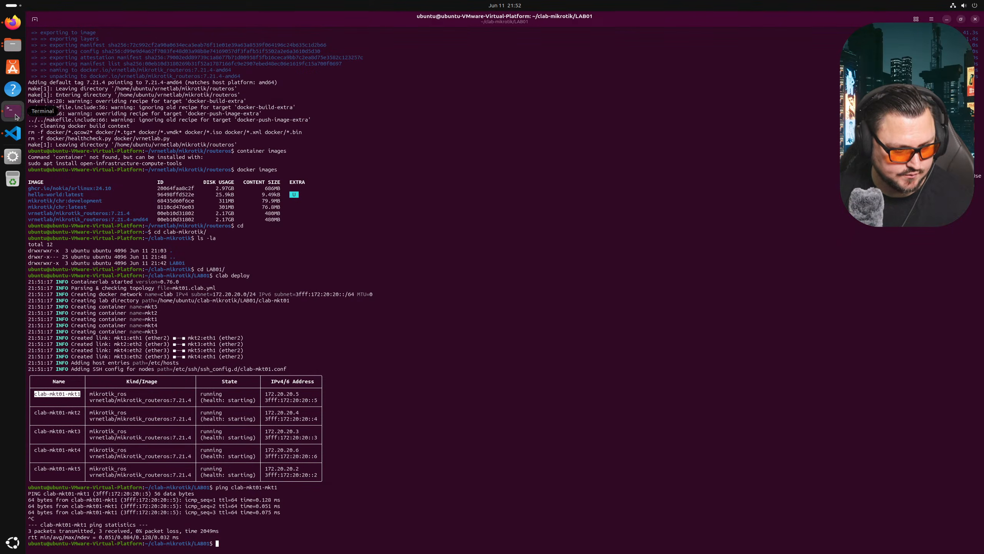
pyautogui.click(13, 133)
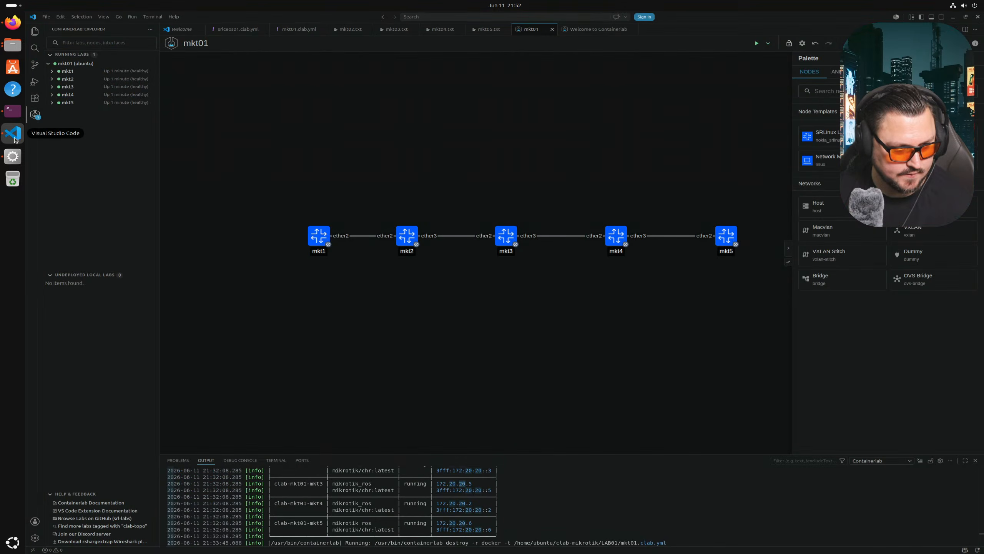
pyautogui.click(14, 156)
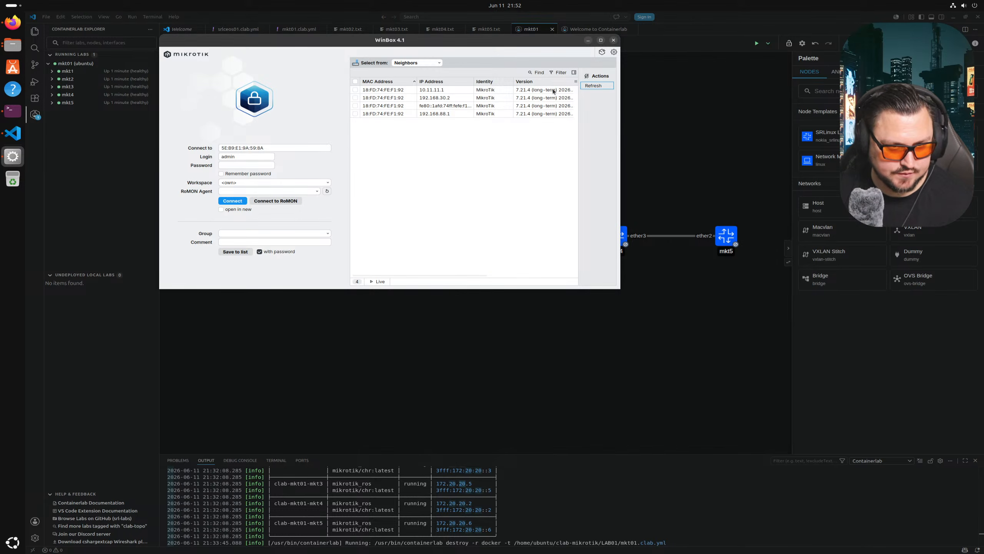
pyautogui.click(586, 86)
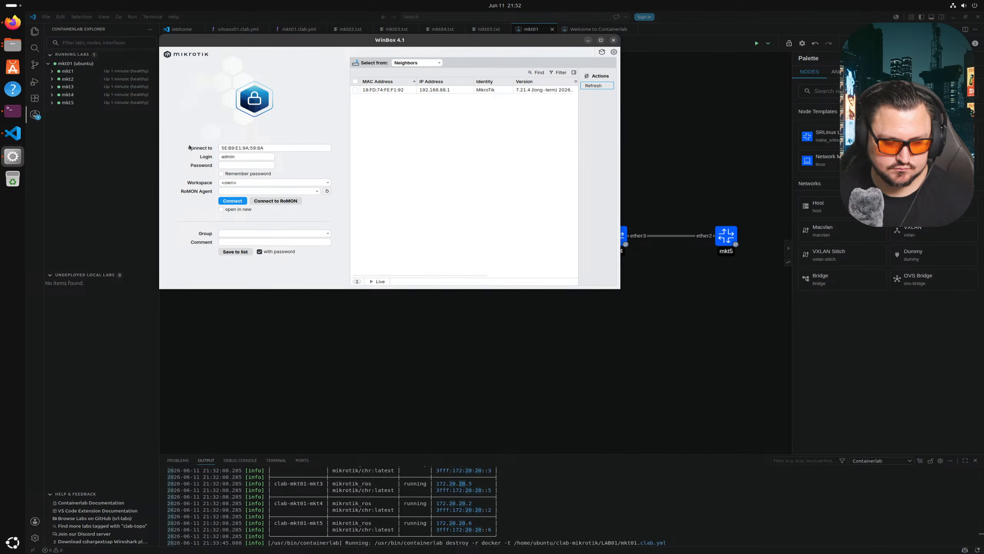
# - Run ssh admin@clab-mkt01-mkt1 with the pasted node name, reaching the password prompt
pyautogui.click(12, 110)
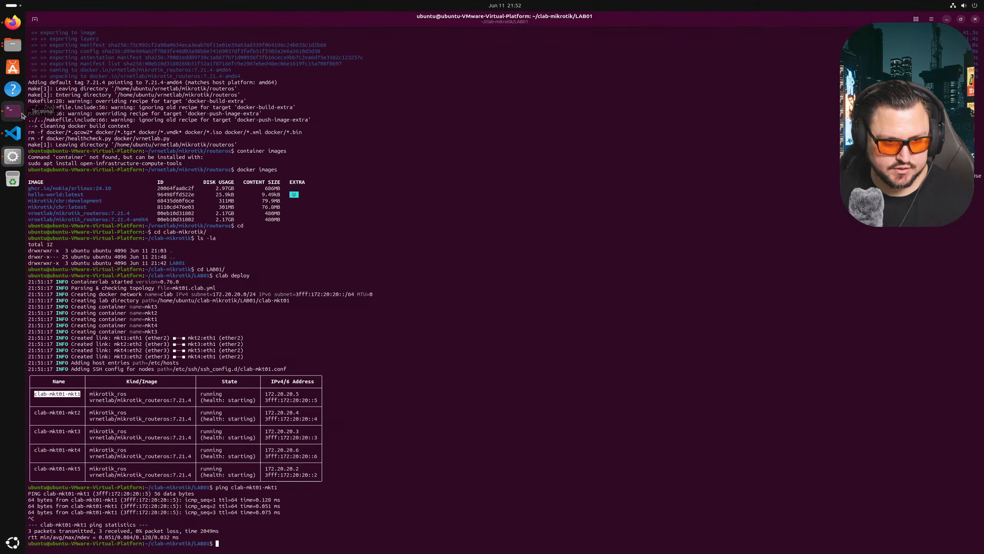
pyautogui.write('ssh ')
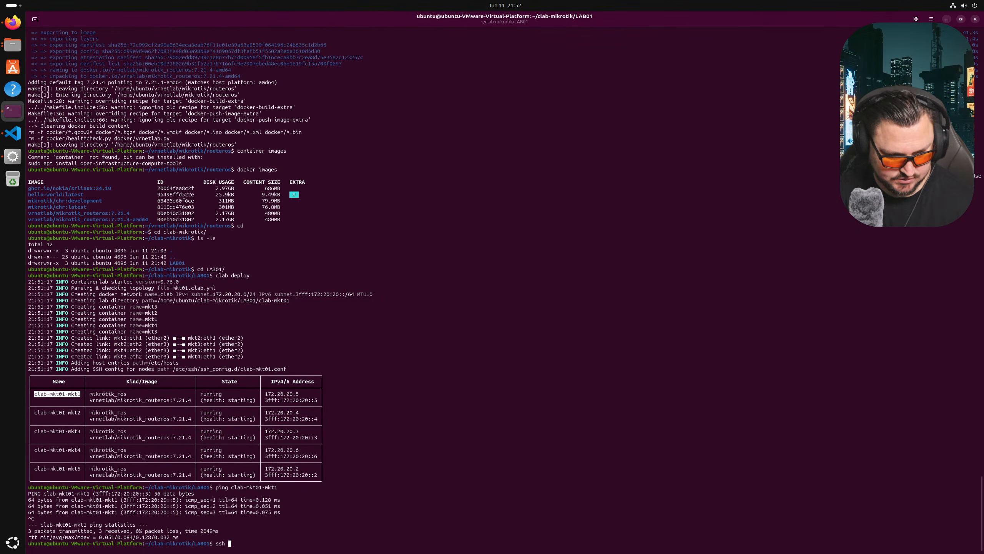
pyautogui.write('admin"')
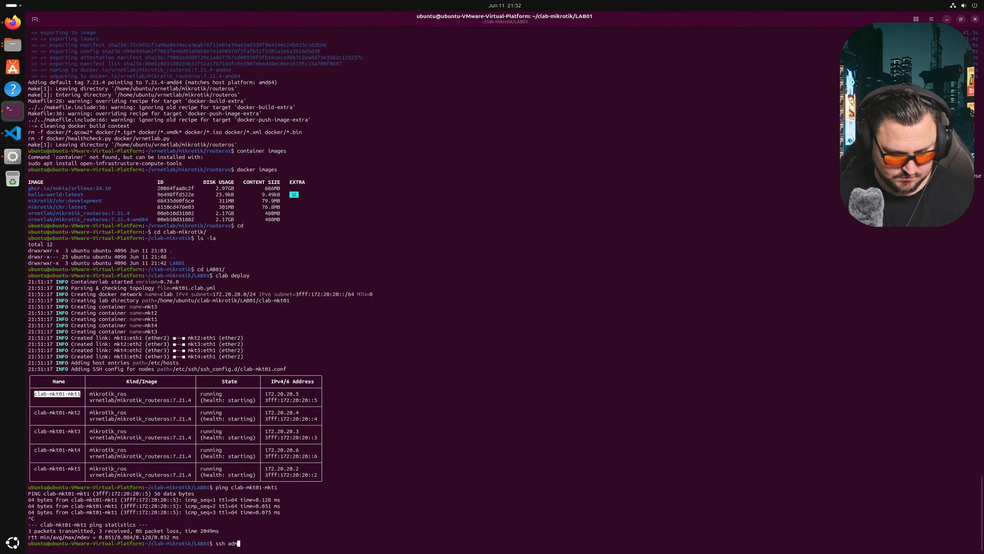
pyautogui.press('BackSpace')
pyautogui.write('@')
pyautogui.rightClick(405, 402)
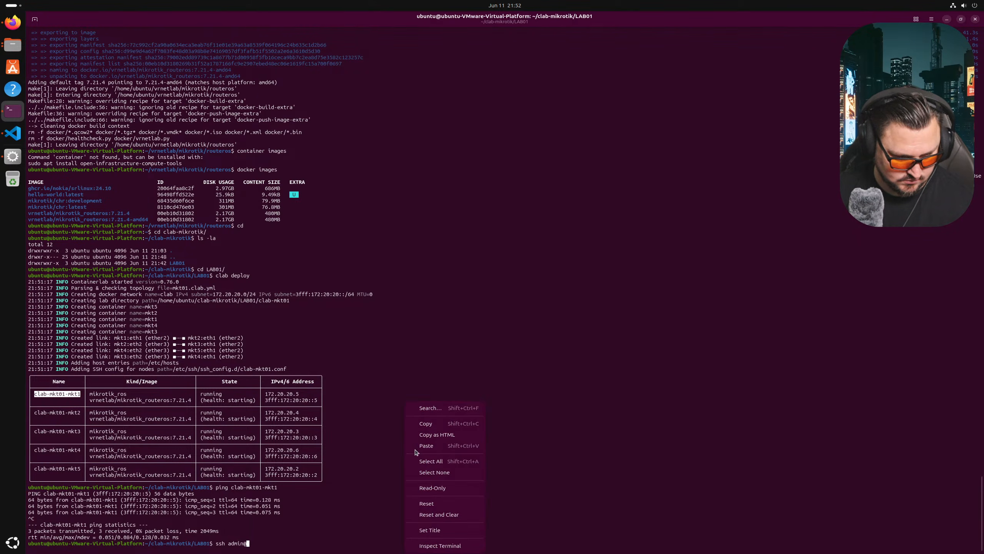
pyautogui.click(445, 448)
pyautogui.press('Return')
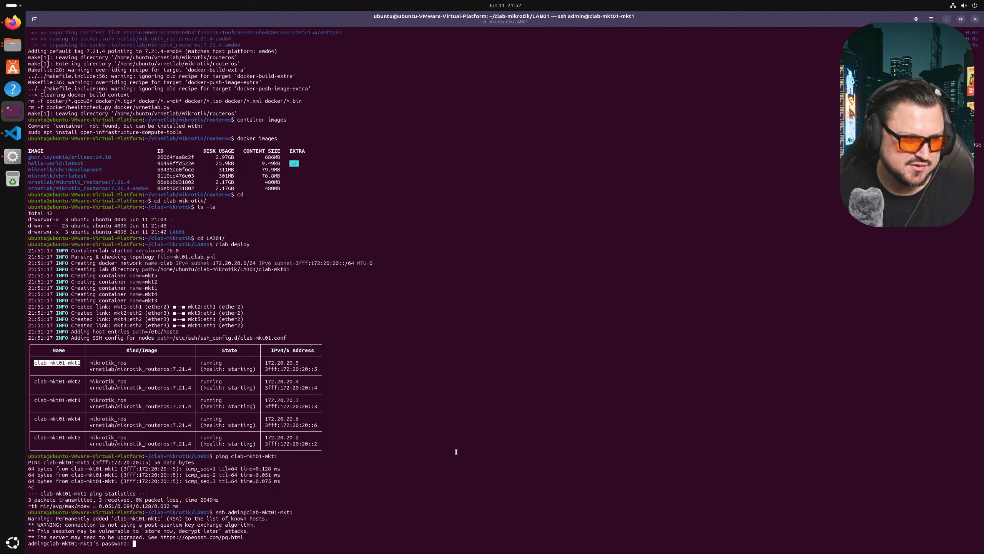
pyautogui.click(12, 22)
# - Open the containerlab MikroTik RouterOS docs and view the CLI connection instructions
pyautogui.click(83, 18)
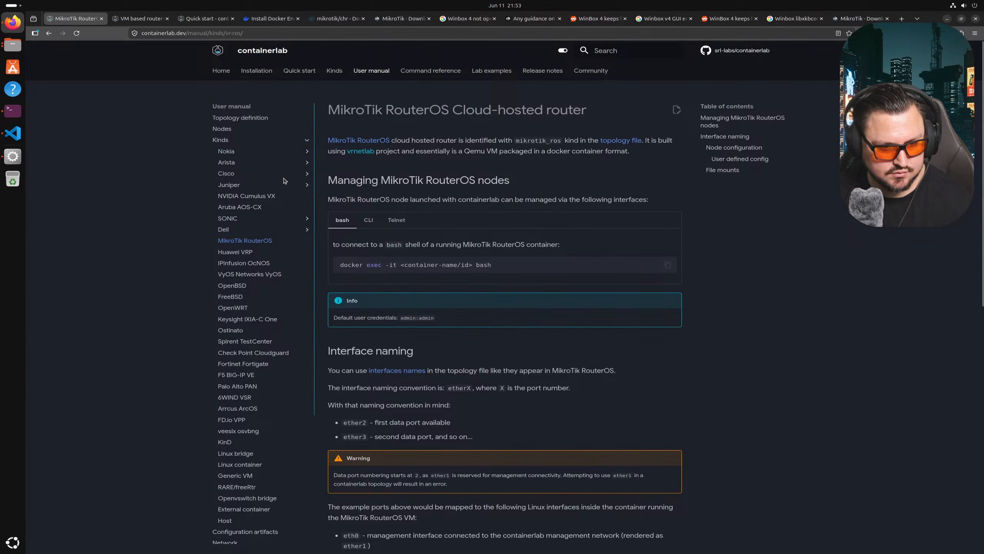
pyautogui.scroll(-5, 342, 227)
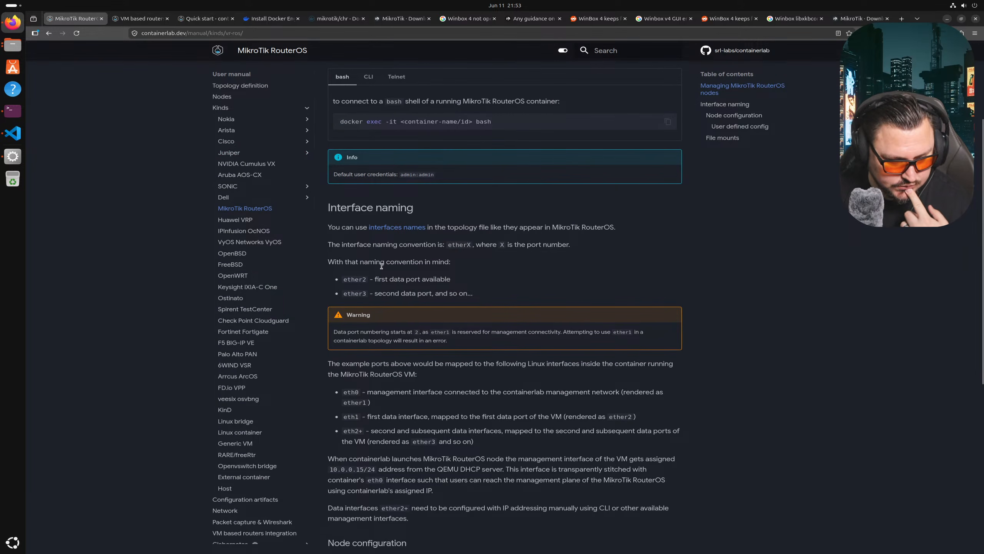
pyautogui.scroll(2, 393, 223)
pyautogui.click(369, 125)
pyautogui.click(396, 124)
pyautogui.click(369, 125)
pyautogui.scroll(4, 393, 163)
pyautogui.scroll(-5, 392, 163)
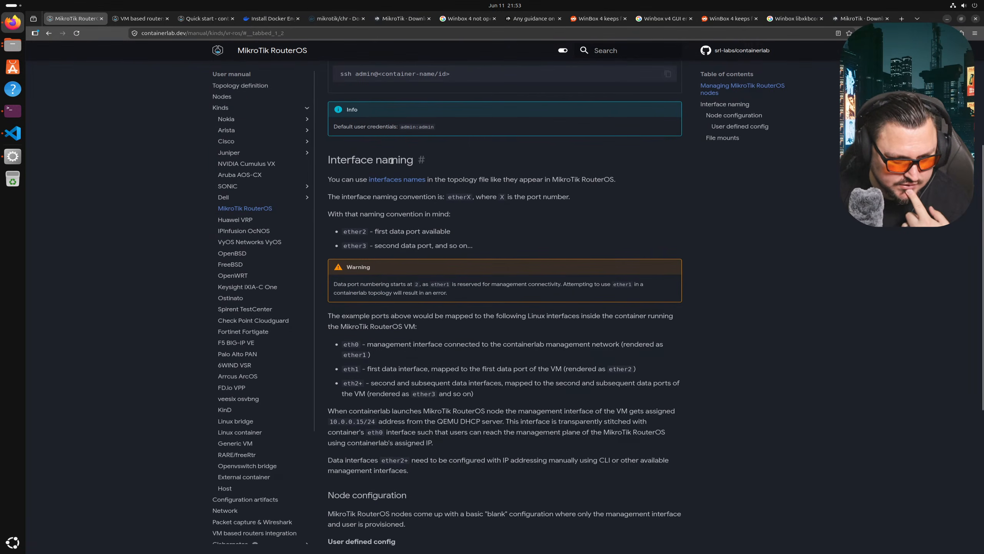
pyautogui.scroll(-5, 392, 163)
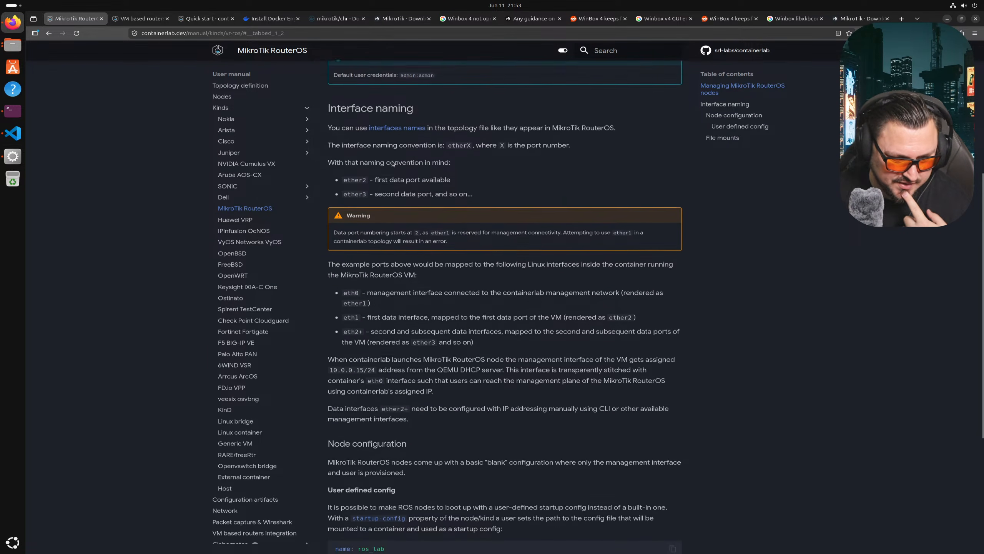
pyautogui.scroll(-3, 393, 171)
pyautogui.scroll(6, 393, 171)
pyautogui.scroll(5, 392, 170)
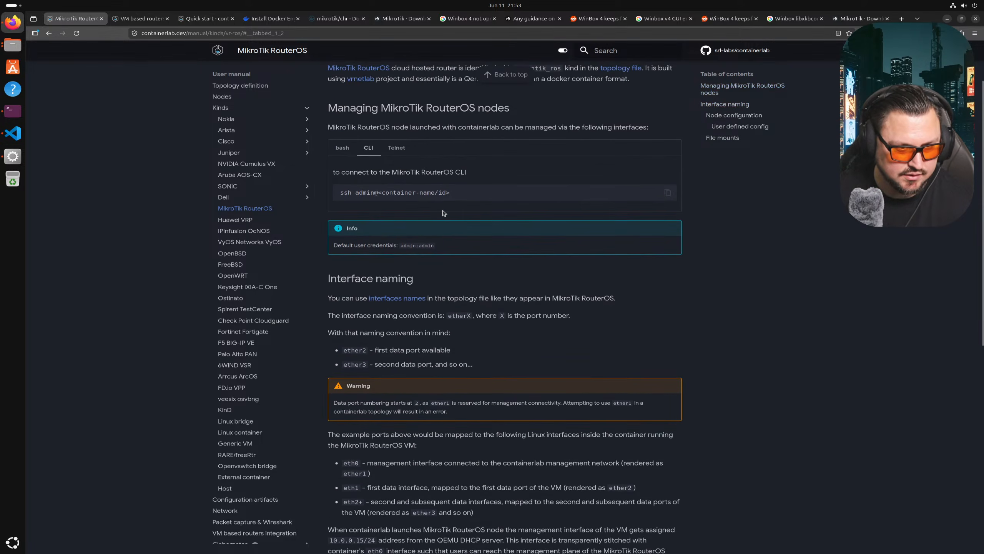
# - Search the page for 'admin' to find the default login credentials, then return to the terminal
pyautogui.hotkey('ctrl', 'f')
pyautogui.write('admin')
pyautogui.press('Return')
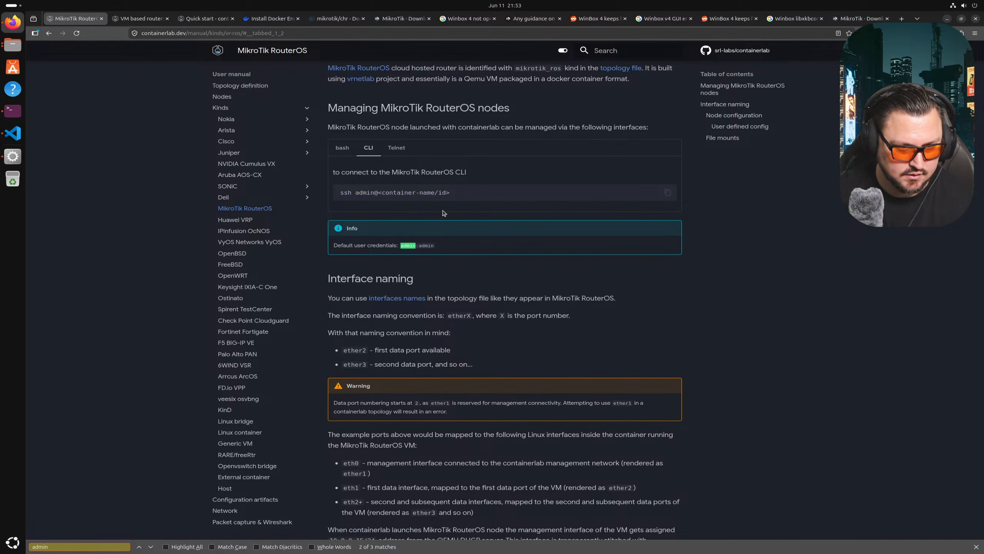
pyautogui.hotkey('alt', 'Tab')
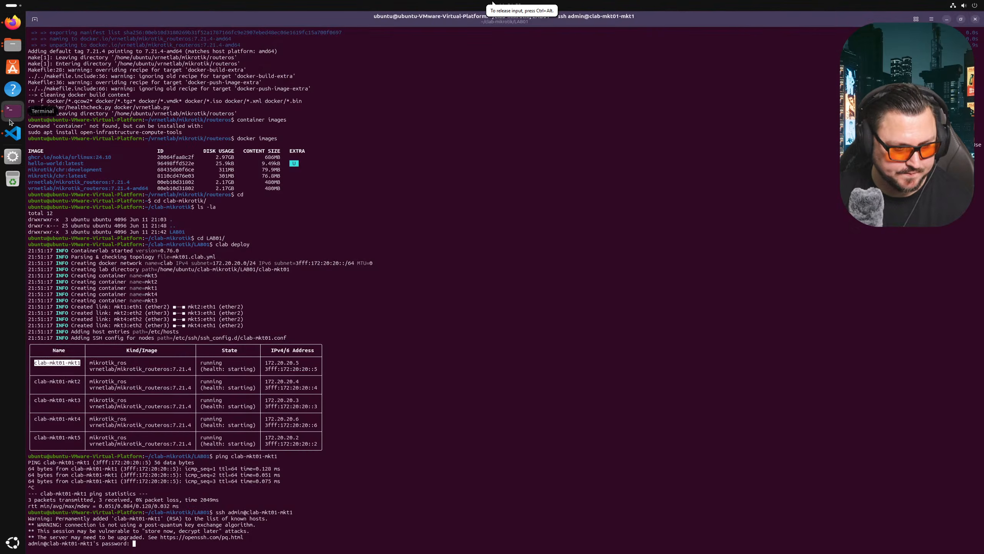
# - Log into mkt01 and run export to print its startup configuration
pyautogui.press('Return')
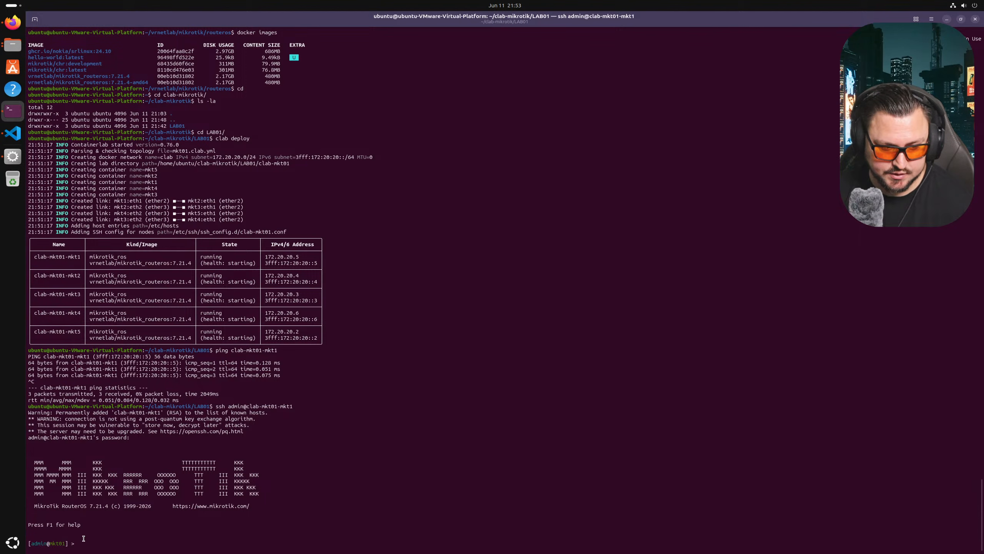
pyautogui.write('export')
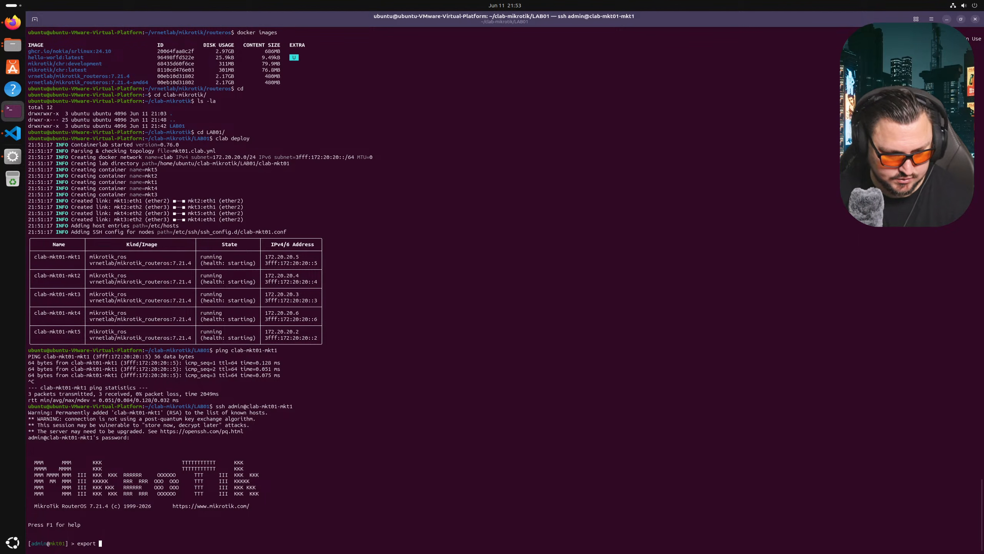
pyautogui.press('Return')
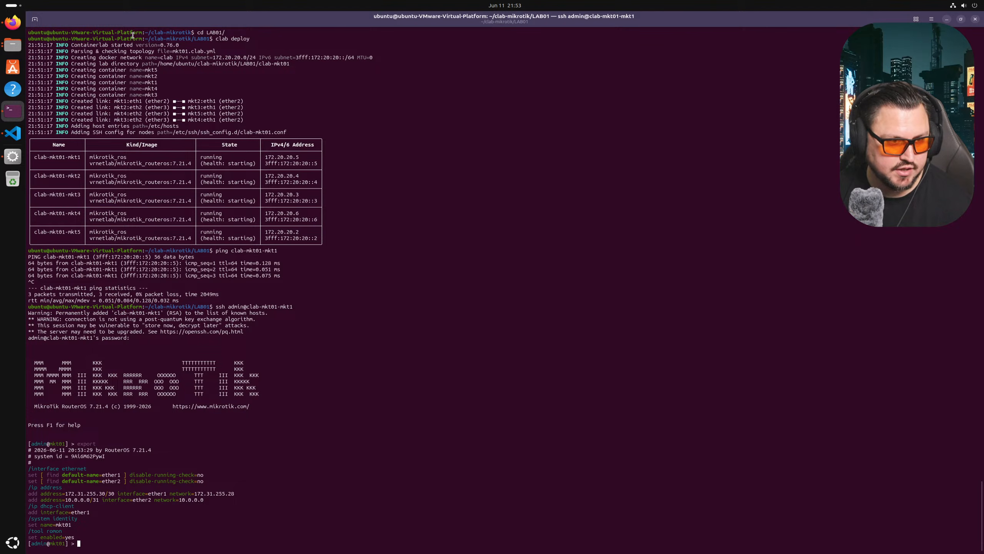
# - Enlarge the terminal font to read the export, then bring the VS Code topology forward
pyautogui.rightClick(167, 25)
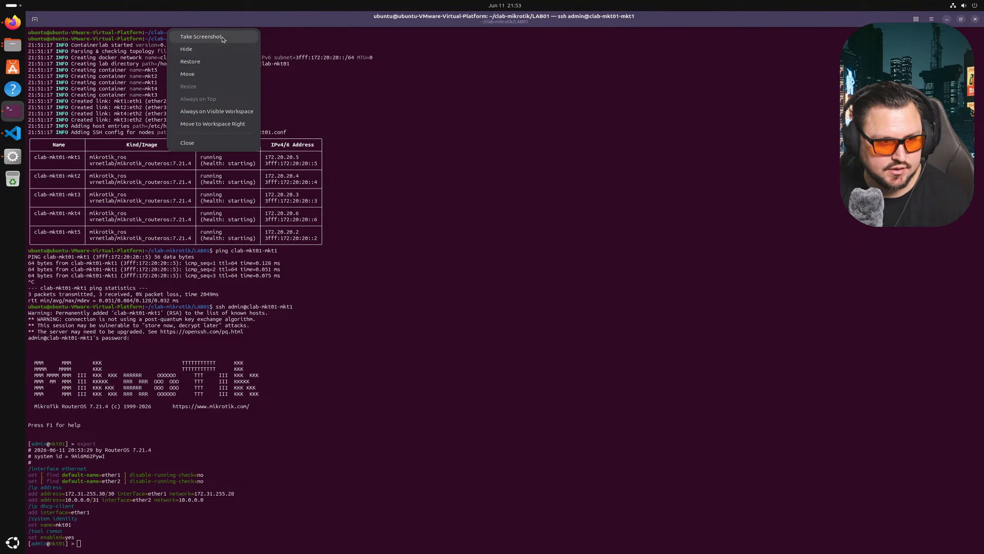
pyautogui.click(363, 211)
pyautogui.hotkey('ctrl', '+')
pyautogui.hotkey('ctrl', '+')
pyautogui.hotkey('ctrl', '+')
pyautogui.hotkey('ctrl', '+')
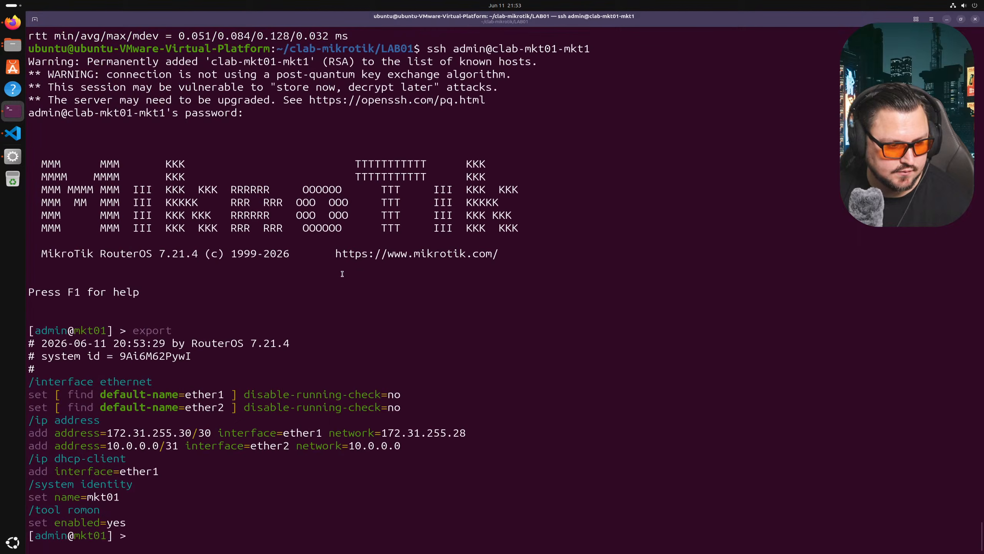
pyautogui.hotkey('ctrl', '+')
pyautogui.scroll(7, 339, 279)
pyautogui.hotkey('ctrl', '-')
pyautogui.scroll(-8, 334, 283)
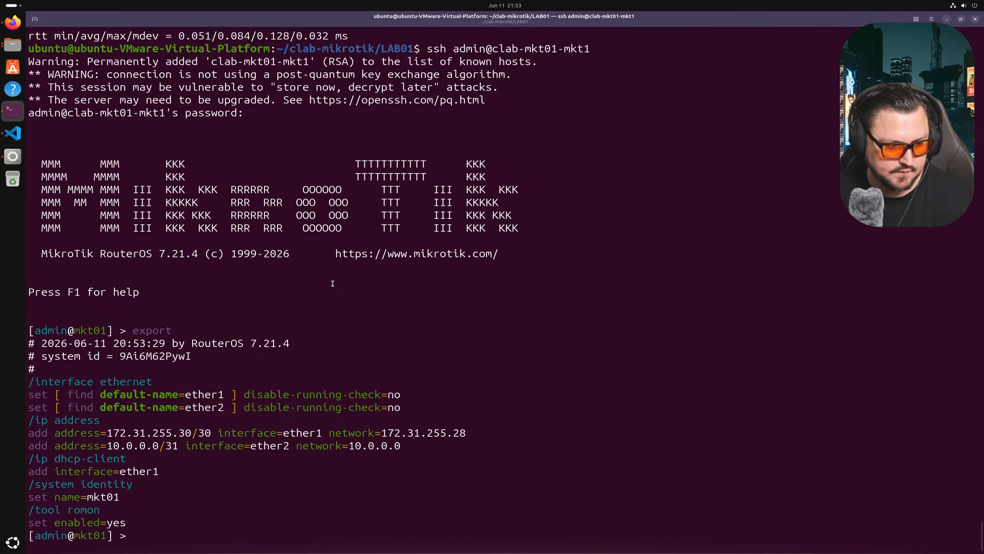
pyautogui.hotkey('ctrl', '+')
pyautogui.scroll(2, 335, 271)
pyautogui.scroll(-2, 336, 267)
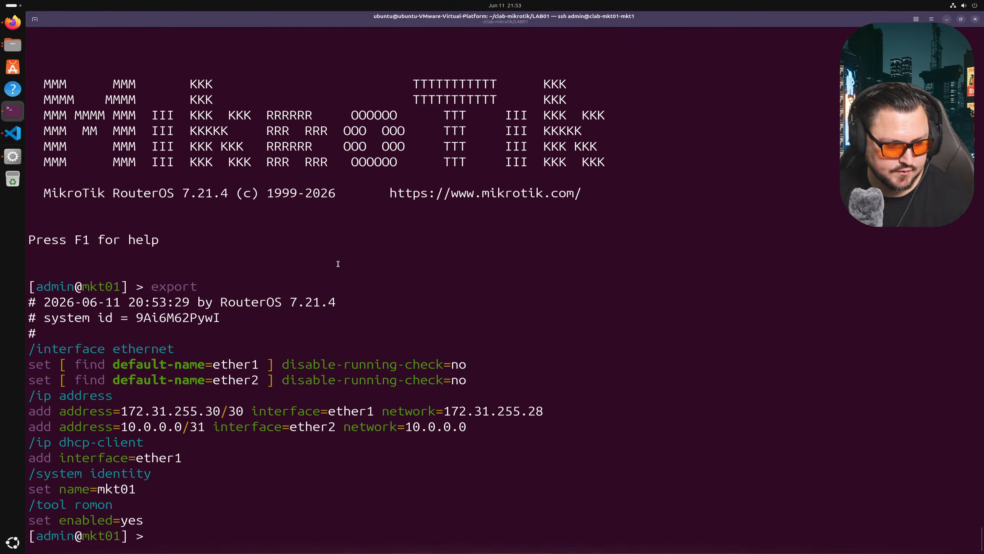
pyautogui.press('Return')
pyautogui.press('Return')
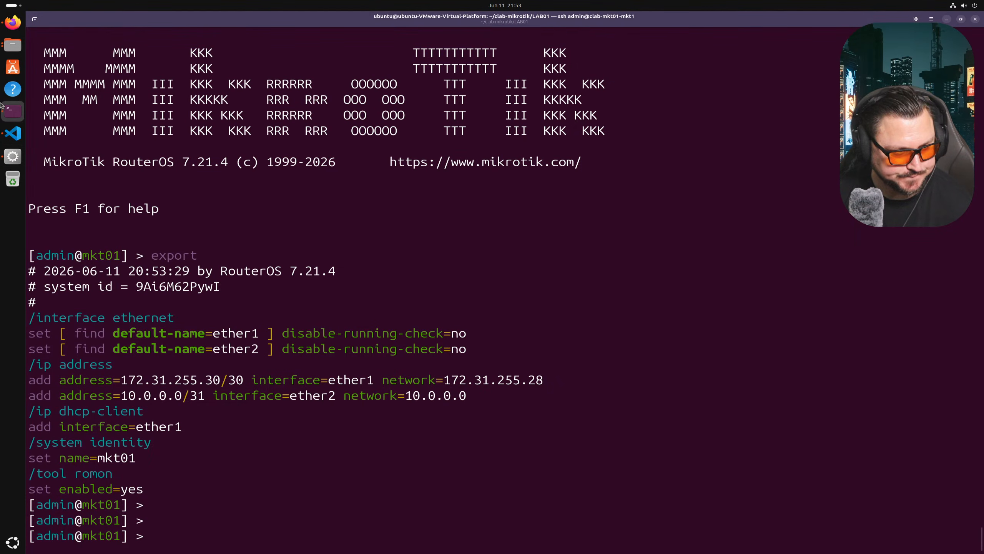
pyautogui.click(11, 140)
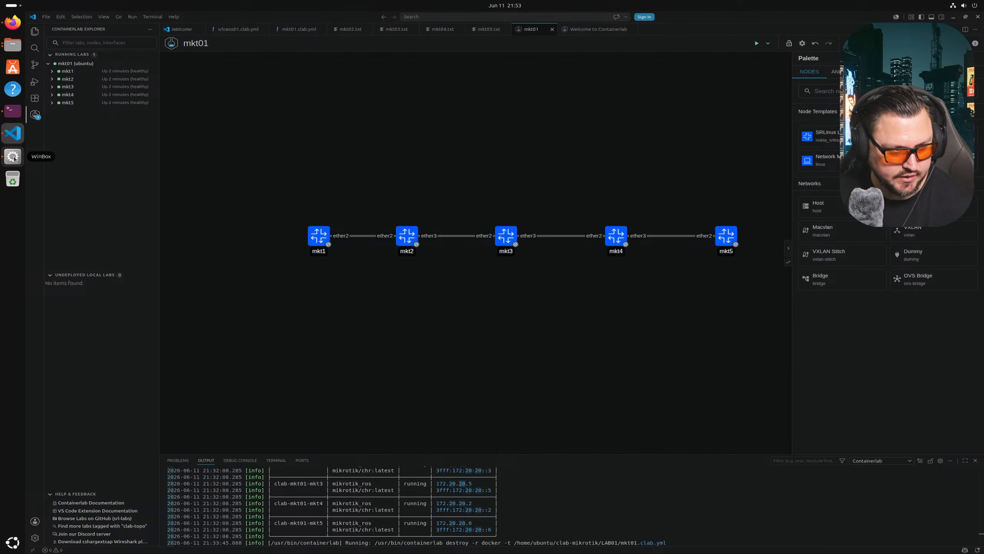
# - Bring WinBox forward and refresh its Neighbors list, now showing only 192.168.88.1
pyautogui.click(13, 156)
pyautogui.click(596, 85)
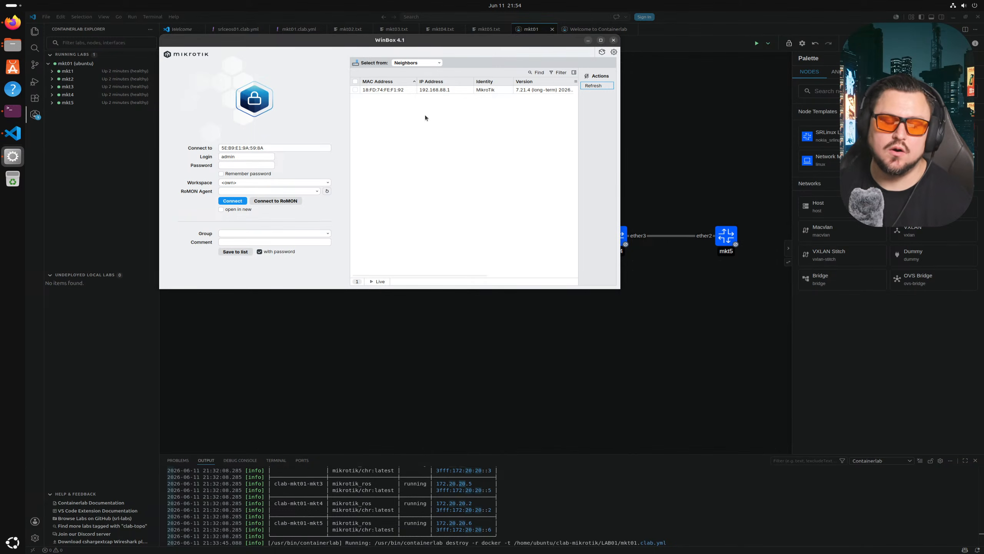
pyautogui.moveTo(492, 12)
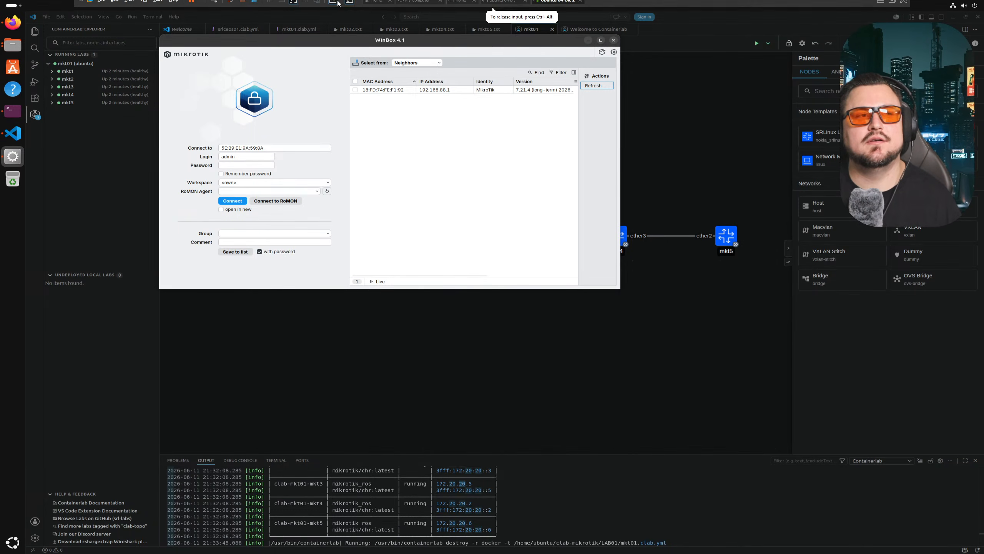
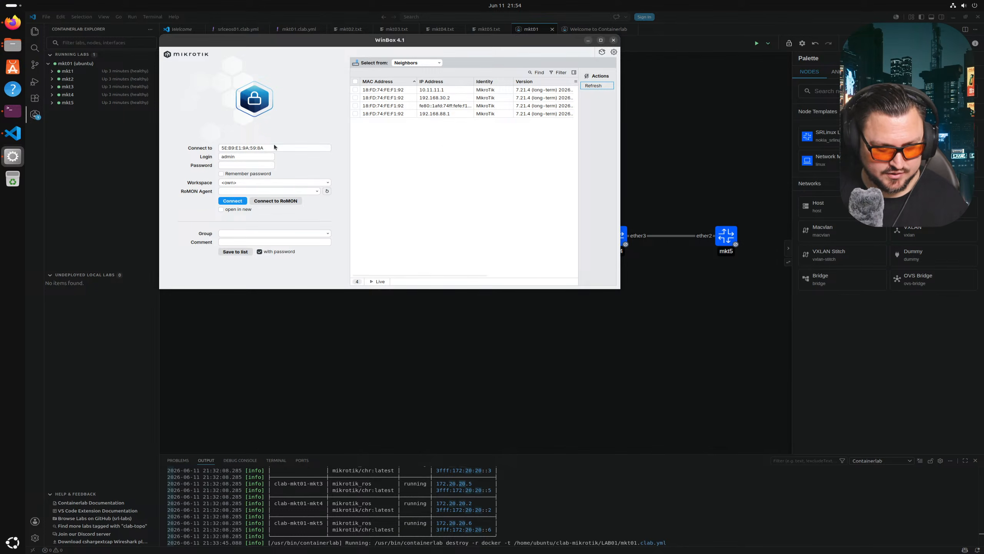
# - Log in to clab-mkt01-mkt1, maximize the WinBox window, then disconnect again
pyautogui.click(274, 147)
pyautogui.write('clab-mkt01-mkt1')
pyautogui.press('Tab')
pyautogui.press('Tab')
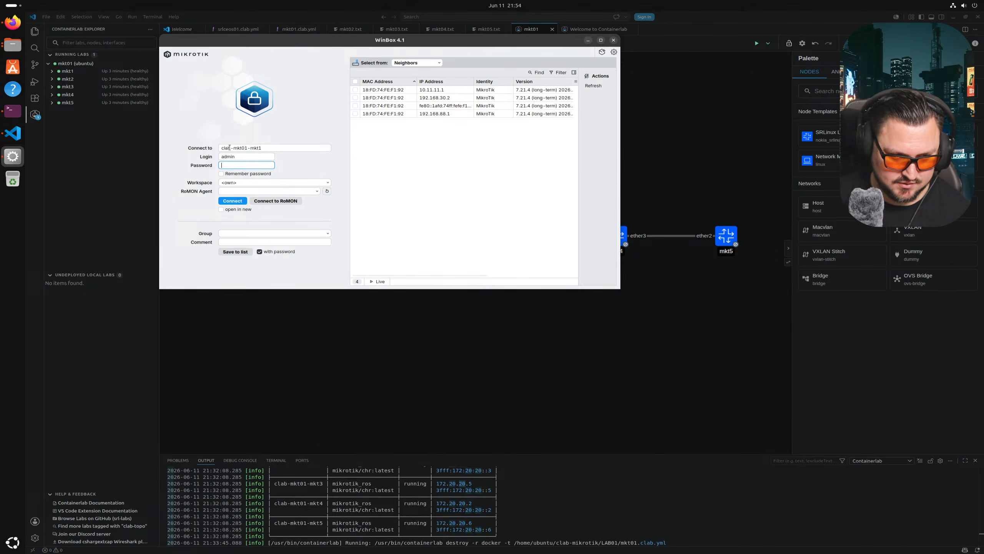
pyautogui.press('Return')
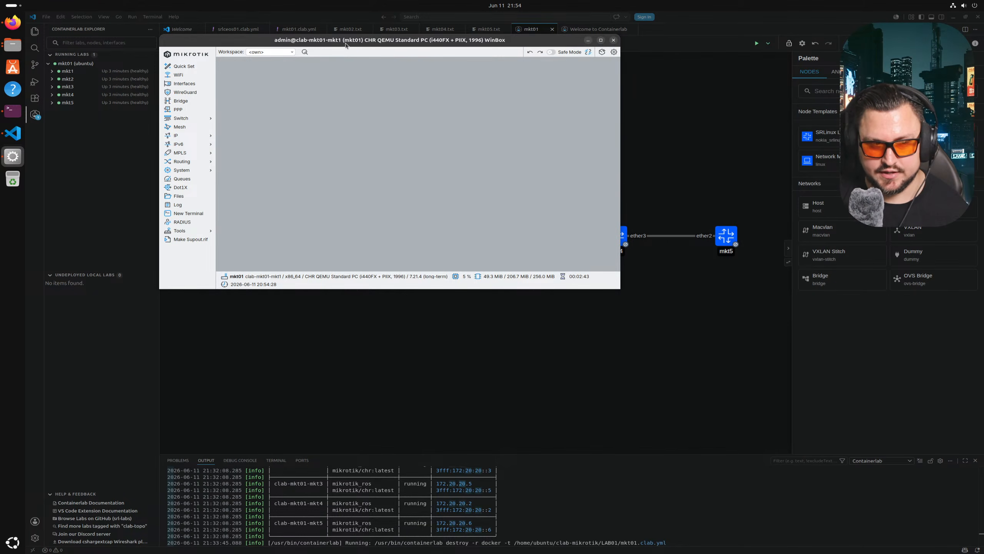
pyautogui.doubleClick(345, 43)
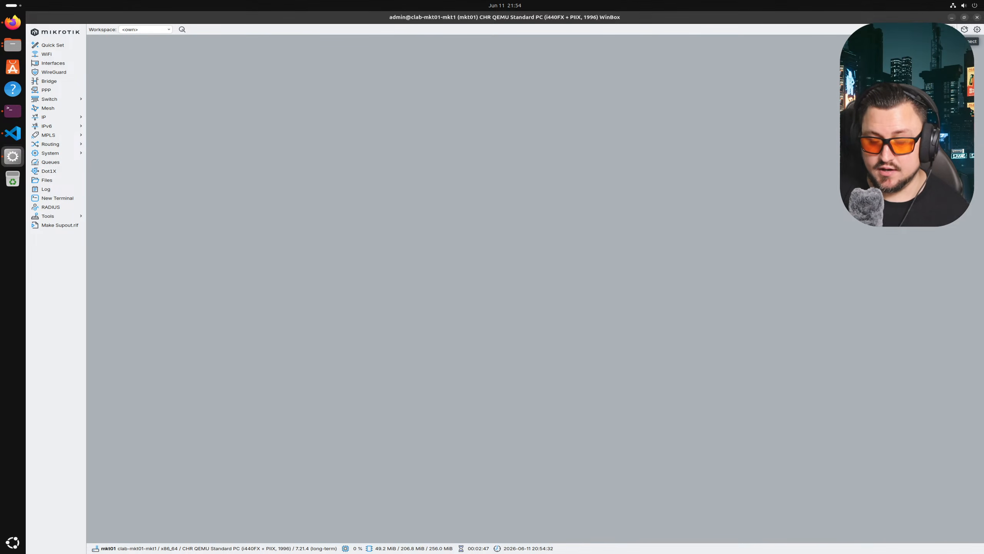
pyautogui.click(964, 30)
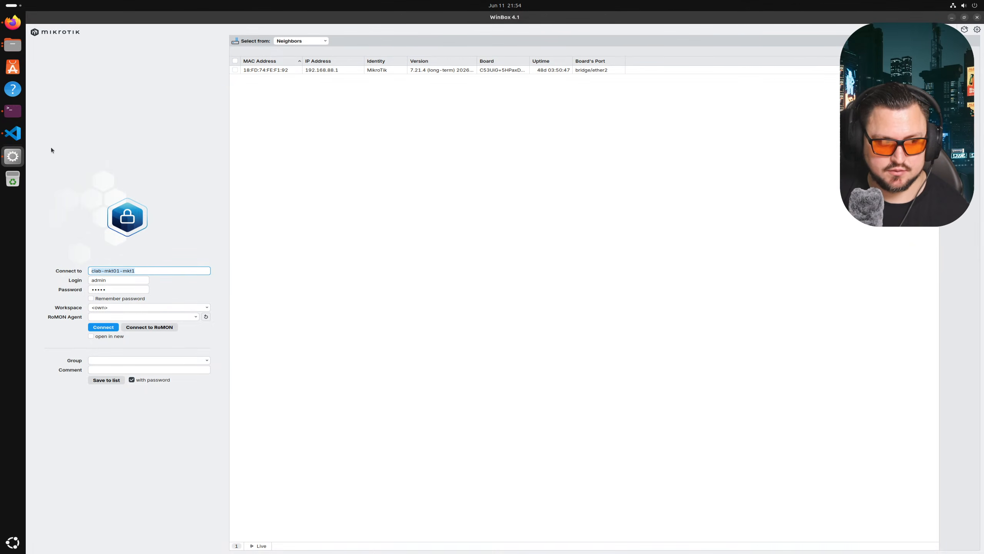
# - Connect through RoMON and browse the neighbours mkt02 to mkt05
pyautogui.click(171, 327)
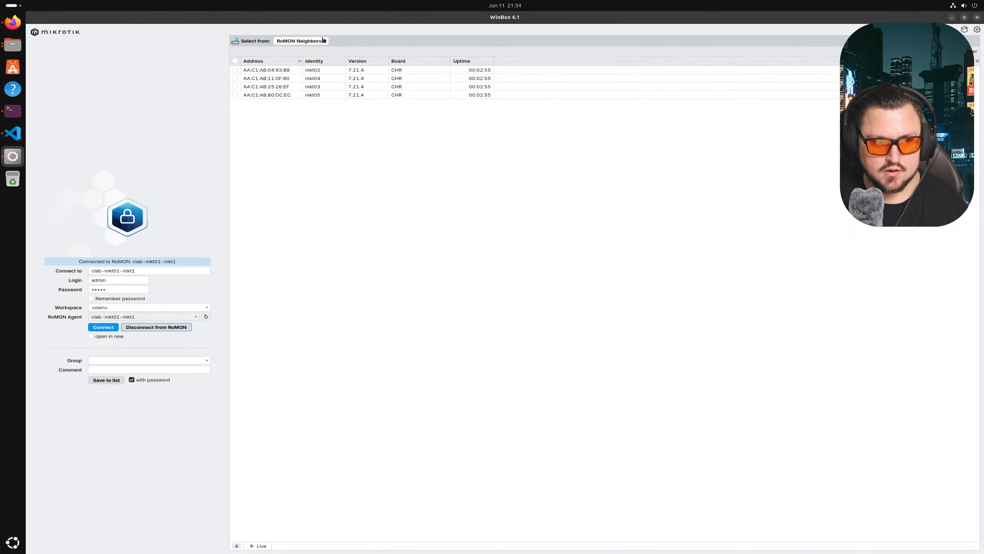
pyautogui.press('Down')
pyautogui.press('Down')
pyautogui.press('Down')
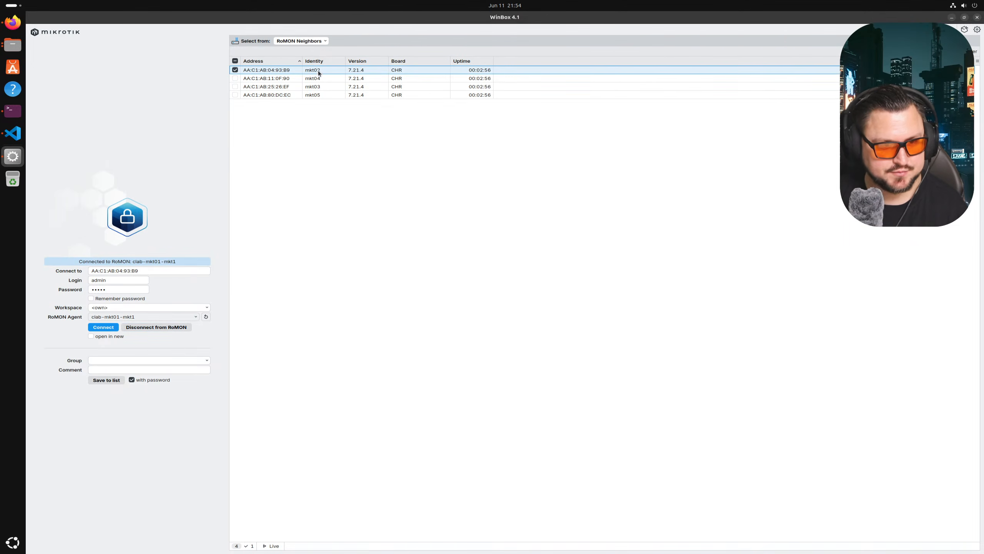
pyautogui.click(314, 95)
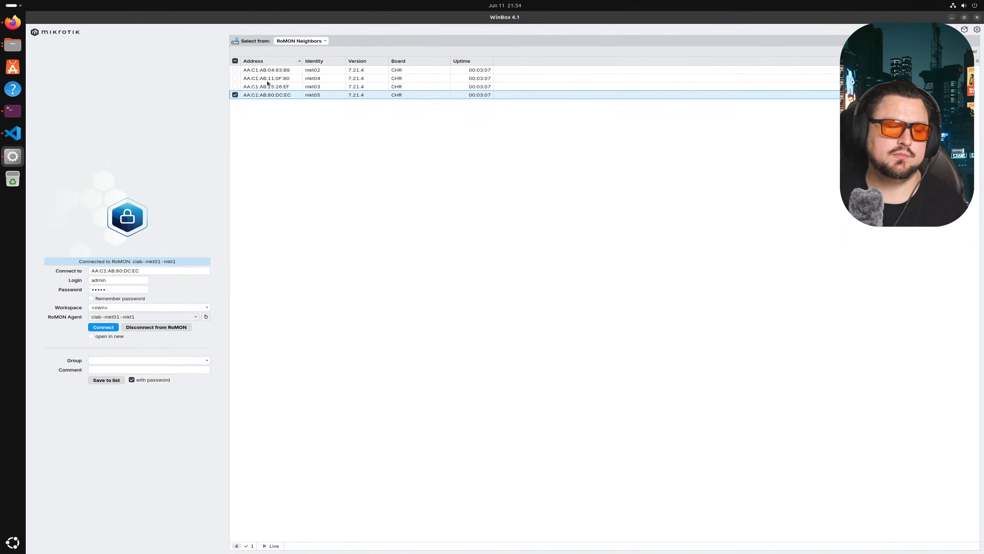
# - Leave RoMON and log in directly to clab-mkt01-mkt1
pyautogui.click(152, 327)
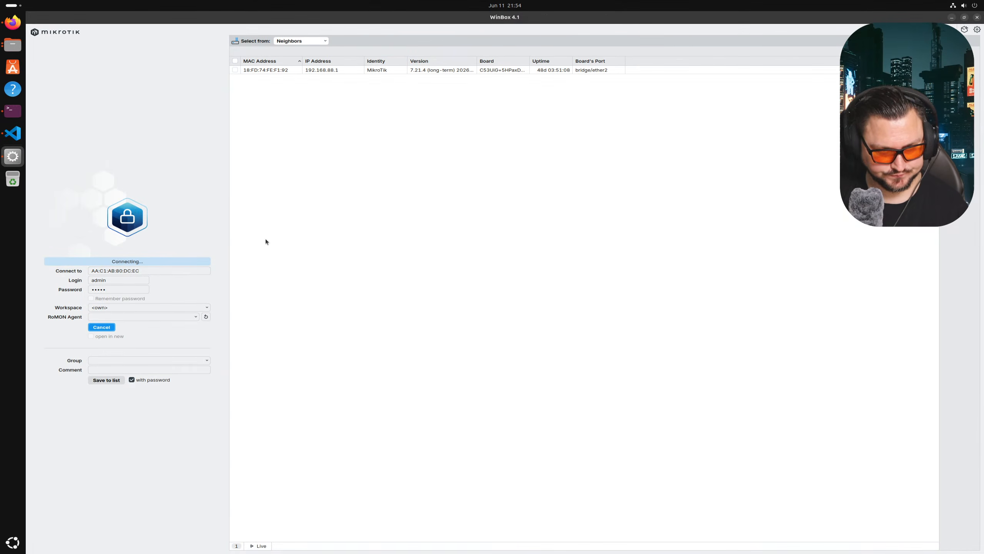
pyautogui.click(92, 326)
pyautogui.tripleClick(151, 273)
pyautogui.write('clab-mkt01-mkt1')
pyautogui.click(97, 317)
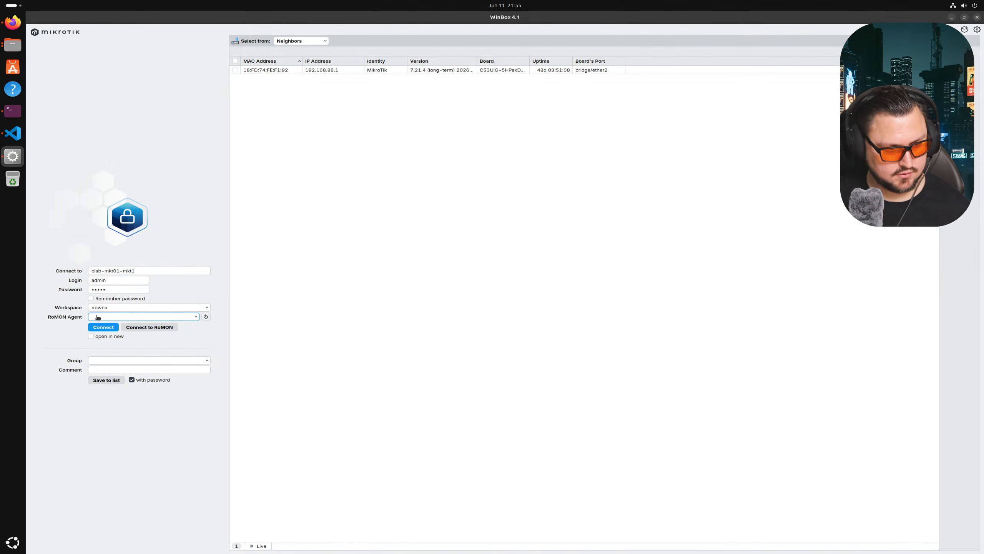
pyautogui.click(100, 327)
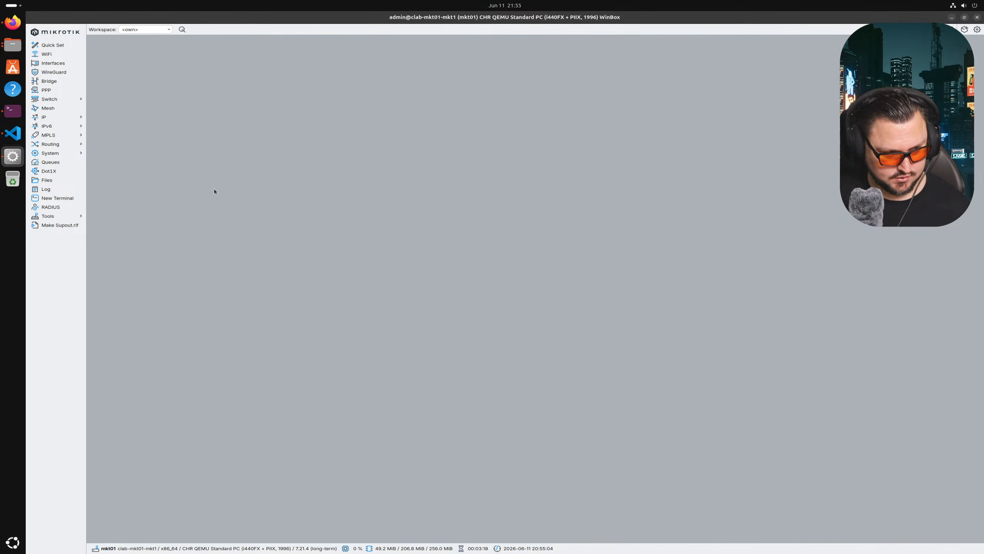
# - Enlarge the WinBox interface scale by two steps
pyautogui.click(977, 30)
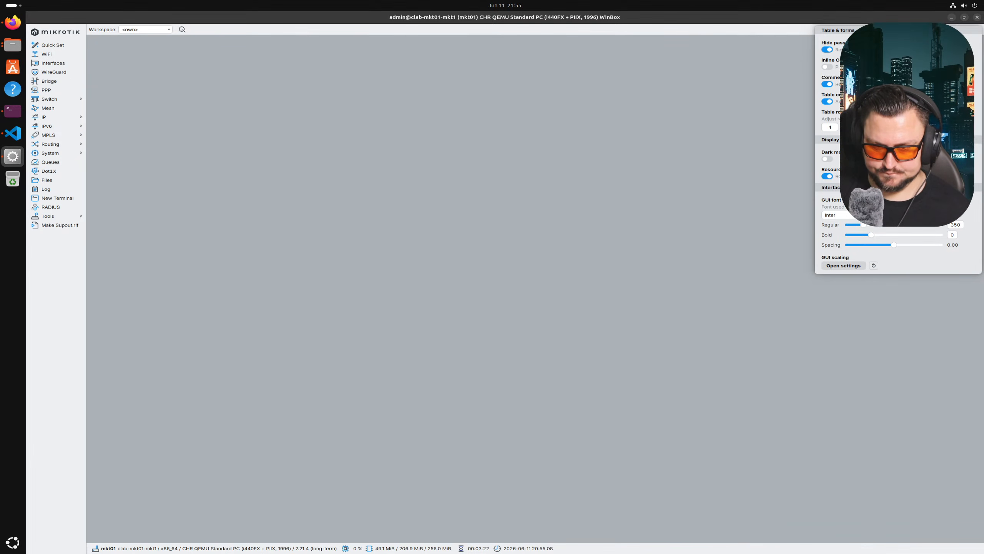
pyautogui.hotkey('ctrl', '+')
pyautogui.hotkey('ctrl', '+')
pyautogui.hotkey('ctrl', '+')
pyautogui.hotkey('ctrl', '+')
pyautogui.hotkey('ctrl', '+')
pyautogui.hotkey('ctrl', '+')
pyautogui.hotkey('ctrl', '+')
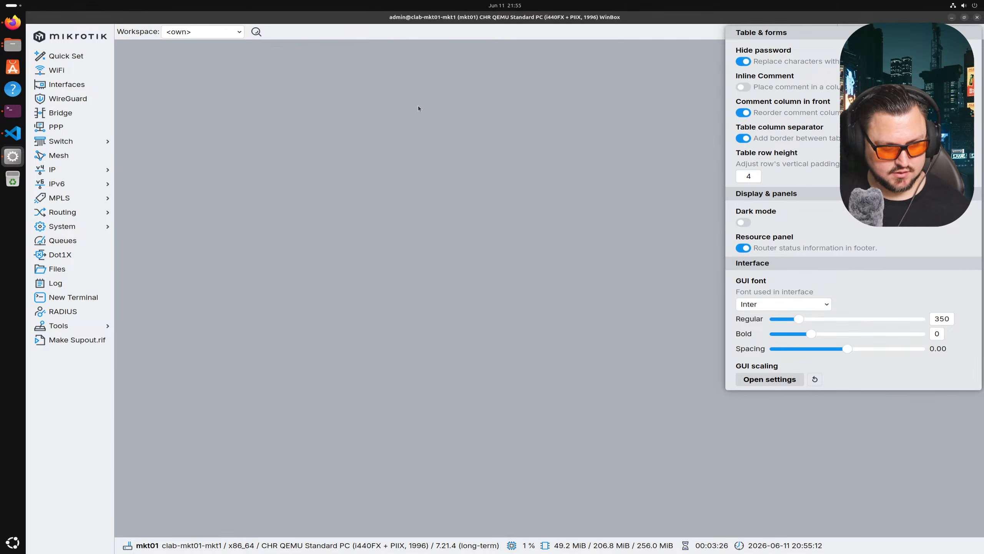
pyautogui.hotkey('ctrl', '+')
pyautogui.click(510, 117)
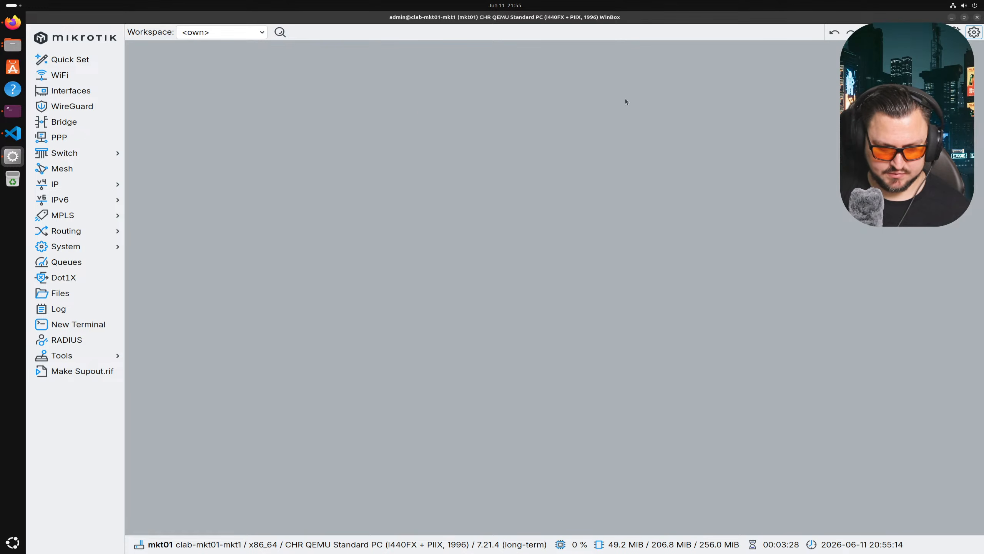
# - Turn on dark mode in the display preferences
pyautogui.click(973, 33)
pyautogui.click(953, 47)
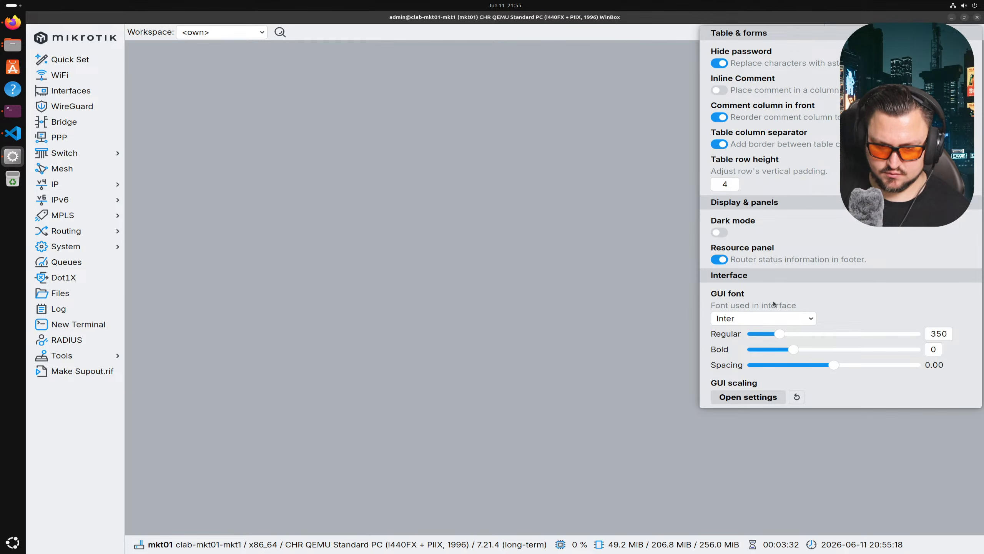
pyautogui.click(723, 233)
pyautogui.click(689, 152)
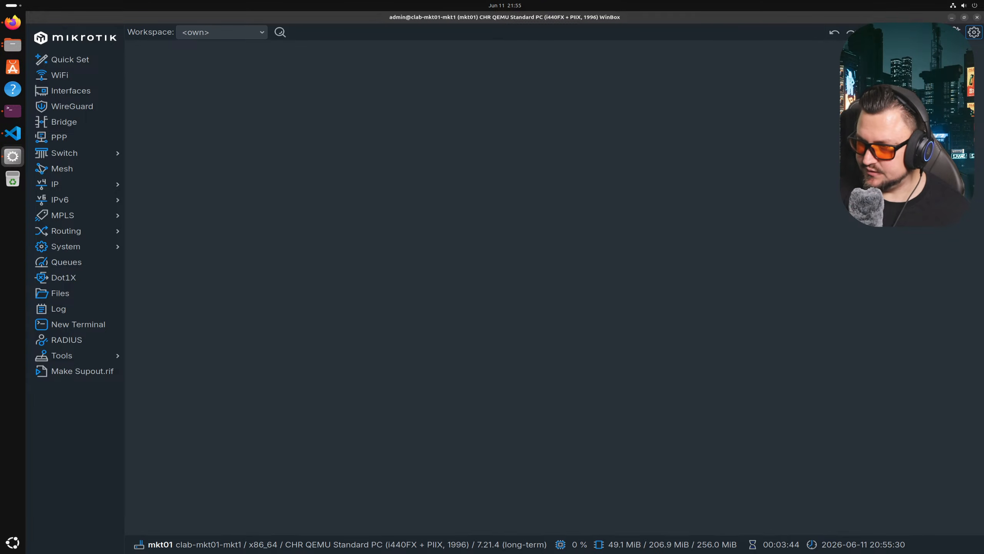
pyautogui.click(515, 264)
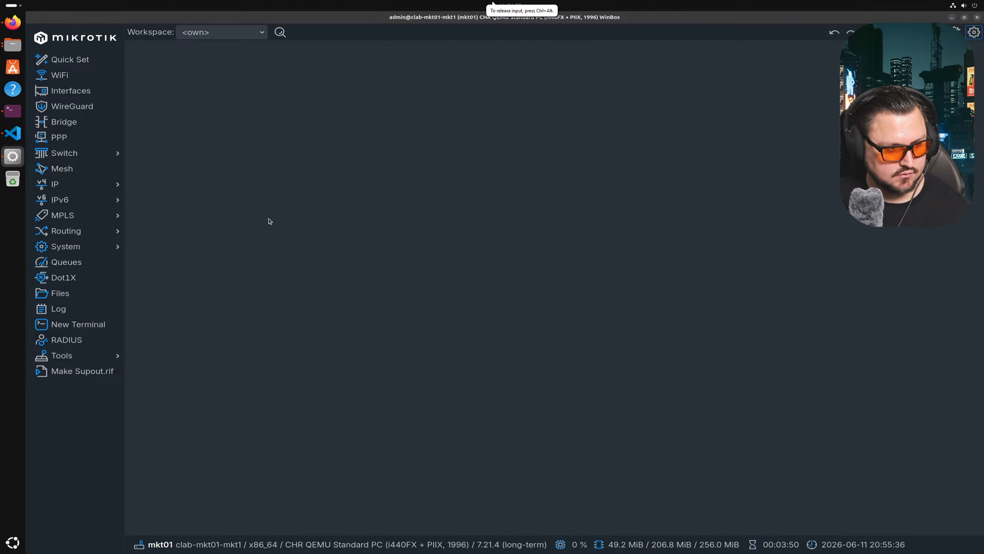
# - Open Routing > OSPF and confirm mkt01 has no OSPF instances yet
pyautogui.click(93, 231)
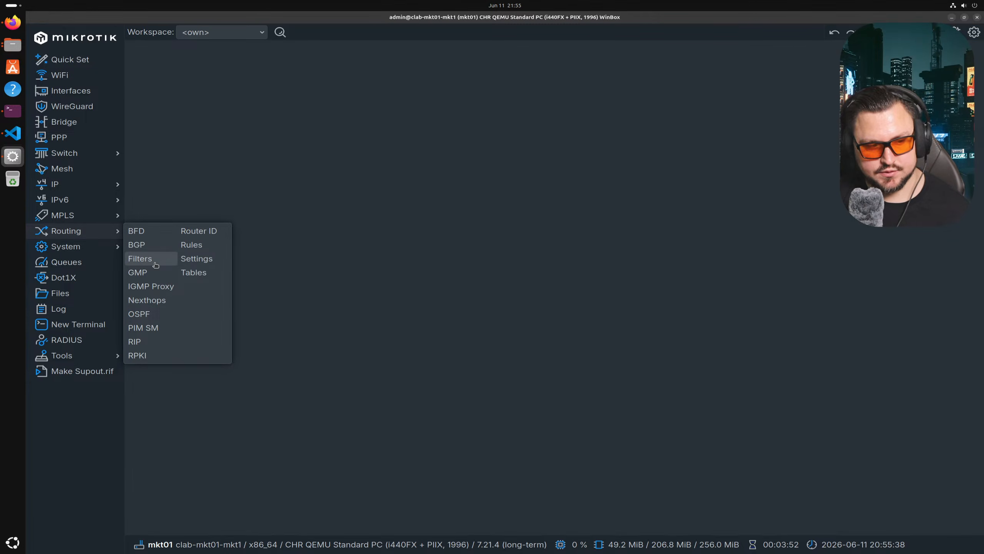
pyautogui.click(271, 183)
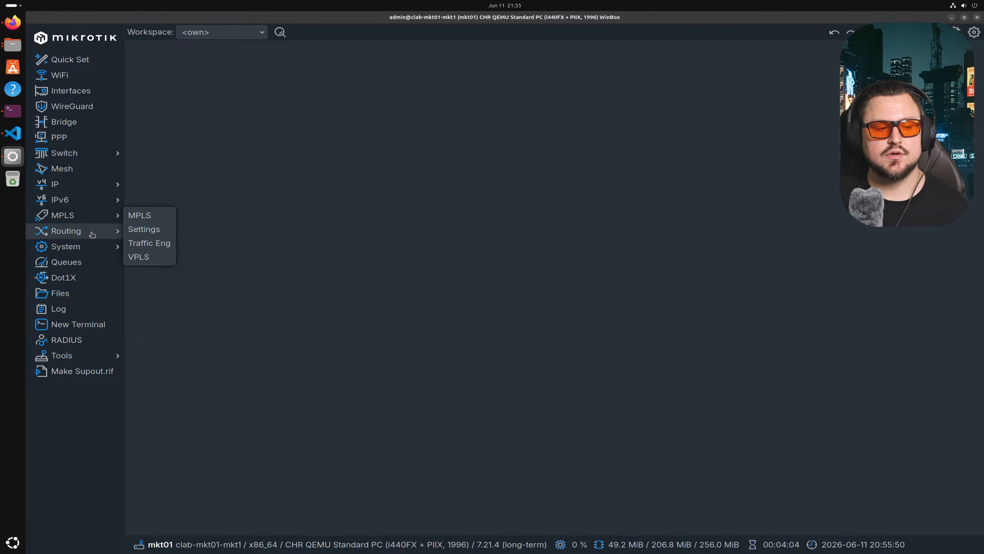
pyautogui.moveTo(106, 234)
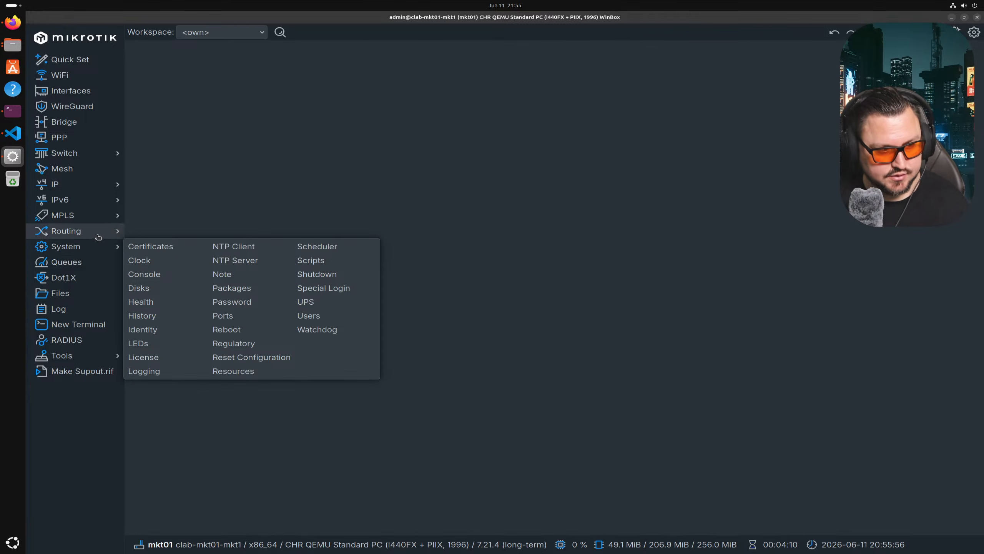
pyautogui.click(142, 319)
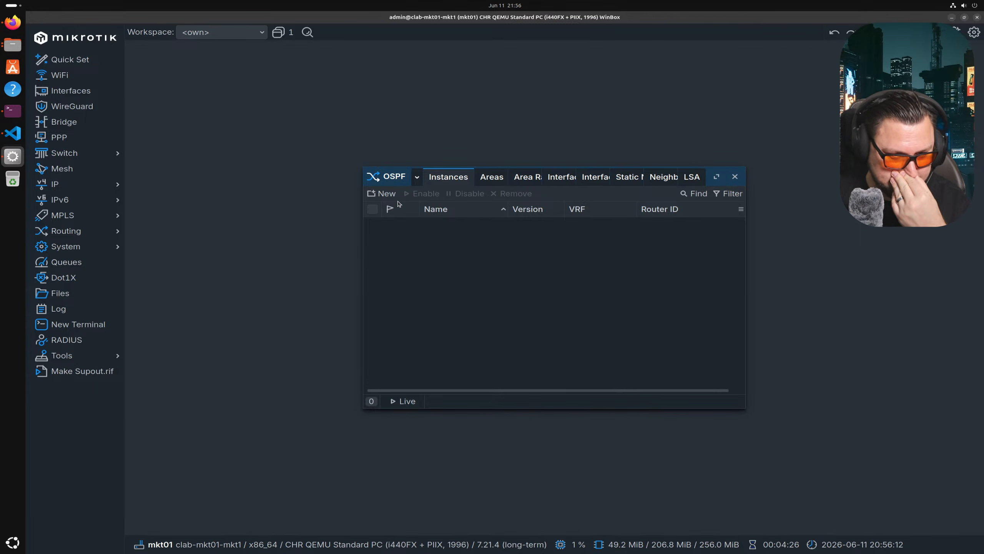
pyautogui.click(387, 194)
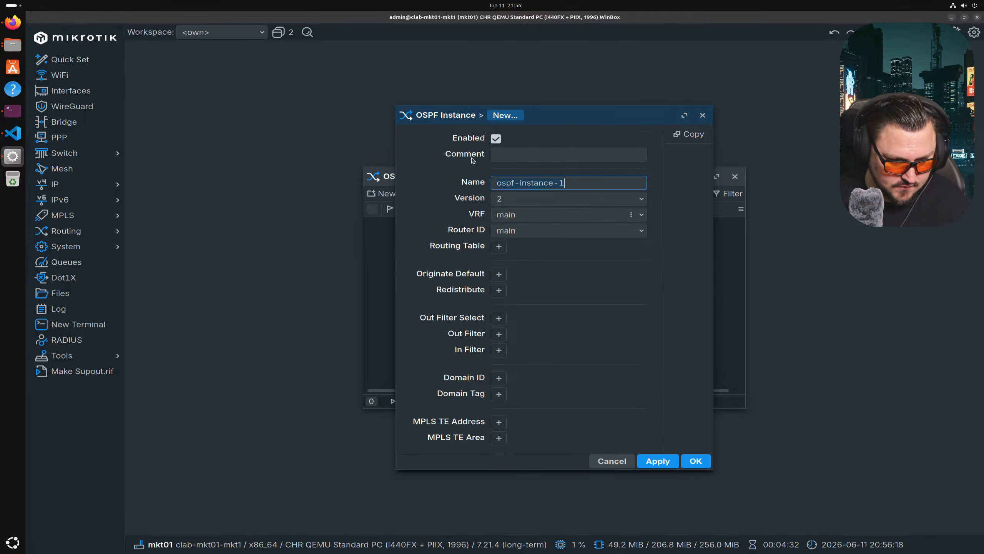
pyautogui.click(608, 458)
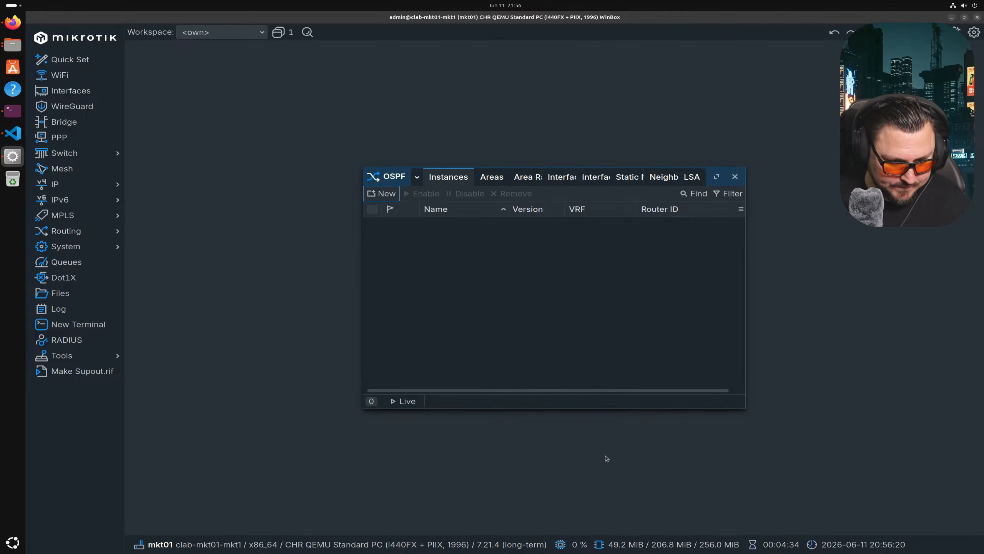
pyautogui.click(89, 185)
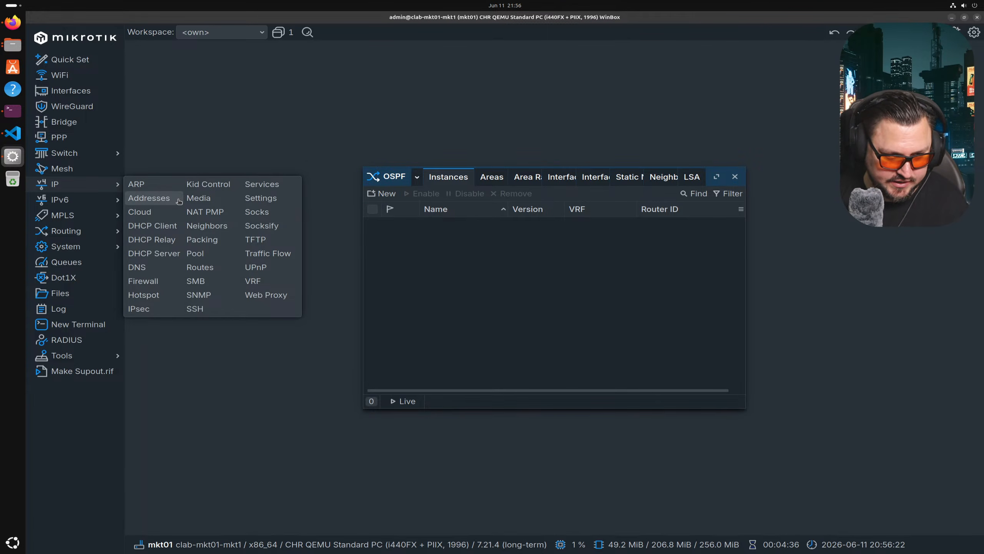
# - Add IP address 192.0.0.1 on the lo interface
pyautogui.click(181, 198)
pyautogui.click(373, 193)
pyautogui.click(519, 330)
pyautogui.click(523, 333)
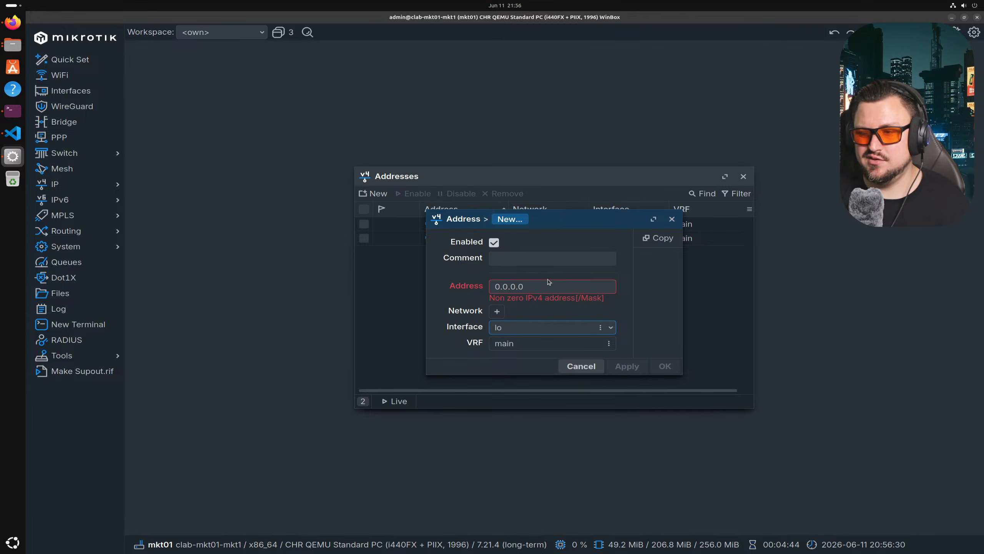
pyautogui.click(529, 283)
pyautogui.write('192.')
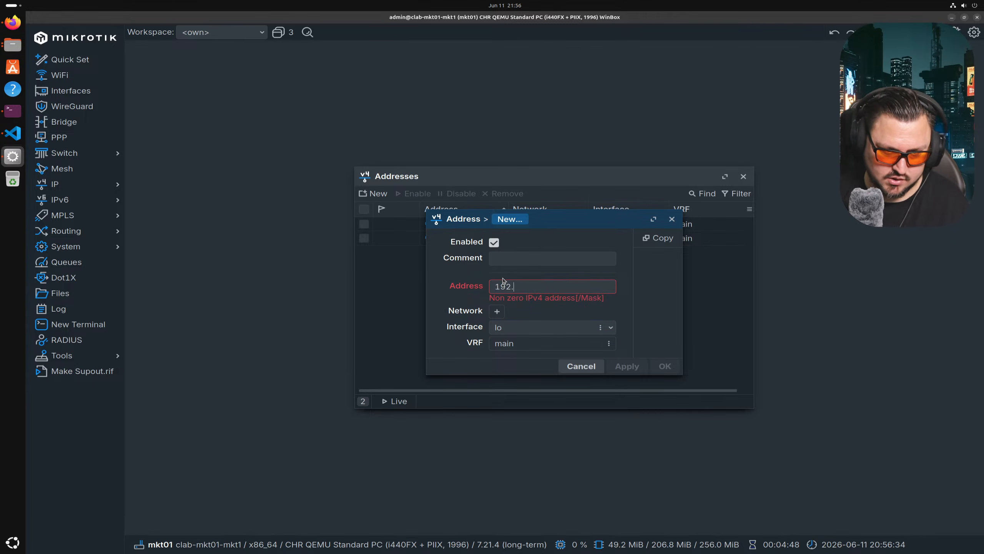
pyautogui.write('0.0.')
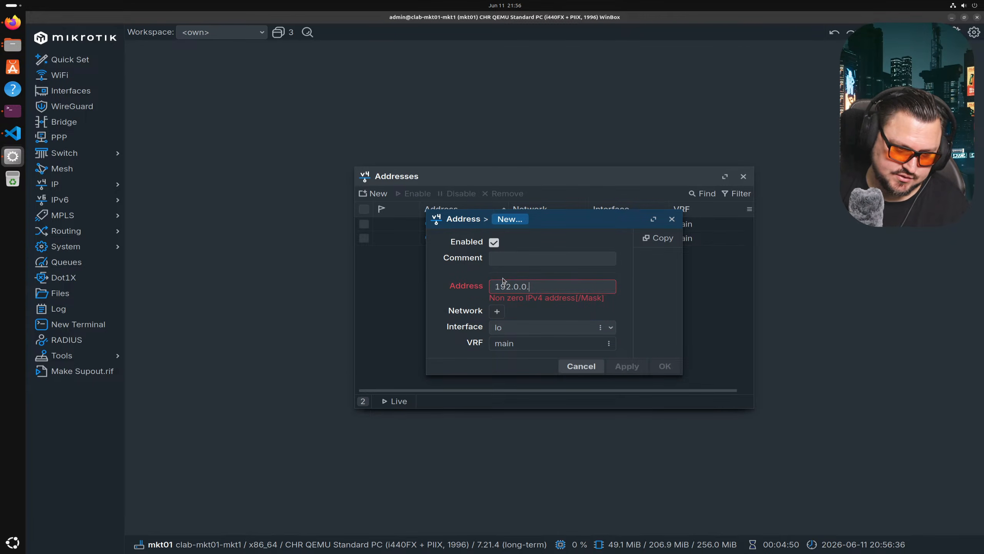
pyautogui.write('1')
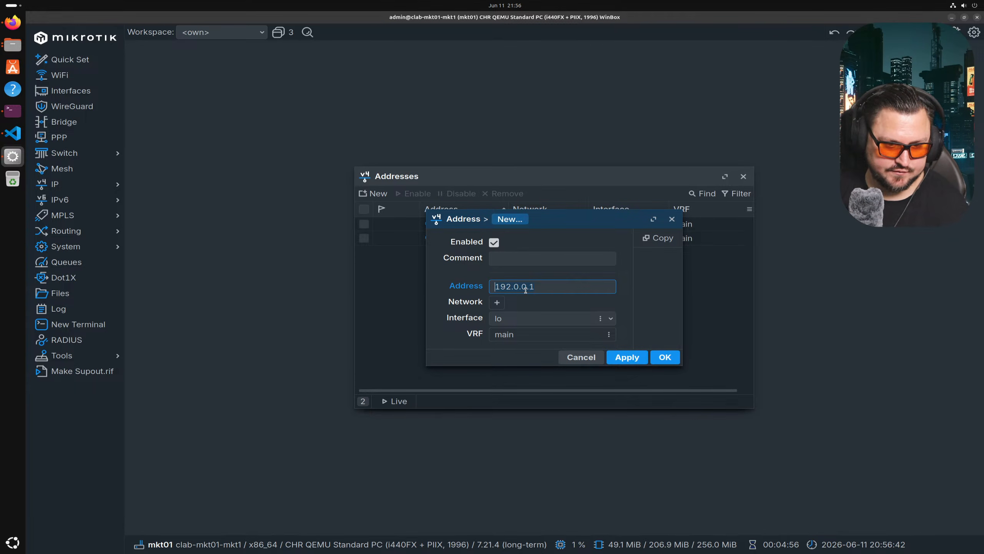
pyautogui.click(664, 357)
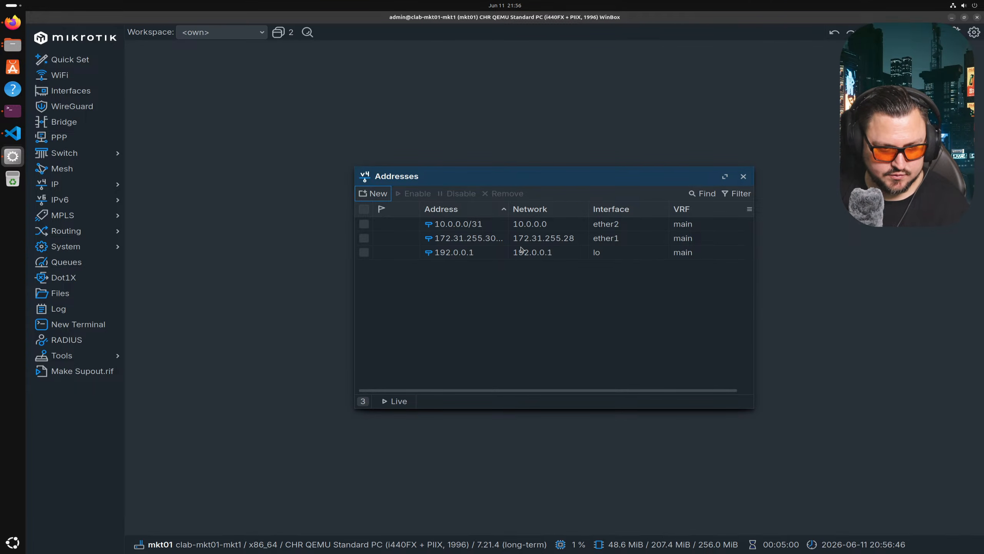
# - Create OSPF instance ospf-instance-1 with default settings and review it
pyautogui.click(92, 231)
pyautogui.click(154, 314)
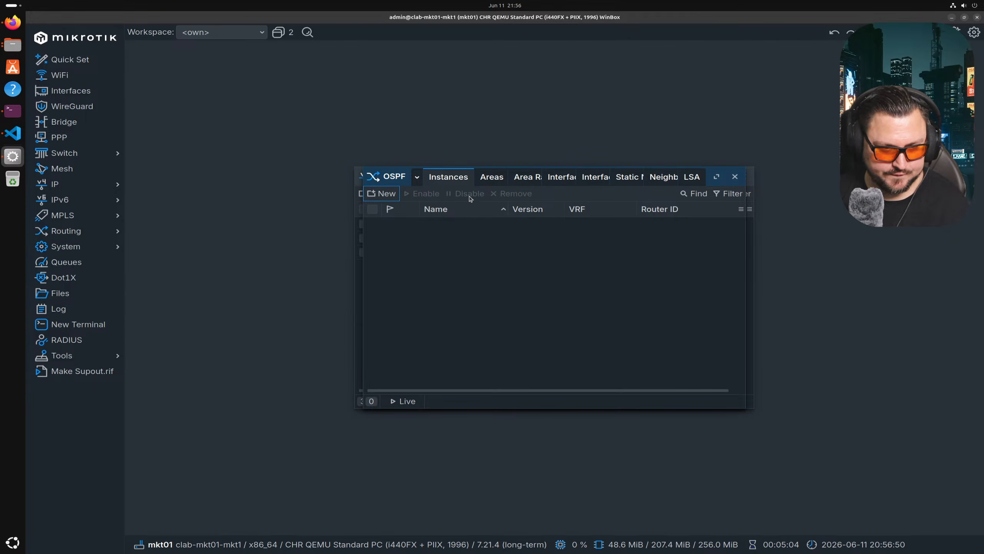
pyautogui.click(382, 193)
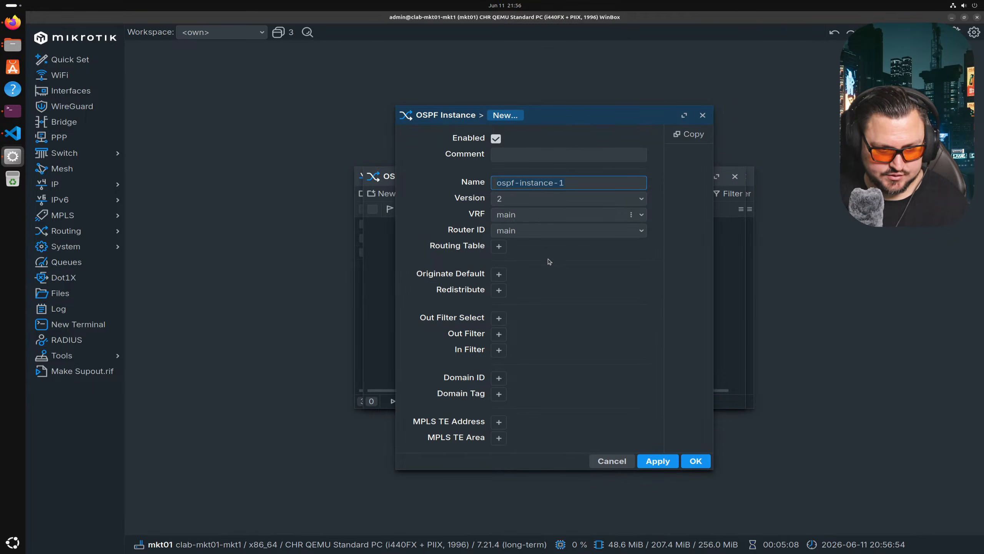
pyautogui.click(511, 232)
pyautogui.click(642, 230)
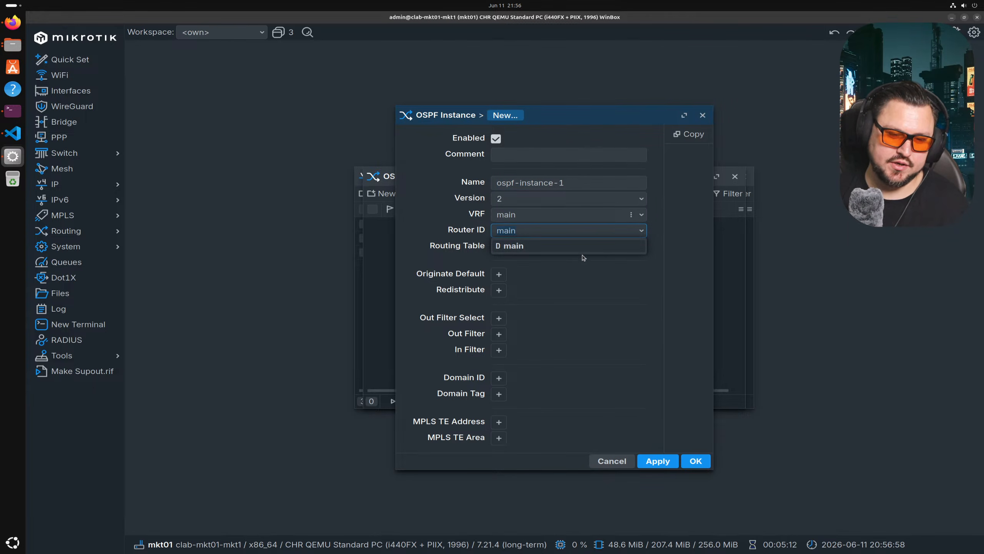
pyautogui.click(455, 229)
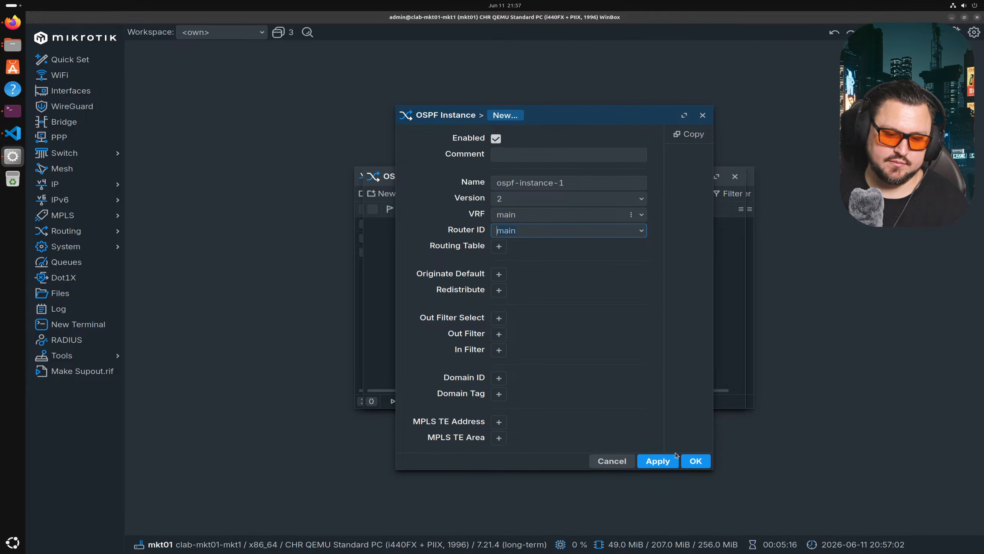
pyautogui.click(696, 461)
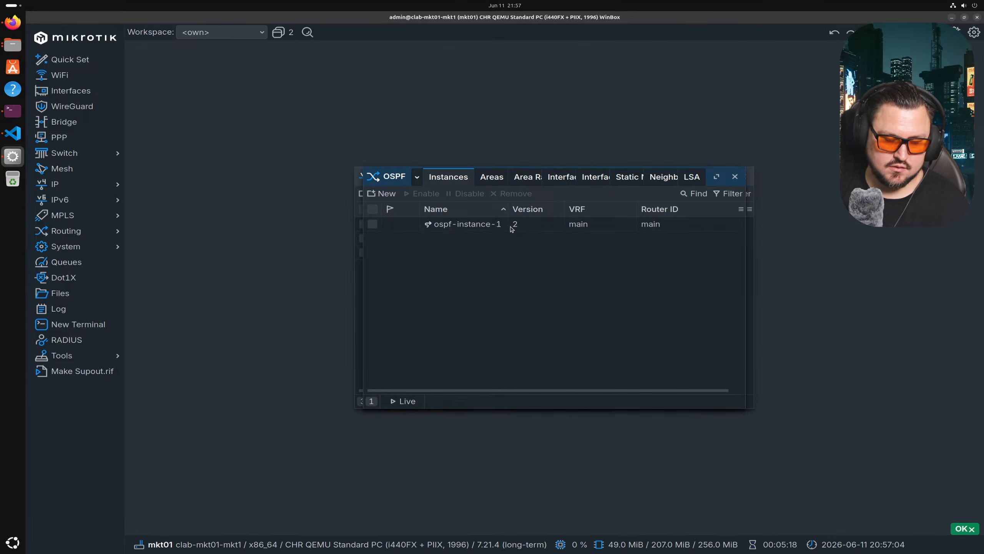
pyautogui.click(504, 229)
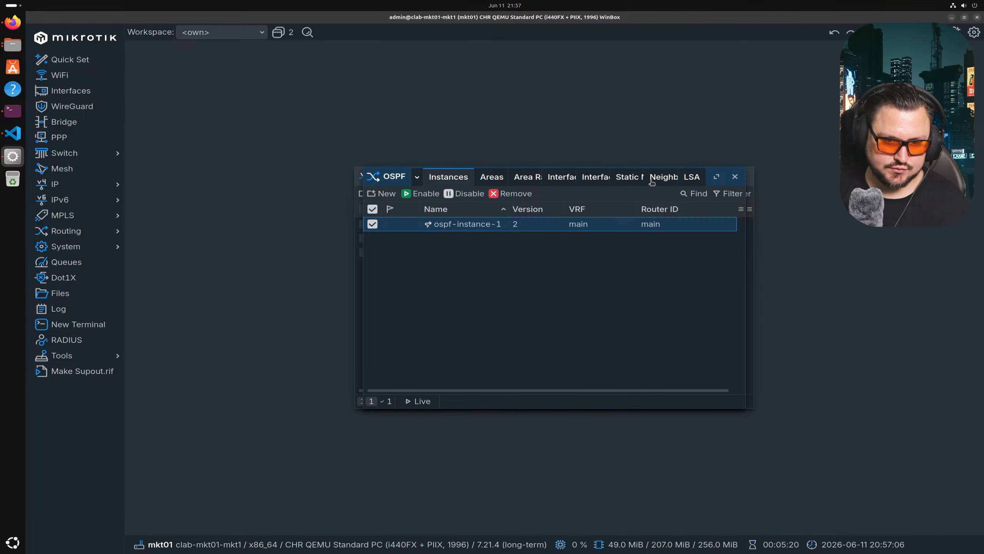
pyautogui.doubleClick(550, 227)
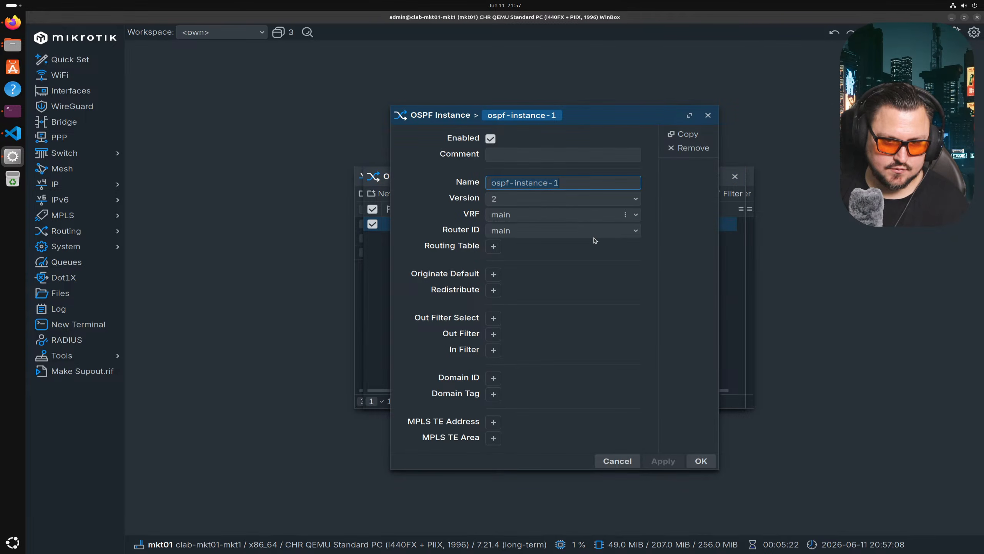
pyautogui.press('Escape')
# - Add OSPF area ospf-area-1 with area ID 0.0.0.0
pyautogui.click(492, 177)
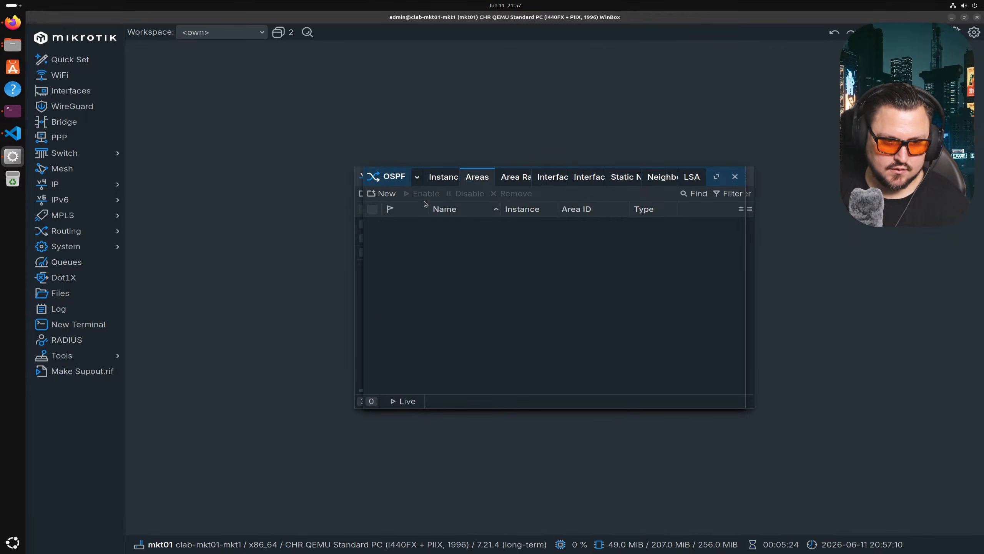
pyautogui.click(382, 194)
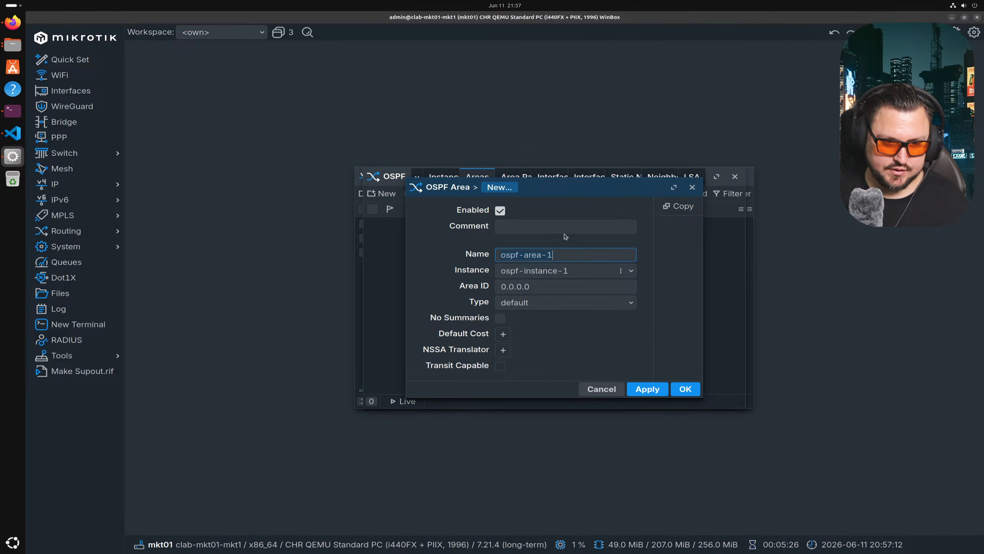
pyautogui.press('Escape')
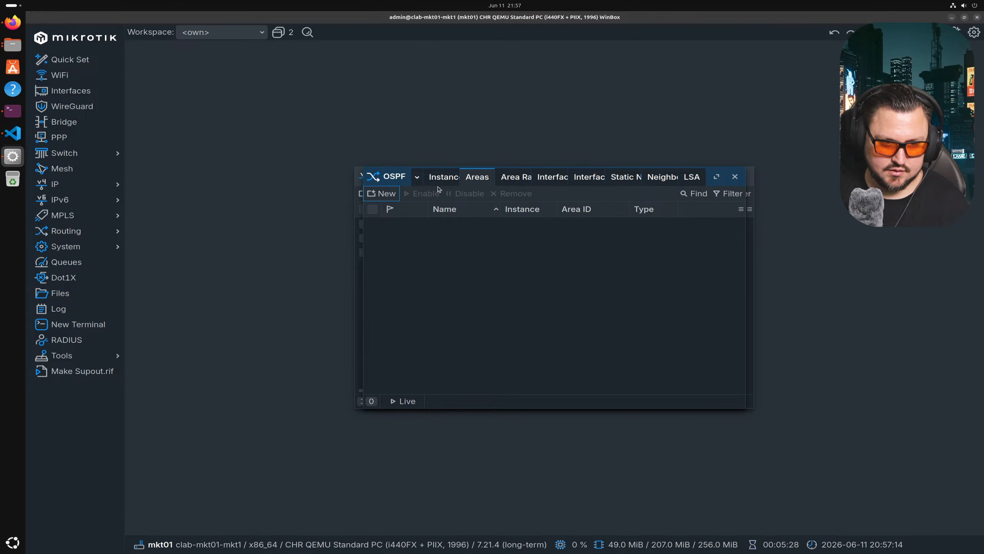
pyautogui.click(382, 193)
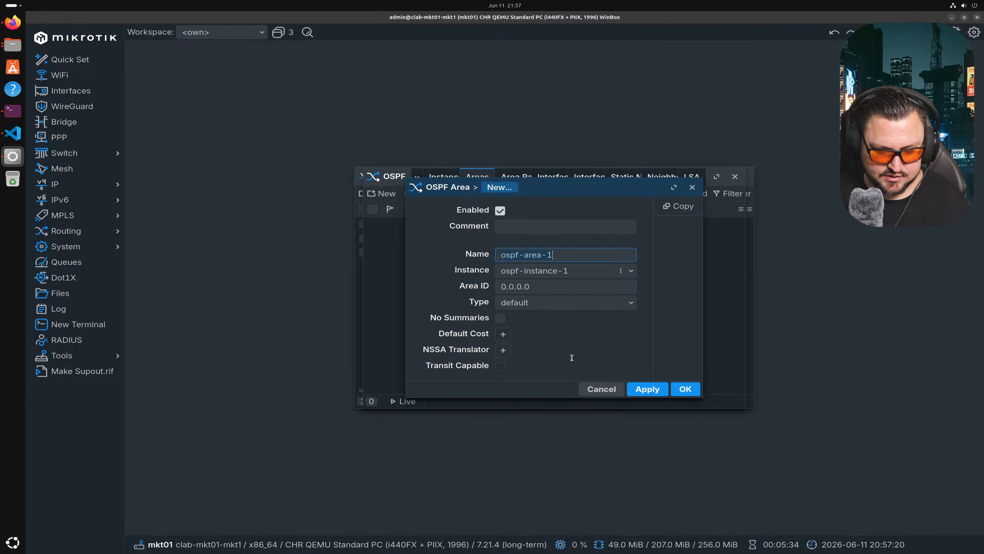
pyautogui.click(685, 388)
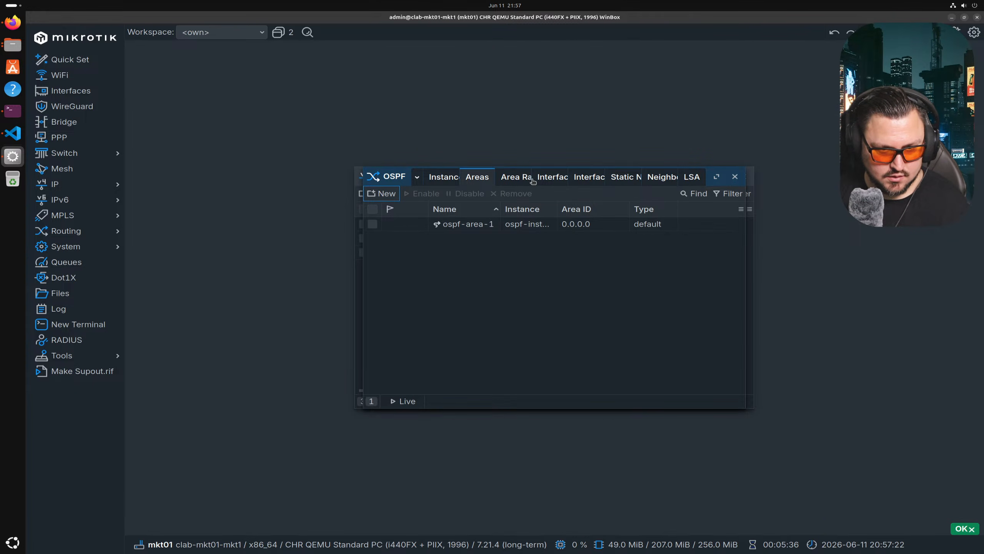
pyautogui.click(459, 180)
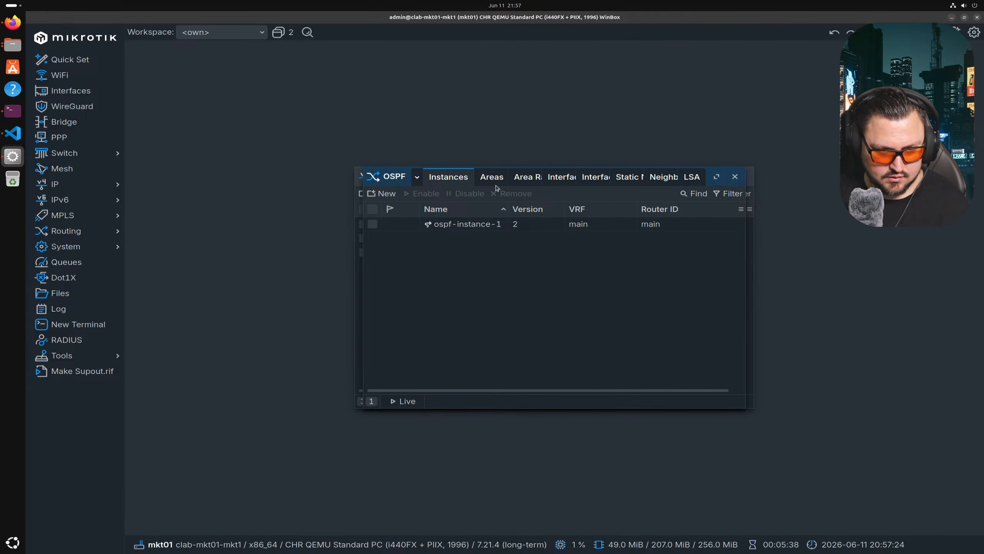
pyautogui.click(436, 228)
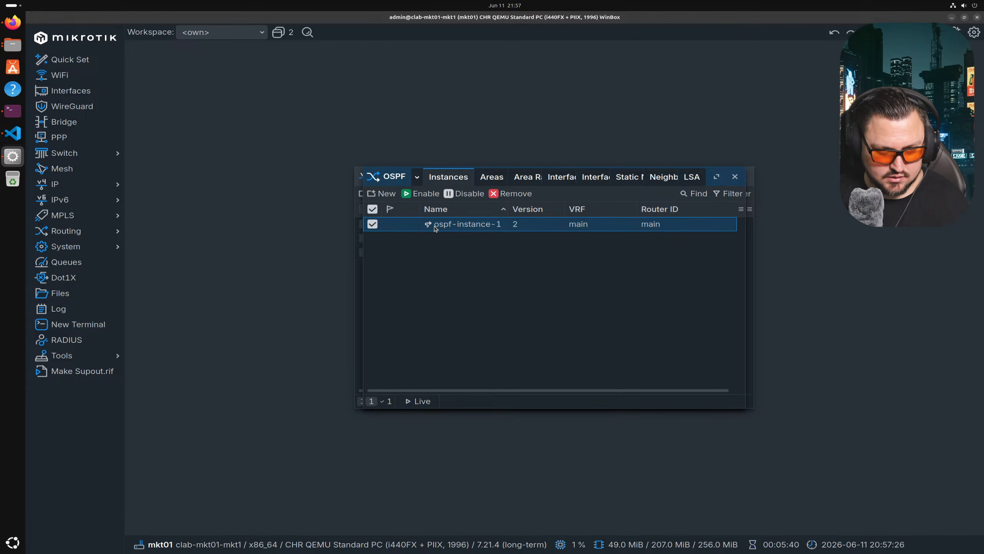
# - Start a new OSPF interface template in ospf-area-1 with network type ptp
pyautogui.click(717, 177)
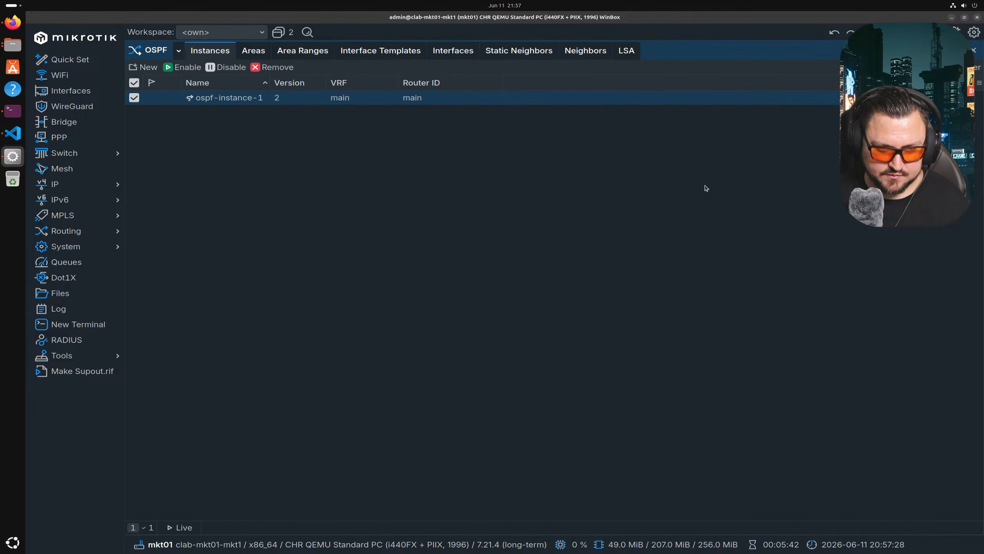
pyautogui.click(366, 52)
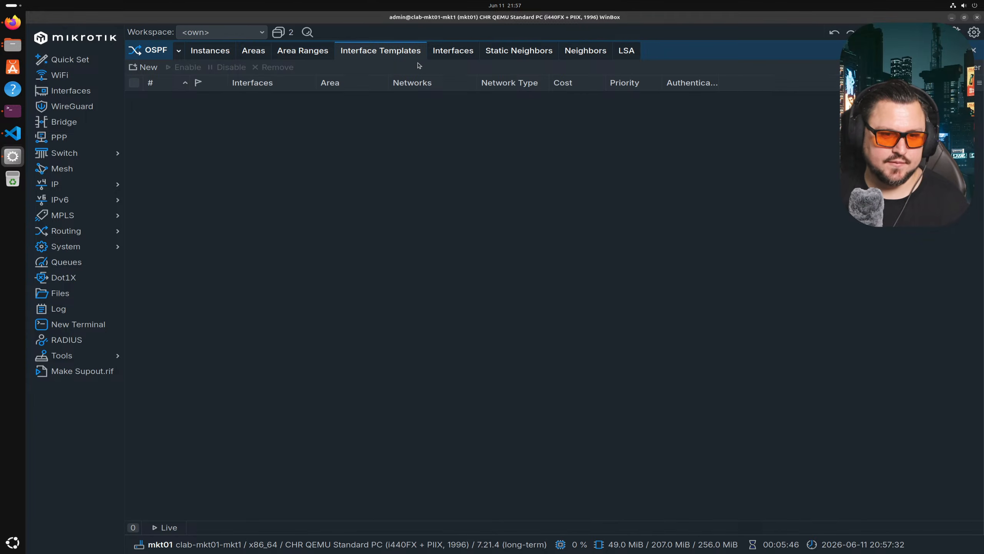
pyautogui.click(144, 67)
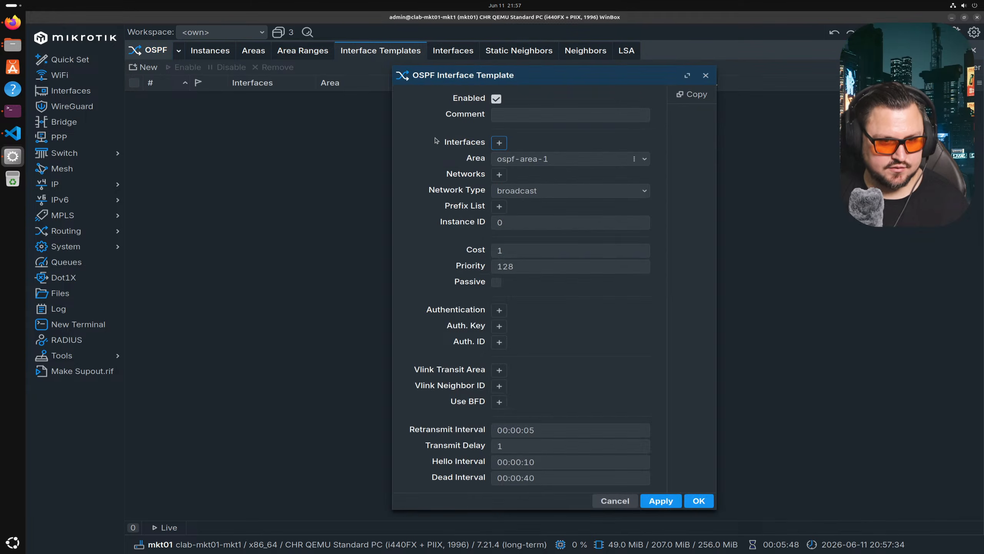
pyautogui.click(521, 158)
pyautogui.click(535, 174)
pyautogui.click(539, 190)
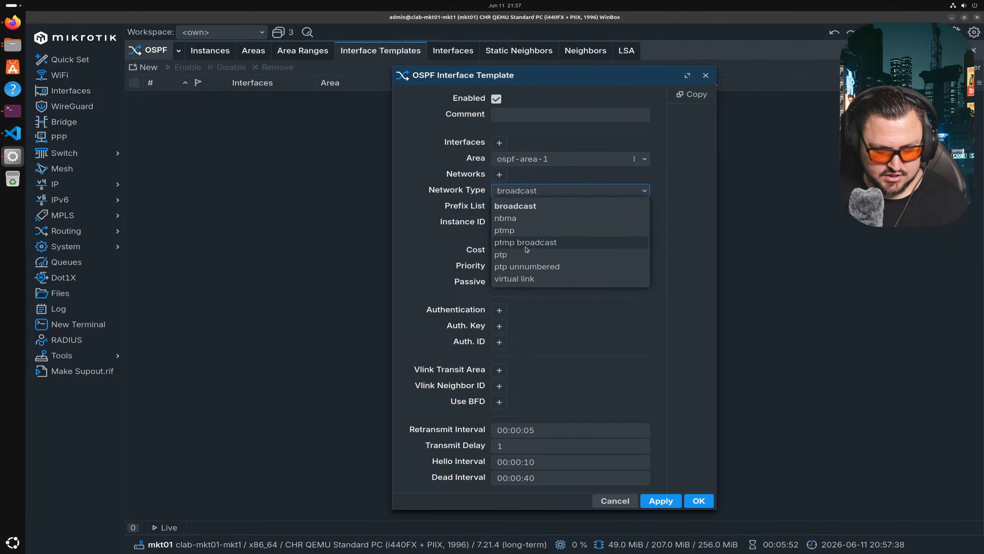
pyautogui.click(500, 254)
pyautogui.click(499, 174)
pyautogui.click(547, 190)
pyautogui.click(627, 175)
pyautogui.click(600, 190)
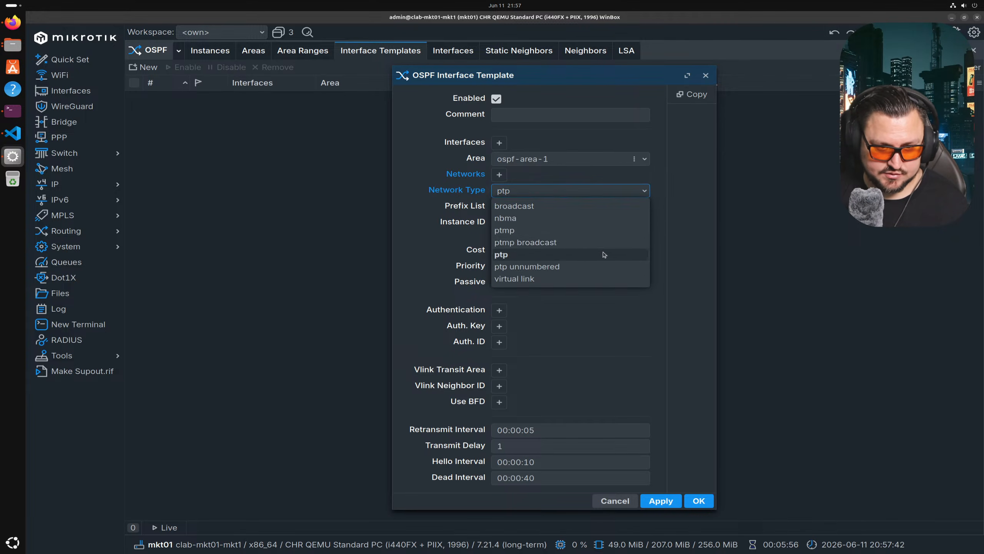
pyautogui.click(565, 190)
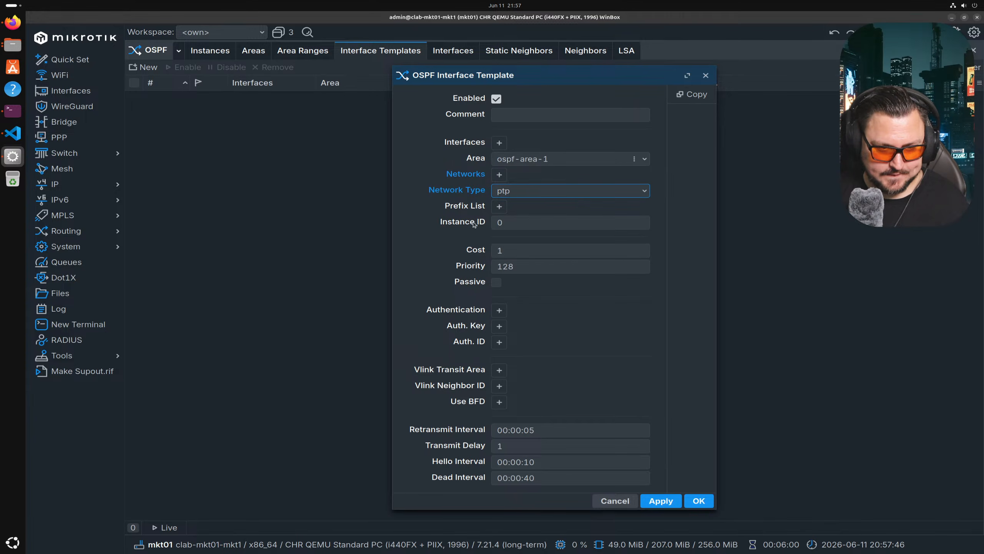
# - Add interfaces lo and ether2 to the template, save it, and view the empty Neighbors list
pyautogui.click(499, 142)
pyautogui.click(516, 144)
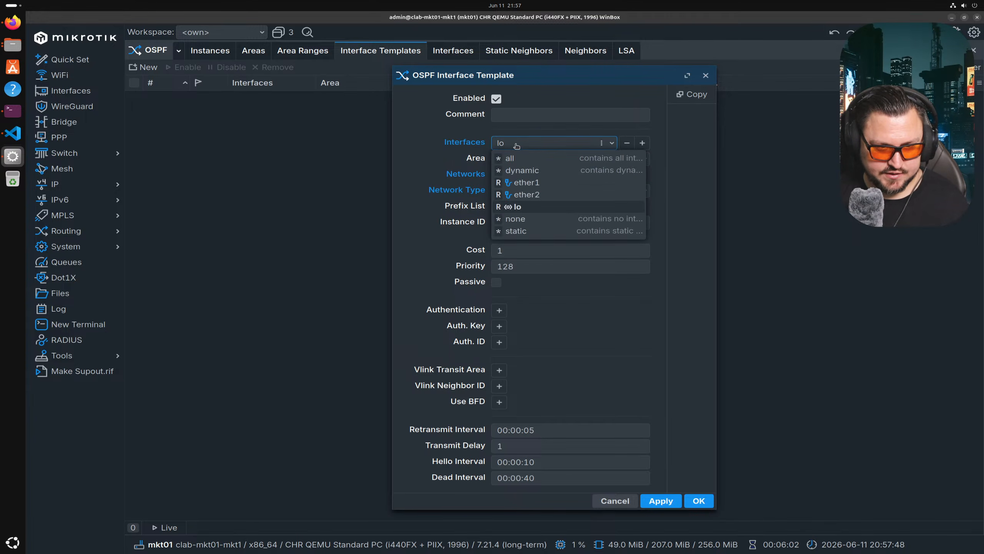
pyautogui.click(517, 145)
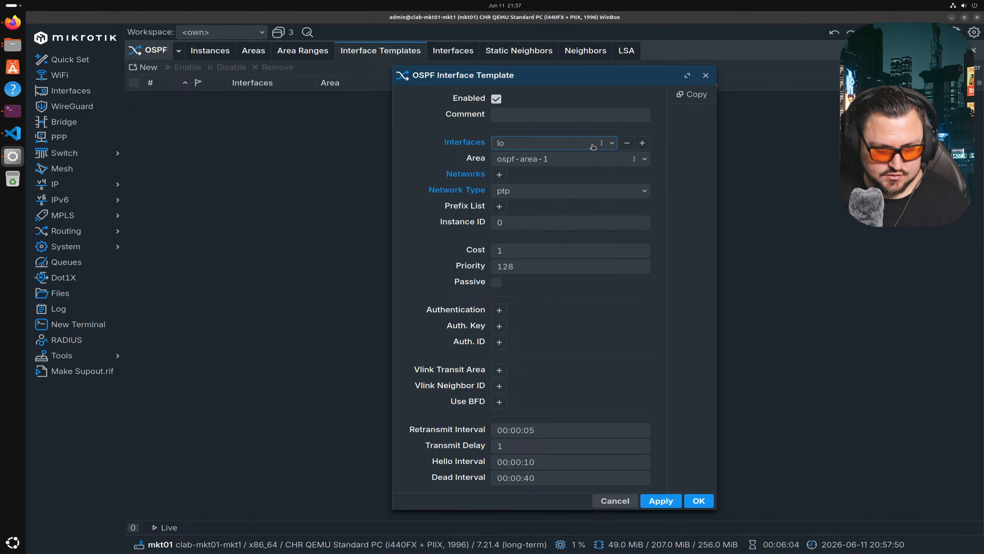
pyautogui.click(642, 143)
pyautogui.click(577, 158)
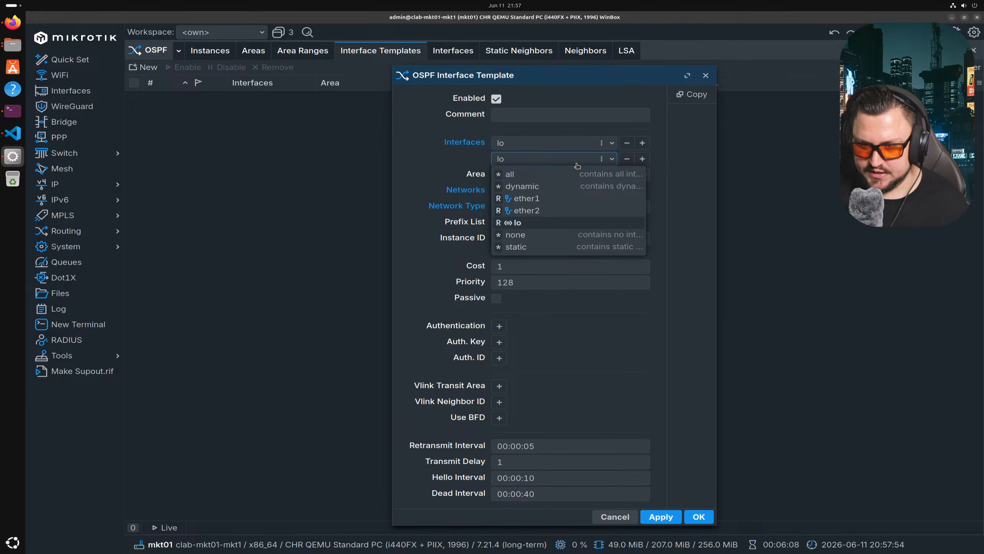
pyautogui.click(561, 210)
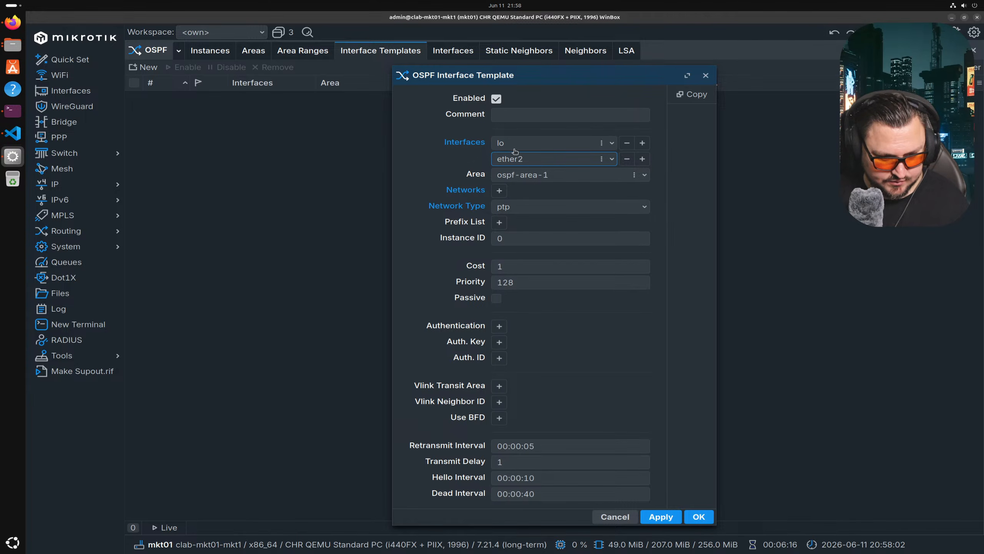
pyautogui.click(691, 519)
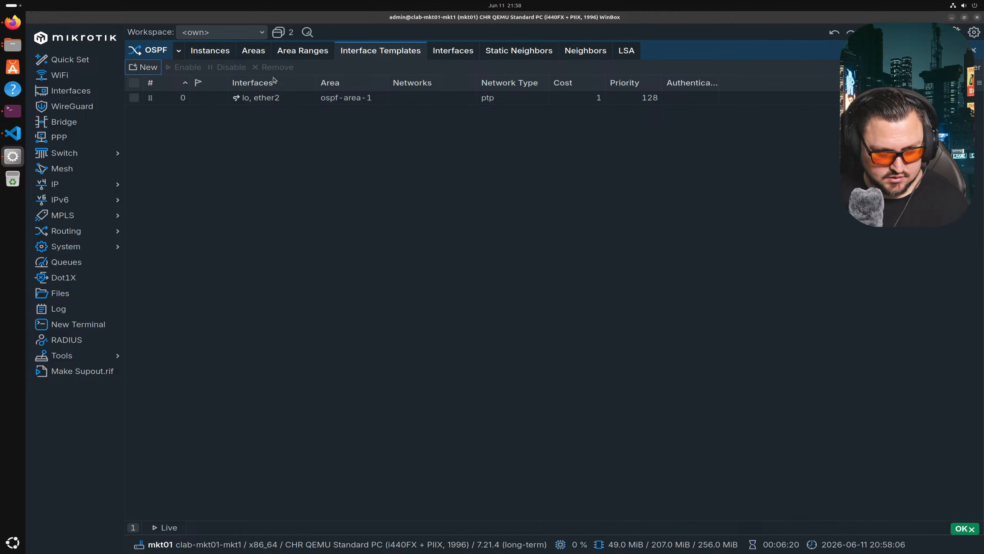
pyautogui.click(597, 55)
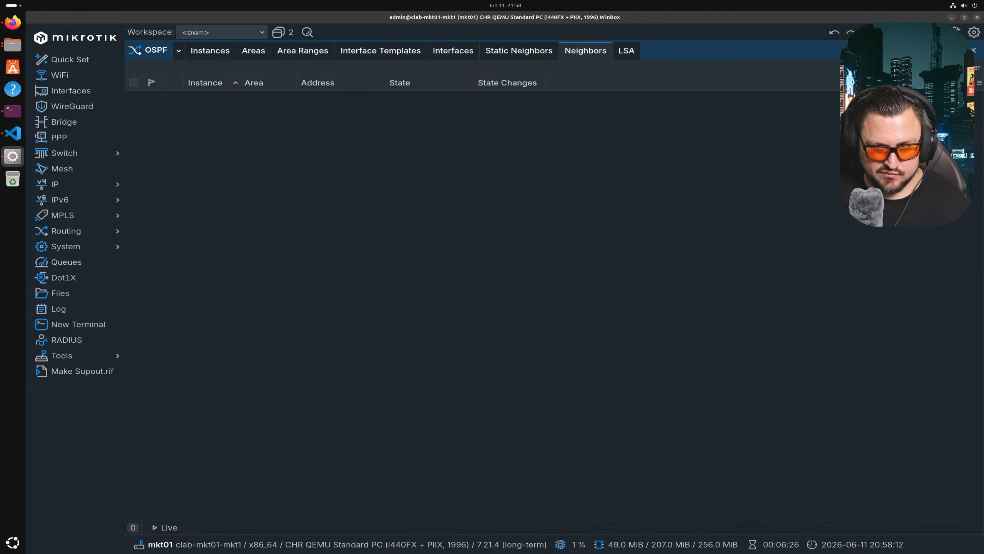
# - Log in as admin to router clab-mkt01-mkt2 after correcting the address
pyautogui.click(957, 32)
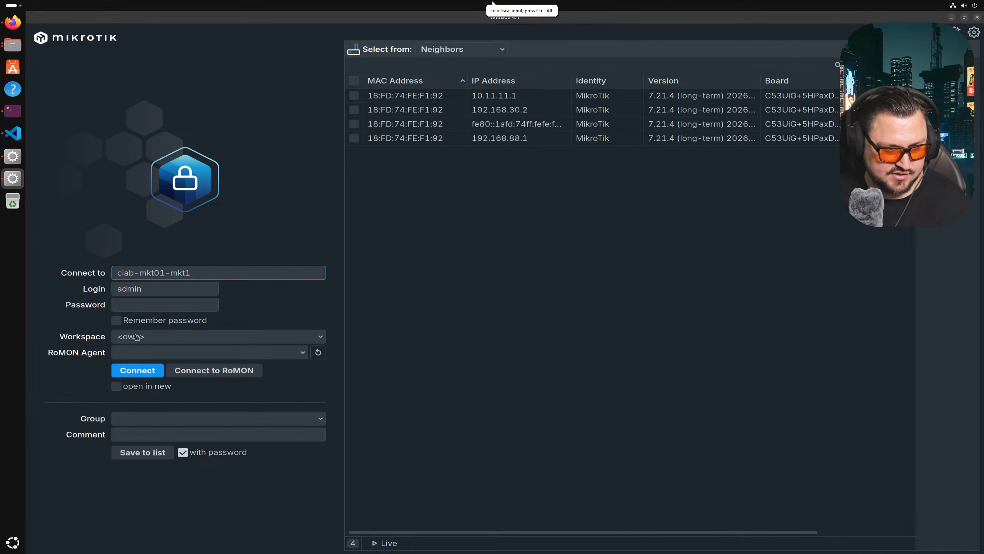
pyautogui.click(177, 371)
pyautogui.click(208, 277)
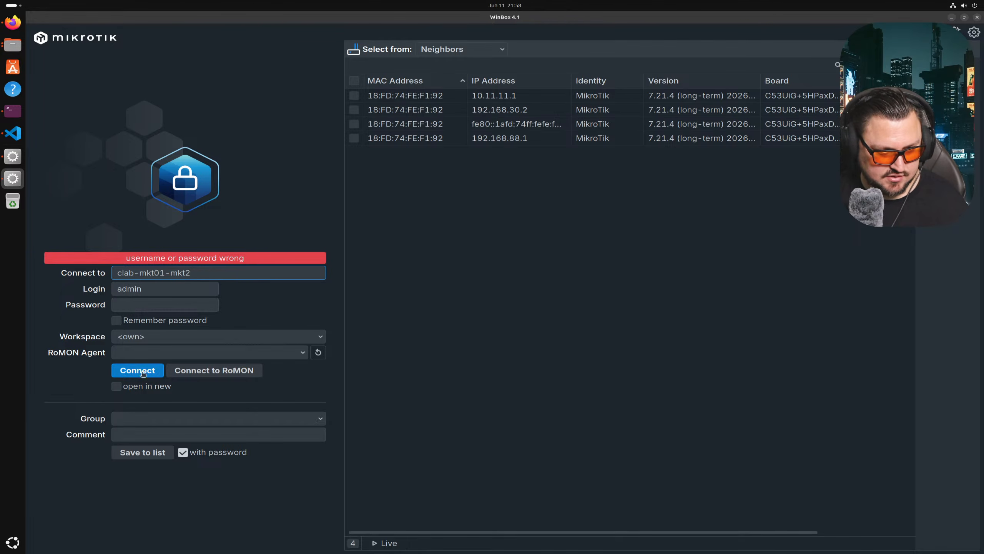
pyautogui.press('BackSpace')
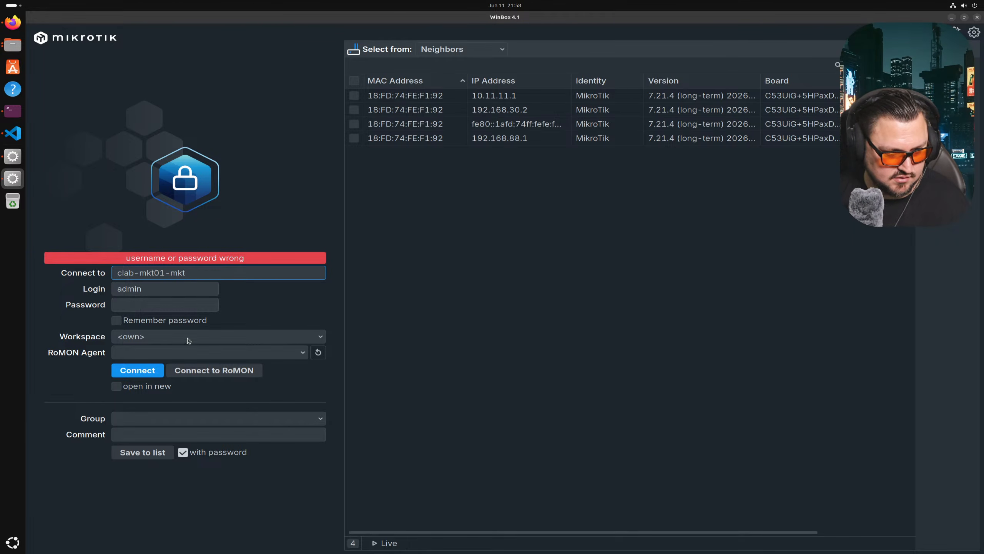
pyautogui.write('1')
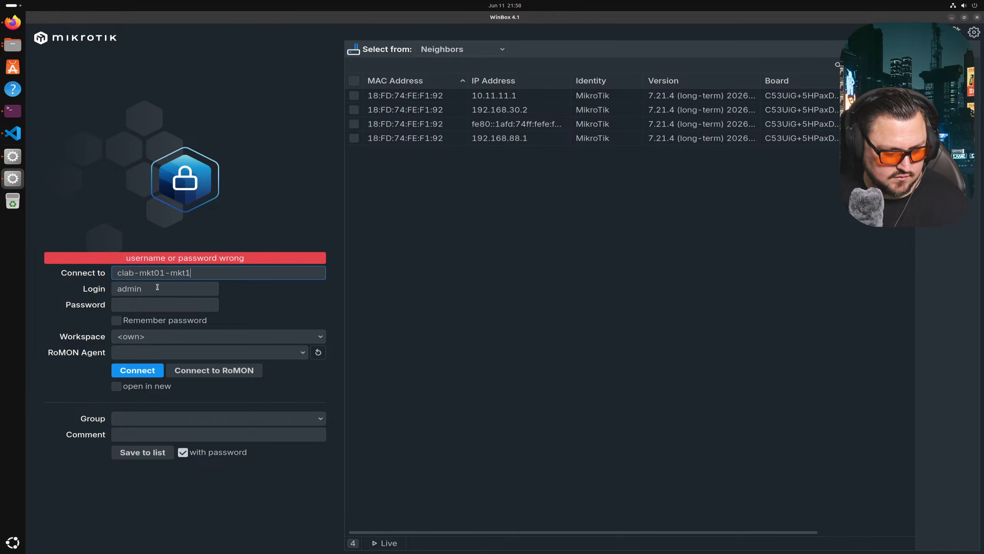
pyautogui.press('Return')
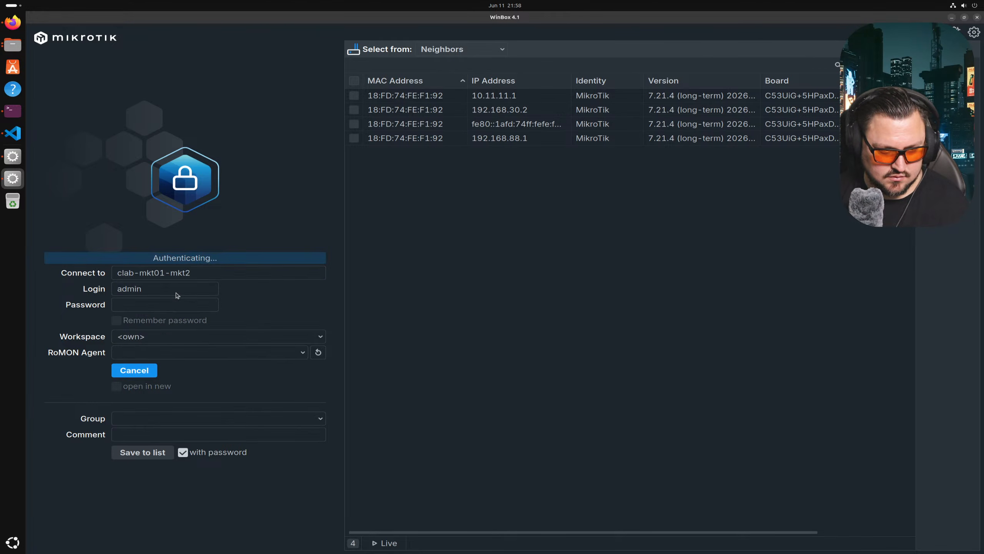
pyautogui.write('admin')
pyautogui.press('Return')
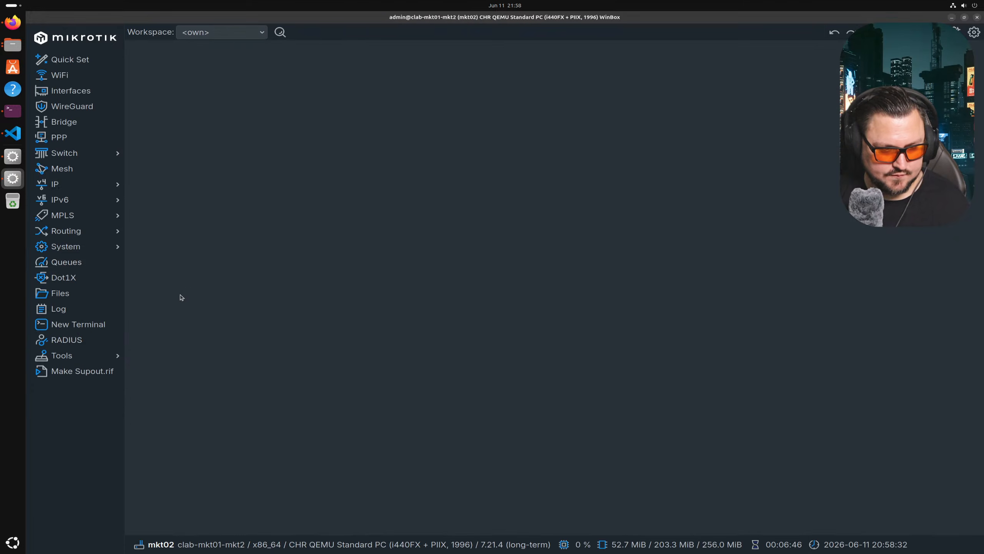
# - Add loopback address 192.0.0.2 on lo on mkt02
pyautogui.click(77, 169)
pyautogui.click(109, 184)
pyautogui.click(159, 198)
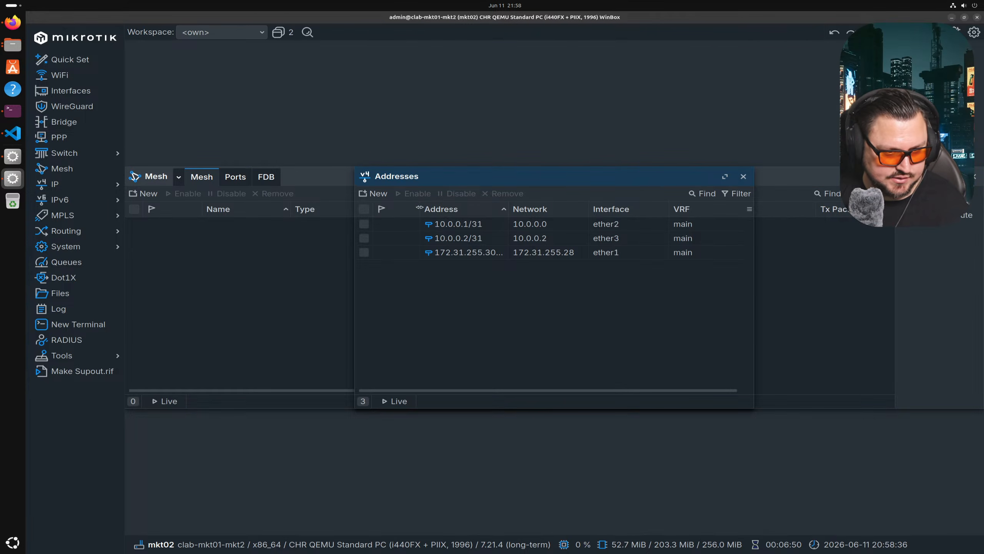
pyautogui.click(373, 194)
pyautogui.click(552, 288)
pyautogui.write('19')
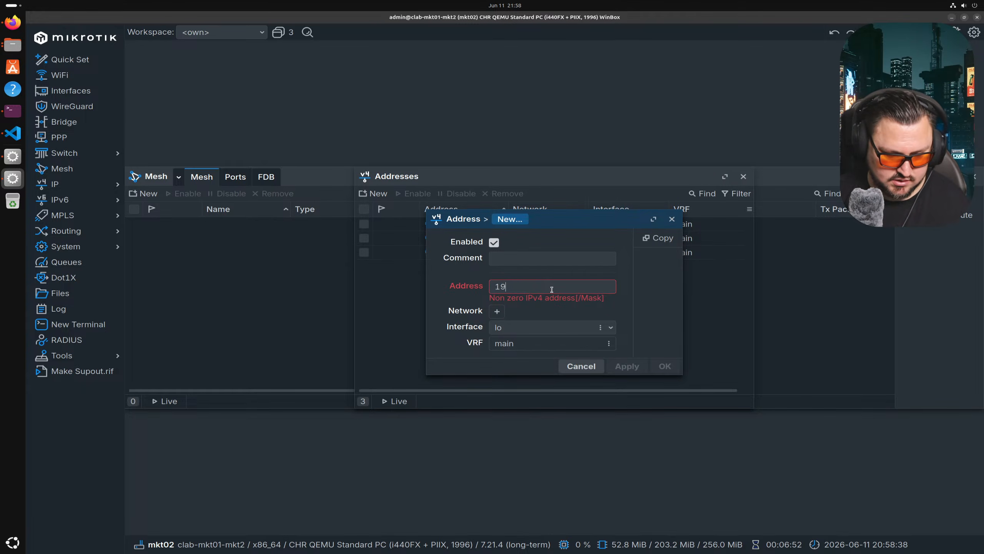
pyautogui.write('2.0.0.2')
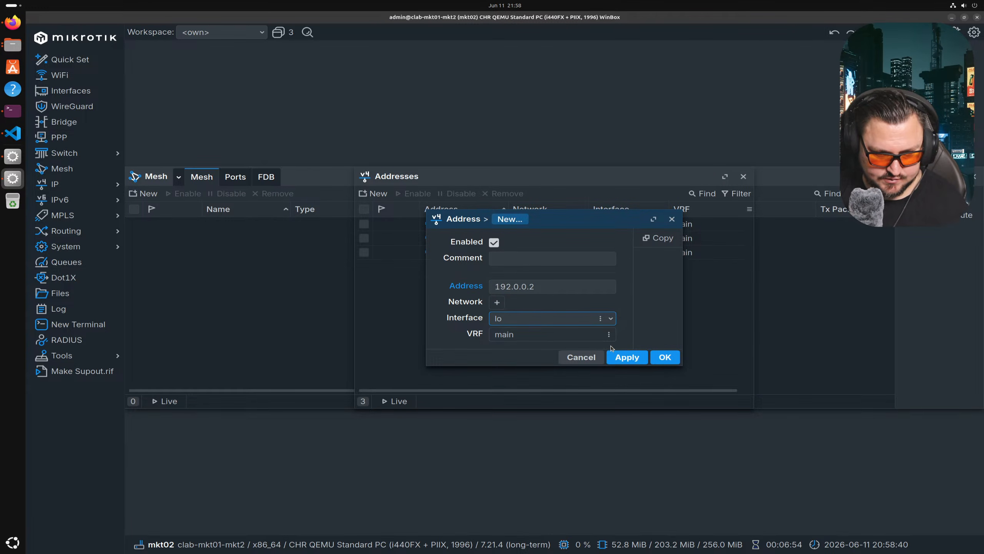
pyautogui.click(665, 356)
# - Create OSPF instance ospf-instance-1 and area ospf-area-1 with default settings
pyautogui.click(295, 237)
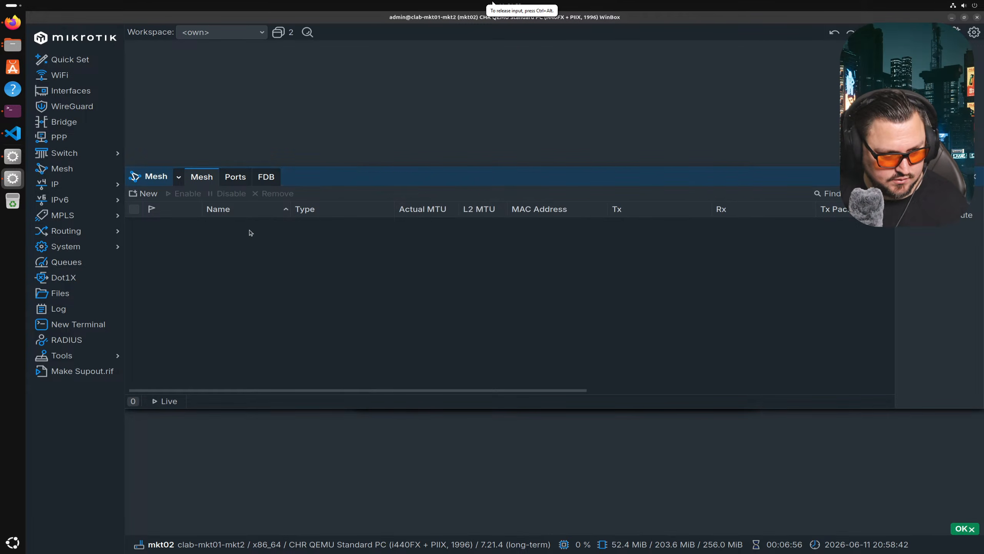
pyautogui.click(66, 231)
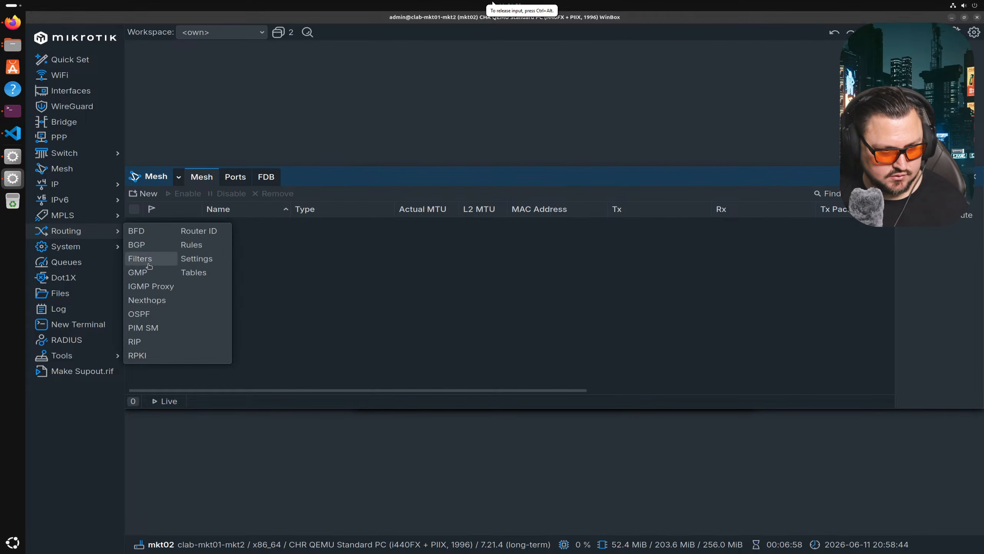
pyautogui.click(146, 315)
pyautogui.click(381, 194)
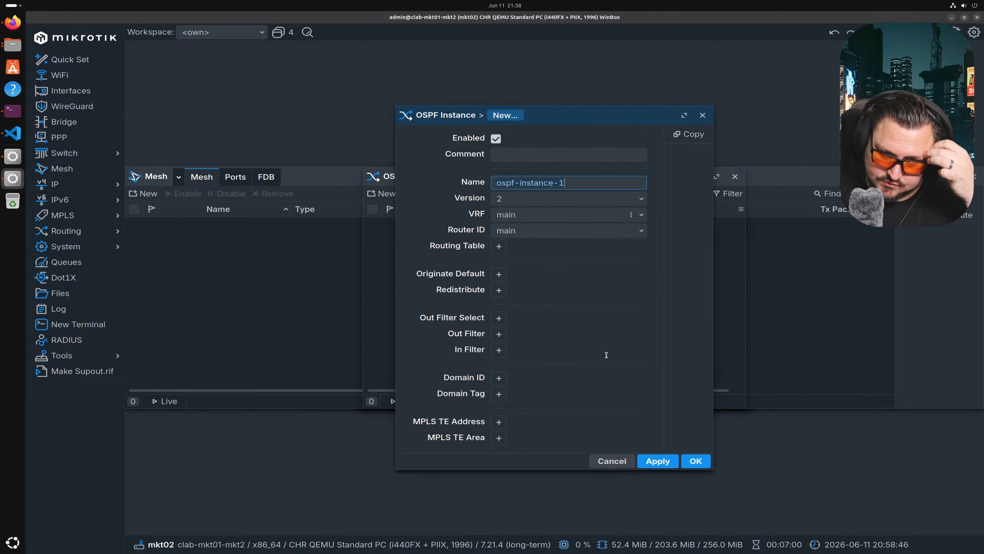
pyautogui.click(683, 460)
pyautogui.click(490, 181)
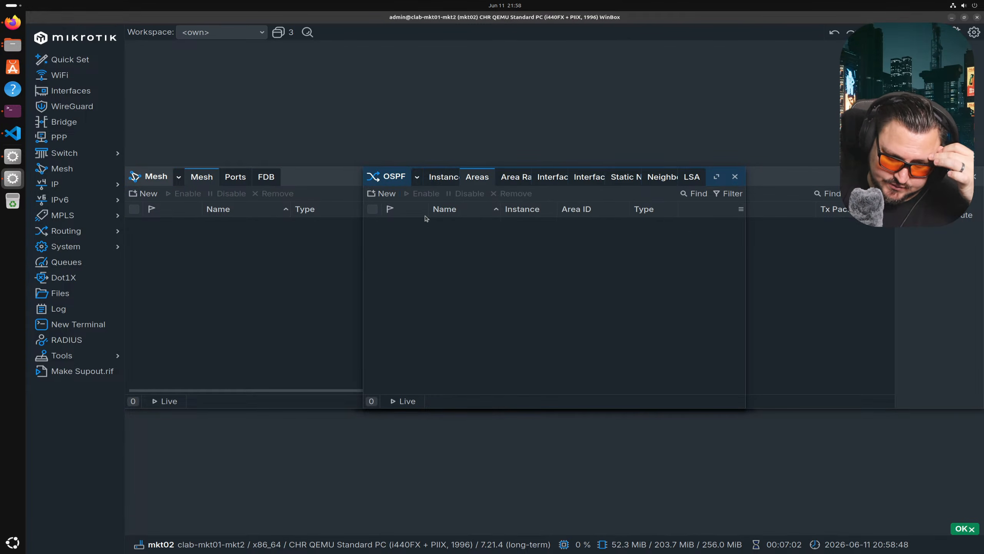
pyautogui.click(396, 195)
pyautogui.click(684, 388)
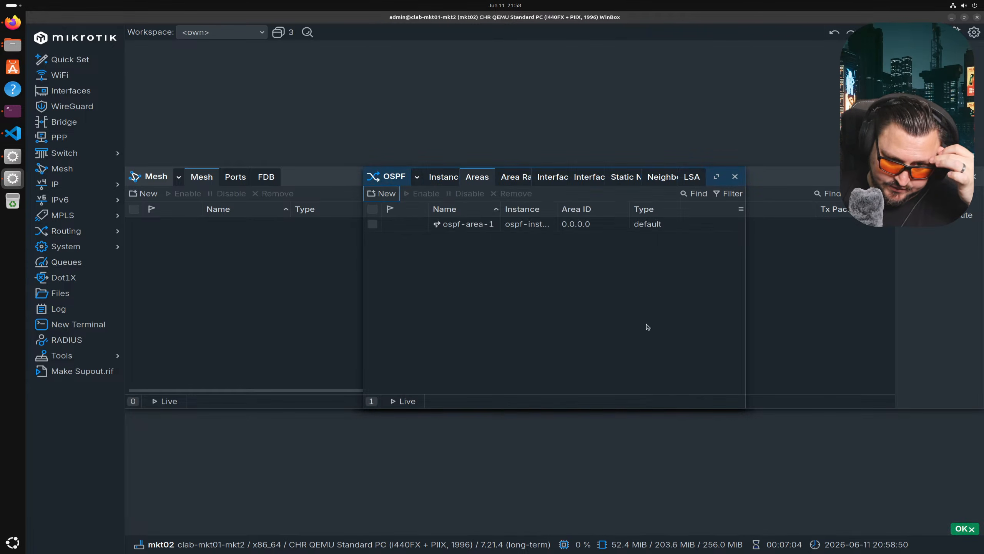
# - Start a new OSPF interface template with network type ptp
pyautogui.click(582, 179)
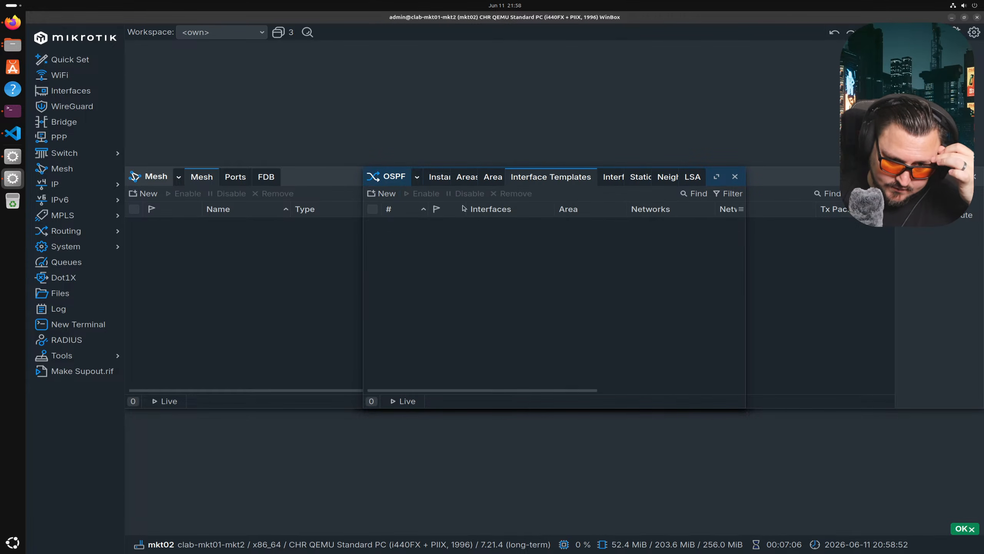
pyautogui.click(382, 194)
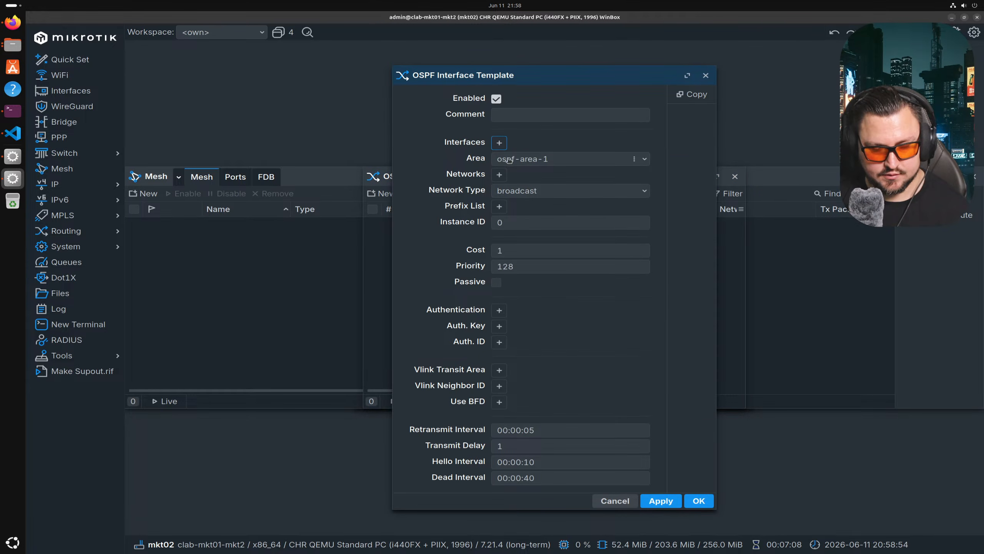
pyautogui.click(515, 191)
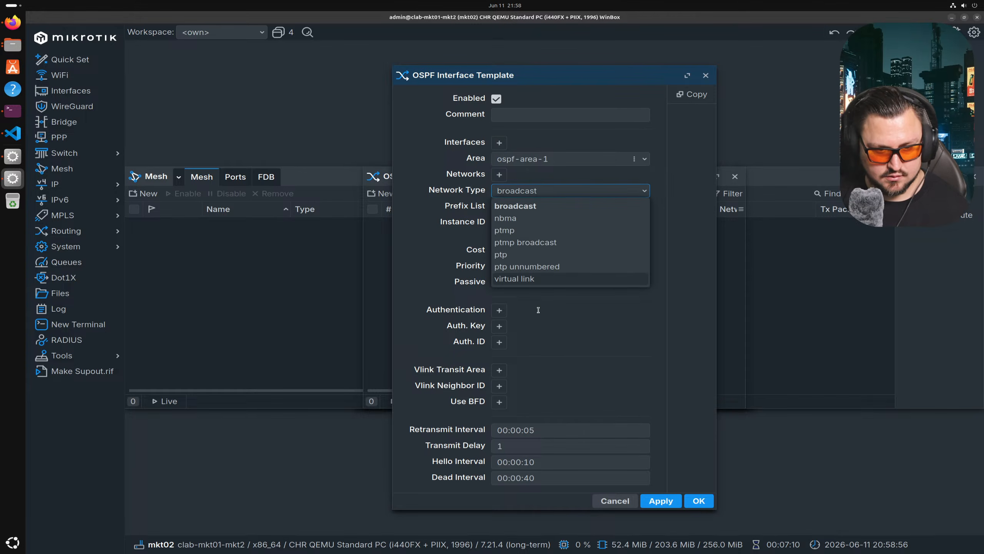
pyautogui.click(530, 255)
# - Add lo, ether2 and ether3 as the template's interfaces and save it
pyautogui.click(499, 142)
pyautogui.click(513, 150)
pyautogui.click(539, 147)
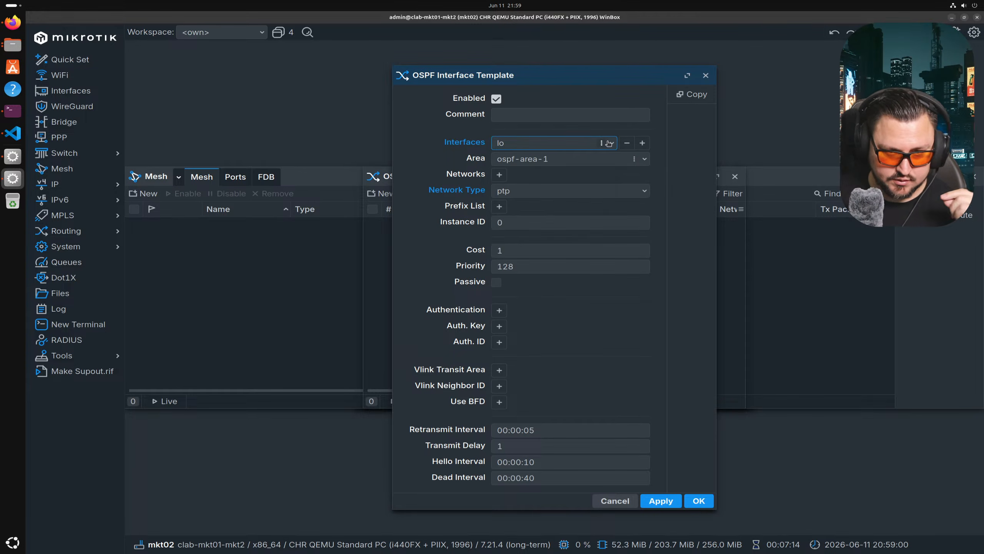
pyautogui.click(642, 143)
pyautogui.click(558, 159)
pyautogui.click(526, 211)
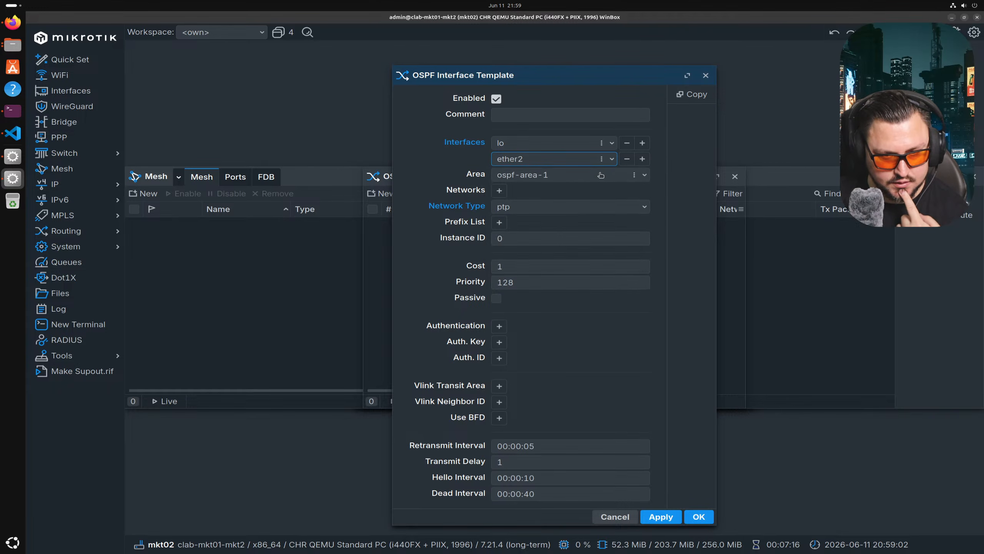
pyautogui.click(642, 158)
pyautogui.click(574, 179)
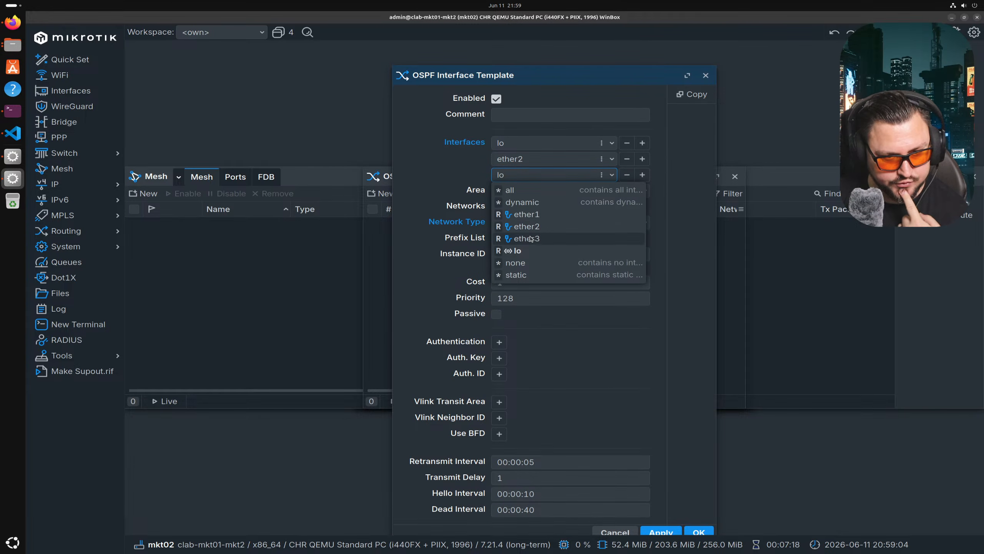
pyautogui.click(573, 234)
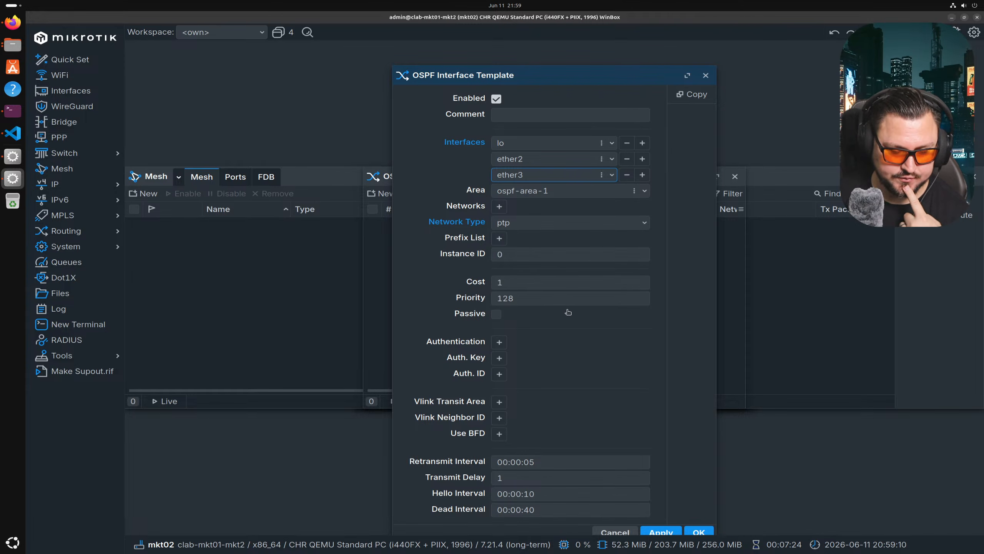
pyautogui.click(691, 530)
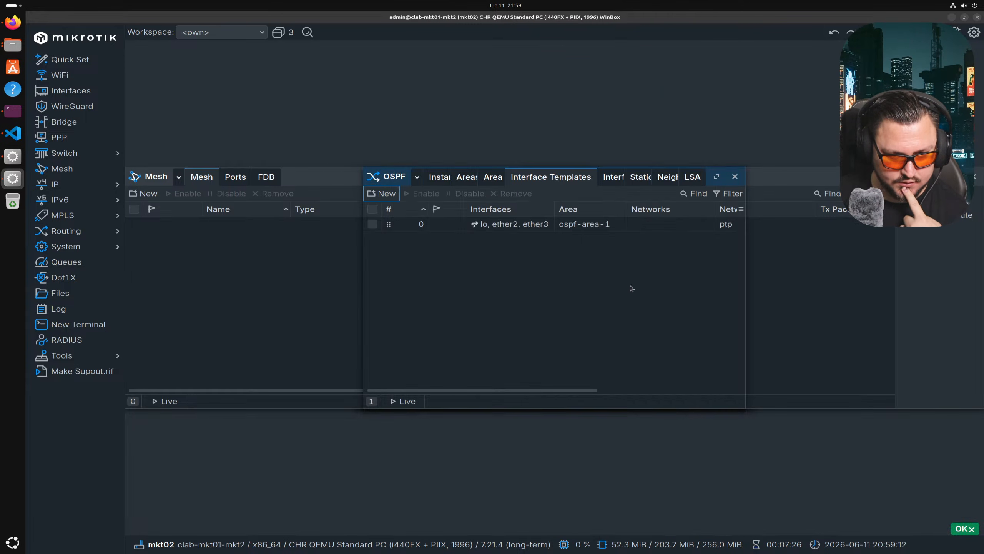
# - Check mkt02's OSPF neighbor 10.0.0.0: router ID 192.0.0.1, state Full
pyautogui.click(667, 177)
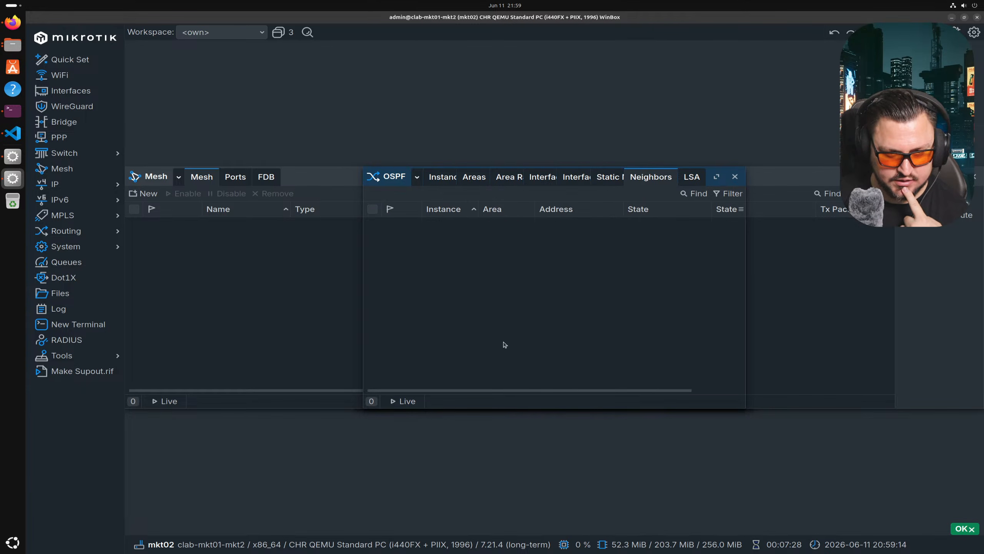
pyautogui.moveTo(536, 391); pyautogui.dragTo(608, 388)
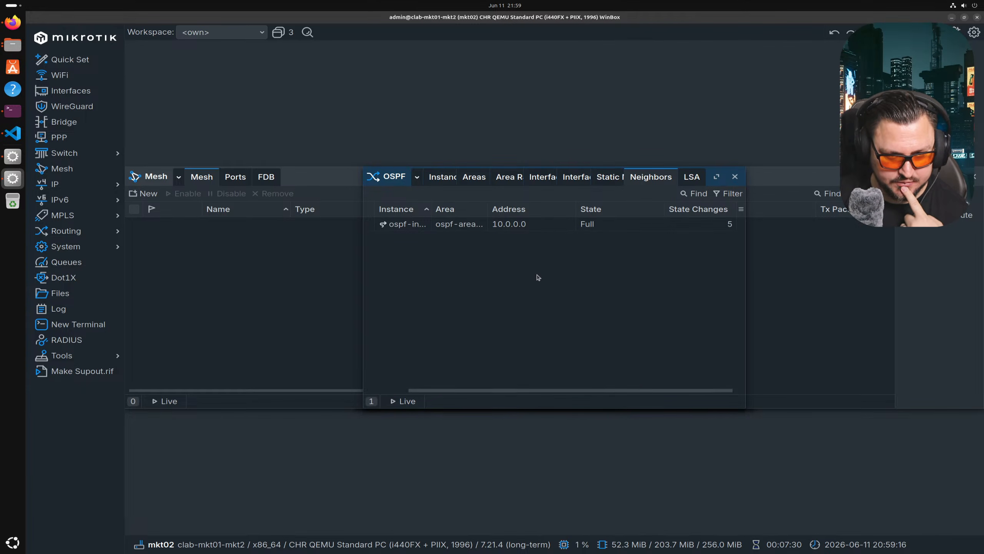
pyautogui.moveTo(509, 393); pyautogui.dragTo(469, 391)
pyautogui.doubleClick(504, 223)
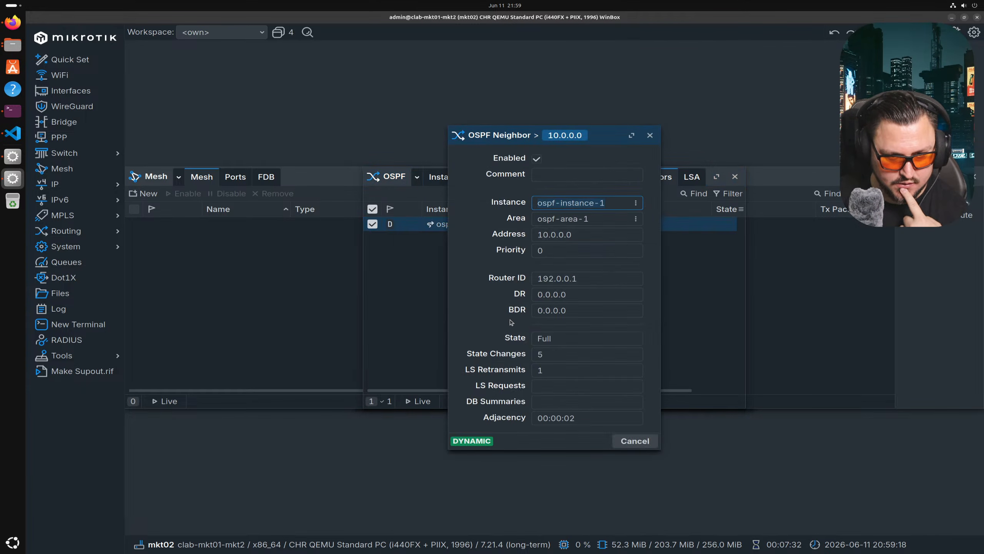
pyautogui.click(581, 279)
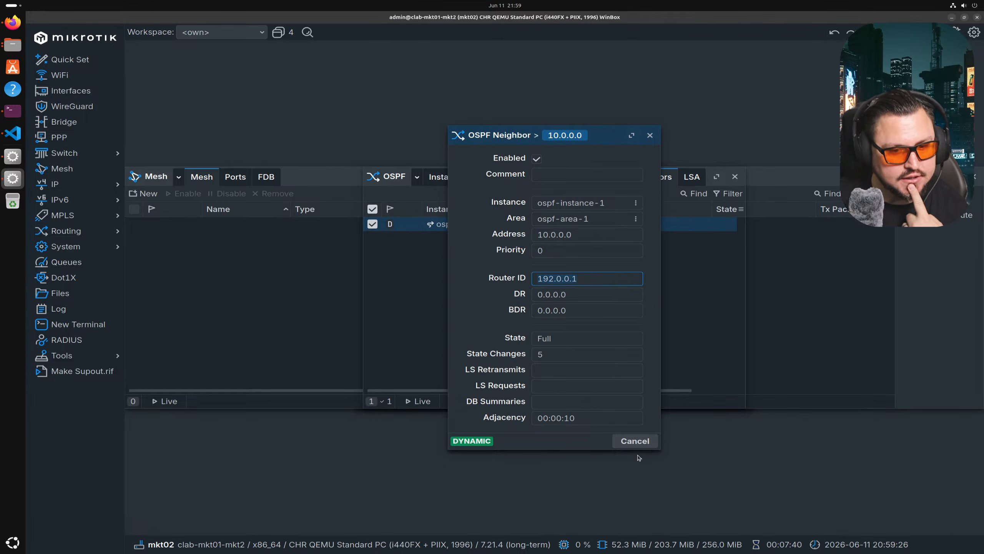
pyautogui.click(620, 441)
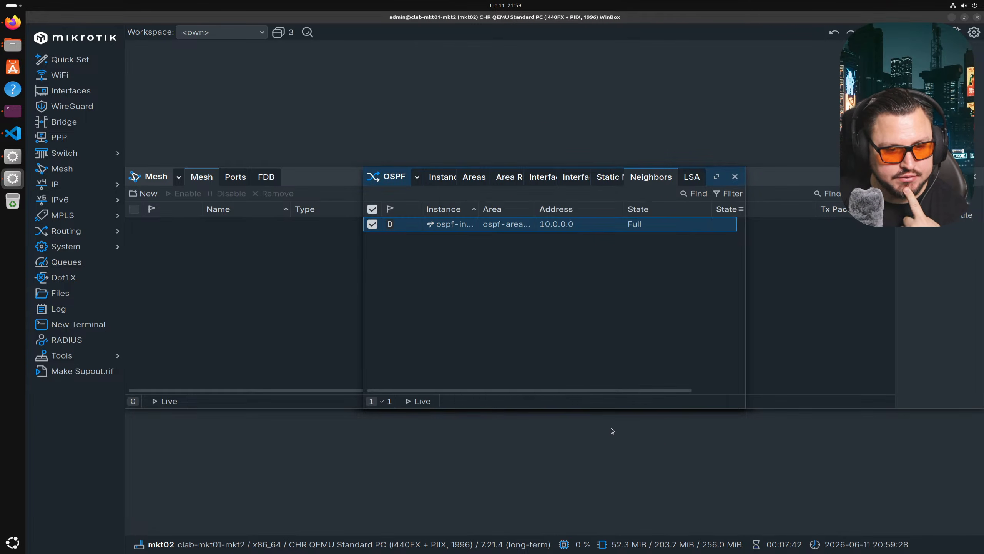
pyautogui.moveTo(582, 390); pyautogui.dragTo(693, 389)
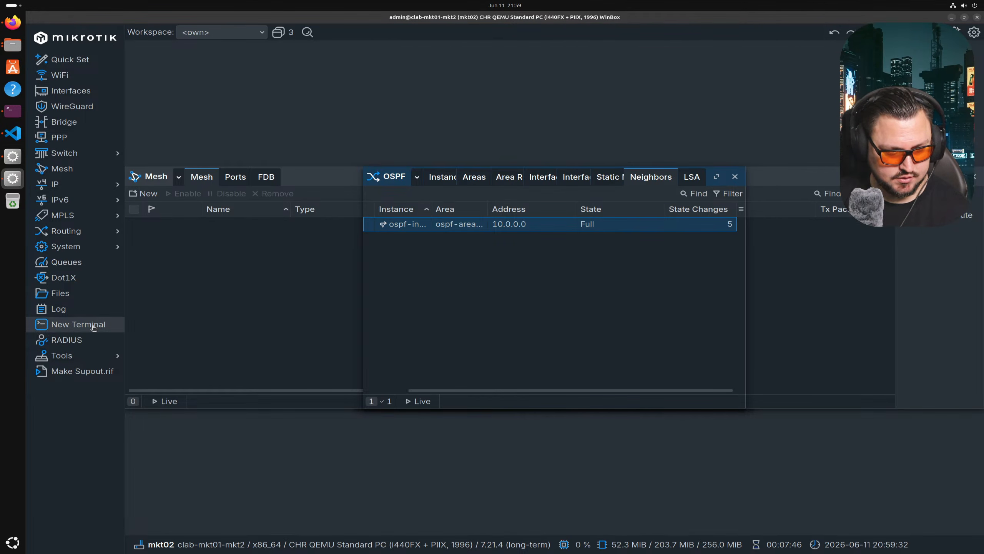
# - Run export in a new, enlarged mkt02 terminal to print its running configuration
pyautogui.click(78, 324)
pyautogui.write('export')
pyautogui.press('Return')
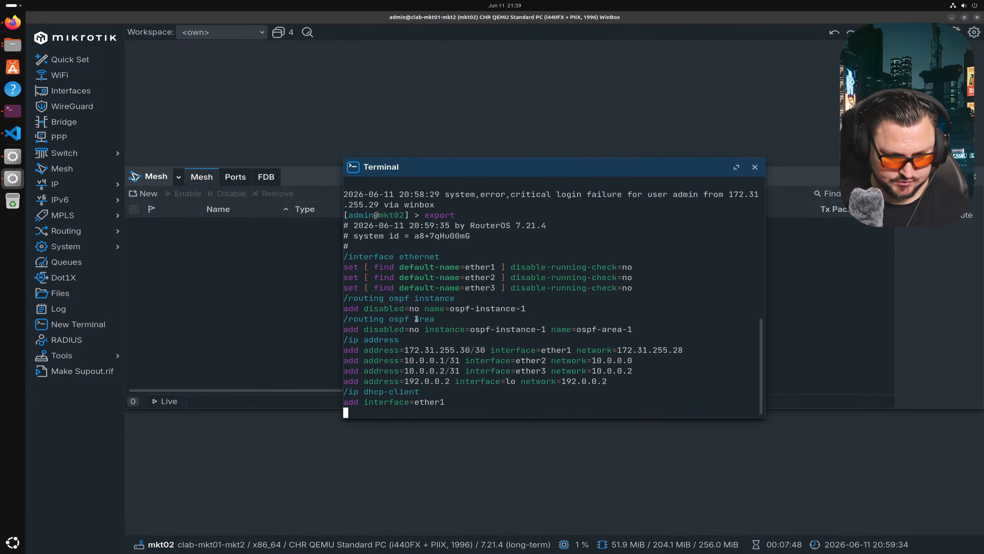
pyautogui.doubleClick(462, 167)
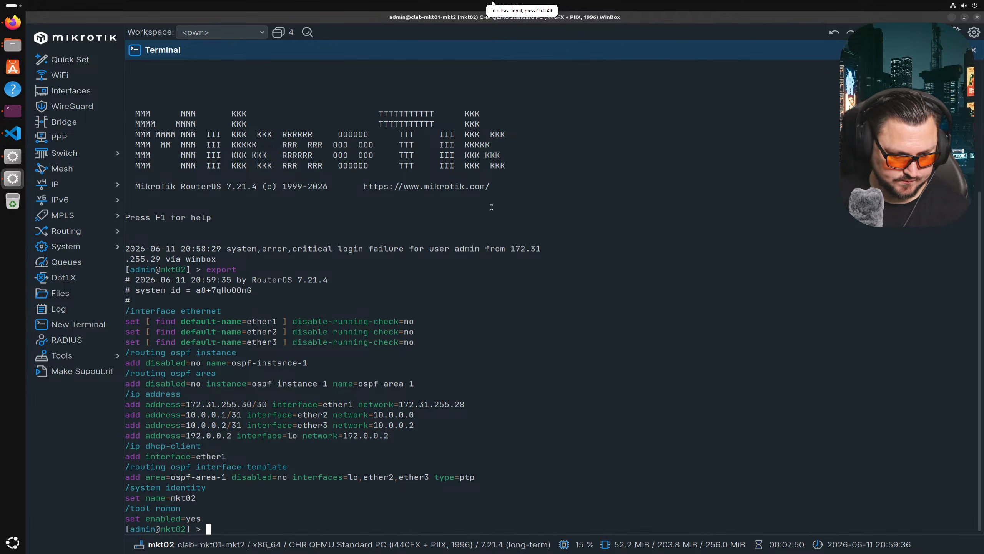
pyautogui.press('Return')
pyautogui.write('export')
pyautogui.press('Return')
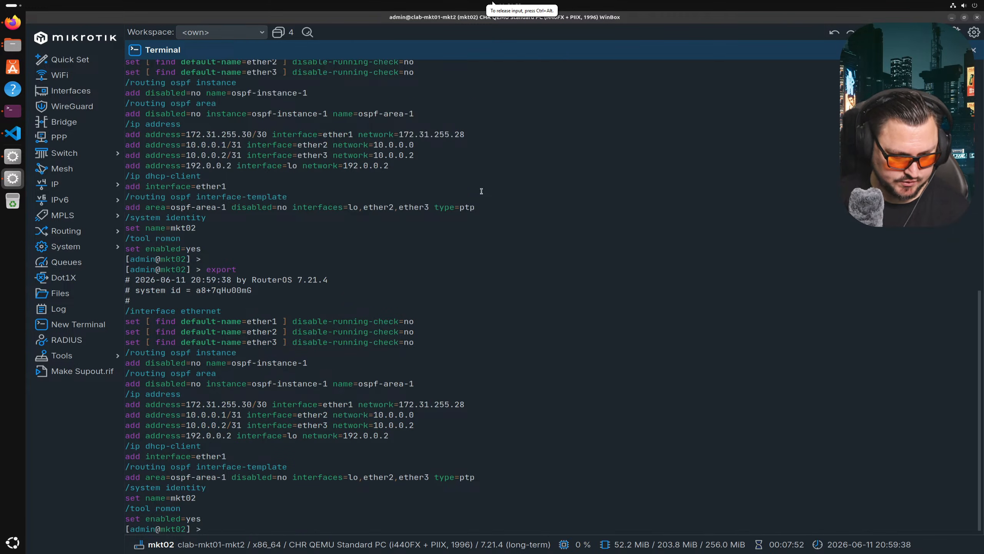
# - Copy the exported OSPF and address configuration and switch to Visual Studio Code
pyautogui.moveTo(206, 515); pyautogui.dragTo(126, 353)
pyautogui.hotkey('ctrl', 'c')
pyautogui.rightClick(161, 363)
pyautogui.click(186, 379)
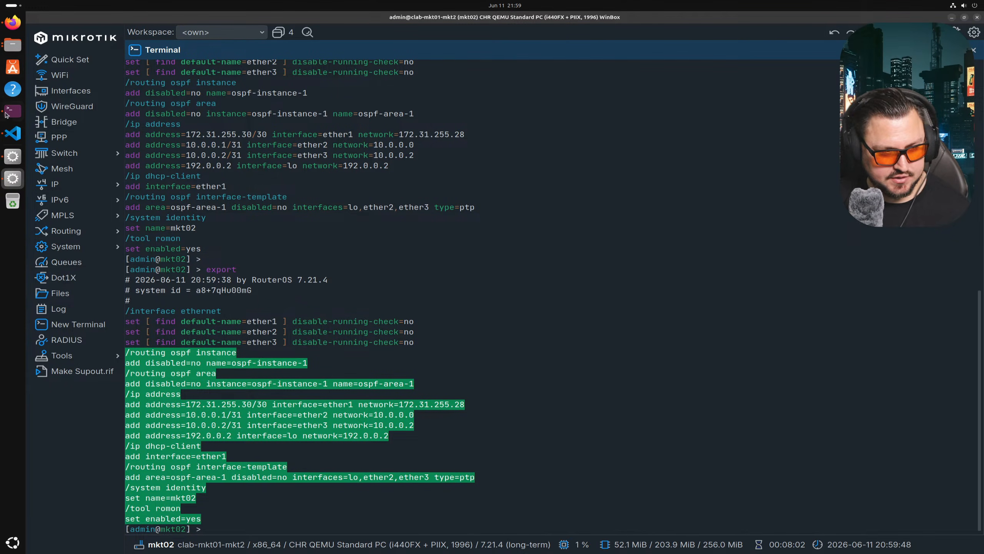
pyautogui.click(13, 134)
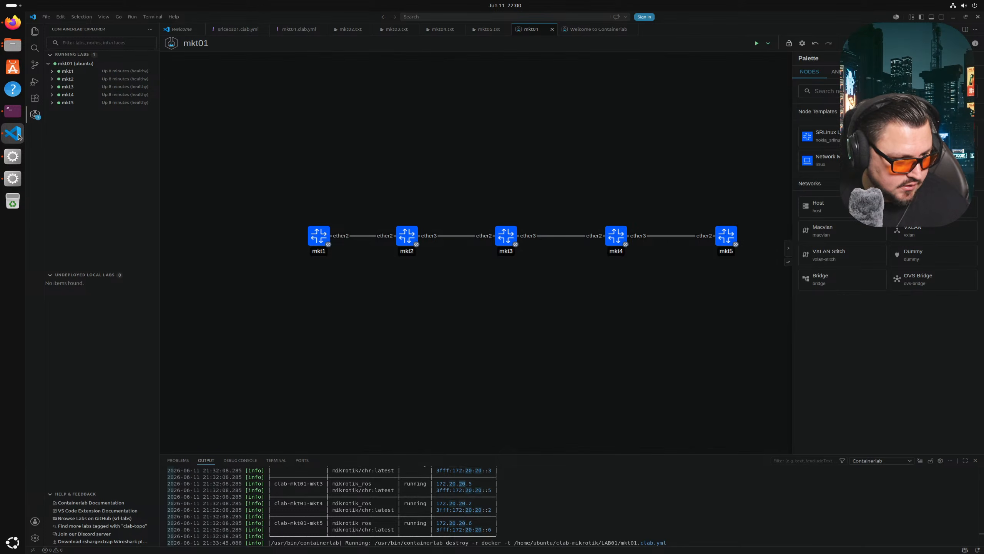
# - Paste the copied OSPF config into mkt02.txt below the existing commands and delete its DHCP client lines
pyautogui.click(351, 30)
pyautogui.click(331, 129)
pyautogui.press('Return')
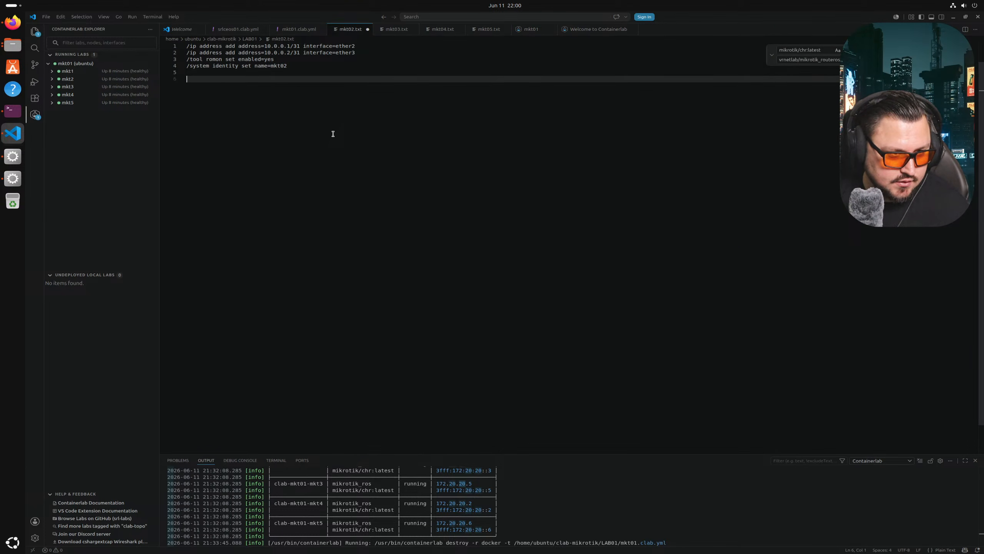
pyautogui.hotkey('ctrl', 'v')
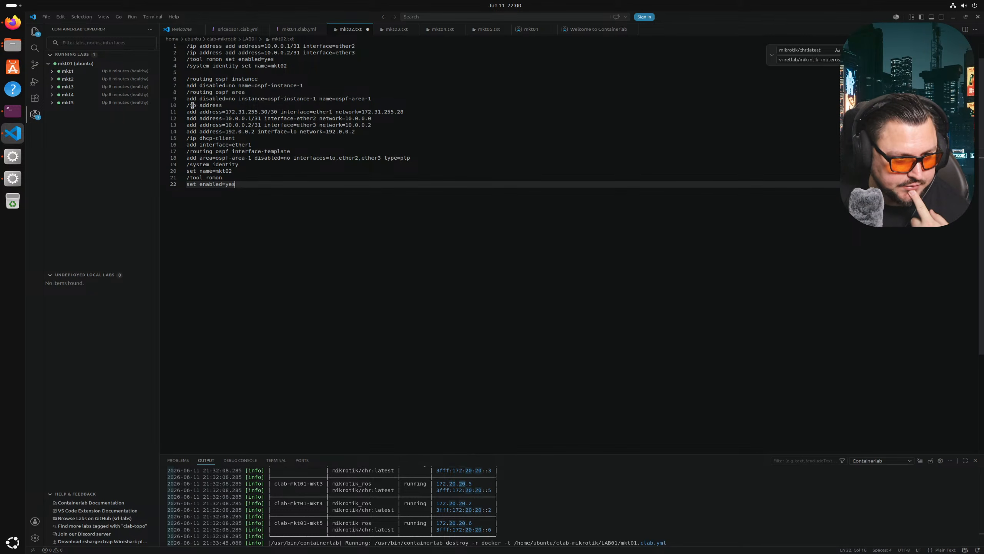
pyautogui.moveTo(256, 145); pyautogui.dragTo(176, 139)
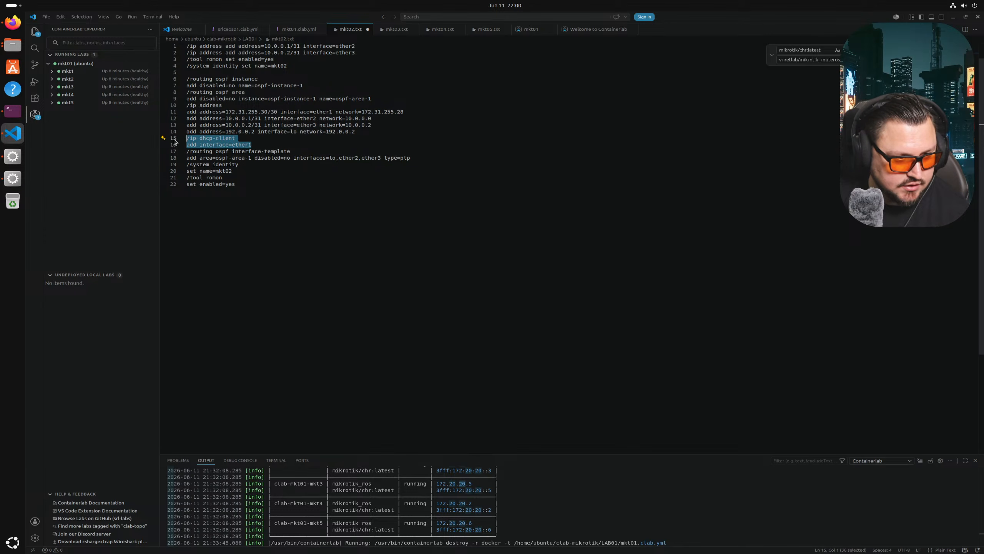
pyautogui.press('BackSpace')
pyautogui.press('BackSpace')
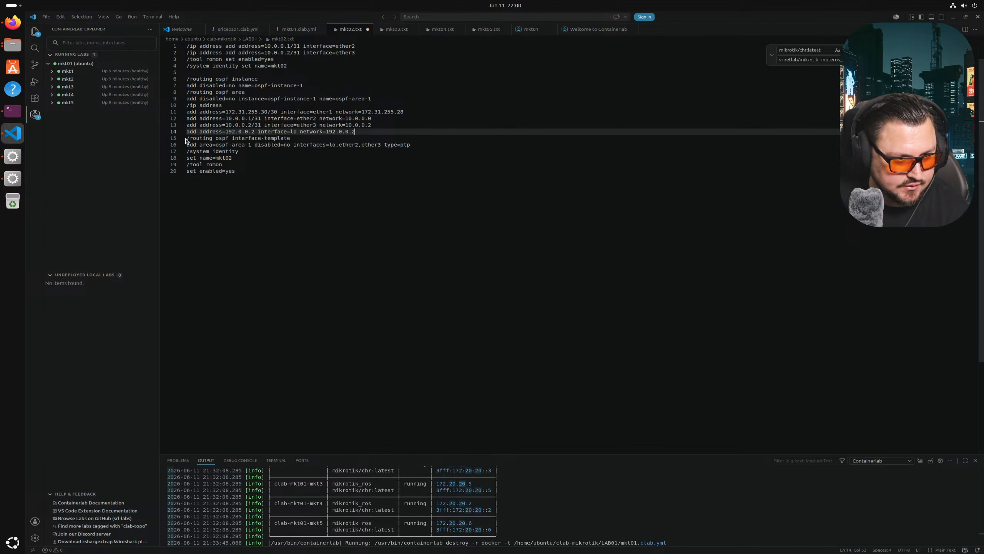
# - Remove the old commands above the OSPF block, save mkt02.txt, and return to mkt01.clab.yml
pyautogui.click(233, 158)
pyautogui.moveTo(236, 171); pyautogui.dragTo(162, 79)
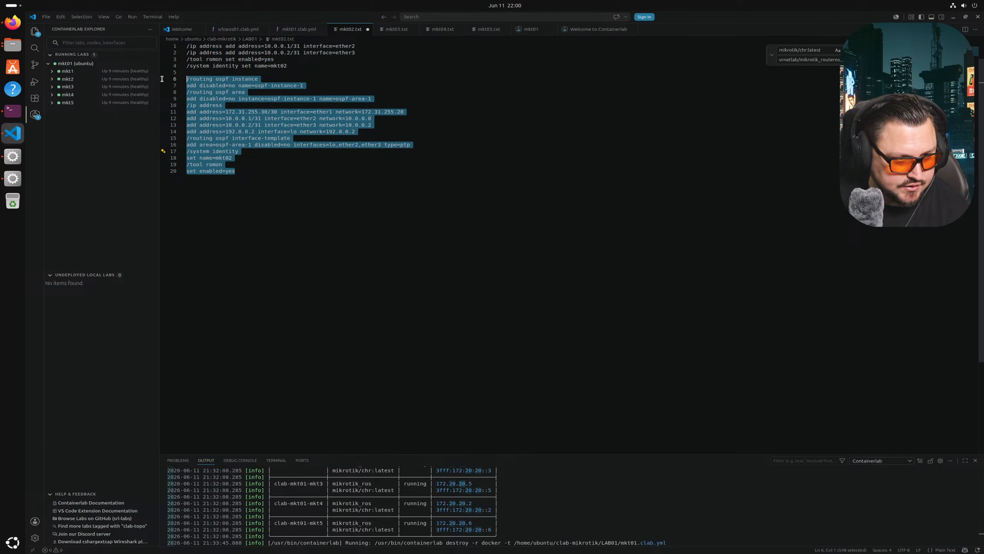
pyautogui.click(194, 73)
pyautogui.hotkey('ctrl', 'shift', 'Home')
pyautogui.press('BackSpace')
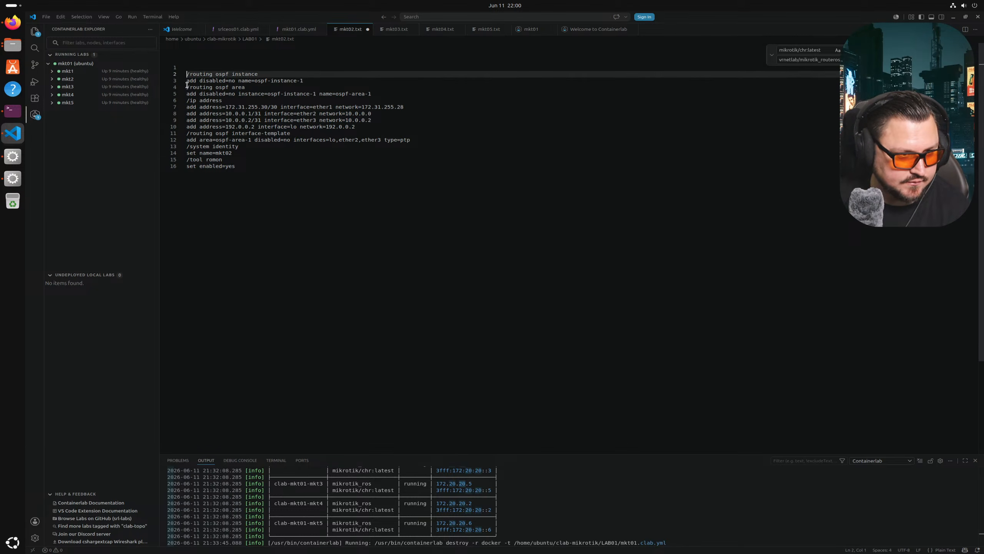
pyautogui.press('Delete')
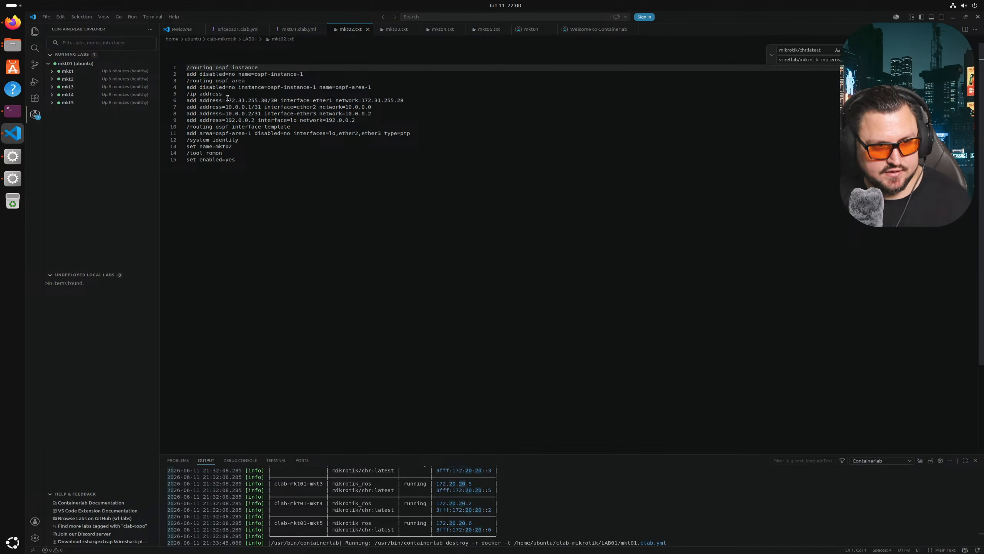
pyautogui.click(280, 33)
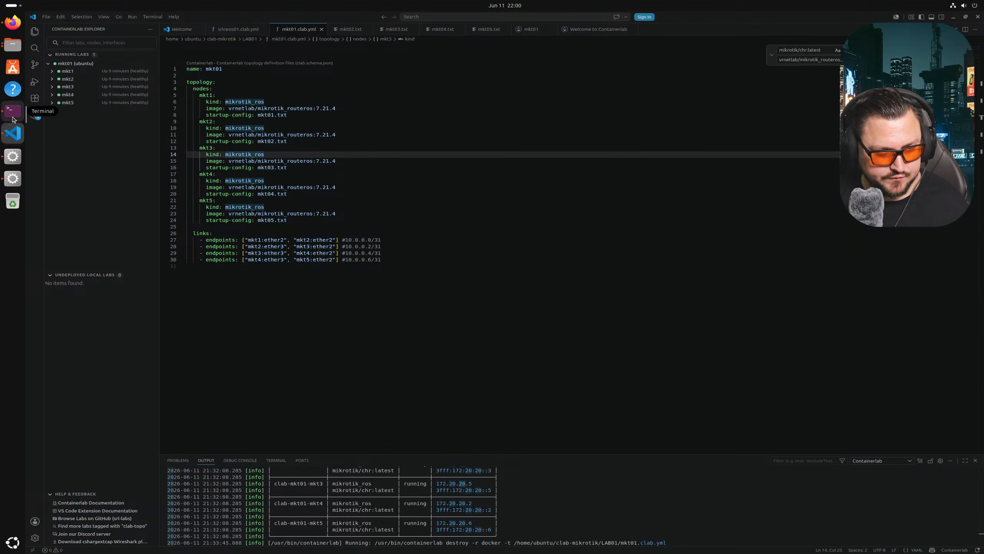
# - Run export in a new RouterOS terminal on mkt01
pyautogui.click(13, 156)
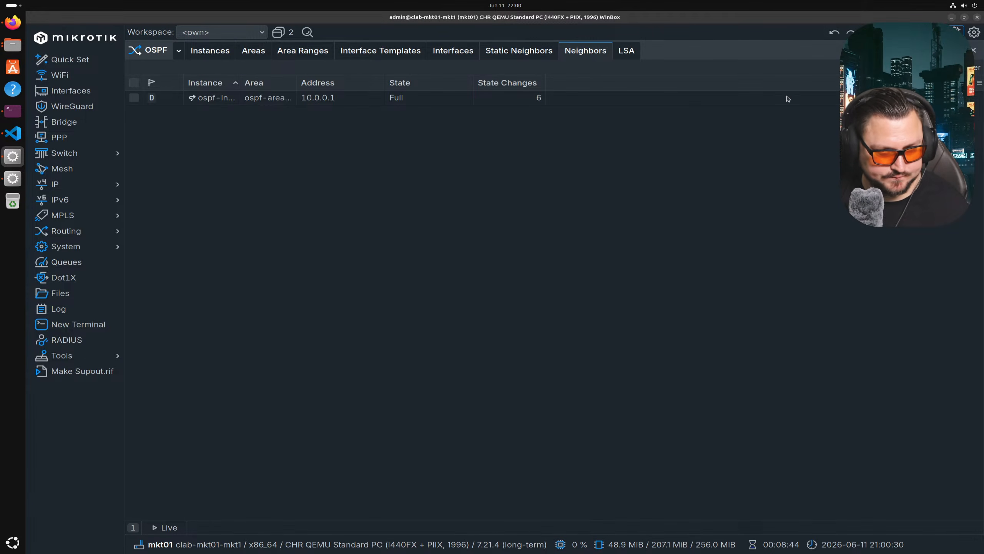
pyautogui.click(88, 329)
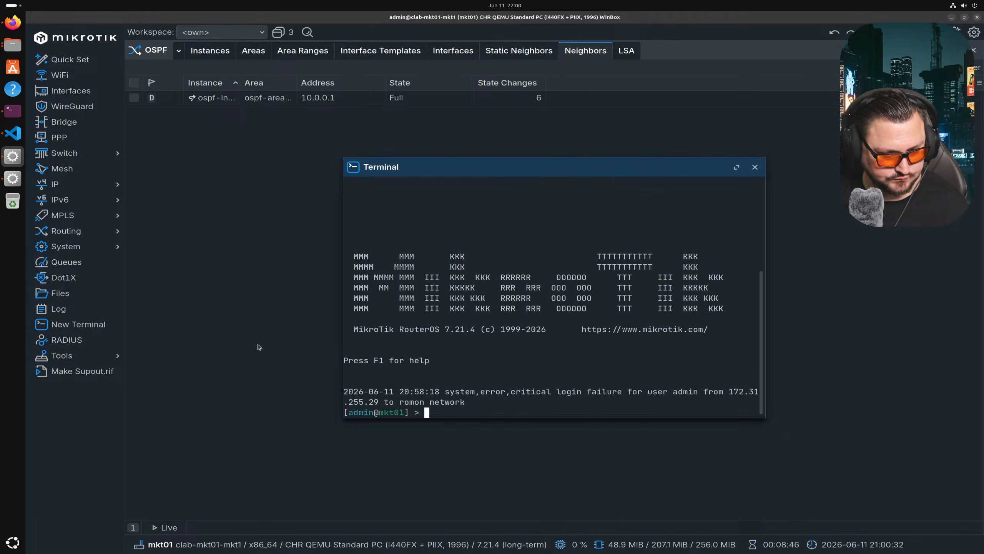
pyautogui.write('export')
pyautogui.press('Return')
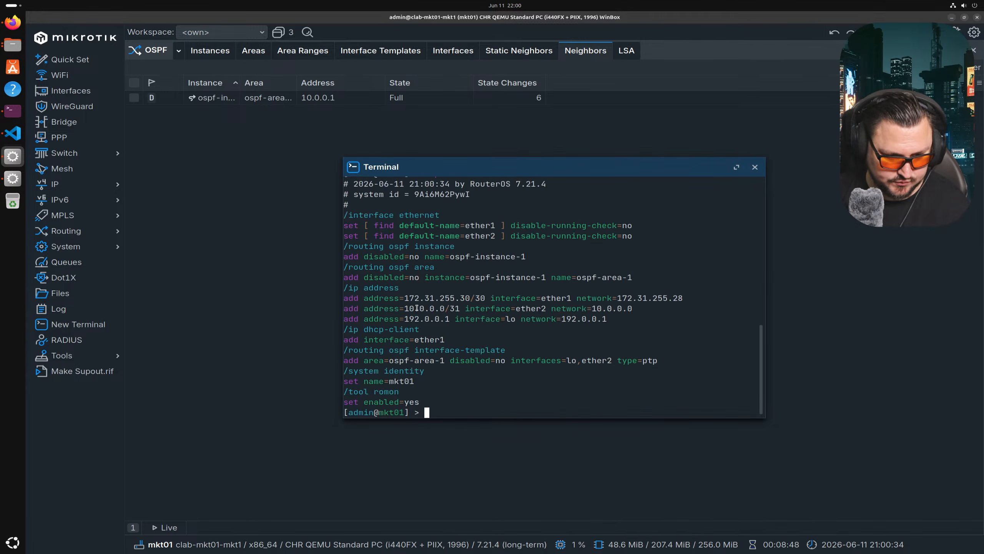
# - Copy the exported config lines and return to Visual Studio Code
pyautogui.moveTo(428, 400); pyautogui.dragTo(519, 354)
pyautogui.click(450, 401)
pyautogui.moveTo(450, 401); pyautogui.dragTo(344, 215)
pyautogui.rightClick(346, 214)
pyautogui.click(361, 226)
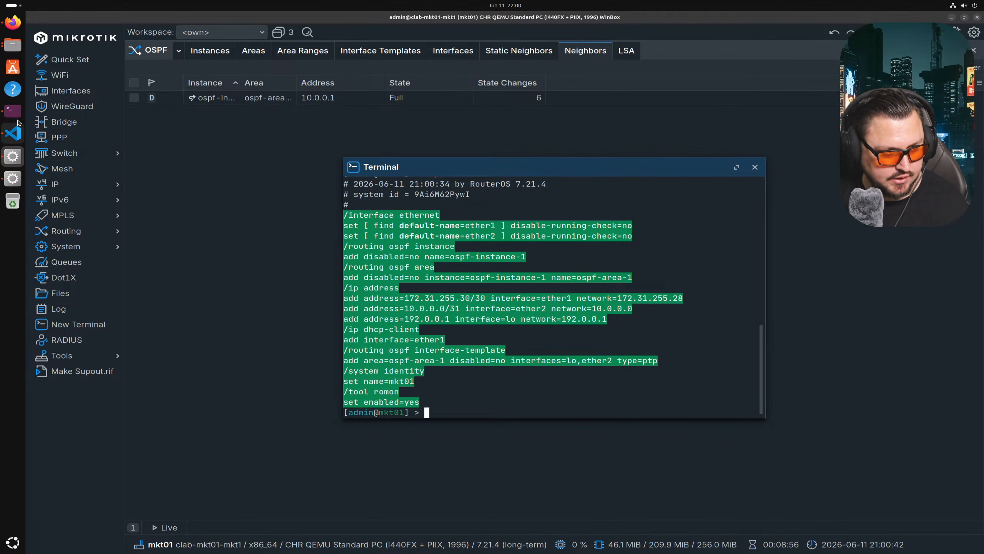
pyautogui.click(13, 133)
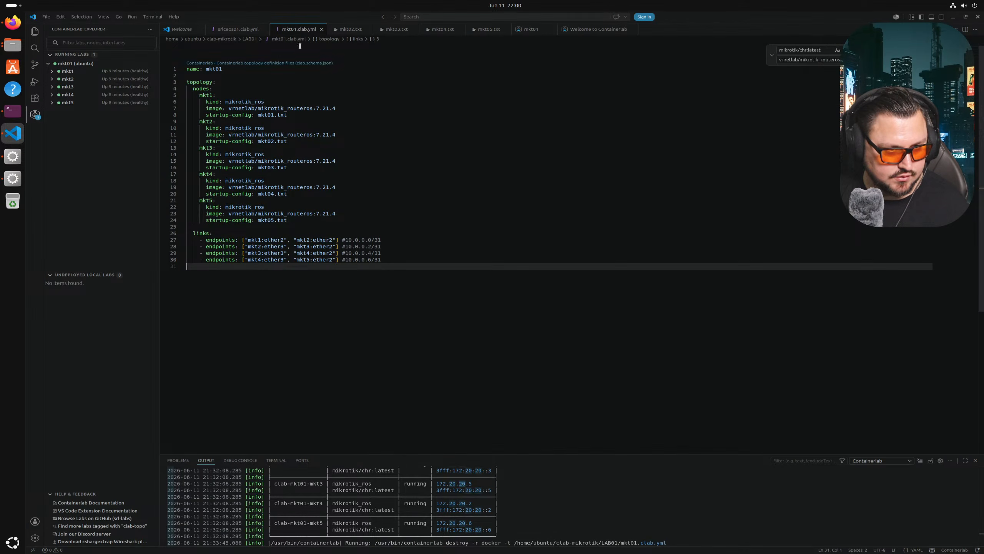
# - Open mkt01.txt from the LAB01 folder via File > Open File
pyautogui.click(348, 29)
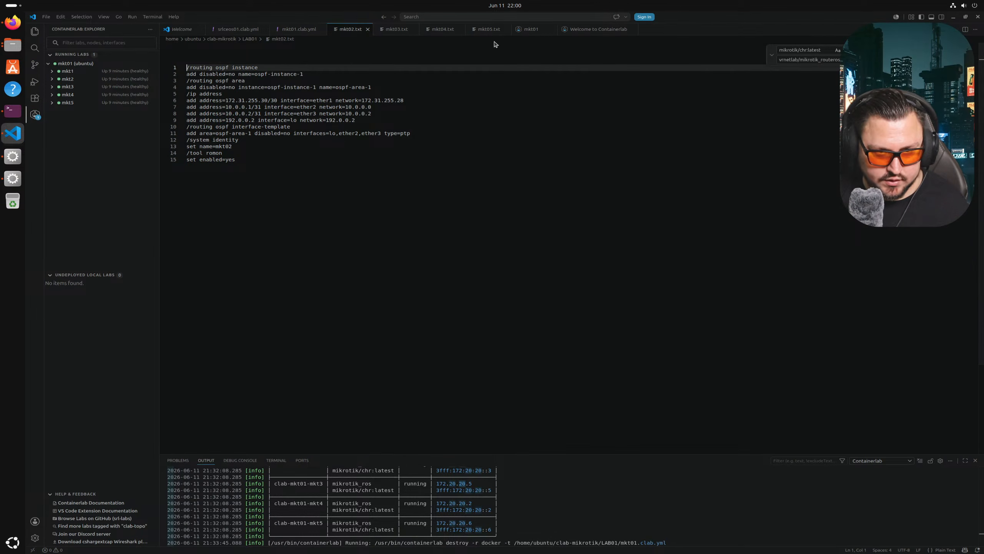
pyautogui.click(536, 31)
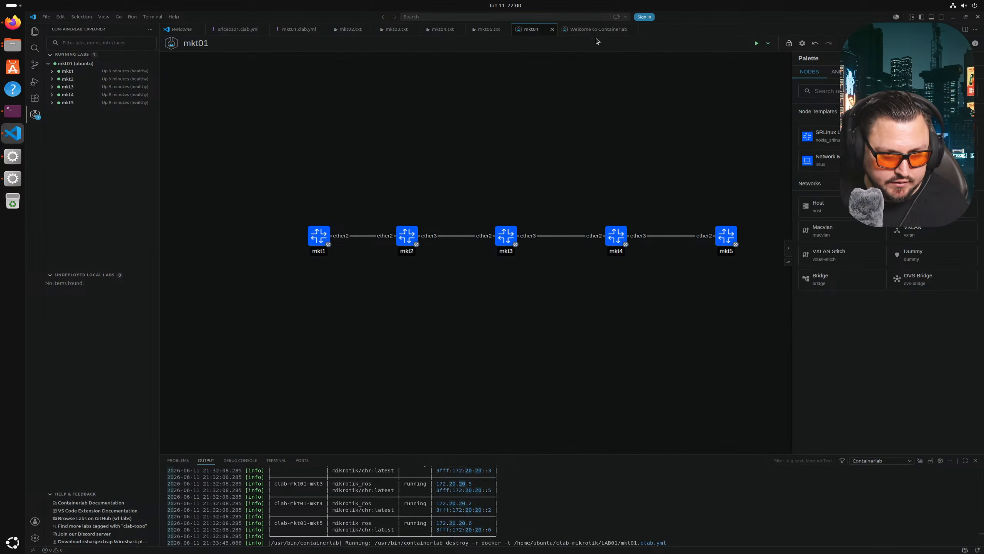
pyautogui.click(46, 16)
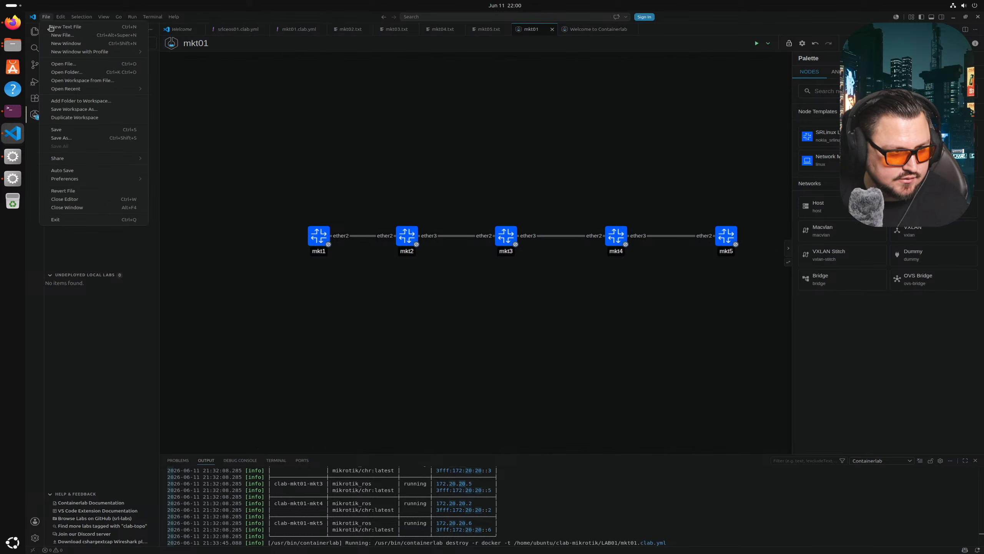
pyautogui.click(65, 64)
pyautogui.doubleClick(561, 171)
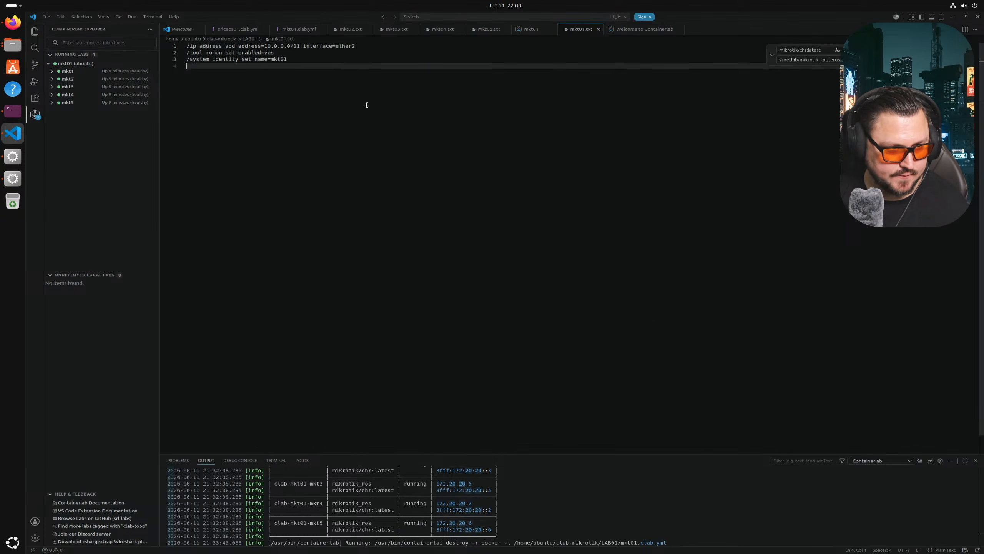
# - Replace mkt01.txt's contents with the exported config, deleting the ethernet interface and DHCP client lines
pyautogui.hotkey('ctrl', 'a')
pyautogui.write('/interface ethernet set [ find default-name=ether1 ] disable-running-check=no set [ find default-name=ether2 ] disable-running-check=no /routing ospf instance add disabled=no name=ospf-instance-1 /routing ospf area add disabled=no instance=ospf-instance-1 name=ospf-area-1 /ip address add address=172.31.255.30/30 interface=ether1 network=172.31.255.28 add address=10.0.0.0/31 interface=ether2 network=10.0.0.0 add address=192.0.0.1 interface=lo network=192.0.0.1 /ip dhcp-client add interface=ether1 /routing ospf interface-template add area=ospf-area-1 disabled=no interfaces=lo,ether2 type=ptp /system identity set name=mkt01 /tool romon set enabled=yes')
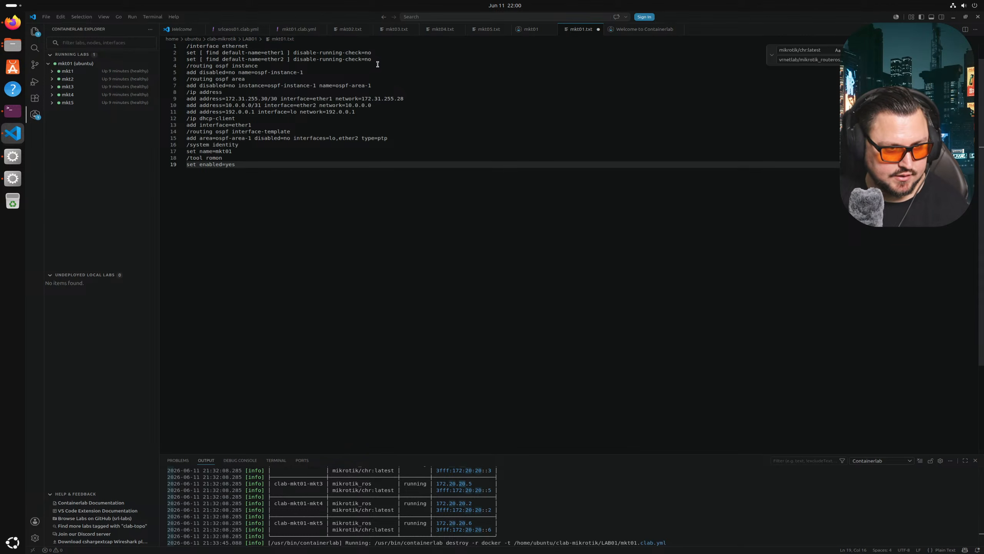
pyautogui.moveTo(375, 60); pyautogui.dragTo(132, 17)
pyautogui.press('BackSpace')
pyautogui.press('Down')
pyautogui.press('BackSpace')
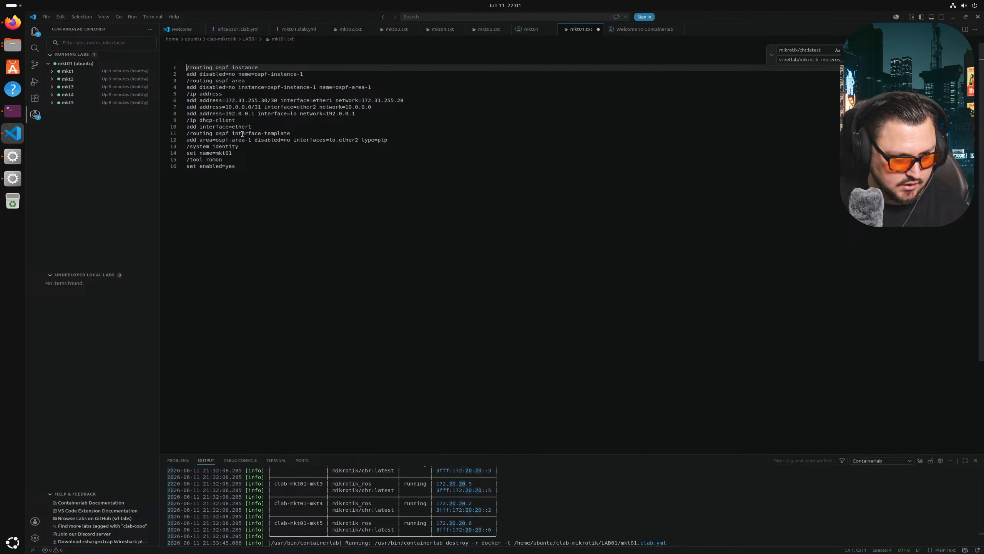
pyautogui.moveTo(251, 126); pyautogui.dragTo(185, 119)
pyautogui.press('BackSpace')
pyautogui.press('BackSpace')
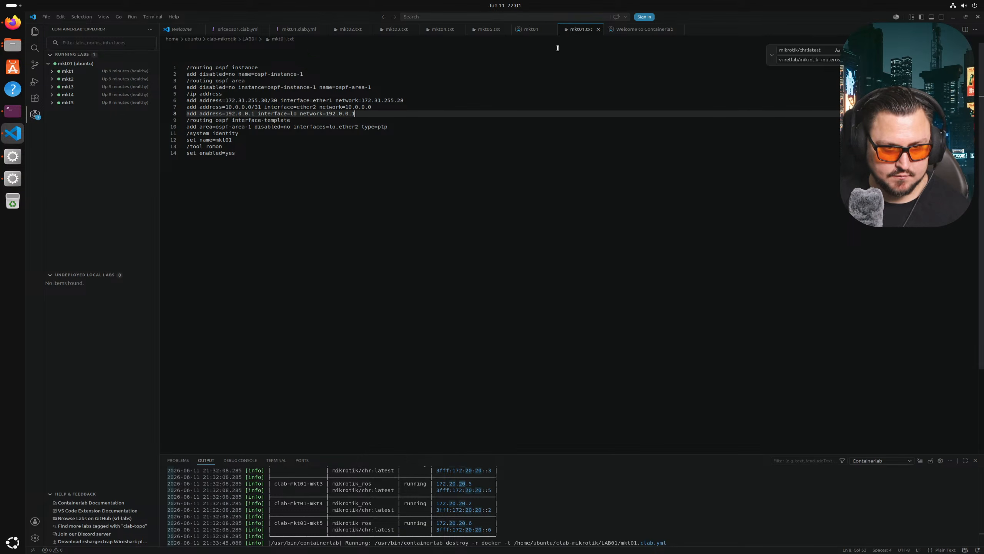
pyautogui.click(350, 30)
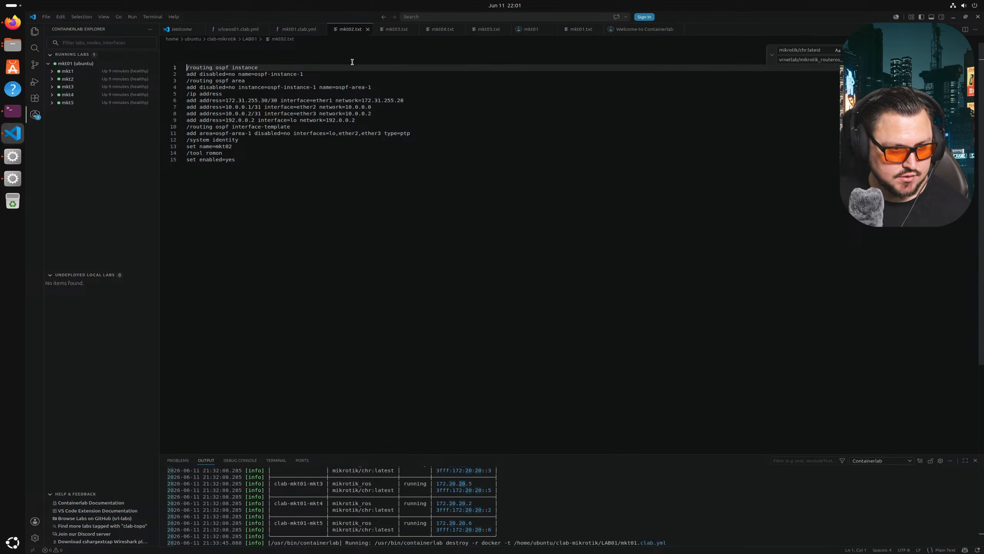
# - Copy all of mkt02.txt and paste it below line 5 of mkt03.txt
pyautogui.moveTo(312, 172); pyautogui.dragTo(139, 62)
pyautogui.hotkey('ctrl', 'c')
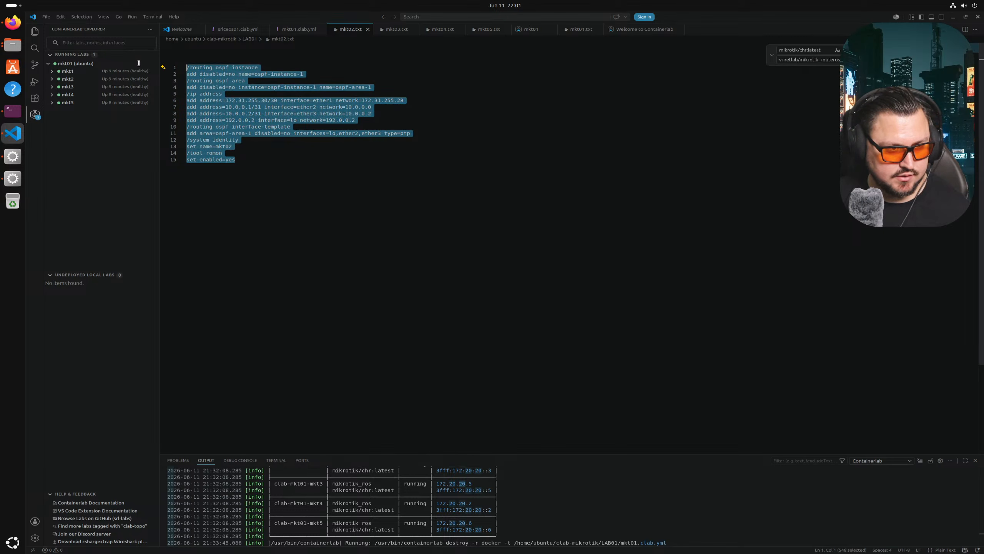
pyautogui.click(397, 30)
pyautogui.click(340, 169)
pyautogui.press('Return')
pyautogui.hotkey('ctrl', 'v')
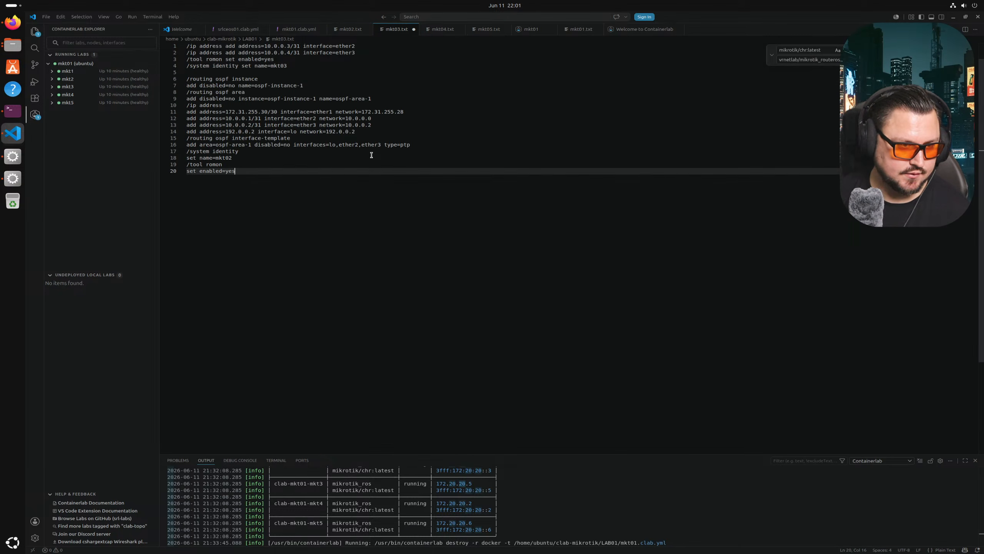
# - Change the loopback address to 192.0.0.3 and delete the three other address lines
pyautogui.click(377, 138)
pyautogui.click(372, 131)
pyautogui.click(258, 132)
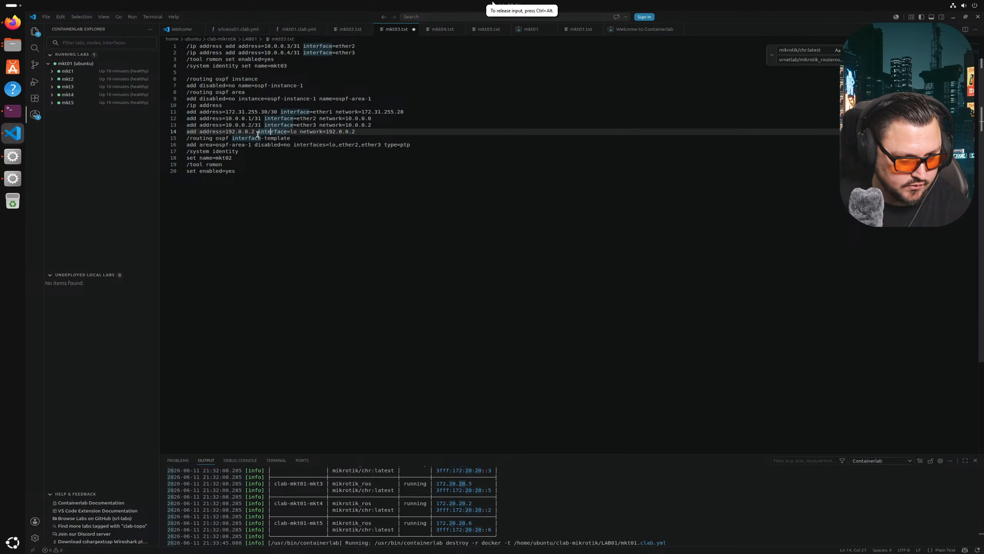
pyautogui.press('Left')
pyautogui.press('BackSpace')
pyautogui.write('3')
pyautogui.doubleClick(352, 132)
pyautogui.write('3')
pyautogui.moveTo(375, 126); pyautogui.dragTo(227, 106)
pyautogui.press('BackSpace')
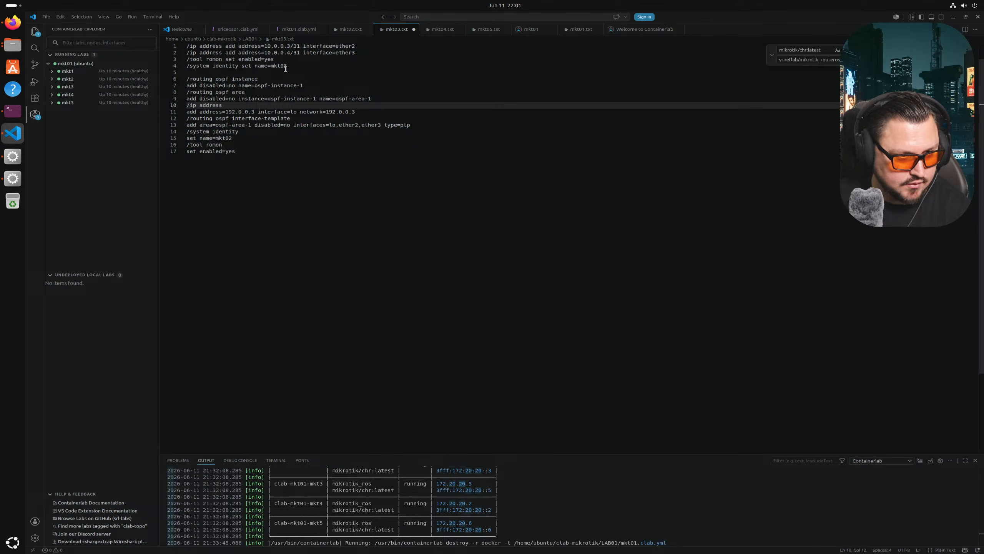
pyautogui.press('Return')
# - Move the ether2 and ether3 address commands into the /ip address block as 'add' lines 11–12
pyautogui.moveTo(355, 46); pyautogui.dragTo(198, 66)
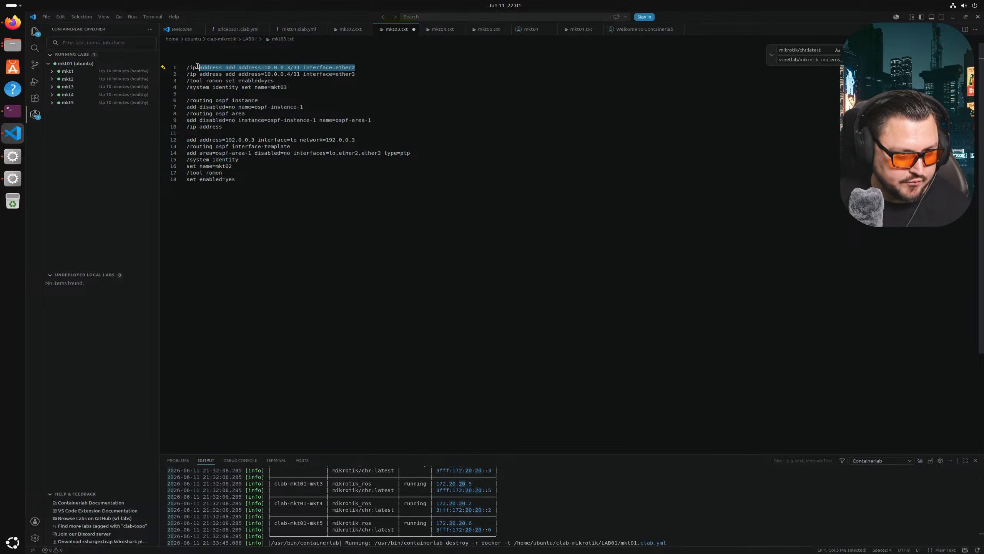
pyautogui.hotkey('ctrl', 'c')
pyautogui.click(199, 133)
pyautogui.hotkey('ctrl', 'v')
pyautogui.click(356, 74)
pyautogui.keyDown('shift'); pyautogui.click(201, 75); pyautogui.keyUp('shift')
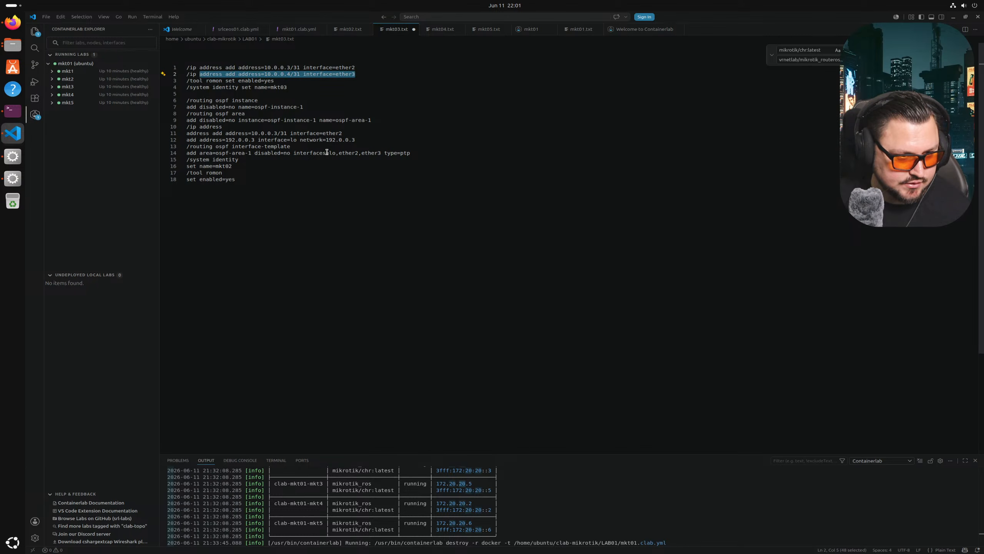
pyautogui.click(359, 133)
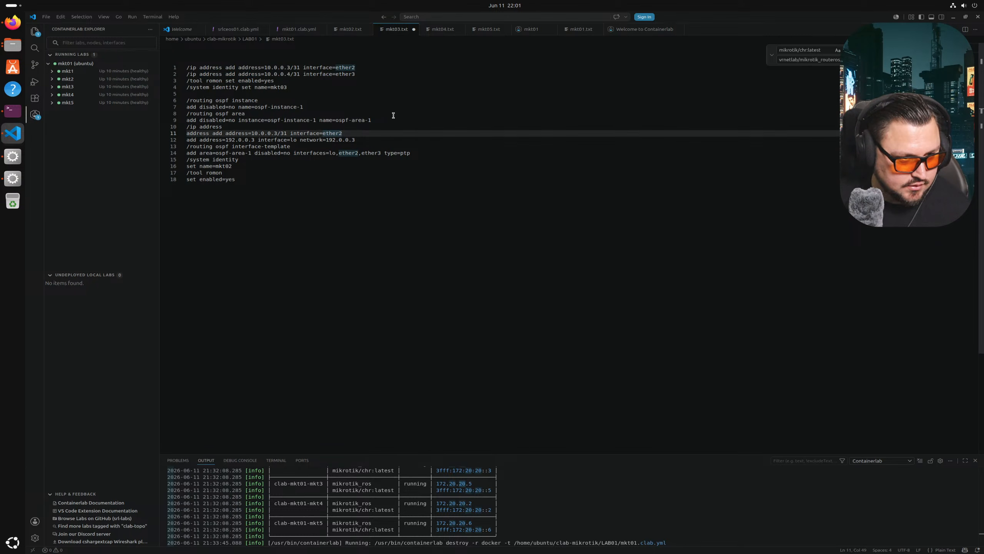
pyautogui.click(187, 133)
pyautogui.write('add a')
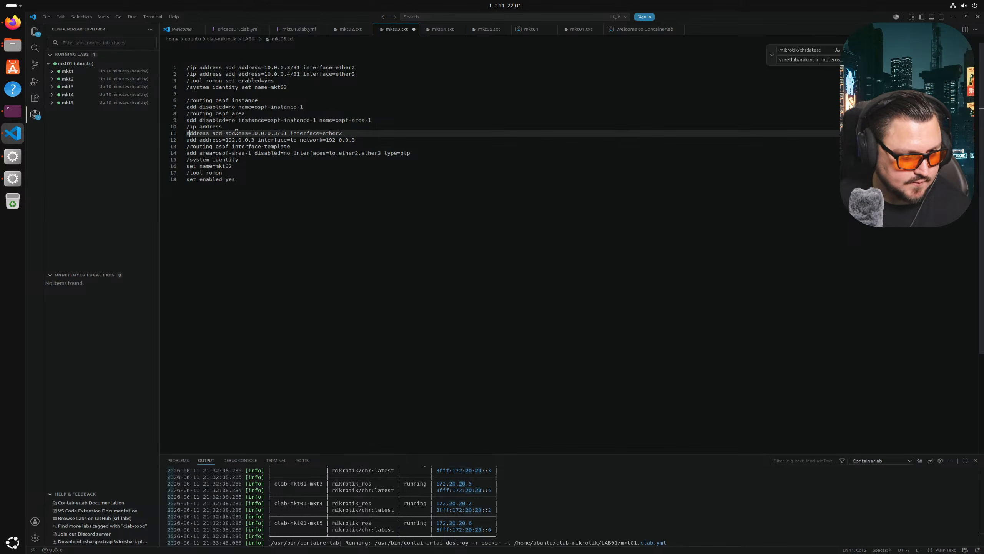
pyautogui.click(353, 133)
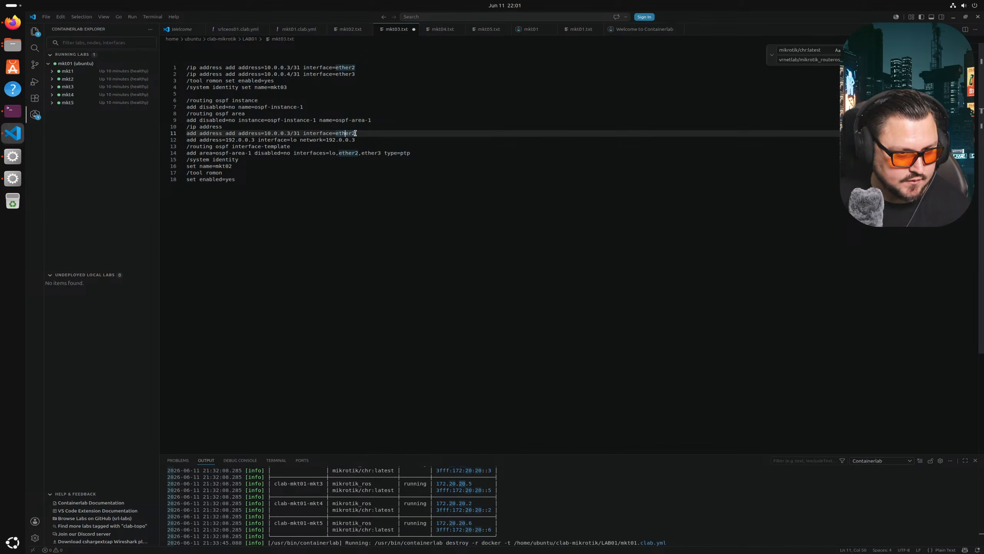
pyautogui.press('Return')
pyautogui.hotkey('ctrl', 'v')
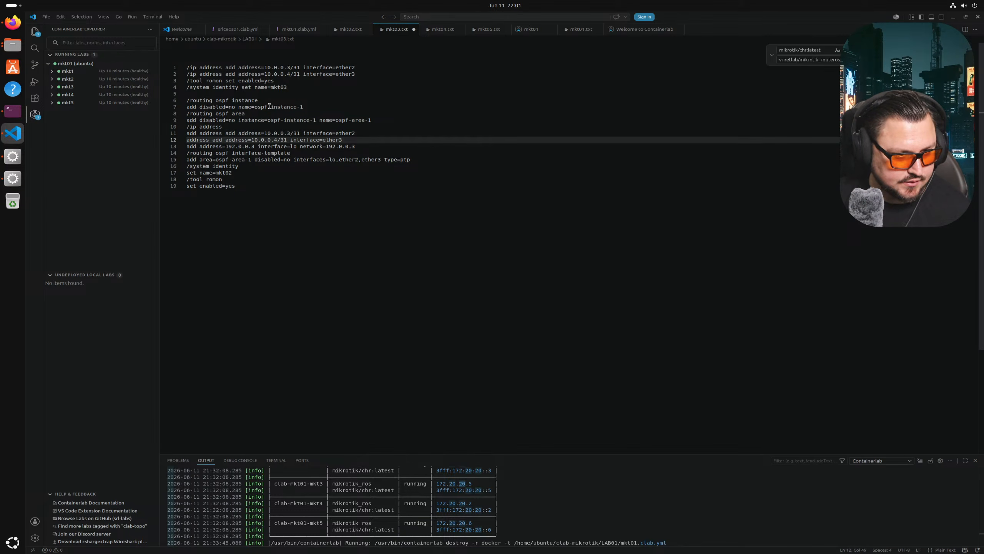
pyautogui.click(191, 142)
pyautogui.write('a')
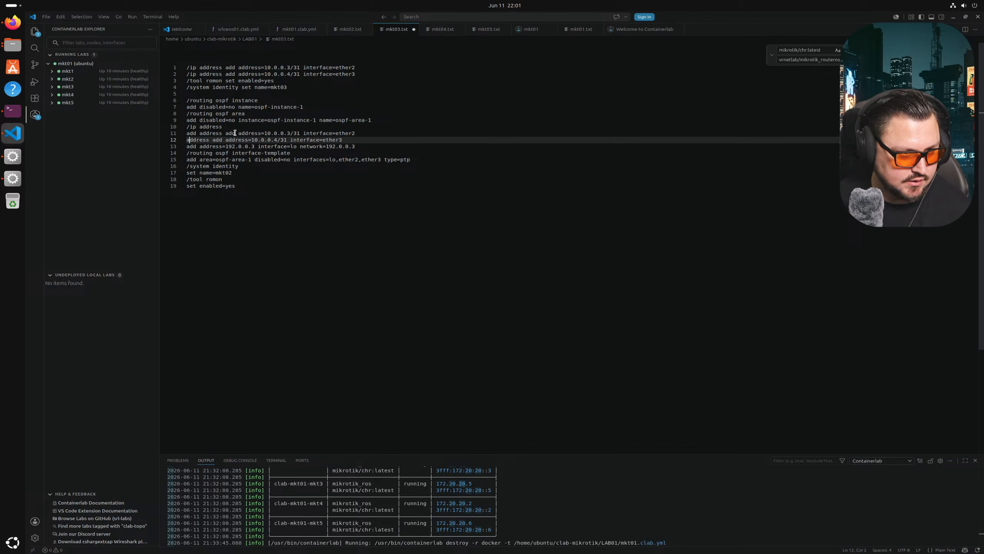
pyautogui.write('dd')
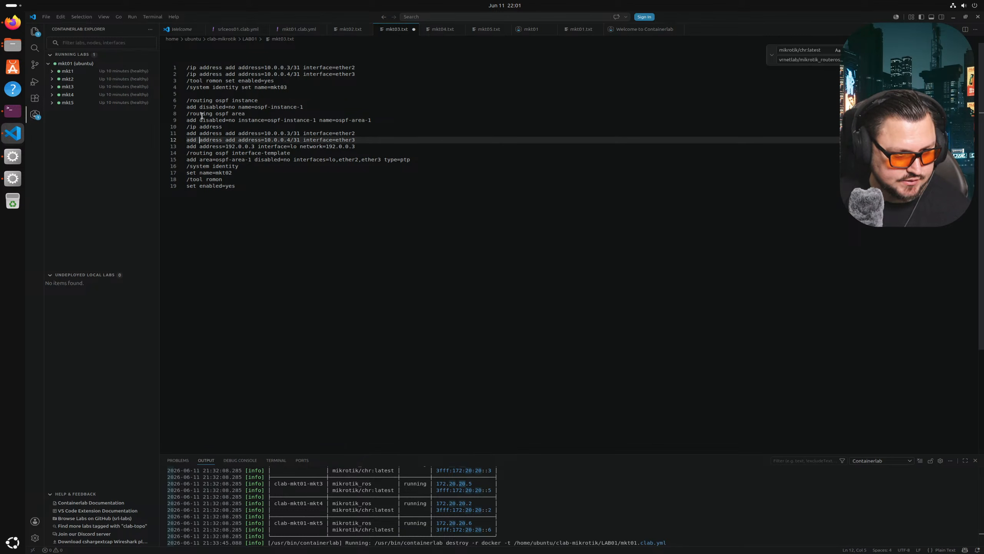
# - Delete the two original address lines and change the identity name to mkt03
pyautogui.moveTo(355, 74); pyautogui.dragTo(157, 51)
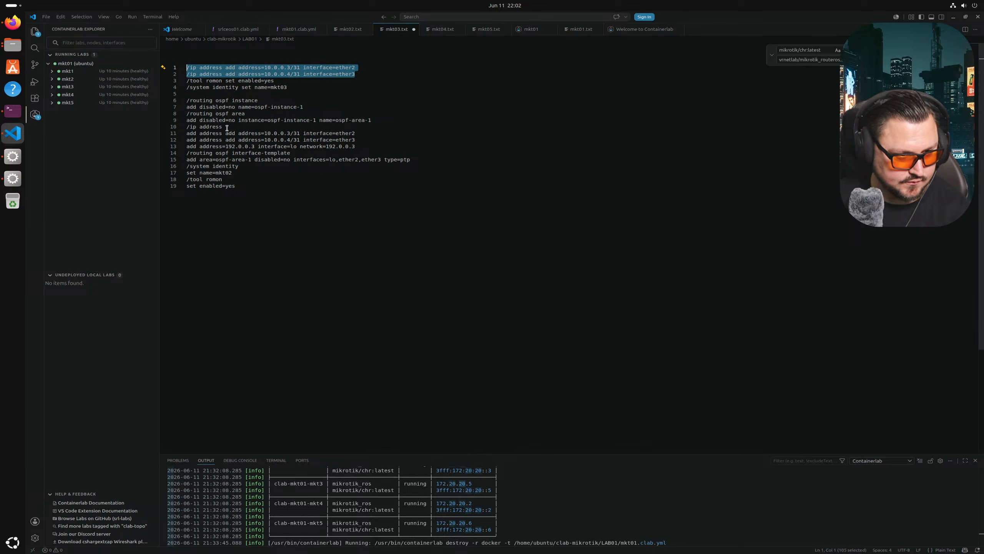
pyautogui.press('Delete')
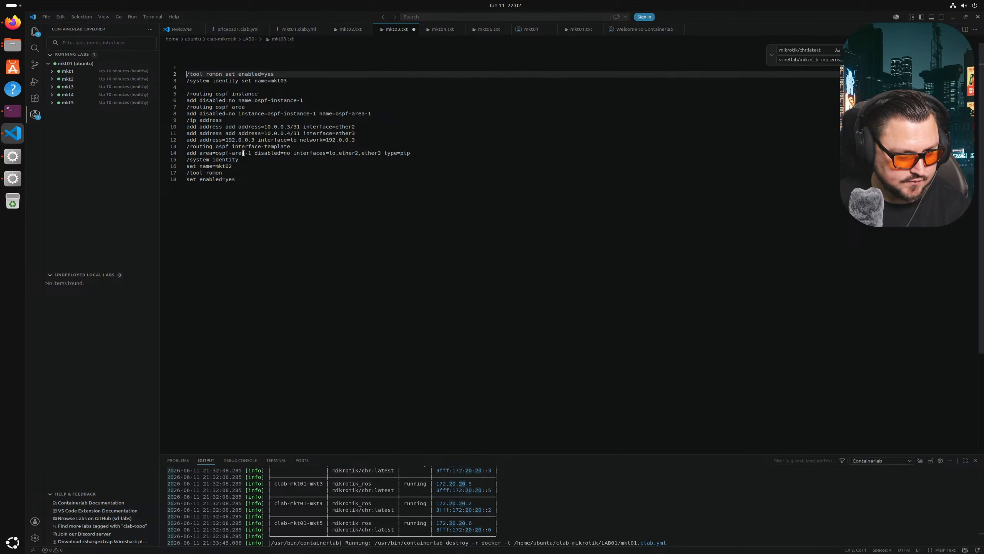
pyautogui.press('Delete')
pyautogui.click(242, 159)
pyautogui.press('BackSpace')
pyautogui.write('3')
# - Delete the leftover romon and identity lines at the top, save mkt03.txt, and select the whole config
pyautogui.moveTo(281, 83); pyautogui.dragTo(169, 59)
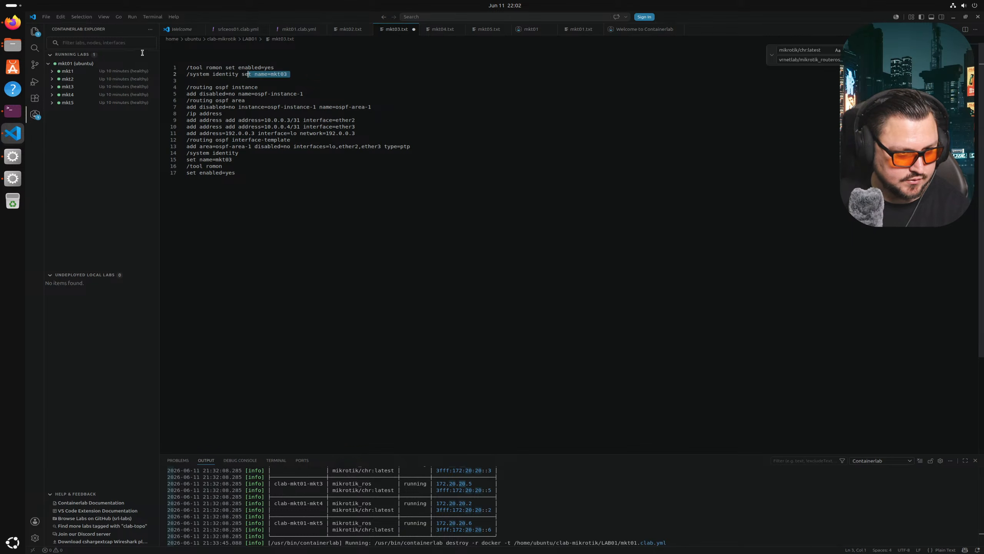
pyautogui.press('Delete')
pyautogui.press('Delete')
pyautogui.hotkey('ctrl', 's')
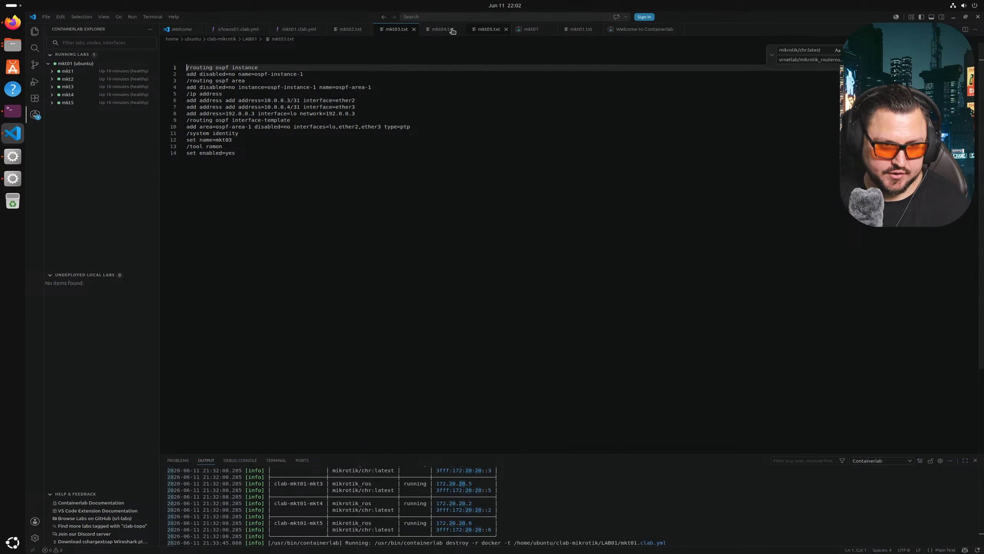
pyautogui.hotkey('ctrl', 'End')
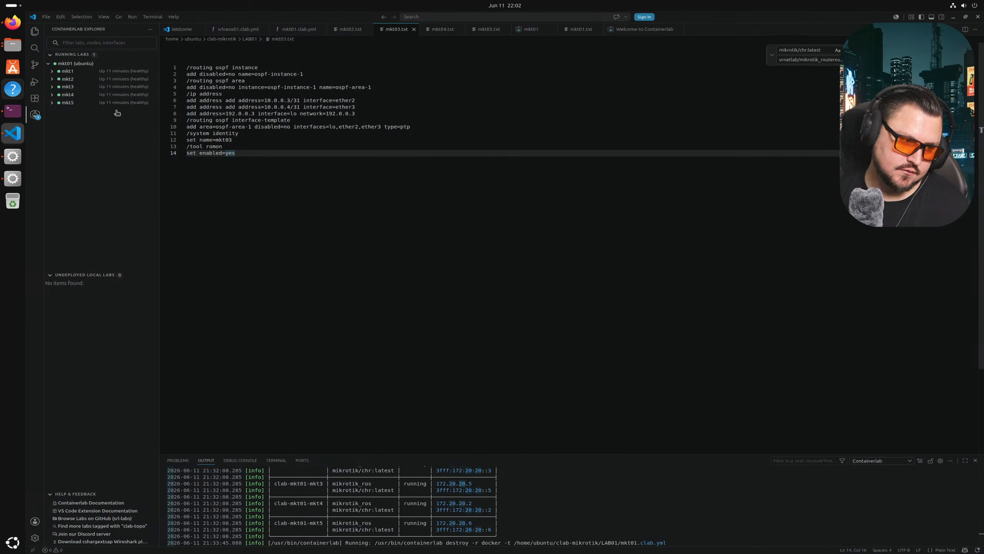
pyautogui.moveTo(285, 157); pyautogui.dragTo(163, 45)
pyautogui.hotkey('ctrl', 'c')
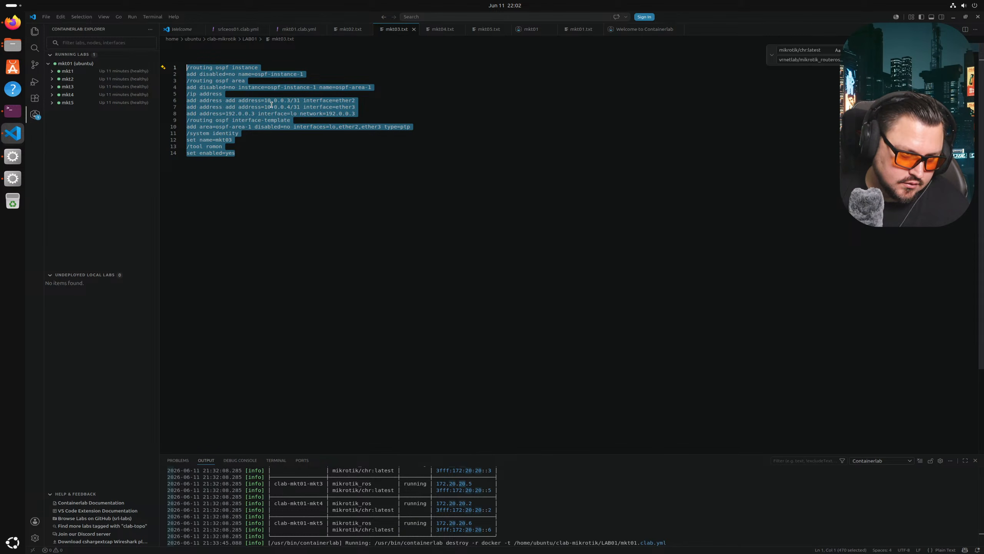
pyautogui.click(440, 29)
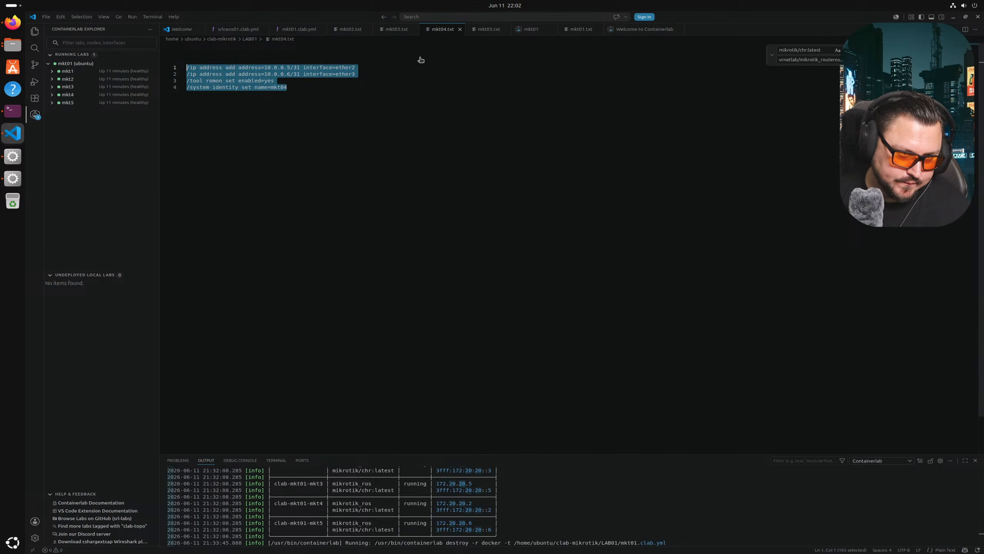
# - Paste the mkt03 OSPF configuration into mkt04.txt after a blank separator line
pyautogui.press('Return')
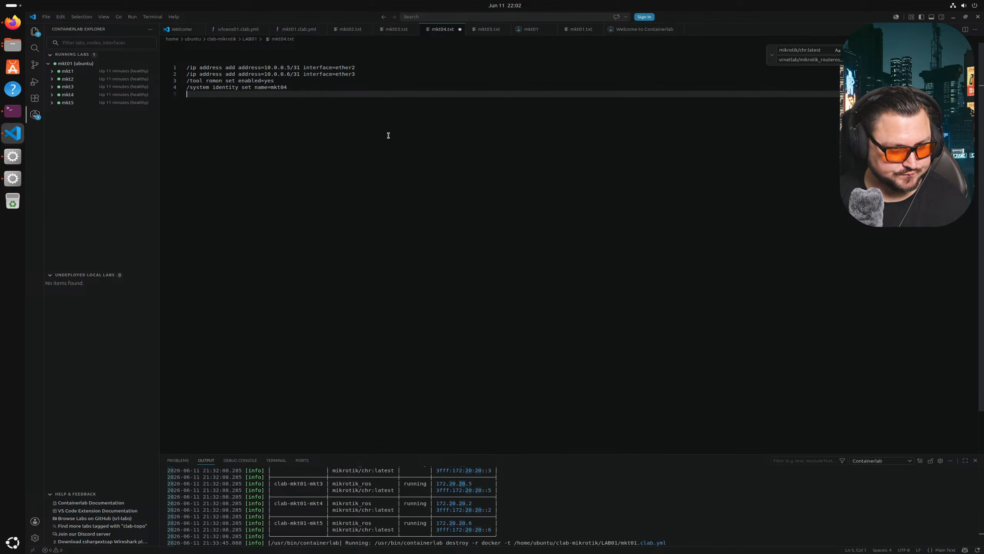
pyautogui.press('Return')
pyautogui.hotkey('ctrl', 'v')
# - Move the ether2 (10.0.0.5) and ether3 (10.0.0.6) address commands into lines 11 and 12
pyautogui.moveTo(355, 68); pyautogui.dragTo(175, 66)
pyautogui.hotkey('ctrl', 'x')
pyautogui.moveTo(356, 133); pyautogui.dragTo(187, 133)
pyautogui.hotkey('ctrl', 'v')
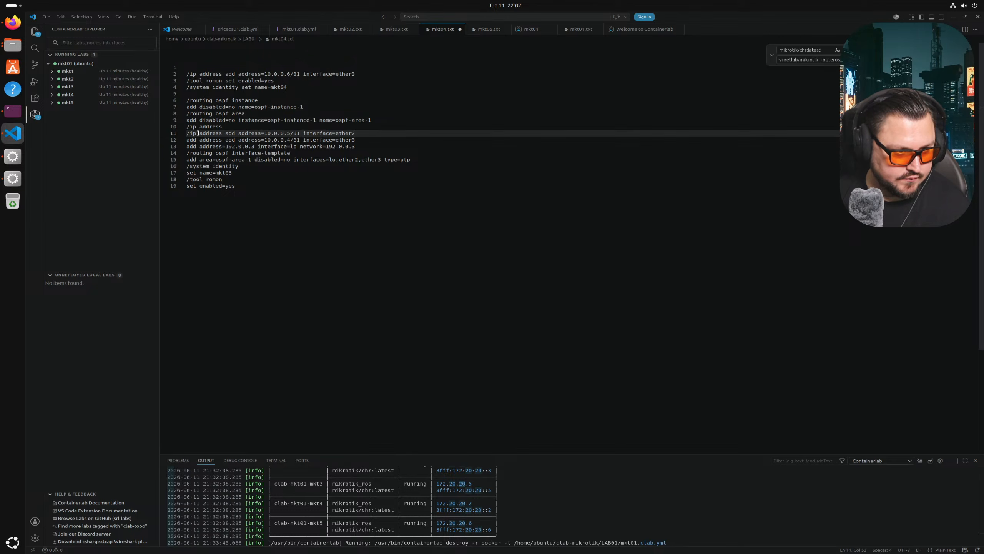
pyautogui.click(213, 133)
pyautogui.hotkey('shift', 'Home')
pyautogui.press('BackSpace')
pyautogui.press('Delete')
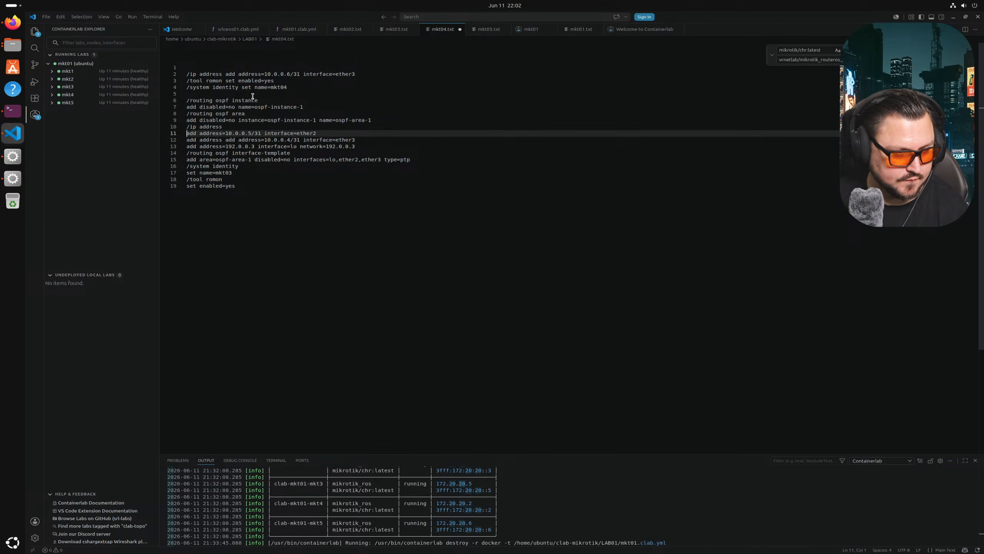
pyautogui.moveTo(354, 74); pyautogui.dragTo(226, 75)
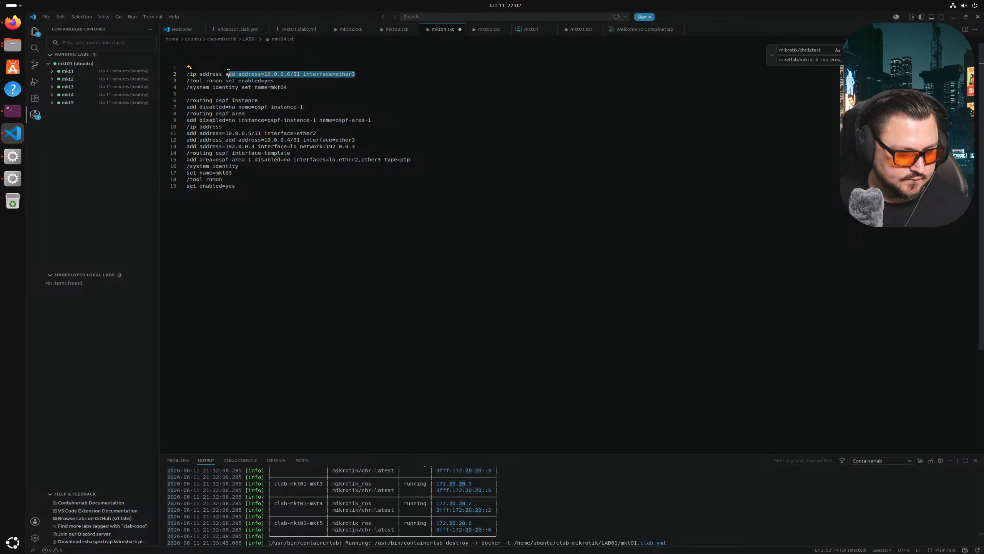
pyautogui.hotkey('ctrl', 'x')
pyautogui.moveTo(361, 141); pyautogui.dragTo(186, 140)
pyautogui.hotkey('ctrl', 'v')
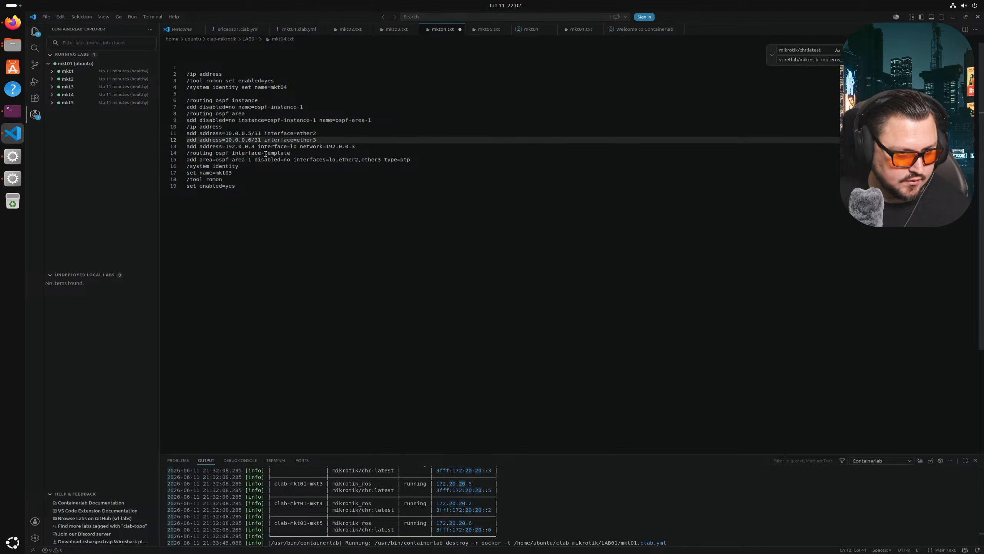
# - Change the loopback address and network to 192.0.0.4 and the identity name to mkt04
pyautogui.moveTo(252, 146); pyautogui.dragTo(258, 147)
pyautogui.write('4')
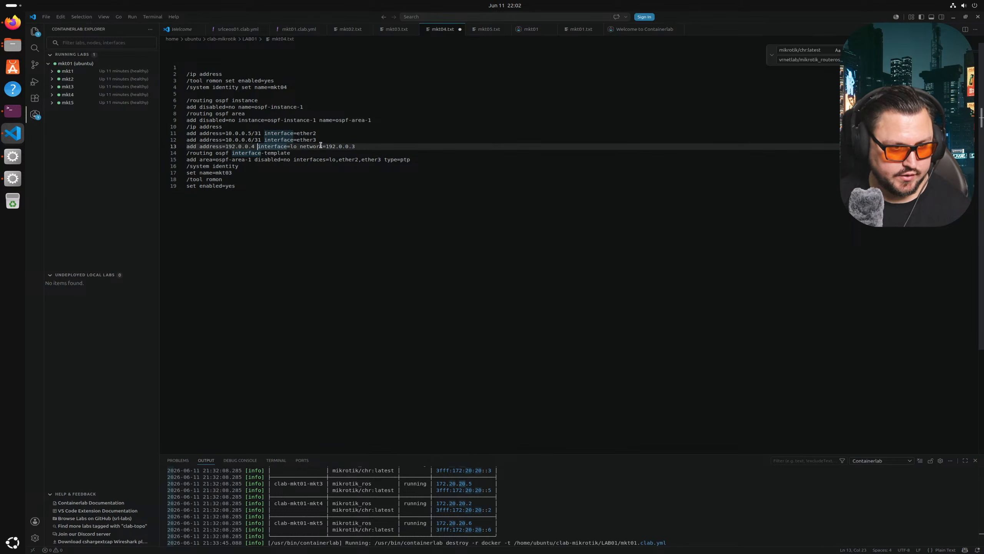
pyautogui.press('End')
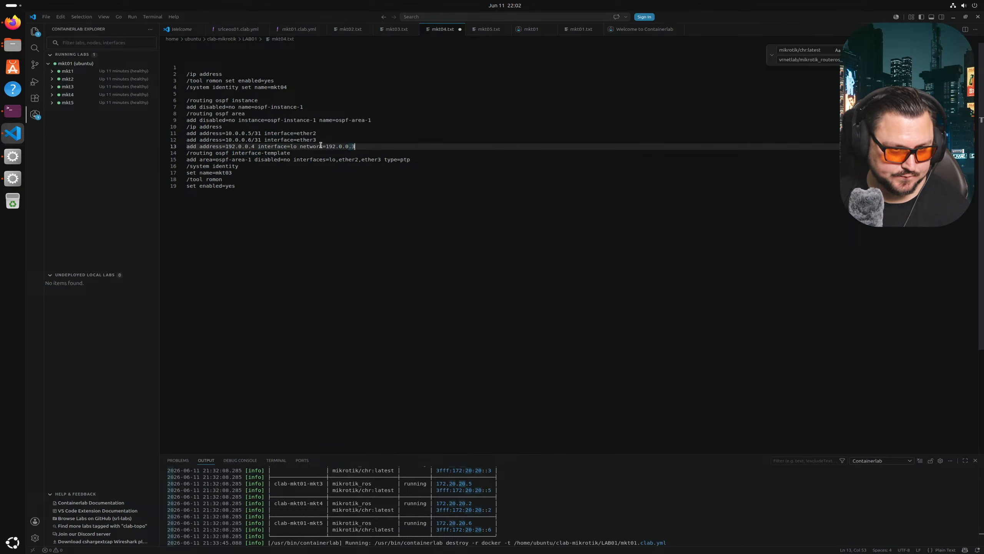
pyautogui.press('BackSpace')
pyautogui.write('4')
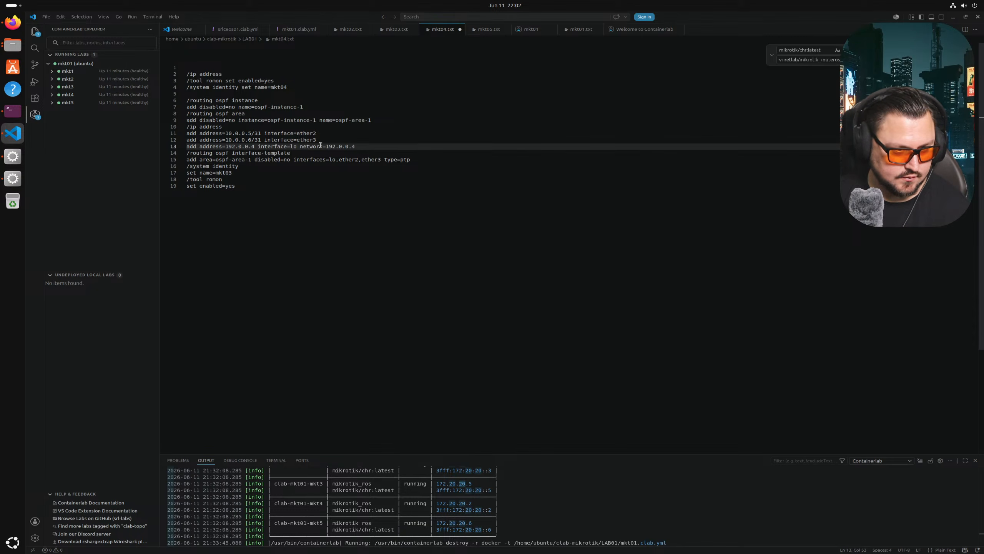
pyautogui.click(233, 173)
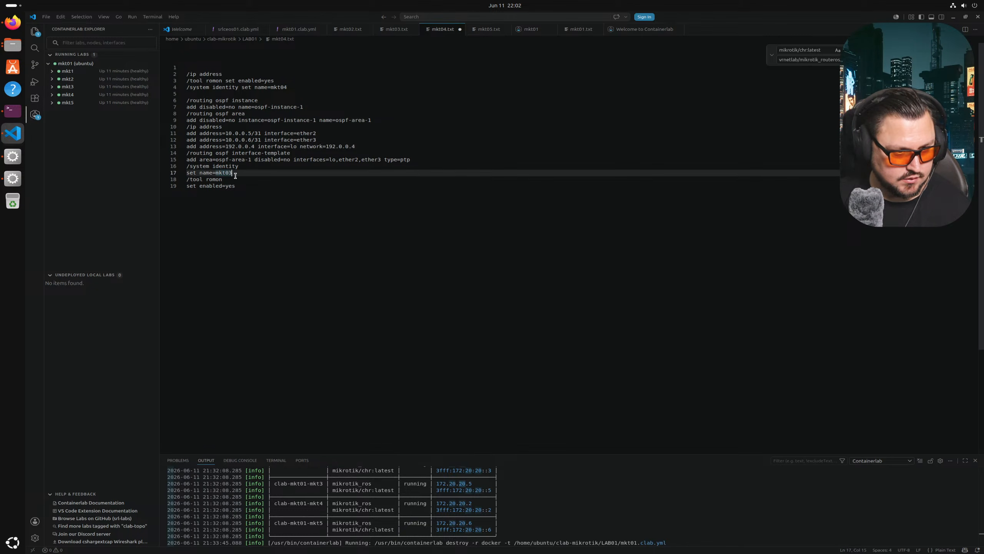
pyautogui.press('BackSpace')
pyautogui.write('4')
# - Delete the leftover top lines, save mkt04.txt, and select all of its configuration
pyautogui.moveTo(288, 94); pyautogui.dragTo(187, 67)
pyautogui.press('BackSpace')
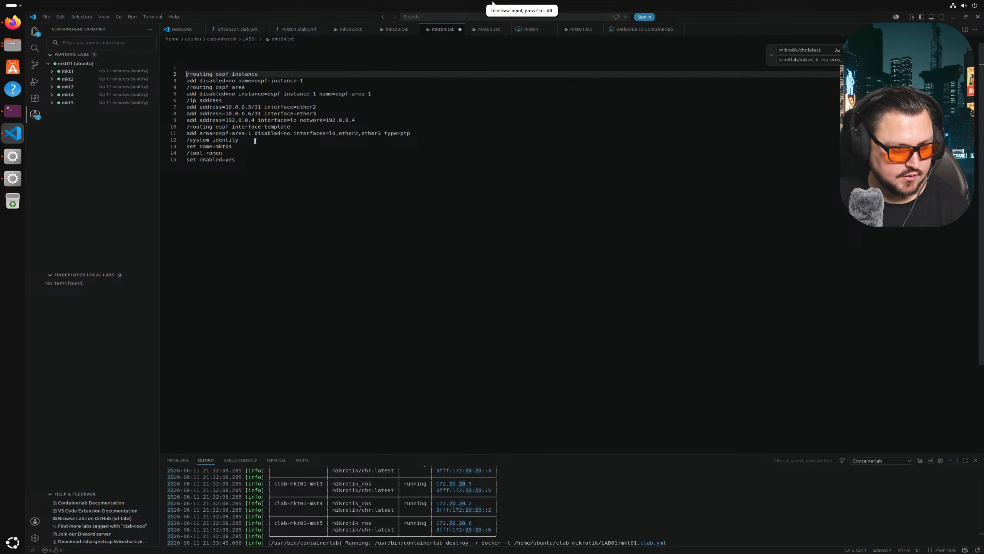
pyautogui.press('Delete')
pyautogui.hotkey('ctrl', 's')
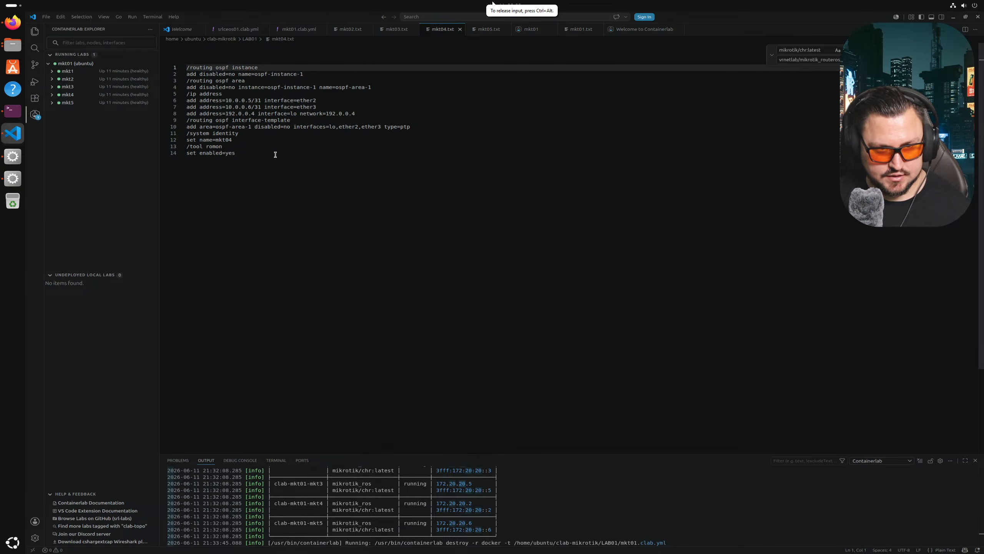
pyautogui.hotkey('ctrl', 'a')
pyautogui.hotkey('ctrl', 'c')
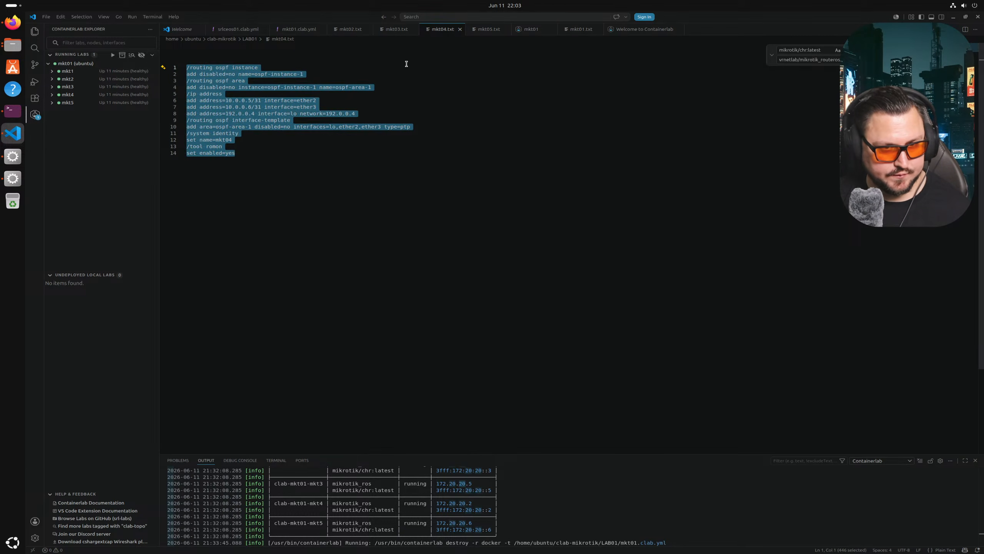
# - Paste the mkt04 OSPF configuration below the existing three lines of mkt05.txt
pyautogui.click(489, 31)
pyautogui.hotkey('ctrl', 'a')
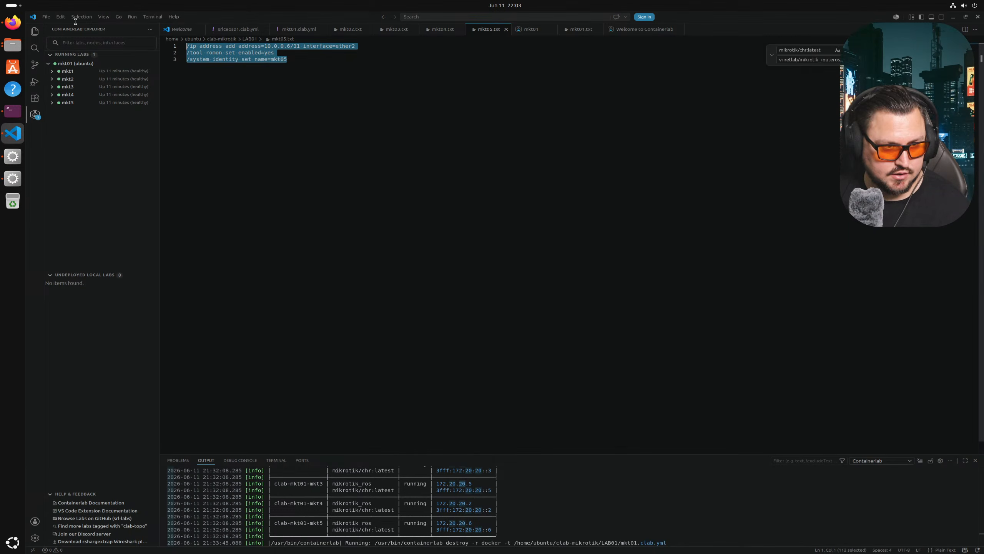
pyautogui.click(275, 121)
pyautogui.press('Return')
pyautogui.press('Return')
pyautogui.hotkey('ctrl', 'v')
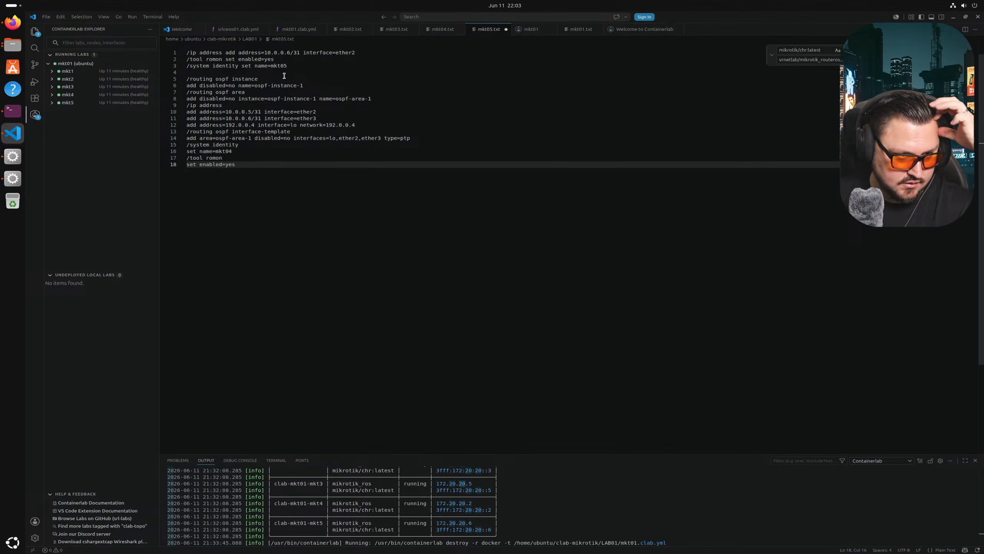
# - Move the ether2 address command into line 10 and delete the duplicate text and ether3 address line
pyautogui.moveTo(356, 52); pyautogui.dragTo(200, 52)
pyautogui.hotkey('ctrl', 'c')
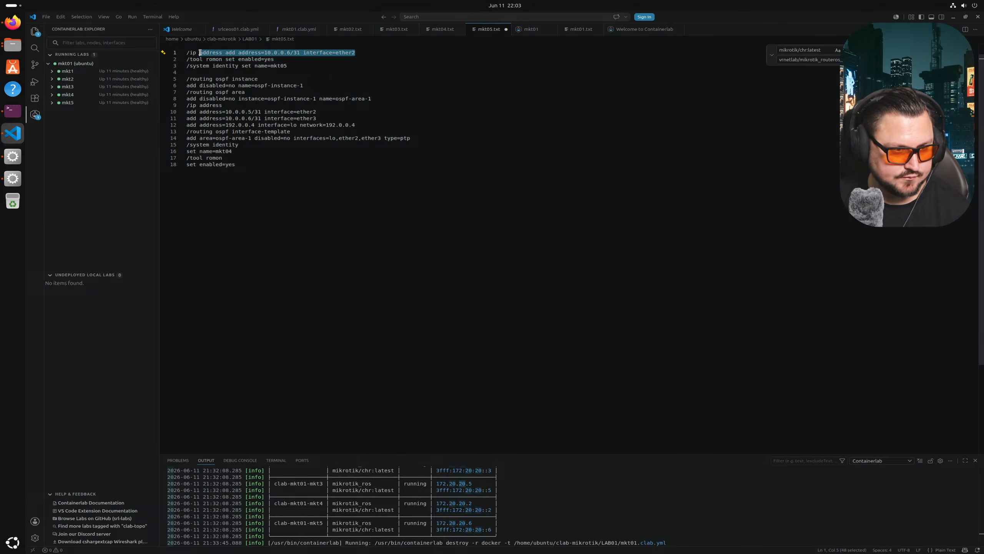
pyautogui.press('BackSpace')
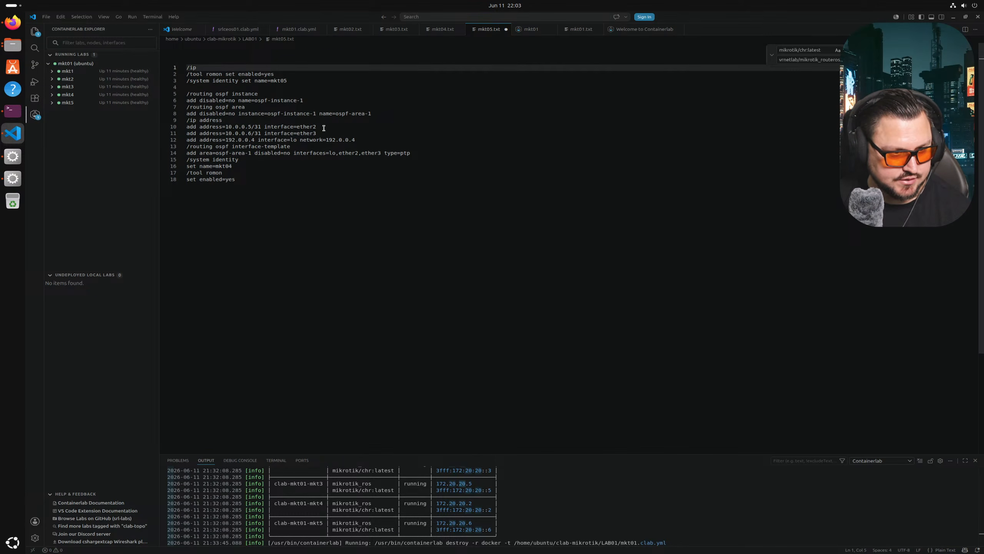
pyautogui.moveTo(324, 128); pyautogui.dragTo(200, 128)
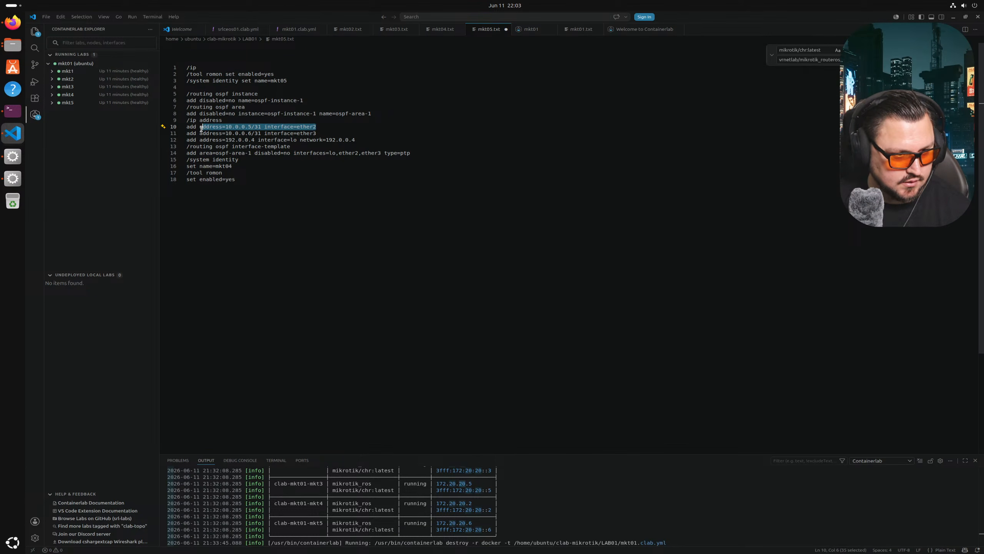
pyautogui.hotkey('ctrl', 'v')
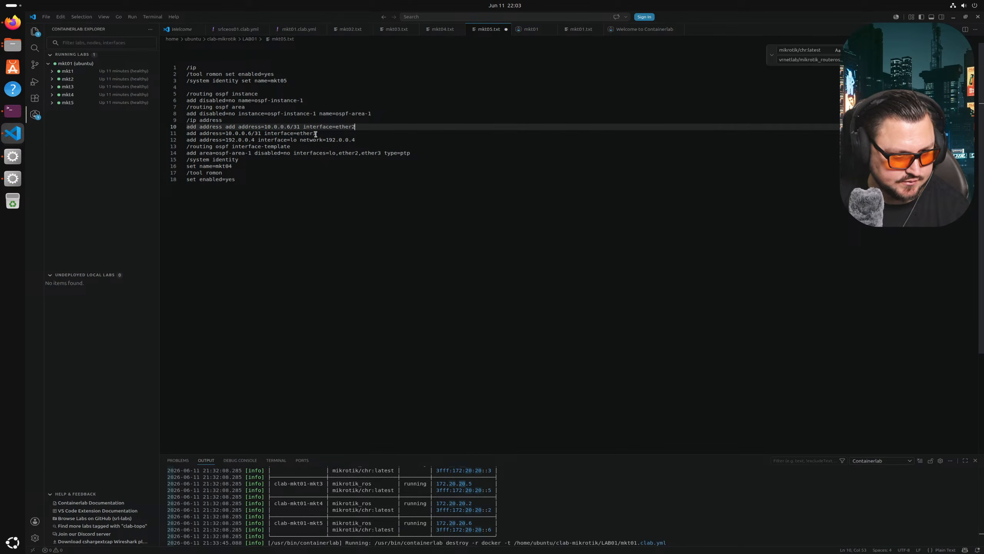
pyautogui.moveTo(225, 127); pyautogui.dragTo(187, 128)
pyautogui.press('BackSpace')
pyautogui.moveTo(321, 134)
pyautogui.mouseDown()
pyautogui.moveTo(187, 134)
pyautogui.moveTo(318, 127)
pyautogui.mouseUp()
pyautogui.press('BackSpace')
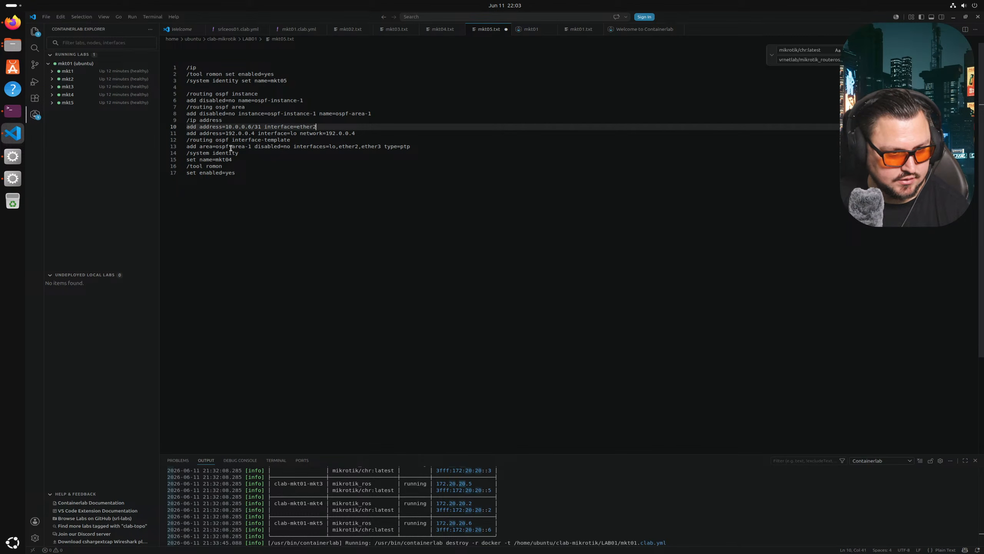
# - Remove ether3 from the OSPF interface template and change the identity name to mkt05
pyautogui.doubleClick(374, 147)
pyautogui.write('et')
pyautogui.press('BackSpace')
pyautogui.press('BackSpace')
pyautogui.press('BackSpace')
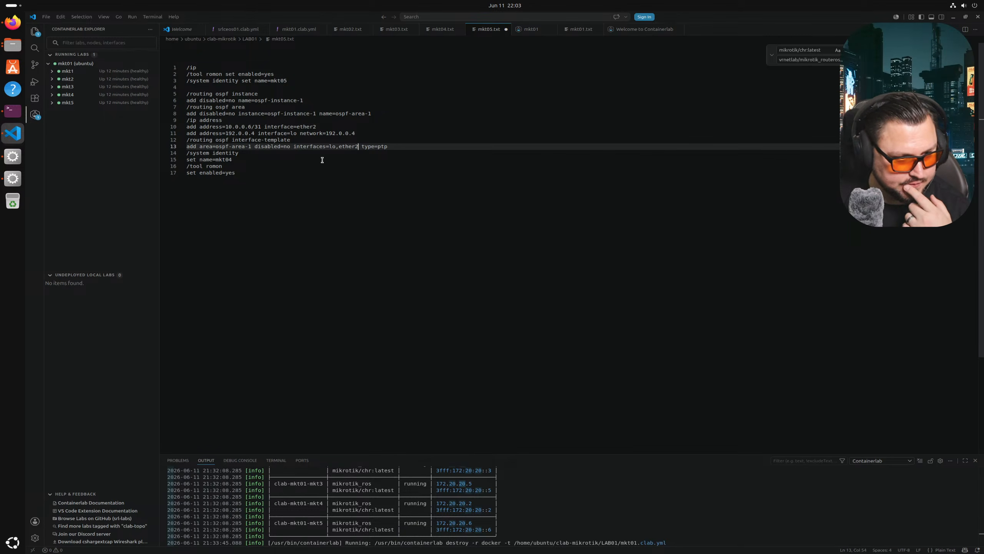
pyautogui.doubleClick(243, 161)
pyautogui.write('mkt0')
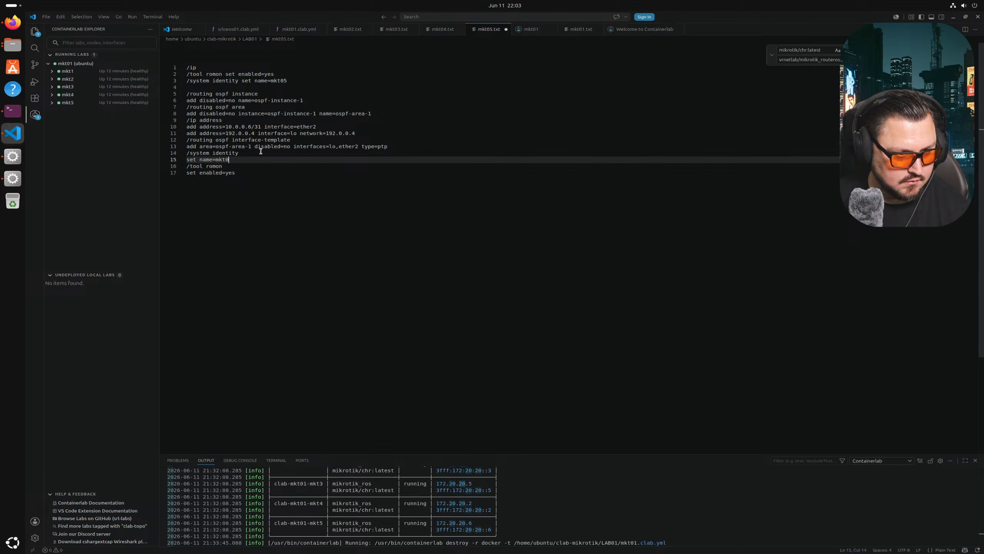
# - Delete the first three lines and the leftover blank line, then save mkt05.txt
pyautogui.moveTo(249, 86); pyautogui.dragTo(172, 57)
pyautogui.press('Delete')
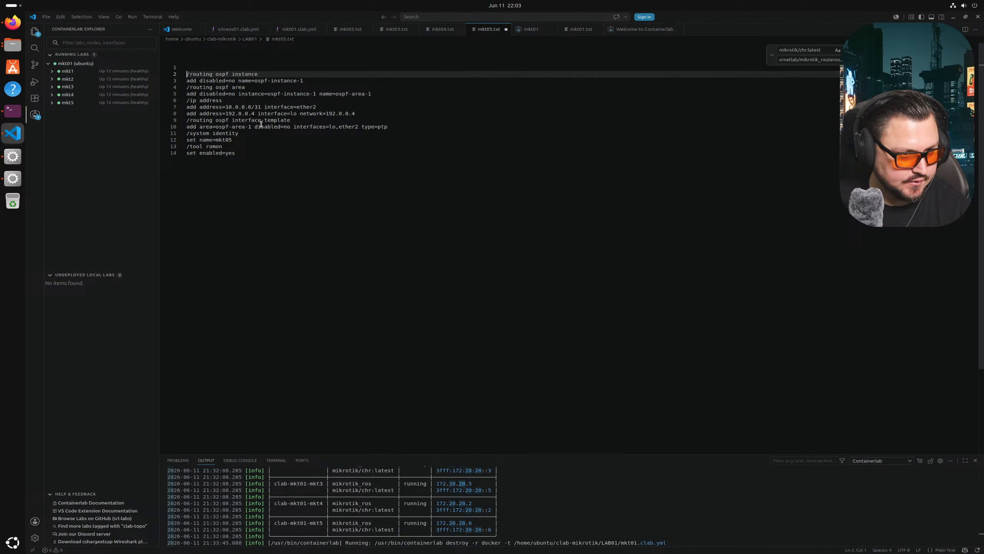
pyautogui.press('Delete')
pyautogui.hotkey('ctrl', 's')
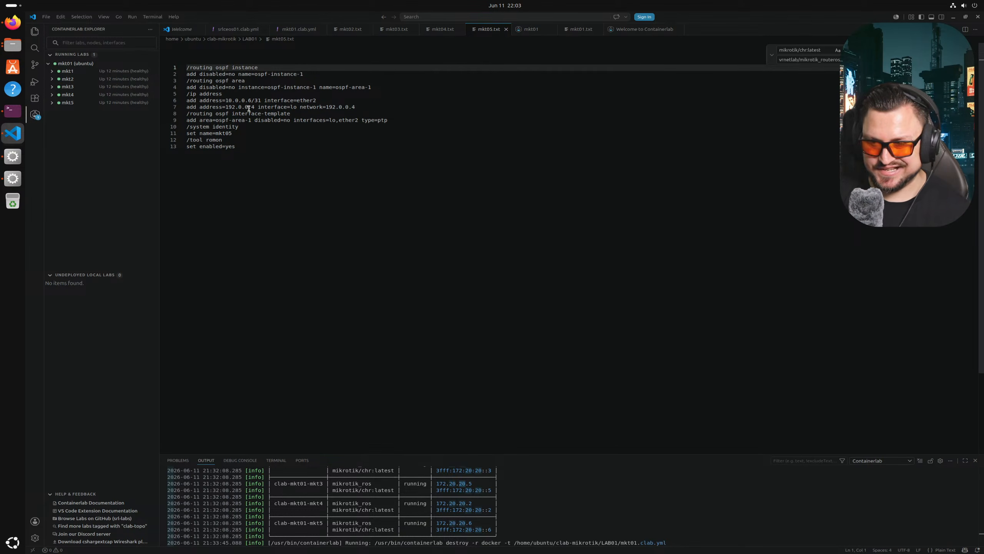
# - Destroy the mkt01 lab from Containerlab Explorer and return to the mkt01.clab.yml tab
pyautogui.rightClick(83, 65)
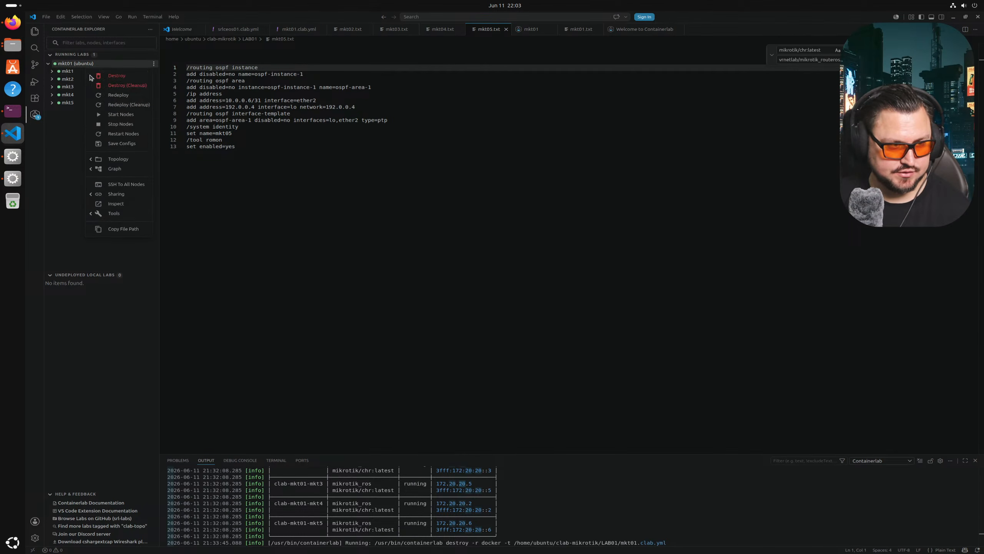
pyautogui.click(104, 77)
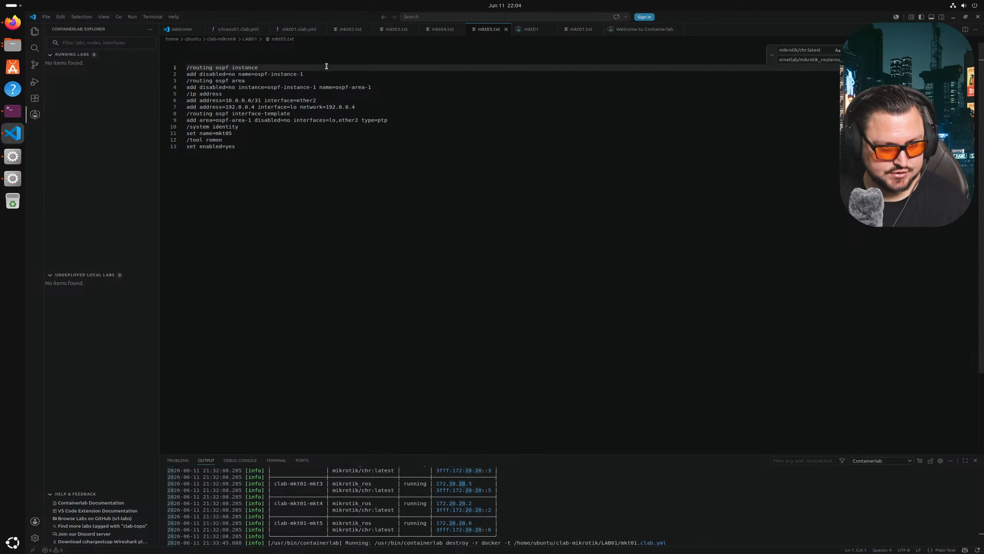
pyautogui.click(295, 36)
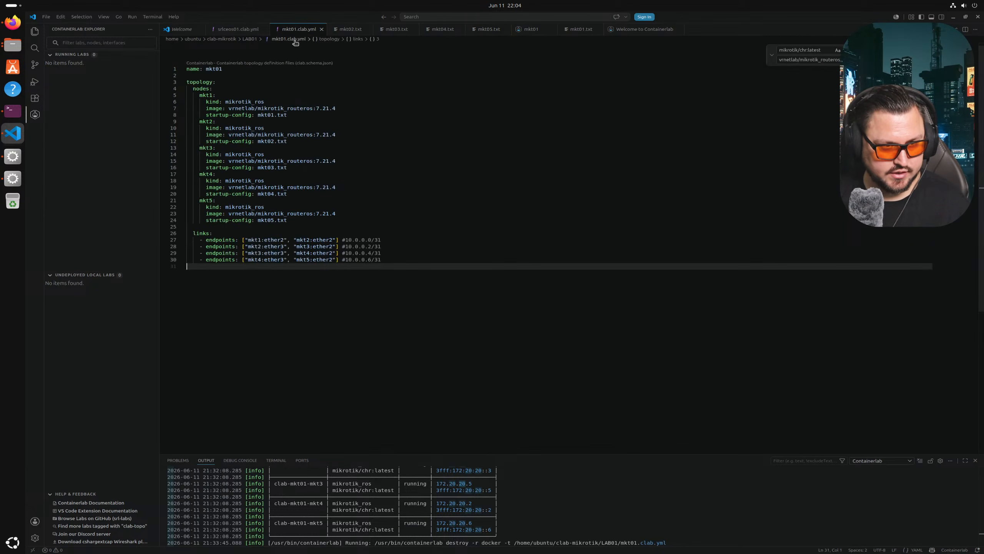
# - Deploy mkt01.clab.yml and view the five-router chain in the topology graph
pyautogui.rightClick(299, 33)
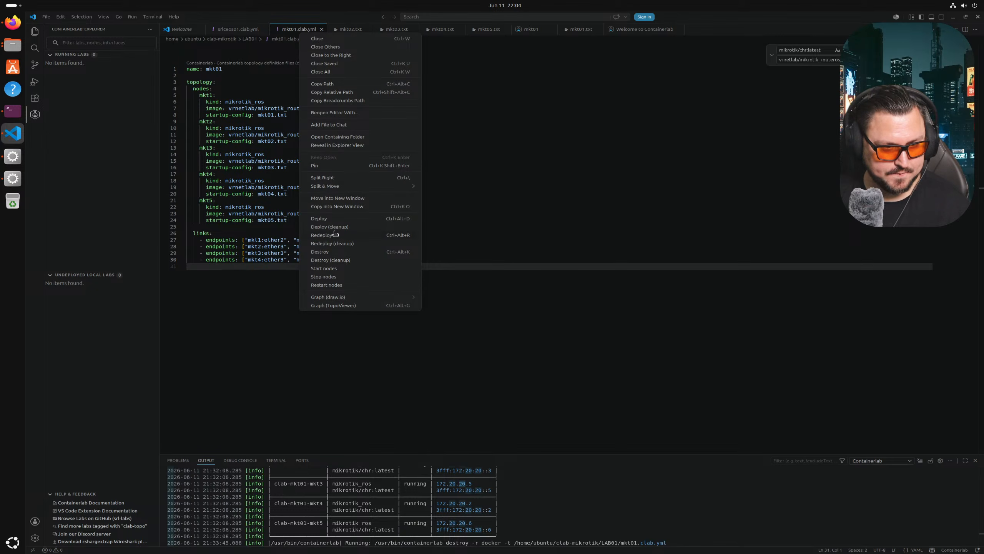
pyautogui.click(332, 218)
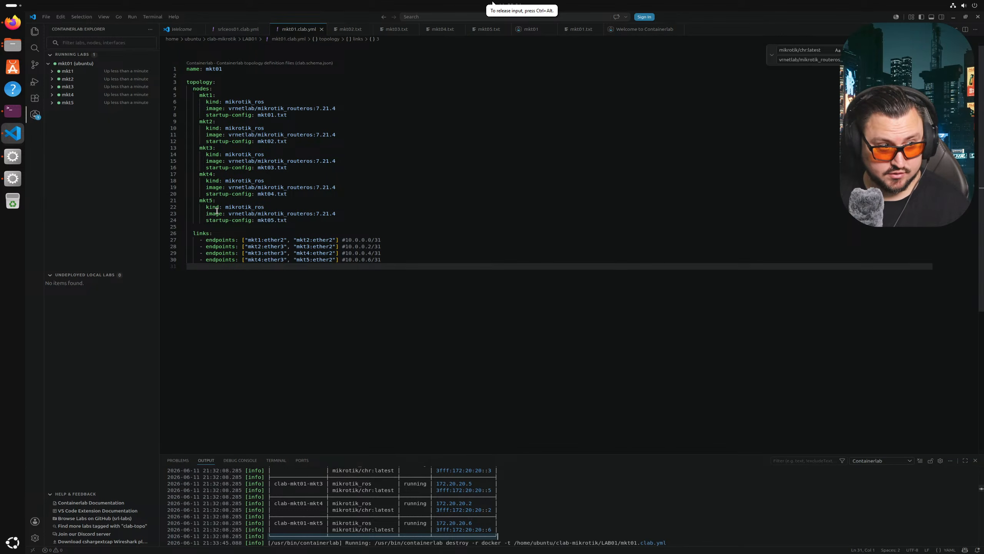
pyautogui.click(78, 63)
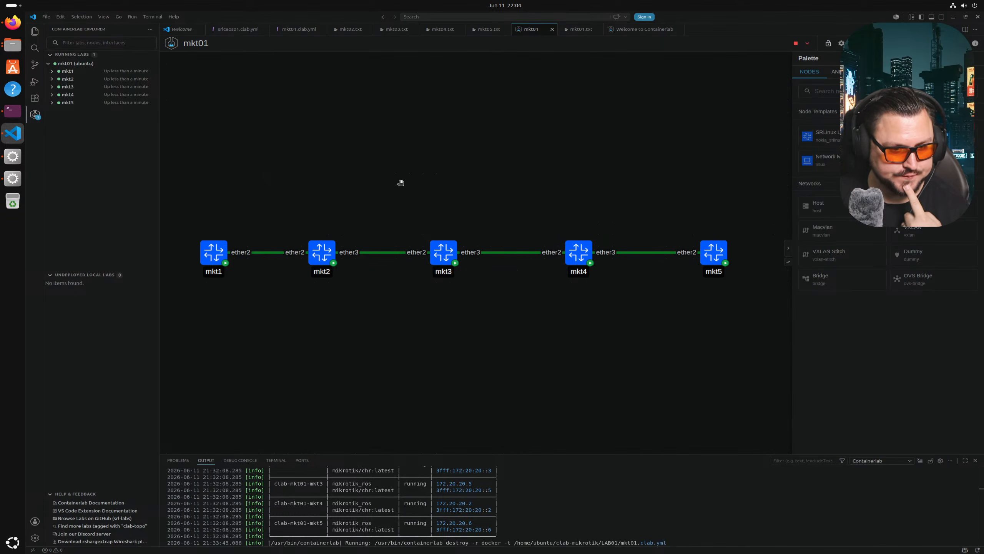
pyautogui.moveTo(401, 183); pyautogui.dragTo(406, 193)
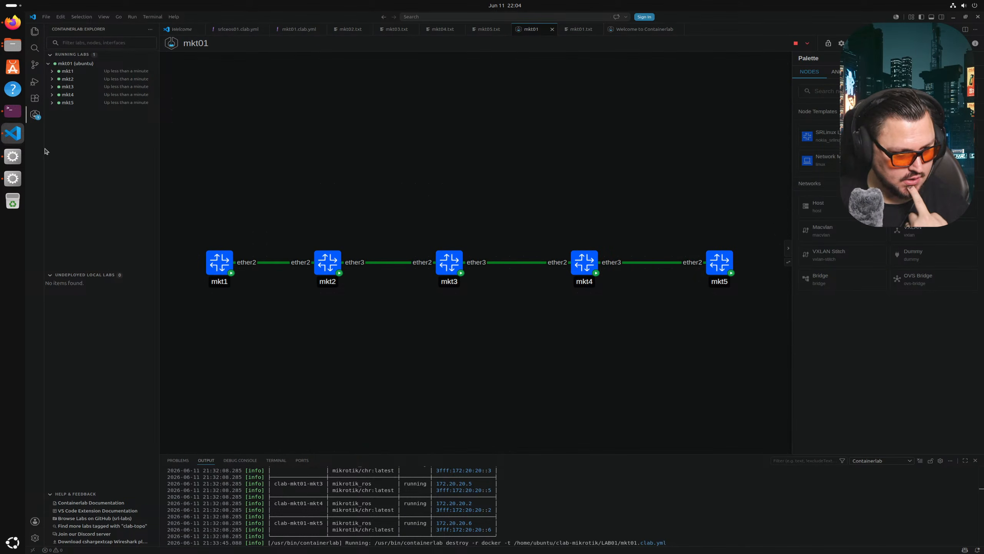
pyautogui.click(16, 159)
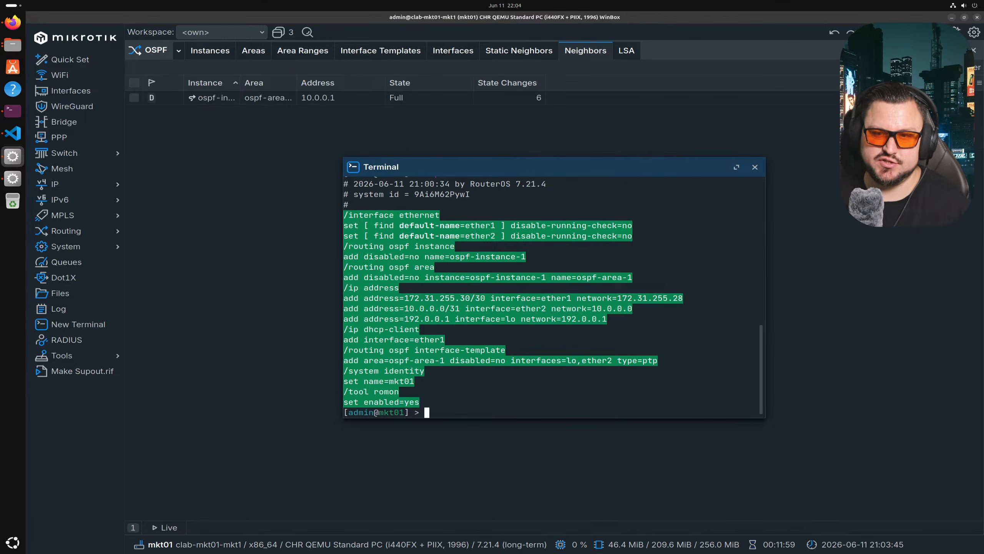
# - Disconnect the stale mkt01 and mkt02 WinBox sessions
pyautogui.click(940, 32)
pyautogui.click(13, 178)
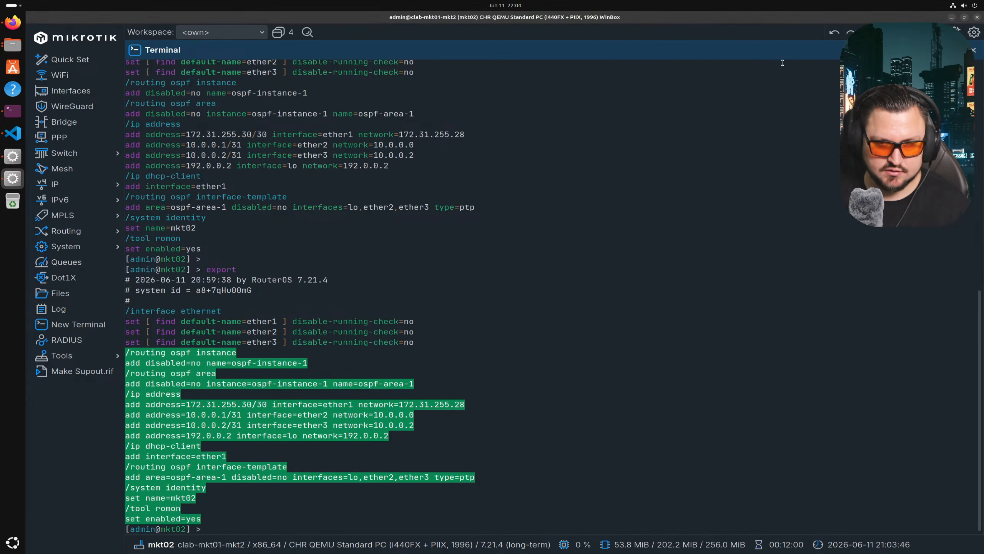
pyautogui.click(941, 33)
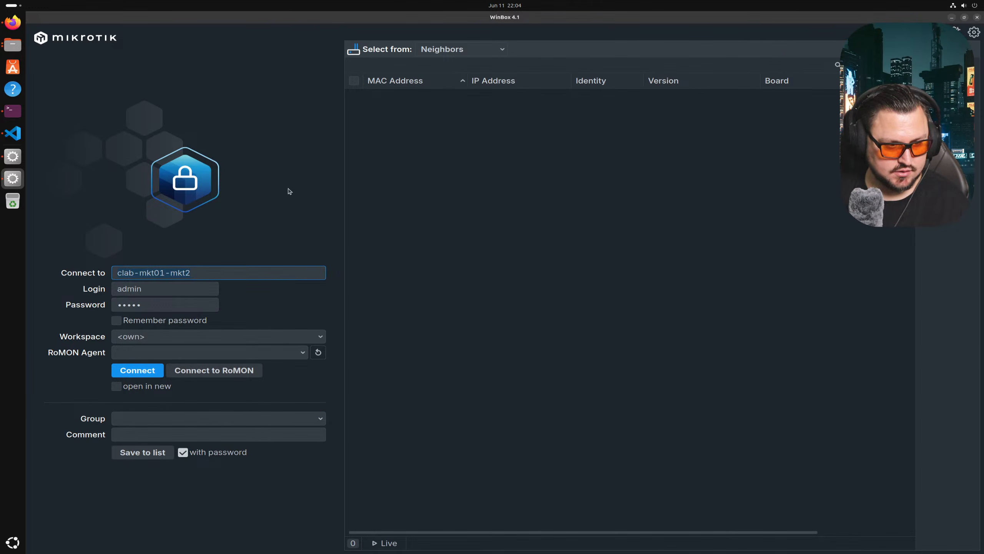
# - Try reconnecting to clab-mkt01-mkt1 several times, getting 'ERR: Host unreachable'
pyautogui.click(12, 157)
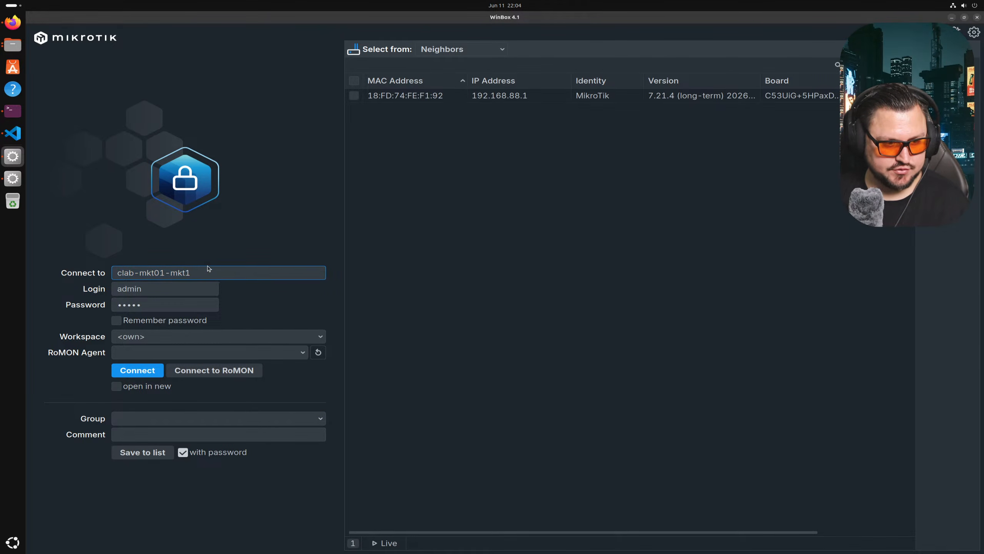
pyautogui.click(148, 369)
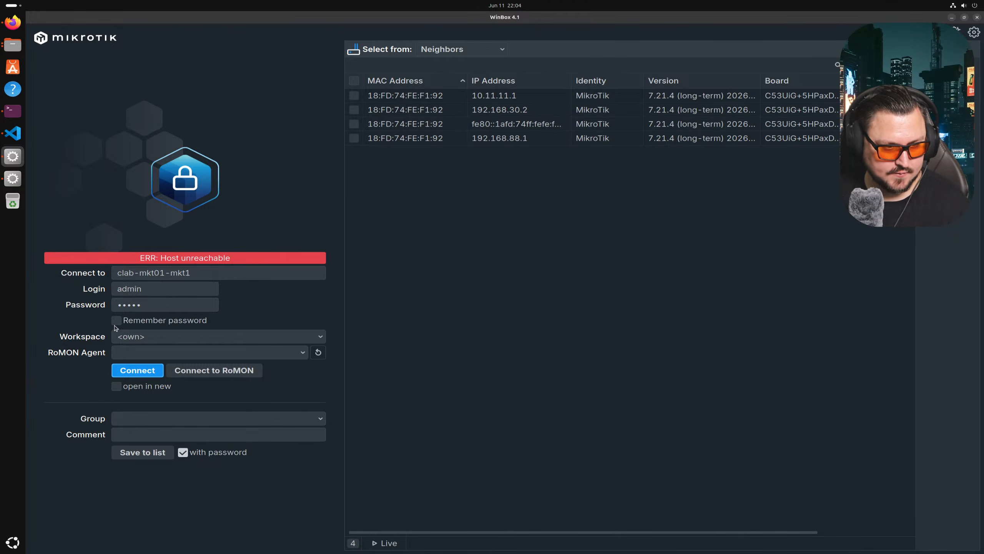
pyautogui.click(135, 371)
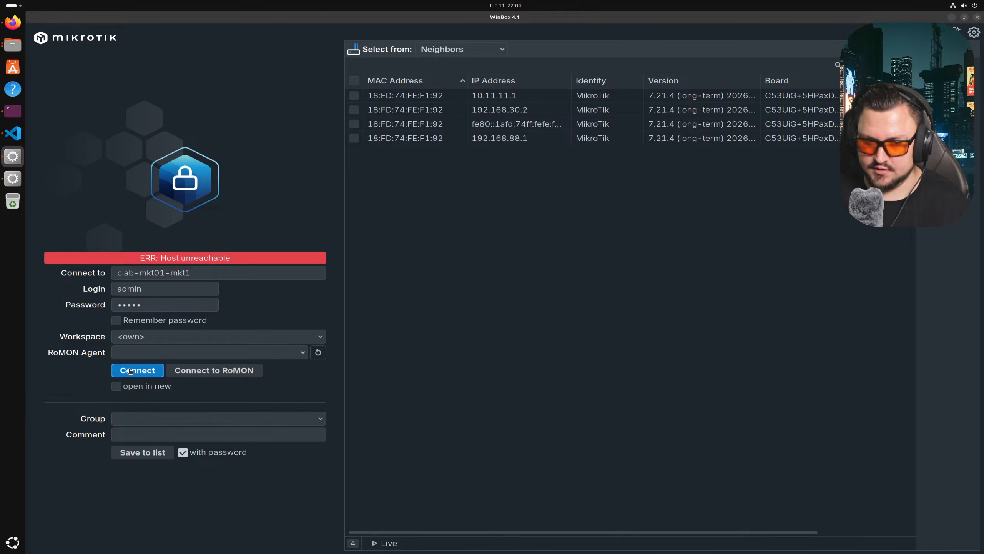
pyautogui.click(125, 375)
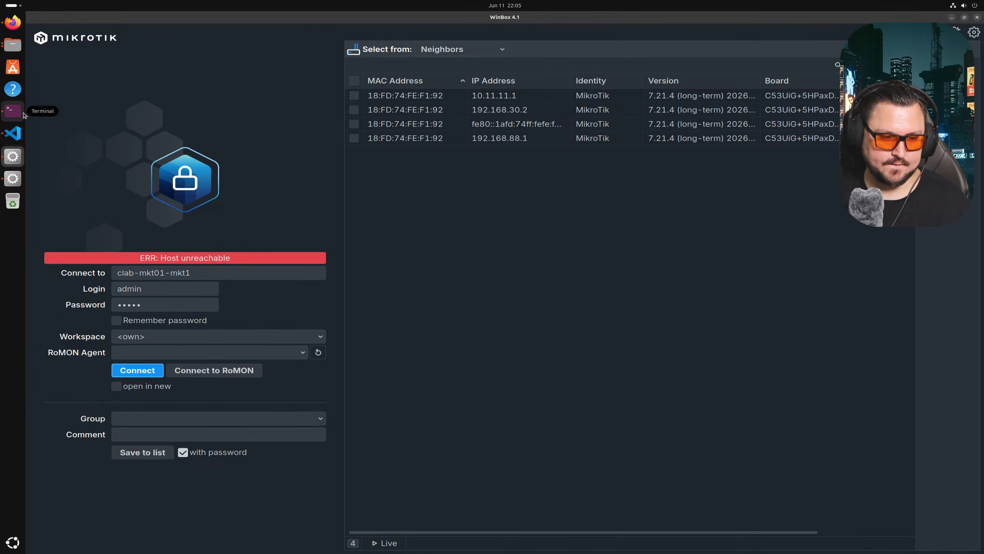
# - Run clab inspect to list the five mkt01 routers, still starting up
pyautogui.click(23, 113)
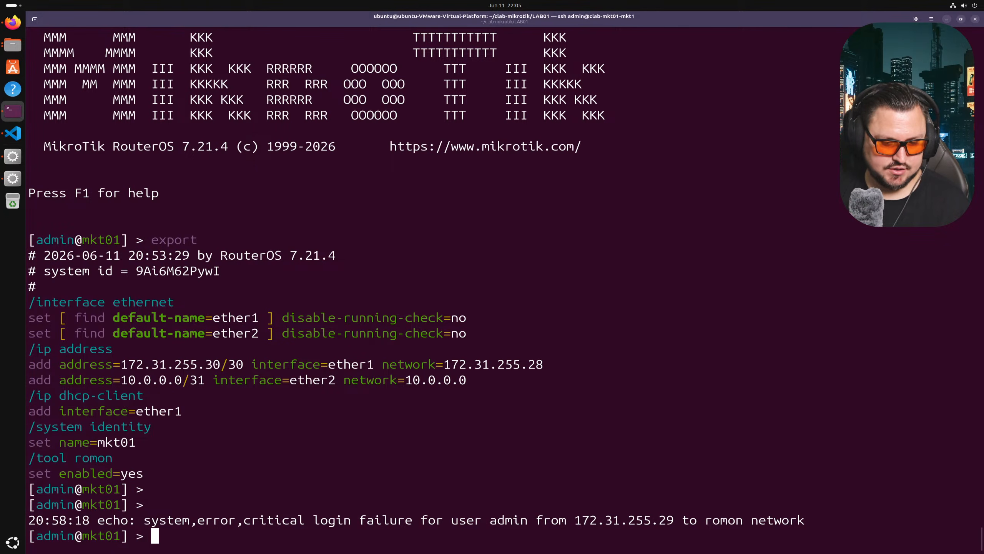
pyautogui.write('d')
pyautogui.press('BackSpace')
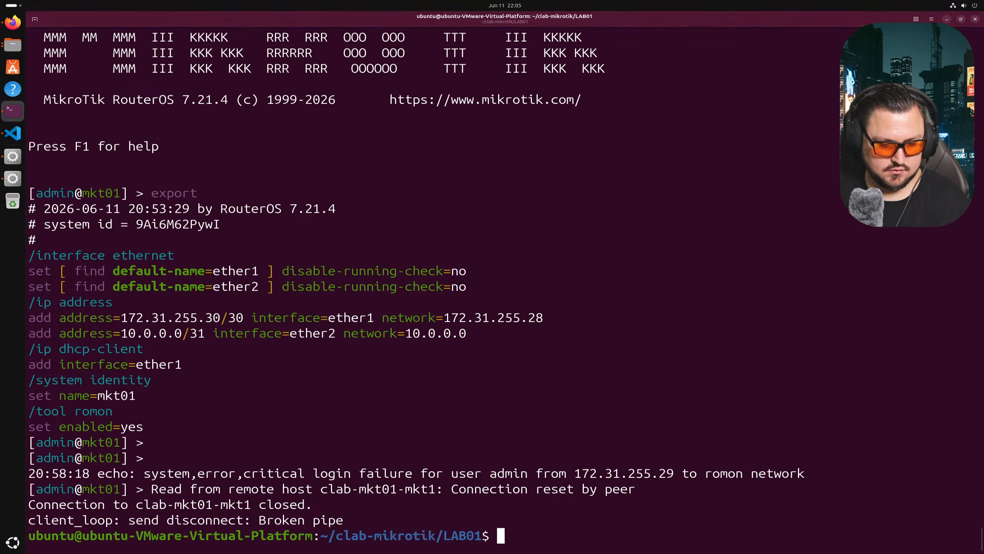
pyautogui.press('Return')
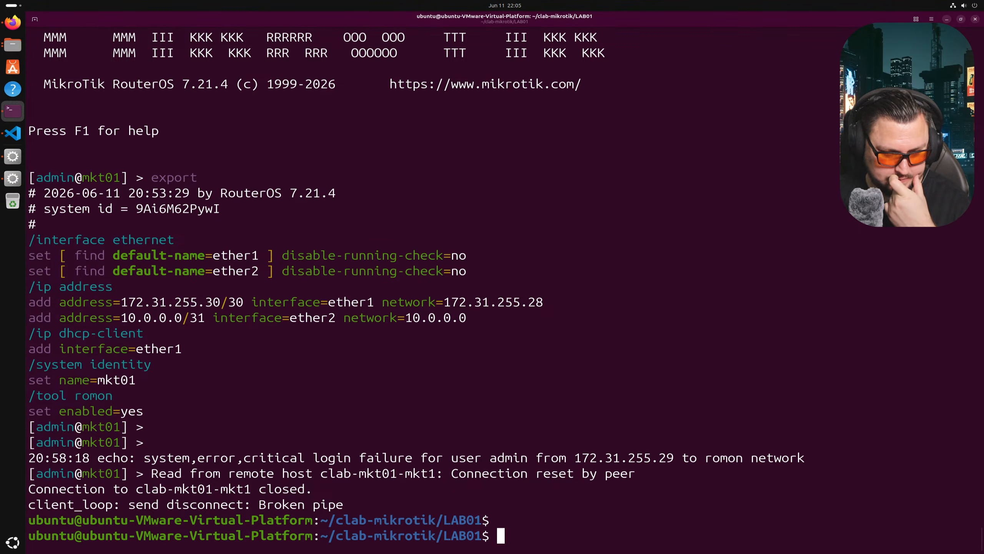
pyautogui.write('clab ')
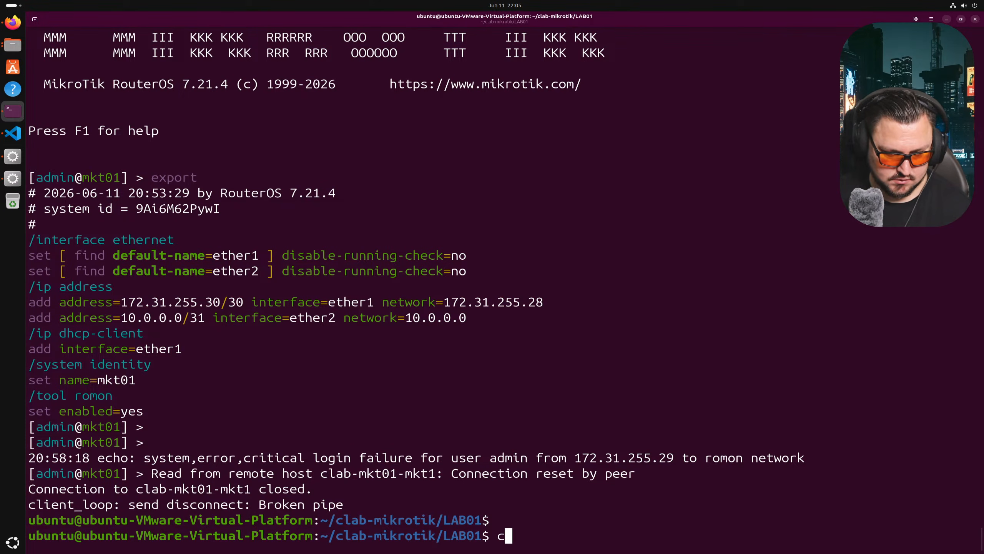
pyautogui.write('inspect')
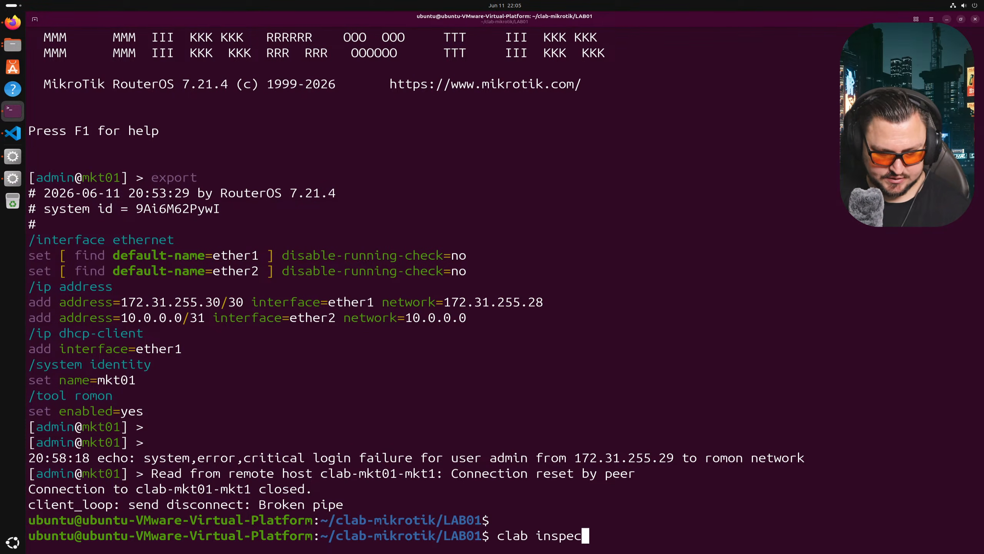
pyautogui.press('Return')
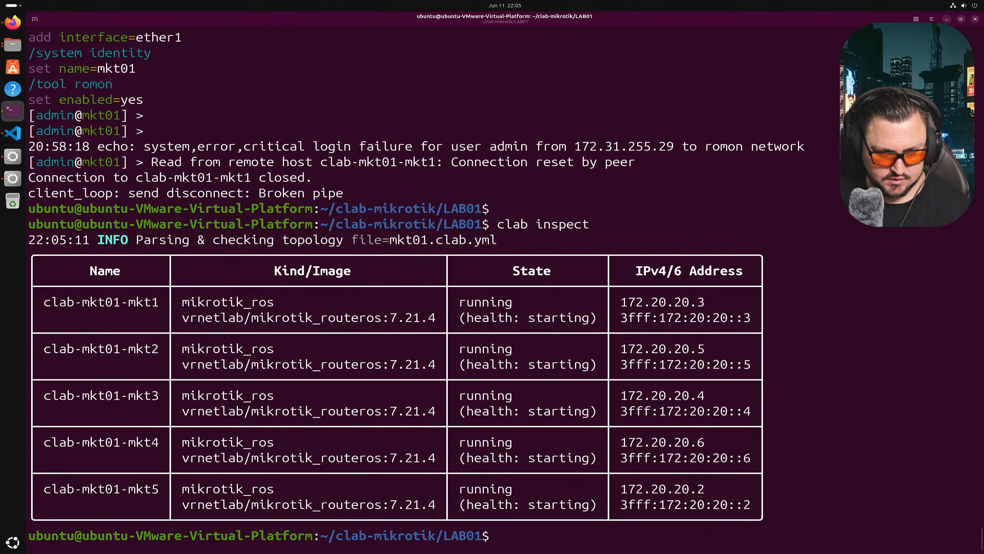
# - Begin a ping command using the clab-mkt01-mkt1 container name
pyautogui.doubleClick(72, 305)
pyautogui.write('ping')
pyautogui.rightClick(227, 249)
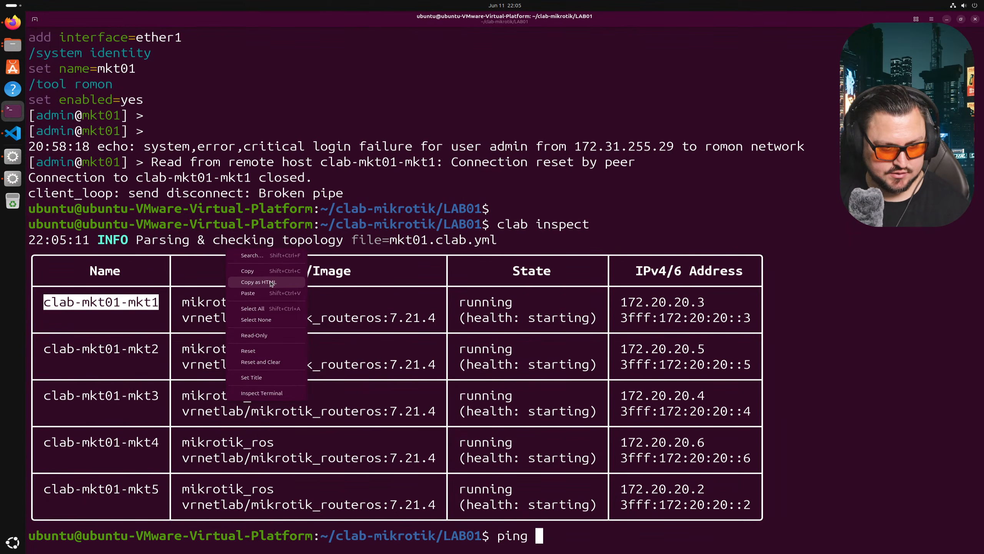
# - Ping 172.20.20.3 and stop after two replies, showing 0% packet loss
pyautogui.click(265, 297)
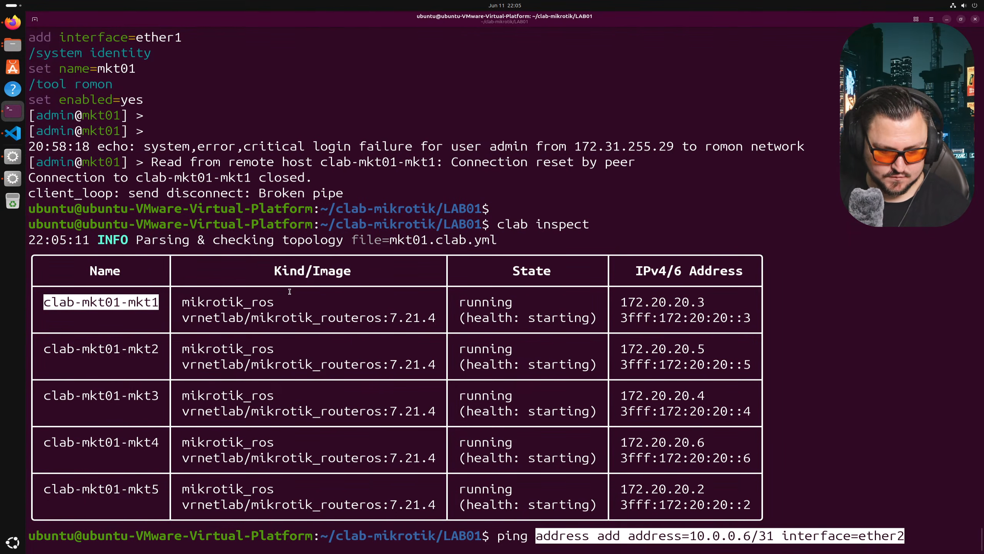
pyautogui.press('BackSpace')
pyautogui.press('BackSpace')
pyautogui.press('BackSpace')
pyautogui.press('BackSpace')
pyautogui.press('BackSpace')
pyautogui.press('BackSpace')
pyautogui.press('BackSpace')
pyautogui.press('BackSpace')
pyautogui.press('BackSpace')
pyautogui.press('BackSpace')
pyautogui.press('BackSpace')
pyautogui.press('BackSpace')
pyautogui.press('BackSpace')
pyautogui.press('BackSpace')
pyautogui.press('BackSpace')
pyautogui.press('BackSpace')
pyautogui.press('BackSpace')
pyautogui.press('BackSpace')
pyautogui.press('BackSpace')
pyautogui.press('BackSpace')
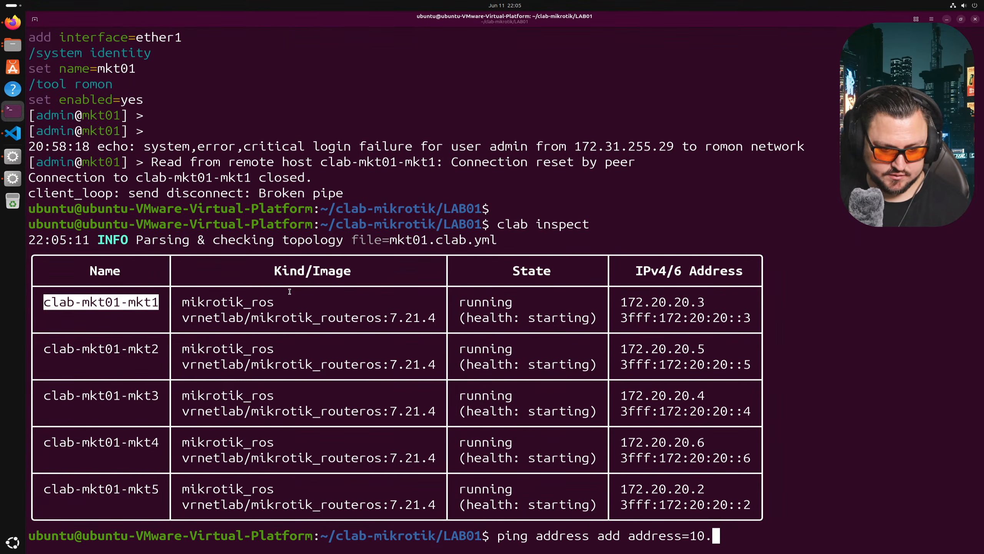
pyautogui.press('BackSpace')
pyautogui.press('BackSpace')
pyautogui.press('BackSpace')
pyautogui.press('BackSpace')
pyautogui.press('BackSpace')
pyautogui.press('BackSpace')
pyautogui.press('BackSpace')
pyautogui.press('BackSpace')
pyautogui.press('BackSpace')
pyautogui.press('BackSpace')
pyautogui.press('BackSpace')
pyautogui.press('BackSpace')
pyautogui.press('BackSpace')
pyautogui.press('BackSpace')
pyautogui.press('BackSpace')
pyautogui.press('BackSpace')
pyautogui.press('BackSpace')
pyautogui.press('BackSpace')
pyautogui.press('BackSpace')
pyautogui.press('BackSpace')
pyautogui.write('172')
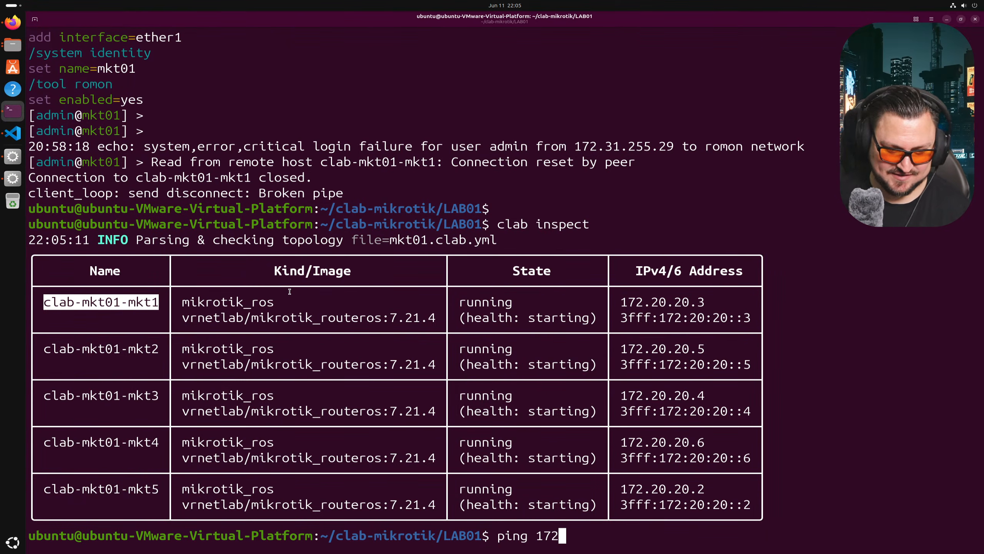
pyautogui.write('.20.20.3')
pyautogui.press('Return')
pyautogui.write('c')
pyautogui.hotkey('ctrl', 'c')
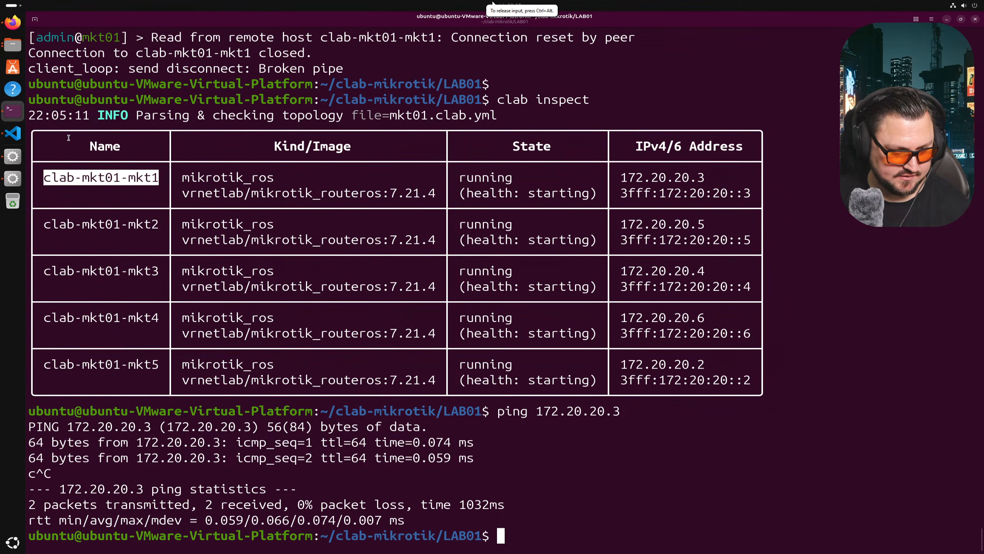
# - Log in to clab-mkt01-mkt1, close the old neighbors window and enlarge the terminal
pyautogui.click(13, 155)
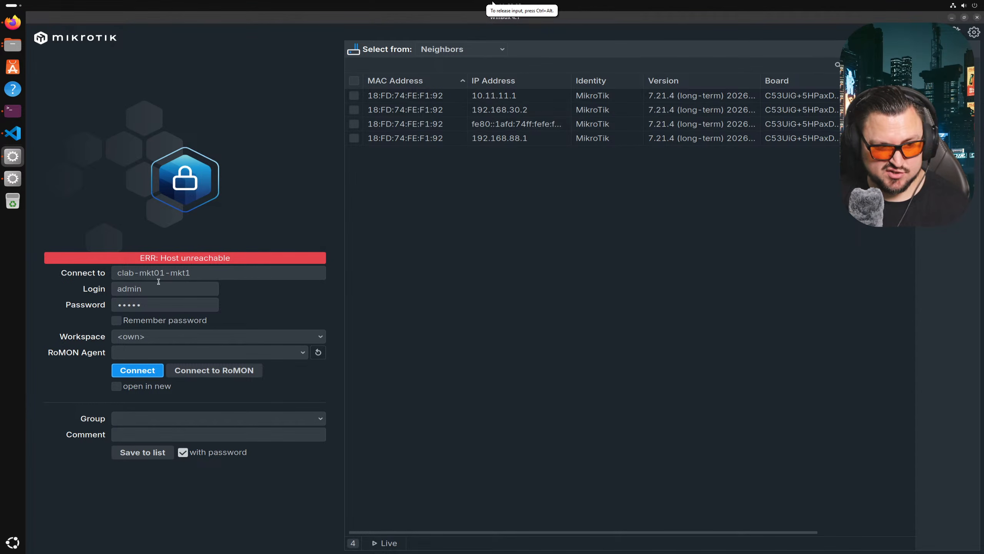
pyautogui.click(138, 369)
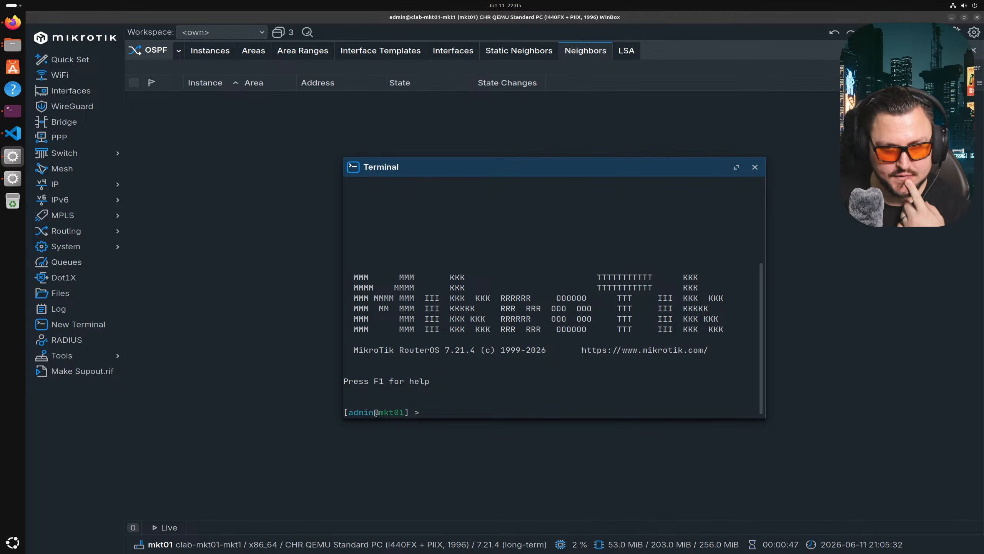
pyautogui.click(973, 50)
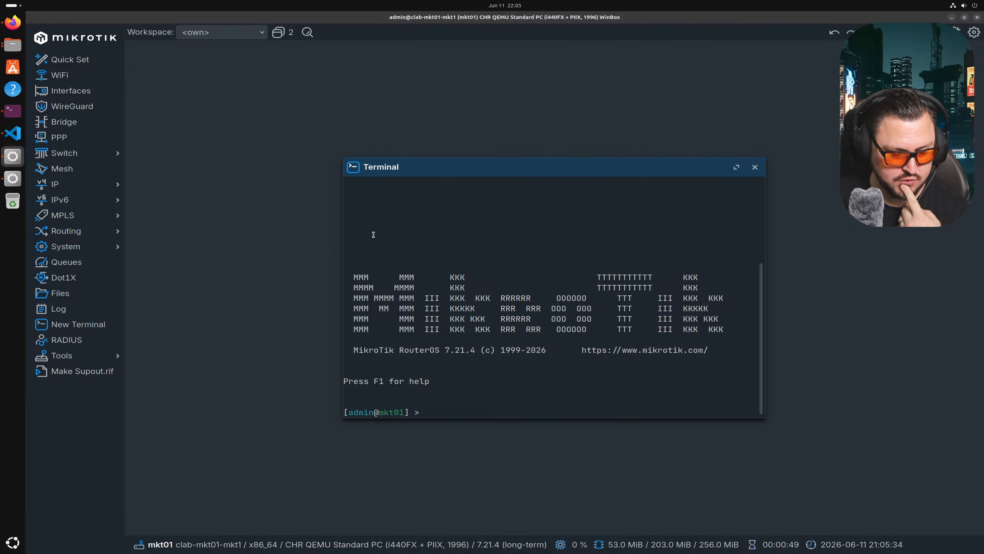
pyautogui.doubleClick(567, 168)
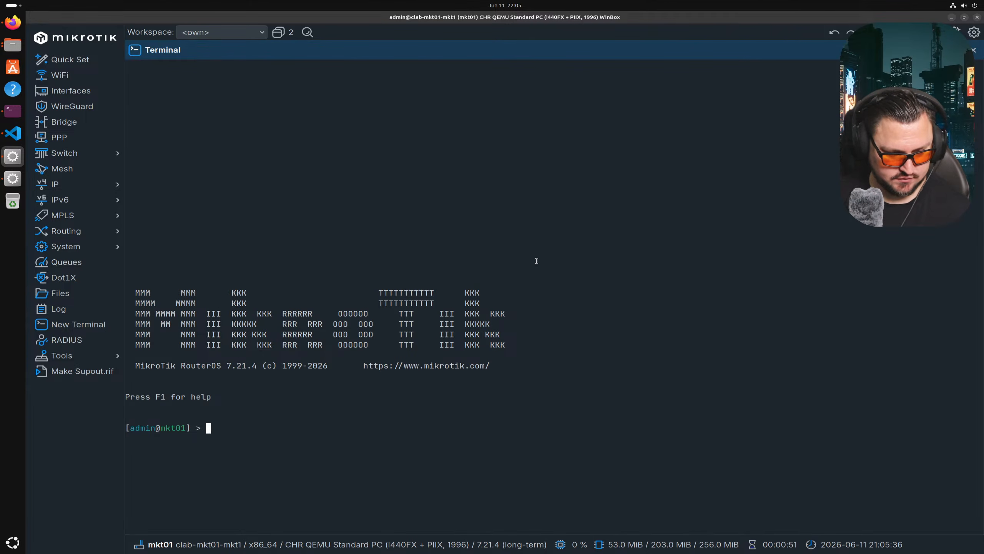
pyautogui.hotkey('ctrl', '+')
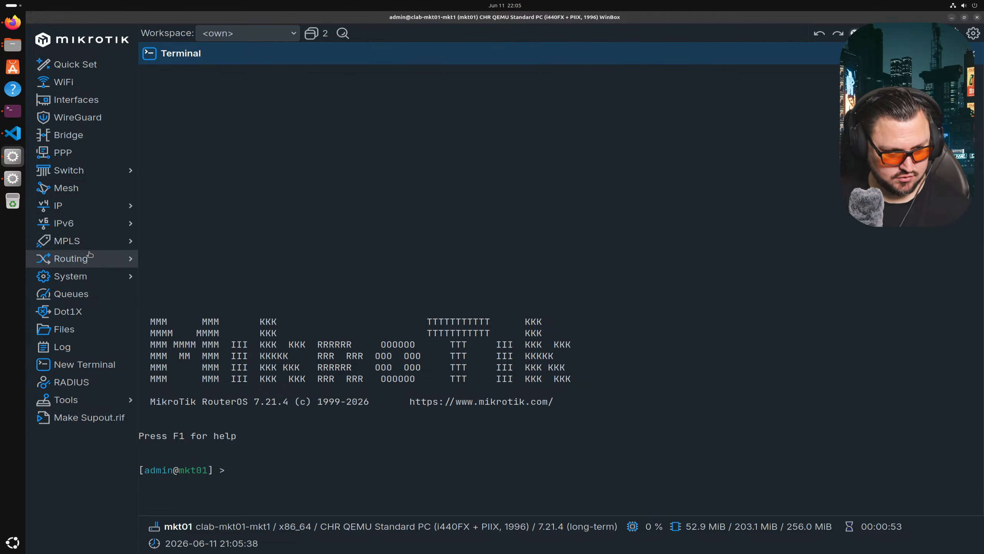
# - Check mkt01's routes list, then its OSPF instances and neighbors, which are empty
pyautogui.click(83, 209)
pyautogui.click(226, 307)
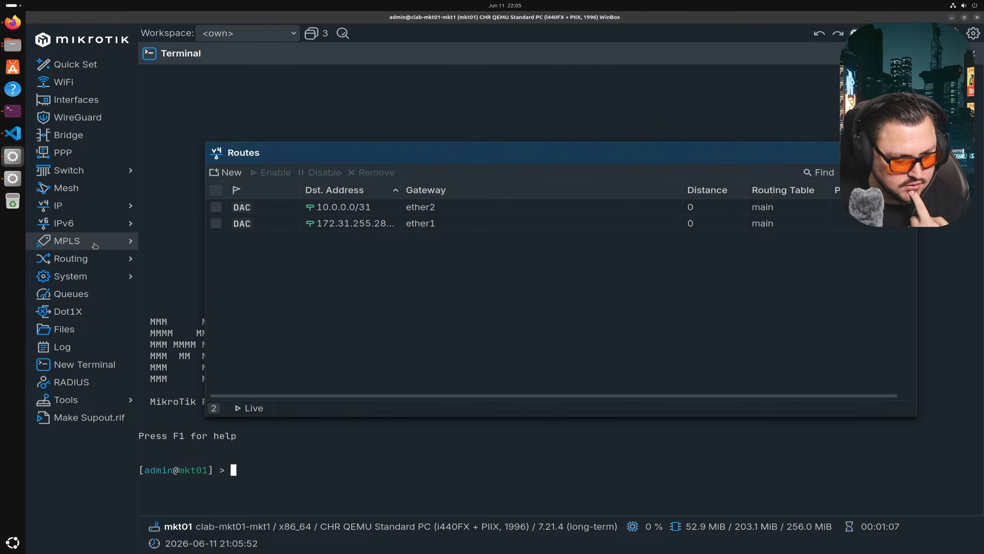
pyautogui.click(77, 258)
pyautogui.click(155, 353)
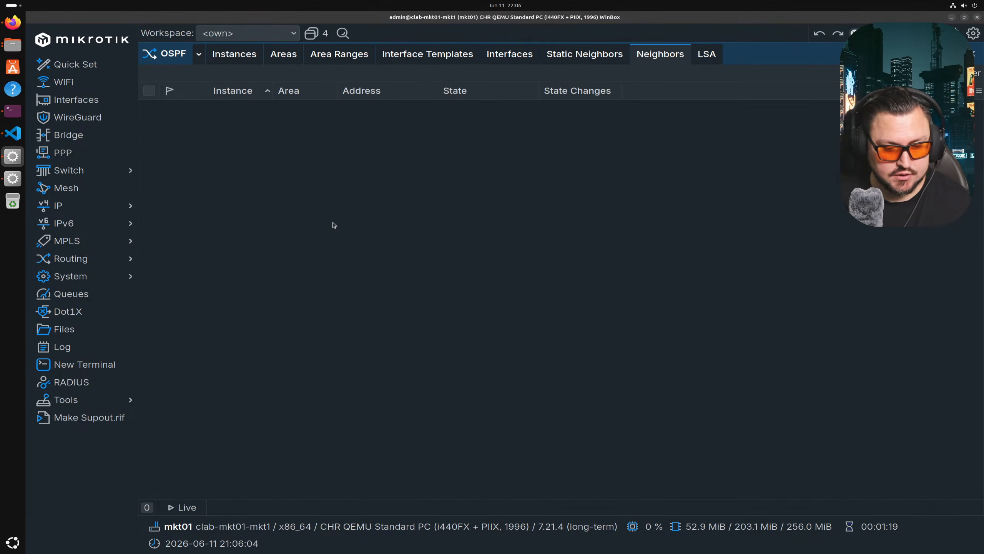
pyautogui.click(226, 59)
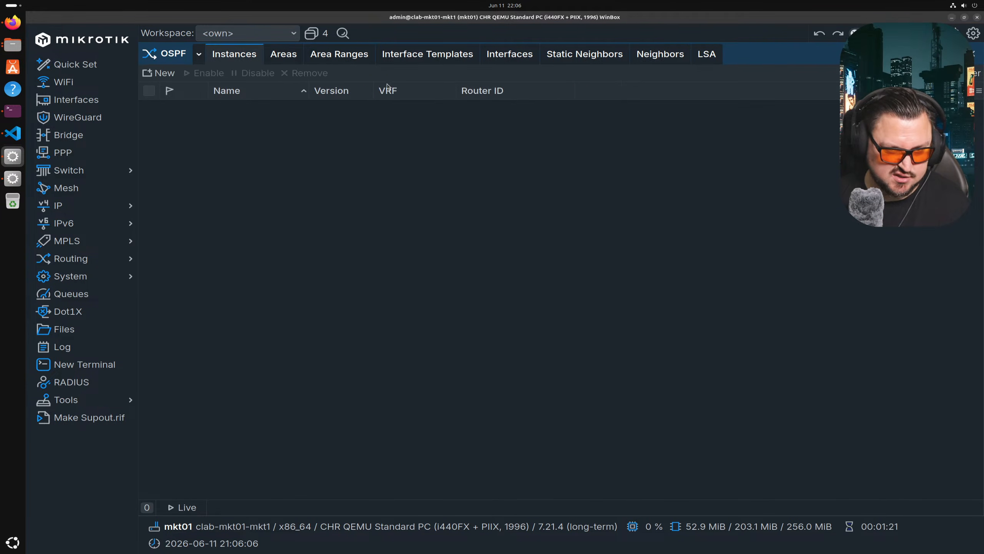
pyautogui.click(631, 49)
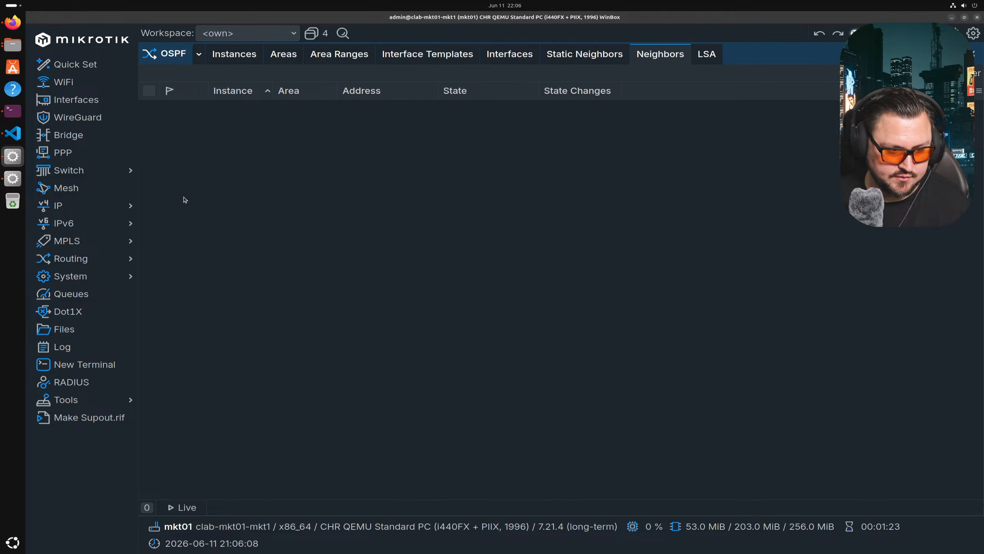
# - Log in to clab-mkt01-mkt2 and open its OSPF configuration
pyautogui.click(13, 178)
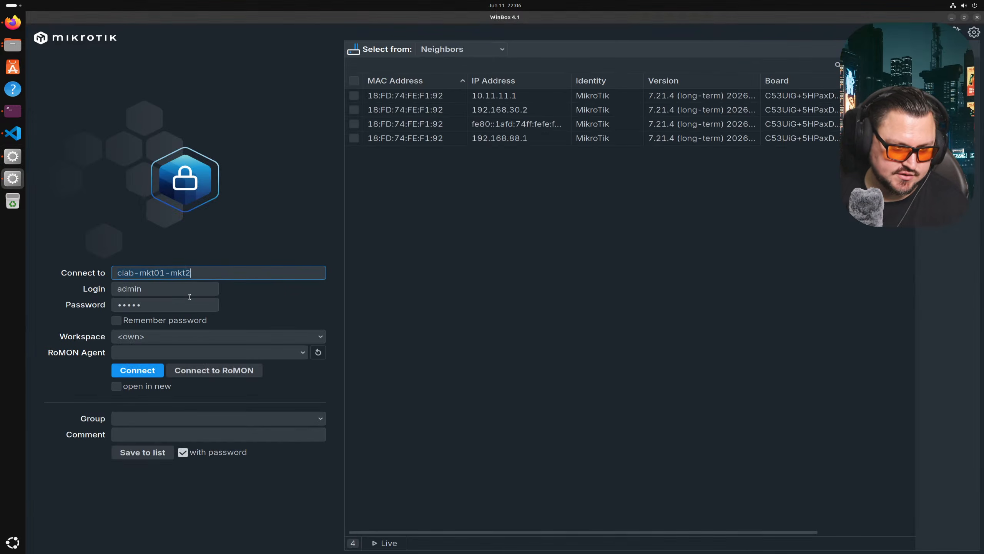
pyautogui.click(144, 370)
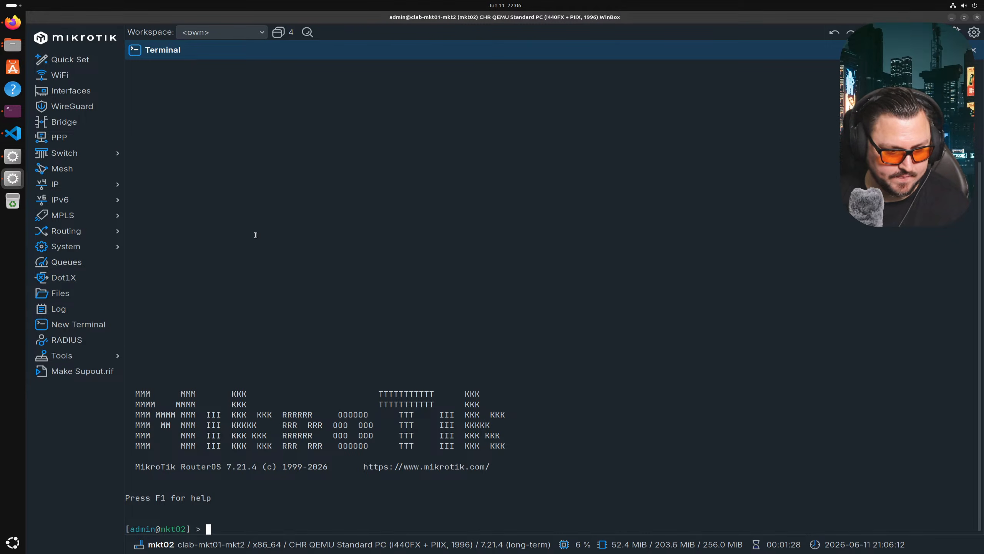
pyautogui.click(91, 230)
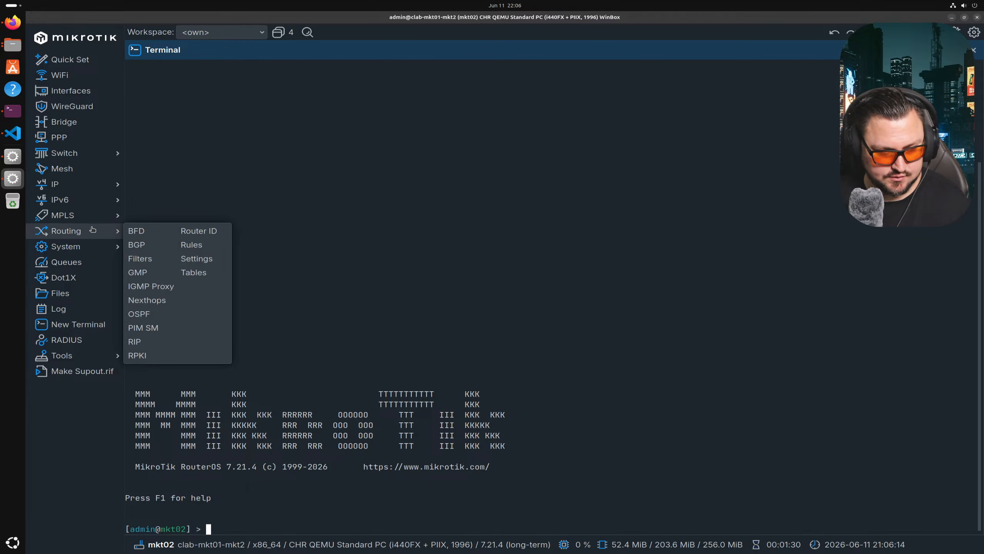
pyautogui.click(139, 314)
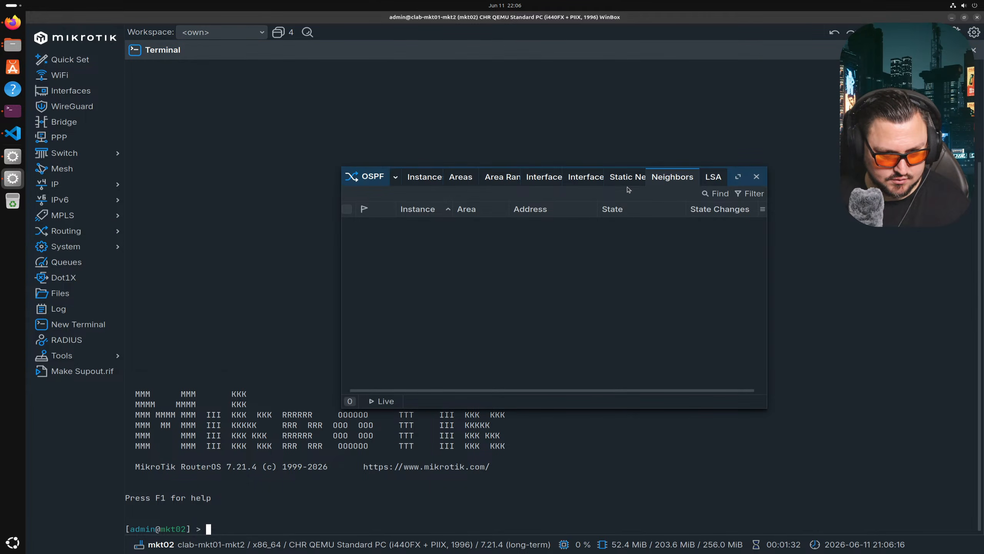
# - Browse mkt02's OSPF neighbors, interface templates, instances and areas, all of them empty
pyautogui.click(658, 178)
pyautogui.click(532, 178)
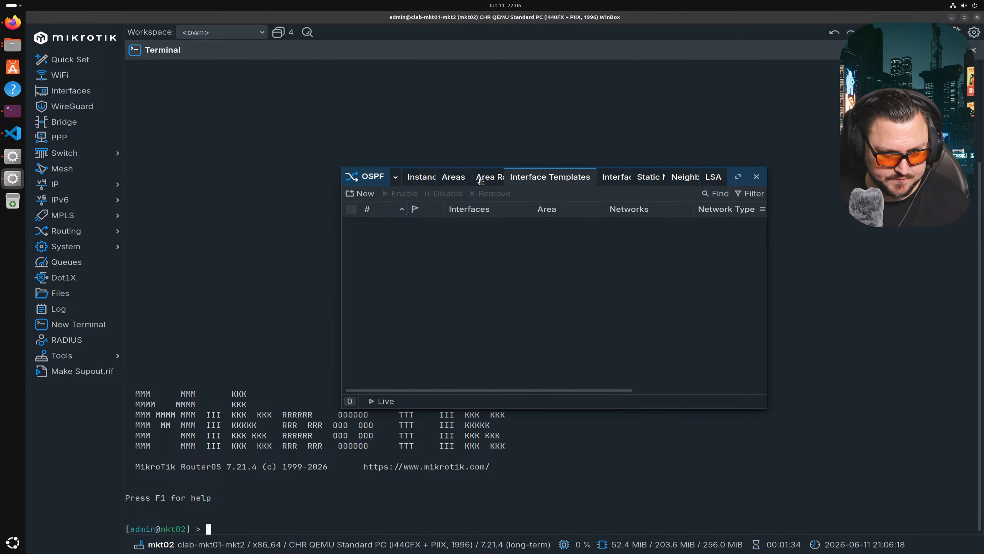
pyautogui.click(429, 183)
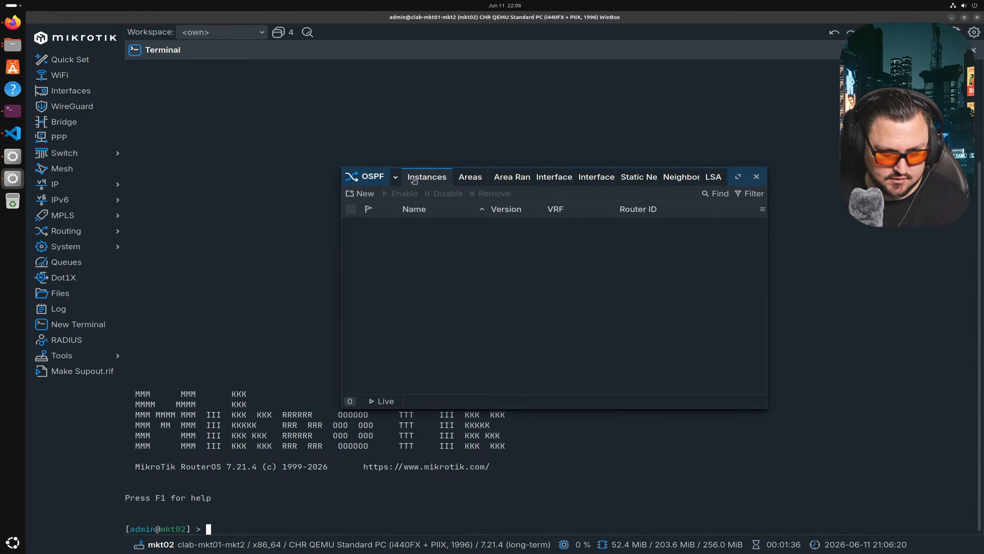
pyautogui.click(475, 178)
pyautogui.click(412, 181)
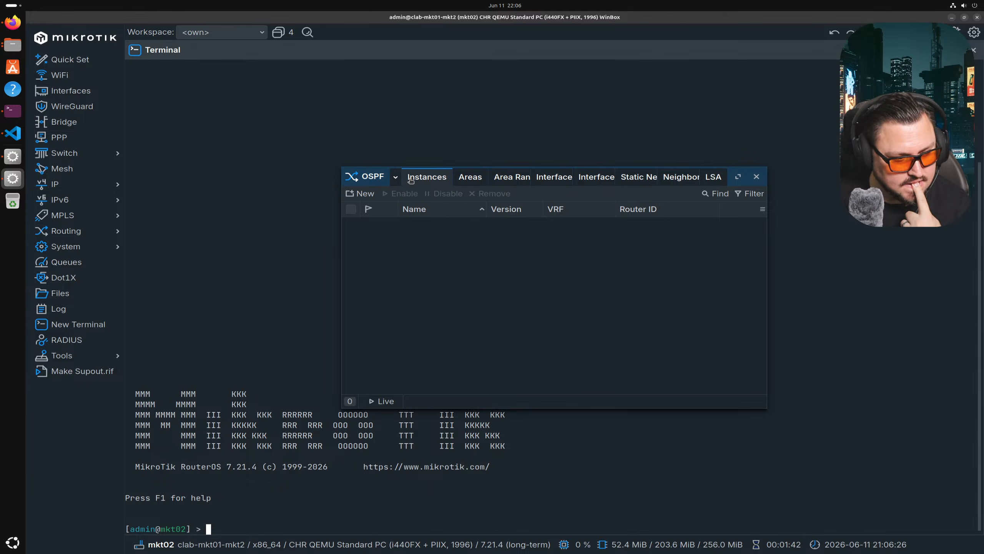
pyautogui.click(467, 182)
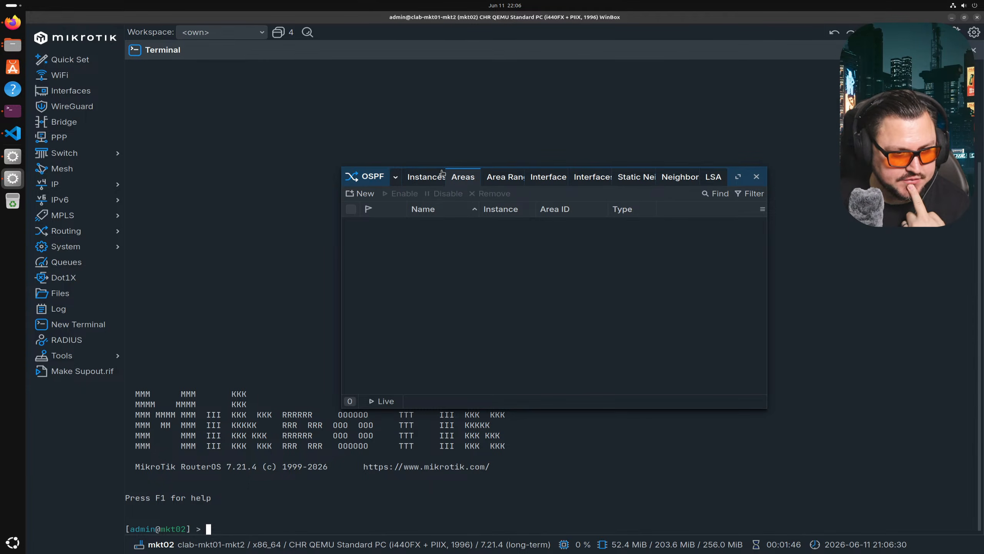
pyautogui.click(409, 180)
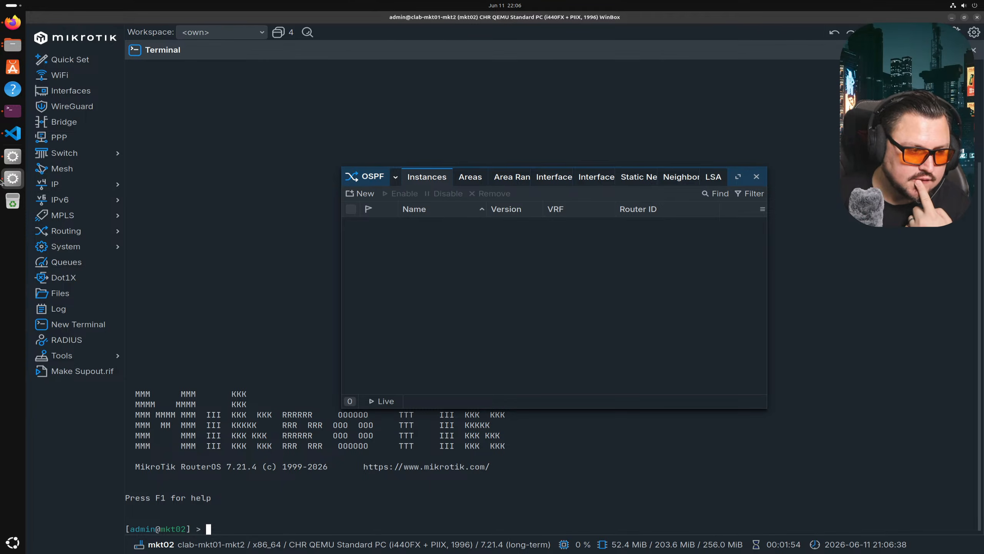
pyautogui.click(17, 159)
pyautogui.click(13, 178)
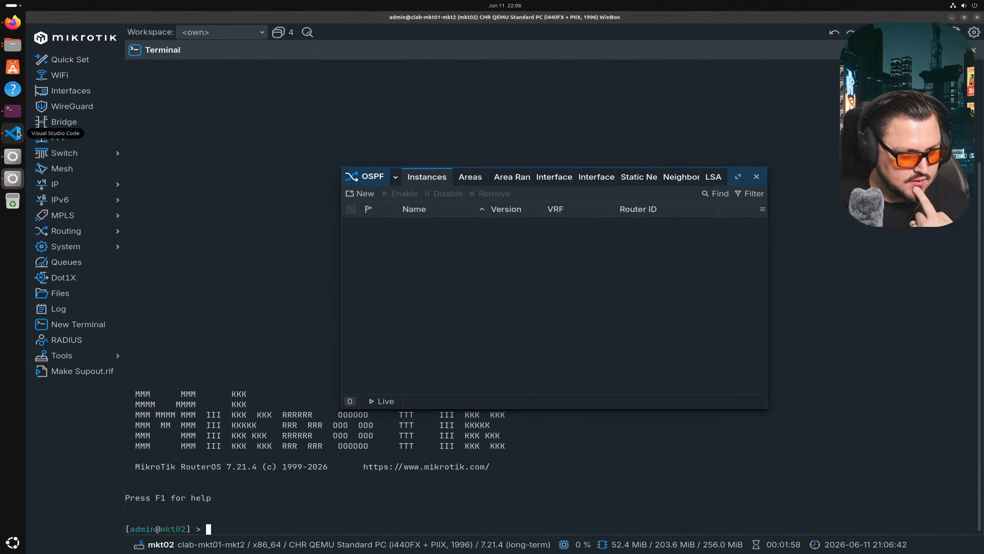
pyautogui.click(12, 133)
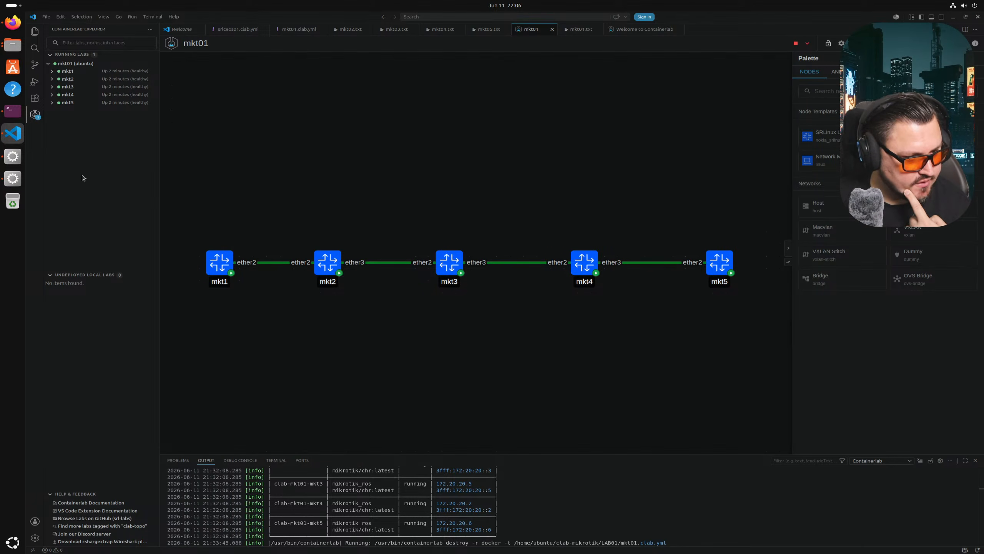
# - Destroy the mkt01 lab from Containerlab Explorer, leaving no labs running
pyautogui.rightClick(64, 64)
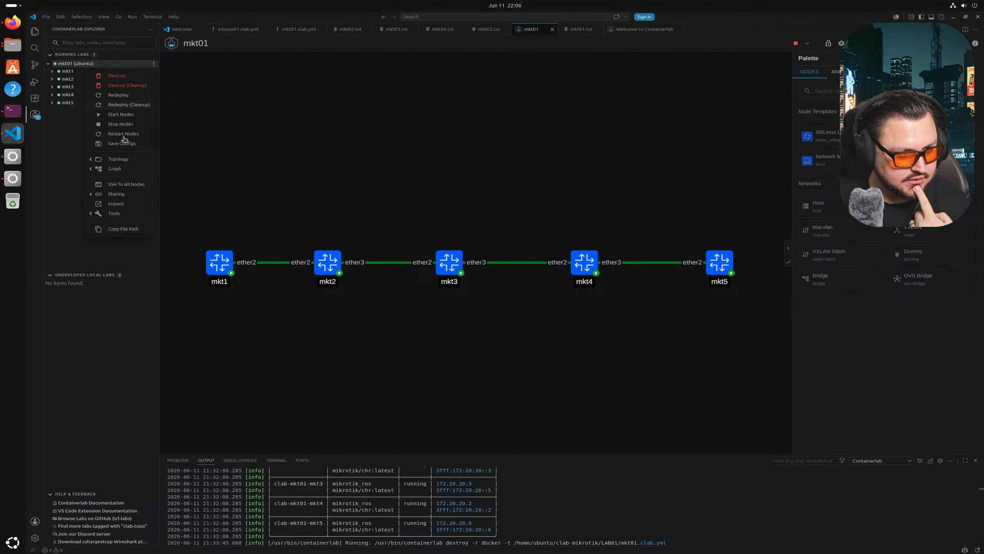
pyautogui.click(112, 80)
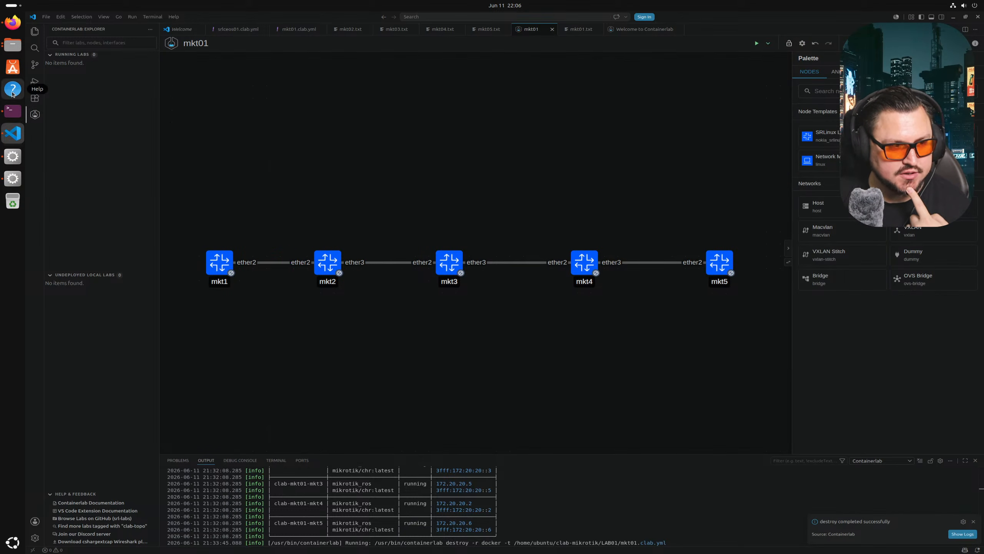
pyautogui.click(12, 156)
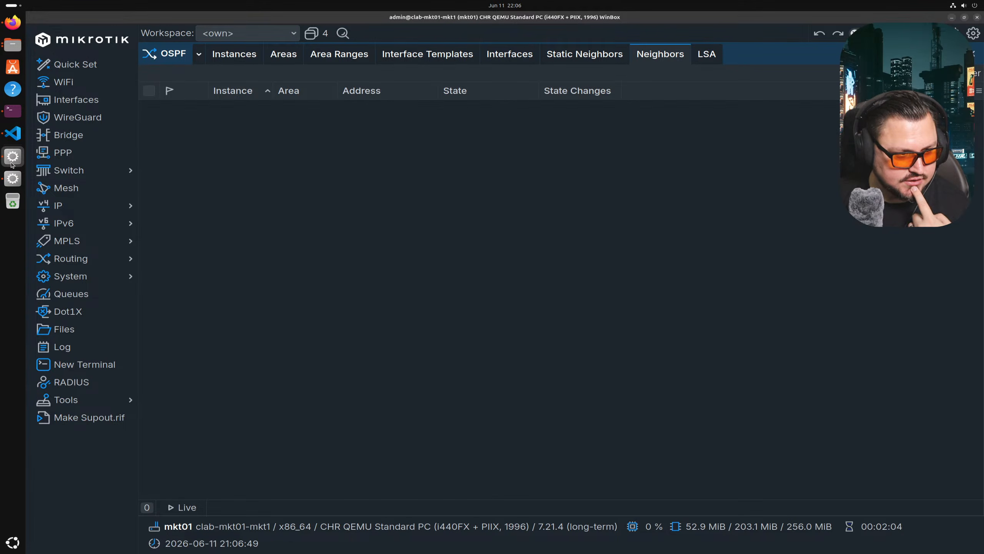
pyautogui.click(12, 177)
pyautogui.click(12, 133)
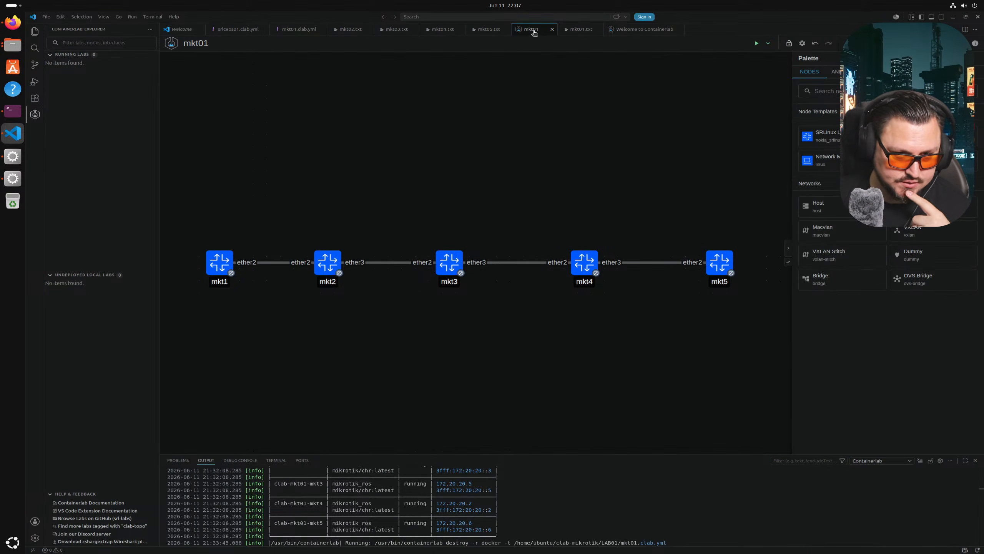
# - Delete the ether1 address line from mkt01.txt and save it
pyautogui.moveTo(570, 30); pyautogui.dragTo(334, 38)
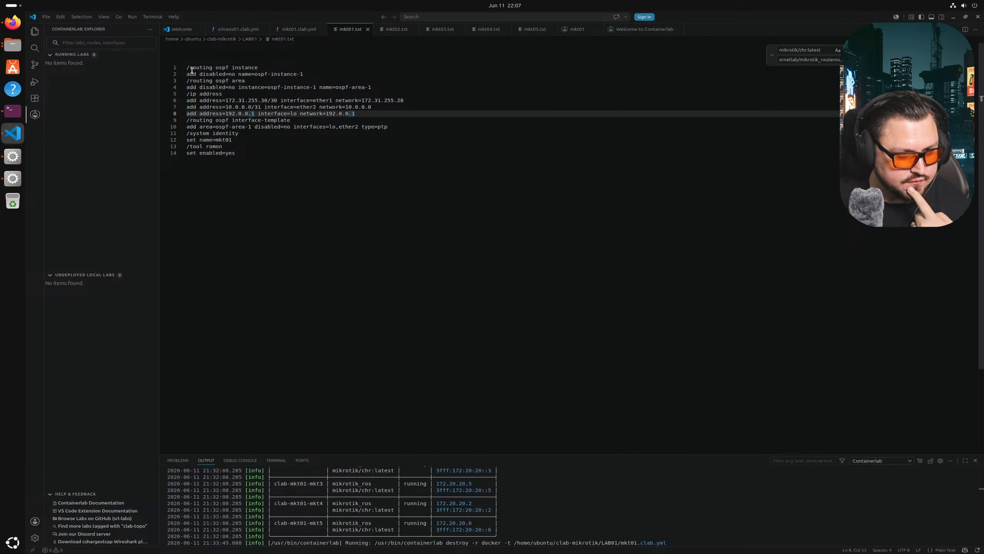
pyautogui.click(247, 68)
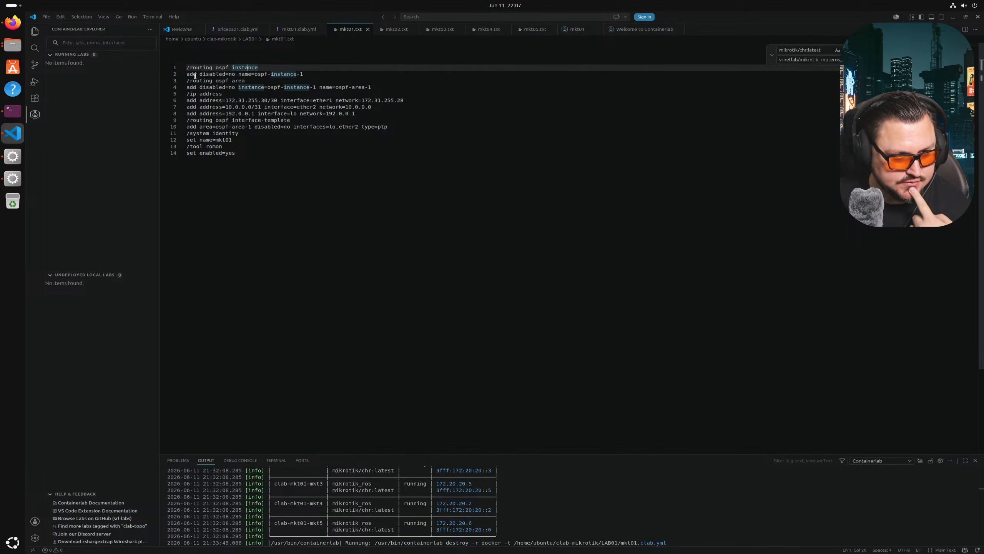
pyautogui.click(187, 74)
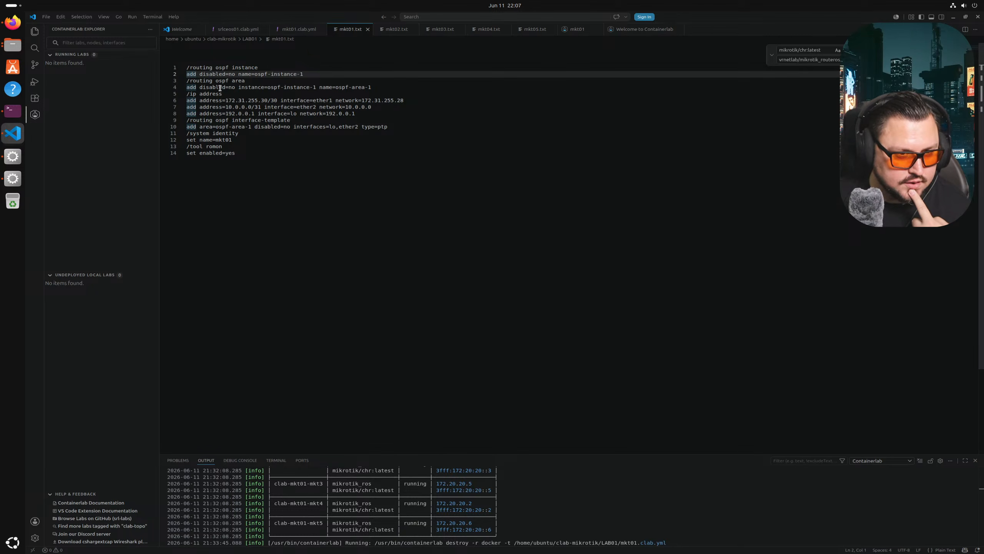
pyautogui.moveTo(187, 102); pyautogui.dragTo(255, 108)
pyautogui.click(255, 108)
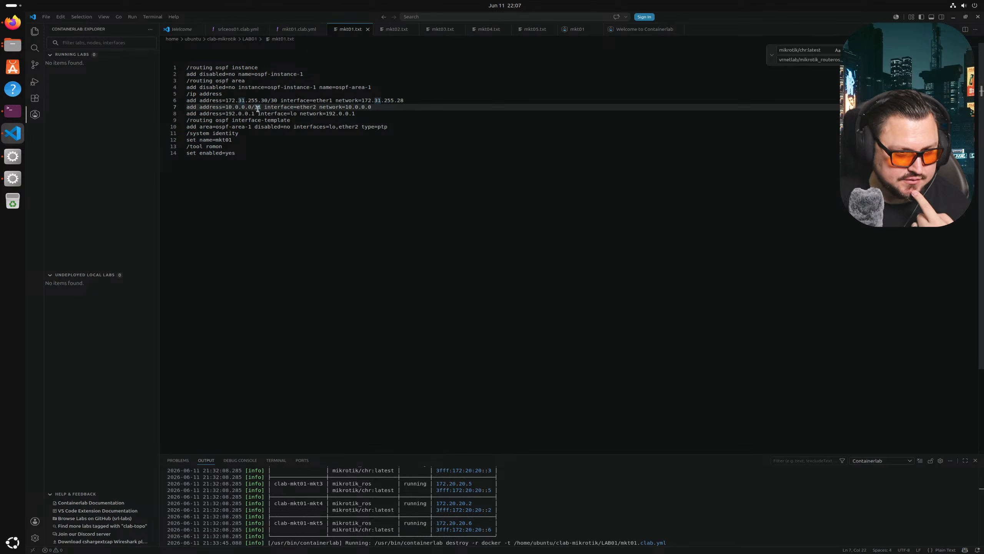
pyautogui.tripleClick(258, 101)
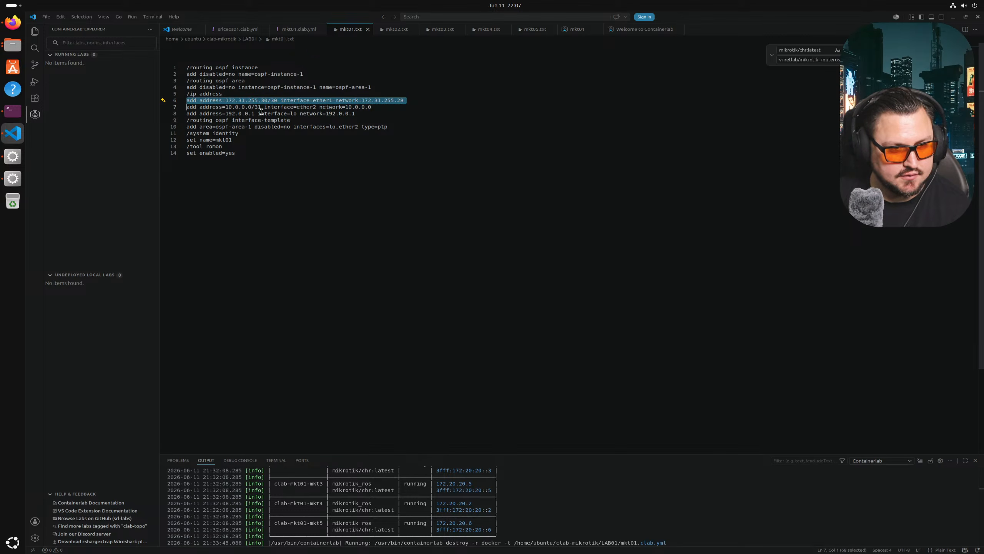
pyautogui.press('BackSpace')
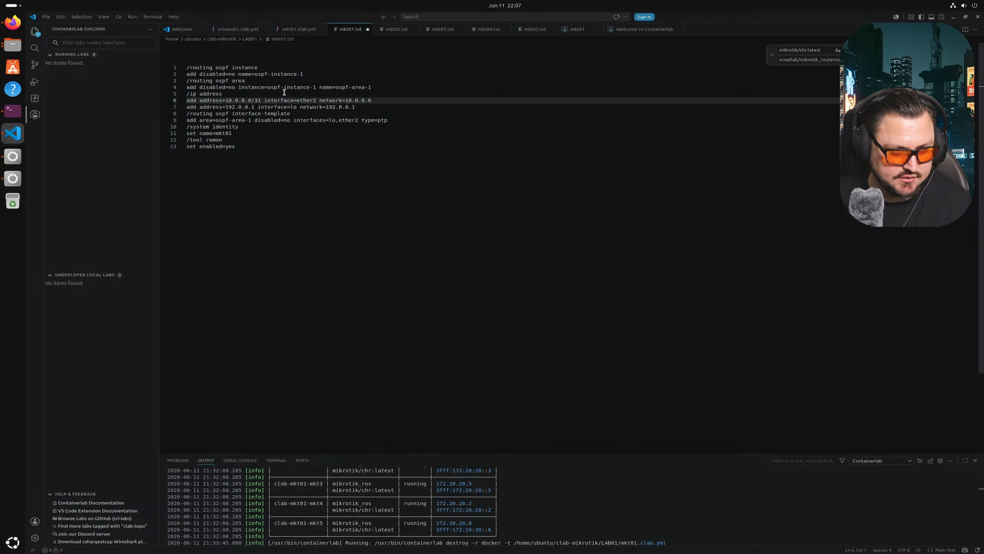
pyautogui.hotkey('ctrl', 's')
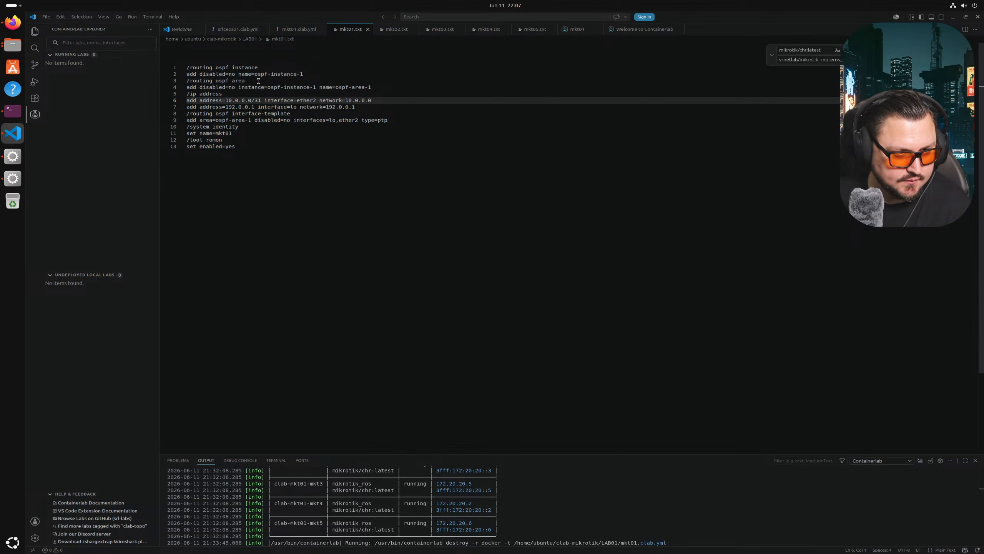
# - Move the OSPF instance and area lines below the loopback address
pyautogui.moveTo(382, 89); pyautogui.dragTo(180, 61)
pyautogui.hotkey('ctrl', 'c')
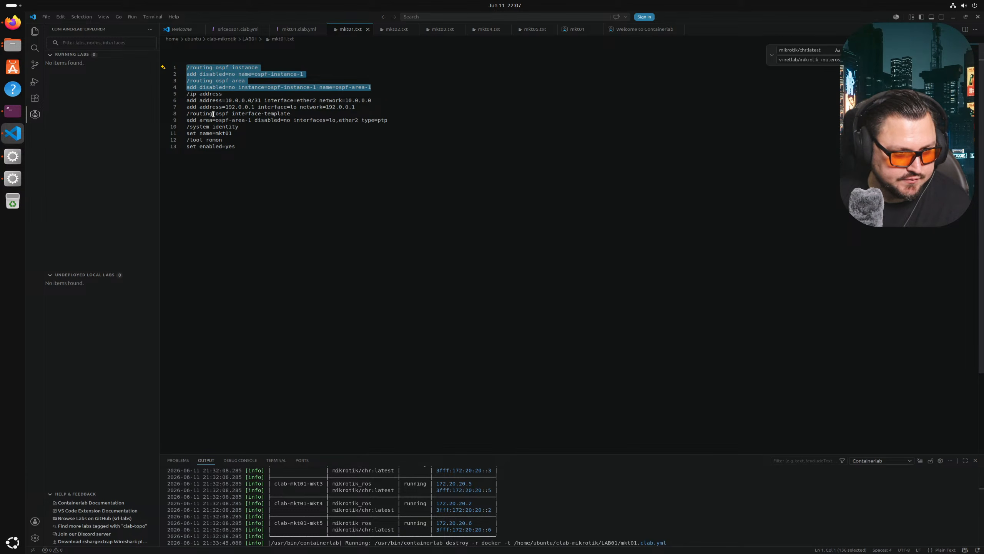
pyautogui.press('BackSpace')
pyautogui.press('Delete')
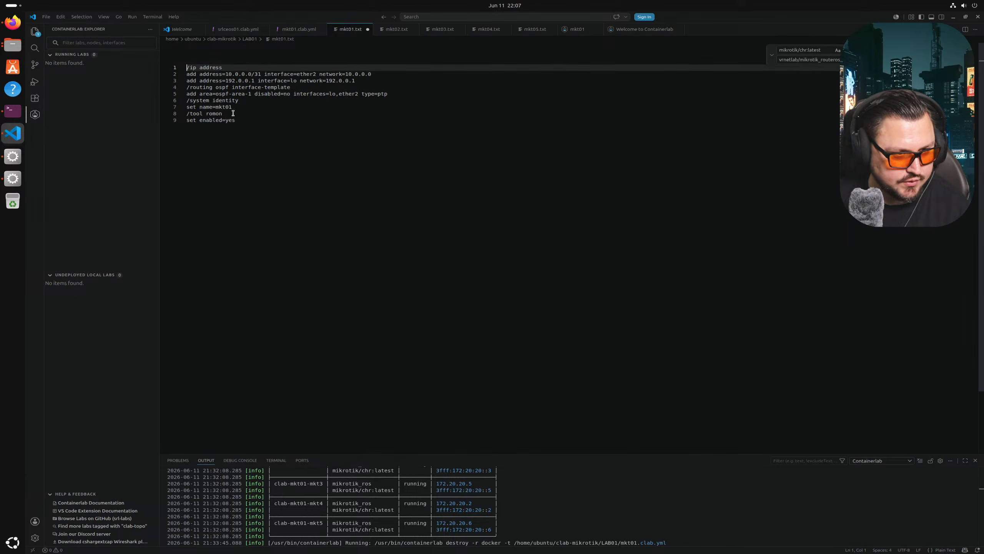
pyautogui.click(391, 93)
pyautogui.click(372, 79)
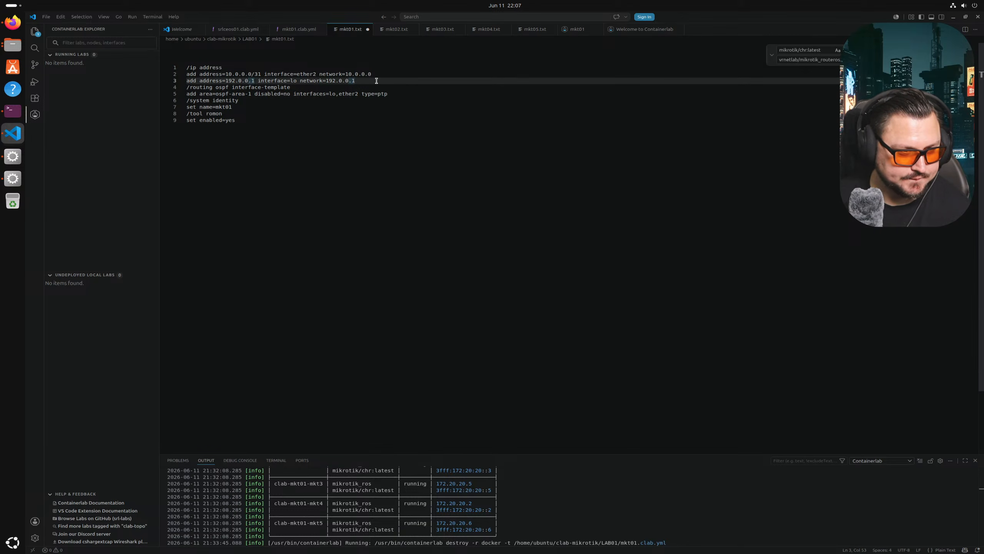
pyautogui.hotkey('ctrl', 'v')
# - Review the reordered OSPF block and redeploy the lab from mkt01.clab.yml
pyautogui.moveTo(212, 93); pyautogui.dragTo(246, 100)
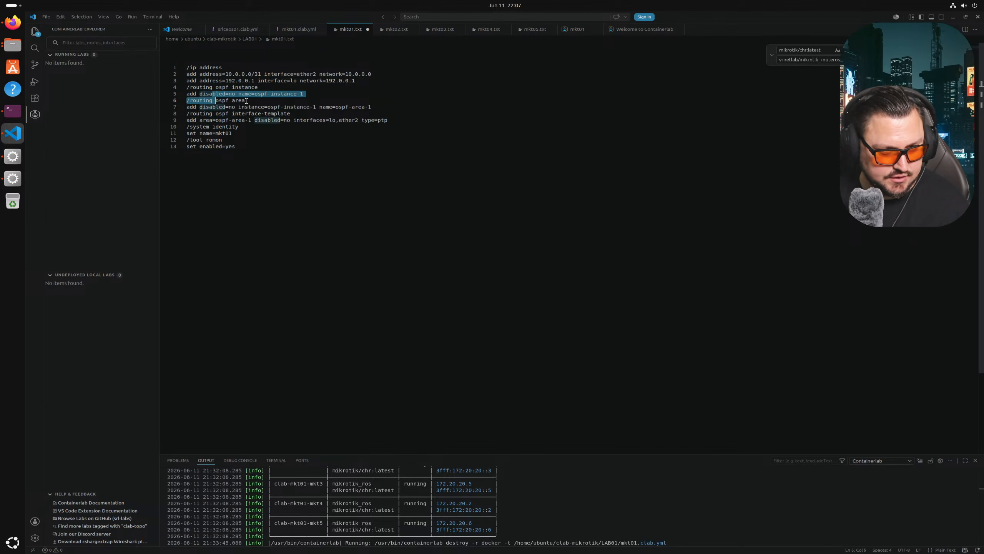
pyautogui.click(280, 107)
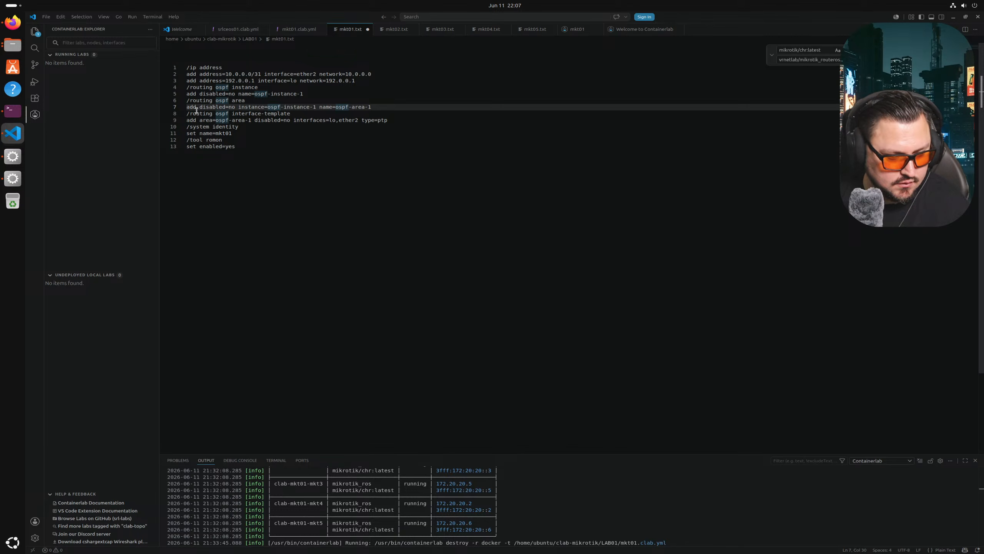
pyautogui.click(175, 126)
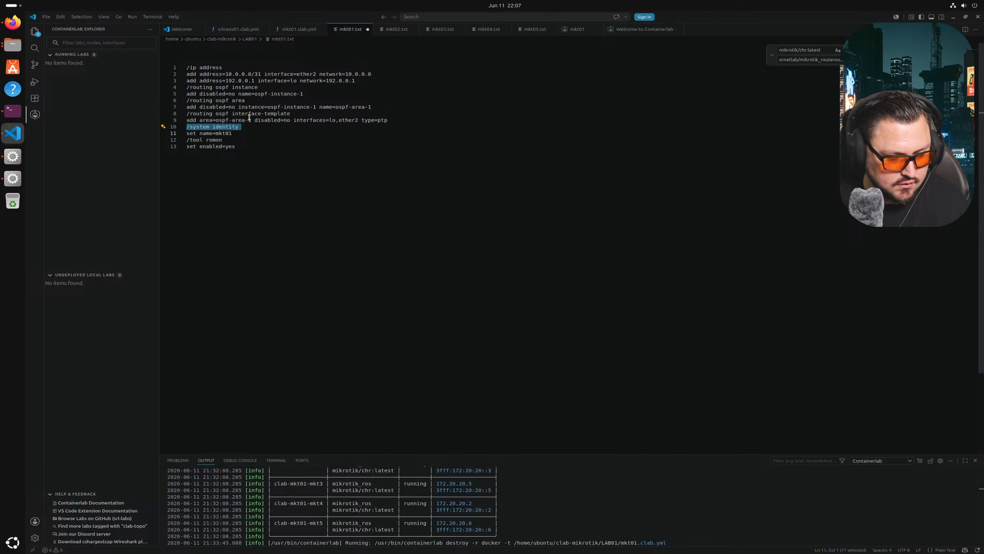
pyautogui.click(201, 107)
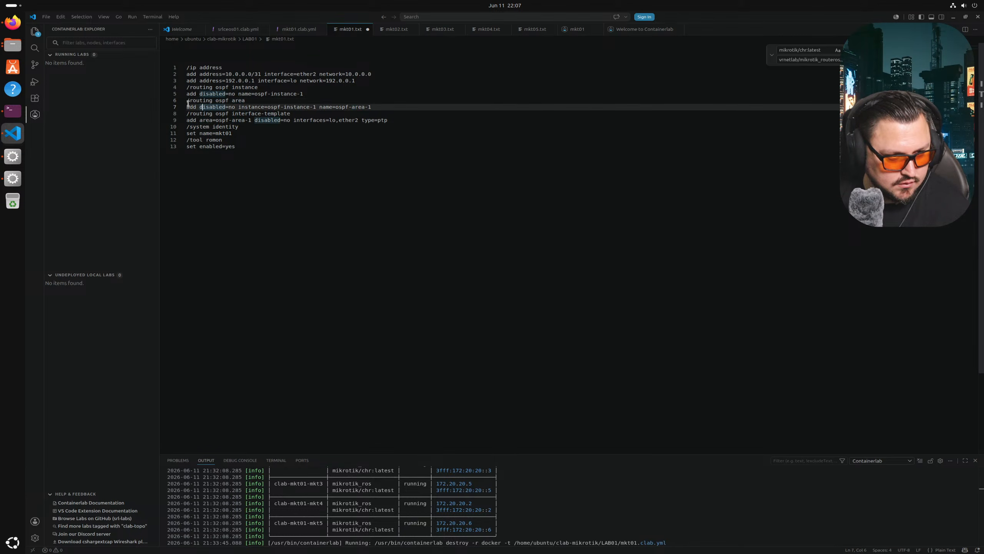
pyautogui.moveTo(190, 100)
pyautogui.mouseDown()
pyautogui.moveTo(333, 104)
pyautogui.moveTo(188, 100)
pyautogui.mouseUp()
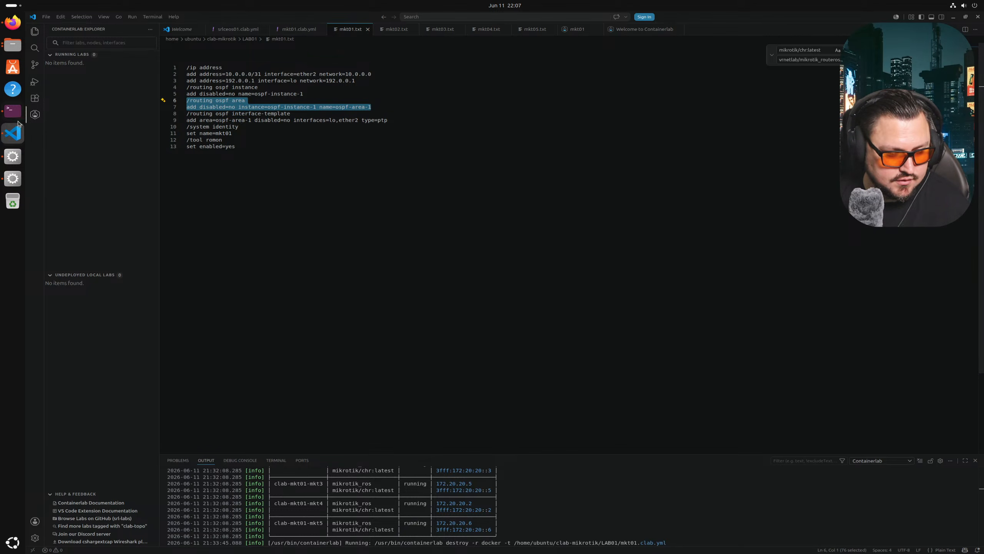
pyautogui.rightClick(297, 31)
pyautogui.click(324, 206)
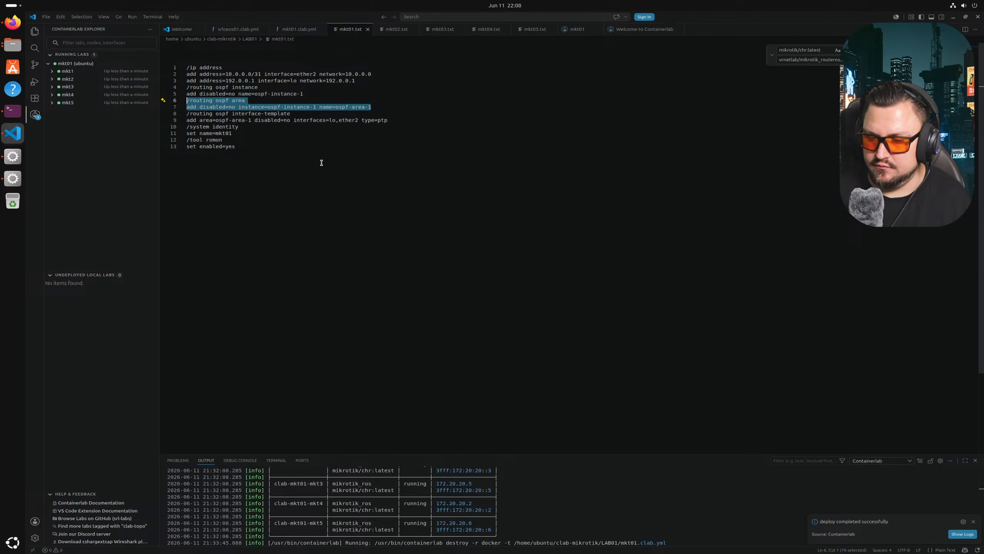
# - Disconnect the stale mkt1 session and abandon the hanging reconnection to clab-mkt01-mkt1
pyautogui.click(13, 154)
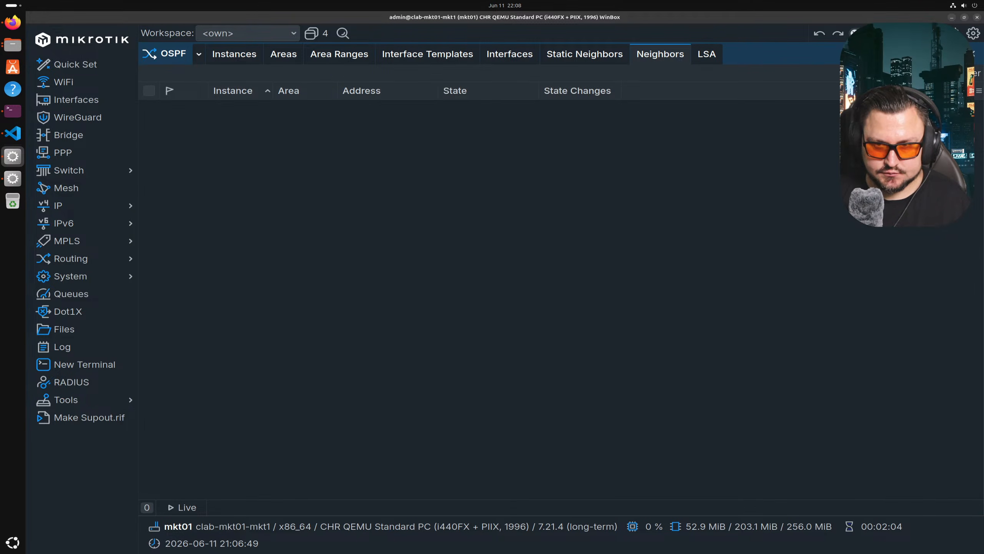
pyautogui.click(936, 33)
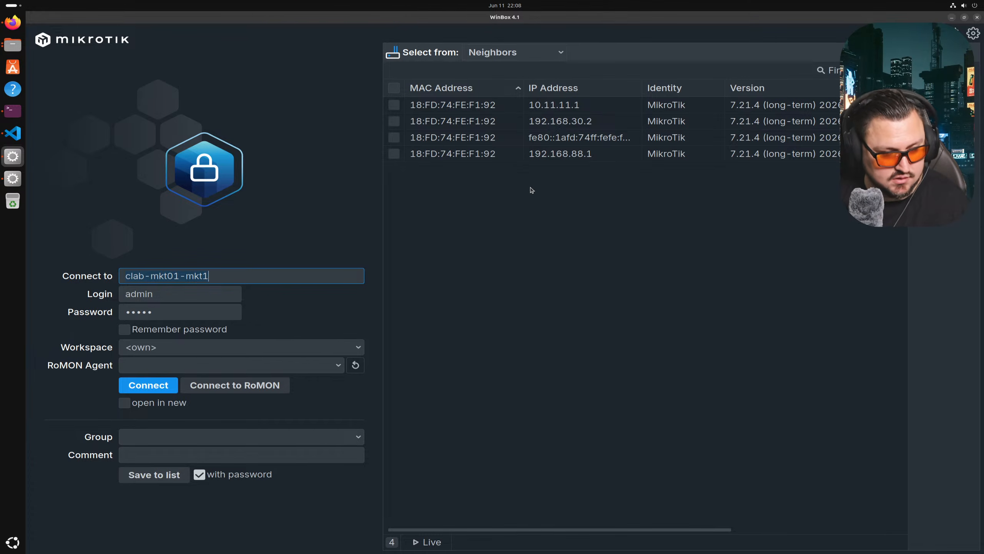
pyautogui.click(135, 387)
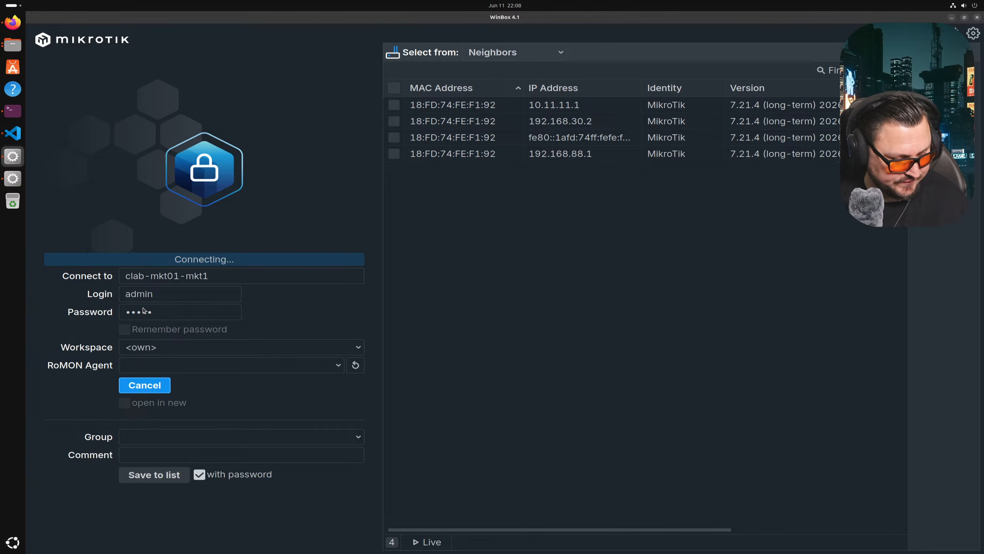
pyautogui.click(140, 384)
pyautogui.click(140, 385)
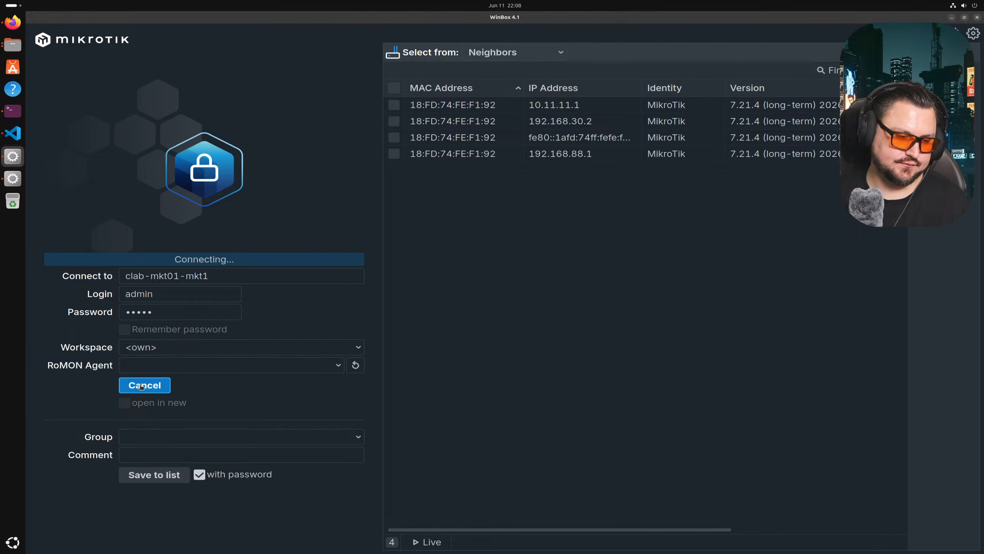
pyautogui.click(141, 385)
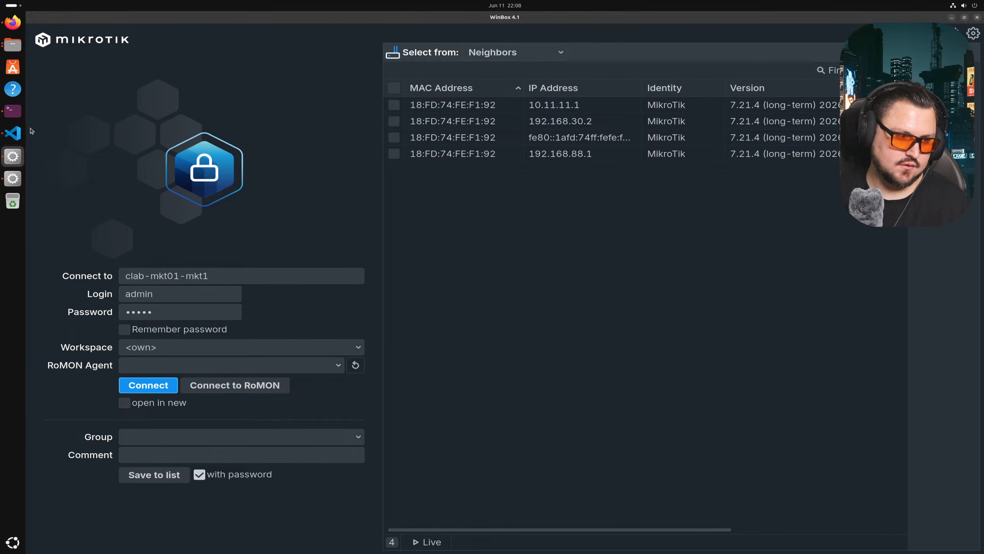
pyautogui.click(12, 110)
# - Rerun clab inspect repeatedly to check the redeployed lab's router addresses
pyautogui.press('Up')
pyautogui.press('Up')
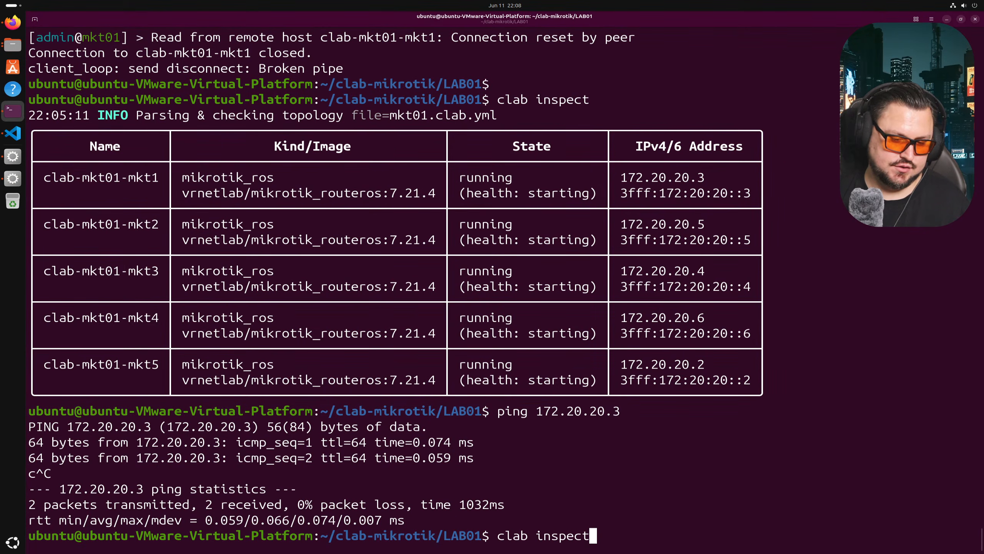
pyautogui.press('Return')
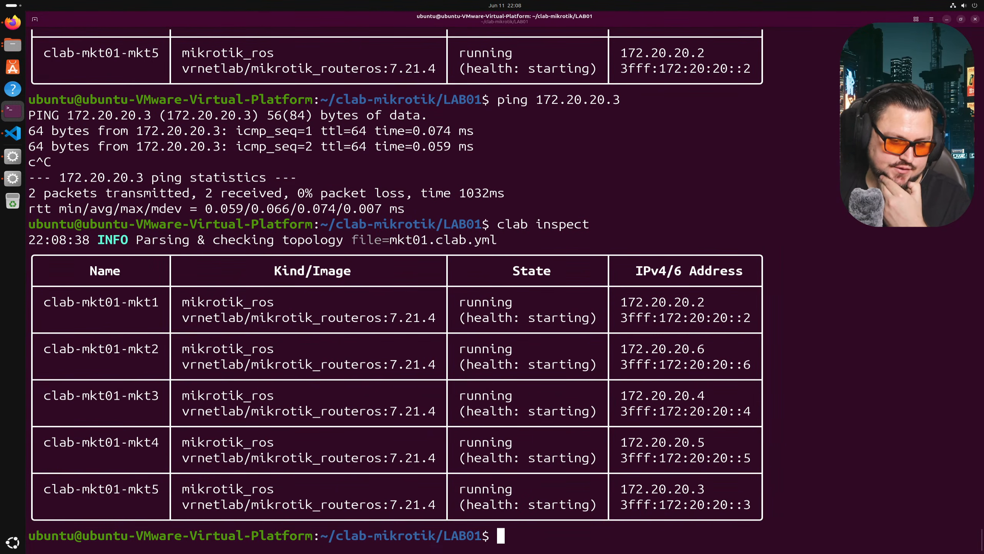
pyautogui.press('Up')
pyautogui.press('Return')
pyautogui.press('Up')
pyautogui.press('Return')
pyautogui.press('Up')
pyautogui.press('Return')
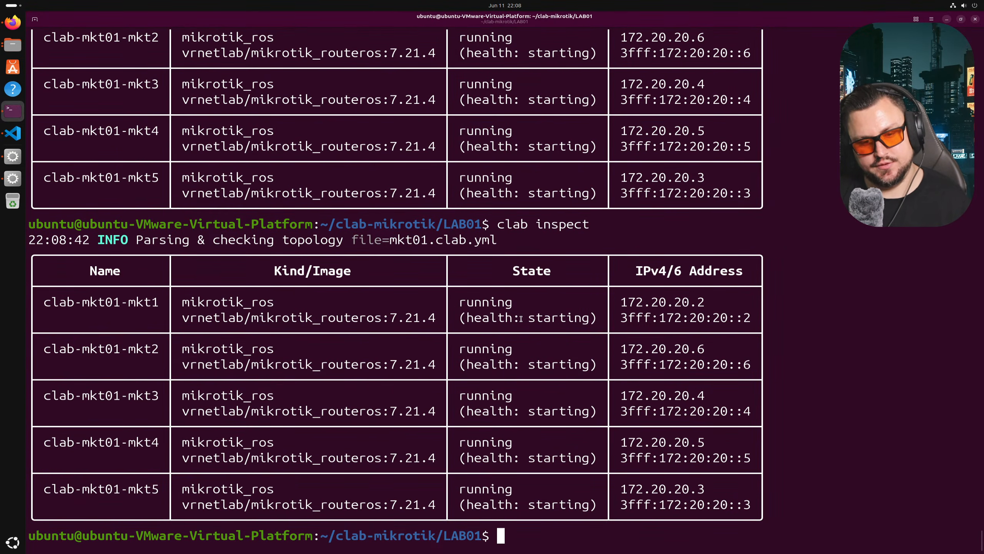
pyautogui.press('Up')
pyautogui.press('Return')
pyautogui.scroll(10, 543, 341)
pyautogui.scroll(20, 580, 336)
pyautogui.scroll(-10, 569, 345)
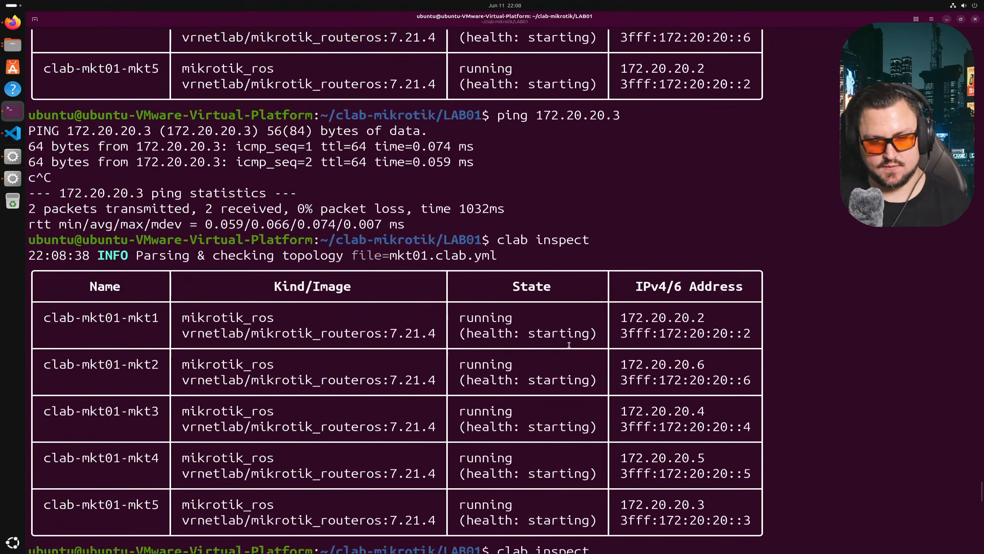
pyautogui.press('Up')
pyautogui.press('Return')
pyautogui.press('Return')
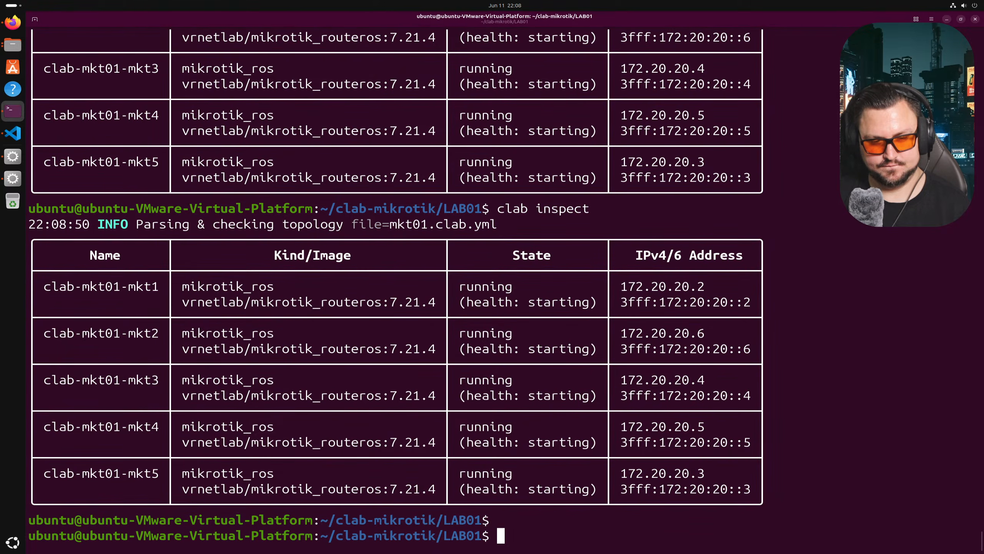
pyautogui.press('Up')
pyautogui.press('Return')
pyautogui.press('Up')
pyautogui.press('Return')
pyautogui.press('Up')
pyautogui.press('Return')
# - Ping mkt1 at 172.20.20.2, then log WinBox back into mkt01
pyautogui.moveTo(478, 326); pyautogui.dragTo(512, 318)
pyautogui.click(512, 318)
pyautogui.doubleClick(639, 306)
pyautogui.write('ping')
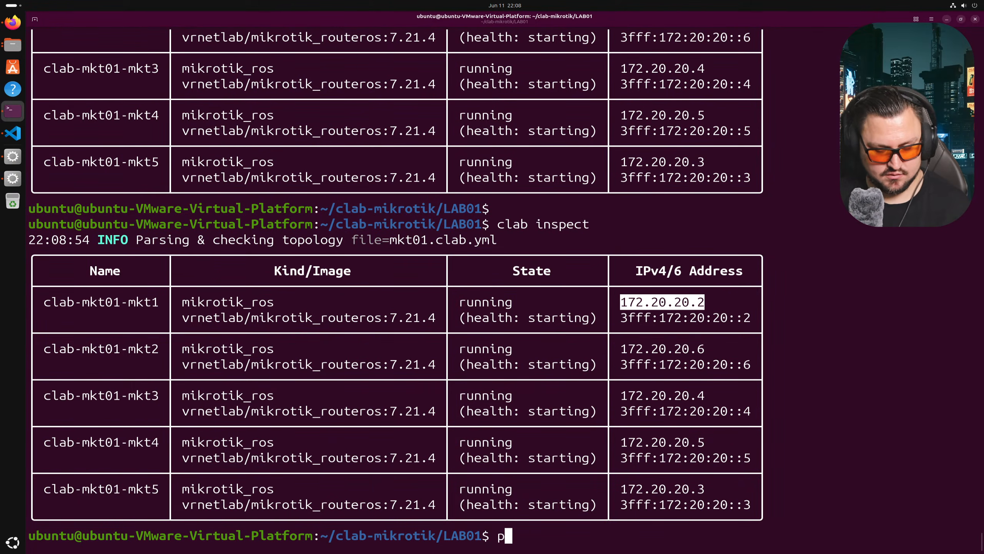
pyautogui.rightClick(647, 313)
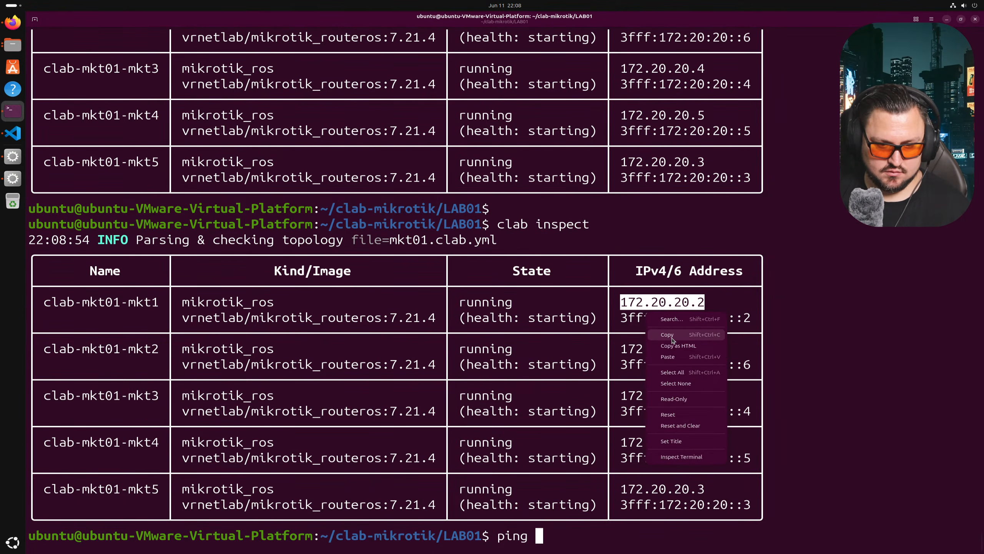
pyautogui.rightClick(676, 331)
pyautogui.click(698, 374)
pyautogui.press('Return')
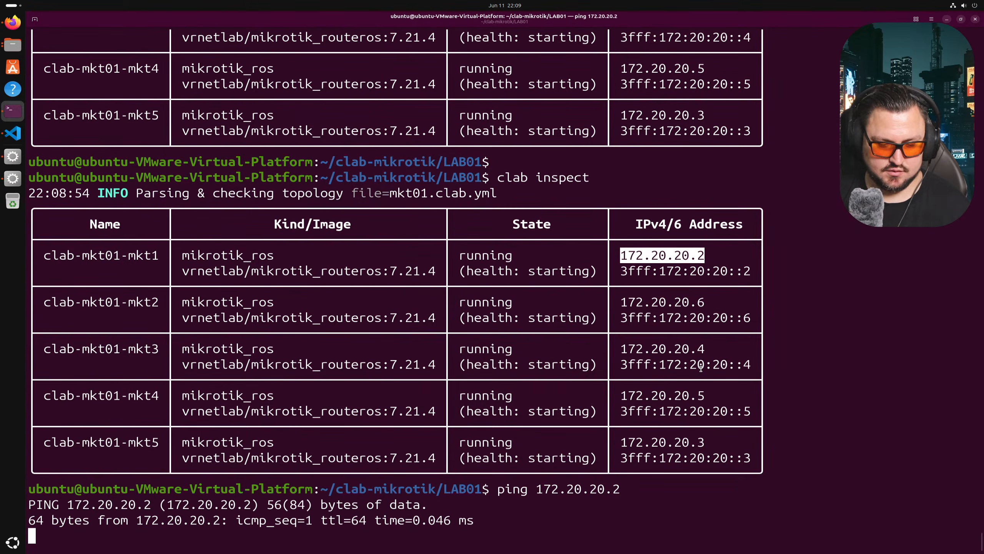
pyautogui.hotkey('ctrl', 'c')
pyautogui.click(13, 156)
pyautogui.click(136, 387)
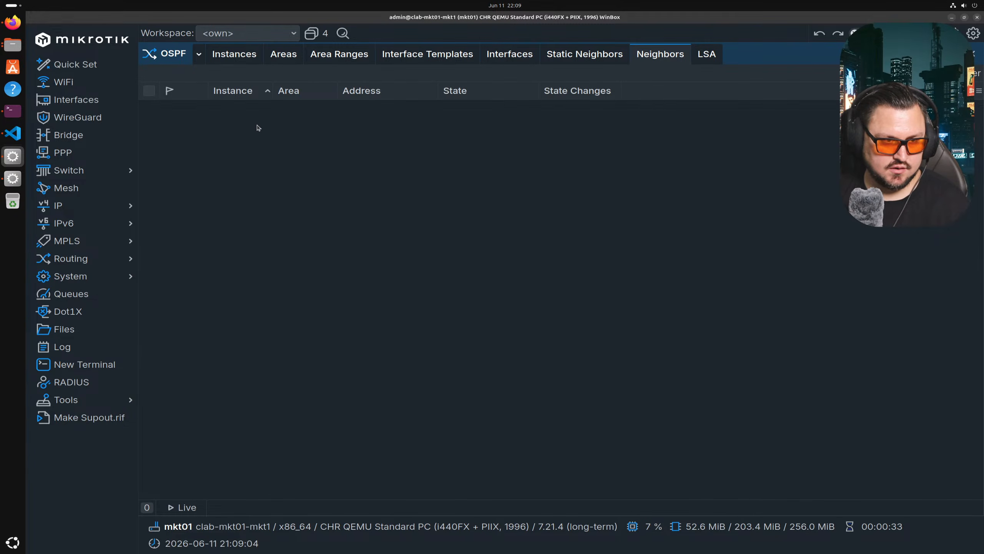
# - Browse mkt01's OSPF Instances, Areas, Area Ranges and Interface Templates lists
pyautogui.click(245, 57)
pyautogui.click(277, 59)
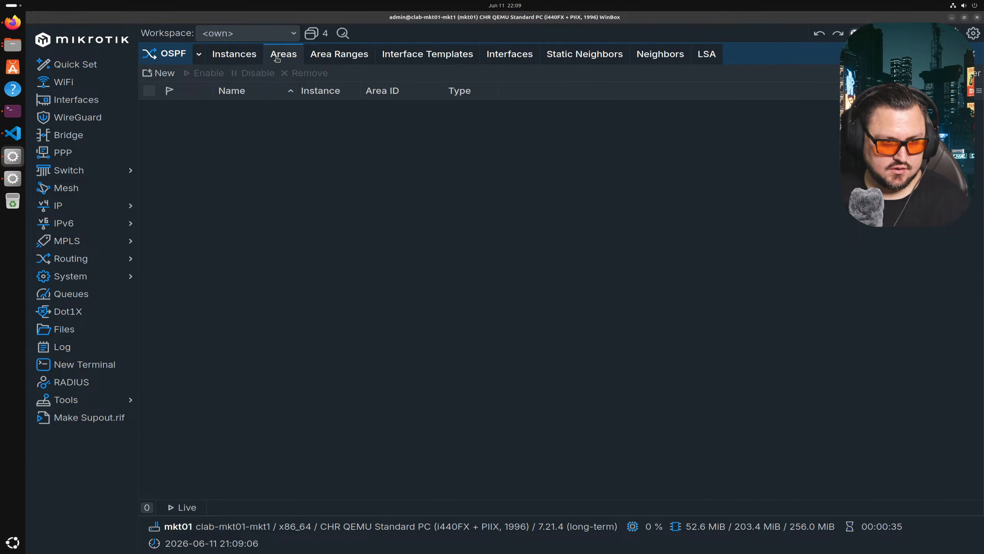
pyautogui.click(322, 56)
pyautogui.click(427, 54)
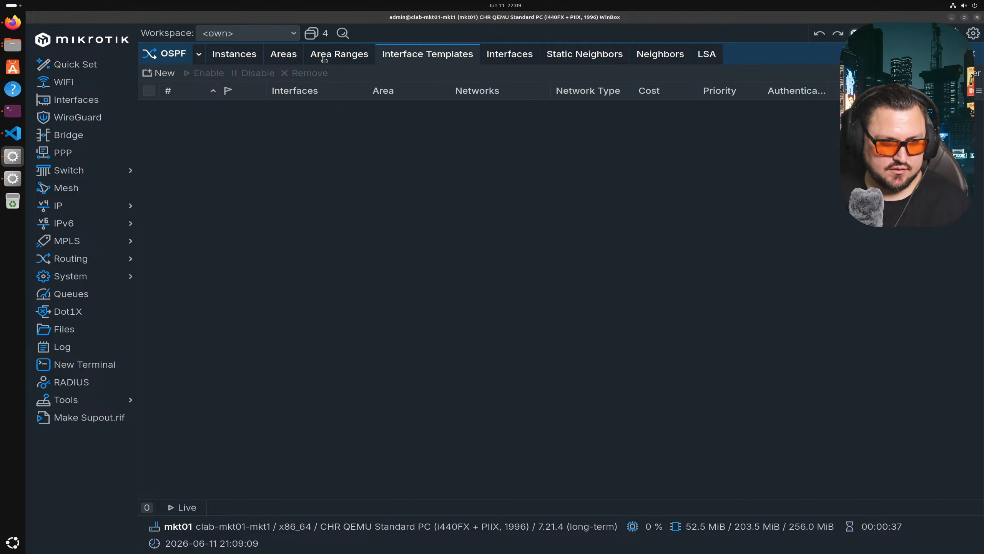
pyautogui.click(234, 54)
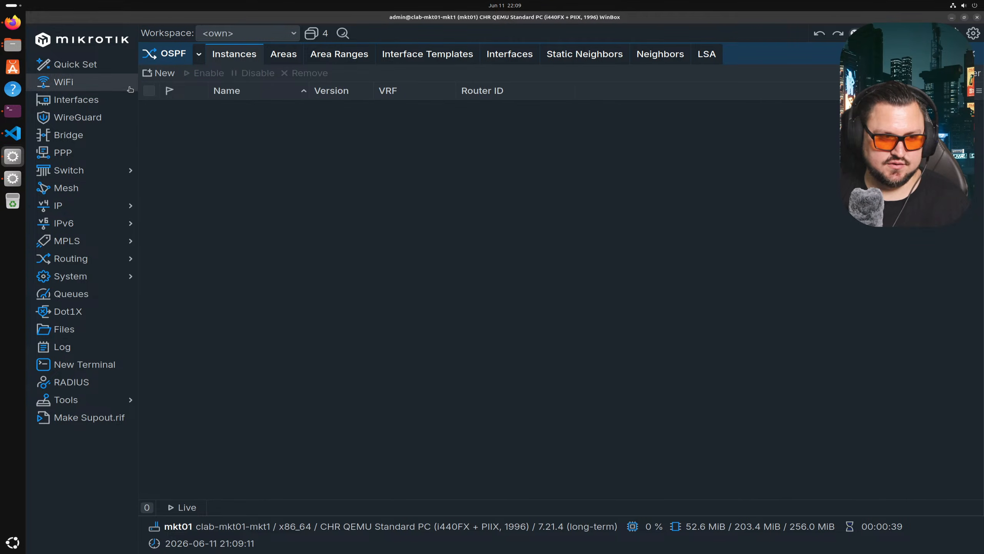
# - Copy the two OSPF area lines from mkt01.txt and open a new RouterOS terminal on mkt01
pyautogui.click(13, 134)
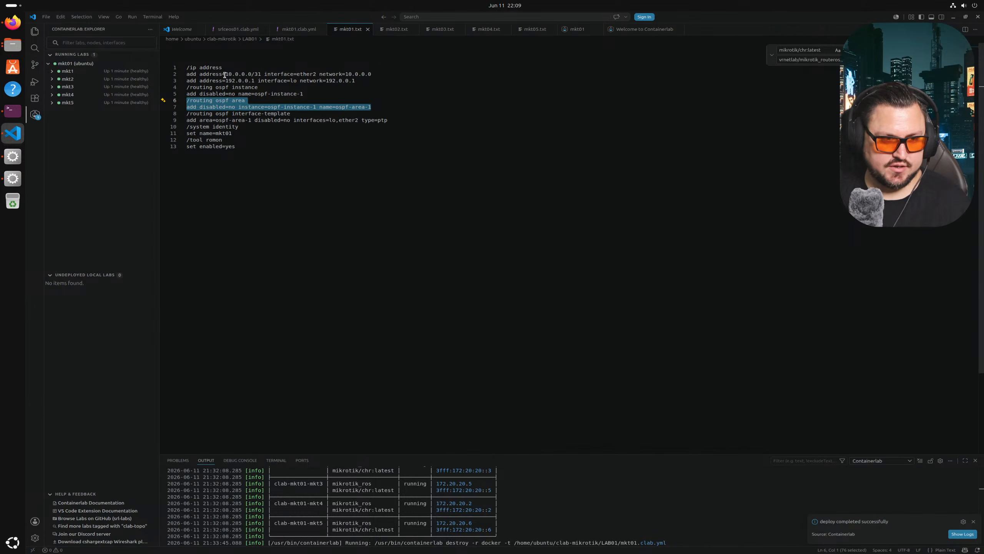
pyautogui.moveTo(370, 106); pyautogui.dragTo(179, 102)
pyautogui.rightClick(210, 105)
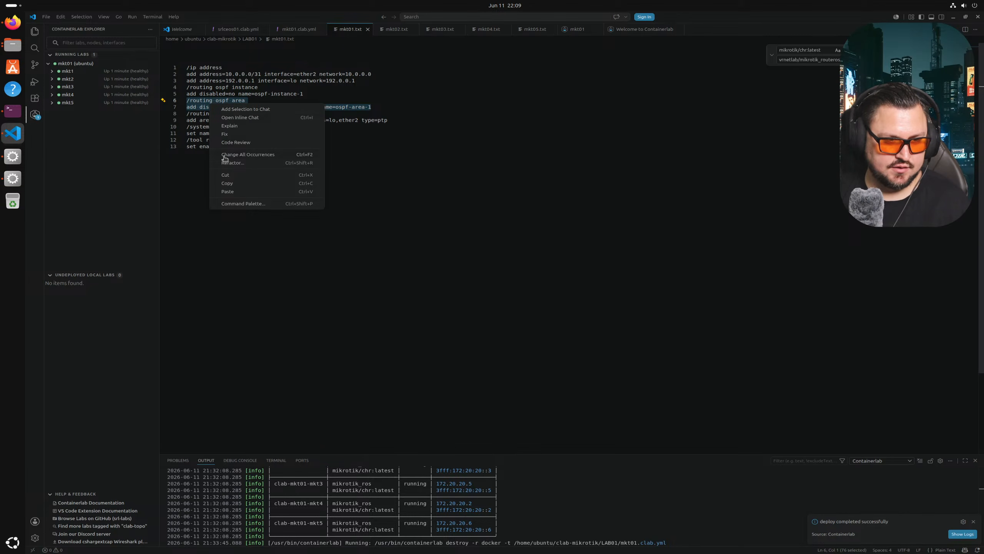
pyautogui.click(228, 186)
pyautogui.click(12, 110)
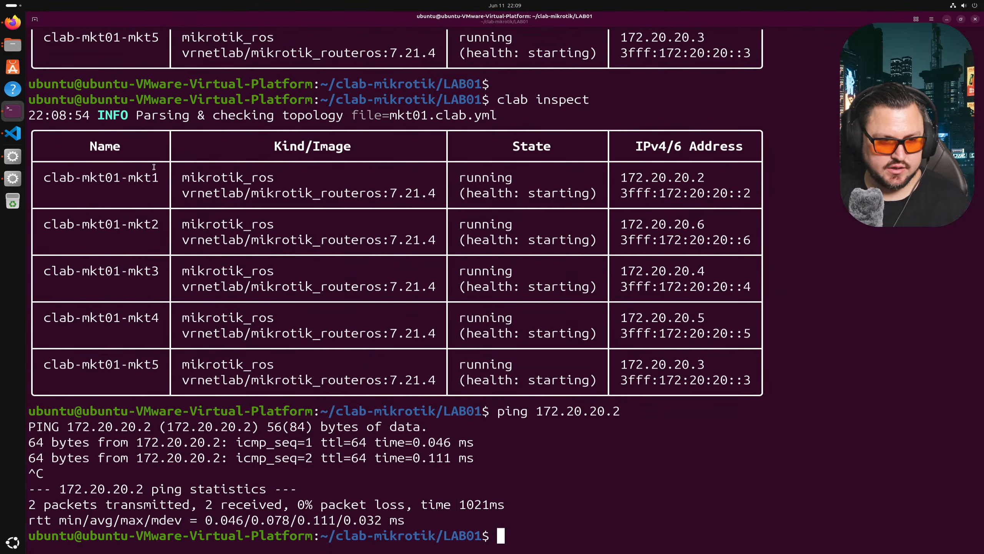
pyautogui.click(12, 156)
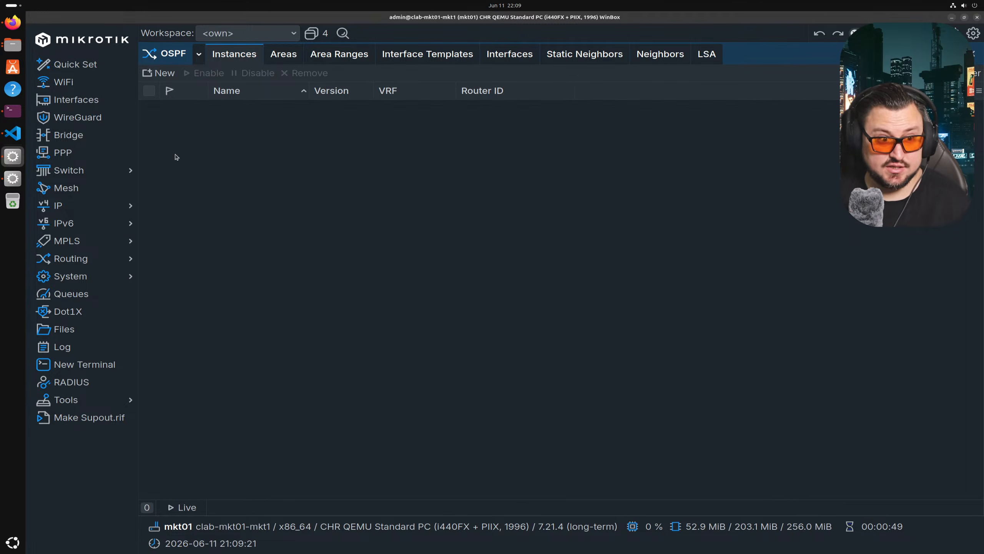
pyautogui.click(12, 133)
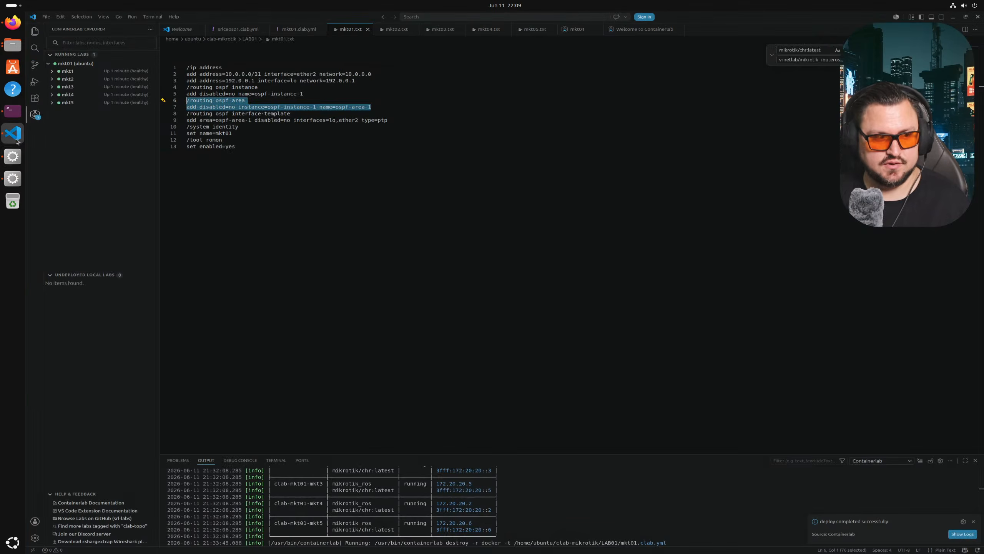
pyautogui.click(11, 178)
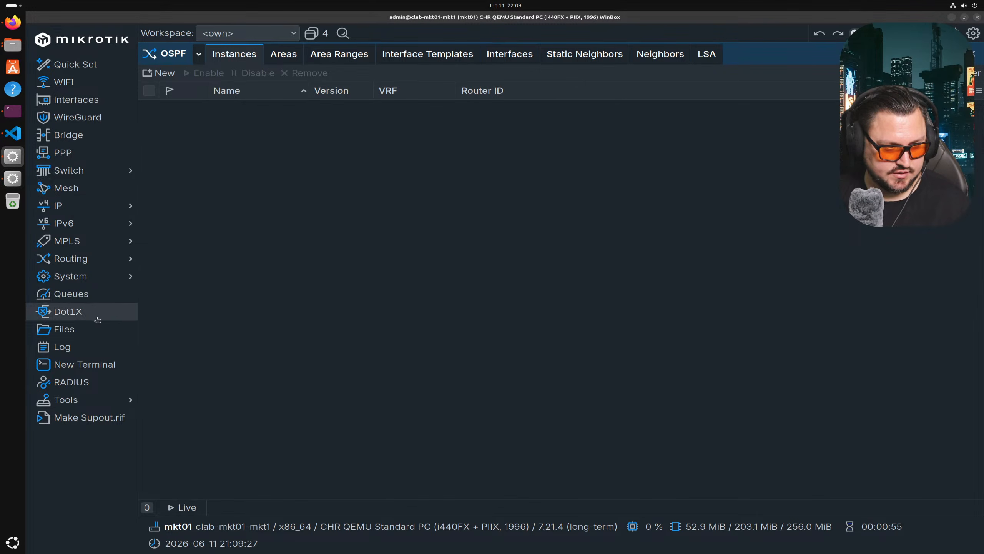
pyautogui.click(84, 364)
# - Paste the OSPF area commands into mkt01's terminal, which rejects them, and return to the root menu
pyautogui.rightClick(347, 334)
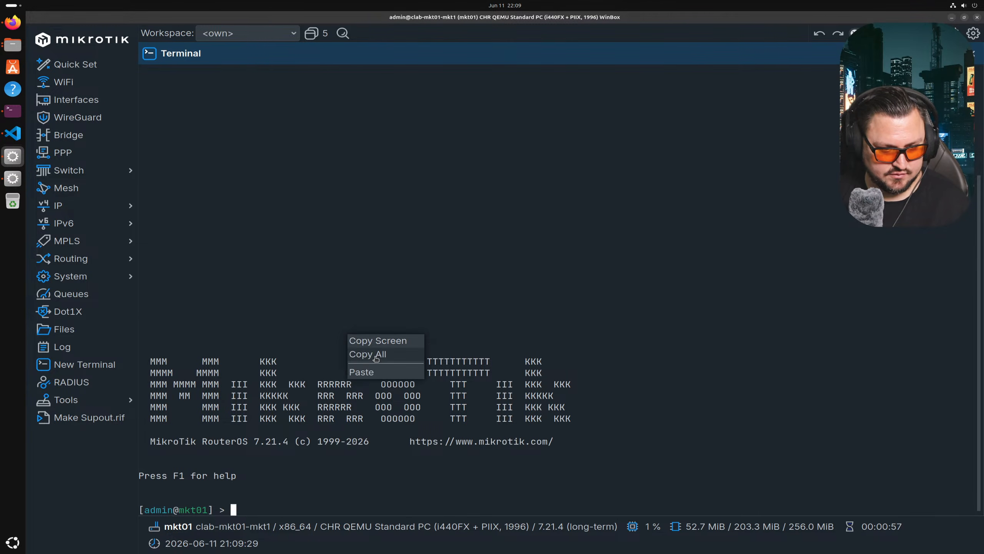
pyautogui.click(360, 372)
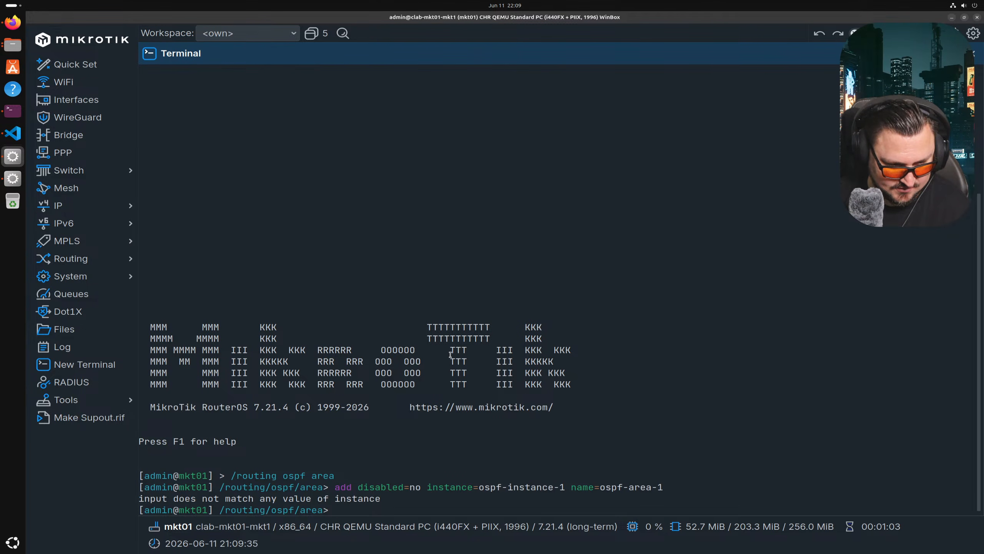
pyautogui.write('/')
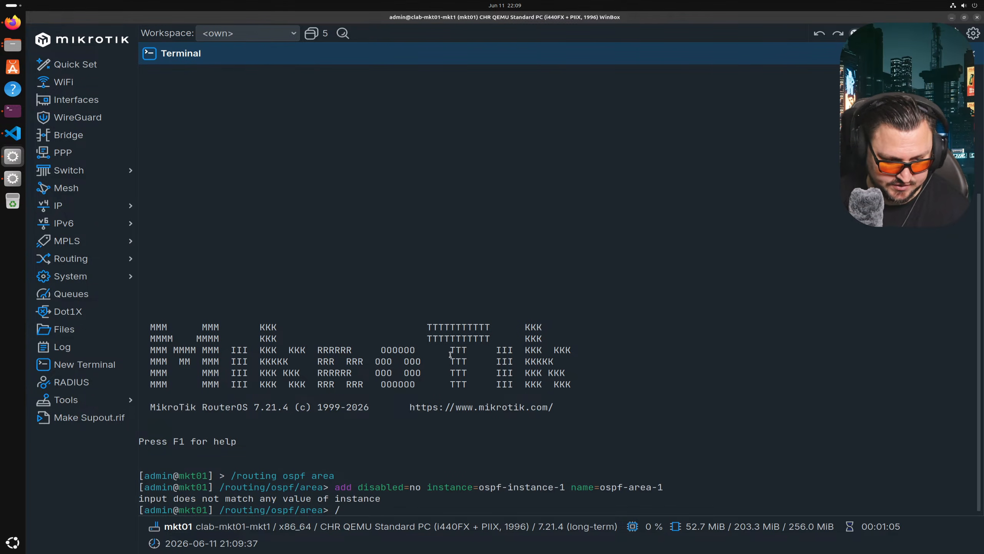
pyautogui.press('Return')
# - Copy the two OSPF instance lines from mkt01.txt
pyautogui.hotkey('alt', 'Tab')
pyautogui.hotkey('alt', 'Tab')
pyautogui.hotkey('alt', 'Tab')
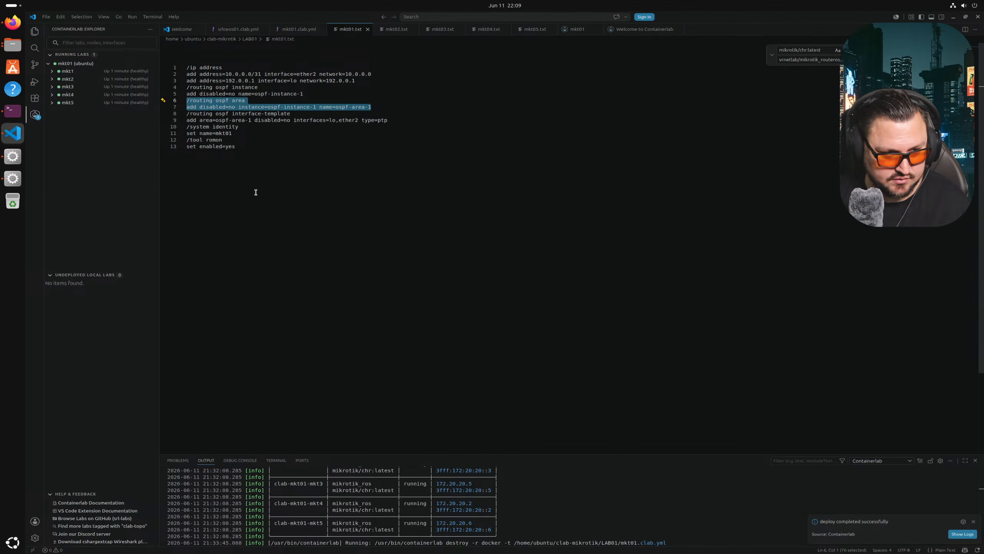
pyautogui.moveTo(305, 94); pyautogui.dragTo(180, 83)
pyautogui.click(210, 93)
pyautogui.click(294, 93)
pyautogui.moveTo(311, 91); pyautogui.dragTo(177, 88)
pyautogui.rightClick(306, 93)
pyautogui.click(294, 92)
pyautogui.rightClick(219, 101)
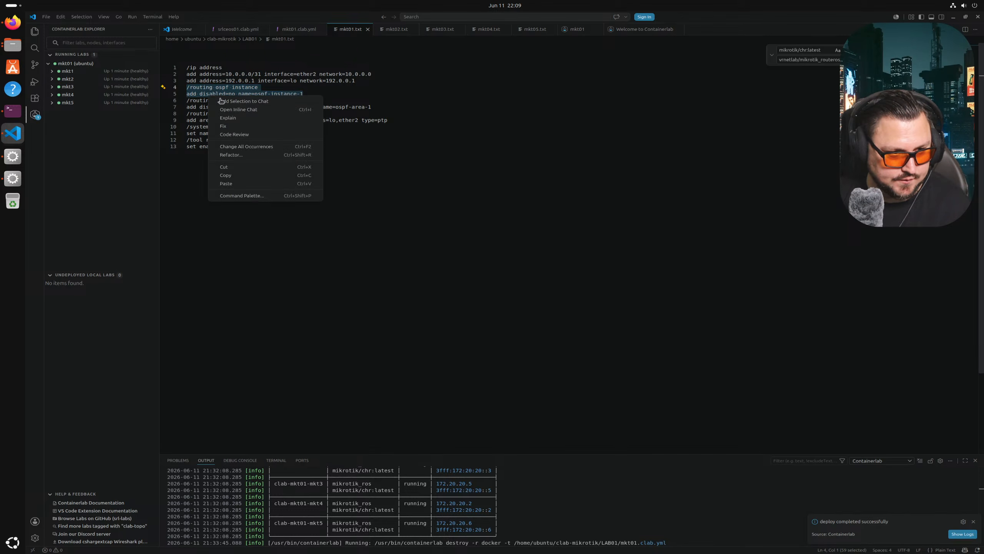
pyautogui.click(227, 175)
# - Paste the instance commands into mkt01's terminal and print to confirm ospf-instance-1 exists
pyautogui.click(12, 157)
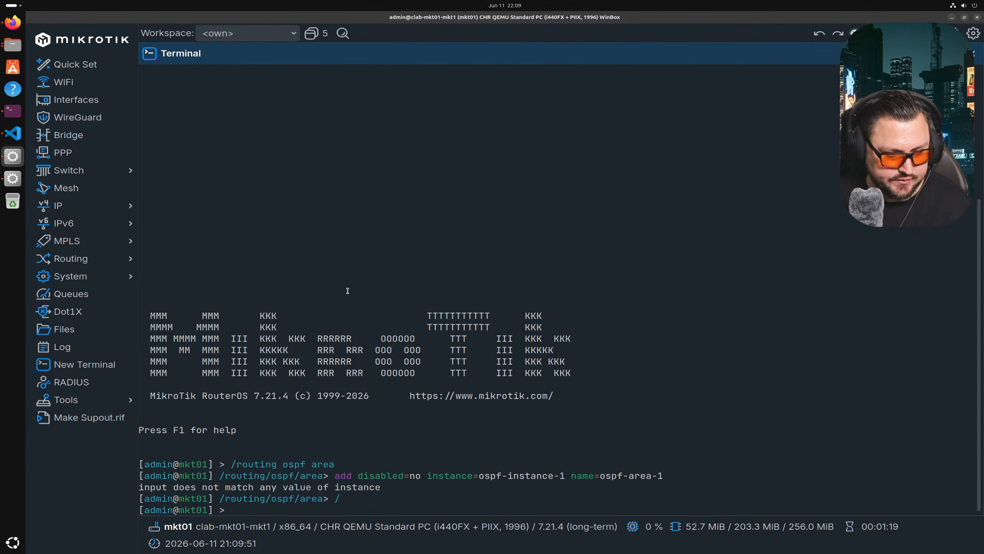
pyautogui.press('Return')
pyautogui.press('Return')
pyautogui.rightClick(382, 326)
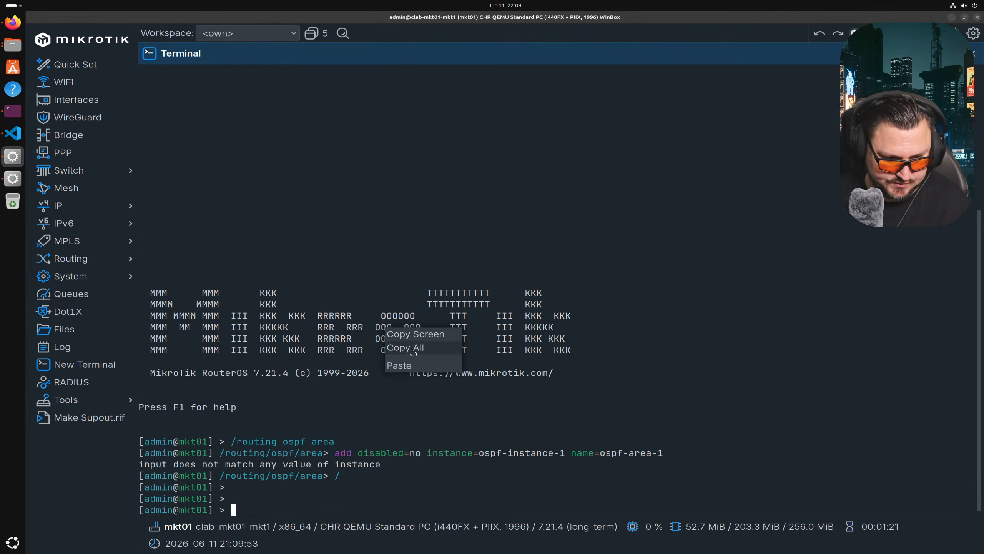
pyautogui.click(425, 367)
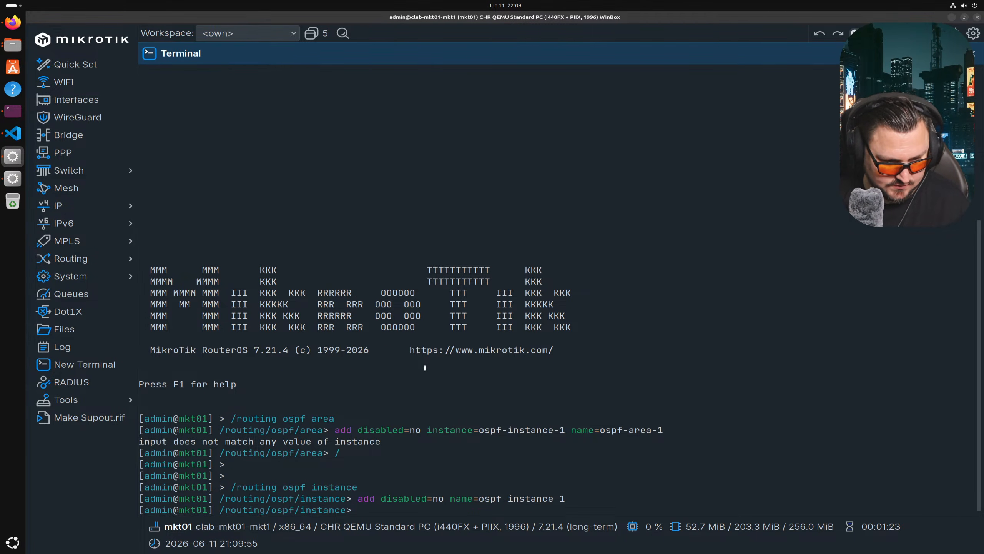
pyautogui.write('print')
pyautogui.press('Return')
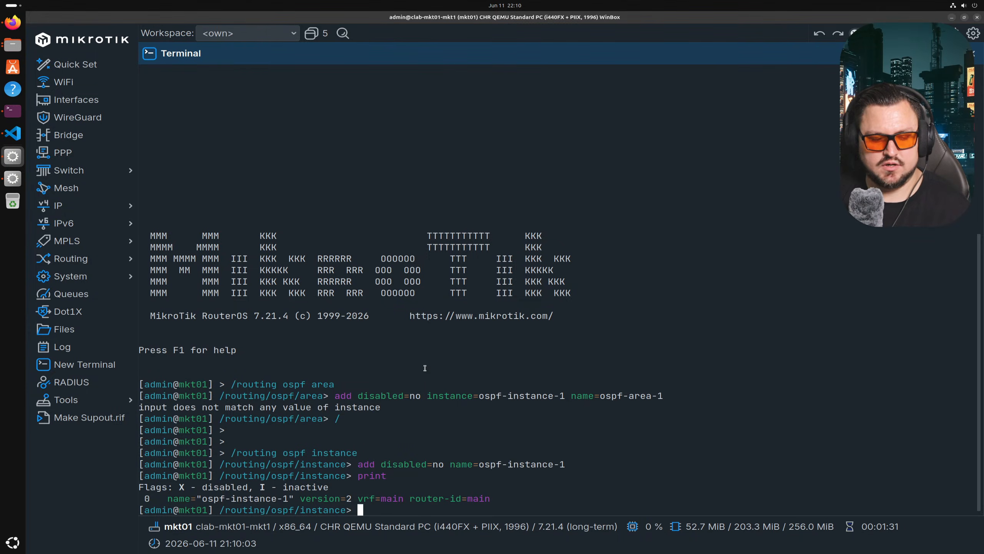
pyautogui.hotkey('alt', 'Tab')
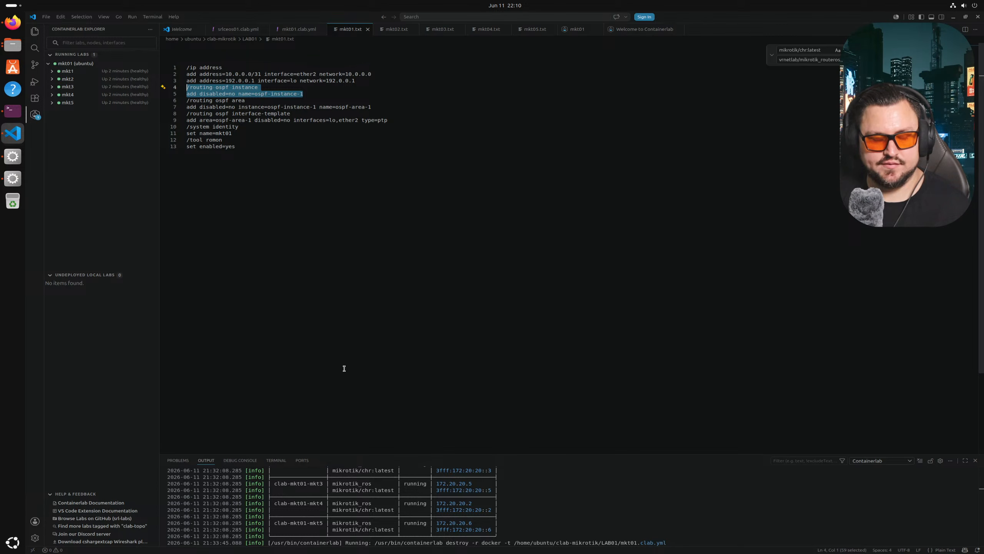
# - Destroy the running mkt01 lab from the Containerlab explorer
pyautogui.click(249, 193)
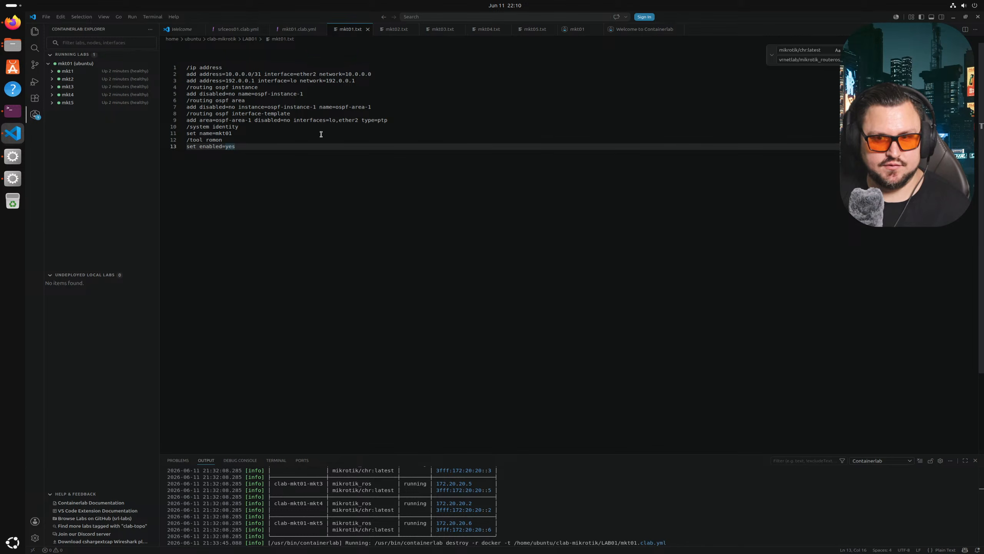
pyautogui.rightClick(93, 64)
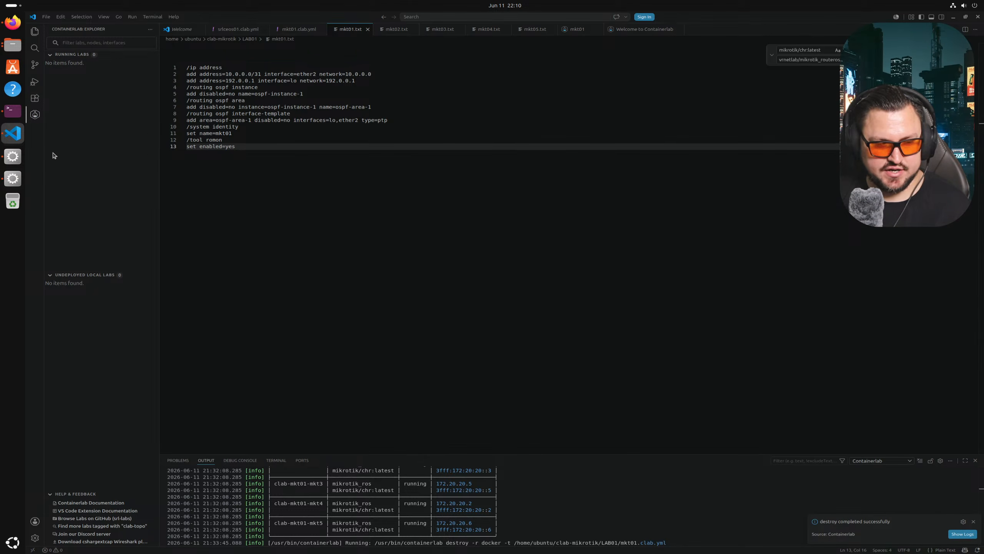
pyautogui.hotkey('alt', 'Tab')
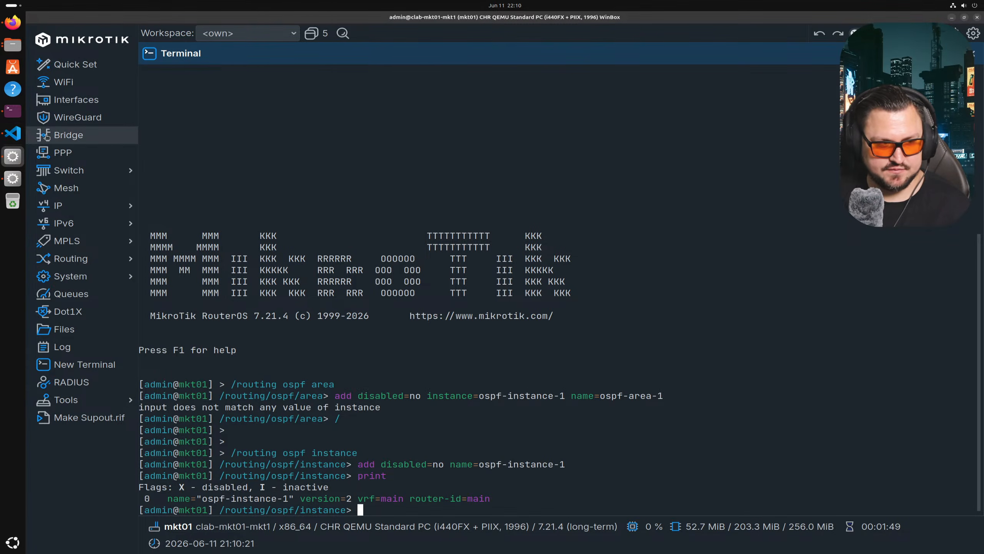
pyautogui.click(12, 110)
pyautogui.press('Return')
# - List LAB01 with ls -la, then cd into clab-mkt01 and list its mkt1–mkt5 folders and inventory files
pyautogui.write('ls -la')
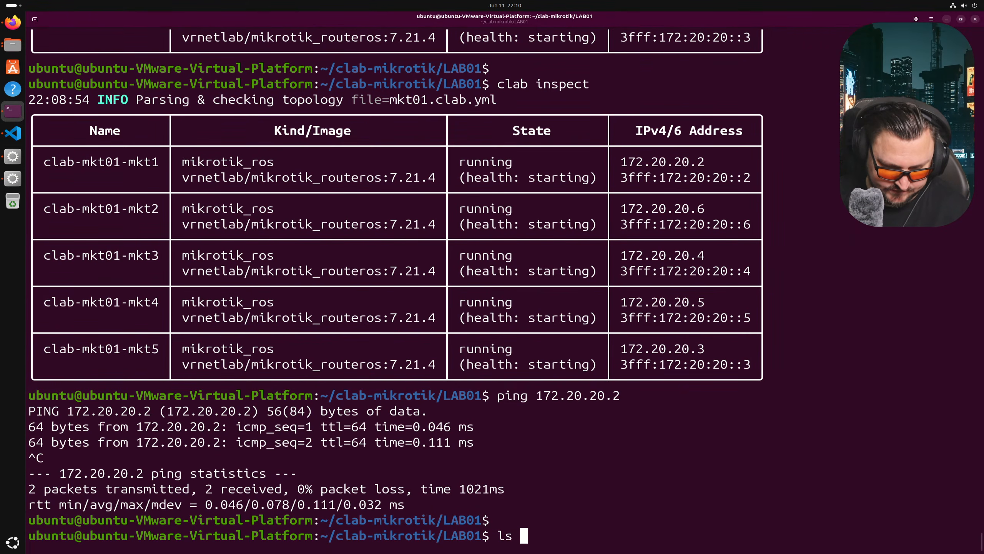
pyautogui.press('Return')
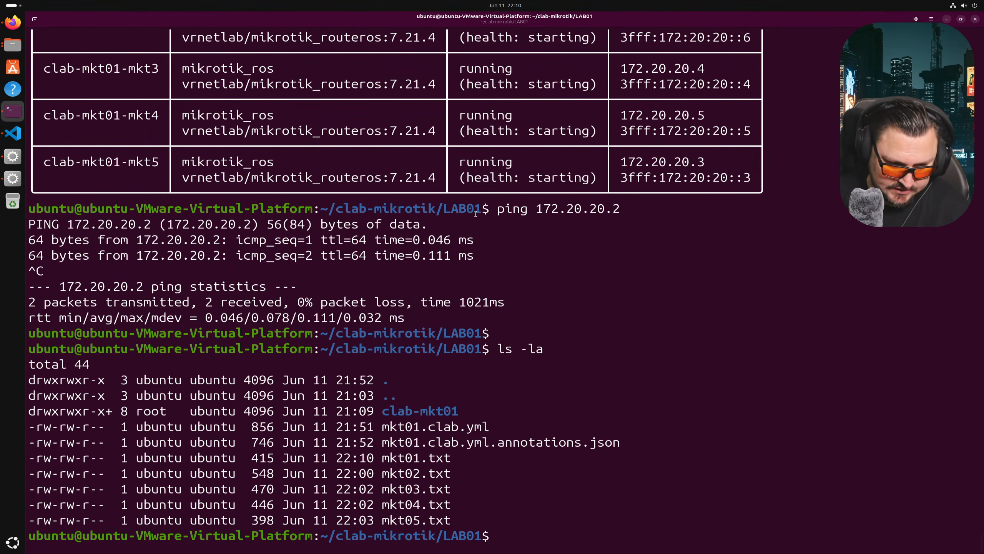
pyautogui.moveTo(463, 409); pyautogui.dragTo(382, 414)
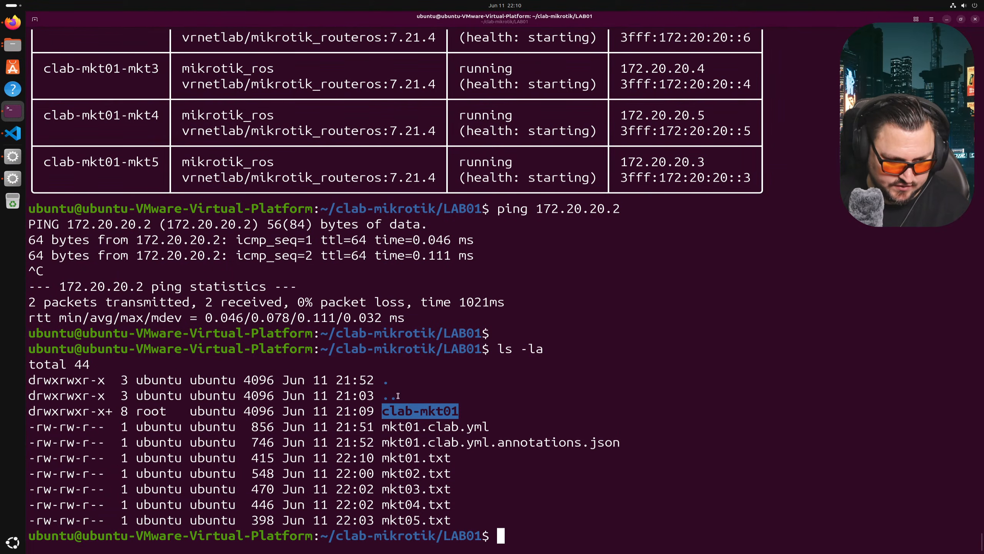
pyautogui.write('cd c')
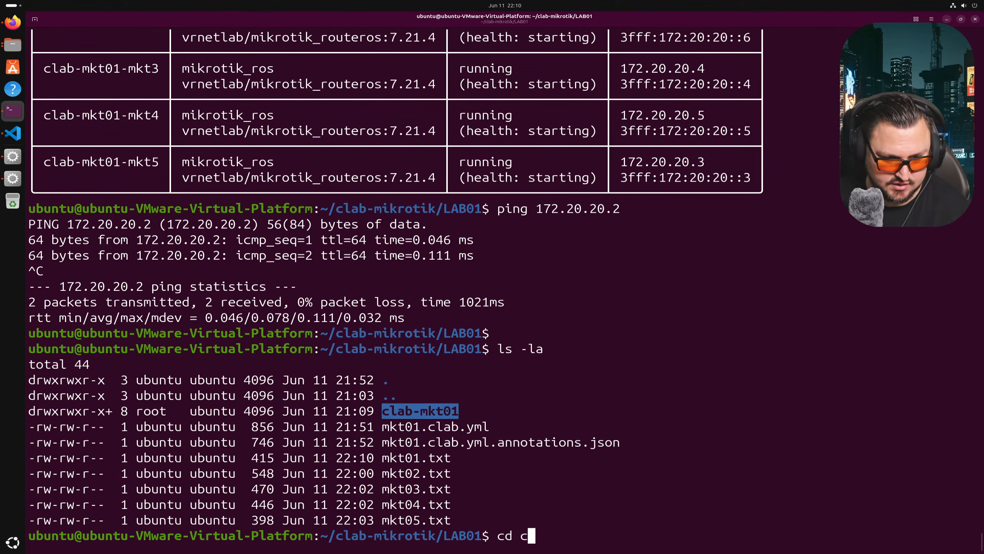
pyautogui.press('Tab')
pyautogui.press('Return')
pyautogui.write('ls -la')
pyautogui.press('Return')
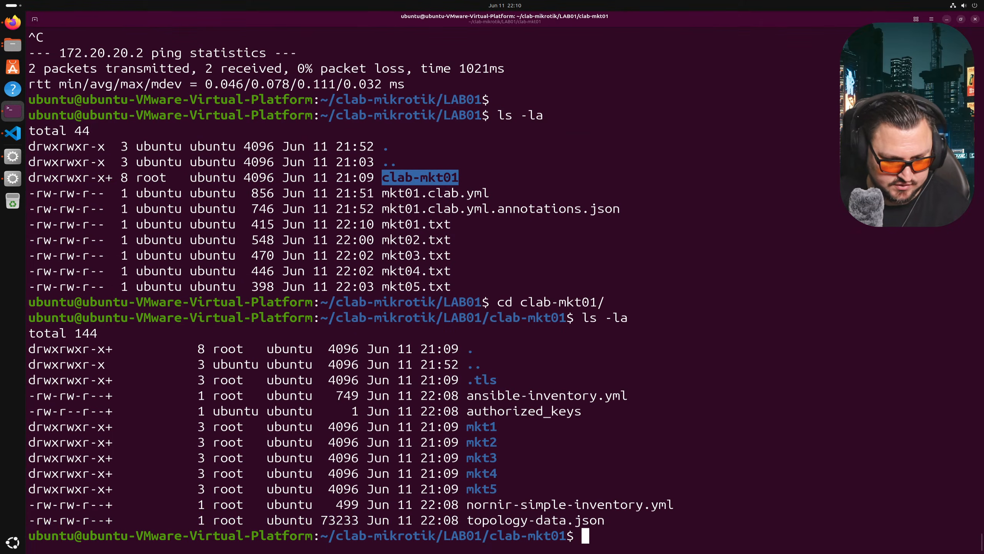
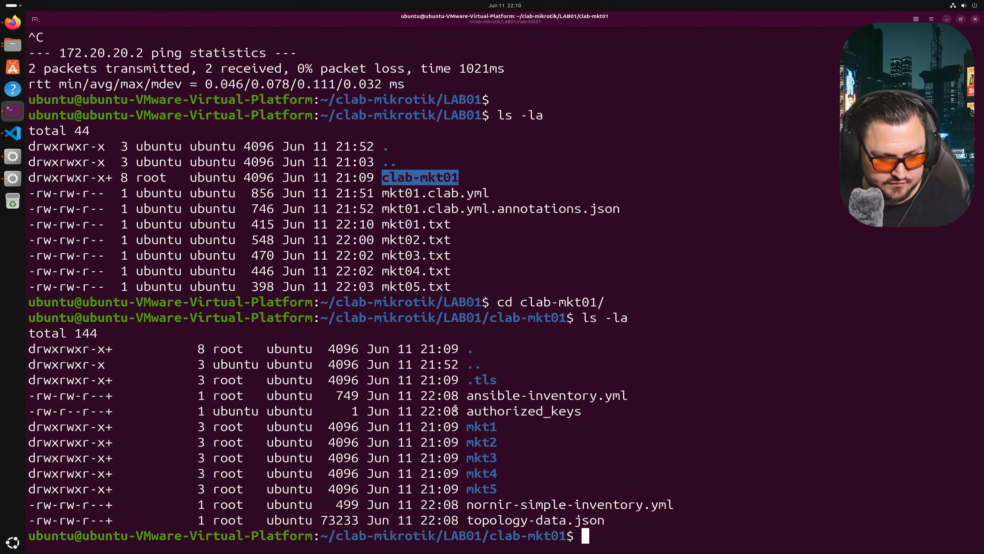
# - Enter the mkt1 router folder and list its contents
pyautogui.moveTo(474, 427); pyautogui.dragTo(475, 428)
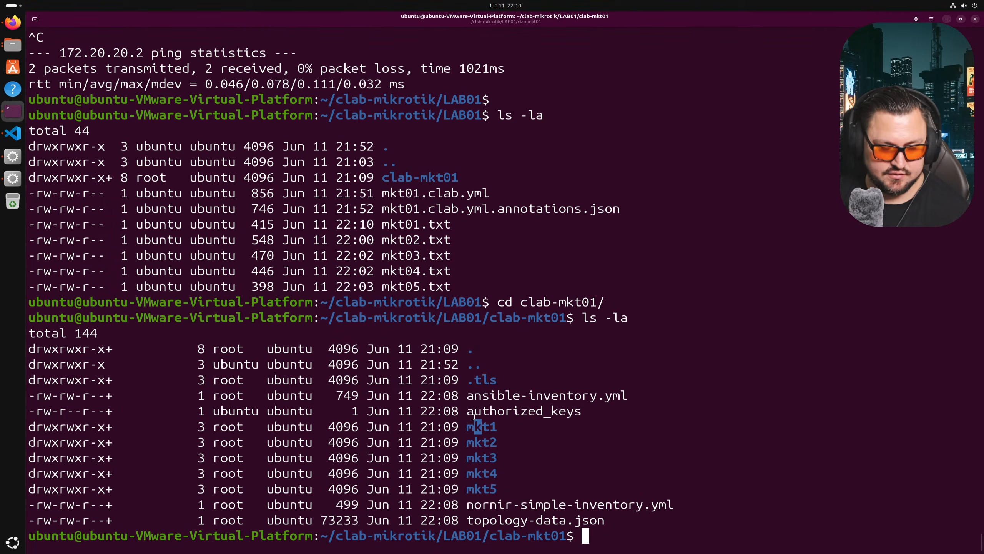
pyautogui.click(474, 416)
pyautogui.doubleClick(475, 425)
pyautogui.write('cd mkt')
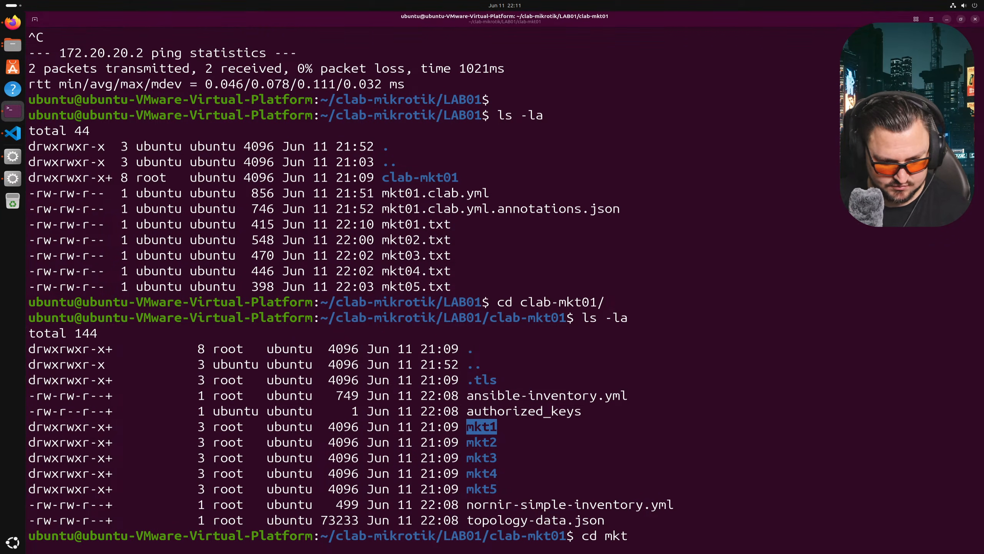
pyautogui.write('1')
pyautogui.press('Return')
pyautogui.write('ls -la')
pyautogui.press('Return')
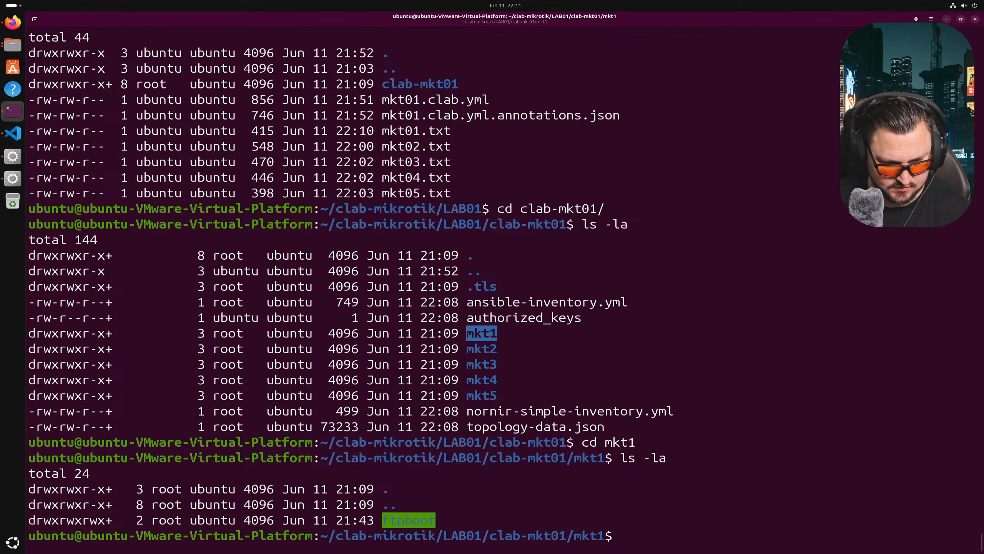
# - Go into ftpboot and print mkt1's config.auto.rsc, which has no OSPF settings
pyautogui.write('cd ft')
pyautogui.press('Tab')
pyautogui.press('Return')
pyautogui.write('ls -la')
pyautogui.press('Return')
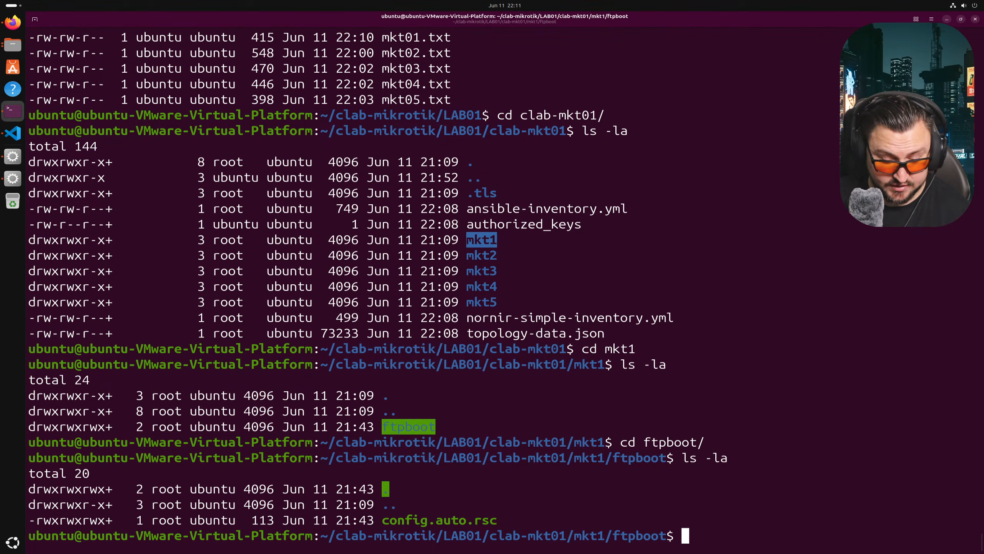
pyautogui.write('cat')
pyautogui.press('Tab')
pyautogui.press('Return')
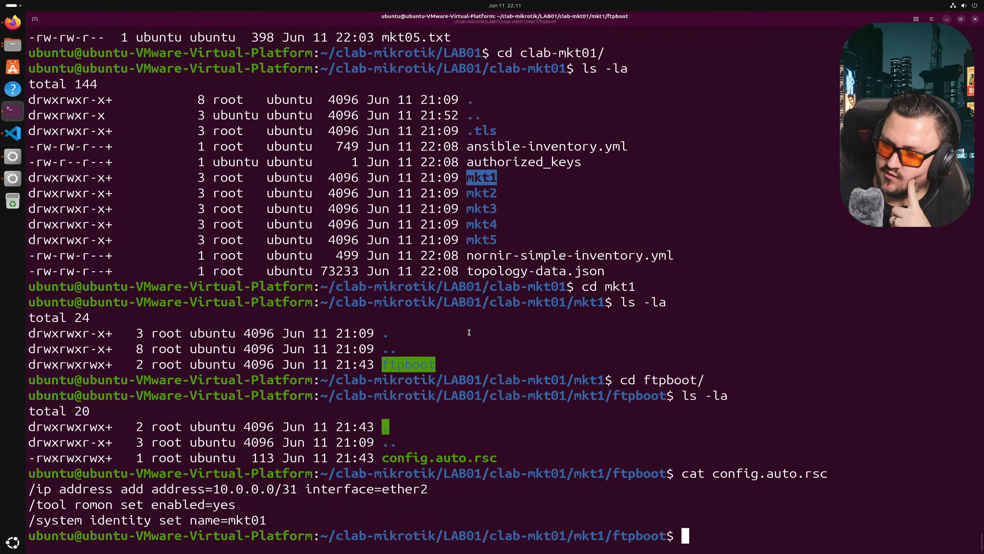
# - Return to ~/clab-mikrotik/LAB01 and list it, highlighting the clab-mkt01 directory
pyautogui.click(349, 360)
pyautogui.write('cd')
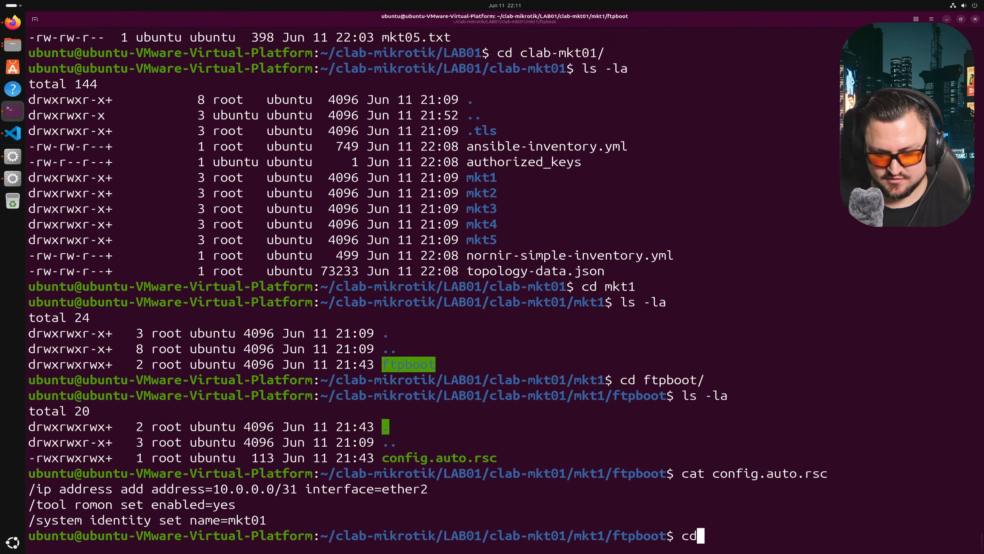
pyautogui.press('Return')
pyautogui.write('cd clab-mi')
pyautogui.press('Tab')
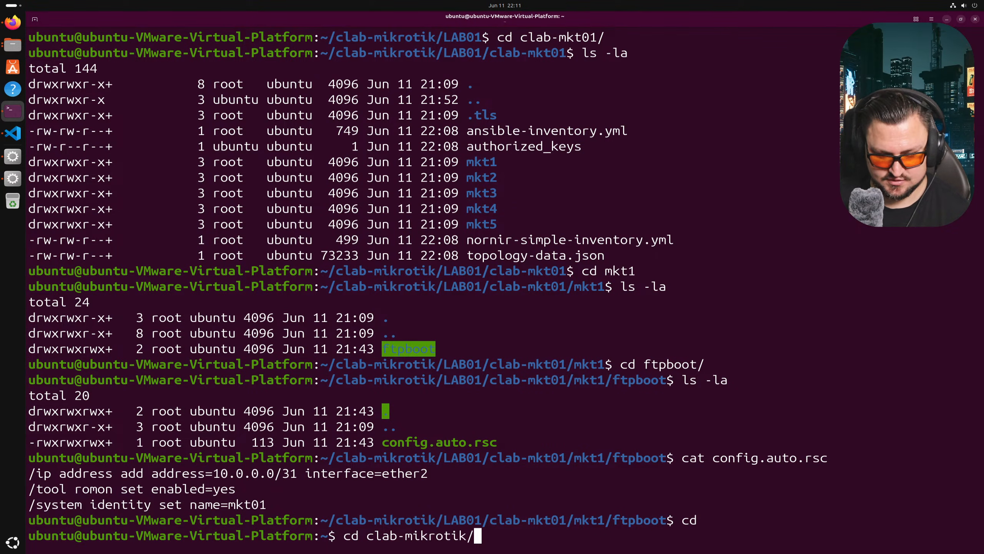
pyautogui.write('LA')
pyautogui.press('Tab')
pyautogui.press('Return')
pyautogui.write('ls -la')
pyautogui.press('Return')
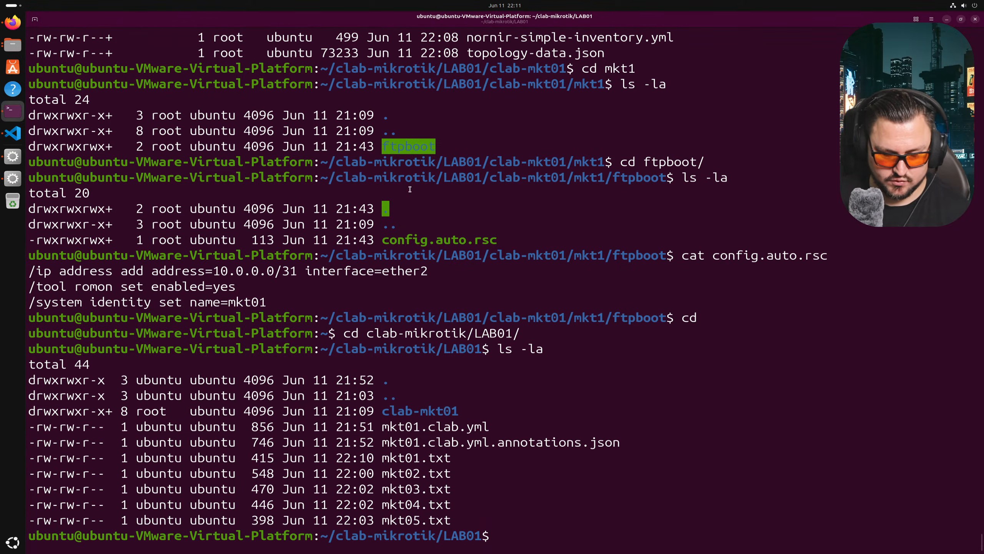
pyautogui.doubleClick(417, 411)
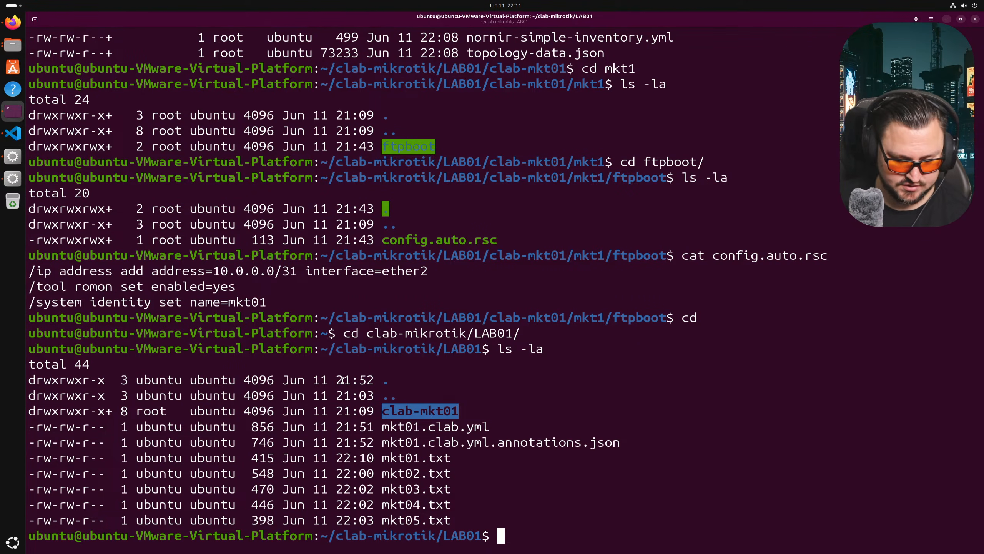
pyautogui.click(422, 421)
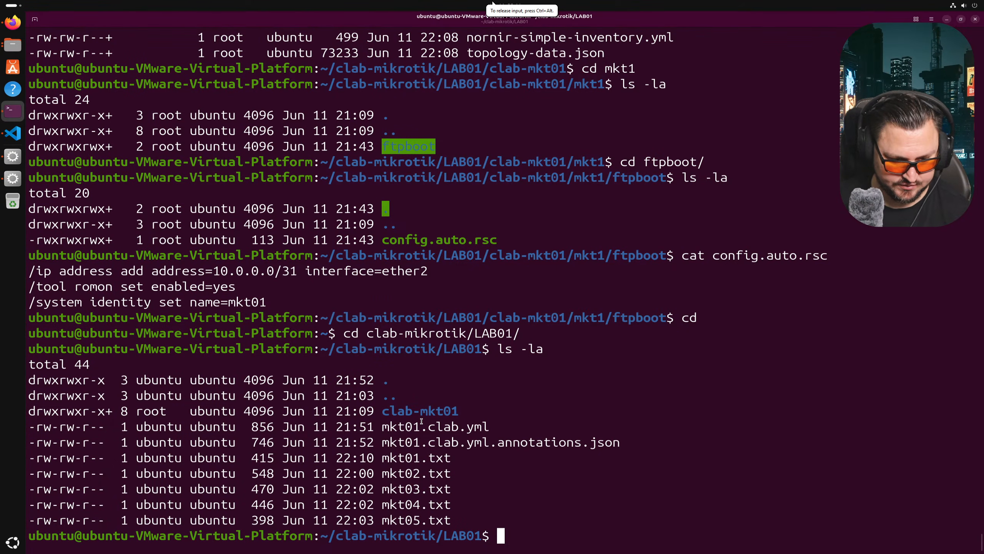
# - Delete the old clab-mkt01 directory with rm -rf and confirm it is gone
pyautogui.write('rm ')
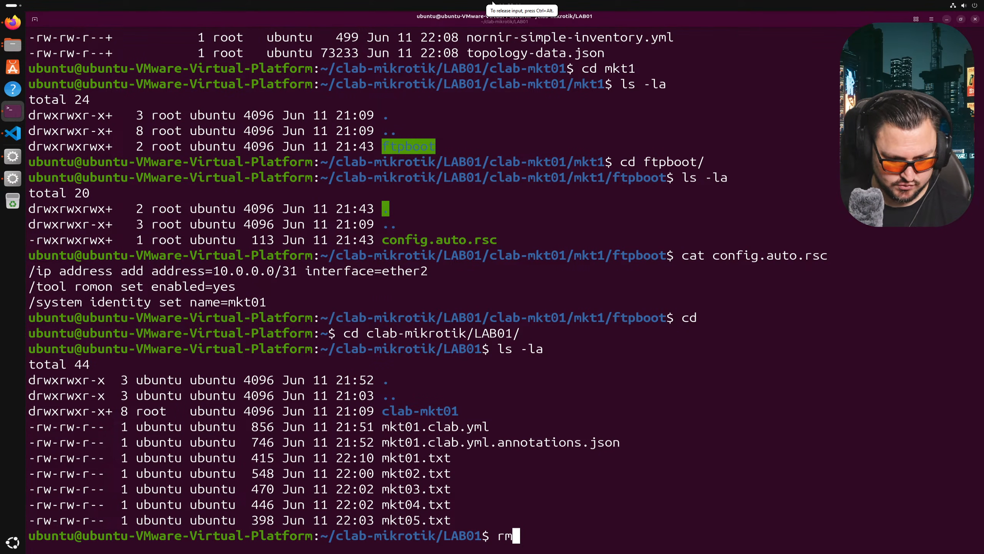
pyautogui.write('-rf clab-mkt01/')
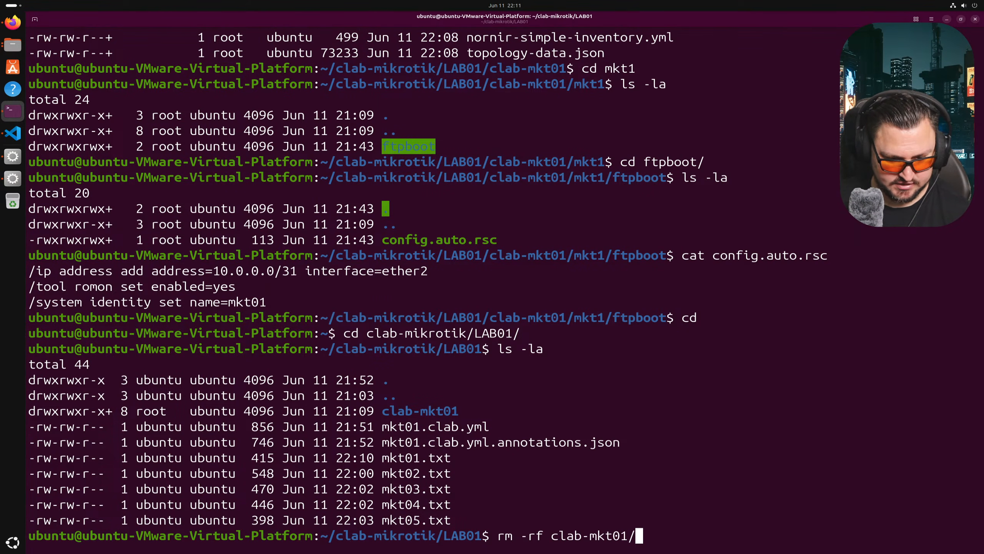
pyautogui.press('Return')
pyautogui.write('ls')
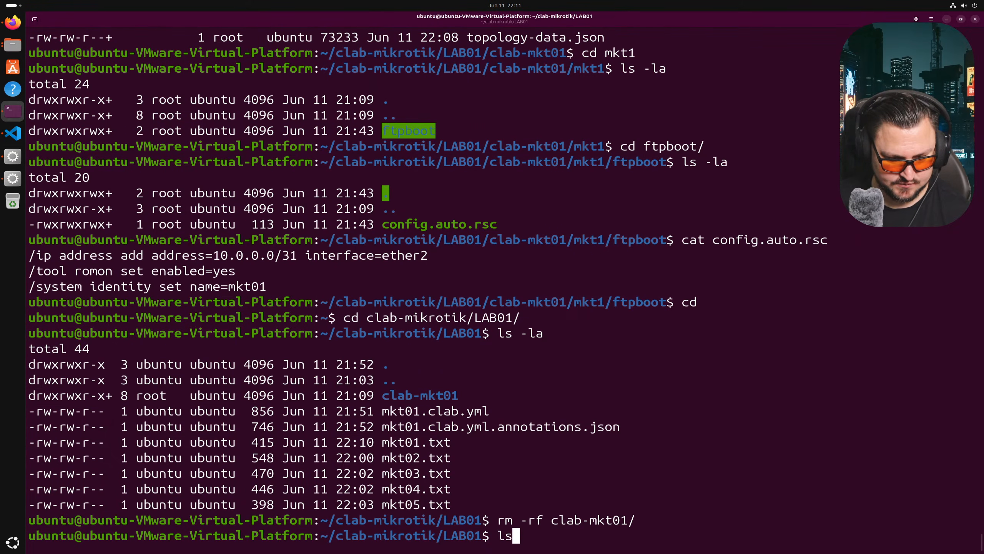
pyautogui.write(' -la')
pyautogui.press('Return')
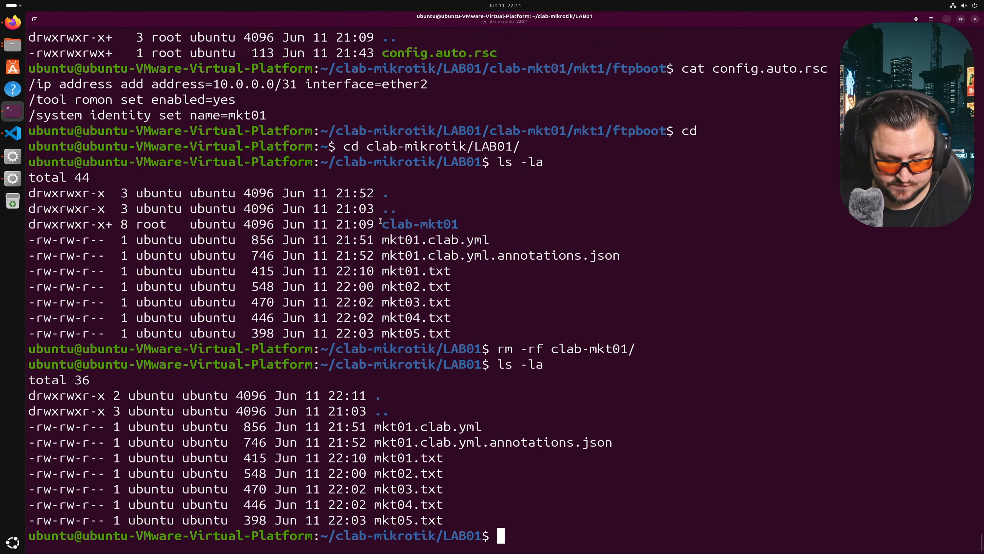
# - Redeploy the five-router lab with clab deploy and list the recreated clab-mkt01
pyautogui.write('clab ')
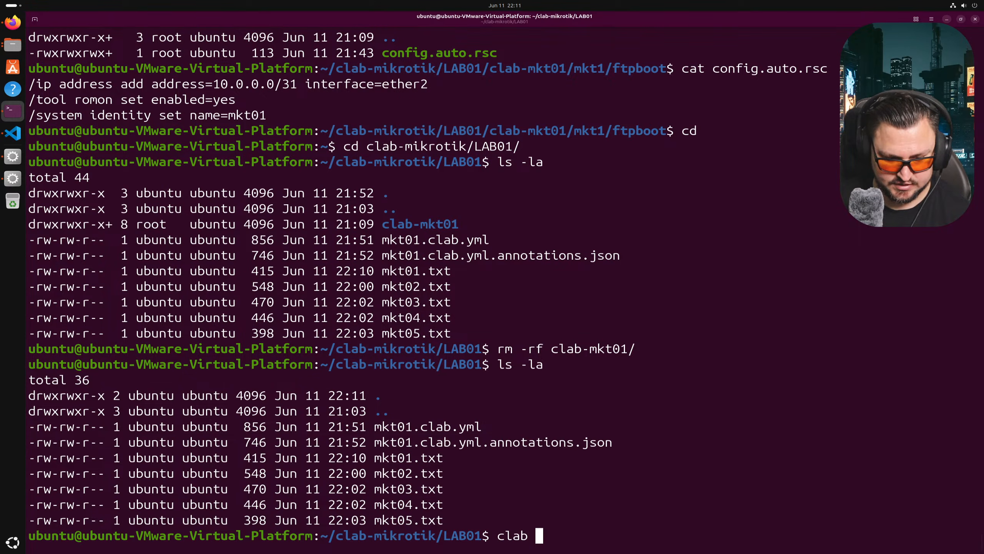
pyautogui.write('deploy')
pyautogui.press('Return')
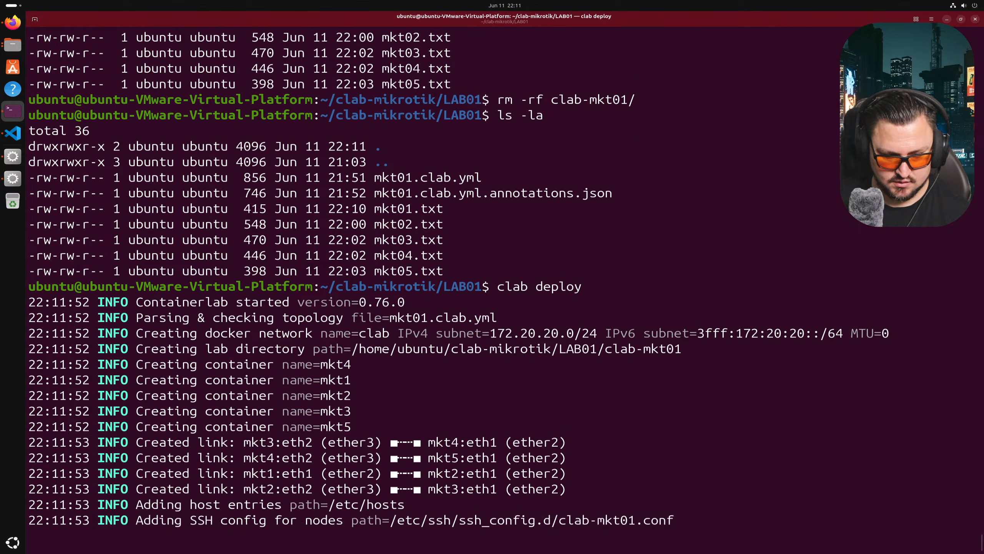
pyautogui.write('ls -la')
pyautogui.press('Return')
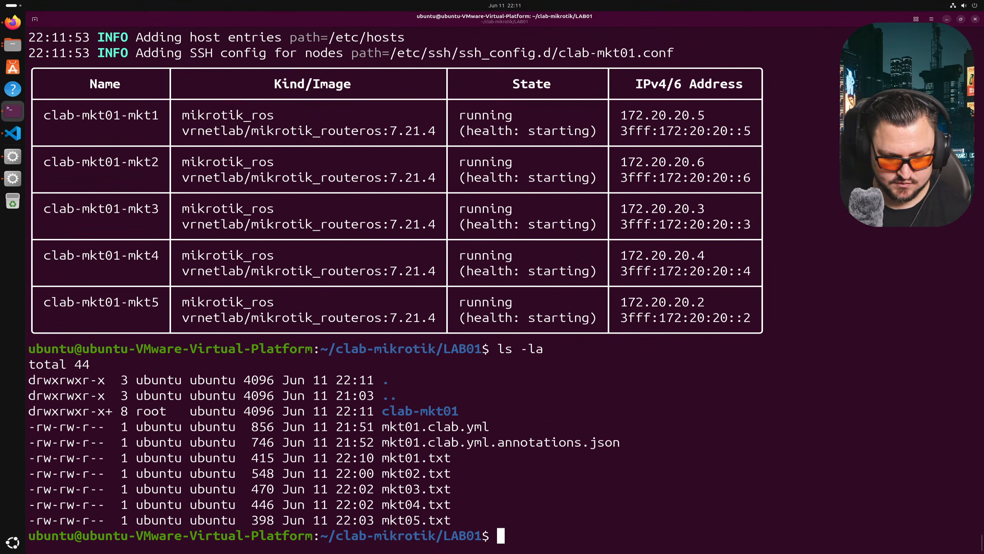
# - Move into the new clab-mkt01/mkt1 folder
pyautogui.write('cd cl')
pyautogui.press('Tab')
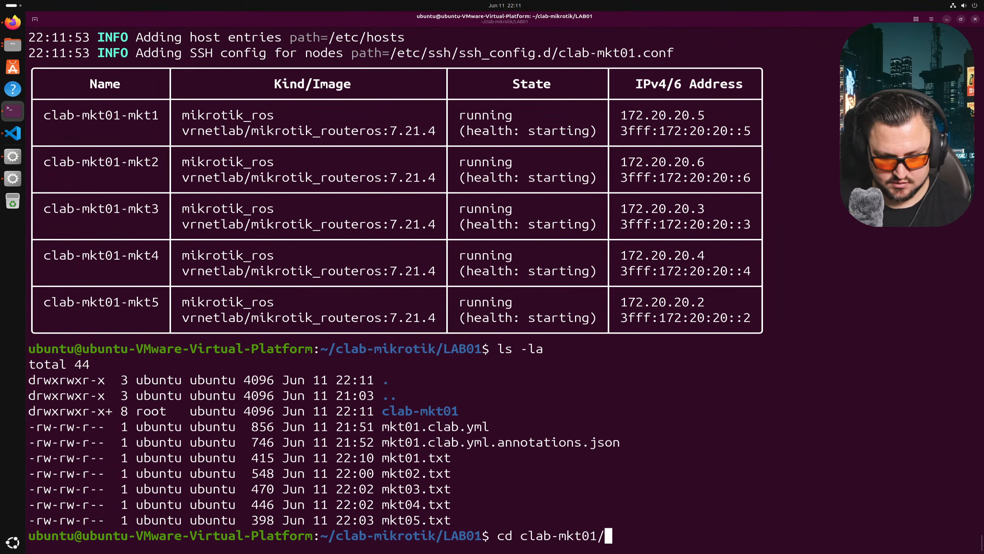
pyautogui.press('Return')
pyautogui.write('ls')
pyautogui.press('BackSpace')
pyautogui.press('BackSpace')
pyautogui.write('cd mkt')
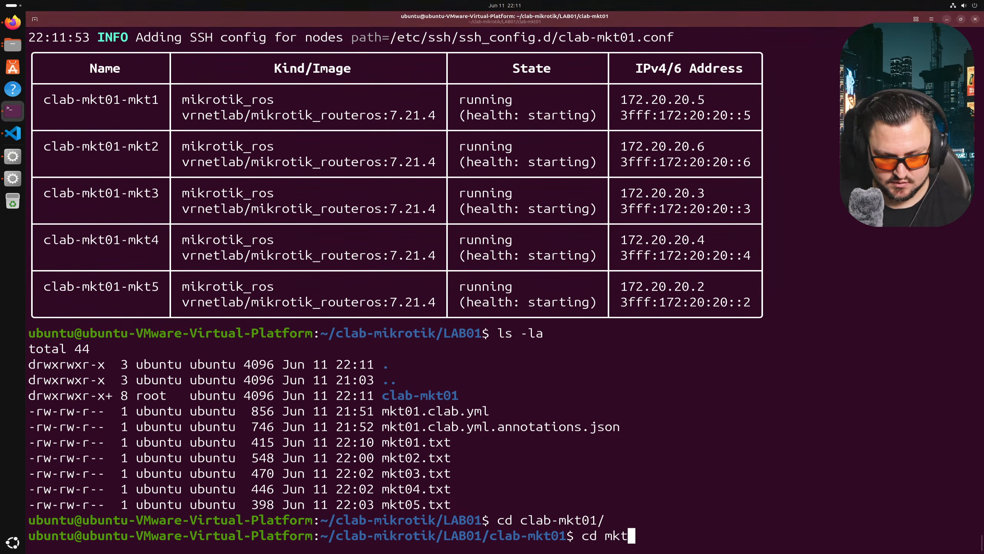
pyautogui.write('1')
pyautogui.press('Tab')
pyautogui.press('Return')
# - Print mkt1's regenerated ftpboot/config.auto.rsc and highlight its OSPF and identity lines
pyautogui.write('cd f')
pyautogui.write('tp')
pyautogui.press('Tab')
pyautogui.press('Return')
pyautogui.write('ls -la')
pyautogui.press('Return')
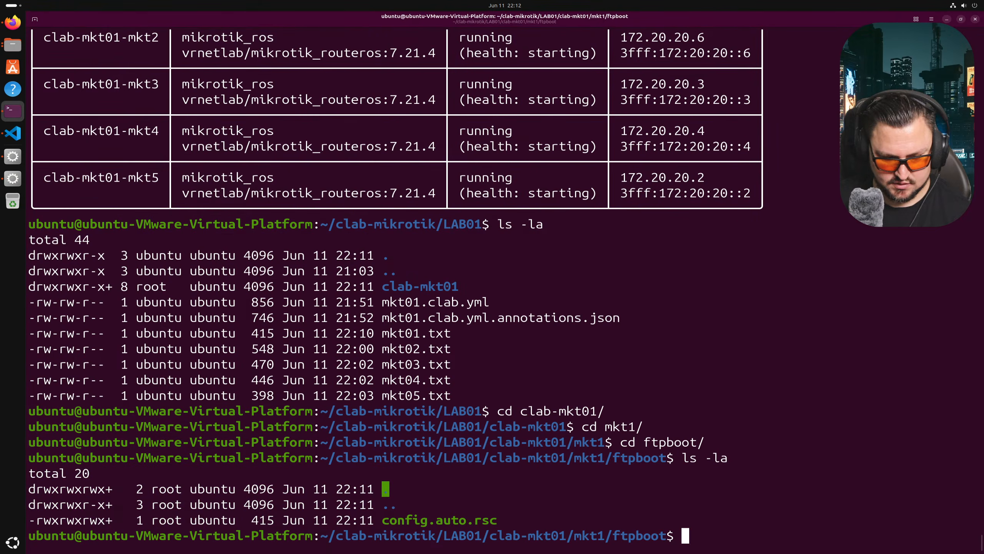
pyautogui.write('cat c')
pyautogui.press('Tab')
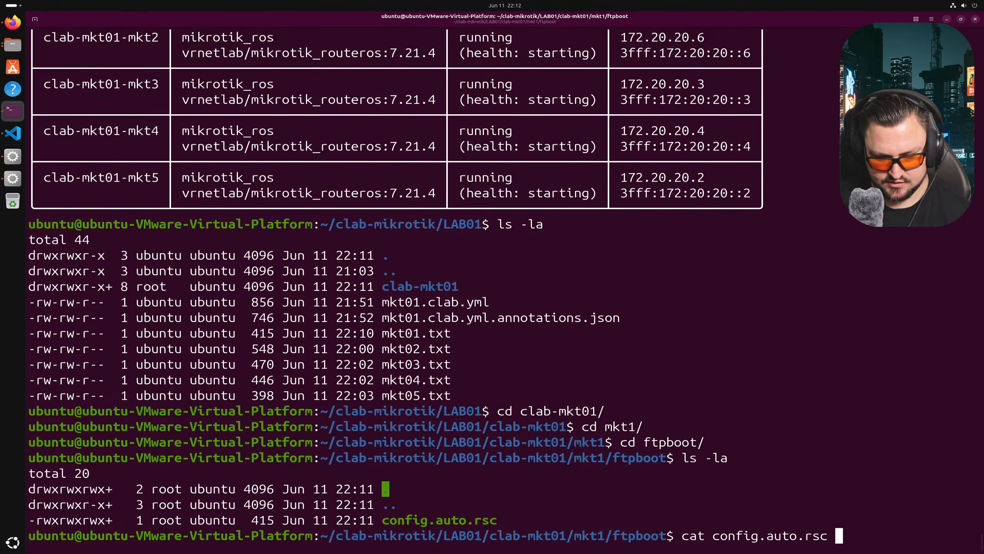
pyautogui.press('Return')
pyautogui.moveTo(83, 348); pyautogui.dragTo(180, 489)
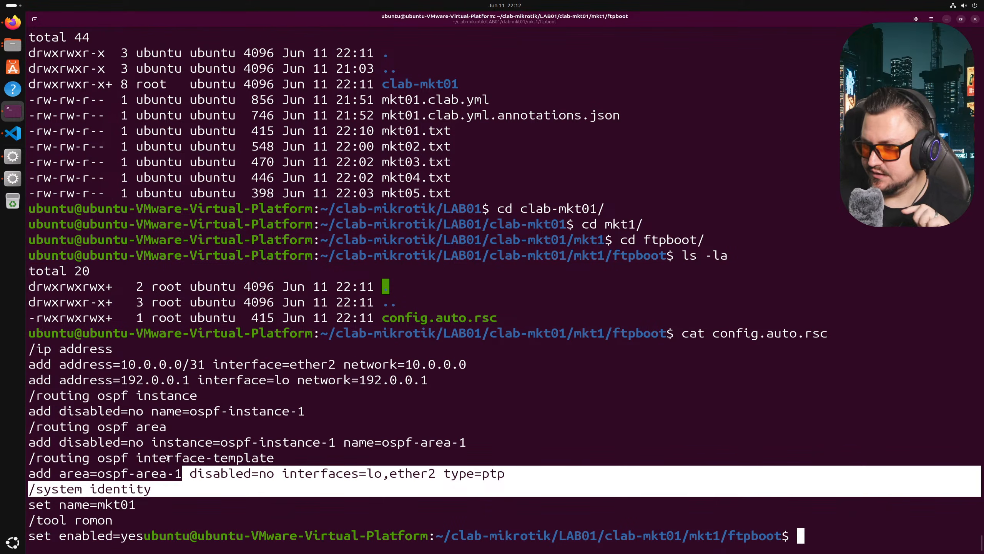
pyautogui.click(13, 159)
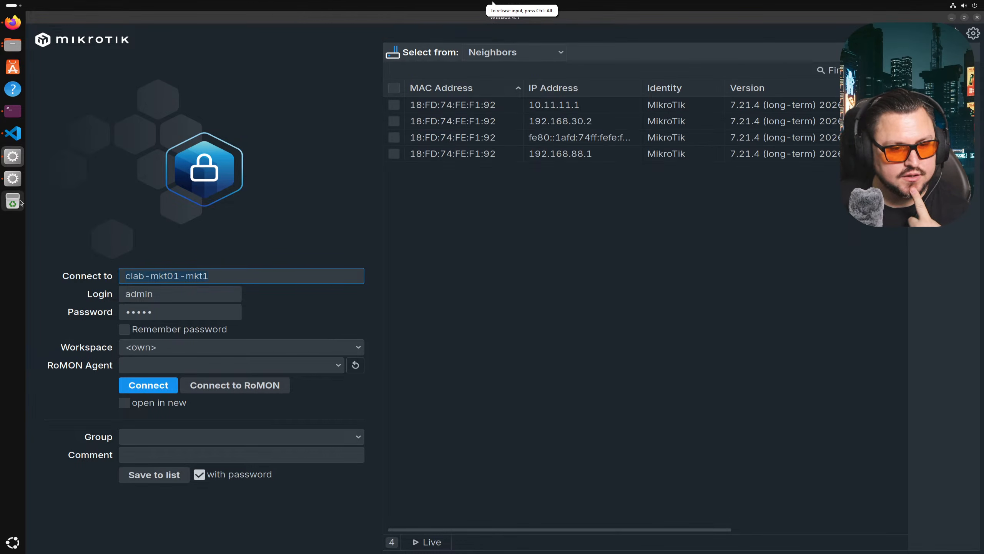
# - Try connecting to clab-mkt01-mkt1, then climb back up to LAB01 in the terminal and list it
pyautogui.click(157, 384)
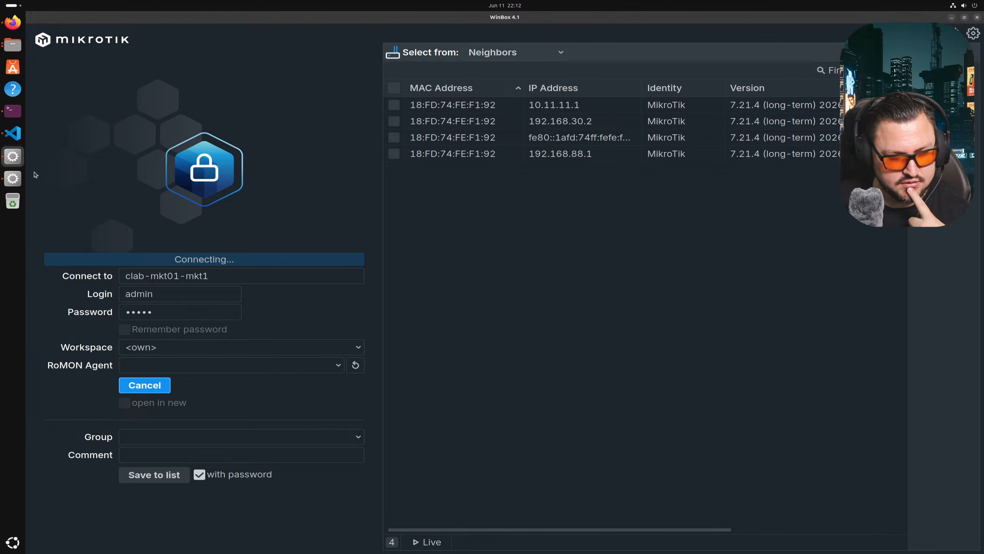
pyautogui.click(12, 111)
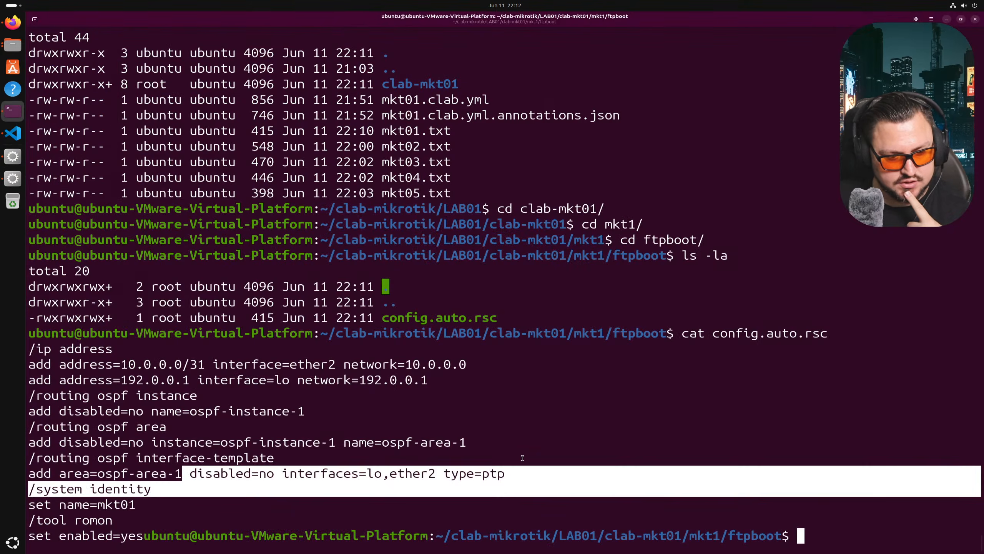
pyautogui.write('cd ..')
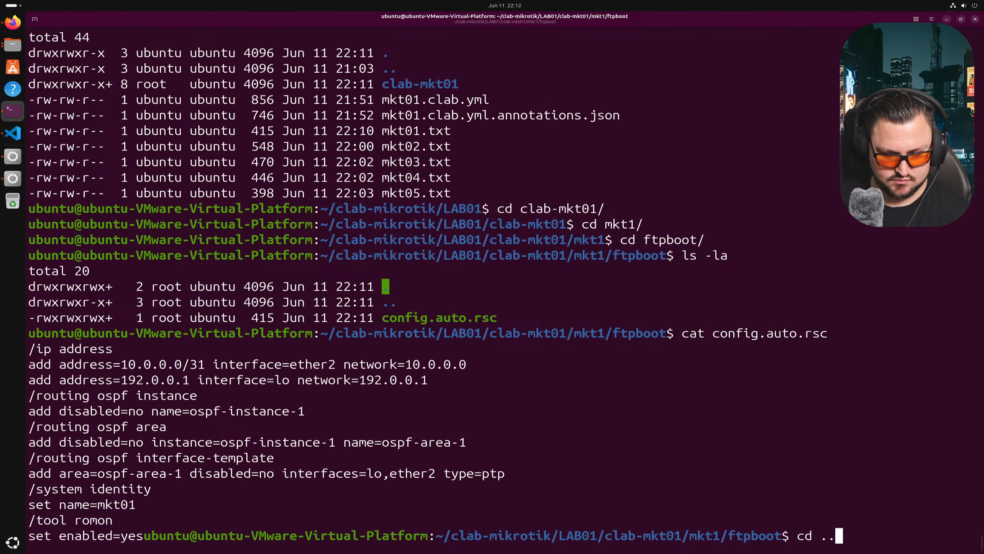
pyautogui.press('Return')
pyautogui.write('cd ..')
pyautogui.press('Return')
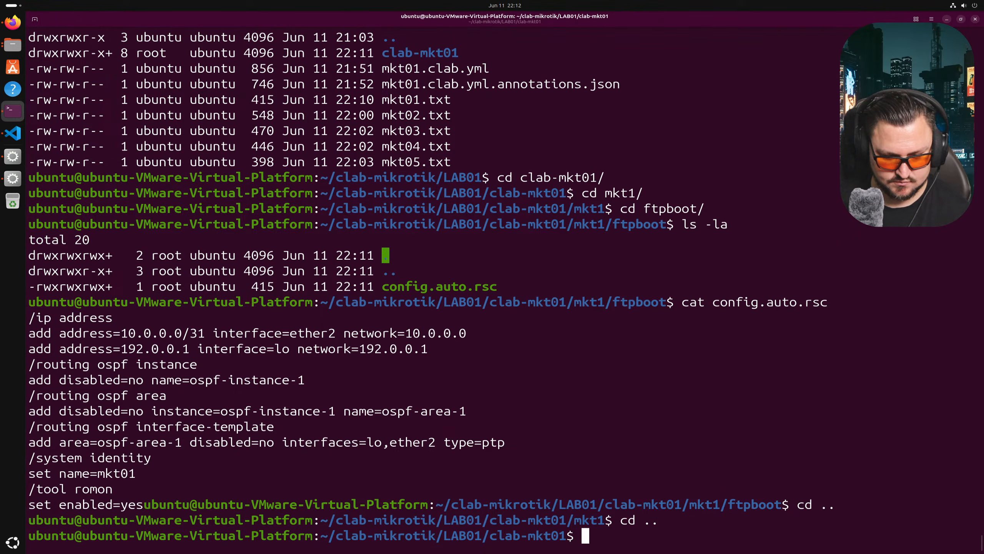
pyautogui.write('lcd ..')
pyautogui.press('Return')
pyautogui.write('cd ..')
pyautogui.press('Return')
pyautogui.write('ls -la')
pyautogui.press('Return')
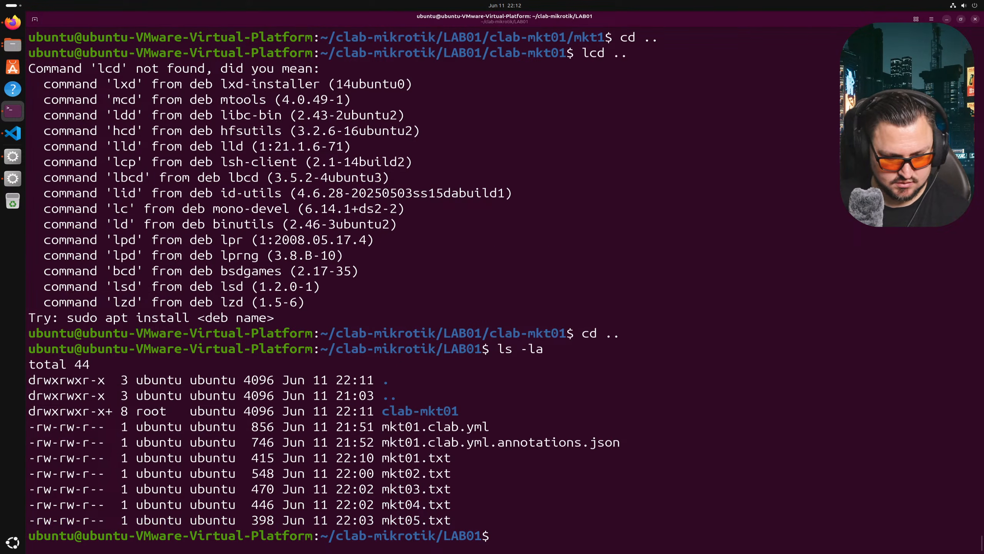
# - Run clab inspect and copy the container name clab-mkt01-mkt1 from the node table
pyautogui.write('clab inpsc')
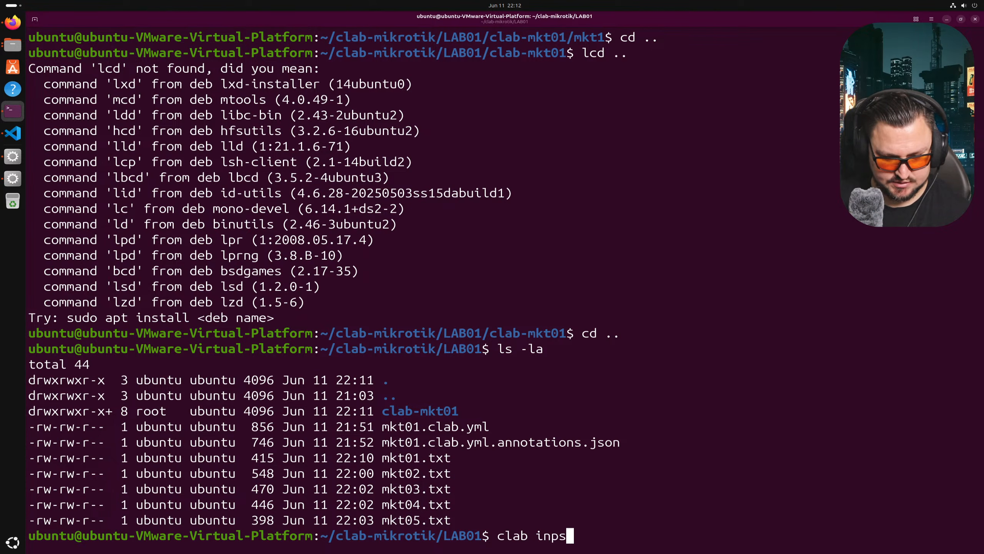
pyautogui.press('BackSpace')
pyautogui.press('BackSpace')
pyautogui.press('BackSpace')
pyautogui.write('spect')
pyautogui.press('Return')
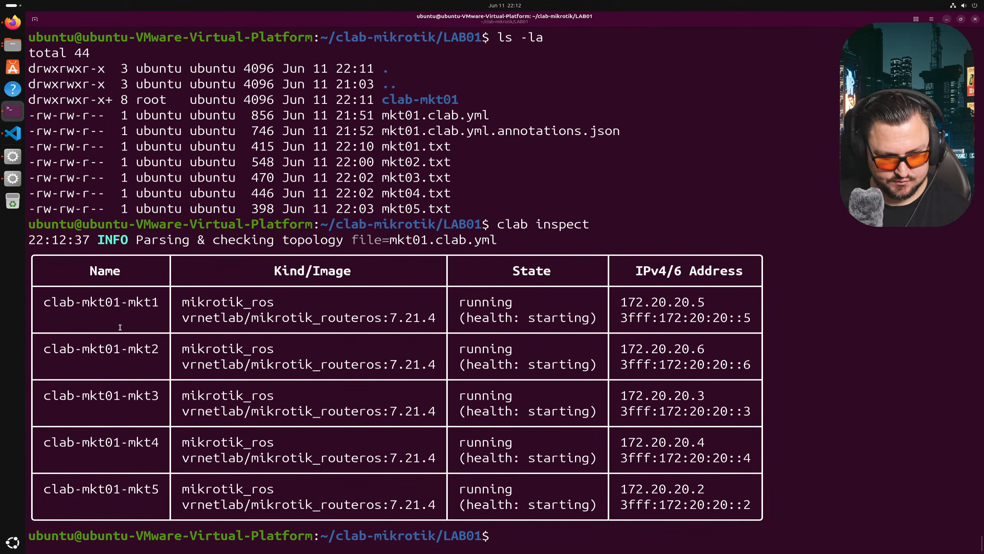
pyautogui.moveTo(42, 302); pyautogui.dragTo(155, 301)
pyautogui.rightClick(155, 299)
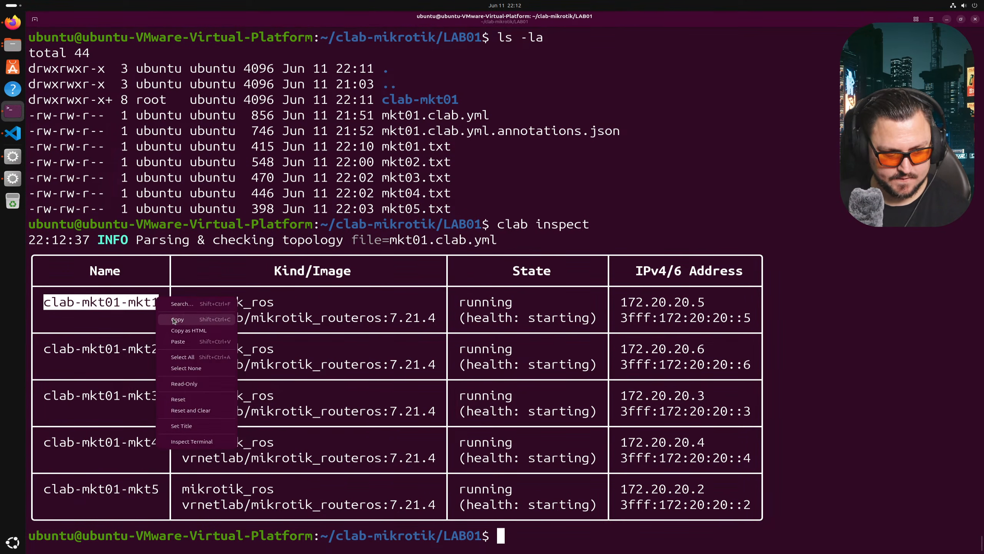
pyautogui.click(174, 320)
# - Ping clab-mkt01-mkt1 to confirm it answers, then log in to it from WinBox
pyautogui.write('ping')
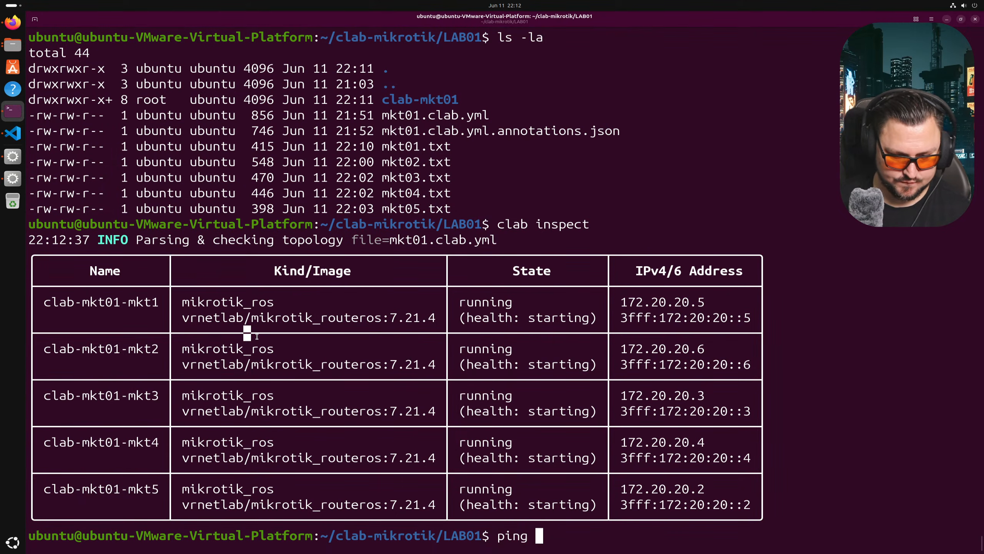
pyautogui.rightClick(443, 374)
pyautogui.click(463, 418)
pyautogui.press('Return')
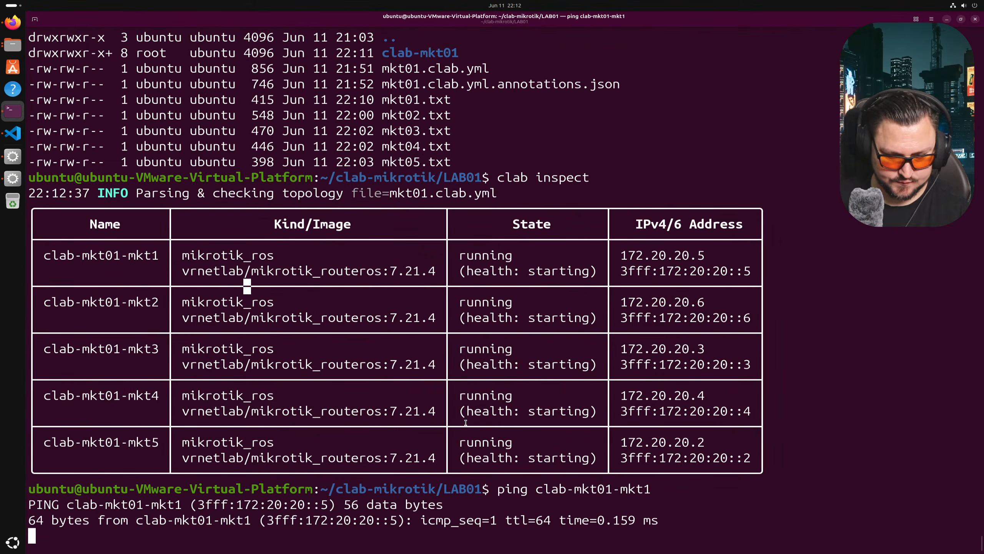
pyautogui.hotkey('ctrl', 'c')
pyautogui.hotkey('alt', 'Tab')
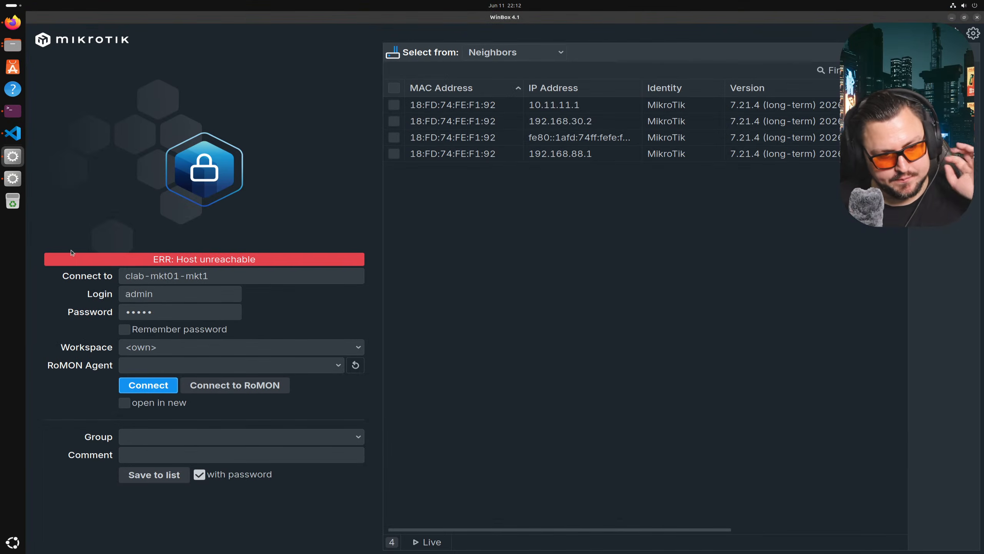
pyautogui.click(133, 383)
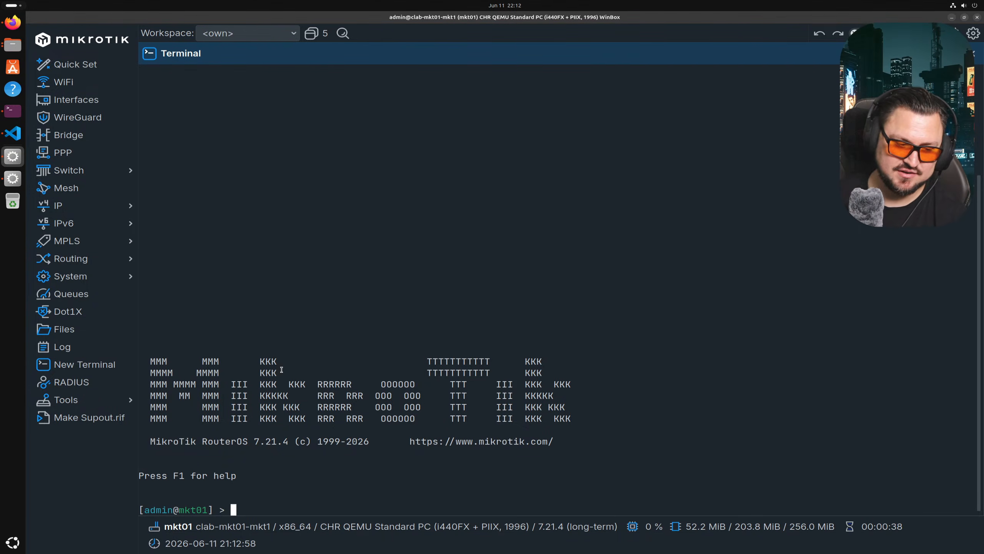
# - On mkt01, inspect the 192.0.0.1/32 loopback route and the OSPF interfaces, static neighbors and neighbors
pyautogui.click(89, 205)
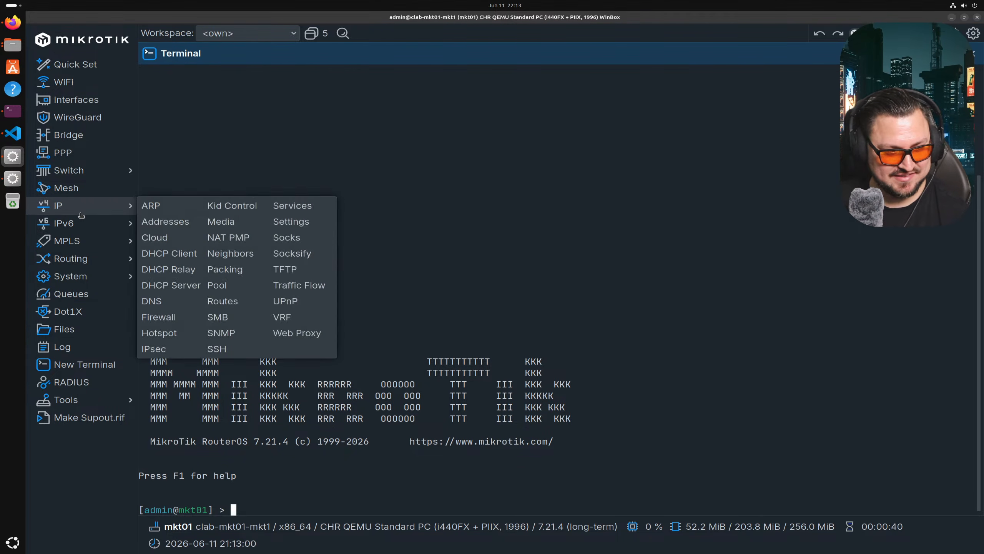
pyautogui.click(247, 300)
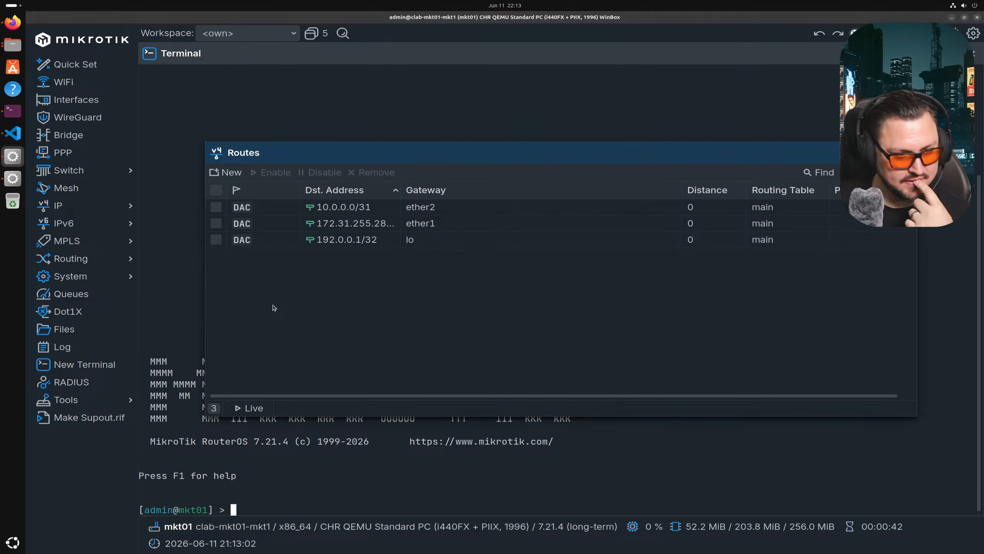
pyautogui.click(375, 241)
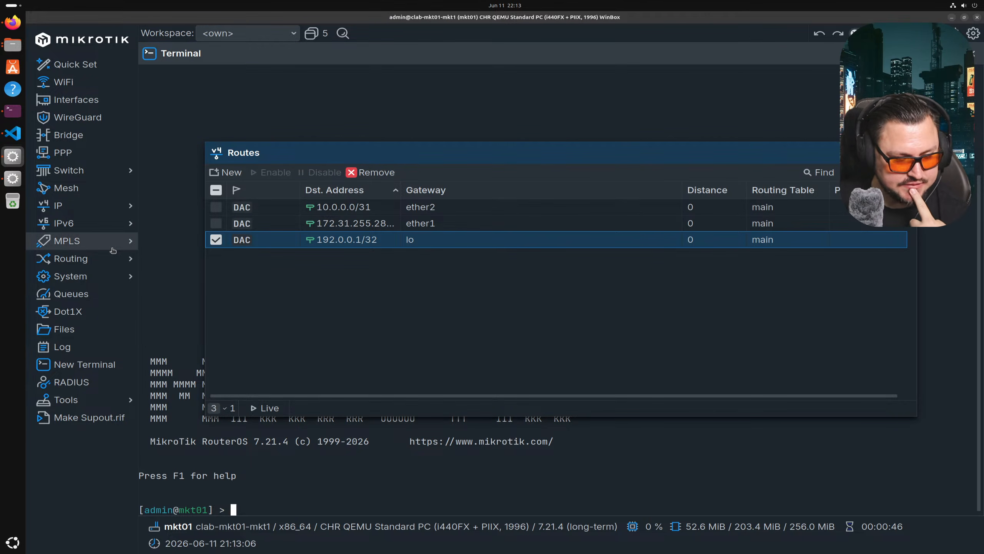
pyautogui.moveTo(116, 258)
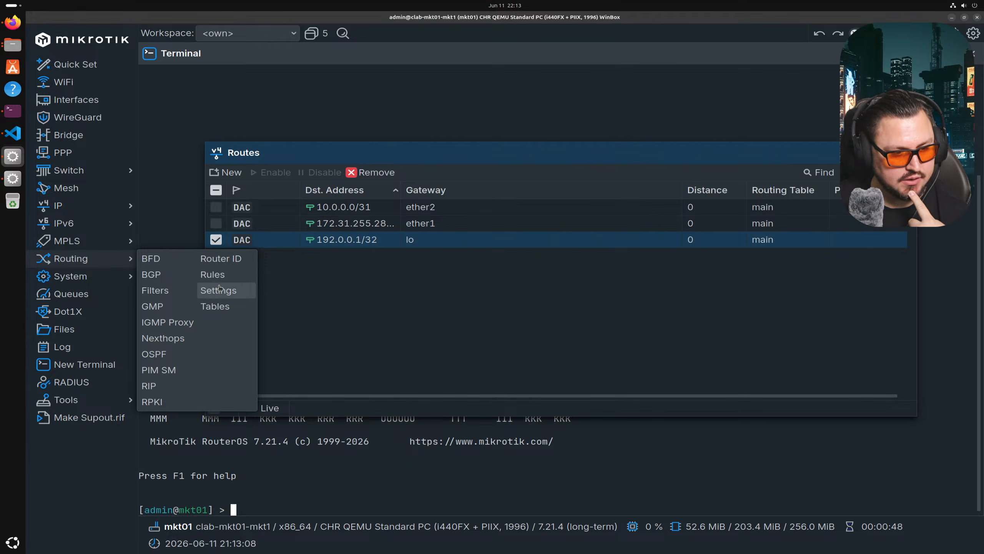
pyautogui.click(180, 354)
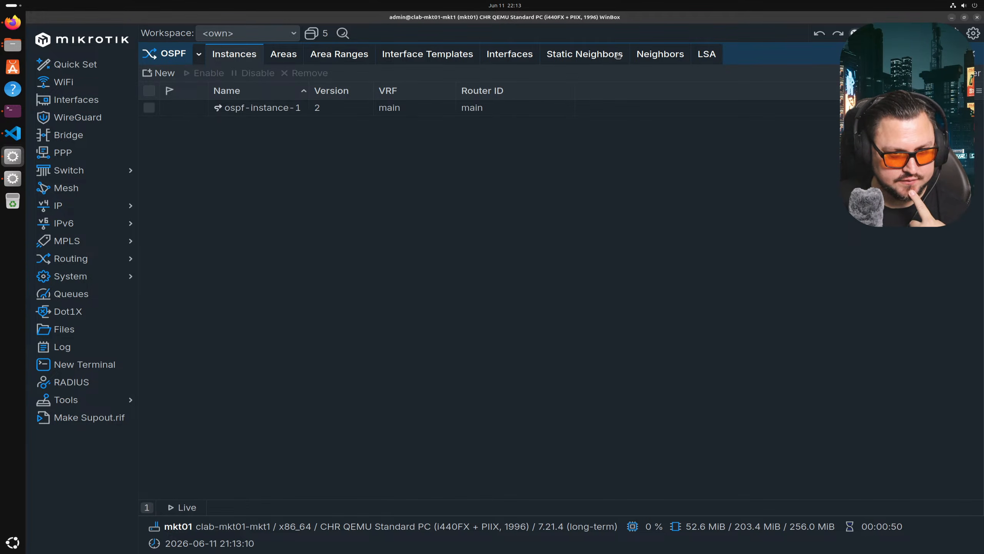
pyautogui.click(653, 56)
pyautogui.click(565, 58)
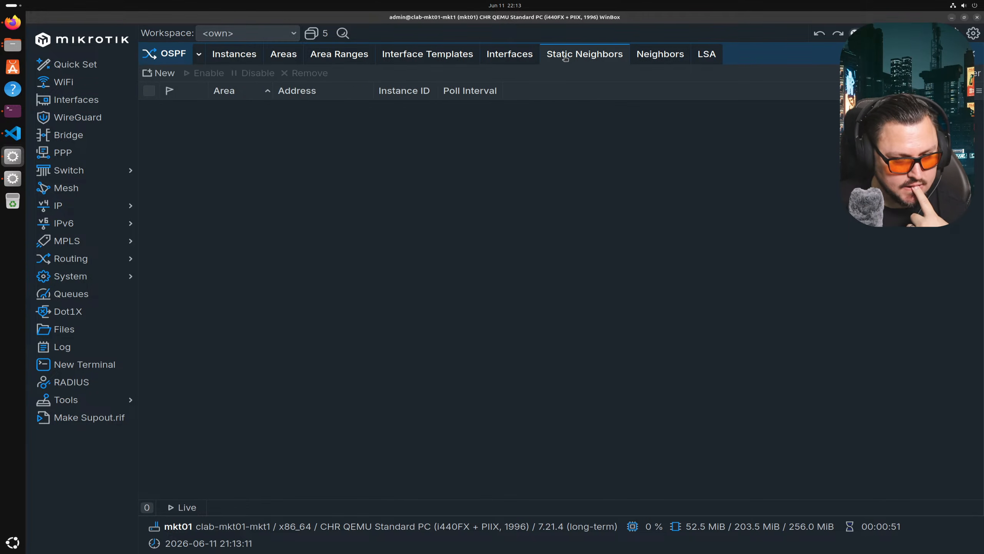
pyautogui.click(491, 59)
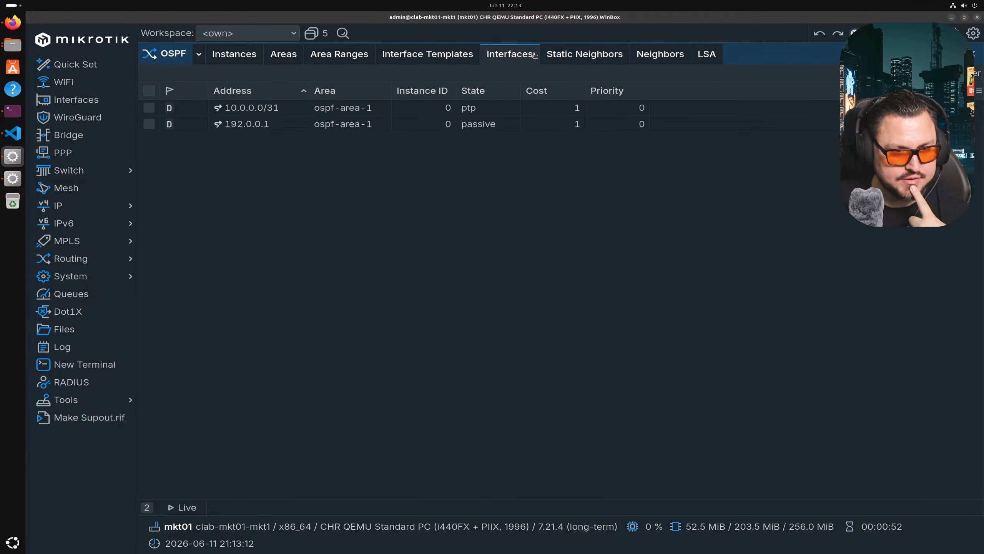
pyautogui.click(565, 55)
pyautogui.click(643, 56)
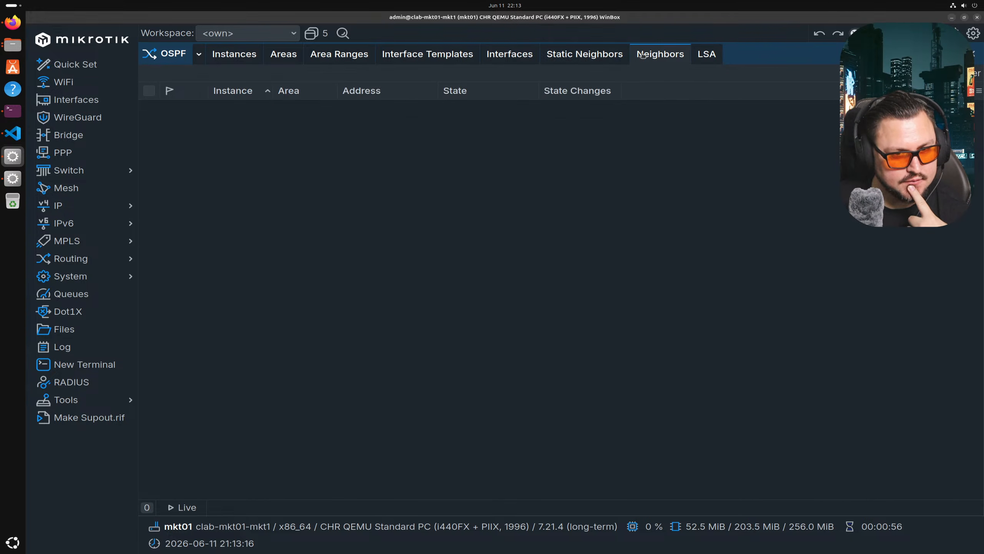
# - Reconnect to clab-mkt01-mkt2 and check its OSPF neighbors and LSA lists, still empty
pyautogui.click(5, 180)
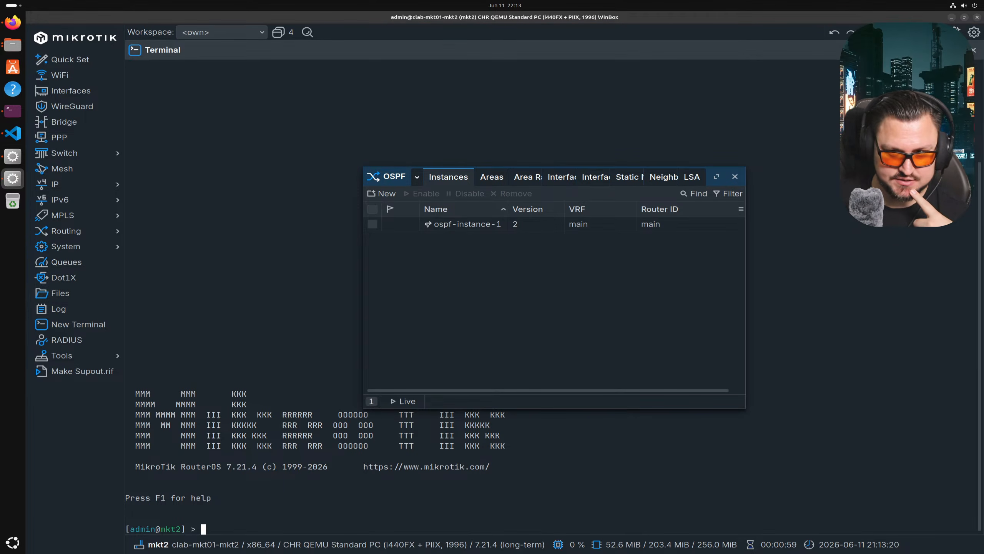
pyautogui.click(155, 367)
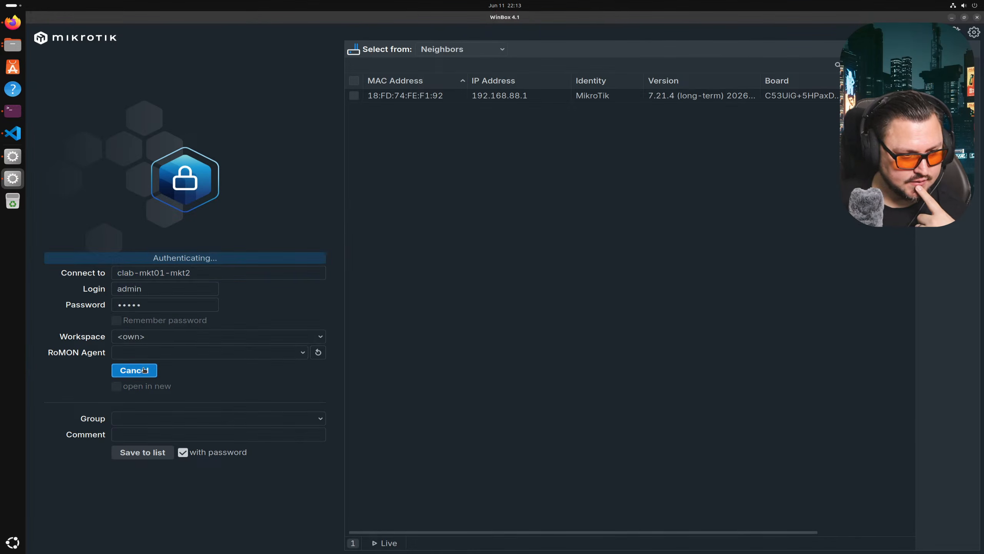
pyautogui.click(655, 179)
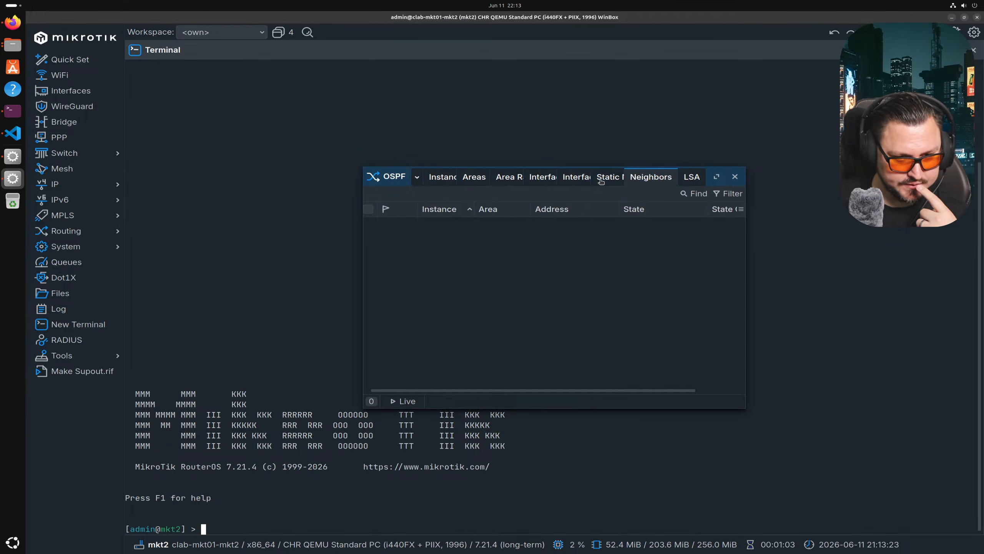
pyautogui.click(681, 180)
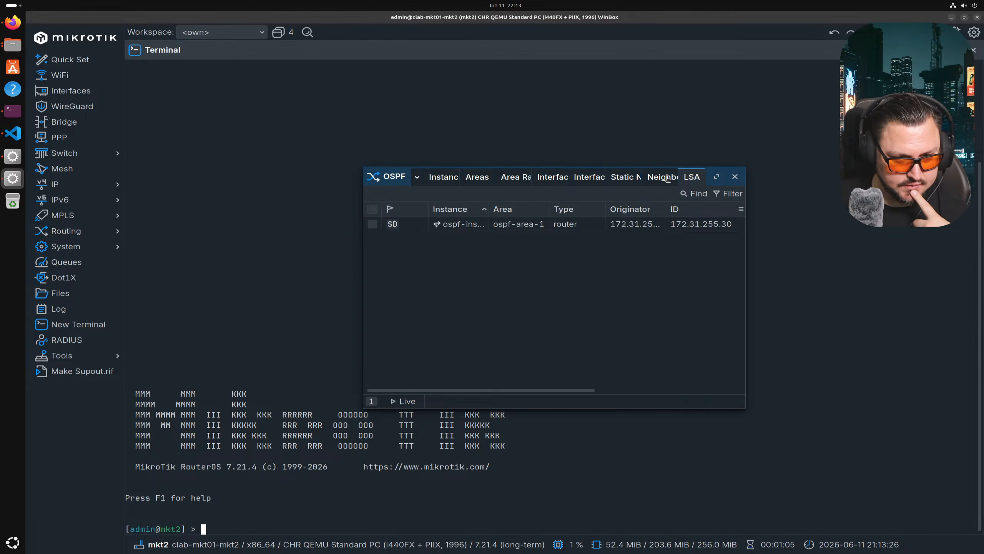
pyautogui.click(668, 179)
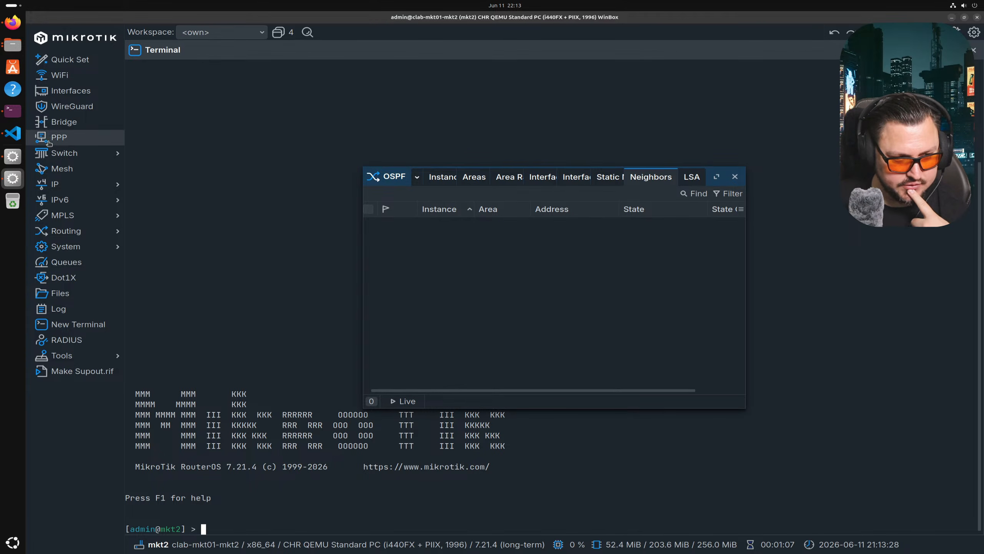
pyautogui.click(66, 184)
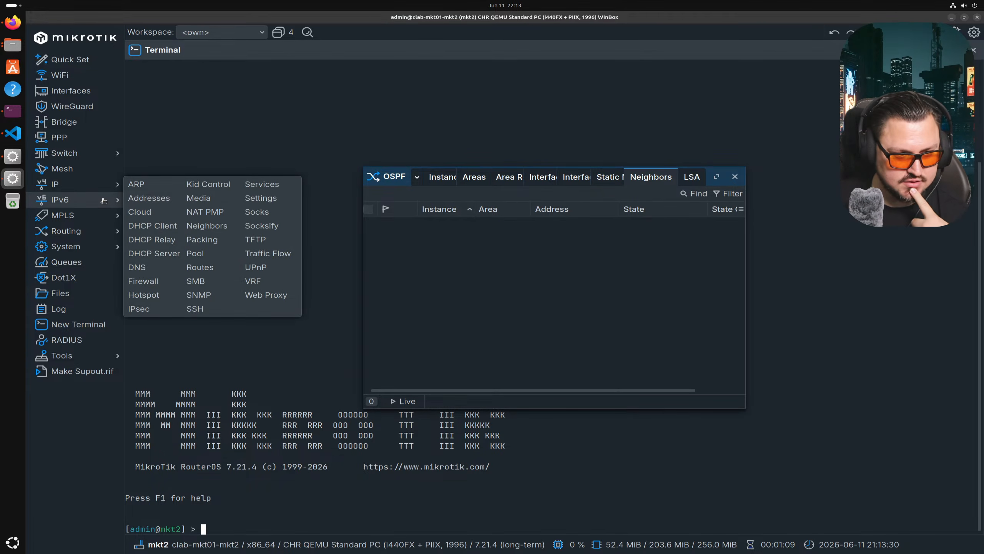
# - View mkt2's IP addresses, showing only 172.31.255.30 on ether1, and consult the containerlab MikroTik docs
pyautogui.click(155, 201)
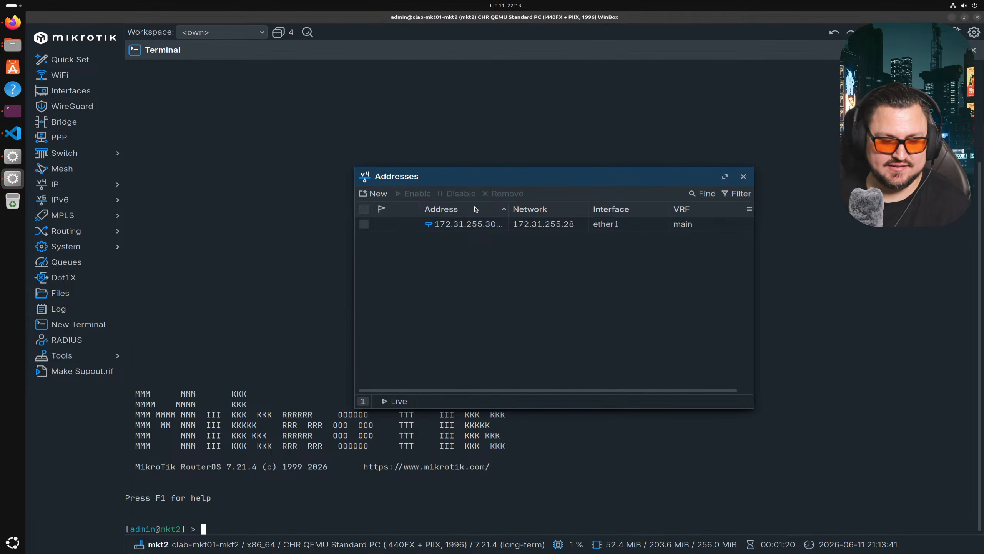
pyautogui.hotkey('alt', 'Tab')
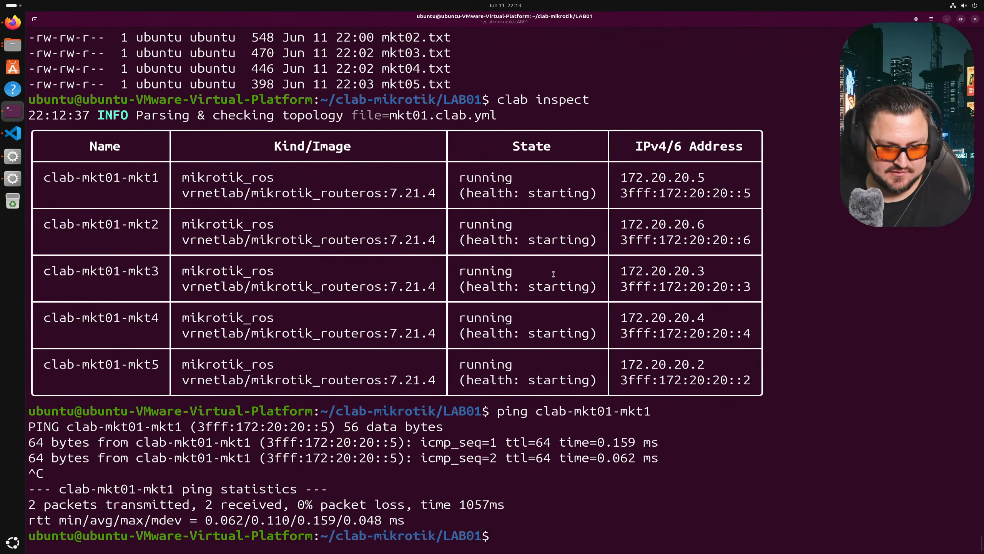
pyautogui.hotkey('alt', 'Tab')
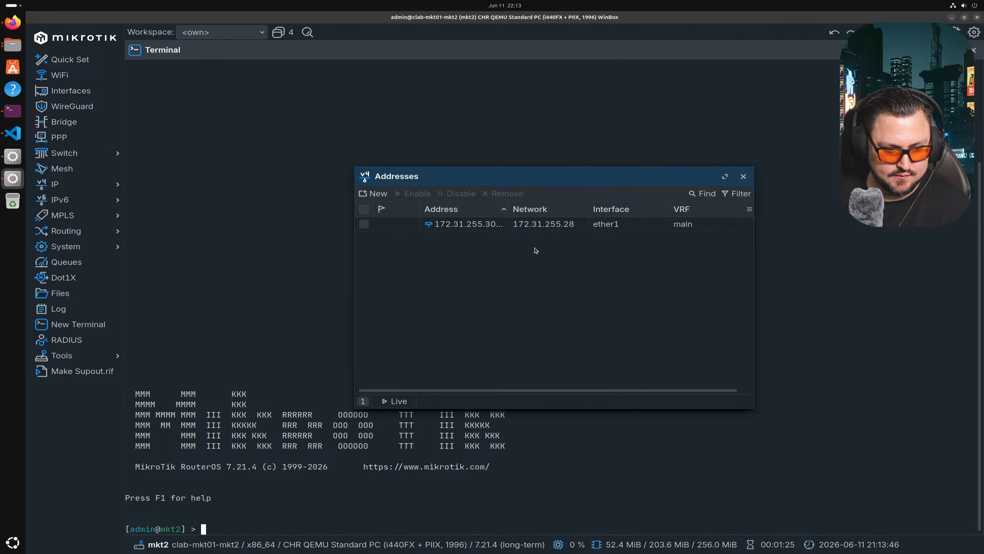
pyautogui.hotkey('alt', 'Tab')
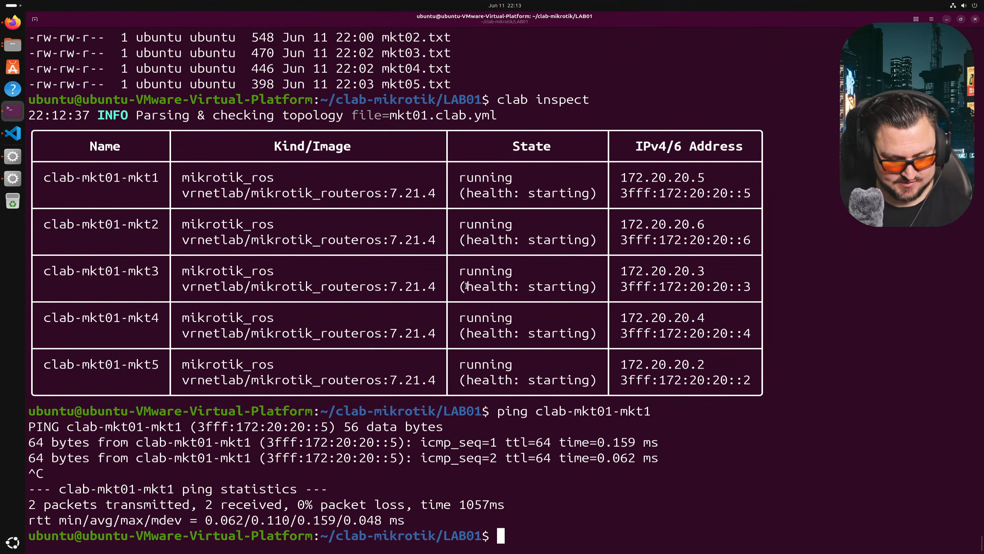
pyautogui.write('cd')
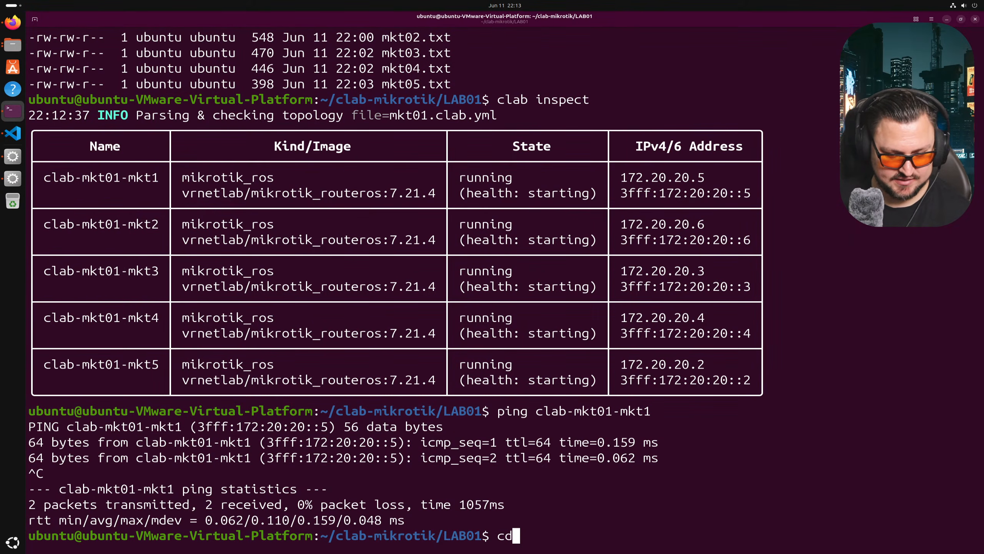
pyautogui.hotkey('alt', 'Tab')
pyautogui.click(13, 32)
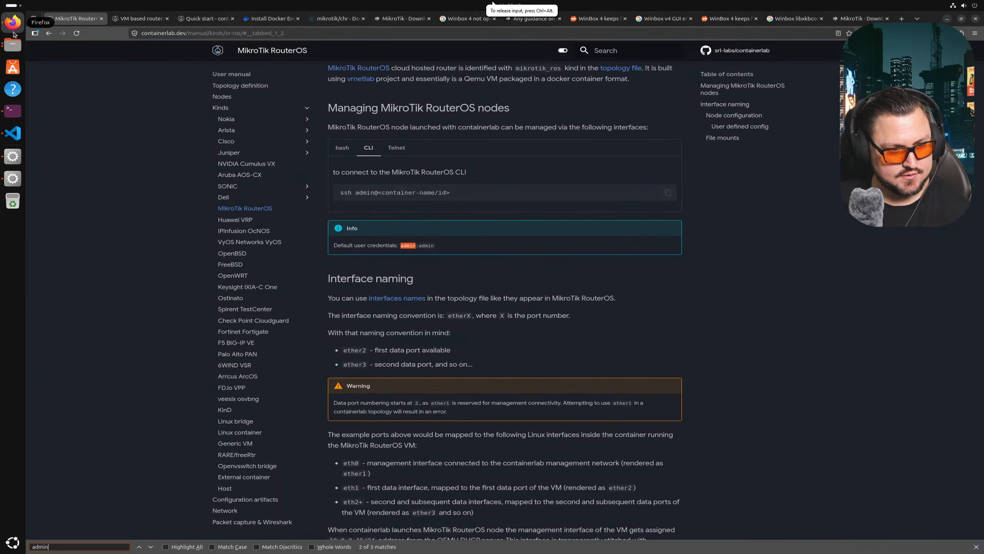
pyautogui.hotkey('alt', 'Tab')
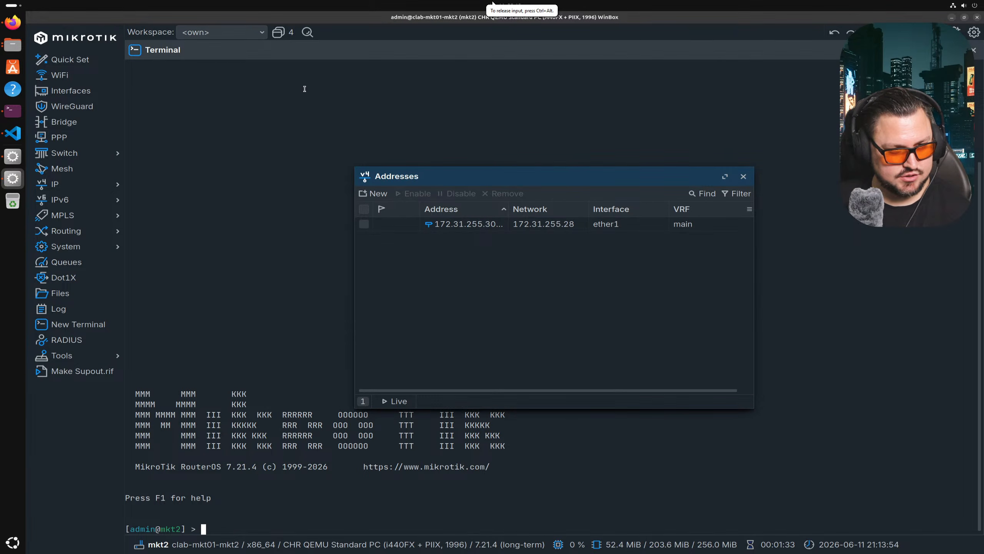
pyautogui.hotkey('alt', 'Tab')
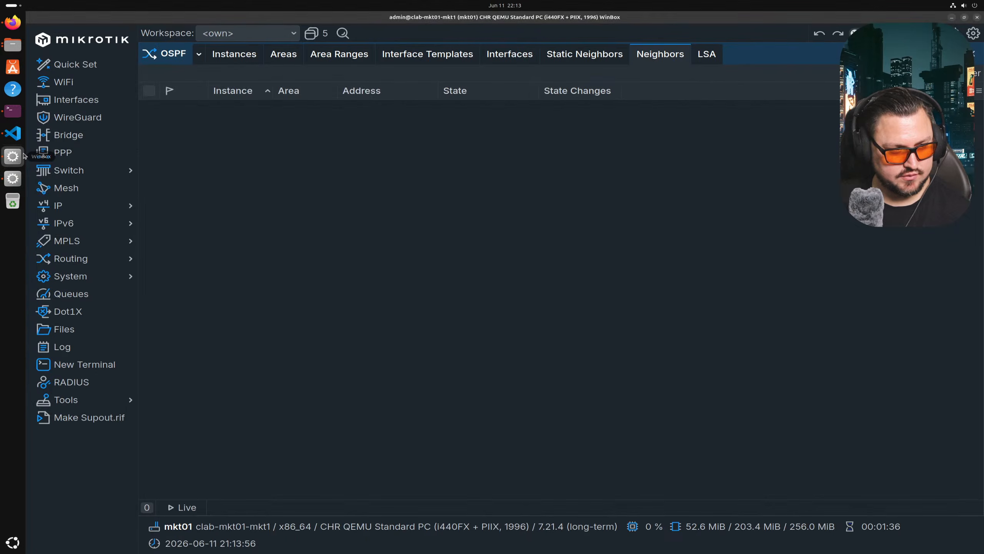
# - Check mkt01's IP addresses, selecting 172.31.255.30 on ether1, then close the list
pyautogui.click(59, 205)
pyautogui.click(158, 218)
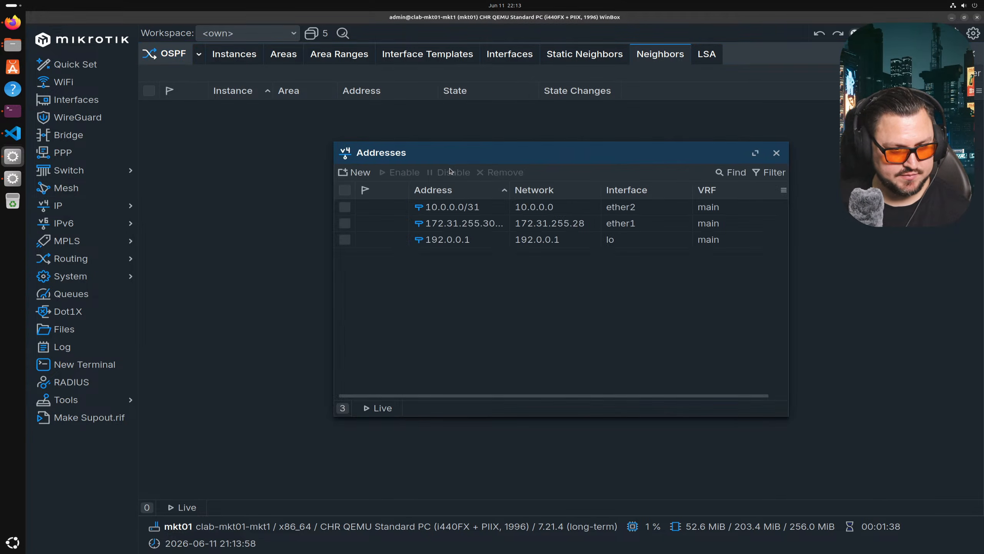
pyautogui.click(500, 227)
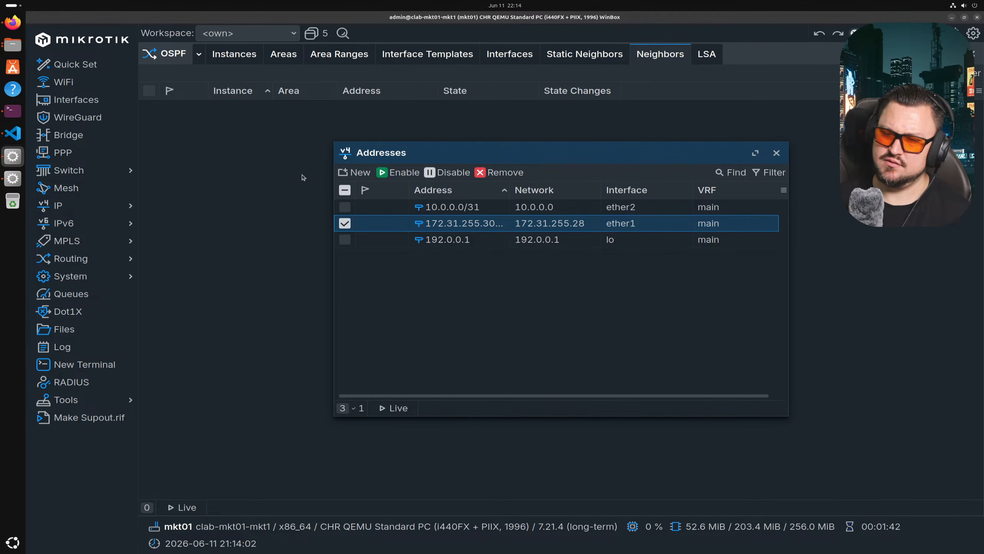
pyautogui.press('Escape')
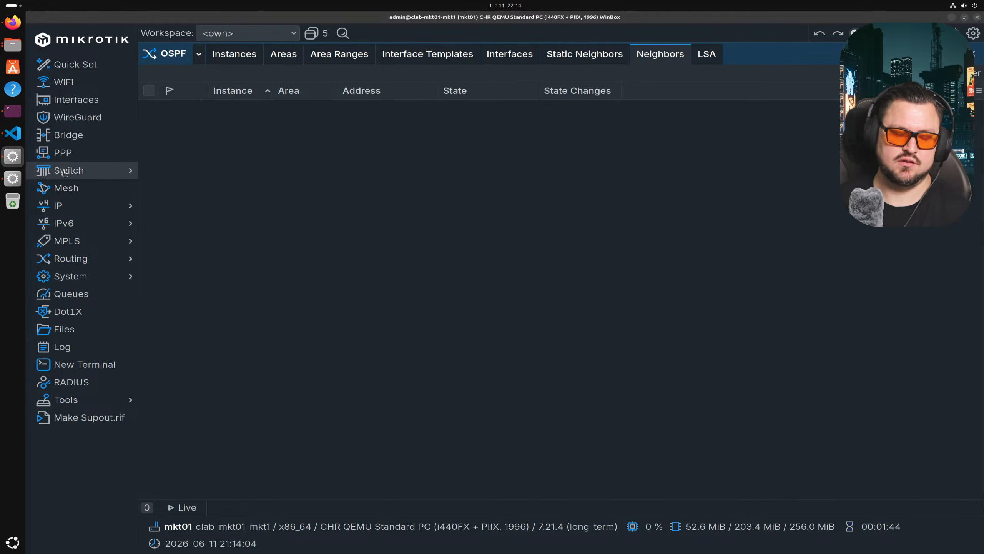
pyautogui.click(13, 111)
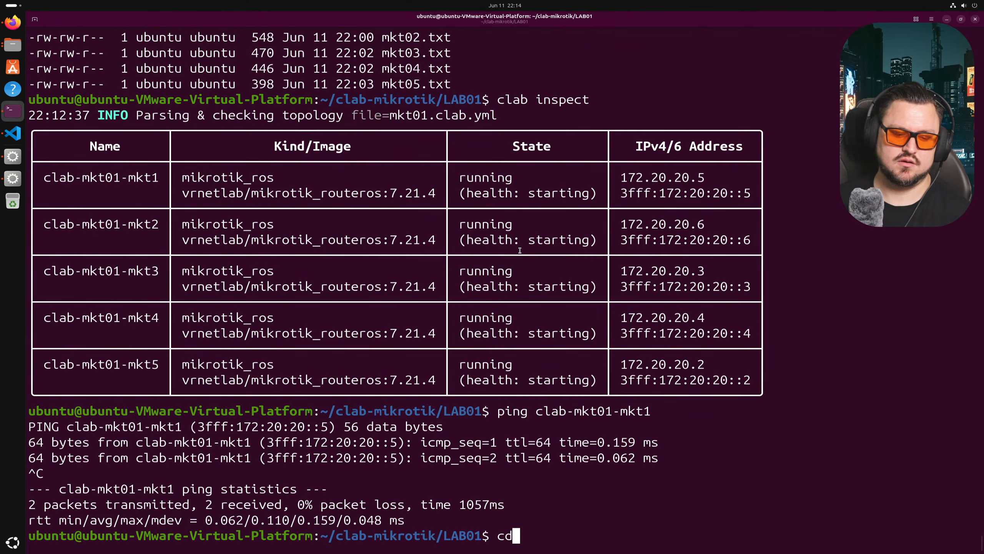
# - Tear down the running mkt01 lab with clab destroy
pyautogui.press('BackSpace')
pyautogui.press('BackSpace')
pyautogui.write('cont')
pyautogui.press('BackSpace')
pyautogui.press('BackSpace')
pyautogui.press('BackSpace')
pyautogui.write('lab destroy')
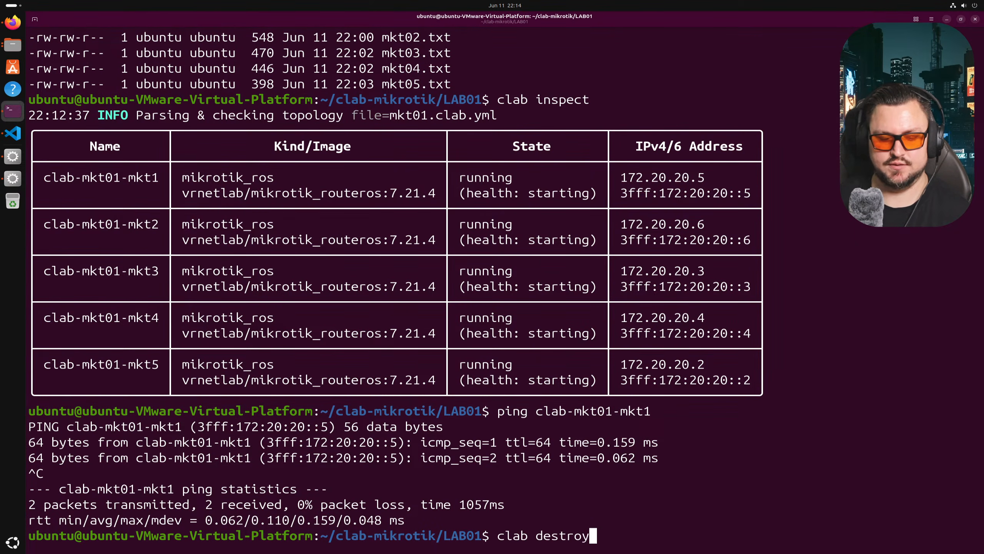
pyautogui.press('Return')
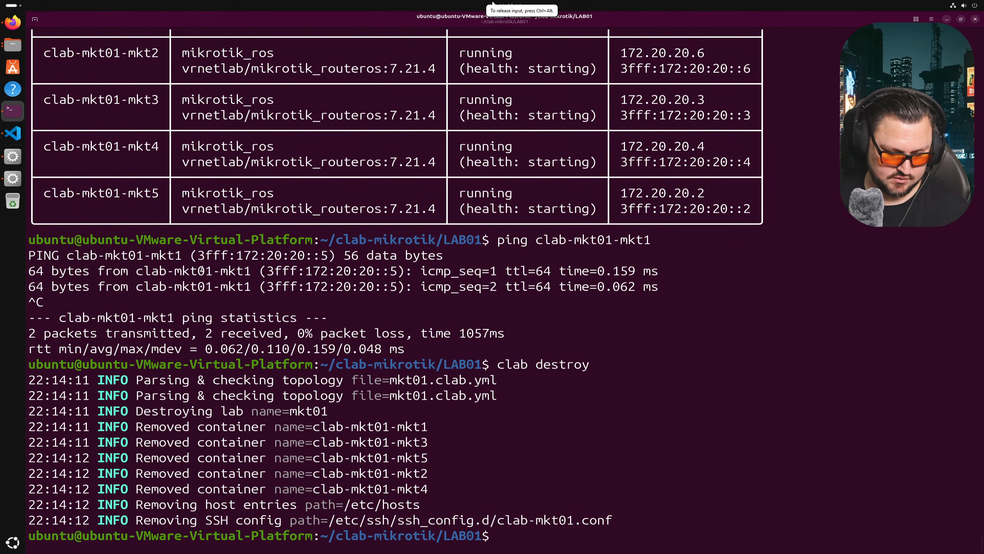
# - List the LAB01 folder and remove the leftover clab-mkt01 directory with rm -rf
pyautogui.write('ls -la')
pyautogui.press('Return')
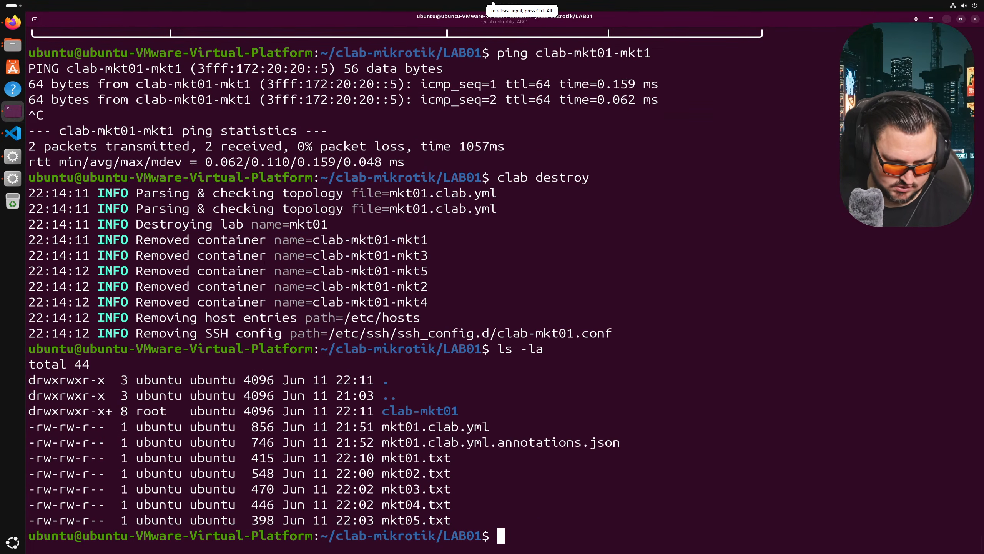
pyautogui.write('rm -rf c')
pyautogui.press('Tab')
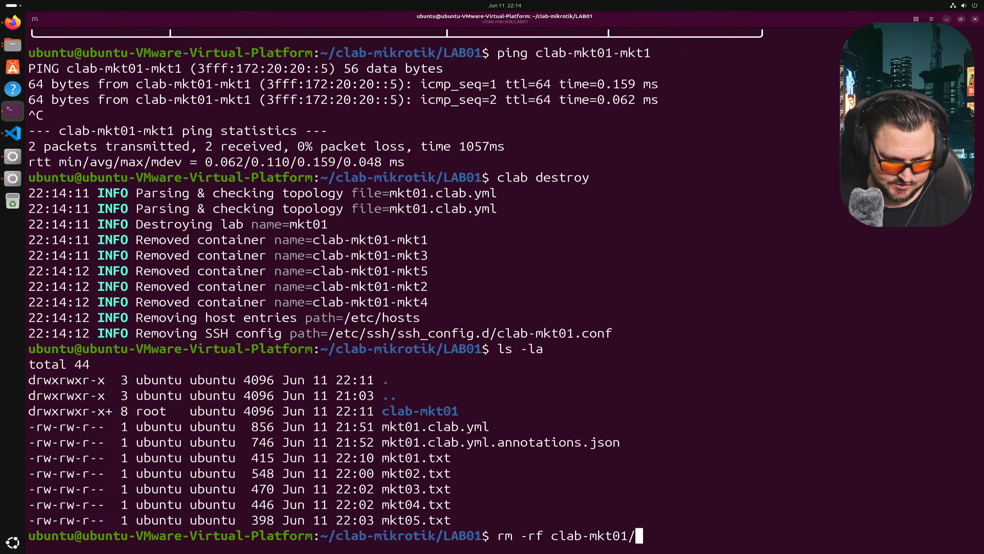
pyautogui.press('Return')
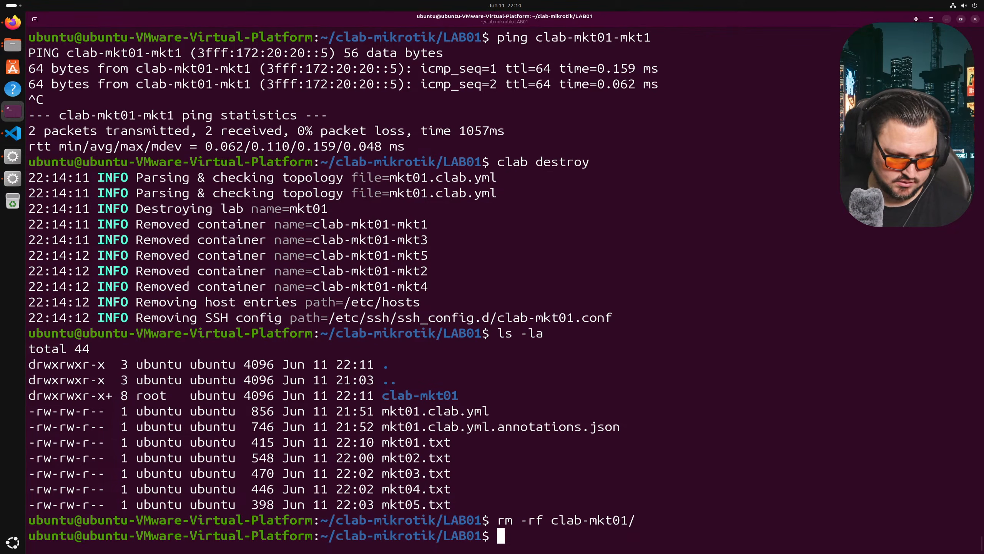
# - Open mkt02.txt in VS Code and compare it against mkt01.txt
pyautogui.click(17, 137)
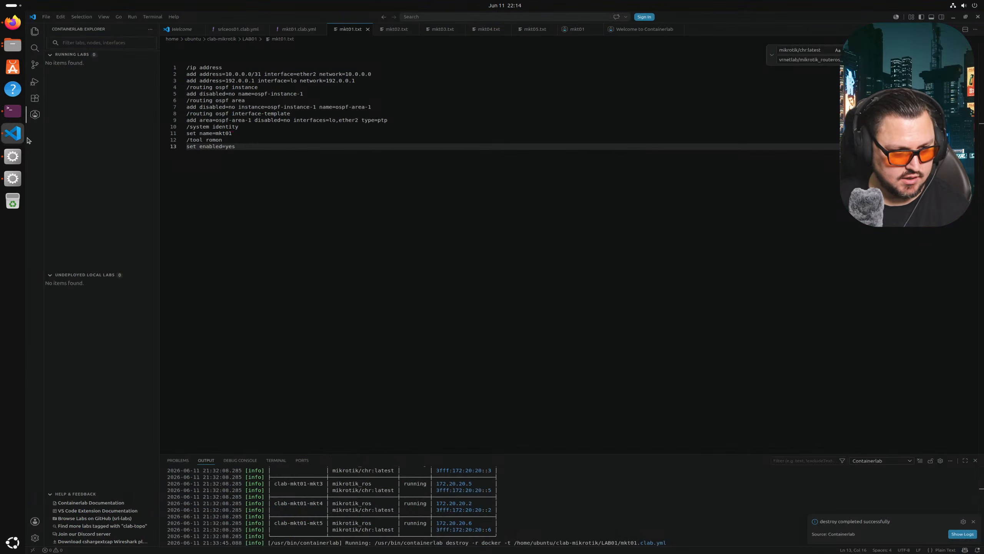
pyautogui.click(396, 34)
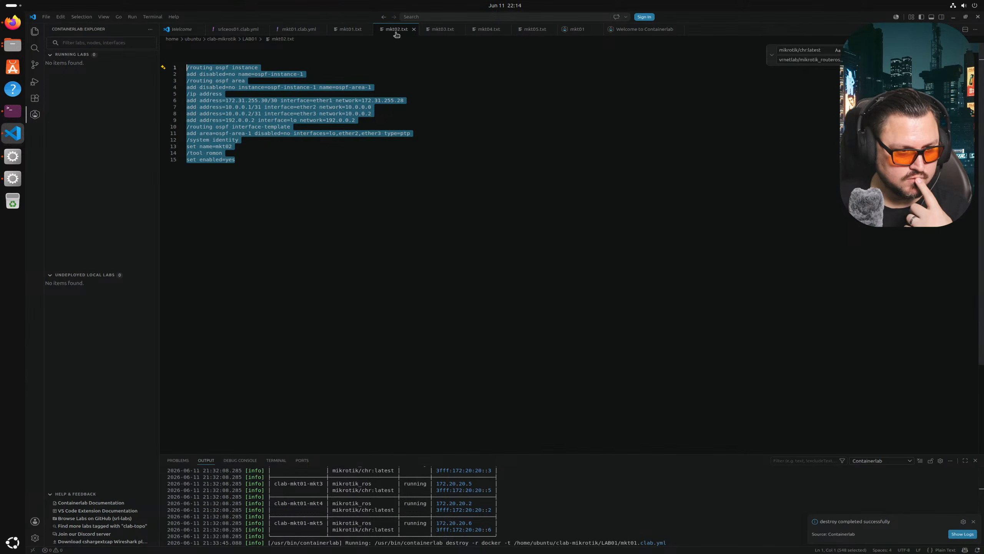
pyautogui.click(361, 87)
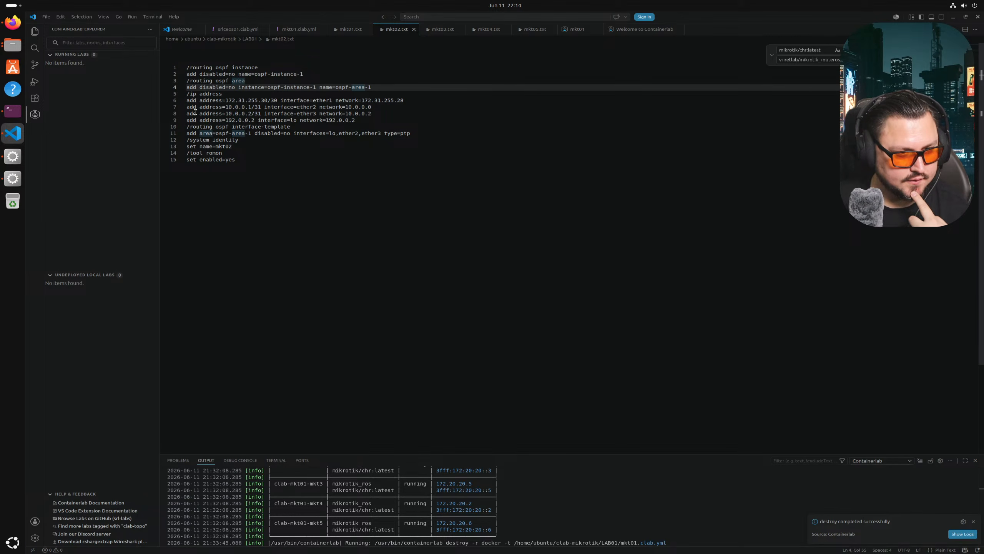
pyautogui.click(341, 33)
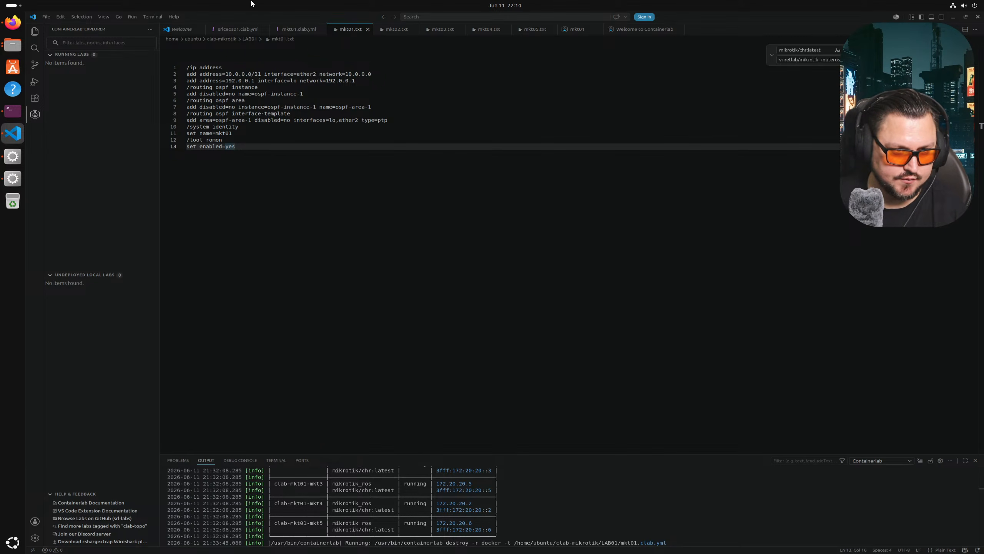
pyautogui.click(395, 30)
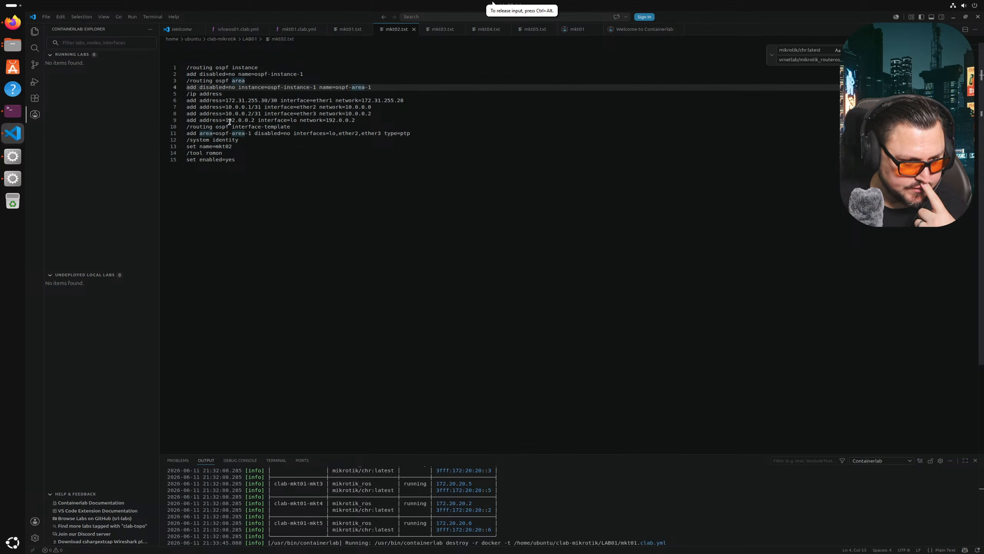
# - Move mkt02.txt's four OSPF instance and area lines below the loopback address line
pyautogui.click(200, 98)
pyautogui.click(382, 85)
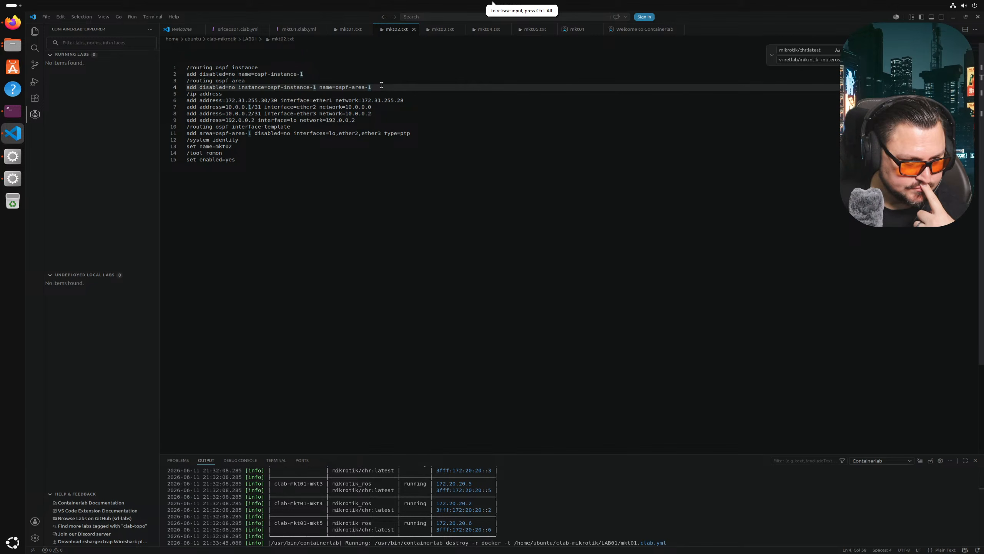
pyautogui.moveTo(382, 85); pyautogui.dragTo(179, 57)
pyautogui.hotkey('ctrl', 'c')
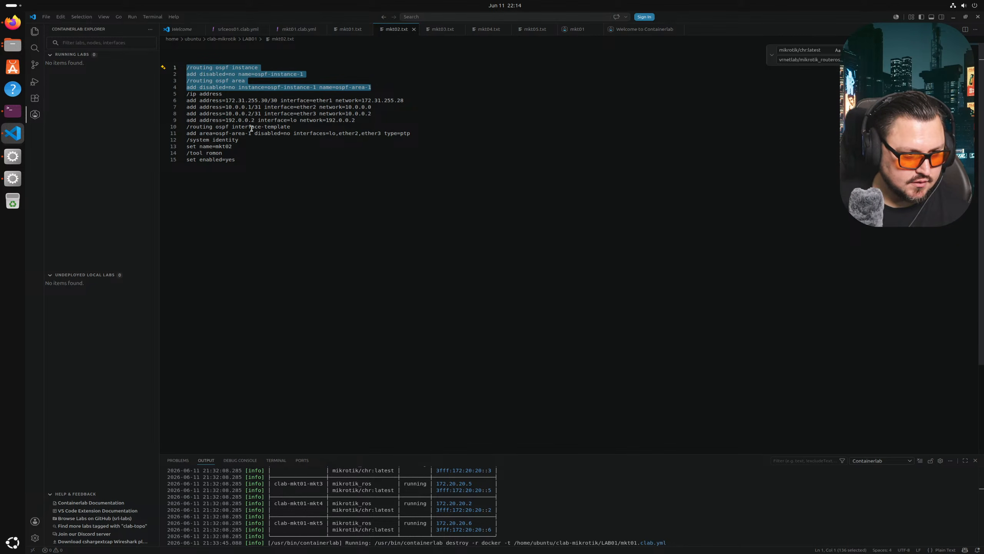
pyautogui.press('Delete')
pyautogui.press('Delete')
pyautogui.click(378, 88)
pyautogui.click(379, 93)
pyautogui.press('Return')
pyautogui.hotkey('ctrl', 'v')
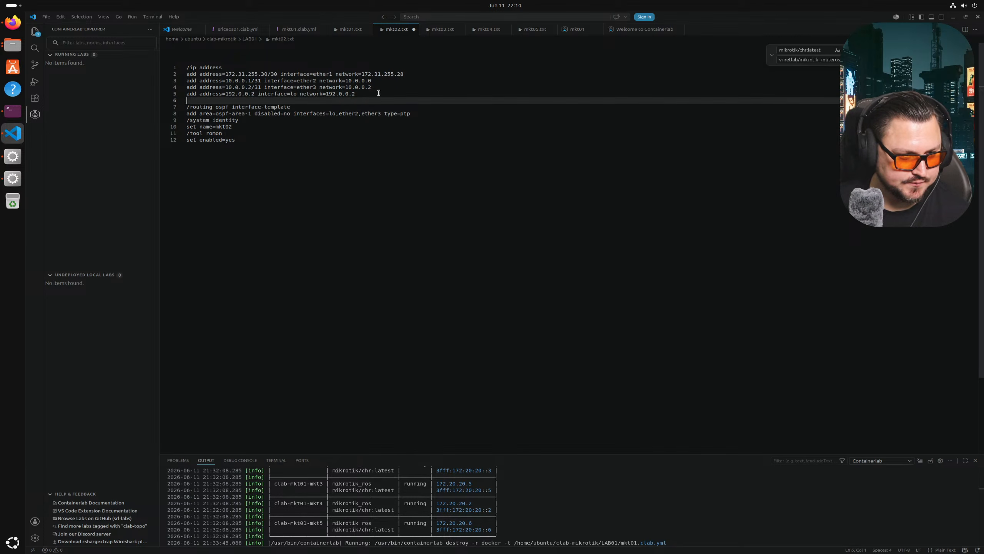
# - Move mkt03's OSPF instance and area lines below its loopback address line and save
pyautogui.click(442, 29)
pyautogui.hotkey('ctrl', 'a')
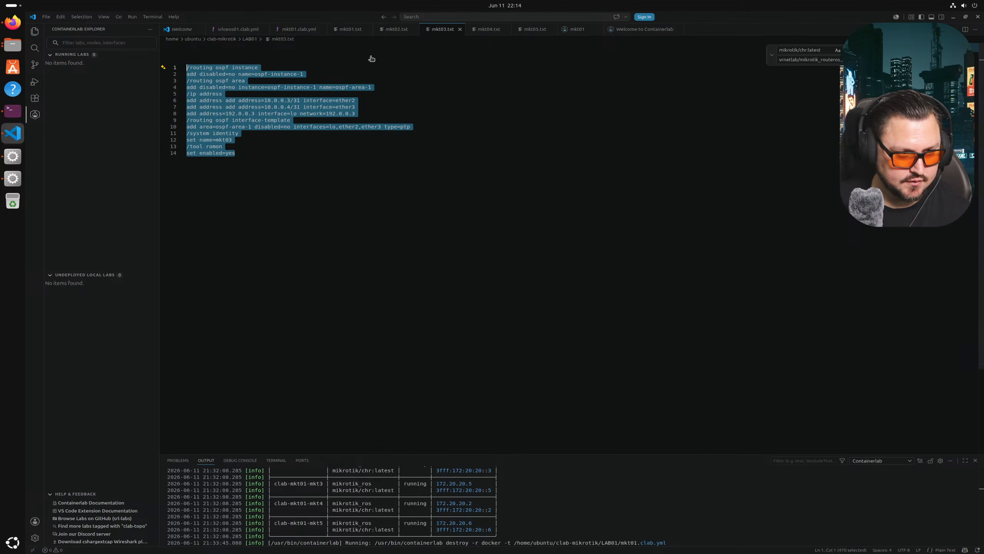
pyautogui.click(242, 81)
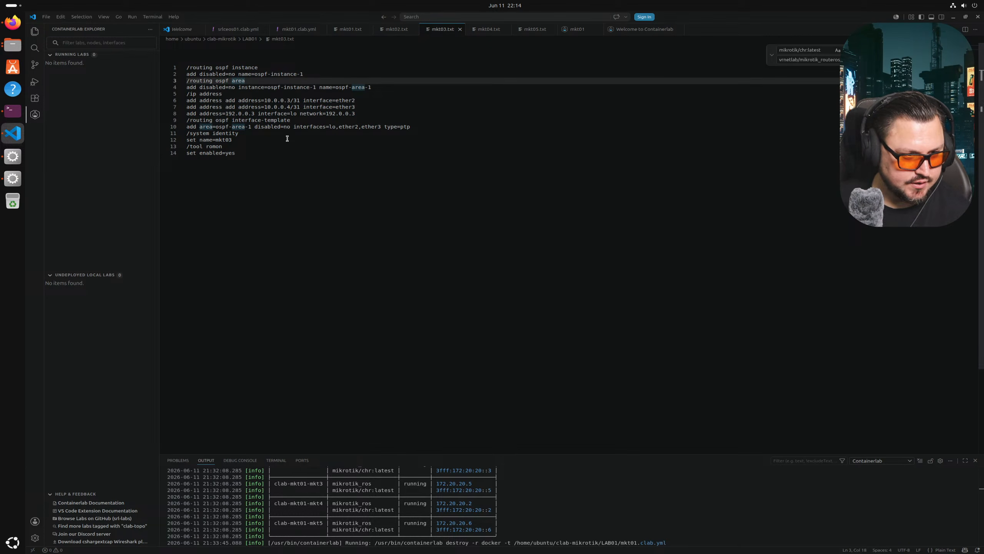
pyautogui.moveTo(186, 67); pyautogui.dragTo(186, 93)
pyautogui.hotkey('ctrl', 'c')
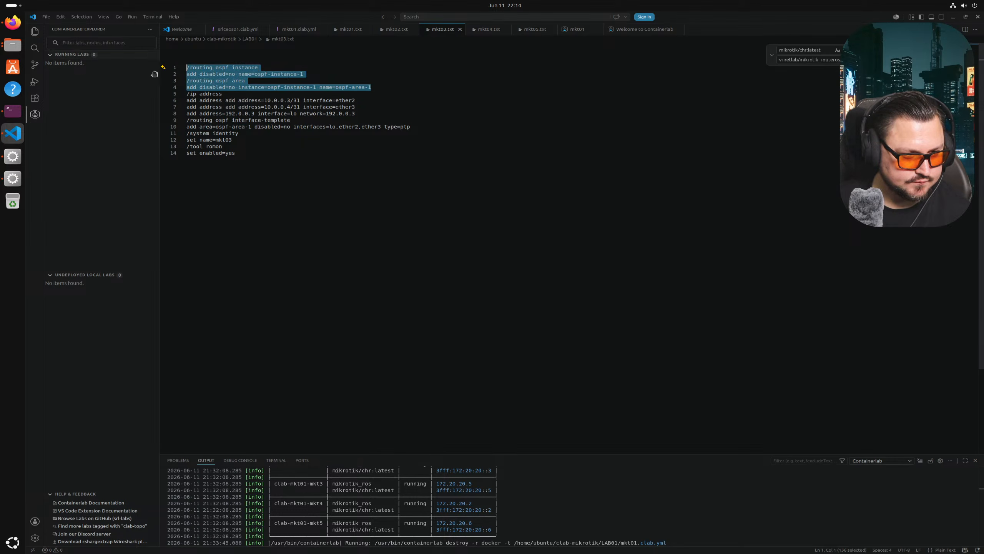
pyautogui.press('BackSpace')
pyautogui.press('Return')
pyautogui.press('BackSpace')
pyautogui.click(372, 87)
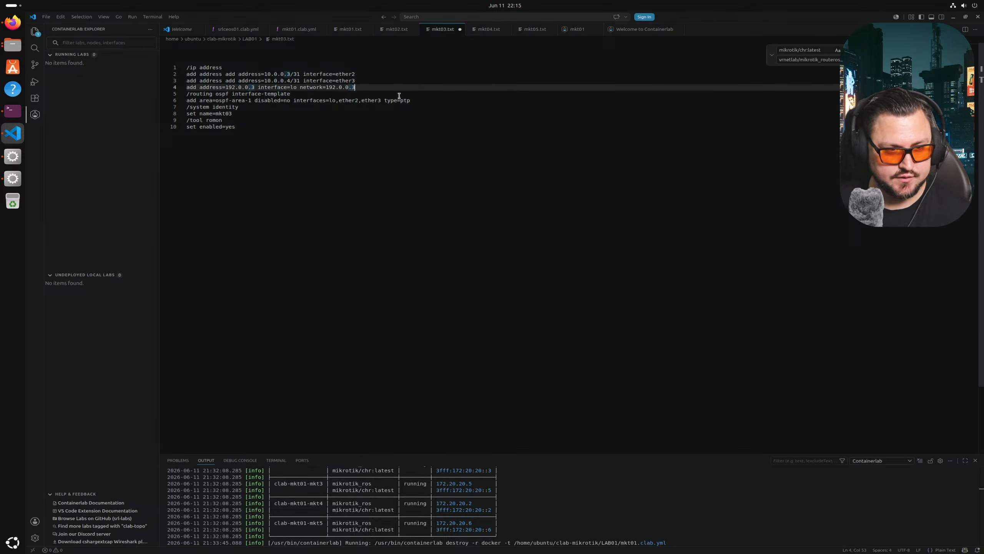
pyautogui.press('Return')
pyautogui.hotkey('ctrl', 'v')
pyautogui.hotkey('ctrl', 's')
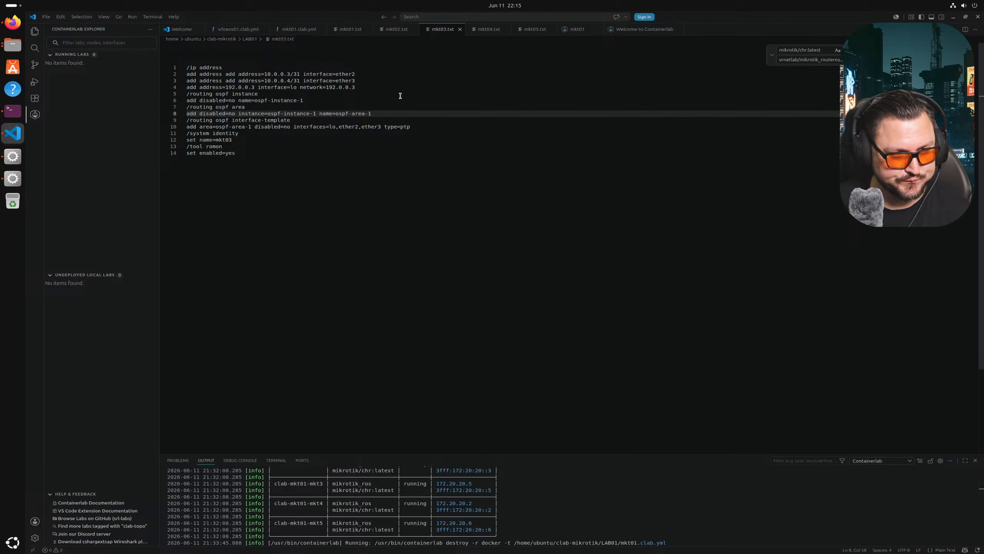
# - Cut mkt04's OSPF instance and area lines from the top and save the config
pyautogui.click(487, 31)
pyautogui.click(255, 92)
pyautogui.moveTo(374, 88); pyautogui.dragTo(159, 56)
pyautogui.press('BackSpace')
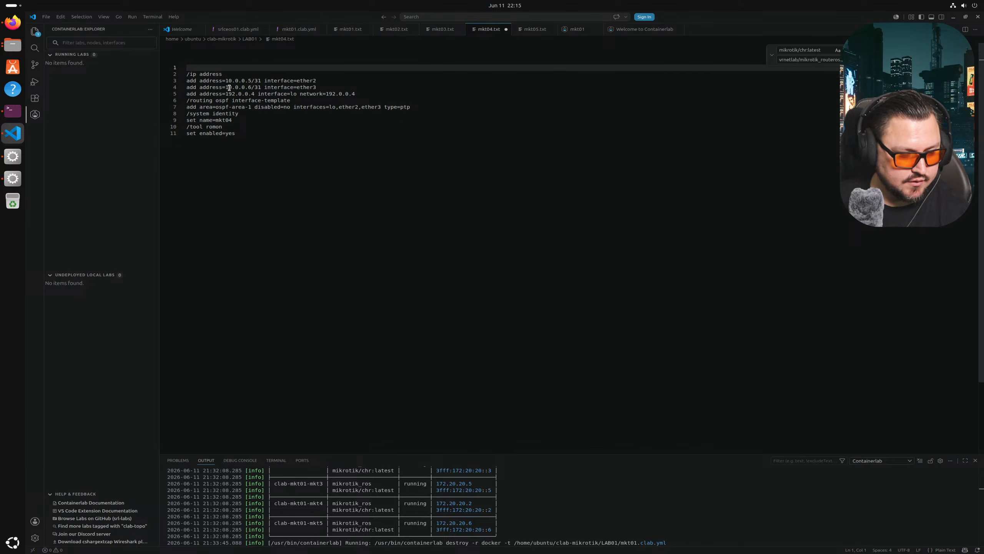
pyautogui.press('Delete')
pyautogui.click(369, 81)
pyautogui.click(359, 88)
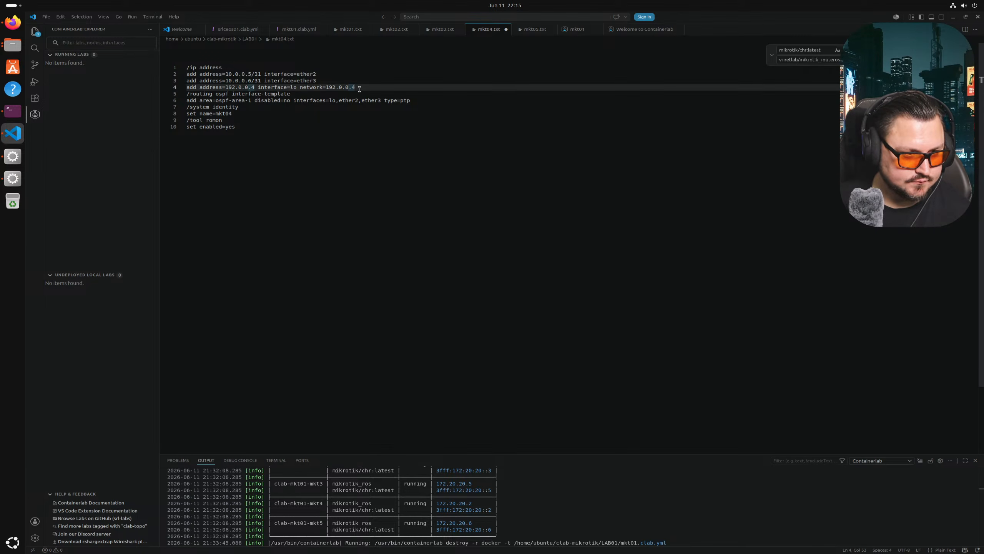
pyautogui.hotkey('ctrl', 's')
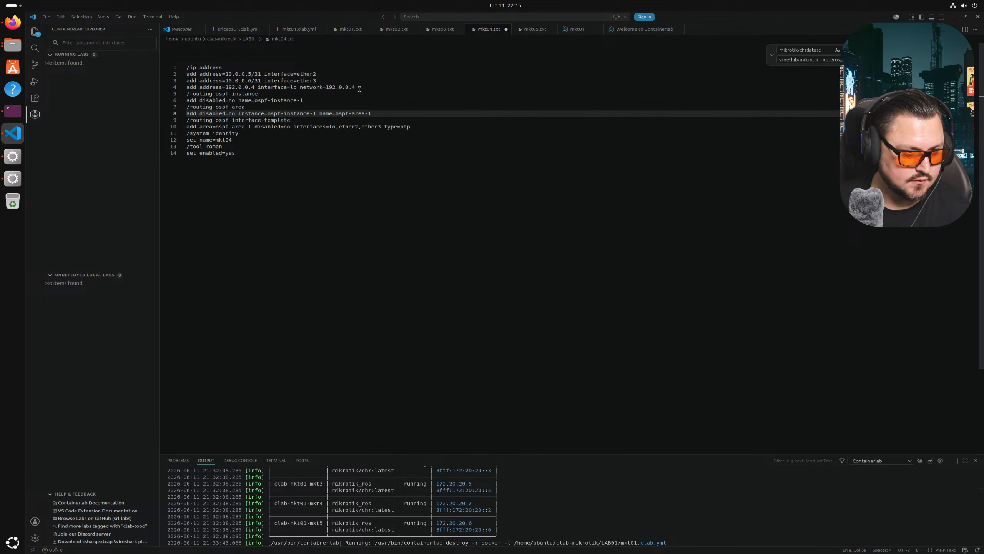
# - Move mkt05's OSPF instance and area lines below its loopback address line
pyautogui.click(525, 30)
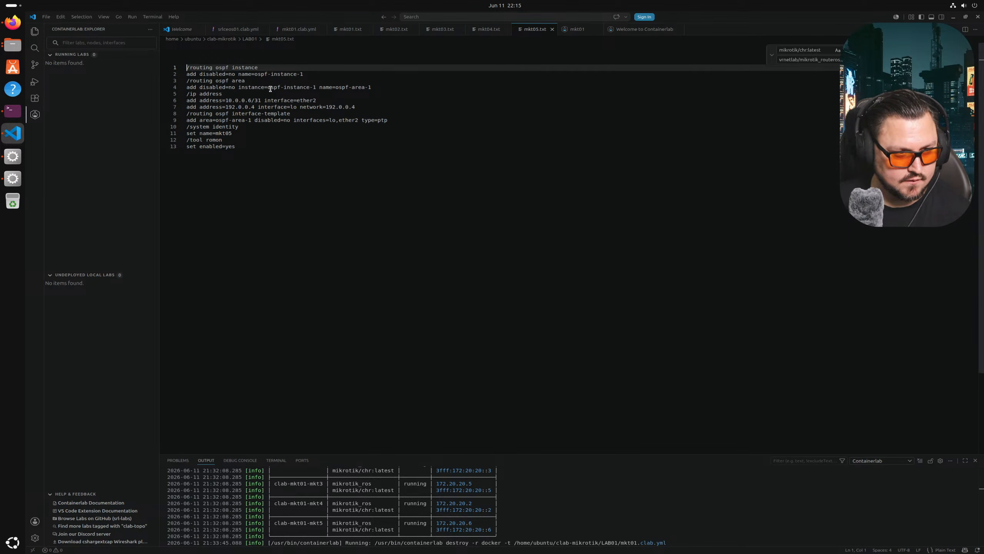
pyautogui.moveTo(385, 87); pyautogui.dragTo(65, 53)
pyautogui.hotkey('ctrl', 'c')
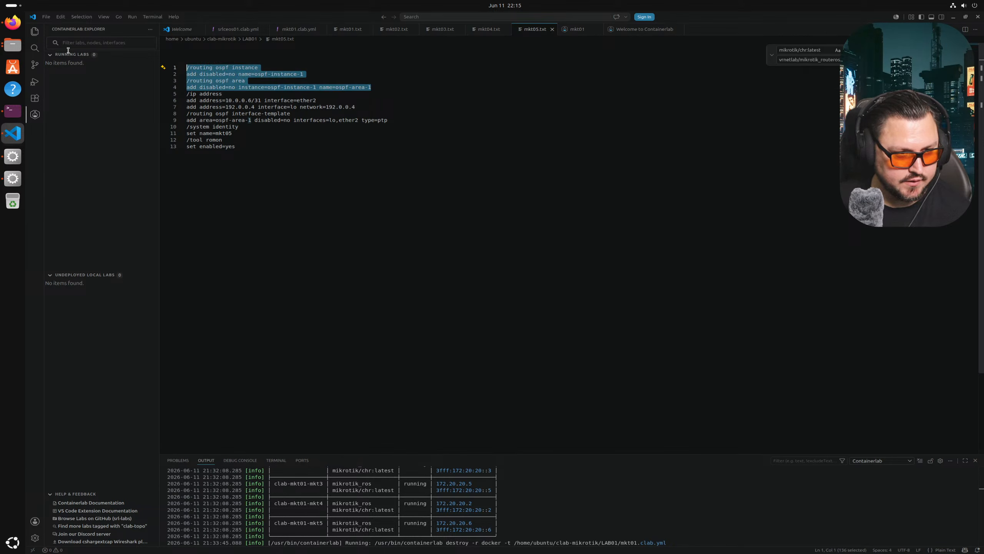
pyautogui.press('BackSpace')
pyautogui.press('Delete')
pyautogui.click(368, 82)
pyautogui.press('Return')
pyautogui.hotkey('ctrl', 'v')
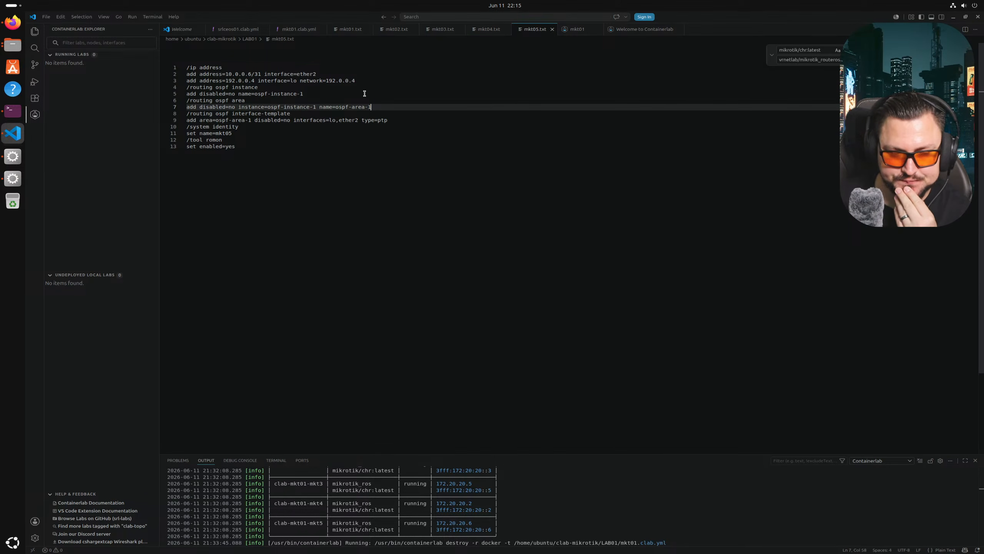
# - Compare the mkt01 and mkt02 configs, ending in mkt02's address lines
pyautogui.click(350, 30)
pyautogui.click(392, 29)
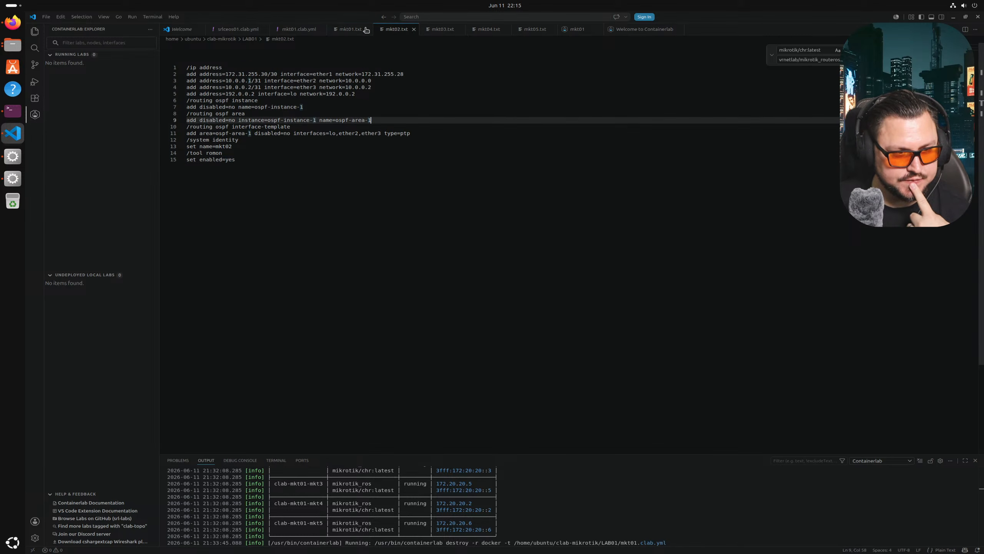
pyautogui.click(357, 30)
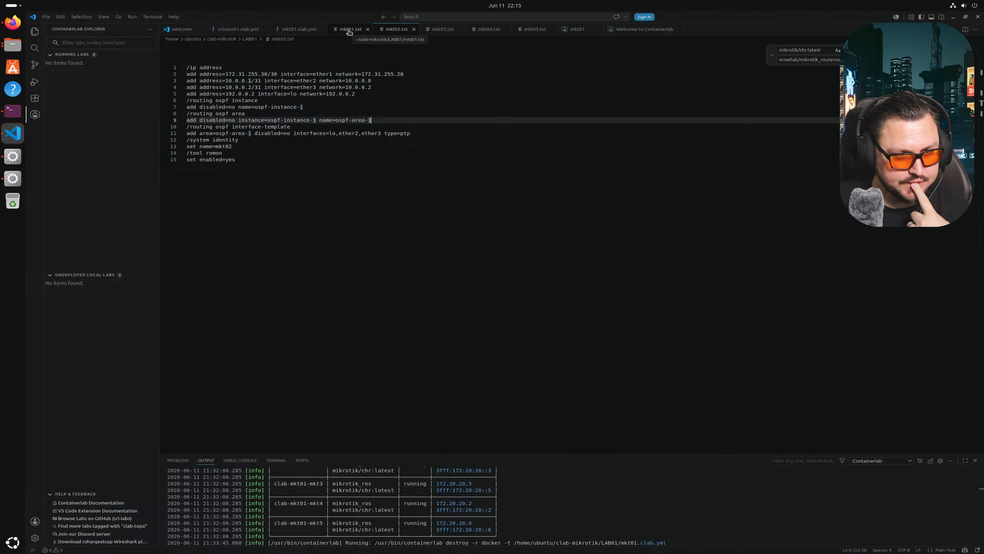
pyautogui.click(385, 33)
pyautogui.click(332, 81)
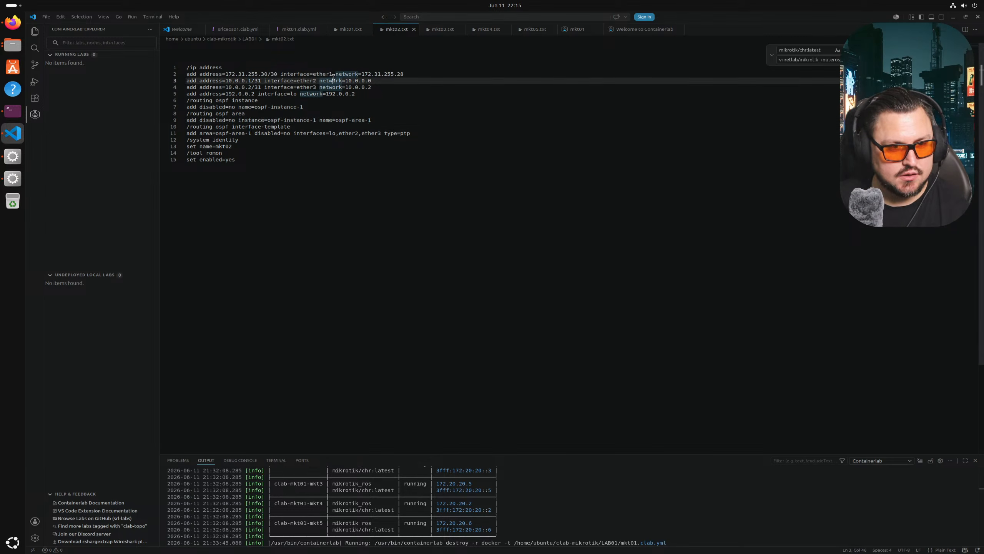
# - Delete mkt02's ether1 172.31.255.30/30 address line and compare it with mkt01
pyautogui.tripleClick(328, 74)
pyautogui.press('BackSpace')
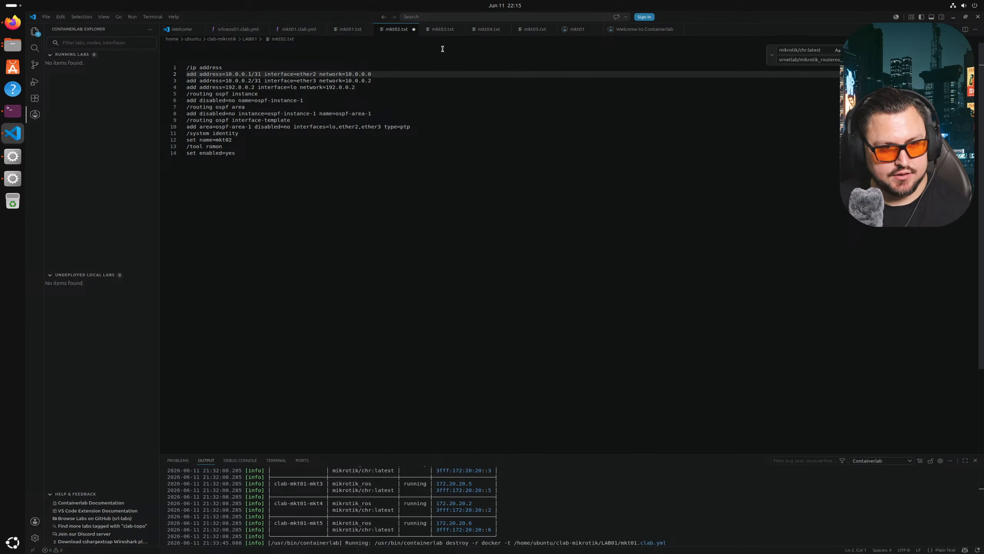
pyautogui.click(354, 30)
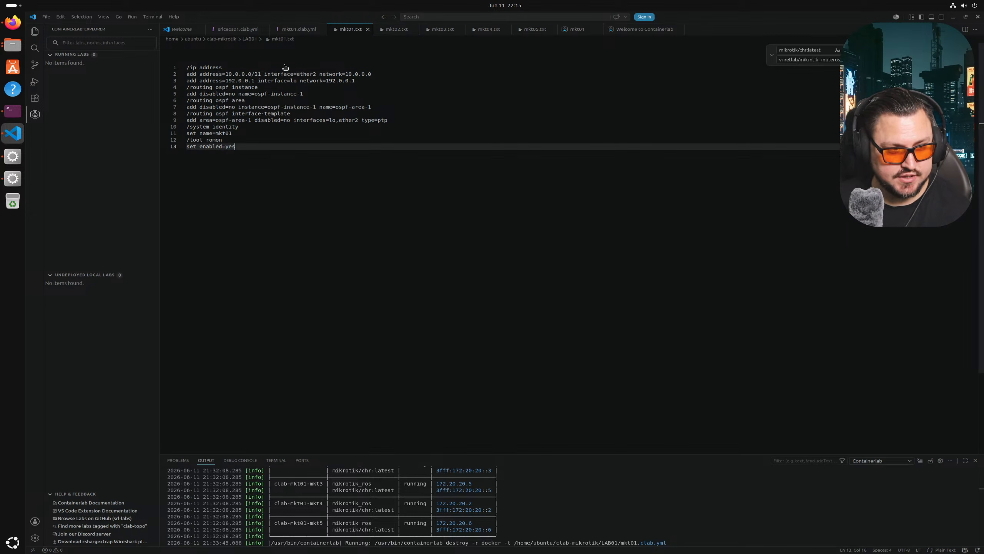
pyautogui.click(395, 30)
# - Compare the mkt02, mkt03, mkt04 and mkt05 startup configs
pyautogui.click(435, 30)
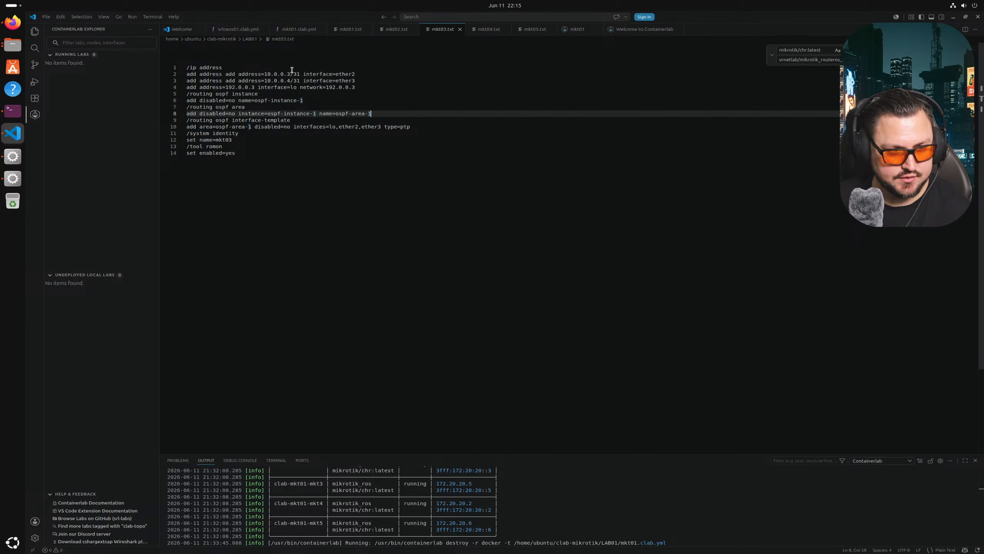
pyautogui.hotkey('ctrl', 'pagedown')
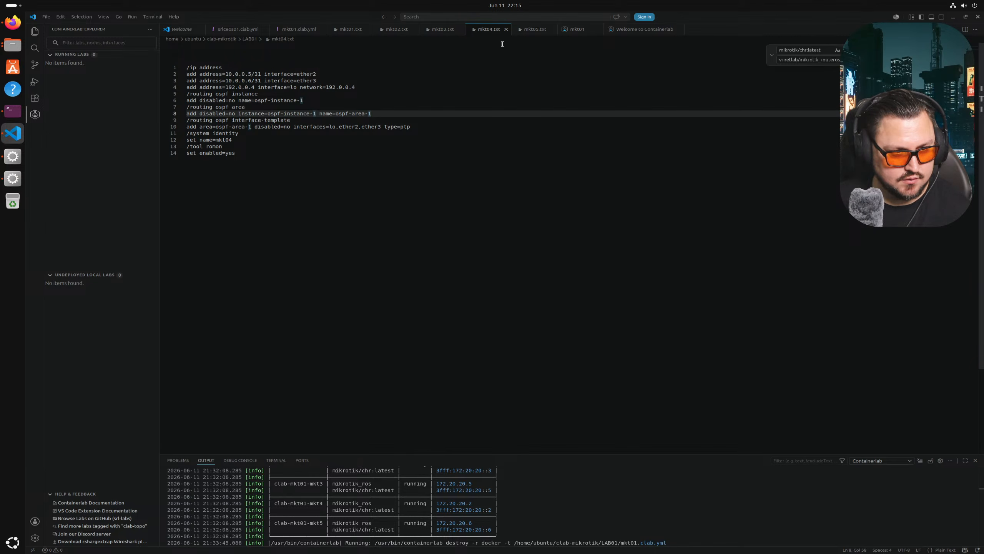
pyautogui.click(532, 31)
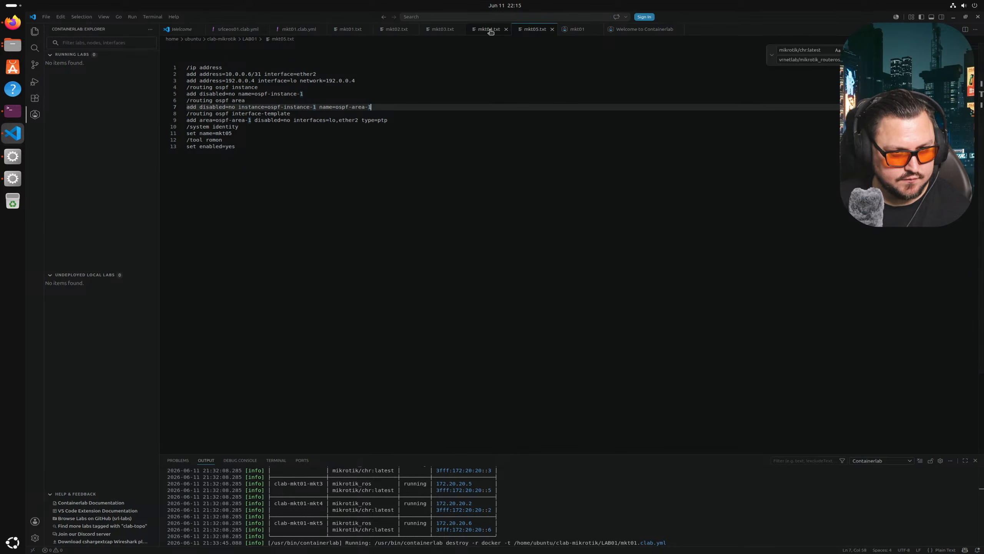
pyautogui.click(490, 31)
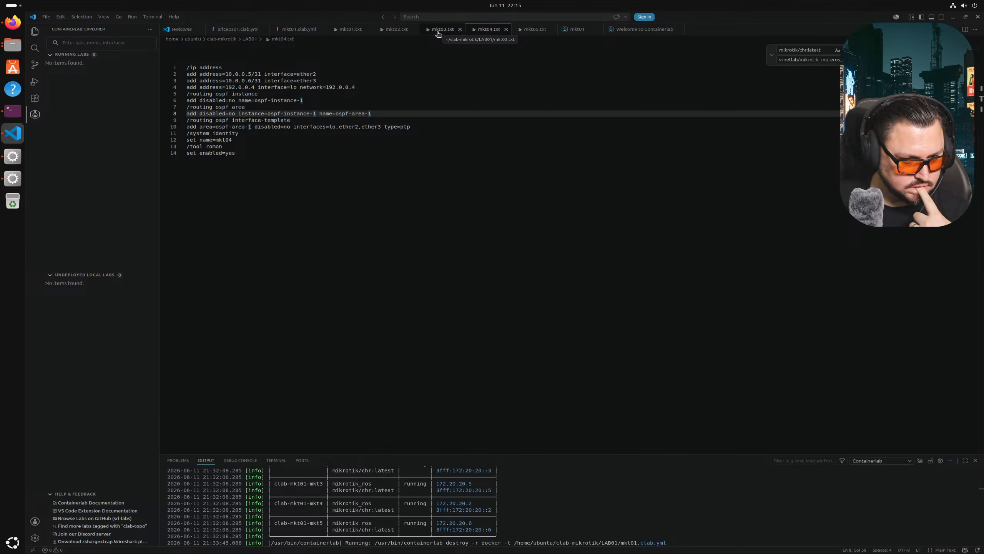
pyautogui.click(393, 31)
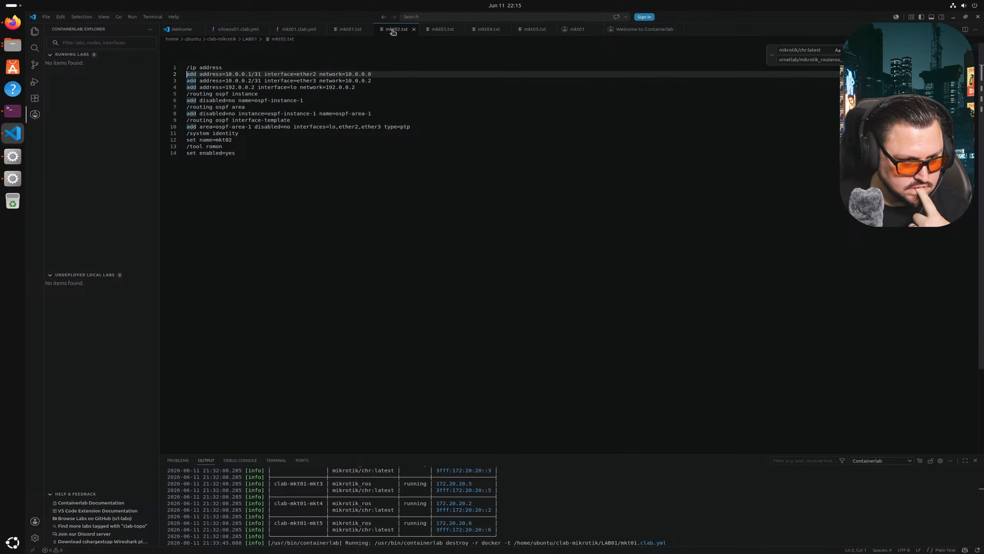
pyautogui.click(436, 30)
pyautogui.click(396, 29)
pyautogui.click(436, 30)
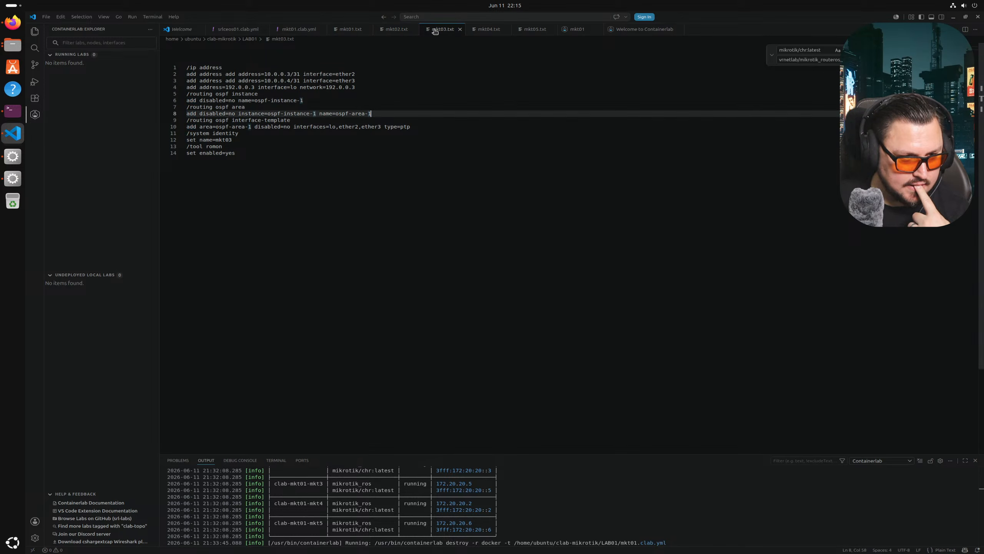
pyautogui.click(482, 30)
pyautogui.click(453, 29)
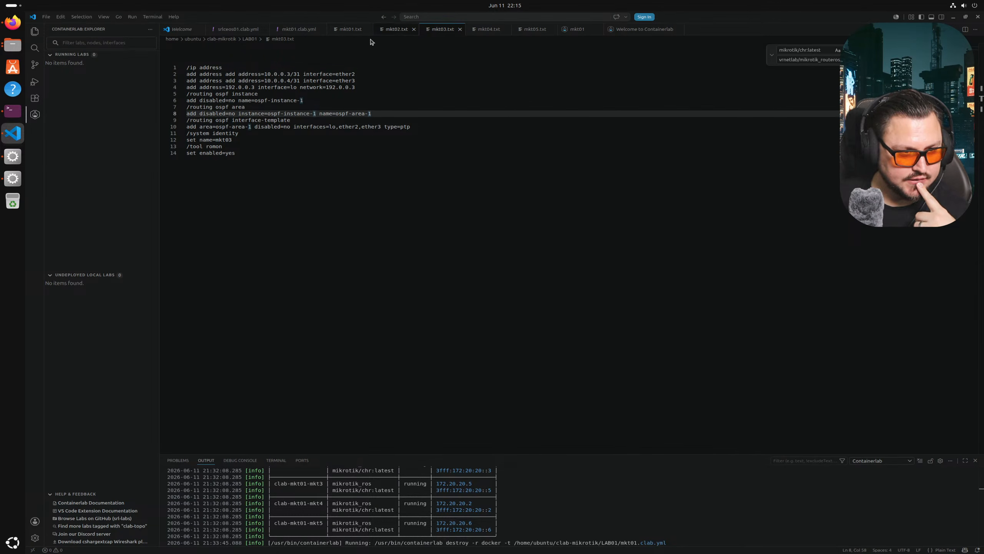
# - Look over the mkt01, mkt02 and mkt03 configs, ending on mkt02.txt
pyautogui.click(389, 30)
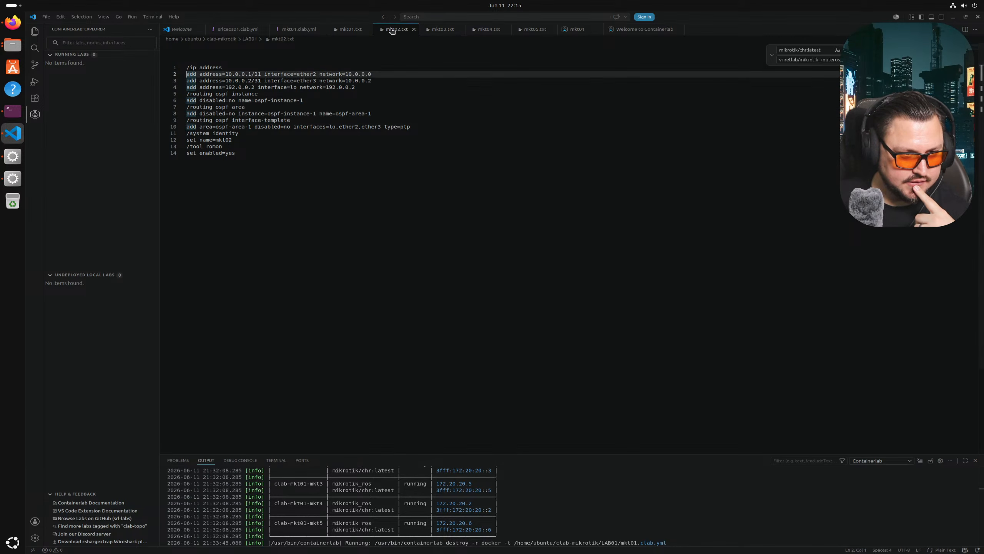
pyautogui.click(351, 31)
pyautogui.click(387, 31)
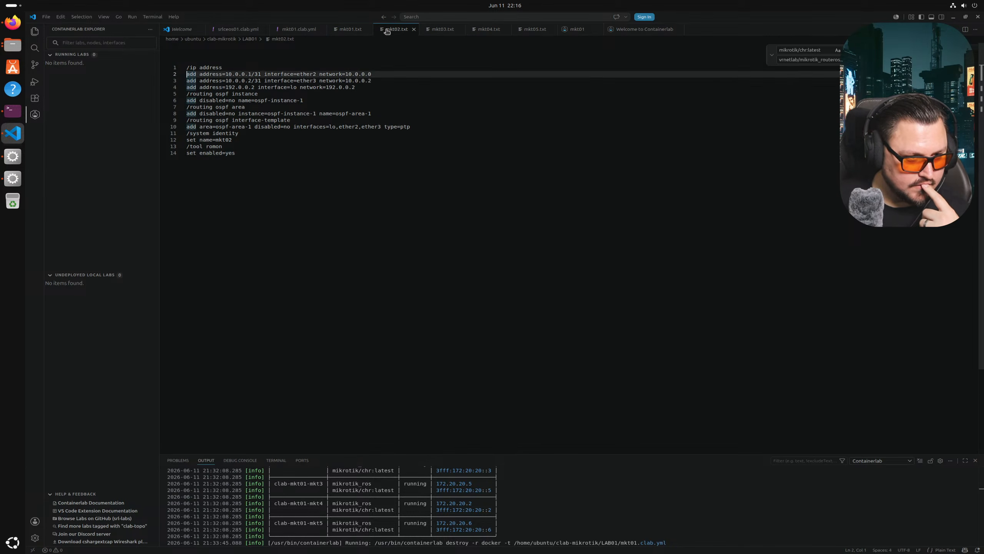
pyautogui.click(427, 31)
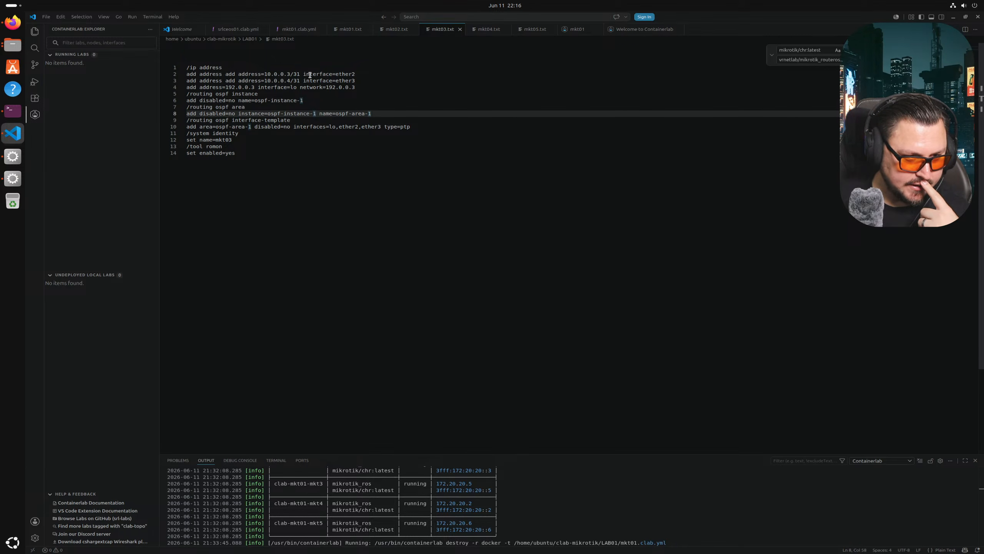
pyautogui.click(395, 29)
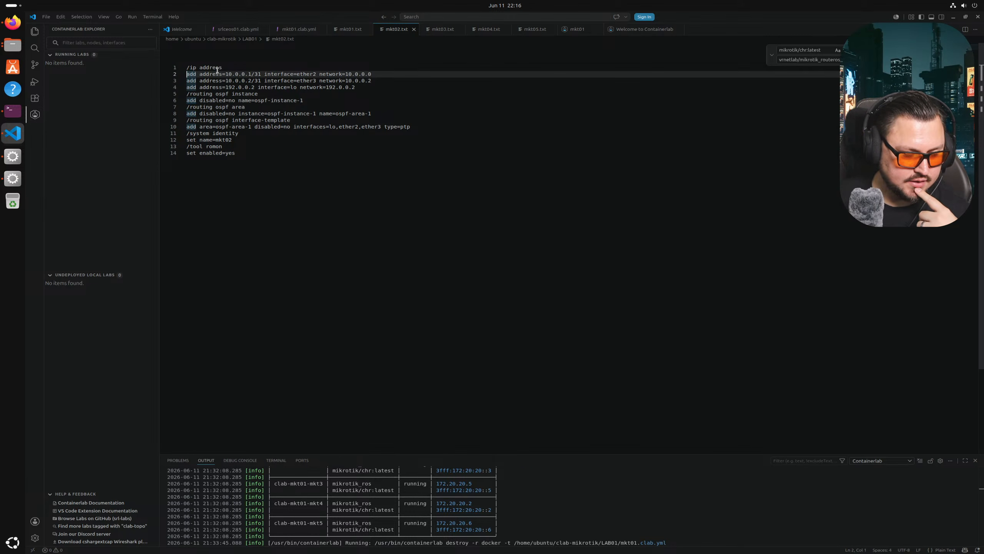
# - Remove the duplicated 'add address' text on lines 2 and 3 of mkt03.txt and save
pyautogui.click(436, 30)
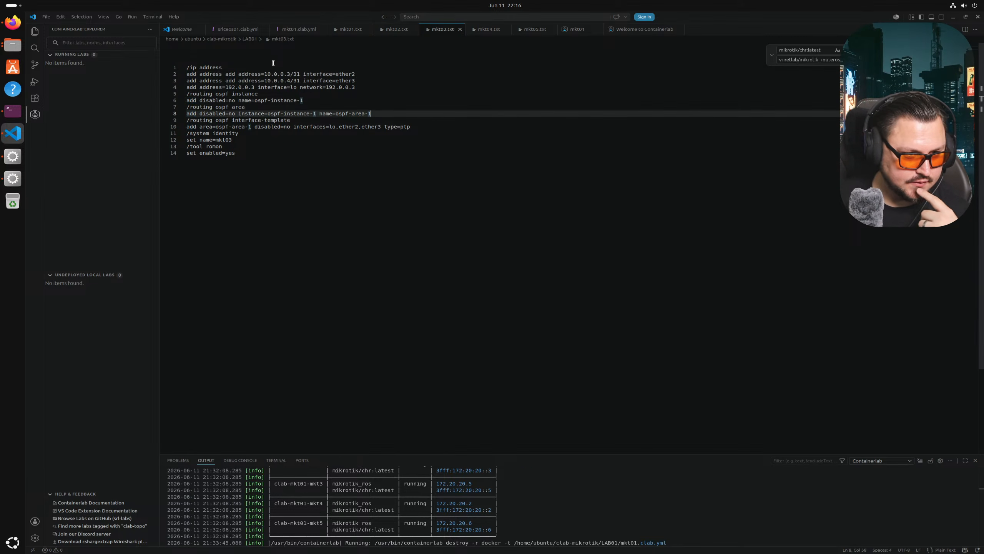
pyautogui.click(240, 74)
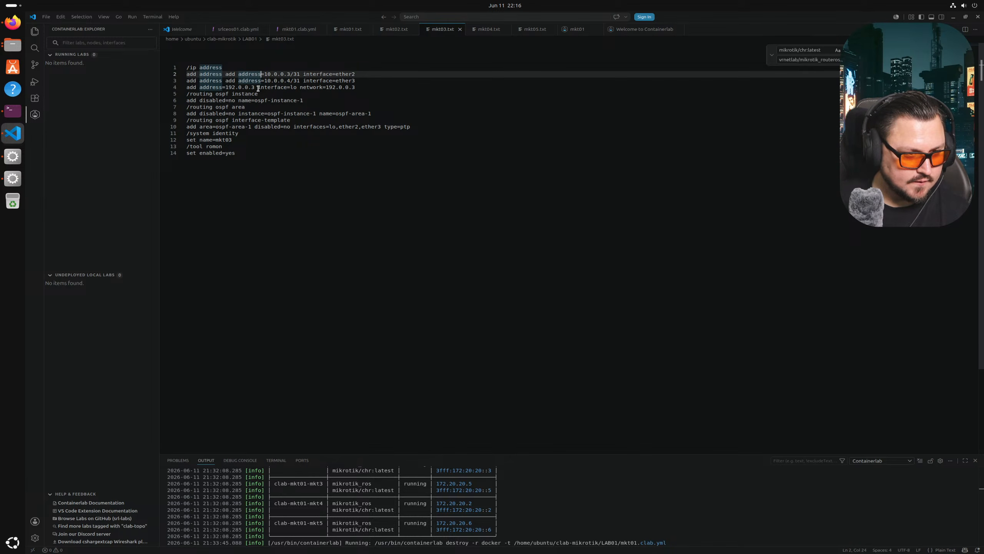
pyautogui.press('BackSpace')
pyautogui.press('BackSpace')
pyautogui.press('BackSpace')
pyautogui.press('BackSpace')
pyautogui.press('BackSpace')
pyautogui.press('BackSpace')
pyautogui.press('BackSpace')
pyautogui.press('BackSpace')
pyautogui.press('BackSpace')
pyautogui.press('BackSpace')
pyautogui.press('BackSpace')
pyautogui.press('BackSpace')
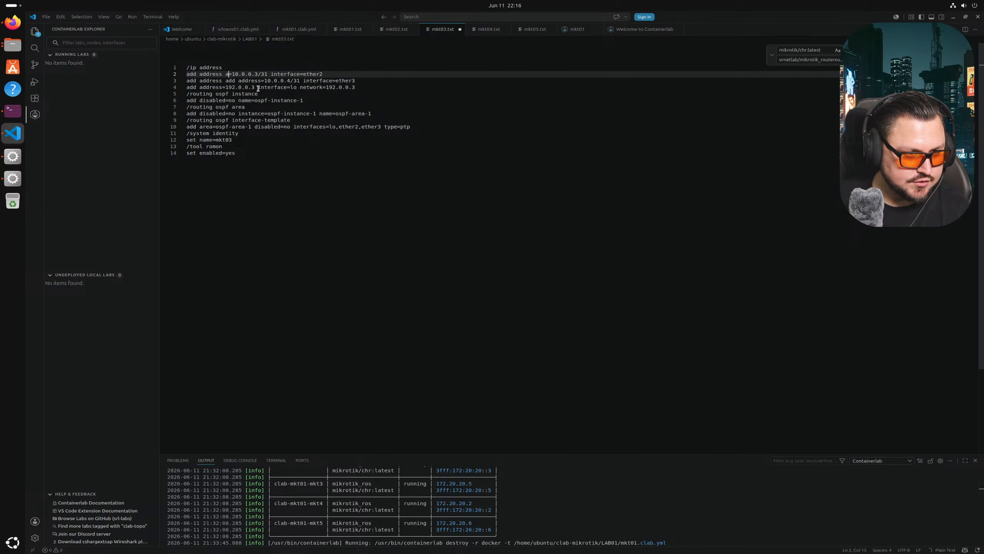
pyautogui.click(268, 81)
pyautogui.press('Left')
pyautogui.press('BackSpace')
pyautogui.press('BackSpace')
pyautogui.press('BackSpace')
pyautogui.press('BackSpace')
pyautogui.press('BackSpace')
pyautogui.press('BackSpace')
pyautogui.press('BackSpace')
pyautogui.press('BackSpace')
pyautogui.press('BackSpace')
pyautogui.press('BackSpace')
pyautogui.press('BackSpace')
pyautogui.press('BackSpace')
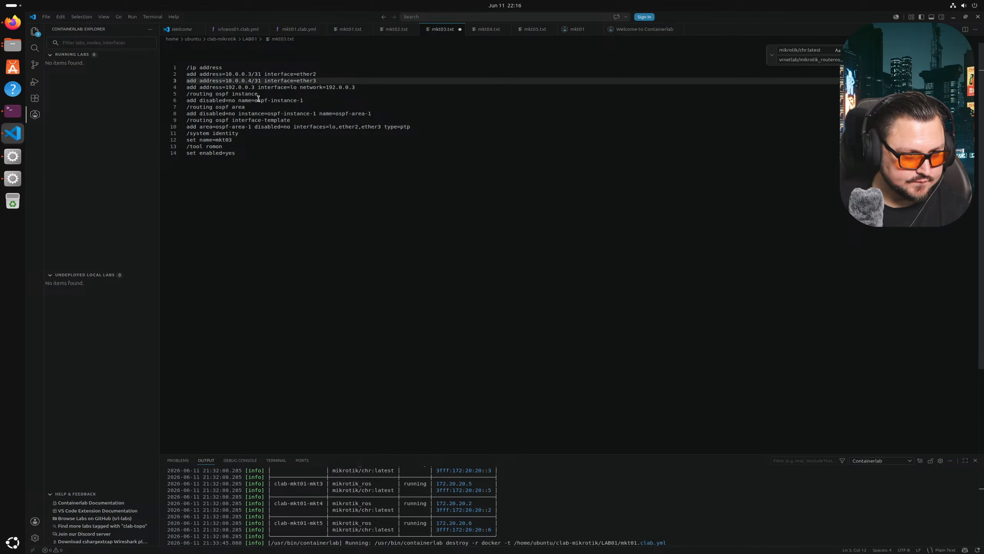
pyautogui.hotkey('ctrl', 's')
# - Check the mkt04 and mkt05 configs, then return to mkt03
pyautogui.click(472, 31)
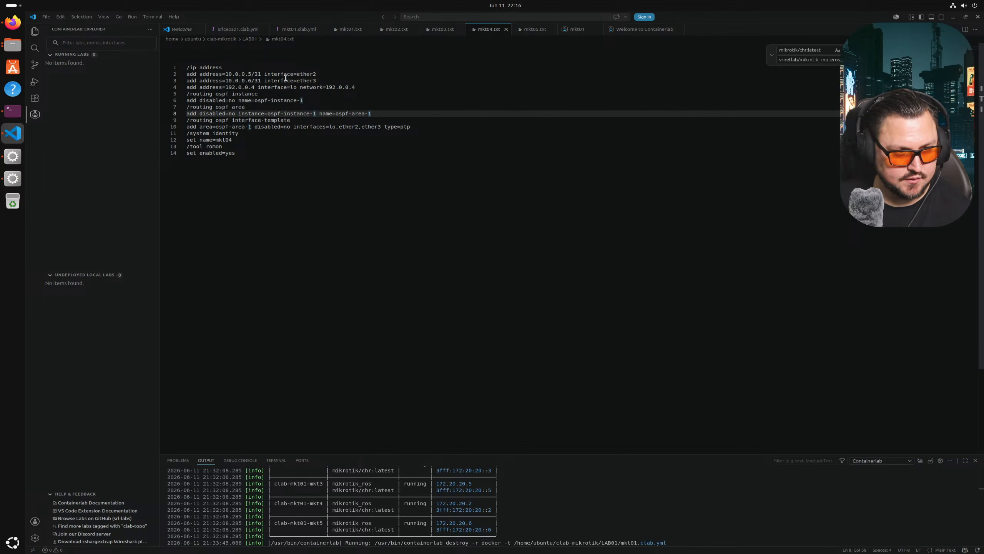
pyautogui.click(521, 30)
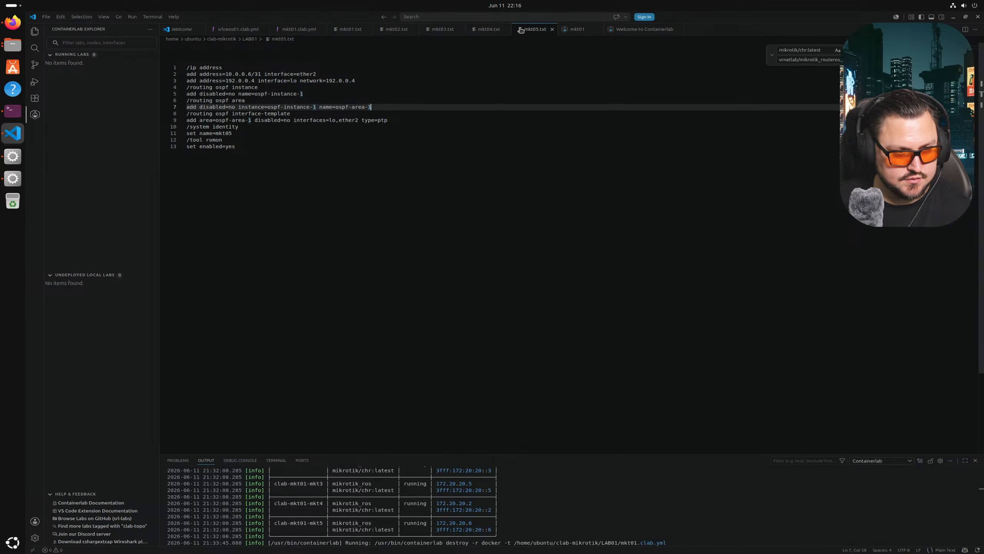
pyautogui.click(490, 35)
pyautogui.click(450, 34)
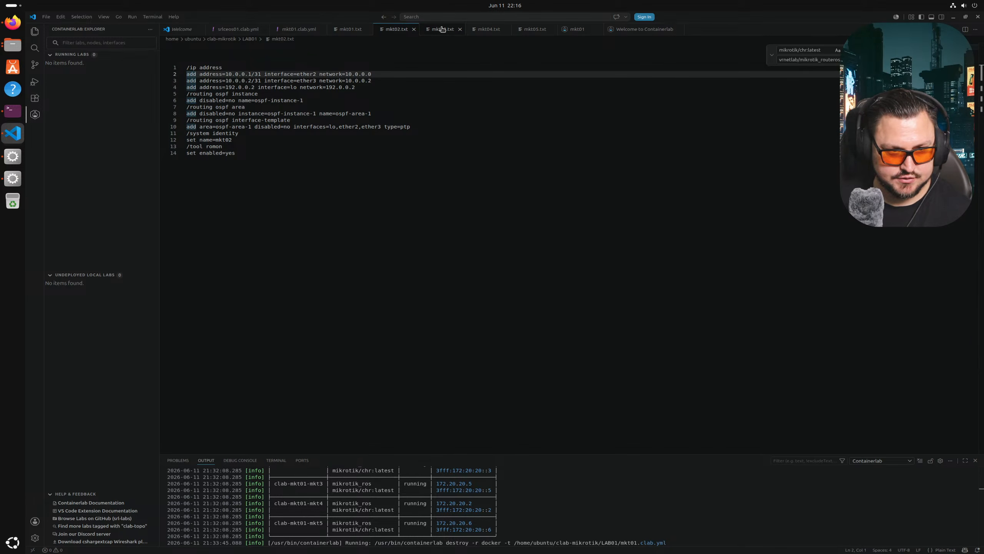
# - Remove the network= parameters from mkt02's line 2 and loopback address
pyautogui.click(391, 31)
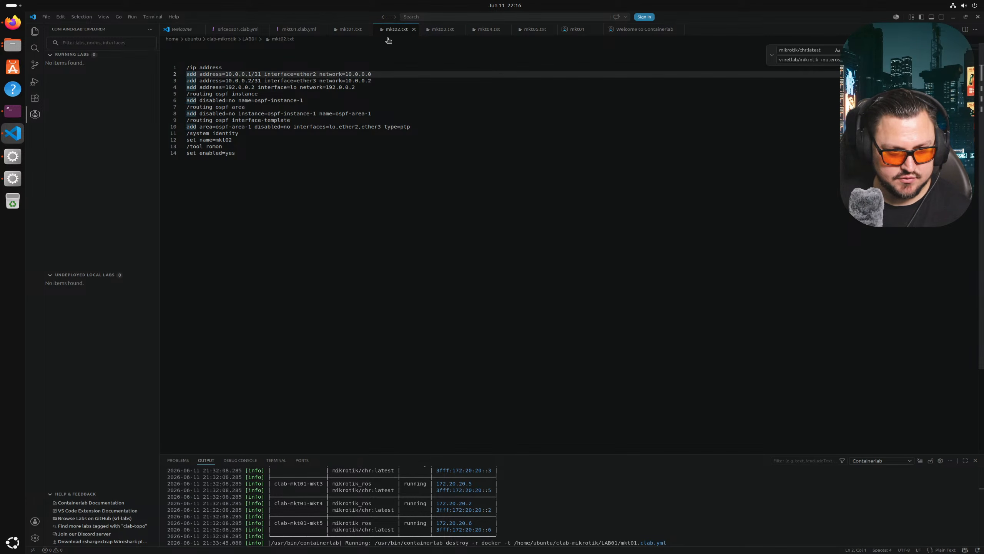
pyautogui.moveTo(316, 74); pyautogui.dragTo(297, 87)
pyautogui.press('BackSpace')
pyautogui.press('BackSpace')
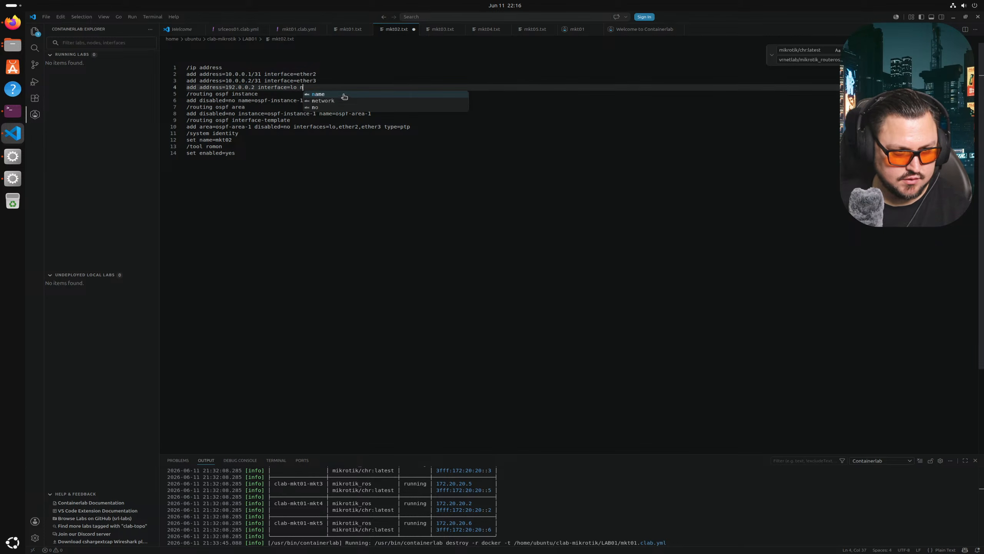
pyautogui.press('BackSpace')
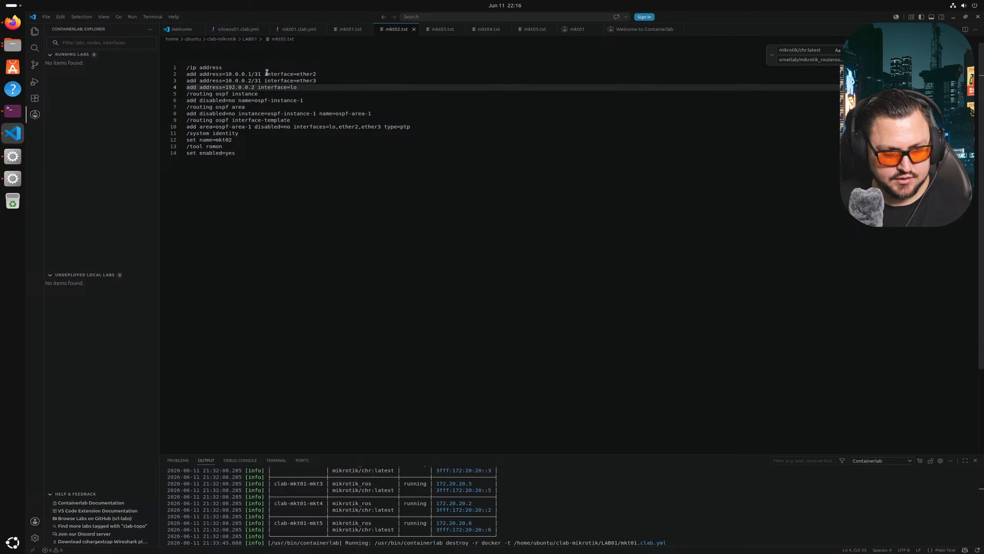
# - Delete the network=10.0.0.0 parameter from mkt01's line 2 and close mkt01.txt
pyautogui.click(435, 31)
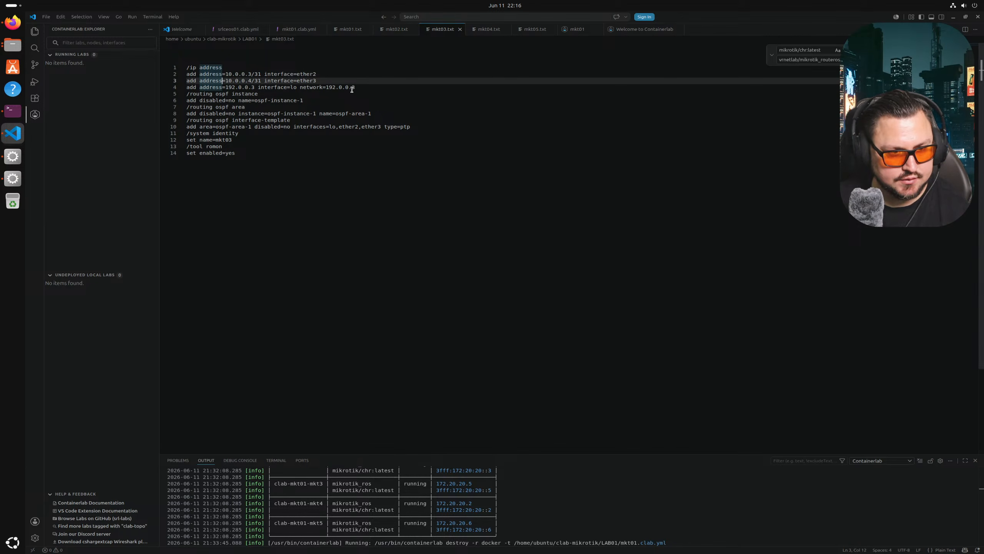
pyautogui.click(492, 33)
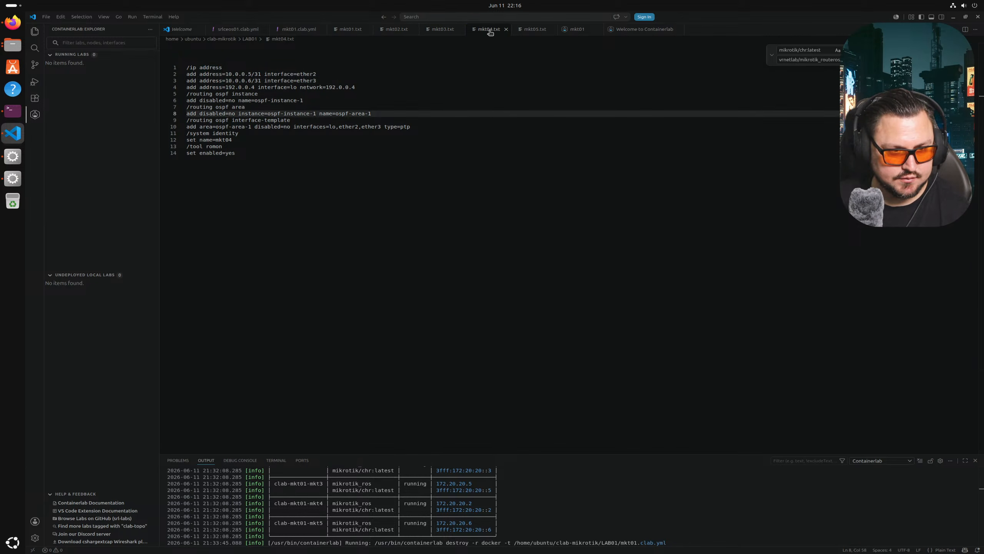
pyautogui.click(356, 33)
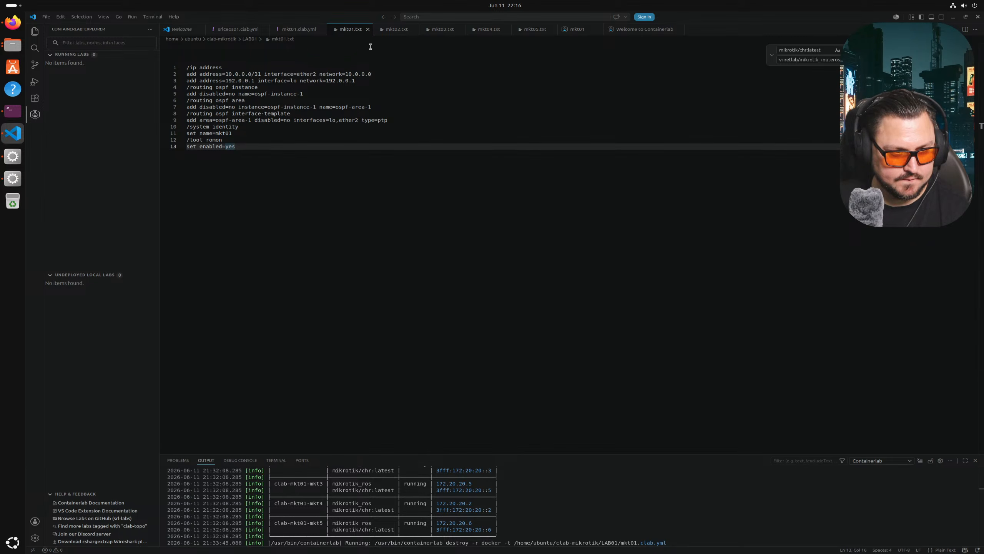
pyautogui.moveTo(374, 75); pyautogui.dragTo(321, 75)
pyautogui.press('BackSpace')
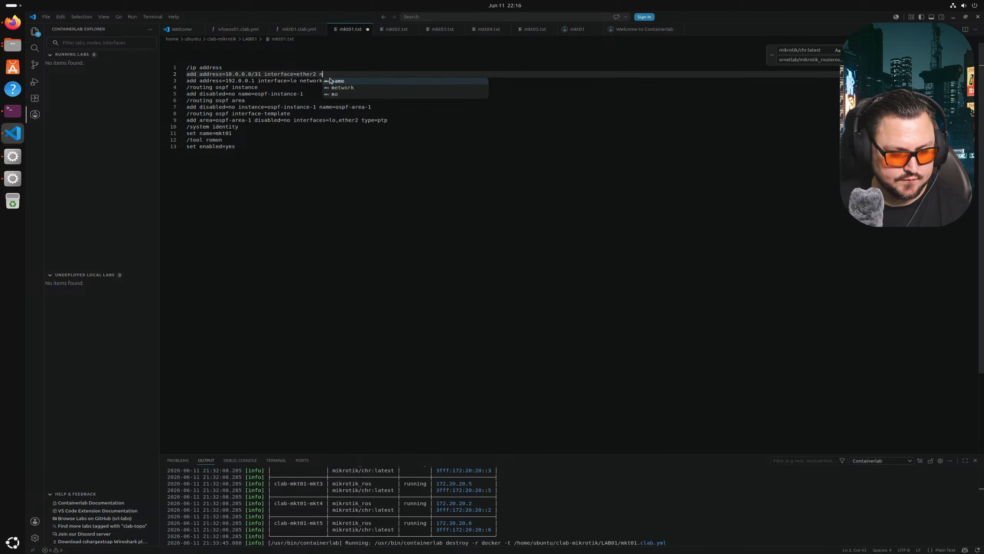
pyautogui.hotkey('ctrl', 'w')
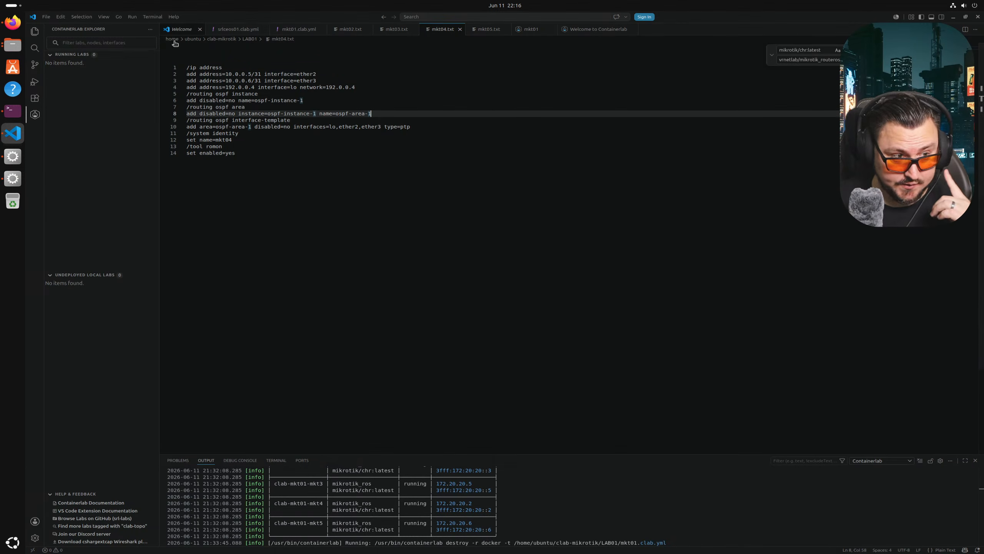
# - Deploy the mkt01 lab from the mkt01.clab.yml tab's context menu
pyautogui.click(300, 30)
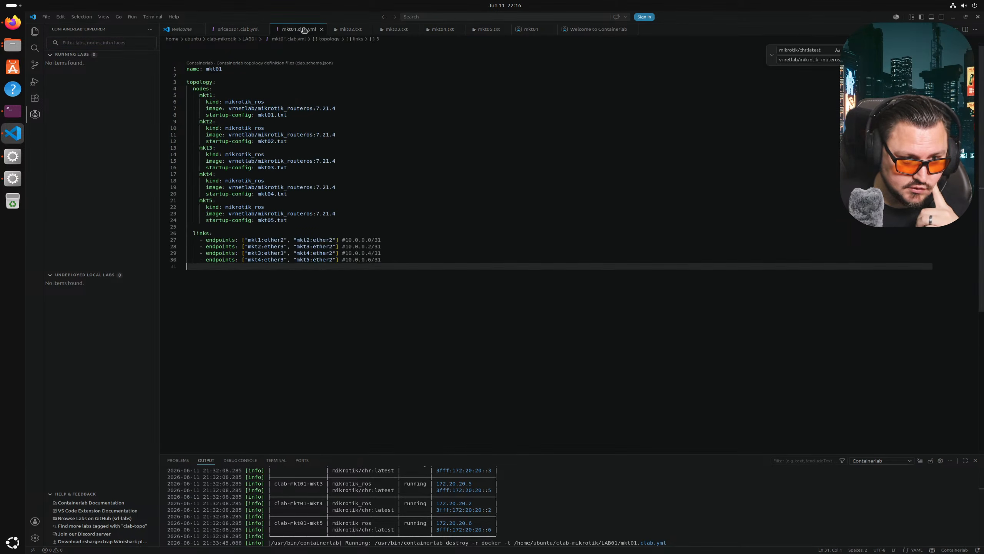
pyautogui.rightClick(302, 30)
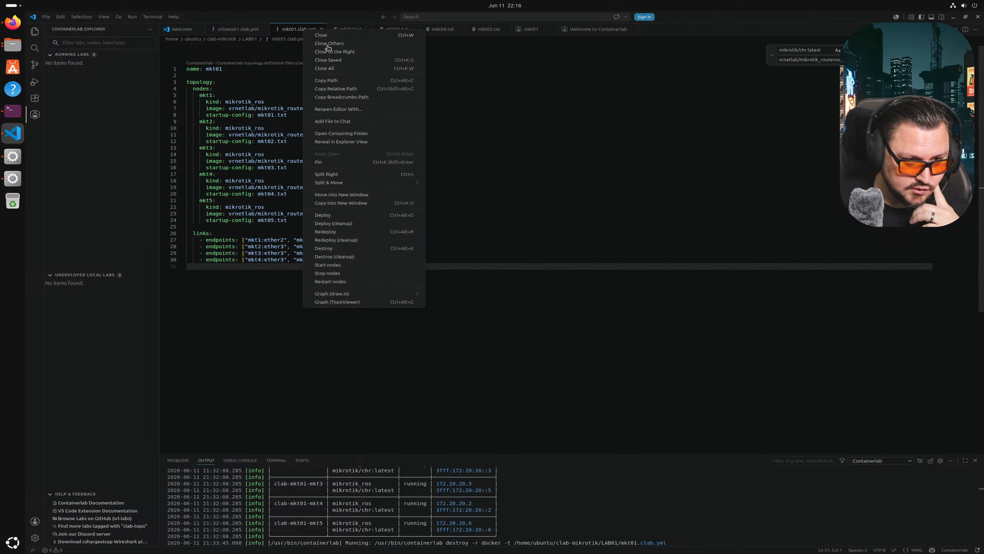
pyautogui.click(351, 215)
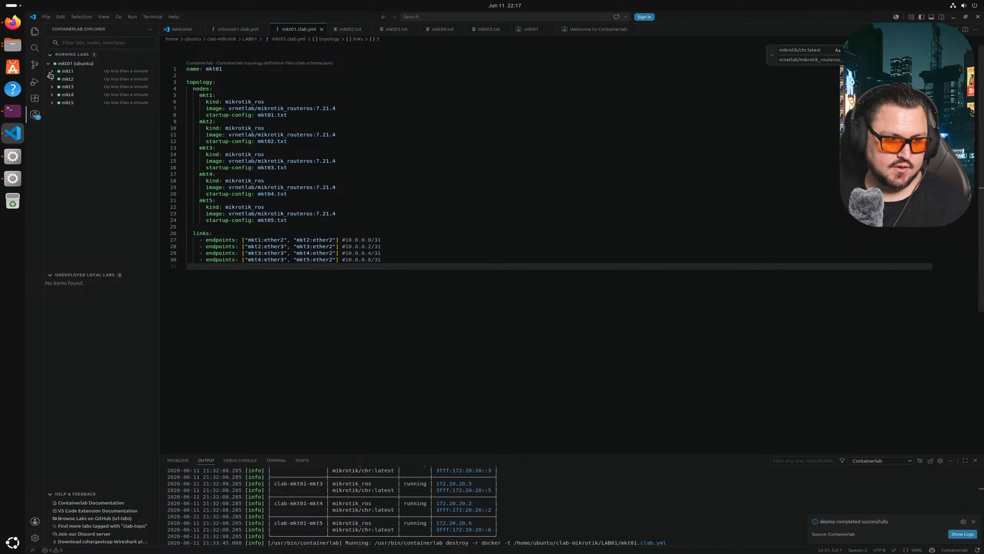
# - View the running mkt01 lab's topology graph with mkt1 through mkt5 chained
pyautogui.click(35, 114)
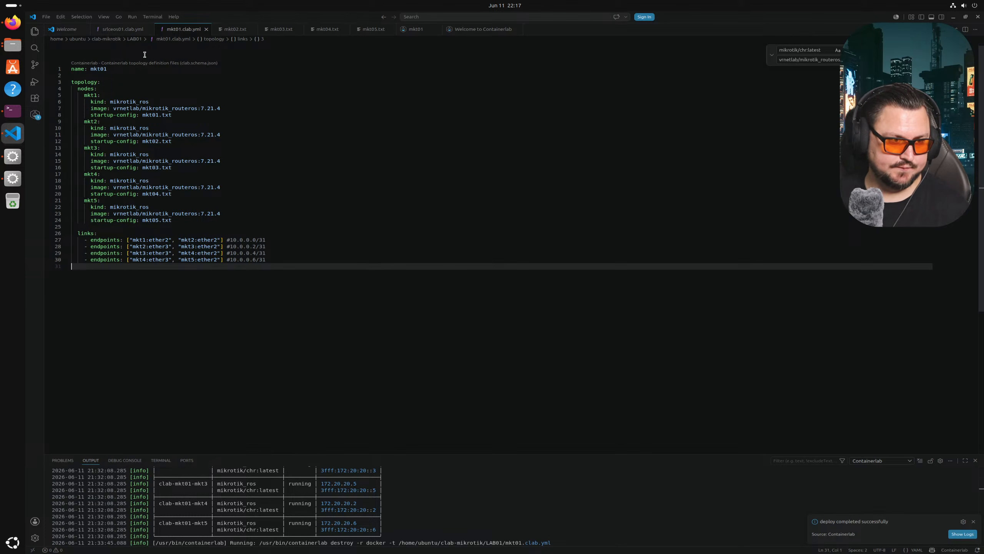
pyautogui.click(35, 116)
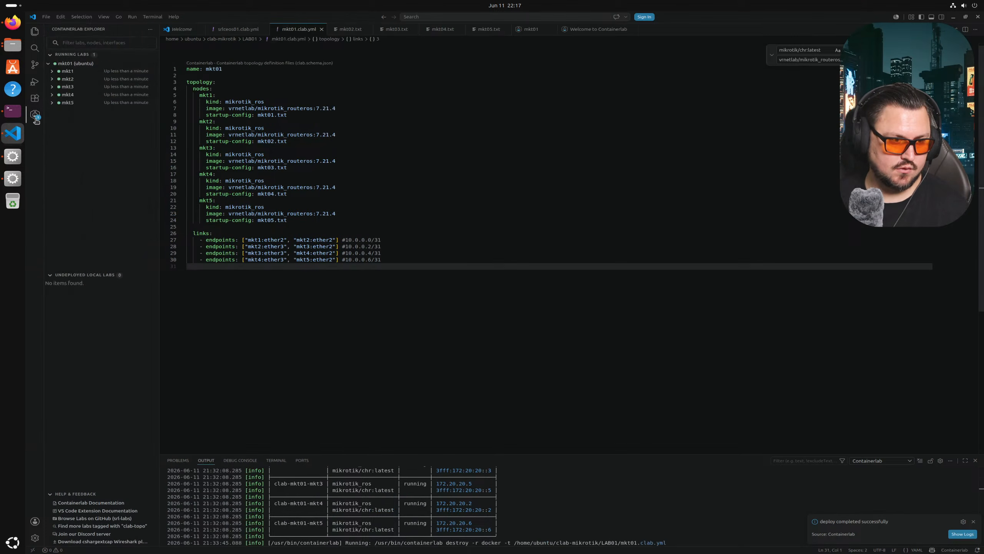
pyautogui.click(87, 65)
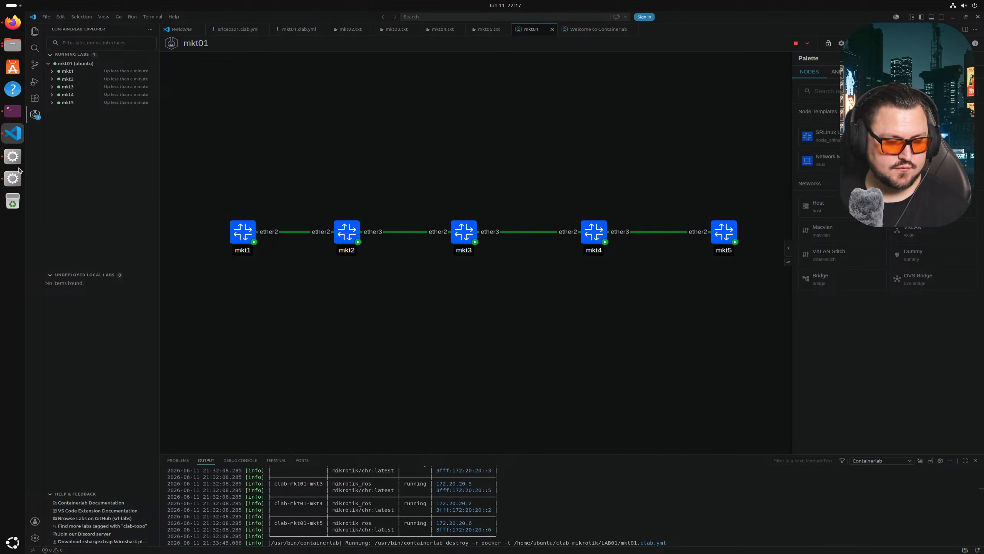
pyautogui.click(14, 156)
# - Reconnect WinBox to router clab-mkt01-mkt1
pyautogui.click(936, 33)
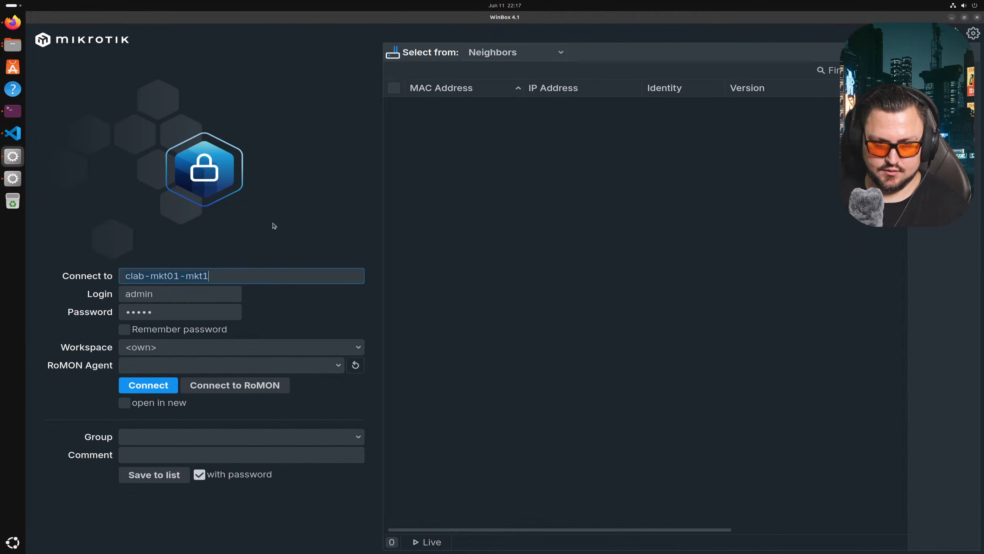
pyautogui.click(137, 383)
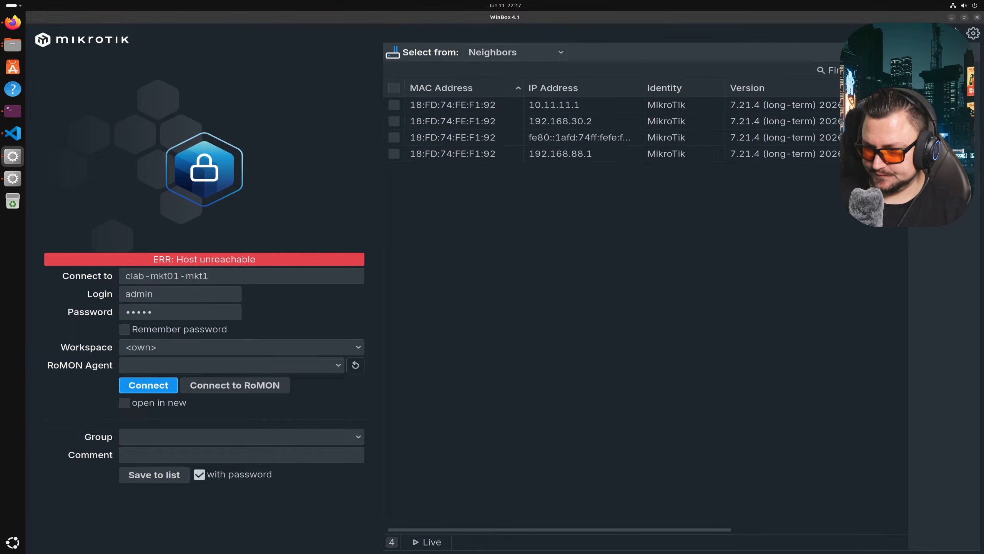
pyautogui.click(147, 384)
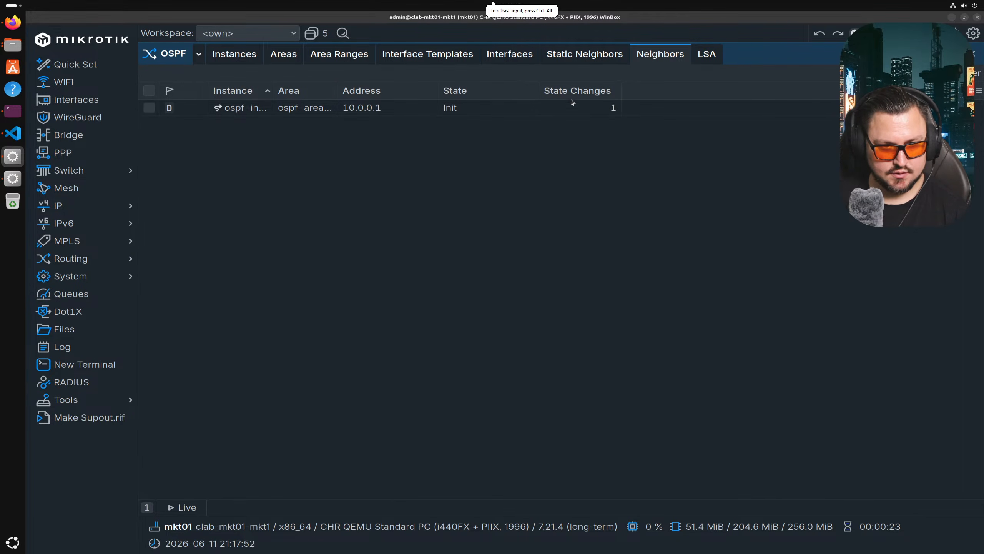
# - Watch mkt1's OSPF neighbour 10.0.0.0 move from Init to ExStart
pyautogui.click(452, 110)
pyautogui.click(616, 53)
pyautogui.click(649, 57)
pyautogui.click(454, 112)
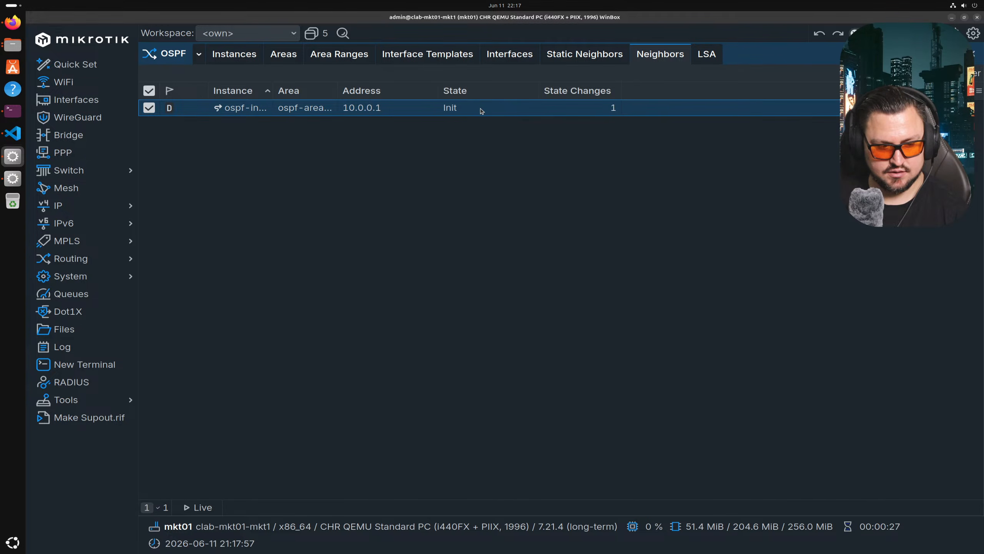
pyautogui.click(577, 54)
pyautogui.click(651, 54)
pyautogui.click(604, 54)
pyautogui.click(650, 53)
pyautogui.click(591, 59)
pyautogui.click(644, 55)
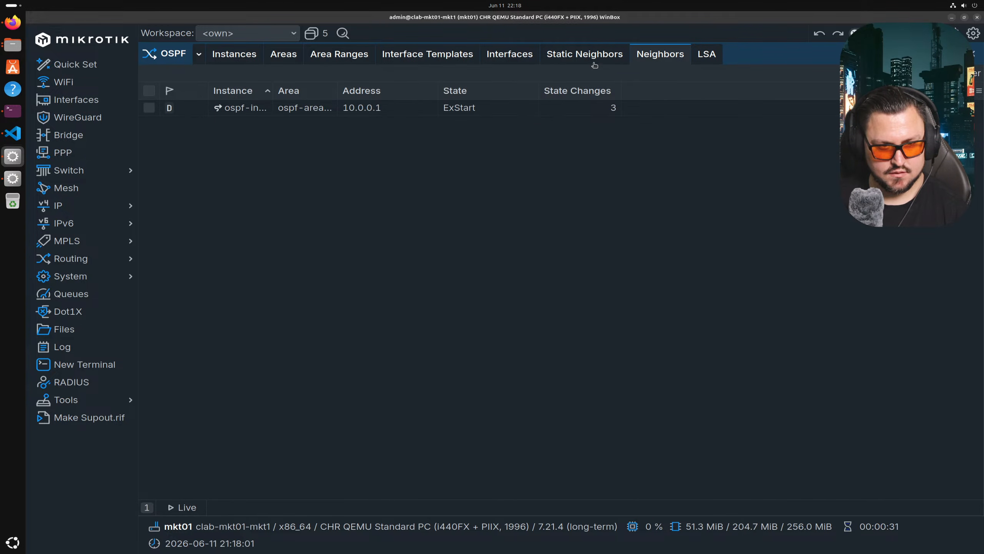
# - Compare mkt1's Static Neighbors and Neighbors lists, then bring up the clab-mkt01-mkt2 login
pyautogui.click(589, 57)
pyautogui.click(658, 54)
pyautogui.click(617, 56)
pyautogui.click(659, 52)
pyautogui.click(589, 54)
pyautogui.click(652, 53)
pyautogui.click(597, 52)
pyautogui.click(659, 53)
pyautogui.click(573, 55)
pyautogui.click(639, 54)
pyautogui.click(576, 61)
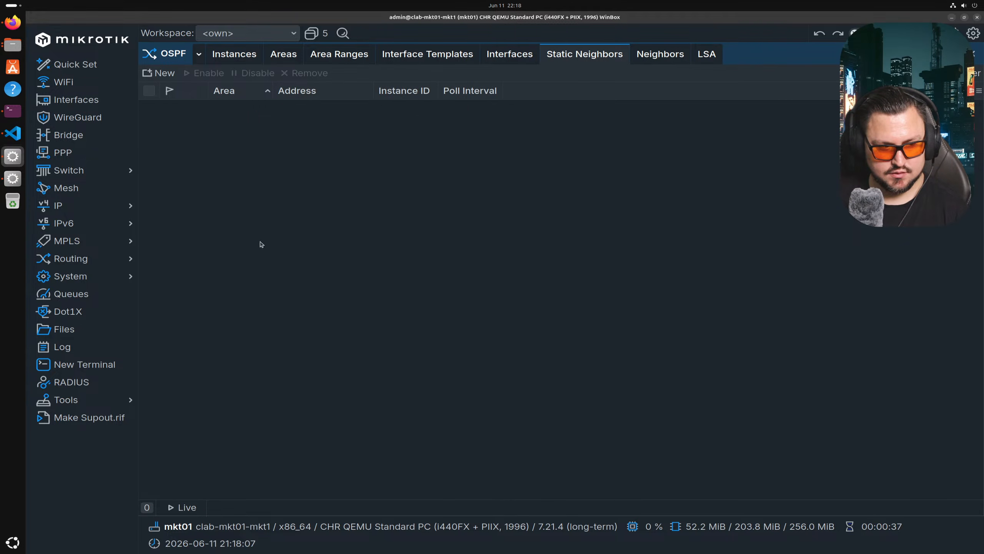
pyautogui.click(15, 181)
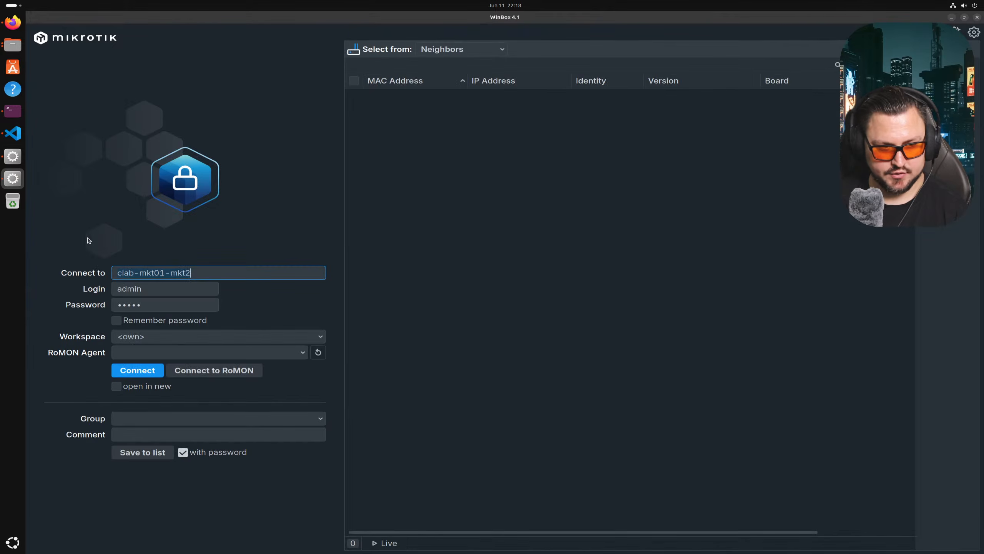
# - Log in to mkt2 and view neighbour 10.0.0.0's details, showing router ID 172.31.255.30
pyautogui.click(115, 376)
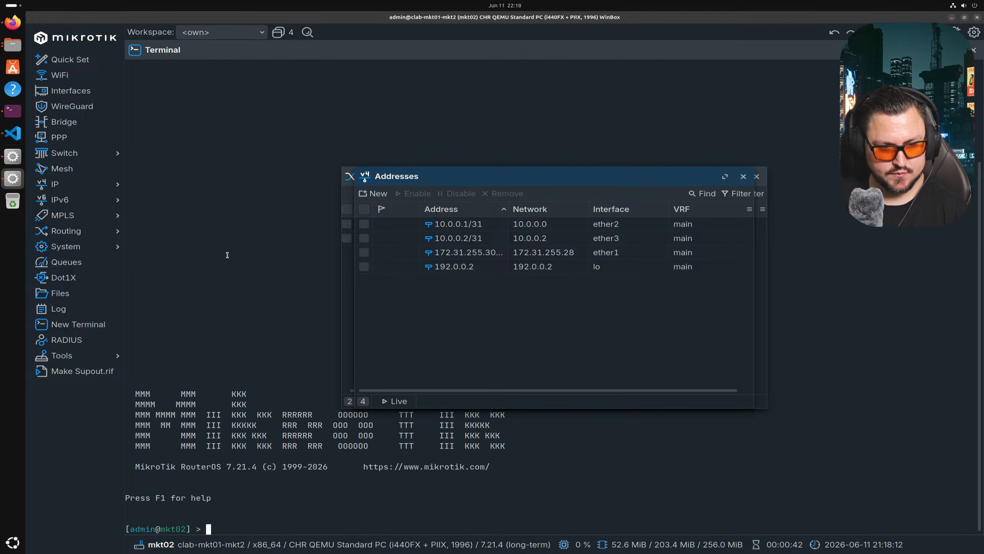
pyautogui.moveTo(461, 185); pyautogui.dragTo(176, 335)
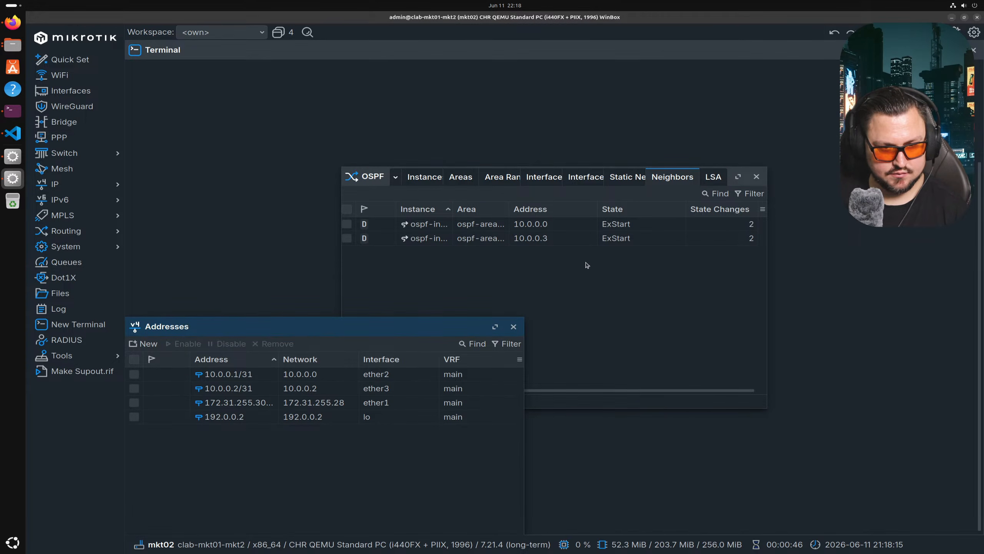
pyautogui.click(616, 238)
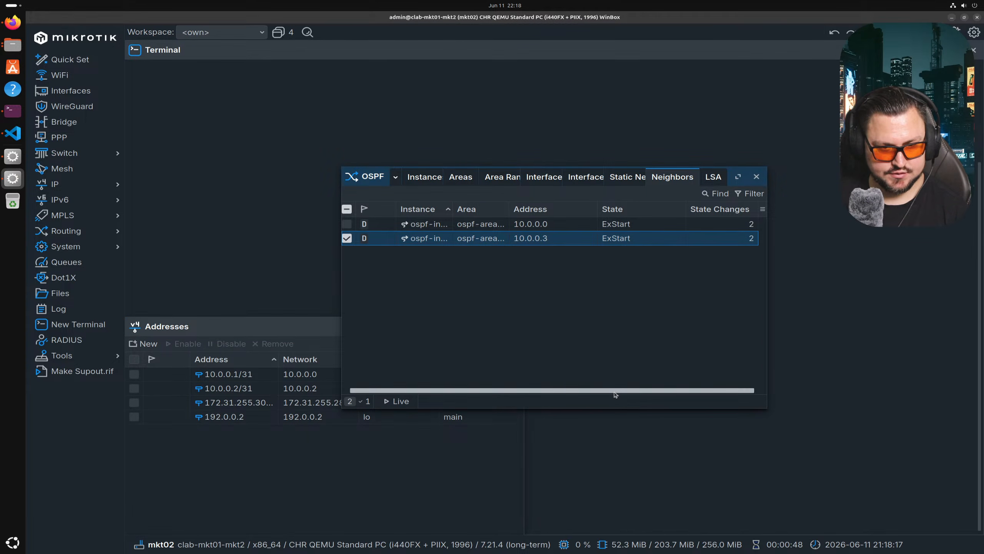
pyautogui.click(539, 225)
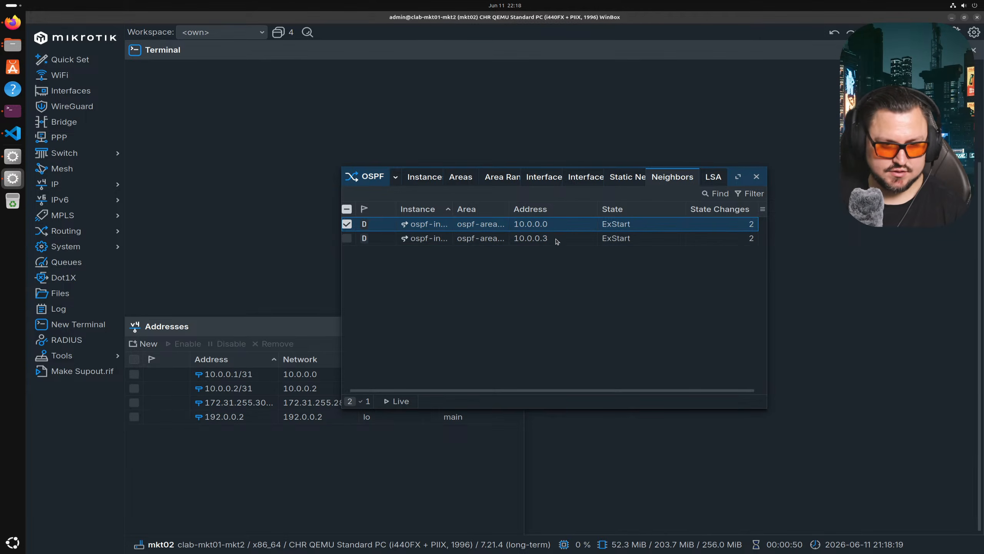
pyautogui.click(561, 250)
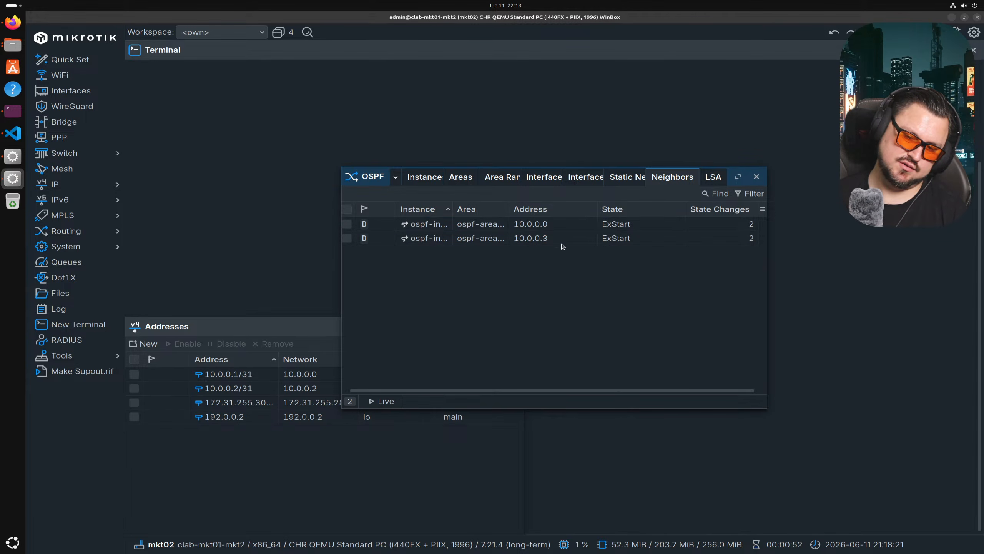
pyautogui.click(563, 242)
pyautogui.doubleClick(570, 228)
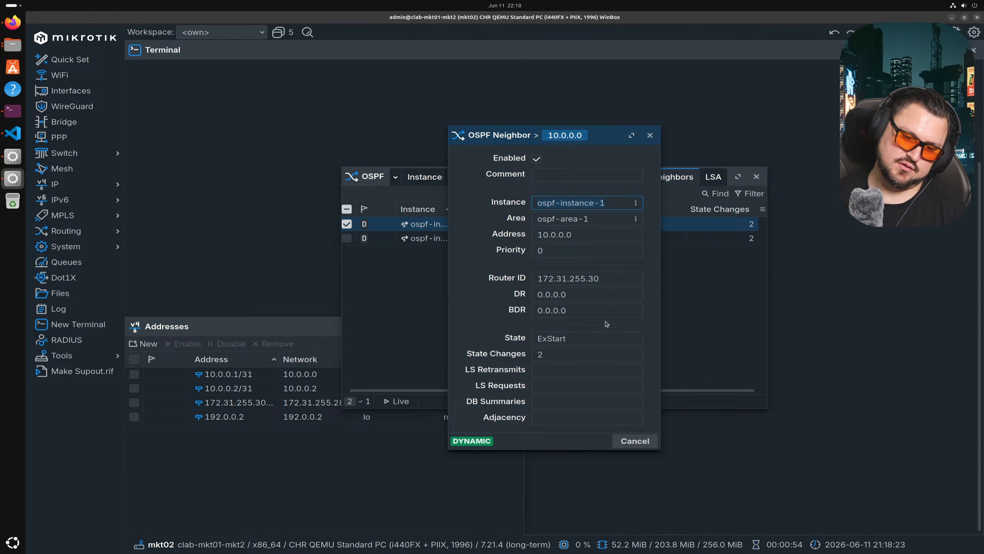
pyautogui.click(635, 442)
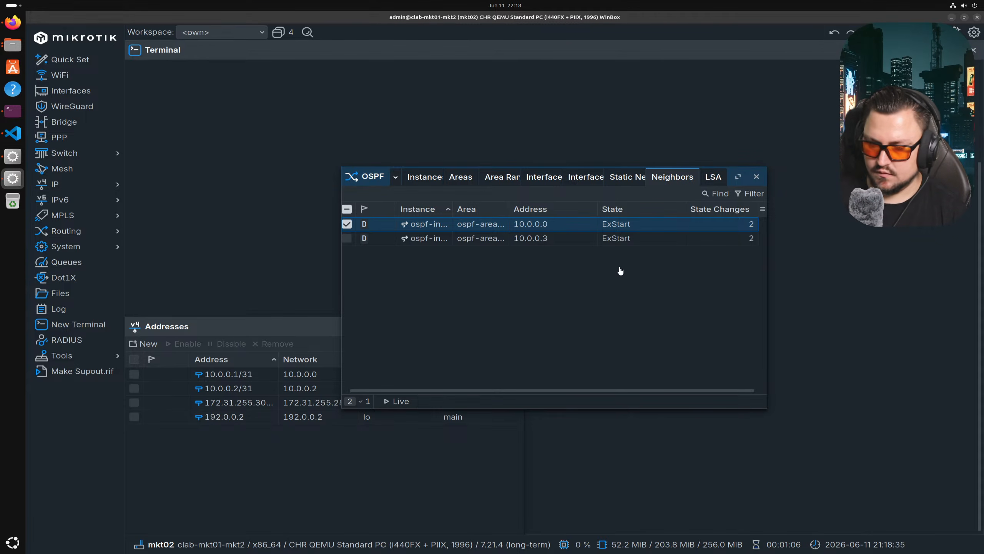
# - Review mkt2's ospf-instance-1 settings (Router ID main) and its OSPF areas
pyautogui.click(422, 181)
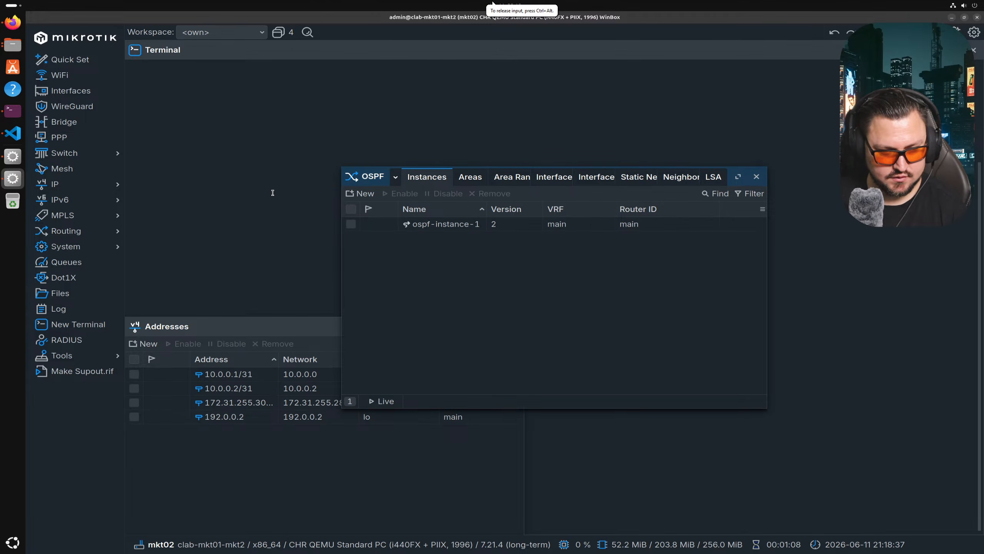
pyautogui.doubleClick(440, 225)
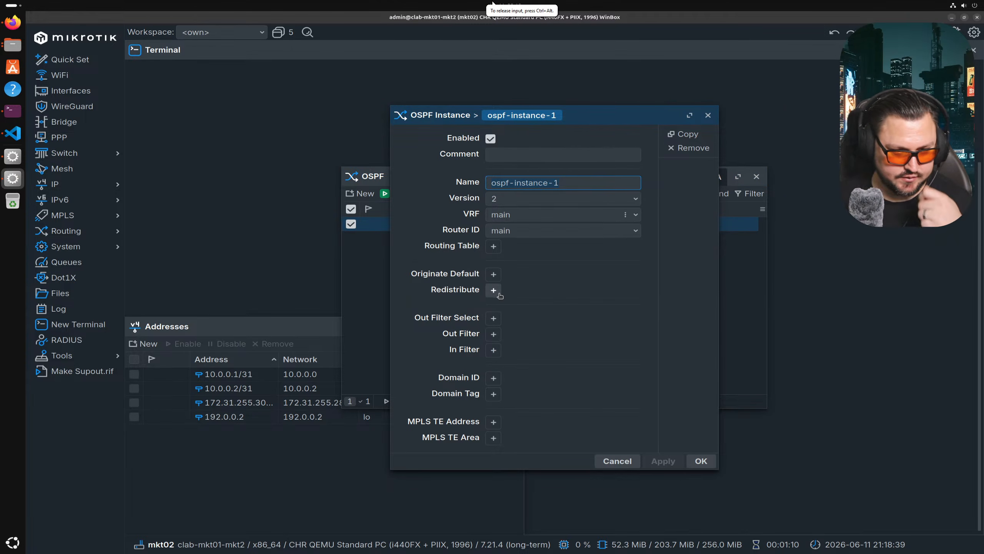
pyautogui.click(617, 461)
pyautogui.click(479, 183)
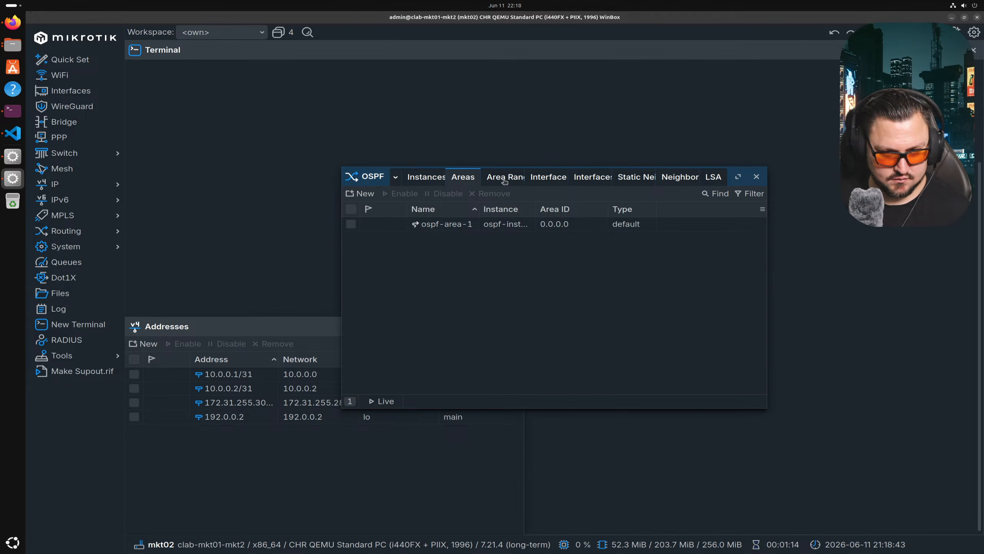
pyautogui.click(680, 177)
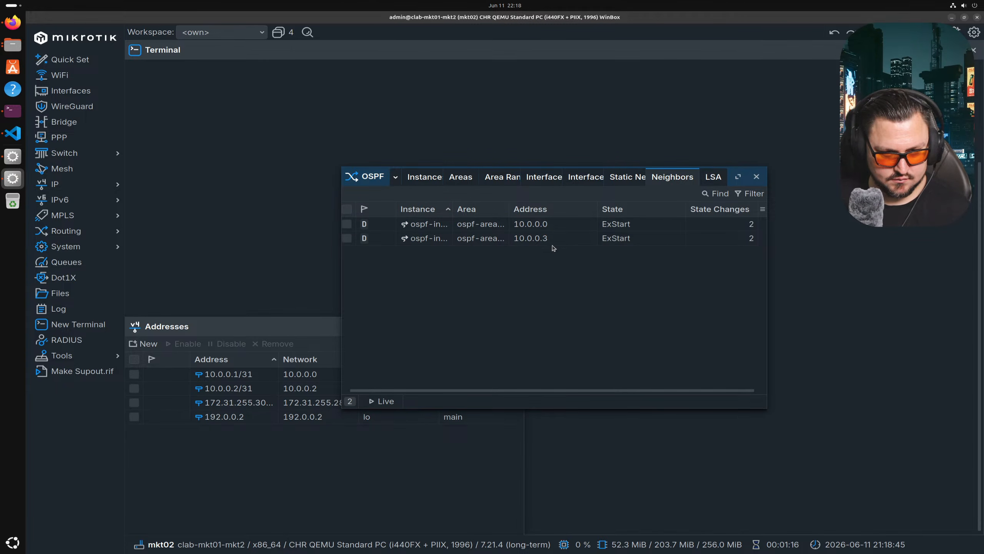
# - Compare neighbours 10.0.0.0 and 10.0.0.3, both reporting router ID 172.31.255.30
pyautogui.doubleClick(602, 227)
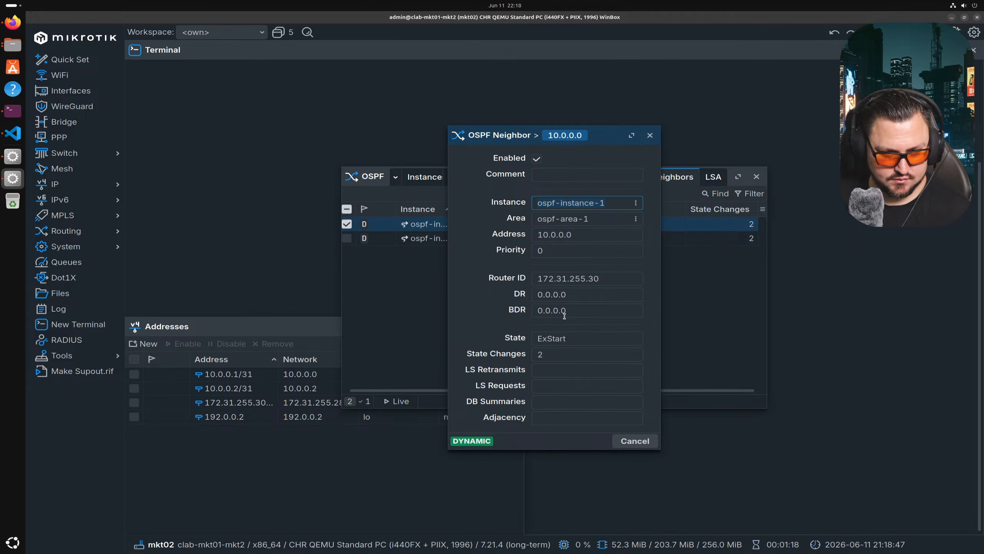
pyautogui.moveTo(616, 278); pyautogui.dragTo(471, 281)
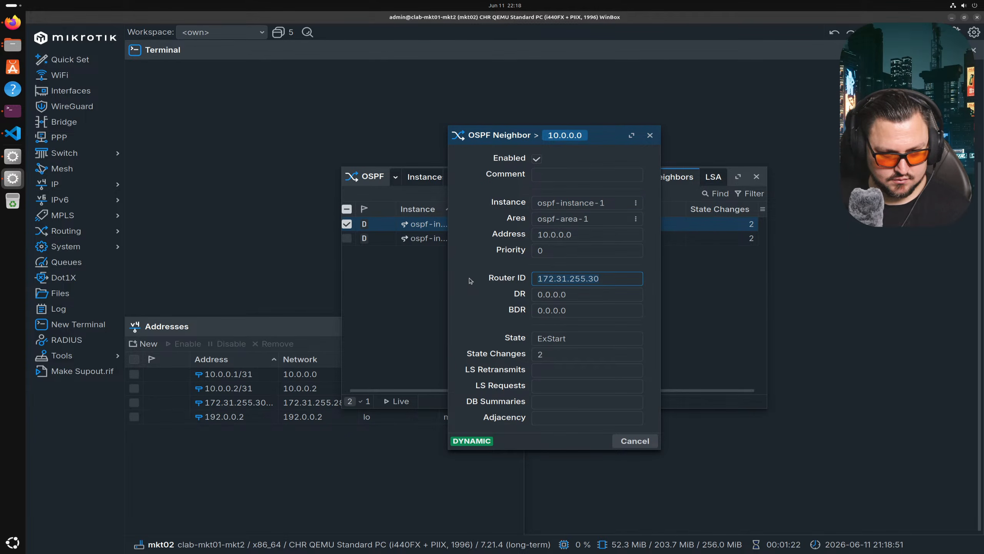
pyautogui.press('Escape')
pyautogui.doubleClick(663, 239)
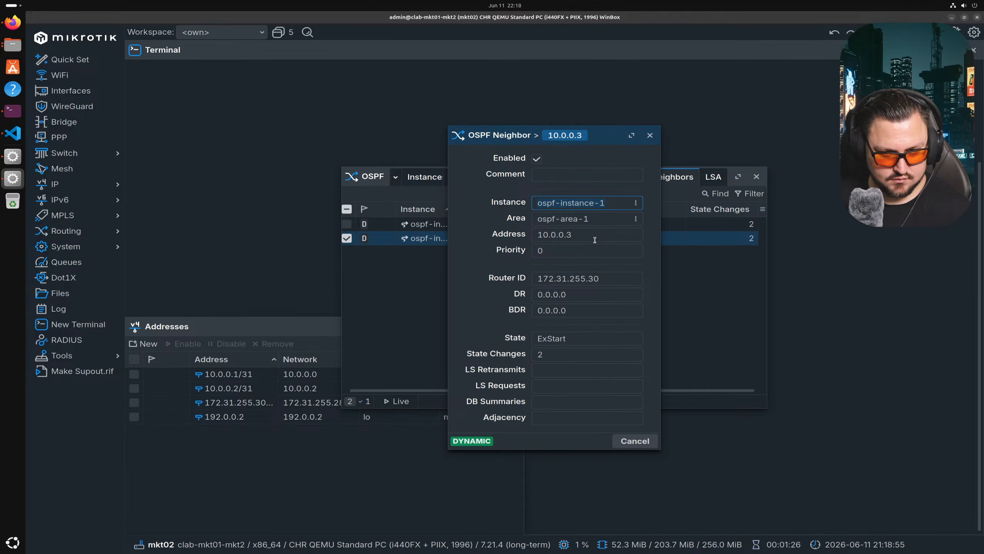
pyautogui.press('Escape')
pyautogui.doubleClick(665, 227)
pyautogui.click(610, 280)
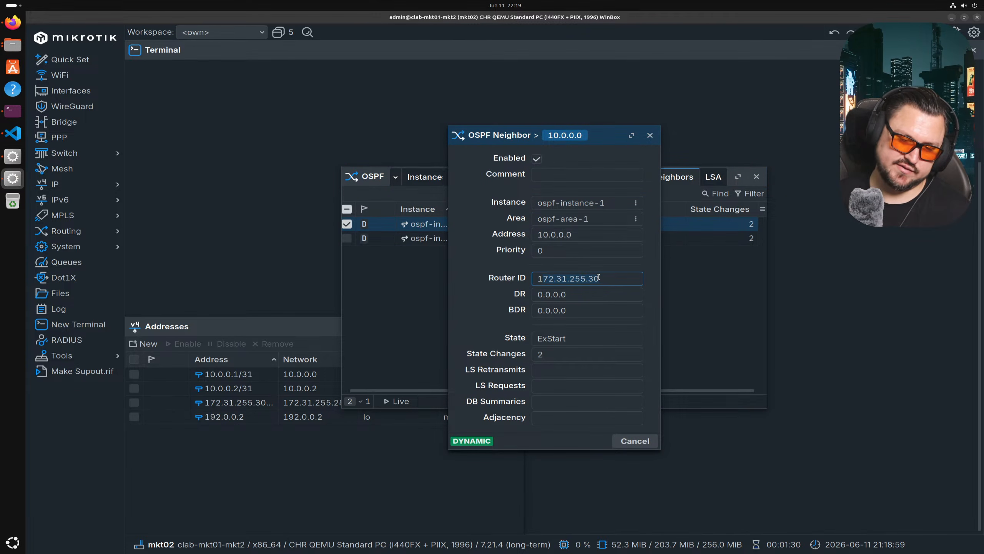
pyautogui.press('Escape')
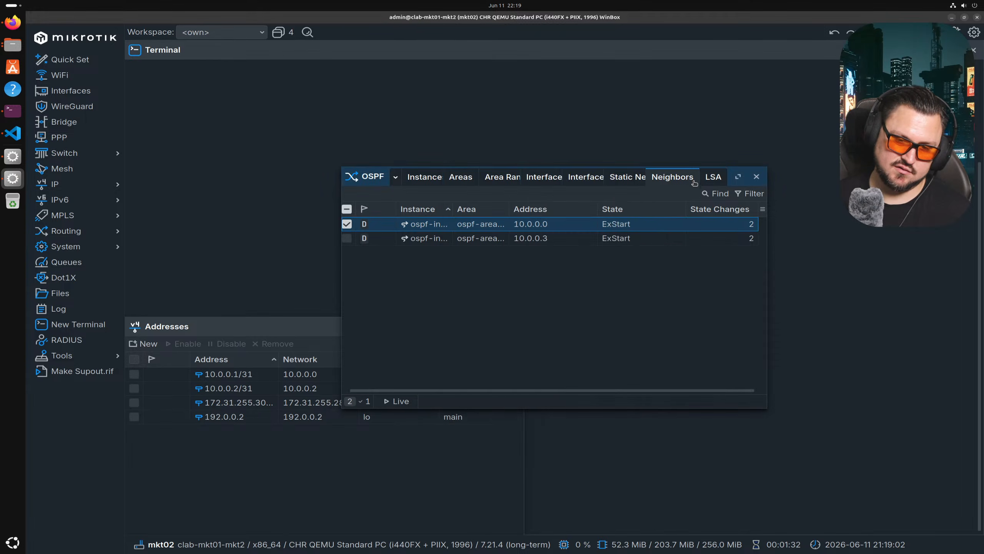
# - Check the loopback address 192.0.0.2 in mkt2's IP address list, then close it
pyautogui.click(417, 182)
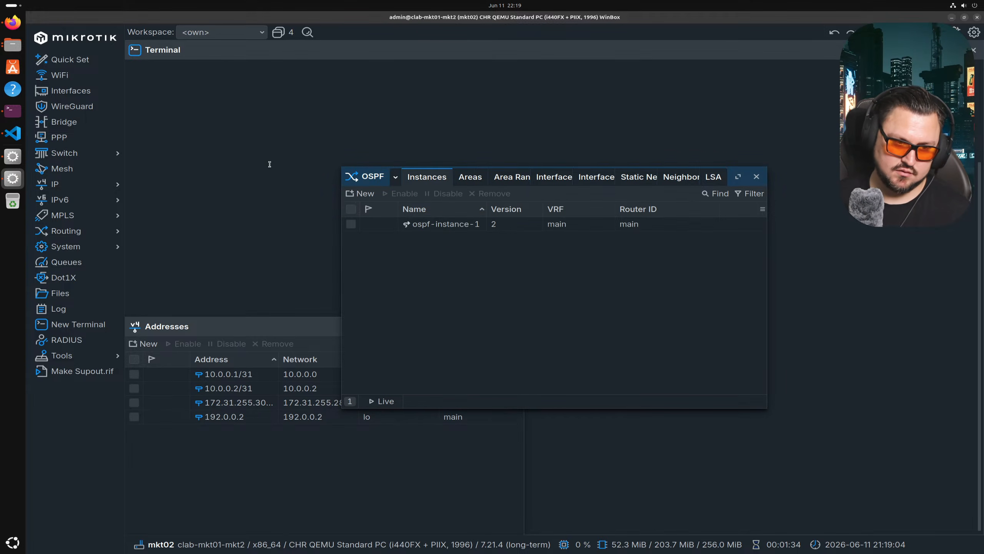
pyautogui.click(59, 184)
pyautogui.click(149, 197)
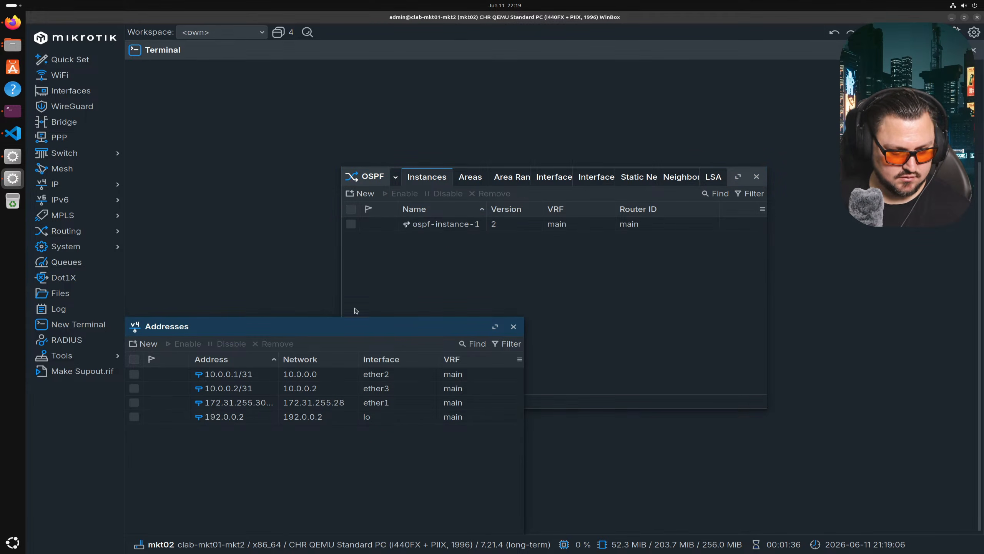
pyautogui.moveTo(351, 328); pyautogui.dragTo(502, 201)
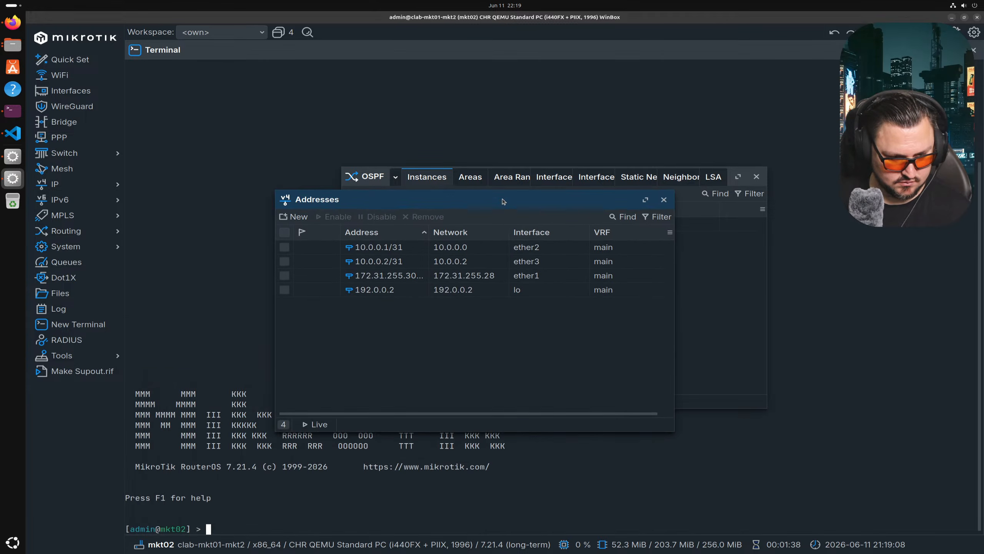
pyautogui.click(394, 293)
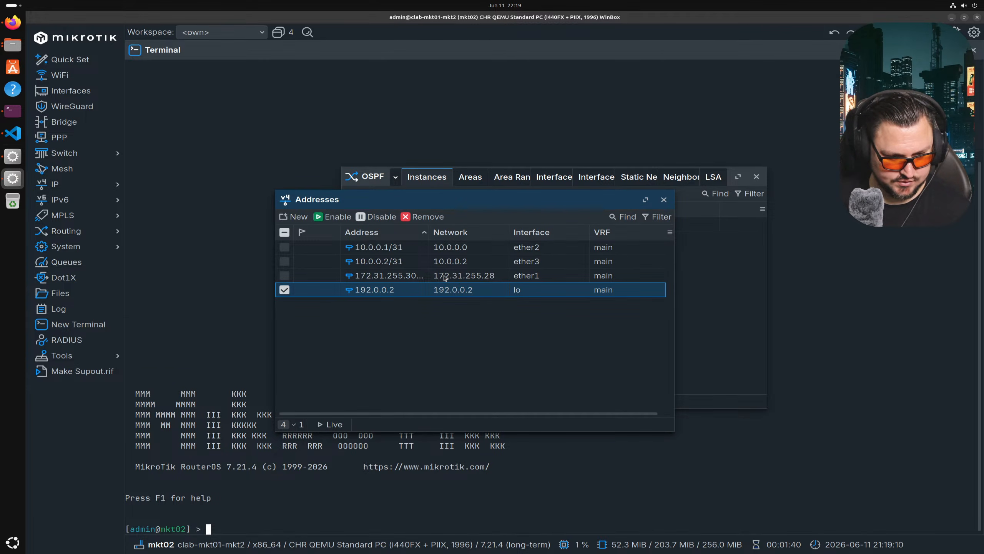
pyautogui.press('Escape')
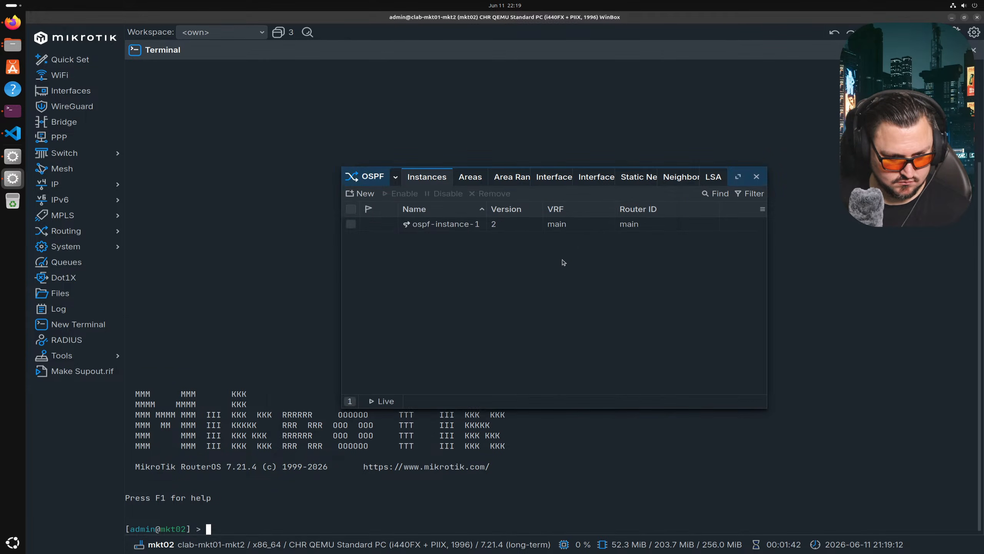
# - Recheck the OSPF areas, static neighbours and neighbour 10.0.0.0's details
pyautogui.click(479, 180)
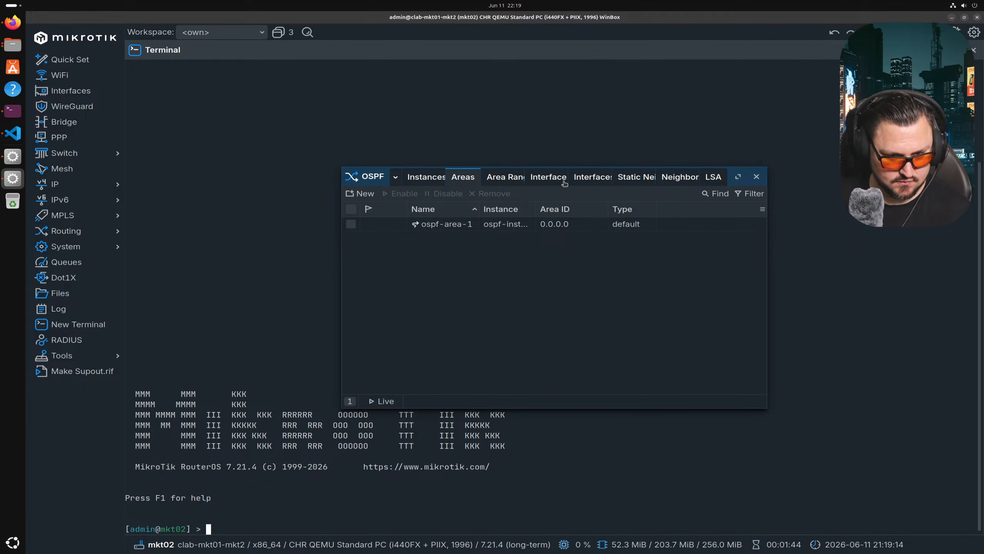
pyautogui.click(639, 185)
pyautogui.click(691, 182)
pyautogui.click(618, 224)
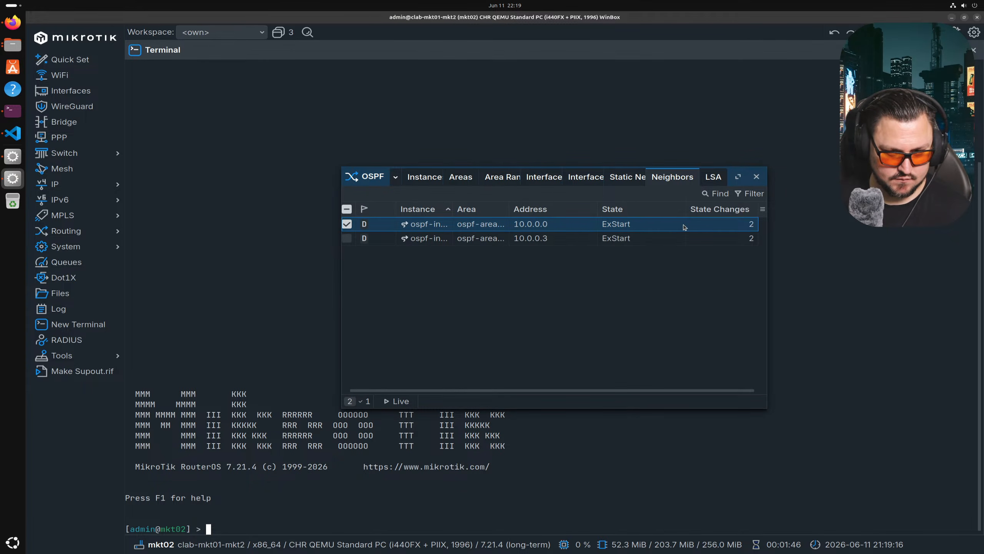
pyautogui.doubleClick(684, 227)
pyautogui.press('Escape')
# - Review mkt02's ospf-instance-1 settings, including its router ID and VRF choices, without changing anything
pyautogui.click(425, 175)
pyautogui.doubleClick(438, 225)
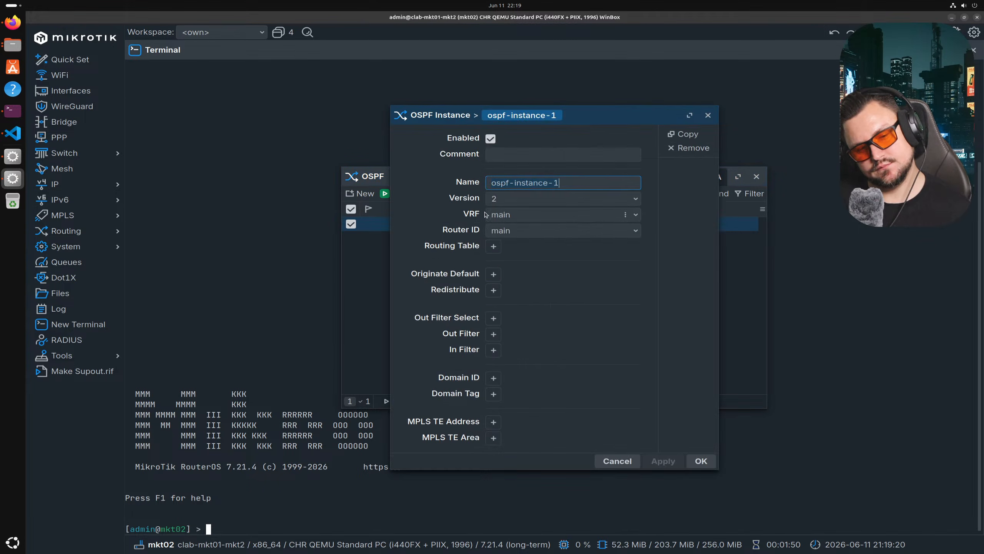
pyautogui.click(502, 230)
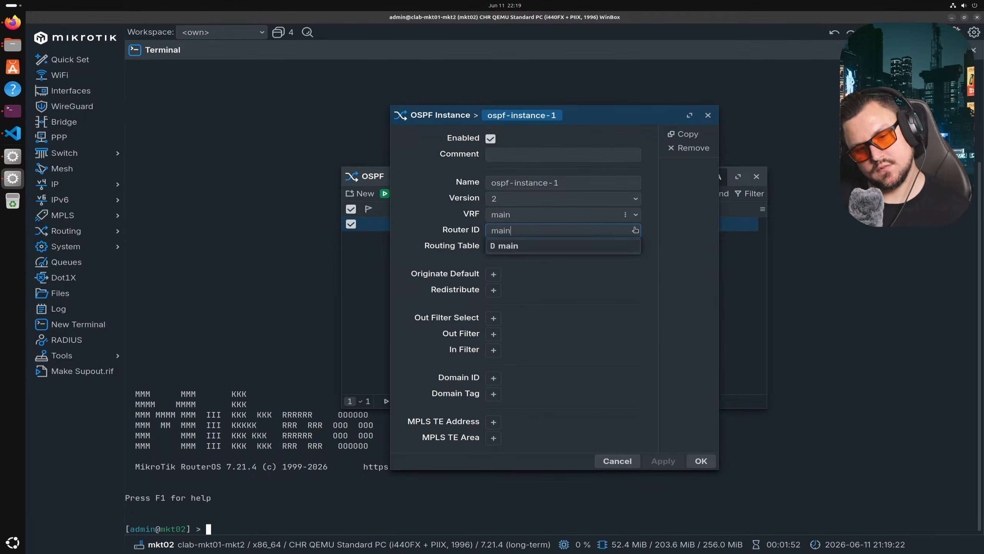
pyautogui.click(599, 217)
pyautogui.click(581, 211)
pyautogui.click(467, 231)
pyautogui.click(617, 460)
# - Inspect mkt02's ospf-area-1, area ranges and lo/ether2/ether3 interface template, leaving them unchanged
pyautogui.click(470, 177)
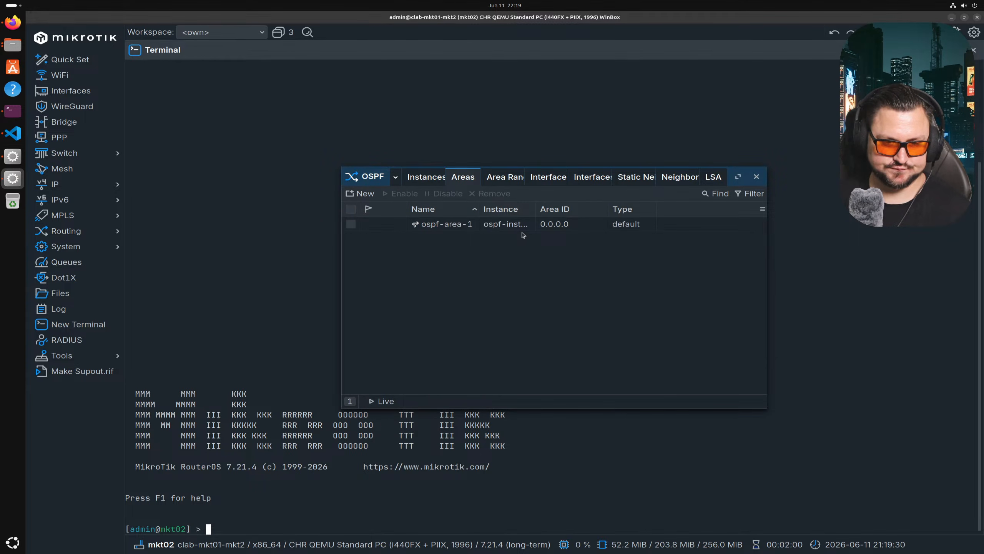
pyautogui.doubleClick(526, 231)
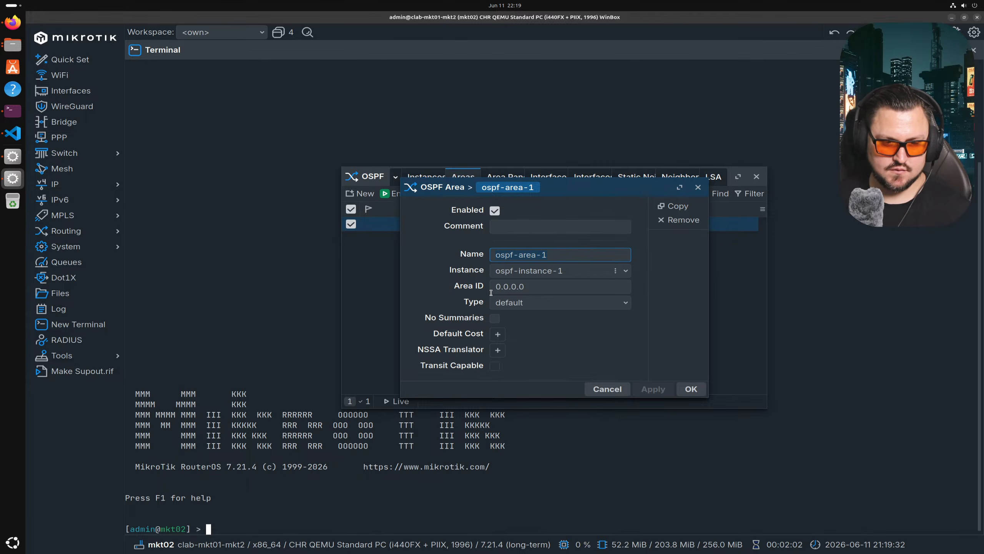
pyautogui.click(605, 387)
pyautogui.click(511, 179)
pyautogui.click(548, 180)
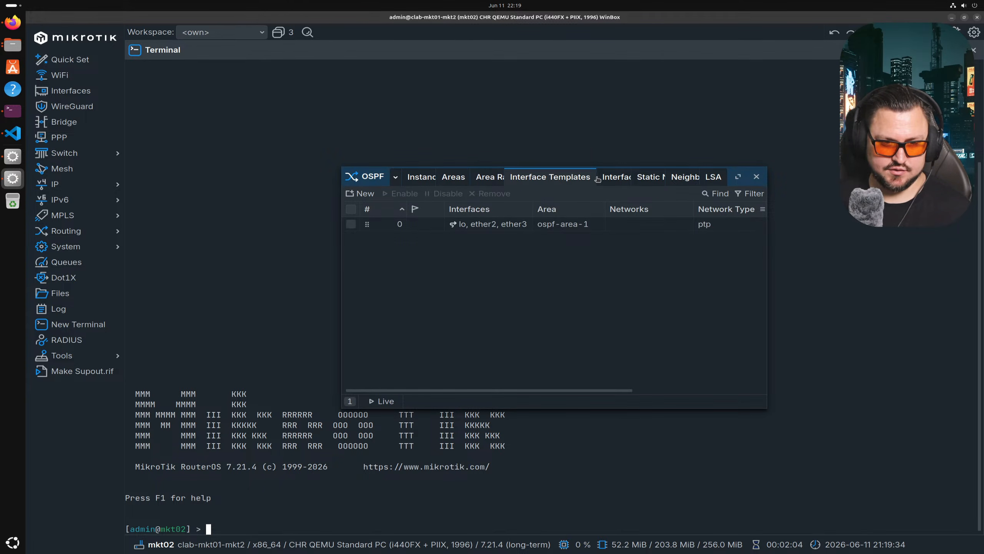
pyautogui.doubleClick(555, 231)
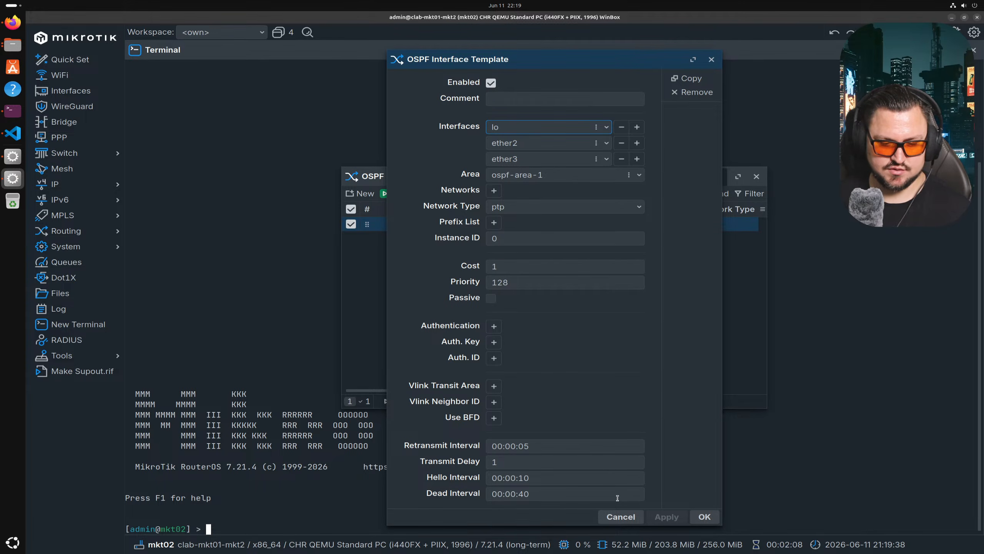
pyautogui.click(621, 516)
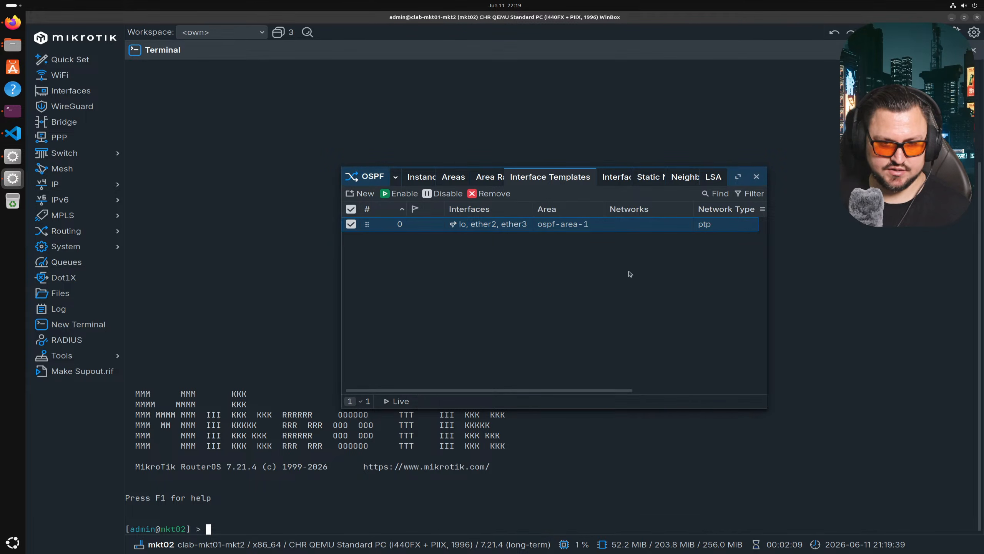
# - Check details of mkt02's neighbors 10.0.0.3 and 10.0.0.0, then switch to mkt01
pyautogui.click(649, 180)
pyautogui.click(695, 181)
pyautogui.click(617, 239)
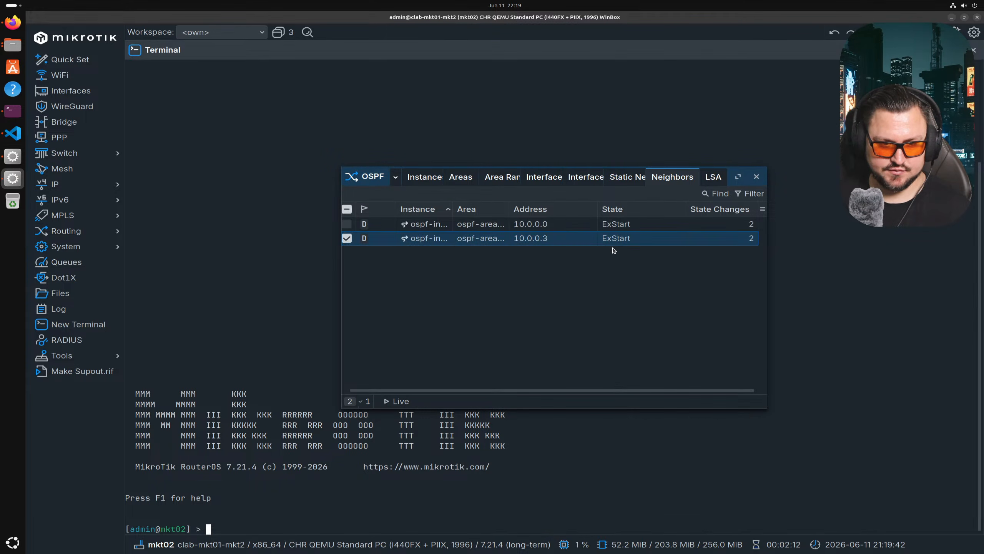
pyautogui.doubleClick(619, 241)
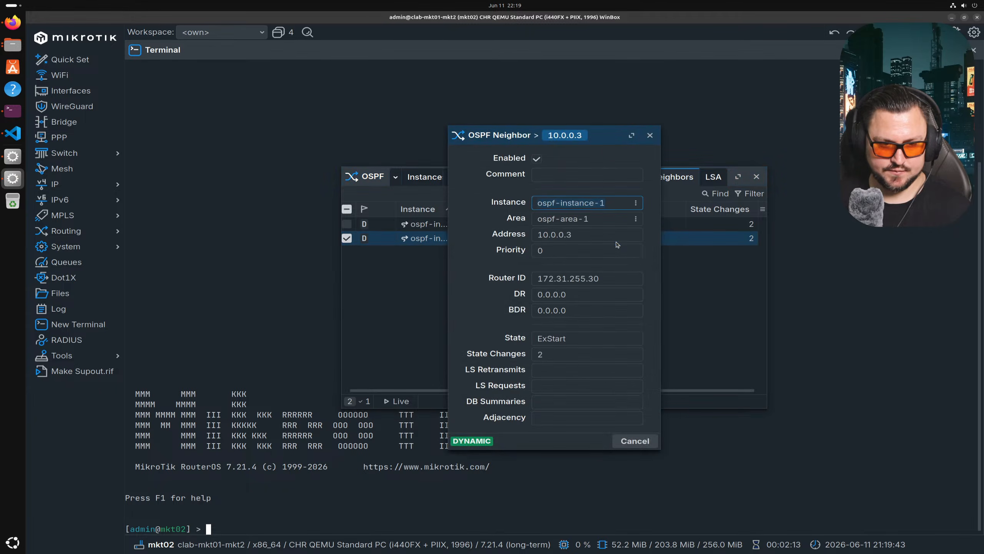
pyautogui.press('Escape')
pyautogui.doubleClick(658, 225)
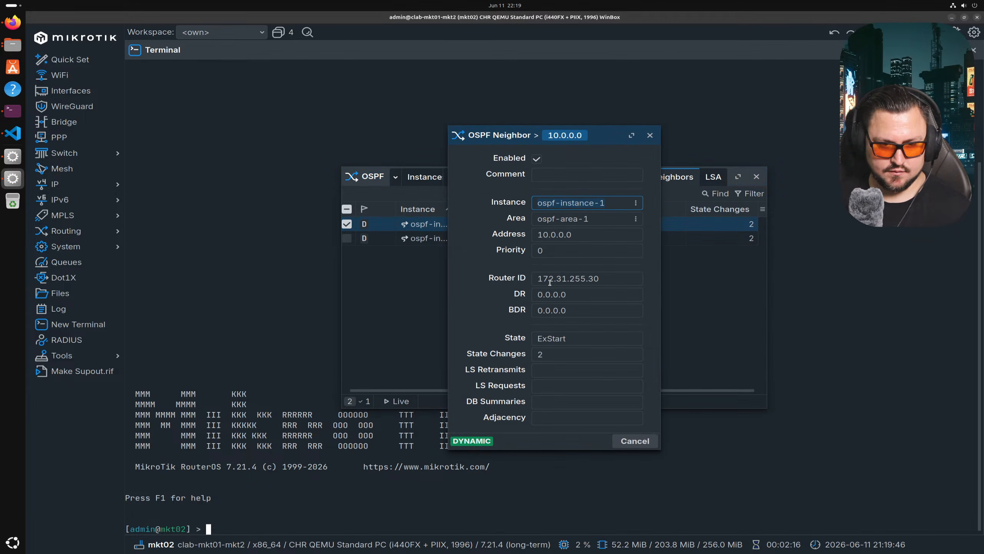
pyautogui.press('Escape')
pyautogui.hotkey('alt', 'Tab')
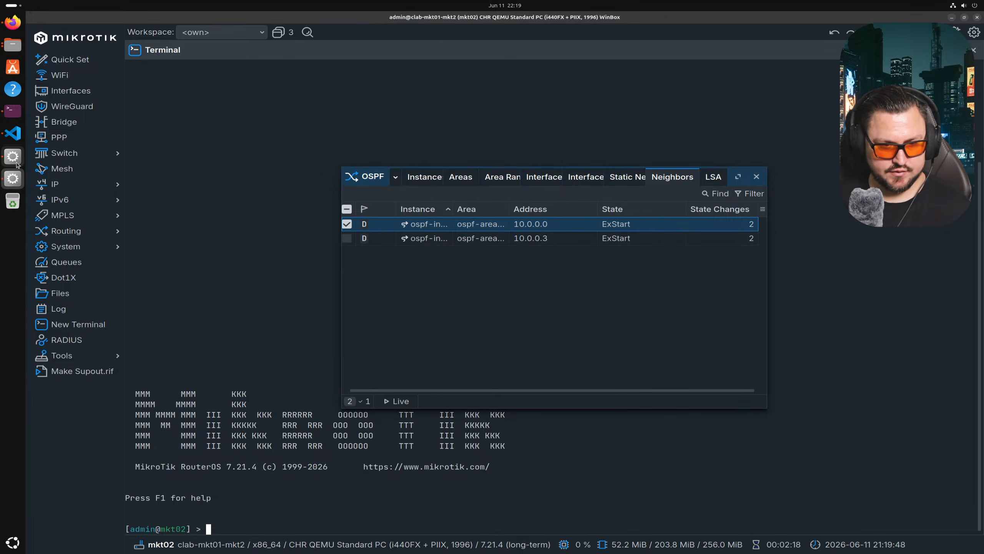
# - Check the reported router ID of mkt01's OSPF neighbor 10.0.0.1
pyautogui.click(642, 58)
pyautogui.doubleClick(413, 109)
pyautogui.click(560, 269)
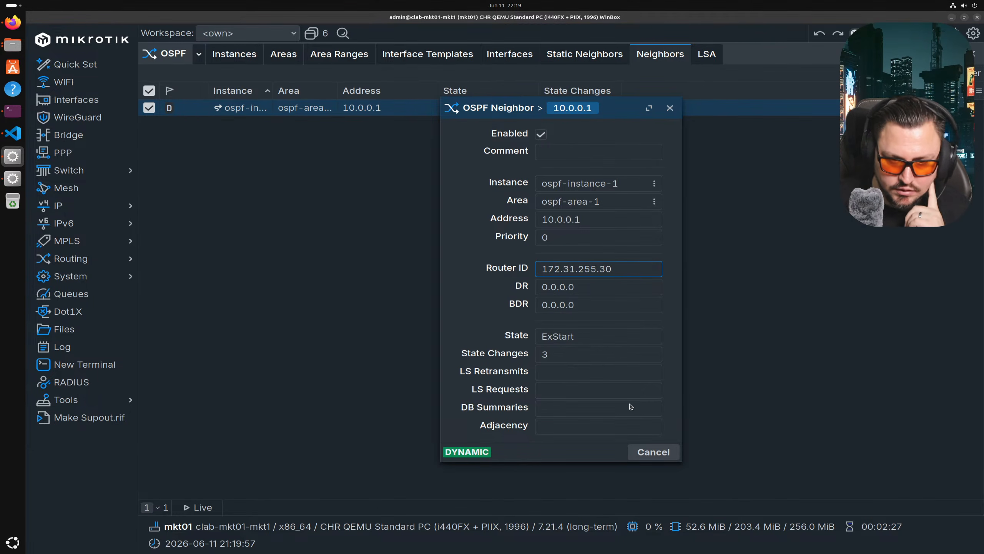
pyautogui.click(647, 452)
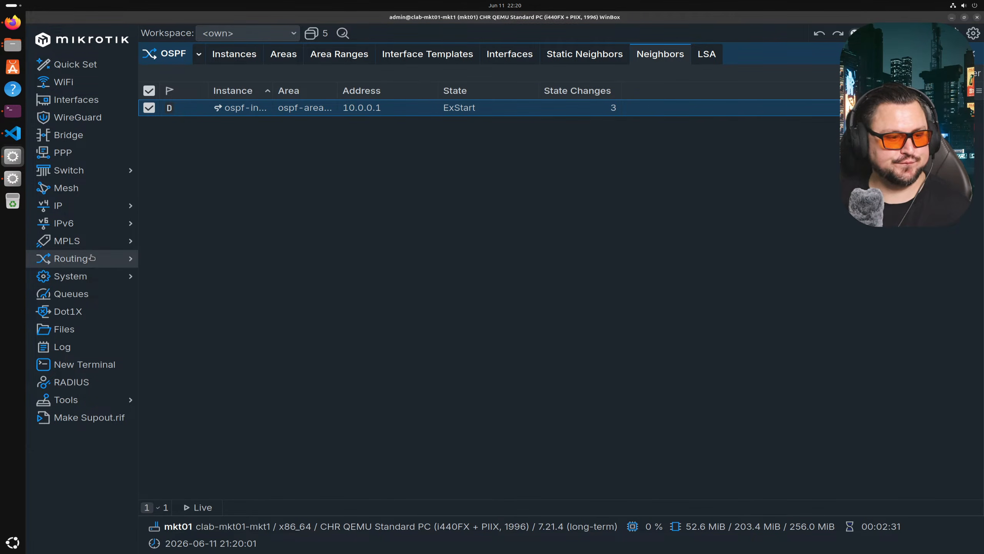
# - Set ospf-instance-1's router ID to 192.0.0.1 and confirm
pyautogui.click(235, 55)
pyautogui.doubleClick(263, 107)
pyautogui.click(521, 214)
pyautogui.write('192.0.0.1')
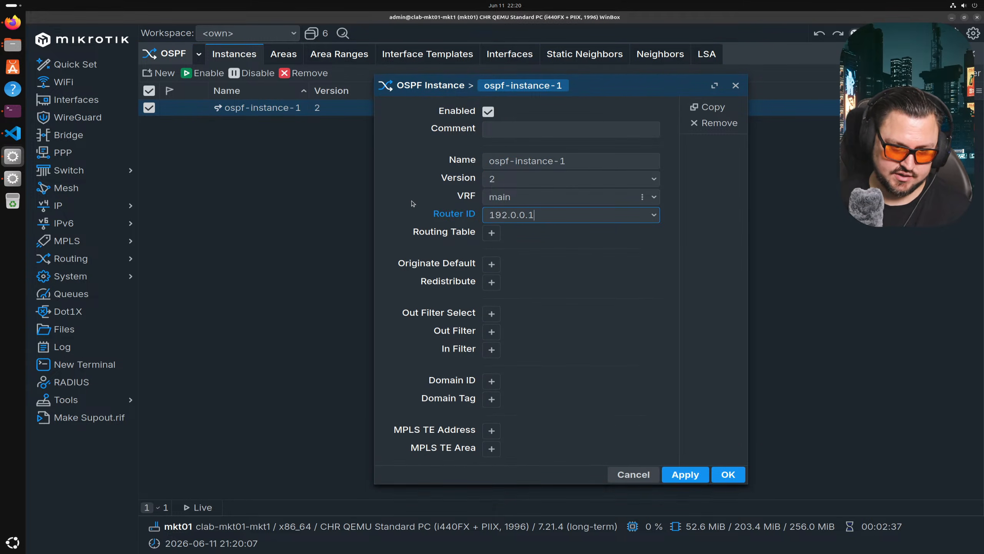
pyautogui.click(725, 475)
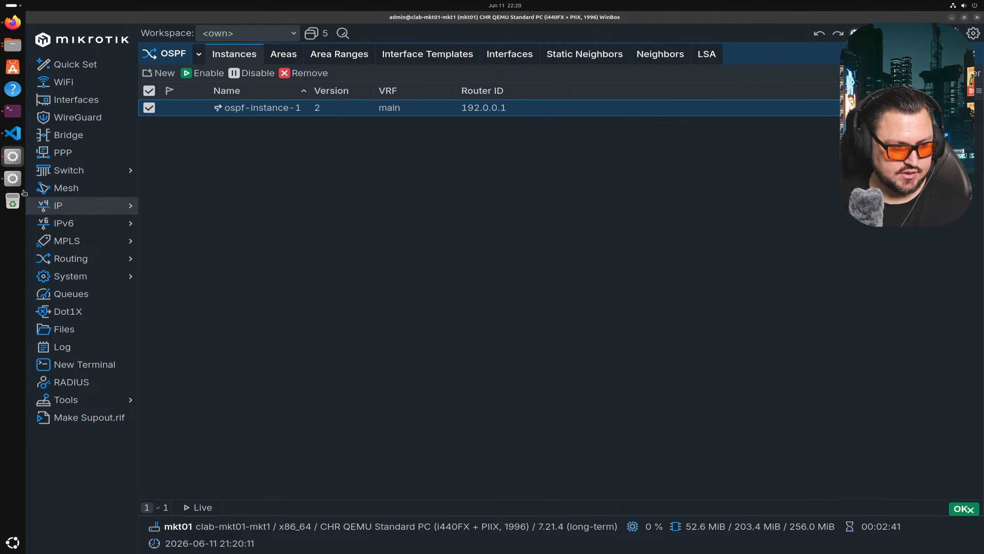
# - On mkt02, set ospf-instance-1's router ID to 192.0.0.2 and confirm
pyautogui.click(9, 180)
pyautogui.click(408, 179)
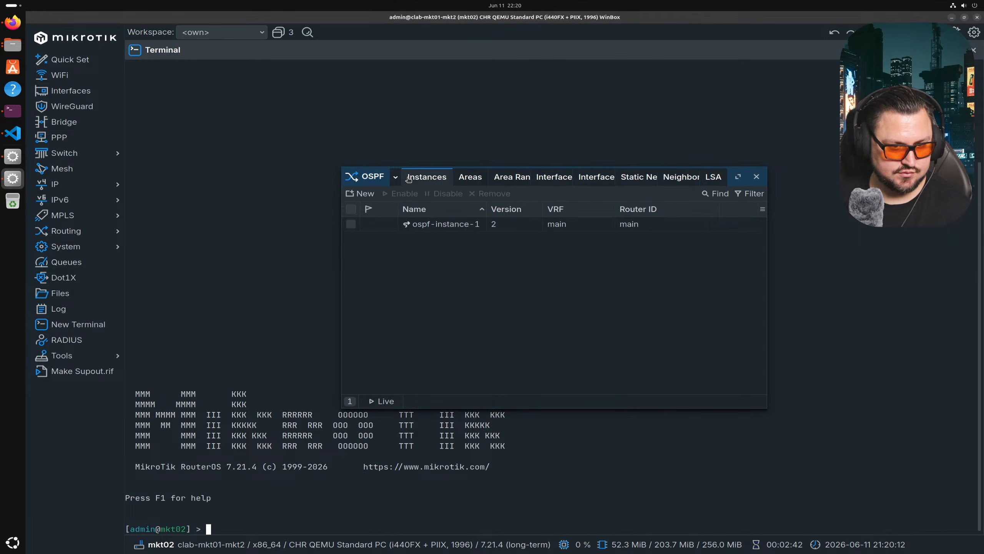
pyautogui.doubleClick(414, 224)
pyautogui.press('Tab')
pyautogui.press('Tab')
pyautogui.press('Tab')
pyautogui.write('192.0.0.2')
pyautogui.click(701, 461)
# - Disable and re-enable mkt02's ospf-instance-1, then recheck the OSPF neighbors list
pyautogui.click(676, 181)
pyautogui.click(600, 229)
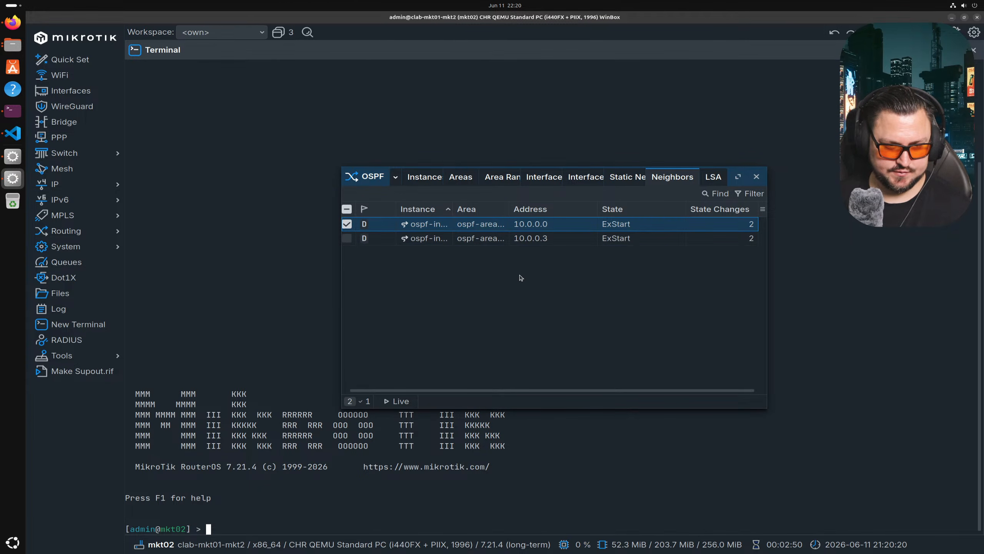
pyautogui.click(424, 178)
pyautogui.click(428, 228)
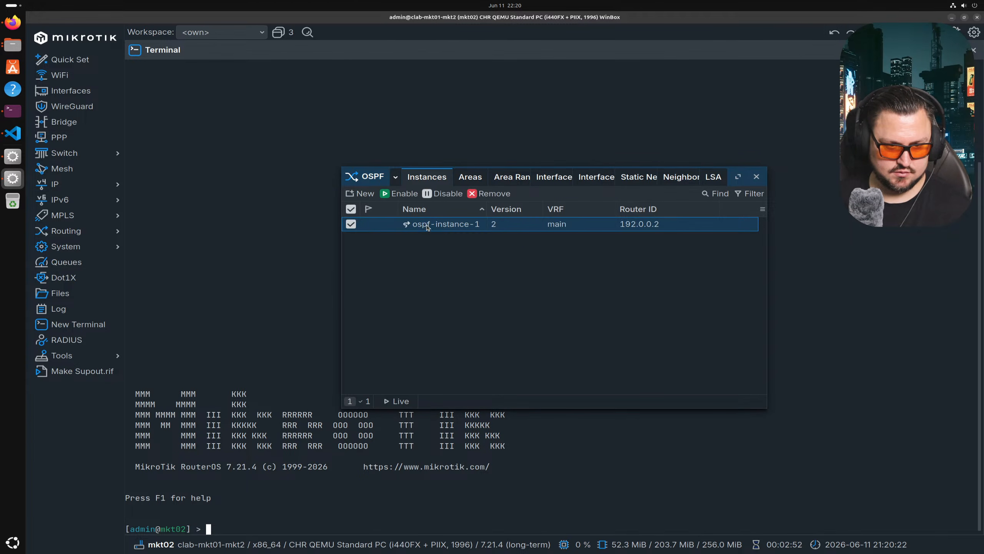
pyautogui.click(443, 193)
pyautogui.click(401, 193)
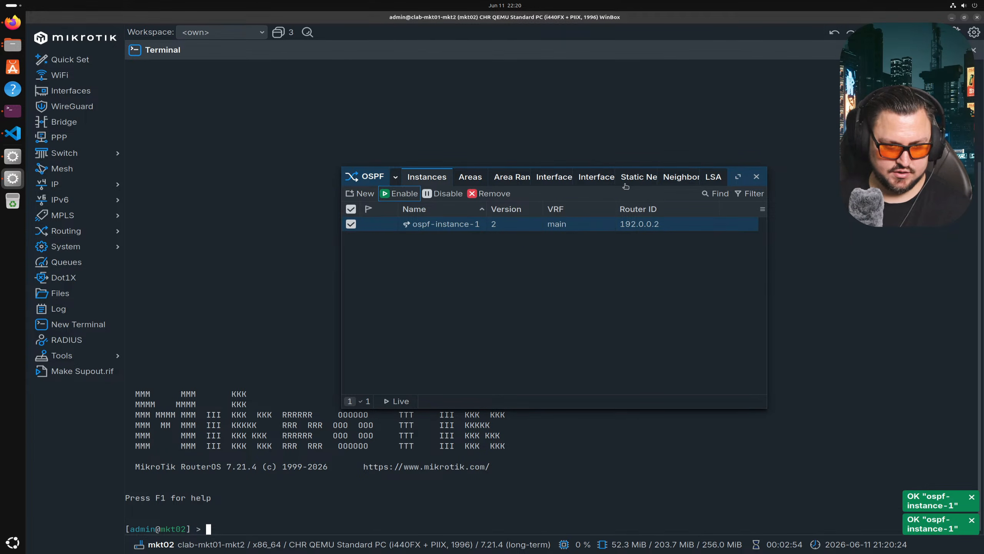
pyautogui.click(676, 177)
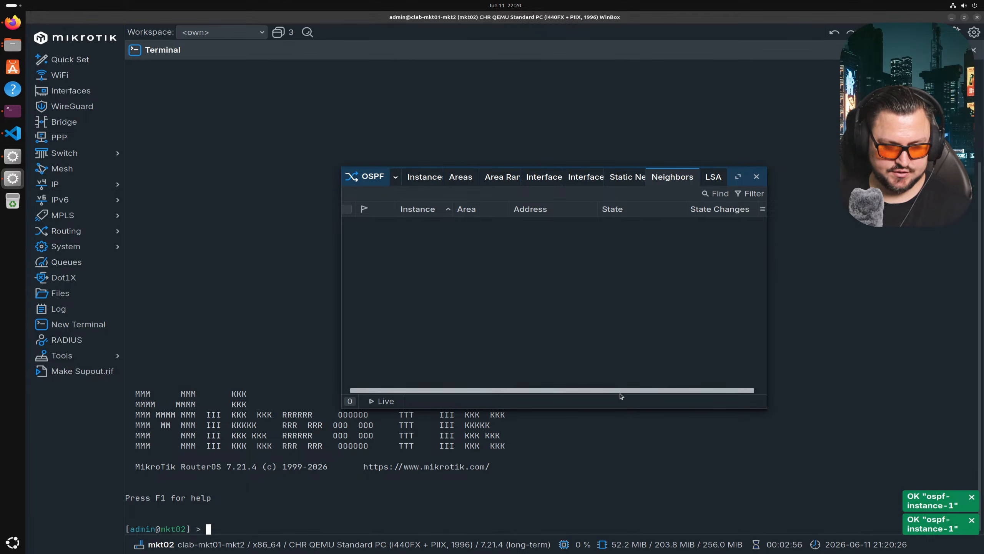
# - Restart mkt01's OSPF instance and check the details of neighbor 10.0.0.1
pyautogui.hotkey('alt', 'Tab')
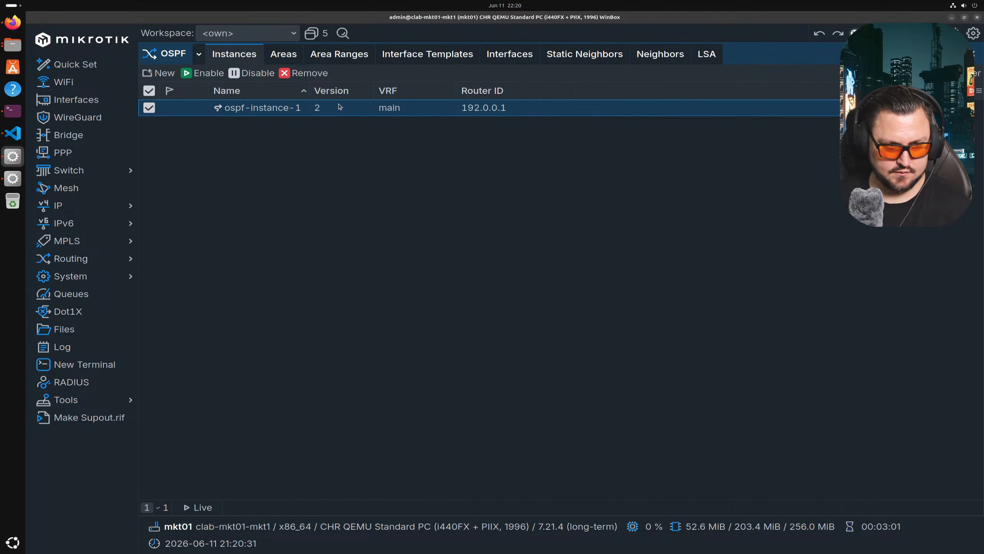
pyautogui.click(252, 73)
pyautogui.click(205, 73)
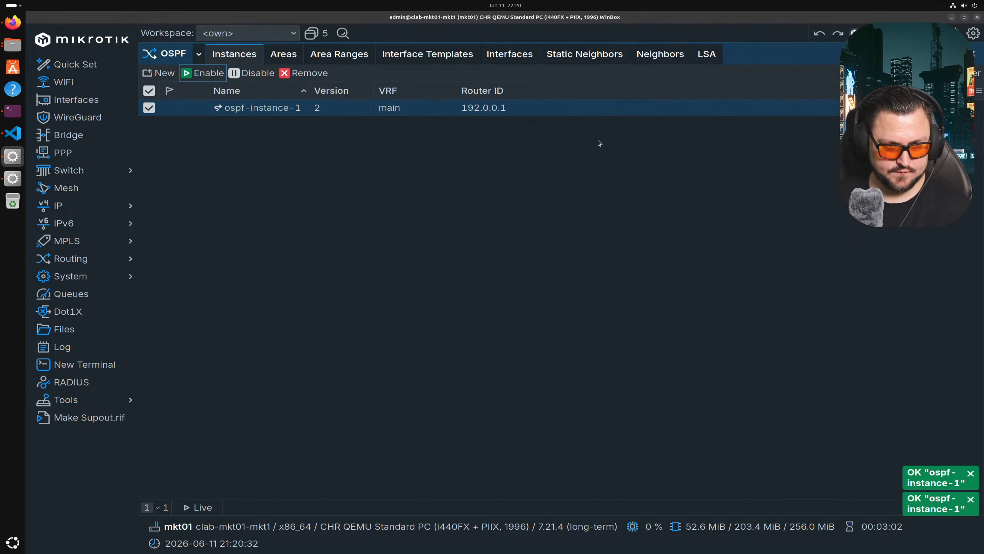
pyautogui.click(651, 58)
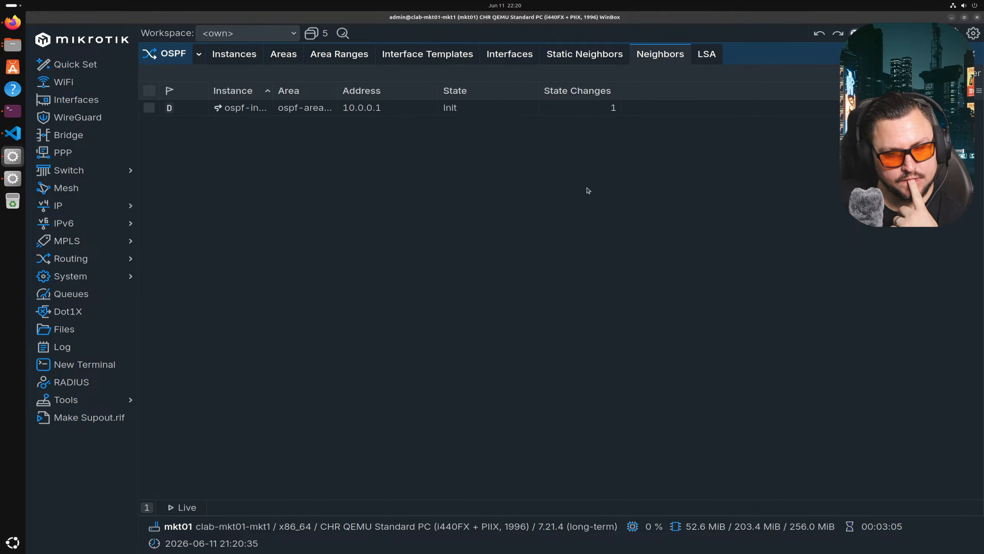
pyautogui.click(493, 109)
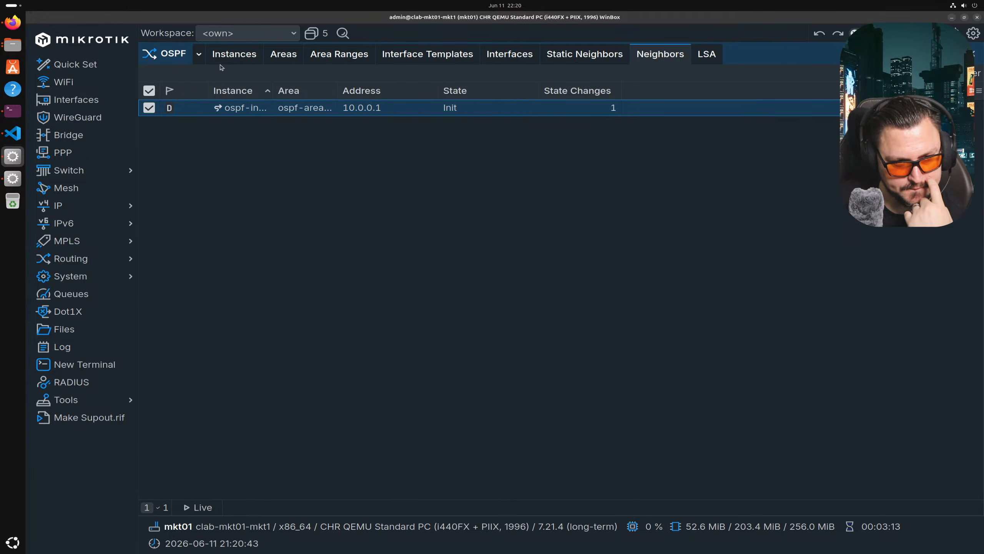
pyautogui.doubleClick(341, 108)
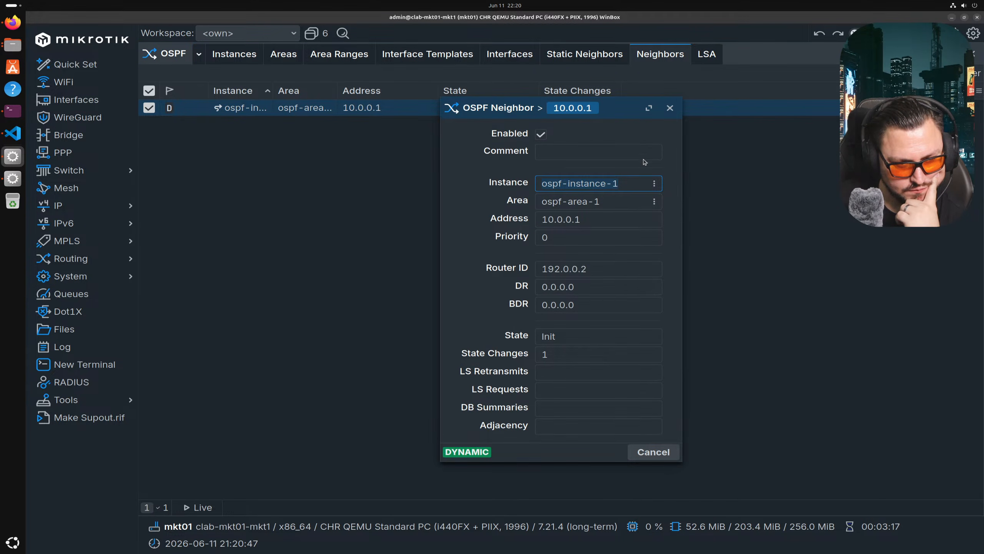
pyautogui.click(670, 109)
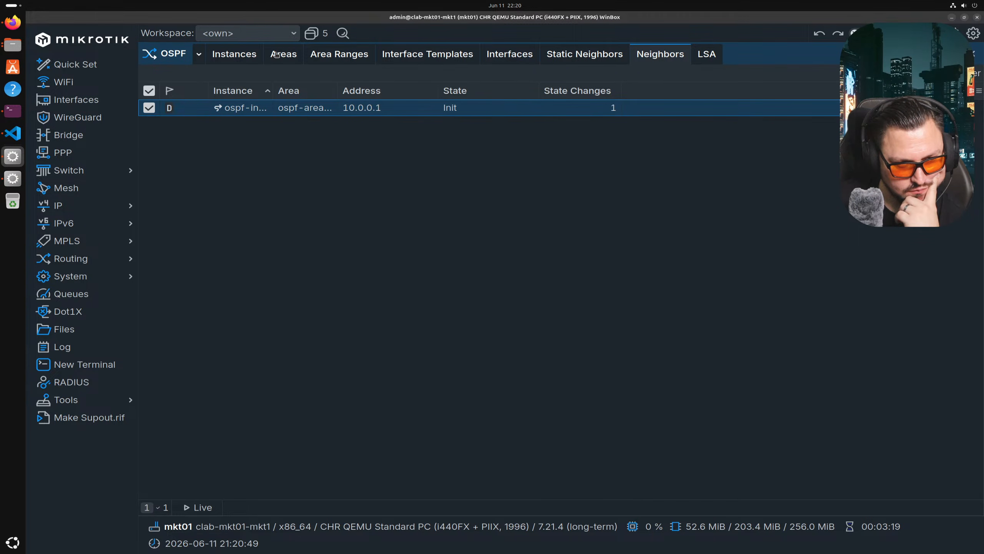
# - Select ospf-instance-1 and review interface template 0 without changes
pyautogui.click(243, 55)
pyautogui.click(298, 109)
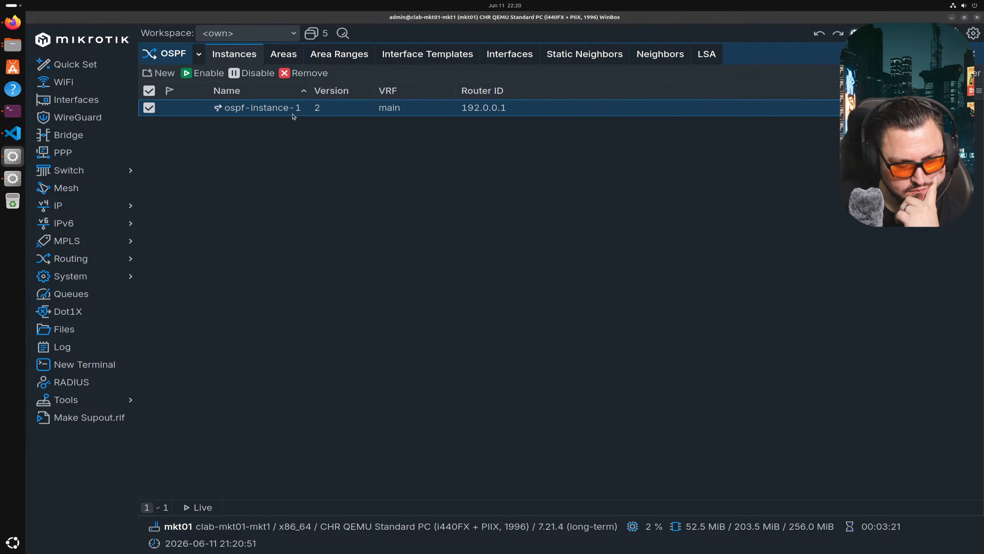
pyautogui.click(427, 58)
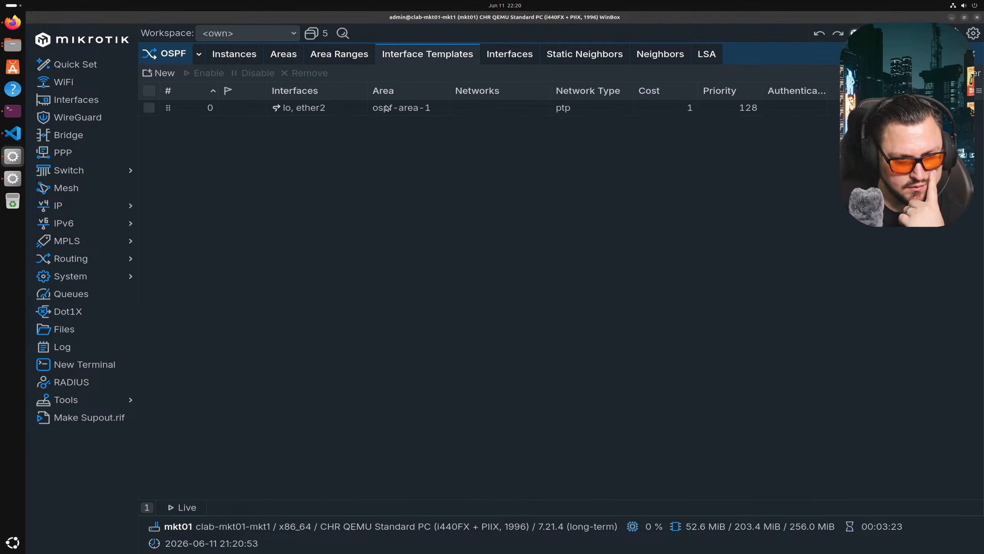
pyautogui.doubleClick(386, 108)
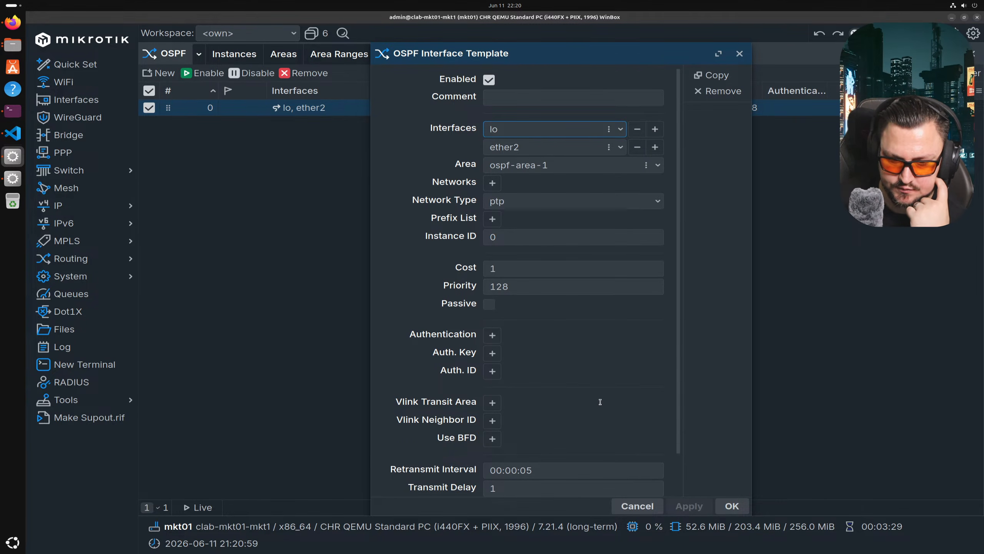
pyautogui.click(654, 506)
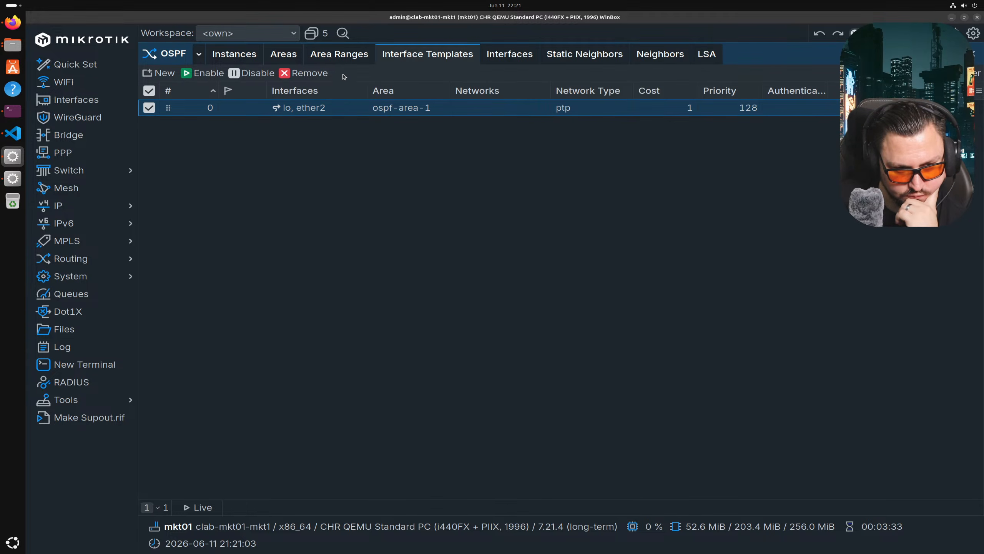
# - Review area ranges, ospf-area-1 and the instance settings unchanged, then return to mkt01's neighbors
pyautogui.click(341, 55)
pyautogui.click(299, 54)
pyautogui.doubleClick(304, 102)
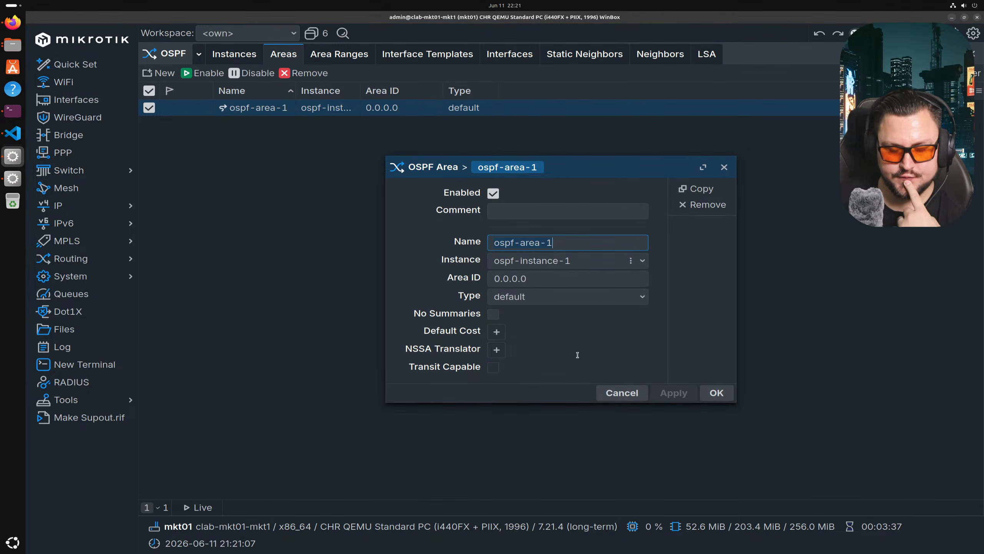
pyautogui.click(626, 393)
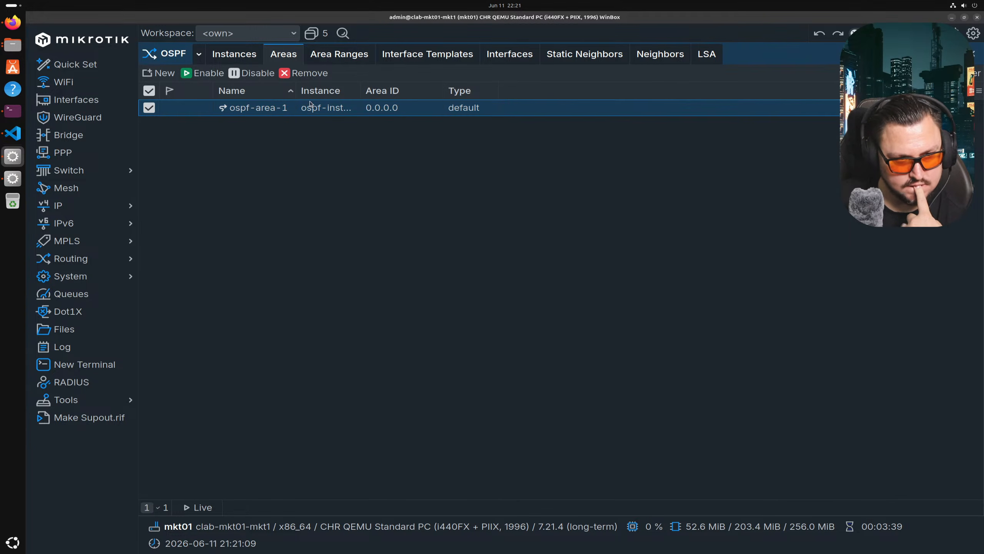
pyautogui.click(234, 57)
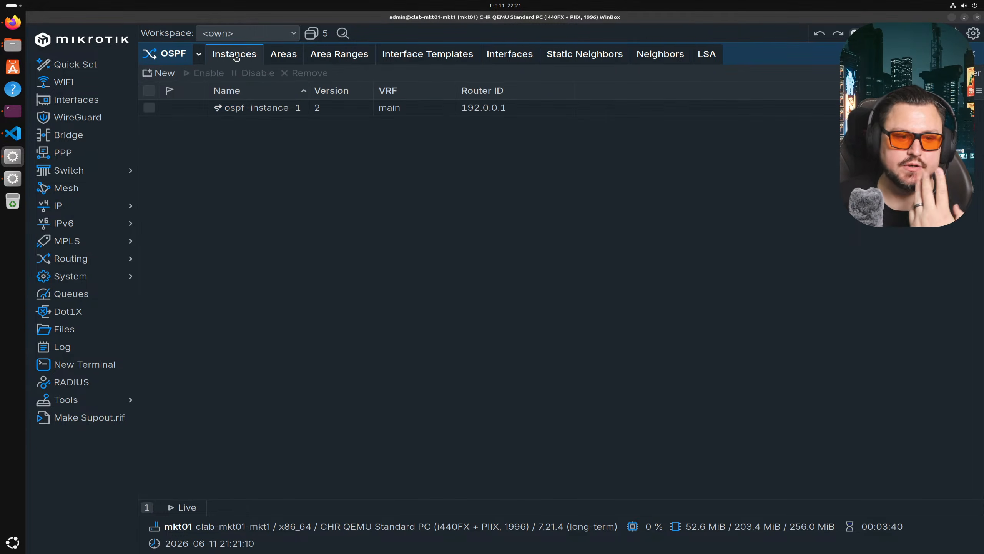
pyautogui.doubleClick(287, 112)
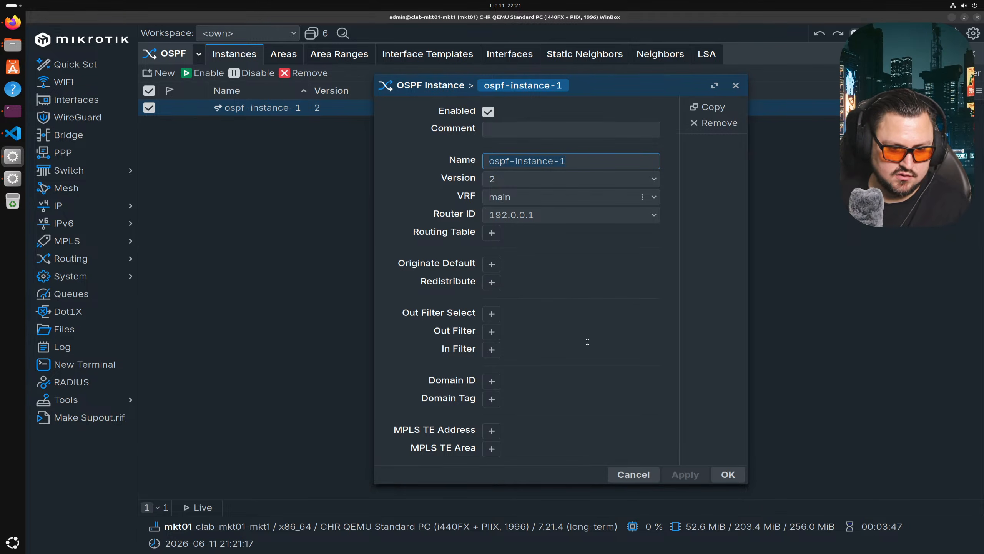
pyautogui.click(629, 476)
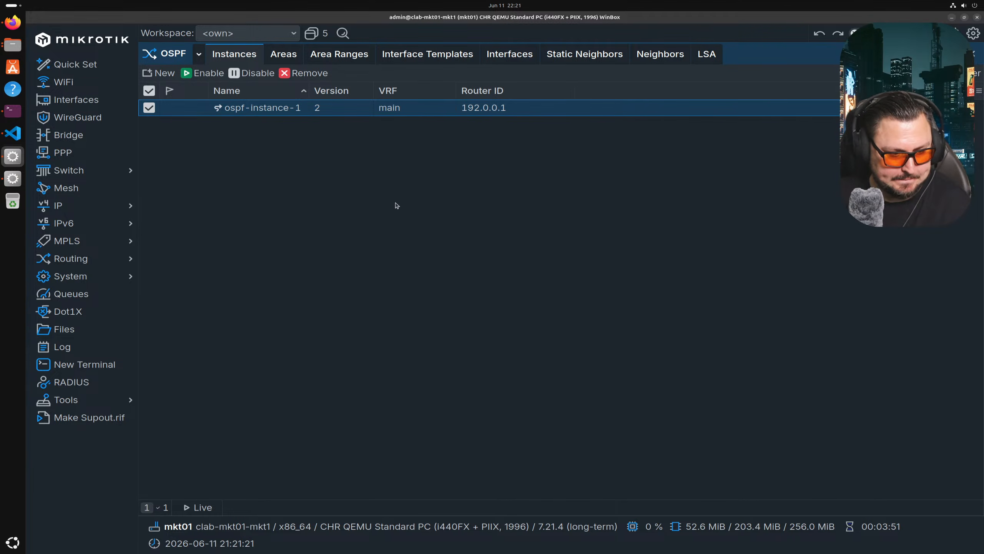
pyautogui.click(652, 58)
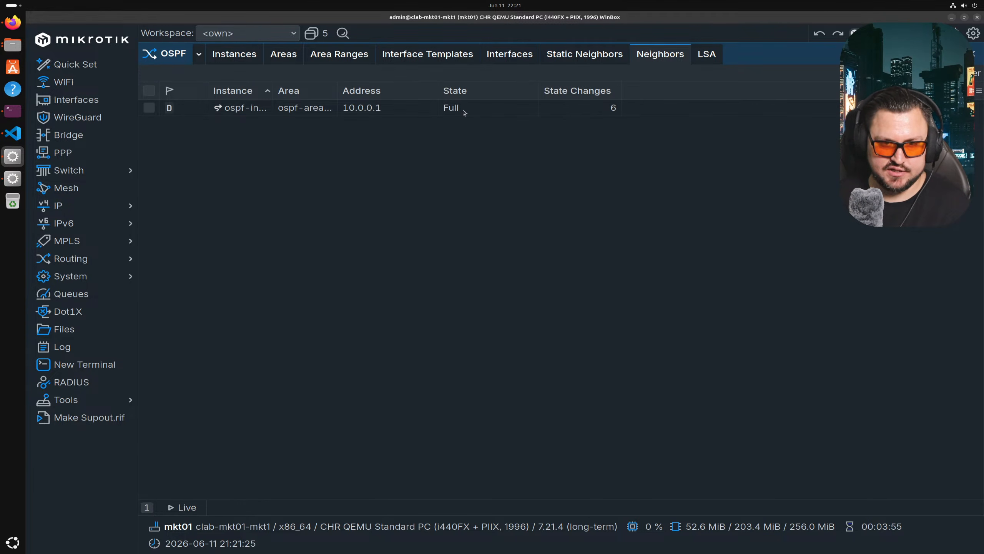
# - Select neighbor 10.0.0.1, then bring the mkt02 session to the front
pyautogui.click(547, 110)
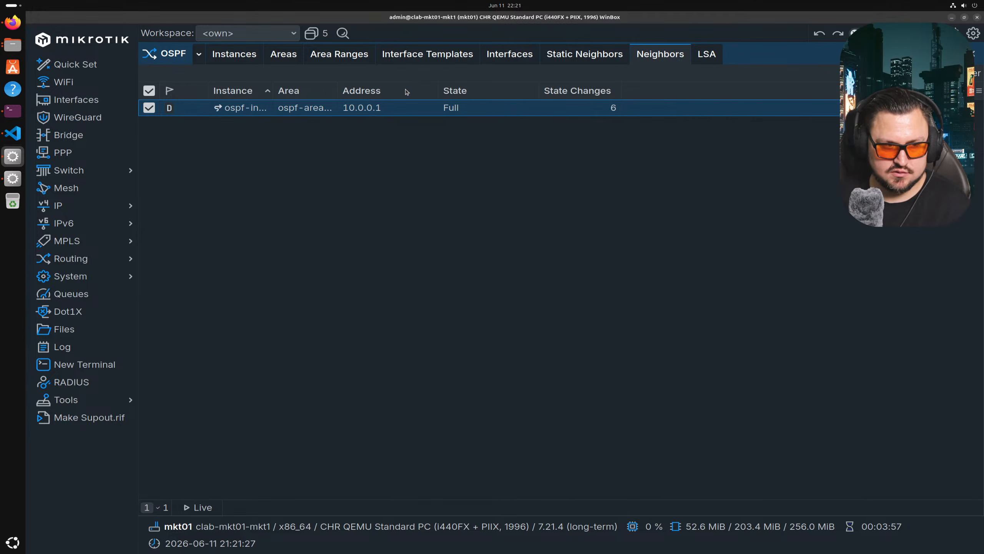
pyautogui.rightClick(3, 182)
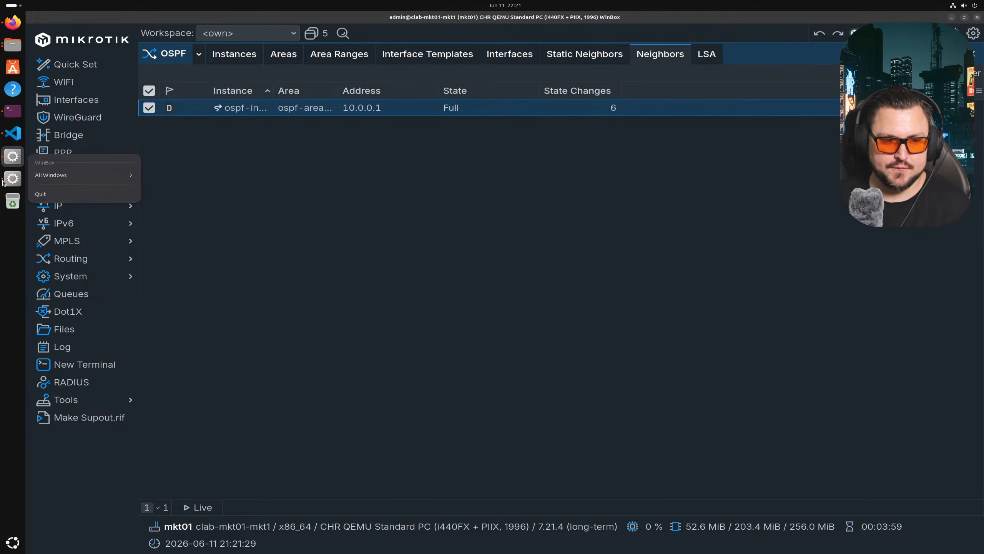
pyautogui.click(268, 212)
pyautogui.click(242, 215)
pyautogui.click(13, 179)
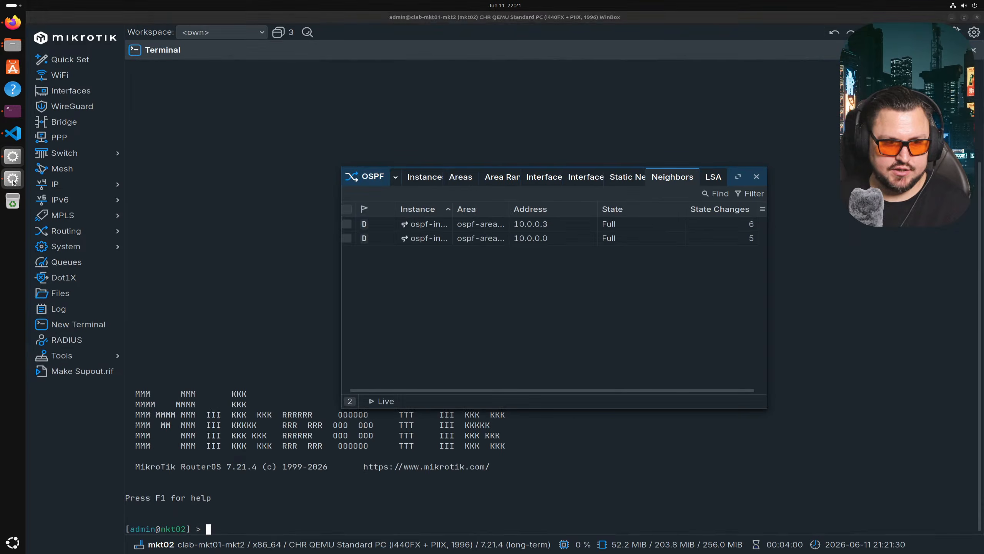
# - Check router IDs of mkt02's neighbors 10.0.0.3 and 10.0.0.0, then open a new login window
pyautogui.doubleClick(539, 229)
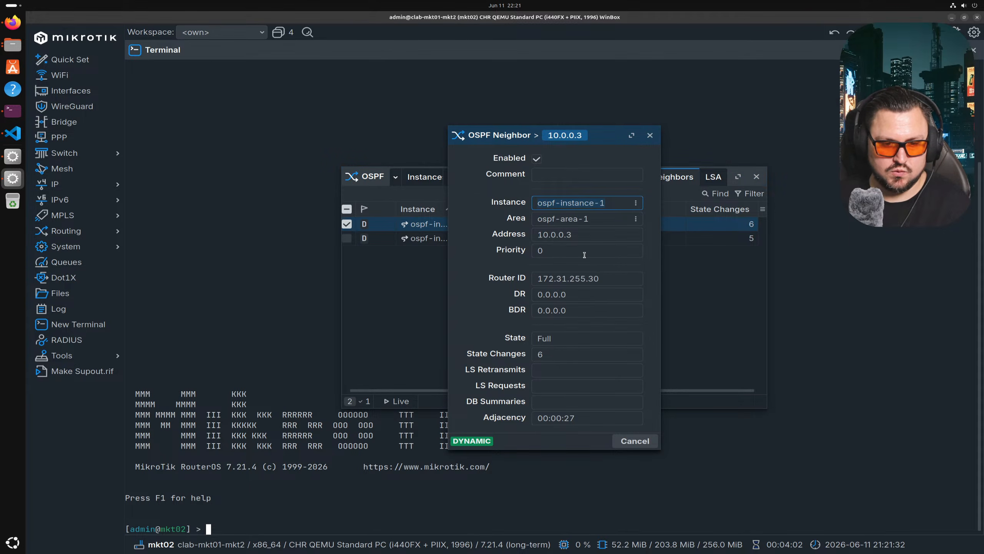
pyautogui.press('Escape')
pyautogui.click(669, 238)
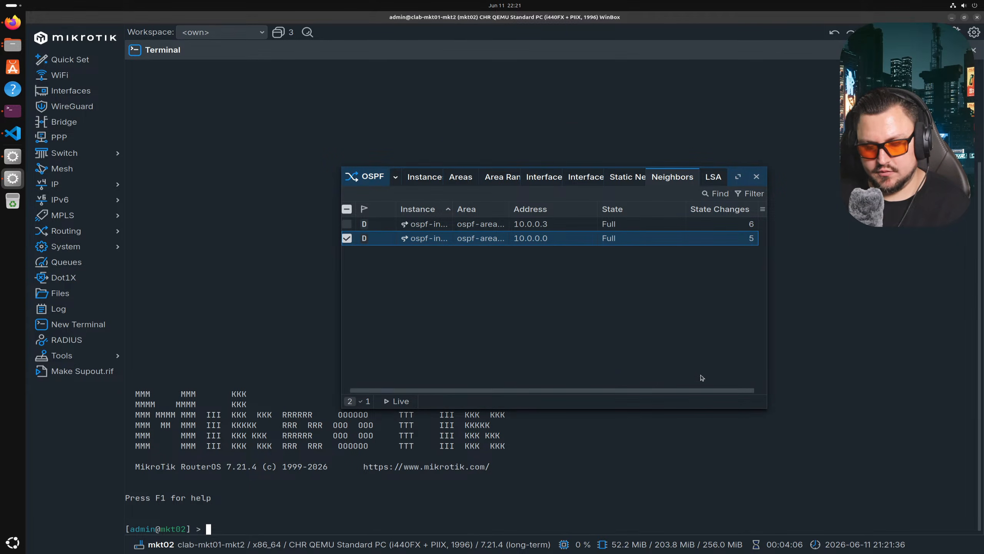
pyautogui.click(539, 229)
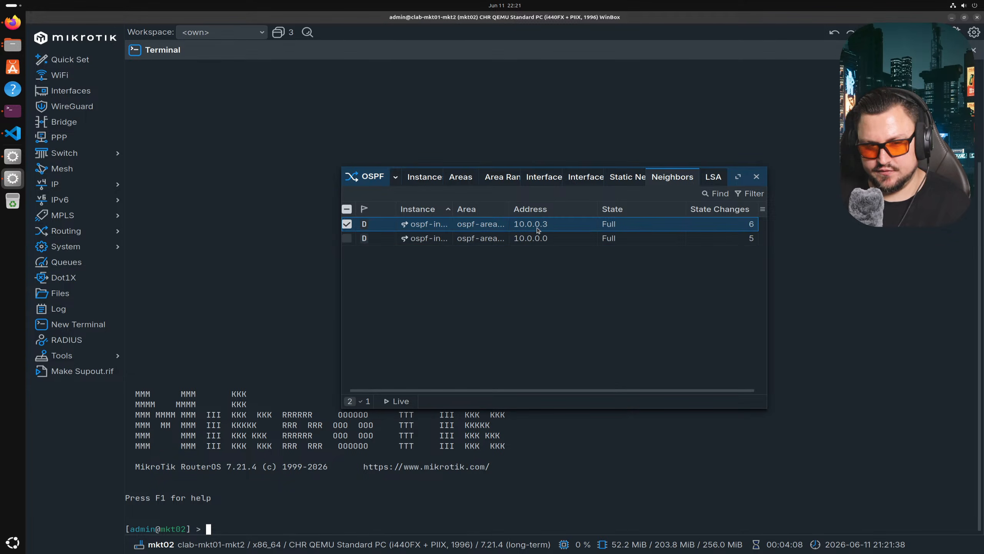
pyautogui.doubleClick(577, 241)
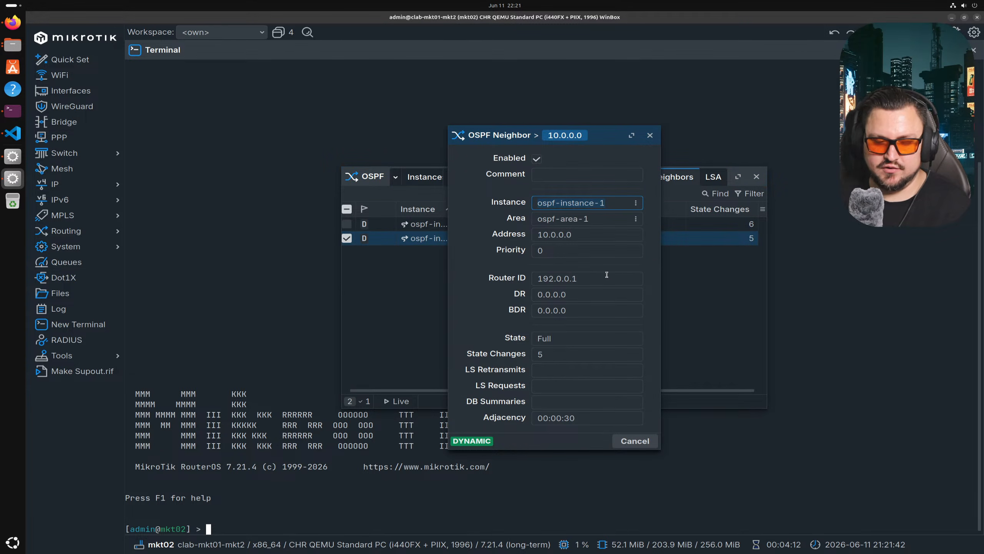
pyautogui.press('Escape')
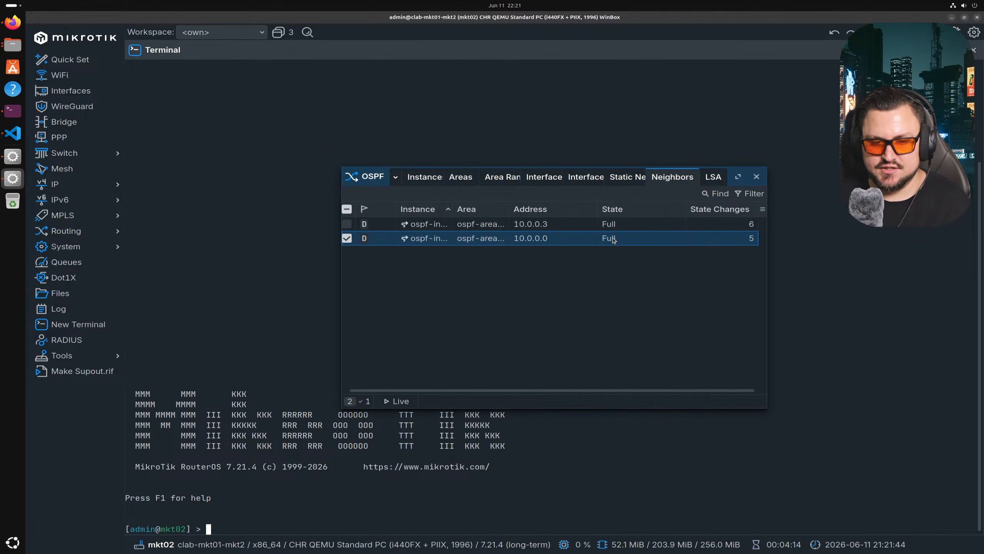
pyautogui.doubleClick(652, 225)
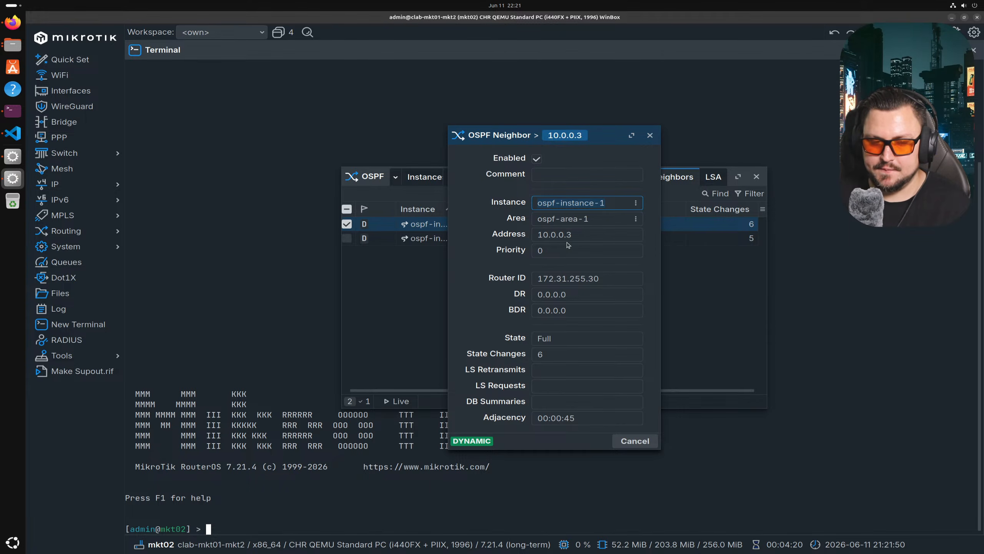
pyautogui.press('Escape')
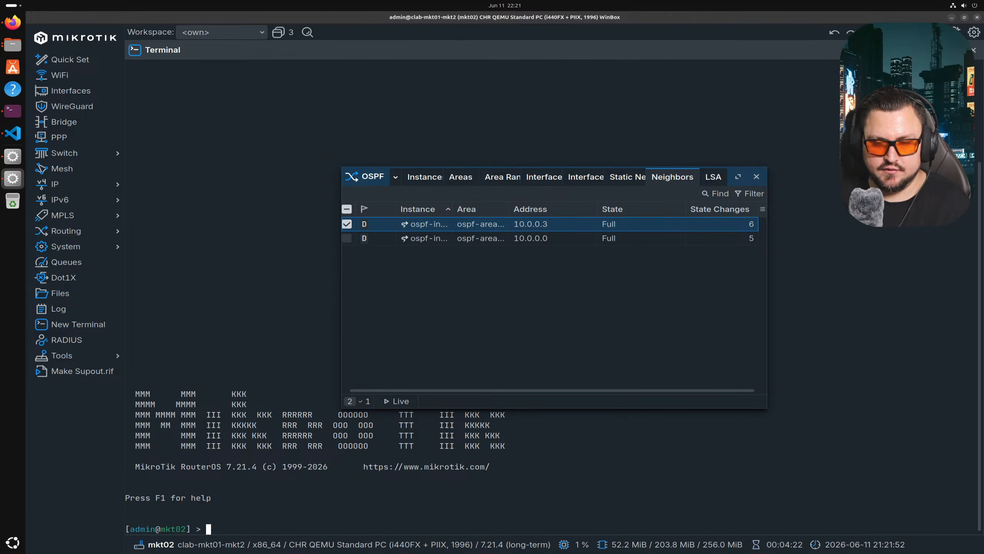
pyautogui.click(957, 31)
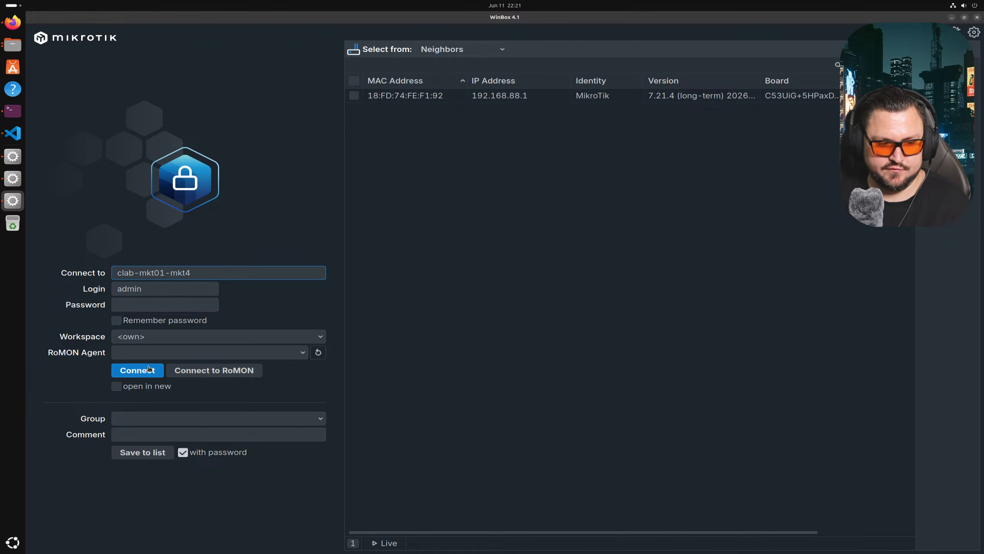
# - Log in to clab-mkt01-mkt4, entering the router password
pyautogui.click(140, 370)
pyautogui.click(167, 304)
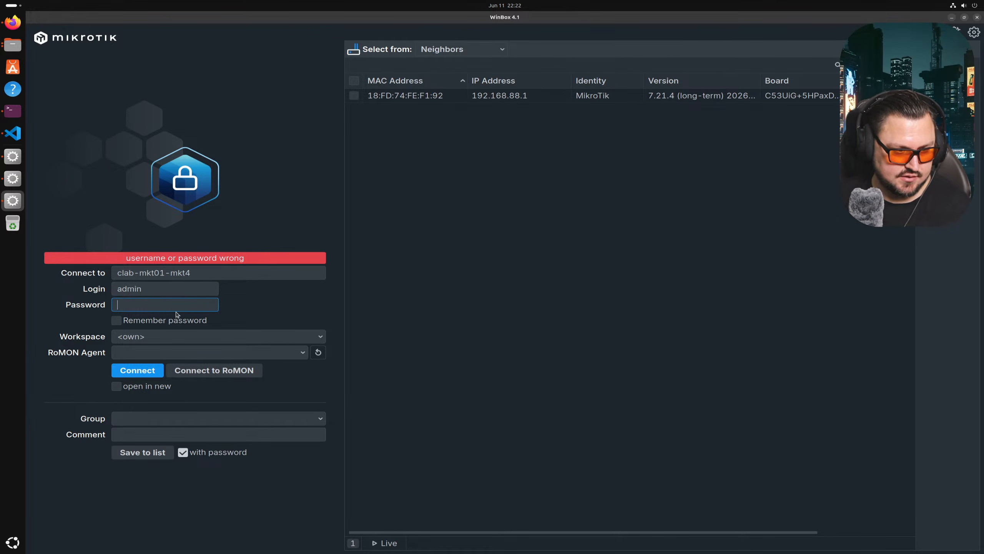
pyautogui.write('dm')
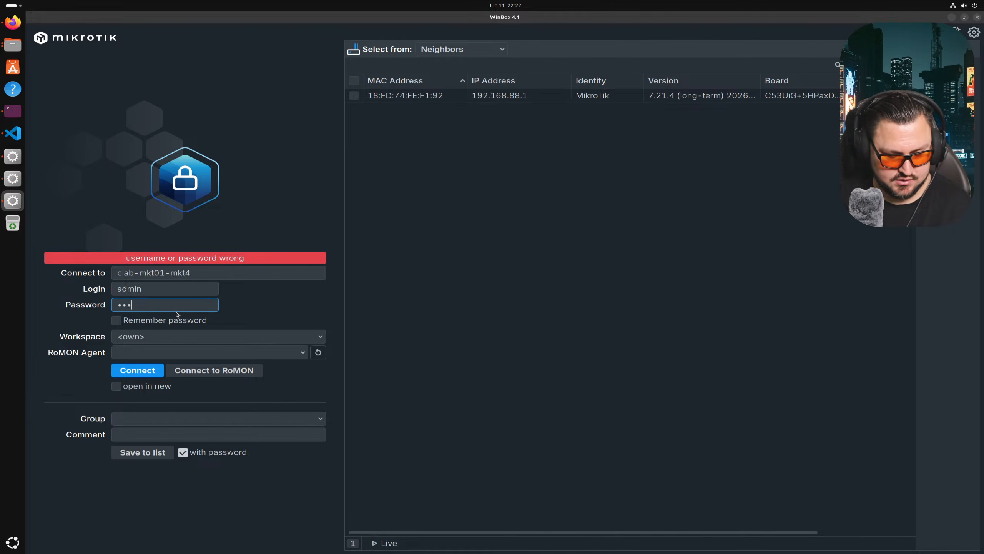
pyautogui.click(154, 371)
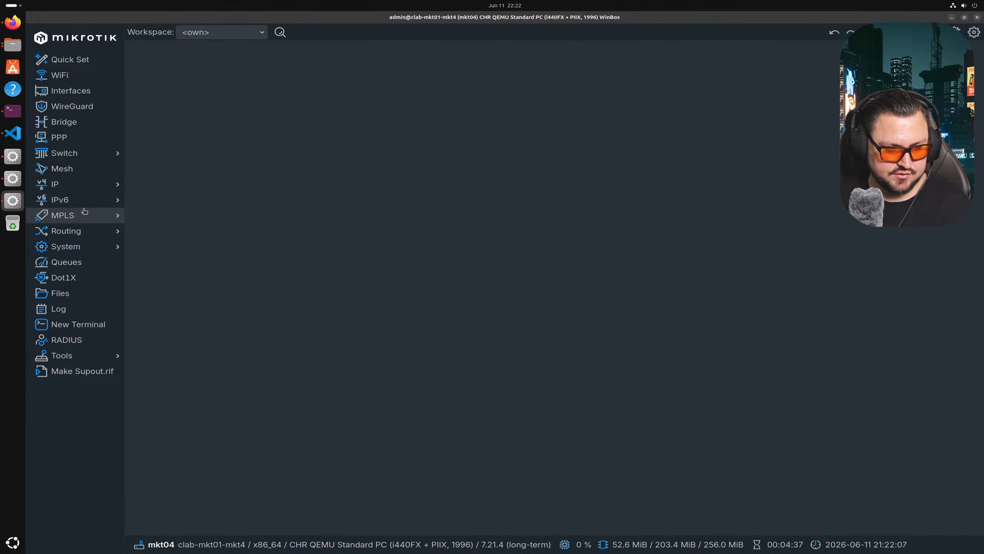
# - Open mkt4's OSPF neighbors list showing 10.0.0.6 and 10.0.0.4
pyautogui.click(88, 226)
pyautogui.click(141, 314)
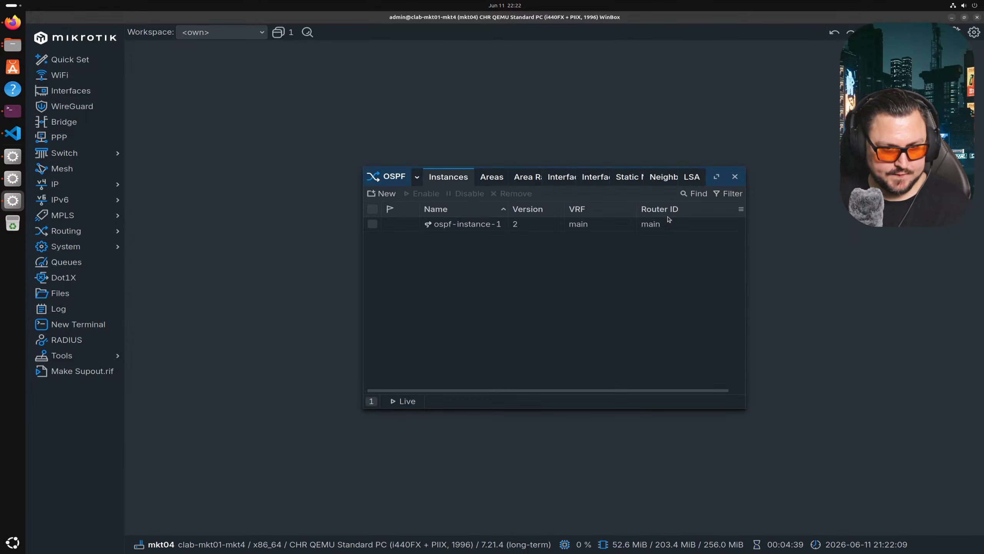
pyautogui.click(663, 177)
pyautogui.click(635, 225)
pyautogui.click(630, 239)
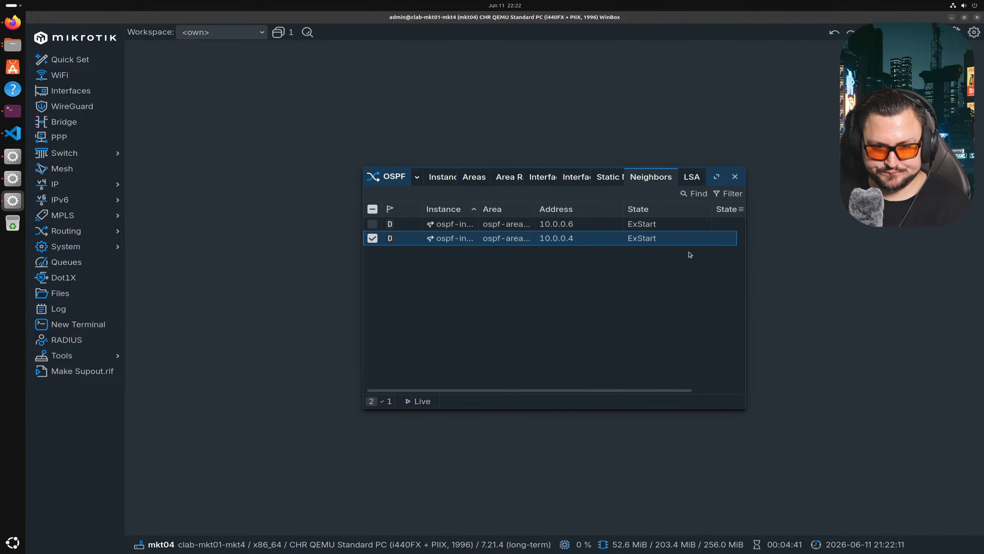
# - Read both neighbors' router ID 172.31.255.30, then return to the terminal
pyautogui.doubleClick(606, 227)
pyautogui.moveTo(629, 285); pyautogui.dragTo(512, 290)
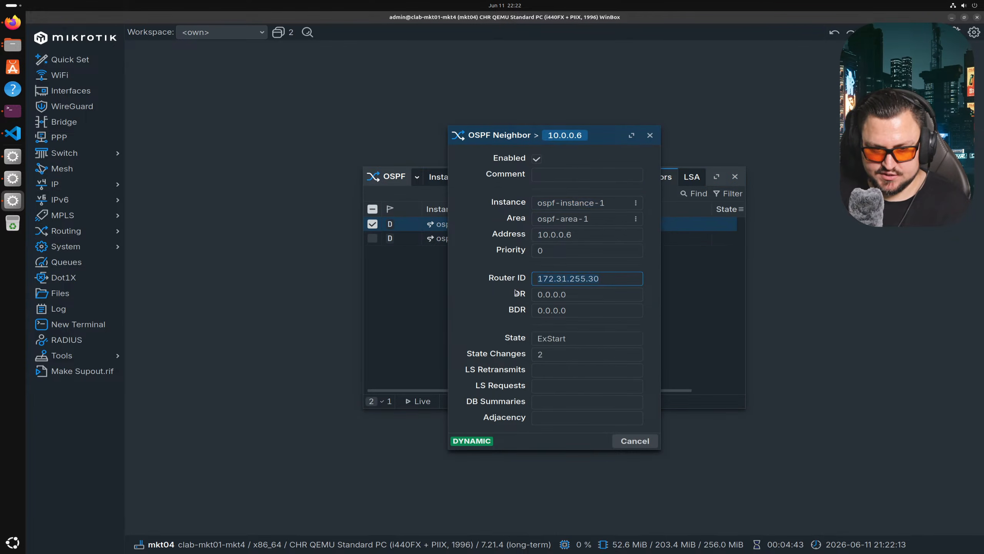
pyautogui.press('Escape')
pyautogui.doubleClick(581, 239)
pyautogui.moveTo(636, 280); pyautogui.dragTo(427, 282)
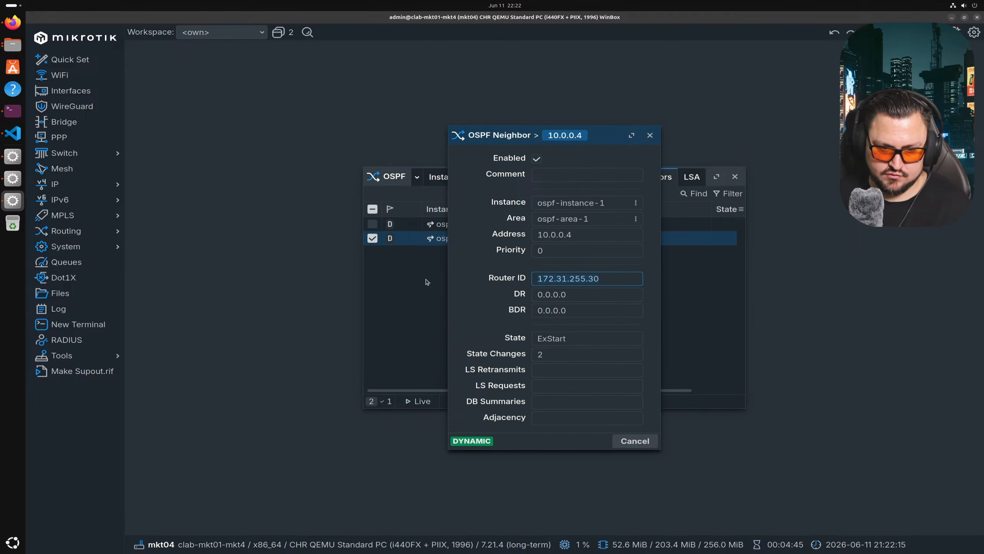
pyautogui.press('Escape')
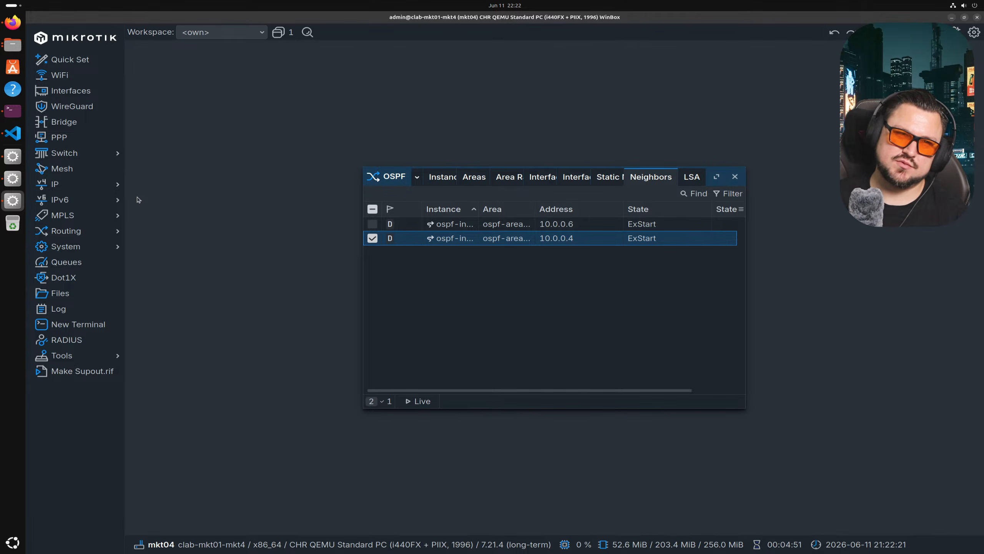
pyautogui.click(16, 119)
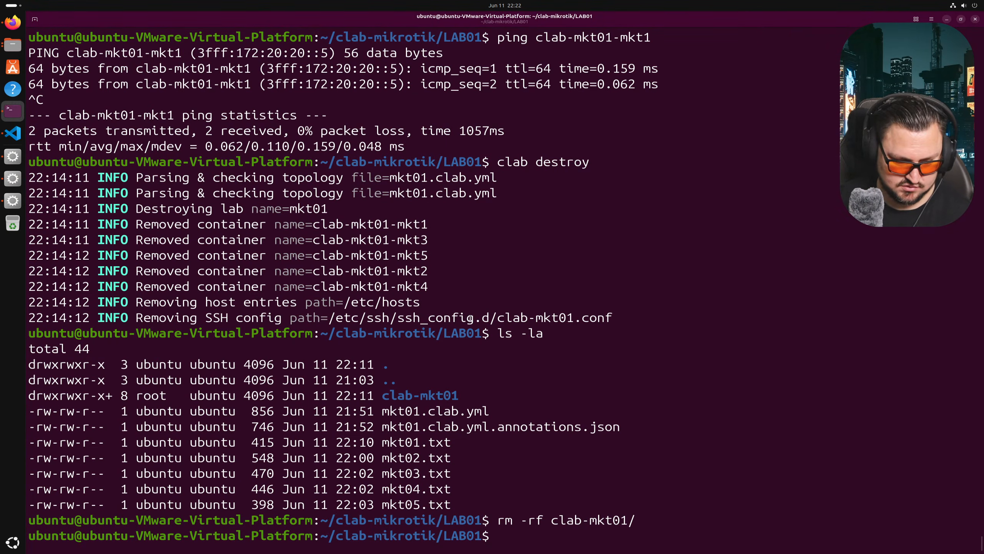
# - Re-run the previous lab directory removal command in the terminal
pyautogui.click(19, 138)
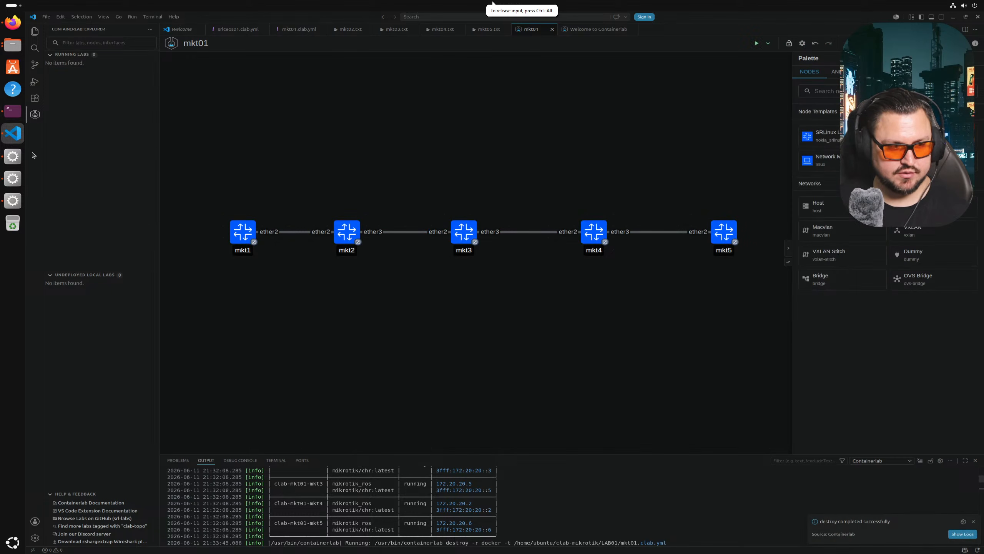
pyautogui.click(11, 114)
pyautogui.press('Up')
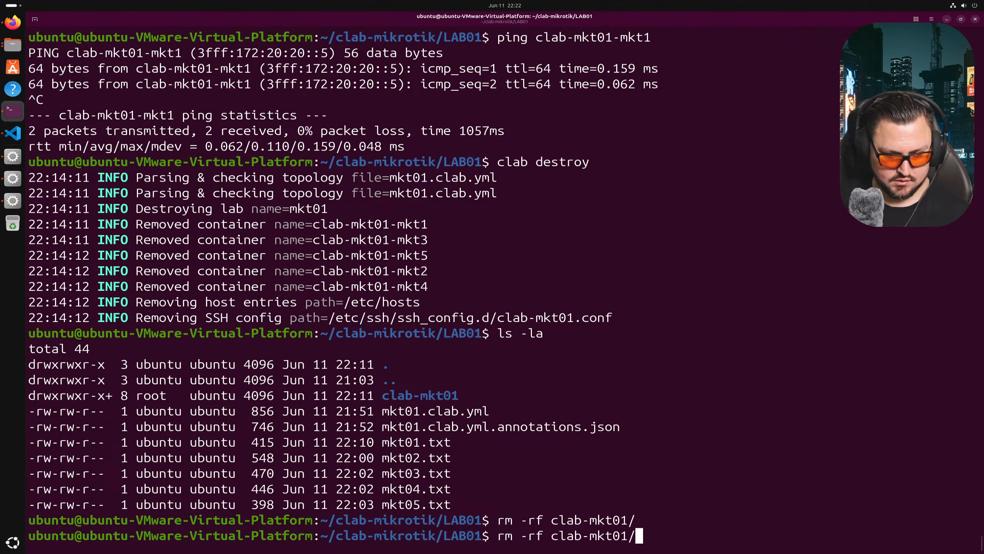
pyautogui.hotkey('alt', 'Tab')
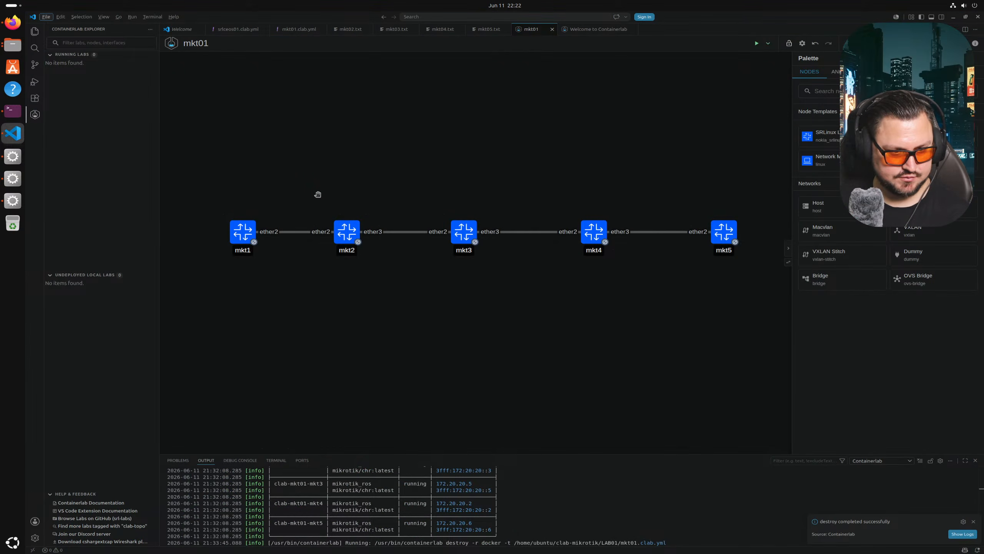
pyautogui.hotkey('alt', 'Tab')
pyautogui.press('Return')
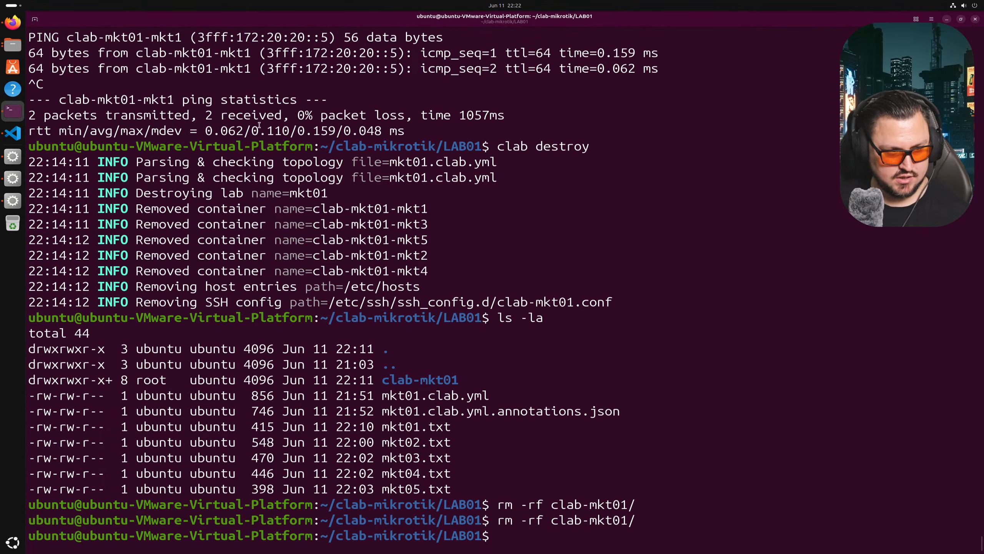
pyautogui.hotkey('alt', 'Tab')
pyautogui.hotkey('alt', 'Tab')
pyautogui.press('Tab')
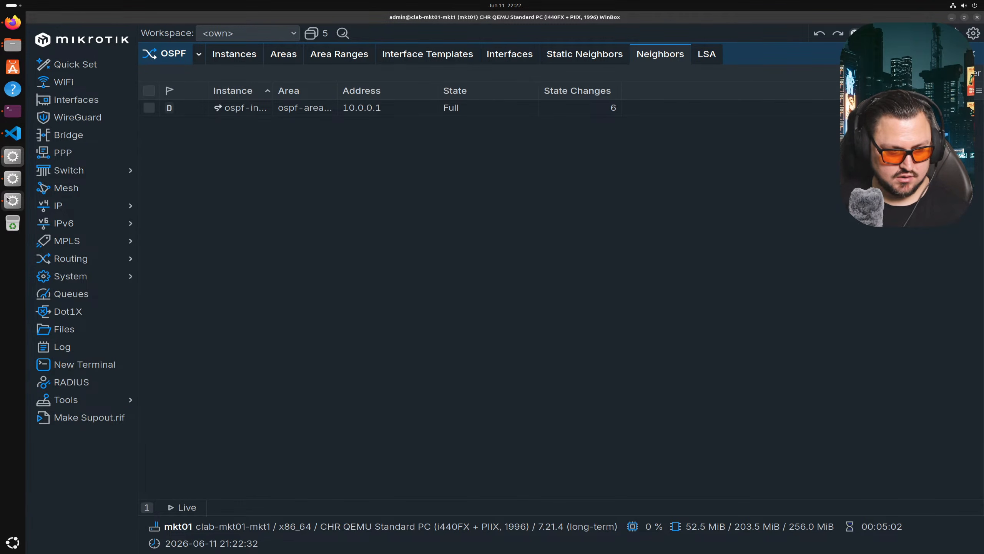
# - Review the mkt5 image line in mkt01.clab.yml and the mkt05.txt startup config
pyautogui.click(14, 104)
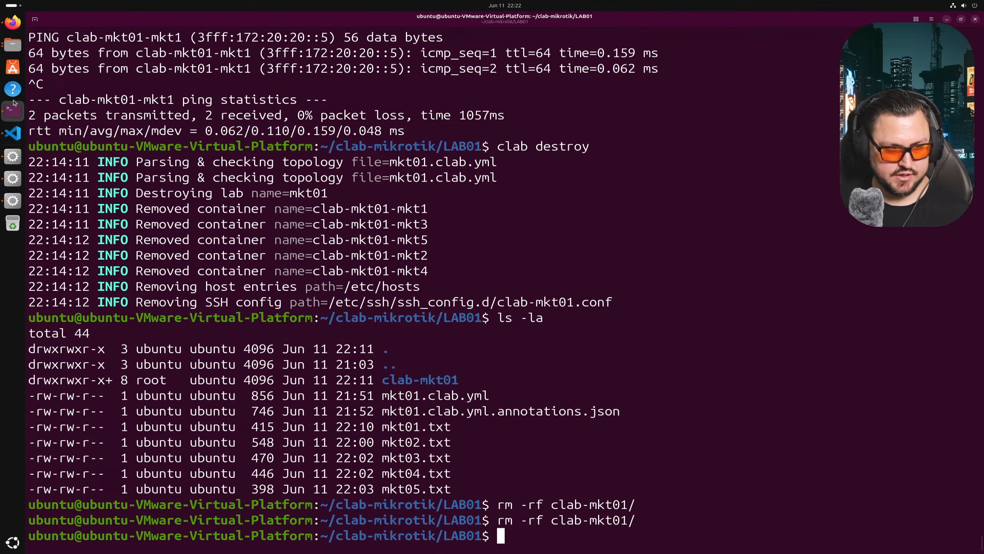
pyautogui.click(13, 133)
pyautogui.click(295, 31)
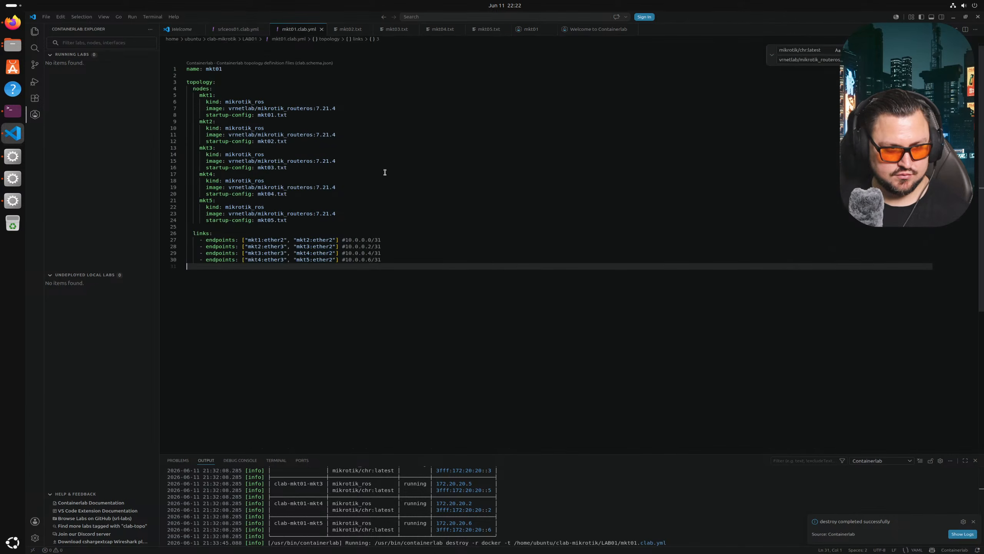
pyautogui.click(350, 213)
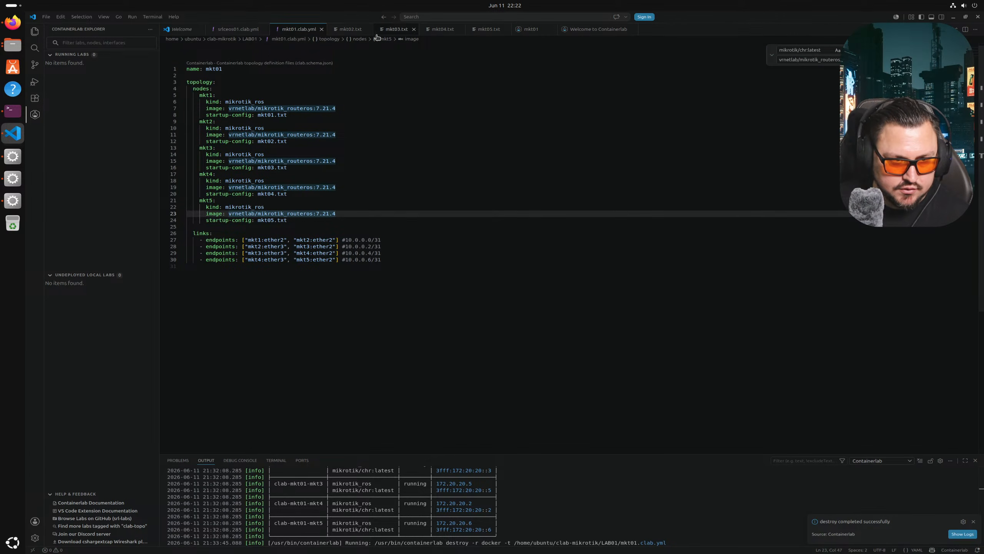
pyautogui.click(487, 31)
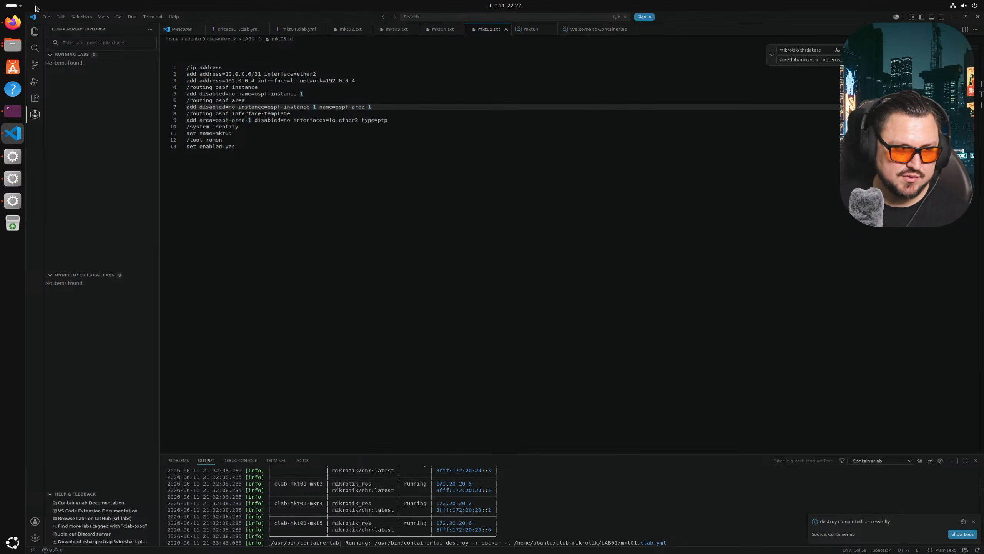
pyautogui.click(47, 17)
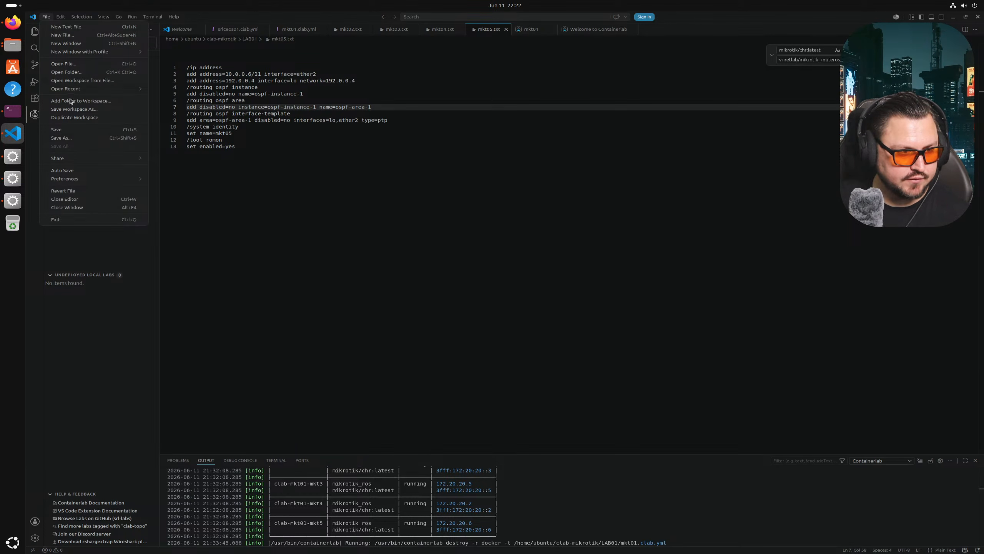
# - Open mkt01.txt from LAB01 and drag its tab ahead of mkt02.txt
pyautogui.click(77, 63)
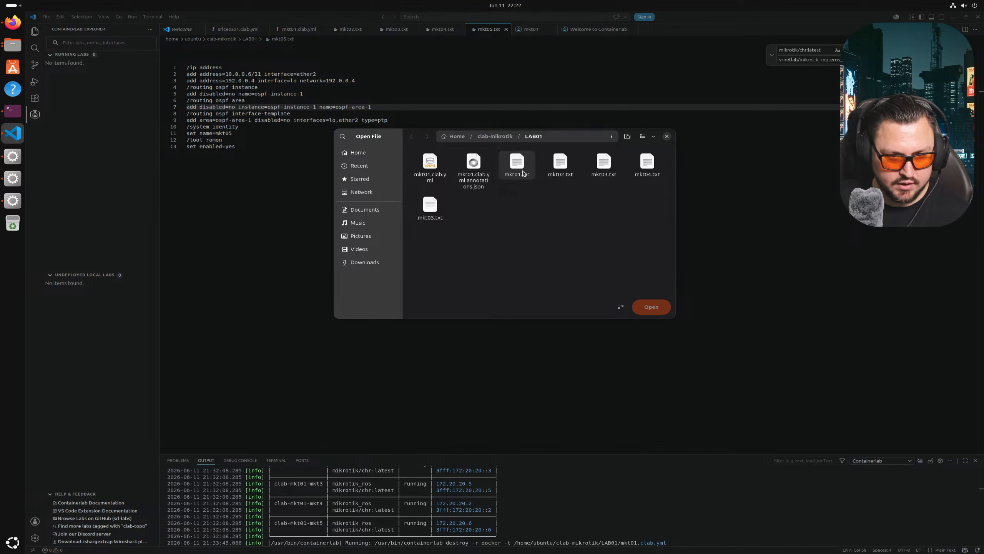
pyautogui.doubleClick(523, 173)
pyautogui.moveTo(539, 33); pyautogui.dragTo(343, 34)
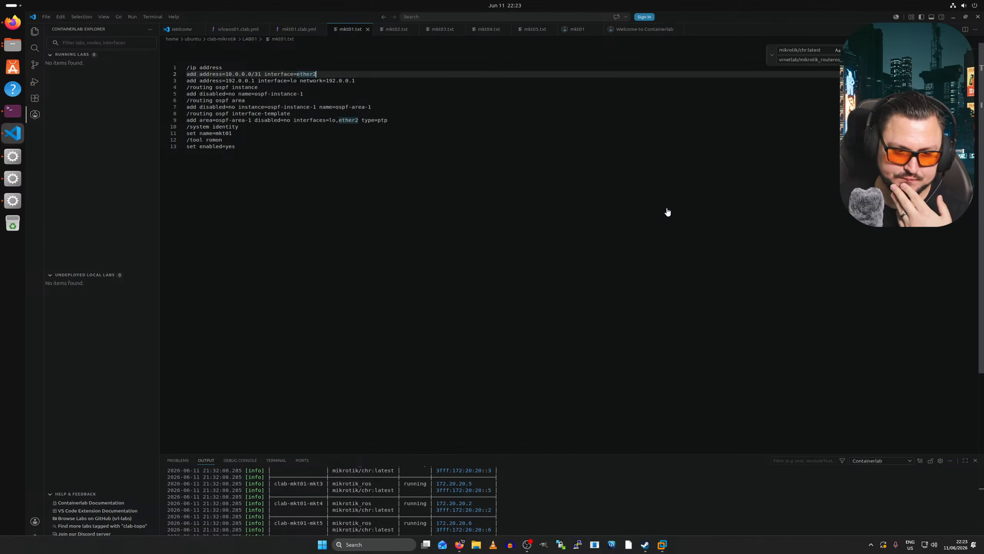
pyautogui.hotkey('alt', 'Tab')
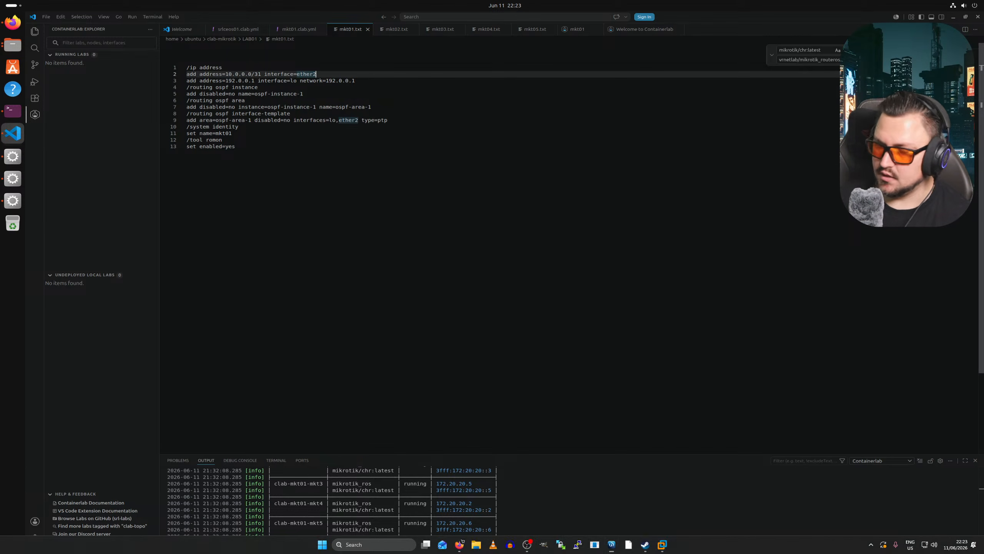
# - Append router-id=192.0.0.1 to mkt01.txt's OSPF instance line and copy that setting
pyautogui.click(378, 81)
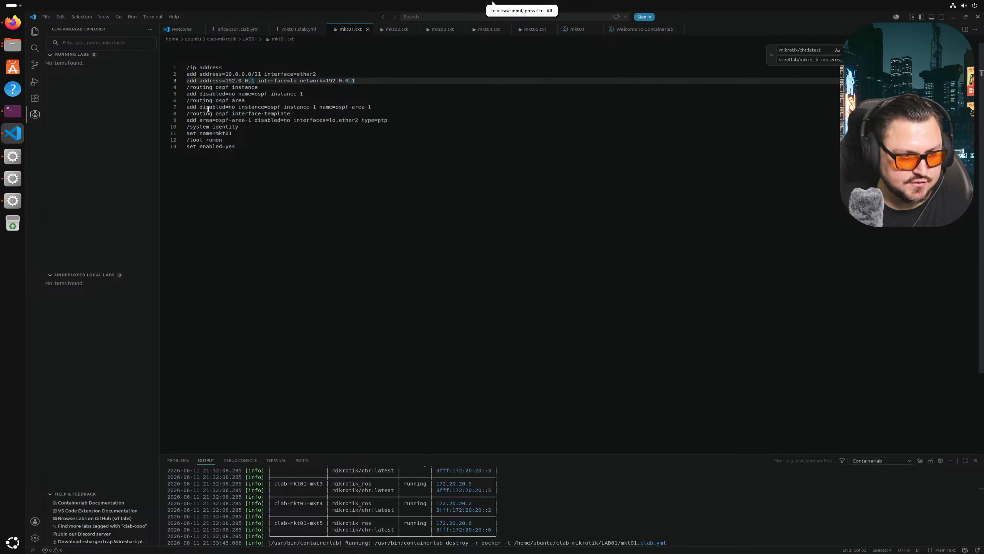
pyautogui.press('Down')
pyautogui.press('Down')
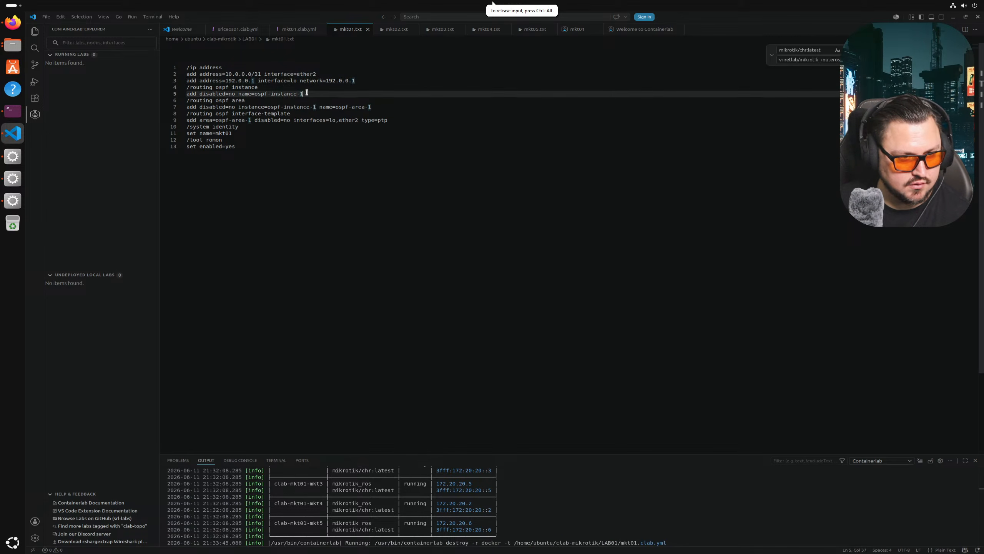
pyautogui.write('router')
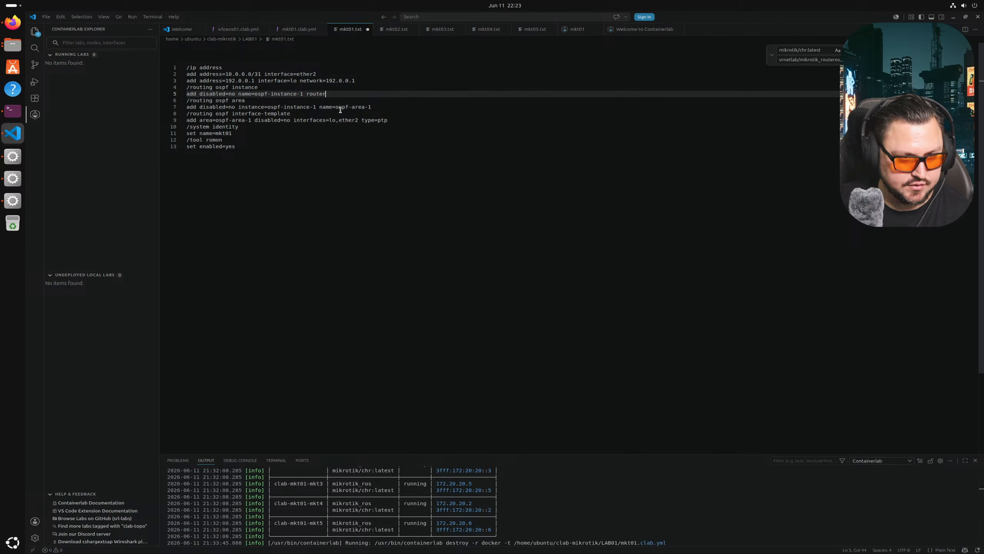
pyautogui.write('-id=192.0.0.1')
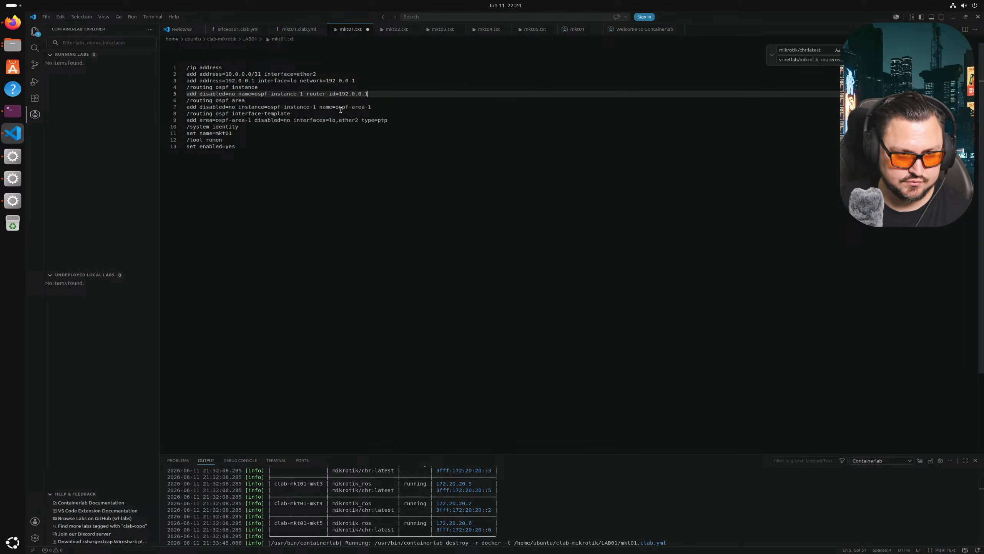
pyautogui.moveTo(375, 96); pyautogui.dragTo(308, 94)
pyautogui.click(321, 93)
pyautogui.hotkey('shift', 'End')
pyautogui.hotkey('ctrl', 'c')
# - Paste the router-id setting onto mkt02.txt's OSPF instance line
pyautogui.click(396, 30)
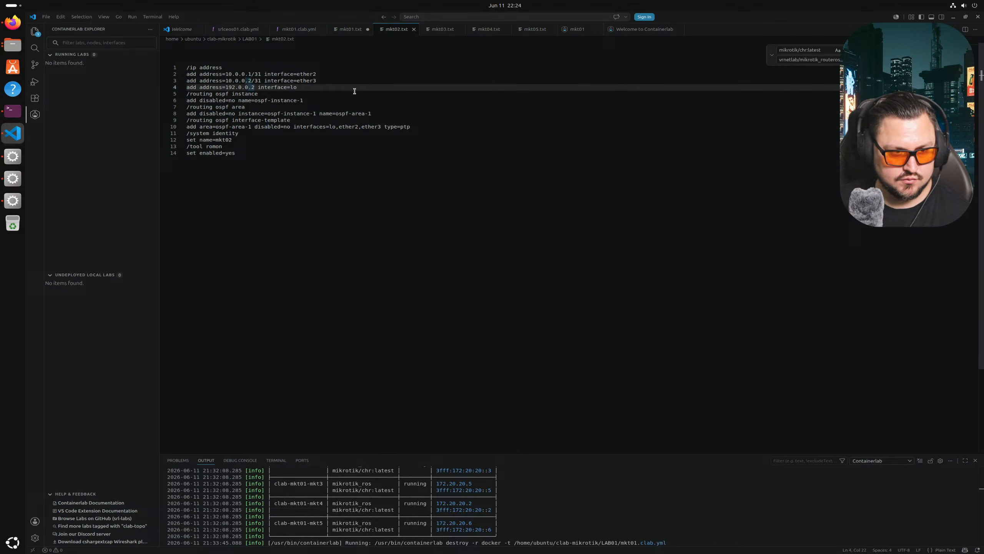
pyautogui.click(395, 112)
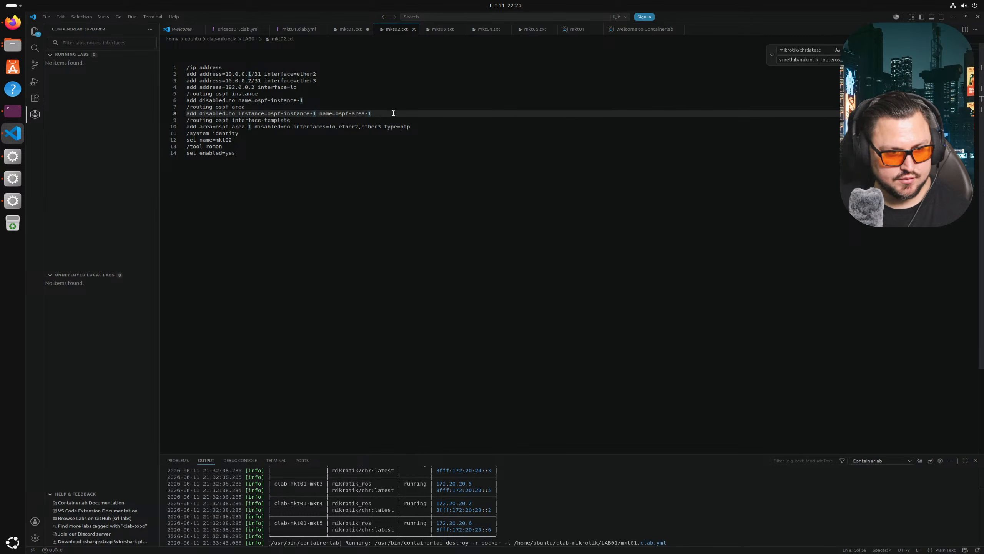
pyautogui.click(357, 102)
pyautogui.hotkey('ctrl', 'v')
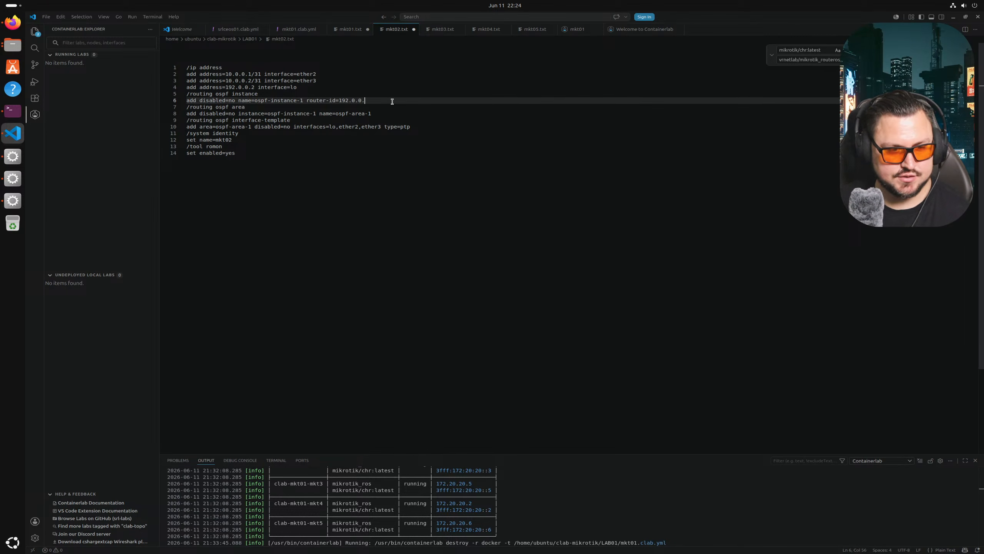
# - Add router-id=192.0.0.3 to mkt03.txt's OSPF instance line and save the file
pyautogui.click(441, 29)
pyautogui.click(386, 88)
pyautogui.click(383, 112)
pyautogui.click(377, 101)
pyautogui.hotkey('ctrl', 'v')
pyautogui.press('BackSpace')
pyautogui.write('3')
pyautogui.hotkey('ctrl', 's')
# - Paste the router-id setting onto mkt04.txt's OSPF instance line and save it
pyautogui.click(397, 30)
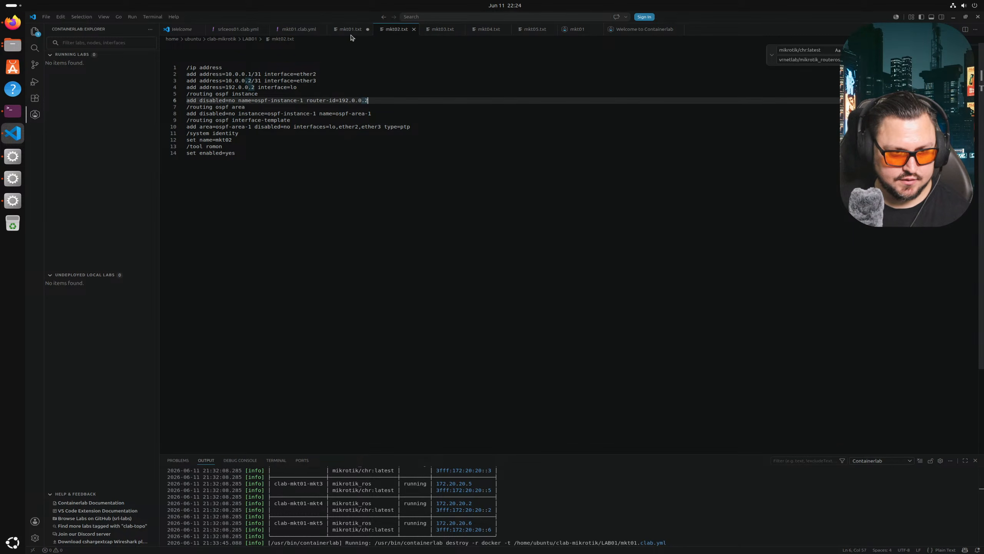
pyautogui.click(426, 33)
pyautogui.click(482, 33)
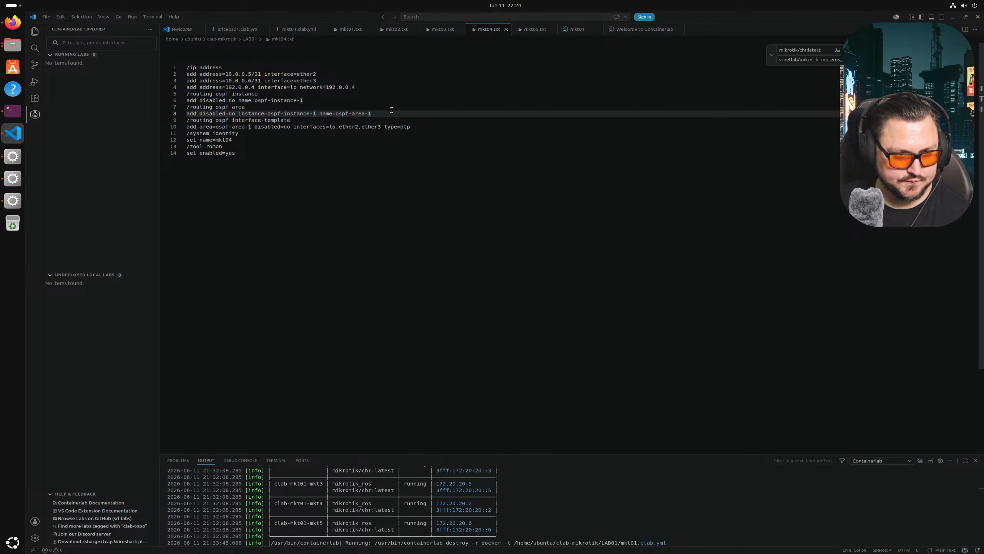
pyautogui.click(387, 102)
pyautogui.hotkey('ctrl', 'v')
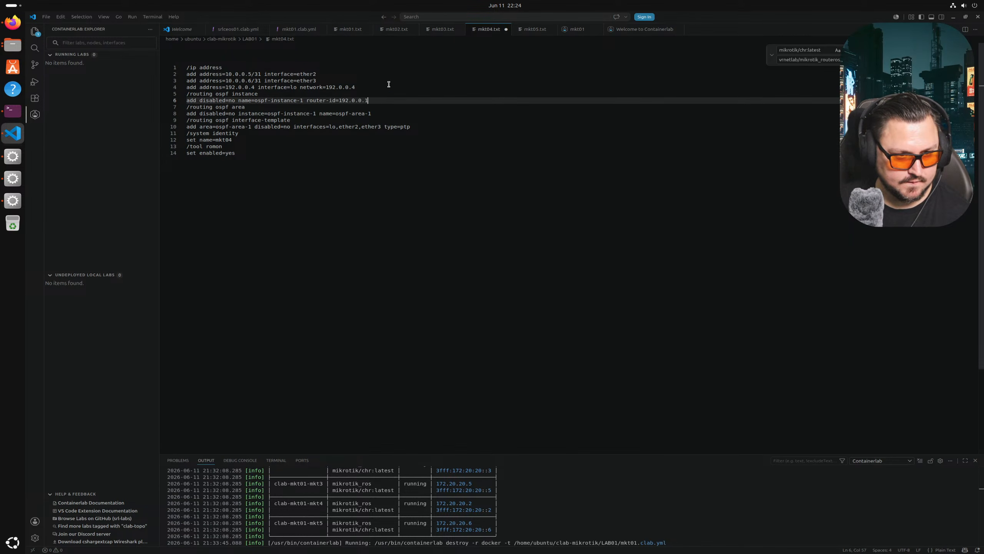
pyautogui.hotkey('ctrl', 's')
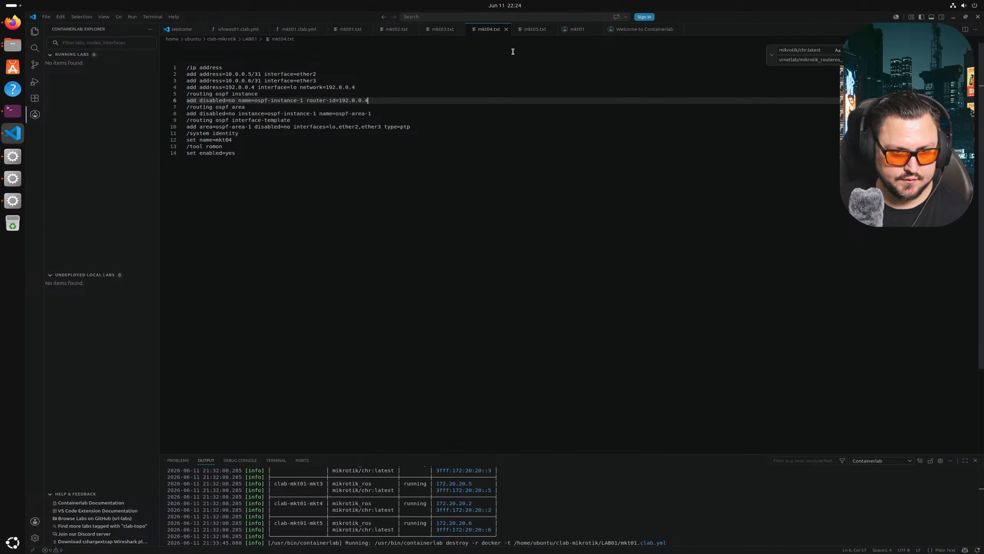
# - Paste the router-id setting onto mkt05.txt's OSPF instance line, checking it against mkt04.txt
pyautogui.click(534, 30)
pyautogui.click(379, 94)
pyautogui.write('router-id=192.0.0.1')
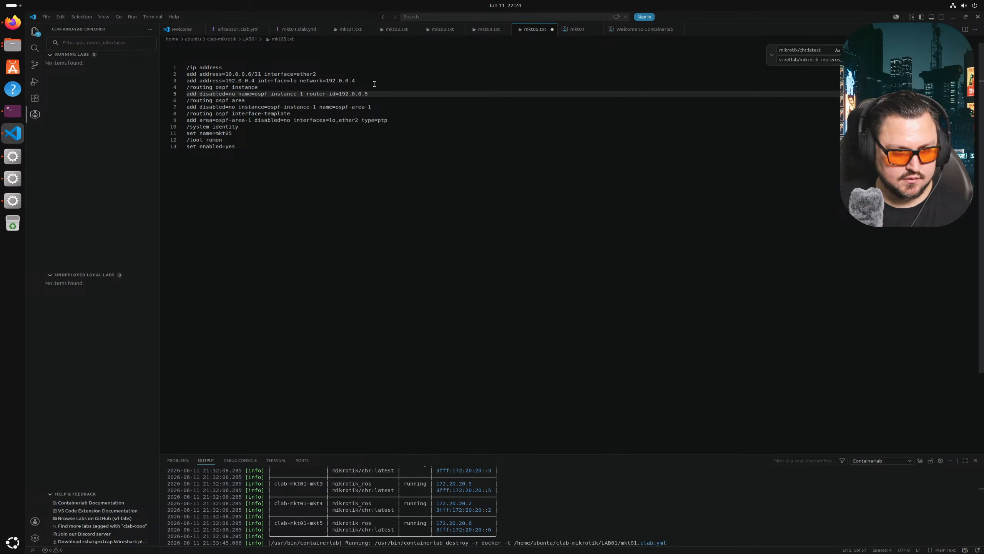
pyautogui.click(487, 29)
pyautogui.click(533, 29)
# - Correct mkt05's loopback address and network to 192.0.0.5 and save mkt05.txt
pyautogui.click(254, 80)
pyautogui.press('BackSpace')
pyautogui.write('5')
pyautogui.press('Right')
pyautogui.press('Right')
pyautogui.press('Right')
pyautogui.press('Right')
pyautogui.press('Right')
pyautogui.press('Right')
pyautogui.press('Right')
pyautogui.press('Right')
pyautogui.press('Right')
pyautogui.press('Right')
pyautogui.press('Right')
pyautogui.press('Right')
pyautogui.press('Right')
pyautogui.press('Right')
pyautogui.press('Right')
pyautogui.press('Right')
pyautogui.press('Right')
pyautogui.press('Right')
pyautogui.press('Right')
pyautogui.press('Right')
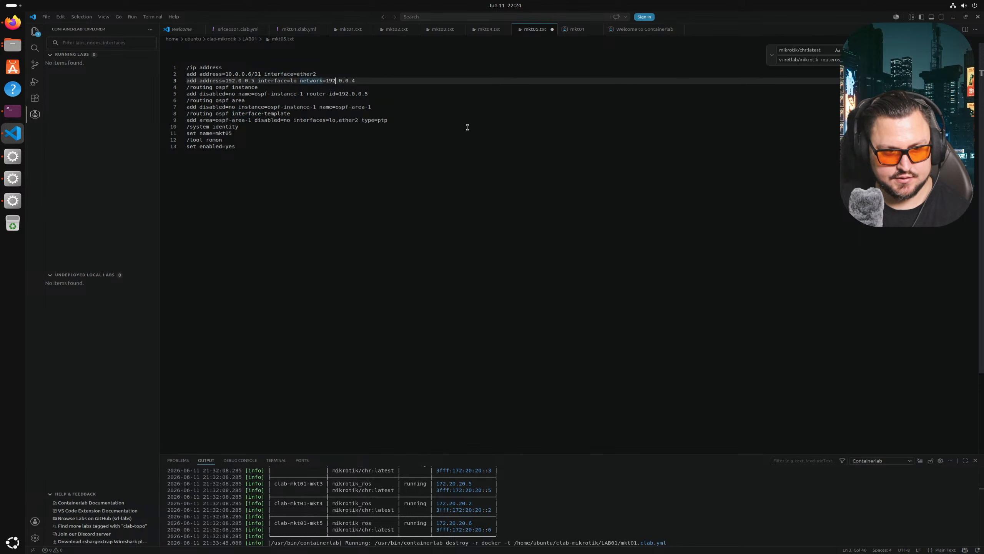
pyautogui.press('BackSpace')
pyautogui.write('5')
pyautogui.hotkey('ctrl', 's')
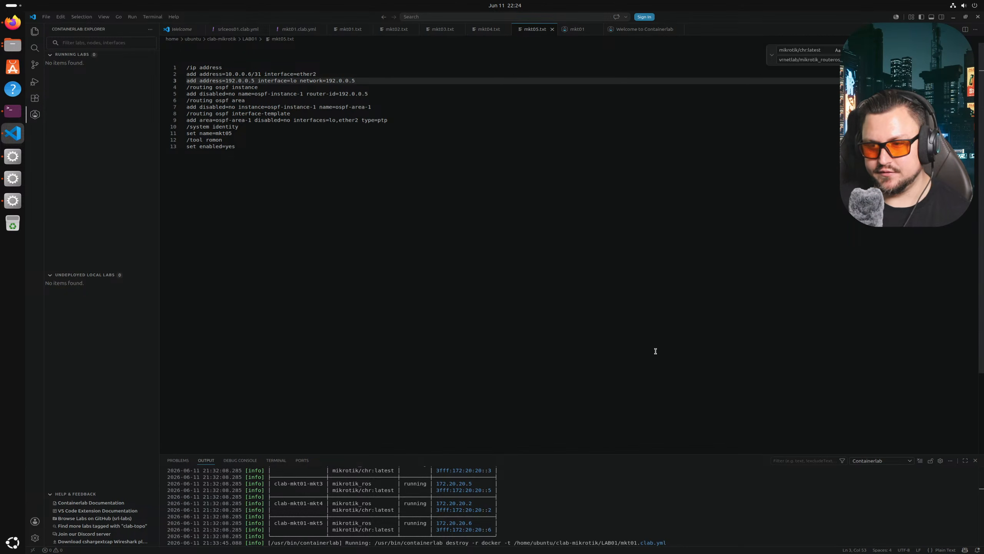
# - Redeploy the mkt01 lab with clab deploy and check its topology view
pyautogui.click(11, 119)
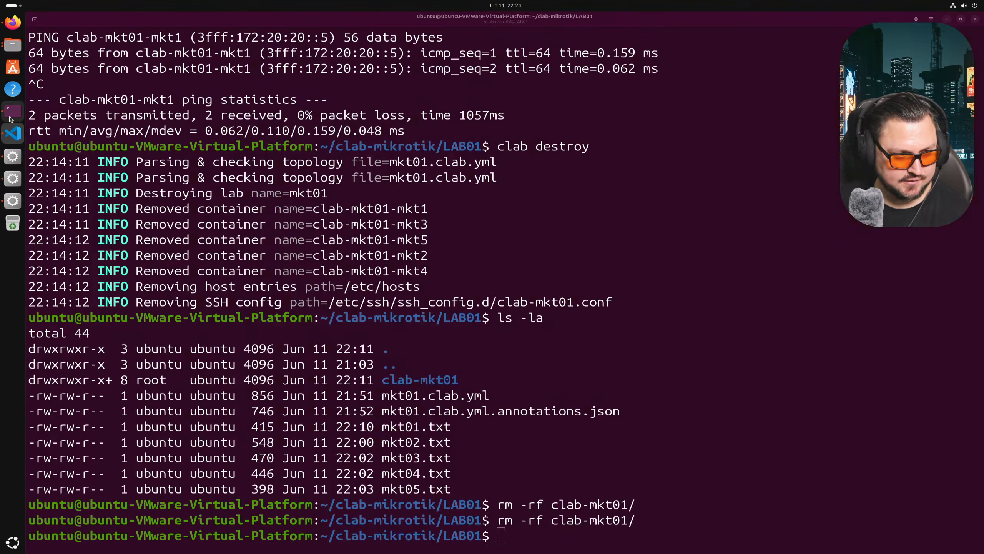
pyautogui.press('Up')
pyautogui.press('Up')
pyautogui.press('Up')
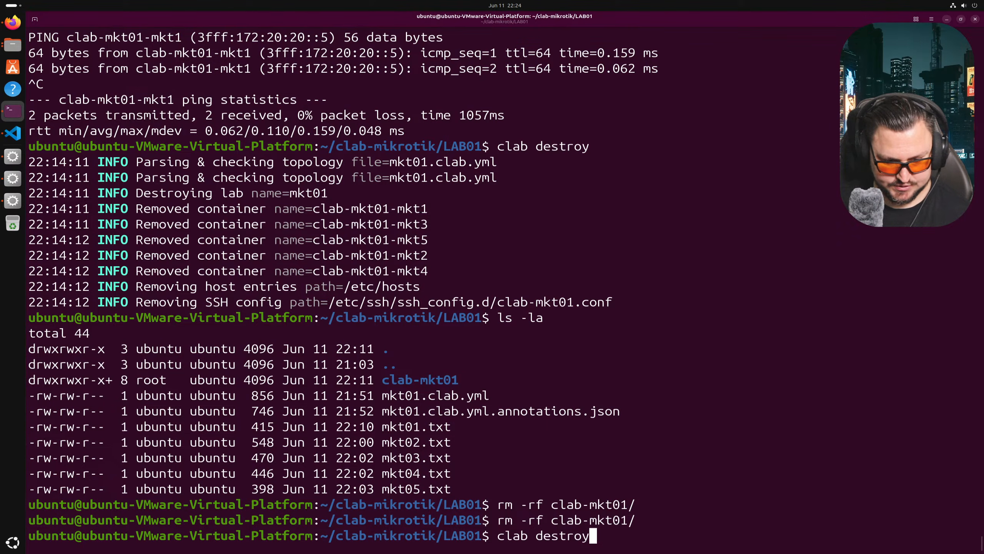
pyautogui.press('BackSpace')
pyautogui.press('BackSpace')
pyautogui.press('BackSpace')
pyautogui.press('BackSpace')
pyautogui.press('BackSpace')
pyautogui.write('ploy')
pyautogui.press('Return')
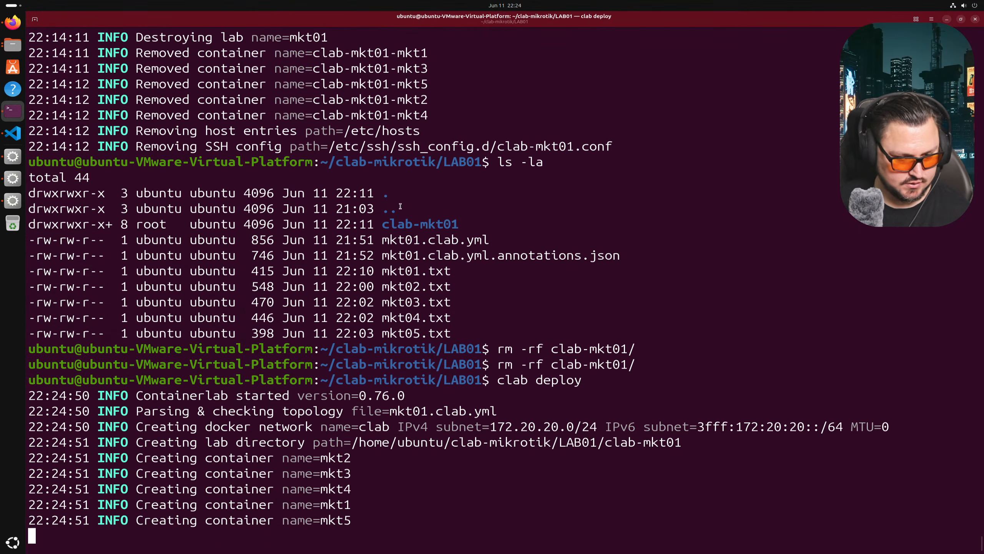
pyautogui.click(11, 136)
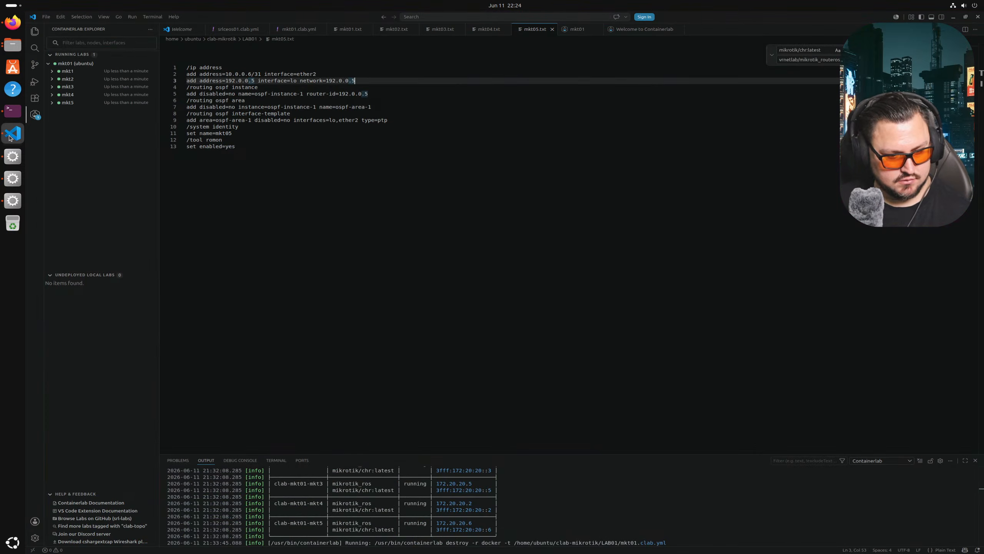
pyautogui.click(87, 66)
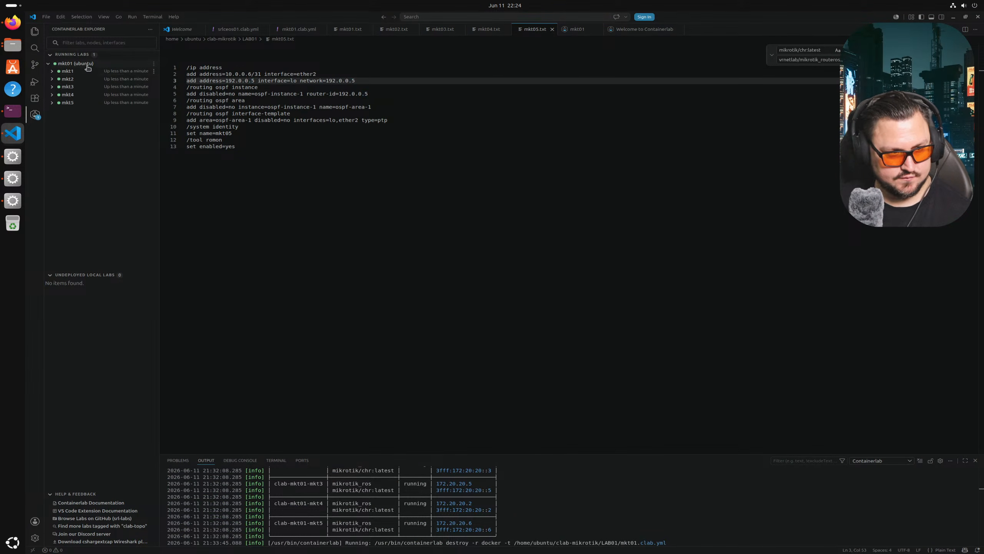
pyautogui.moveTo(75, 83)
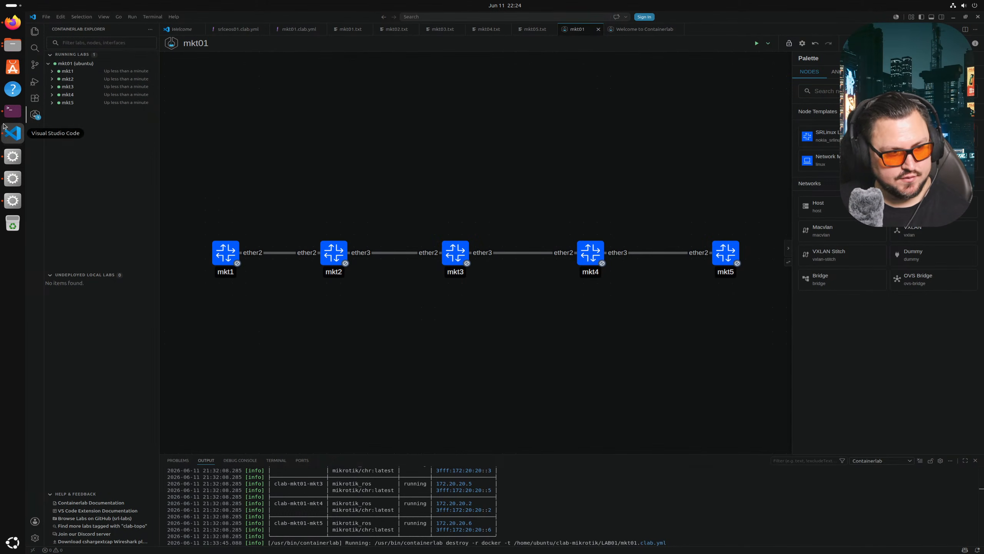
# - Copy the node name clab-mkt01-mkt1 from the node table and ping it
pyautogui.click(12, 111)
pyautogui.moveTo(44, 302); pyautogui.dragTo(159, 303)
pyautogui.rightClick(158, 307)
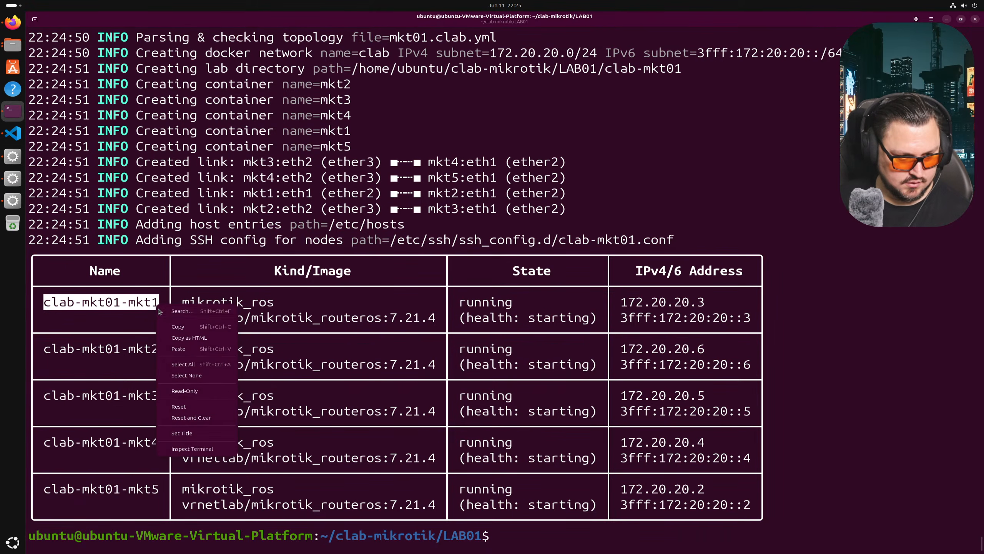
pyautogui.click(178, 327)
pyautogui.write('ping')
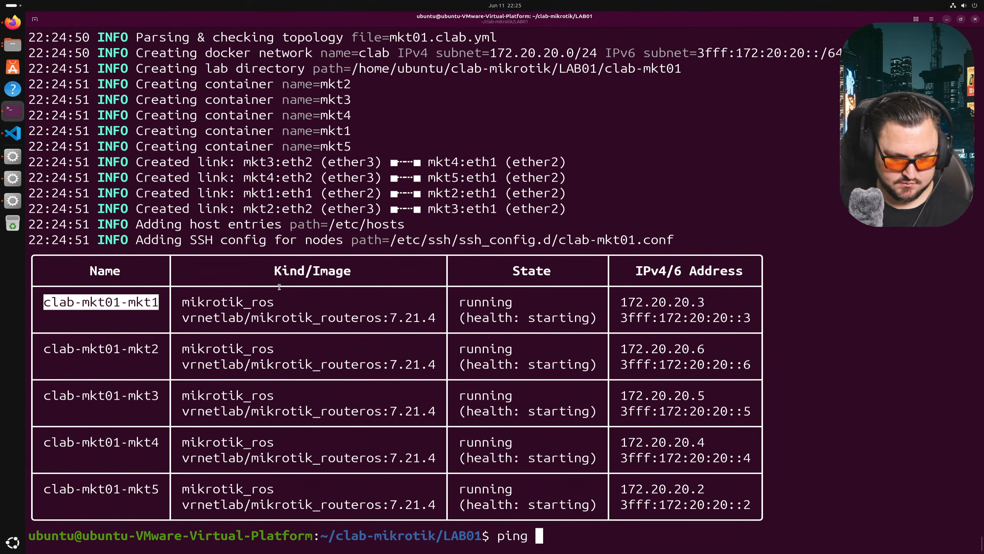
pyautogui.rightClick(474, 328)
pyautogui.click(506, 371)
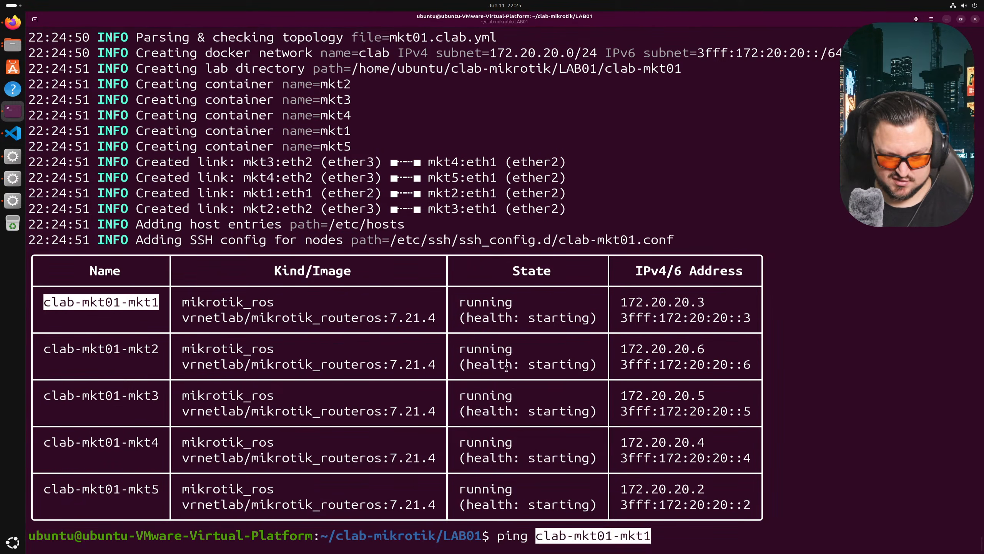
pyautogui.press('Return')
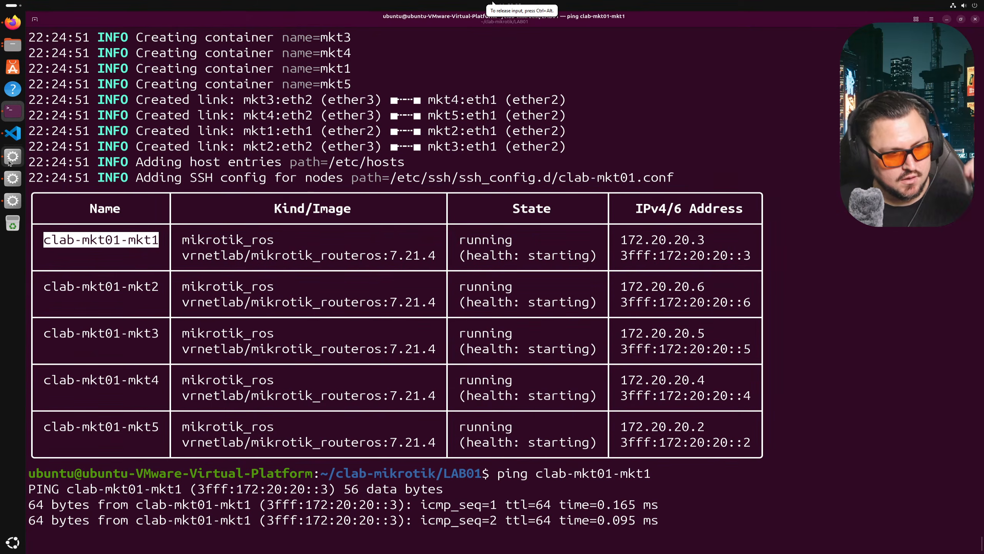
# - Disconnect WinBox's stale router session and reconnect to clab-mkt01-mkt1
pyautogui.click(12, 156)
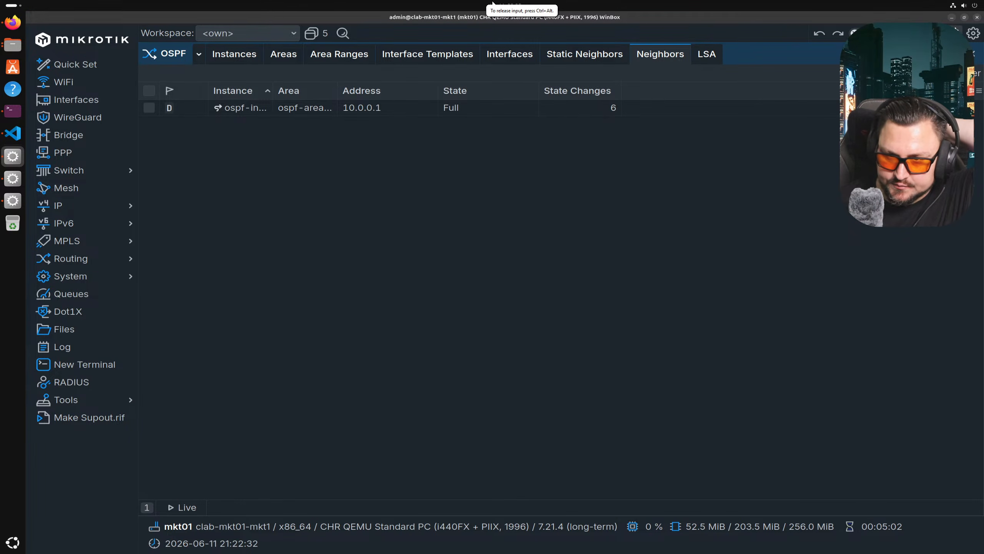
pyautogui.click(936, 33)
pyautogui.click(169, 390)
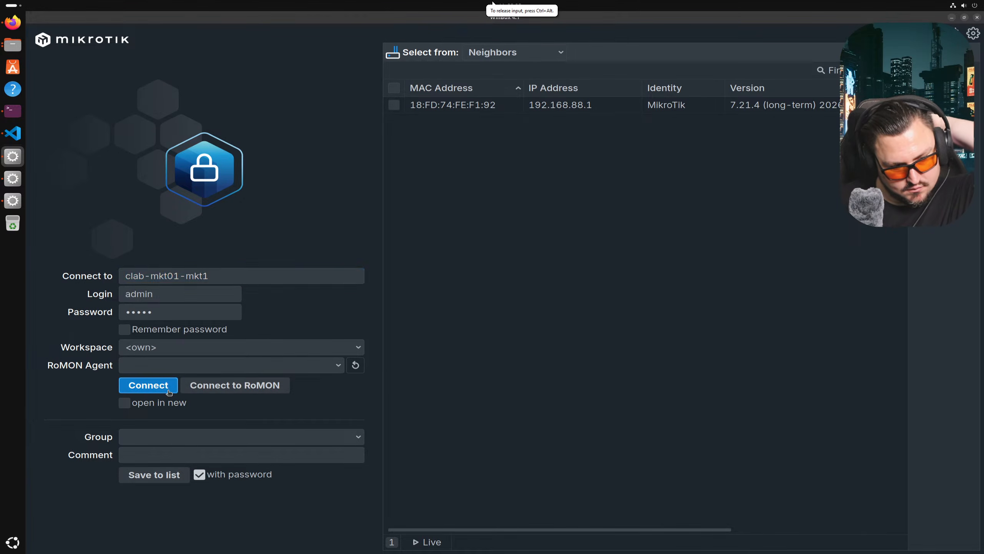
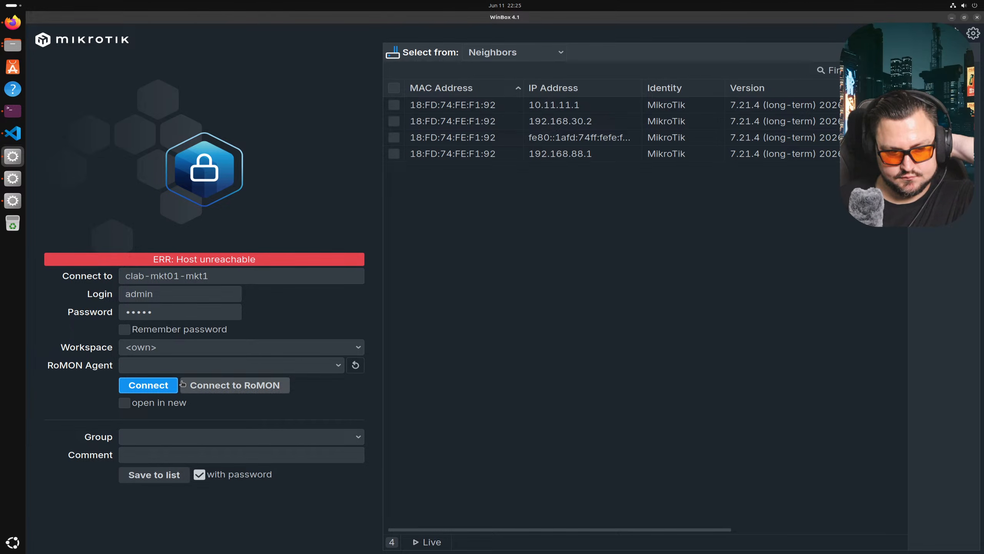
# - Retry connecting to clab-mkt01-mkt1 as admin after repeated 'Host unreachable' errors
pyautogui.click(169, 385)
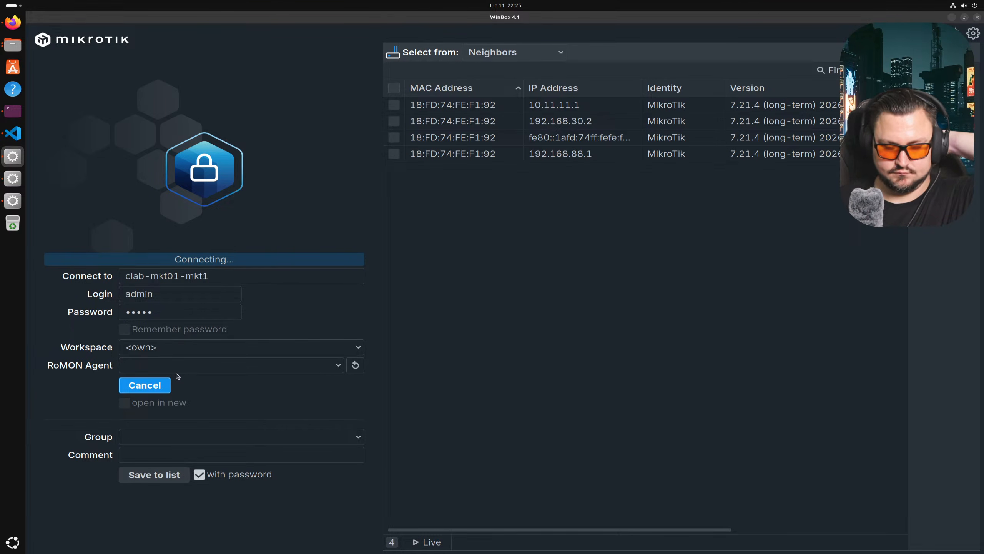
pyautogui.click(168, 385)
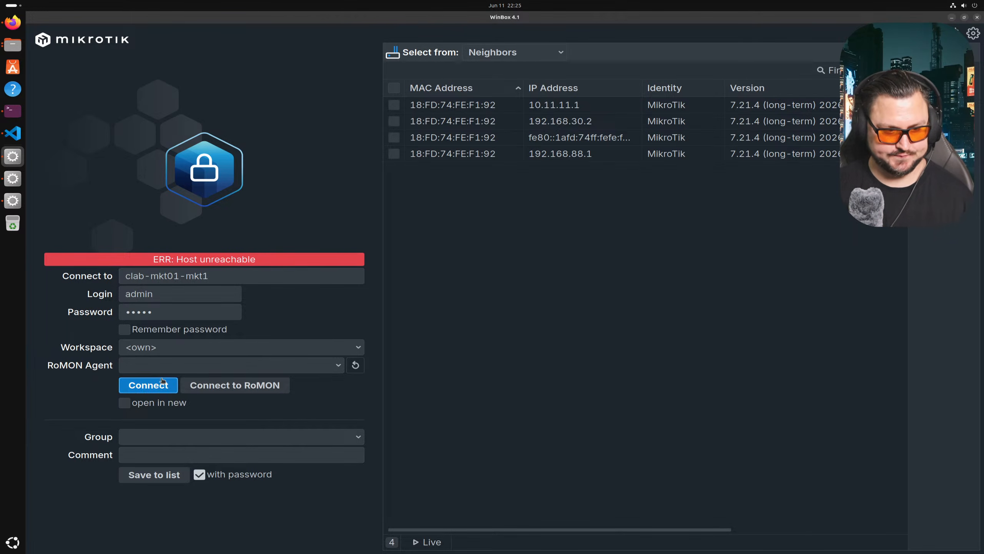
pyautogui.click(163, 379)
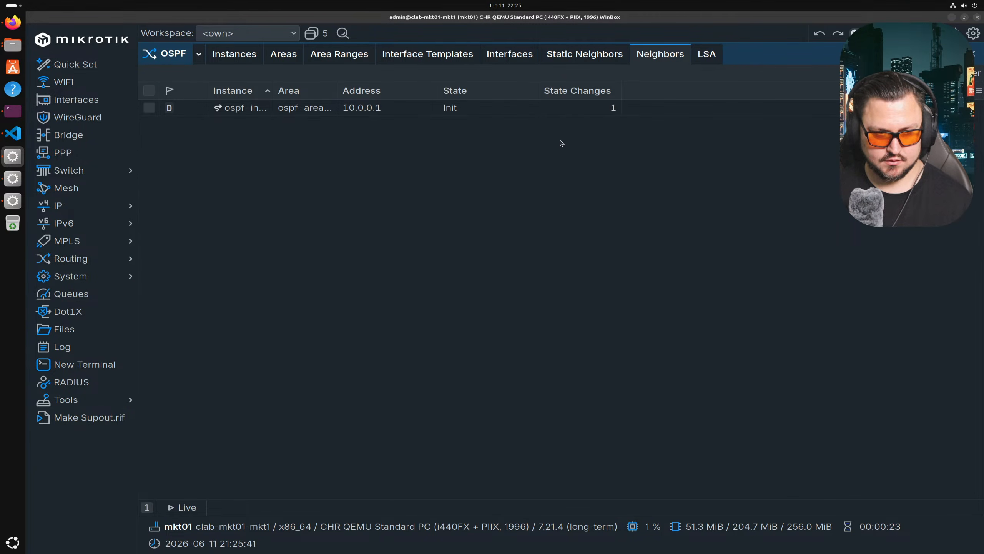
# - Review mkt1's OSPF Neighbors and Instances tabs, including the ospf-instance-1 settings
pyautogui.click(619, 55)
pyautogui.click(652, 54)
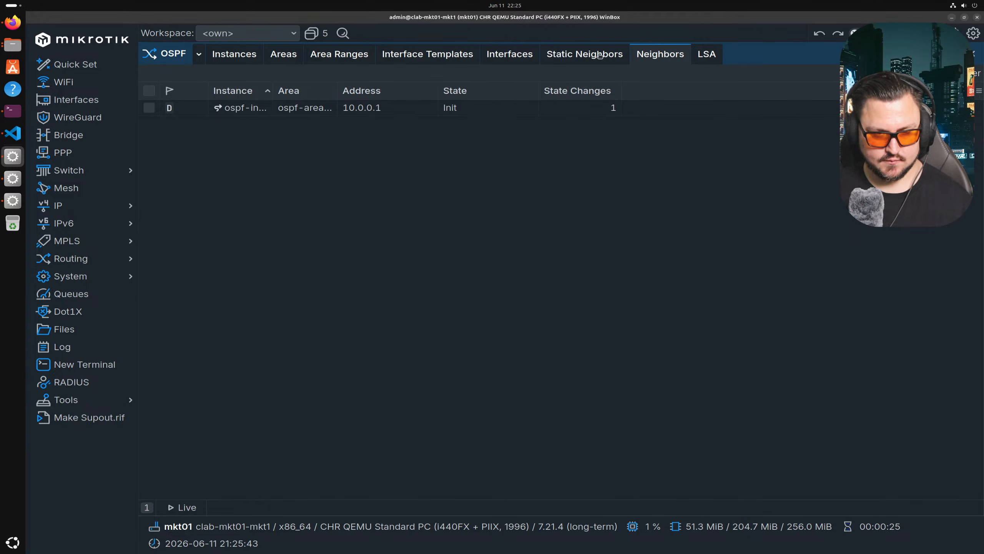
pyautogui.click(237, 54)
pyautogui.doubleClick(467, 107)
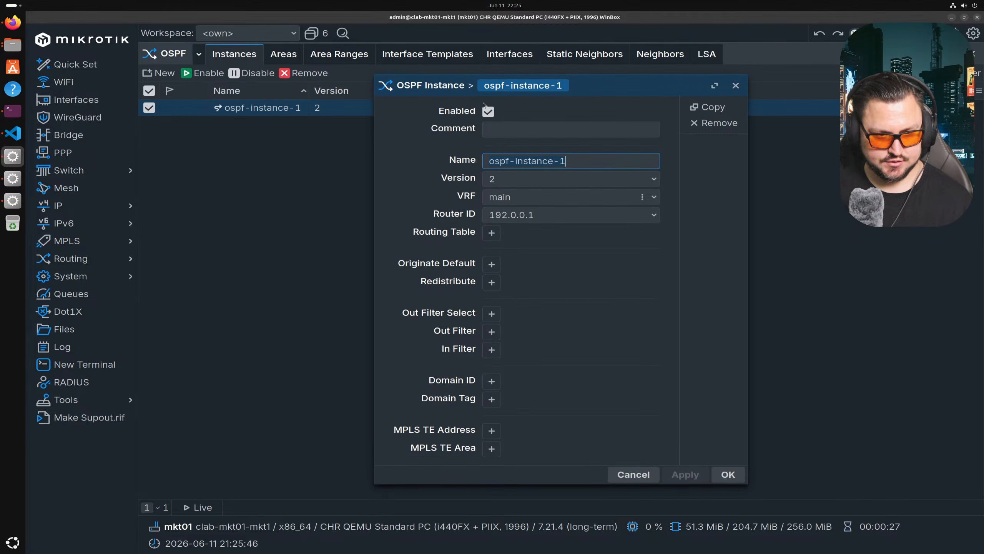
pyautogui.press('Escape')
pyautogui.click(653, 57)
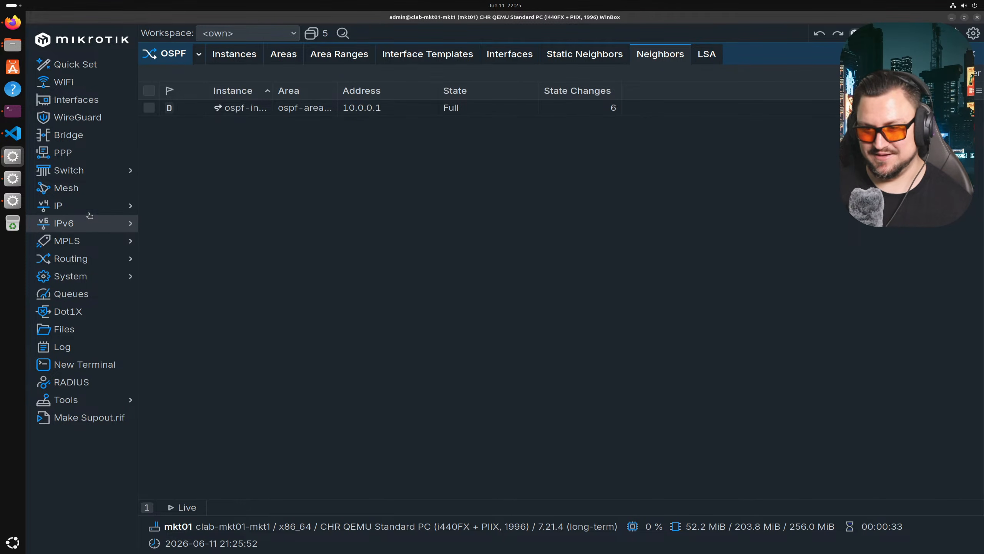
# - Check mkt1's route table at the 192.0.0.4/32 route, then move to the mkt04 session
pyautogui.click(117, 205)
pyautogui.click(222, 303)
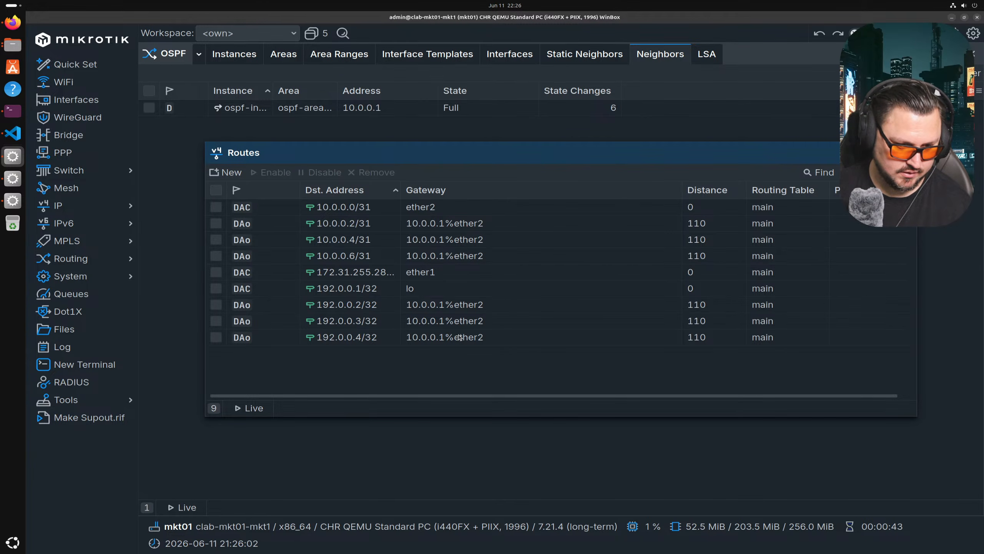
pyautogui.click(338, 335)
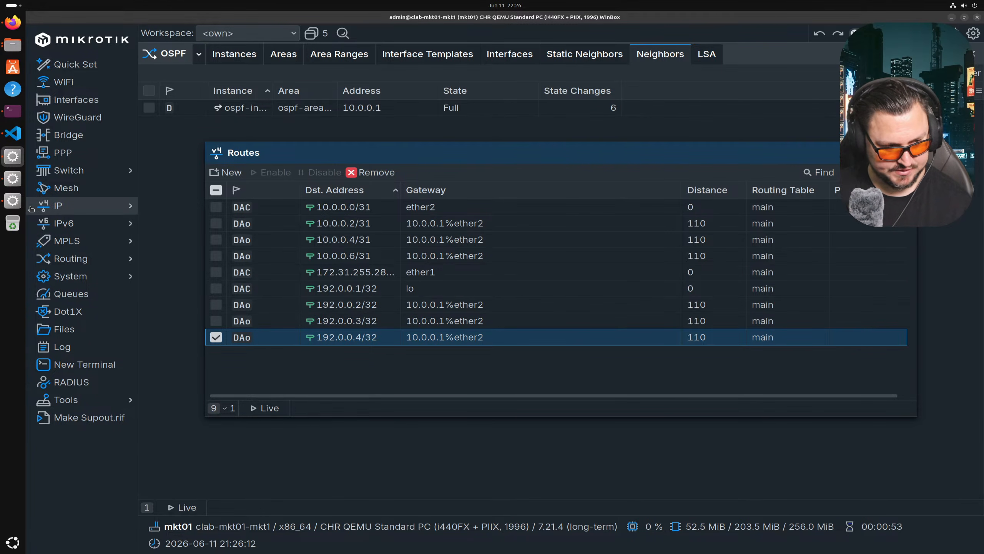
pyautogui.click(12, 200)
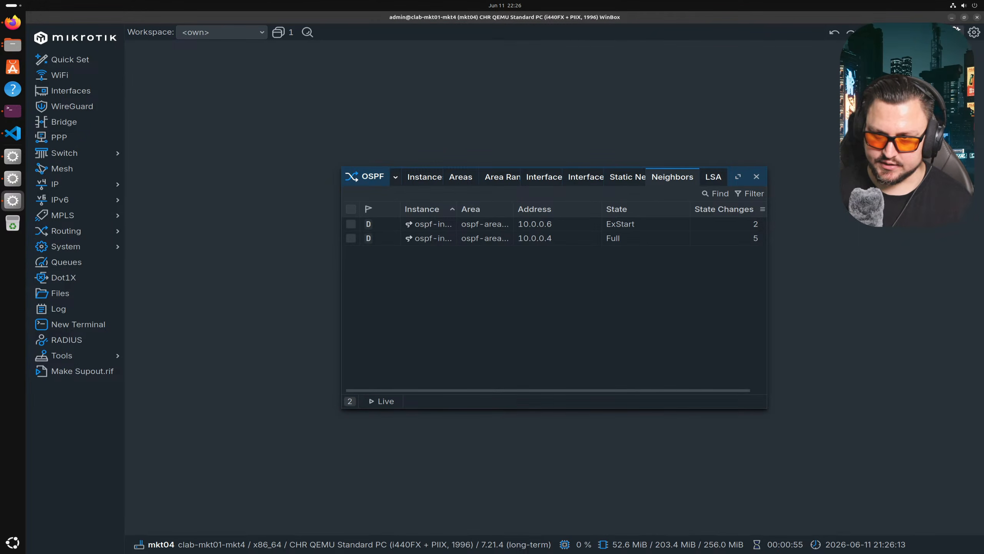
# - Reconnect to clab-mkt01-mkt5 and inspect its 192.0.0.5 loopback address
pyautogui.click(941, 33)
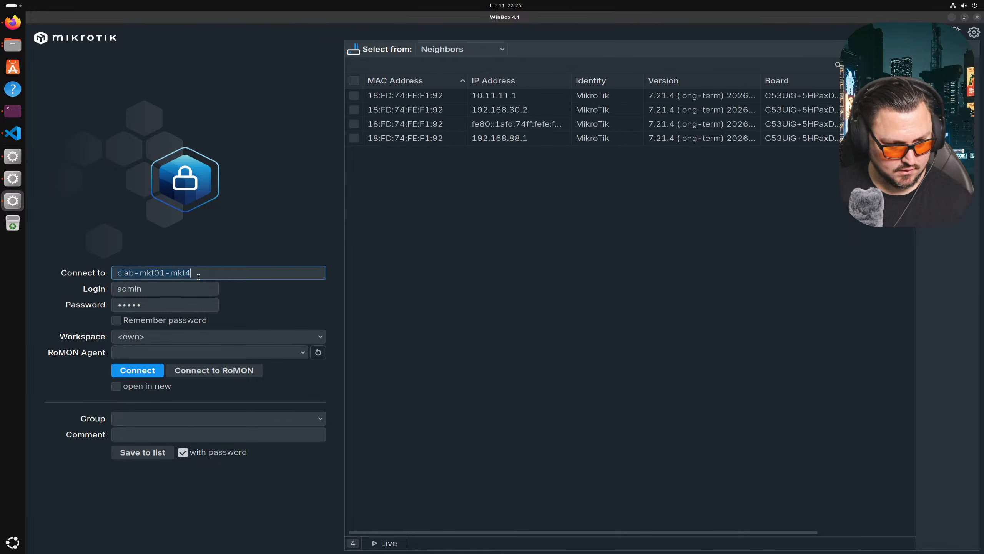
pyautogui.press('Return')
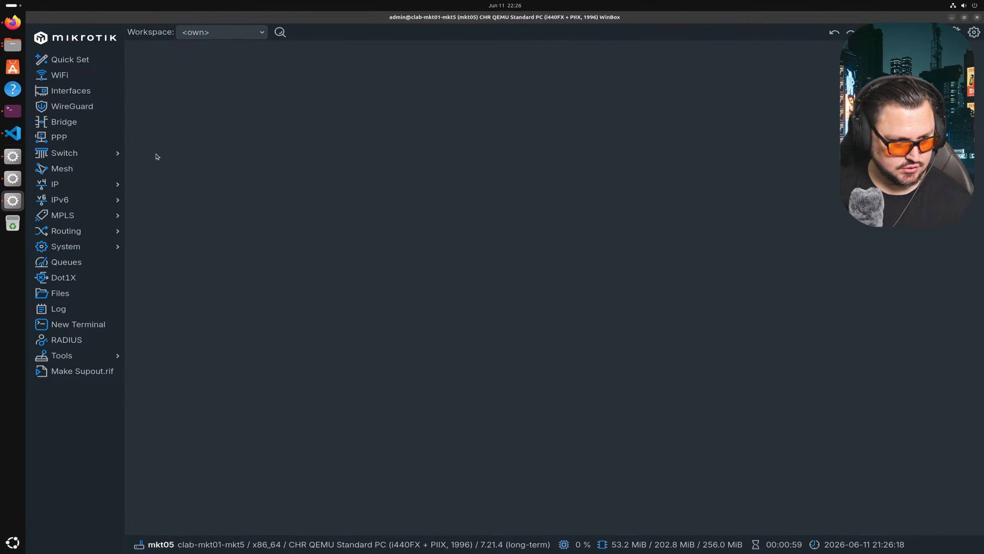
pyautogui.click(108, 185)
pyautogui.click(158, 197)
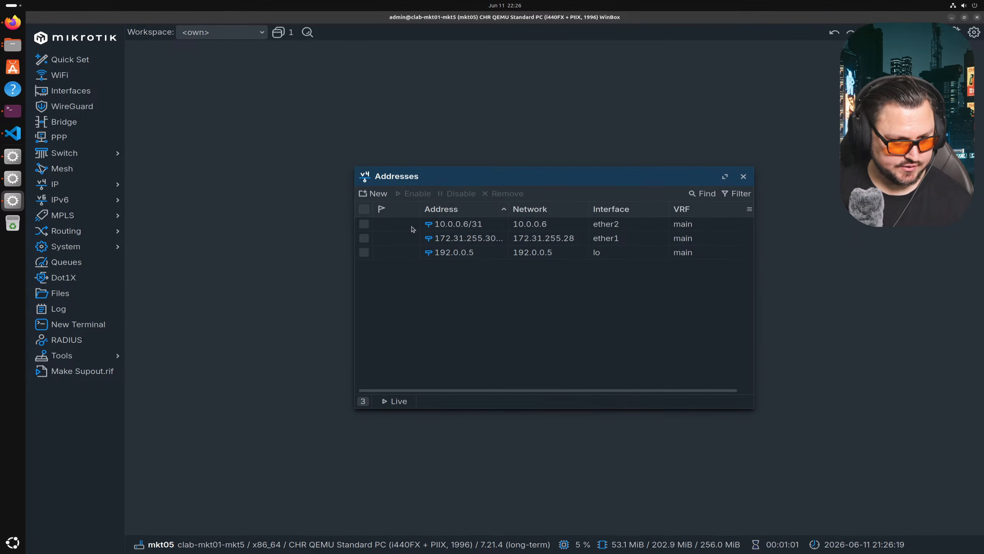
pyautogui.doubleClick(468, 254)
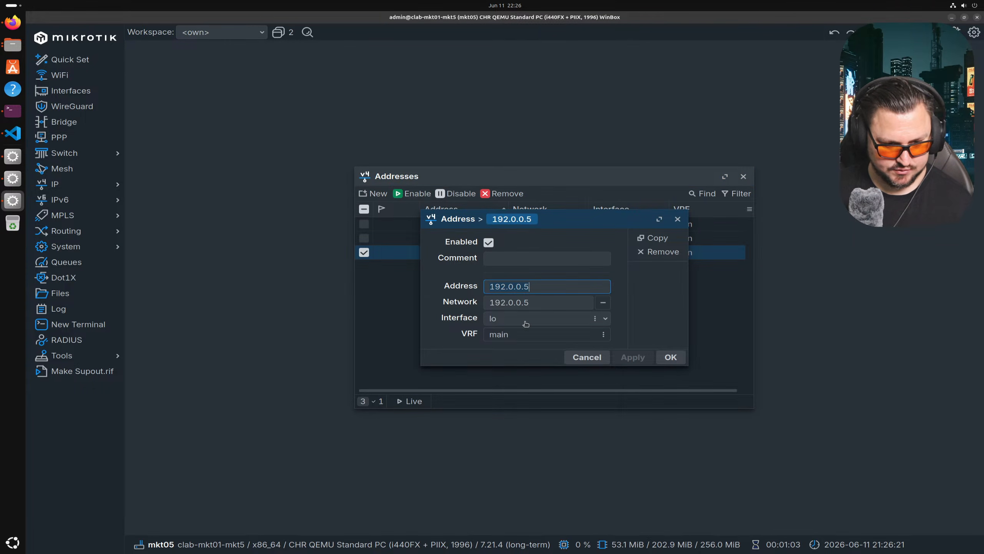
pyautogui.press('Escape')
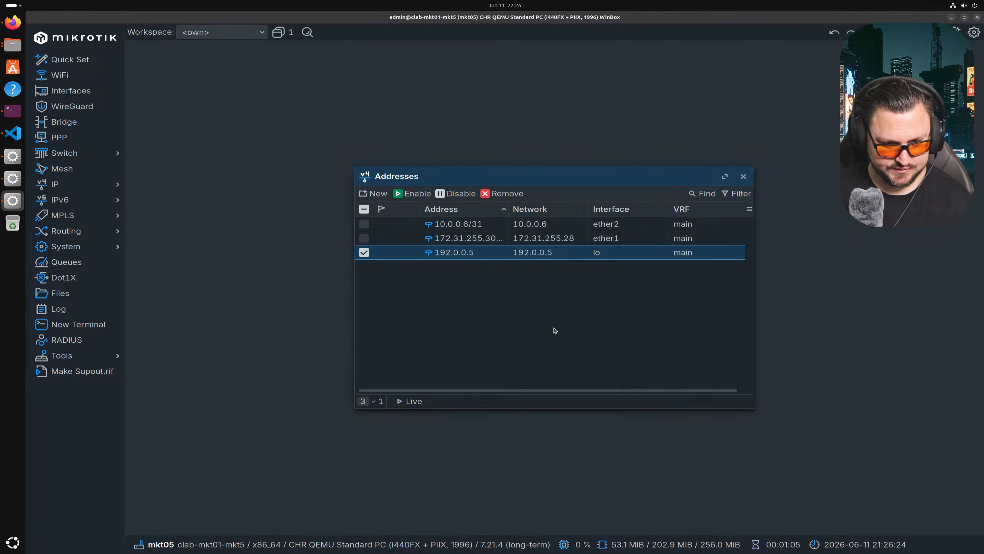
pyautogui.press('Escape')
# - Inspect mkt5's OSPF neighbor 10.0.0.6 and its router ID
pyautogui.click(91, 231)
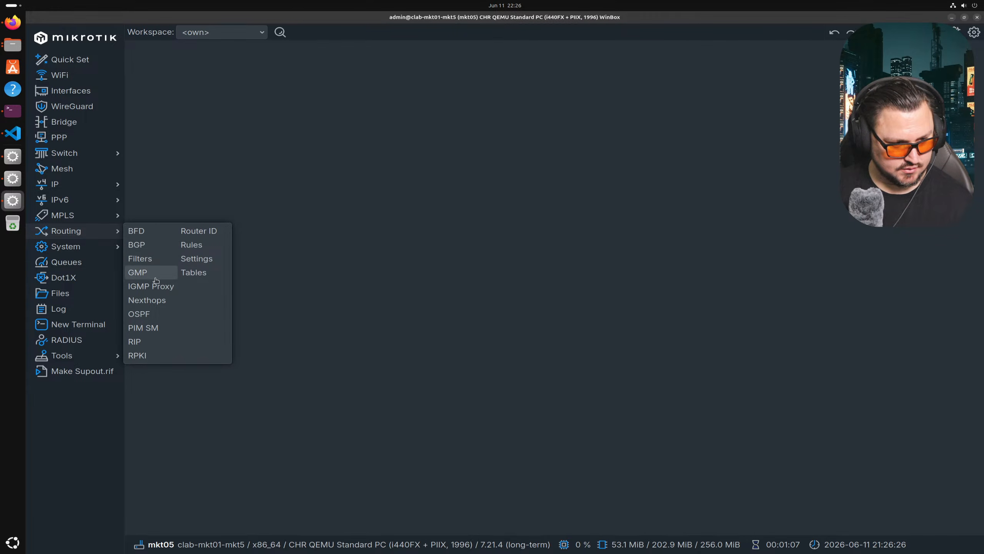
pyautogui.click(155, 314)
pyautogui.click(669, 176)
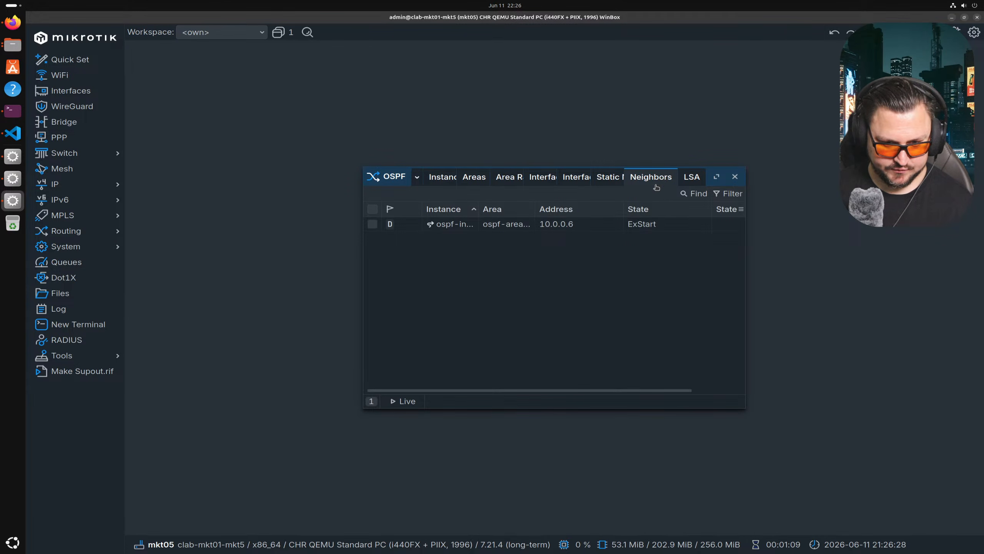
pyautogui.hscroll(3, 727, 380)
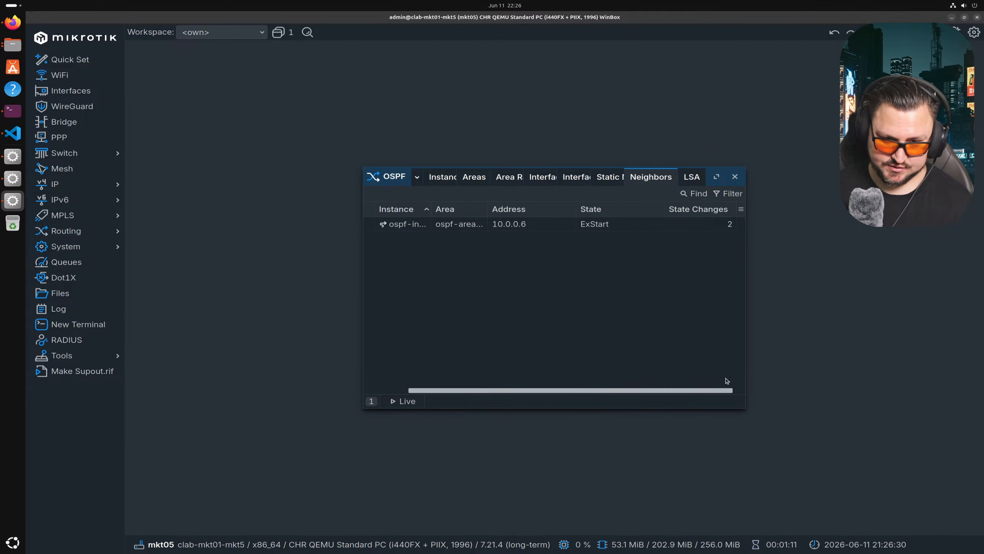
pyautogui.doubleClick(568, 225)
pyautogui.click(604, 278)
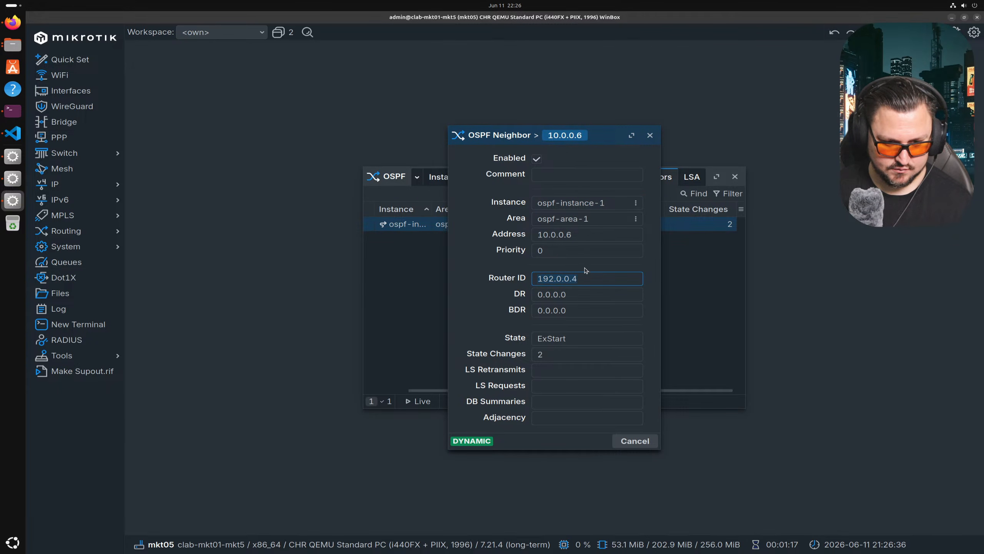
pyautogui.press('Escape')
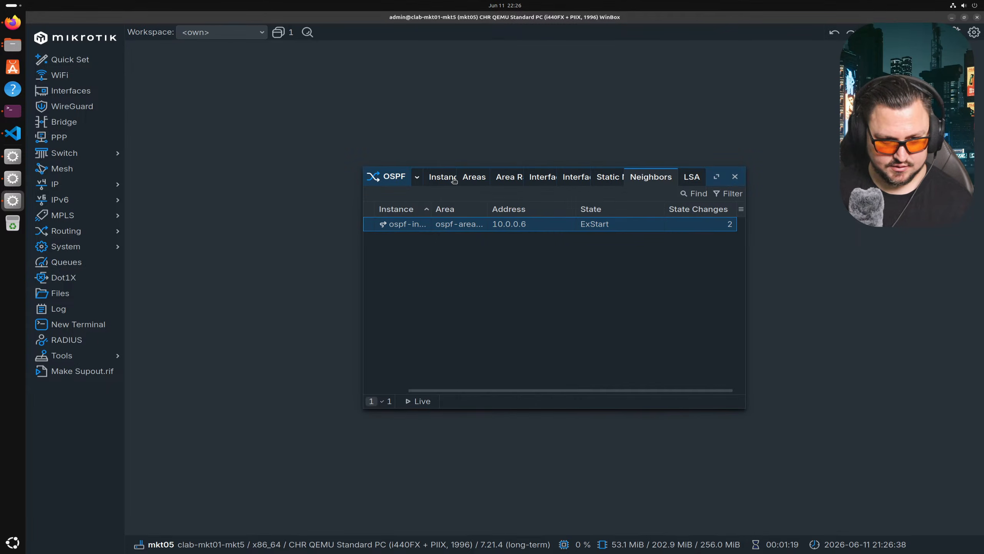
# - Review the ospf-instance-1 and ospf-area-1 settings and the ExStart neighbor entry
pyautogui.click(451, 179)
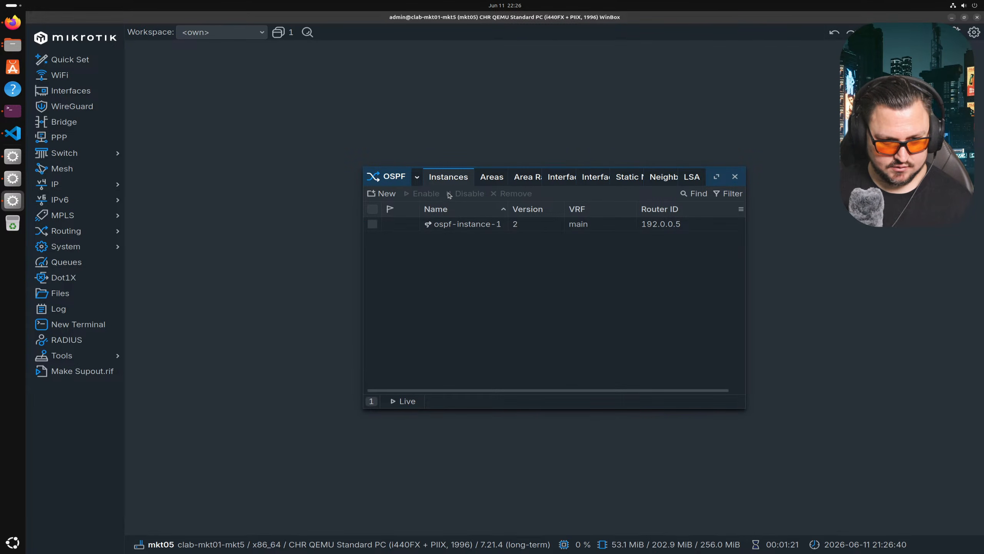
pyautogui.doubleClick(484, 229)
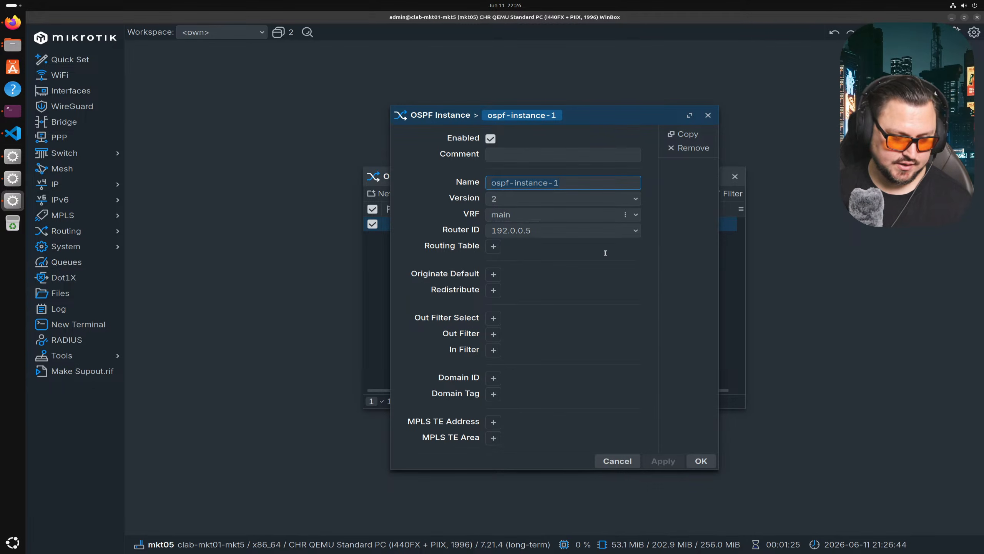
pyautogui.press('Escape')
pyautogui.click(494, 178)
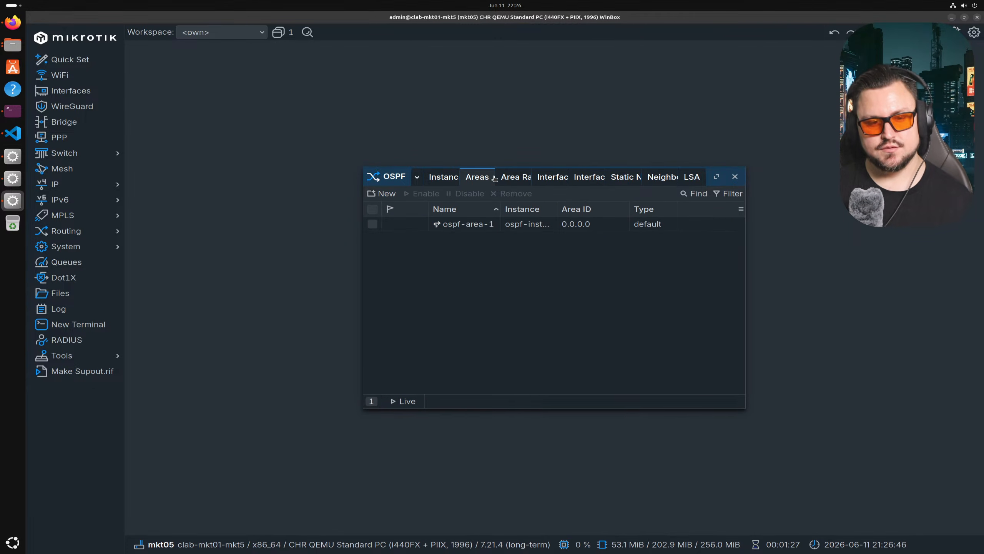
pyautogui.doubleClick(591, 226)
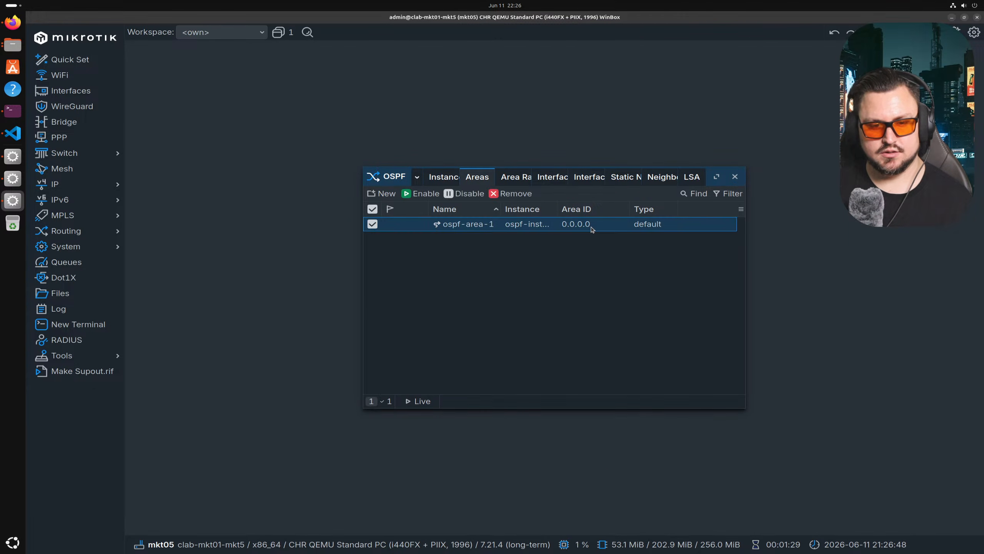
pyautogui.press('Escape')
pyautogui.click(655, 182)
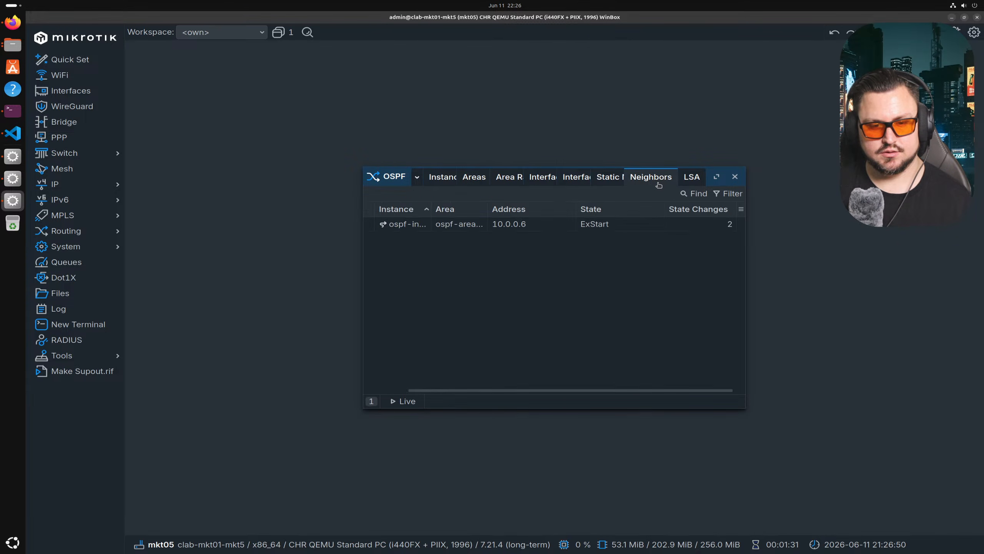
pyautogui.click(612, 226)
# - Disable and re-enable ospf-instance-1 to restart OSPF on mkt5
pyautogui.click(438, 179)
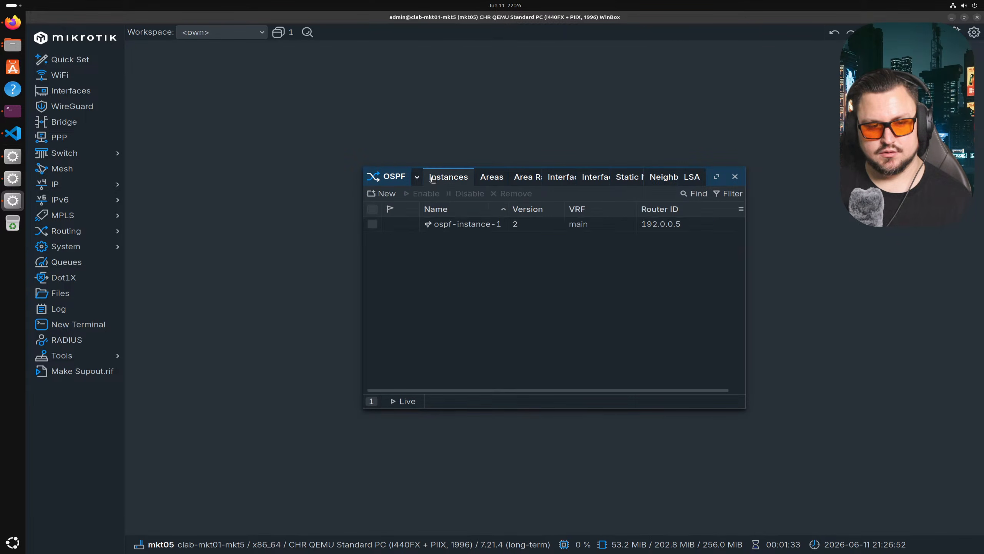
pyautogui.click(417, 179)
pyautogui.click(557, 246)
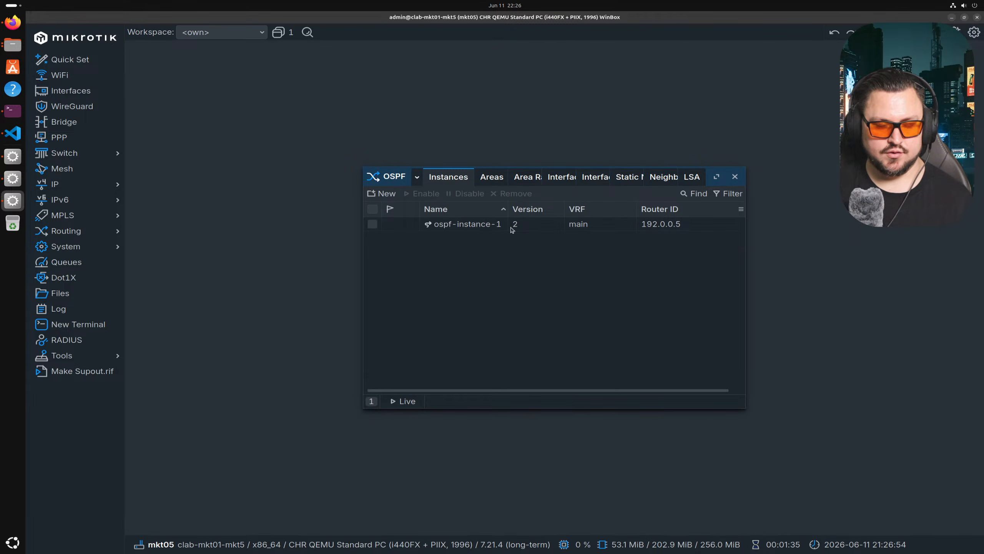
pyautogui.click(509, 228)
pyautogui.click(455, 194)
pyautogui.click(422, 193)
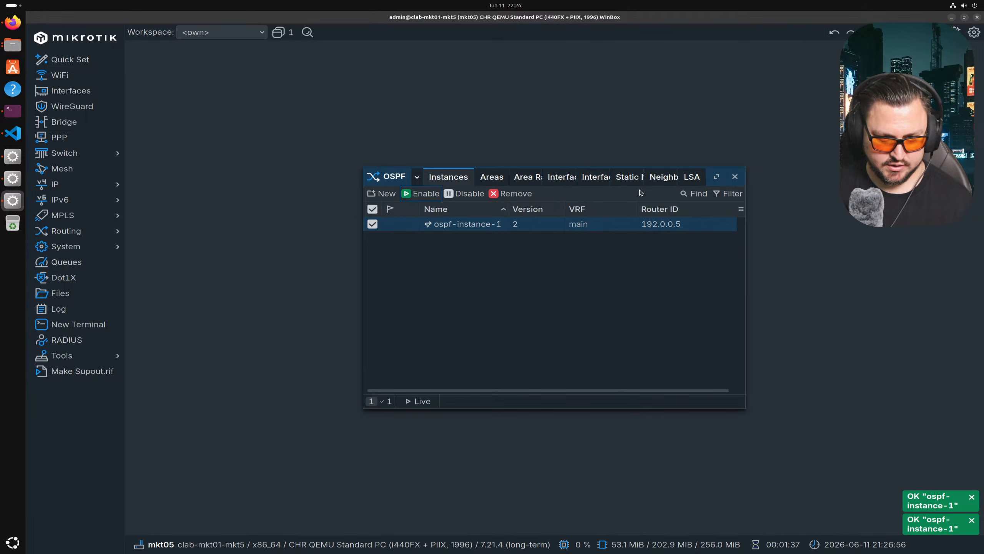
# - Recheck neighbor 10.0.0.6 in the OSPF neighbor list, then go to the mkt02 session
pyautogui.click(663, 177)
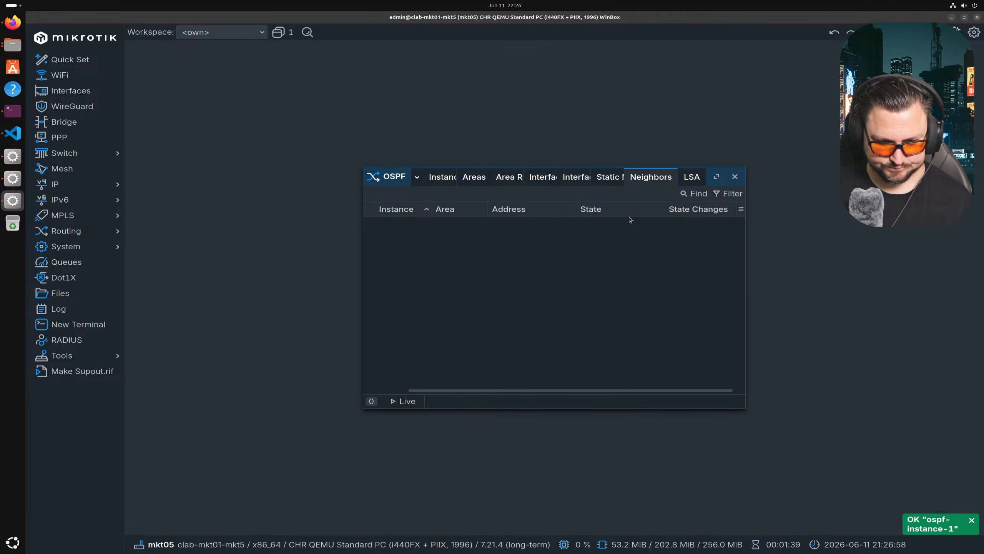
pyautogui.doubleClick(619, 224)
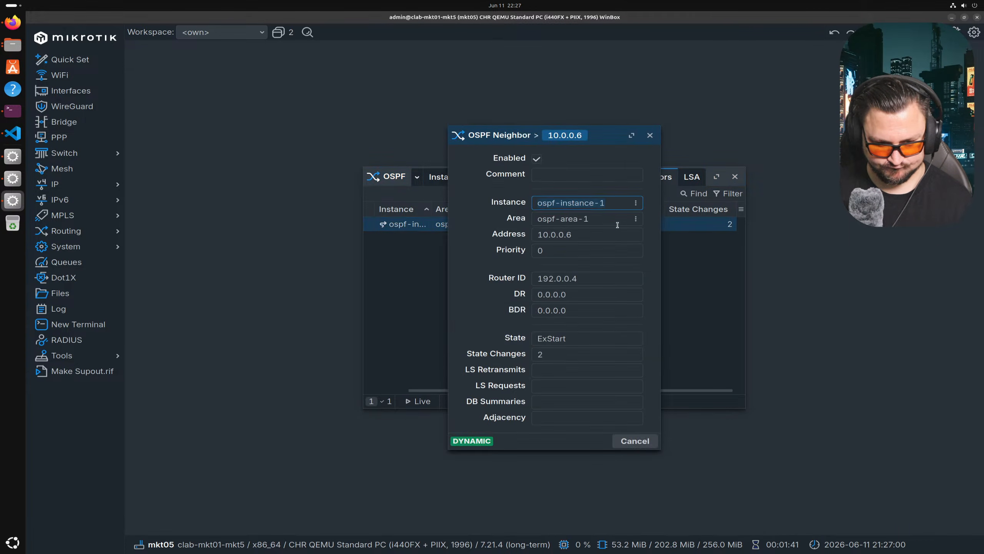
pyautogui.press('Escape')
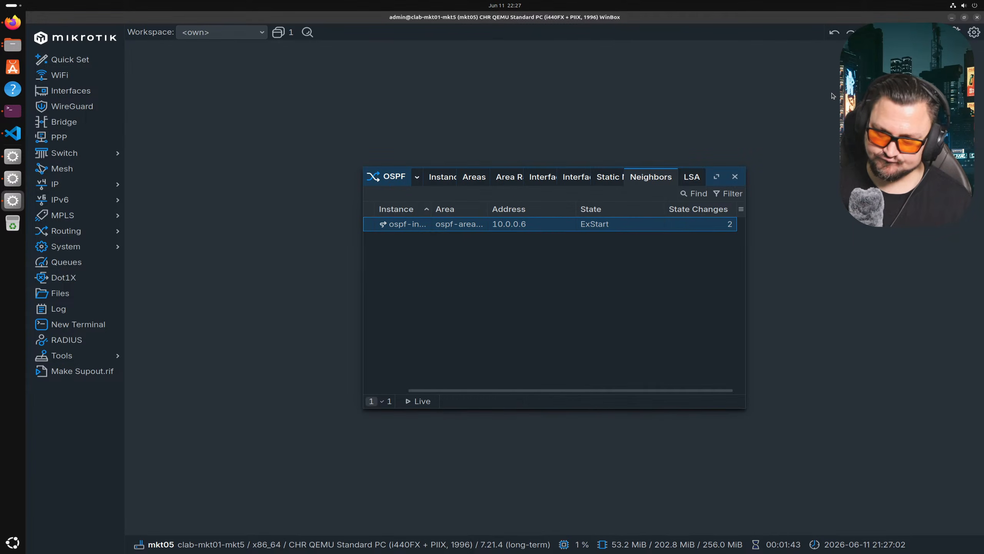
pyautogui.click(13, 183)
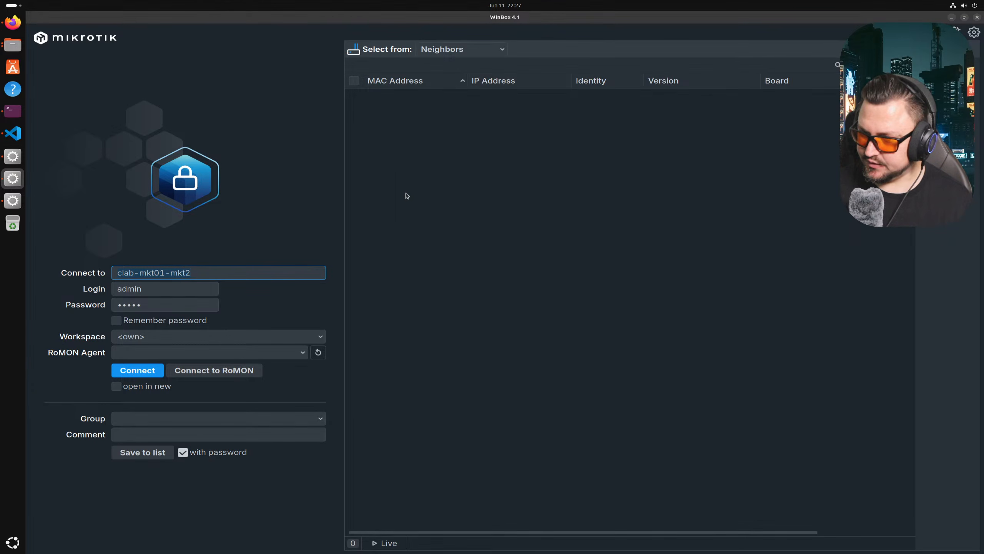
# - Log into clab-mkt01-mkt4 and inspect its OSPF neighbors 10.0.0.6 and 10.0.0.4
pyautogui.press('BackSpace')
pyautogui.write('4')
pyautogui.press('Return')
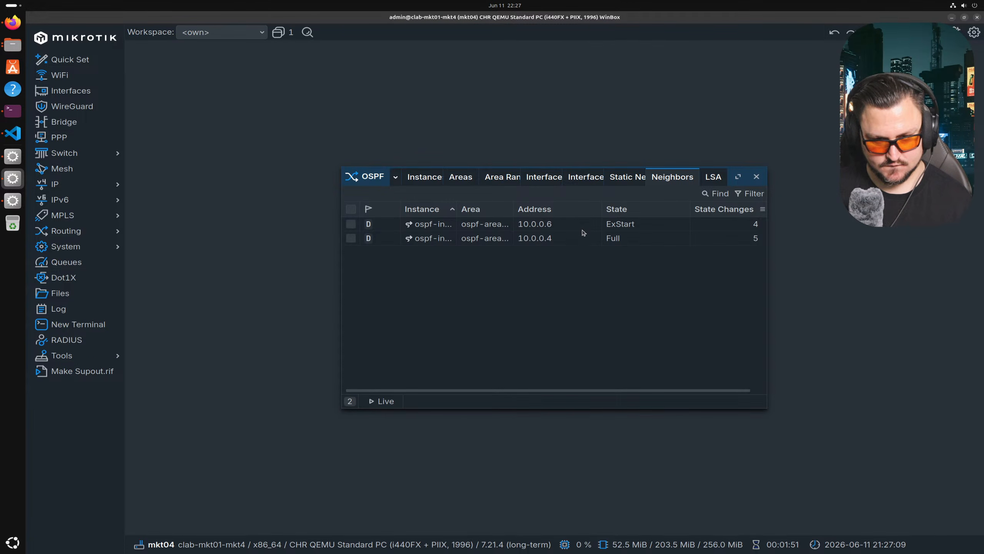
pyautogui.doubleClick(476, 223)
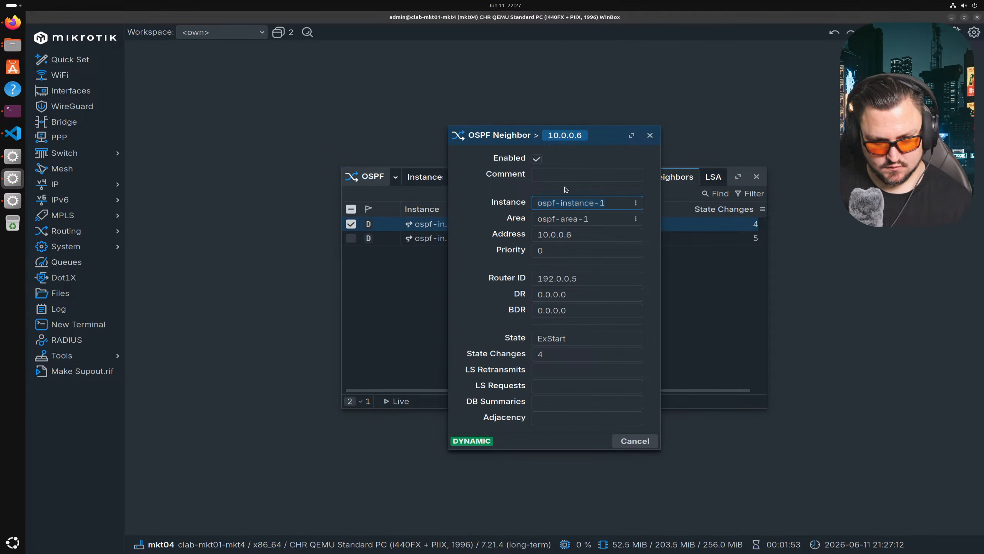
pyautogui.click(503, 284)
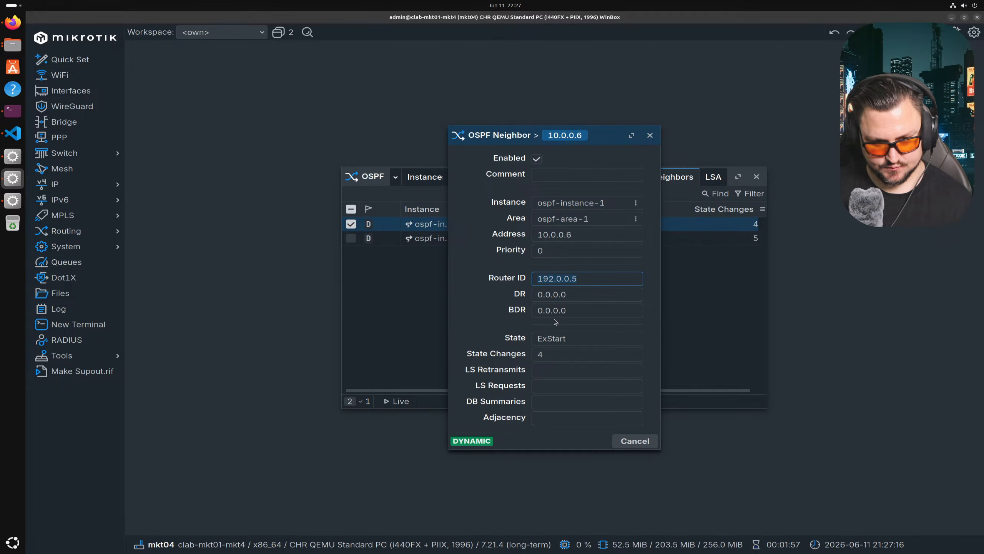
pyautogui.press('Escape')
pyautogui.doubleClick(554, 238)
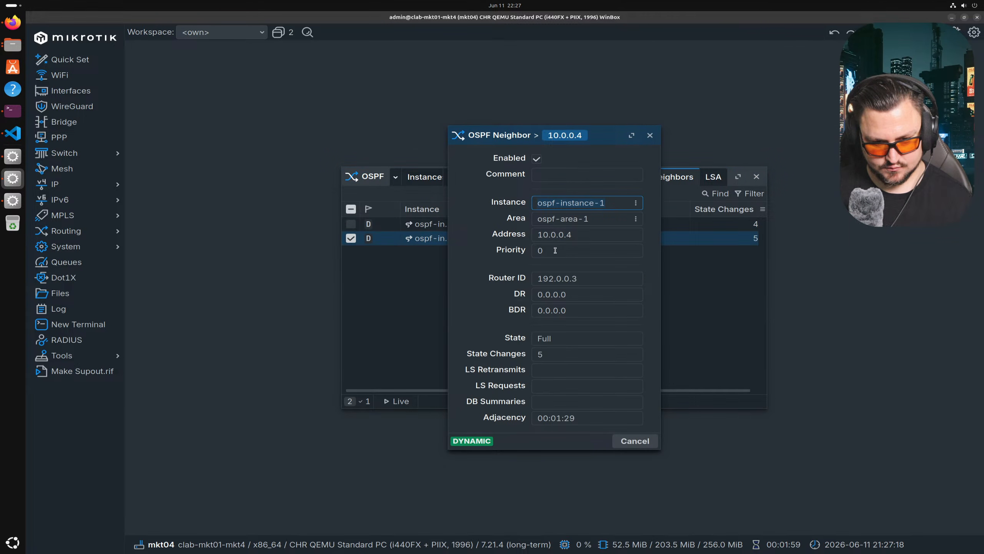
pyautogui.press('Escape')
pyautogui.doubleClick(554, 225)
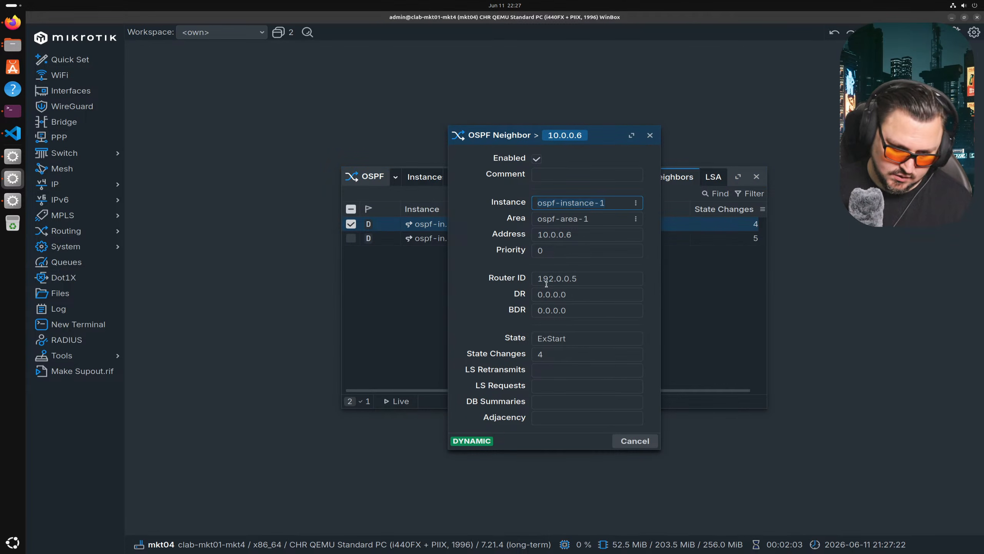
pyautogui.press('Escape')
# - Check mkt4's ether2 interface and OSPF interface template, then return to mkt05
pyautogui.click(93, 92)
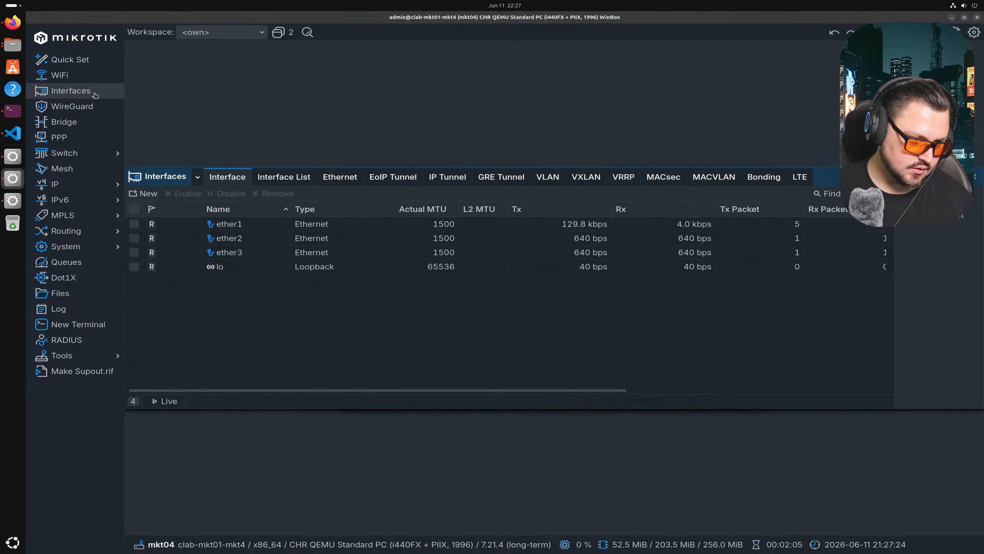
pyautogui.click(247, 241)
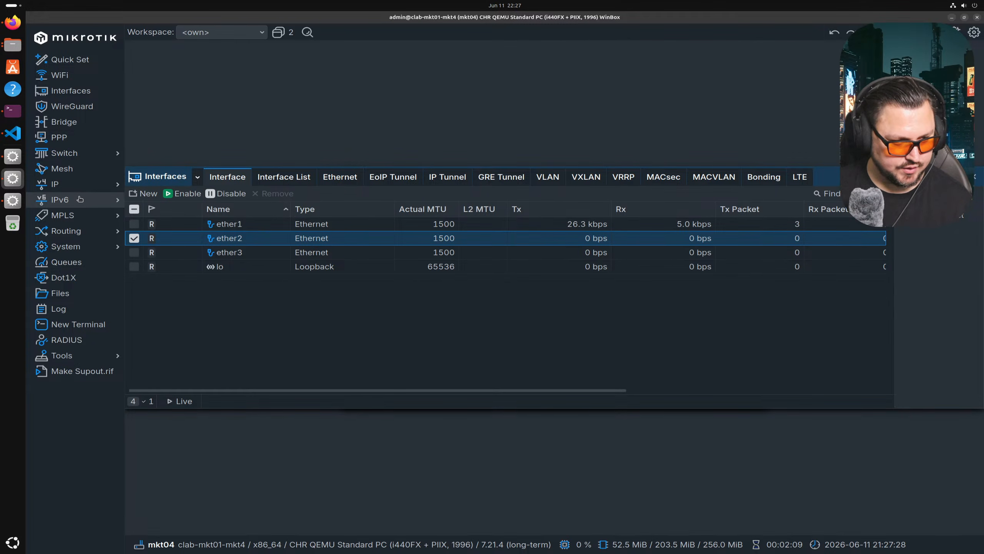
pyautogui.click(82, 235)
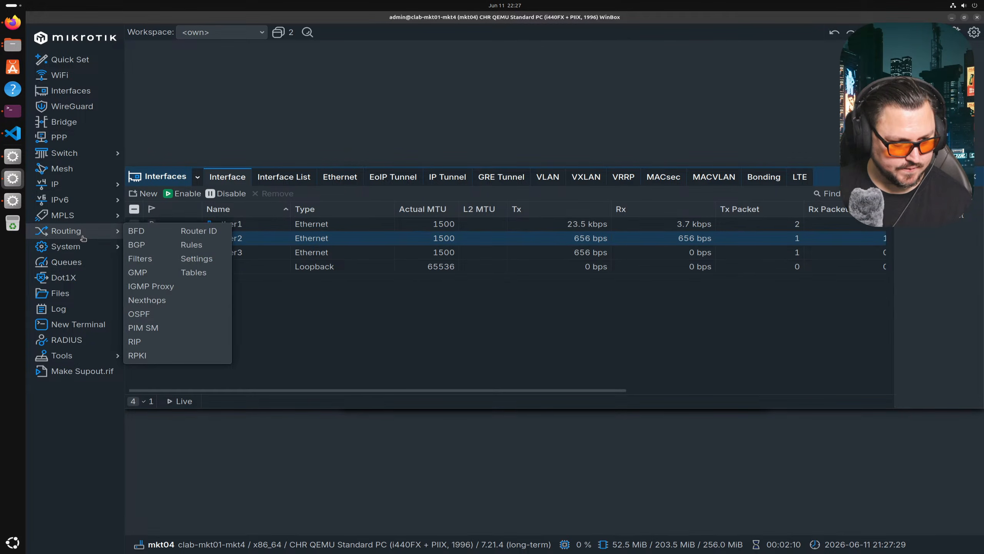
pyautogui.click(155, 313)
pyautogui.click(541, 178)
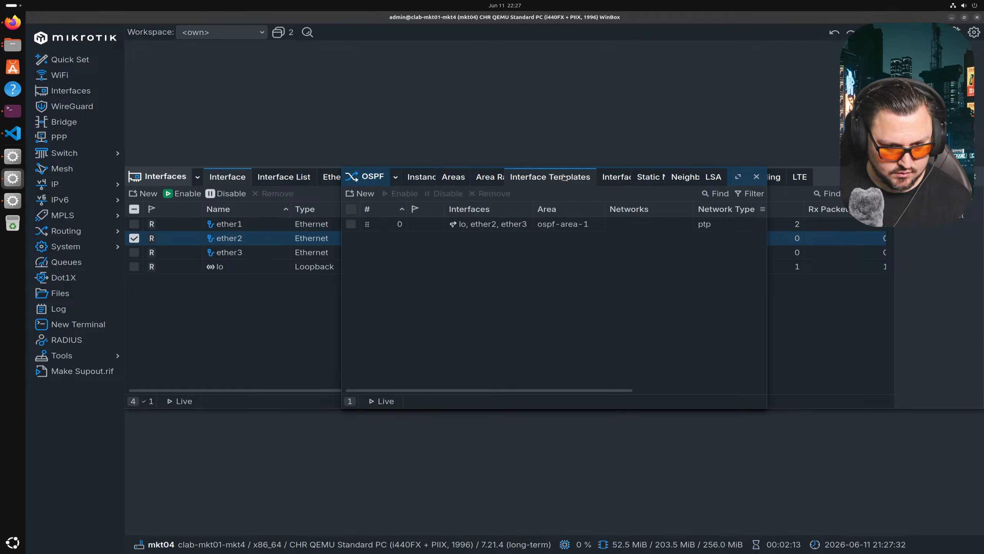
pyautogui.doubleClick(476, 229)
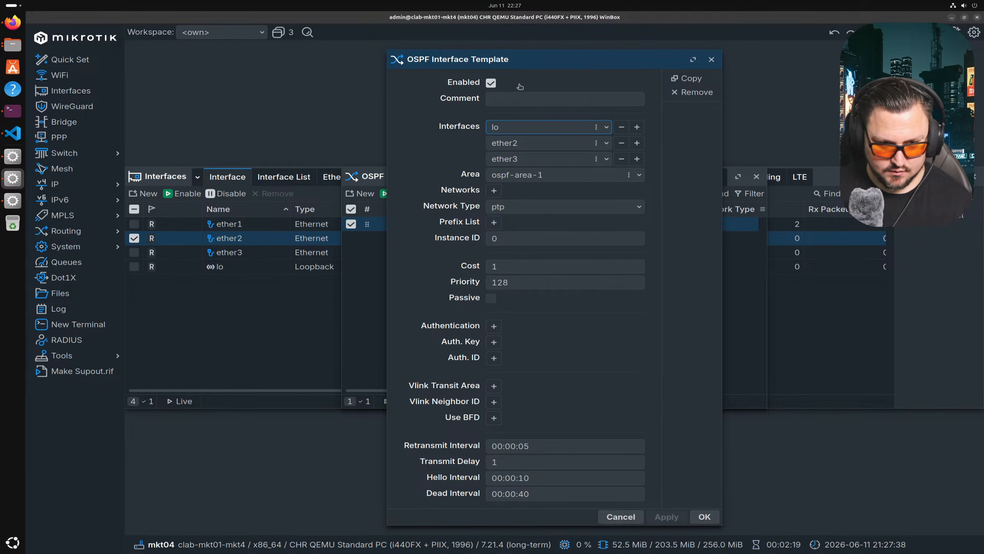
pyautogui.press('Escape')
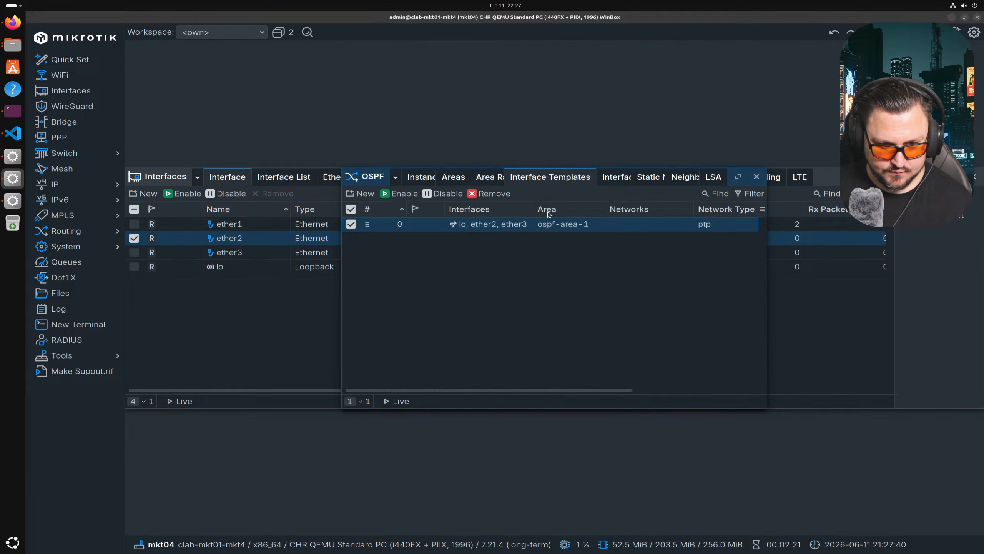
pyautogui.press('Escape')
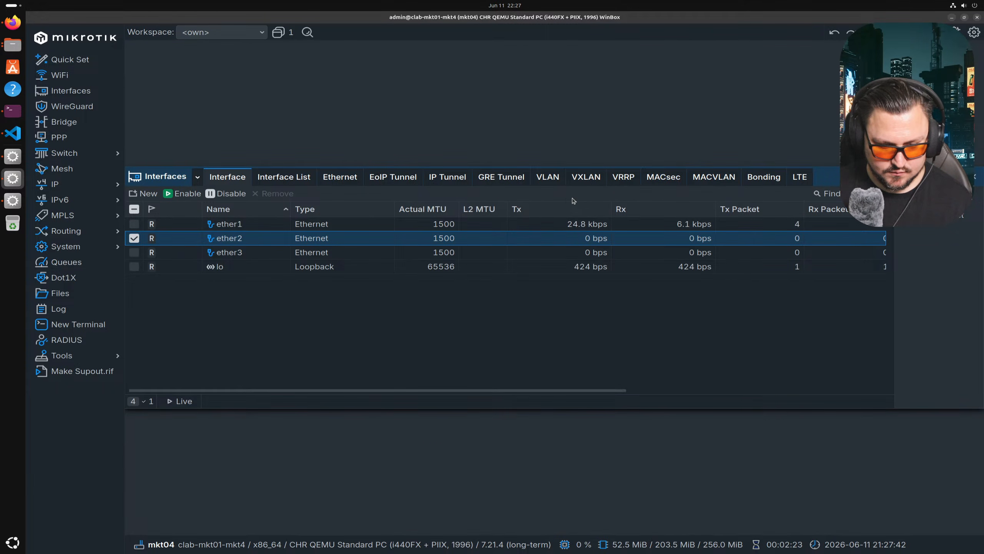
pyautogui.hotkey('alt', 'Tab')
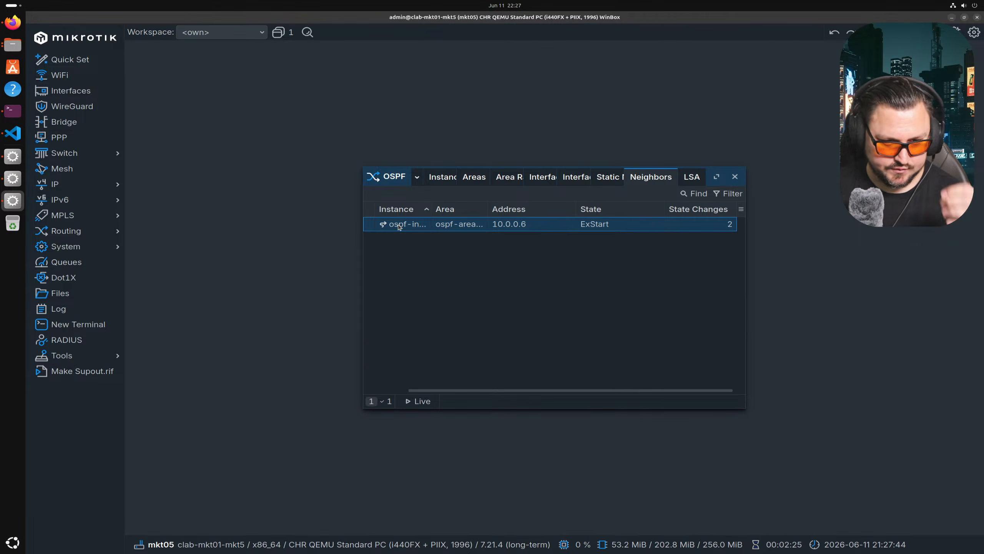
# - Review mkt5's OSPF interfaces, the lo, ether2 template and its IP addresses
pyautogui.click(568, 178)
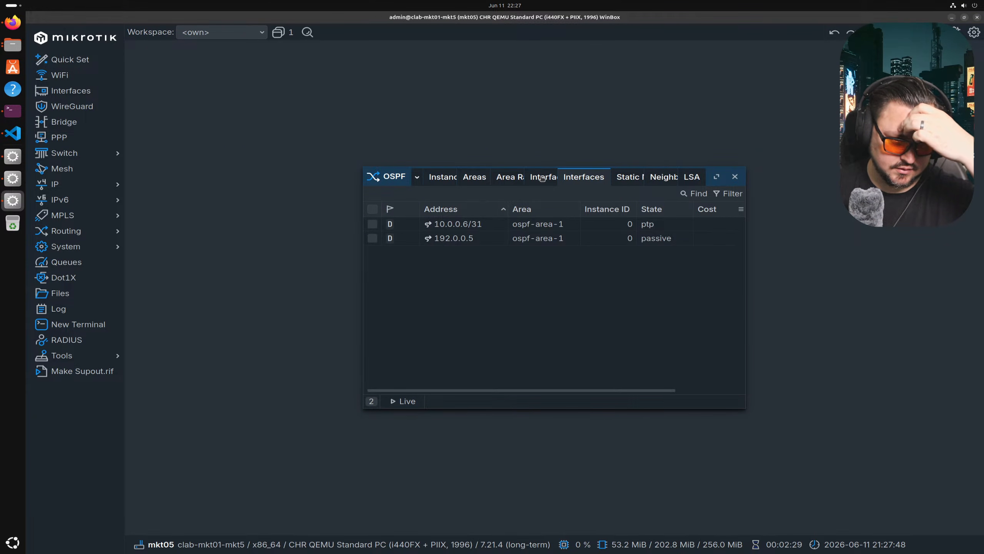
pyautogui.click(542, 178)
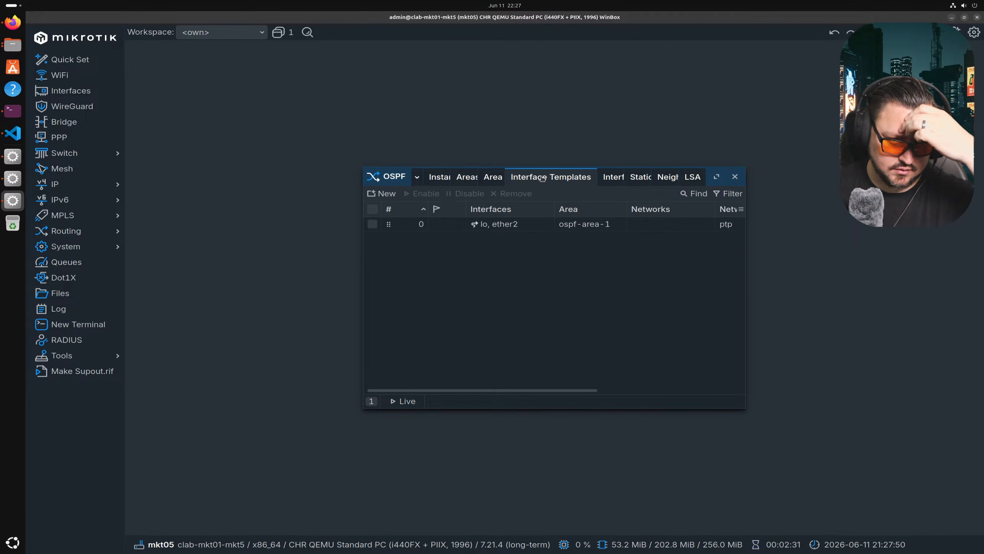
pyautogui.click(516, 224)
pyautogui.doubleClick(515, 224)
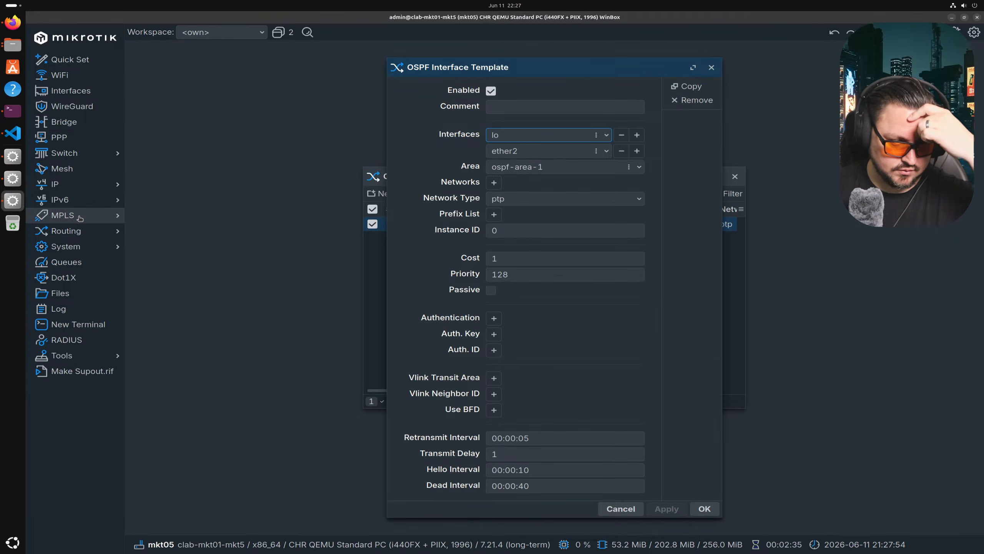
pyautogui.click(73, 185)
pyautogui.click(170, 198)
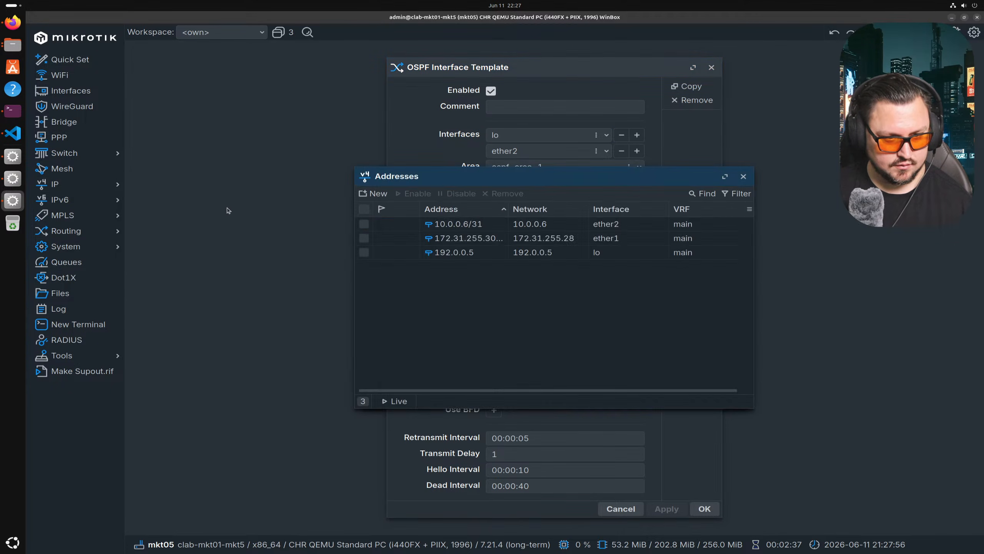
pyautogui.moveTo(508, 177); pyautogui.dragTo(588, 149)
# - Ping 10.0.0.5 from a mkt5 terminal, finding no route
pyautogui.click(78, 324)
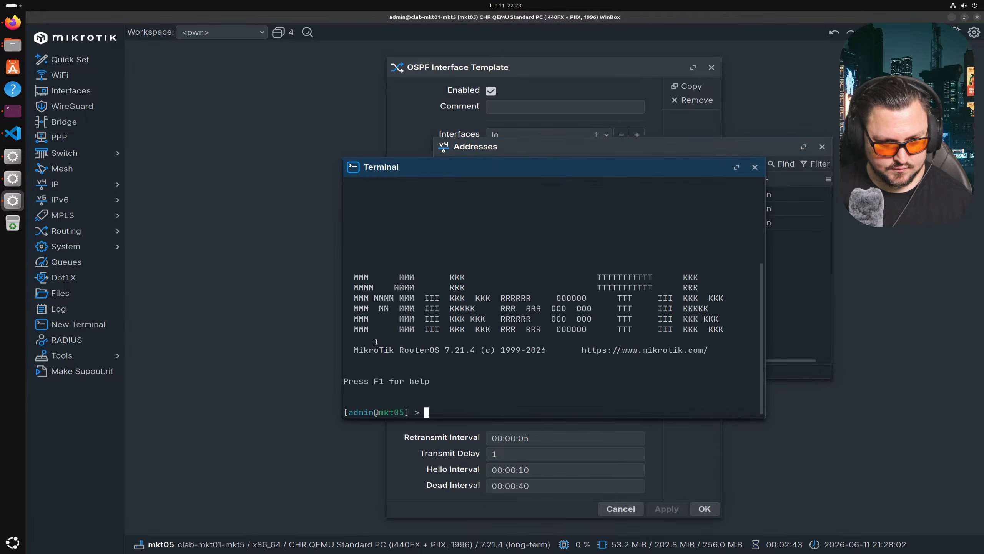
pyautogui.write('ping 10.0.0.')
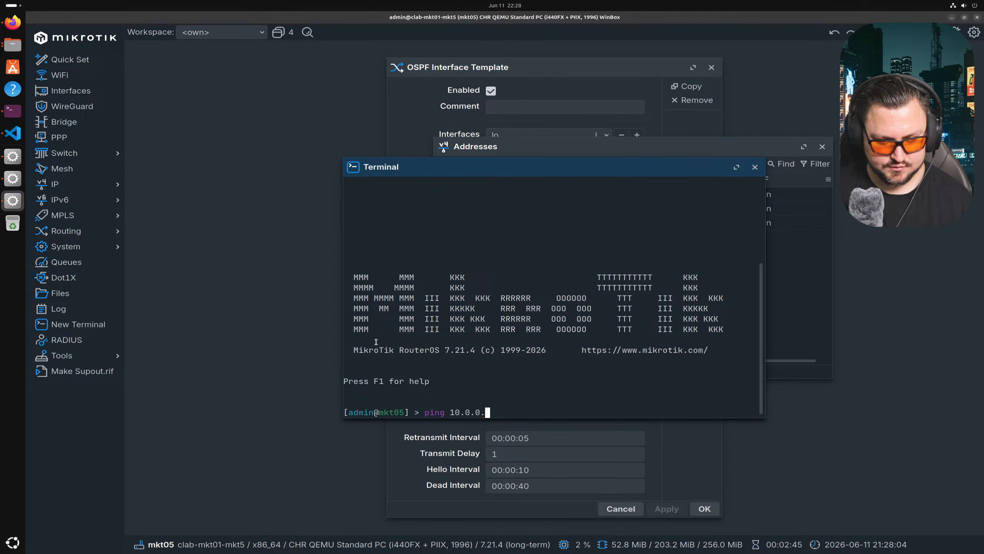
pyautogui.write('5')
pyautogui.press('Return')
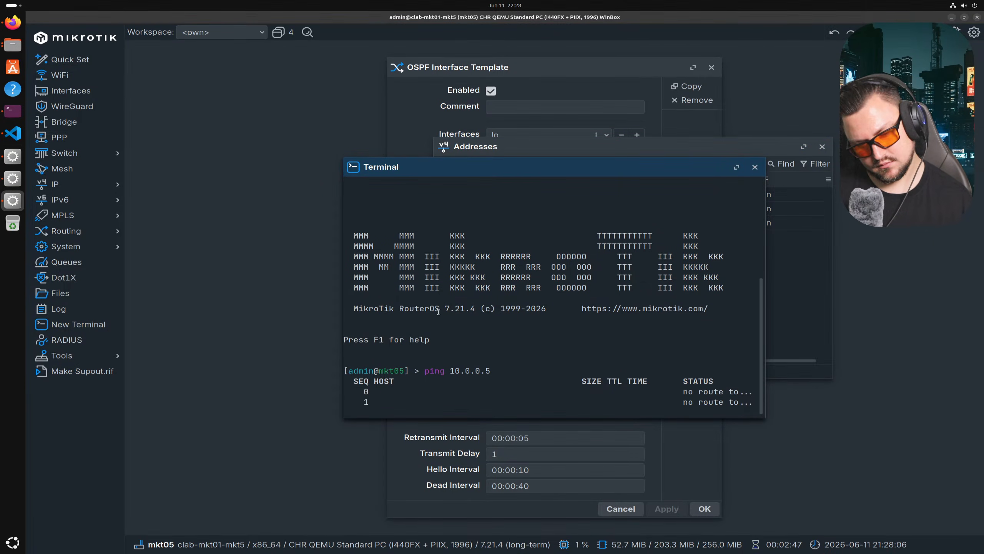
pyautogui.moveTo(443, 178); pyautogui.dragTo(390, 295)
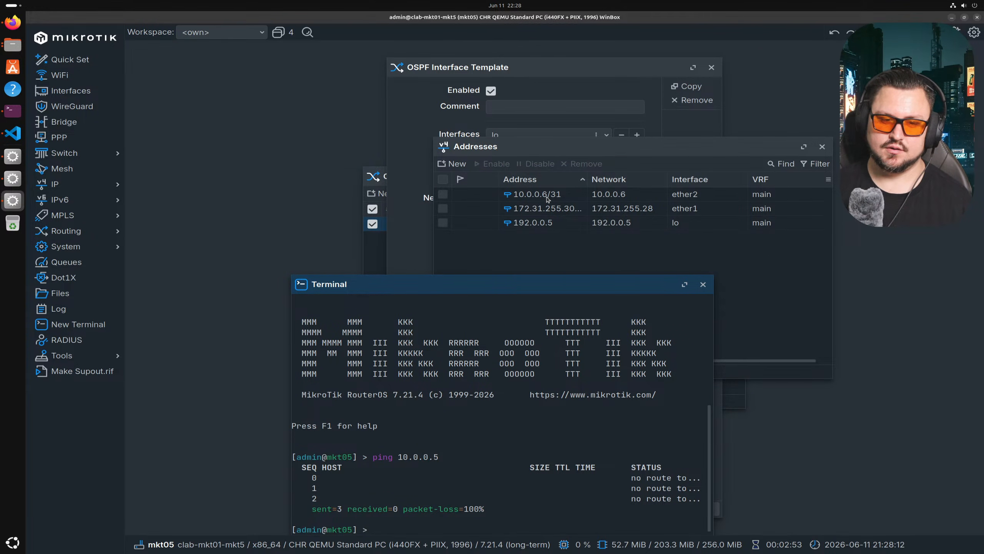
pyautogui.moveTo(546, 200)
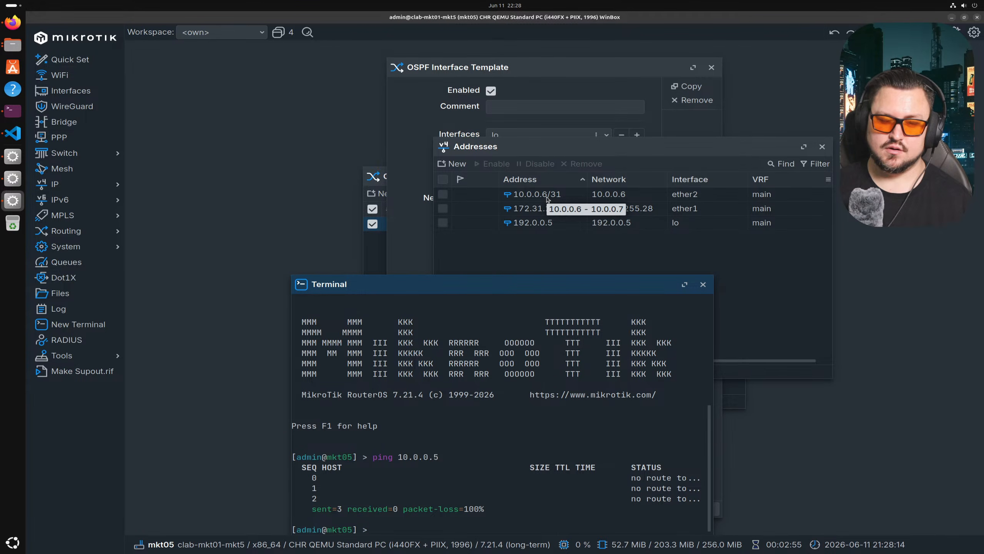
# - Compare mkt4's 10.0.0.6/31 address on ether3, then stop the host's ping with Ctrl+C
pyautogui.hotkey('alt', 'Tab')
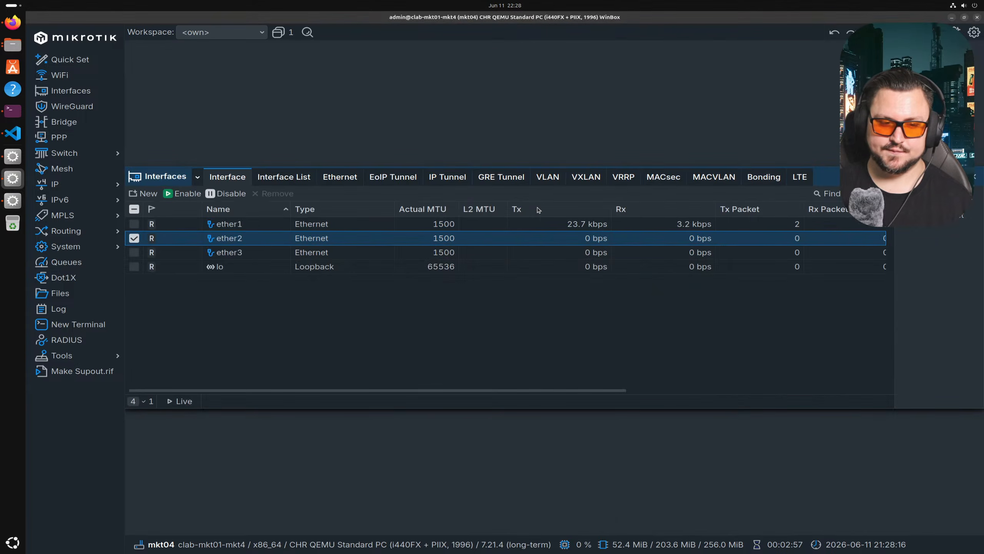
pyautogui.click(97, 184)
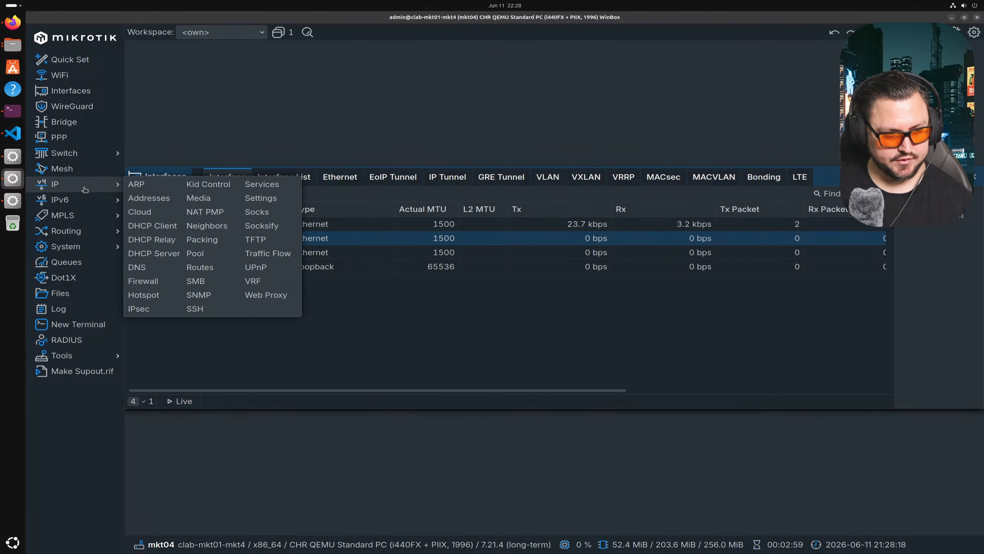
pyautogui.click(153, 198)
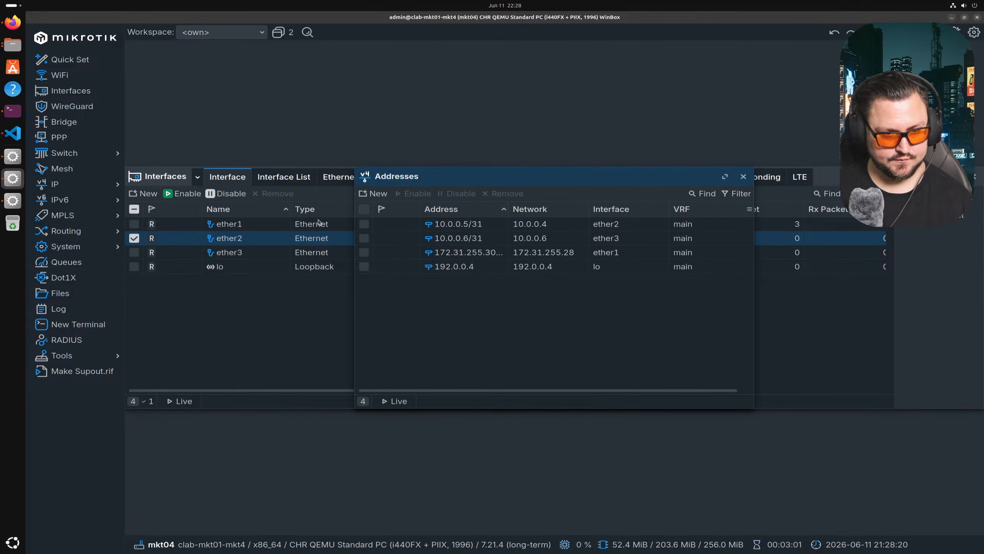
pyautogui.click(489, 239)
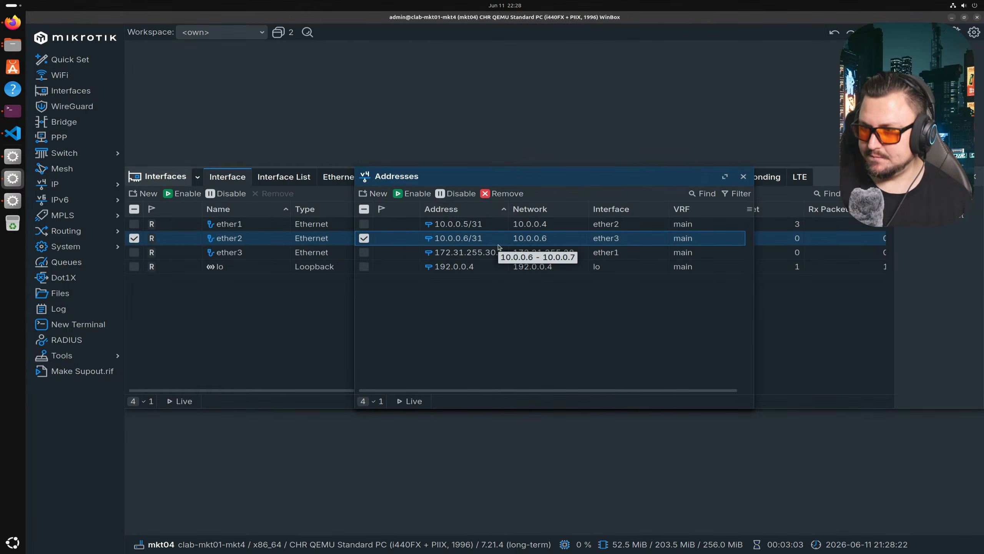
pyautogui.hotkey('alt', 'Tab')
pyautogui.hotkey('alt', 'Tab')
pyautogui.hotkey('alt', 'Tab')
pyautogui.hotkey('ctrl', 'c')
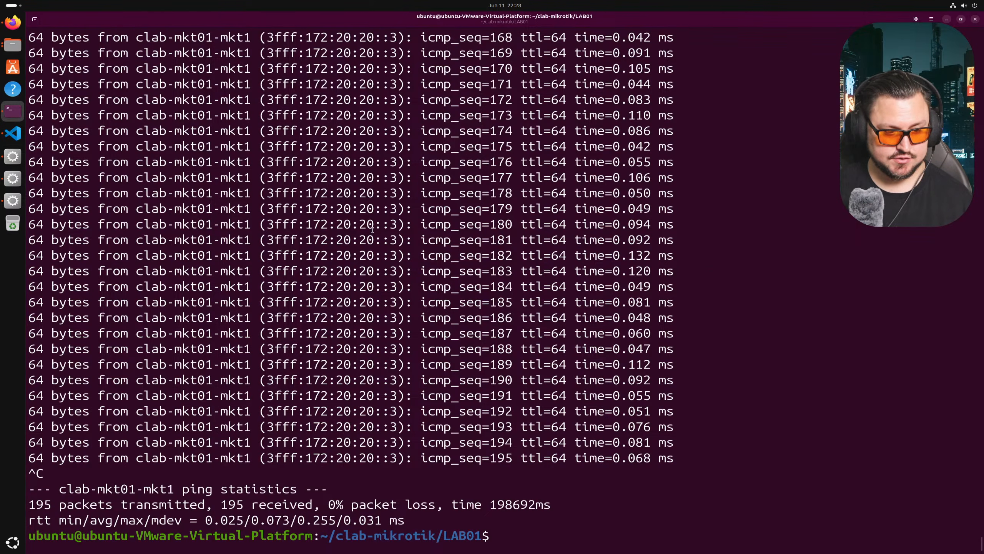
# - Destroy the running mkt01 lab and delete the clab-mkt01 lab folder
pyautogui.click(15, 132)
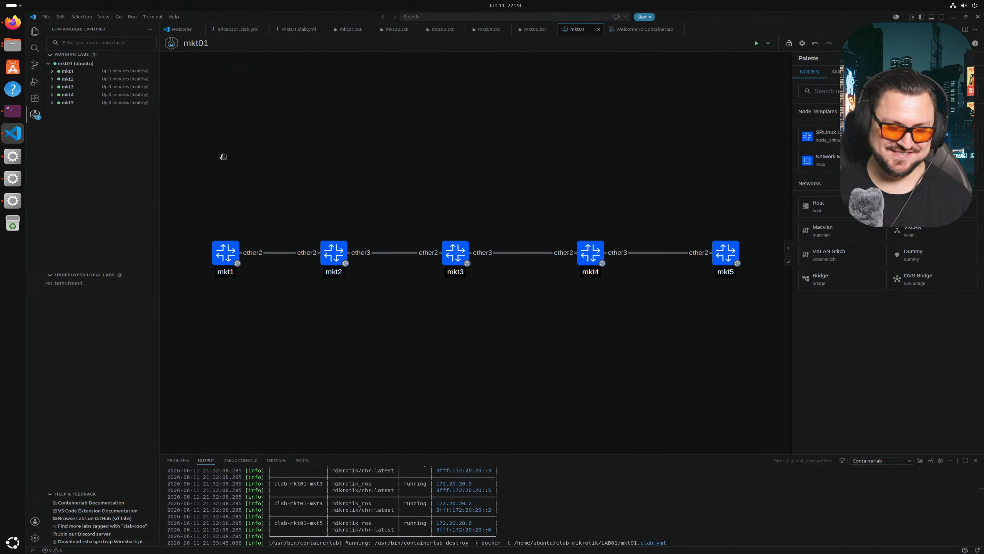
pyautogui.rightClick(95, 63)
pyautogui.click(122, 105)
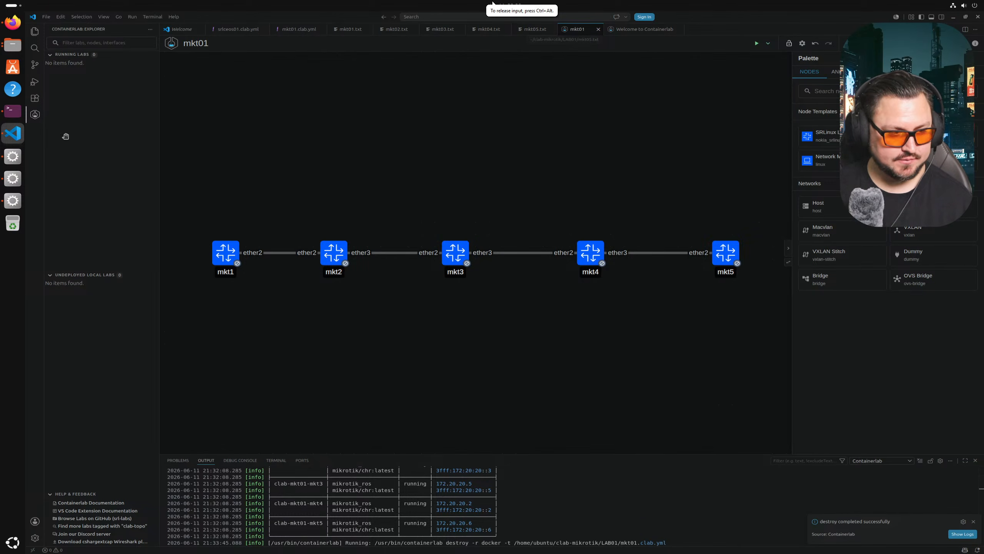
pyautogui.click(13, 111)
pyautogui.press('Up')
pyautogui.press('Up')
pyautogui.press('Up')
pyautogui.press('Return')
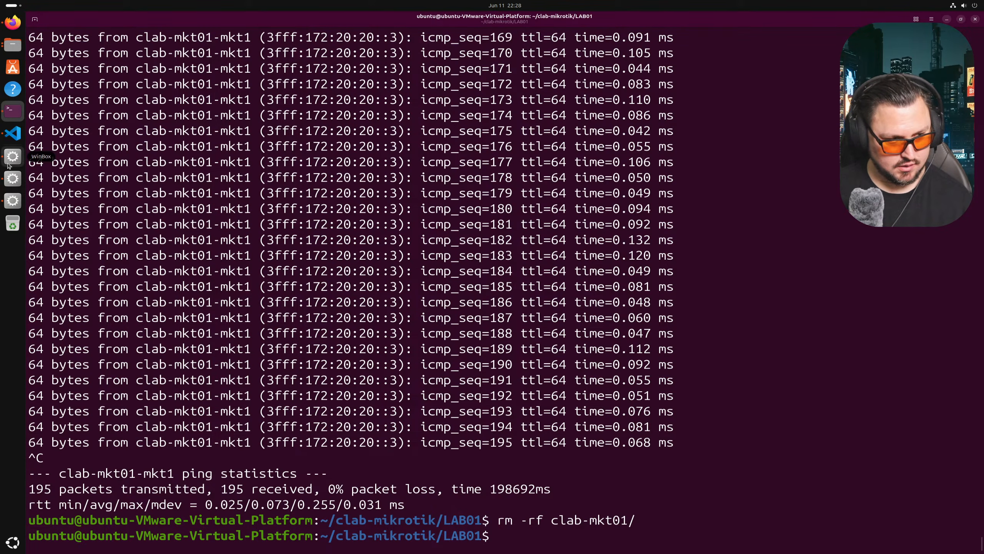
# - Edit line 2 of mkt05.txt to 10.0.0.7/31 and save it
pyautogui.click(13, 133)
pyautogui.click(532, 30)
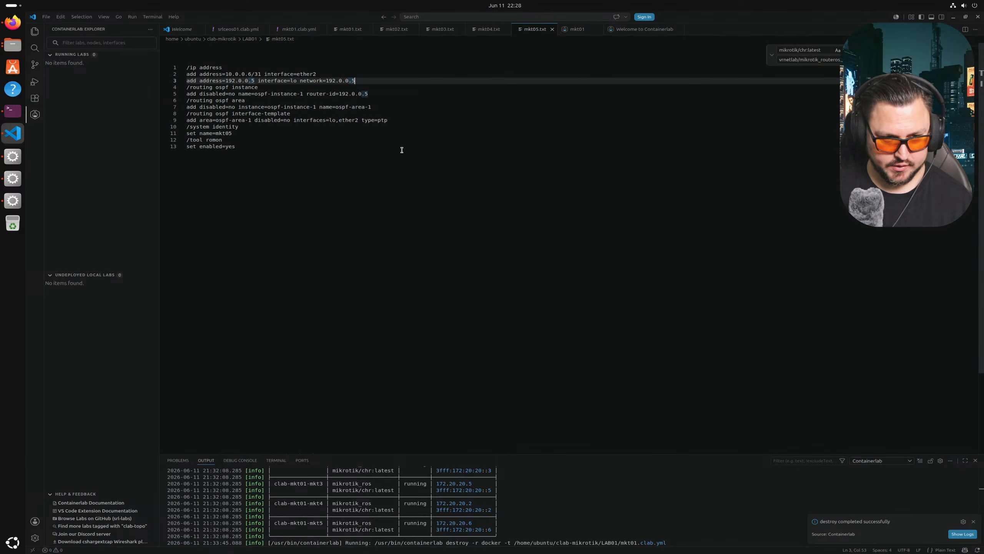
pyautogui.click(318, 100)
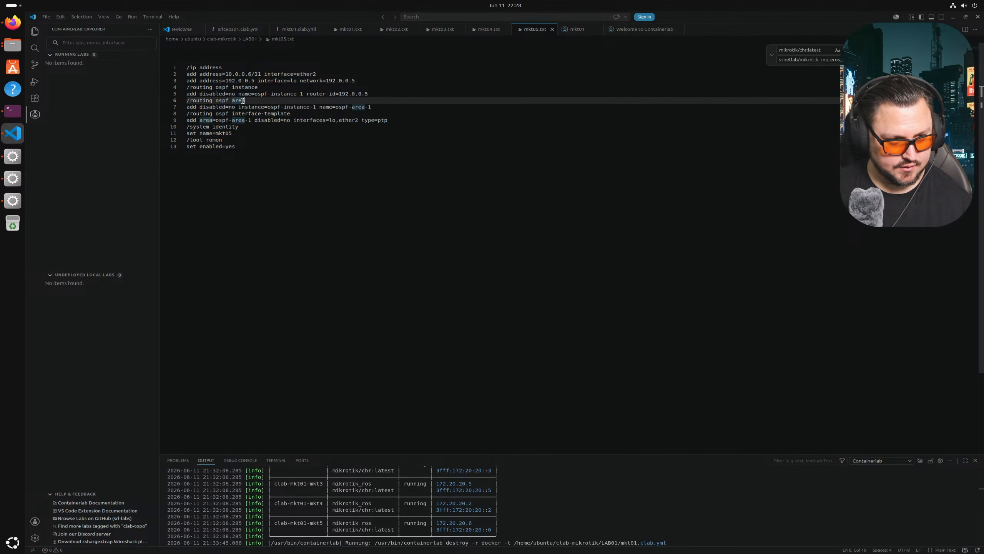
pyautogui.click(252, 74)
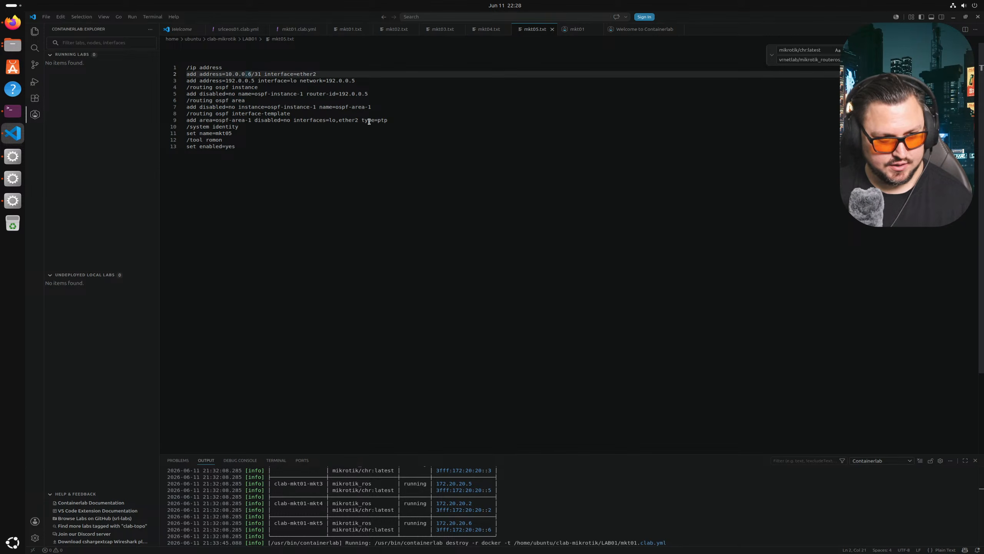
pyautogui.press('BackSpace')
pyautogui.write('7')
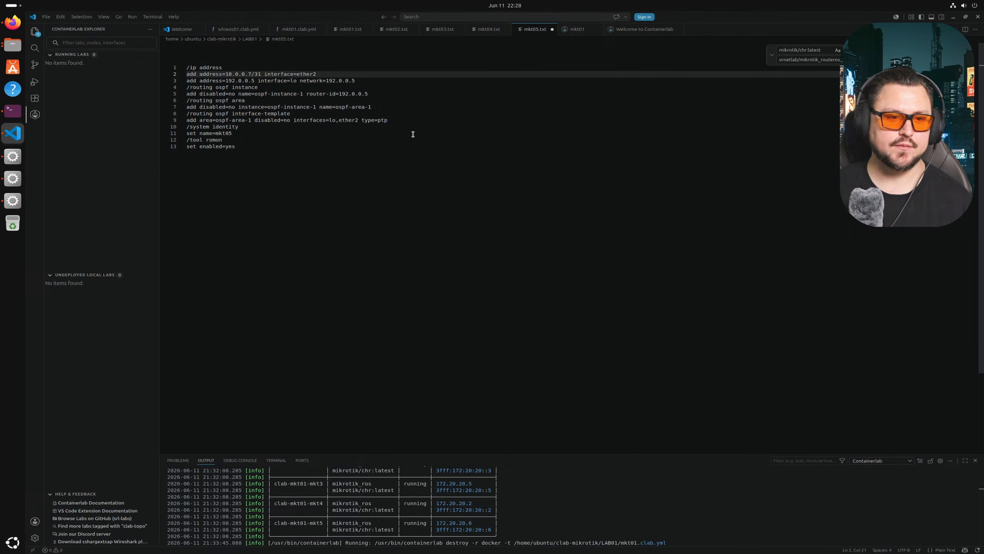
pyautogui.hotkey('ctrl', 's')
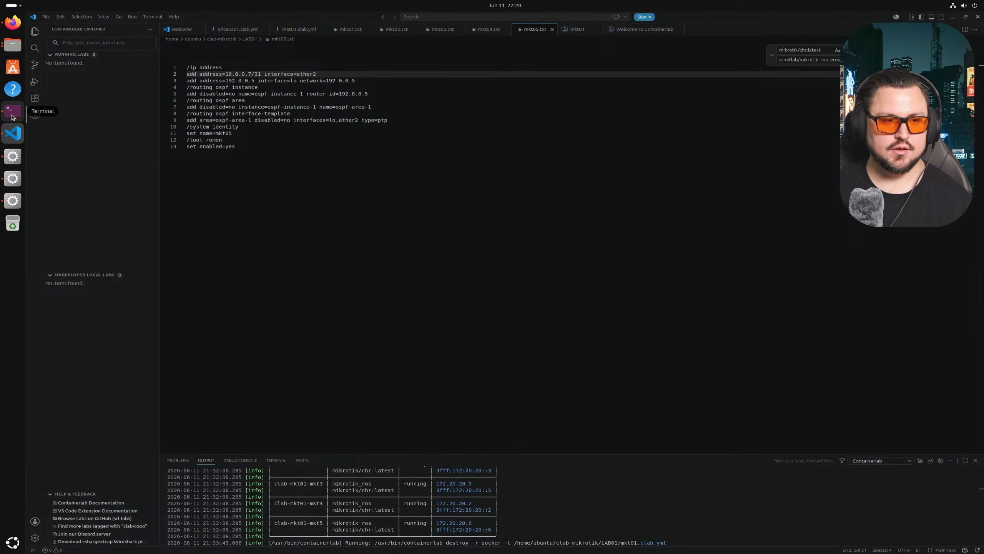
# - Return to the terminal and recall an earlier command from history
pyautogui.rightClick(15, 135)
pyautogui.click(14, 116)
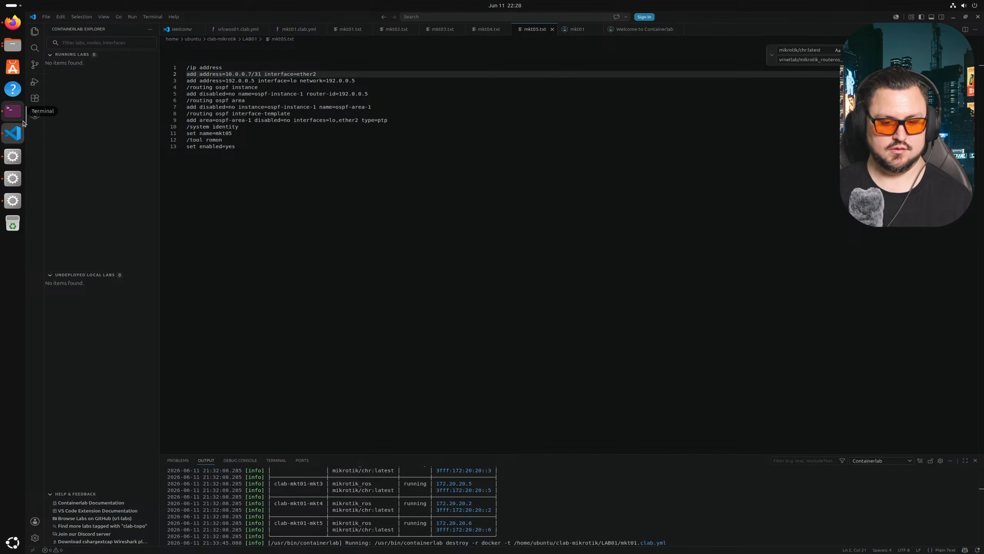
pyautogui.click(13, 117)
pyautogui.press('Up')
pyautogui.press('Up')
pyautogui.press('Up')
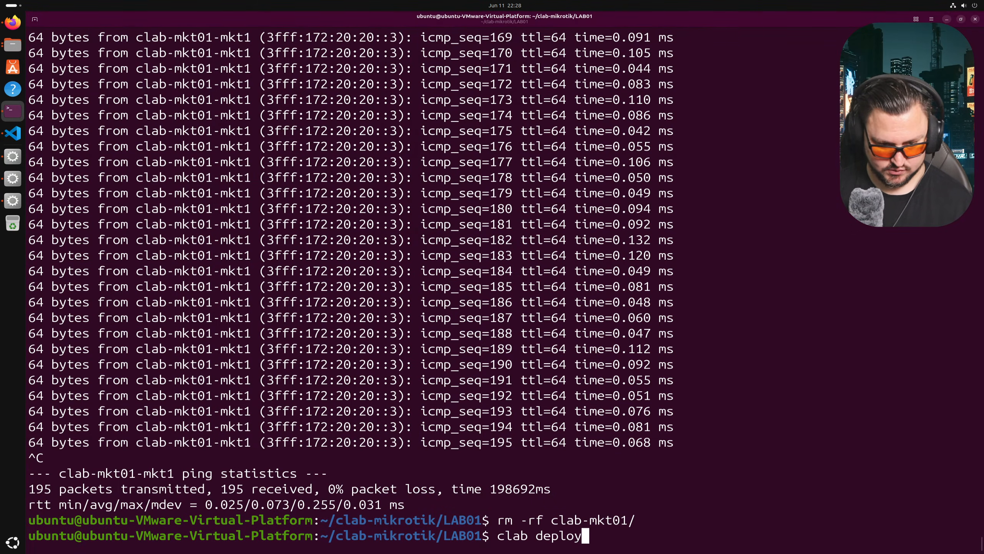
# - Run clab deploy to bring mkt1–mkt5 back up, then return to WinBox
pyautogui.press('Return')
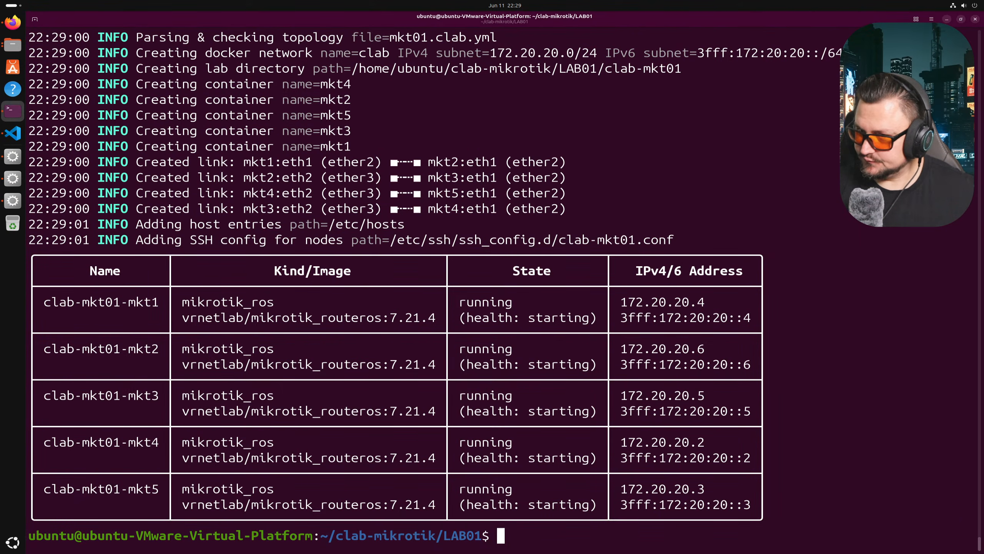
pyautogui.click(11, 157)
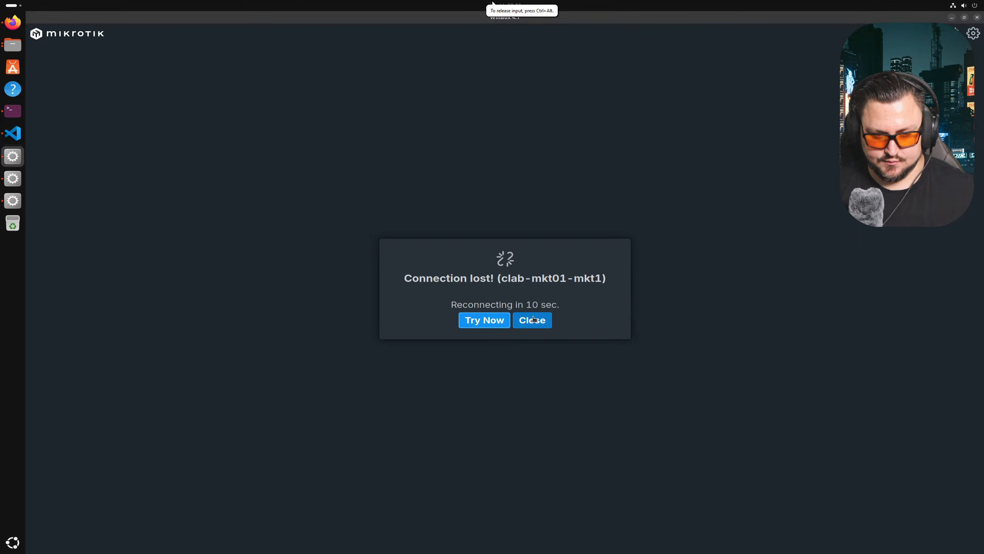
# - Reconnect to mkt1, verify OSPF routes 192.0.0.2–192.0.0.5/32, and open a RouterOS terminal
pyautogui.click(501, 323)
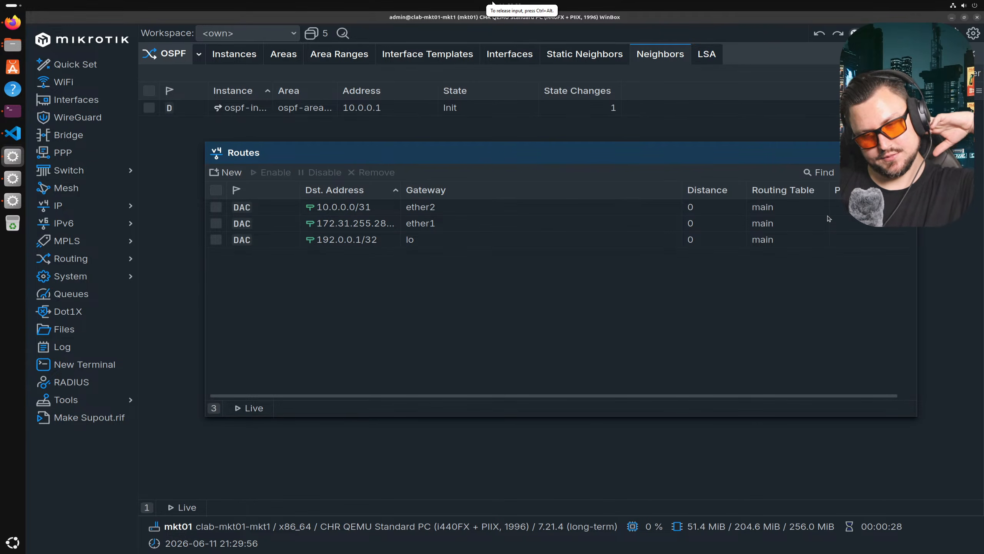
pyautogui.click(676, 128)
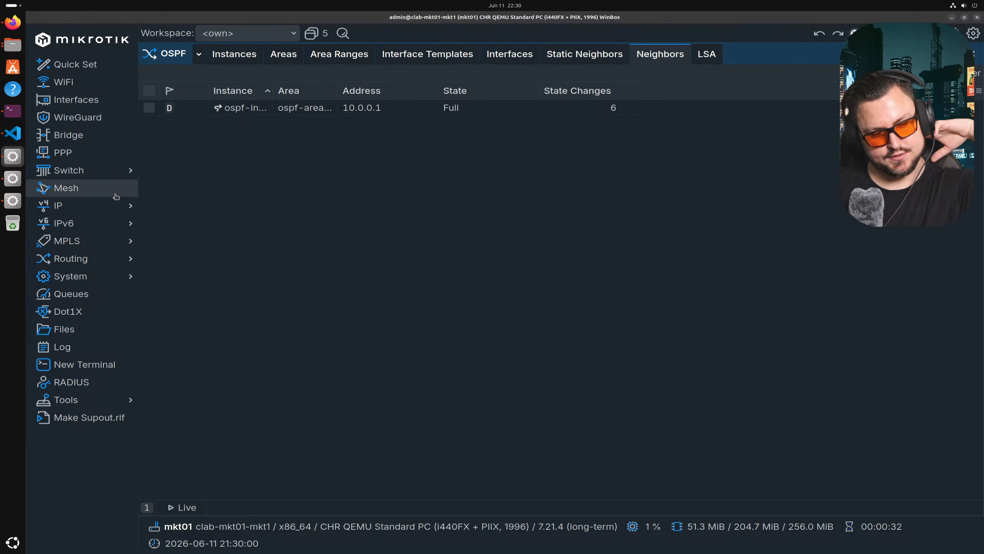
pyautogui.click(74, 205)
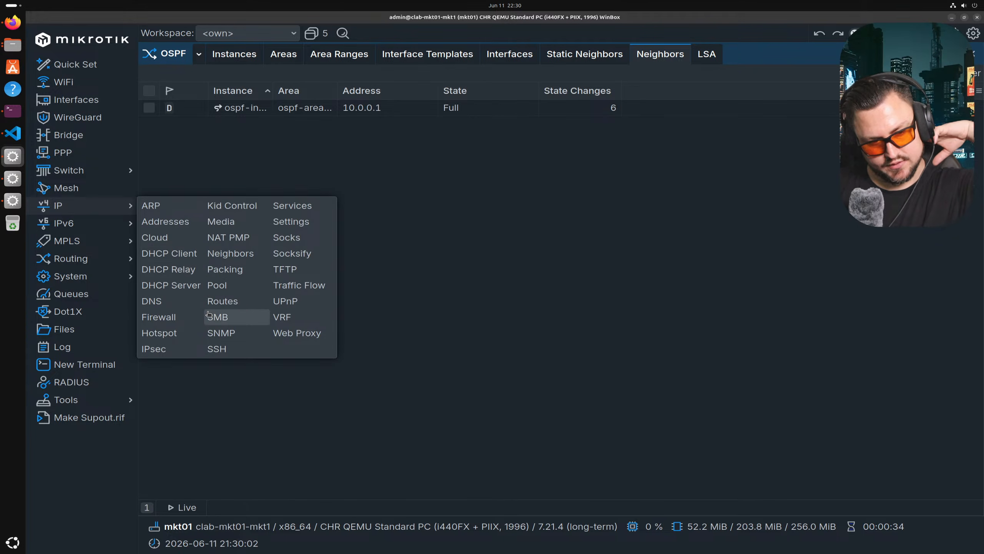
pyautogui.click(223, 301)
pyautogui.click(544, 310)
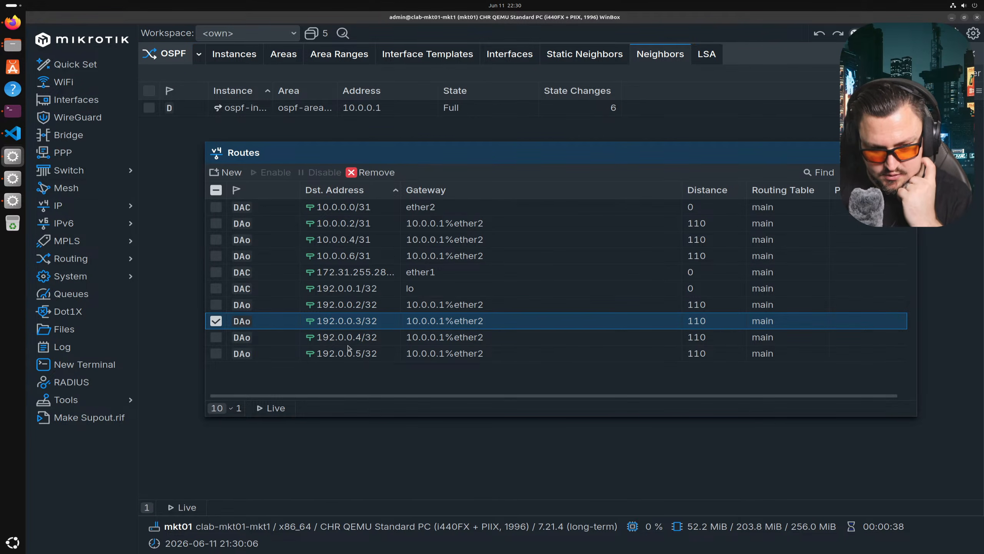
pyautogui.moveTo(361, 295); pyautogui.dragTo(364, 368)
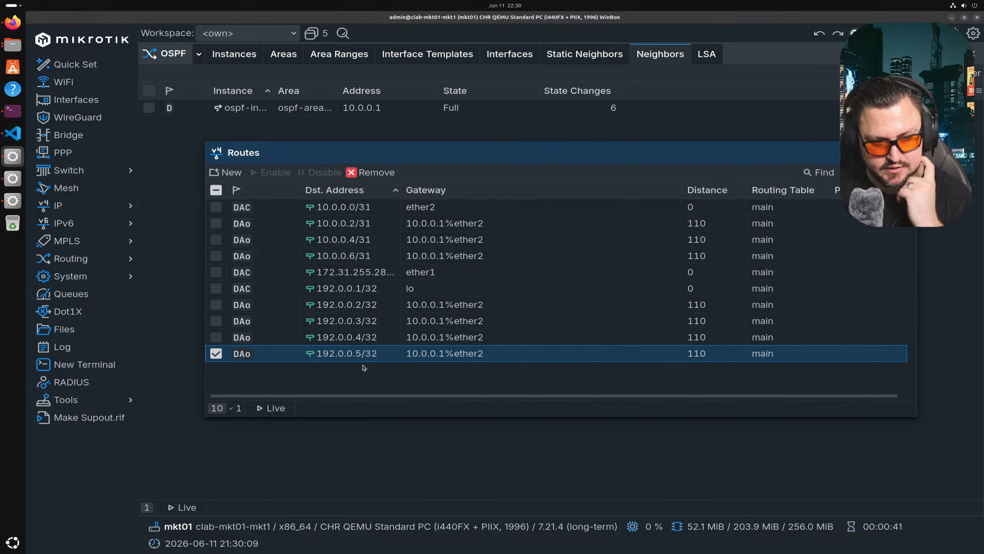
pyautogui.click(85, 364)
pyautogui.press('Return')
pyautogui.press('Return')
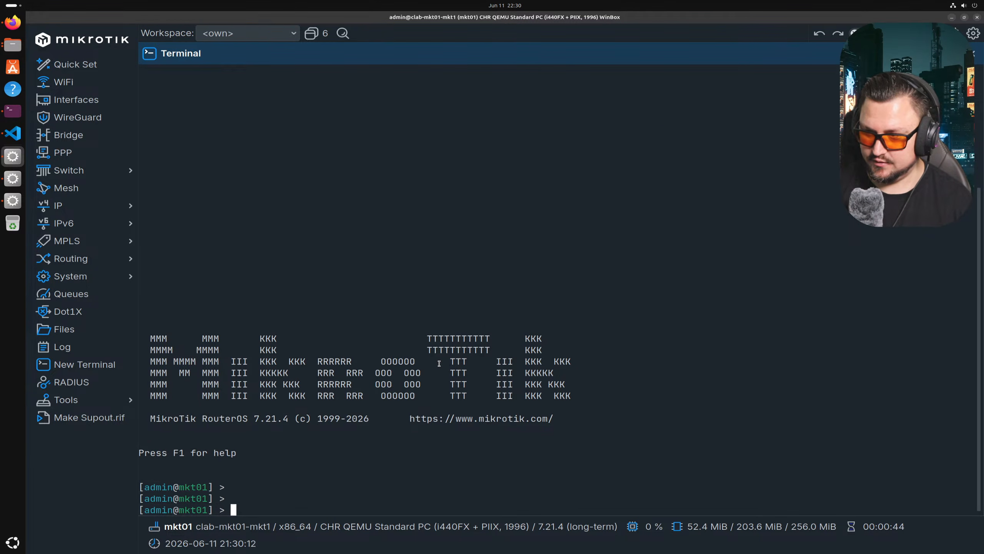
# - Run ping 192.0.0.2 in the mkt1 terminal
pyautogui.hotkey('ctrl', '+')
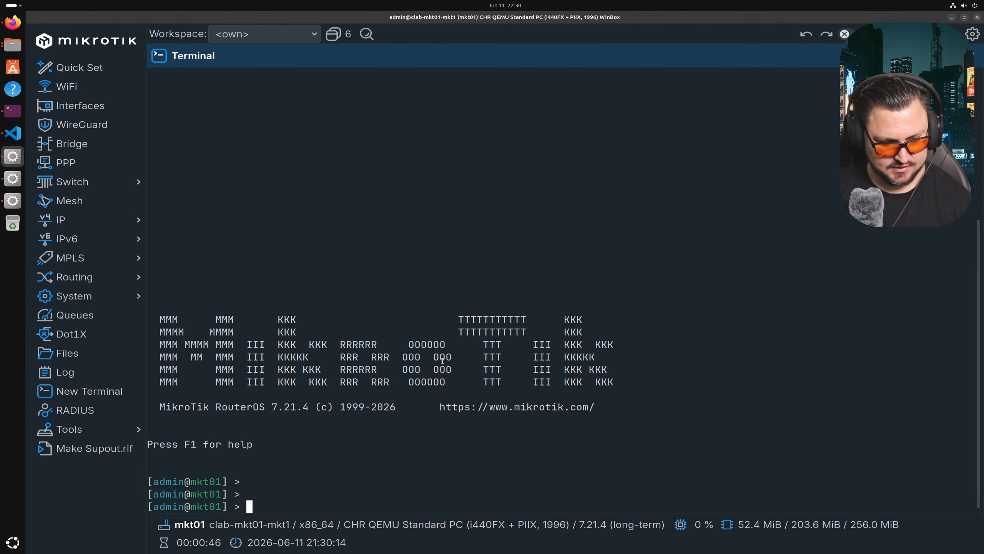
pyautogui.hotkey('ctrl', '+')
pyautogui.hotkey('ctrl', '-')
pyautogui.hotkey('ctrl', '-')
pyautogui.write('p')
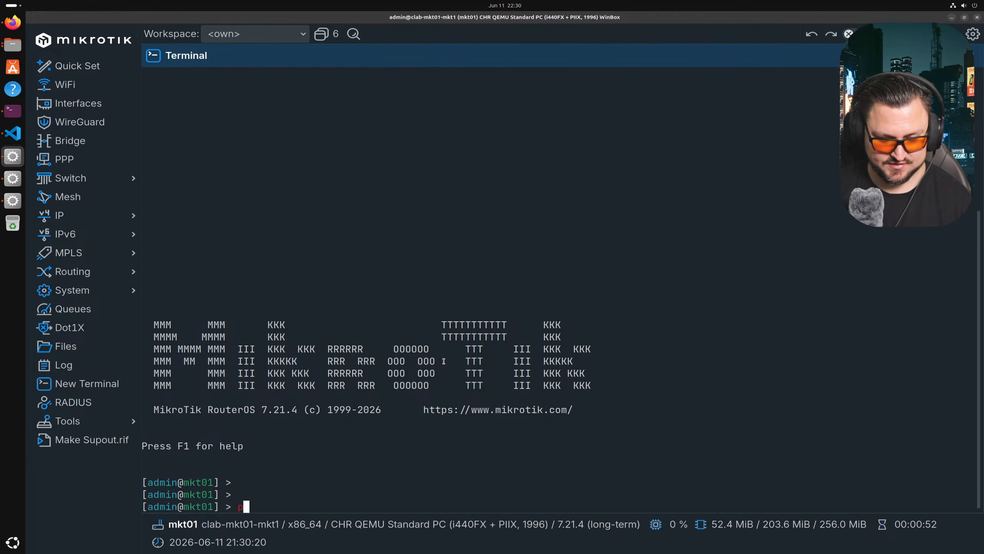
pyautogui.press('BackSpace')
pyautogui.press('Return')
pyautogui.write('ping 10.0.0')
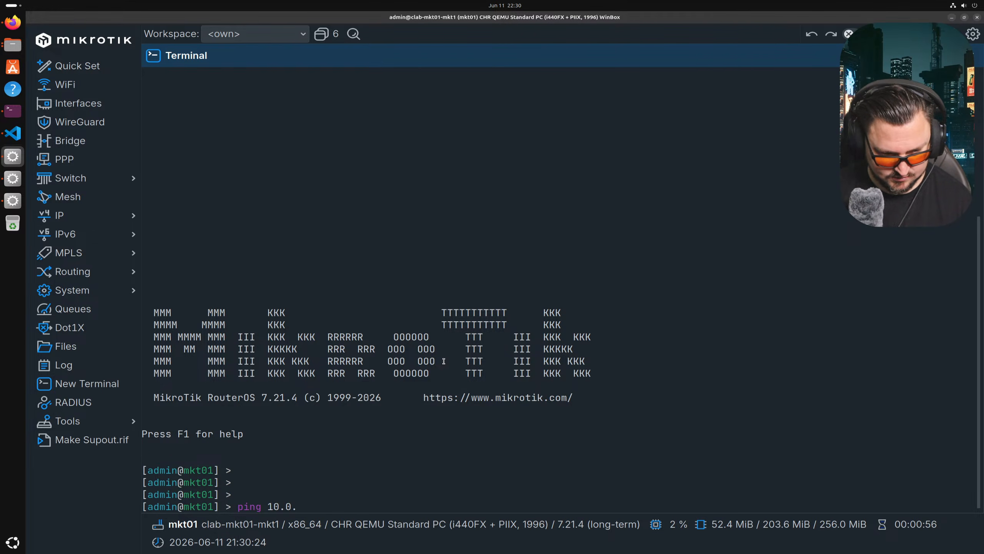
pyautogui.press('BackSpace')
pyautogui.press('BackSpace')
pyautogui.press('BackSpace')
pyautogui.press('BackSpace')
pyautogui.press('BackSpace')
pyautogui.write('92.0.0.')
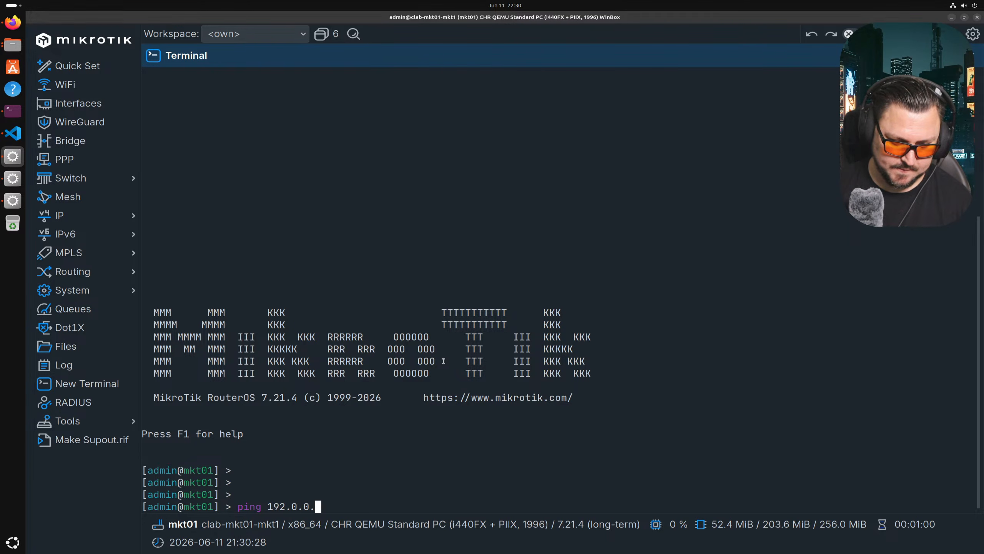
pyautogui.write('2')
pyautogui.press('Return')
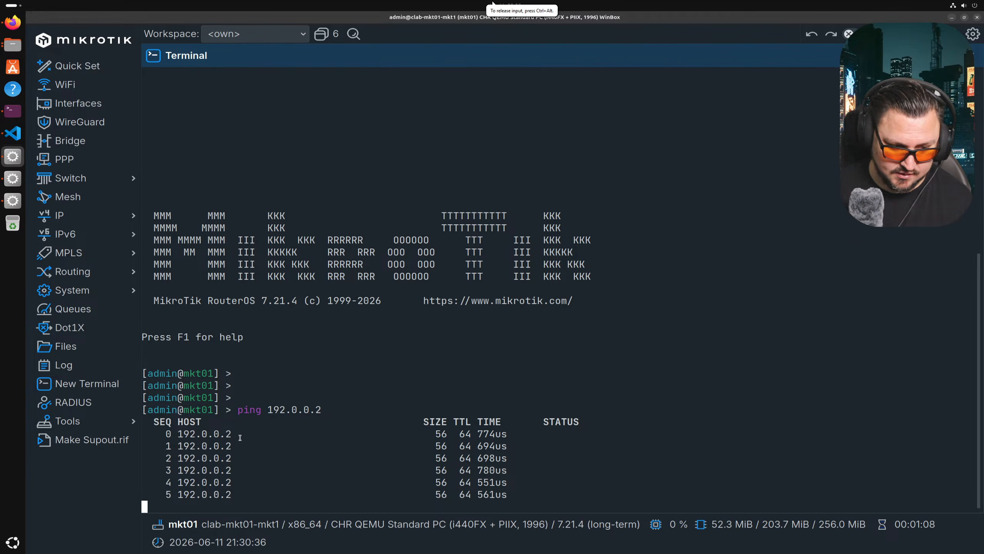
# - Highlight the successful ping replies in the terminal output
pyautogui.moveTo(539, 429); pyautogui.dragTo(597, 466)
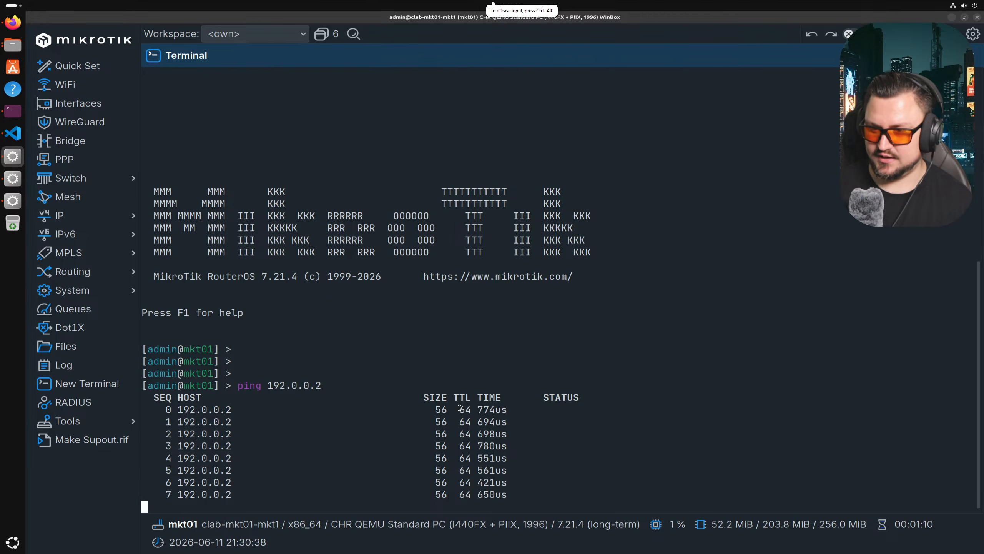
pyautogui.moveTo(447, 385); pyautogui.dragTo(515, 457)
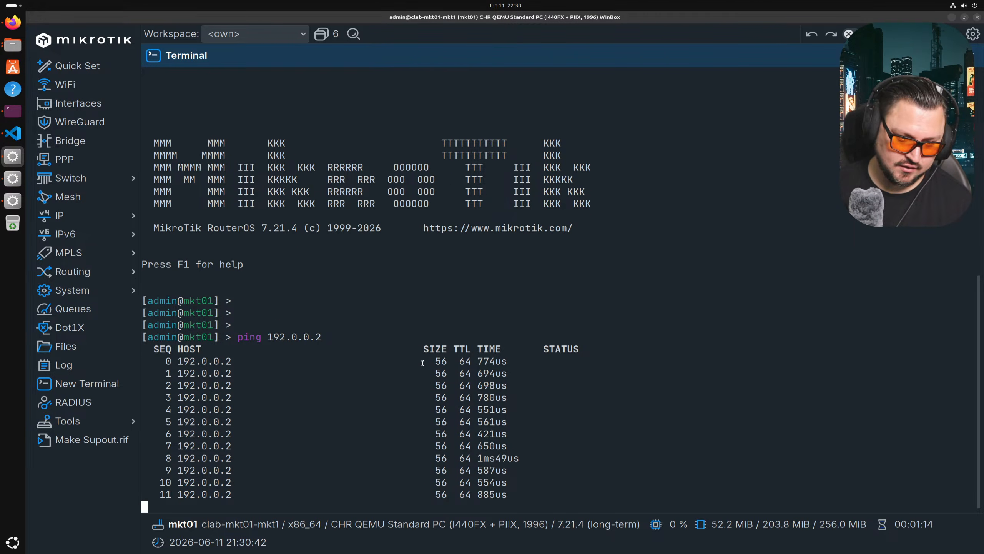
pyautogui.moveTo(465, 350); pyautogui.dragTo(509, 389)
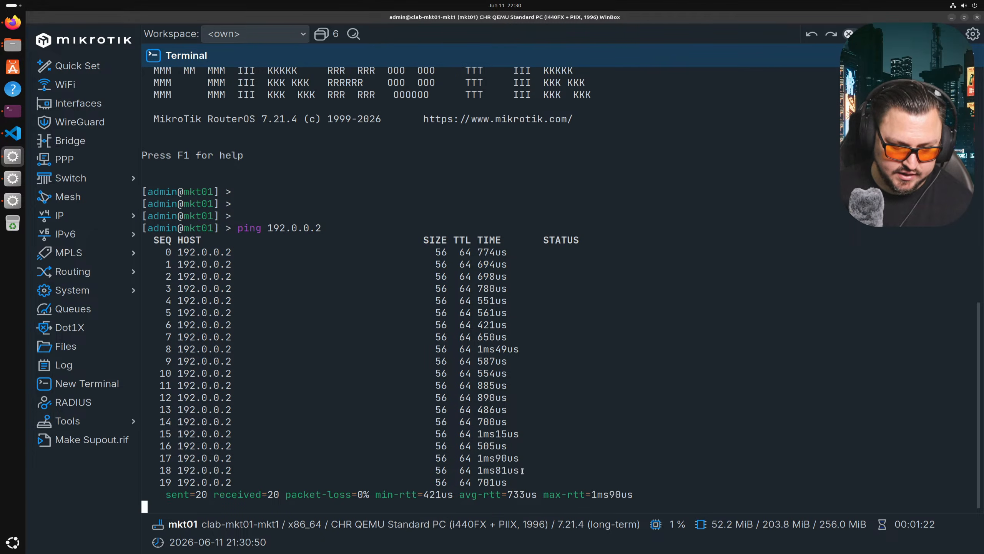
pyautogui.moveTo(516, 435); pyautogui.dragTo(497, 340)
# - Rerun the ping against 192.0.0.5 and stop it after 53 replies with 0% loss
pyautogui.hotkey('ctrl', 'c')
pyautogui.press('Up')
pyautogui.press('BackSpace')
pyautogui.write('5')
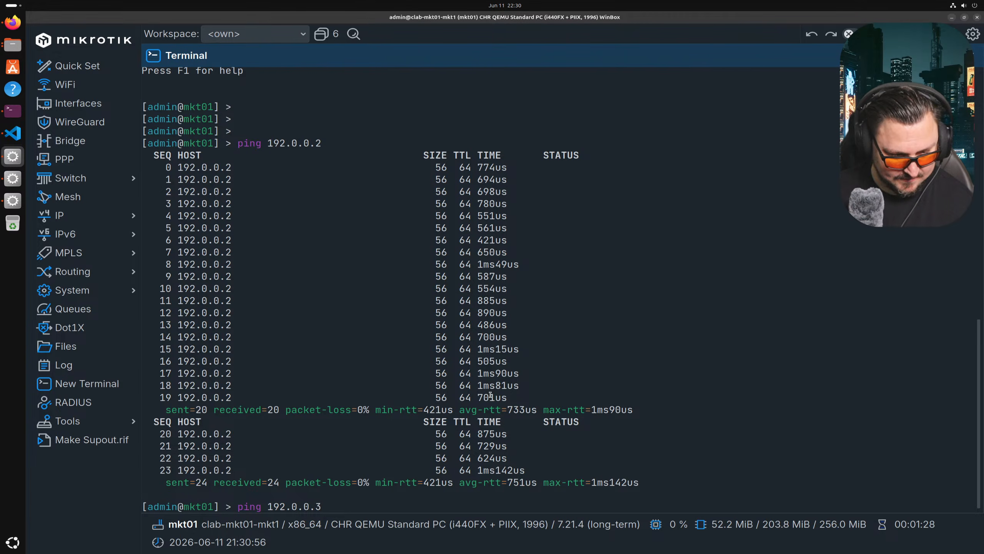
pyautogui.press('Return')
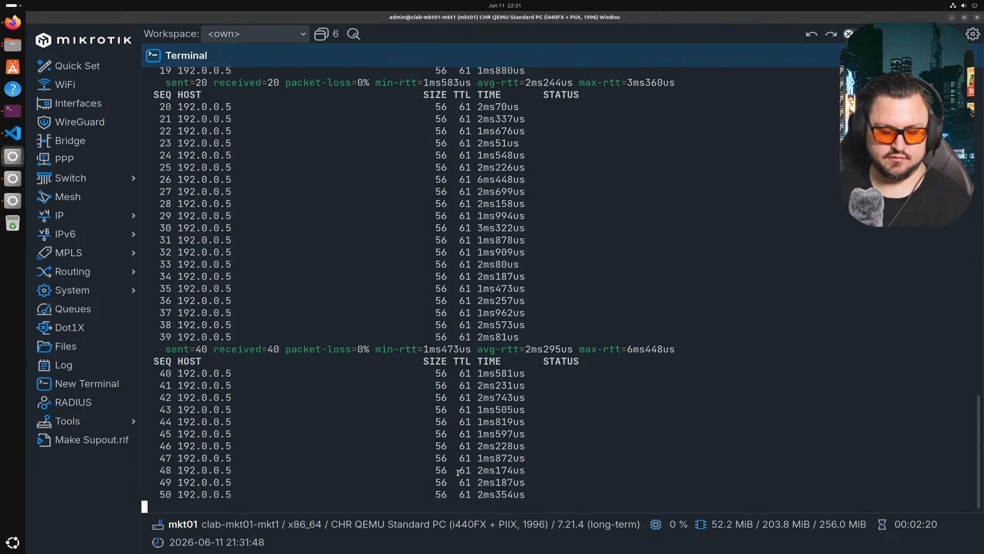
pyautogui.hotkey('ctrl', 'c')
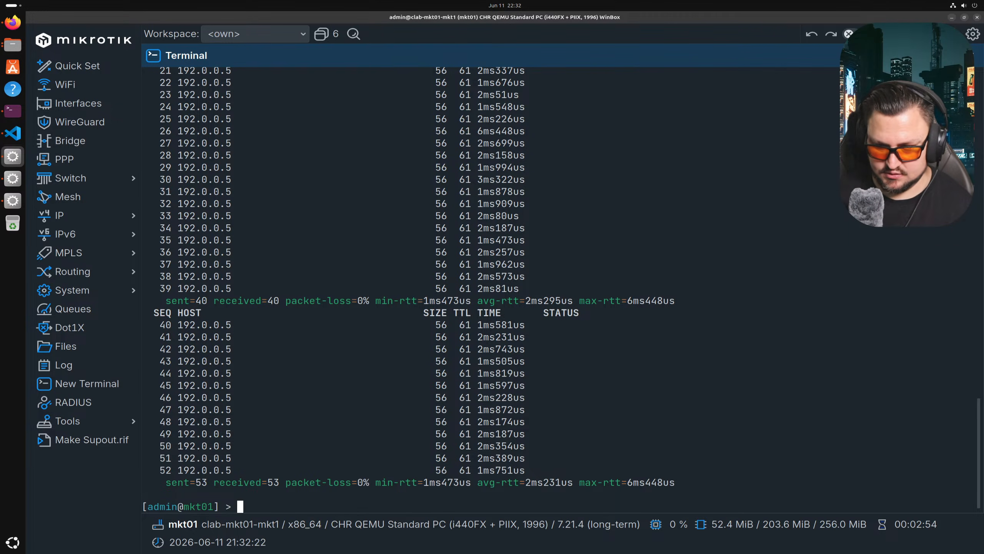
# - Switch to Discord and browse the containerlab server's juniper, general and containerlab-gui channels
pyautogui.hotkey('alt', 'Tab')
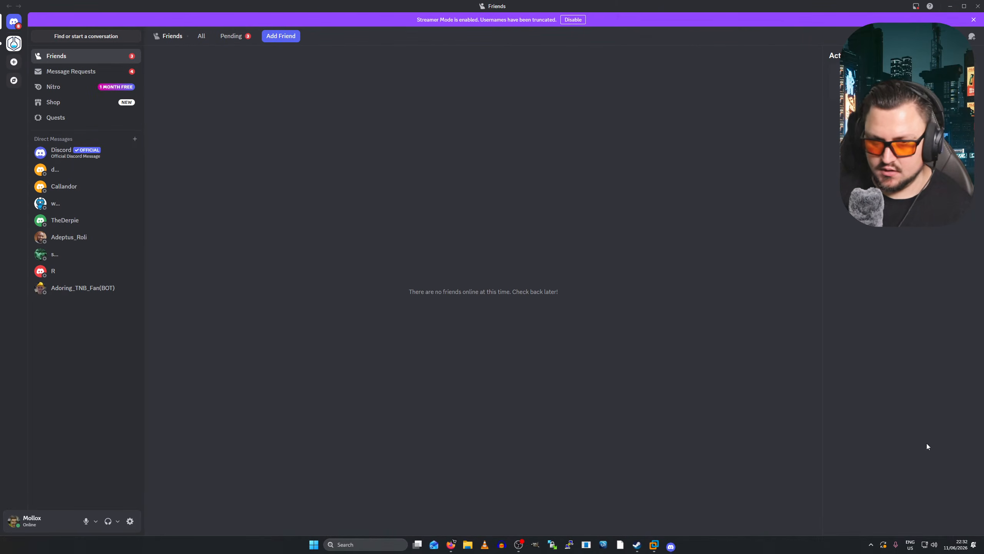
pyautogui.click(13, 44)
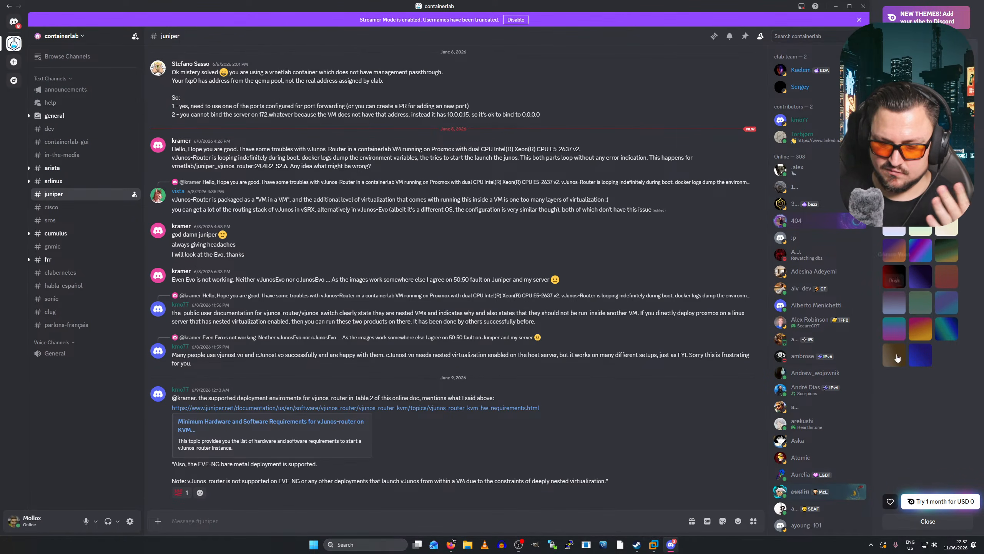
pyautogui.click(928, 521)
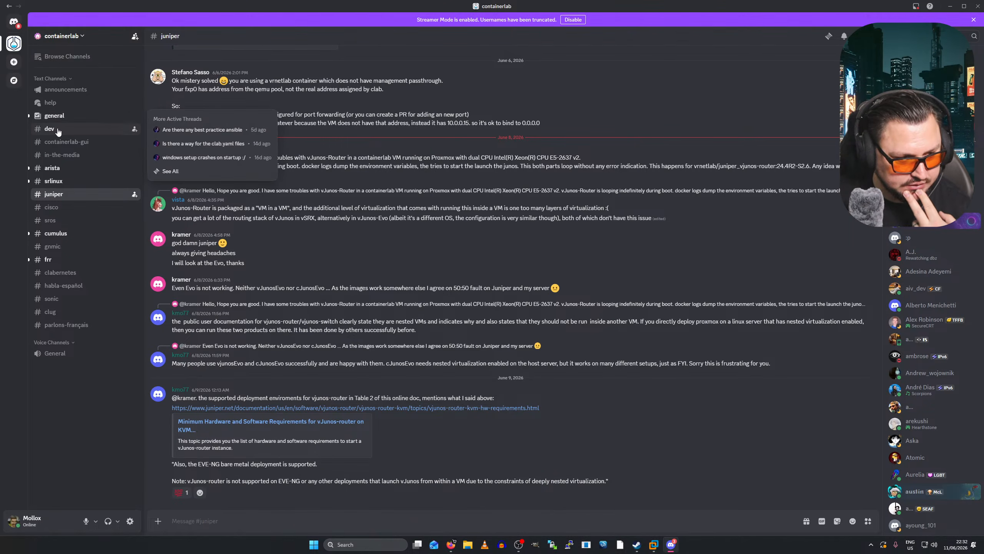
pyautogui.click(70, 121)
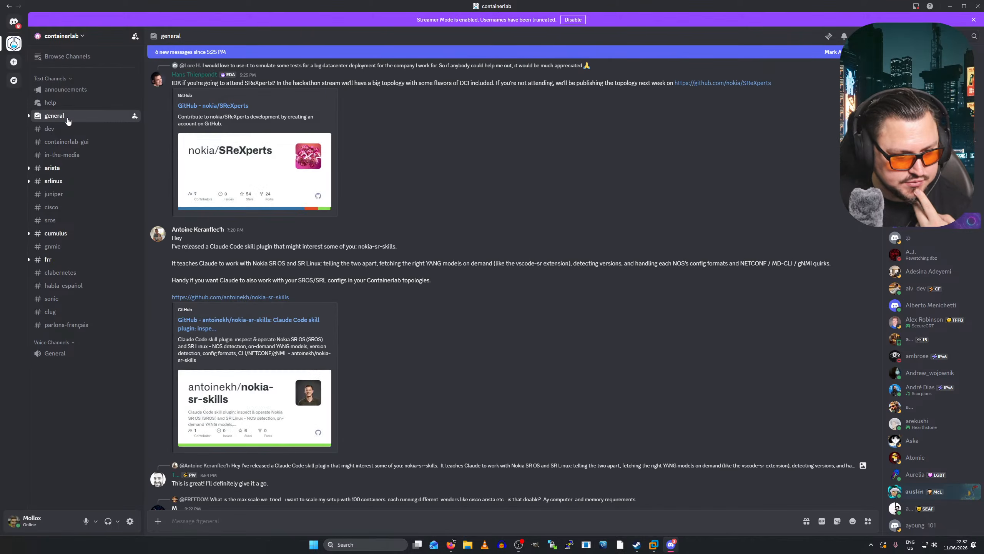
pyautogui.moveTo(101, 135)
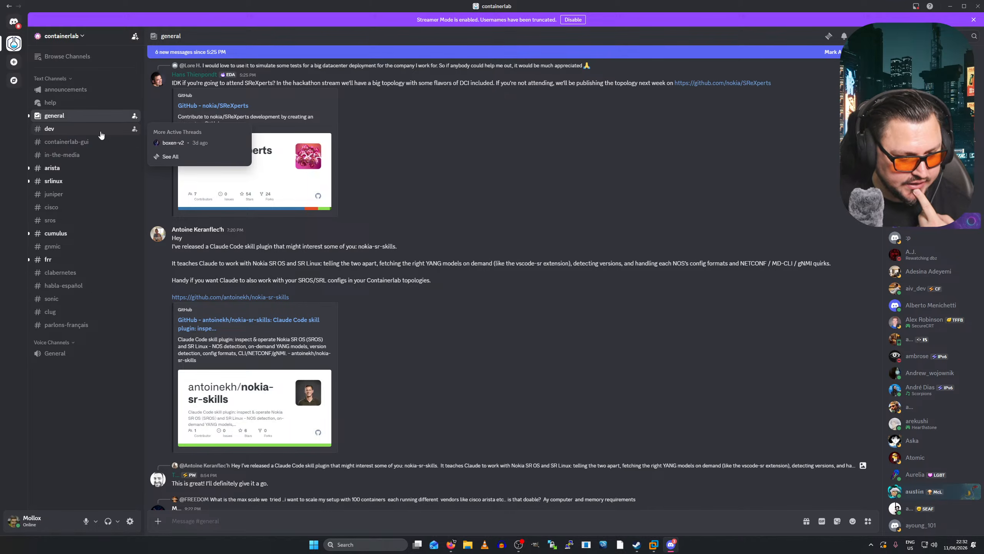
pyautogui.click(68, 142)
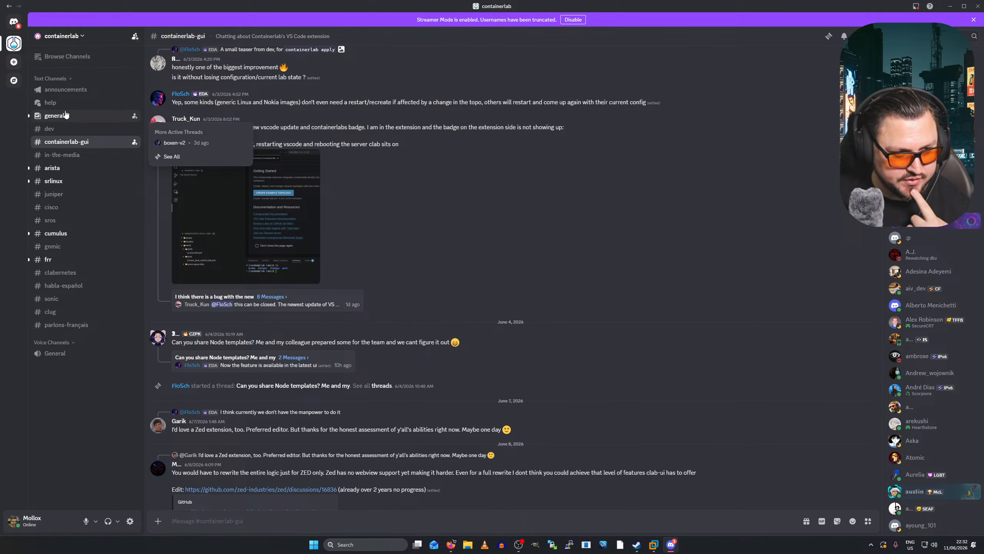
# - Scroll the #announcements release posts and follow the #general mention to the Containerlab GUI post
pyautogui.click(65, 90)
pyautogui.moveTo(76, 110)
pyautogui.scroll(8, 410, 223)
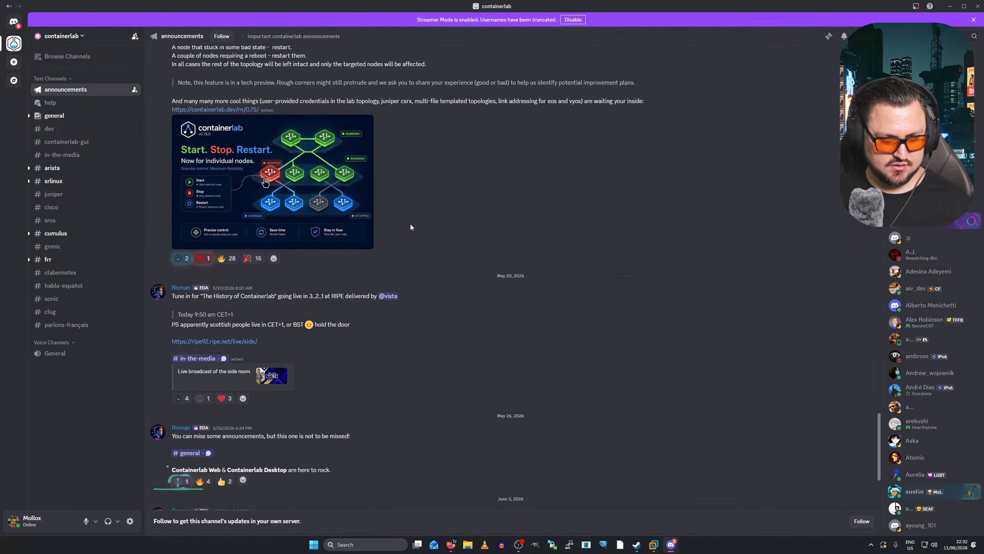
pyautogui.scroll(6, 325, 220)
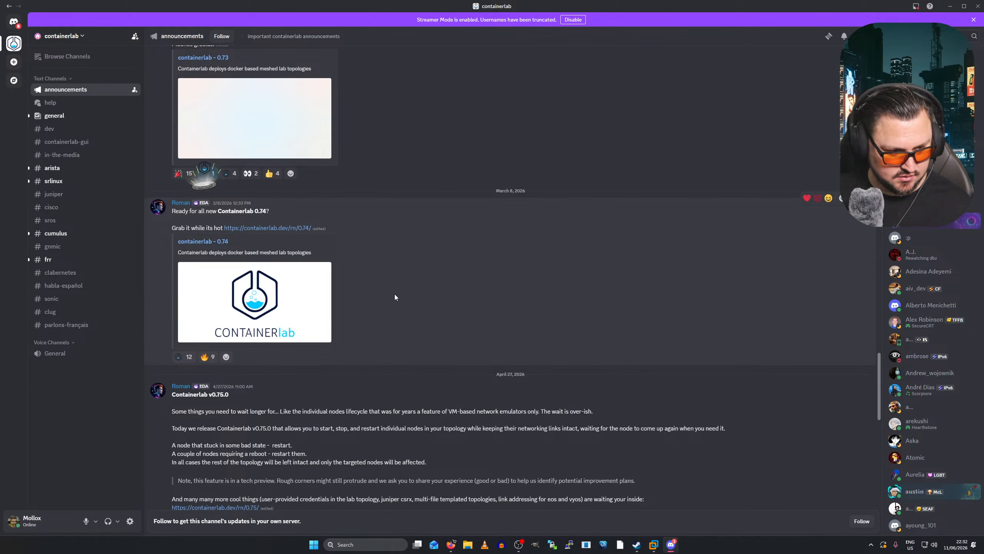
pyautogui.scroll(1, 422, 266)
pyautogui.scroll(3, 461, 262)
pyautogui.scroll(-15, 456, 262)
pyautogui.scroll(-1, 417, 290)
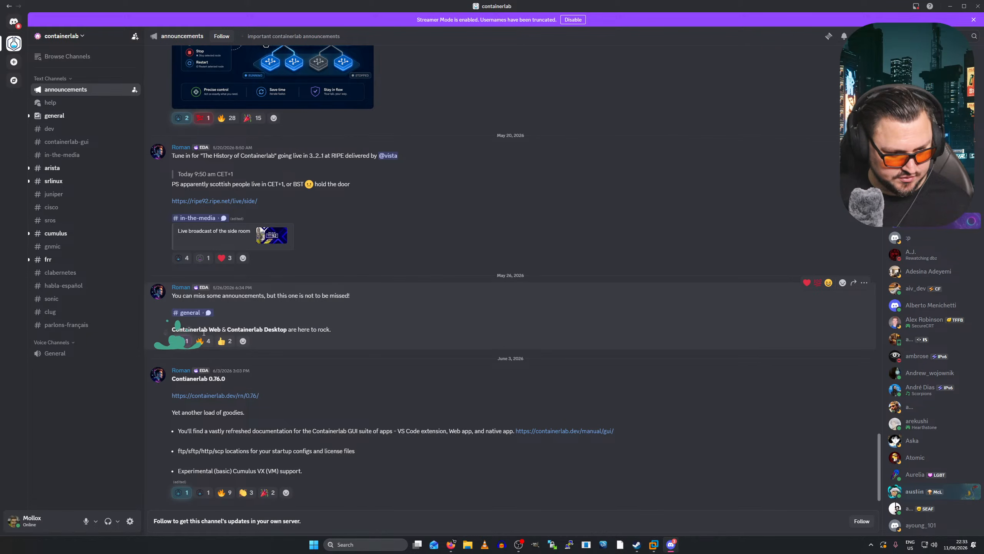
pyautogui.click(190, 313)
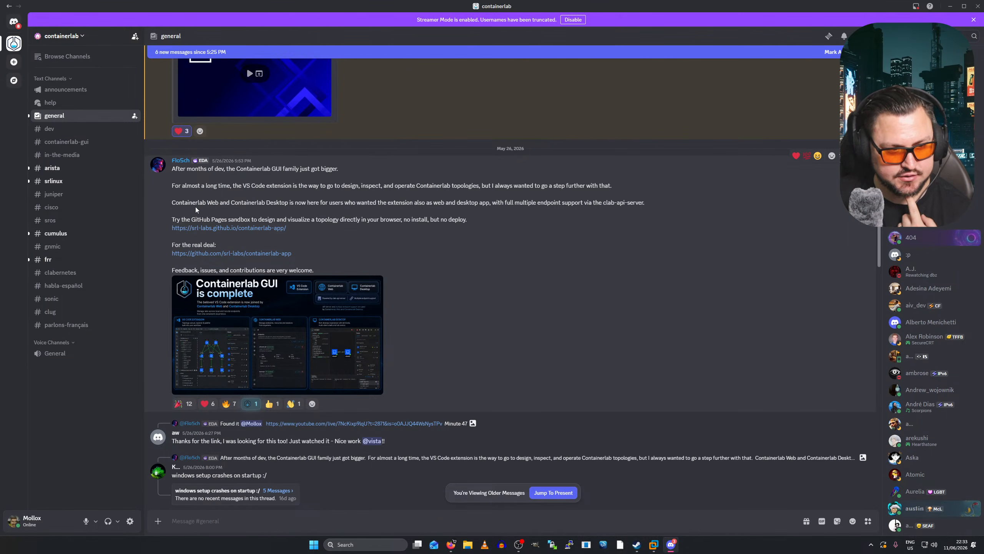
# - Copy the github.com/srl-labs/containerlab-app link from the announcement, then return to the Ubuntu VM
pyautogui.moveTo(197, 204); pyautogui.dragTo(173, 194)
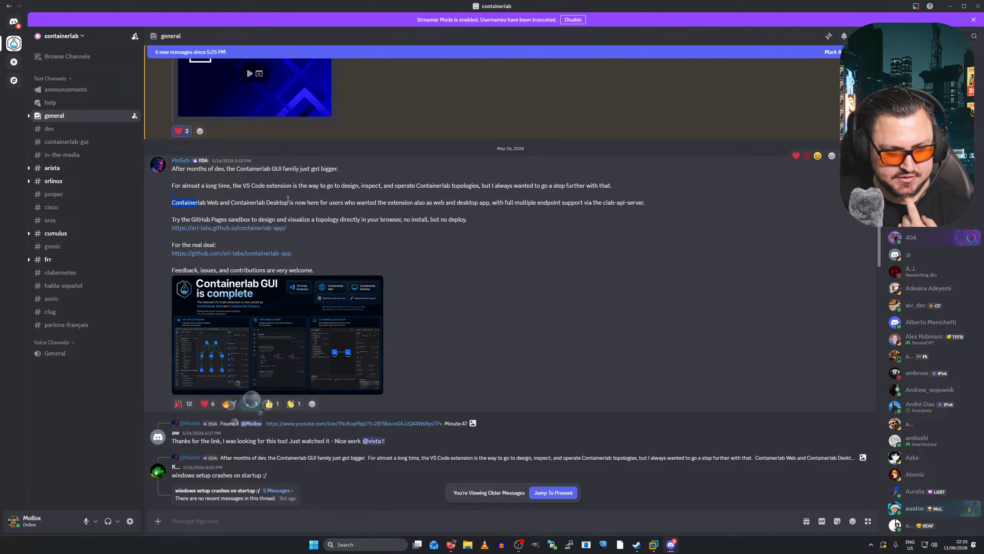
pyautogui.click(300, 241)
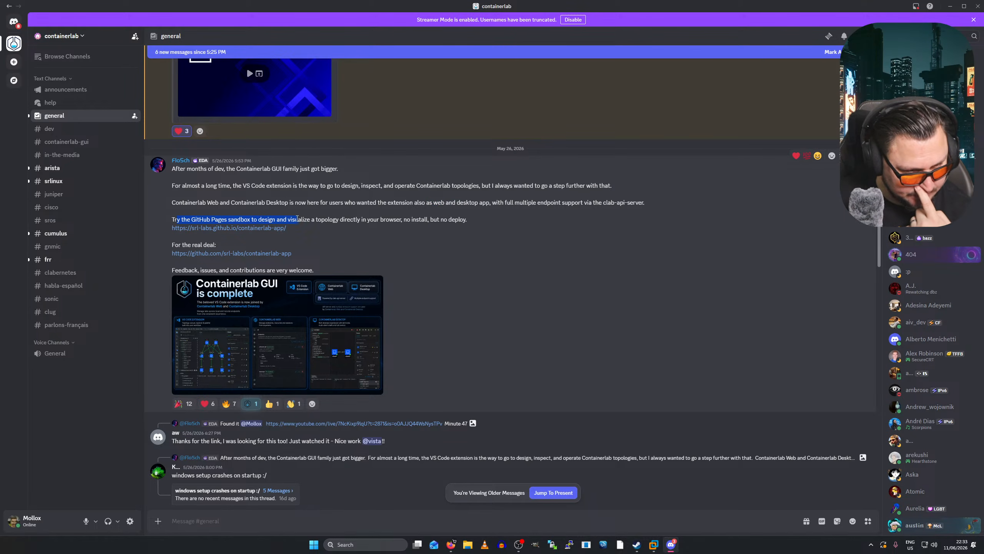
pyautogui.moveTo(452, 218)
pyautogui.mouseDown()
pyautogui.moveTo(477, 229)
pyautogui.moveTo(469, 222)
pyautogui.mouseUp()
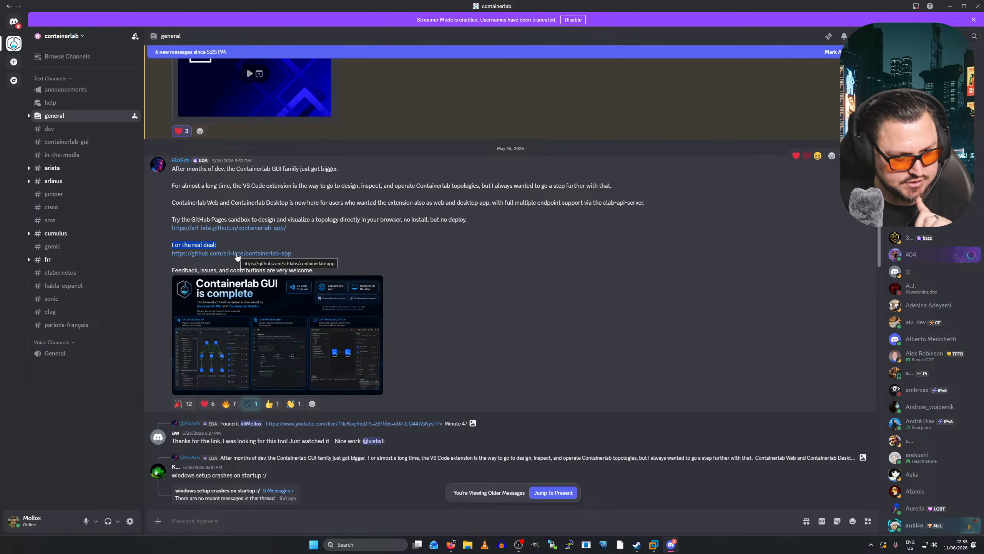
pyautogui.rightClick(247, 232)
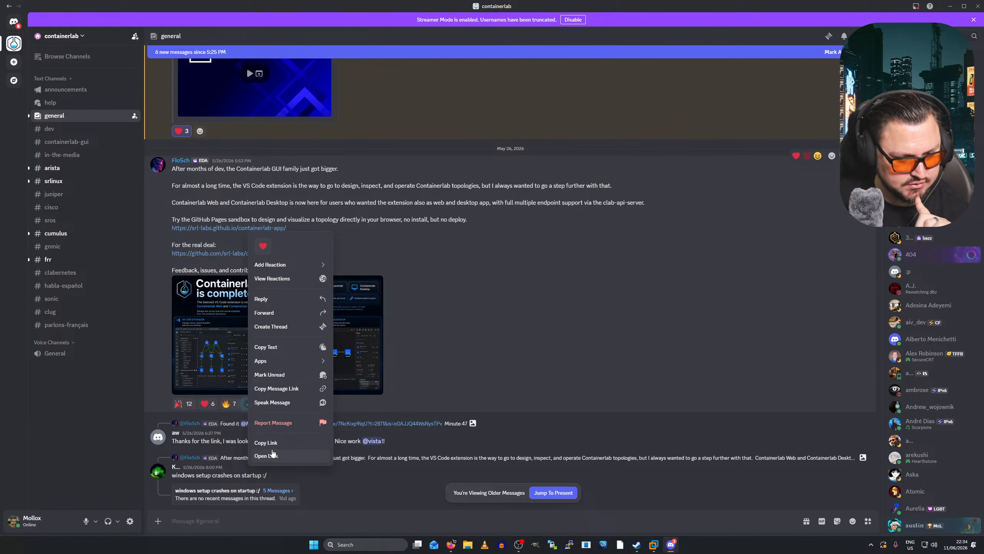
pyautogui.click(267, 442)
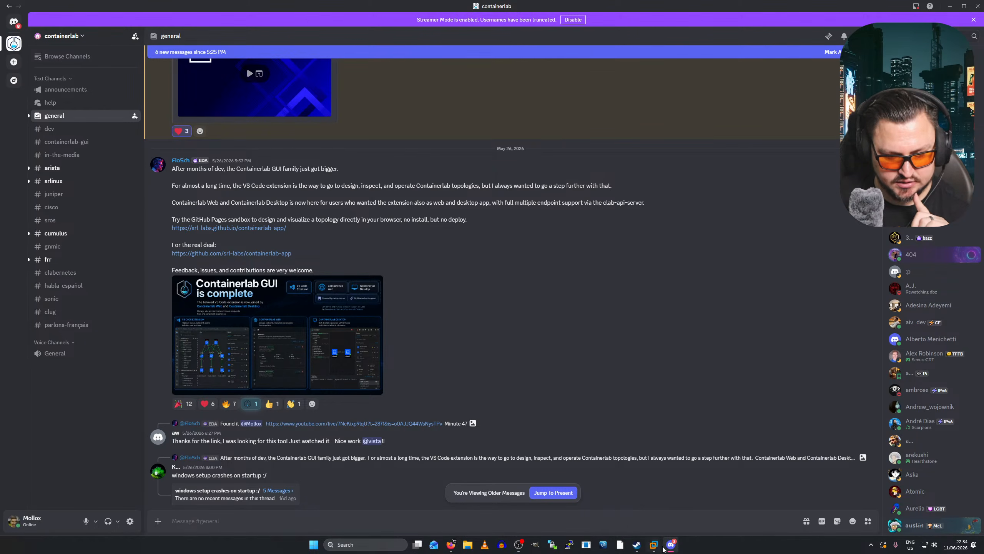
pyautogui.click(659, 546)
# - Open a new Firefox tab and clear the pasted clab-mkt01-mkt1 text from the address bar
pyautogui.click(3, 18)
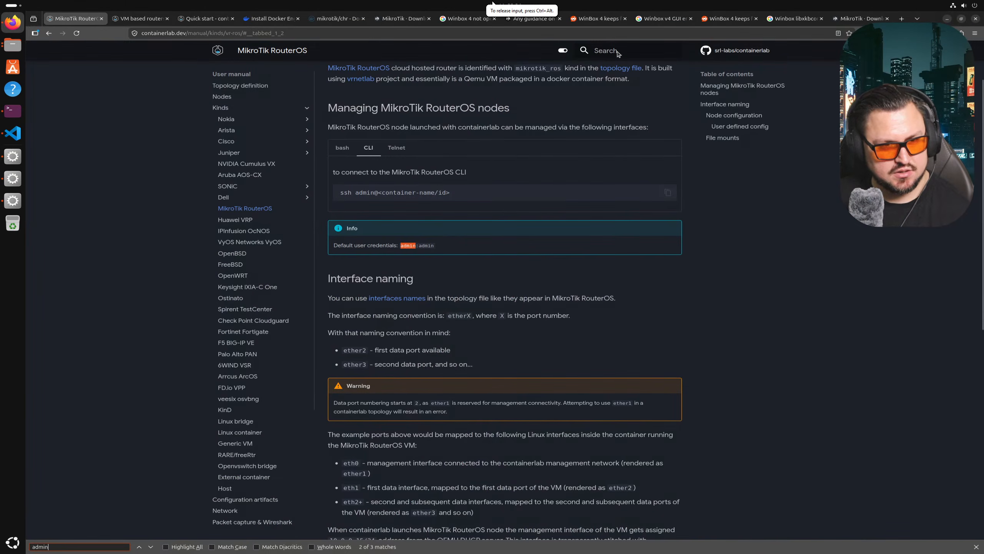
pyautogui.click(901, 18)
pyautogui.hotkey('ctrl', 'v')
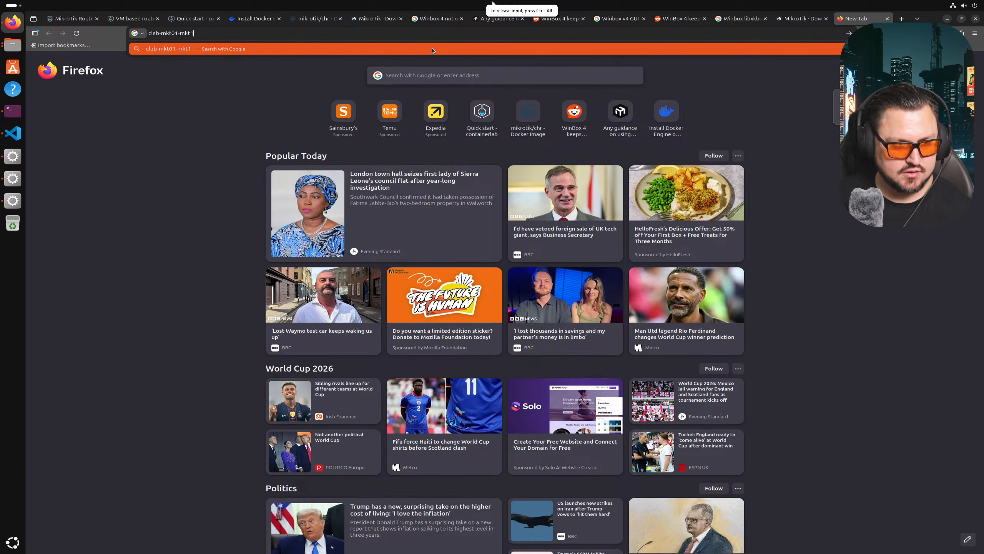
pyautogui.hotkey('ctrl', 'a')
pyautogui.press('BackSpace')
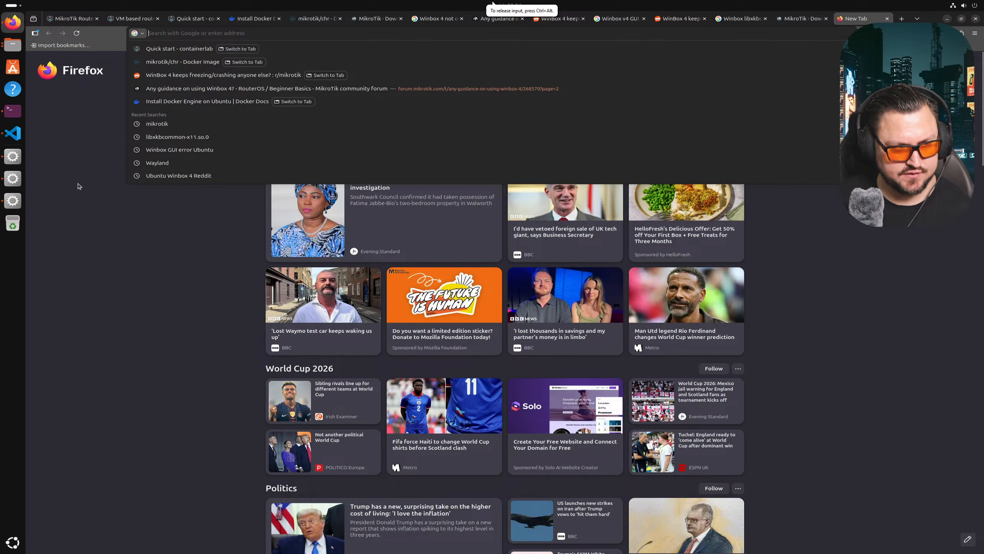
pyautogui.click(75, 181)
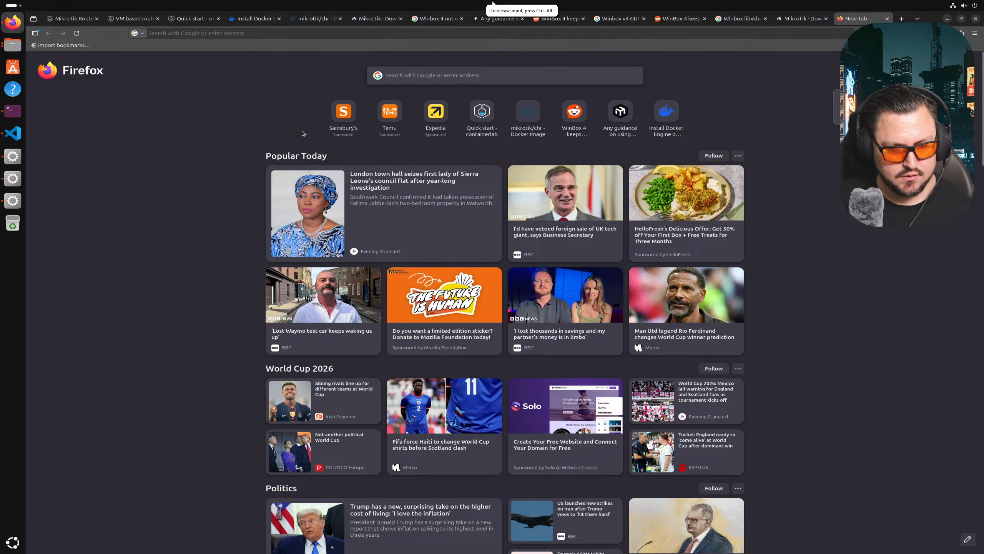
pyautogui.rightClick(241, 33)
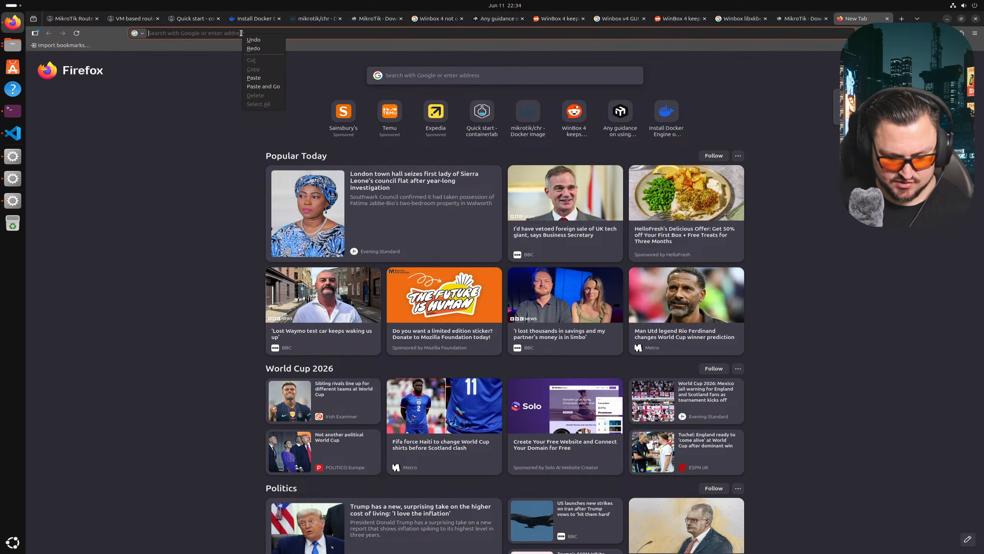
pyautogui.press('Escape')
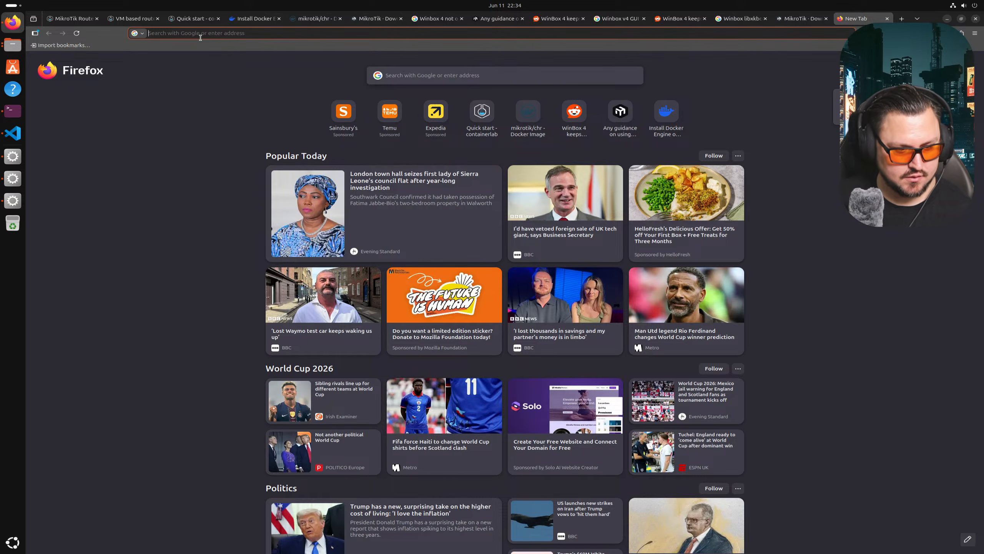
# - Search Google for 'Containerlab GUI', open containerlab.dev in a background tab, and read the AI Overview
pyautogui.write('Containerlab GUI')
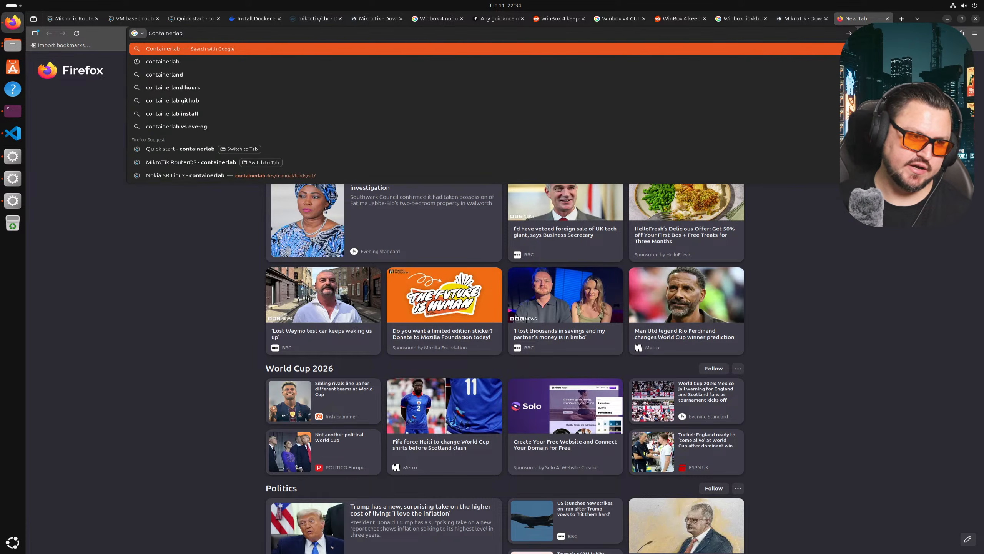
pyautogui.press('Return')
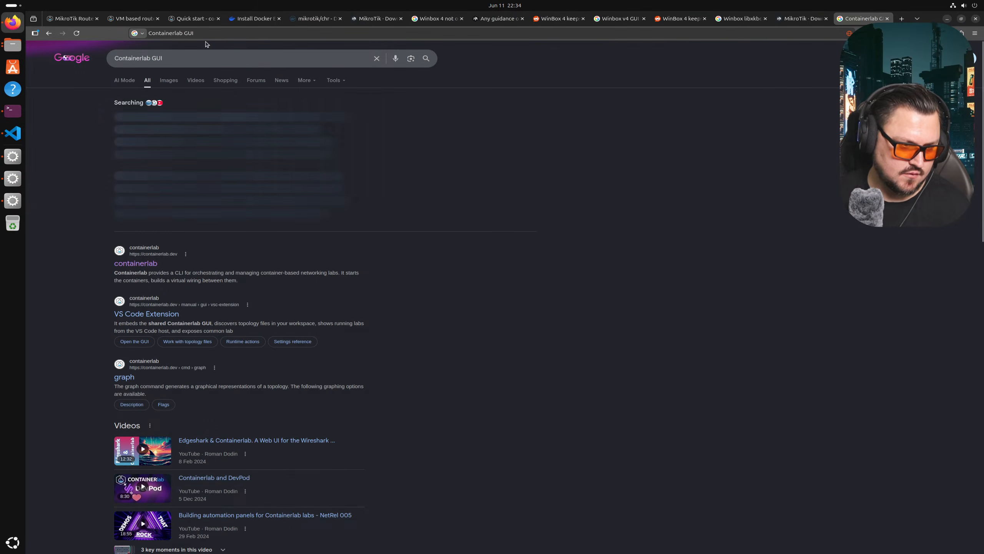
pyautogui.middleClick(150, 264)
pyautogui.click(144, 215)
pyautogui.scroll(-10, 141, 181)
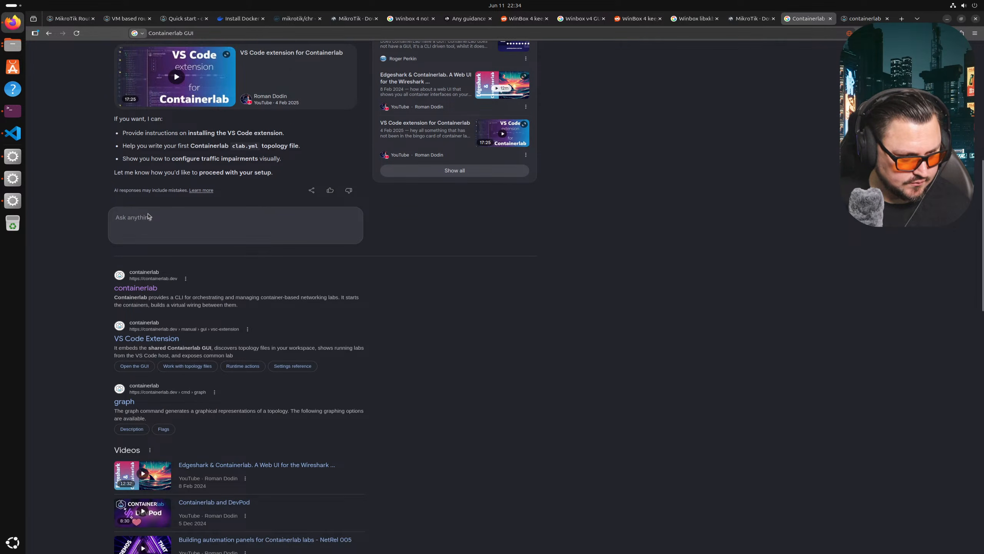
pyautogui.scroll(-4, 148, 216)
pyautogui.scroll(-7, 149, 216)
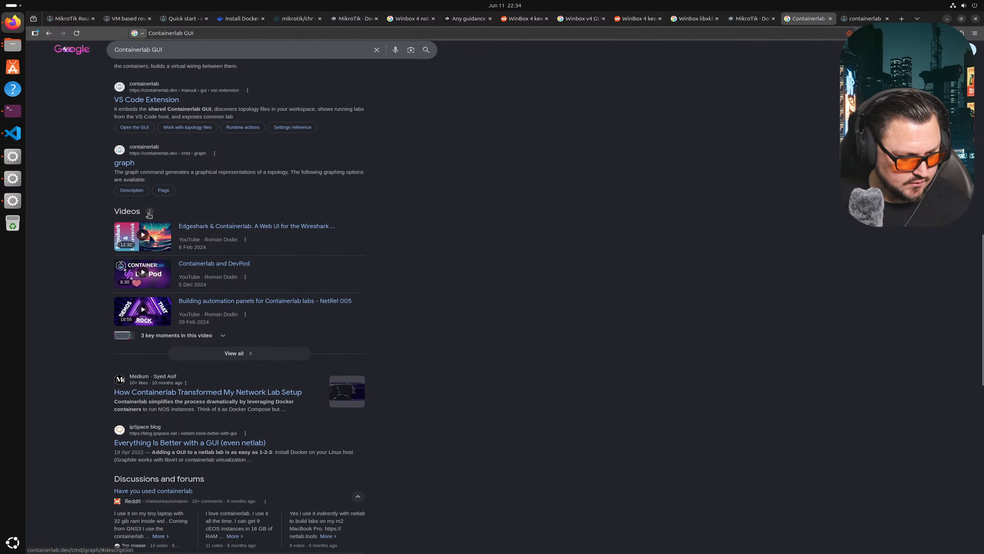
pyautogui.scroll(-5, 149, 214)
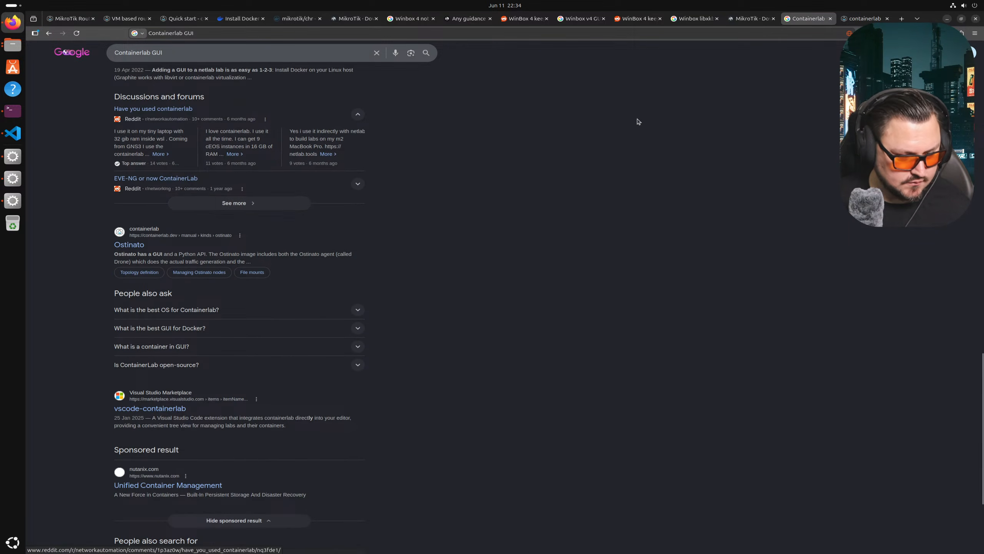
# - On the containerlab.dev tab, visit Community and search the docs for 'GUI' to reach the Developers Guide
pyautogui.click(852, 19)
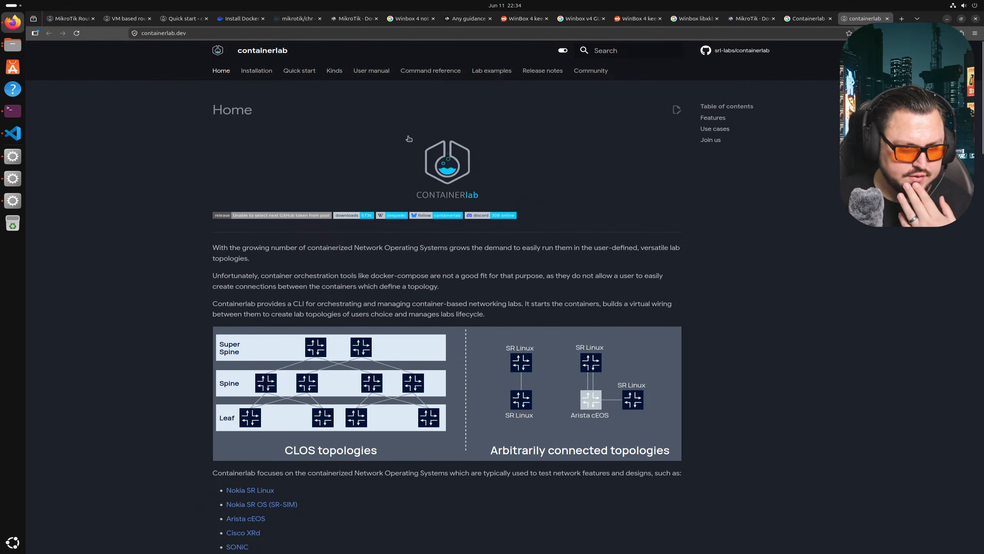
pyautogui.scroll(-2, 562, 82)
pyautogui.scroll(3, 563, 82)
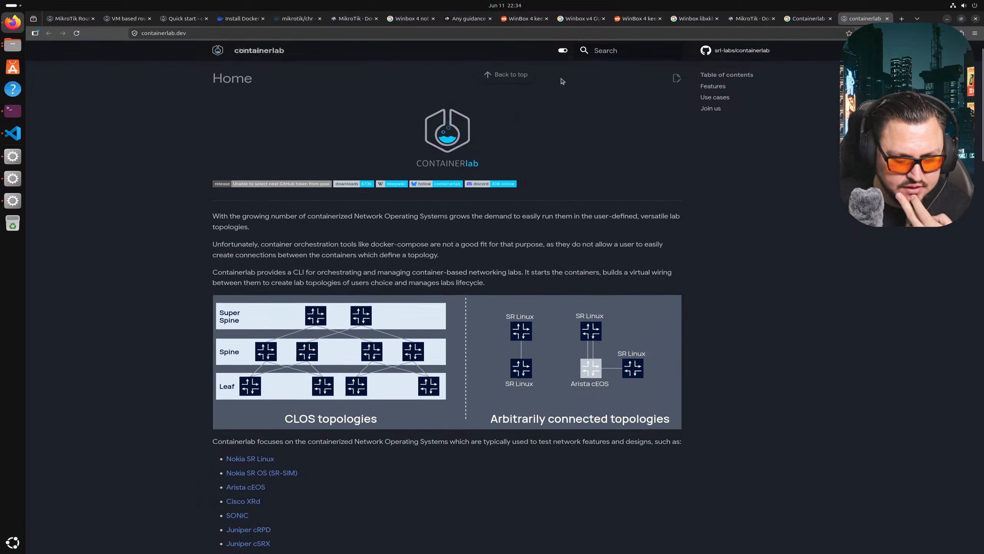
pyautogui.click(583, 73)
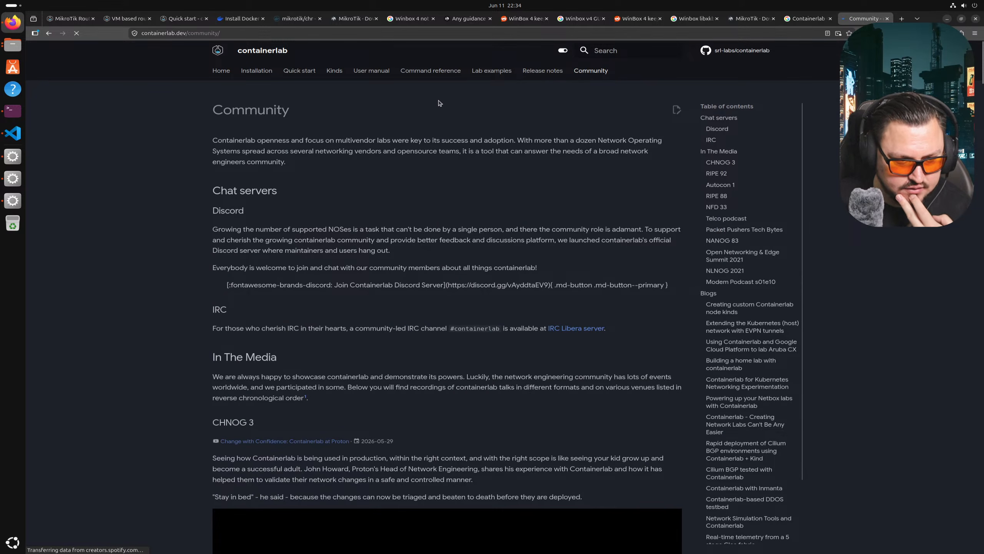
pyautogui.scroll(-5, 539, 126)
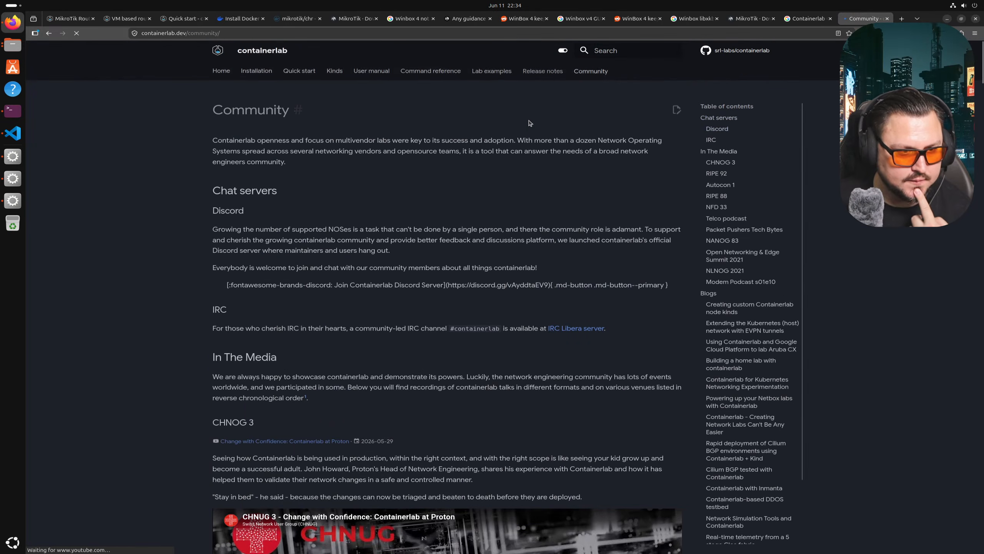
pyautogui.scroll(-3, 415, 128)
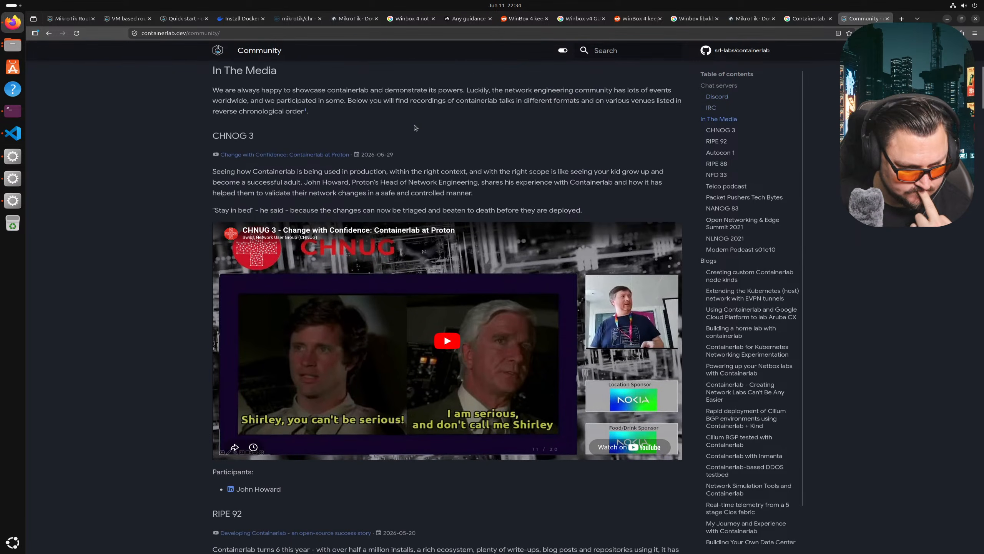
pyautogui.scroll(8, 511, 105)
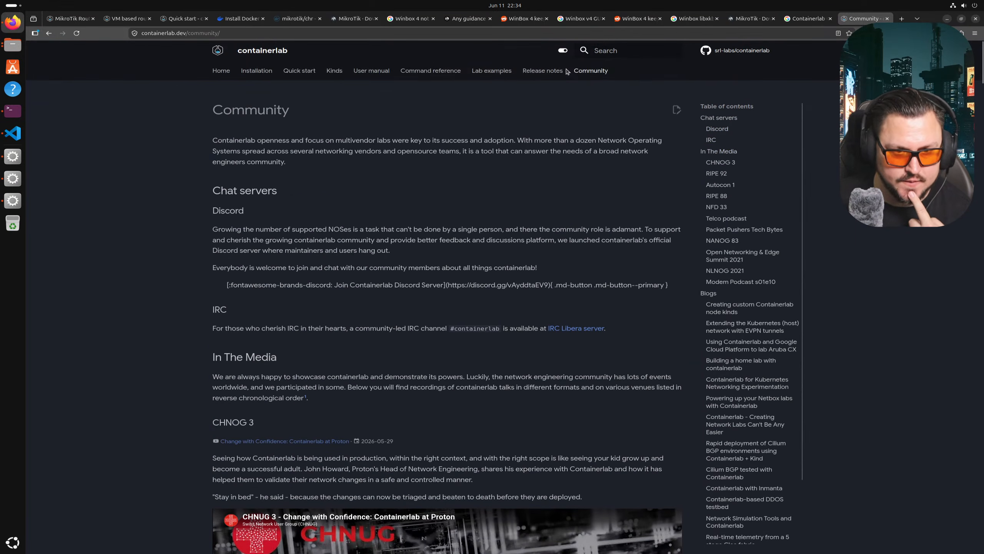
pyautogui.click(593, 50)
pyautogui.write('GUI')
pyautogui.press('Return')
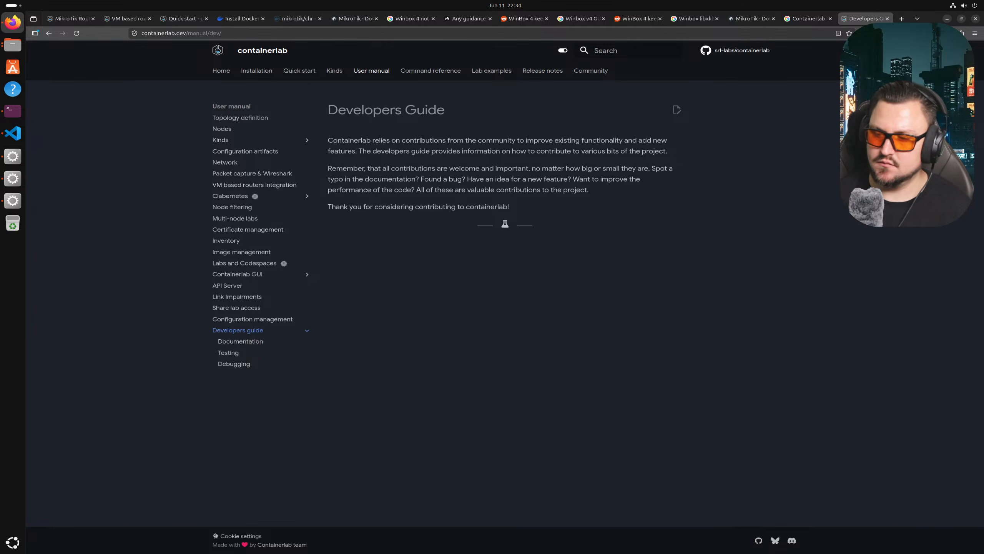
# - Move the Discord window onto the other monitor and start a new Firefox tab
pyautogui.click(671, 544)
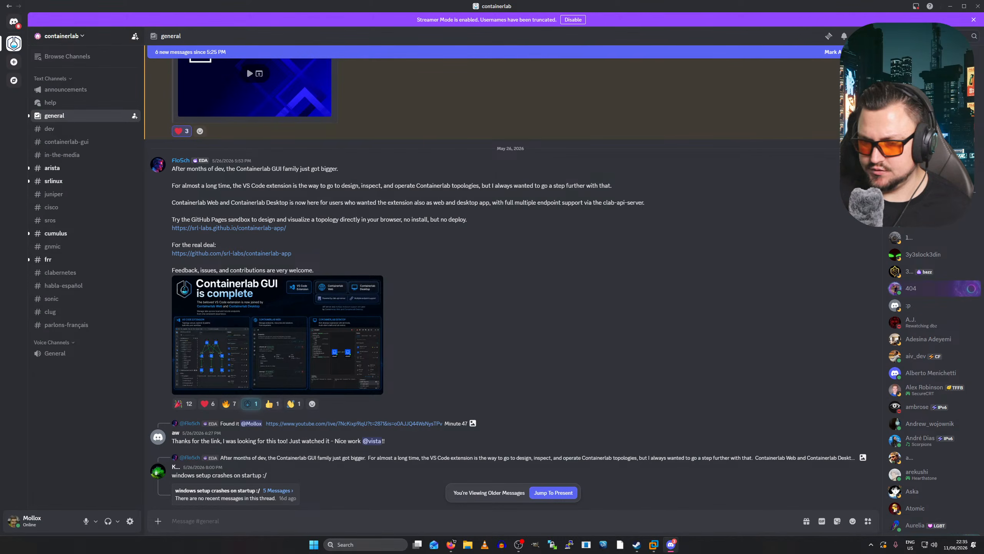
pyautogui.moveTo(643, 5); pyautogui.dragTo(983, 120)
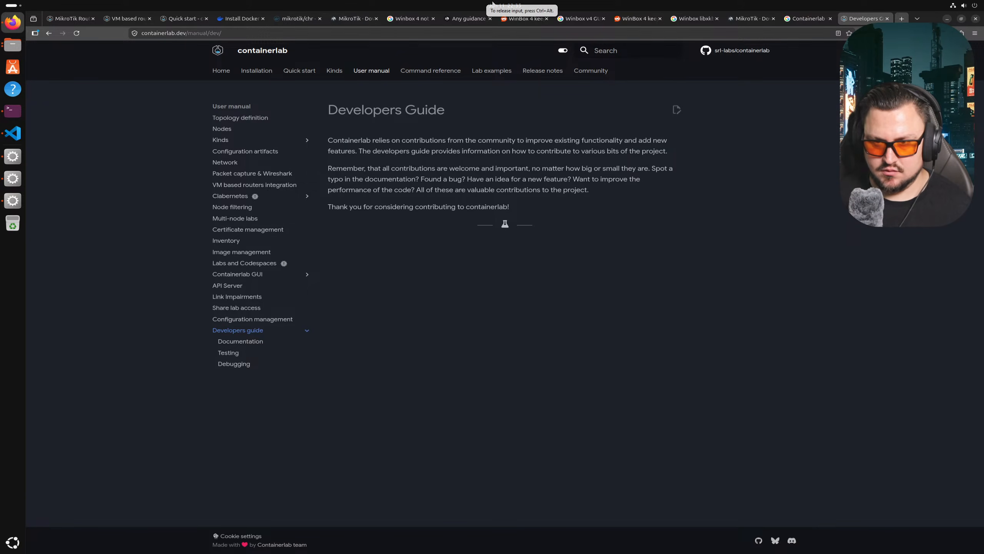
pyautogui.hotkey('ctrl', 't')
pyautogui.write('https')
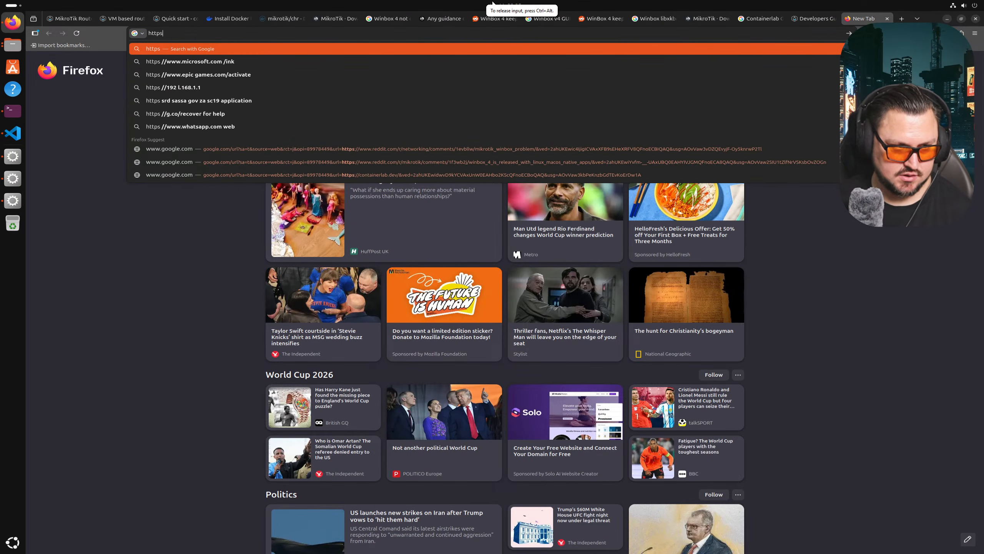
pyautogui.write('://srl')
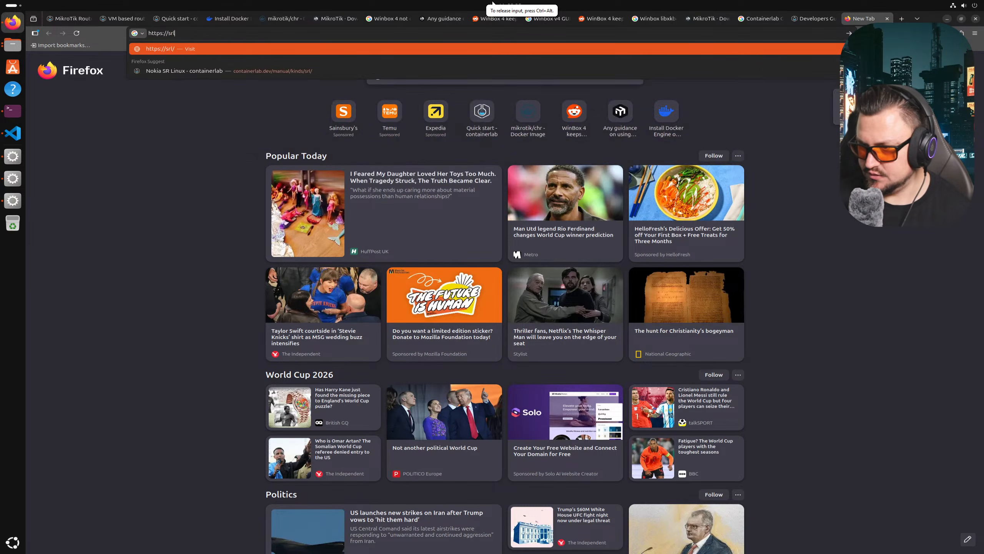
pyautogui.write('-labs.github.io/containerlab-app')
pyautogui.press('Return')
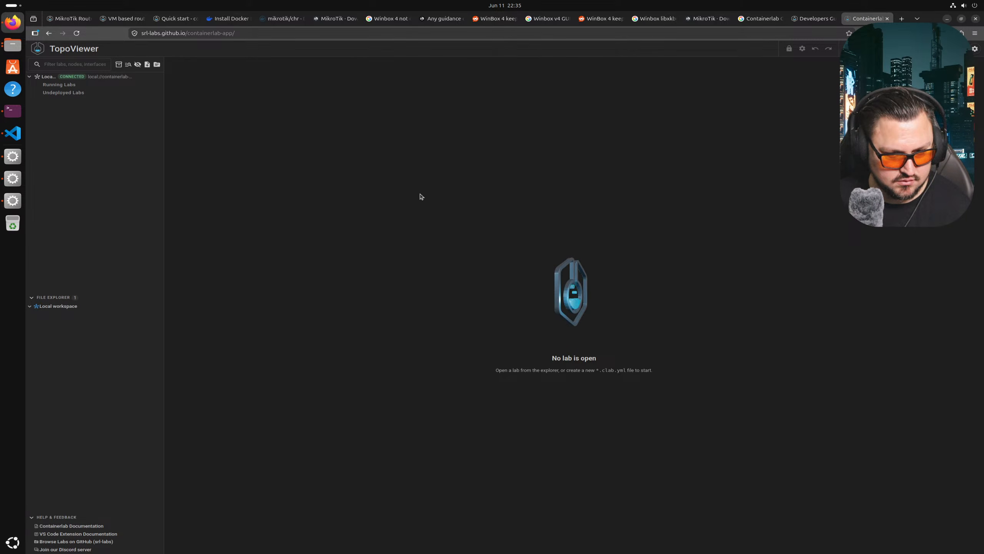
pyautogui.rightClick(56, 90)
pyautogui.doubleClick(45, 95)
pyautogui.tripleClick(569, 294)
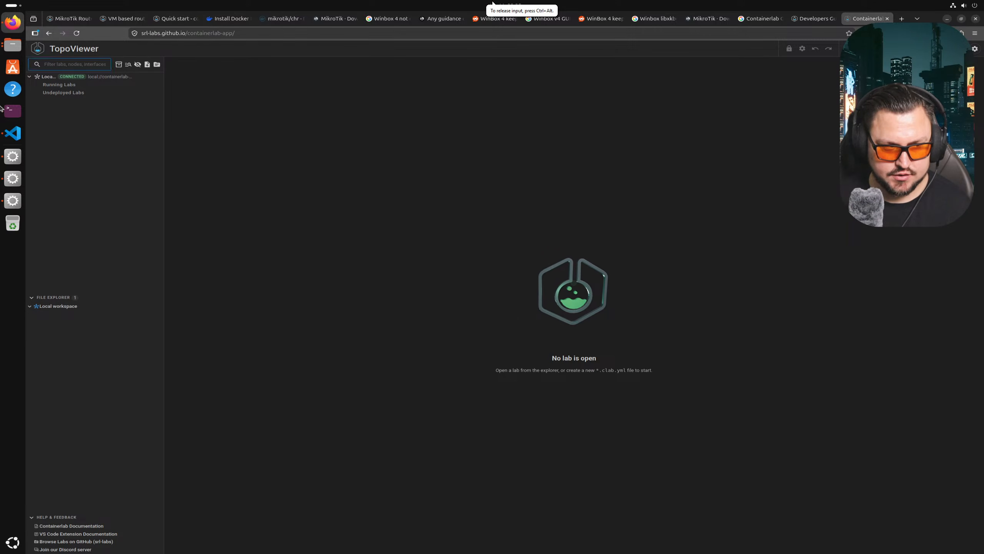
# - Glance at the code editor with the lab files, then return to Firefox on a new blank tab
pyautogui.click(16, 132)
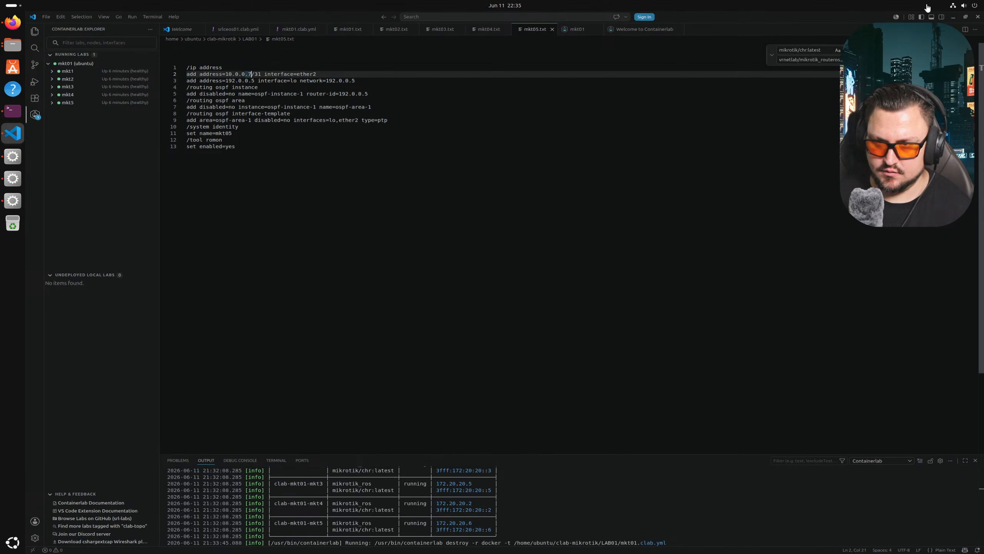
pyautogui.hotkey('alt', 'Tab')
pyautogui.hotkey('alt', 'Tab')
pyautogui.press('Escape')
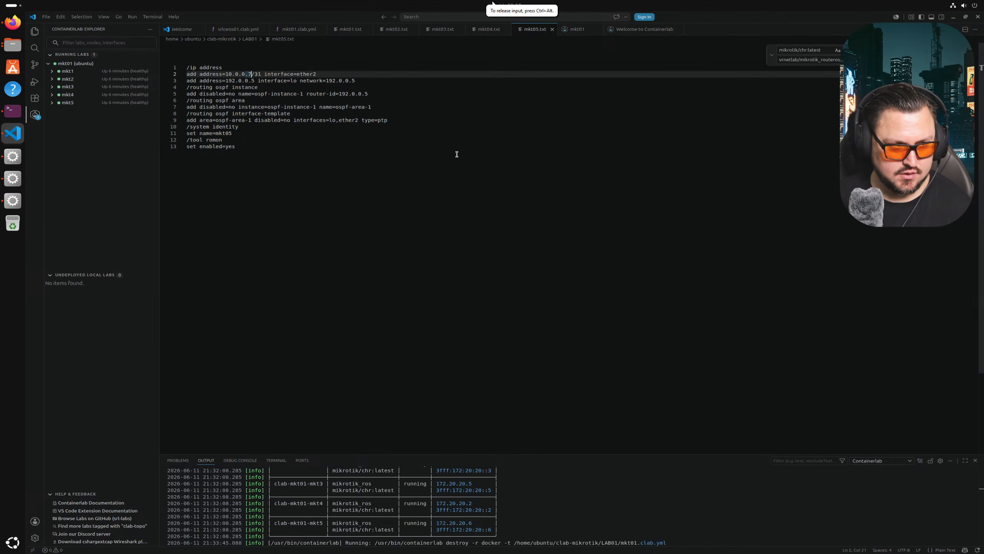
pyautogui.click(12, 23)
pyautogui.hotkey('ctrl', 't')
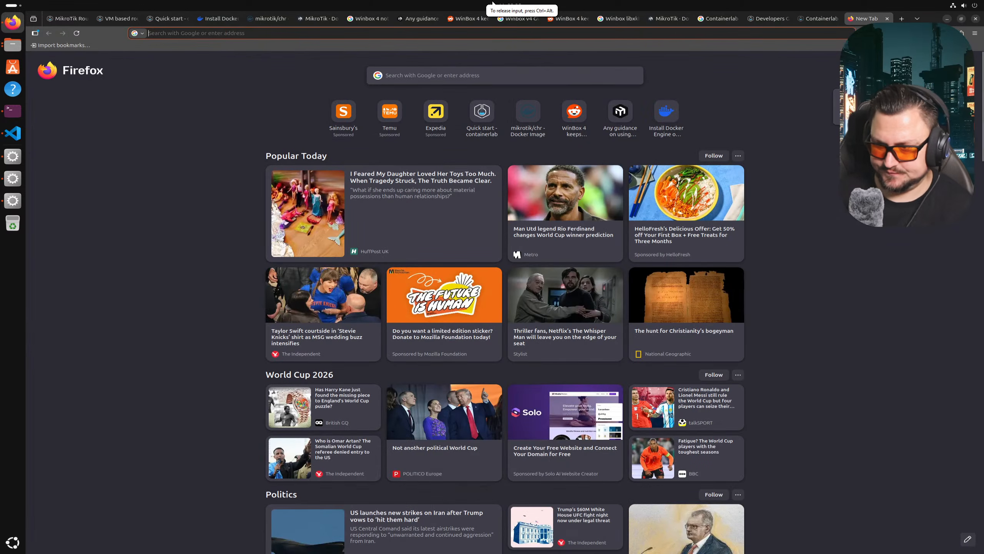
# - Load github.com/srl-labs/containerlab-app, scroll to '1. Install clab-api-server', and copy its curl install command
pyautogui.write('https')
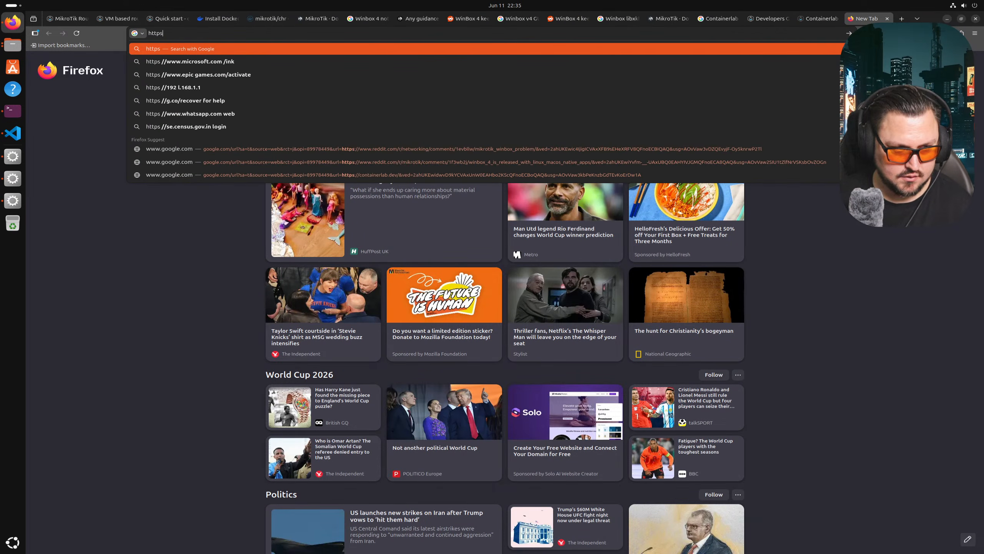
pyautogui.write('://github.com/srl')
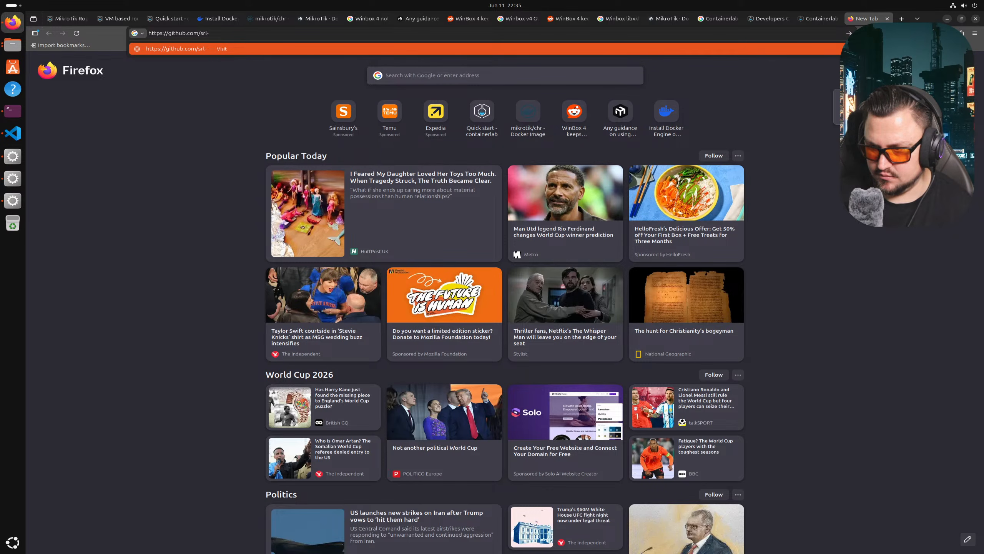
pyautogui.write('-labs')
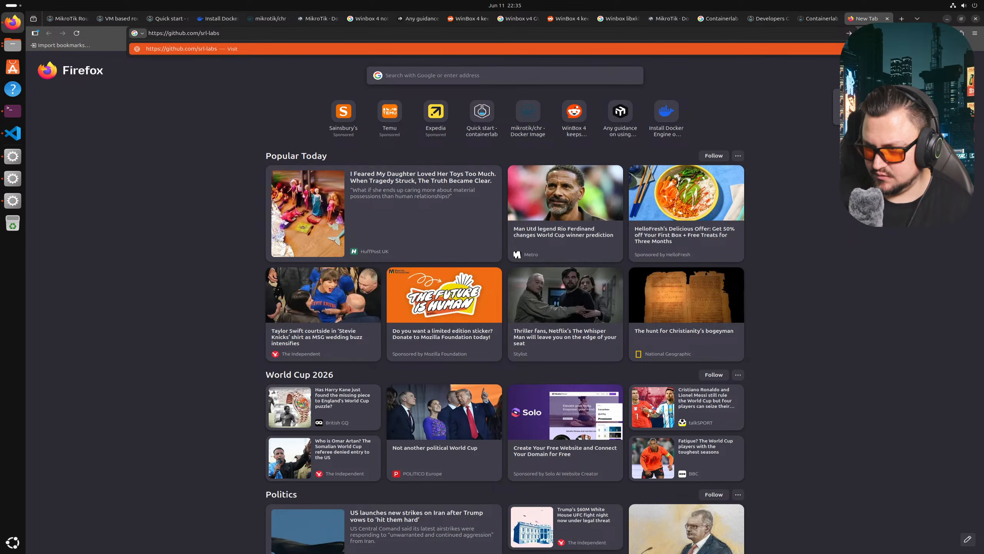
pyautogui.write('/containerlab-app')
pyautogui.press('Return')
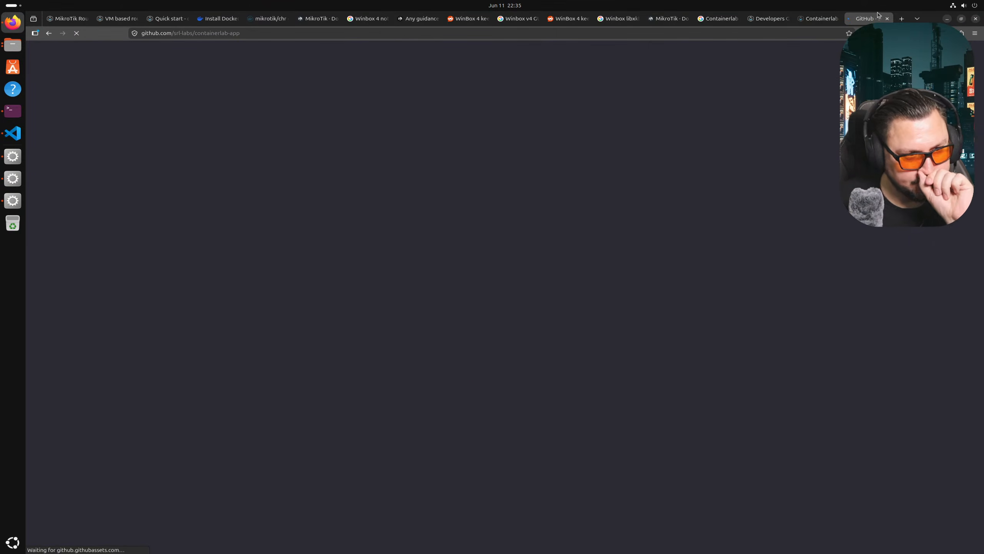
pyautogui.scroll(-3, 478, 206)
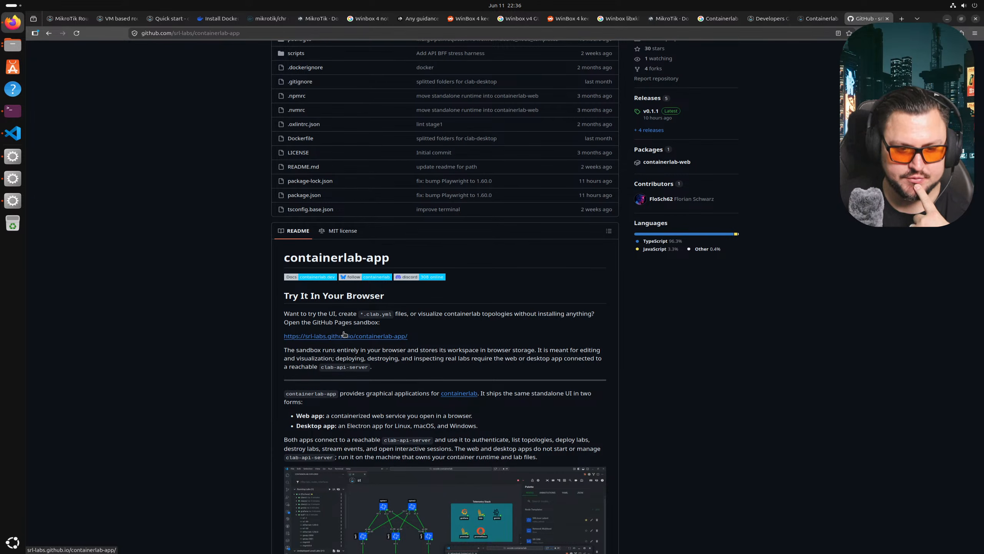
pyautogui.scroll(-3, 344, 334)
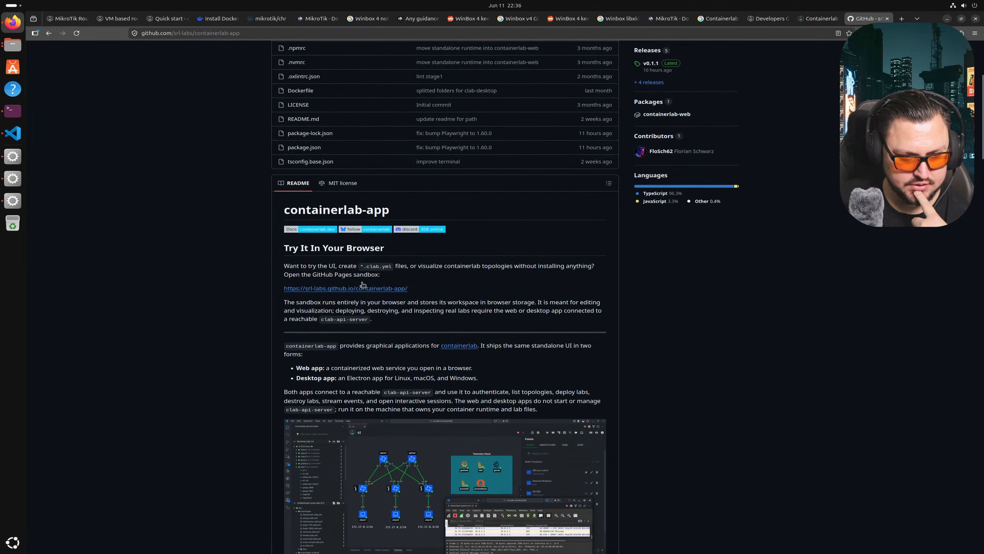
pyautogui.scroll(-1, 315, 305)
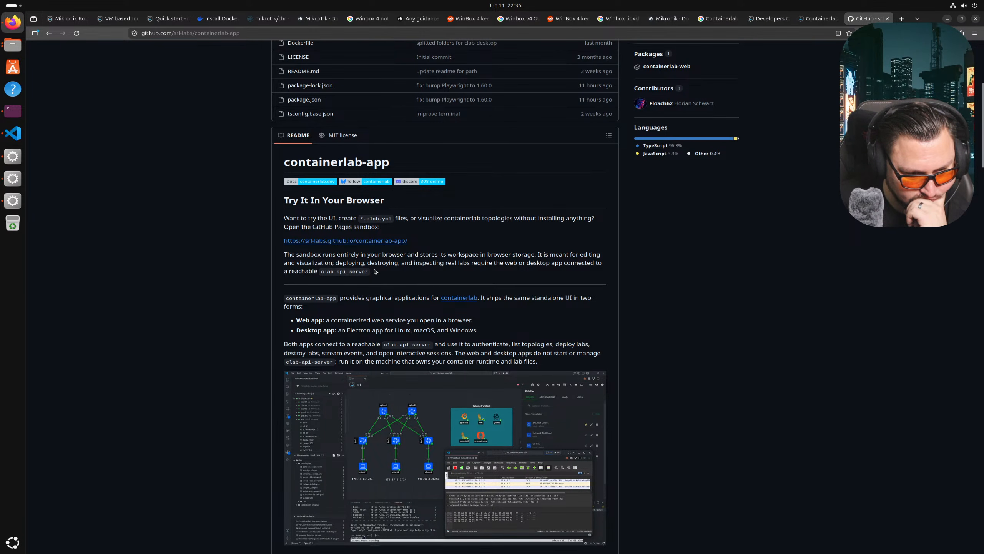
pyautogui.scroll(-2, 383, 258)
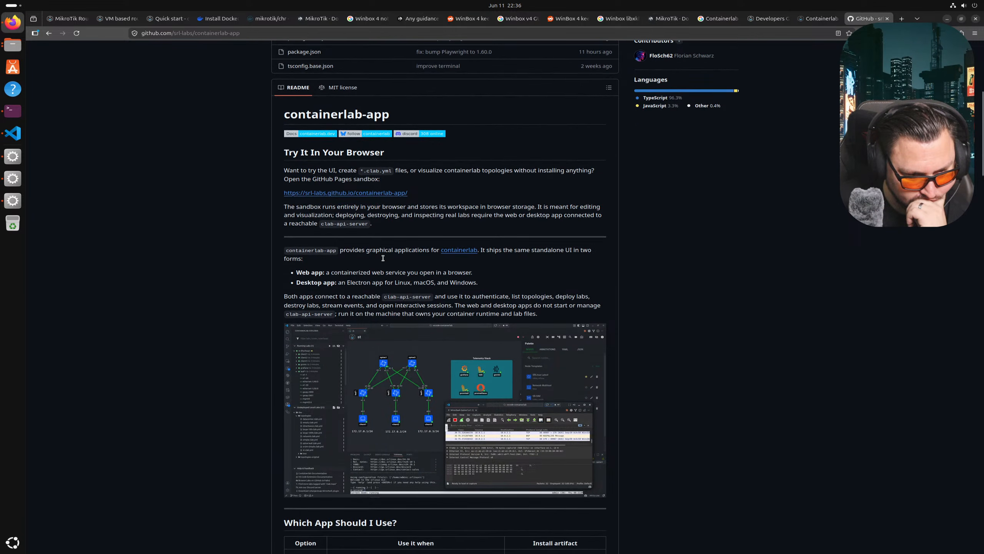
pyautogui.scroll(-2, 391, 253)
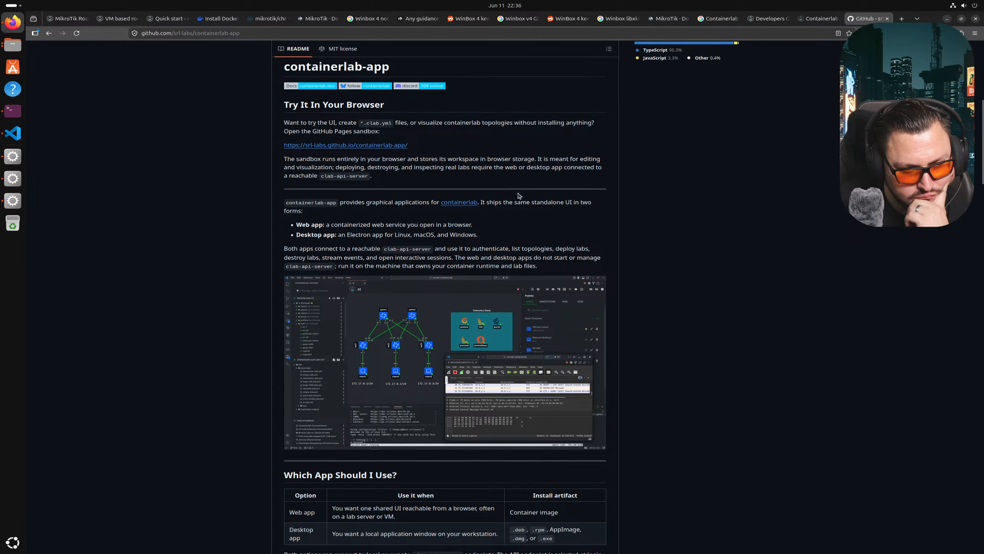
pyautogui.scroll(-2, 417, 216)
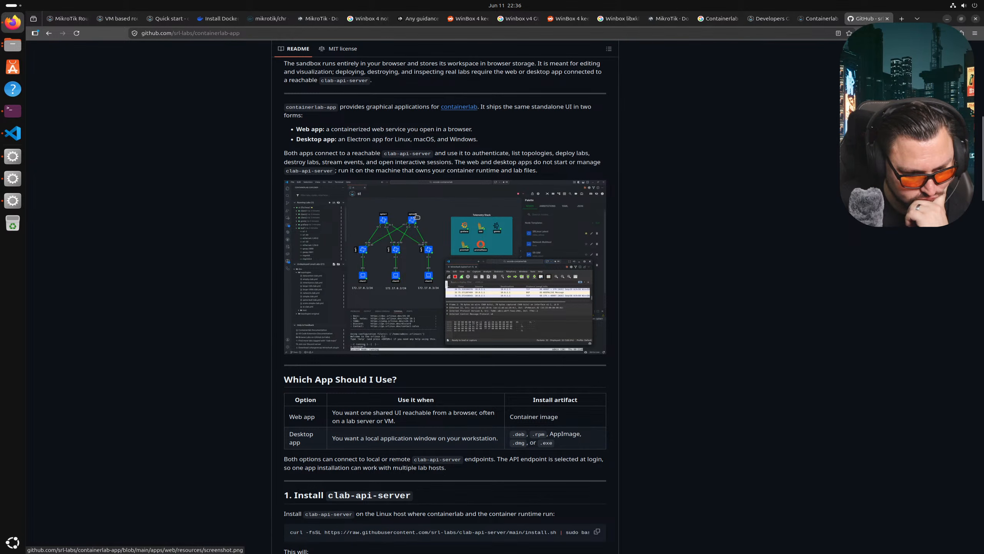
pyautogui.scroll(-4, 416, 216)
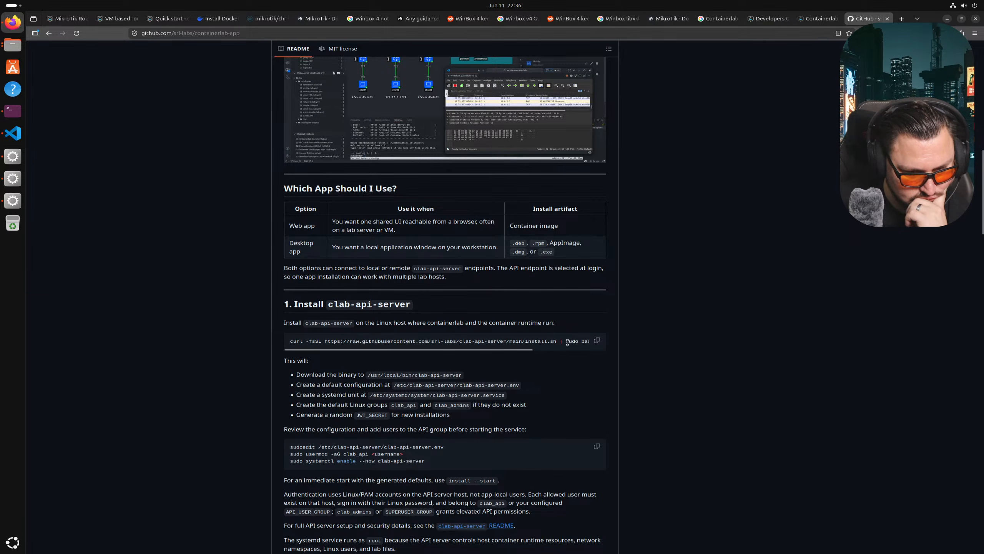
pyautogui.click(596, 339)
pyautogui.click(12, 110)
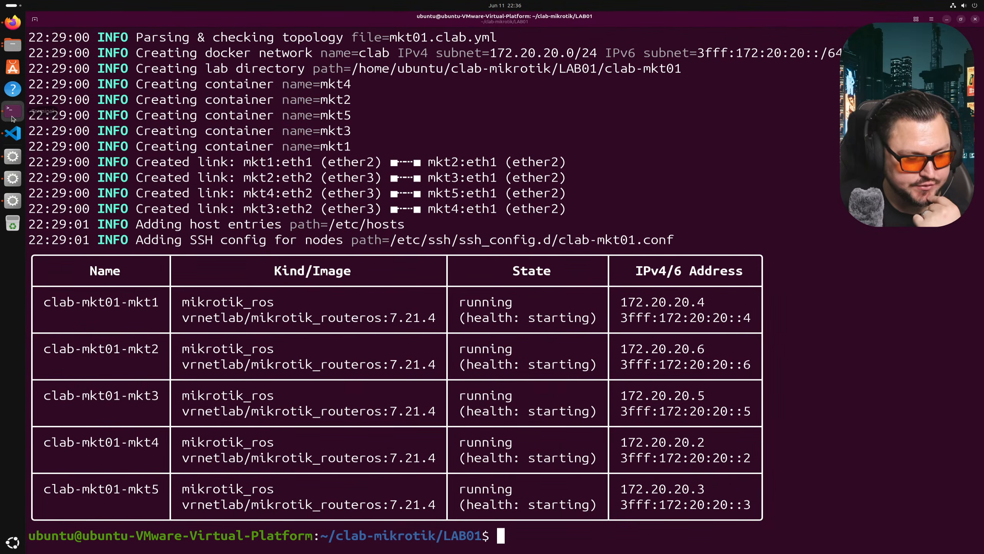
# - Paste the install command, erase it, and change to the home directory with cd
pyautogui.rightClick(328, 365)
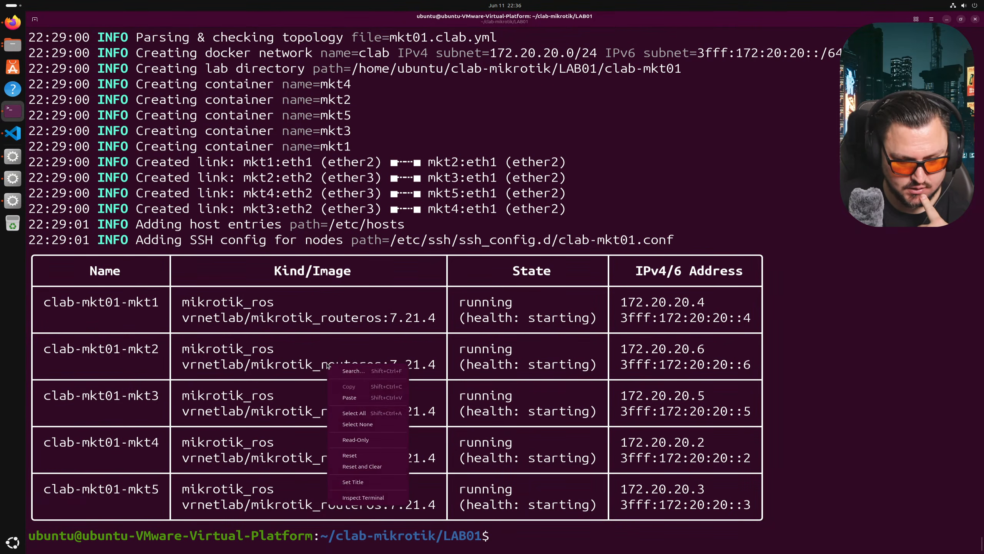
pyautogui.click(348, 398)
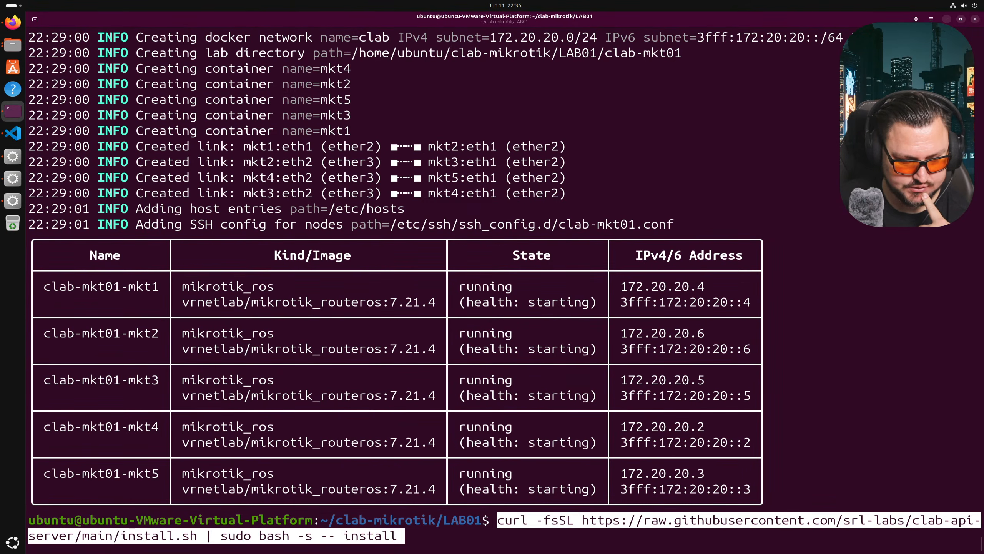
pyautogui.press('Right')
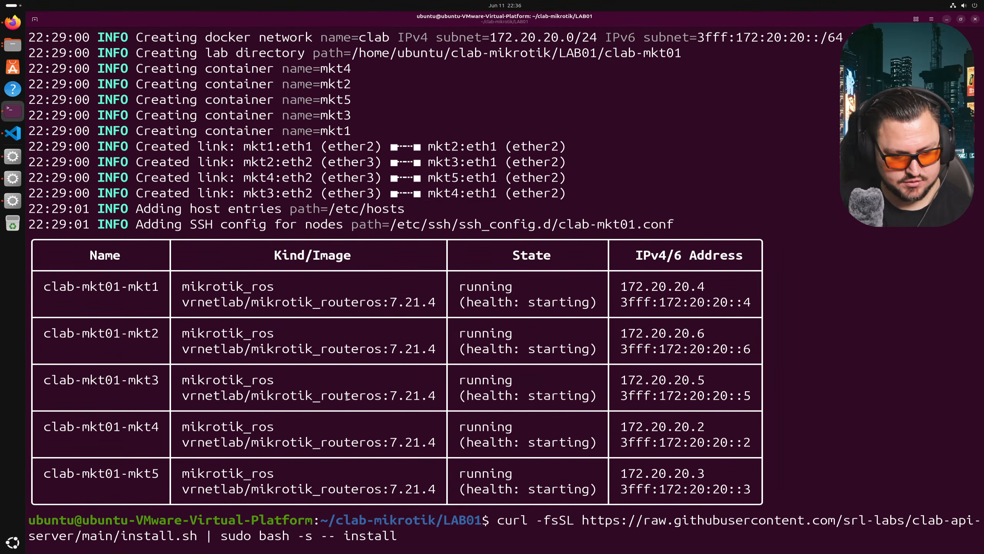
pyautogui.press('BackSpace')
pyautogui.press('BackSpace')
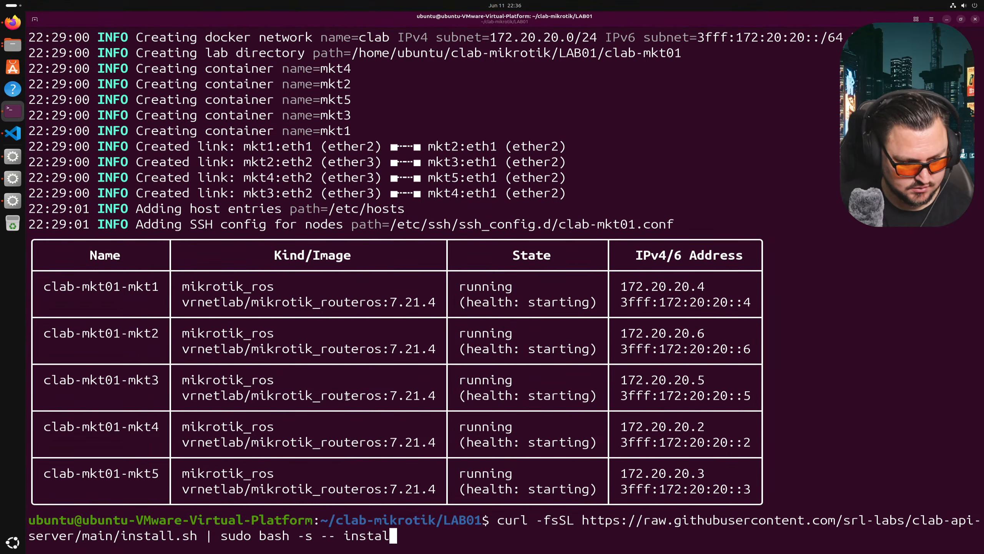
pyautogui.press('BackSpace')
pyautogui.press('BackSpace')
pyautogui.press('BackSpace')
pyautogui.press('BackSpace')
pyautogui.press('BackSpace')
pyautogui.press('BackSpace')
pyautogui.press('BackSpace')
pyautogui.press('BackSpace')
pyautogui.press('BackSpace')
pyautogui.press('BackSpace')
pyautogui.press('BackSpace')
pyautogui.press('BackSpace')
pyautogui.press('BackSpace')
pyautogui.press('BackSpace')
pyautogui.press('BackSpace')
pyautogui.press('BackSpace')
pyautogui.press('BackSpace')
pyautogui.press('BackSpace')
pyautogui.press('BackSpace')
pyautogui.press('BackSpace')
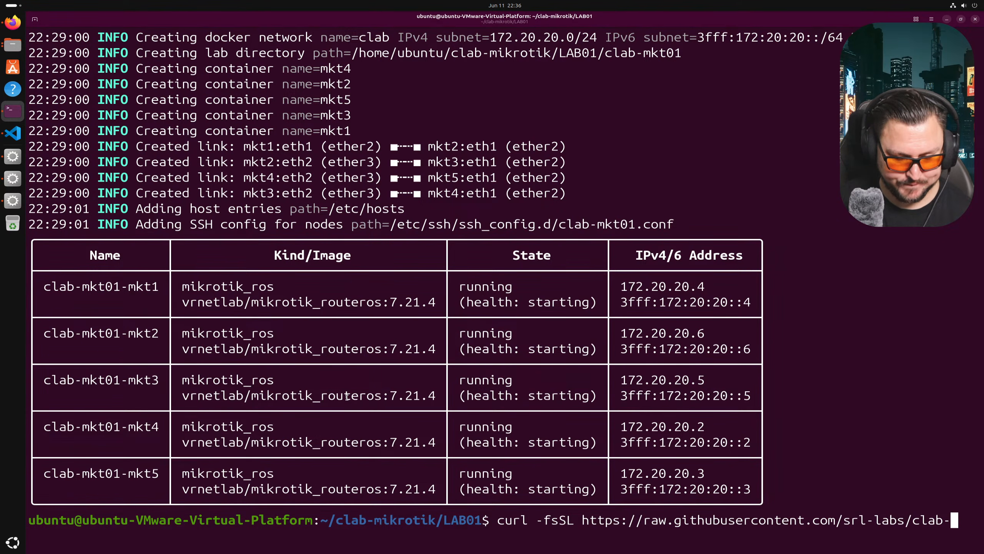
pyautogui.press('BackSpace')
pyautogui.press('BackSpace')
pyautogui.press('BackSpace')
pyautogui.press('BackSpace')
pyautogui.press('BackSpace')
pyautogui.press('BackSpace')
pyautogui.press('BackSpace')
pyautogui.press('BackSpace')
pyautogui.press('BackSpace')
pyautogui.press('BackSpace')
pyautogui.press('BackSpace')
pyautogui.press('BackSpace')
pyautogui.press('BackSpace')
pyautogui.press('BackSpace')
pyautogui.press('BackSpace')
pyautogui.press('BackSpace')
pyautogui.press('BackSpace')
pyautogui.press('BackSpace')
pyautogui.press('BackSpace')
pyautogui.press('BackSpace')
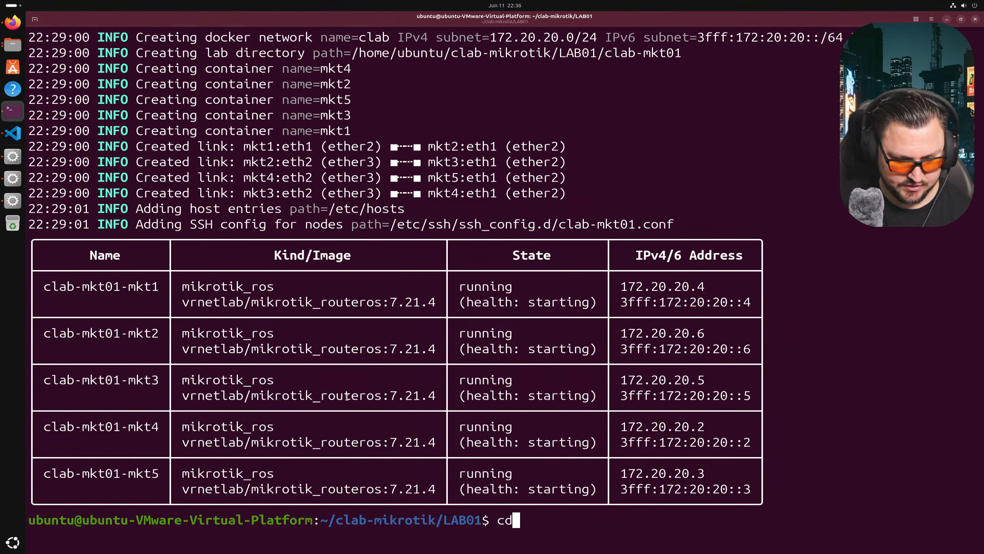
pyautogui.write('d')
pyautogui.press('Return')
# - Run the curl install script with the sudo password to install clab-api-server v0.3.6
pyautogui.rightClick(453, 389)
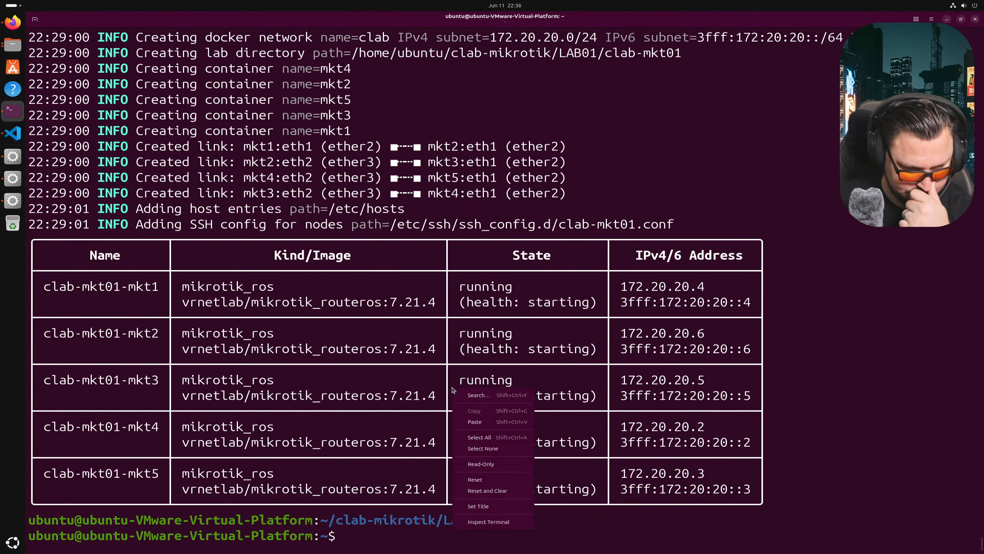
pyautogui.click(475, 421)
pyautogui.press('Return')
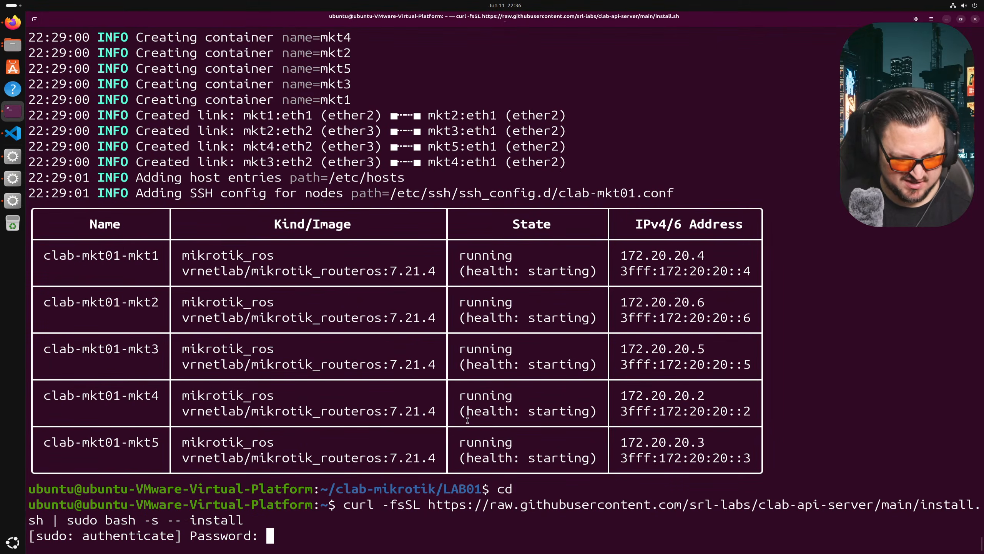
pyautogui.write('**********')
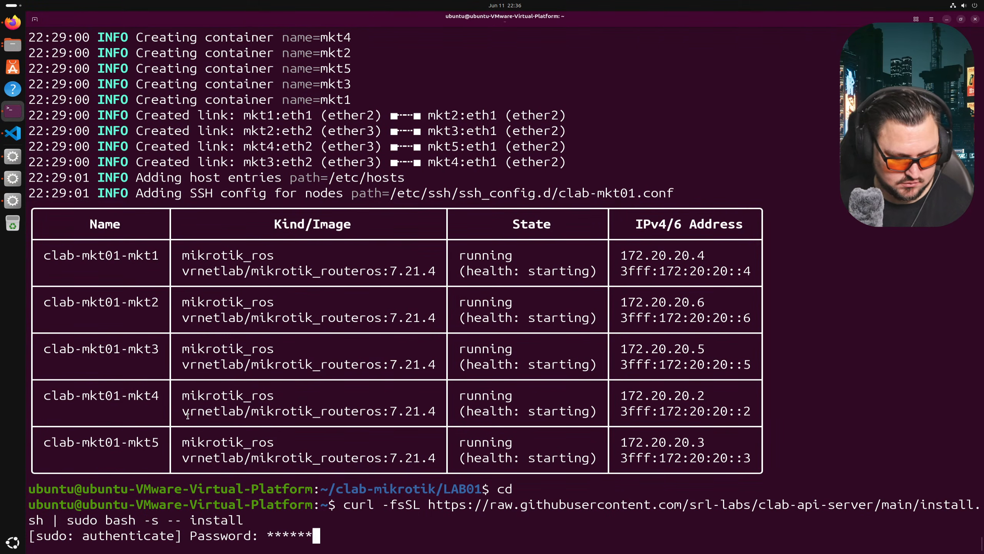
pyautogui.press('Return')
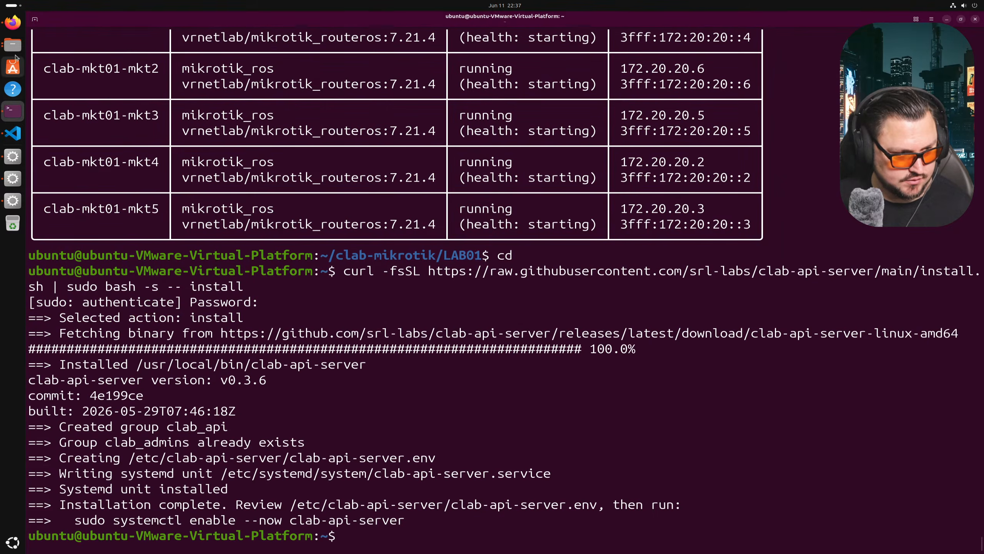
pyautogui.click(20, 18)
pyautogui.scroll(-2, 328, 320)
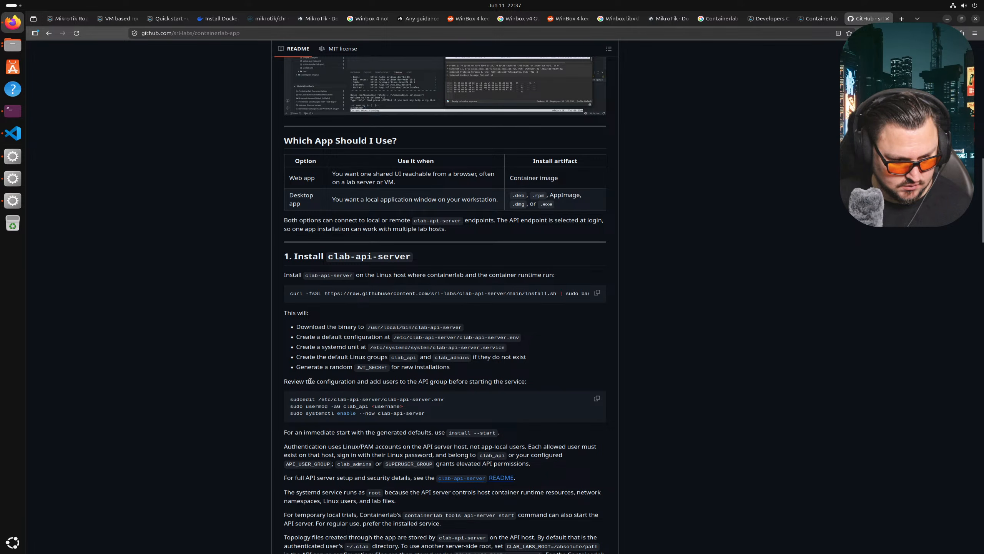
# - Copy the sudoedit configuration command line from the README
pyautogui.moveTo(301, 382); pyautogui.dragTo(387, 382)
pyautogui.click(400, 383)
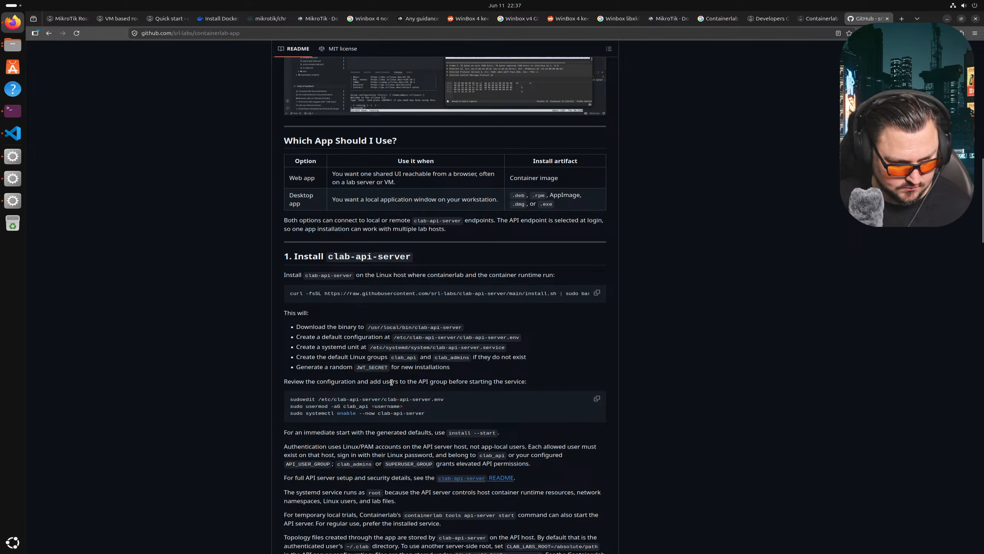
pyautogui.scroll(-2, 391, 382)
pyautogui.tripleClick(361, 353)
pyautogui.rightClick(360, 357)
pyautogui.click(388, 361)
pyautogui.click(12, 200)
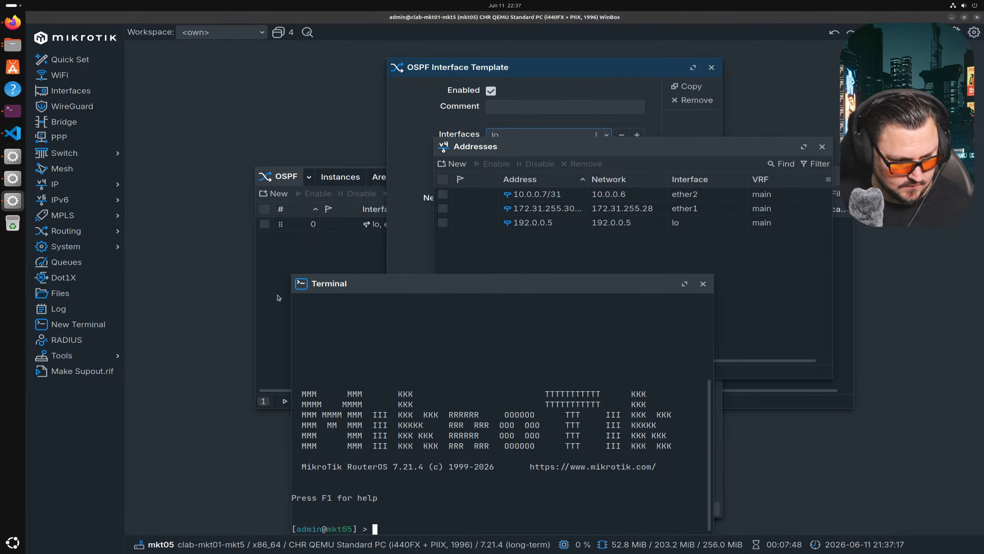
pyautogui.click(12, 110)
pyautogui.rightClick(237, 253)
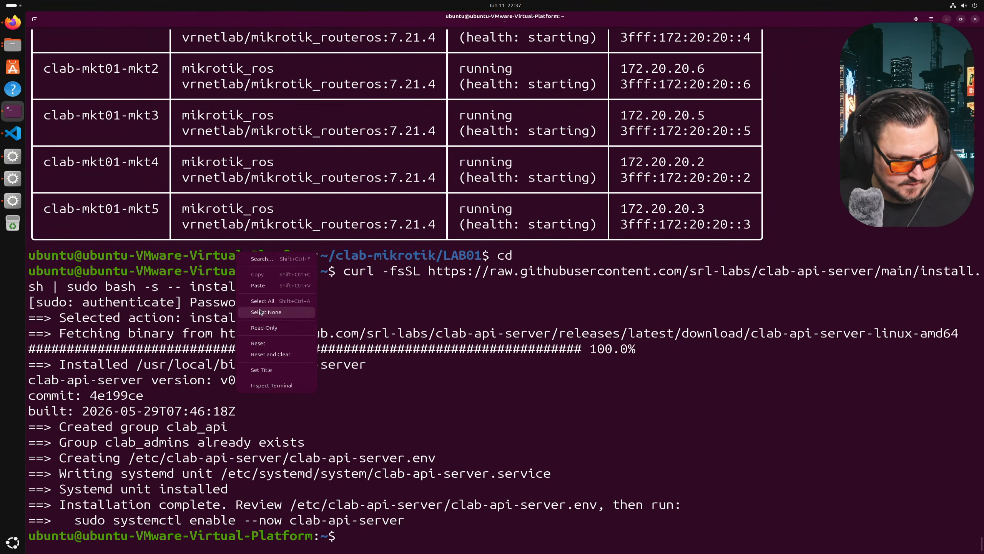
pyautogui.press('Escape')
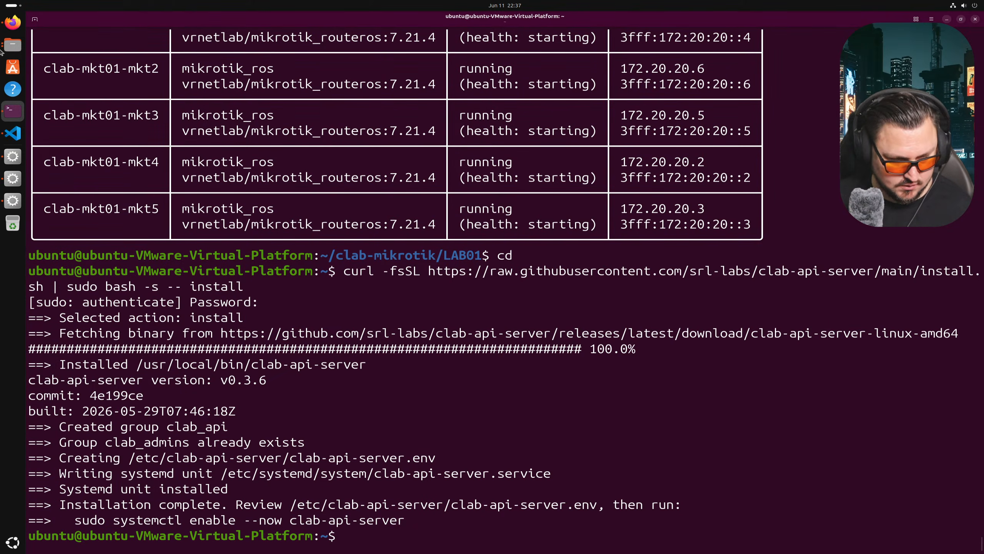
# - Paste and run the config review commands, inspect the config file in nano, and exit unchanged
pyautogui.click(12, 22)
pyautogui.click(598, 351)
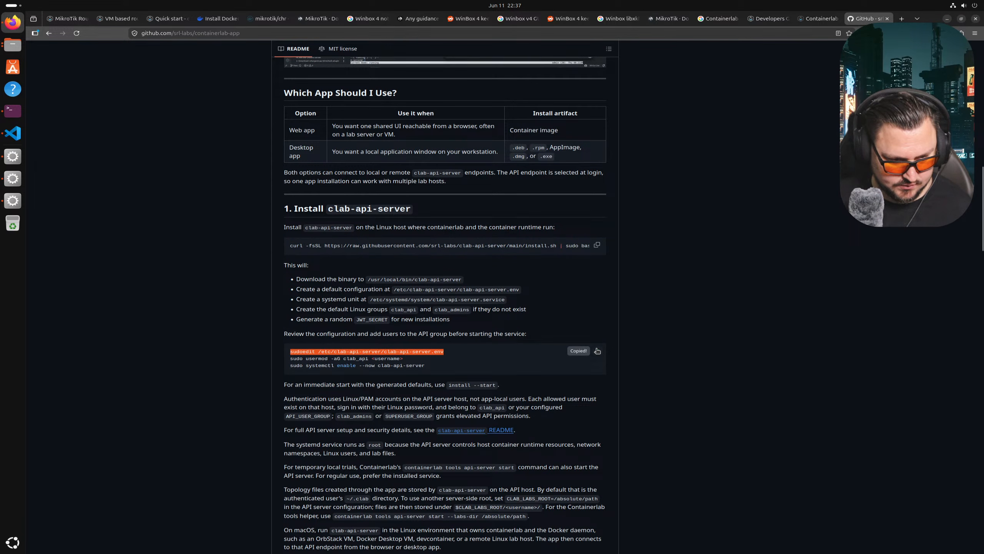
pyautogui.click(12, 111)
pyautogui.rightClick(222, 313)
pyautogui.click(247, 351)
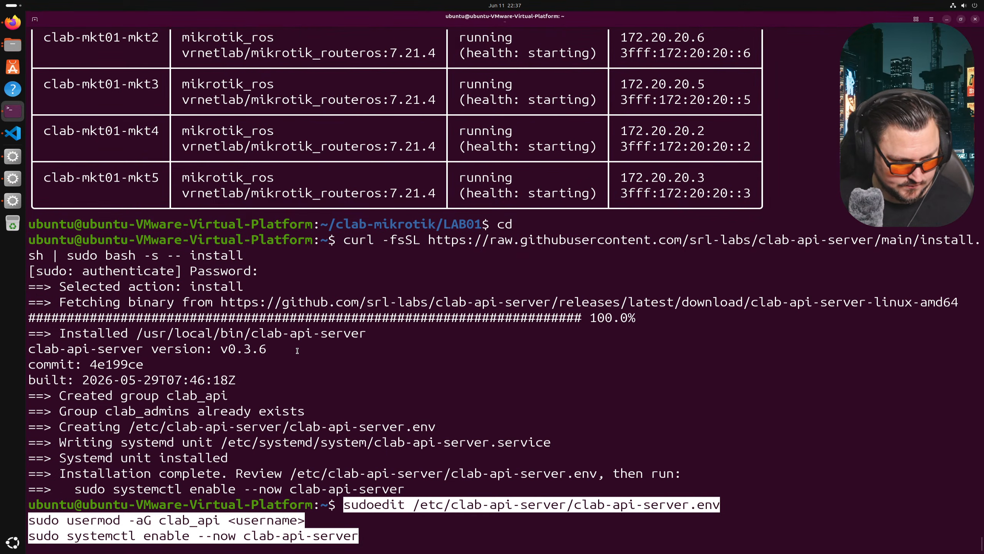
pyautogui.press('Return')
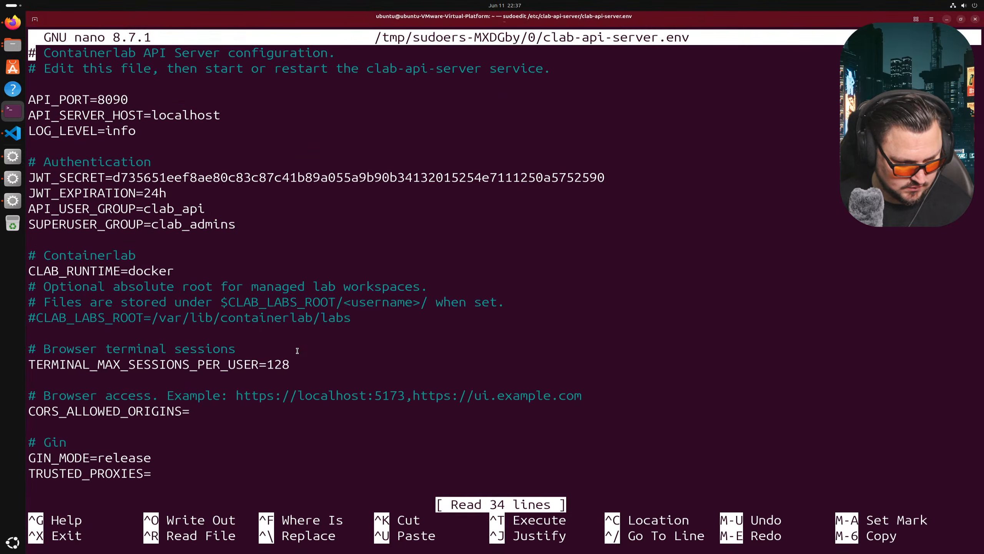
pyautogui.press('Down')
pyautogui.press('Down')
pyautogui.press('Down')
pyautogui.press('Down')
pyautogui.press('Down')
pyautogui.press('Down')
pyautogui.press('Down')
pyautogui.press('Down')
pyautogui.press('Down')
pyautogui.press('Down')
pyautogui.press('Down')
pyautogui.press('Down')
pyautogui.press('Down')
pyautogui.press('Down')
pyautogui.press('Down')
pyautogui.press('Down')
pyautogui.press('Down')
pyautogui.press('Down')
pyautogui.press('Down')
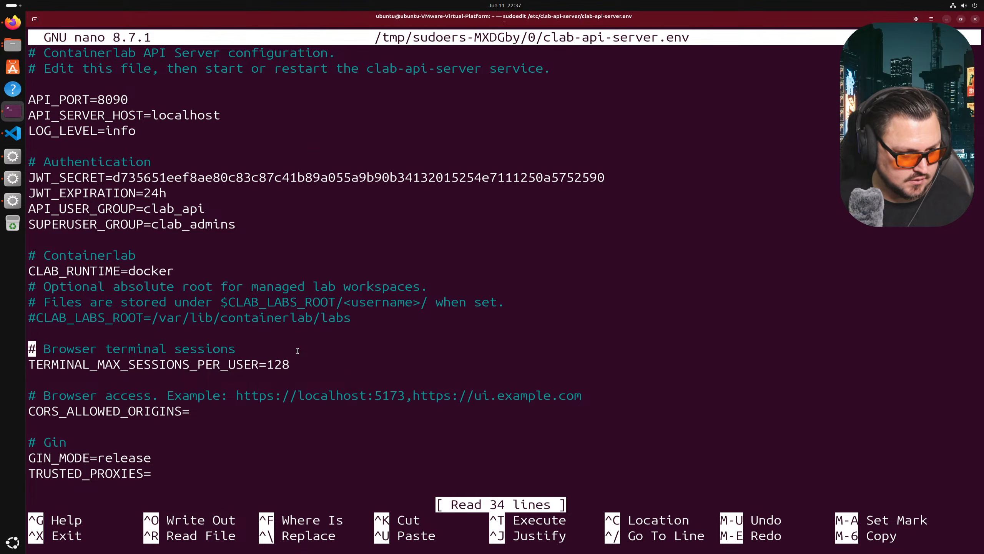
pyautogui.press('Down')
pyautogui.press('Down')
pyautogui.press('Down')
pyautogui.press('Down')
pyautogui.press('Down')
pyautogui.press('Down')
pyautogui.press('Down')
pyautogui.press('Down')
pyautogui.press('Down')
pyautogui.press('Down')
pyautogui.press('Down')
pyautogui.press('Down')
pyautogui.press('Down')
pyautogui.press('Down')
pyautogui.press('Down')
pyautogui.press('Up')
pyautogui.press('Up')
pyautogui.press('Up')
pyautogui.press('Up')
pyautogui.press('Up')
pyautogui.press('Up')
pyautogui.press('Up')
pyautogui.press('Up')
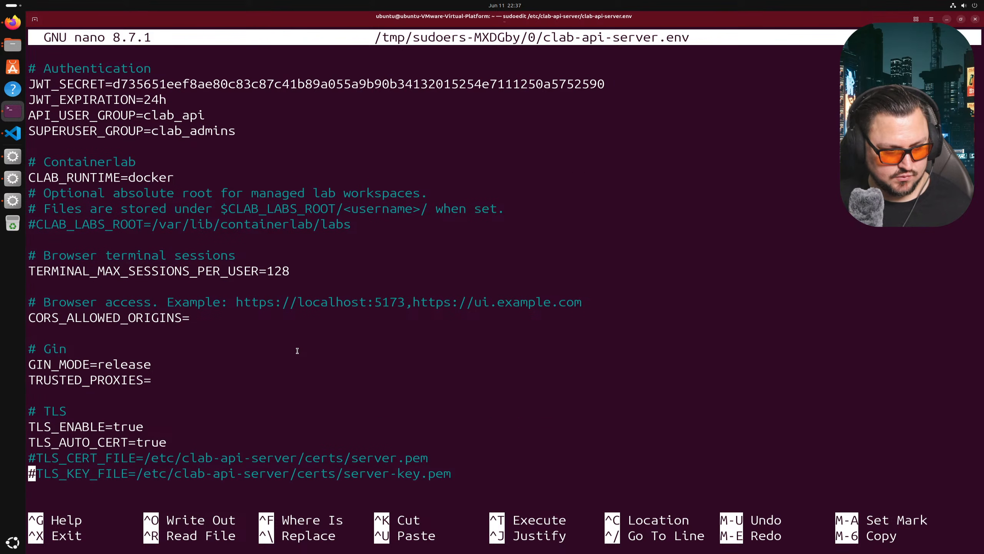
pyautogui.hotkey('ctrl', 'x')
# - Edit the recalled usermod command to use 'ubuntu' and add that user to the clab_api group
pyautogui.press('Up')
pyautogui.press('Up')
pyautogui.press('Up')
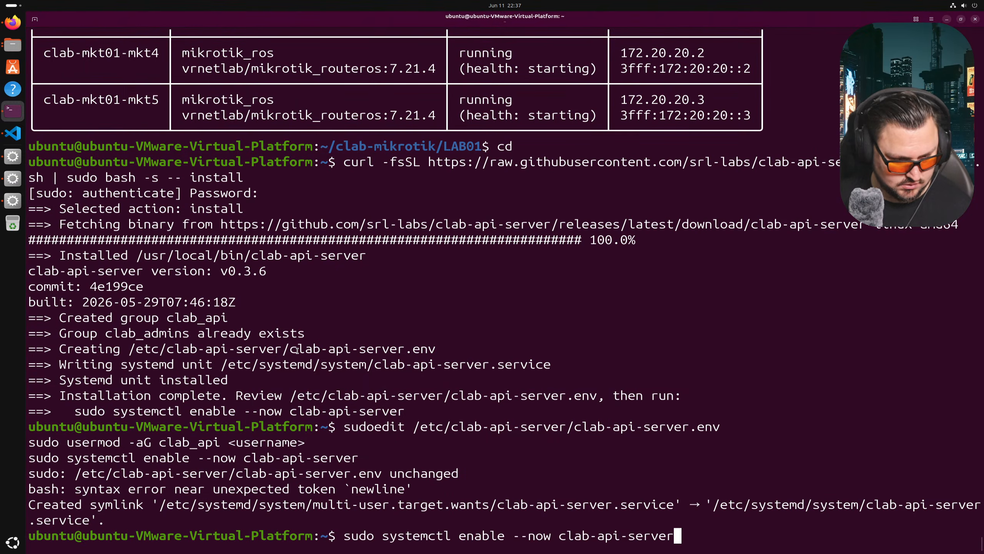
pyautogui.press('Down')
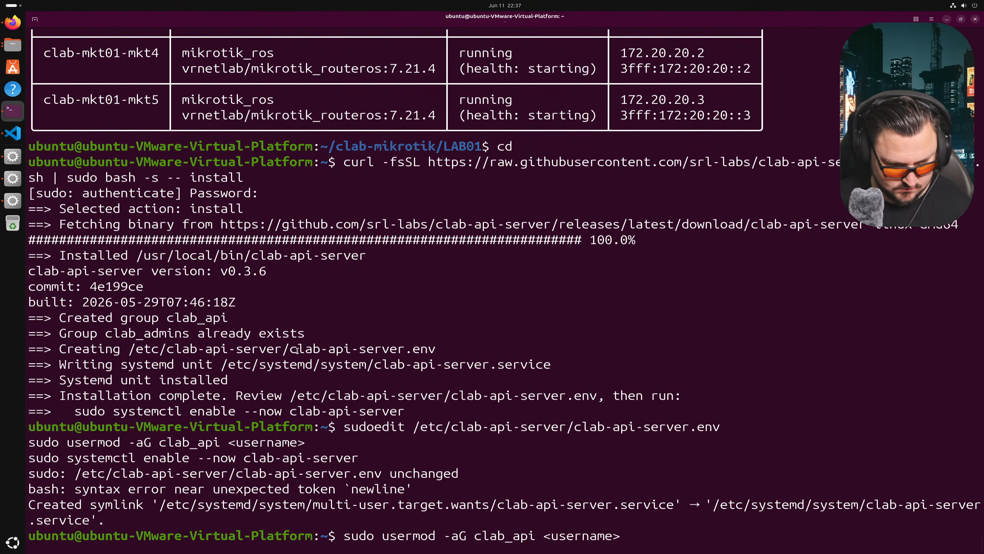
pyautogui.press('BackSpace')
pyautogui.press('BackSpace')
pyautogui.press('BackSpace')
pyautogui.press('BackSpace')
pyautogui.press('BackSpace')
pyautogui.press('BackSpace')
pyautogui.press('BackSpace')
pyautogui.press('BackSpace')
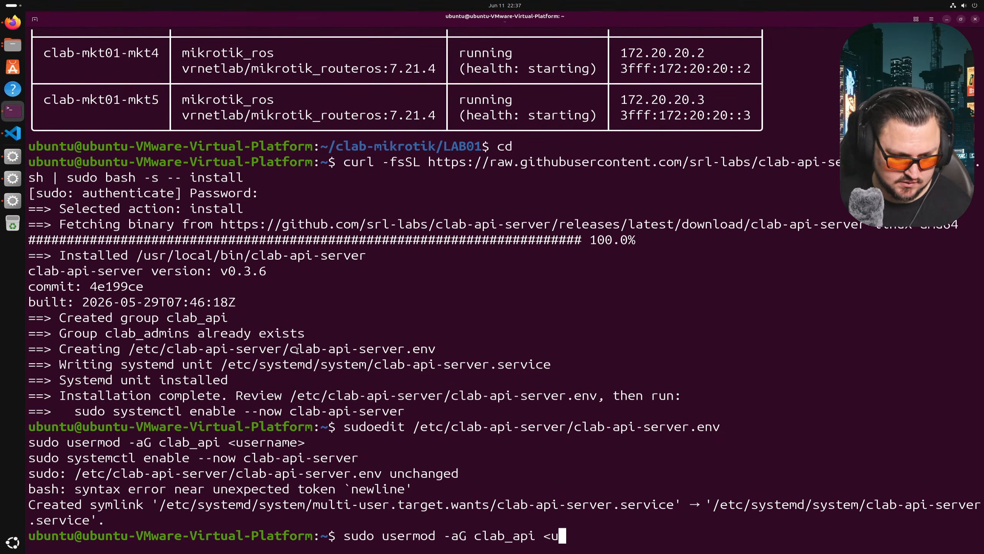
pyautogui.press('BackSpace')
pyautogui.press('BackSpace')
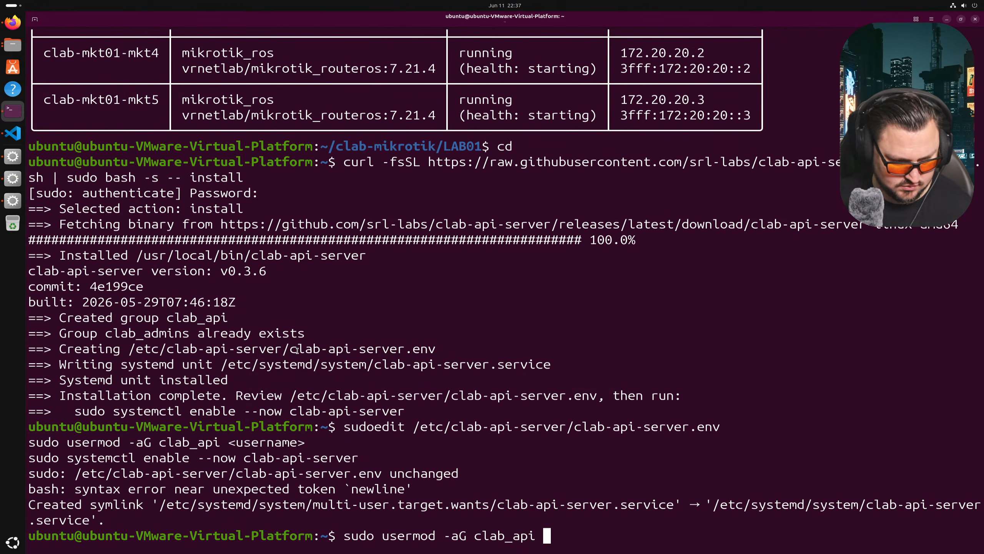
pyautogui.write('ubuntu')
pyautogui.press('Return')
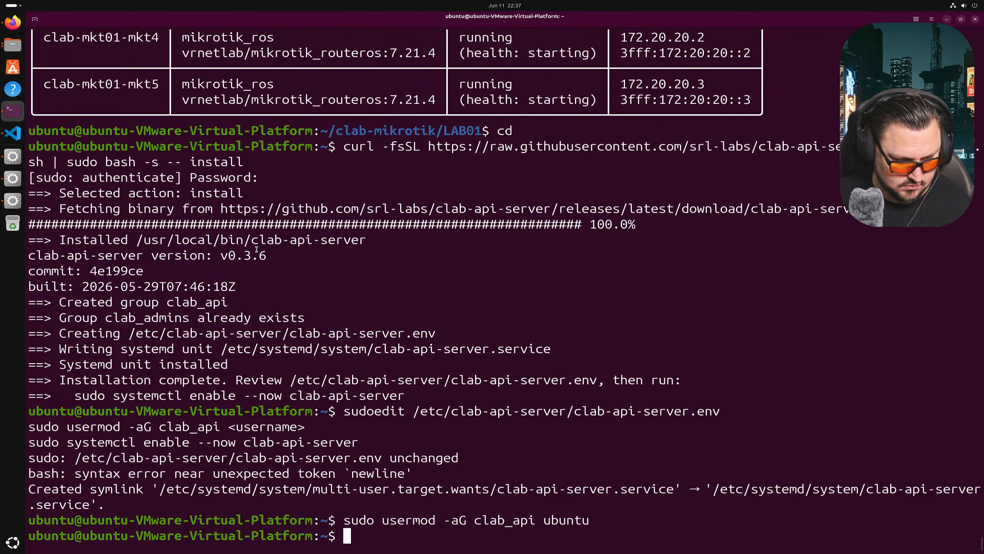
# - Run sudo systemctl enable --now clab-api-server to enable and start the service
pyautogui.click(2, 24)
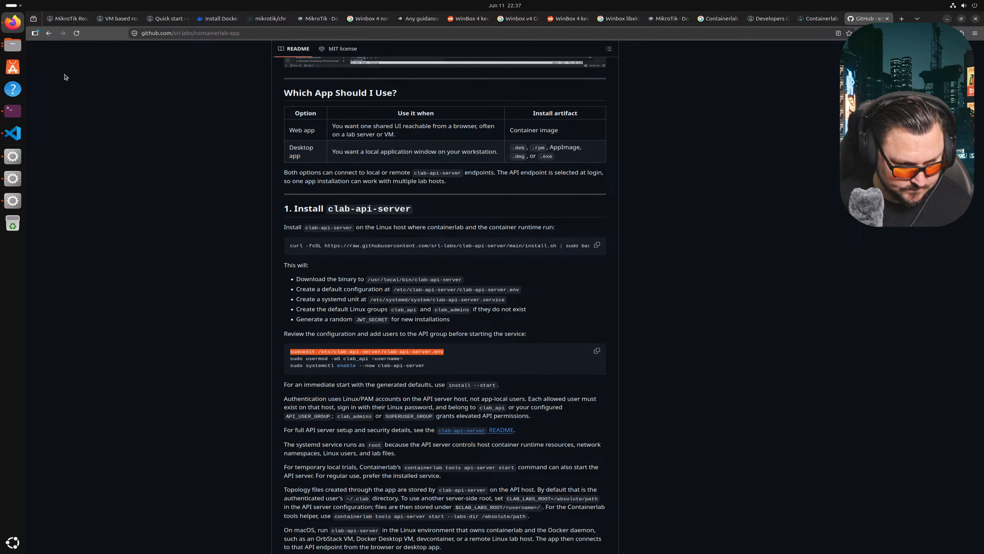
pyautogui.hotkey('alt', 'Tab')
pyautogui.press('Up')
pyautogui.press('Up')
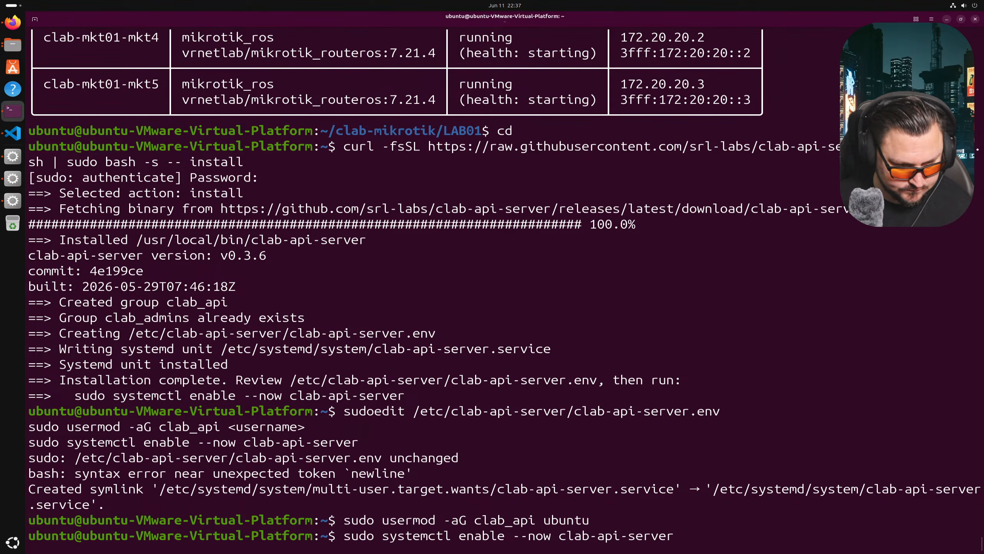
pyautogui.press('Return')
pyautogui.hotkey('alt', 'Tab')
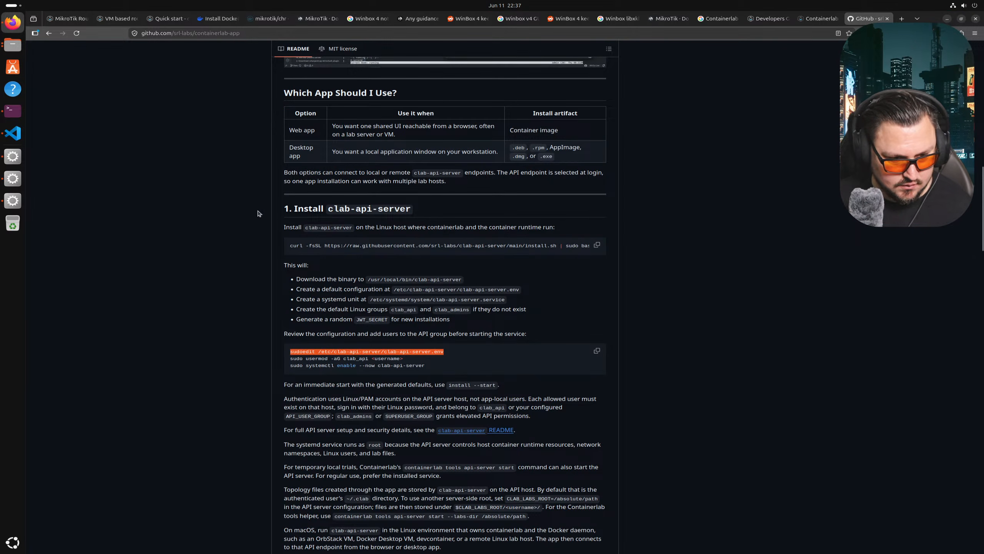
# - Scroll the README past the sudoedit line to the 2A web app and 2B desktop app install sections
pyautogui.scroll(-2, 399, 335)
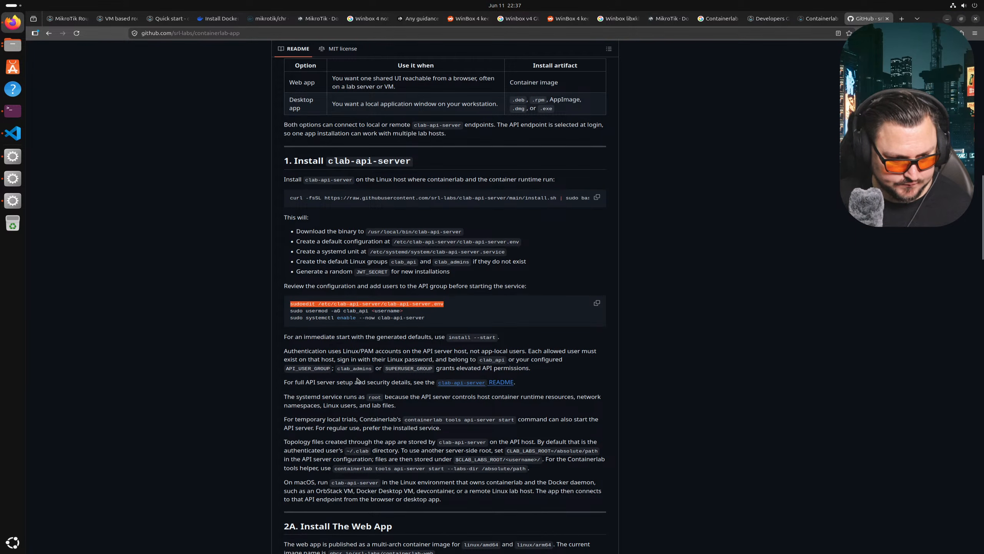
pyautogui.scroll(-1, 360, 380)
pyautogui.click(338, 329)
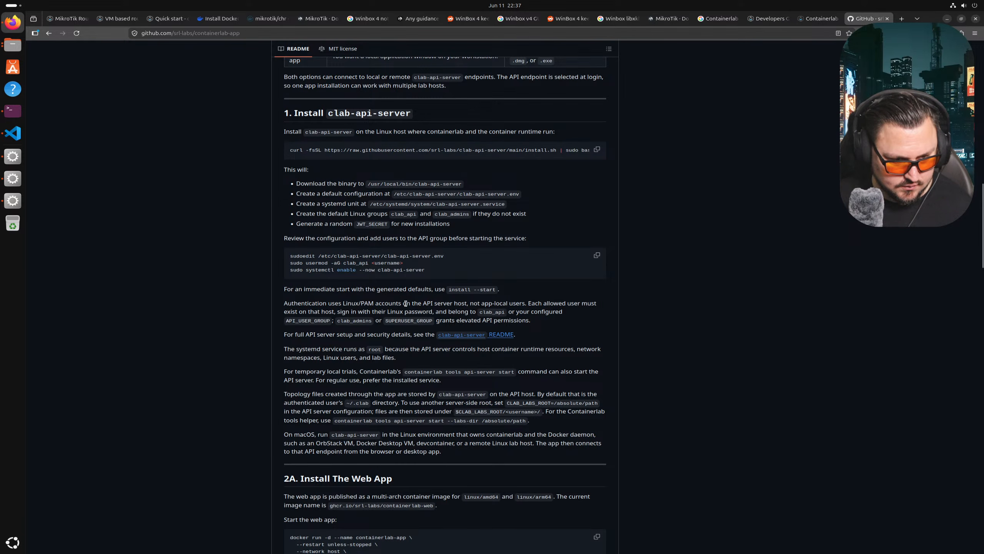
pyautogui.scroll(-1, 356, 299)
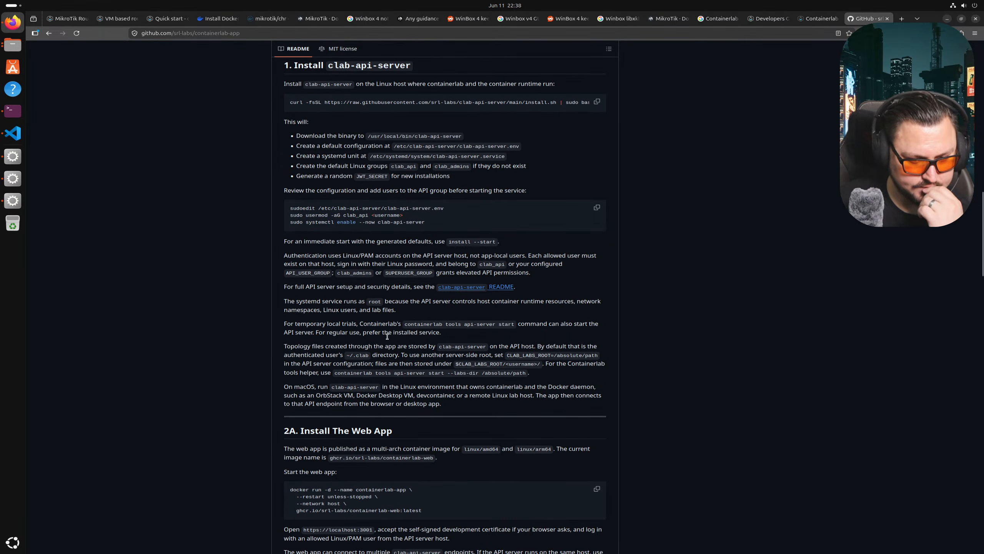
pyautogui.scroll(2, 389, 333)
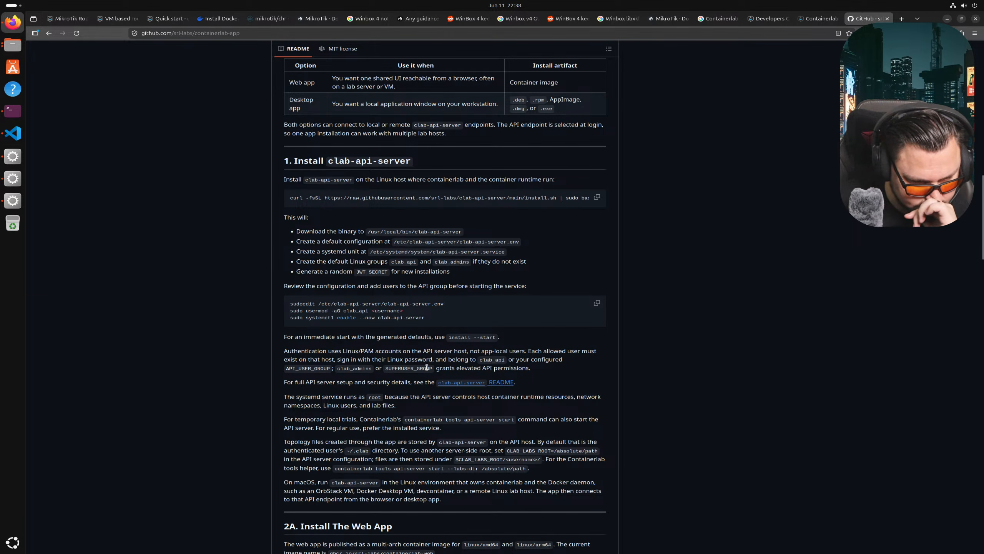
pyautogui.scroll(-1, 429, 369)
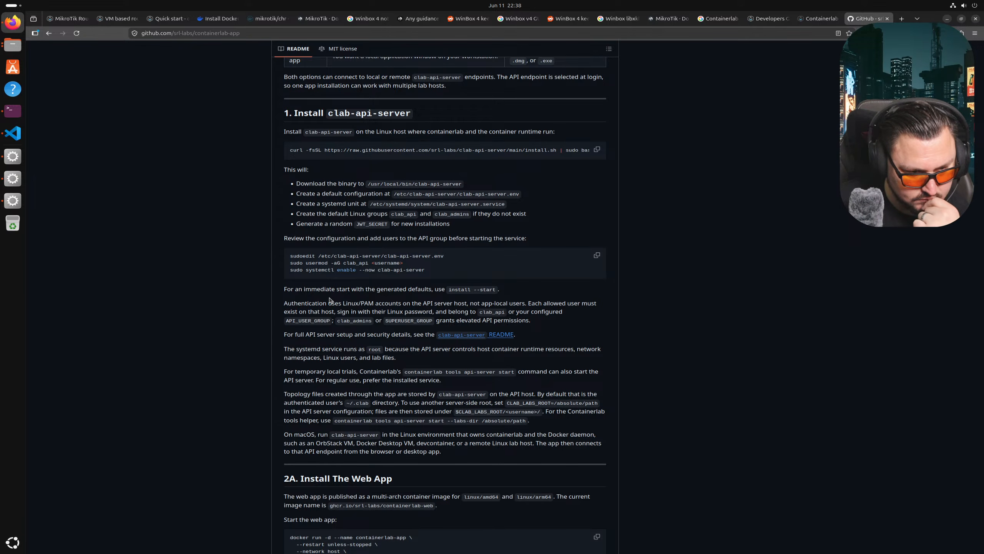
pyautogui.scroll(-7, 330, 300)
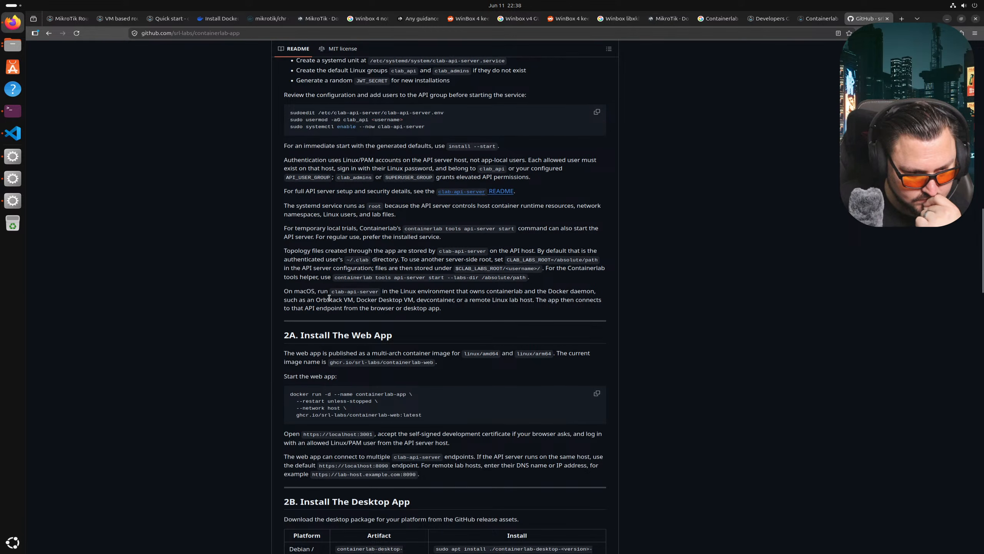
pyautogui.scroll(8, 338, 268)
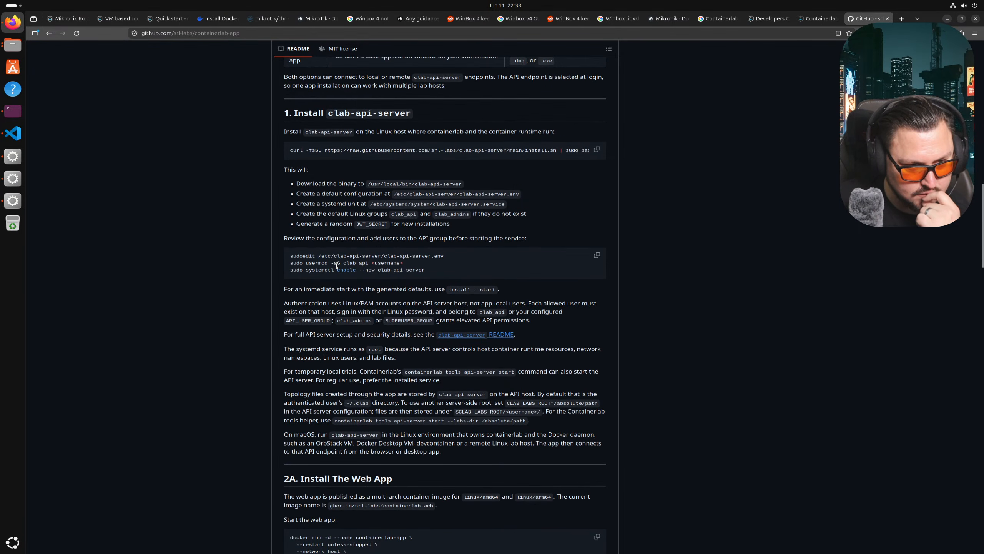
pyautogui.scroll(-6, 338, 267)
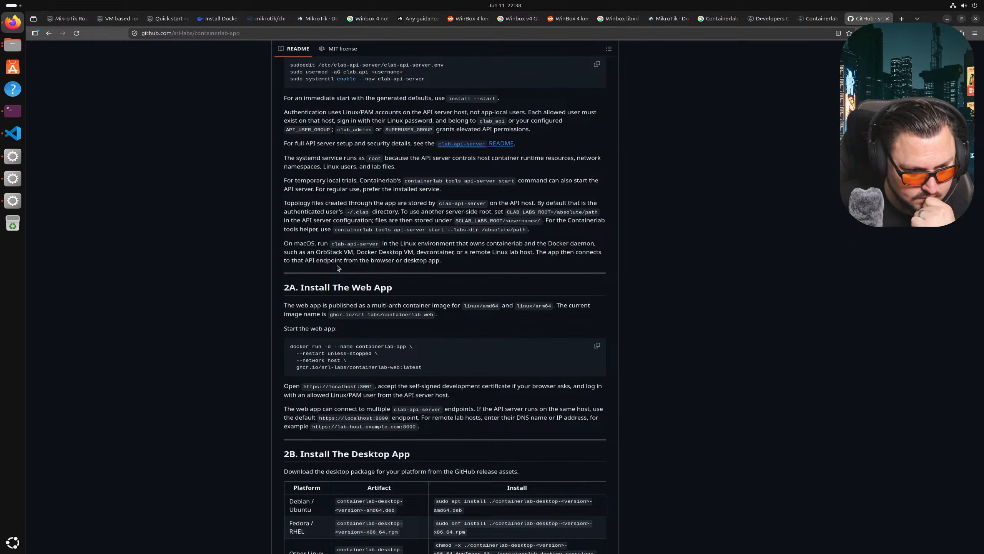
pyautogui.scroll(-1, 337, 268)
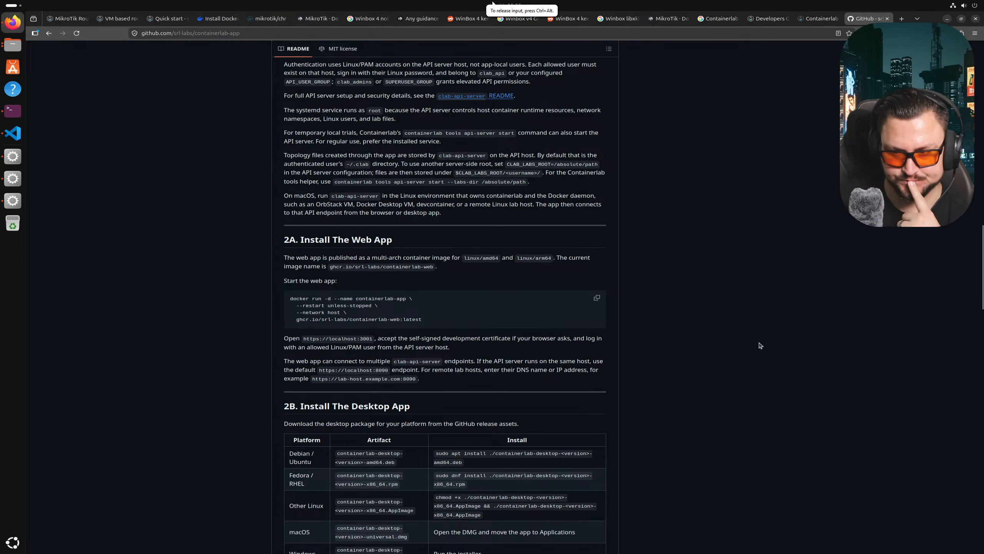
pyautogui.scroll(-4, 561, 352)
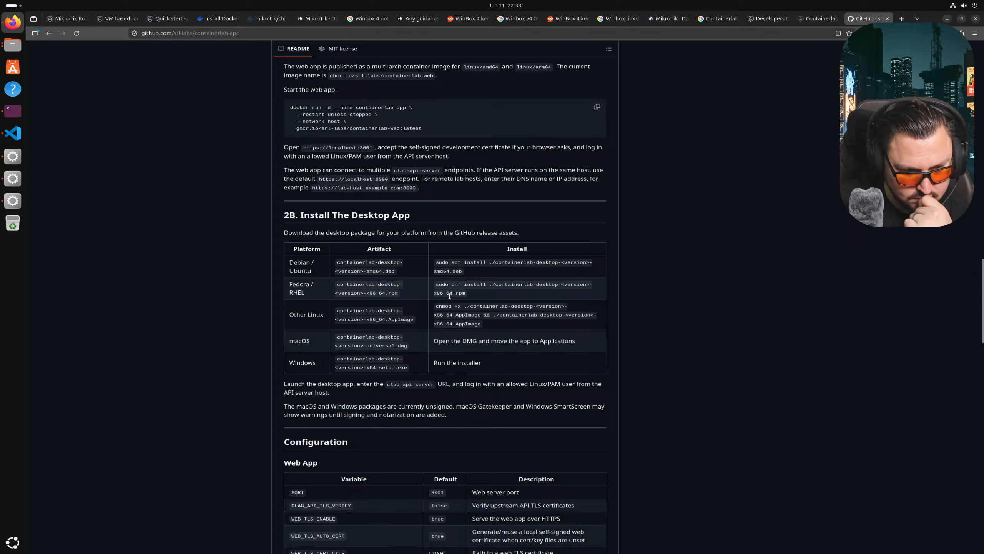
pyautogui.scroll(1, 450, 299)
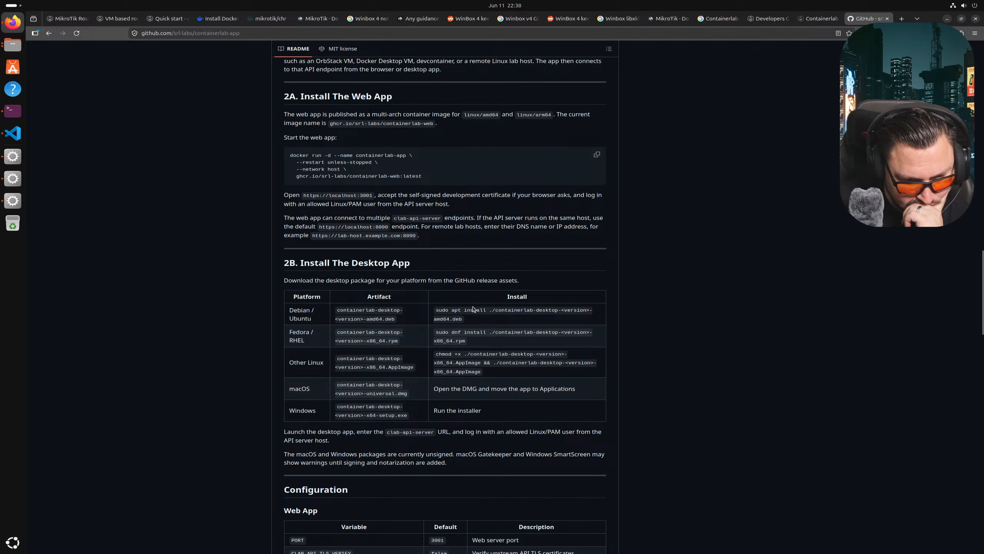
# - Scroll through the README around the Debian install command
pyautogui.moveTo(436, 310); pyautogui.dragTo(472, 312)
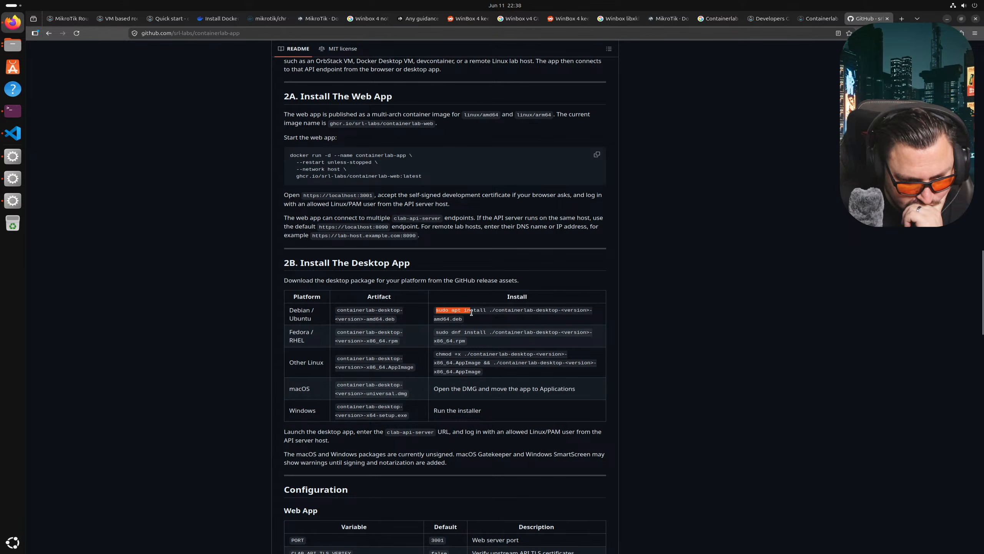
pyautogui.click(493, 313)
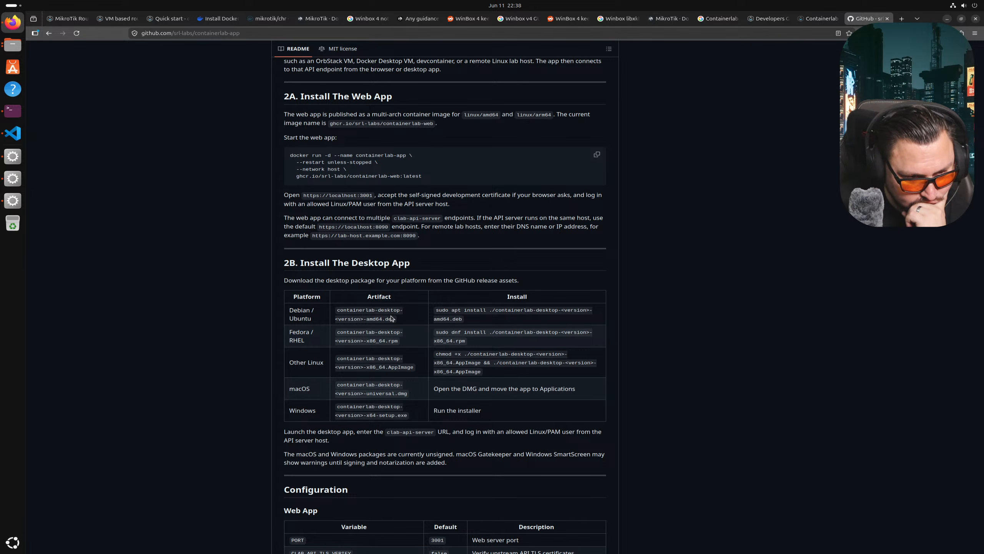
pyautogui.scroll(6, 391, 318)
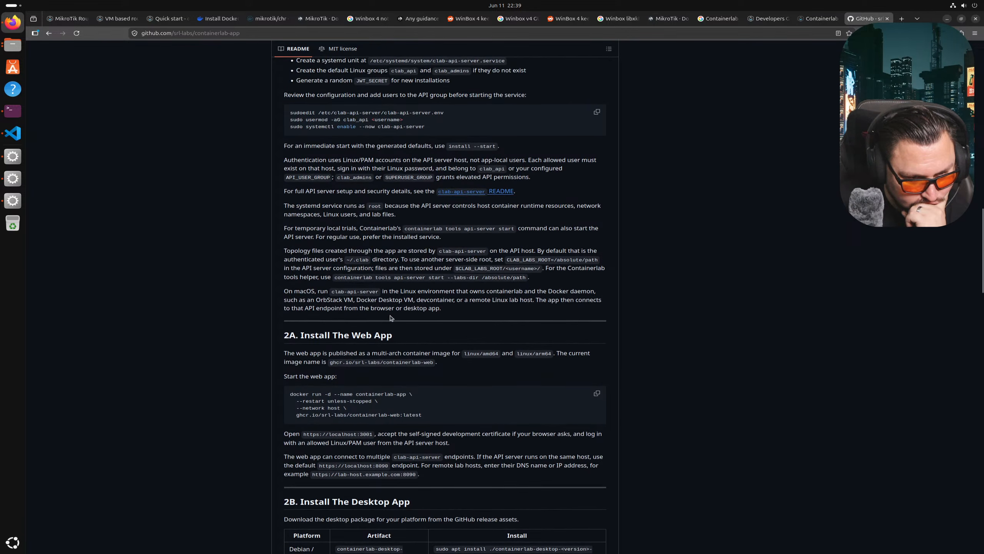
pyautogui.scroll(-5, 391, 318)
pyautogui.scroll(-4, 390, 315)
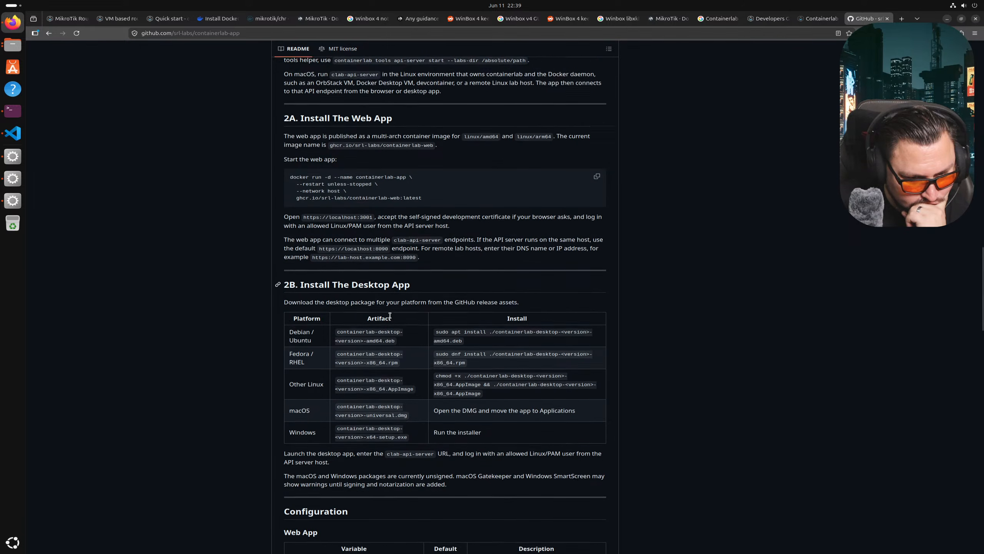
pyautogui.scroll(-5, 390, 318)
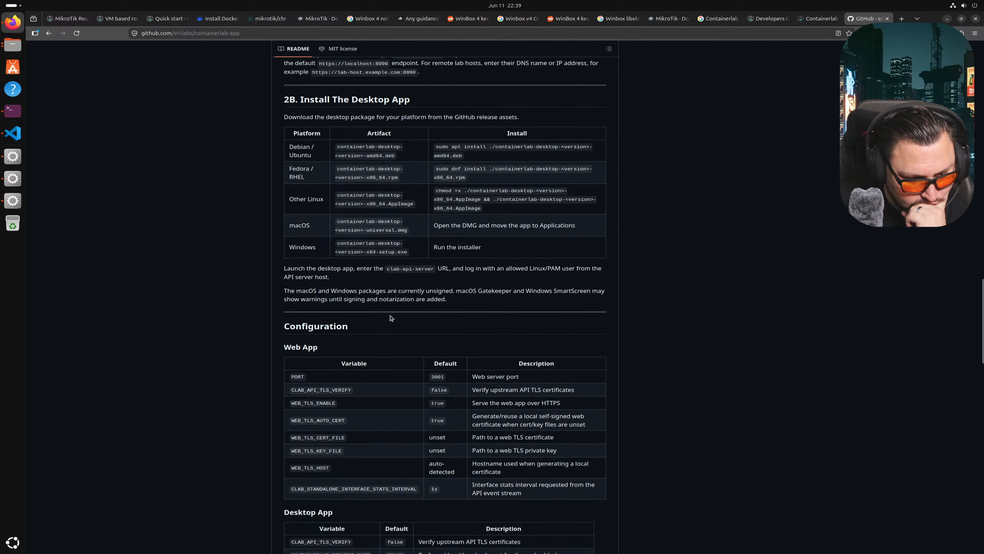
# - Scroll back up to section 1, Install clab-api-server, and select the install --start snippet
pyautogui.scroll(5, 390, 318)
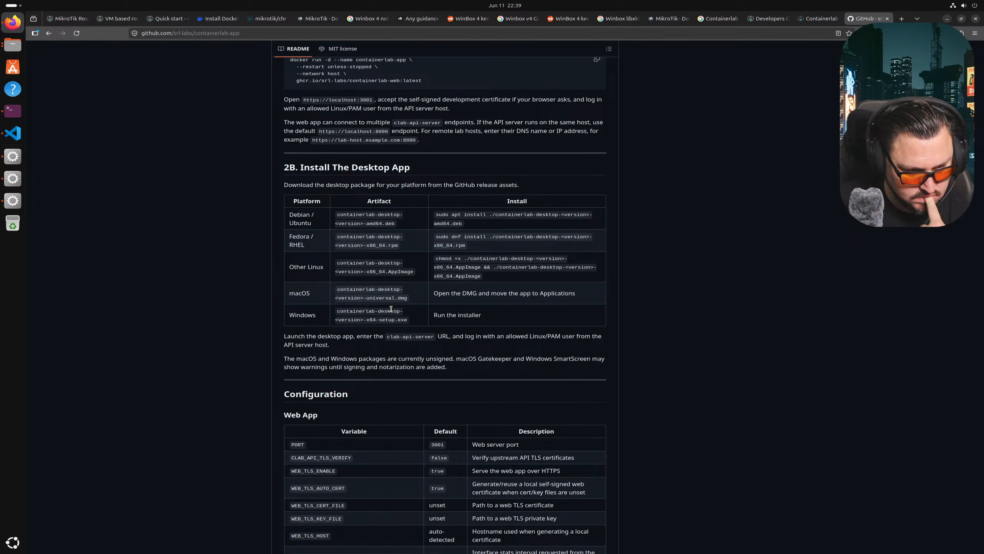
pyautogui.scroll(10, 391, 308)
pyautogui.scroll(5, 391, 309)
pyautogui.scroll(1, 390, 309)
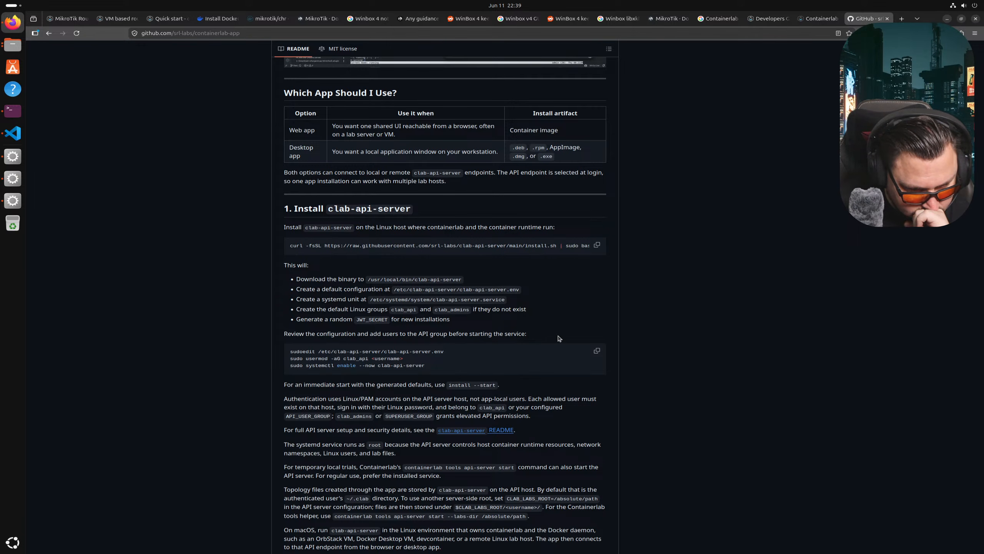
pyautogui.scroll(-2, 460, 394)
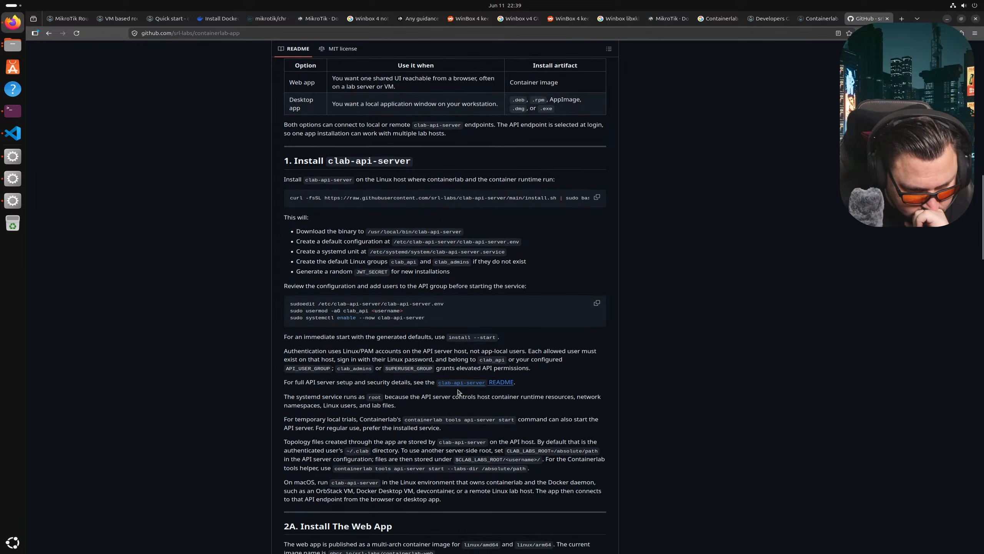
pyautogui.moveTo(451, 338); pyautogui.dragTo(495, 337)
# - Copy install --start and run it in the terminal, which fails with an unexpected '--start' argument error
pyautogui.rightClick(492, 338)
pyautogui.click(489, 338)
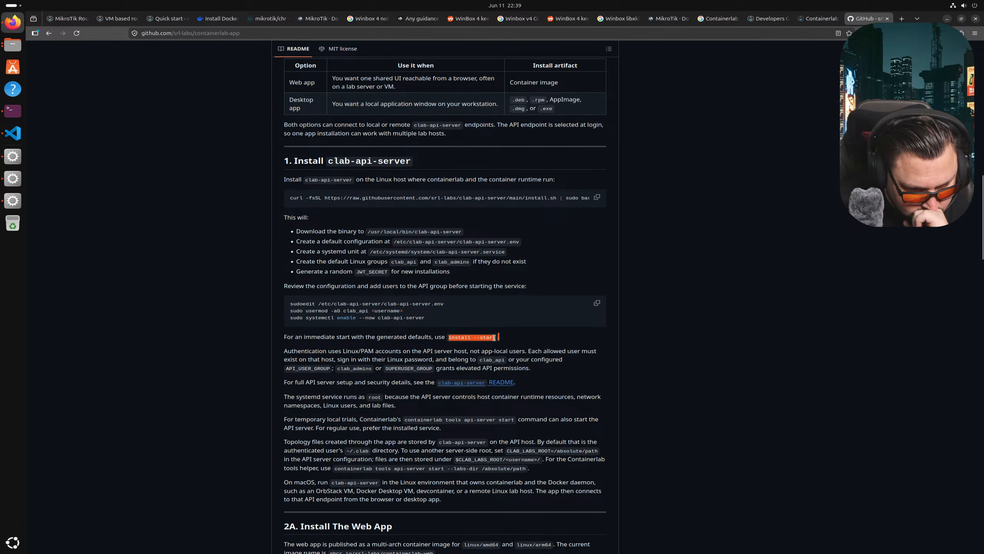
pyautogui.rightClick(489, 338)
pyautogui.click(503, 344)
pyautogui.click(13, 111)
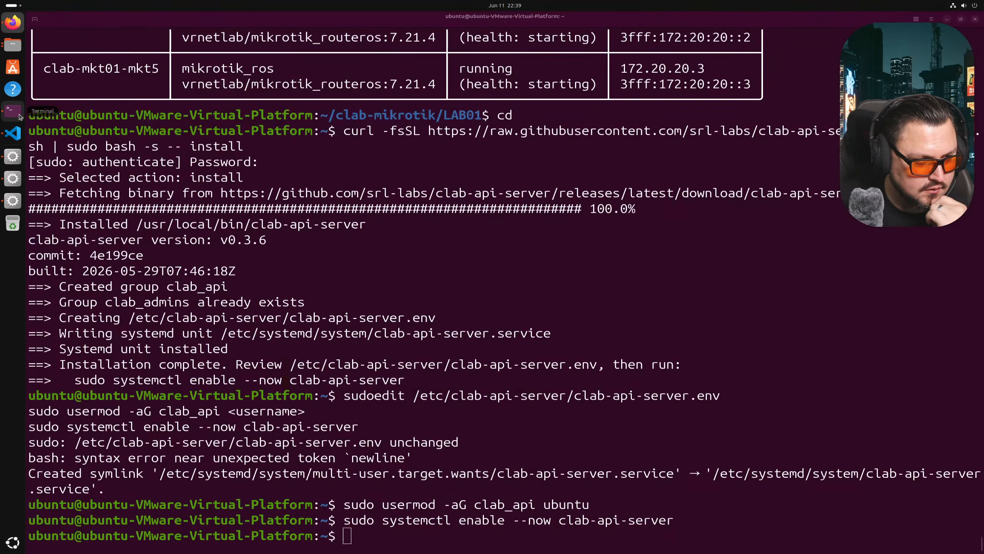
pyautogui.rightClick(325, 270)
pyautogui.click(353, 303)
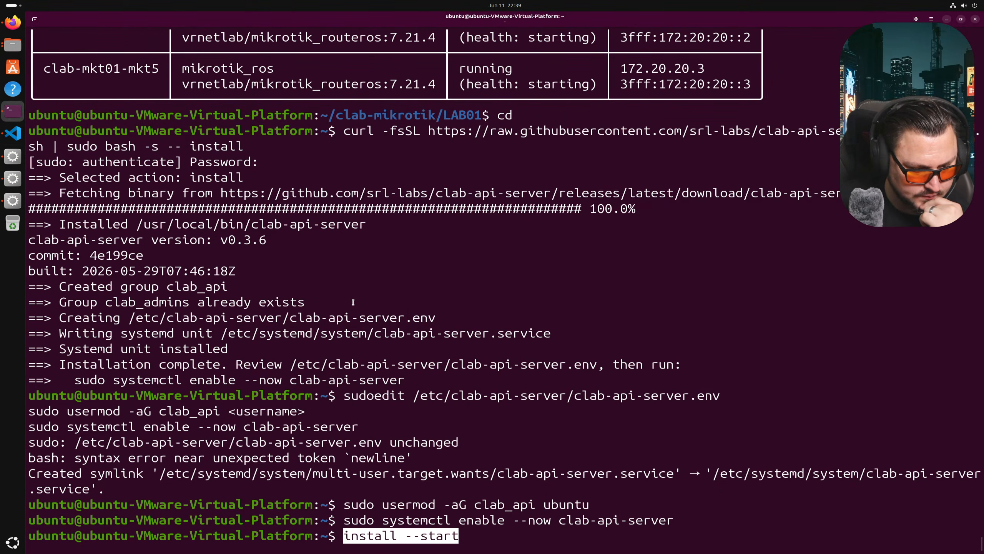
pyautogui.press('Left')
pyautogui.press('Return')
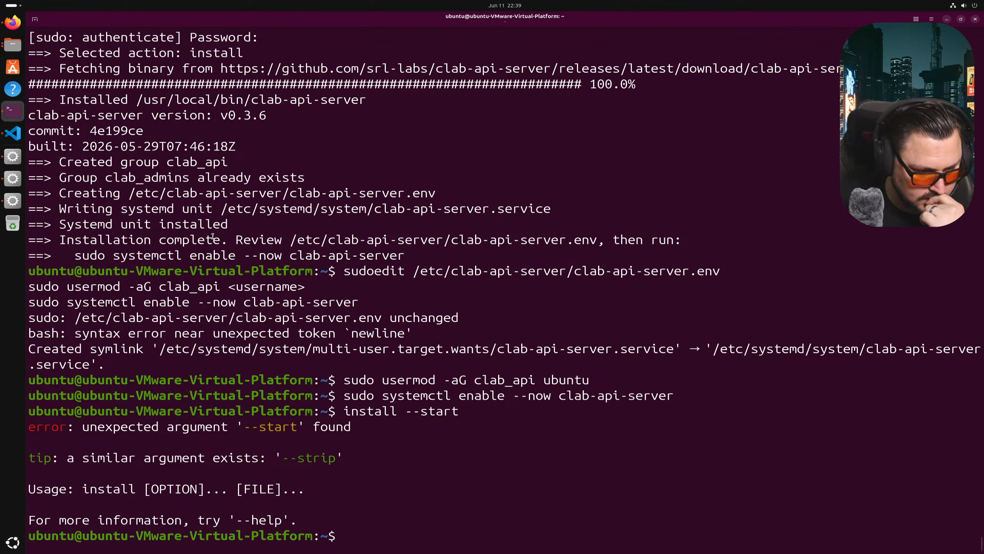
# - Back in the README, review the immediate-start note and the full curl install command
pyautogui.click(12, 22)
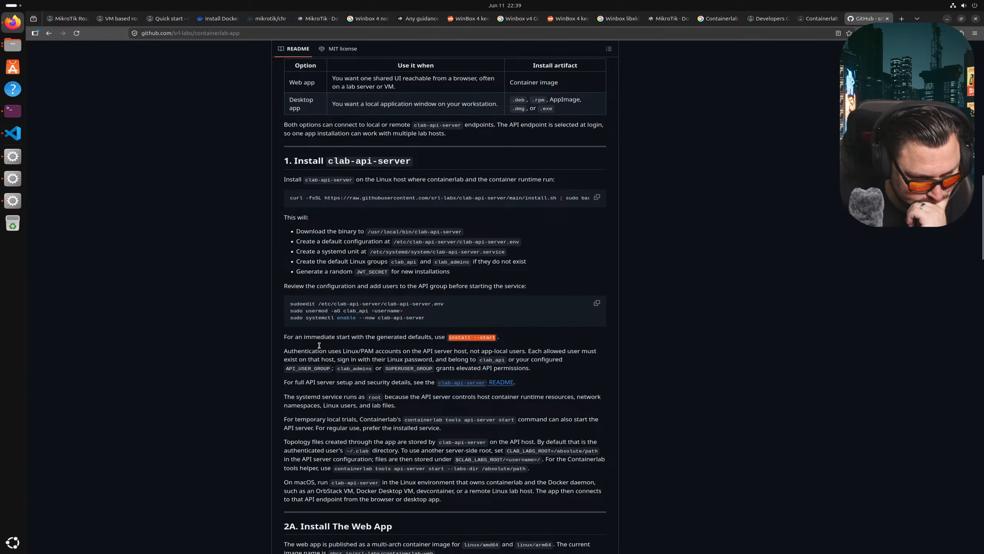
pyautogui.moveTo(288, 338); pyautogui.dragTo(354, 347)
pyautogui.click(349, 344)
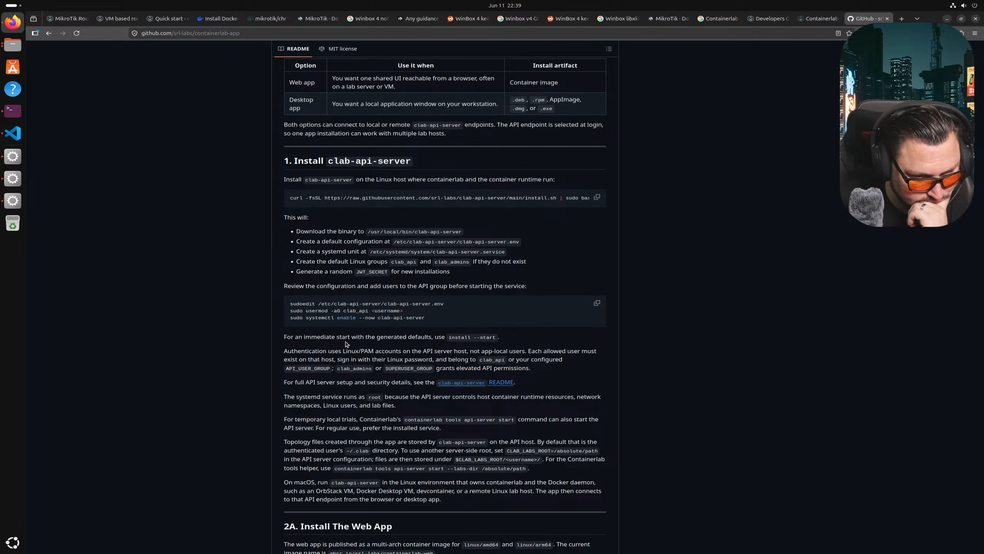
pyautogui.moveTo(428, 198); pyautogui.dragTo(349, 198)
# - Scroll the README down past Topology files to the 2A. Install The Web App section
pyautogui.scroll(-2, 417, 261)
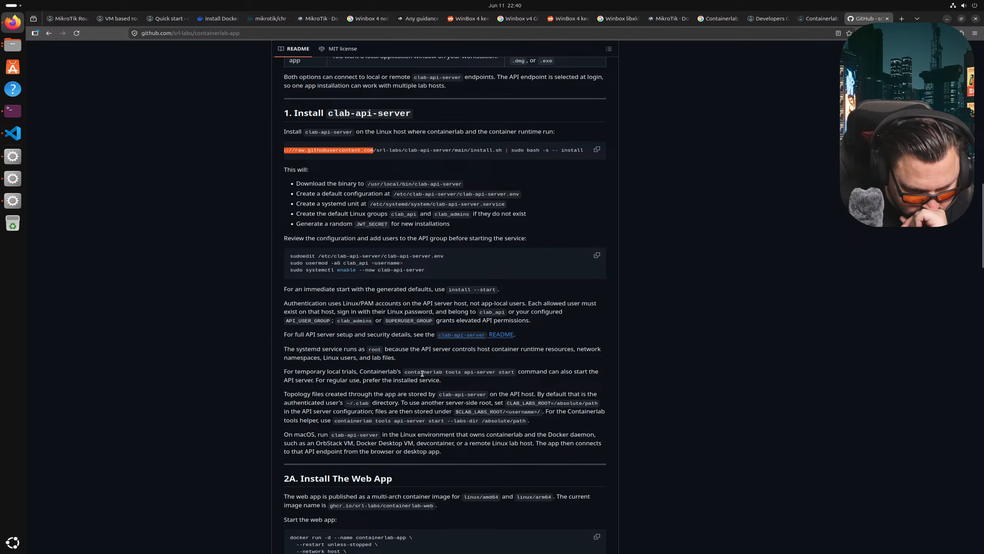
pyautogui.moveTo(340, 380); pyautogui.dragTo(423, 380)
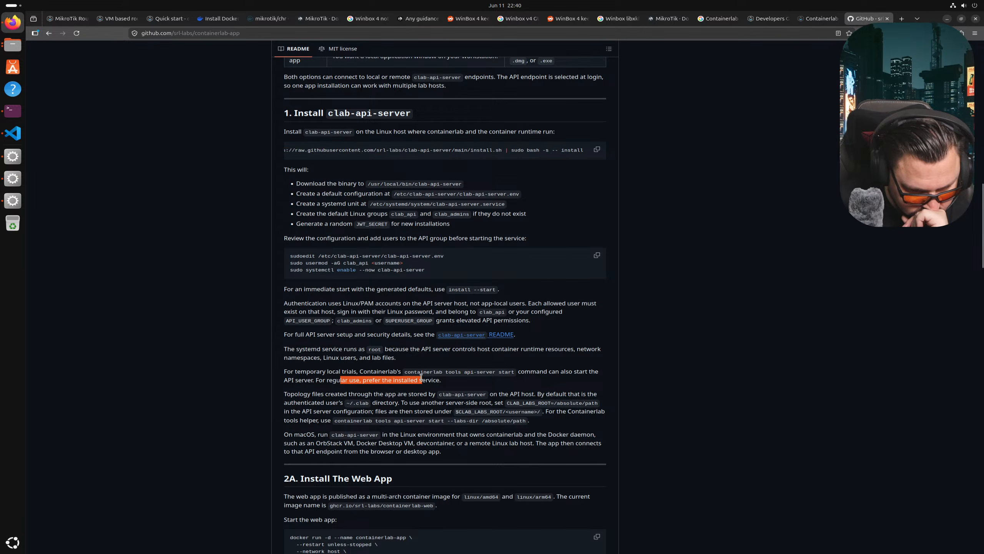
pyautogui.click(341, 387)
pyautogui.moveTo(331, 393); pyautogui.dragTo(390, 400)
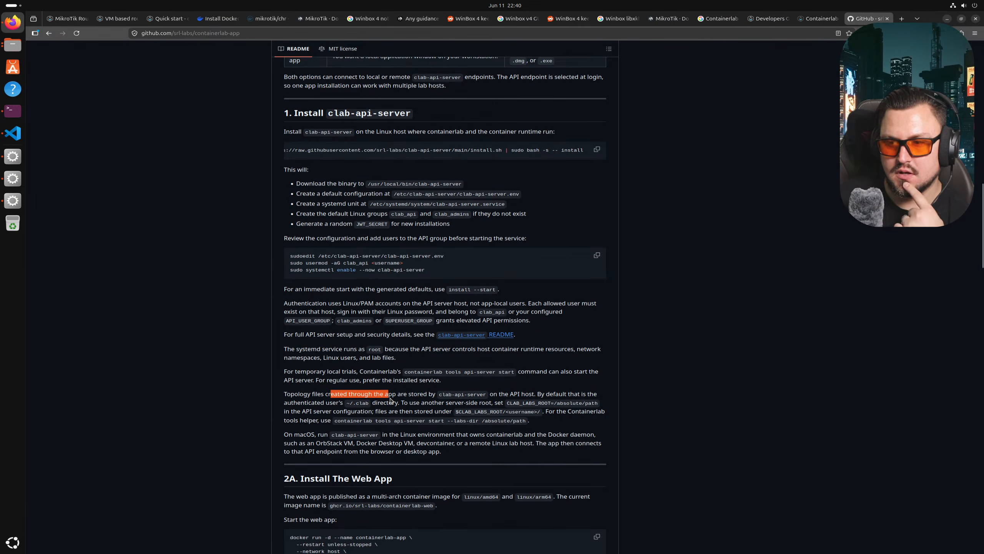
pyautogui.scroll(-2, 432, 394)
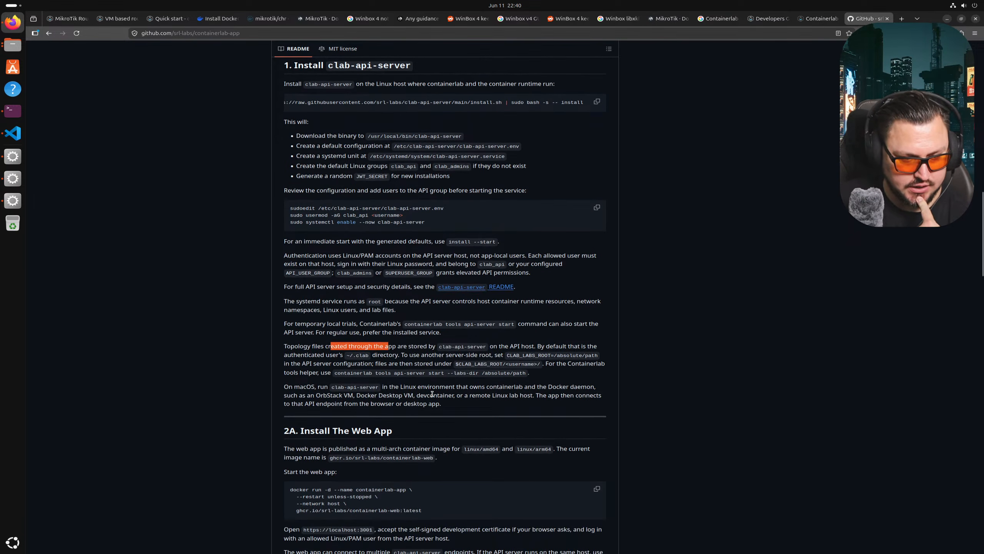
pyautogui.scroll(-4, 372, 383)
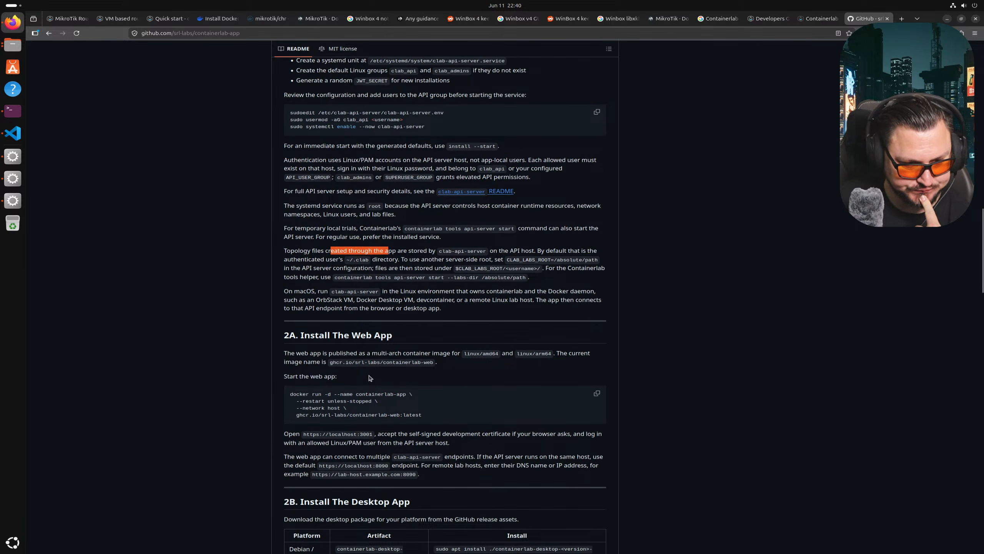
pyautogui.scroll(-4, 370, 378)
pyautogui.moveTo(276, 240); pyautogui.dragTo(362, 241)
pyautogui.click(304, 258)
pyautogui.tripleClick(299, 258)
pyautogui.click(372, 276)
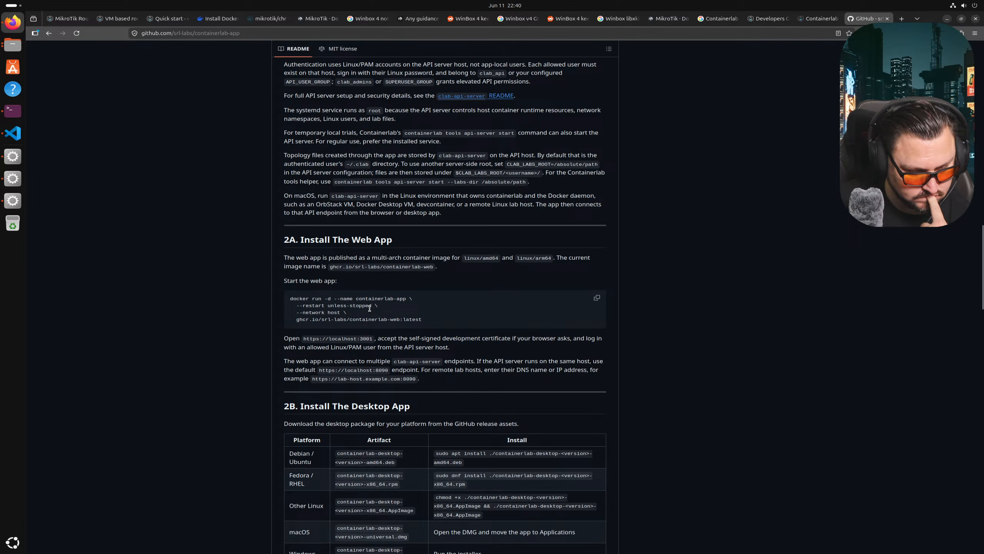
# - Copy the docker run command for ghcr.io/srl-labs/containerlab-web:latest from the 2A code block
pyautogui.scroll(-2, 454, 336)
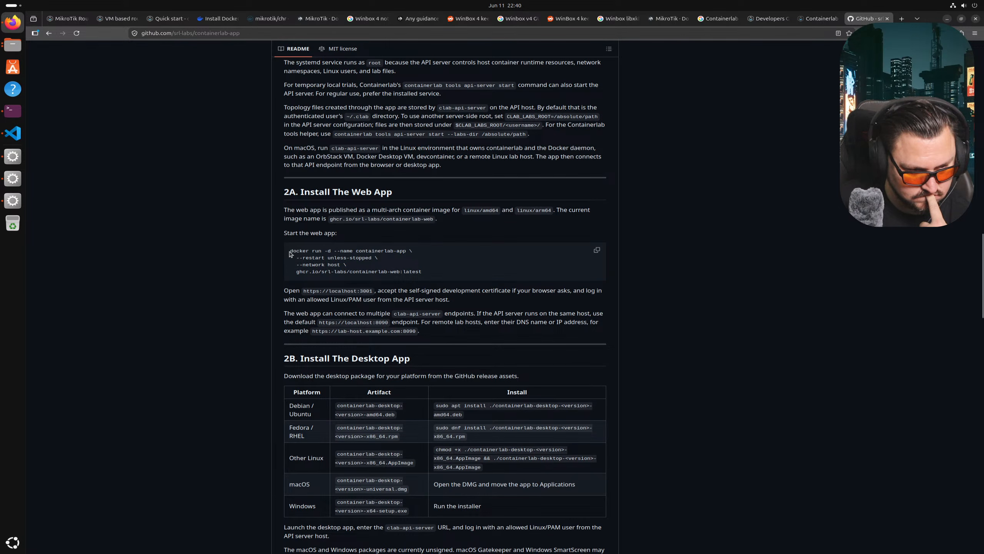
pyautogui.moveTo(288, 249); pyautogui.dragTo(444, 276)
pyautogui.rightClick(385, 265)
pyautogui.click(399, 276)
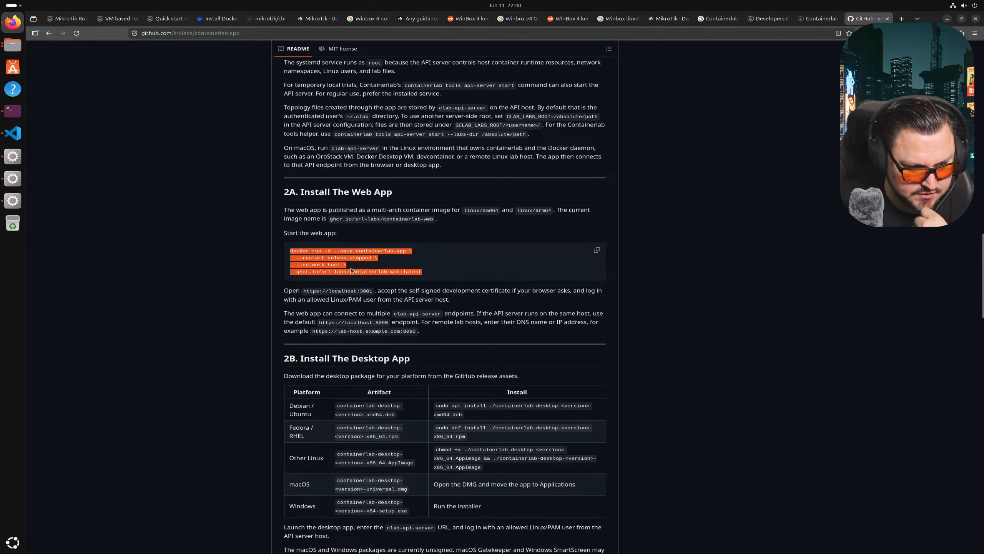
pyautogui.click(12, 111)
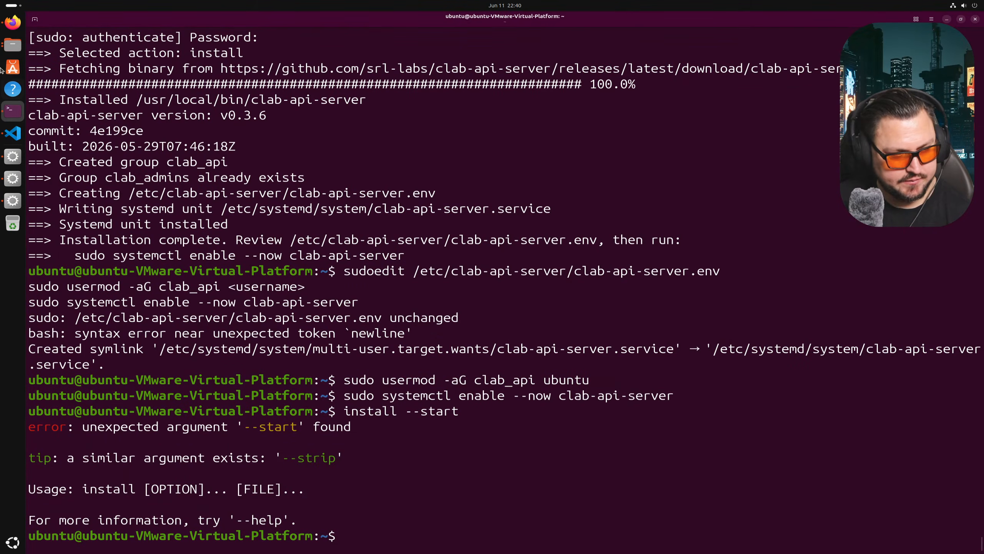
pyautogui.click(13, 29)
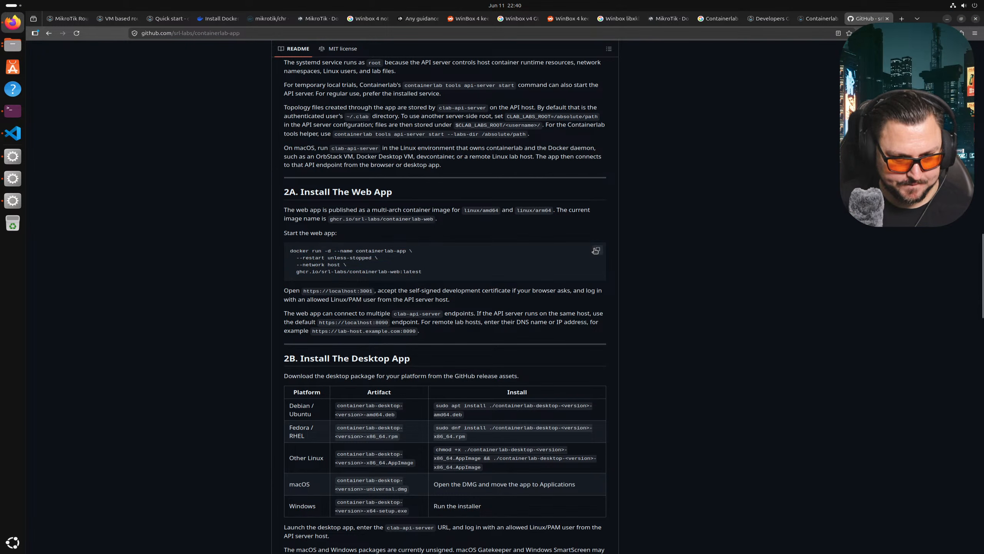
# - Paste and run the docker run command in the terminal to pull and start containerlab-web:latest, then return to the README
pyautogui.click(13, 111)
pyautogui.rightClick(258, 267)
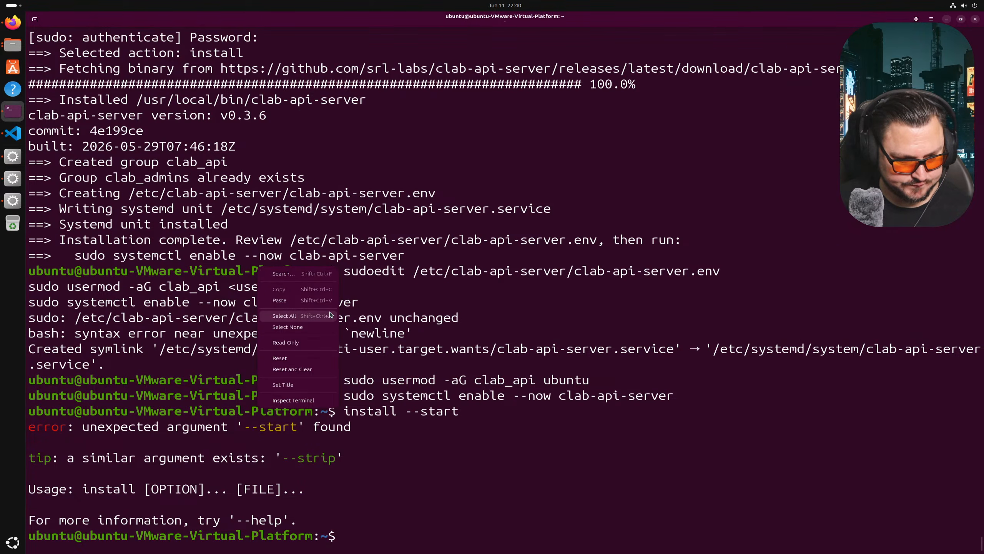
pyautogui.click(325, 300)
pyautogui.press('Return')
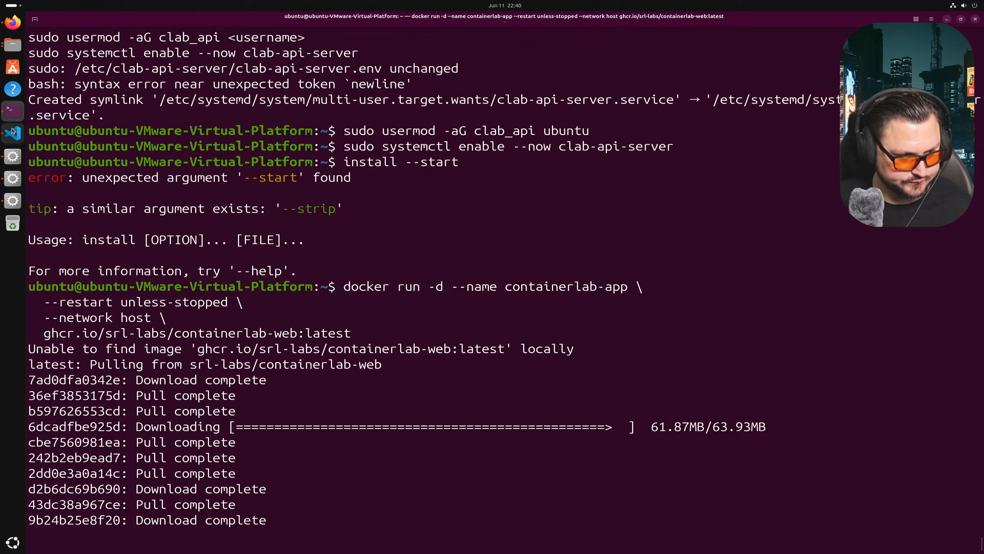
pyautogui.click(12, 22)
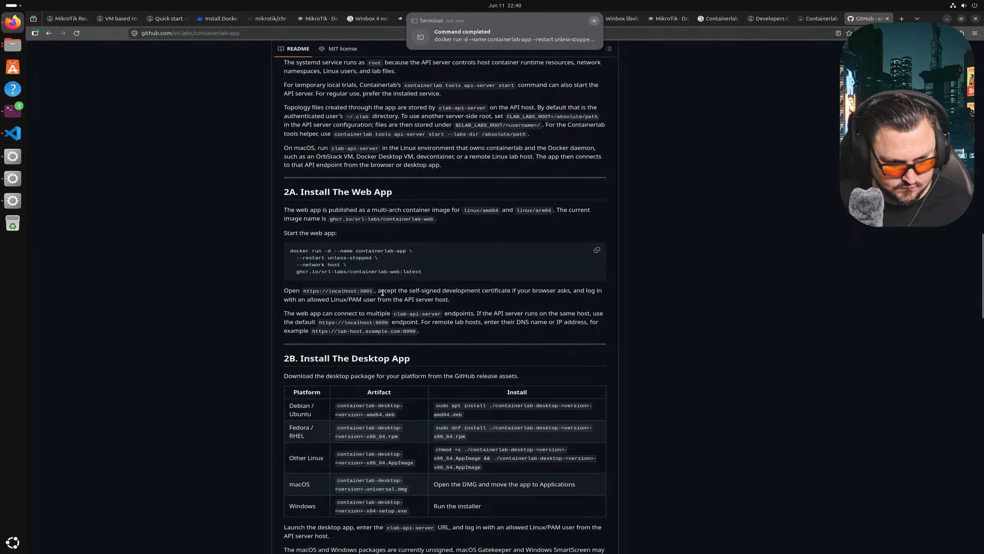
pyautogui.moveTo(376, 291)
pyautogui.mouseDown()
pyautogui.moveTo(303, 291)
pyautogui.moveTo(374, 292)
pyautogui.mouseUp()
pyautogui.rightClick(374, 292)
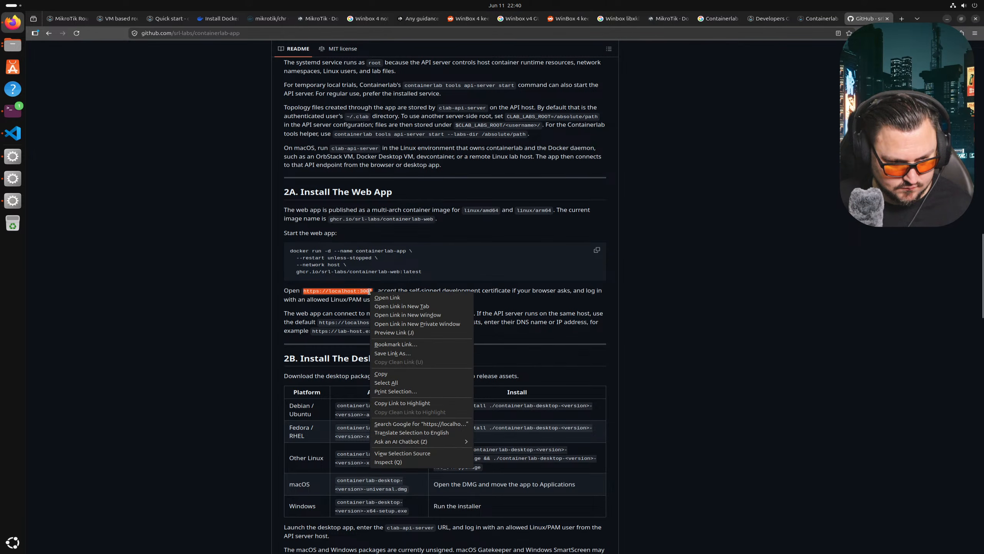
pyautogui.click(393, 373)
pyautogui.click(693, 139)
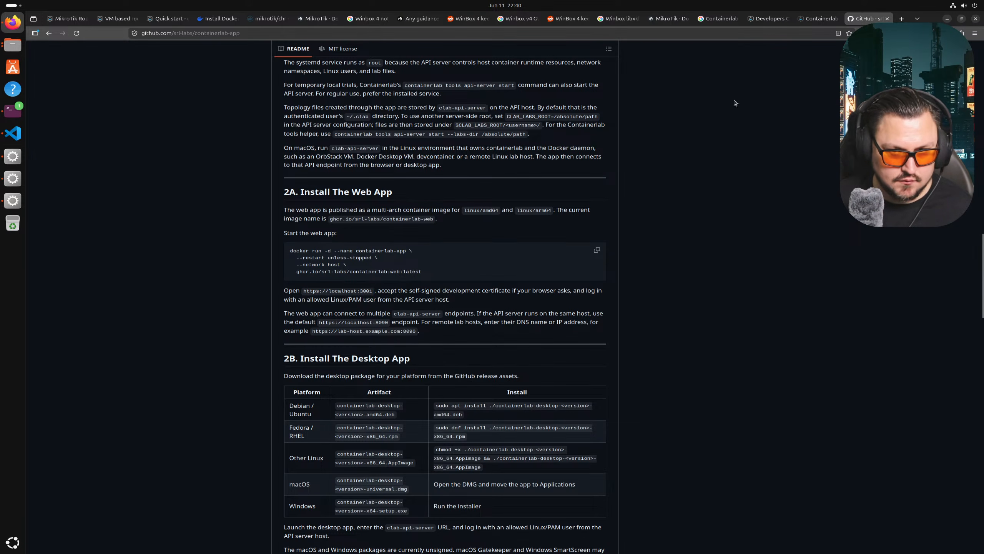
pyautogui.click(902, 18)
pyautogui.hotkey('ctrl', 'v')
pyautogui.press('Return')
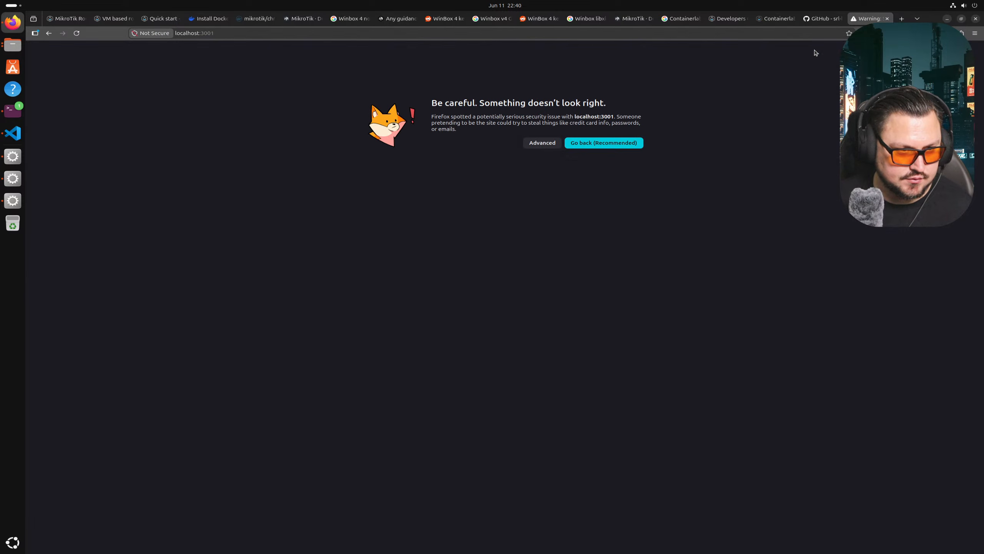
pyautogui.click(542, 143)
pyautogui.click(495, 296)
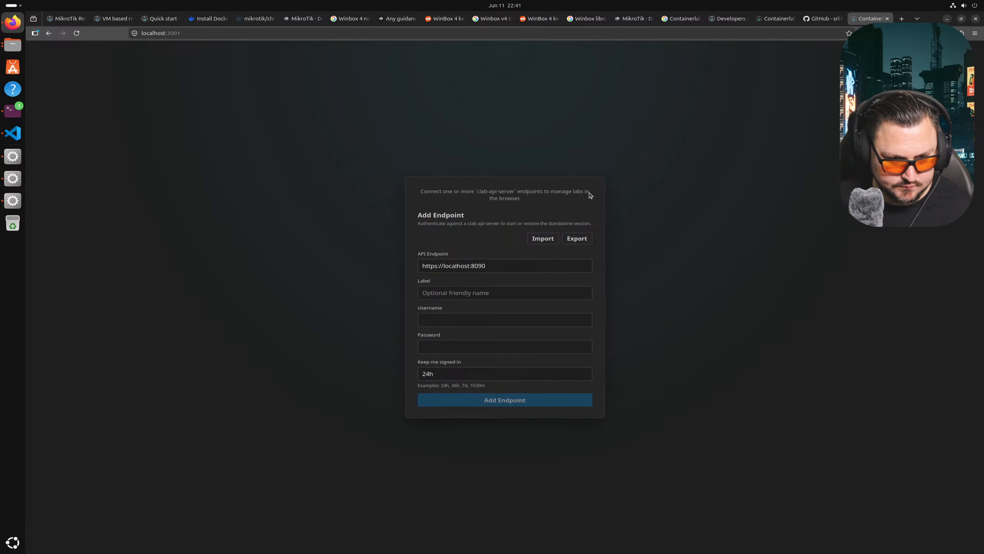
pyautogui.click(544, 241)
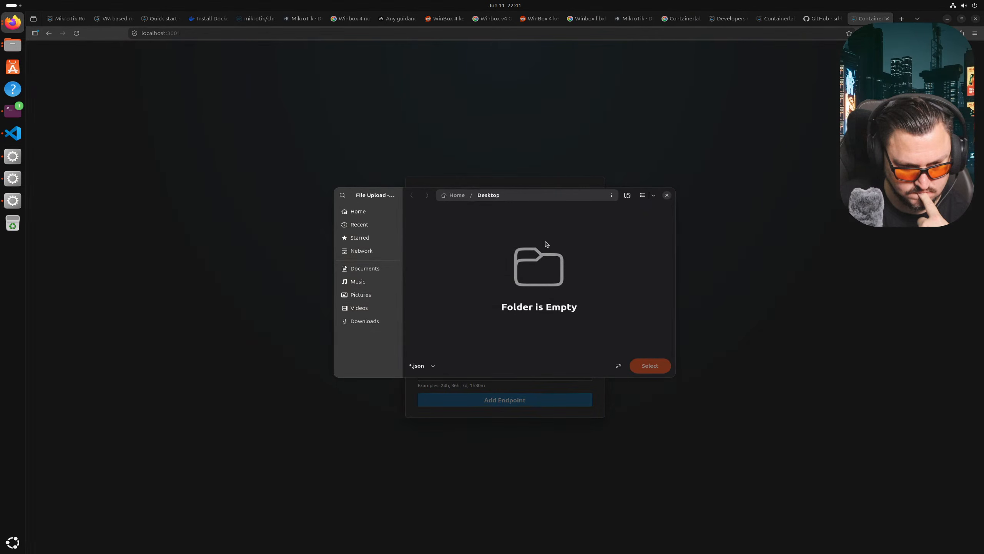
pyautogui.click(668, 199)
pyautogui.click(822, 18)
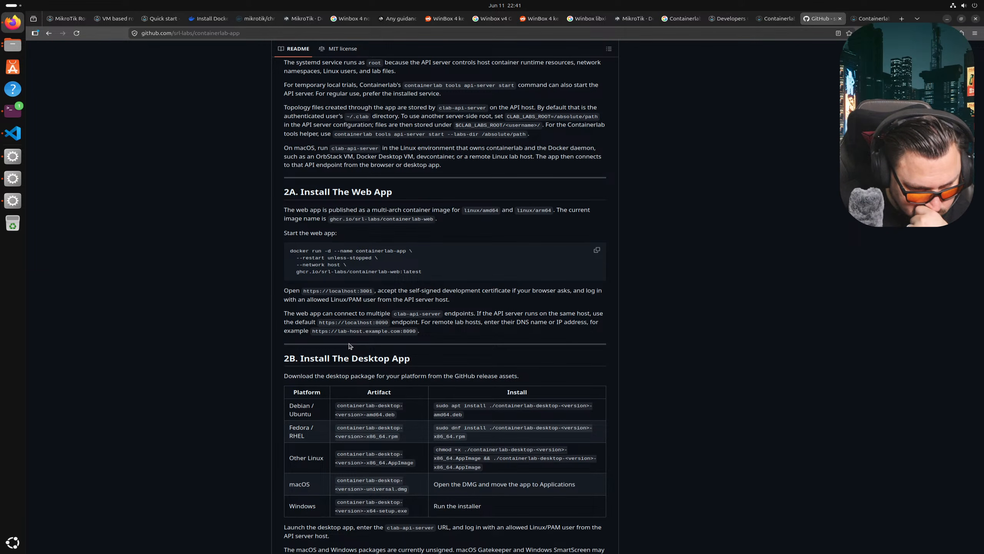
pyautogui.moveTo(389, 325); pyautogui.dragTo(321, 325)
pyautogui.hotkey('ctrl', 'c')
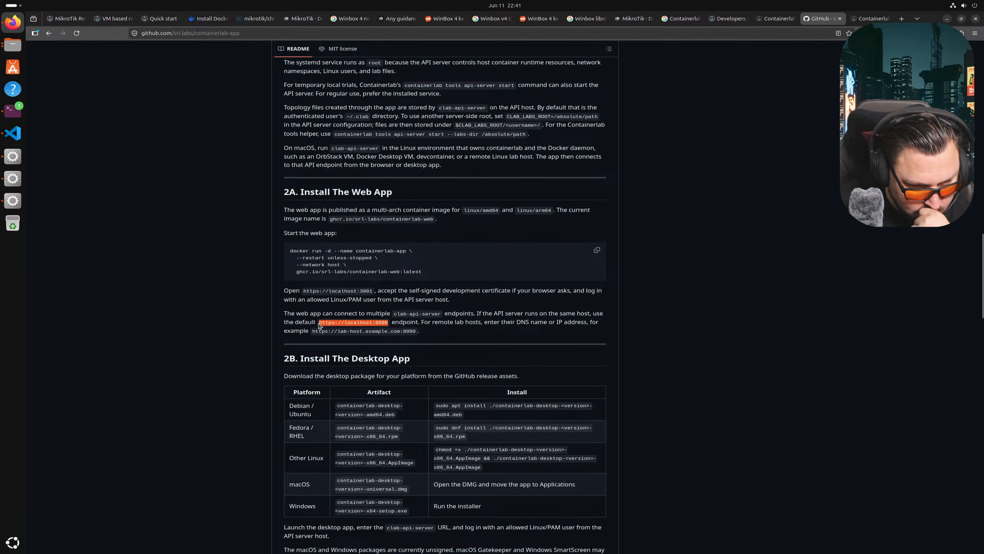
pyautogui.rightClick(334, 325)
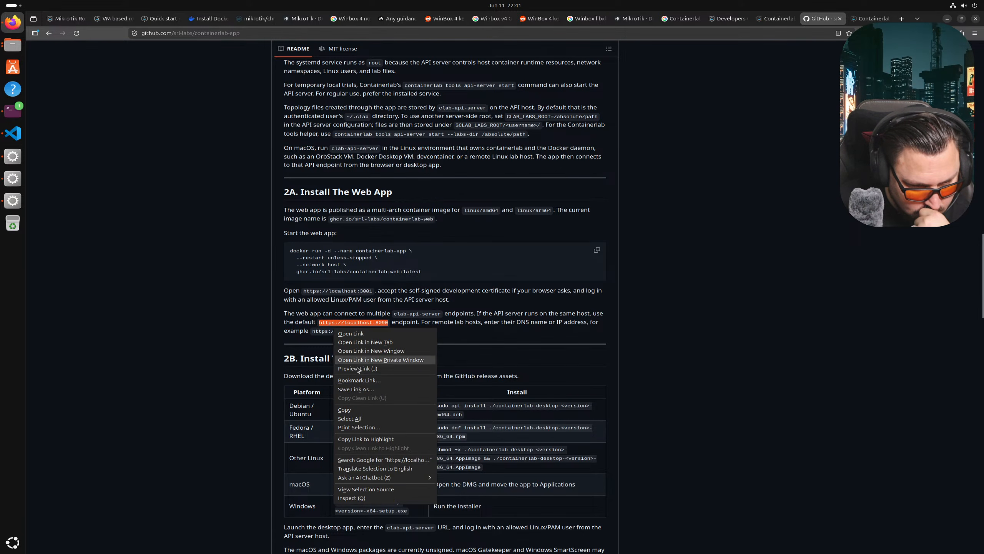
pyautogui.click(354, 410)
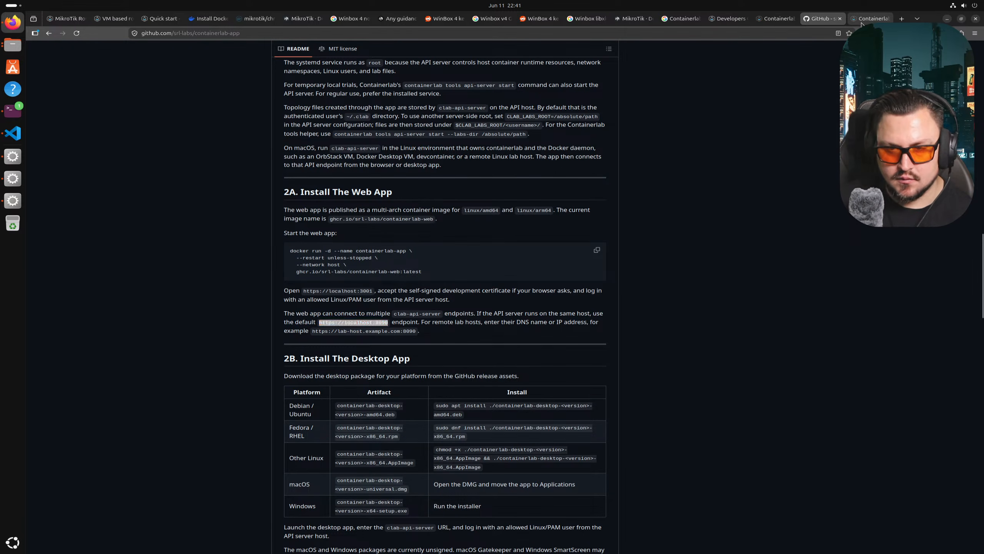
pyautogui.click(870, 18)
pyautogui.tripleClick(512, 267)
pyautogui.hotkey('ctrl', 'v')
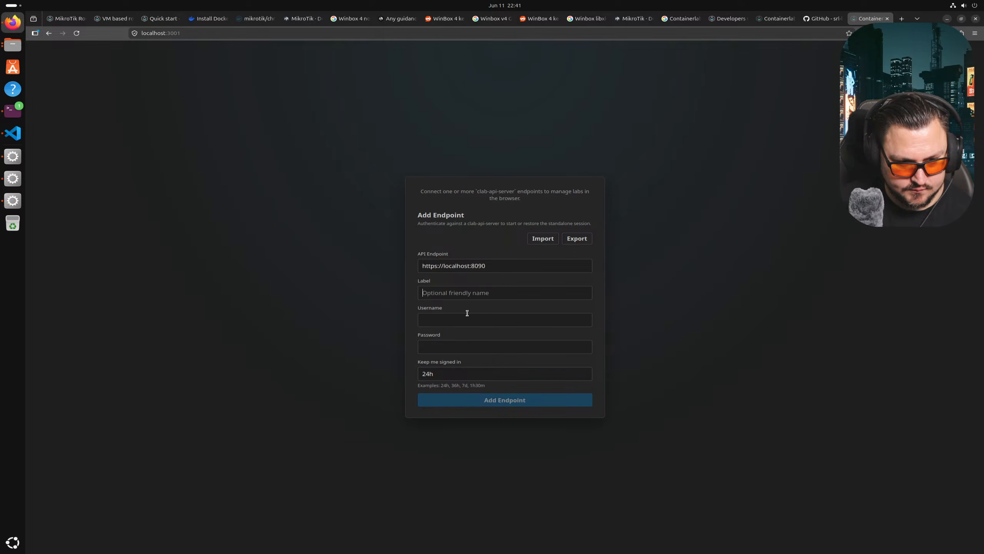
# - Add the localhost:8090 endpoint with the Linux user's username and password, declining Firefox's password save
pyautogui.write('ubunt')
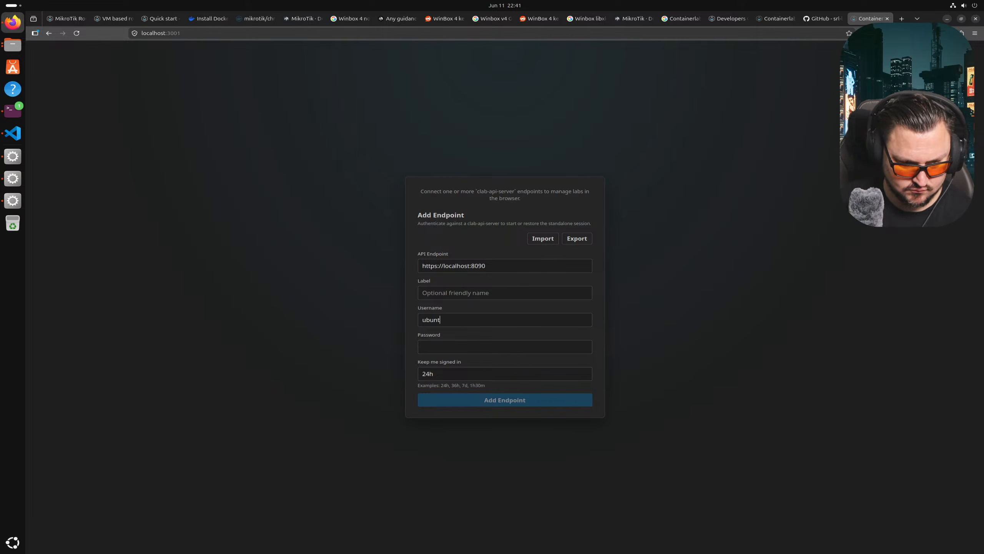
pyautogui.write('***')
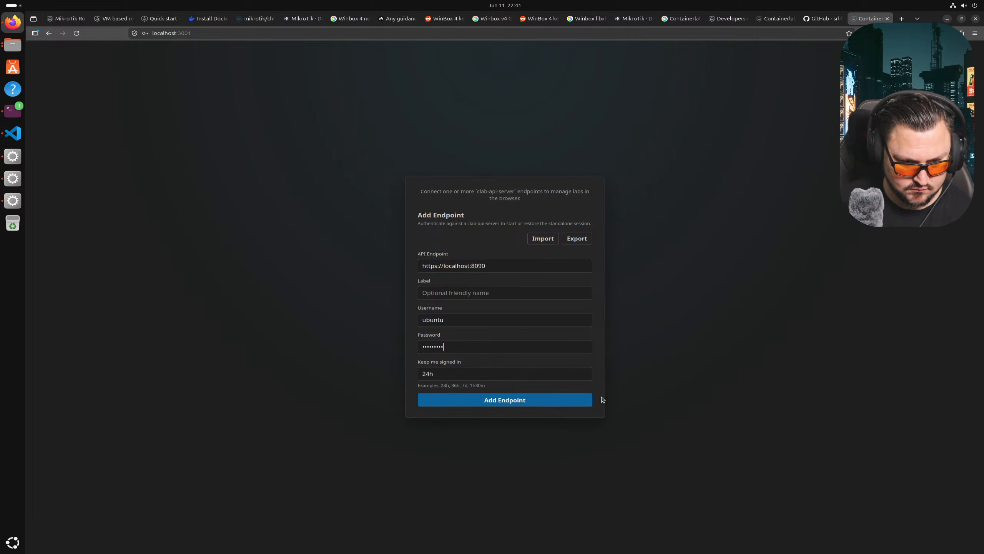
pyautogui.click(513, 401)
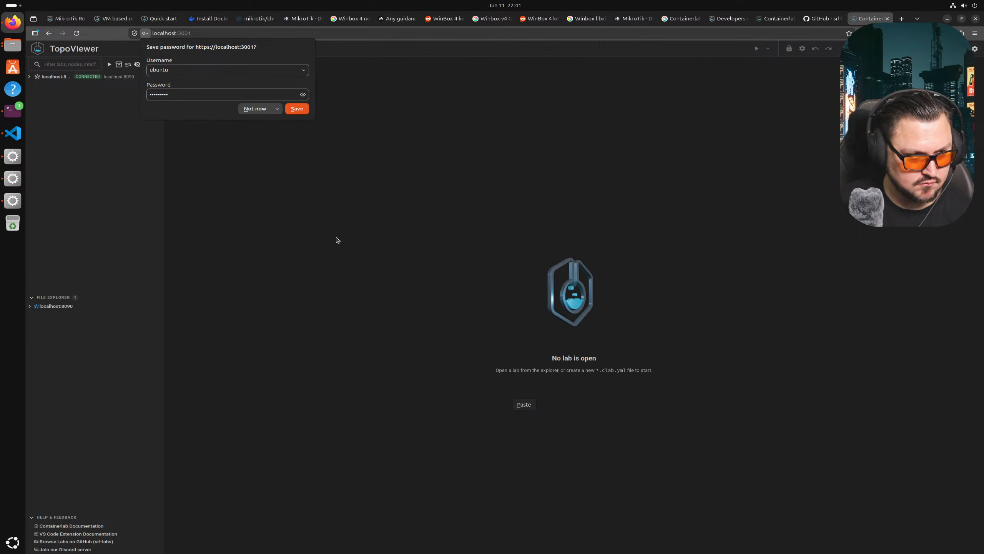
pyautogui.click(256, 111)
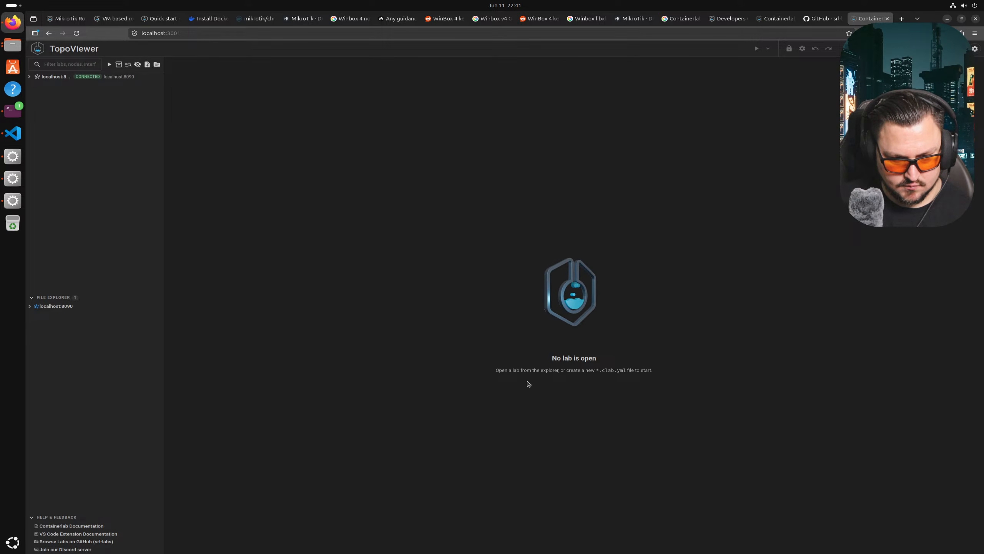
# - Open the running mkt01 lab under localhost:8090, pan routers mkt1–mkt5 into view, then return to the GitHub README tab
pyautogui.click(30, 78)
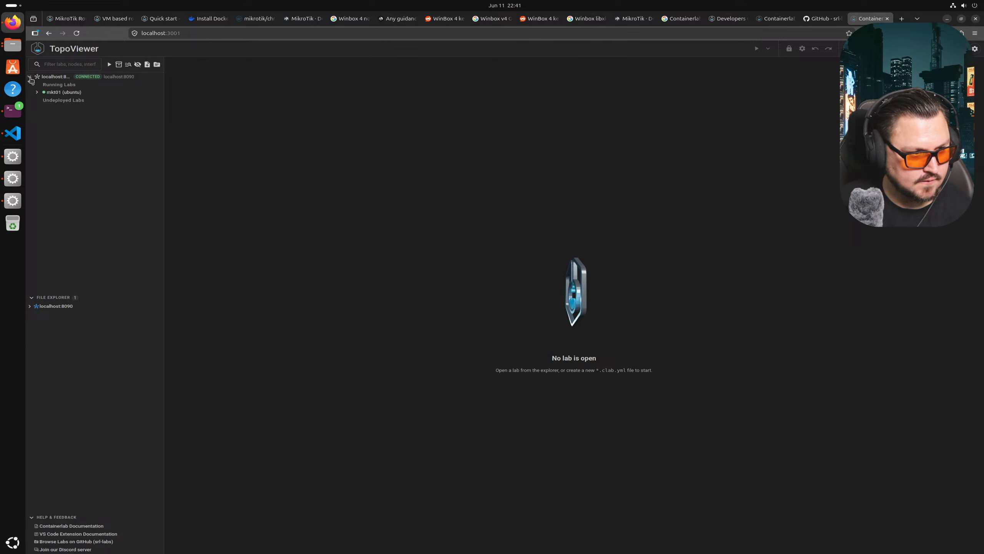
pyautogui.click(54, 94)
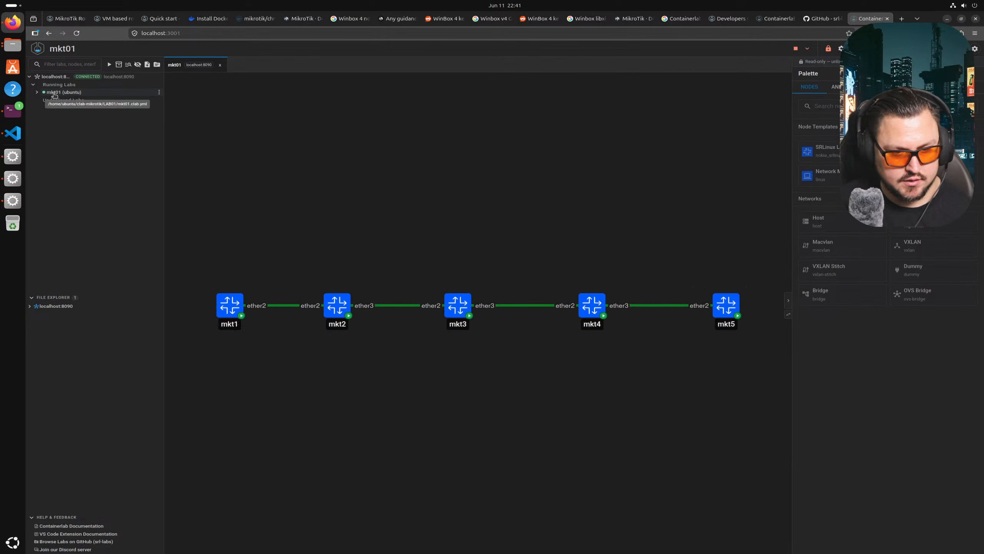
pyautogui.moveTo(456, 391)
pyautogui.mouseDown()
pyautogui.moveTo(512, 387)
pyautogui.moveTo(408, 407)
pyautogui.moveTo(476, 394)
pyautogui.mouseUp()
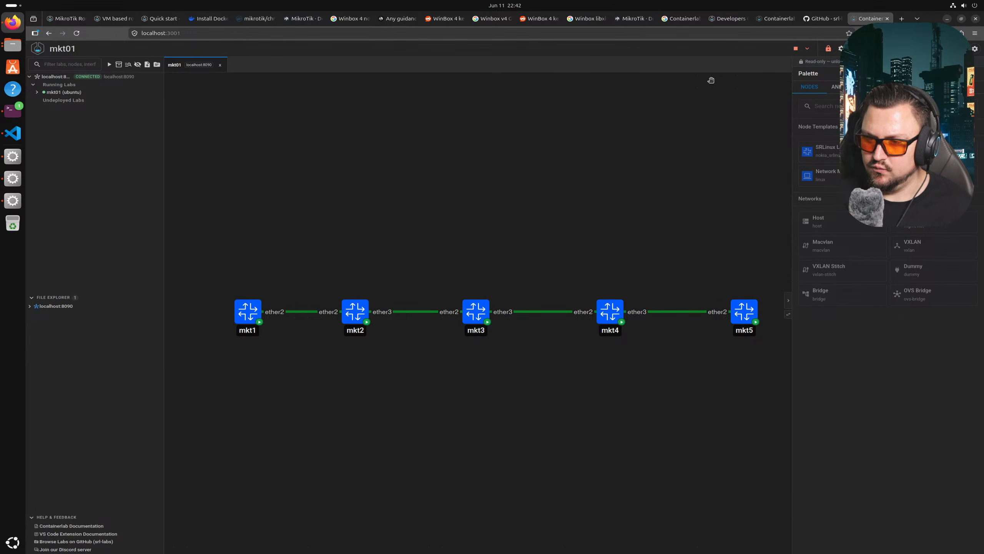
pyautogui.moveTo(642, 147); pyautogui.dragTo(643, 147)
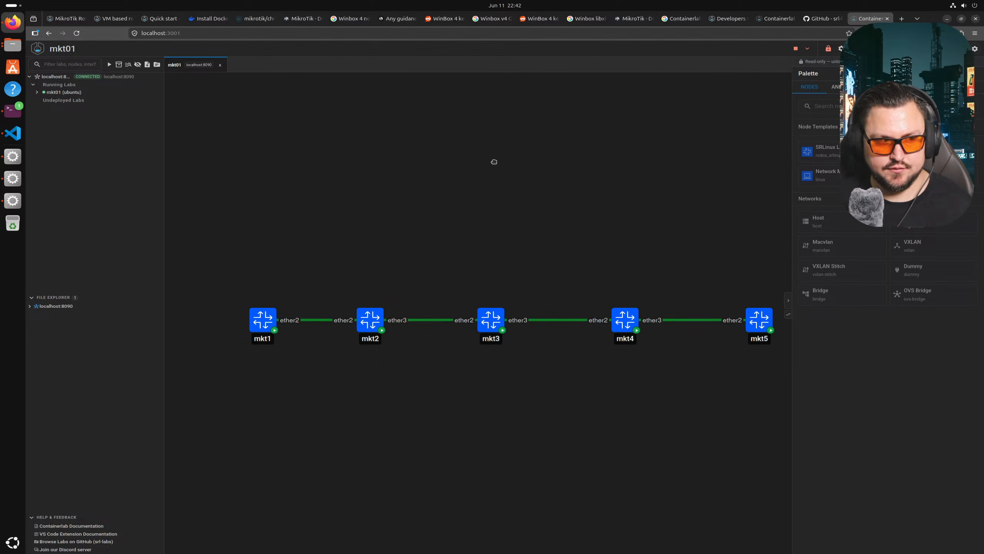
pyautogui.rightClick(586, 172)
pyautogui.moveTo(642, 144); pyautogui.dragTo(602, 165)
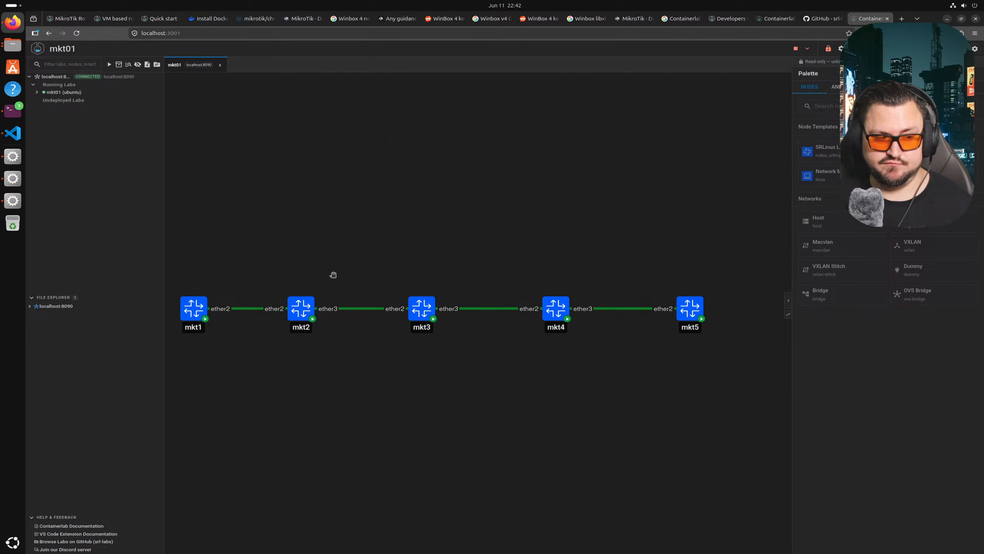
pyautogui.moveTo(310, 161); pyautogui.dragTo(354, 179)
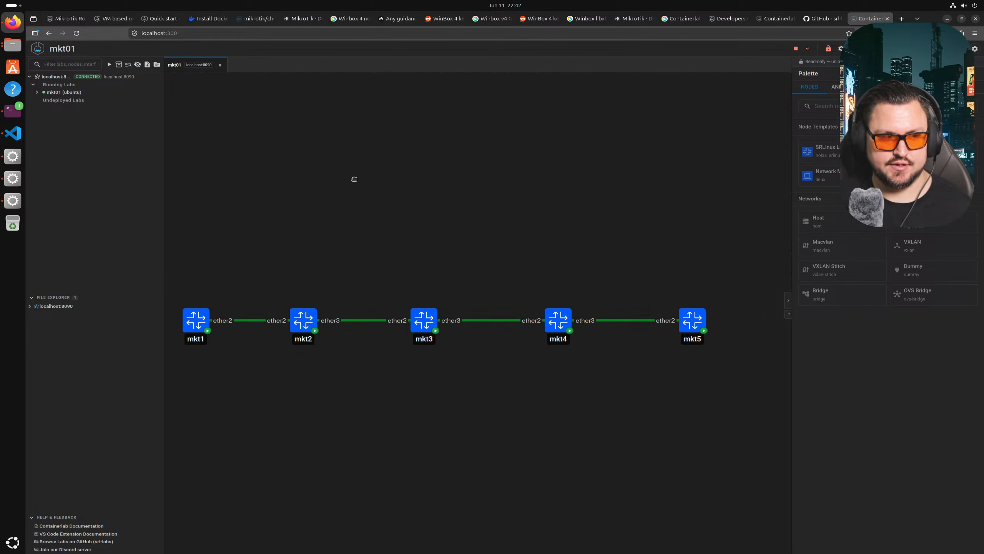
pyautogui.click(776, 18)
pyautogui.click(811, 18)
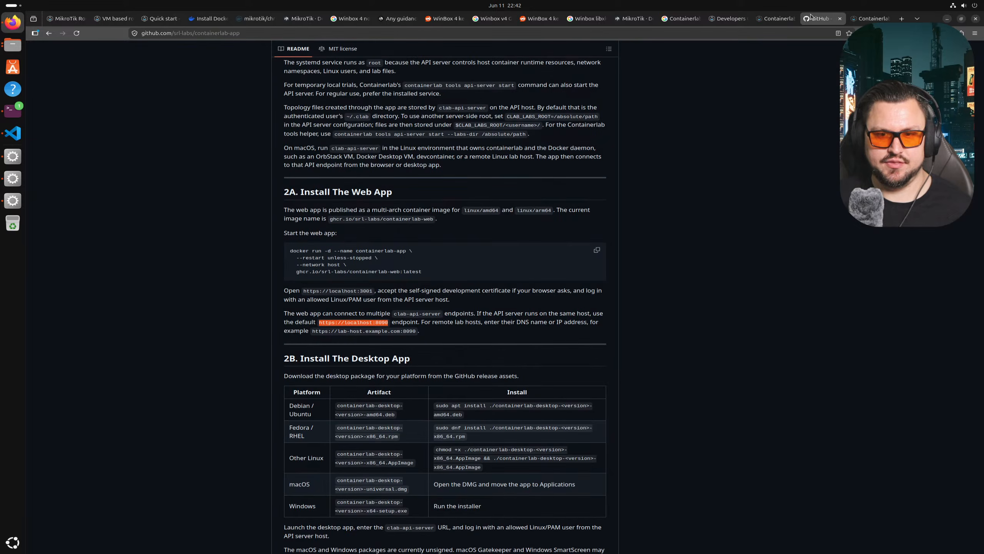
pyautogui.scroll(-5, 250, 271)
pyautogui.click(304, 185)
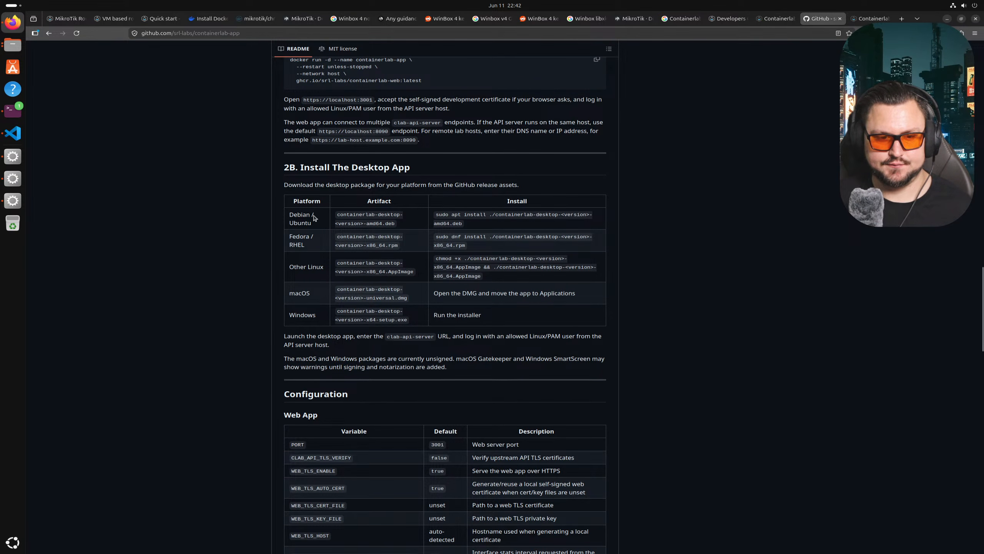
pyautogui.scroll(-1, 312, 217)
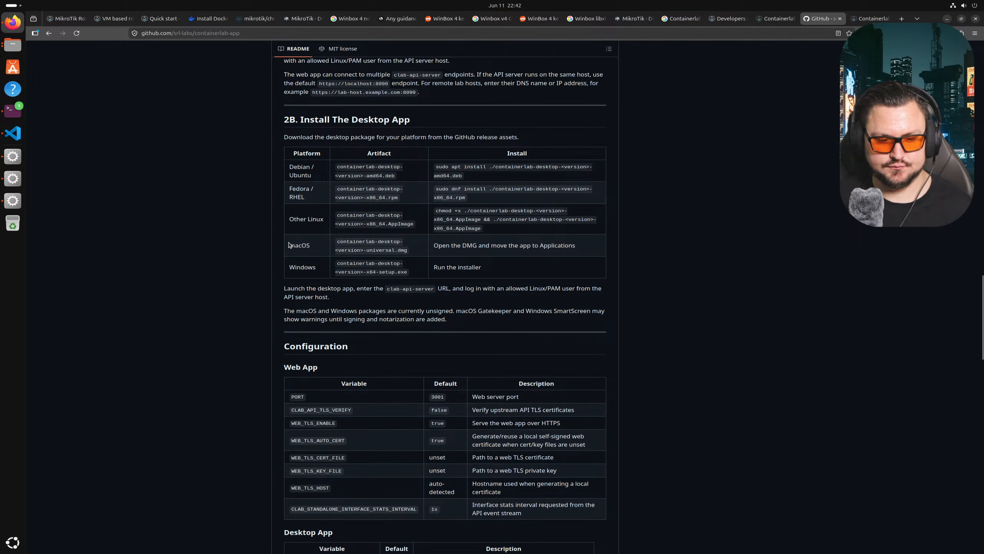
pyautogui.moveTo(289, 294); pyautogui.dragTo(403, 290)
pyautogui.click(406, 289)
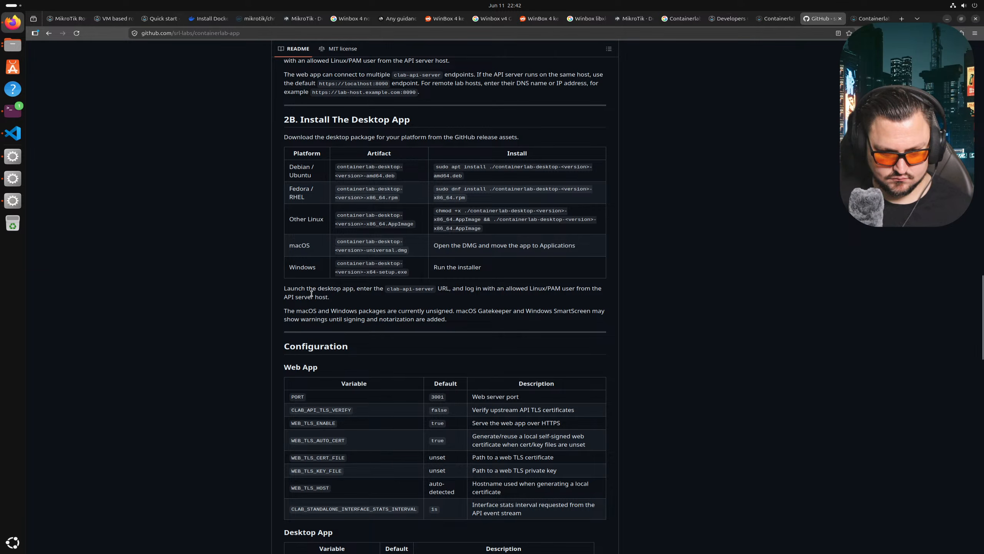
pyautogui.moveTo(289, 309); pyautogui.dragTo(411, 312)
pyautogui.click(341, 321)
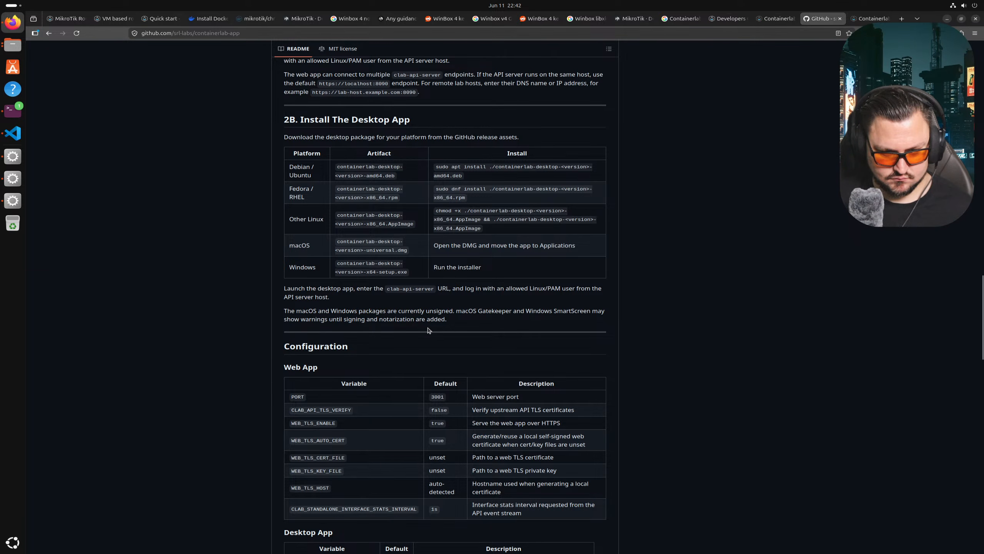
pyautogui.scroll(-6, 428, 330)
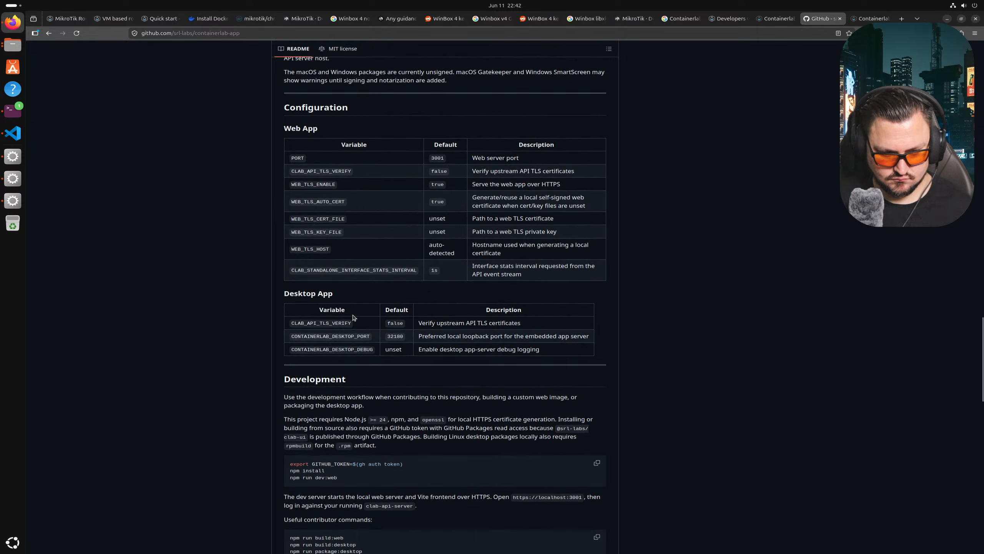
pyautogui.scroll(-1, 353, 317)
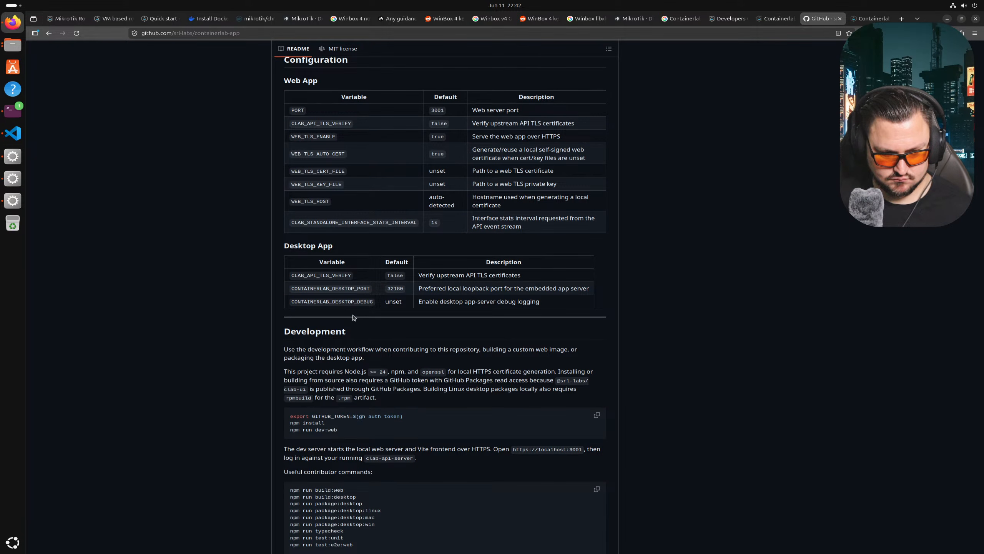
pyautogui.scroll(-3, 353, 317)
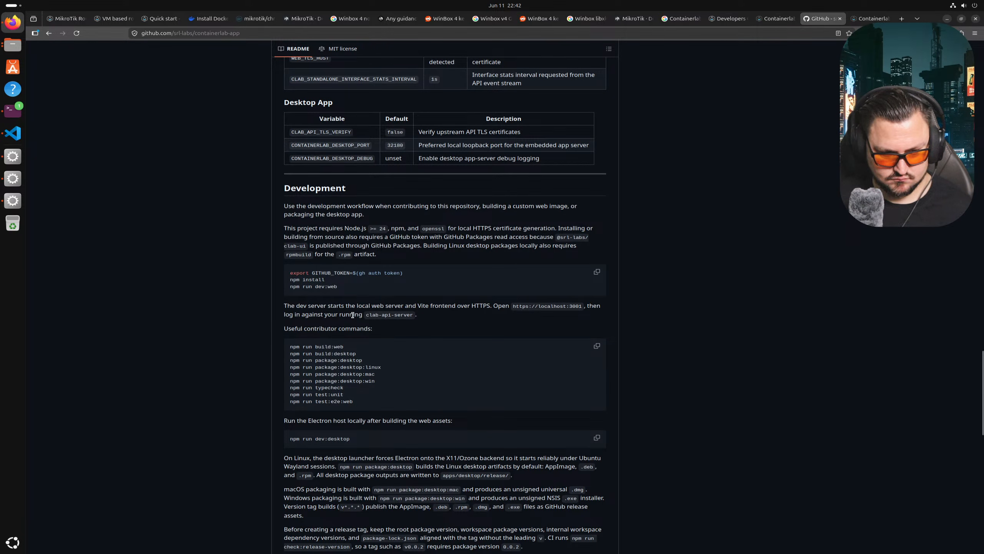
pyautogui.scroll(-3, 352, 315)
pyautogui.scroll(-9, 353, 315)
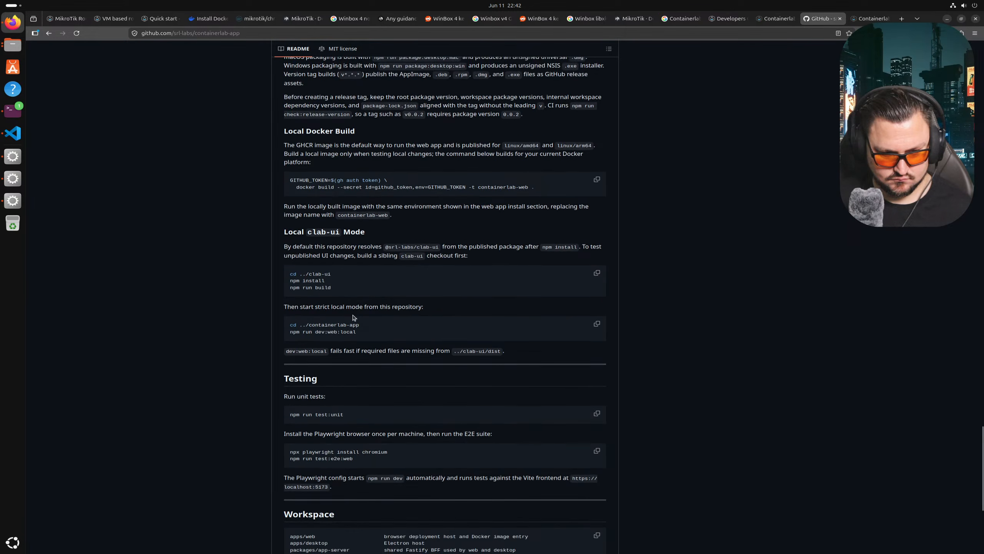
pyautogui.scroll(-3, 353, 317)
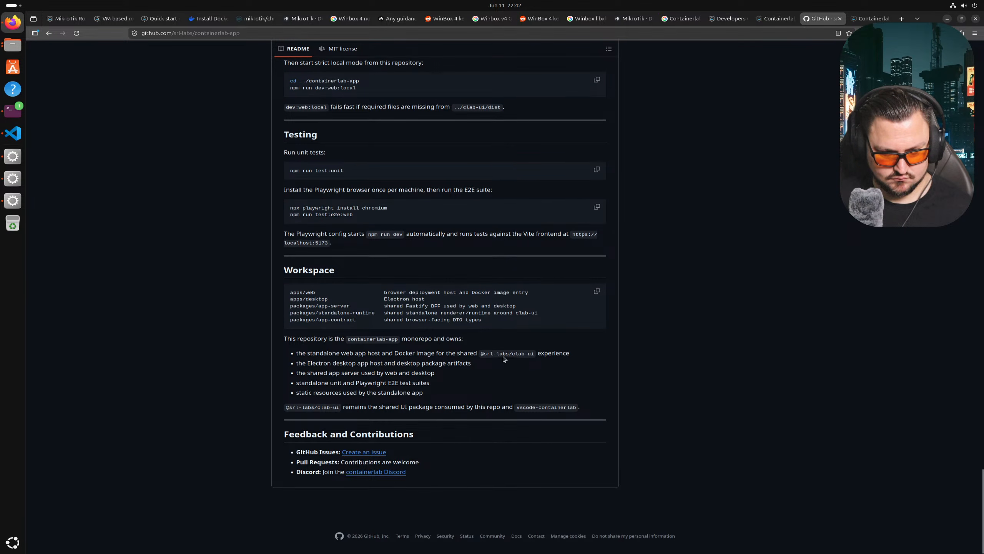
pyautogui.scroll(20, 503, 359)
pyautogui.scroll(2, 444, 342)
pyautogui.scroll(7, 445, 341)
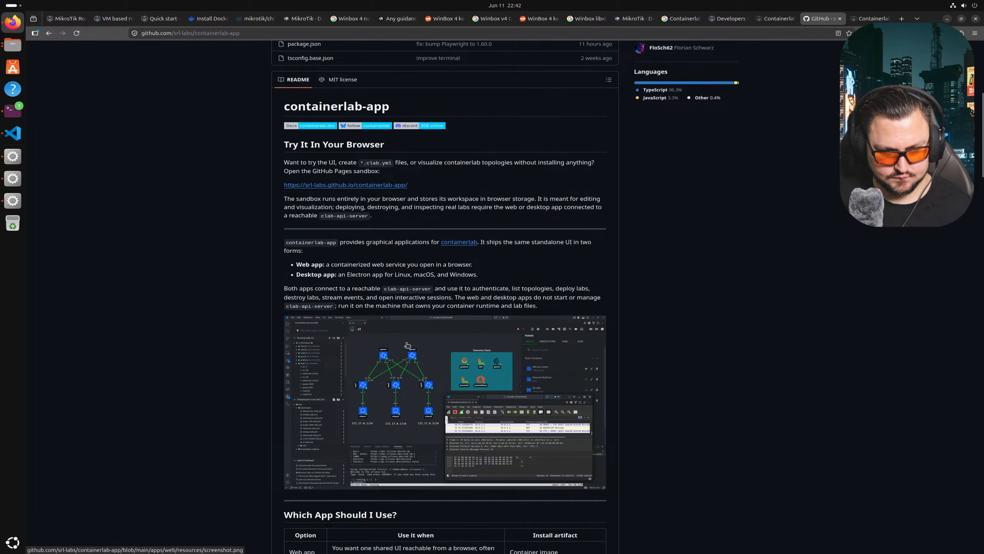
pyautogui.scroll(-15, 377, 250)
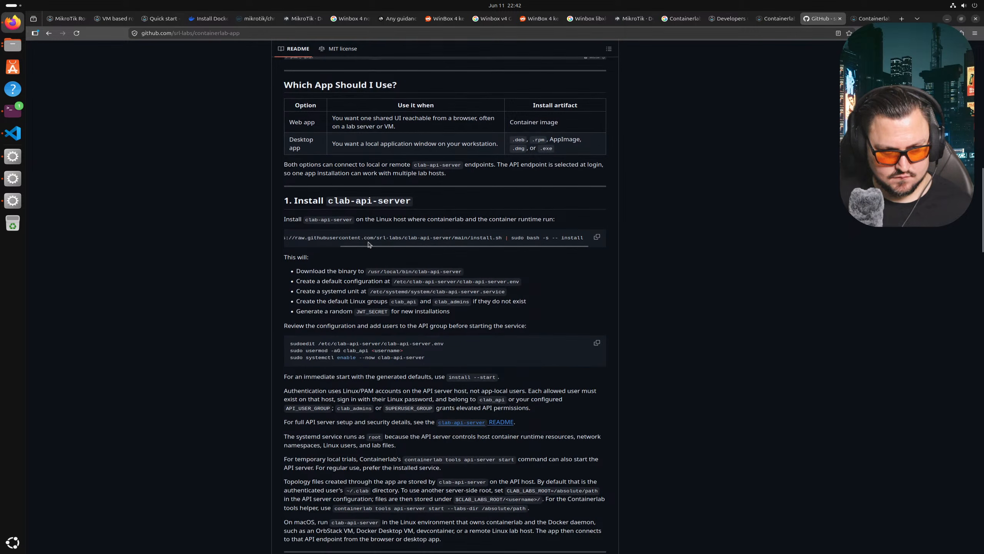
pyautogui.scroll(-13, 368, 243)
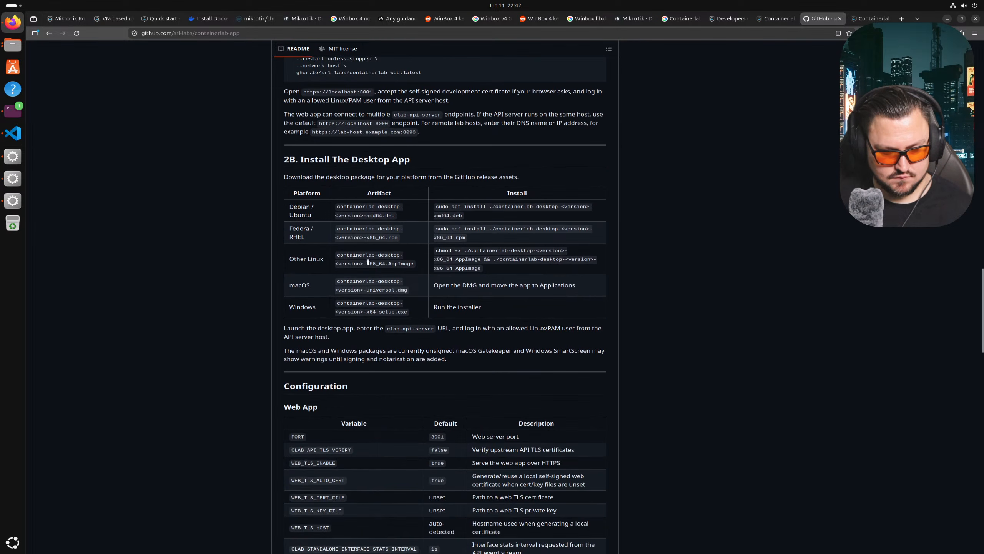
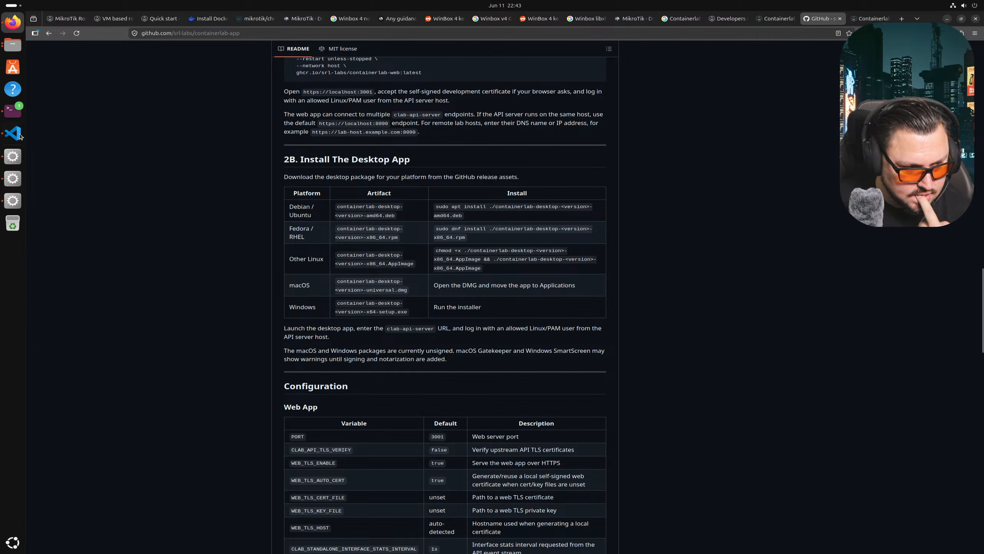
# - Switch from the containerlab-app README in Firefox to the terminal window
pyautogui.click(9, 110)
# - Run clab, then clab version to confirm containerlab 0.76.0 is installed
pyautogui.write('cont')
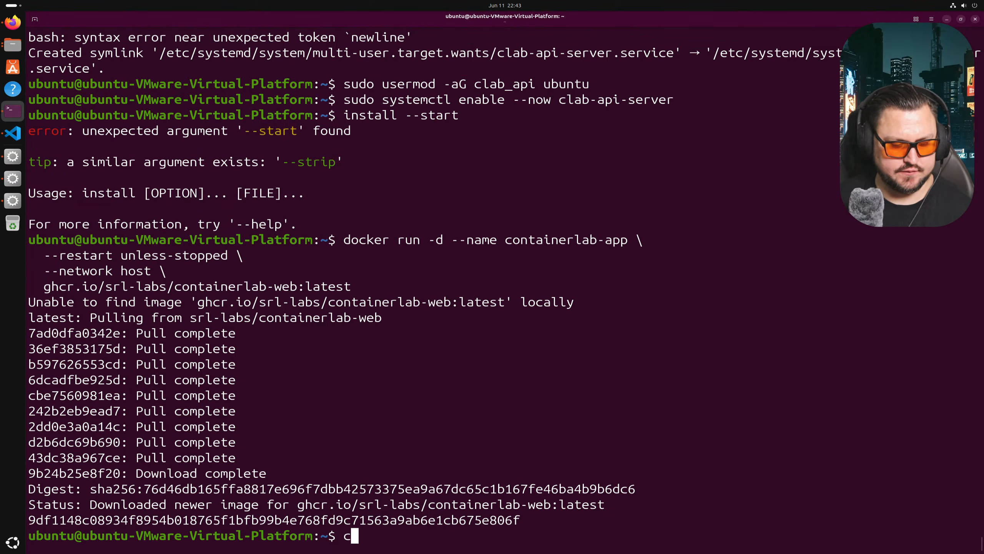
pyautogui.press('BackSpace')
pyautogui.press('BackSpace')
pyautogui.press('BackSpace')
pyautogui.write('lab')
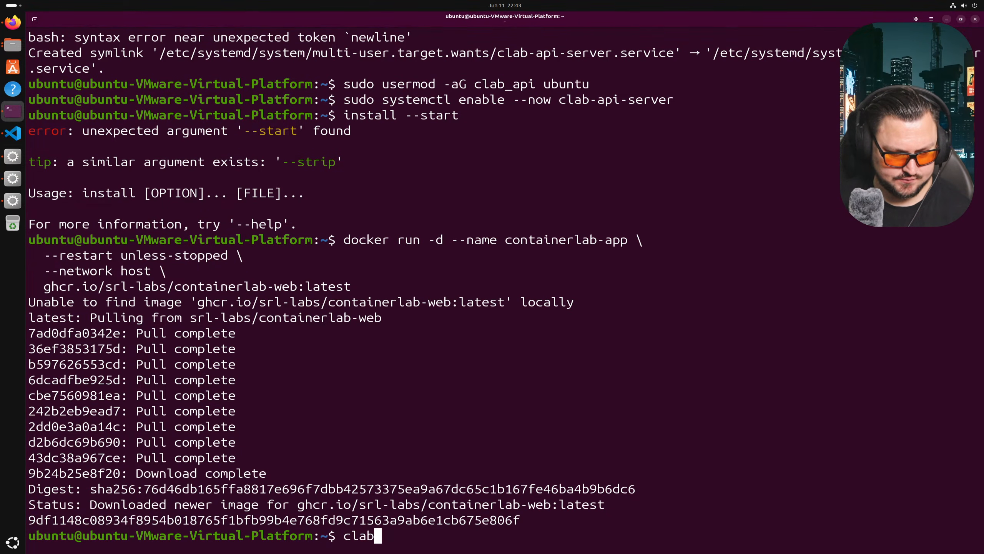
pyautogui.press('Return')
pyautogui.write('clab version')
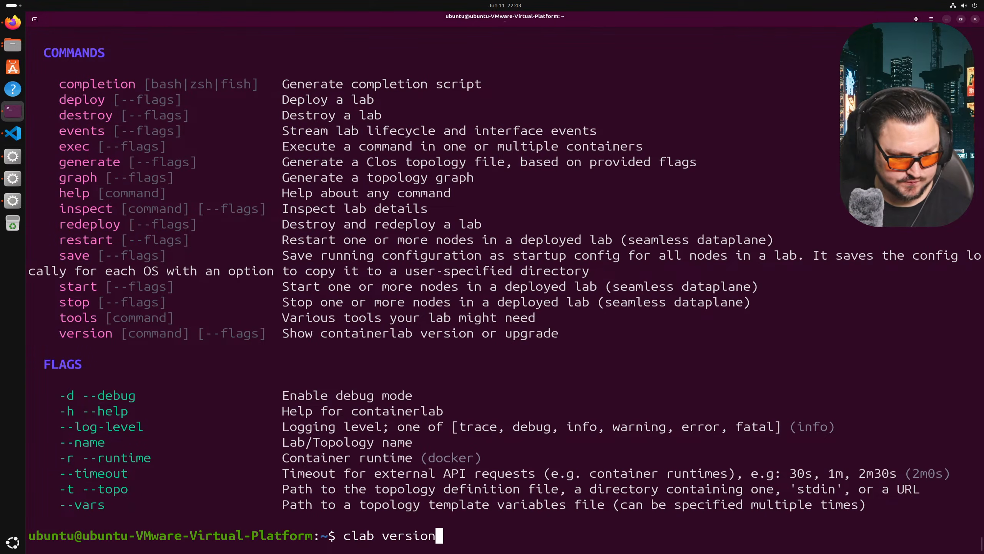
pyautogui.press('Return')
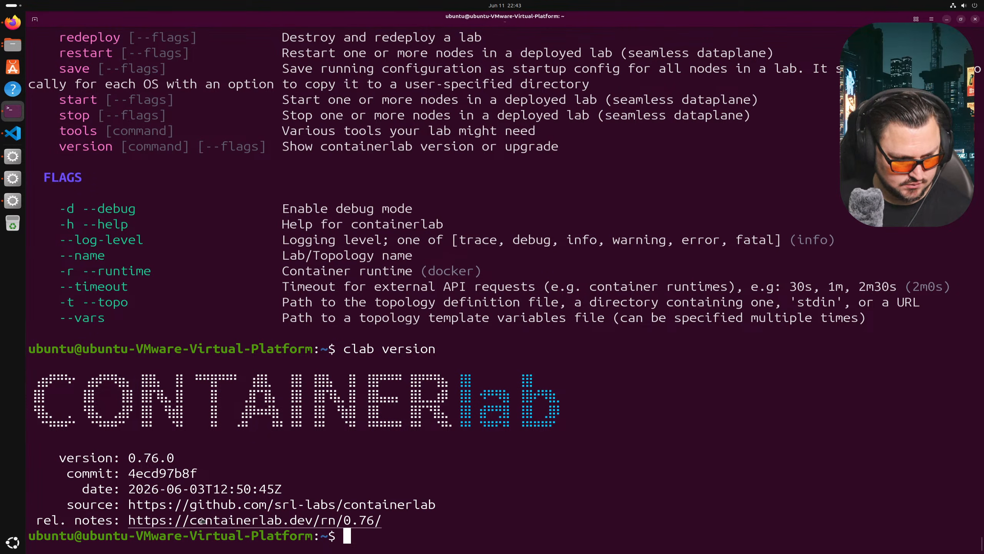
# - Highlight the 0.76.0 version string and bring VS Code showing mkt05.txt to the front
pyautogui.doubleClick(129, 462)
pyautogui.moveTo(175, 458); pyautogui.dragTo(126, 453)
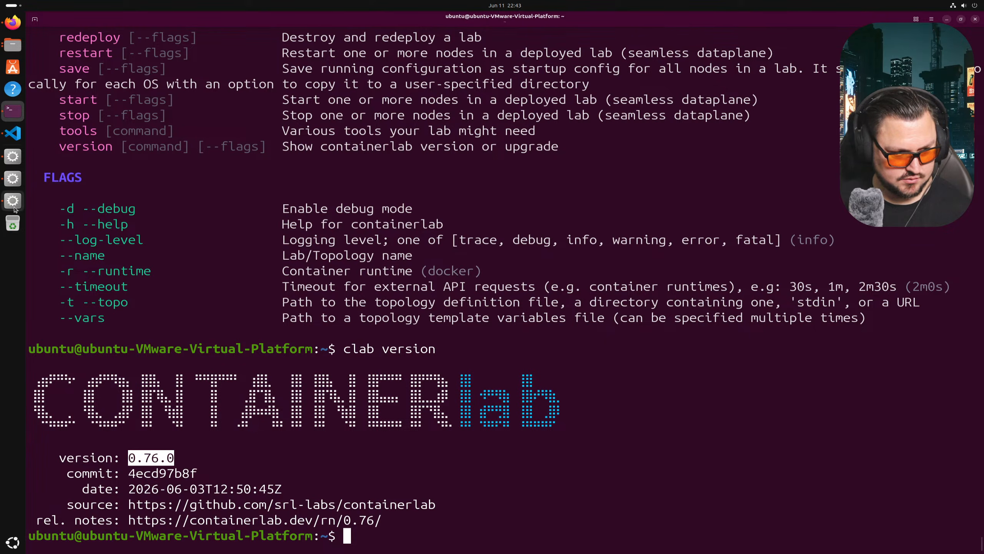
pyautogui.click(12, 133)
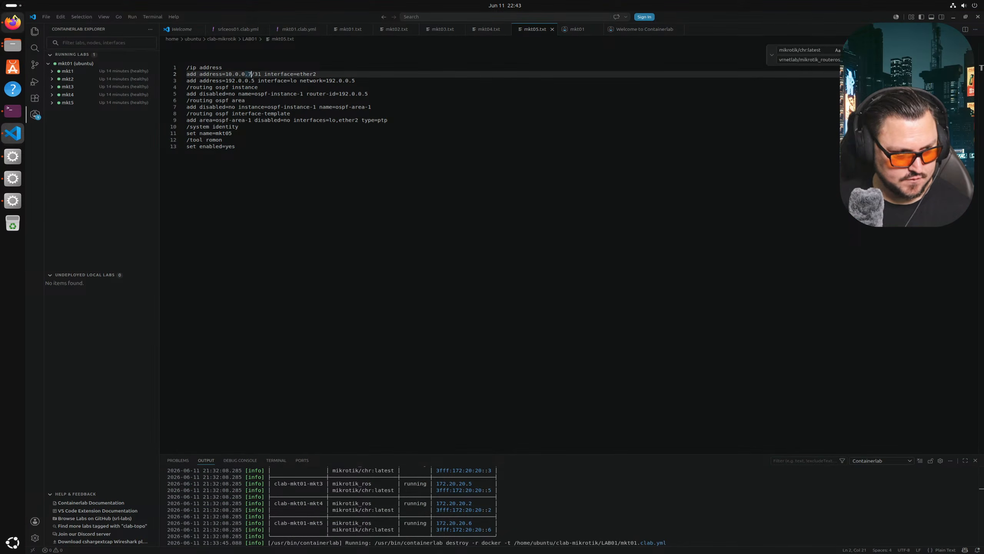
# - Copy the README's Debian apt install command and paste it into the terminal
pyautogui.click(12, 22)
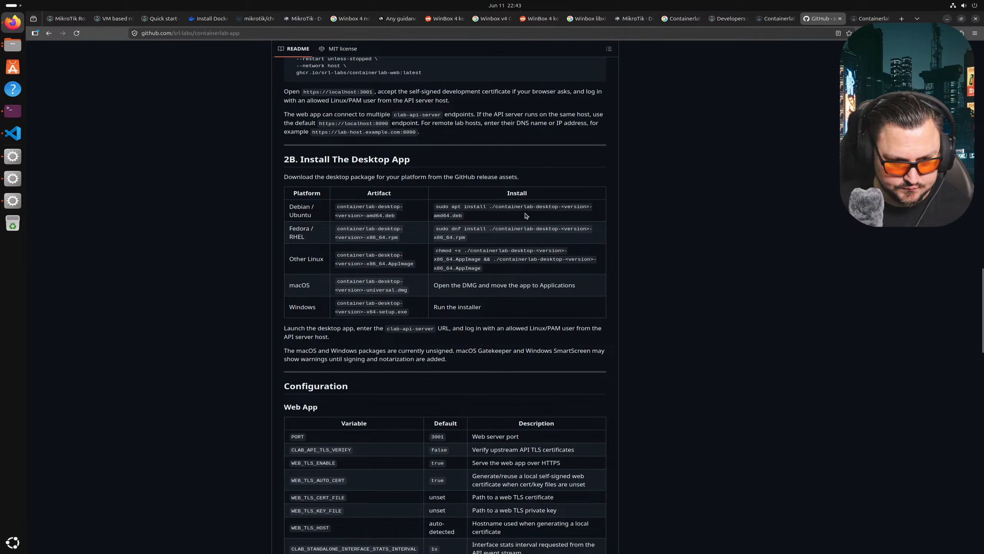
pyautogui.moveTo(492, 220); pyautogui.dragTo(450, 209)
pyautogui.rightClick(436, 206)
pyautogui.click(456, 212)
pyautogui.click(12, 110)
pyautogui.rightClick(219, 199)
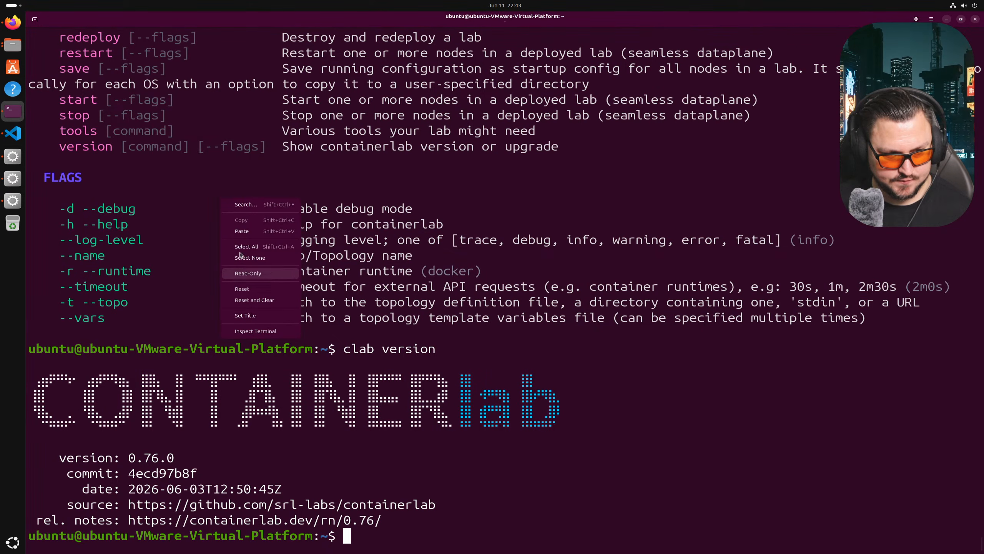
pyautogui.click(242, 232)
# - Replace the <version> placeholder with 0.76.0 and run the apt install, which fails
pyautogui.press('Left')
pyautogui.press('Left')
pyautogui.press('Left')
pyautogui.press('Left')
pyautogui.press('Left')
pyautogui.press('Left')
pyautogui.press('Left')
pyautogui.press('Left')
pyautogui.press('Left')
pyautogui.press('Left')
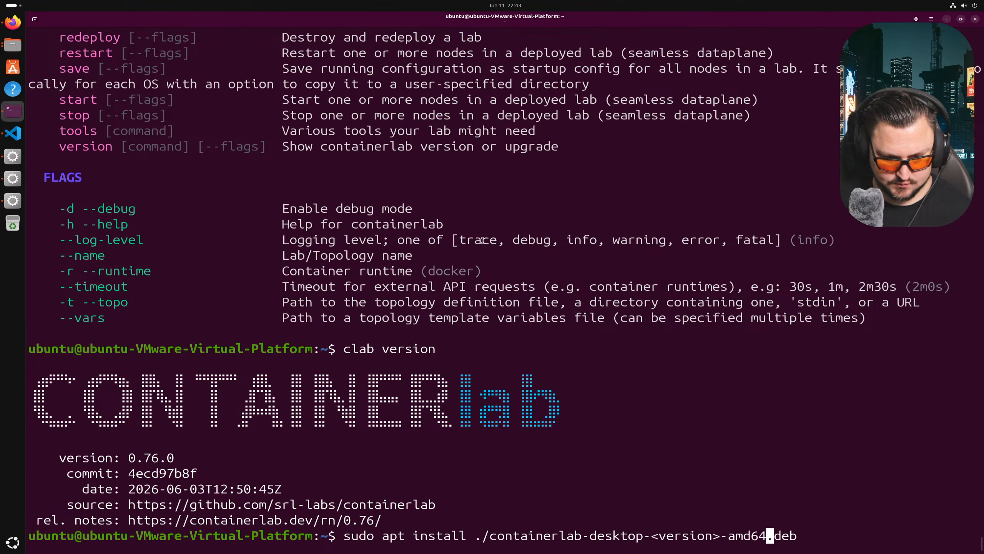
pyautogui.press('BackSpace')
pyautogui.press('BackSpace')
pyautogui.press('BackSpace')
pyautogui.press('BackSpace')
pyautogui.press('BackSpace')
pyautogui.press('BackSpace')
pyautogui.press('BackSpace')
pyautogui.press('BackSpace')
pyautogui.press('BackSpace')
pyautogui.press('BackSpace')
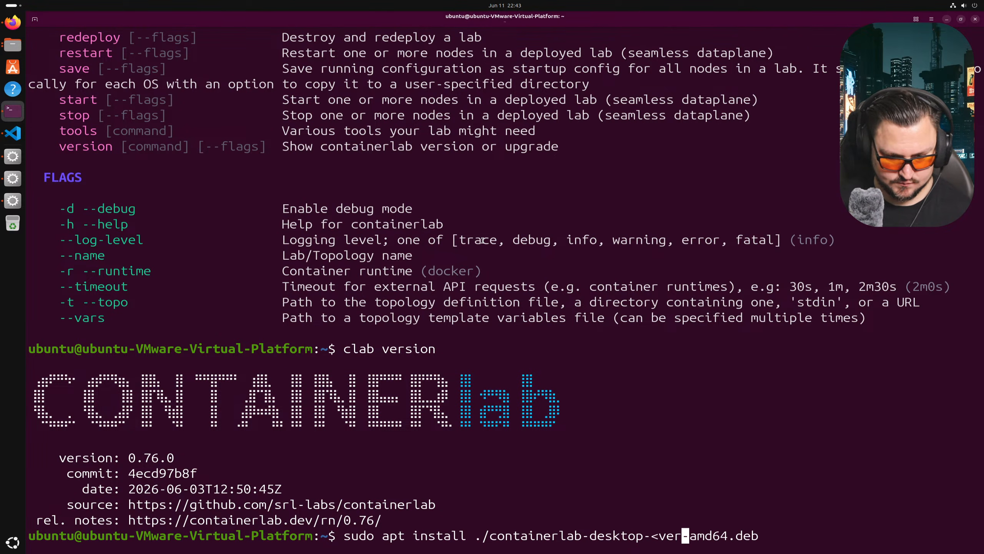
pyautogui.write('-0.7')
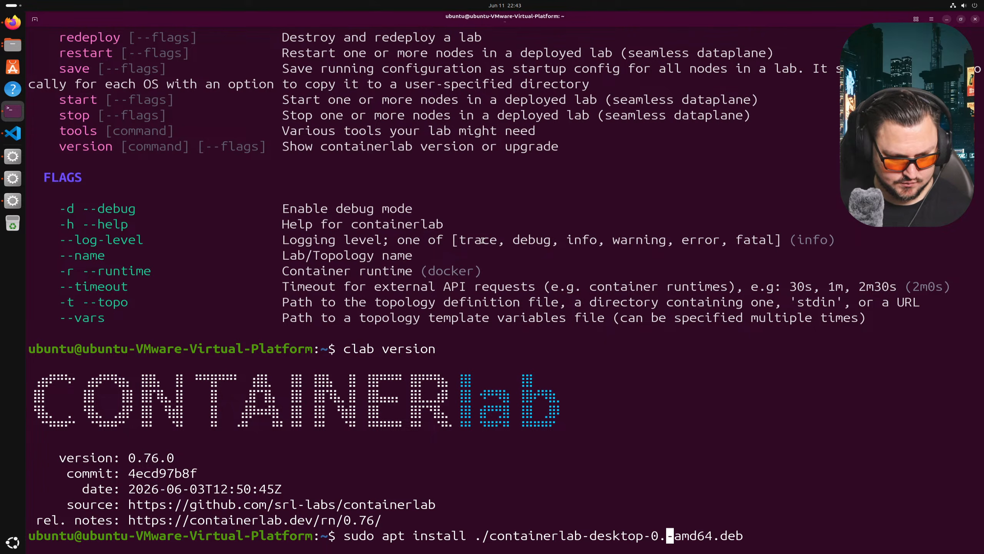
pyautogui.write('8')
pyautogui.write('.0')
pyautogui.press('Return')
# - Retry the install with version 0.76, then without the ./ prefix; both fail
pyautogui.press('Up')
pyautogui.press('Left')
pyautogui.press('Left')
pyautogui.press('Left')
pyautogui.press('Left')
pyautogui.press('Left')
pyautogui.press('Left')
pyautogui.press('Left')
pyautogui.press('Left')
pyautogui.press('Left')
pyautogui.press('Left')
pyautogui.press('BackSpace')
pyautogui.press('BackSpace')
pyautogui.press('Return')
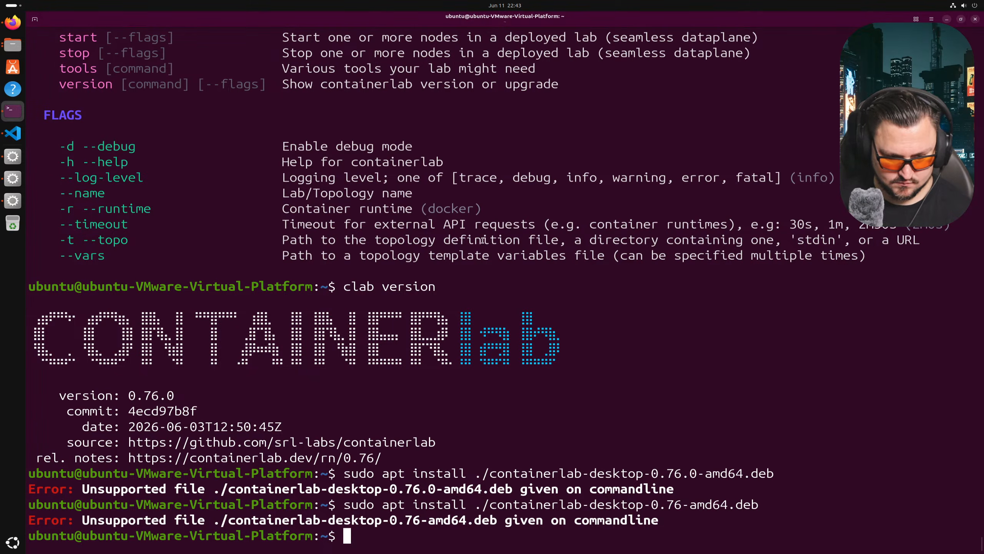
pyautogui.press('Up')
pyautogui.press('Left')
pyautogui.press('Left')
pyautogui.press('Left')
pyautogui.press('Left')
pyautogui.press('Left')
pyautogui.press('Left')
pyautogui.press('Left')
pyautogui.press('Left')
pyautogui.press('Left')
pyautogui.press('Left')
pyautogui.press('Left')
pyautogui.press('Left')
pyautogui.press('Left')
pyautogui.press('Left')
pyautogui.press('Left')
pyautogui.press('Left')
pyautogui.press('Left')
pyautogui.press('Left')
pyautogui.press('Left')
pyautogui.press('Left')
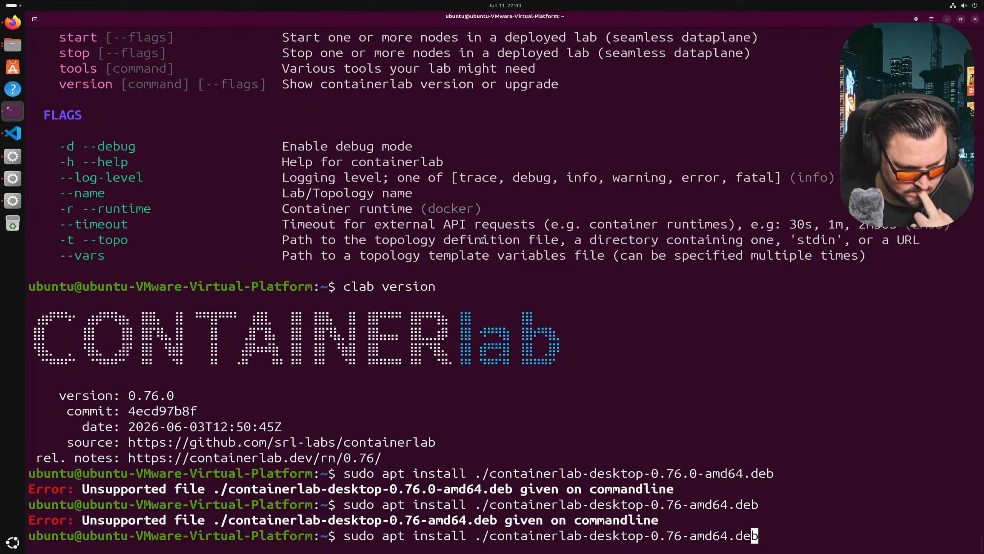
pyautogui.press('Left')
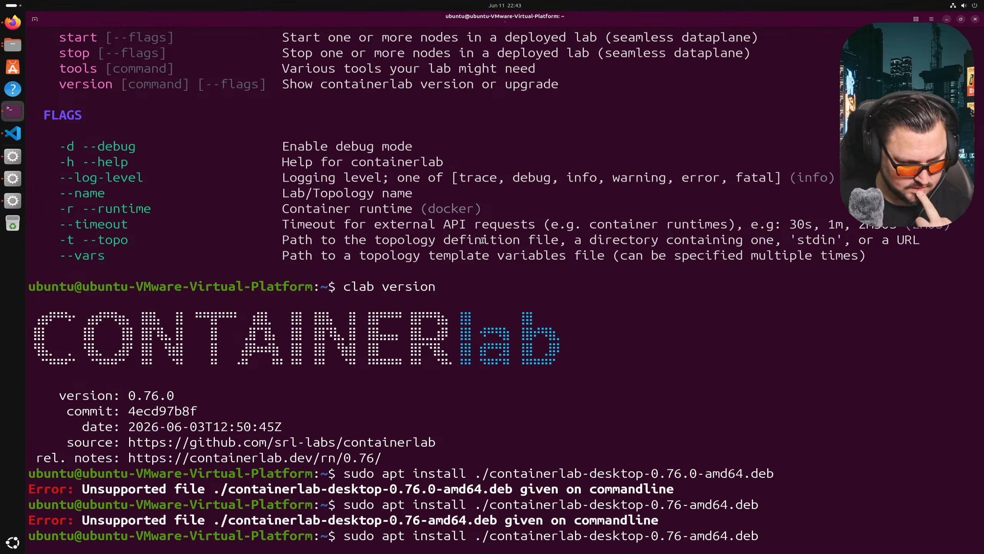
pyautogui.press('Left')
pyautogui.press('Left')
pyautogui.press('Left')
pyautogui.press('Left')
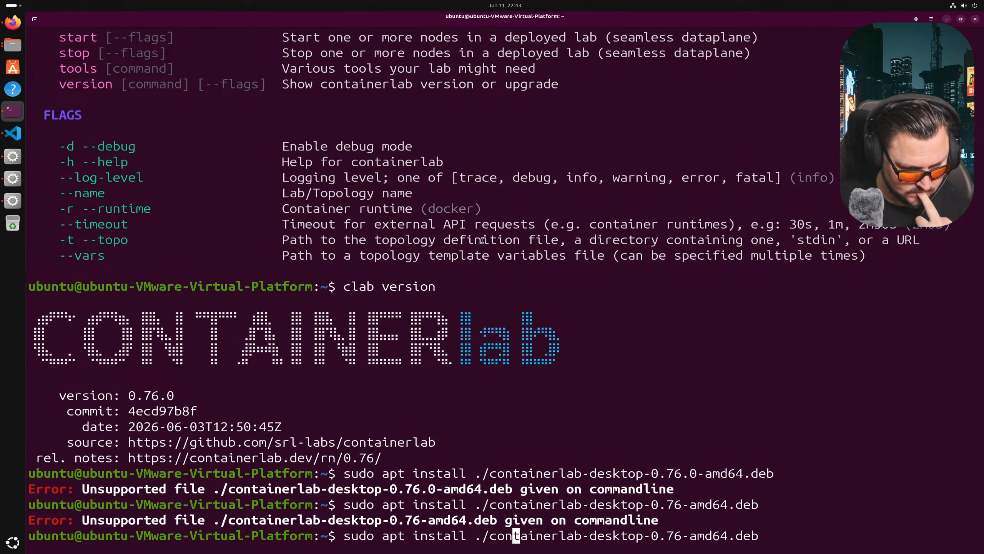
pyautogui.press('BackSpace')
pyautogui.press('BackSpace')
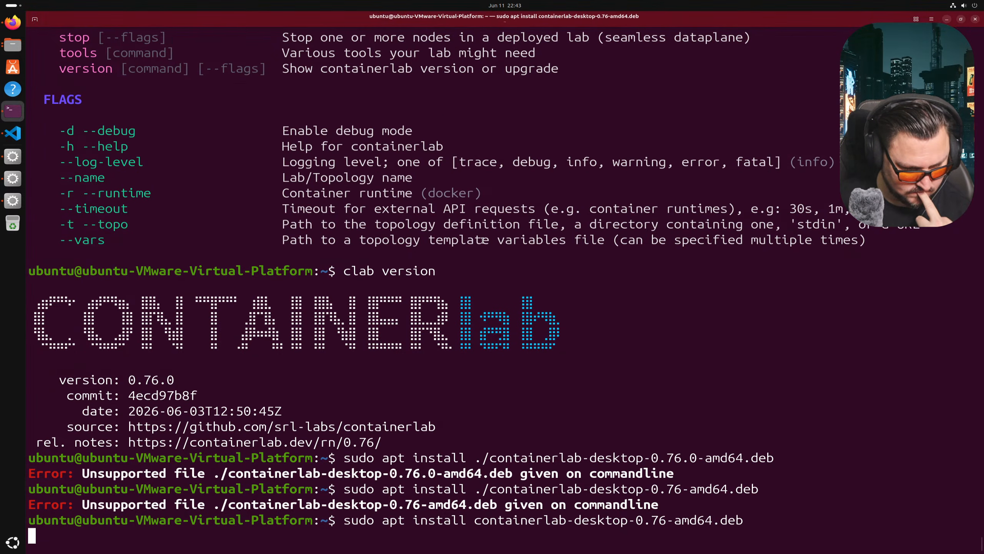
pyautogui.press('Return')
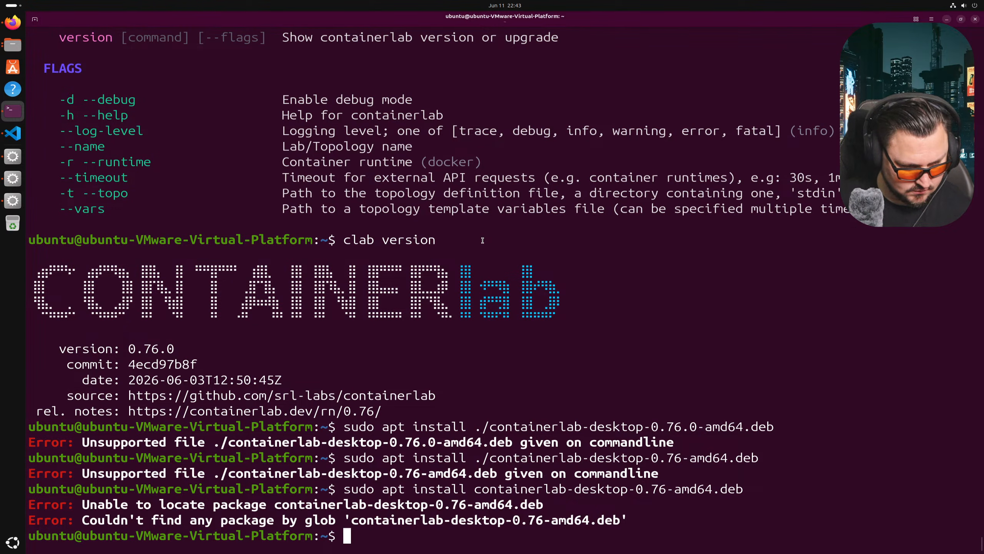
pyautogui.hotkey('alt', 'Tab')
# - Scroll up the README and peek into the packages folder before returning to the repo root
pyautogui.scroll(2, 290, 179)
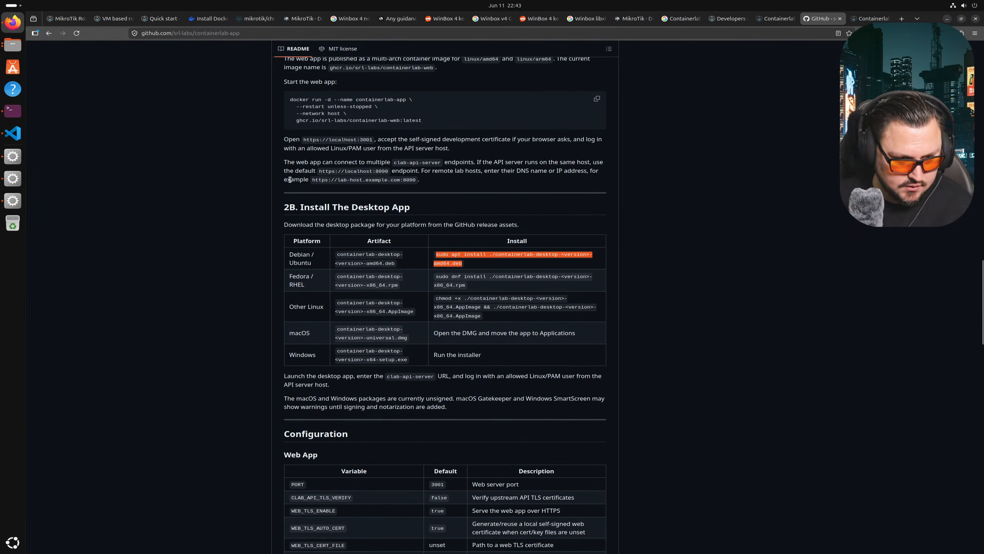
pyautogui.moveTo(302, 224); pyautogui.dragTo(358, 225)
pyautogui.click(330, 228)
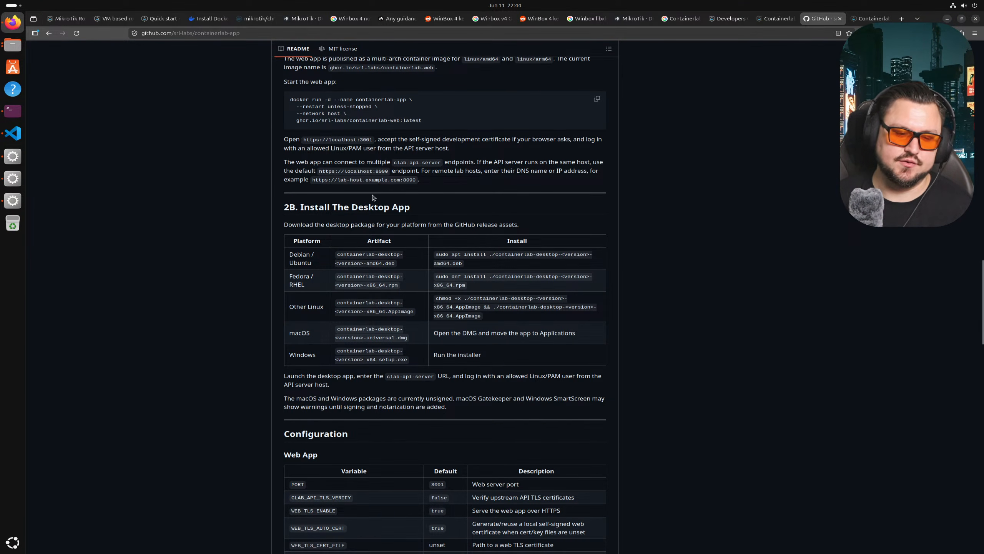
pyautogui.scroll(20, 403, 245)
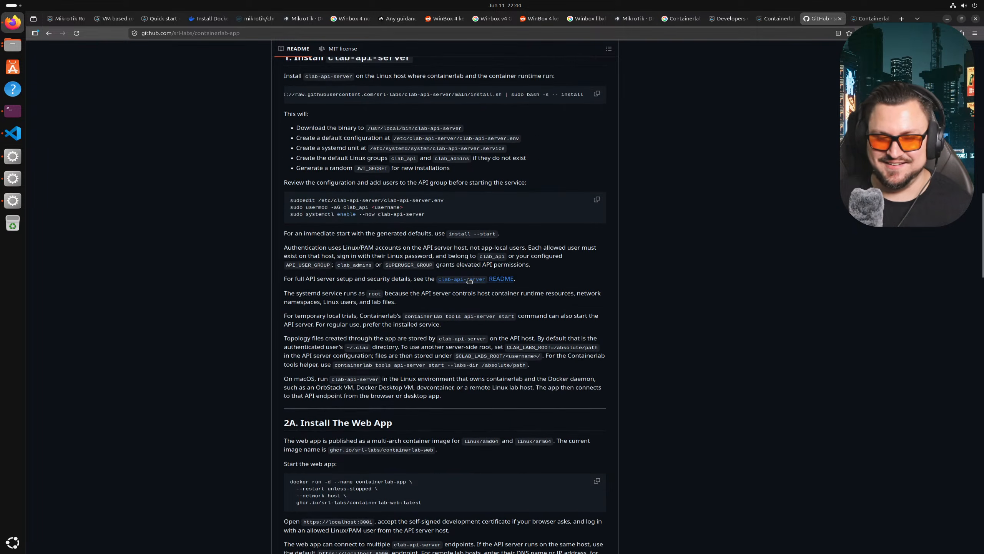
pyautogui.scroll(5, 434, 285)
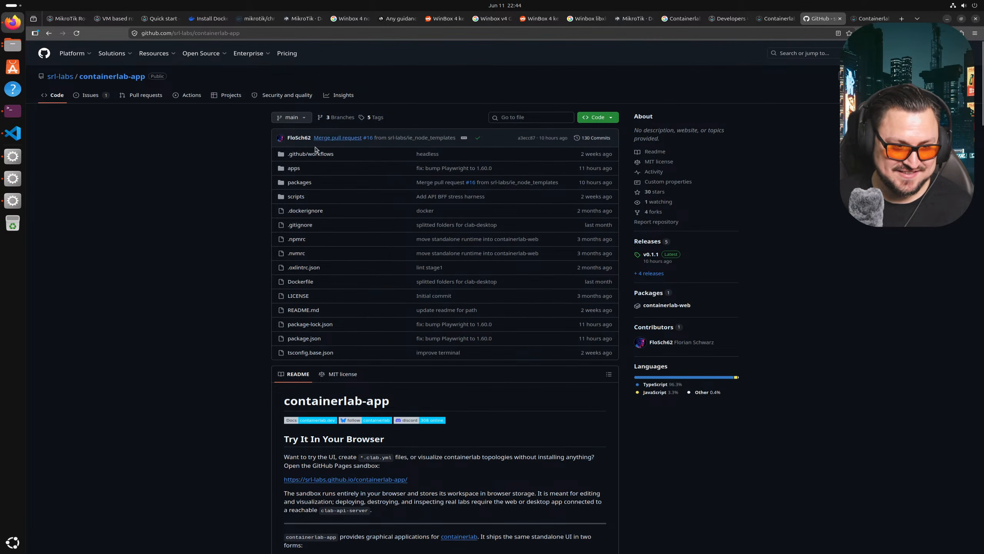
pyautogui.click(298, 183)
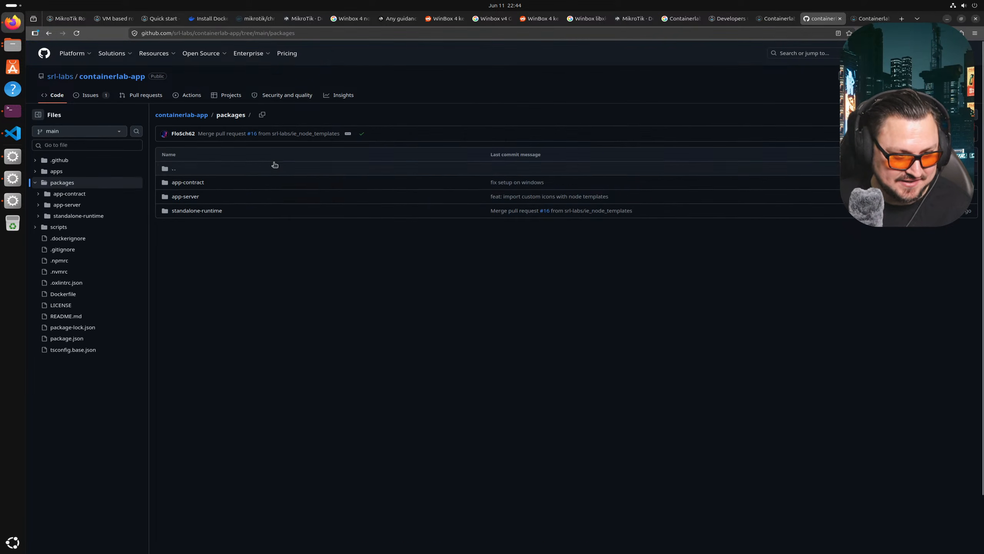
pyautogui.click(166, 171)
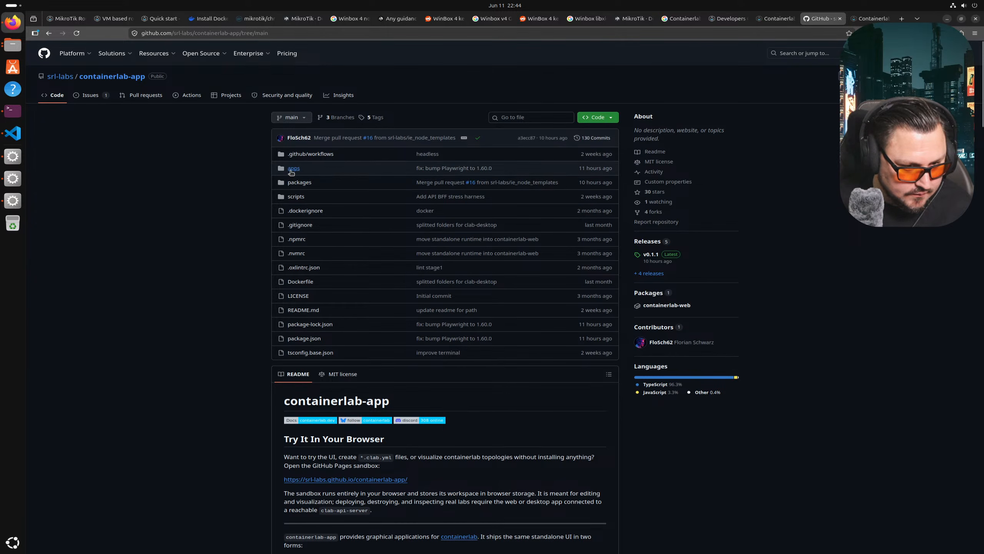
# - Scroll down to the 2B Install The Desktop App download notes, then back to the top
pyautogui.scroll(-20, 296, 171)
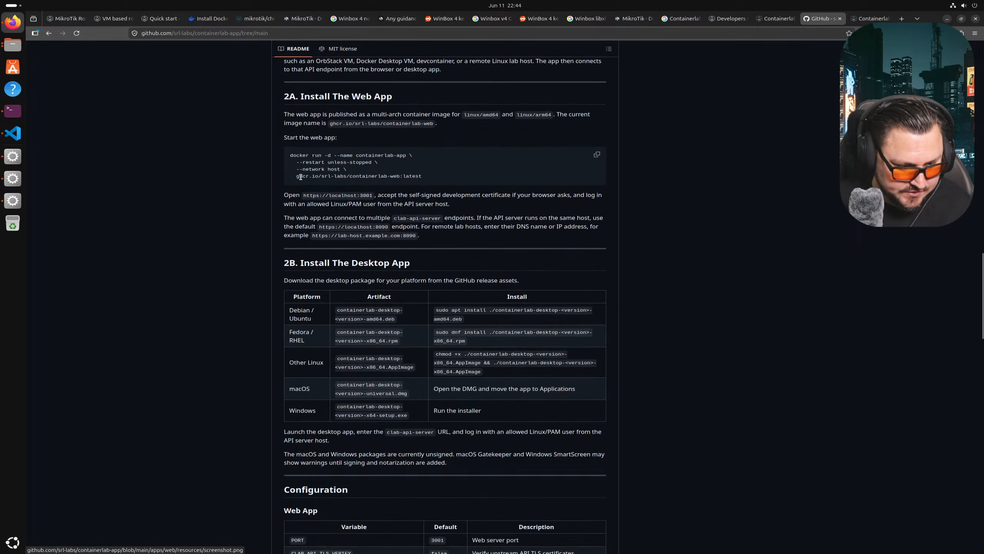
pyautogui.moveTo(301, 280); pyautogui.dragTo(358, 281)
pyautogui.click(326, 286)
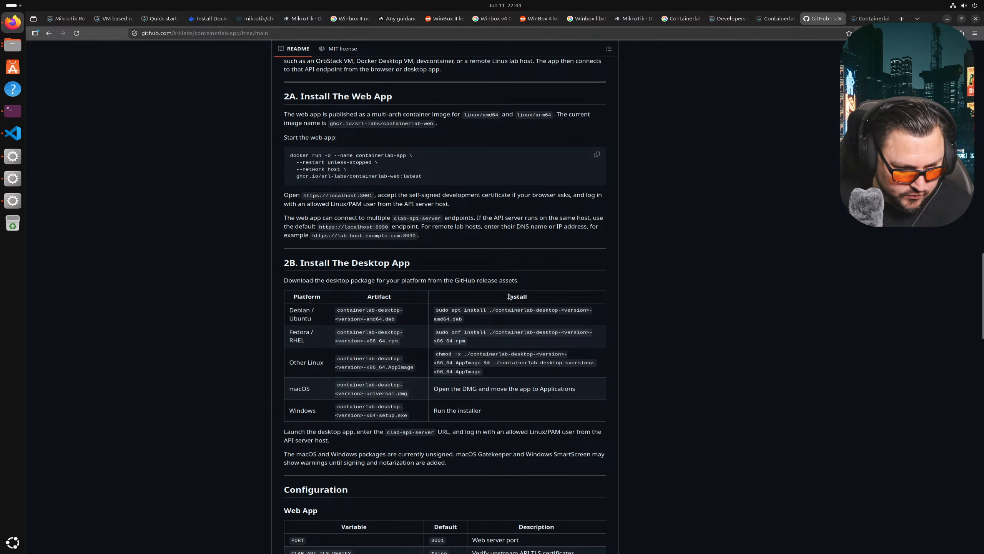
pyautogui.scroll(20, 441, 171)
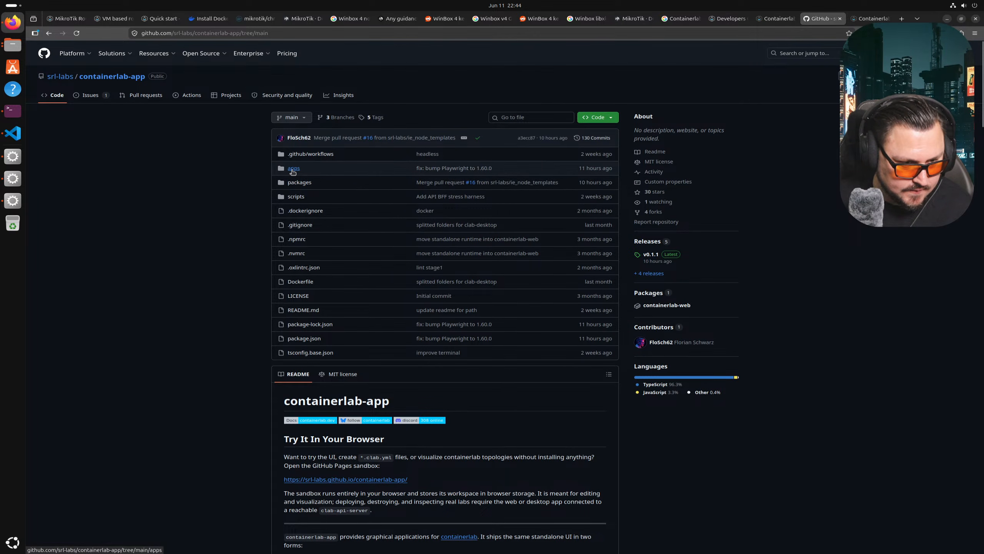
# - Browse the apps/desktop build and src folders, then go back up to the repo root
pyautogui.click(292, 168)
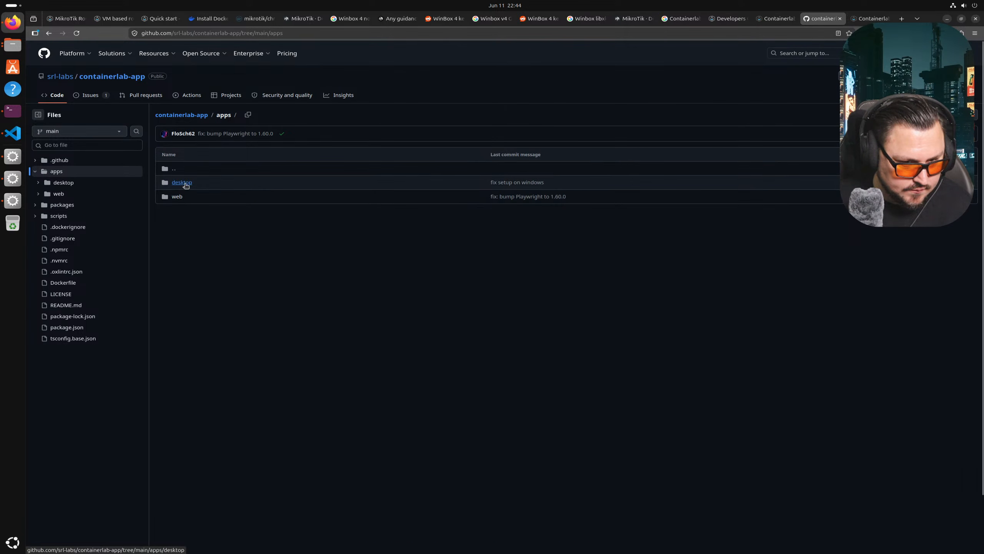
pyautogui.click(181, 182)
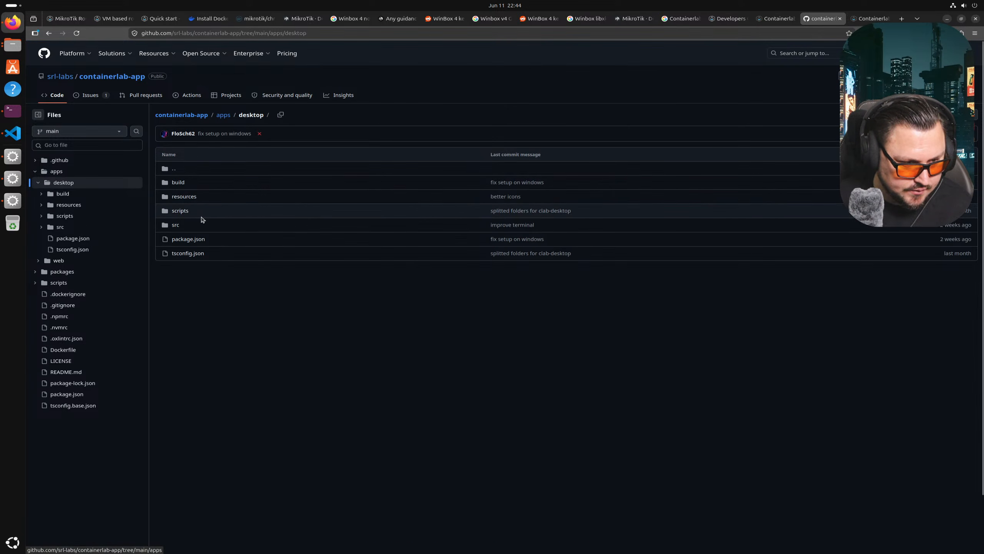
pyautogui.click(179, 183)
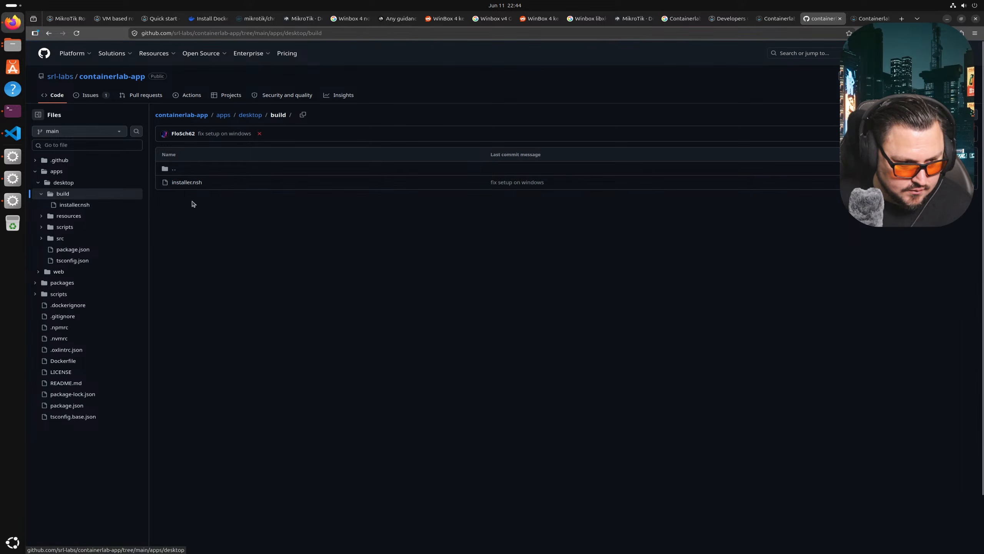
pyautogui.click(165, 164)
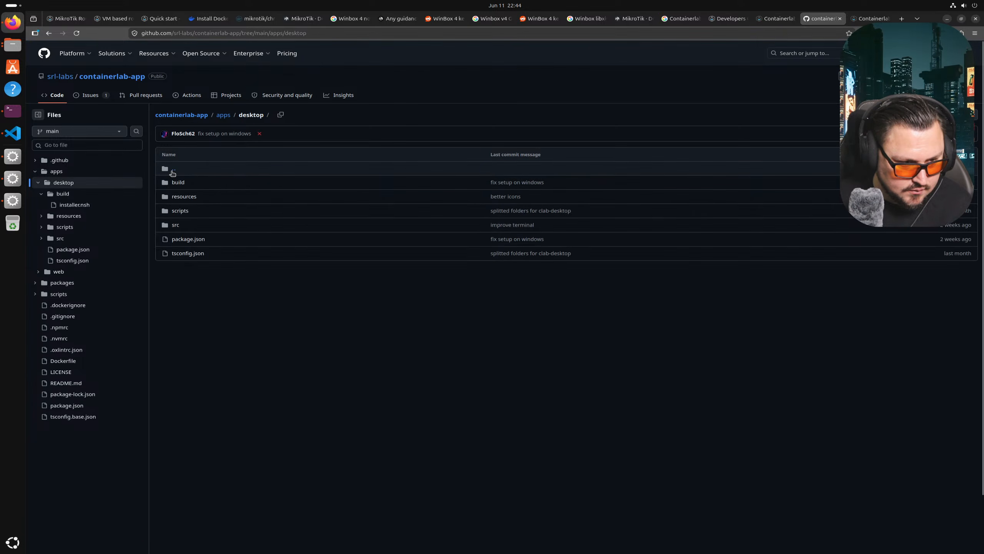
pyautogui.click(176, 225)
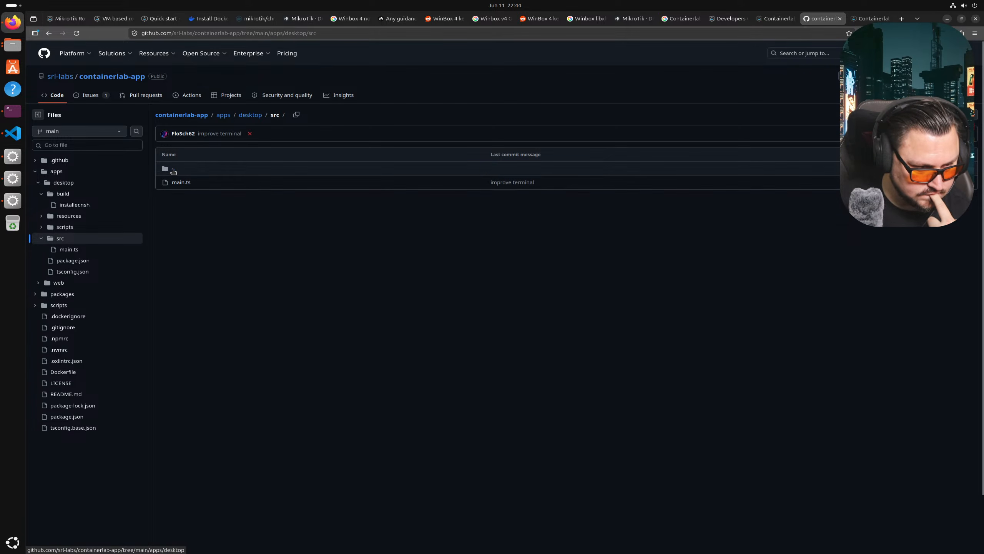
pyautogui.click(174, 170)
pyautogui.click(174, 169)
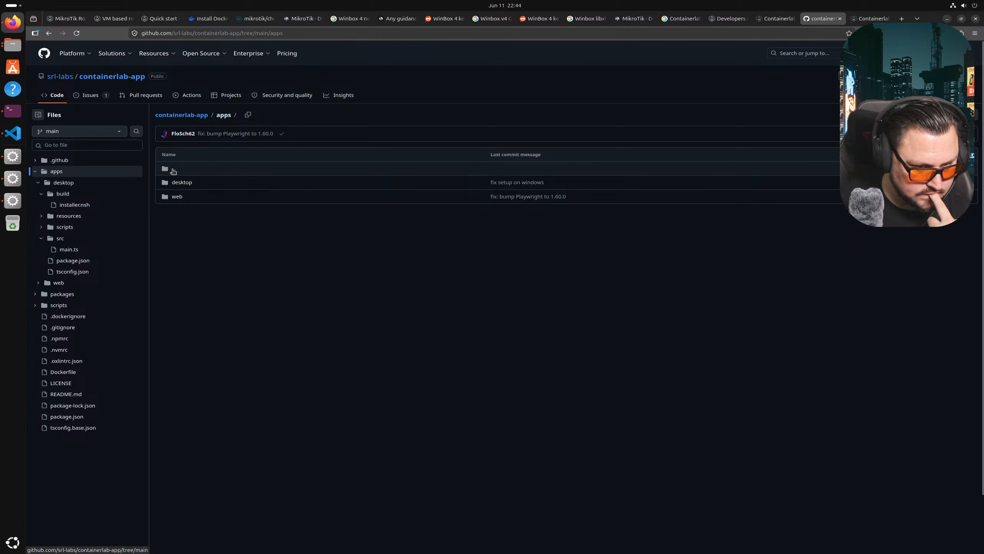
pyautogui.click(173, 169)
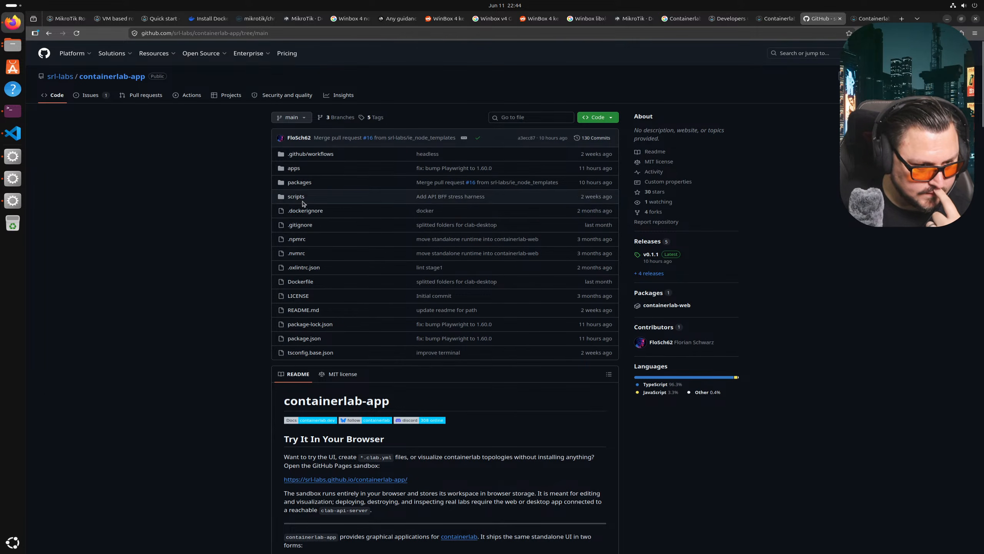
# - Open packages > standalone-runtime > src, then return to the packages listing
pyautogui.click(299, 183)
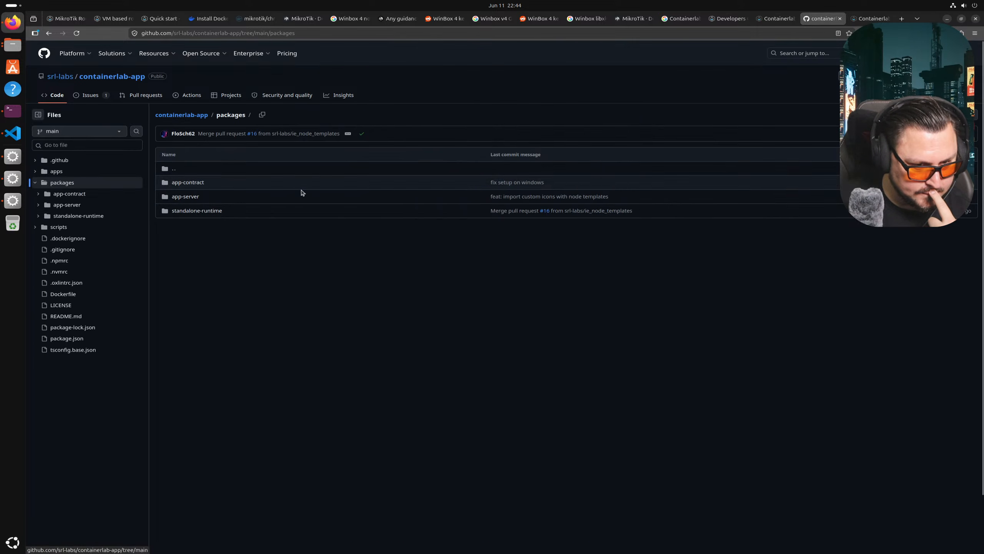
pyautogui.click(204, 212)
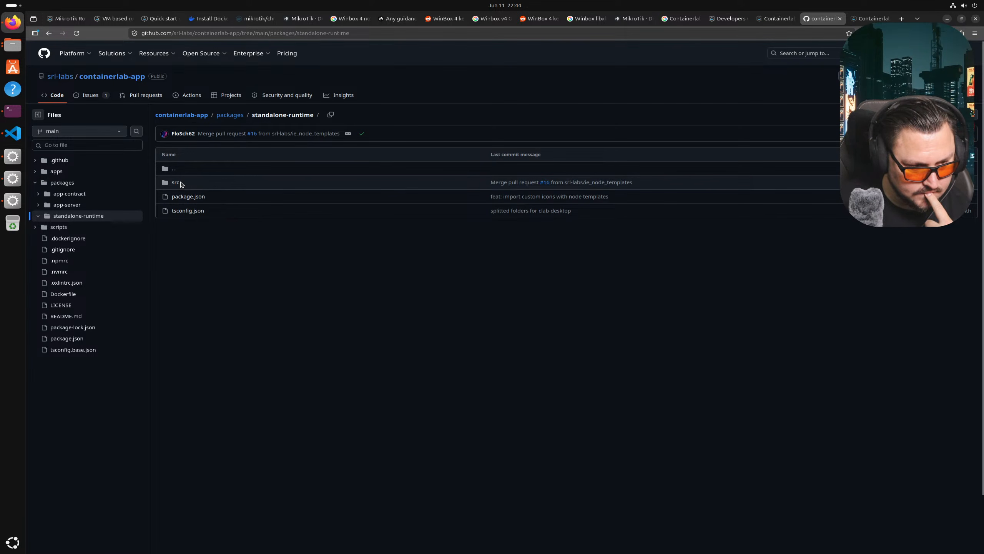
pyautogui.click(177, 183)
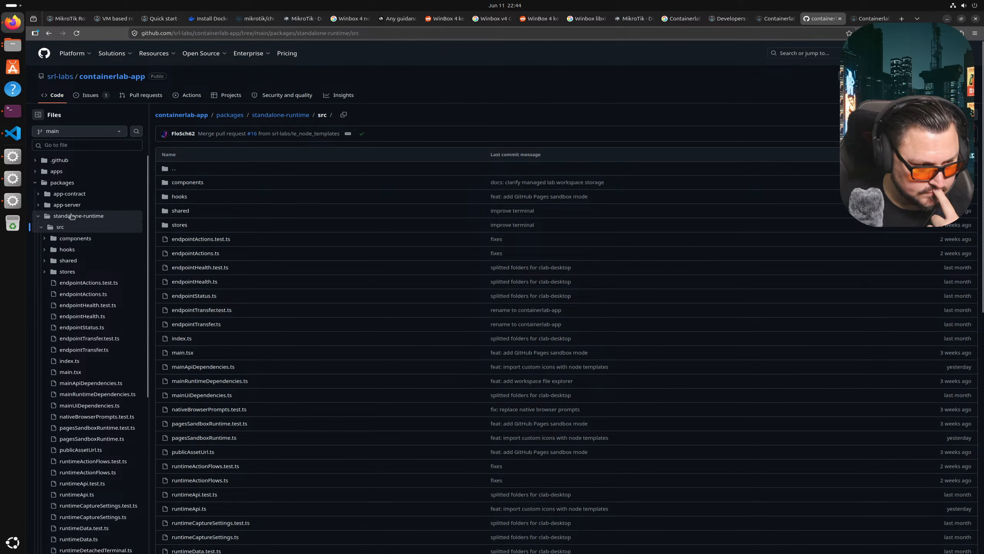
pyautogui.click(55, 184)
pyautogui.click(35, 183)
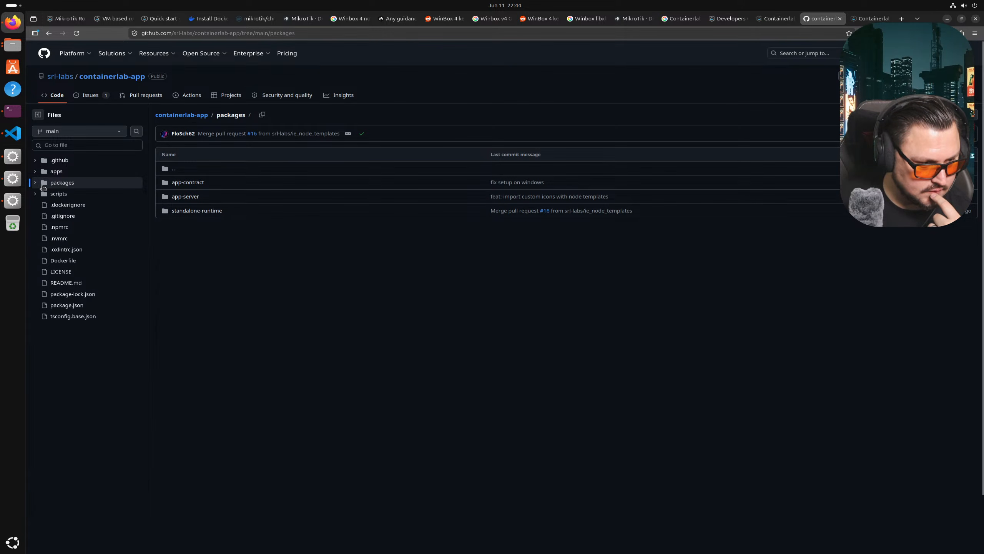
pyautogui.click(767, 17)
pyautogui.click(820, 18)
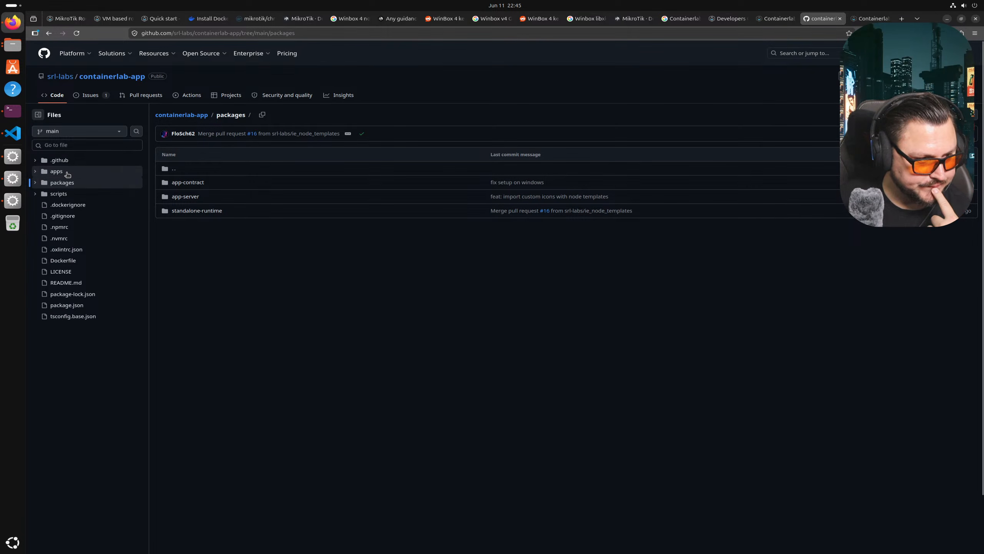
# - Look at the .github and packages folders in the file tree, then return to the containerlab-app main page
pyautogui.click(56, 171)
pyautogui.click(59, 159)
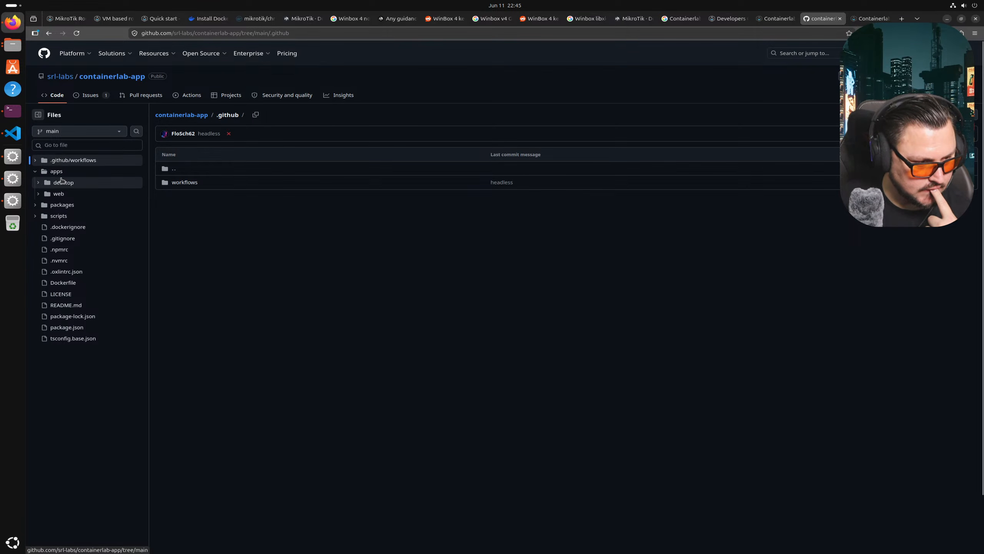
pyautogui.click(62, 205)
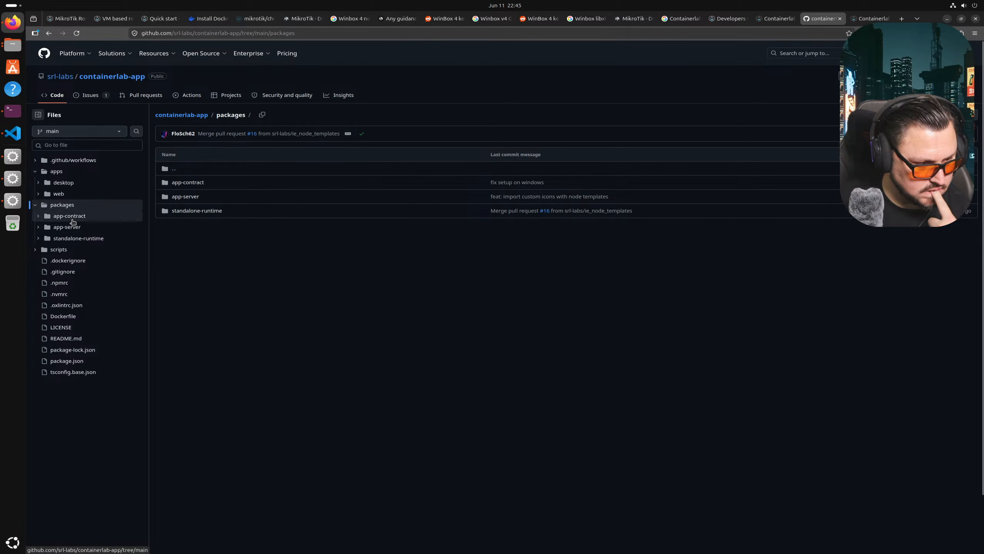
pyautogui.click(46, 35)
pyautogui.click(46, 35)
pyautogui.click(47, 35)
pyautogui.click(46, 35)
pyautogui.click(47, 35)
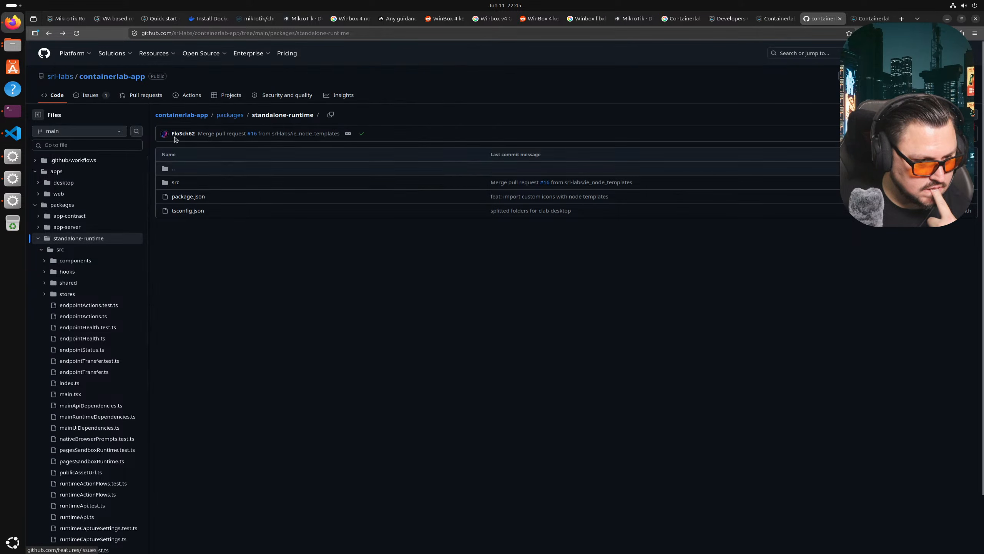
pyautogui.click(181, 123)
# - Read the README's install, configuration and testing sections, noting the Debian artifact name, then return to the top
pyautogui.scroll(-1, 380, 292)
pyautogui.scroll(-5, 380, 291)
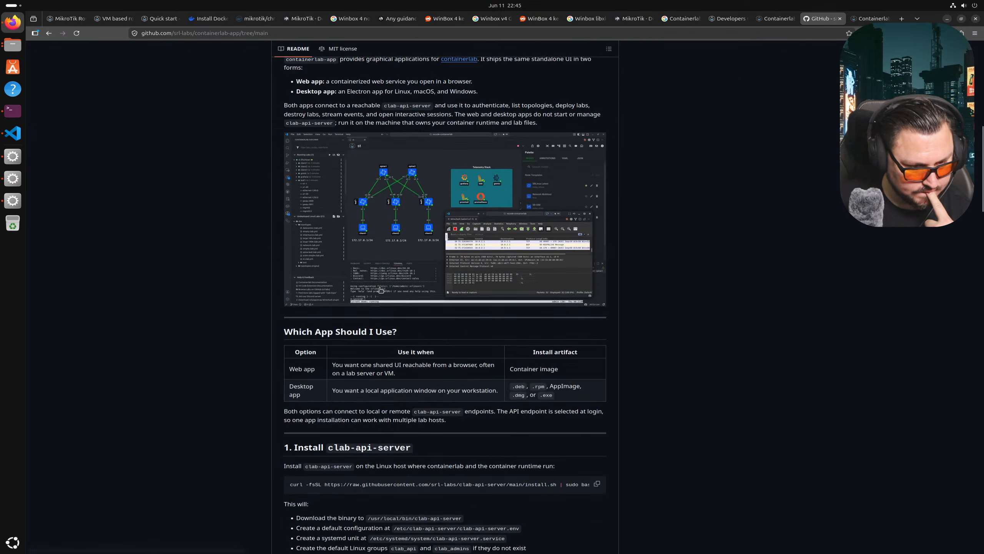
pyautogui.scroll(5, 380, 287)
pyautogui.scroll(-12, 380, 283)
pyautogui.scroll(-15, 379, 282)
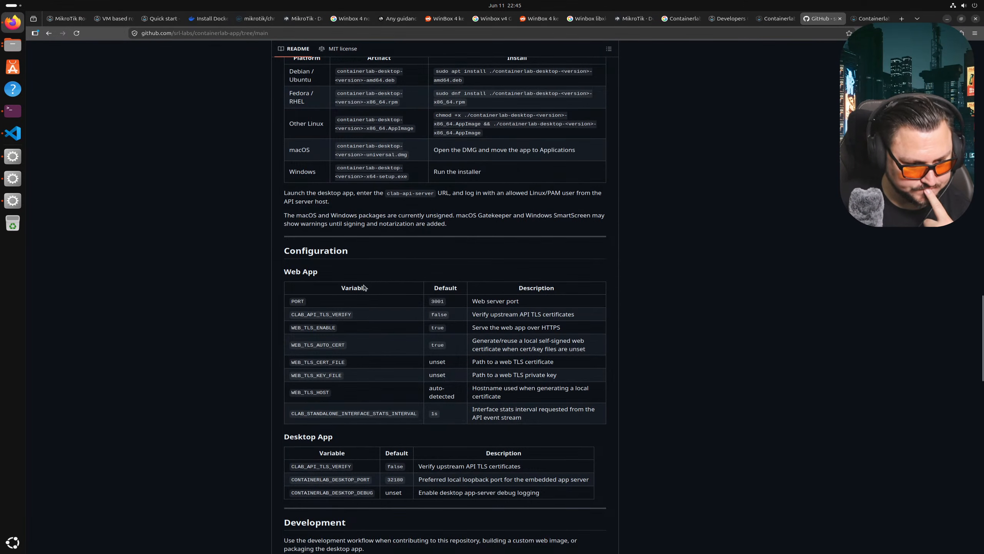
pyautogui.scroll(-4, 346, 286)
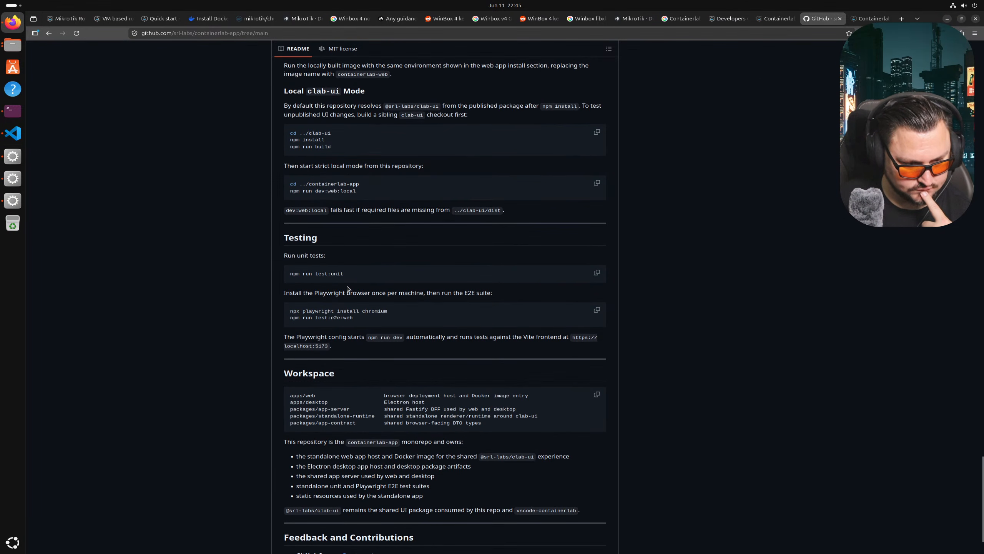
pyautogui.scroll(13, 347, 289)
pyautogui.scroll(10, 348, 289)
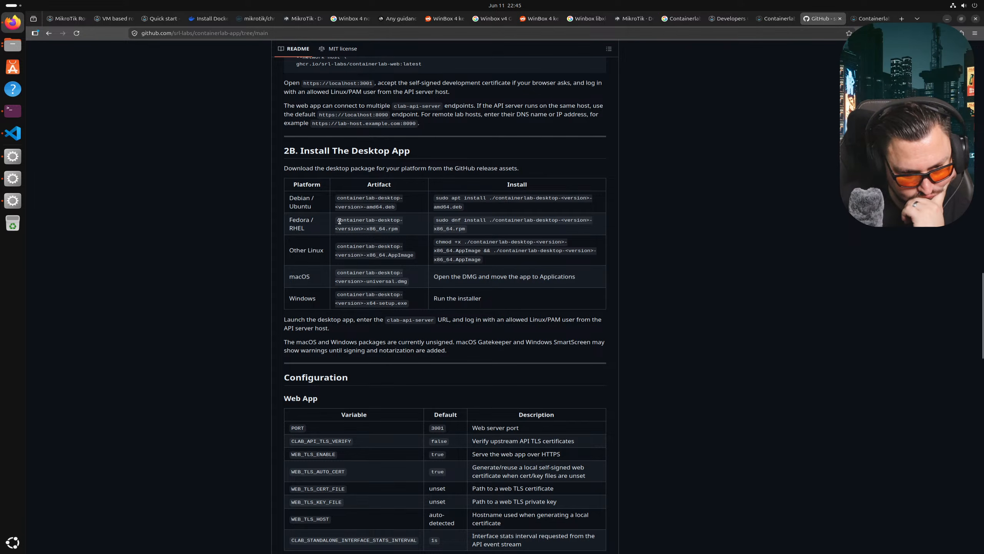
pyautogui.moveTo(339, 198); pyautogui.dragTo(424, 202)
pyautogui.click(366, 200)
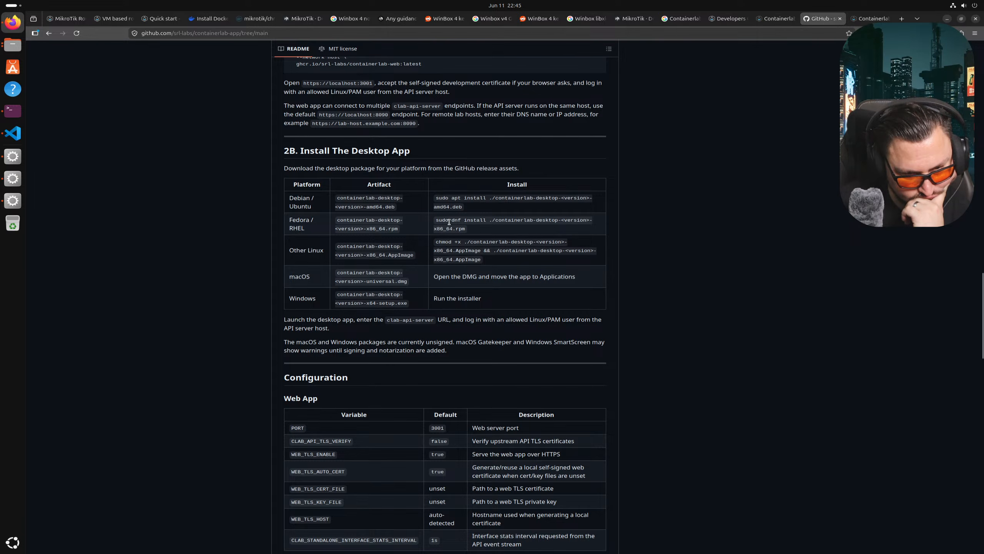
pyautogui.scroll(20, 449, 221)
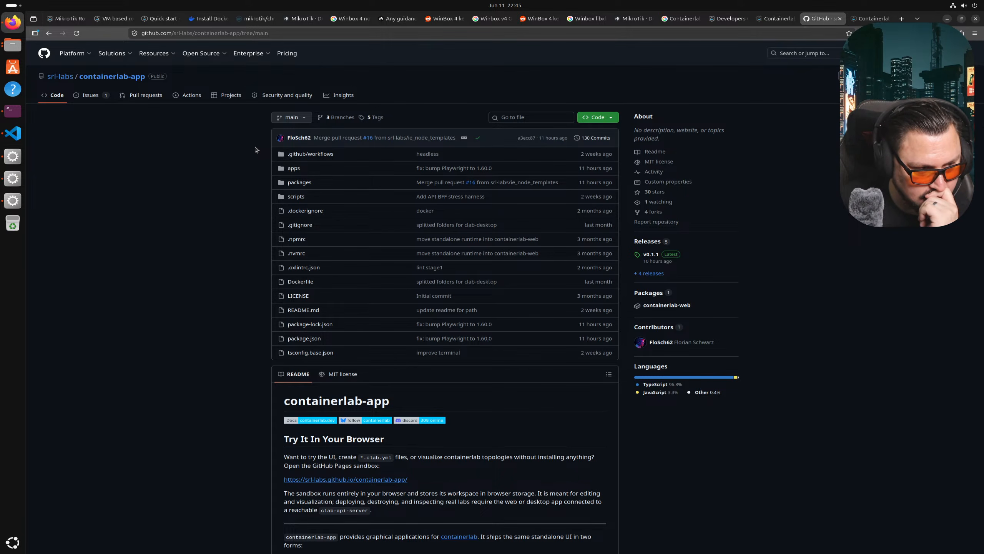
pyautogui.click(61, 78)
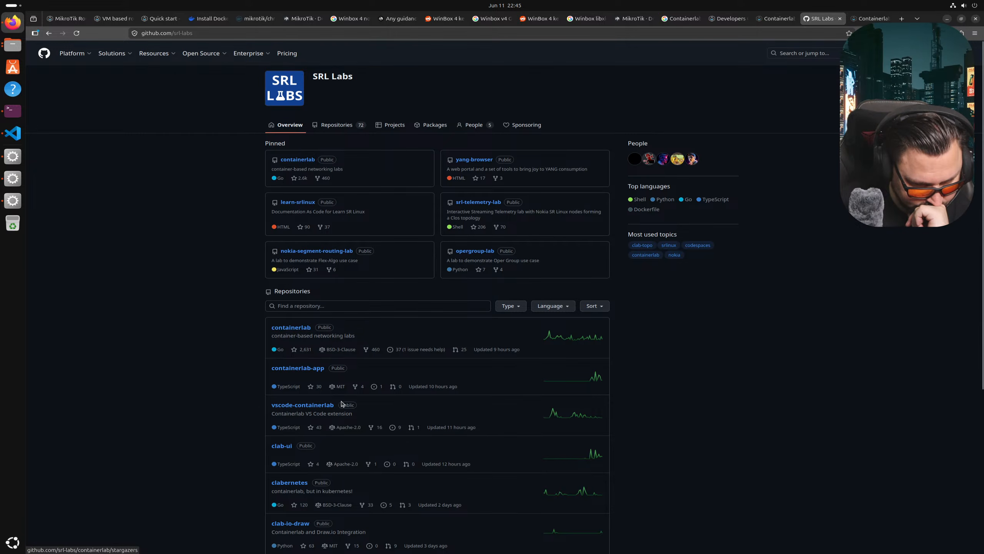
pyautogui.click(314, 367)
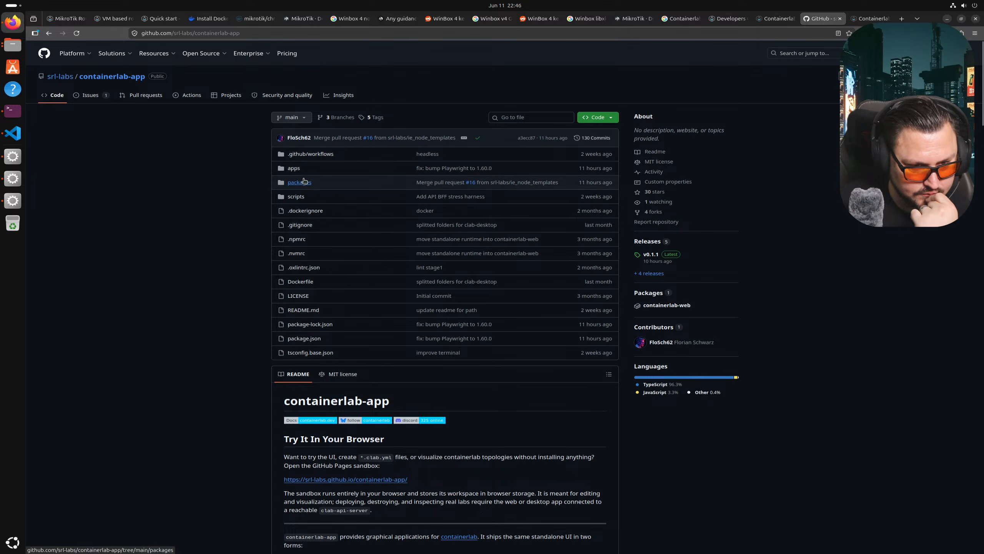
pyautogui.click(294, 169)
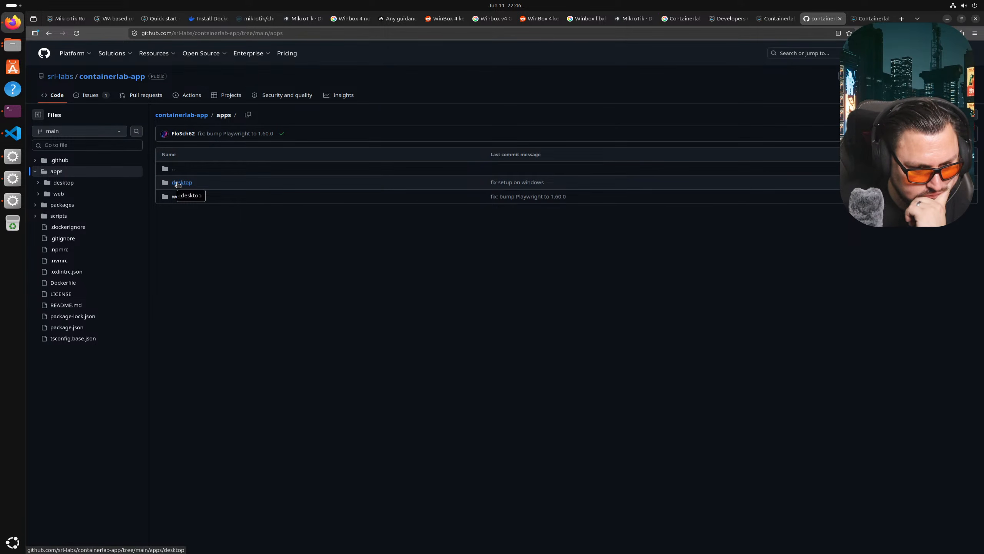
pyautogui.click(178, 183)
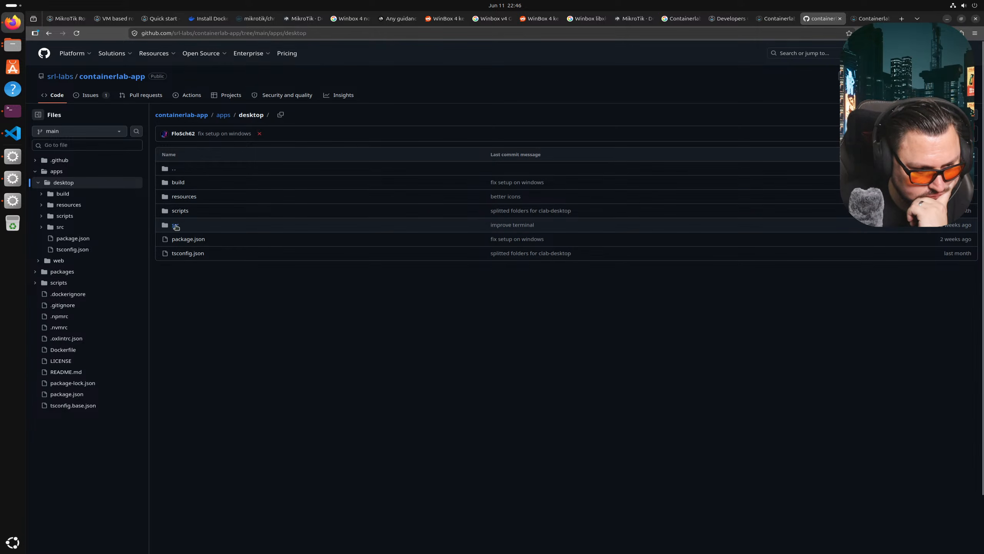
pyautogui.click(178, 182)
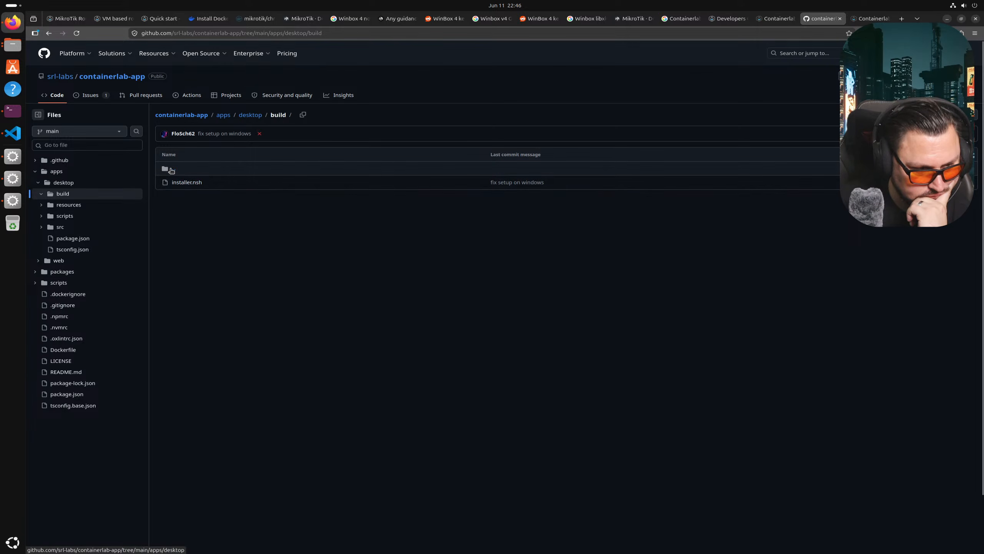
pyautogui.click(170, 168)
pyautogui.click(185, 197)
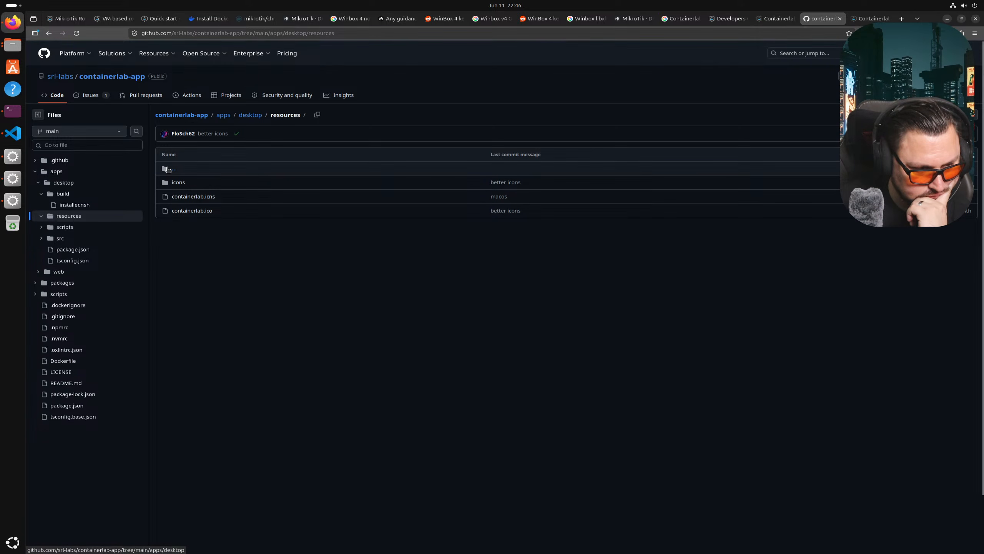
pyautogui.click(170, 168)
pyautogui.click(179, 210)
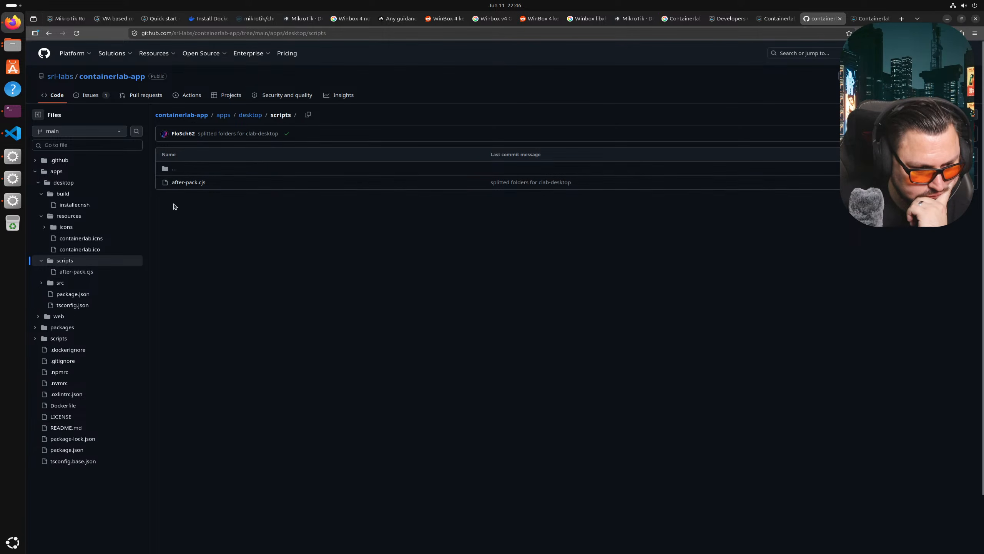
pyautogui.click(164, 165)
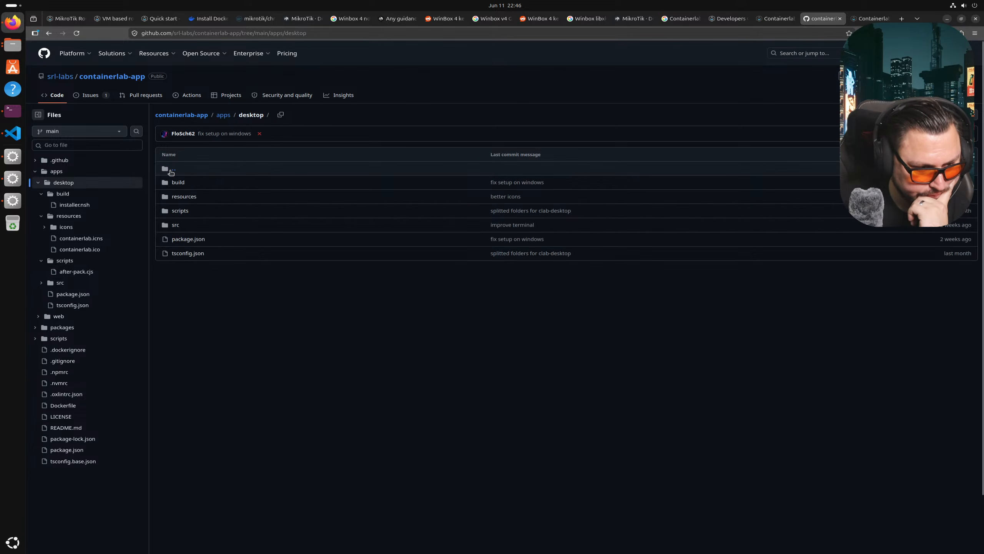
pyautogui.click(176, 226)
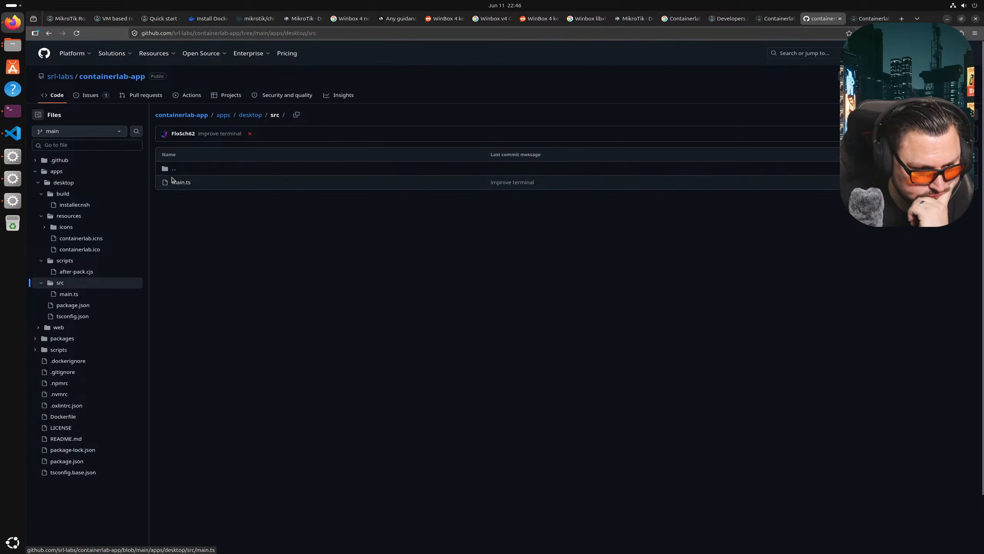
pyautogui.click(169, 169)
pyautogui.click(169, 169)
pyautogui.click(169, 168)
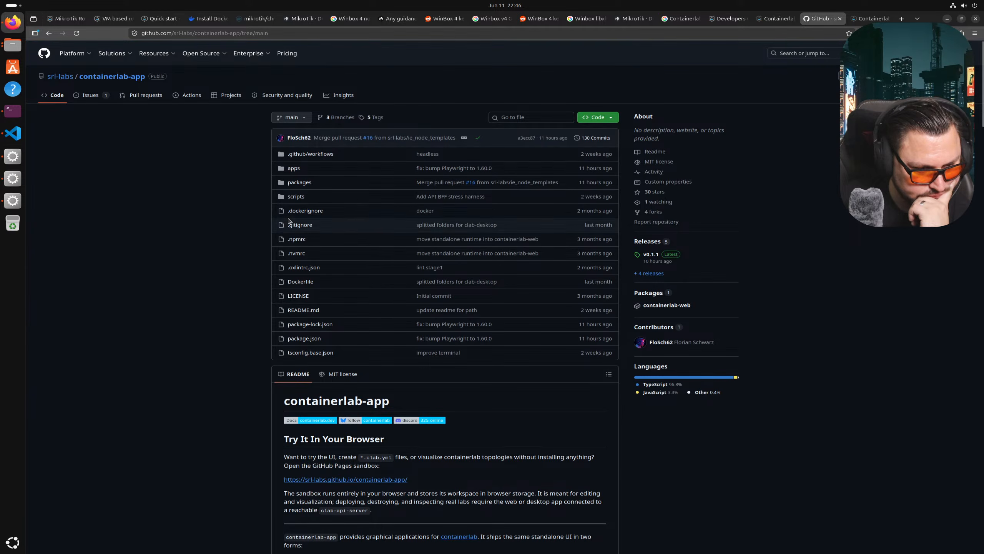
# - Inspect the src folders of the app-contract and app-server packages
pyautogui.click(305, 186)
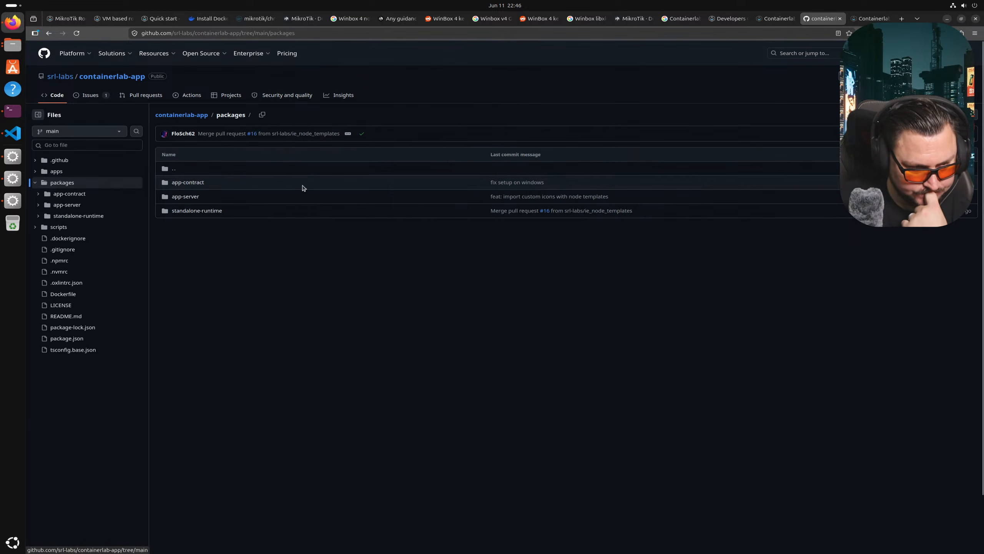
pyautogui.click(198, 184)
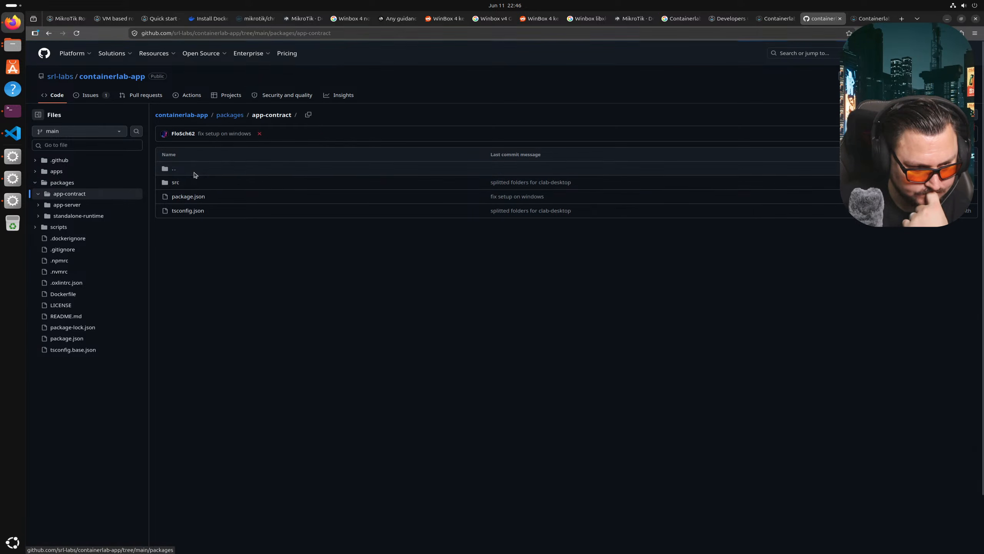
pyautogui.click(174, 183)
pyautogui.click(174, 168)
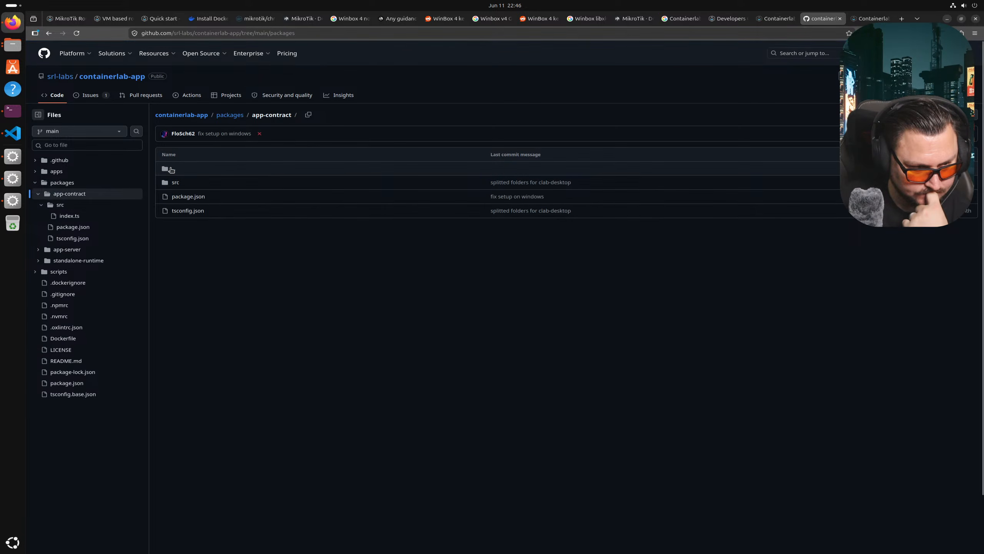
pyautogui.click(174, 169)
pyautogui.click(179, 197)
pyautogui.click(174, 182)
pyautogui.scroll(-3, 188, 203)
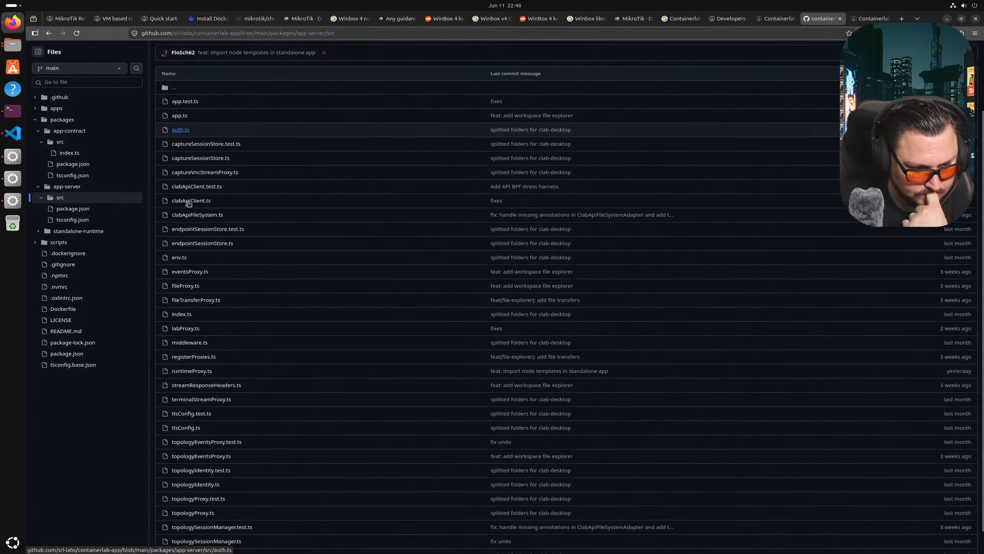
pyautogui.scroll(3, 188, 203)
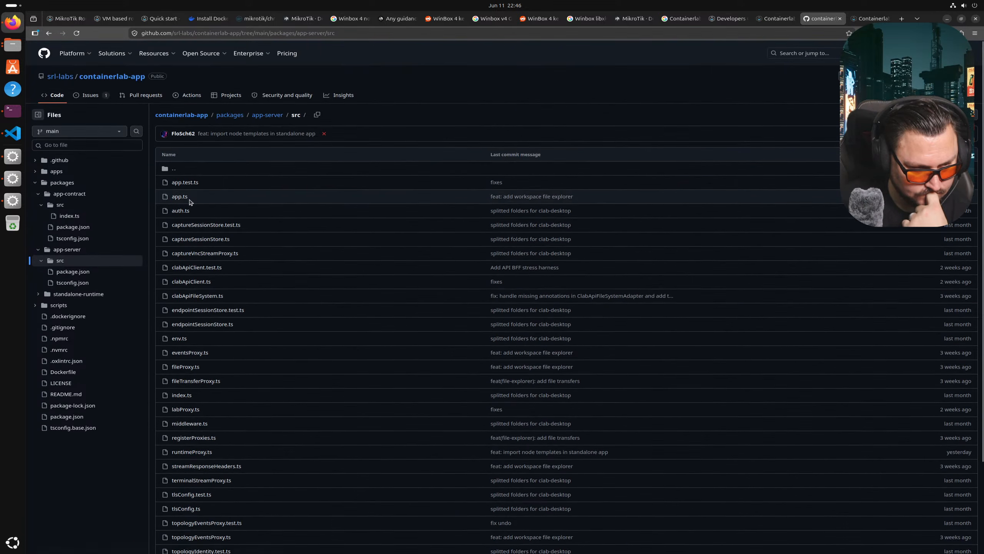
pyautogui.click(174, 169)
pyautogui.click(173, 170)
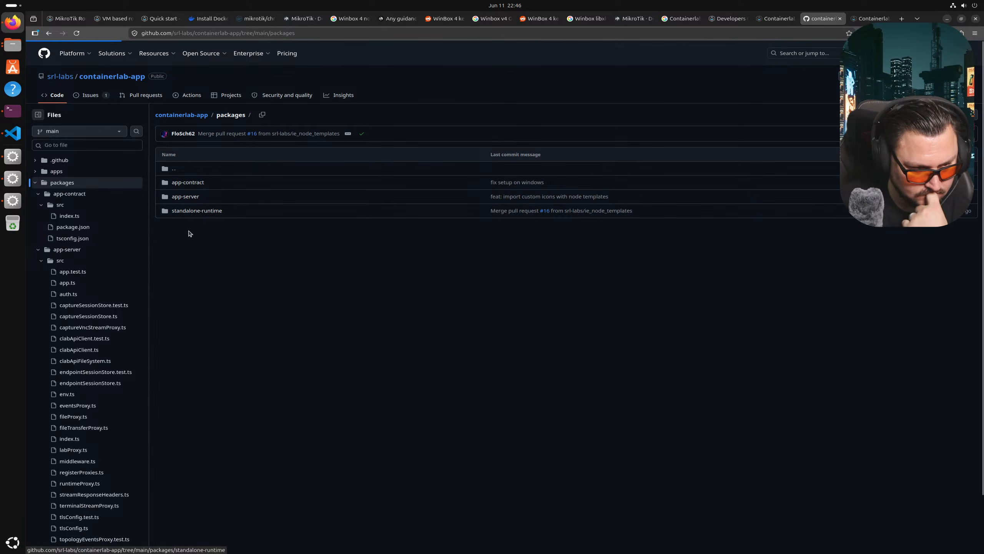
# - Inspect standalone-runtime's src folder, then go back to the containerlab-app repository root
pyautogui.click(193, 210)
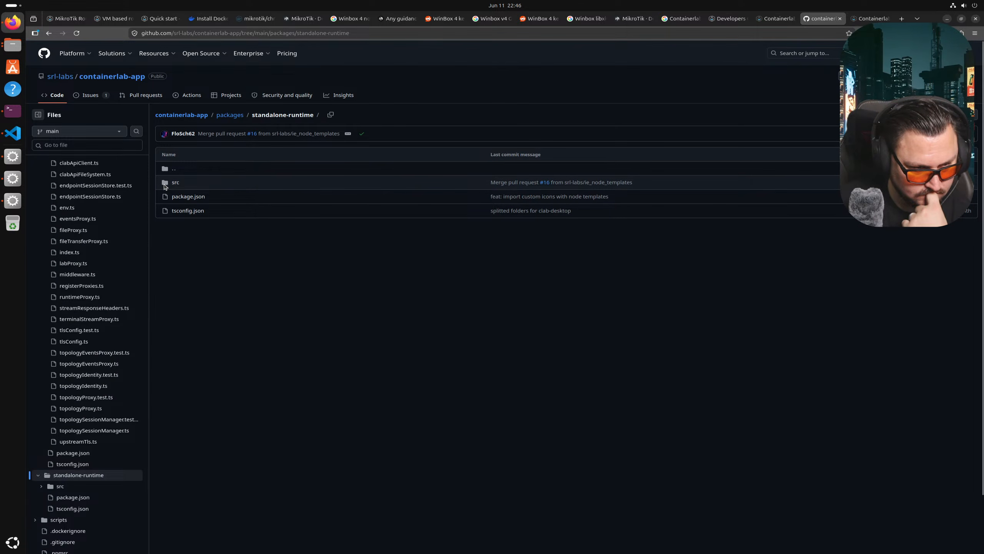
pyautogui.click(176, 182)
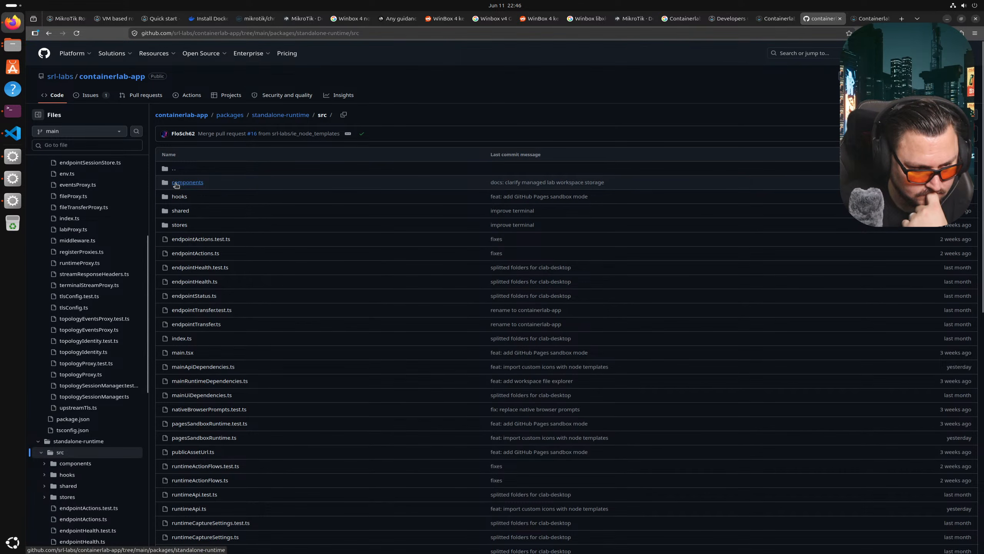
pyautogui.scroll(-5, 250, 190)
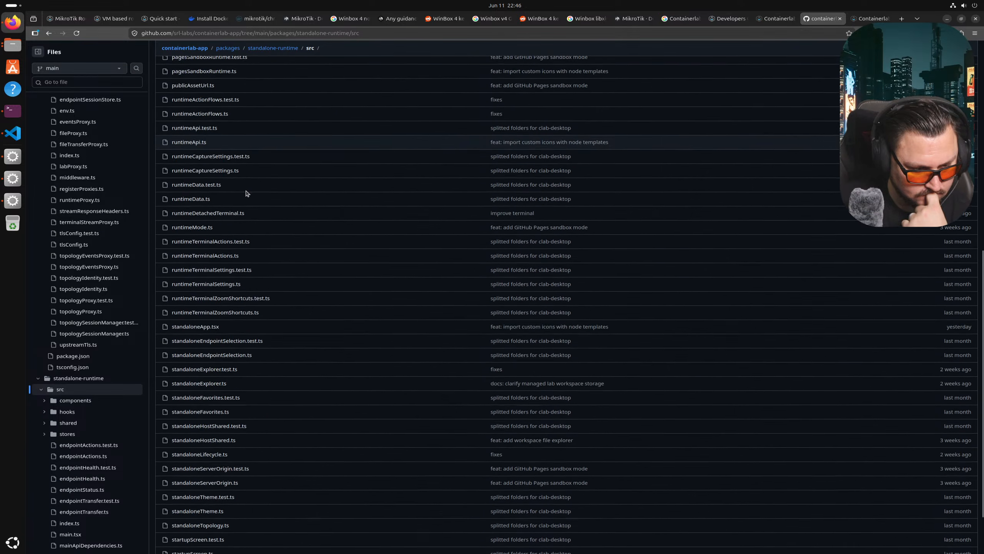
pyautogui.scroll(5, 248, 190)
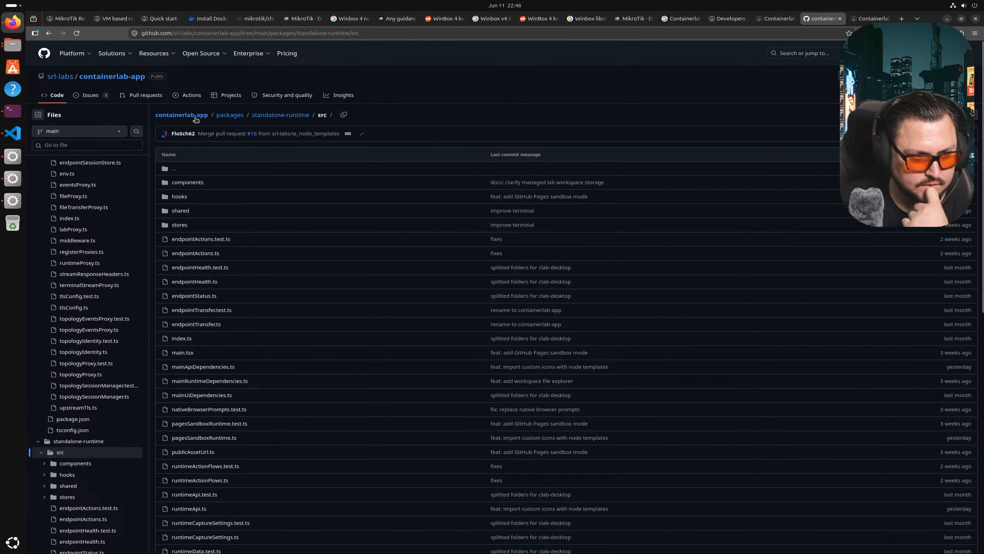
pyautogui.click(182, 114)
pyautogui.scroll(-20, 371, 289)
pyautogui.scroll(-4, 372, 290)
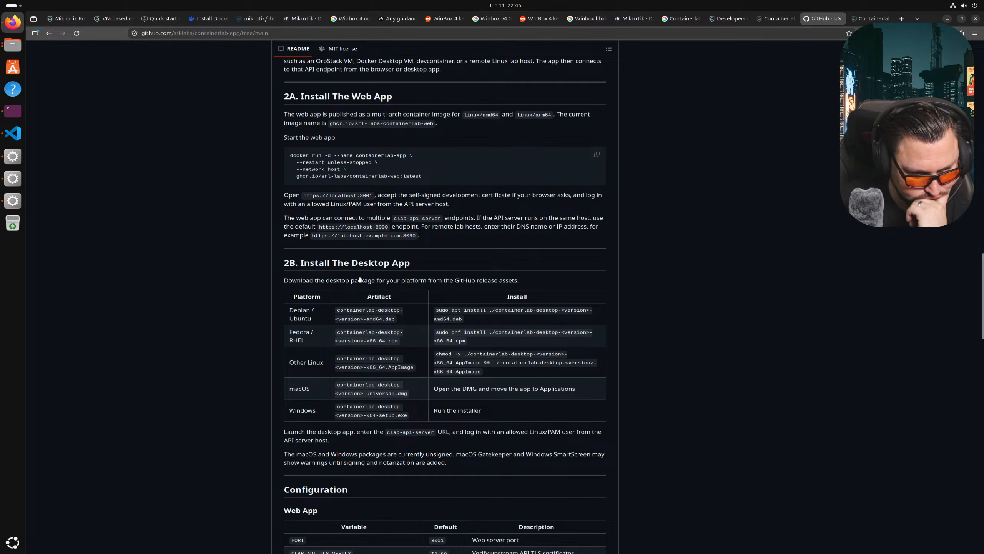
pyautogui.moveTo(367, 282); pyautogui.dragTo(467, 282)
pyautogui.click(410, 297)
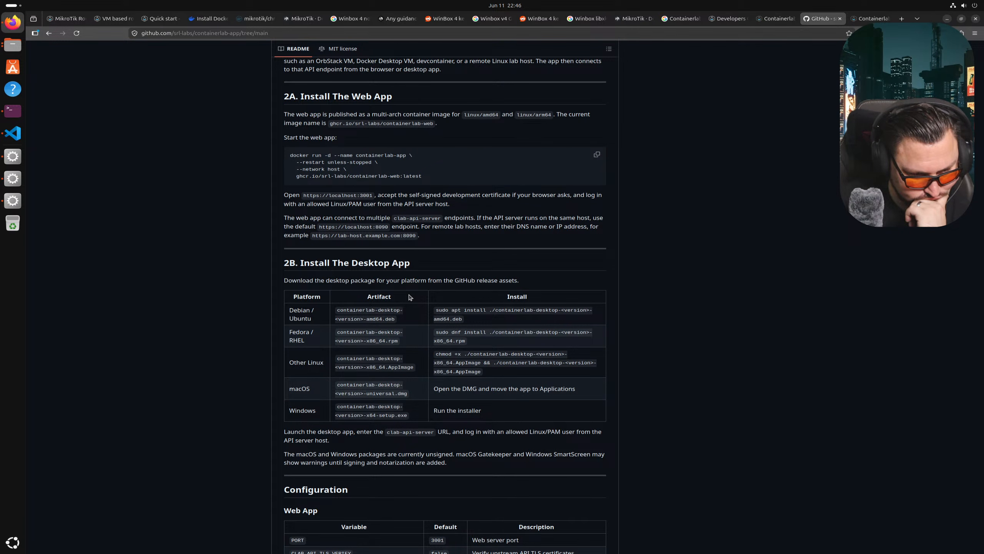
pyautogui.scroll(-4, 410, 296)
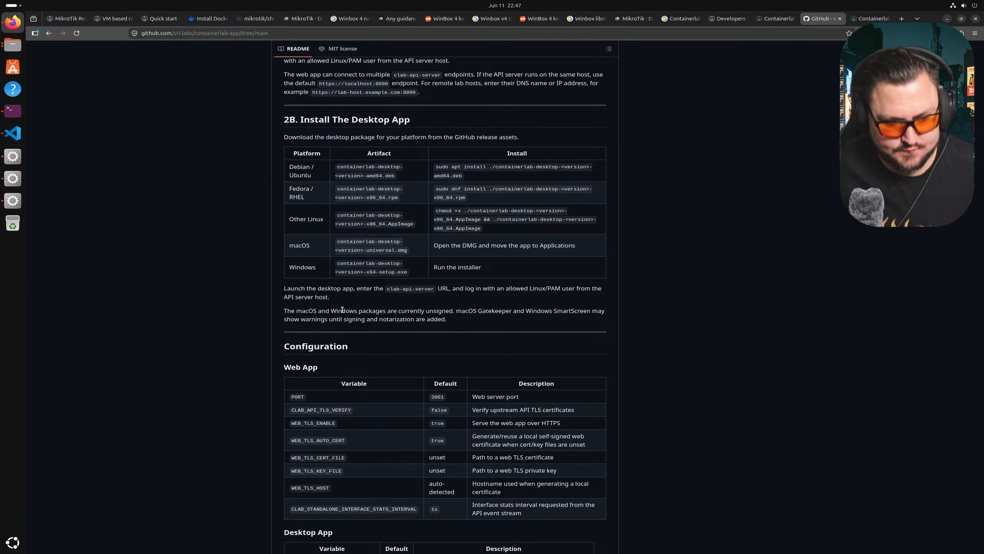
pyautogui.scroll(-4, 342, 309)
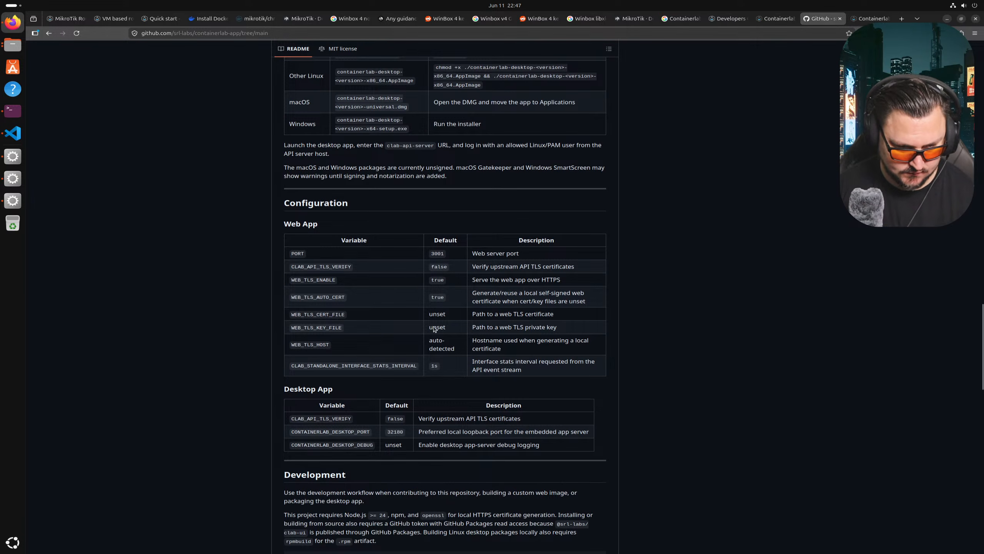
pyautogui.scroll(-6, 434, 330)
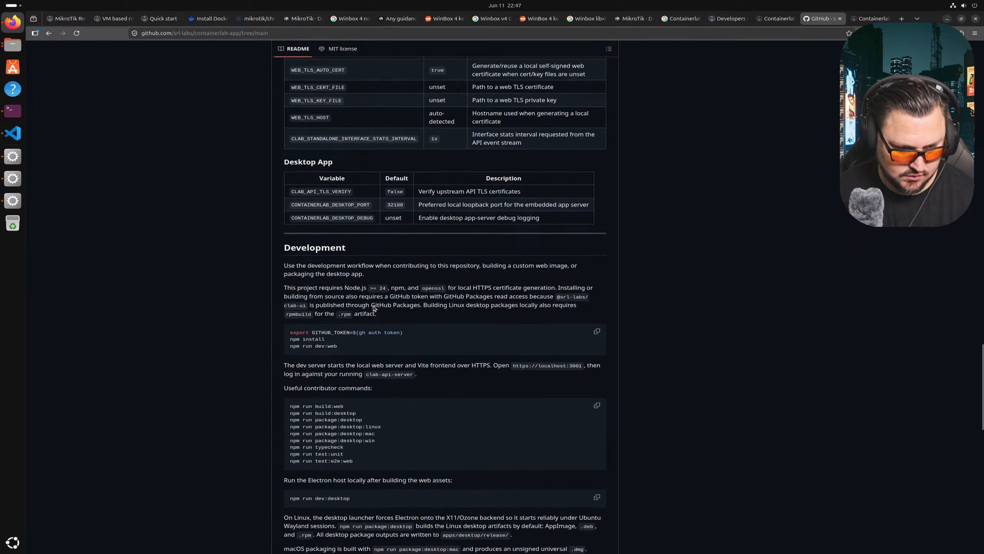
pyautogui.scroll(-7, 373, 305)
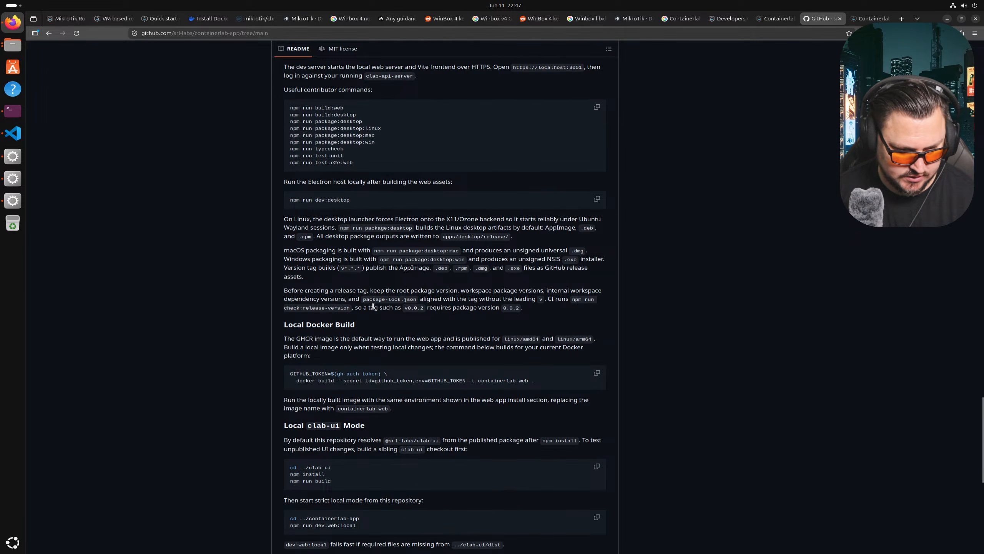
pyautogui.scroll(7, 372, 306)
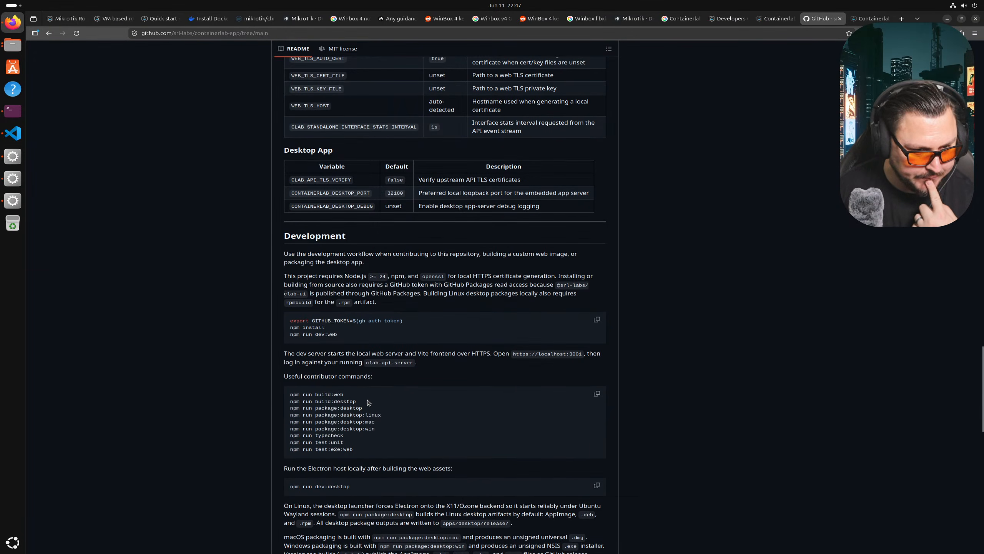
pyautogui.scroll(12, 493, 291)
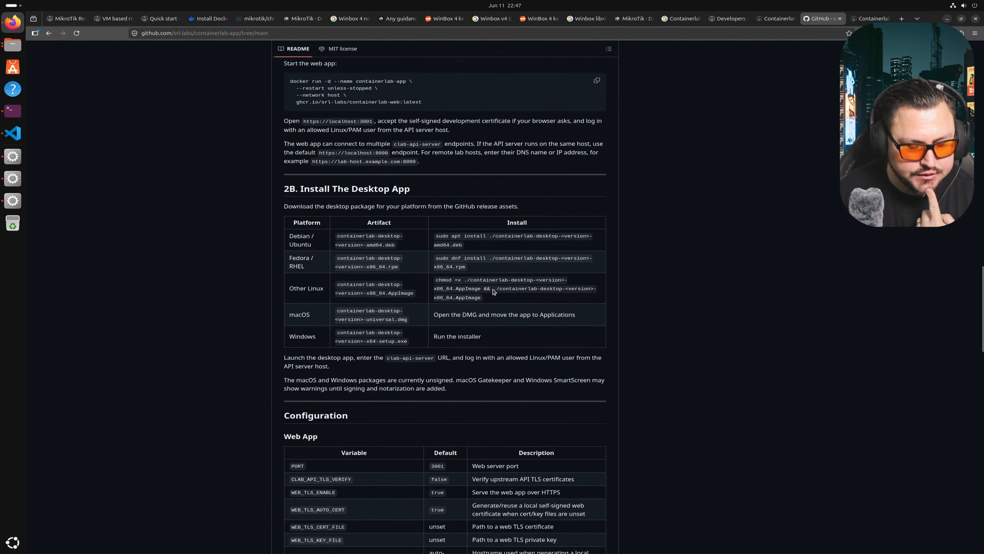
pyautogui.click(868, 18)
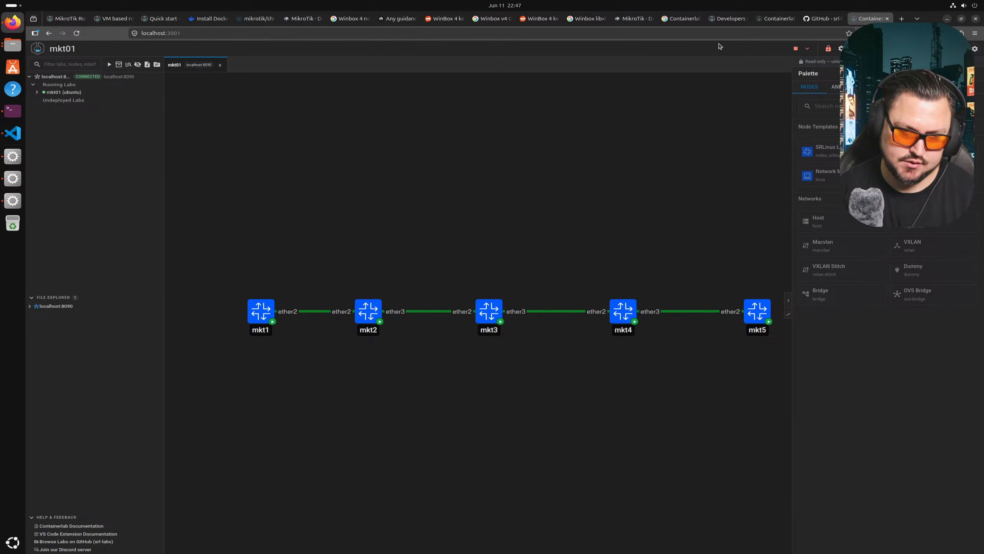
pyautogui.click(823, 18)
pyautogui.moveTo(547, 170); pyautogui.dragTo(556, 203)
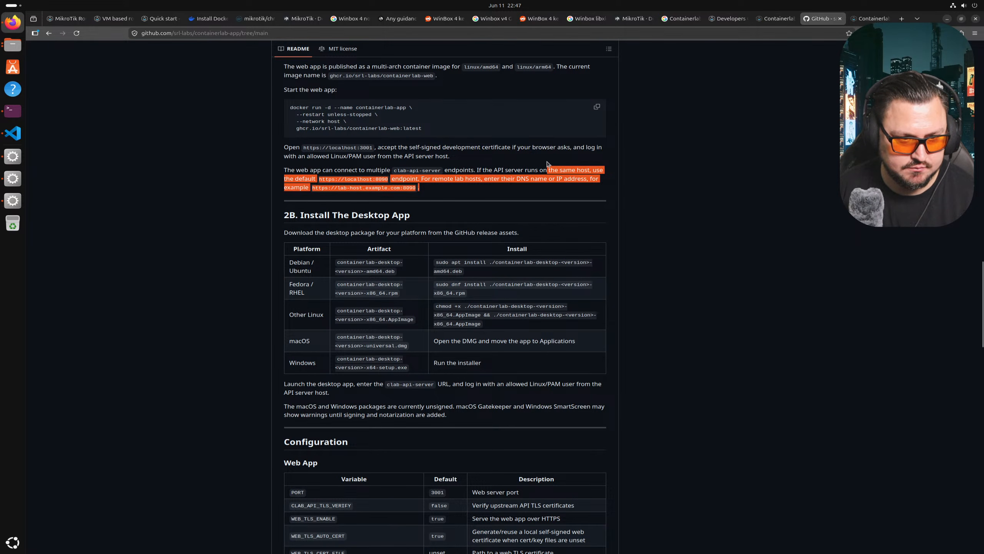
pyautogui.scroll(4, 558, 186)
pyautogui.scroll(-3, 558, 151)
pyautogui.scroll(-15, 558, 151)
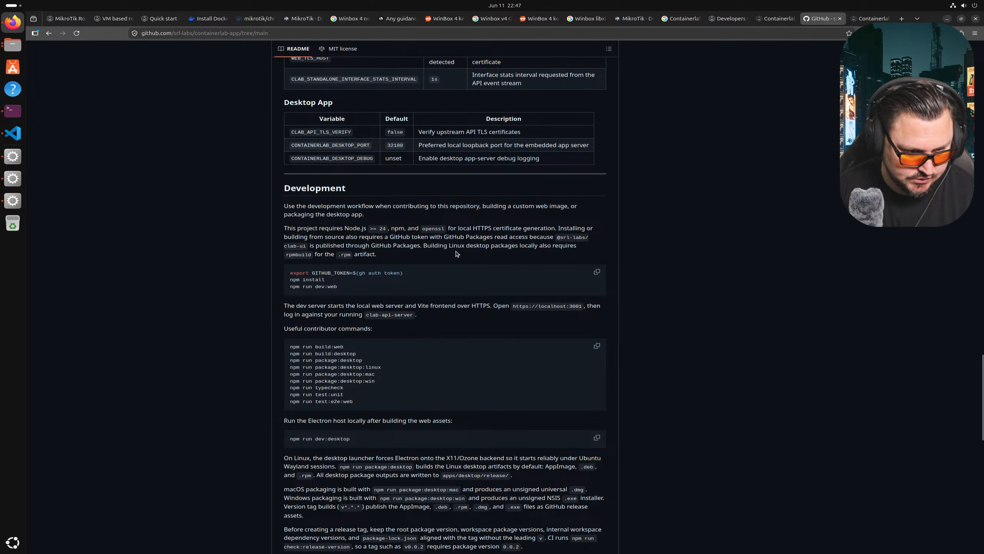
pyautogui.scroll(10, 456, 244)
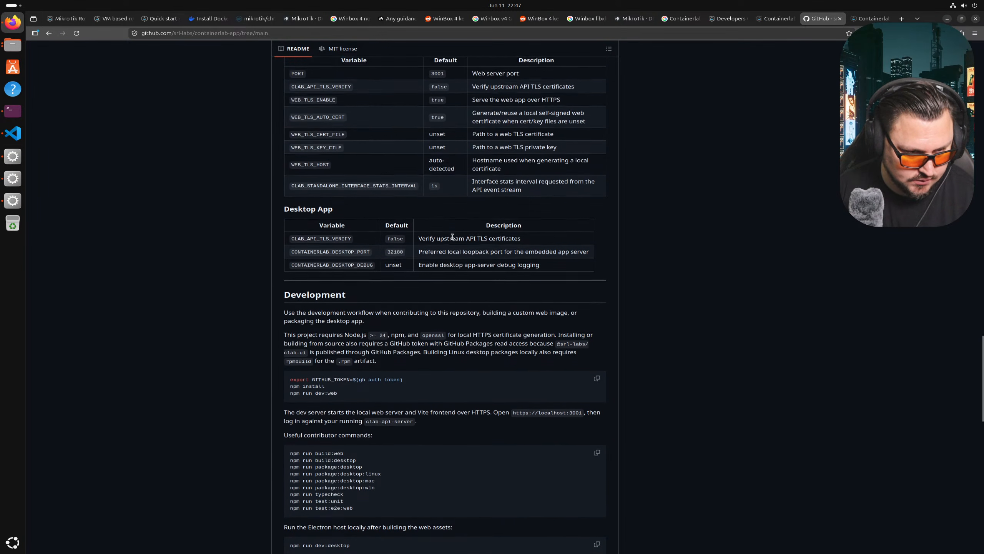
pyautogui.scroll(3, 452, 236)
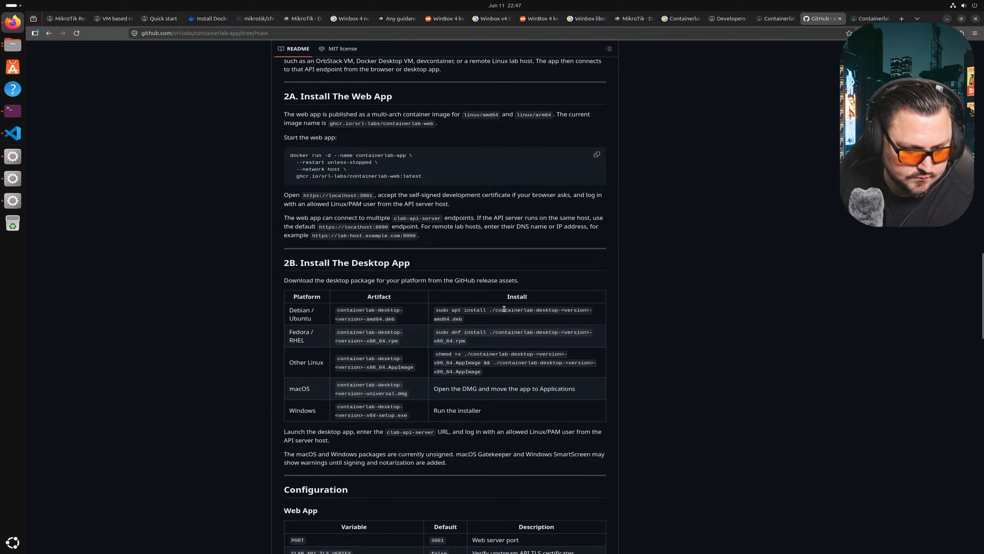
pyautogui.scroll(-3, 504, 309)
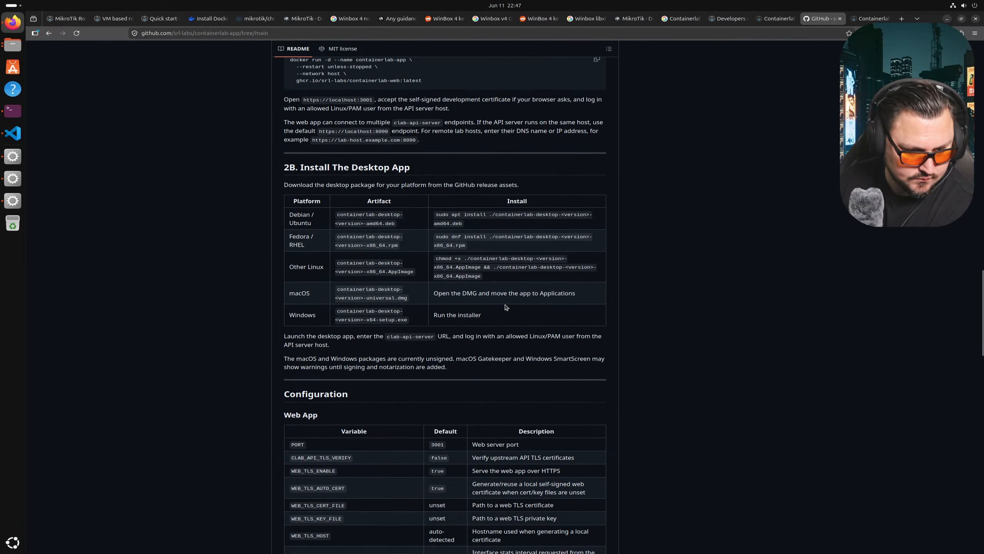
pyautogui.scroll(-1, 506, 306)
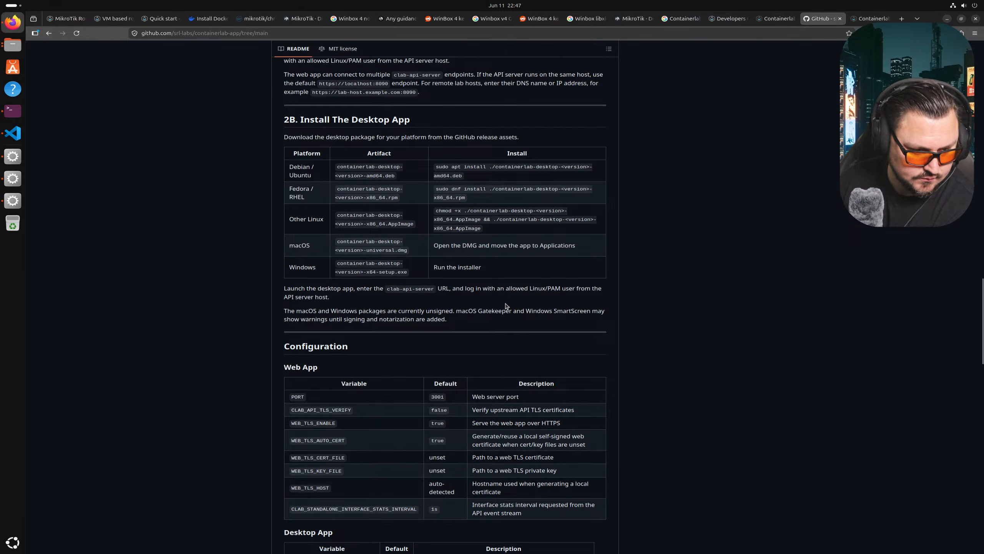
pyautogui.scroll(-6, 507, 306)
pyautogui.scroll(-4, 505, 306)
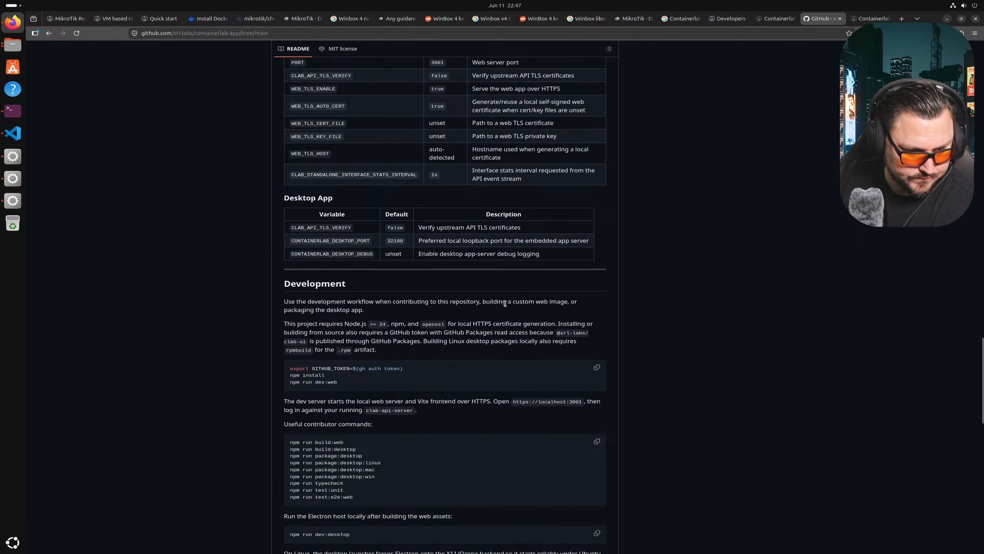
pyautogui.scroll(1, 505, 304)
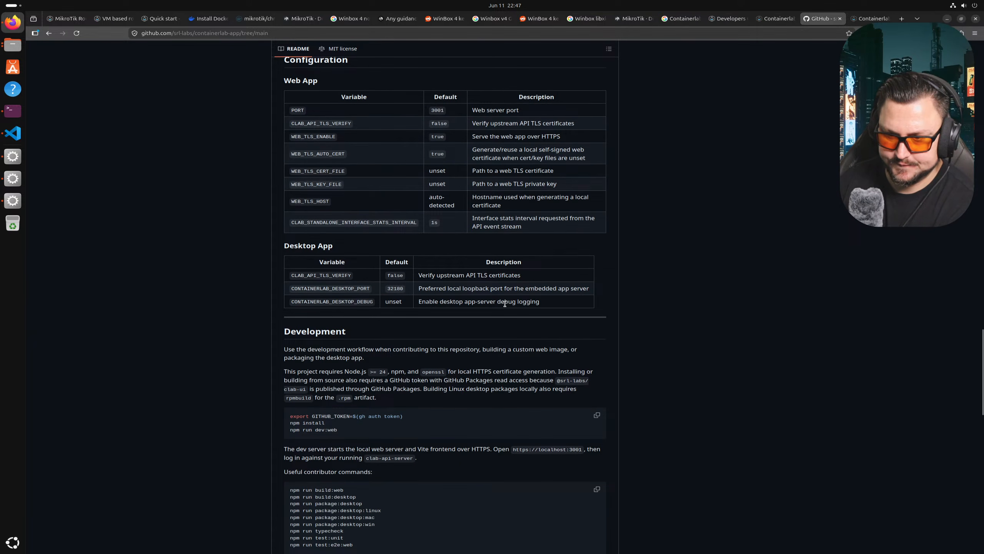
pyautogui.scroll(6, 505, 303)
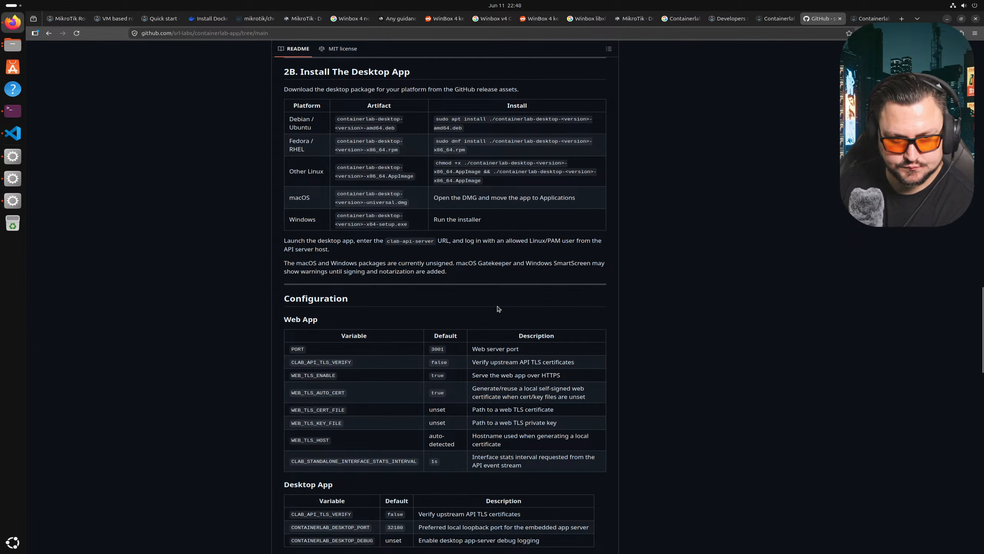
pyautogui.scroll(1, 377, 238)
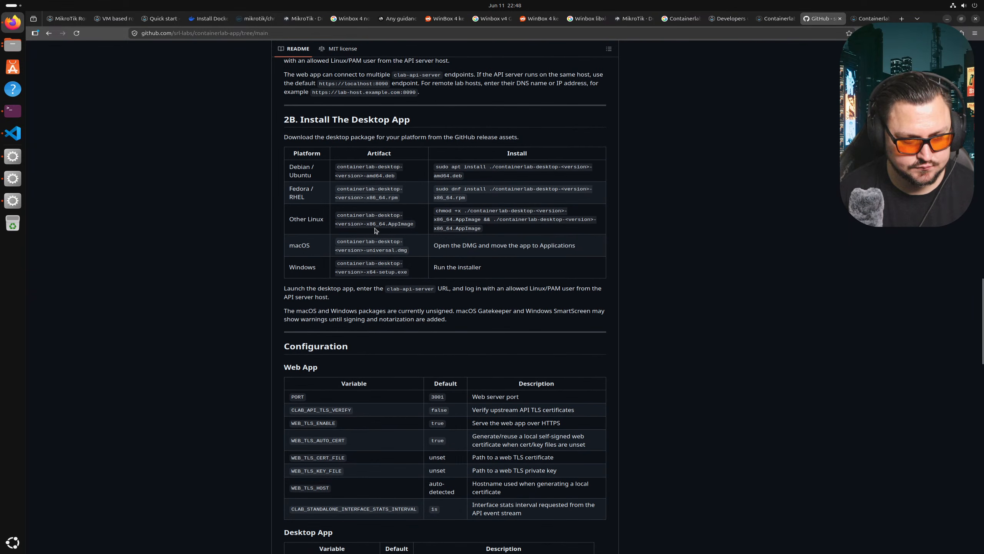
pyautogui.scroll(2, 449, 166)
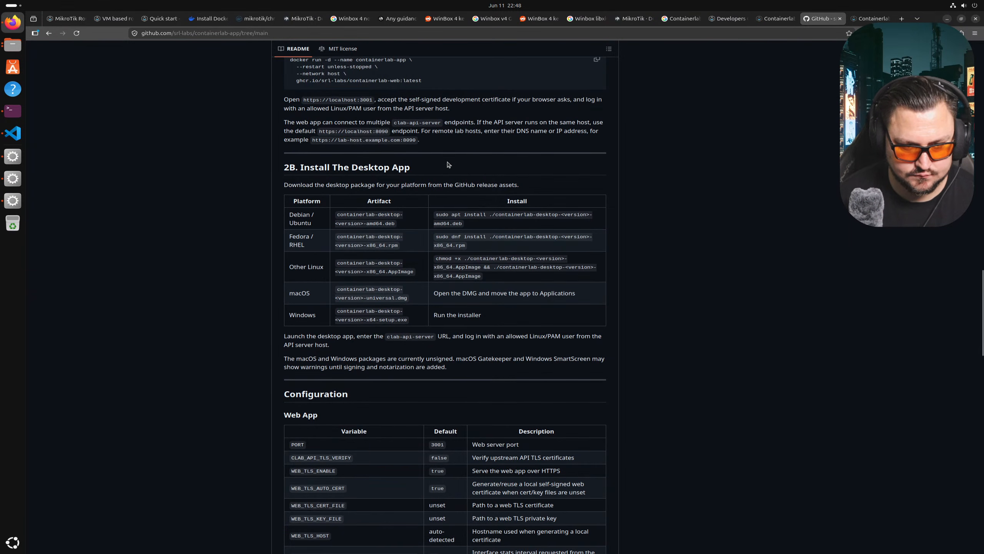
pyautogui.scroll(1, 448, 151)
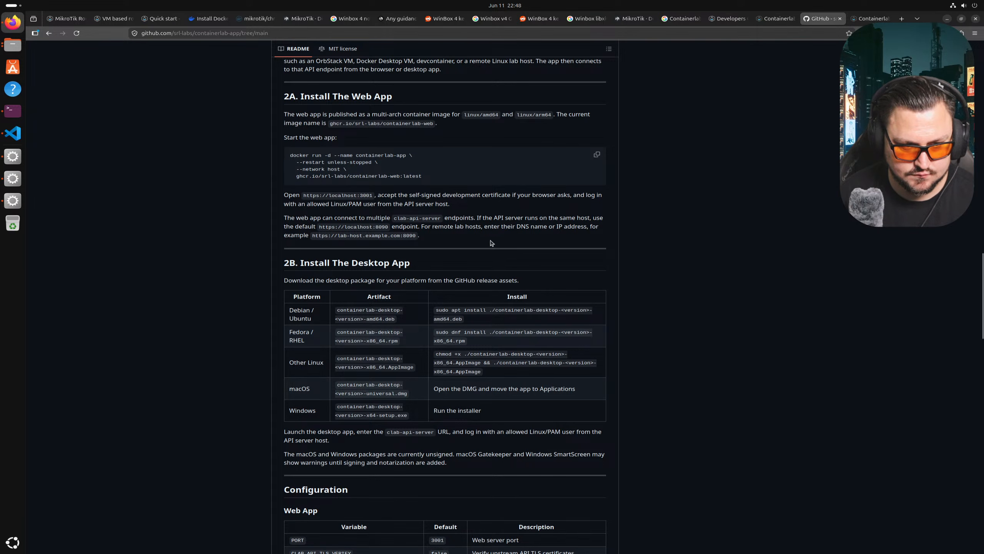
pyautogui.scroll(8, 375, 196)
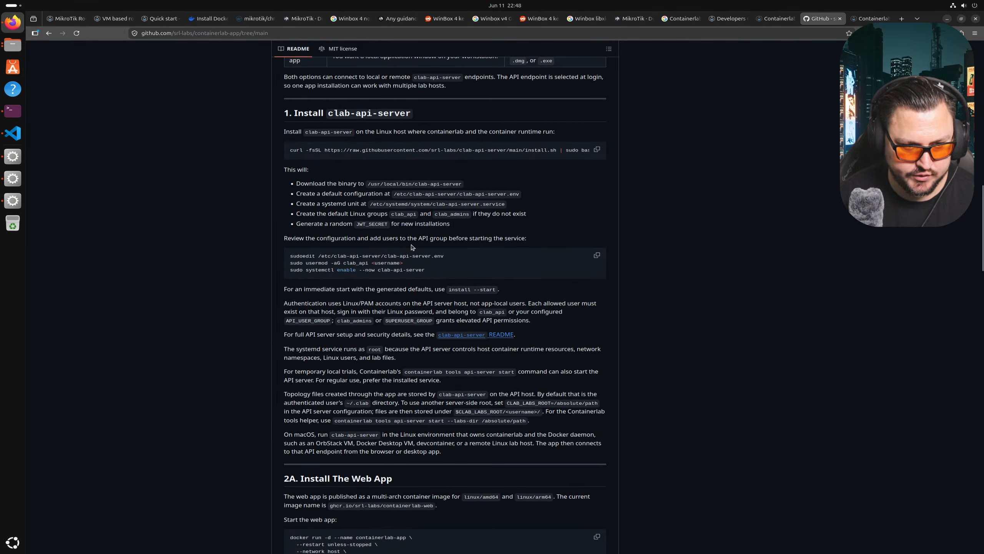
pyautogui.scroll(-1, 418, 304)
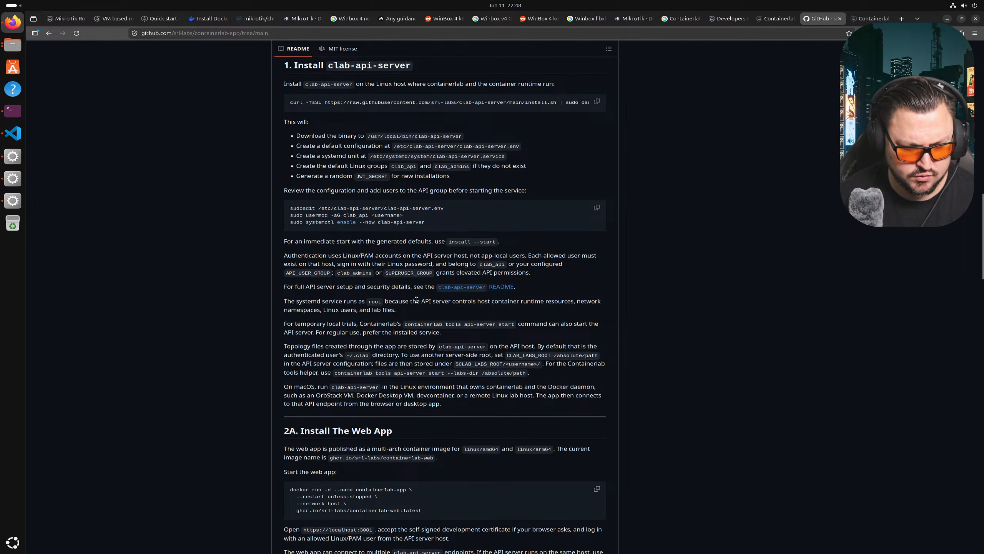
pyautogui.scroll(-7, 416, 299)
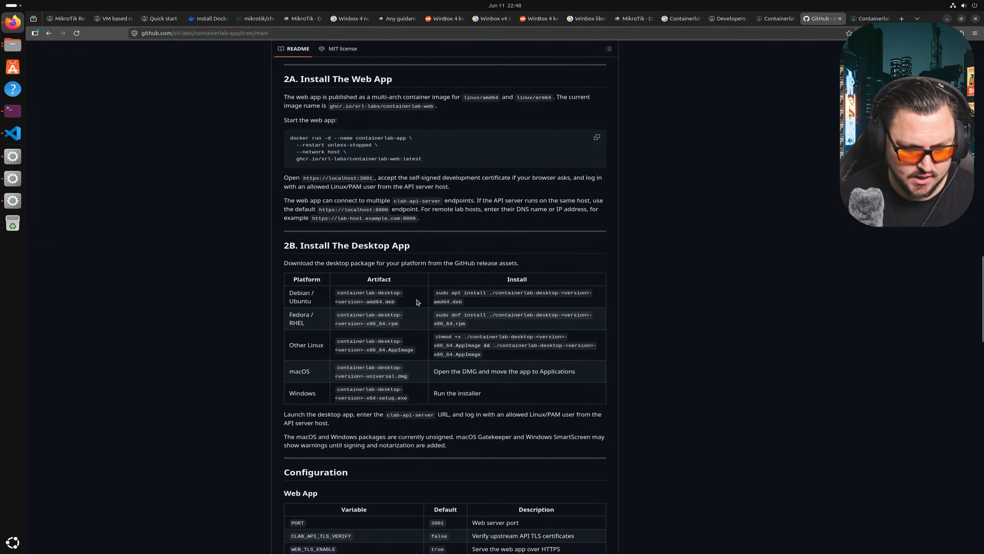
pyautogui.scroll(-6, 417, 302)
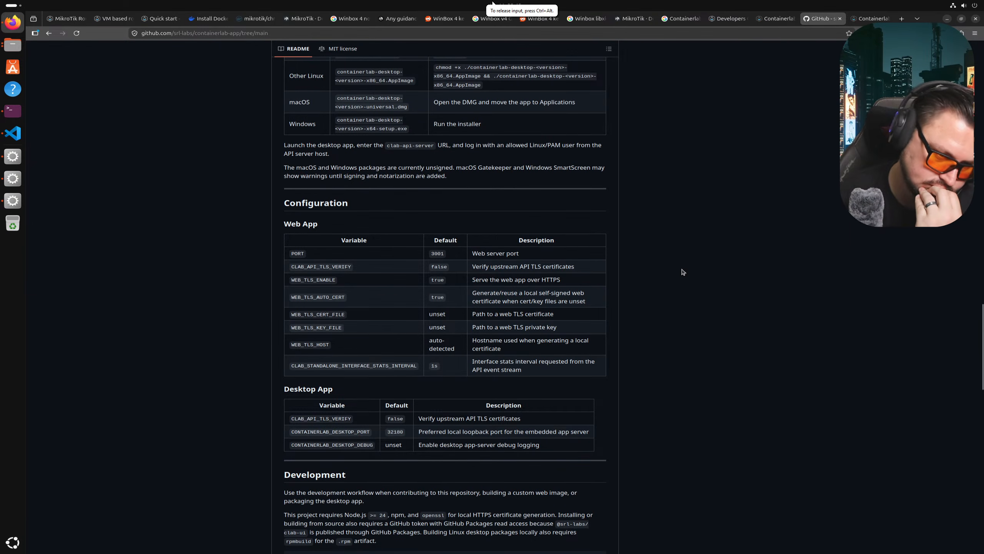
pyautogui.scroll(6, 658, 268)
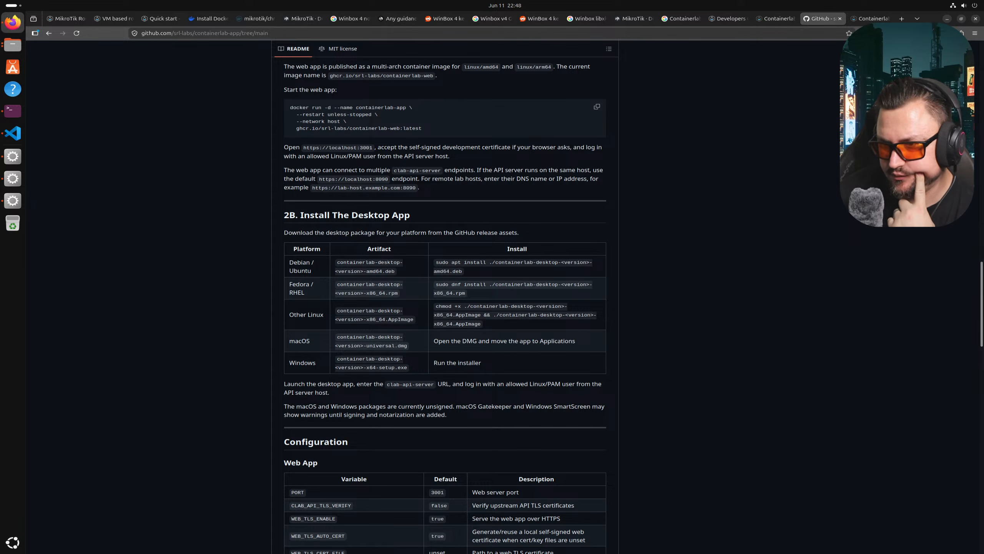
pyautogui.moveTo(444, 123); pyautogui.dragTo(529, 168)
# - Maximize Discord, open #containerlab-gui, and play the June 3 containerlab apply teaser full screen
pyautogui.doubleClick(529, 168)
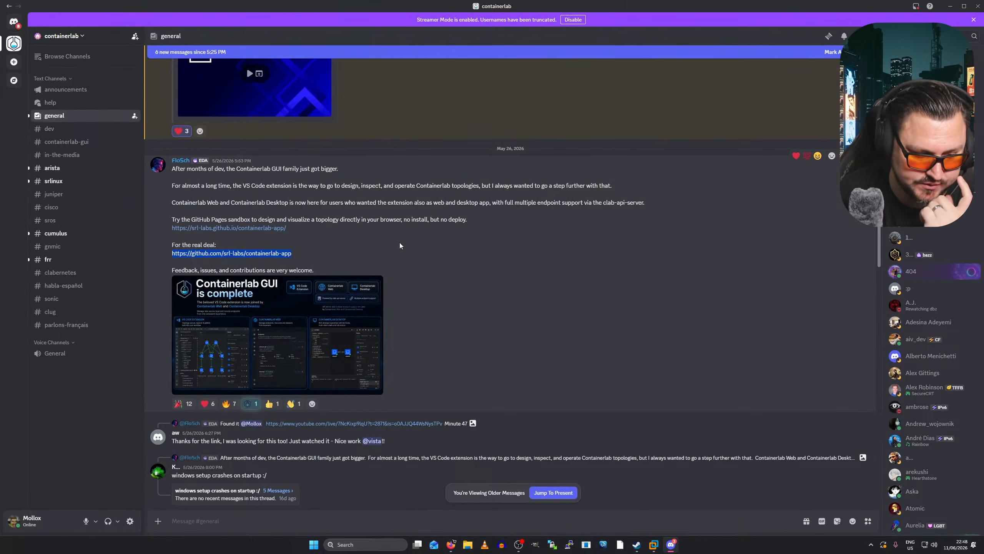
pyautogui.scroll(-2, 399, 241)
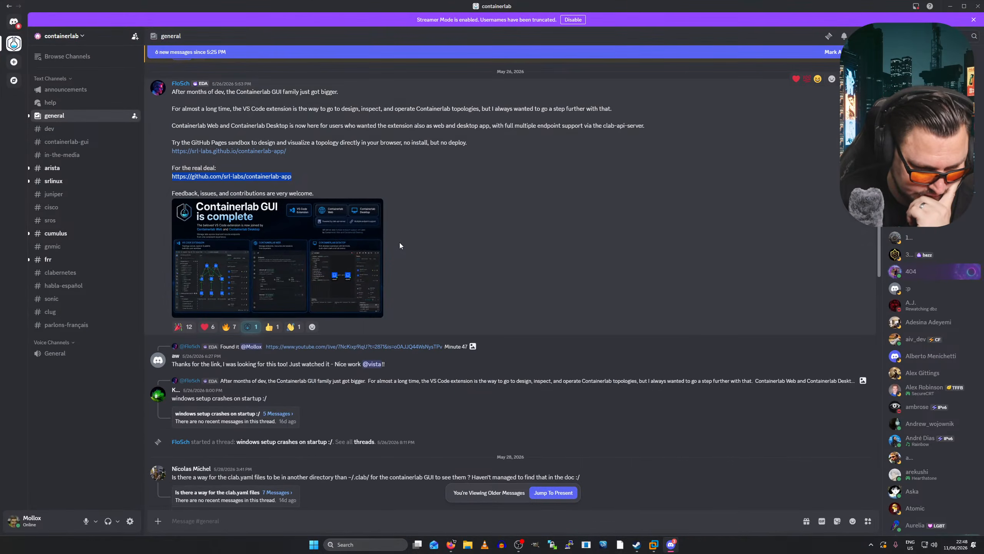
pyautogui.click(67, 146)
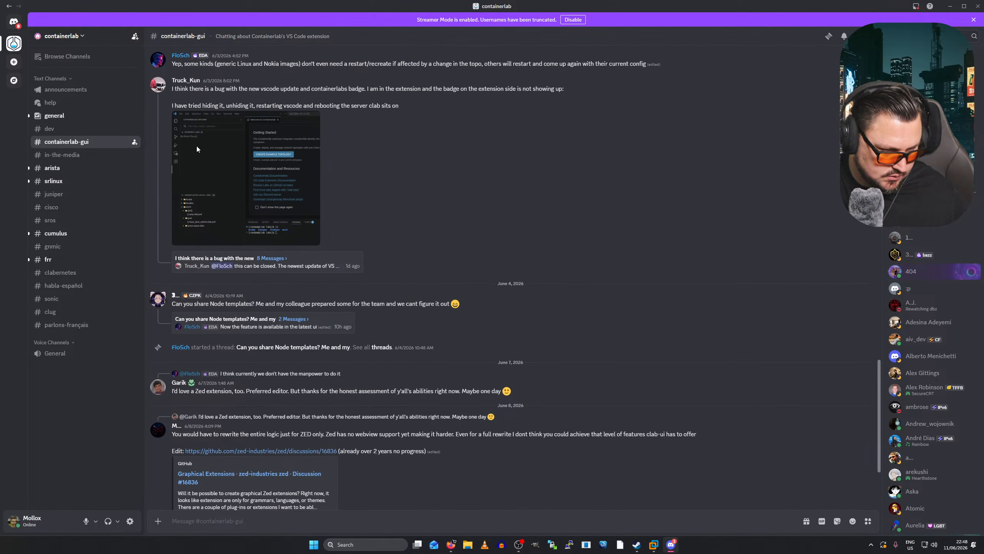
pyautogui.scroll(3, 295, 162)
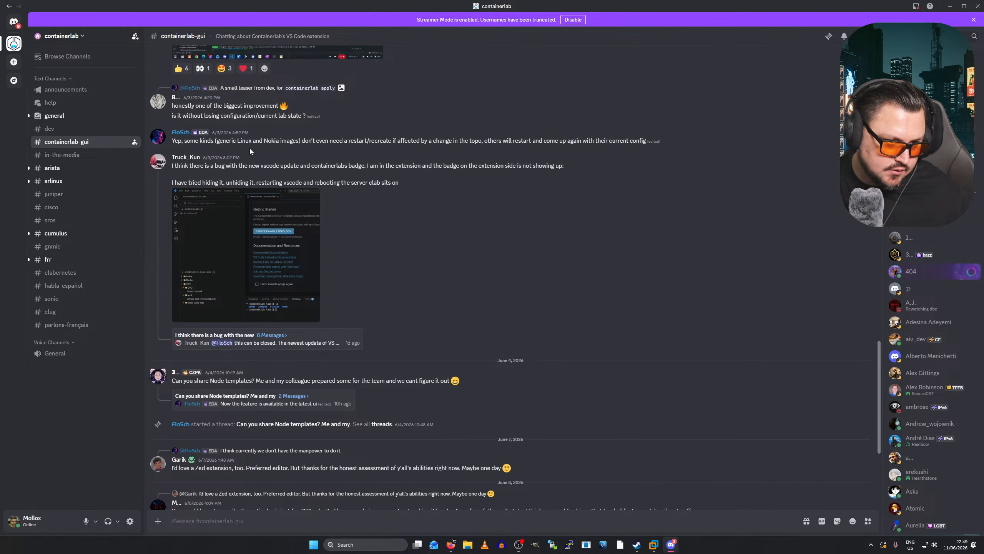
pyautogui.scroll(-5, 244, 197)
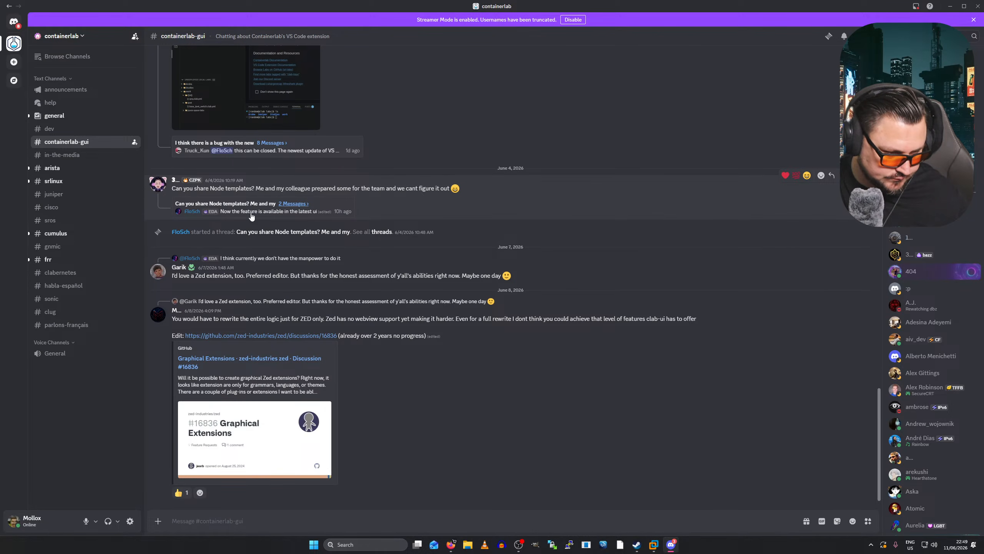
pyautogui.scroll(10, 251, 216)
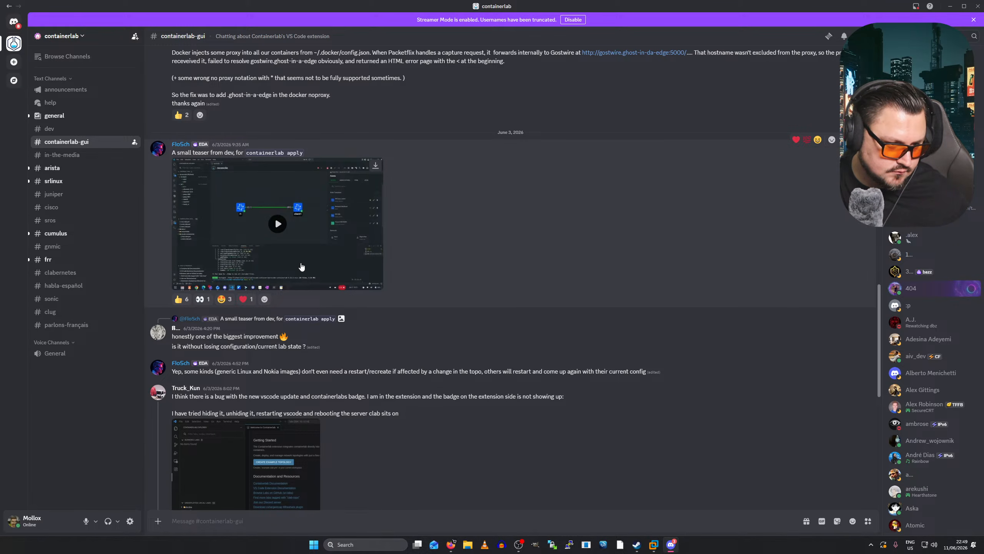
pyautogui.click(275, 223)
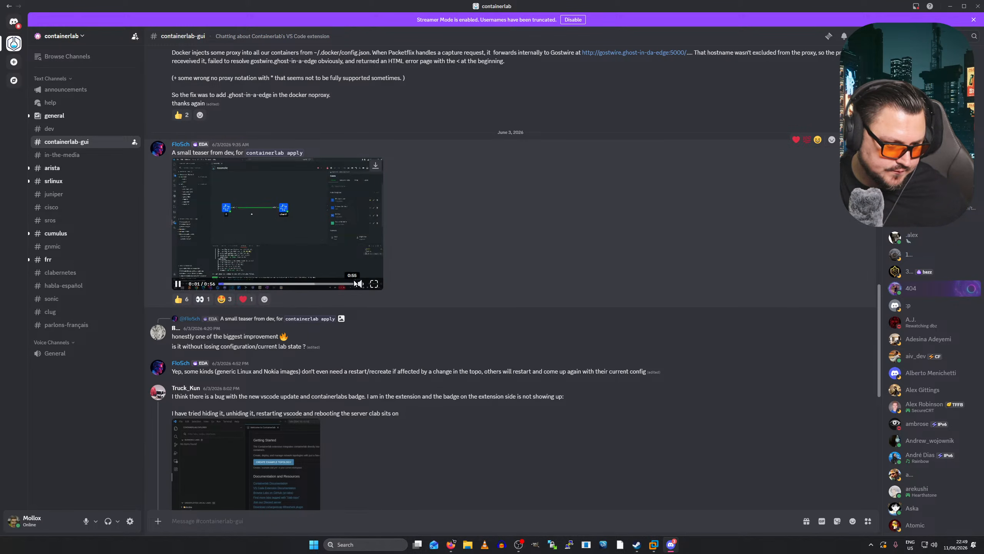
pyautogui.click(374, 283)
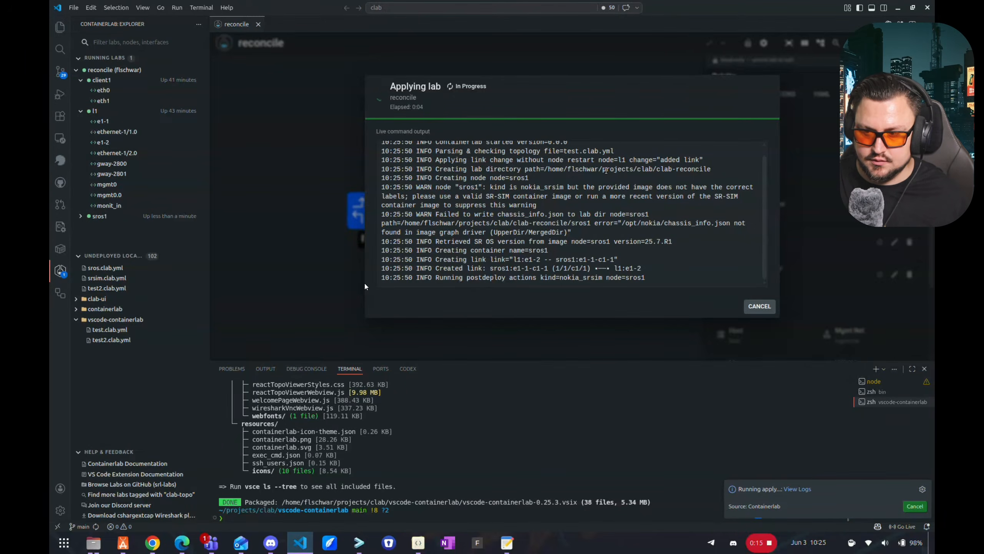
# - Watch sros1 get linked to l1 and the lab apply, then exit full screen
pyautogui.moveTo(328, 236)
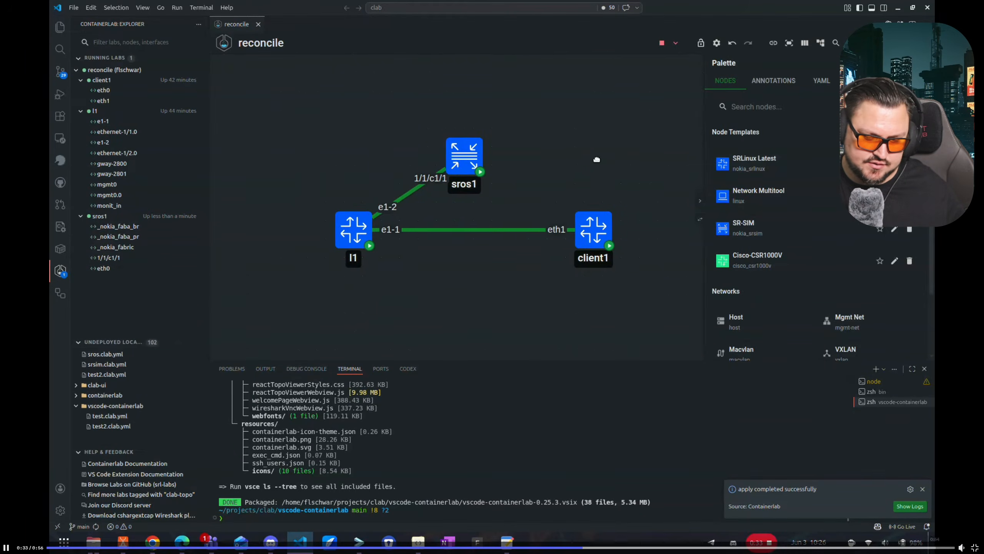
pyautogui.press('Escape')
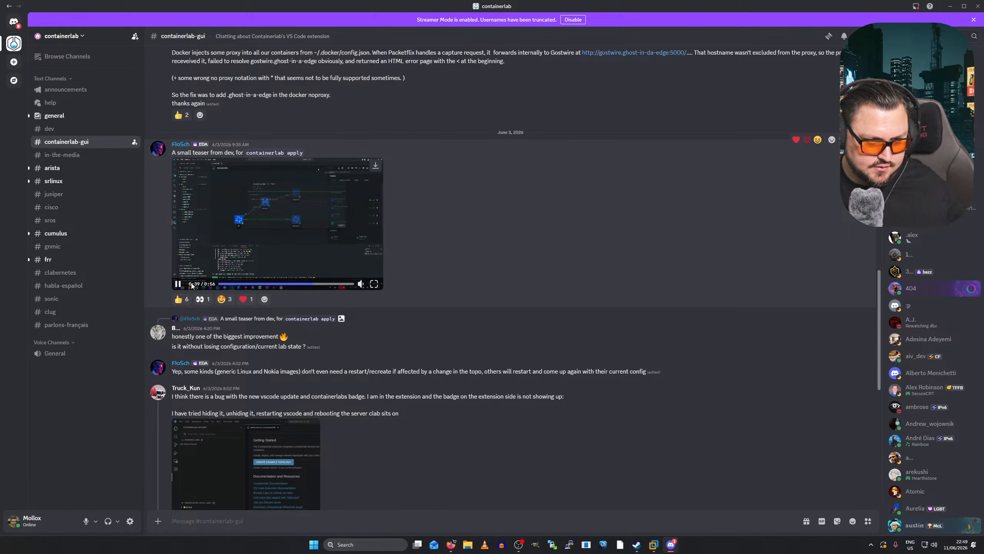
# - Pause the teaser video and start scrolling back through the channel history
pyautogui.click(184, 288)
pyautogui.scroll(5, 247, 264)
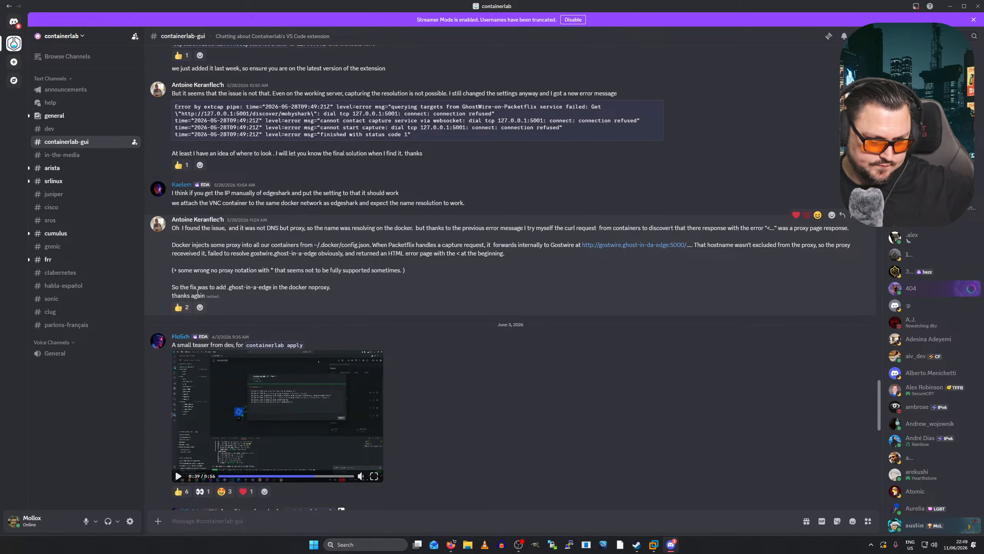
pyautogui.scroll(10, 198, 292)
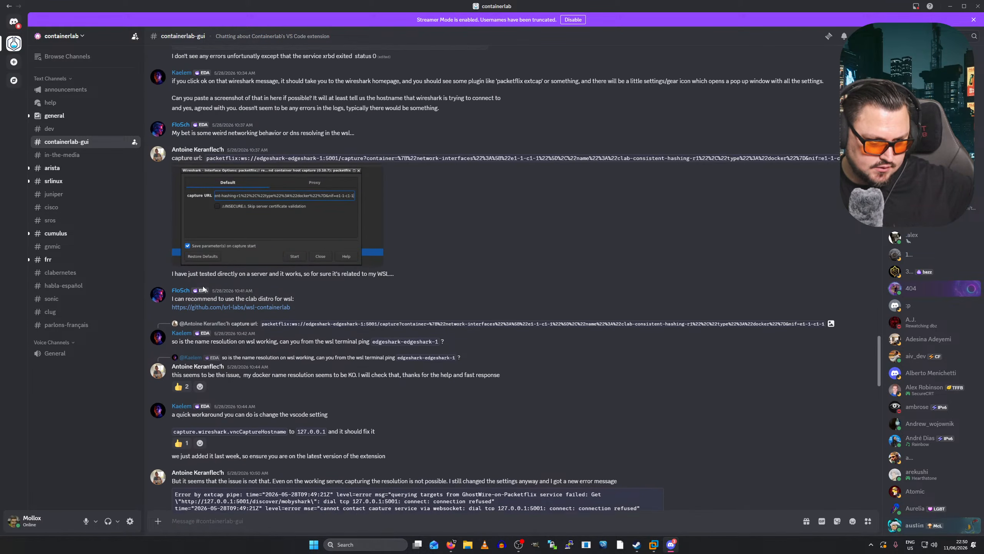
pyautogui.scroll(10, 203, 288)
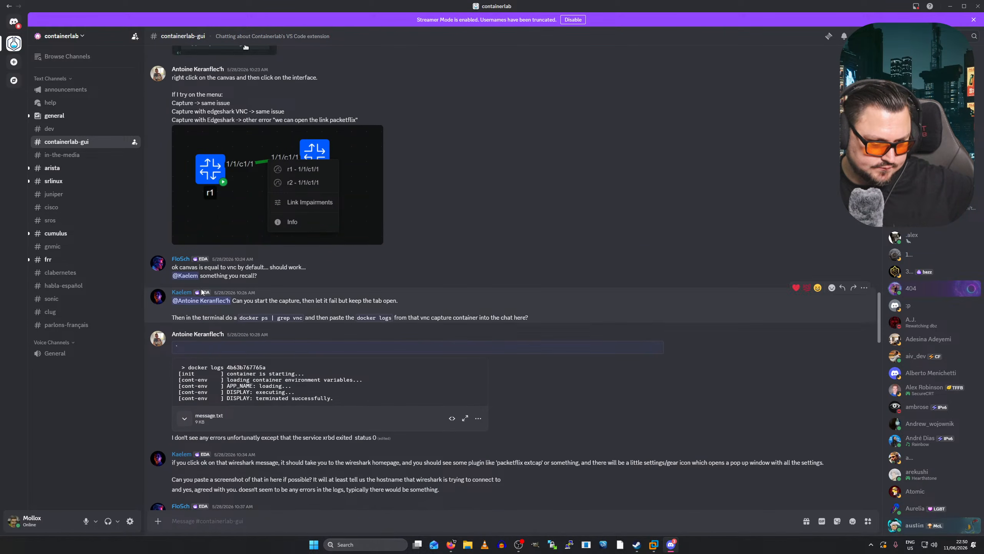
pyautogui.rightClick(202, 289)
pyautogui.click(460, 233)
# - Keep scrolling up to the May 7 auto-layout discussion
pyautogui.scroll(3, 437, 237)
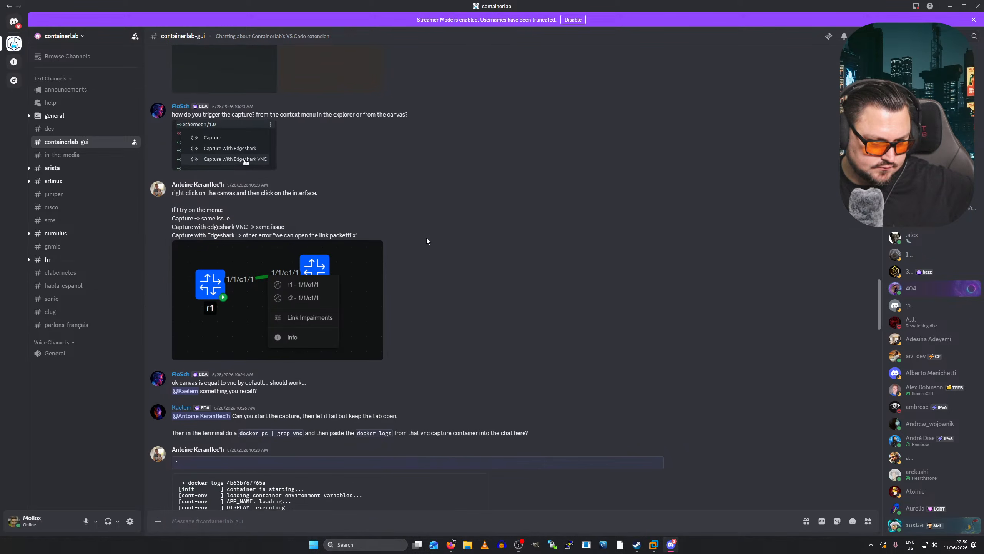
pyautogui.scroll(2, 426, 238)
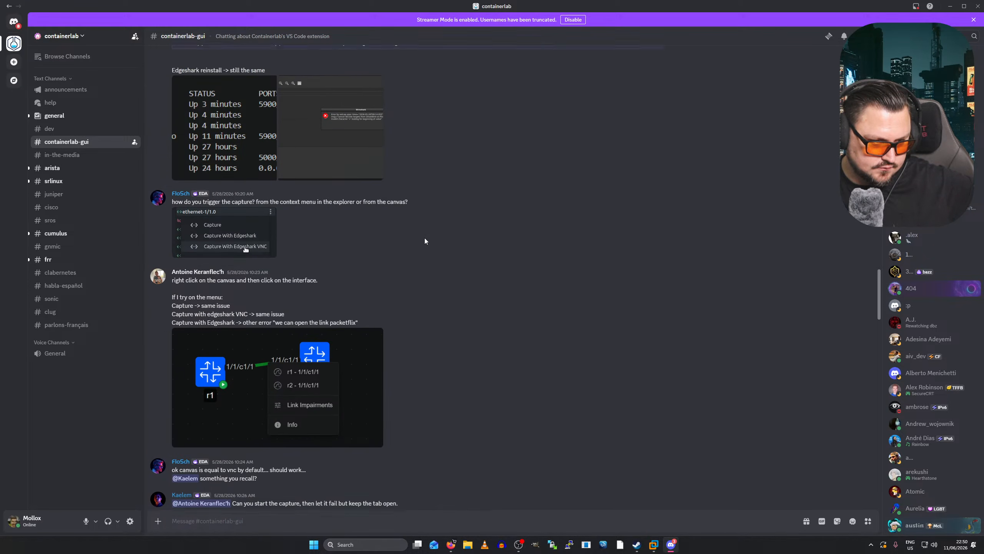
pyautogui.scroll(10, 423, 237)
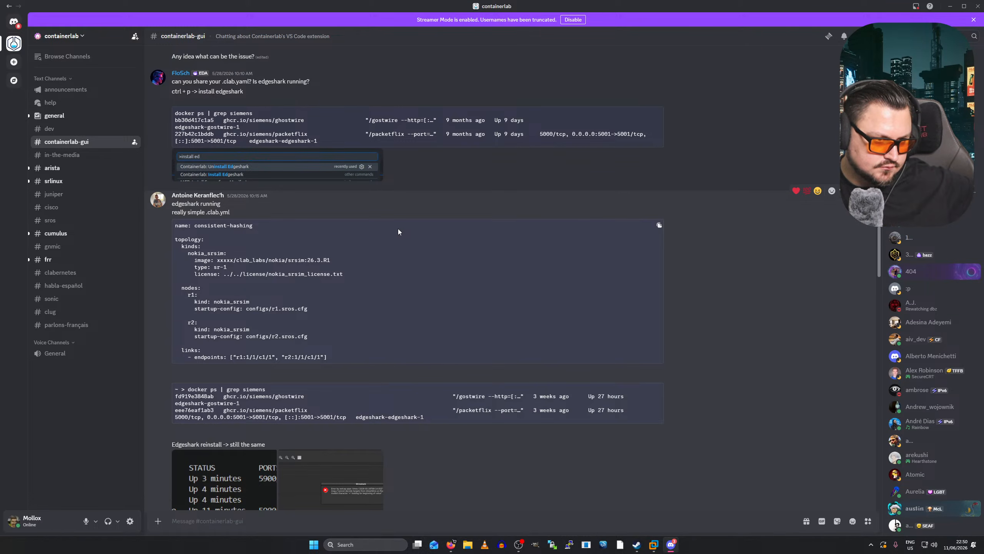
pyautogui.scroll(3, 399, 229)
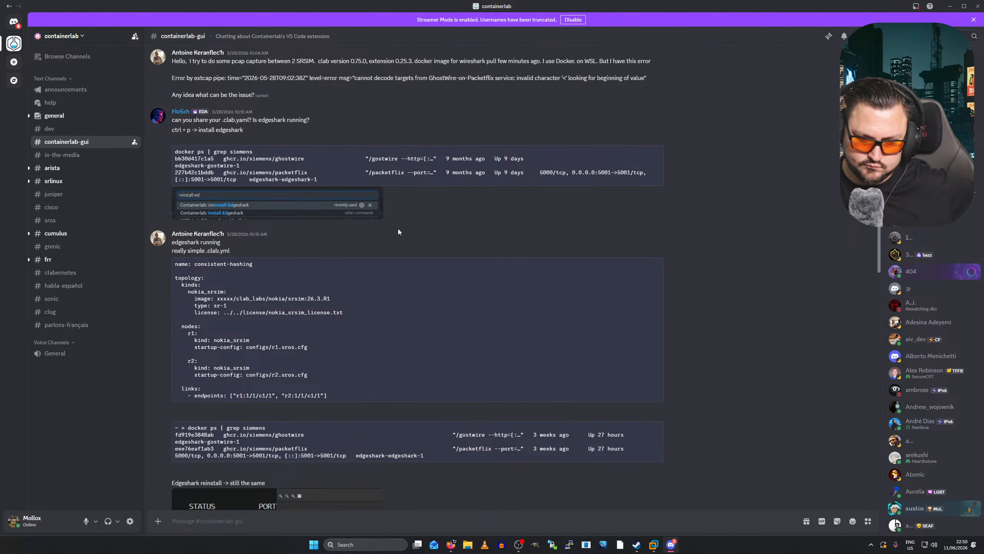
pyautogui.scroll(5, 398, 228)
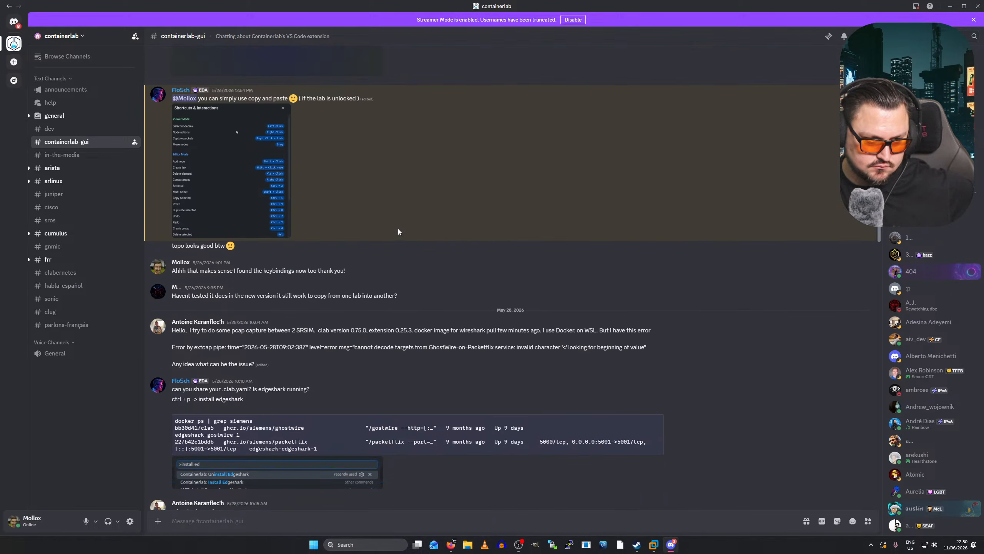
pyautogui.scroll(6, 399, 230)
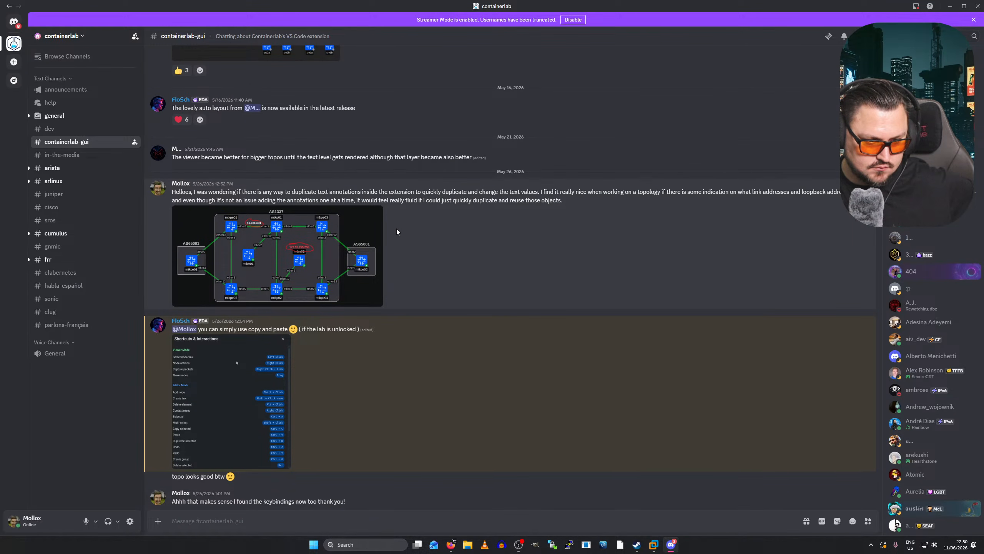
pyautogui.scroll(5, 301, 349)
pyautogui.scroll(4, 303, 315)
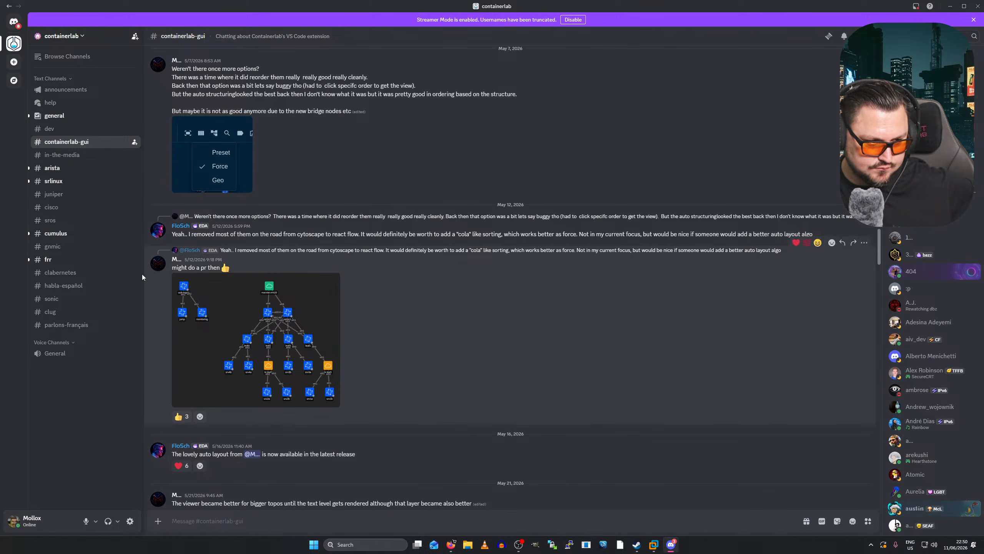
# - In #general, find the VLM virtual labs management post and highlight its intro sentences
pyautogui.click(64, 115)
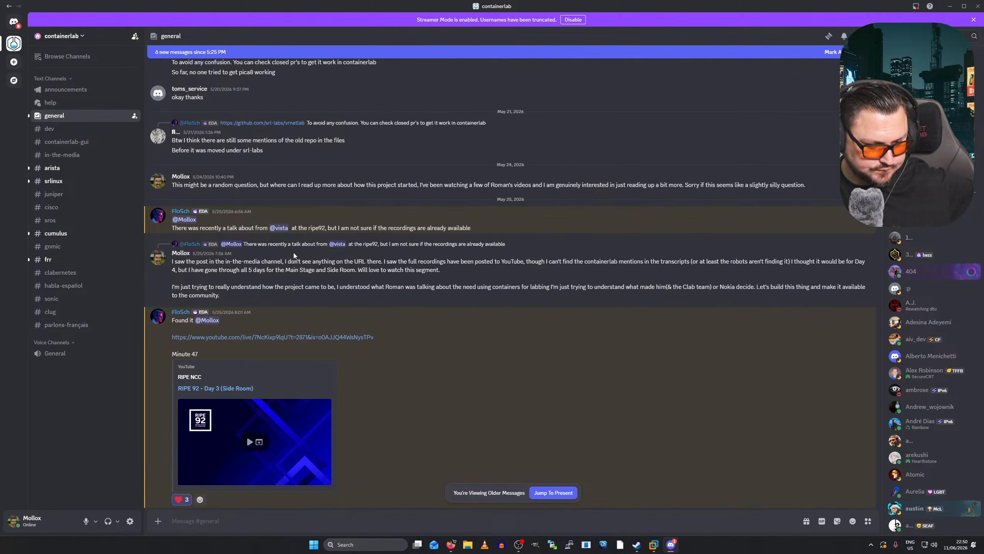
pyautogui.scroll(-20, 324, 291)
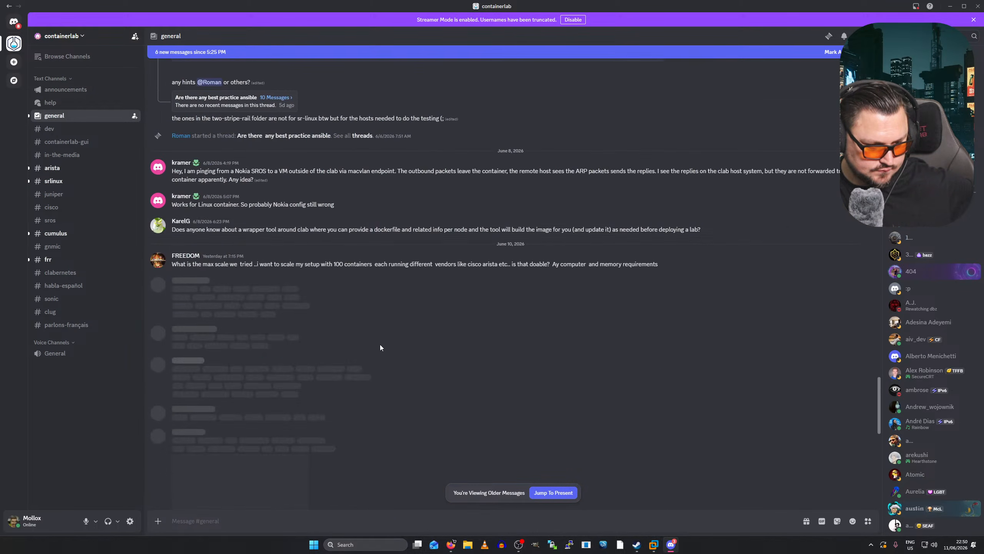
pyautogui.scroll(2, 349, 276)
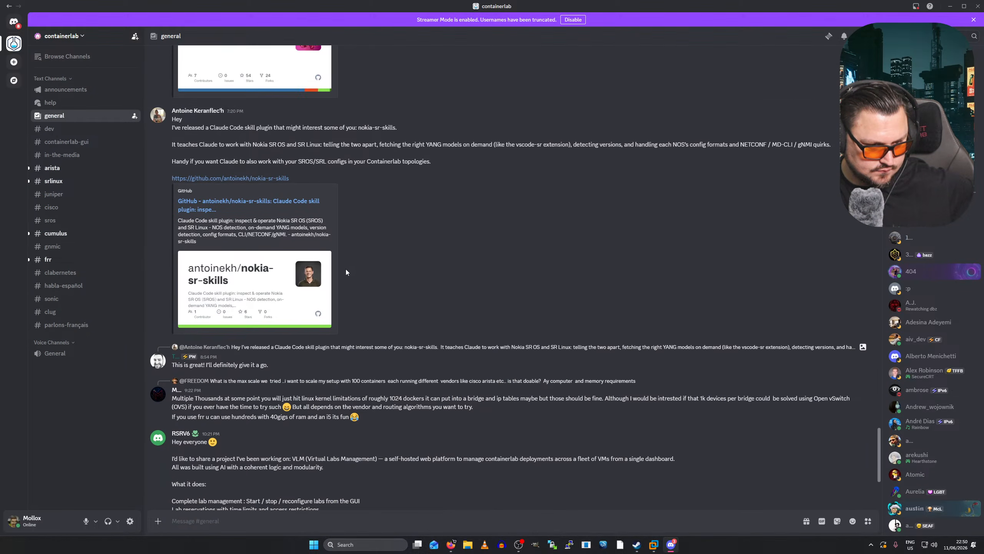
pyautogui.scroll(2, 405, 185)
pyautogui.scroll(-5, 402, 196)
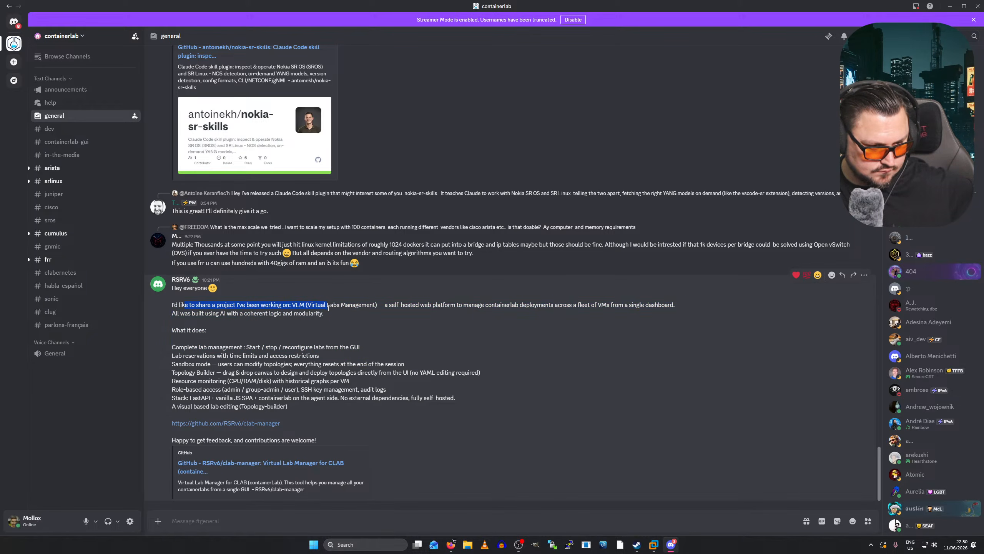
pyautogui.moveTo(460, 308); pyautogui.dragTo(625, 312)
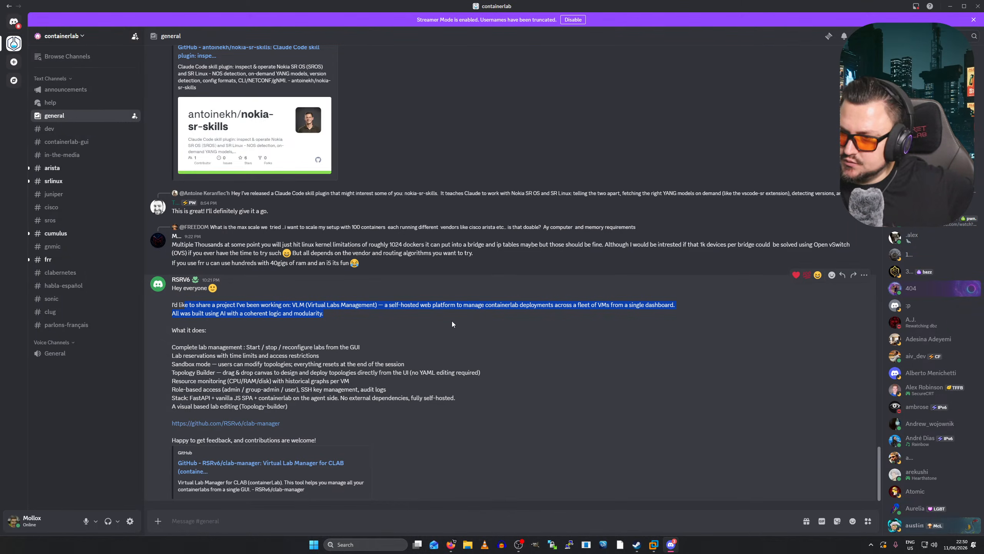
pyautogui.scroll(2, 452, 322)
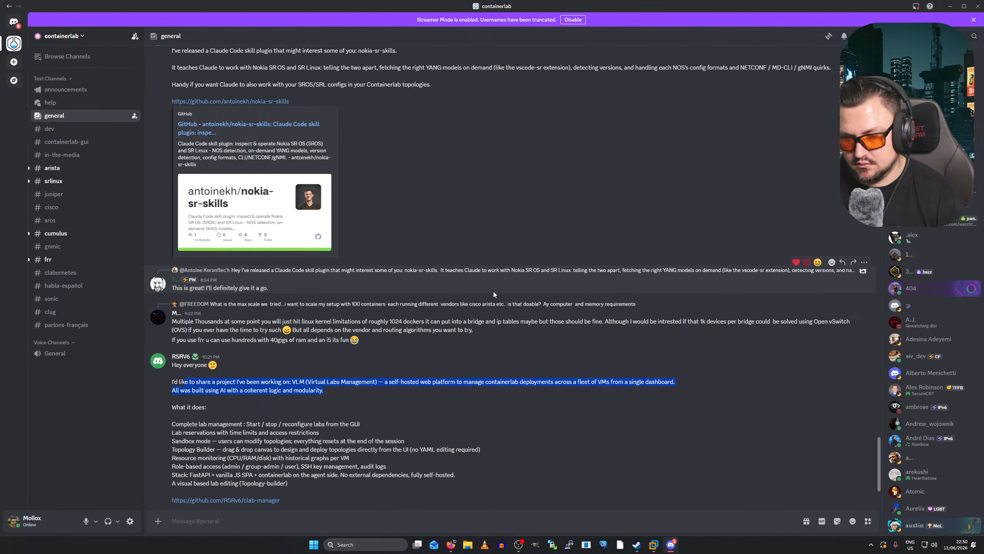
pyautogui.scroll(4, 493, 290)
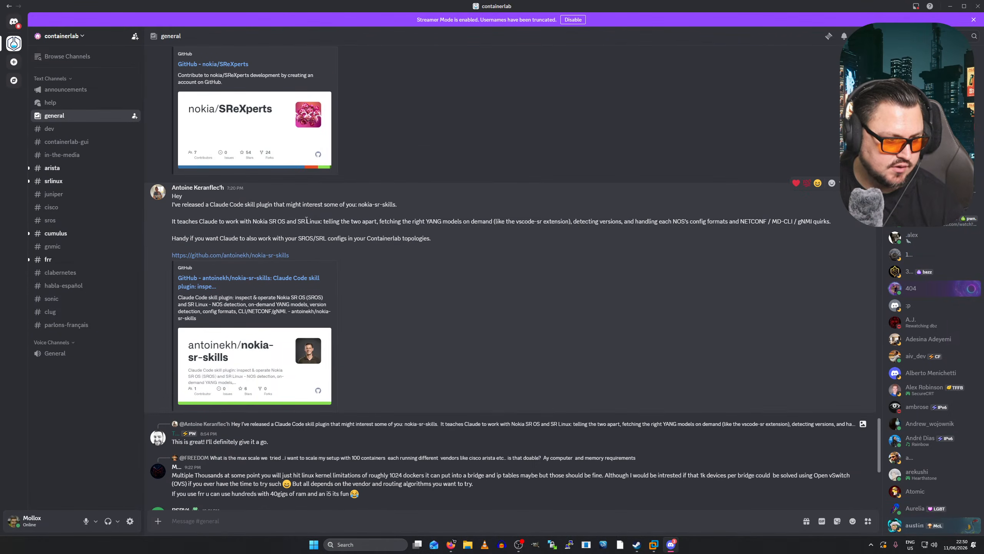
# - Minimize Discord to return to Firefox and dismiss the page's context menu
pyautogui.click(950, 6)
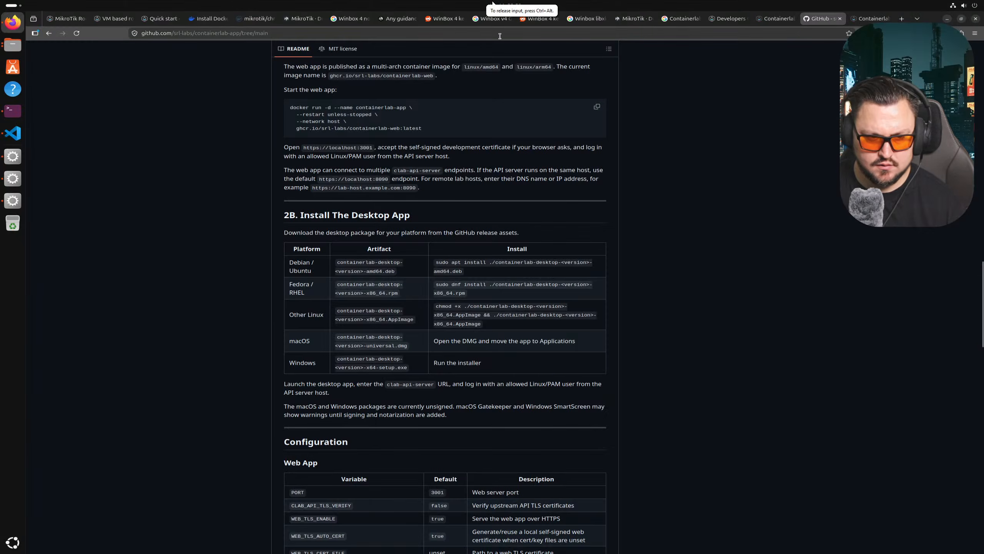
pyautogui.rightClick(496, 204)
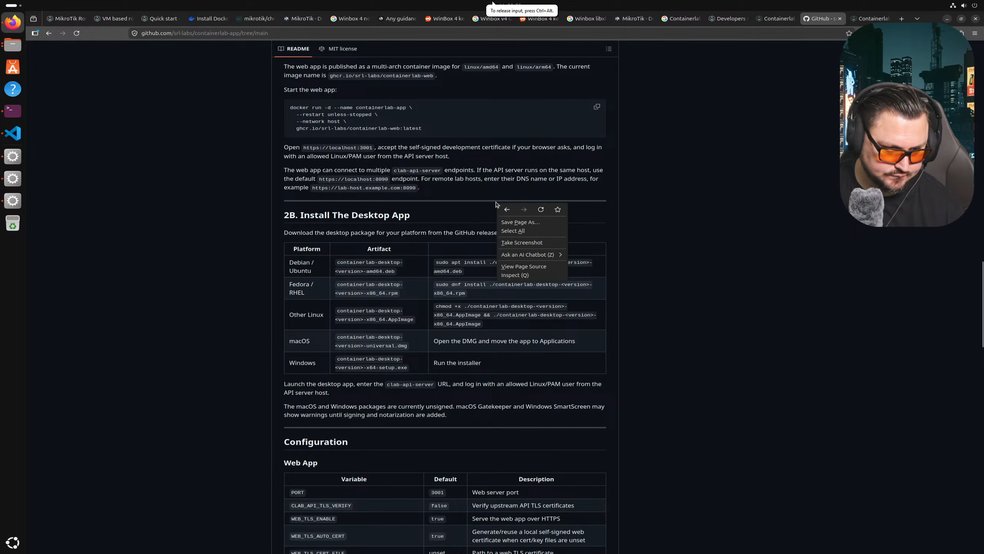
pyautogui.click(448, 248)
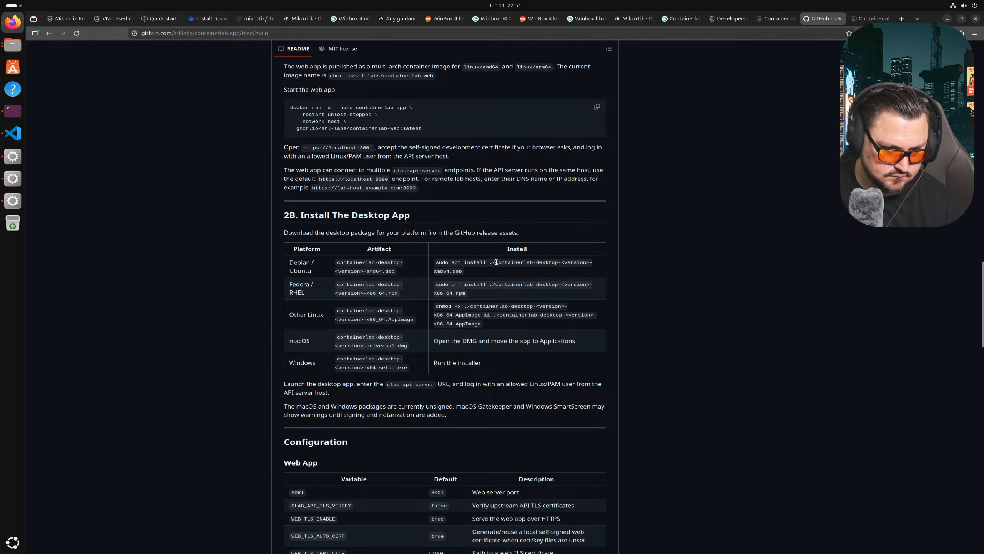
# - Scroll to the top of the containerlab-app repo and glance at its branch and tag list
pyautogui.scroll(7, 637, 354)
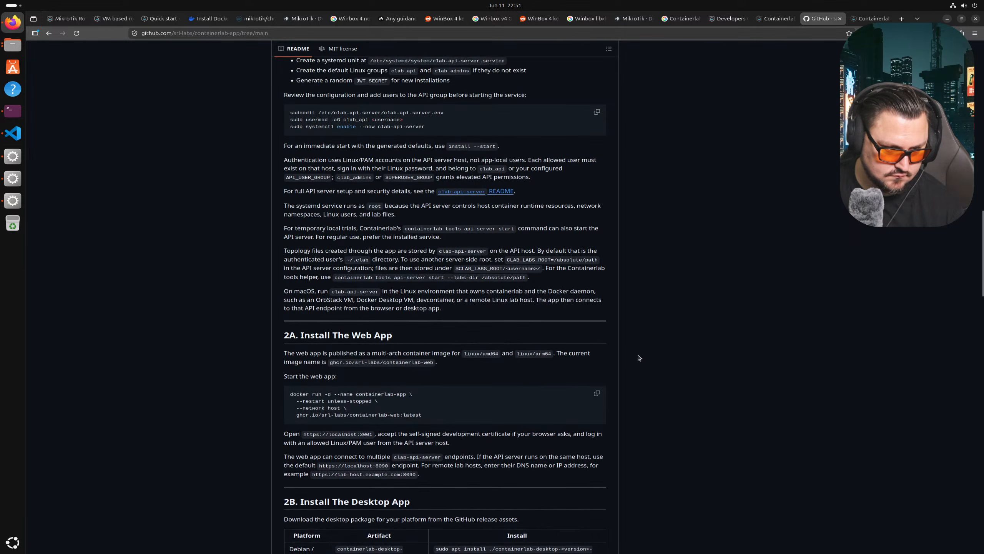
pyautogui.scroll(15, 659, 365)
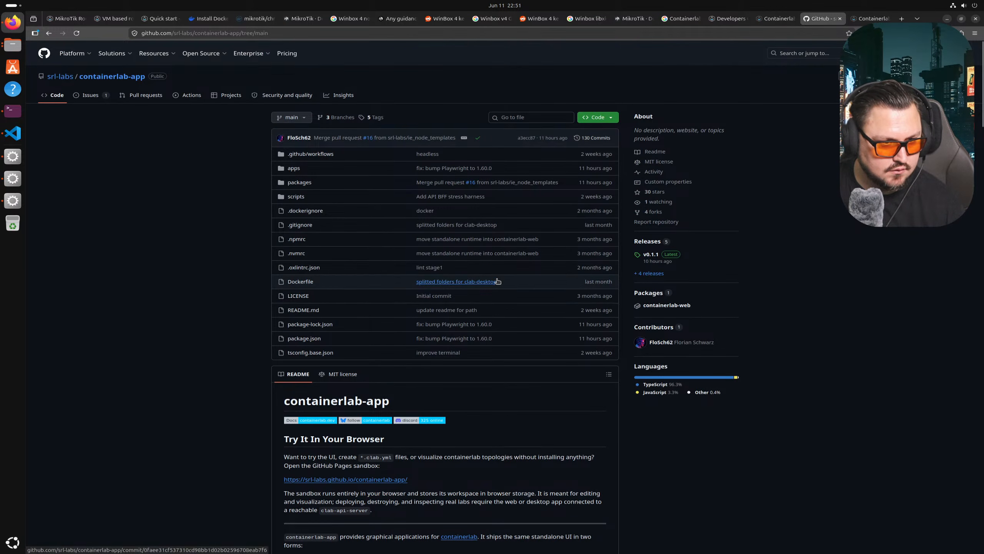
pyautogui.click(302, 117)
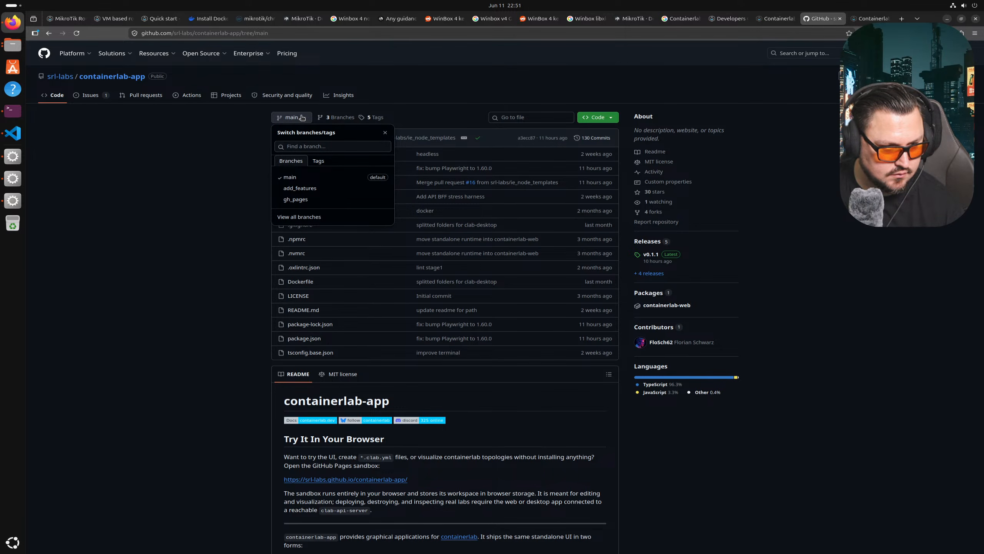
pyautogui.click(302, 117)
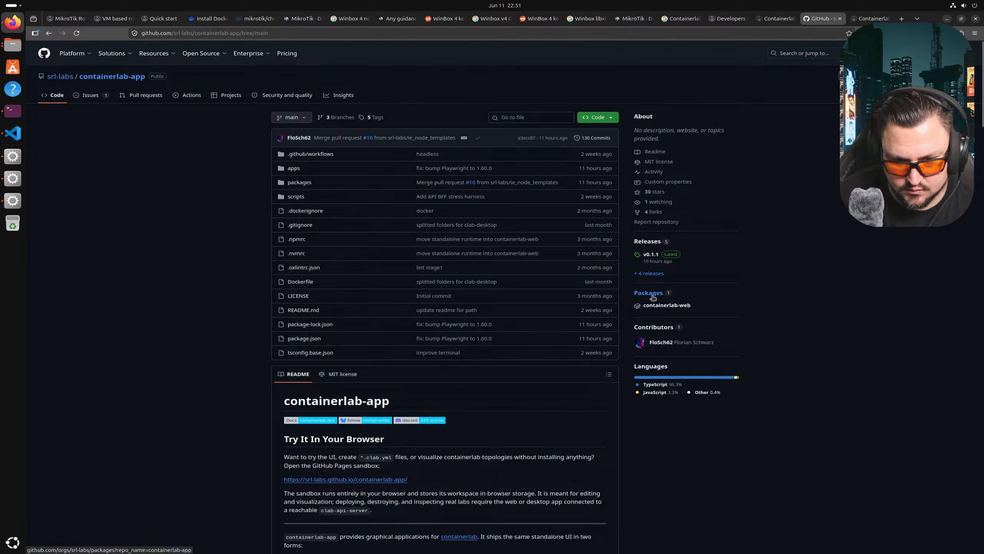
# - Open containerlab-web under the repo's Packages sidebar and scroll through its 0.1.1 package README
pyautogui.scroll(-2, 649, 271)
pyautogui.click(645, 246)
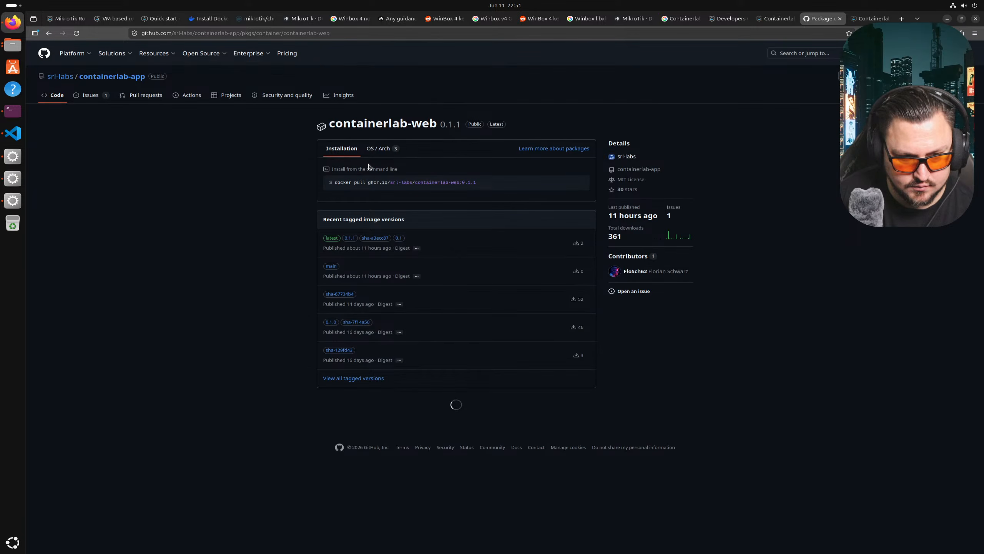
pyautogui.scroll(-10, 368, 167)
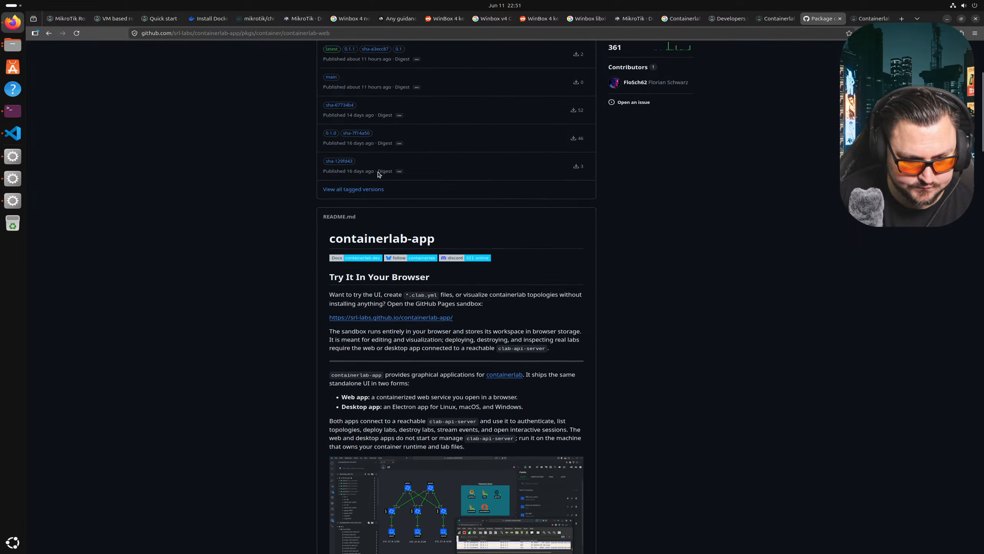
pyautogui.scroll(-8, 378, 174)
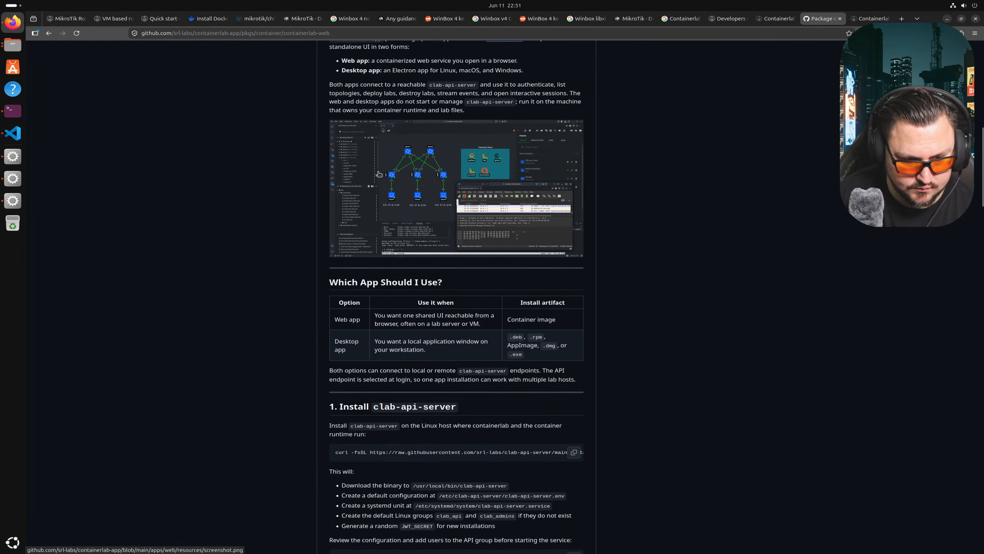
pyautogui.scroll(-7, 378, 171)
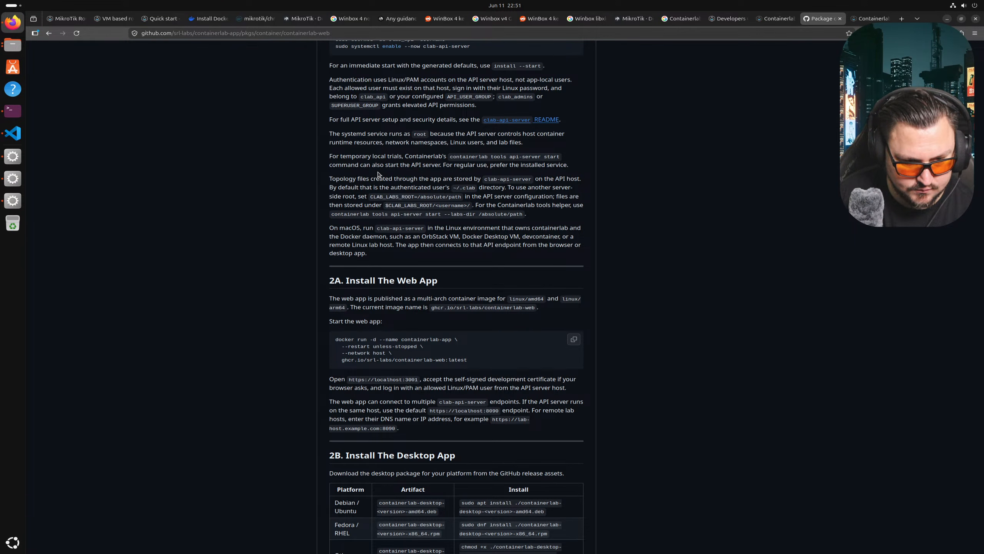
pyautogui.scroll(-3, 378, 174)
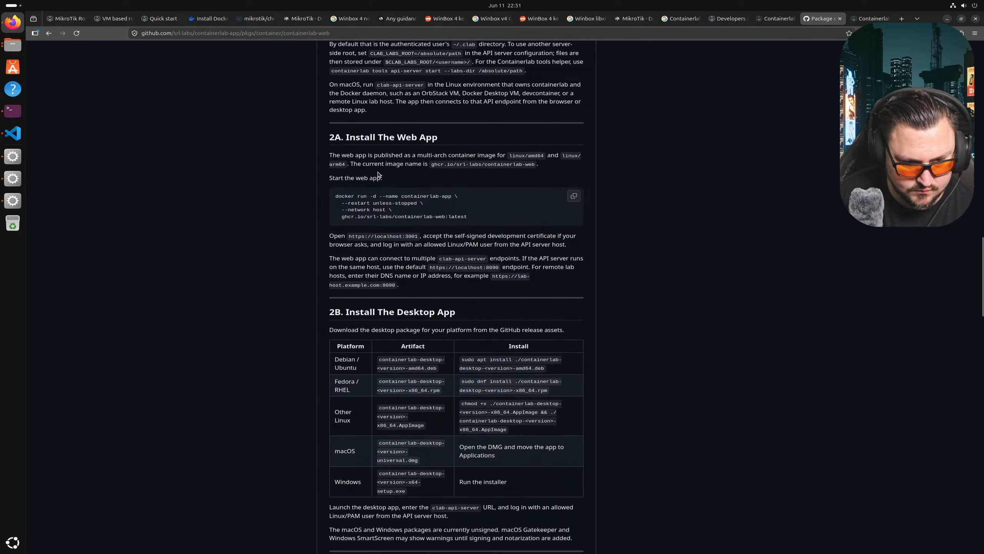
pyautogui.scroll(-4, 378, 174)
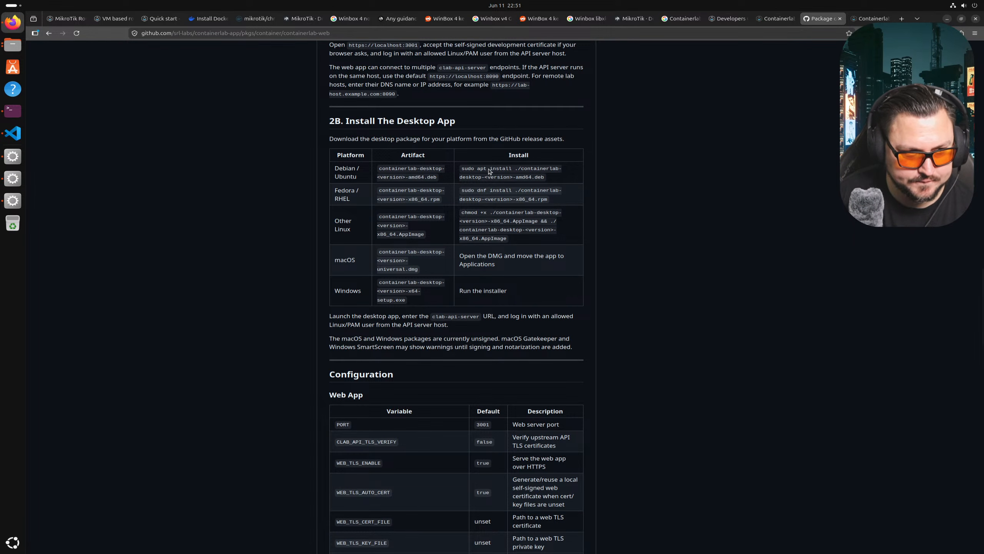
pyautogui.scroll(15, 584, 186)
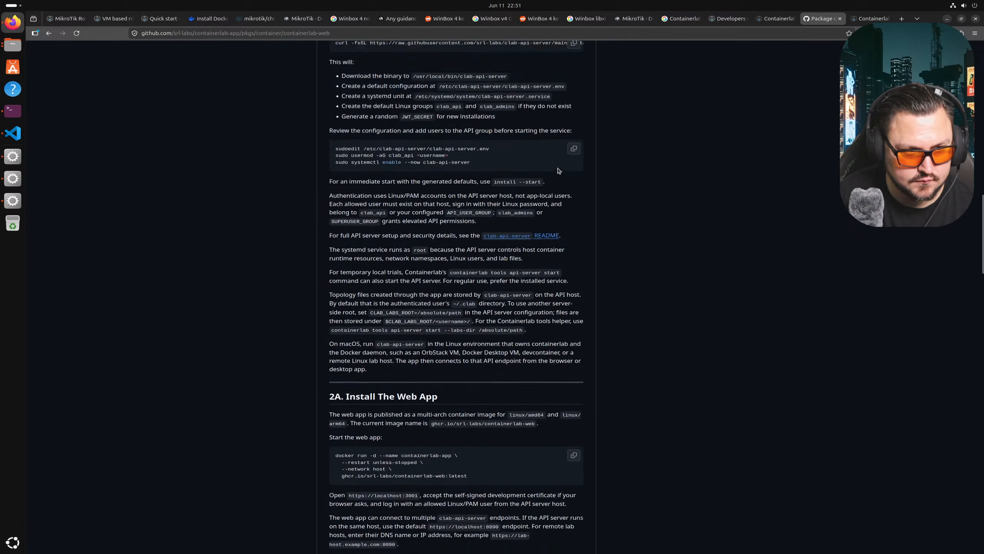
pyautogui.scroll(7, 559, 171)
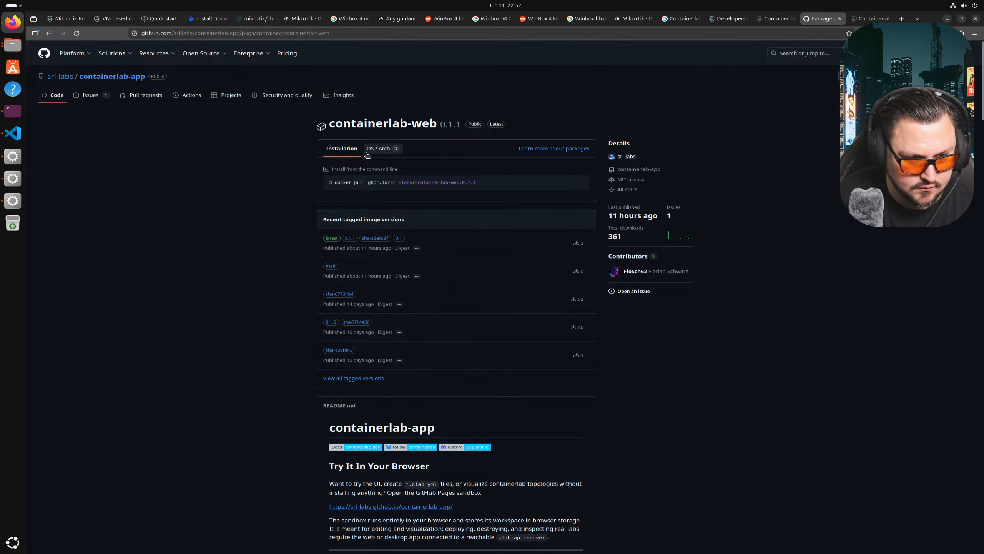
pyautogui.scroll(-3, 401, 180)
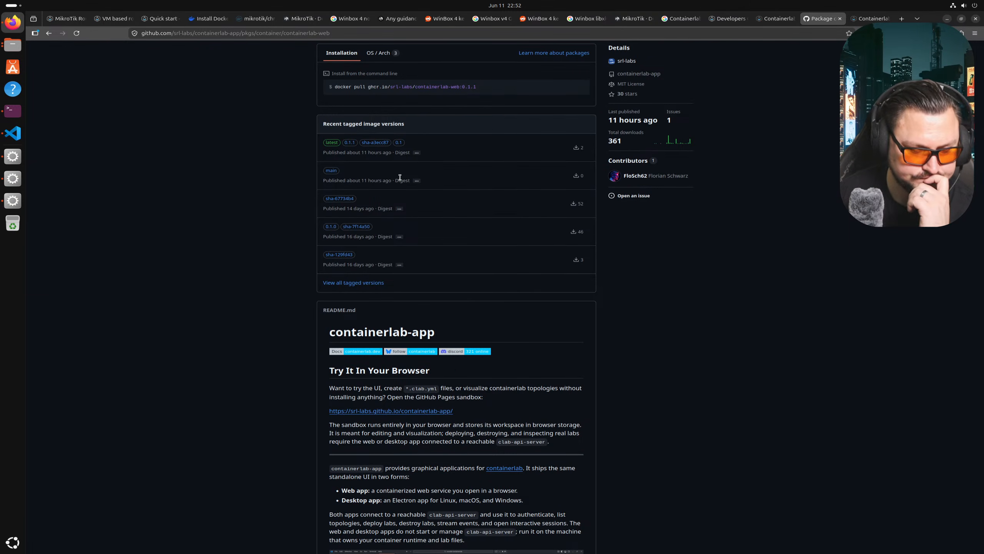
pyautogui.scroll(-1, 402, 178)
pyautogui.scroll(-2, 386, 185)
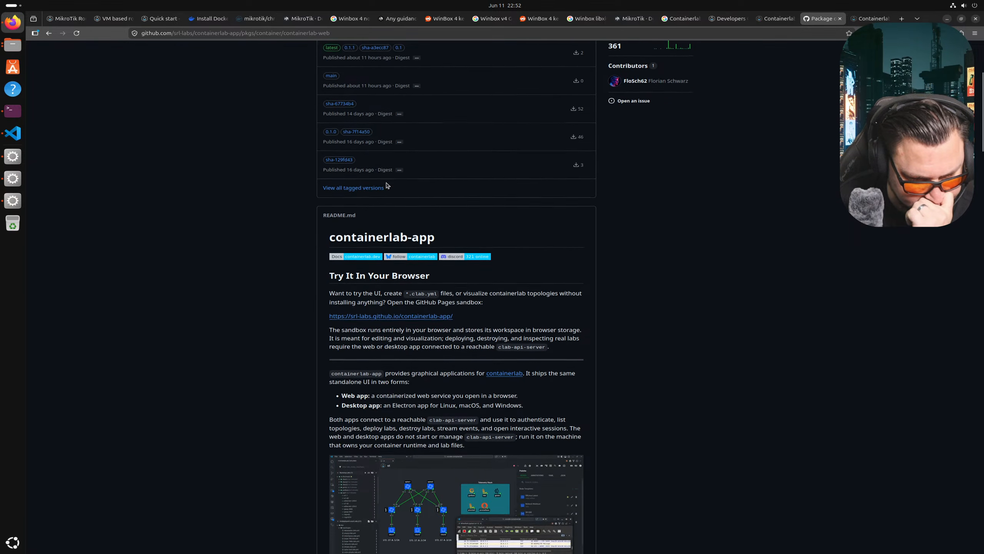
pyautogui.scroll(-4, 383, 185)
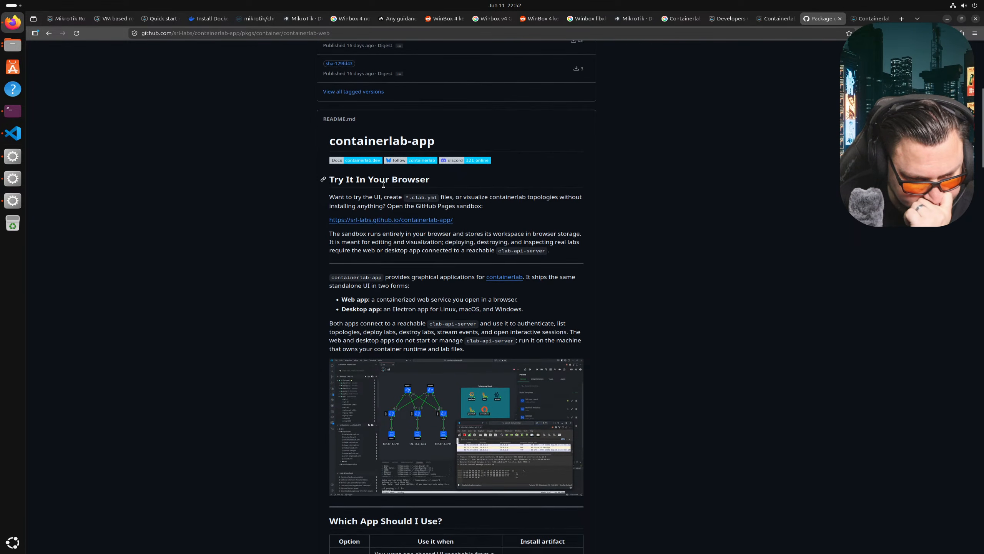
pyautogui.scroll(-3, 384, 187)
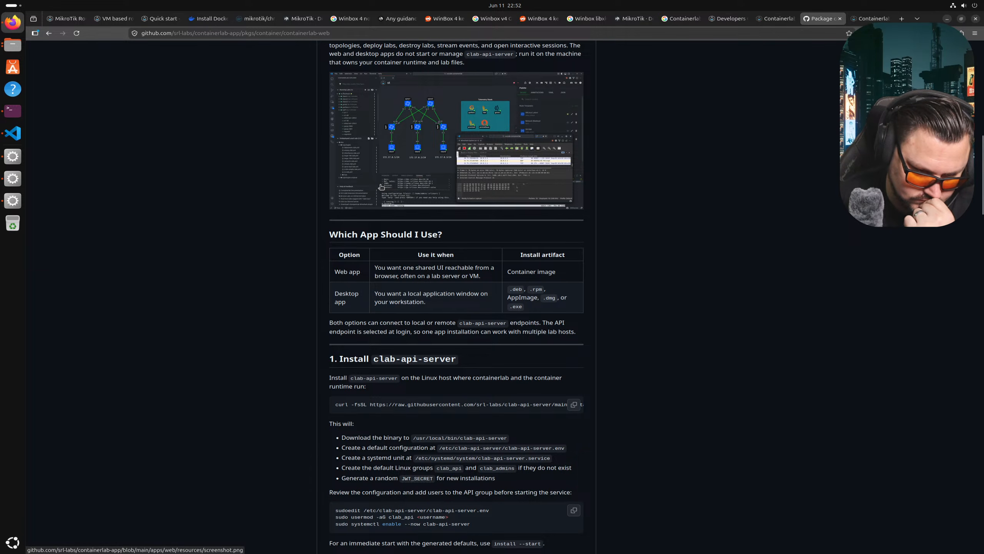
pyautogui.scroll(-6, 381, 187)
pyautogui.scroll(-15, 345, 126)
pyautogui.scroll(-8, 437, 258)
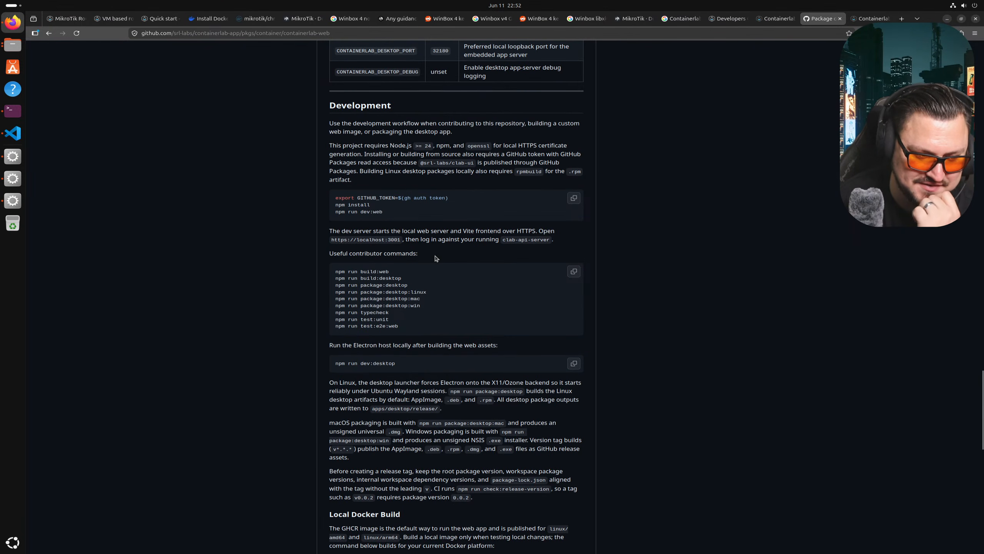
pyautogui.scroll(-1, 437, 258)
pyautogui.scroll(2, 425, 266)
pyautogui.scroll(3, 425, 265)
pyautogui.scroll(7, 424, 263)
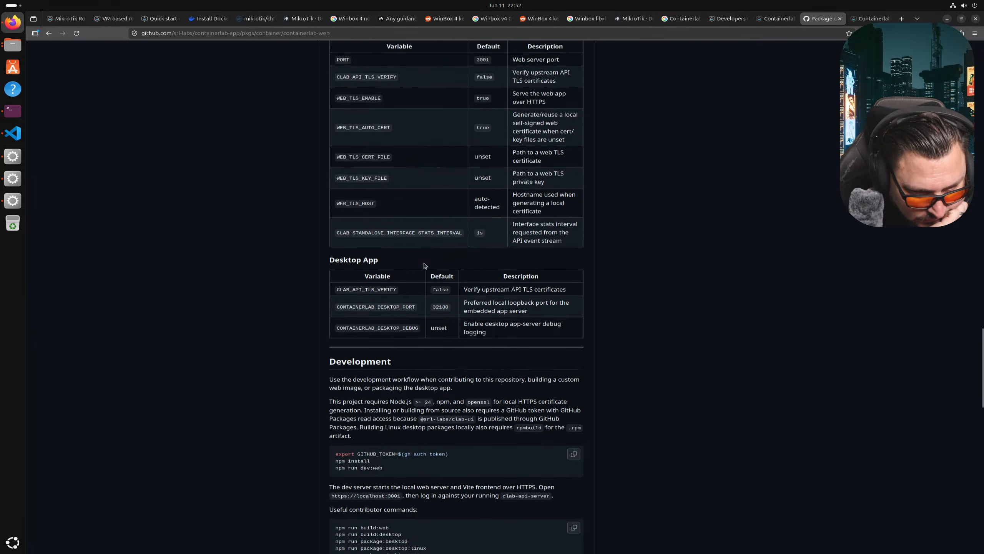
pyautogui.scroll(12, 425, 265)
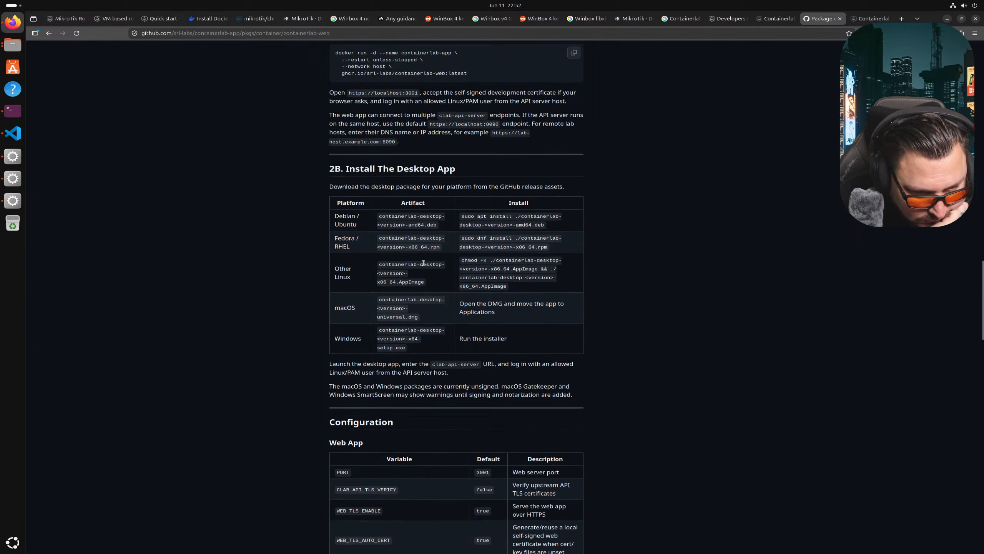
pyautogui.scroll(3, 424, 263)
pyautogui.scroll(-10, 424, 265)
pyautogui.rightClick(425, 265)
pyautogui.click(409, 266)
pyautogui.scroll(-17, 388, 256)
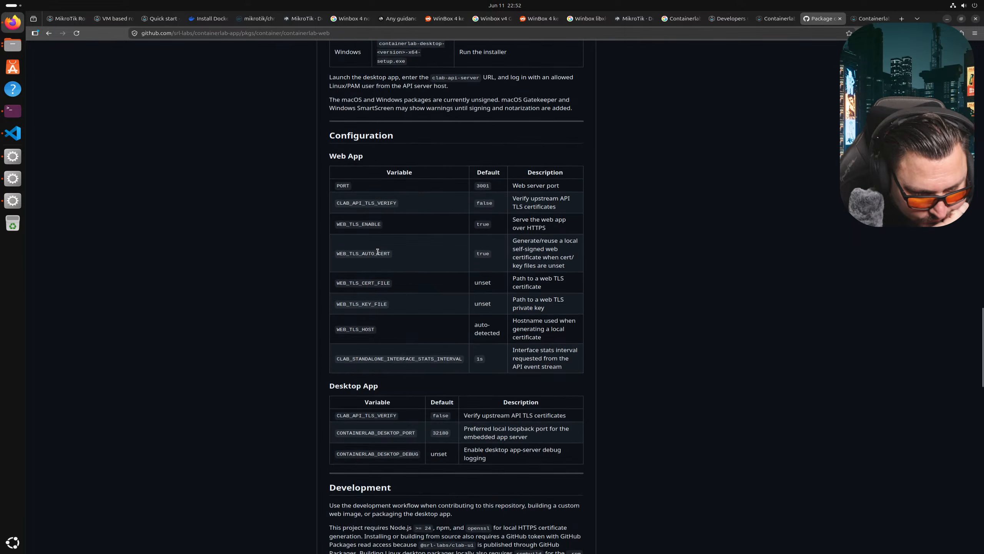
pyautogui.scroll(-4, 378, 251)
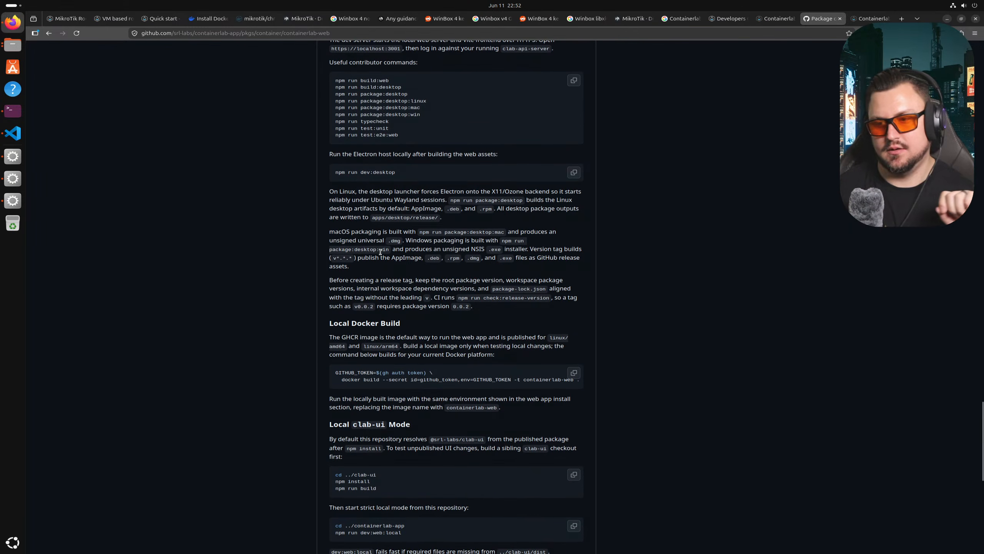